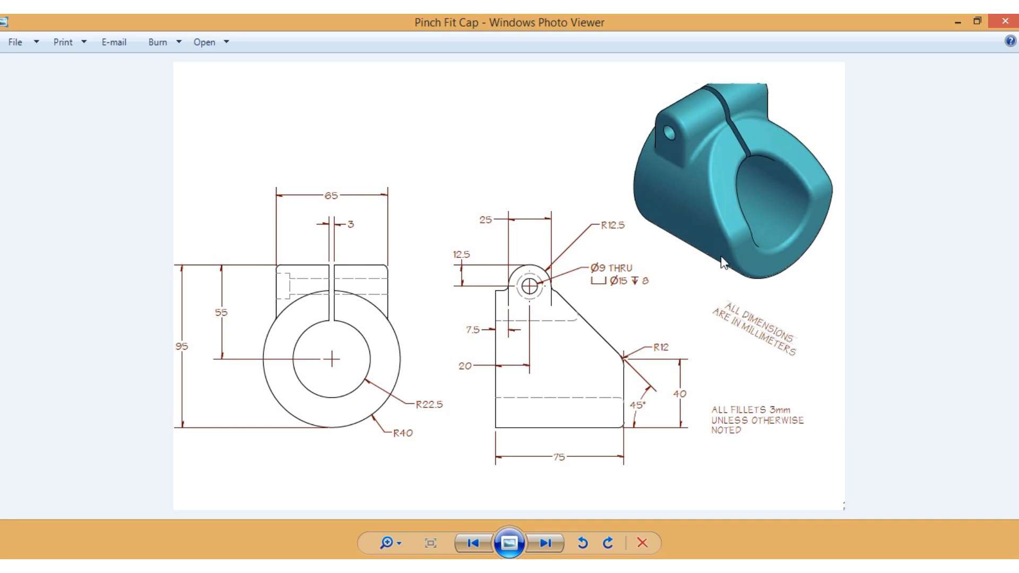
# Switch to Inventor and create a new metric part from the Standard (mm).ipt template
pyautogui.hotkey('alt', 'Tab')
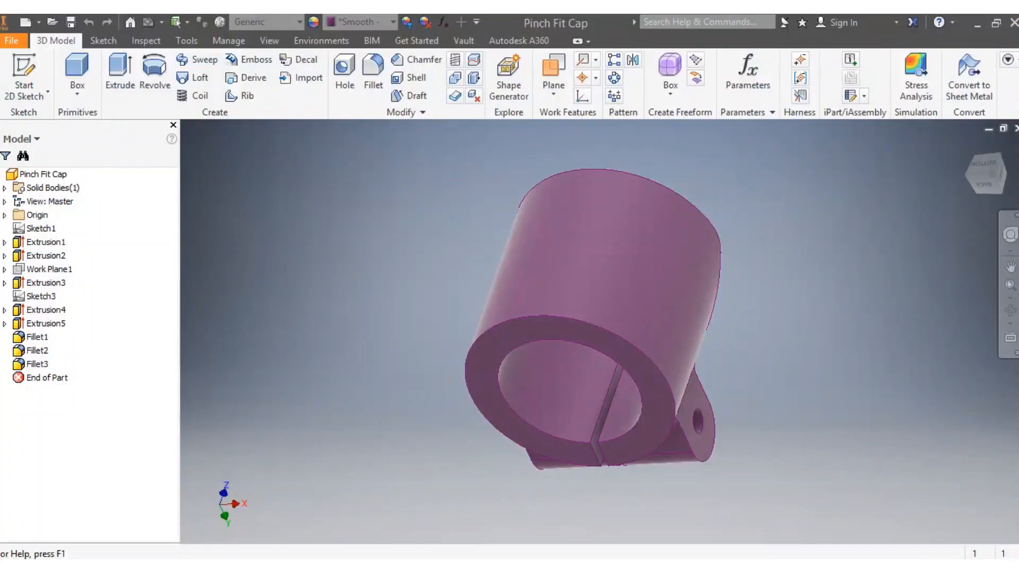
pyautogui.click(25, 22)
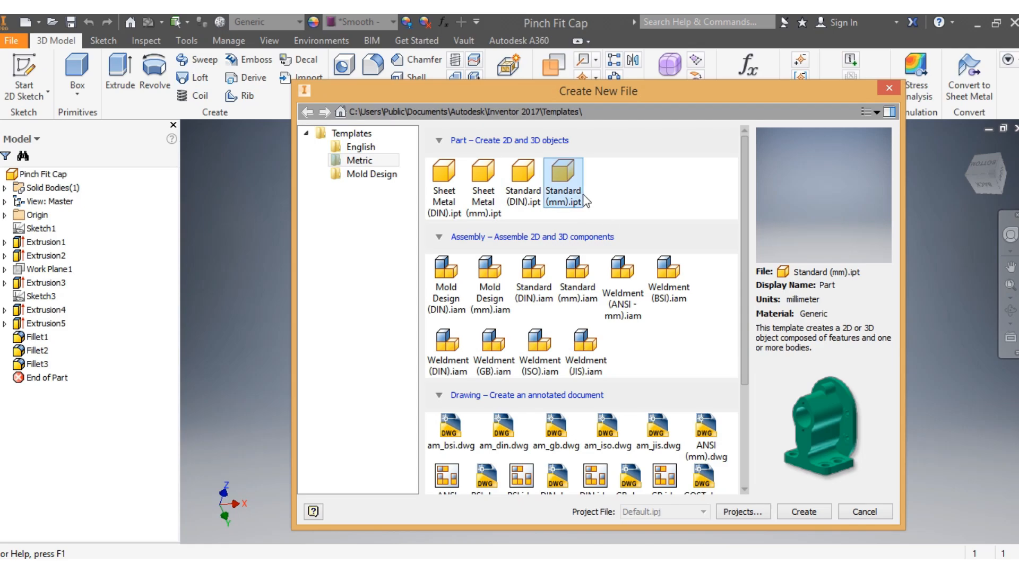
pyautogui.click(804, 512)
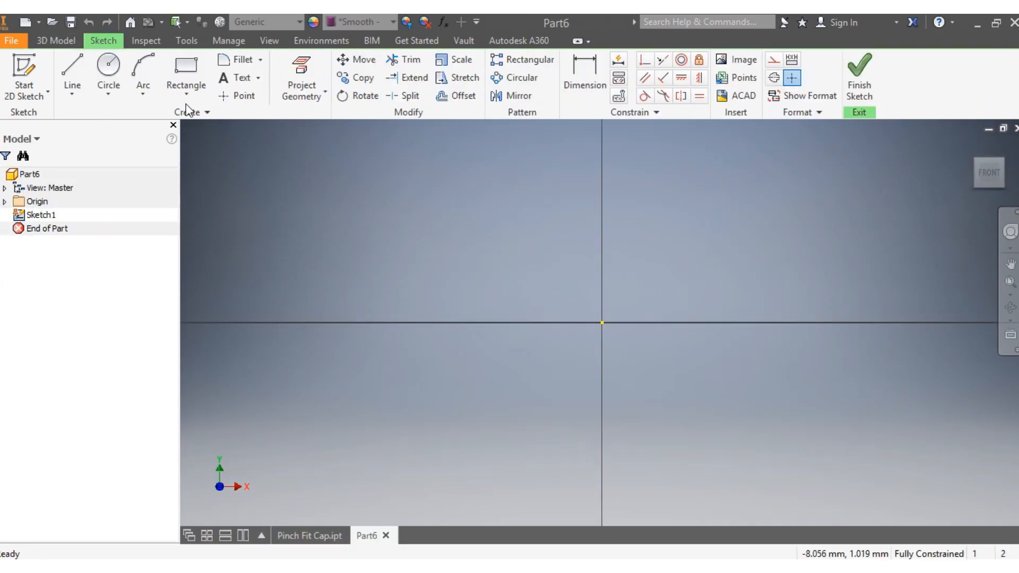
# Sketch a vertical line through the origin and a roughly horizontal line crossing it near the origin
pyautogui.click(77, 69)
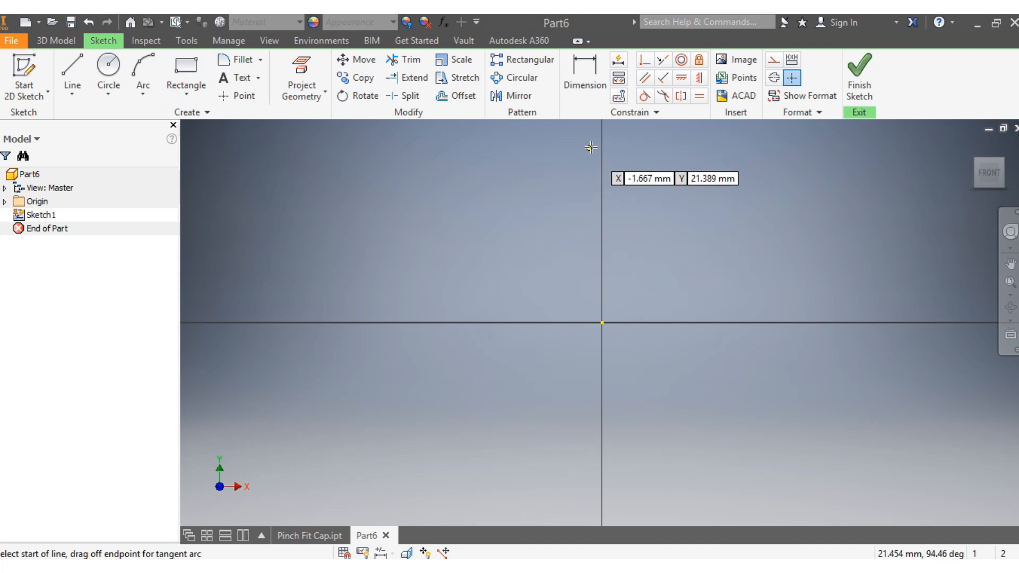
pyautogui.click(602, 136)
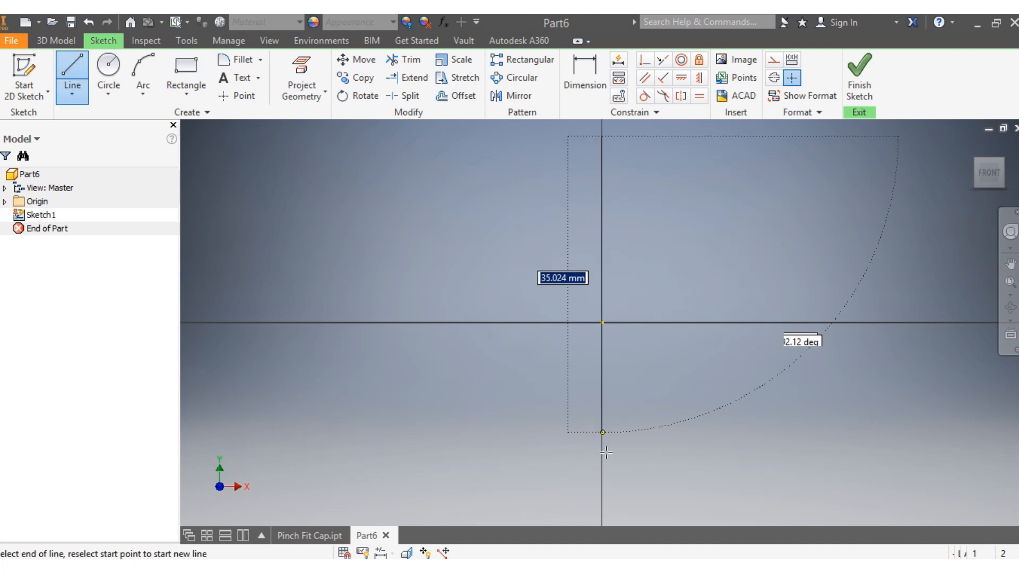
pyautogui.click(601, 514)
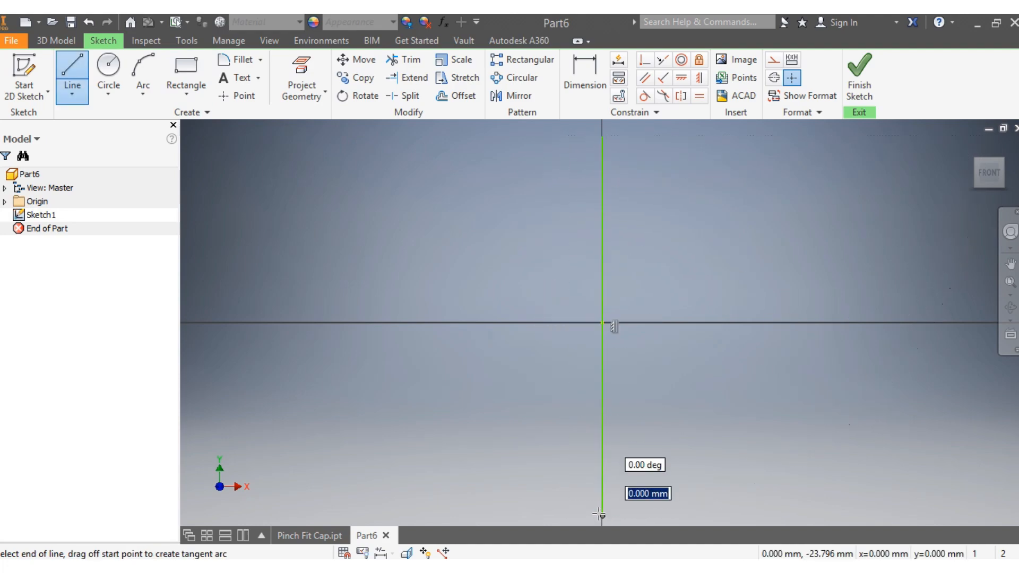
pyautogui.press('Escape')
pyautogui.click(72, 68)
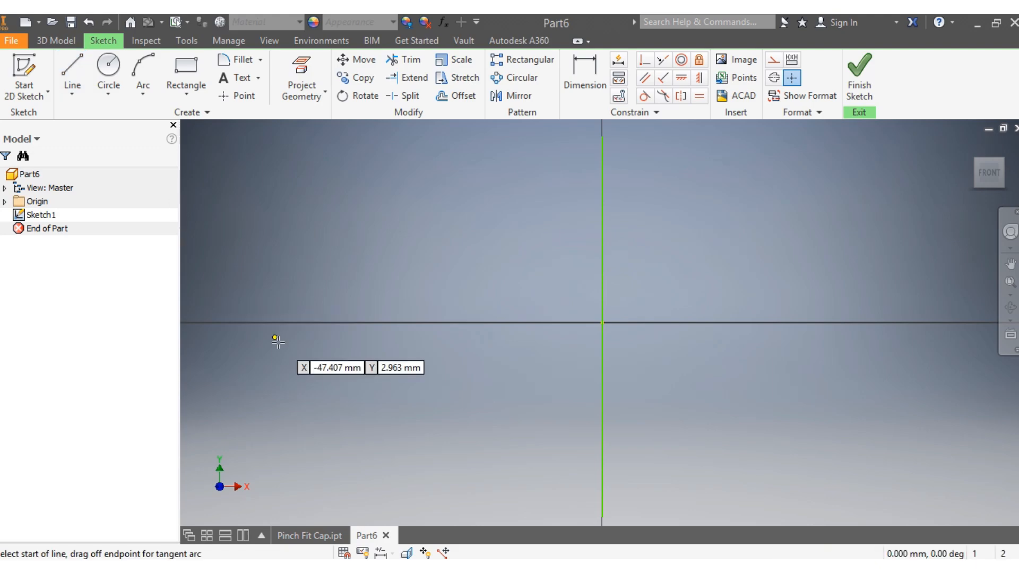
pyautogui.click(279, 322)
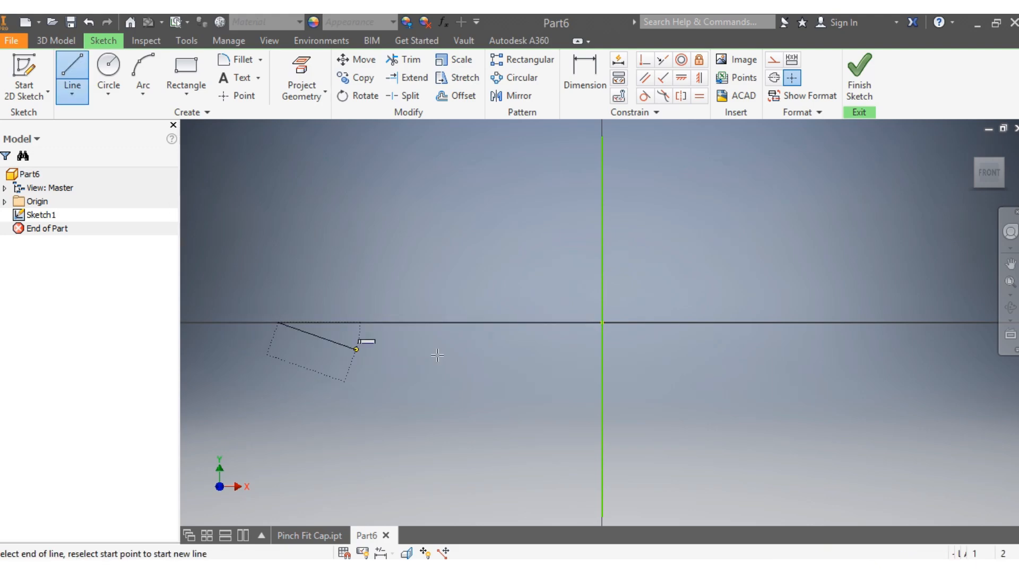
pyautogui.click(877, 324)
pyautogui.press('Escape')
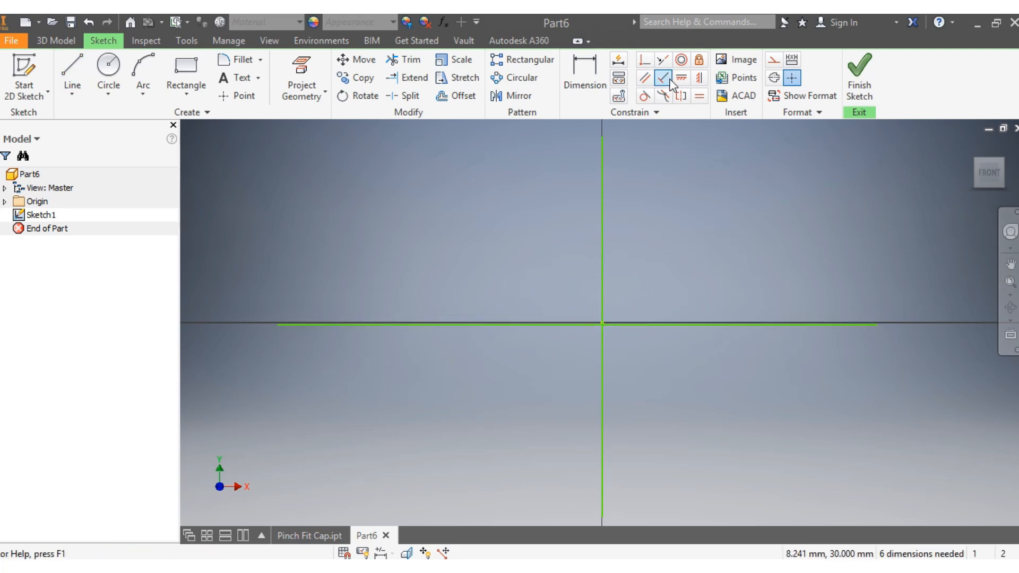
# Constrain the two crossing lines perpendicular to each other and move the horizontal line up onto the origin
pyautogui.click(670, 79)
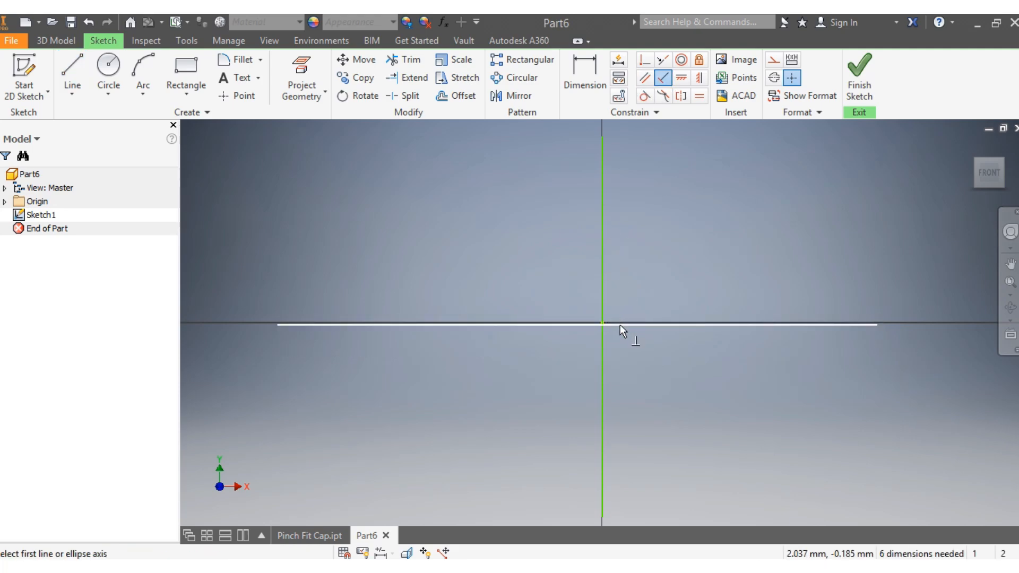
pyautogui.click(620, 324)
pyautogui.click(603, 297)
pyautogui.press('Escape')
pyautogui.scroll(2, 600, 324)
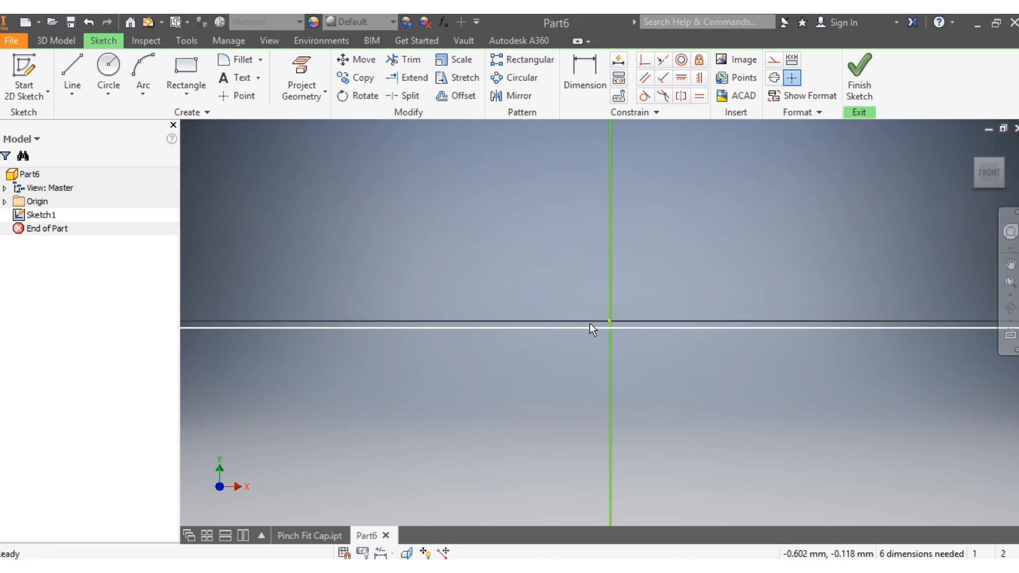
pyautogui.moveTo(590, 323); pyautogui.dragTo(591, 317)
pyautogui.scroll(-4, 593, 319)
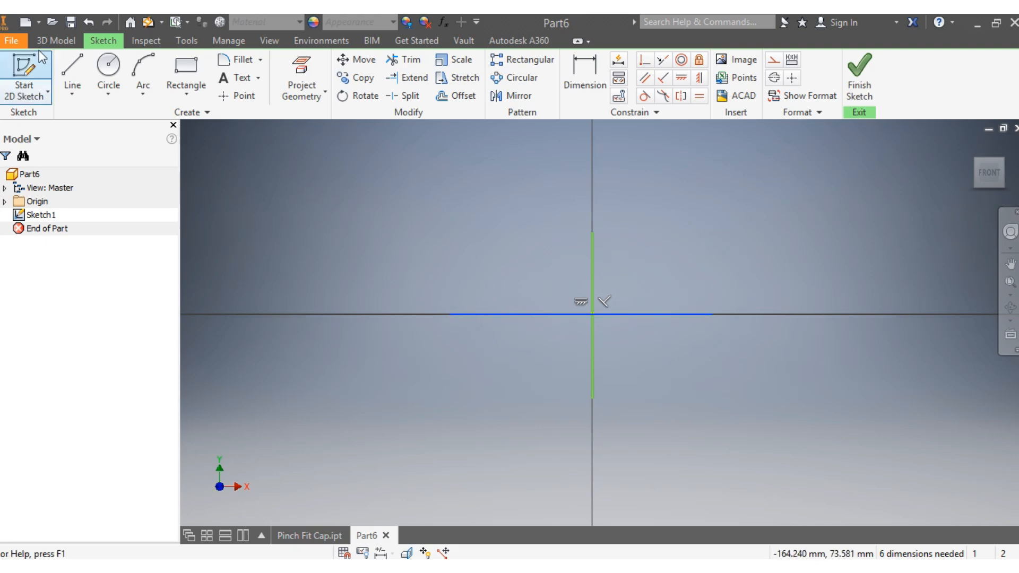
# Sketch two concentric circles centred on the origin, the outer one about 31 mm in diameter and the other inside it
pyautogui.click(108, 67)
pyautogui.scroll(3, 573, 314)
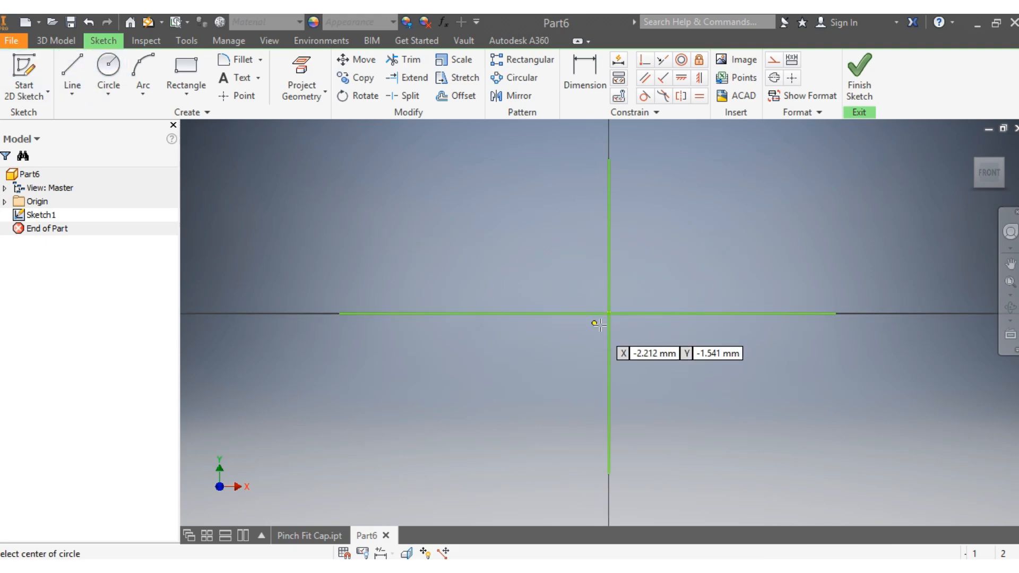
pyautogui.click(609, 314)
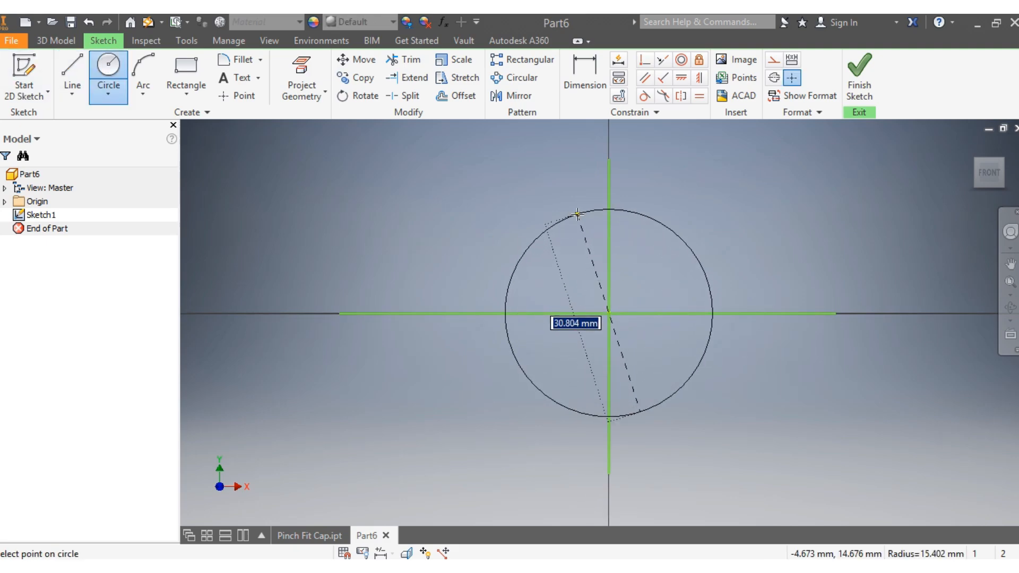
pyautogui.click(587, 212)
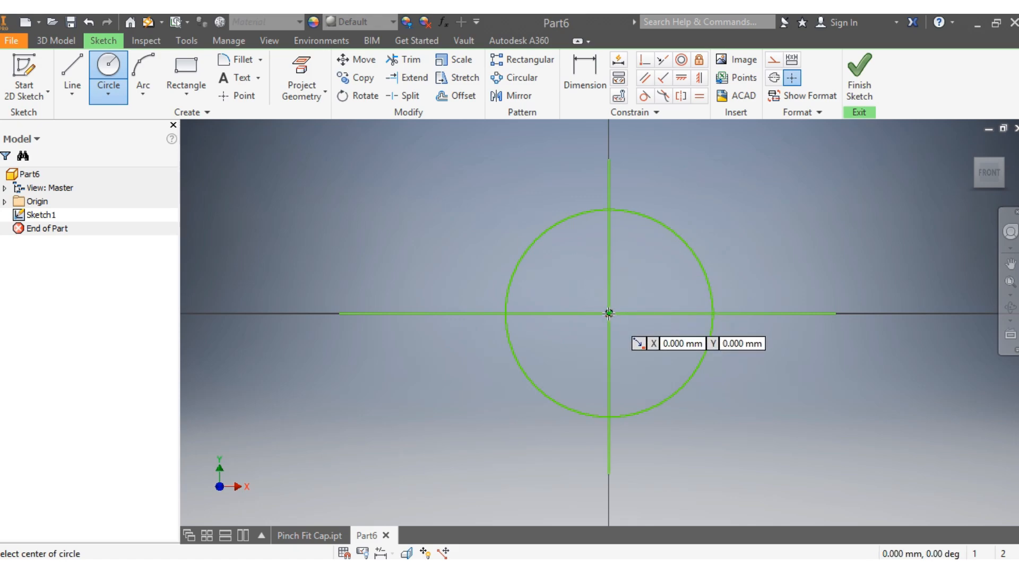
pyautogui.click(610, 314)
pyautogui.press('Escape')
pyautogui.click(577, 251)
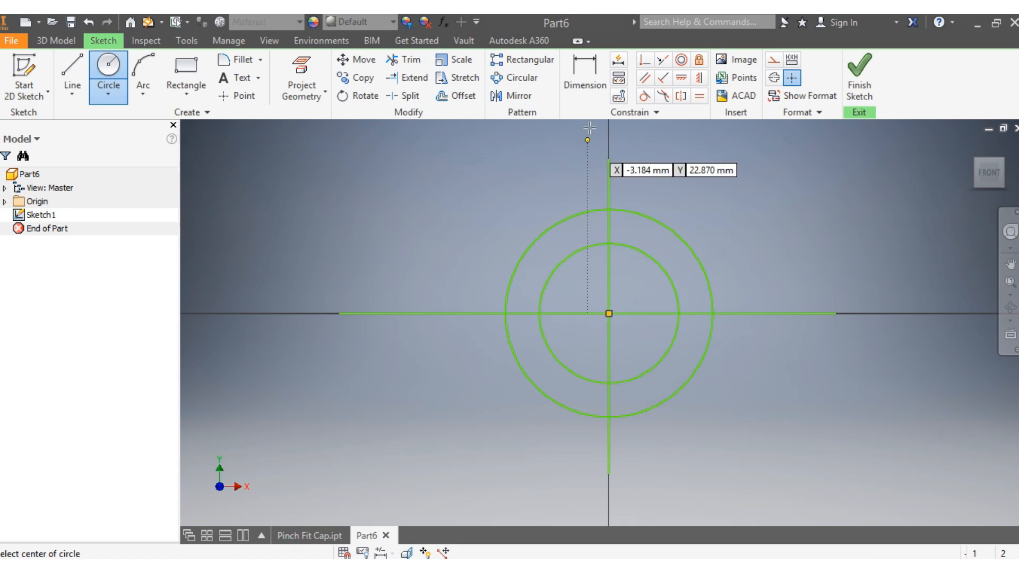
# Dimension the outer circle's diameter as 80 mm
pyautogui.click(584, 69)
pyautogui.click(681, 235)
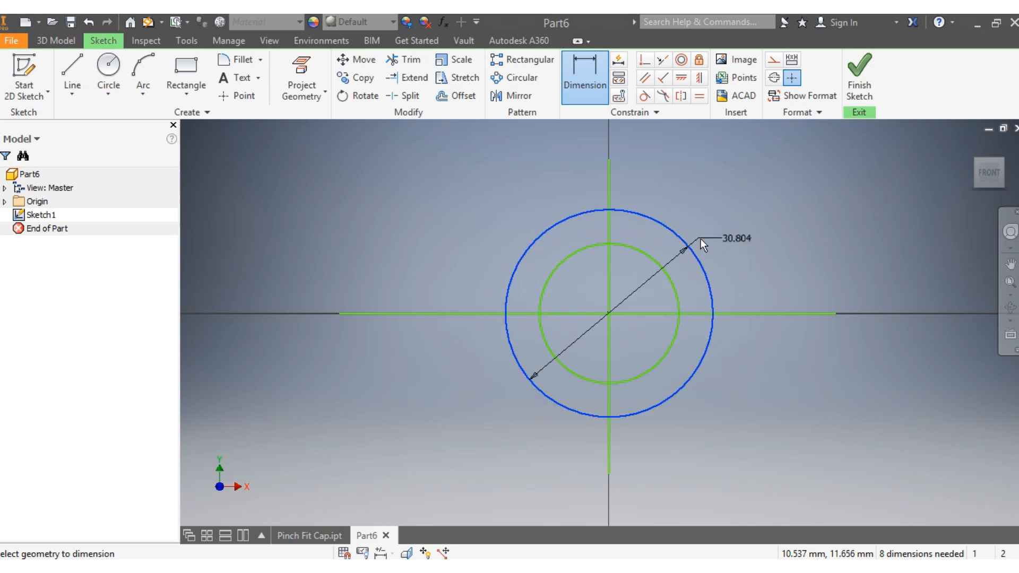
pyautogui.click(787, 233)
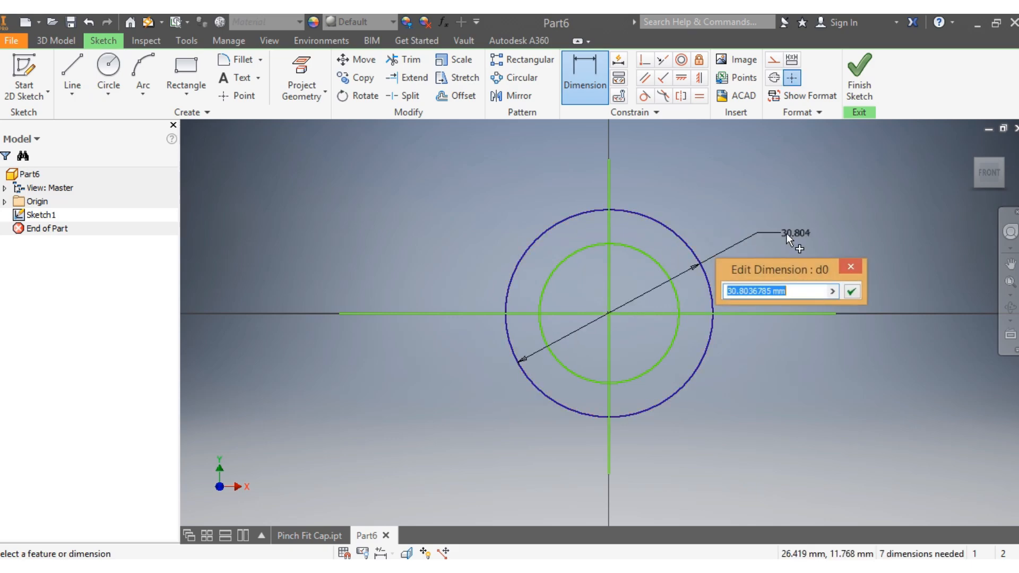
pyautogui.write('80')
pyautogui.press('Return')
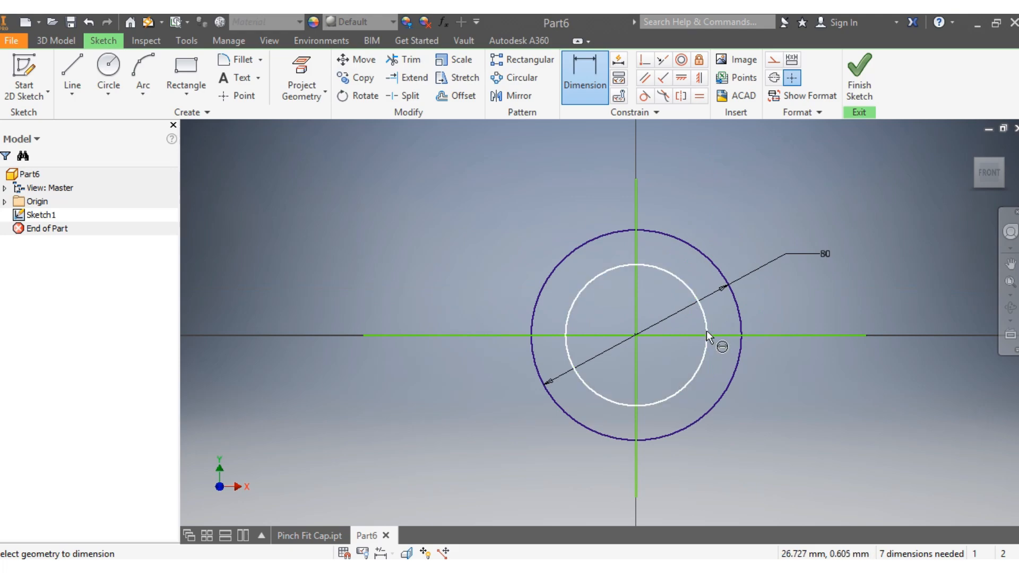
# Dimension the inner circle's diameter as 55 mm
pyautogui.click(719, 321)
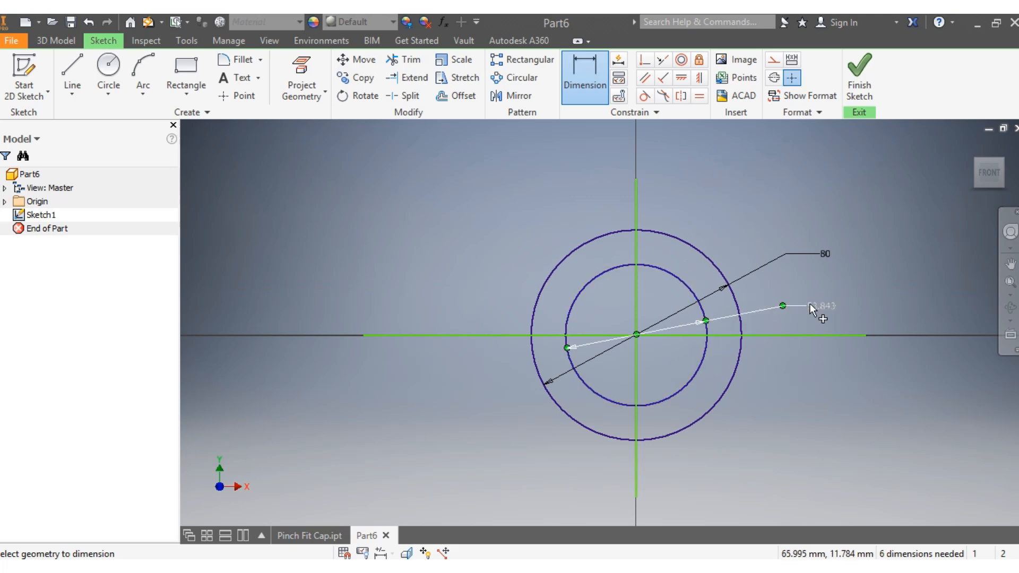
pyautogui.click(810, 306)
pyautogui.write('55')
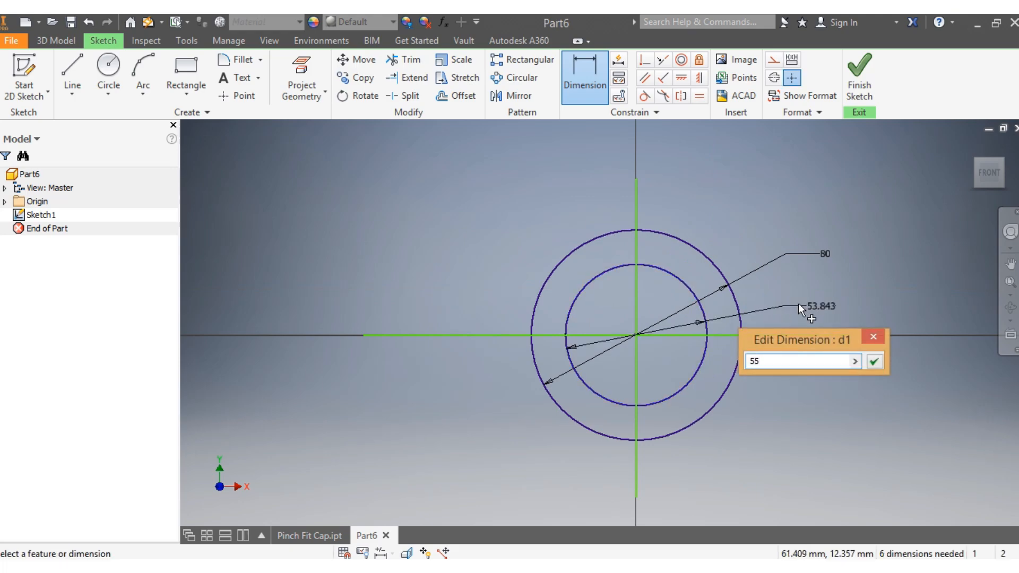
pyautogui.press('Return')
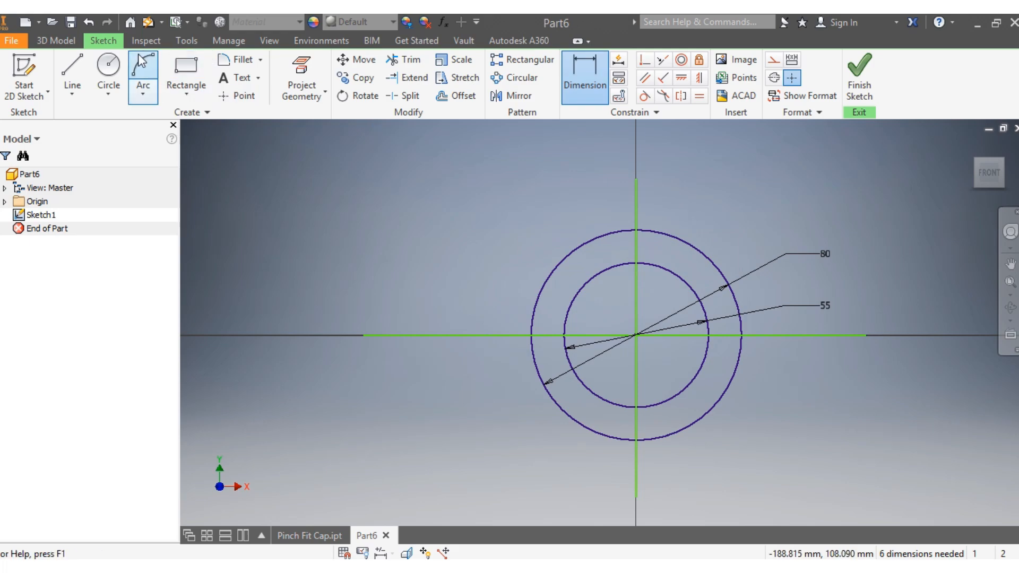
# Sketch a rectangle about 36 mm wide over the upper half of the circles and a taller, narrow rectangle around the vertical line
pyautogui.click(186, 66)
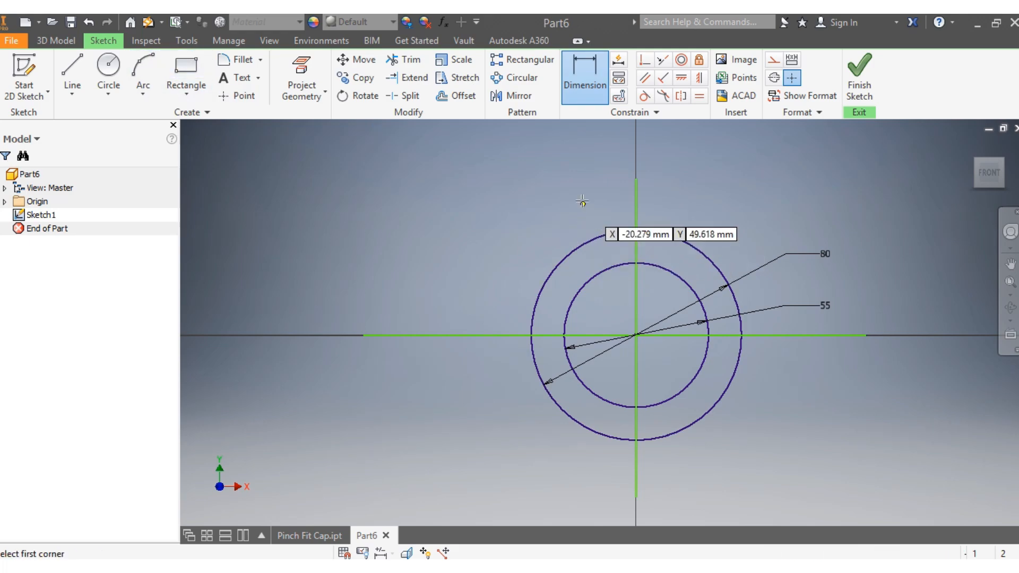
pyautogui.click(591, 185)
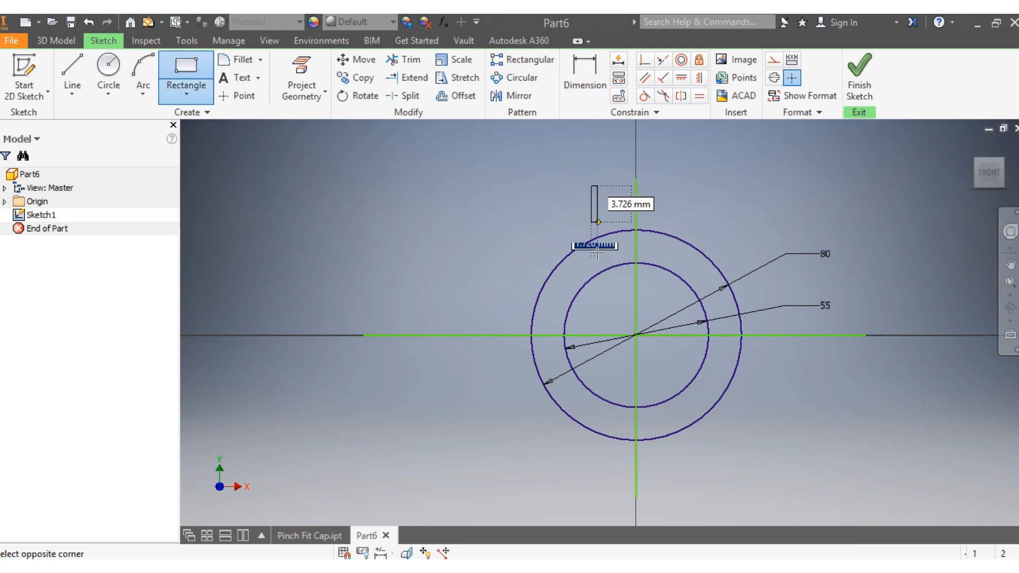
pyautogui.click(686, 321)
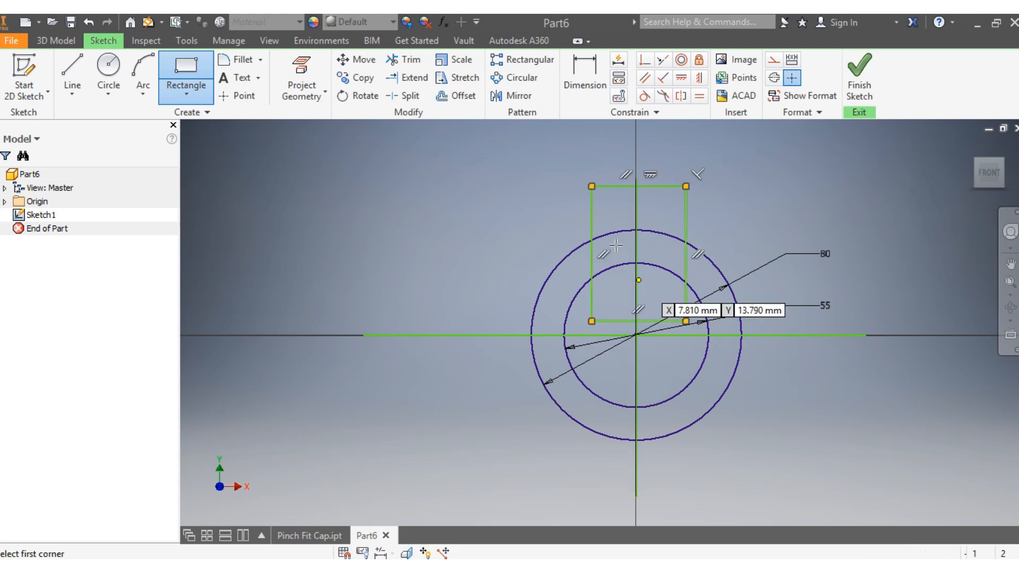
pyautogui.click(627, 154)
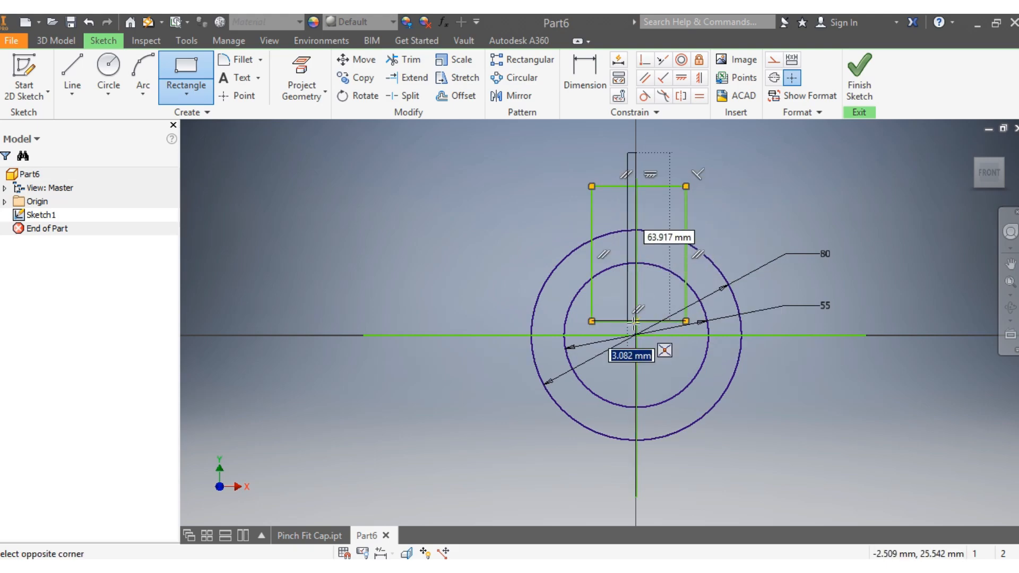
pyautogui.click(646, 361)
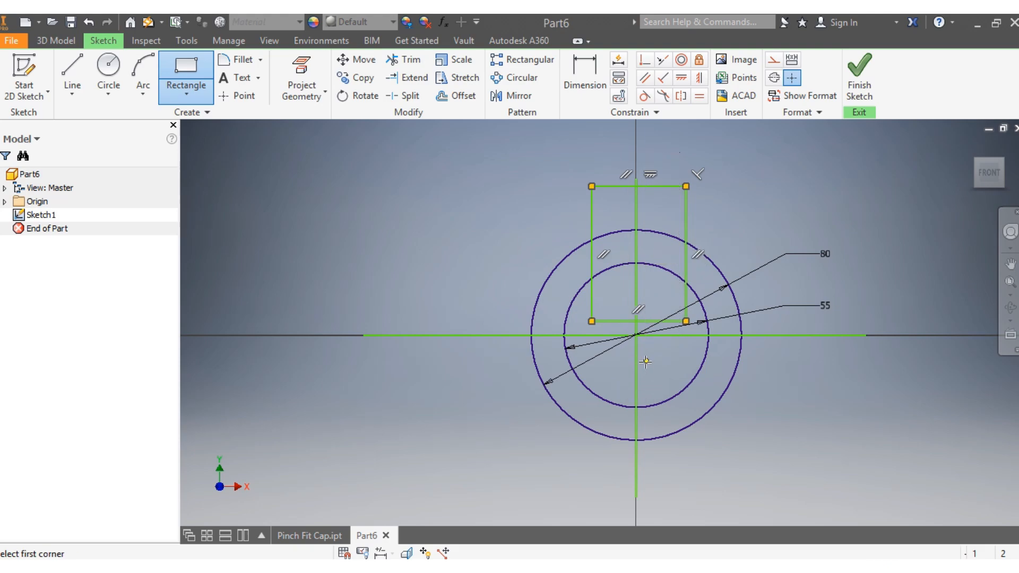
# Dimension the width of the wider rectangle as 65 mm
pyautogui.click(585, 69)
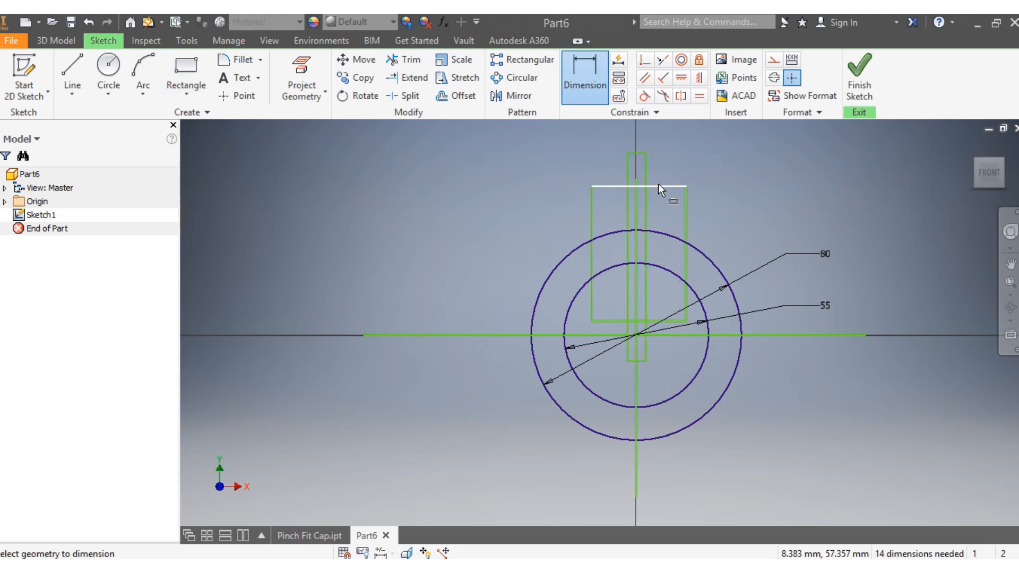
pyautogui.click(658, 185)
pyautogui.click(659, 144)
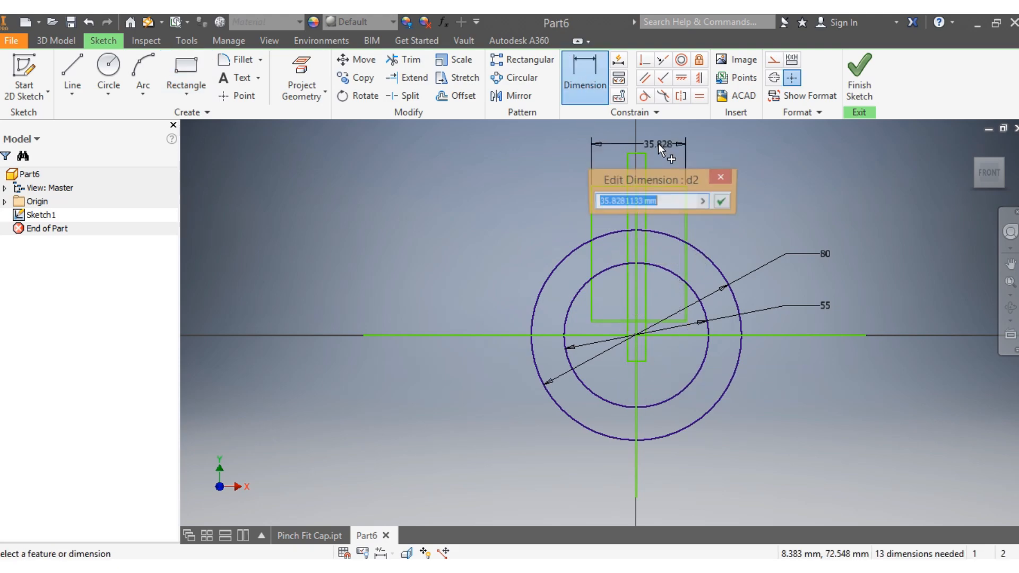
pyautogui.write('65')
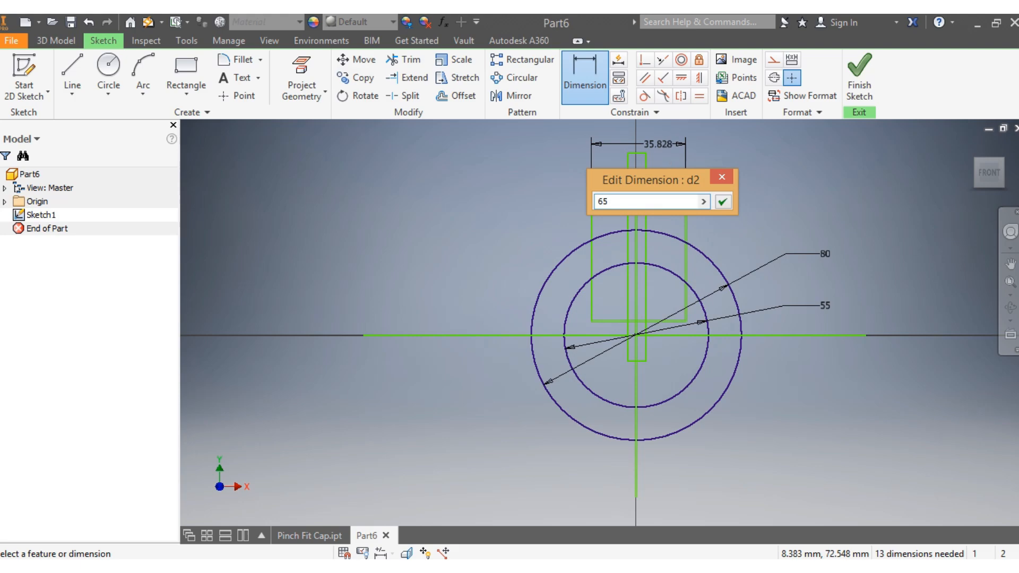
pyautogui.press('Return')
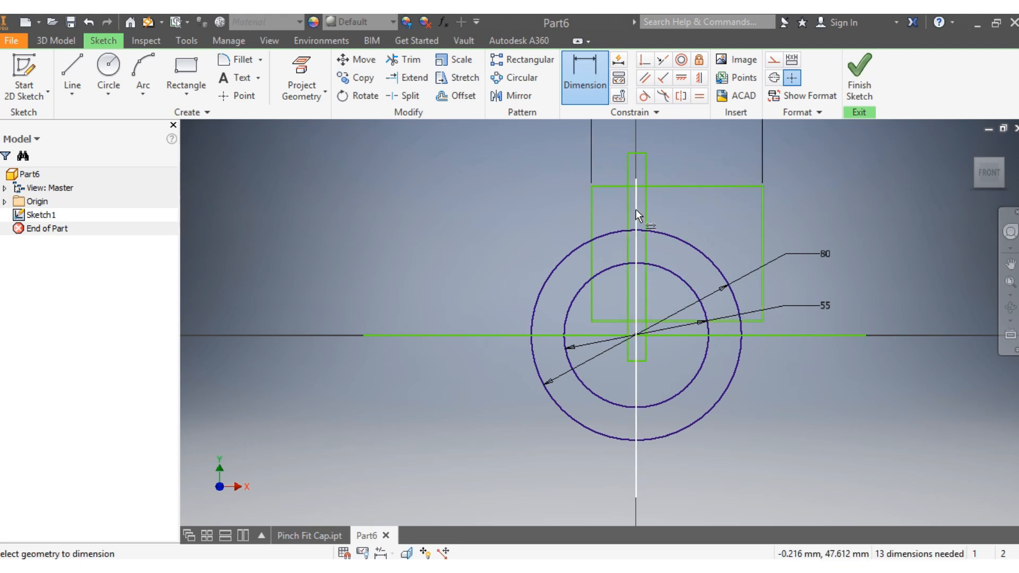
# Dimension the distance from the wide rectangle's left side to the vertical line as 32.5 mm
pyautogui.click(635, 209)
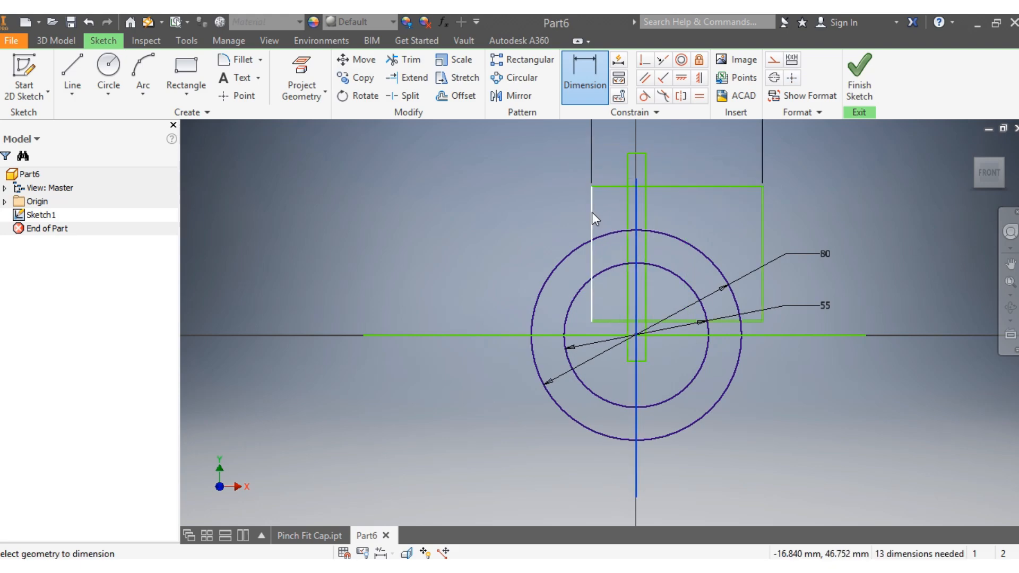
pyautogui.click(592, 212)
pyautogui.rightClick(563, 157)
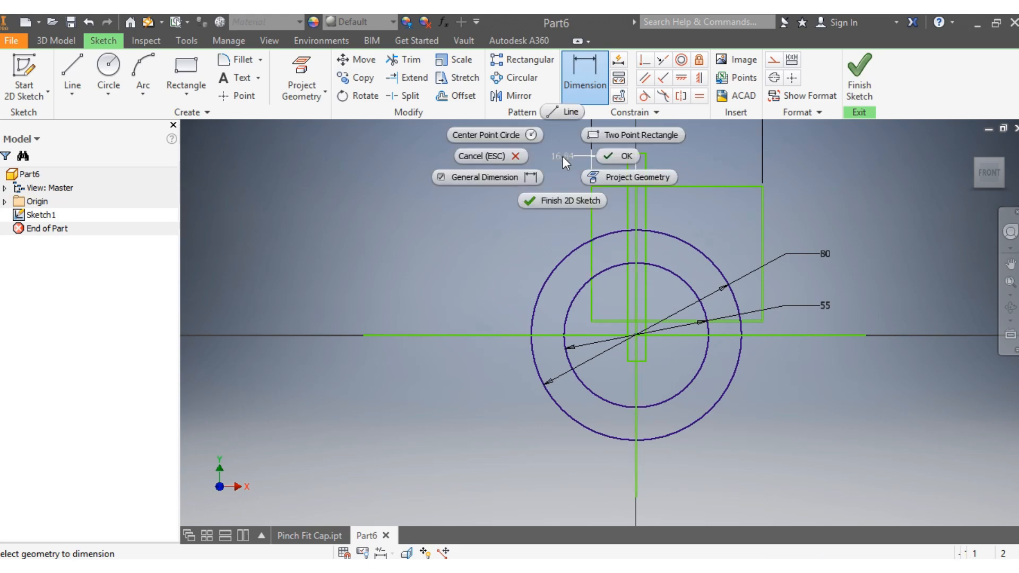
pyautogui.click(562, 156)
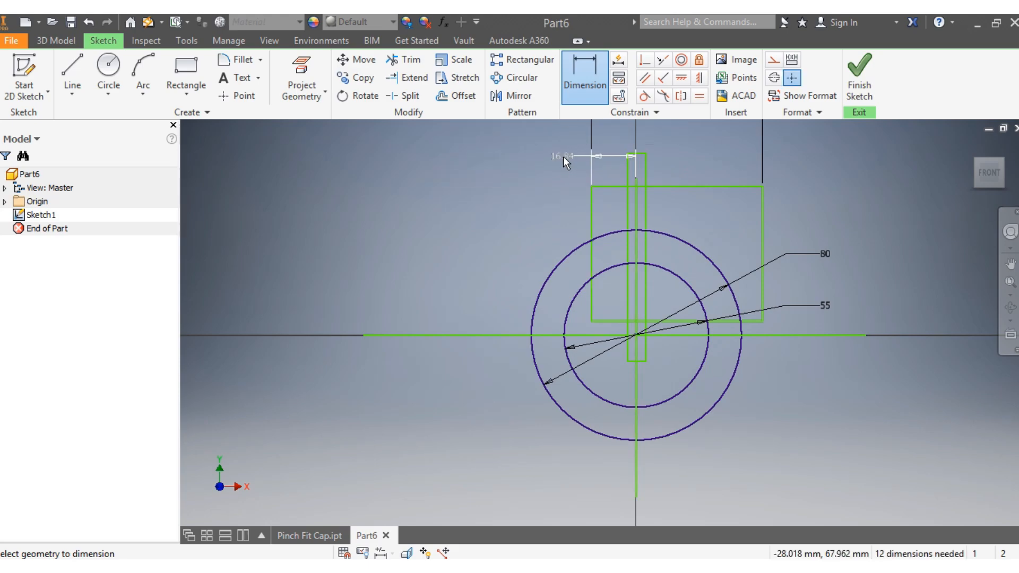
pyautogui.write('32.5')
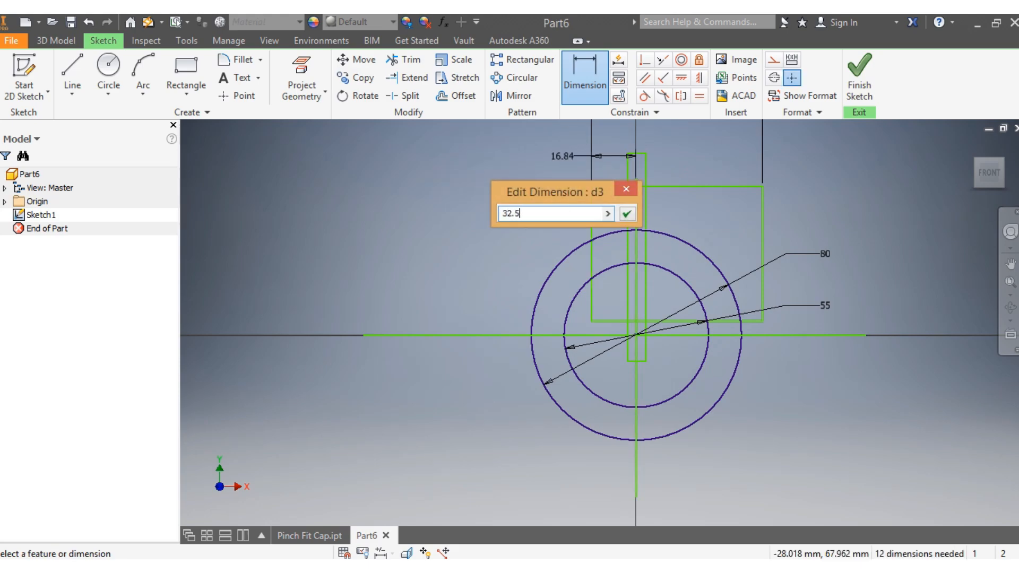
pyautogui.press('Return')
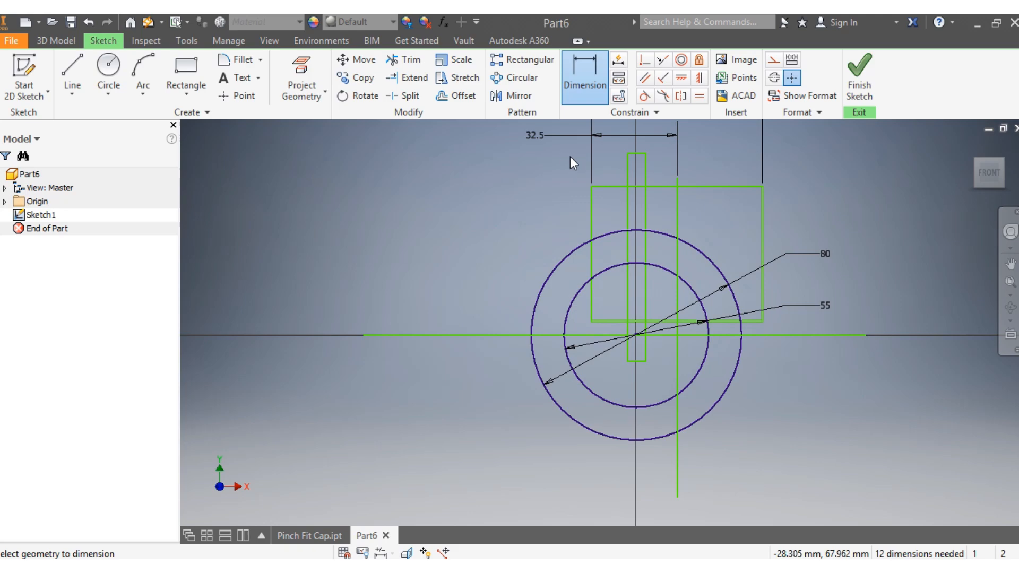
# Dimension the distance from the narrow rectangle's left side to the vertical line as 1.5 mm
pyautogui.click(628, 205)
pyautogui.click(678, 214)
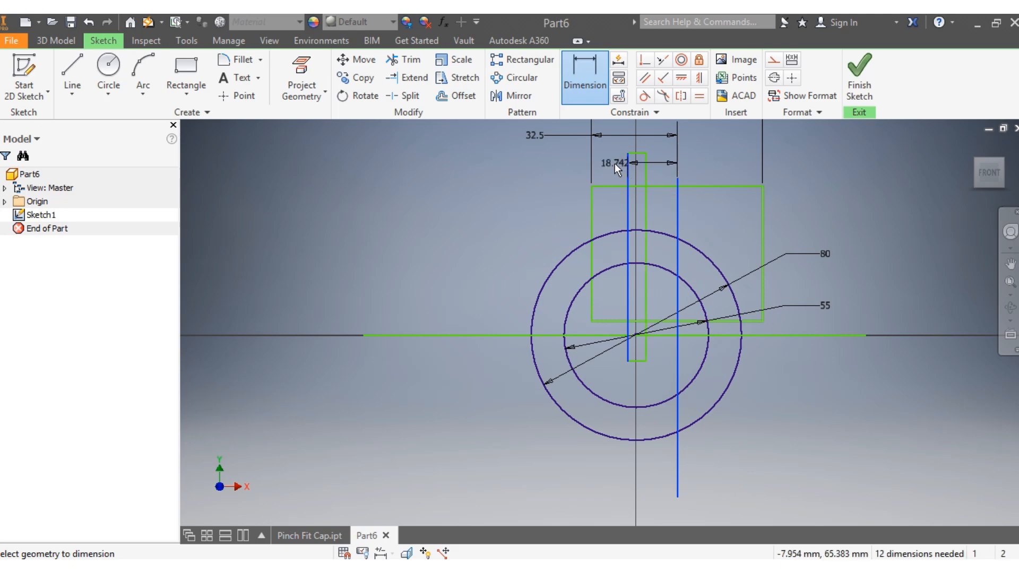
pyautogui.click(526, 176)
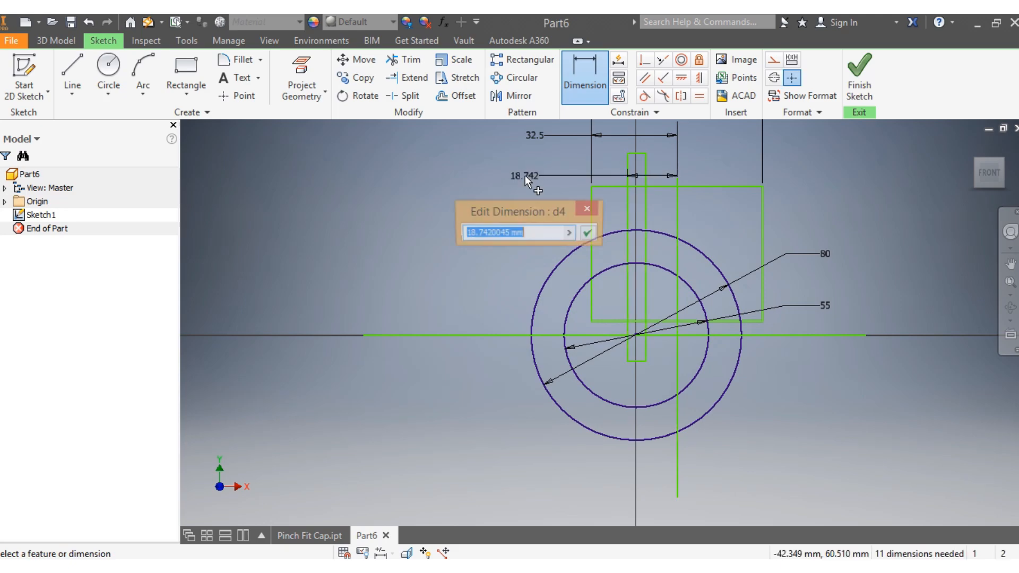
pyautogui.write('1.5')
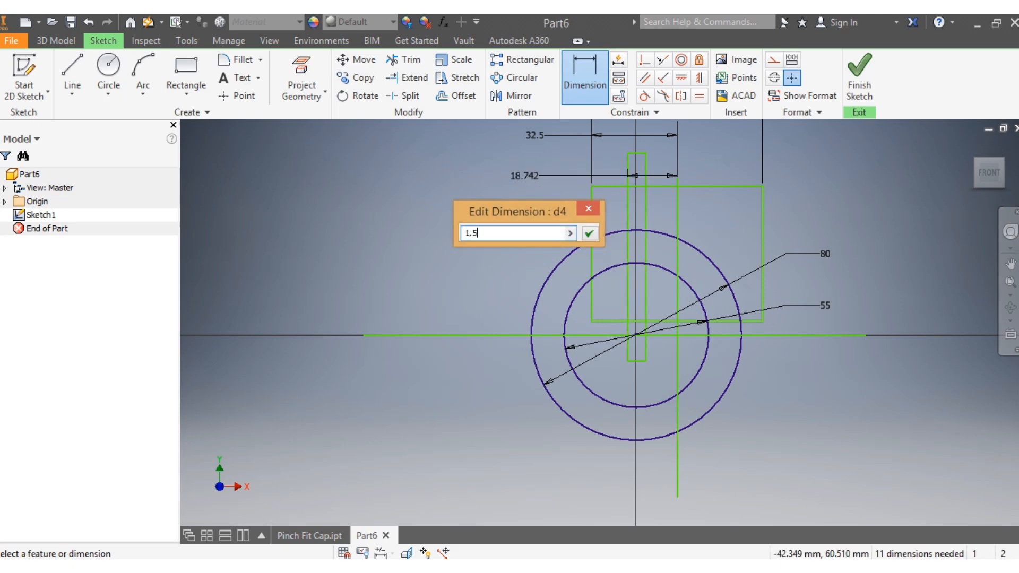
pyautogui.press('Return')
# Dimension the width of the narrow rectangle along its bottom edge as 3 mm
pyautogui.scroll(3, 646, 313)
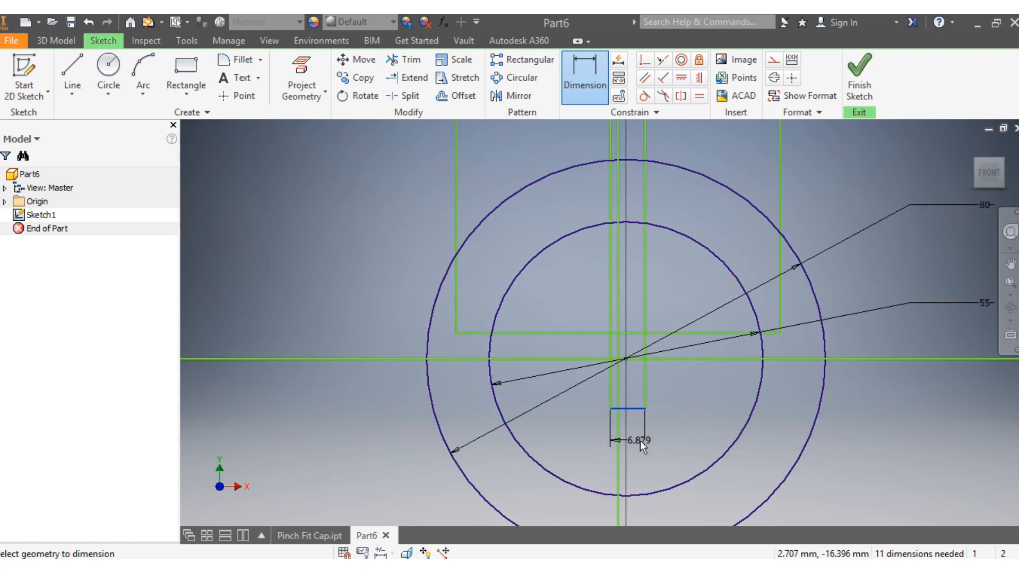
pyautogui.click(642, 440)
pyautogui.write('3')
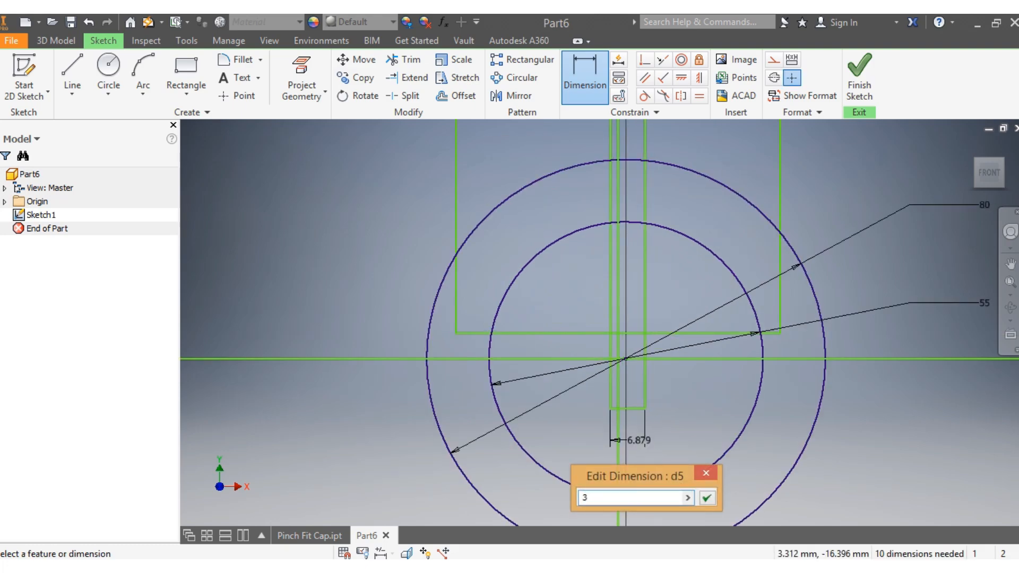
pyautogui.press('Return')
pyautogui.press('Escape')
# Move the vertical line sideways so it passes through the common centre of the two circles
pyautogui.scroll(3, 619, 450)
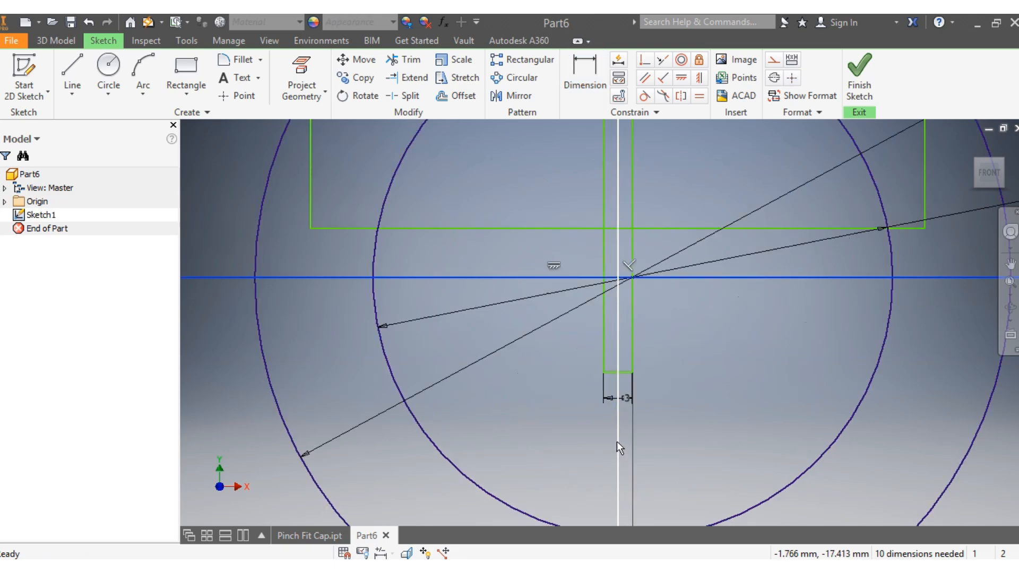
pyautogui.moveTo(618, 440); pyautogui.dragTo(638, 445)
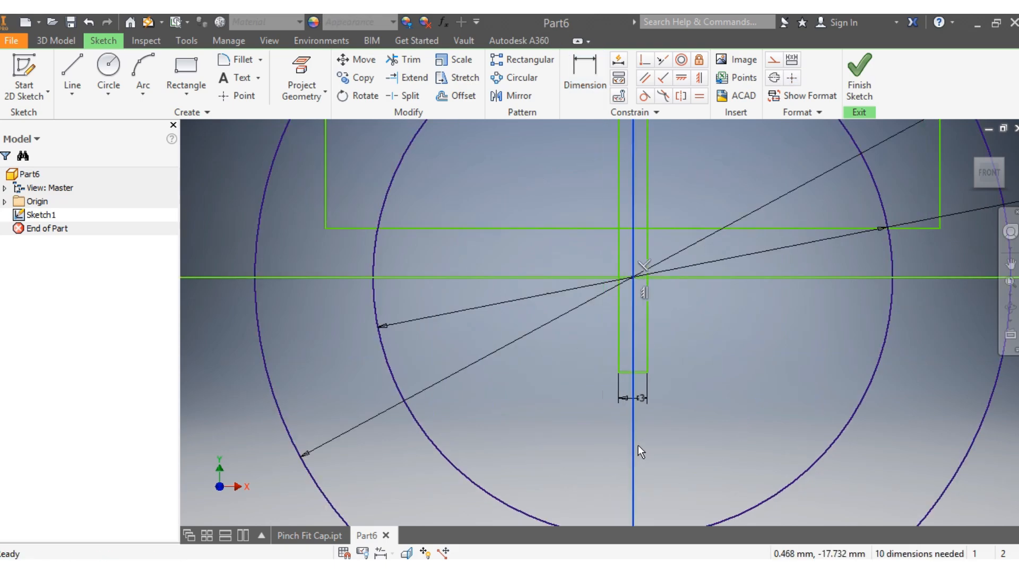
pyautogui.scroll(-10, 638, 445)
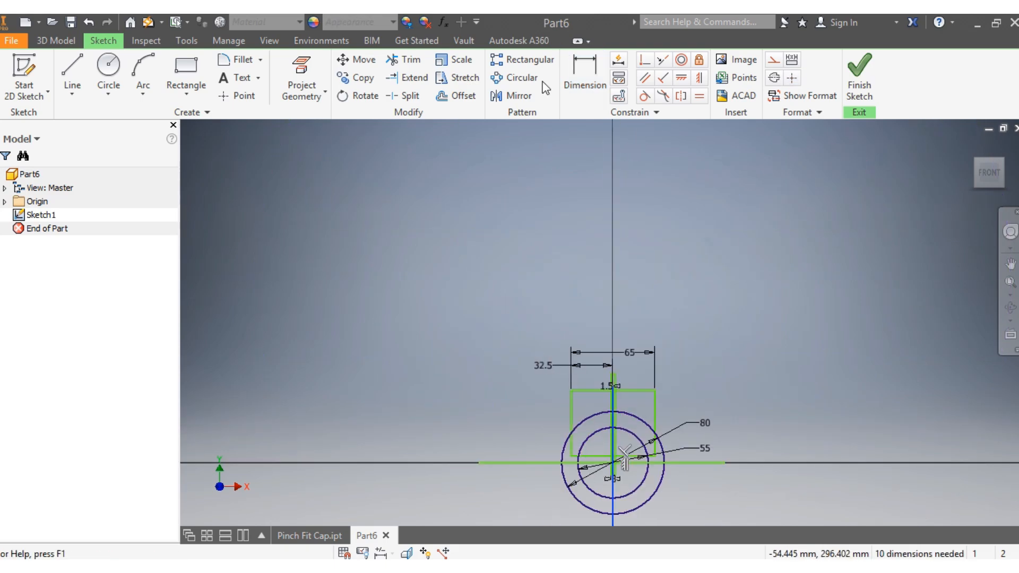
# Dimension the height of the wide rectangle's top edge above the horizontal line as 55 mm
pyautogui.press('d')
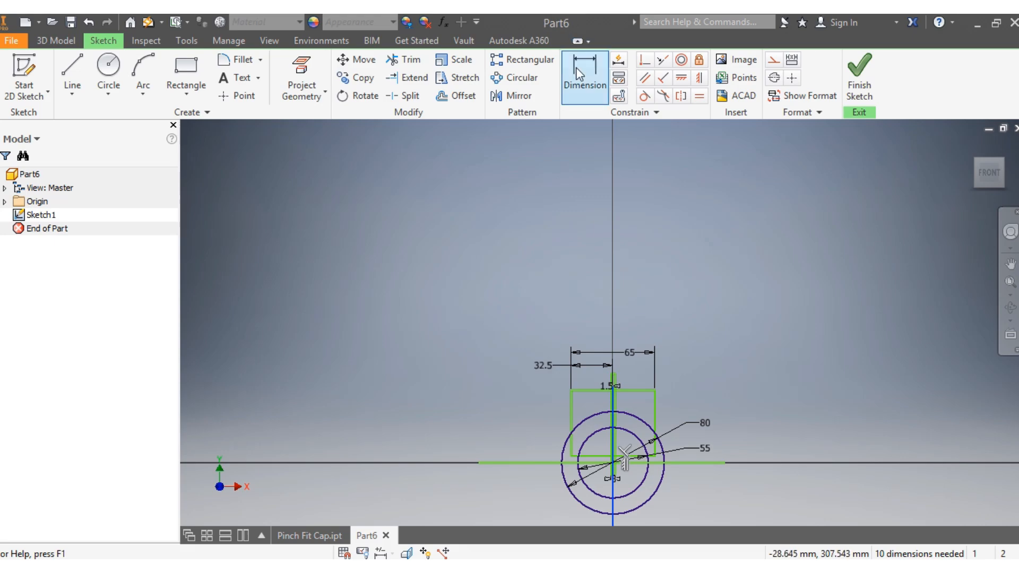
pyautogui.click(581, 392)
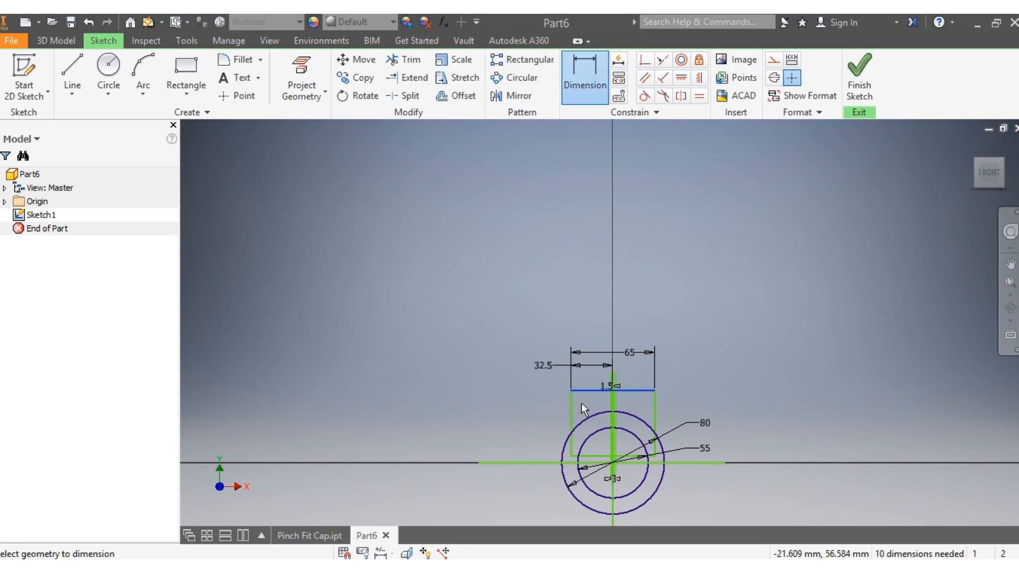
pyautogui.click(511, 462)
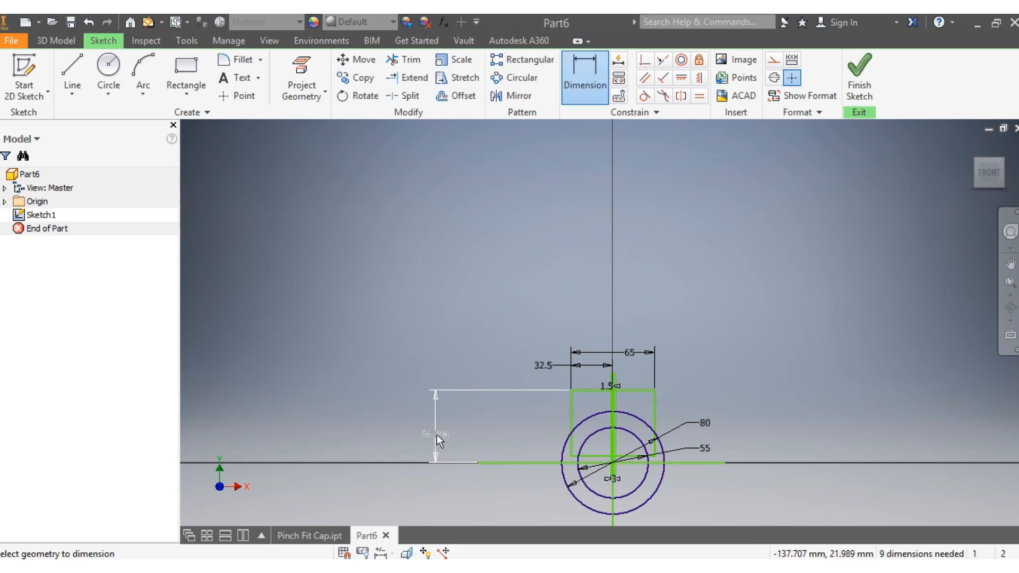
pyautogui.click(435, 435)
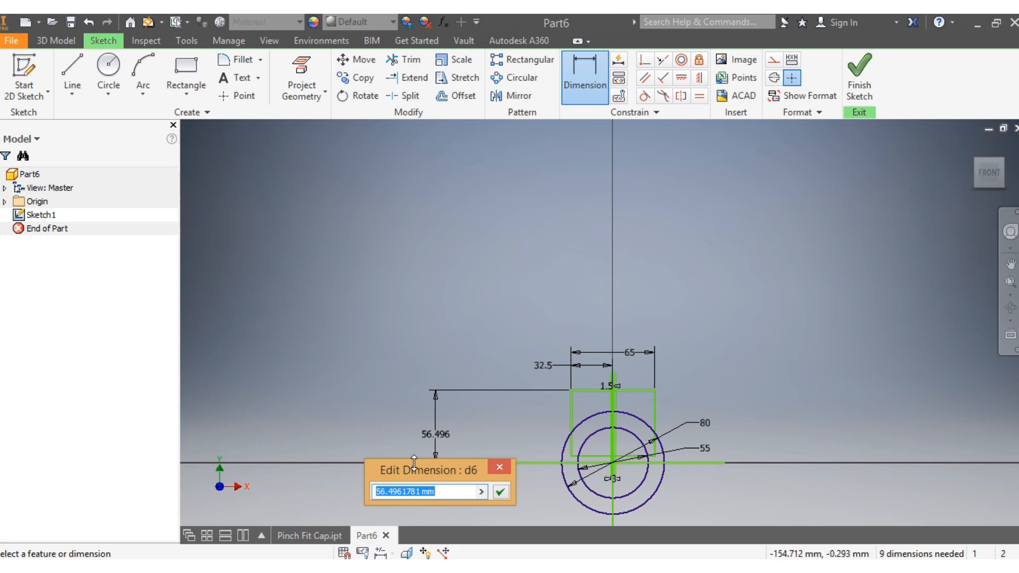
pyautogui.write('55')
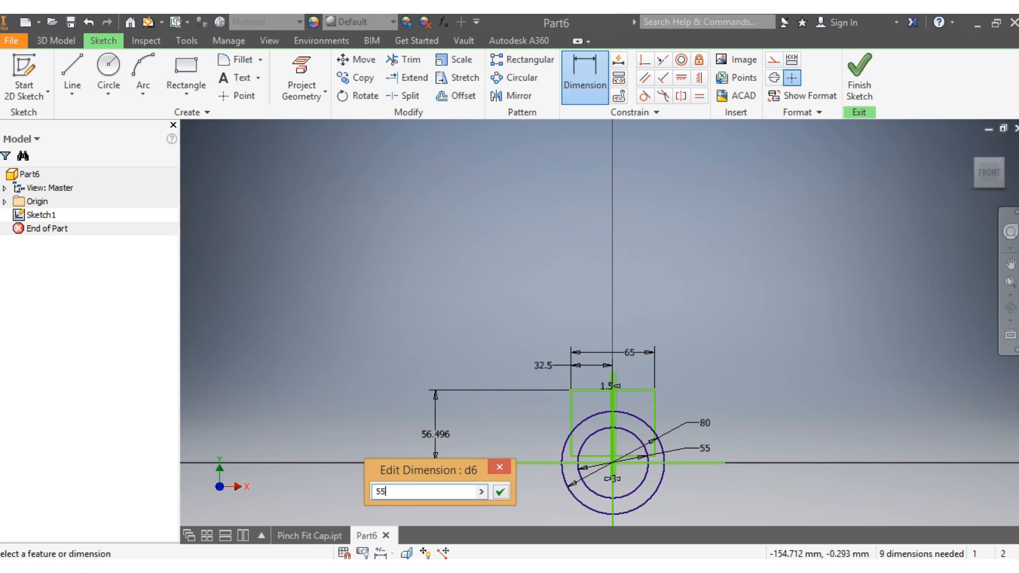
pyautogui.press('Return')
# Move the horizontal line down so it passes through the common centre of the two circles
pyautogui.scroll(-4, 646, 489)
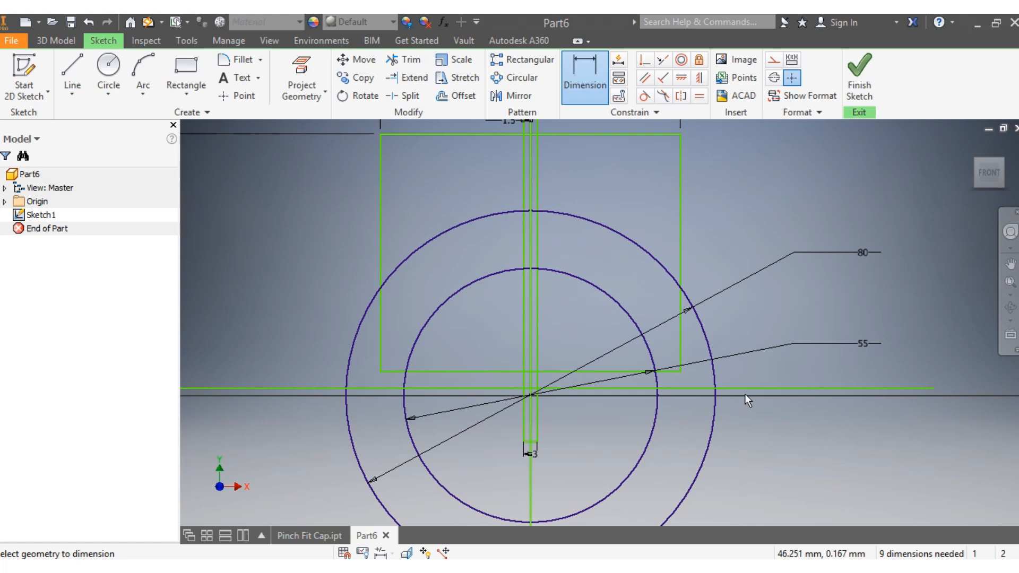
pyautogui.press('Escape')
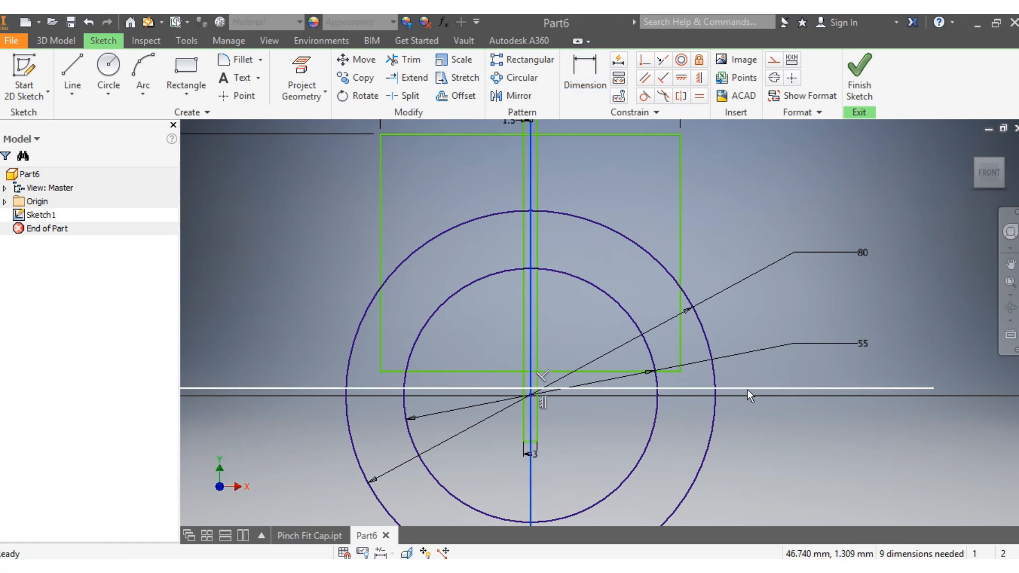
pyautogui.click(748, 388)
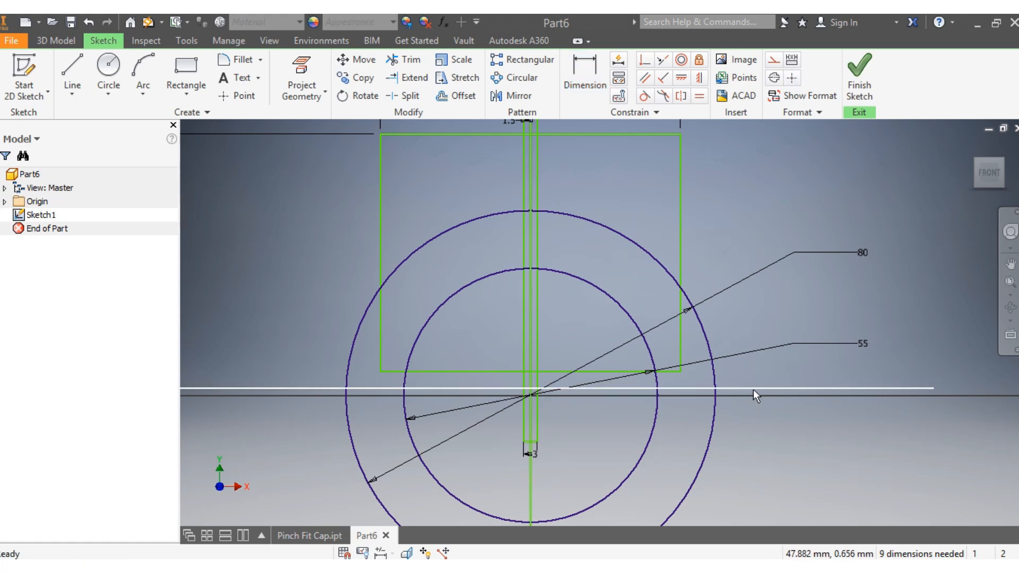
pyautogui.moveTo(754, 389); pyautogui.dragTo(754, 396)
pyautogui.scroll(-6, 686, 447)
pyautogui.scroll(3, 656, 466)
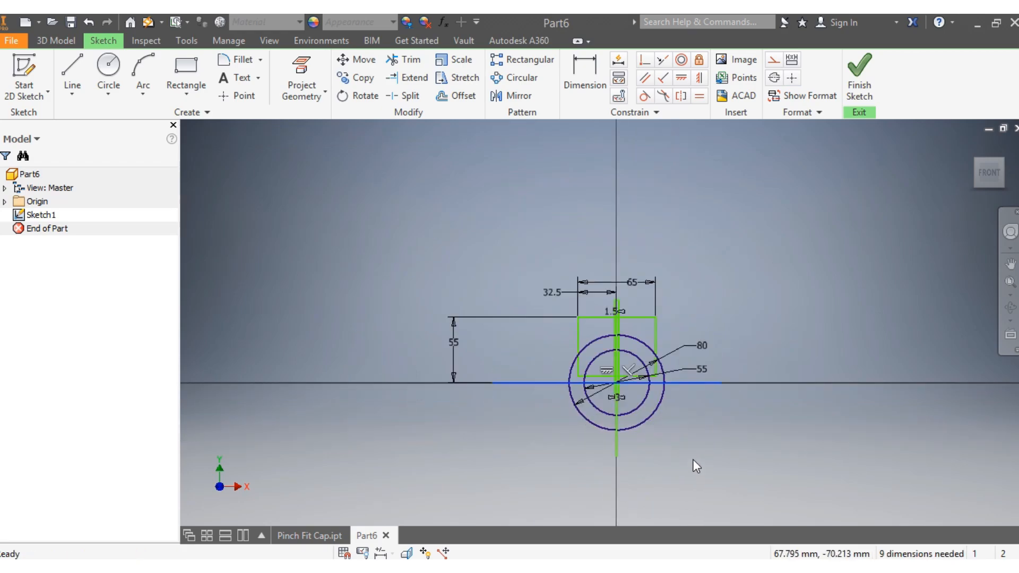
# Trim the wide rectangle's bottom edge and the parts of its two sides that lie inside the outer circle
pyautogui.scroll(3, 627, 416)
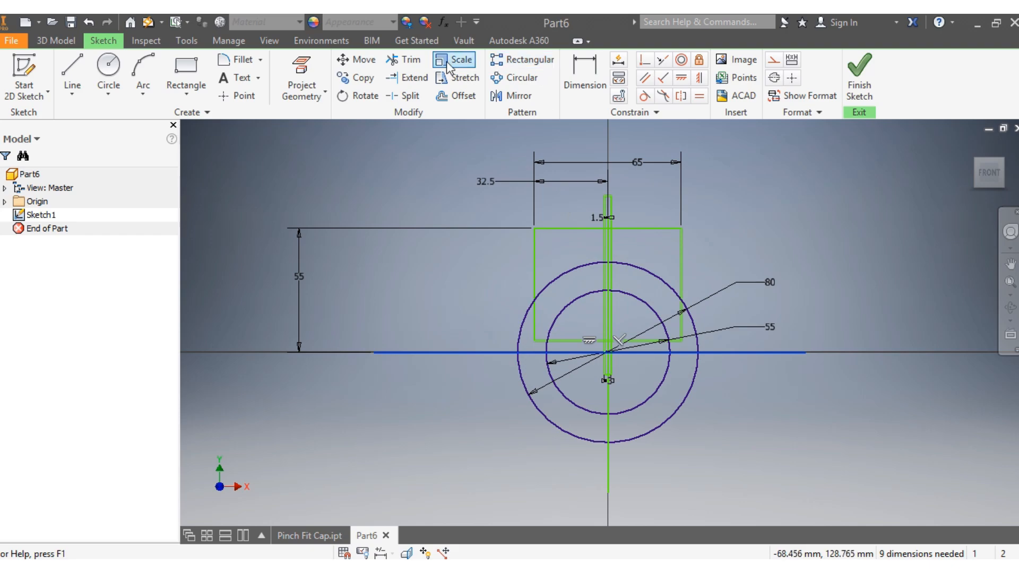
pyautogui.click(415, 64)
pyautogui.click(534, 322)
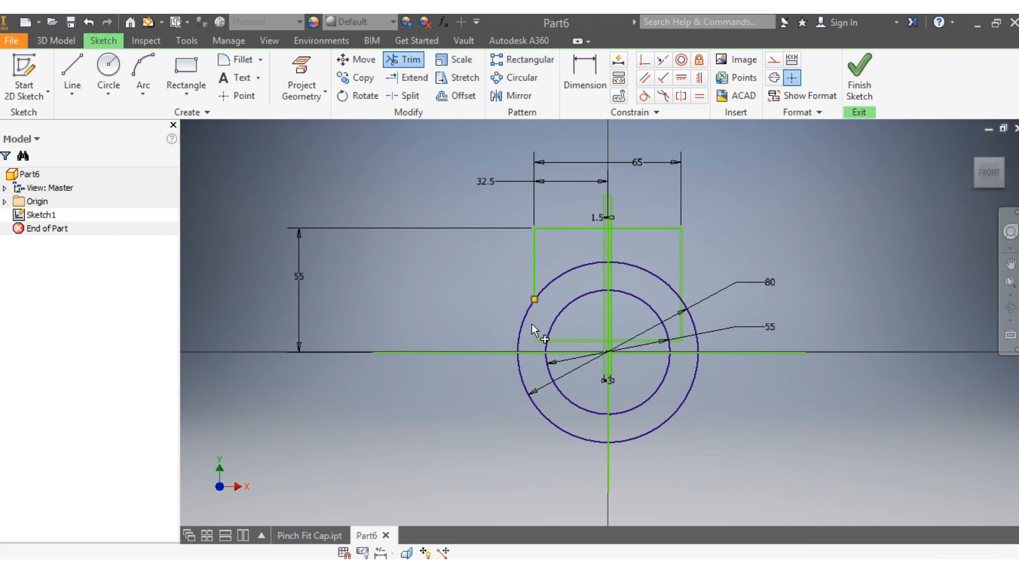
pyautogui.click(569, 342)
pyautogui.press('Escape')
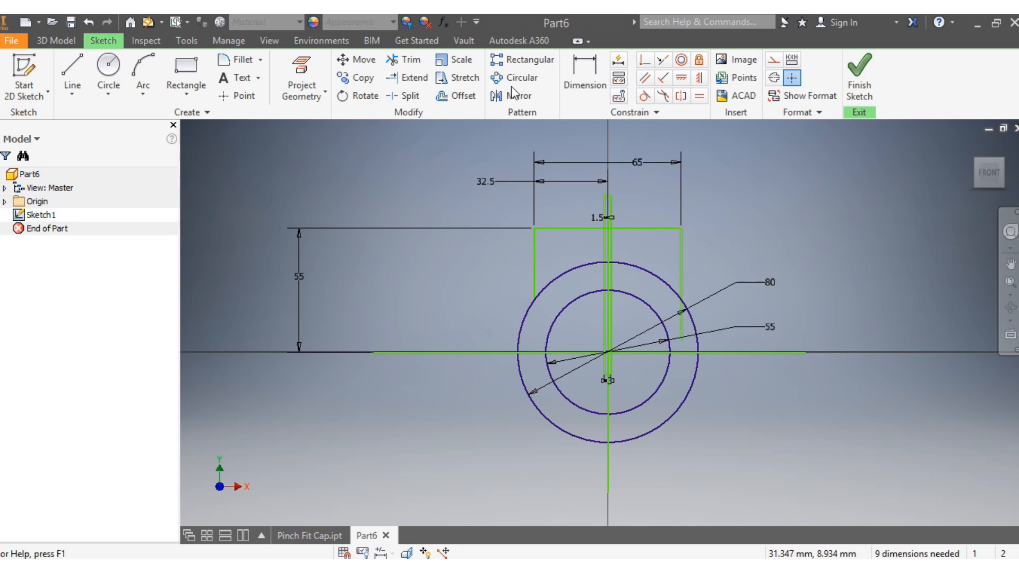
pyautogui.press('x')
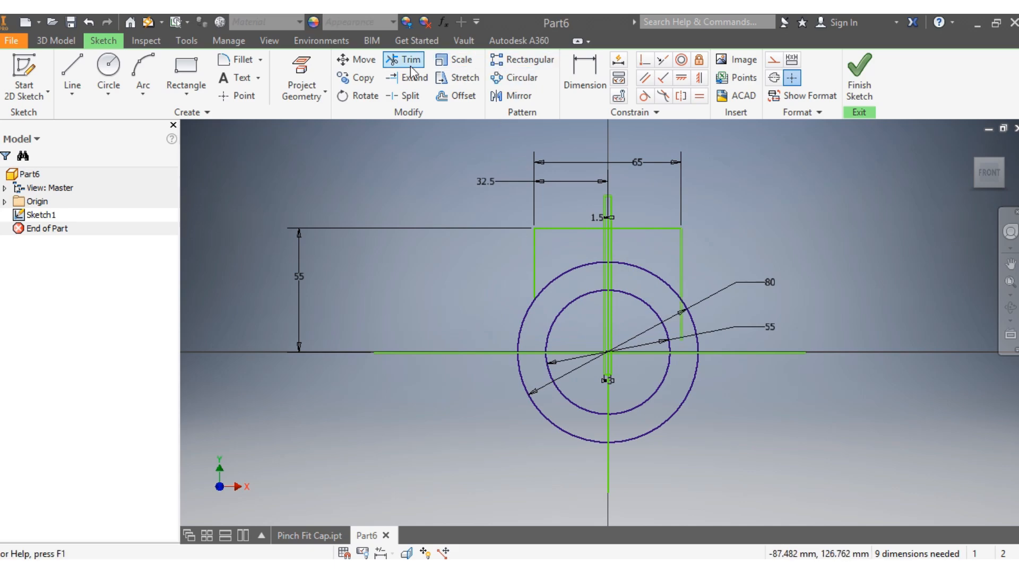
pyautogui.click(682, 323)
# Trim the narrow rectangle's right side inside the inner circle and delete its leftover segment below the horizontal line
pyautogui.scroll(3, 606, 353)
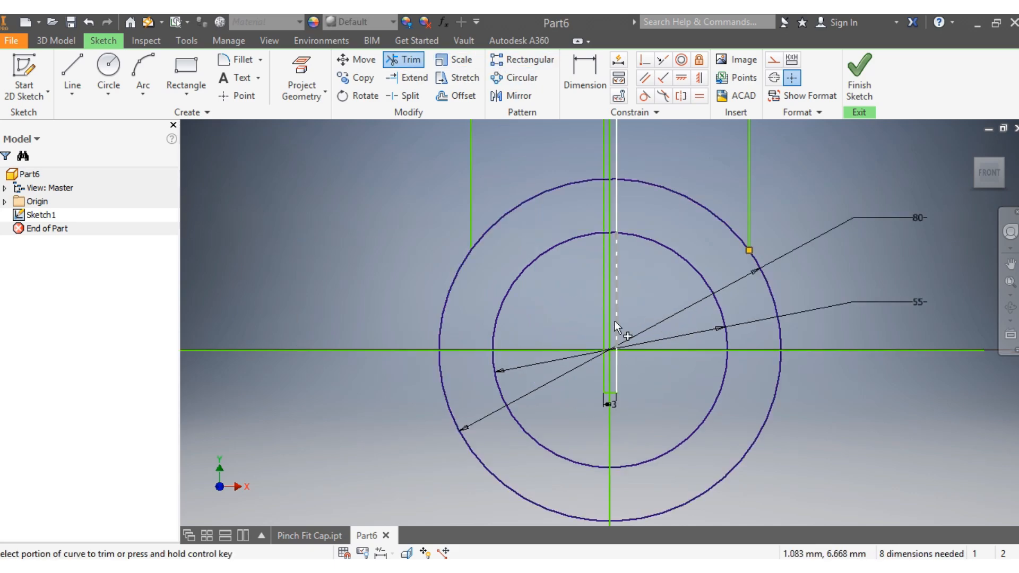
pyautogui.click(619, 364)
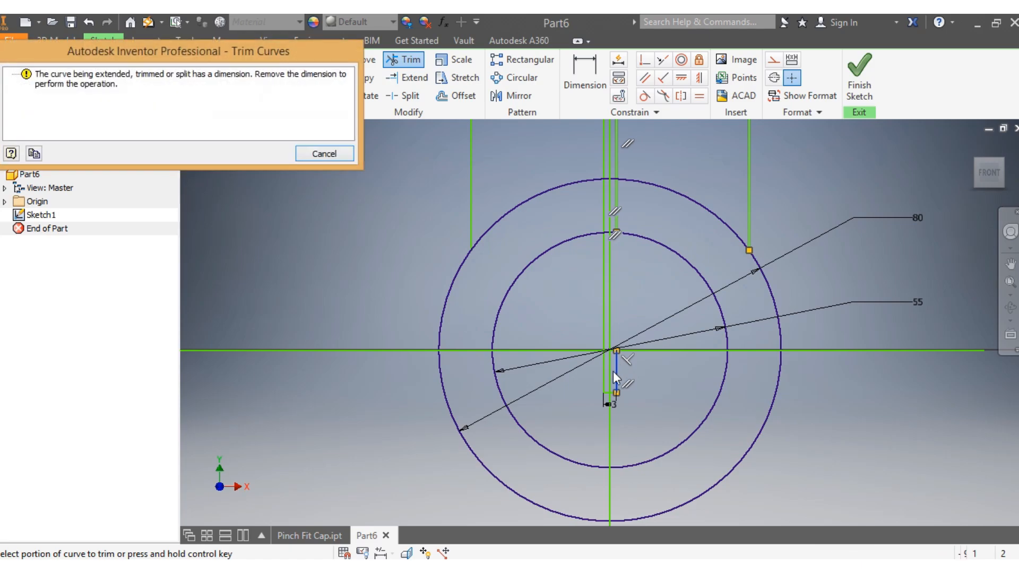
pyautogui.click(337, 158)
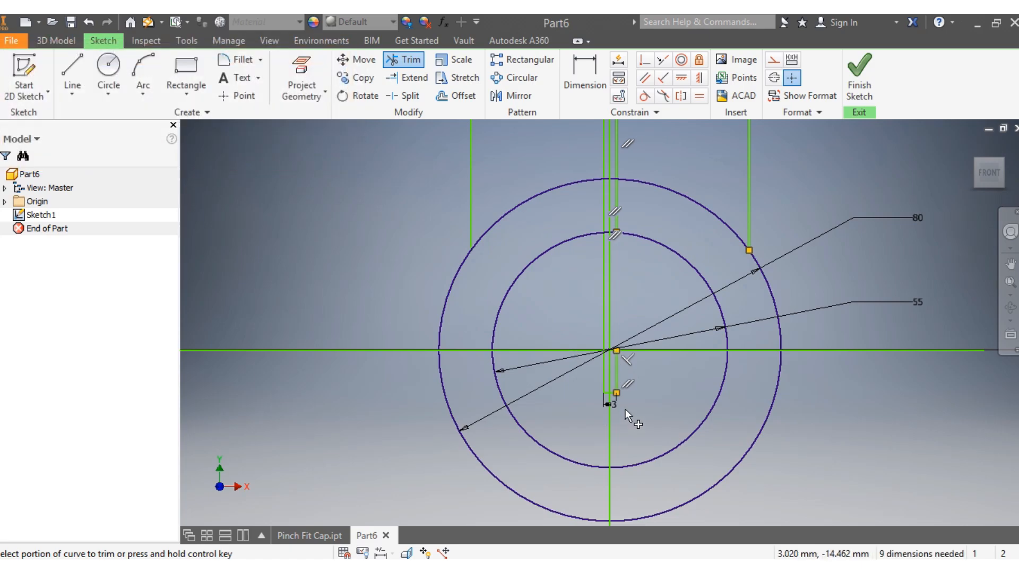
pyautogui.press('Escape')
pyautogui.click(617, 371)
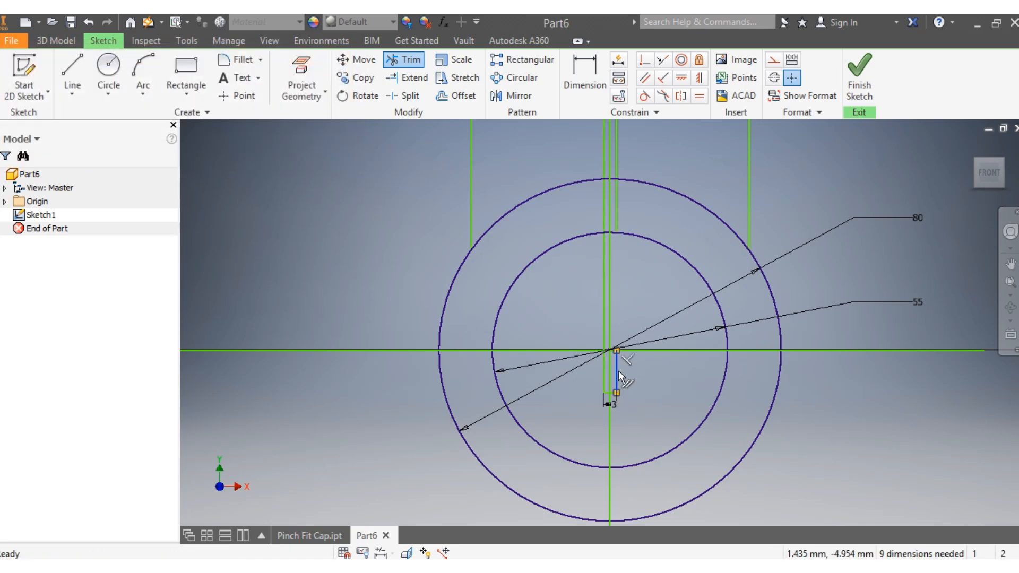
pyautogui.press('Delete')
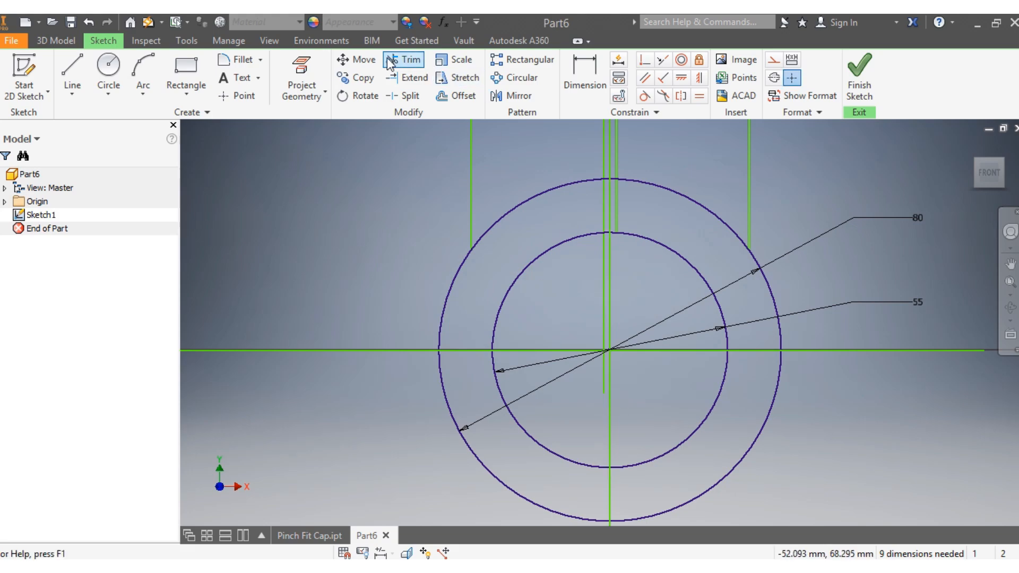
# Trim the narrow rectangle's left side inside the inner circle, both below and above the horizontal line
pyautogui.click(403, 60)
pyautogui.click(603, 371)
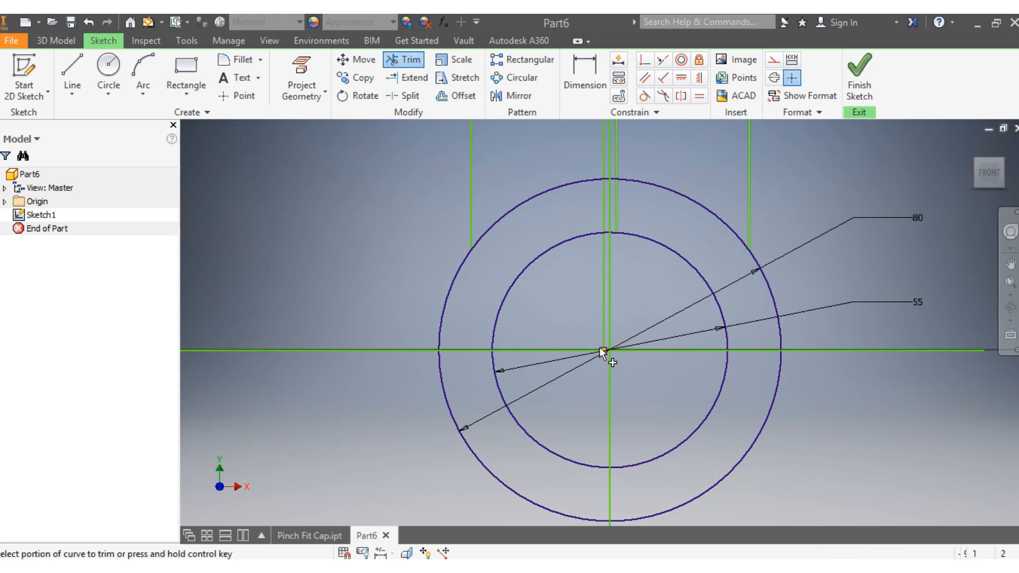
pyautogui.click(603, 323)
# Trim the arcs of the inner and outer circles that lie between the two sides of the narrow slot
pyautogui.scroll(5, 602, 235)
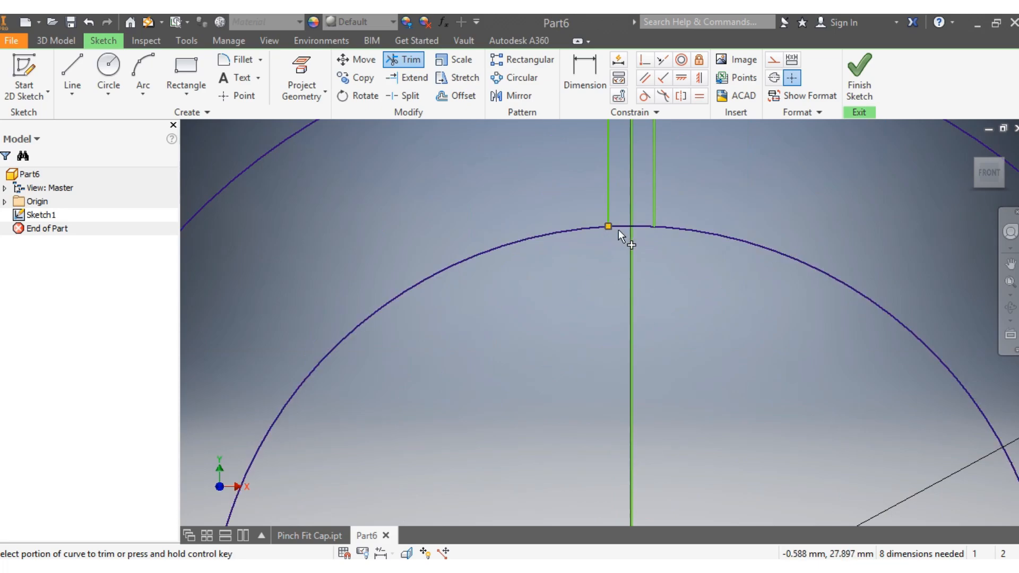
pyautogui.click(626, 228)
pyautogui.scroll(-5, 637, 242)
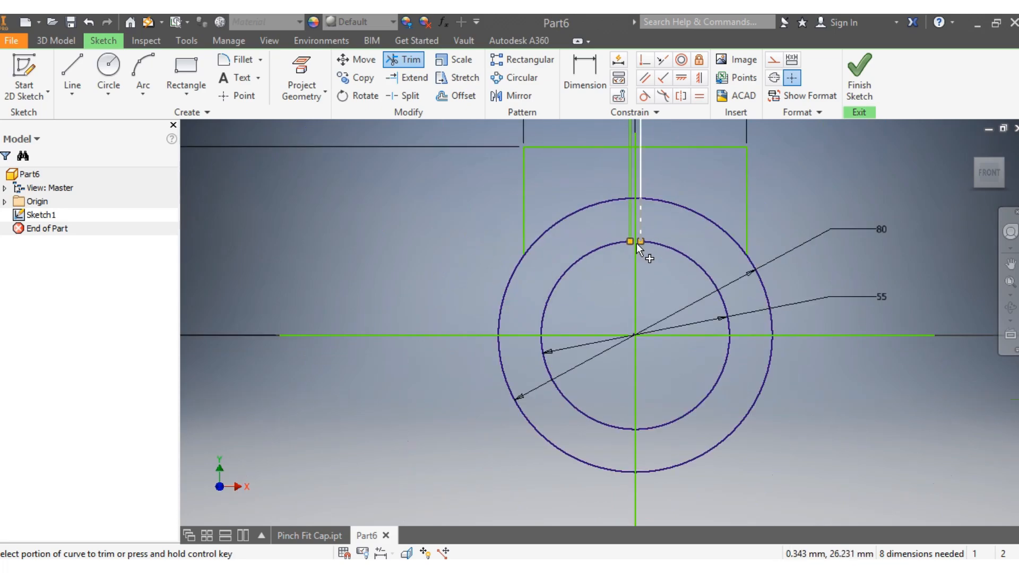
pyautogui.scroll(6, 635, 203)
pyautogui.click(613, 166)
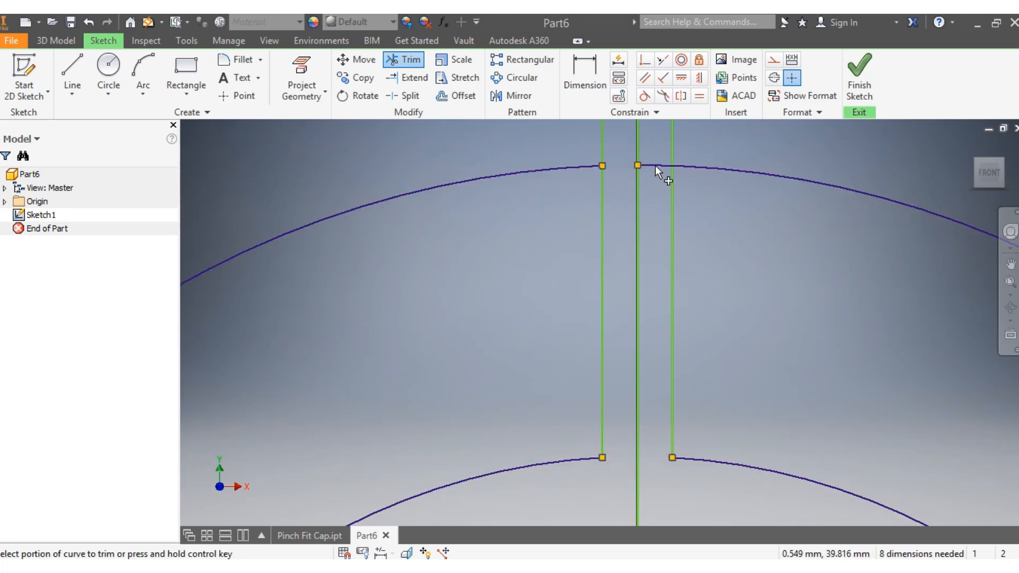
pyautogui.scroll(-5, 655, 167)
# Trim the clamp block's top edge between the slot sides and the parts of both slot sides extending above that edge
pyautogui.scroll(5, 654, 144)
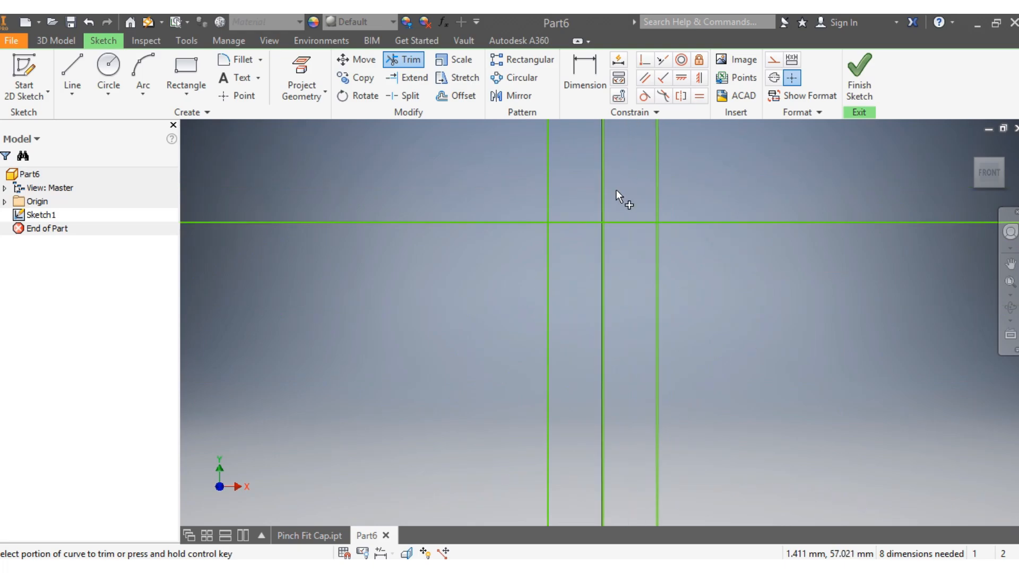
pyautogui.click(580, 222)
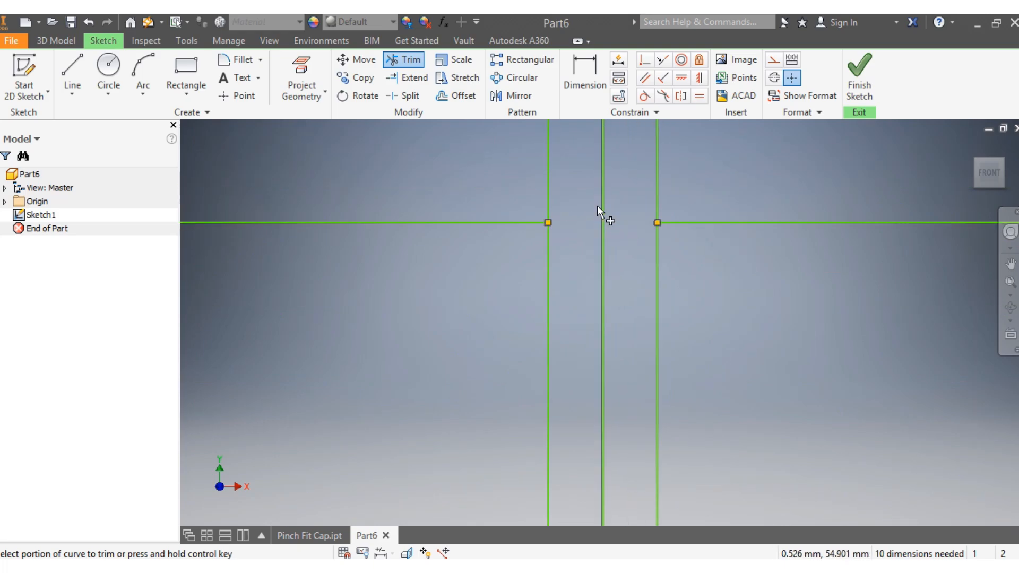
pyautogui.click(550, 184)
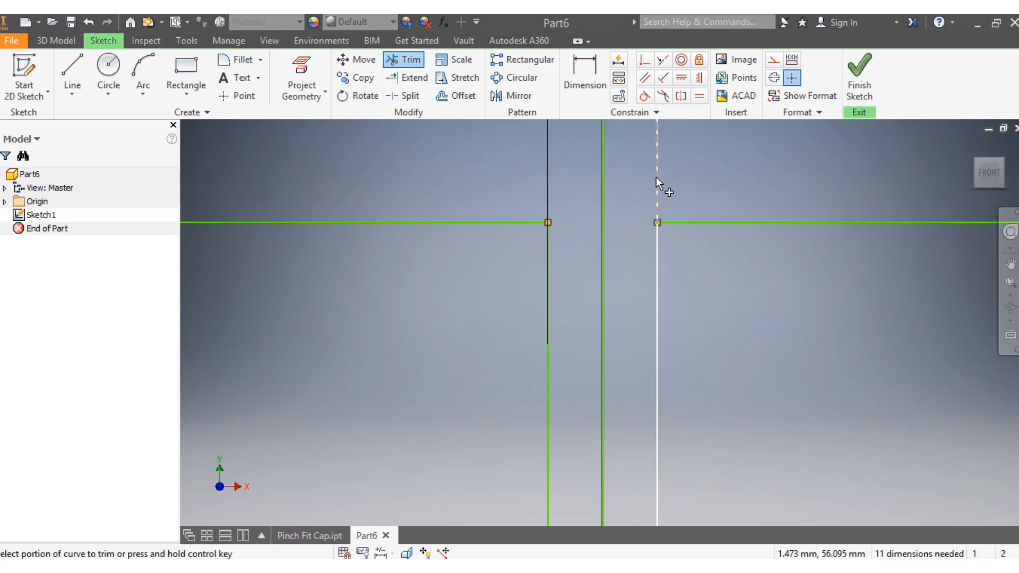
pyautogui.click(657, 177)
pyautogui.scroll(-5, 649, 225)
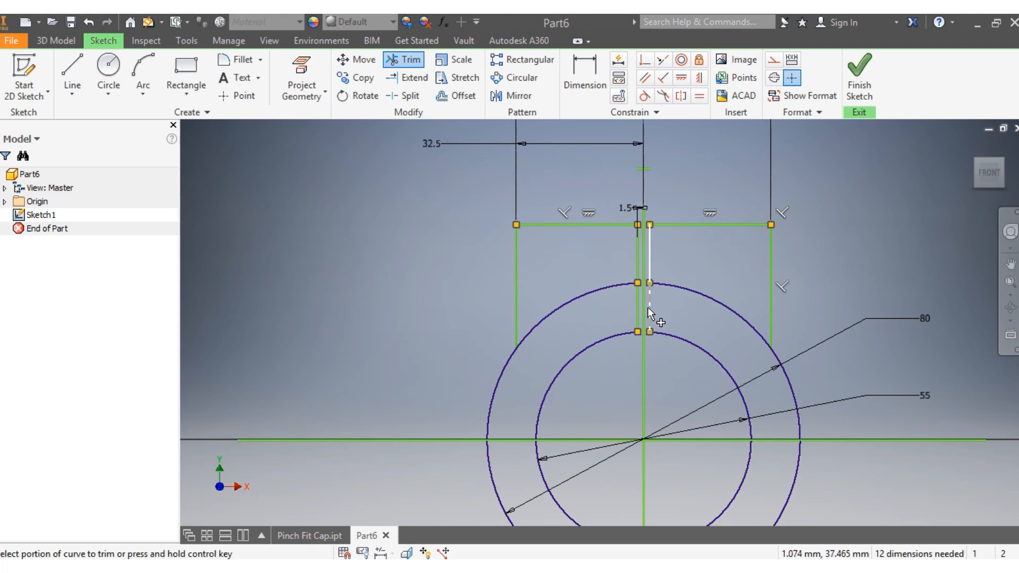
# Delete the leftover short horizontal segment above the clamp block and slot
pyautogui.press('Escape')
pyautogui.scroll(5, 642, 359)
pyautogui.scroll(-10, 645, 311)
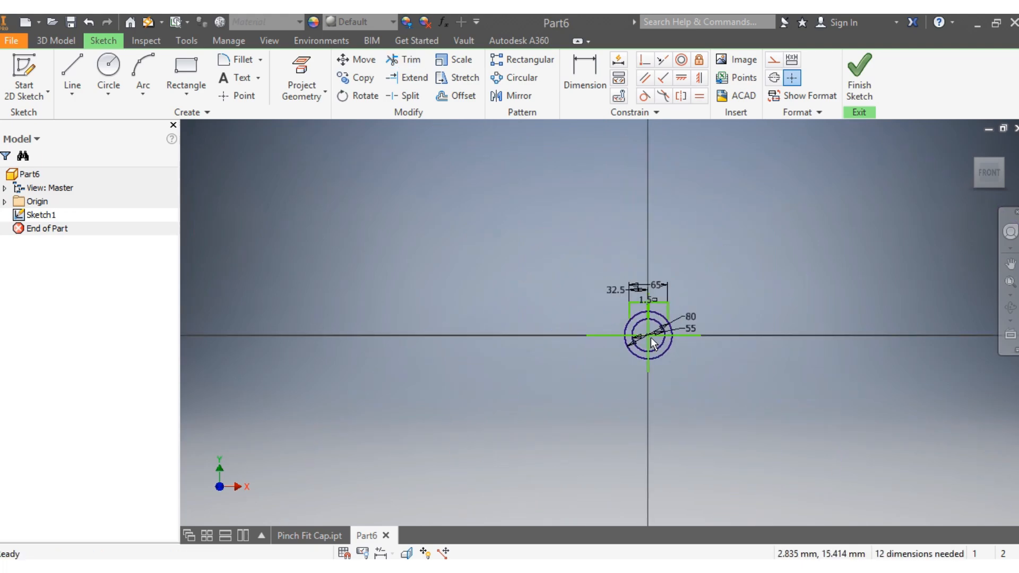
pyautogui.scroll(5, 651, 336)
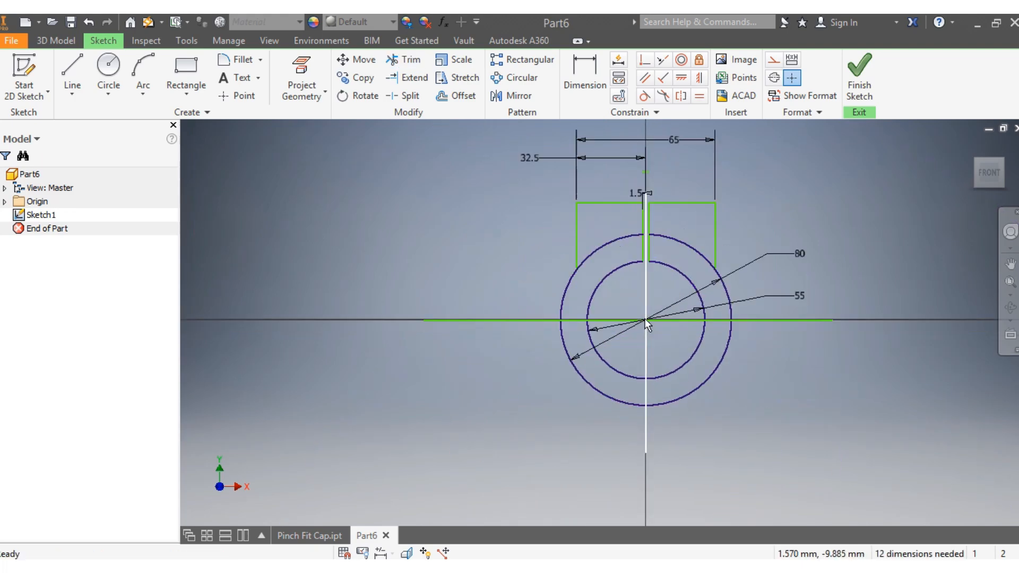
pyautogui.click(643, 173)
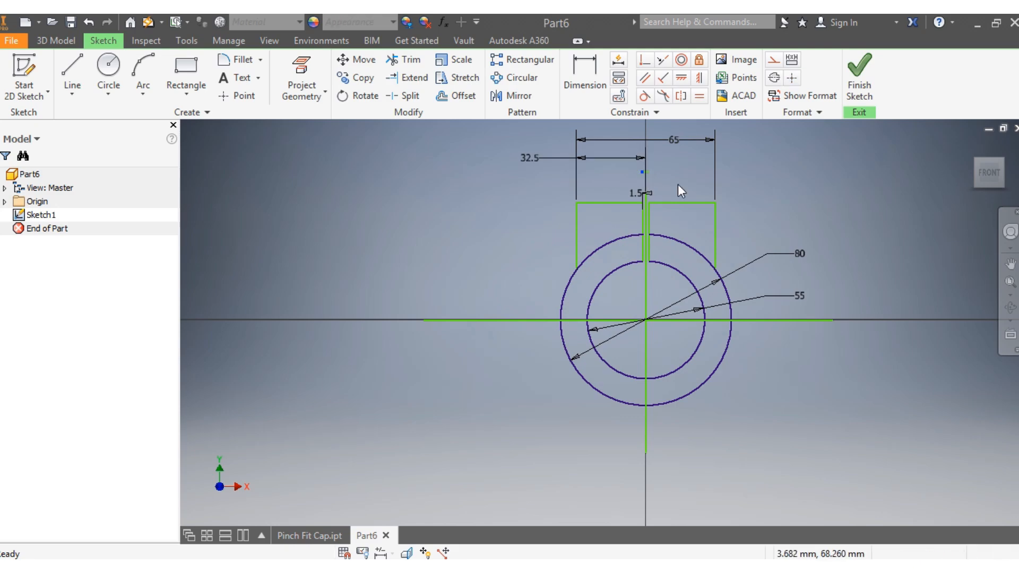
pyautogui.scroll(3, 724, 317)
pyautogui.scroll(-2, 653, 294)
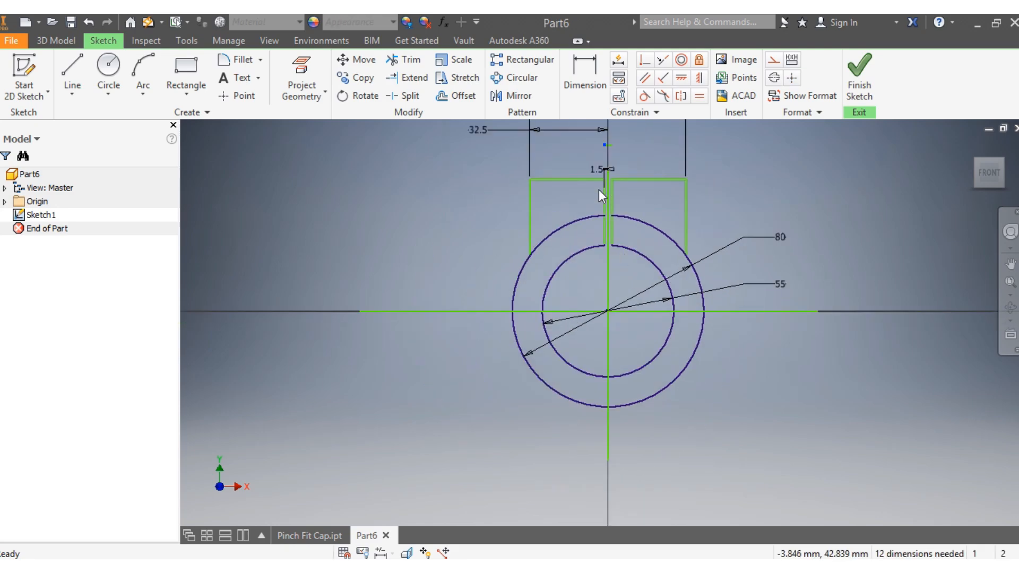
pyautogui.scroll(3, 598, 189)
pyautogui.scroll(3, 642, 139)
pyautogui.click(643, 139)
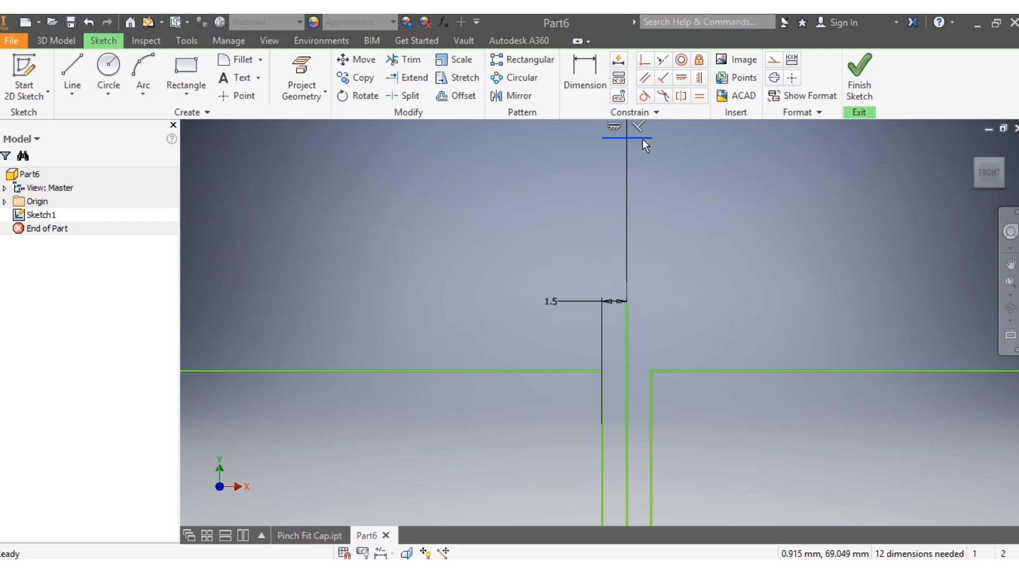
pyautogui.press('Delete')
pyautogui.scroll(-5, 387, 261)
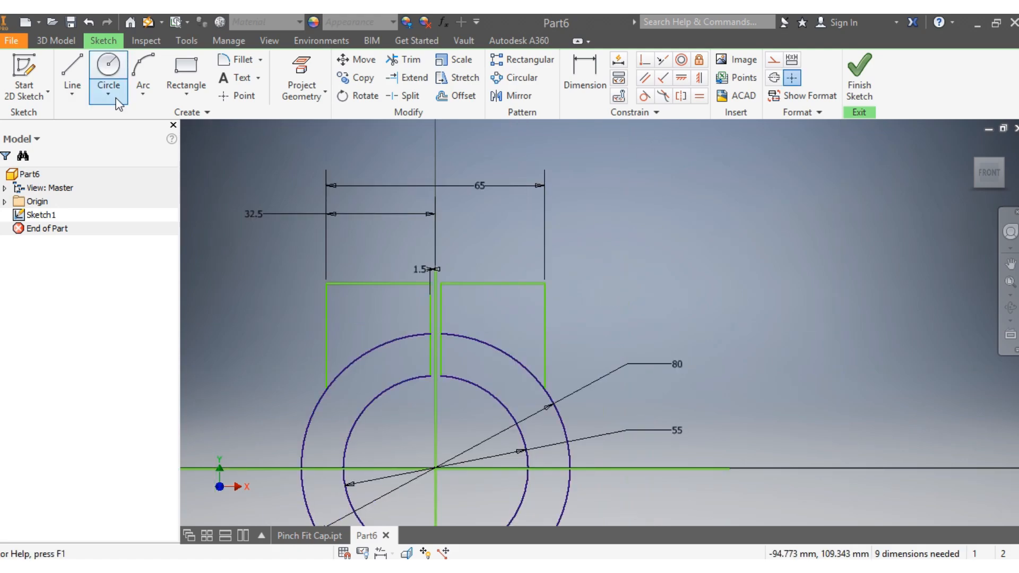
# Extrude the split ring profile asymmetrically, 55 mm in one direction and 20 mm in the other
pyautogui.click(56, 40)
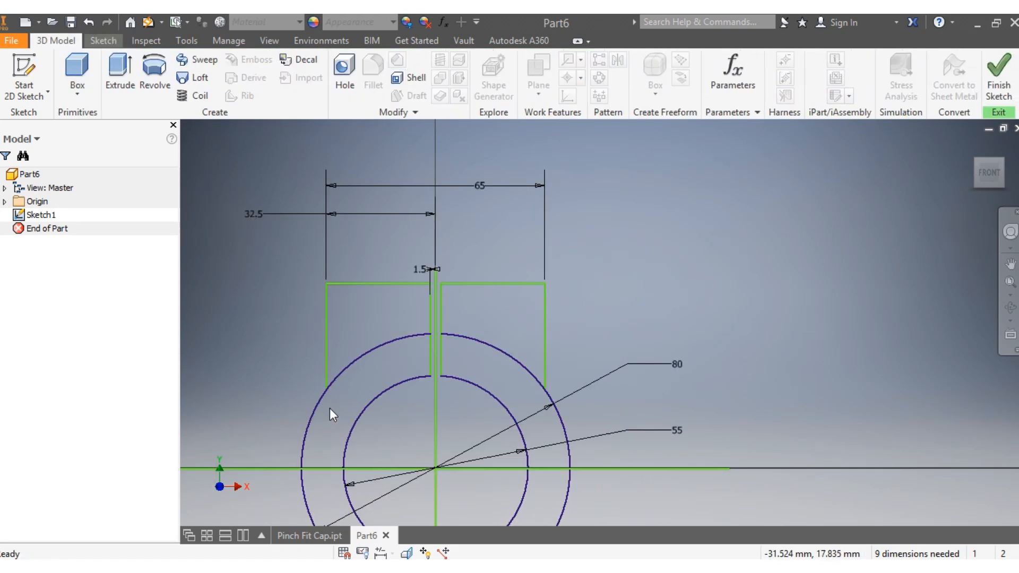
pyautogui.click(128, 81)
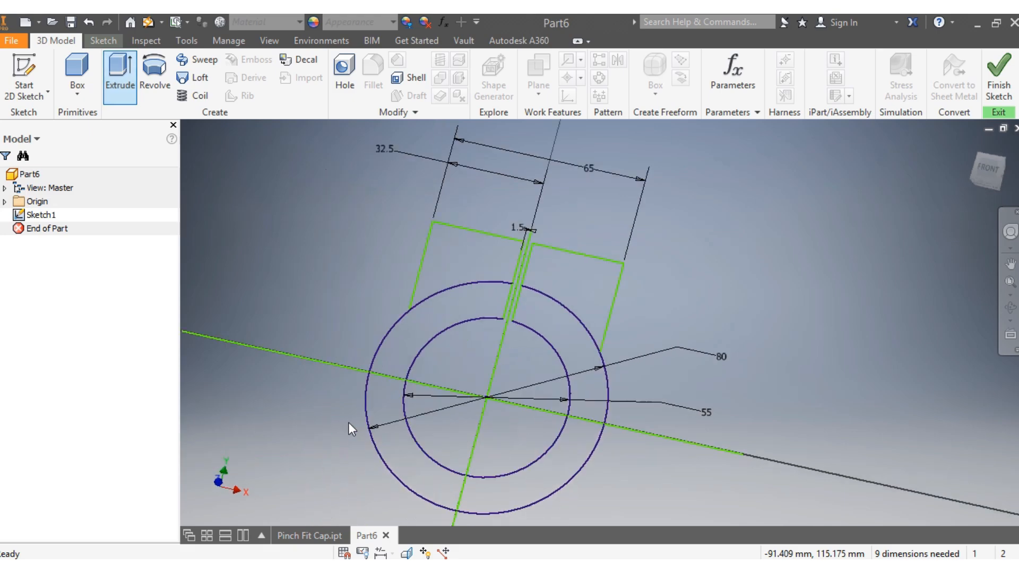
pyautogui.click(569, 391)
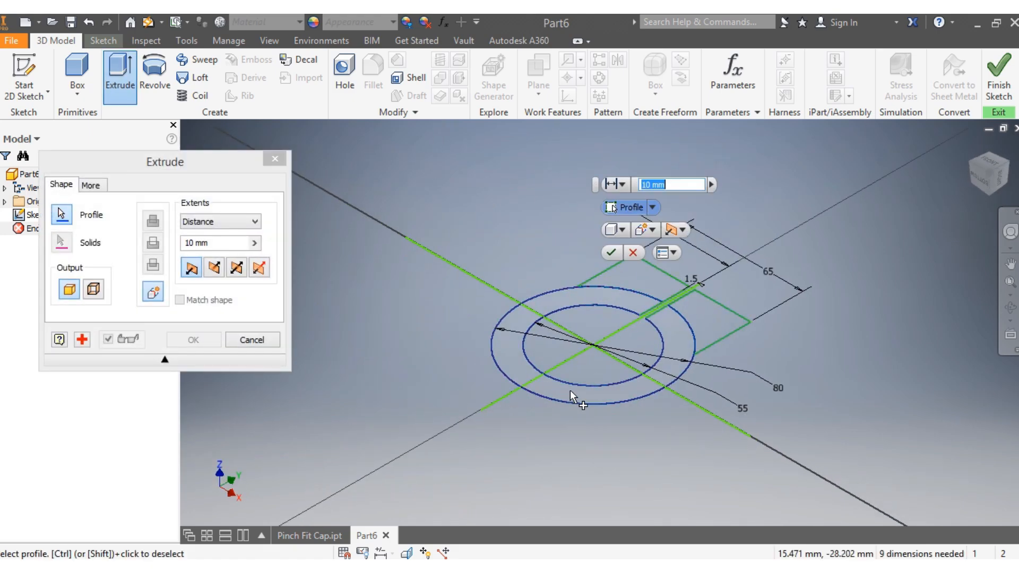
pyautogui.click(256, 268)
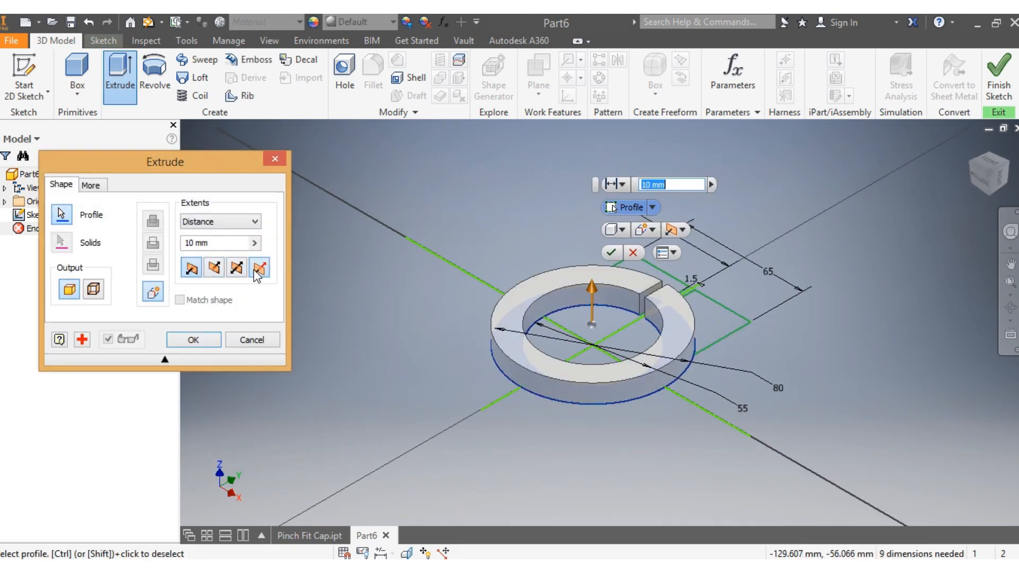
pyautogui.click(190, 246)
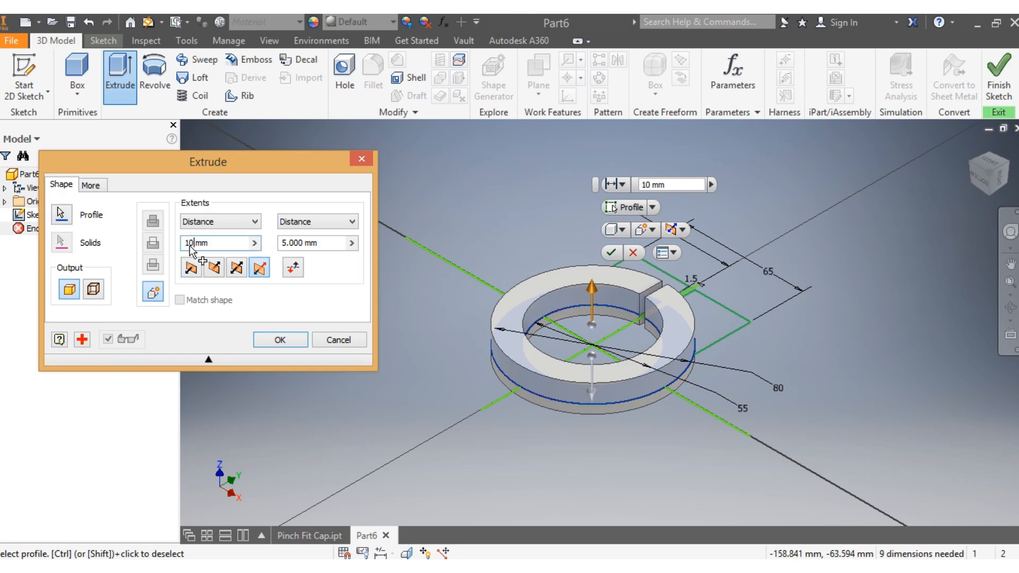
pyautogui.doubleClick(188, 246)
pyautogui.write('55')
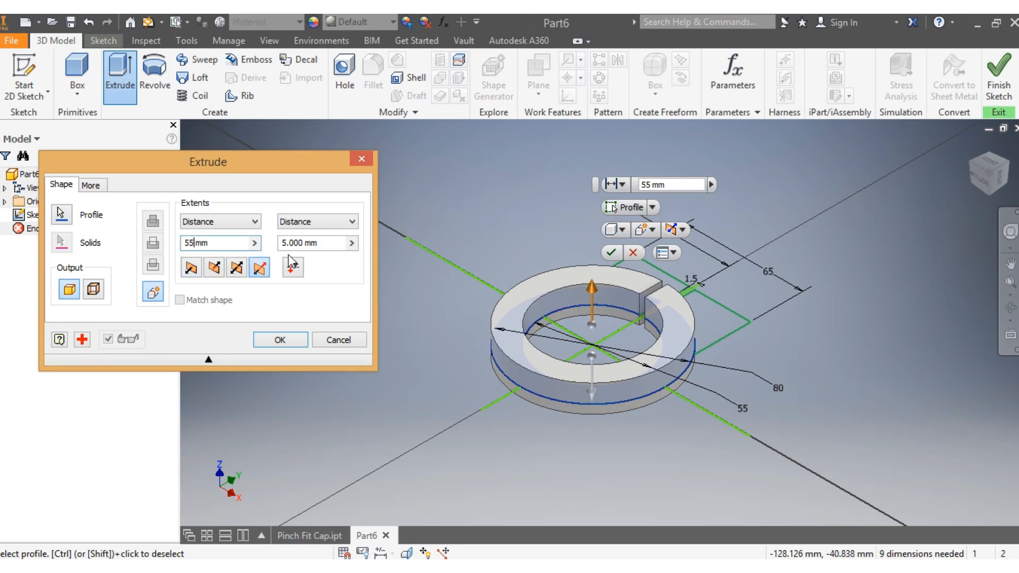
pyautogui.press('Tab')
pyautogui.doubleClick(284, 243)
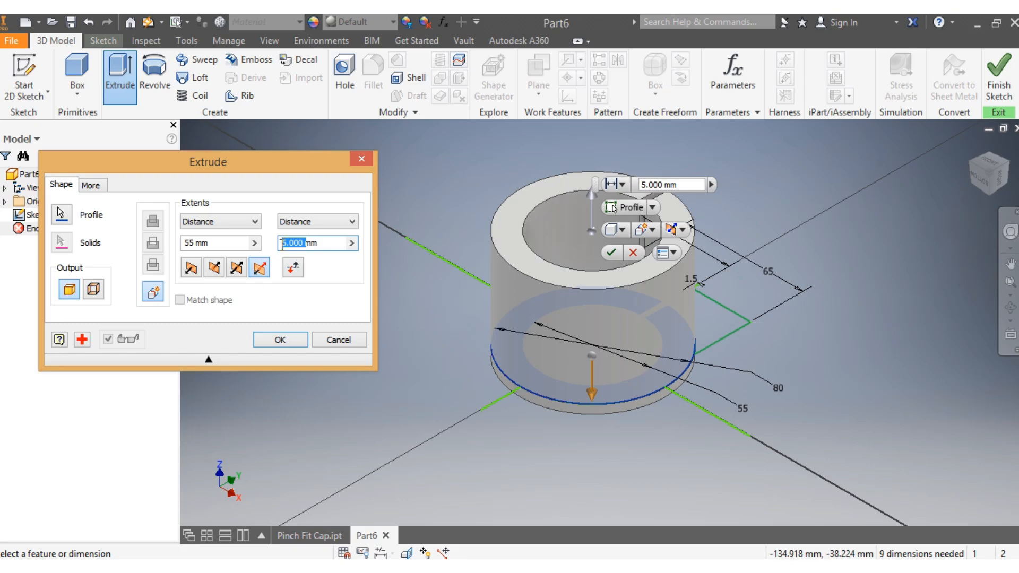
pyautogui.write('20')
pyautogui.click(280, 340)
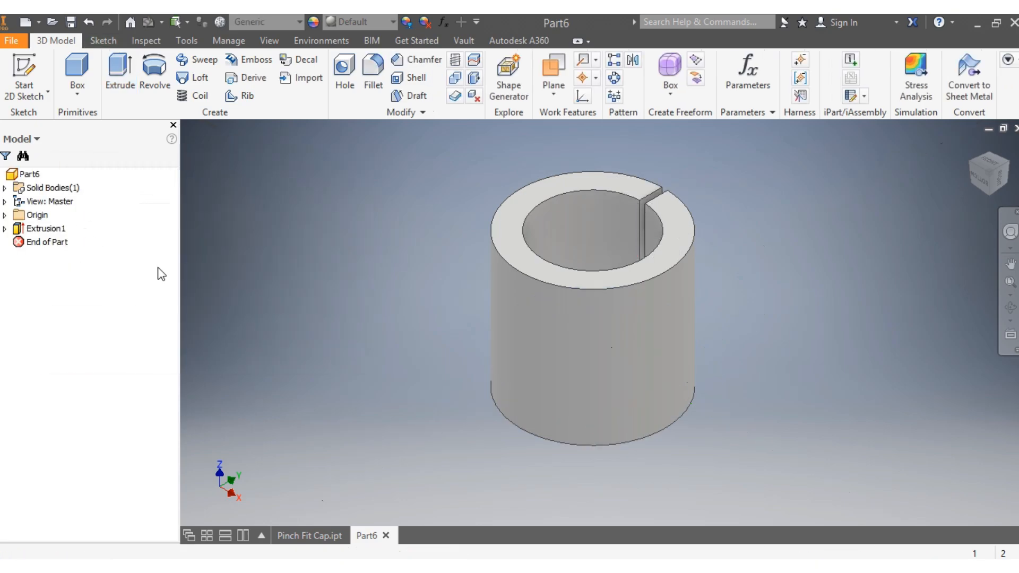
# Make Sketch1 under Extrusion1 visible again
pyautogui.click(5, 228)
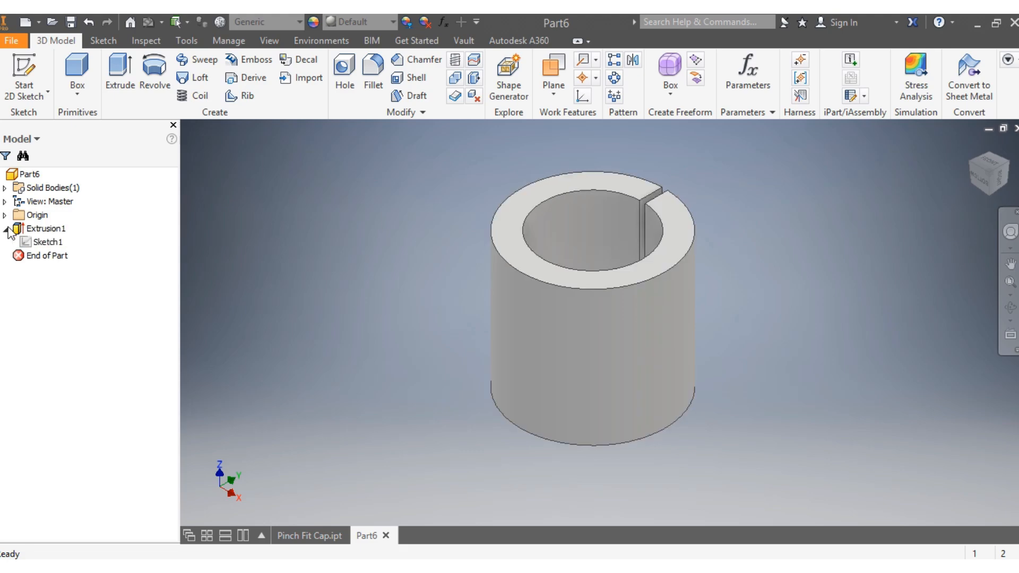
pyautogui.rightClick(43, 247)
pyautogui.click(60, 414)
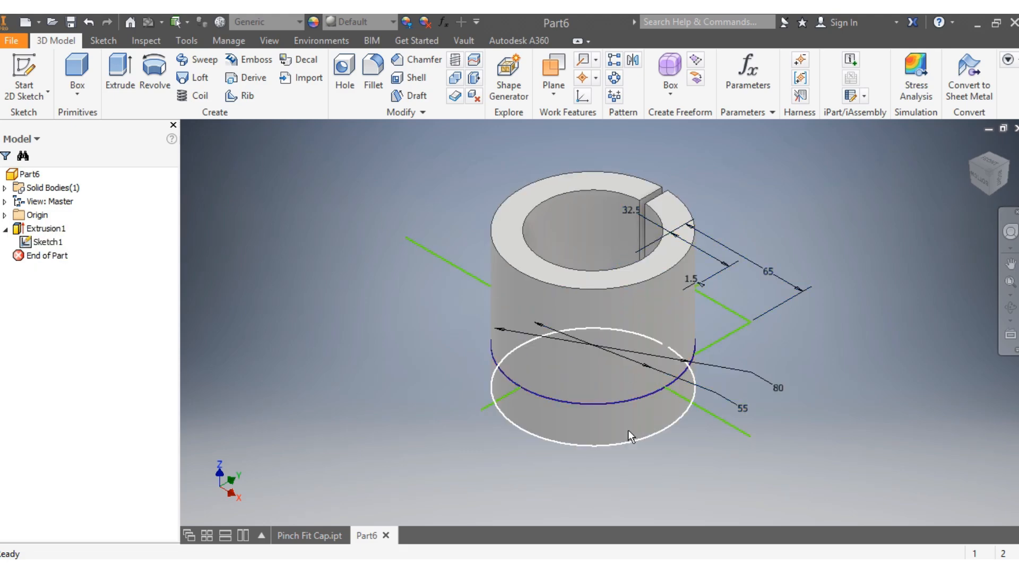
# Extrude the two clamp block profiles on both sides of the slot 25 mm symmetrically, joined to the ring
pyautogui.click(987, 161)
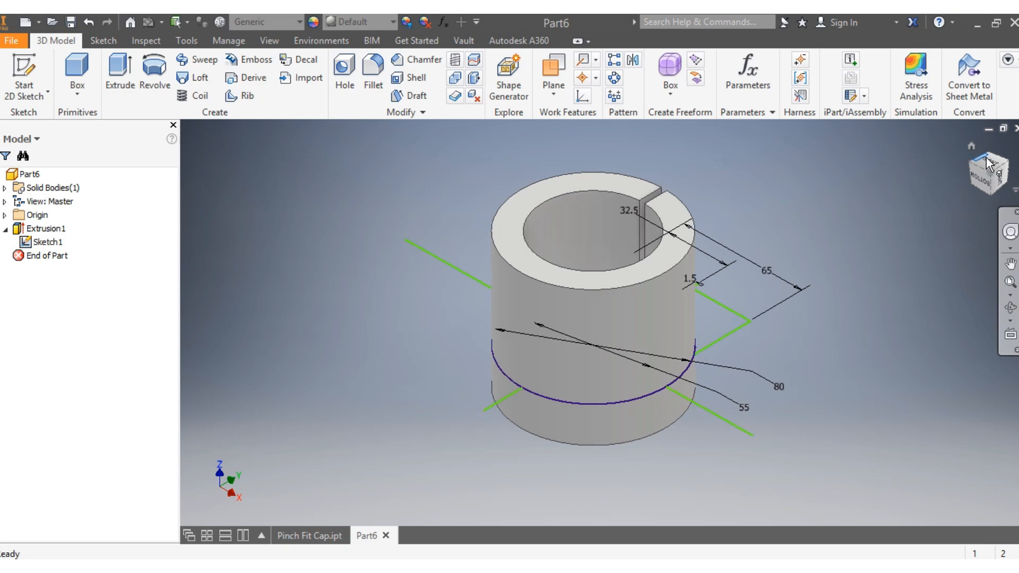
pyautogui.click(120, 77)
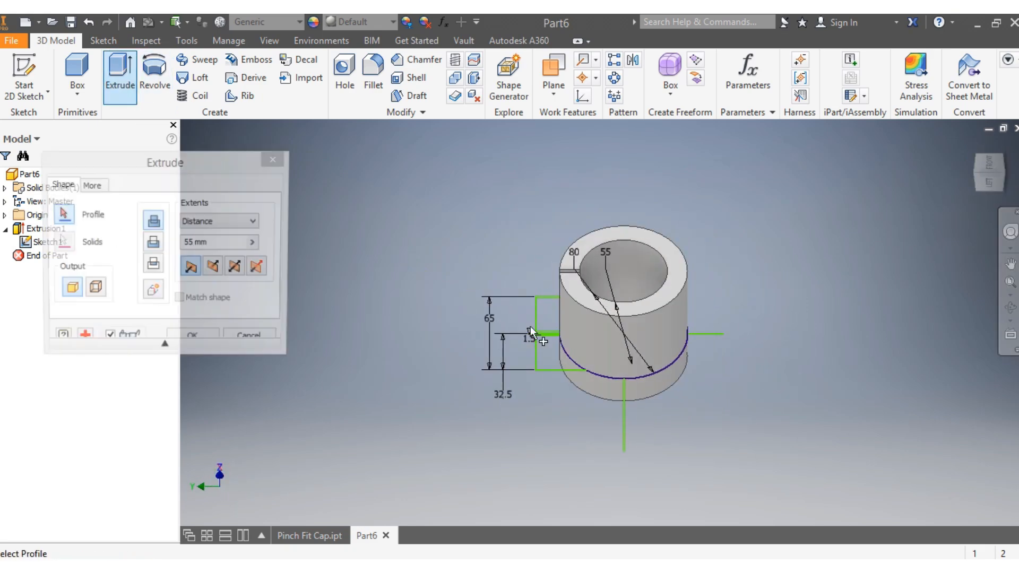
pyautogui.click(543, 313)
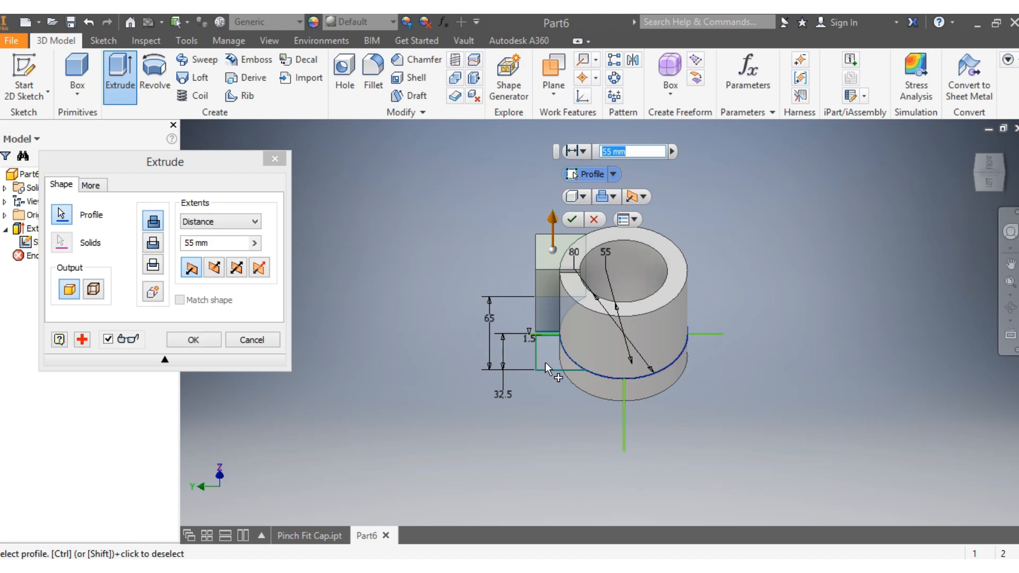
pyautogui.click(546, 363)
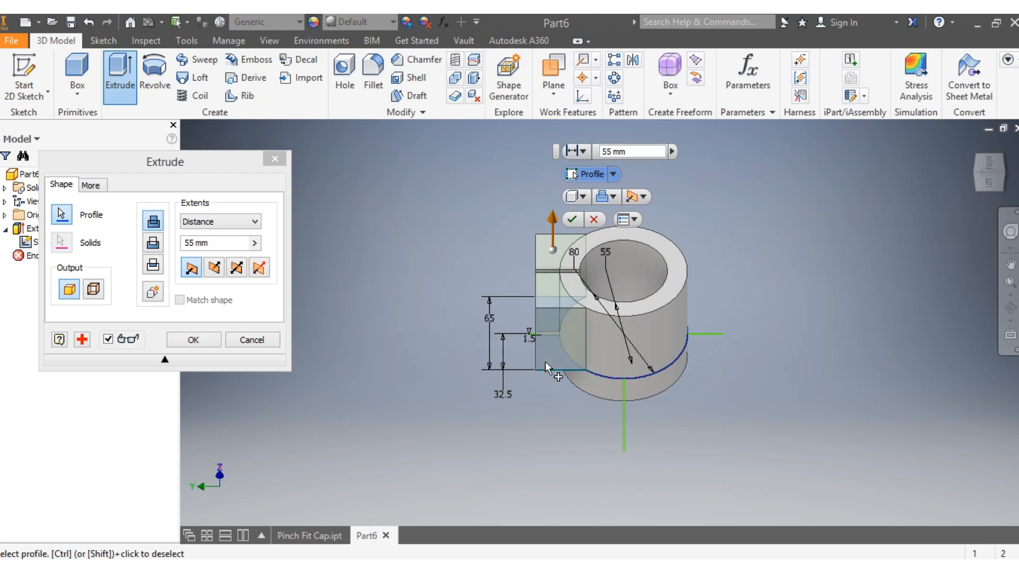
pyautogui.click(190, 244)
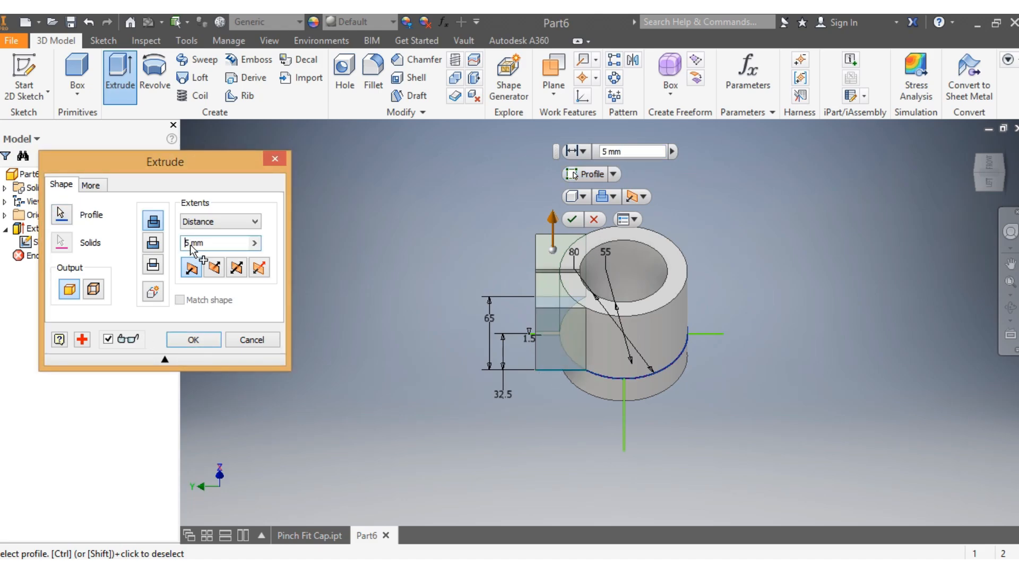
pyautogui.write('2')
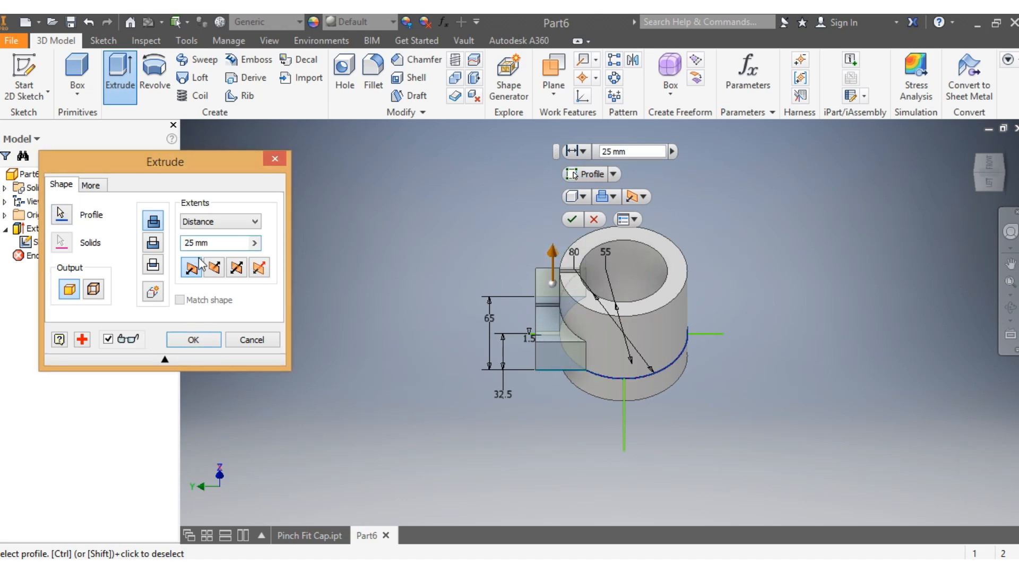
pyautogui.click(238, 269)
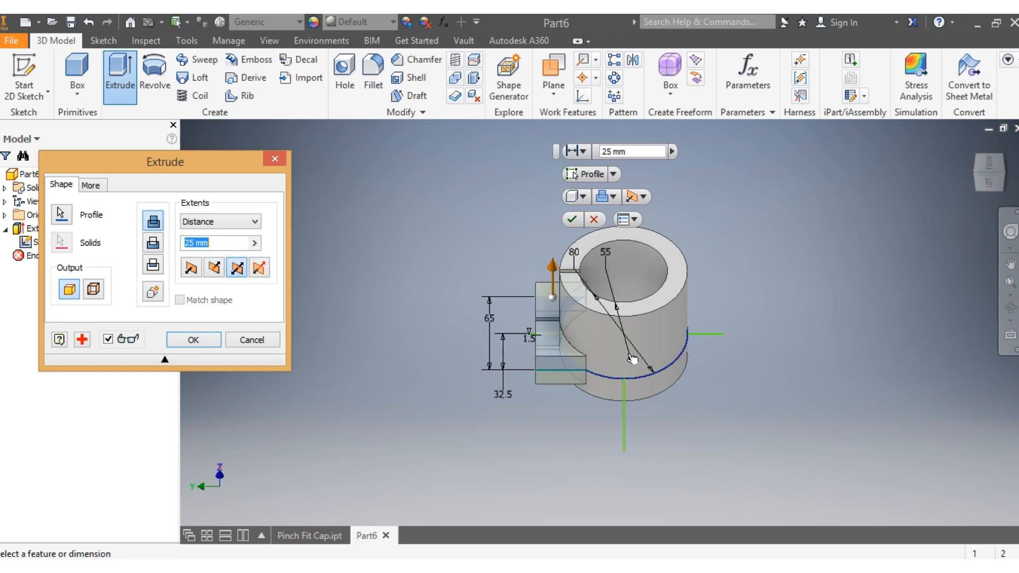
pyautogui.click(206, 340)
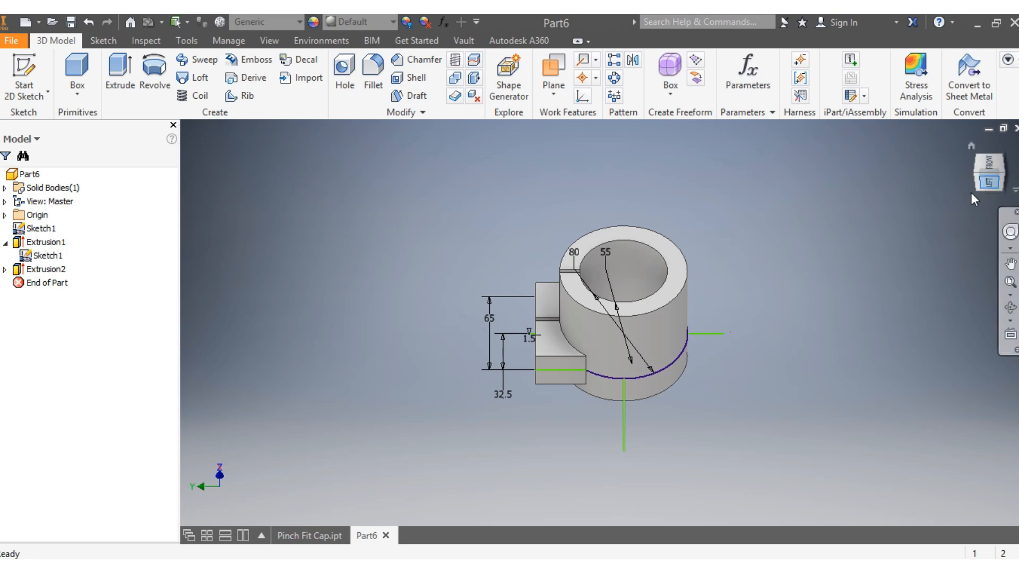
# Create a work plane parallel to the origin YZ Plane with an offset of 0
pyautogui.click(6, 215)
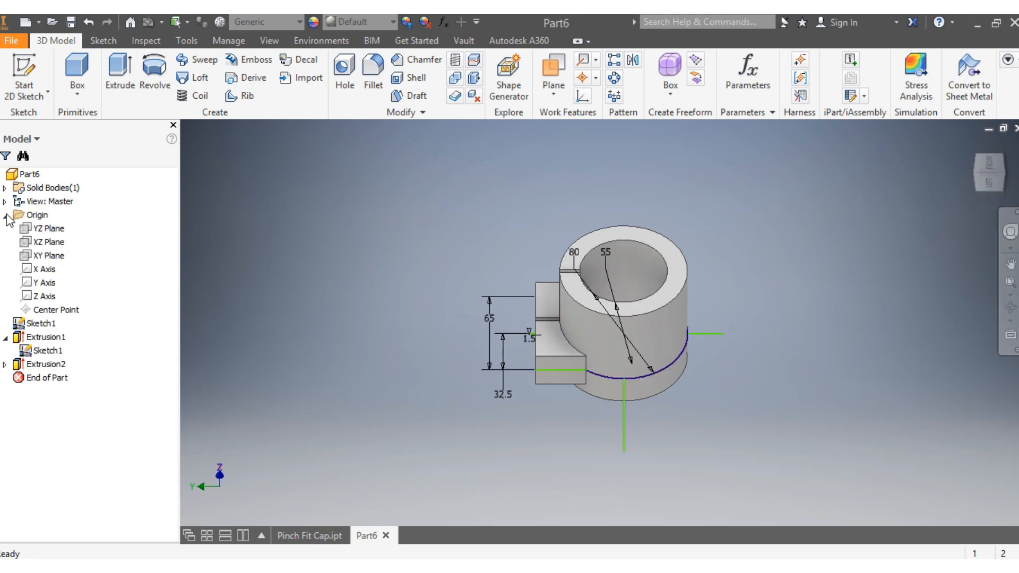
pyautogui.click(49, 229)
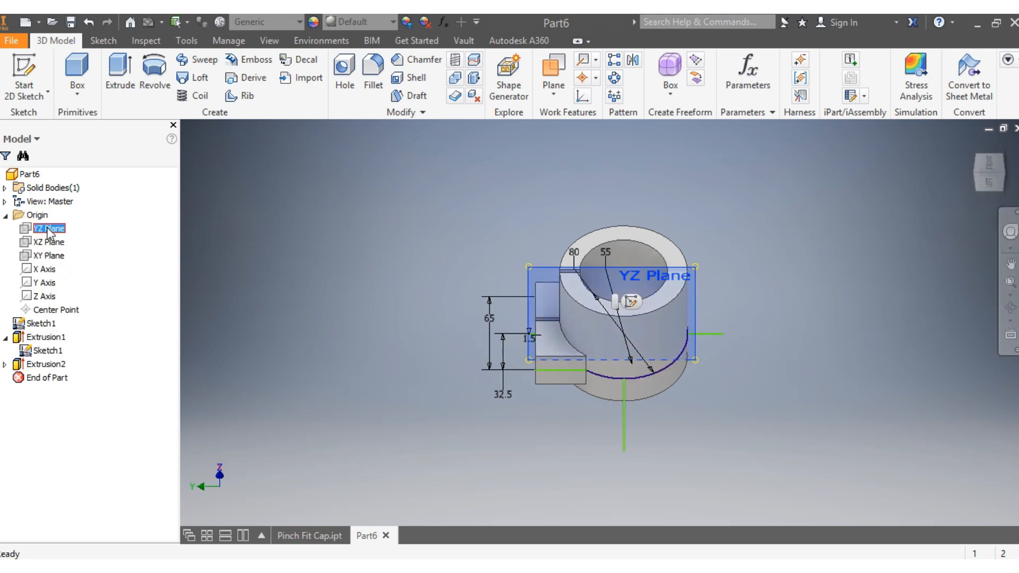
pyautogui.click(562, 72)
pyautogui.scroll(-5, 705, 259)
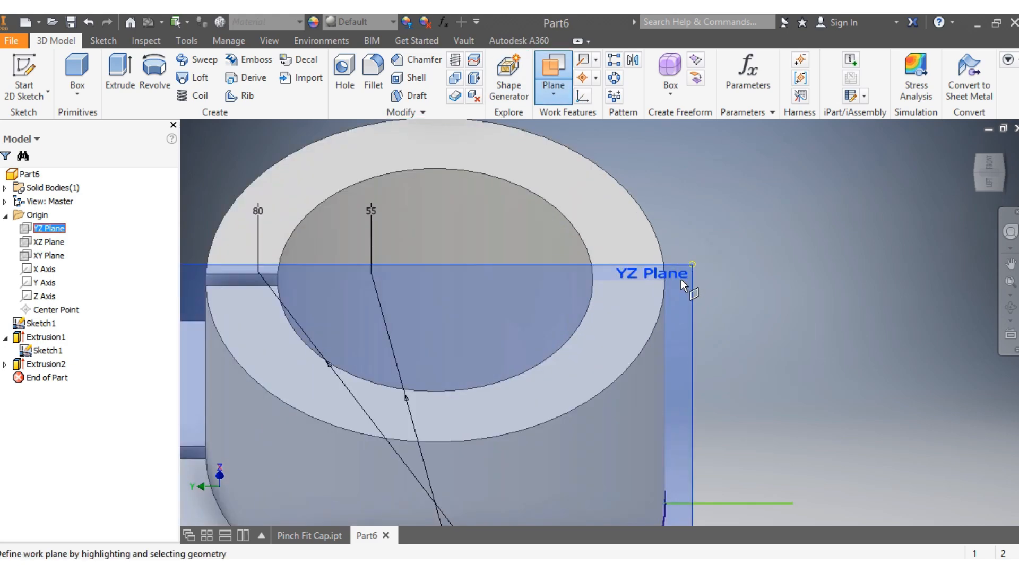
pyautogui.moveTo(681, 279); pyautogui.dragTo(686, 314)
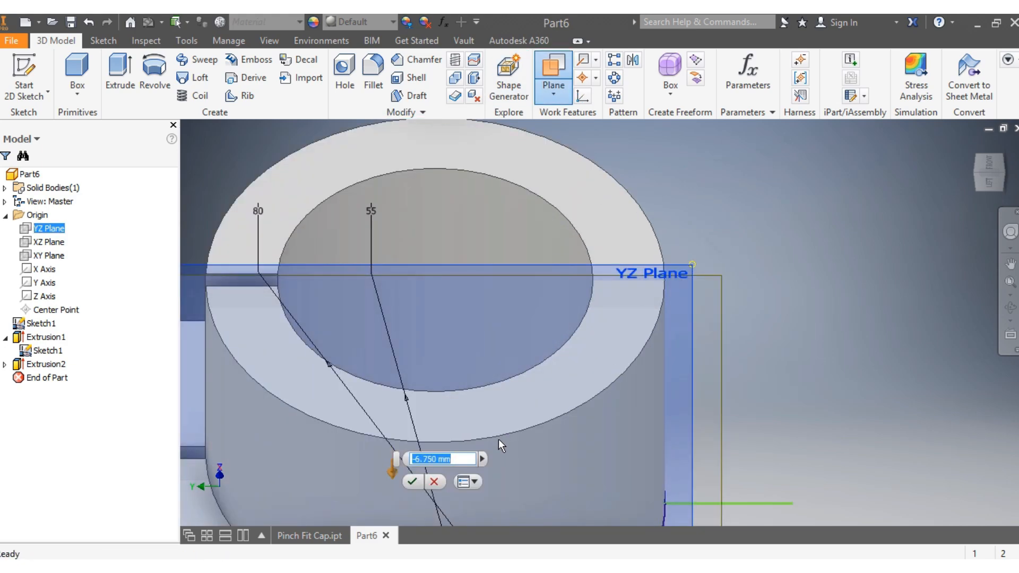
pyautogui.write('0')
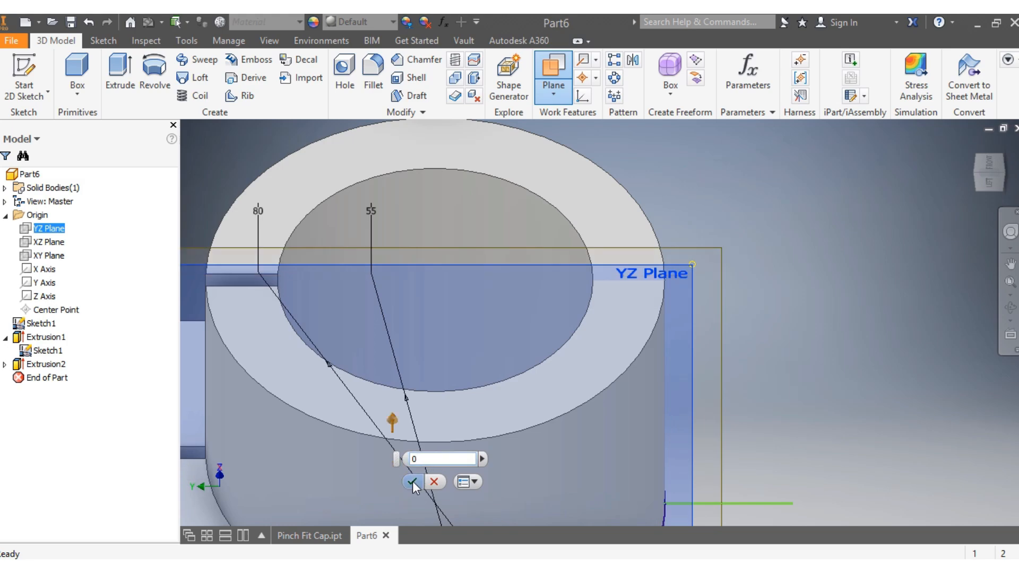
pyautogui.click(412, 481)
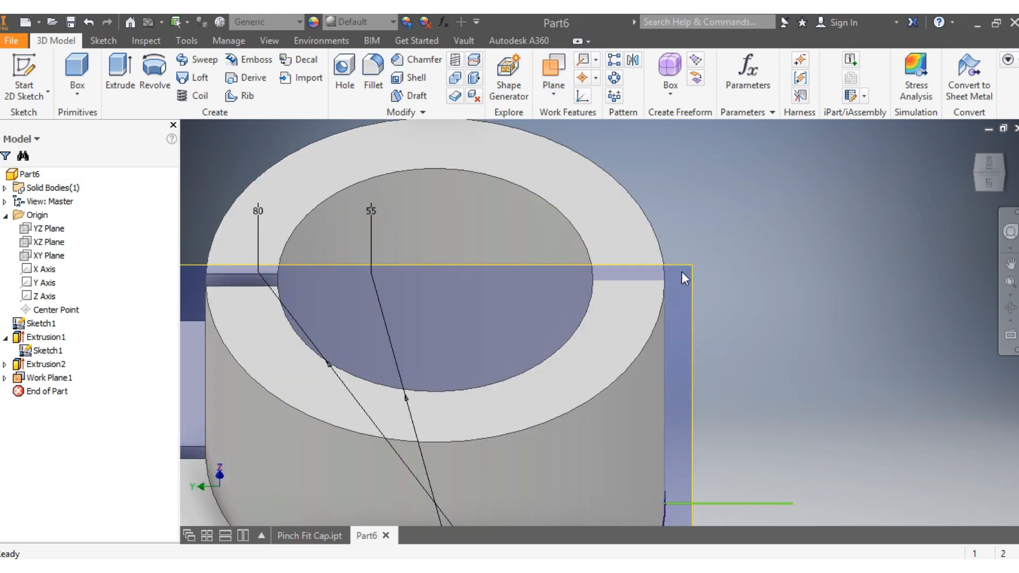
# Start a new sketch on Work Plane1, slice the graphics at the plane and rotate the view so the clamp block points up
pyautogui.click(690, 279)
pyautogui.rightClick(690, 279)
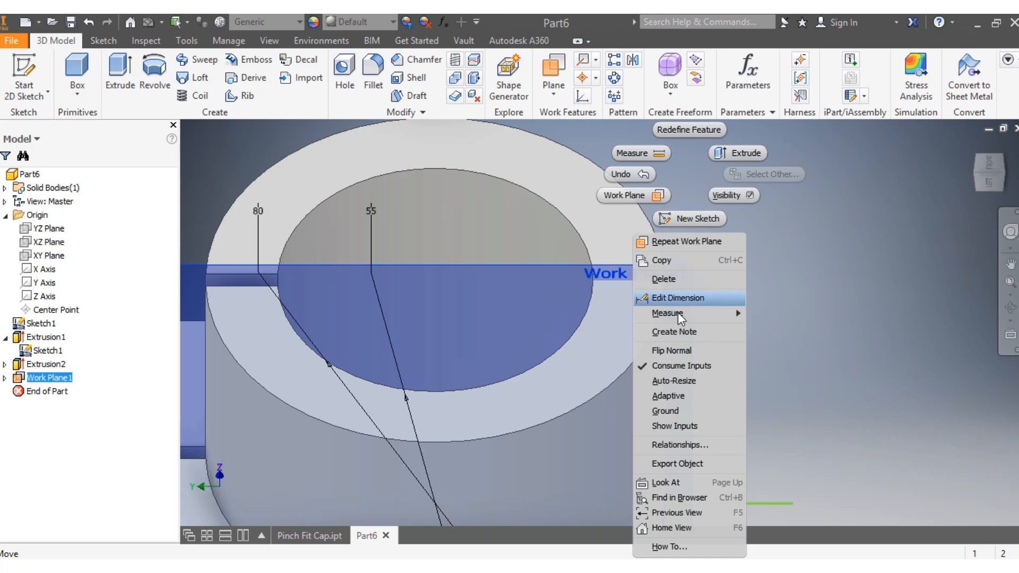
pyautogui.click(700, 218)
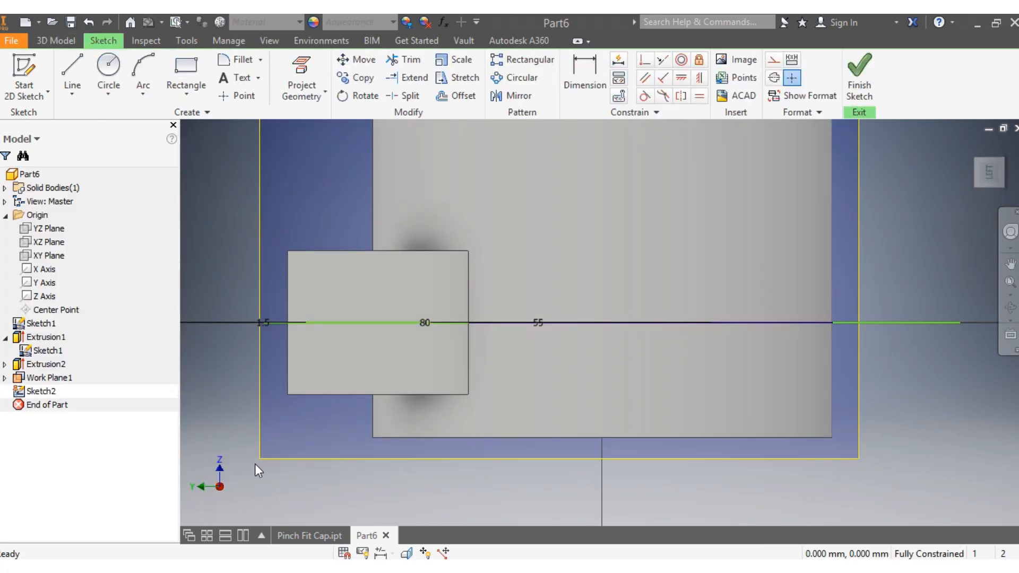
pyautogui.rightClick(260, 457)
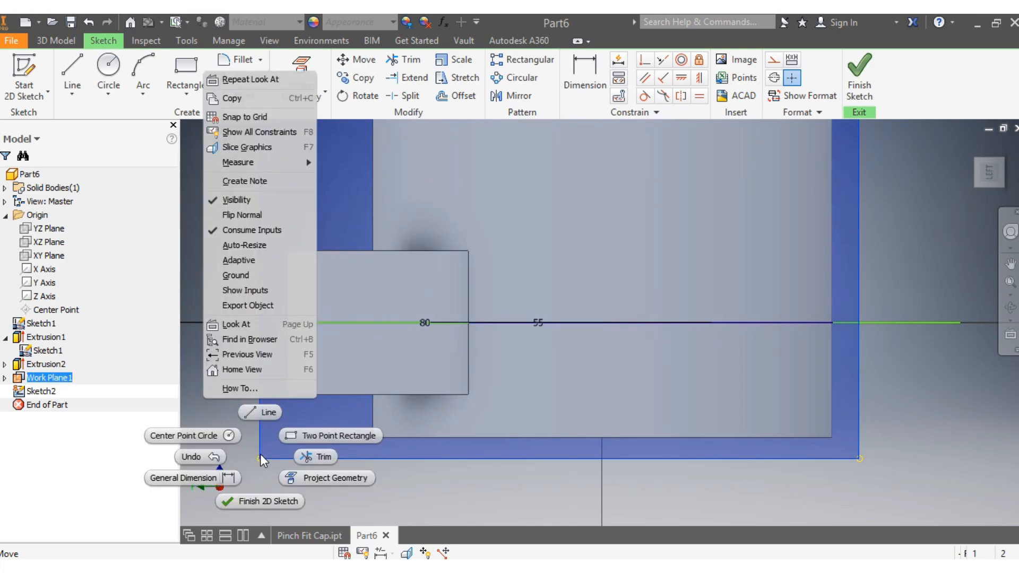
pyautogui.click(252, 148)
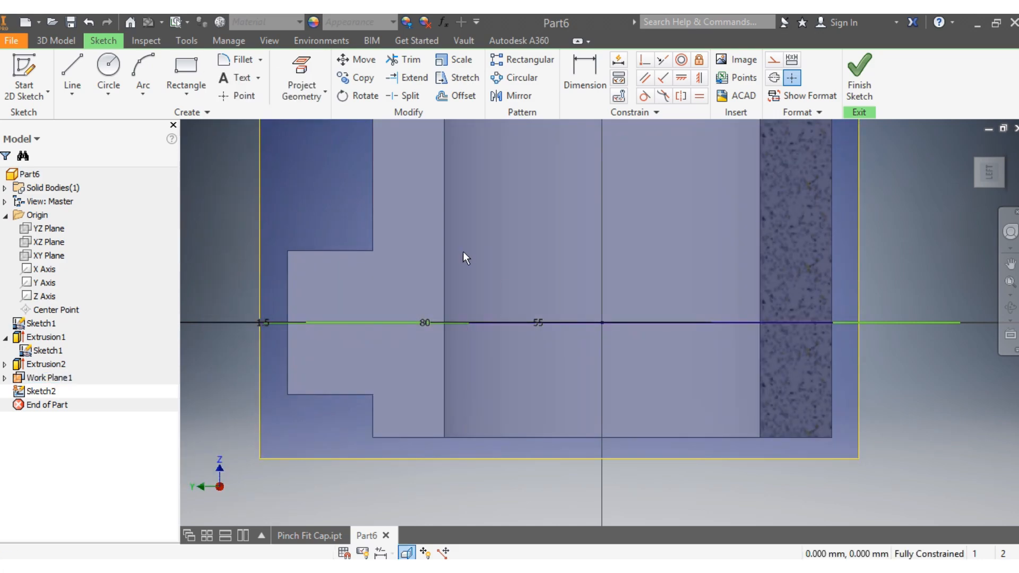
pyautogui.scroll(-5, 505, 282)
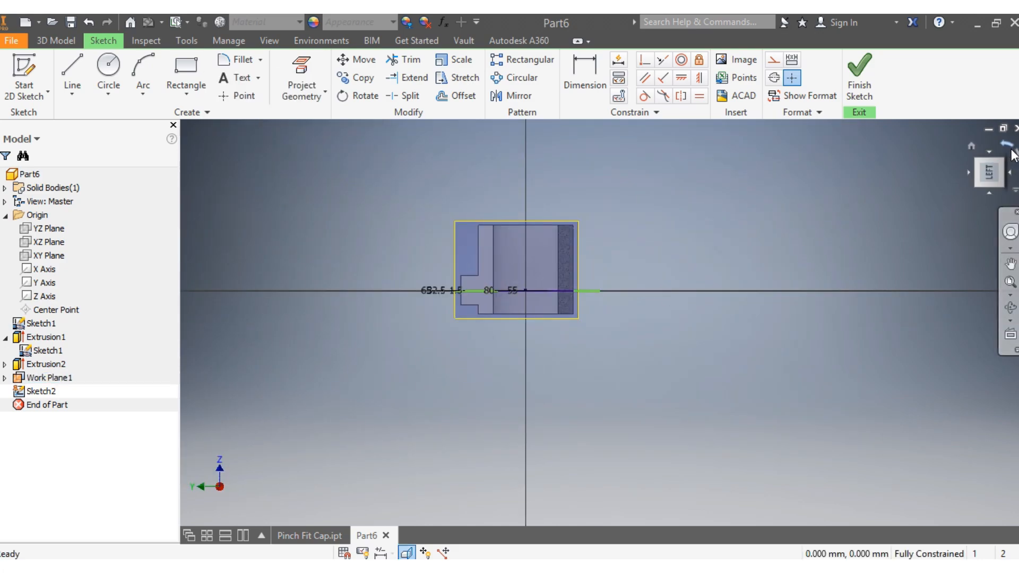
pyautogui.click(1011, 148)
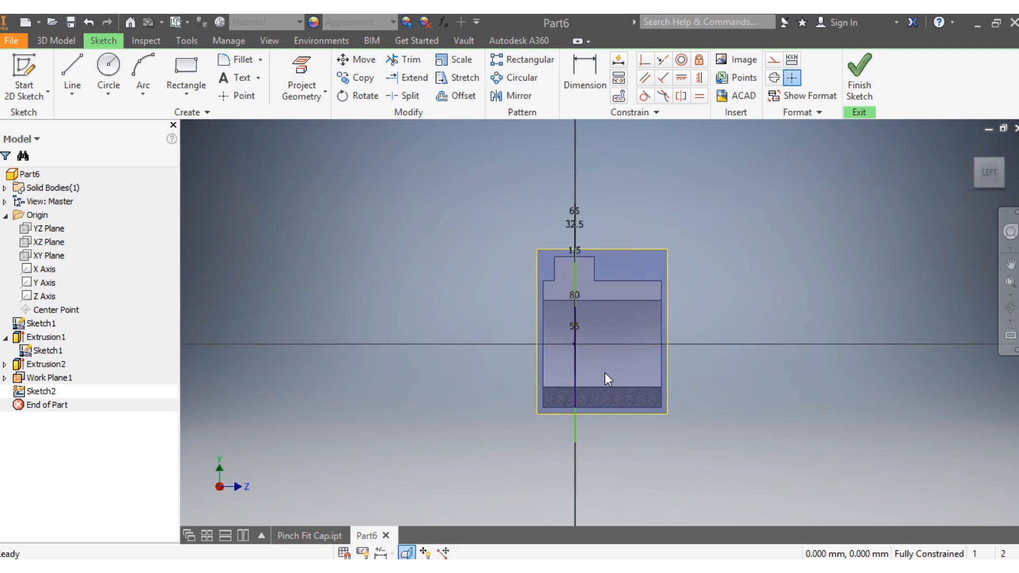
pyautogui.scroll(1, 664, 351)
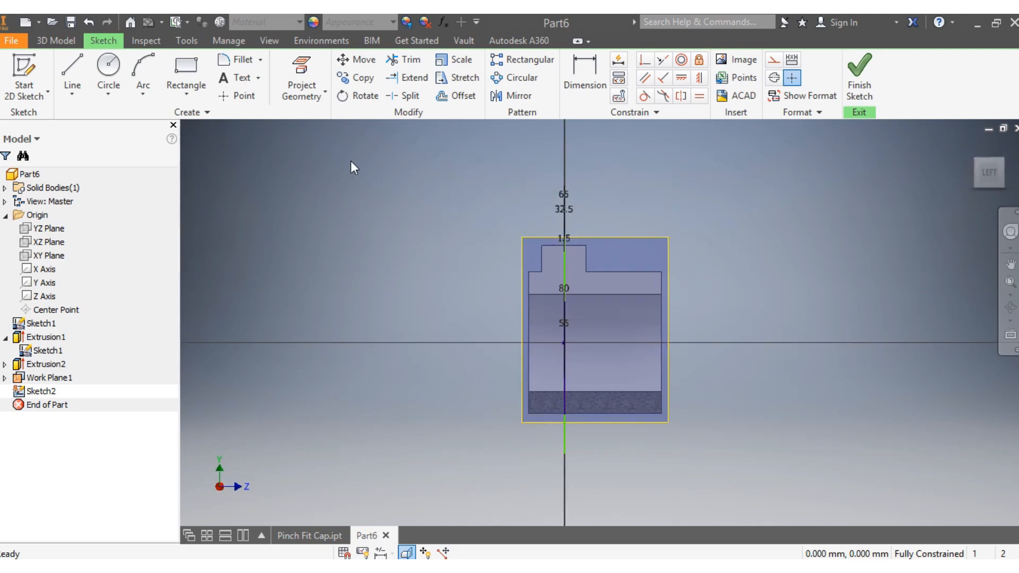
# Sketch a two-point rectangle around the sectioned part, from above the ring's right edge to beyond its lower left corner
pyautogui.click(185, 66)
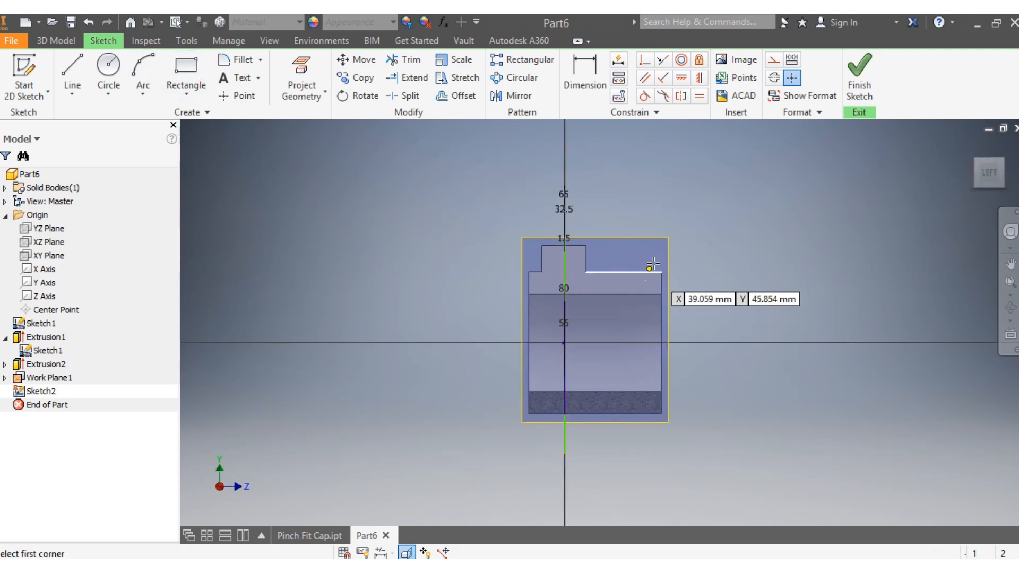
pyautogui.click(661, 227)
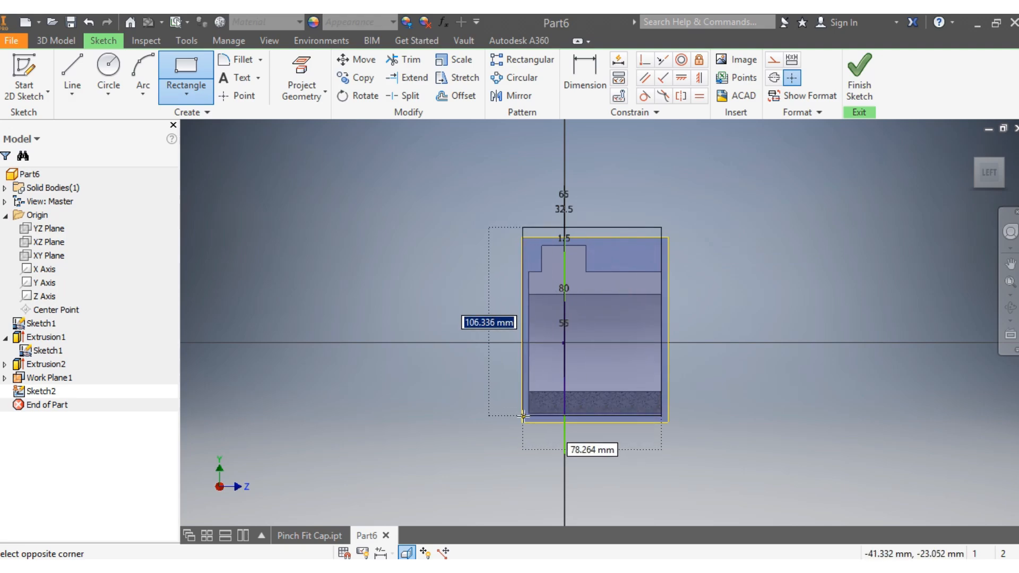
pyautogui.click(500, 412)
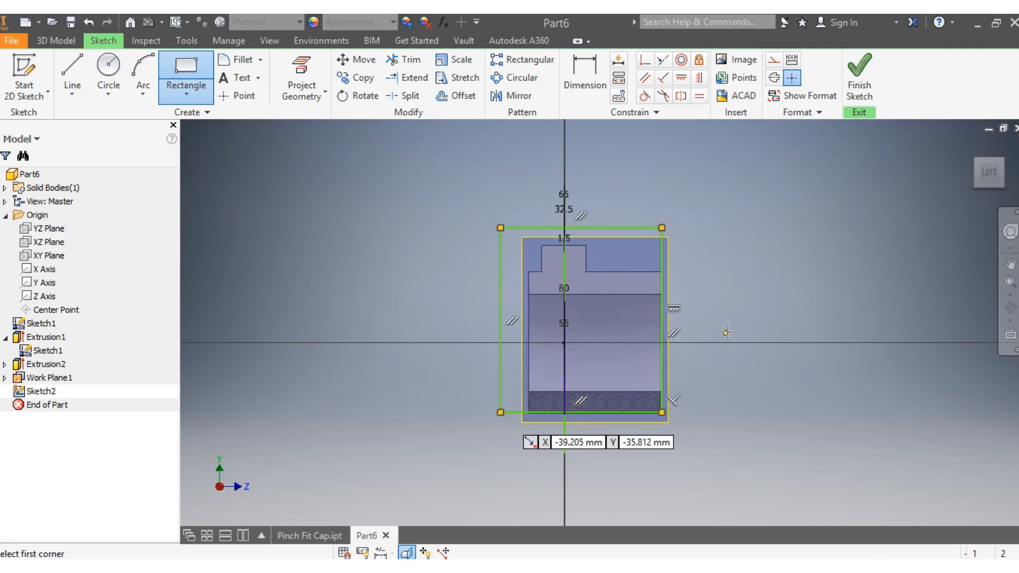
pyautogui.scroll(-5, 729, 323)
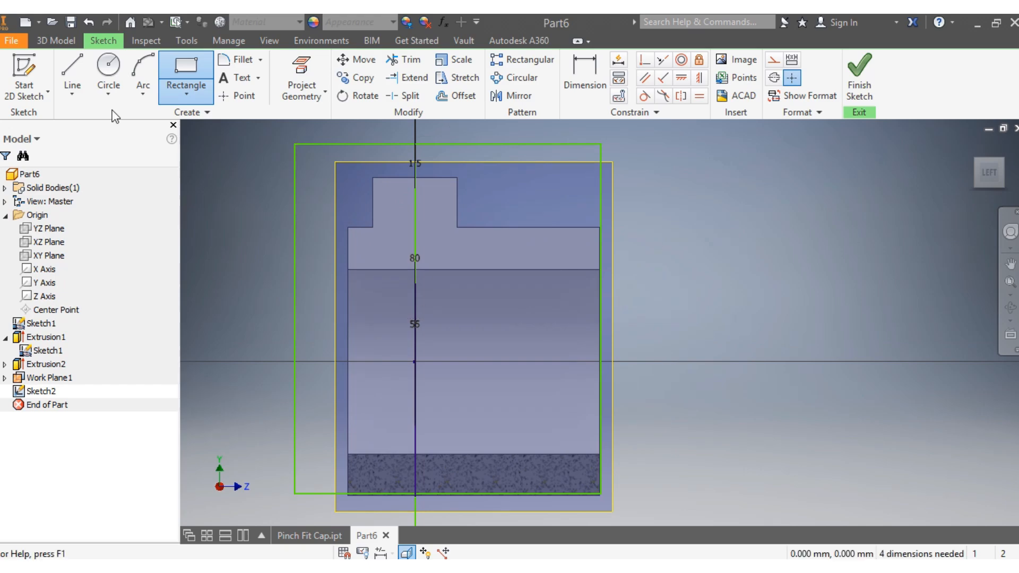
# Sketch a diagonal line about 120 mm long from beside the clamp block down across the ring to outside its lower right corner
pyautogui.click(75, 75)
pyautogui.rightClick(72, 71)
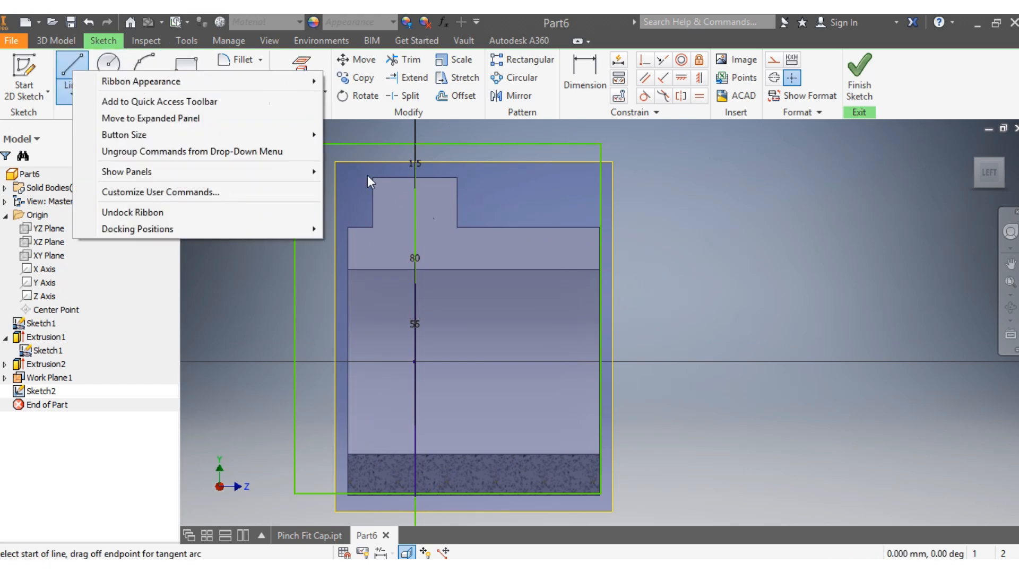
pyautogui.click(72, 63)
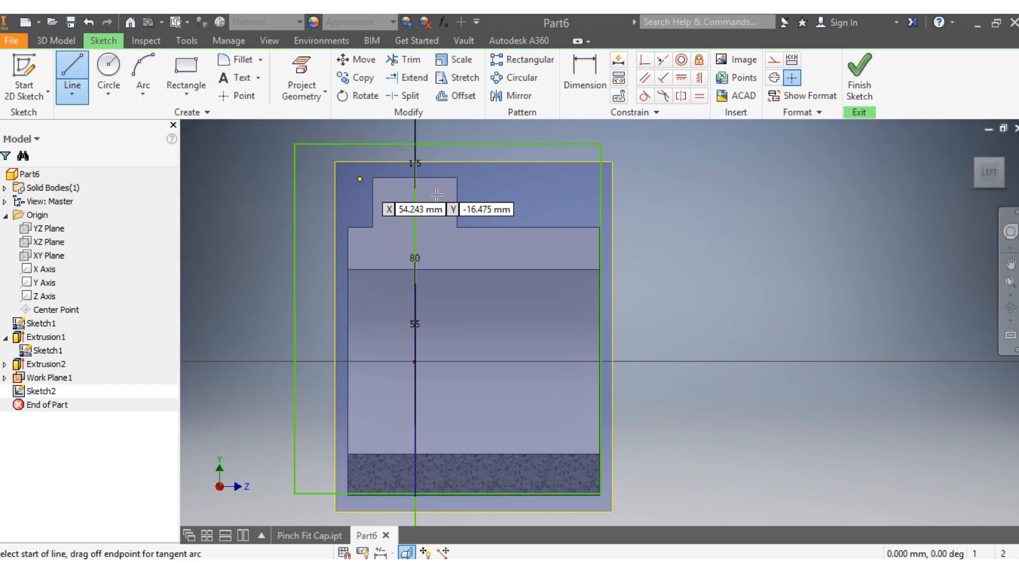
pyautogui.click(464, 201)
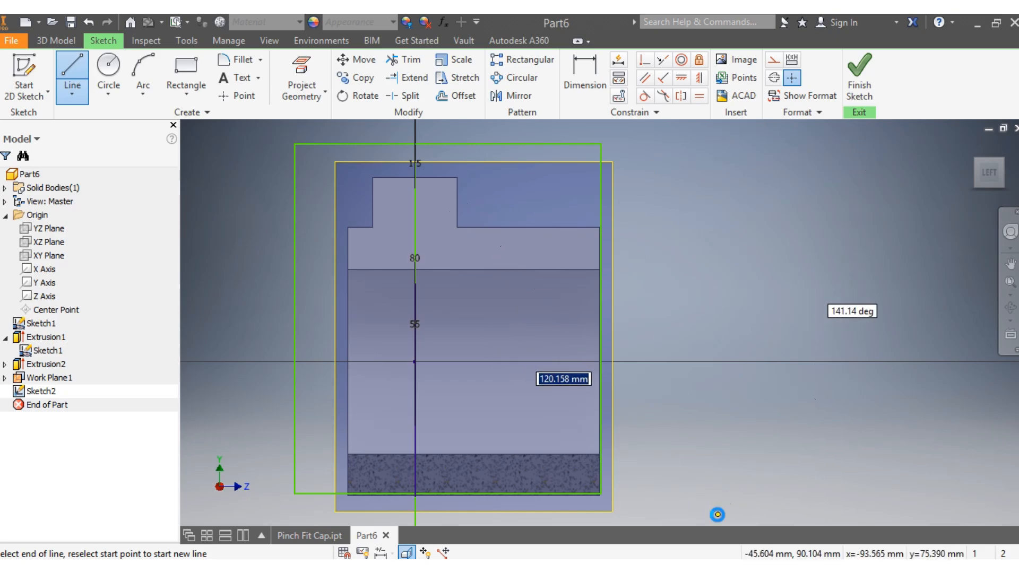
pyautogui.click(709, 511)
pyautogui.scroll(-4, 708, 510)
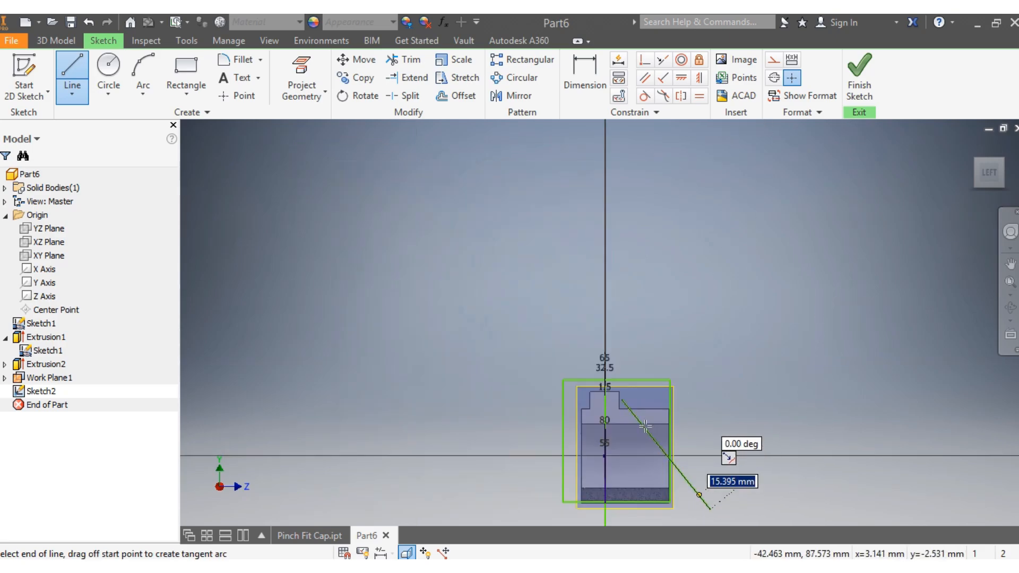
# Dimension the angle between the diagonal line and the rectangle's bottom edge as 45 degrees
pyautogui.click(580, 65)
pyautogui.scroll(5, 655, 478)
pyautogui.scroll(-4, 643, 466)
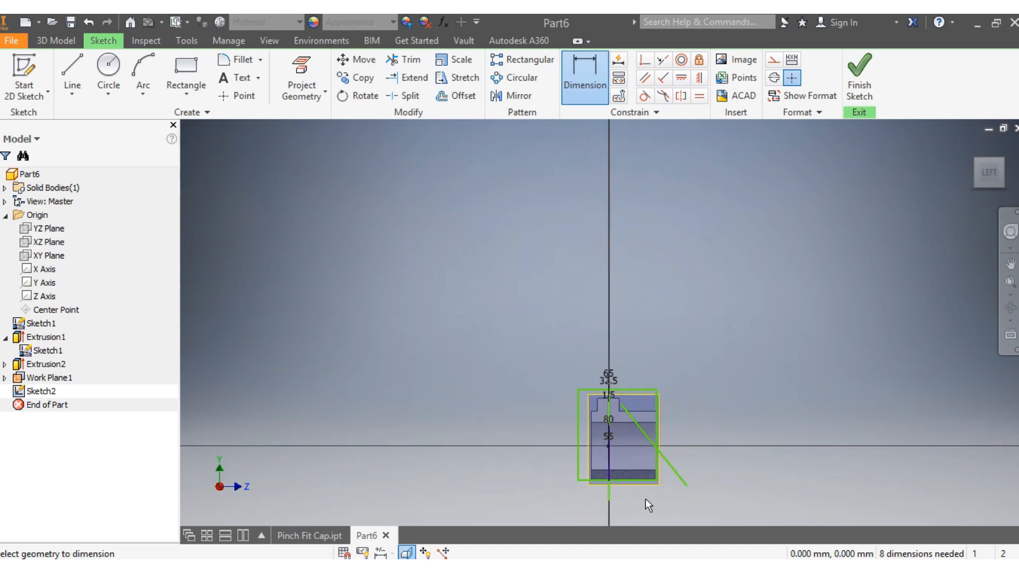
pyautogui.scroll(3, 646, 498)
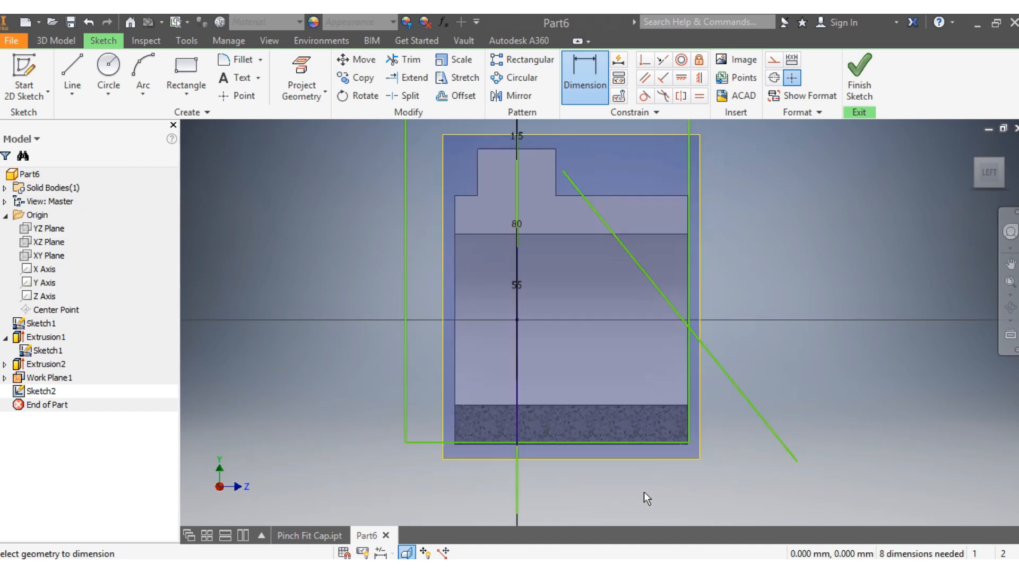
pyautogui.click(658, 292)
pyautogui.click(632, 441)
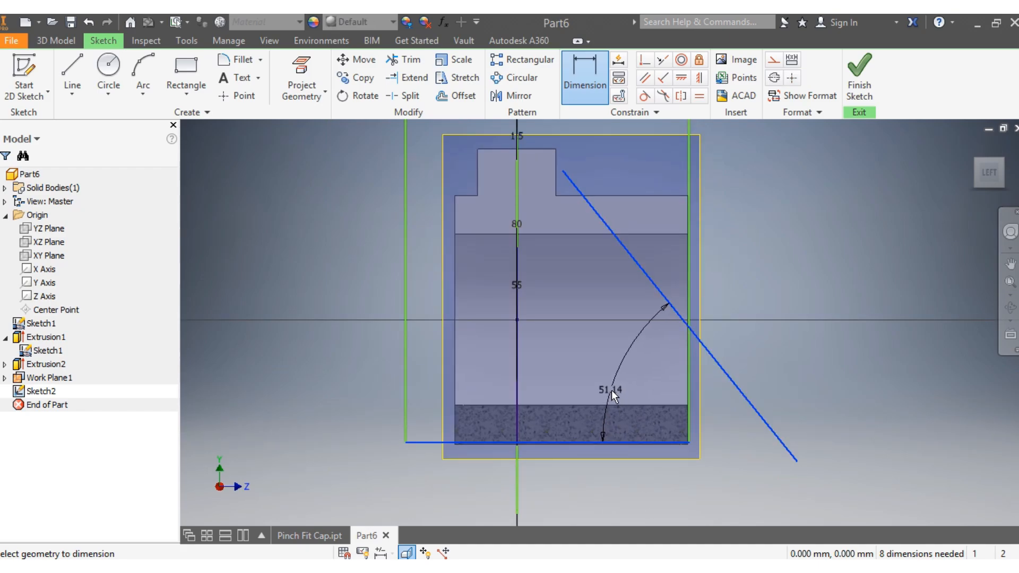
pyautogui.click(612, 391)
pyautogui.click(611, 390)
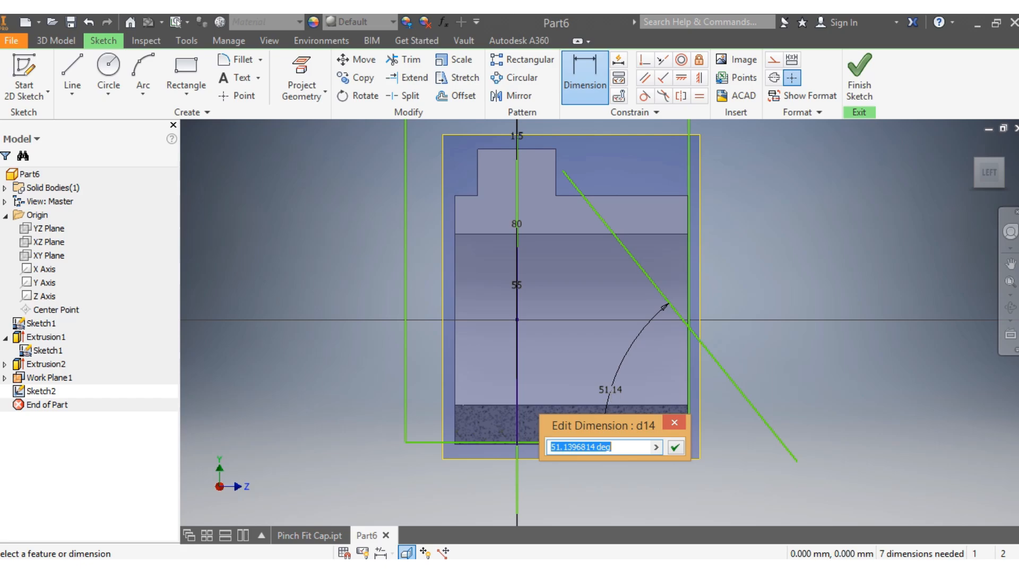
pyautogui.write('45')
pyautogui.press('Return')
pyautogui.scroll(5, 616, 464)
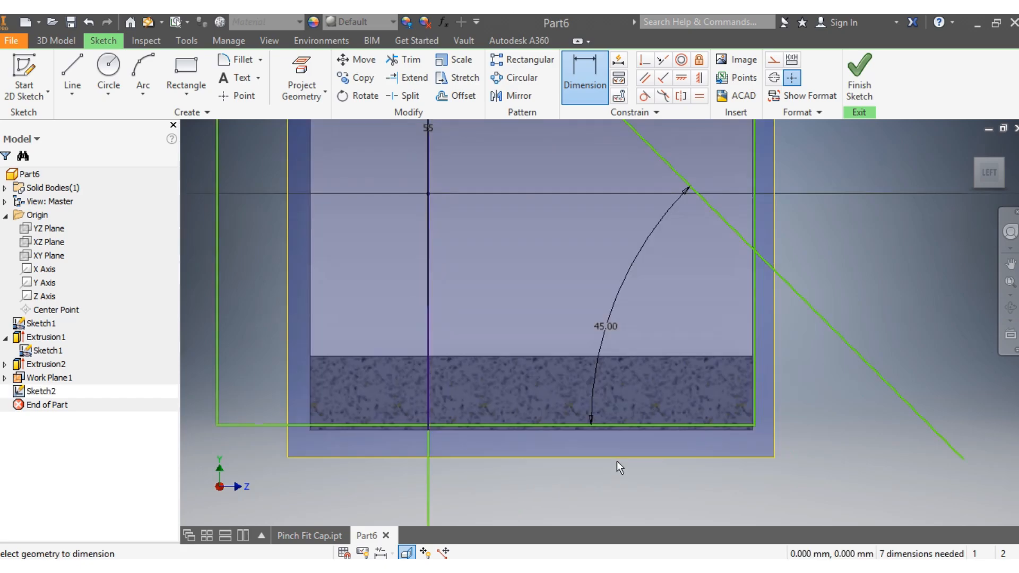
# Move the rectangle's bottom and right edges onto the ring's outer bottom and right edges
pyautogui.click(661, 399)
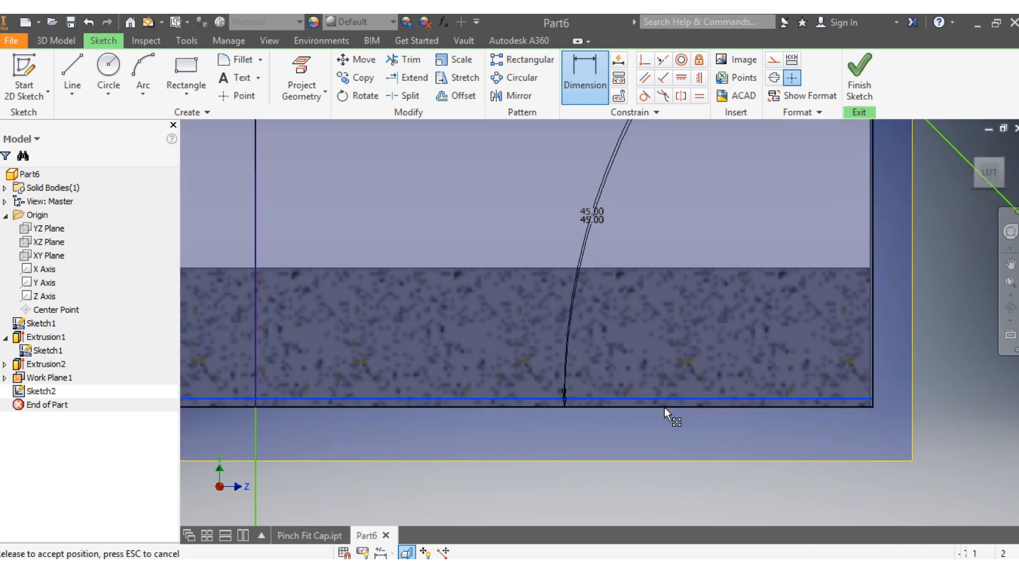
pyautogui.press('Escape')
pyautogui.scroll(-4, 676, 434)
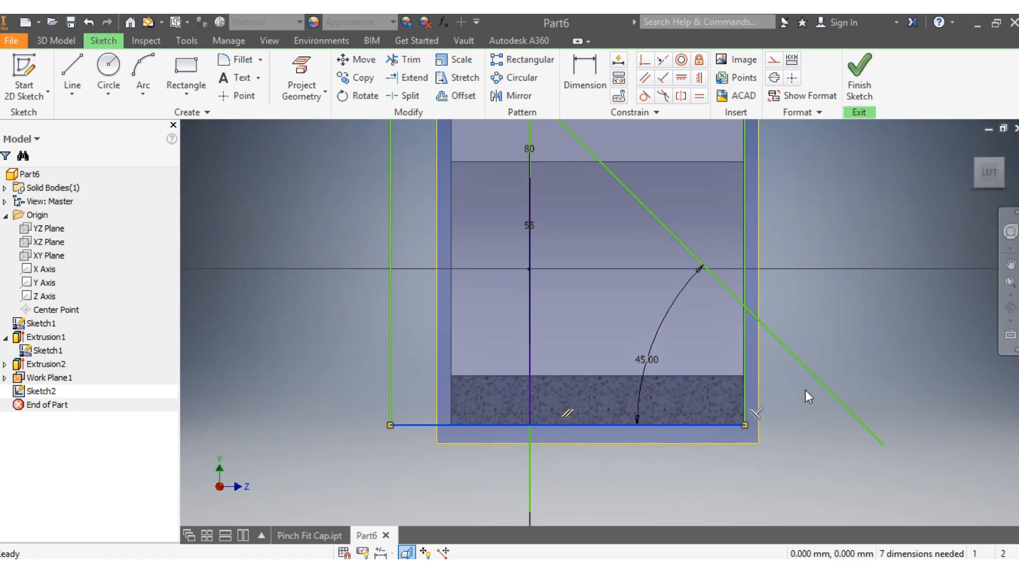
pyautogui.scroll(5, 760, 368)
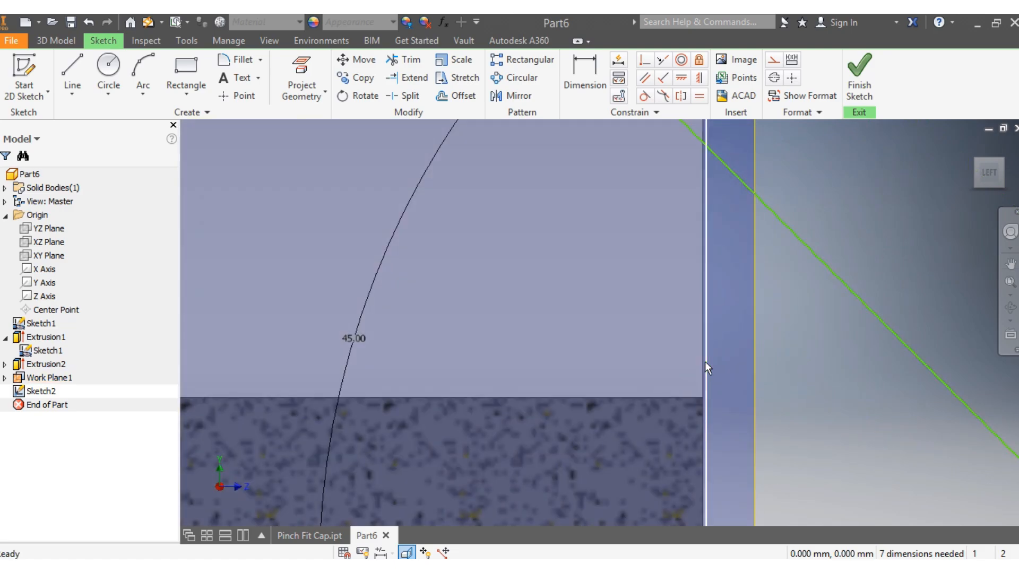
pyautogui.moveTo(702, 362); pyautogui.dragTo(701, 362)
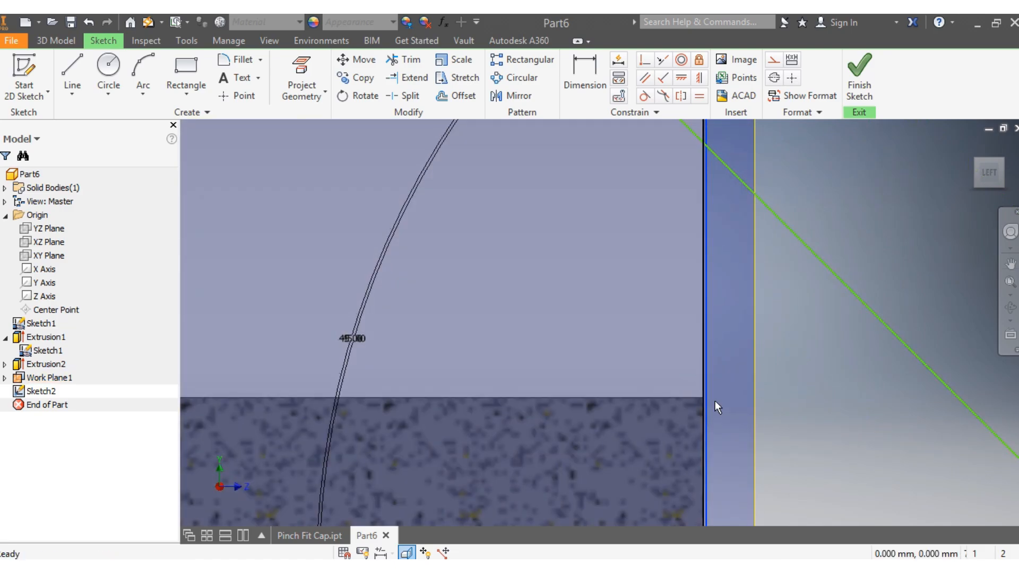
pyautogui.scroll(-5, 715, 402)
pyautogui.scroll(-2, 730, 422)
pyautogui.scroll(3, 737, 411)
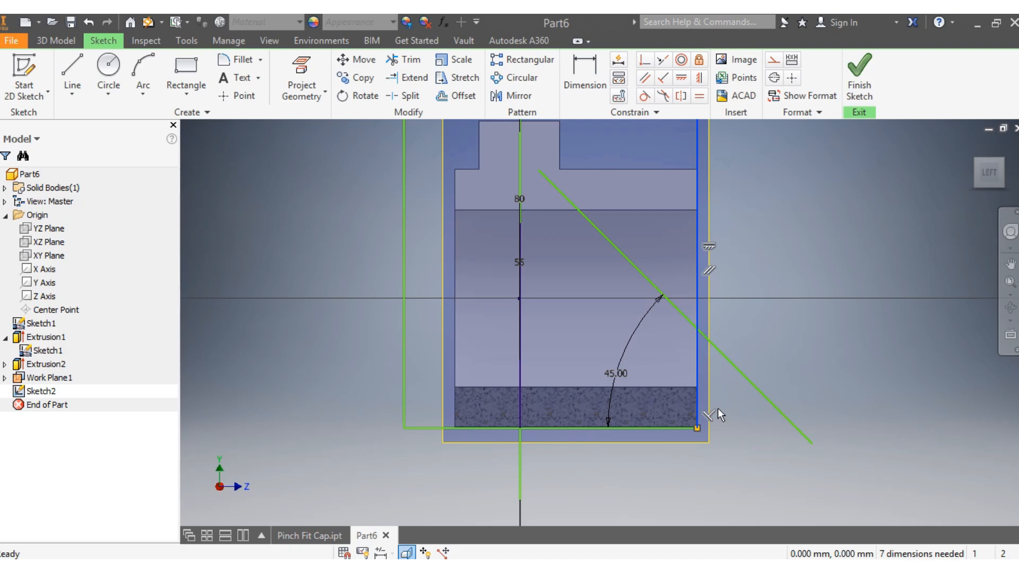
# Trim the part of the diagonal line that extends beyond the rectangle's right edge
pyautogui.click(404, 59)
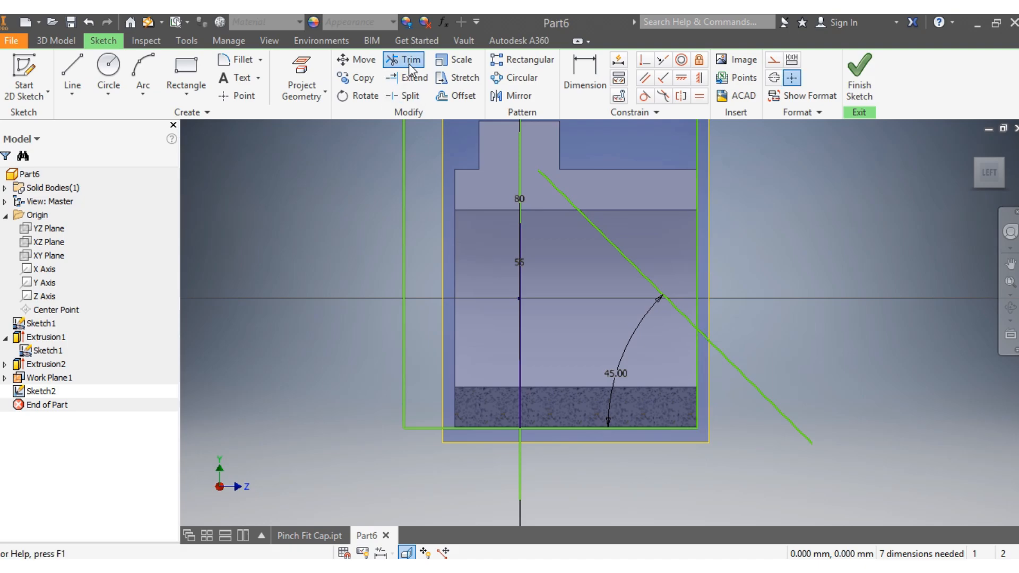
pyautogui.click(759, 392)
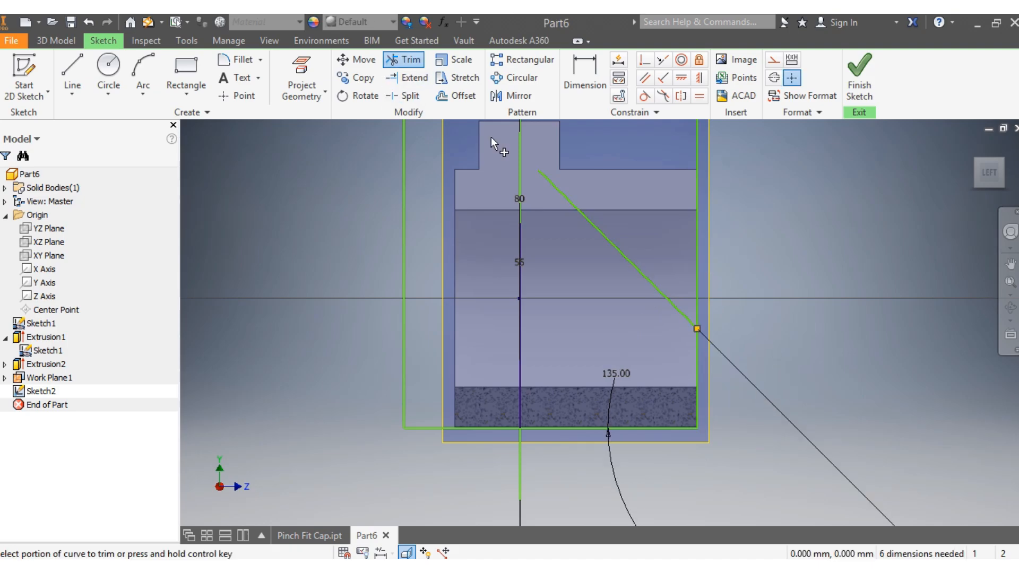
# Dimension the vertical distance from the diagonal line's lower end to the rectangle's lower right corner as 40 mm
pyautogui.click(586, 68)
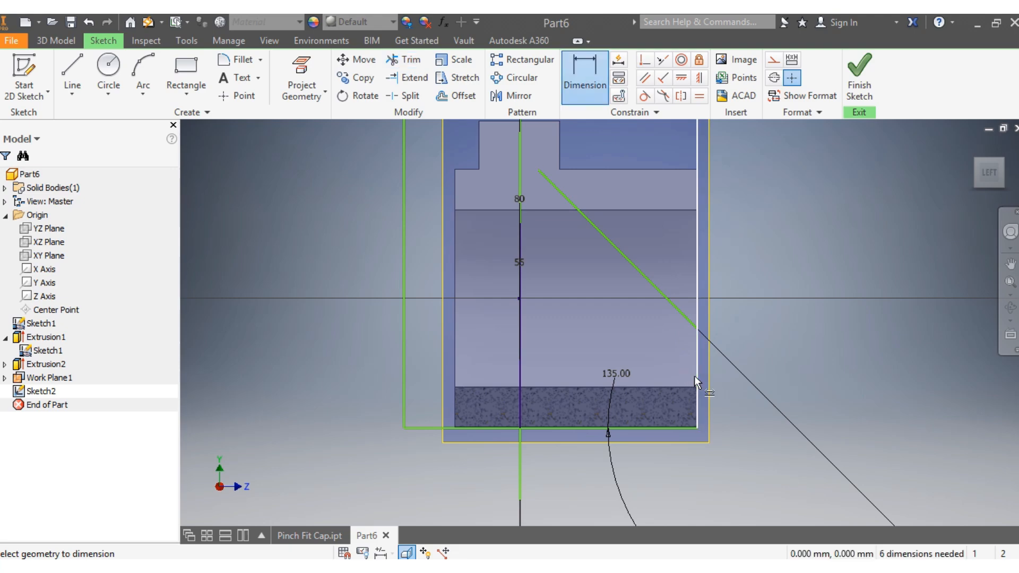
pyautogui.click(697, 327)
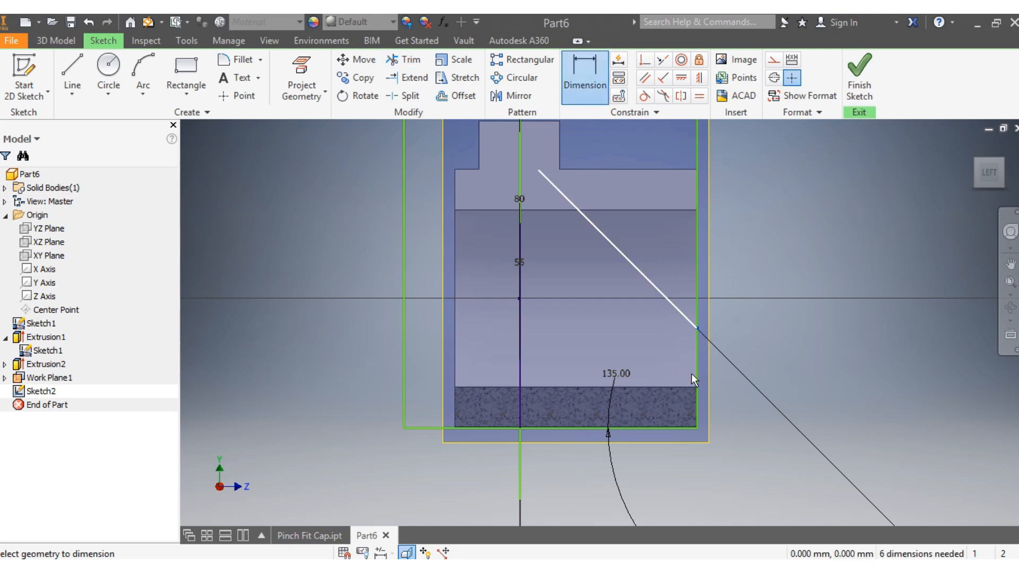
pyautogui.click(698, 427)
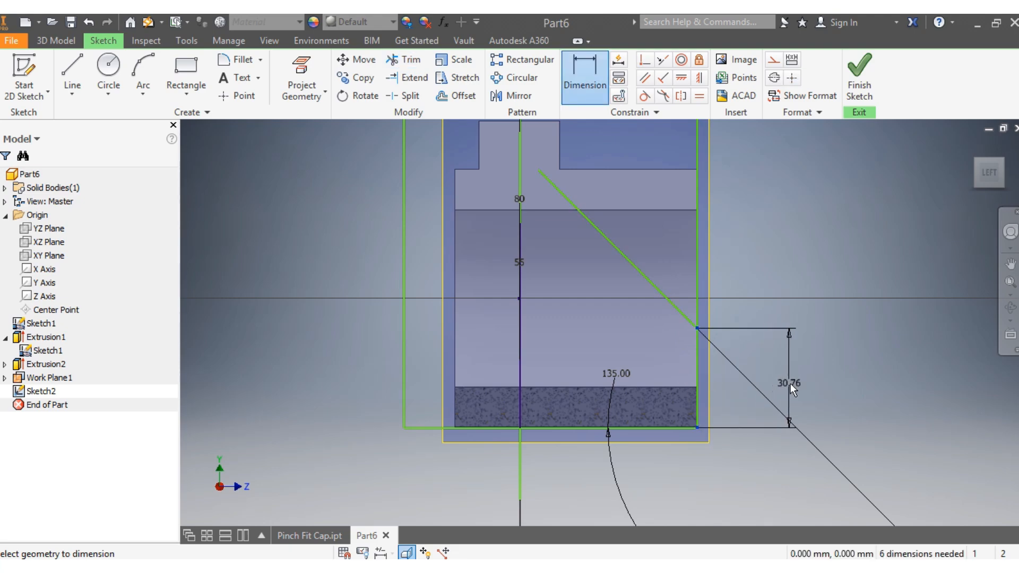
pyautogui.click(790, 383)
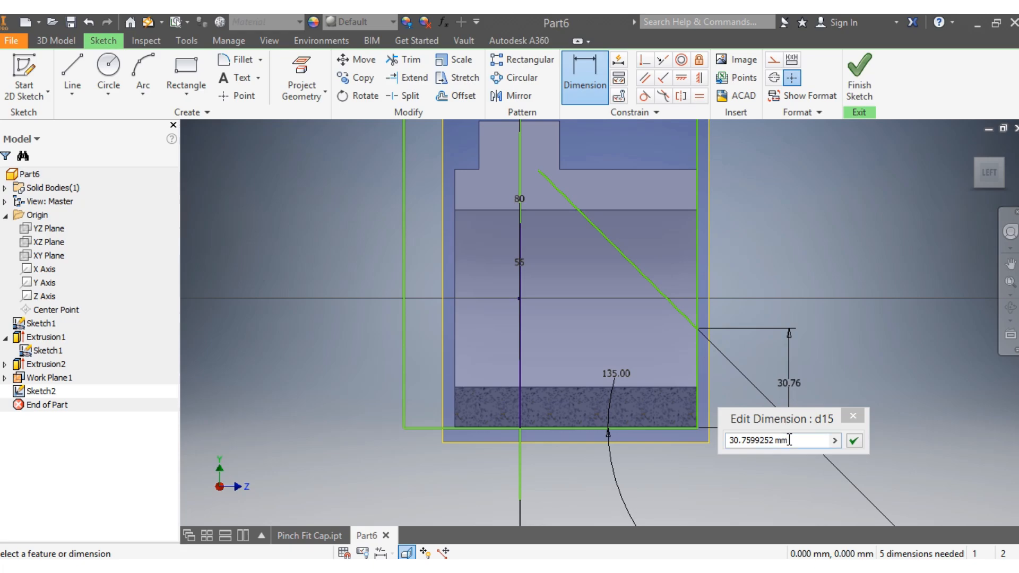
pyautogui.moveTo(789, 440); pyautogui.dragTo(763, 442)
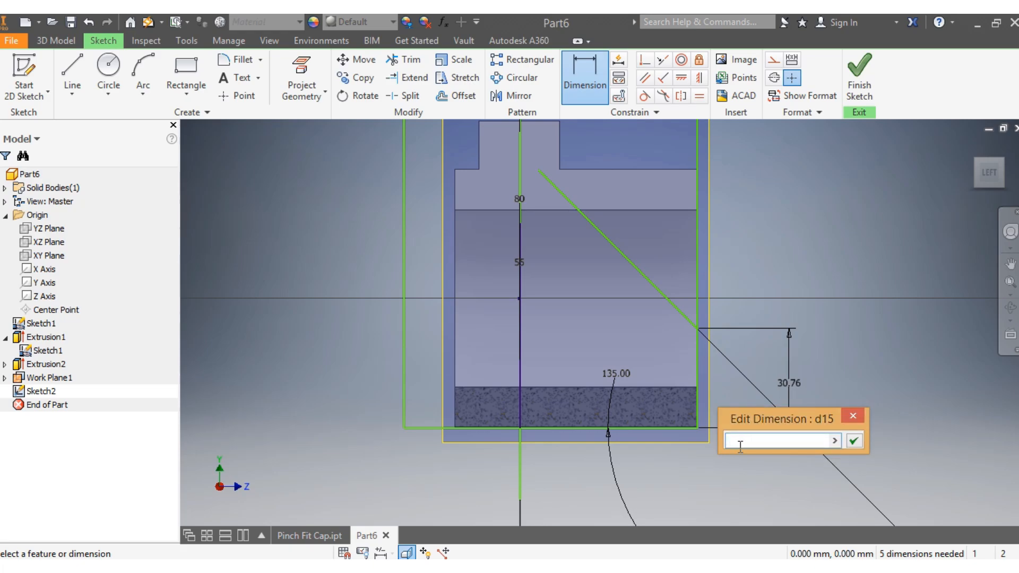
pyautogui.press('Return')
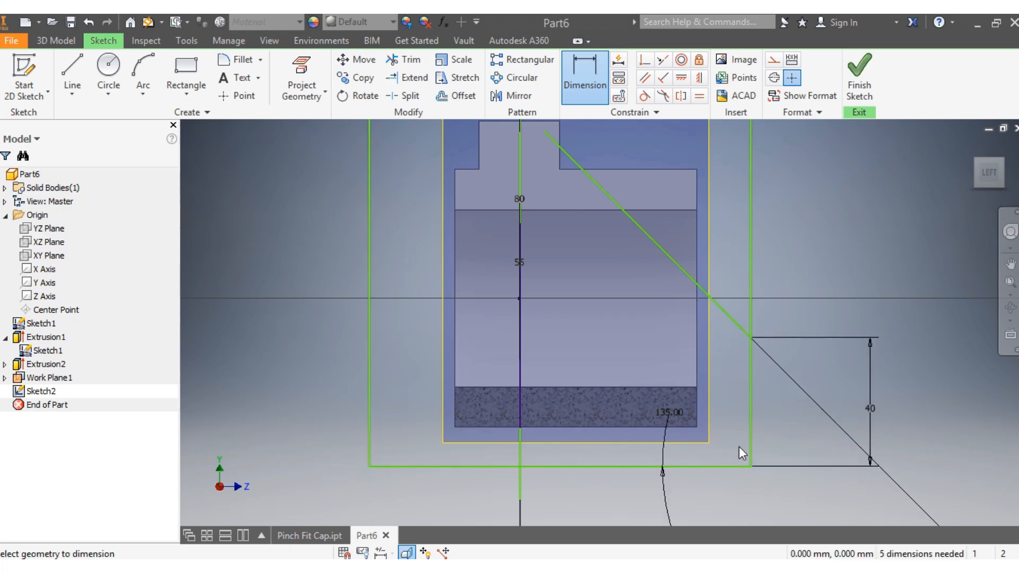
pyautogui.press('Escape')
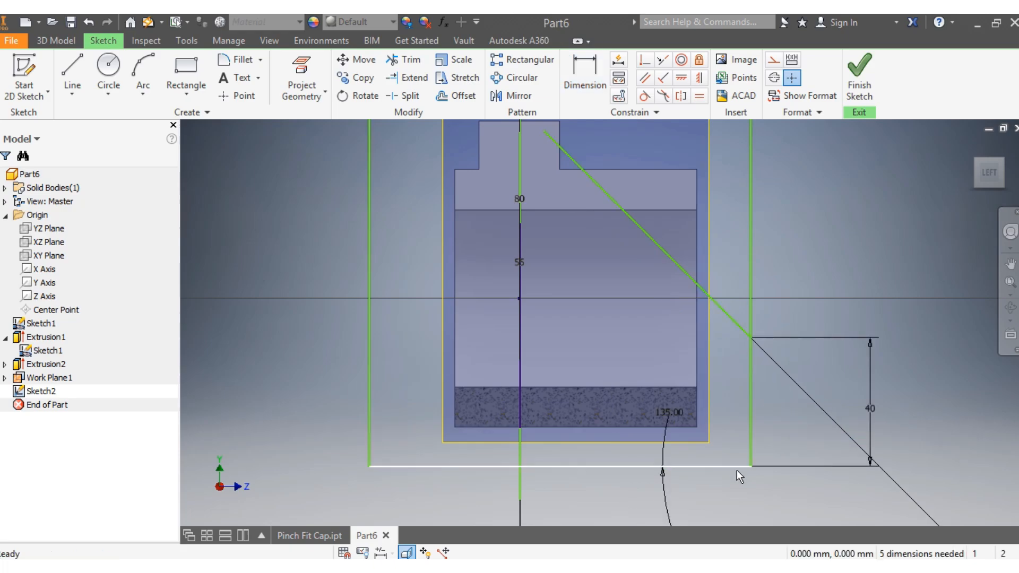
# Realign the rectangle's bottom and right edges with the ring's outer bottom and right edges
pyautogui.moveTo(743, 465)
pyautogui.mouseDown()
pyautogui.moveTo(698, 446)
pyautogui.moveTo(687, 424)
pyautogui.mouseUp()
pyautogui.scroll(-5, 785, 373)
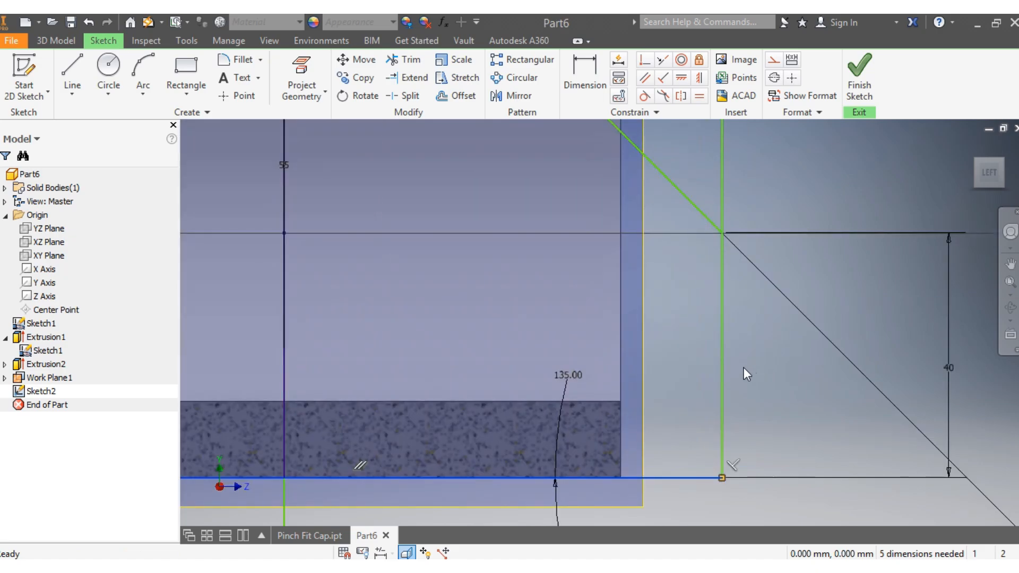
pyautogui.click(724, 380)
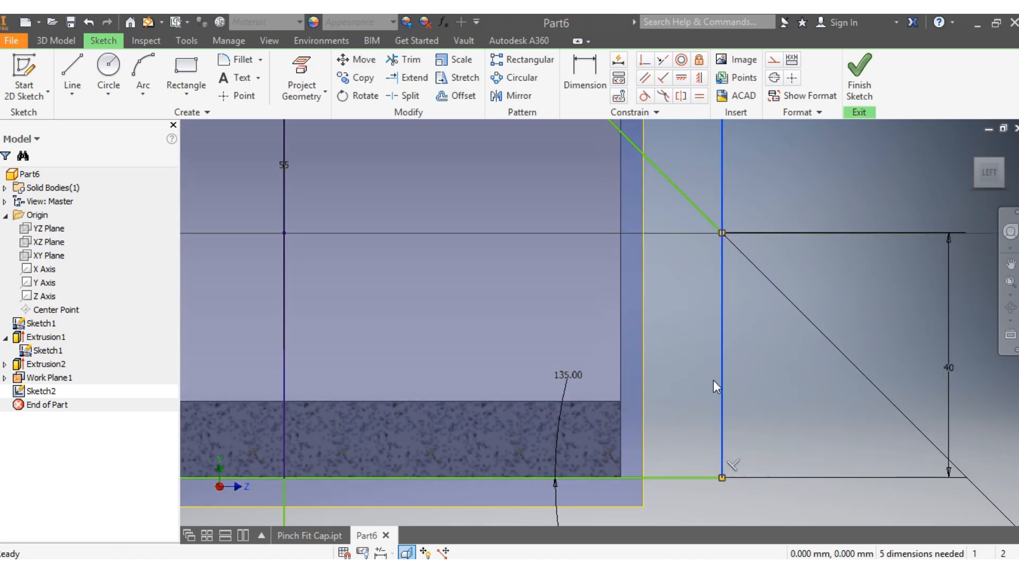
pyautogui.moveTo(724, 389)
pyautogui.mouseDown()
pyautogui.moveTo(613, 406)
pyautogui.moveTo(621, 472)
pyautogui.moveTo(495, 448)
pyautogui.moveTo(423, 378)
pyautogui.moveTo(420, 477)
pyautogui.mouseUp()
pyautogui.scroll(-4, 468, 464)
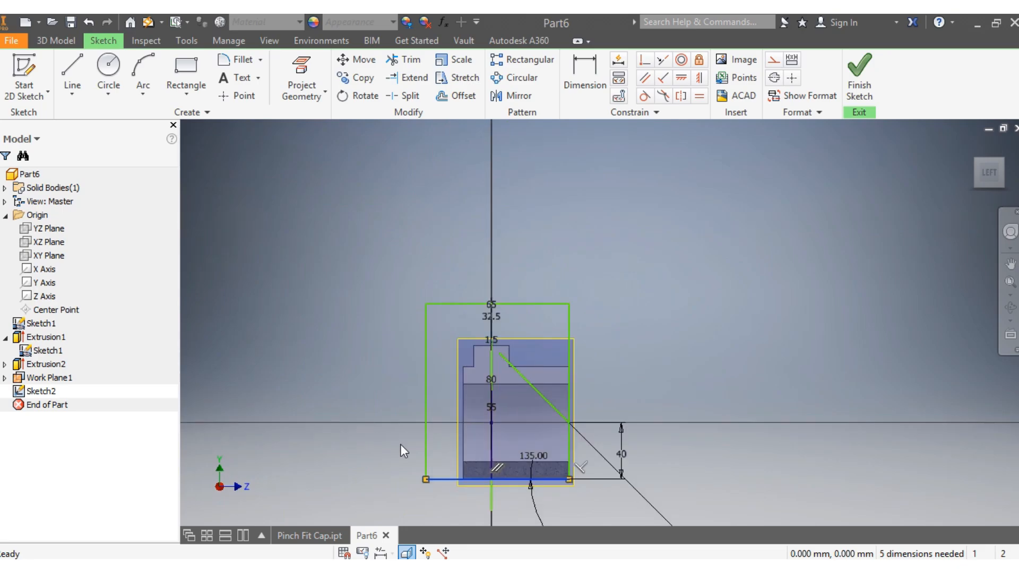
pyautogui.scroll(3, 514, 375)
# Sketch a nearly horizontal line from the diagonal beside the clamp block, just above the ring's top edge, to beyond the rectangle's right edge
pyautogui.click(72, 75)
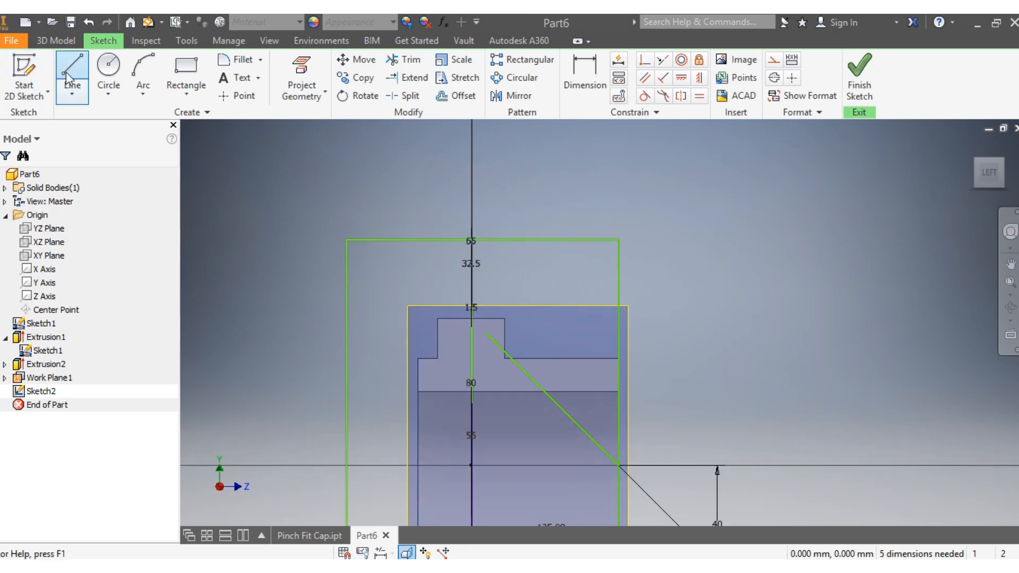
pyautogui.scroll(5, 507, 316)
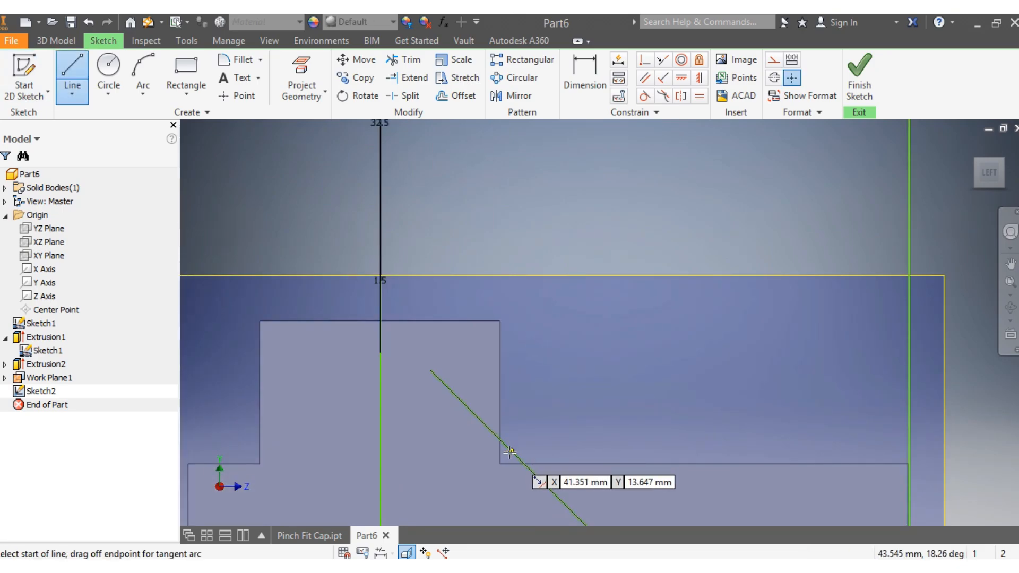
pyautogui.scroll(-4, 514, 450)
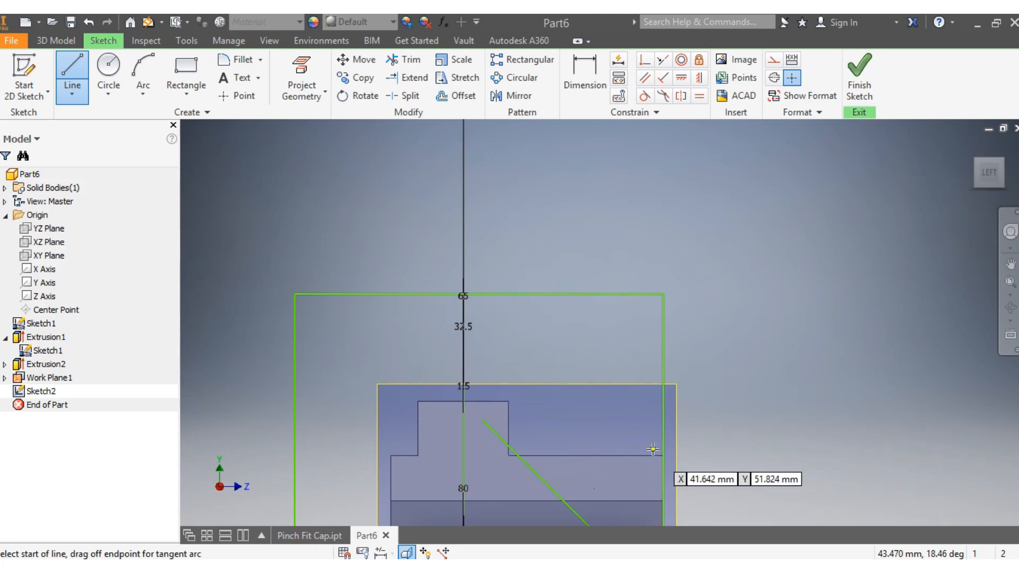
pyautogui.scroll(3, 511, 452)
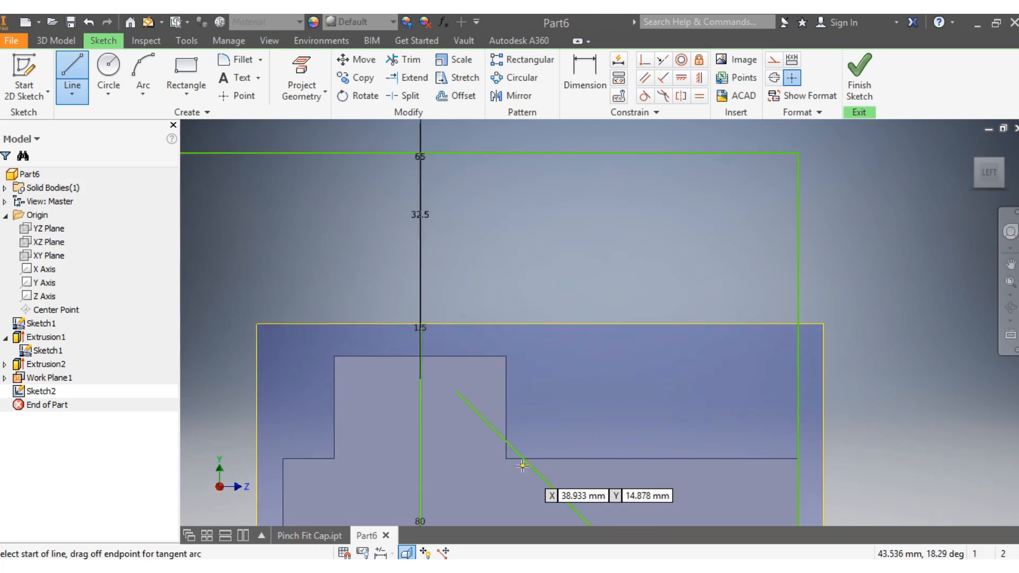
pyautogui.click(515, 452)
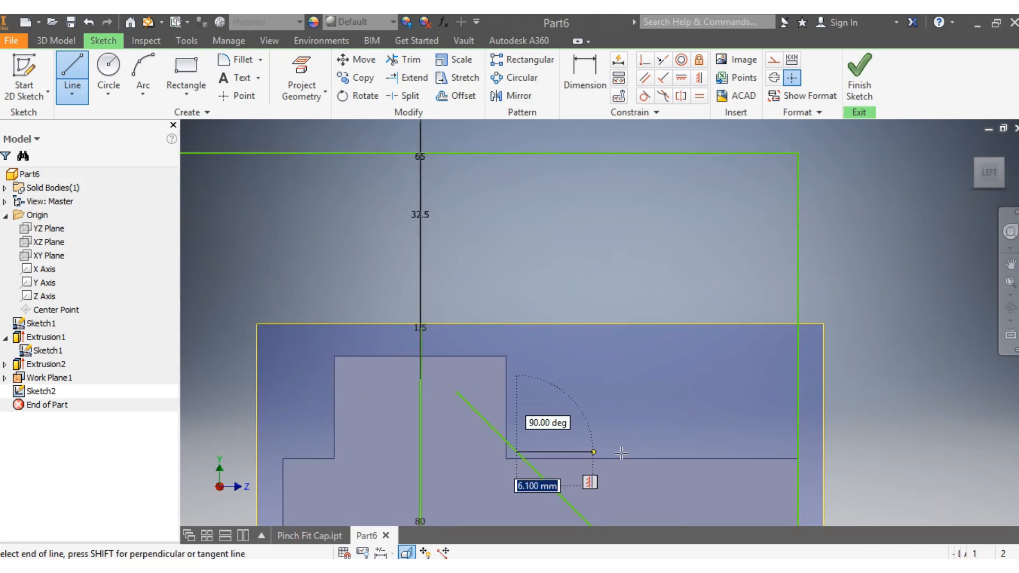
pyautogui.click(852, 451)
pyautogui.scroll(-8, 853, 451)
pyautogui.scroll(6, 854, 454)
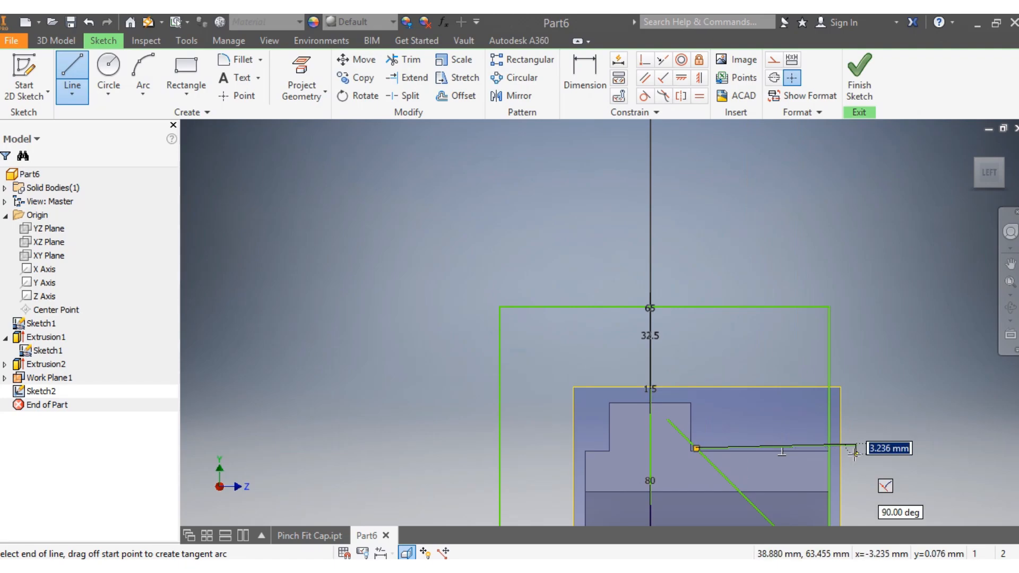
pyautogui.scroll(-5, 856, 455)
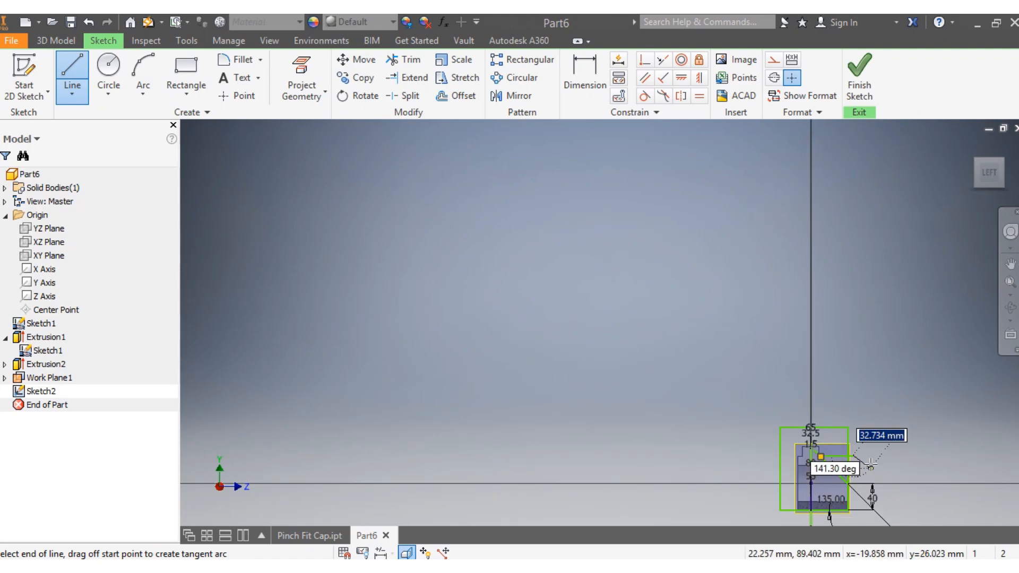
pyautogui.press('Escape')
pyautogui.scroll(5, 875, 468)
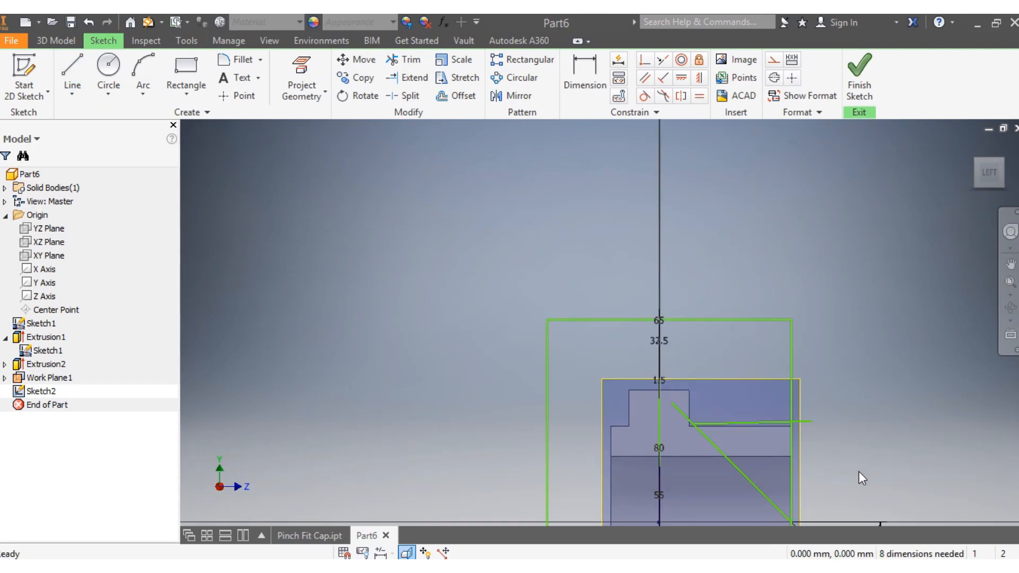
# Delete the rectangle's top, left and bottom edges from the sketch, keeping its right edge
pyautogui.click(584, 319)
pyautogui.scroll(-4, 664, 378)
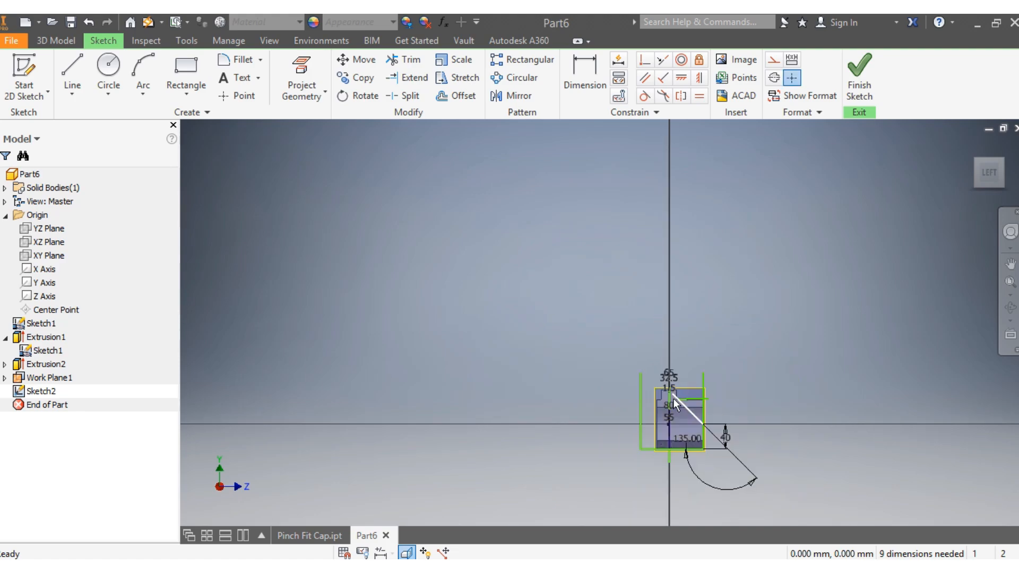
pyautogui.scroll(7, 671, 449)
pyautogui.click(479, 409)
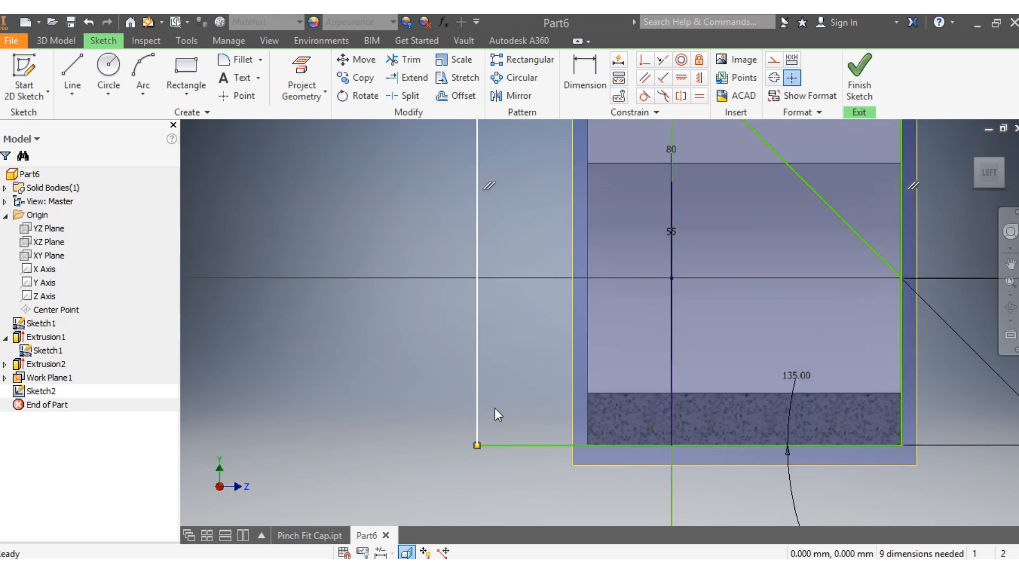
pyautogui.press('Delete')
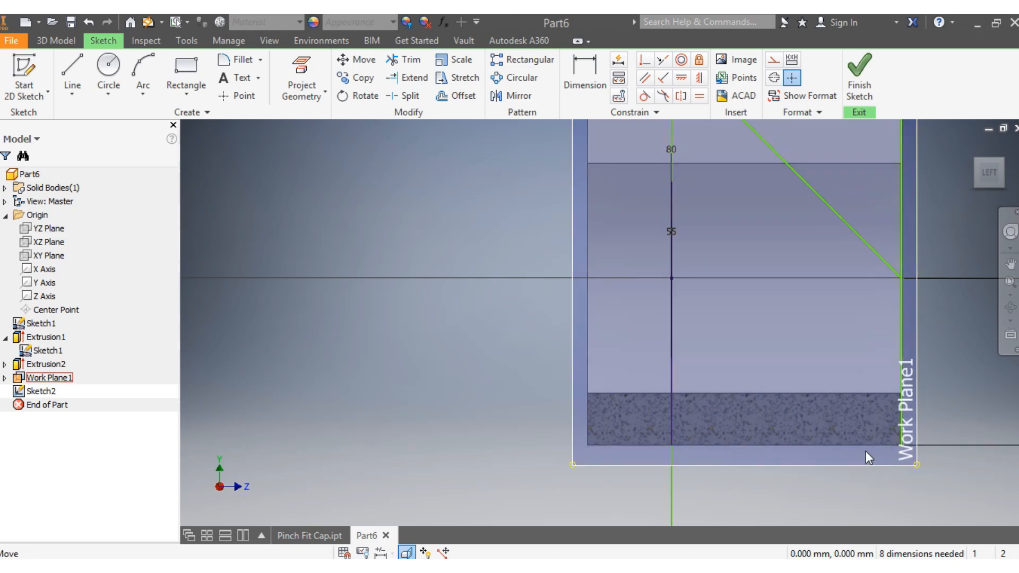
# Trim the overhanging ends of the near-horizontal line, the diagonal and the right vertical line above the ring to form a closed triangle
pyautogui.scroll(3, 929, 362)
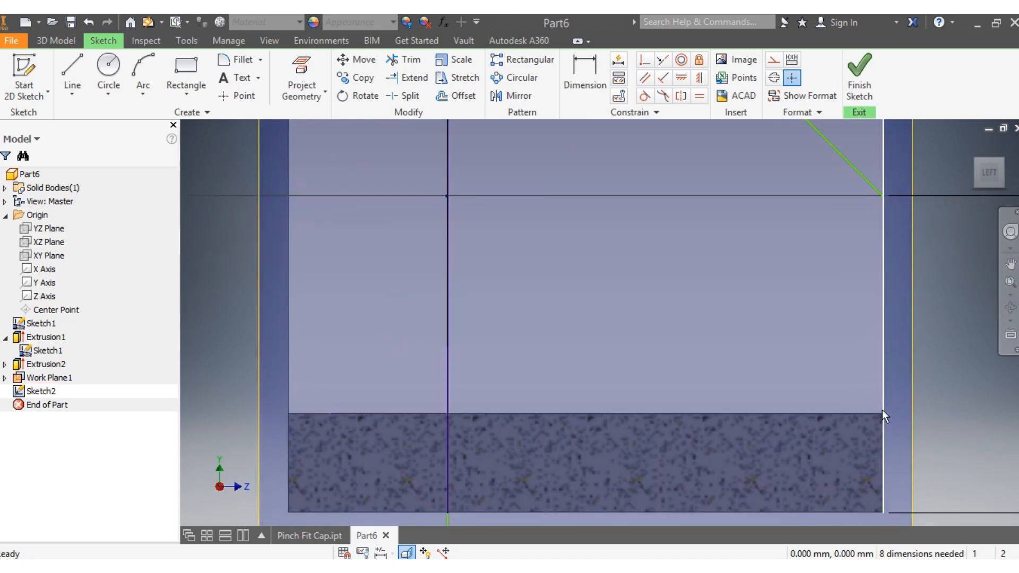
pyautogui.scroll(-5, 882, 410)
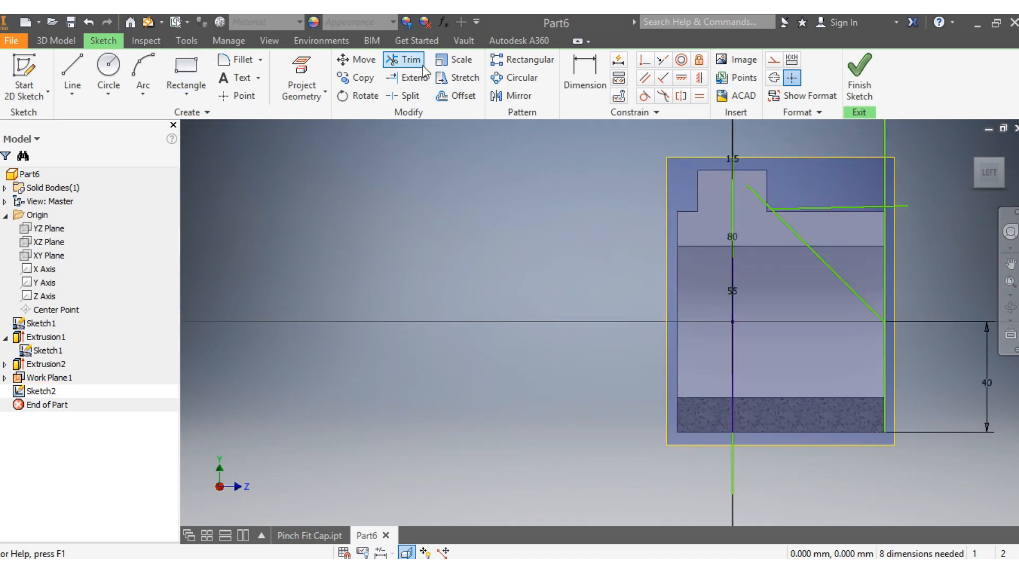
pyautogui.click(403, 60)
pyautogui.click(886, 414)
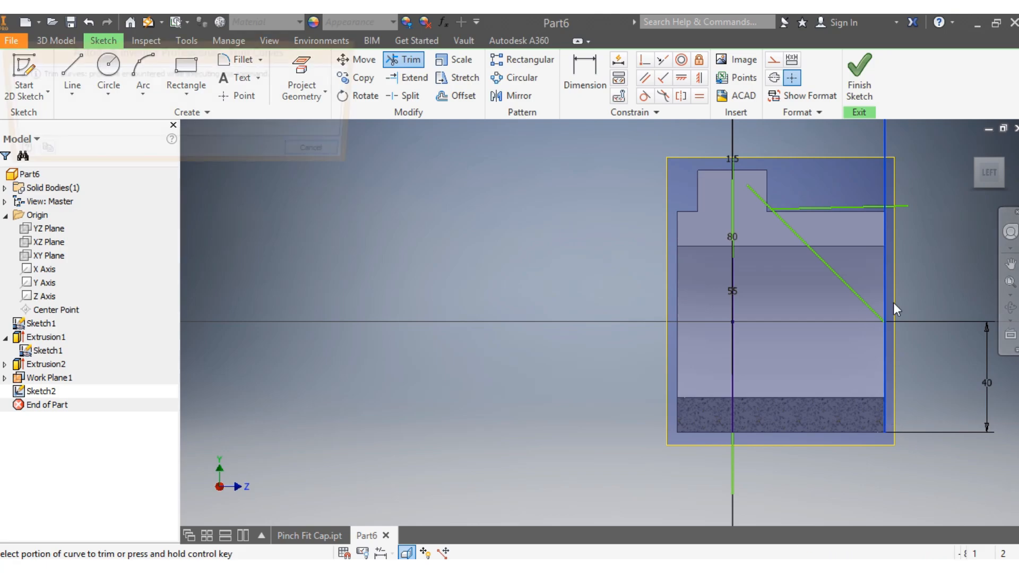
pyautogui.click(324, 153)
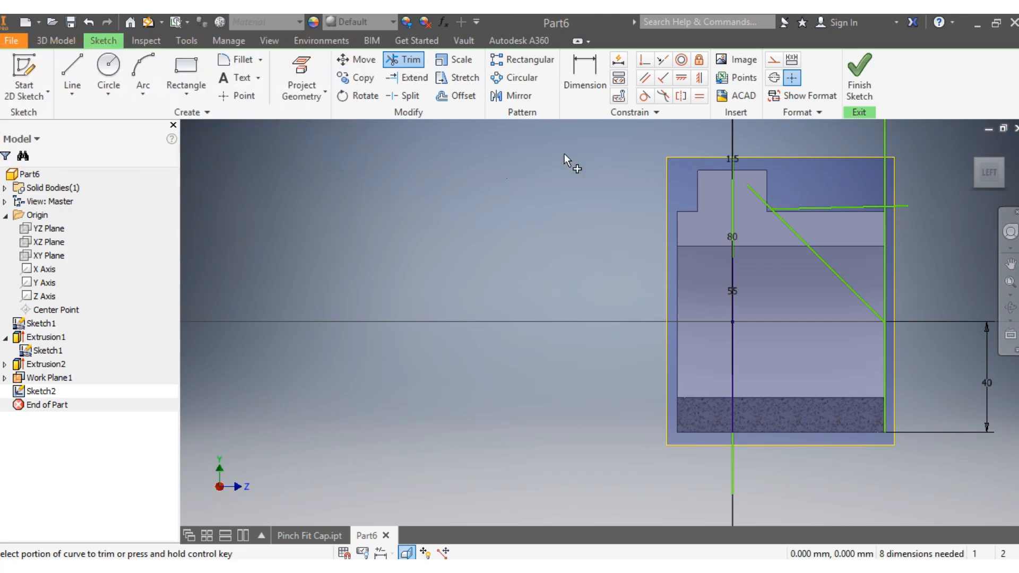
pyautogui.click(902, 204)
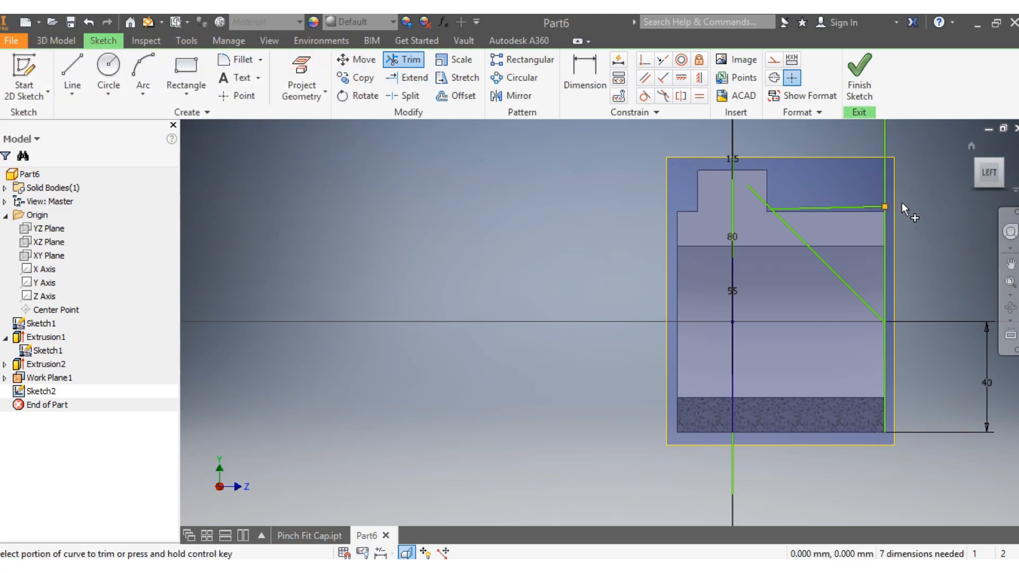
pyautogui.click(759, 196)
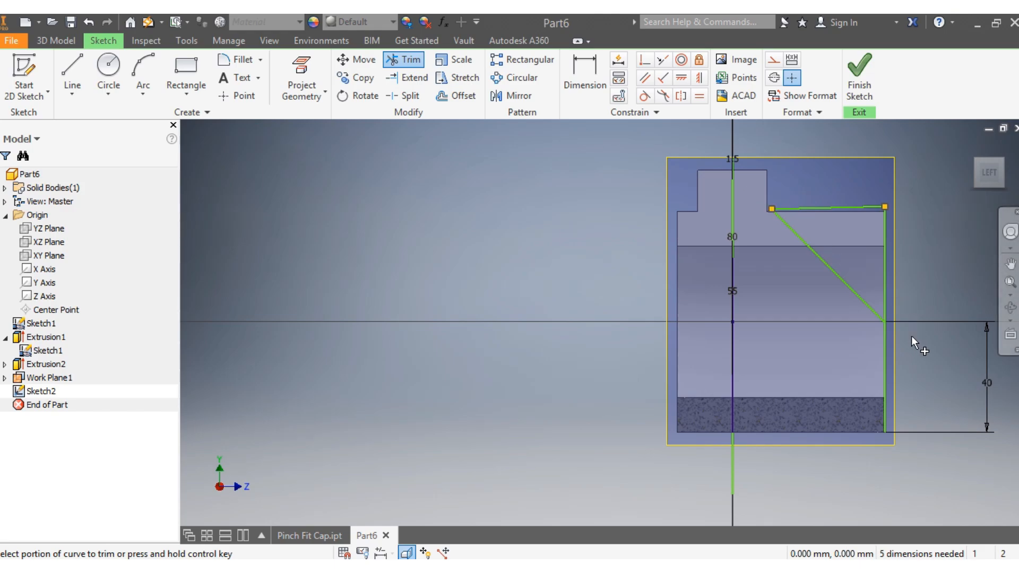
pyautogui.press('Escape')
# Cut the ring and clamp body with the closed triangular profile, extruding it symmetrically over a distance of 200 mm
pyautogui.scroll(-3, 932, 349)
pyautogui.scroll(4, 950, 340)
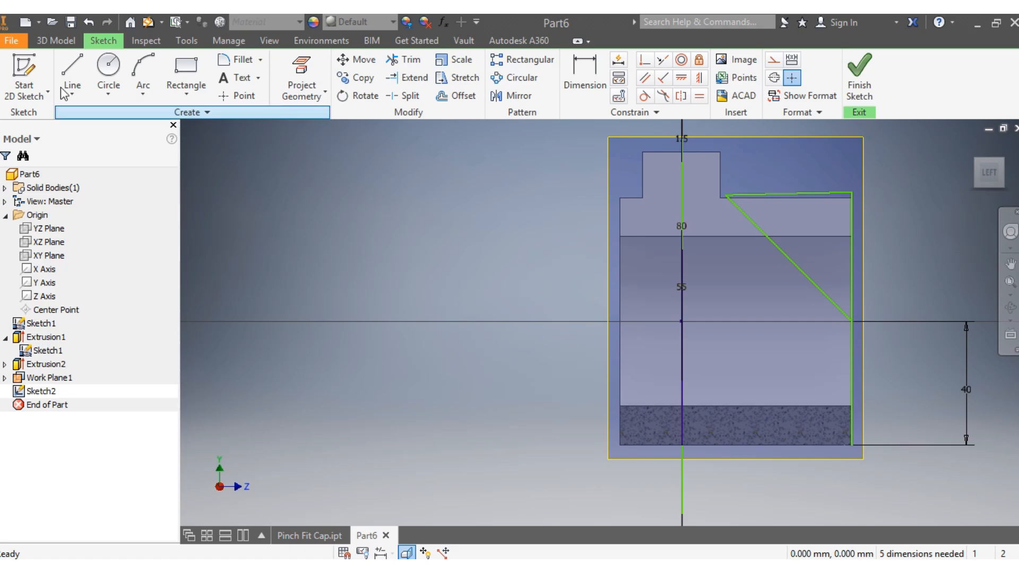
pyautogui.click(56, 41)
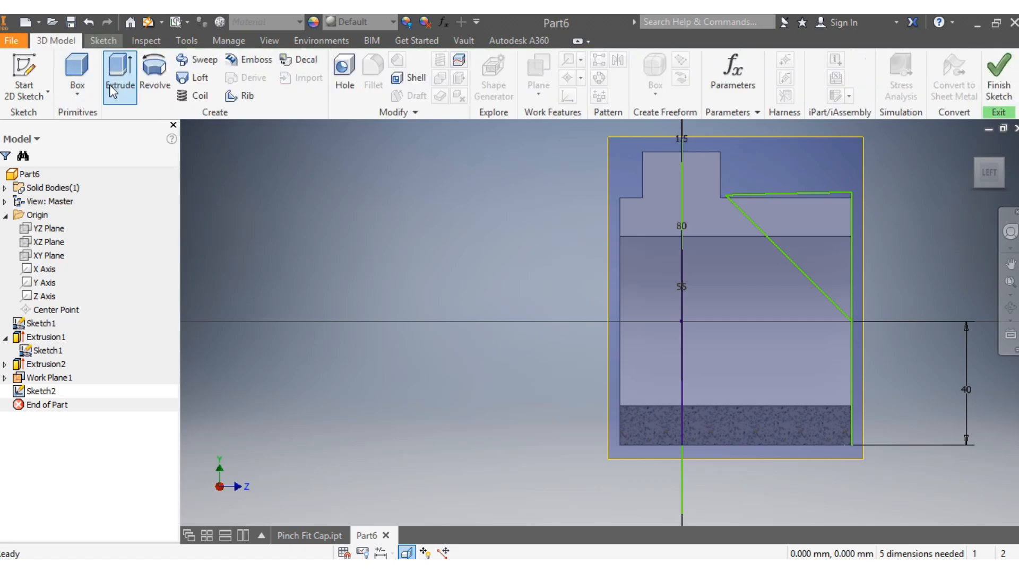
pyautogui.click(120, 74)
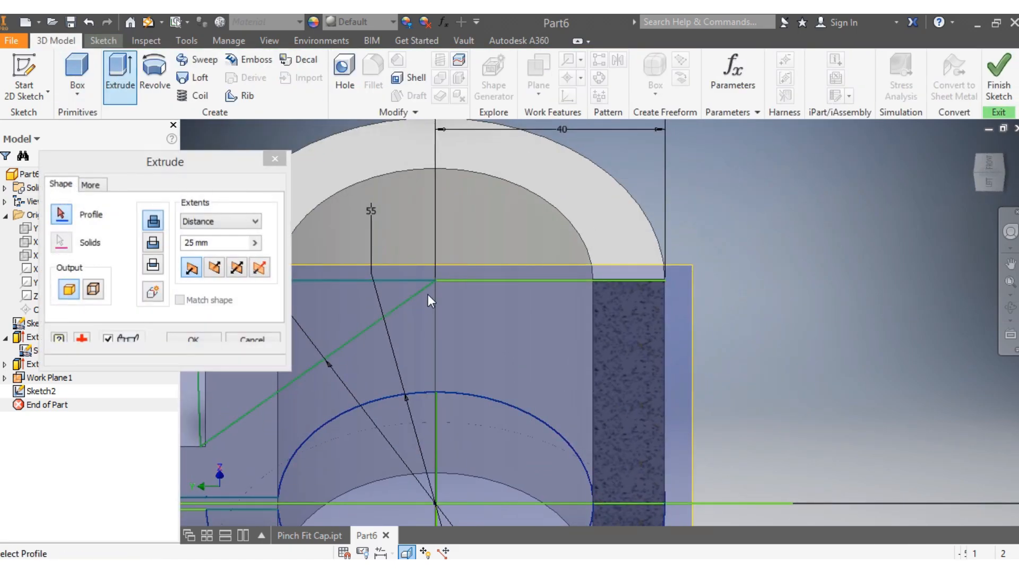
pyautogui.scroll(-10, 372, 313)
pyautogui.scroll(8, 353, 325)
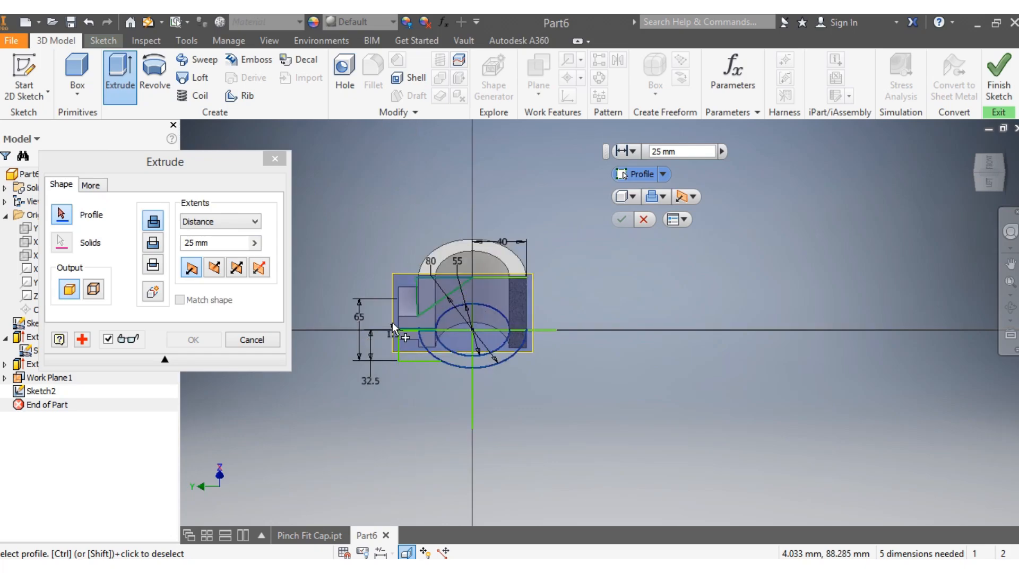
pyautogui.click(425, 289)
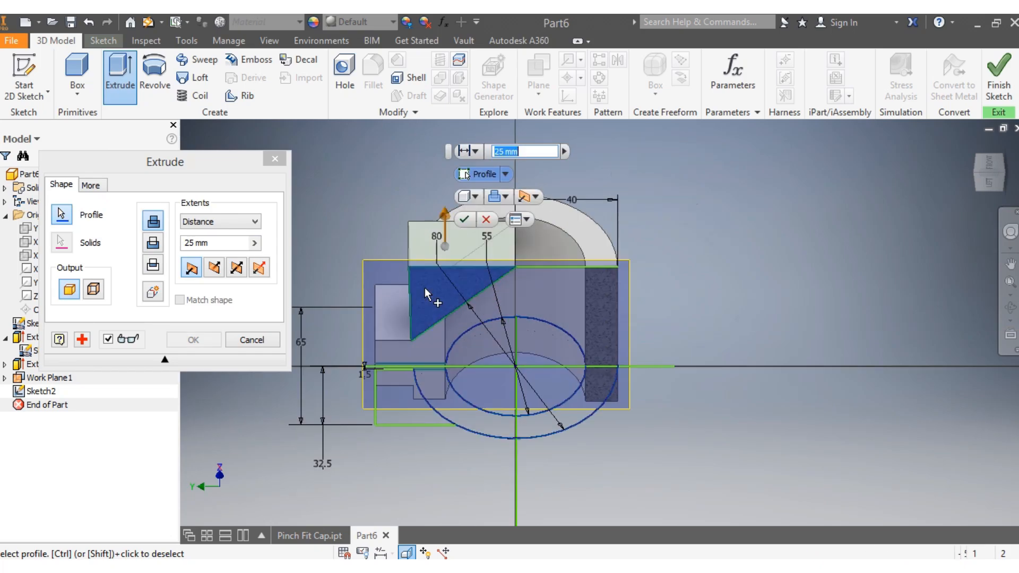
pyautogui.doubleClick(188, 243)
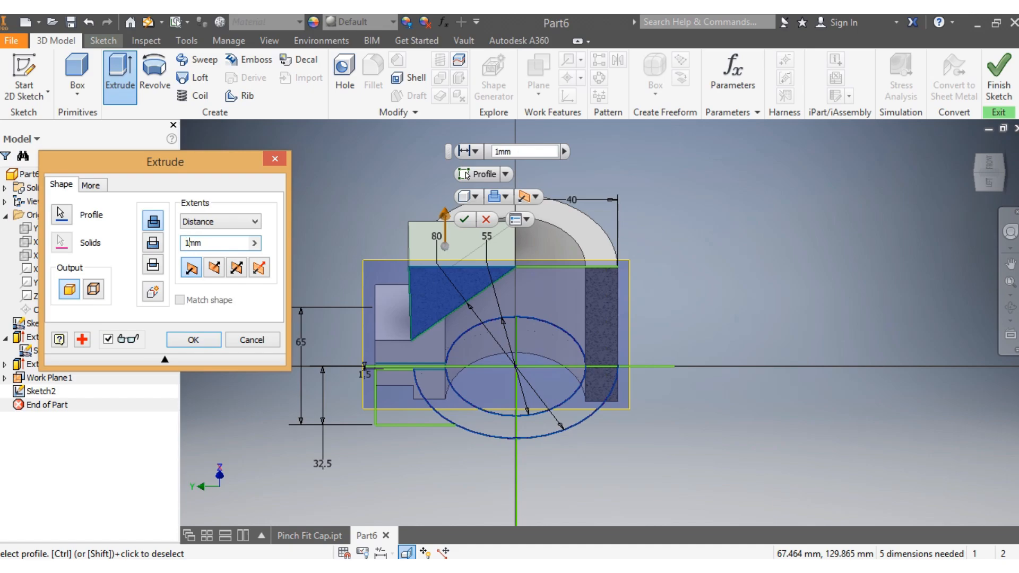
pyautogui.write('100')
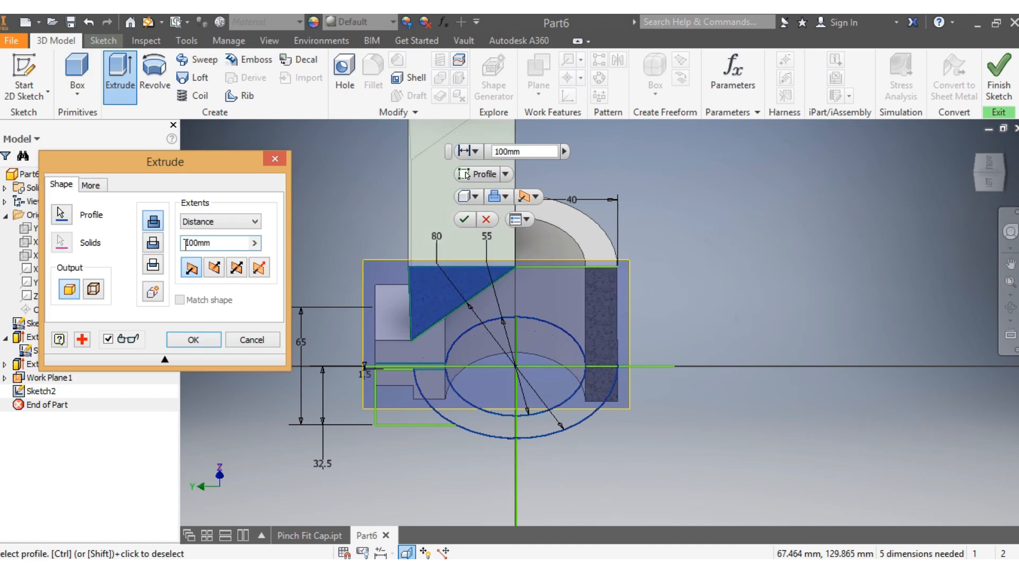
pyautogui.click(237, 268)
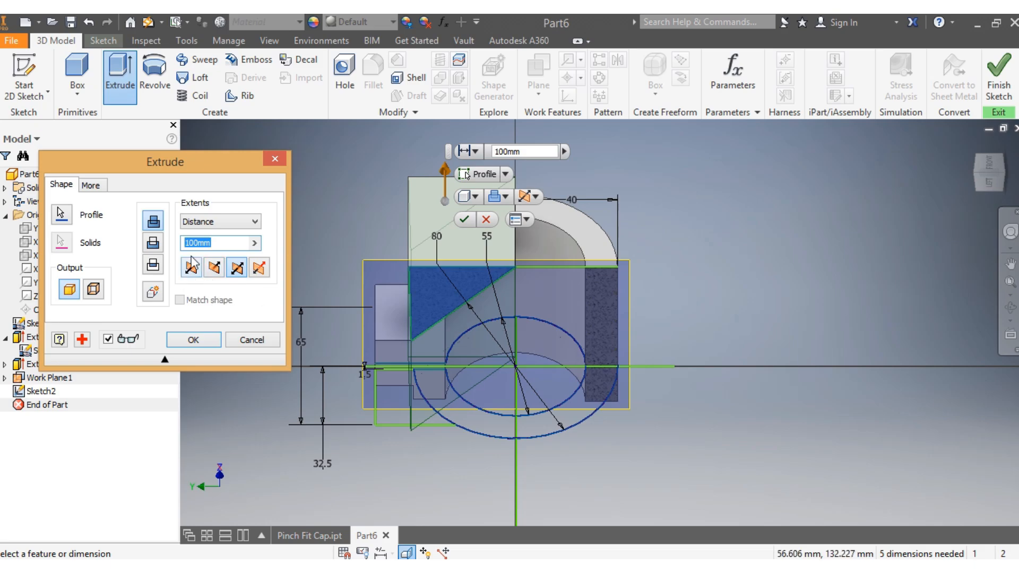
pyautogui.click(188, 244)
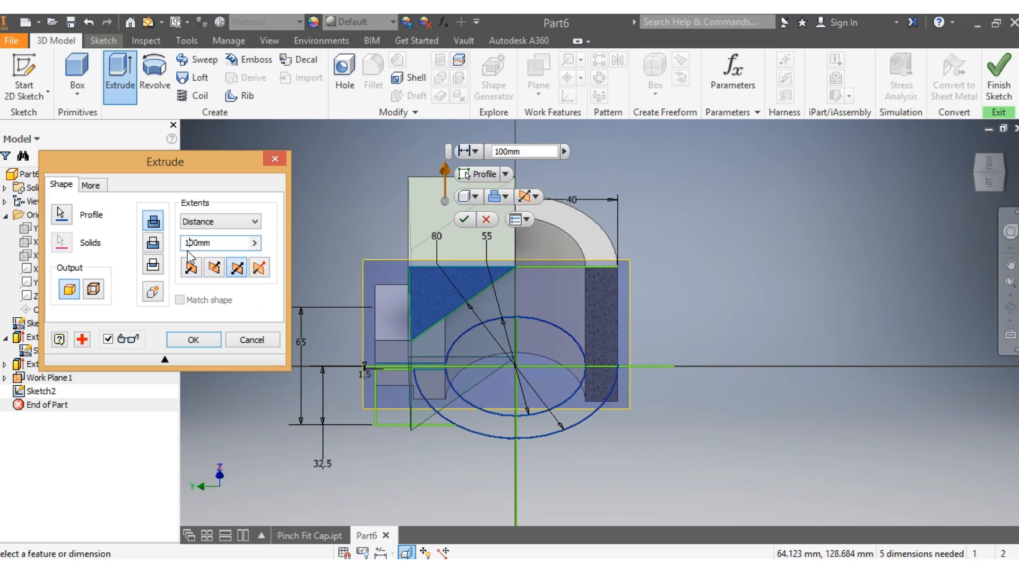
pyautogui.press('BackSpace')
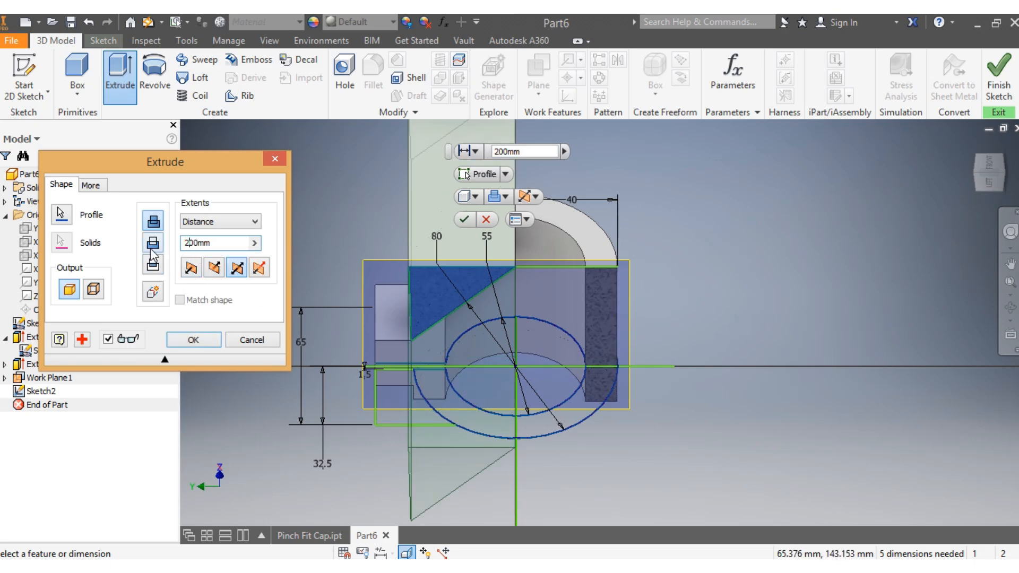
pyautogui.click(153, 243)
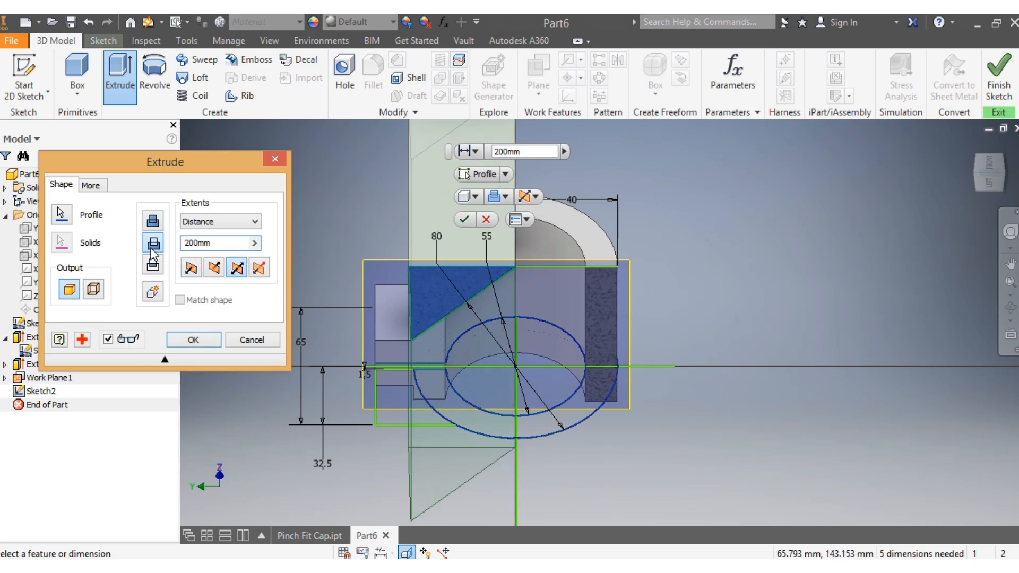
pyautogui.click(197, 341)
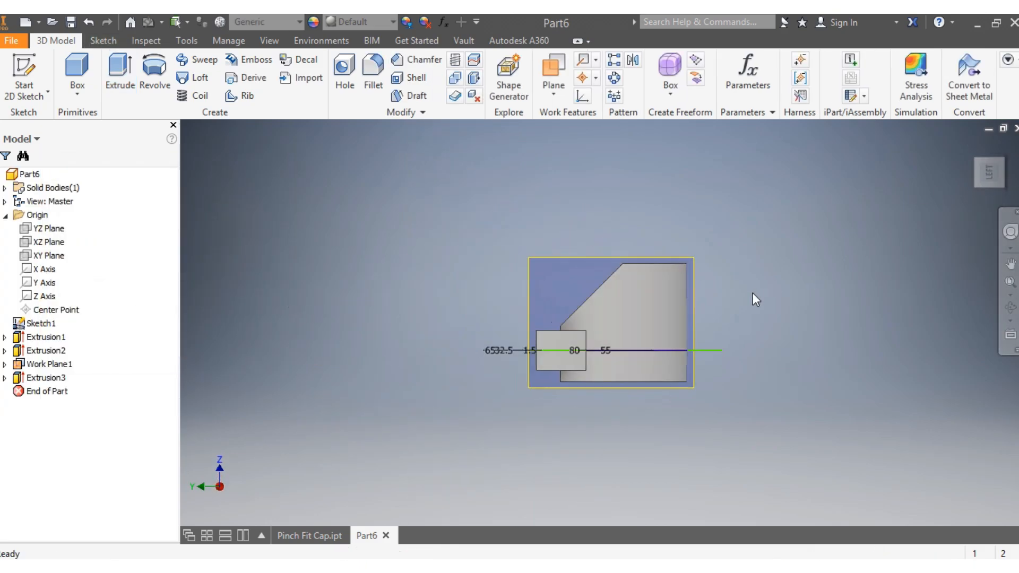
# Start a sketch on the clamp block's side face and draw two concentric circles on its centreline, the inner about 13 mm in diameter
pyautogui.scroll(5, 563, 371)
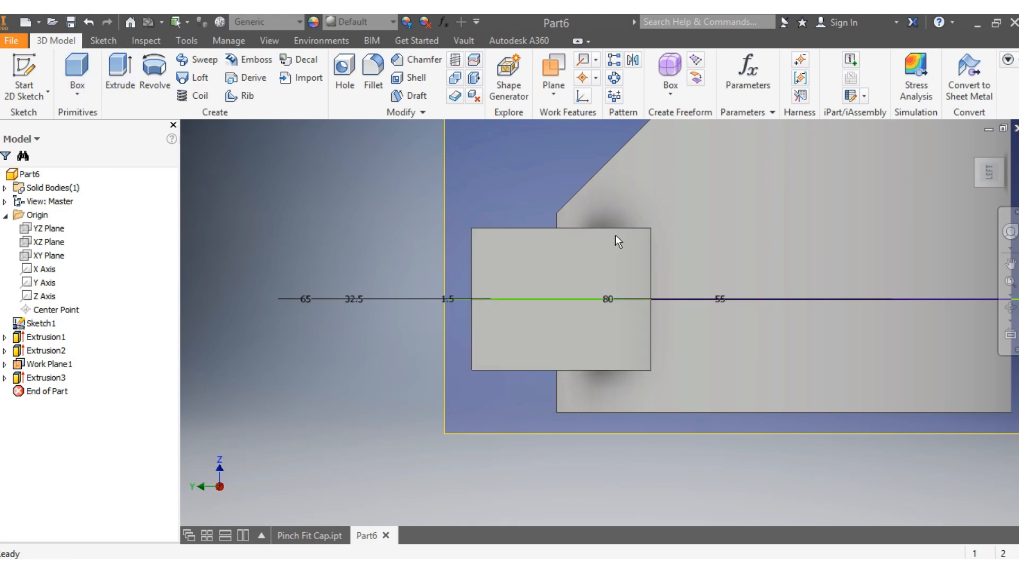
pyautogui.click(550, 321)
pyautogui.rightClick(549, 321)
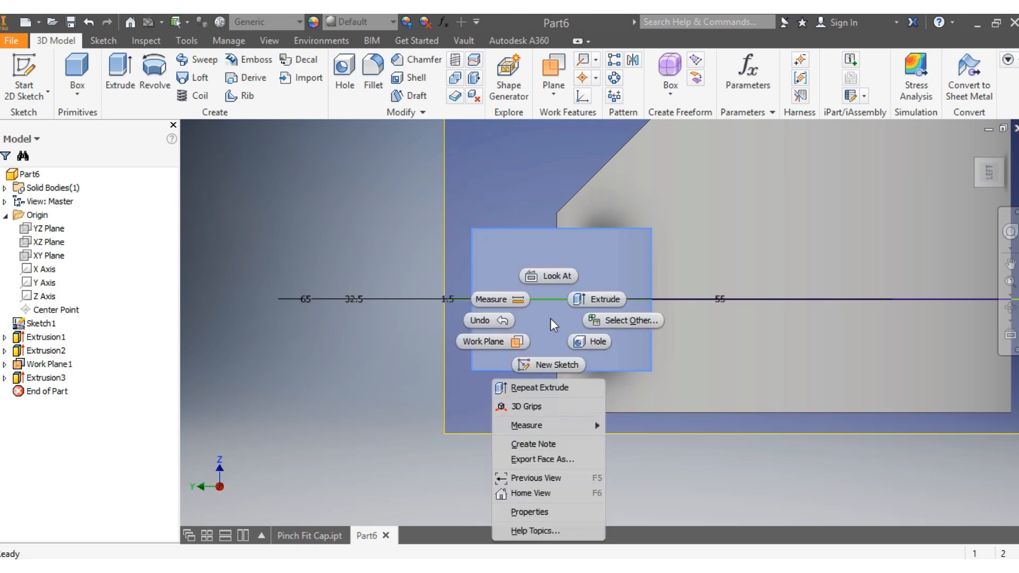
pyautogui.click(551, 365)
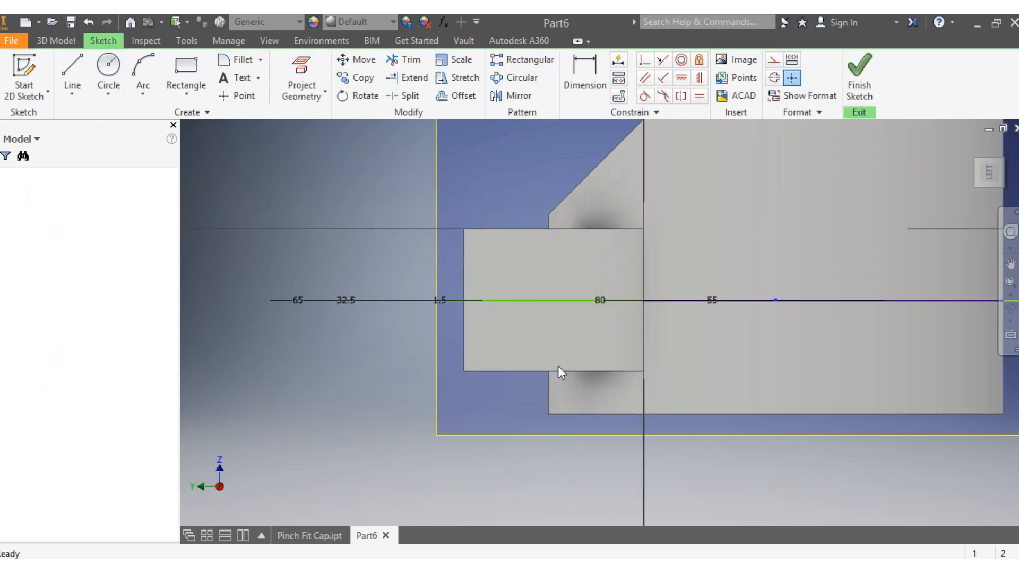
pyautogui.press('c')
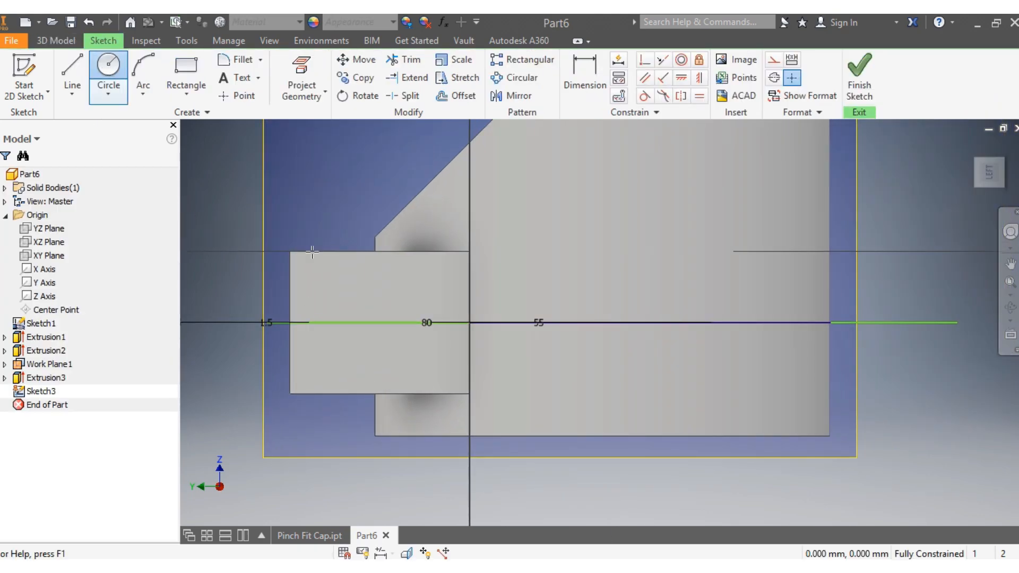
pyautogui.click(370, 322)
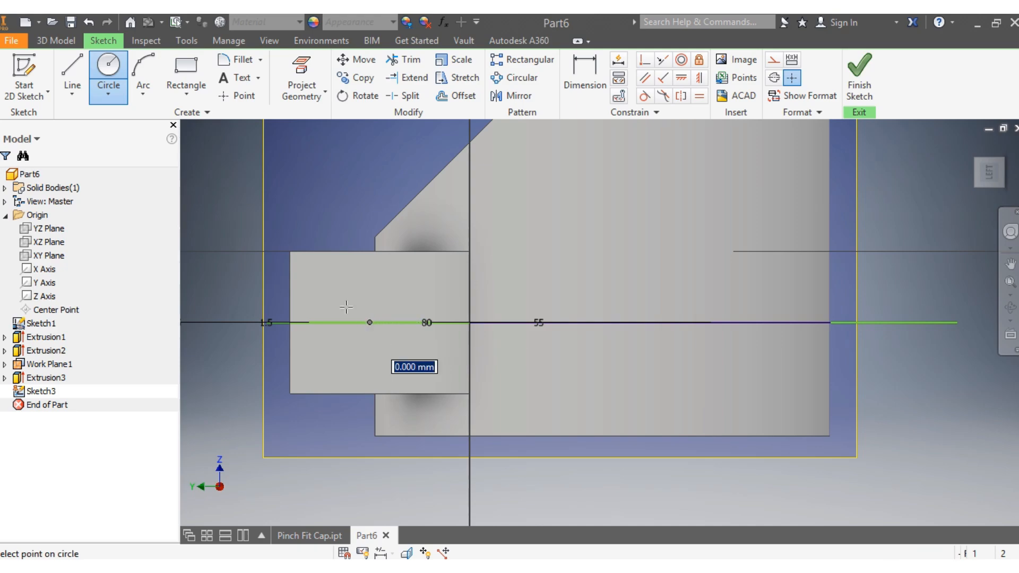
pyautogui.click(318, 284)
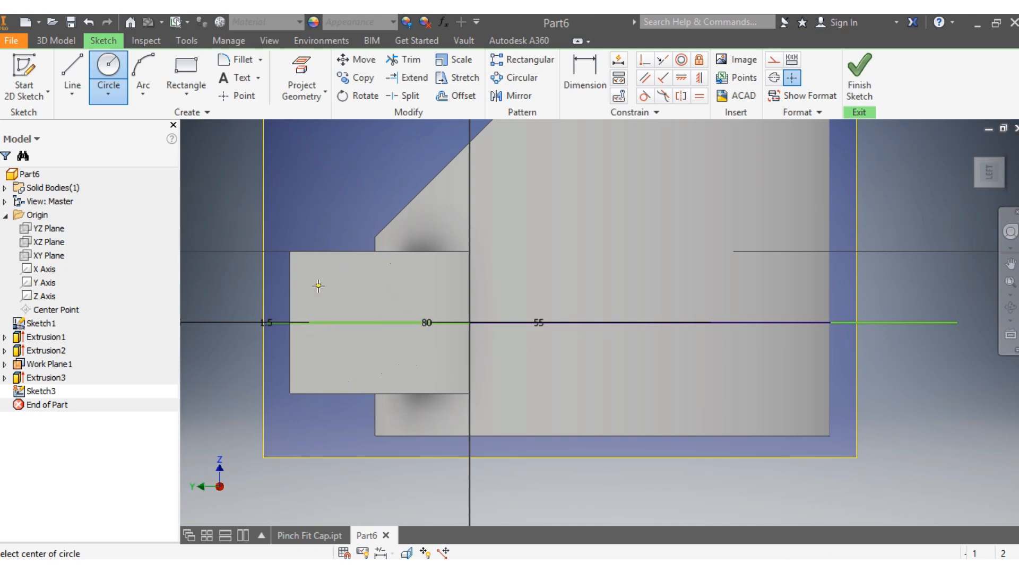
pyautogui.click(370, 323)
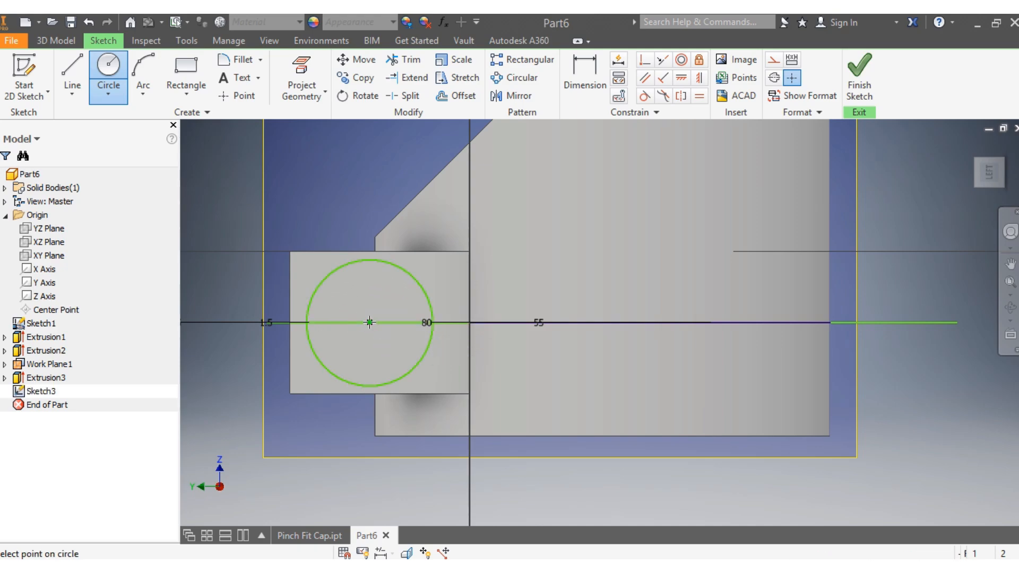
pyautogui.click(346, 289)
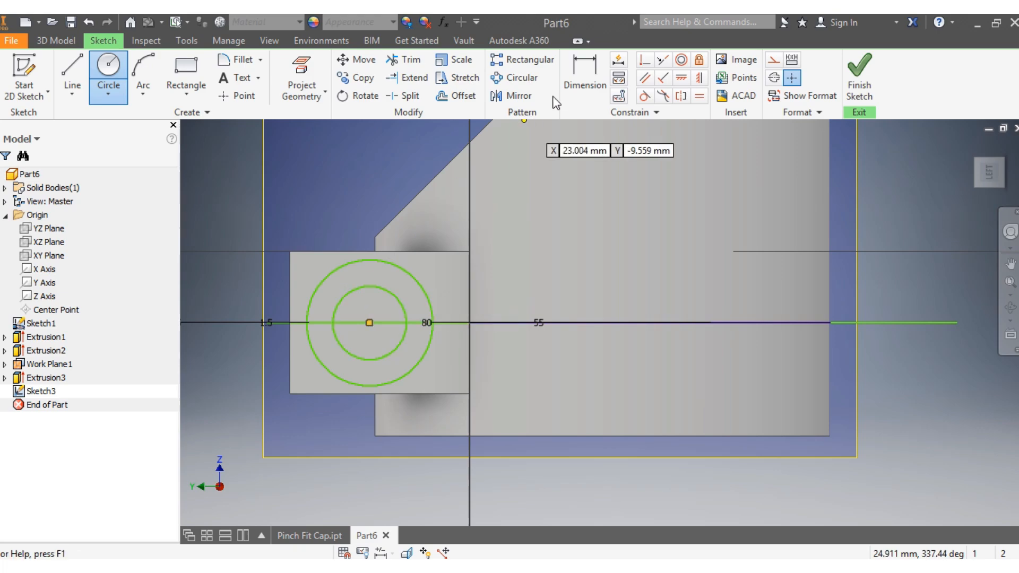
# Dimension the inner circle on the clamp block with a diameter of 8 mm
pyautogui.click(585, 75)
pyautogui.click(390, 291)
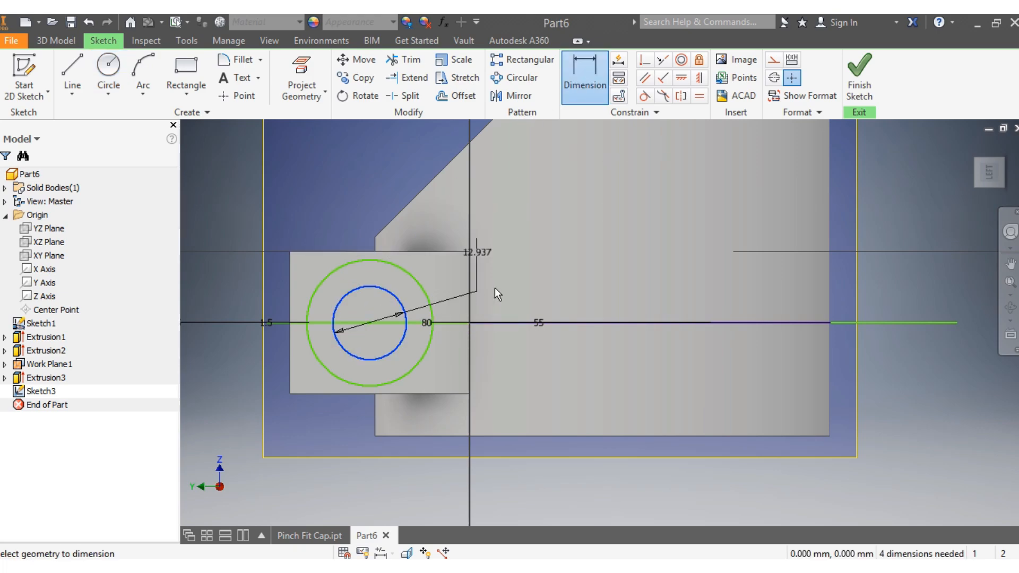
pyautogui.click(509, 246)
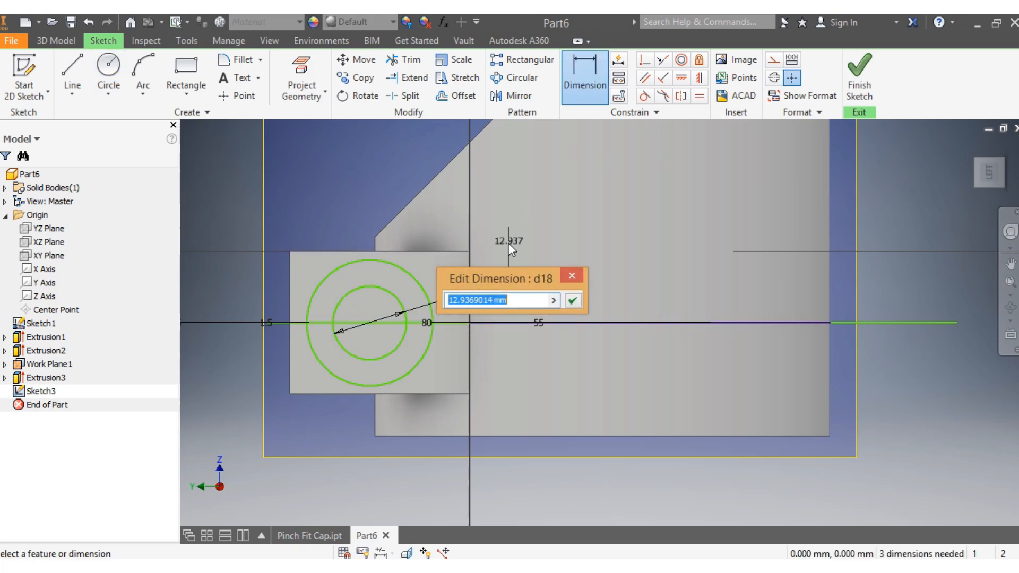
pyautogui.write('8')
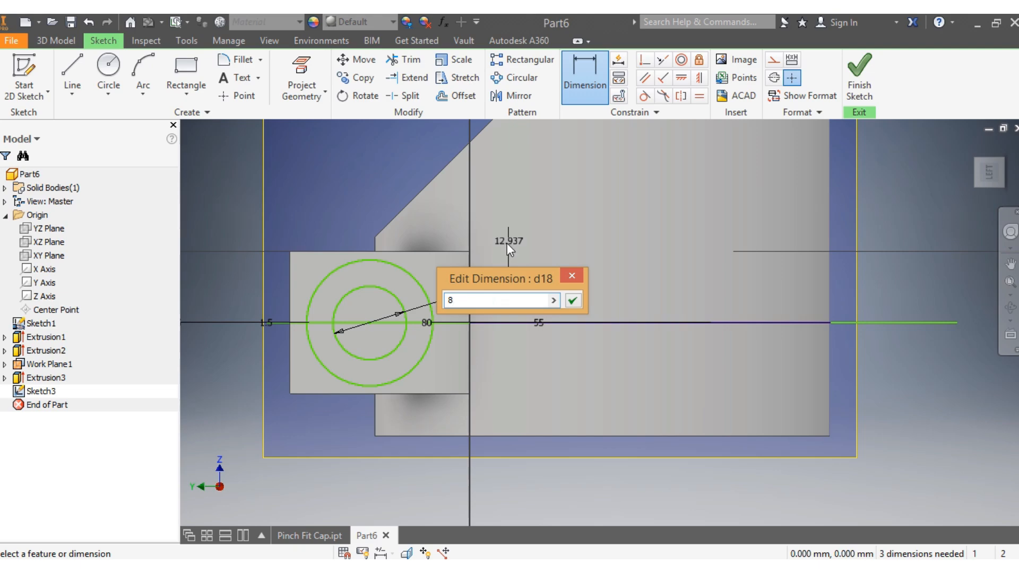
pyautogui.press('Return')
# Dimension the outer concentric circle with a diameter of 12 mm
pyautogui.click(394, 289)
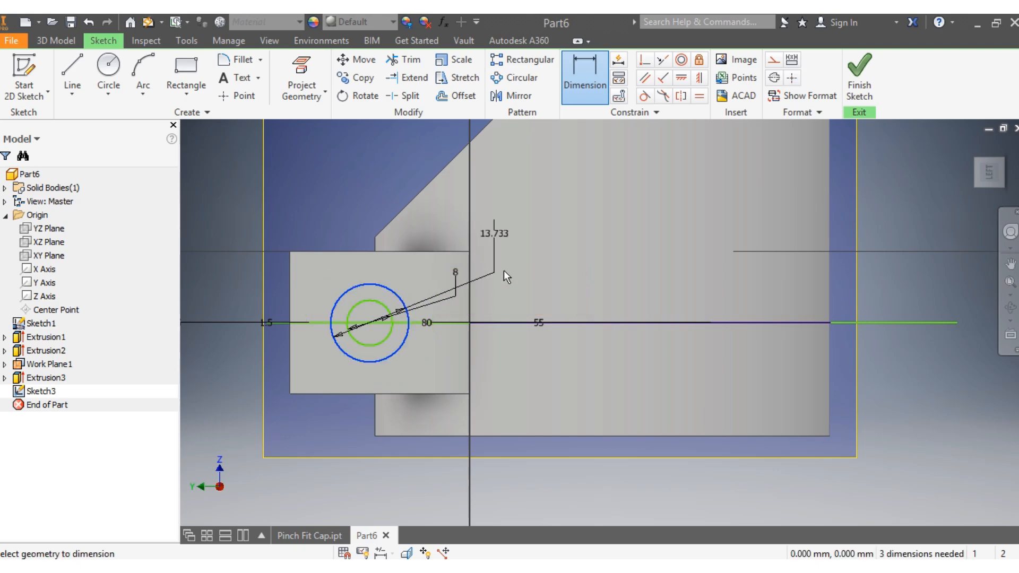
pyautogui.click(517, 269)
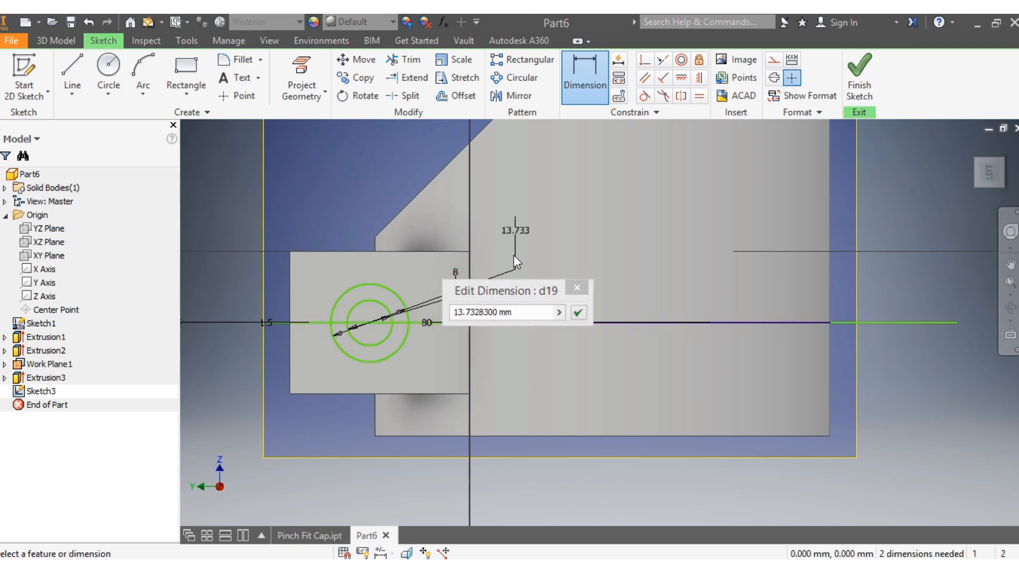
pyautogui.click(514, 313)
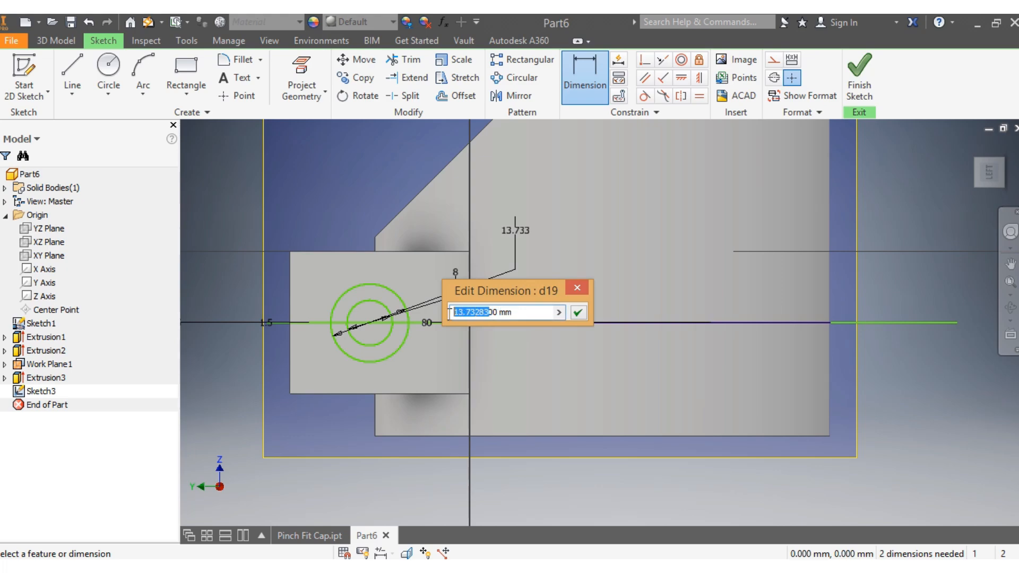
pyautogui.write('12')
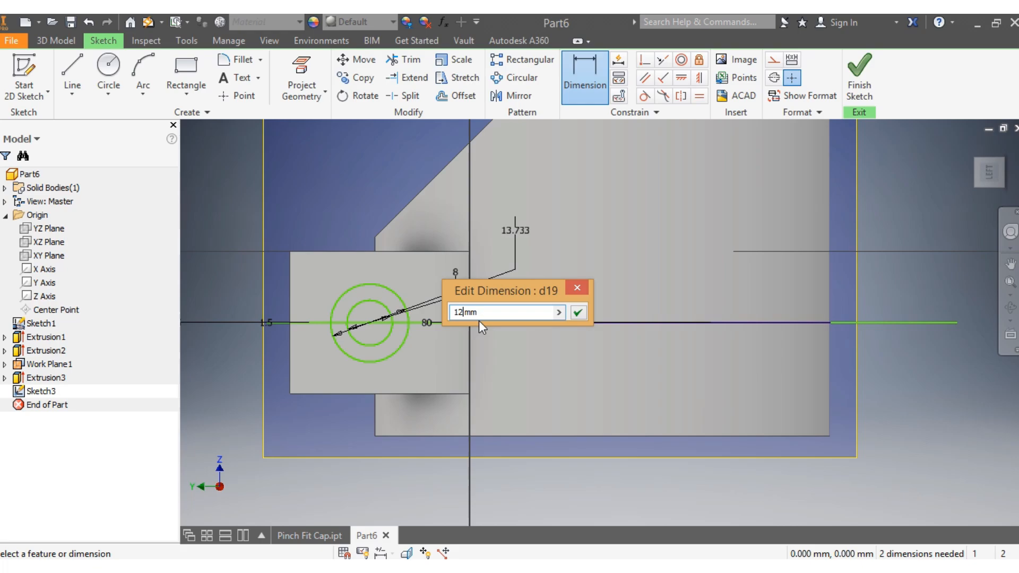
pyautogui.press('Return')
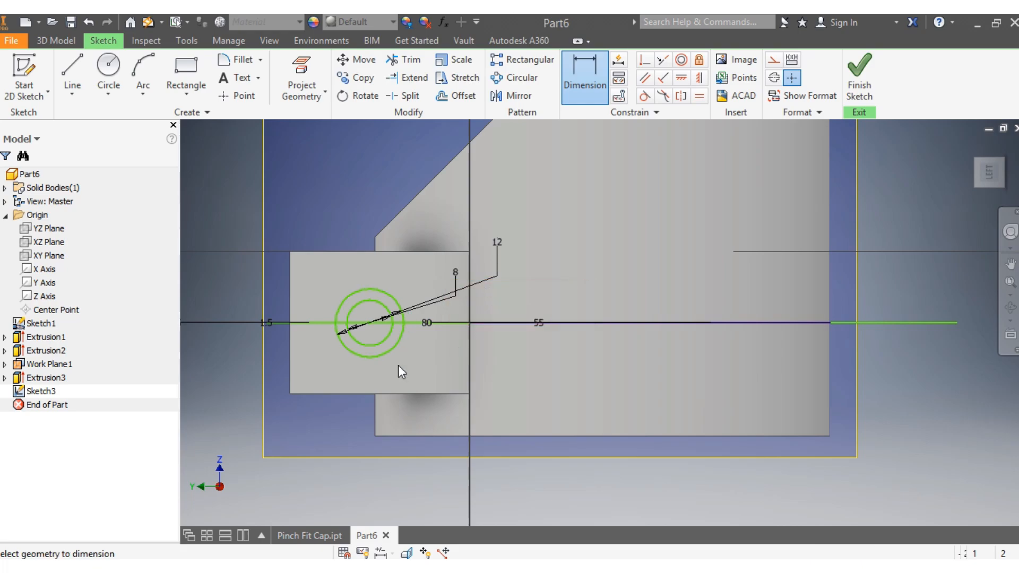
# Cut the 8 mm inner circle through the clamp block, extruding it symmetrically over a distance of 200 mm
pyautogui.scroll(-3, 362, 373)
pyautogui.scroll(2, 335, 399)
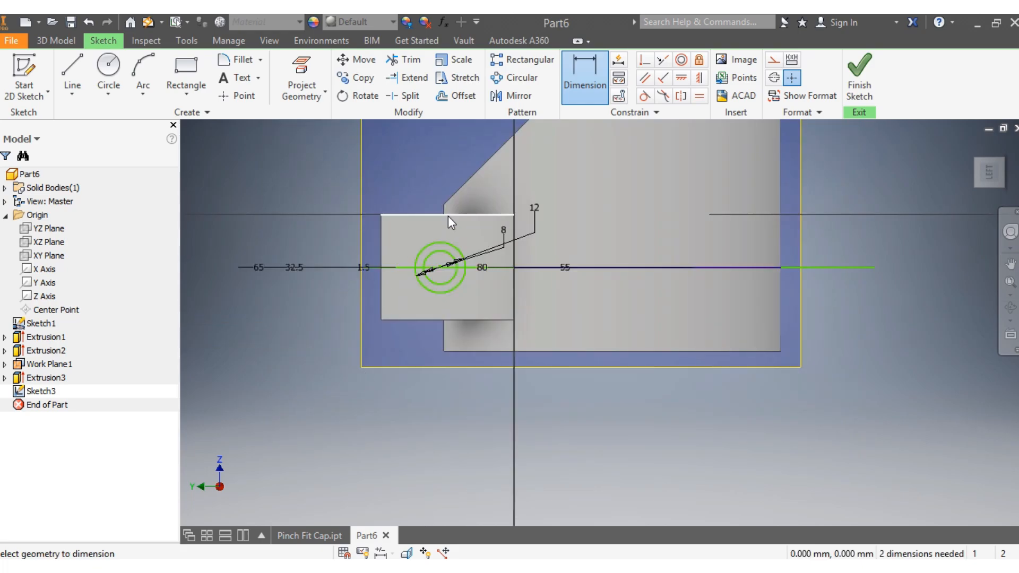
pyautogui.click(60, 42)
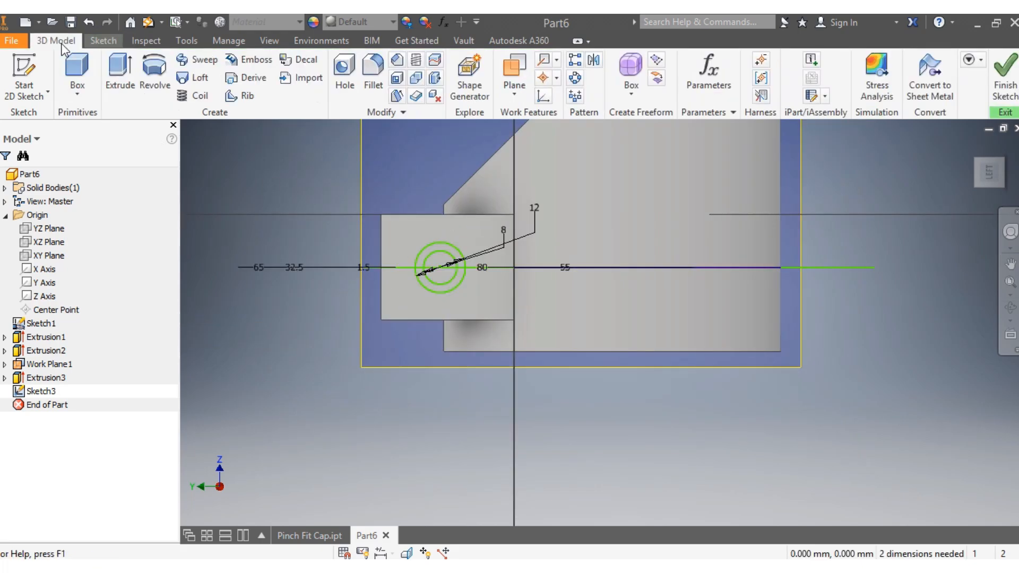
pyautogui.click(120, 74)
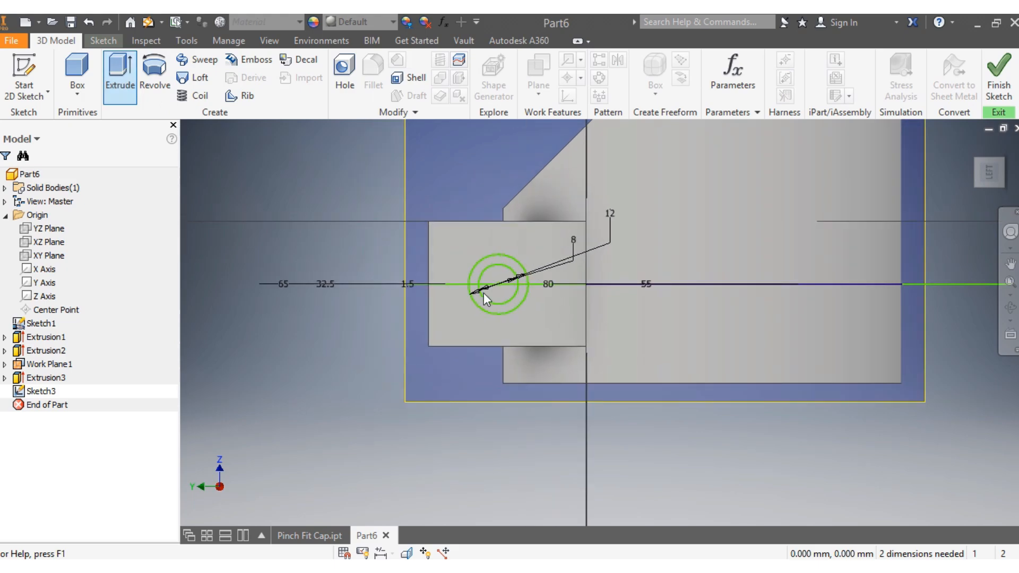
pyautogui.click(555, 291)
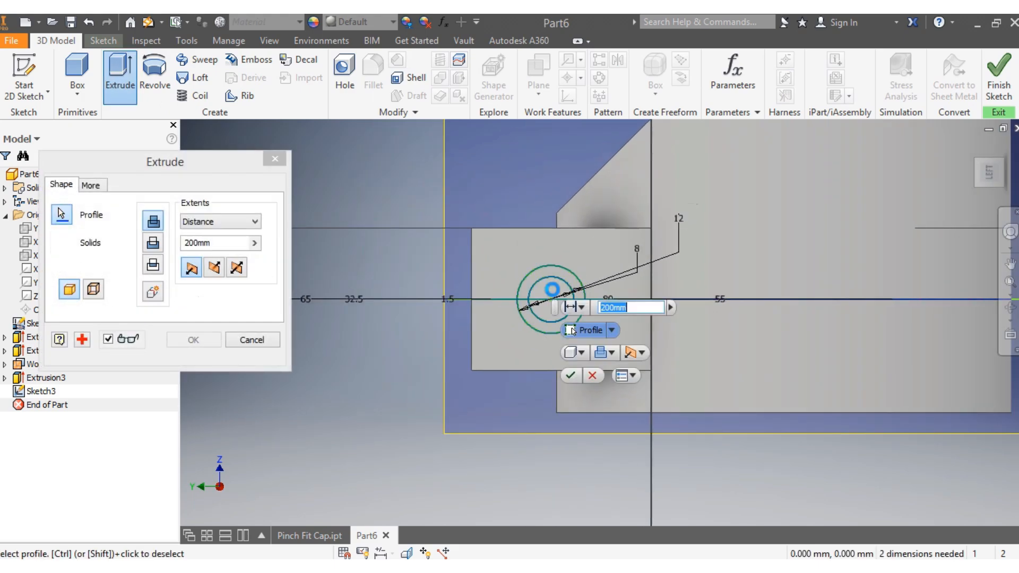
pyautogui.click(236, 272)
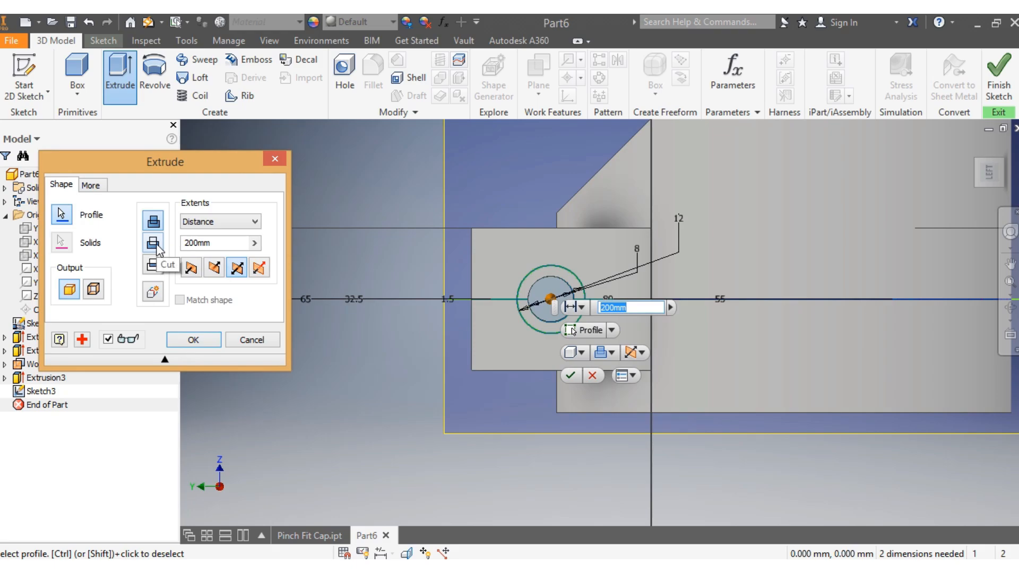
pyautogui.click(156, 247)
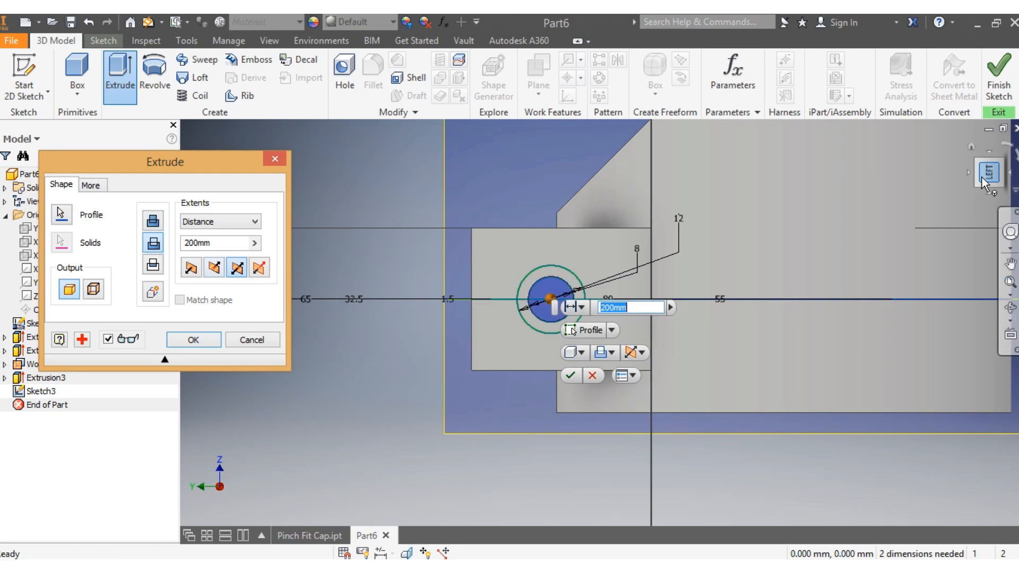
pyautogui.moveTo(989, 173); pyautogui.dragTo(972, 213)
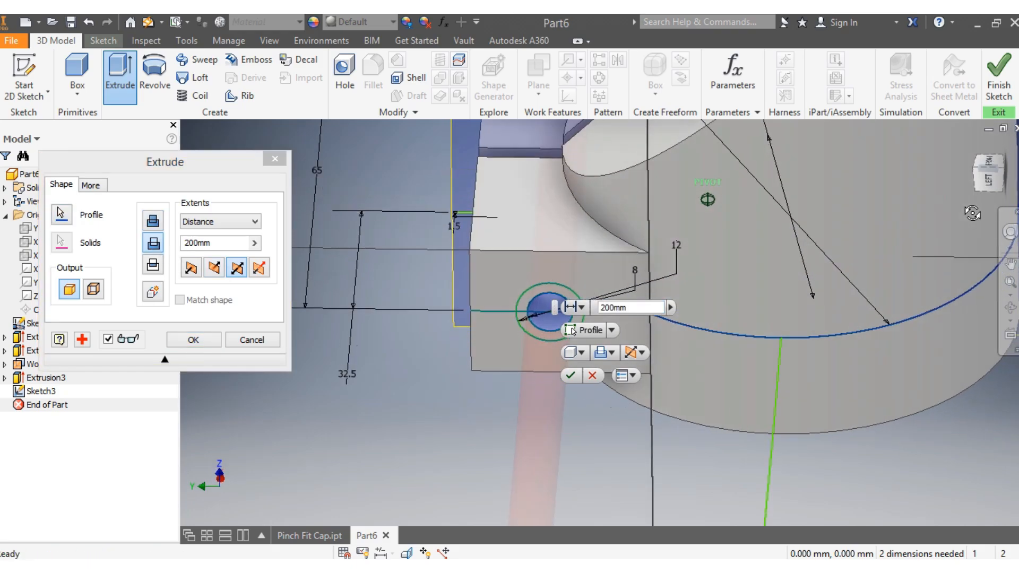
pyautogui.click(571, 376)
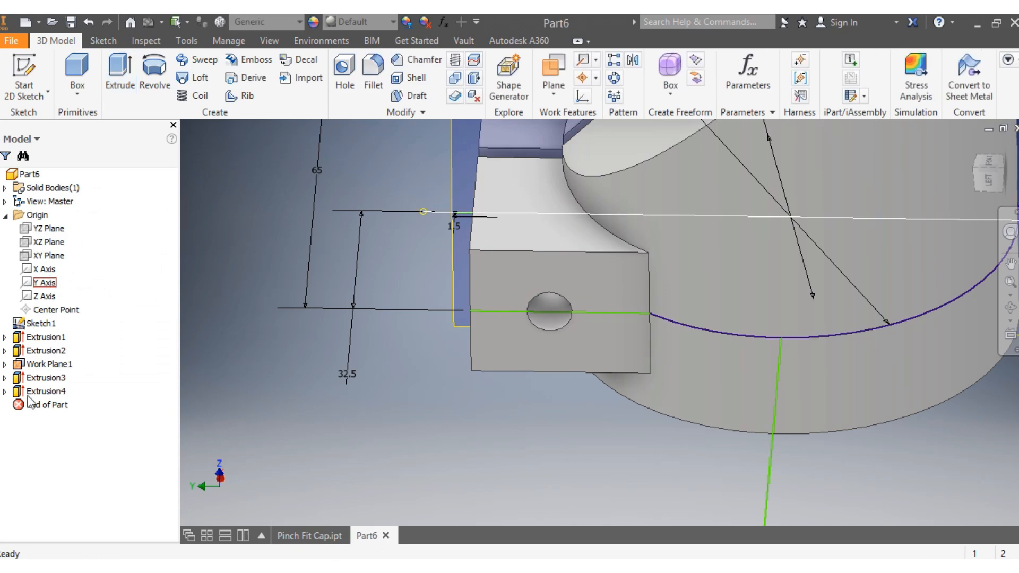
# Make the bolt hole's consumed circle sketch visible again for reuse
pyautogui.click(5, 391)
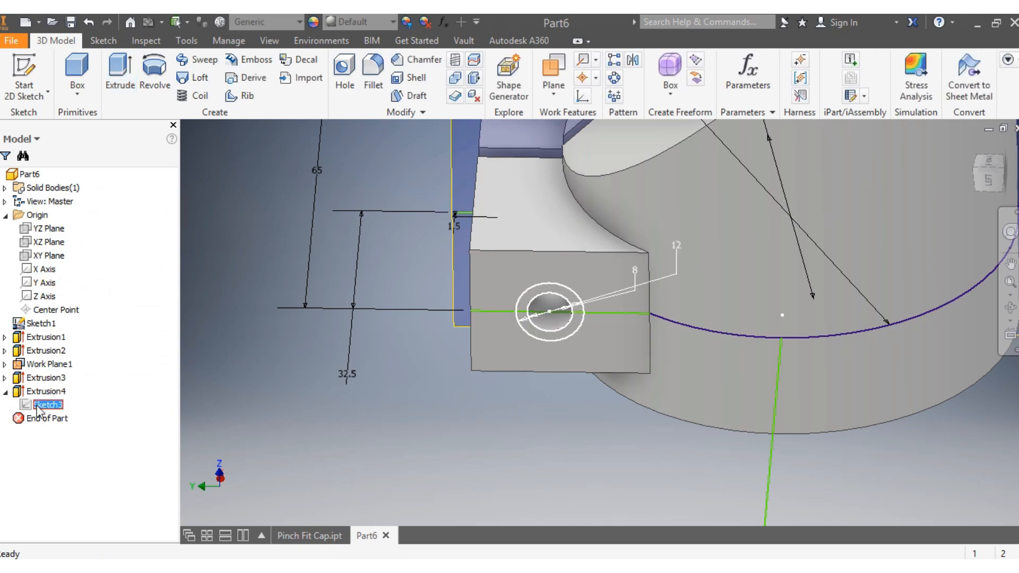
pyautogui.rightClick(36, 404)
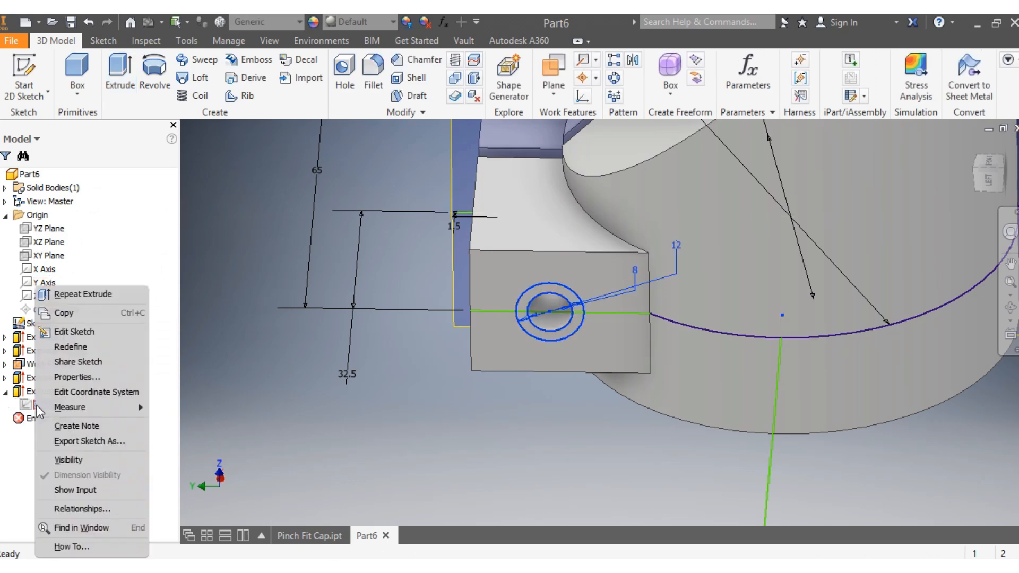
pyautogui.click(63, 461)
# Cut the ring between the 8 mm and 12 mm circles 8 mm deep into the clamp block as a counterbore
pyautogui.click(120, 77)
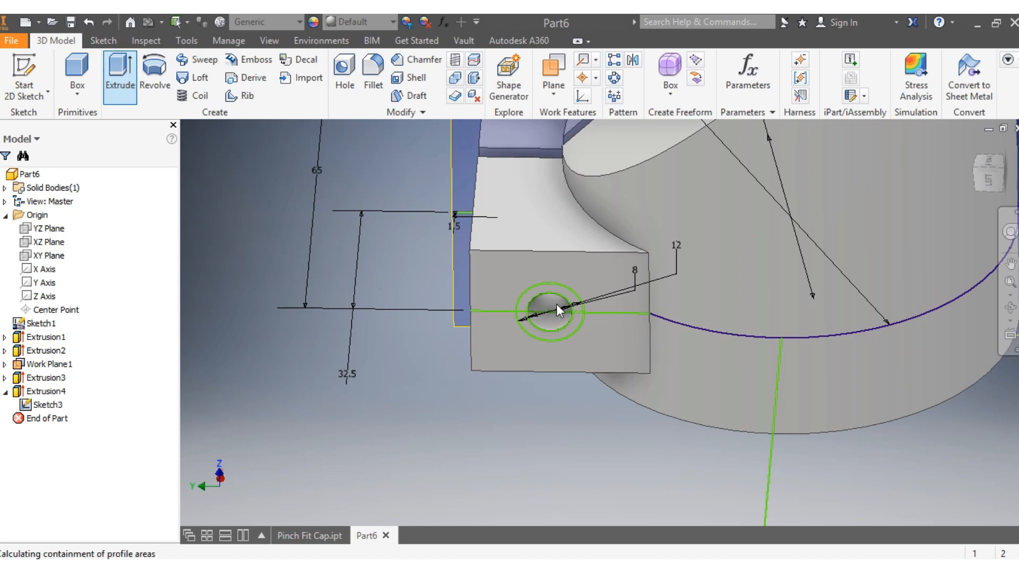
pyautogui.scroll(3, 548, 298)
pyautogui.click(543, 279)
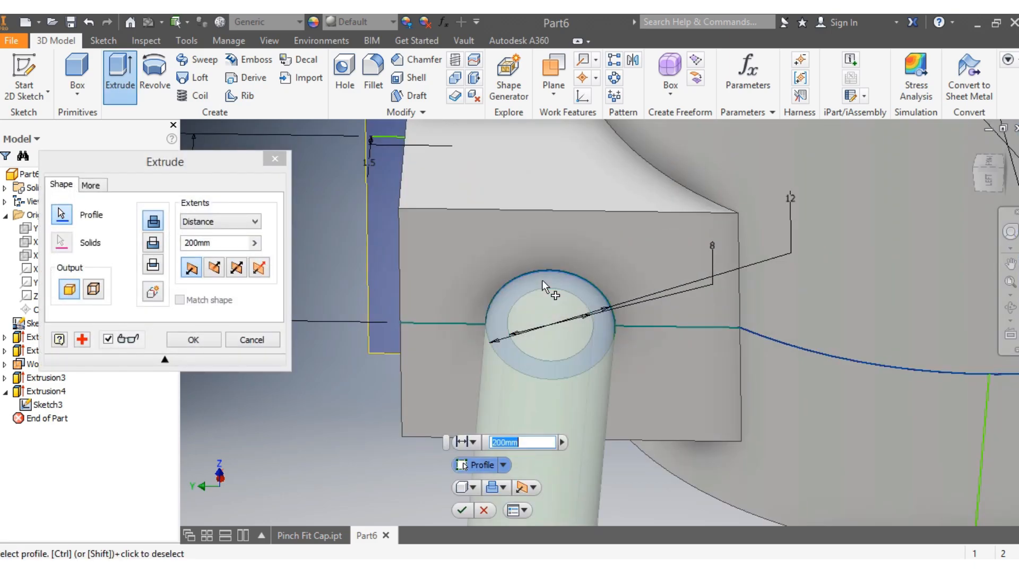
pyautogui.click(197, 245)
pyautogui.click(186, 244)
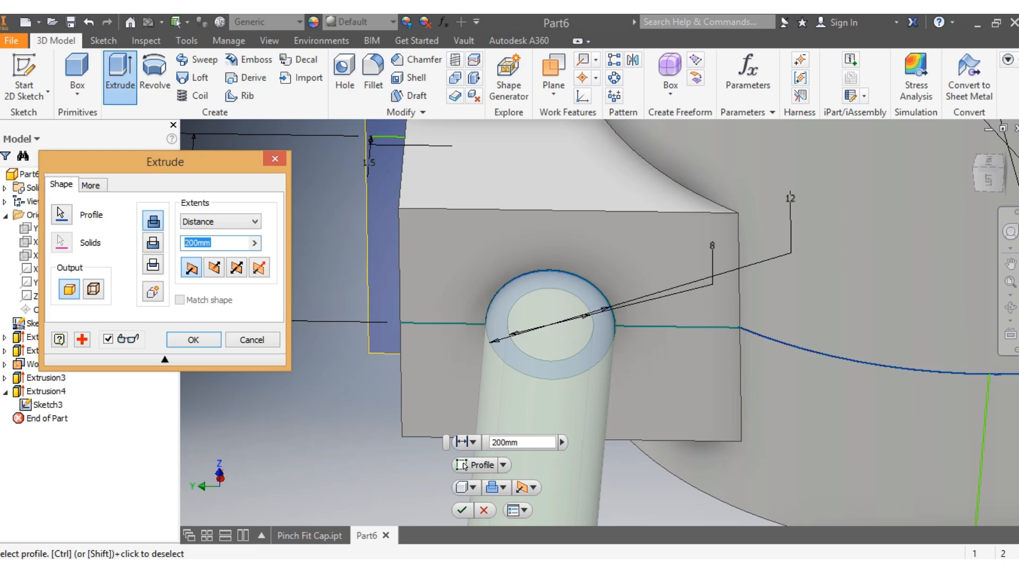
pyautogui.write('8')
pyautogui.click(154, 242)
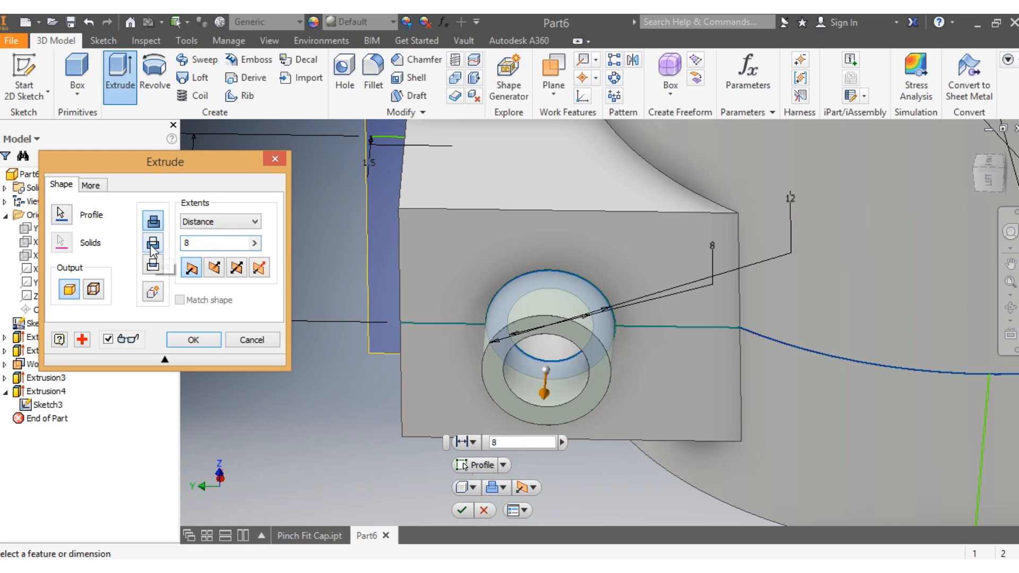
pyautogui.click(214, 269)
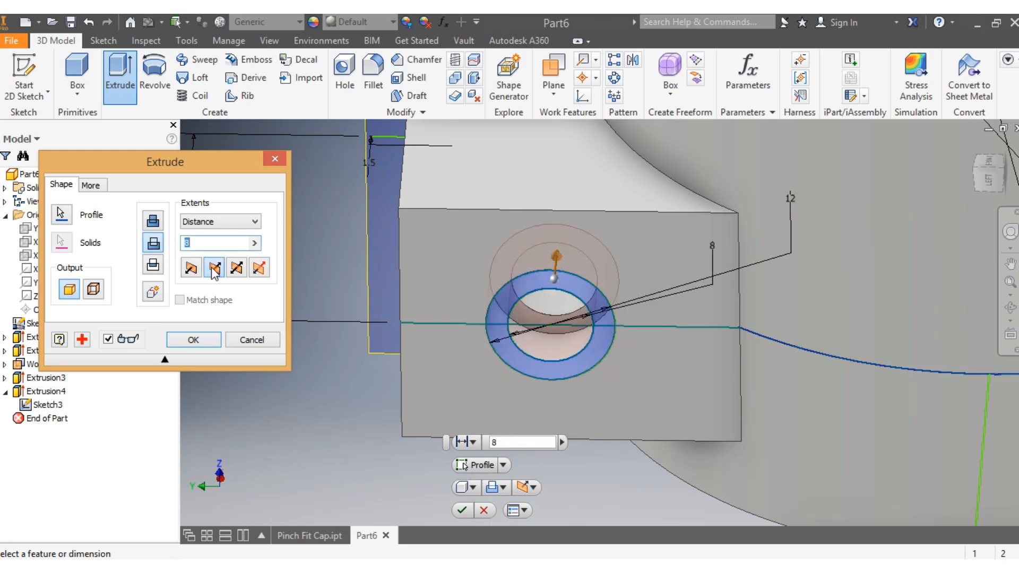
pyautogui.click(468, 506)
# Hide the bolt hole sketch, the base profile sketch Sketch1 and Work Plane1
pyautogui.scroll(-5, 568, 464)
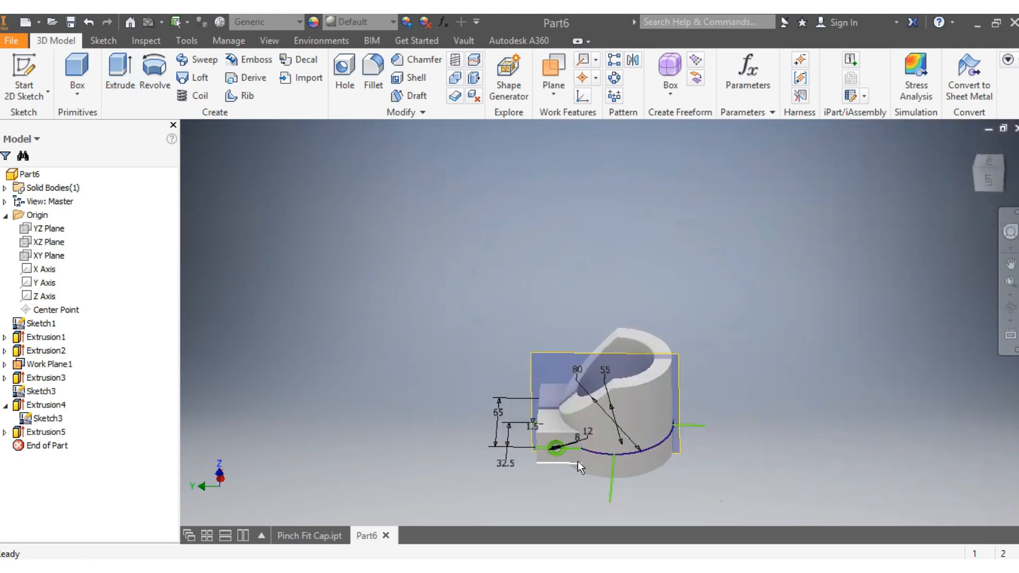
pyautogui.scroll(3, 620, 461)
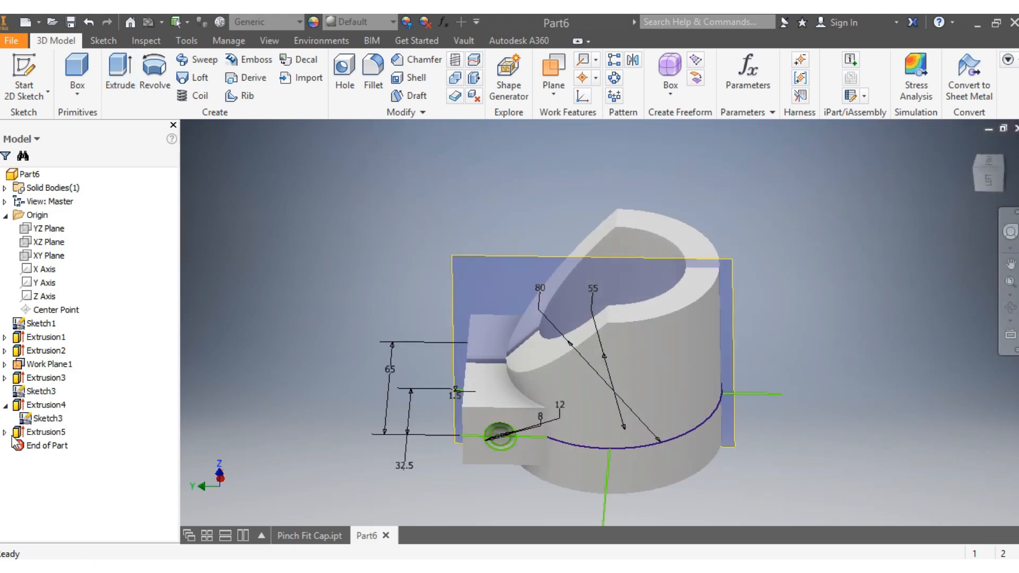
pyautogui.rightClick(48, 419)
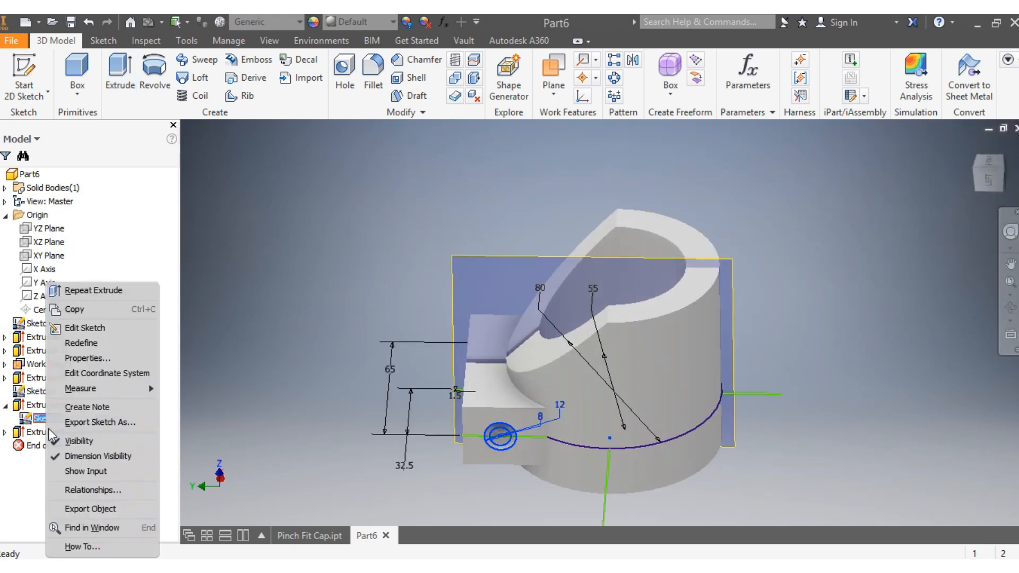
pyautogui.click(72, 445)
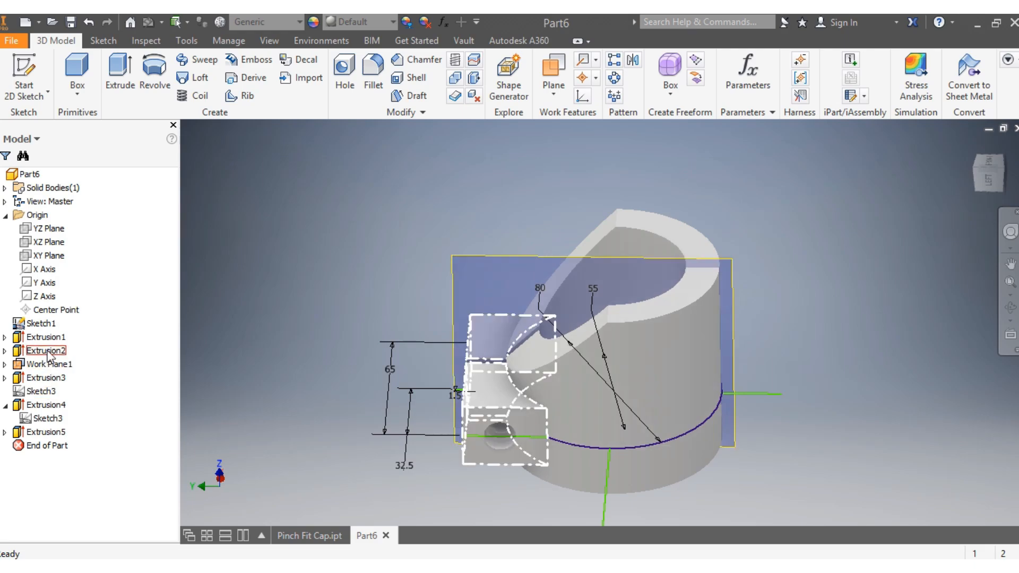
pyautogui.rightClick(38, 330)
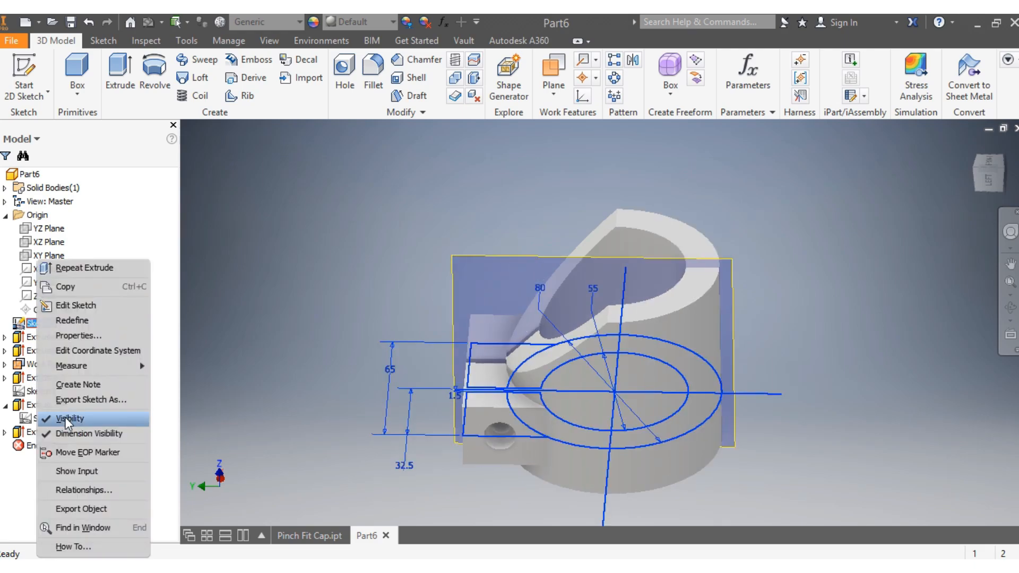
pyautogui.click(66, 418)
pyautogui.rightClick(42, 365)
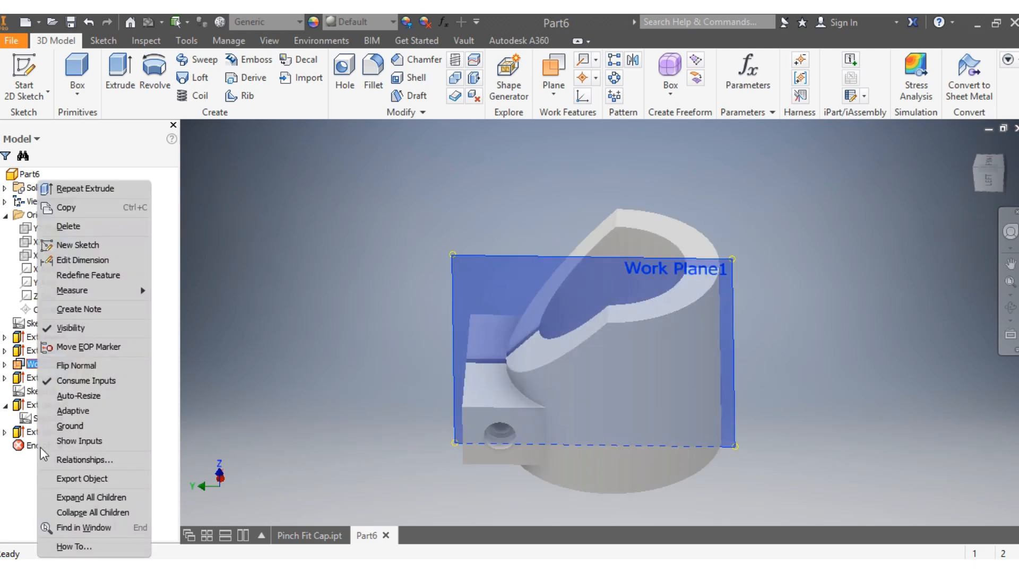
pyautogui.click(65, 329)
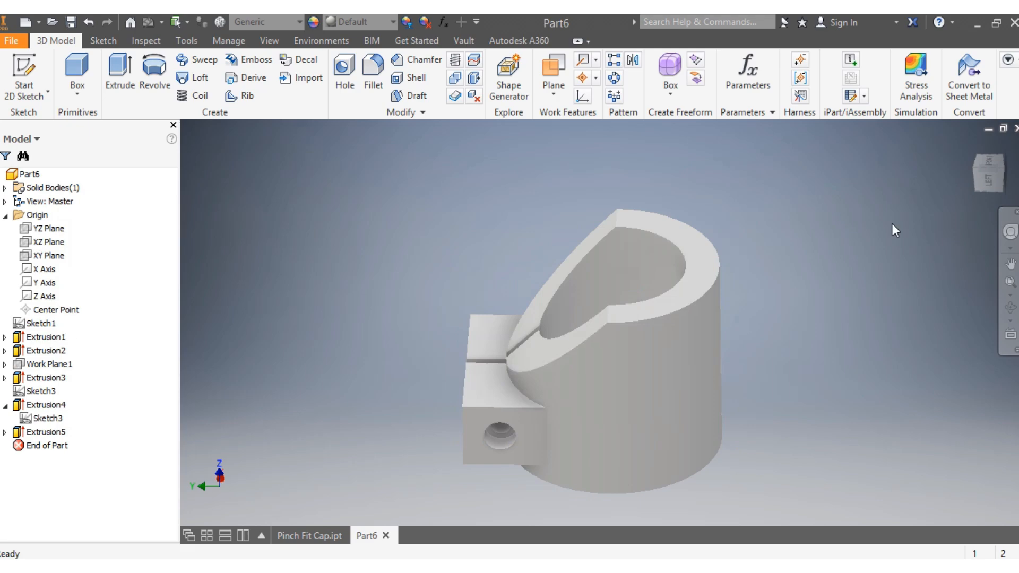
pyautogui.moveTo(984, 182)
pyautogui.mouseDown()
pyautogui.moveTo(980, 218)
pyautogui.moveTo(1008, 216)
pyautogui.mouseUp()
pyautogui.scroll(3, 536, 335)
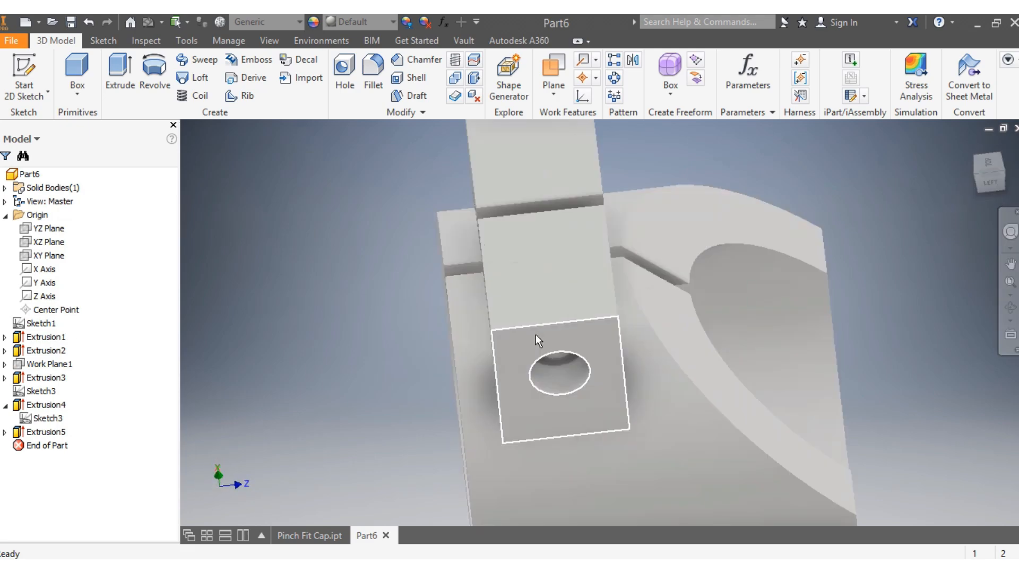
pyautogui.click(539, 323)
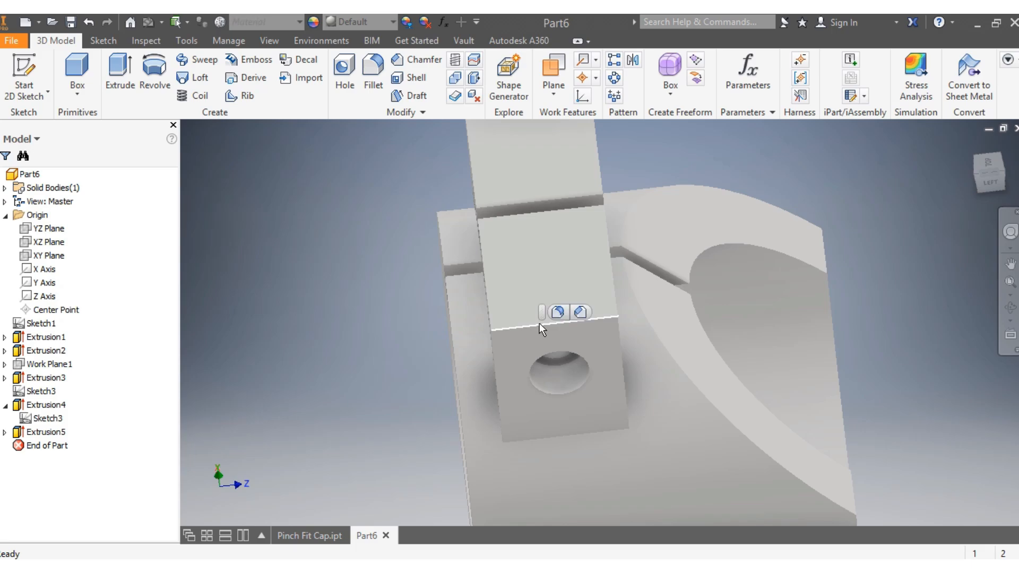
pyautogui.press('f')
pyautogui.scroll(-5, 557, 311)
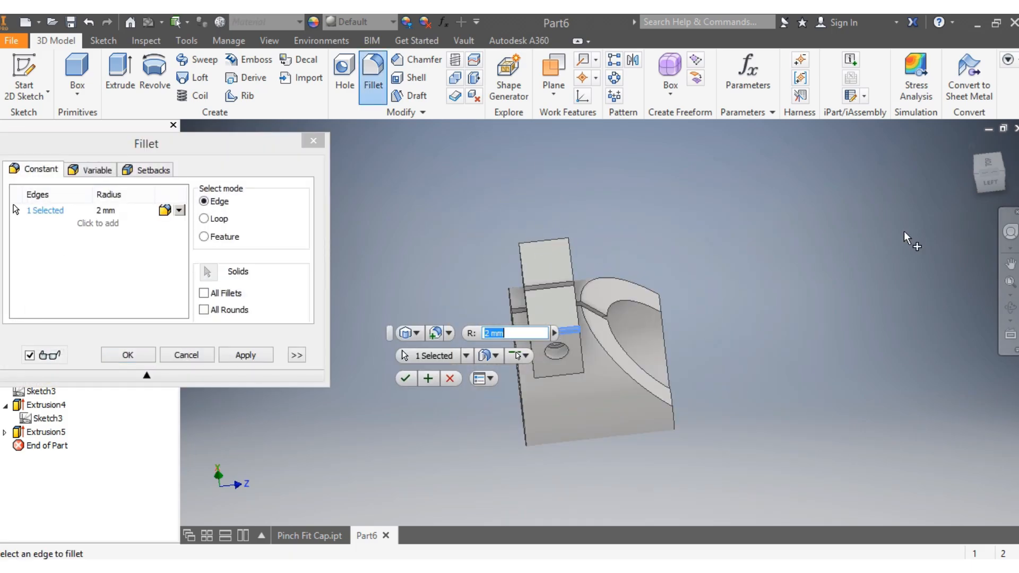
pyautogui.click(988, 185)
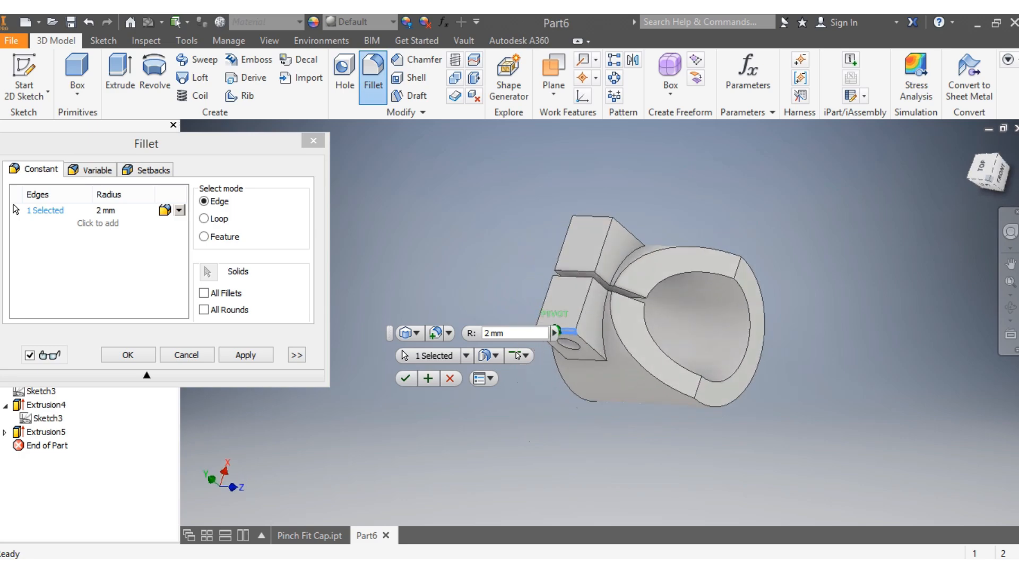
pyautogui.click(598, 215)
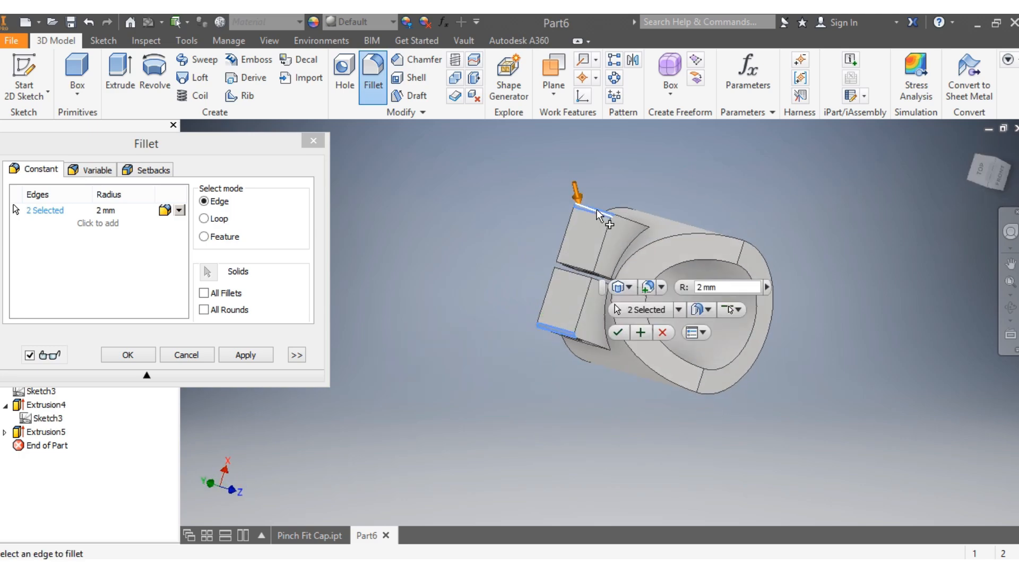
pyautogui.click(699, 289)
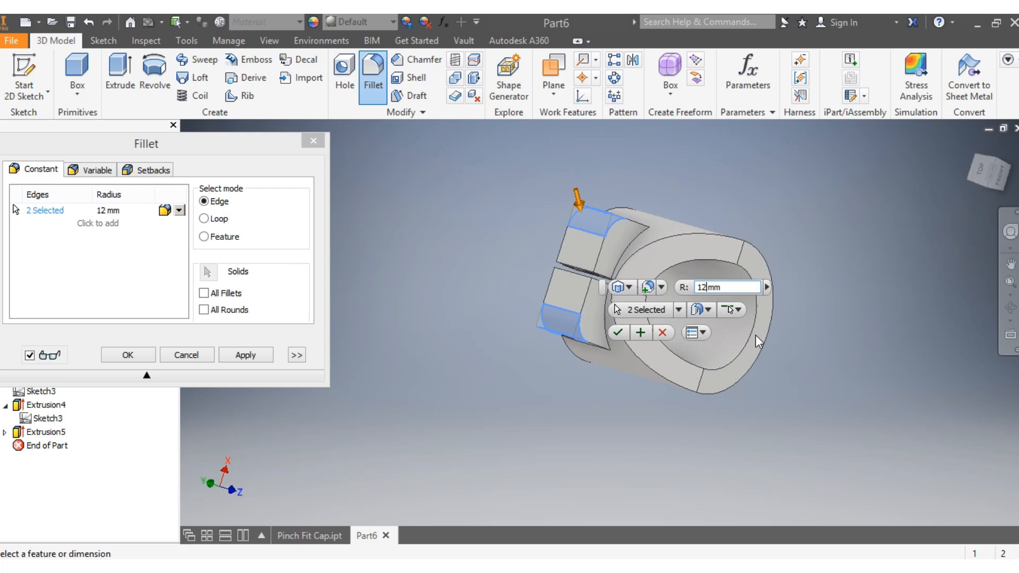
pyautogui.click(663, 332)
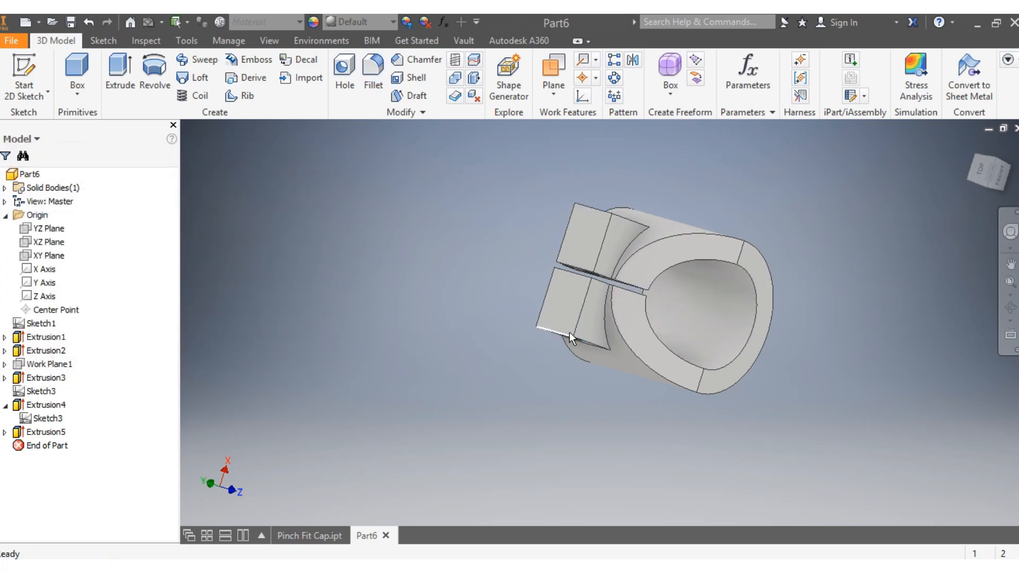
# Round the four outer lengthwise edges on both halves of the split clamp block with 12.5 mm fillets
pyautogui.scroll(3, 577, 315)
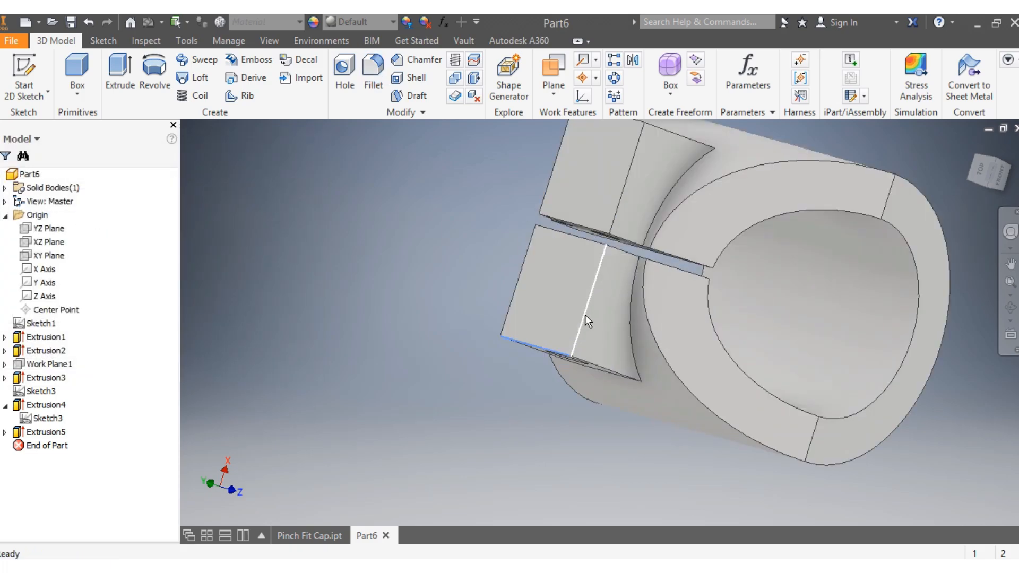
pyautogui.click(606, 297)
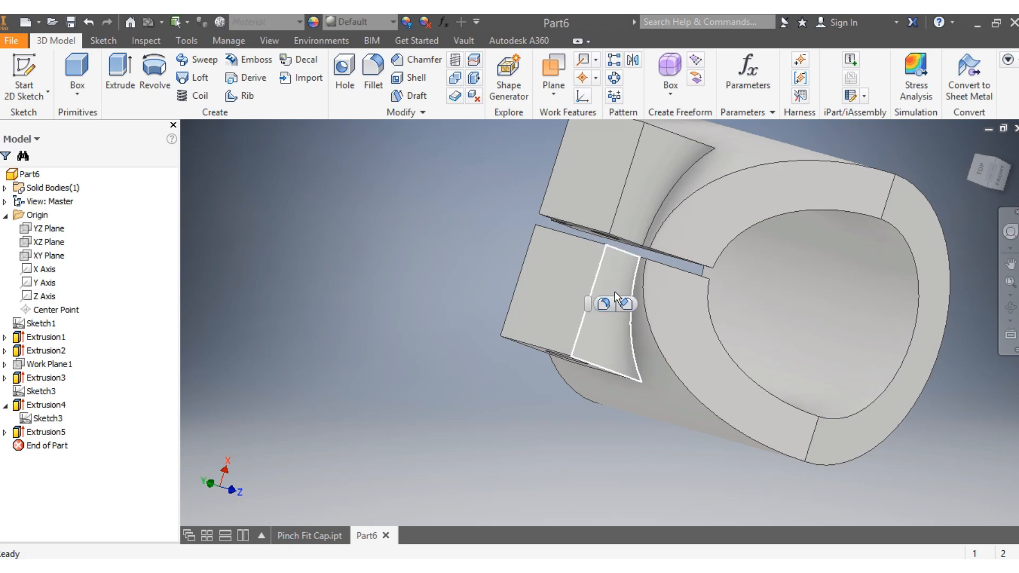
pyautogui.press('f')
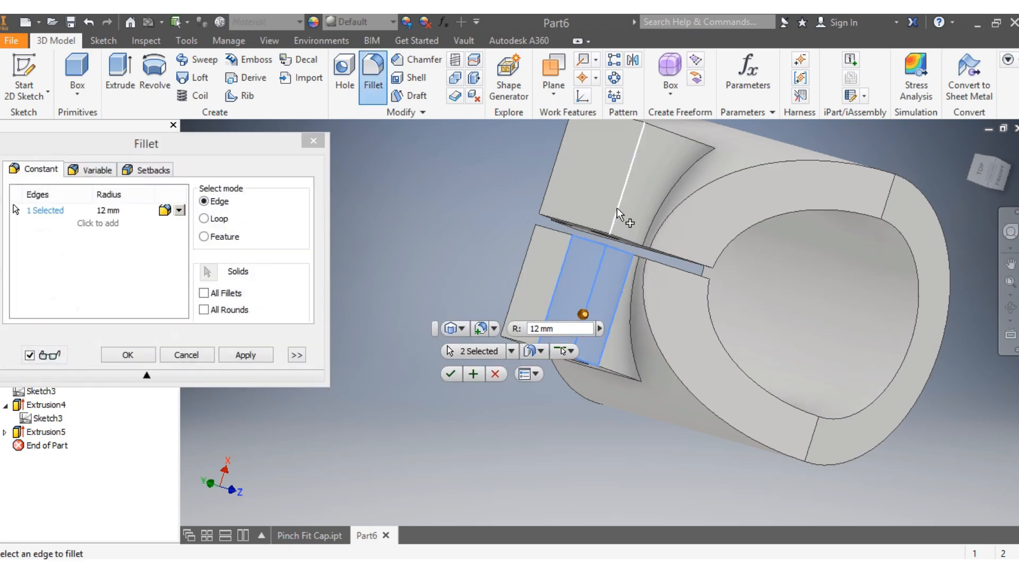
pyautogui.click(617, 208)
pyautogui.moveTo(981, 175); pyautogui.dragTo(993, 175)
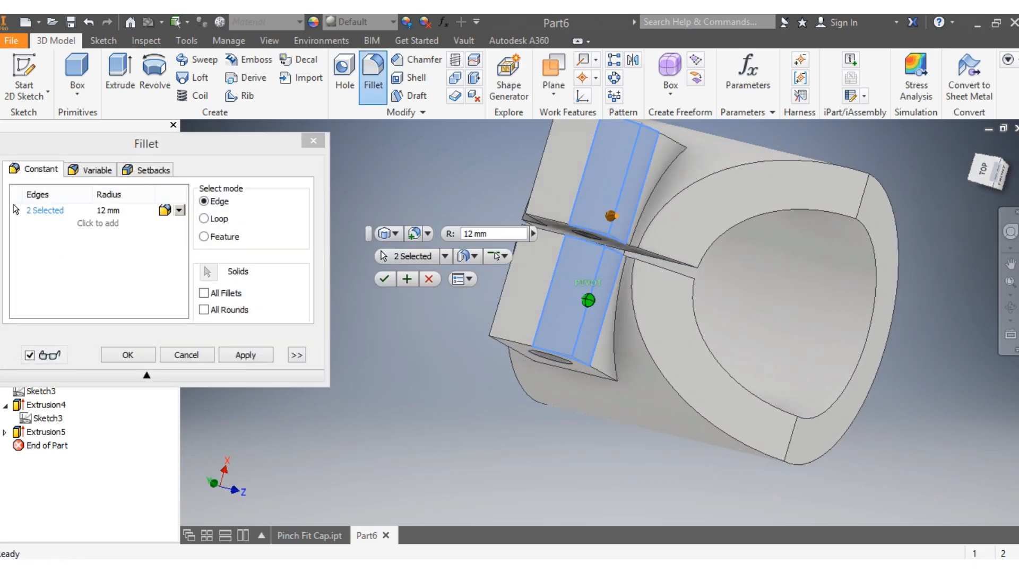
pyautogui.keyDown('shift'); pyautogui.moveTo(525, 323); pyautogui.dragTo(576, 325, button='middle'); pyautogui.keyUp('shift')
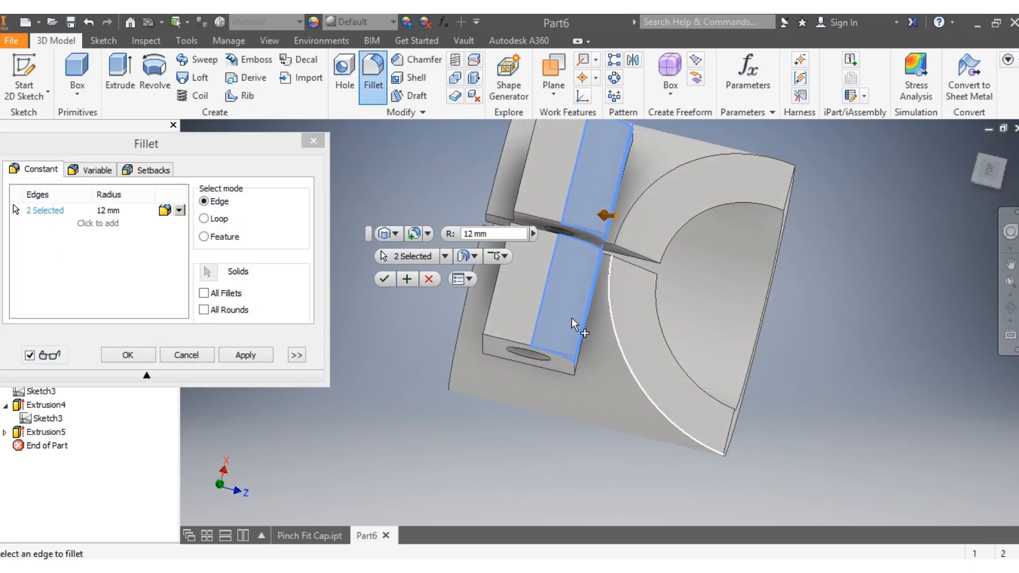
pyautogui.click(491, 313)
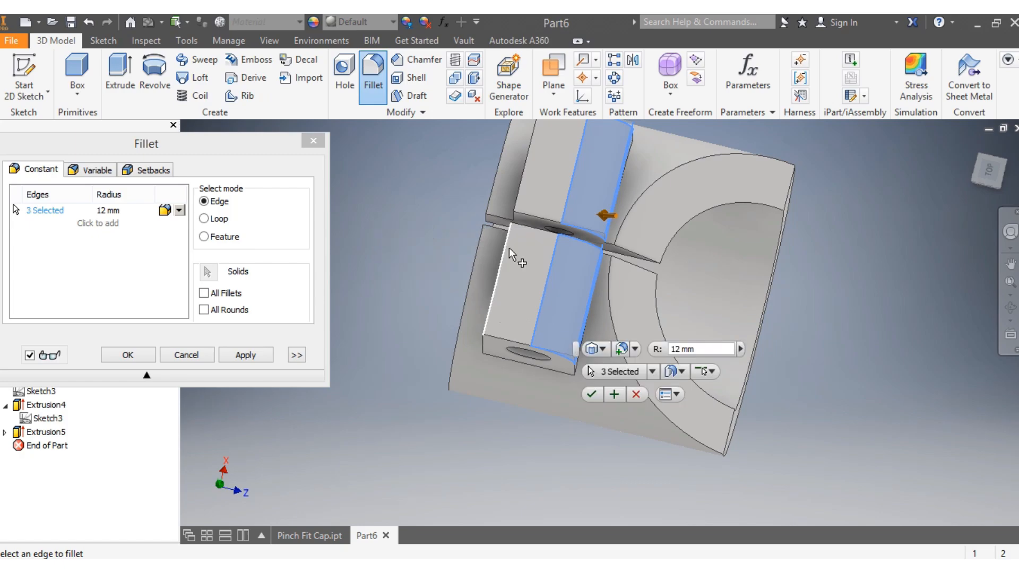
pyautogui.click(523, 198)
pyautogui.click(708, 233)
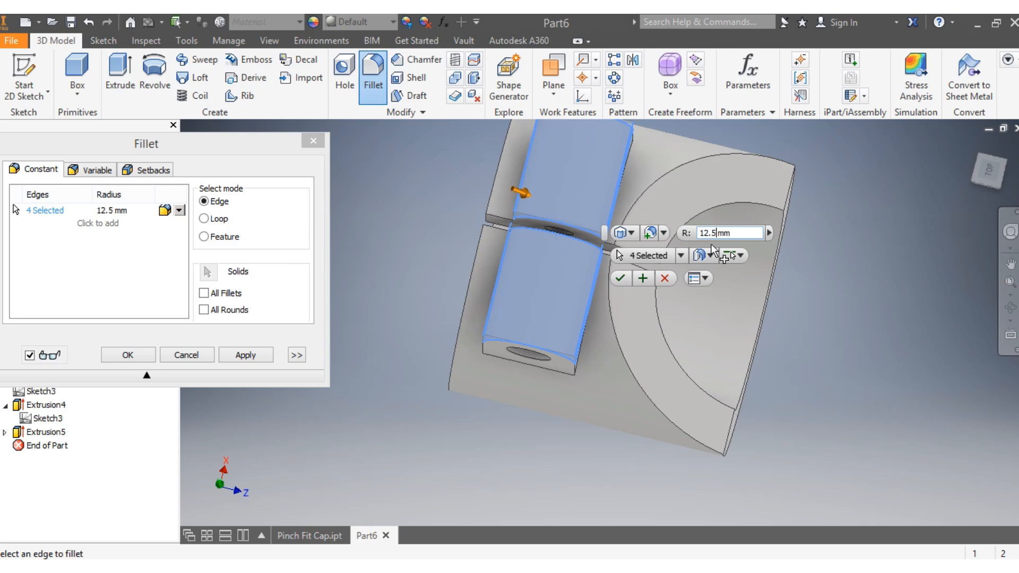
pyautogui.press('Return')
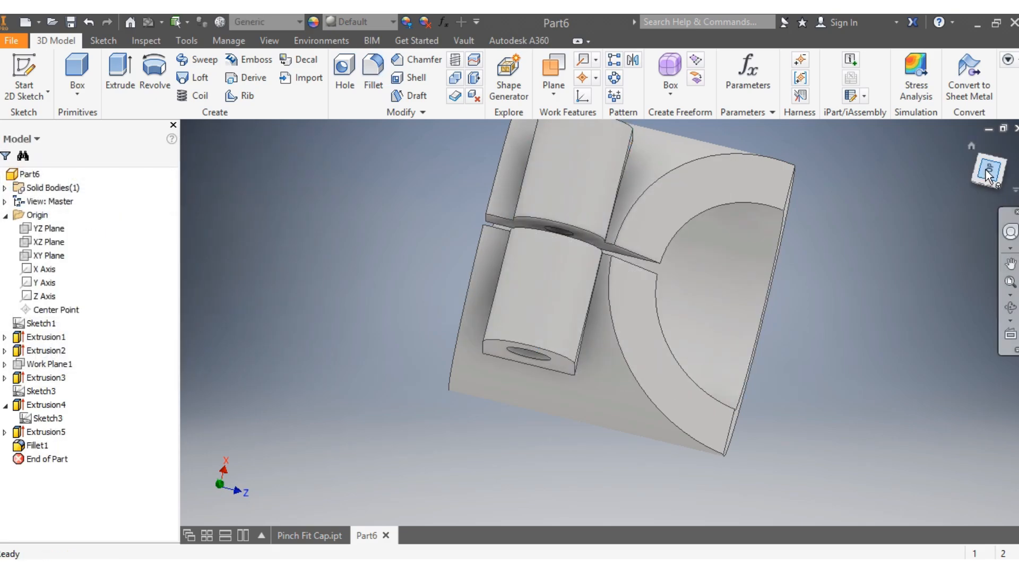
# Fillet the two short edges where the ring's slanted end face meets its straight end face with a 12 mm radius
pyautogui.scroll(-3, 822, 223)
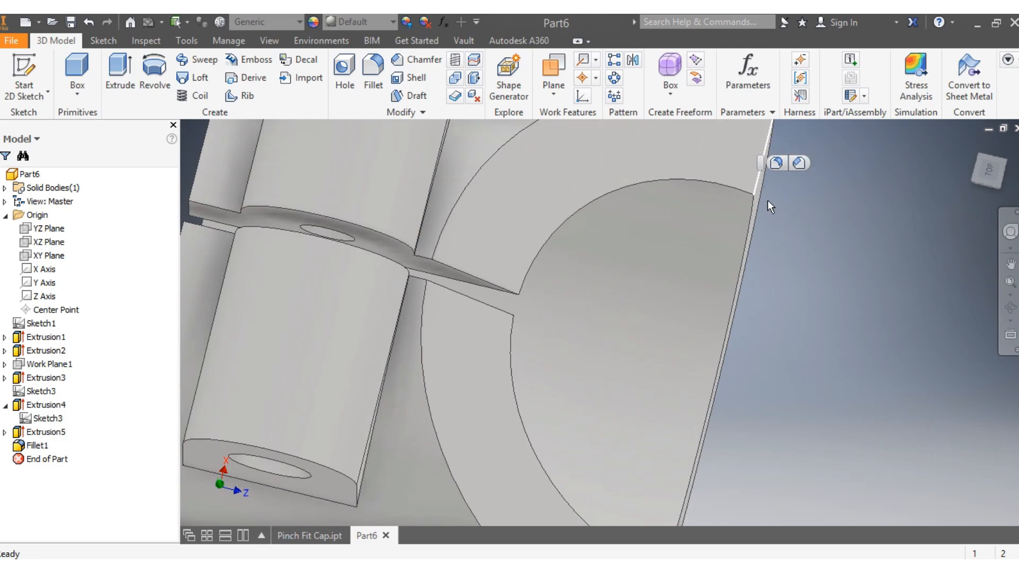
pyautogui.scroll(5, 767, 200)
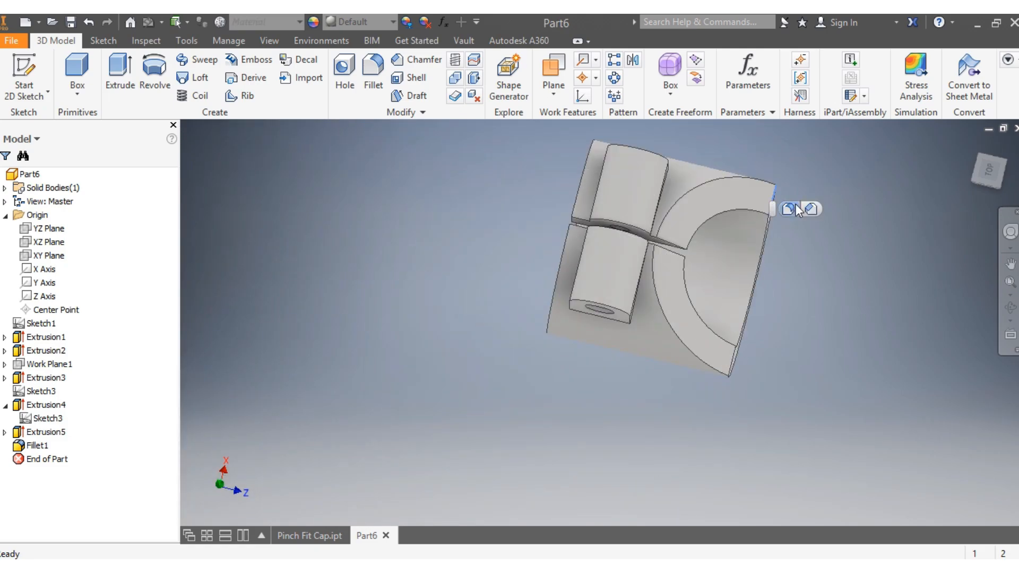
pyautogui.press('f')
pyautogui.scroll(-3, 746, 364)
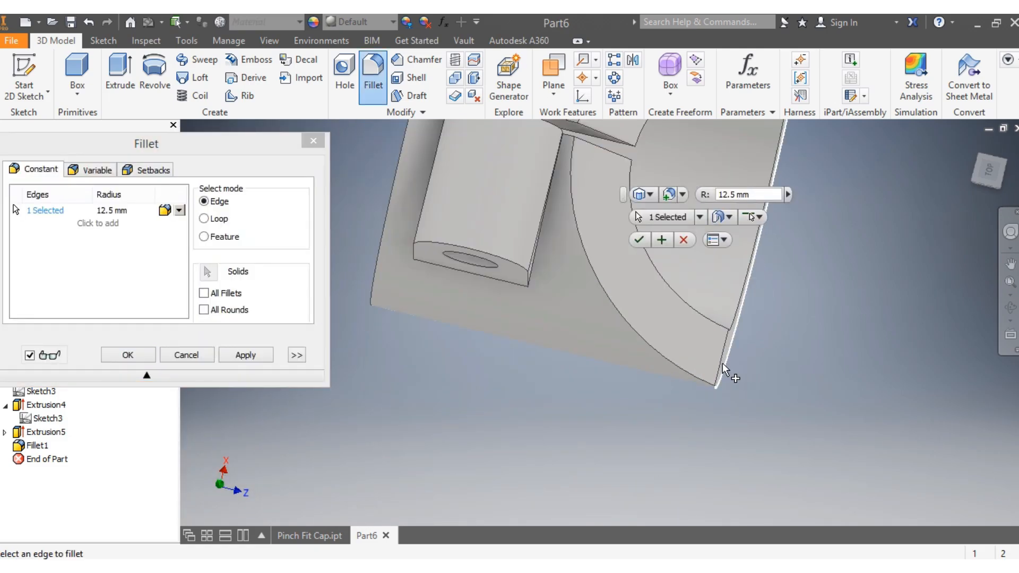
pyautogui.click(718, 361)
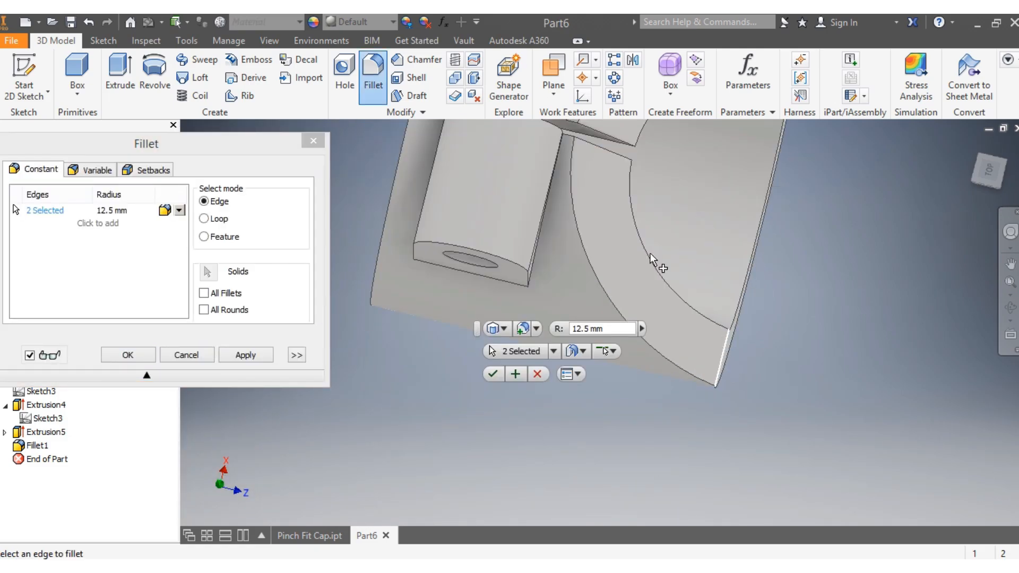
pyautogui.click(587, 329)
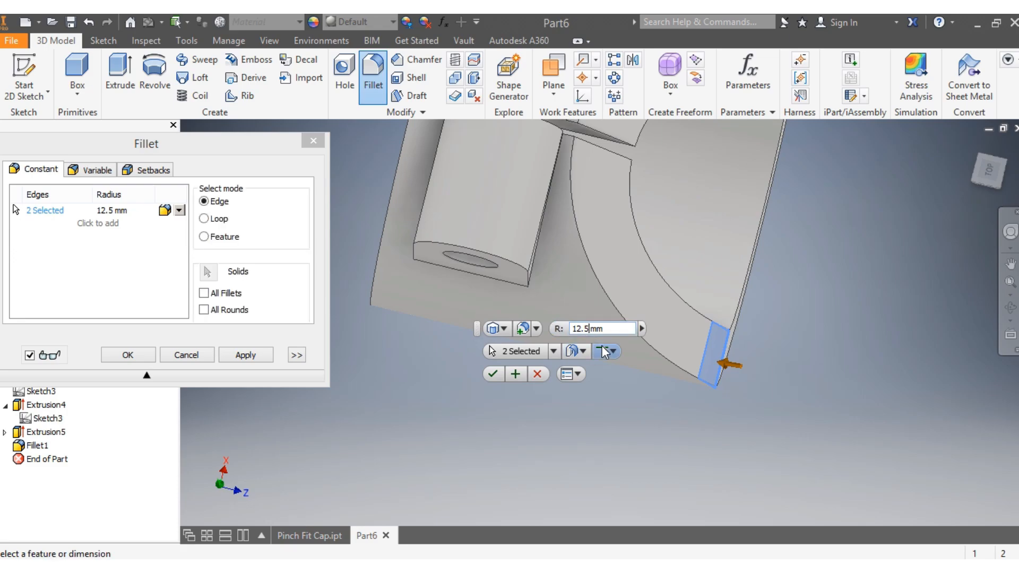
pyautogui.press('BackSpace')
pyautogui.press('BackSpace')
pyautogui.press('Return')
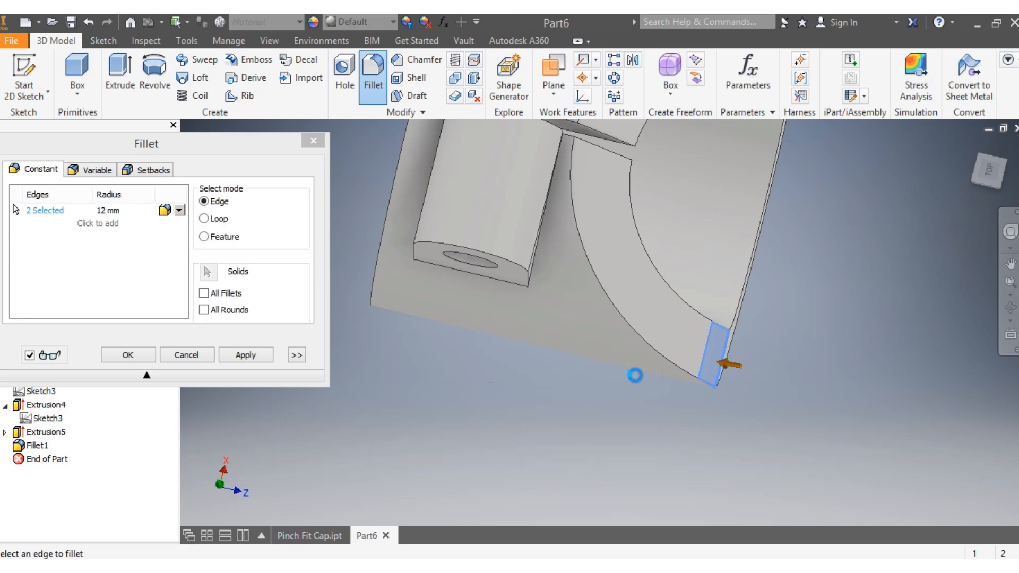
# Fillet the four curved edges where the clamp block's side faces meet the cylindrical ring with a 2 mm radius
pyautogui.scroll(-5, 636, 376)
pyautogui.moveTo(979, 182); pyautogui.dragTo(959, 133)
pyautogui.keyDown('shift'); pyautogui.moveTo(576, 260); pyautogui.dragTo(580, 312, button='middle'); pyautogui.keyUp('shift')
pyautogui.scroll(4, 579, 312)
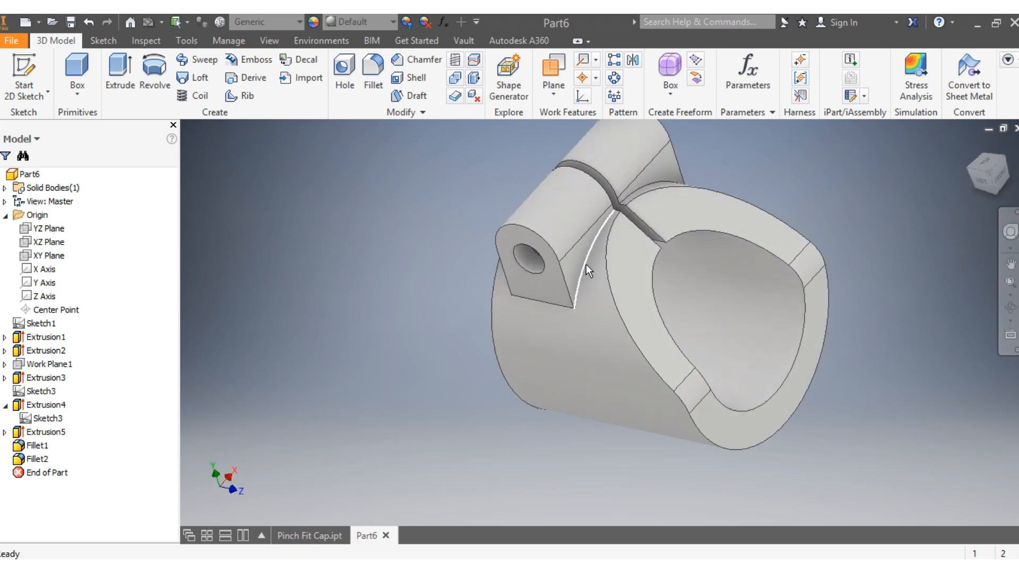
pyautogui.click(586, 264)
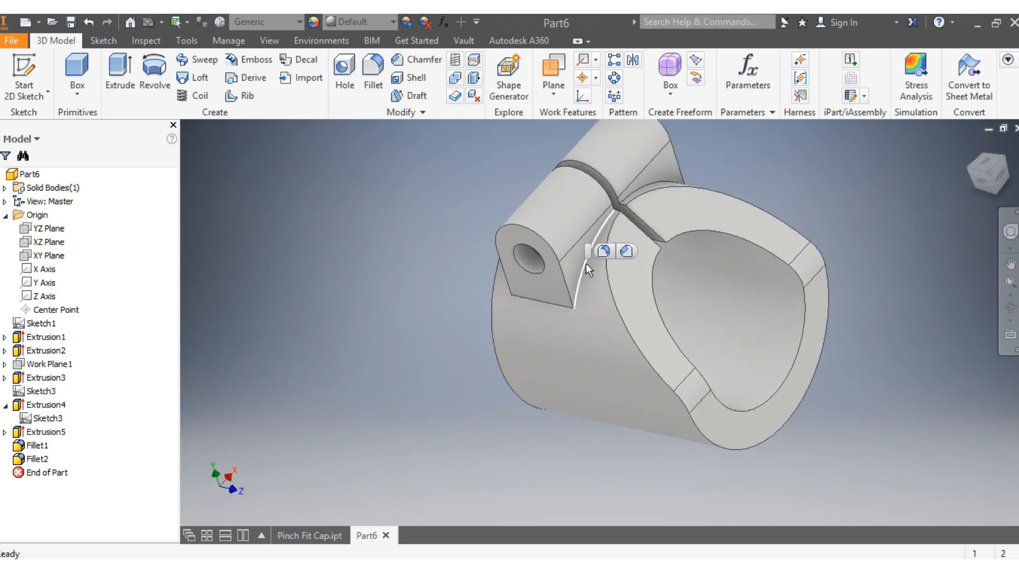
pyautogui.press('f')
pyautogui.click(641, 189)
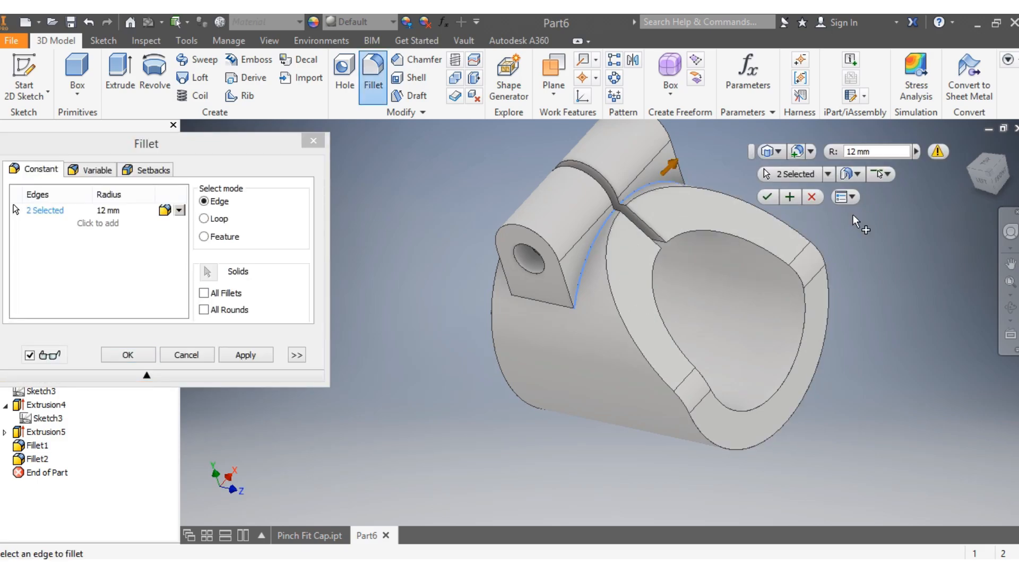
pyautogui.moveTo(593, 259)
pyautogui.keyDown('shift'); pyautogui.mouseDown(button='middle')
pyautogui.moveTo(616, 261)
pyautogui.moveTo(639, 232)
pyautogui.mouseUp(button='middle'); pyautogui.keyUp('shift')
pyautogui.click(520, 246)
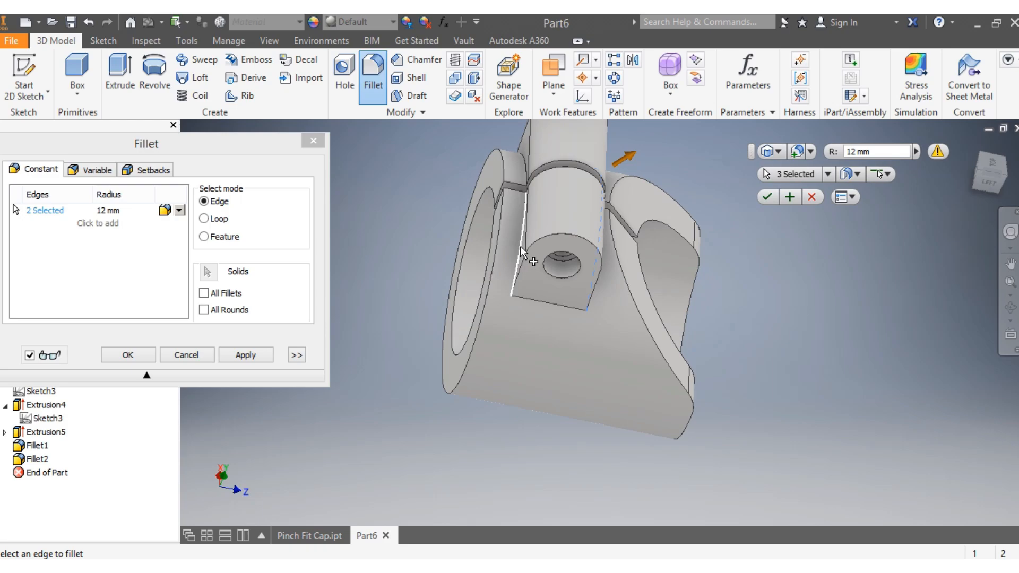
pyautogui.scroll(3, 524, 165)
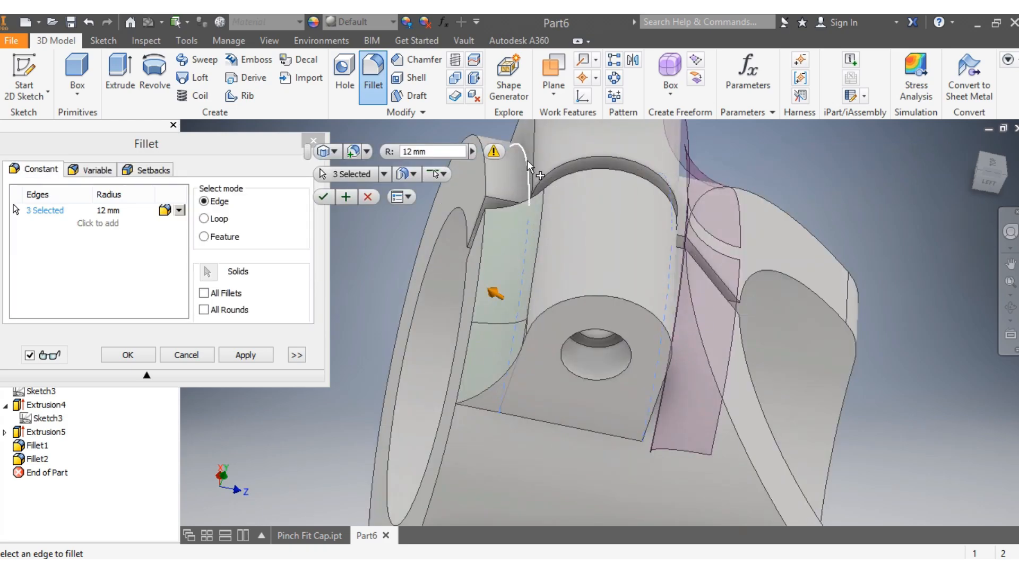
pyautogui.click(527, 160)
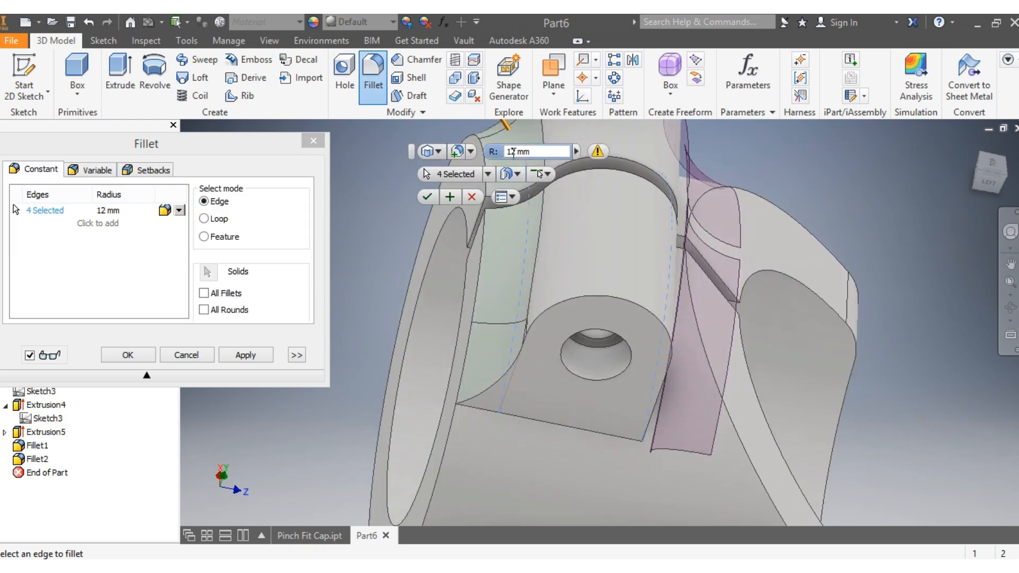
pyautogui.click(513, 151)
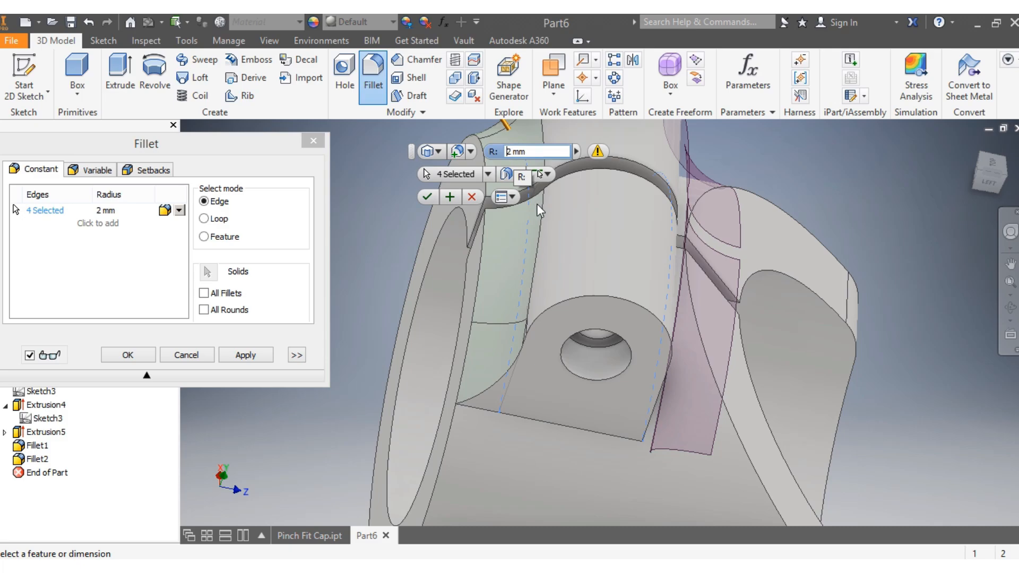
pyautogui.click(422, 196)
pyautogui.scroll(5, 574, 368)
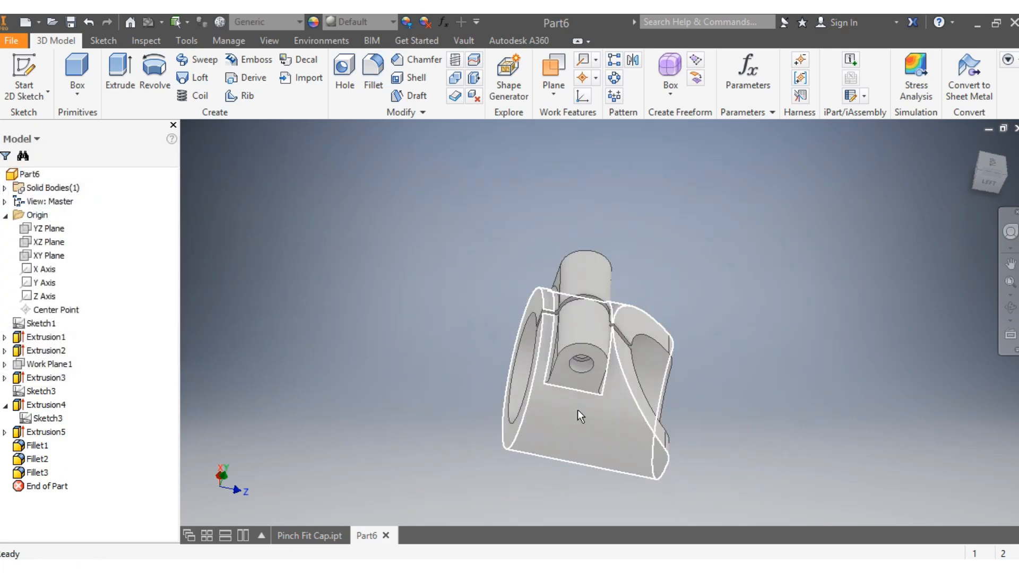
# Assign the Steel, Carbon material to the finished cap and view the part from several sides
pyautogui.click(977, 186)
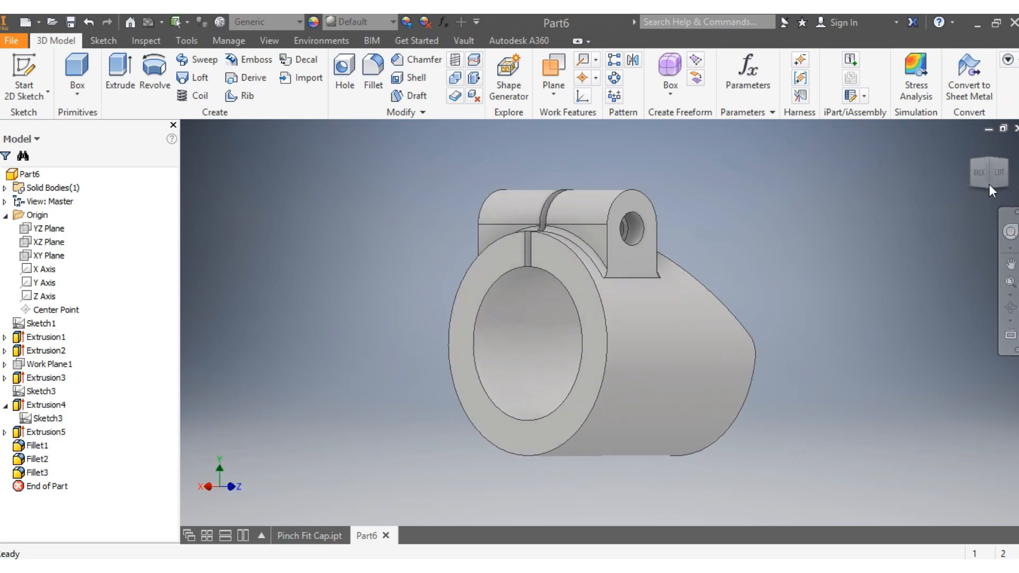
pyautogui.moveTo(985, 178)
pyautogui.mouseDown()
pyautogui.moveTo(934, 239)
pyautogui.moveTo(902, 229)
pyautogui.moveTo(945, 212)
pyautogui.moveTo(971, 234)
pyautogui.moveTo(945, 212)
pyautogui.moveTo(913, 234)
pyautogui.moveTo(951, 250)
pyautogui.moveTo(971, 223)
pyautogui.moveTo(1003, 239)
pyautogui.moveTo(982, 249)
pyautogui.moveTo(951, 233)
pyautogui.moveTo(966, 201)
pyautogui.moveTo(992, 233)
pyautogui.moveTo(961, 244)
pyautogui.moveTo(940, 217)
pyautogui.moveTo(971, 228)
pyautogui.moveTo(950, 197)
pyautogui.moveTo(966, 234)
pyautogui.moveTo(1000, 231)
pyautogui.mouseUp()
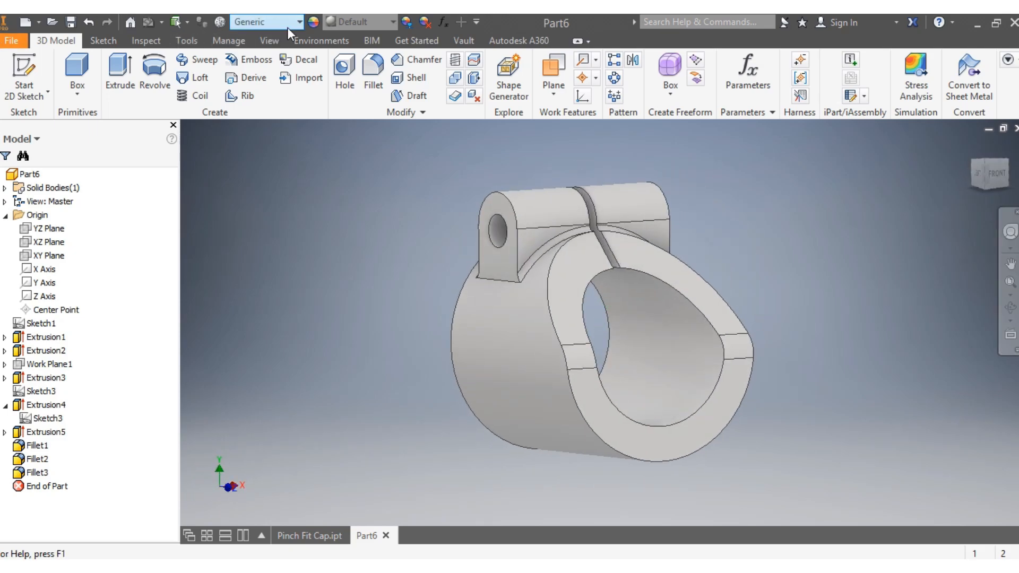
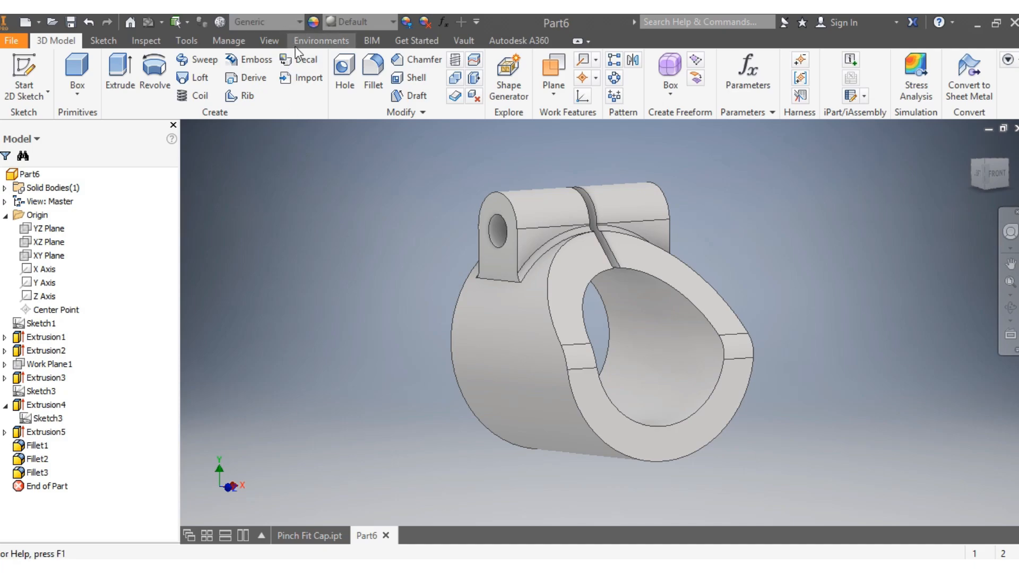
pyautogui.click(300, 23)
pyautogui.scroll(-8, 276, 256)
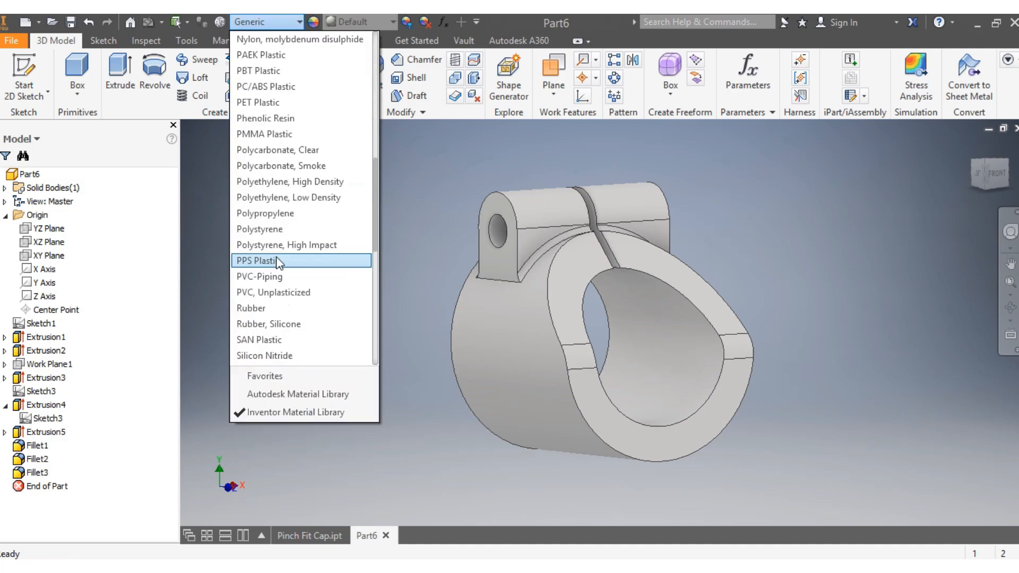
pyautogui.scroll(-2, 277, 260)
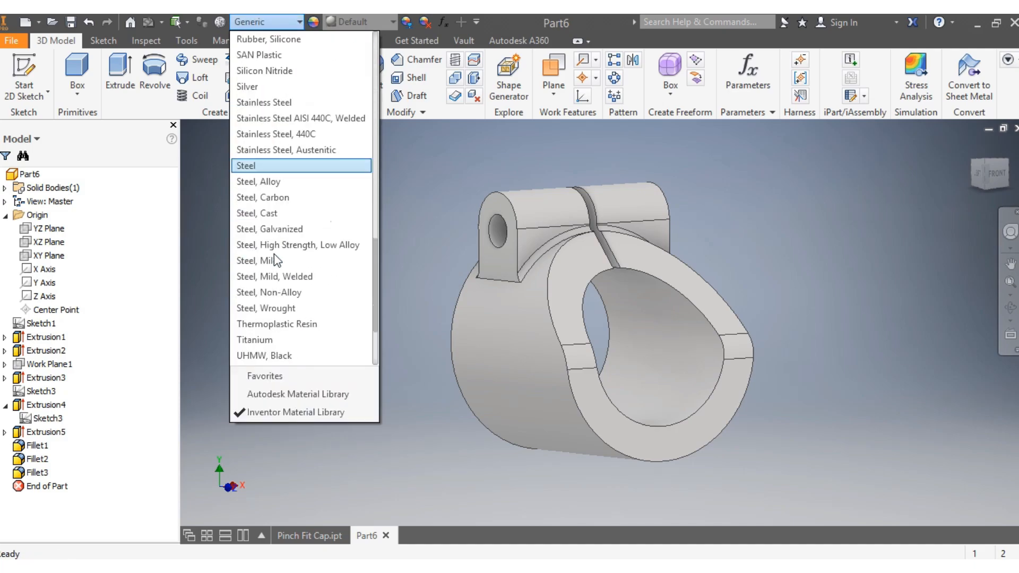
pyautogui.click(279, 197)
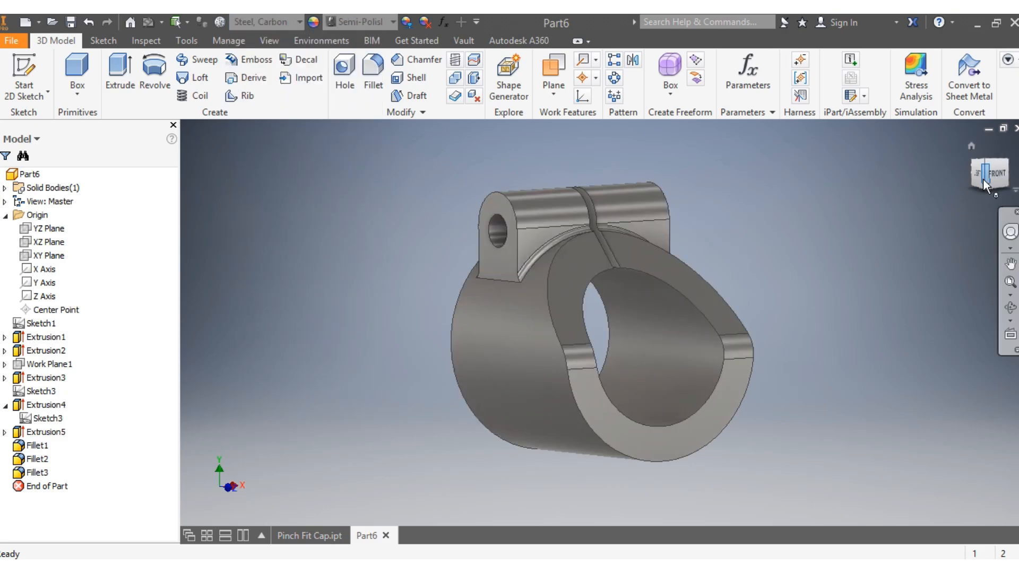
pyautogui.moveTo(983, 178)
pyautogui.mouseDown()
pyautogui.moveTo(881, 228)
pyautogui.moveTo(870, 297)
pyautogui.moveTo(881, 372)
pyautogui.moveTo(945, 382)
pyautogui.moveTo(870, 297)
pyautogui.moveTo(934, 244)
pyautogui.moveTo(912, 286)
pyautogui.moveTo(950, 308)
pyautogui.moveTo(939, 260)
pyautogui.moveTo(987, 308)
pyautogui.moveTo(950, 366)
pyautogui.moveTo(955, 286)
pyautogui.moveTo(944, 228)
pyautogui.moveTo(918, 260)
pyautogui.moveTo(945, 223)
pyautogui.moveTo(988, 276)
pyautogui.moveTo(913, 340)
pyautogui.moveTo(919, 382)
pyautogui.moveTo(945, 323)
pyautogui.moveTo(935, 366)
pyautogui.moveTo(966, 318)
pyautogui.moveTo(934, 281)
pyautogui.moveTo(902, 324)
pyautogui.moveTo(940, 367)
pyautogui.moveTo(902, 324)
pyautogui.moveTo(945, 287)
pyautogui.moveTo(913, 254)
pyautogui.mouseUp()
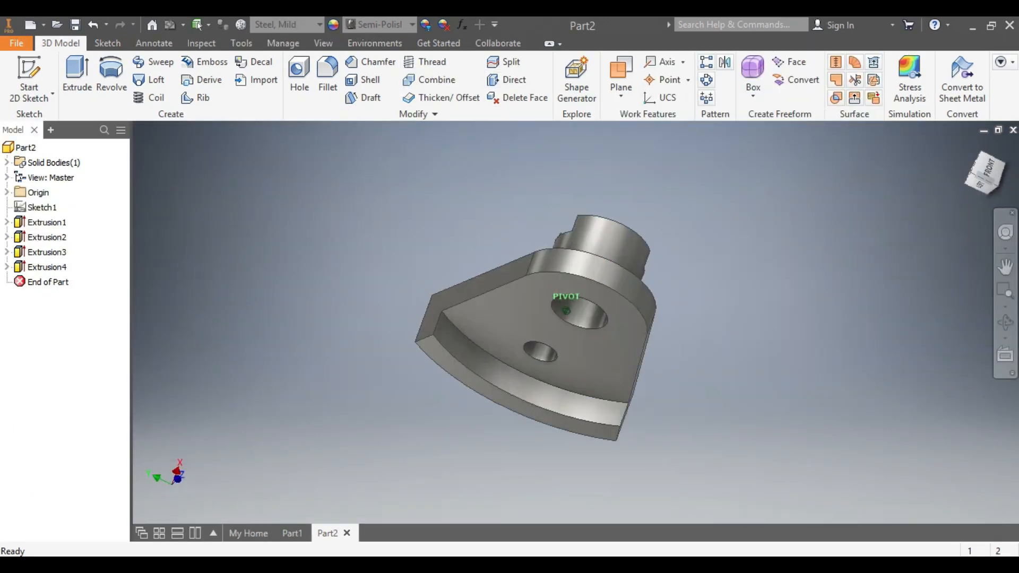
# Create a new metric part from the Standard (DIN).ipt template and dismiss the style conflict notice
pyautogui.moveTo(913, 254)
pyautogui.mouseDown()
pyautogui.moveTo(967, 329)
pyautogui.moveTo(934, 372)
pyautogui.moveTo(898, 249)
pyautogui.moveTo(828, 245)
pyautogui.moveTo(778, 186)
pyautogui.mouseUp()
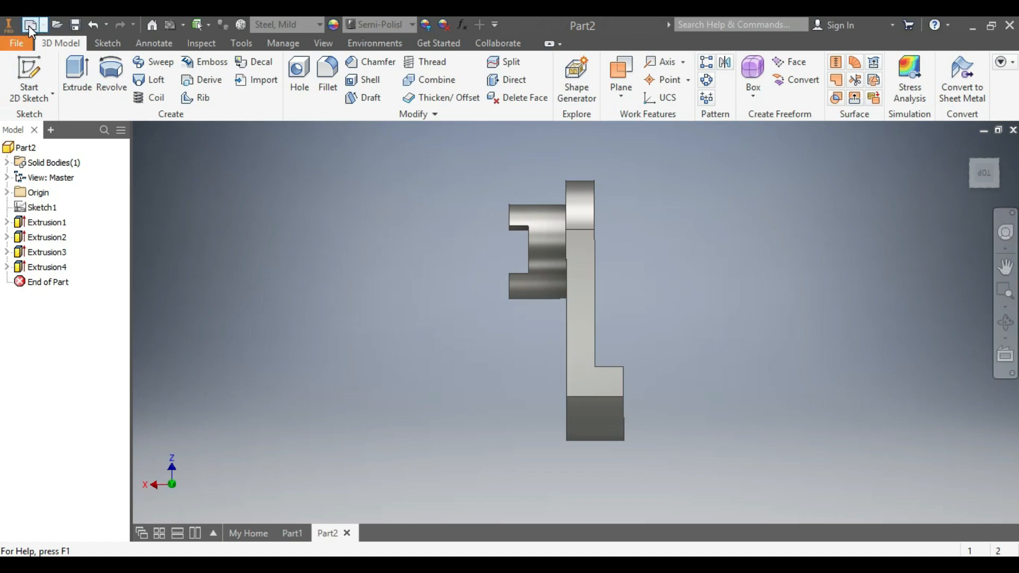
pyautogui.click(30, 25)
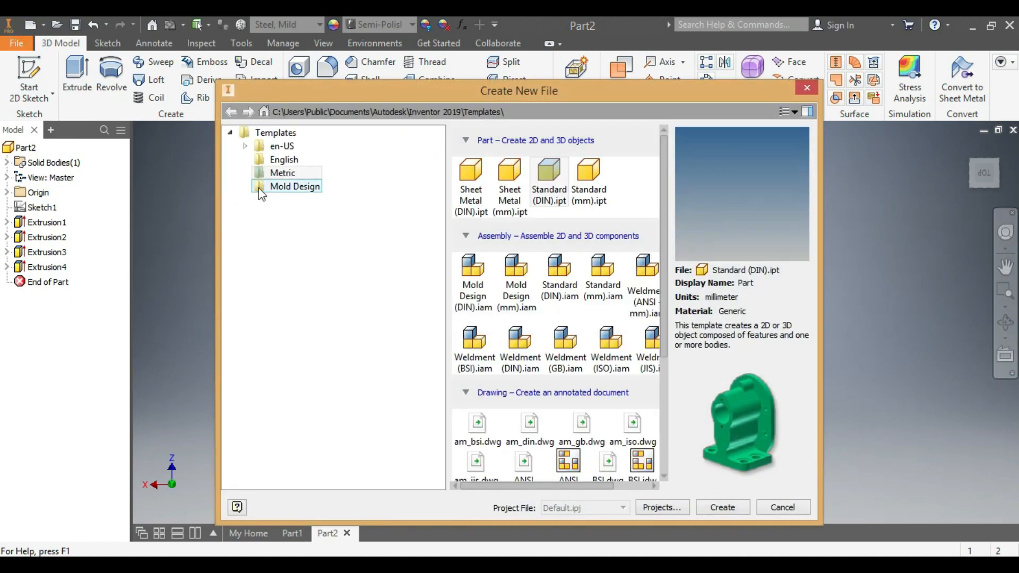
pyautogui.click(729, 508)
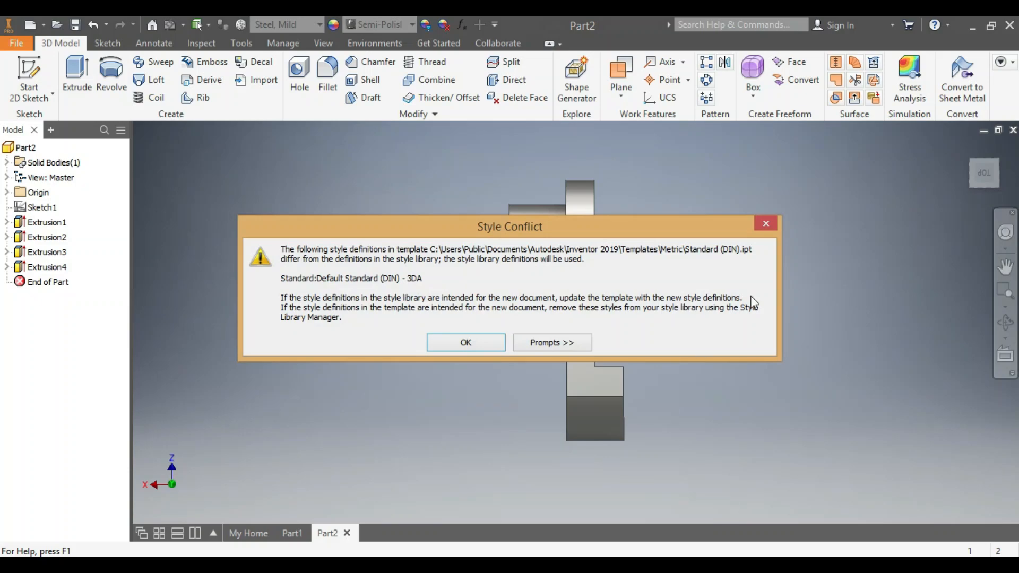
pyautogui.click(766, 223)
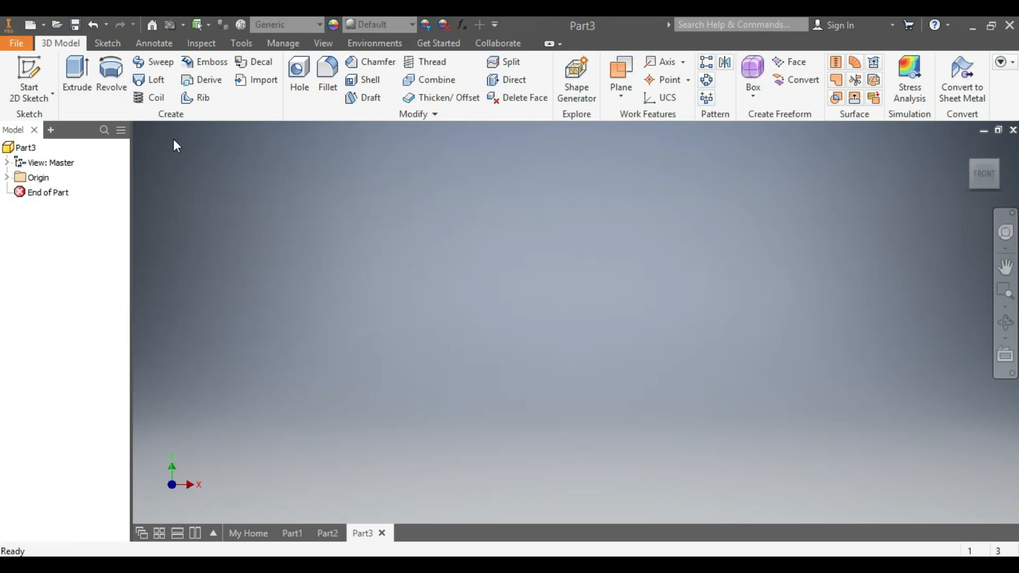
# Start a sketch on the YZ plane and draw a circle about 32 mm in diameter centred on the origin
pyautogui.click(104, 43)
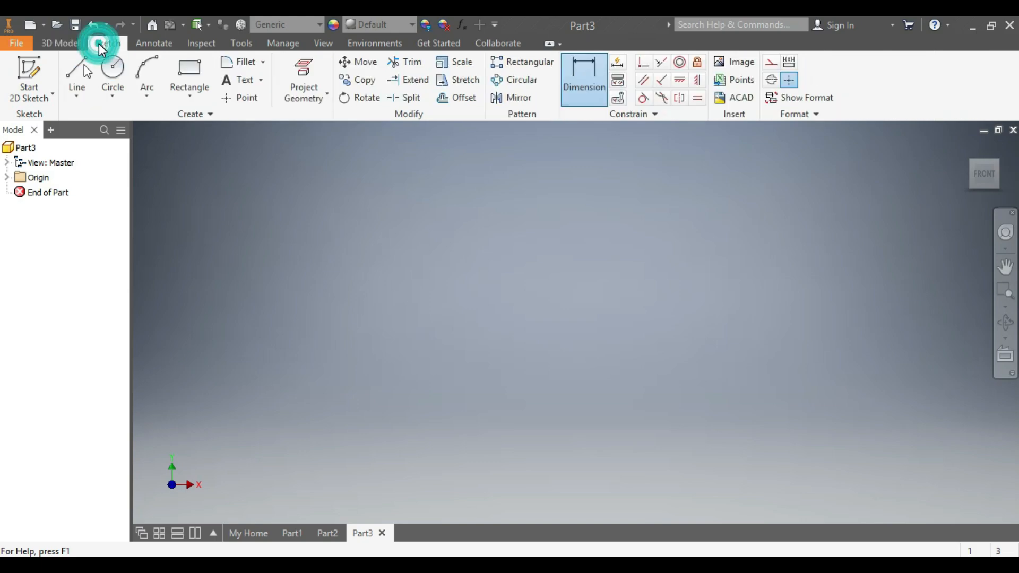
pyautogui.click(120, 71)
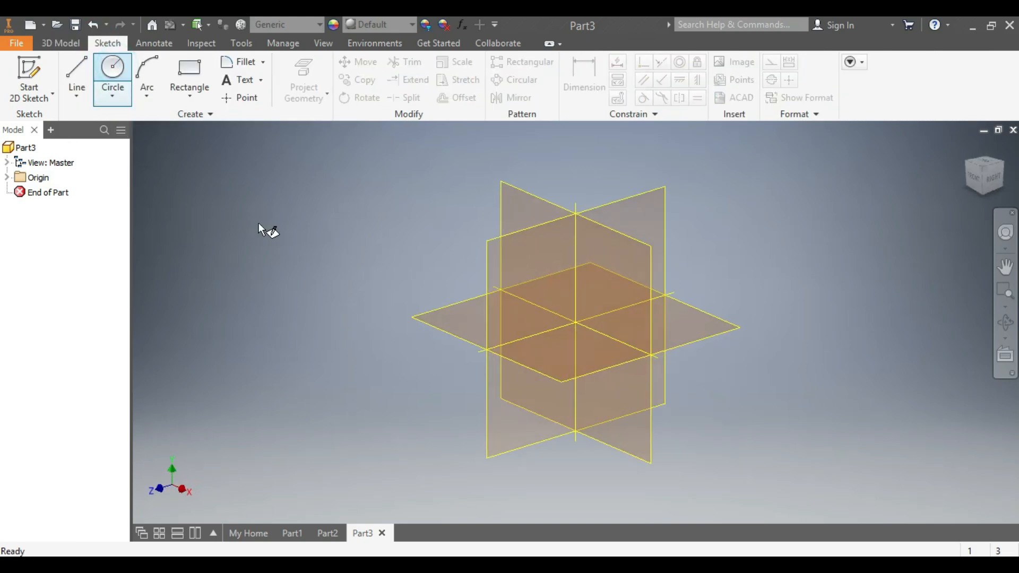
pyautogui.click(520, 257)
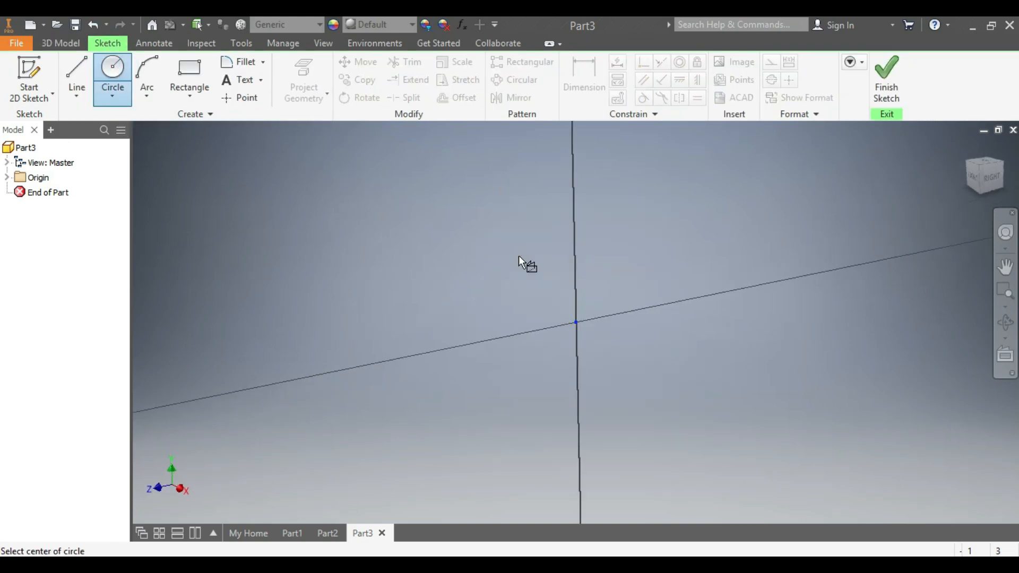
pyautogui.click(575, 322)
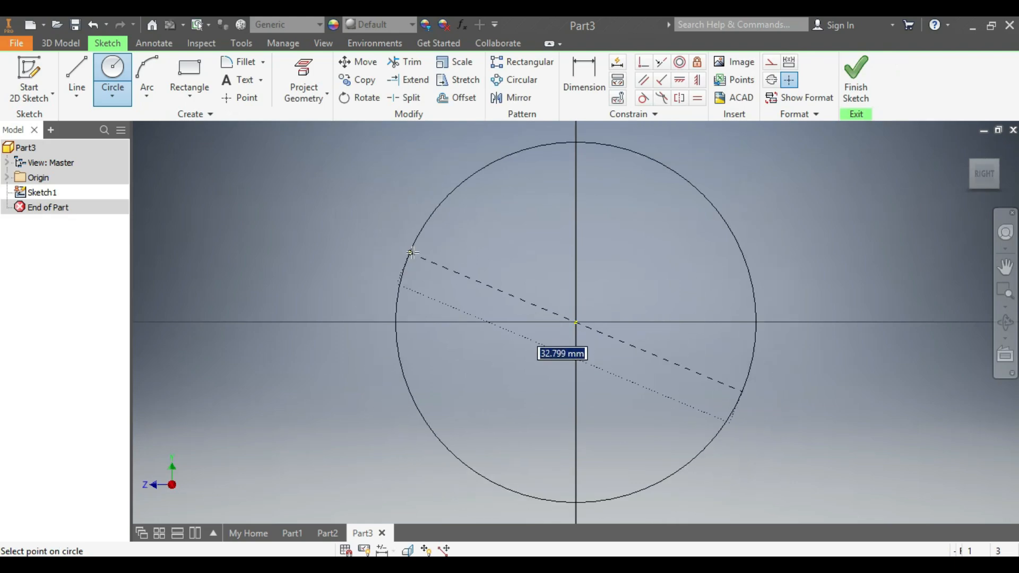
pyautogui.click(404, 245)
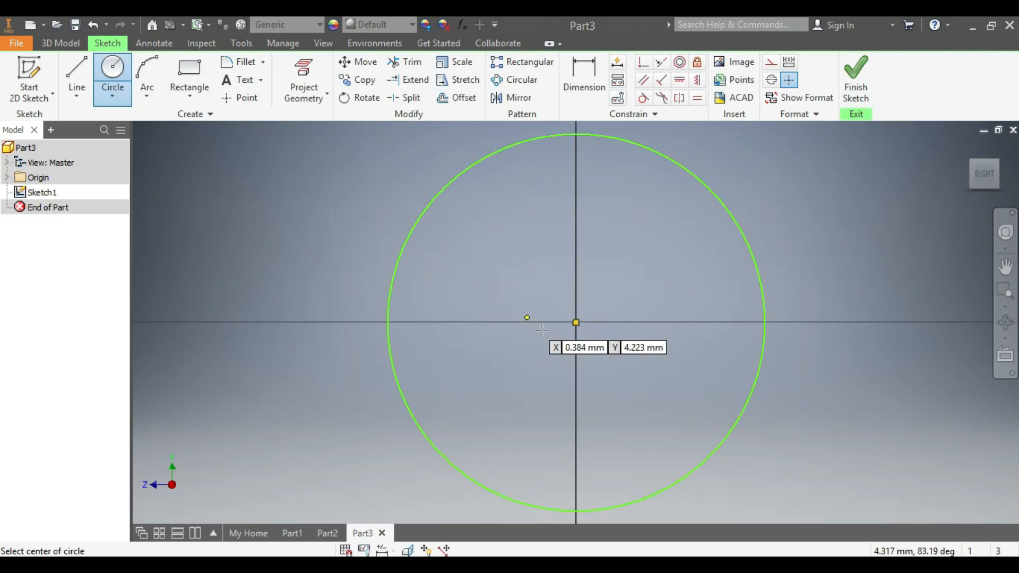
# Draw four progressively smaller concentric circles inside the first one, all centred on the origin
pyautogui.click(575, 322)
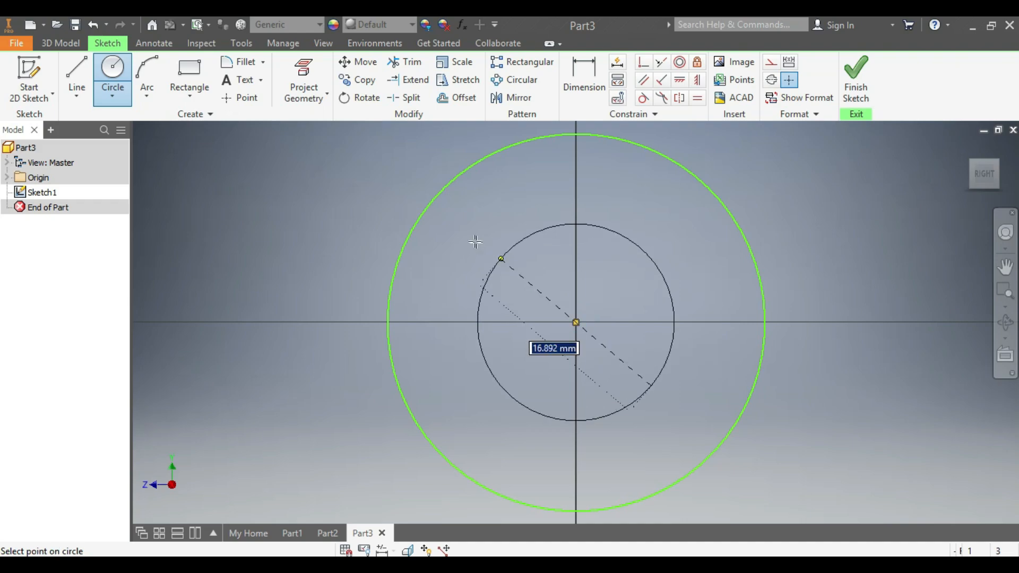
pyautogui.click(469, 233)
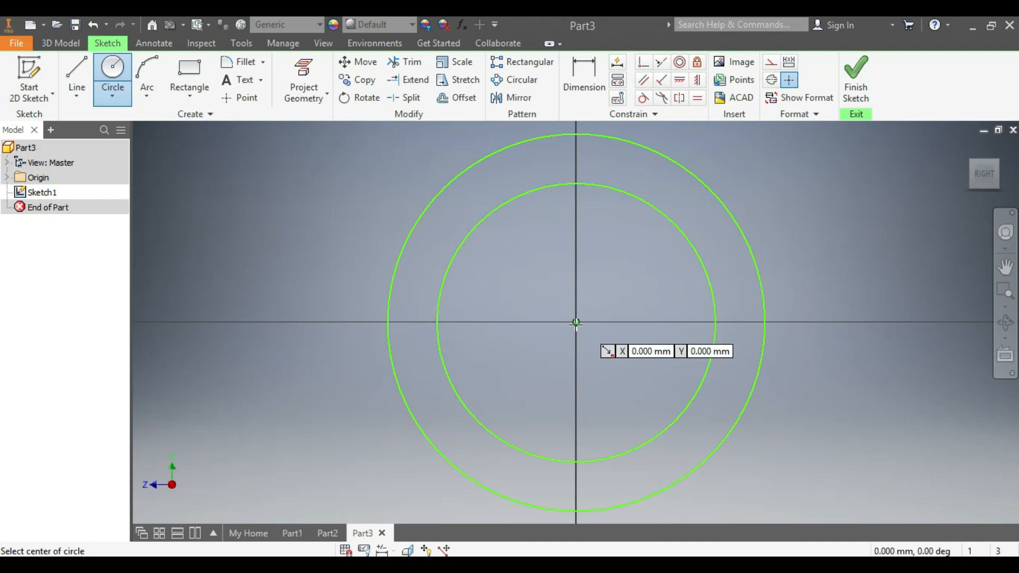
pyautogui.click(576, 322)
pyautogui.click(499, 244)
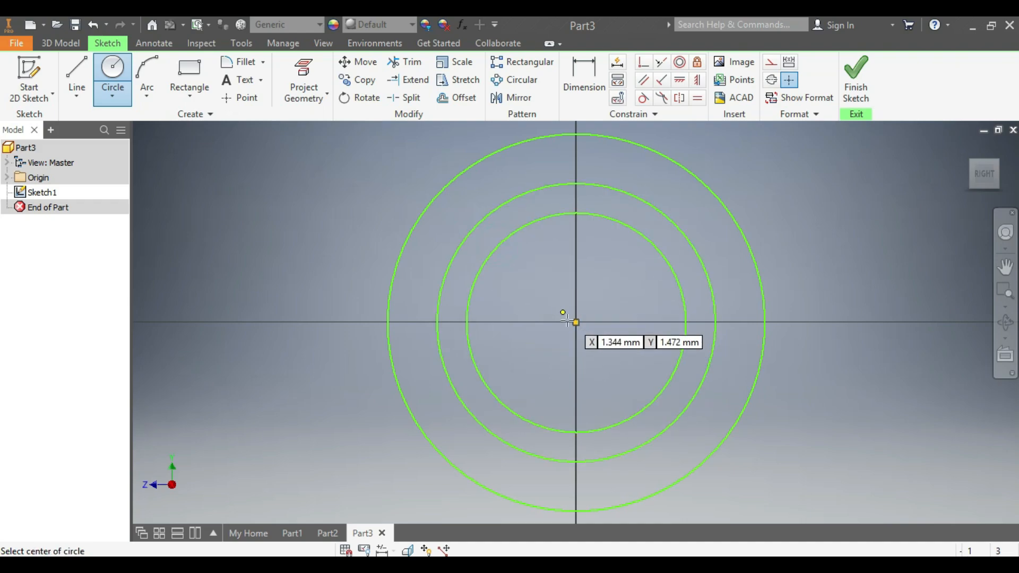
pyautogui.click(576, 322)
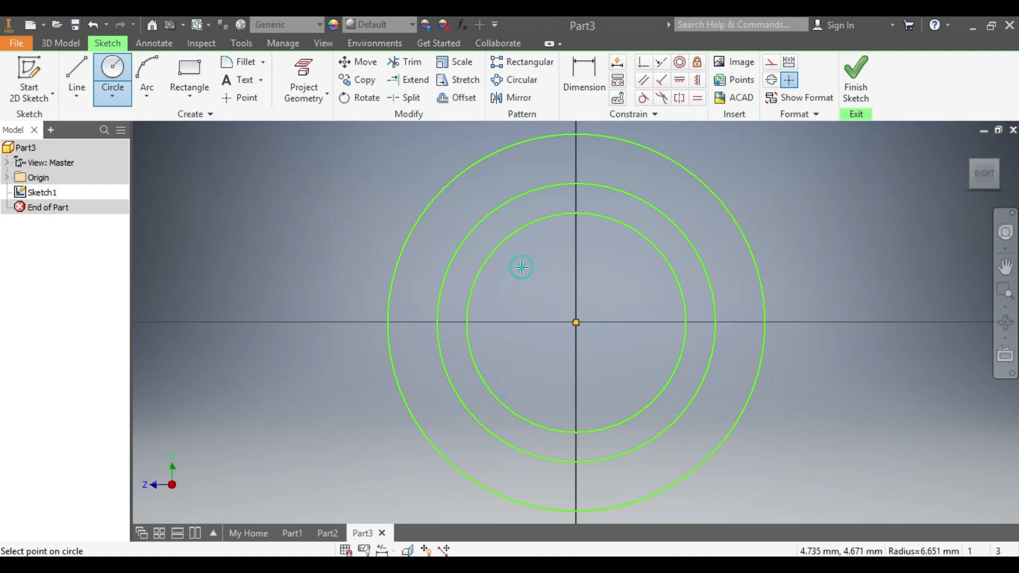
pyautogui.click(522, 267)
pyautogui.click(576, 323)
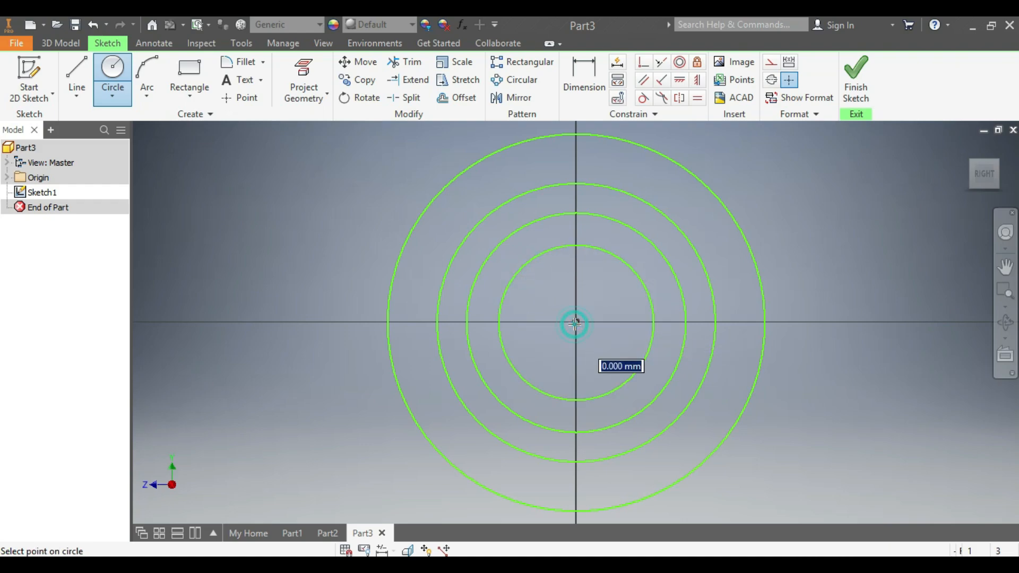
pyautogui.click(541, 293)
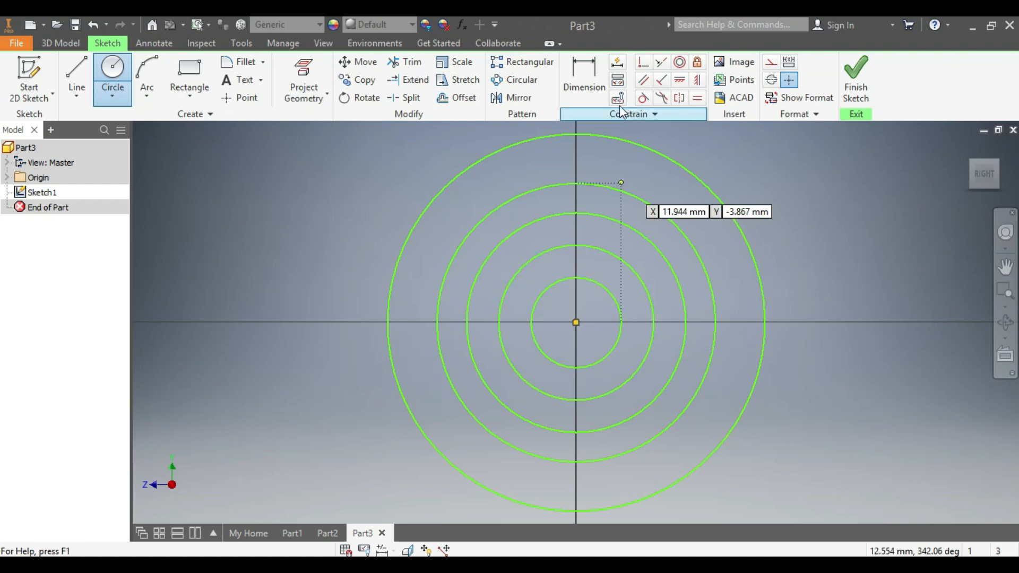
# Dimension the outermost circle's diameter to 160 mm
pyautogui.click(587, 83)
pyautogui.click(679, 161)
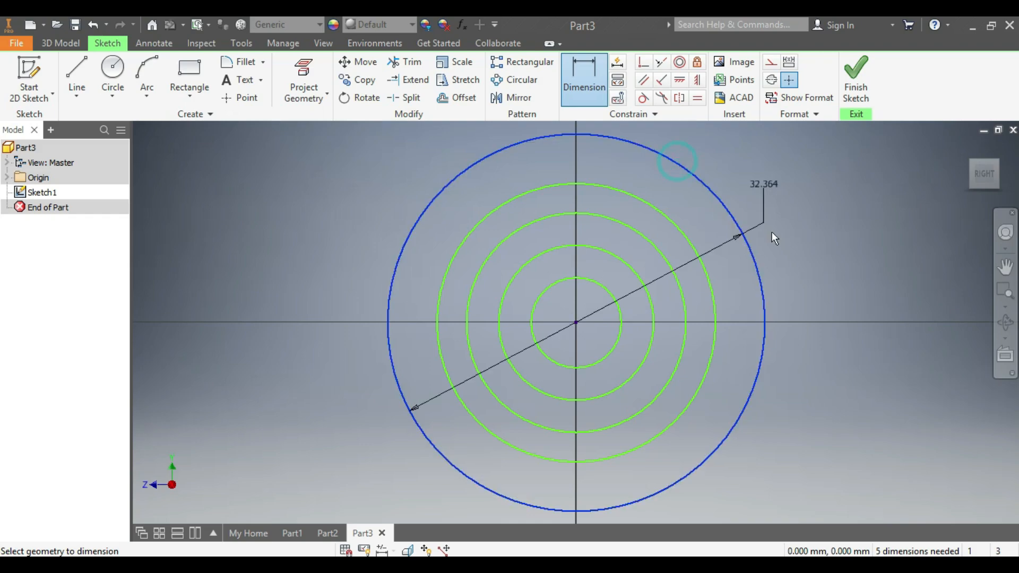
pyautogui.click(790, 267)
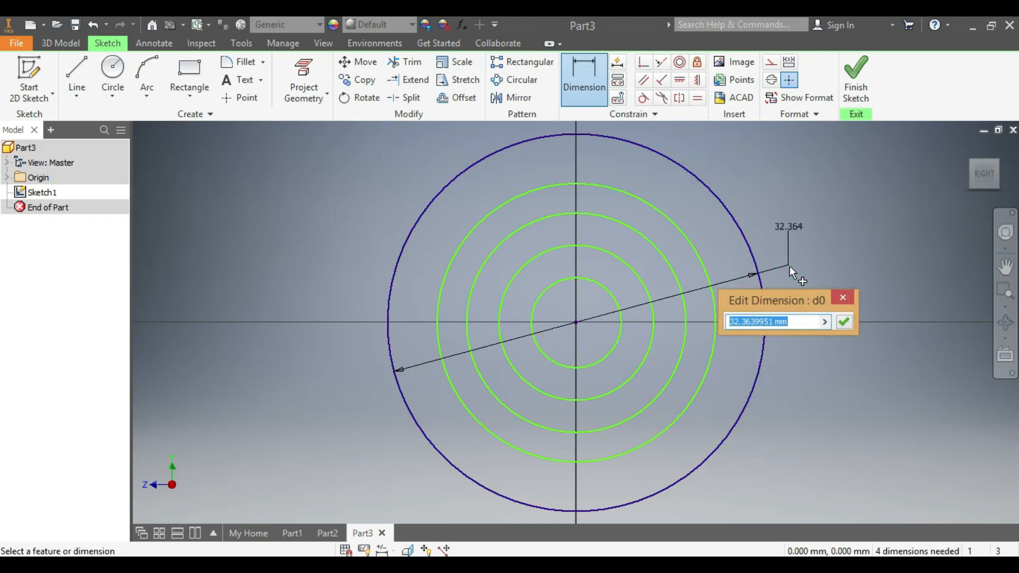
pyautogui.write('16')
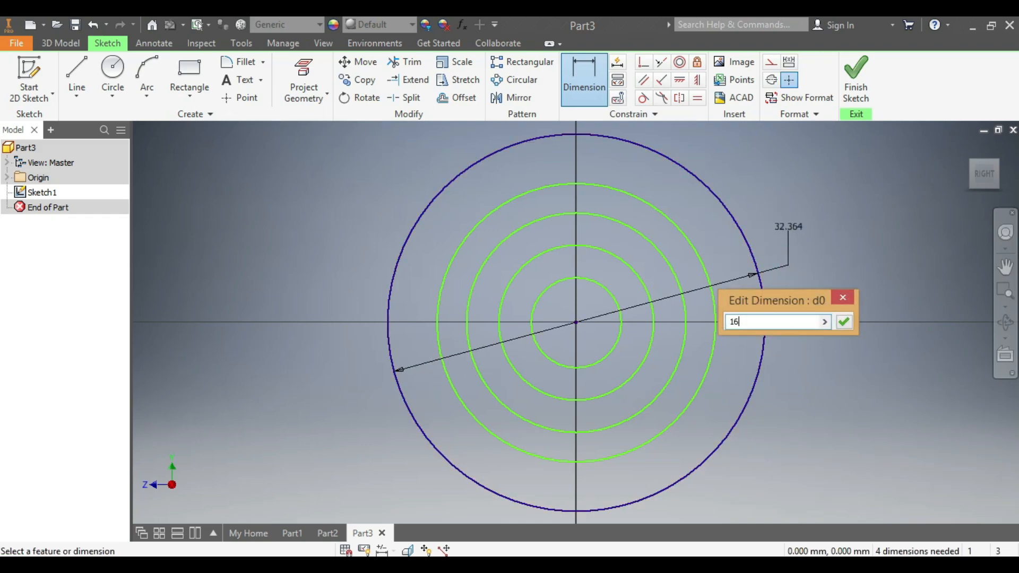
pyautogui.write('0')
pyautogui.press('Return')
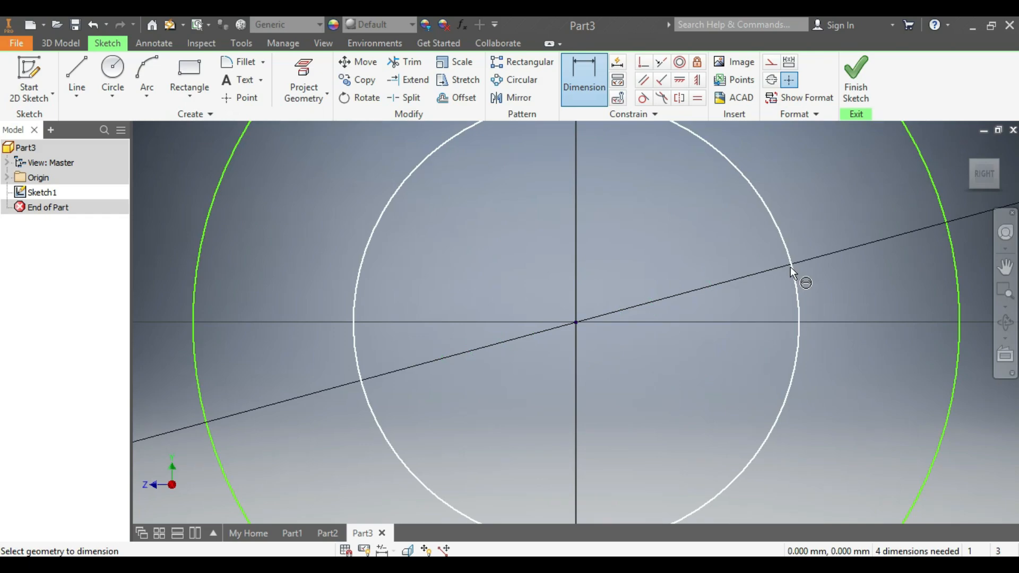
# Dimension the second-largest circle's diameter to 60 mm
pyautogui.scroll(-3, 881, 244)
pyautogui.scroll(-5, 913, 238)
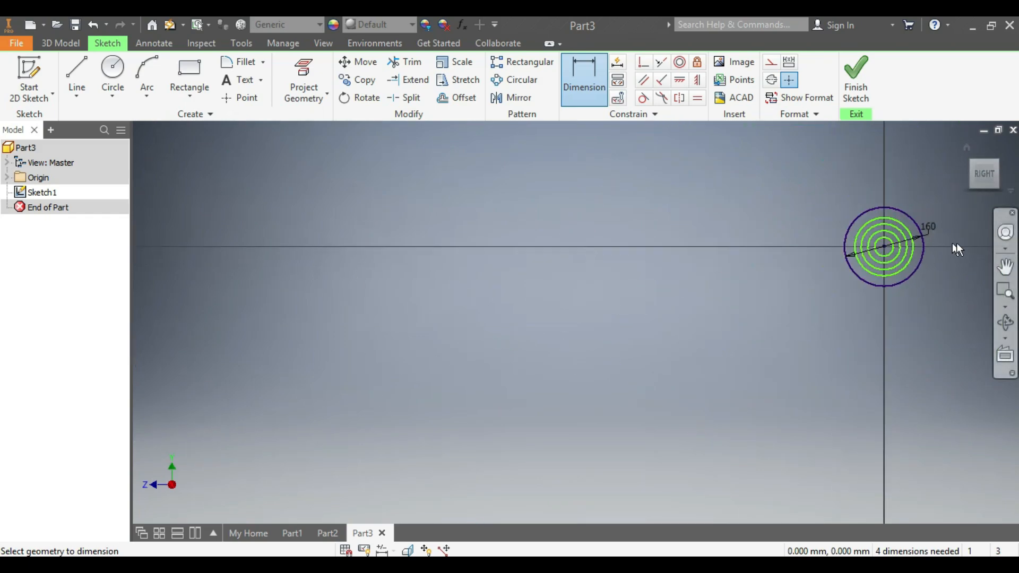
pyautogui.scroll(4, 950, 237)
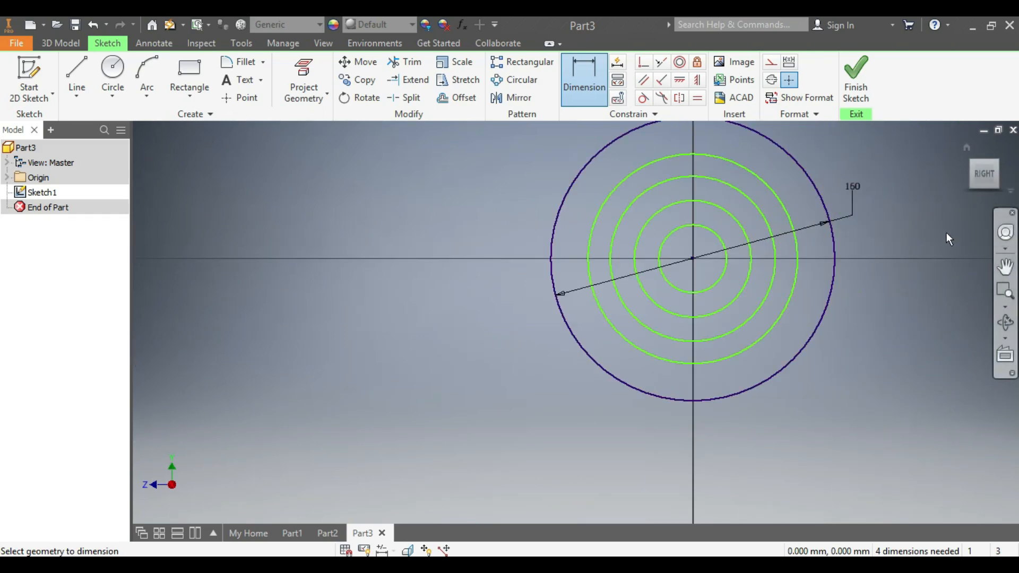
pyautogui.click(793, 287)
pyautogui.click(838, 326)
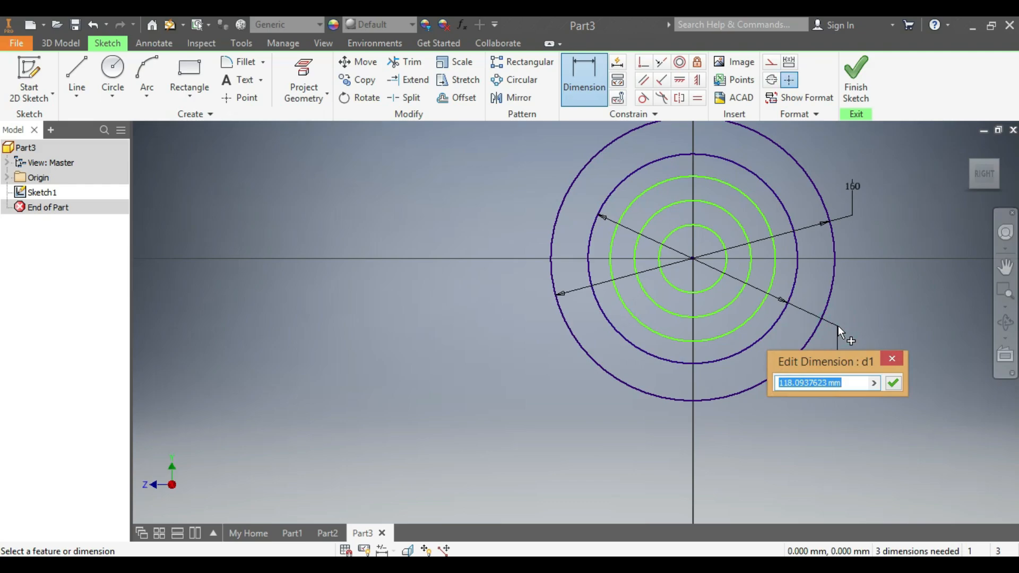
pyautogui.write('60')
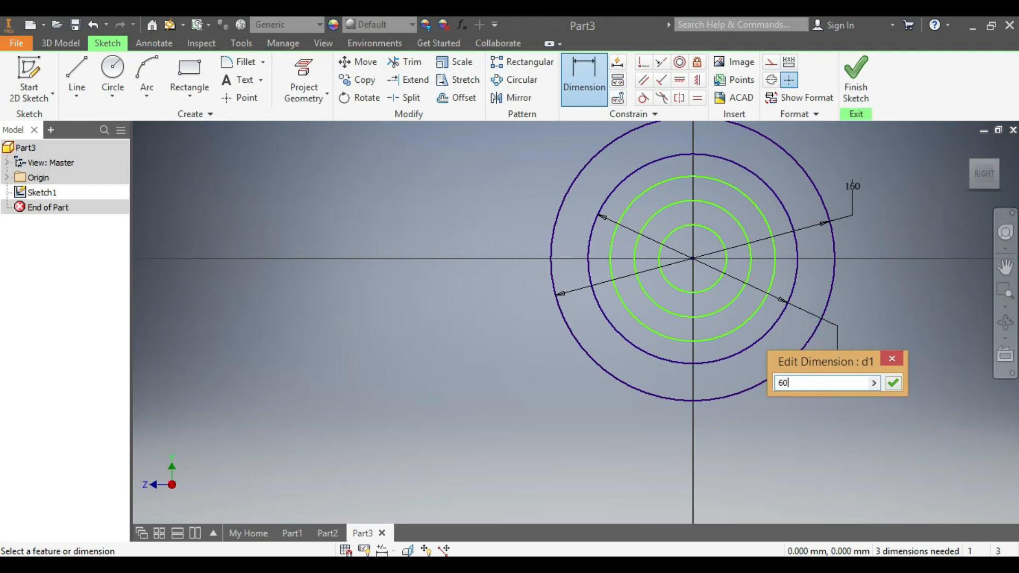
pyautogui.press('Return')
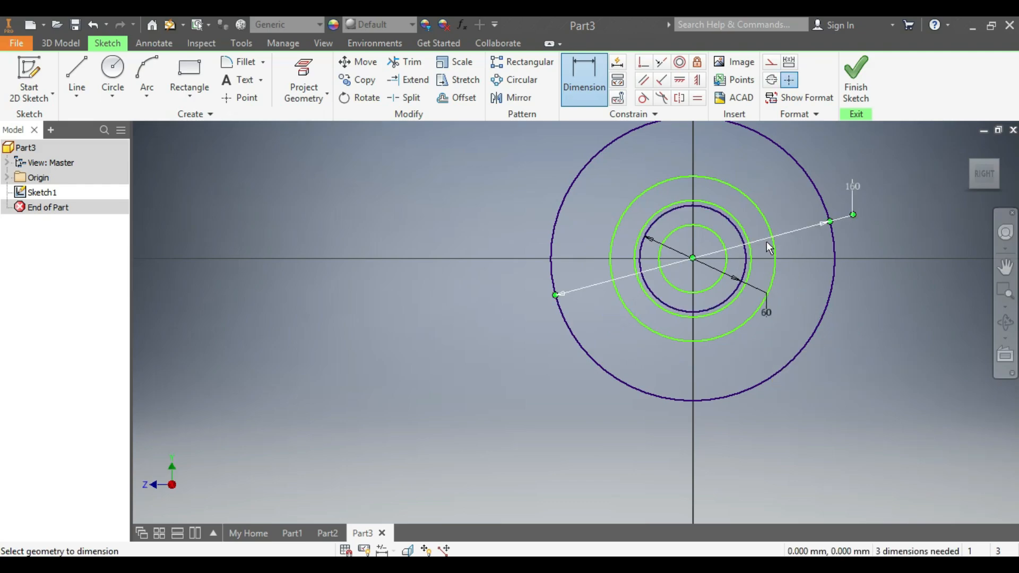
# Dimension the circle just outside the 60 mm circle to a diameter of 40 mm
pyautogui.scroll(-3, 769, 248)
pyautogui.click(733, 304)
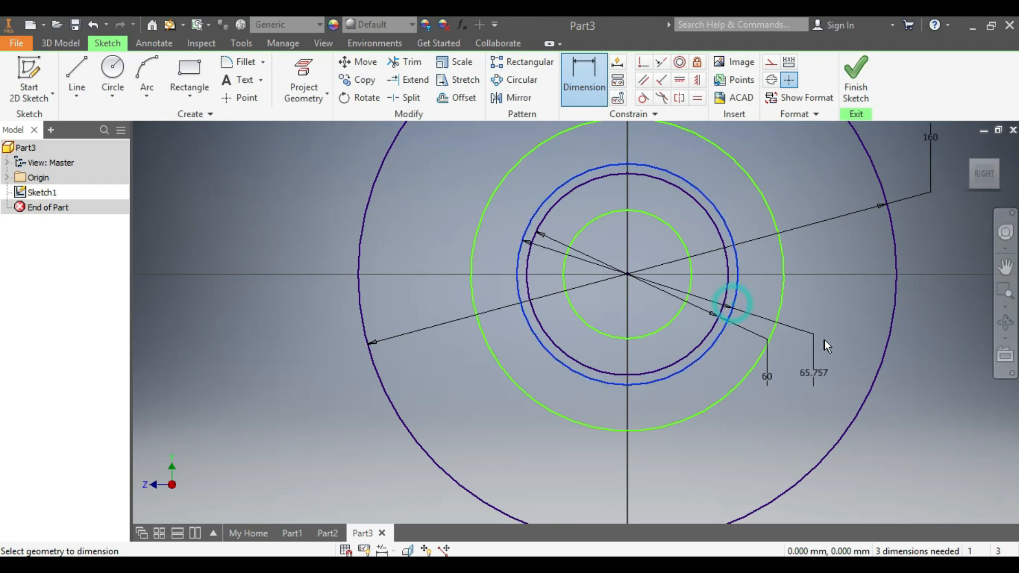
pyautogui.click(830, 340)
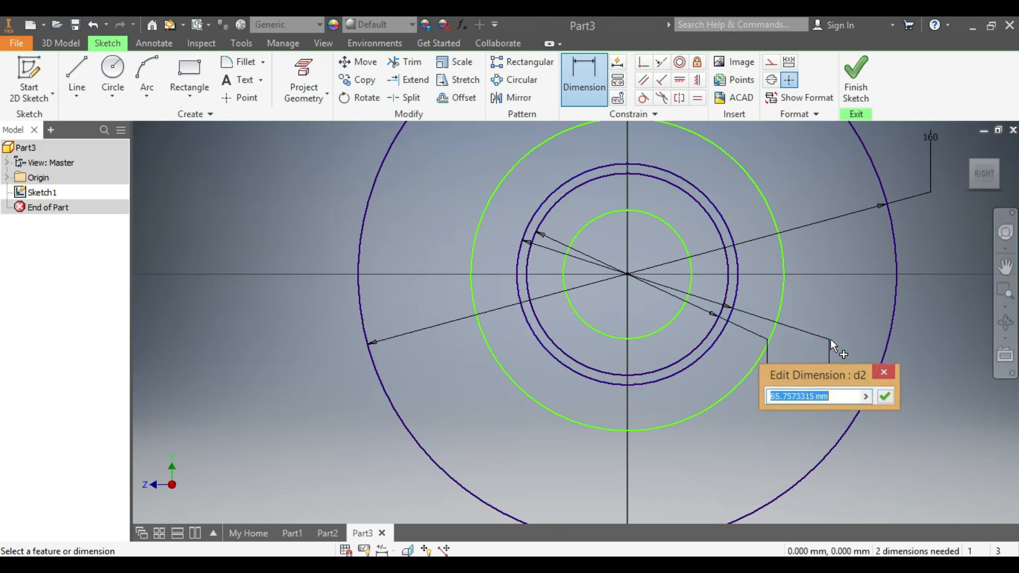
pyautogui.write('40')
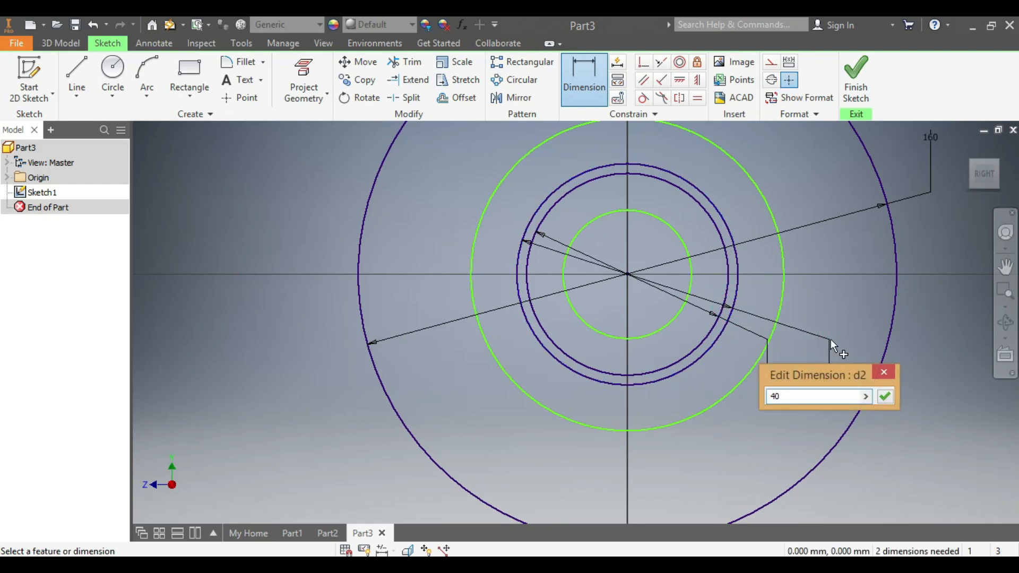
pyautogui.press('Return')
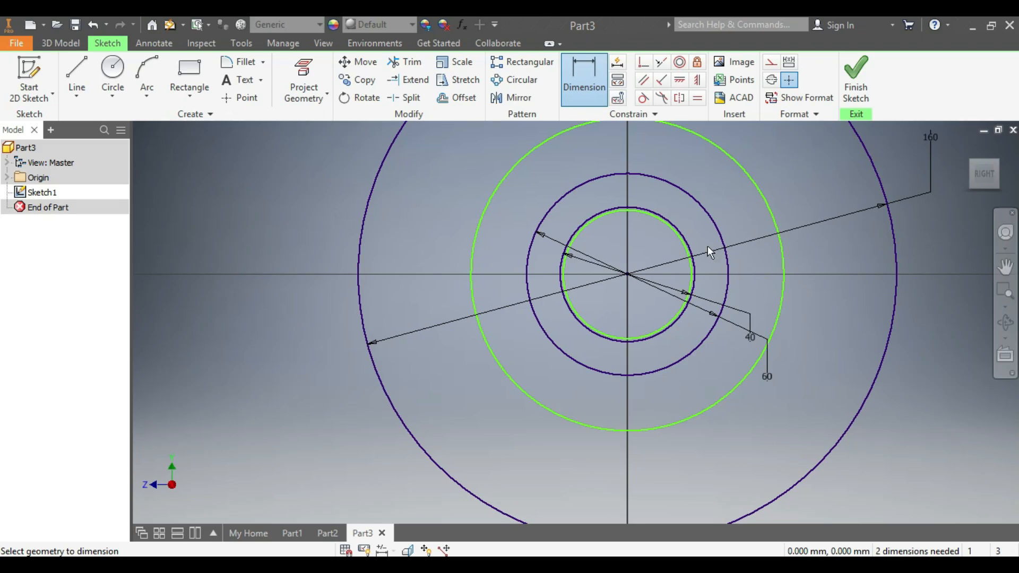
# Dimension the remaining circle between the 60 mm and 160 mm circles to a diameter of 25 mm
pyautogui.click(770, 214)
pyautogui.click(828, 339)
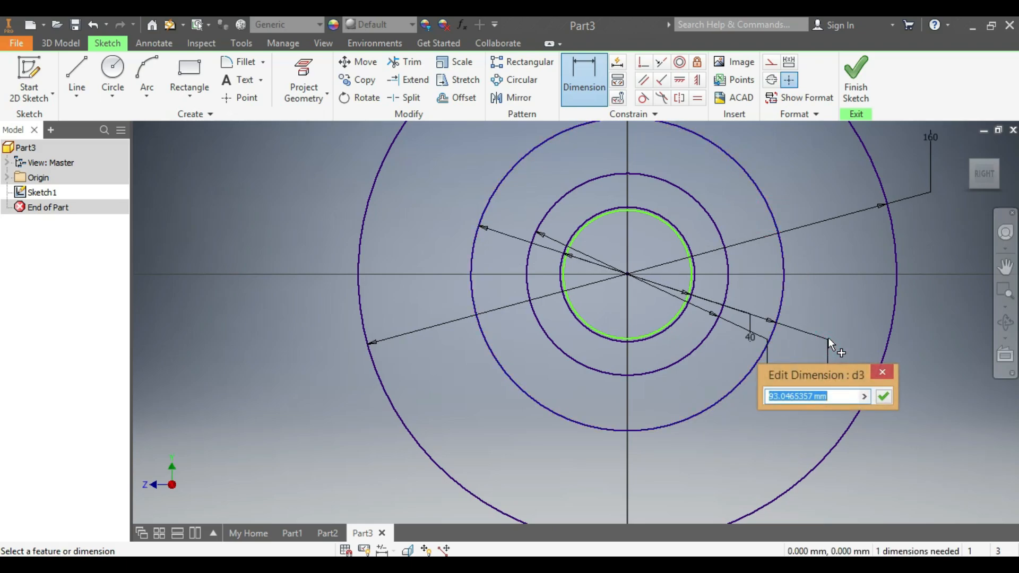
pyautogui.write('25')
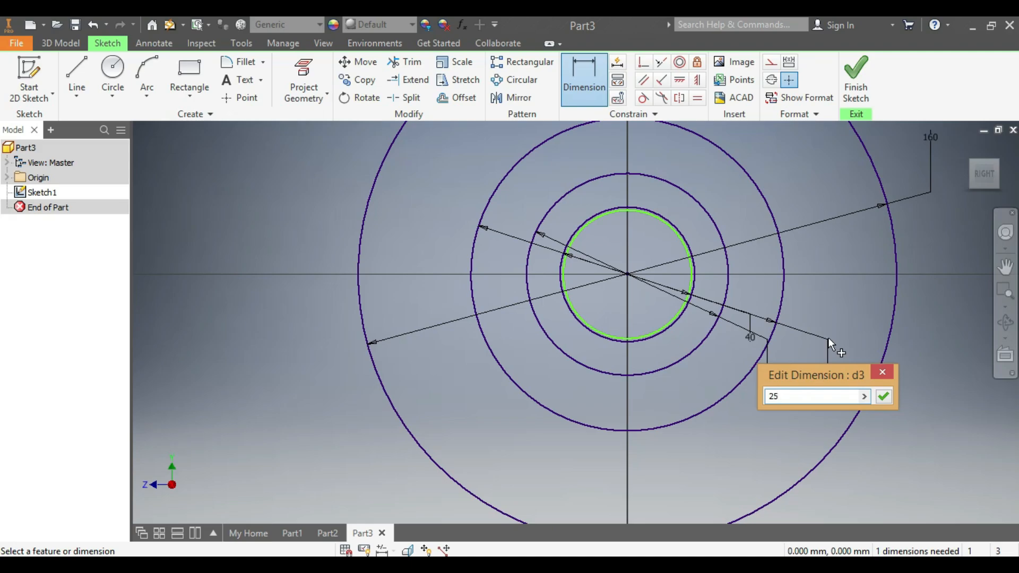
pyautogui.press('Return')
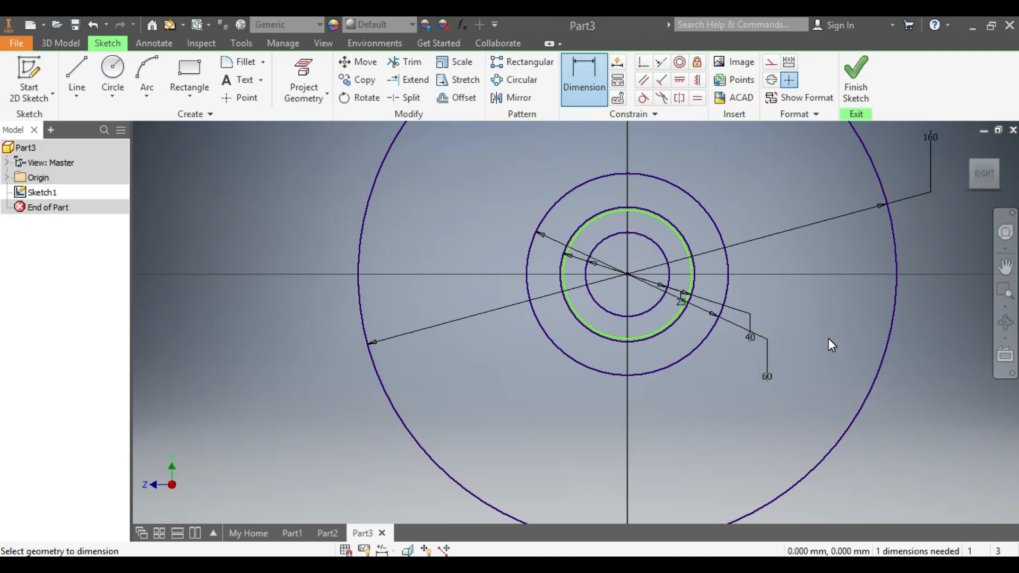
# Delete the undimensioned extra circle lying just inside the 40 mm circle
pyautogui.scroll(-5, 756, 220)
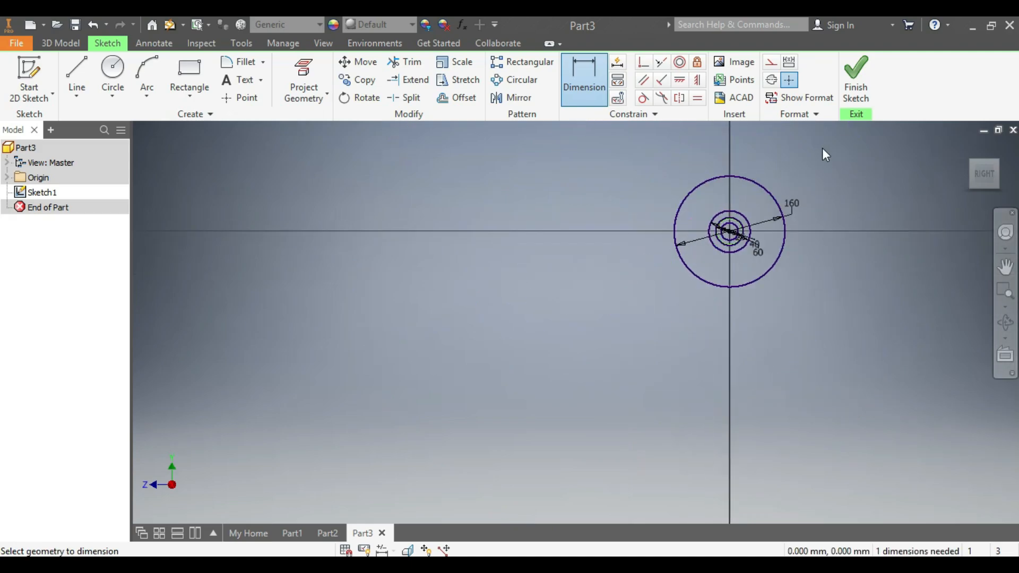
pyautogui.scroll(5, 823, 149)
pyautogui.scroll(8, 452, 454)
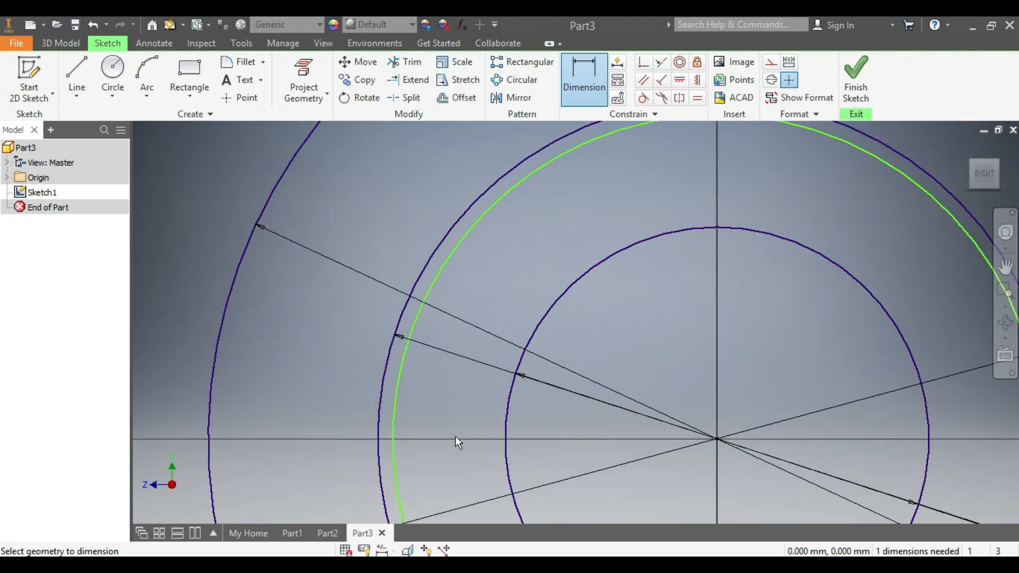
pyautogui.press('Escape')
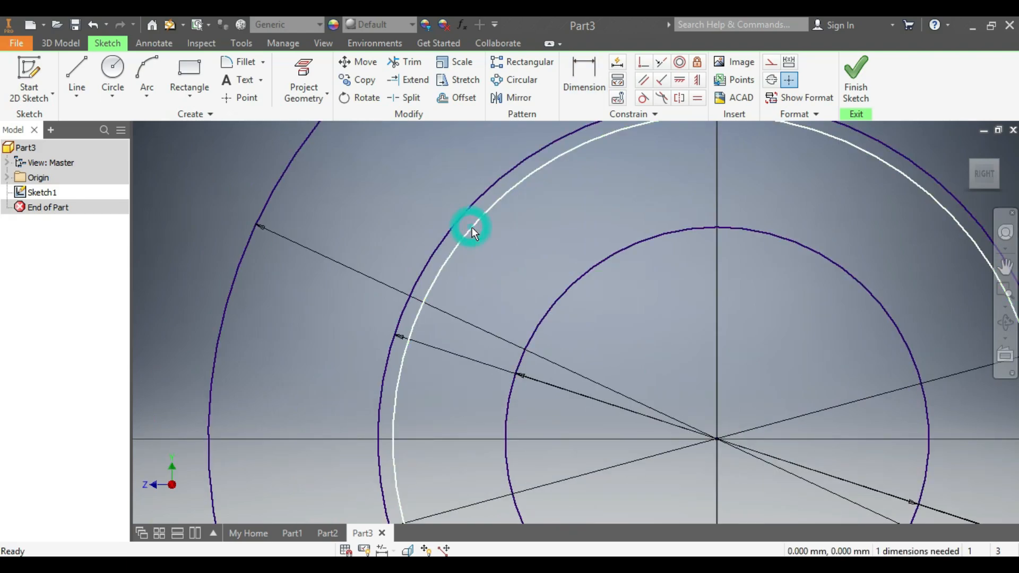
pyautogui.scroll(-10, 491, 267)
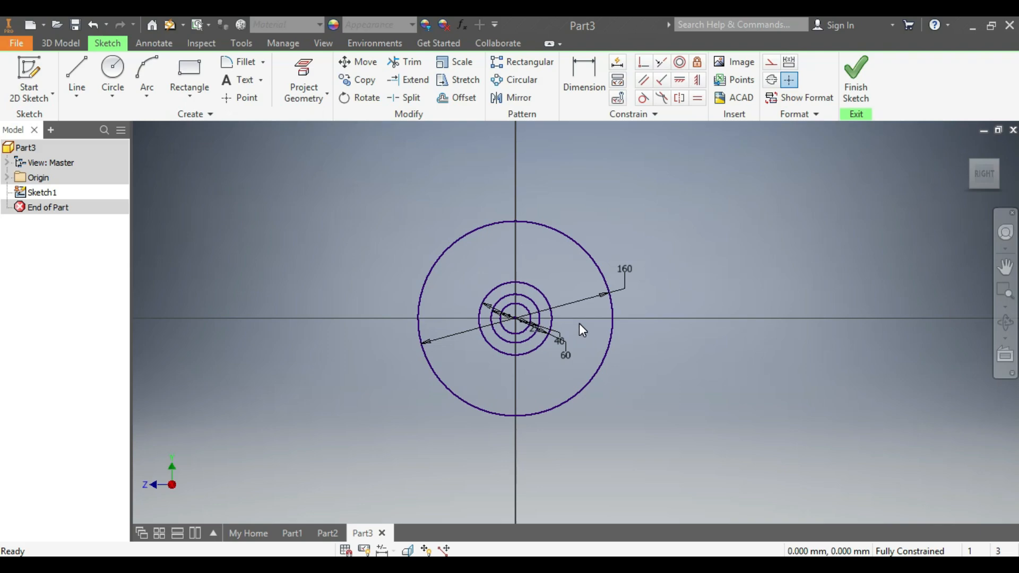
# Draw a horizontal line through the circles' common centre, extending beyond both sides of the 160 mm circle
pyautogui.scroll(3, 578, 324)
pyautogui.click(77, 74)
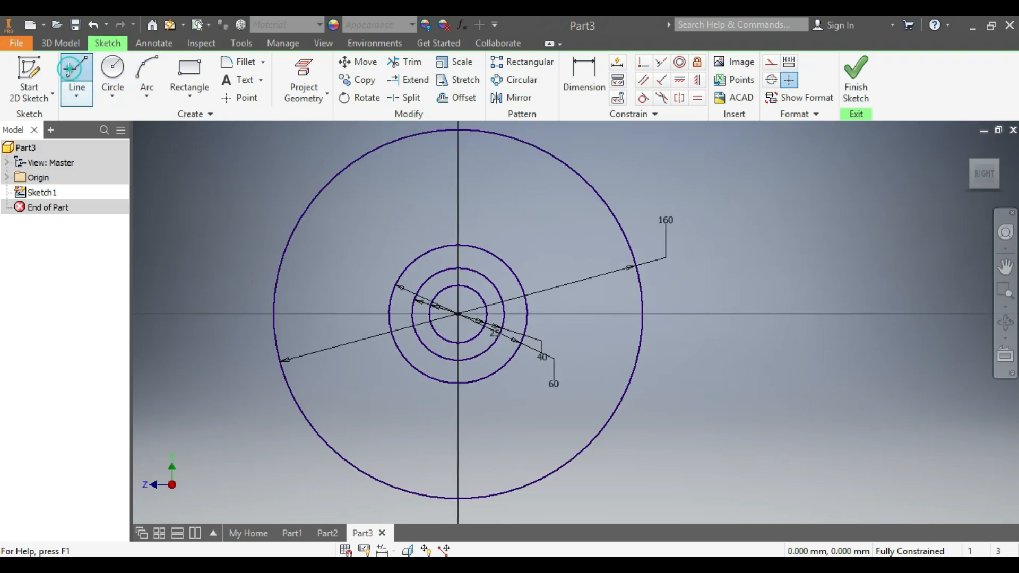
pyautogui.click(155, 313)
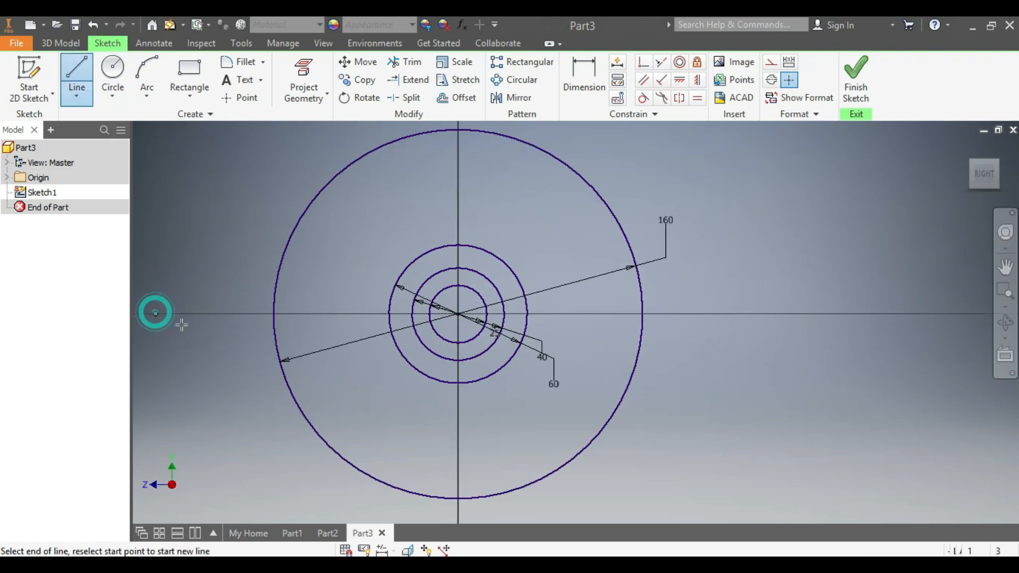
pyautogui.click(773, 313)
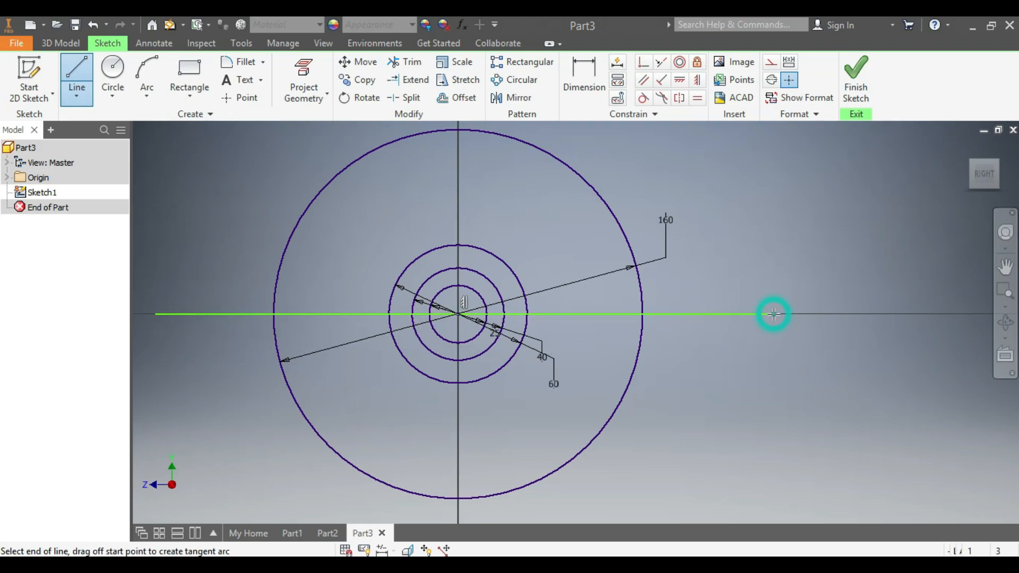
# Draw a small circle centred on the horizontal line between the 60 mm and 160 mm circles and set its diameter to 15 mm
pyautogui.click(113, 71)
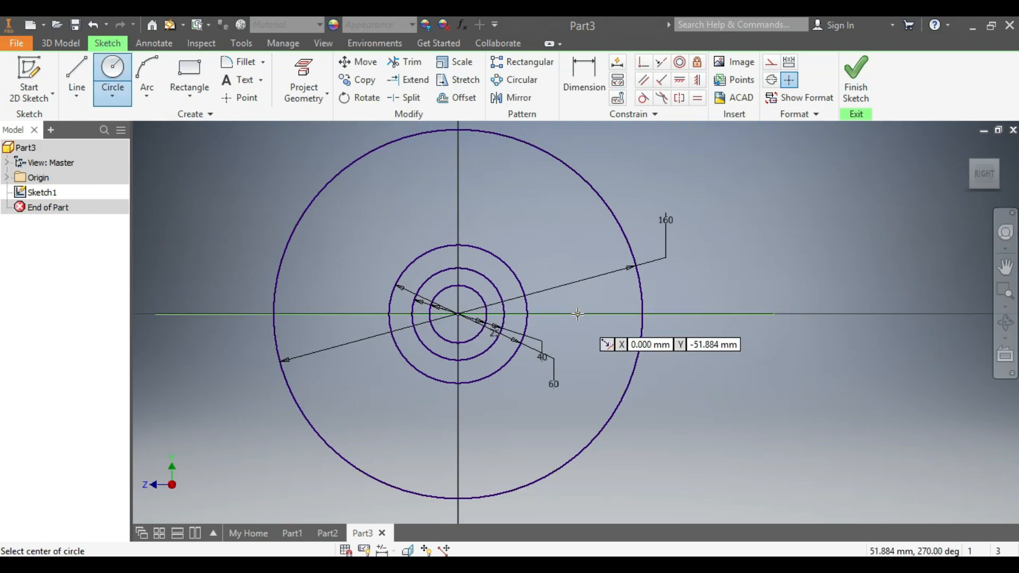
pyautogui.click(577, 314)
pyautogui.click(577, 297)
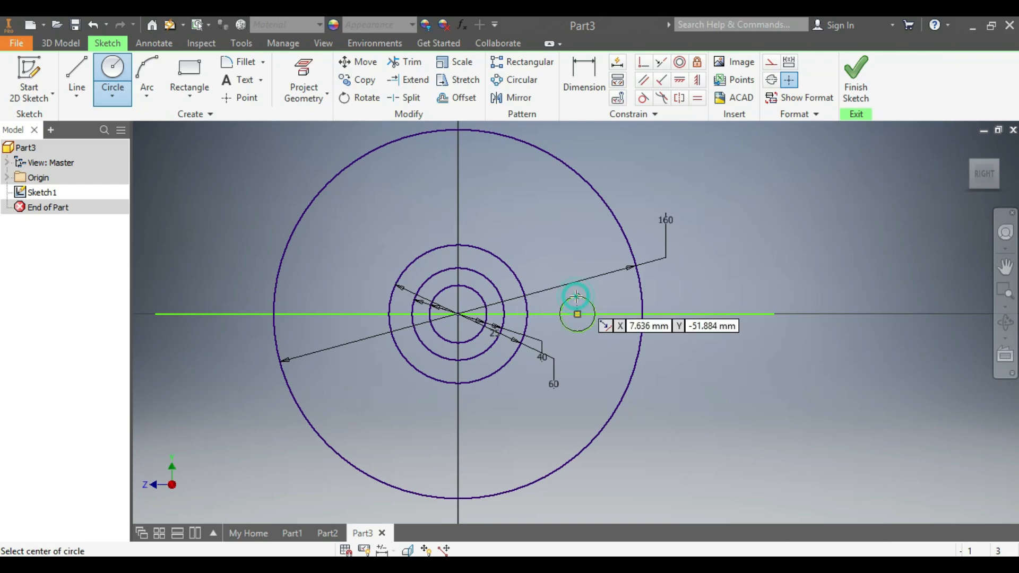
pyautogui.click(584, 77)
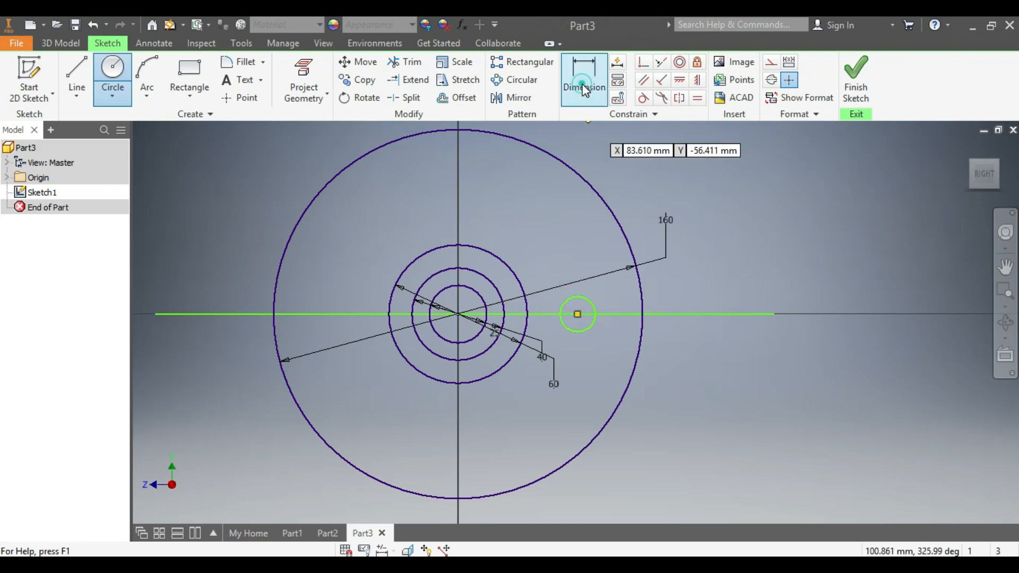
pyautogui.click(592, 303)
pyautogui.click(735, 270)
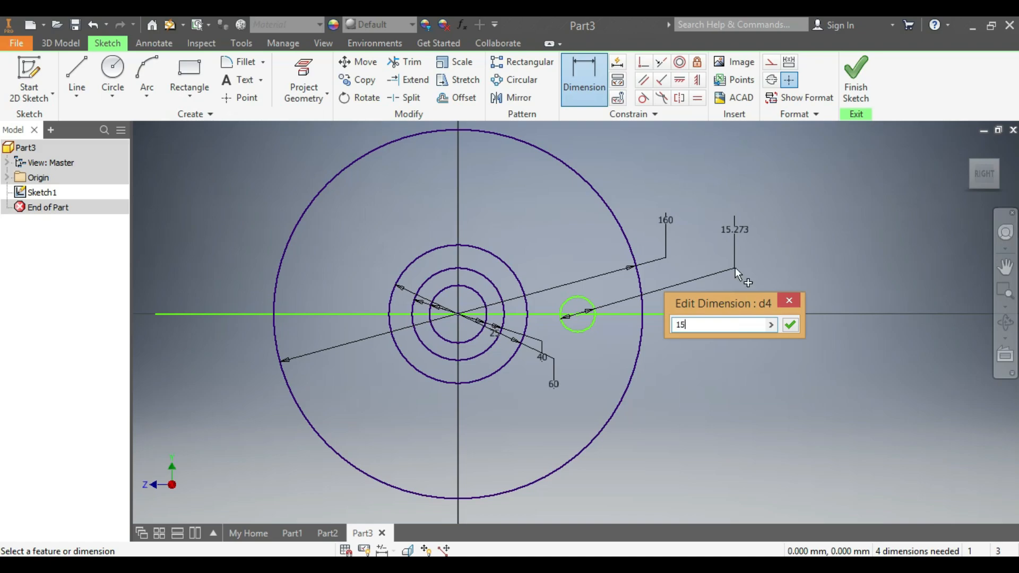
pyautogui.press('Return')
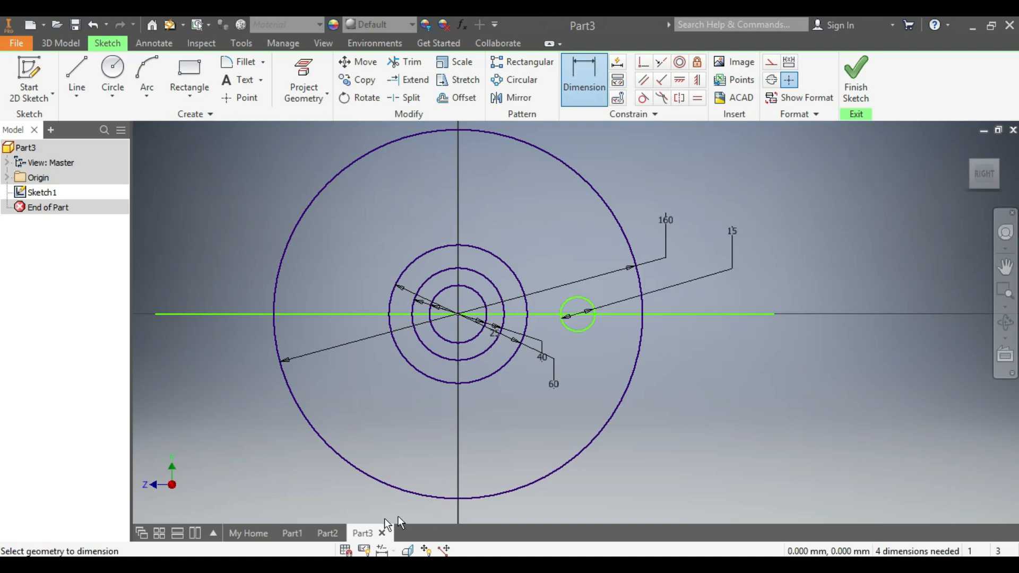
# Examine the shape of the finished Part2 model from an angled view and return to the Part3 sketch
pyautogui.click(327, 534)
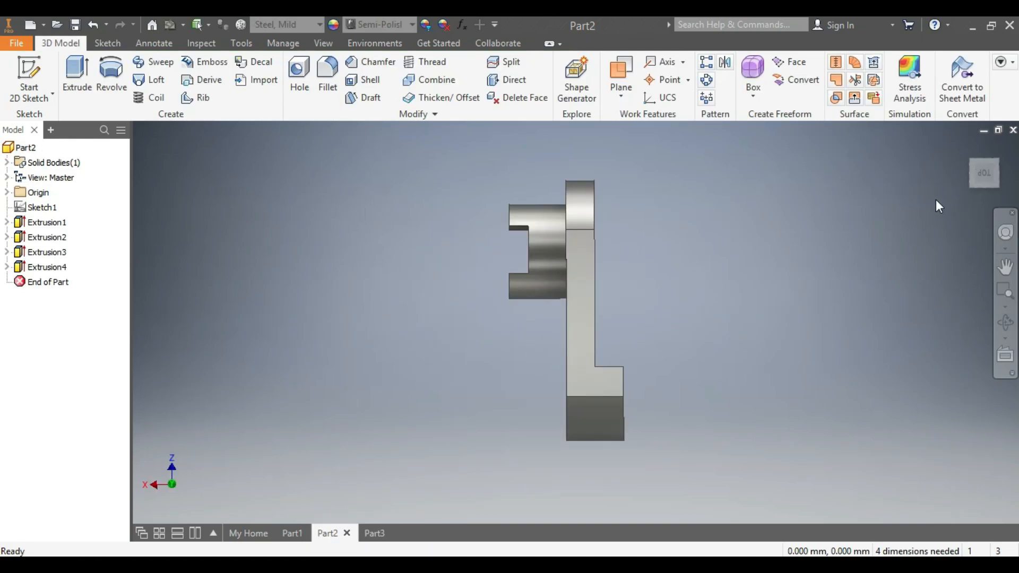
pyautogui.click(983, 176)
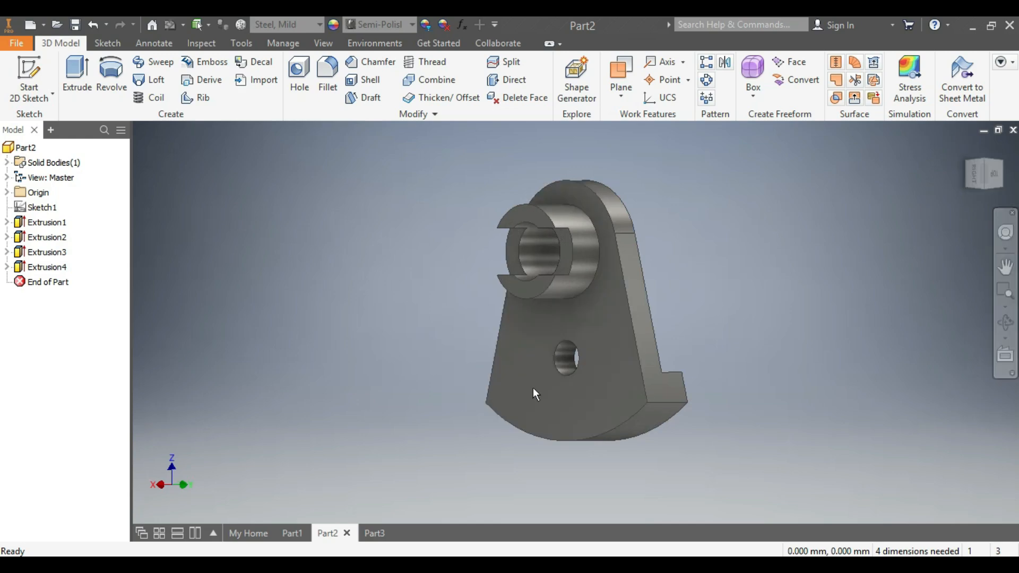
pyautogui.click(373, 533)
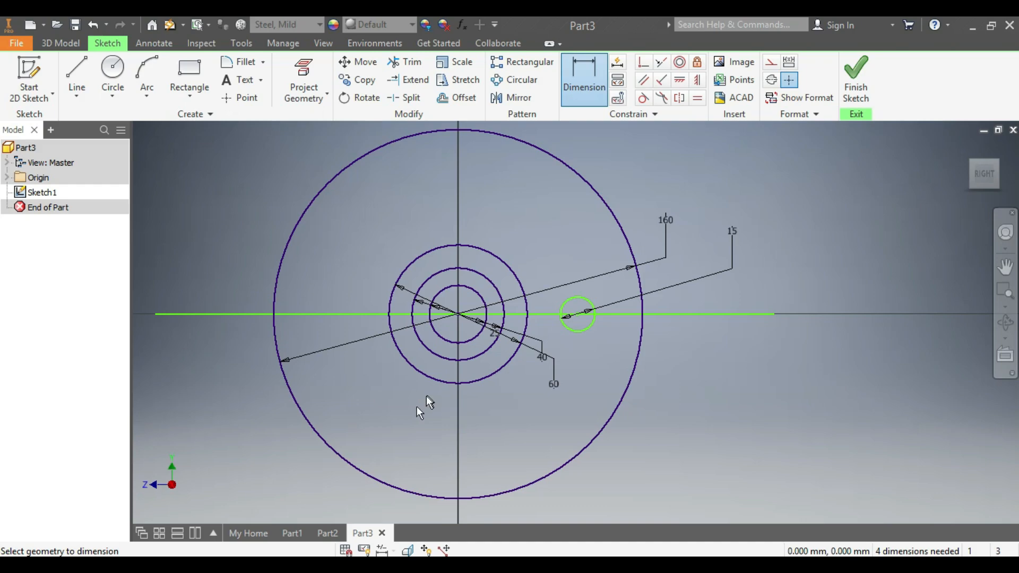
# Draw two diverging lines from the upper and lower edges of the 60 mm circle, passing the 15 mm circle and ending beyond the 160 mm circle
pyautogui.click(77, 74)
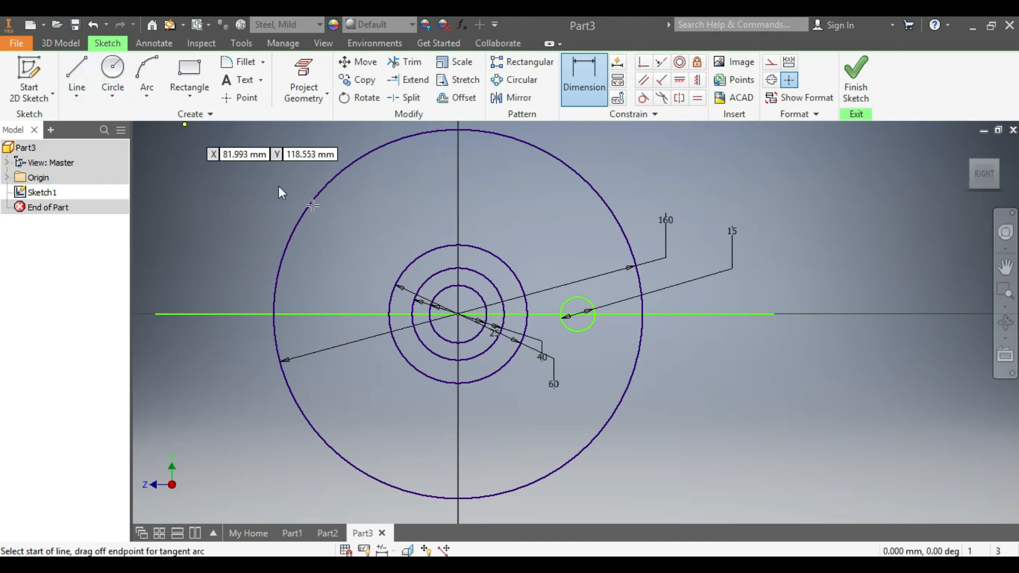
pyautogui.click(435, 248)
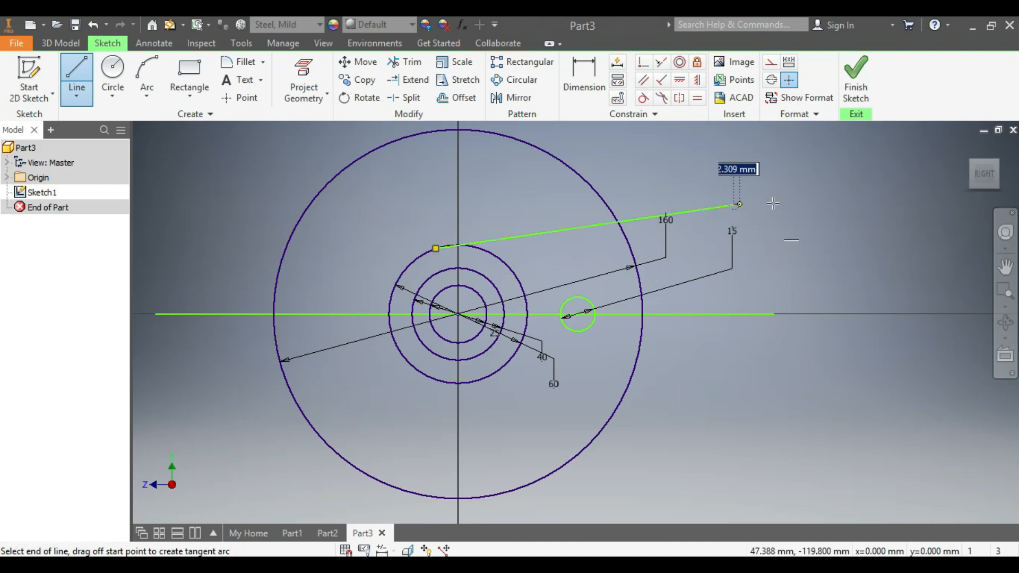
pyautogui.click(734, 204)
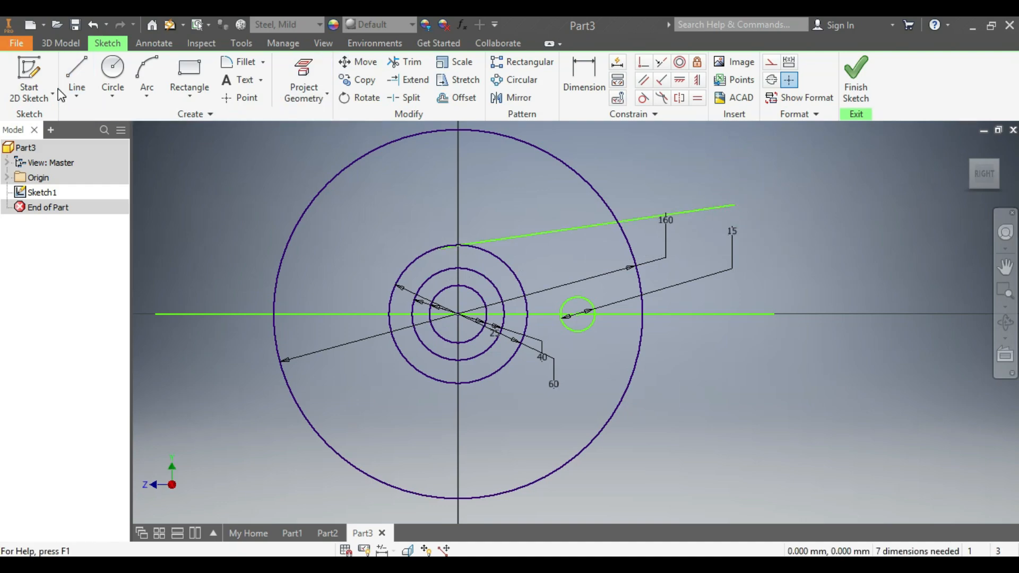
pyautogui.click(77, 74)
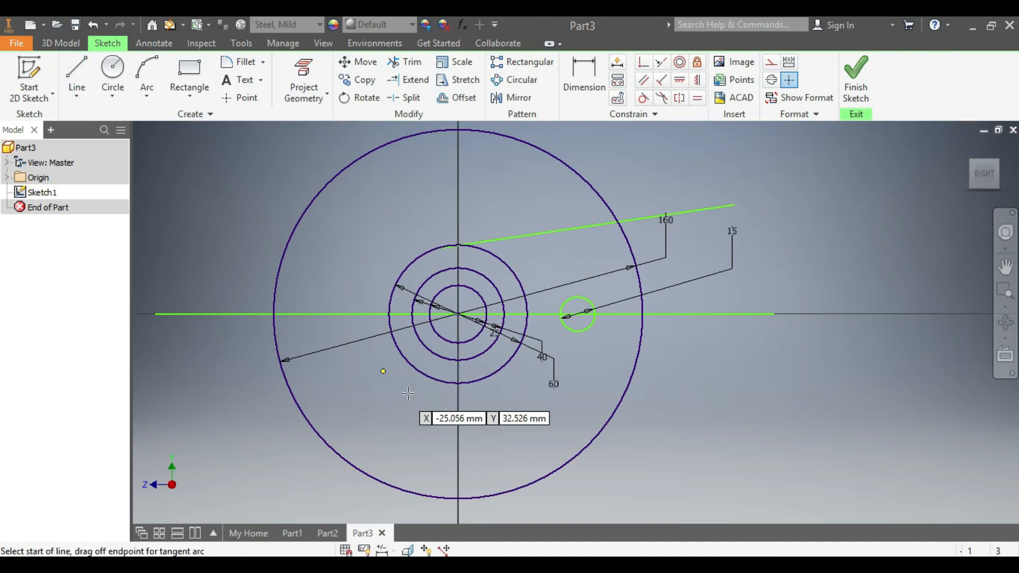
pyautogui.click(435, 380)
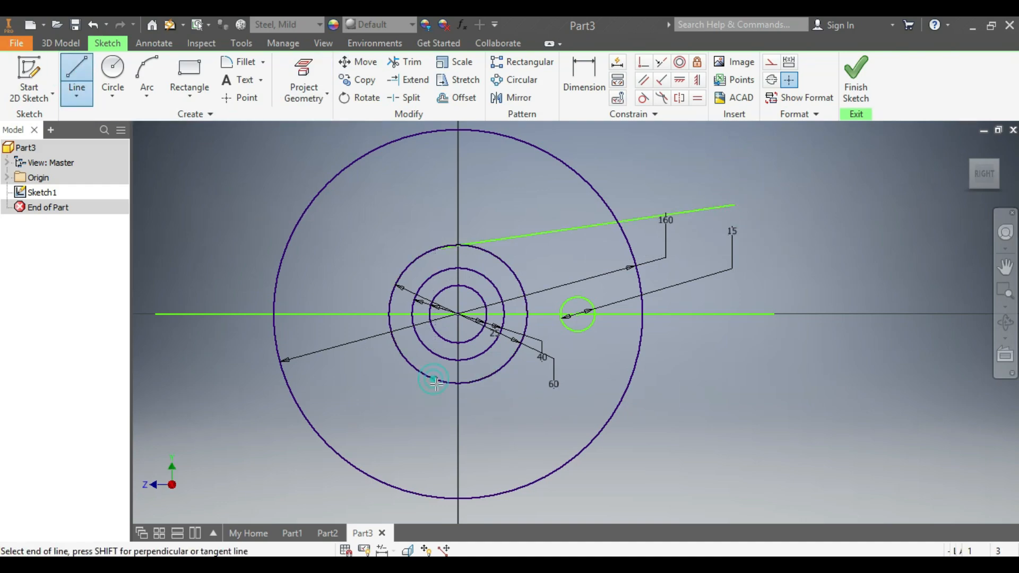
pyautogui.click(733, 407)
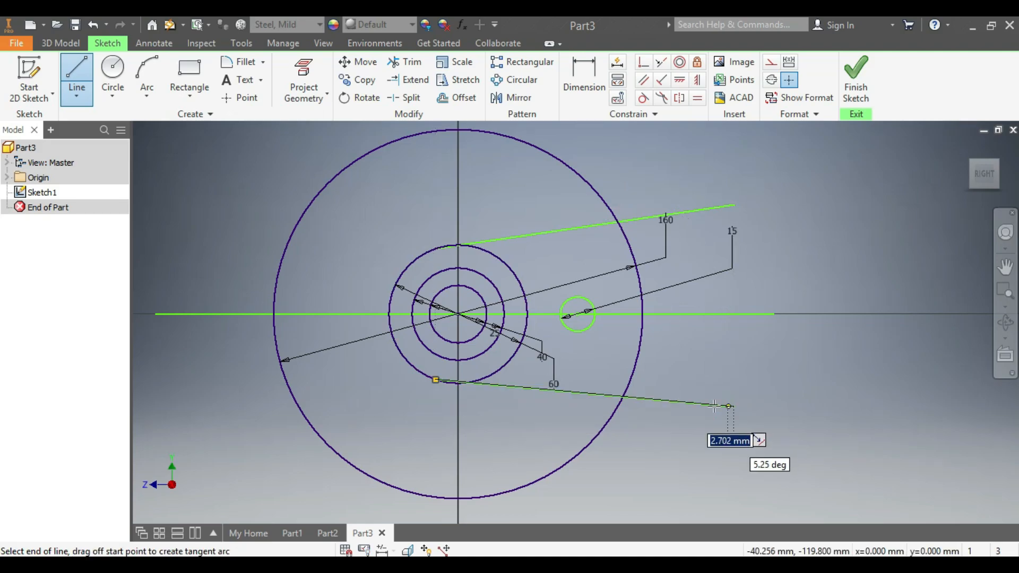
# Make the upper and lower slanted lines tangent to the 60 mm circle
pyautogui.click(642, 100)
pyautogui.click(501, 240)
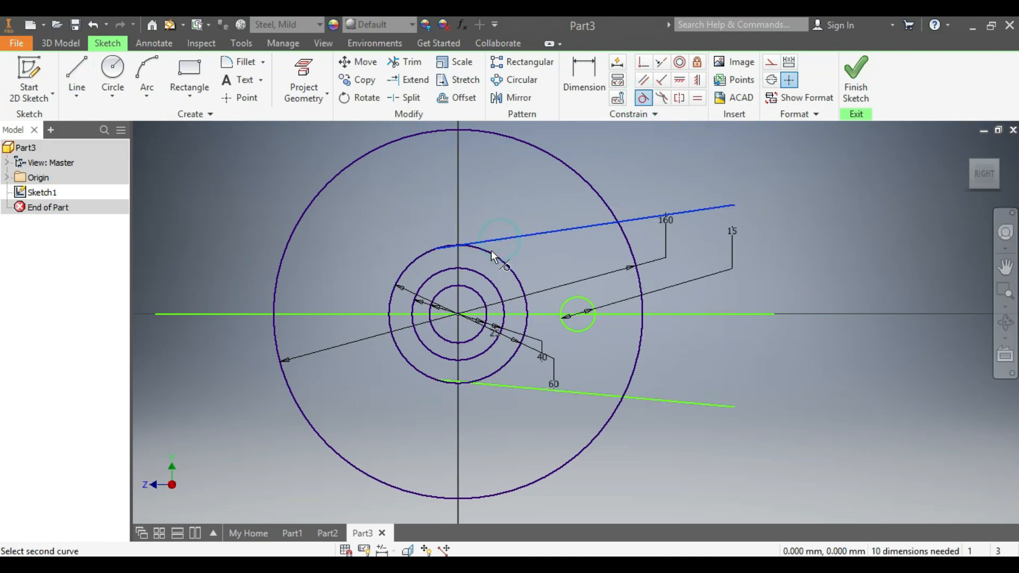
pyautogui.click(490, 251)
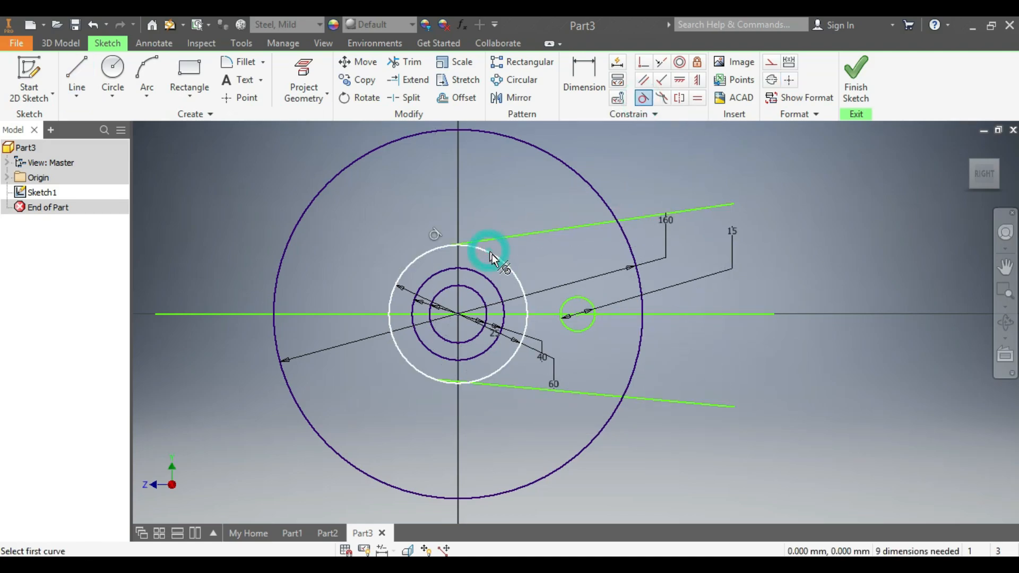
pyautogui.click(504, 388)
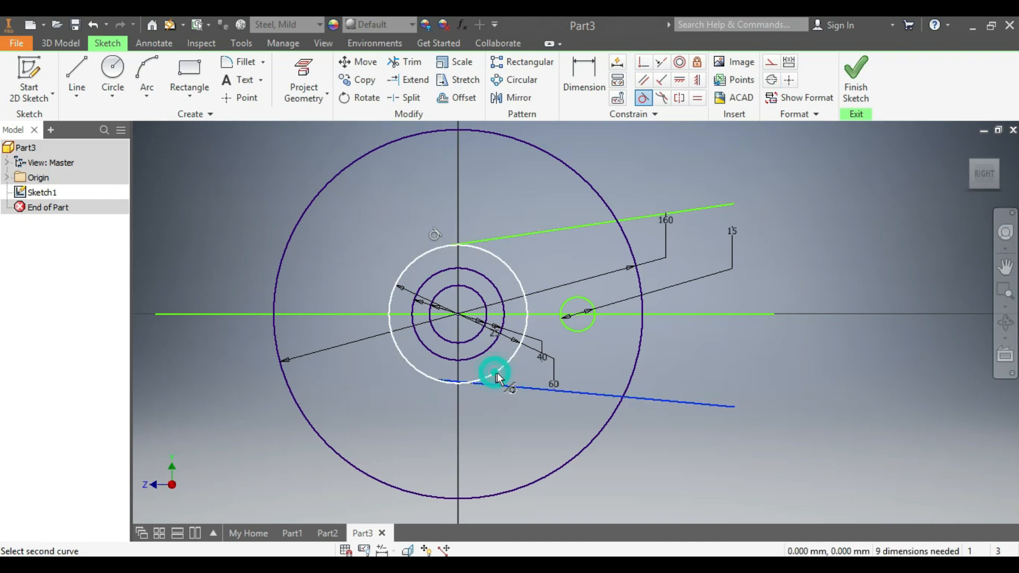
pyautogui.click(495, 373)
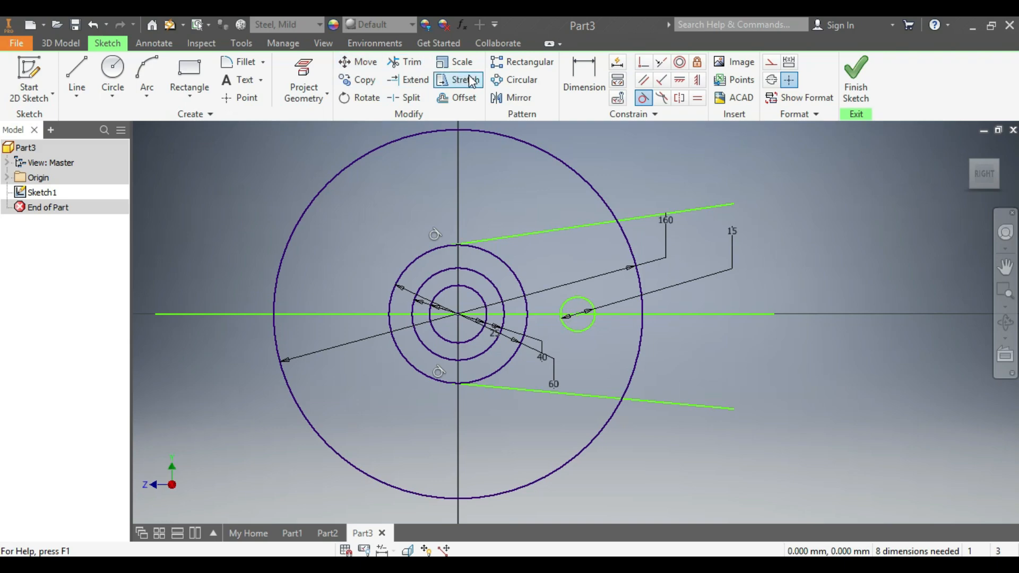
# Dimension the angle between the two slanted tangent lines to 30 degrees
pyautogui.click(584, 80)
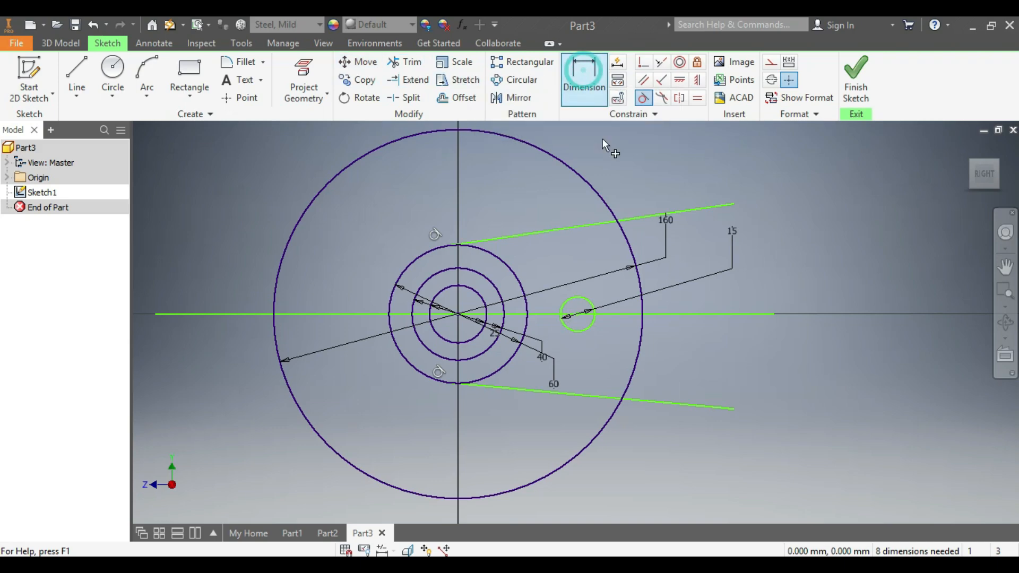
pyautogui.click(636, 221)
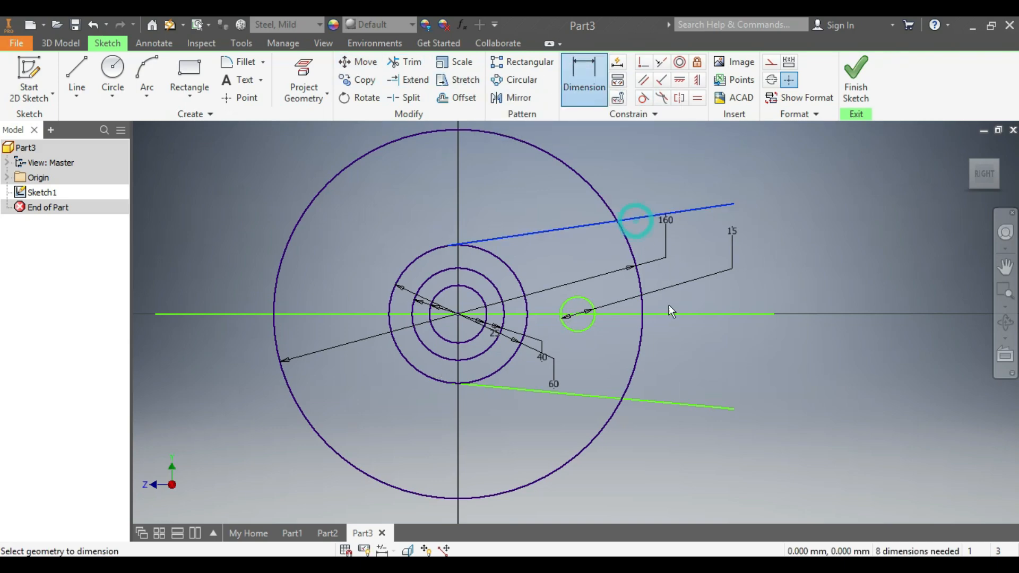
pyautogui.click(656, 401)
pyautogui.click(670, 370)
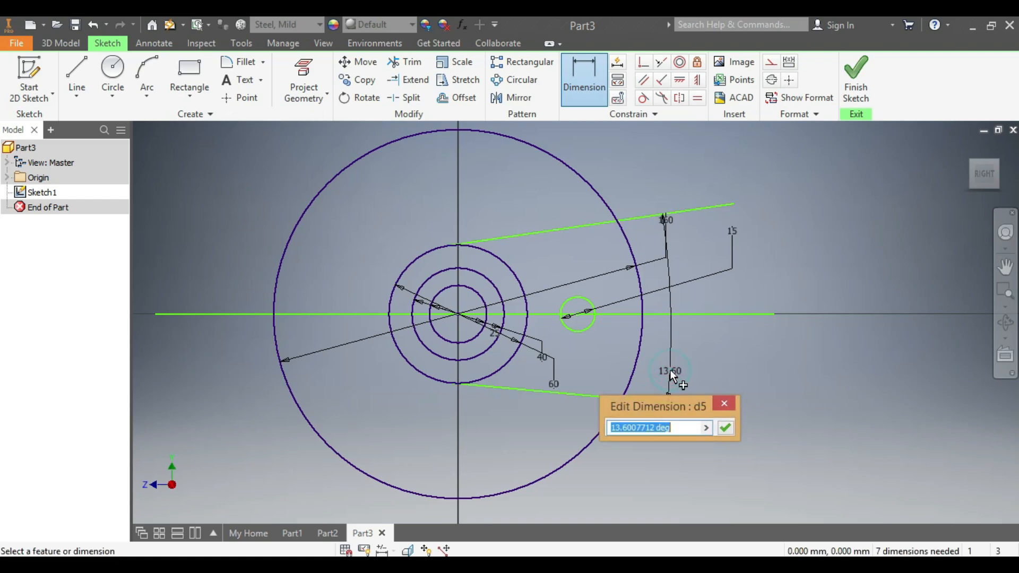
pyautogui.write('3')
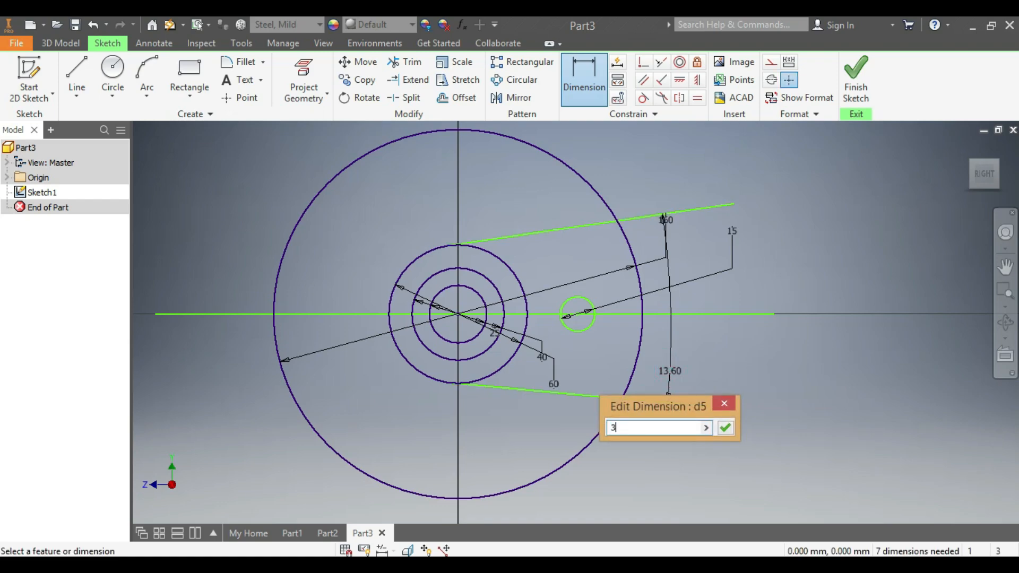
pyautogui.write('0')
pyautogui.press('Return')
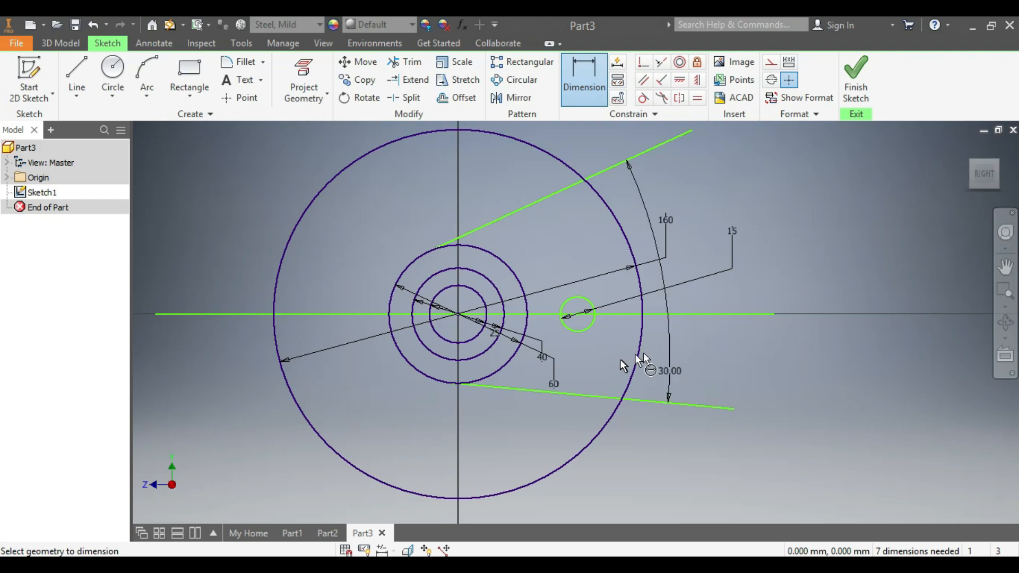
# Dimension the angle between the lower tangent line and the horizontal line to 15 degrees
pyautogui.click(683, 405)
pyautogui.click(687, 314)
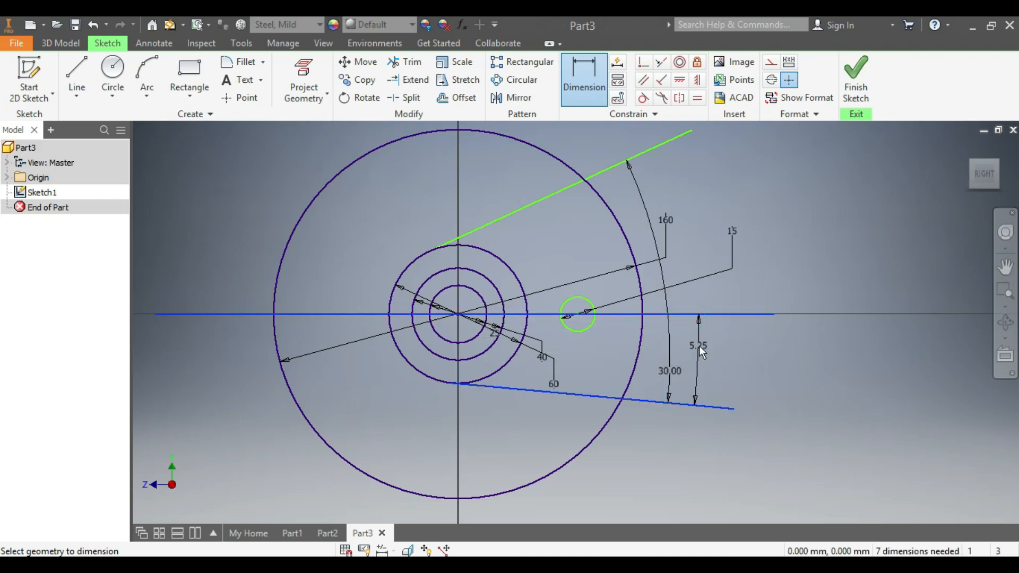
pyautogui.click(699, 345)
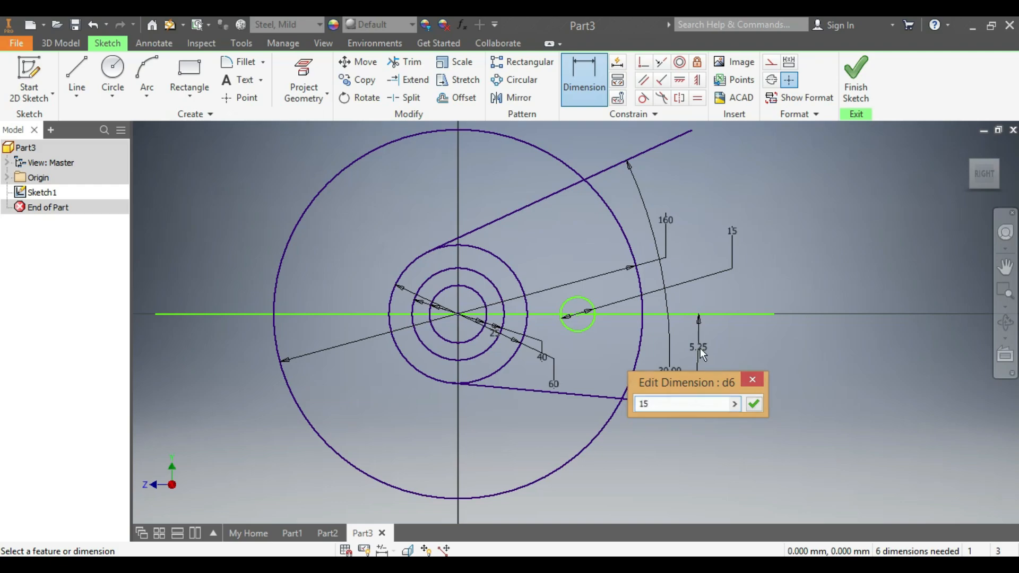
pyautogui.press('Return')
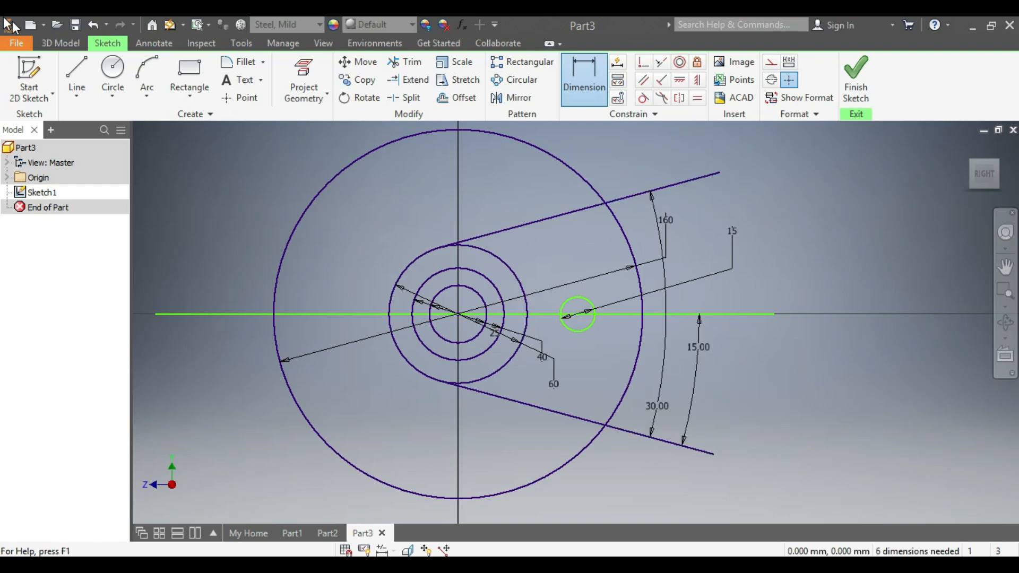
# Draw a concentric circle about 139 mm in diameter just inside the 160 mm circle
pyautogui.click(113, 69)
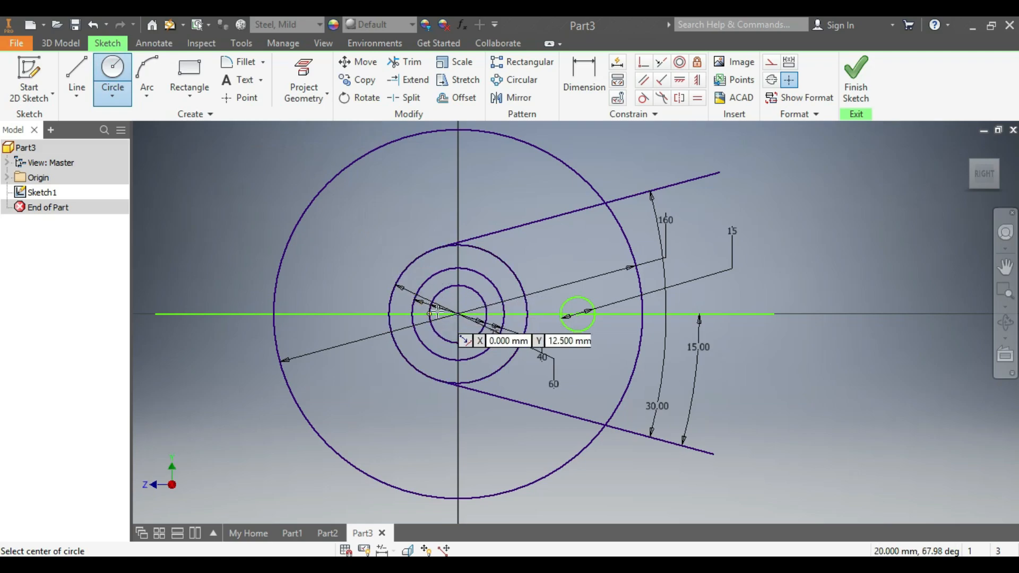
pyautogui.click(458, 317)
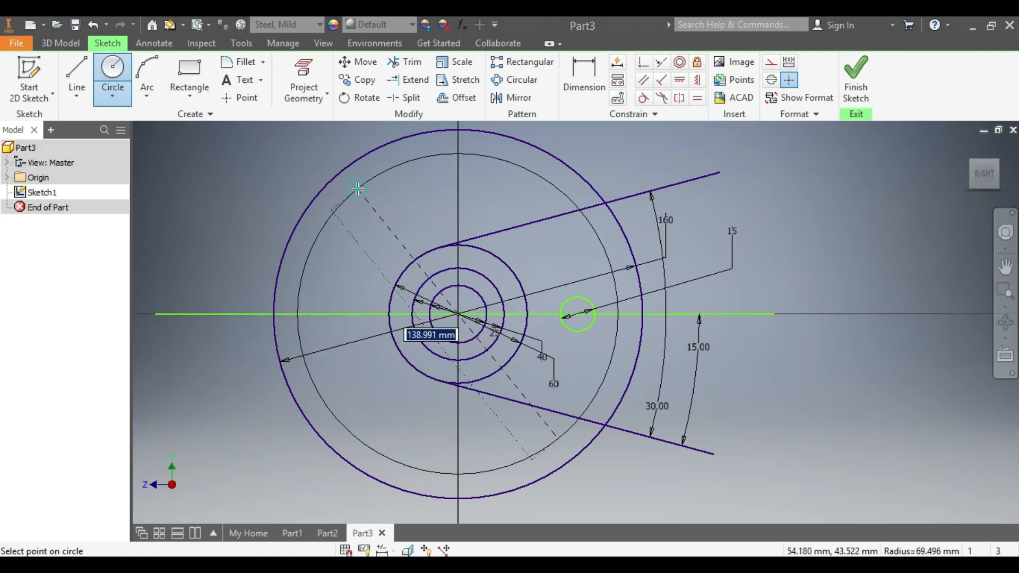
pyautogui.click(358, 189)
# Examine the curved rim step on the Part2 model face-on and return to the Part3 sketch
pyautogui.click(326, 533)
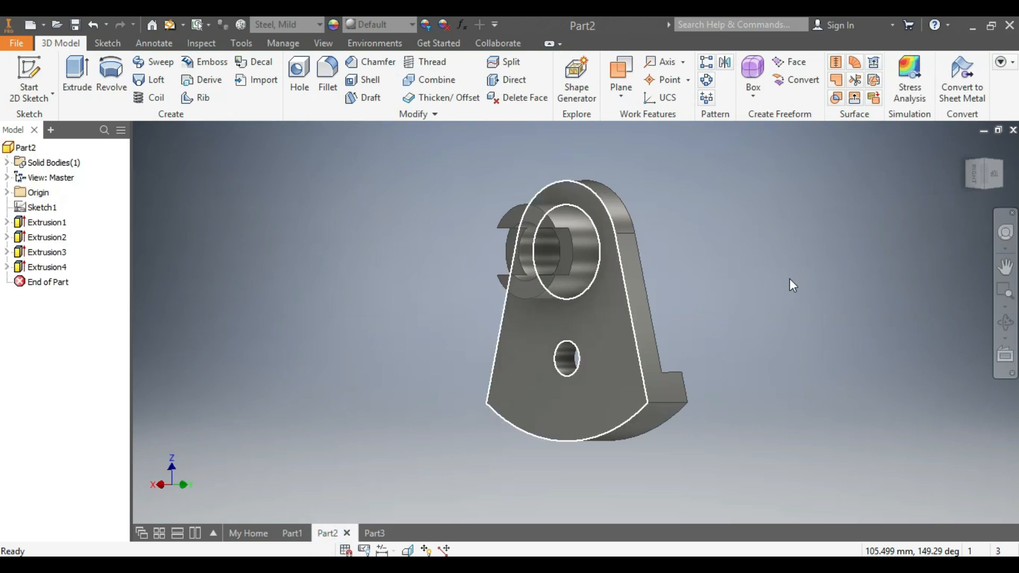
pyautogui.moveTo(997, 174); pyautogui.dragTo(667, 375)
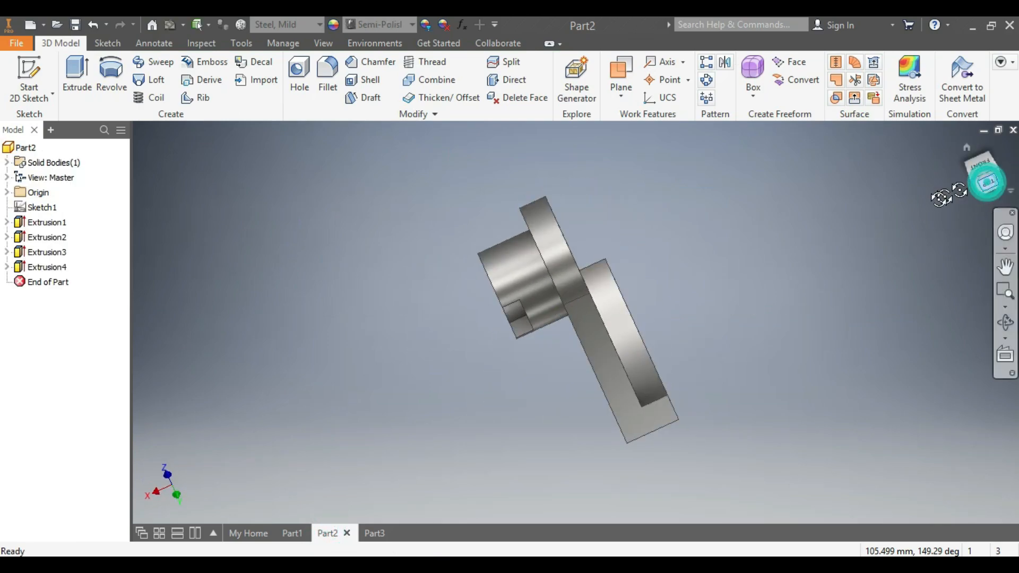
pyautogui.click(987, 183)
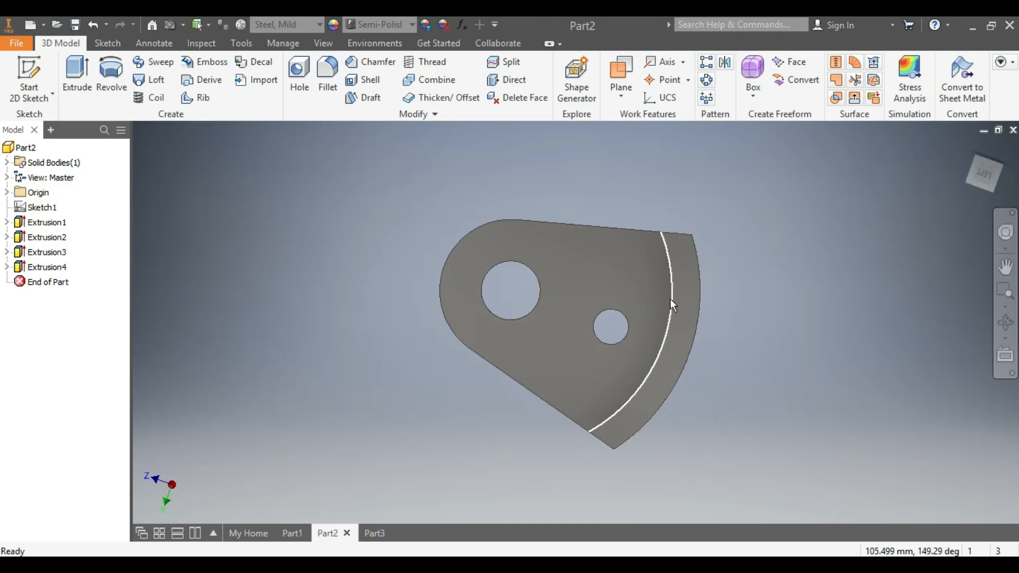
pyautogui.click(372, 533)
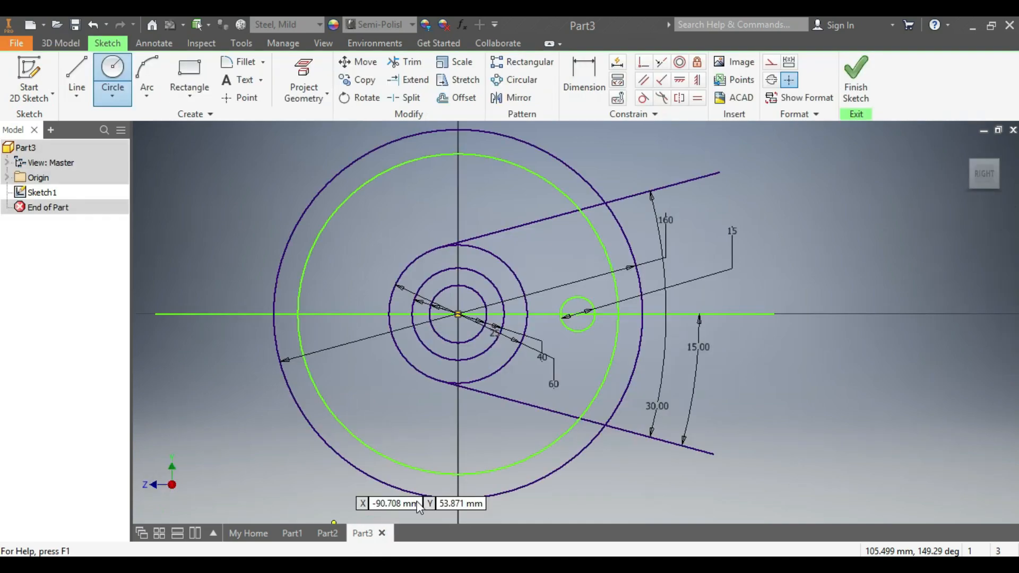
# Dimension the diameter of the circle just inside the outermost circle to 136 mm
pyautogui.click(583, 68)
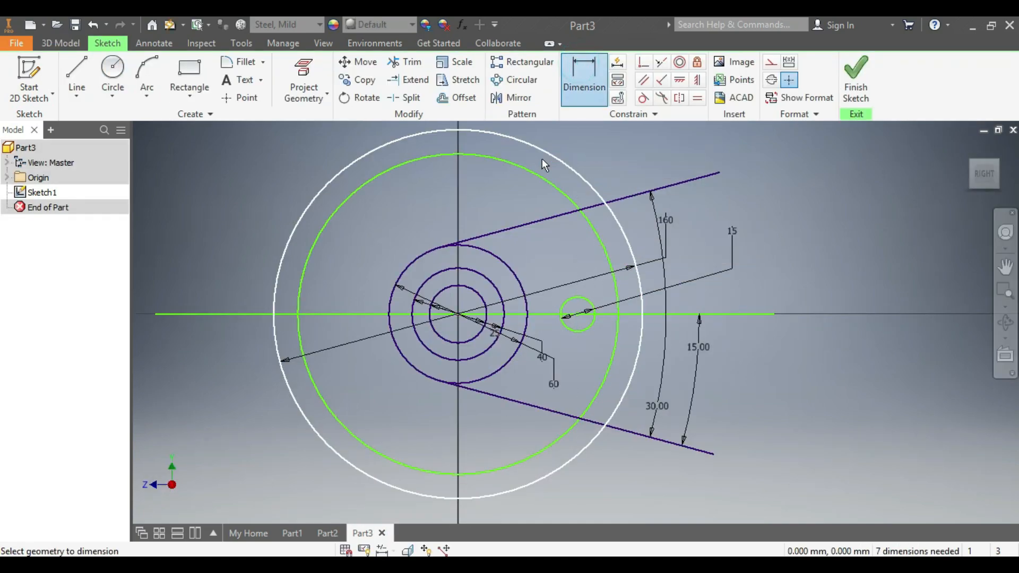
pyautogui.click(534, 175)
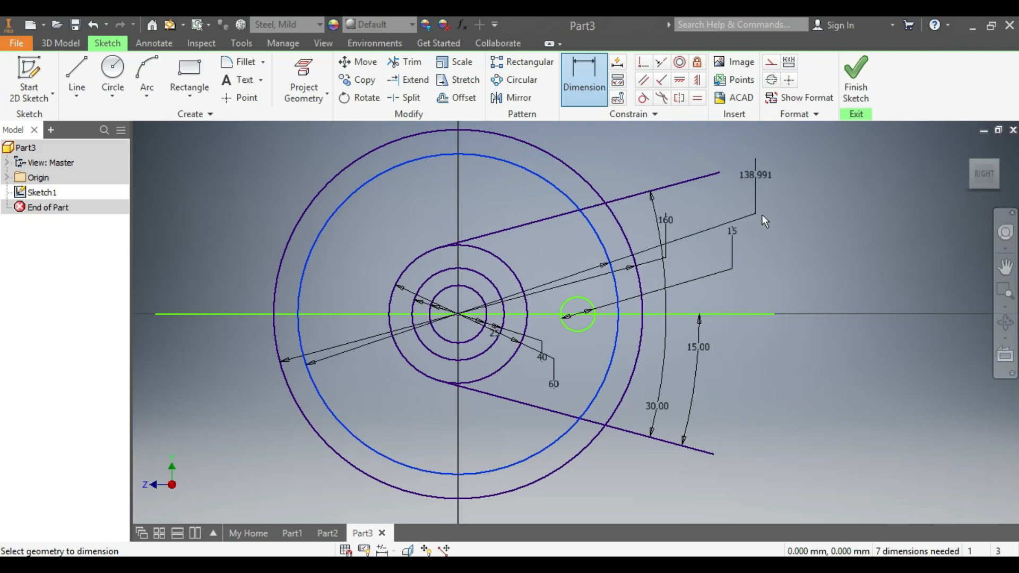
pyautogui.click(804, 213)
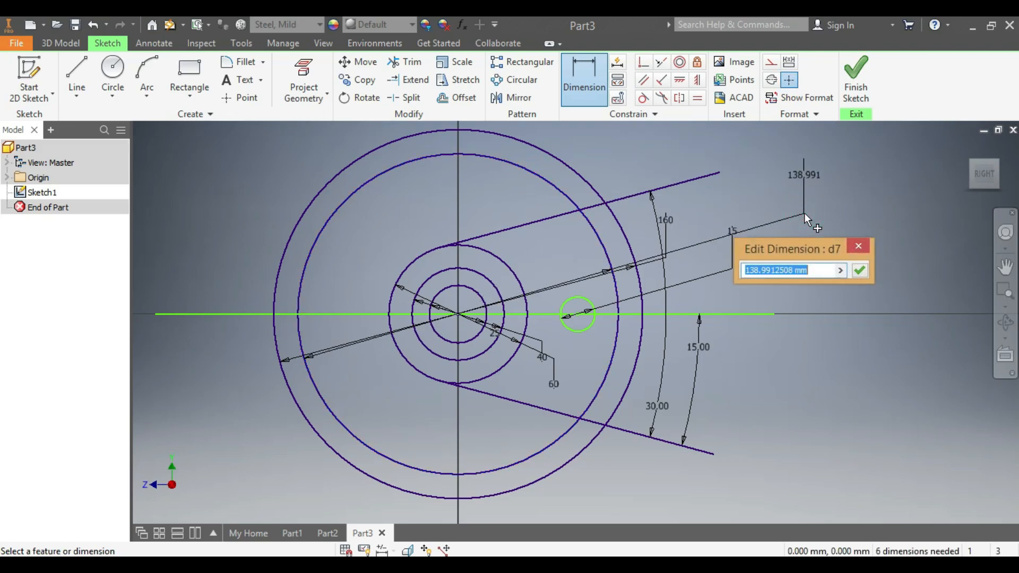
pyautogui.write('1')
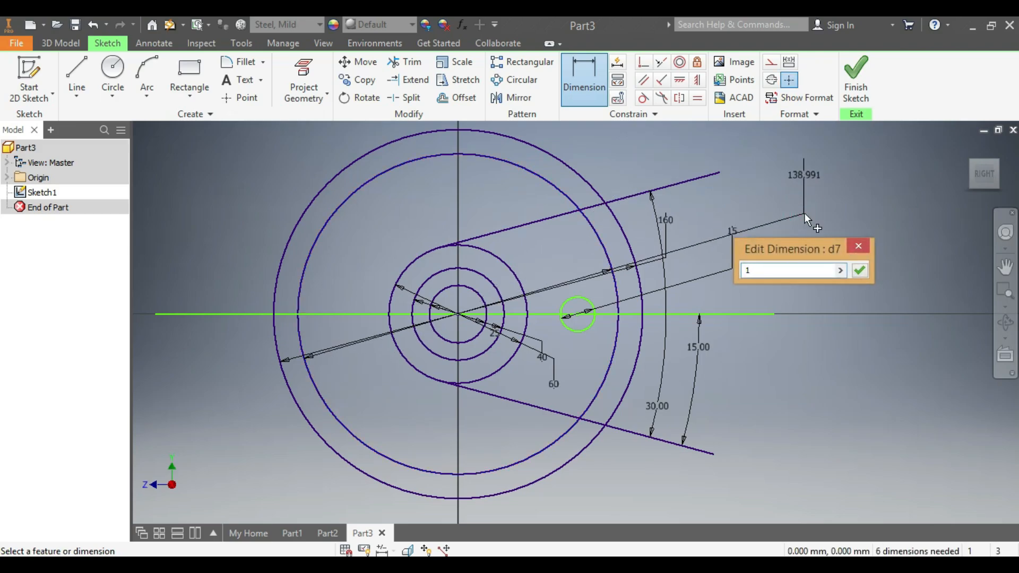
pyautogui.write('36')
pyautogui.press('Return')
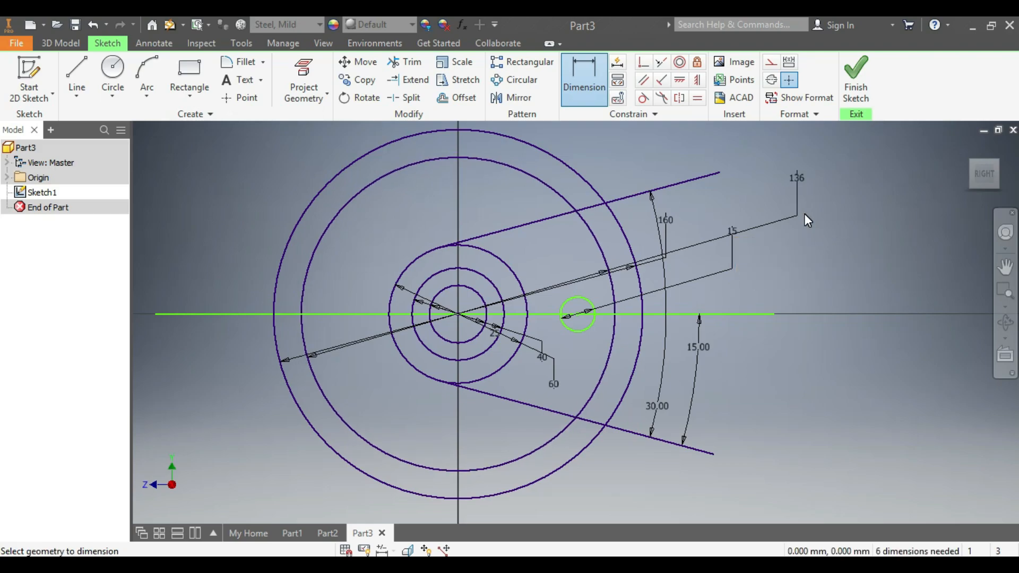
pyautogui.scroll(-3, 606, 334)
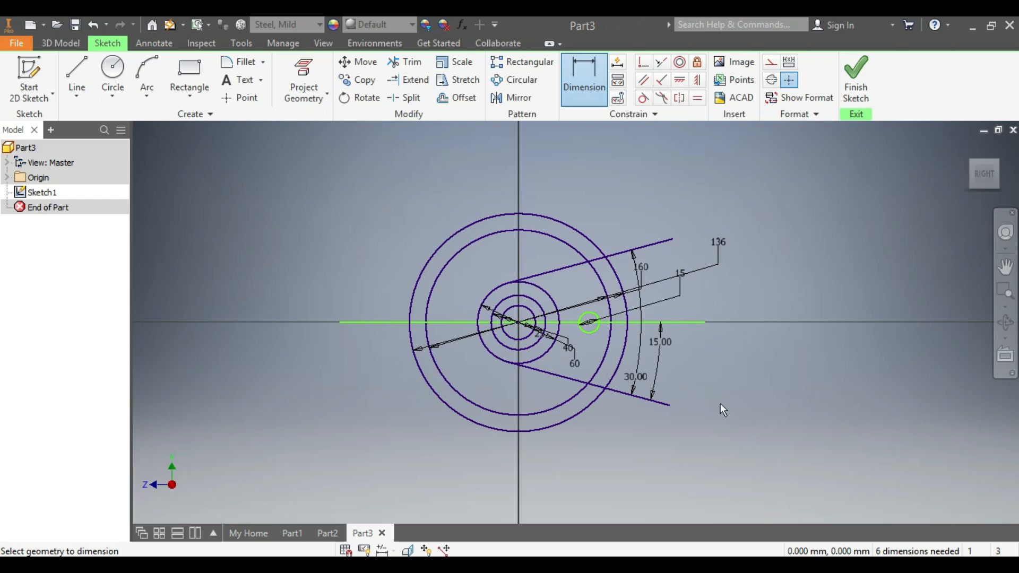
pyautogui.press('Escape')
# Delete the 136, 160, 60 and 40 mm diameter dimensions from the concentric circles
pyautogui.scroll(-4, 617, 431)
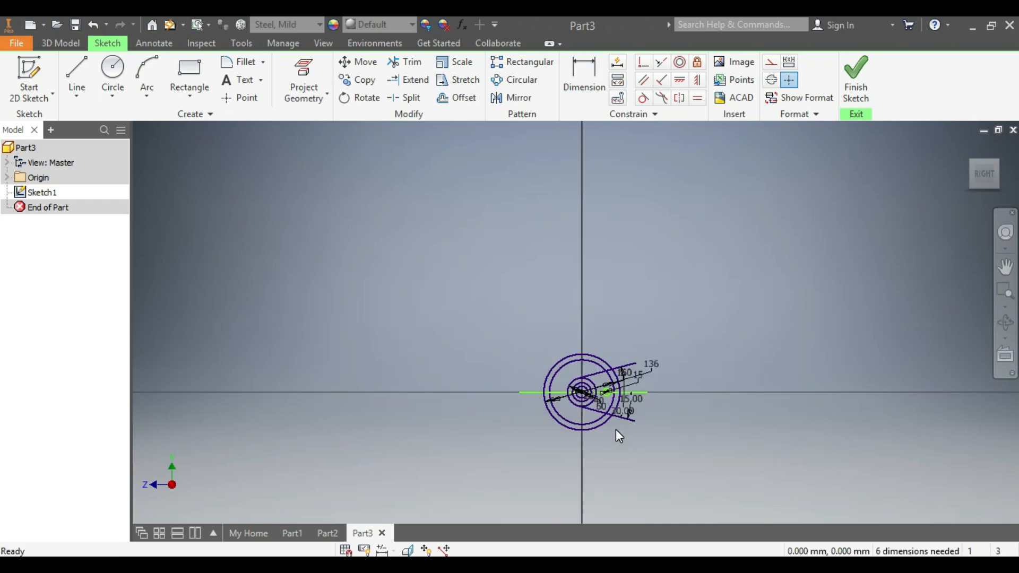
pyautogui.scroll(3, 616, 431)
pyautogui.scroll(3, 617, 431)
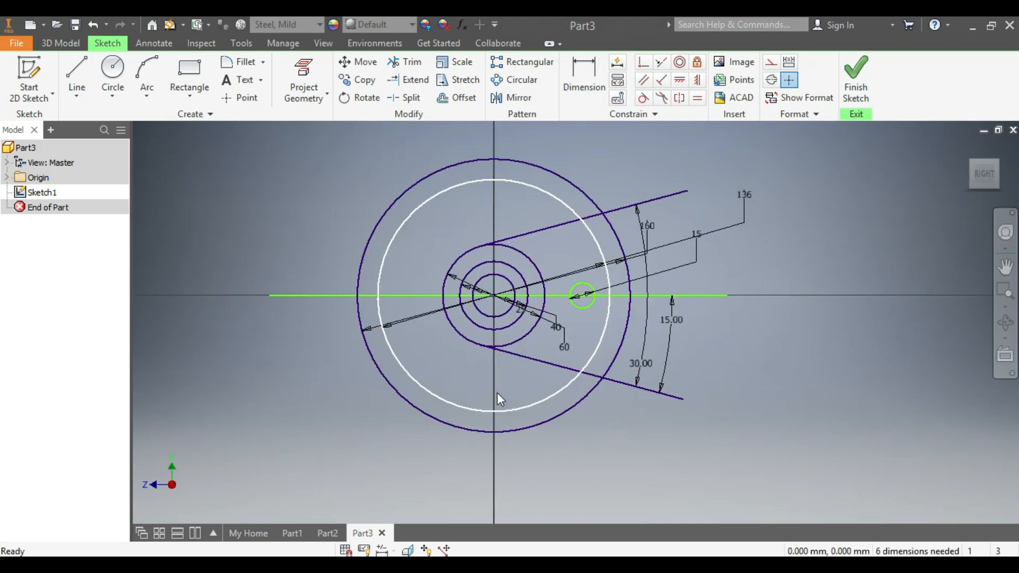
pyautogui.moveTo(418, 319)
pyautogui.mouseDown()
pyautogui.moveTo(385, 345)
pyautogui.moveTo(415, 318)
pyautogui.mouseUp()
pyautogui.click(415, 316)
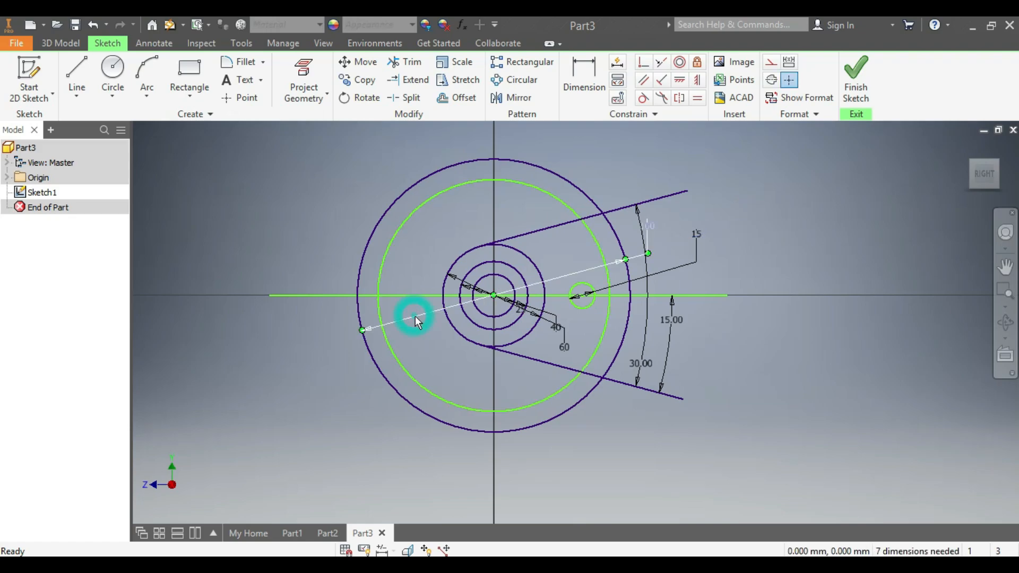
pyautogui.press('Delete')
pyautogui.scroll(-3, 560, 321)
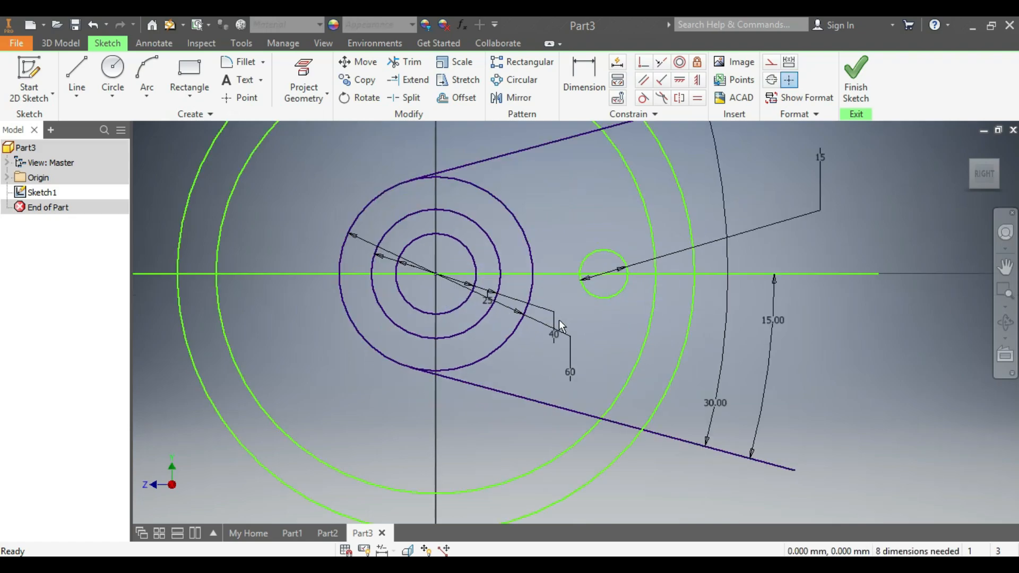
pyautogui.click(541, 325)
pyautogui.press('Delete')
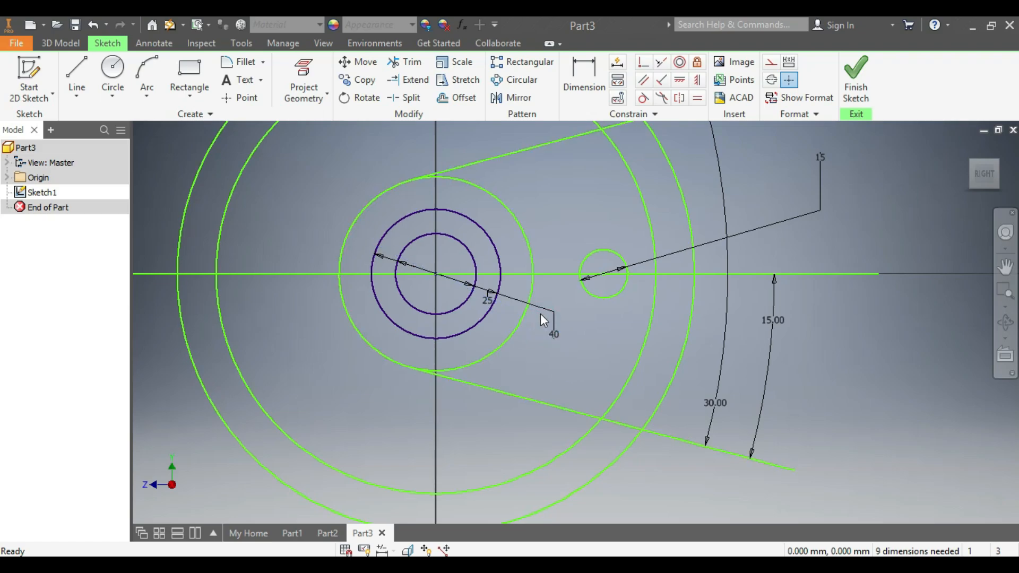
pyautogui.click(540, 307)
pyautogui.press('Delete')
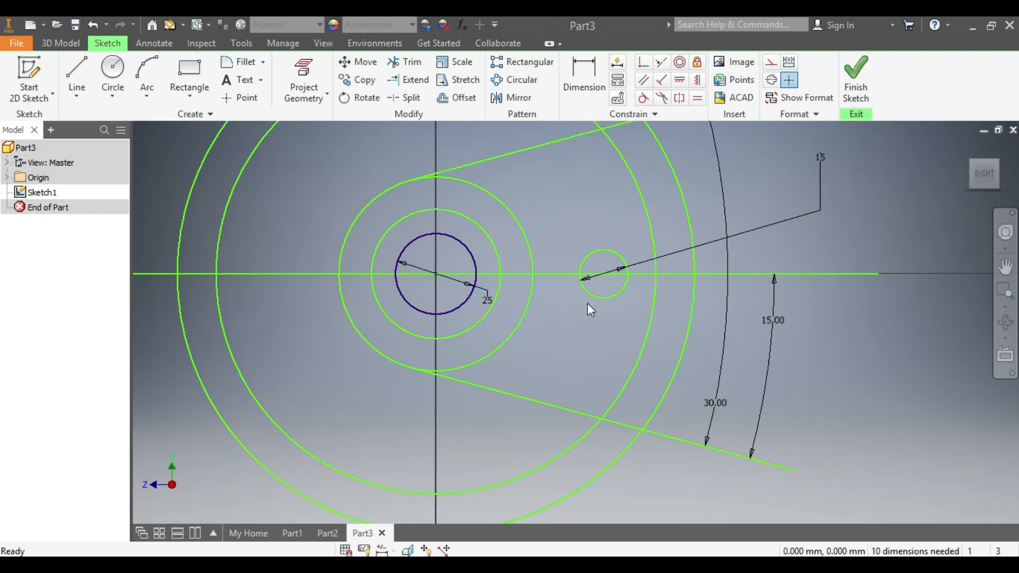
# Dimension the horizontal distance from the concentric circles' centre to the 15 mm hole's centre to 45 mm
pyautogui.scroll(3, 400, 289)
pyautogui.click(594, 69)
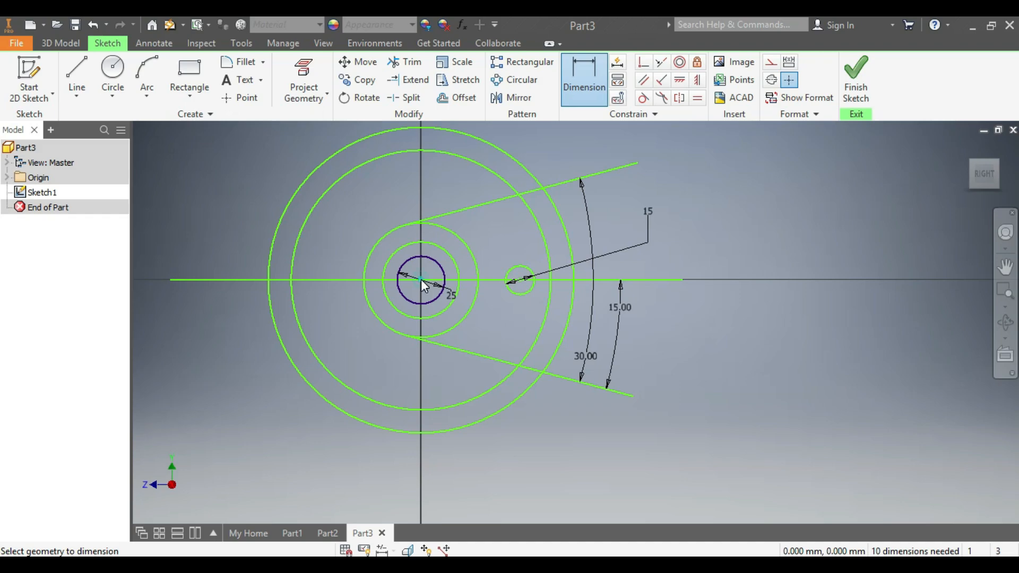
pyautogui.click(520, 280)
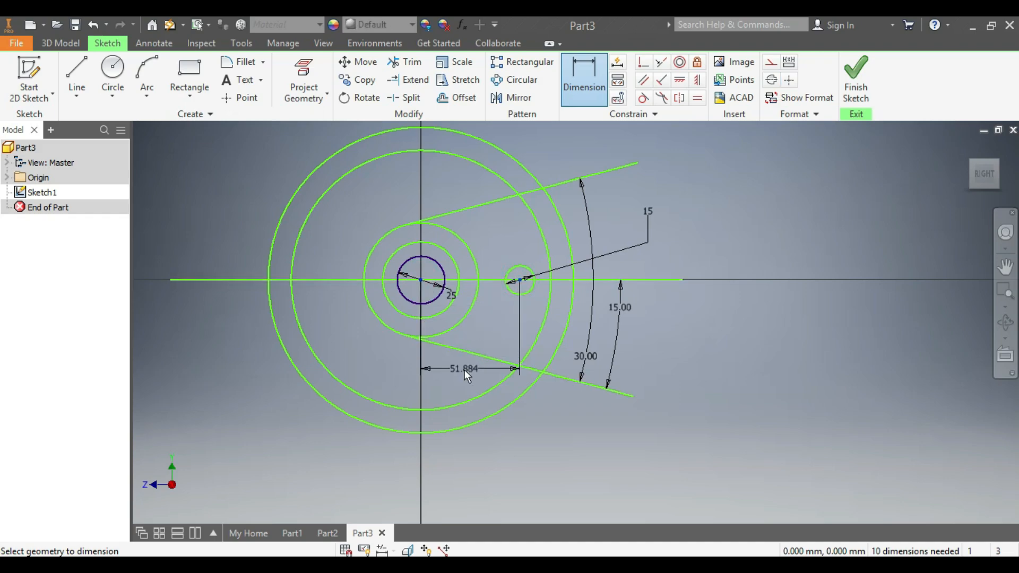
pyautogui.click(460, 370)
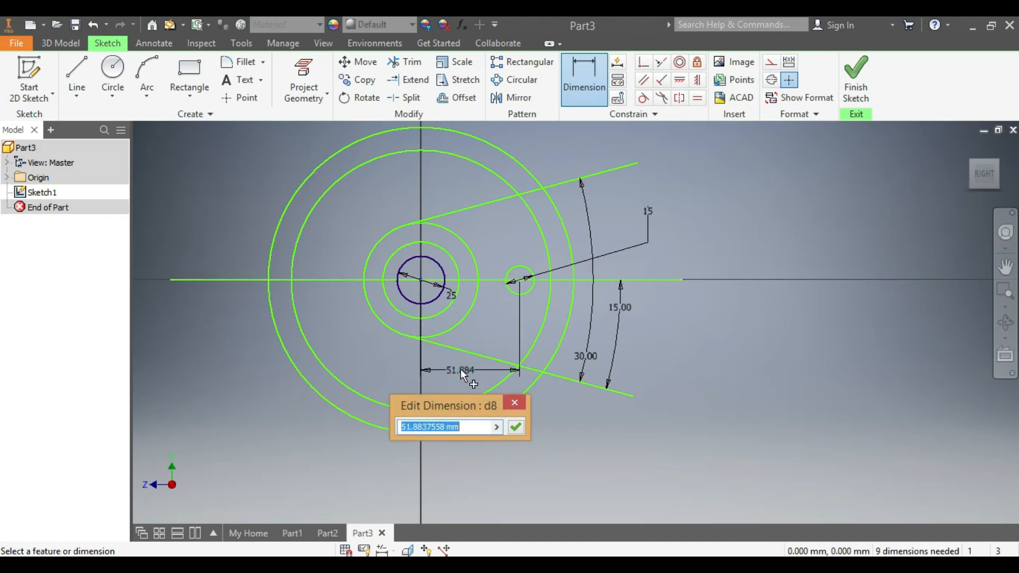
pyautogui.write('45')
pyautogui.click(516, 426)
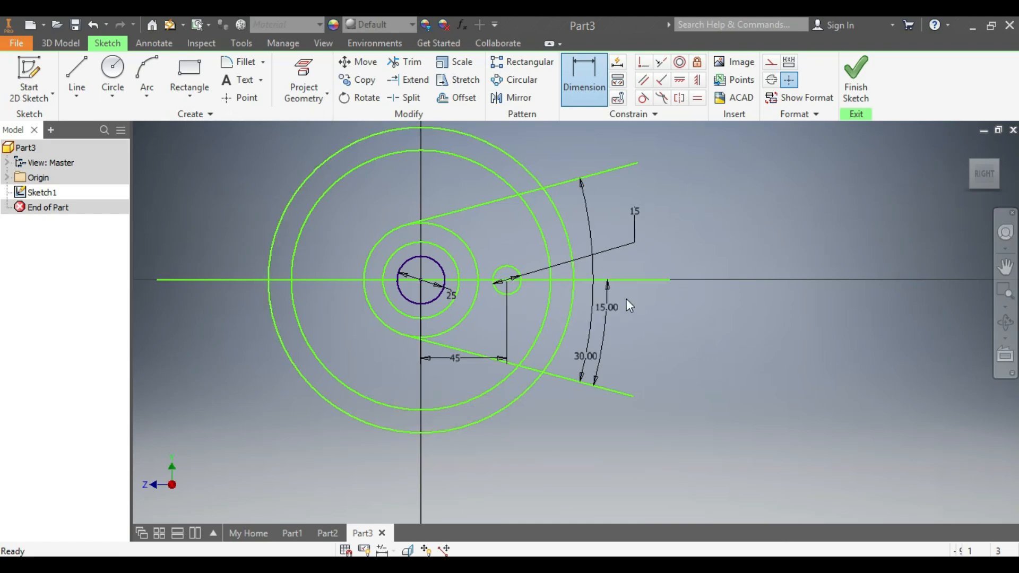
pyautogui.press('Escape')
# Delete the horizontal line, and trim the two large circles and the tangent lines' outer ends to leave a sector outline
pyautogui.click(649, 279)
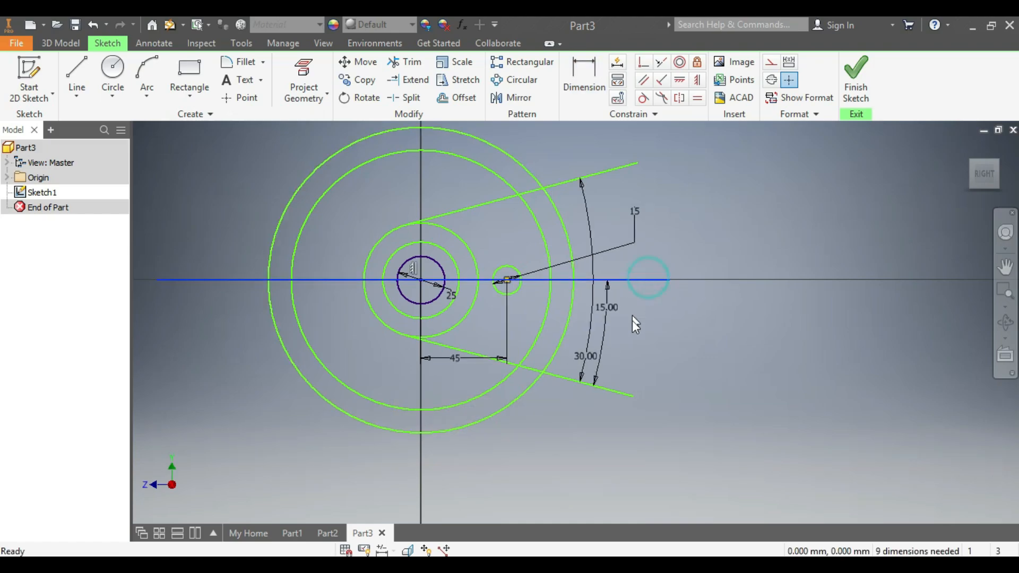
pyautogui.press('Delete')
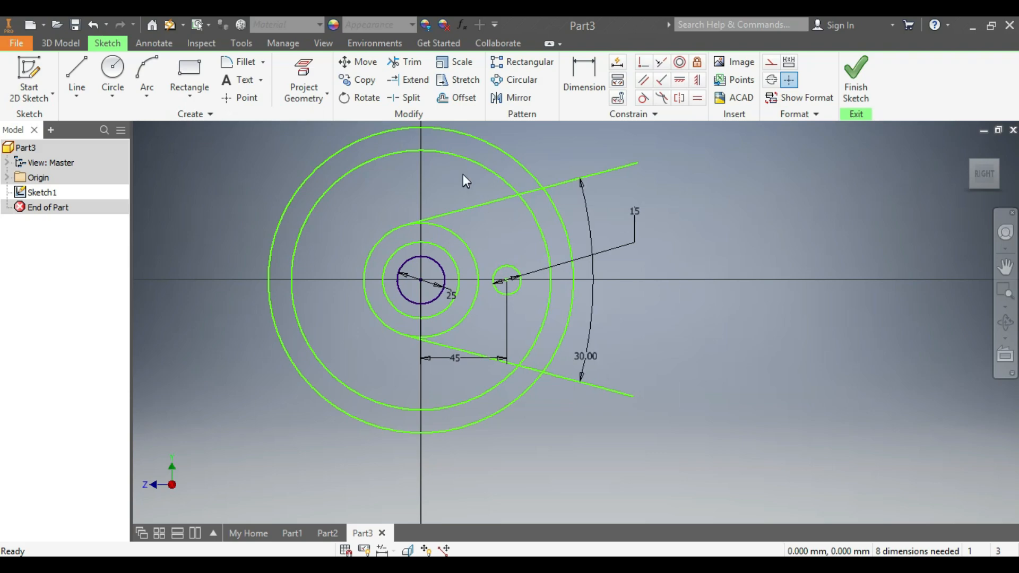
pyautogui.click(405, 63)
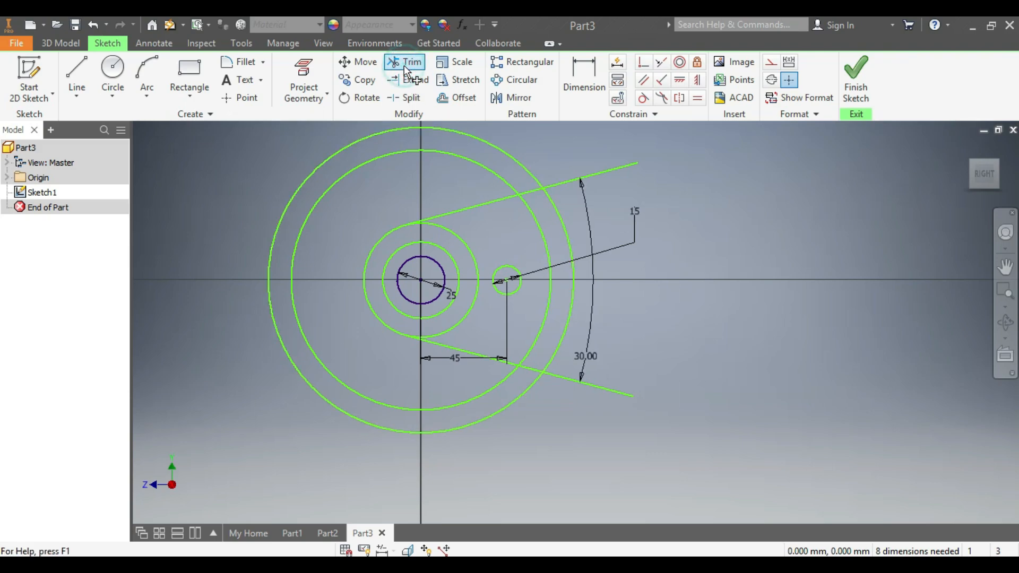
pyautogui.click(285, 202)
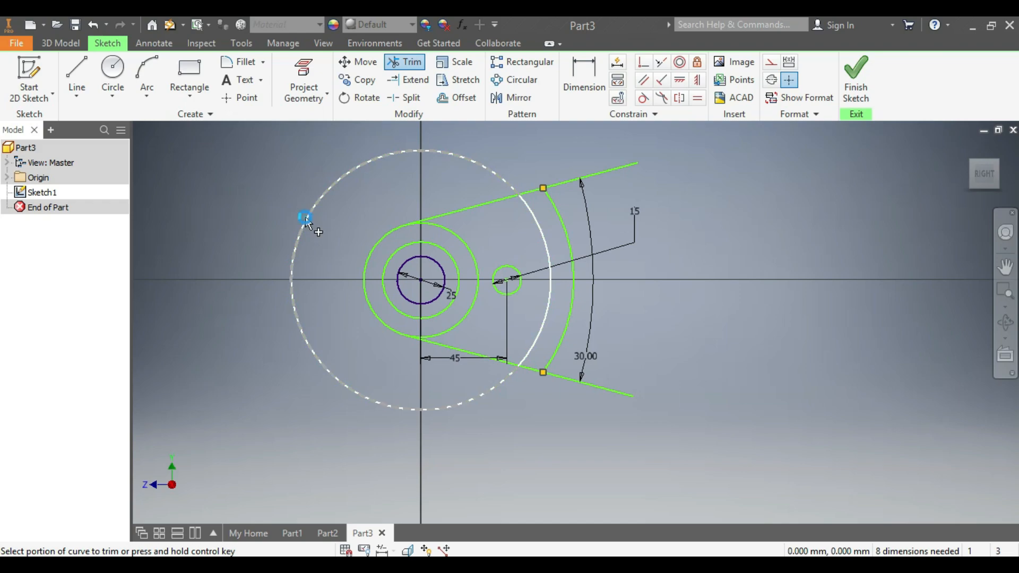
pyautogui.click(306, 219)
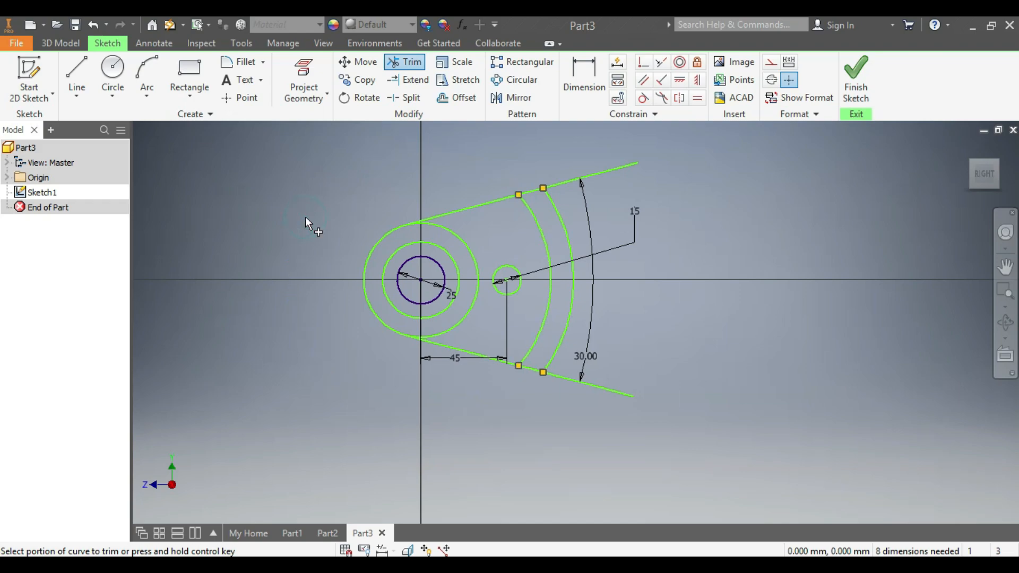
pyautogui.click(616, 168)
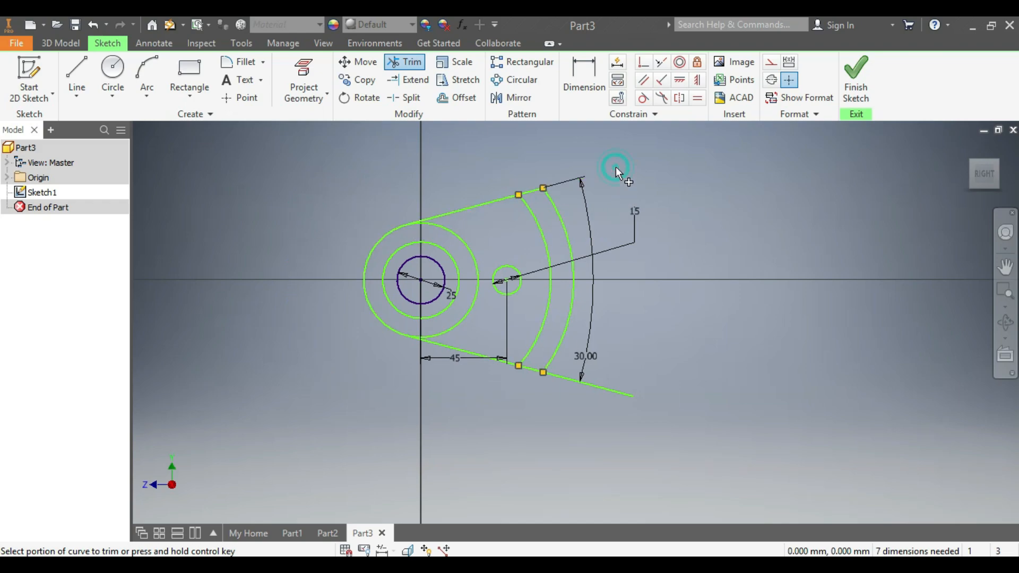
pyautogui.click(600, 384)
# Extrude the curved rim region between the two large arcs 13 mm in Direction 2
pyautogui.click(59, 43)
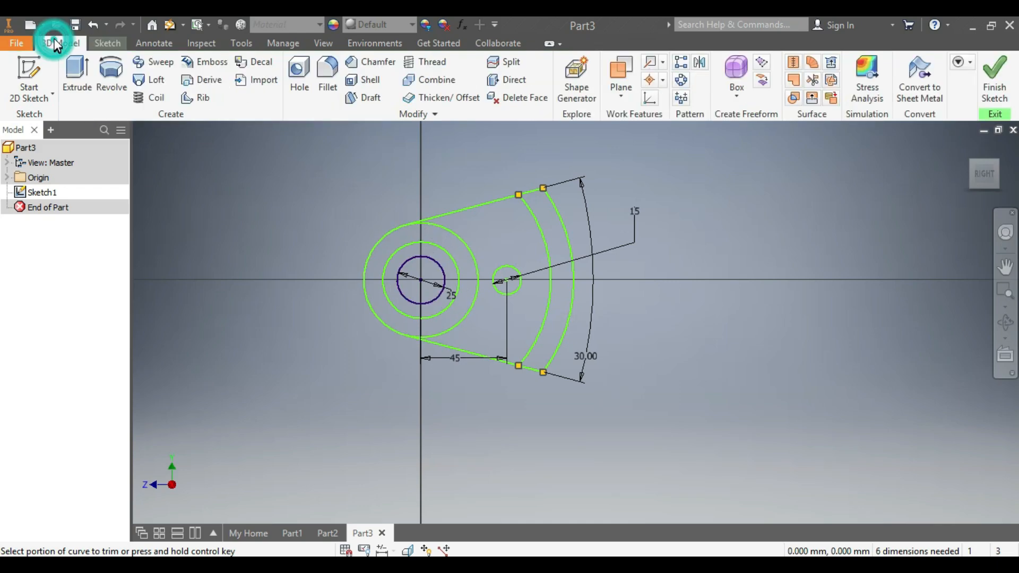
pyautogui.click(75, 72)
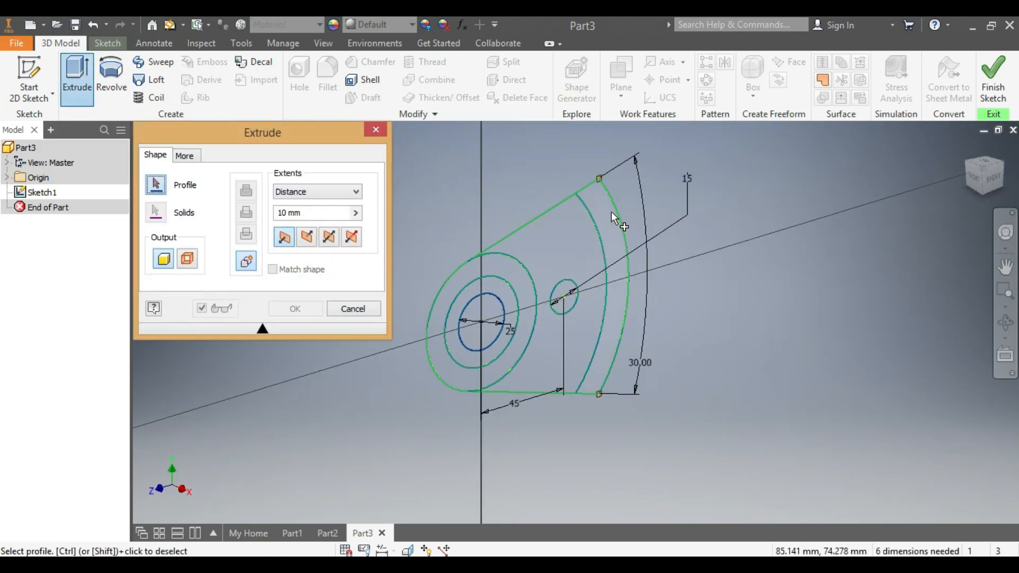
pyautogui.click(607, 215)
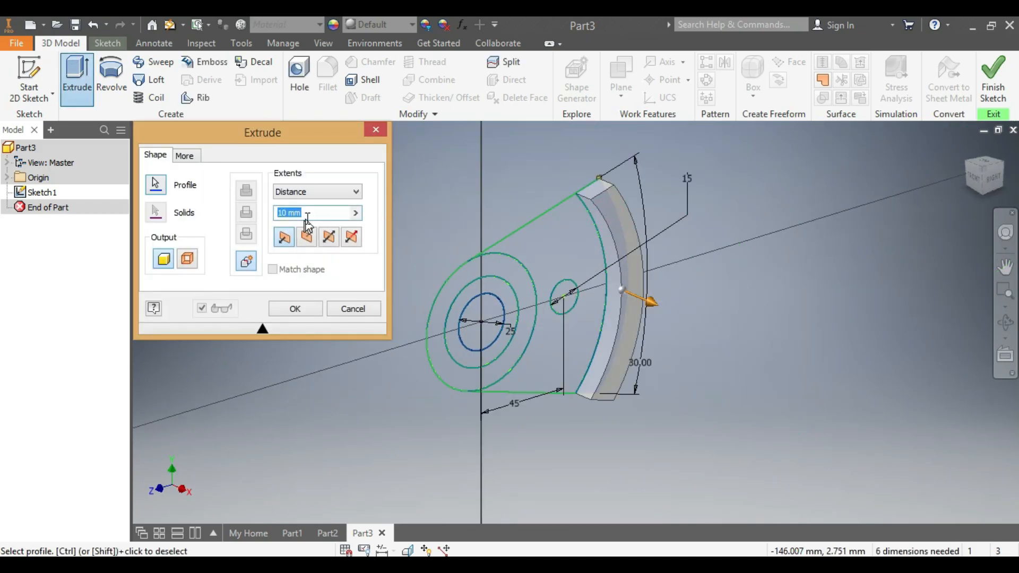
pyautogui.write('1')
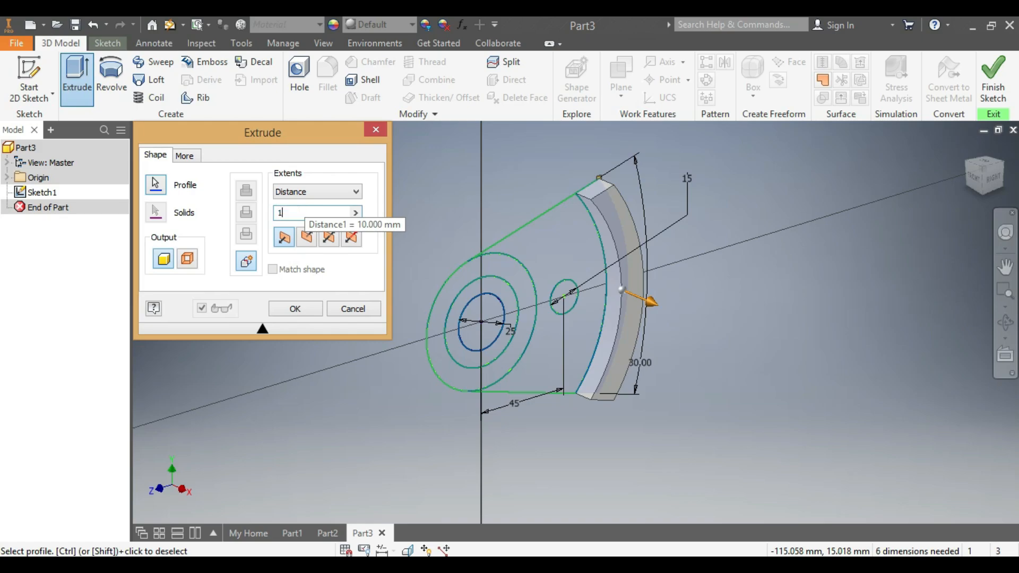
pyautogui.write('3')
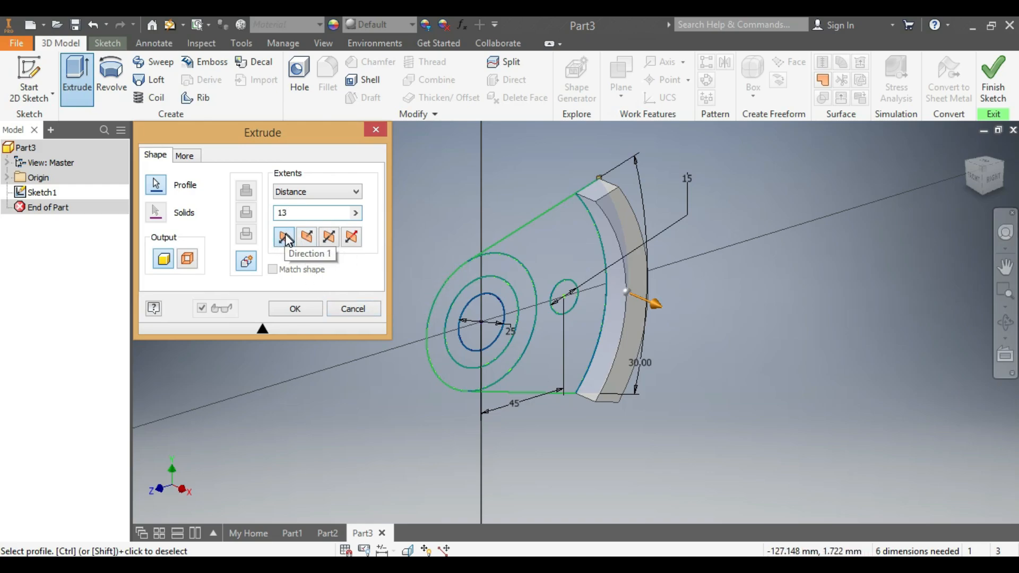
pyautogui.click(308, 237)
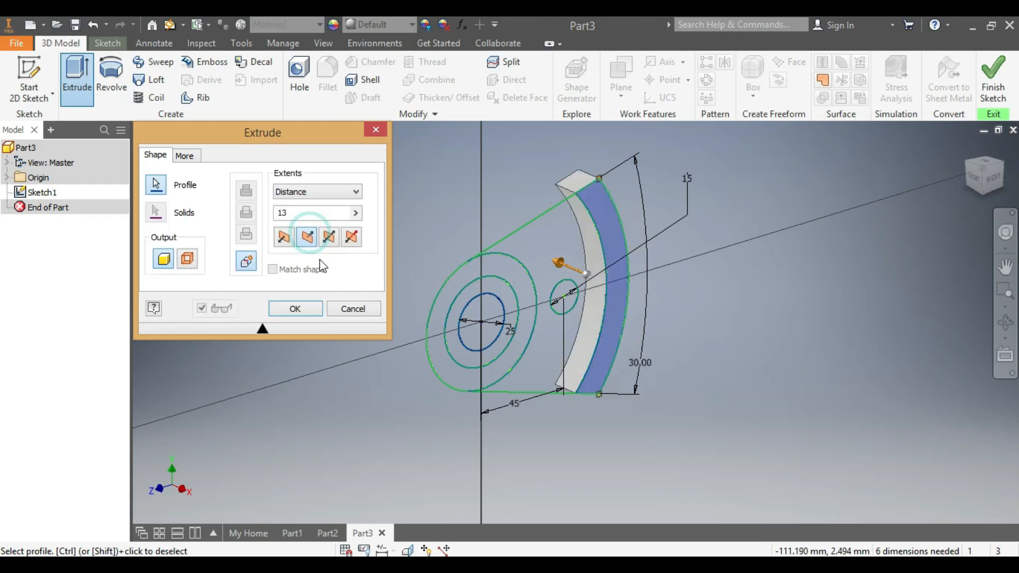
pyautogui.click(299, 310)
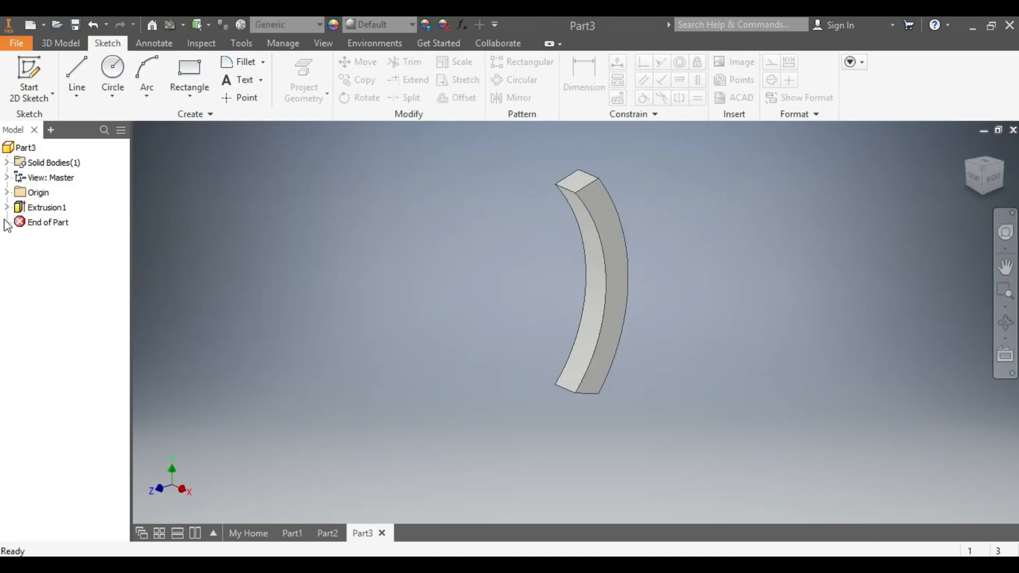
# Turn on the visibility of Sketch1 under Extrusion1
pyautogui.click(6, 208)
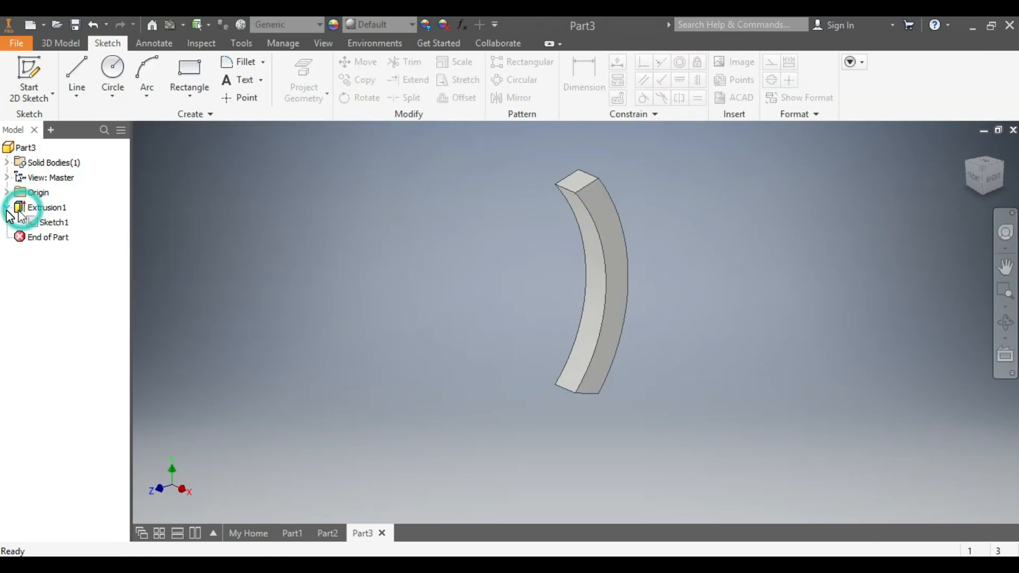
pyautogui.rightClick(45, 227)
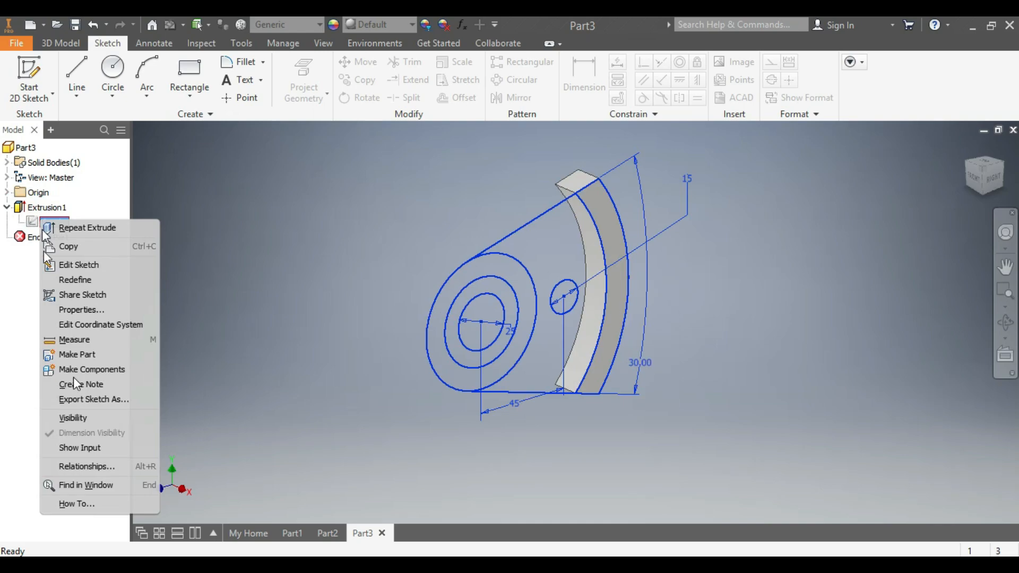
pyautogui.click(75, 418)
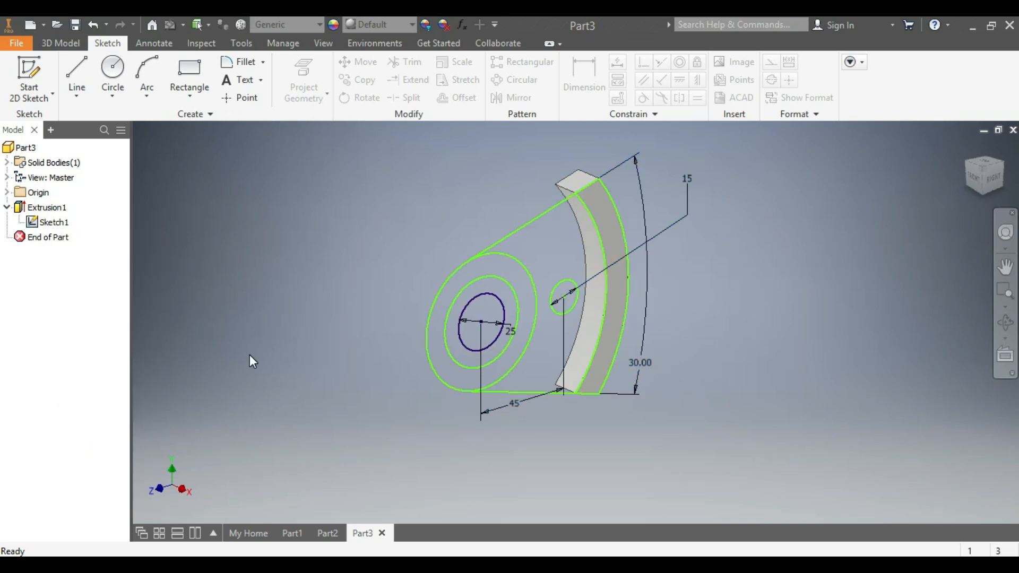
# Extrude the sector plate region and the outer ring around the hub 12 mm in Direction 1, leaving the 15 mm hole open
pyautogui.click(45, 42)
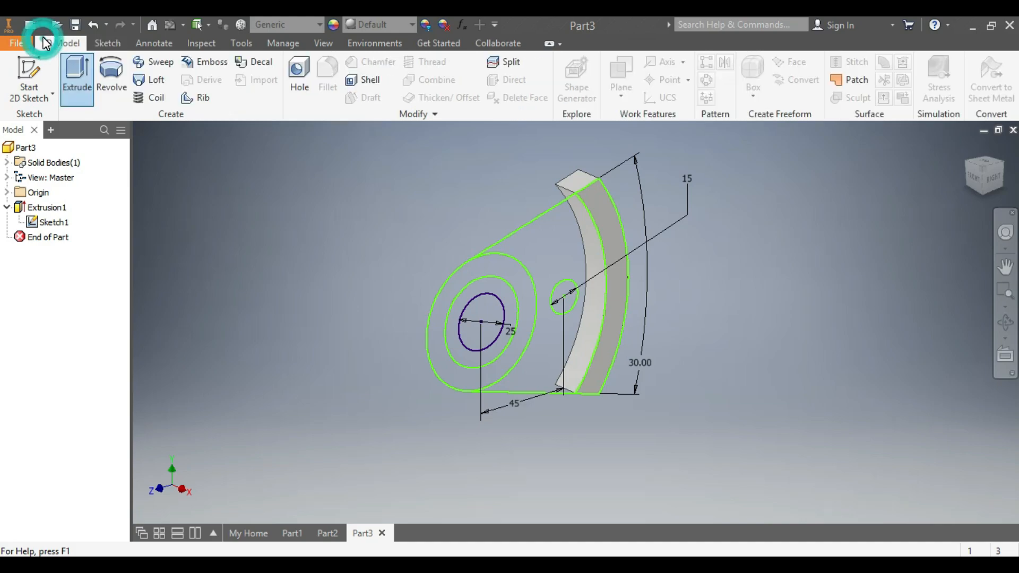
pyautogui.click(74, 68)
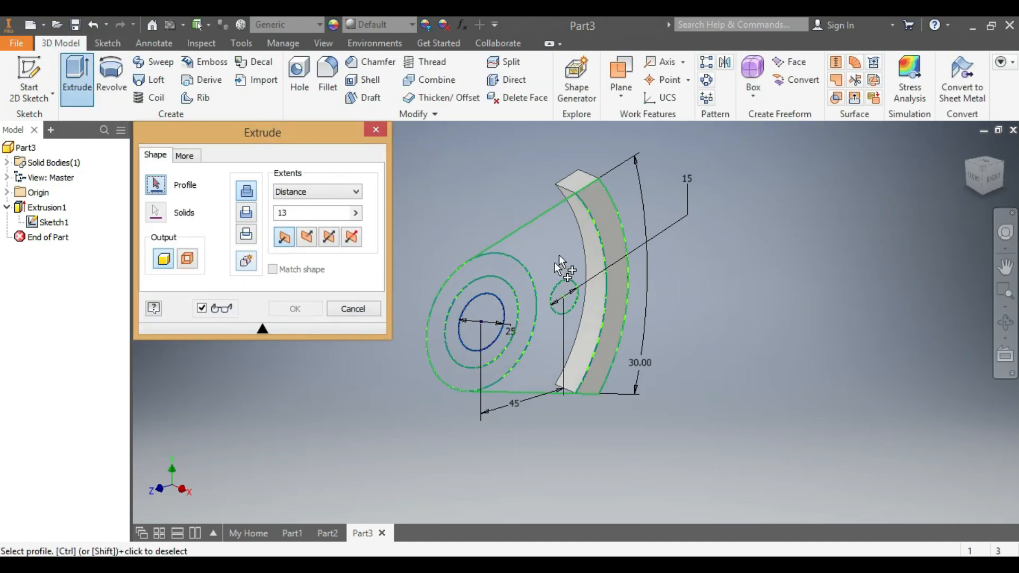
pyautogui.click(553, 221)
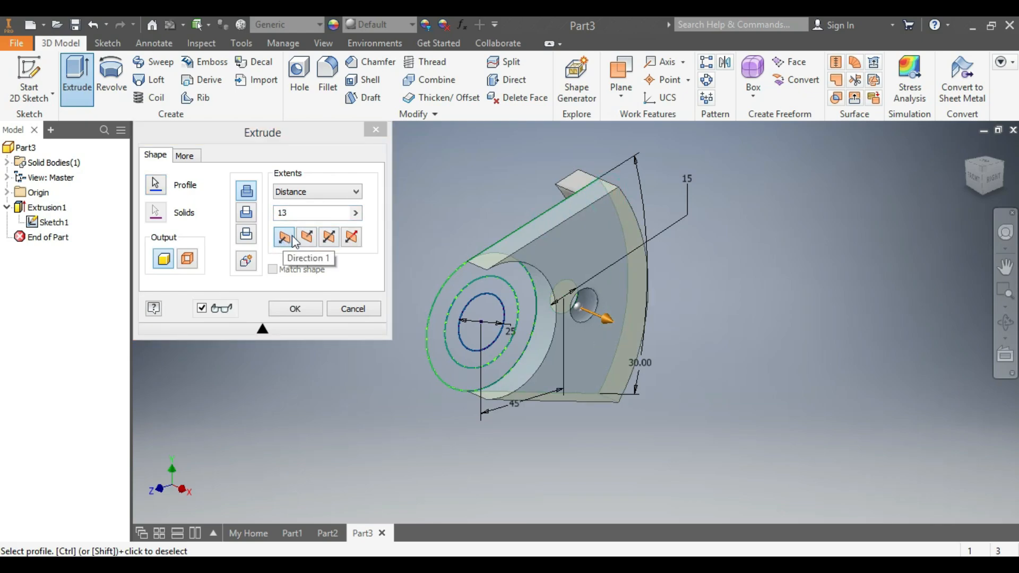
pyautogui.click(437, 302)
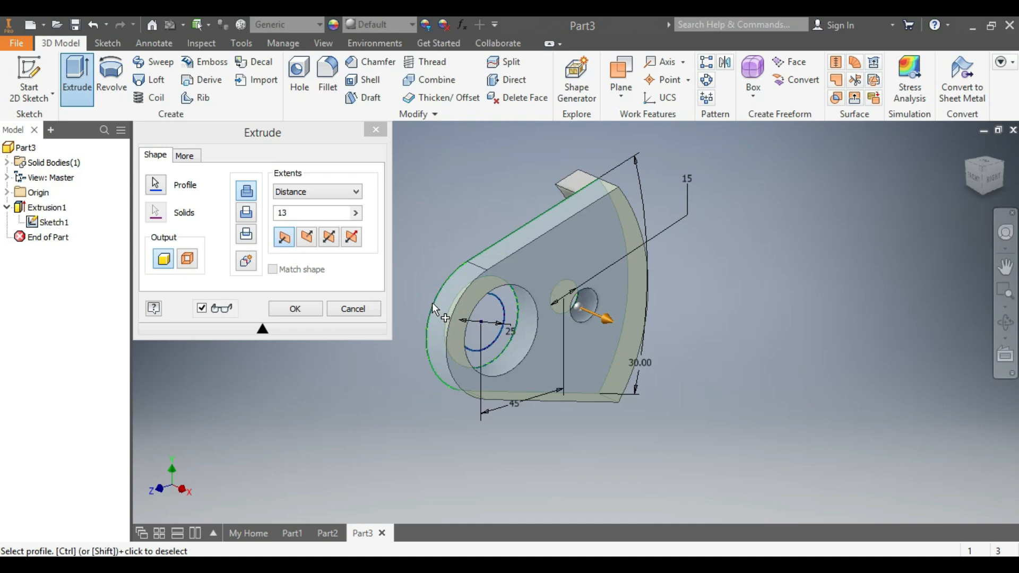
pyautogui.moveTo(291, 214); pyautogui.dragTo(280, 217)
pyautogui.write('1')
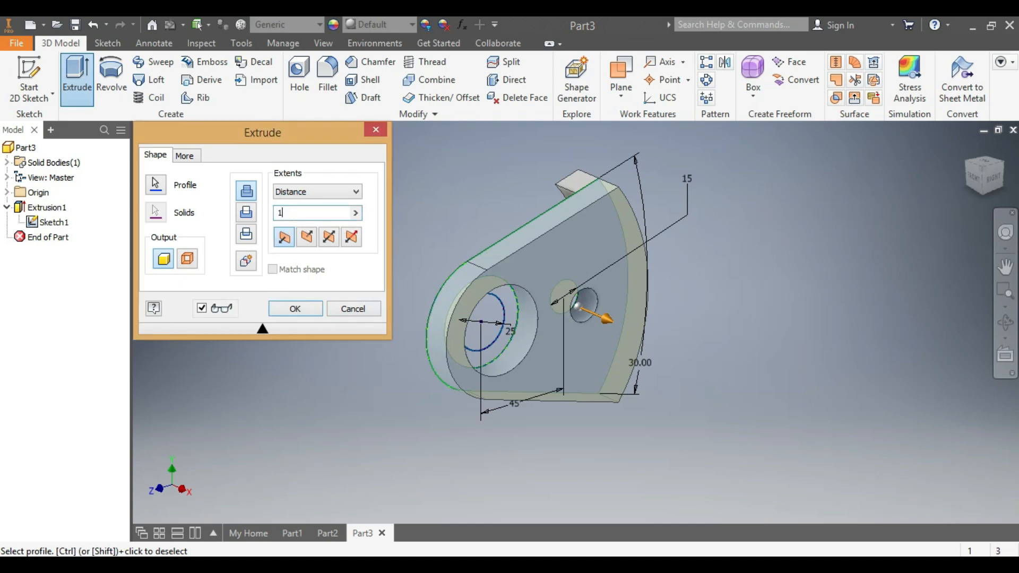
pyautogui.write('2')
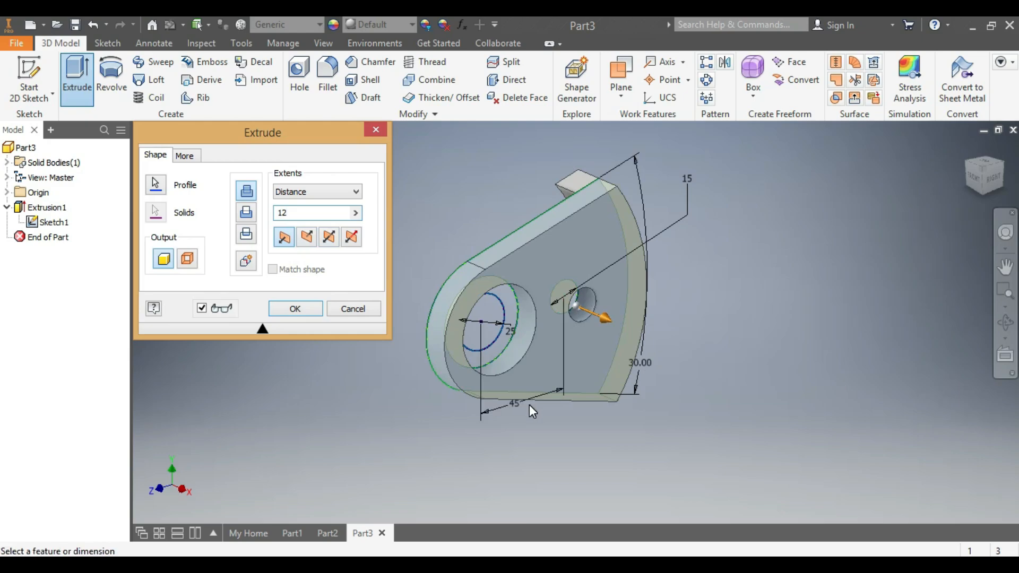
pyautogui.click(285, 310)
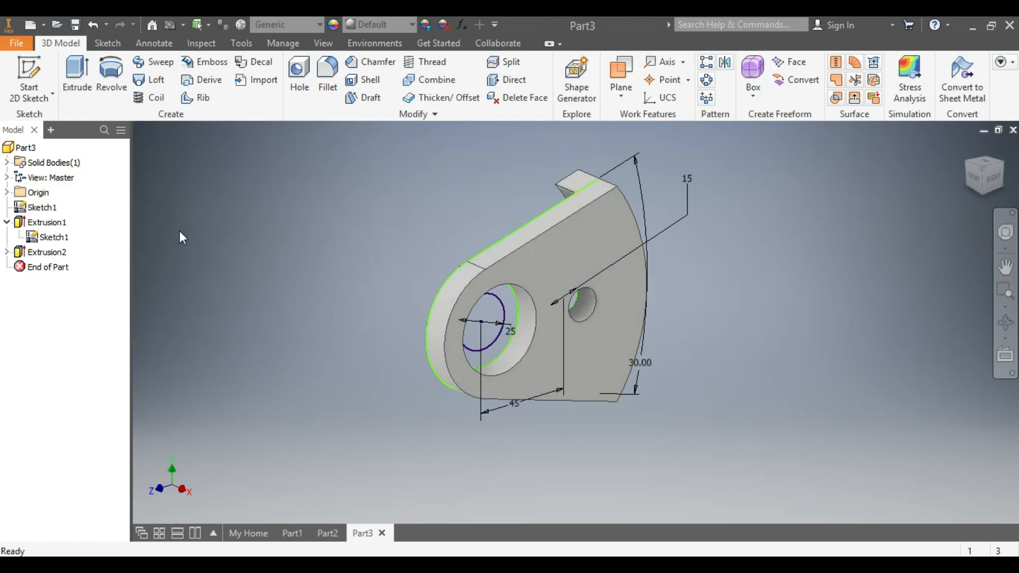
# Extrude the hub ring around the 25 mm bore 36 mm as a Join, and view the part from the right
pyautogui.click(77, 69)
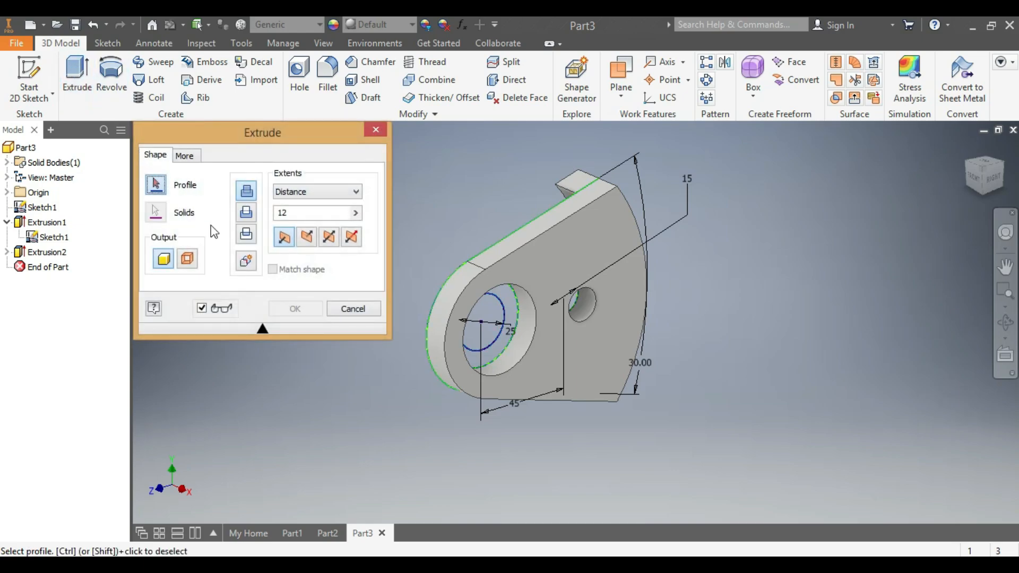
pyautogui.click(506, 300)
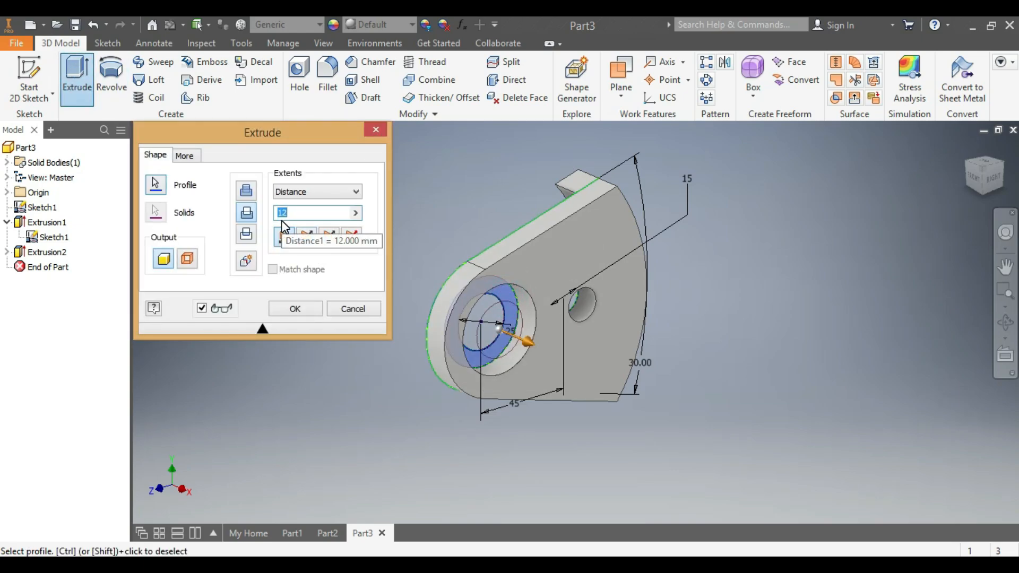
pyautogui.write('36')
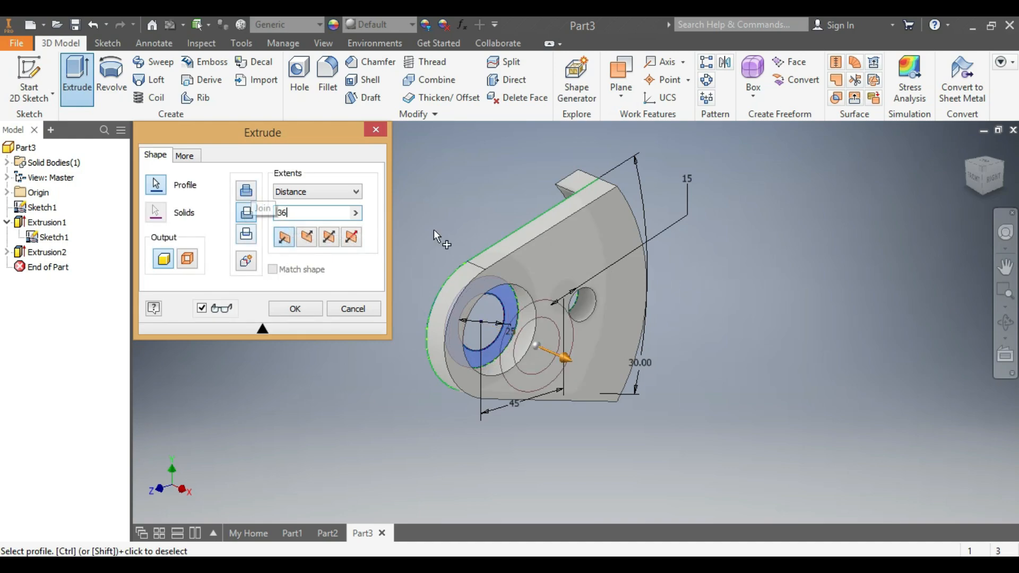
pyautogui.click(246, 191)
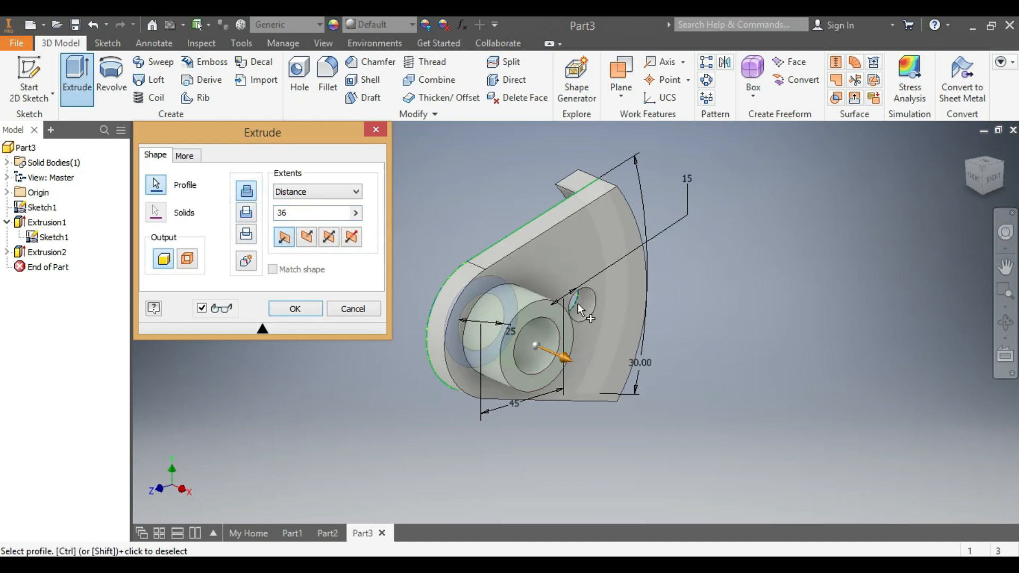
pyautogui.click(291, 314)
pyautogui.click(979, 188)
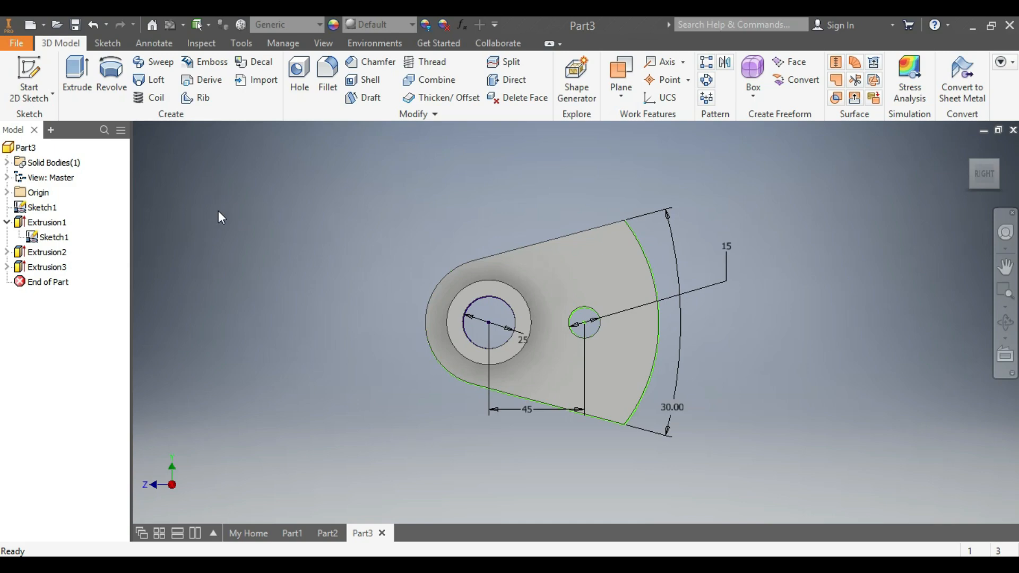
# Examine the slotted boss on Part2 from several angles for reference, and return to Part3
pyautogui.click(331, 533)
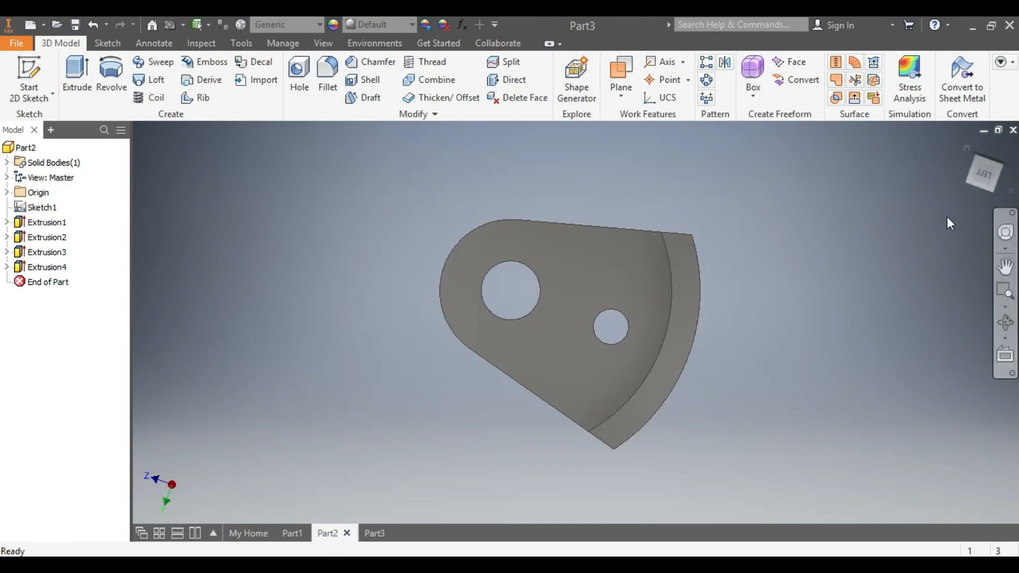
pyautogui.moveTo(982, 174); pyautogui.dragTo(902, 307)
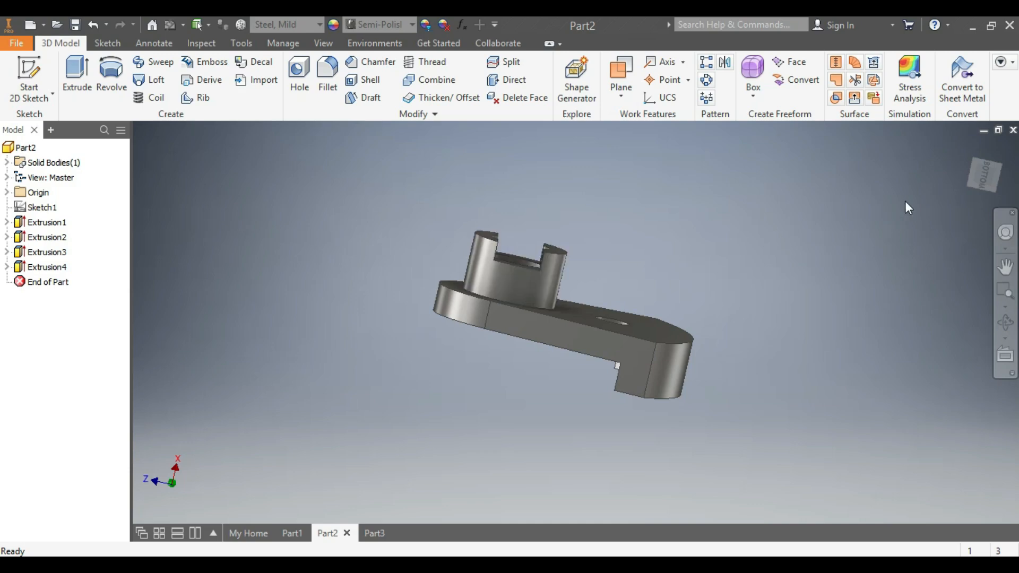
pyautogui.moveTo(979, 174); pyautogui.dragTo(937, 321)
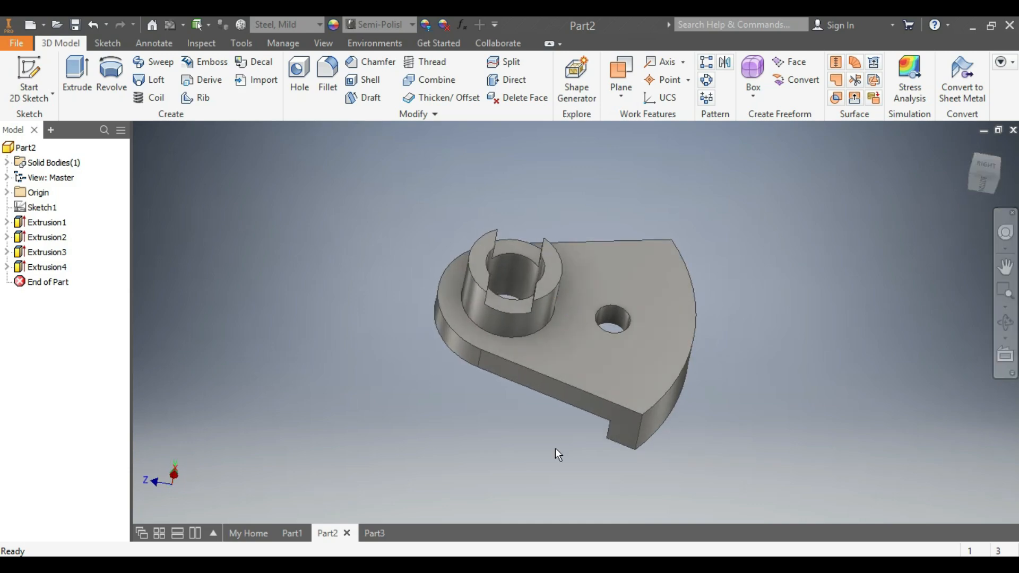
pyautogui.click(375, 534)
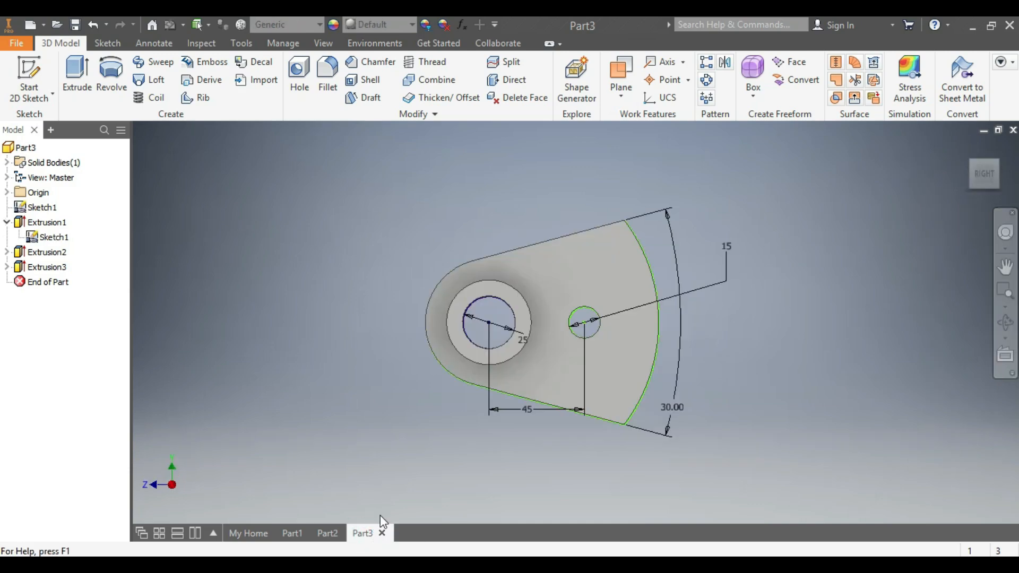
# Start a sketch on the boss's ring-shaped end face and draw an upright rectangle about 20 mm by 51 mm across the bore
pyautogui.click(106, 41)
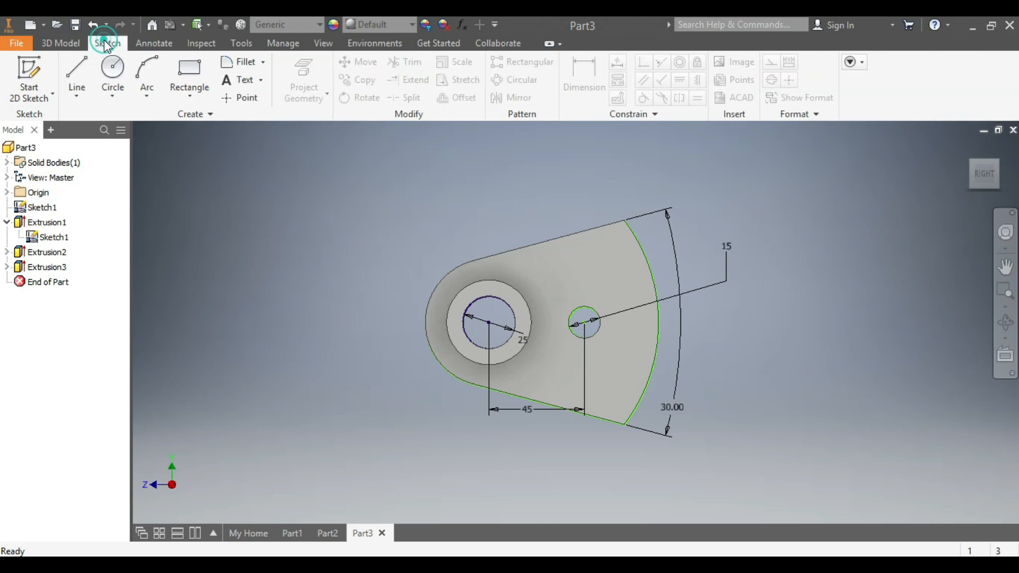
pyautogui.click(482, 289)
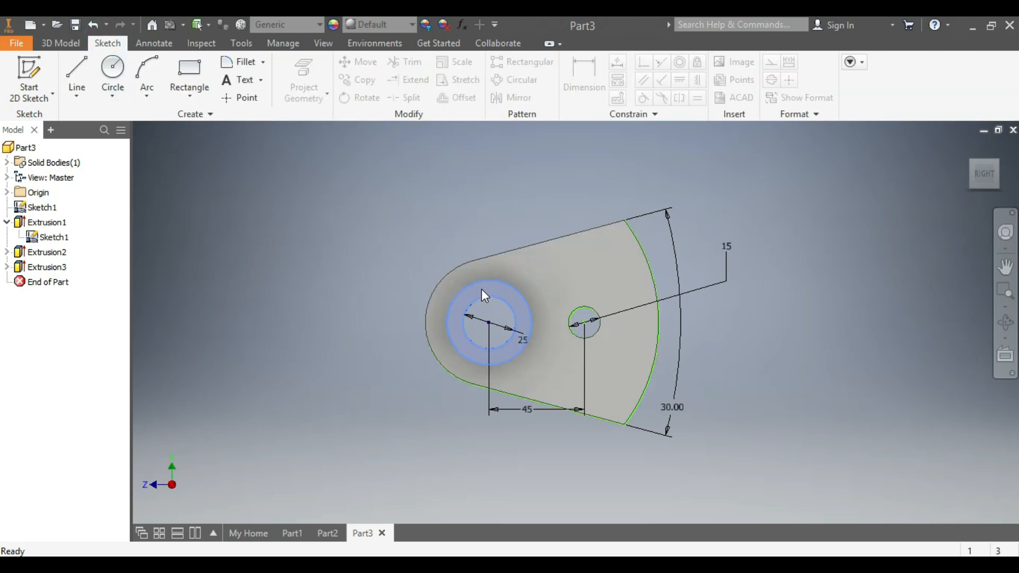
pyautogui.rightClick(482, 289)
pyautogui.click(489, 333)
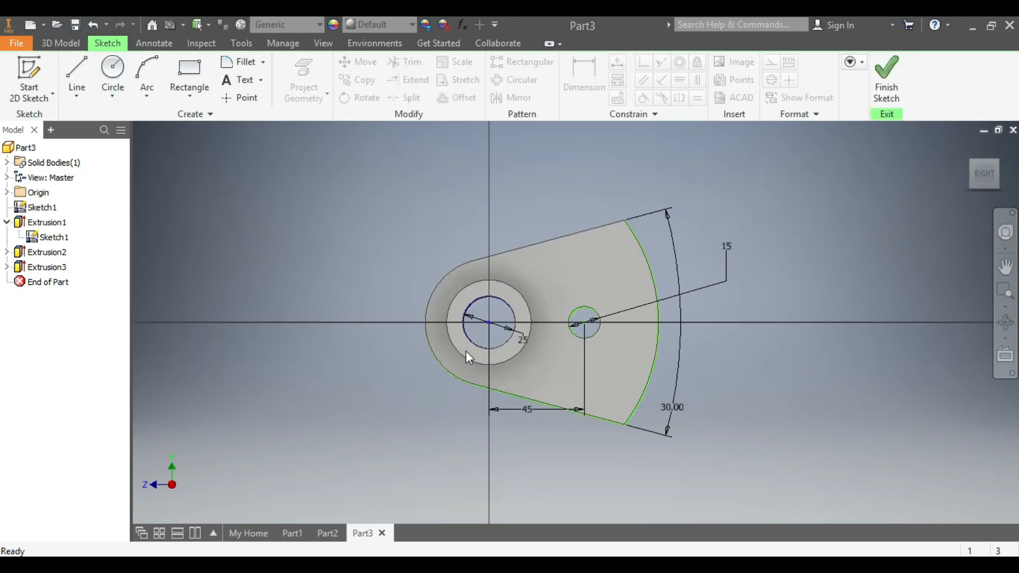
pyautogui.click(180, 66)
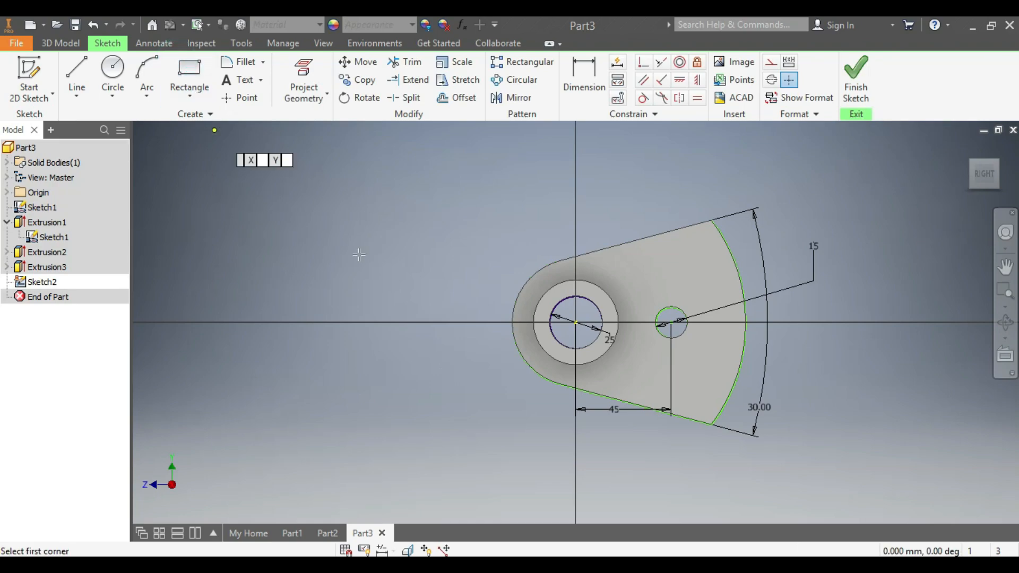
pyautogui.click(556, 271)
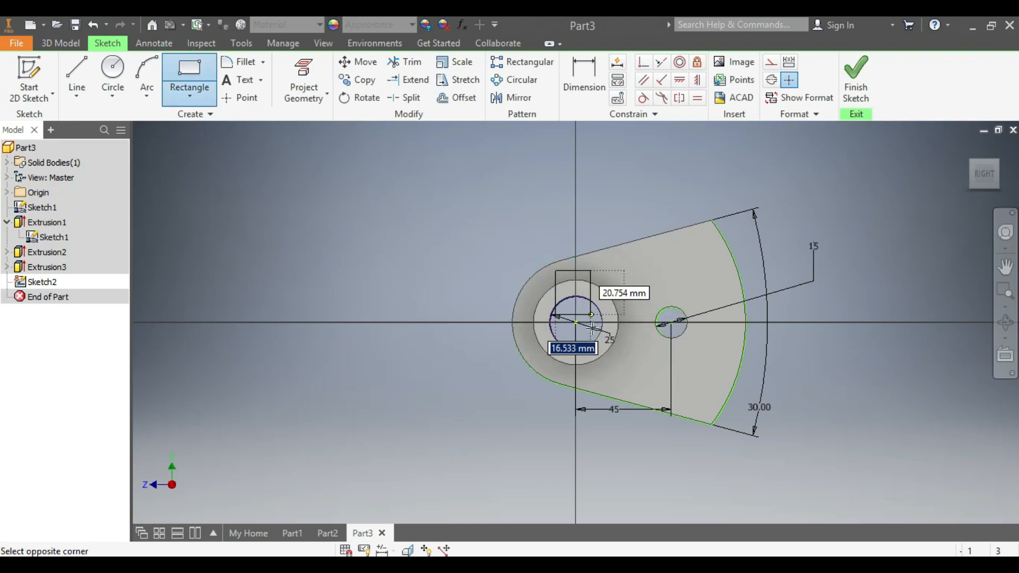
pyautogui.click(598, 380)
# Dimension the rectangle's short side and set its width to 20 mm
pyautogui.click(591, 85)
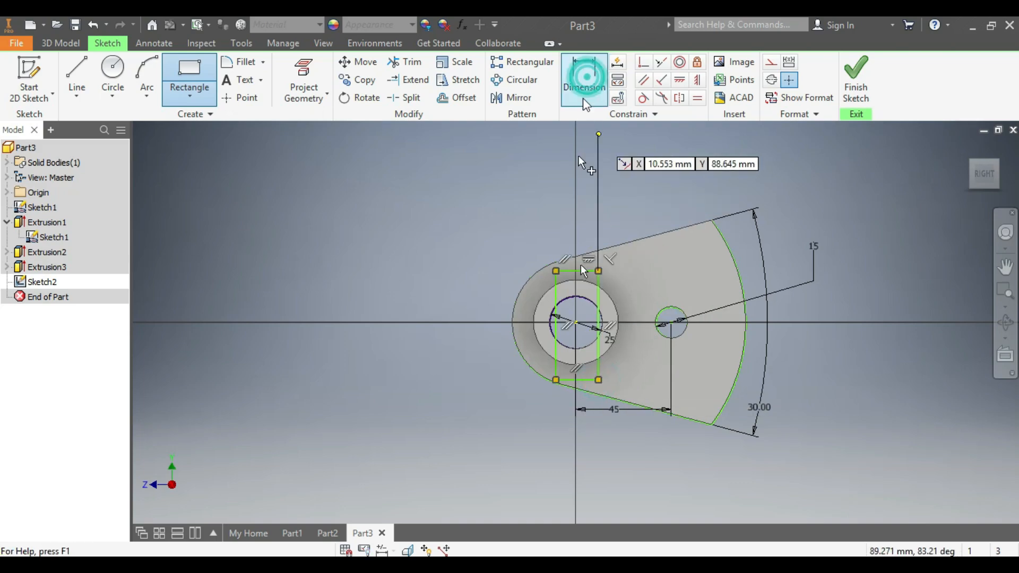
pyautogui.click(581, 380)
pyautogui.click(544, 416)
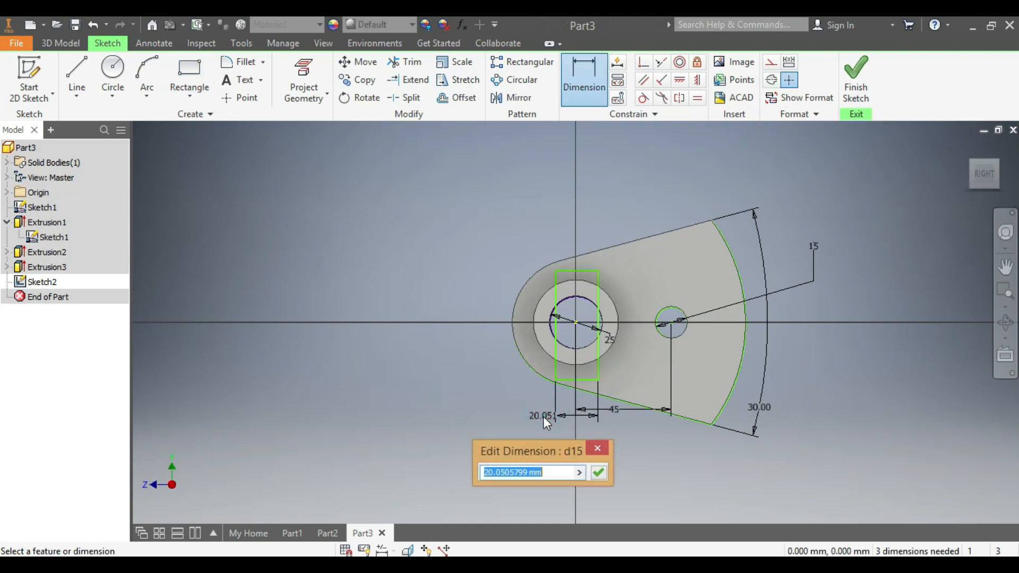
pyautogui.write('20')
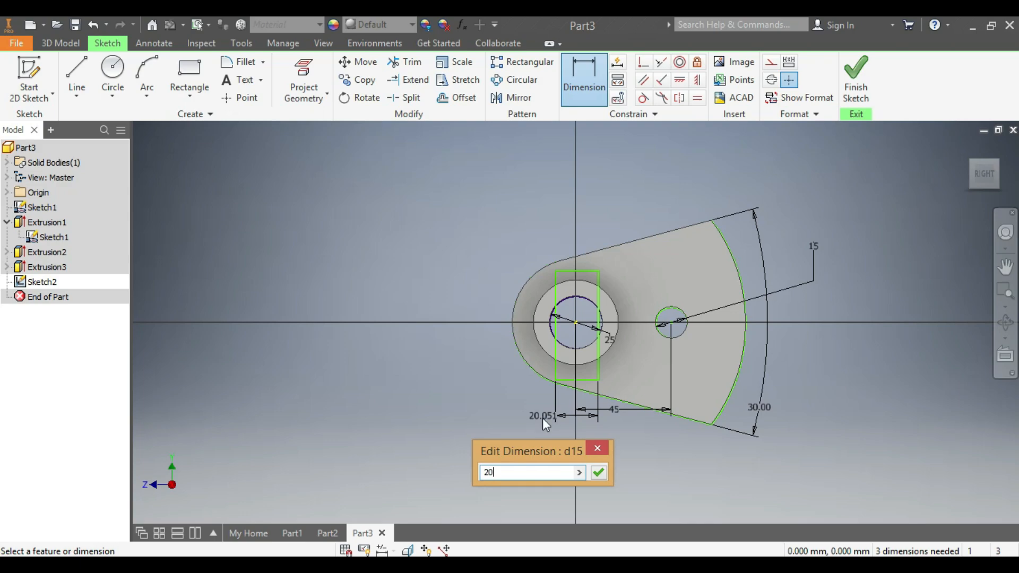
pyautogui.click(596, 472)
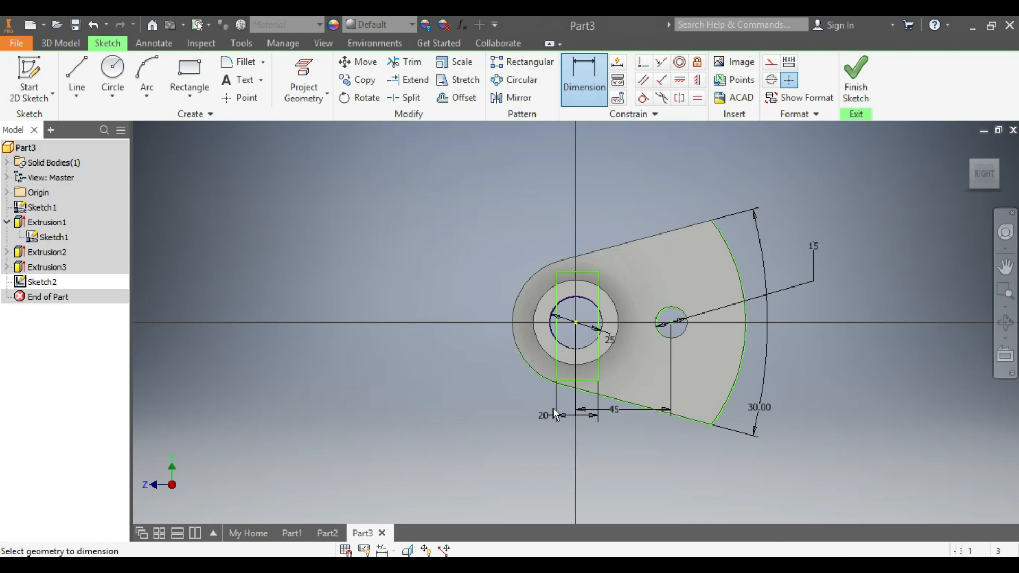
# Dimension the rectangle's long side, keeping the length as drawn
pyautogui.click(556, 371)
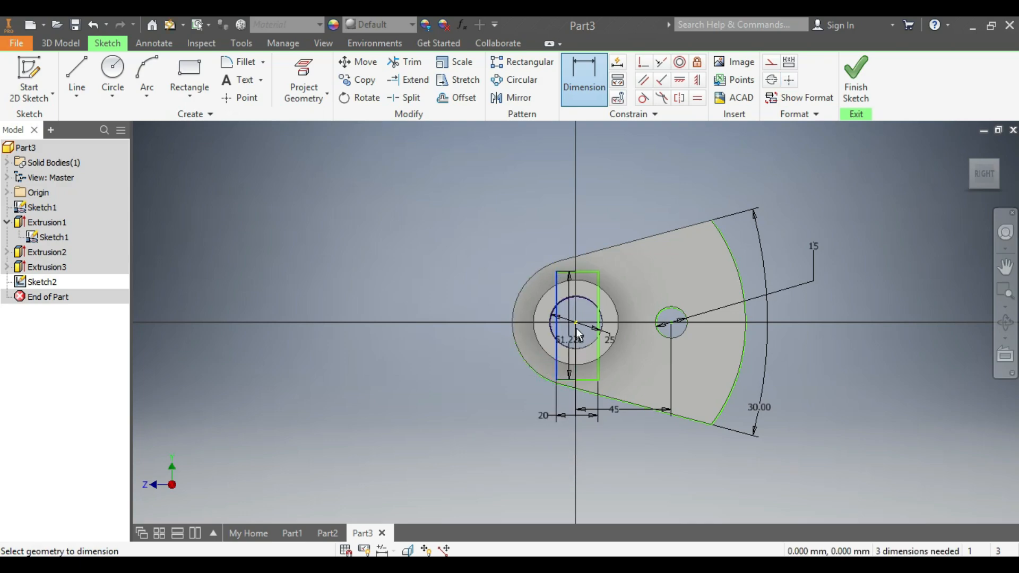
pyautogui.click(576, 319)
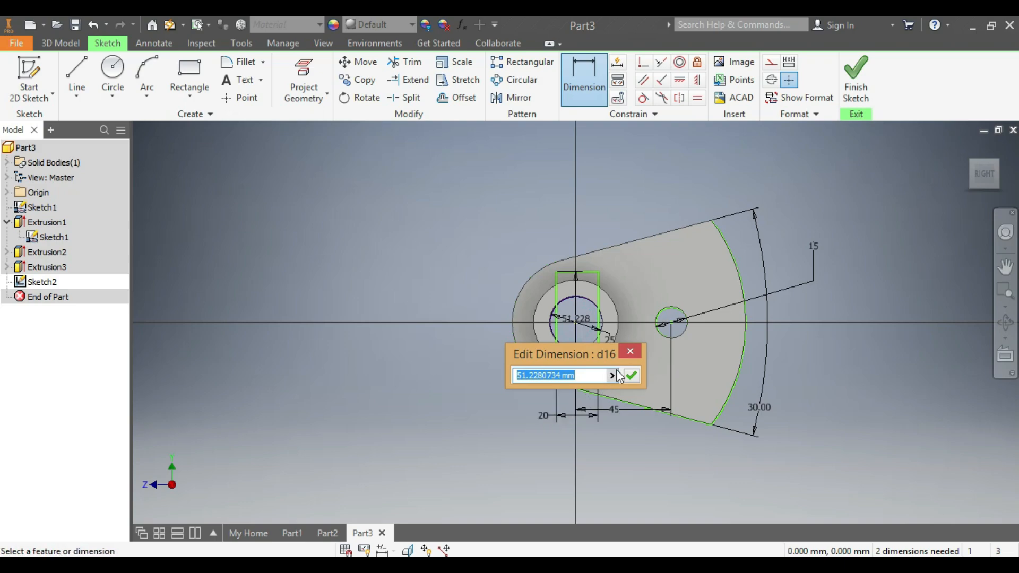
pyautogui.click(631, 351)
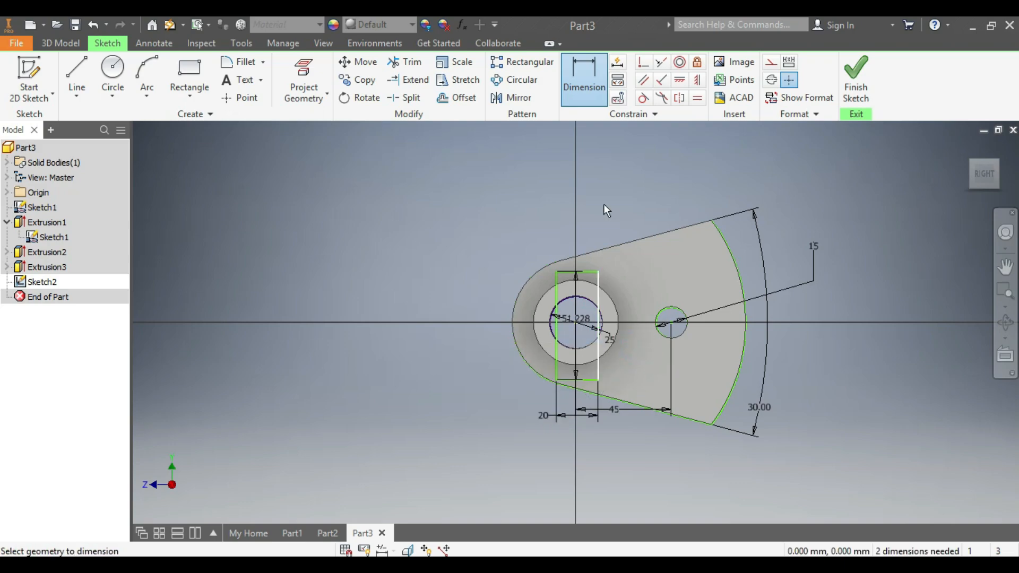
# Dimension the distance from the rectangle's long side to the bore's centre and set it to 10 mm
pyautogui.click(557, 369)
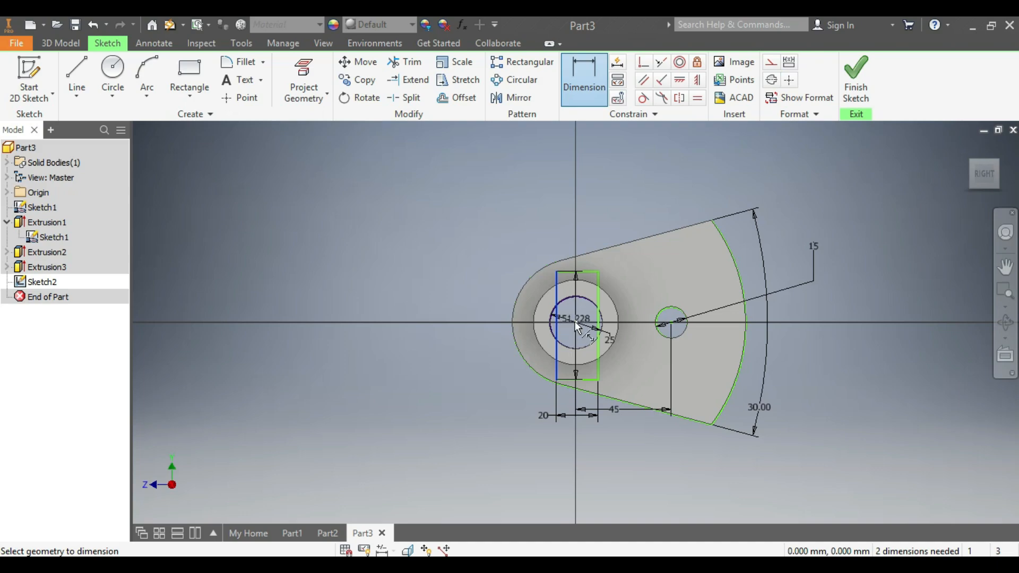
pyautogui.click(575, 320)
pyautogui.click(552, 223)
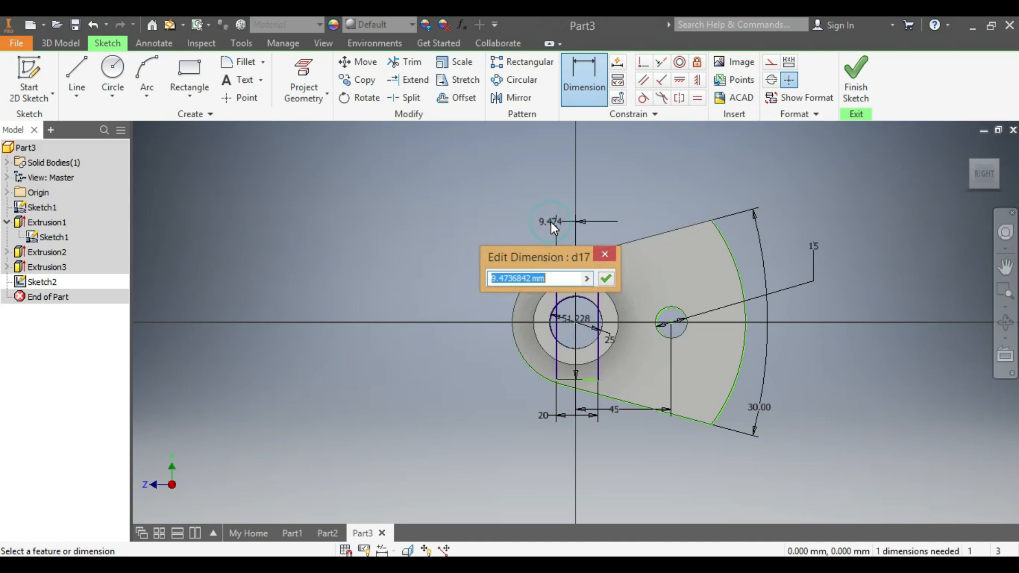
pyautogui.write('10')
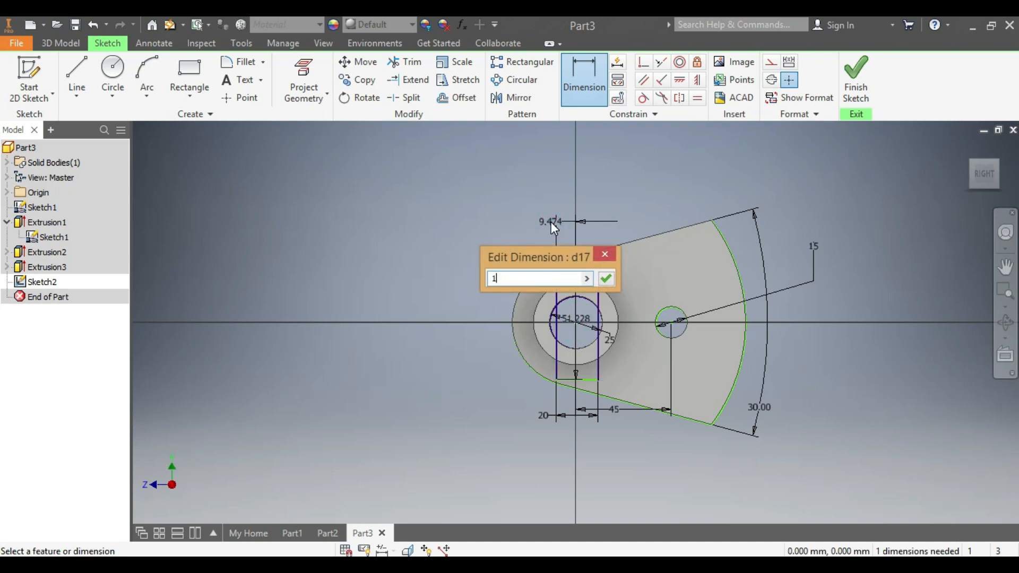
pyautogui.click(605, 279)
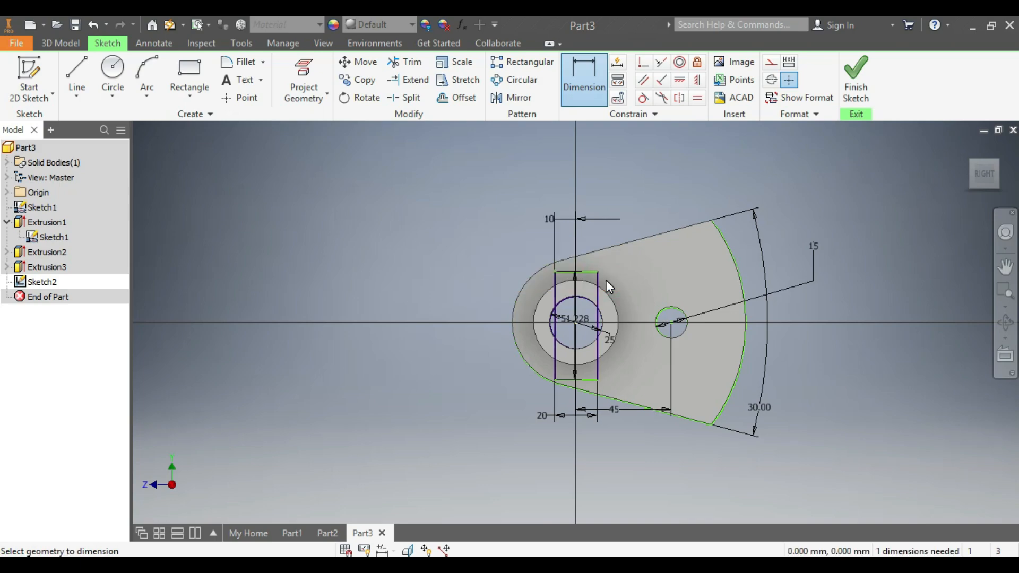
# Extrude the rectangle as a cut 8 mm deep into the boss to form a slot across its end
pyautogui.click(57, 42)
pyautogui.click(79, 79)
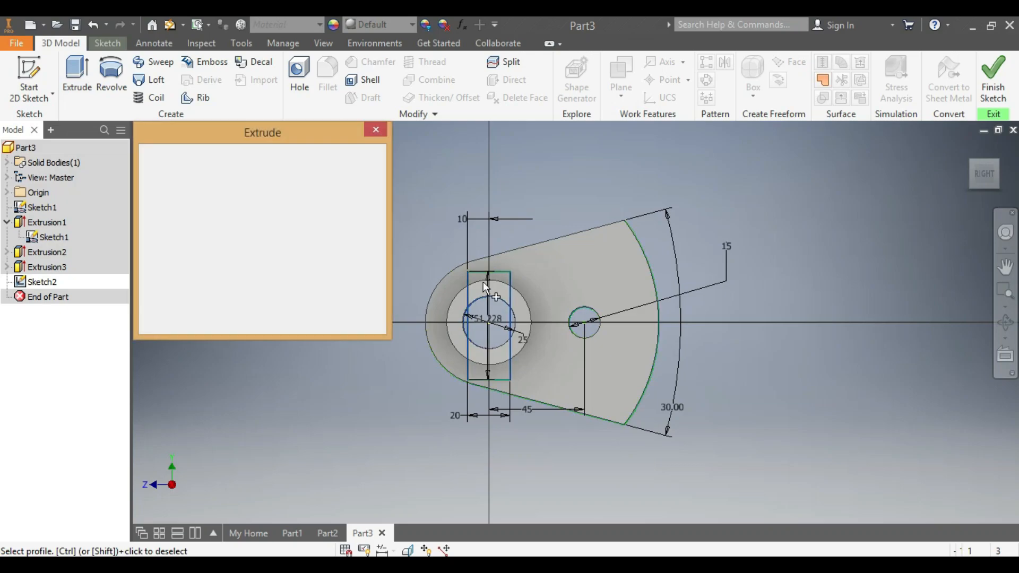
pyautogui.click(972, 161)
pyautogui.keyDown('shift'); pyautogui.moveTo(541, 217); pyautogui.dragTo(542, 234, button='middle'); pyautogui.keyUp('shift')
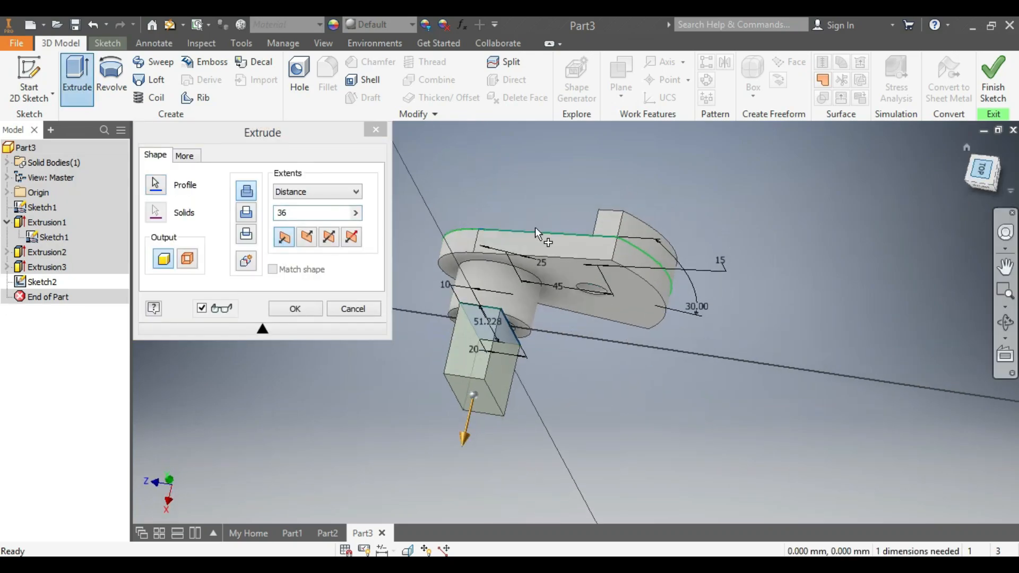
pyautogui.click(307, 237)
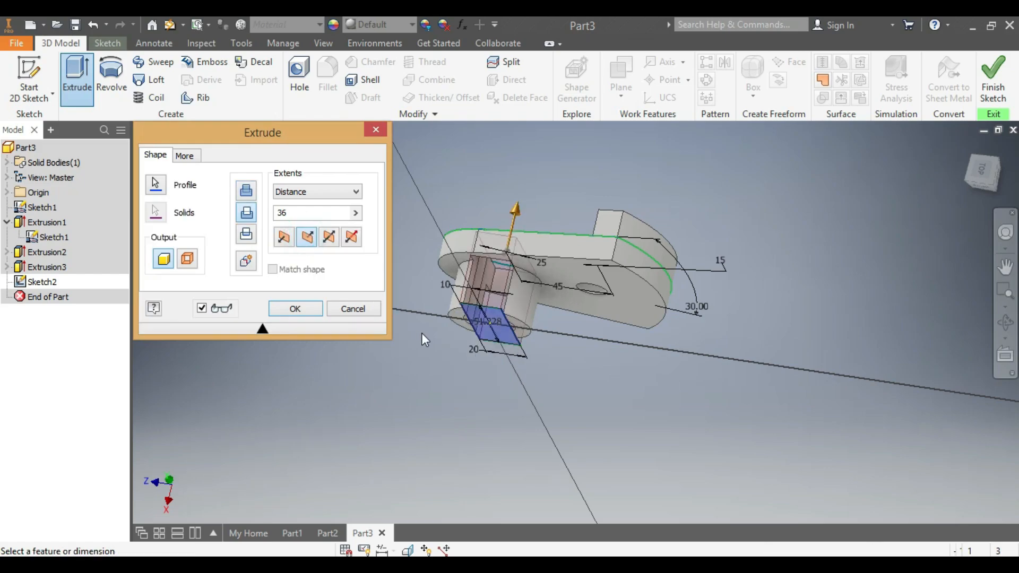
pyautogui.doubleClick(285, 213)
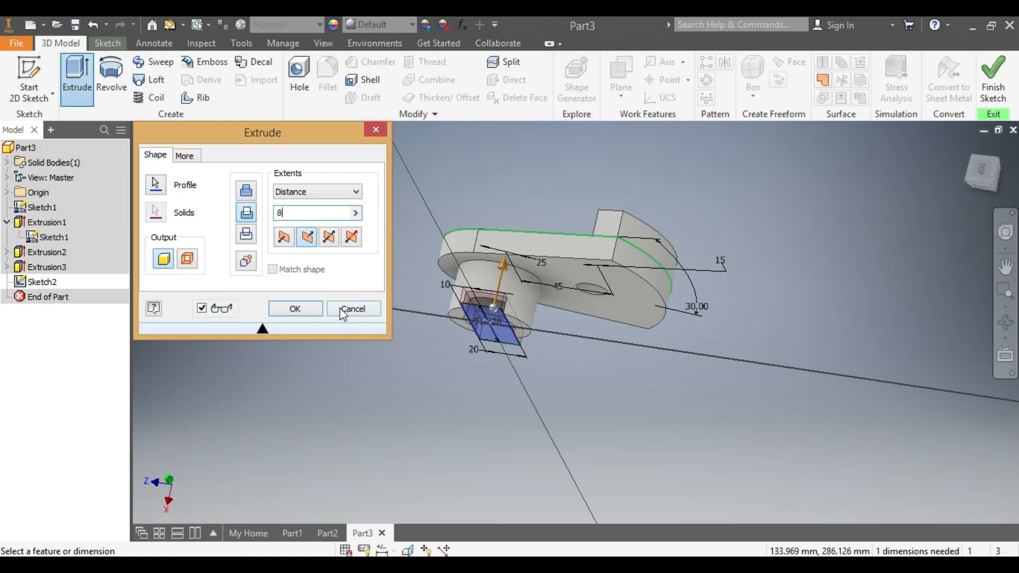
pyautogui.click(297, 310)
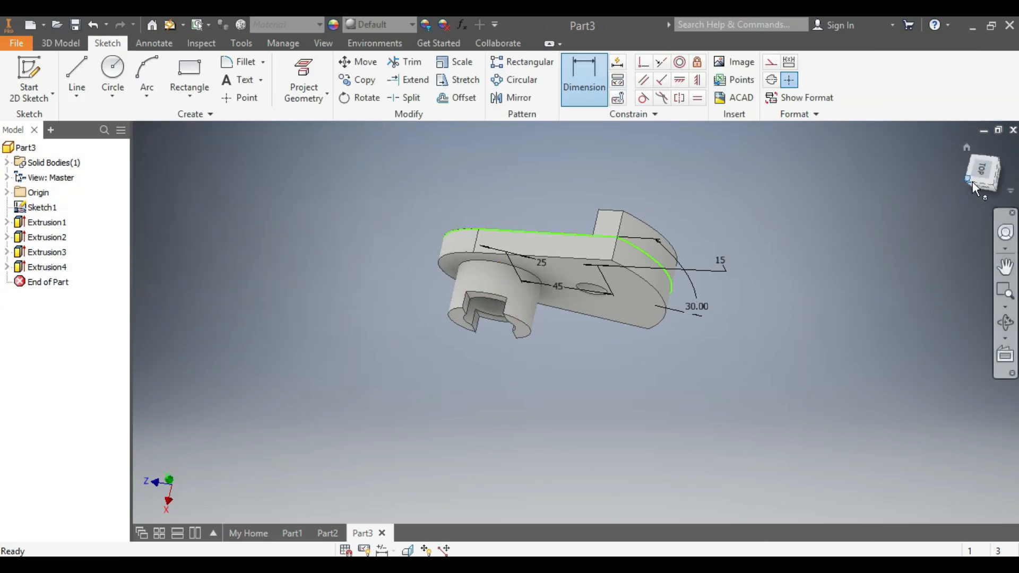
# Hide Sketch1 so its profile and dimensions no longer show over the part
pyautogui.click(976, 181)
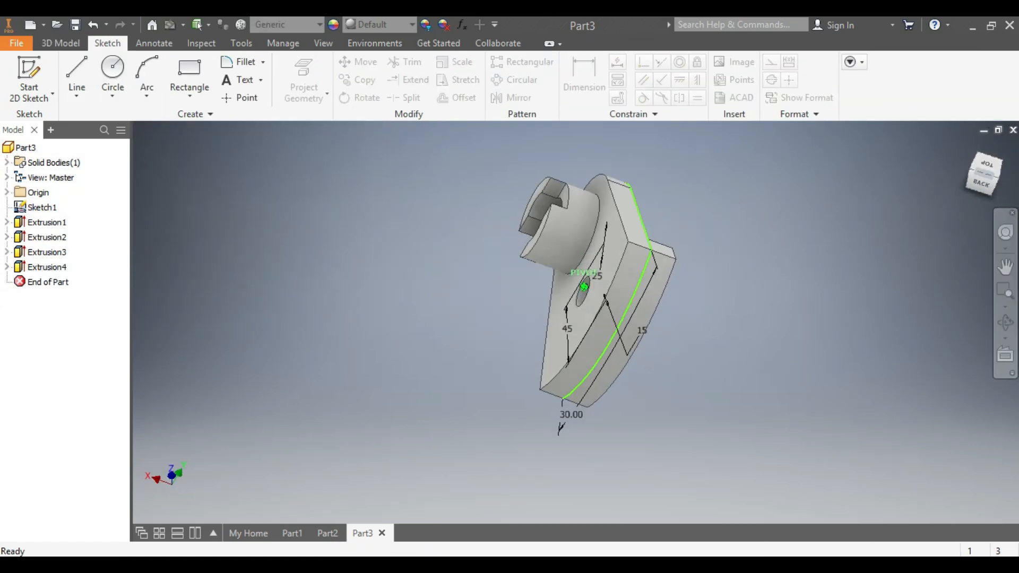
pyautogui.moveTo(796, 167); pyautogui.dragTo(836, 199)
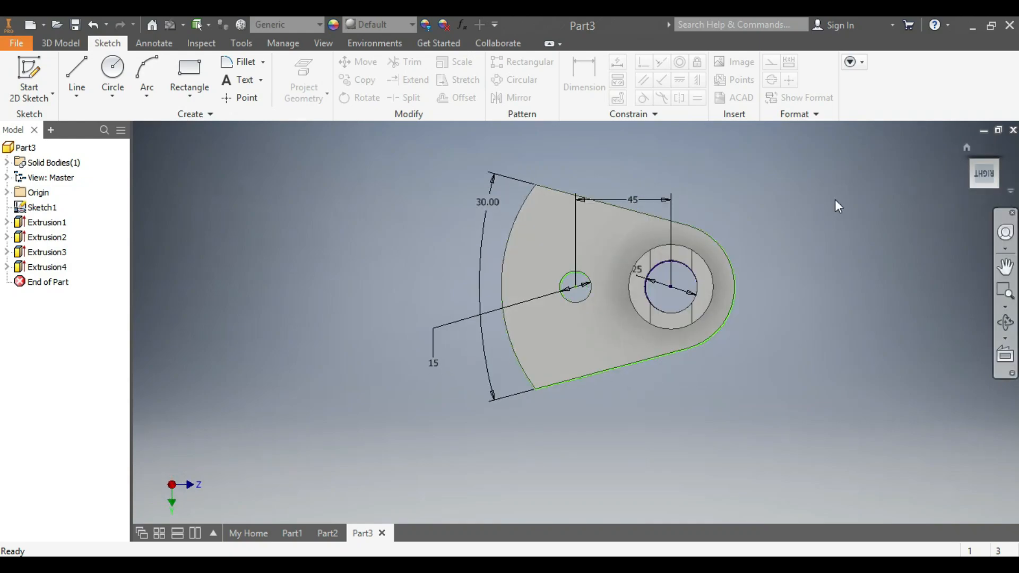
pyautogui.rightClick(43, 213)
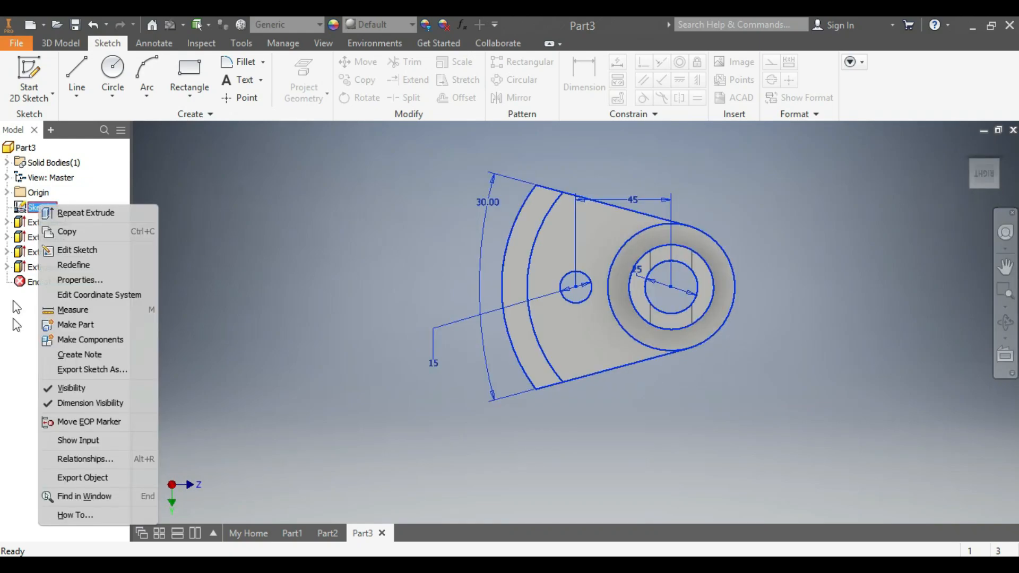
pyautogui.click(68, 390)
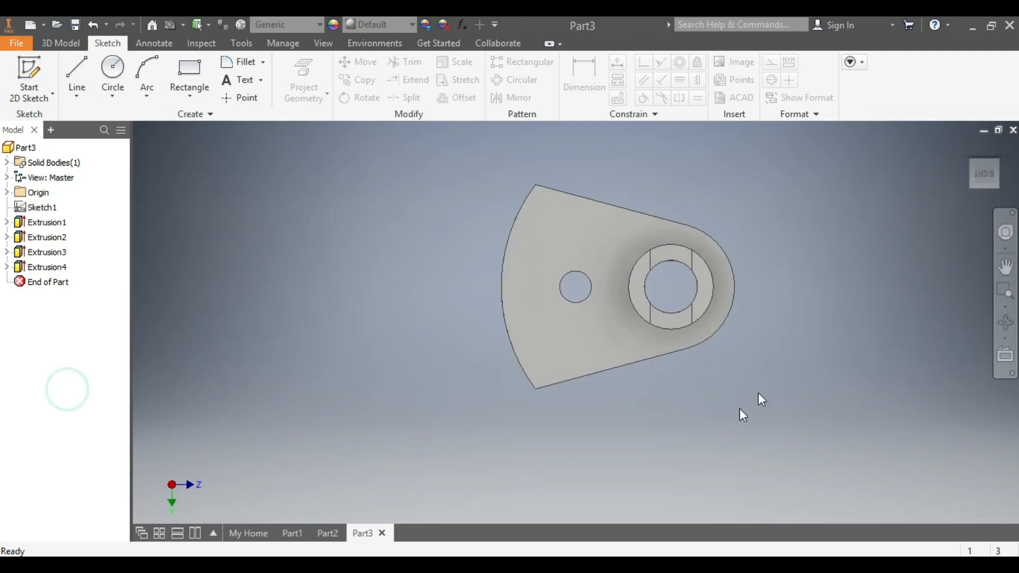
# Assign the Stainless Steel material to the part and inspect it from several angles
pyautogui.moveTo(990, 179)
pyautogui.mouseDown()
pyautogui.moveTo(946, 222)
pyautogui.moveTo(881, 229)
pyautogui.moveTo(902, 180)
pyautogui.moveTo(913, 238)
pyautogui.moveTo(924, 170)
pyautogui.moveTo(839, 202)
pyautogui.moveTo(833, 165)
pyautogui.moveTo(855, 146)
pyautogui.moveTo(881, 207)
pyautogui.moveTo(865, 191)
pyautogui.moveTo(854, 154)
pyautogui.moveTo(886, 207)
pyautogui.moveTo(852, 220)
pyautogui.moveTo(844, 207)
pyautogui.mouseUp()
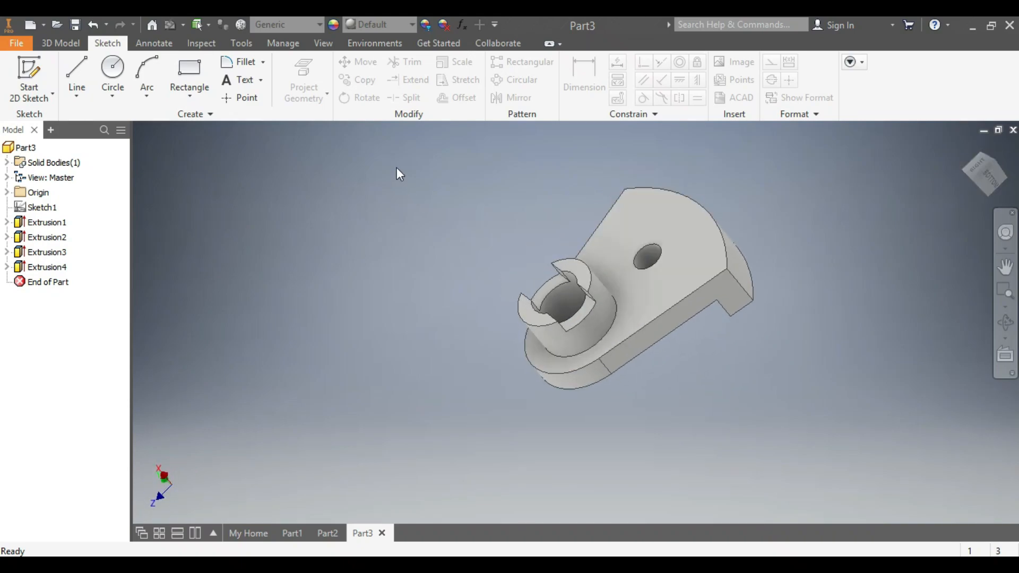
pyautogui.click(318, 24)
pyautogui.scroll(-10, 288, 204)
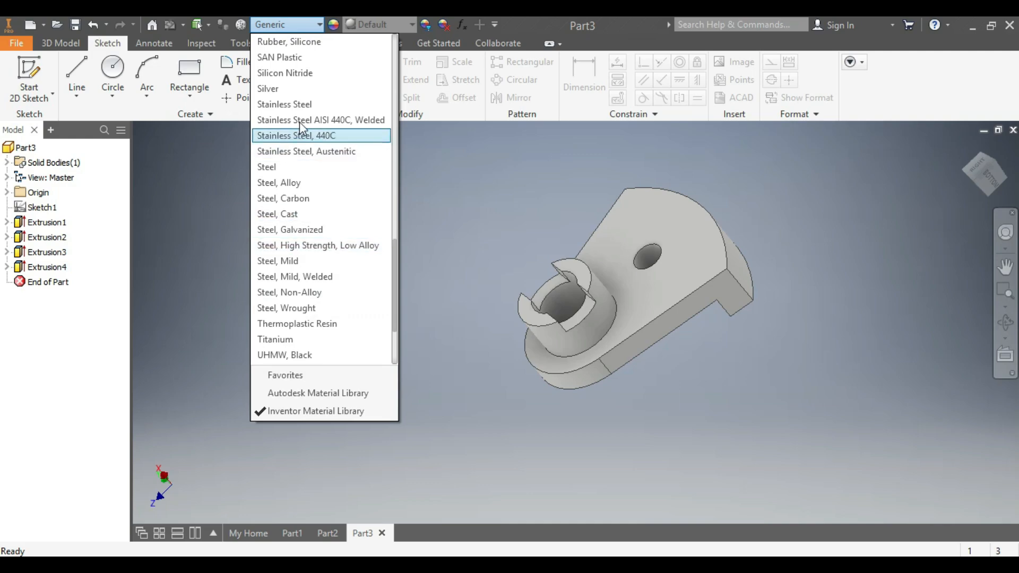
pyautogui.click(315, 106)
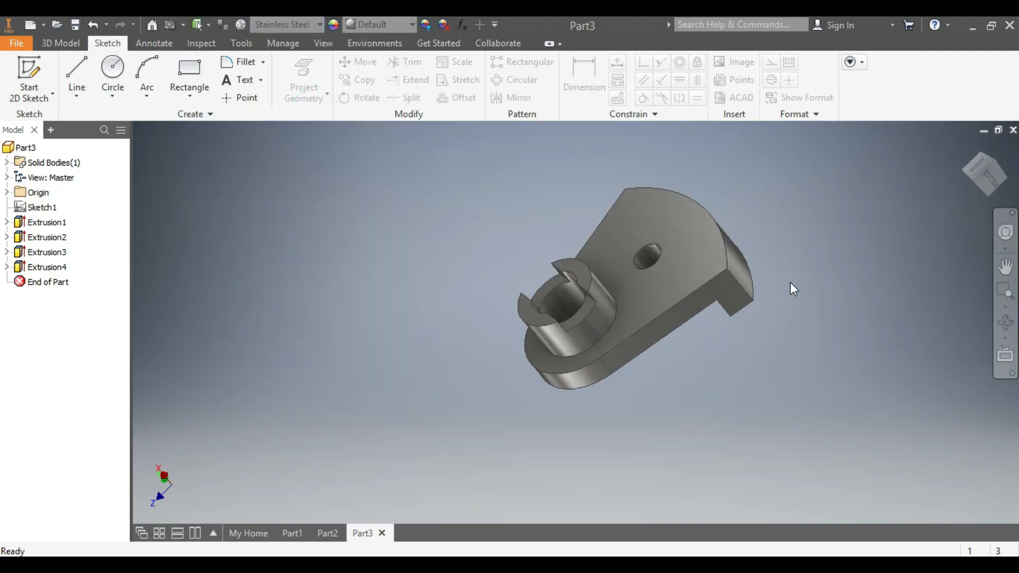
pyautogui.moveTo(993, 184)
pyautogui.mouseDown()
pyautogui.moveTo(876, 204)
pyautogui.moveTo(802, 276)
pyautogui.moveTo(786, 404)
pyautogui.mouseUp()
pyautogui.moveTo(637, 318)
pyautogui.keyDown('shift'); pyautogui.mouseDown(button='middle')
pyautogui.moveTo(632, 361)
pyautogui.moveTo(616, 318)
pyautogui.moveTo(622, 244)
pyautogui.moveTo(663, 319)
pyautogui.moveTo(637, 382)
pyautogui.moveTo(669, 308)
pyautogui.moveTo(658, 265)
pyautogui.moveTo(643, 297)
pyautogui.moveTo(658, 339)
pyautogui.moveTo(632, 372)
pyautogui.moveTo(611, 329)
pyautogui.moveTo(632, 292)
pyautogui.moveTo(648, 318)
pyautogui.moveTo(663, 286)
pyautogui.moveTo(653, 266)
pyautogui.mouseUp(button='middle'); pyautogui.keyUp('shift')
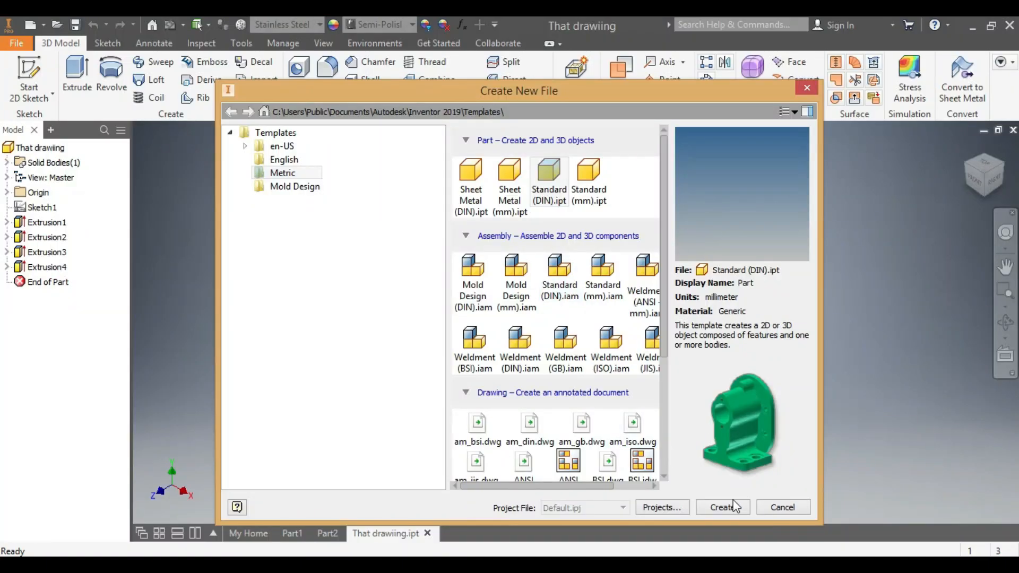
# Create a new part from the metric Standard (DIN).ipt template, dismissing the style conflict notice
pyautogui.click(725, 507)
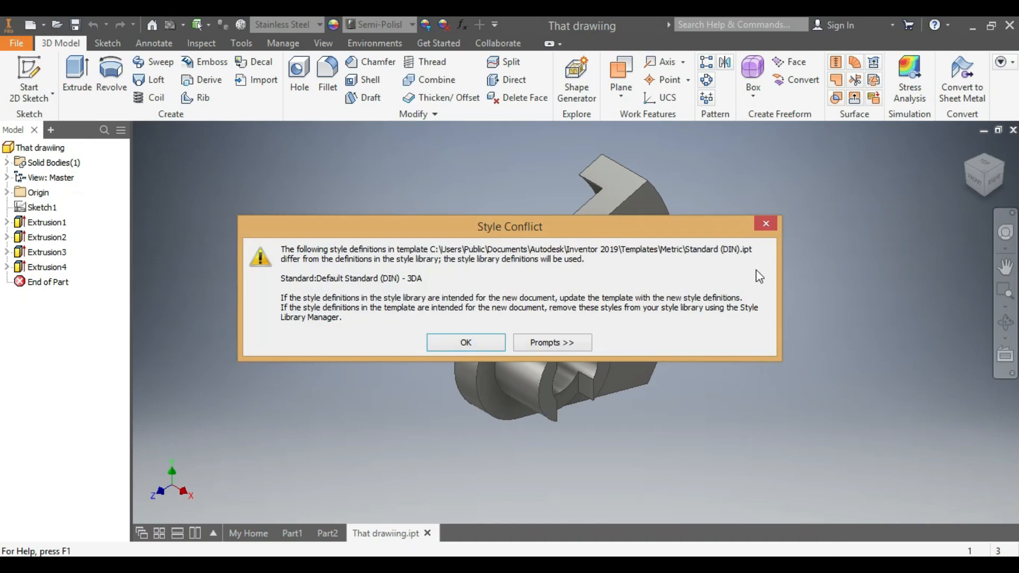
pyautogui.click(764, 223)
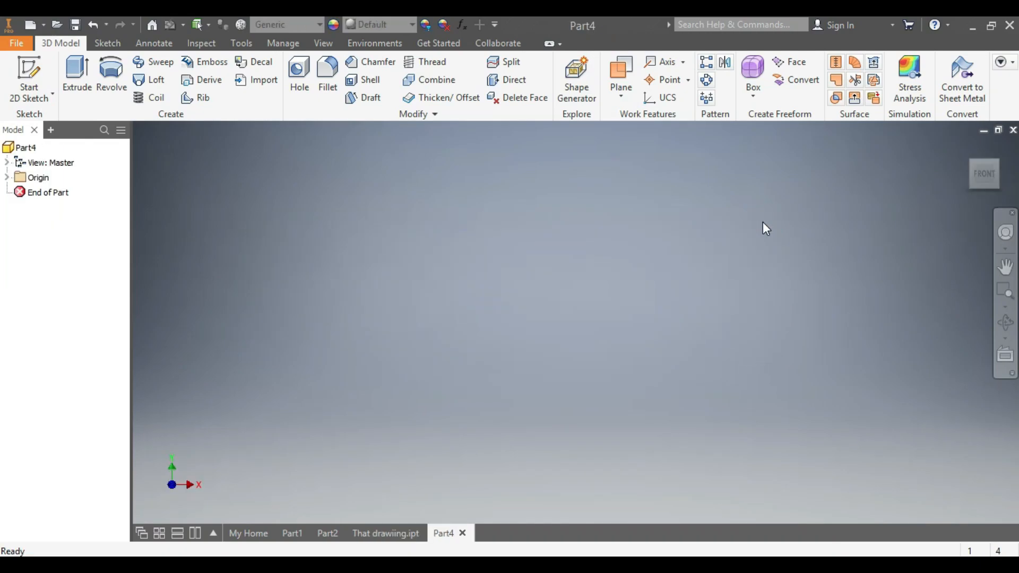
# Sketch three concentric circles centred on the origin on the YZ plane, the outer two about 20 mm and 14 mm in diameter
pyautogui.click(106, 42)
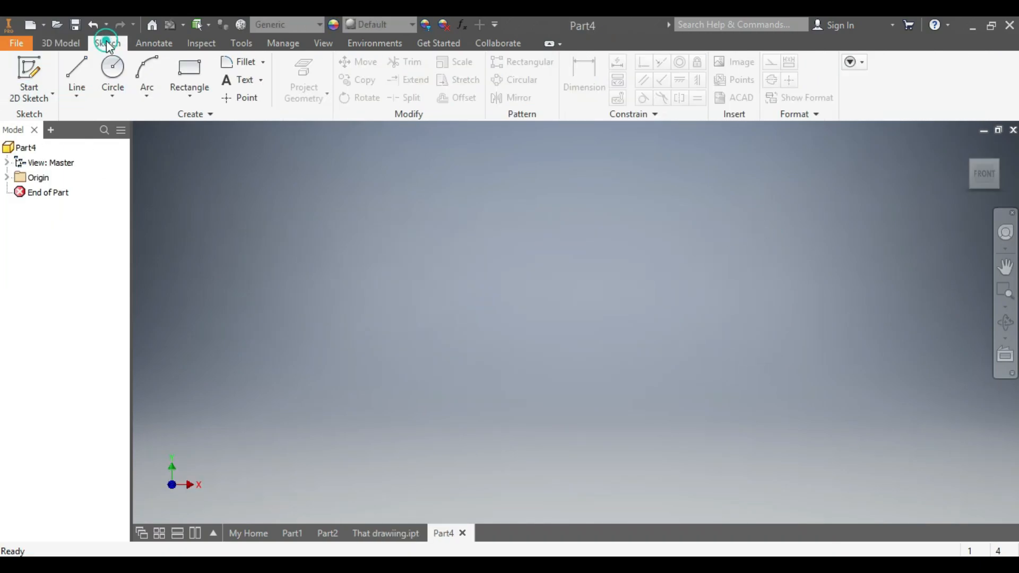
pyautogui.click(111, 76)
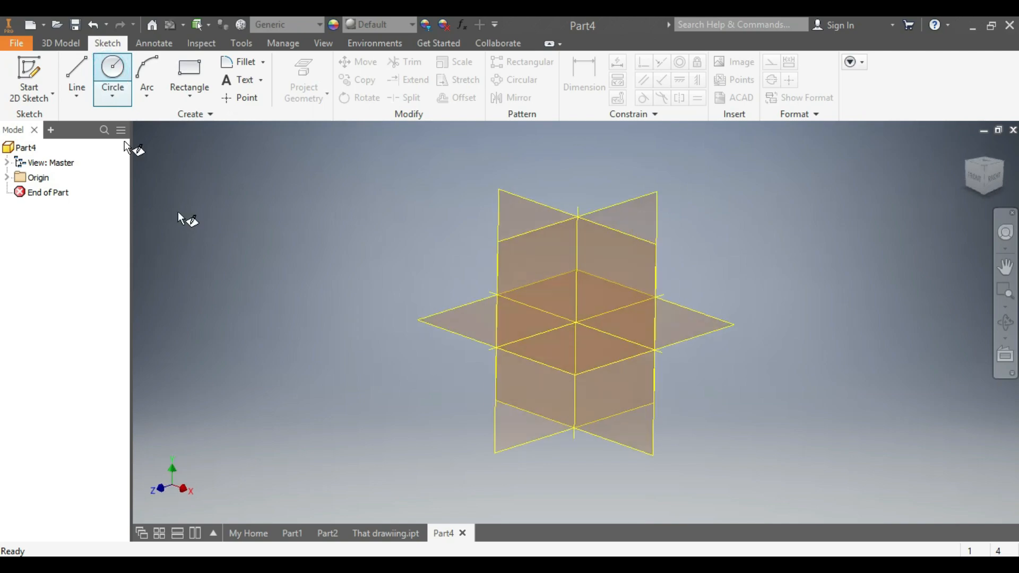
pyautogui.click(506, 258)
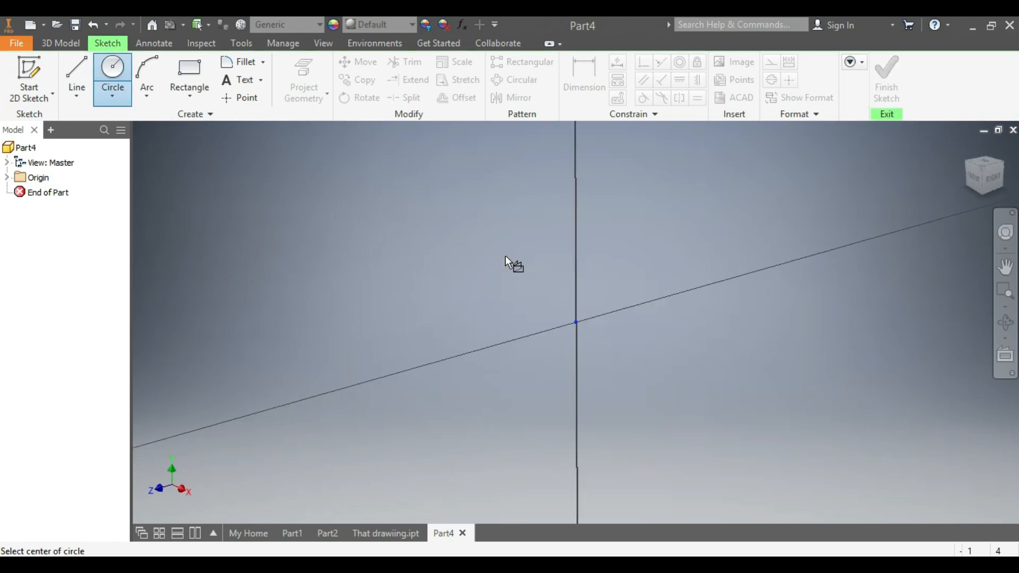
pyautogui.click(575, 322)
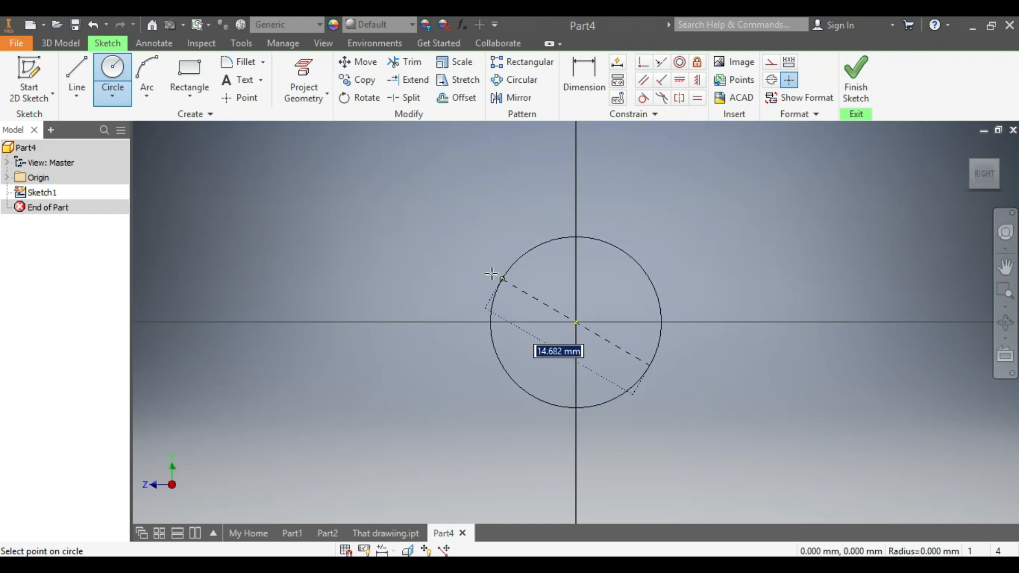
pyautogui.click(474, 265)
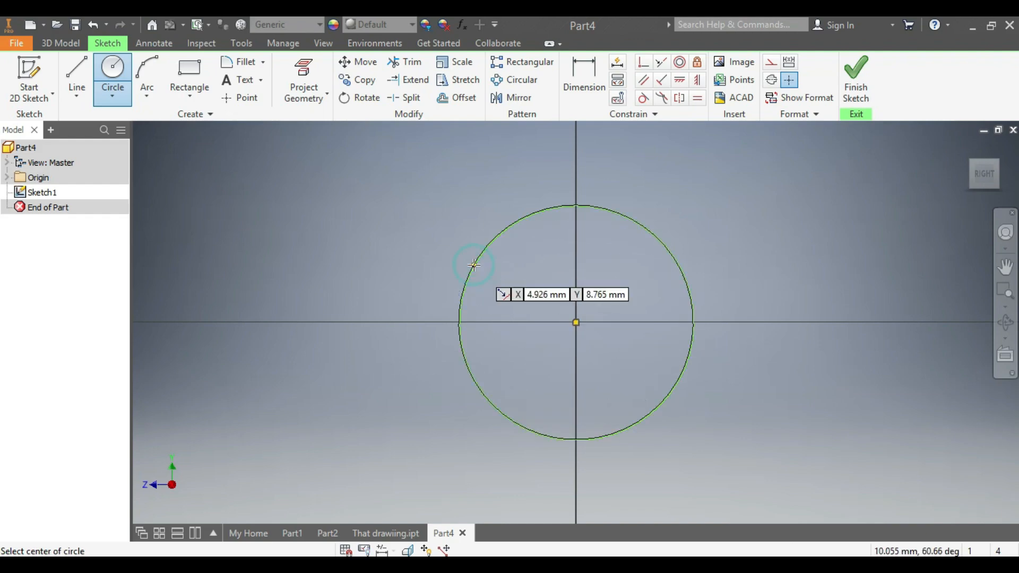
pyautogui.click(576, 322)
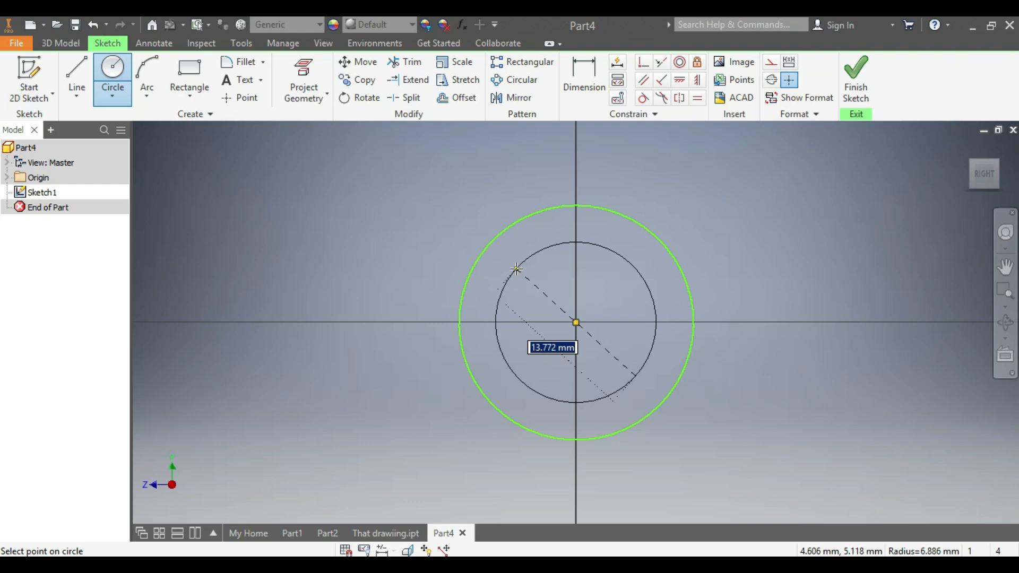
pyautogui.click(516, 269)
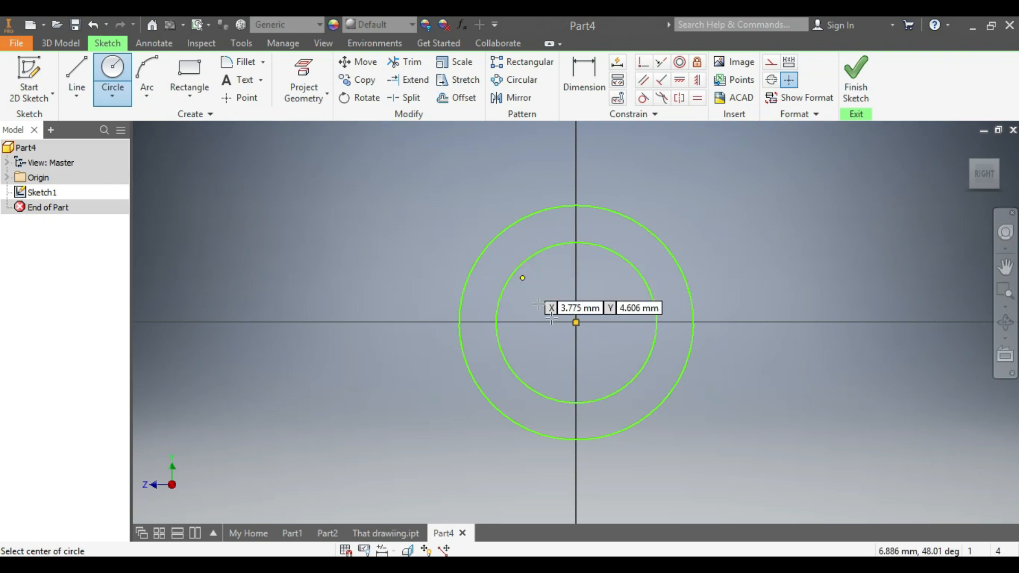
pyautogui.click(575, 322)
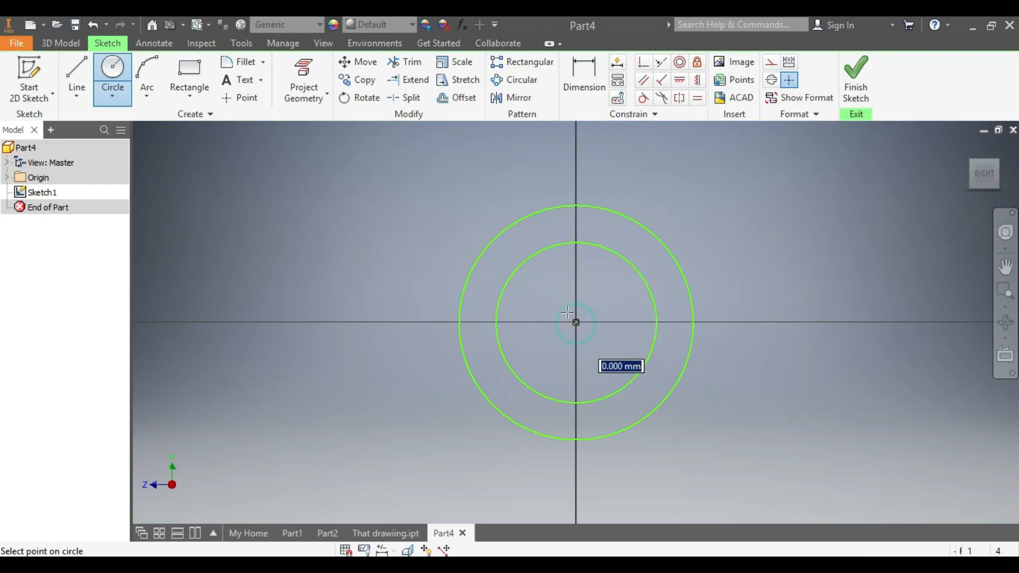
pyautogui.click(541, 285)
# Dimension the outermost circle's diameter and set it to 38 mm
pyautogui.click(584, 77)
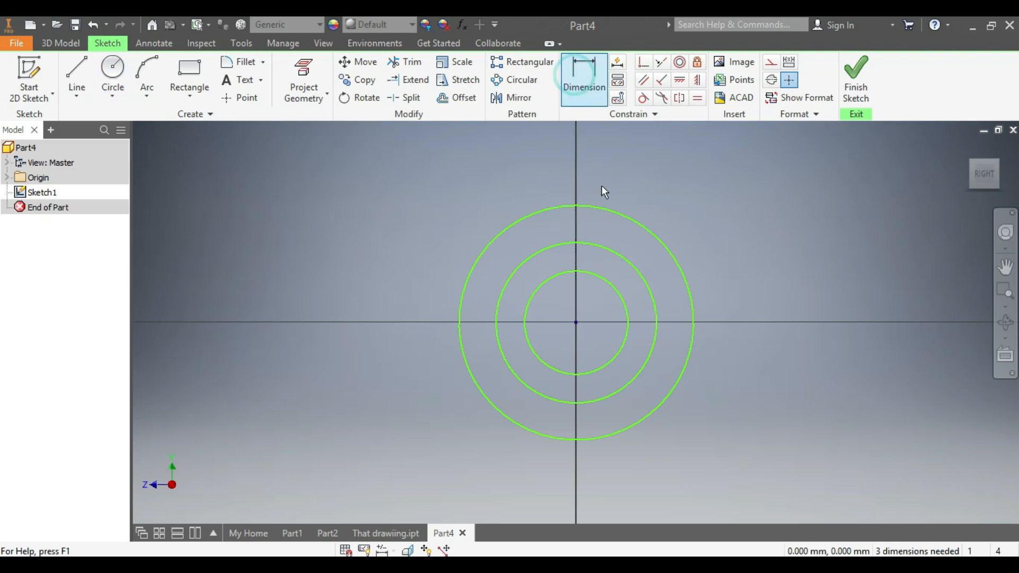
pyautogui.click(619, 214)
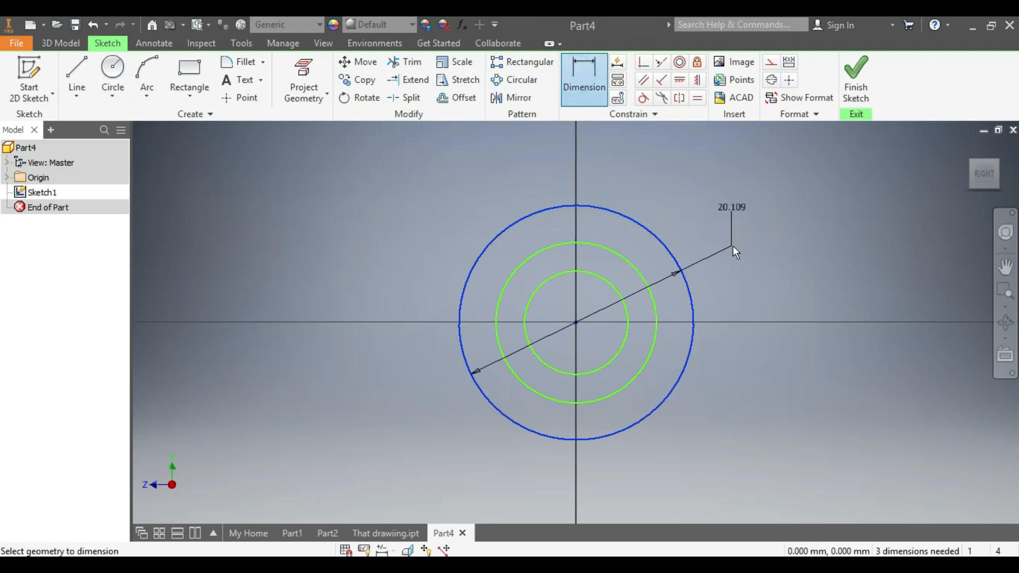
pyautogui.click(732, 247)
pyautogui.write('38')
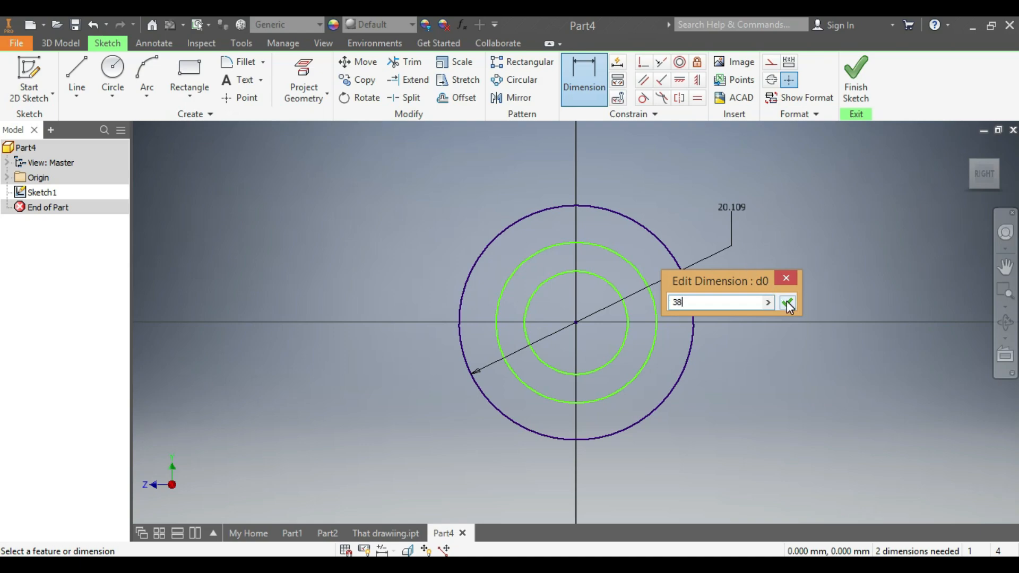
pyautogui.click(787, 302)
# Dimension the middle circle's diameter and set it to 28 mm
pyautogui.scroll(-4, 716, 301)
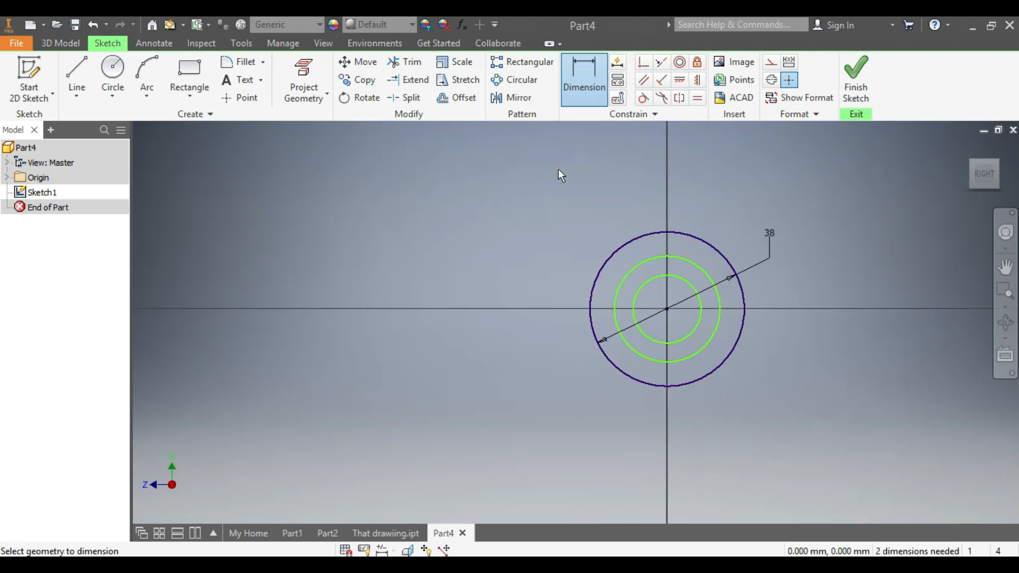
pyautogui.click(593, 68)
pyautogui.click(679, 257)
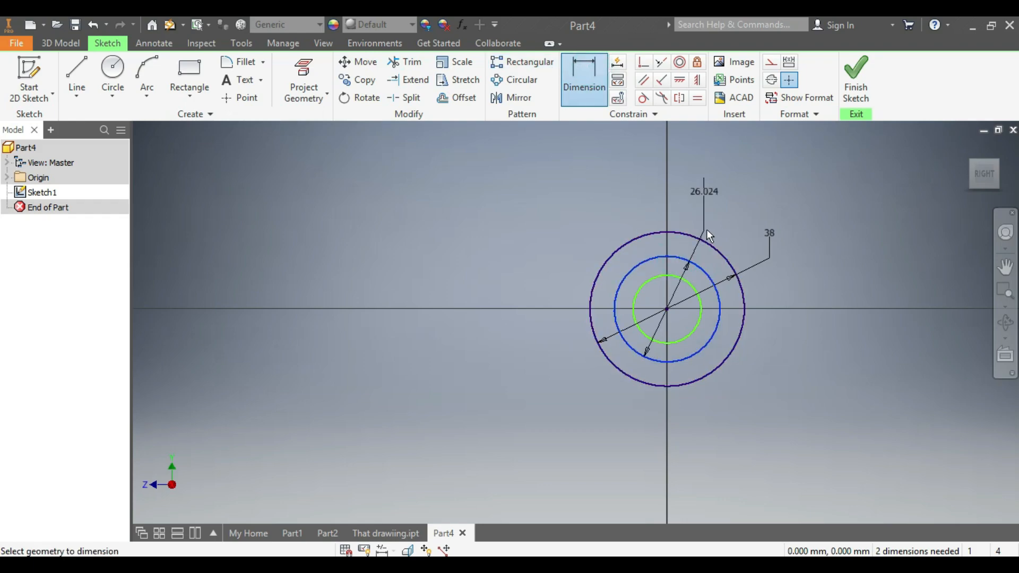
pyautogui.click(717, 232)
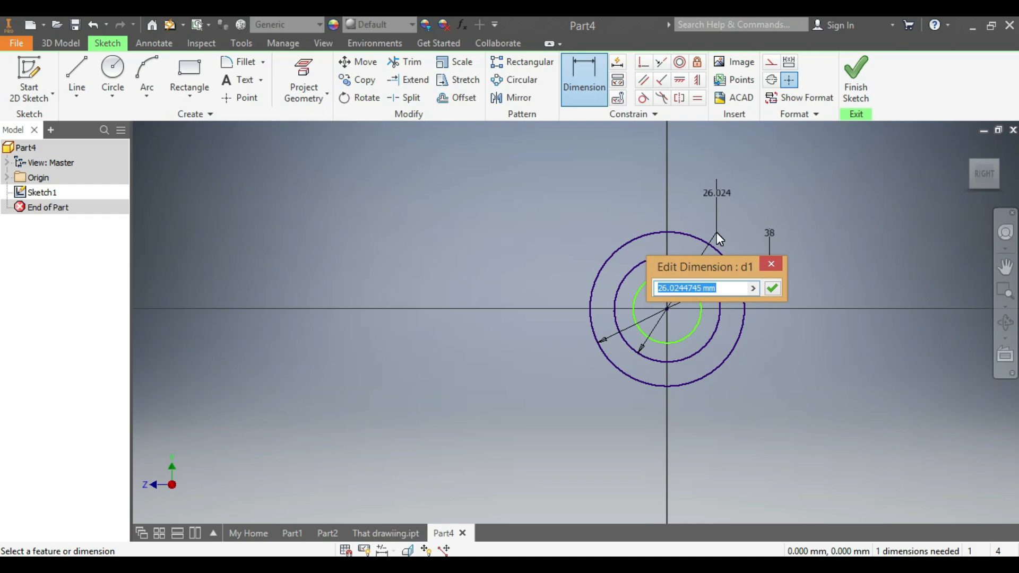
pyautogui.write('2')
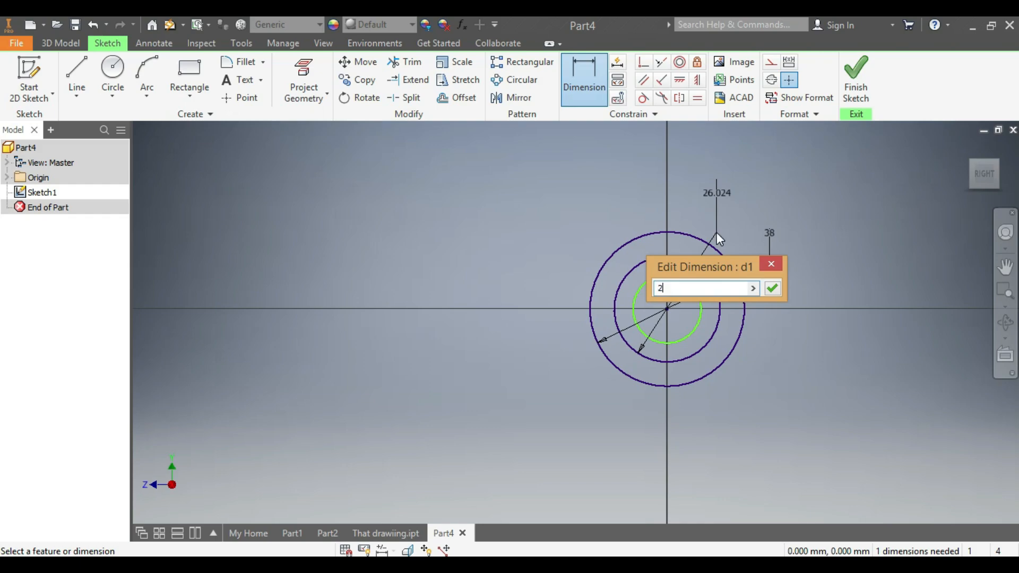
pyautogui.write('8')
pyautogui.press('Return')
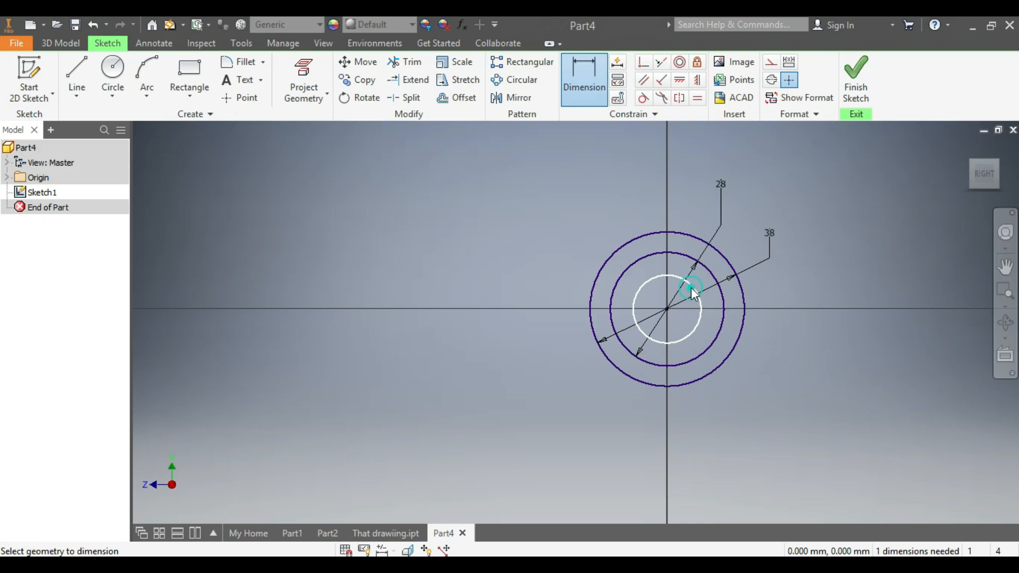
# Dimension the innermost circle's diameter and set it to 18 mm
pyautogui.click(693, 294)
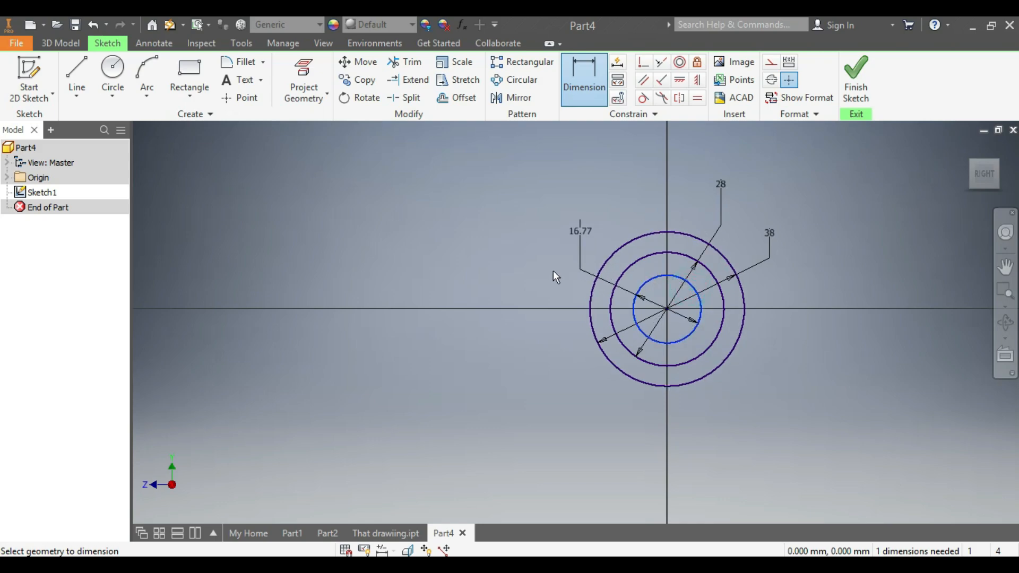
pyautogui.click(516, 271)
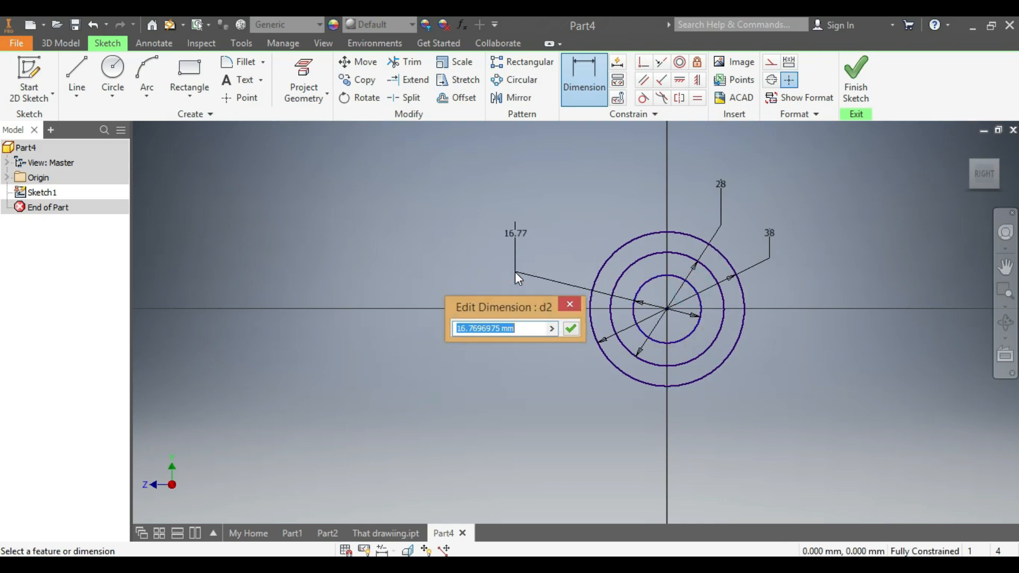
pyautogui.write('18')
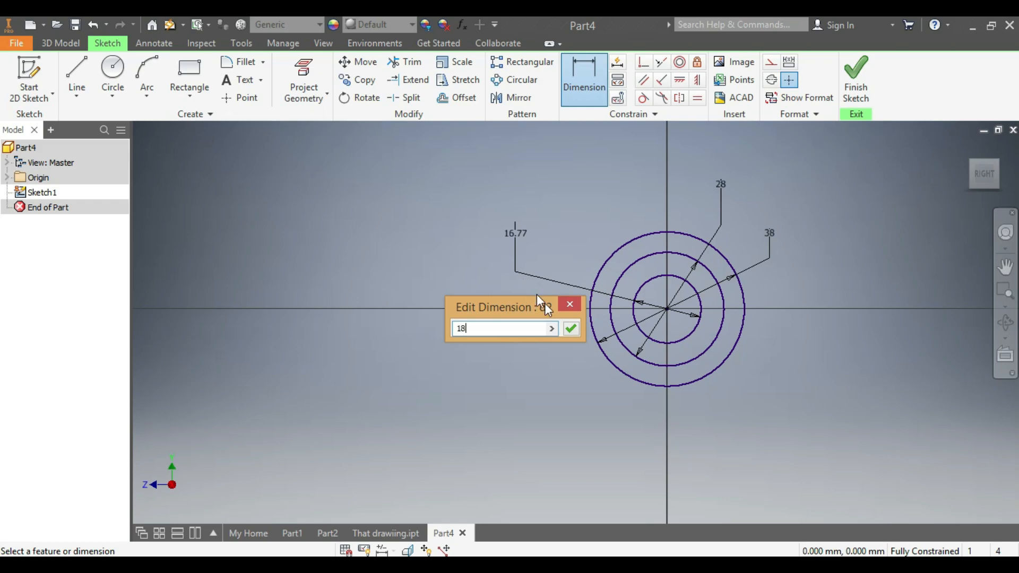
pyautogui.click(571, 329)
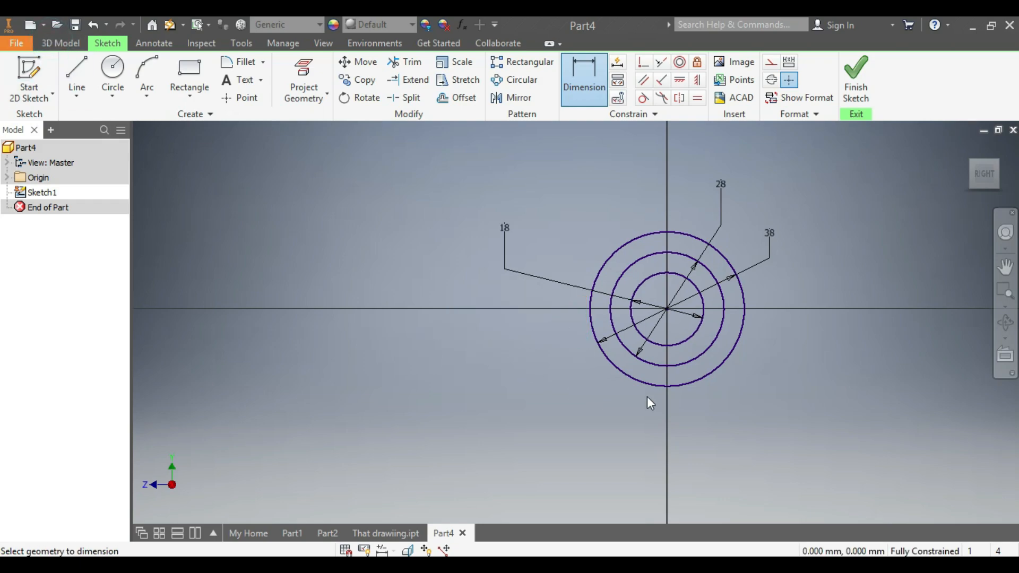
# Extrude the ring between the 18 mm and 28 mm circles by 13 mm as a solid hollow hub
pyautogui.click(60, 43)
pyautogui.click(70, 77)
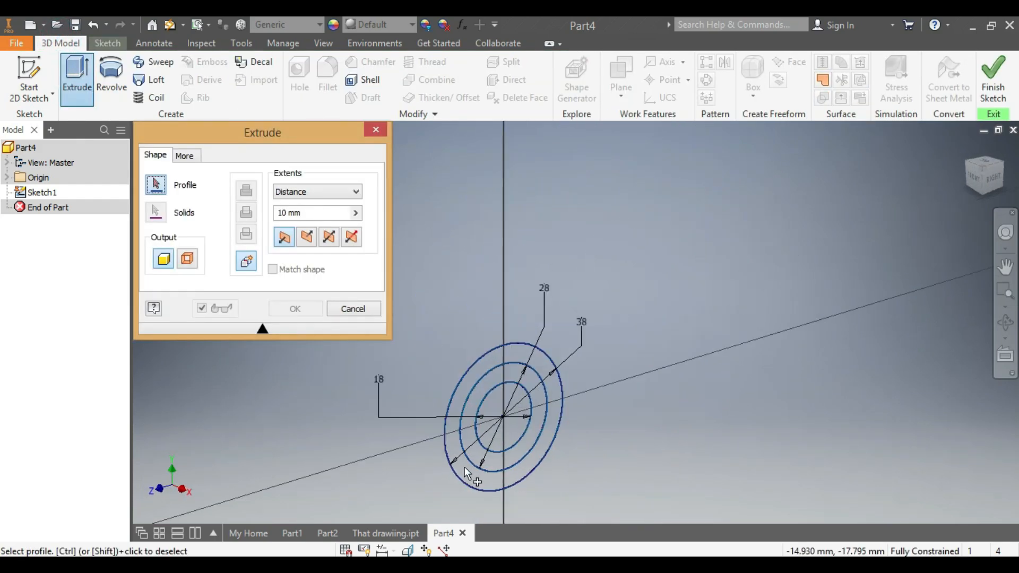
pyautogui.click(494, 377)
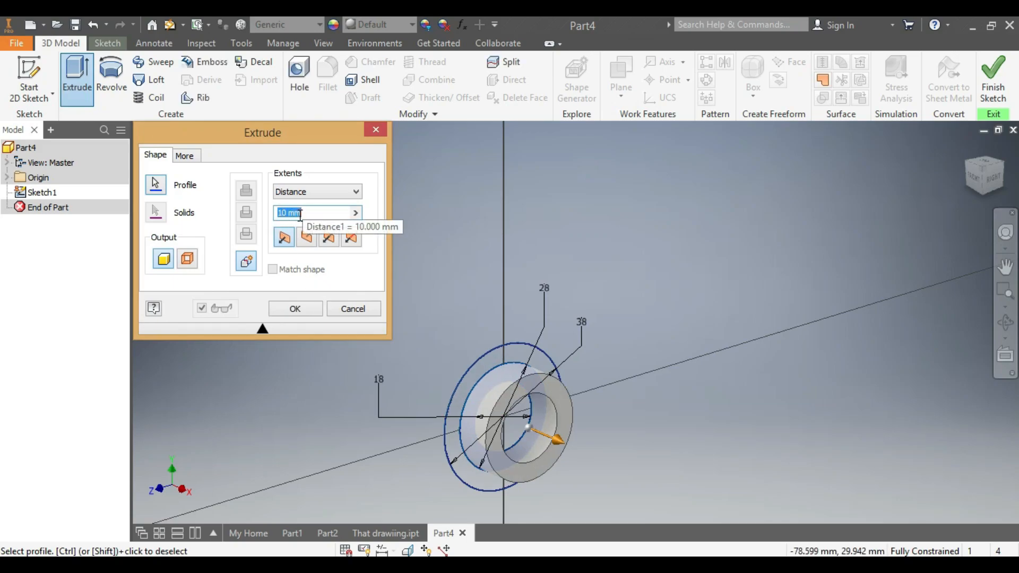
pyautogui.write('1')
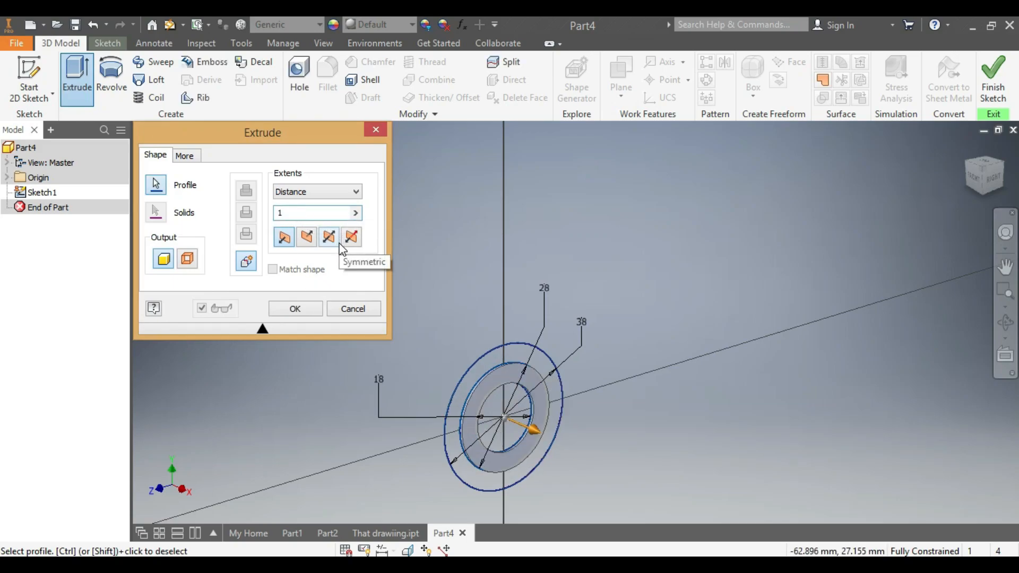
pyautogui.write('3')
pyautogui.click(308, 311)
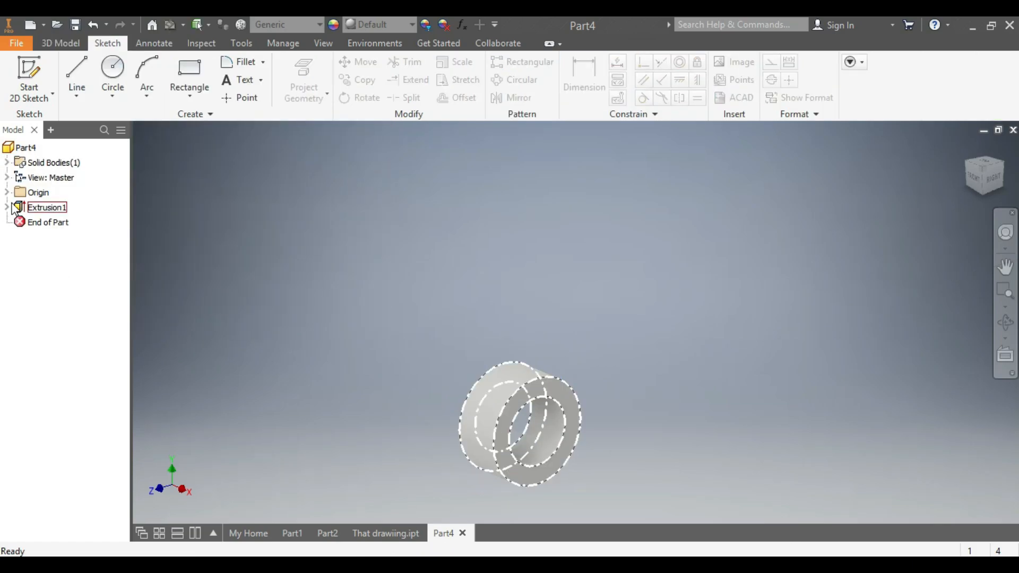
# Turn on the visibility of Sketch1 under Extrusion1 so its circles can be reused
pyautogui.click(7, 207)
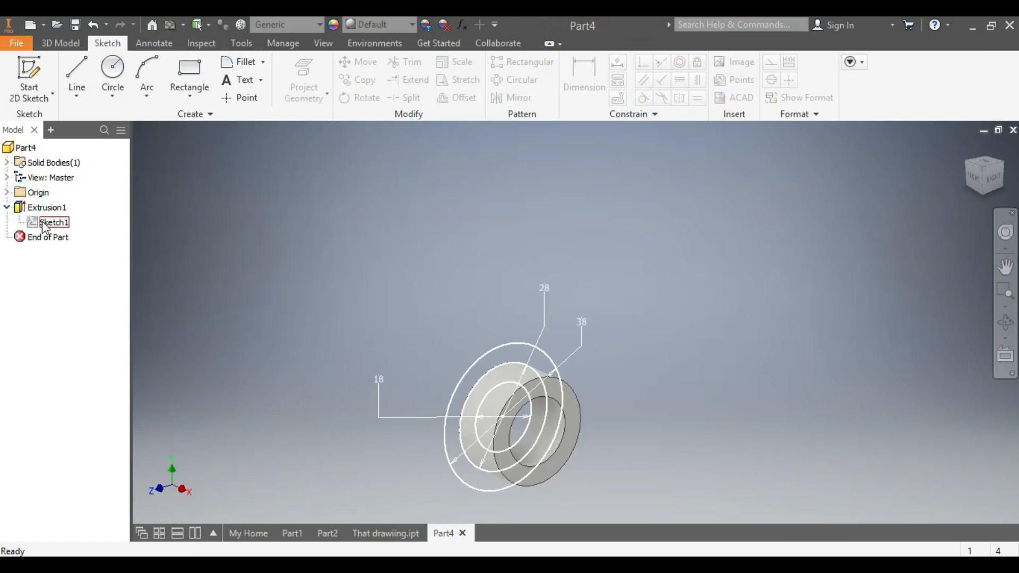
pyautogui.rightClick(45, 223)
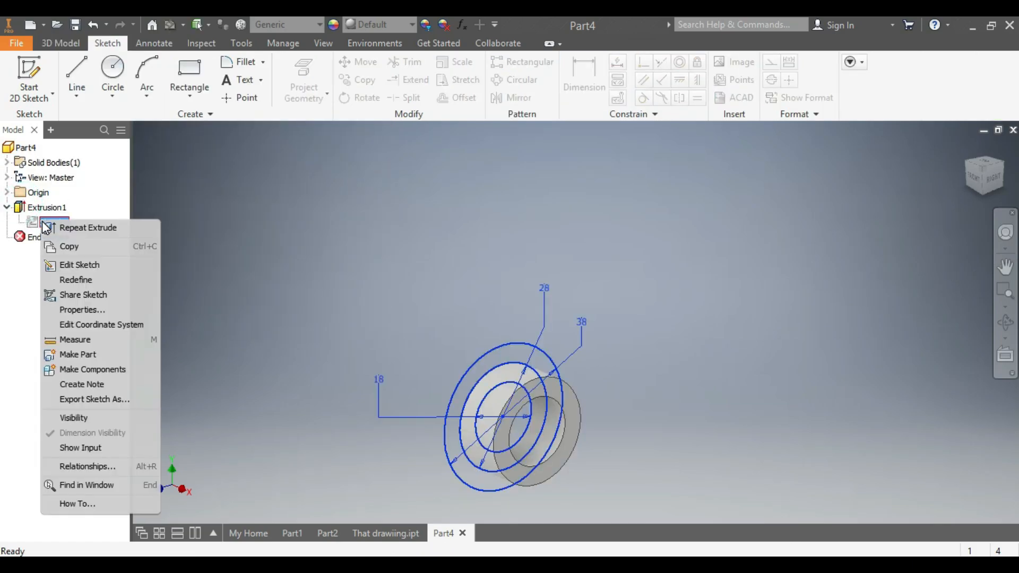
pyautogui.click(65, 421)
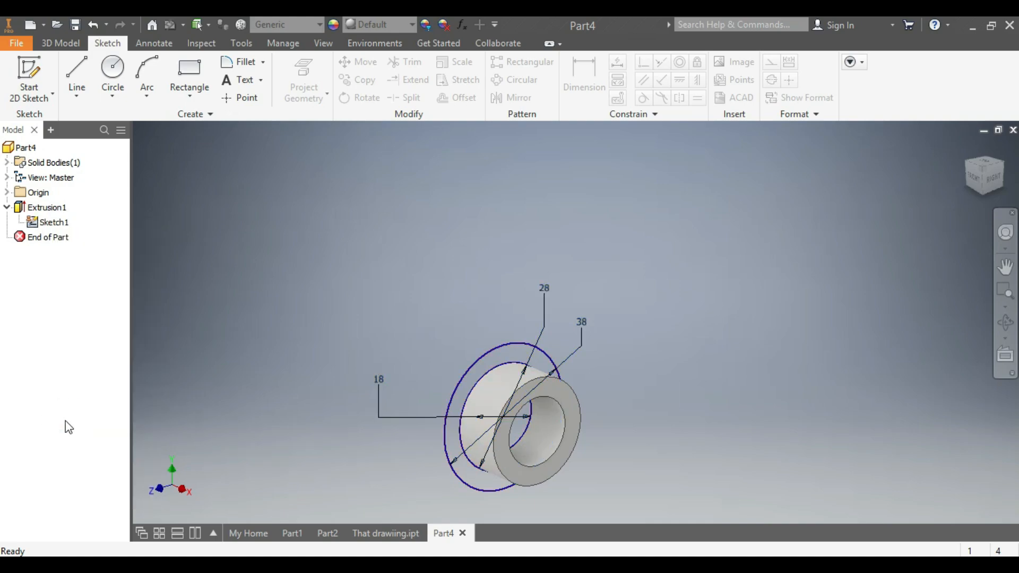
# Extrude the outer ring between the 28 mm and 38 mm circles by 6 mm, joined to the hub as a flange
pyautogui.click(56, 40)
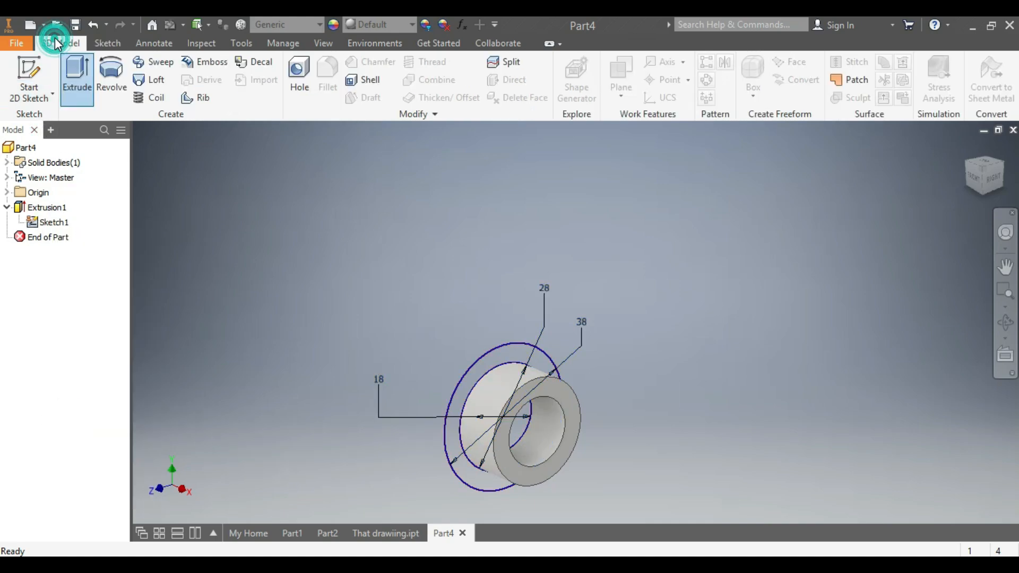
pyautogui.click(77, 74)
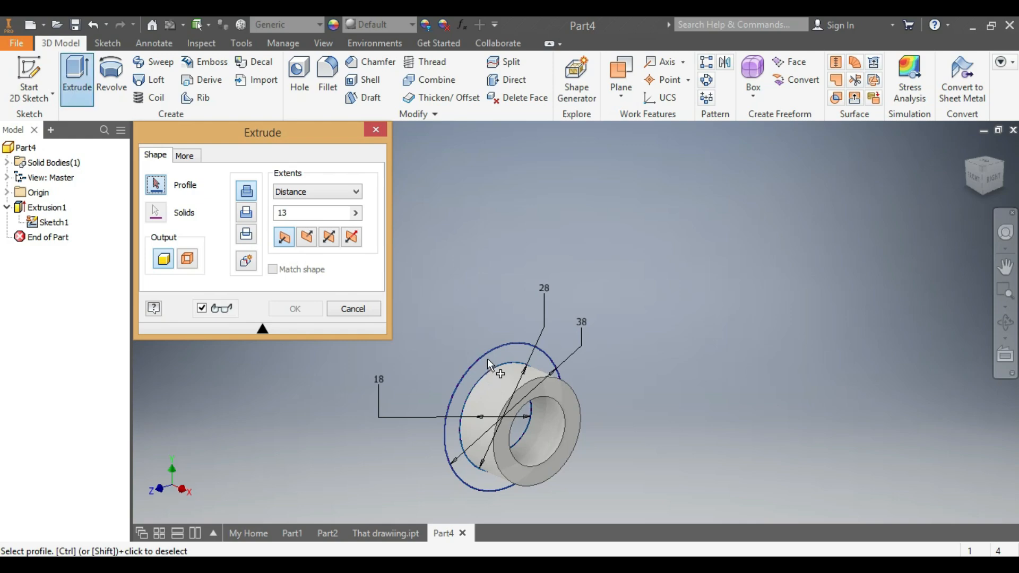
pyautogui.click(487, 358)
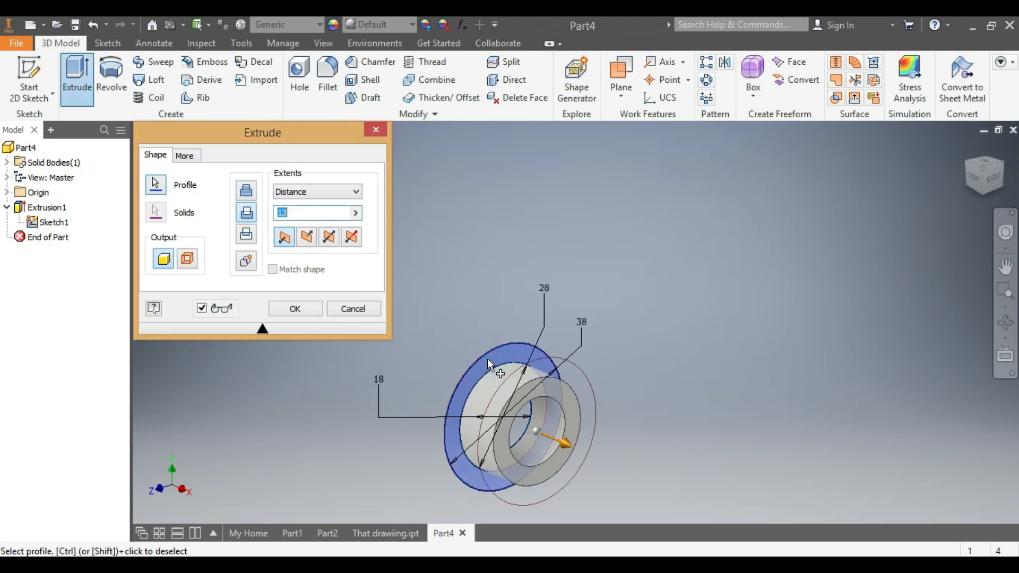
pyautogui.click(239, 192)
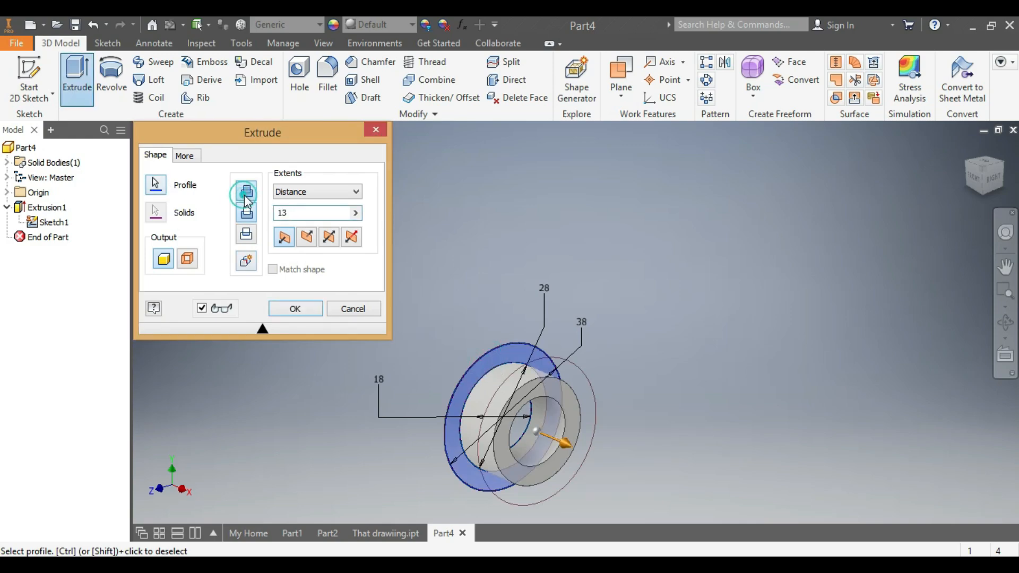
pyautogui.doubleClick(283, 214)
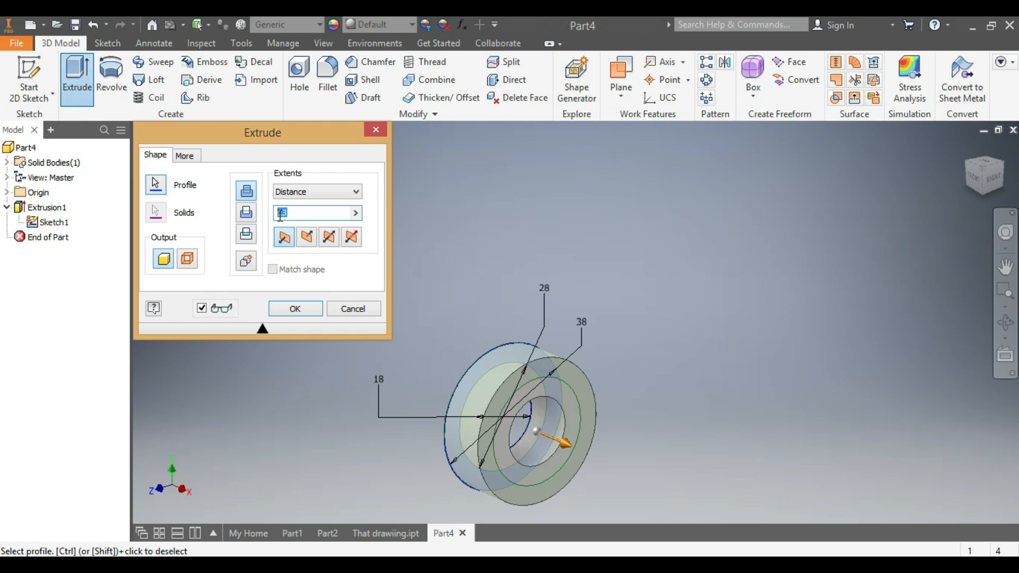
pyautogui.write('6')
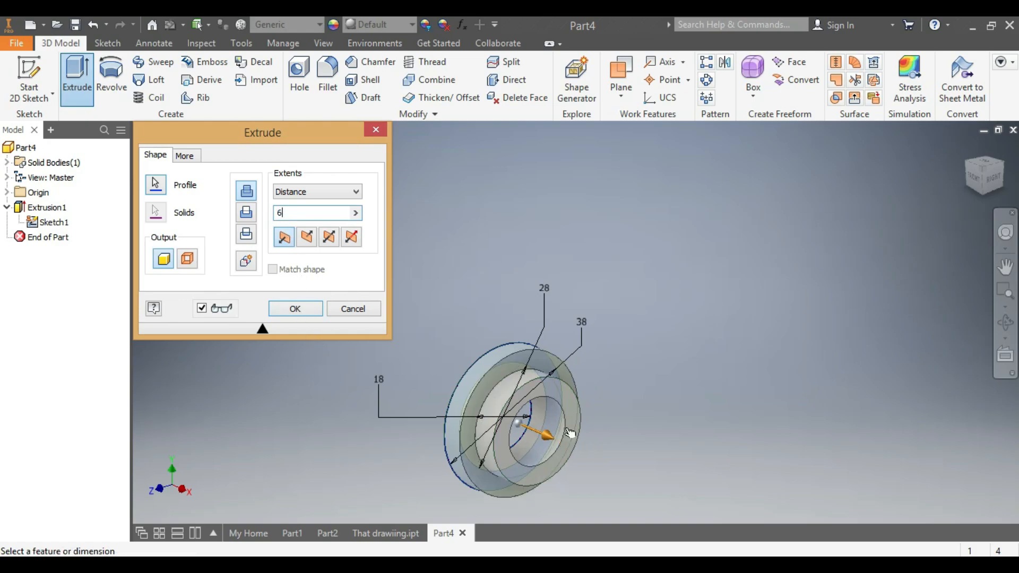
pyautogui.moveTo(994, 189); pyautogui.dragTo(980, 150)
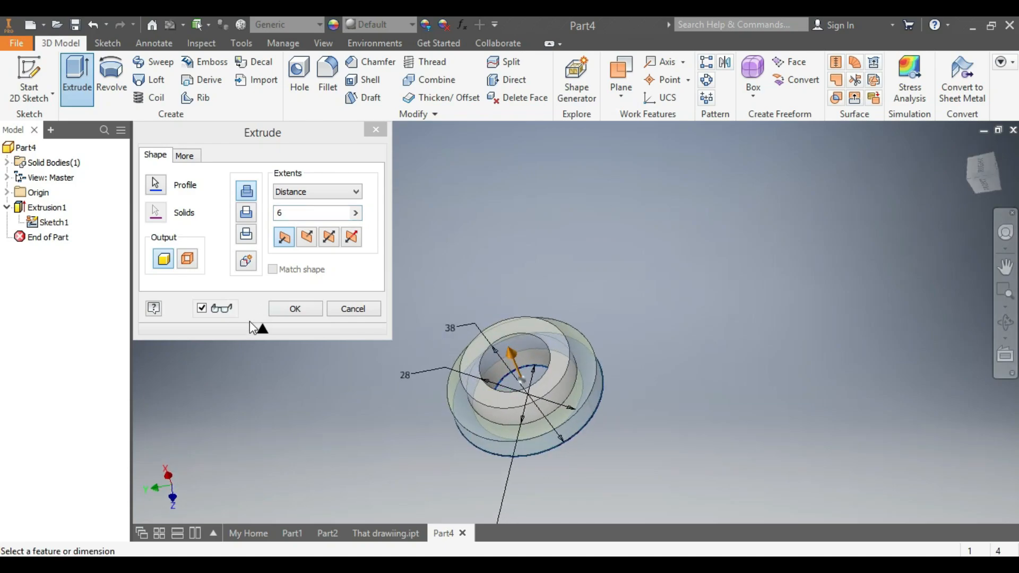
pyautogui.click(278, 315)
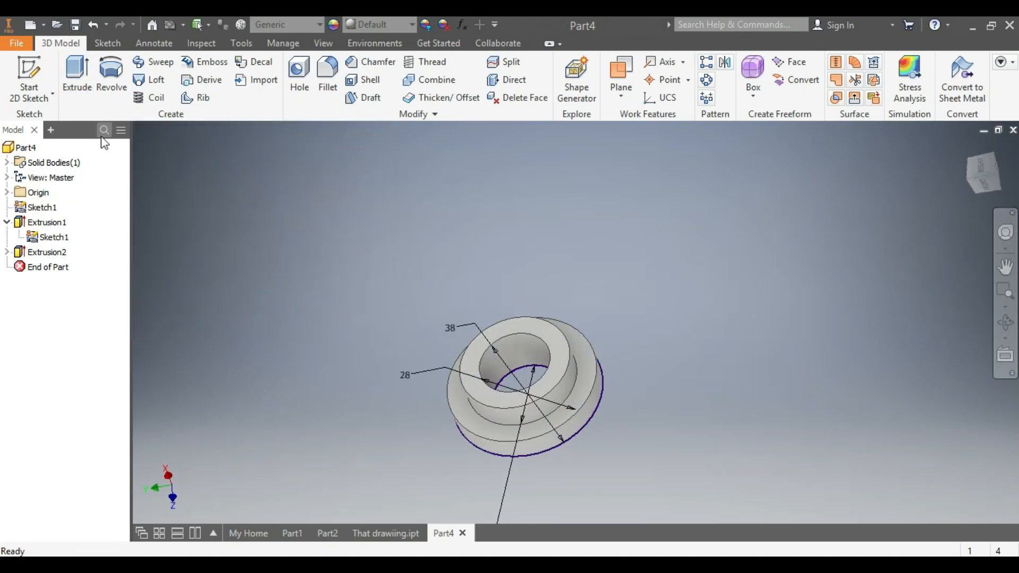
# Assign Bronze, Soft Tin from the Inventor Material Library as the flanged bushing's material
pyautogui.click(318, 25)
pyautogui.scroll(5, 305, 208)
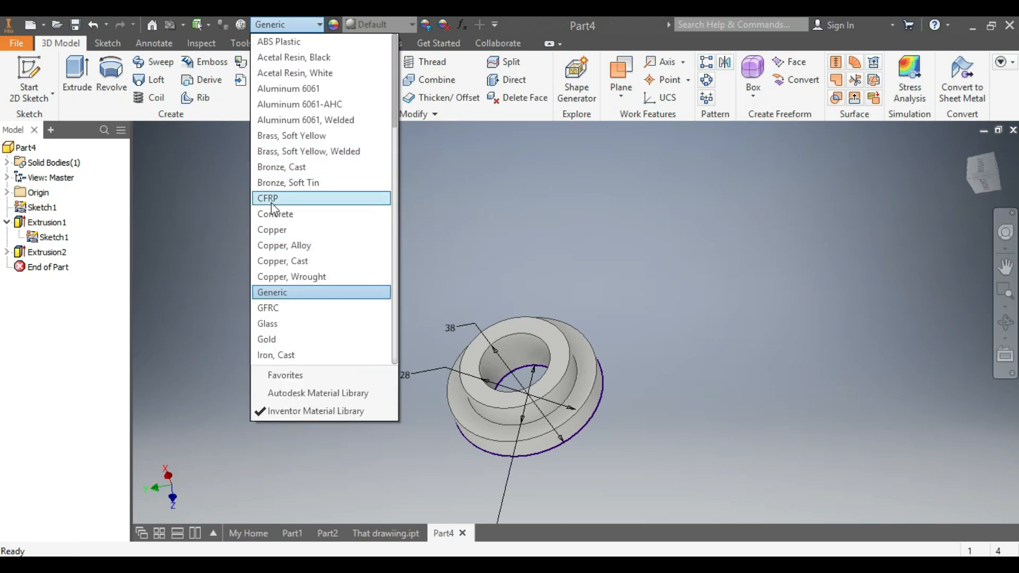
pyautogui.click(314, 180)
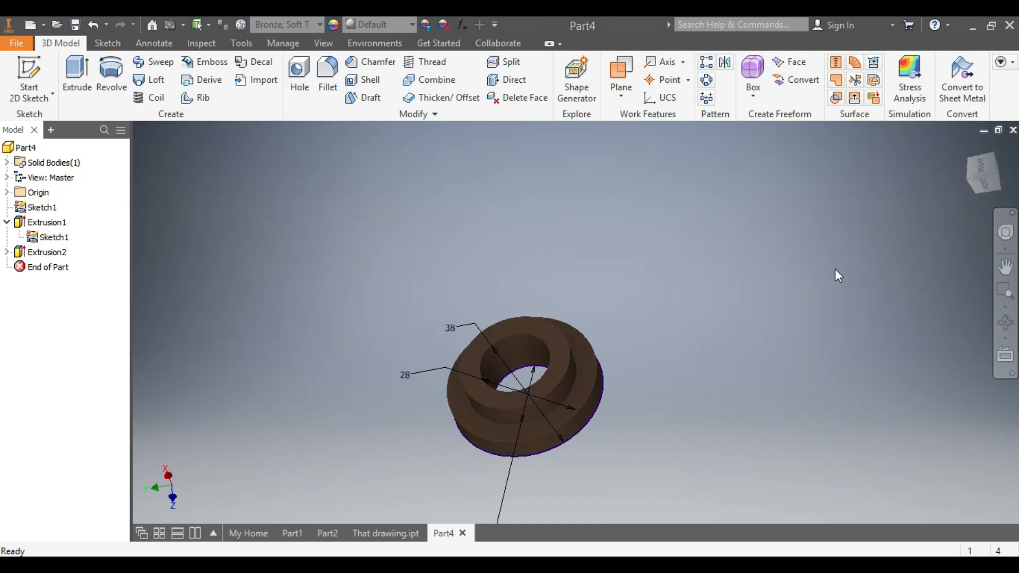
pyautogui.click(972, 170)
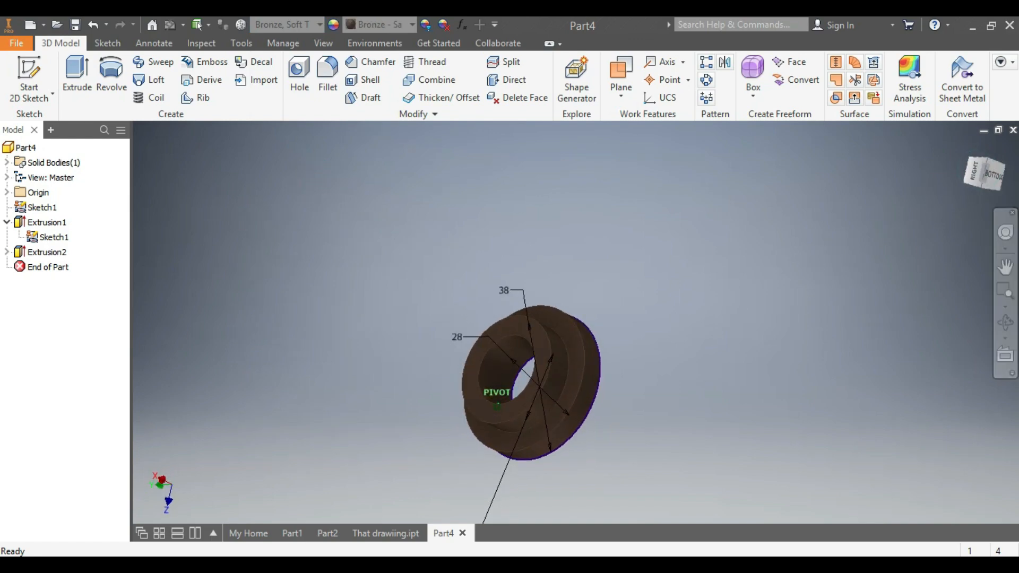
# Change the flanged bushing's material to Brass, Soft Yellow
pyautogui.click(321, 24)
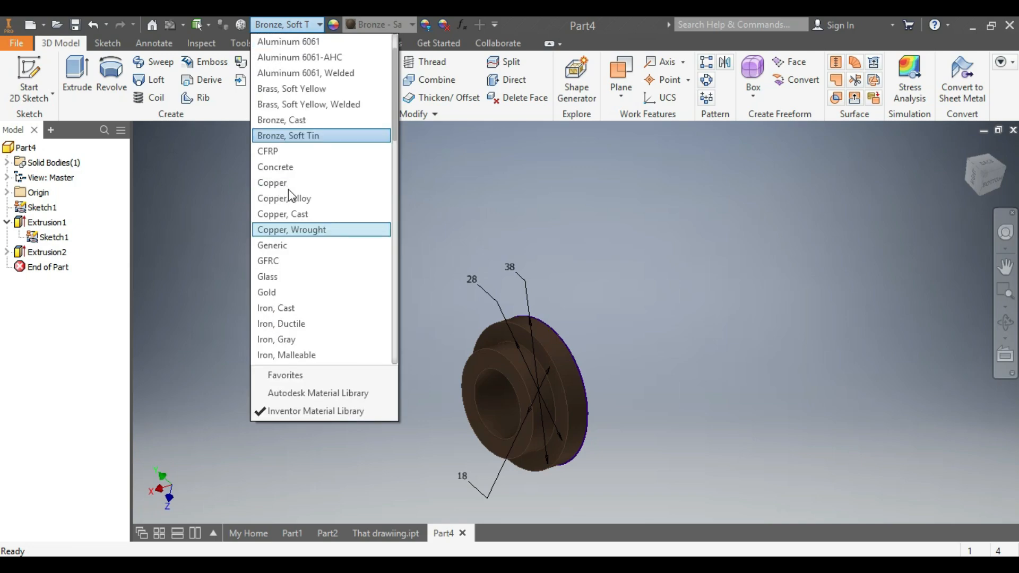
pyautogui.scroll(1, 291, 196)
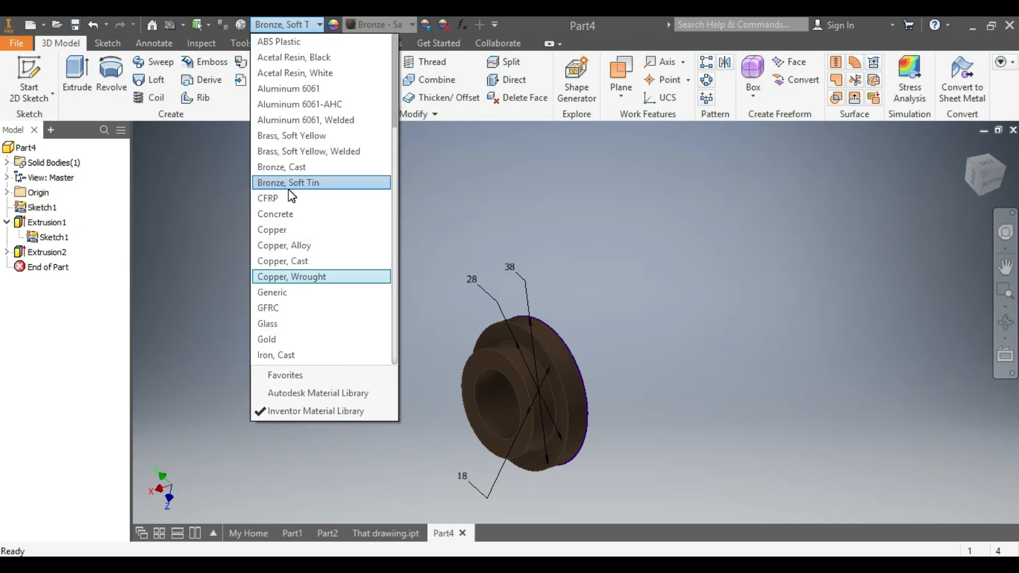
pyautogui.click(336, 135)
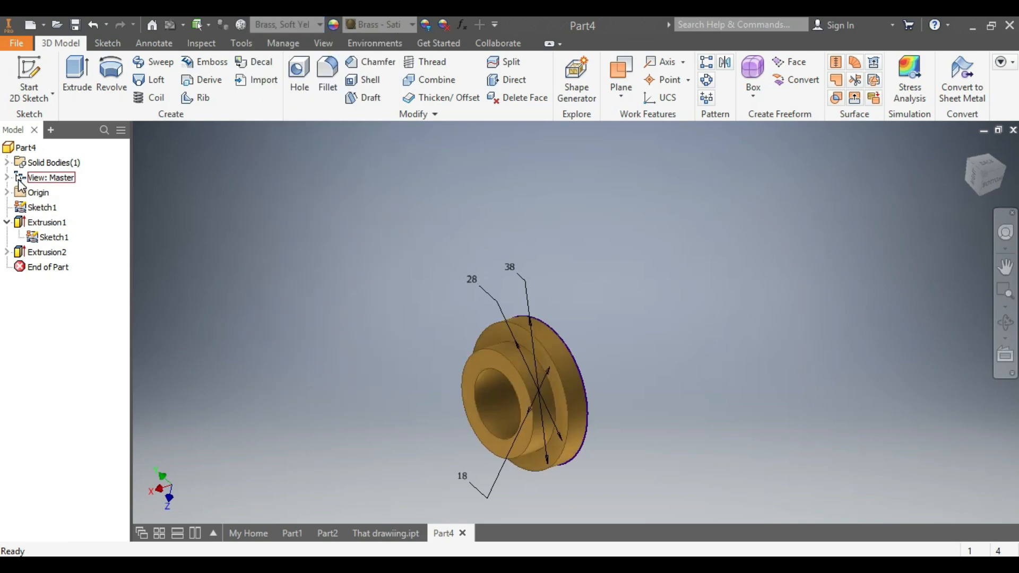
# Turn off the visibility of the shared Sketch1 so only the solid bushing is displayed
pyautogui.rightClick(55, 242)
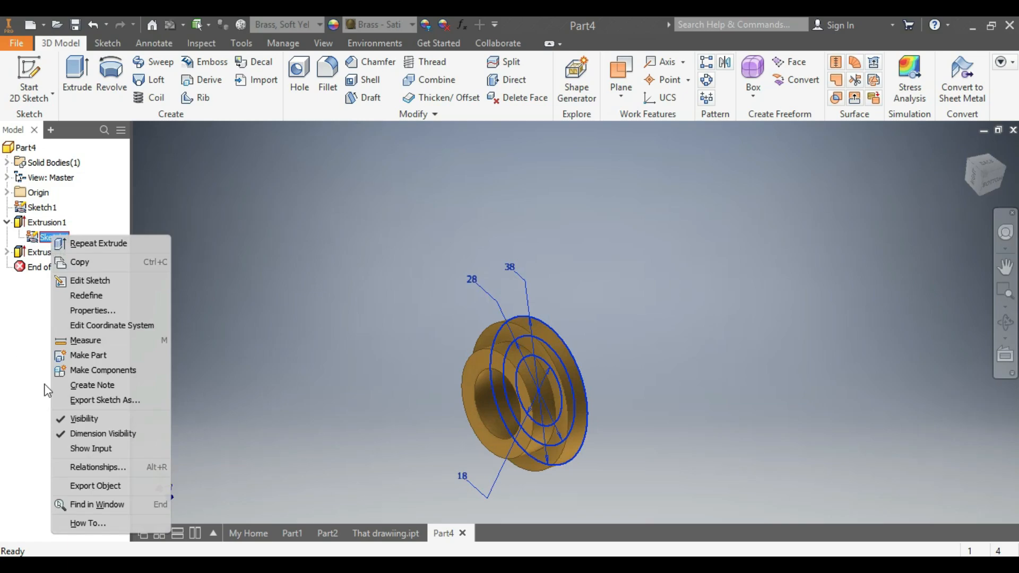
pyautogui.click(77, 421)
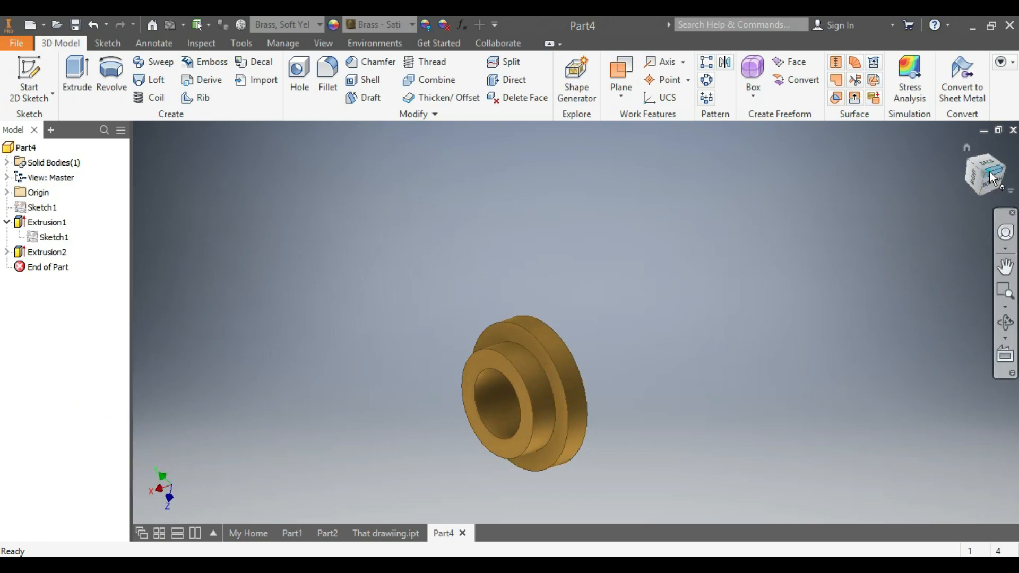
pyautogui.moveTo(992, 178); pyautogui.dragTo(984, 178)
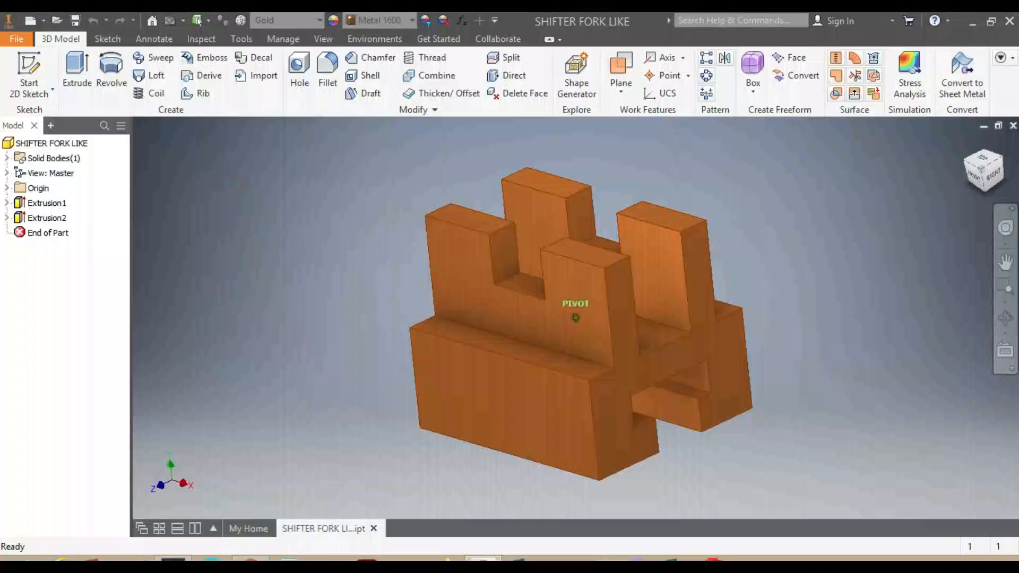
# Create a new metric part from the Standard (DIN).ipt template and dismiss the style conflict notice
pyautogui.moveTo(984, 173)
pyautogui.mouseDown()
pyautogui.moveTo(425, 170)
pyautogui.moveTo(386, 179)
pyautogui.mouseUp()
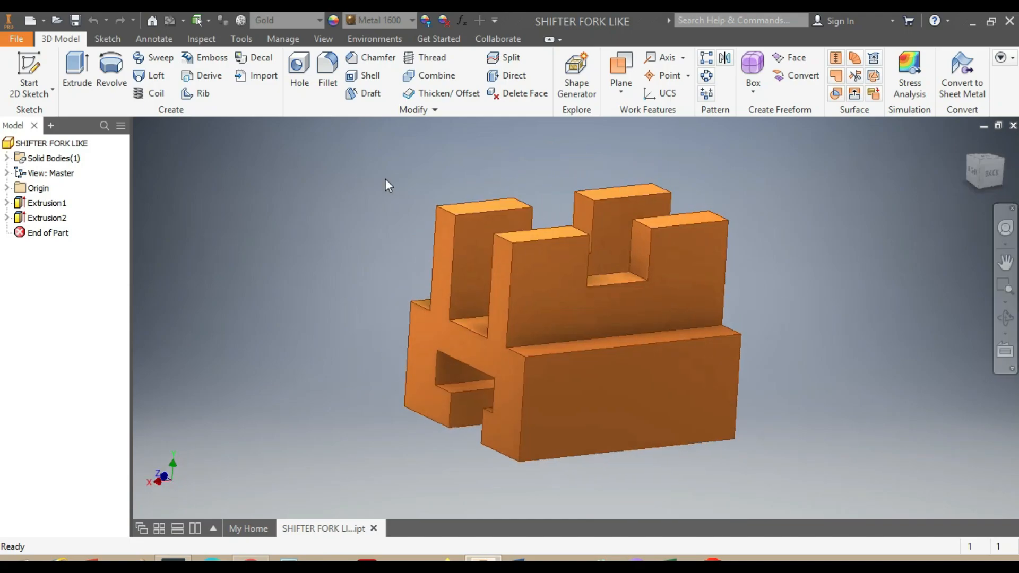
pyautogui.click(29, 21)
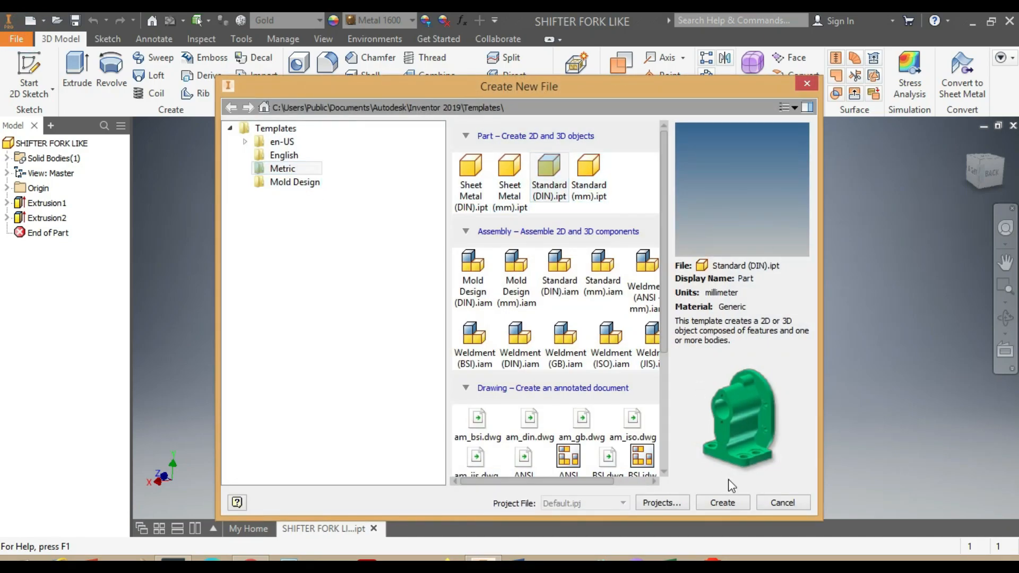
pyautogui.click(721, 505)
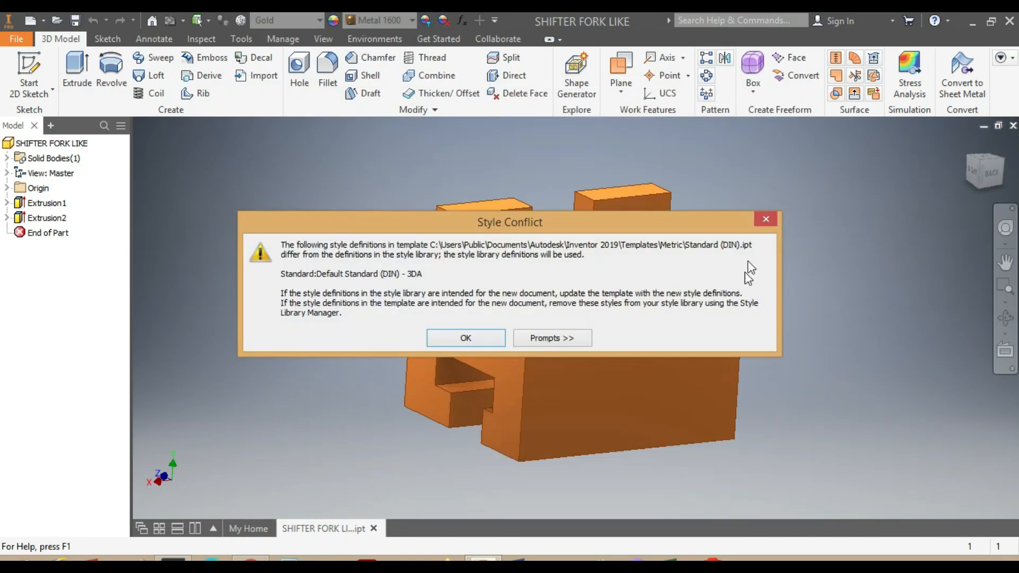
pyautogui.click(764, 218)
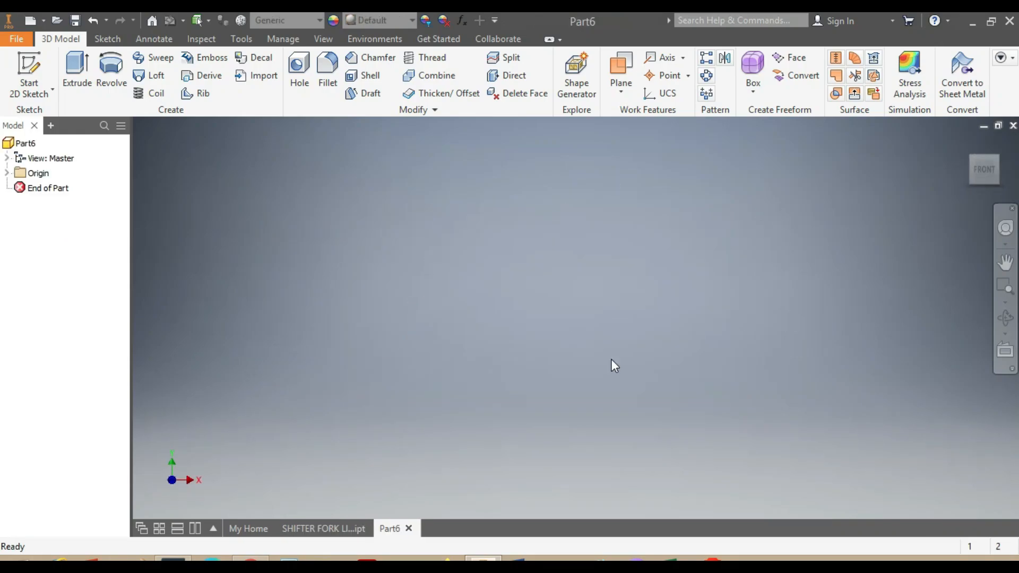
# Start a sketch on the YZ plane and draw a rectangle about 19 mm wide enclosing the origin
pyautogui.click(107, 39)
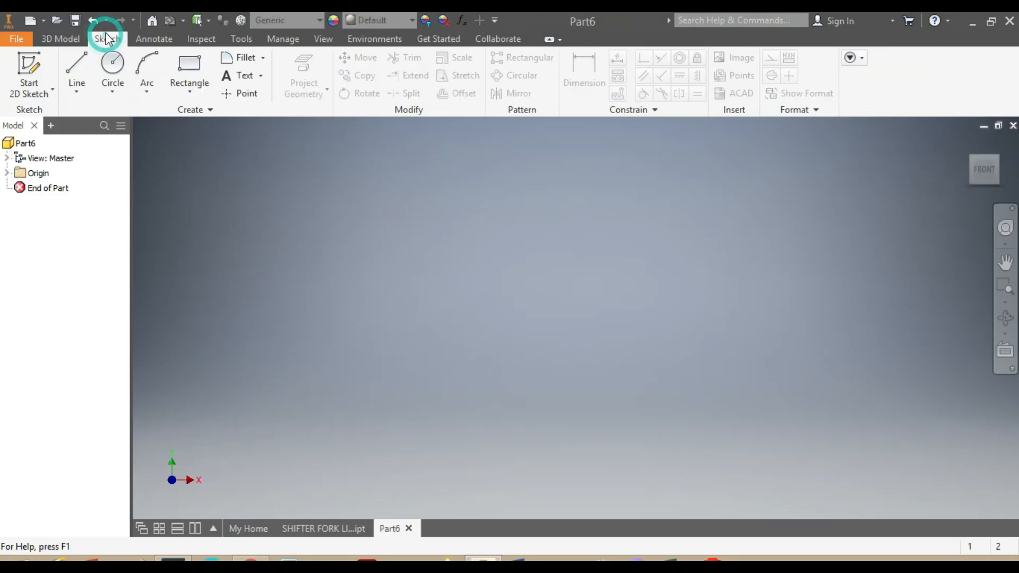
pyautogui.click(187, 62)
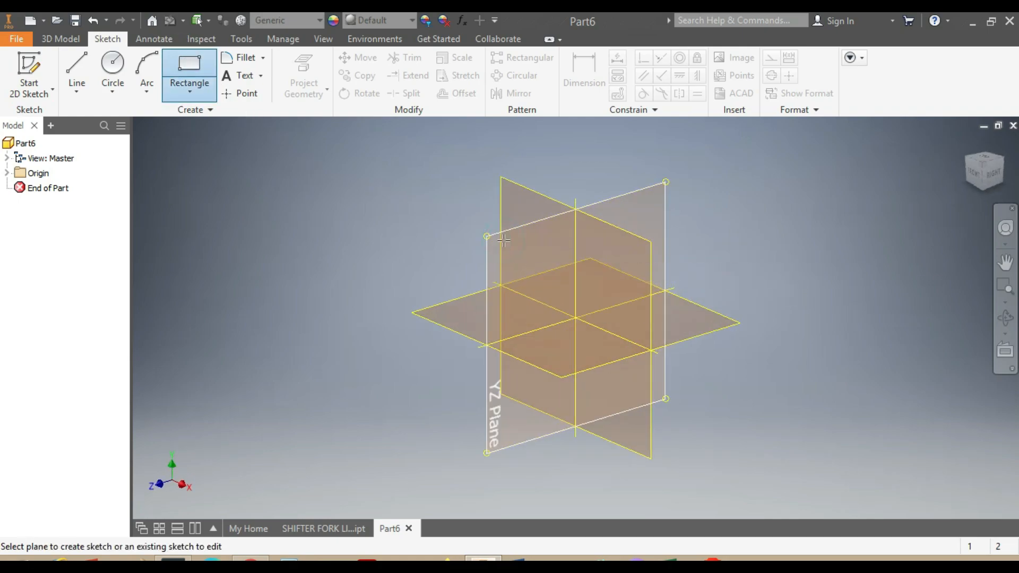
pyautogui.click(505, 243)
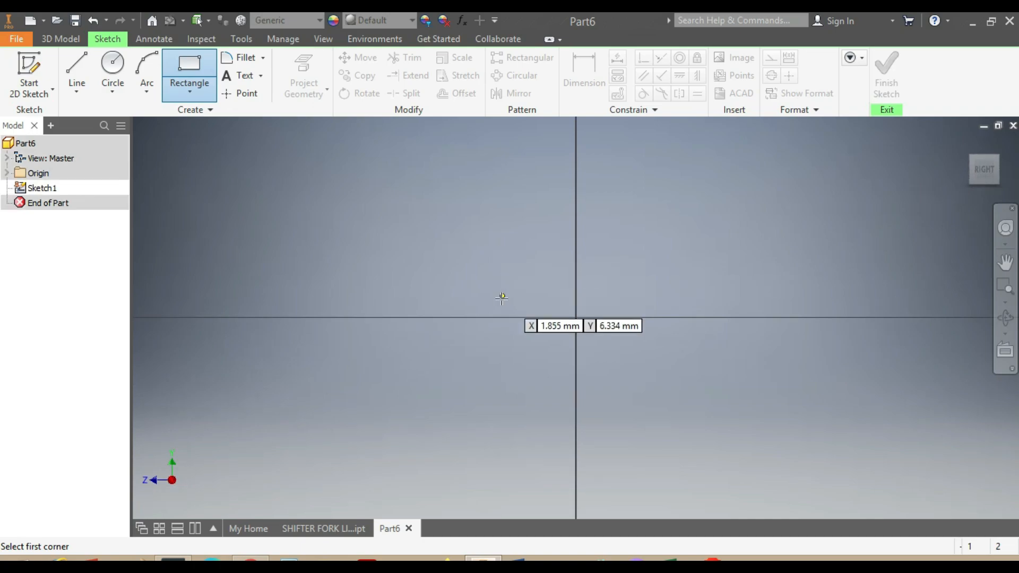
pyautogui.click(467, 302)
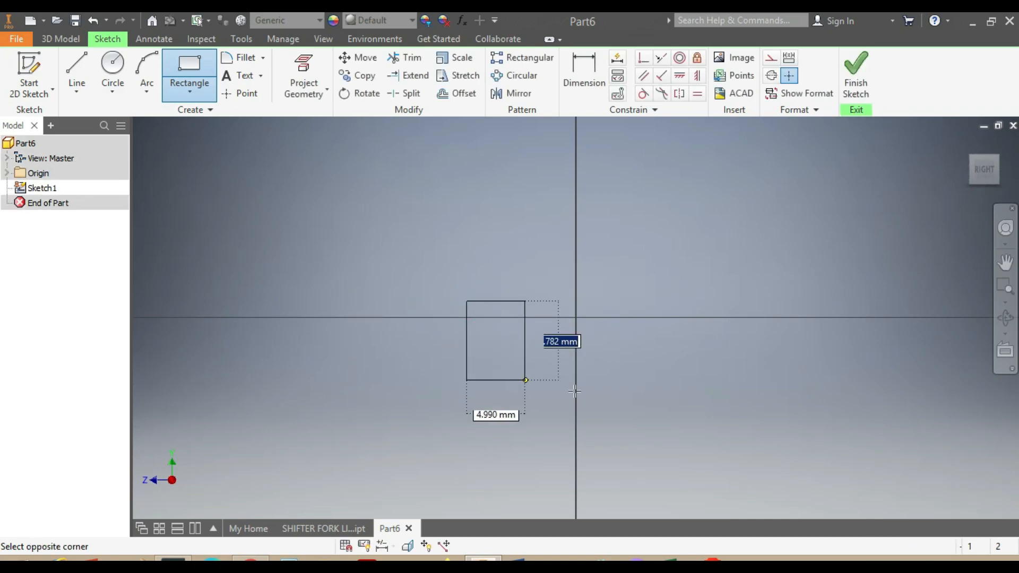
pyautogui.click(694, 391)
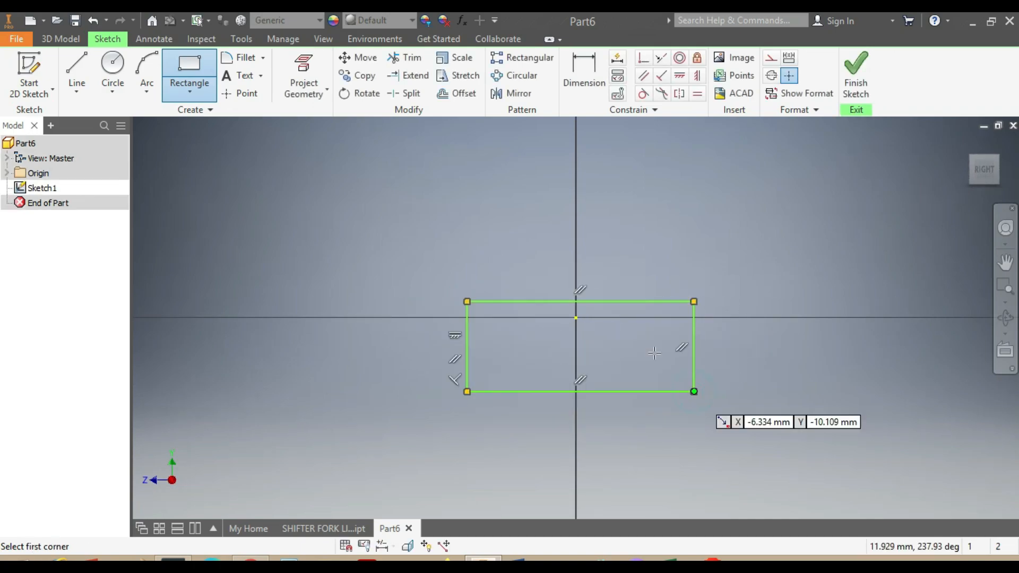
# Dimension the rectangle's bottom edge and set its width to 60 mm
pyautogui.click(586, 85)
pyautogui.click(530, 393)
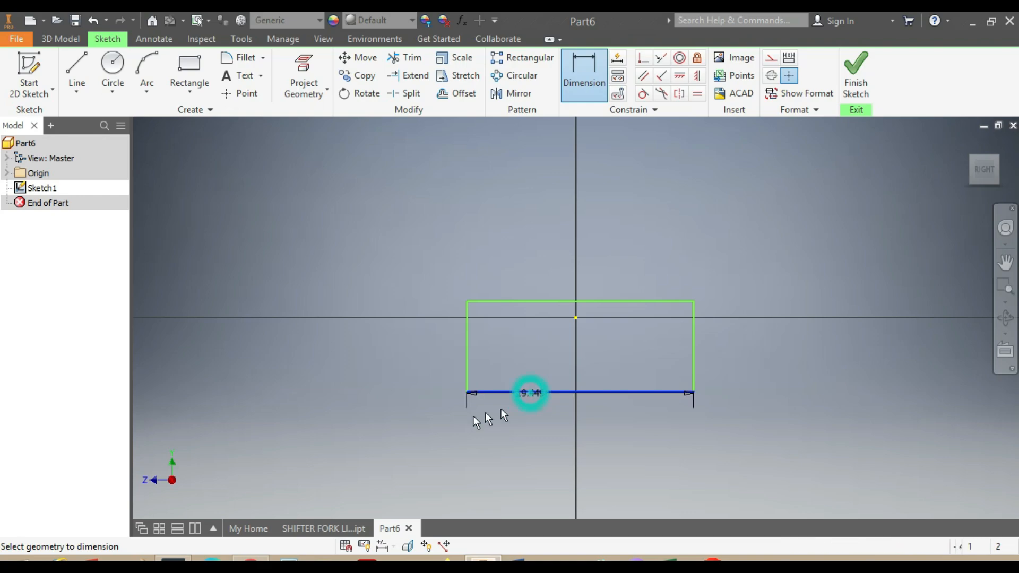
pyautogui.click(406, 419)
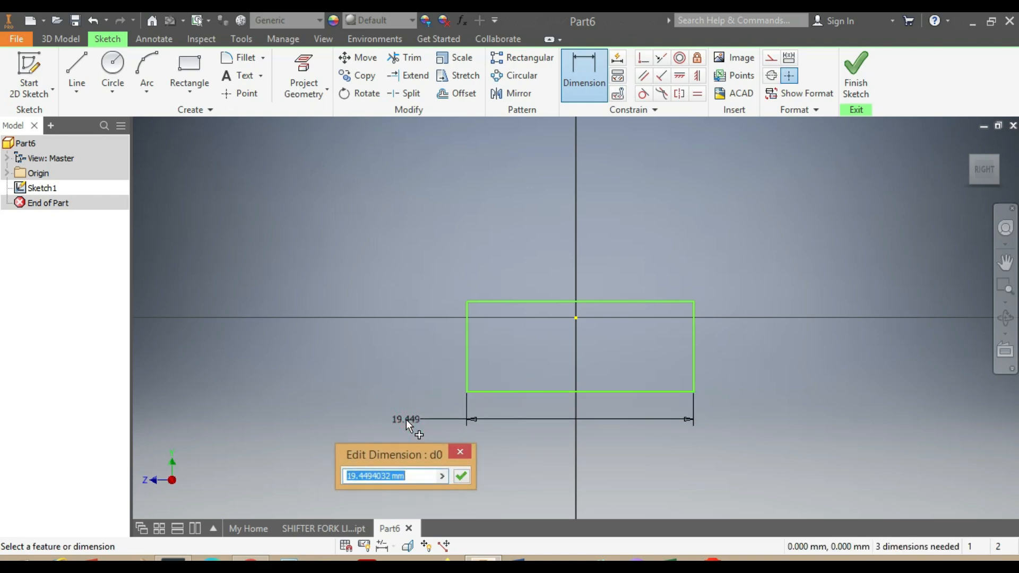
pyautogui.write('60')
pyautogui.press('Return')
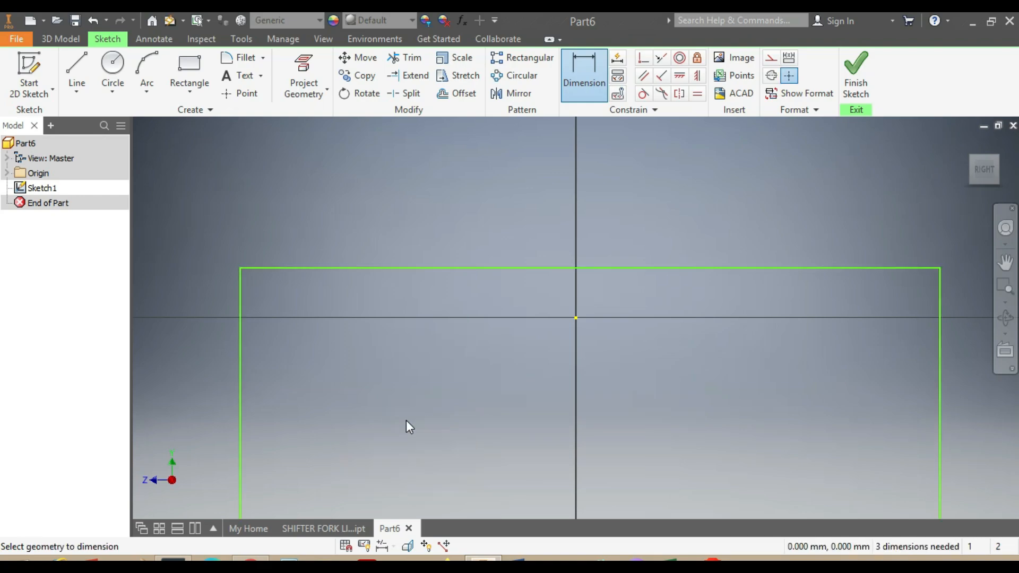
# Dimension the rectangle's left edge and set its height to 30 mm
pyautogui.scroll(5, 422, 393)
pyautogui.scroll(3, 369, 463)
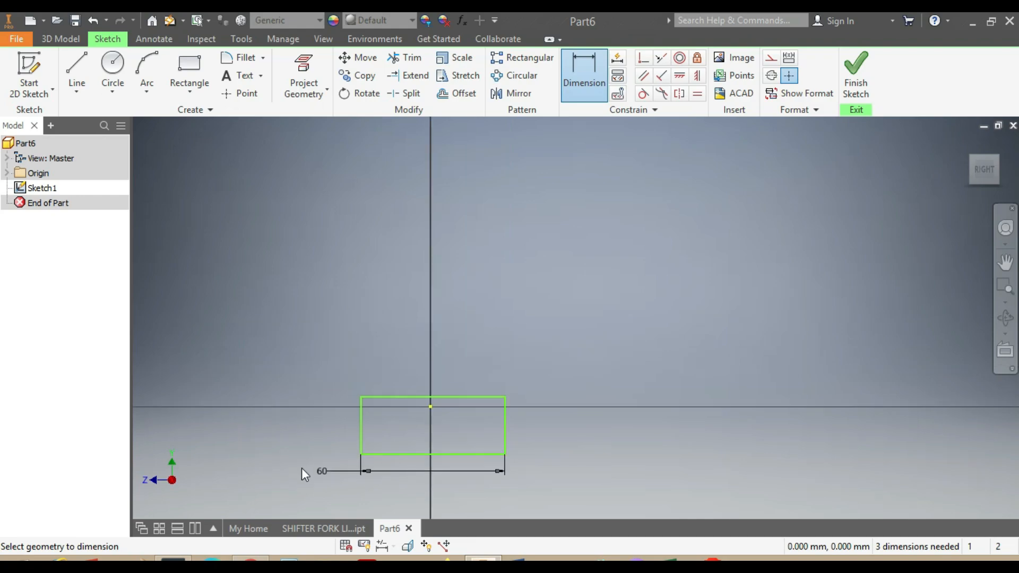
pyautogui.scroll(-4, 302, 468)
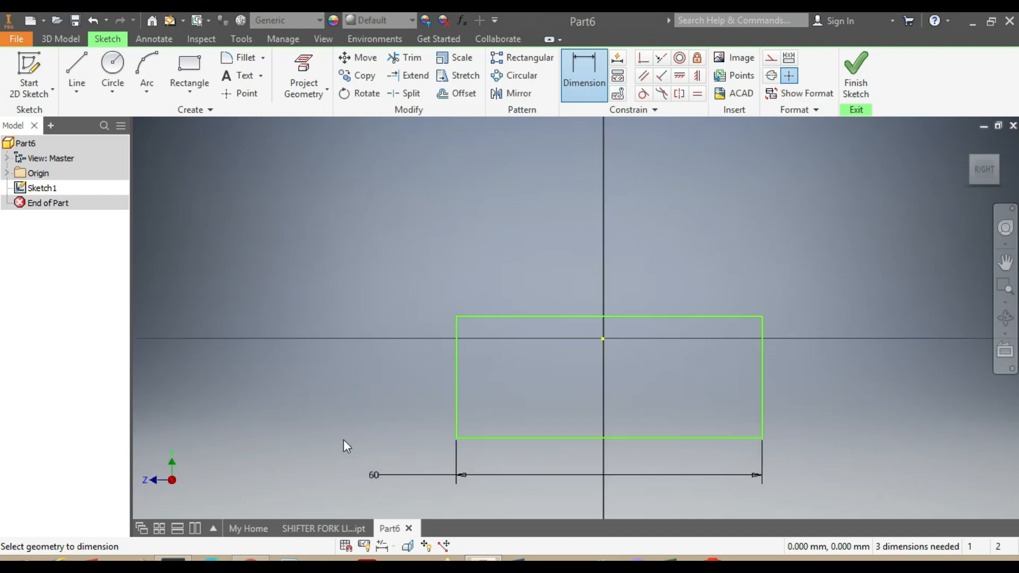
pyautogui.click(457, 398)
pyautogui.click(363, 399)
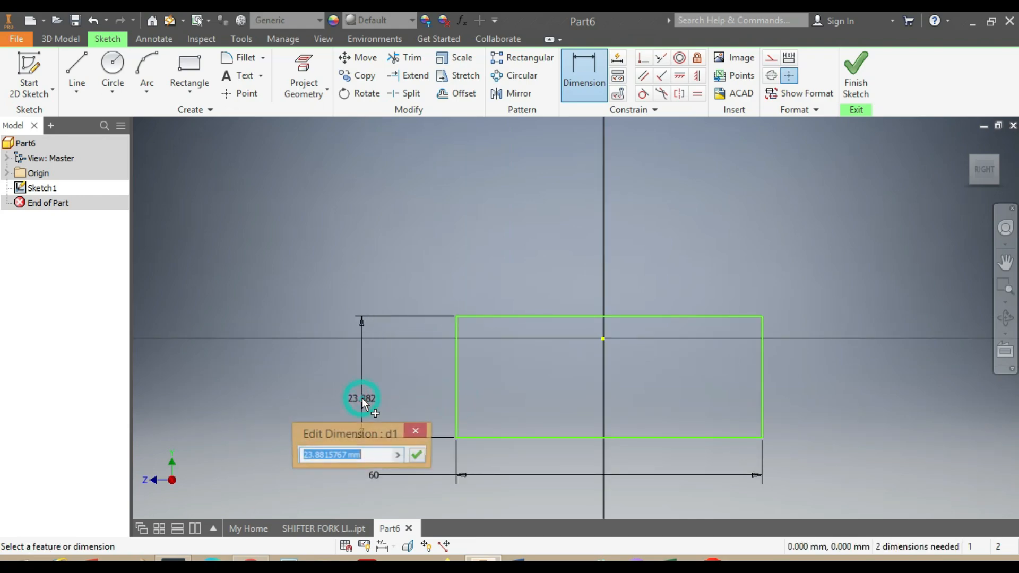
pyautogui.write('30')
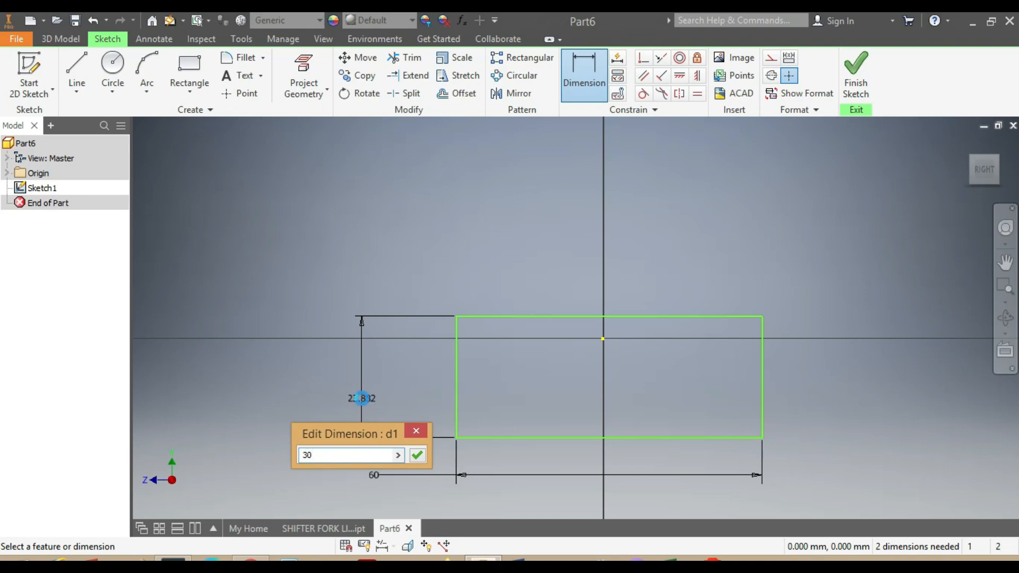
pyautogui.press('Return')
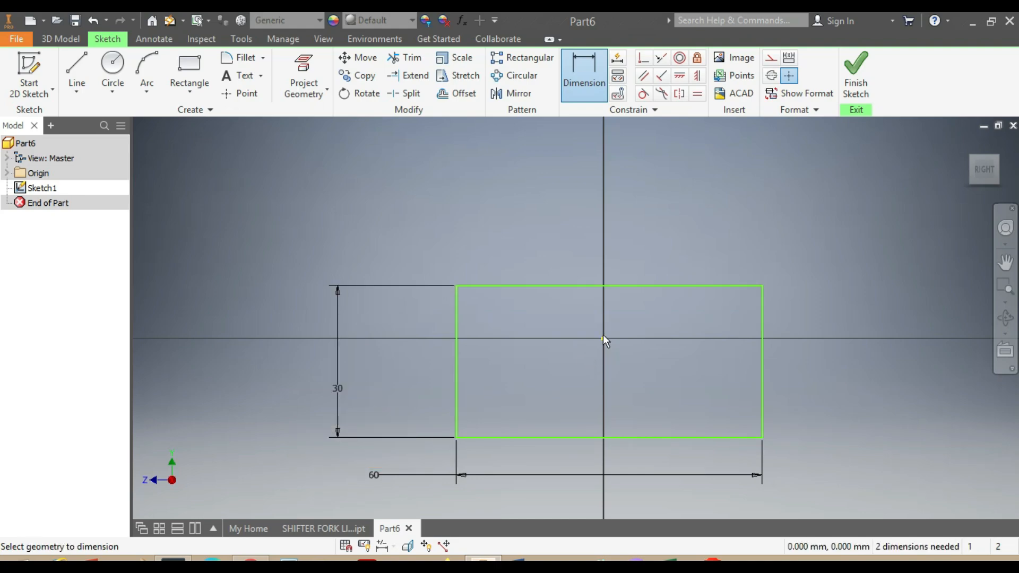
# Dimension the horizontal distance from the rectangle's left edge to the origin and set it to 30 mm
pyautogui.click(456, 377)
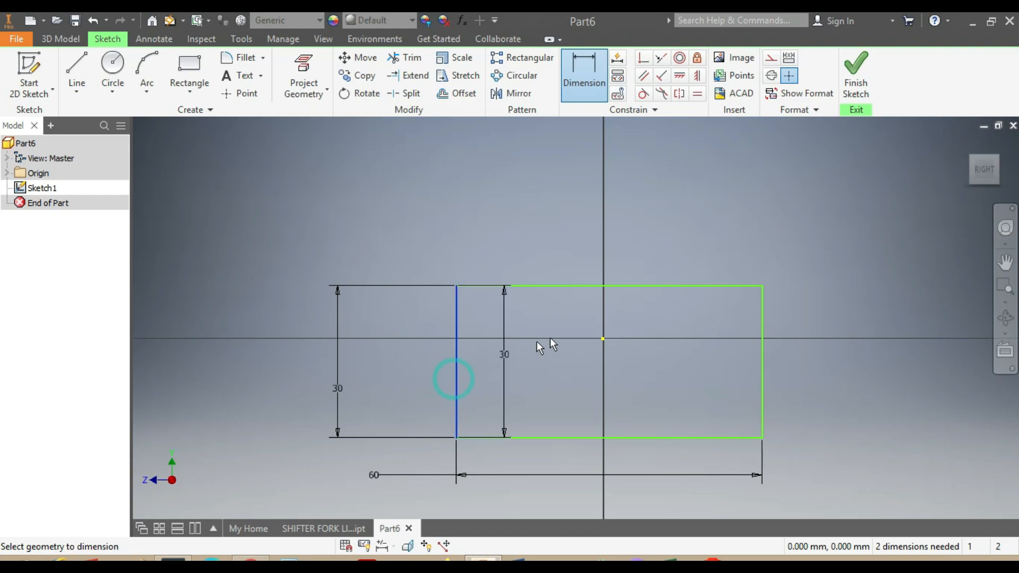
pyautogui.click(603, 339)
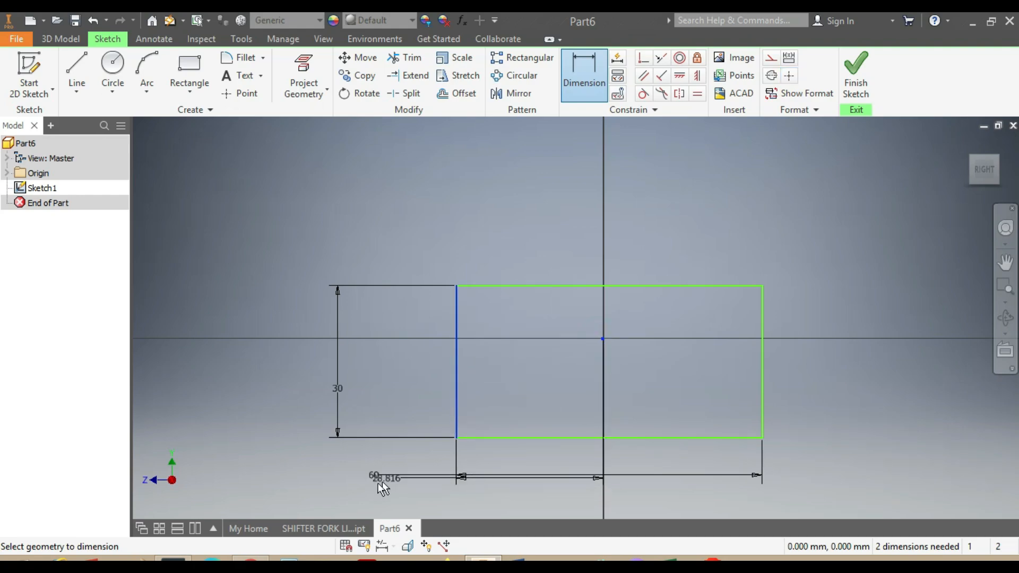
pyautogui.click(345, 492)
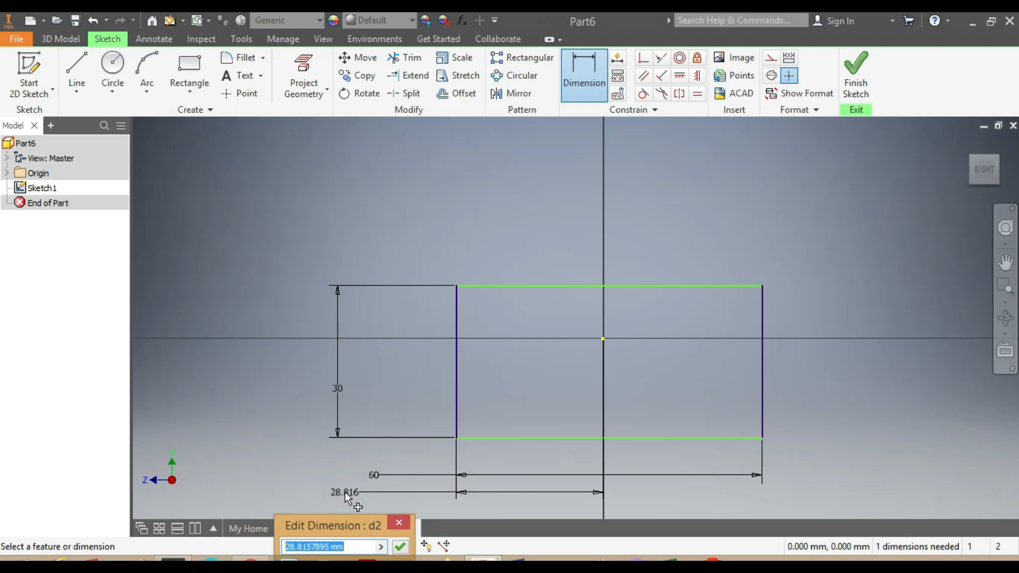
pyautogui.write('30')
pyautogui.press('Return')
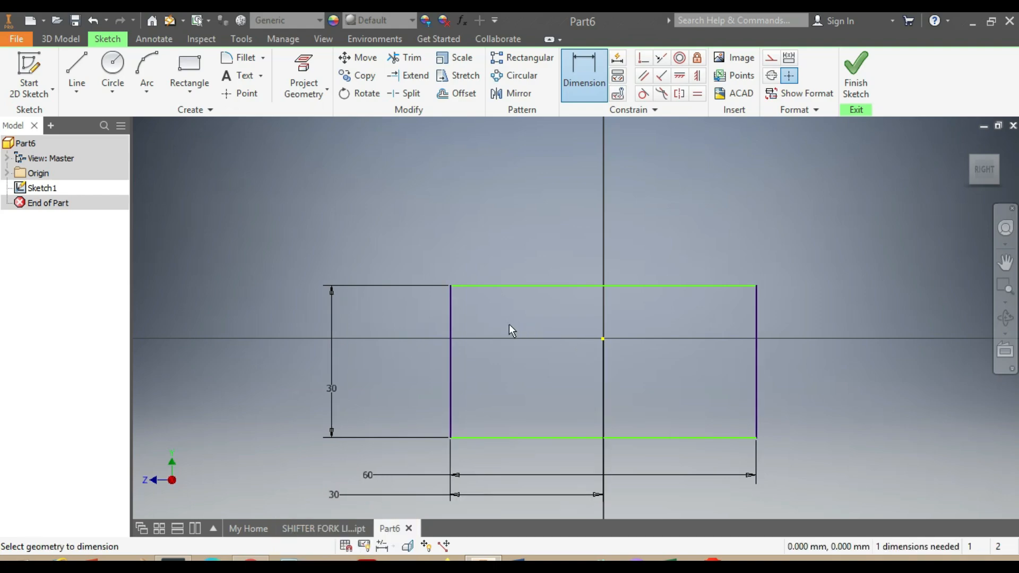
# Check the SHIFTER FORK LIKE reference part and draw a rectangle about 35 by 9 mm inside the outer rectangle
pyautogui.click(189, 71)
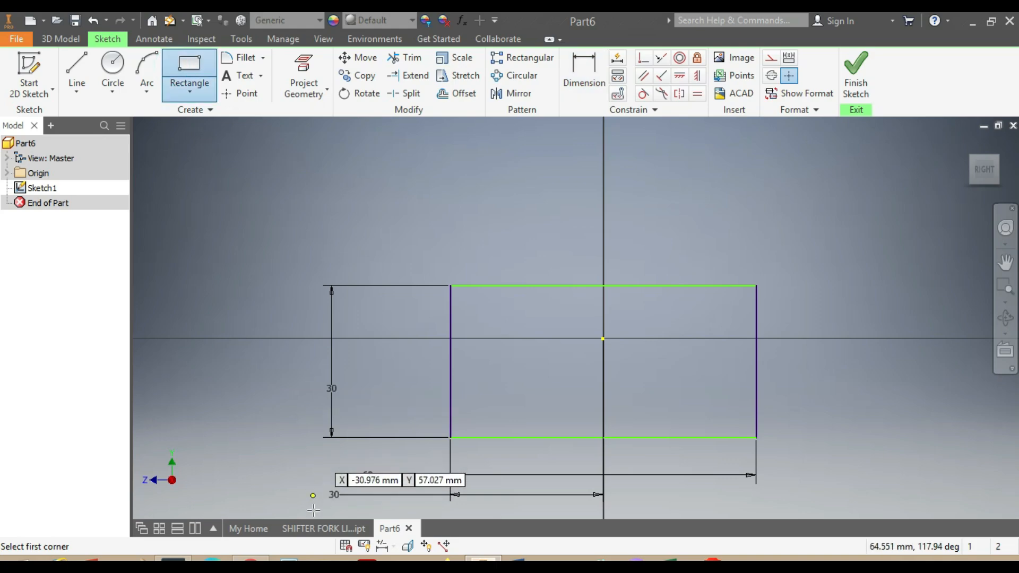
pyautogui.click(310, 529)
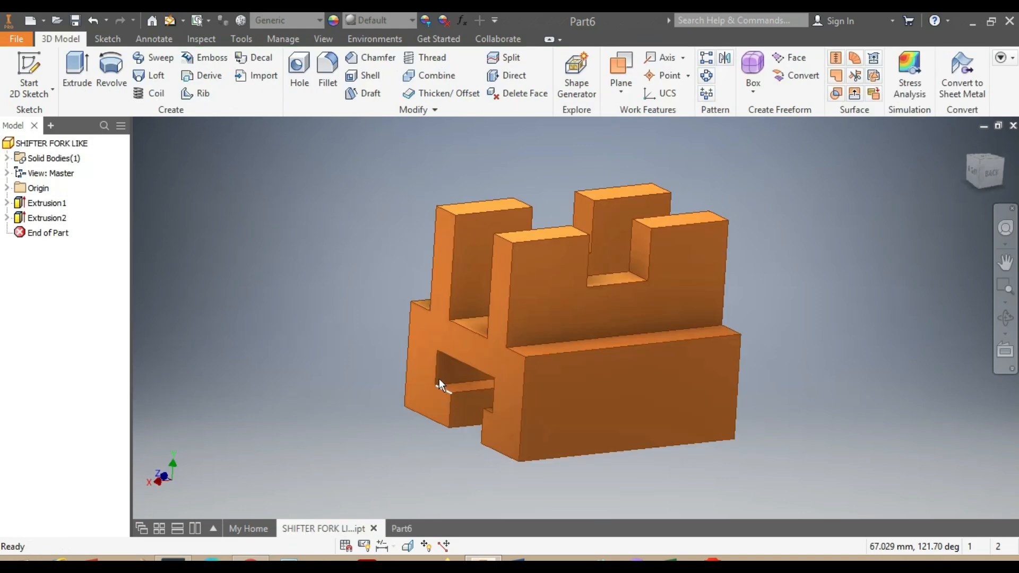
pyautogui.click(984, 177)
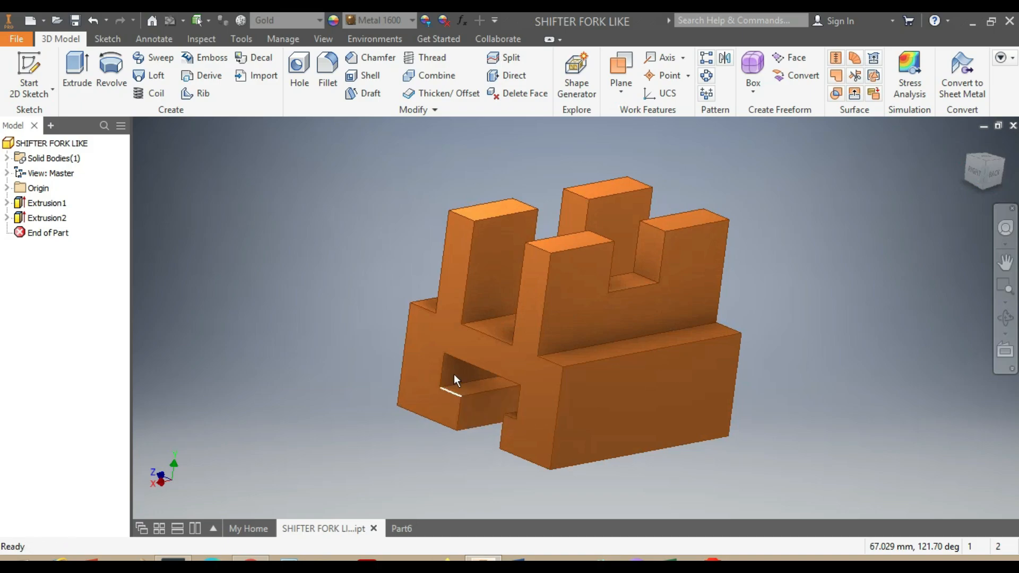
pyautogui.click(402, 529)
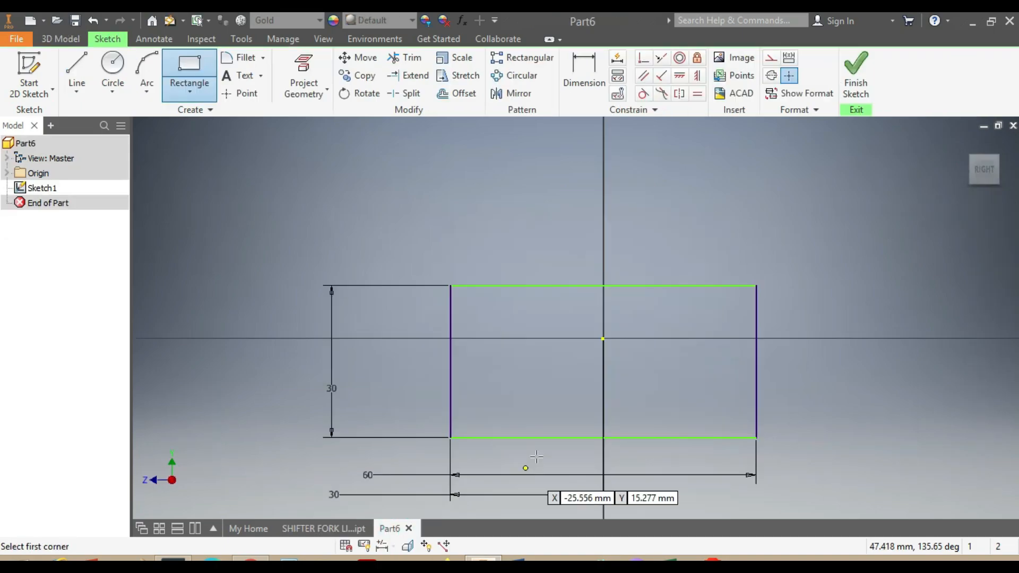
pyautogui.click(517, 357)
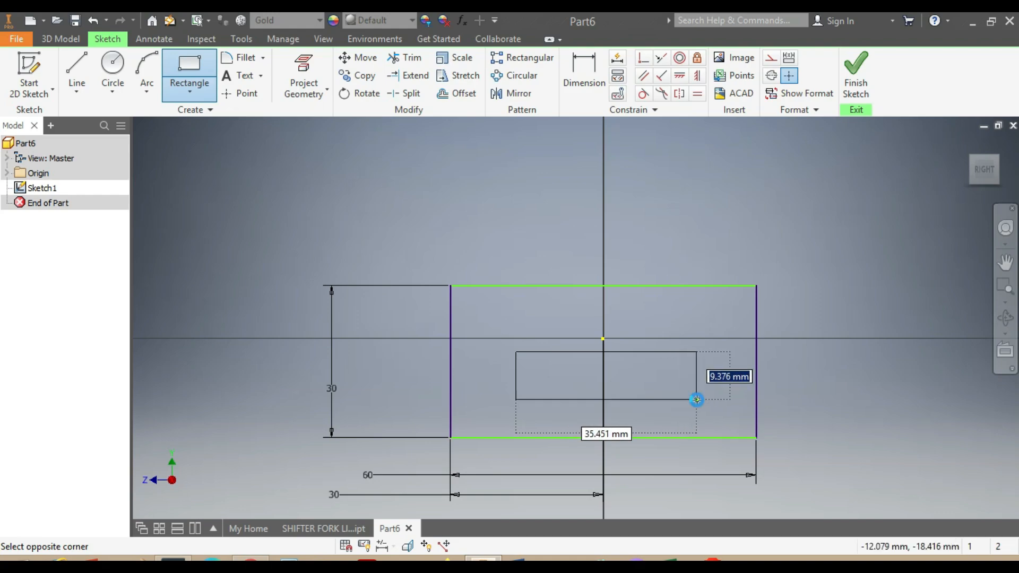
pyautogui.click(697, 399)
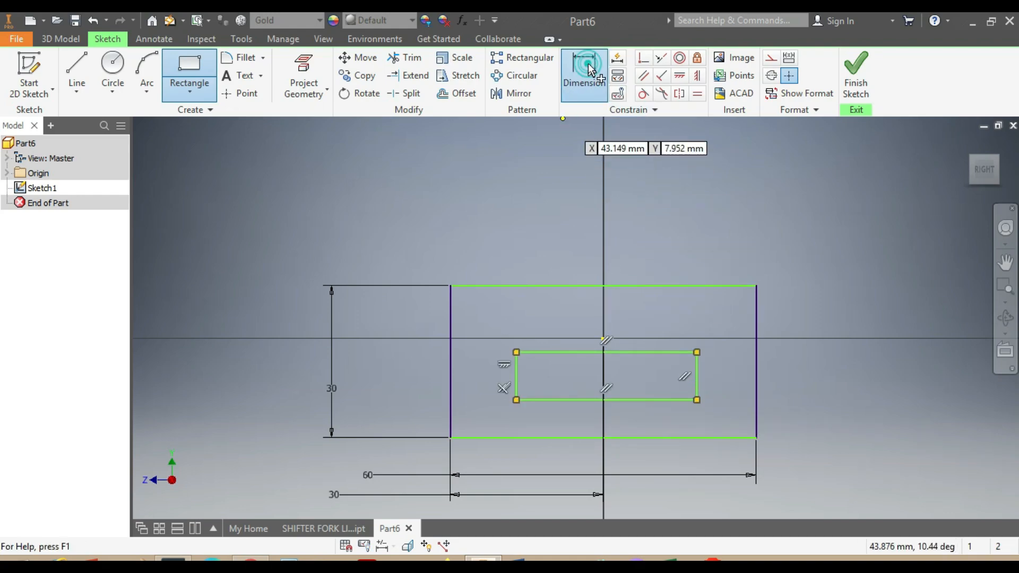
# Dimension the inner rectangle, setting its width to 30 mm and its height to 10 mm
pyautogui.press('d')
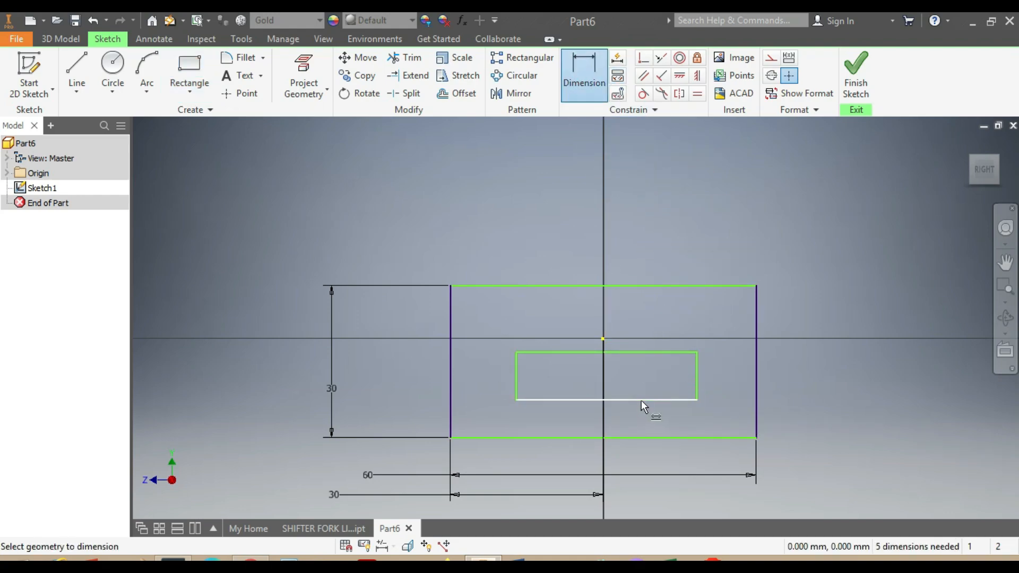
pyautogui.click(655, 457)
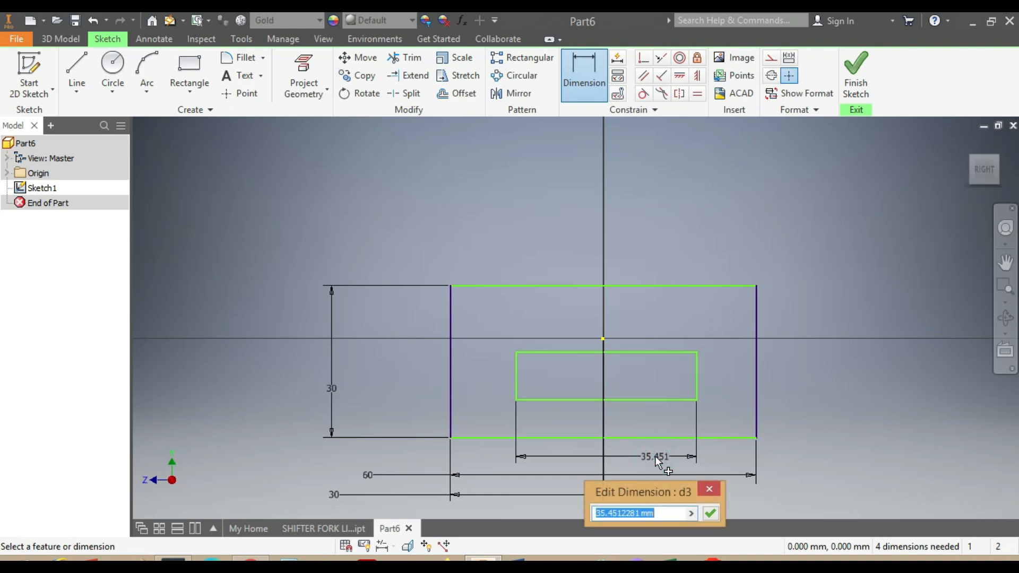
pyautogui.write('30')
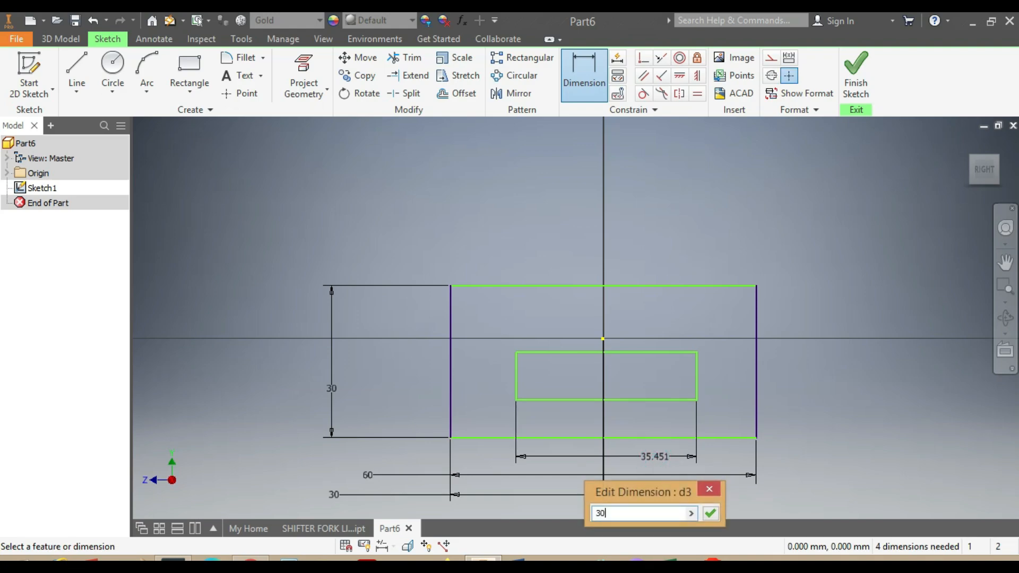
pyautogui.press('Return')
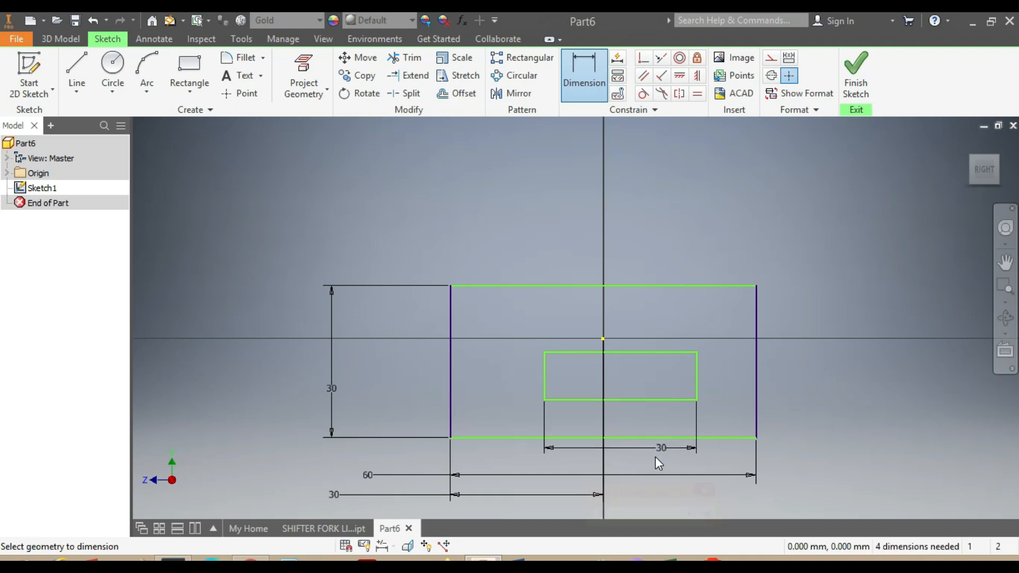
pyautogui.click(698, 374)
pyautogui.click(815, 371)
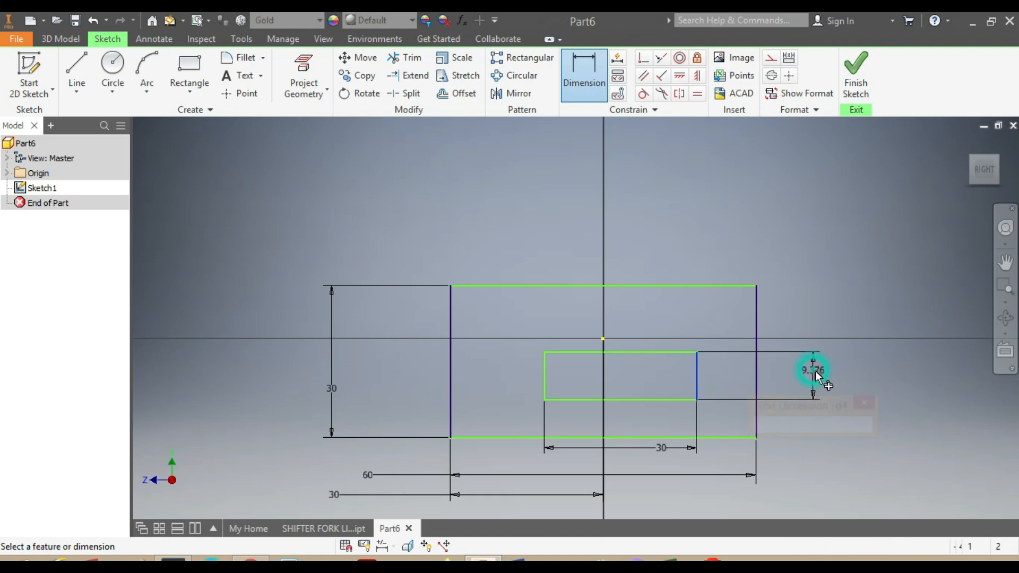
pyautogui.write('1')
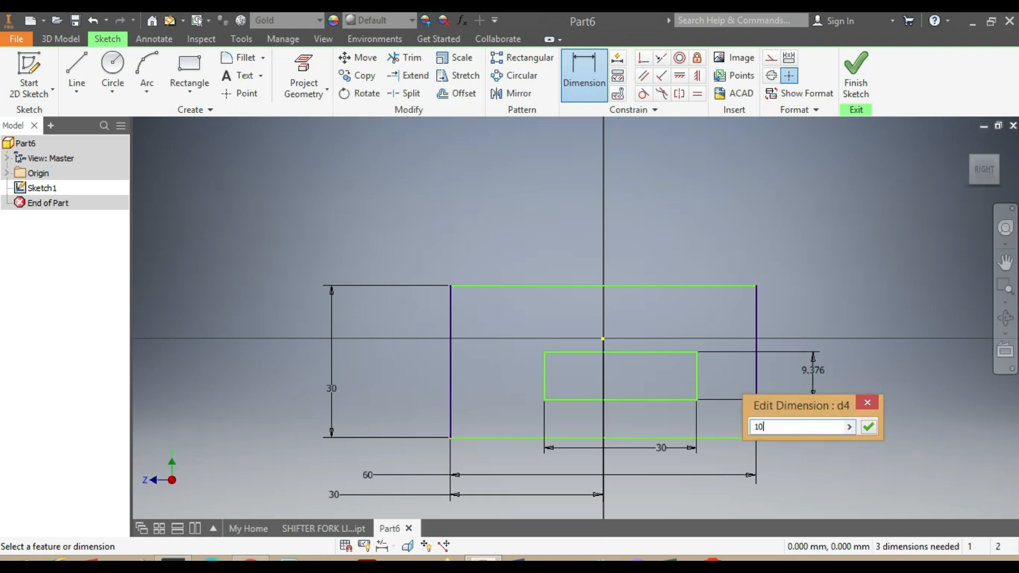
pyautogui.write('0')
pyautogui.press('Return')
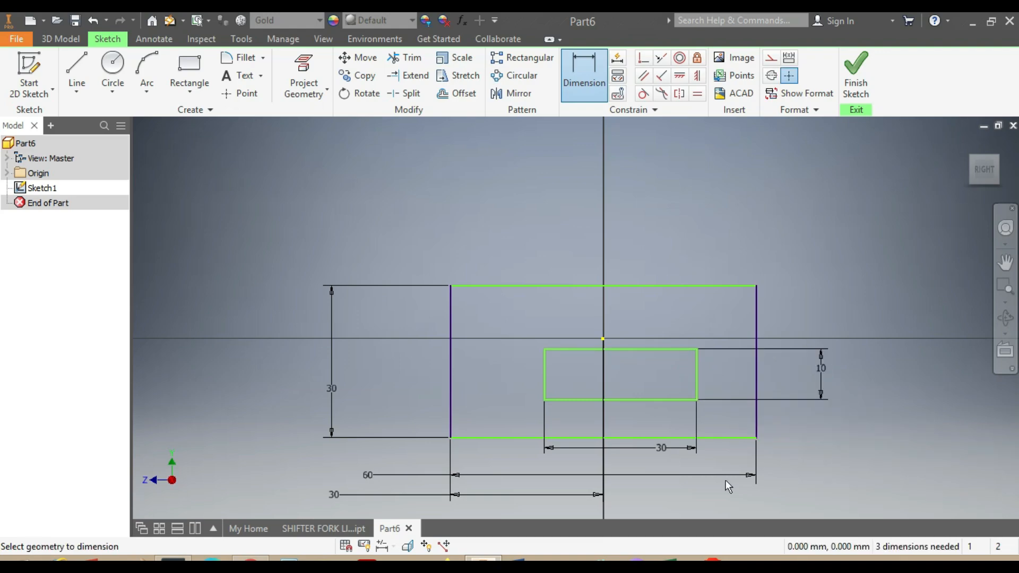
# Dimension the gap between the bottom edges of the inner and outer rectangles and set it to 10 mm
pyautogui.click(666, 400)
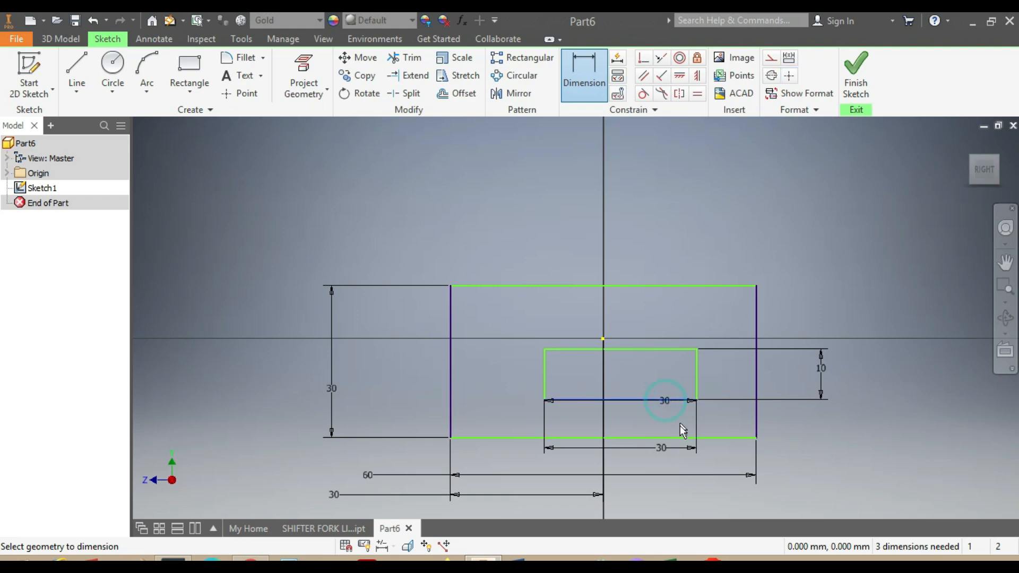
pyautogui.click(681, 437)
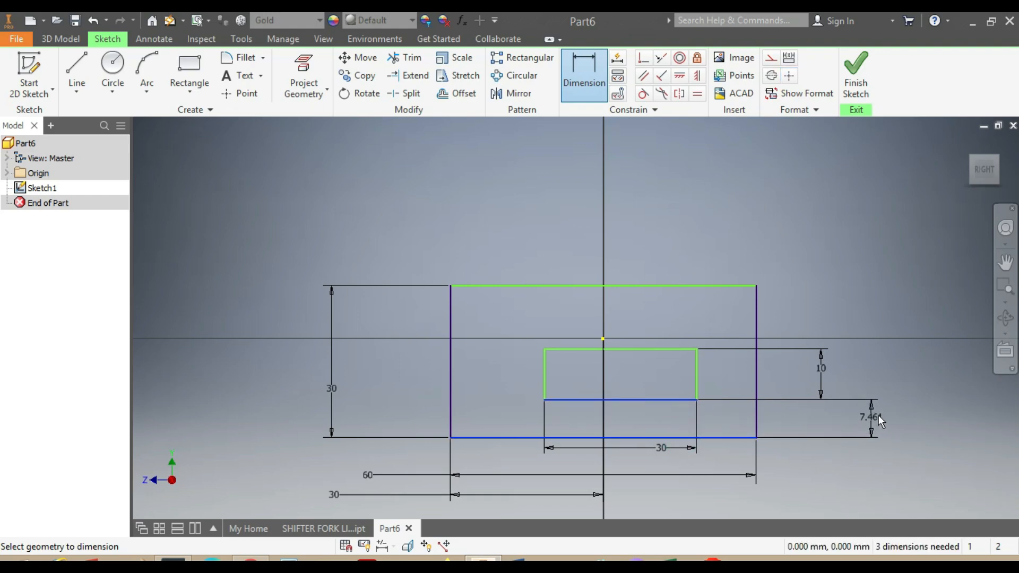
pyautogui.click(878, 415)
pyautogui.write('10')
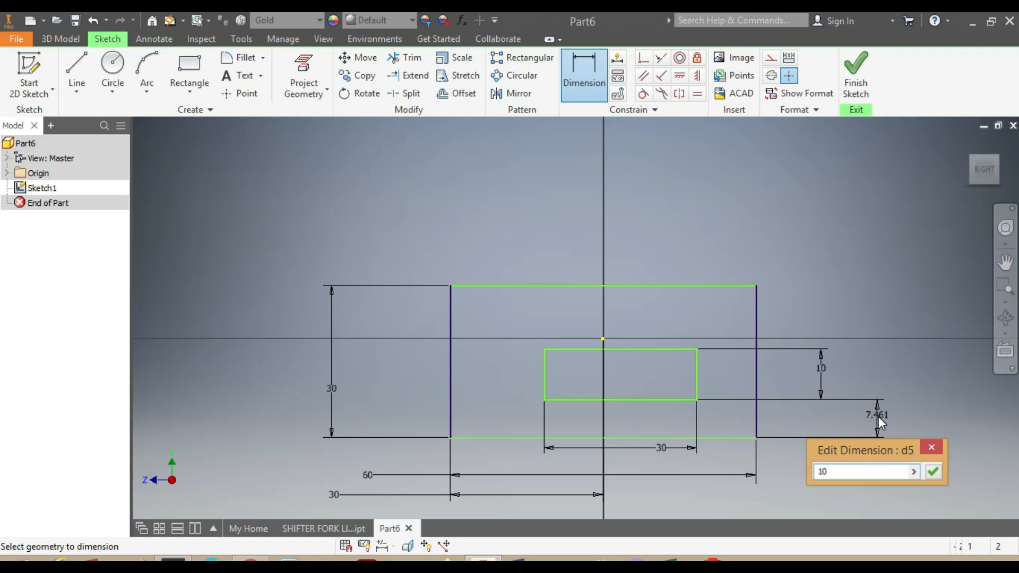
pyautogui.press('Return')
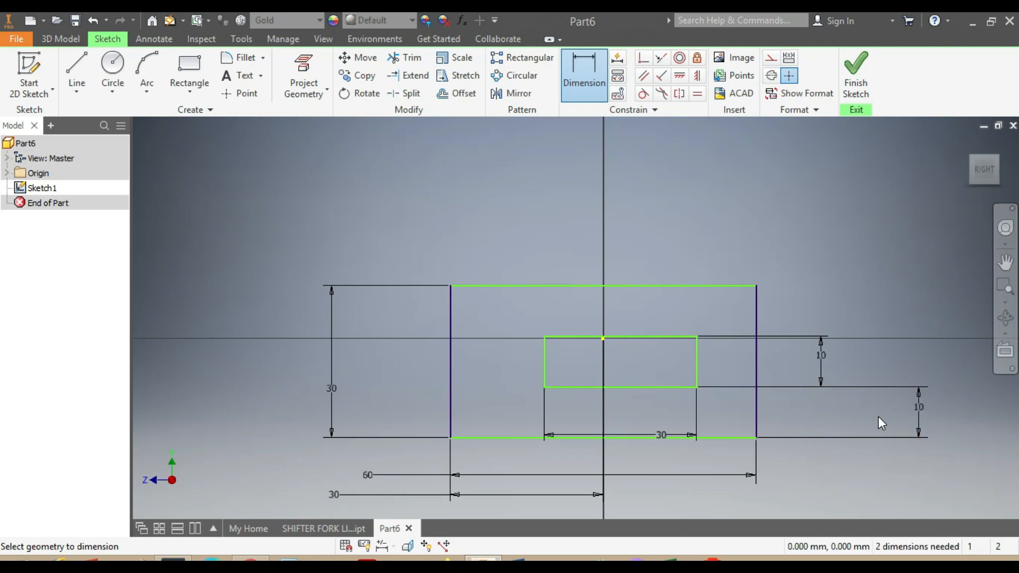
# Dimension the distance between the left edges of the inner and outer rectangles and set it to 15 mm
pyautogui.click(545, 370)
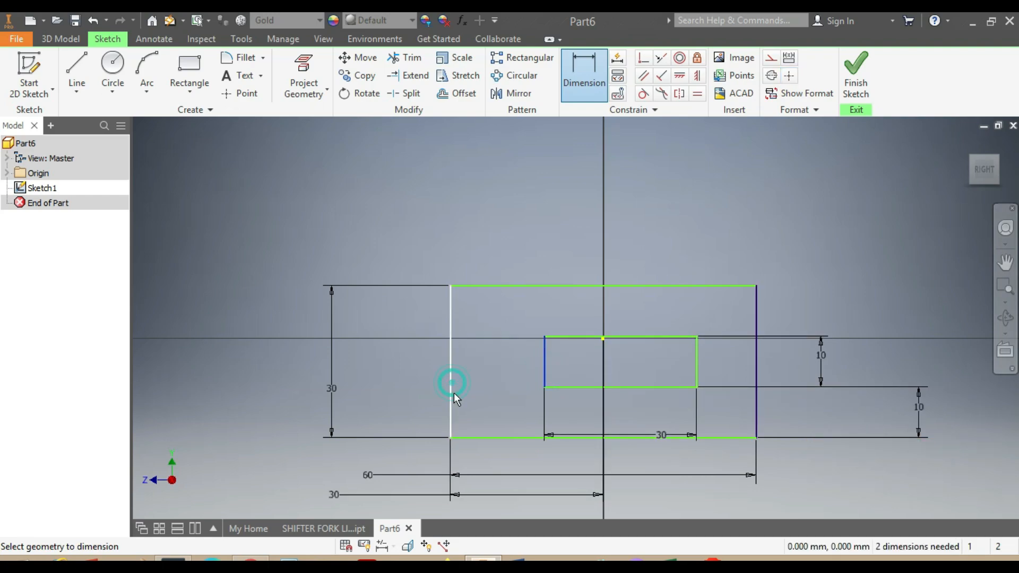
pyautogui.click(454, 393)
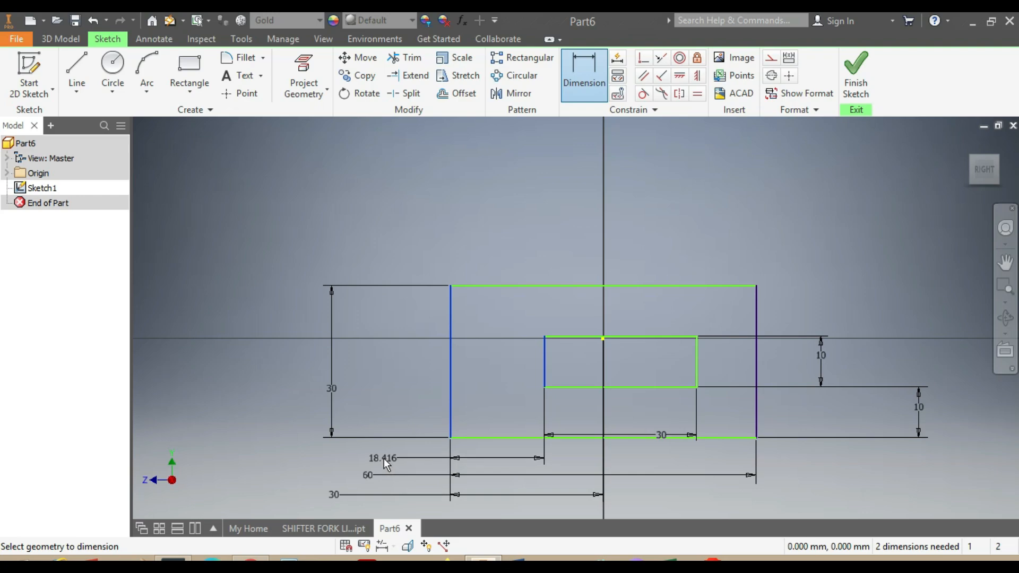
pyautogui.click(384, 457)
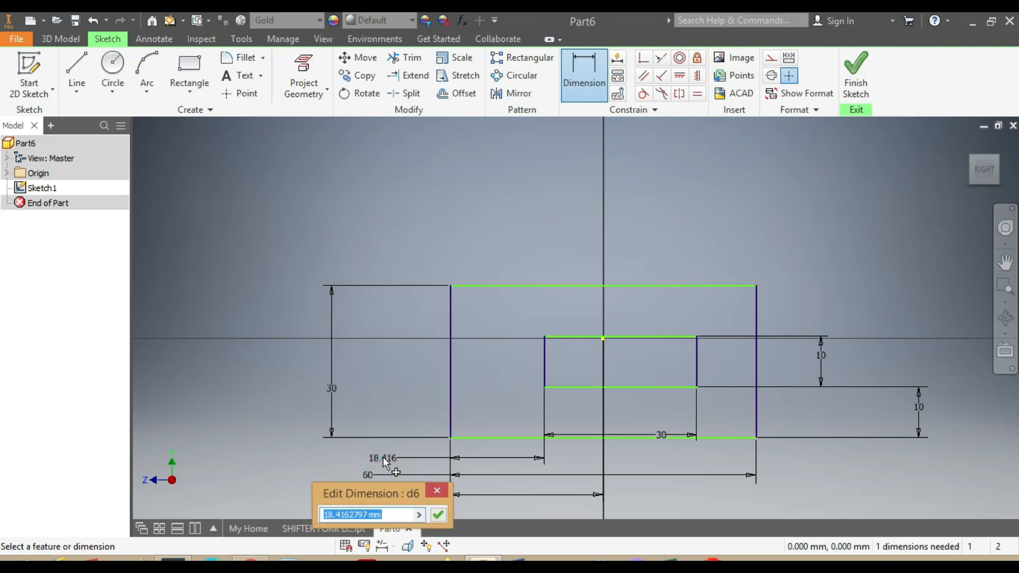
pyautogui.write('15')
pyautogui.press('Return')
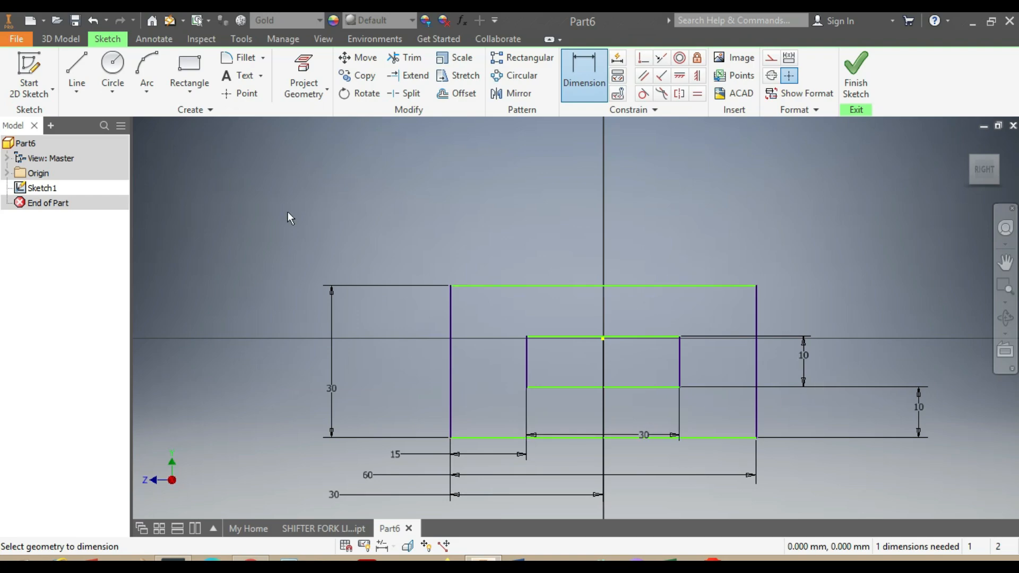
# Check the reference part and draw two separate upright rectangles about 25 mm tall standing on the outer rectangle's top edge
pyautogui.click(189, 67)
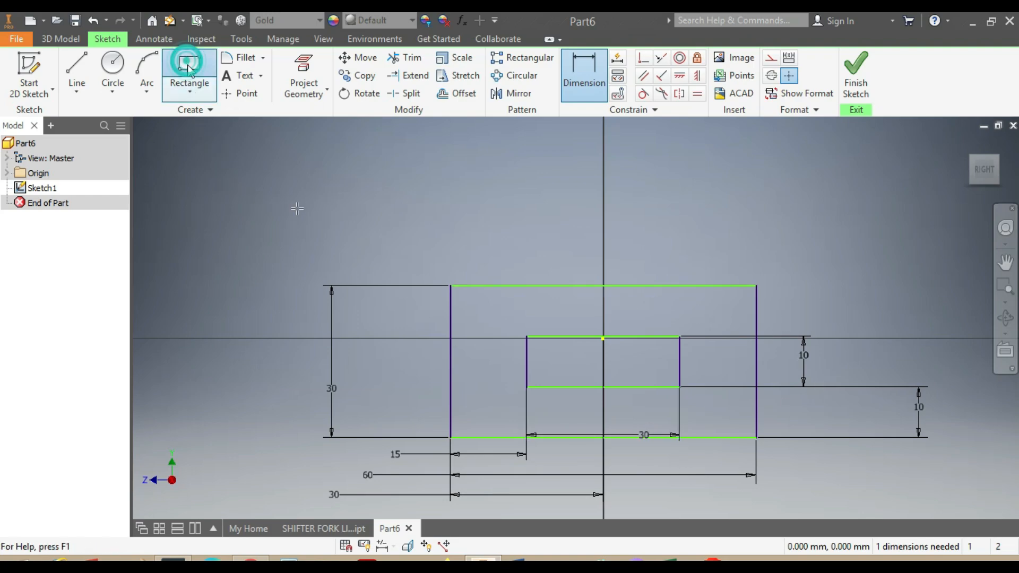
pyautogui.click(318, 529)
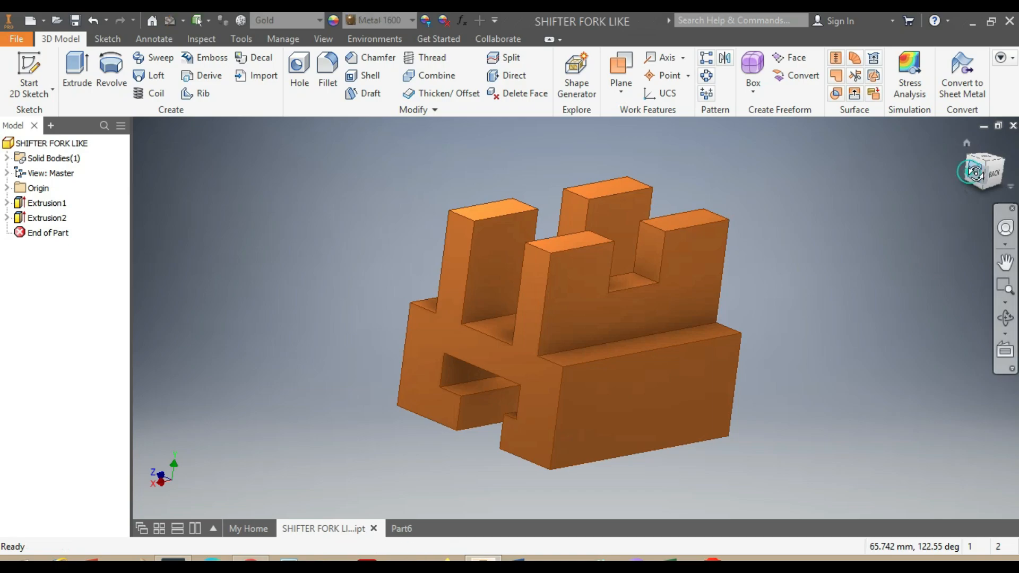
pyautogui.moveTo(976, 172); pyautogui.dragTo(988, 180)
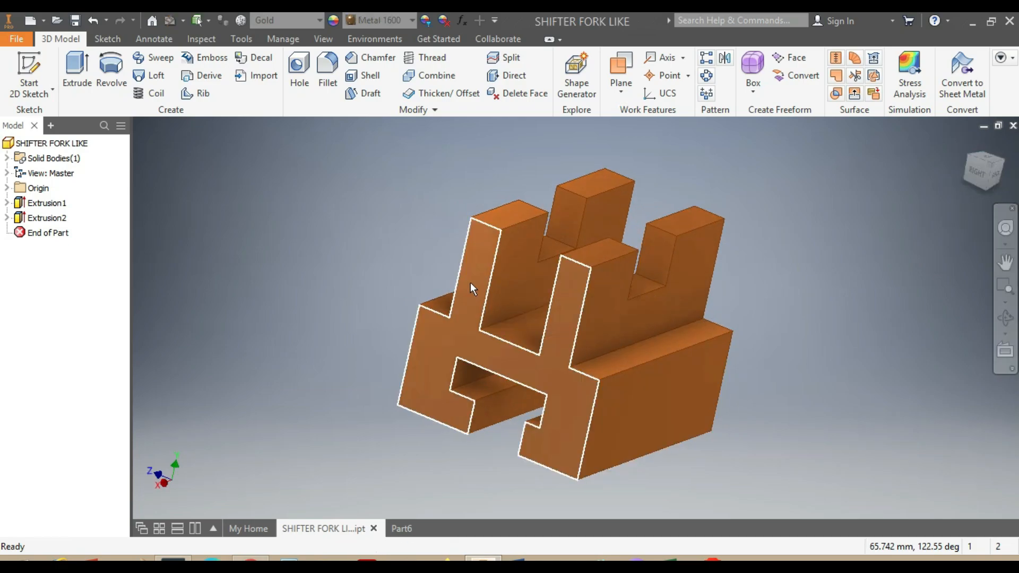
pyautogui.click(402, 531)
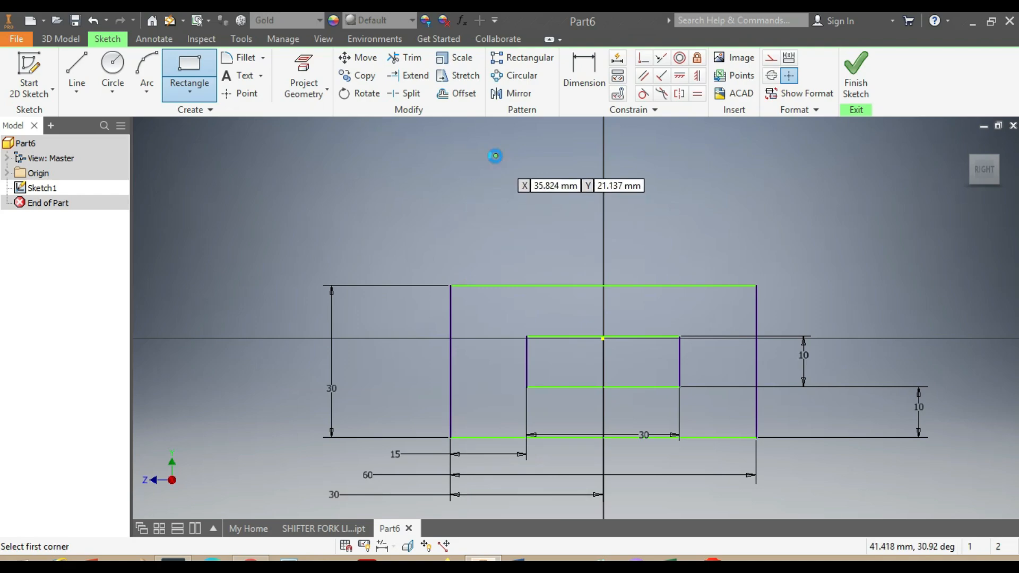
pyautogui.click(495, 155)
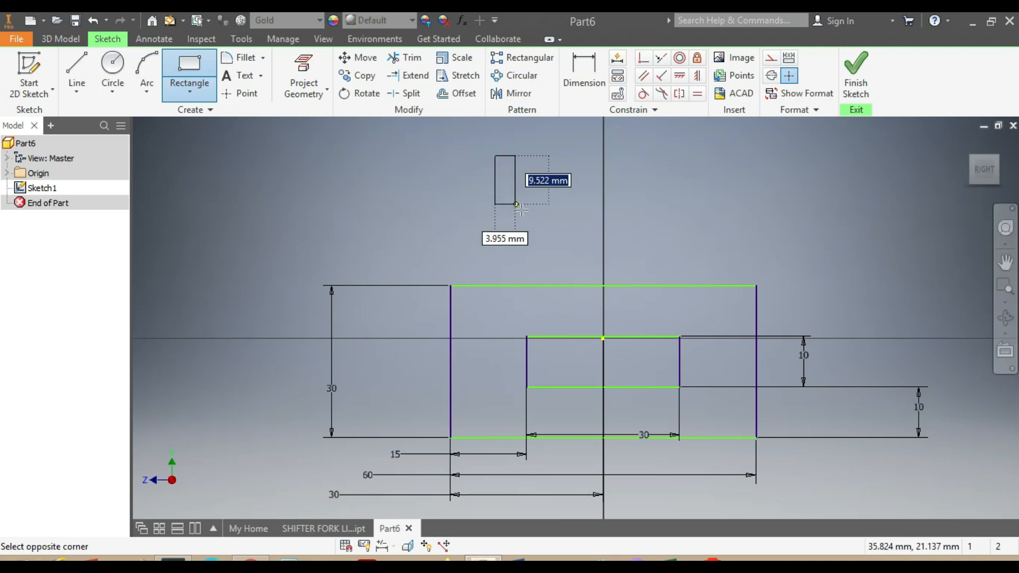
pyautogui.click(557, 286)
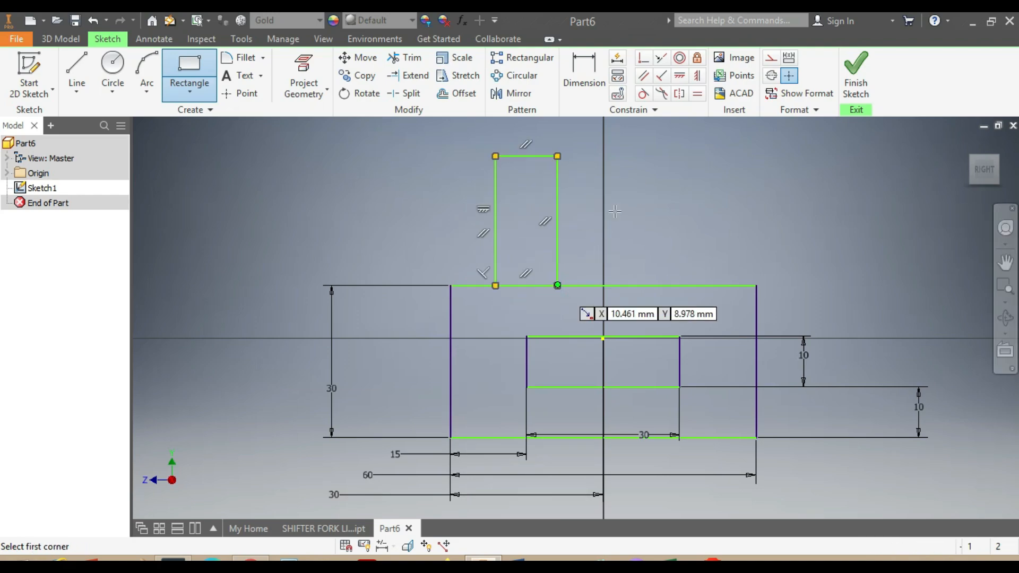
pyautogui.click(634, 156)
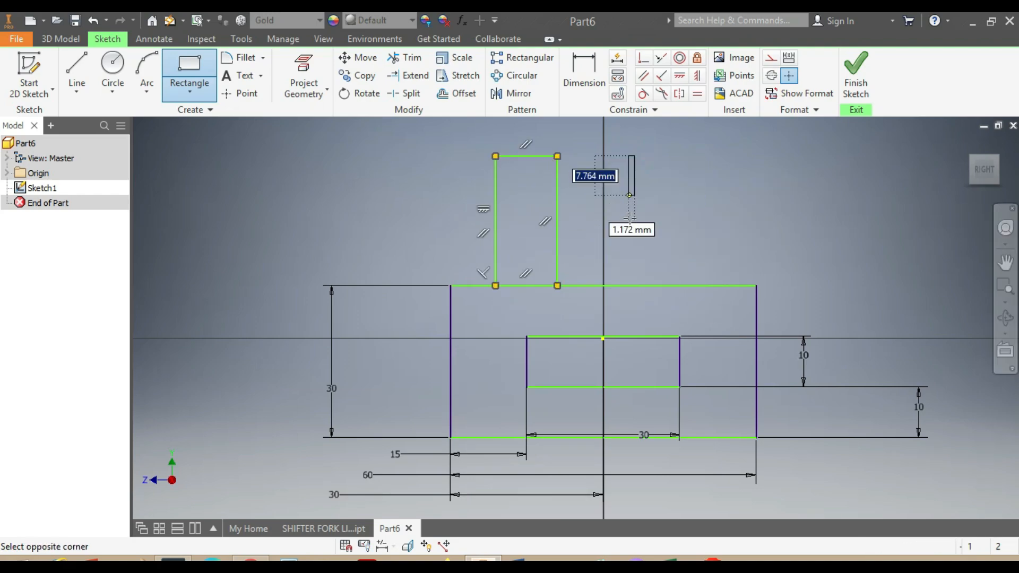
pyautogui.click(701, 285)
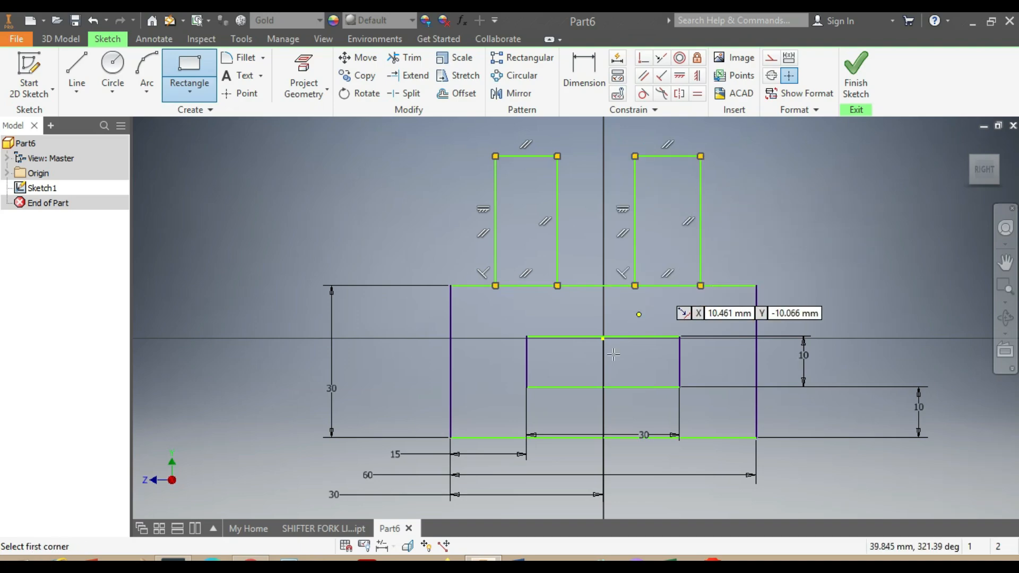
# Draw a narrower rectangle from the inner rectangle's bottom edge to the outer rectangle's bottom edge and compare the profile with the reference part
pyautogui.click(571, 387)
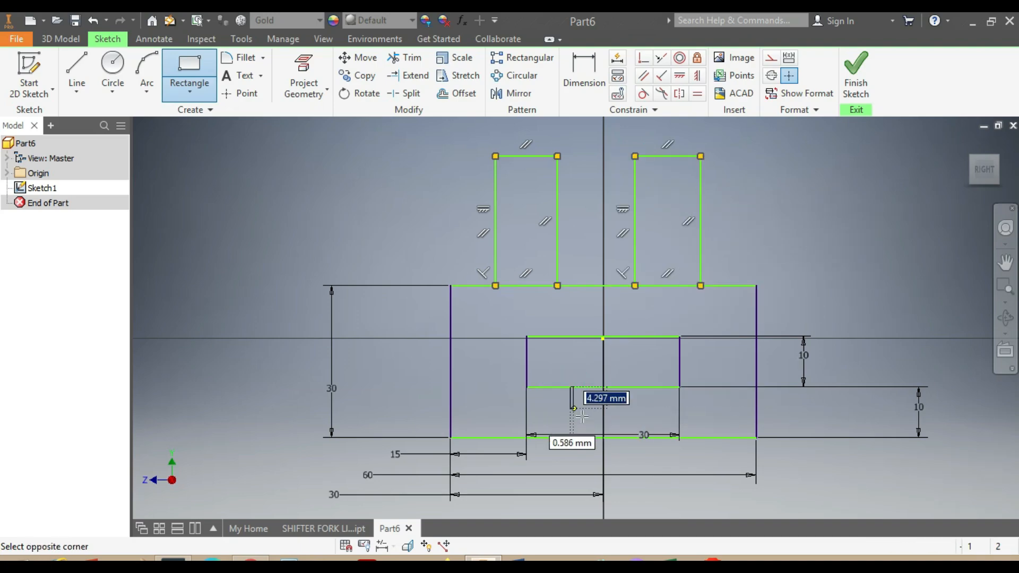
pyautogui.click(642, 437)
pyautogui.click(323, 528)
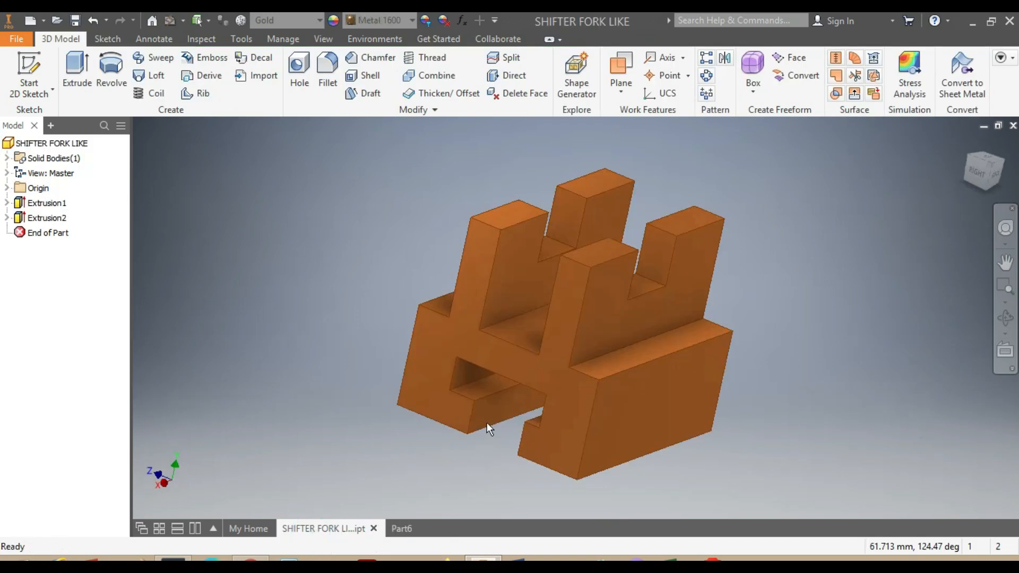
pyautogui.click(399, 528)
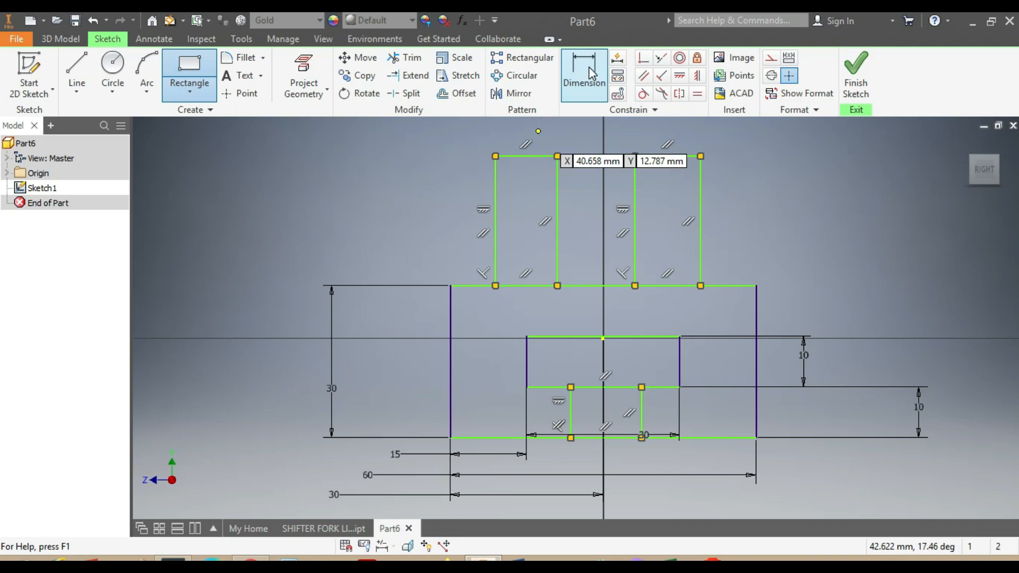
# Dimension the right edge of the right upright rectangle and set its height to 30 mm
pyautogui.click(589, 72)
pyautogui.click(700, 198)
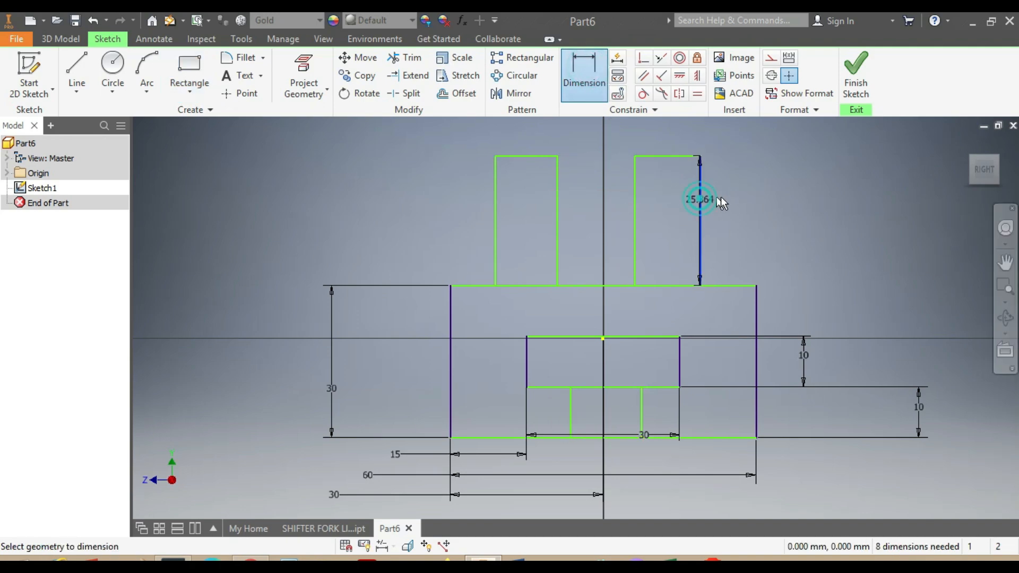
pyautogui.click(786, 190)
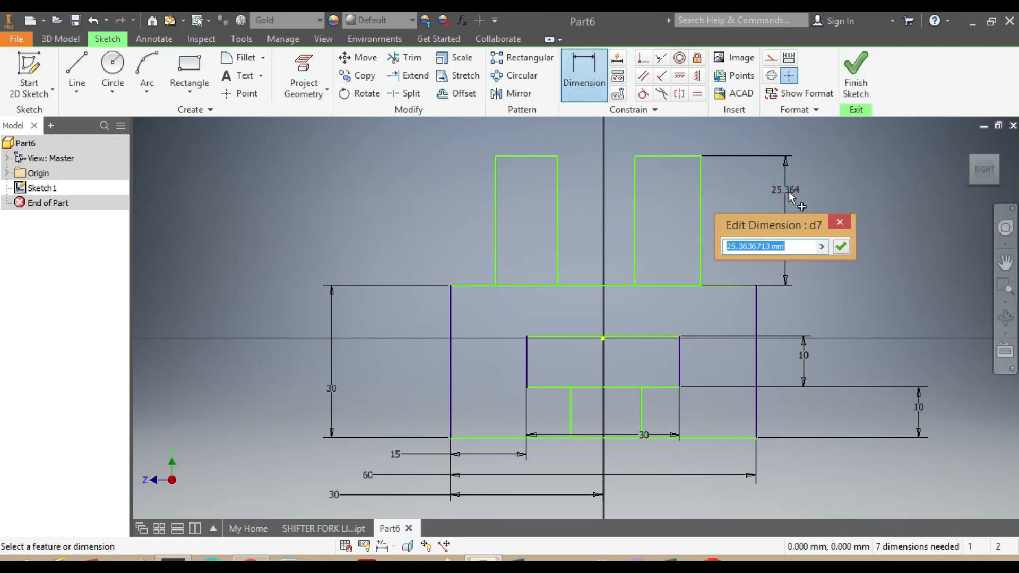
pyautogui.write('30')
pyautogui.press('Return')
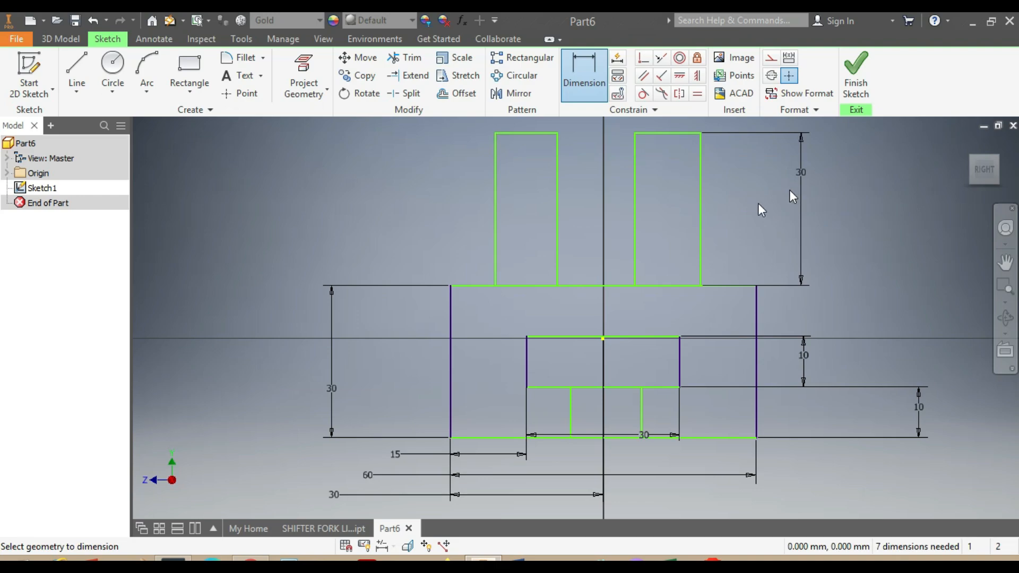
# Dimension the top edges of the left and right upright rectangles and set each width to 10 mm
pyautogui.scroll(-3, 751, 220)
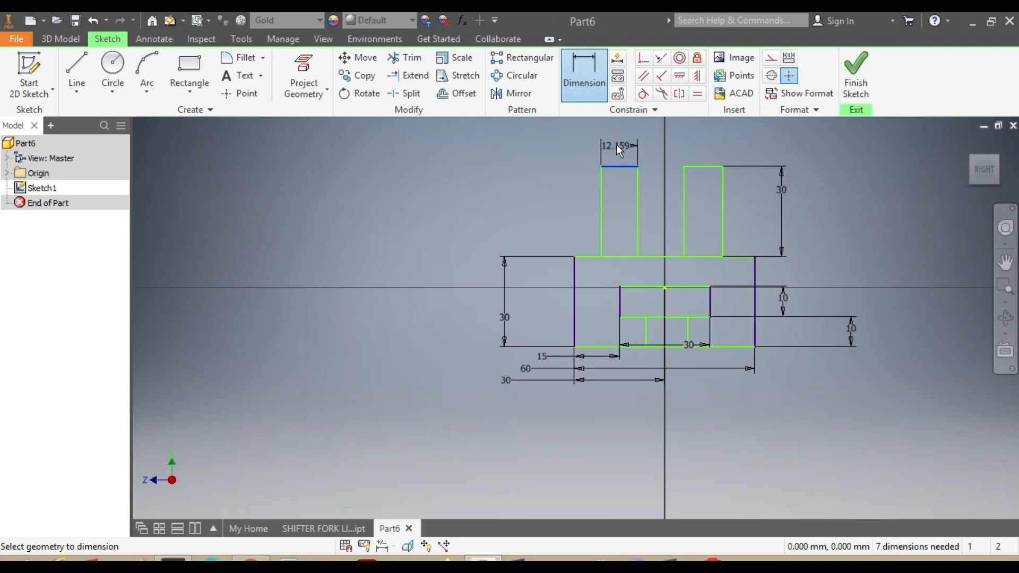
pyautogui.click(616, 142)
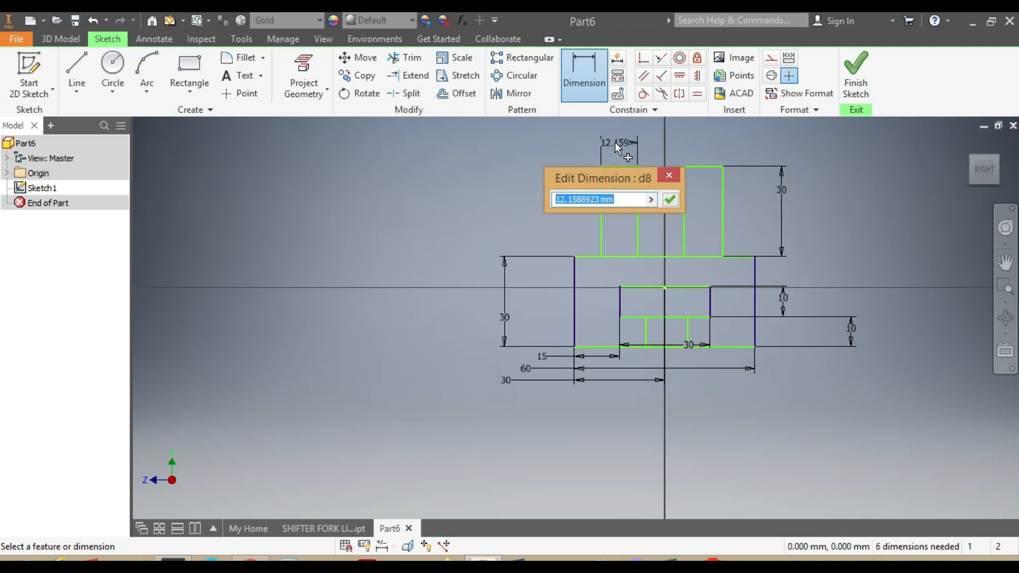
pyautogui.write('10')
pyautogui.press('Return')
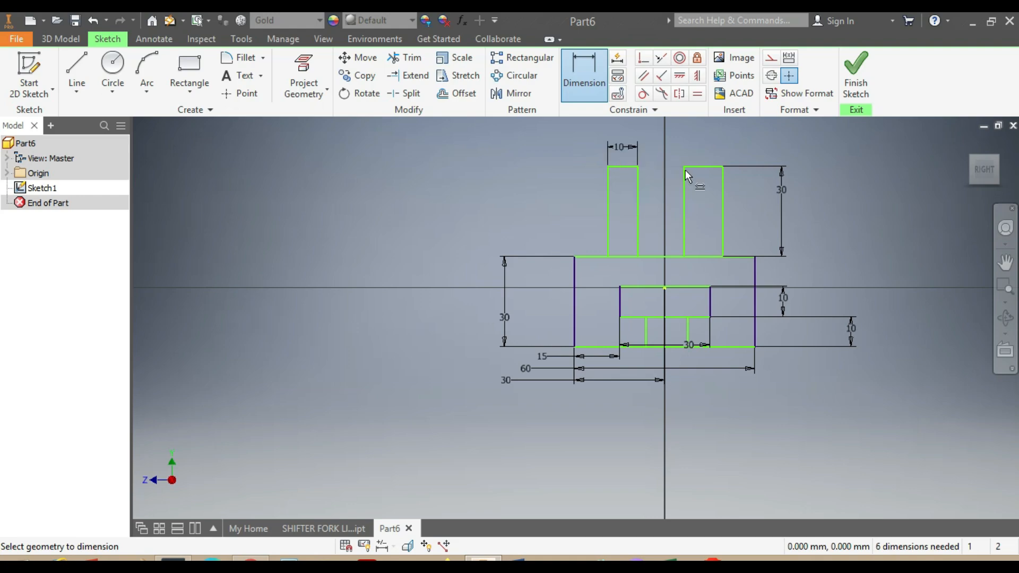
pyautogui.click(696, 141)
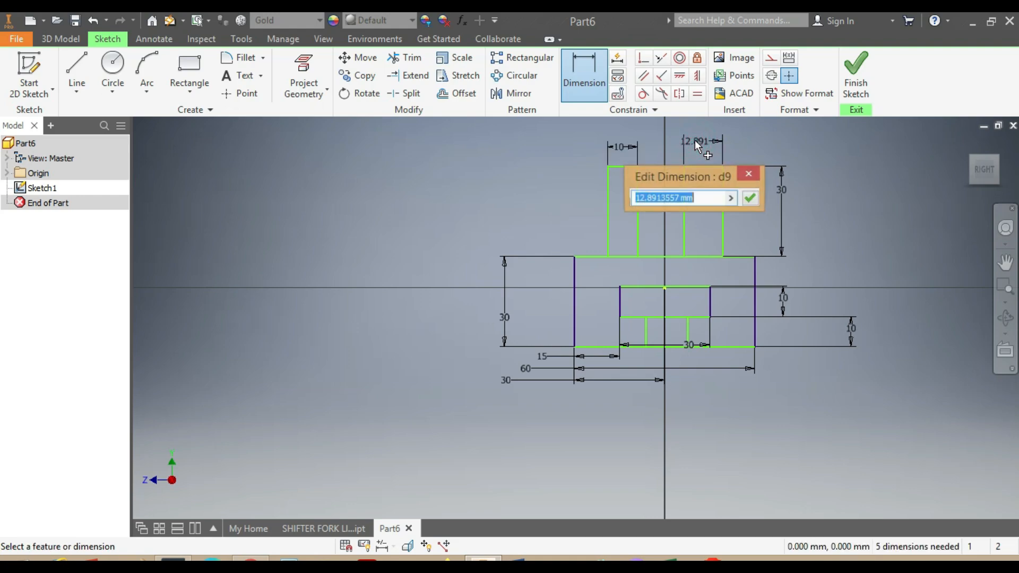
pyautogui.write('10')
pyautogui.press('Return')
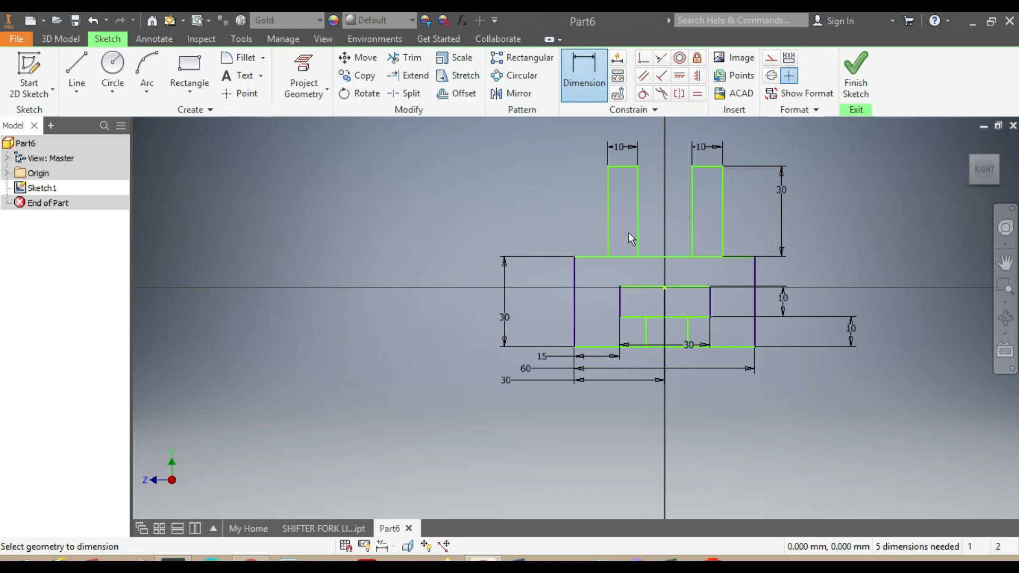
# Dimension the gap between the inner edges of the two uprights and set it to 20 mm
pyautogui.click(638, 212)
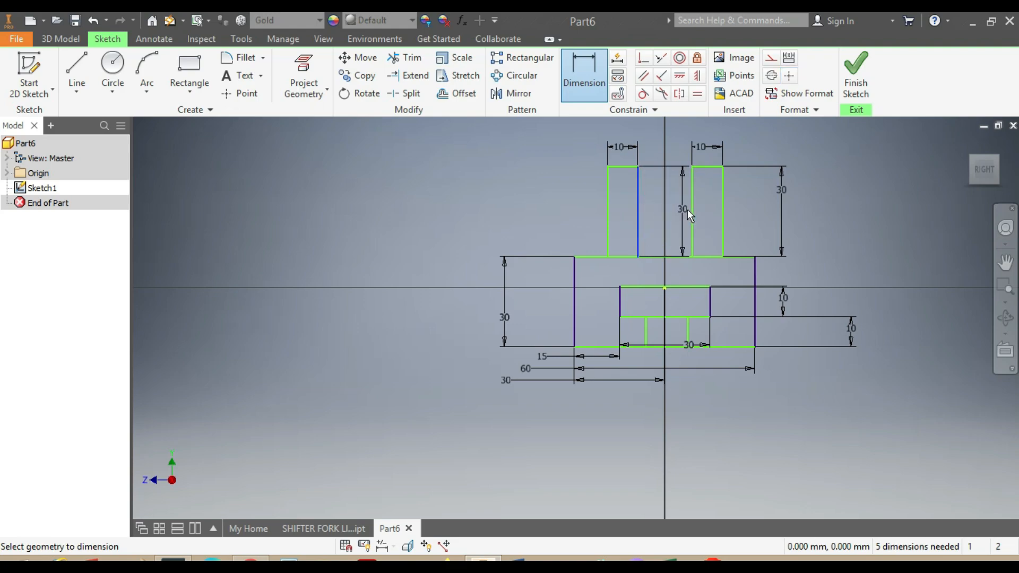
pyautogui.click(692, 212)
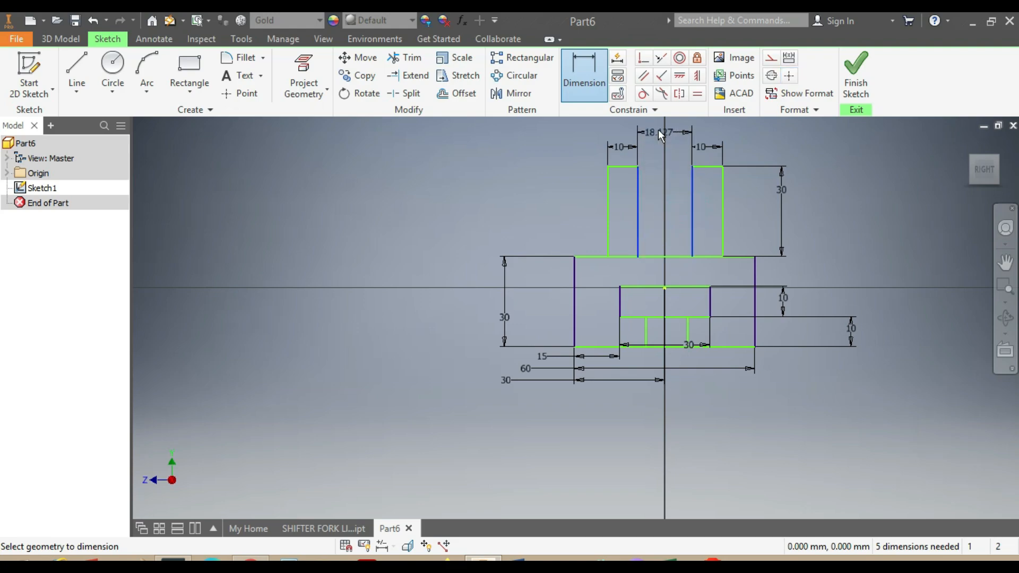
pyautogui.click(657, 129)
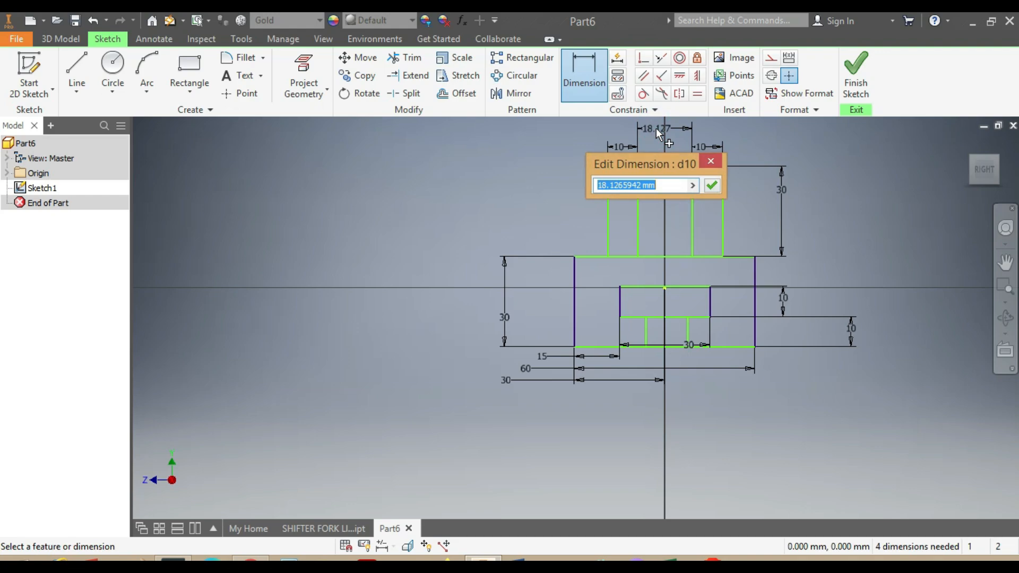
pyautogui.write('20')
pyautogui.press('Return')
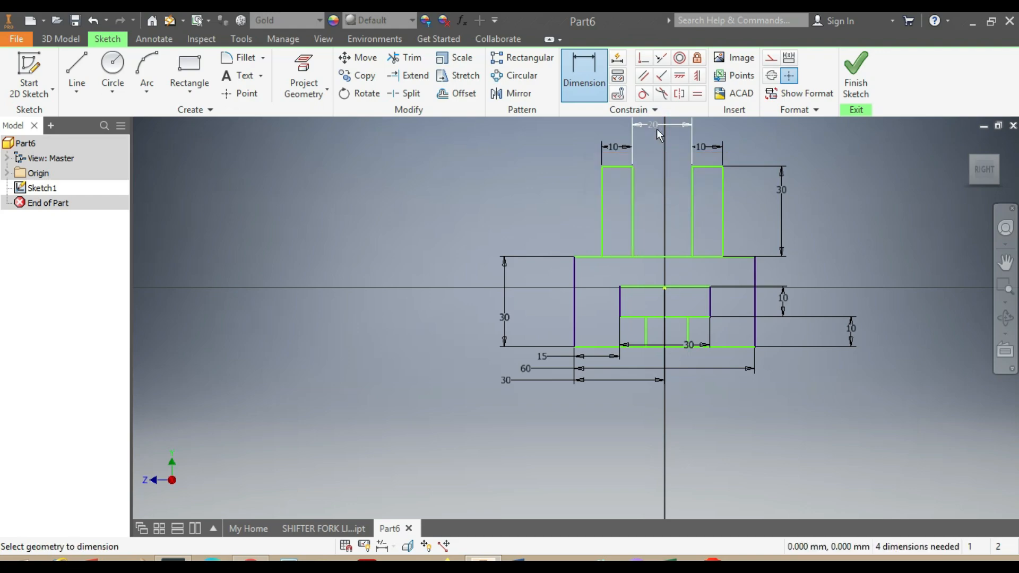
# Dimension the distance from the outer rectangle's left edge to the left upright's outer edge and set it to 10 mm
pyautogui.click(574, 282)
pyautogui.click(601, 230)
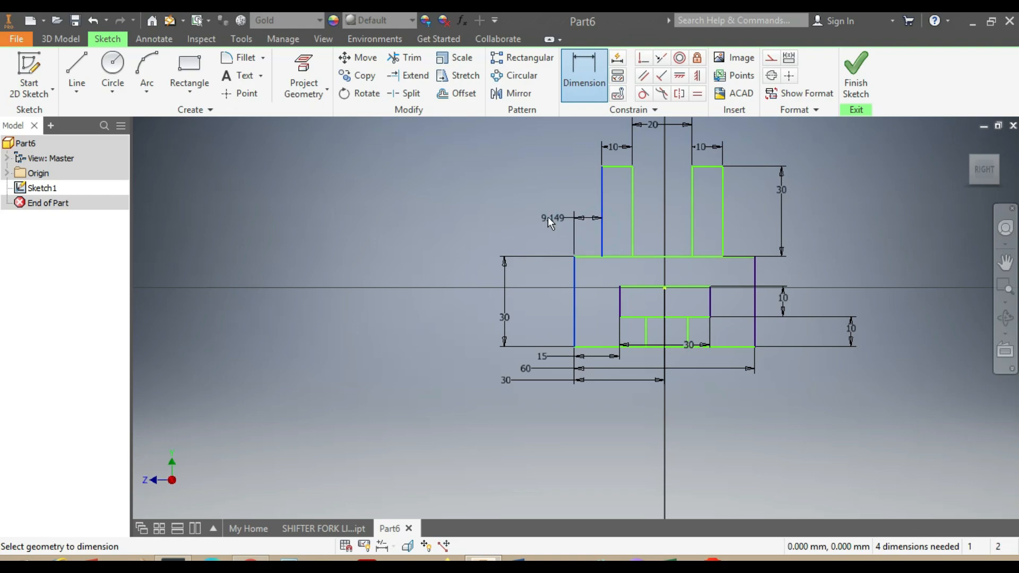
pyautogui.click(525, 207)
pyautogui.write('10')
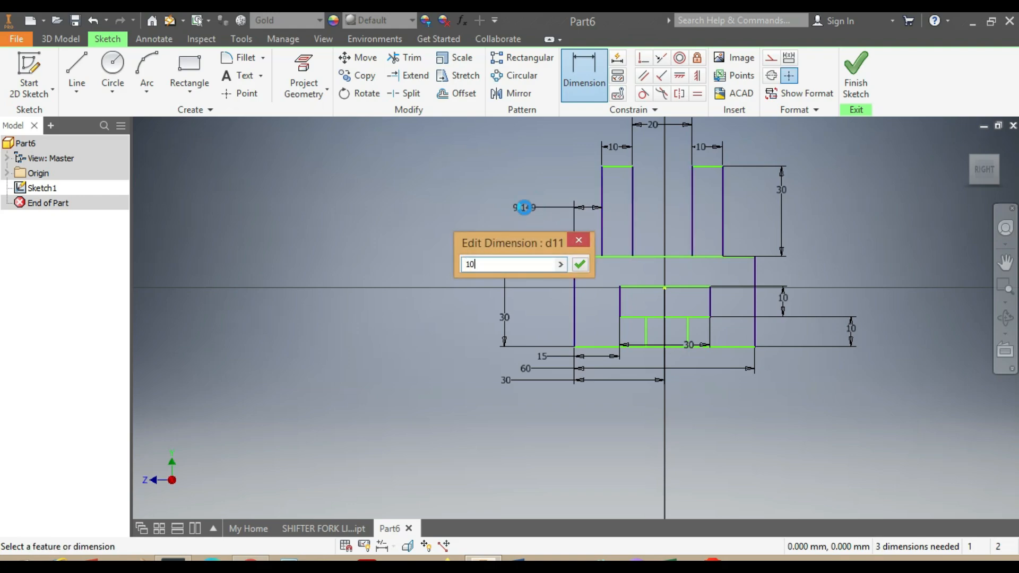
pyautogui.press('Return')
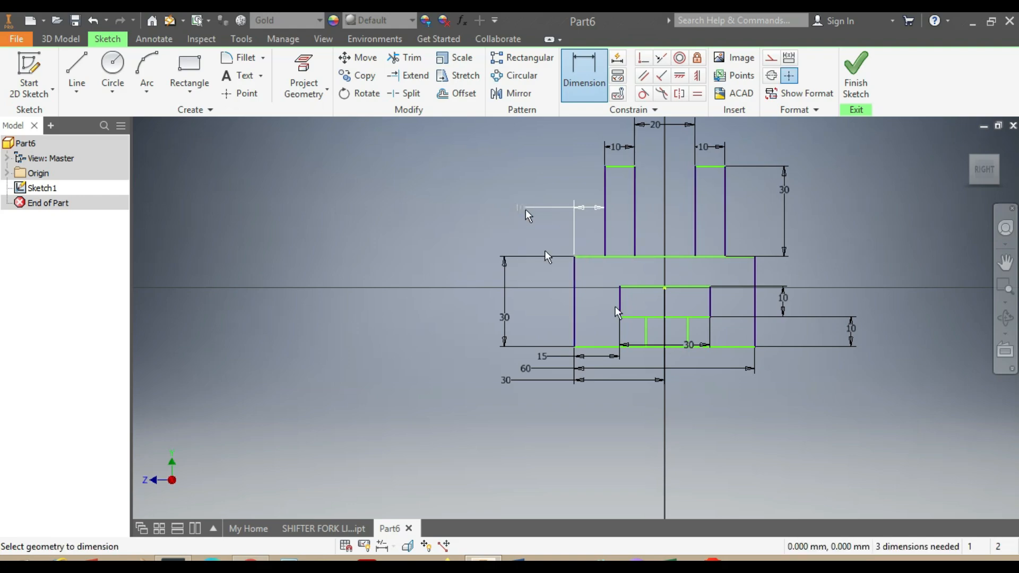
# Dimension the width between the side edges of the narrow lower rectangle and set it to 15 mm
pyautogui.scroll(3, 714, 357)
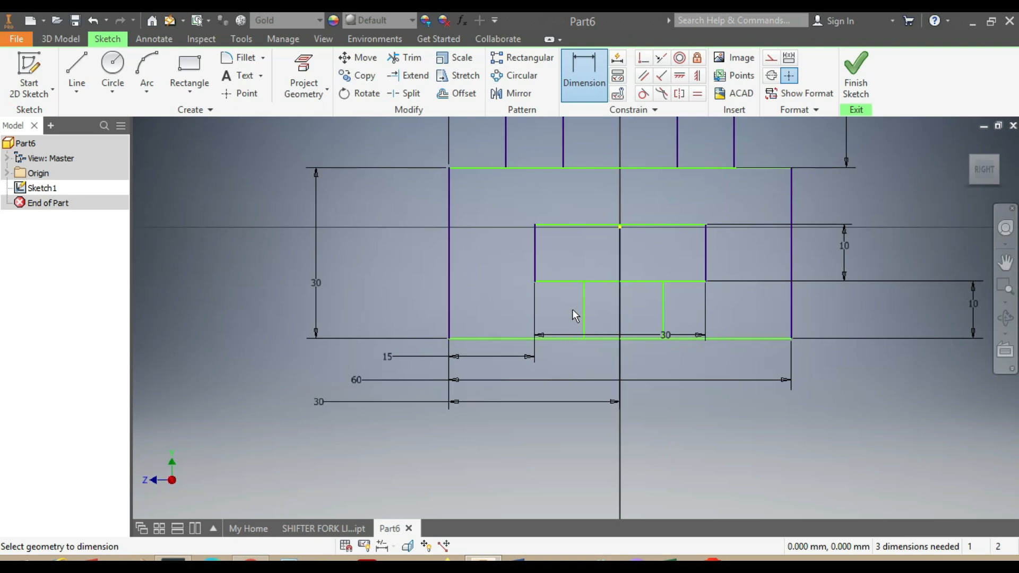
pyautogui.click(585, 298)
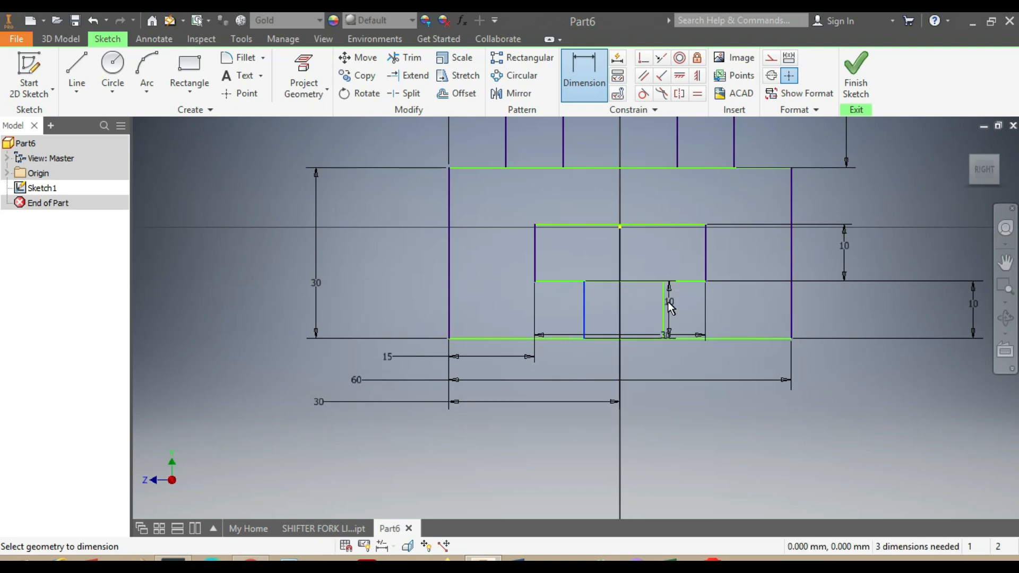
pyautogui.click(664, 308)
pyautogui.click(657, 422)
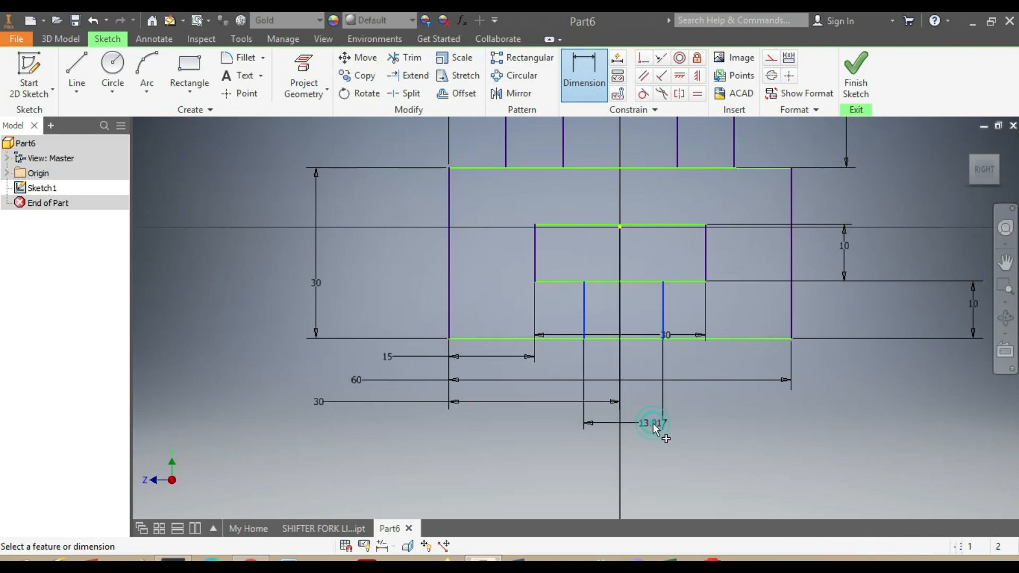
pyautogui.write('1')
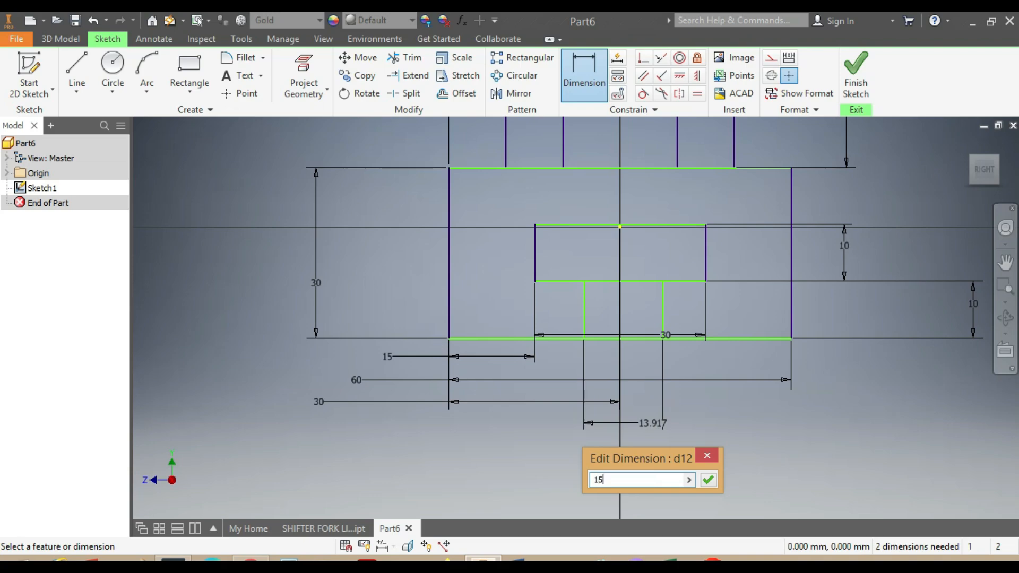
pyautogui.write('5')
pyautogui.press('Return')
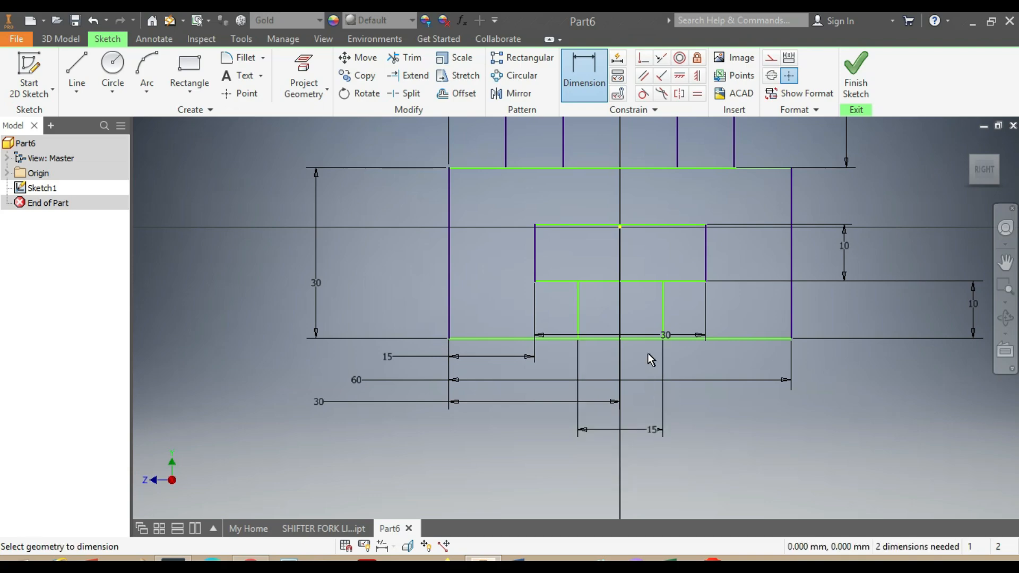
# Dimension the distance from the narrow rectangle's left edge to the sketch origin and set it to 7.5 mm
pyautogui.click(579, 306)
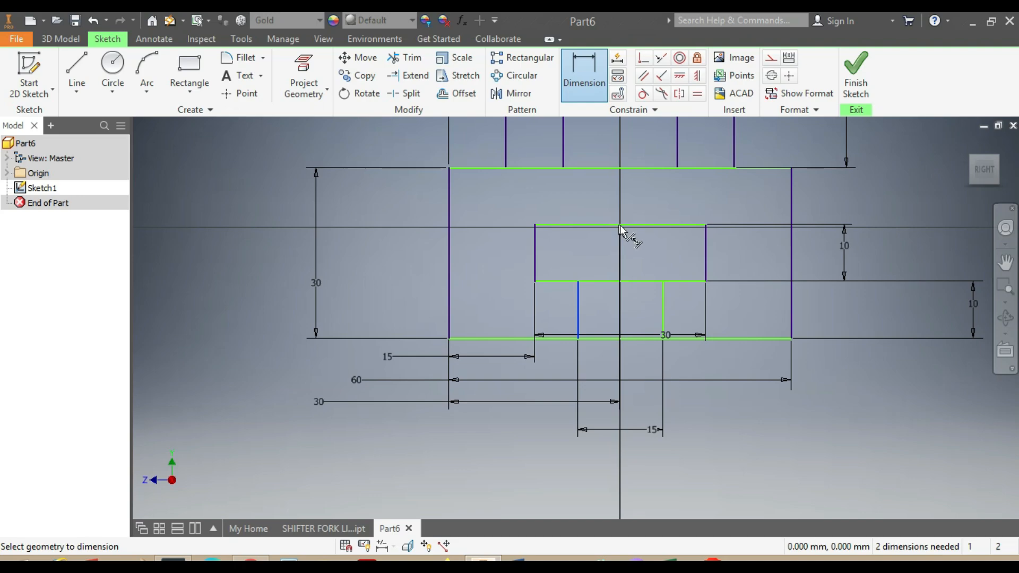
pyautogui.click(620, 227)
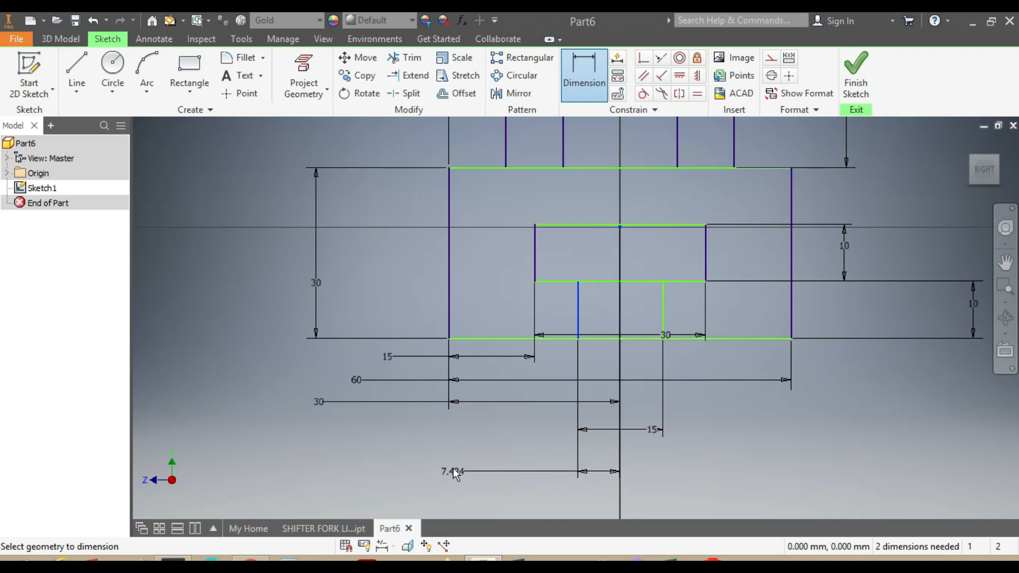
pyautogui.click(452, 467)
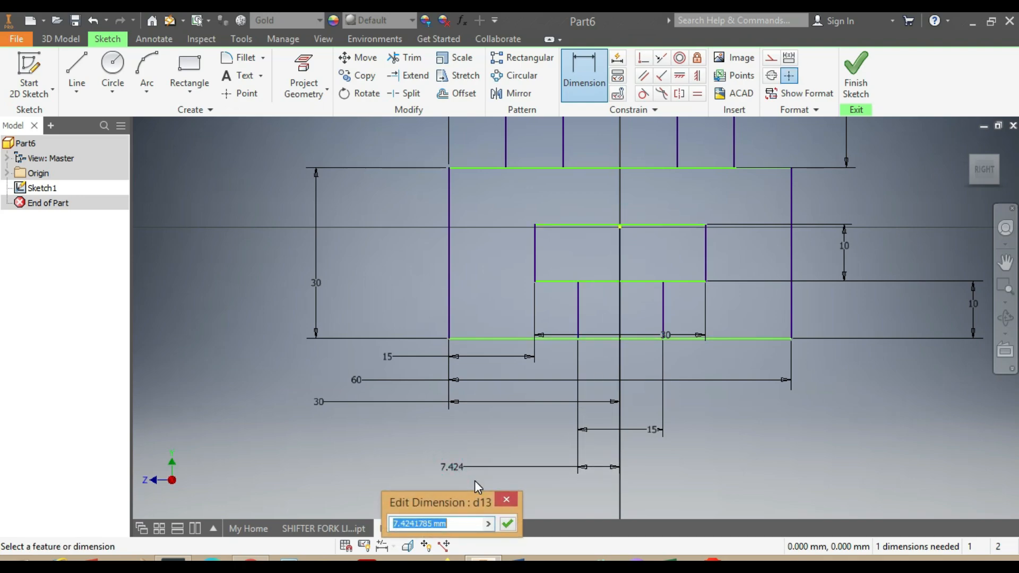
pyautogui.write('7.5')
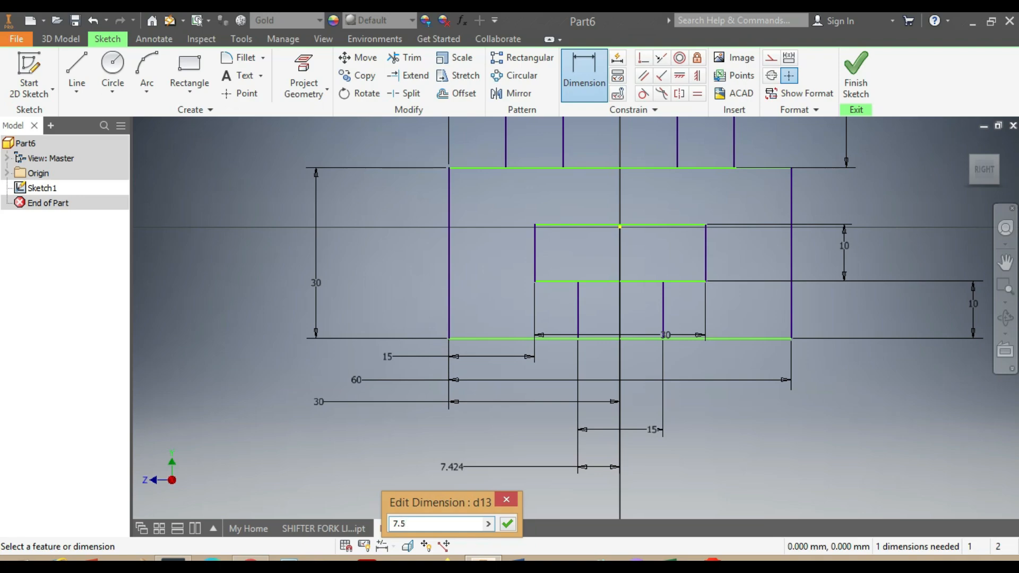
pyautogui.press('Return')
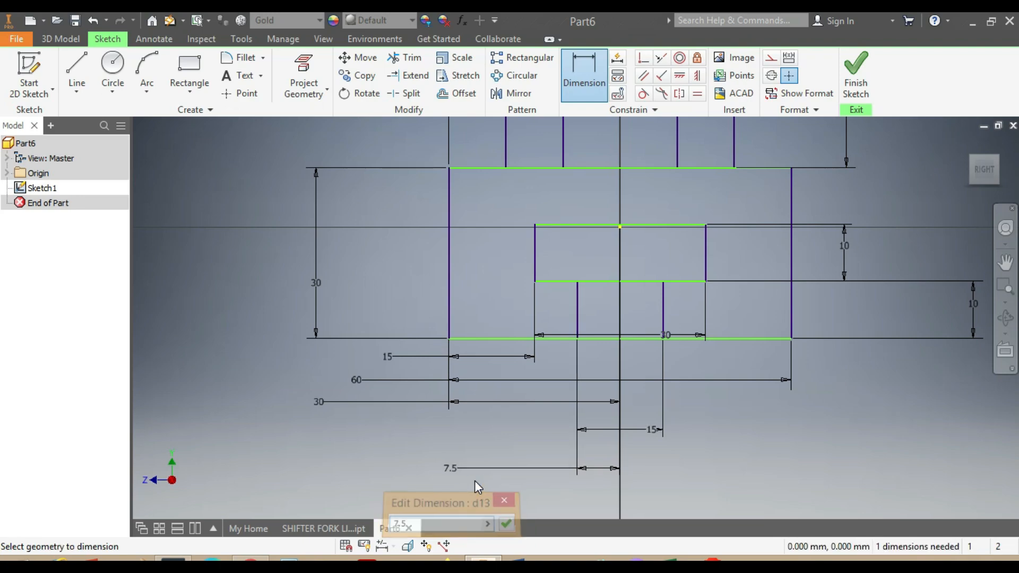
# Trim the horizontal segments between the narrow rectangle's sides at its upper and lower ends to open the T-shaped slot
pyautogui.scroll(2, 635, 346)
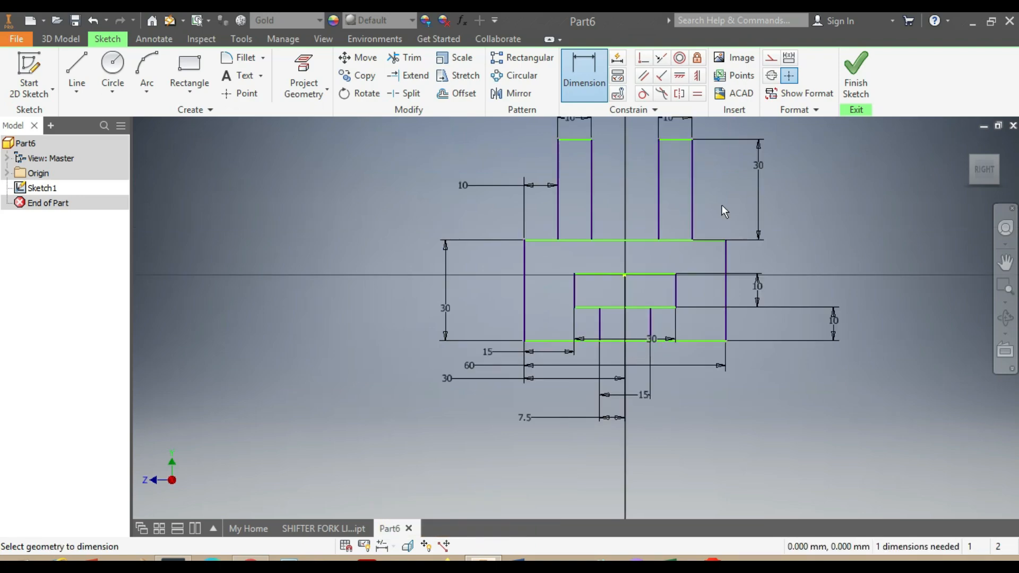
pyautogui.click(419, 63)
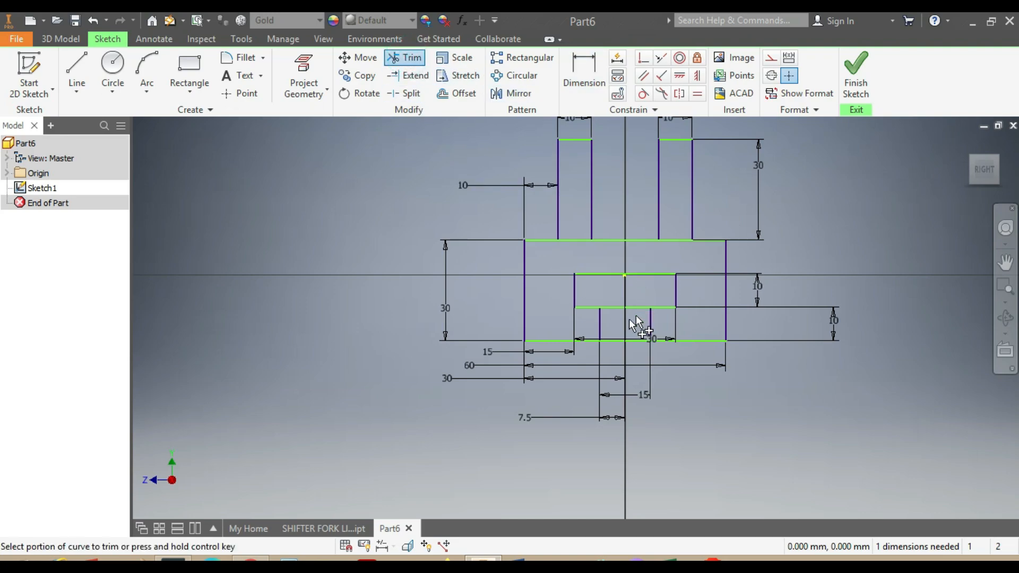
pyautogui.click(610, 308)
pyautogui.moveTo(610, 307); pyautogui.dragTo(648, 329)
pyautogui.click(611, 341)
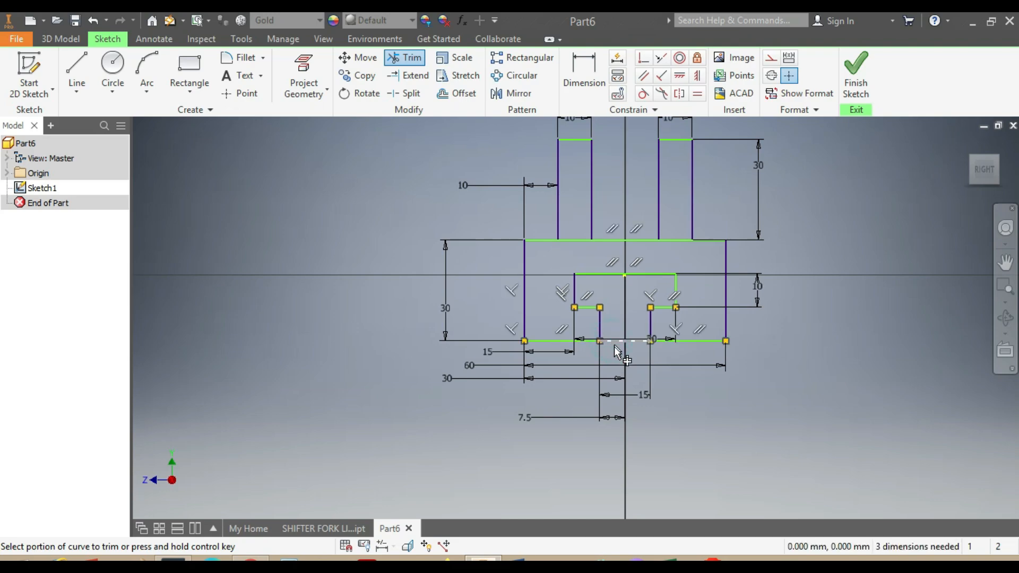
pyautogui.click(616, 339)
pyautogui.press('Escape')
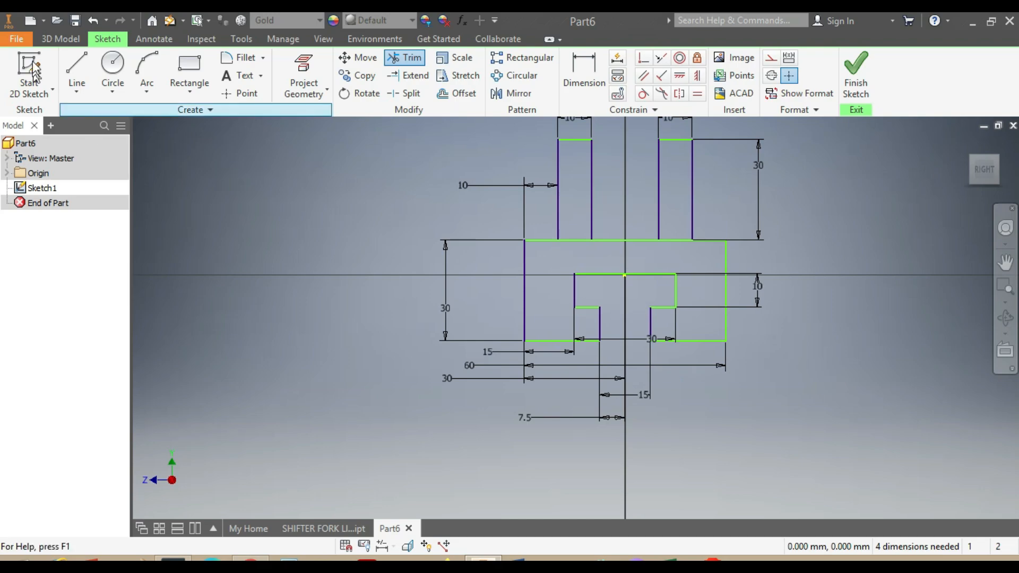
# Extrude the slotted base profile together with both uprights to a distance of 70 mm
pyautogui.click(61, 39)
pyautogui.click(76, 79)
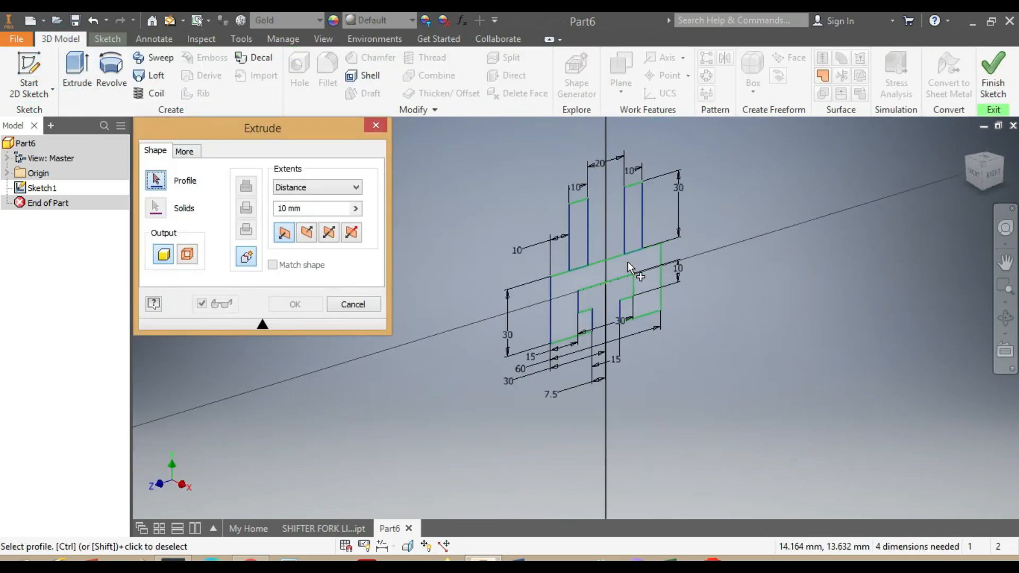
pyautogui.click(640, 260)
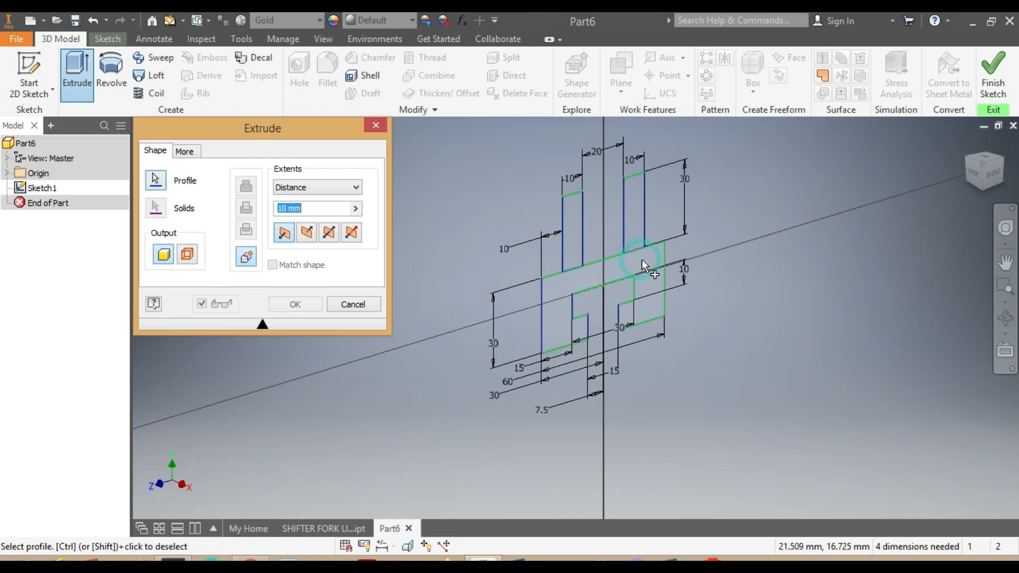
pyautogui.click(634, 222)
pyautogui.moveTo(323, 215); pyautogui.dragTo(274, 211)
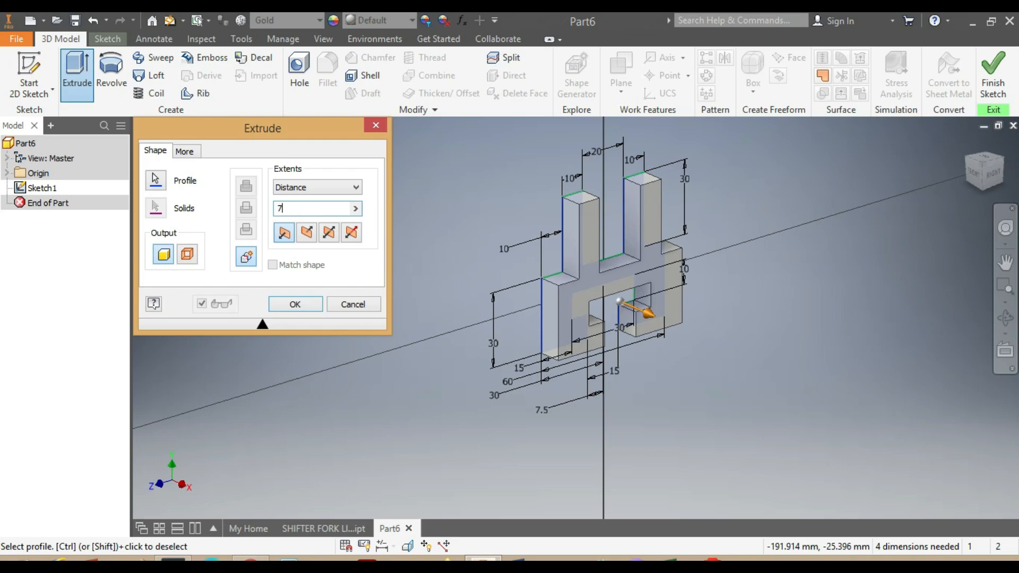
pyautogui.write('70')
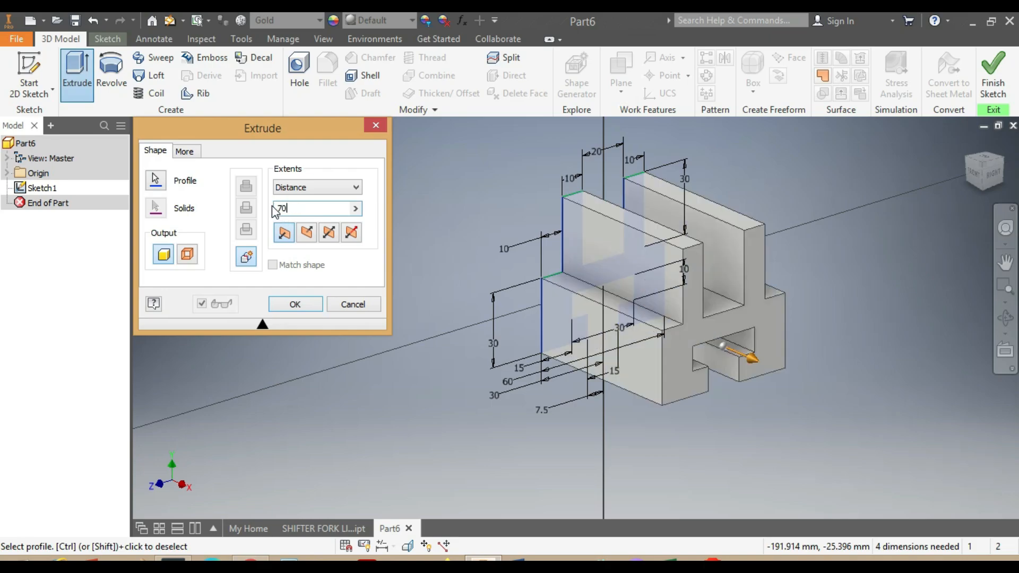
pyautogui.press('Return')
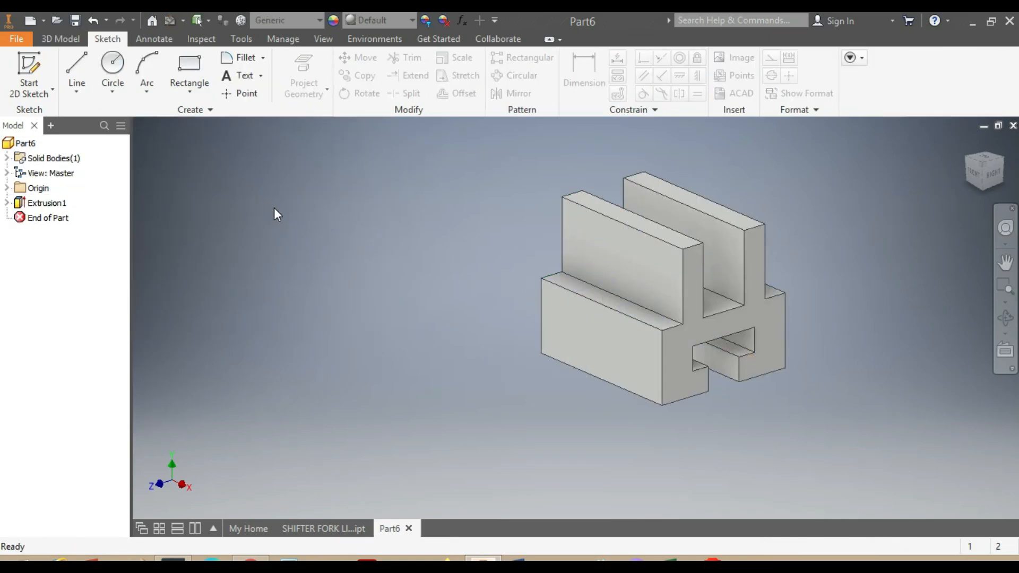
# View the block from the front and check the notched uprights on the SHIFTER FORK LIKE reference part
pyautogui.moveTo(984, 180)
pyautogui.mouseDown()
pyautogui.moveTo(997, 184)
pyautogui.moveTo(999, 137)
pyautogui.moveTo(997, 179)
pyautogui.moveTo(1009, 171)
pyautogui.moveTo(974, 184)
pyautogui.mouseUp()
pyautogui.click(976, 170)
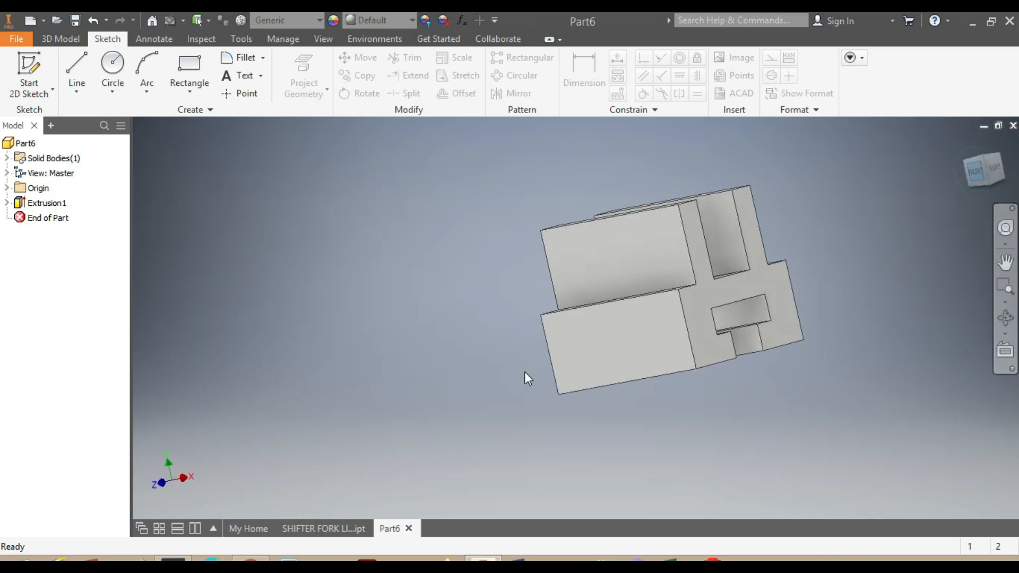
pyautogui.click(299, 523)
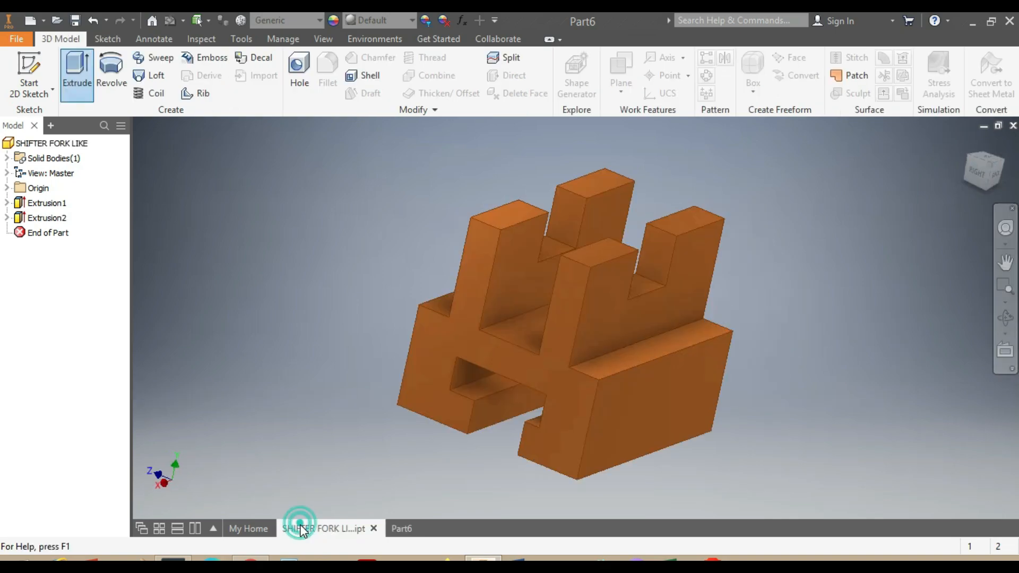
pyautogui.click(985, 175)
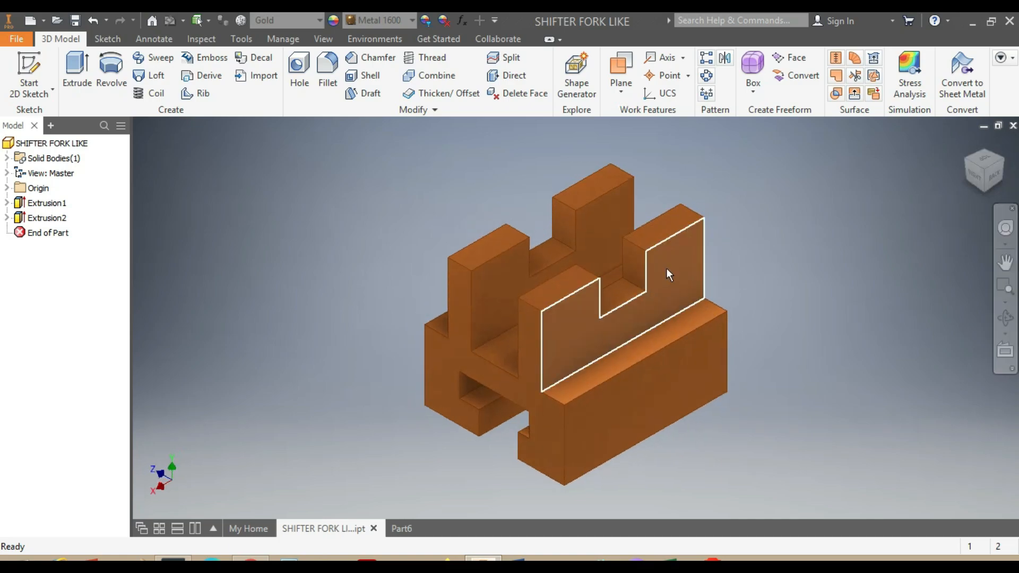
pyautogui.click(402, 529)
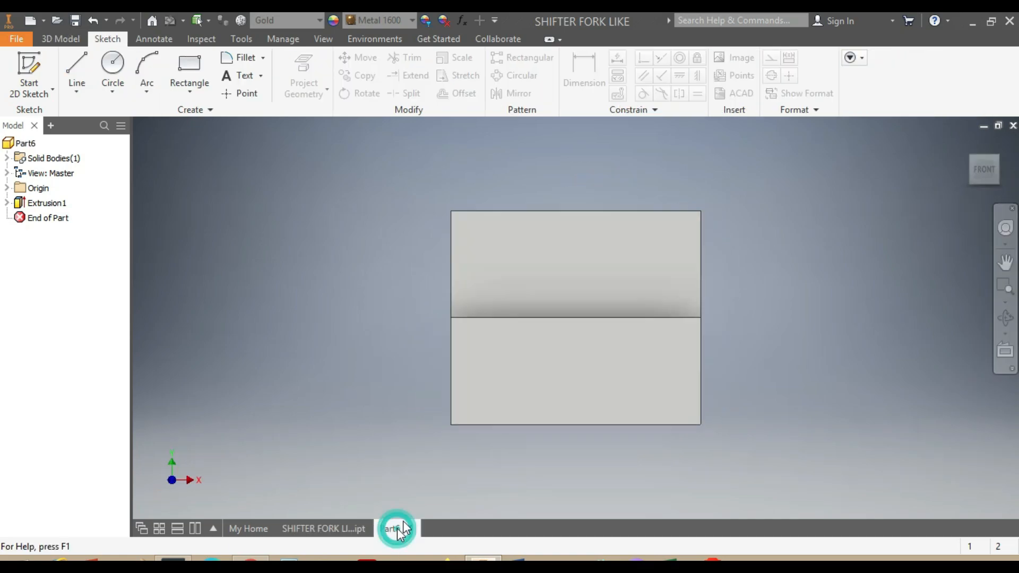
# Start a sketch on the front upright's outer face and draw a rectangle about 26 mm high across its upper edge
pyautogui.rightClick(557, 239)
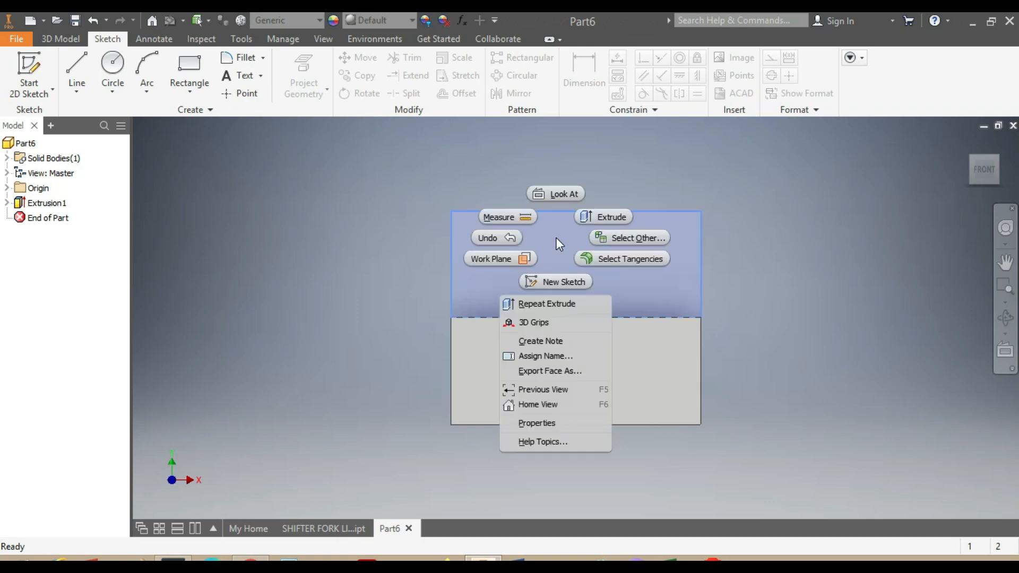
pyautogui.click(553, 284)
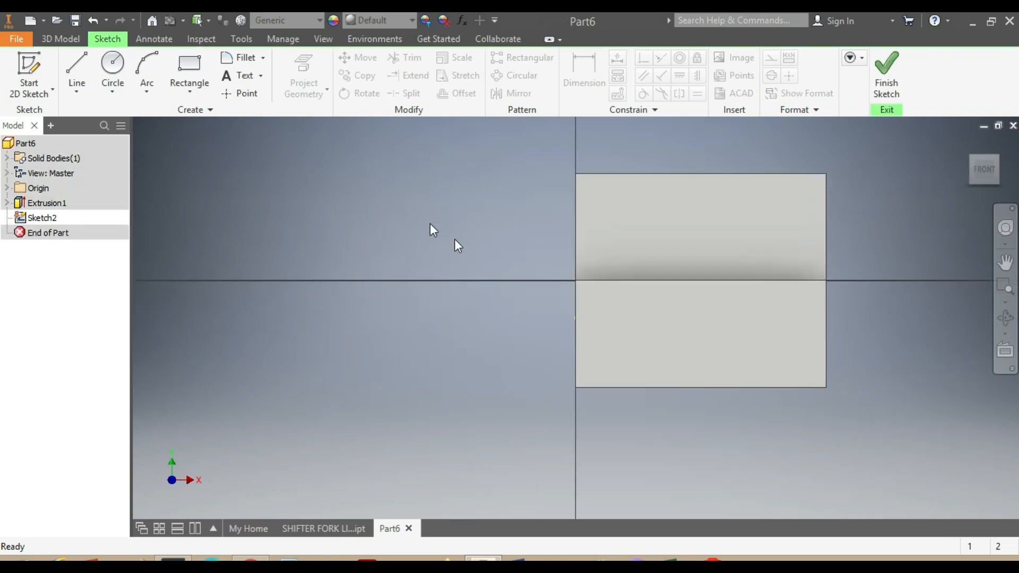
pyautogui.click(189, 69)
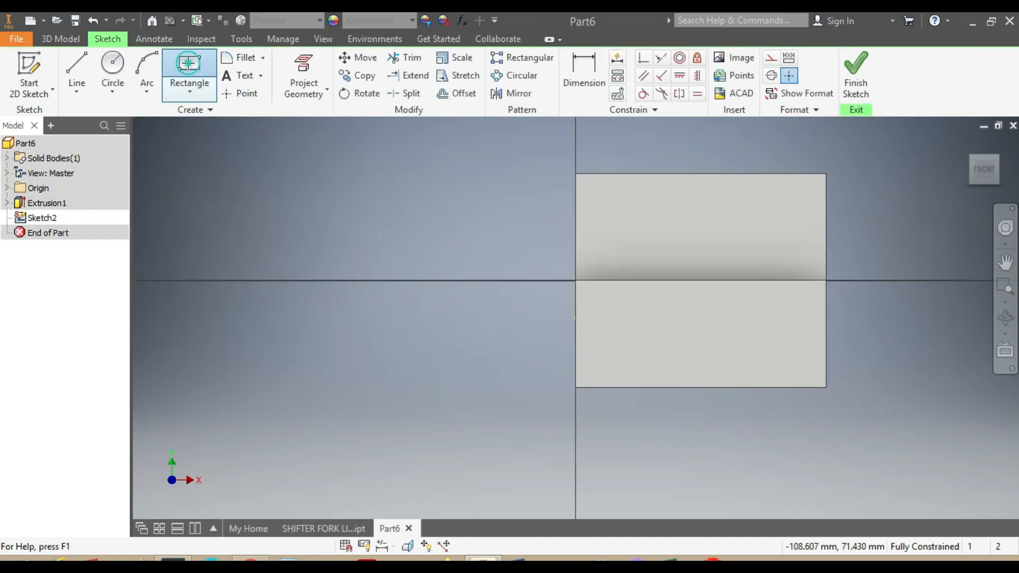
pyautogui.click(644, 137)
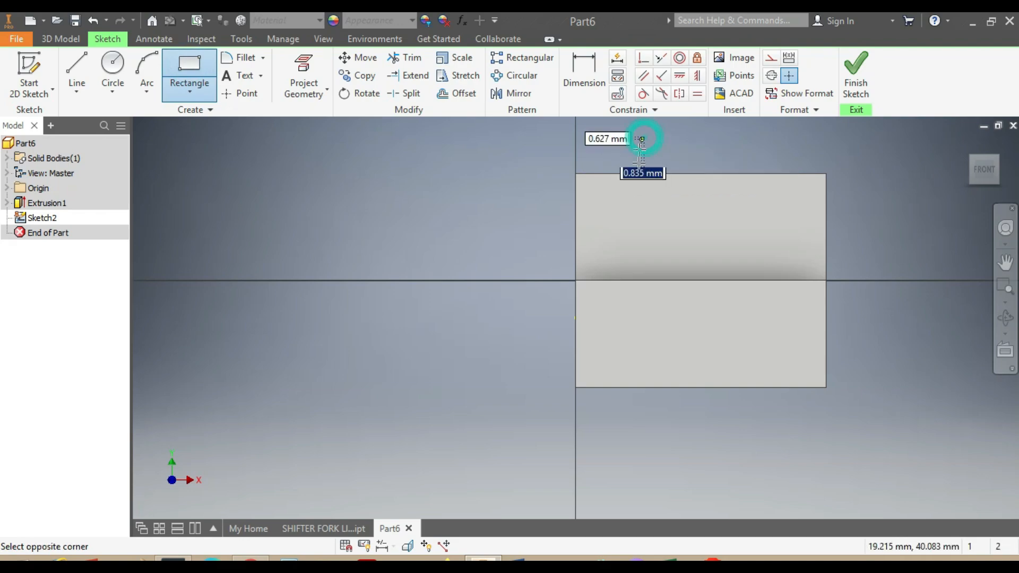
pyautogui.click(757, 231)
# Dimension the notch rectangle's height and set it to 25 mm
pyautogui.click(586, 67)
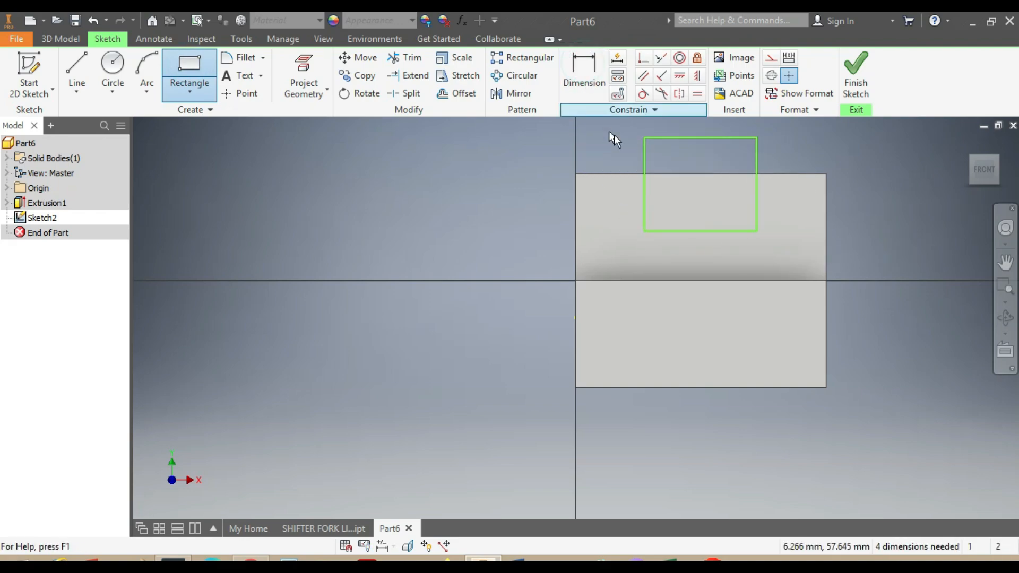
pyautogui.click(644, 158)
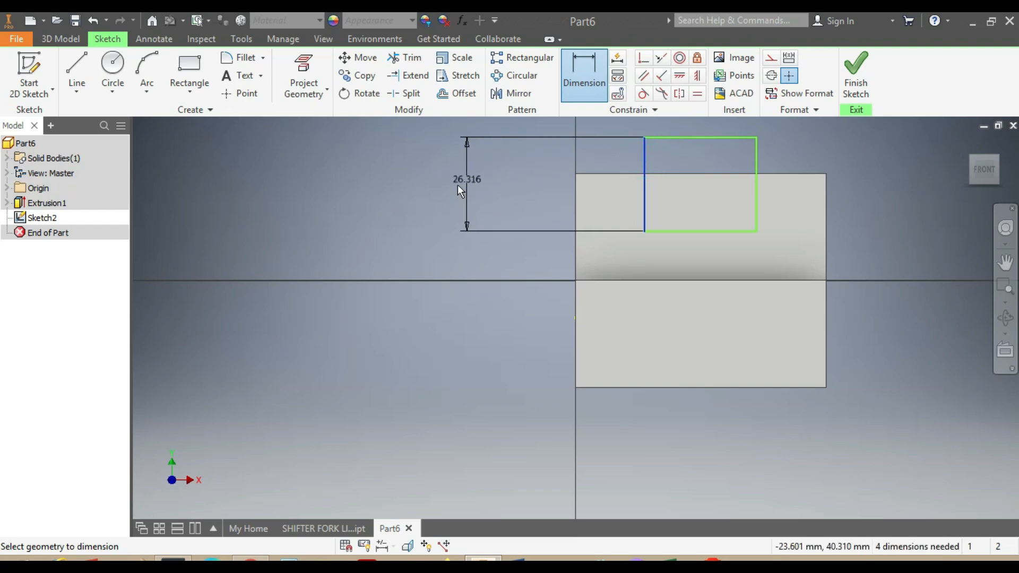
pyautogui.click(453, 187)
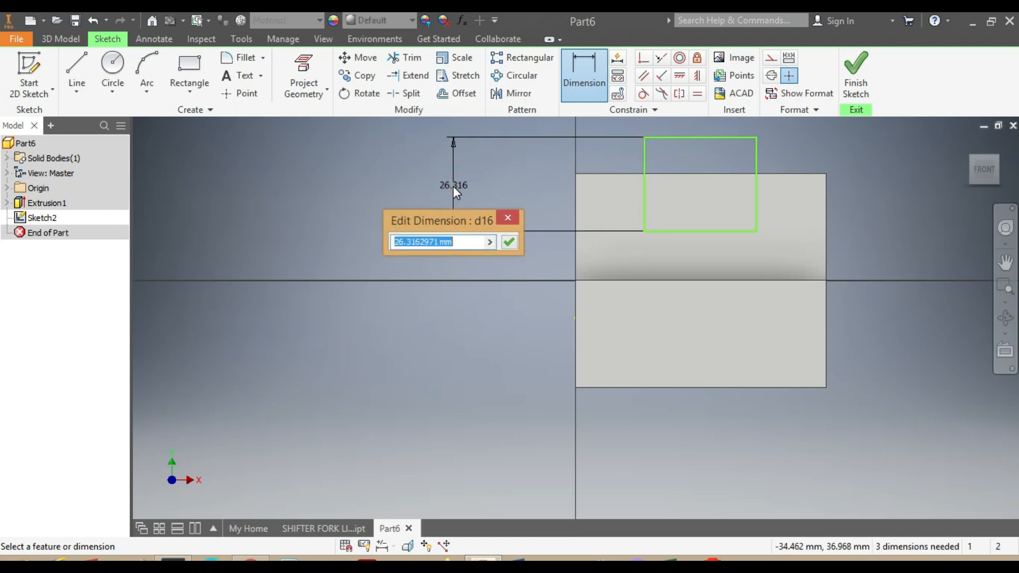
pyautogui.write('25')
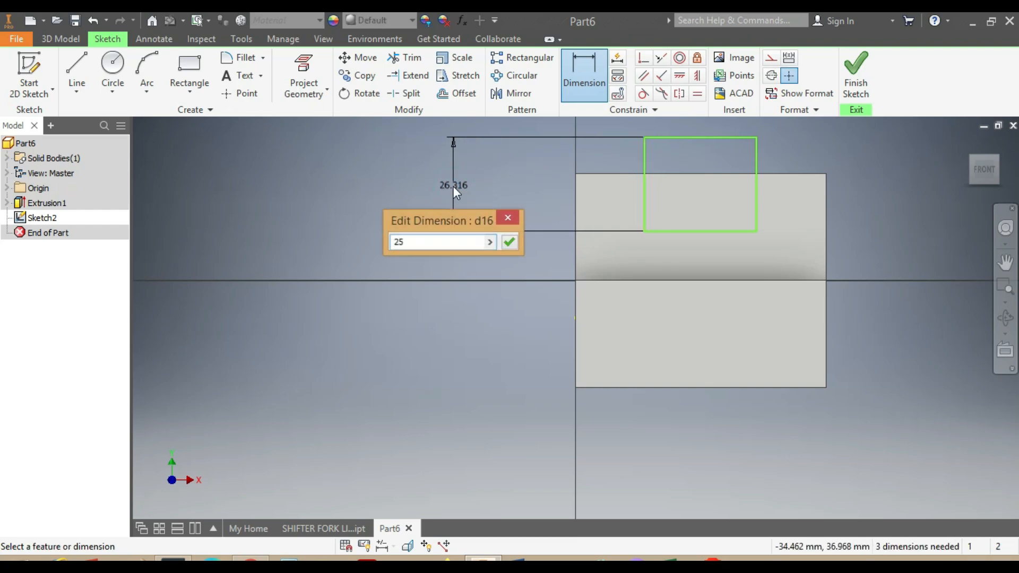
pyautogui.press('Return')
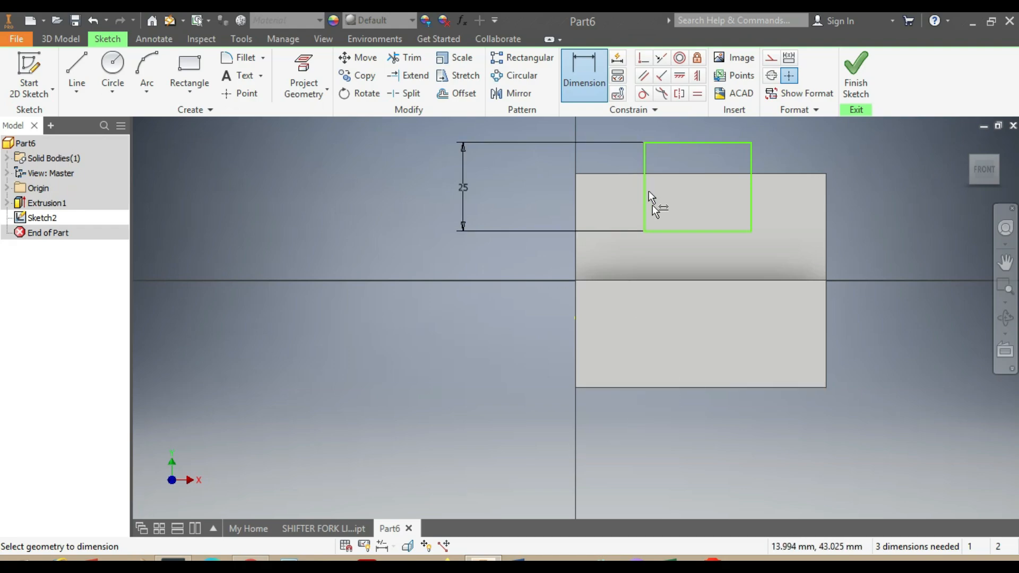
# Dimension the distance from the notch rectangle's lower edge to the upright's base edge and set it to 15 mm
pyautogui.click(681, 232)
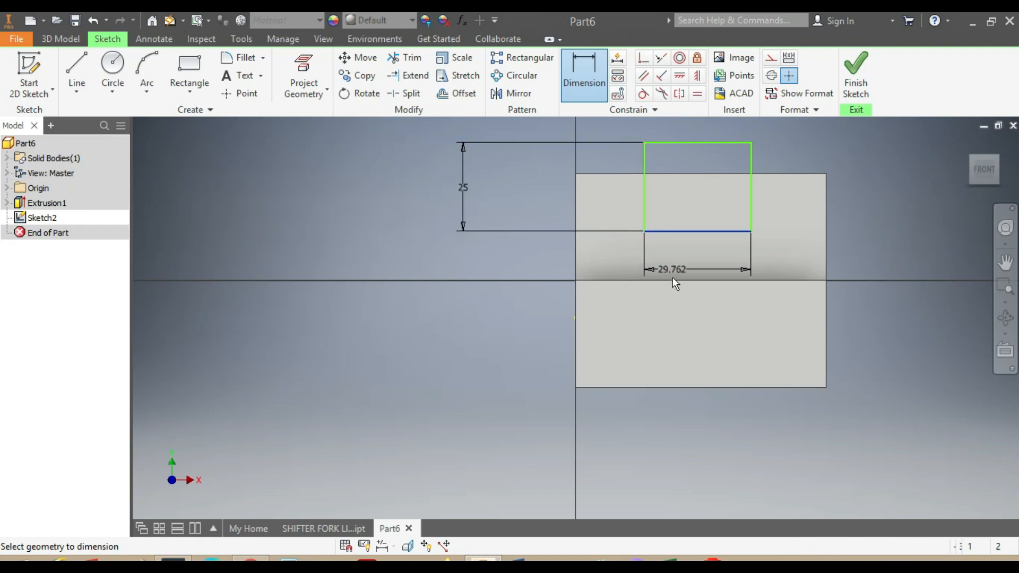
pyautogui.click(670, 279)
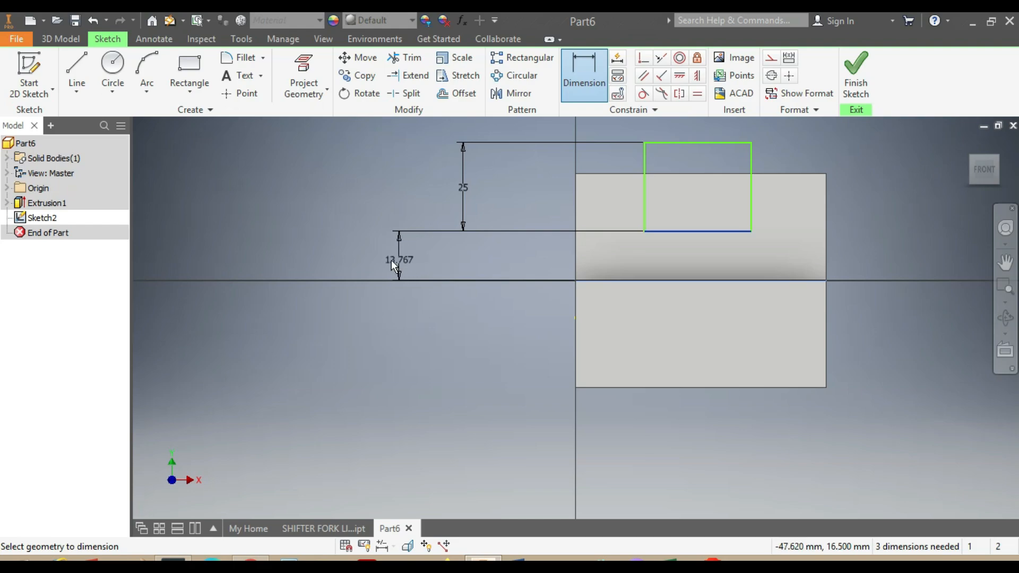
pyautogui.click(380, 259)
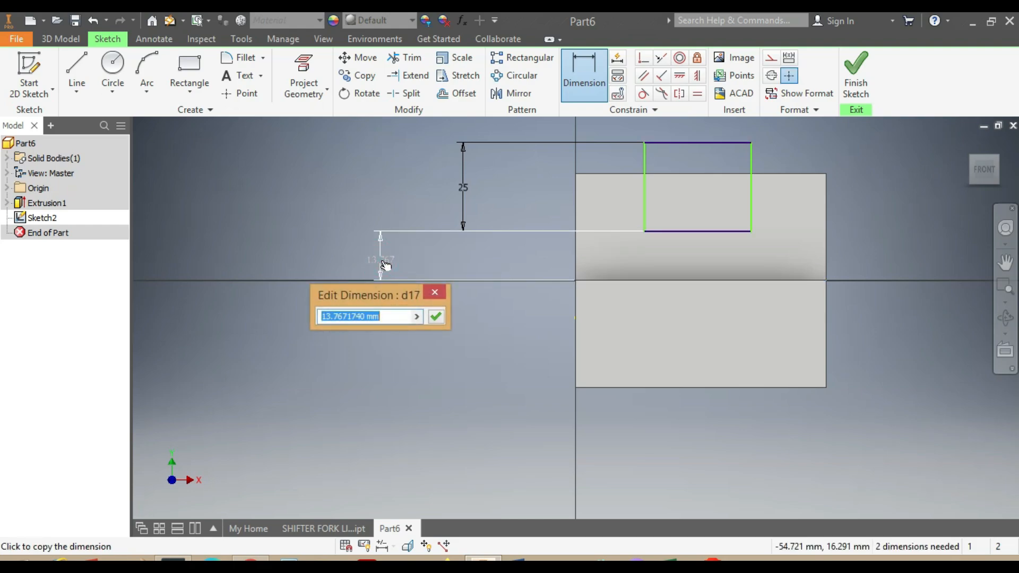
pyautogui.write('15')
pyautogui.press('Return')
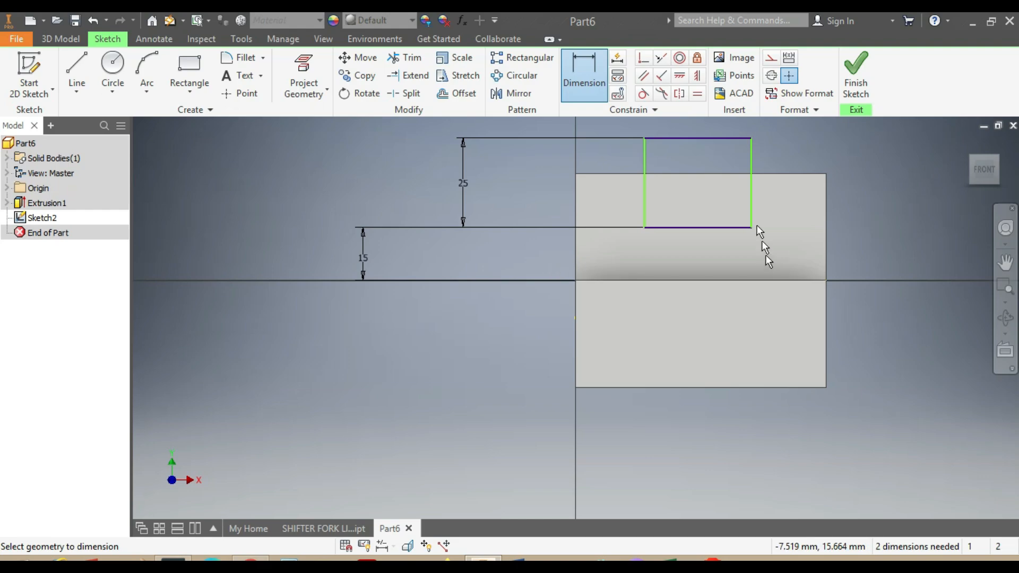
# Dimension the notch rectangle's width and set it to 20 mm
pyautogui.click(700, 227)
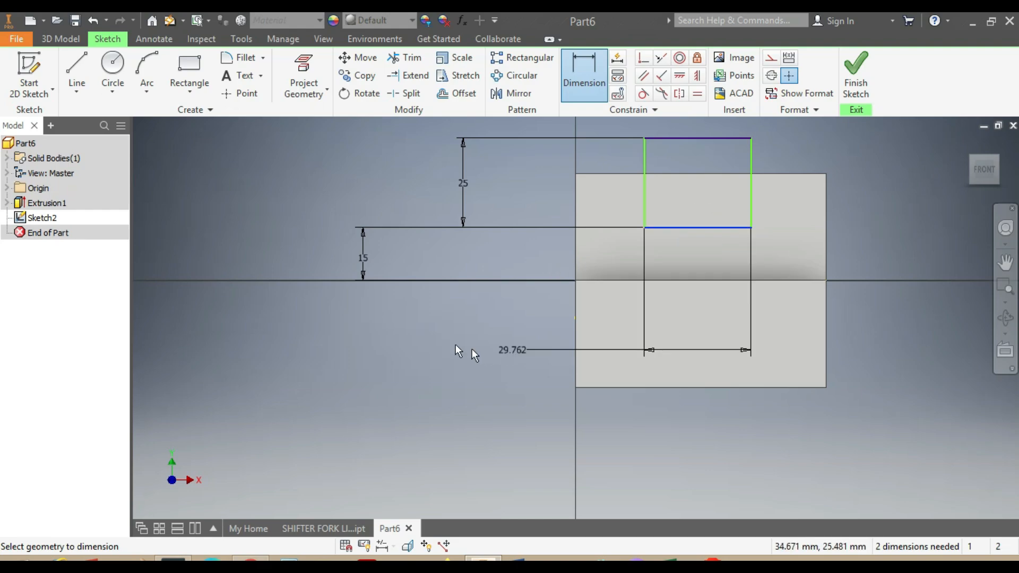
pyautogui.click(429, 354)
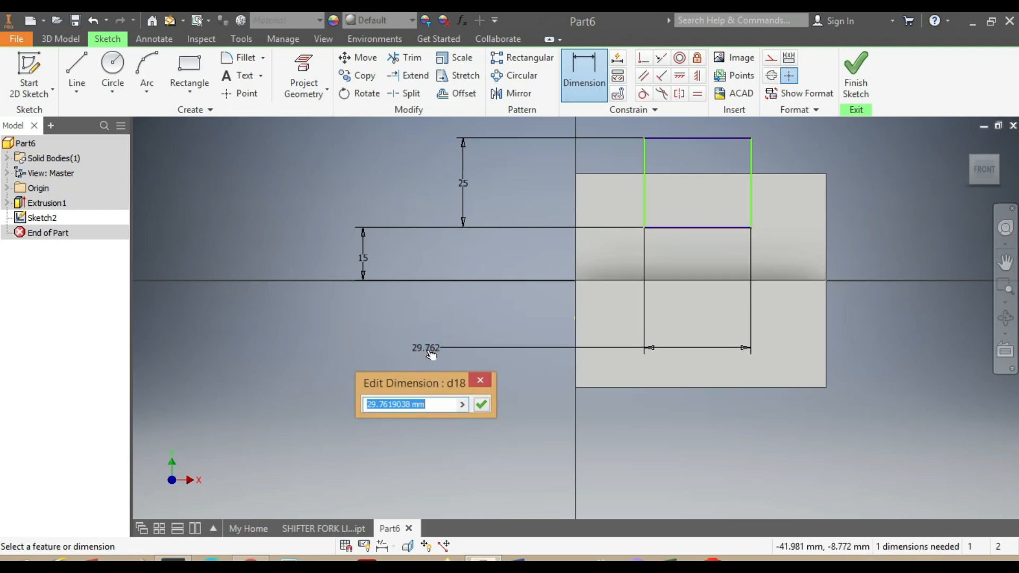
pyautogui.write('2')
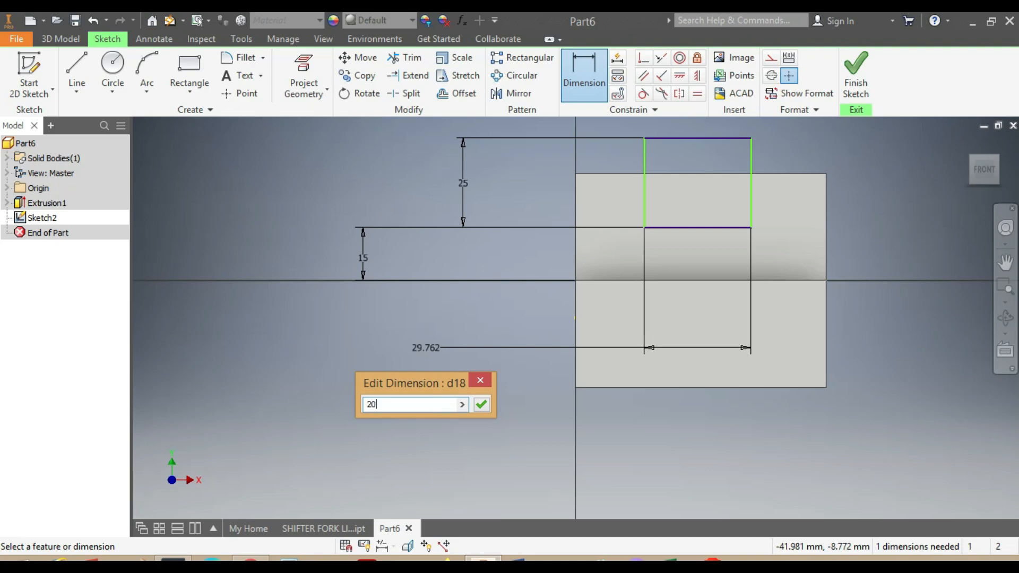
pyautogui.write('0')
pyautogui.press('Return')
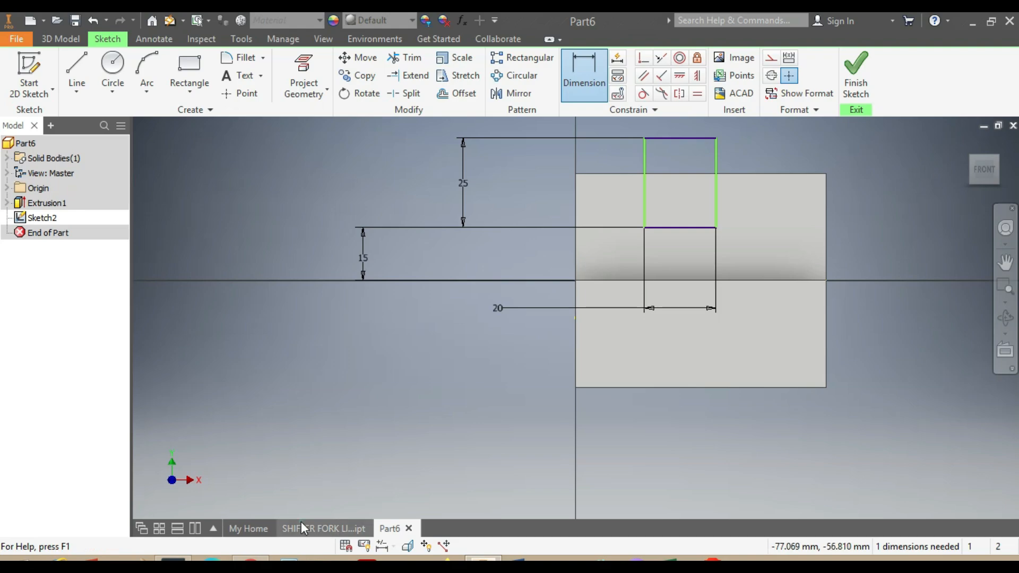
# Check the notch position on the SHIFTER FORK LIKE reference, and set the rectangle's distance from the upright's left edge to 25 mm
pyautogui.click(323, 529)
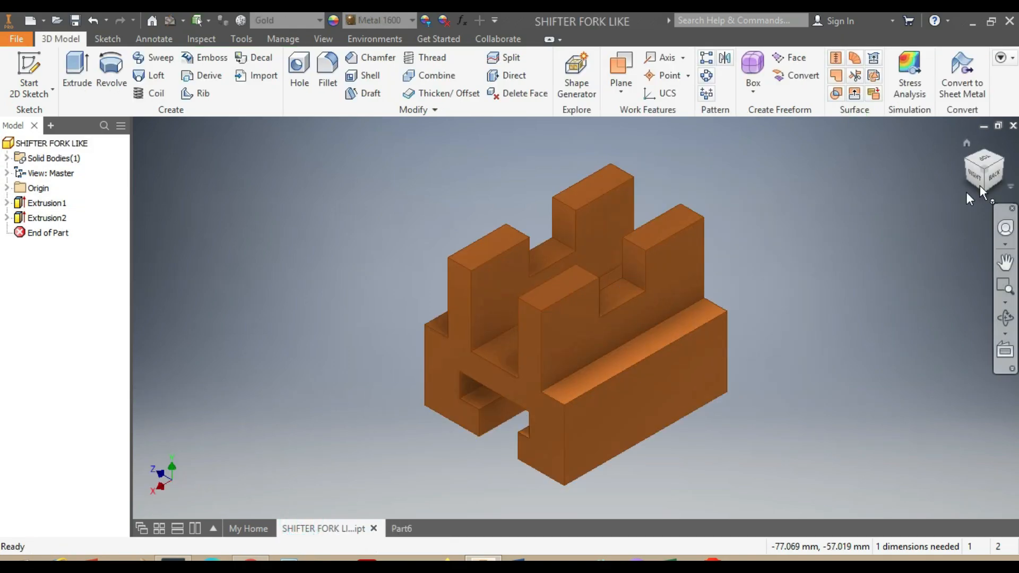
pyautogui.click(997, 177)
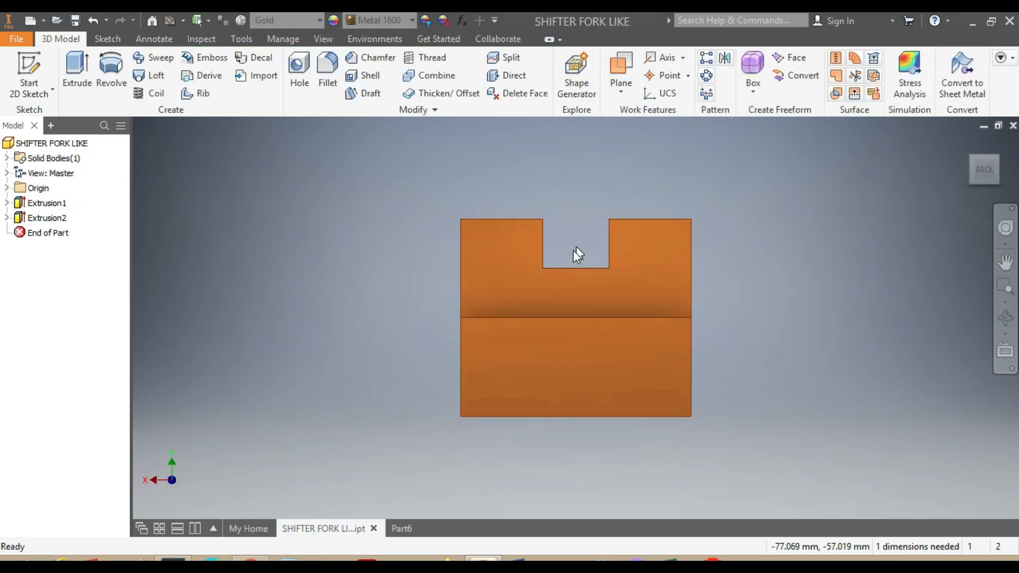
pyautogui.click(398, 529)
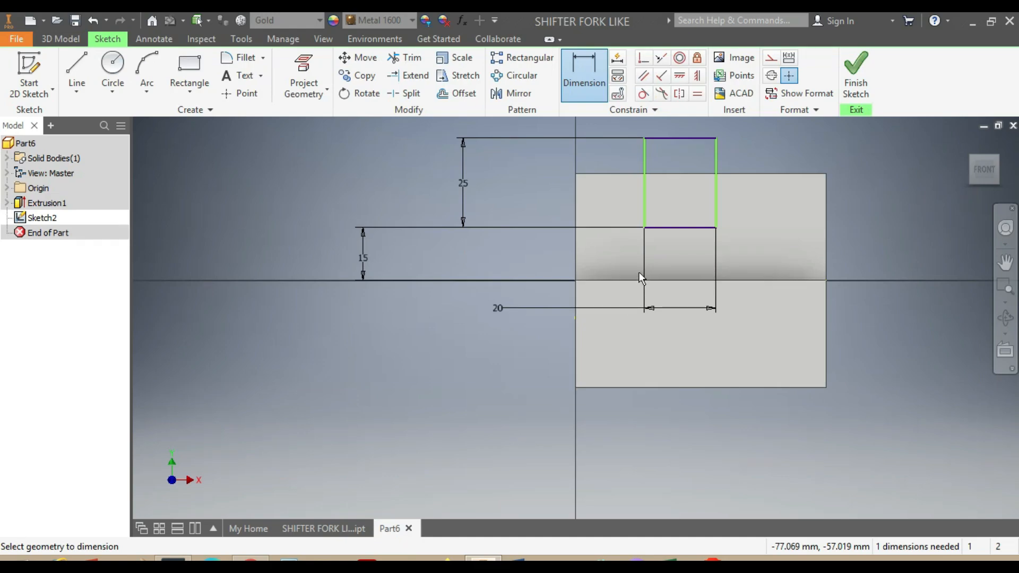
pyautogui.click(644, 199)
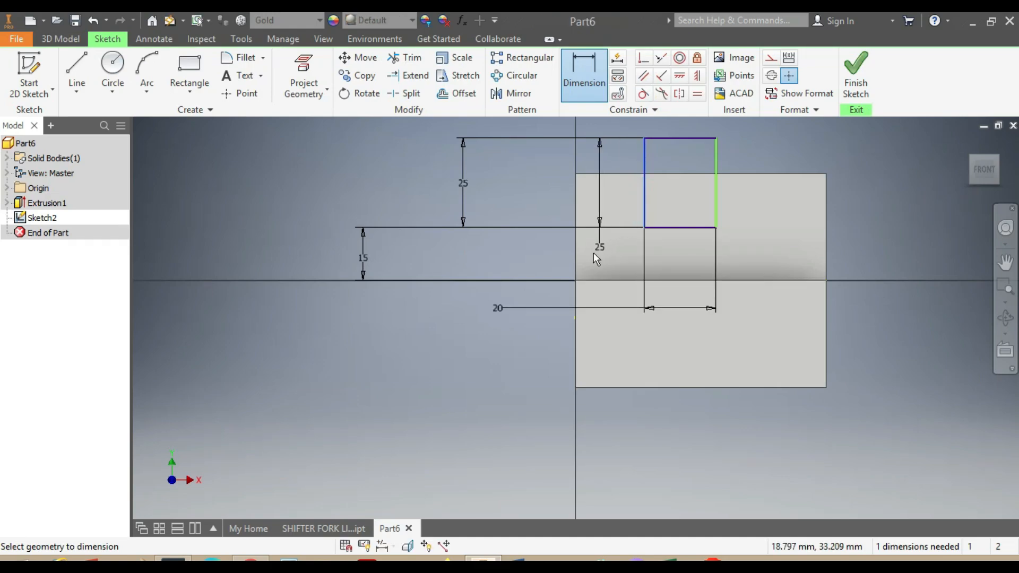
pyautogui.click(576, 261)
pyautogui.click(467, 264)
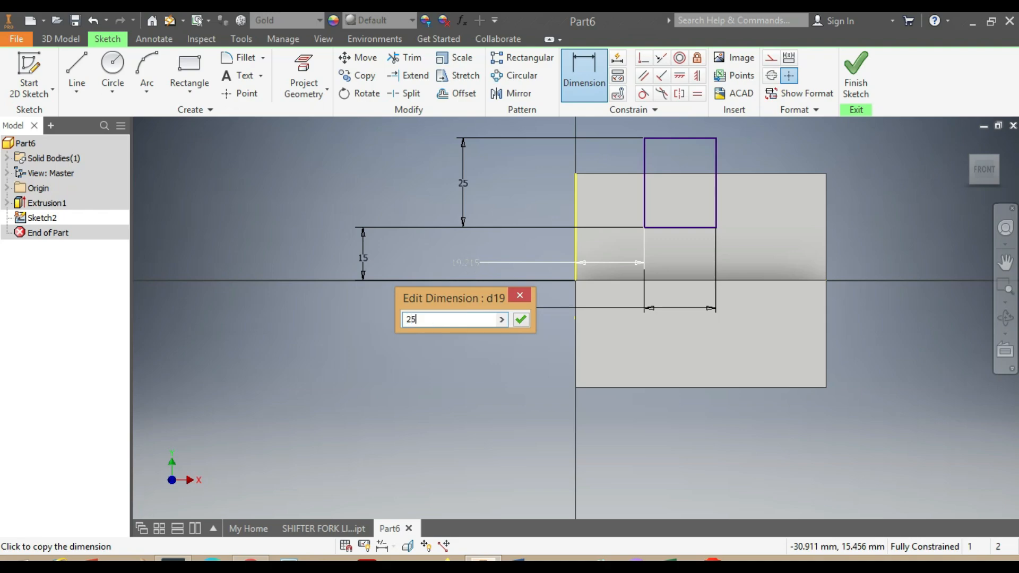
pyautogui.press('Return')
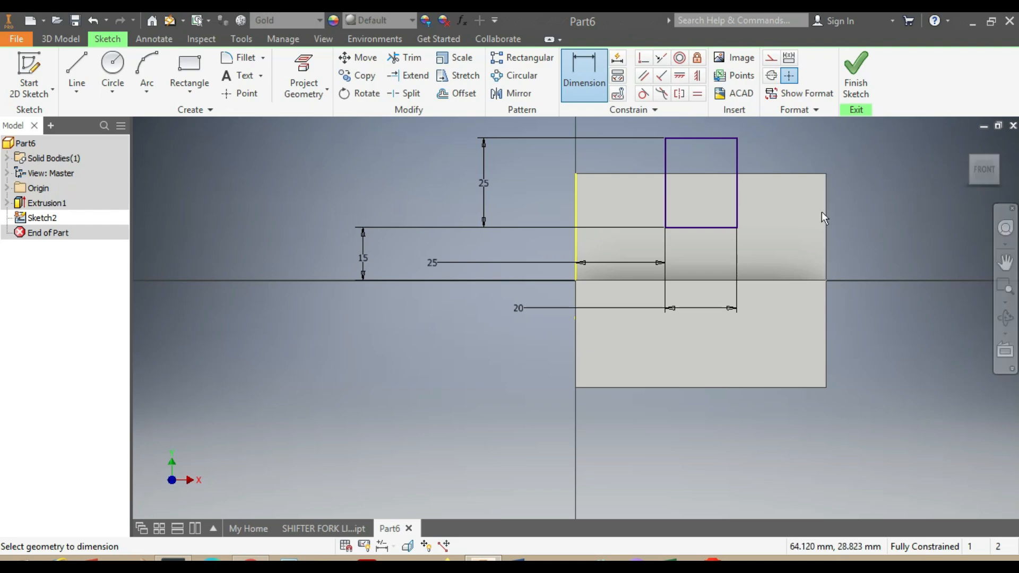
# Extrude the notch rectangle as a symmetric cut with a distance of 120 mm through both uprights
pyautogui.click(63, 40)
pyautogui.click(77, 85)
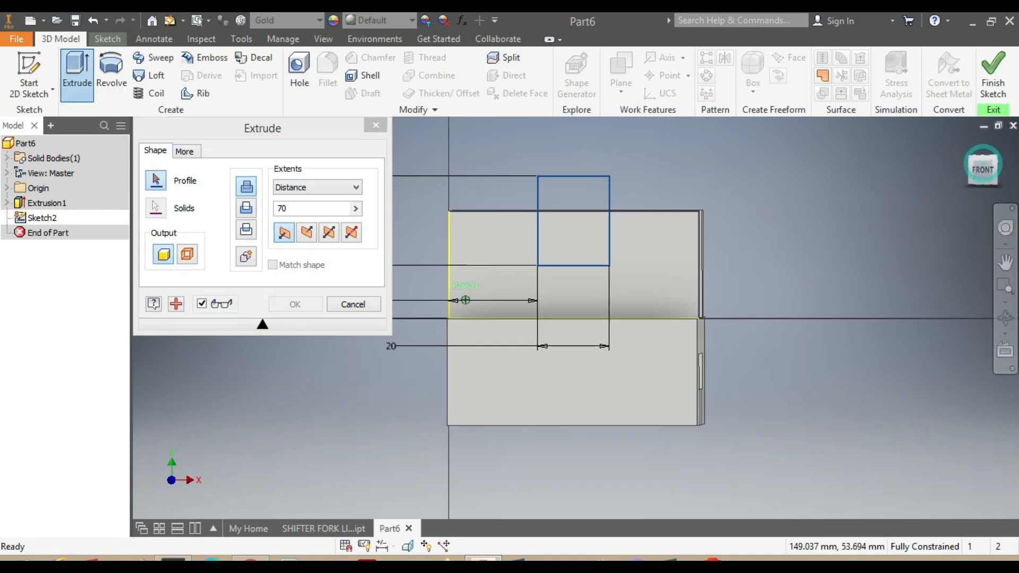
pyautogui.click(471, 217)
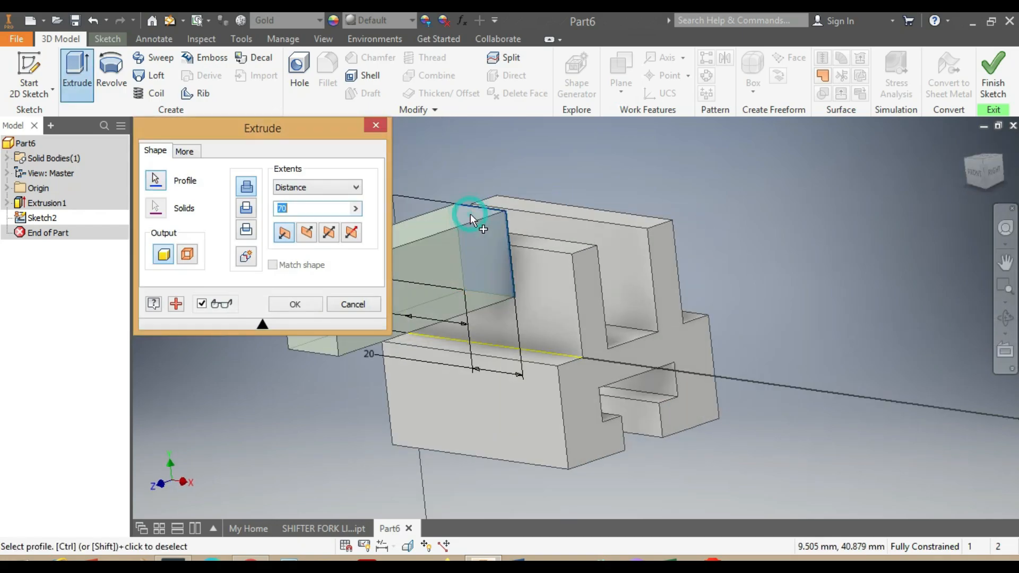
pyautogui.click(242, 211)
pyautogui.moveTo(300, 209); pyautogui.dragTo(276, 211)
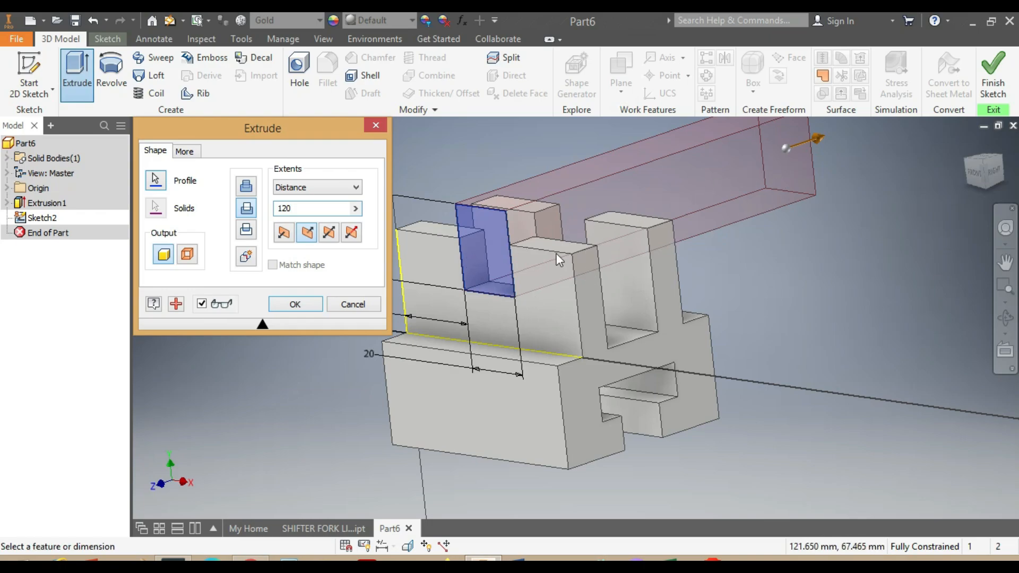
pyautogui.click(330, 235)
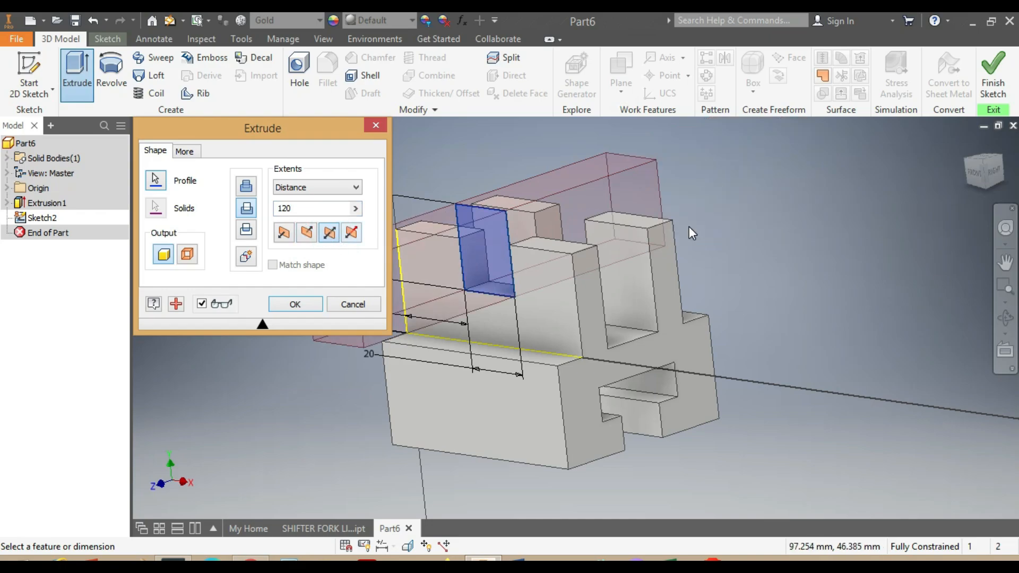
pyautogui.click(296, 305)
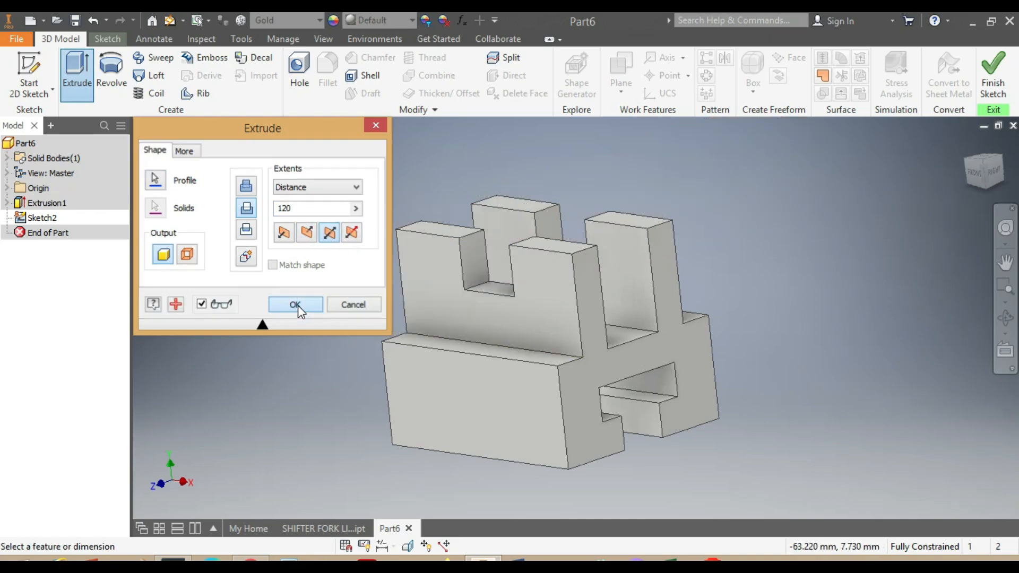
# Assign the Gold material to the finished notched block and inspect it from several sides
pyautogui.click(989, 180)
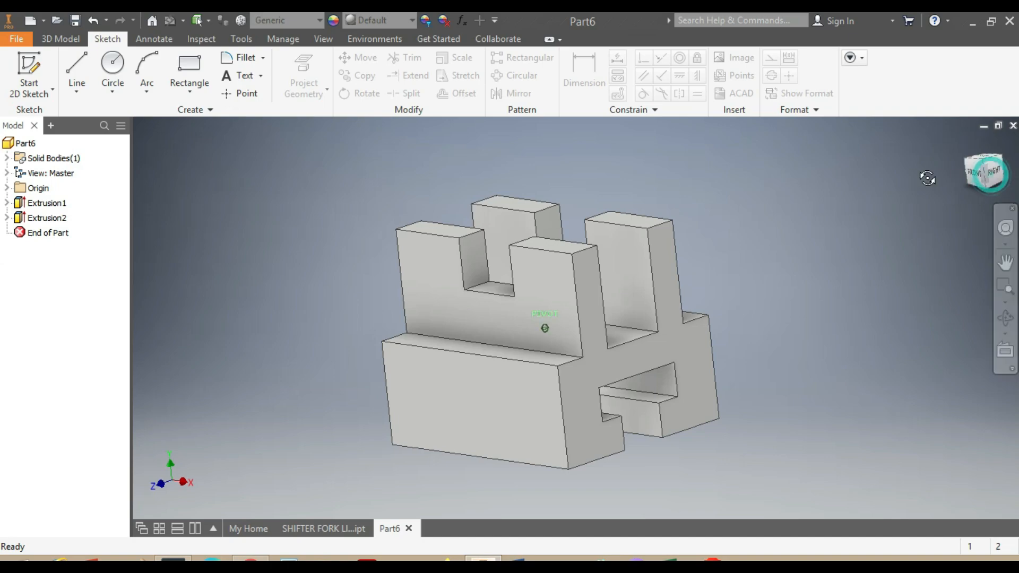
pyautogui.moveTo(985, 173)
pyautogui.mouseDown()
pyautogui.moveTo(983, 187)
pyautogui.moveTo(977, 132)
pyautogui.moveTo(1000, 141)
pyautogui.moveTo(988, 178)
pyautogui.moveTo(982, 159)
pyautogui.moveTo(997, 181)
pyautogui.moveTo(983, 183)
pyautogui.moveTo(992, 151)
pyautogui.moveTo(1006, 171)
pyautogui.mouseUp()
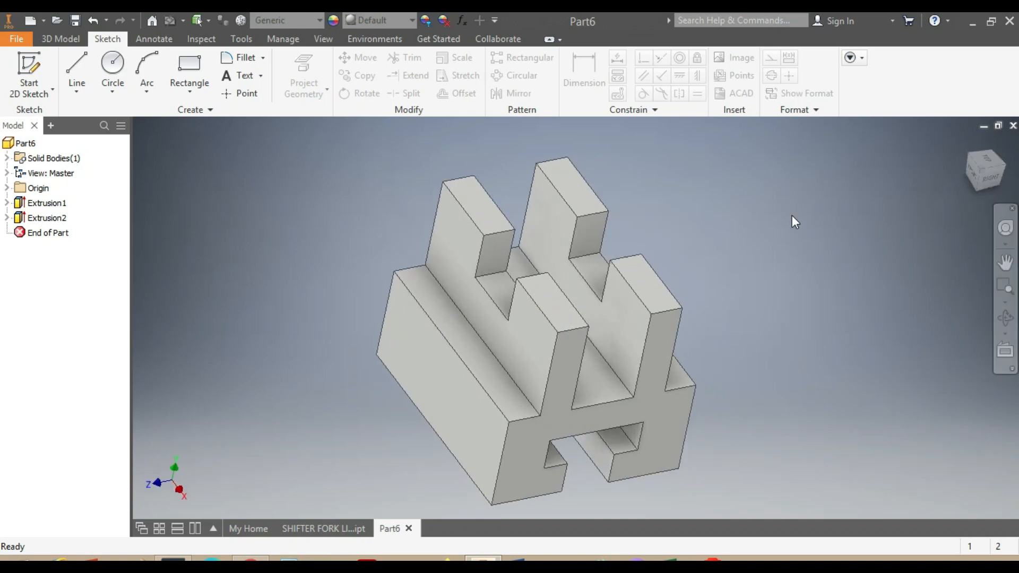
pyautogui.click(318, 21)
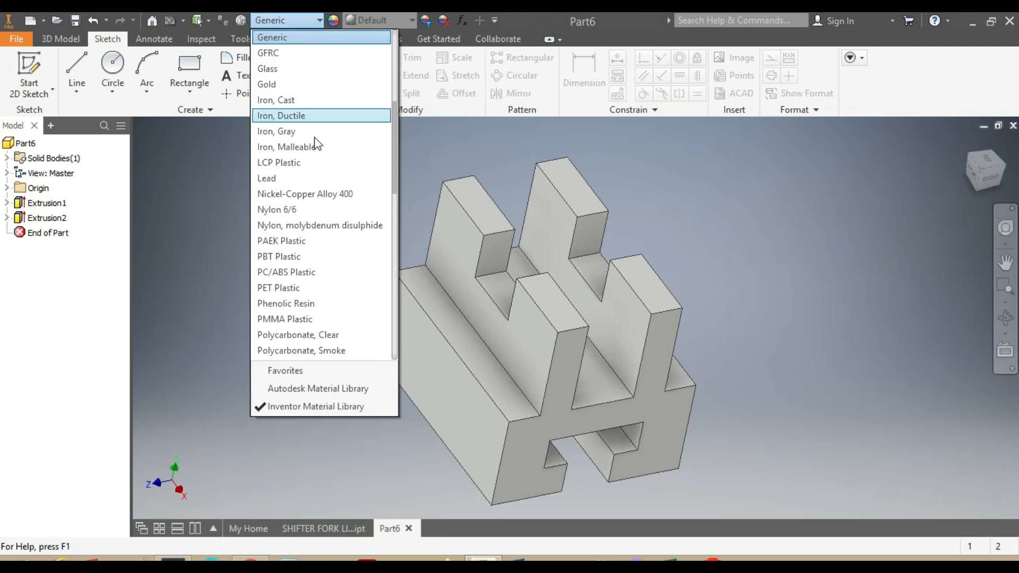
pyautogui.click(282, 85)
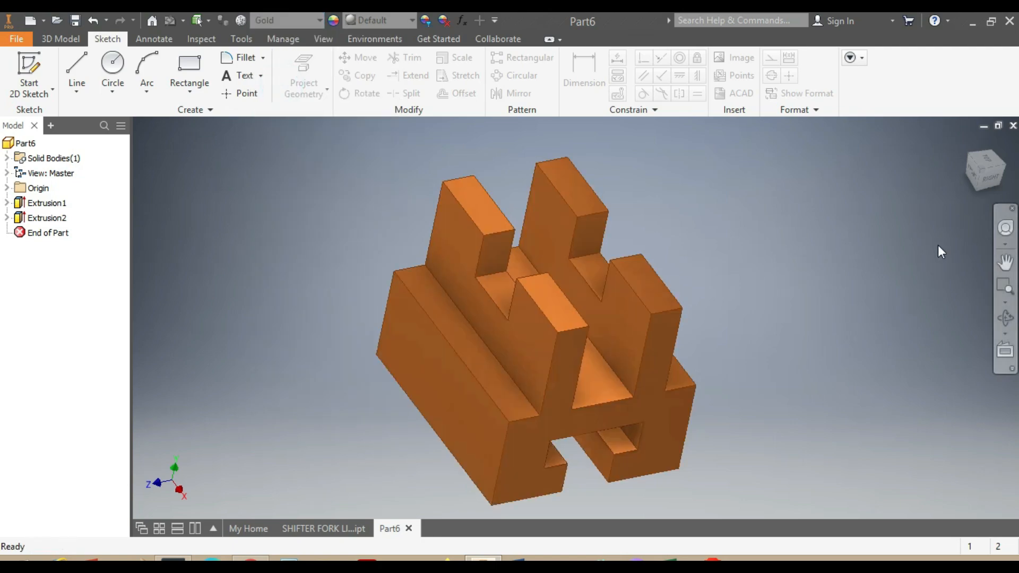
pyautogui.moveTo(982, 171)
pyautogui.mouseDown()
pyautogui.moveTo(966, 178)
pyautogui.moveTo(926, 138)
pyautogui.moveTo(881, 181)
pyautogui.moveTo(850, 249)
pyautogui.moveTo(897, 297)
pyautogui.moveTo(828, 330)
pyautogui.moveTo(786, 265)
pyautogui.moveTo(897, 175)
pyautogui.moveTo(850, 128)
pyautogui.moveTo(796, 175)
pyautogui.moveTo(876, 276)
pyautogui.moveTo(902, 229)
pyautogui.moveTo(870, 180)
pyautogui.moveTo(828, 159)
pyautogui.moveTo(881, 191)
pyautogui.moveTo(902, 239)
pyautogui.moveTo(854, 276)
pyautogui.moveTo(817, 223)
pyautogui.moveTo(860, 175)
pyautogui.moveTo(897, 223)
pyautogui.moveTo(865, 270)
pyautogui.moveTo(823, 228)
pyautogui.moveTo(860, 180)
pyautogui.moveTo(902, 212)
pyautogui.moveTo(876, 270)
pyautogui.moveTo(828, 228)
pyautogui.moveTo(860, 181)
pyautogui.moveTo(903, 223)
pyautogui.moveTo(871, 270)
pyautogui.moveTo(823, 229)
pyautogui.moveTo(860, 180)
pyautogui.mouseUp()
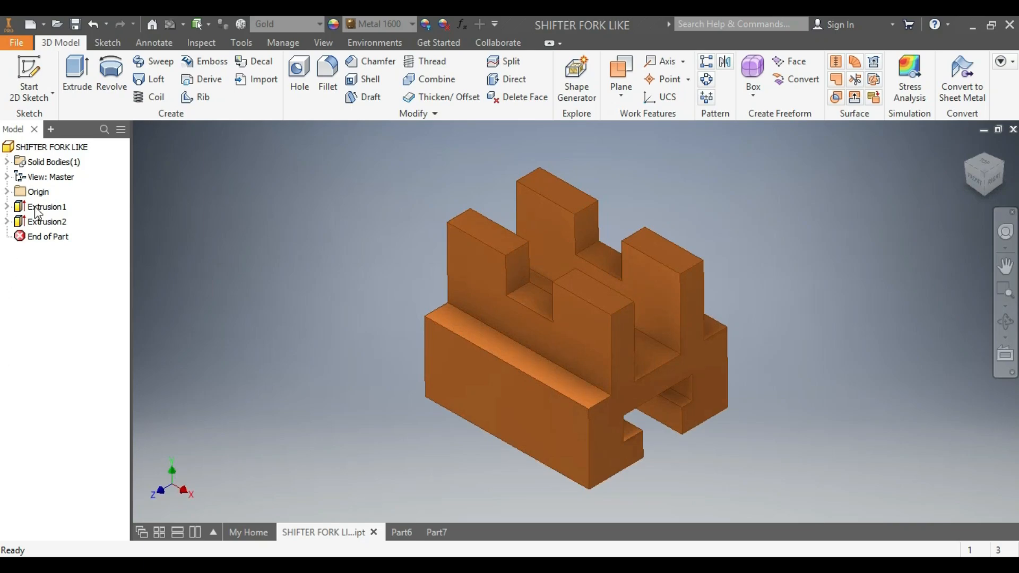
# Create a new metric part from the Standard (DIN).ipt template, dismissing the style conflict notice
pyautogui.click(69, 148)
pyautogui.click(29, 25)
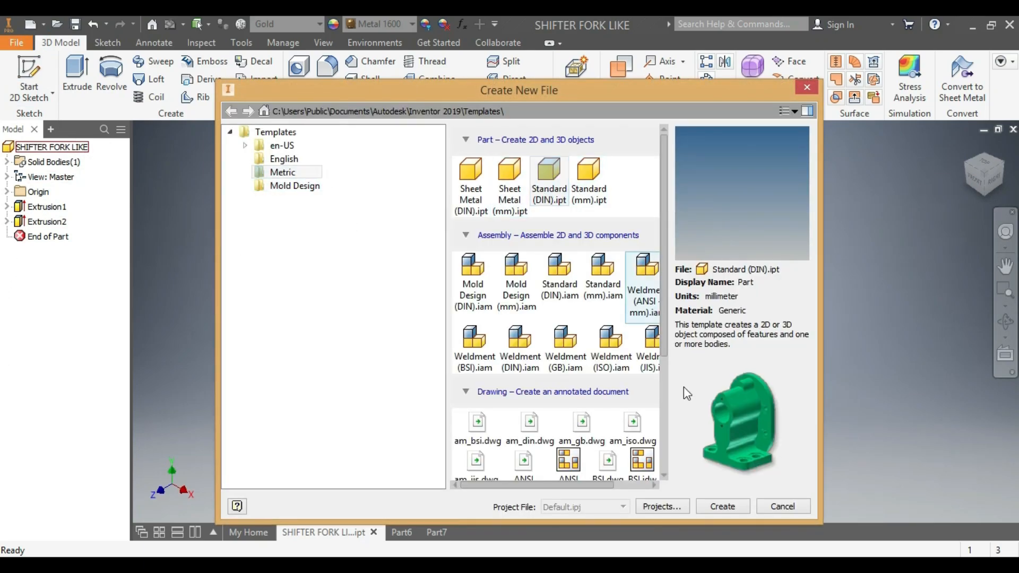
pyautogui.click(723, 507)
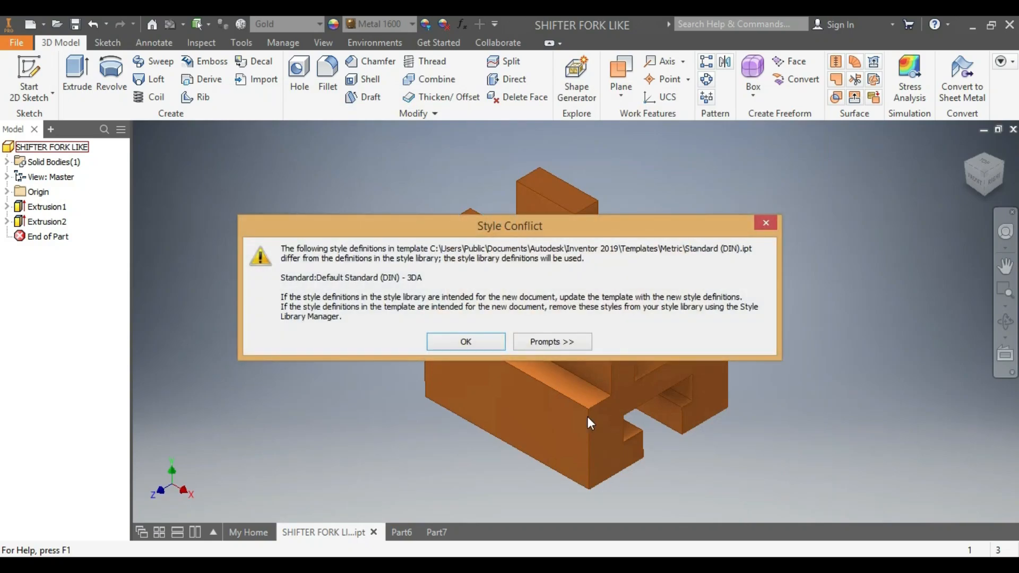
pyautogui.click(763, 220)
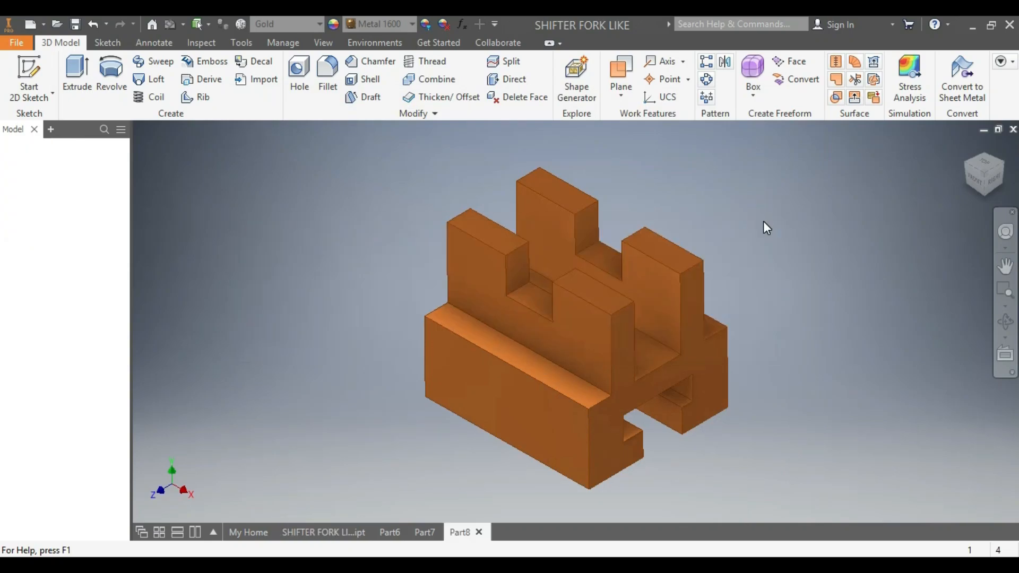
# Start a sketch on the YZ plane and draw a narrow upright rectangle crossed by a horizontal rectangle about 5 mm high
pyautogui.click(108, 42)
pyautogui.click(190, 80)
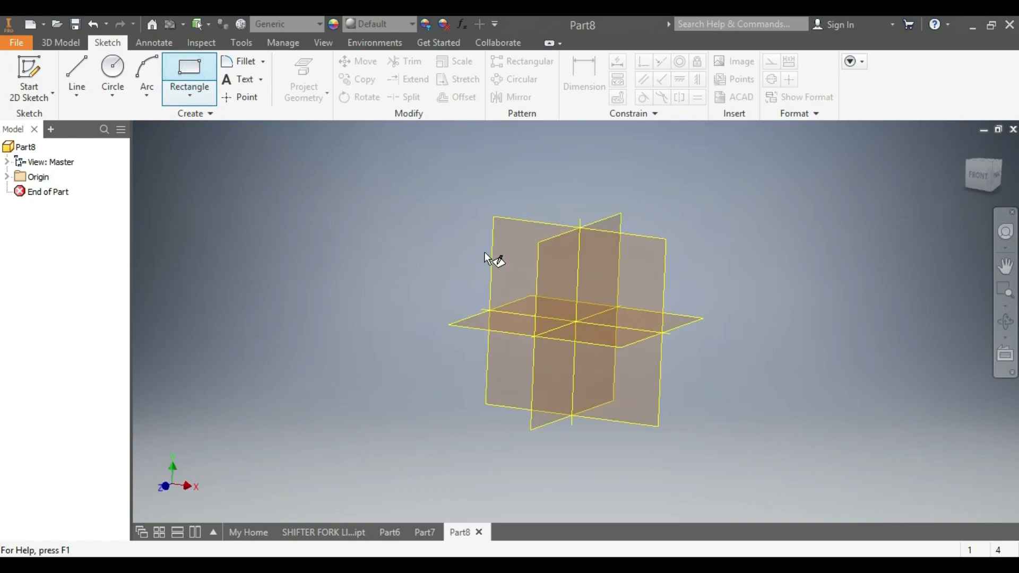
pyautogui.click(509, 254)
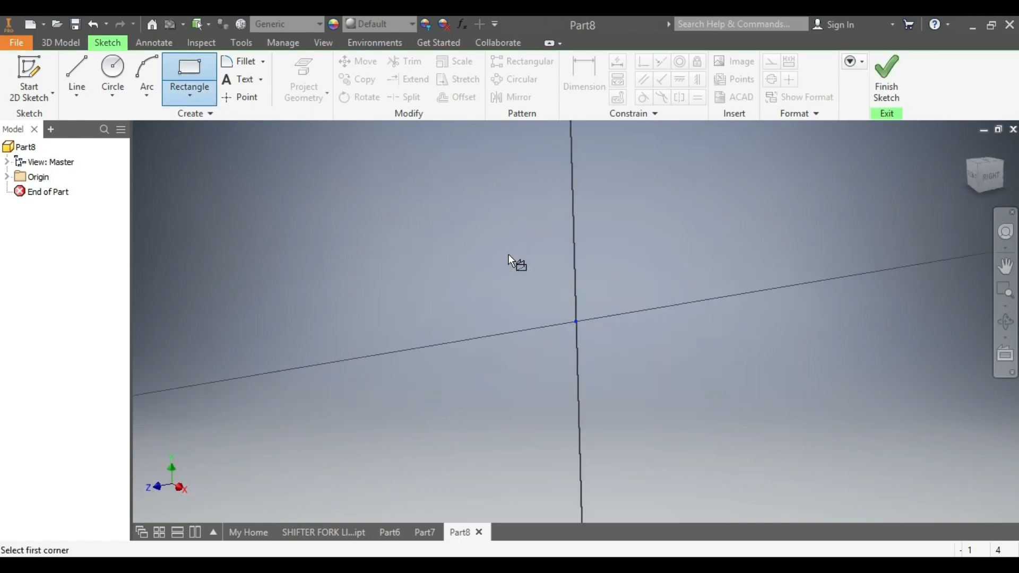
pyautogui.click(531, 168)
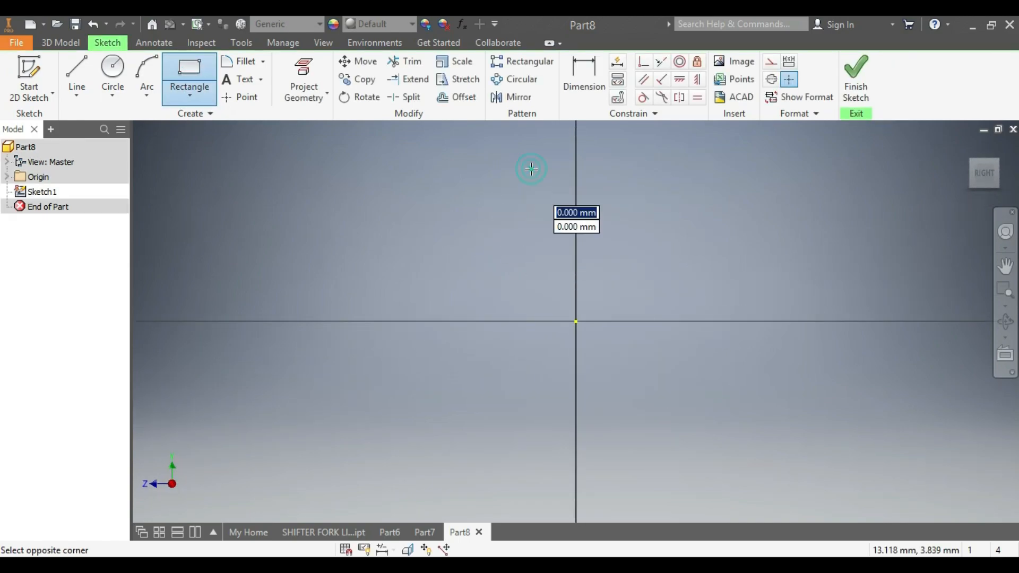
pyautogui.click(577, 363)
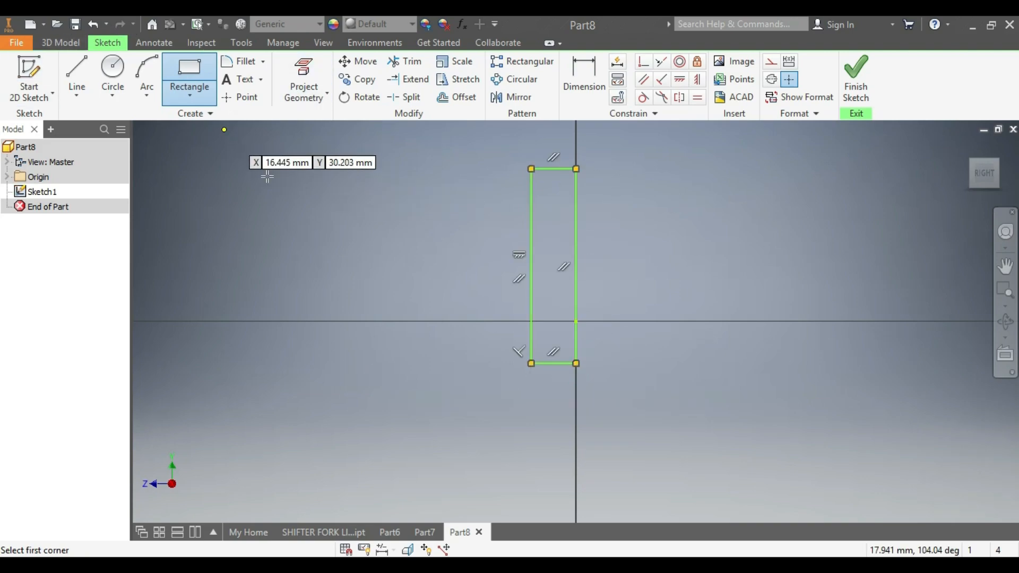
pyautogui.click(422, 217)
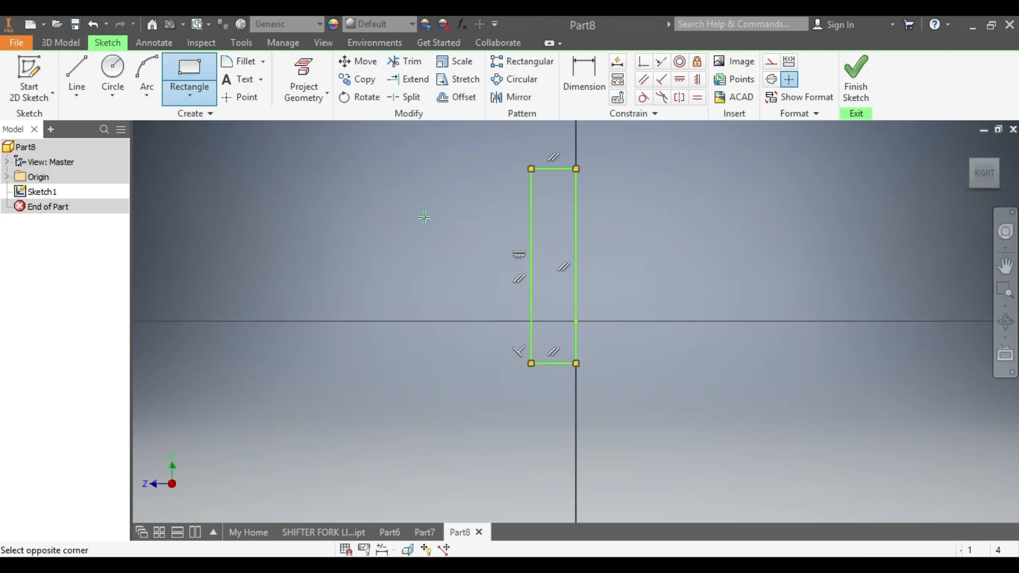
pyautogui.click(713, 278)
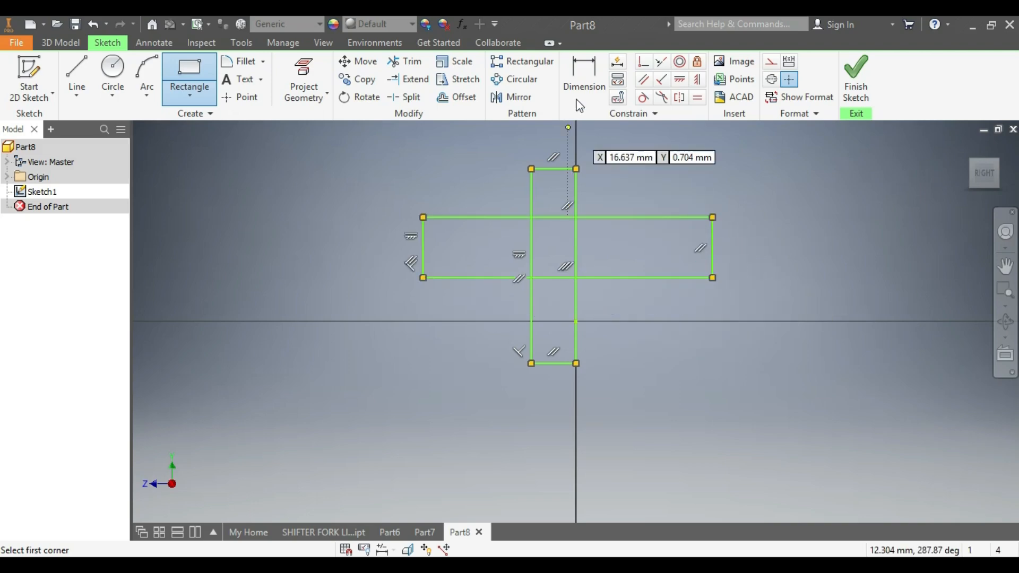
# Dimension the height of the horizontal rectangle and set it to 10 mm
pyautogui.press('d')
pyautogui.click(714, 247)
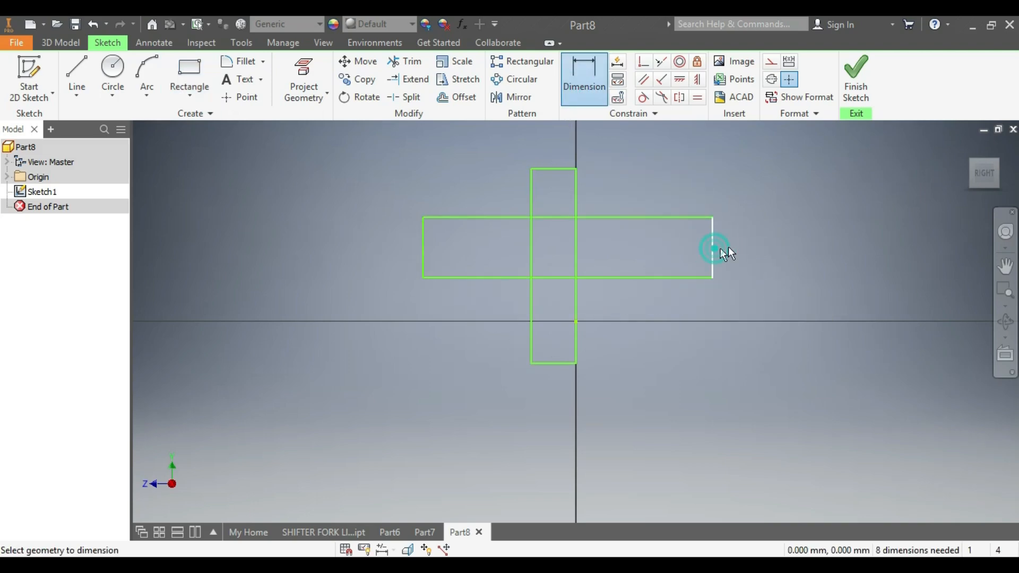
pyautogui.click(802, 245)
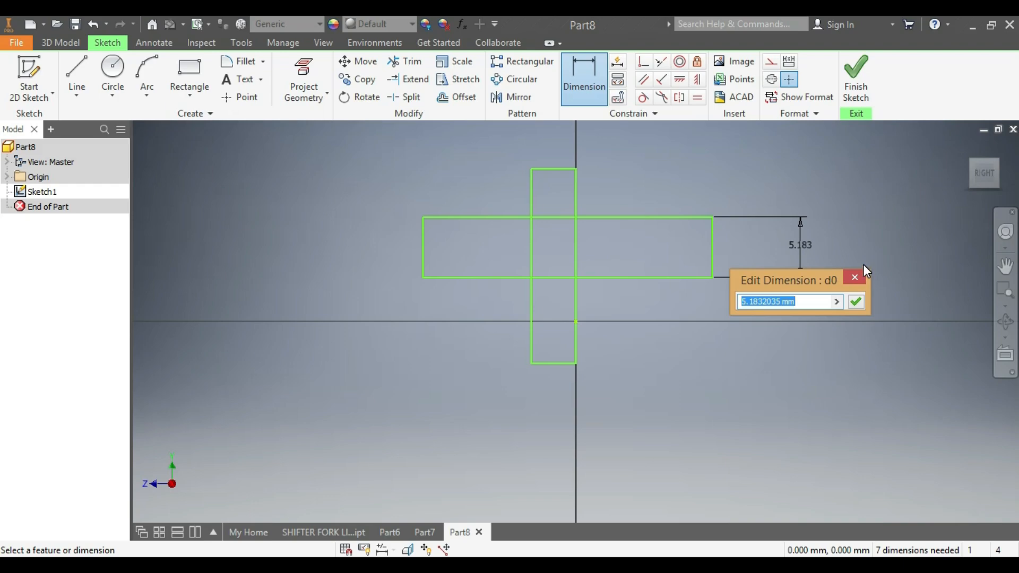
pyautogui.write('10')
pyautogui.press('Return')
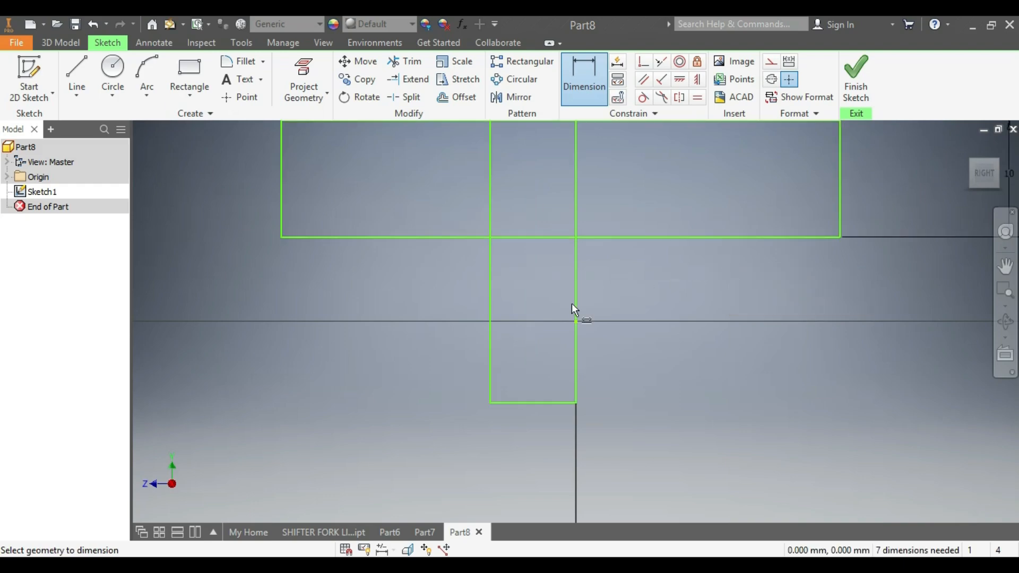
# Make the upright rectangle's top edge equal in length to the horizontal rectangle's short end edge
pyautogui.scroll(-5, 573, 300)
pyautogui.scroll(2, 568, 294)
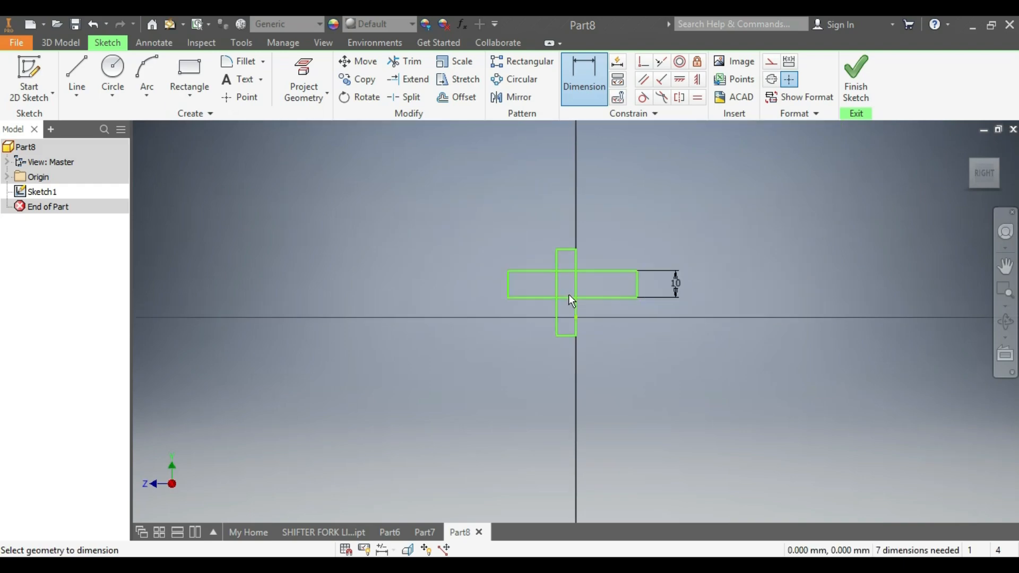
pyautogui.click(697, 99)
pyautogui.click(566, 249)
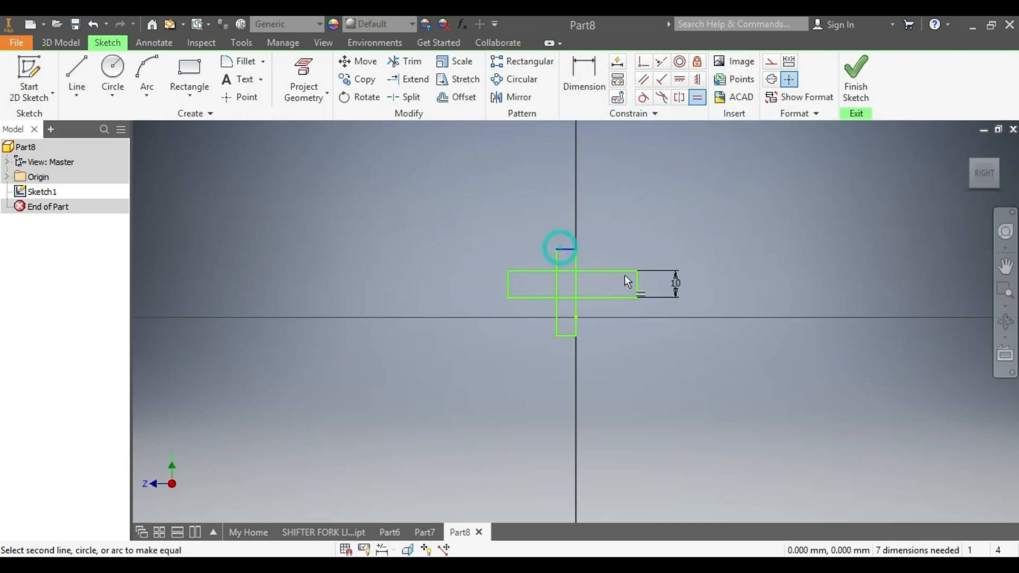
pyautogui.click(636, 282)
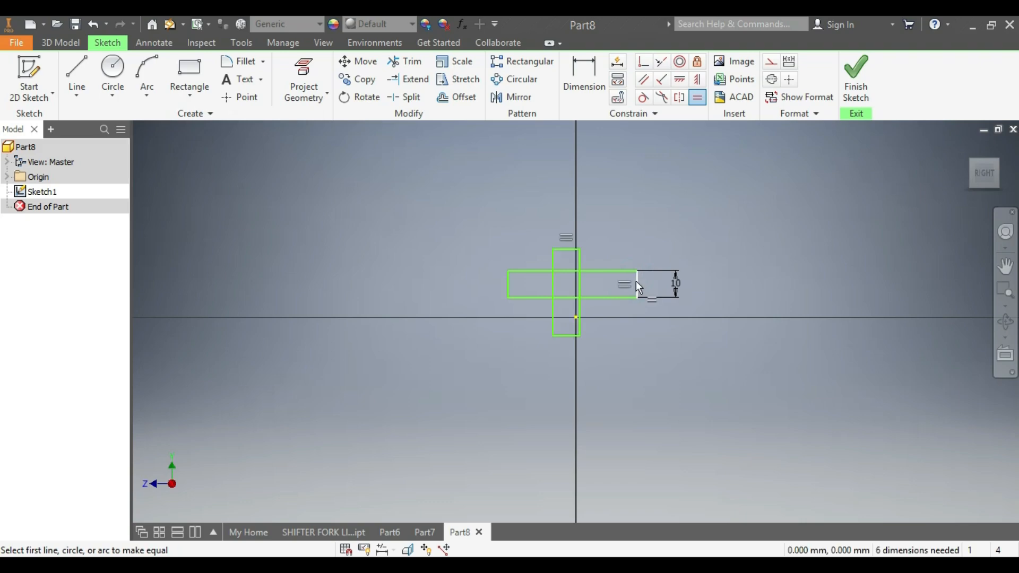
# Set the horizontal rectangle's length to 42 mm and make the upright rectangle's long side equal to it
pyautogui.click(581, 79)
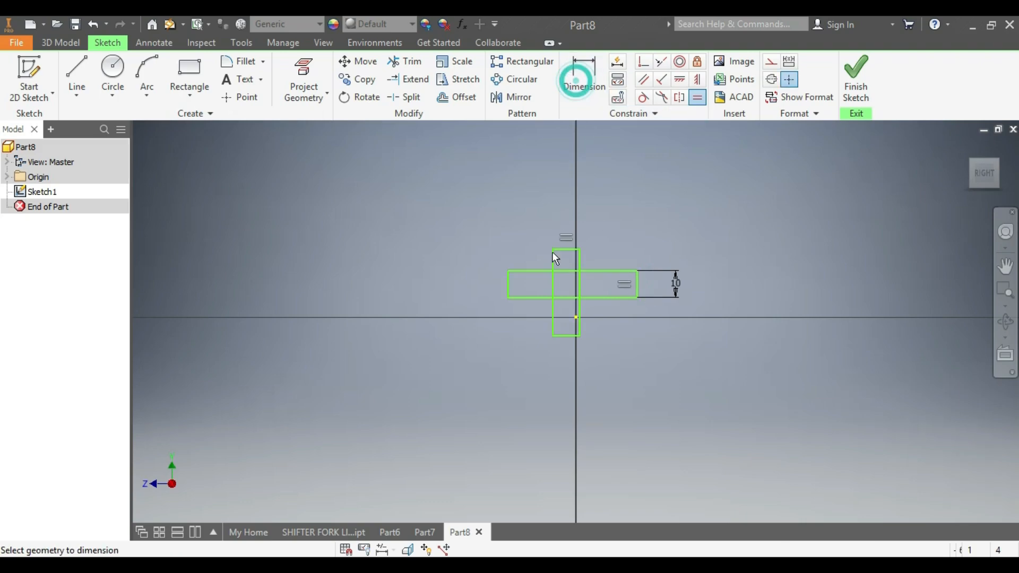
pyautogui.click(534, 299)
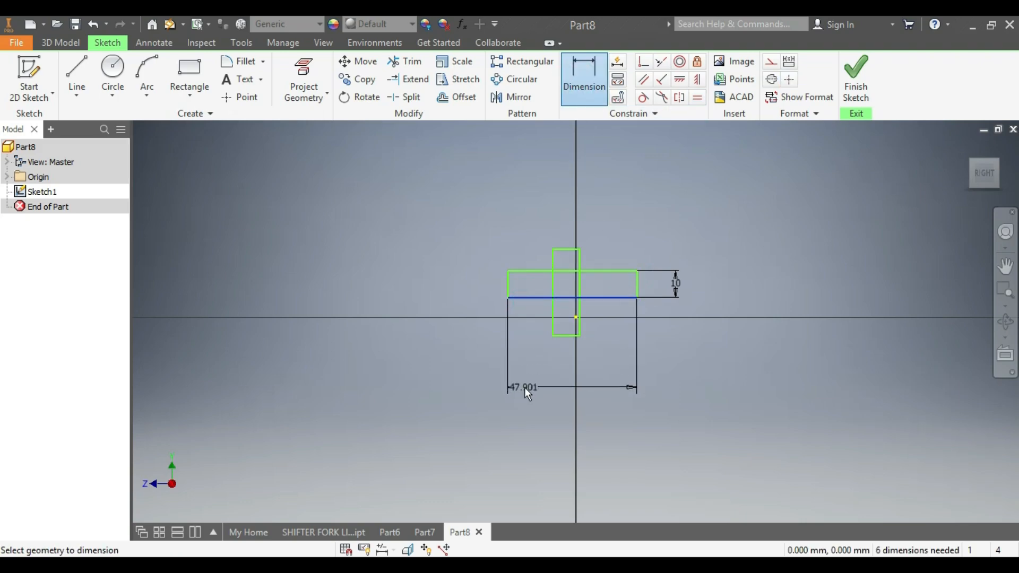
pyautogui.click(538, 361)
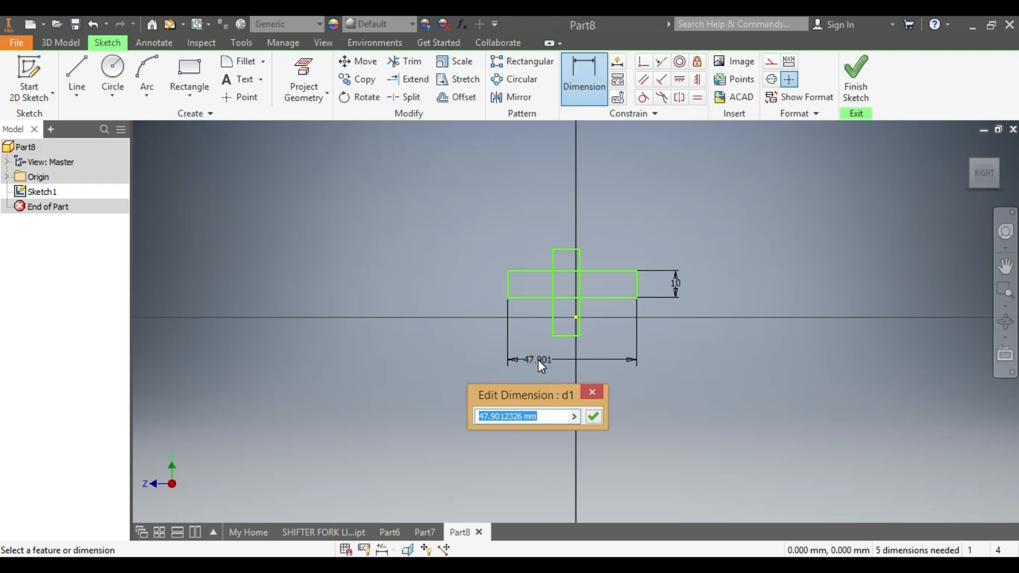
pyautogui.write('42')
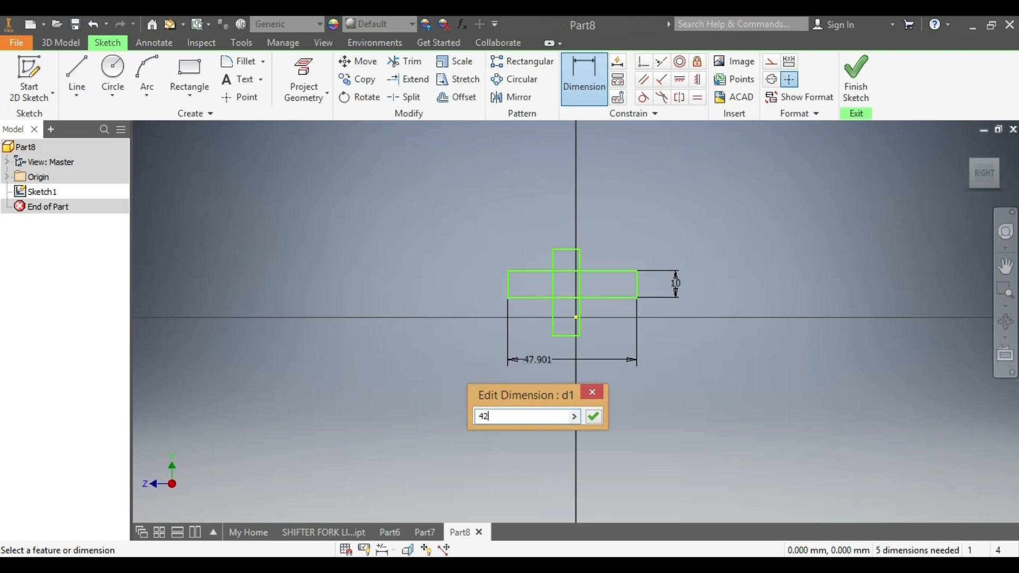
pyautogui.press('Return')
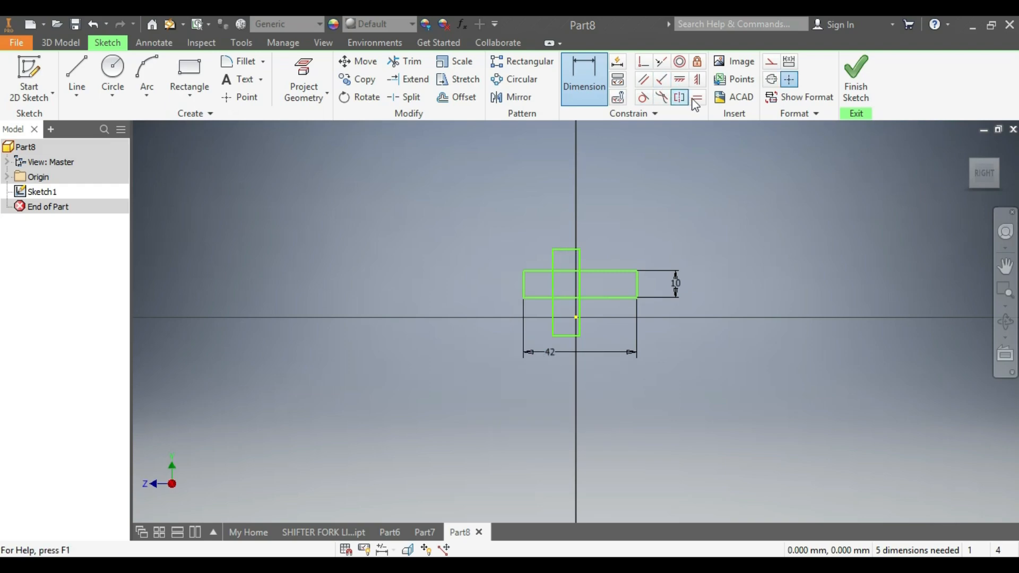
pyautogui.click(580, 262)
pyautogui.click(600, 297)
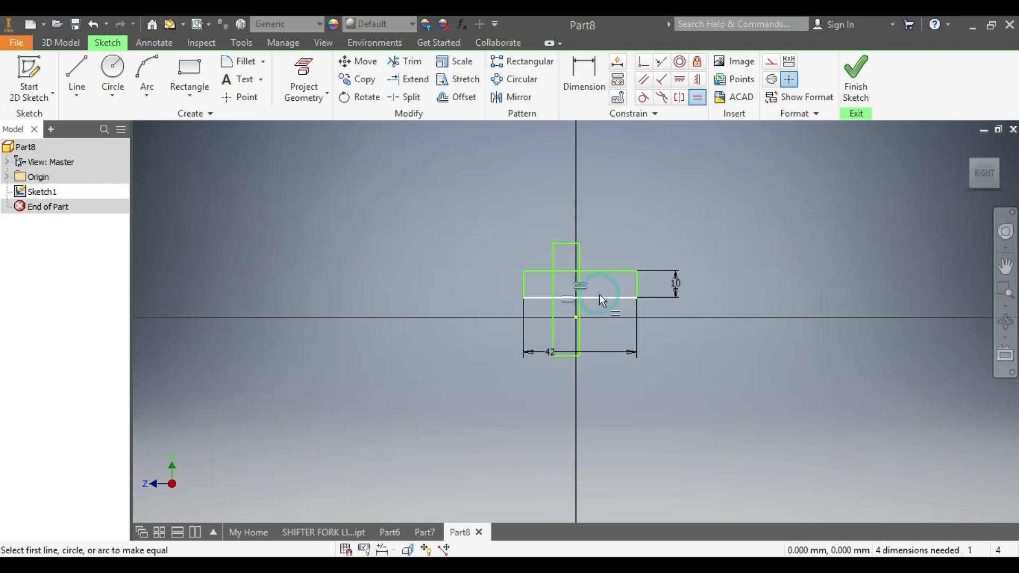
# Set the distance between the lower edges of the horizontal and upright rectangles to 11 mm
pyautogui.click(586, 84)
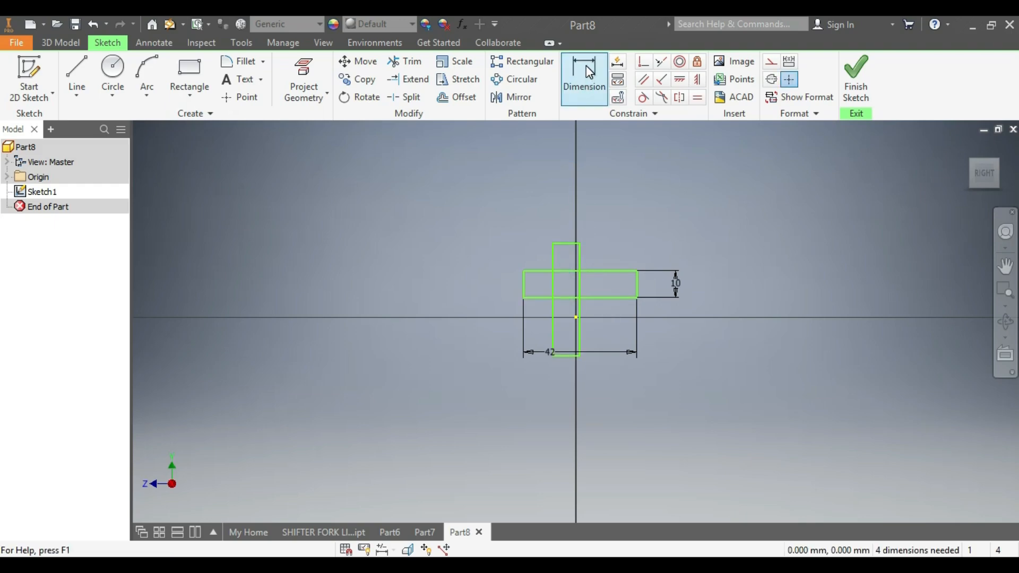
pyautogui.click(538, 299)
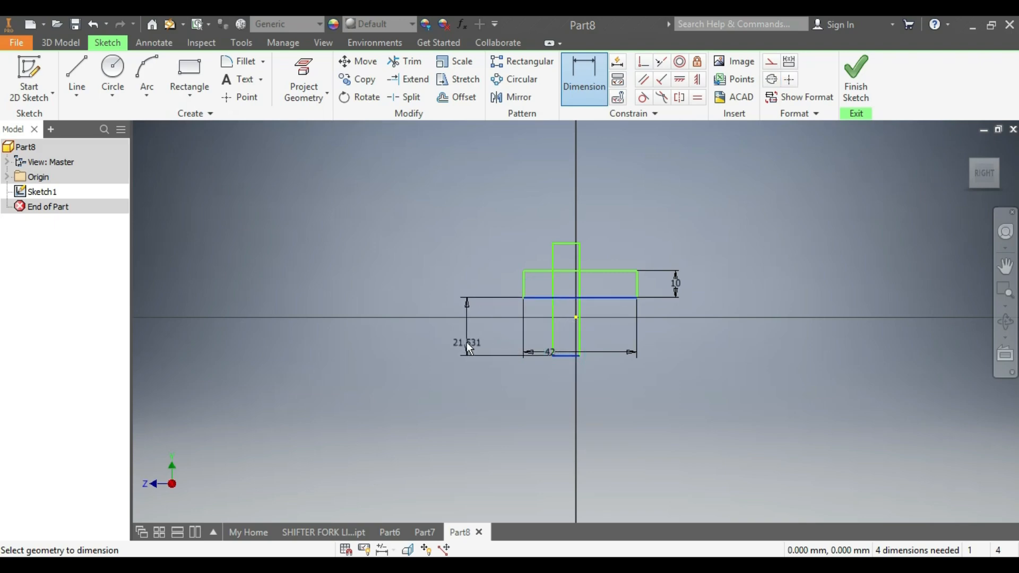
pyautogui.click(454, 339)
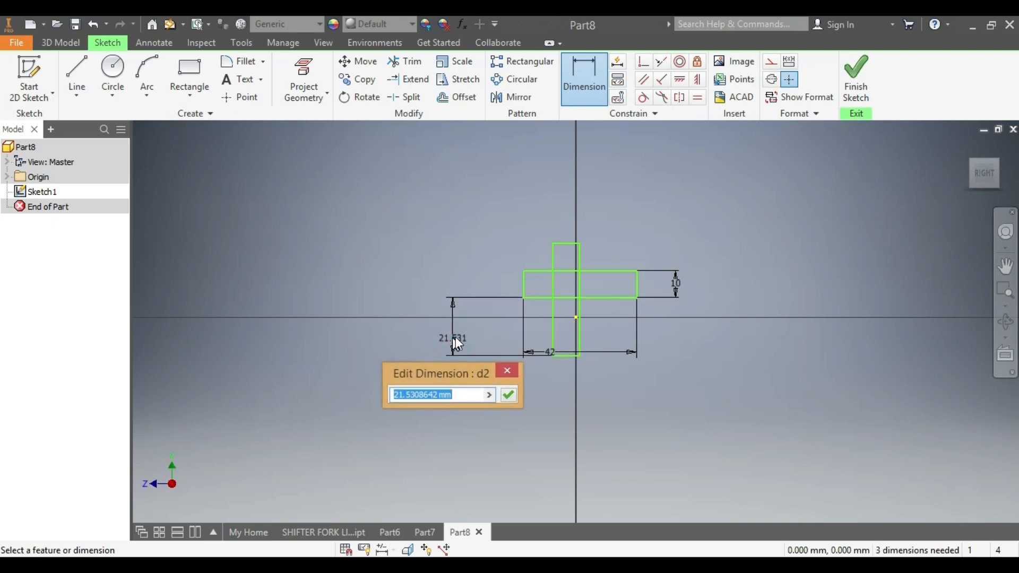
pyautogui.write('11')
pyautogui.click(509, 396)
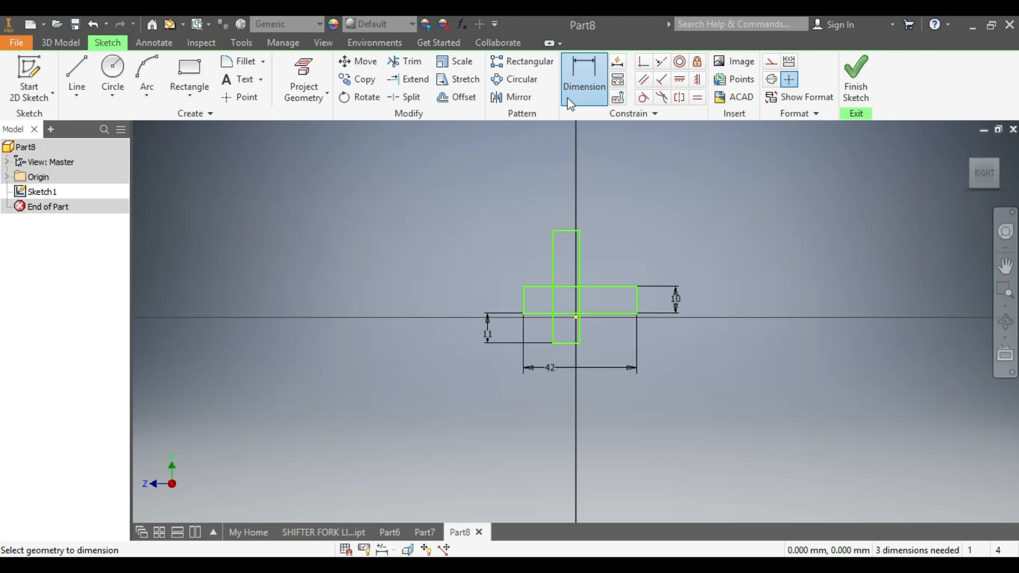
# Set the distance between the right edges of the upright and horizontal rectangles to 11 mm
pyautogui.click(581, 273)
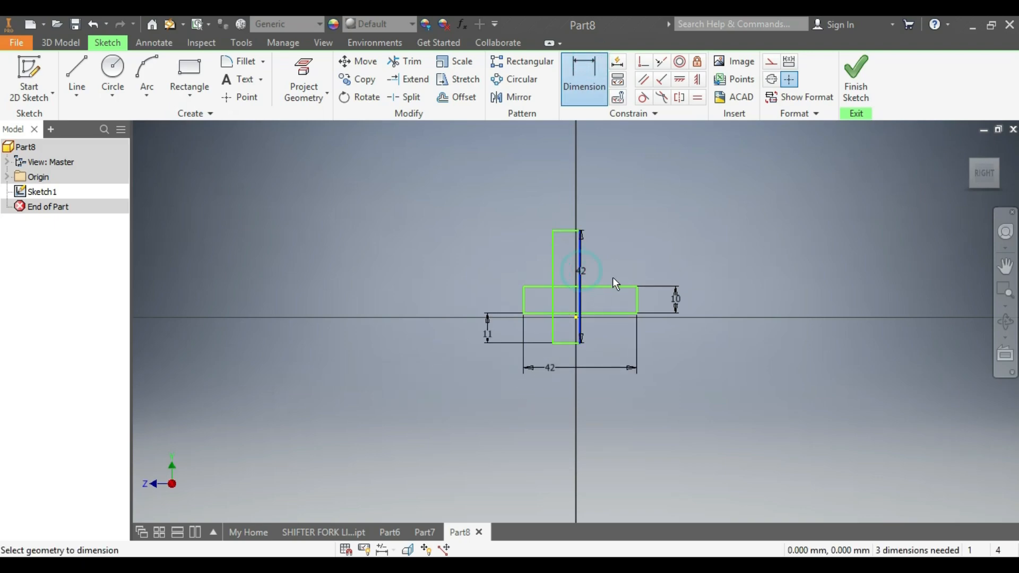
pyautogui.click(639, 299)
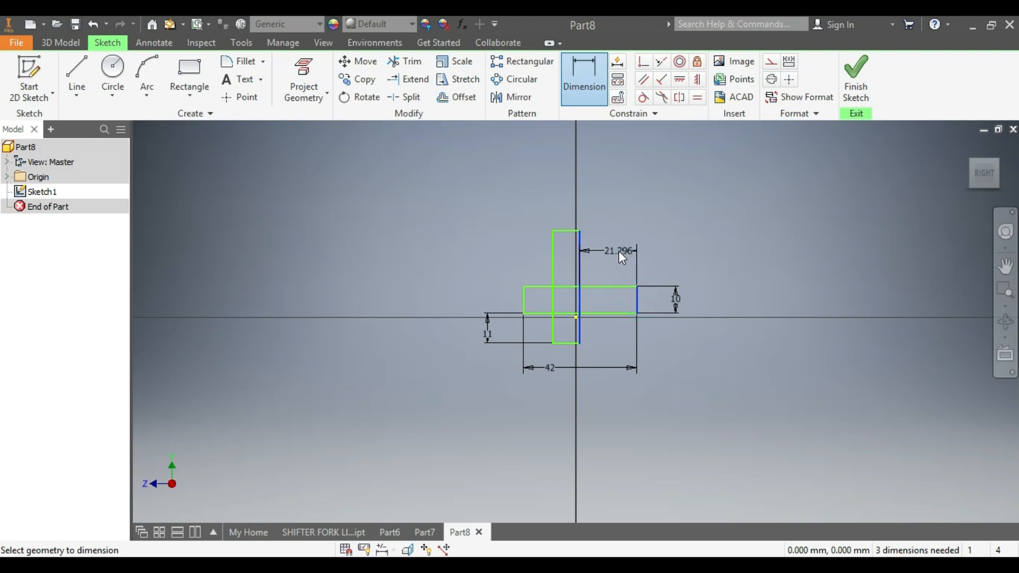
pyautogui.click(619, 251)
pyautogui.write('11')
pyautogui.click(674, 309)
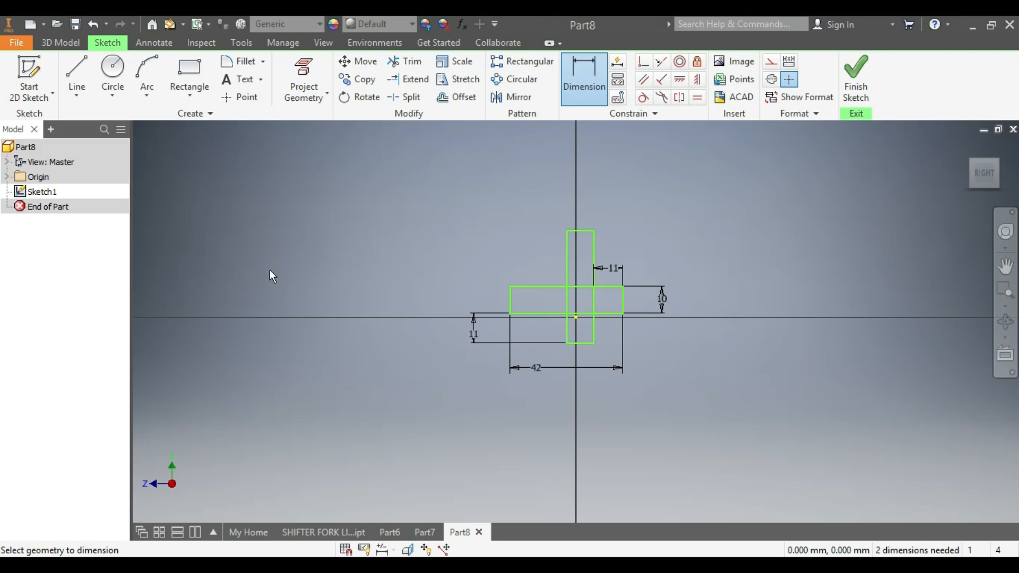
# Extrude both crossing rectangles, including their overlap, 25 mm as one cross-shaped solid
pyautogui.click(61, 43)
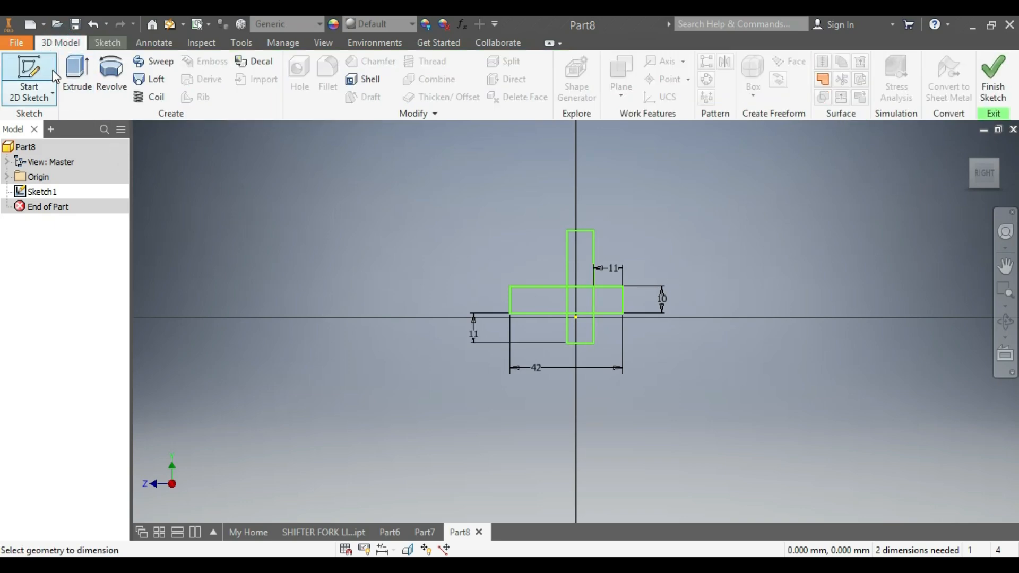
pyautogui.click(76, 74)
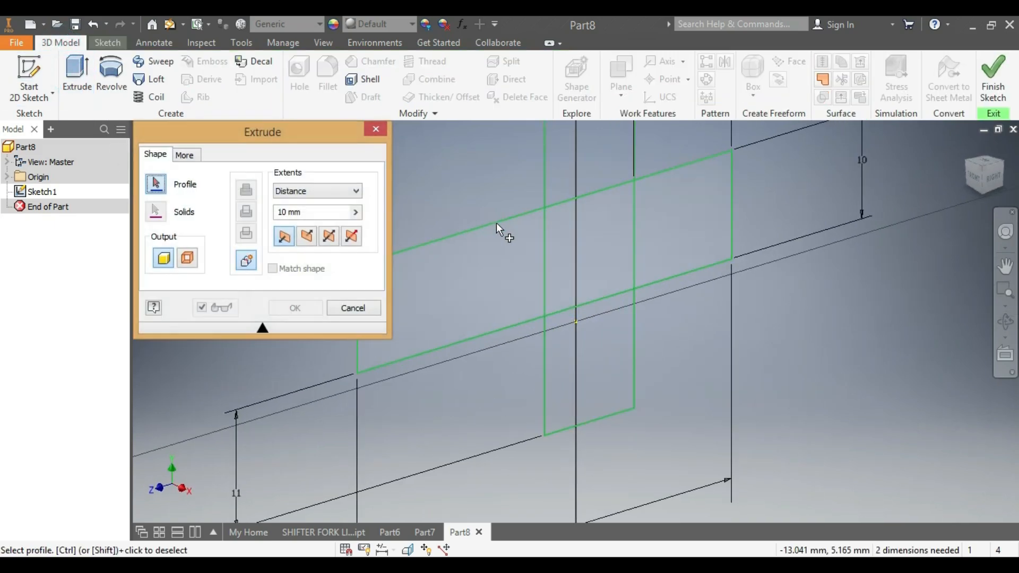
pyautogui.scroll(-4, 499, 225)
pyautogui.click(583, 227)
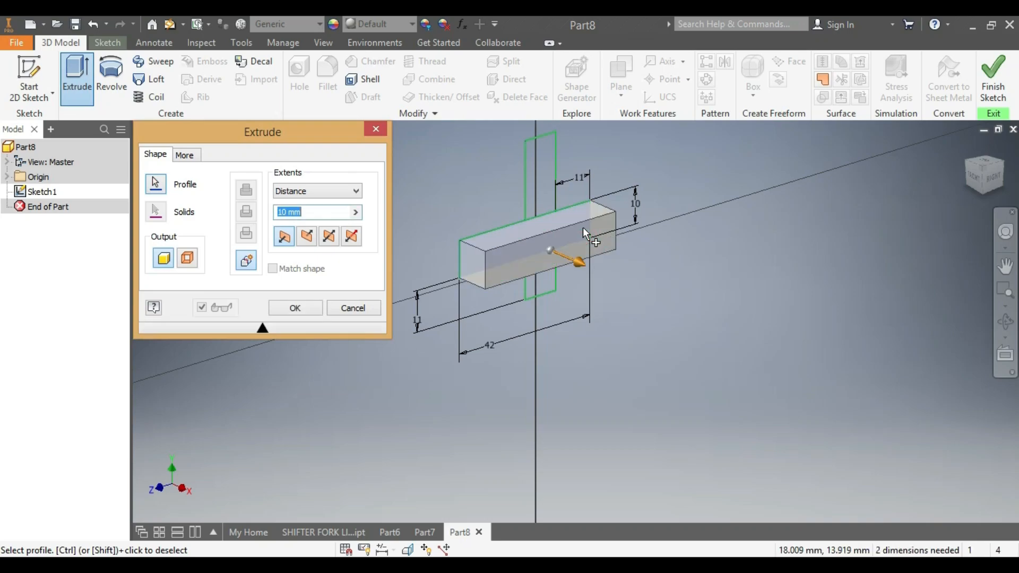
pyautogui.click(543, 160)
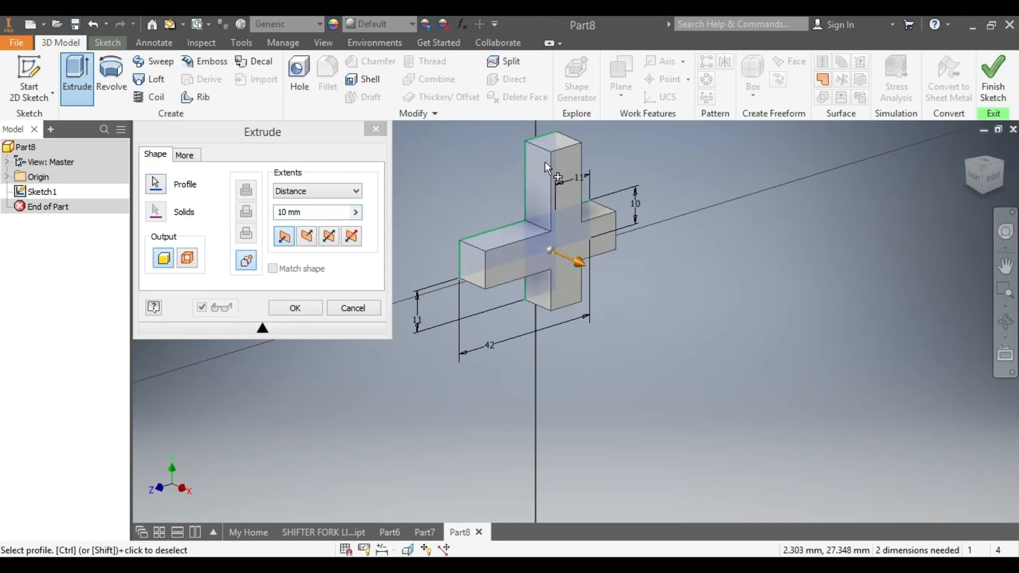
pyautogui.moveTo(969, 187); pyautogui.dragTo(982, 177)
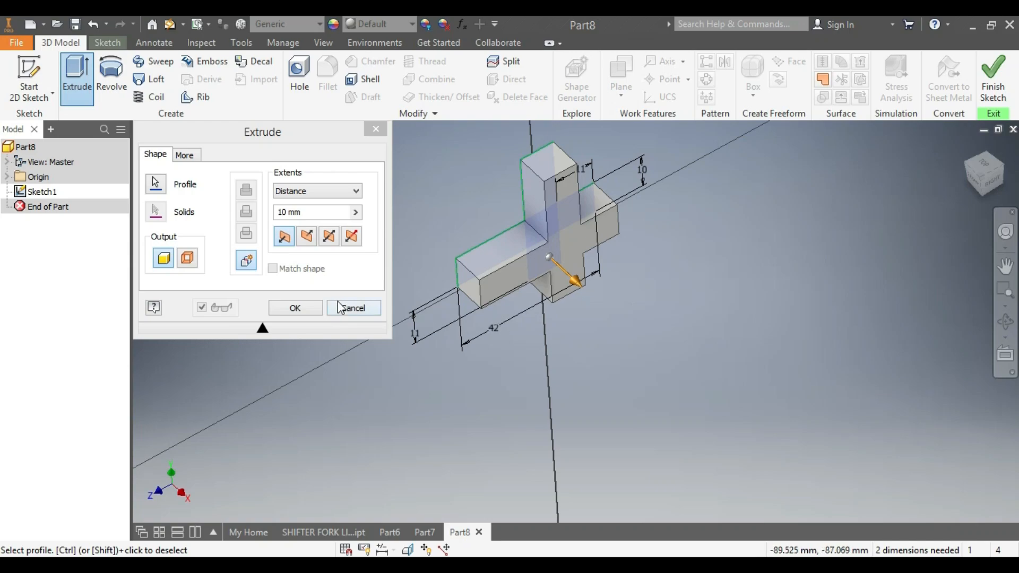
pyautogui.doubleClick(290, 216)
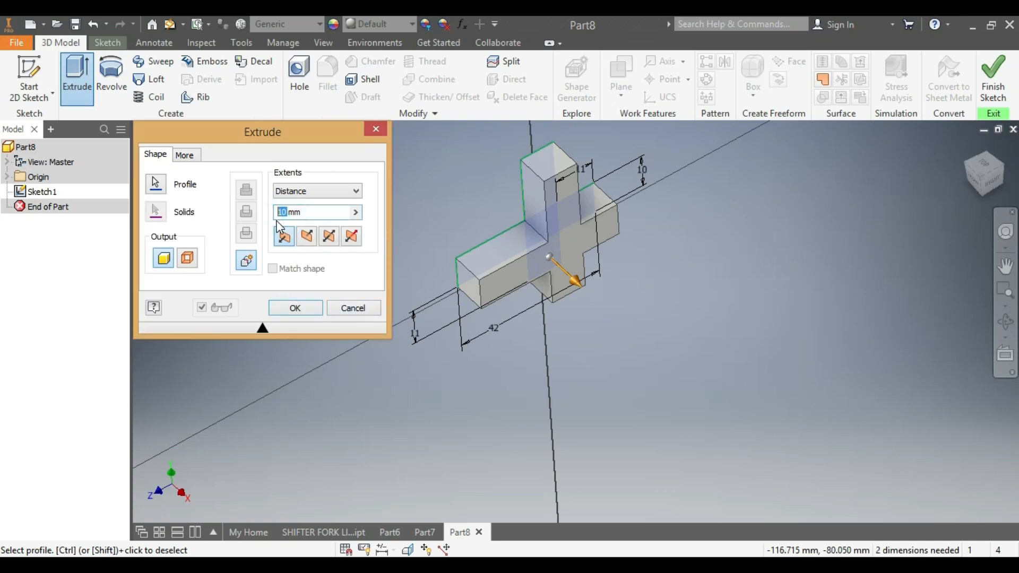
pyautogui.write('20')
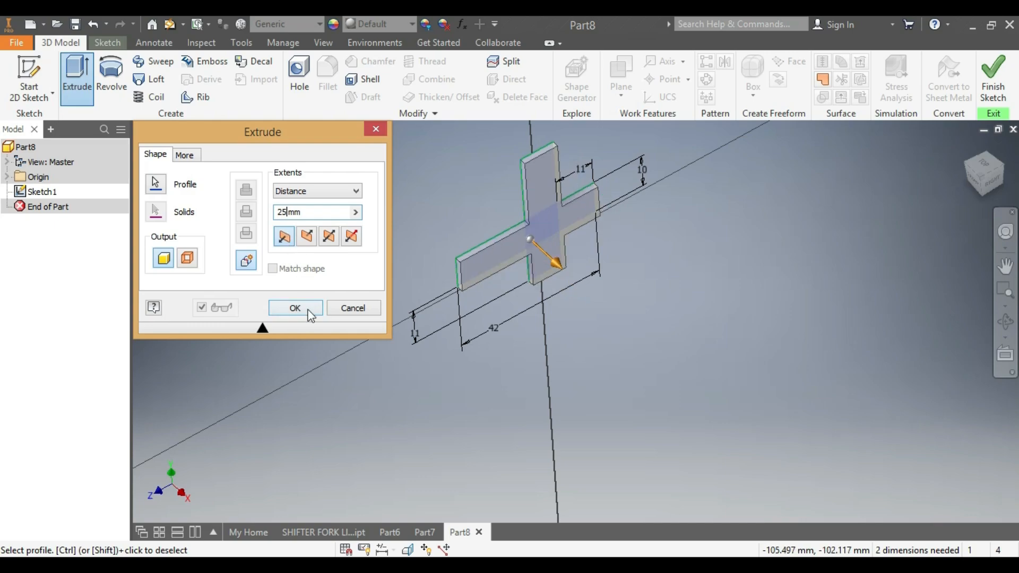
pyautogui.click(303, 307)
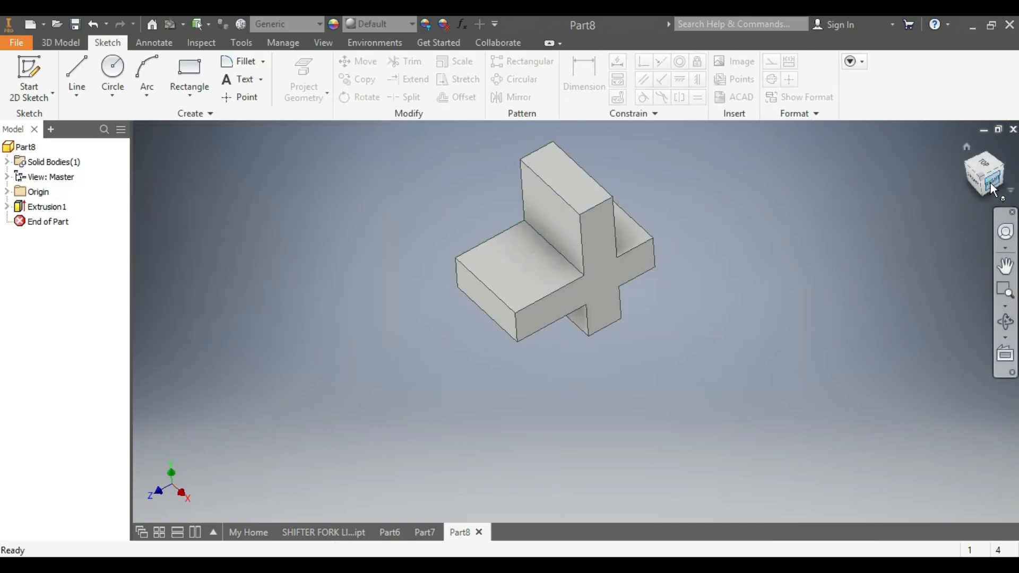
# View the cross face-on from the Right with its long arm pointing down and assign the Wood (Birch) material
pyautogui.click(988, 185)
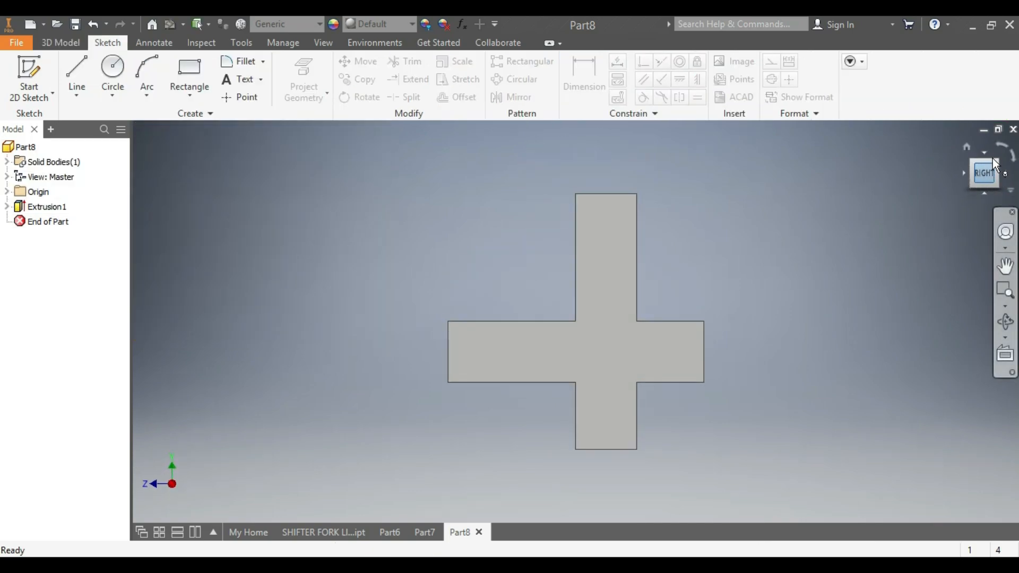
pyautogui.click(1001, 147)
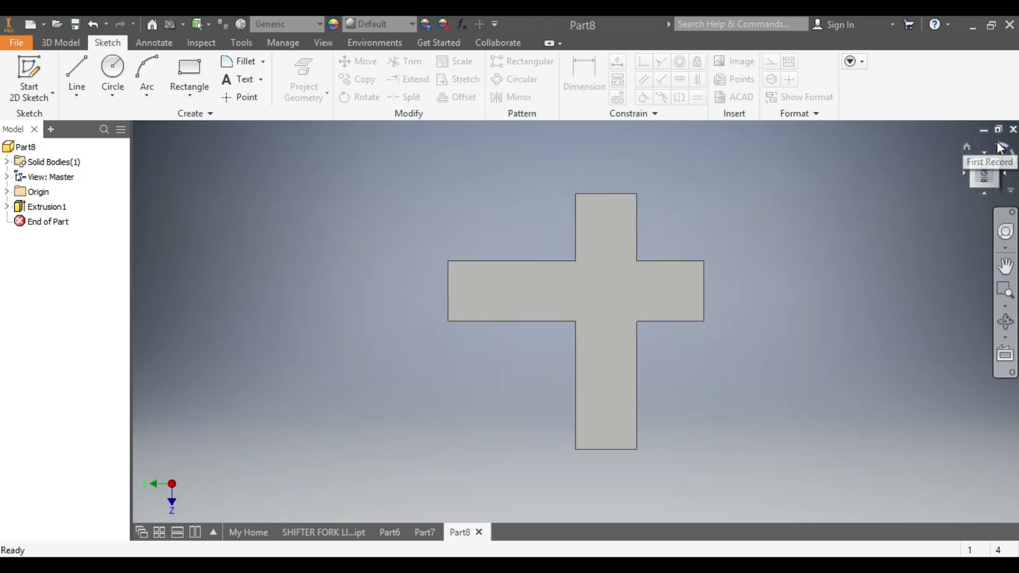
pyautogui.click(998, 142)
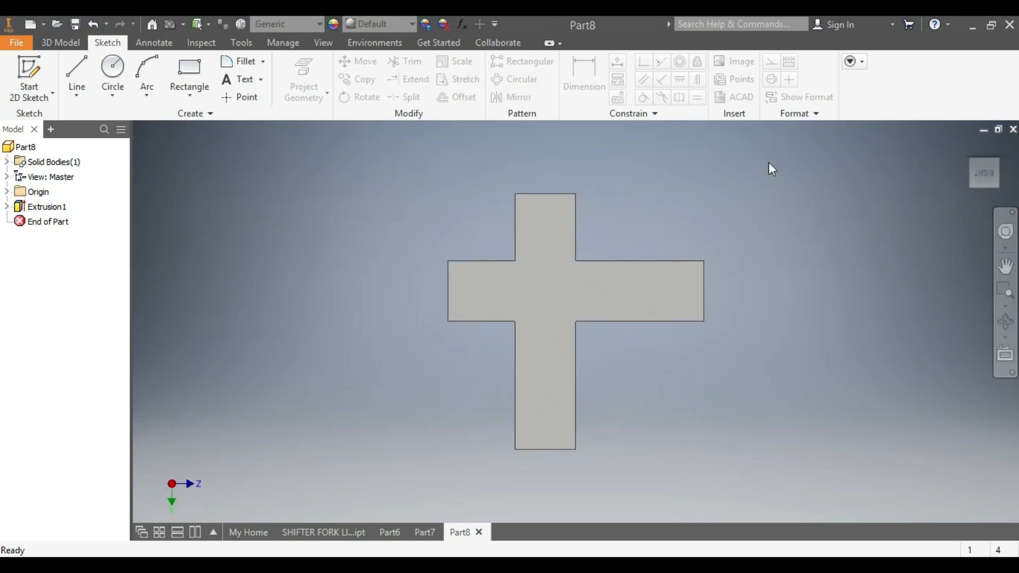
pyautogui.click(321, 23)
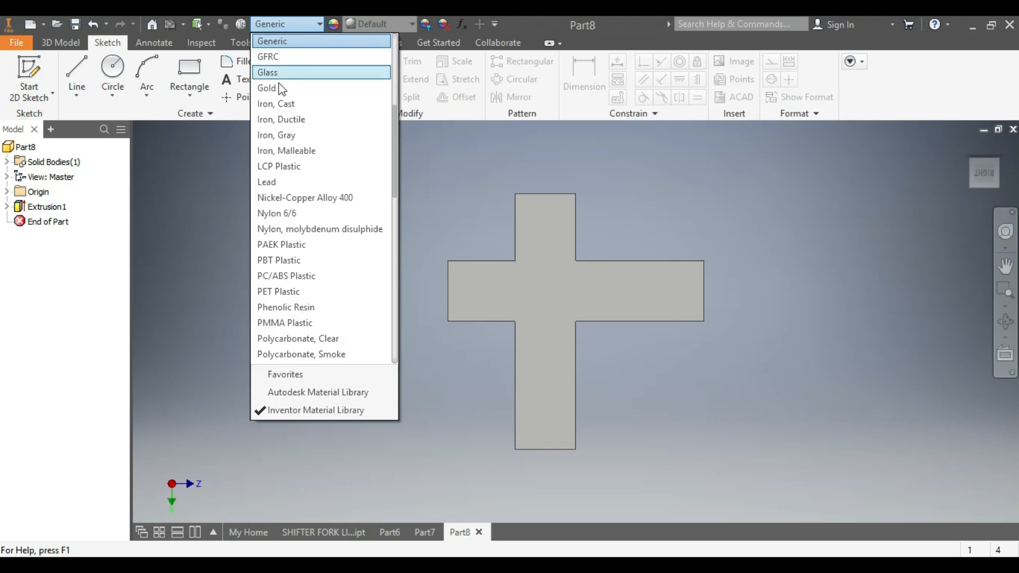
pyautogui.moveTo(394, 147); pyautogui.dragTo(400, 305)
pyautogui.click(329, 322)
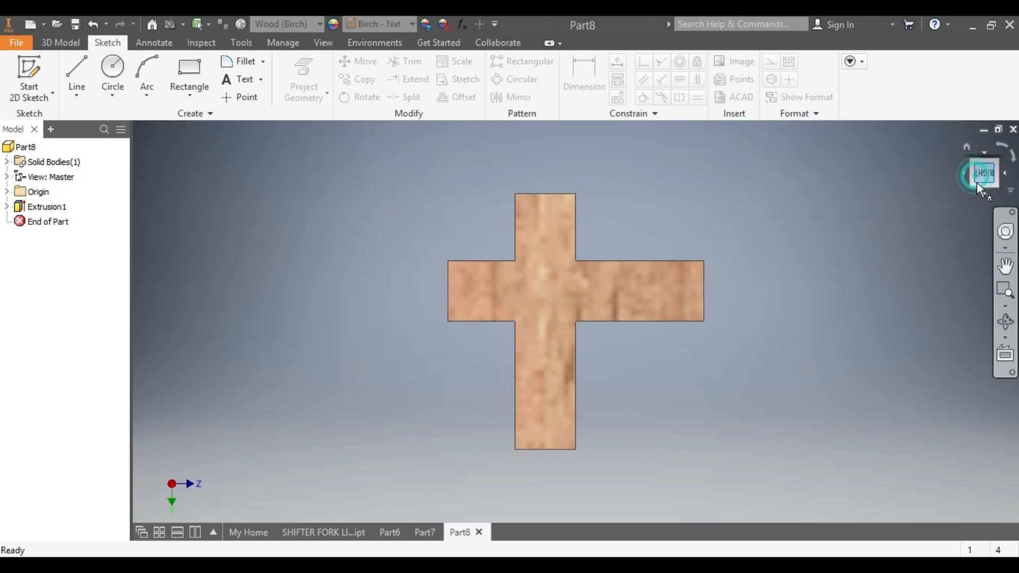
# Turn the cross to an angled view of its opposite side and change the material to Wood (Oak)
pyautogui.moveTo(977, 183)
pyautogui.mouseDown()
pyautogui.moveTo(1015, 208)
pyautogui.moveTo(959, 194)
pyautogui.mouseUp()
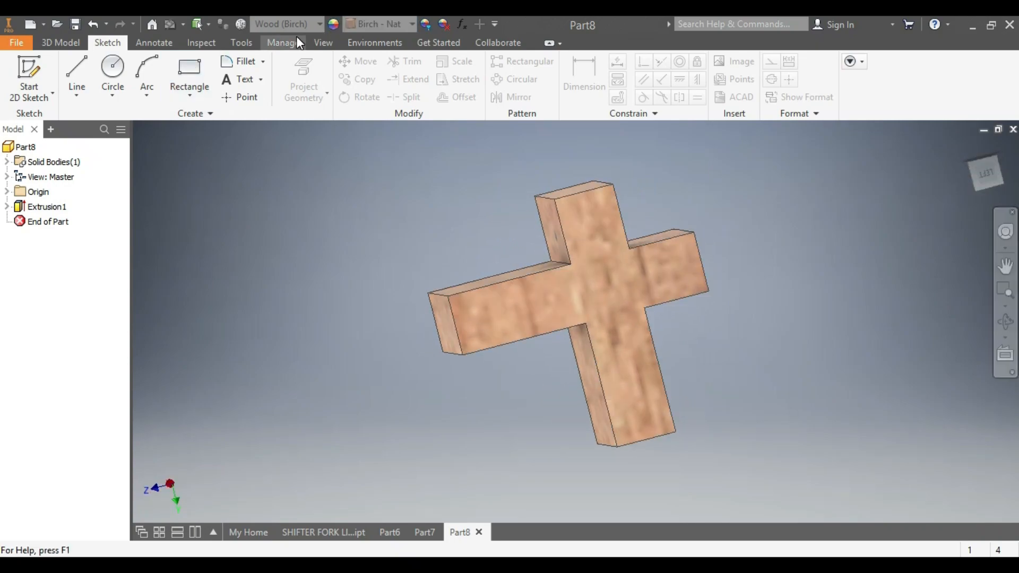
pyautogui.click(318, 25)
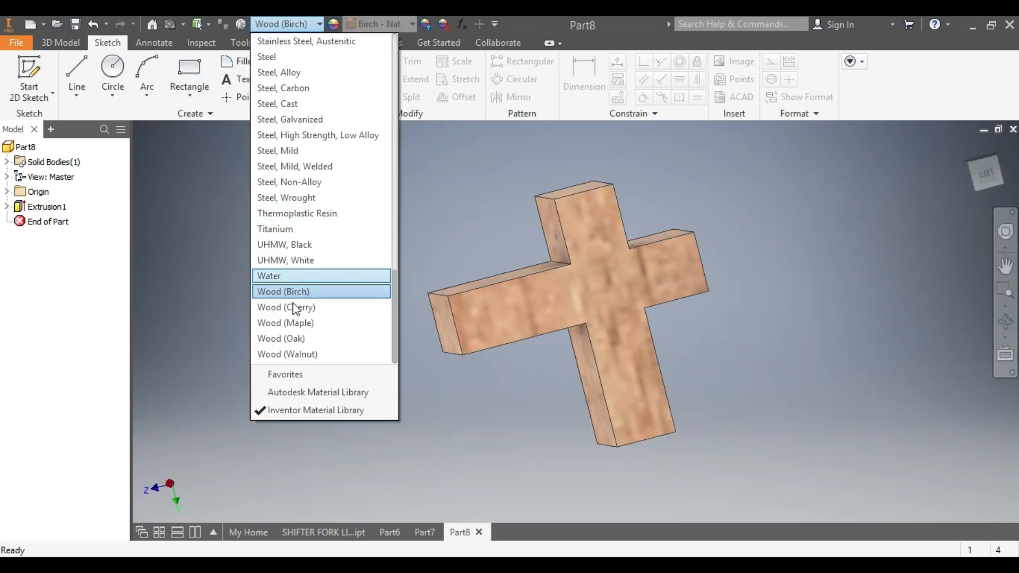
pyautogui.click(325, 338)
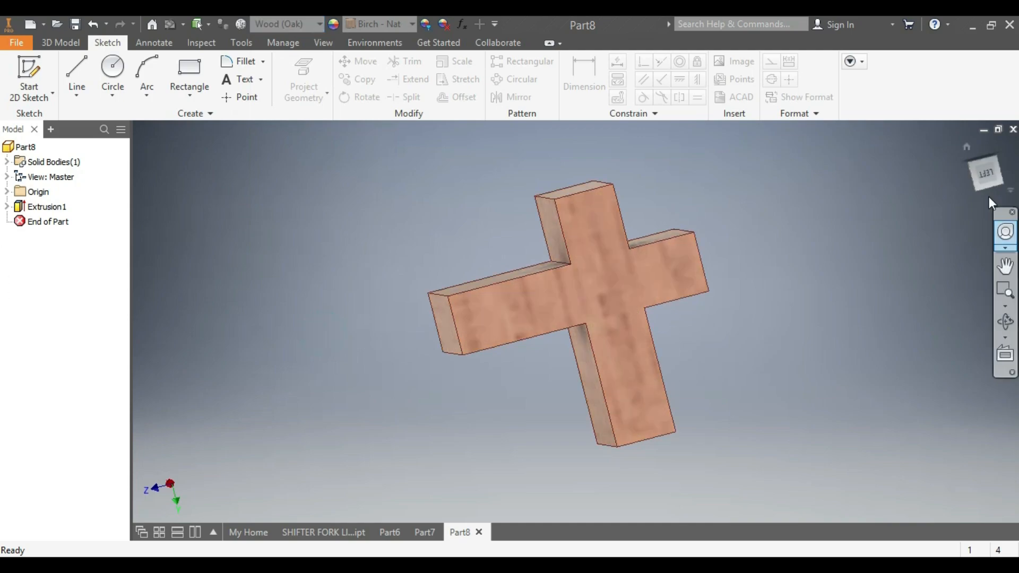
# Change the cross part's material to Water and view the solid from another angle
pyautogui.moveTo(988, 175); pyautogui.dragTo(978, 182)
pyautogui.click(313, 24)
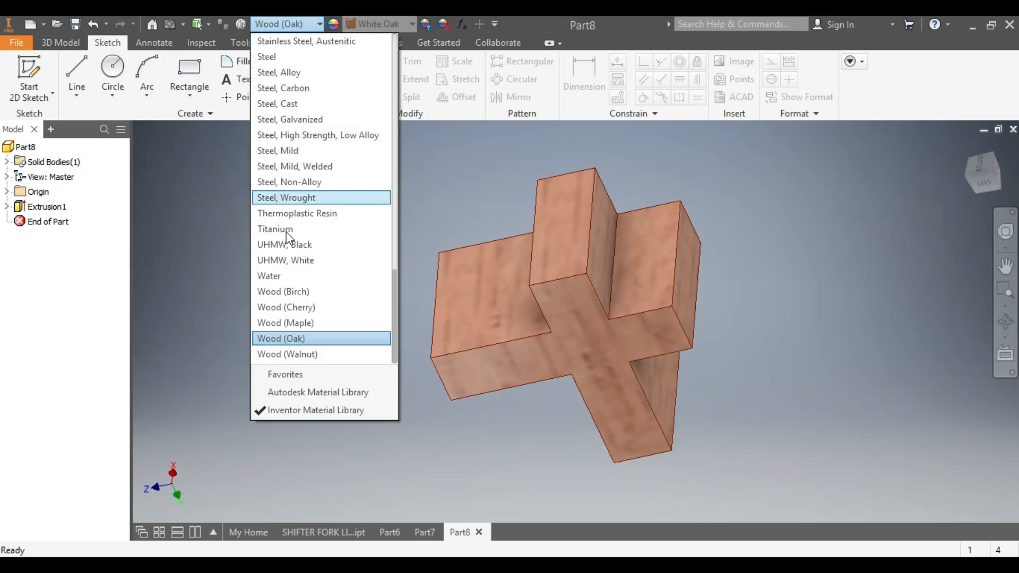
pyautogui.click(295, 275)
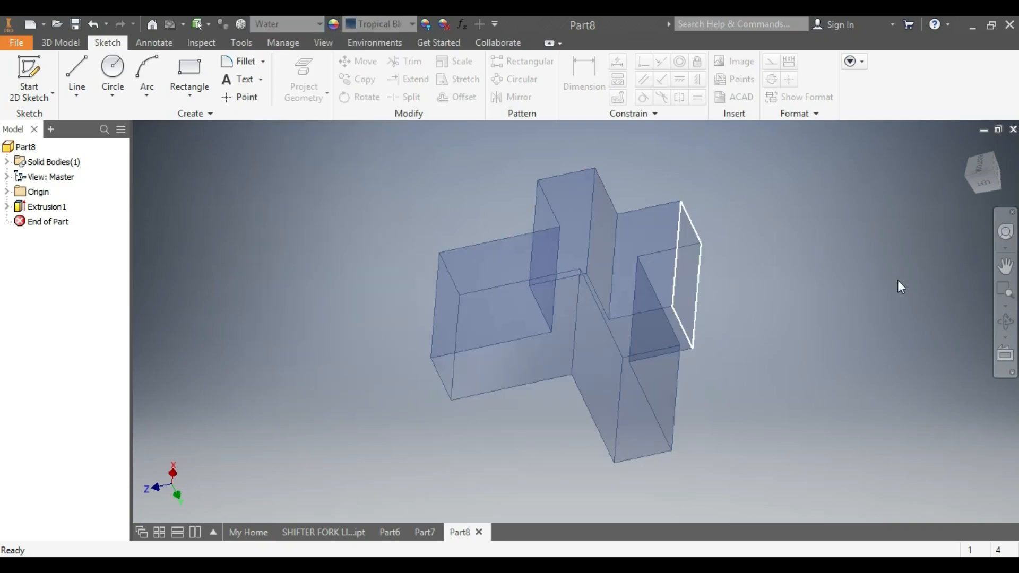
pyautogui.moveTo(970, 182)
pyautogui.mouseDown()
pyautogui.moveTo(939, 223)
pyautogui.moveTo(969, 183)
pyautogui.moveTo(982, 207)
pyautogui.moveTo(976, 226)
pyautogui.moveTo(956, 213)
pyautogui.moveTo(971, 186)
pyautogui.moveTo(976, 223)
pyautogui.mouseUp()
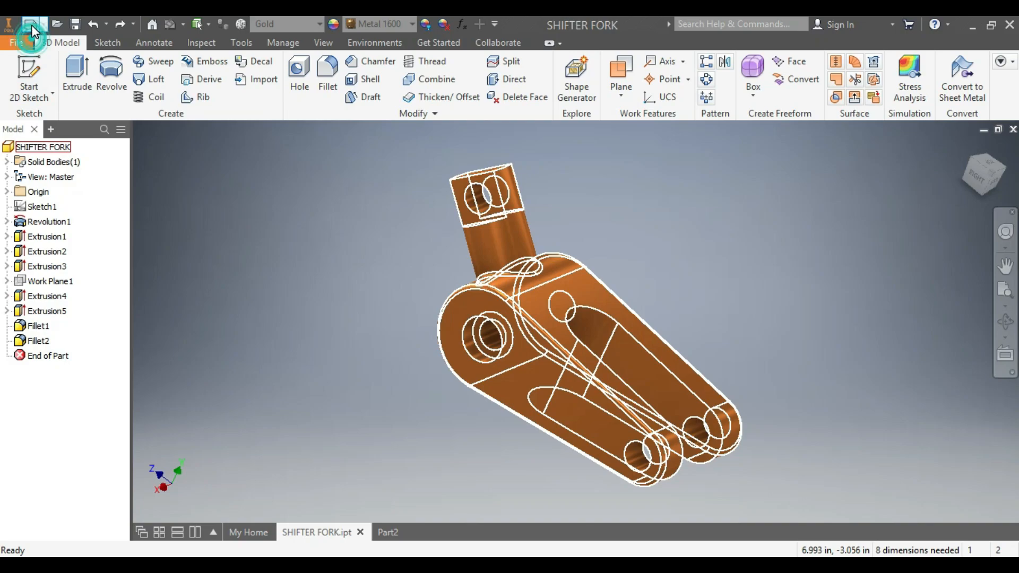
# Create a new part from the English Standard (in).ipt template and dismiss the style conflict notice
pyautogui.click(31, 24)
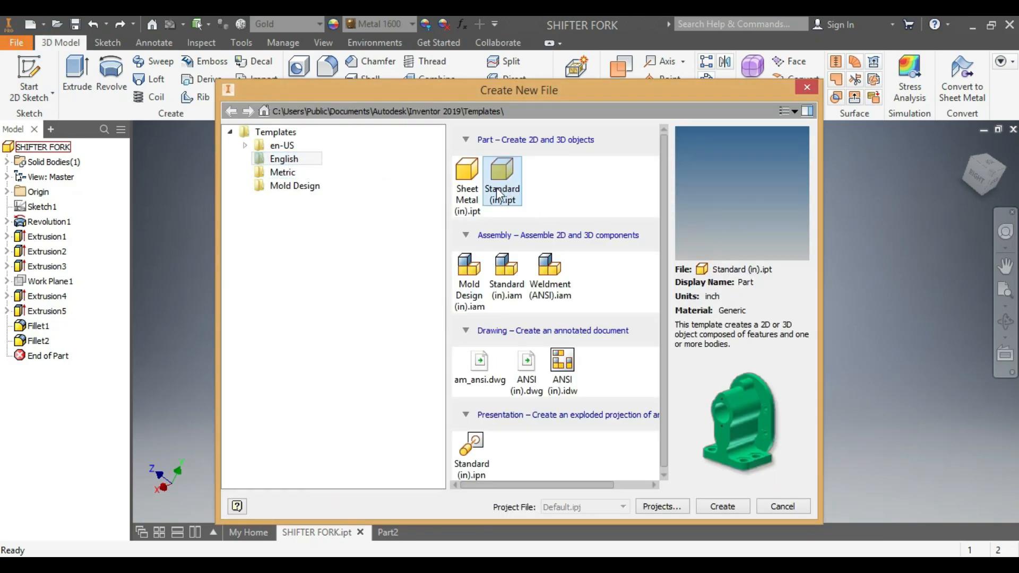
pyautogui.click(720, 505)
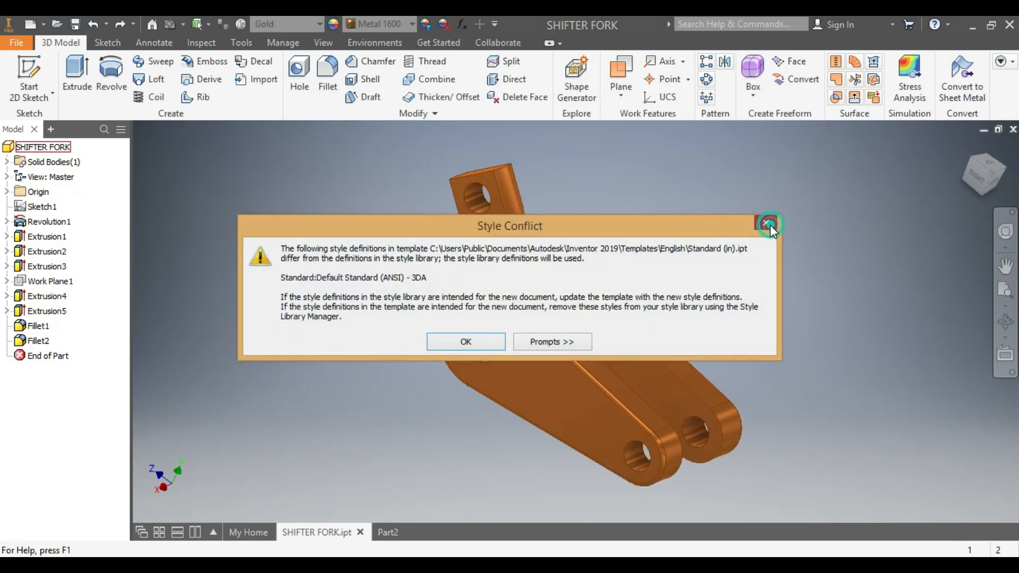
pyautogui.click(769, 225)
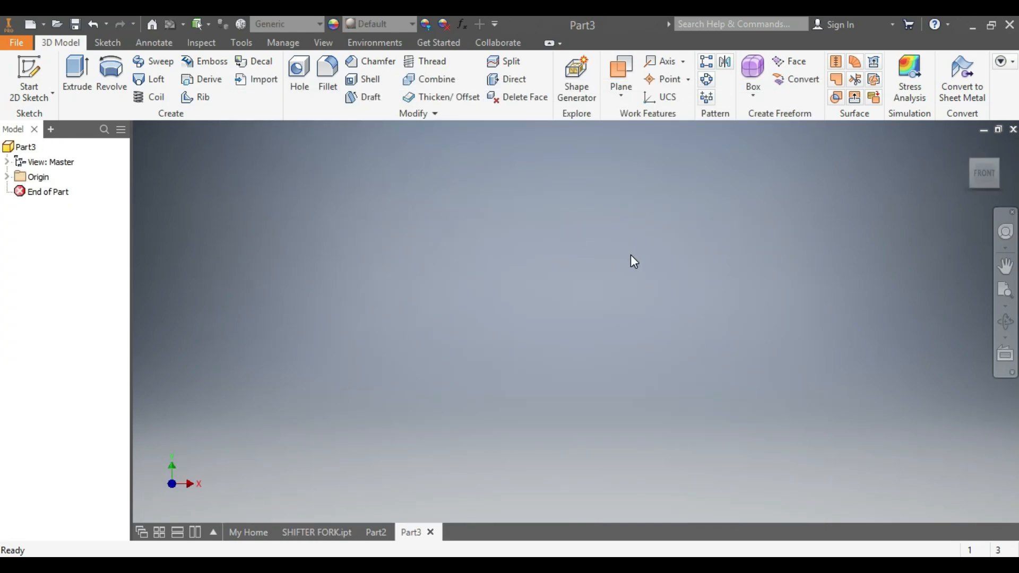
# Start a sketch on the YZ plane and draw a line about 2.21 in long along the horizontal axis, through the origin
pyautogui.click(106, 42)
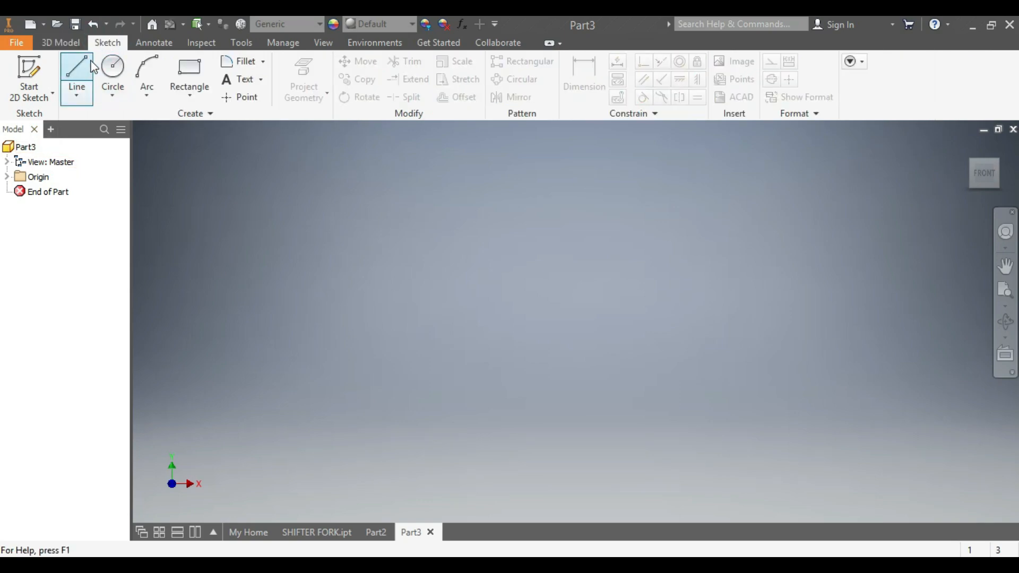
pyautogui.click(77, 69)
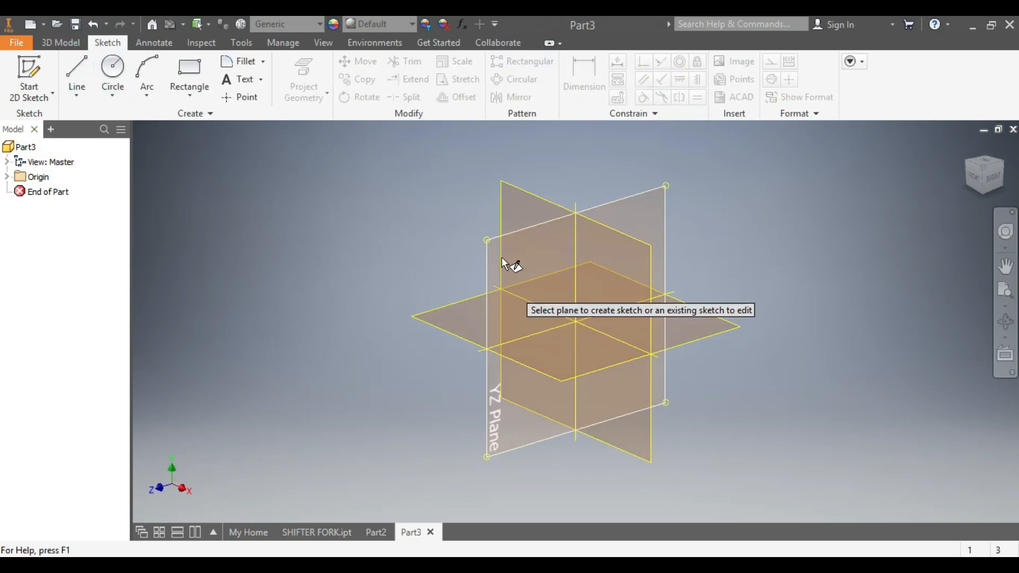
pyautogui.click(489, 247)
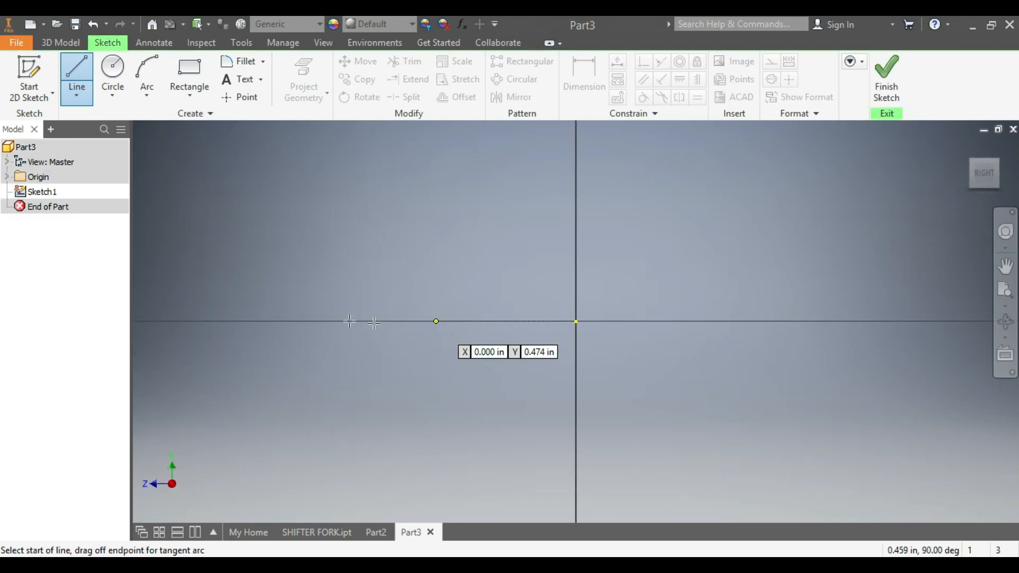
pyautogui.click(317, 322)
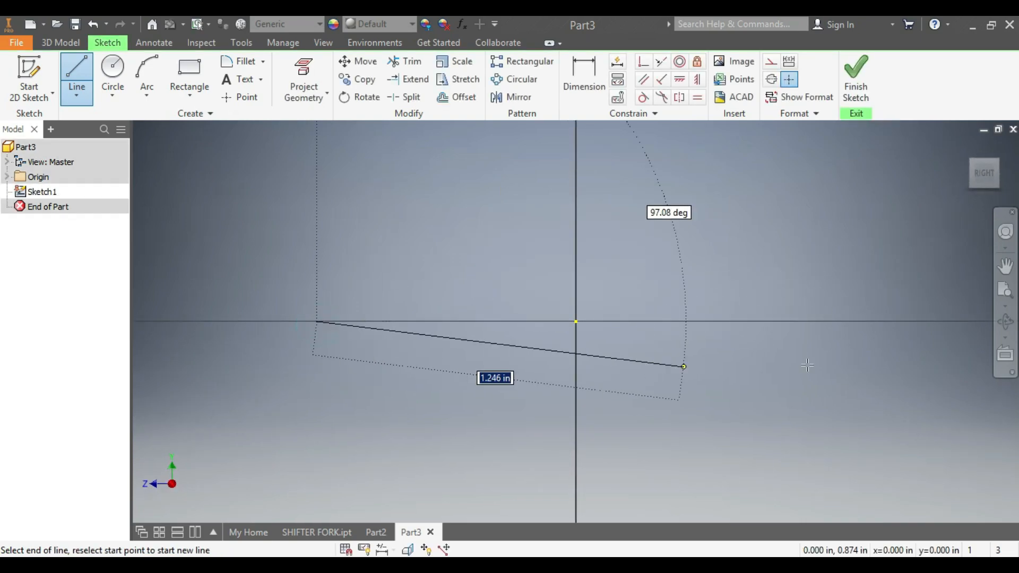
pyautogui.click(973, 322)
# Dimension the horizontal line's length below it and set it to 20 in
pyautogui.click(582, 70)
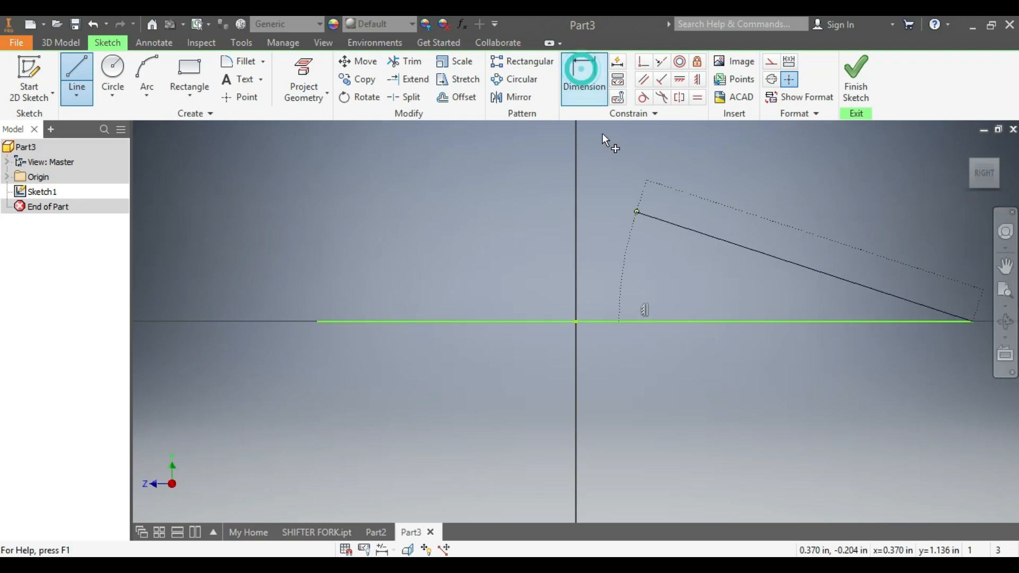
pyautogui.click(638, 322)
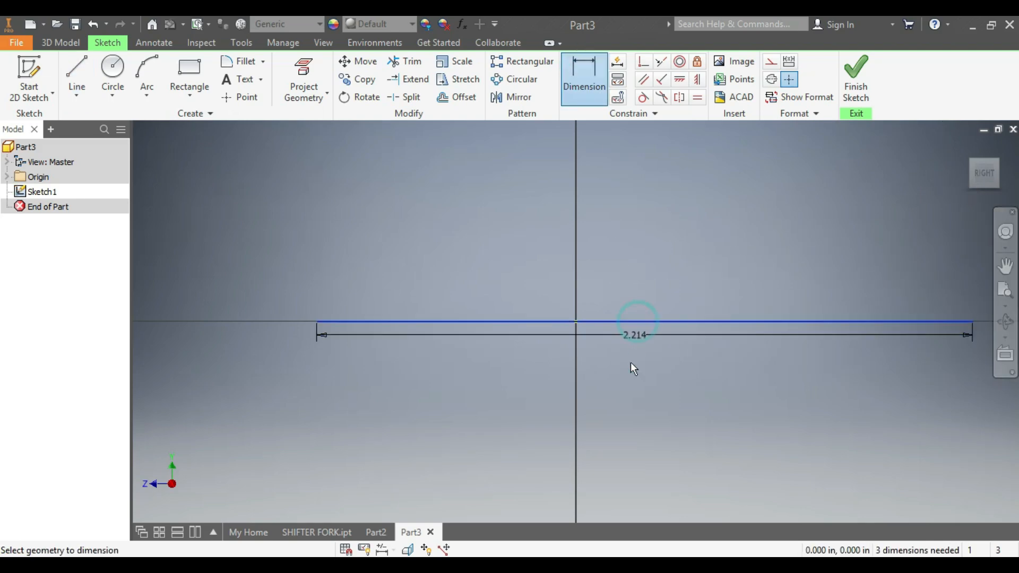
pyautogui.click(629, 401)
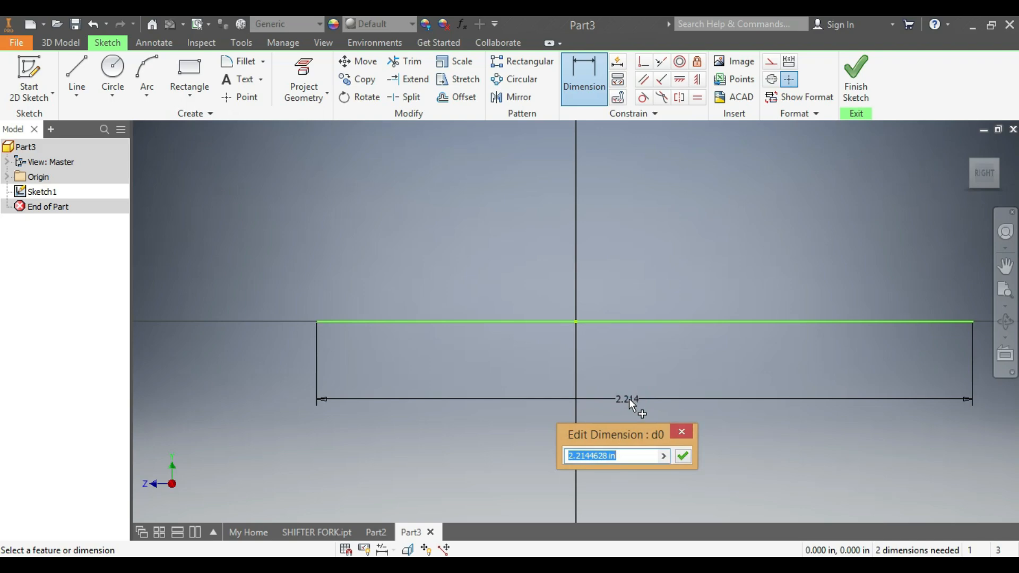
pyautogui.write('20')
pyautogui.press('Return')
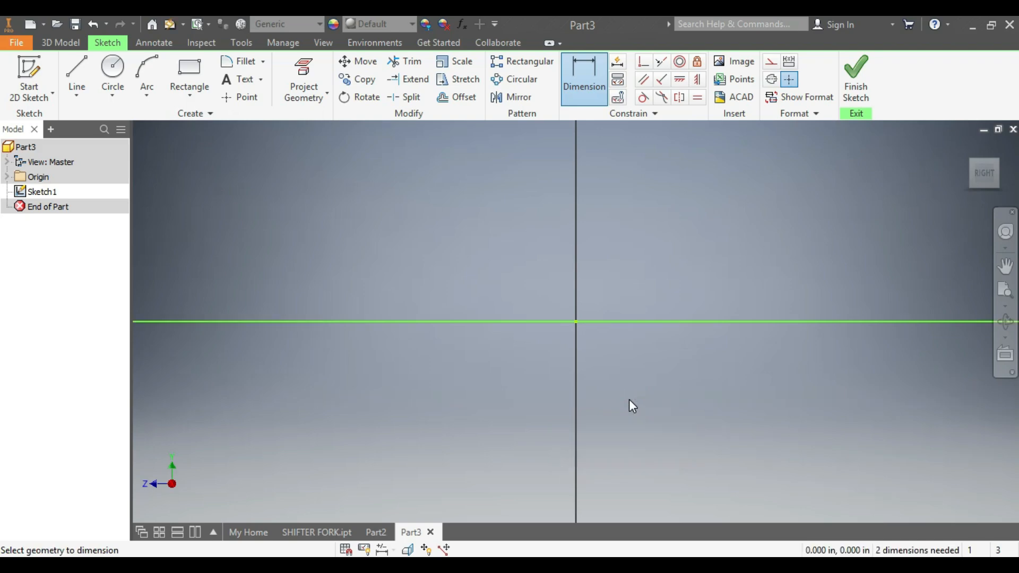
# Draw a diagonal line about 17.9 in long from above the horizontal line's left part, through the origin, to below its right part
pyautogui.scroll(-5, 634, 401)
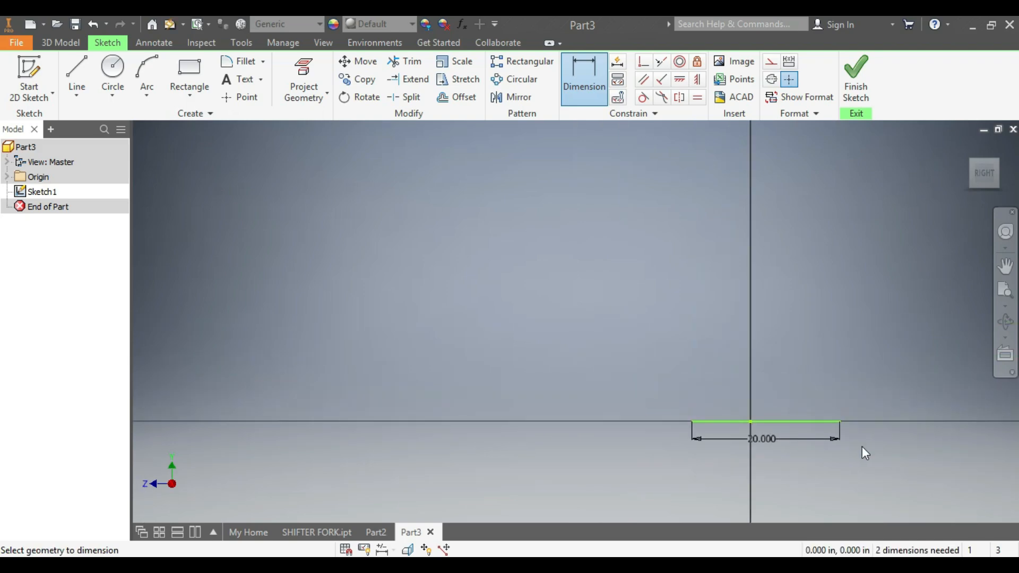
pyautogui.scroll(2, 862, 447)
pyautogui.scroll(3, 783, 472)
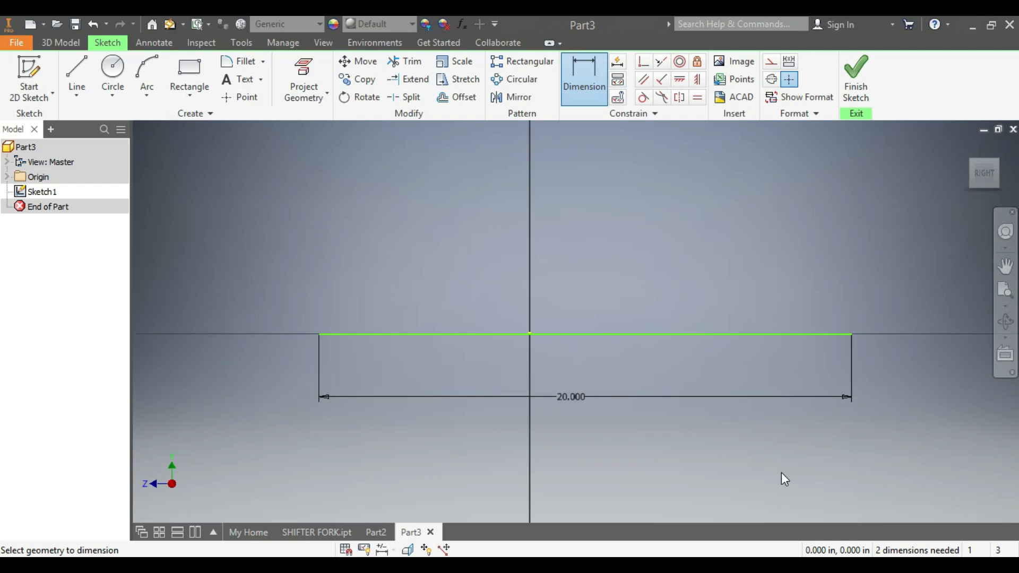
pyautogui.click(77, 74)
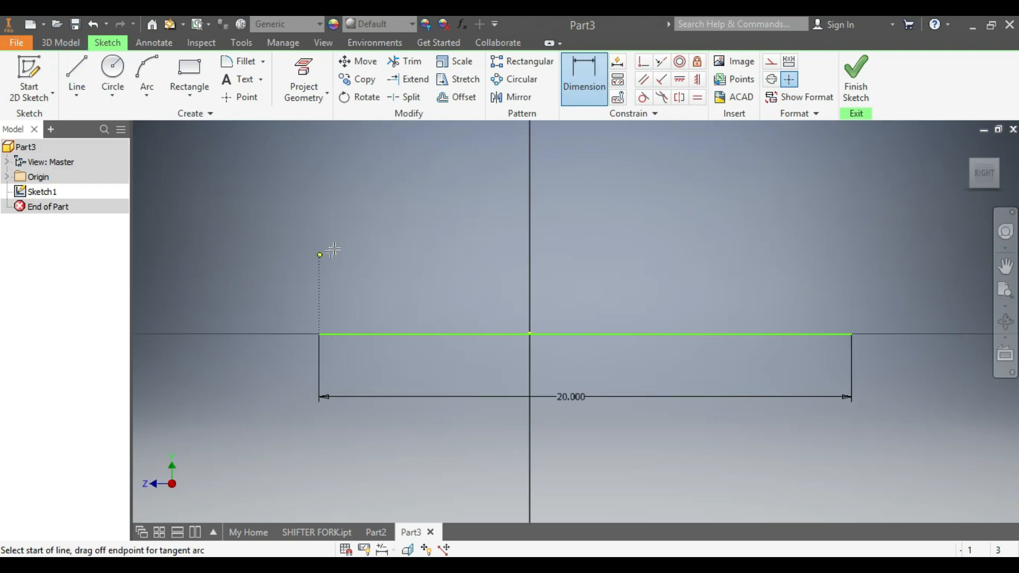
pyautogui.click(354, 154)
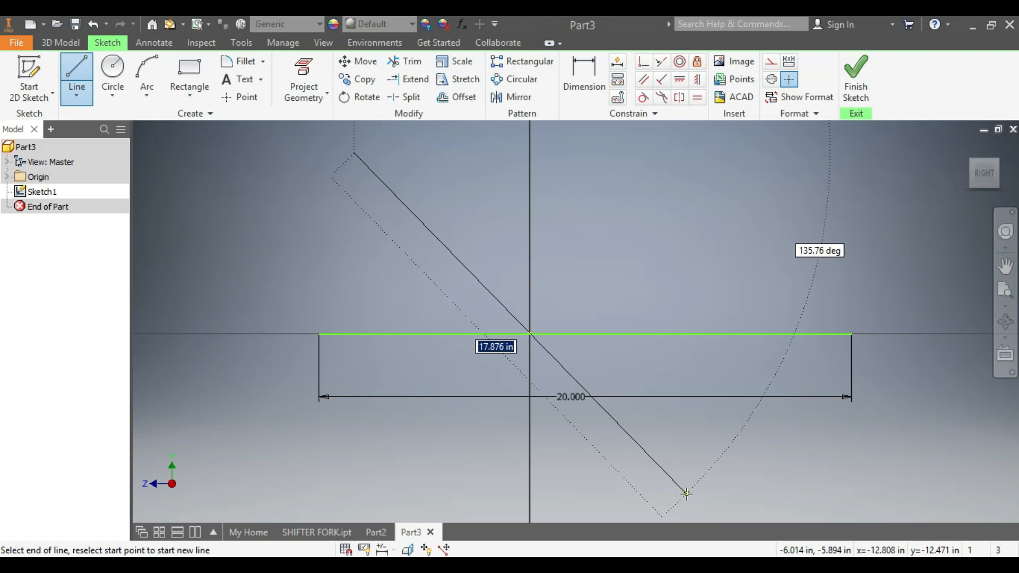
pyautogui.click(686, 493)
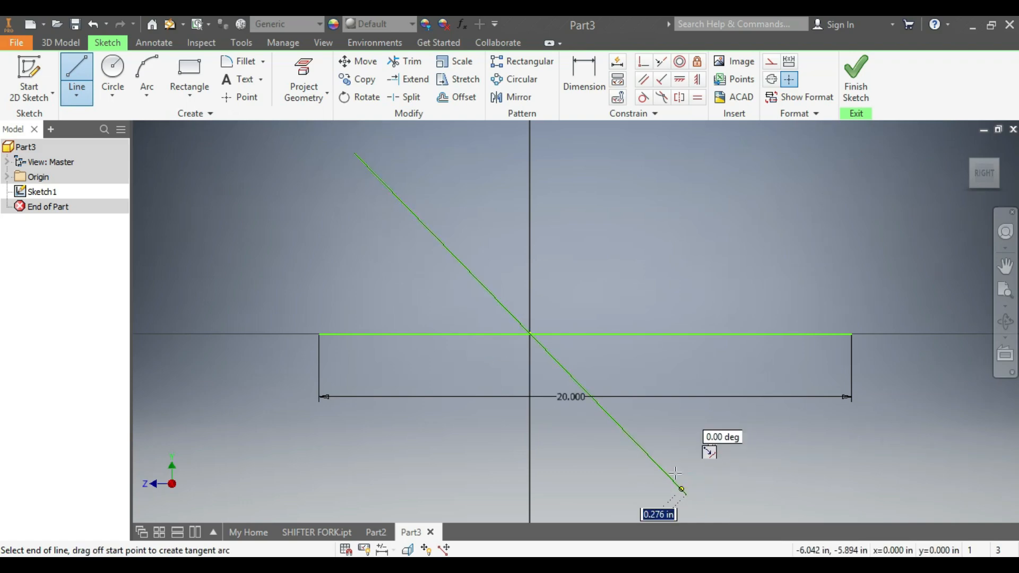
# Dimension the angle between the diagonal line's upper part and the horizontal line's left part and set it to 45 degrees
pyautogui.click(582, 71)
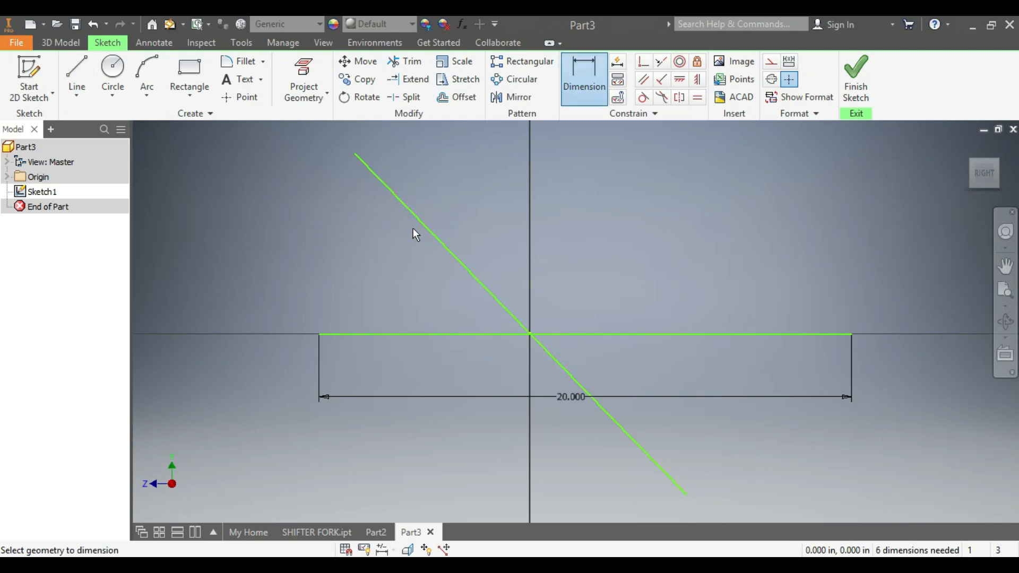
pyautogui.click(419, 218)
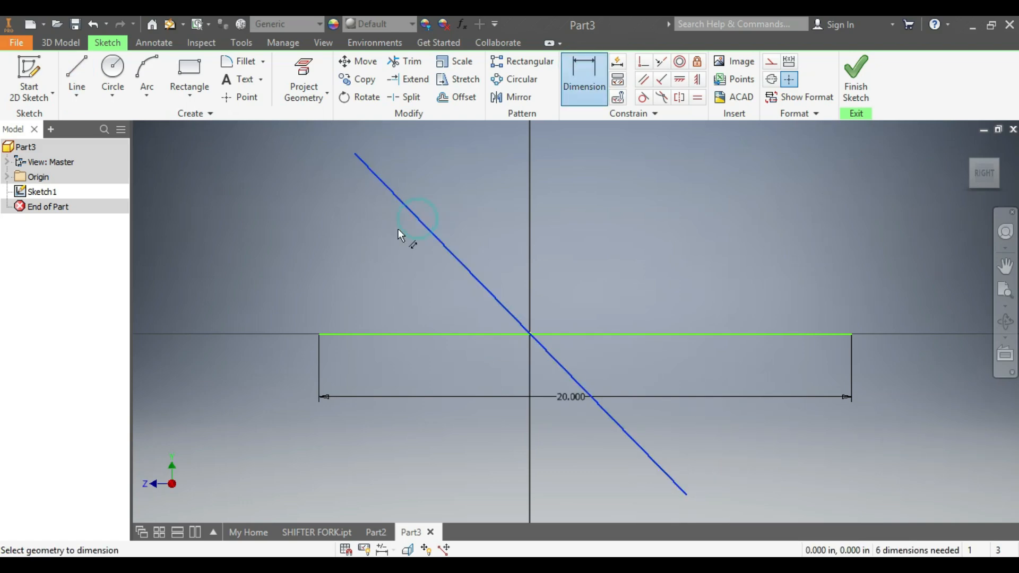
pyautogui.click(362, 333)
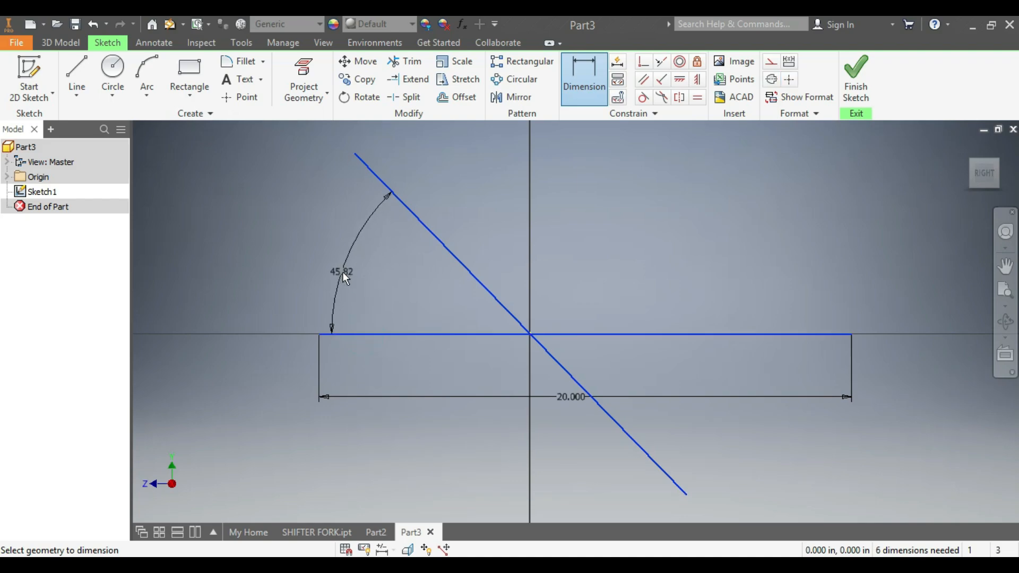
pyautogui.click(343, 273)
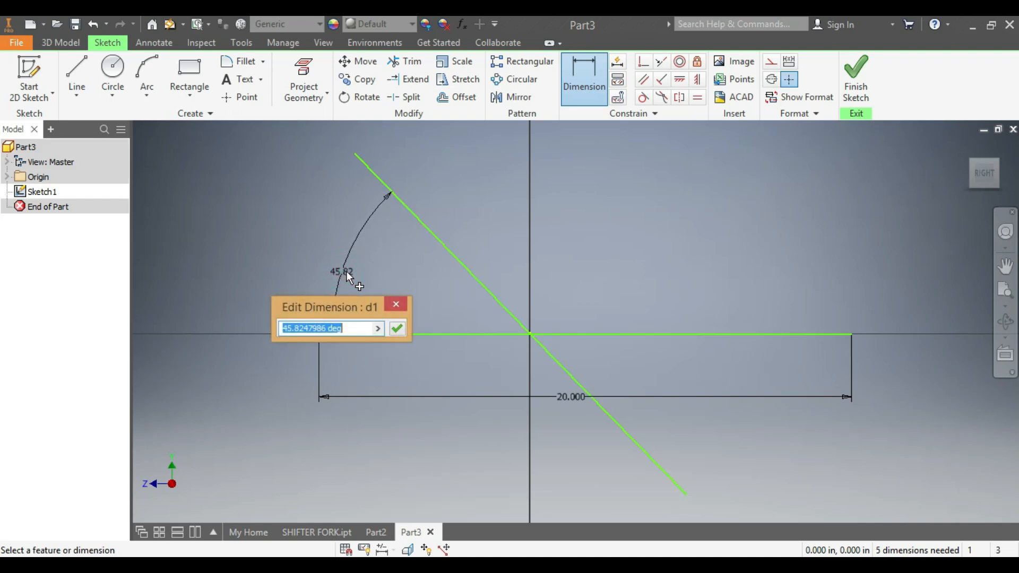
pyautogui.write('45')
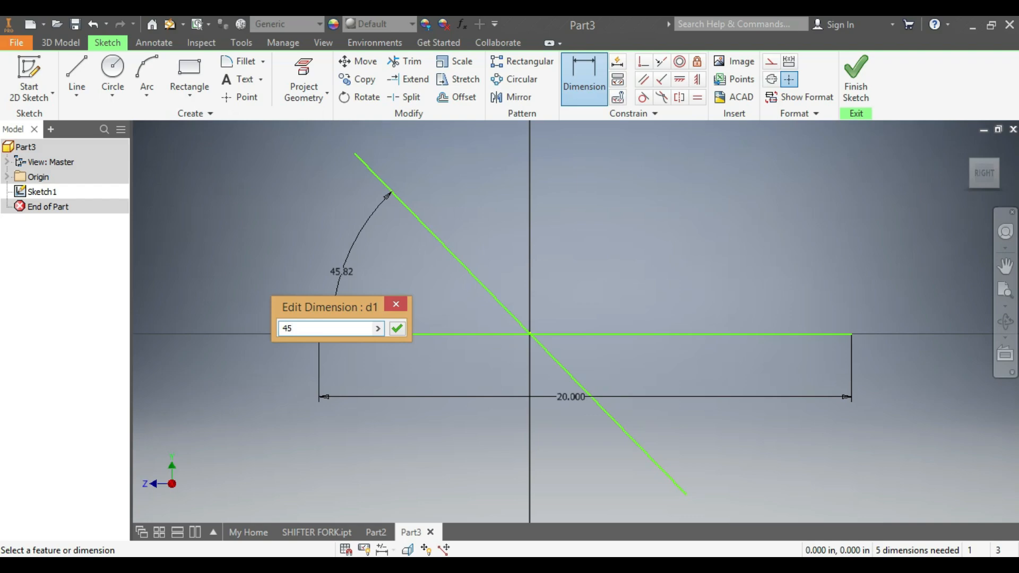
pyautogui.press('Return')
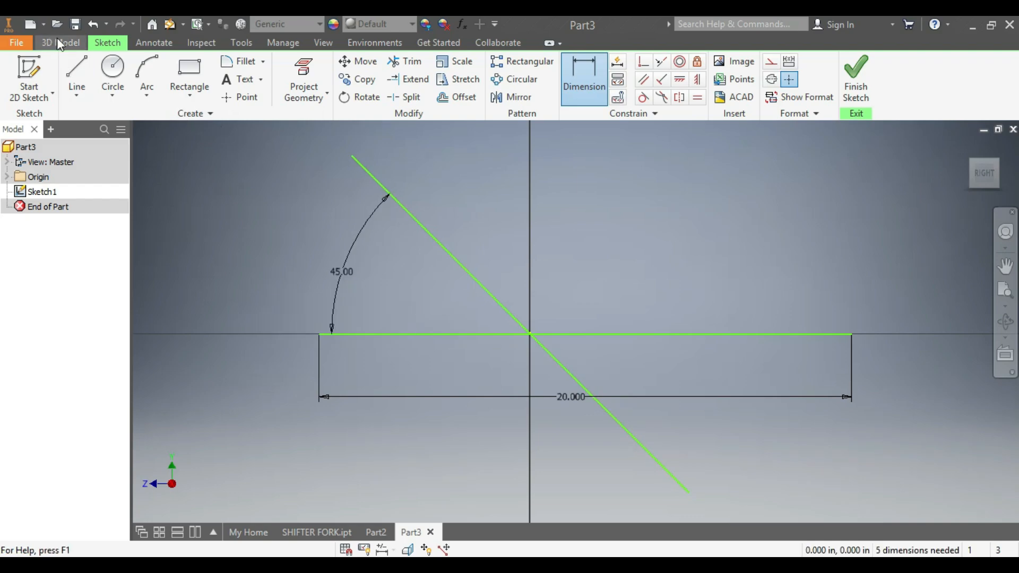
# Draw three concentric circles centred on the origin with diameters of about 5.57, 2.96 and 1.69 in
pyautogui.click(113, 66)
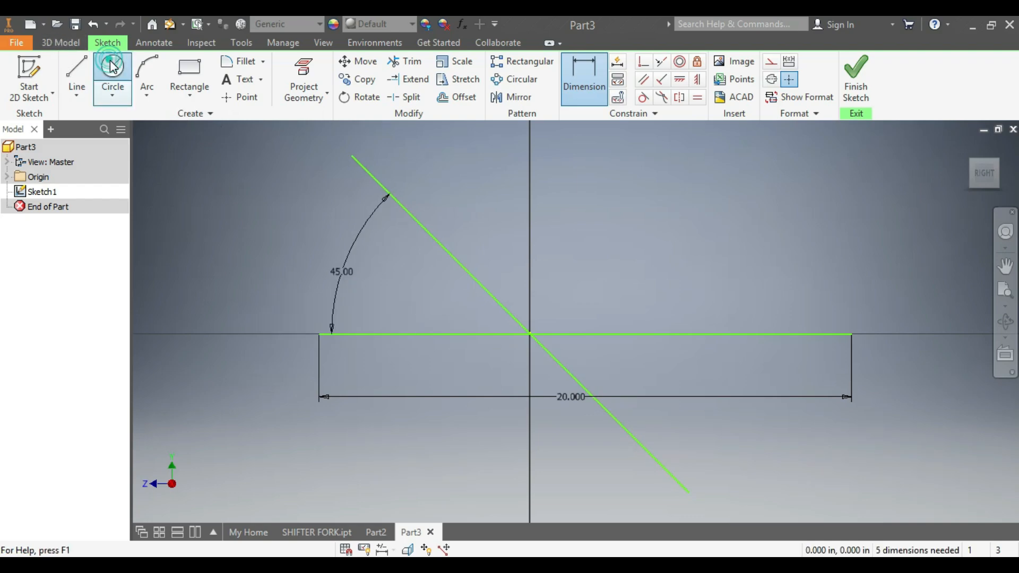
pyautogui.click(531, 334)
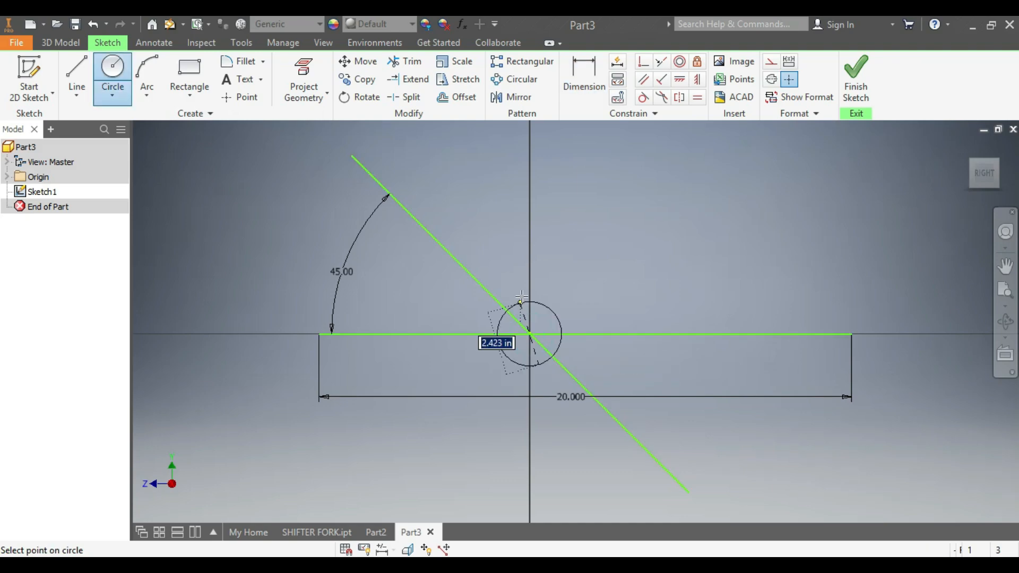
pyautogui.click(510, 263)
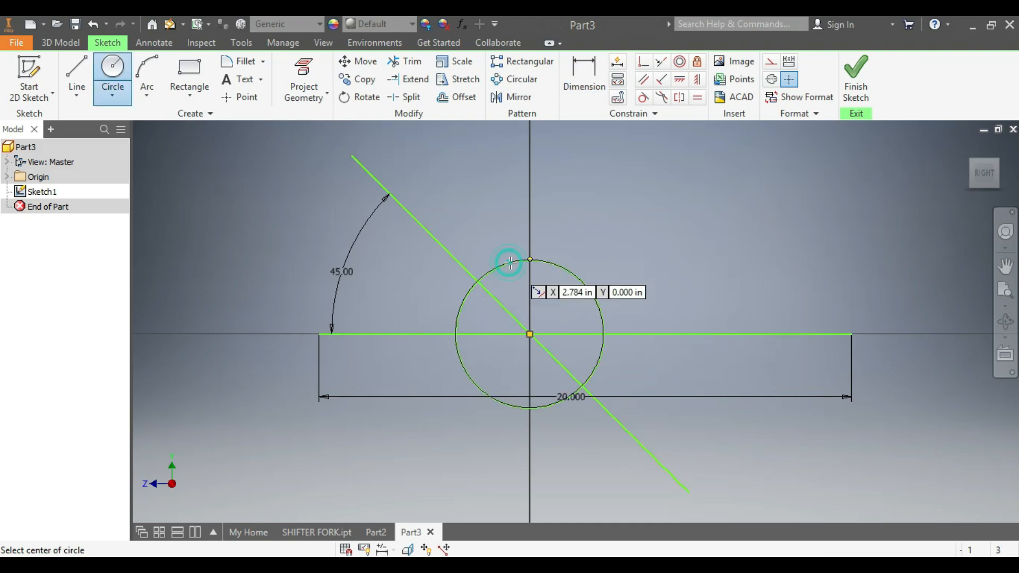
pyautogui.click(530, 334)
pyautogui.click(521, 294)
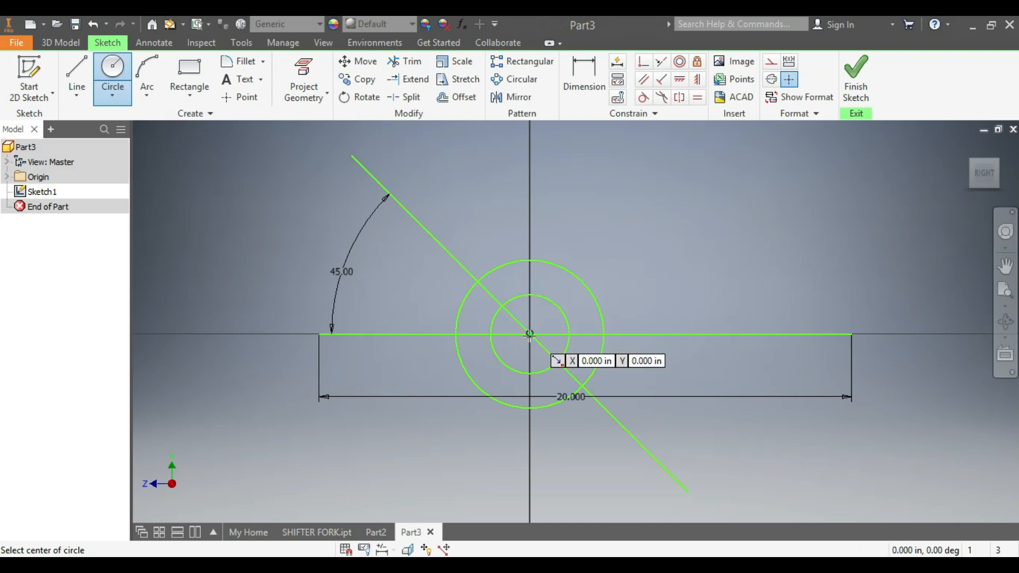
pyautogui.click(530, 334)
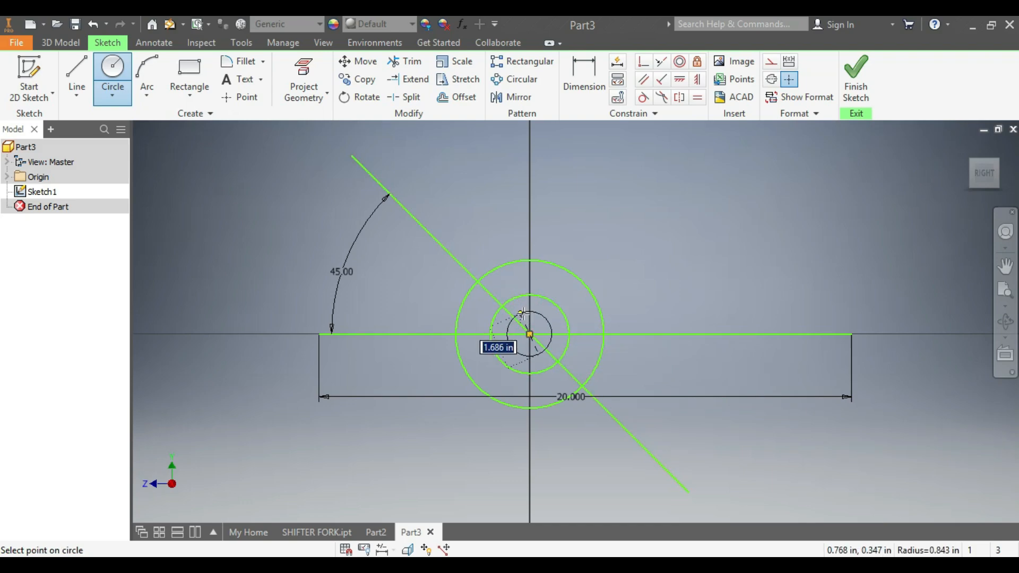
pyautogui.click(528, 312)
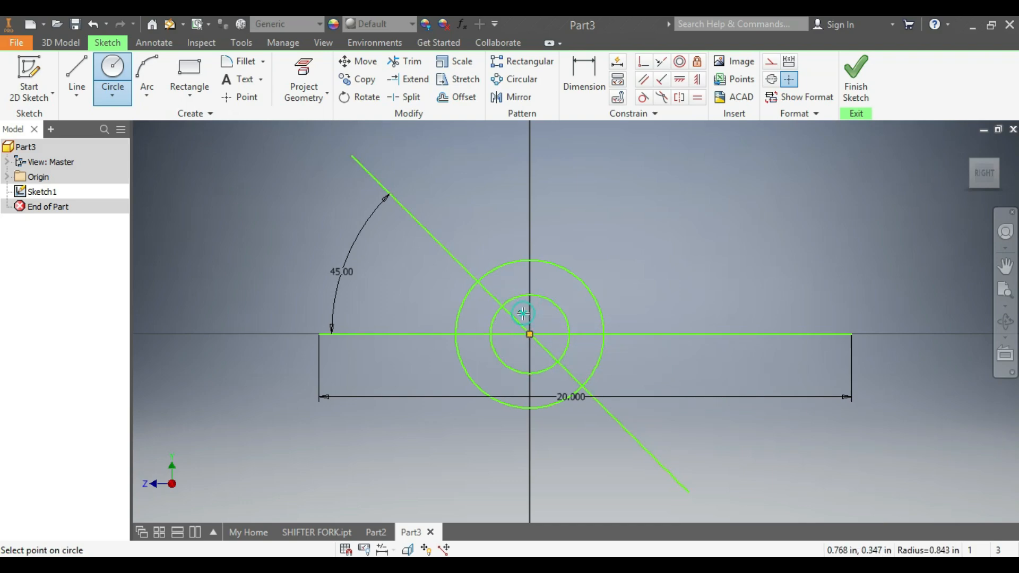
# Draw two concentric circles, about 4.03 and 2.58 in in diameter, centred on the horizontal line about 8.86 in right of the origin
pyautogui.click(765, 335)
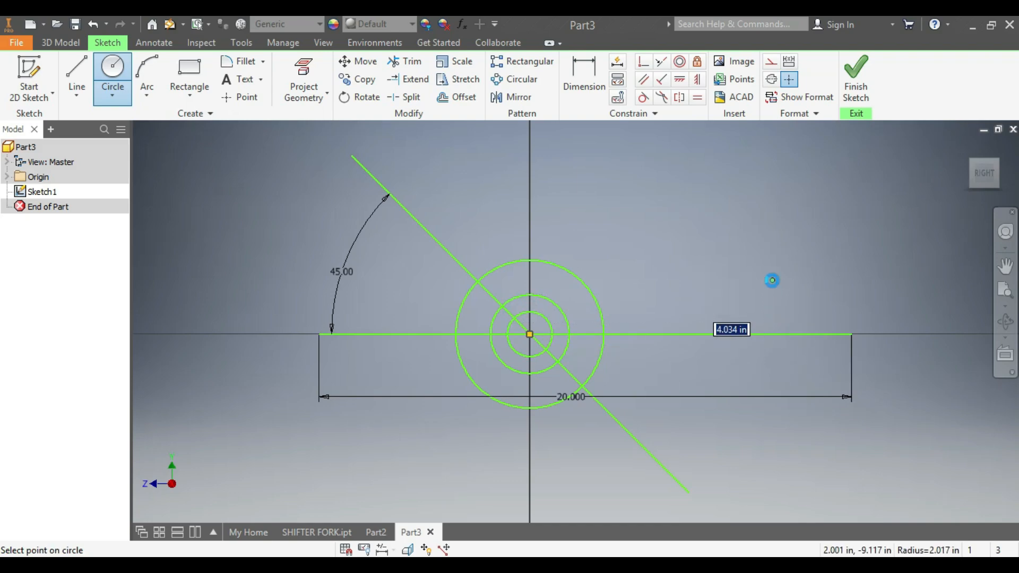
pyautogui.click(770, 280)
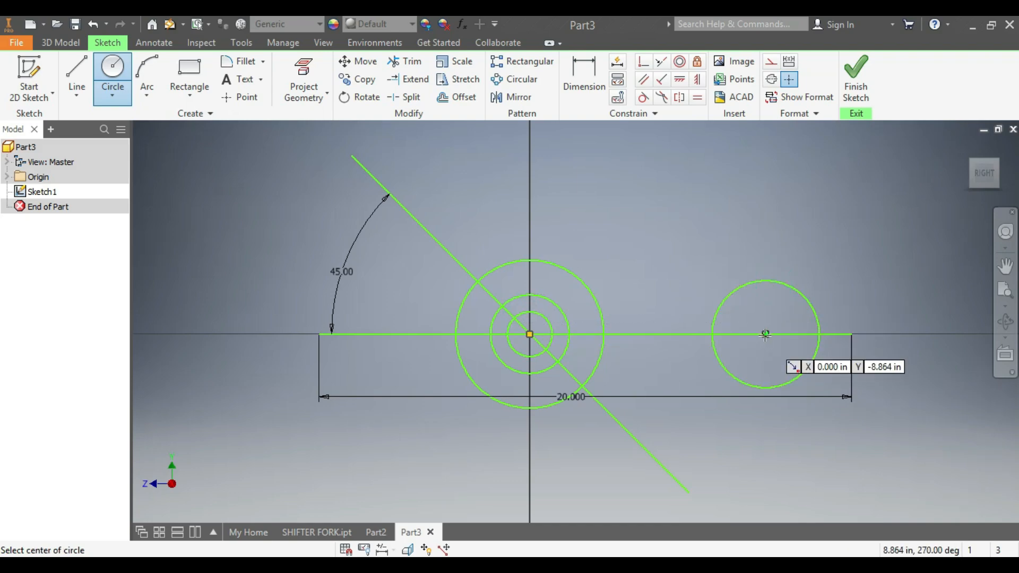
pyautogui.click(765, 335)
pyautogui.click(765, 300)
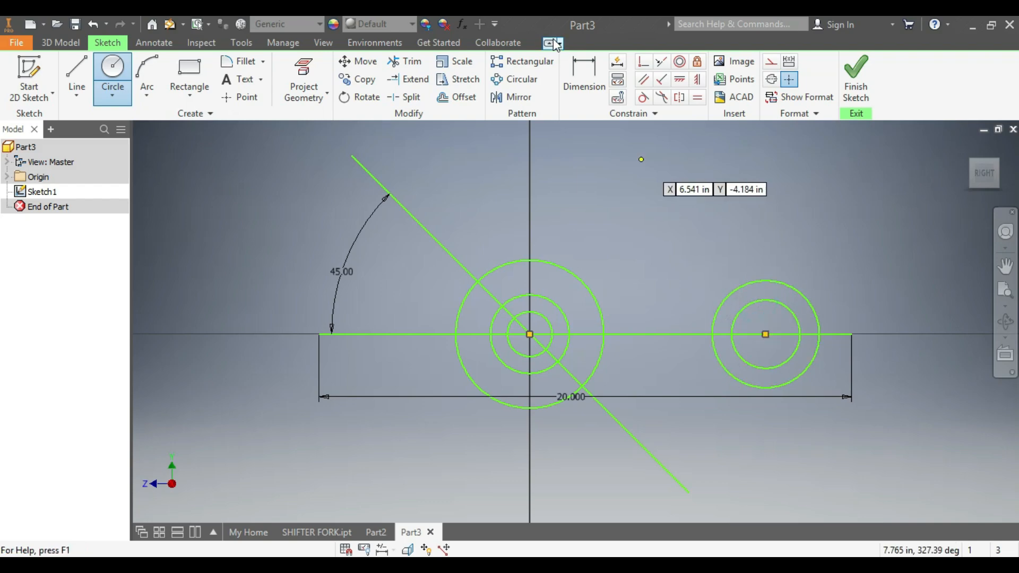
# Dimension the horizontal distance from the origin to the right-hand circles' centre below the line and set it to 6.5 in
pyautogui.click(584, 80)
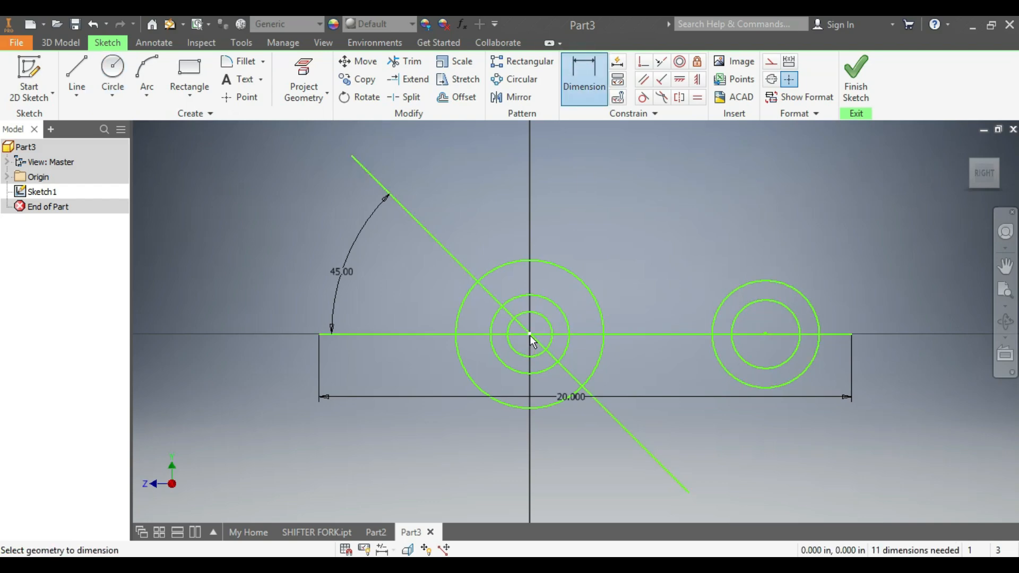
pyautogui.click(765, 334)
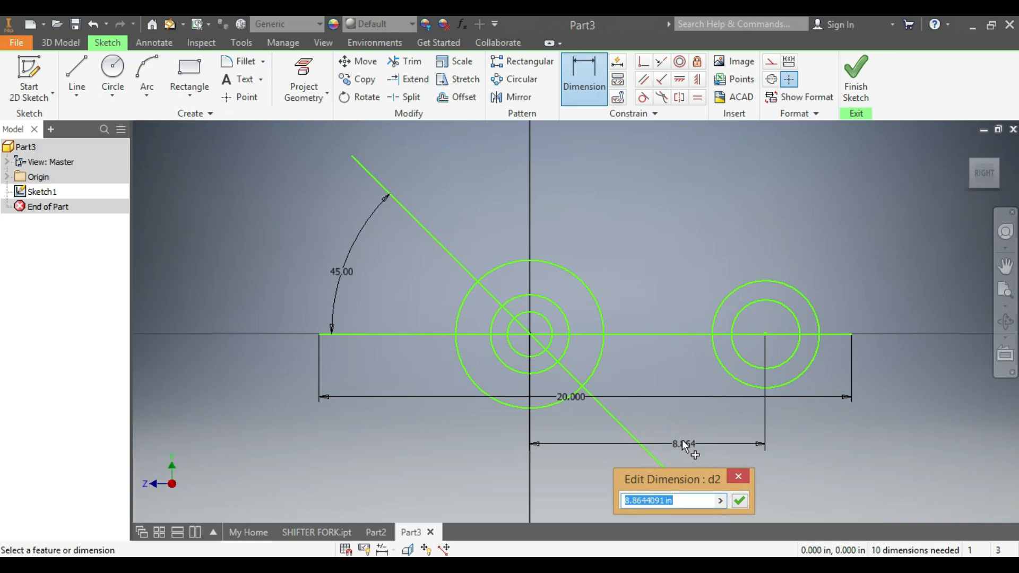
pyautogui.write('6.5')
pyautogui.press('Return')
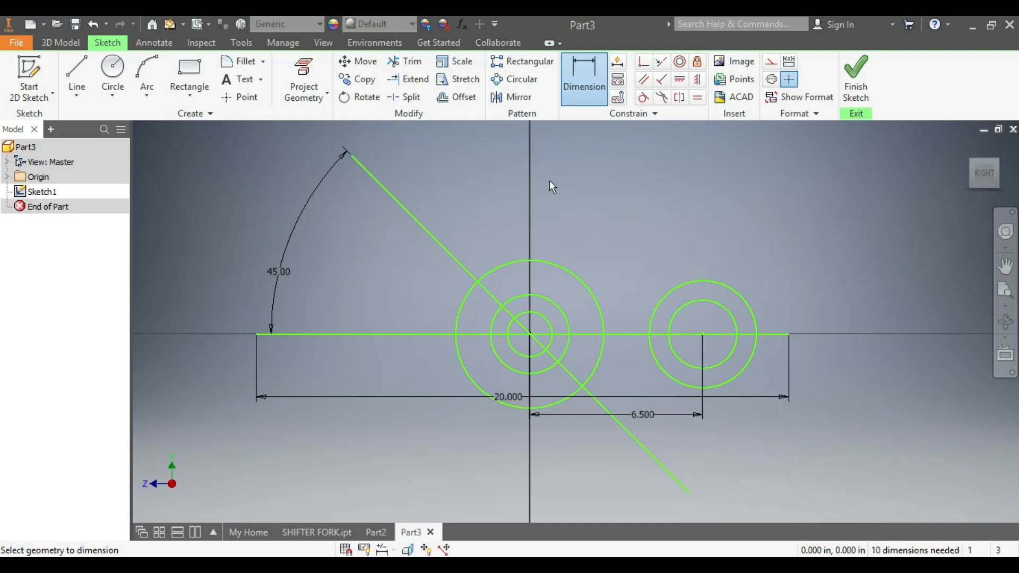
# Dimension the diameters of the two right-hand circles, setting the outer circle to 2 in and the inner one to 1 in
pyautogui.click(583, 81)
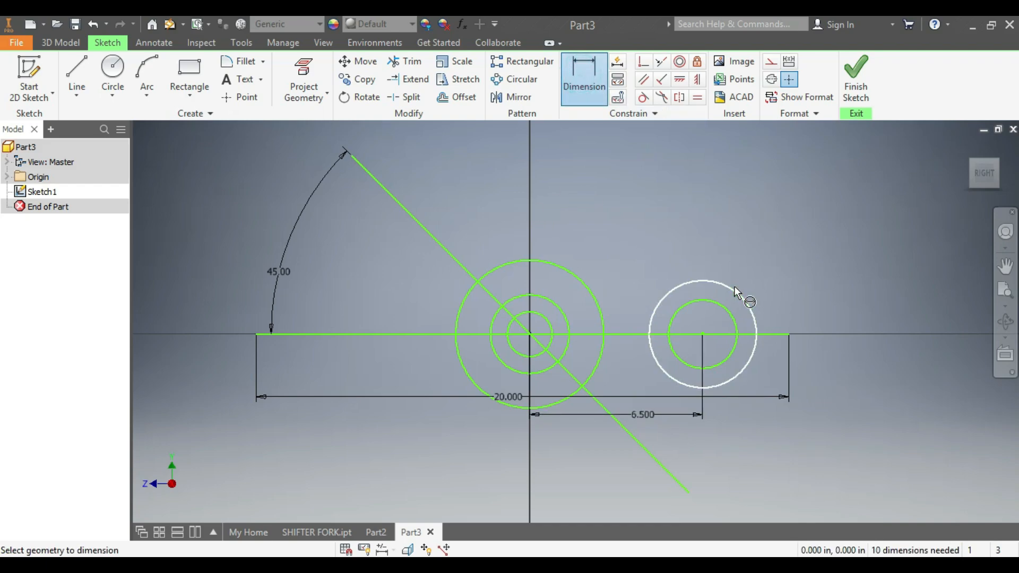
pyautogui.click(733, 288)
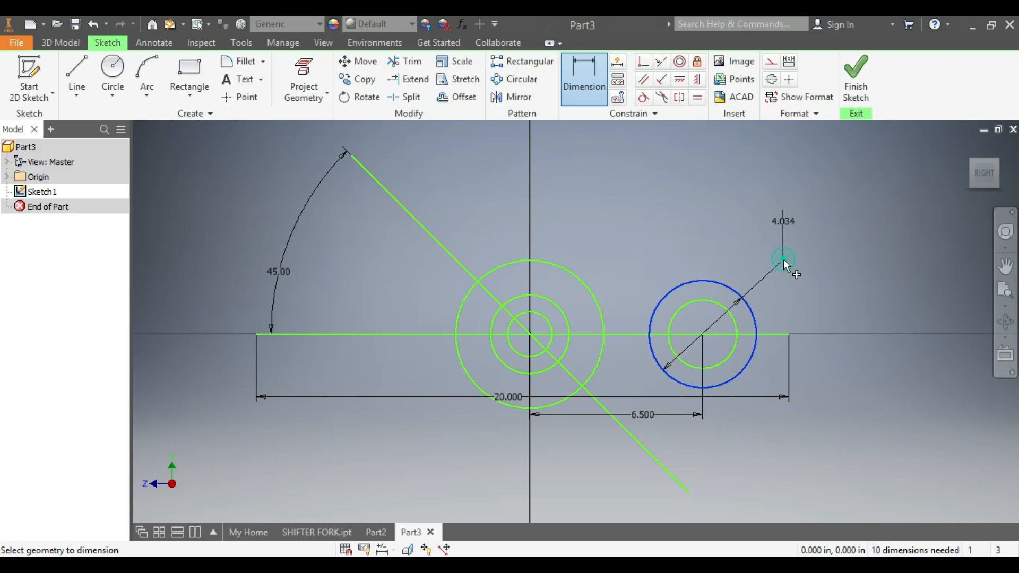
pyautogui.click(786, 257)
pyautogui.write('2')
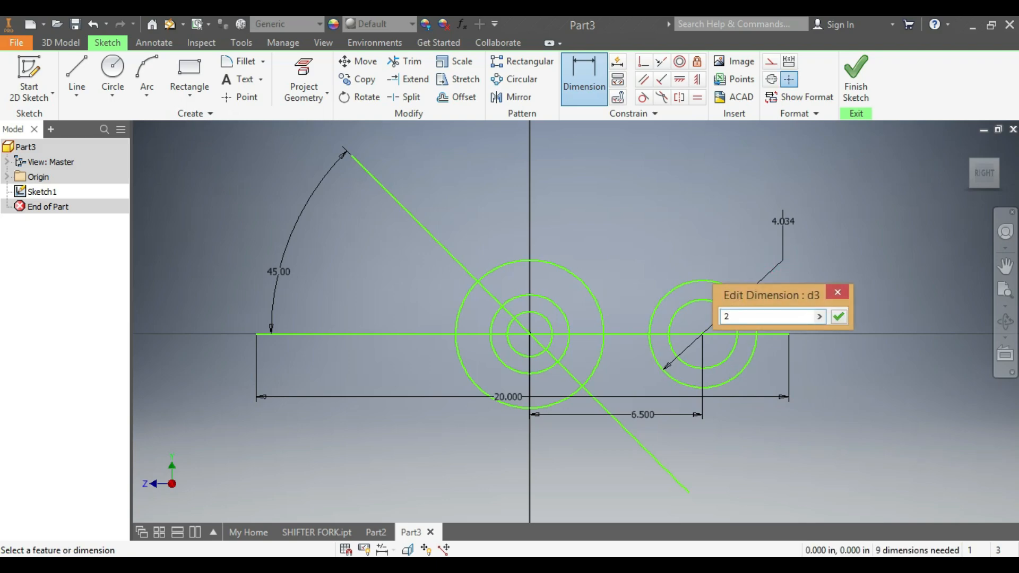
pyautogui.press('Return')
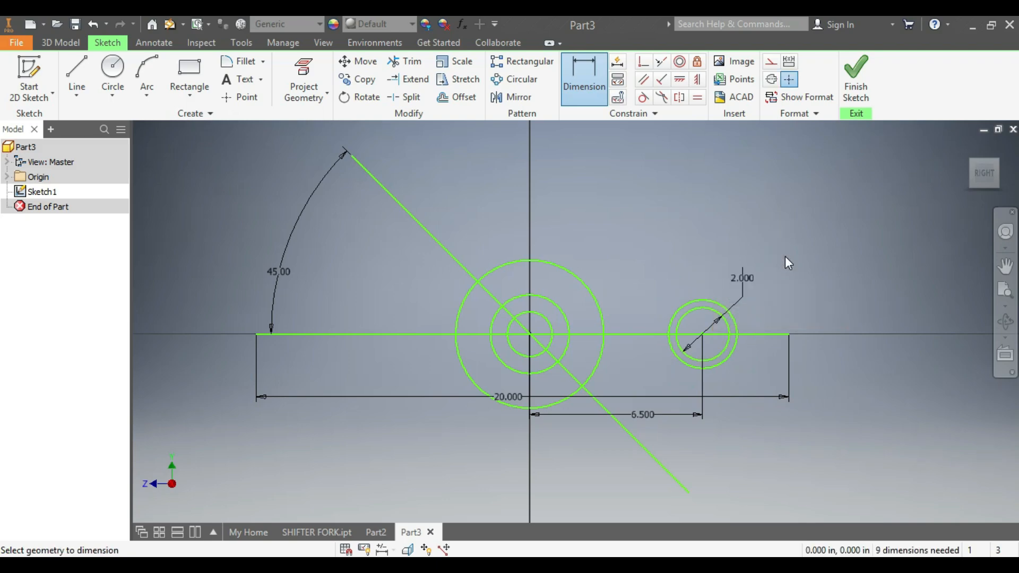
pyautogui.click(736, 326)
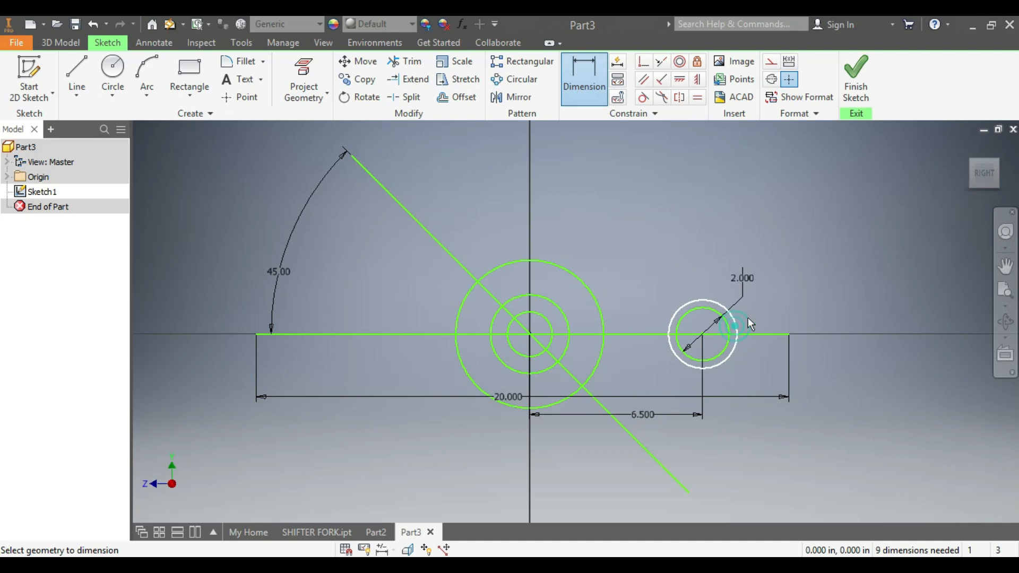
pyautogui.click(779, 304)
pyautogui.write('1')
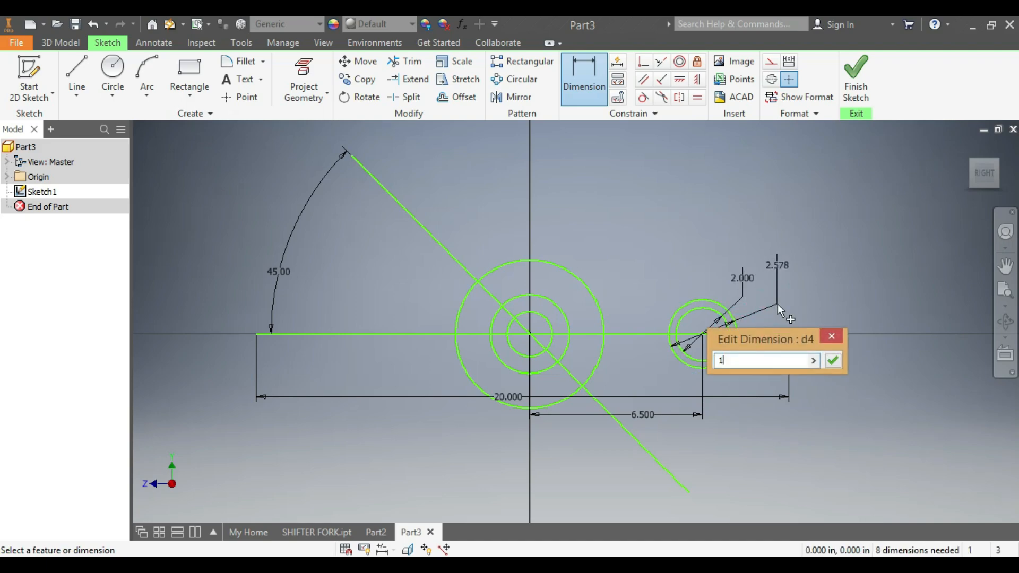
pyautogui.press('Return')
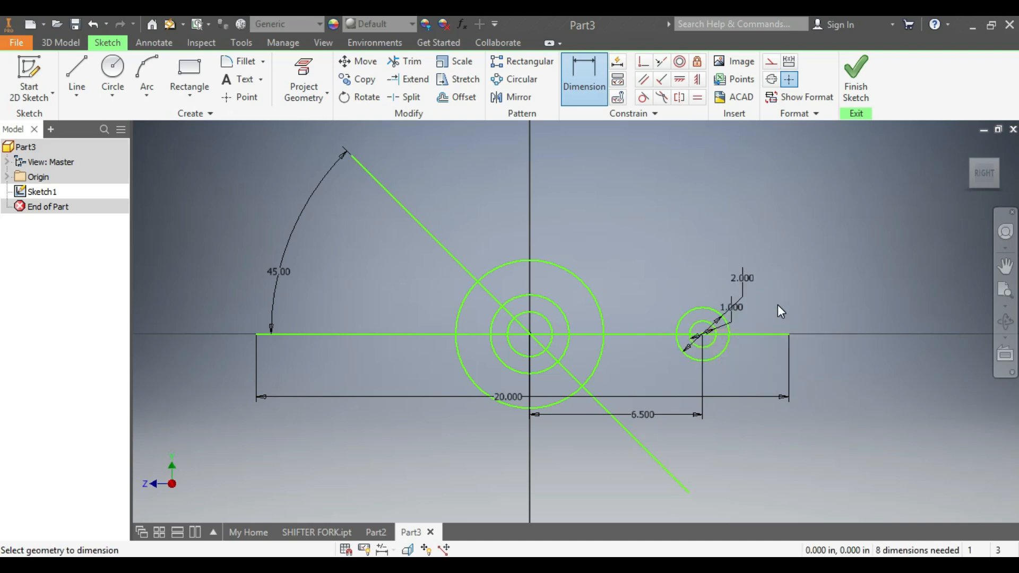
# Dimension the two smaller circles at the origin, setting the innermost diameter to 1 in and the middle one to 1.5 in
pyautogui.click(547, 321)
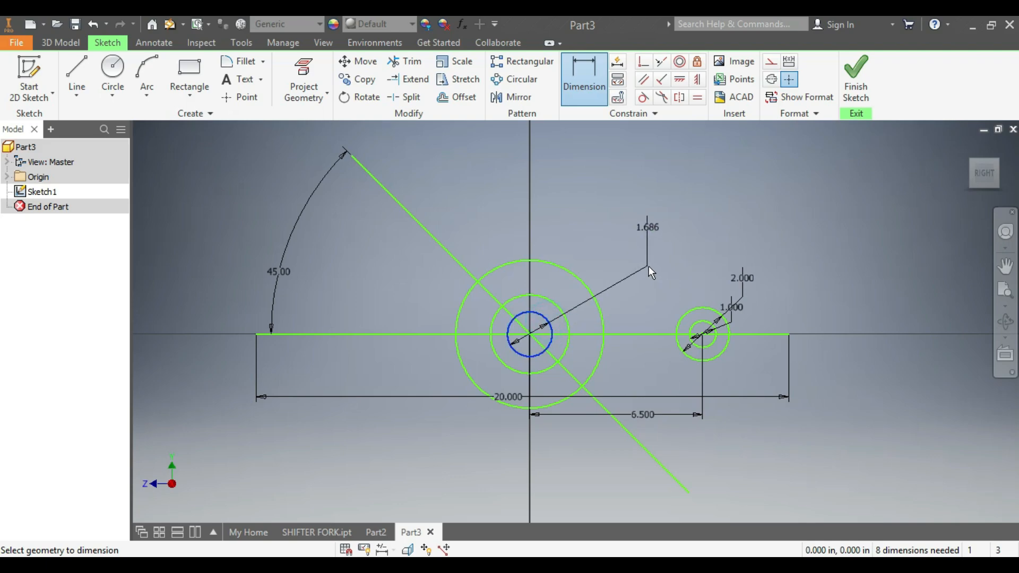
pyautogui.click(648, 267)
pyautogui.write('1')
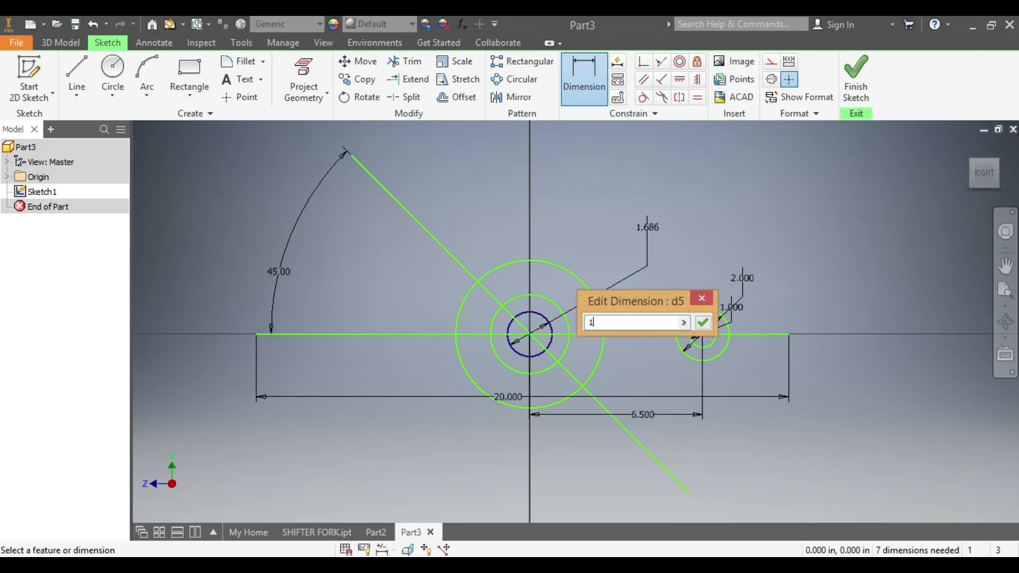
pyautogui.press('Return')
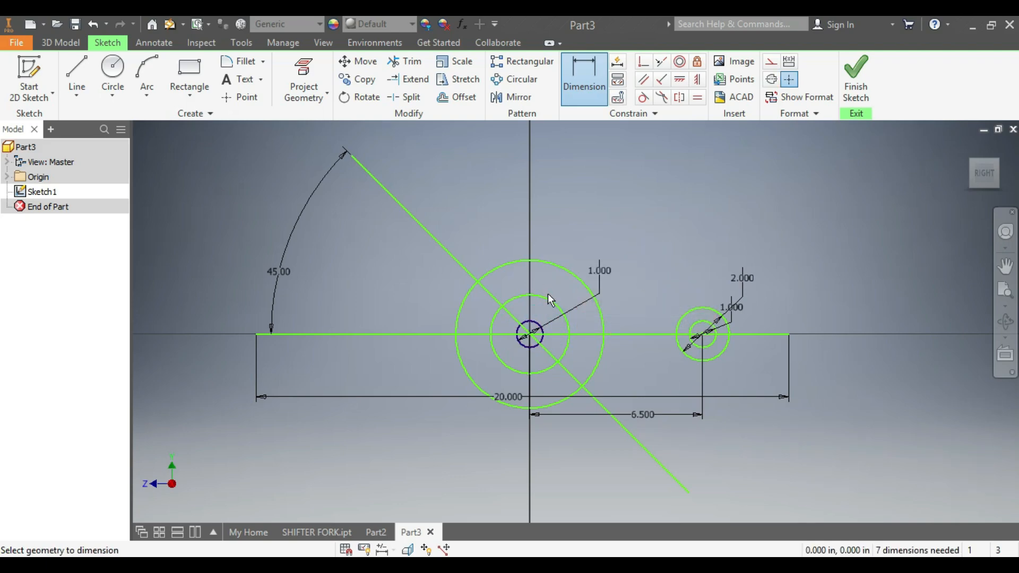
pyautogui.click(548, 297)
pyautogui.click(678, 218)
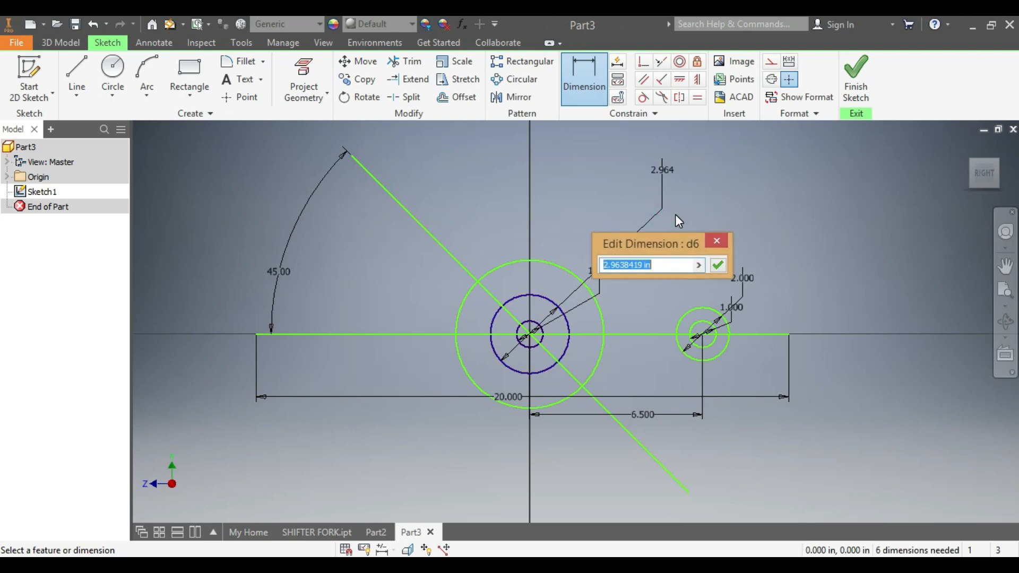
pyautogui.write('1.5')
pyautogui.press('Return')
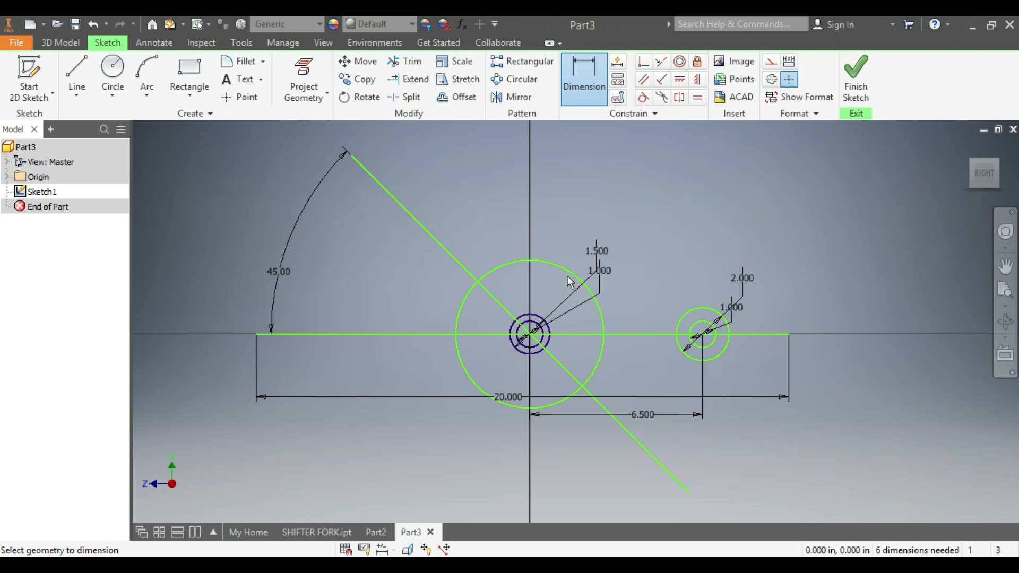
# Dimension the diameter of the largest circle at the origin and set it to 3.5 in
pyautogui.click(562, 268)
pyautogui.click(671, 221)
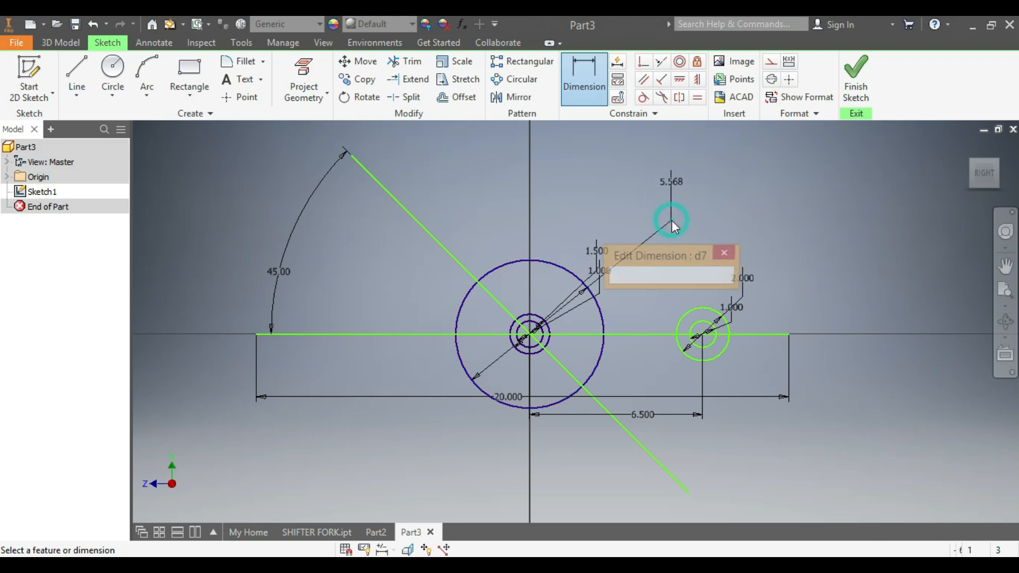
pyautogui.write('3.')
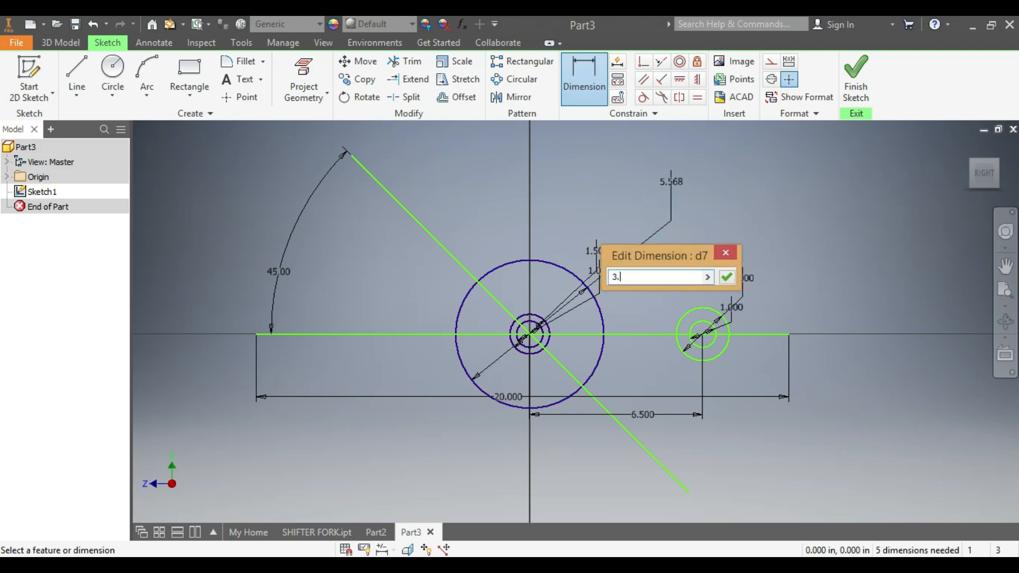
pyautogui.write('5')
pyautogui.press('Return')
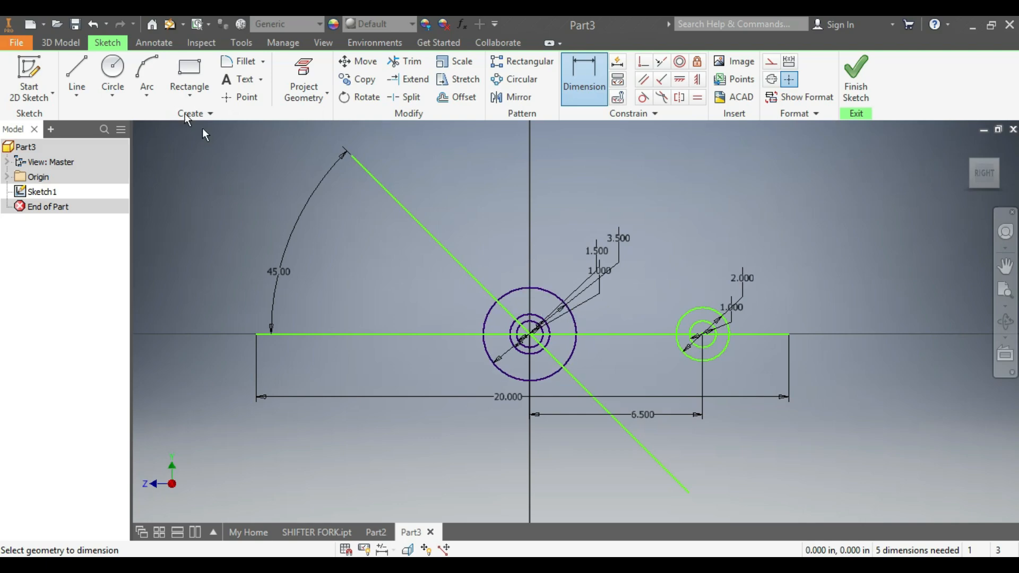
# Draw two lines joining the upper and lower edges of the 3.5 in circle to those of the 2 in circle
pyautogui.click(77, 74)
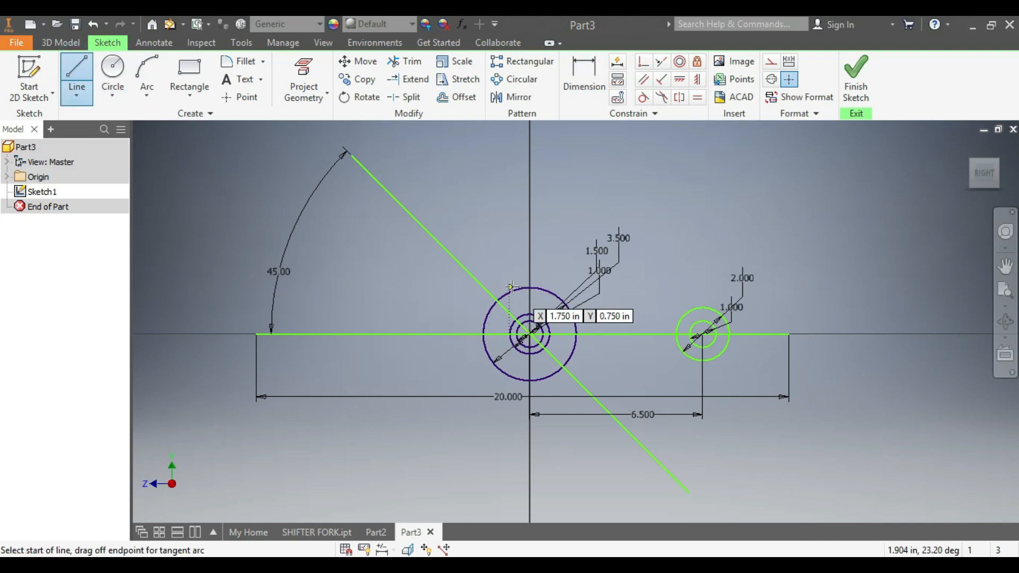
pyautogui.scroll(4, 511, 287)
pyautogui.click(534, 286)
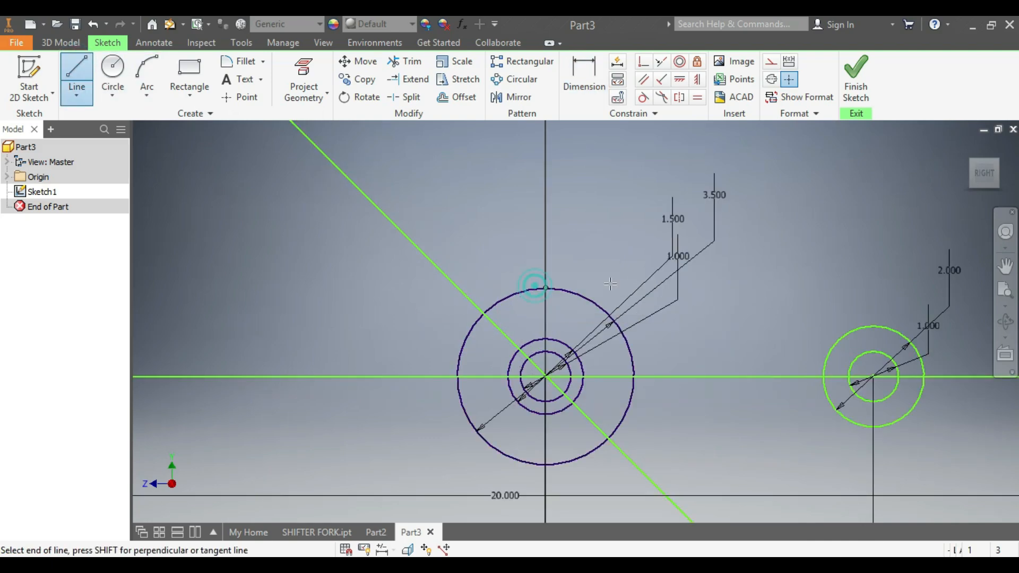
pyautogui.doubleClick(884, 326)
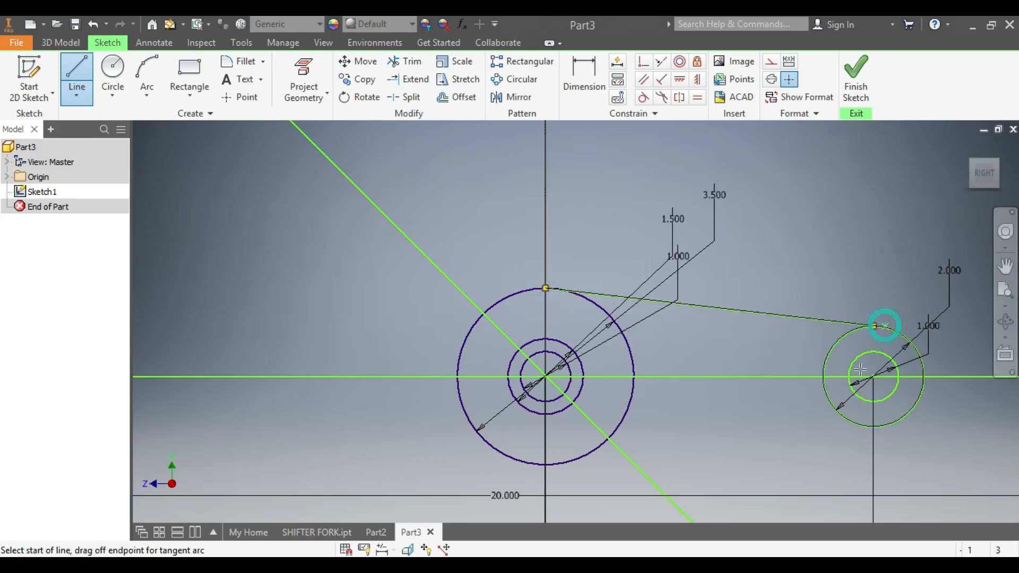
pyautogui.click(544, 464)
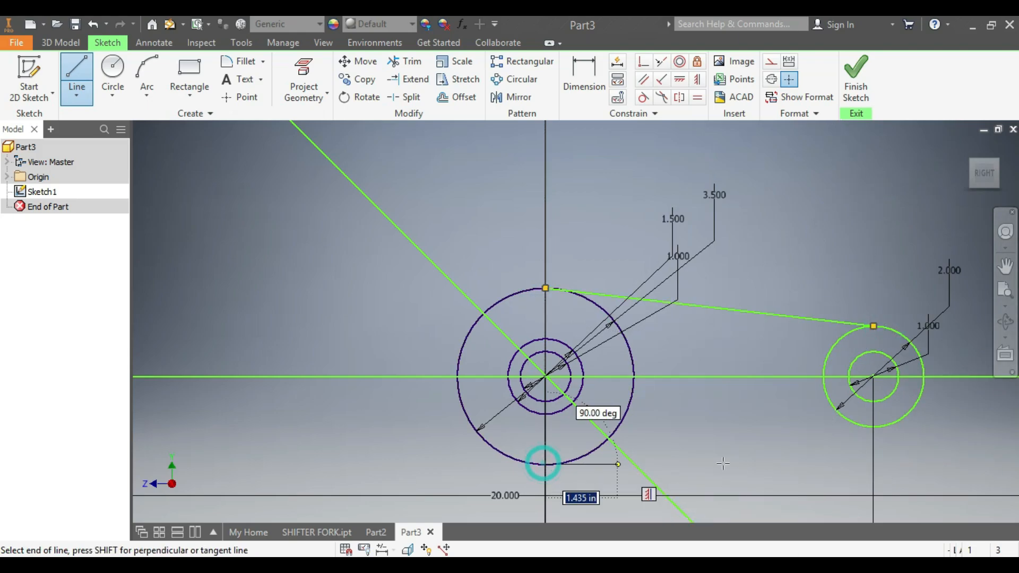
pyautogui.doubleClick(873, 427)
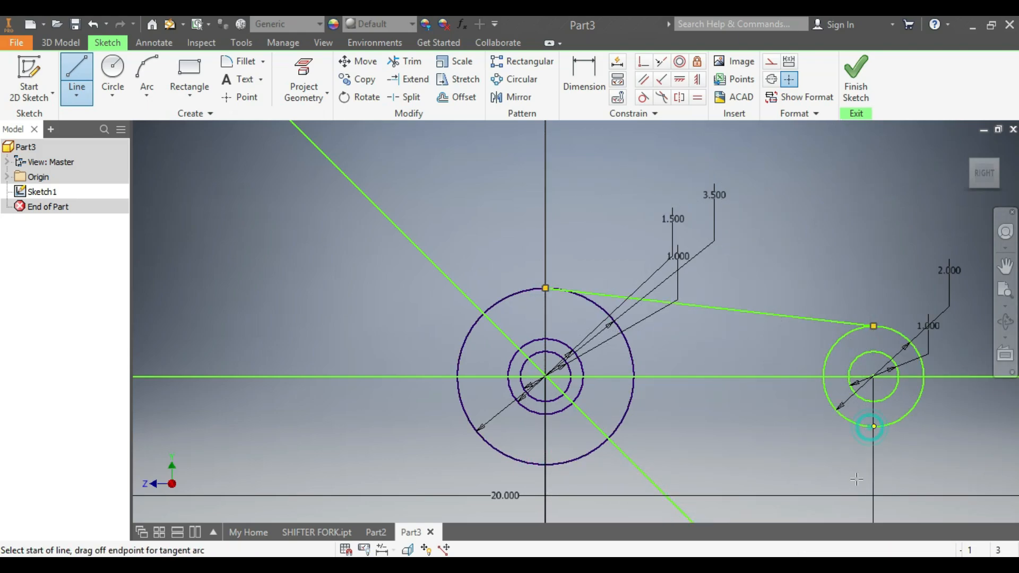
# Make the upper and lower connecting lines tangent to the 2 in circle
pyautogui.click(643, 97)
pyautogui.click(817, 319)
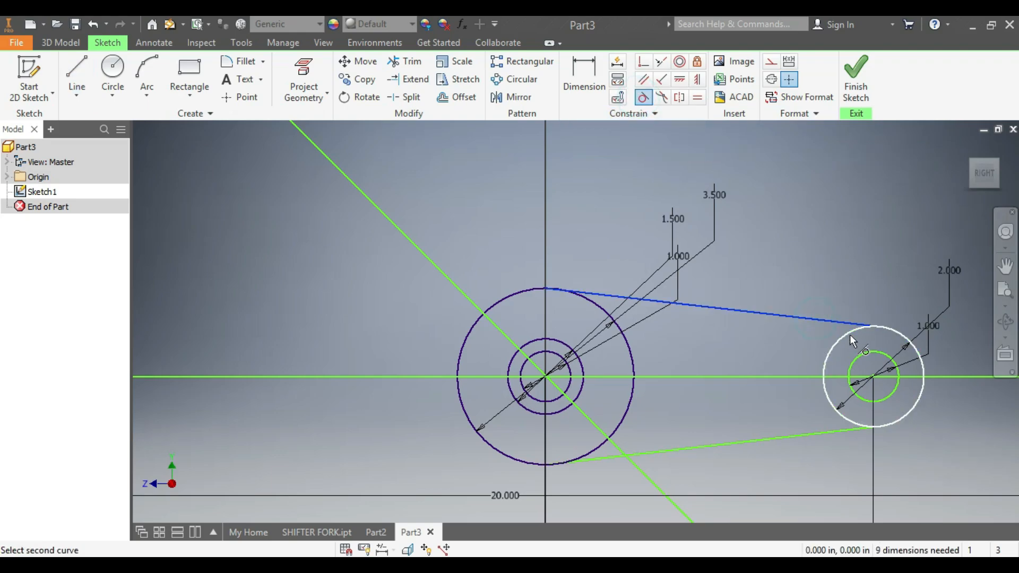
pyautogui.click(848, 332)
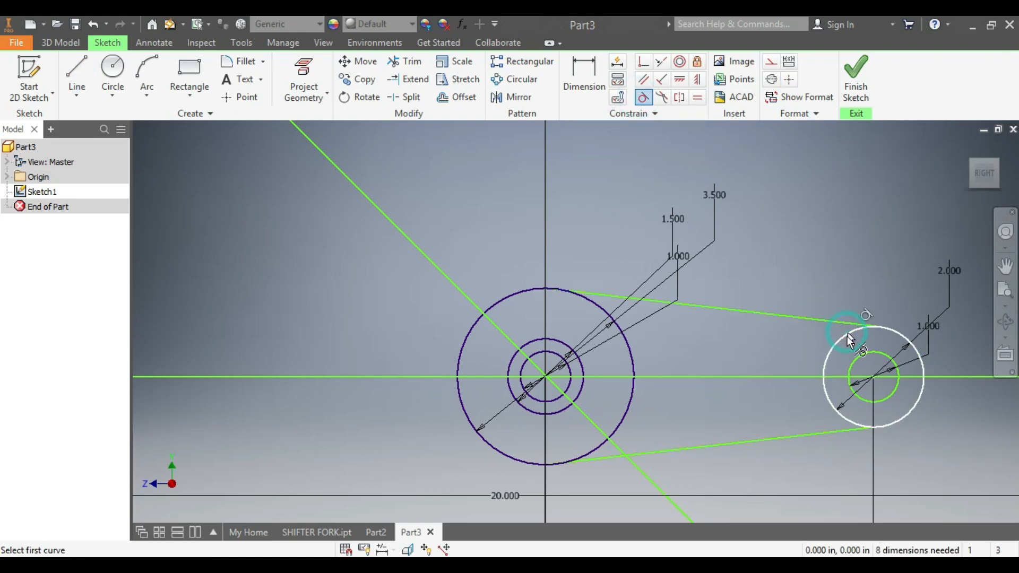
pyautogui.click(841, 431)
pyautogui.click(838, 413)
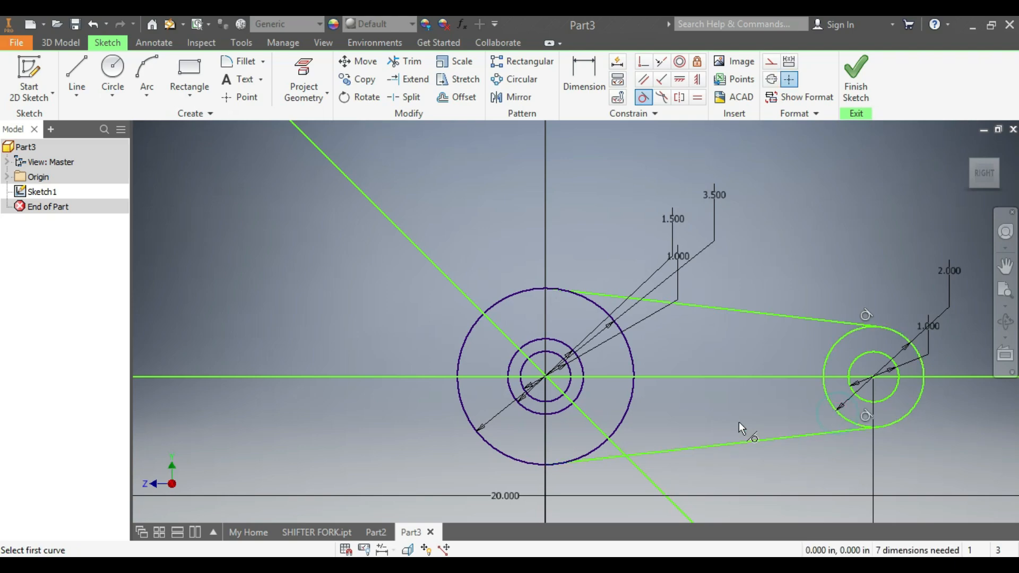
# Make both connecting lines tangent to the 3.5 in circle at the origin
pyautogui.click(603, 296)
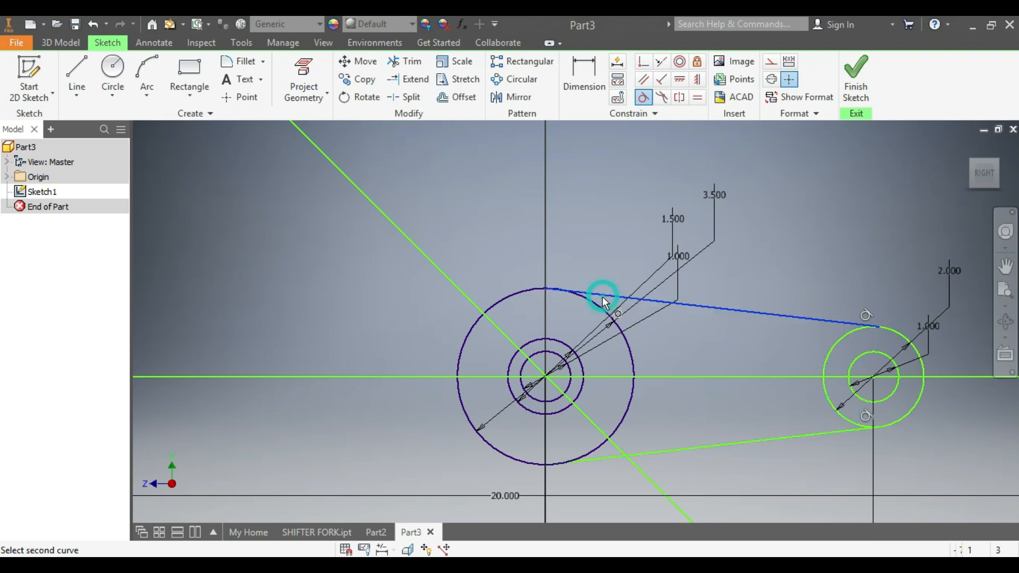
pyautogui.click(596, 307)
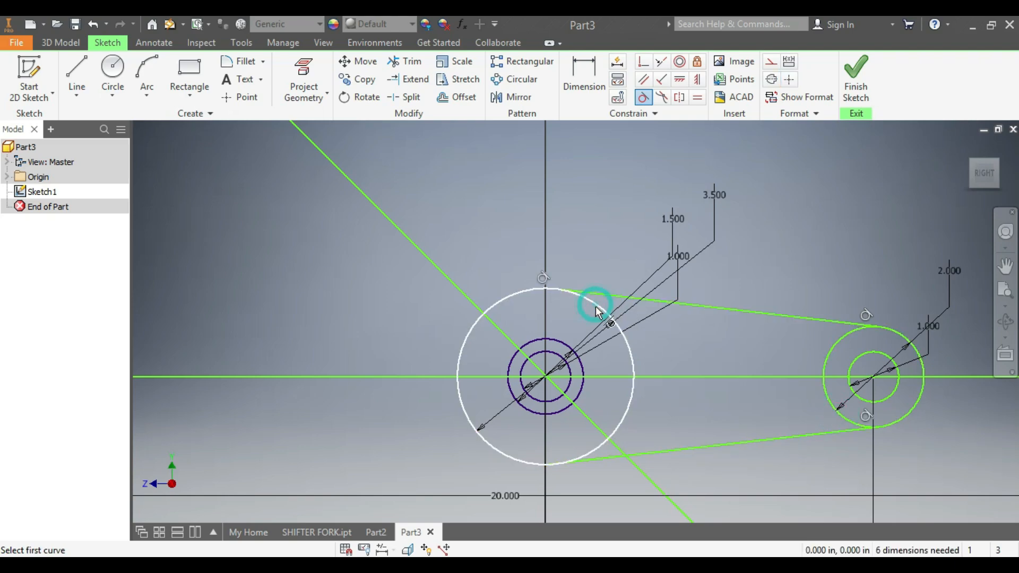
pyautogui.click(594, 460)
pyautogui.click(593, 450)
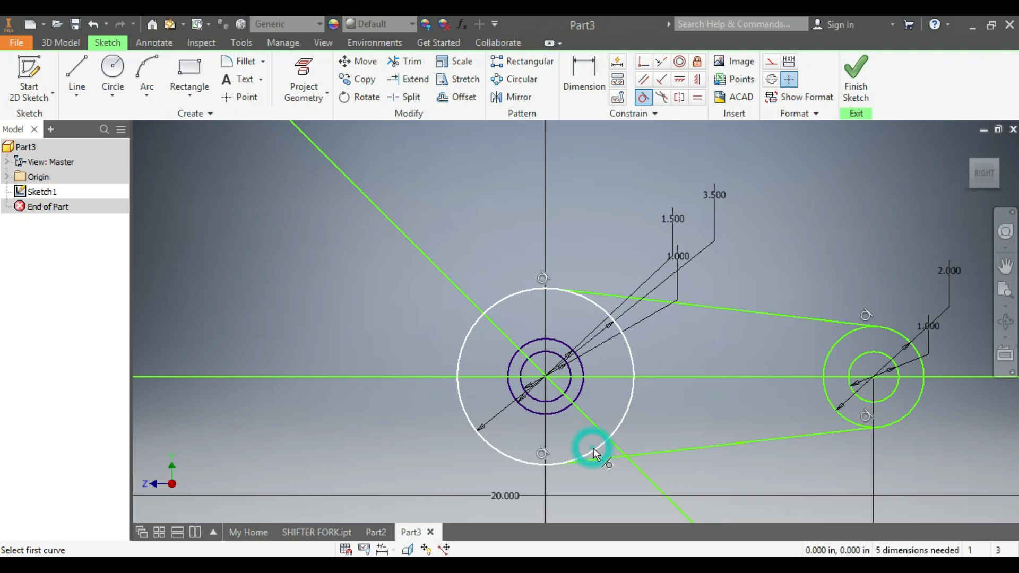
pyautogui.scroll(-5, 646, 386)
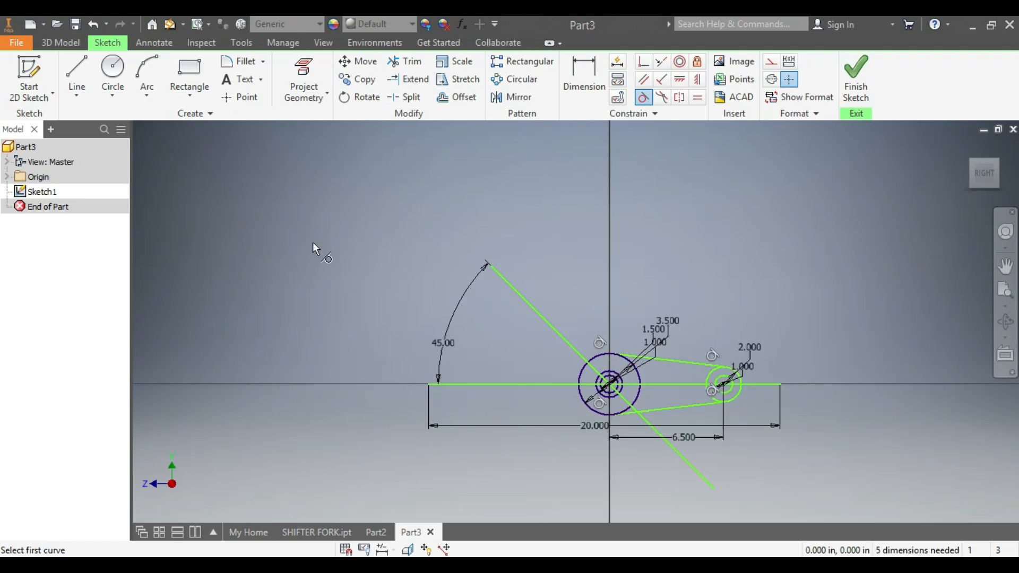
# Sketch a three-point rectangle about 5.6 in by 0.68 in along the upper side of the 45-degree line, ending inside the largest circle
pyautogui.click(191, 101)
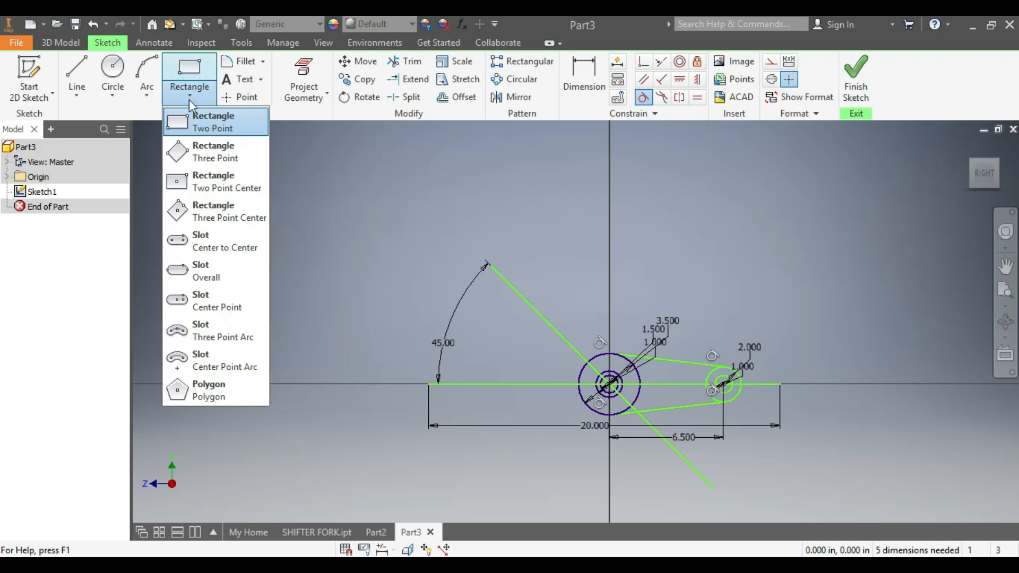
pyautogui.click(209, 152)
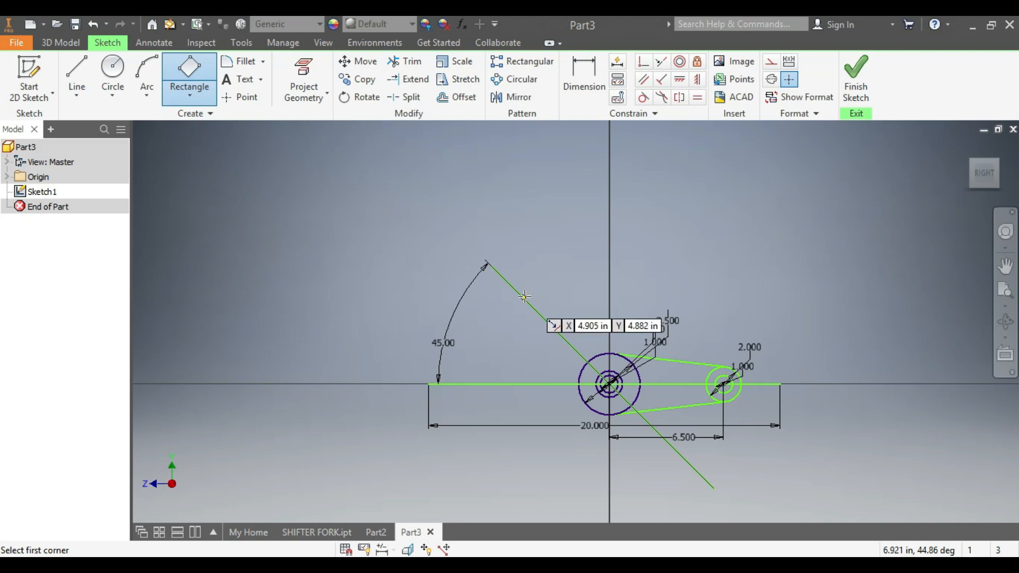
pyautogui.click(522, 297)
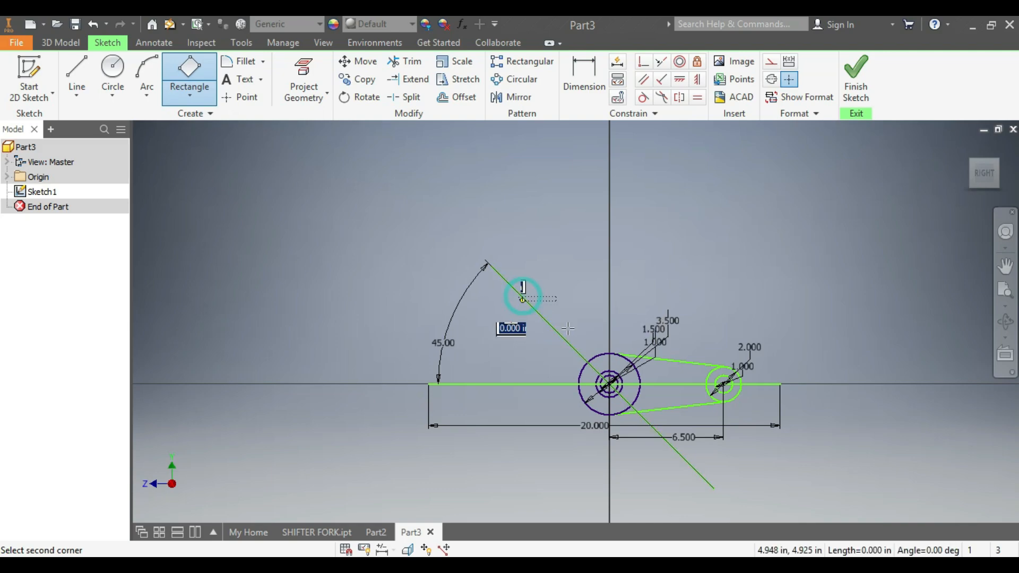
pyautogui.click(594, 361)
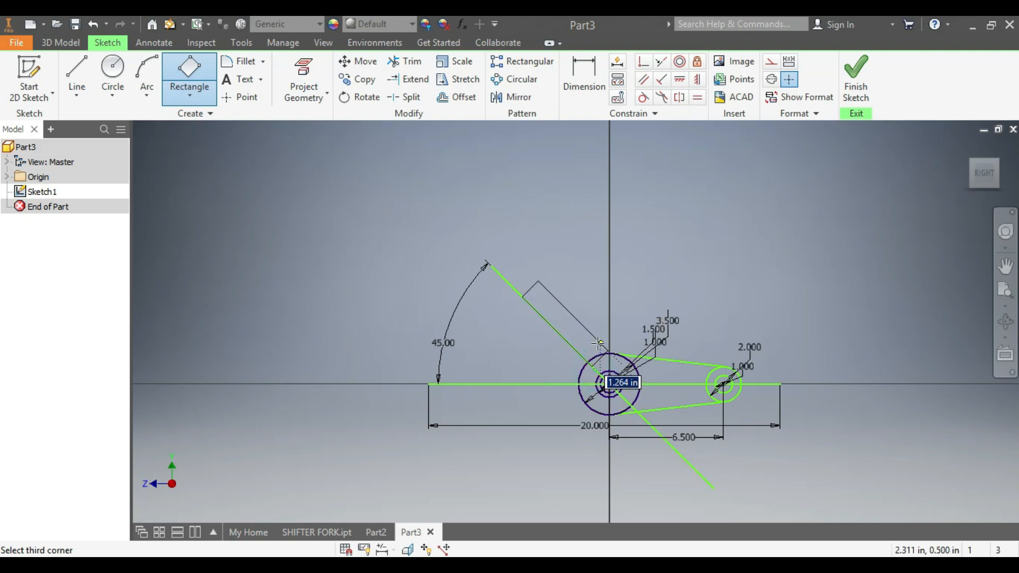
pyautogui.click(594, 353)
pyautogui.scroll(6, 581, 318)
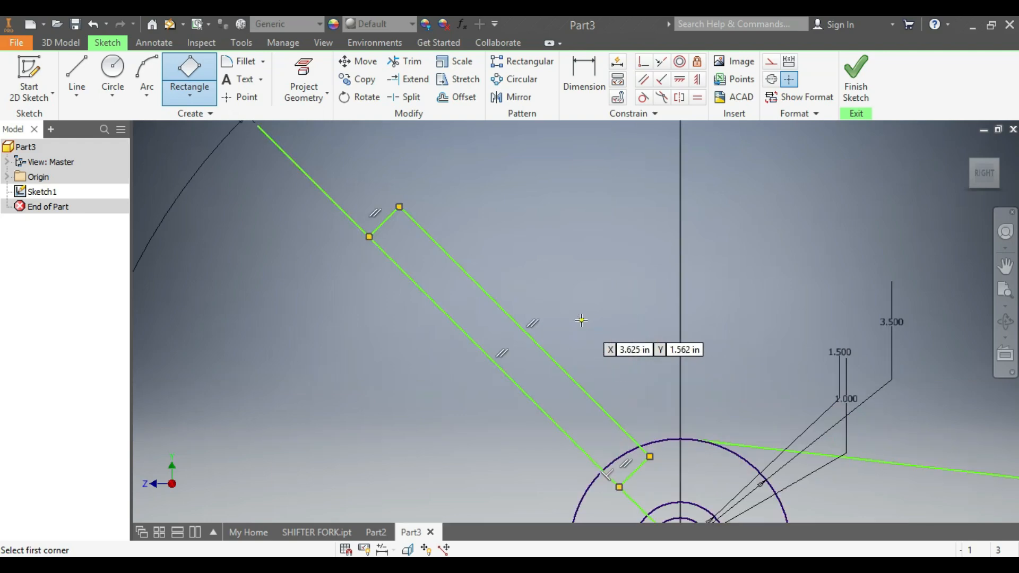
pyautogui.scroll(-2, 556, 259)
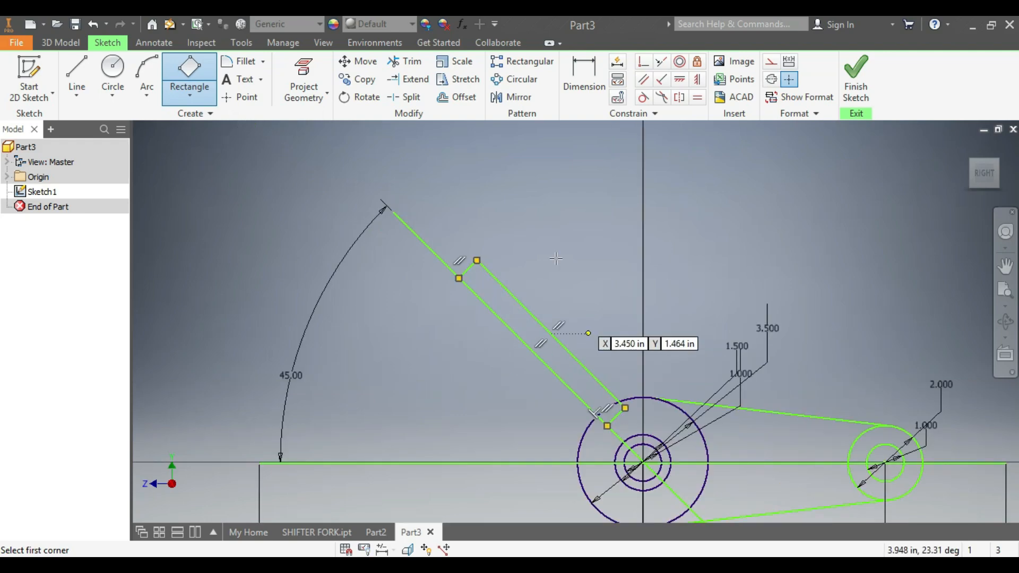
# Dimension the slanted rectangle's width from the 45-degree line to its parallel side and set it to 1 in
pyautogui.click(584, 71)
pyautogui.click(513, 340)
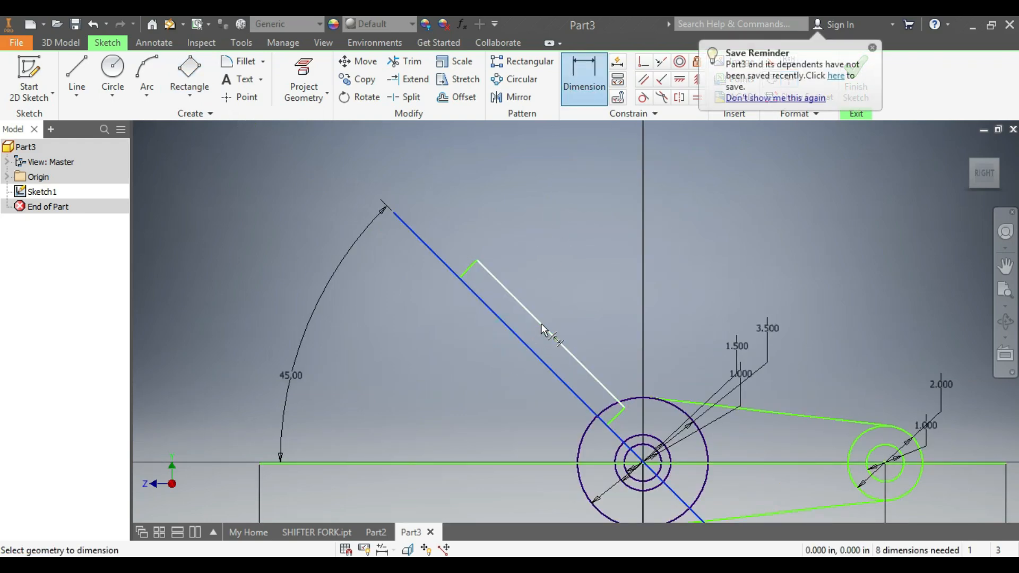
pyautogui.click(541, 324)
pyautogui.click(567, 296)
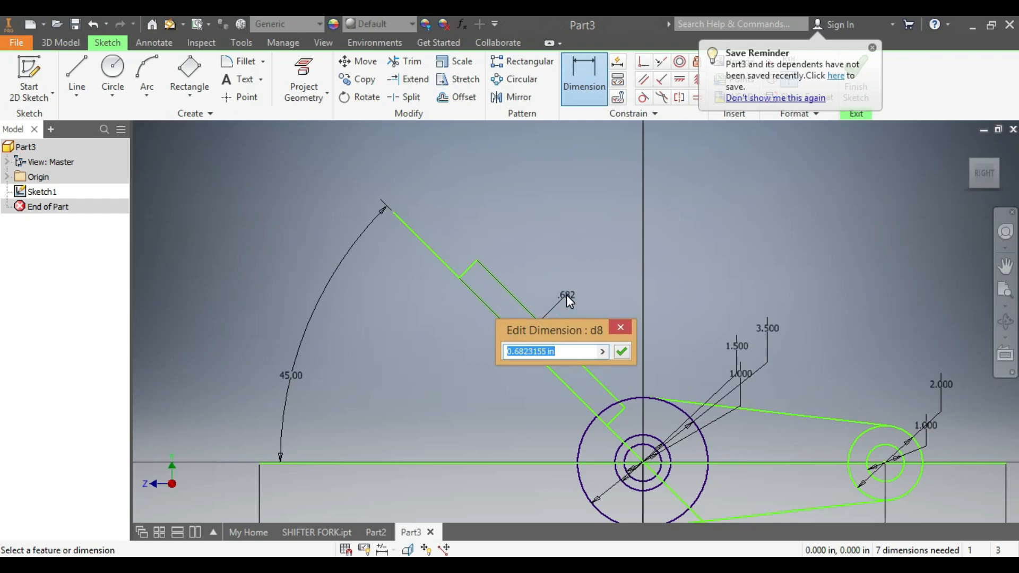
pyautogui.write('1')
pyautogui.press('Return')
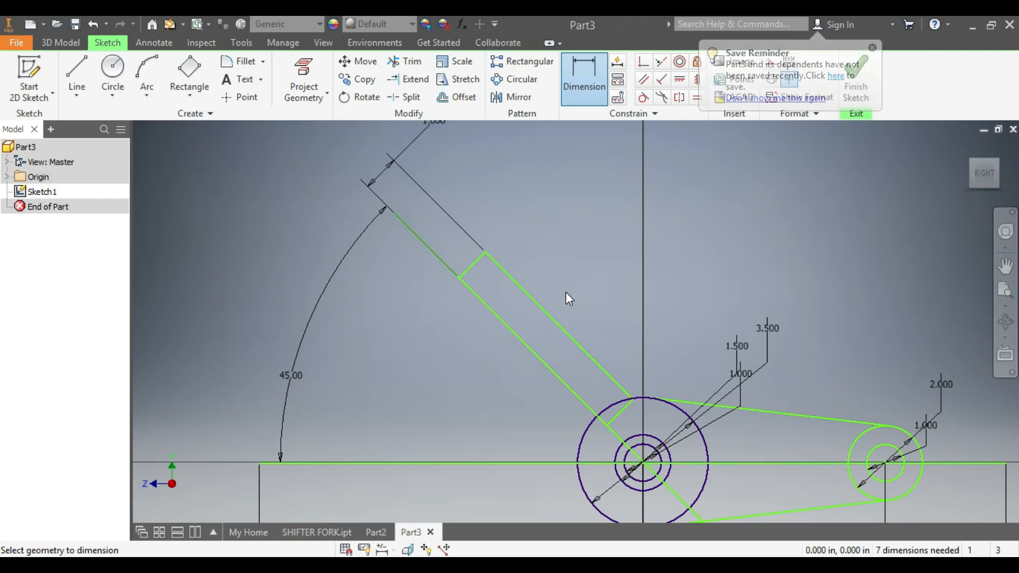
# Dimension the slanted rectangle's length between its two short sides and set it to 3.8 in
pyautogui.scroll(4, 648, 439)
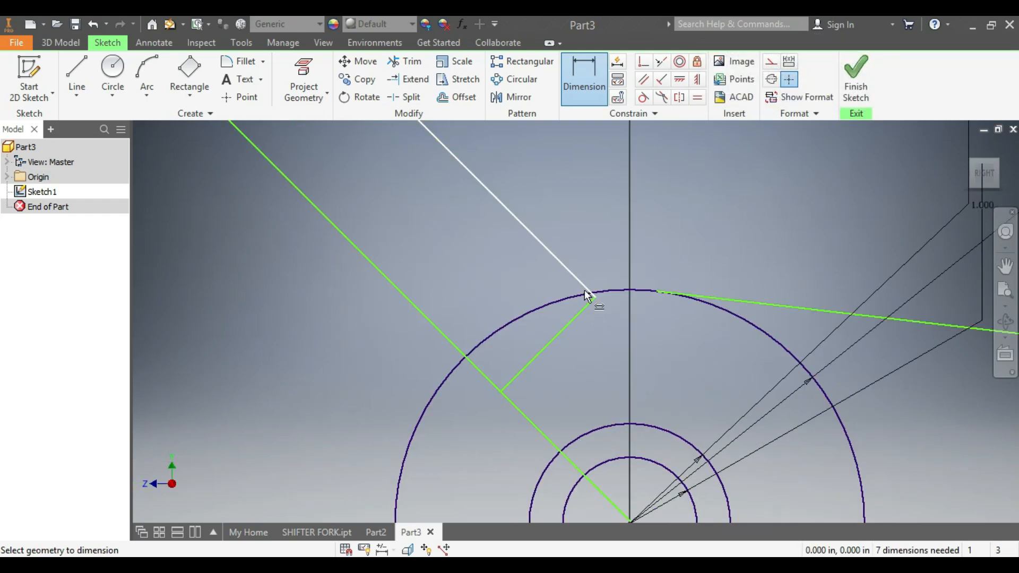
pyautogui.scroll(-3, 600, 292)
pyautogui.scroll(-3, 524, 202)
pyautogui.scroll(3, 524, 167)
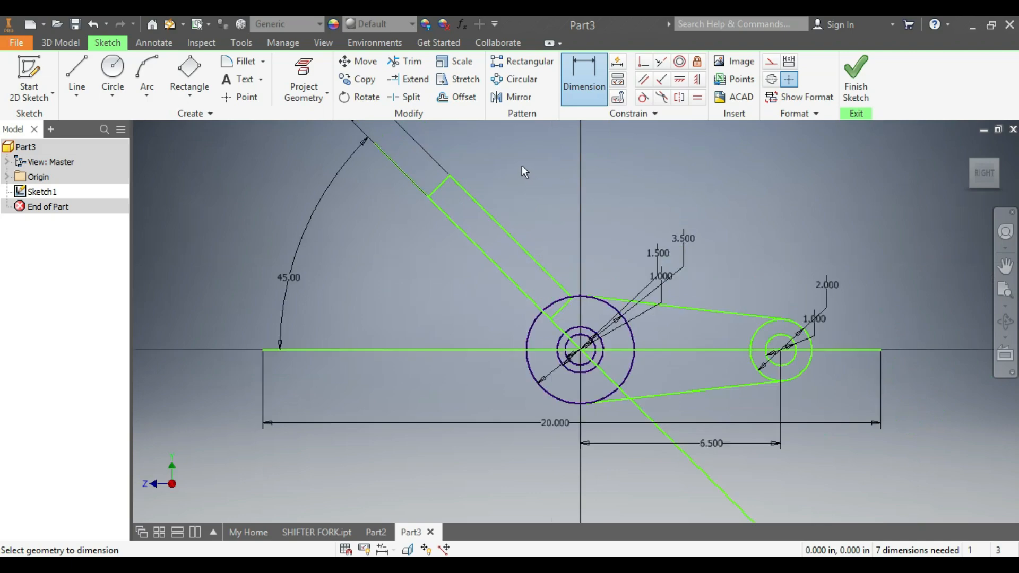
pyautogui.click(438, 186)
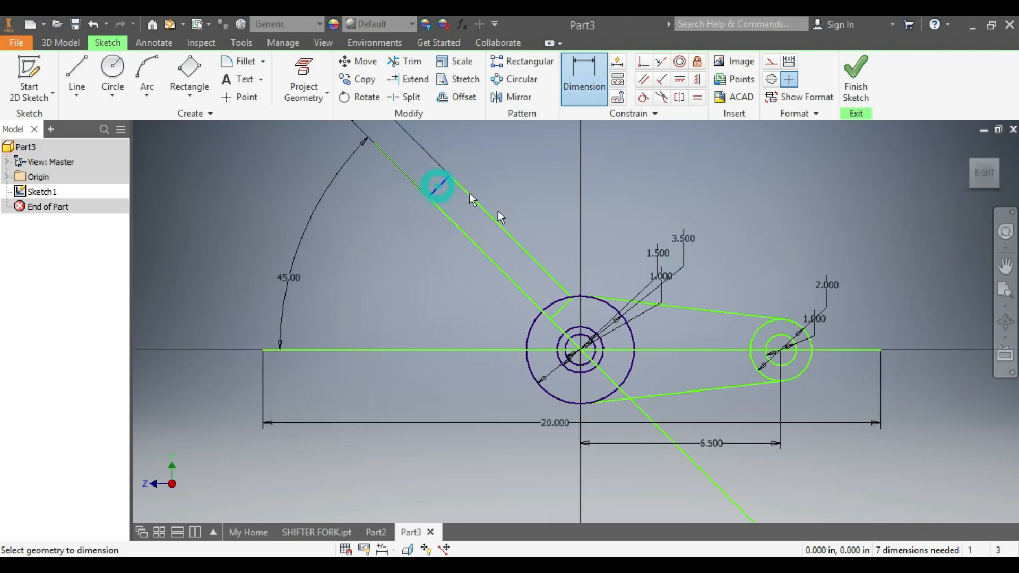
pyautogui.click(557, 306)
pyautogui.click(560, 228)
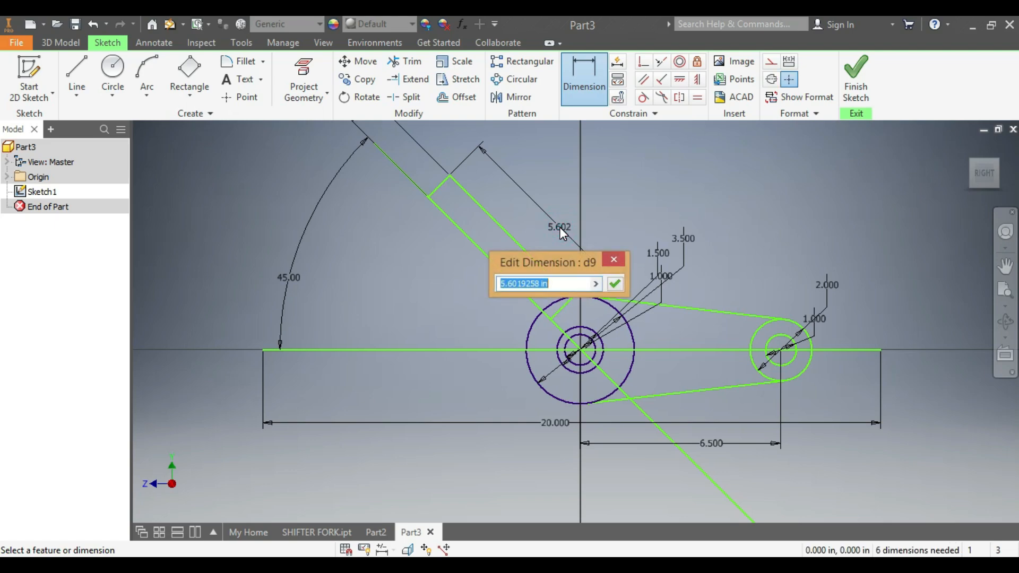
pyautogui.write('3')
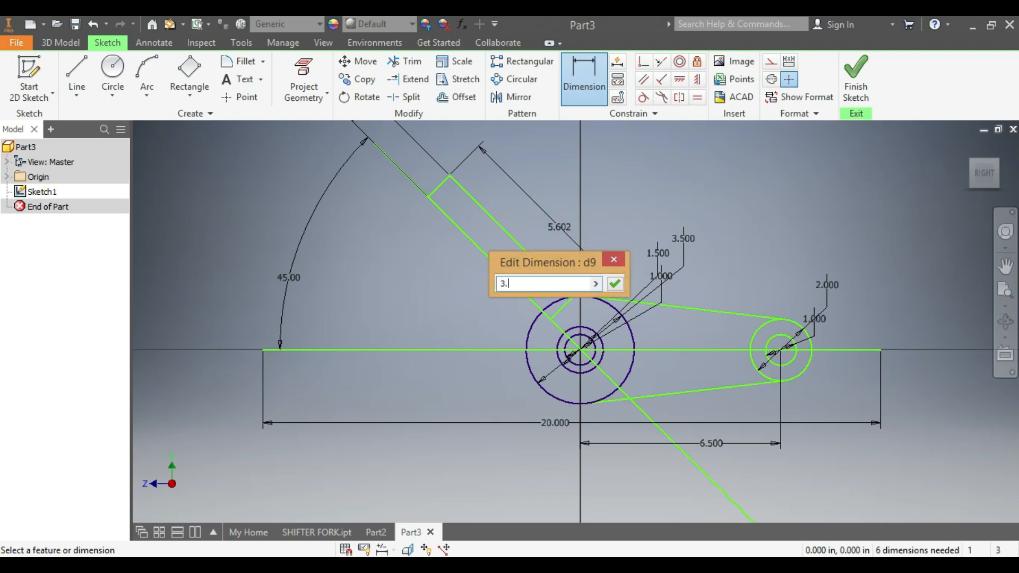
pyautogui.write('.8')
pyautogui.press('Return')
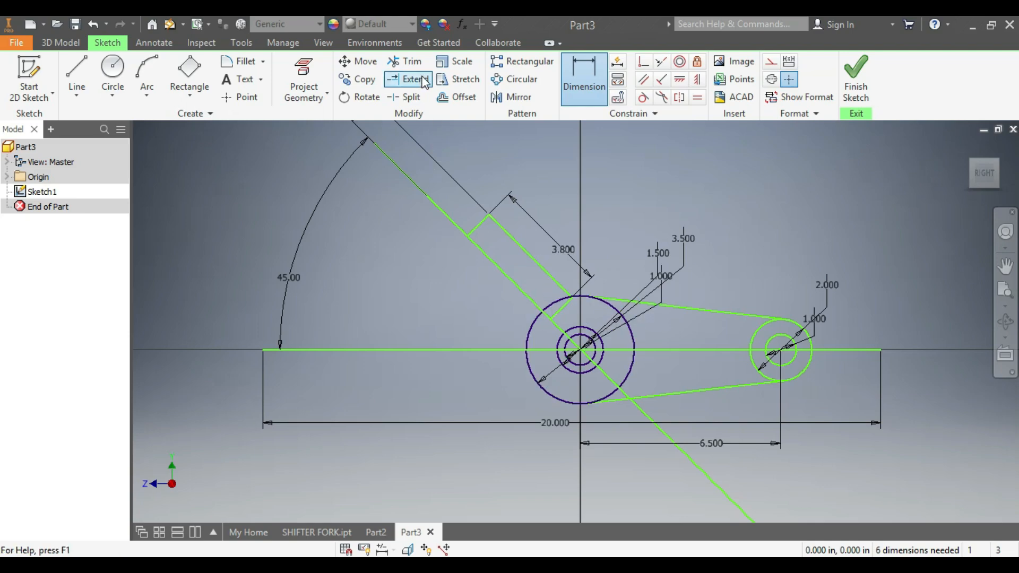
# Trim away the inner arcs of the 2 in and 3.5 in circles between the two tangent lines
pyautogui.click(404, 61)
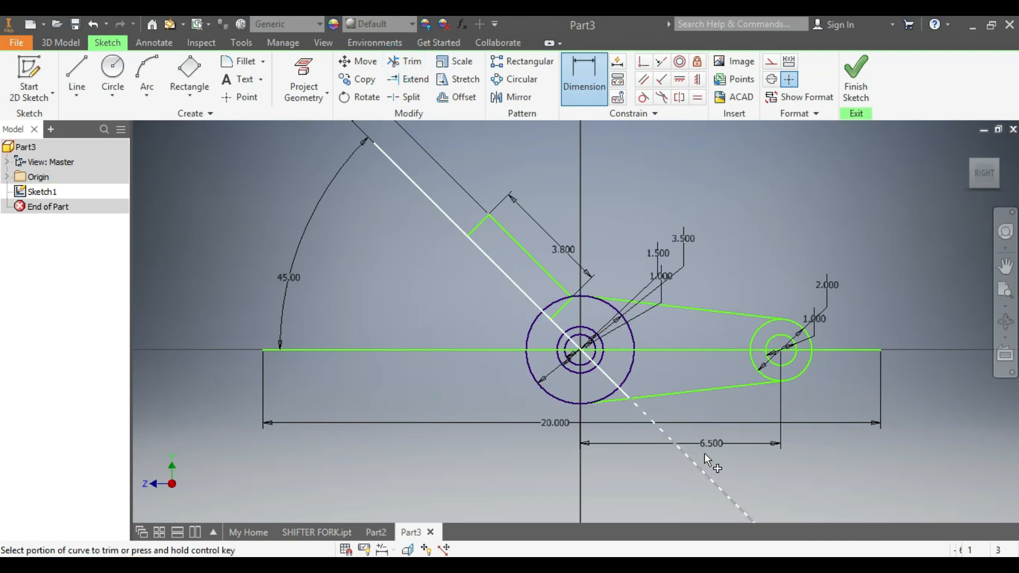
pyautogui.click(756, 333)
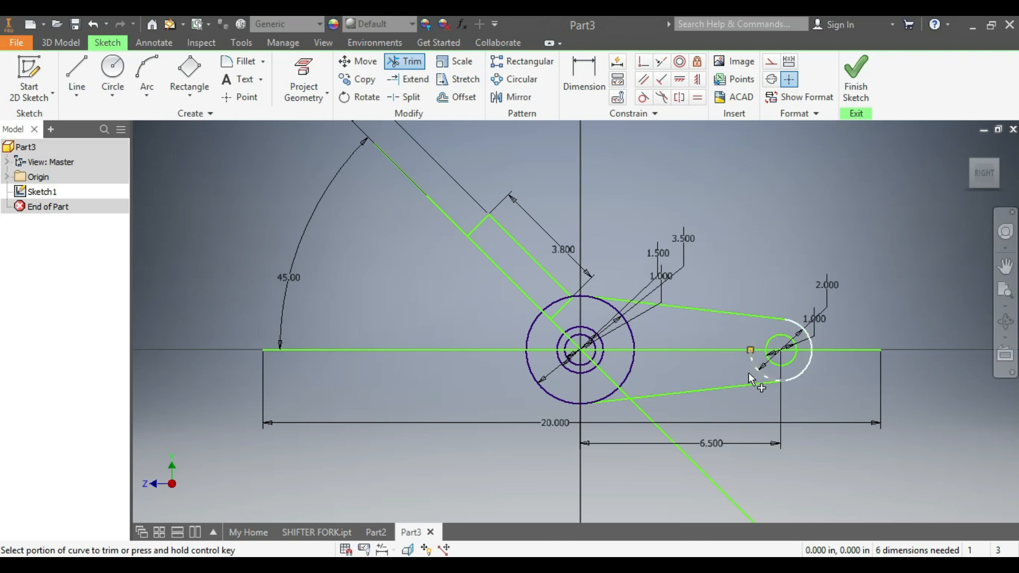
pyautogui.click(752, 365)
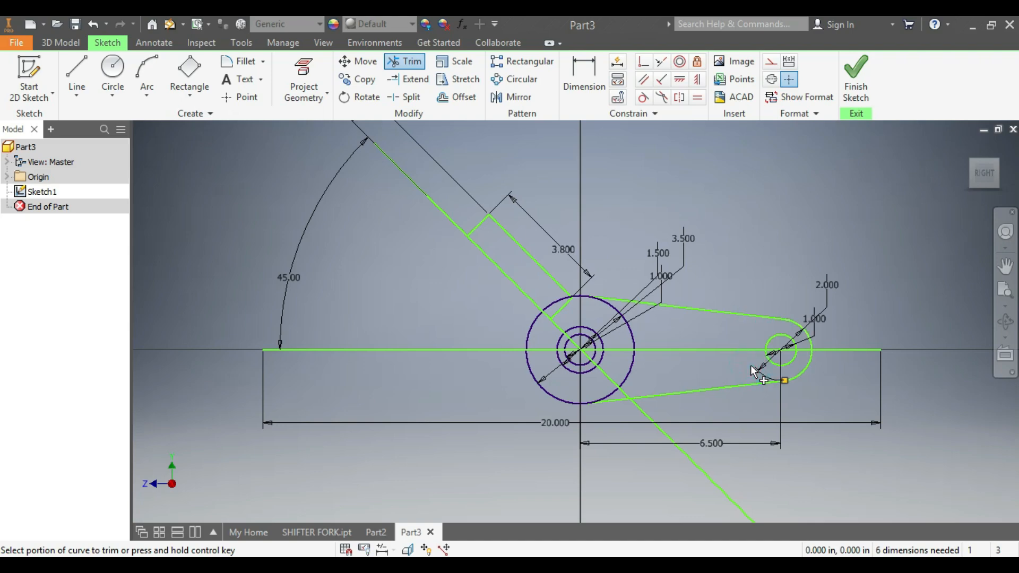
pyautogui.click(629, 374)
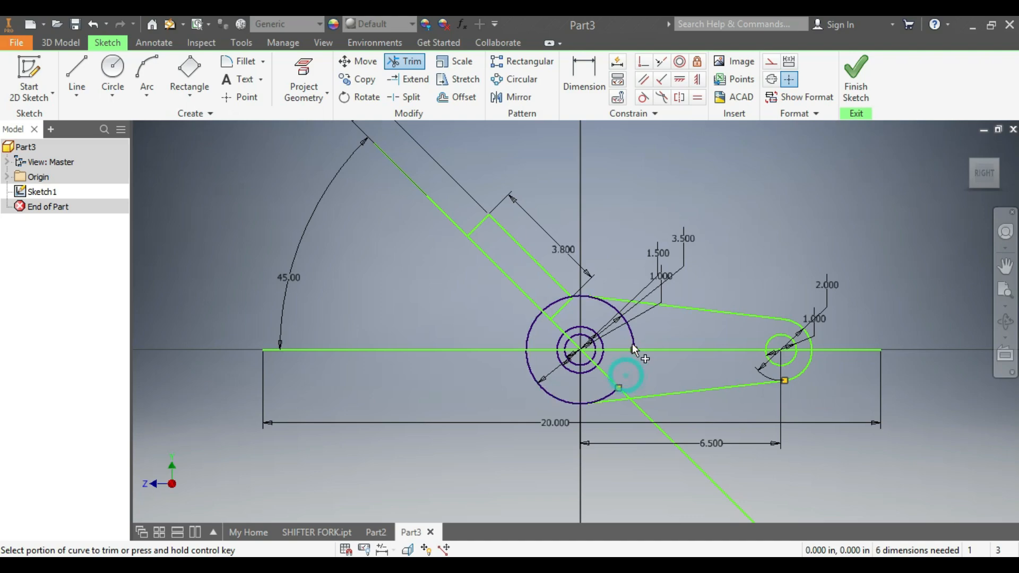
pyautogui.click(635, 340)
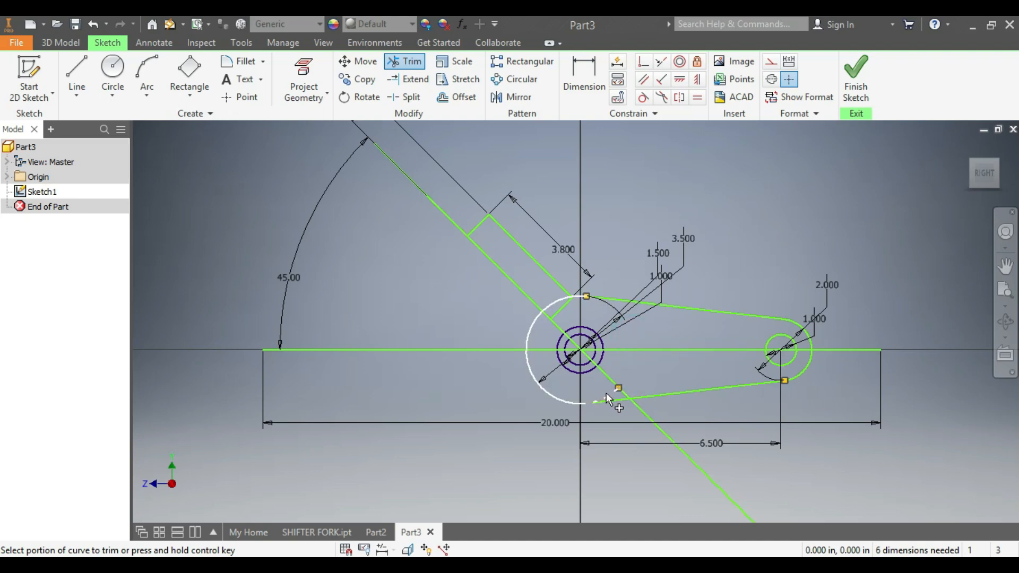
pyautogui.click(609, 395)
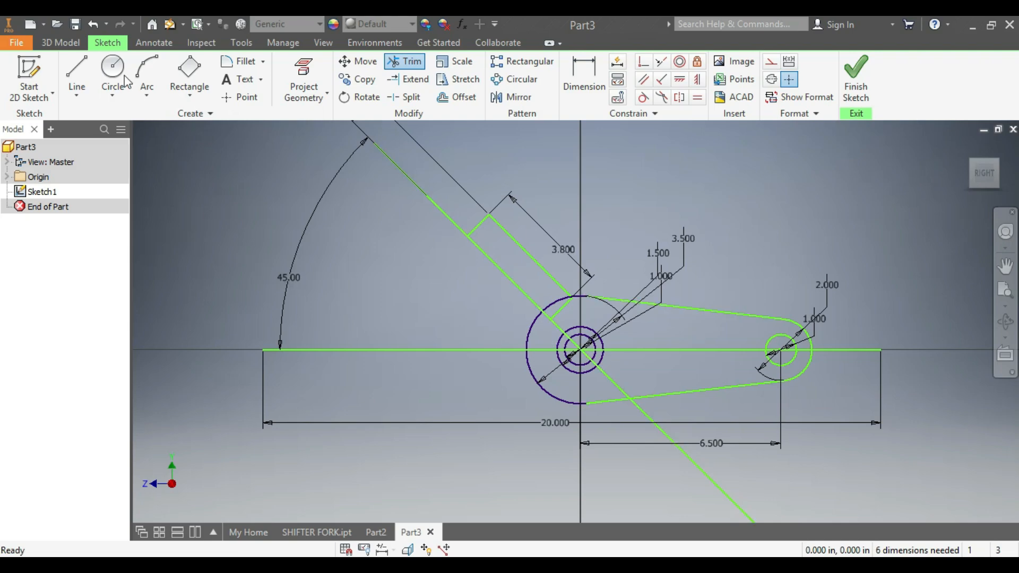
pyautogui.press('Escape')
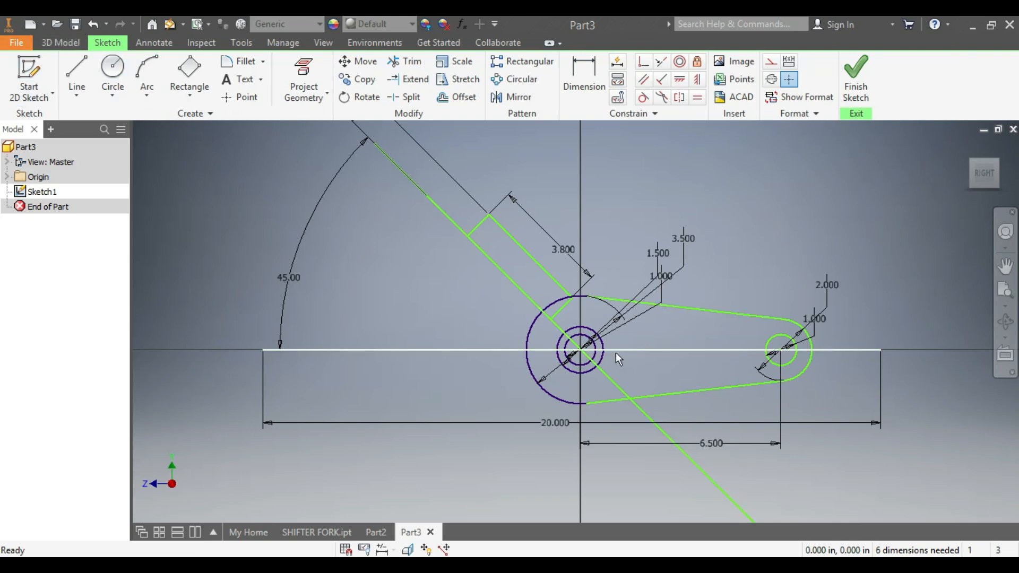
# Revolve the slanted 3.8 in by 1 in rectangle a full turn about the 45-degree line into a solid cylinder
pyautogui.click(61, 43)
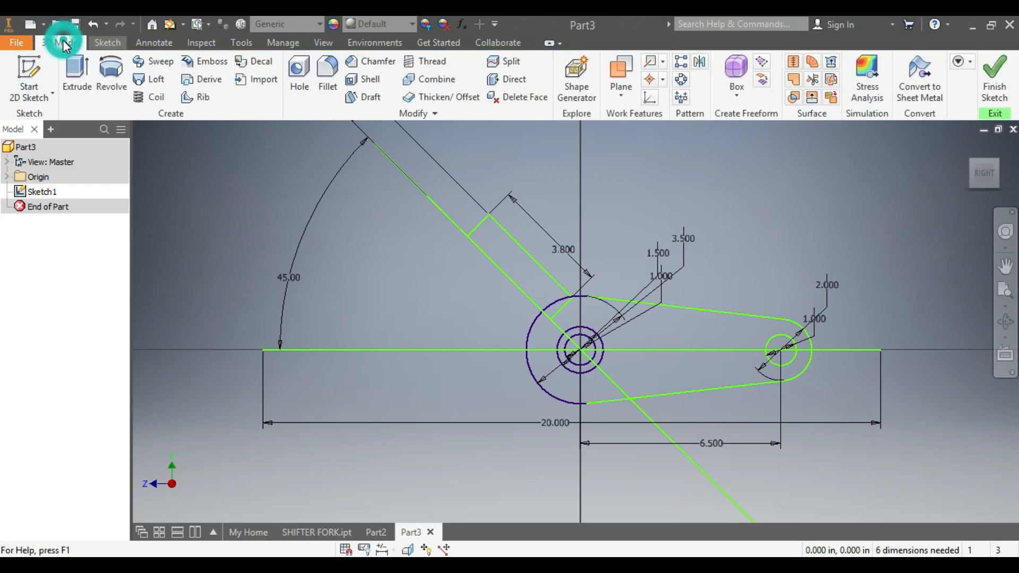
pyautogui.click(113, 72)
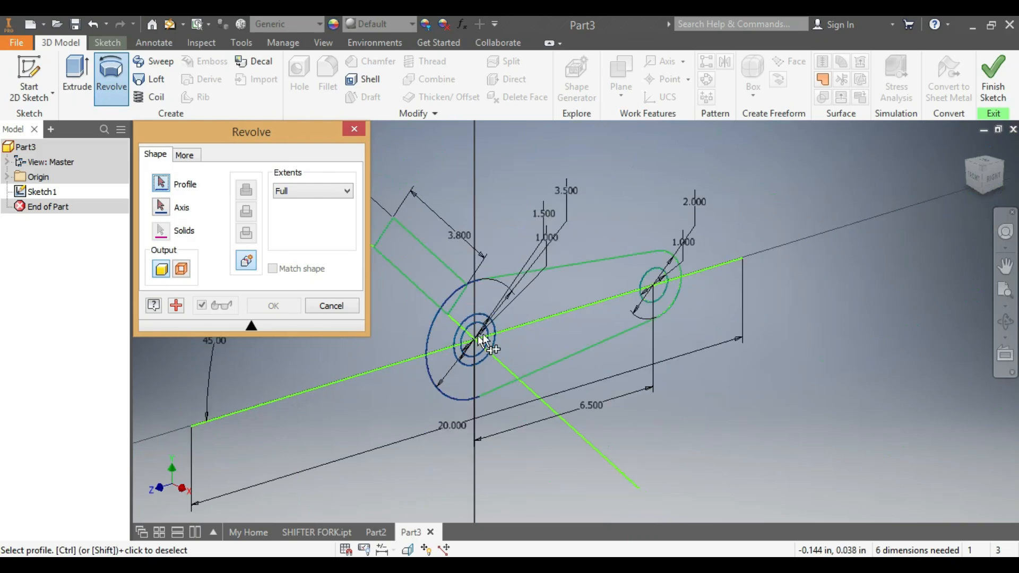
pyautogui.scroll(3, 424, 317)
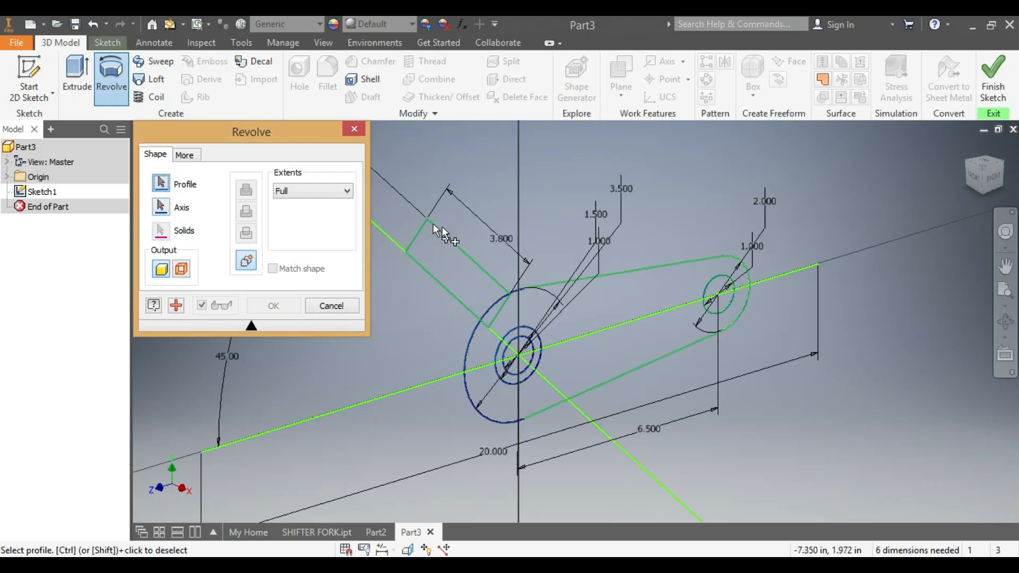
pyautogui.click(431, 251)
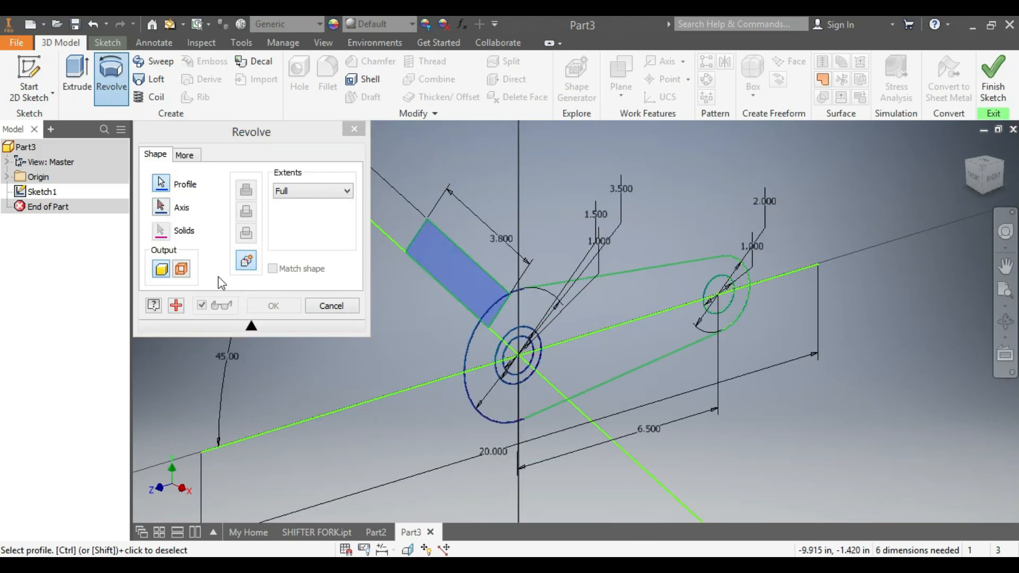
pyautogui.click(161, 211)
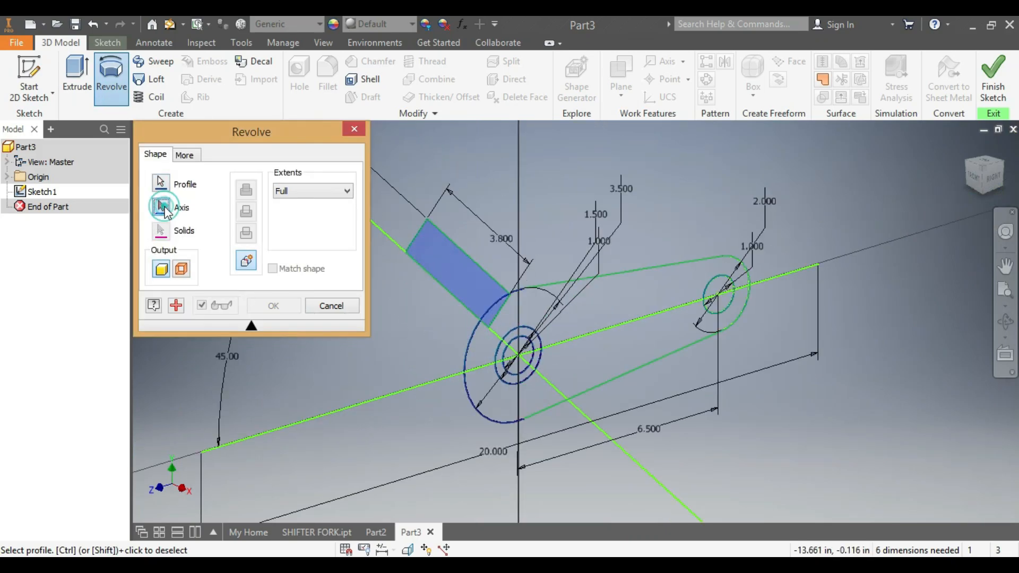
pyautogui.click(384, 235)
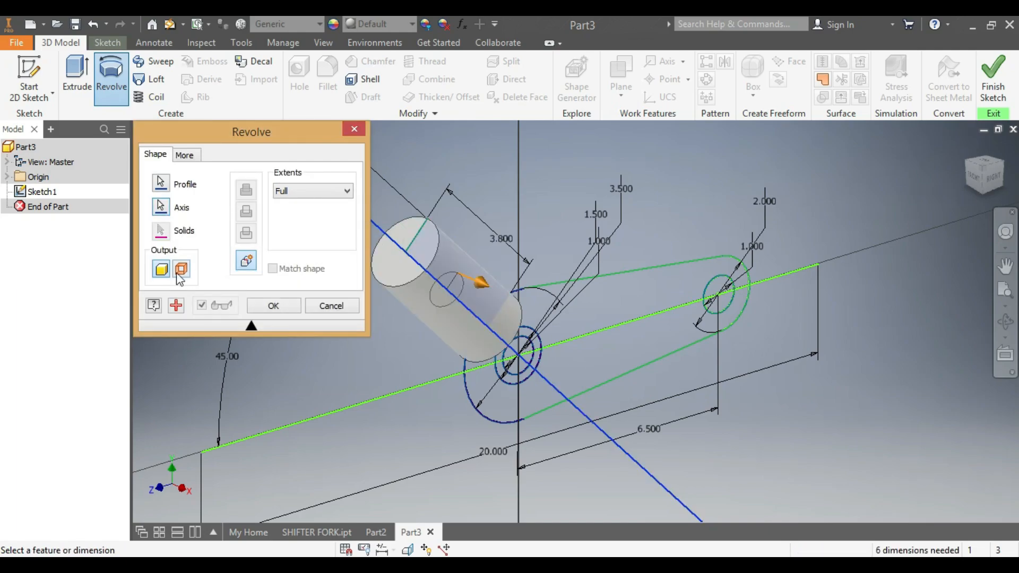
pyautogui.click(271, 307)
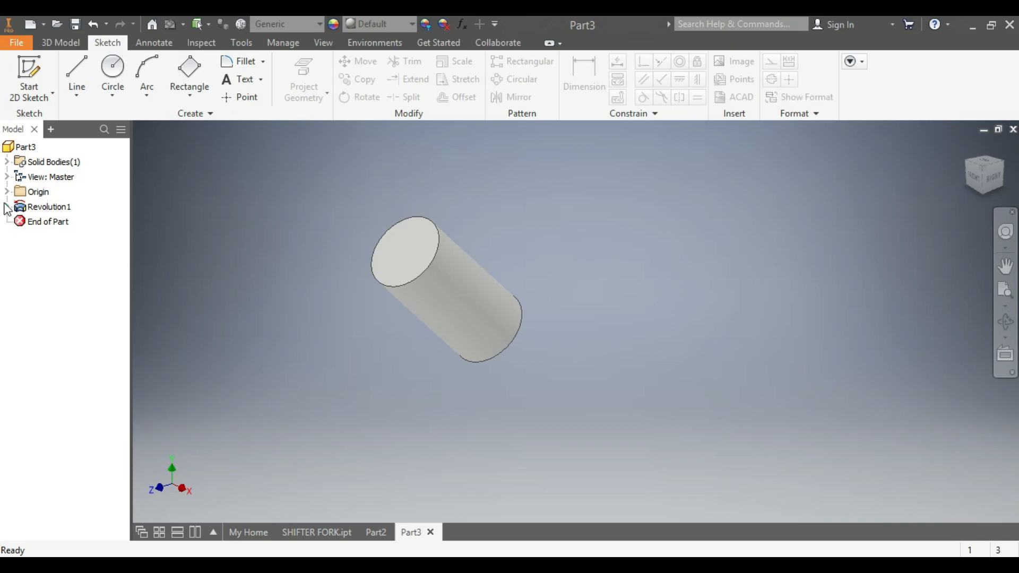
# Make the sketch used by the revolved cylinder visible again for further features
pyautogui.click(7, 207)
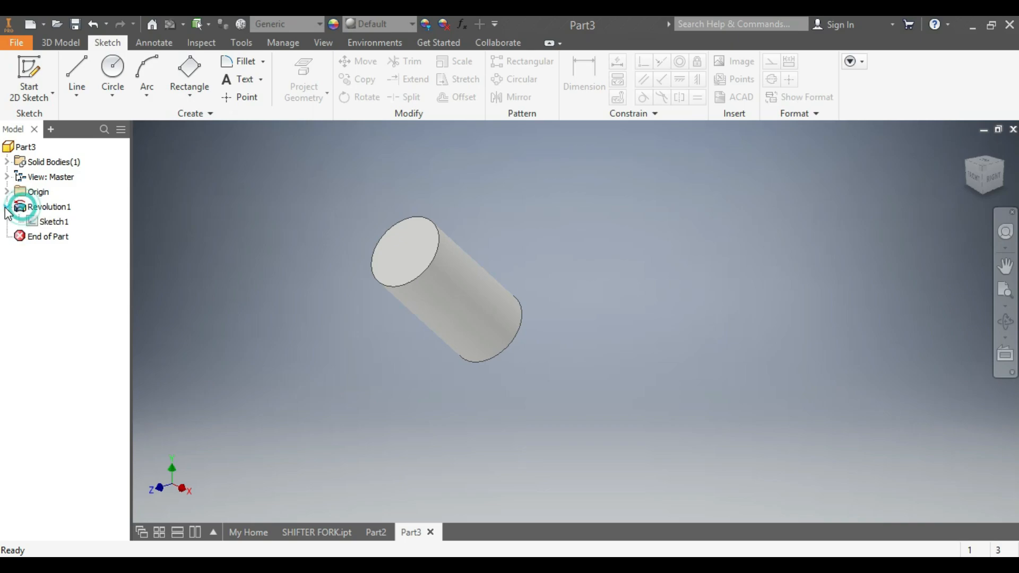
pyautogui.rightClick(42, 225)
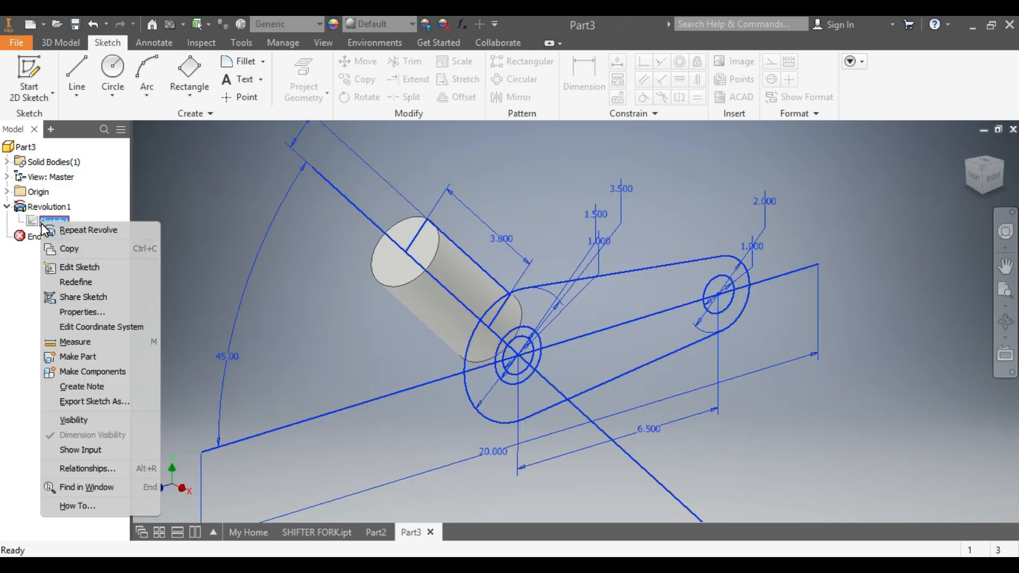
pyautogui.click(73, 420)
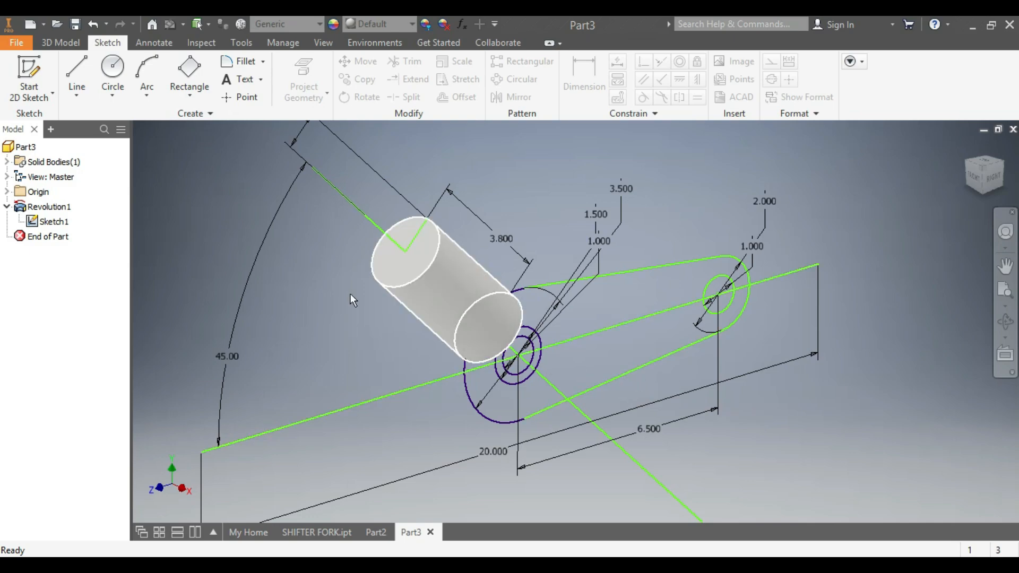
# Consult the SHIFTER FORK reference part, and in Part3 extrude the tangent arm profile around both holes 4.5 in symmetrically, joined to the cylinder
pyautogui.click(322, 537)
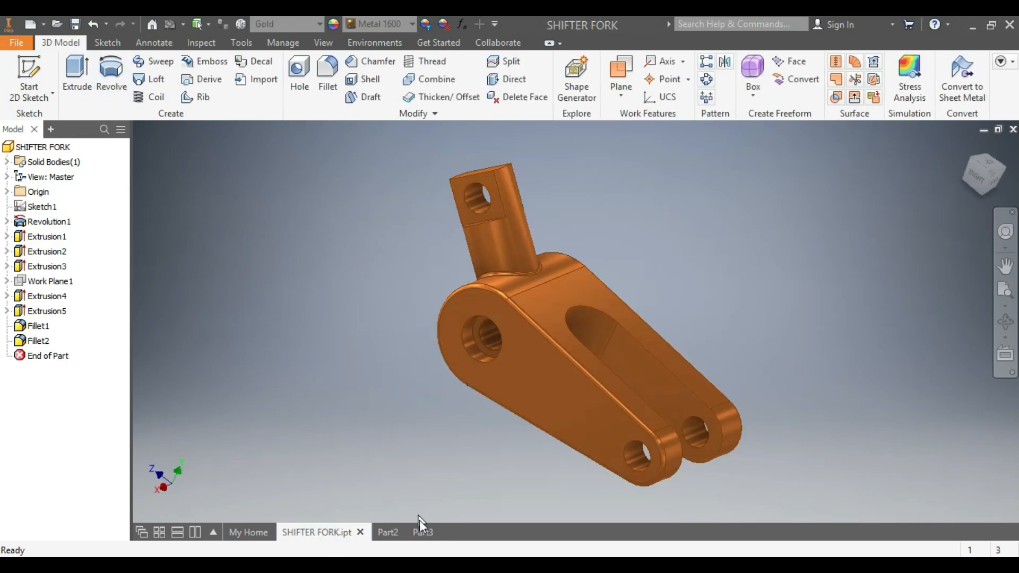
pyautogui.click(422, 533)
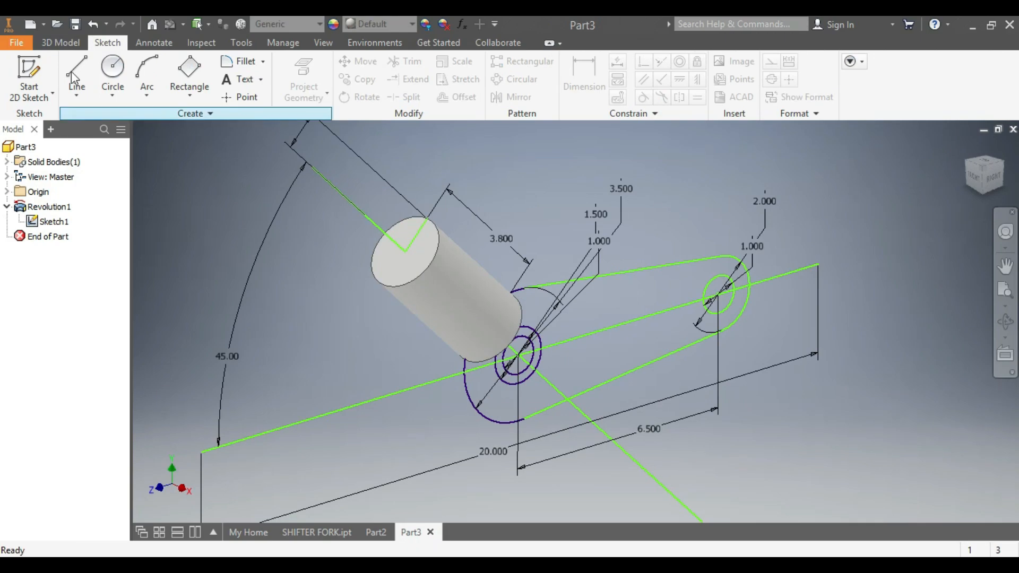
pyautogui.click(60, 43)
pyautogui.click(73, 78)
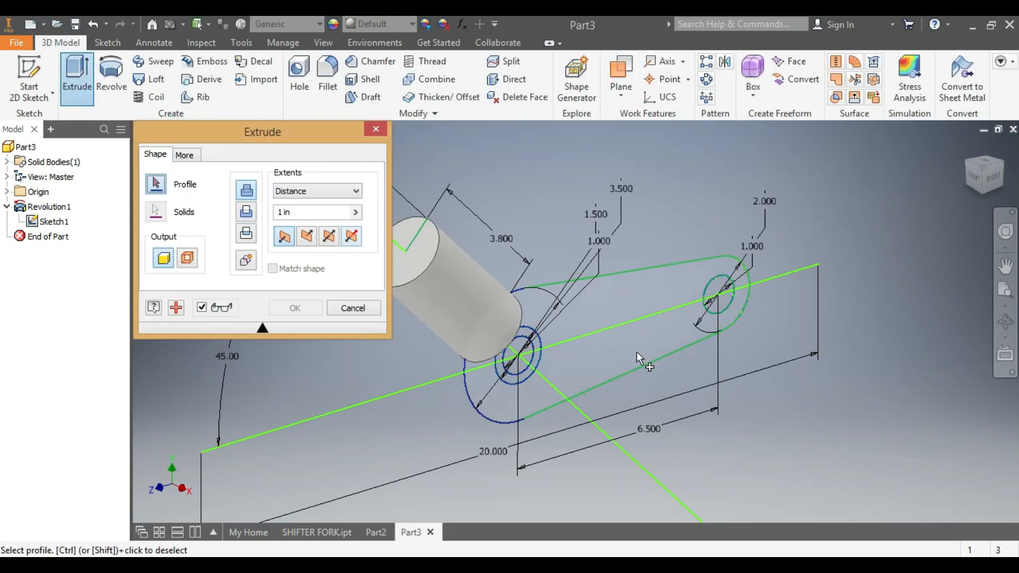
pyautogui.click(637, 353)
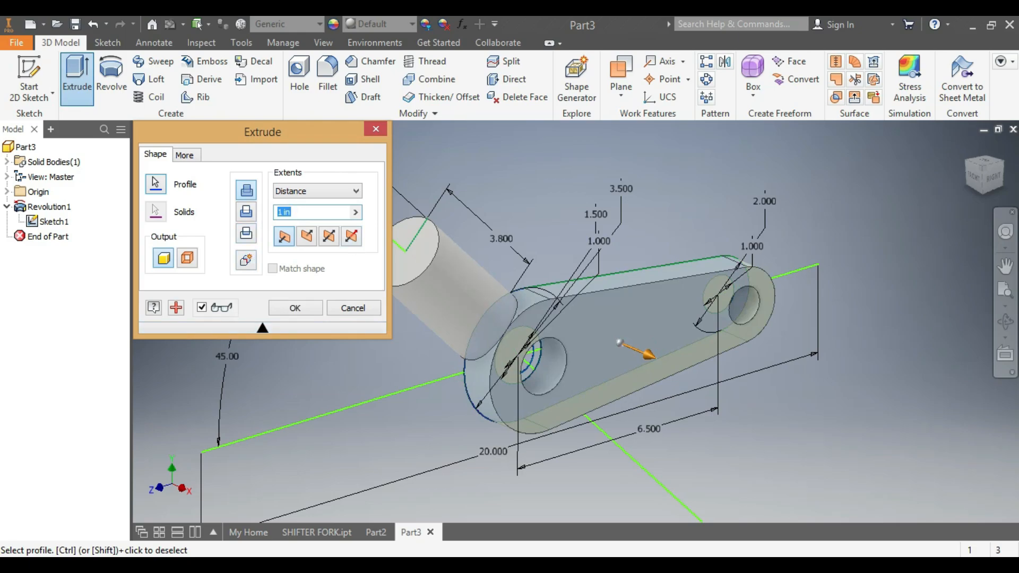
pyautogui.write('4.5')
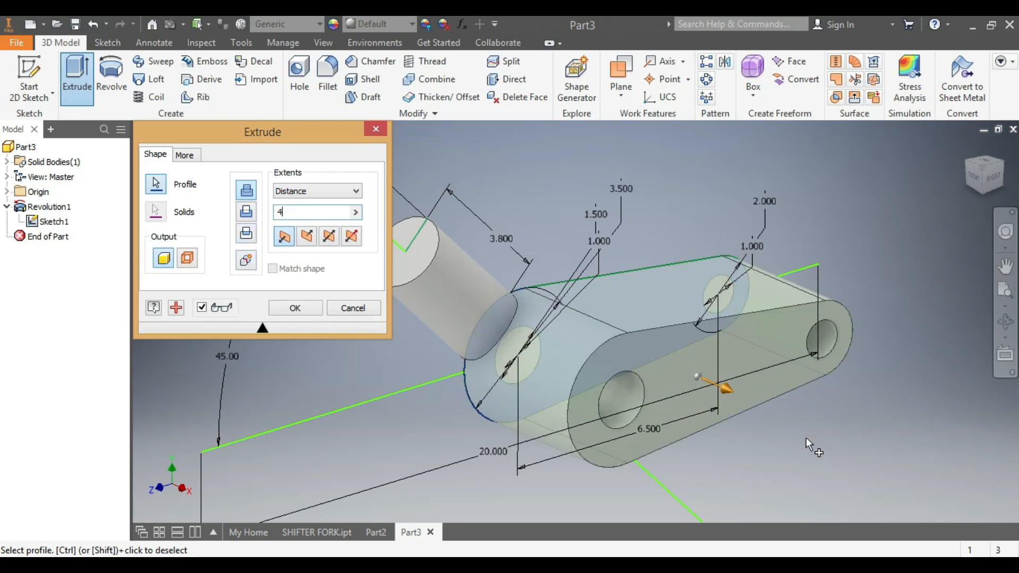
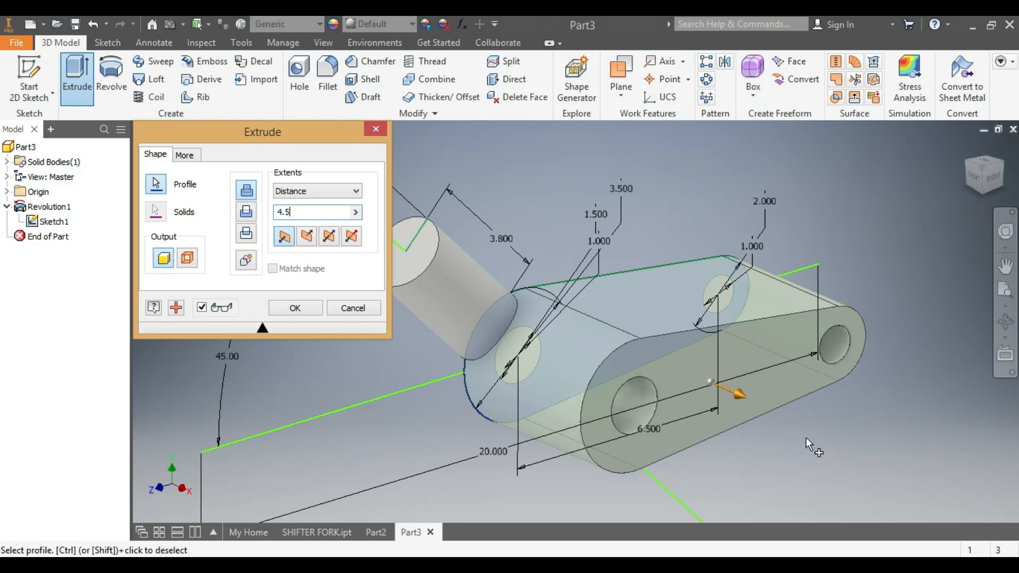
pyautogui.click(329, 238)
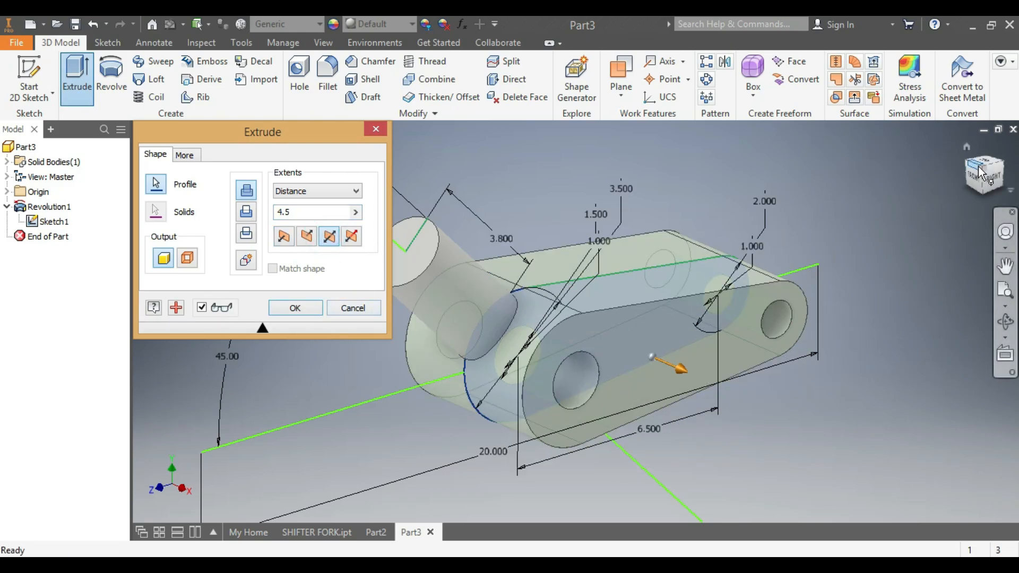
pyautogui.moveTo(986, 174); pyautogui.dragTo(986, 204)
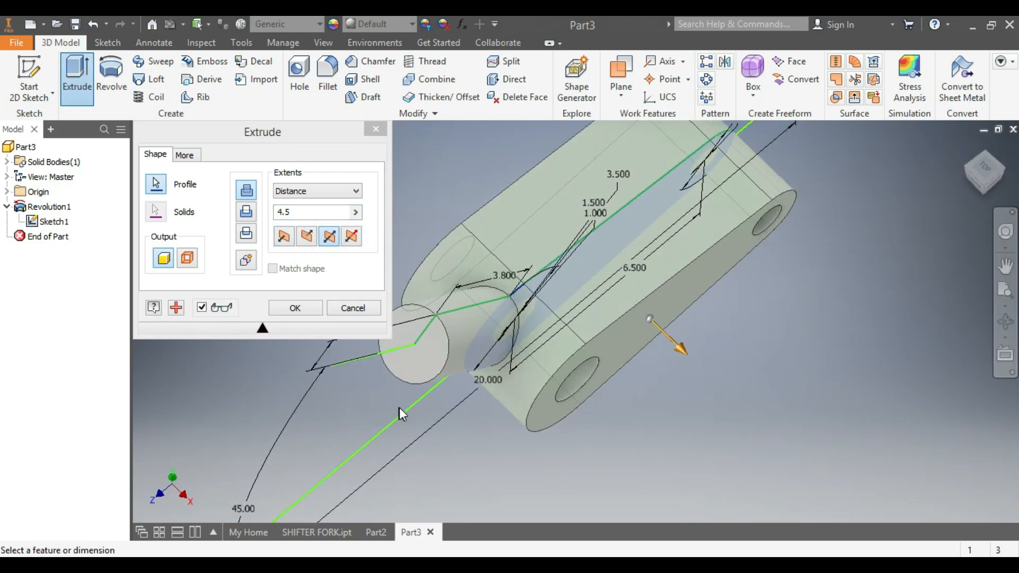
pyautogui.scroll(2, 767, 316)
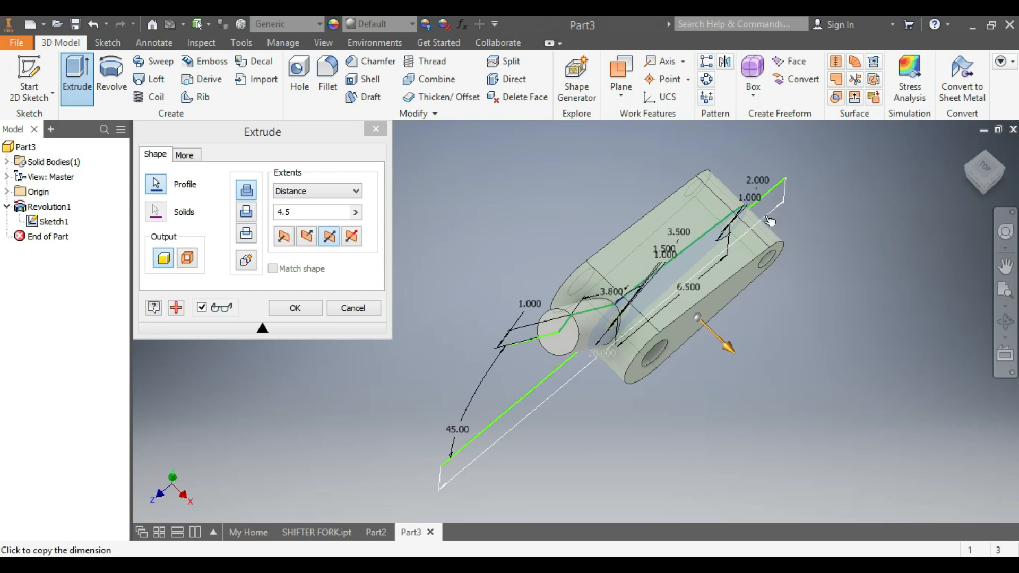
pyautogui.click(285, 308)
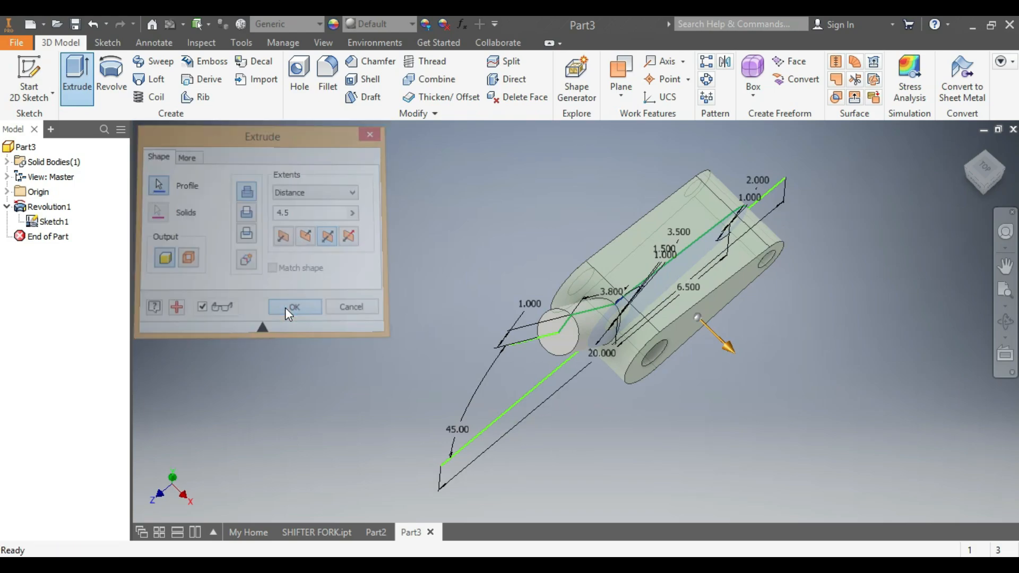
# Start another extrusion from the visible sketch
pyautogui.click(976, 182)
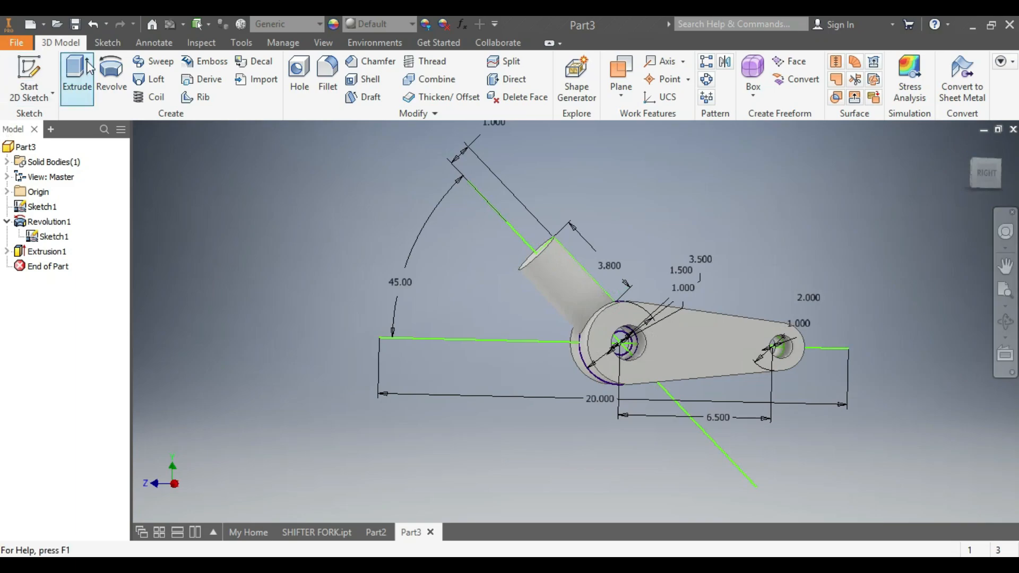
pyautogui.click(77, 74)
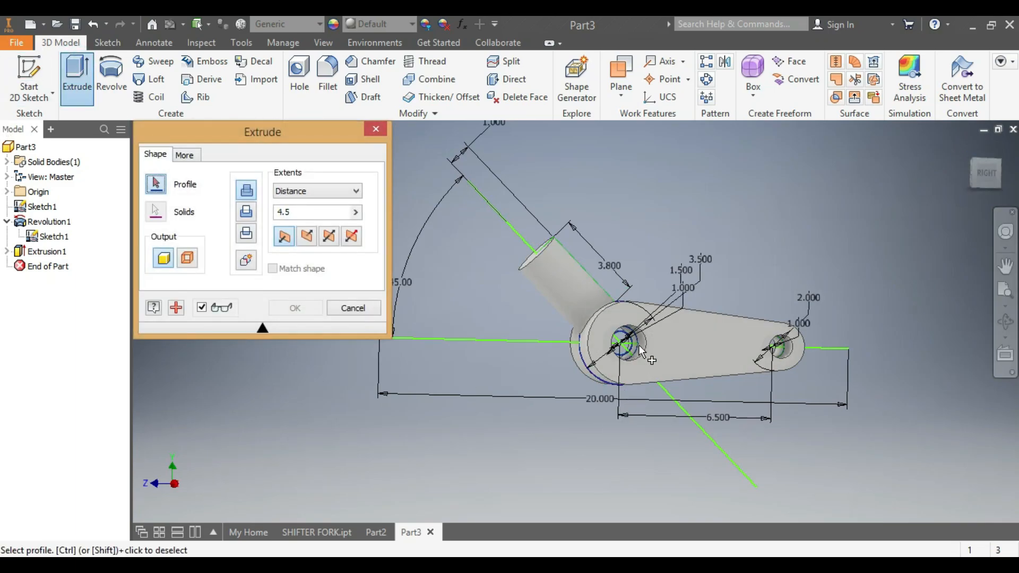
# Select the ring profile around the large bore for extrusion and compare it with the bore of the finished SHIFTER FORK part
pyautogui.scroll(4, 644, 371)
pyautogui.click(616, 318)
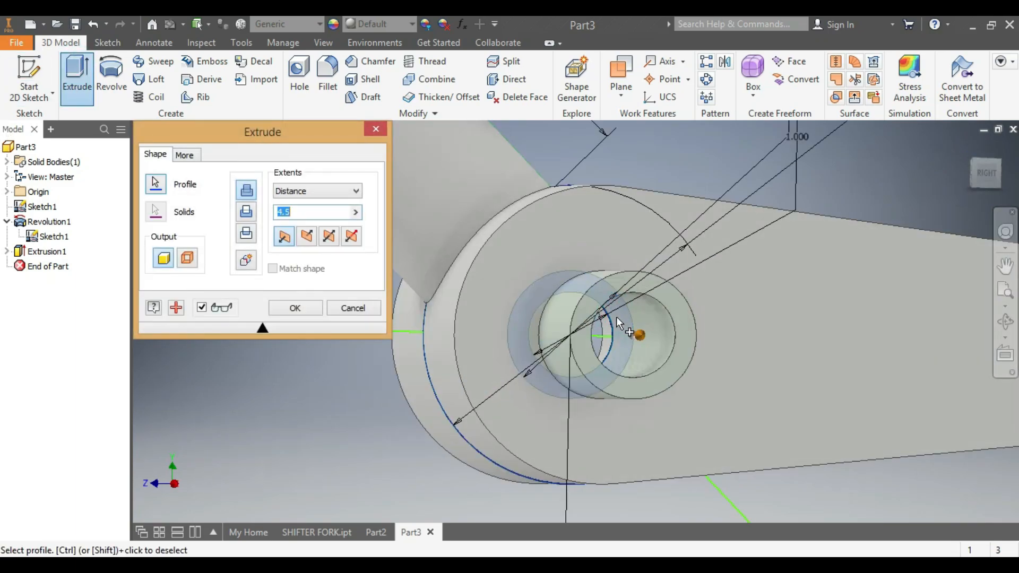
pyautogui.click(317, 533)
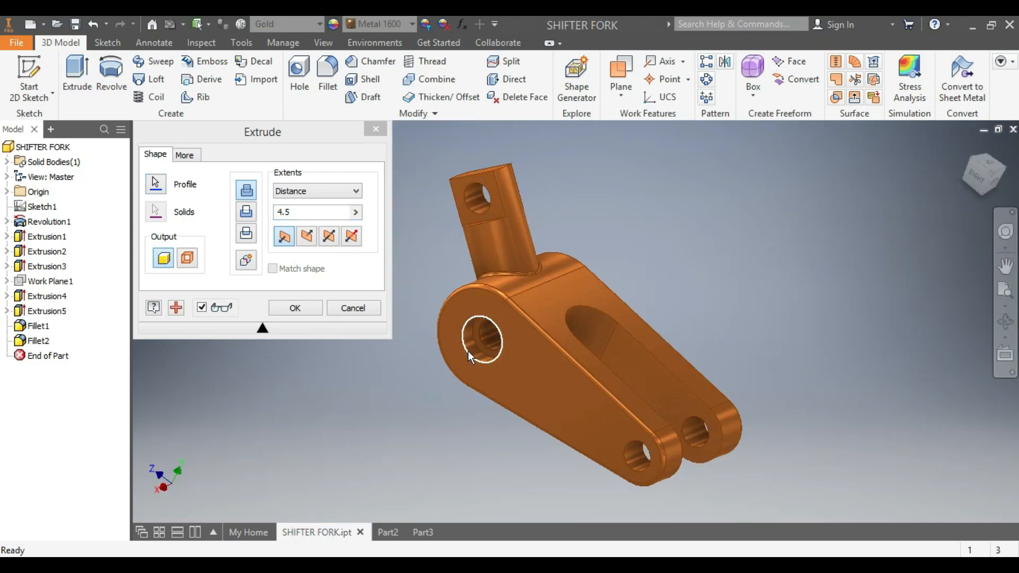
pyautogui.scroll(2, 480, 337)
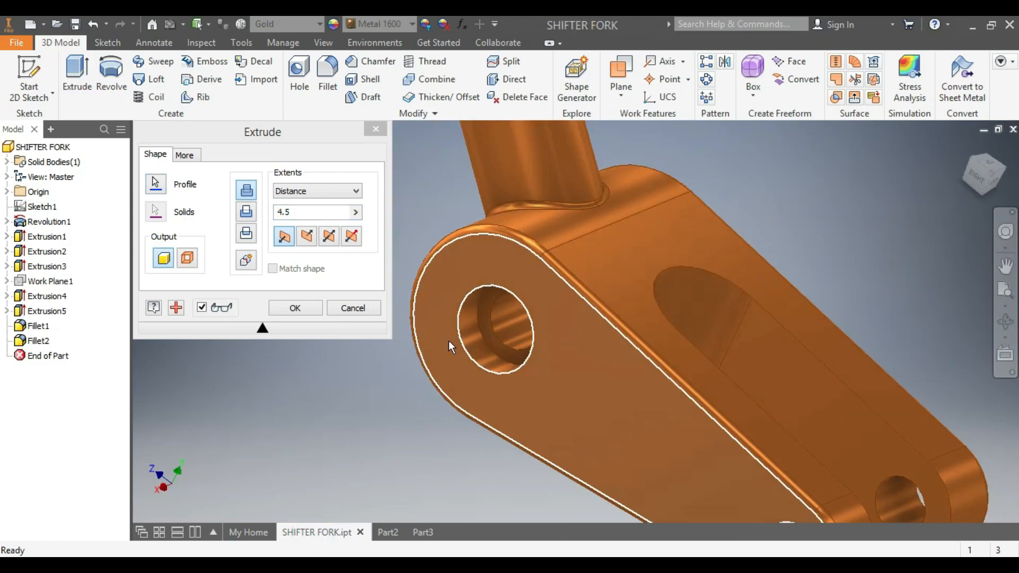
pyautogui.scroll(-3, 472, 340)
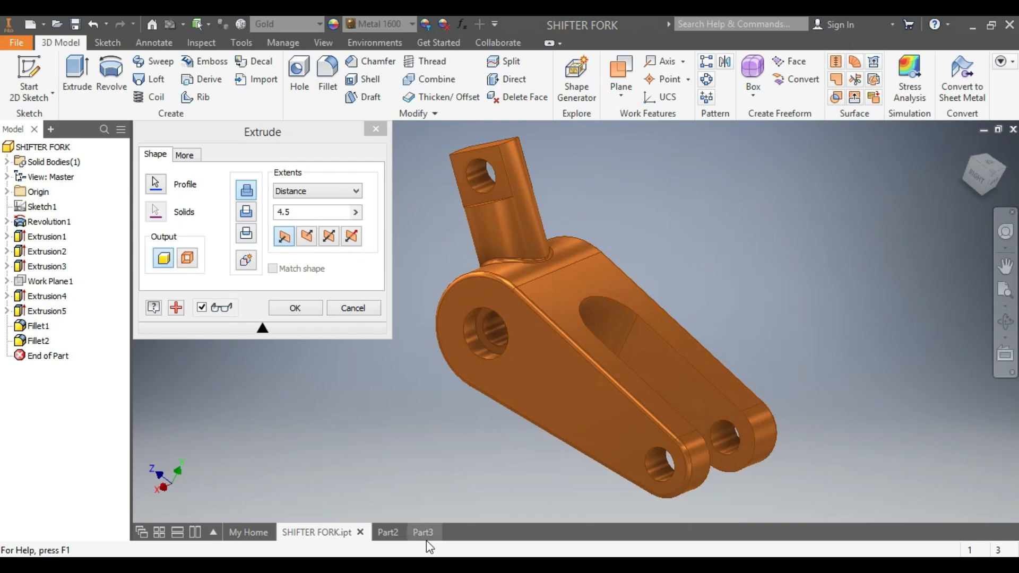
pyautogui.click(423, 532)
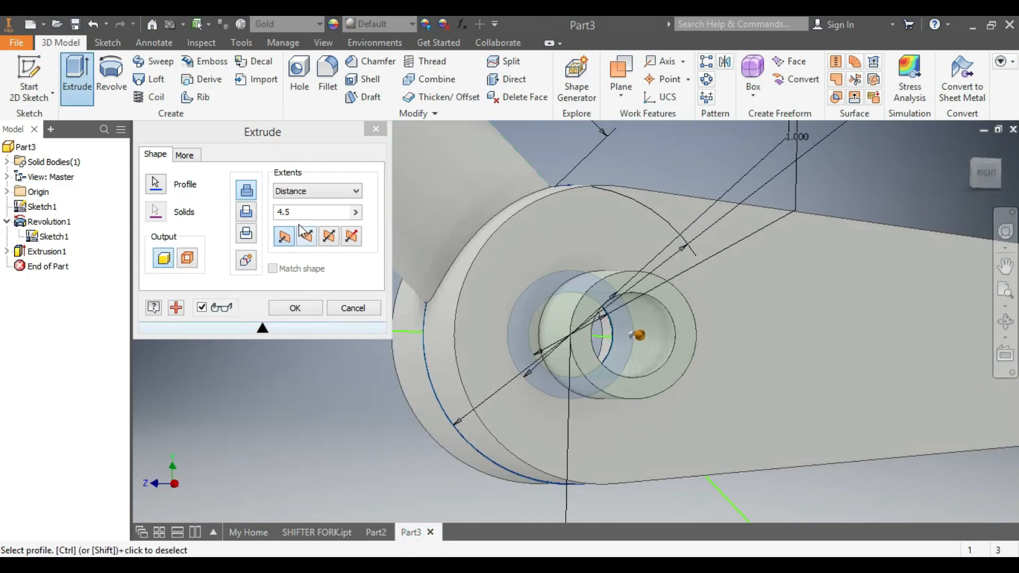
# Extrude the ring profile asymmetrically, 1.65 in in one direction and 2.250 in in the other
pyautogui.click(351, 237)
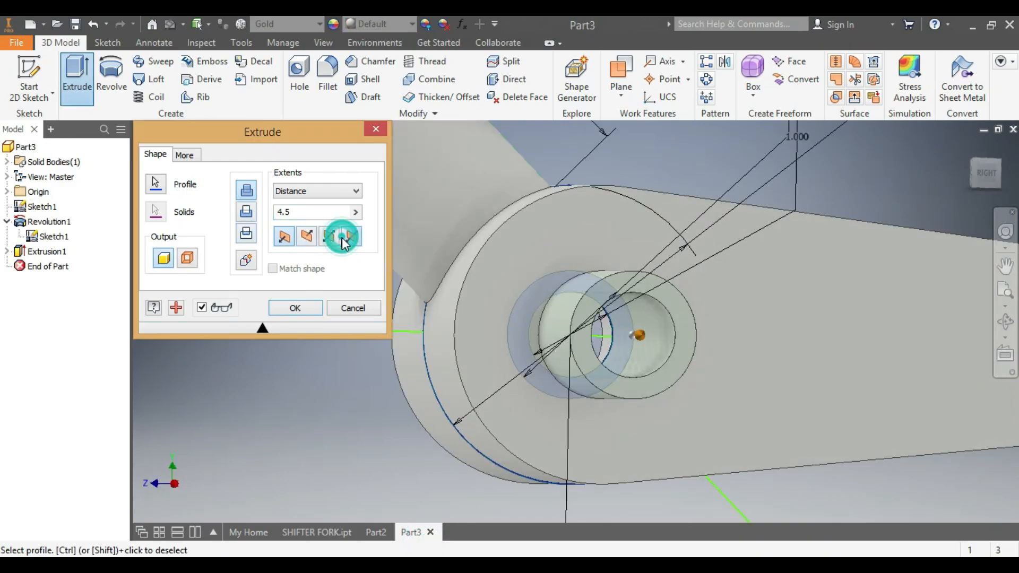
pyautogui.click(307, 218)
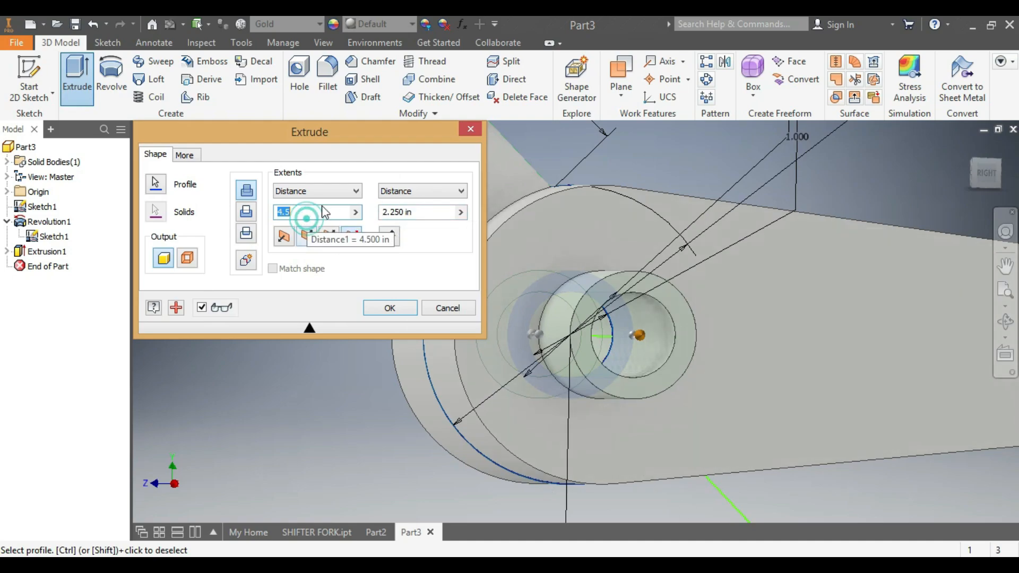
pyautogui.click(314, 211)
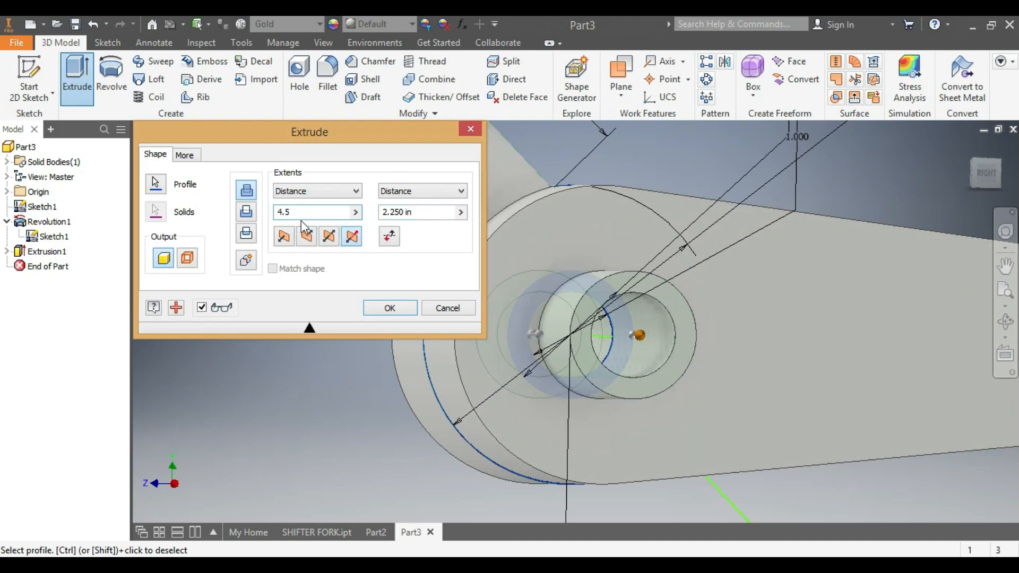
pyautogui.doubleClick(283, 215)
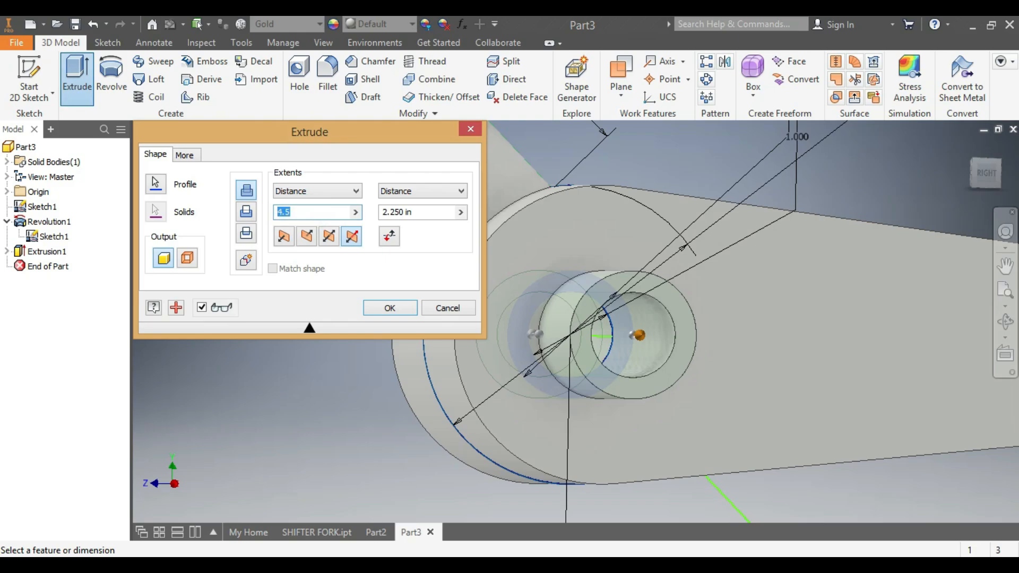
pyautogui.write('1.')
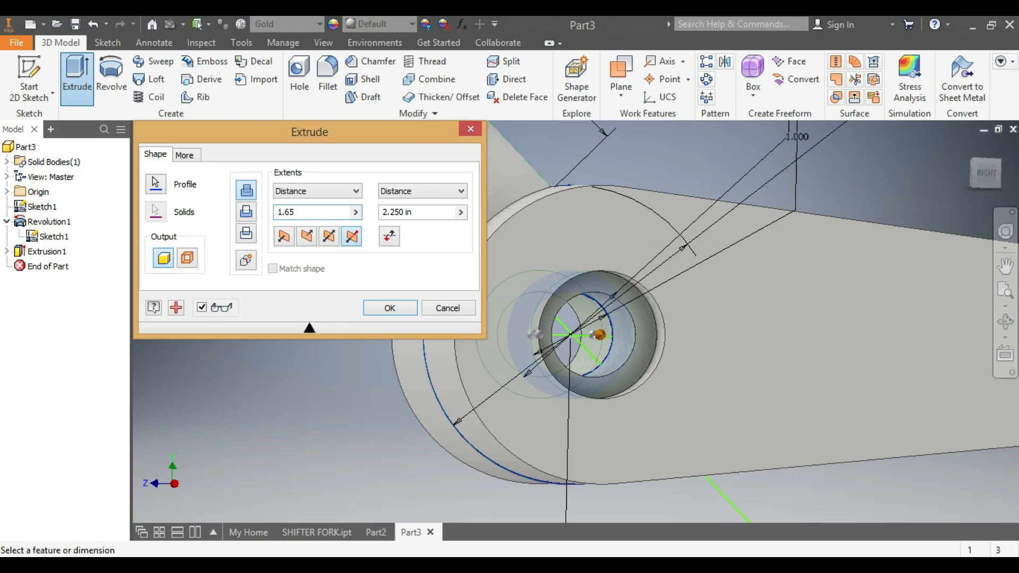
pyautogui.click(388, 308)
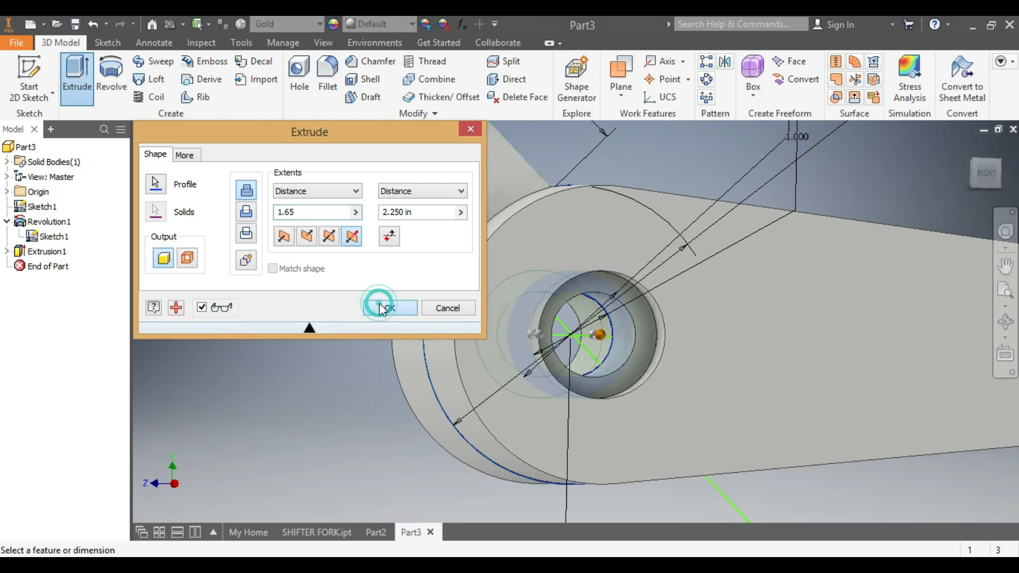
# Start a new sketch on the end face of the angled cylinder
pyautogui.scroll(3, 656, 384)
pyautogui.scroll(3, 656, 383)
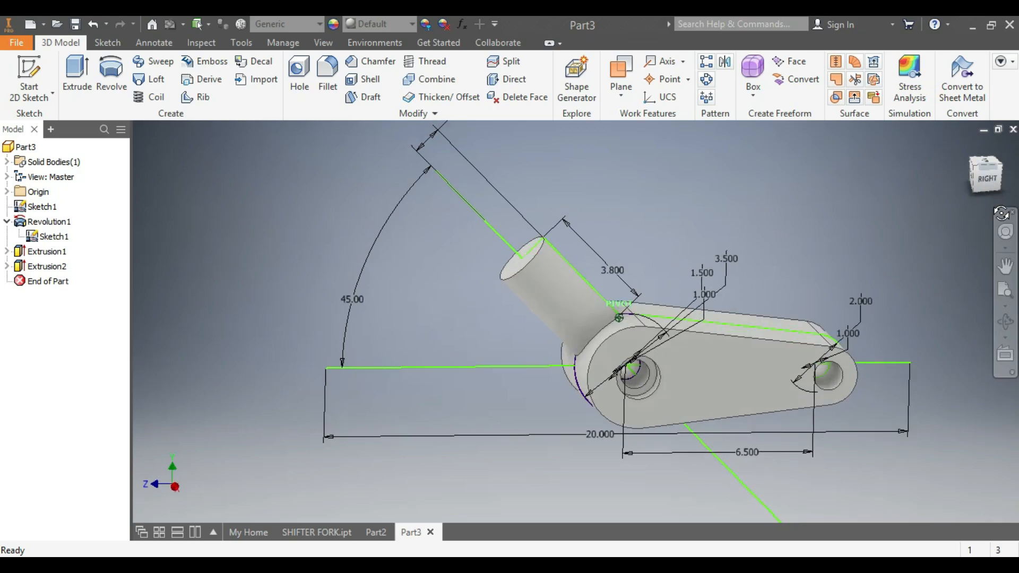
pyautogui.moveTo(993, 188); pyautogui.dragTo(963, 175)
pyautogui.click(985, 168)
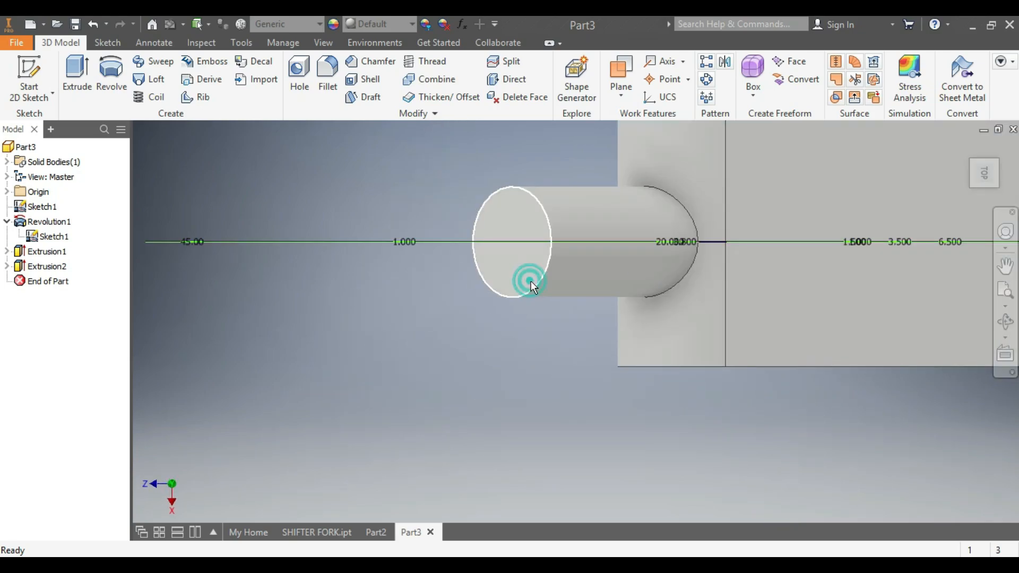
pyautogui.click(531, 282)
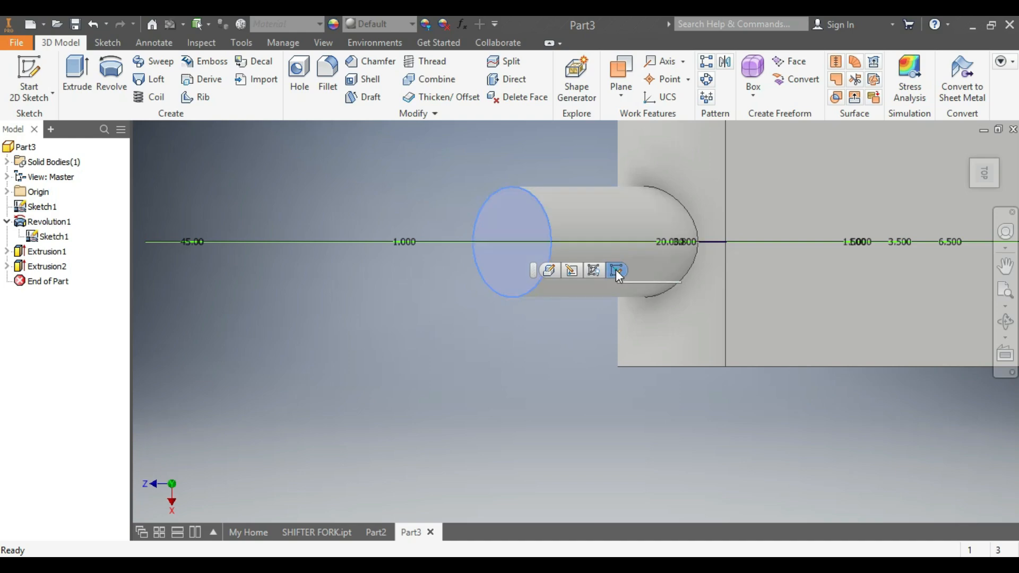
pyautogui.press('s')
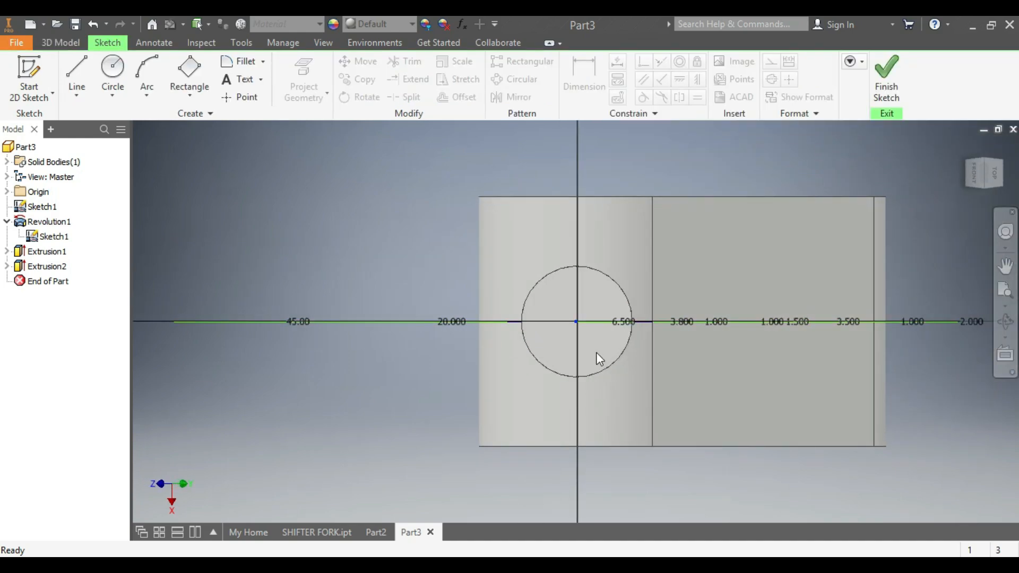
# Sketch an upright two-point rectangle about 1.9 in wide around the cylinder's circular end face, extending beyond it above and below
pyautogui.scroll(-5, 563, 349)
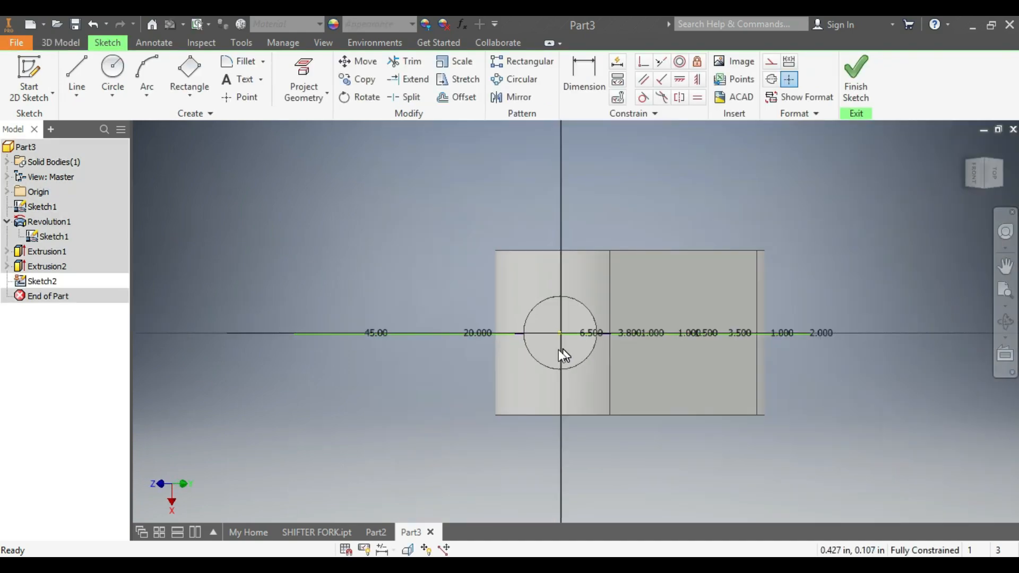
pyautogui.scroll(3, 550, 349)
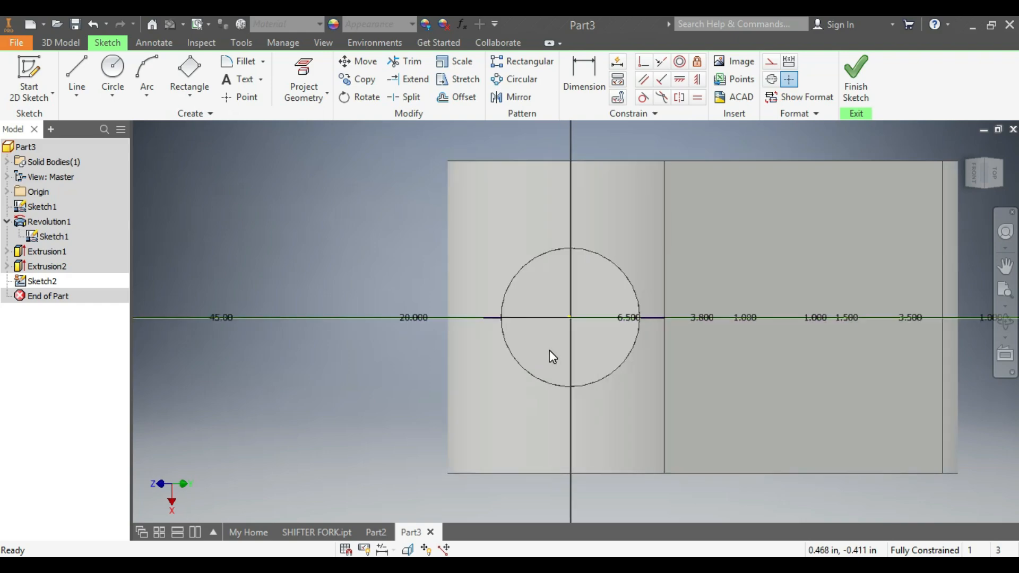
pyautogui.click(187, 100)
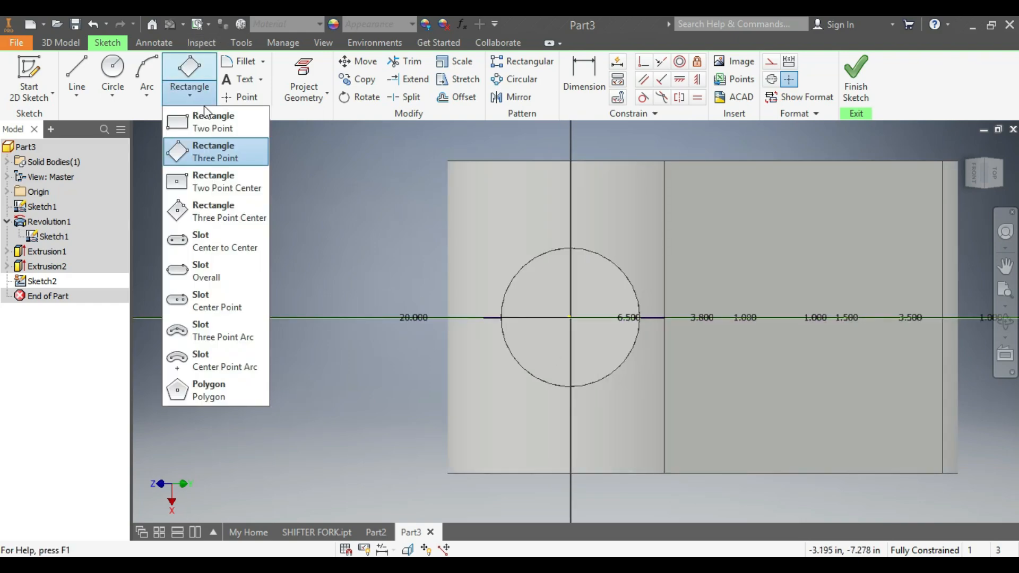
pyautogui.click(207, 119)
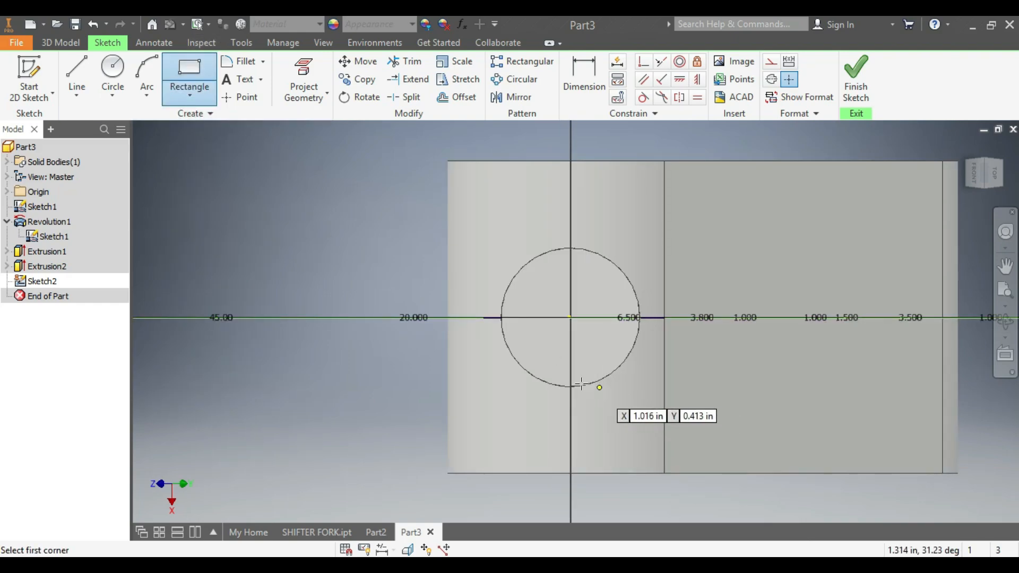
pyautogui.click(502, 185)
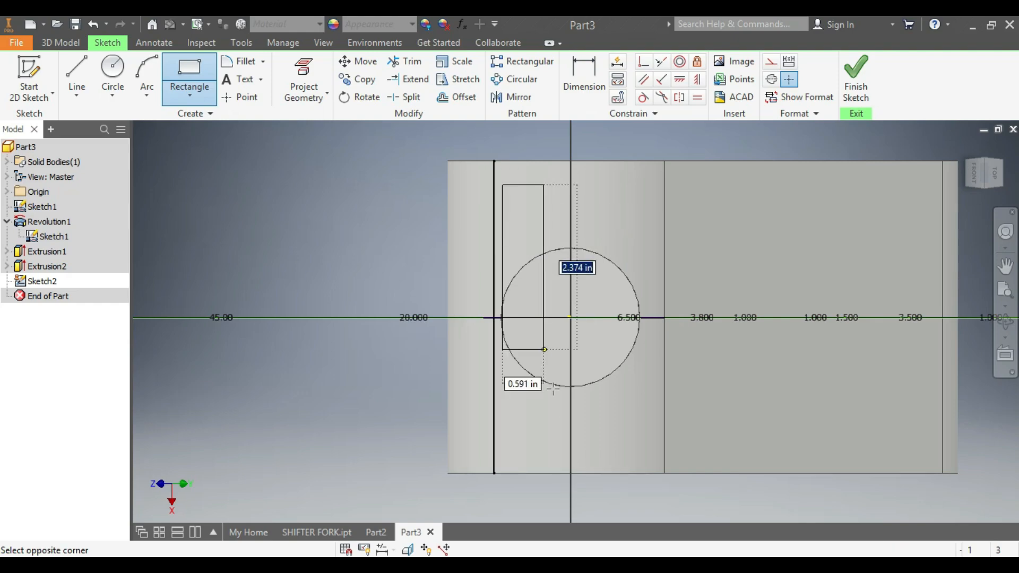
pyautogui.click(633, 446)
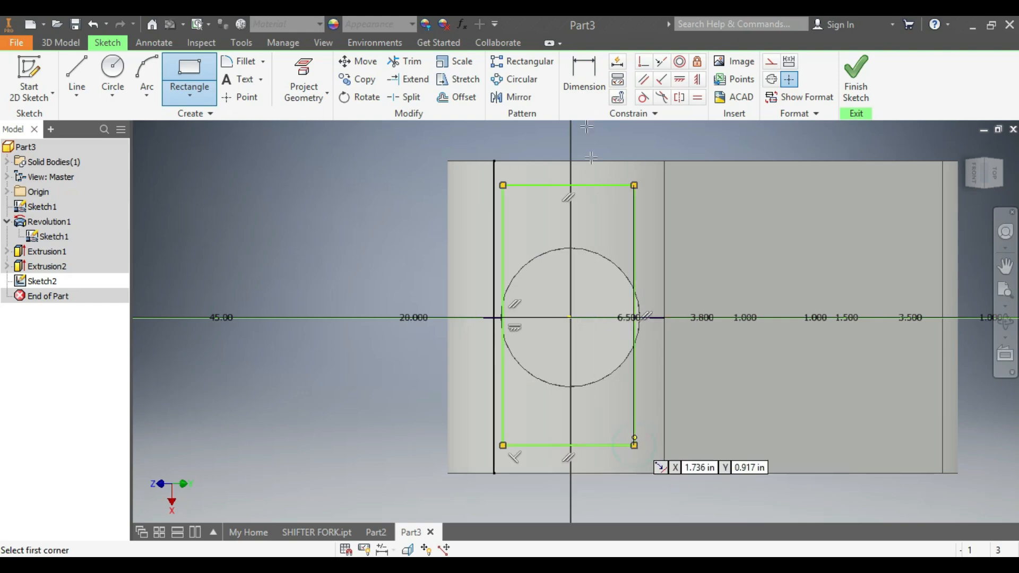
# Dimension the upright rectangle's width and set it to 2 in
pyautogui.click(583, 75)
pyautogui.click(581, 188)
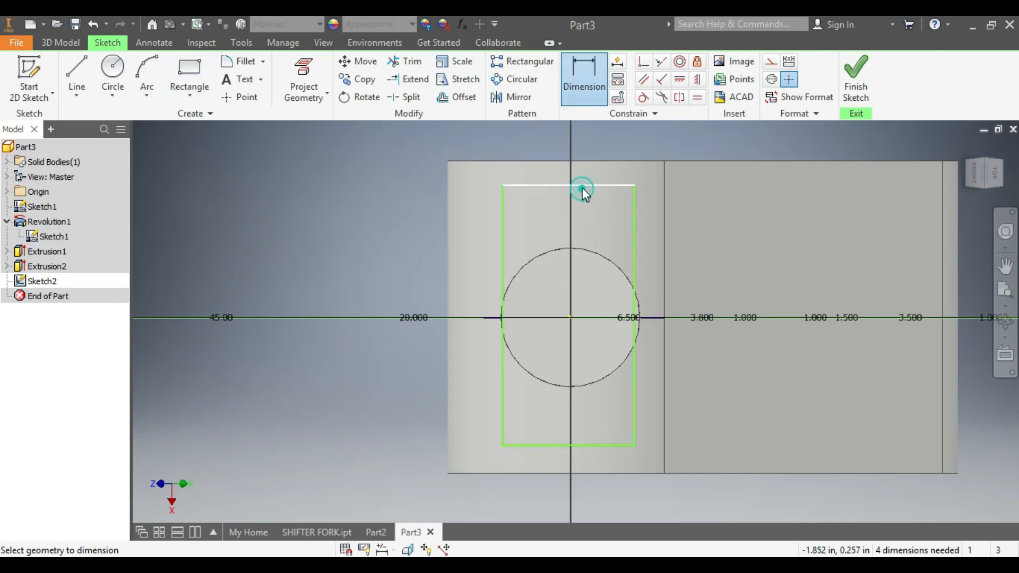
pyautogui.click(596, 142)
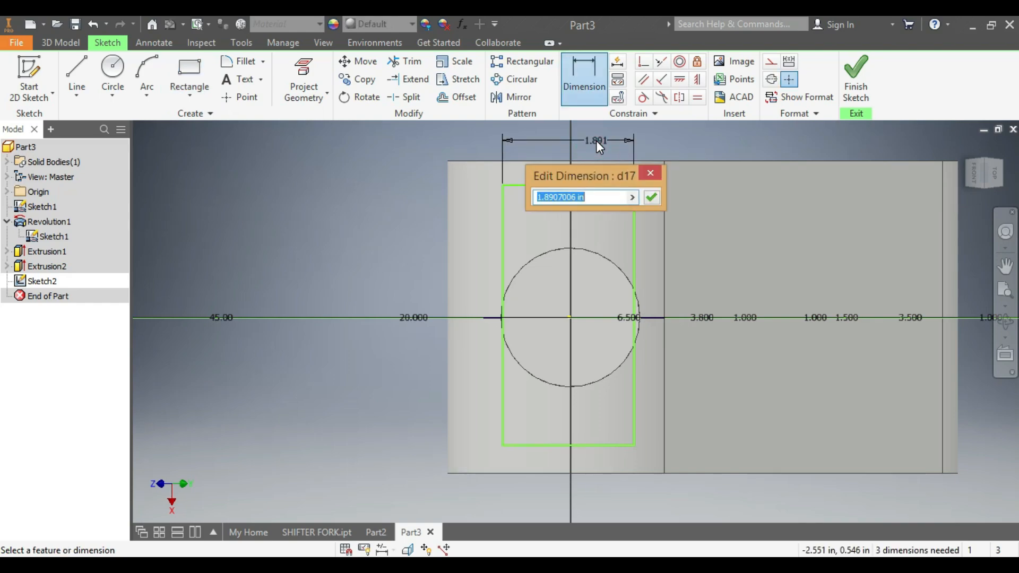
pyautogui.write('2')
pyautogui.press('Return')
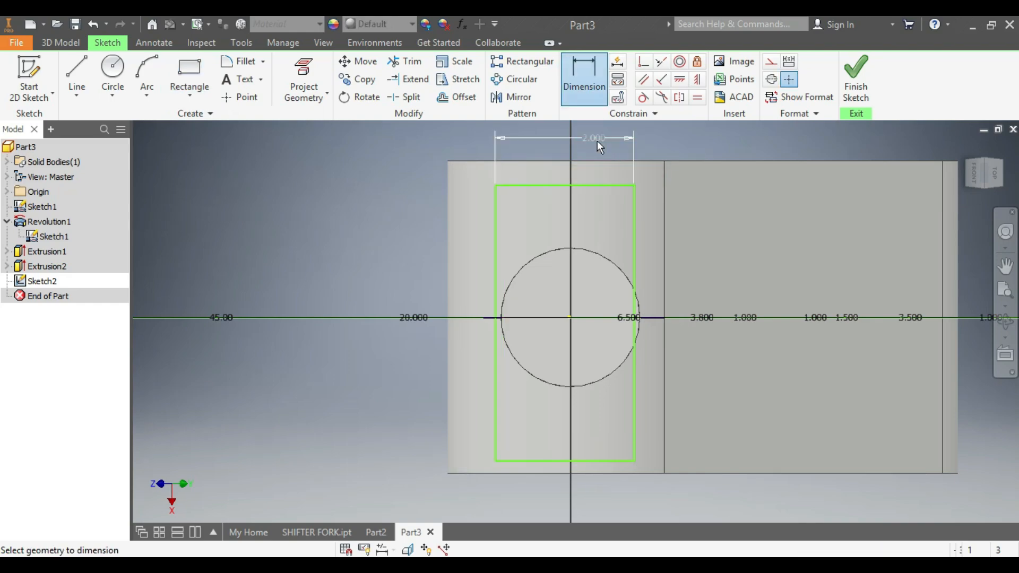
# Dimension the distance from the upright rectangle's left edge to the circle's center as 1 in
pyautogui.click(496, 411)
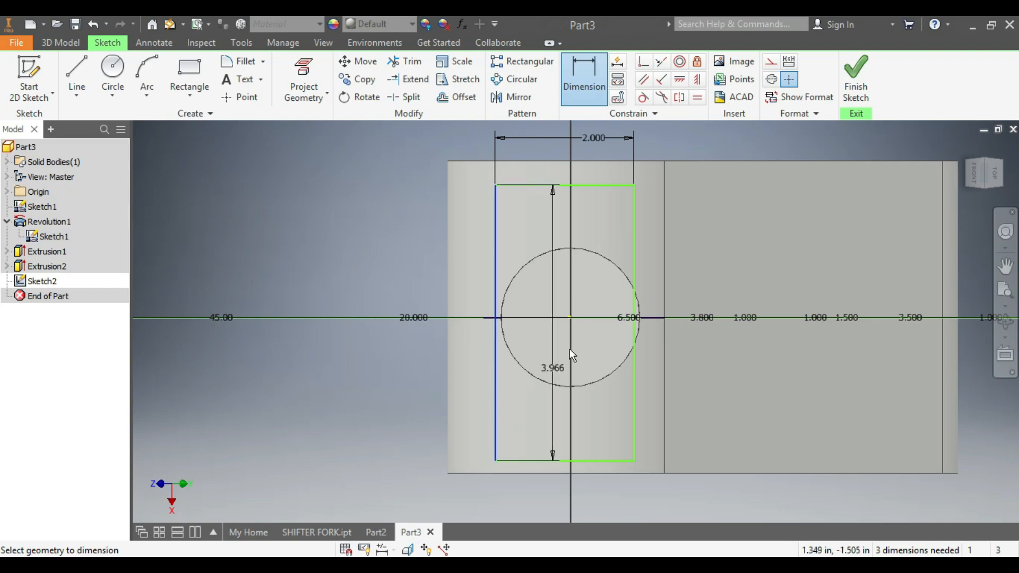
pyautogui.click(570, 315)
pyautogui.click(496, 494)
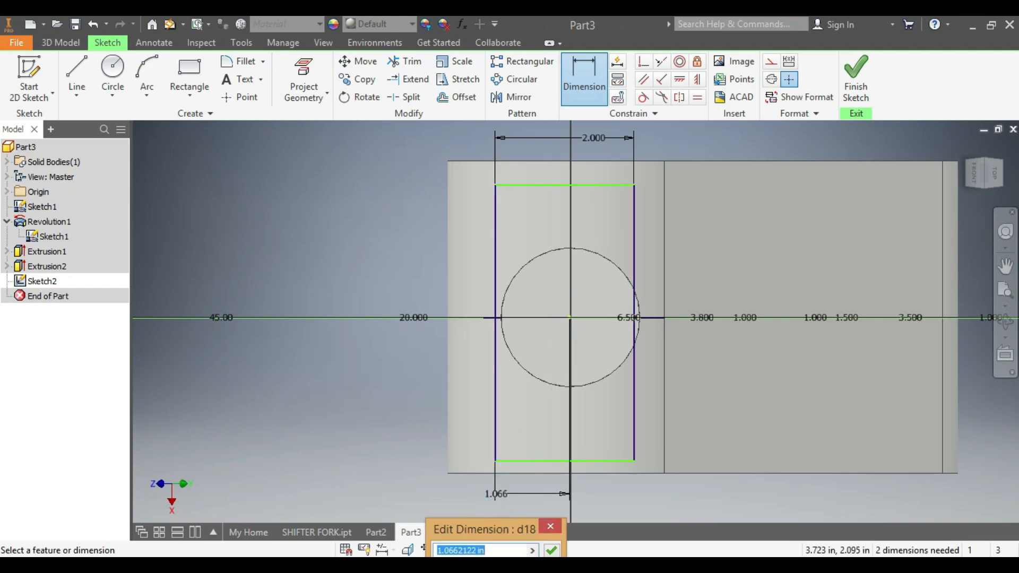
pyautogui.write('1')
pyautogui.press('Return')
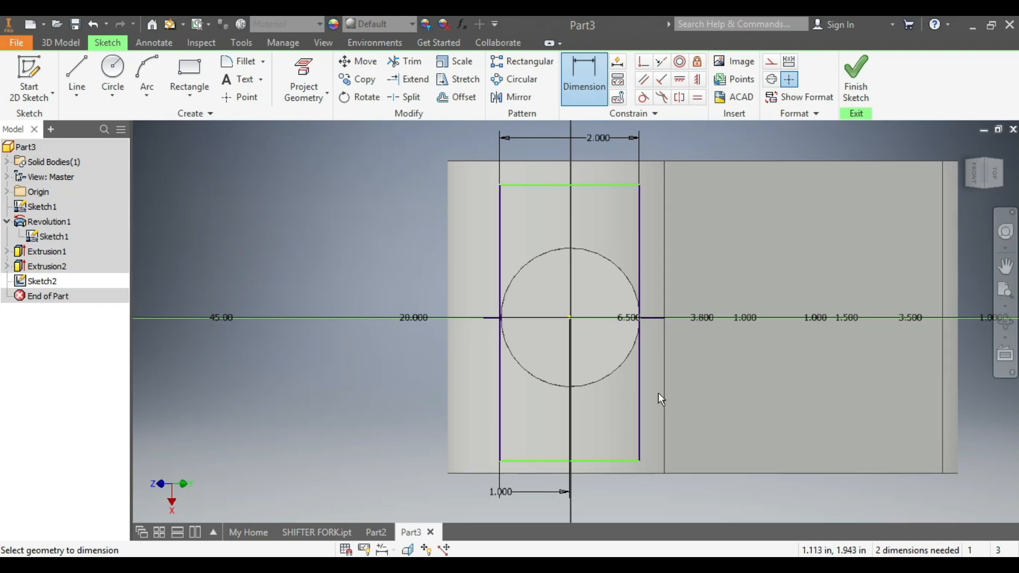
pyautogui.press('Escape')
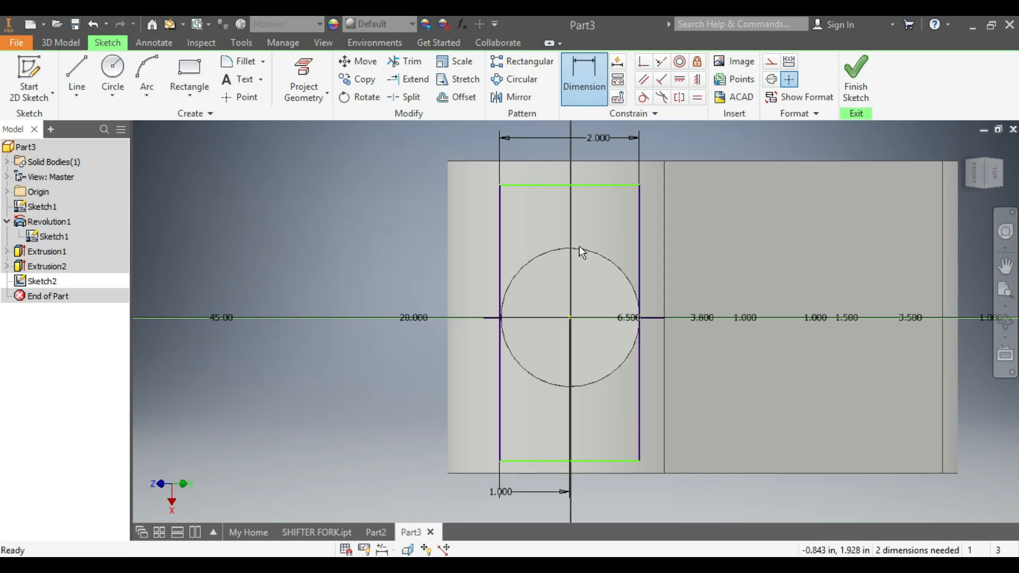
# Sketch a second, horizontal two-point rectangle about 1.3 in high across the middle of the circular face, extending past both sides
pyautogui.click(189, 69)
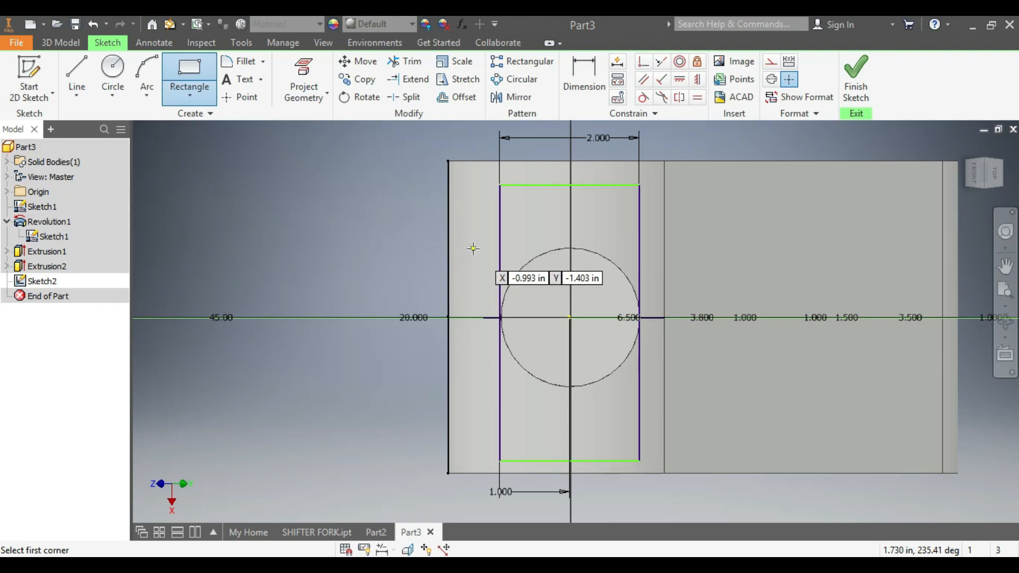
pyautogui.click(469, 273)
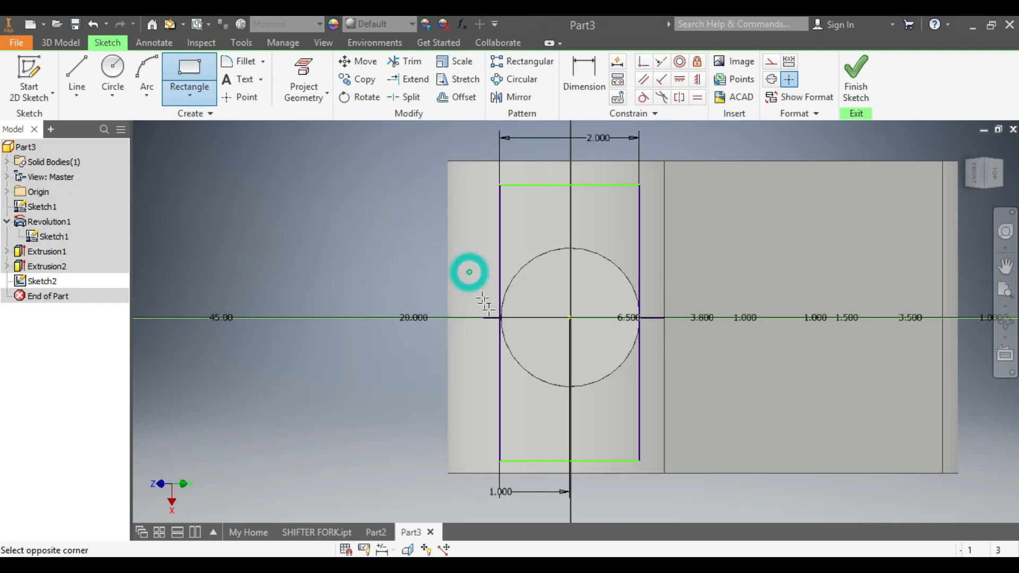
pyautogui.click(683, 361)
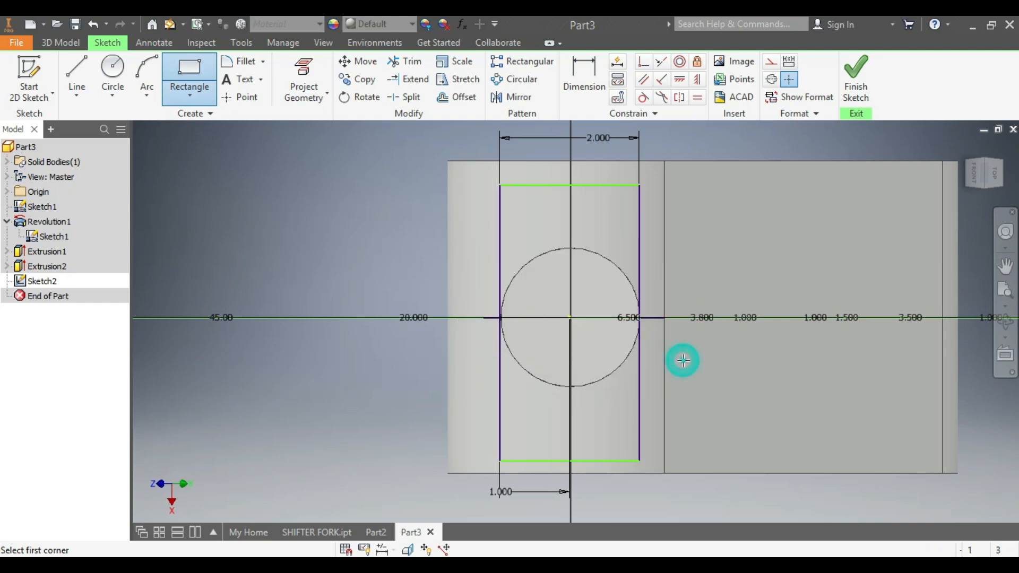
# Dimension the horizontal rectangle's height and set it to 1 in
pyautogui.click(584, 68)
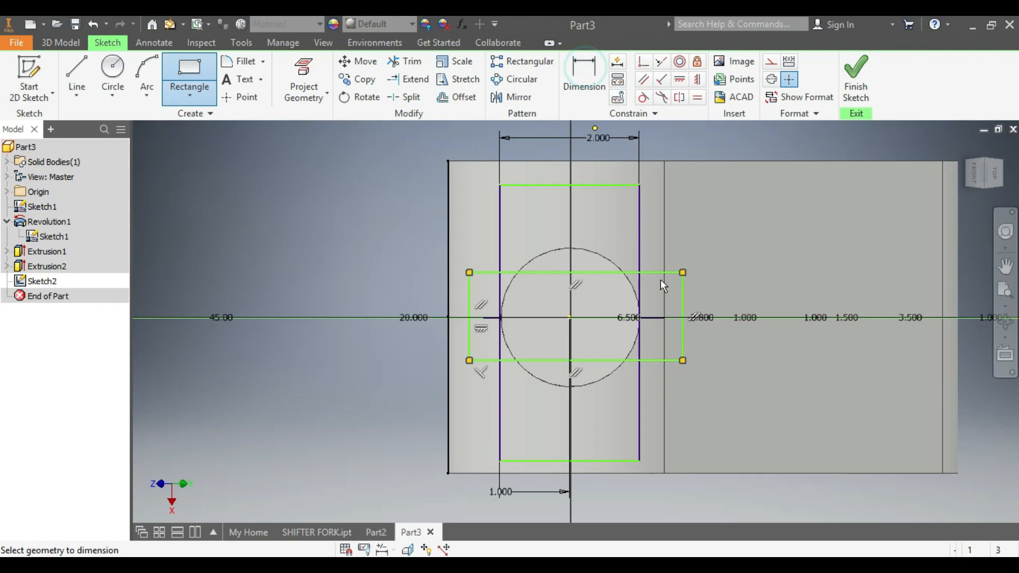
pyautogui.click(683, 346)
pyautogui.click(725, 340)
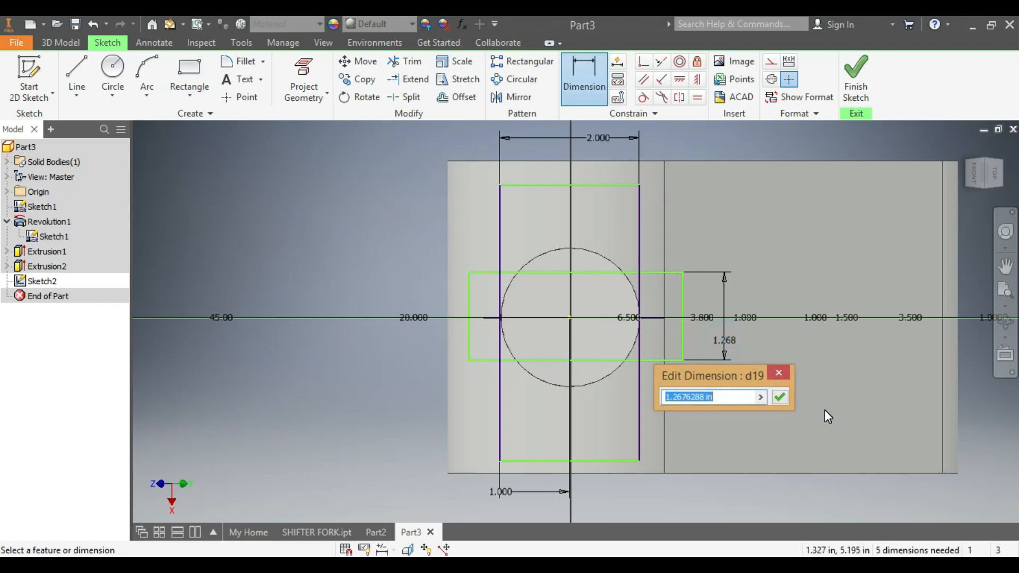
pyautogui.write('1')
pyautogui.press('Return')
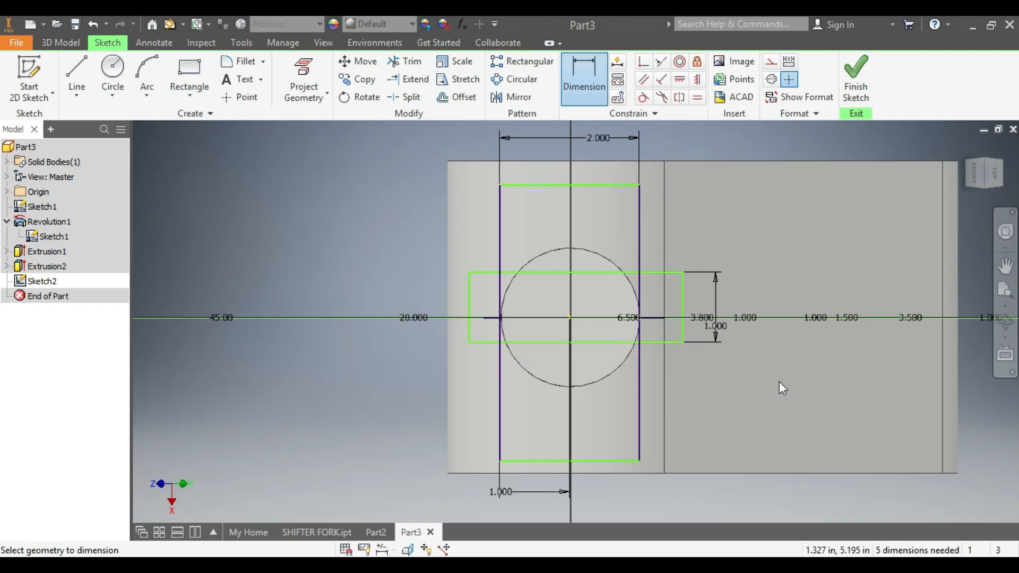
# Dimension the distance from the circle's center to the horizontal rectangle's lower edge as 0.5 in
pyautogui.click(569, 318)
pyautogui.click(605, 341)
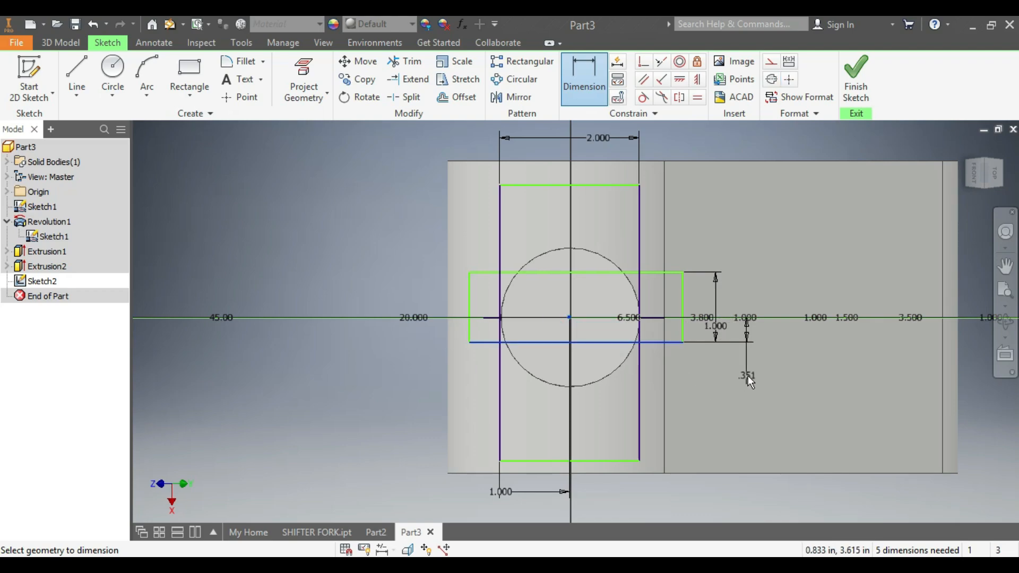
pyautogui.click(747, 375)
pyautogui.write('.5')
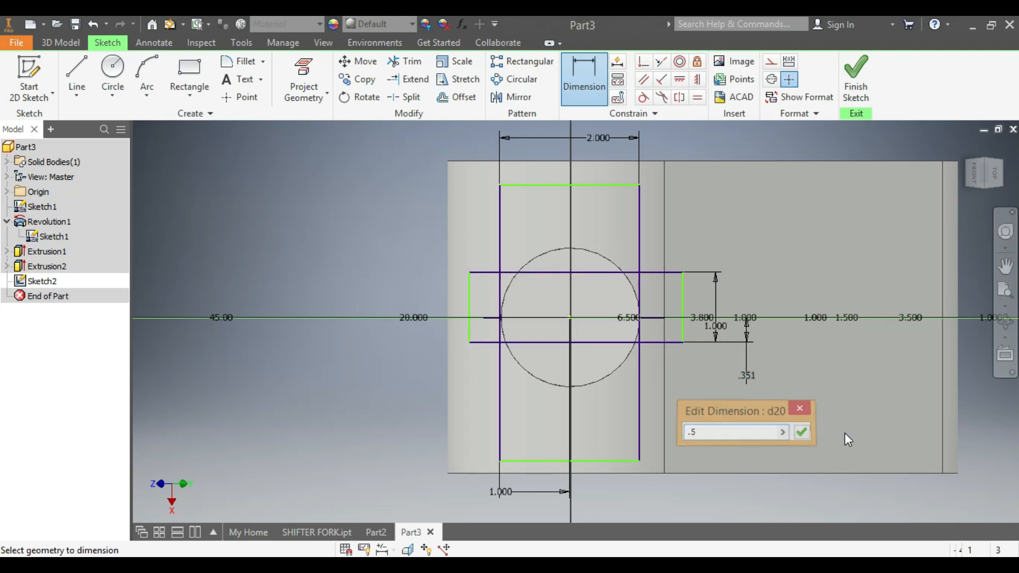
pyautogui.press('Return')
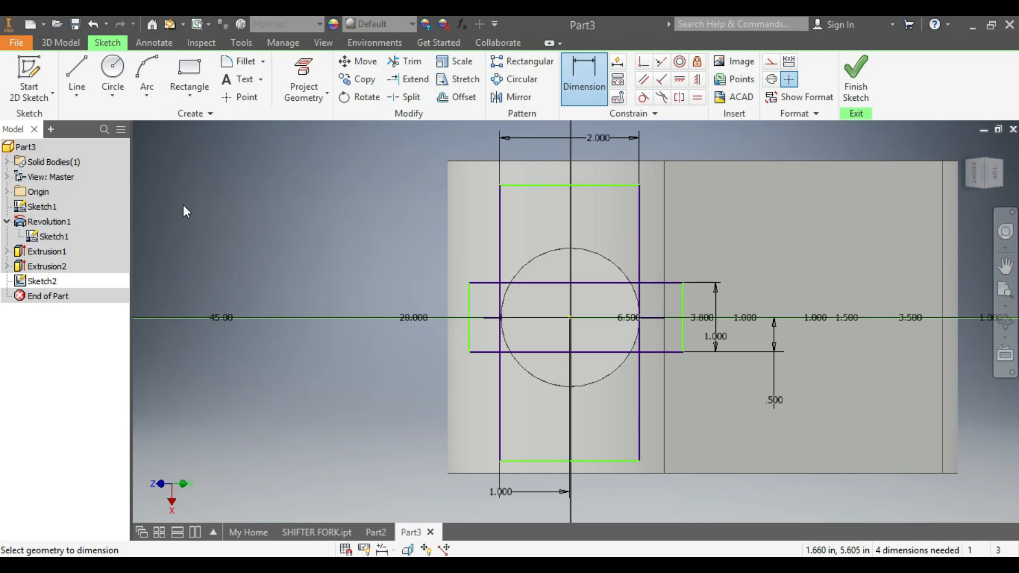
# Trim the horizontal rectangle's parts outside the upright rectangle and delete its leftover outer edge on the main body side
pyautogui.click(410, 71)
pyautogui.click(469, 297)
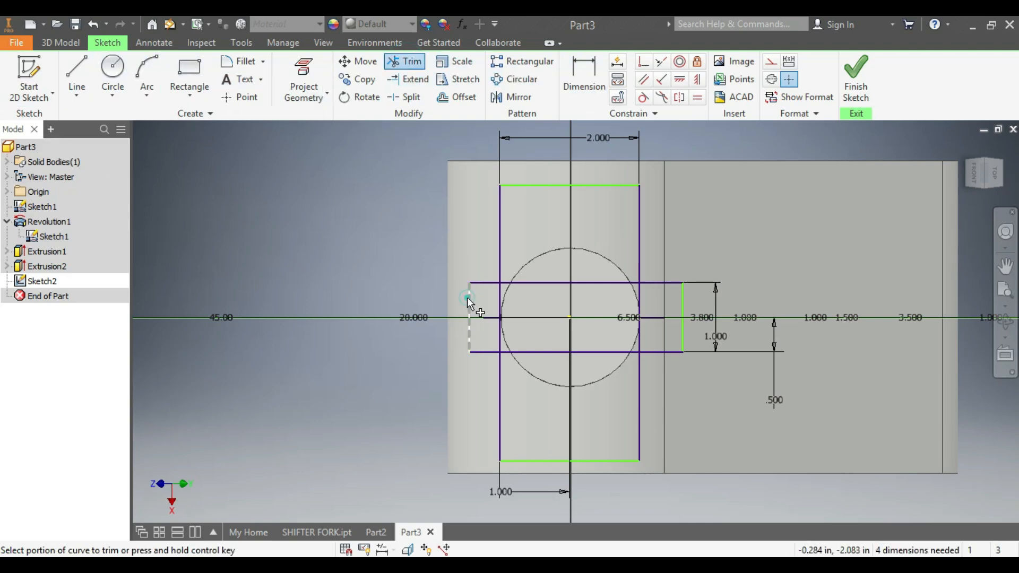
pyautogui.click(482, 283)
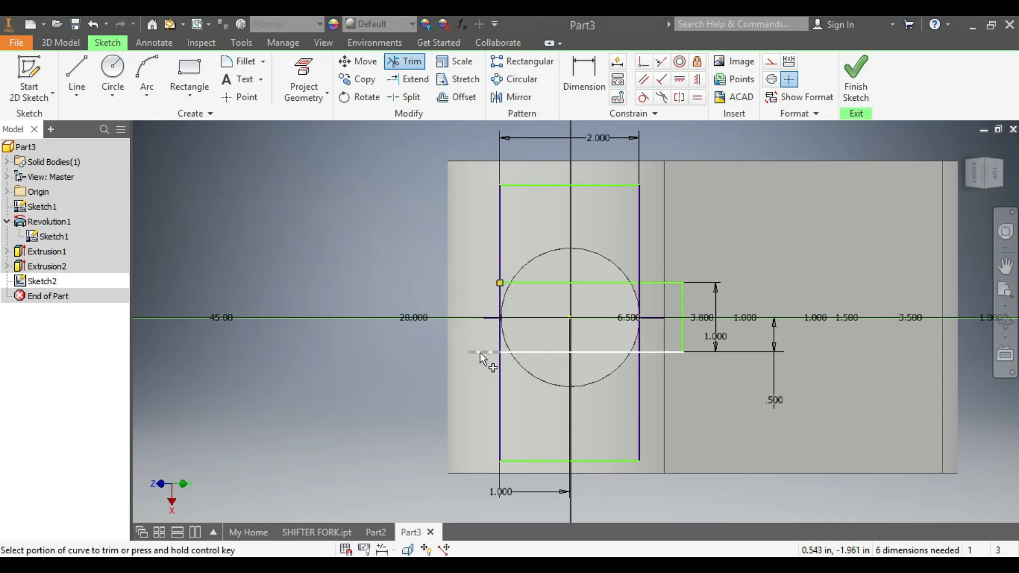
pyautogui.click(480, 353)
pyautogui.click(652, 352)
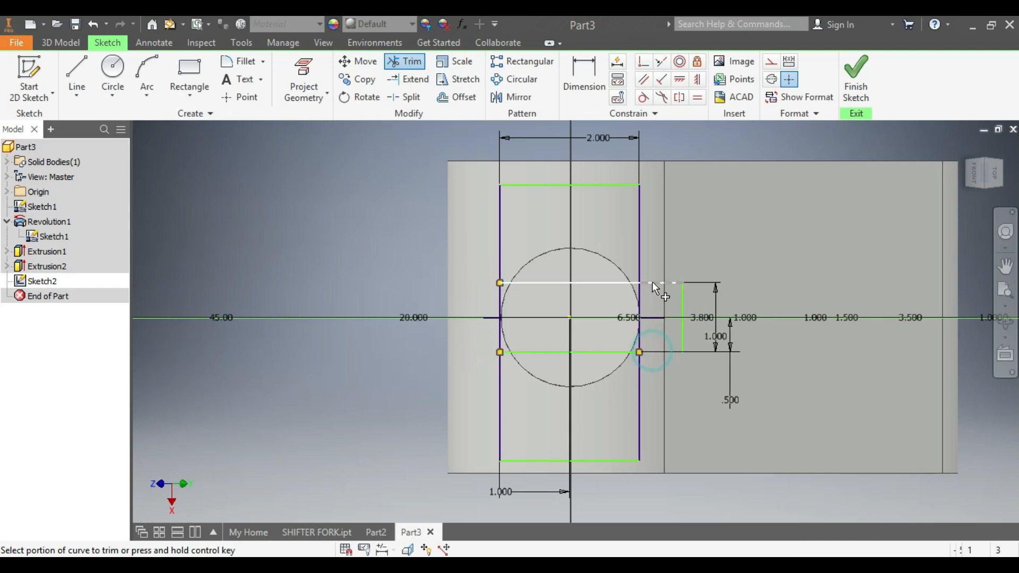
pyautogui.click(651, 282)
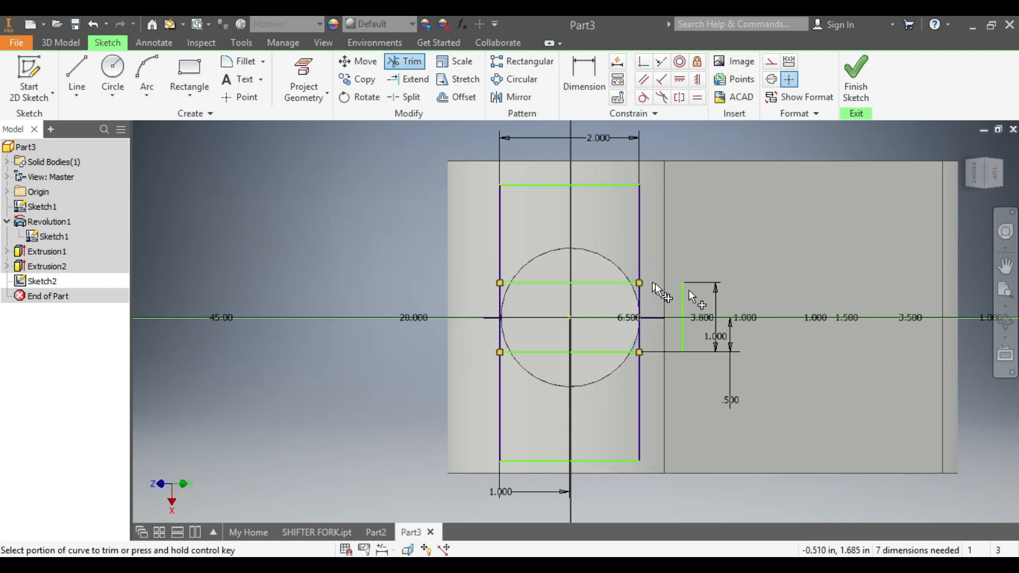
pyautogui.press('Escape')
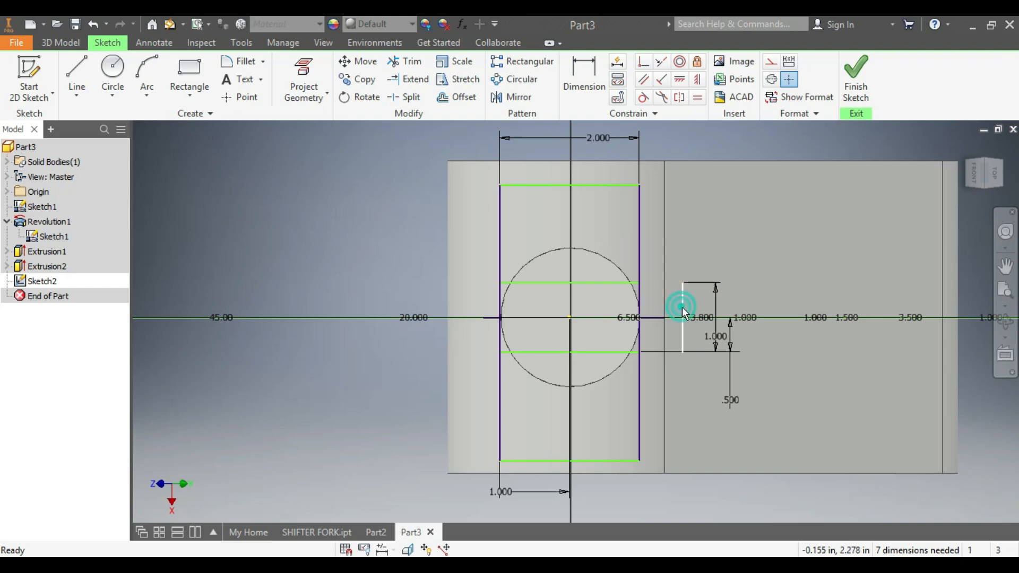
pyautogui.press('Delete')
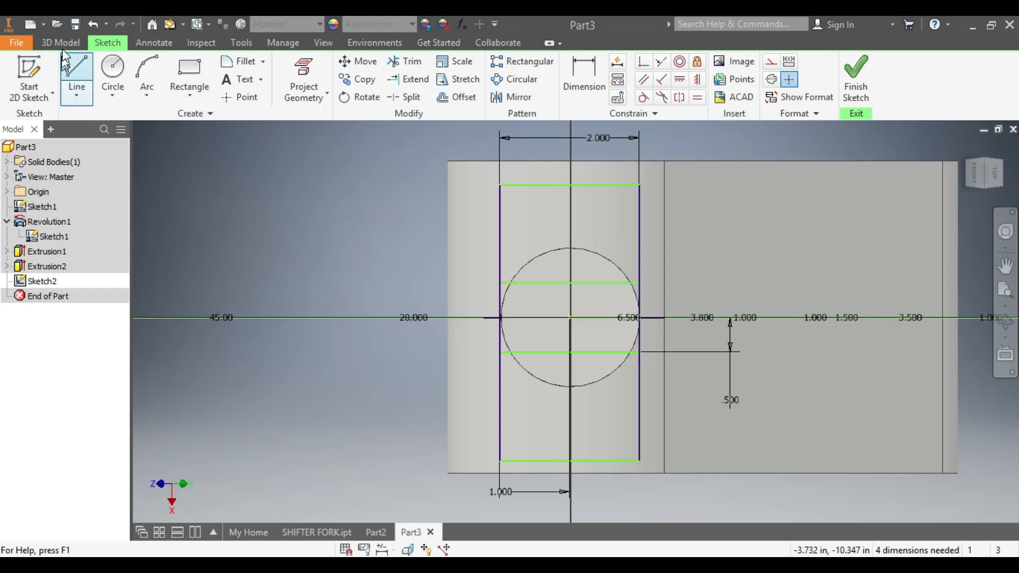
# Extrude the regions above and below the middle band as a cut, 1.5 in deep into the angled cylinder with the direction flipped
pyautogui.click(61, 43)
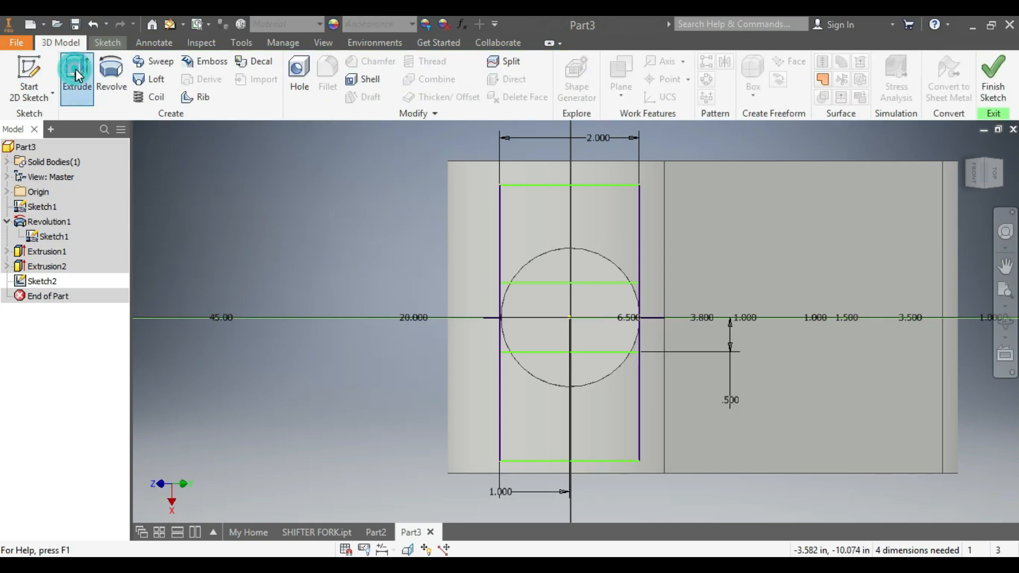
pyautogui.click(77, 76)
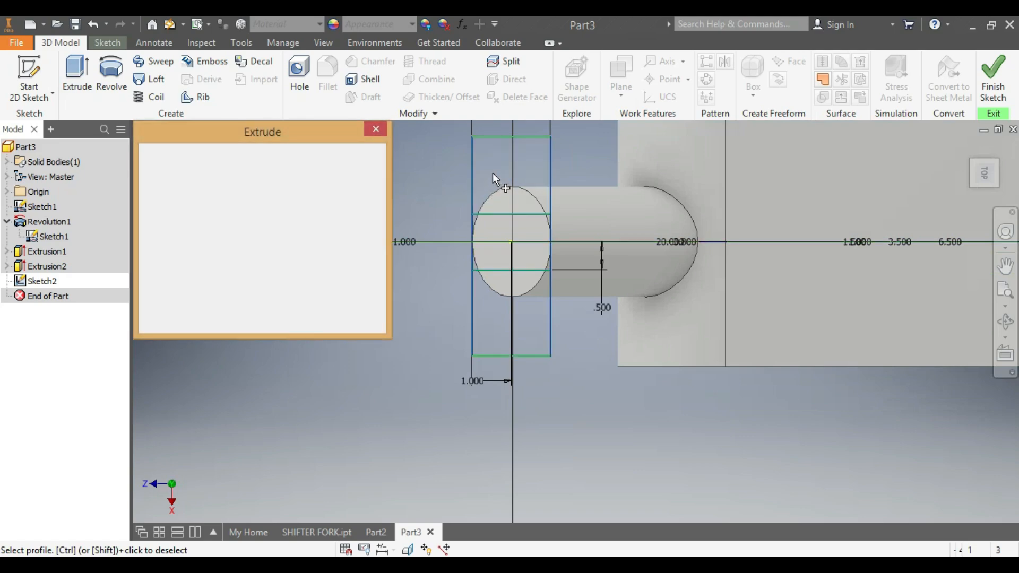
pyautogui.click(490, 170)
pyautogui.click(522, 349)
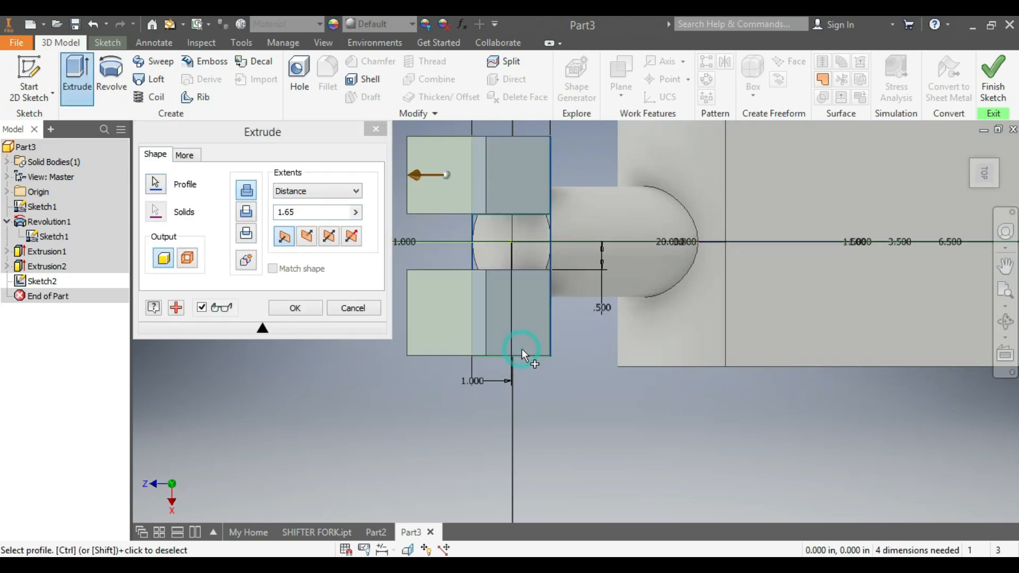
pyautogui.click(306, 239)
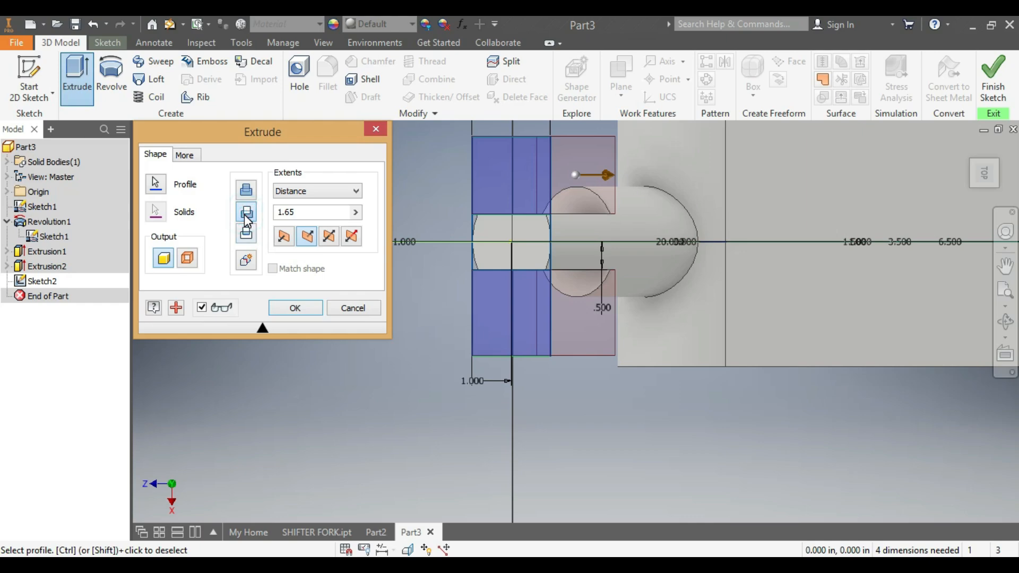
pyautogui.doubleClick(289, 213)
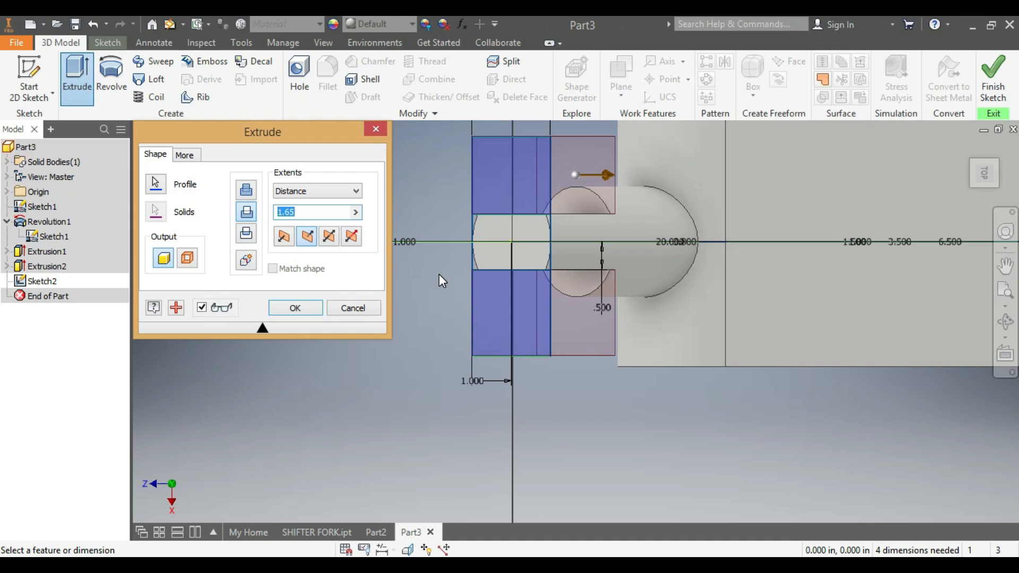
pyautogui.write('.7')
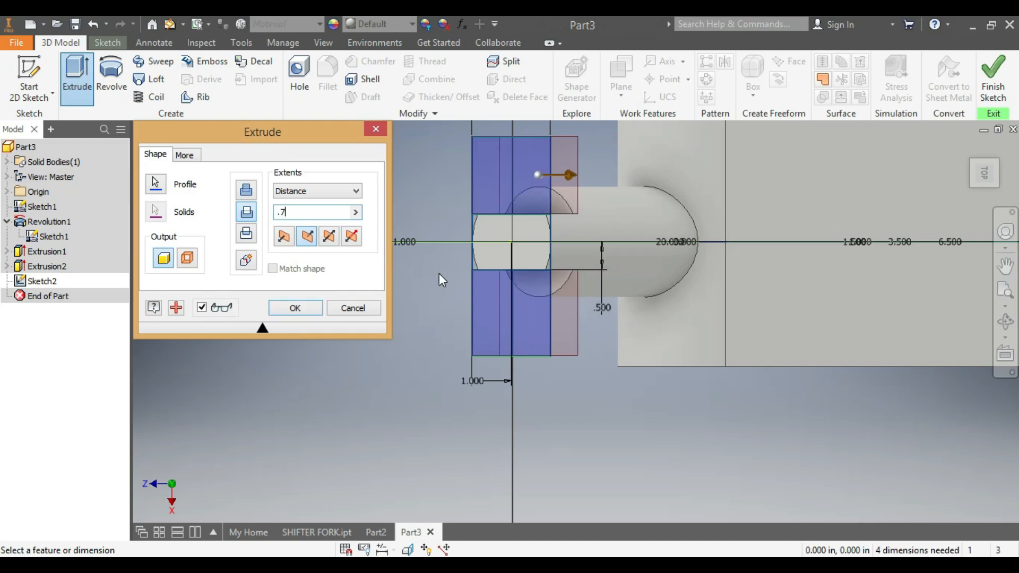
pyautogui.write('5')
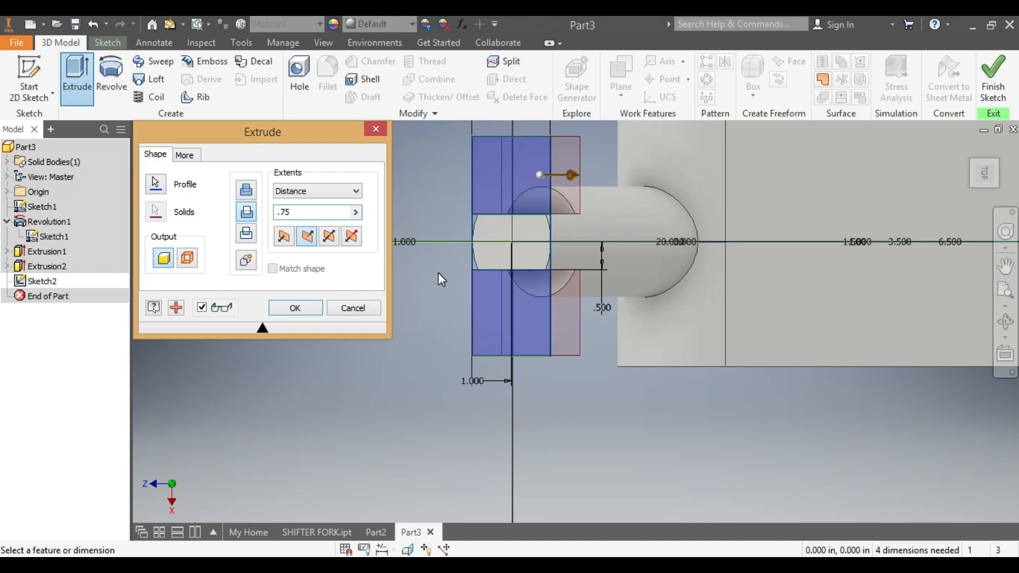
pyautogui.press('BackSpace')
pyautogui.press('BackSpace')
pyautogui.press('BackSpace')
pyautogui.write('1.5')
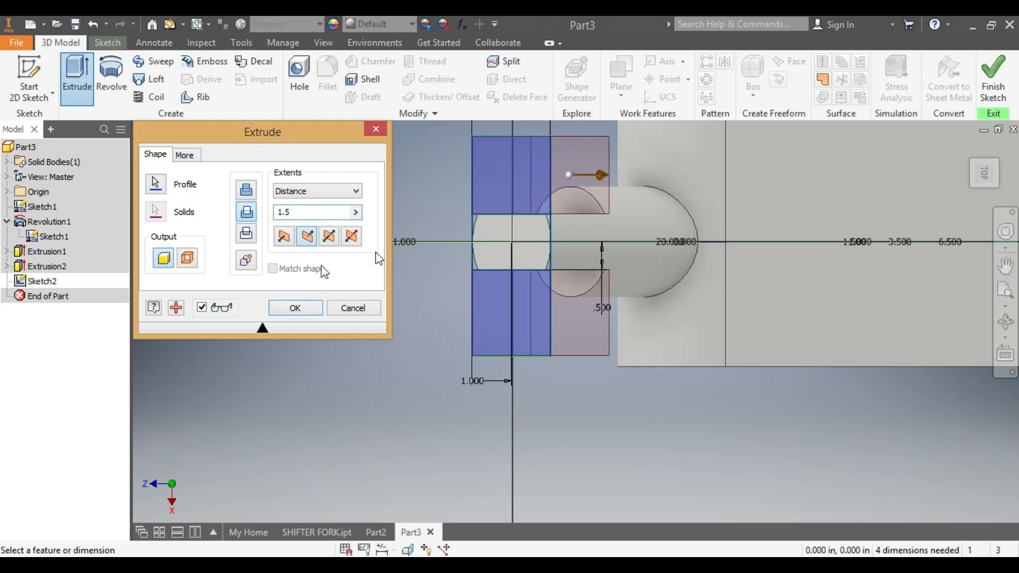
pyautogui.click(284, 311)
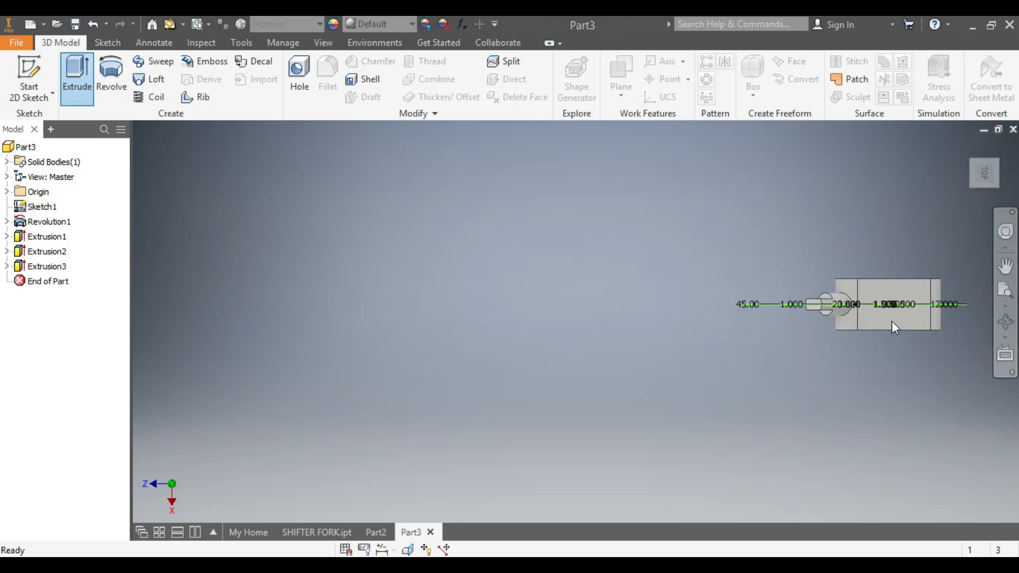
# Examine the finished SHIFTER FORK.ipt model from an angle showing its fork slot, and return to Part3
pyautogui.scroll(-5, 891, 321)
pyautogui.scroll(3, 916, 257)
pyautogui.click(983, 186)
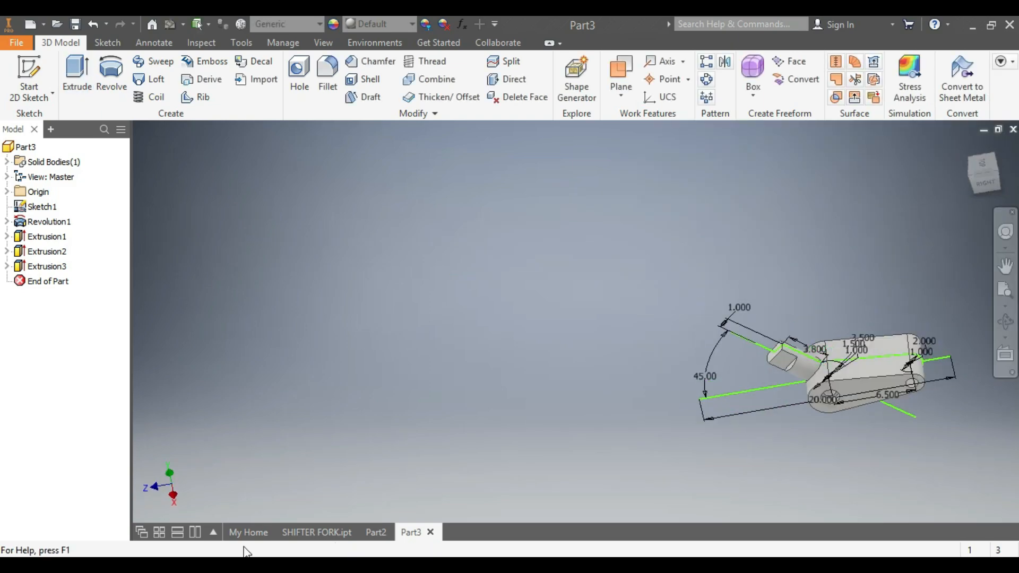
pyautogui.click(325, 533)
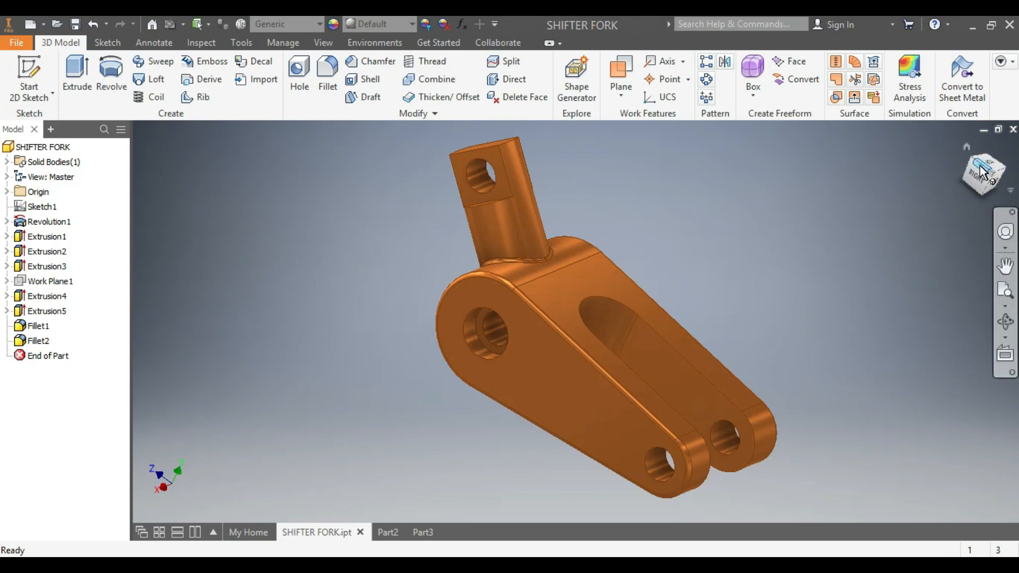
pyautogui.moveTo(983, 166); pyautogui.dragTo(903, 260)
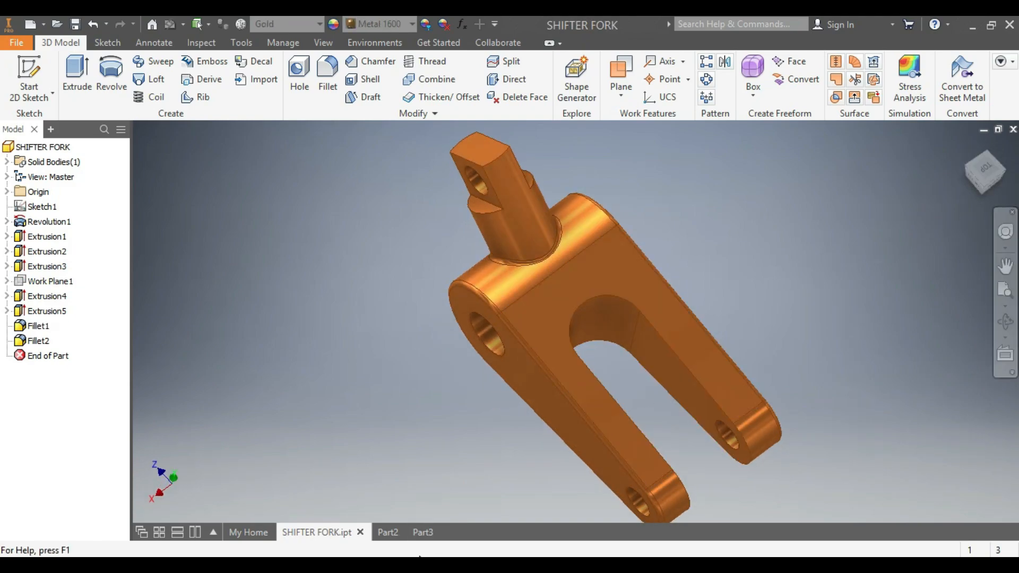
pyautogui.click(423, 532)
pyautogui.scroll(-5, 916, 384)
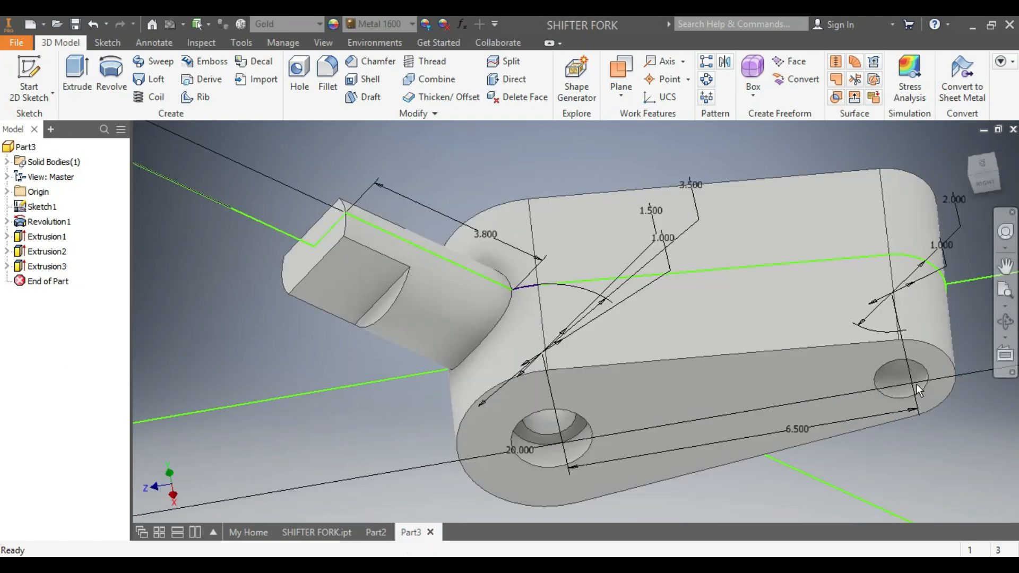
pyautogui.scroll(5, 861, 416)
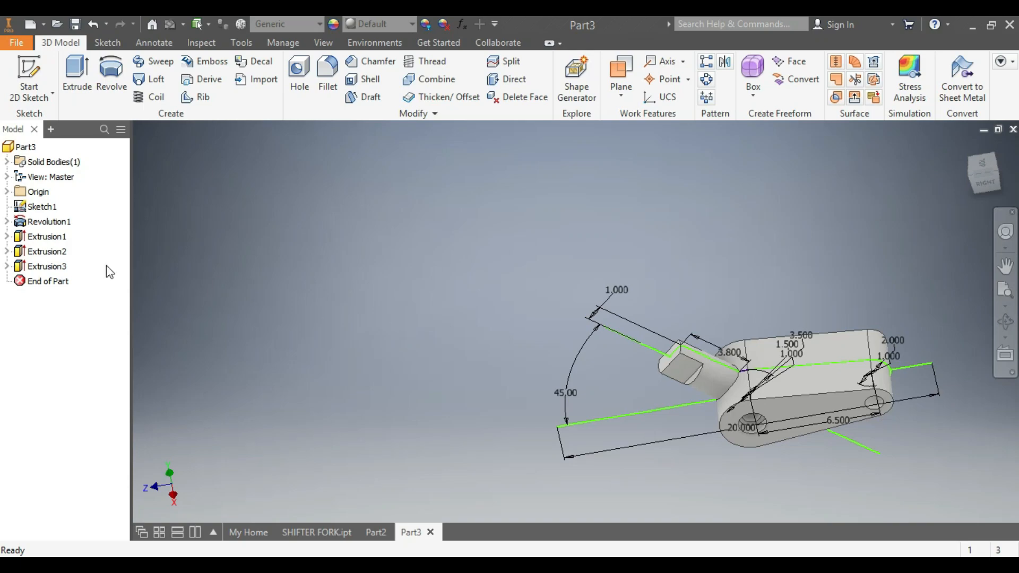
# Create a work plane offset 0 in from the origin XZ Plane
pyautogui.click(10, 192)
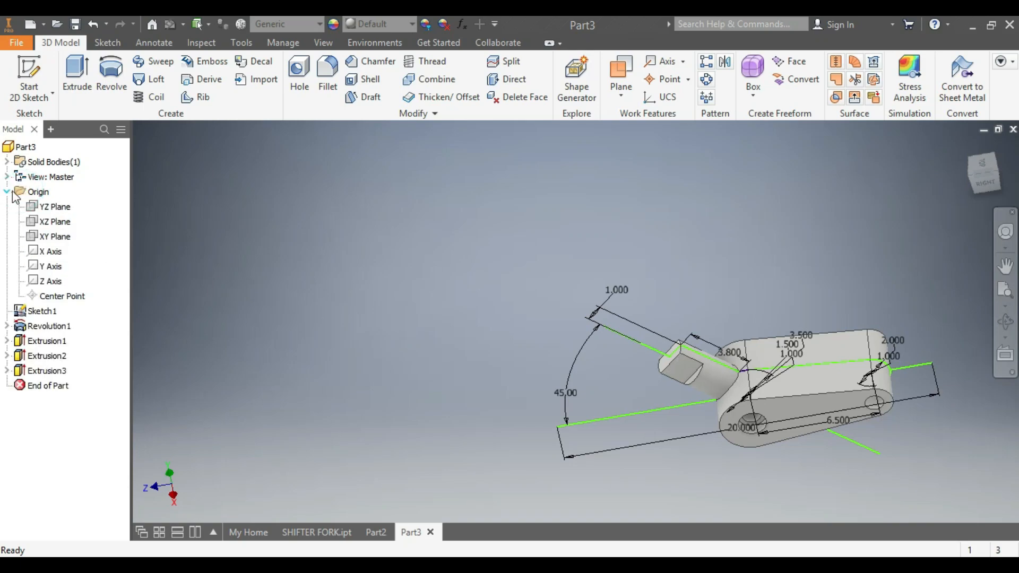
pyautogui.click(55, 223)
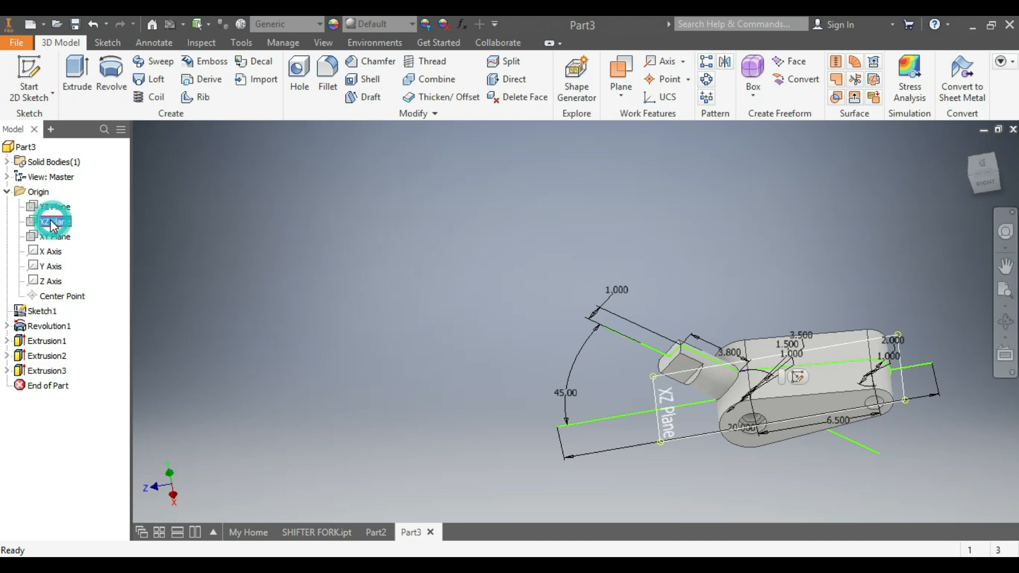
pyautogui.click(619, 72)
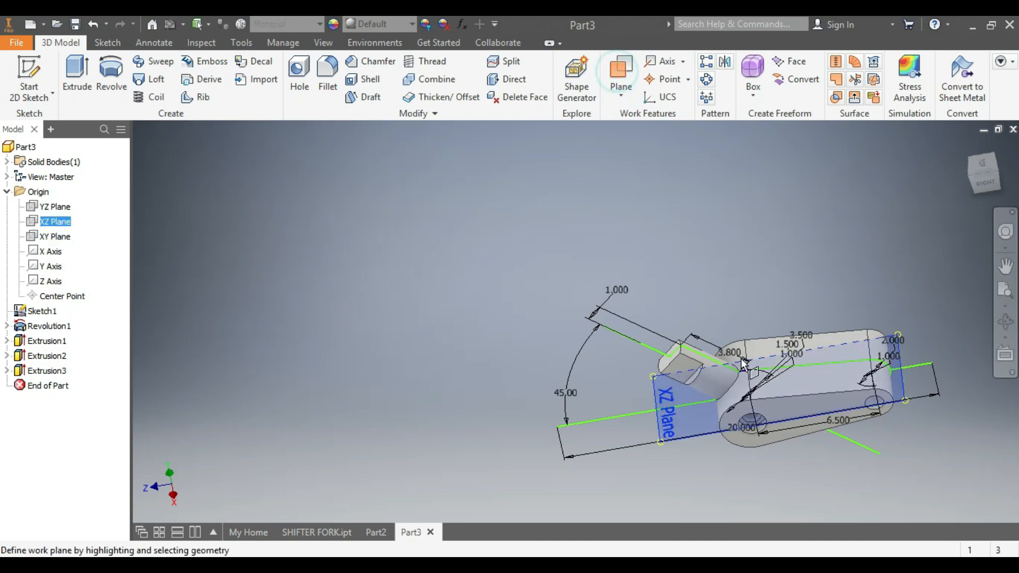
pyautogui.click(667, 431)
pyautogui.moveTo(763, 333); pyautogui.dragTo(767, 329)
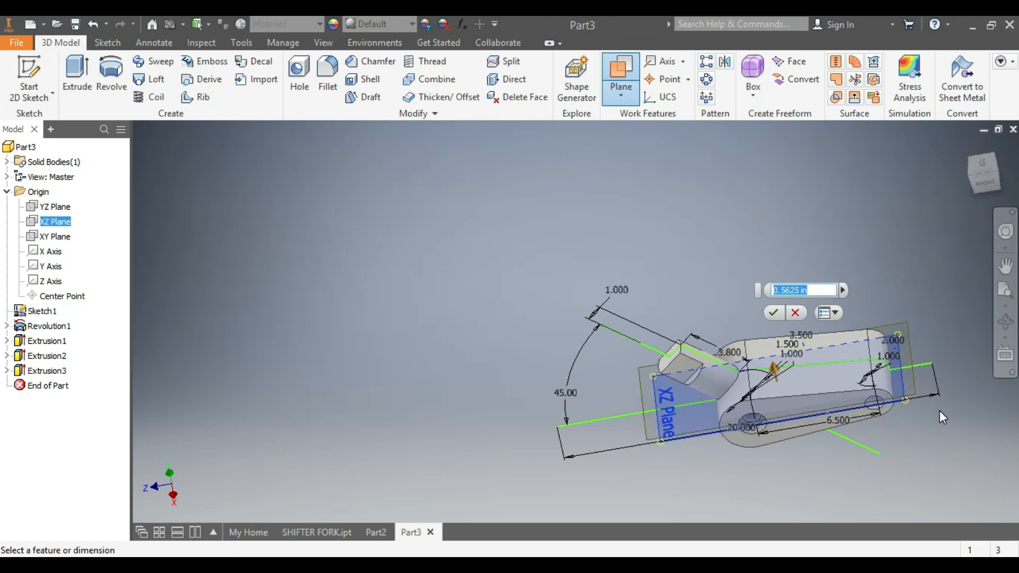
pyautogui.write('0.')
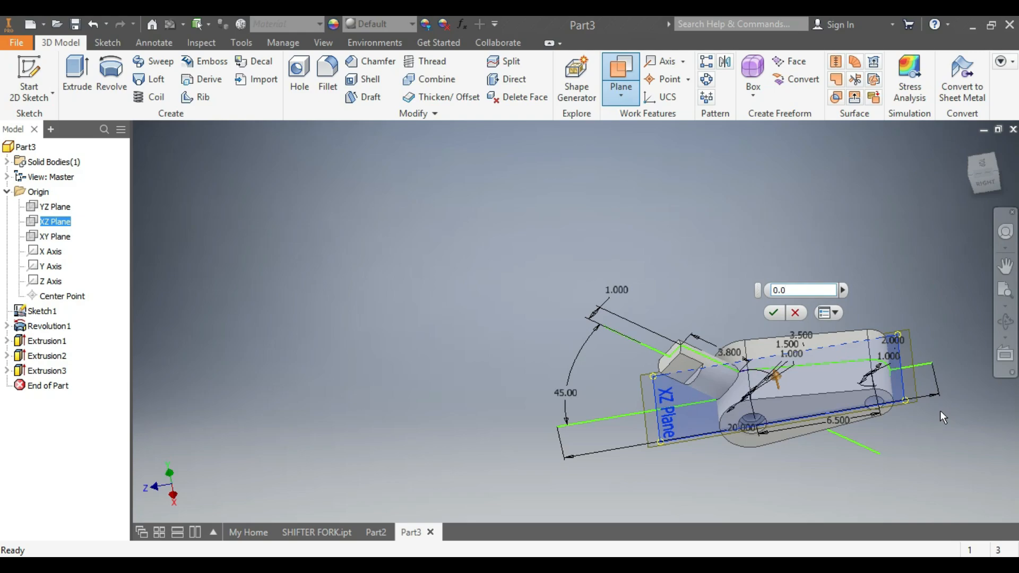
pyautogui.write('0')
pyautogui.click(774, 314)
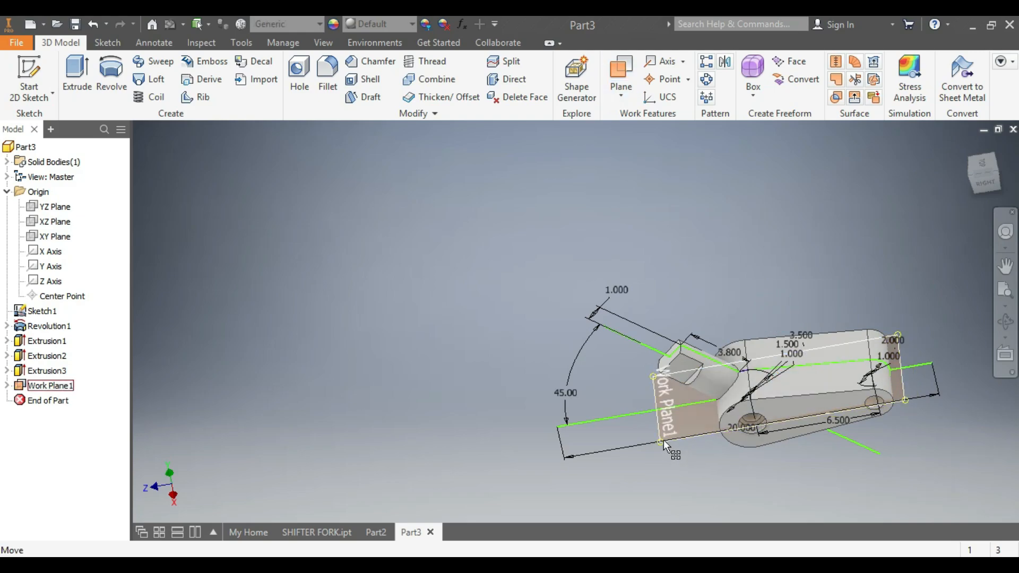
# Start a new sketch on the work plane and slice the graphics to expose the body's cross-section
pyautogui.rightClick(661, 439)
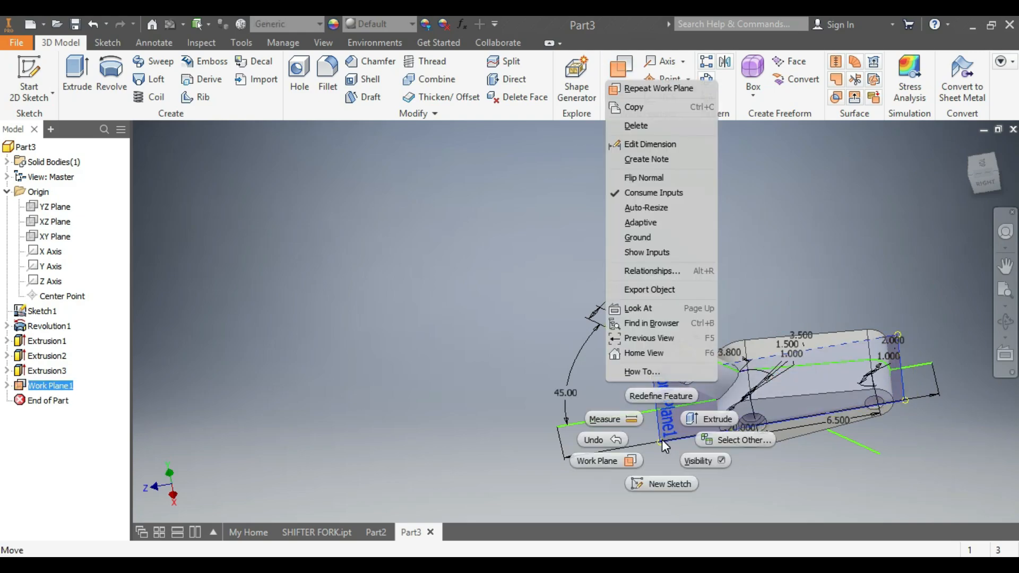
pyautogui.click(671, 484)
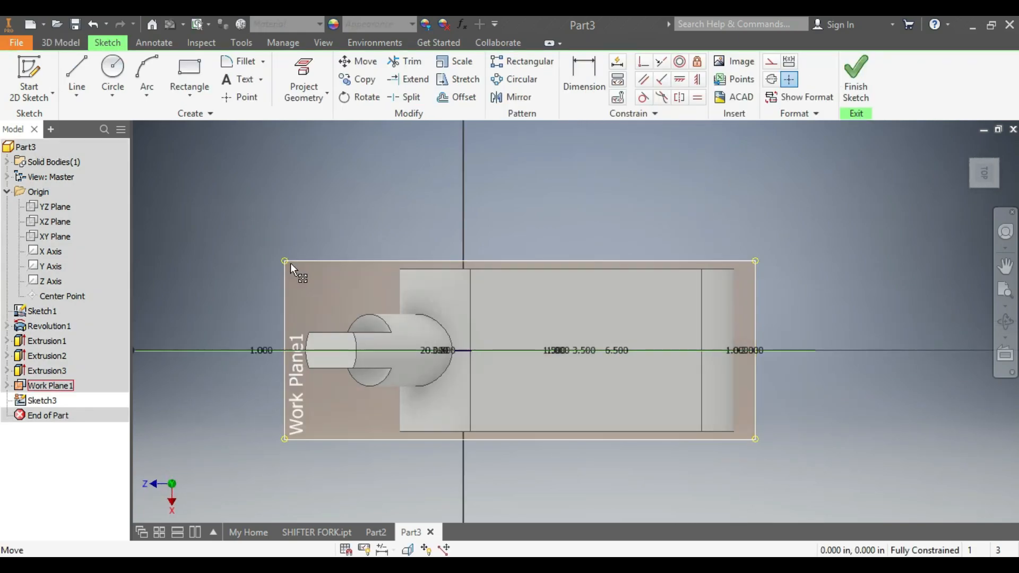
pyautogui.rightClick(289, 265)
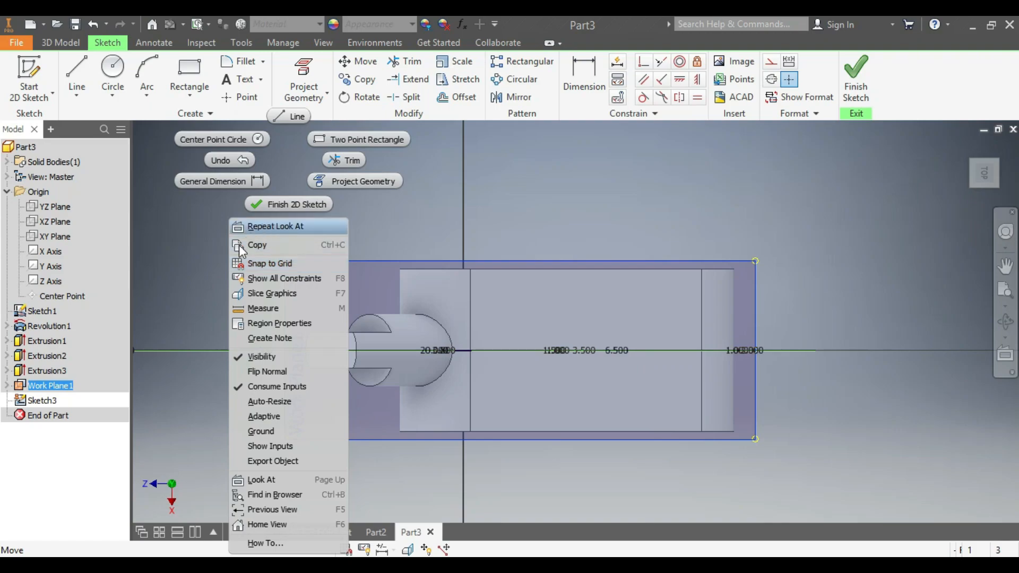
pyautogui.click(295, 295)
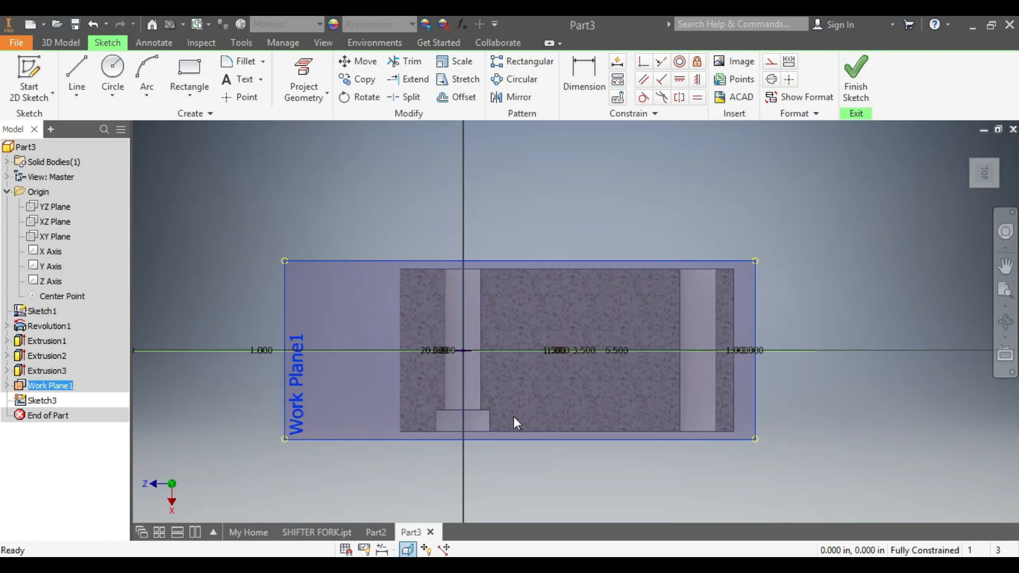
# Draw a rectangle about 2.7 in tall over the small-hole end of the cross-section, extending past the body's end
pyautogui.click(190, 69)
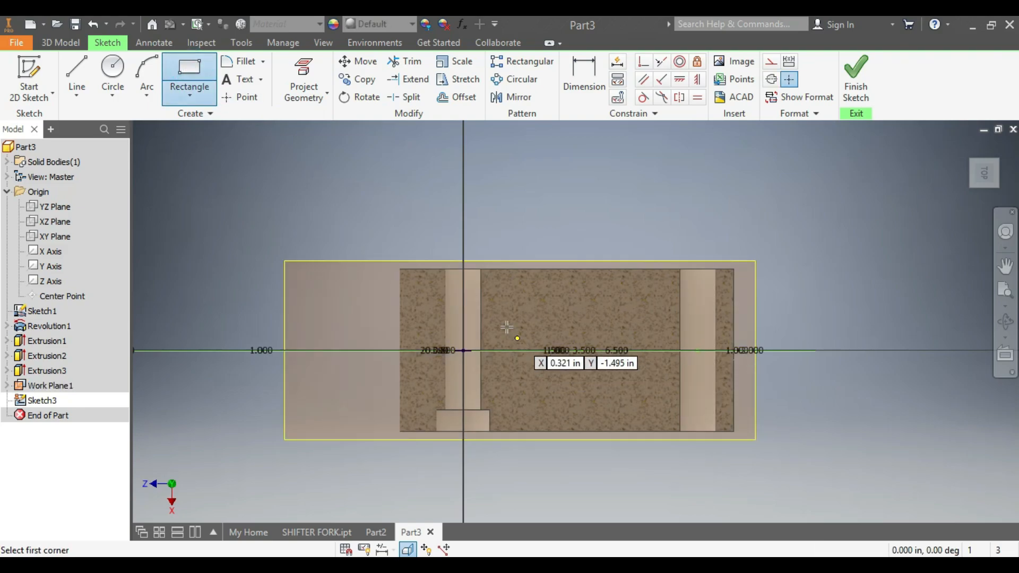
pyautogui.click(518, 307)
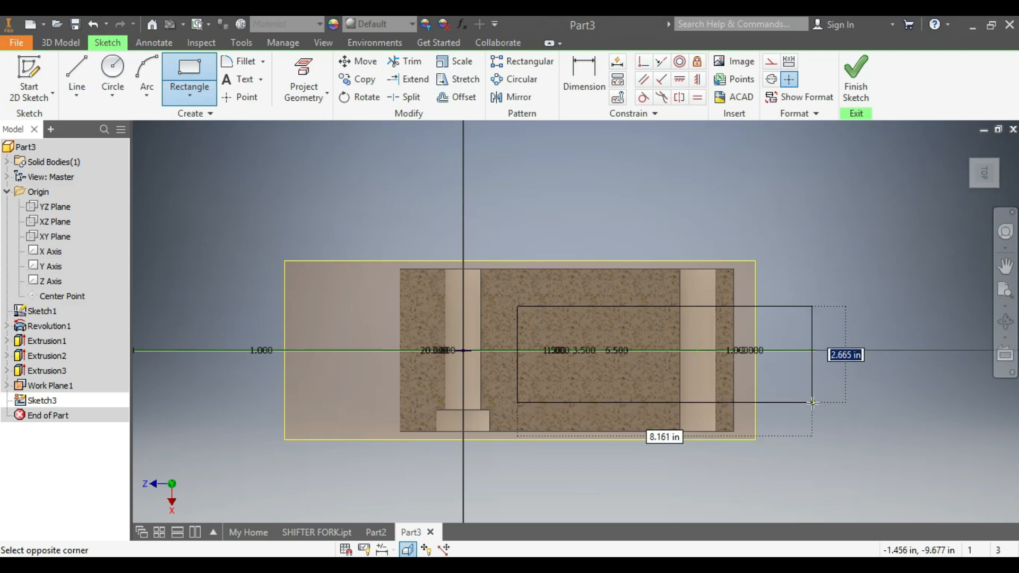
pyautogui.click(787, 403)
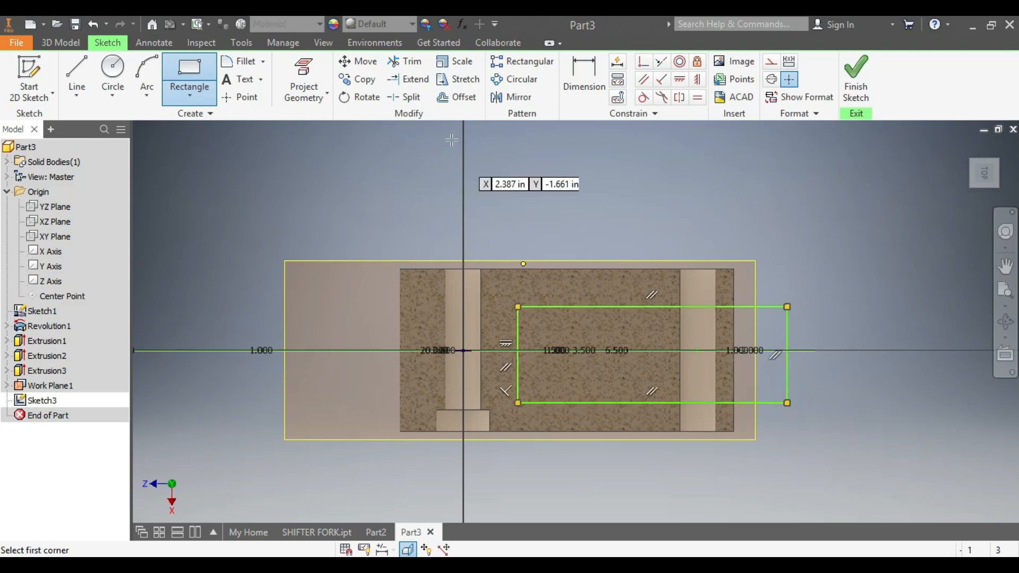
# Dimension the rectangle's height to 2.25 in
pyautogui.click(580, 93)
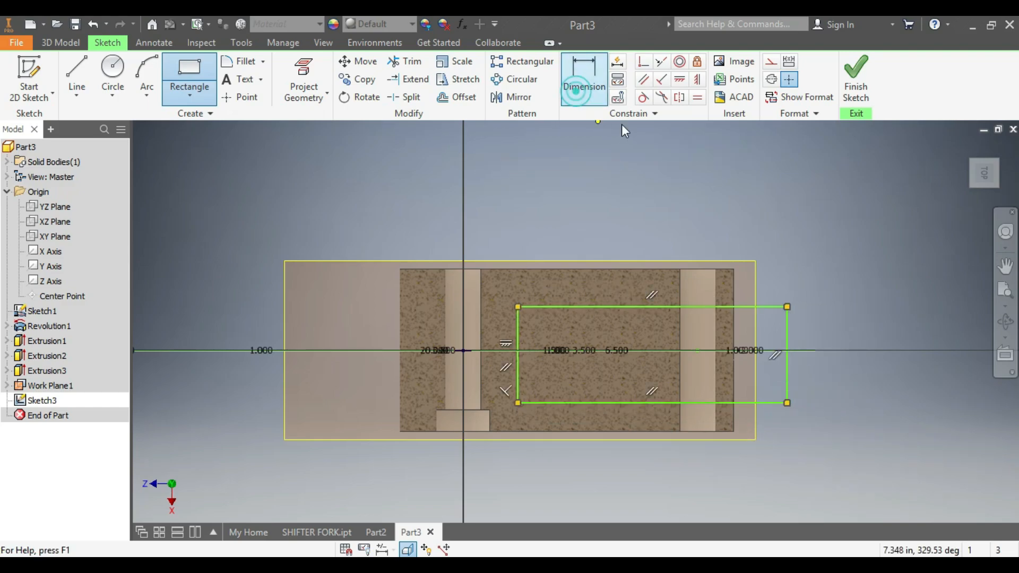
pyautogui.click(786, 382)
pyautogui.click(835, 380)
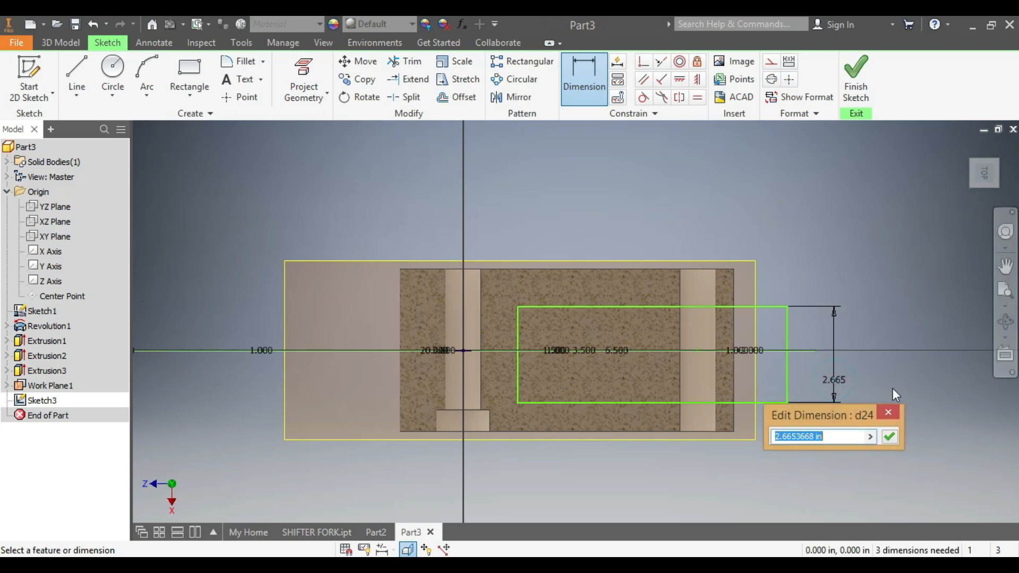
pyautogui.write('2')
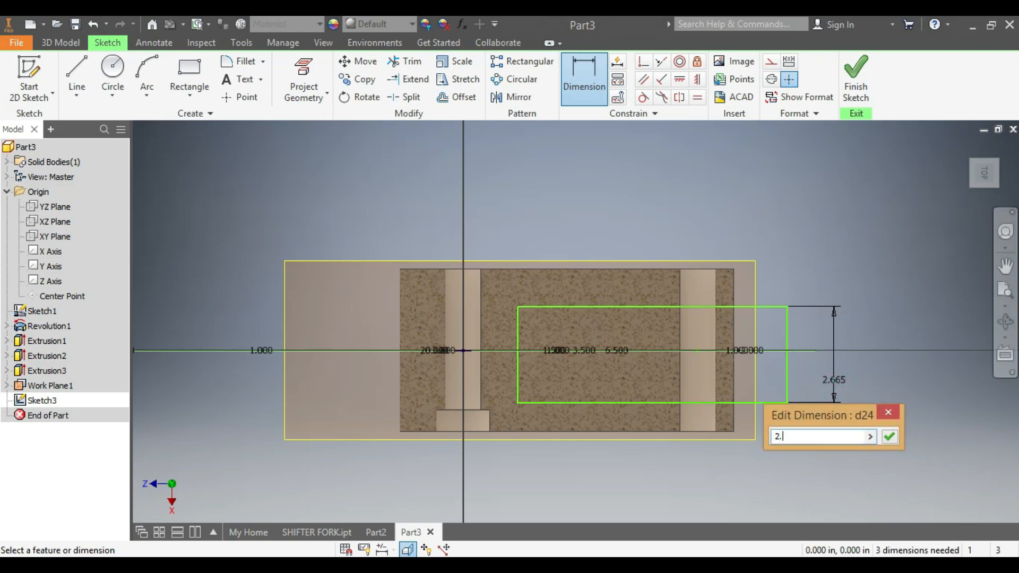
pyautogui.write('.25')
pyautogui.click(890, 436)
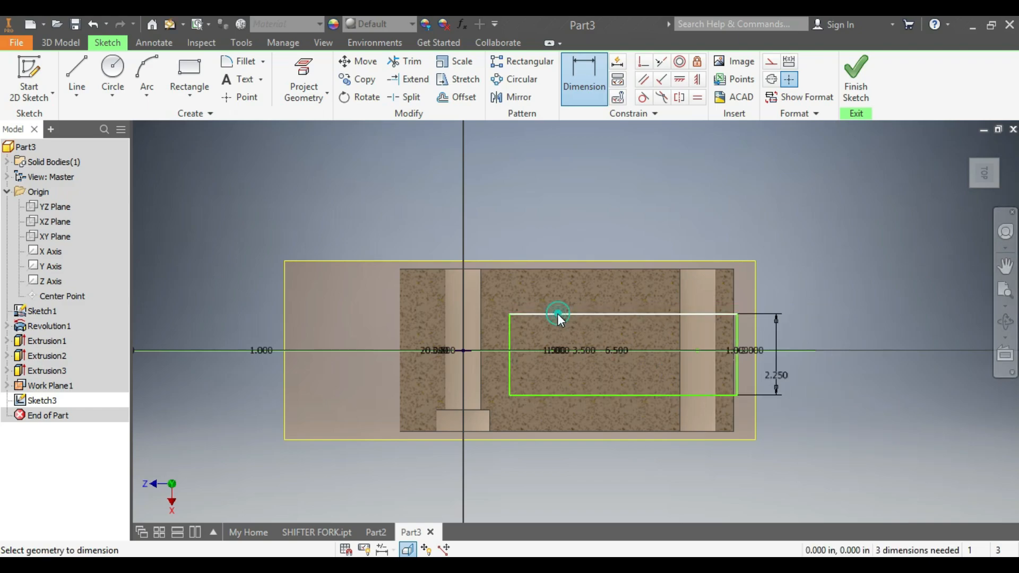
# Dimension the rectangle's upper edge 1.175 in from the origin center point
pyautogui.click(559, 314)
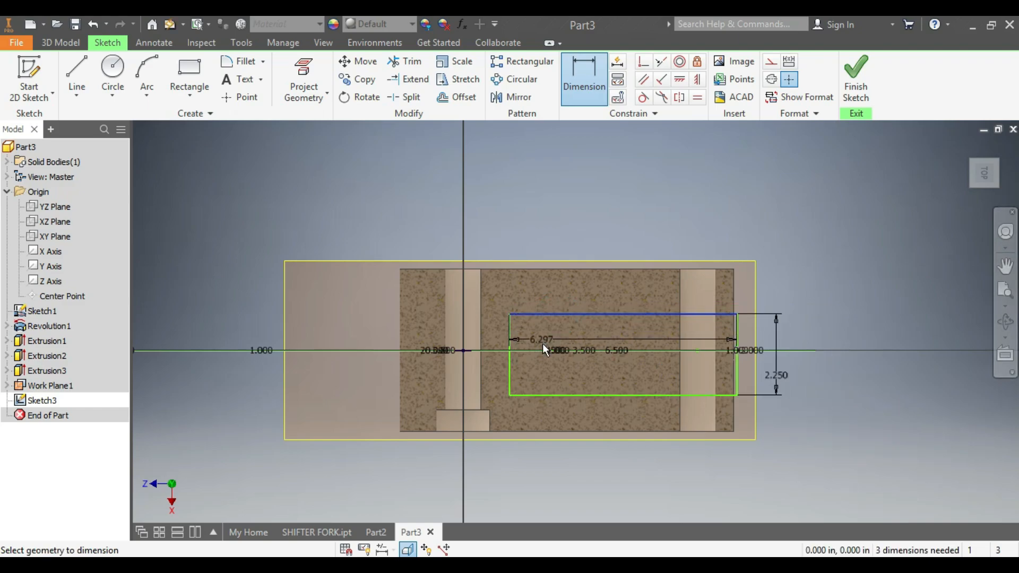
pyautogui.click(462, 350)
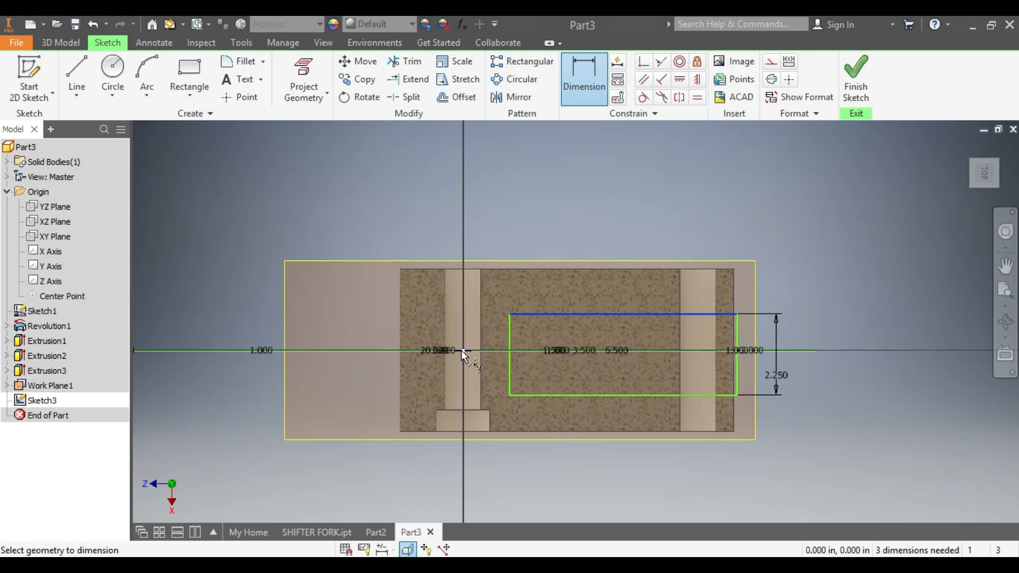
pyautogui.click(871, 364)
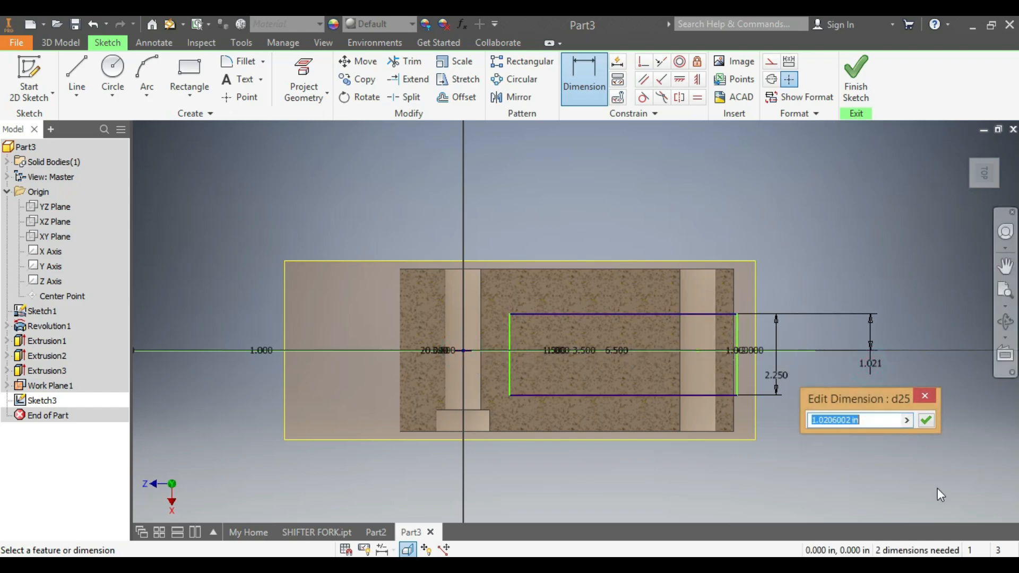
pyautogui.write('1.175')
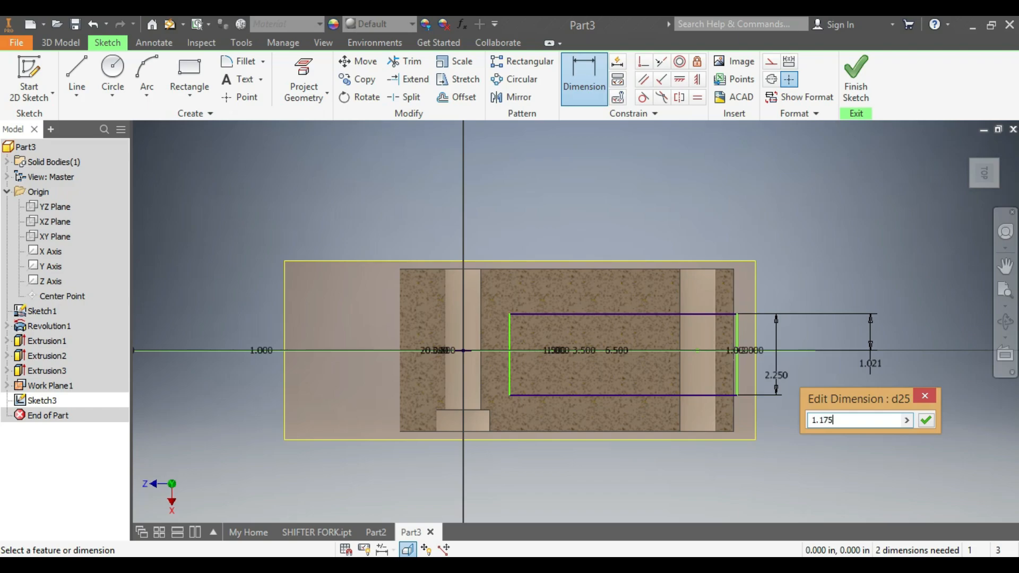
pyautogui.press('Return')
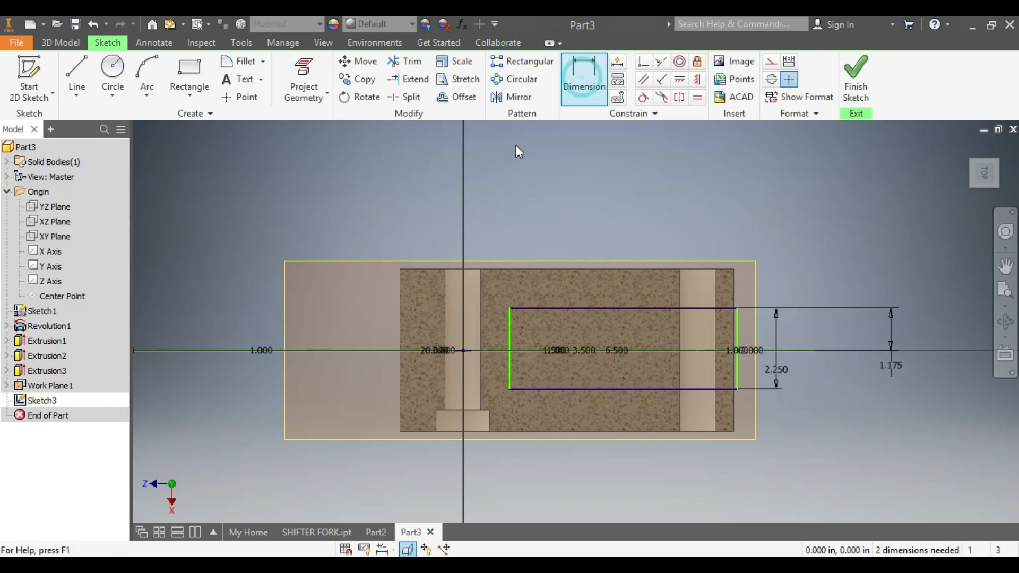
# Dimension the rectangle's inner vertical edge 2.5 in from the origin center point
pyautogui.click(509, 372)
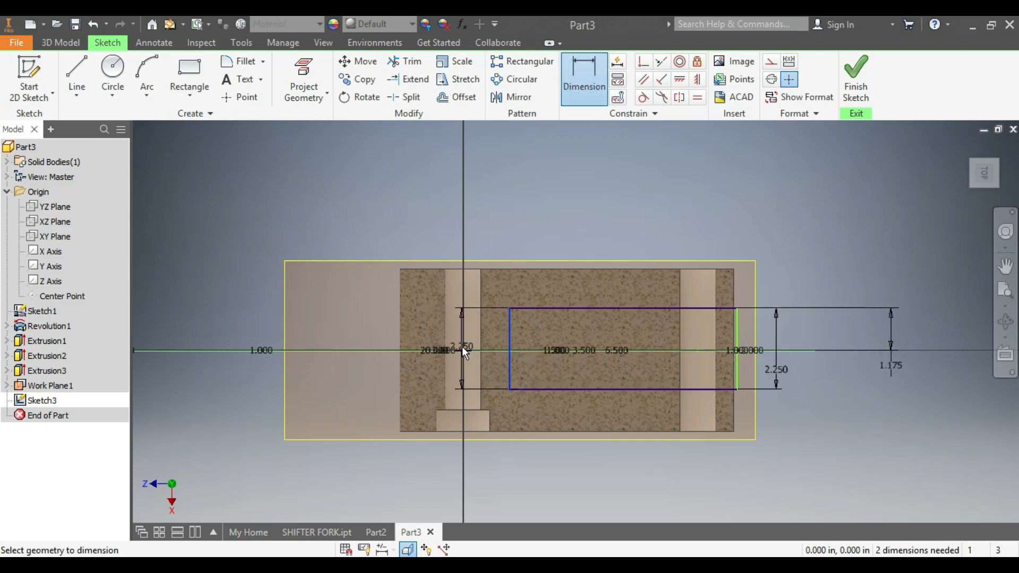
pyautogui.click(463, 351)
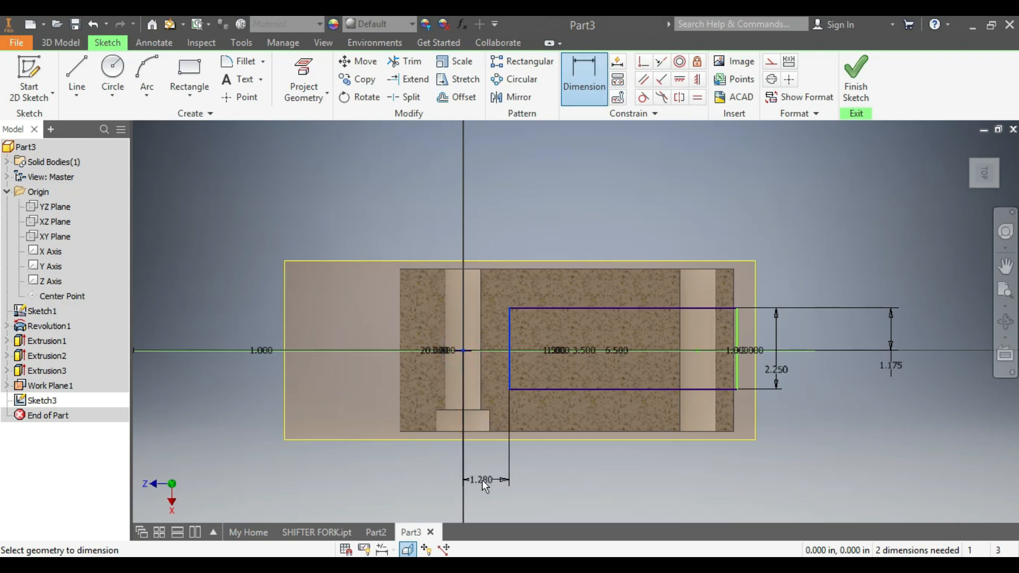
pyautogui.click(483, 480)
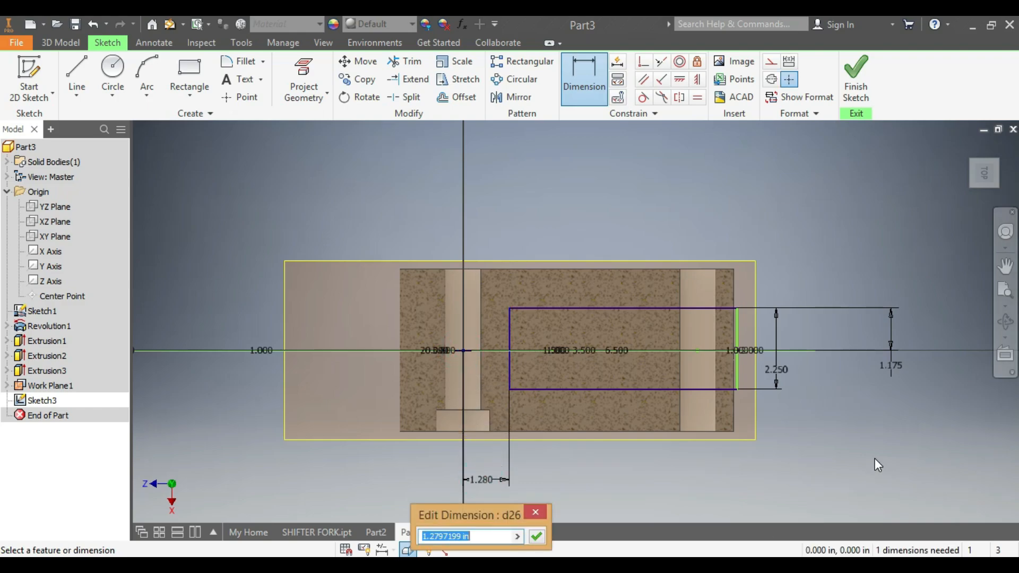
pyautogui.write('2.5')
pyautogui.press('Return')
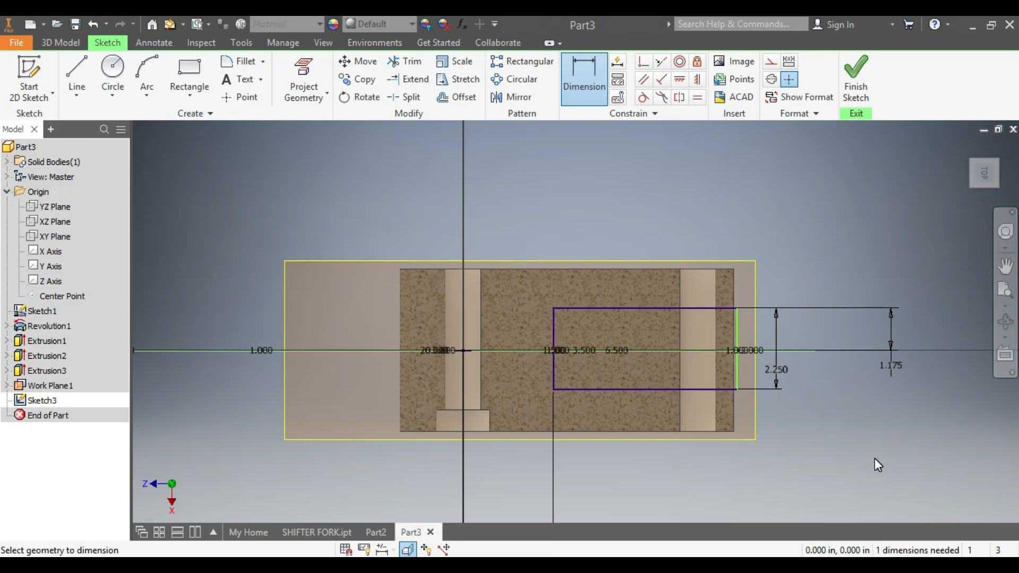
pyautogui.scroll(3, 576, 362)
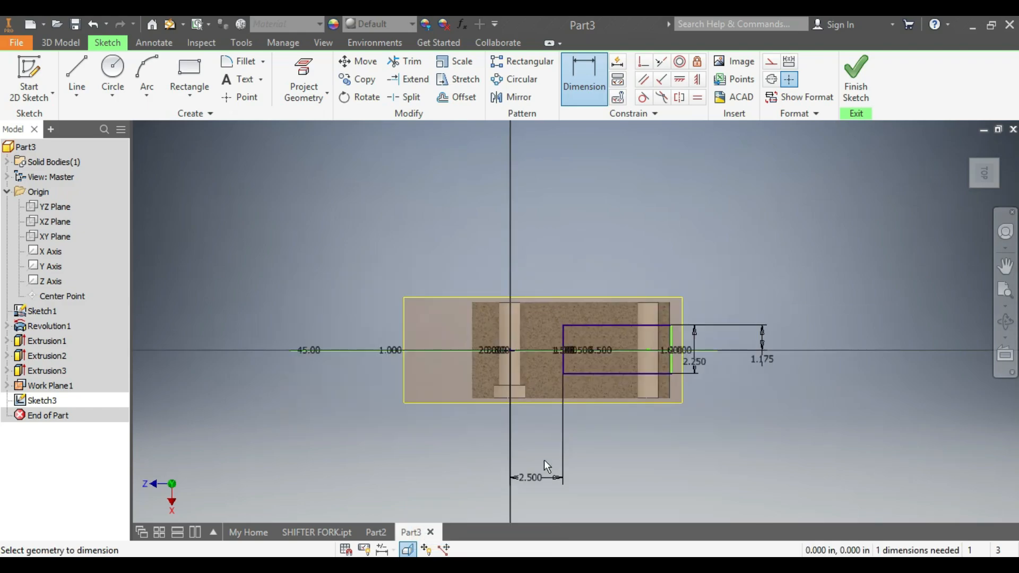
pyautogui.scroll(-4, 543, 460)
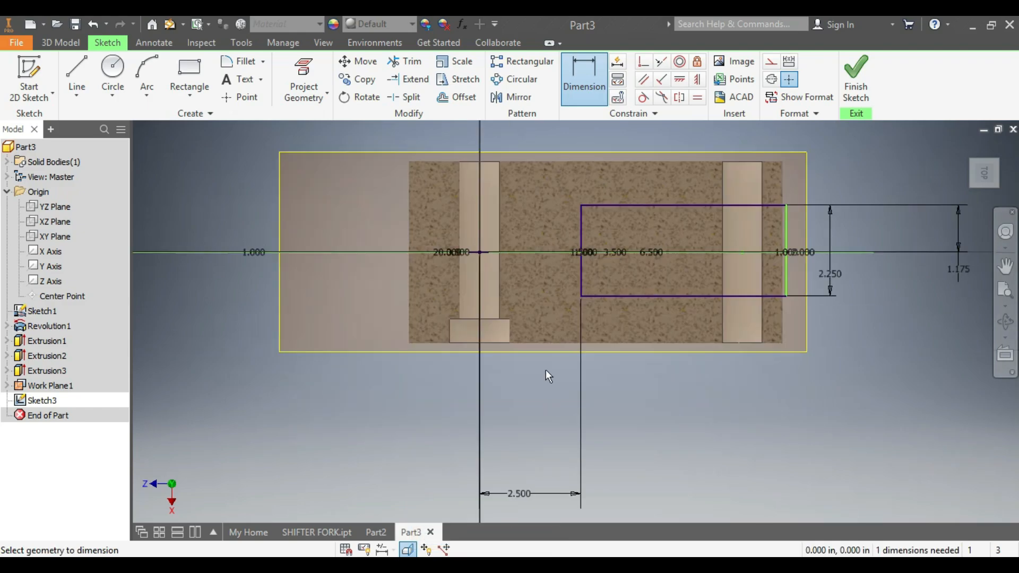
# Add a tangent semicircular arc between the rectangle's inner corners and trim the vertical line there to form a rounded slot profile
pyautogui.click(77, 72)
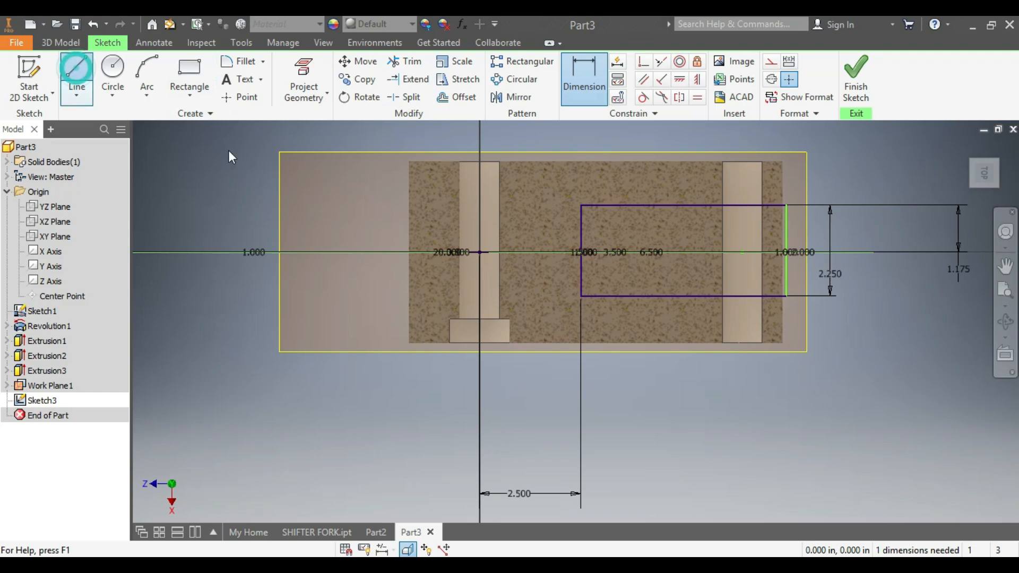
pyautogui.click(580, 204)
pyautogui.moveTo(580, 204); pyautogui.dragTo(581, 295)
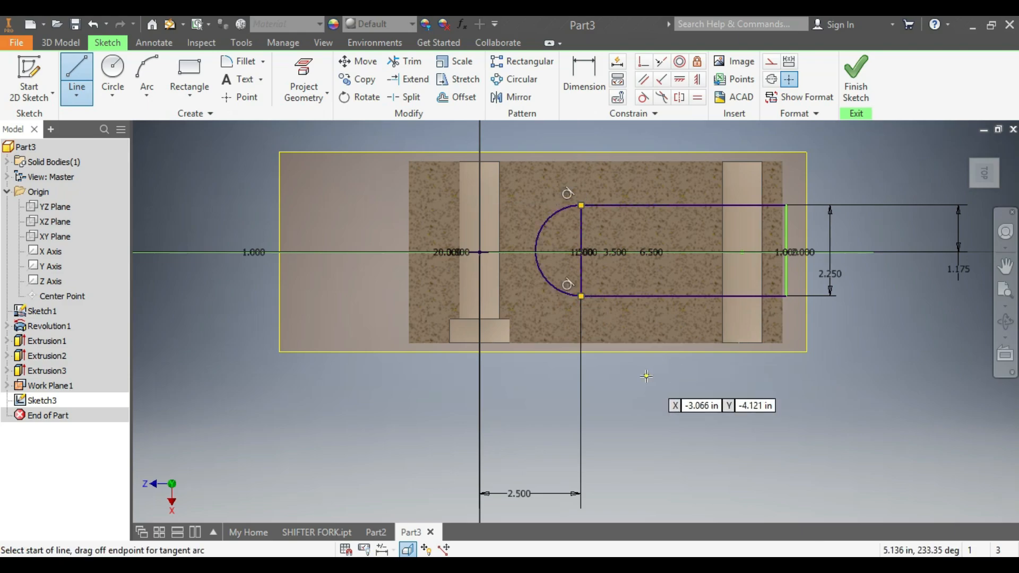
pyautogui.press('Escape')
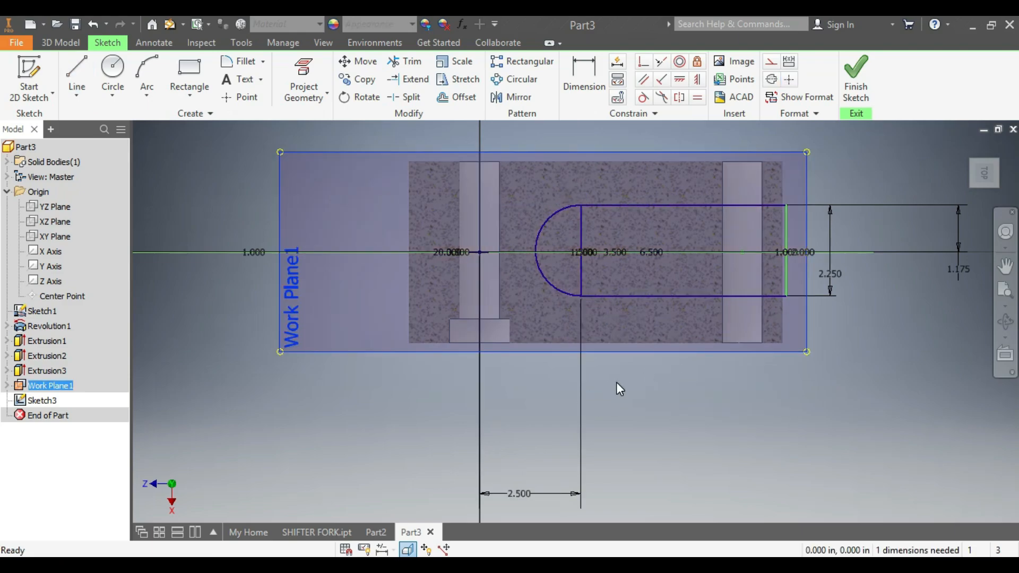
pyautogui.click(616, 382)
pyautogui.click(405, 61)
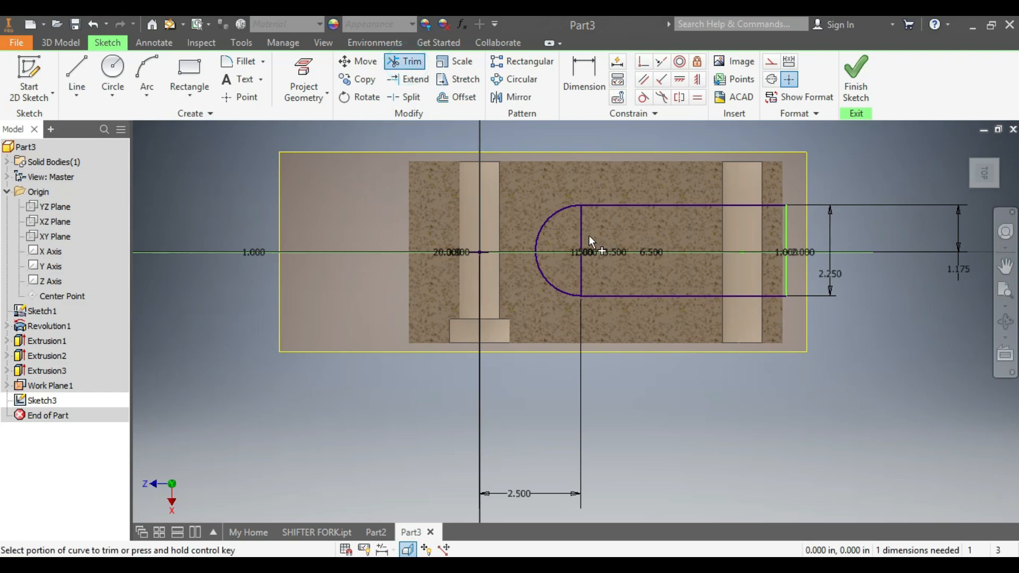
pyautogui.click(583, 236)
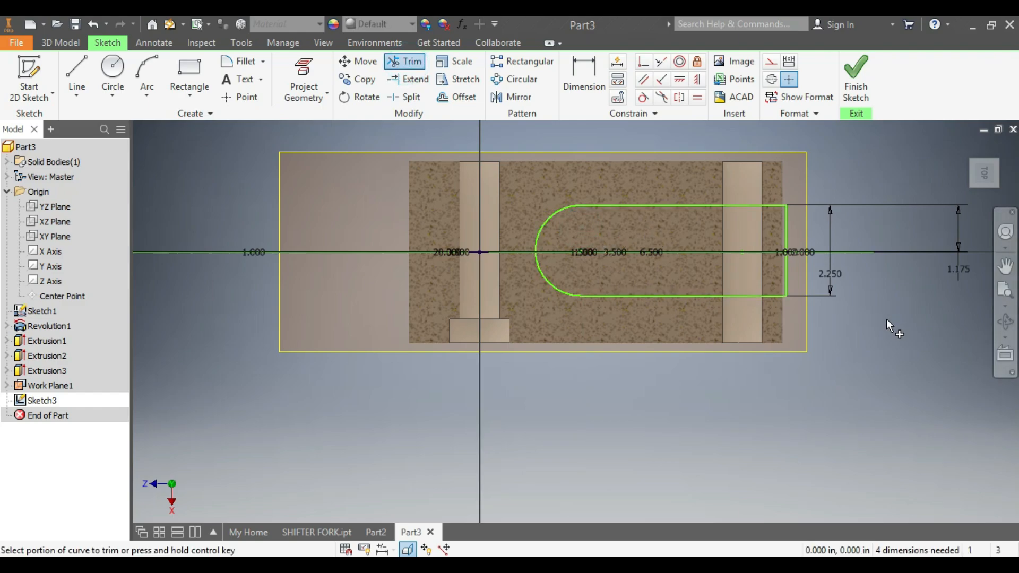
# Extrude the rounded slot profile as a symmetric cut with a distance of 6 in through the body
pyautogui.click(68, 47)
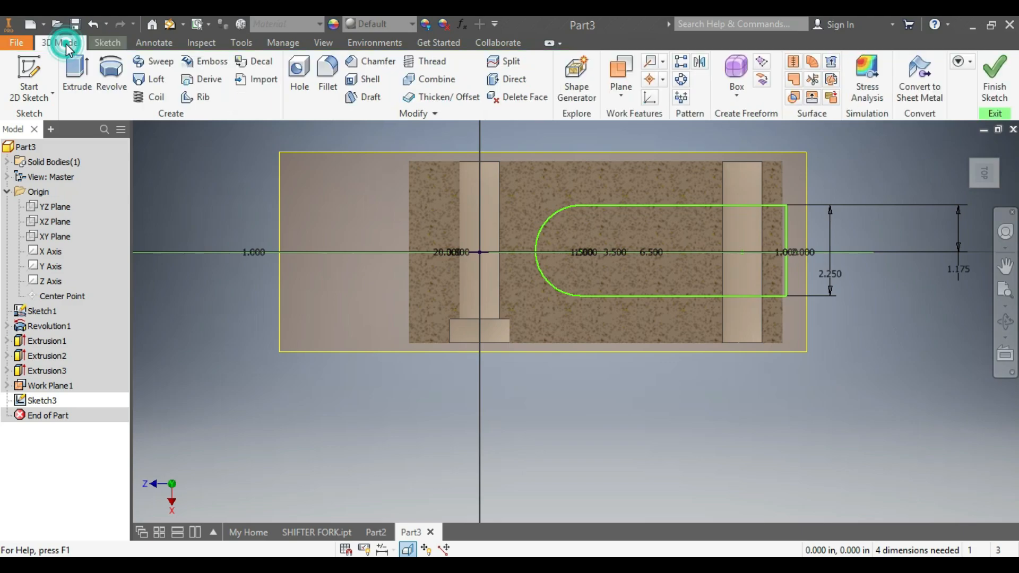
pyautogui.click(77, 75)
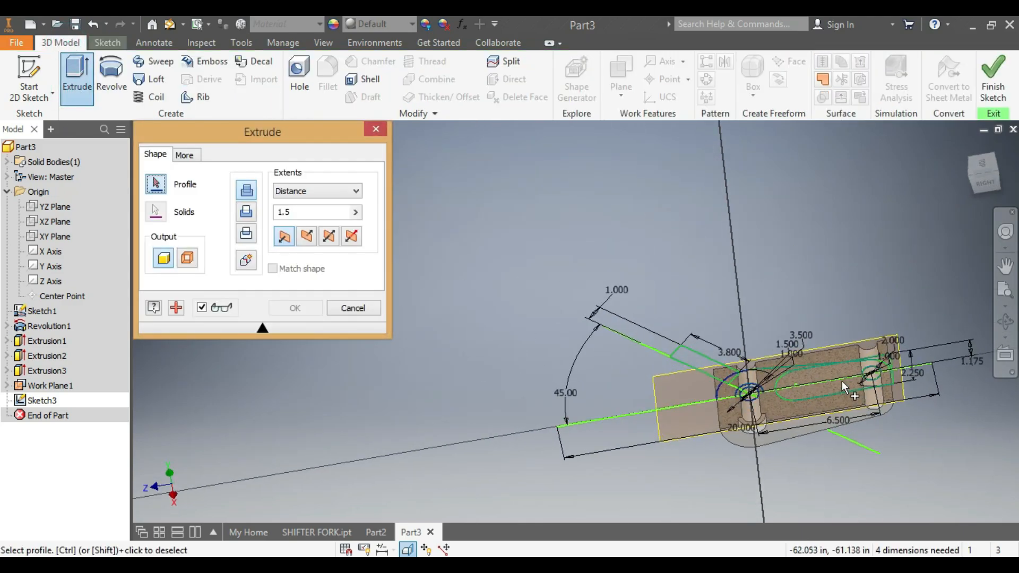
pyautogui.moveTo(983, 170)
pyautogui.mouseDown()
pyautogui.moveTo(998, 223)
pyautogui.moveTo(850, 276)
pyautogui.moveTo(830, 299)
pyautogui.mouseUp()
pyautogui.scroll(3, 830, 299)
pyautogui.click(849, 406)
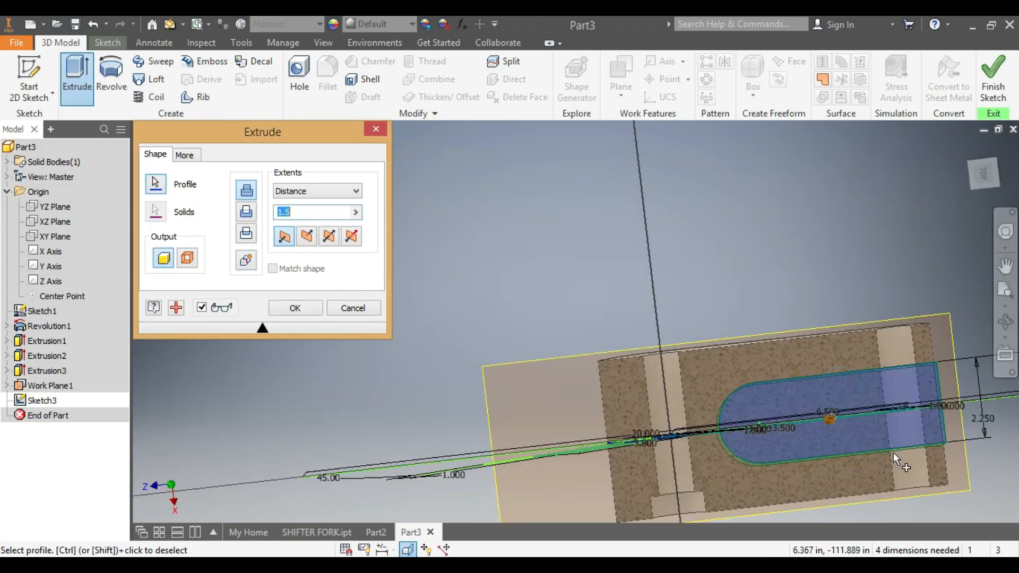
pyautogui.scroll(-3, 893, 452)
pyautogui.moveTo(867, 181); pyautogui.dragTo(701, 220)
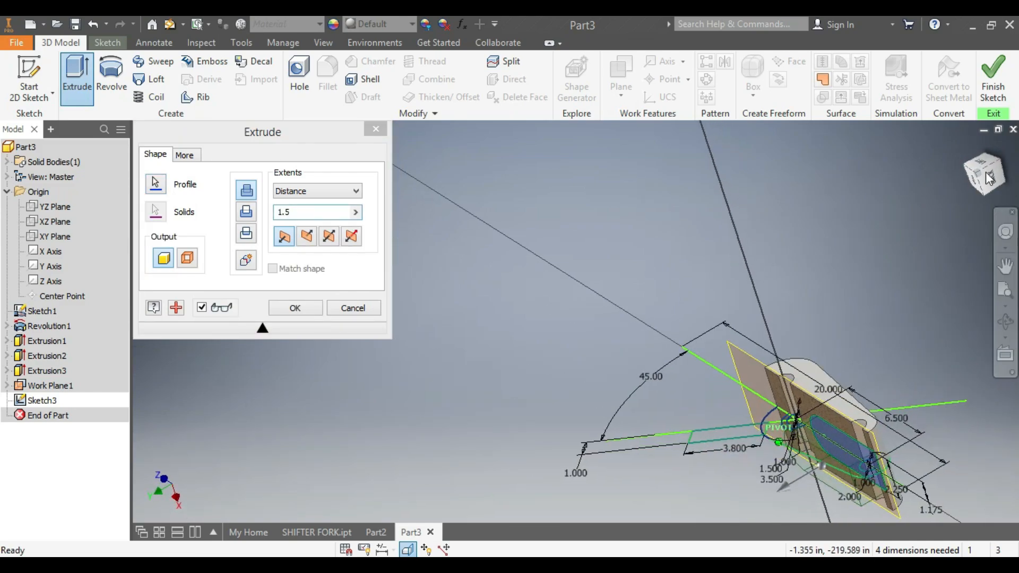
pyautogui.click(246, 213)
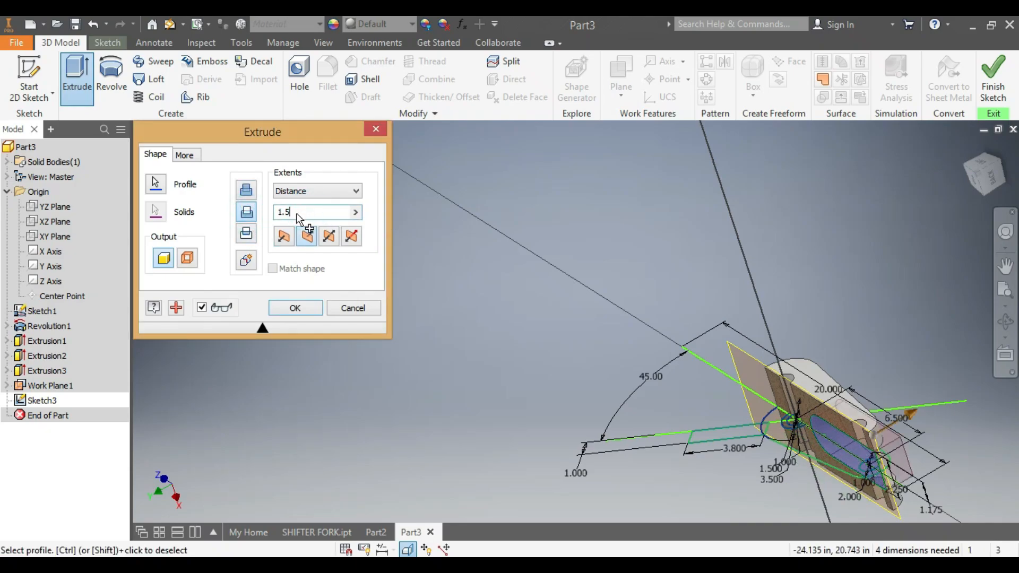
pyautogui.moveTo(298, 215); pyautogui.dragTo(279, 216)
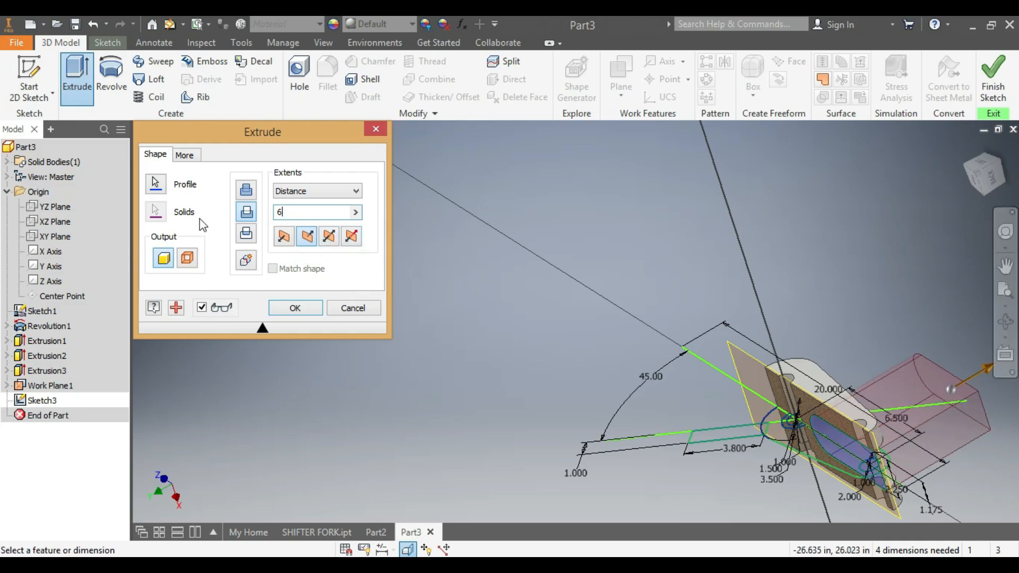
pyautogui.click(329, 236)
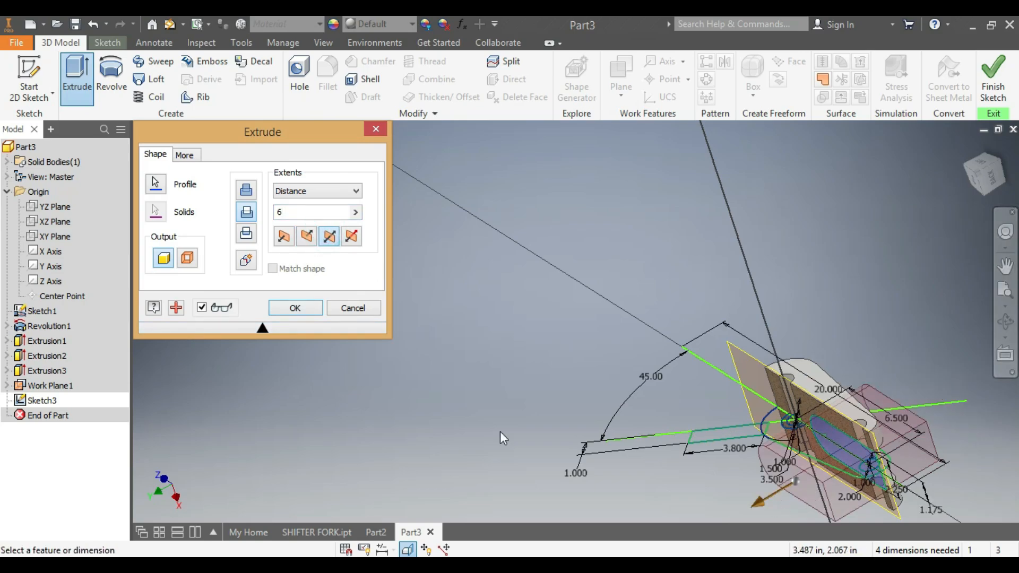
pyautogui.click(296, 308)
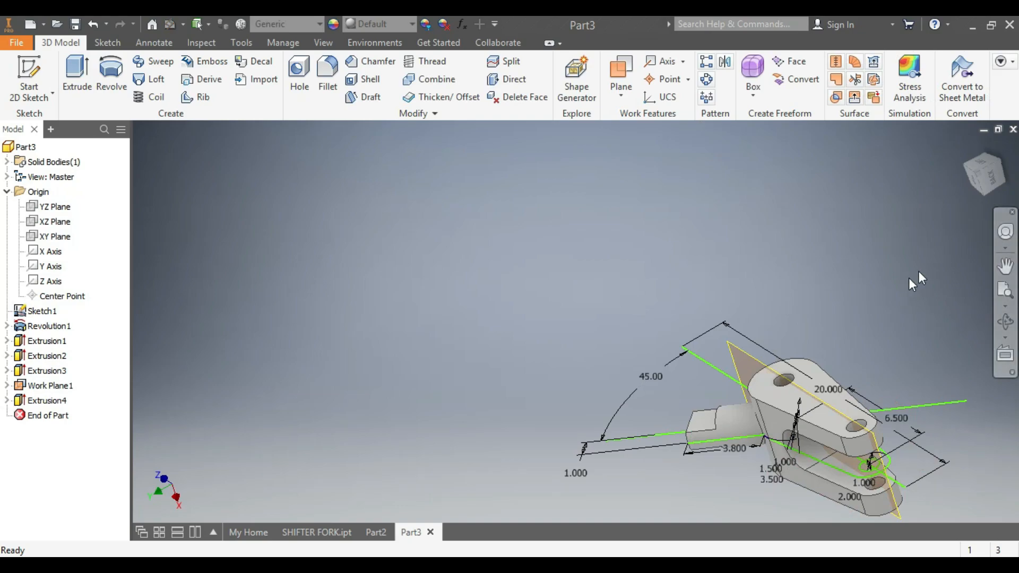
# Start a new sketch on the square flat face at the end of the angled cylinder
pyautogui.click(983, 172)
pyautogui.moveTo(983, 173); pyautogui.dragTo(984, 93)
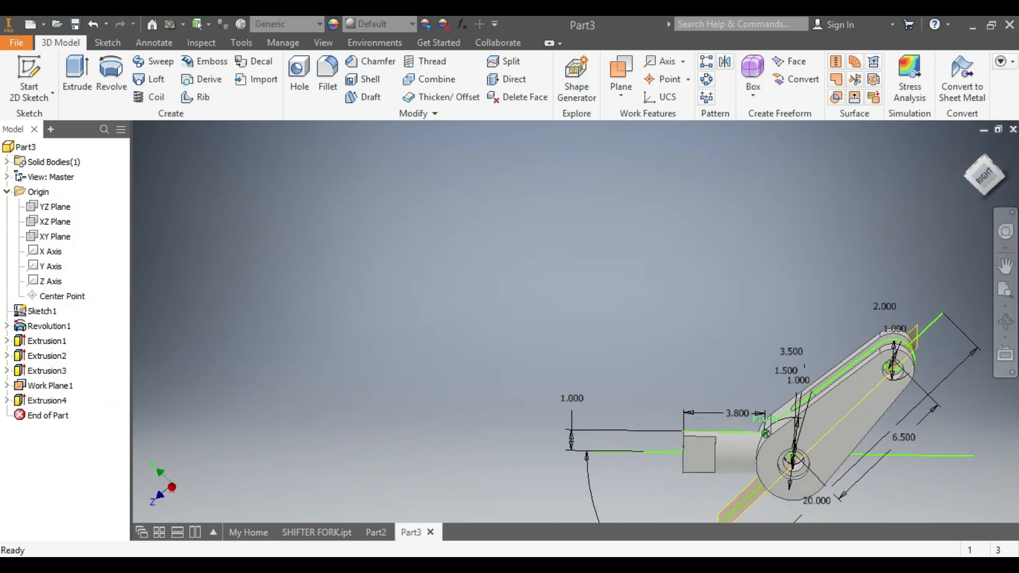
pyautogui.click(983, 174)
pyautogui.scroll(-3, 536, 287)
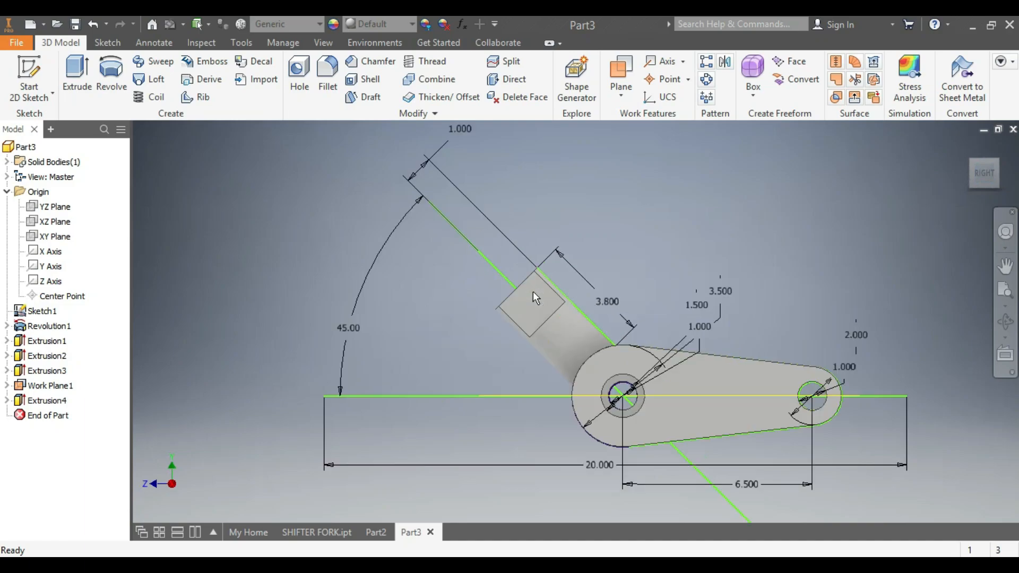
pyautogui.scroll(-2, 531, 308)
pyautogui.click(529, 296)
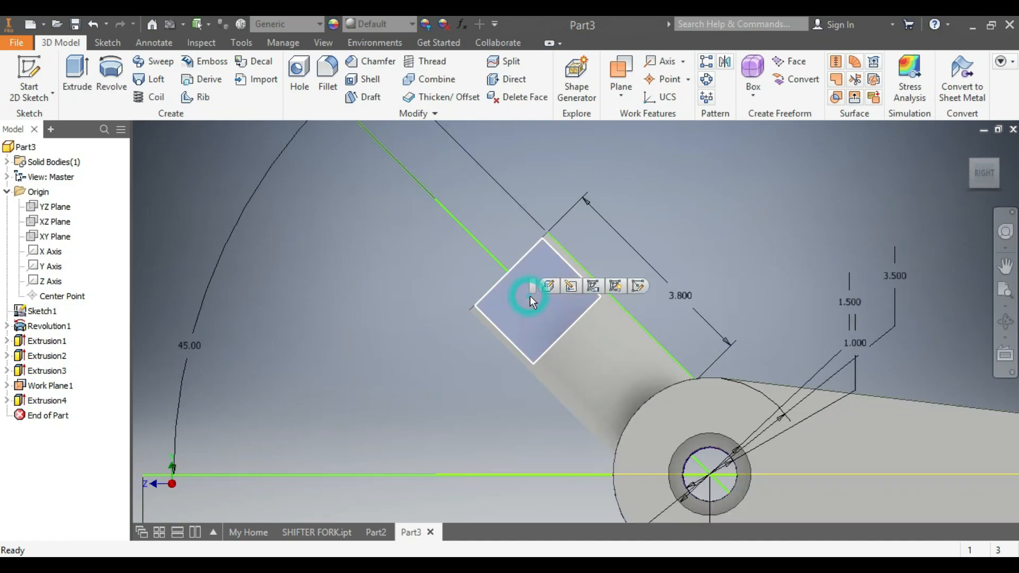
pyautogui.click(637, 286)
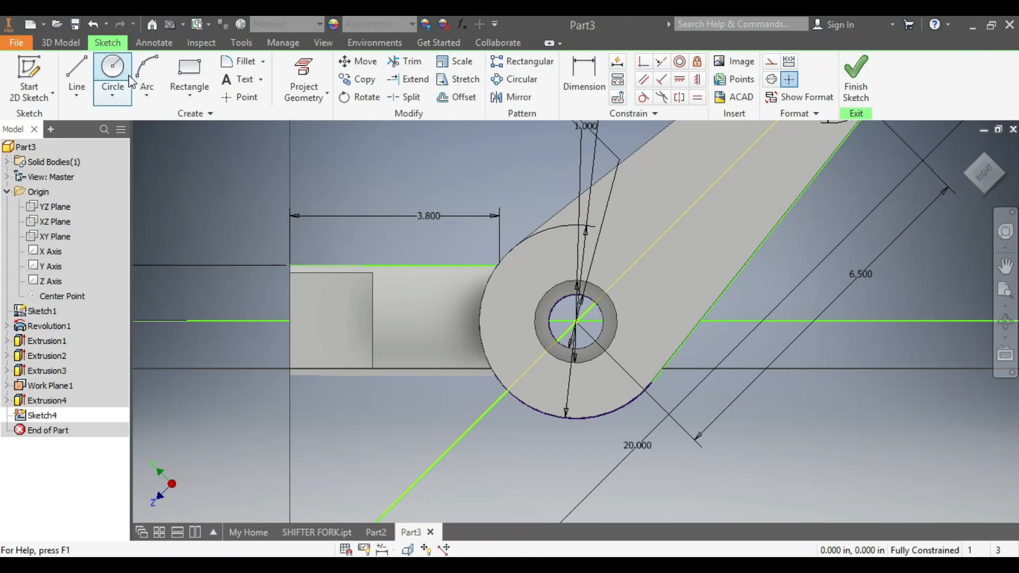
# Draw a circle centered on the midline of the angled cylinder's square flat face and set its diameter to 1 in
pyautogui.click(113, 67)
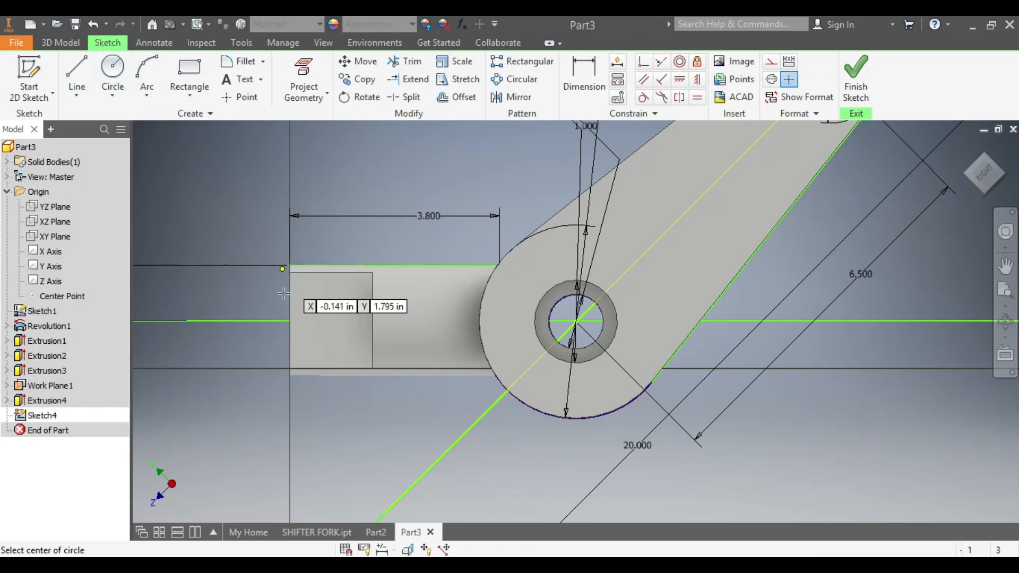
pyautogui.click(326, 322)
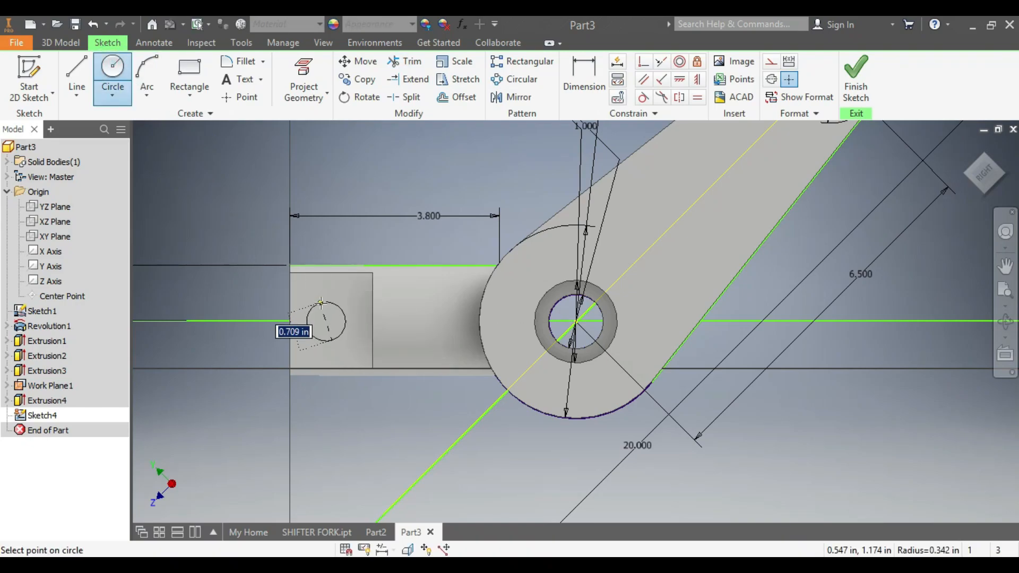
pyautogui.click(326, 299)
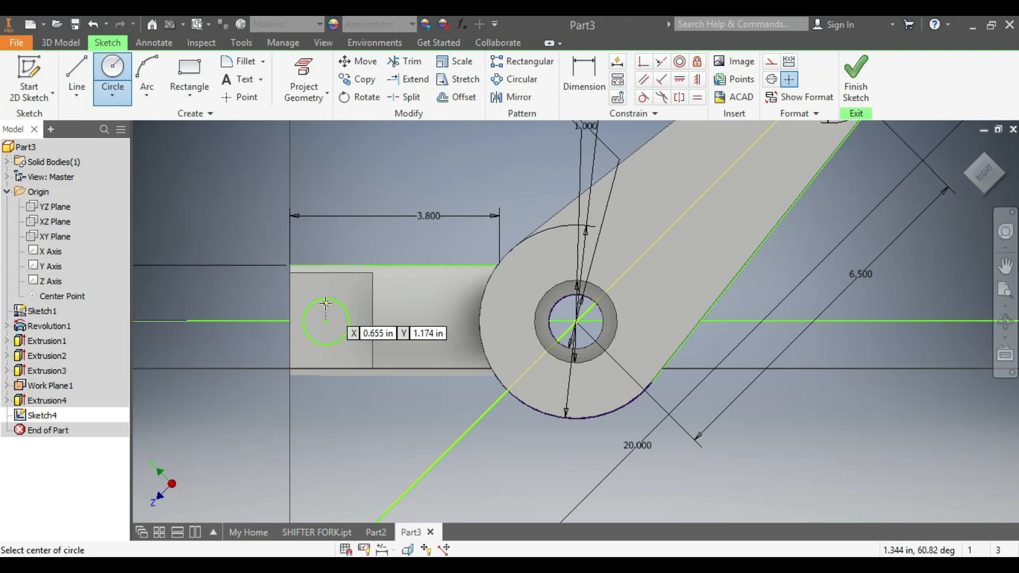
pyautogui.click(584, 77)
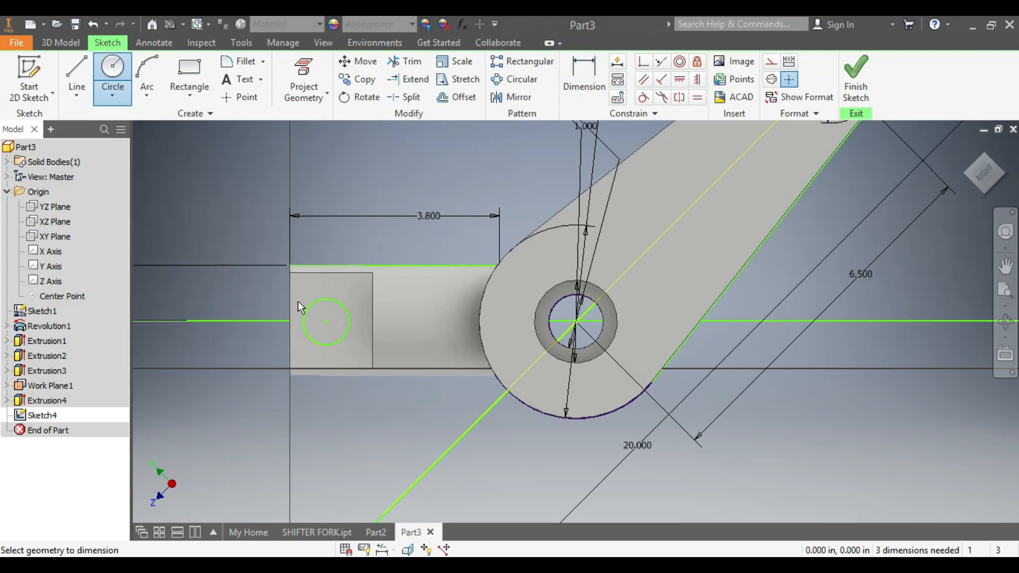
pyautogui.click(321, 299)
pyautogui.click(362, 188)
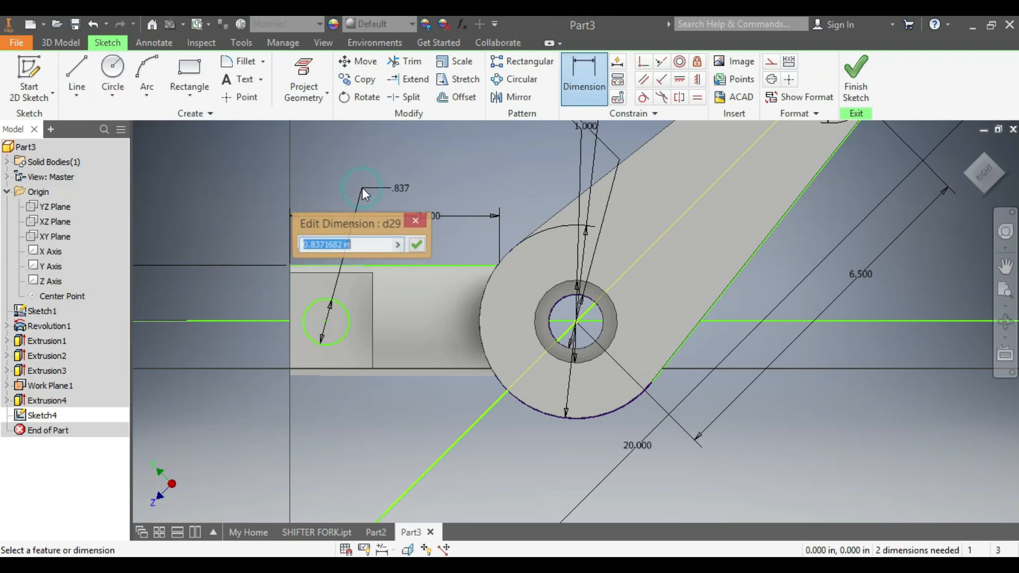
pyautogui.write('1')
pyautogui.press('Return')
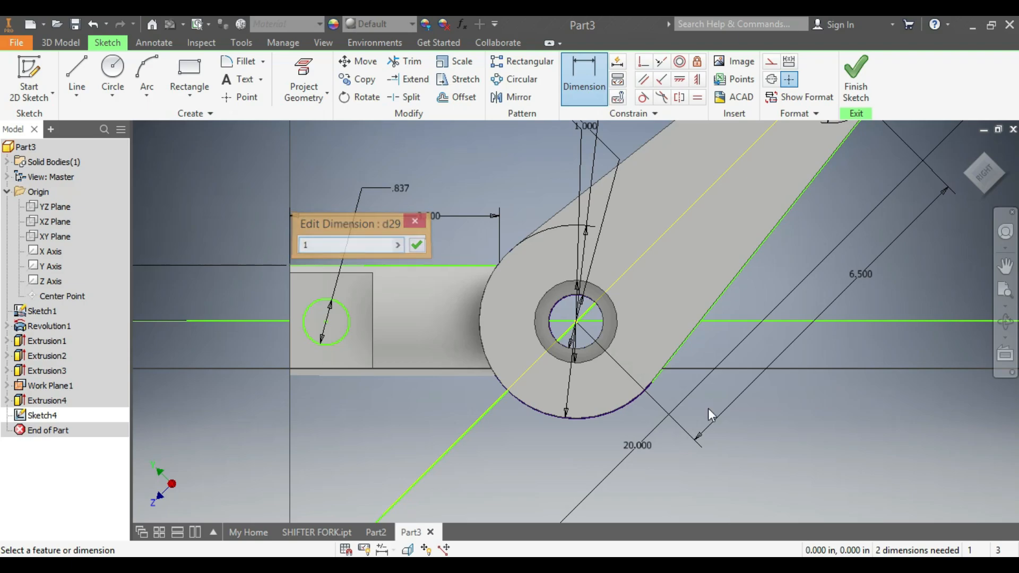
# Dimension the circle's center 0.75 in from the outer end edge of the flat face
pyautogui.click(290, 327)
pyautogui.click(326, 321)
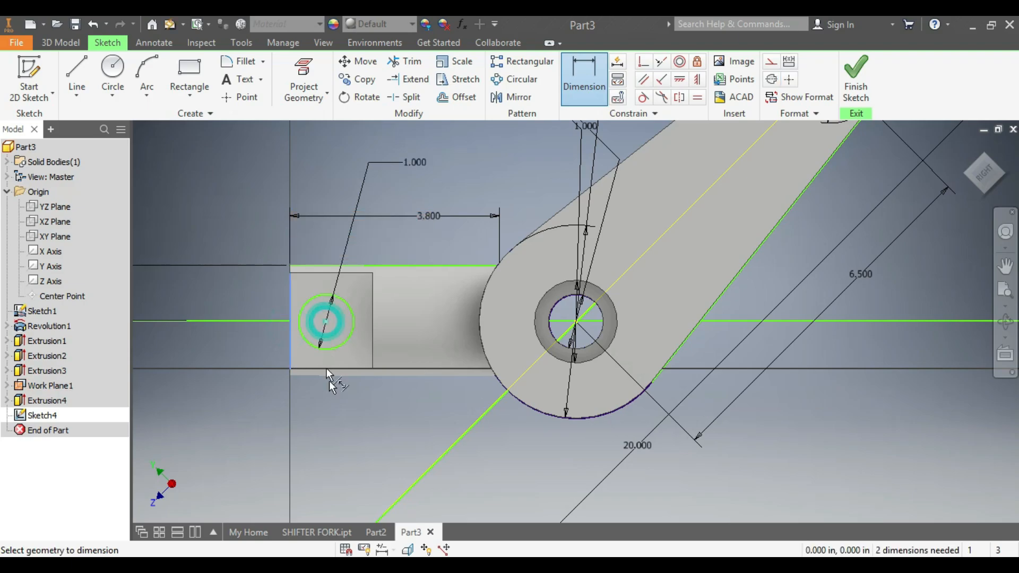
pyautogui.click(326, 420)
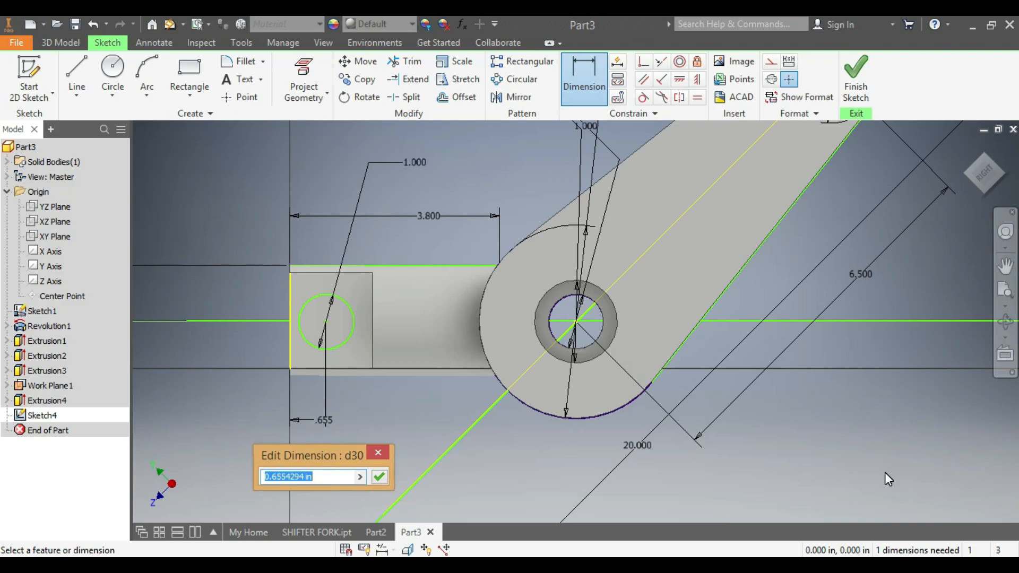
pyautogui.write('.75')
pyautogui.press('Return')
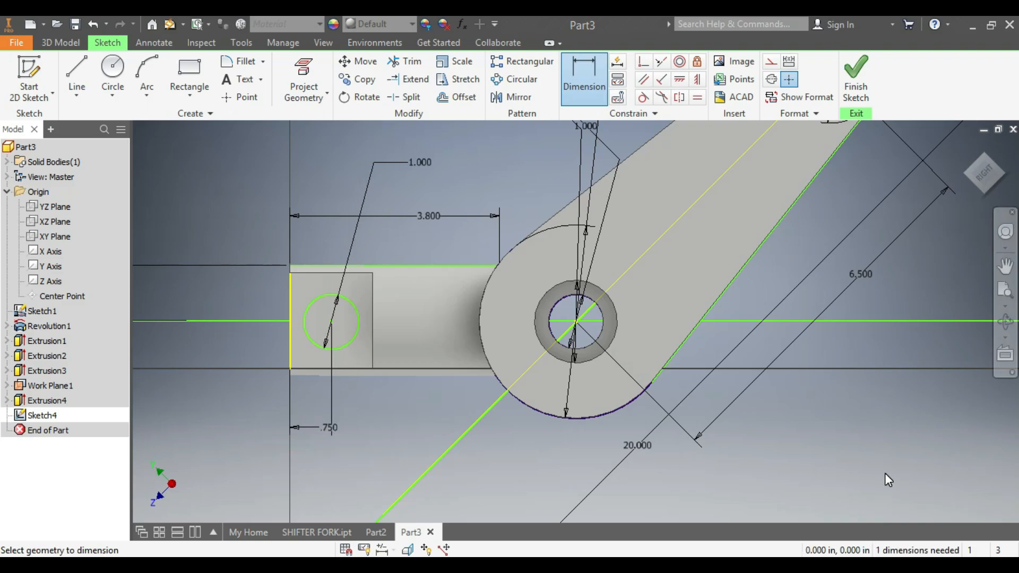
# Extrude the circle as a symmetric cut with a distance of 6 in through the flattened end of the angled cylinder
pyautogui.click(60, 42)
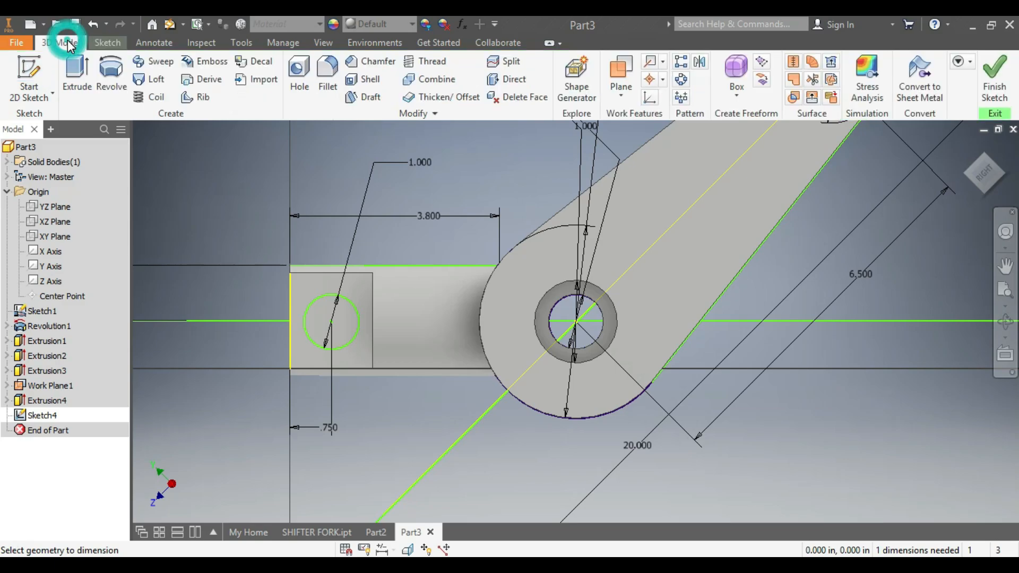
pyautogui.click(77, 79)
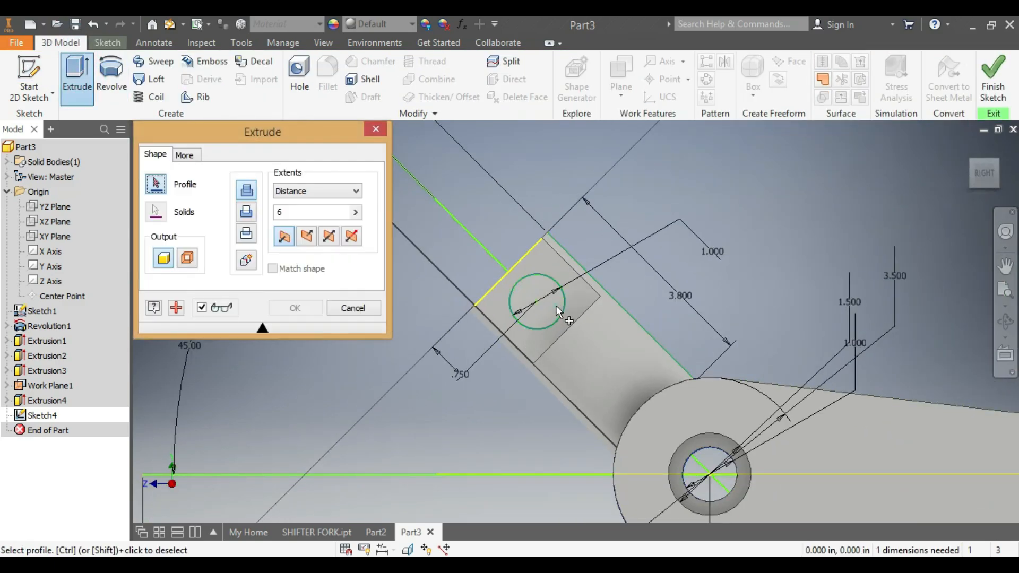
pyautogui.click(520, 298)
pyautogui.click(246, 214)
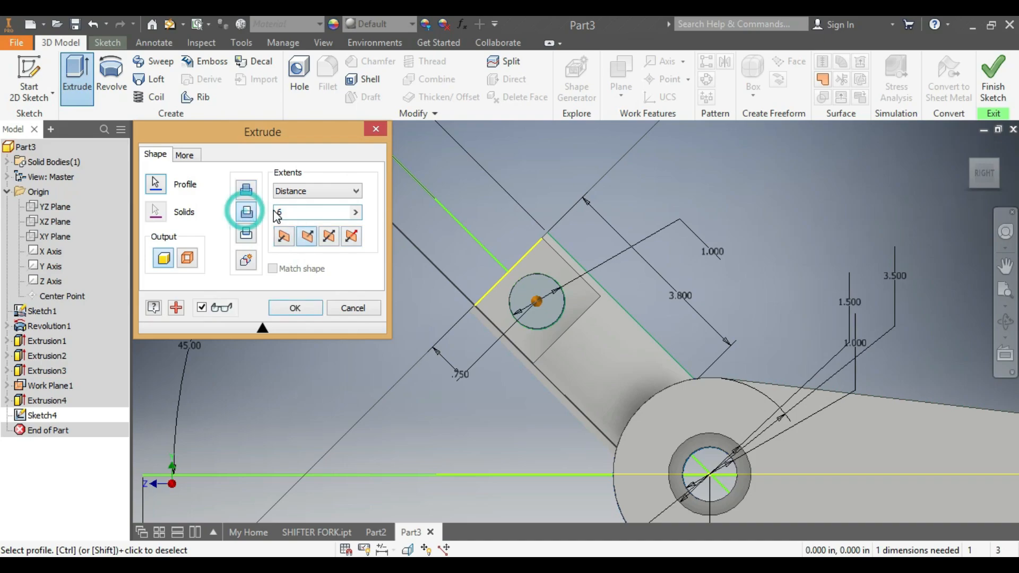
pyautogui.click(330, 238)
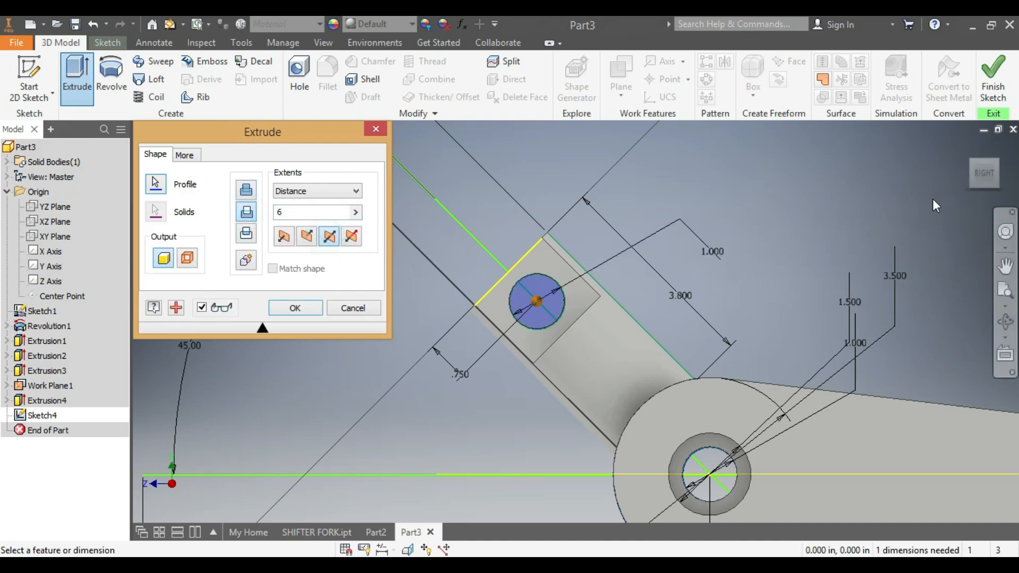
pyautogui.moveTo(976, 176); pyautogui.dragTo(986, 183)
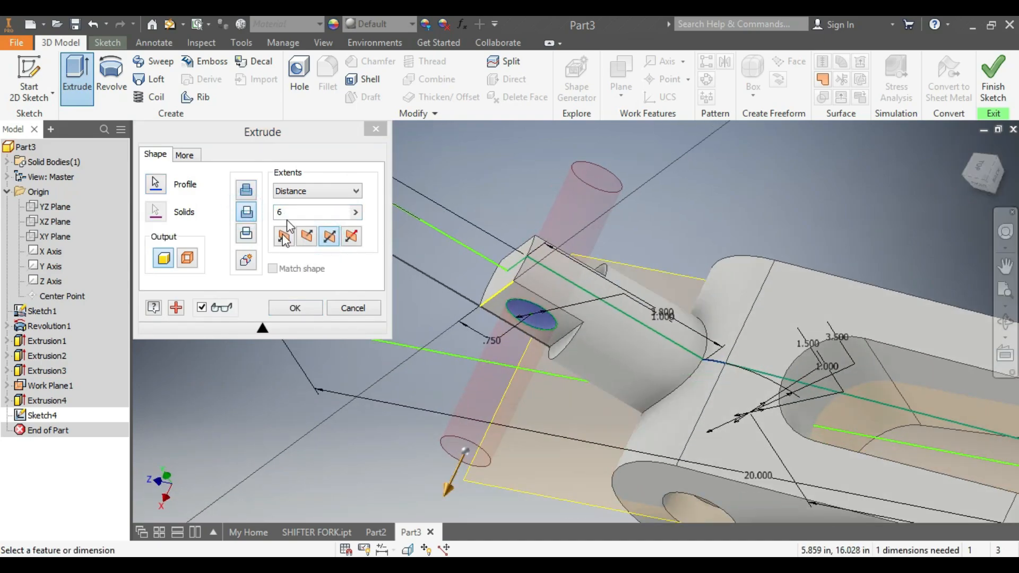
pyautogui.click(291, 308)
pyautogui.scroll(-5, 542, 430)
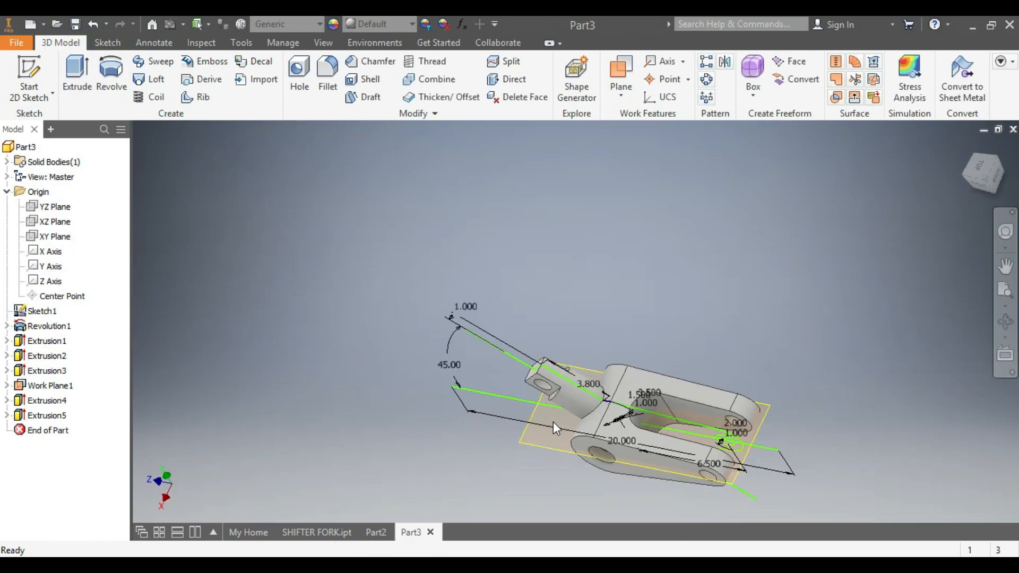
# Hide Sketch1 and Work Plane1 so that only the solid part shows
pyautogui.rightClick(44, 313)
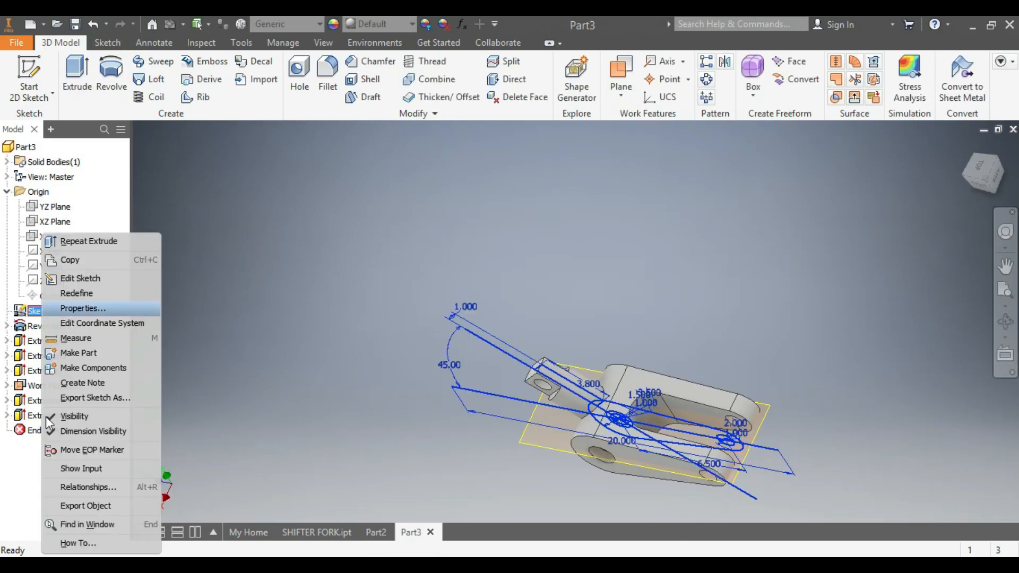
pyautogui.click(73, 415)
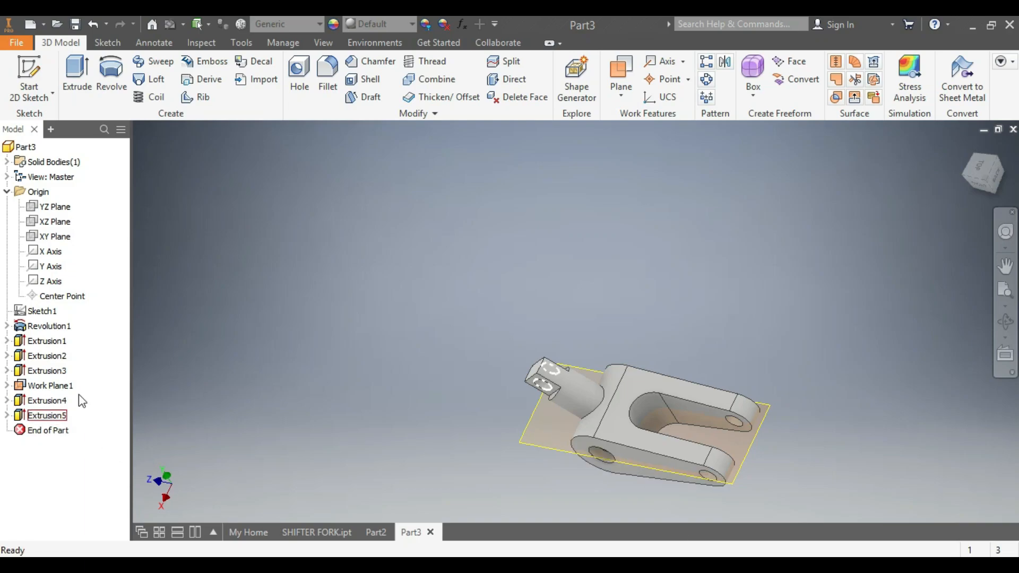
pyautogui.rightClick(54, 386)
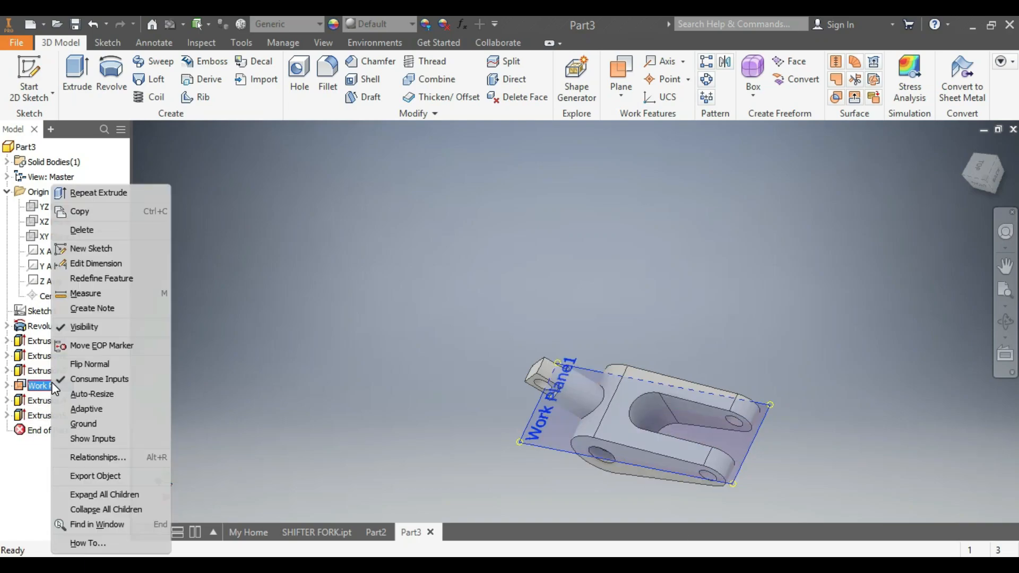
pyautogui.click(104, 327)
pyautogui.scroll(-3, 754, 509)
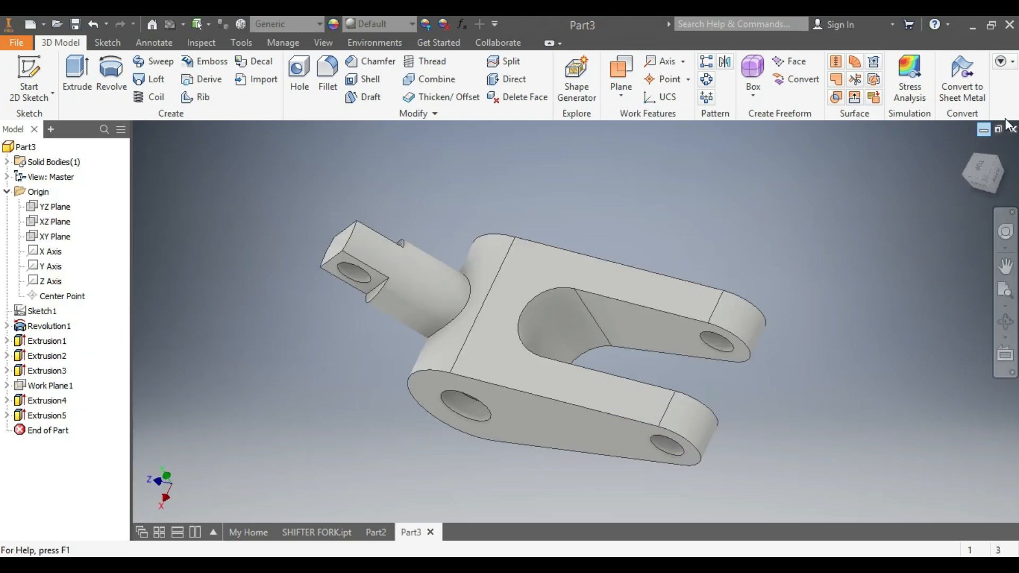
# Fillet the edge where the angled cylinder meets the fork body with a 0.125 in radius
pyautogui.moveTo(982, 172)
pyautogui.mouseDown()
pyautogui.moveTo(983, 228)
pyautogui.moveTo(982, 128)
pyautogui.moveTo(982, 192)
pyautogui.mouseUp()
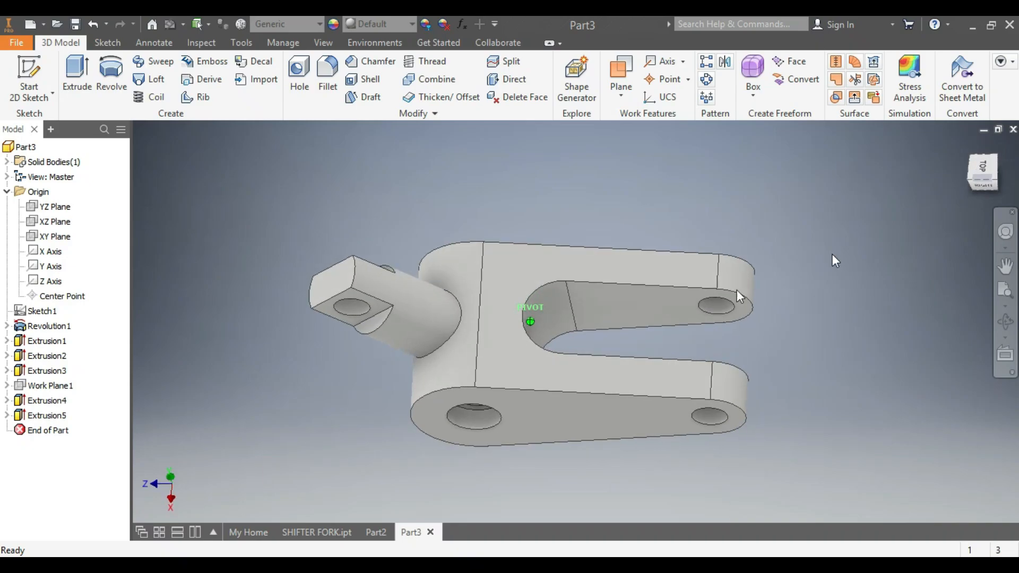
pyautogui.click(460, 319)
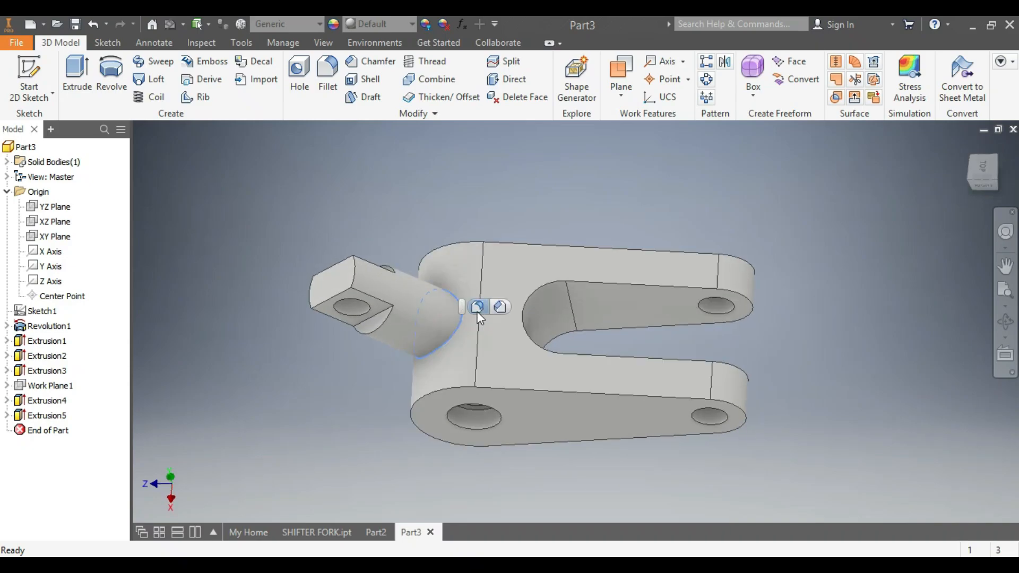
pyautogui.click(479, 307)
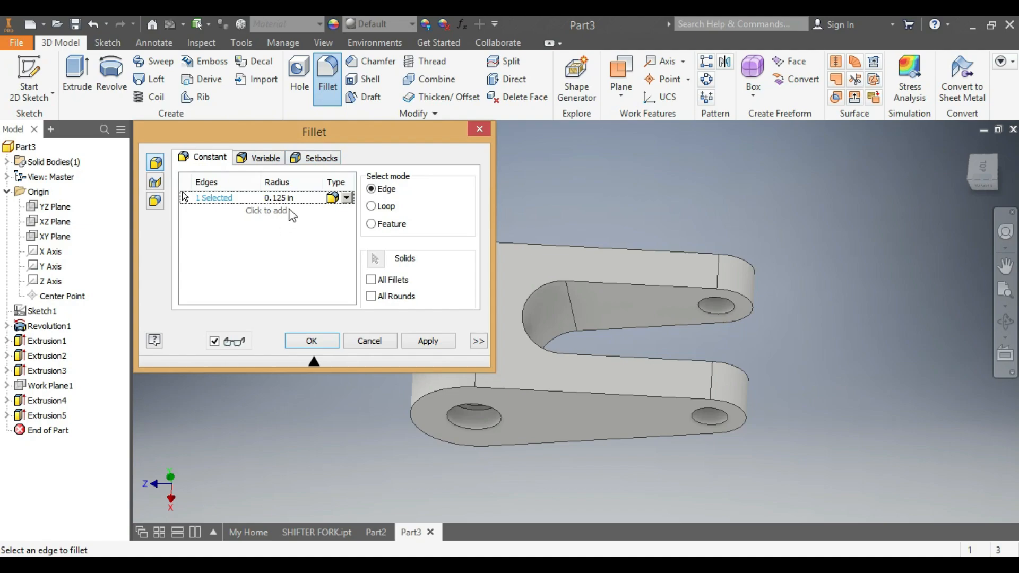
pyautogui.click(429, 341)
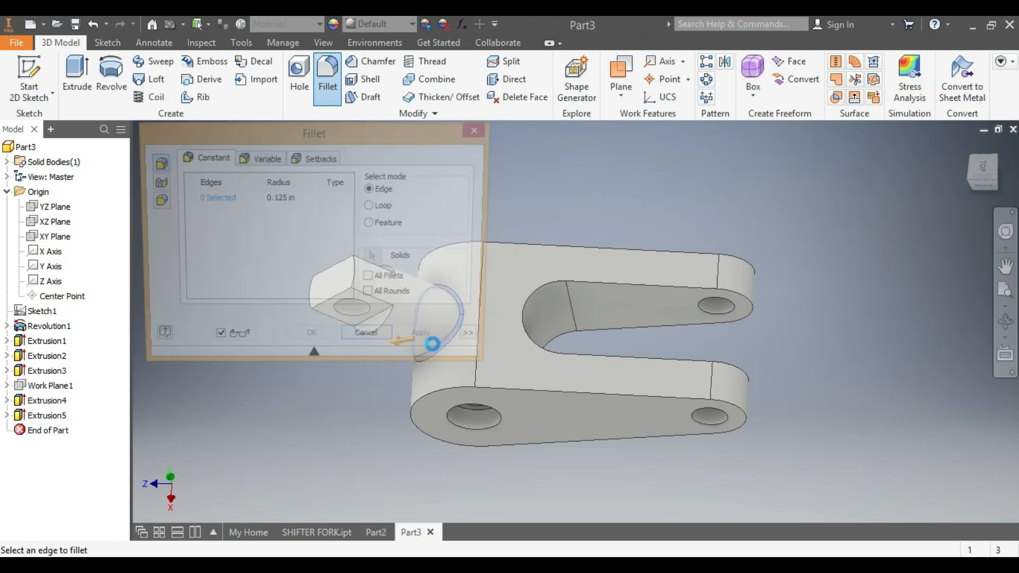
pyautogui.click(475, 133)
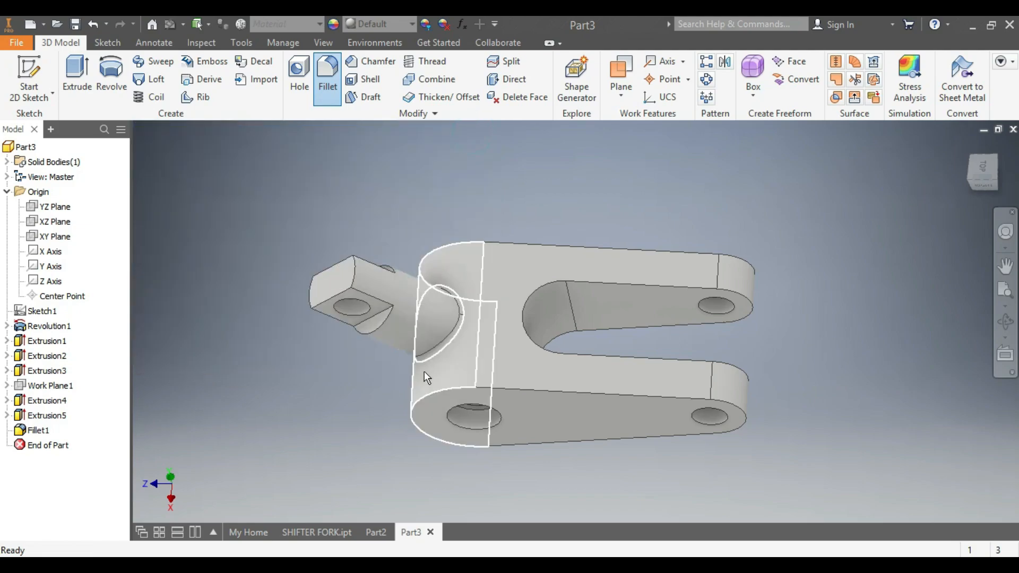
# Fillet the outer perimeter edges of both flat side faces of the fork body with a 0.125 in radius
pyautogui.click(549, 391)
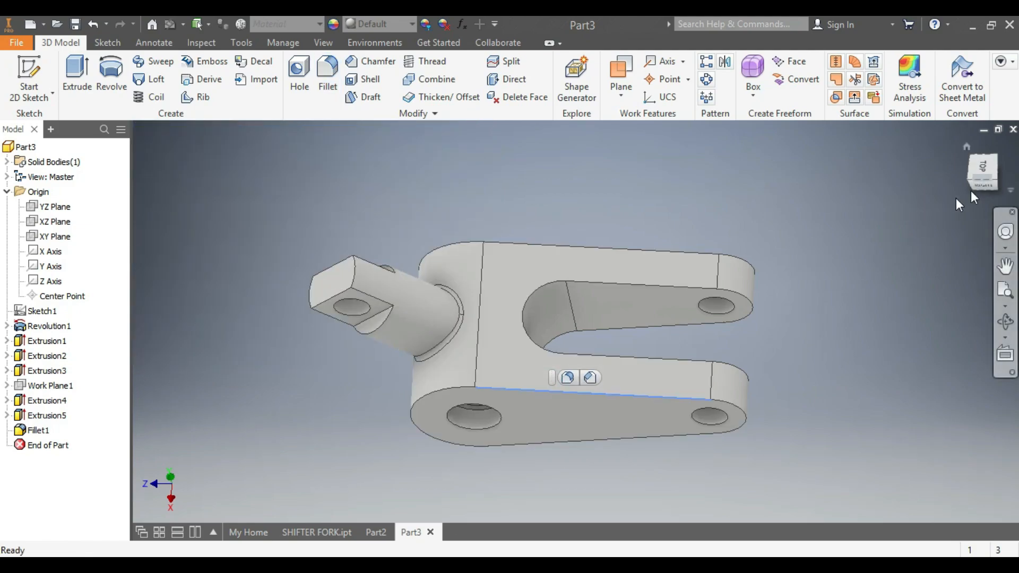
pyautogui.click(986, 181)
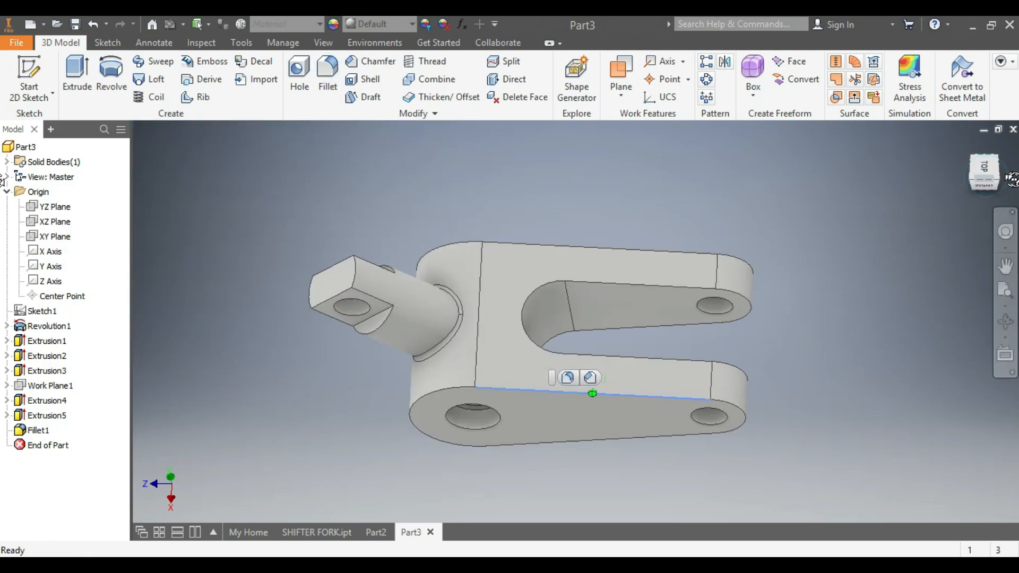
pyautogui.keyDown('ctrl'); pyautogui.click(420, 407); pyautogui.keyUp('ctrl')
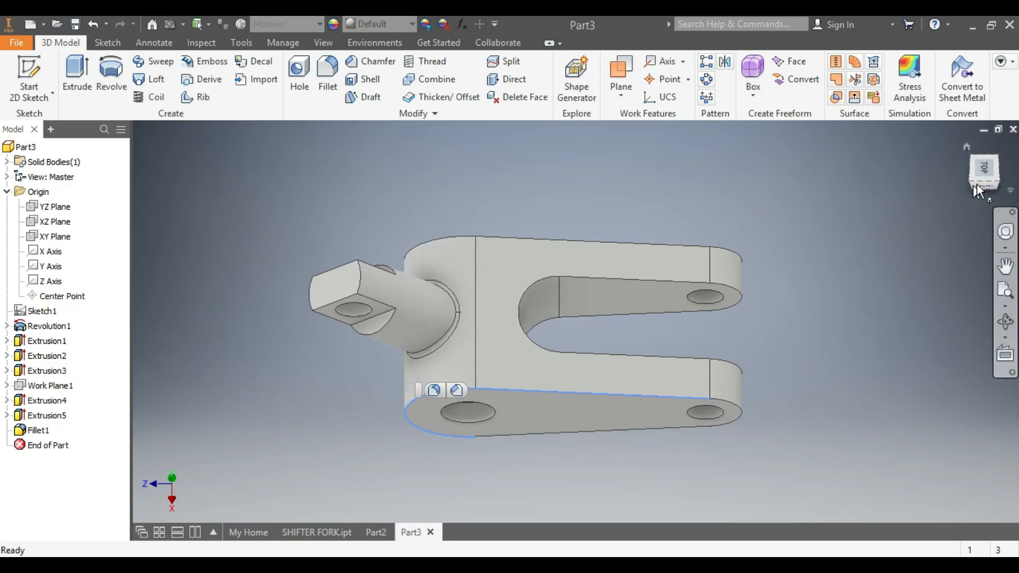
pyautogui.moveTo(983, 176); pyautogui.dragTo(974, 382)
pyautogui.keyDown('ctrl'); pyautogui.click(536, 468); pyautogui.keyUp('ctrl')
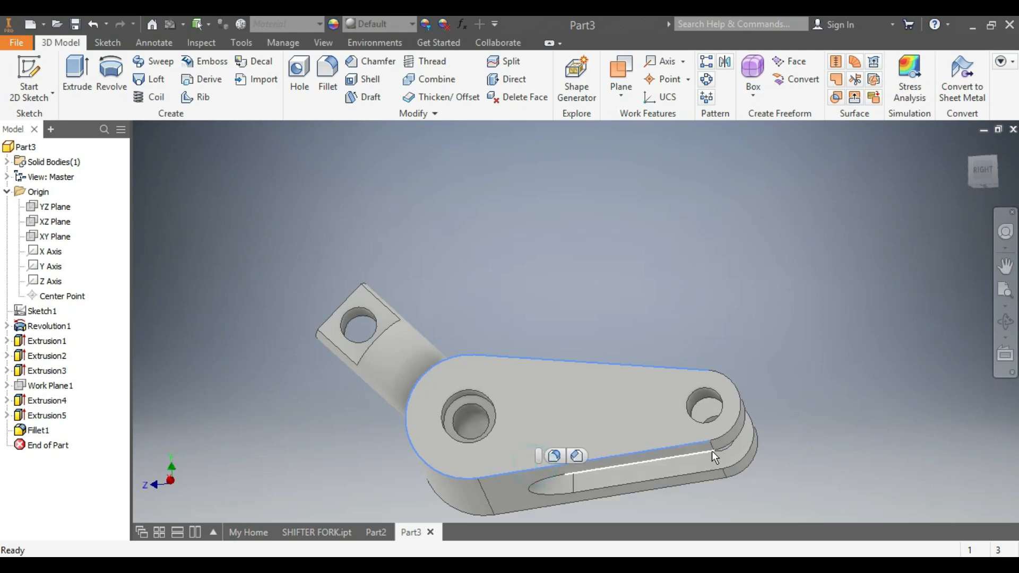
pyautogui.keyDown('ctrl'); pyautogui.click(734, 422); pyautogui.keyUp('ctrl')
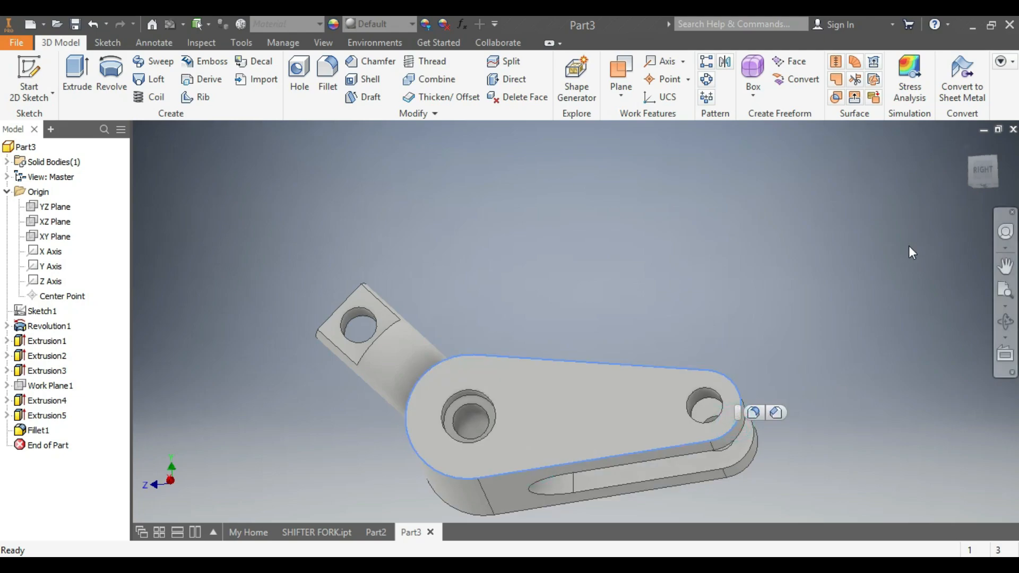
pyautogui.moveTo(986, 170); pyautogui.dragTo(929, 361)
pyautogui.keyDown('ctrl'); pyautogui.click(555, 290); pyautogui.keyUp('ctrl')
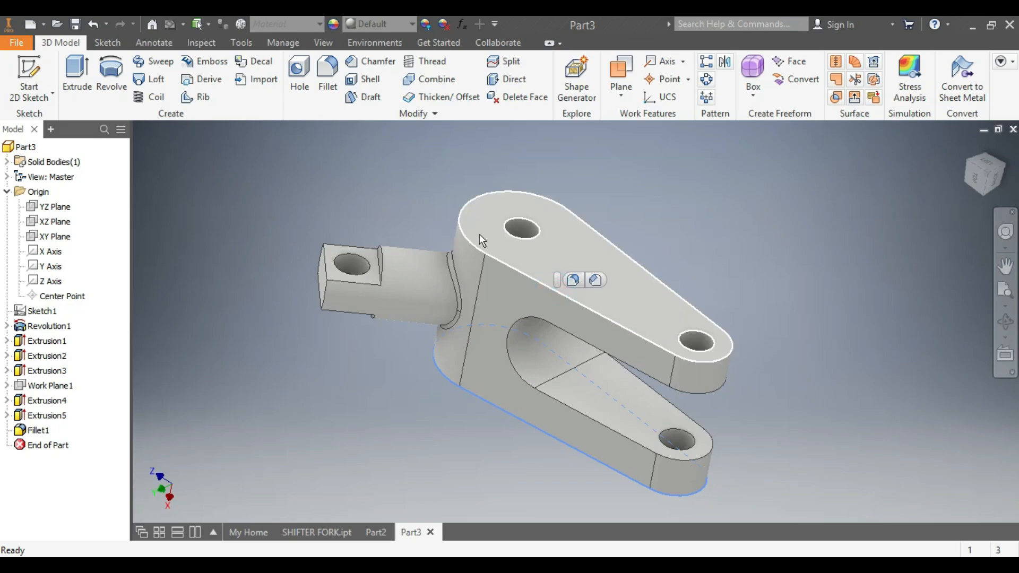
pyautogui.keyDown('ctrl'); pyautogui.click(458, 219); pyautogui.keyUp('ctrl')
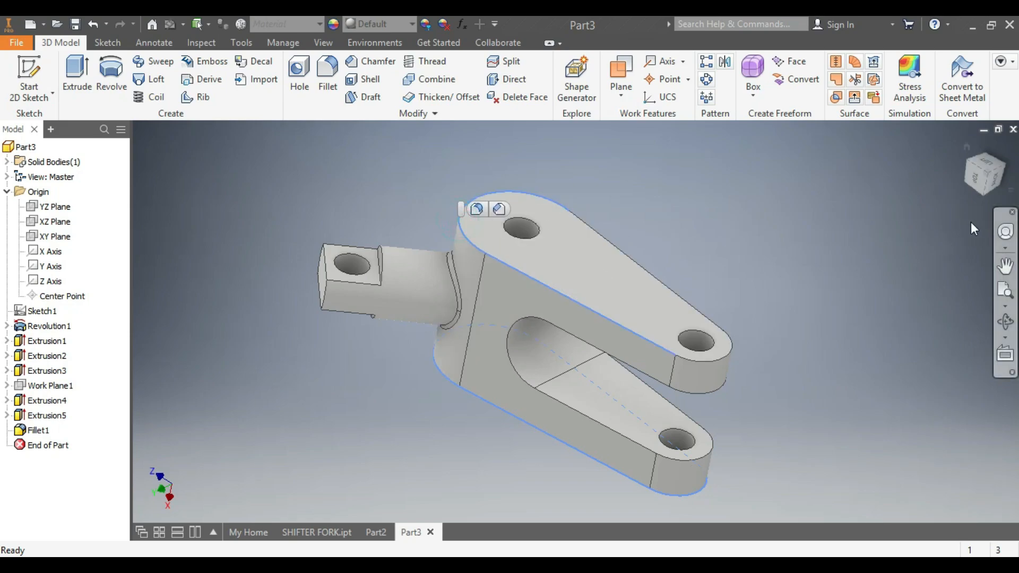
pyautogui.moveTo(986, 183); pyautogui.dragTo(980, 191)
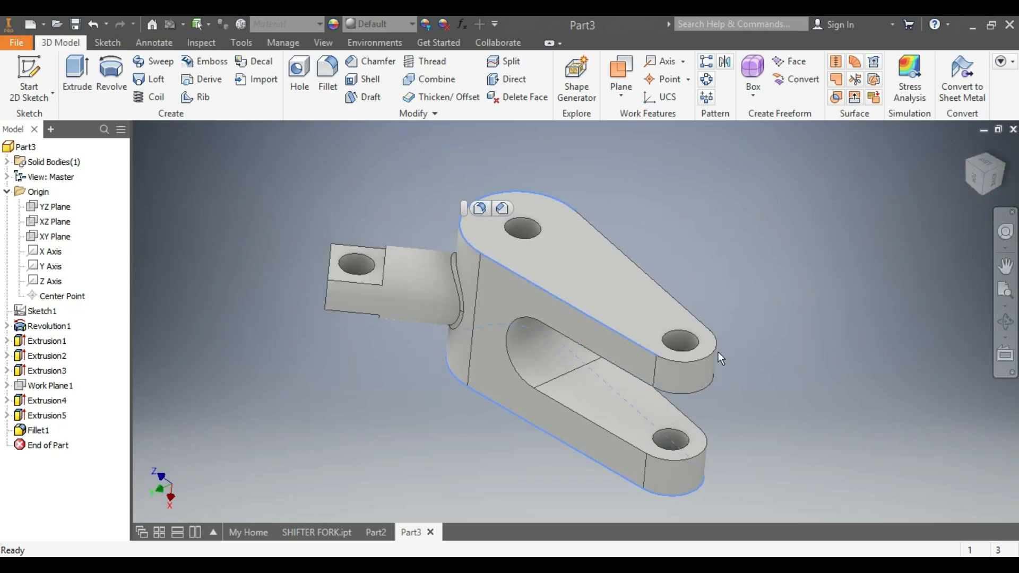
pyautogui.keyDown('ctrl'); pyautogui.click(702, 356); pyautogui.keyUp('ctrl')
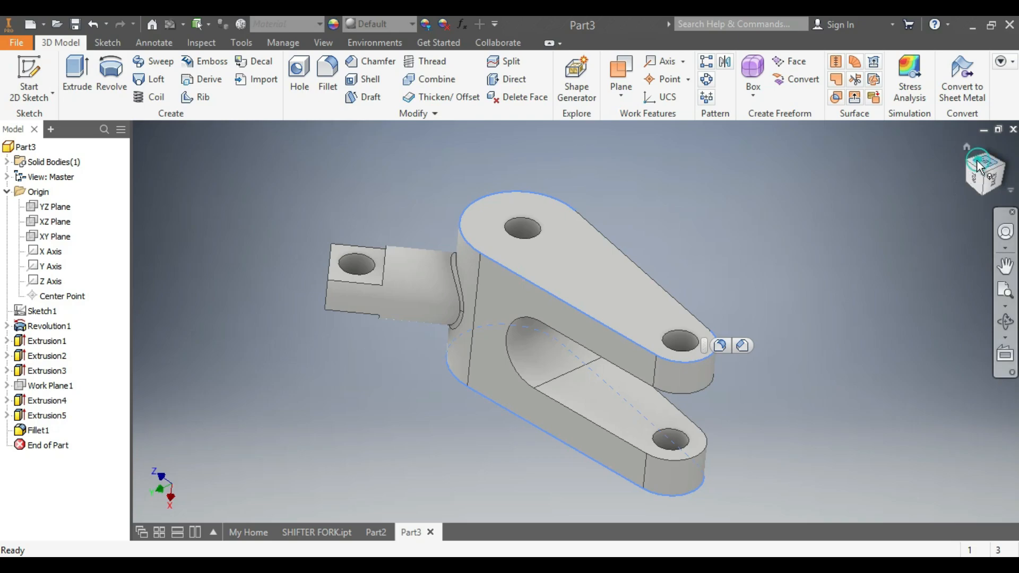
pyautogui.moveTo(980, 167); pyautogui.dragTo(950, 183)
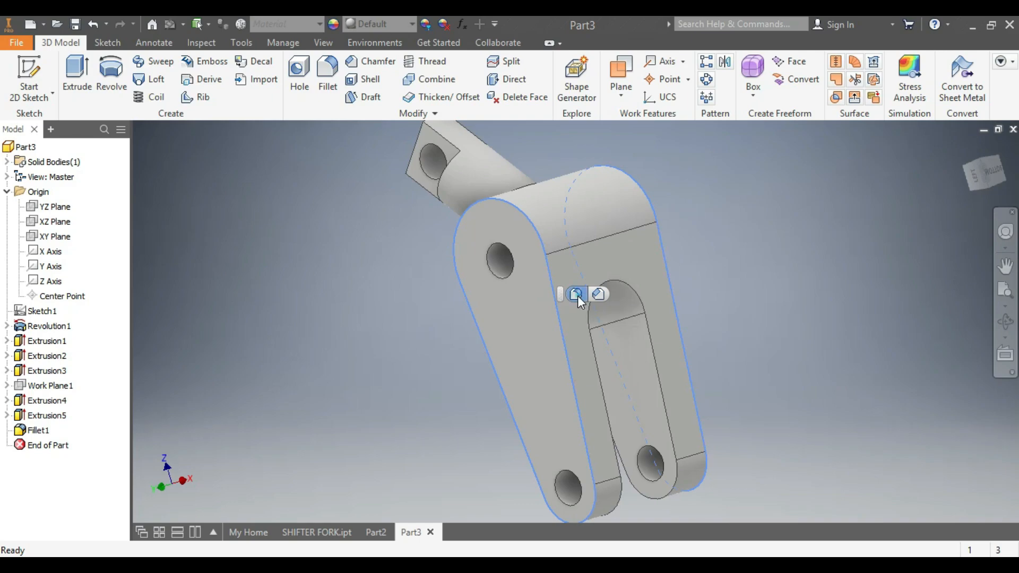
pyautogui.click(577, 296)
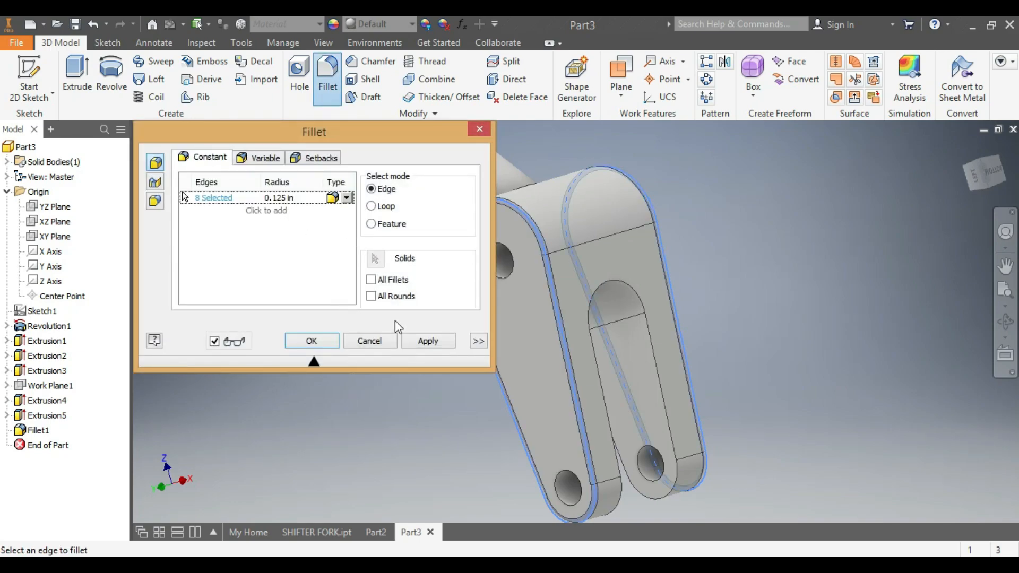
pyautogui.click(425, 341)
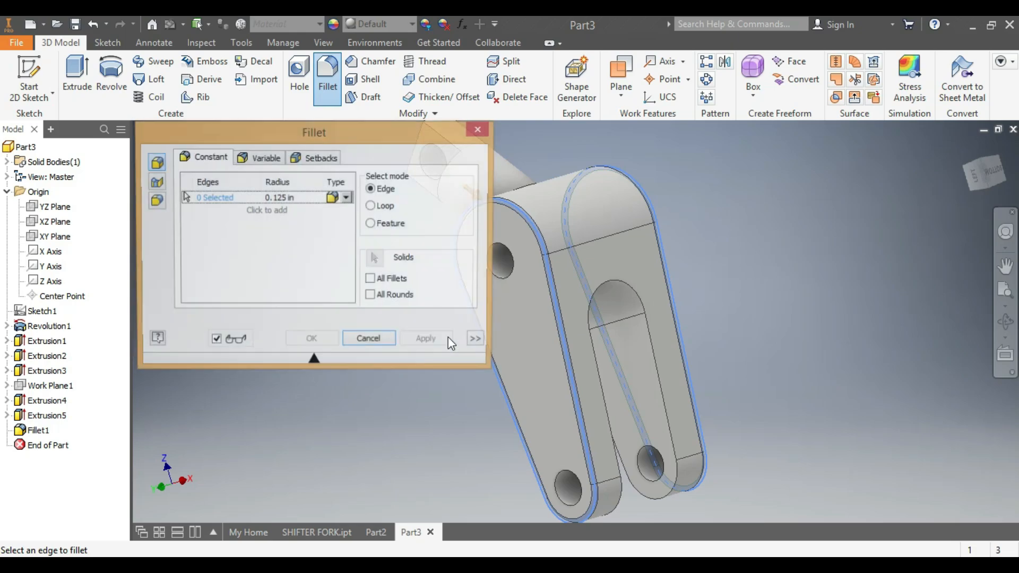
pyautogui.click(478, 131)
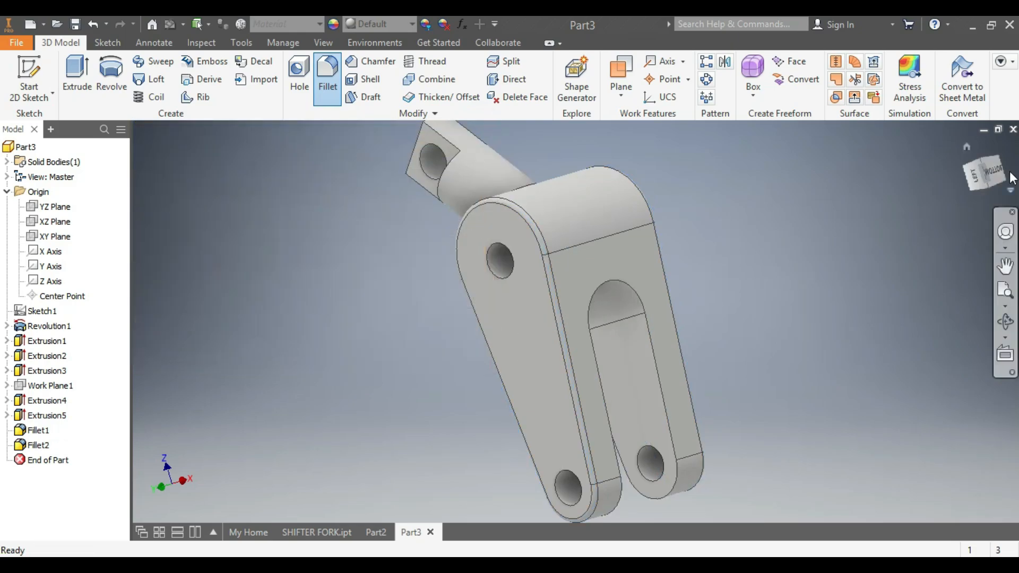
# Compare the filleted fork with the finished reference model in SHIFTER FORK.ipt, and return to Part3
pyautogui.moveTo(980, 178)
pyautogui.mouseDown()
pyautogui.moveTo(934, 191)
pyautogui.moveTo(944, 226)
pyautogui.mouseUp()
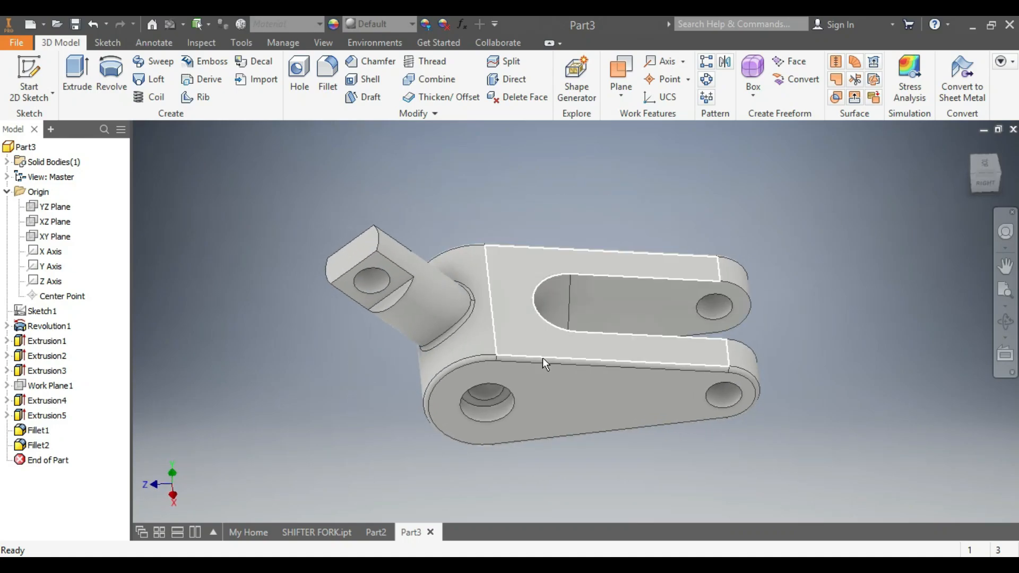
pyautogui.click(321, 533)
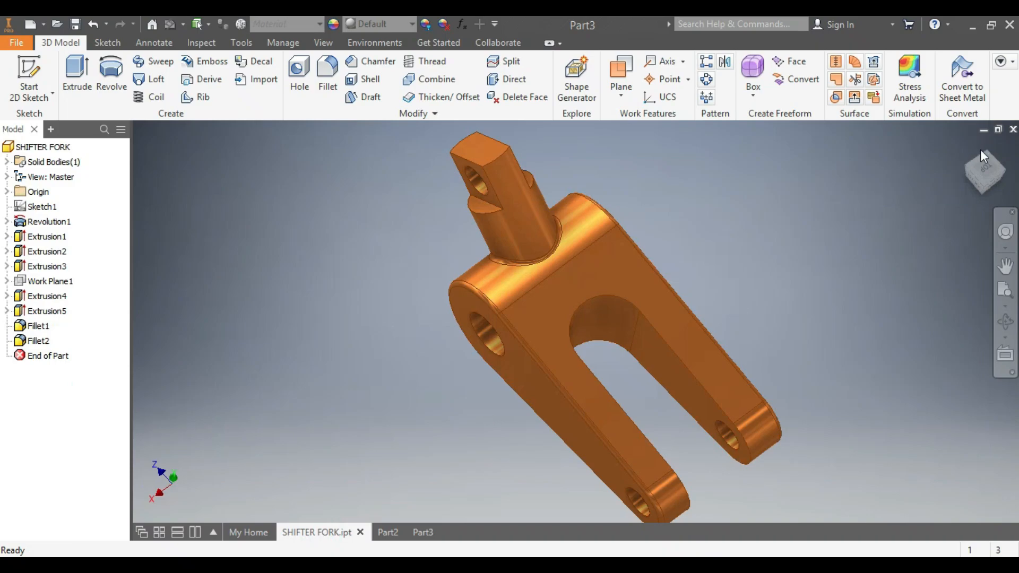
pyautogui.moveTo(985, 172)
pyautogui.mouseDown()
pyautogui.moveTo(1001, 144)
pyautogui.moveTo(988, 178)
pyautogui.moveTo(974, 151)
pyautogui.moveTo(983, 169)
pyautogui.mouseUp()
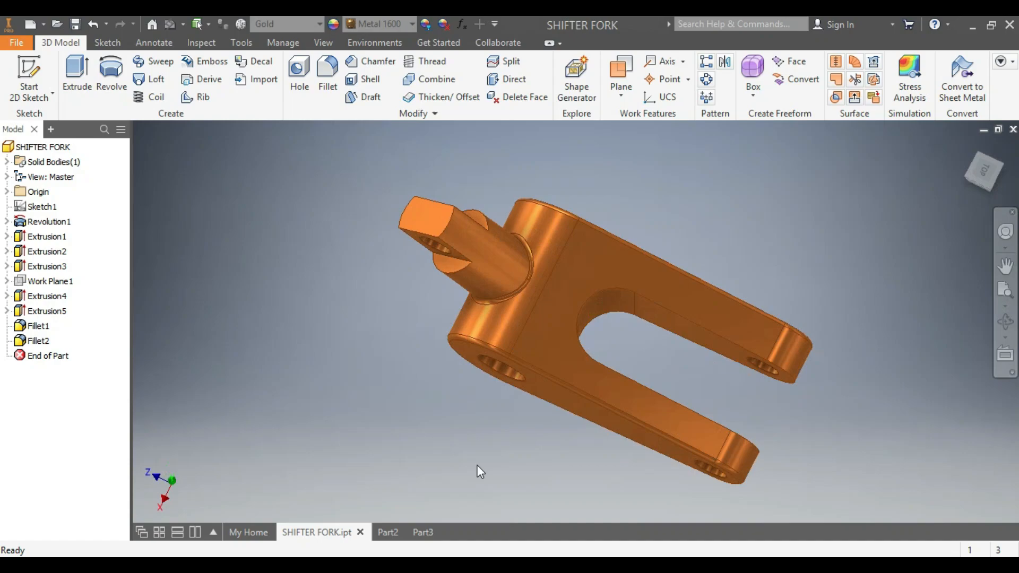
pyautogui.click(422, 532)
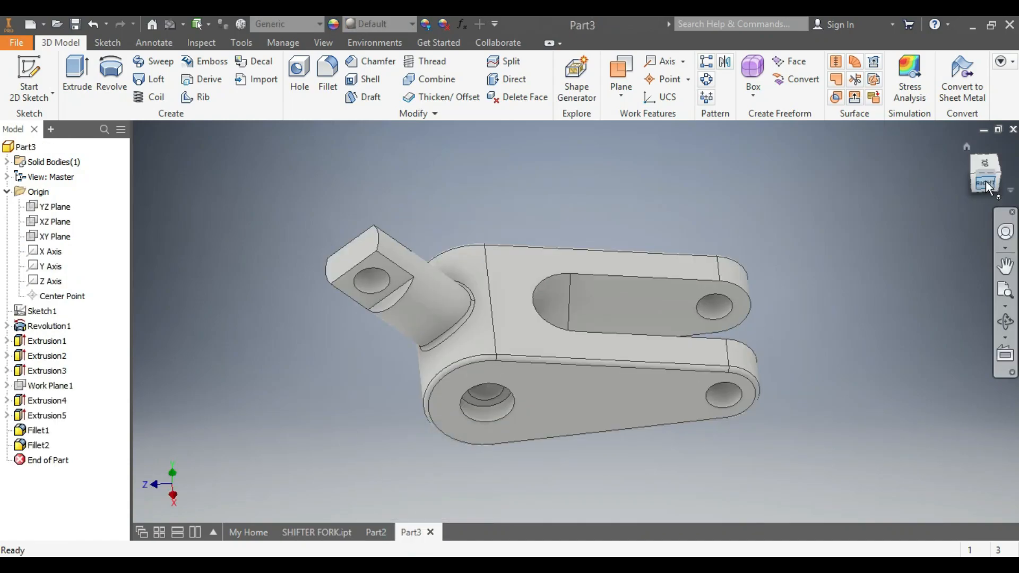
pyautogui.moveTo(982, 171)
pyautogui.mouseDown()
pyautogui.moveTo(993, 169)
pyautogui.moveTo(930, 216)
pyautogui.mouseUp()
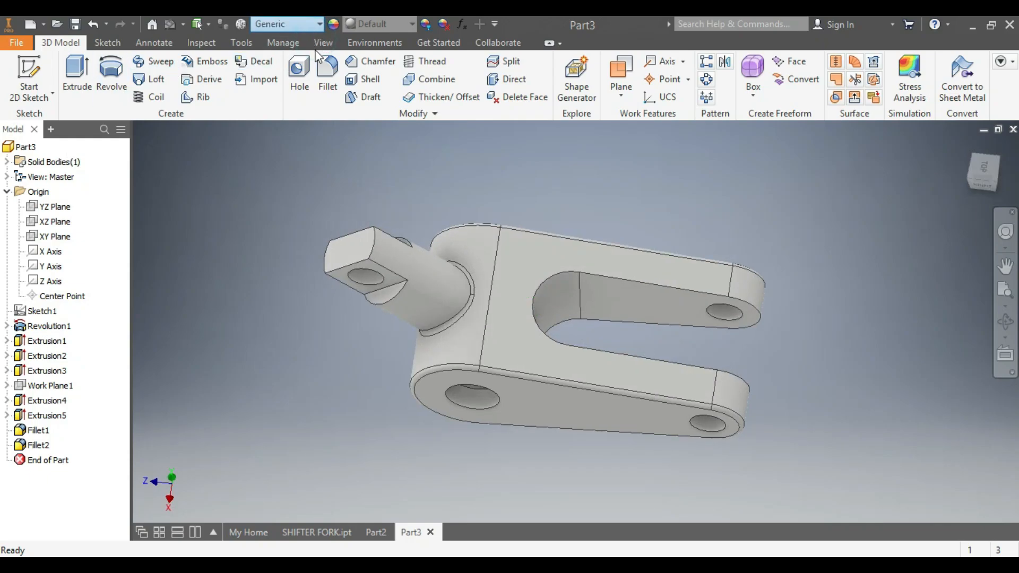
# Assign the Stainless Steel material from the Inventor Material Library to the fork
pyautogui.click(297, 24)
pyautogui.scroll(-4, 319, 212)
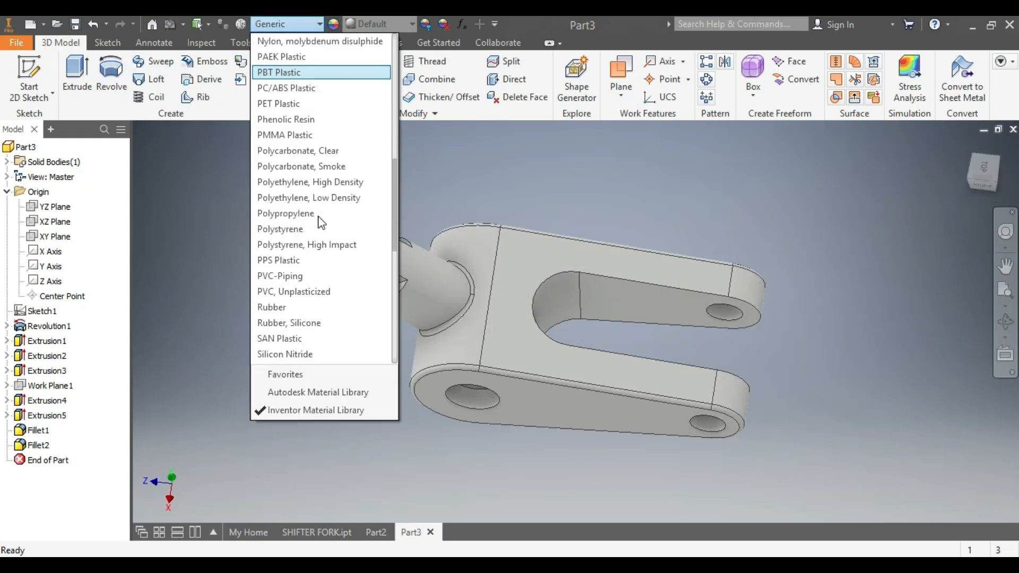
pyautogui.scroll(-4, 319, 218)
pyautogui.scroll(10, 319, 218)
pyautogui.scroll(-2, 319, 218)
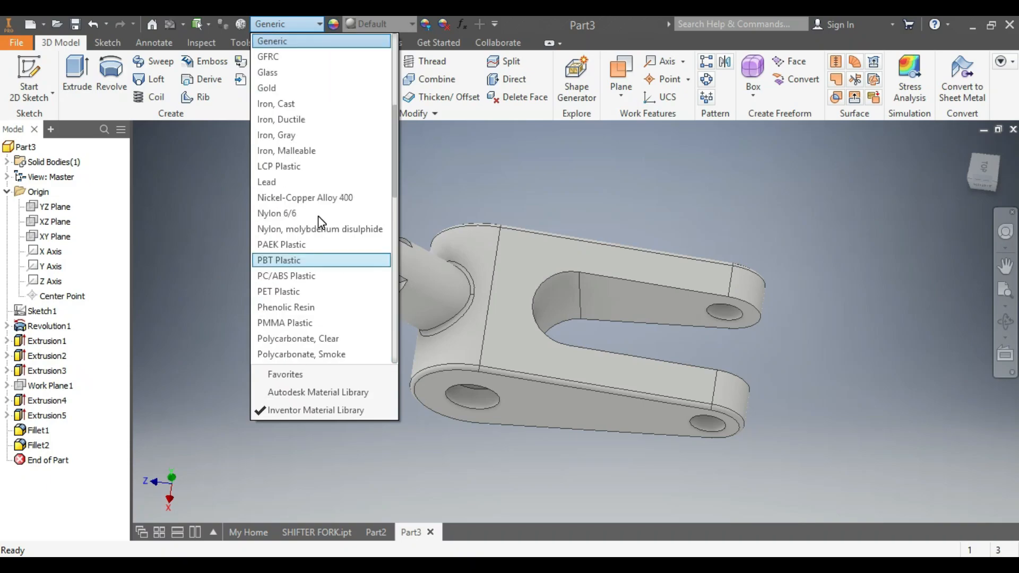
pyautogui.scroll(-10, 321, 220)
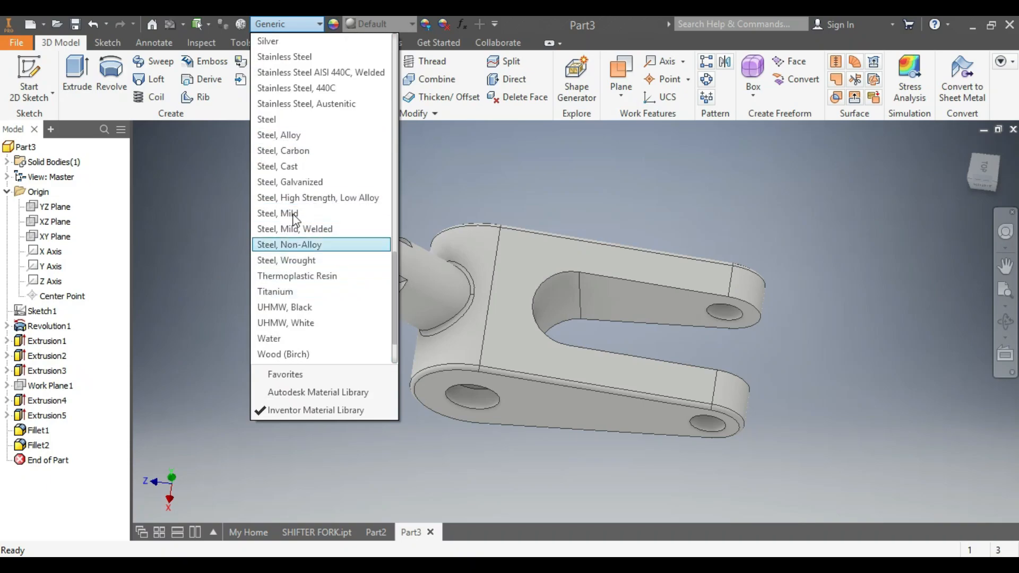
pyautogui.click(289, 56)
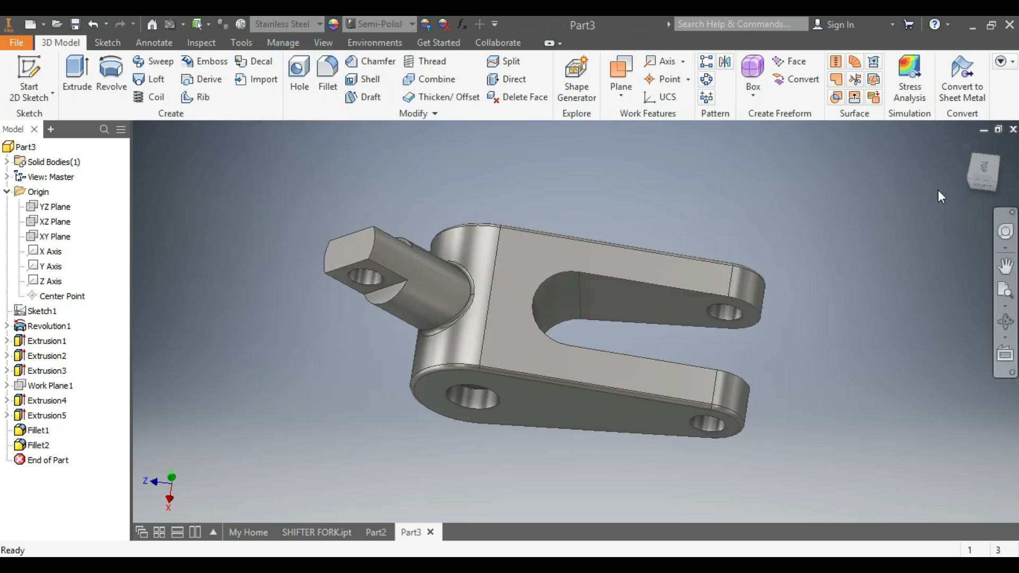
# Assign the Gold material from the Inventor Material Library to the fork and inspect the part from several sides
pyautogui.moveTo(981, 177)
pyautogui.mouseDown()
pyautogui.moveTo(972, 120)
pyautogui.moveTo(982, 181)
pyautogui.mouseUp()
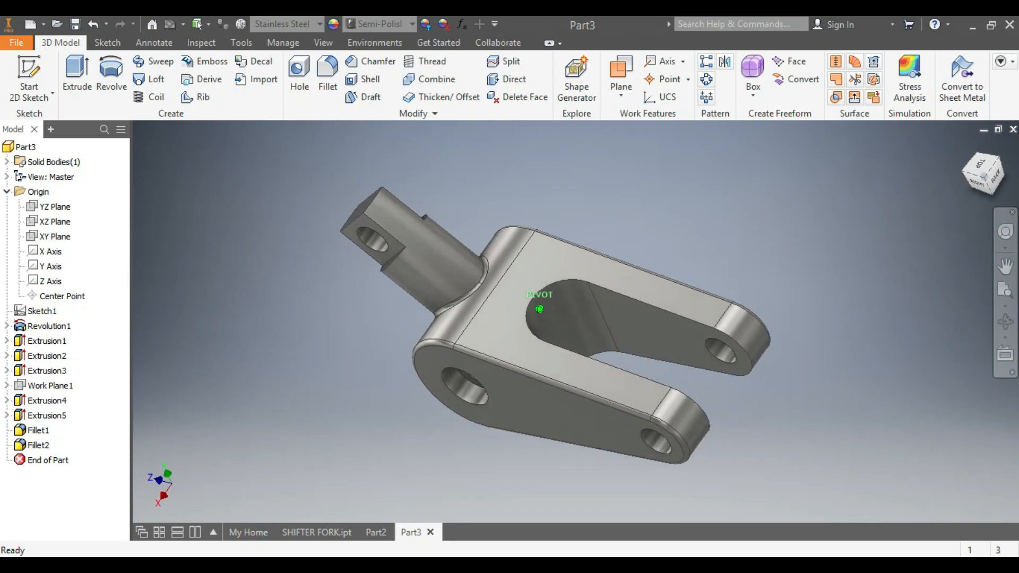
pyautogui.click(319, 25)
pyautogui.scroll(13, 322, 227)
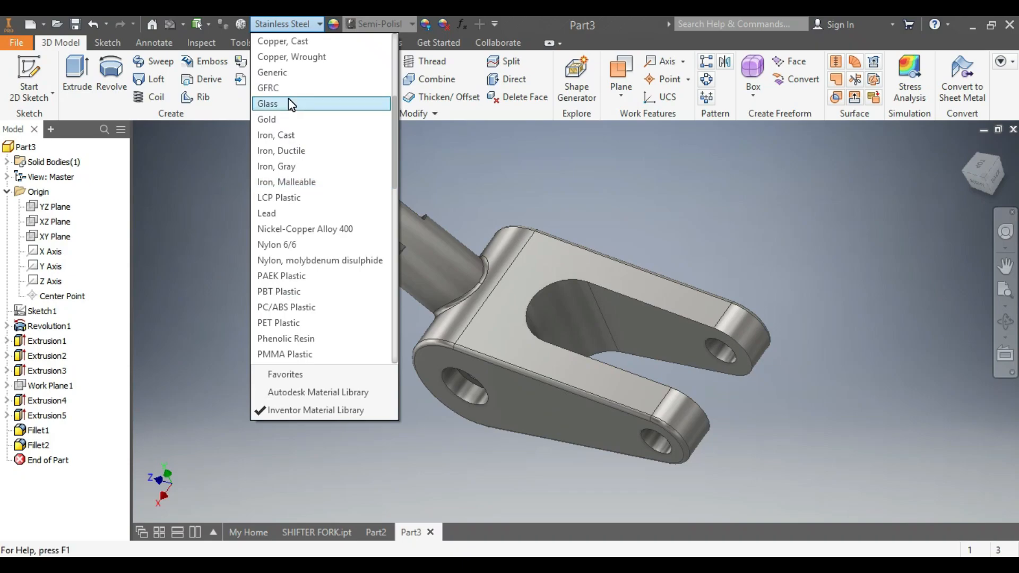
pyautogui.click(285, 119)
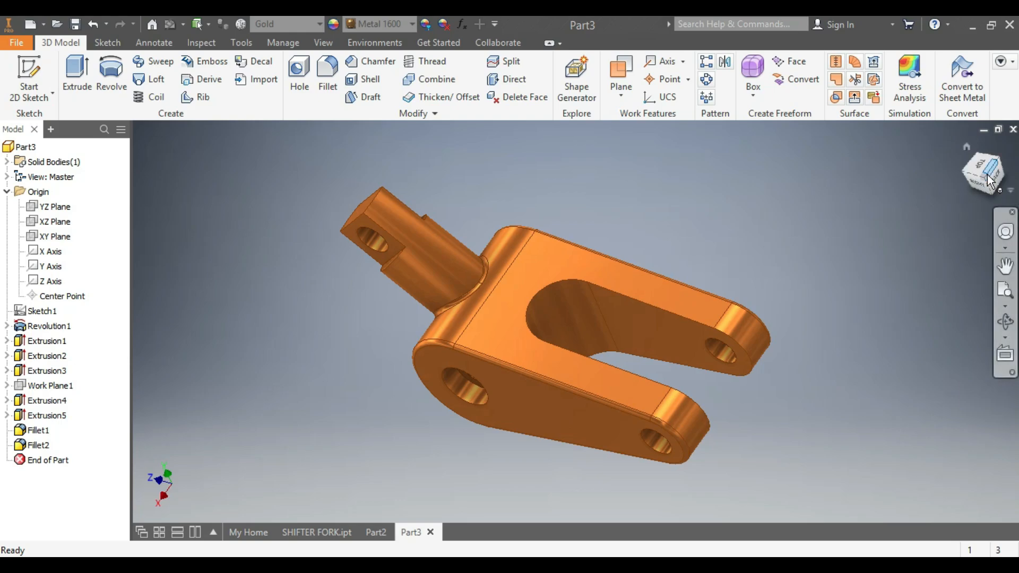
pyautogui.moveTo(990, 180)
pyautogui.mouseDown()
pyautogui.moveTo(947, 193)
pyautogui.moveTo(870, 276)
pyautogui.moveTo(828, 234)
pyautogui.moveTo(881, 191)
pyautogui.moveTo(924, 233)
pyautogui.moveTo(902, 286)
pyautogui.moveTo(860, 266)
pyautogui.moveTo(849, 213)
pyautogui.moveTo(892, 254)
pyautogui.moveTo(849, 213)
pyautogui.moveTo(839, 170)
pyautogui.moveTo(881, 213)
pyautogui.moveTo(934, 233)
pyautogui.mouseUp()
pyautogui.moveTo(934, 234)
pyautogui.keyDown('shift'); pyautogui.mouseDown(button='middle')
pyautogui.moveTo(881, 276)
pyautogui.moveTo(839, 223)
pyautogui.moveTo(870, 265)
pyautogui.moveTo(913, 223)
pyautogui.moveTo(876, 266)
pyautogui.moveTo(850, 223)
pyautogui.mouseUp(button='middle'); pyautogui.keyUp('shift')
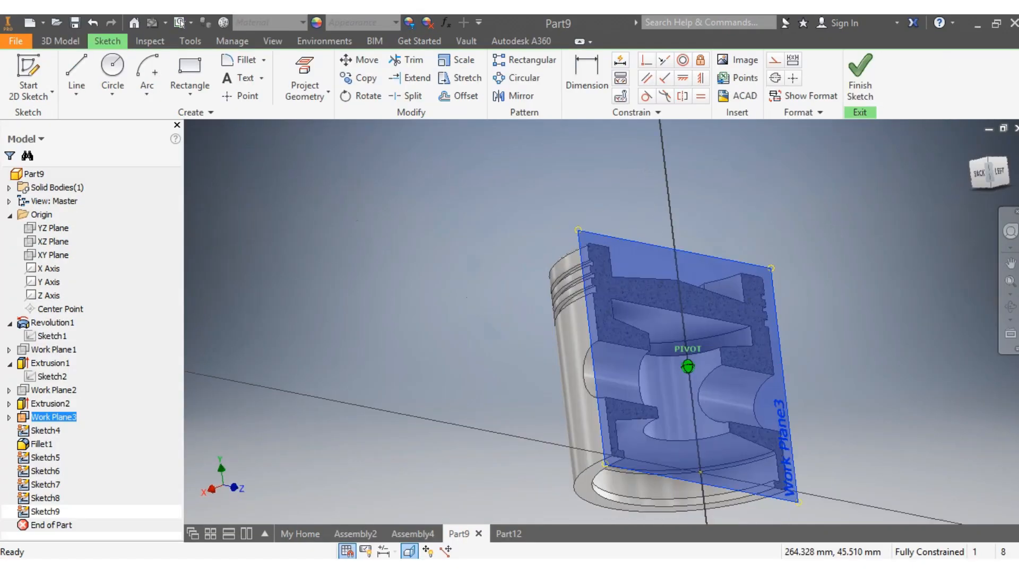
# Inspect the sliced piston in Part9, finish the sketch on Work Plane3, and look at the whole piston
pyautogui.moveTo(688, 367)
pyautogui.keyDown('shift'); pyautogui.mouseDown(button='middle')
pyautogui.moveTo(669, 329)
pyautogui.moveTo(690, 255)
pyautogui.moveTo(722, 250)
pyautogui.moveTo(674, 324)
pyautogui.moveTo(642, 318)
pyautogui.moveTo(685, 372)
pyautogui.moveTo(706, 313)
pyautogui.moveTo(668, 330)
pyautogui.moveTo(670, 289)
pyautogui.mouseUp(button='middle'); pyautogui.keyUp('shift')
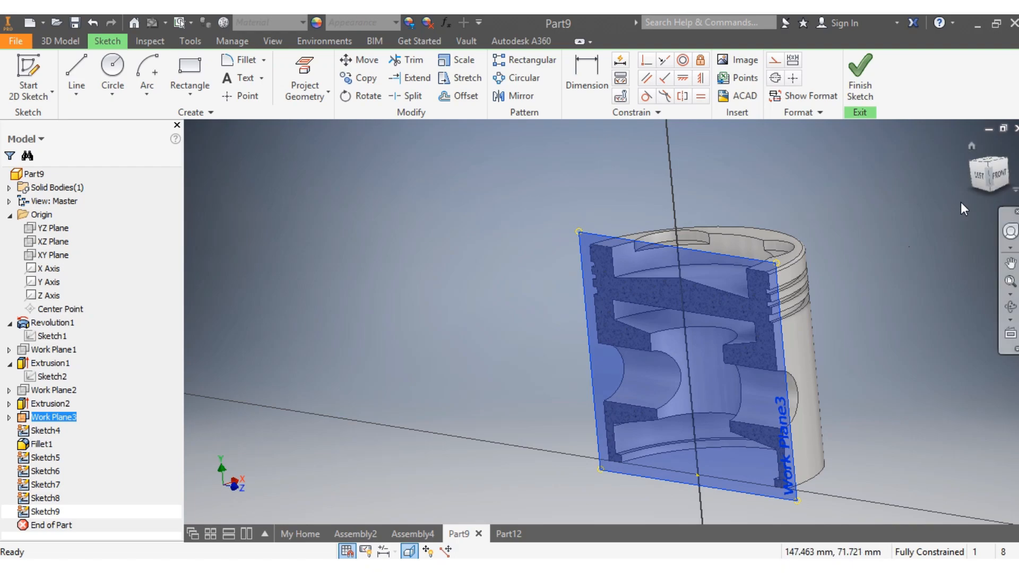
pyautogui.click(856, 88)
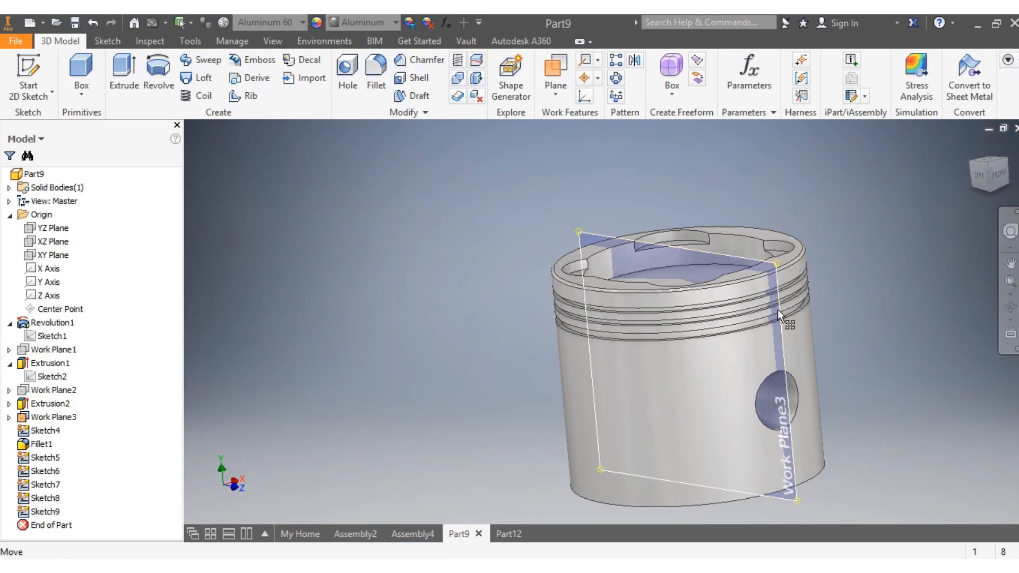
pyautogui.moveTo(965, 194)
pyautogui.mouseDown()
pyautogui.moveTo(951, 219)
pyautogui.moveTo(964, 187)
pyautogui.moveTo(948, 206)
pyautogui.moveTo(951, 231)
pyautogui.moveTo(979, 223)
pyautogui.moveTo(962, 271)
pyautogui.moveTo(950, 228)
pyautogui.moveTo(987, 173)
pyautogui.mouseUp()
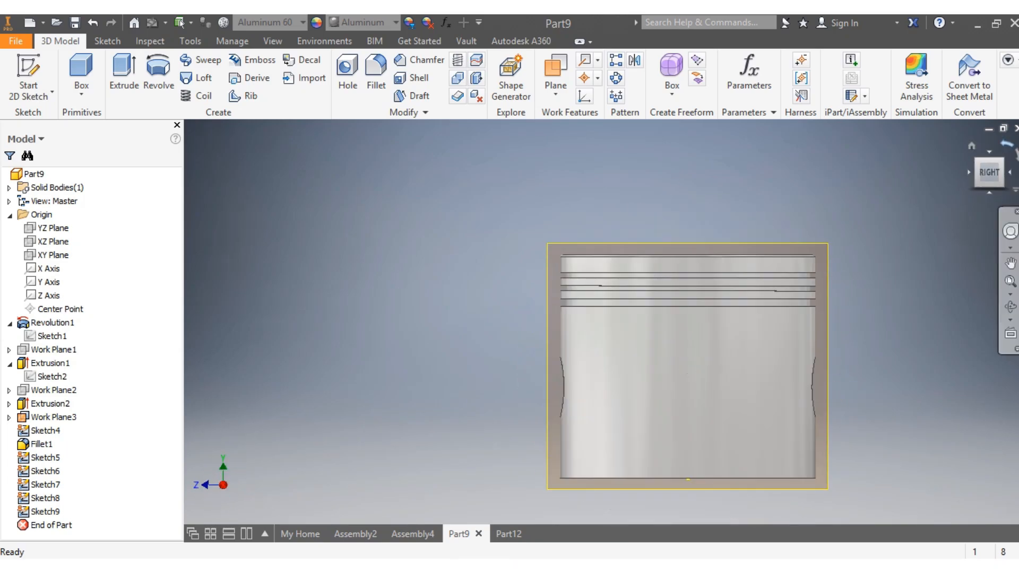
# Create a new part from the metric Standard (mm).ipt template and start a 2D sketch on the XY plane
pyautogui.click(28, 24)
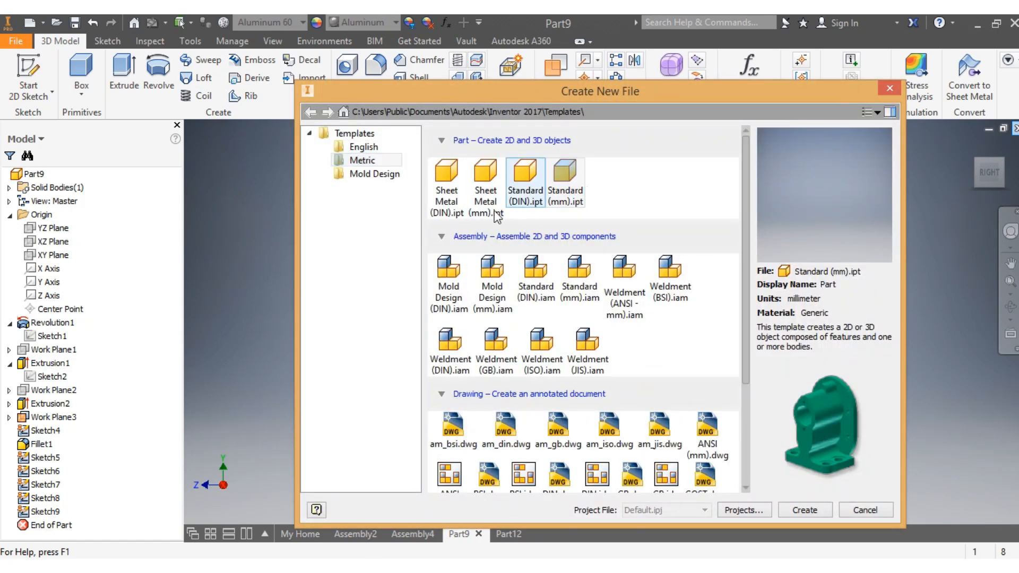
pyautogui.click(806, 510)
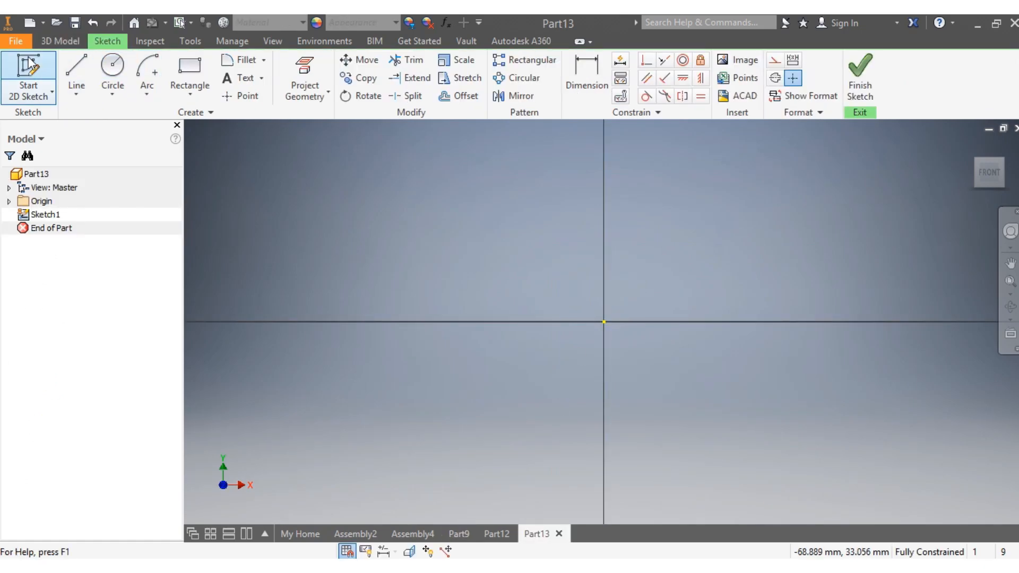
# Sketch a rectangle spanning the vertical axis, with its lower edge lying on the horizontal axis through the origin
pyautogui.click(194, 74)
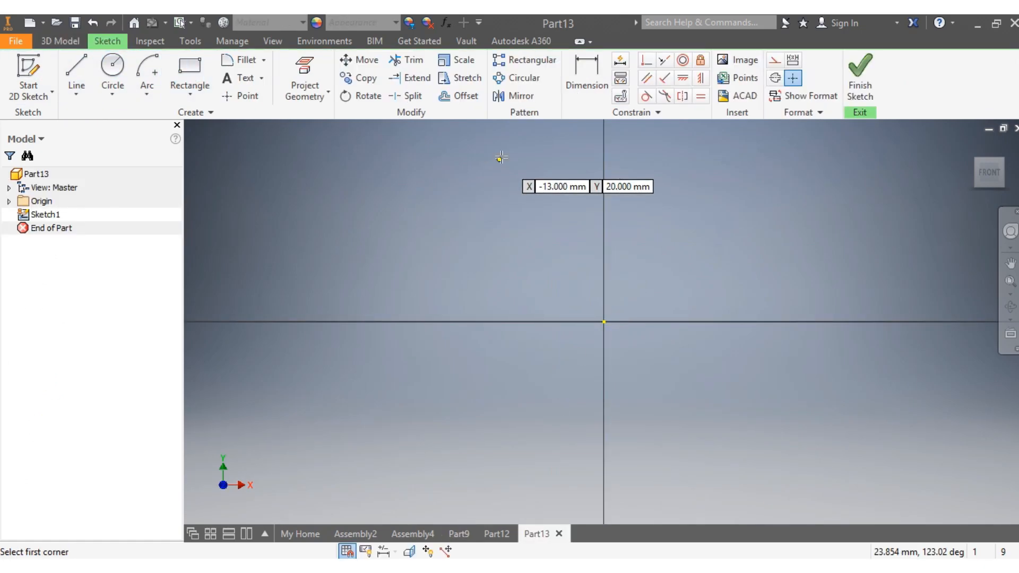
pyautogui.click(458, 151)
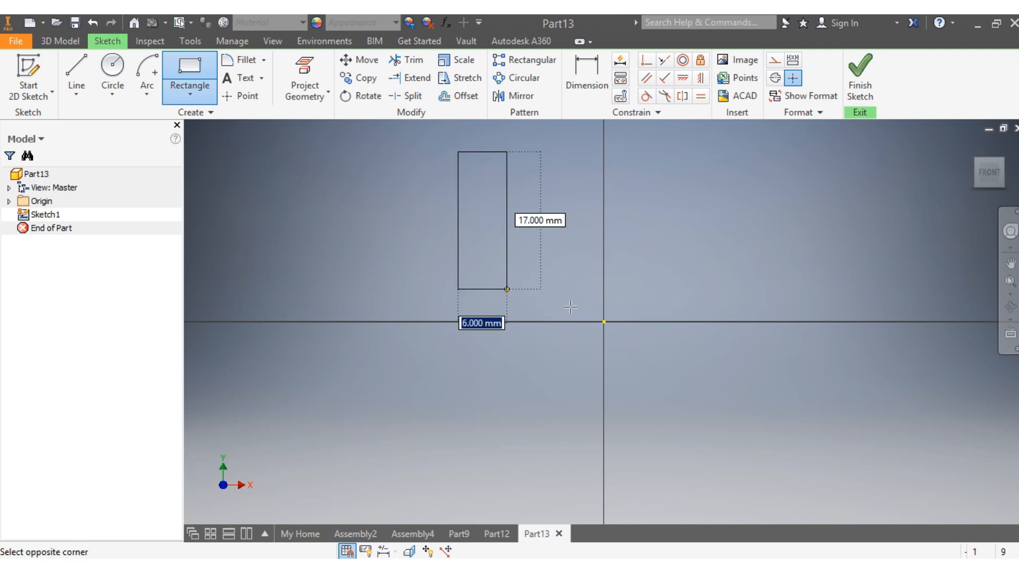
pyautogui.click(693, 321)
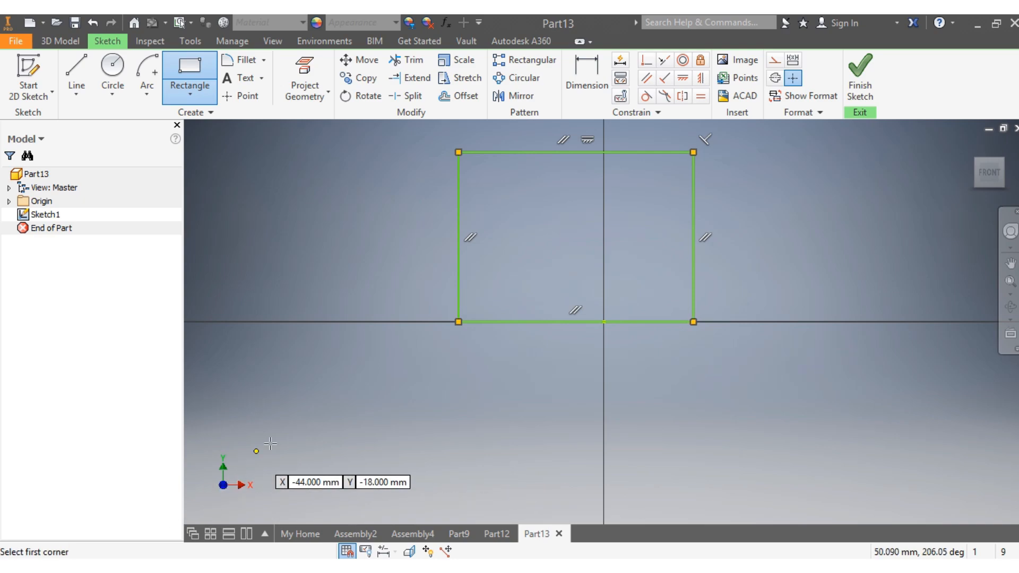
pyautogui.scroll(2, 540, 246)
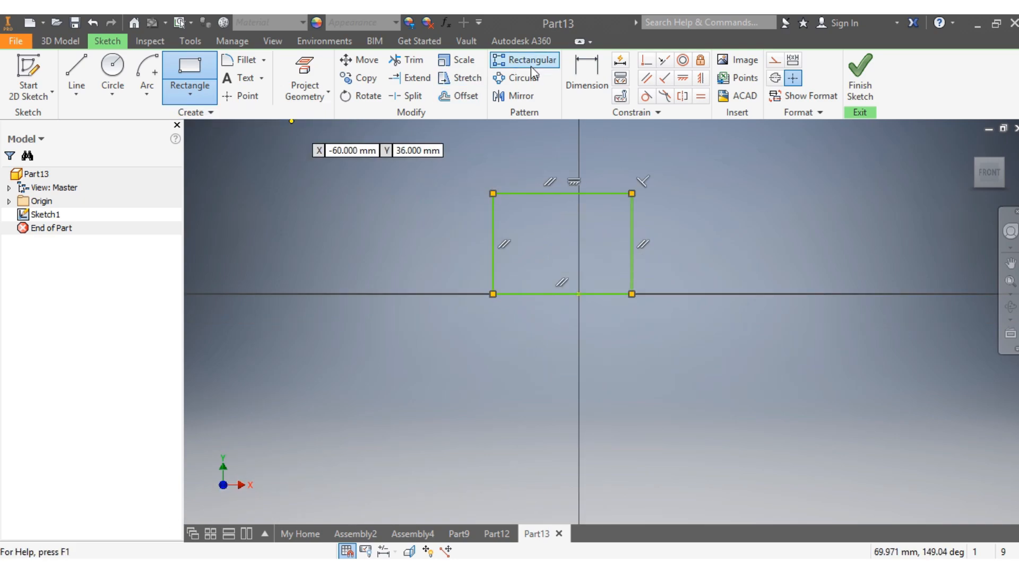
# Dimension the height of the rectangle's right edge and set it to 86 mm
pyautogui.click(580, 63)
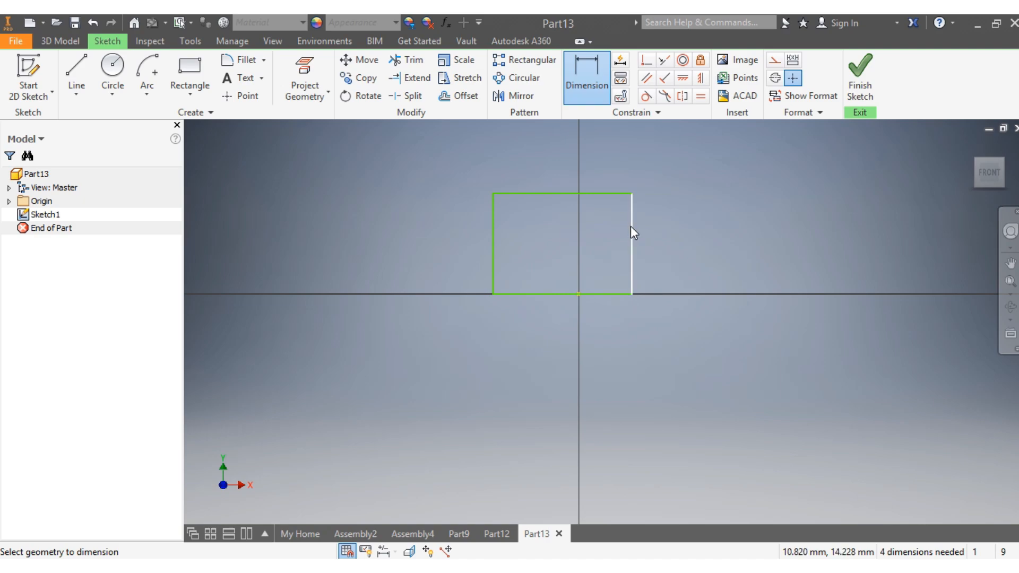
pyautogui.click(632, 227)
pyautogui.click(706, 227)
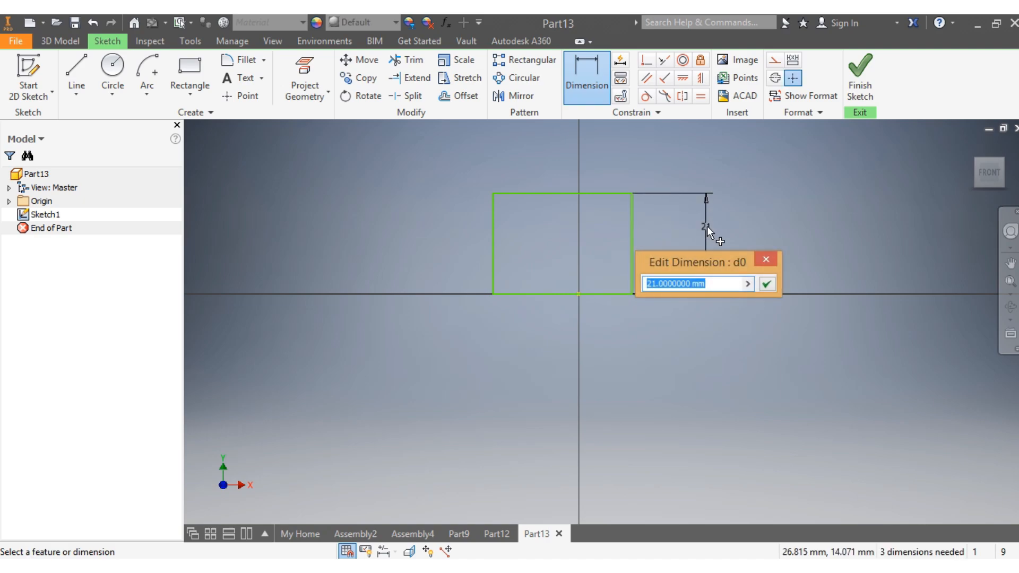
pyautogui.write('86')
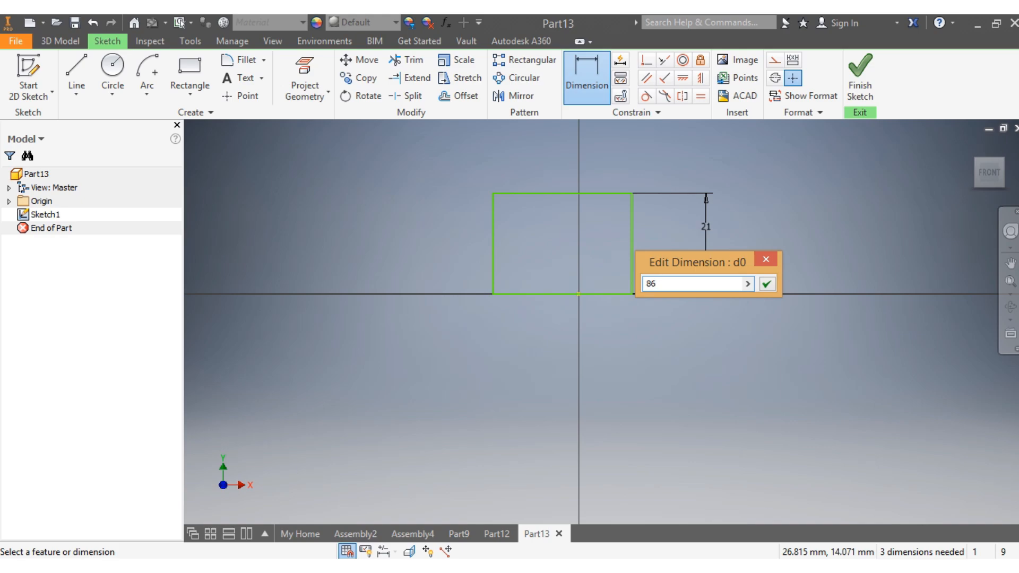
pyautogui.press('Return')
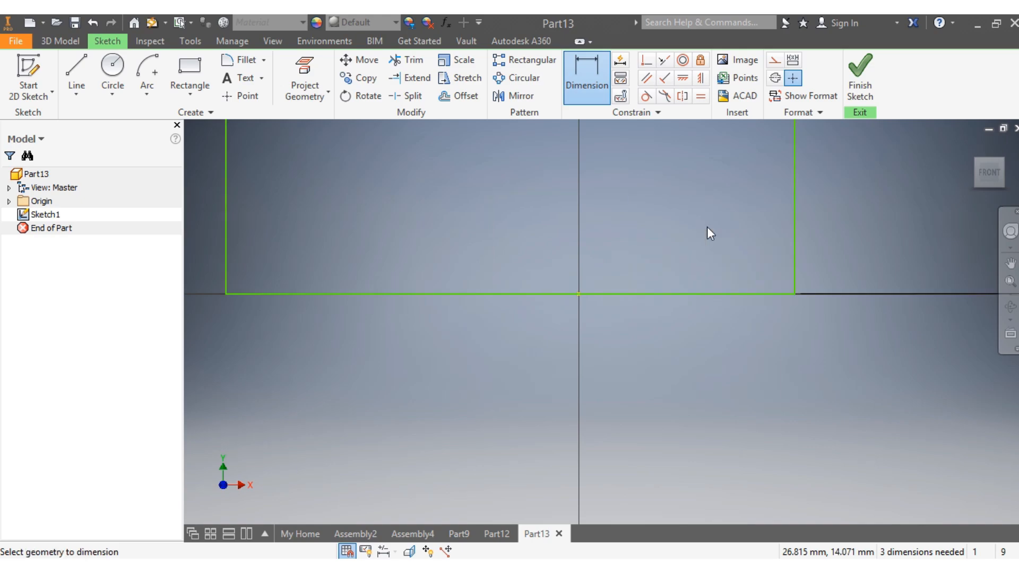
# Dimension the width of the rectangle's upper edge and set it to 98 mm
pyautogui.scroll(-6, 616, 285)
pyautogui.scroll(2, 588, 267)
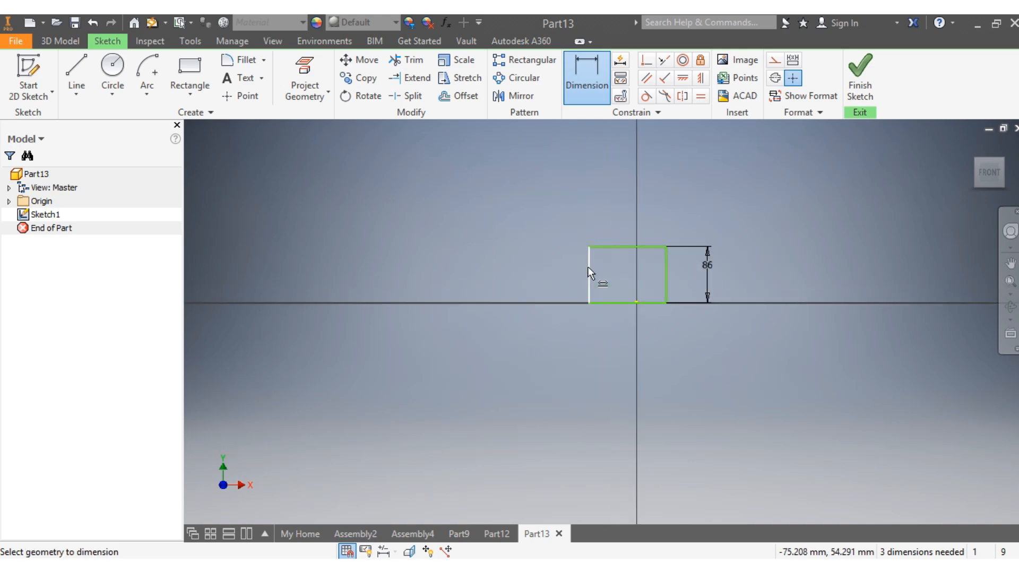
pyautogui.scroll(5, 587, 268)
pyautogui.scroll(-2, 671, 190)
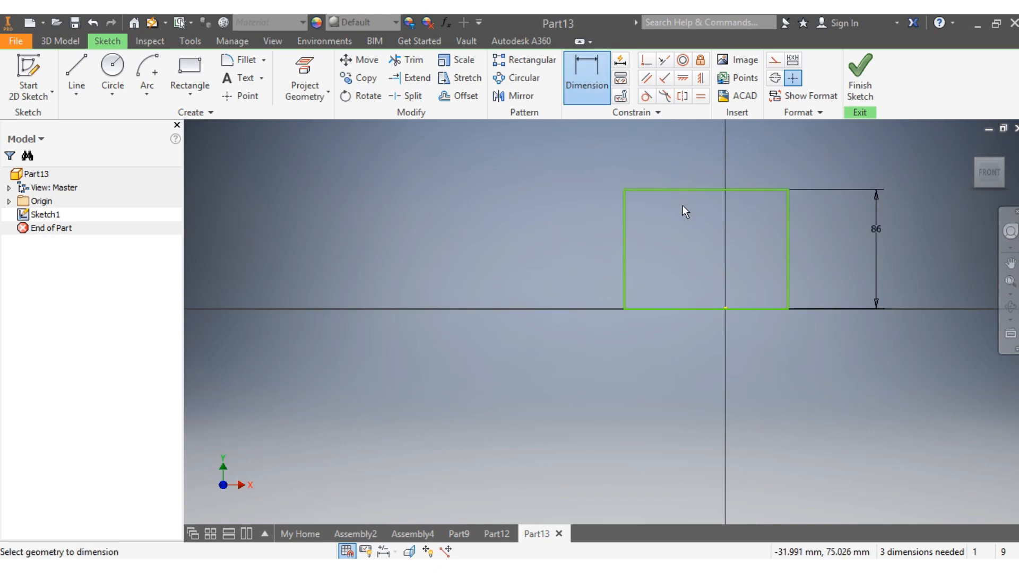
pyautogui.click(684, 190)
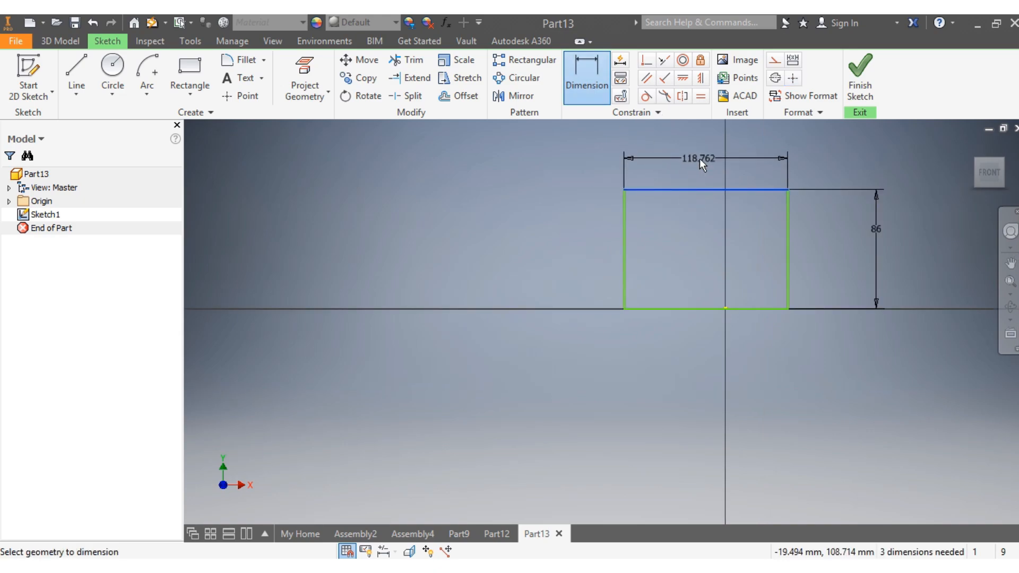
pyautogui.click(699, 159)
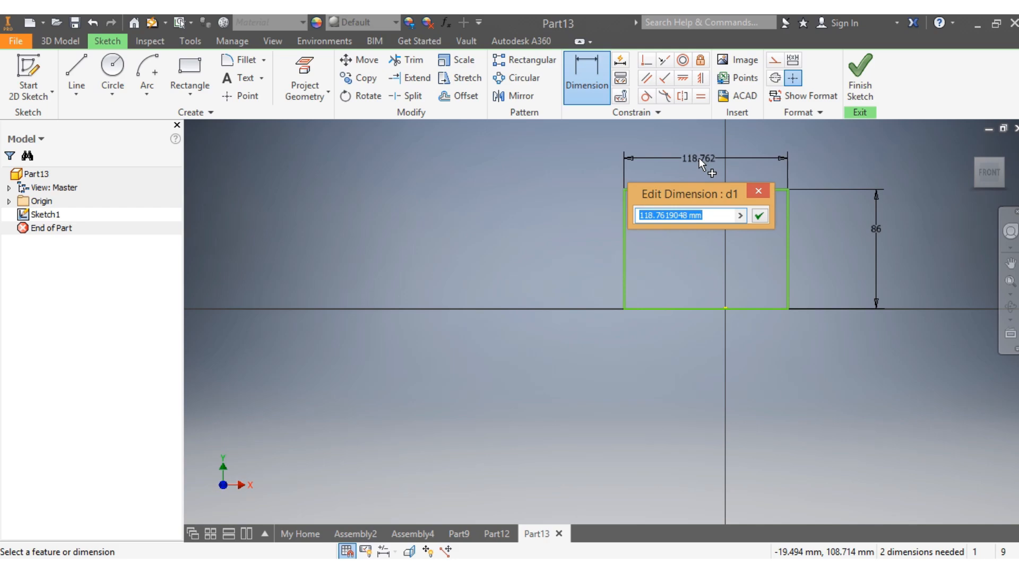
pyautogui.write('98')
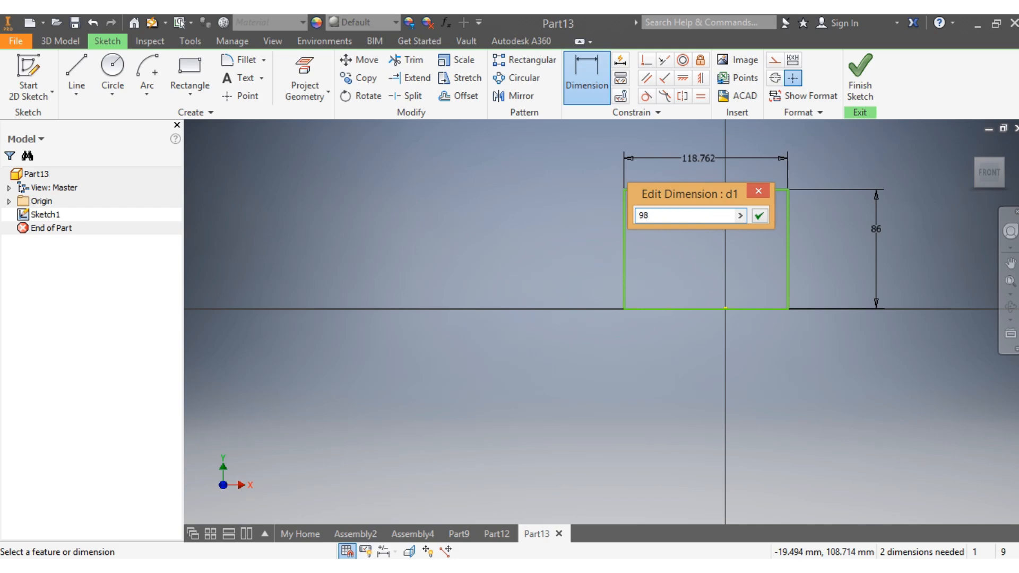
pyautogui.press('Return')
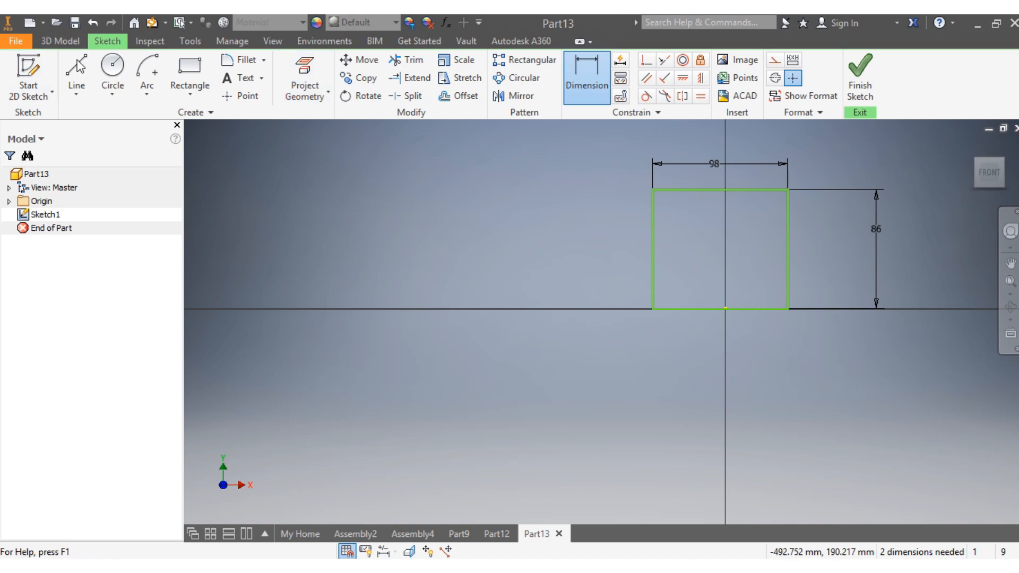
# Draw a vertical line through the rectangle along the vertical axis and dimension it 49 mm from the rectangle's left edge
pyautogui.click(726, 137)
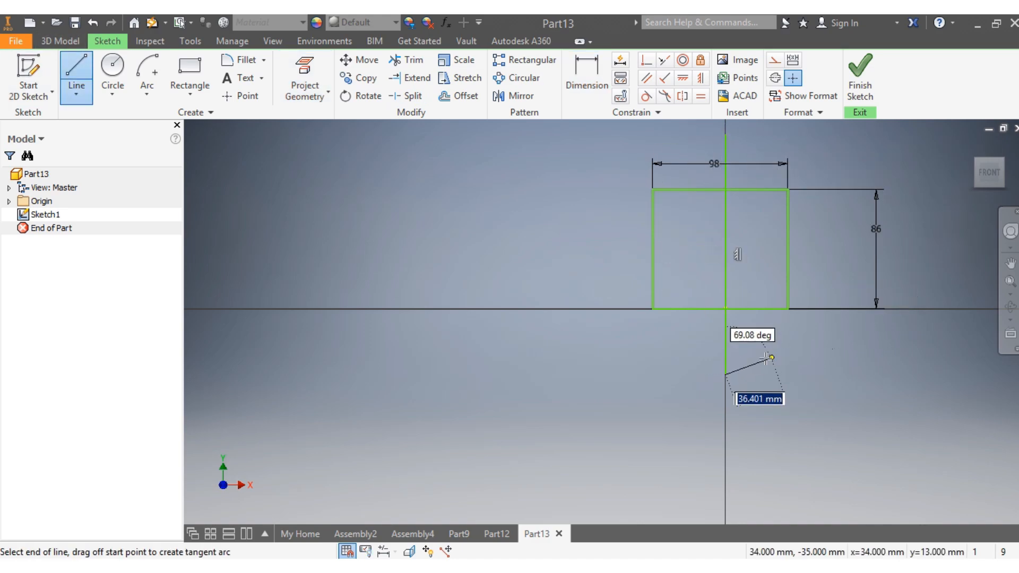
pyautogui.press('Escape')
pyautogui.scroll(3, 727, 170)
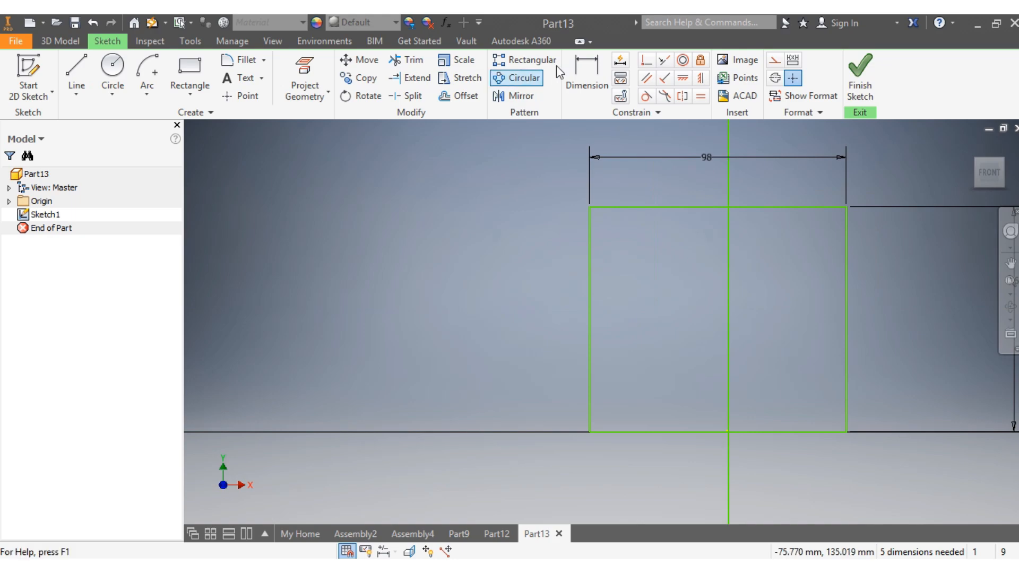
pyautogui.click(588, 68)
pyautogui.click(587, 241)
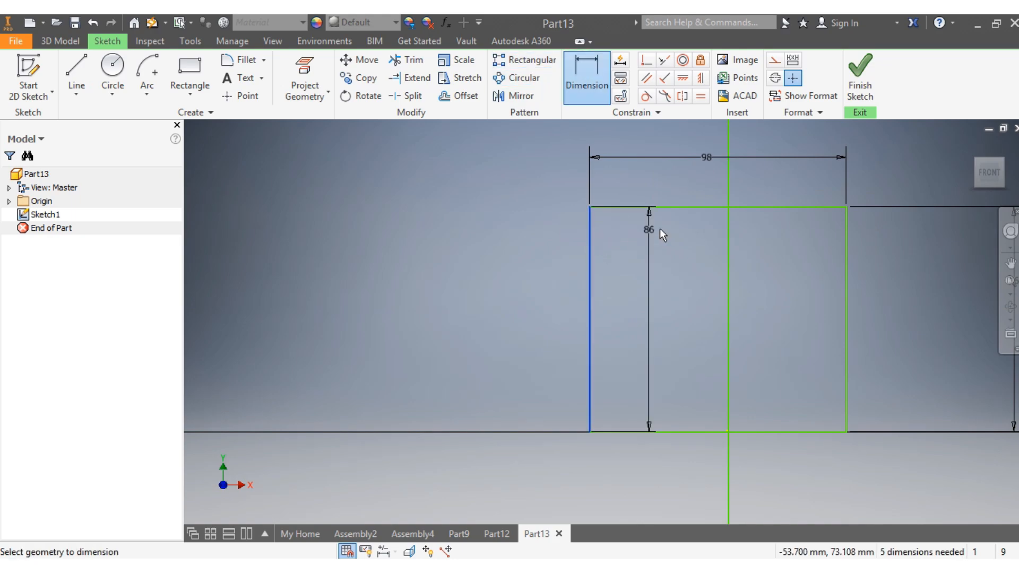
pyautogui.click(727, 240)
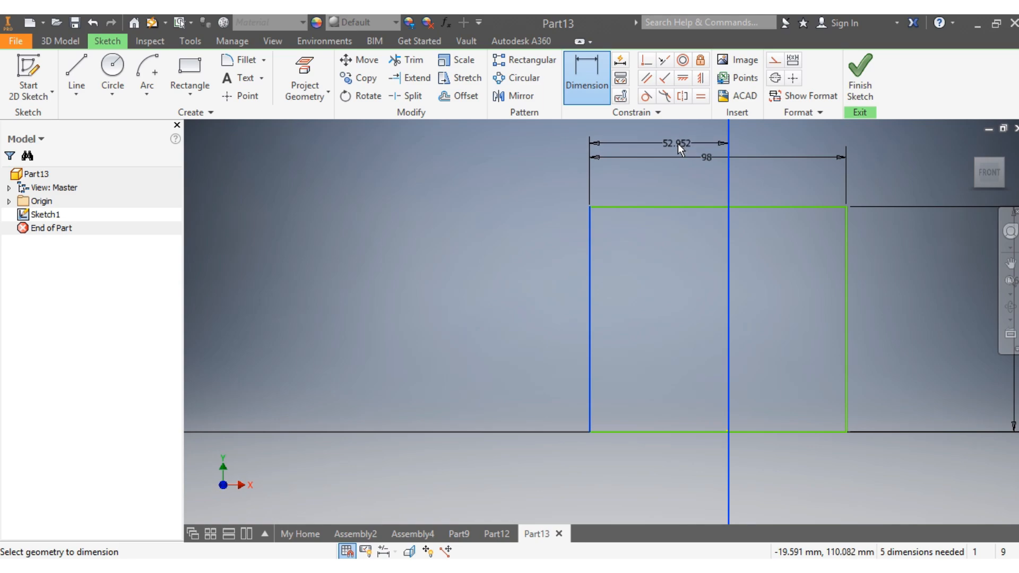
pyautogui.click(677, 143)
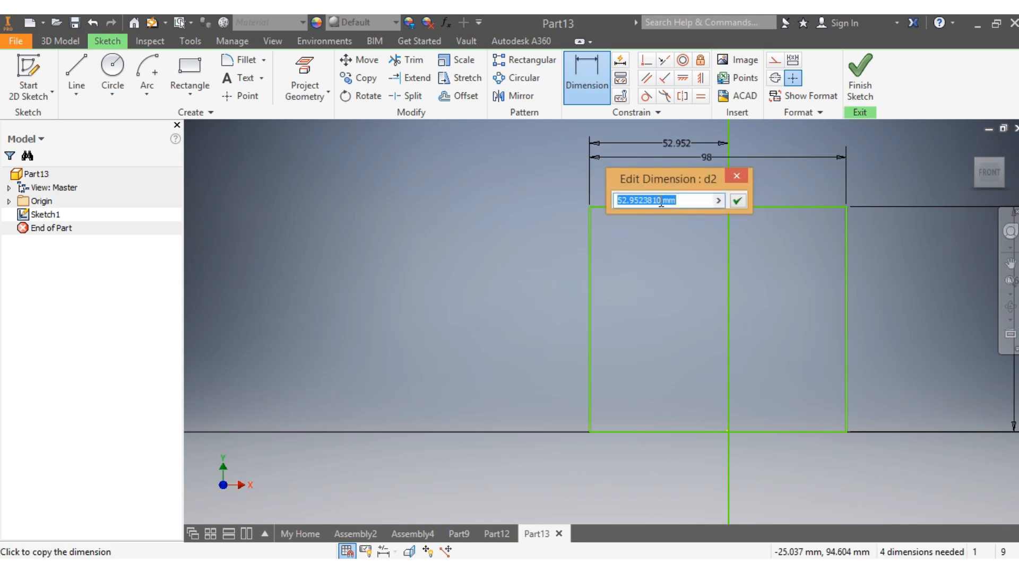
pyautogui.write('49')
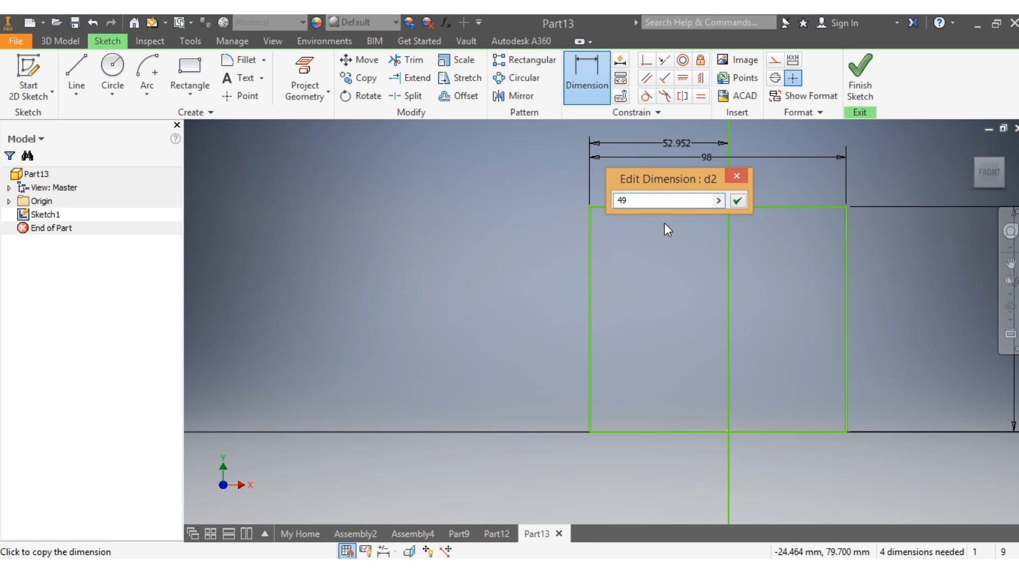
pyautogui.press('Return')
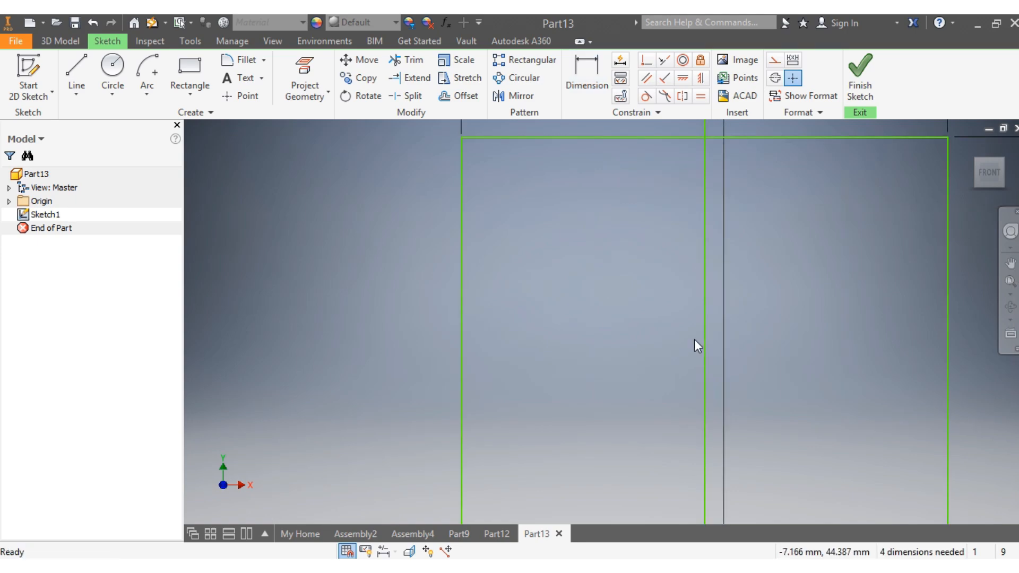
# Move the vertical centre line, together with the rectangle, back onto the sketch's vertical axis
pyautogui.moveTo(703, 329); pyautogui.dragTo(721, 331)
pyautogui.scroll(-6, 728, 342)
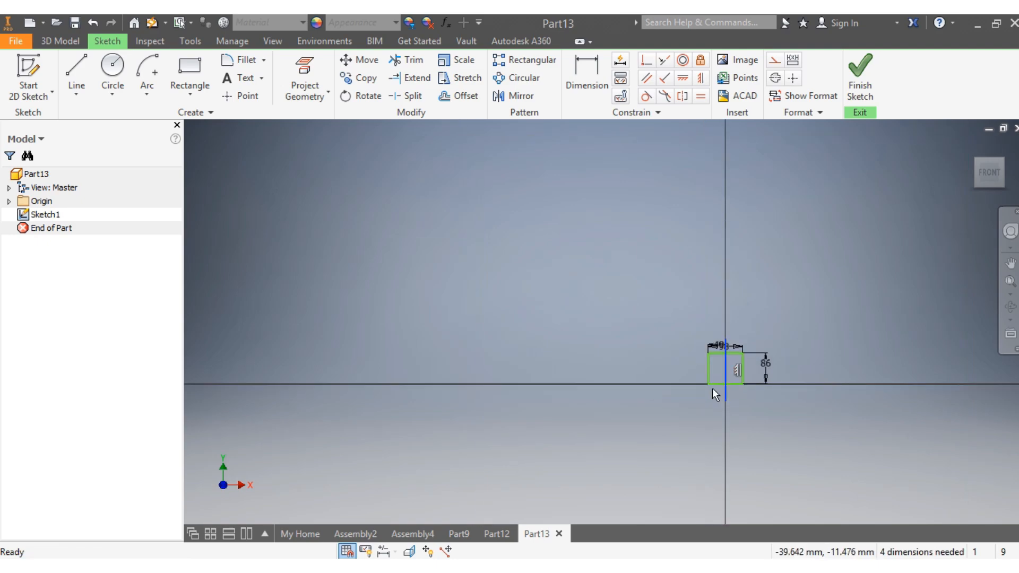
pyautogui.scroll(6, 714, 385)
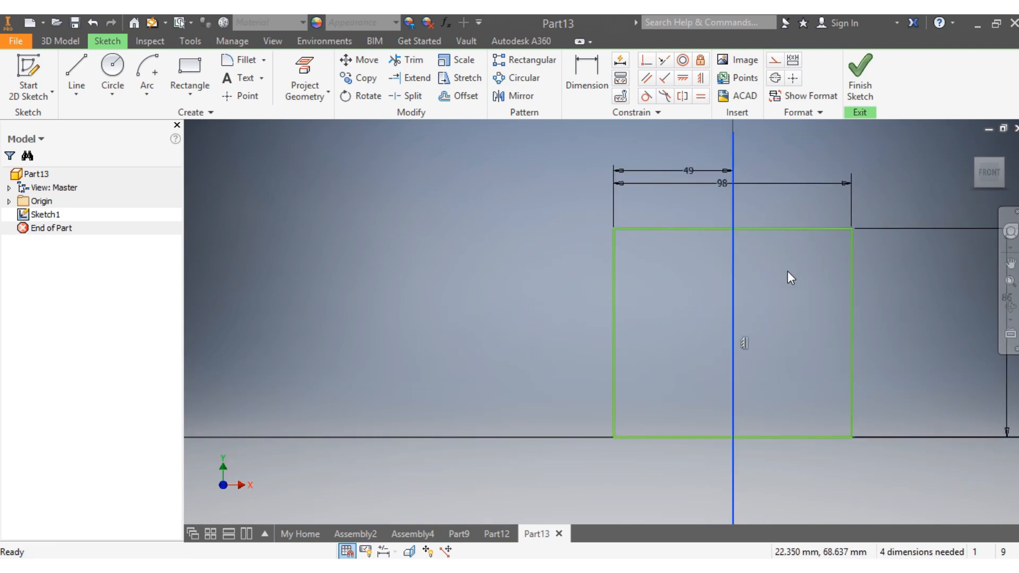
# Sketch a horizontal line about 84 mm long inside the rectangle, about 8 mm above its lower edge
pyautogui.click(67, 74)
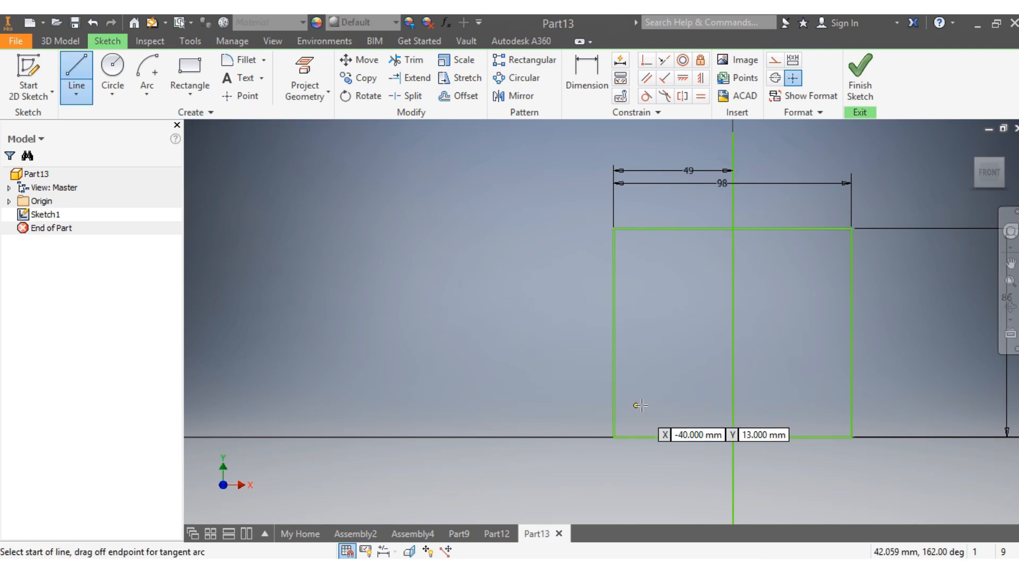
pyautogui.click(636, 418)
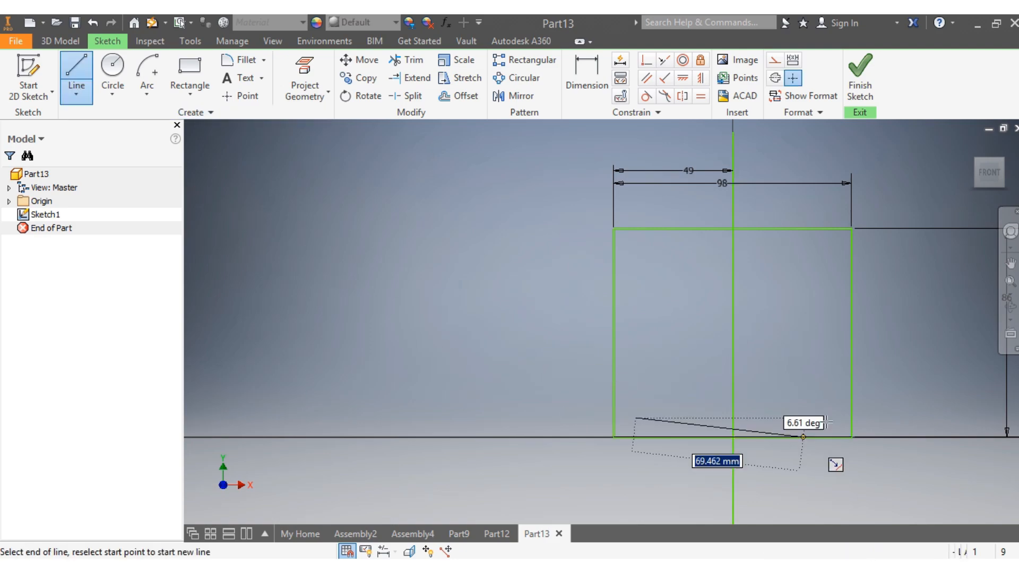
pyautogui.click(838, 418)
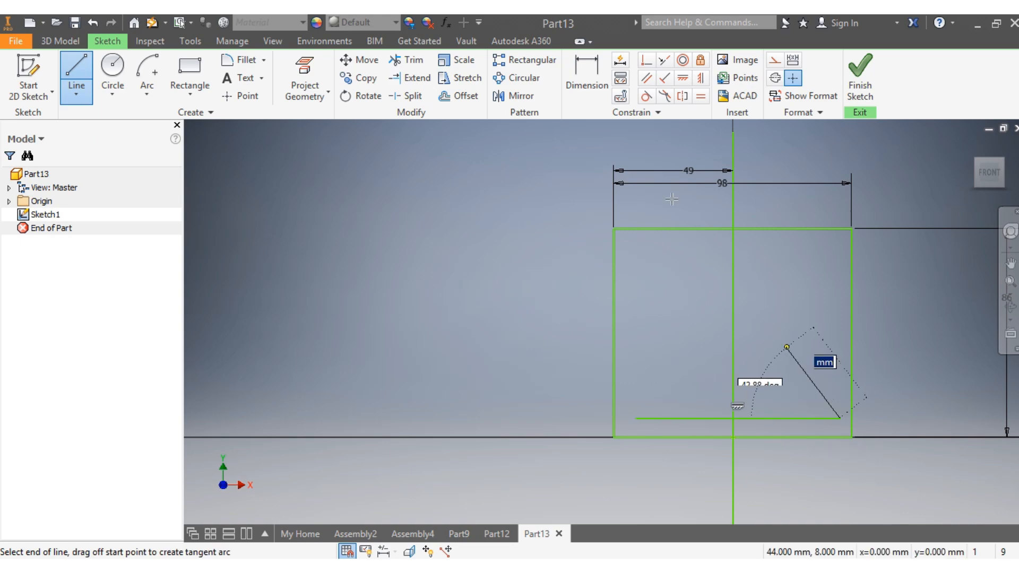
# Dimension the horizontal line's left endpoint 45 mm from the vertical centre line
pyautogui.click(572, 78)
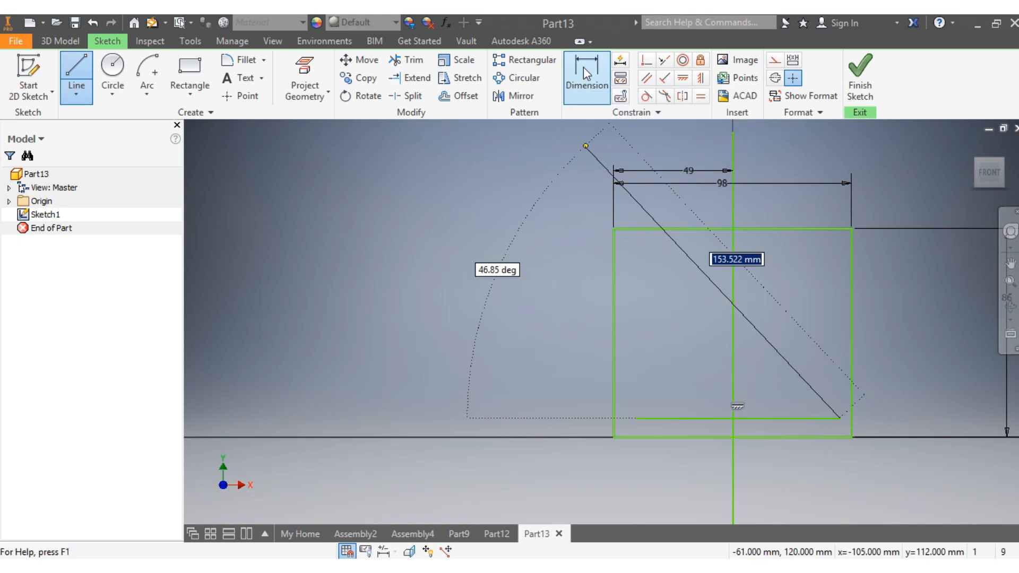
pyautogui.click(636, 419)
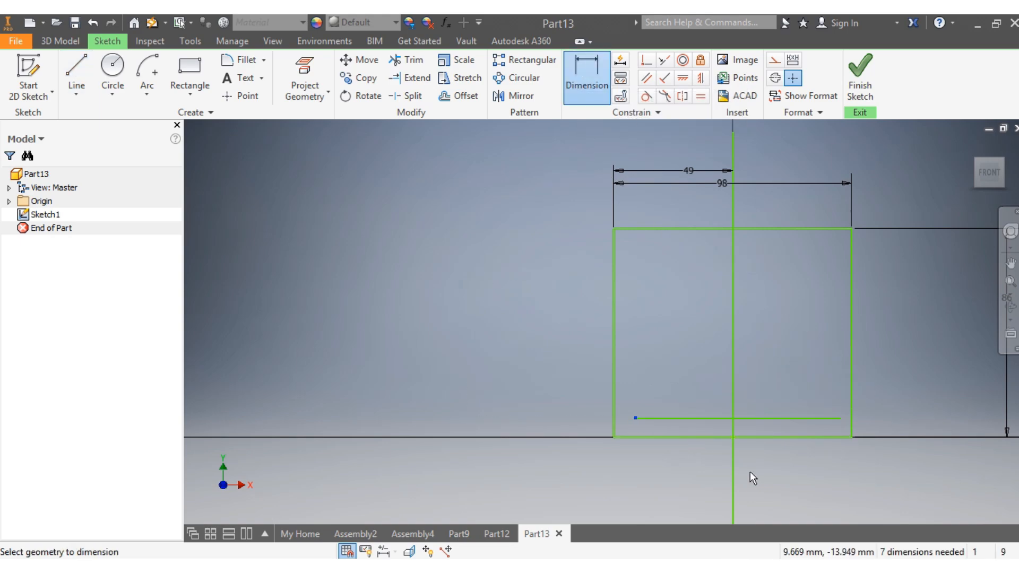
pyautogui.click(733, 462)
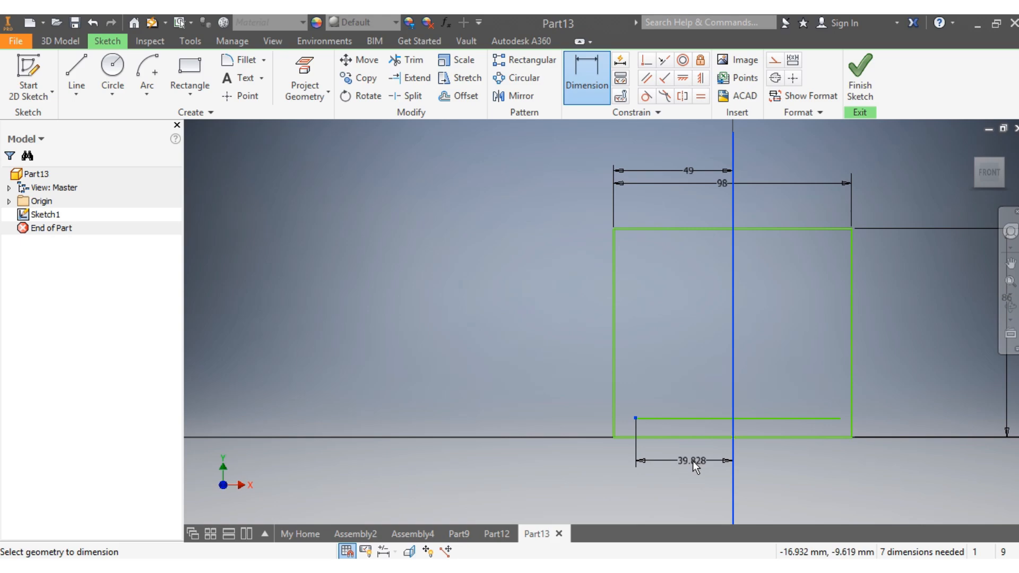
pyautogui.click(693, 461)
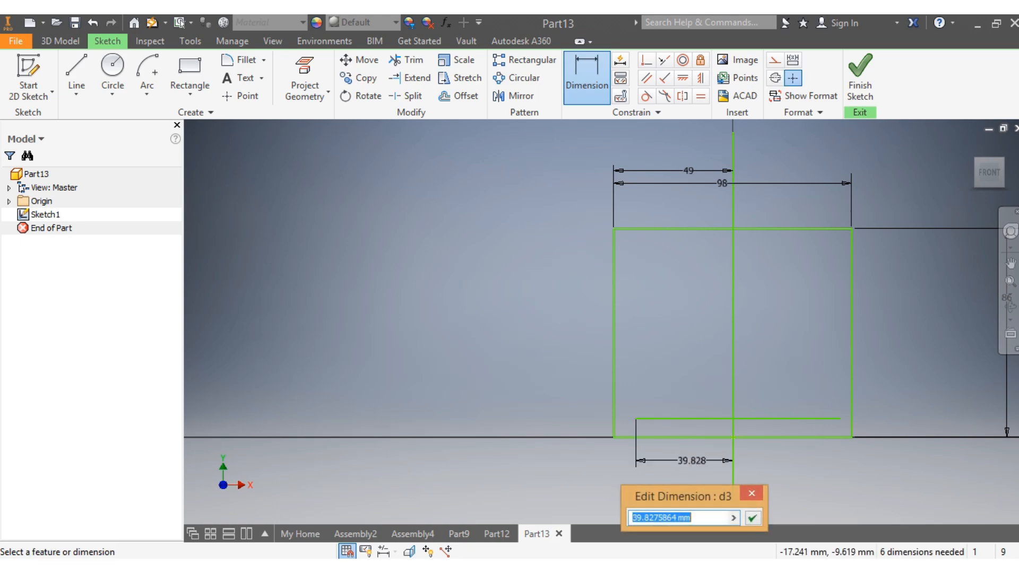
pyautogui.write('45')
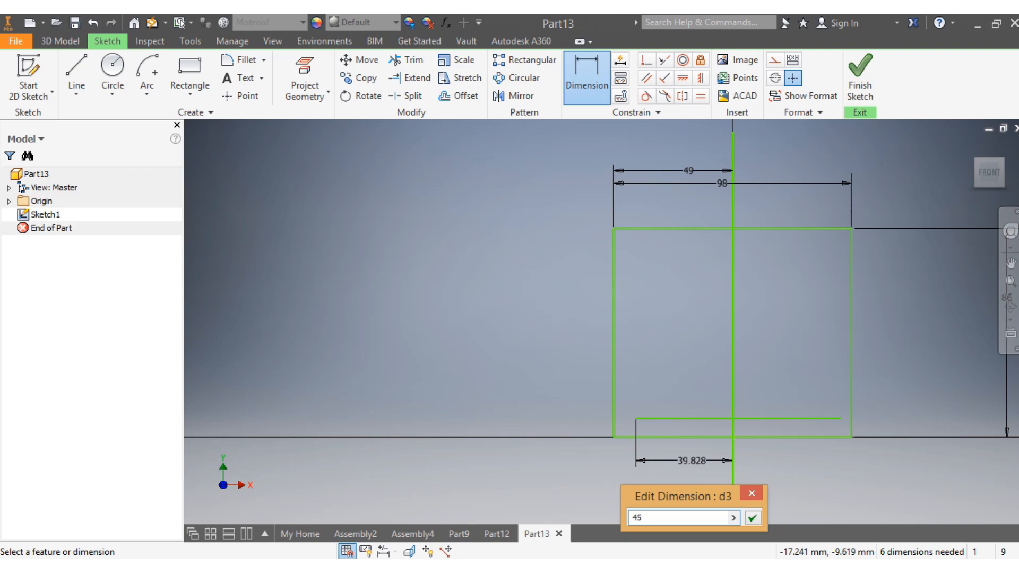
pyautogui.press('Return')
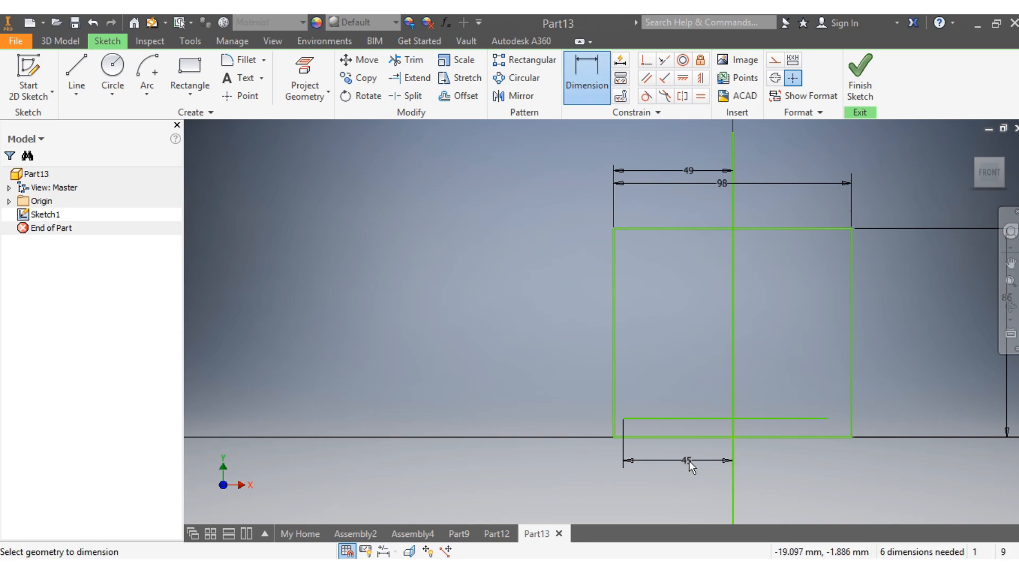
# Set the distance between the inner horizontal line and the rectangle's lower edge to 3 mm
pyautogui.click(694, 418)
pyautogui.click(693, 437)
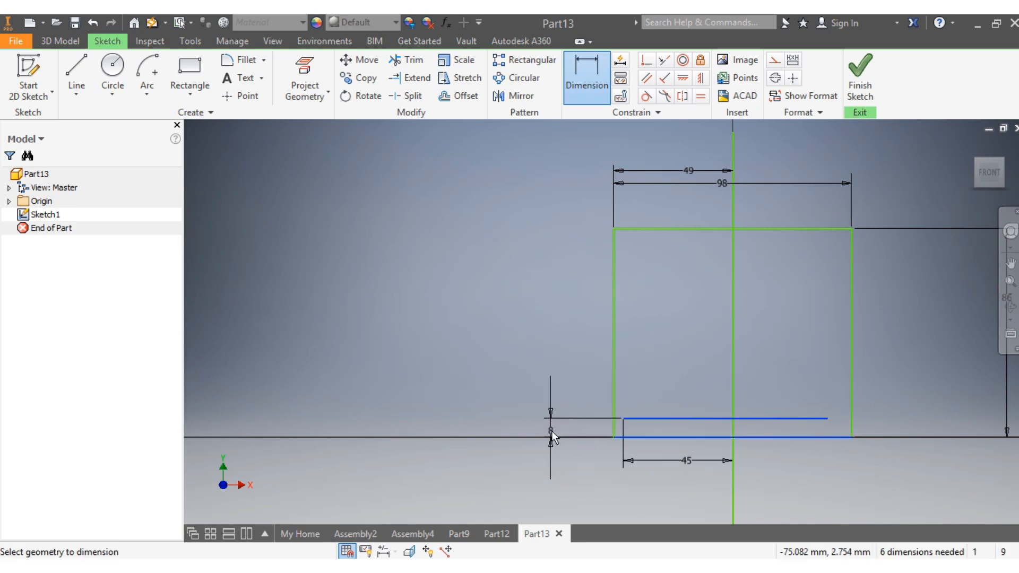
pyautogui.click(552, 432)
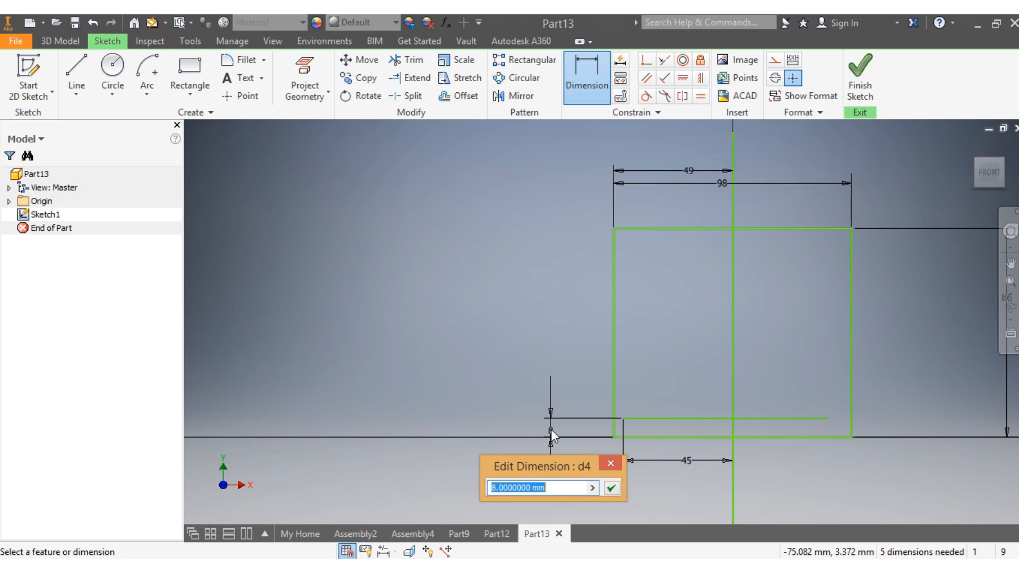
pyautogui.write('3')
pyautogui.press('Return')
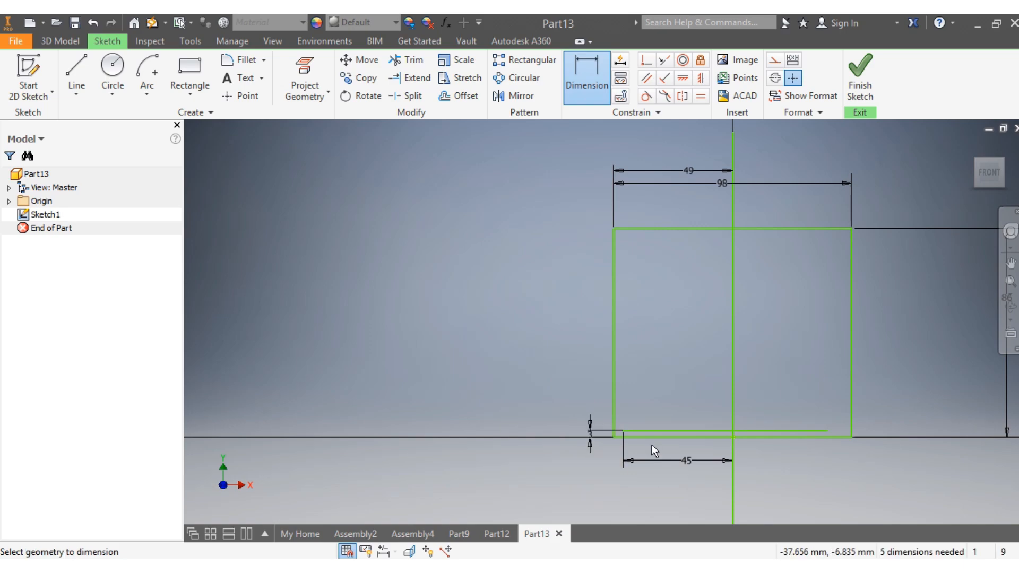
# Draw a short vertical line from the inner horizontal line down to the rectangle's lower edge, left of the centre line
pyautogui.scroll(3, 648, 415)
pyautogui.click(78, 80)
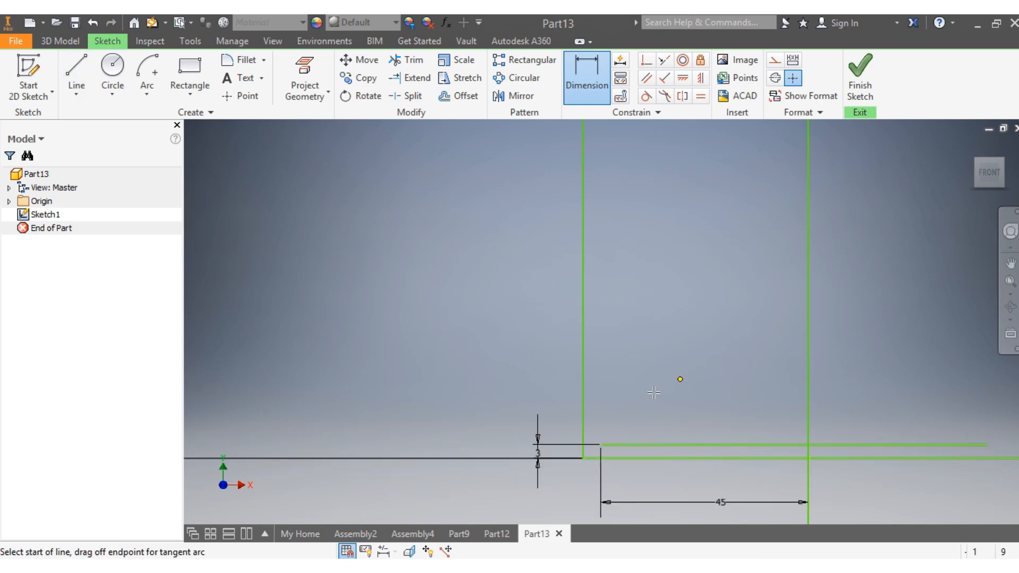
pyautogui.click(667, 445)
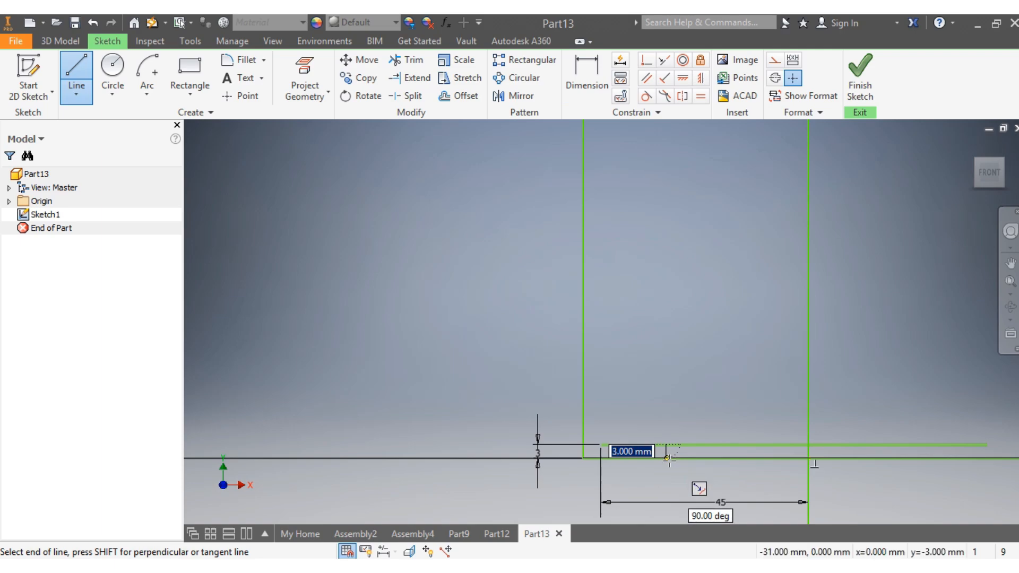
pyautogui.click(667, 458)
# Dimension the short vertical line 42 mm from the vertical centre line
pyautogui.click(585, 72)
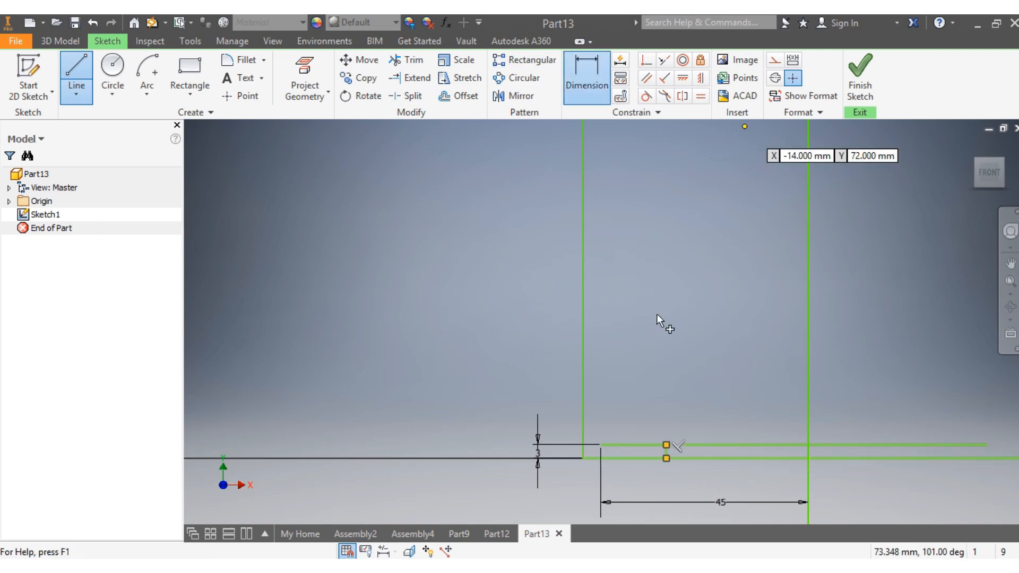
pyautogui.click(665, 453)
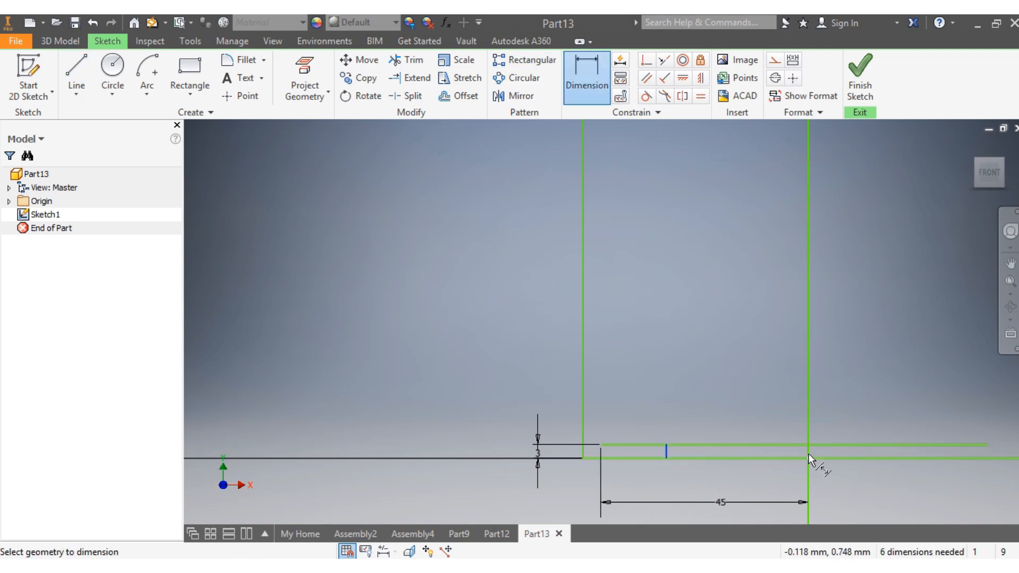
pyautogui.click(808, 453)
pyautogui.scroll(5, 695, 471)
pyautogui.scroll(5, 690, 467)
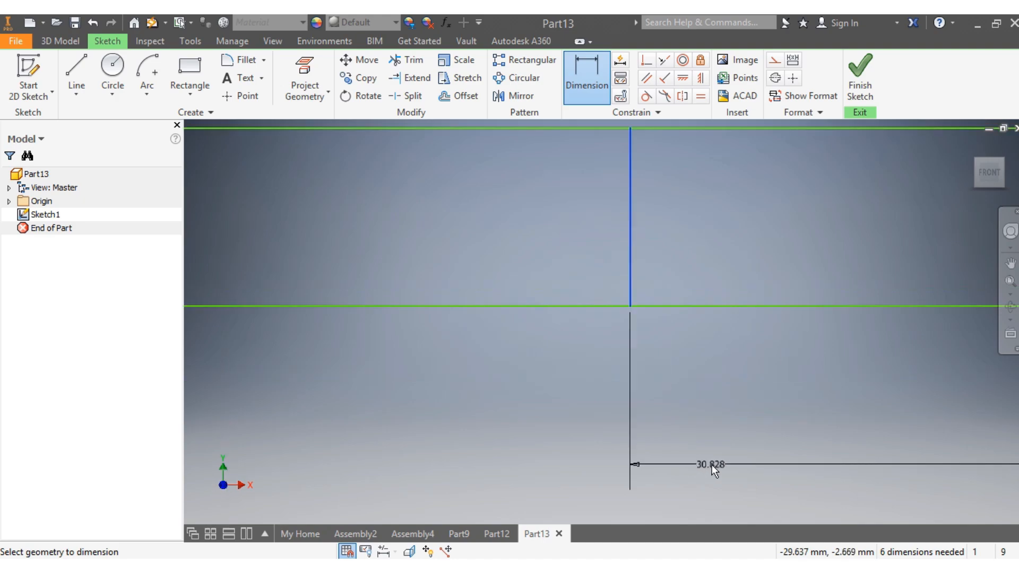
pyautogui.scroll(3, 712, 465)
pyautogui.scroll(-2, 712, 465)
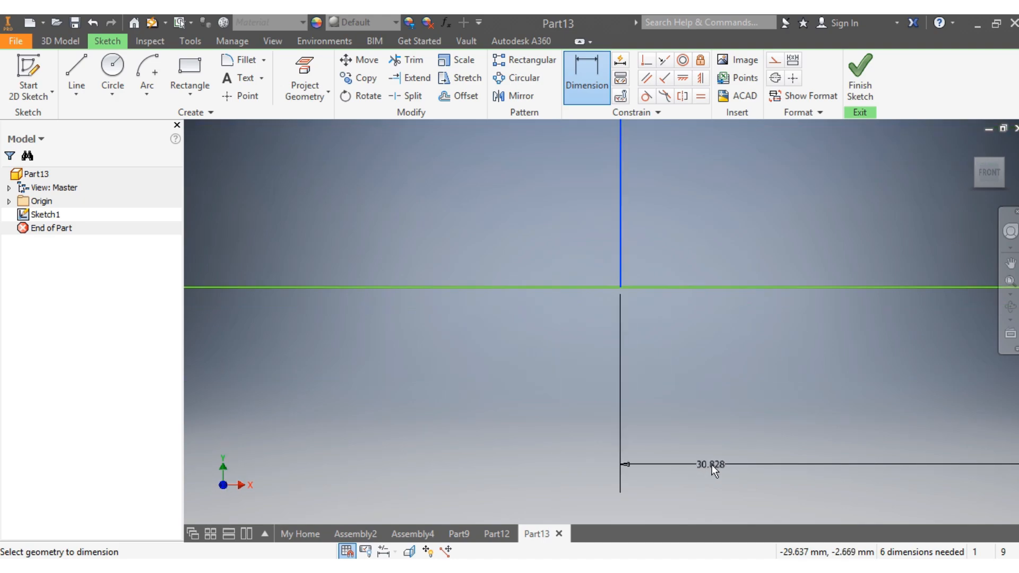
pyautogui.click(716, 464)
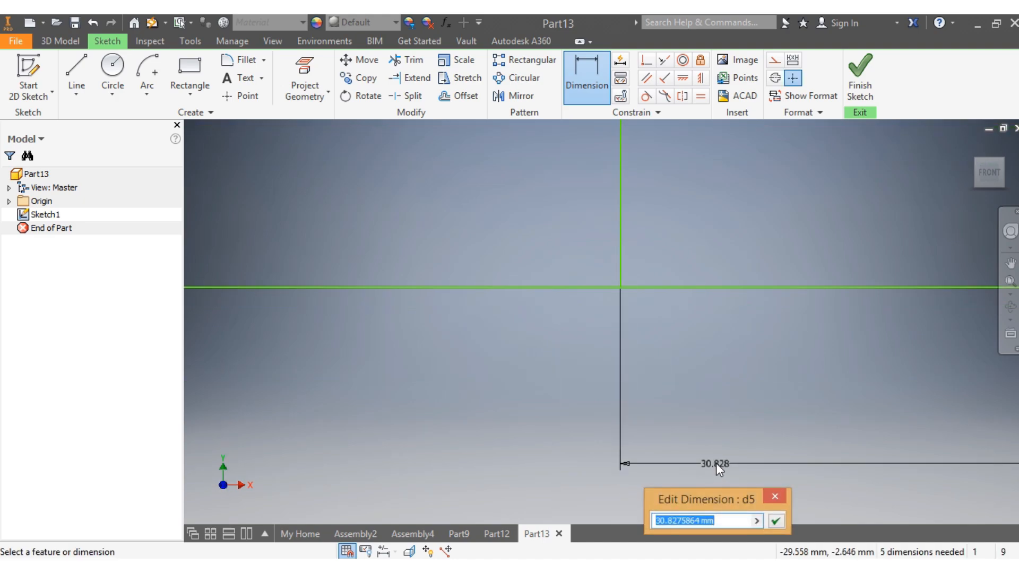
pyautogui.write('42')
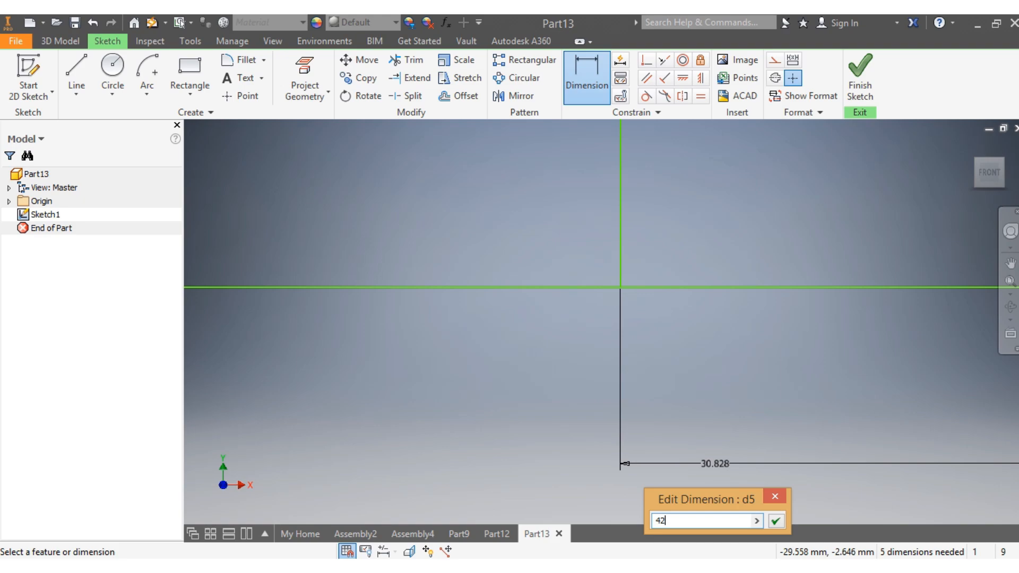
pyautogui.press('Return')
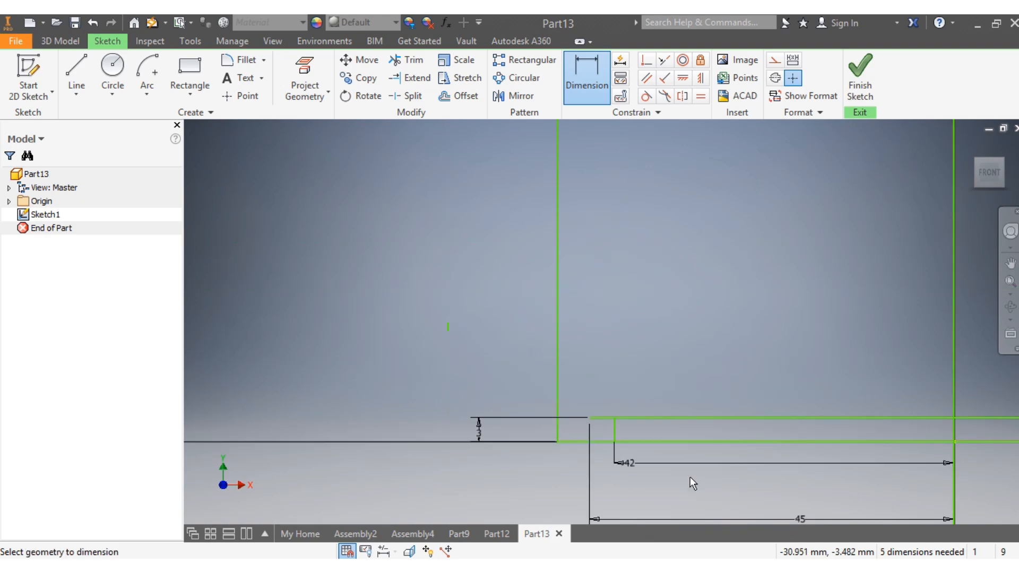
pyautogui.scroll(2, 674, 479)
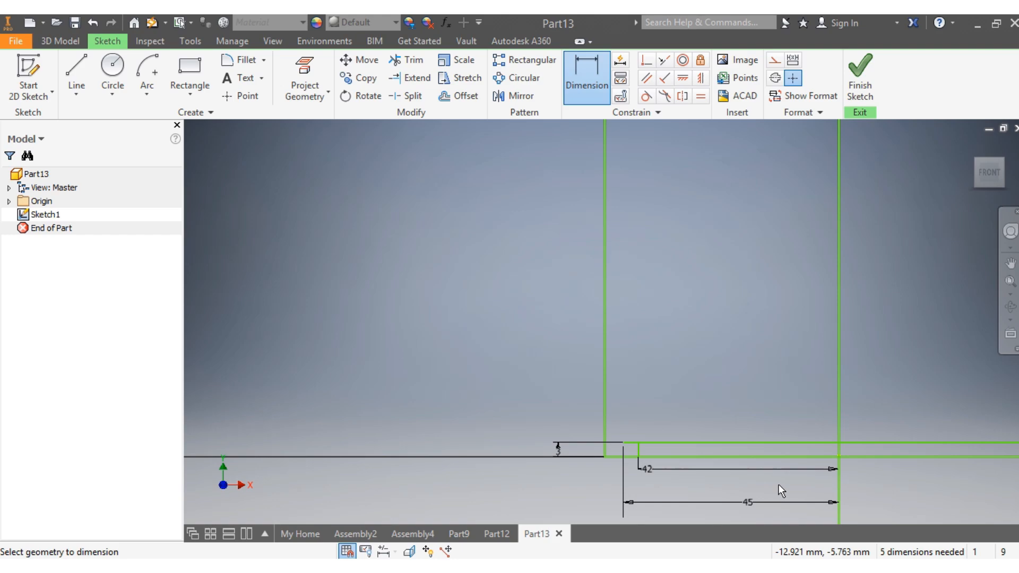
# Sketch a vertical line about 47 mm long inside the rectangle, about 30 mm left of the centre line, ending just above the inner horizontal line
pyautogui.click(76, 72)
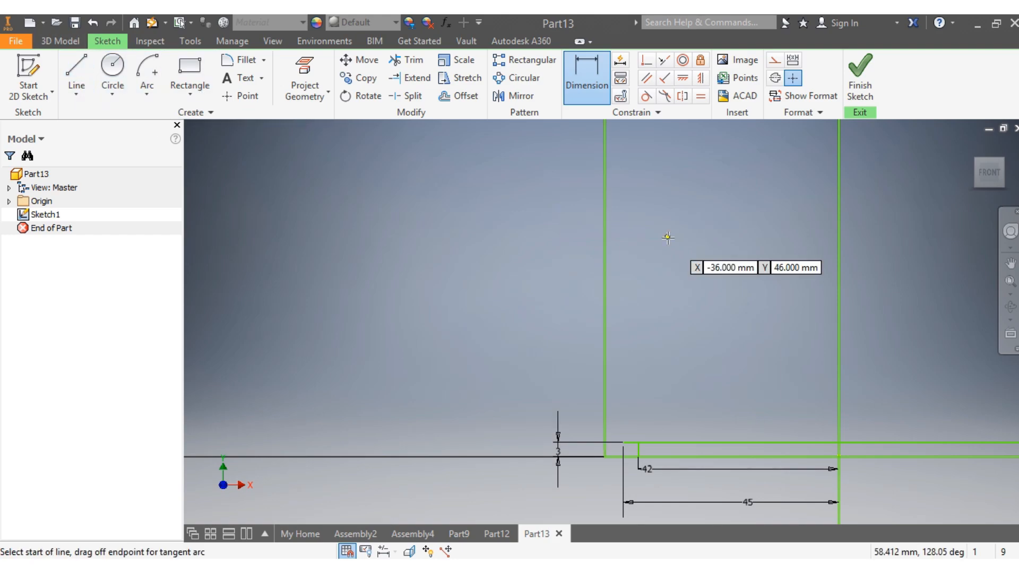
pyautogui.scroll(-5, 669, 238)
pyautogui.scroll(3, 678, 223)
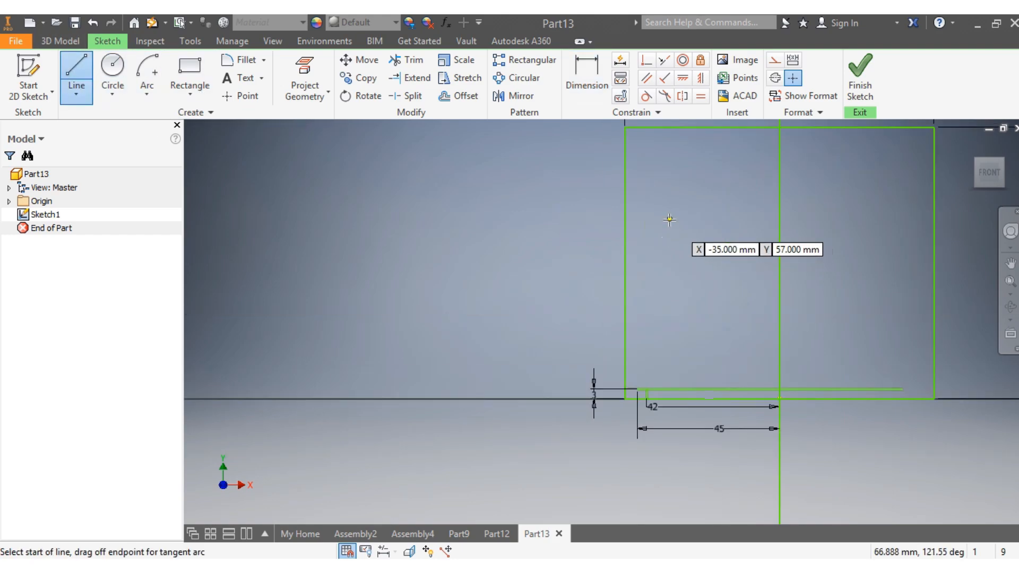
pyautogui.click(685, 245)
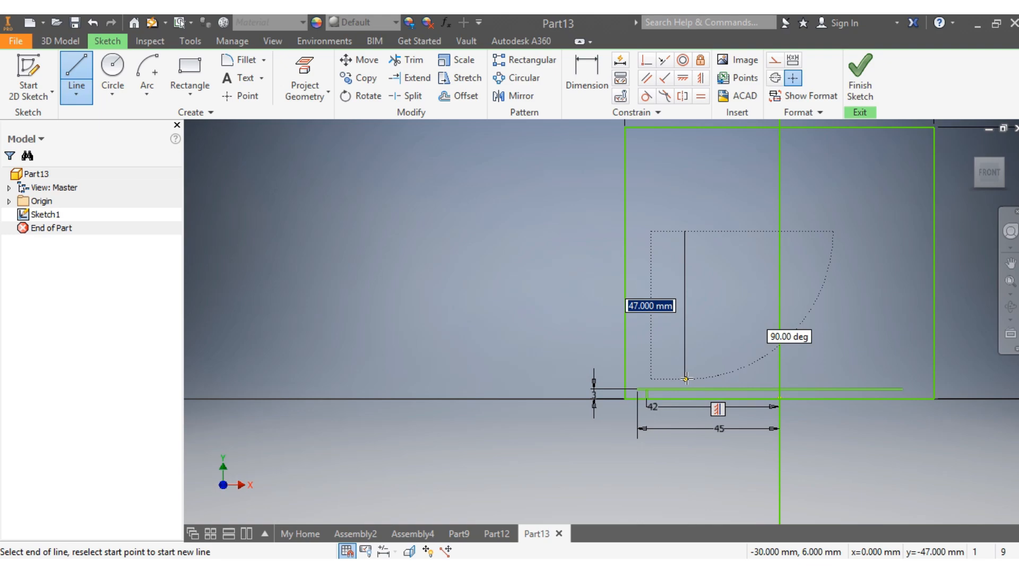
pyautogui.click(685, 379)
pyautogui.press('Escape')
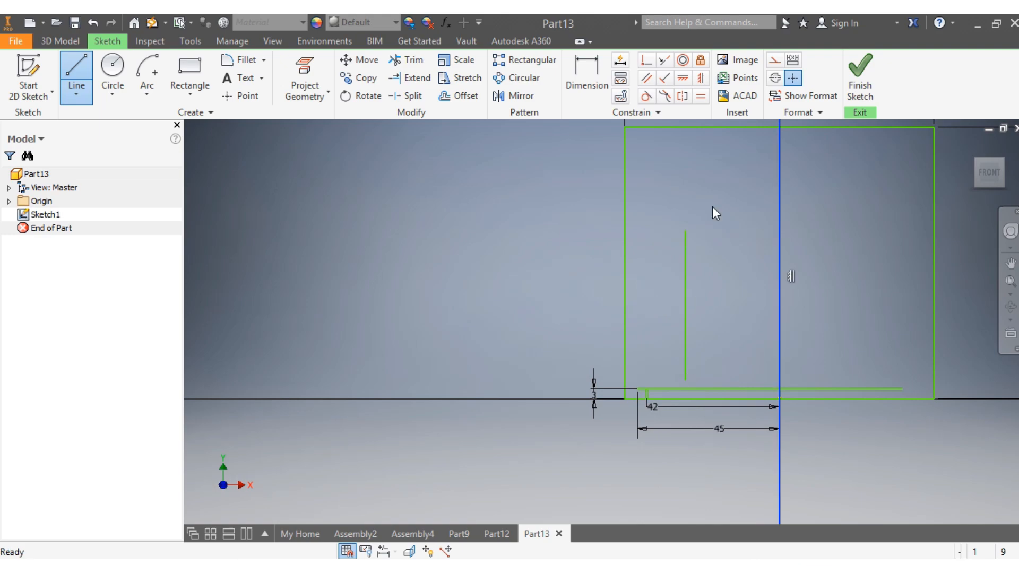
# Set the distance between the long inner vertical line and the vertical centre line to 20 mm
pyautogui.click(583, 73)
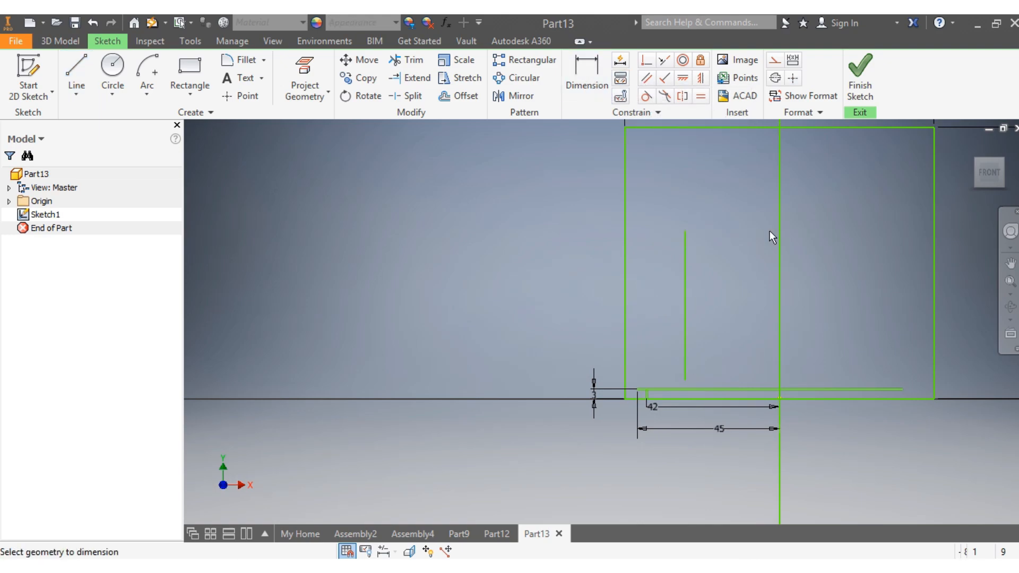
pyautogui.click(778, 317)
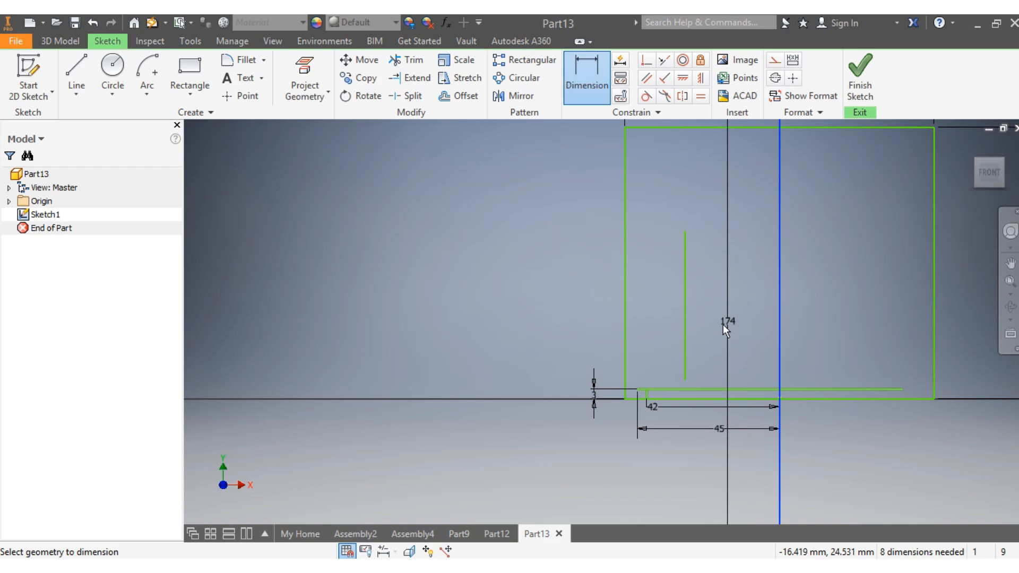
pyautogui.click(686, 335)
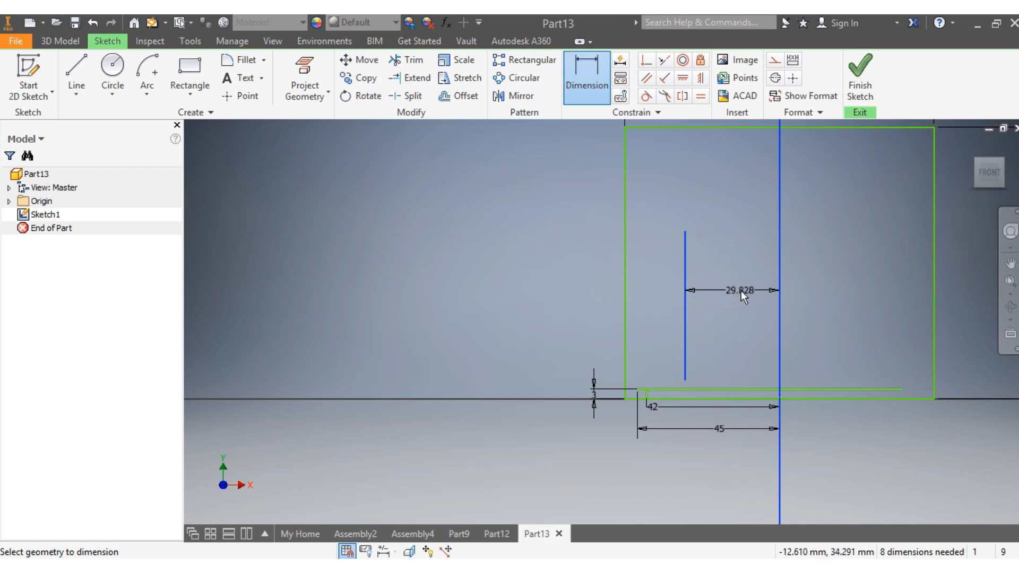
pyautogui.click(741, 291)
pyautogui.click(740, 291)
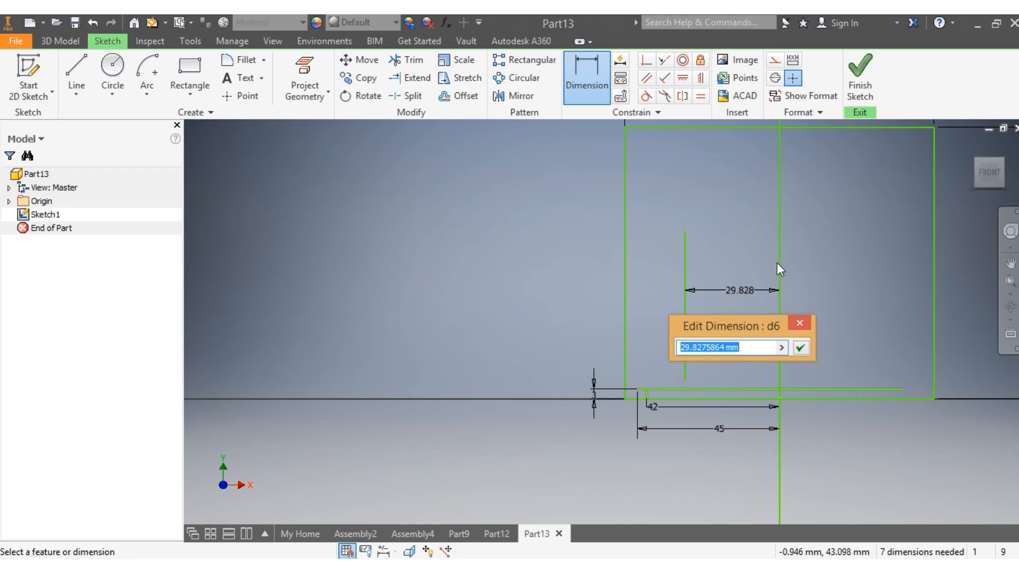
pyautogui.write('2')
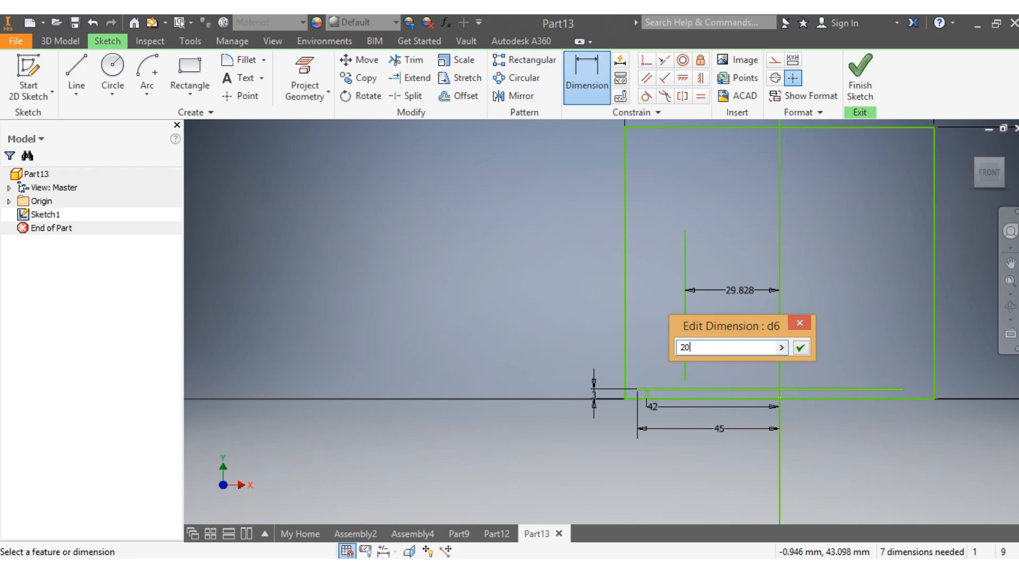
pyautogui.write('0')
pyautogui.press('Return')
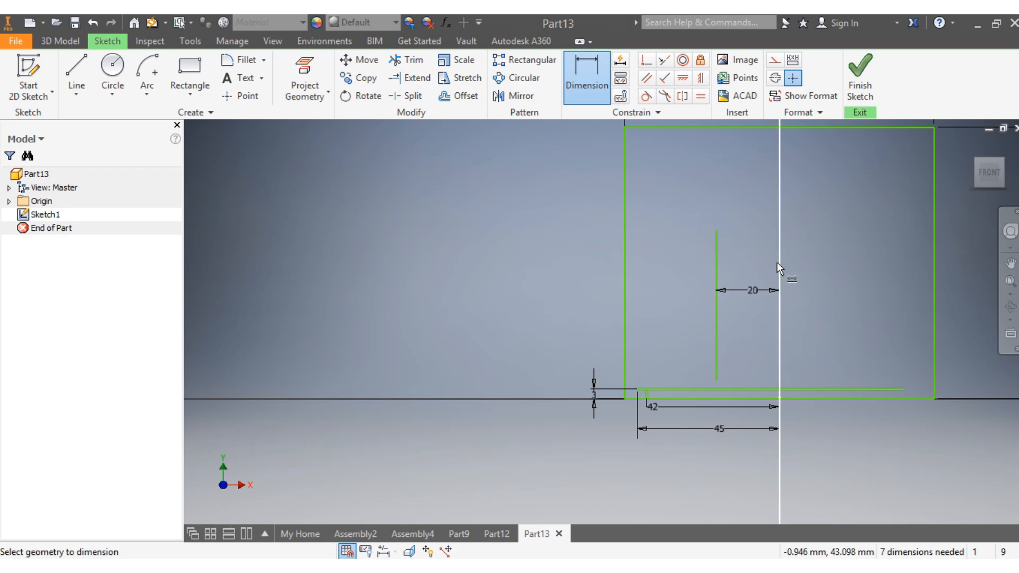
pyautogui.click(77, 71)
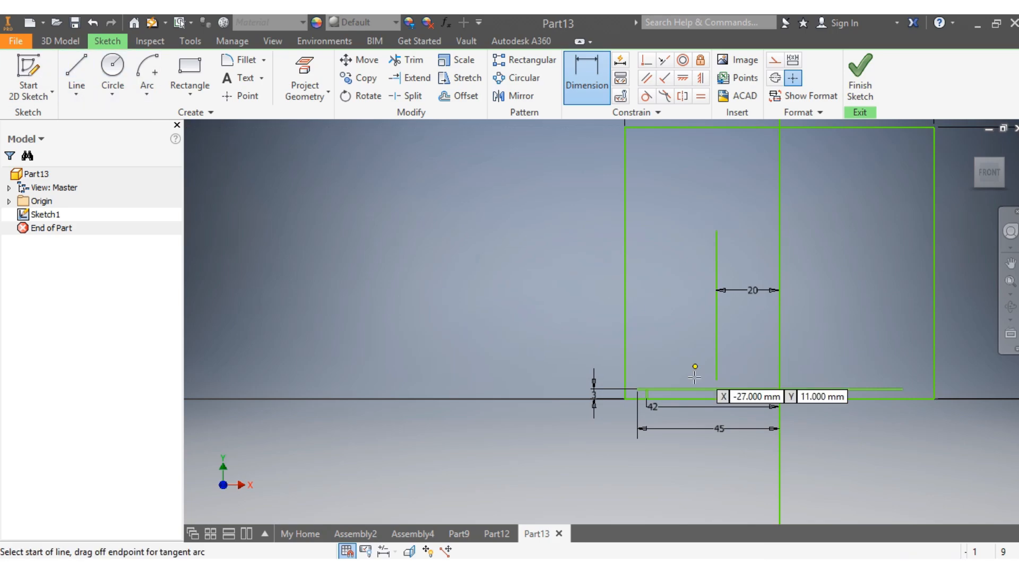
pyautogui.click(637, 373)
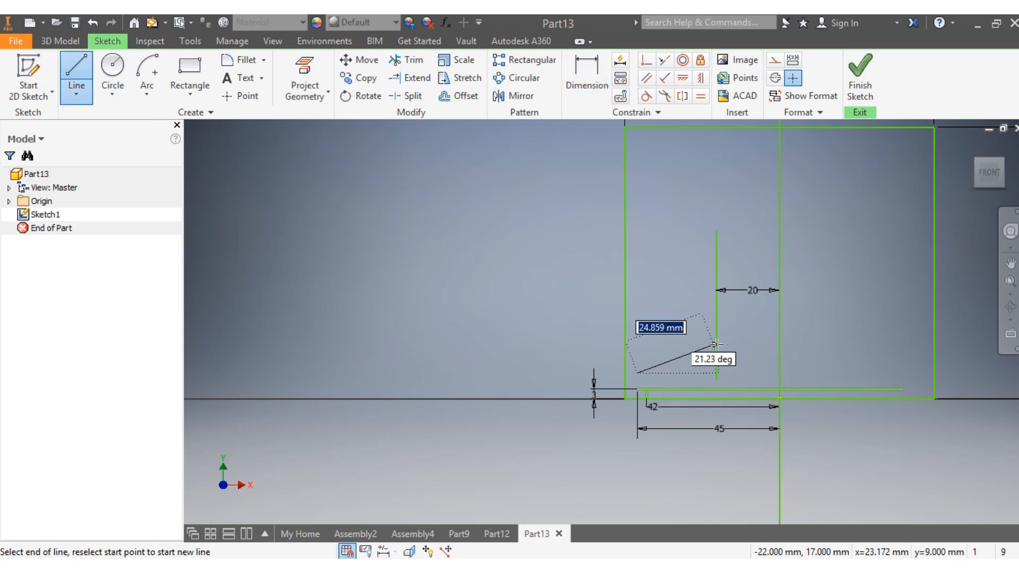
pyautogui.click(744, 346)
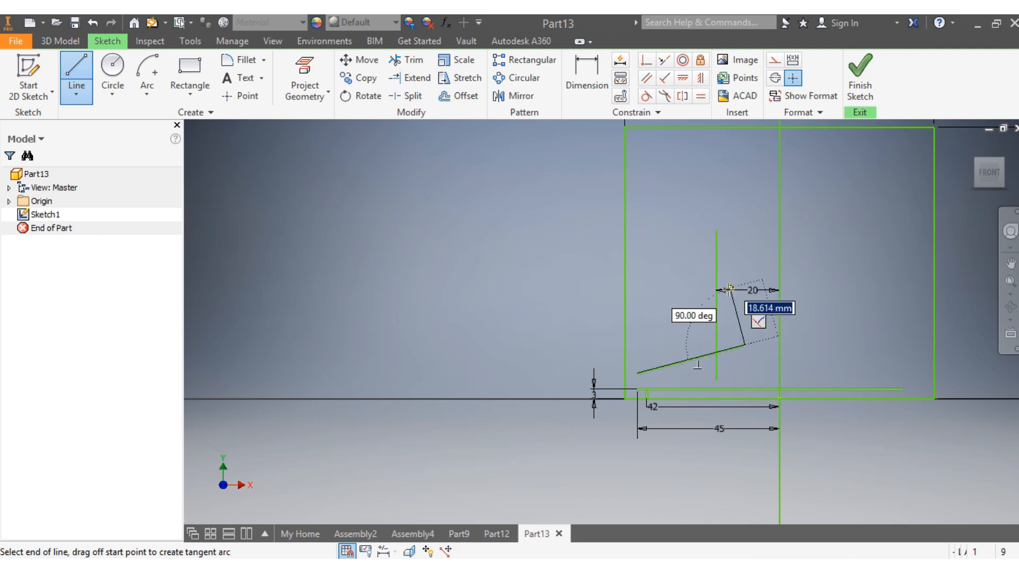
pyautogui.press('Escape')
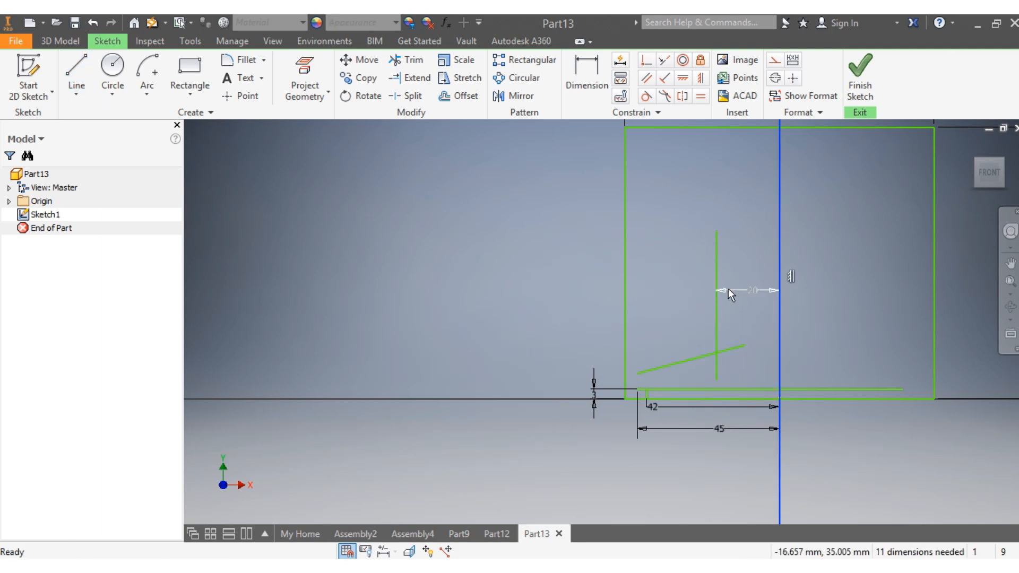
pyautogui.click(94, 23)
# Sketch a sloped line spanning about 49 mm horizontally, rising from just outside the rectangle's left edge across the inner vertical line
pyautogui.click(76, 77)
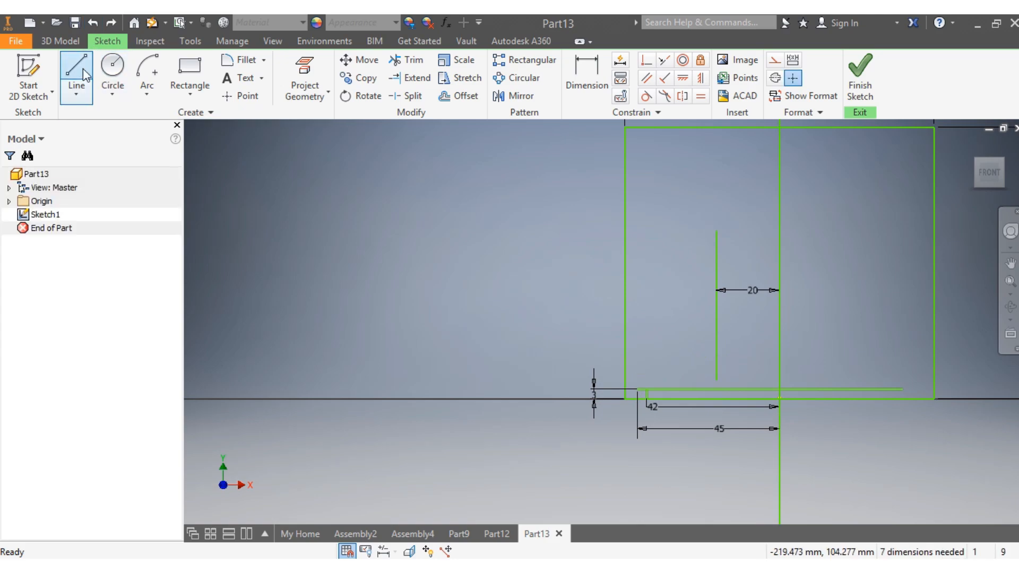
pyautogui.click(607, 357)
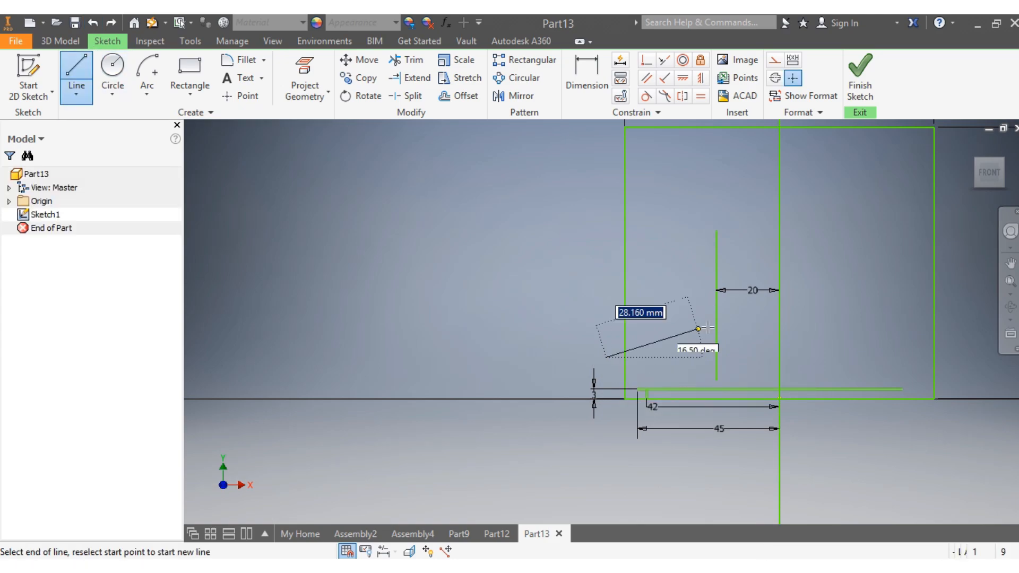
pyautogui.click(761, 333)
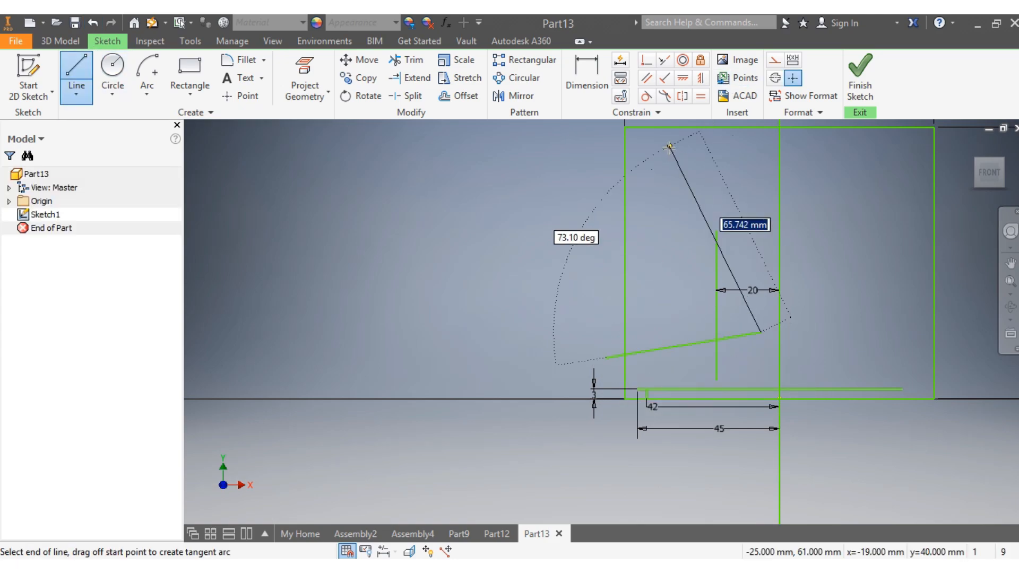
pyautogui.press('Escape')
pyautogui.press('d')
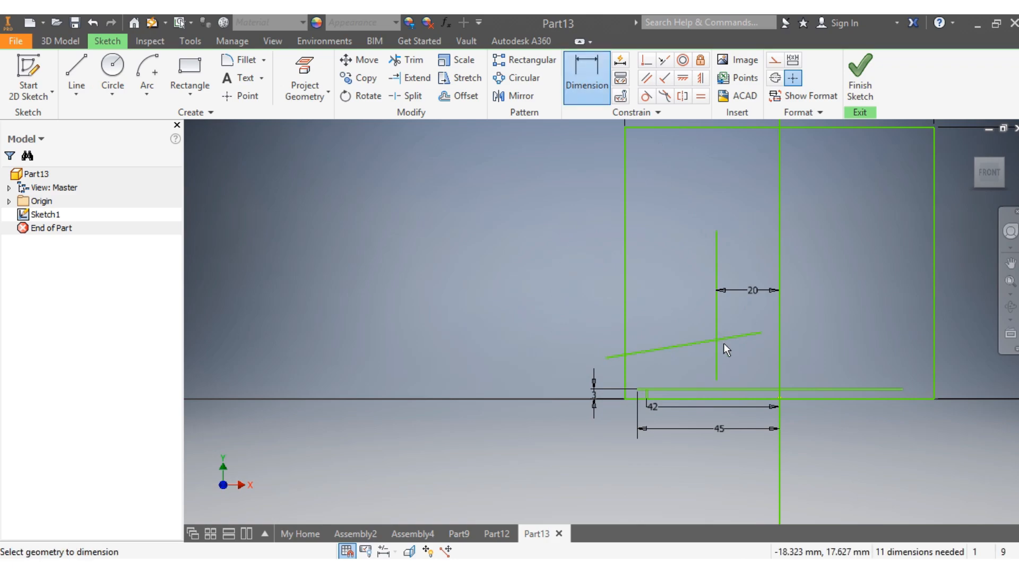
pyautogui.click(716, 339)
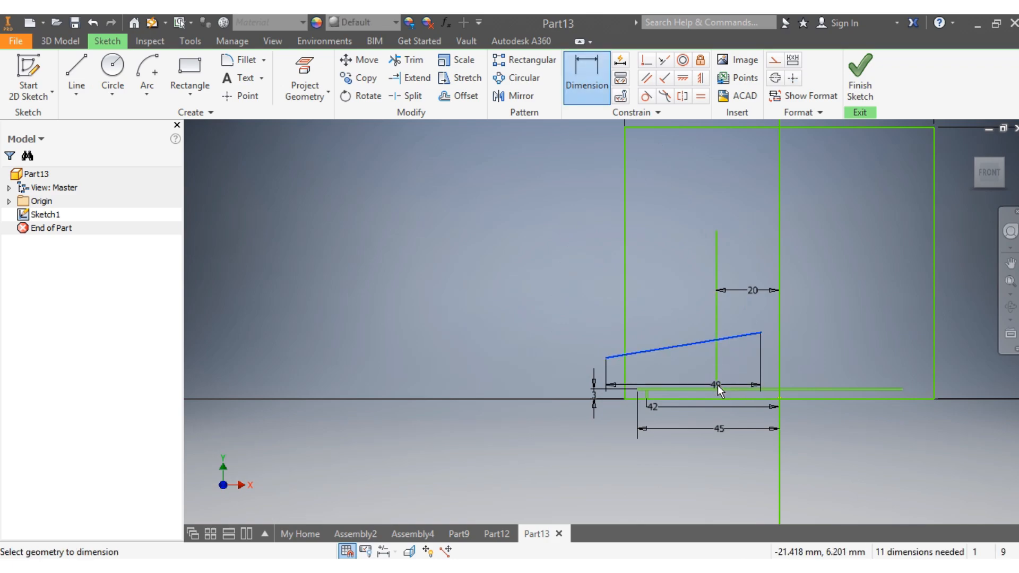
pyautogui.click(720, 390)
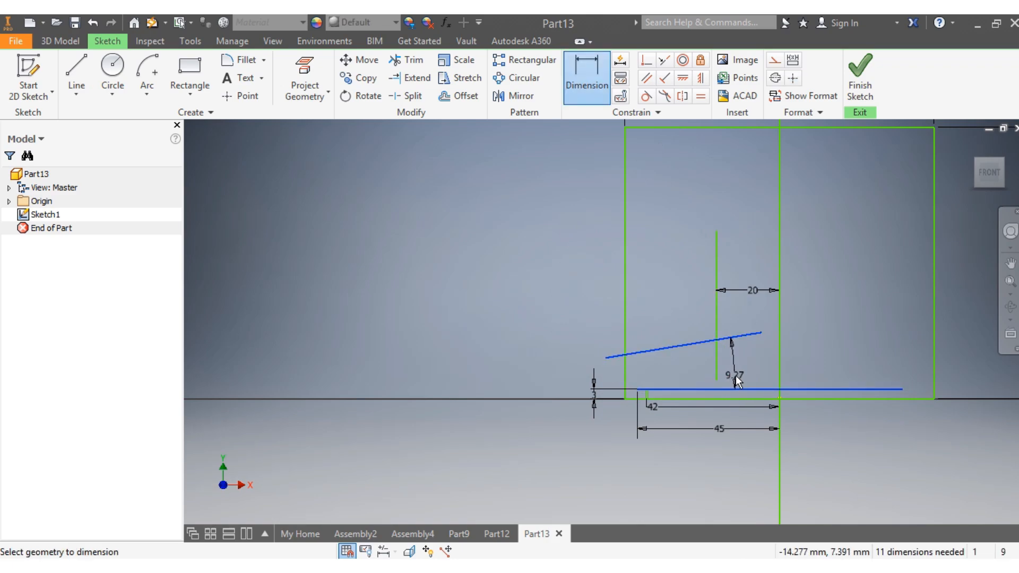
pyautogui.press('Escape')
# Trim the part of the sloped line that extends right of the inner vertical line
pyautogui.scroll(5, 730, 338)
pyautogui.scroll(-4, 703, 339)
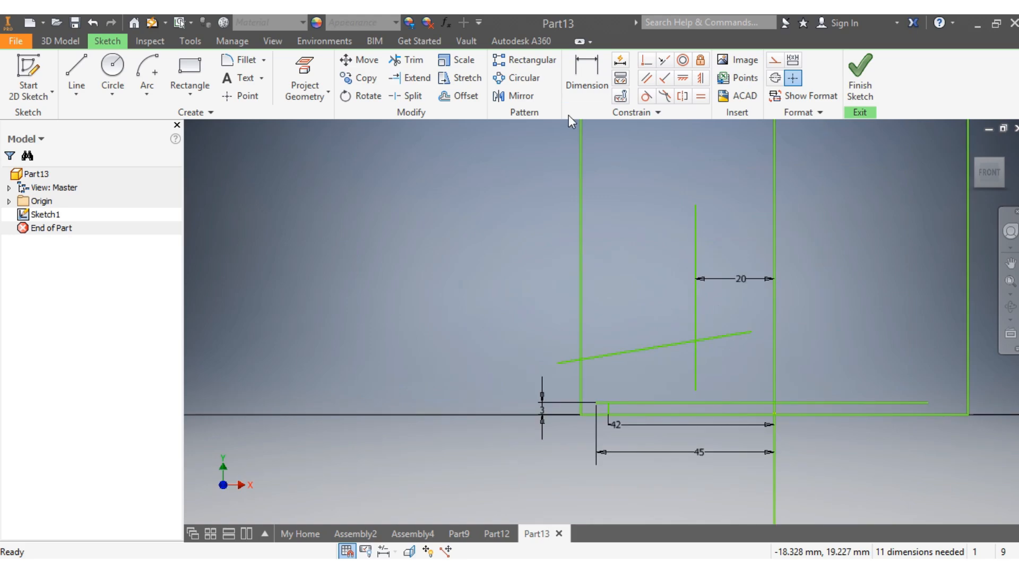
pyautogui.click(407, 59)
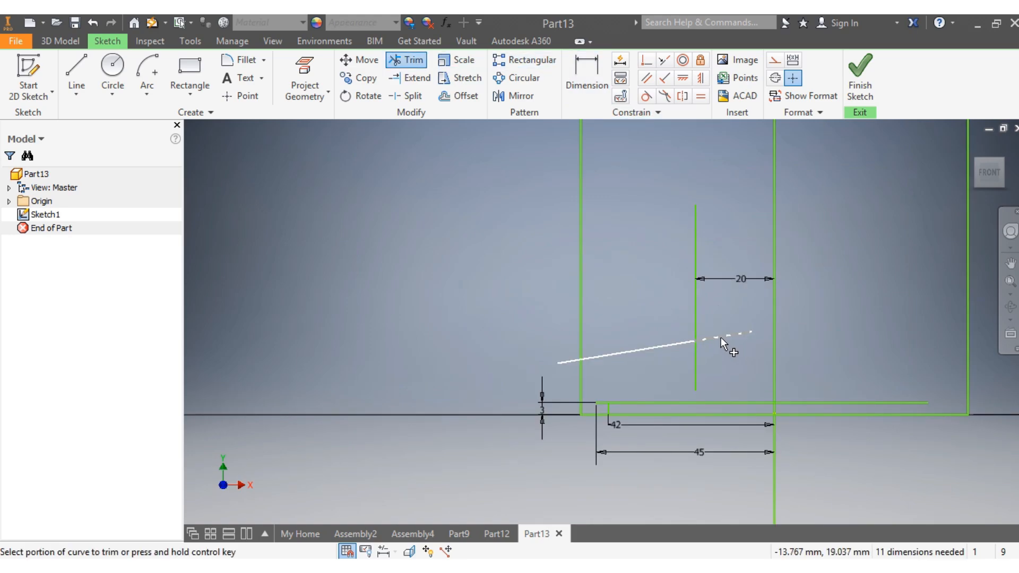
pyautogui.click(720, 338)
# Dimension the sloped line's right endpoint 16.5 mm above the inner horizontal line
pyautogui.click(587, 75)
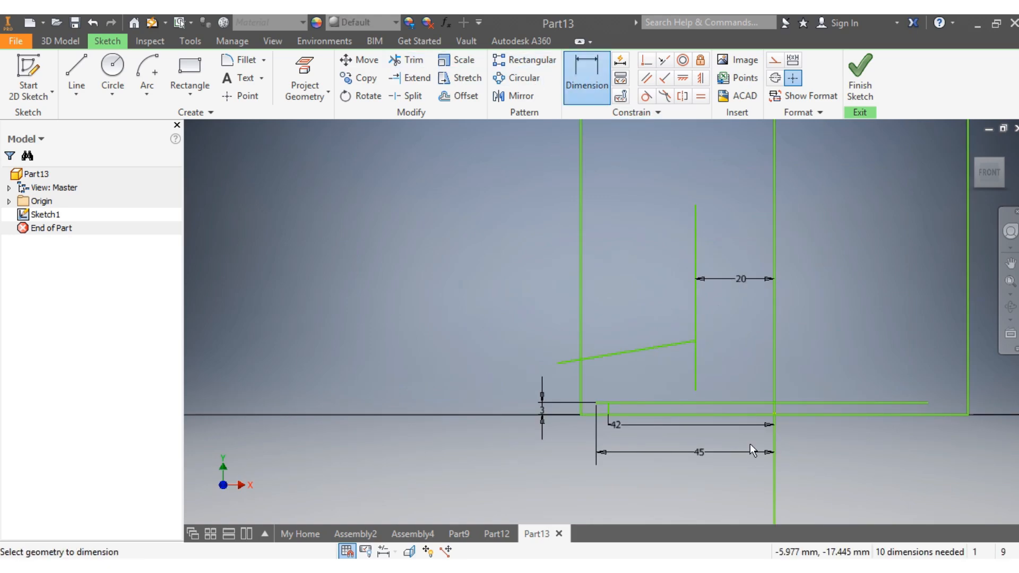
pyautogui.click(696, 340)
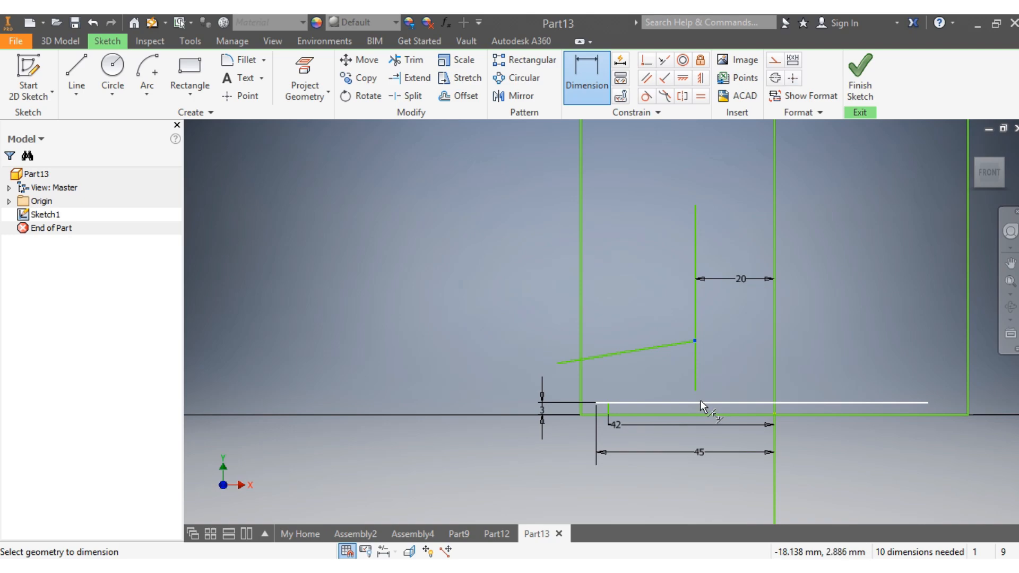
pyautogui.click(700, 401)
pyautogui.click(721, 381)
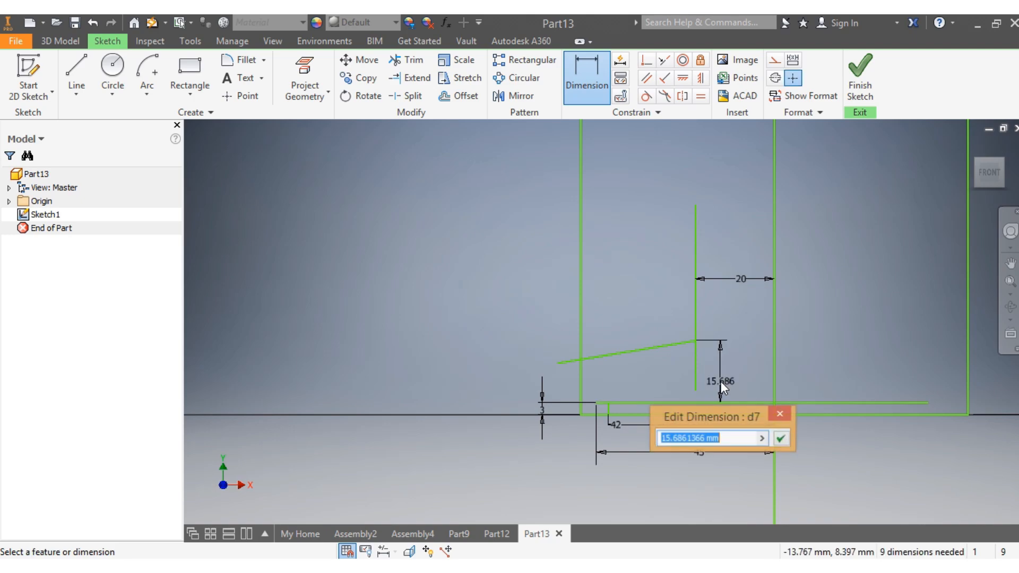
pyautogui.write('16')
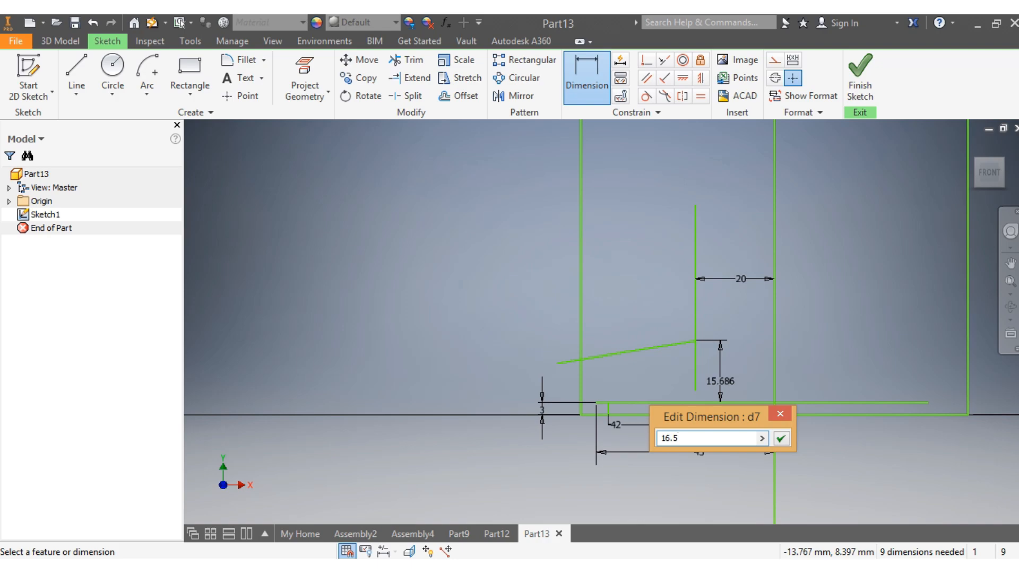
pyautogui.write('.5')
pyautogui.press('Return')
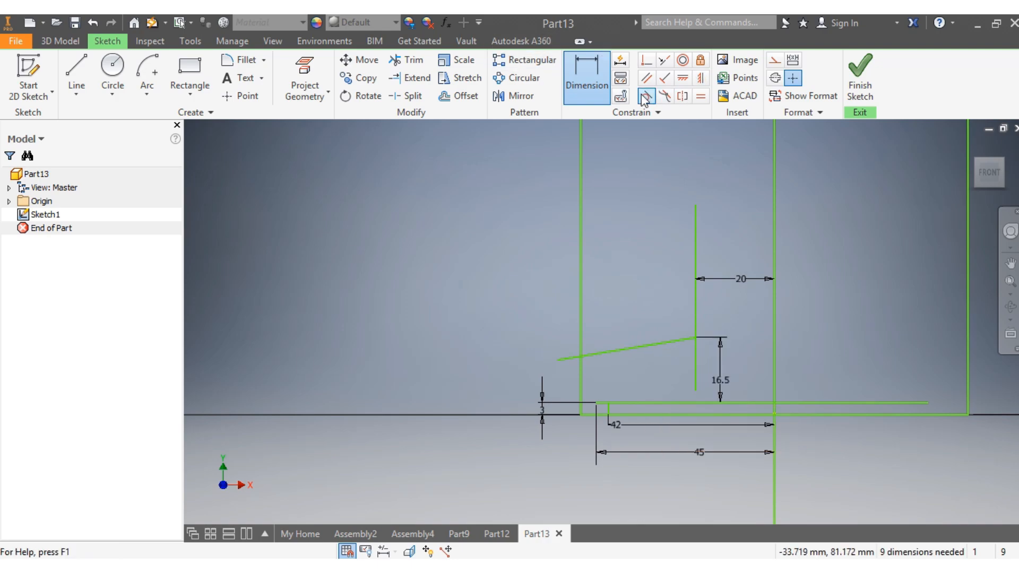
# Try to apply a parallel constraint between the inner horizontal line and the rectangle's bottom edge
pyautogui.click(646, 78)
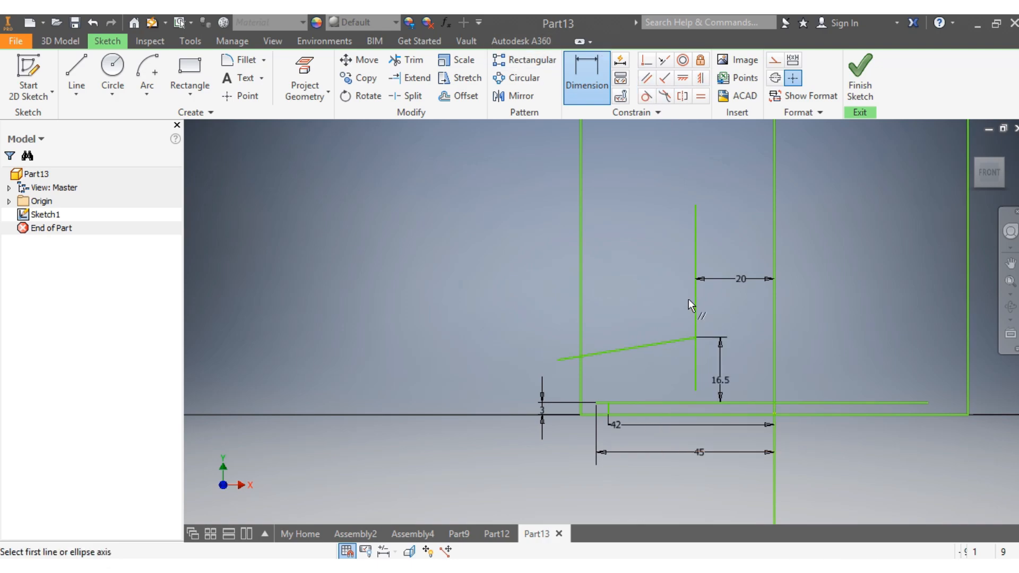
pyautogui.click(677, 402)
pyautogui.click(680, 414)
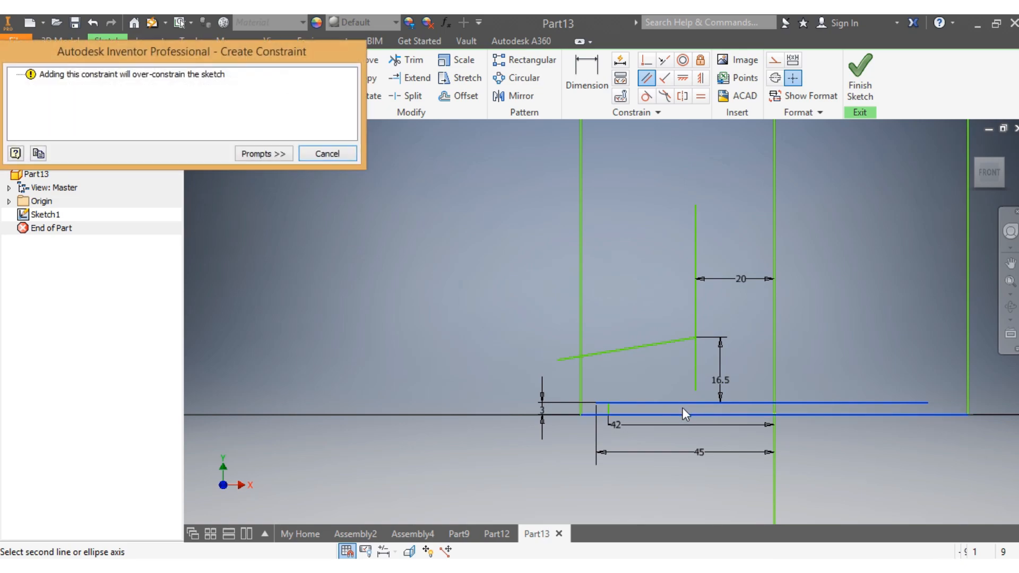
pyautogui.click(340, 155)
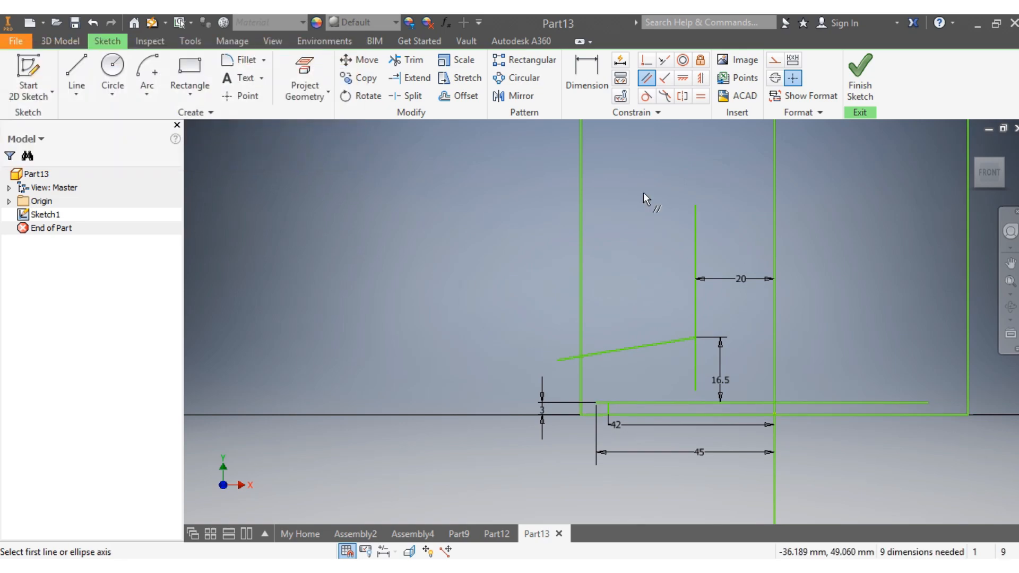
# Dimension the angle between the long inner vertical line and the sloped line as 100 degrees
pyautogui.click(602, 79)
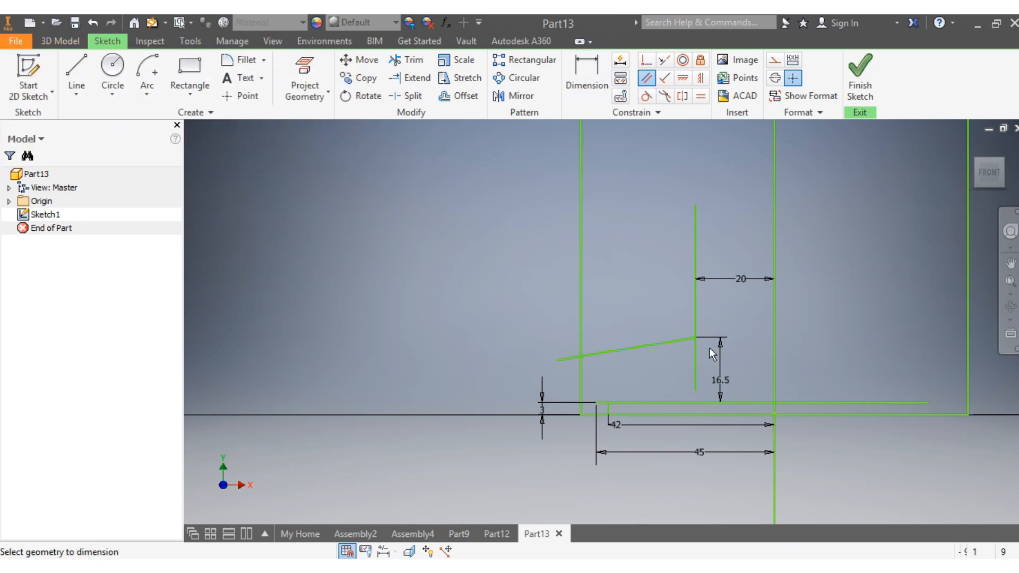
pyautogui.click(695, 307)
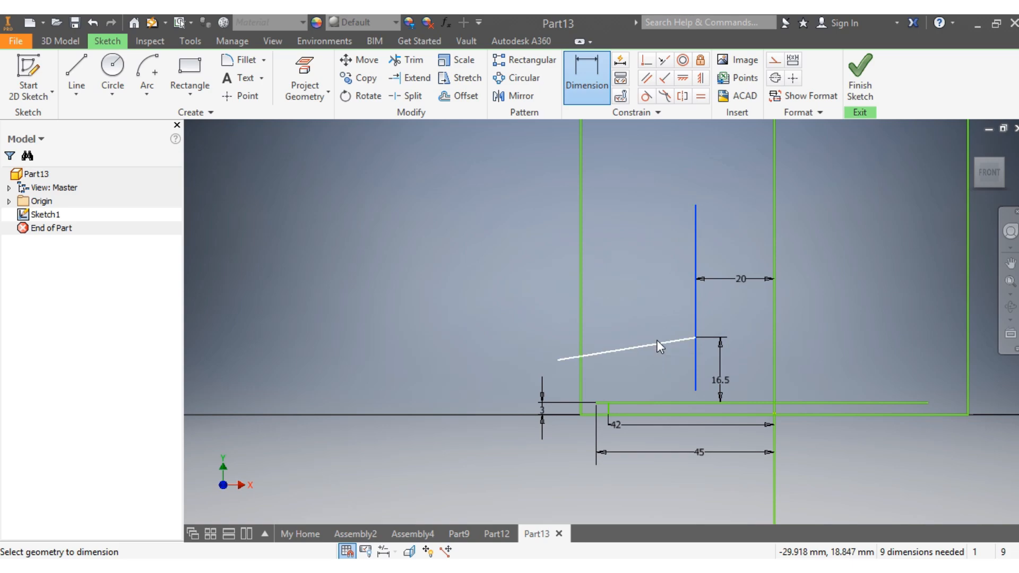
pyautogui.click(657, 341)
pyautogui.click(656, 323)
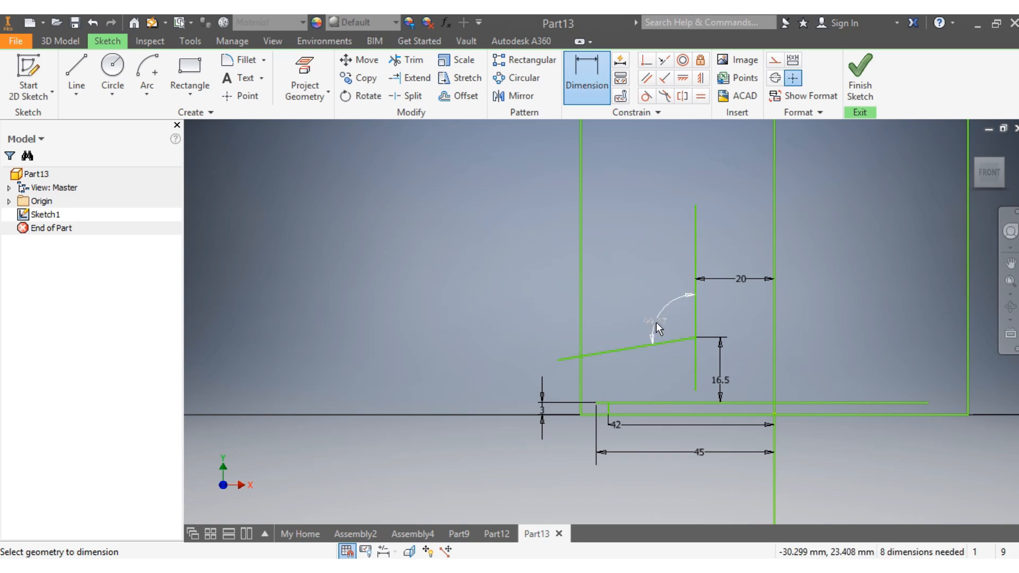
pyautogui.write('100')
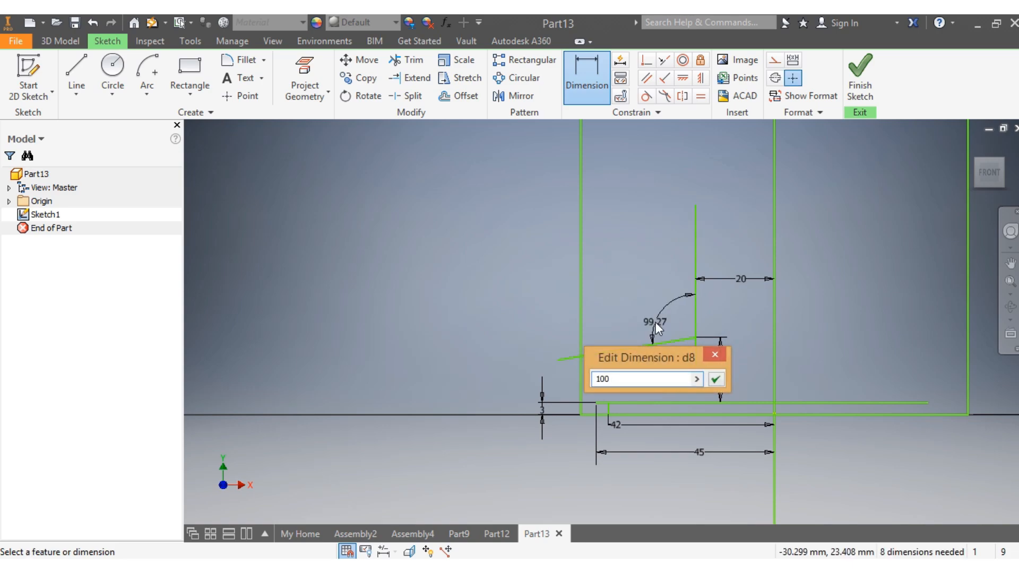
pyautogui.press('Return')
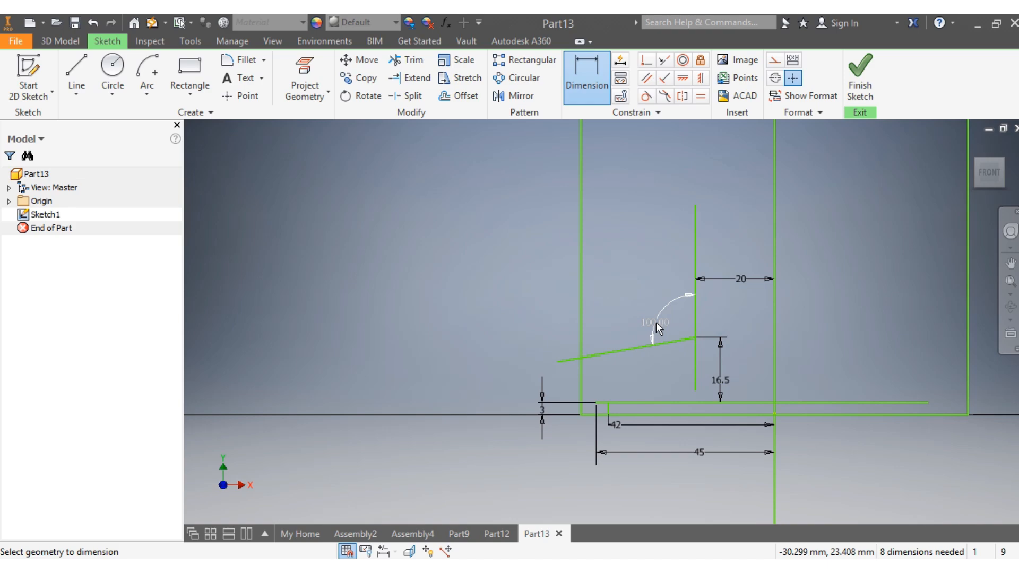
# Sketch a vertical line from the sloped line down past the left end of the inner horizontal line, about 13.5 mm long
pyautogui.click(76, 69)
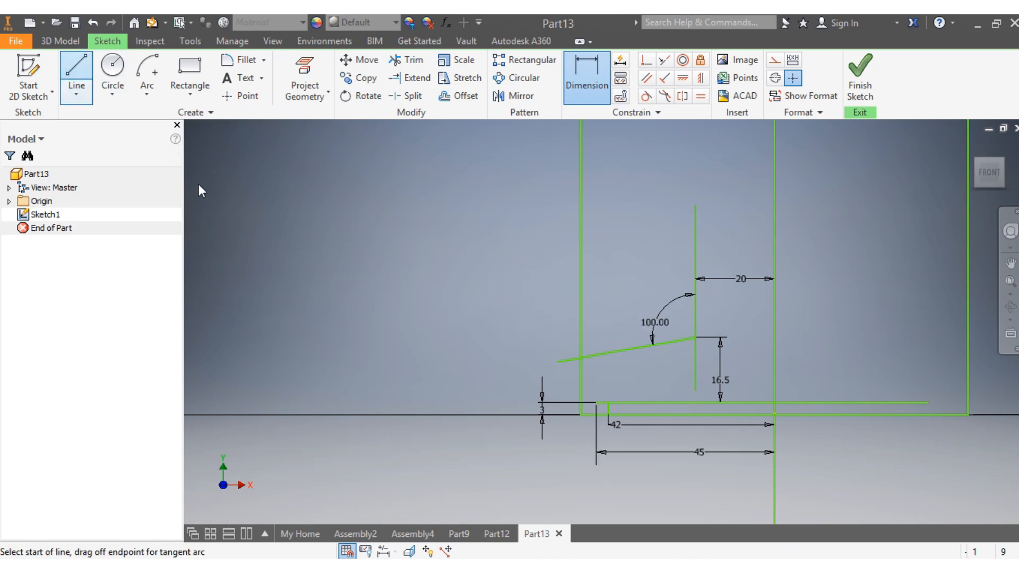
pyautogui.click(597, 354)
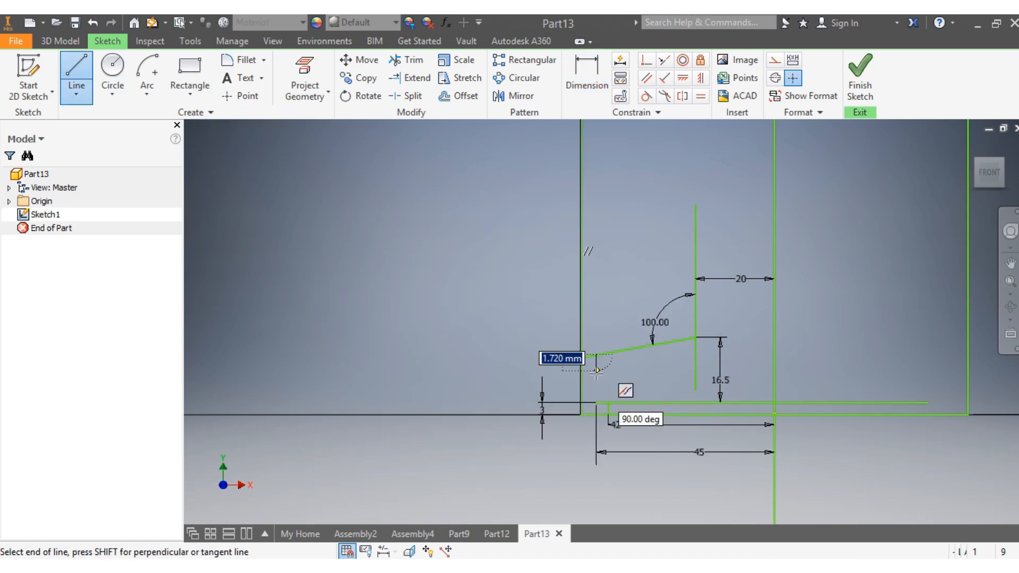
pyautogui.click(596, 403)
pyautogui.write('1')
pyautogui.scroll(3, 589, 403)
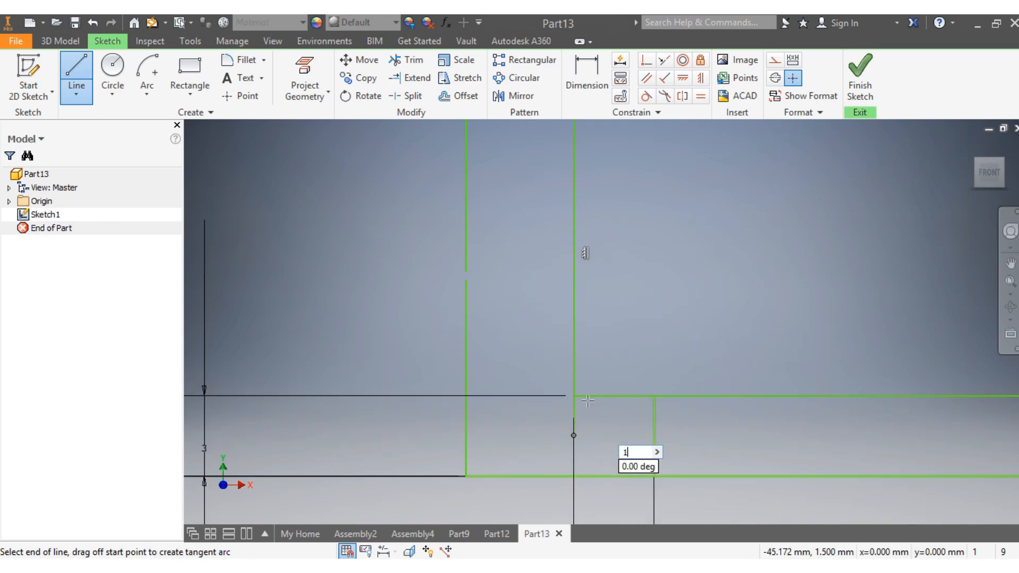
pyautogui.scroll(-3, 588, 402)
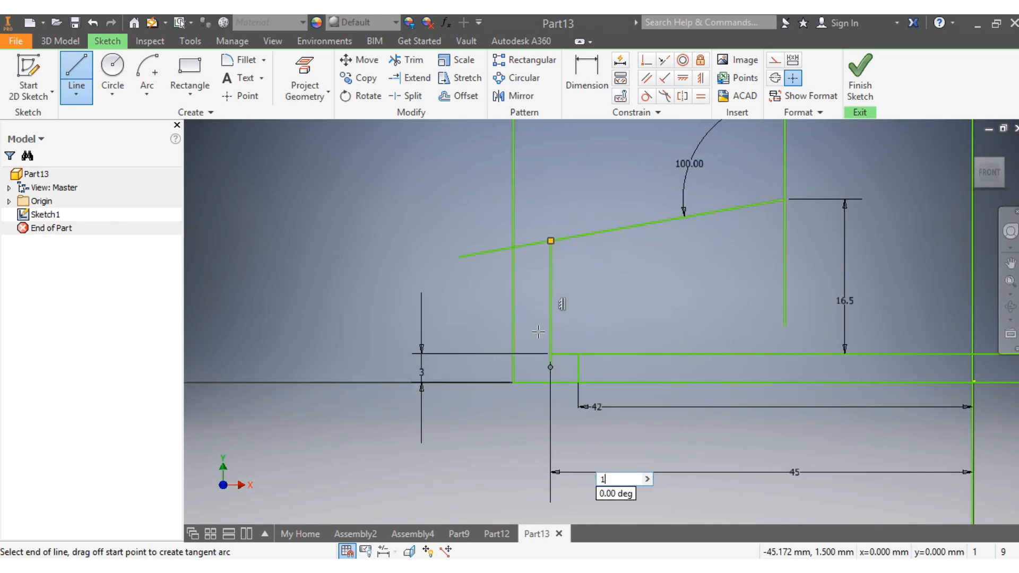
# Trim the parts of the sloped line that extend left of the short vertical line, inside and outside the rectangle
pyautogui.click(395, 62)
pyautogui.click(487, 251)
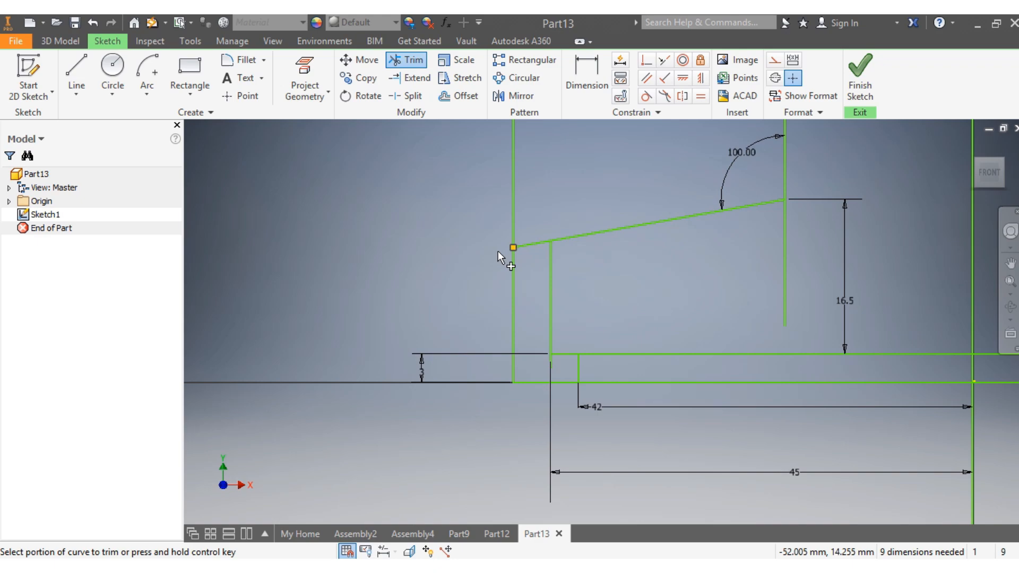
pyautogui.click(530, 245)
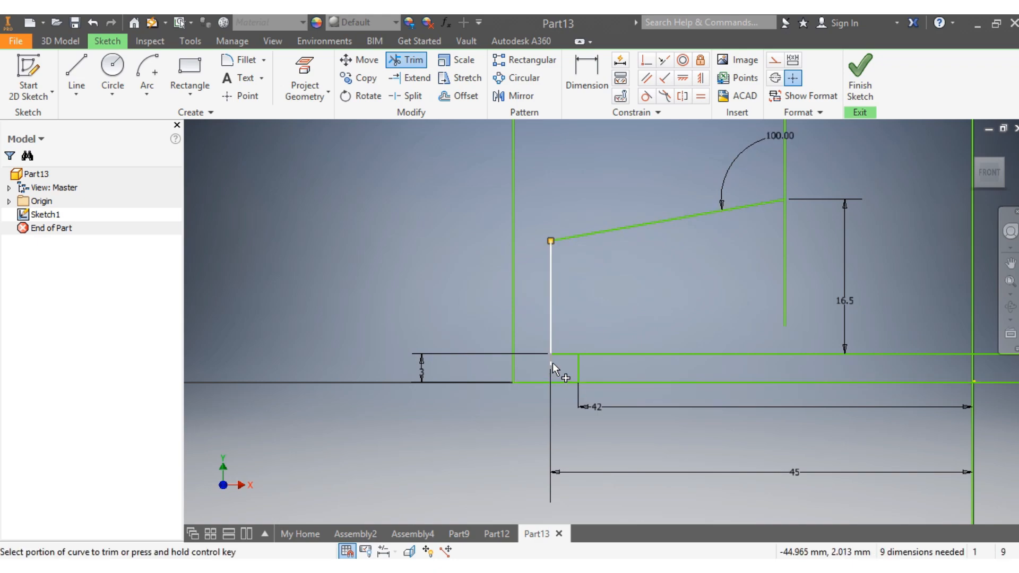
# Trim the short vertical line's stub below the inner horizontal line and the long inner vertical line's part below the sloped line
pyautogui.click(552, 363)
pyautogui.scroll(-3, 552, 363)
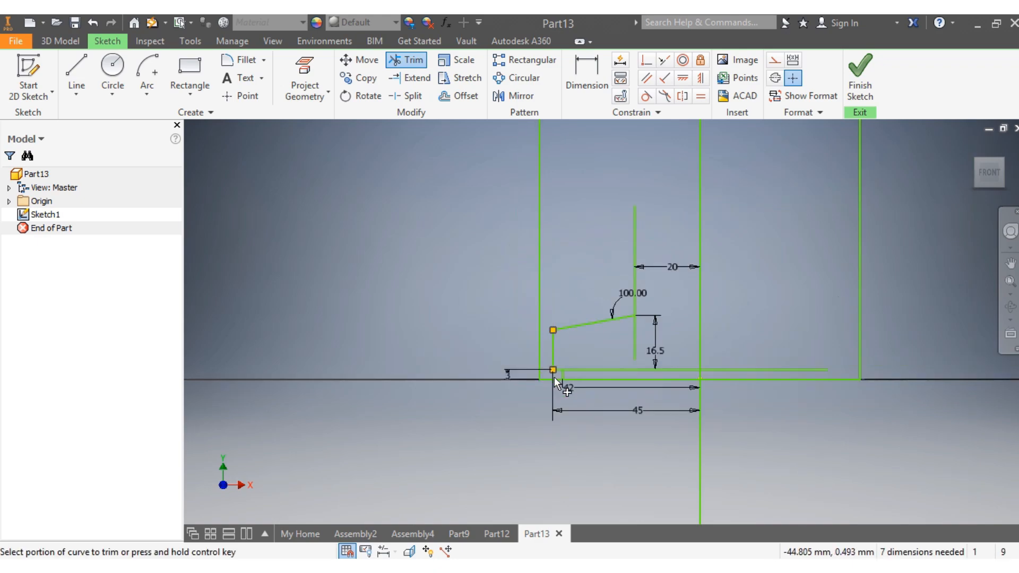
pyautogui.click(637, 346)
pyautogui.scroll(3, 640, 279)
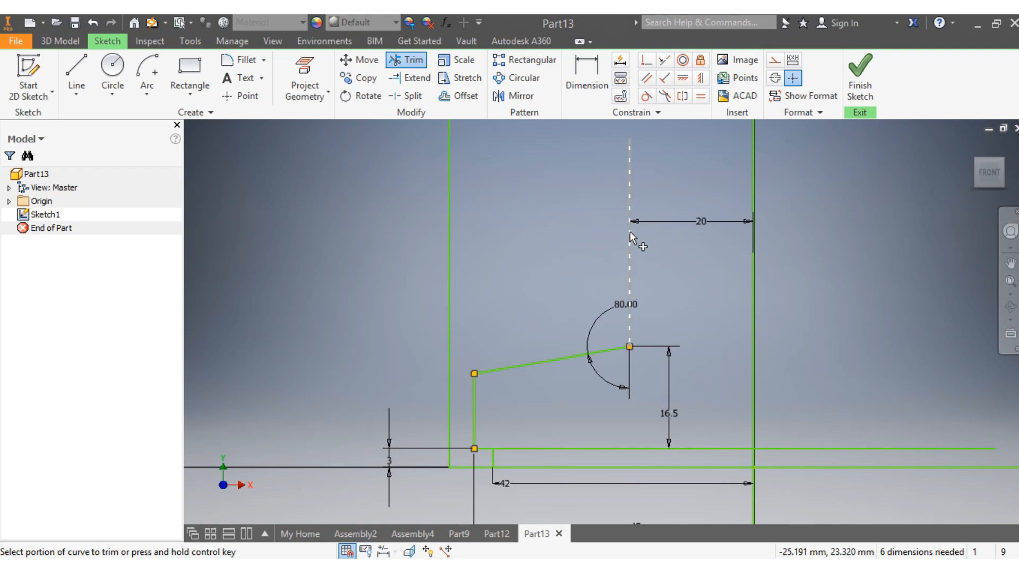
# Dimension the length of the remaining long inner vertical line as 34 mm
pyautogui.scroll(-2, 630, 234)
pyautogui.press('d')
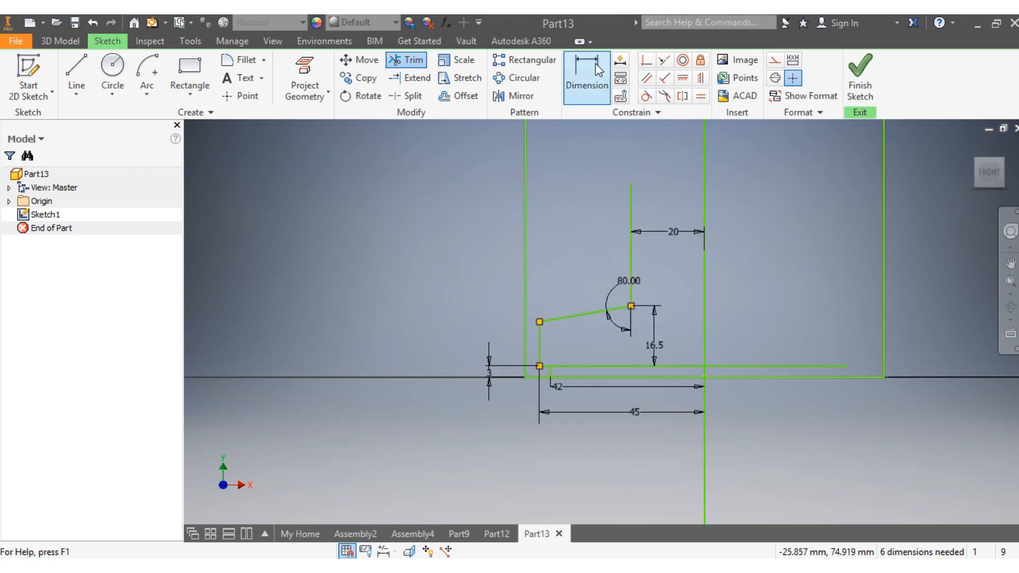
pyautogui.click(631, 200)
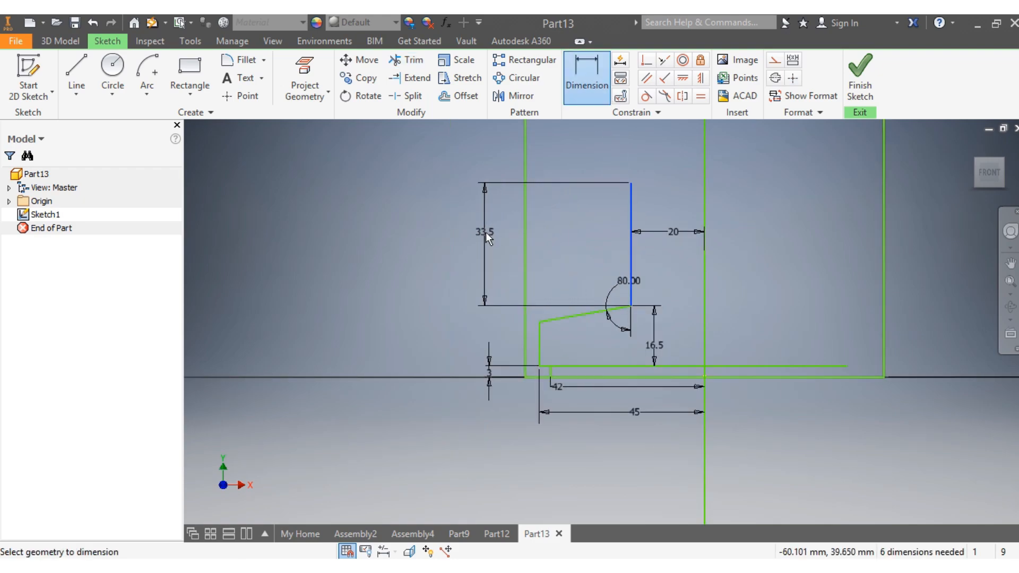
pyautogui.click(485, 231)
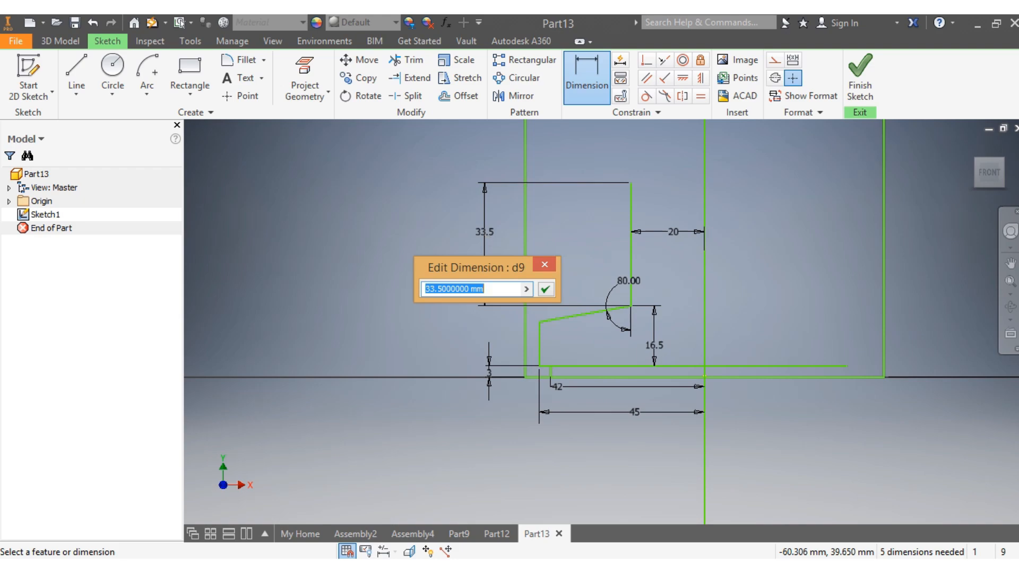
pyautogui.write('34')
pyautogui.press('Return')
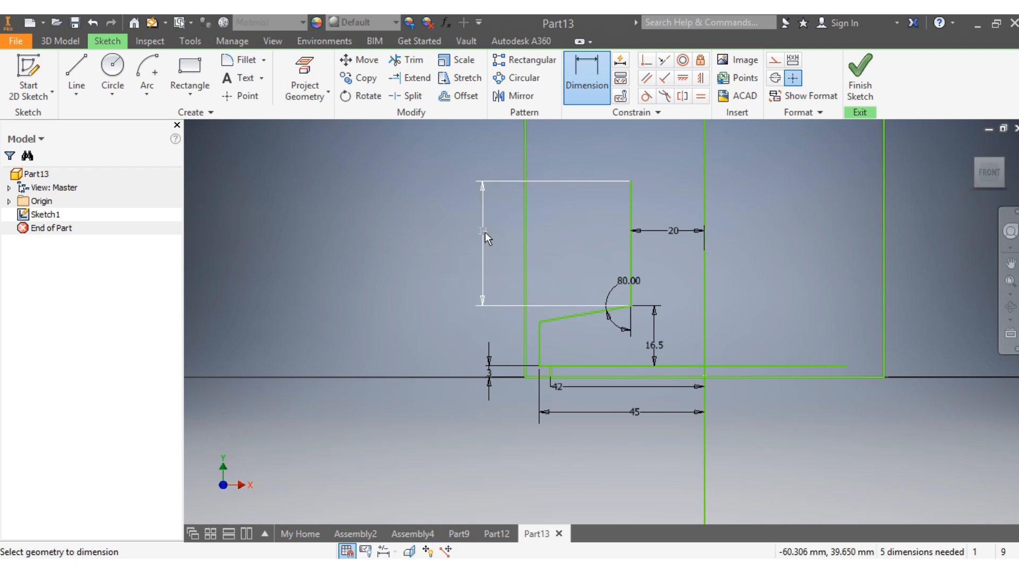
# Sketch a horizontal line about 130 mm long across the upper part of the rectangle, extending past both side edges
pyautogui.scroll(4, 485, 232)
pyautogui.scroll(-2, 483, 211)
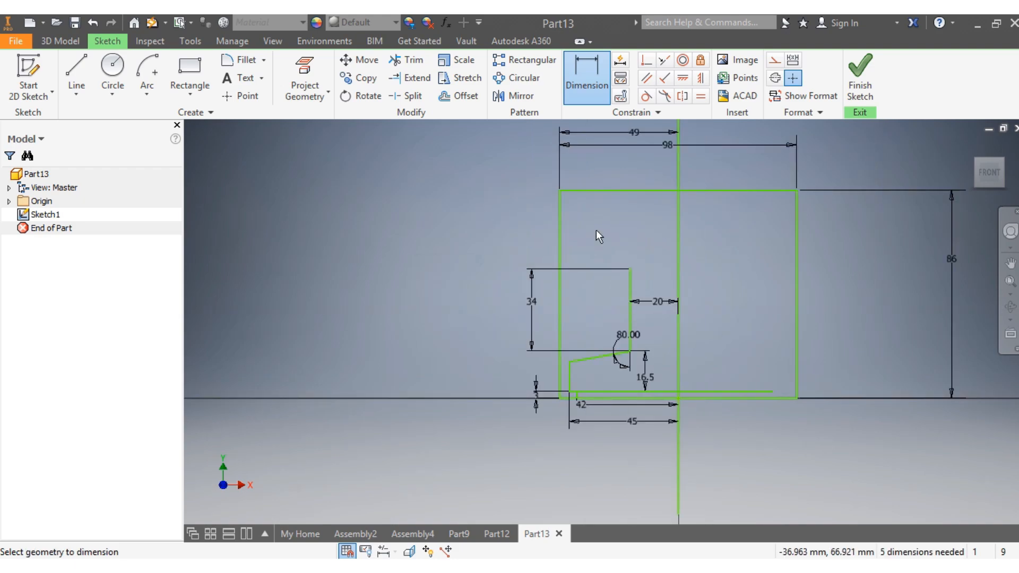
pyautogui.scroll(-2, 597, 231)
pyautogui.scroll(2, 621, 286)
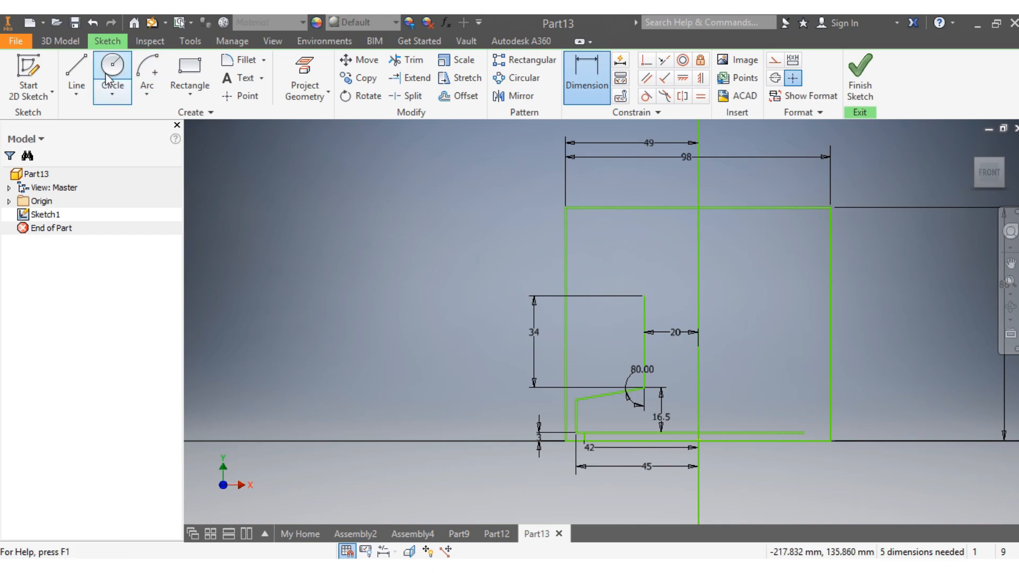
pyautogui.click(77, 69)
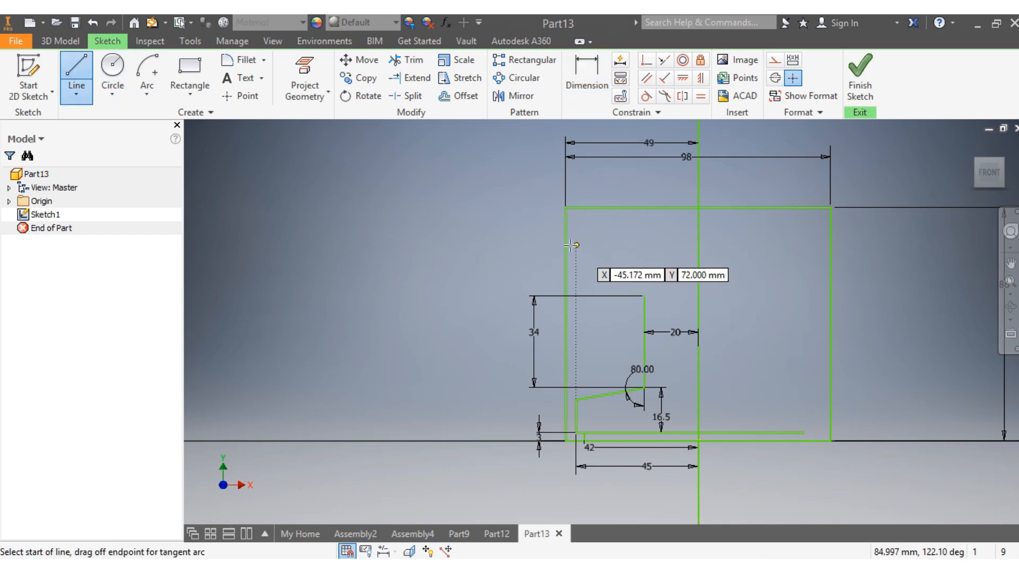
pyautogui.click(518, 243)
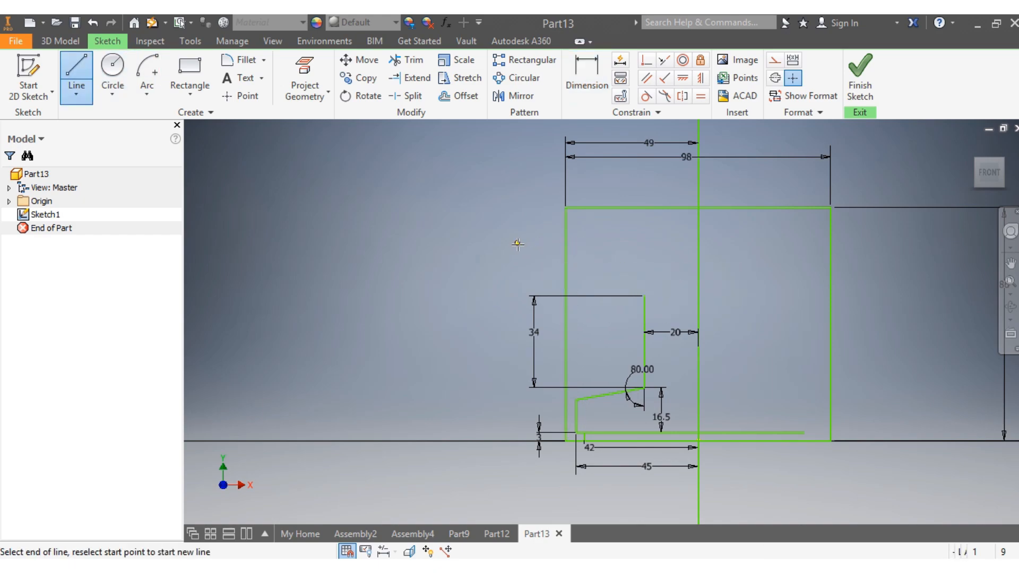
pyautogui.click(861, 243)
pyautogui.press('Escape')
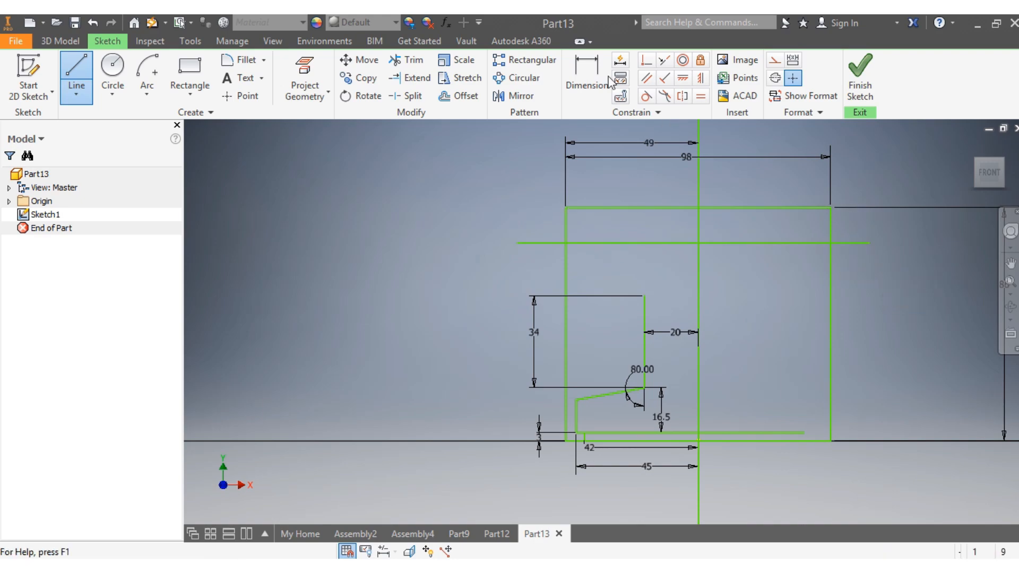
# Try to dimension the upper horizontal line 65 mm above the inner horizontal line, and undo that dimension
pyautogui.click(585, 69)
pyautogui.click(642, 243)
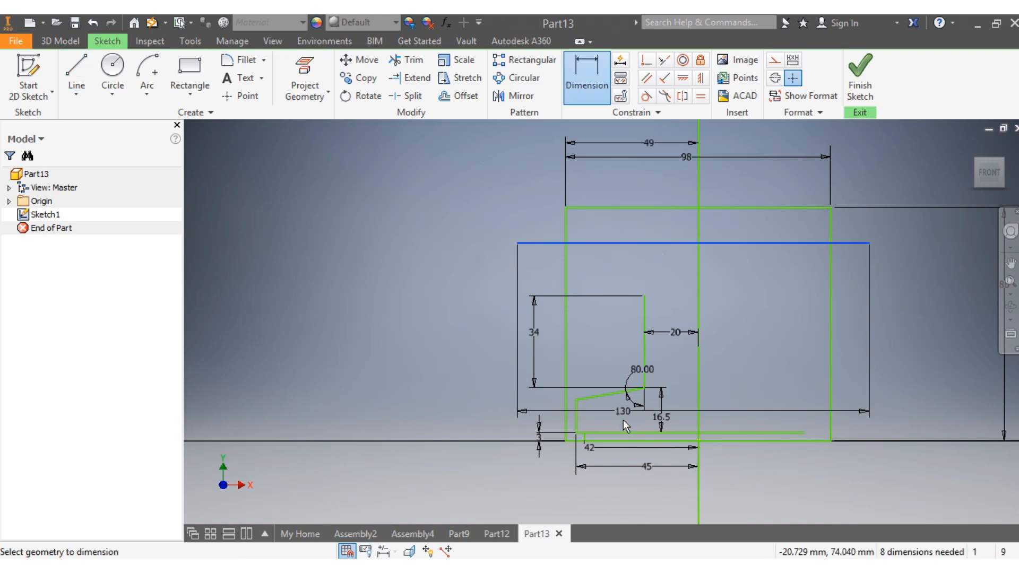
pyautogui.click(632, 433)
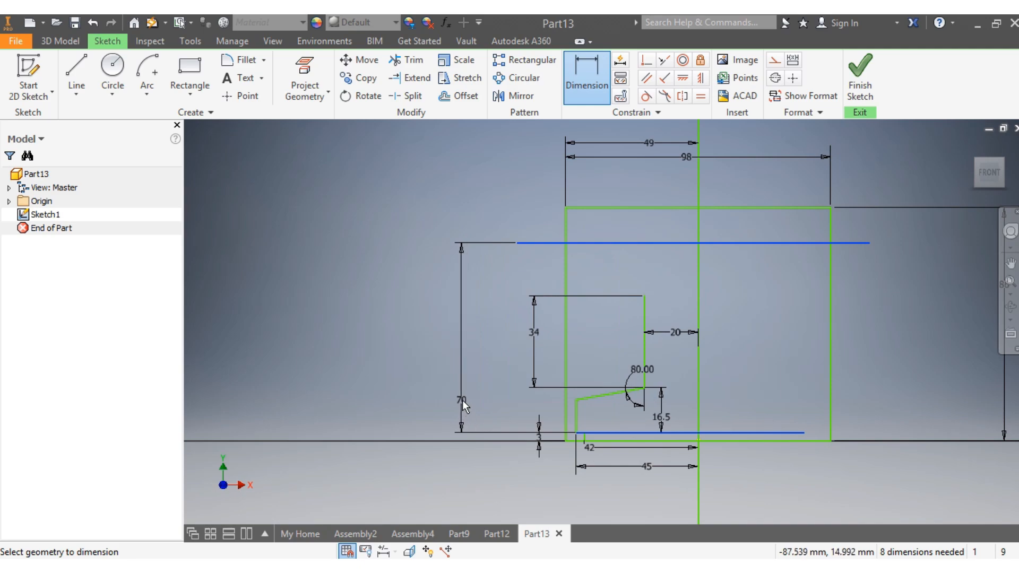
pyautogui.click(462, 401)
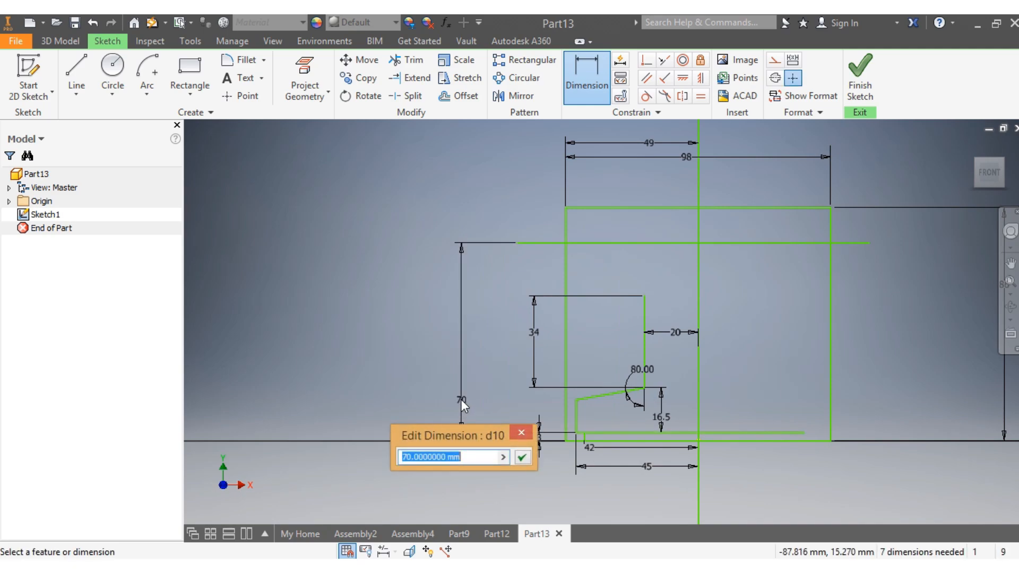
pyautogui.write('65')
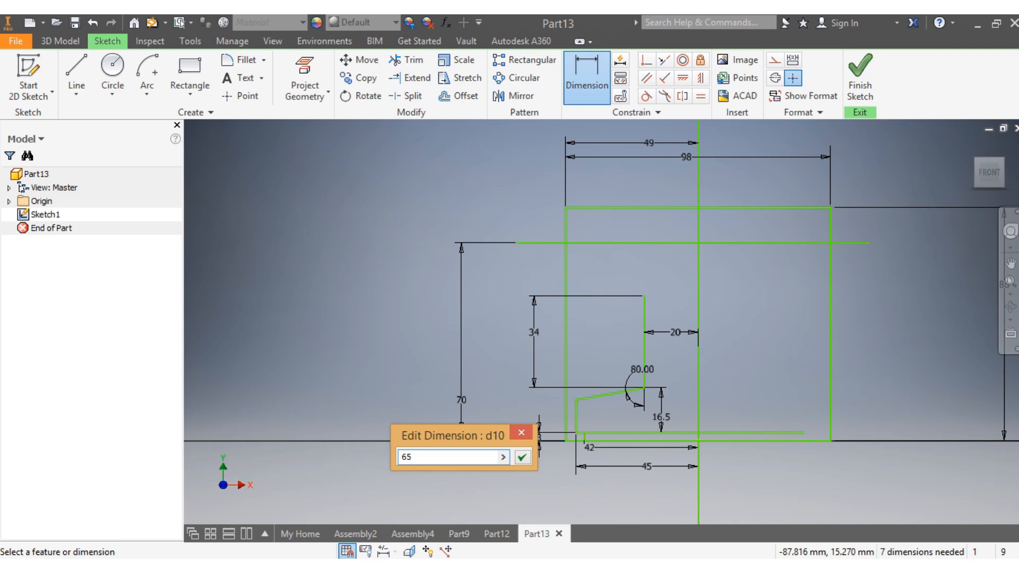
pyautogui.press('Return')
pyautogui.press('Escape')
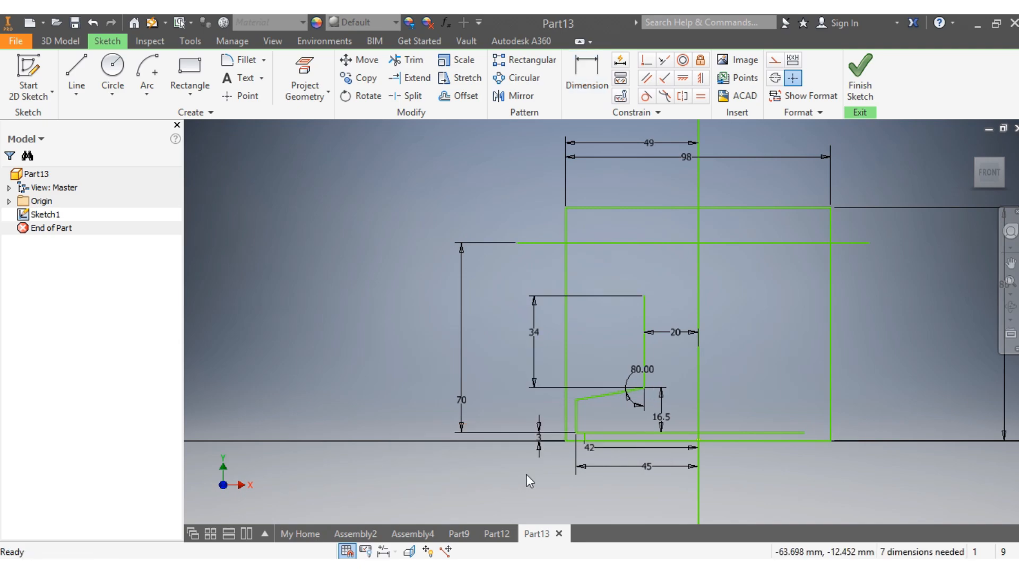
pyautogui.click(93, 22)
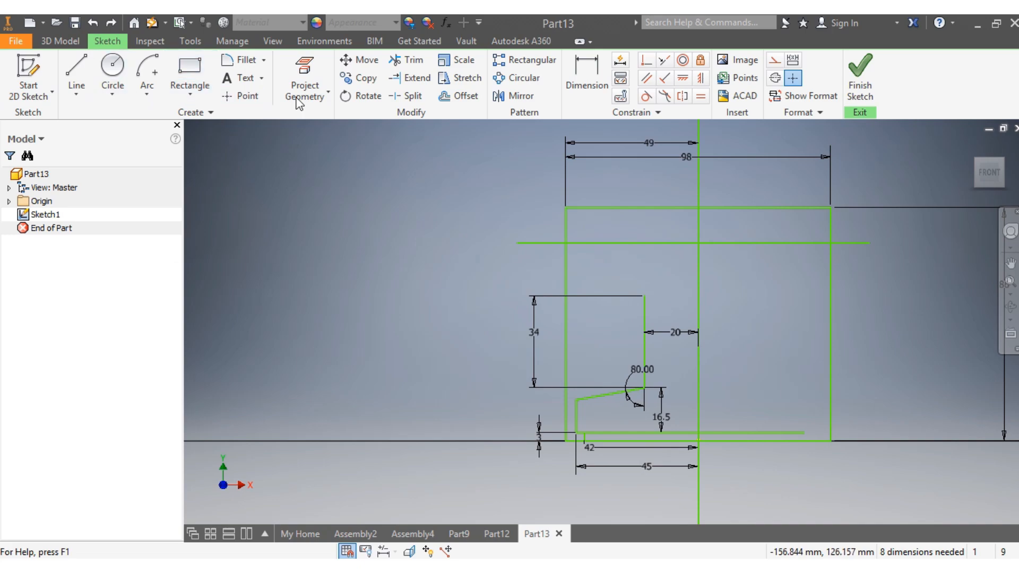
# Dimension the upper horizontal line 65 mm above the rectangle's bottom edge
pyautogui.click(587, 74)
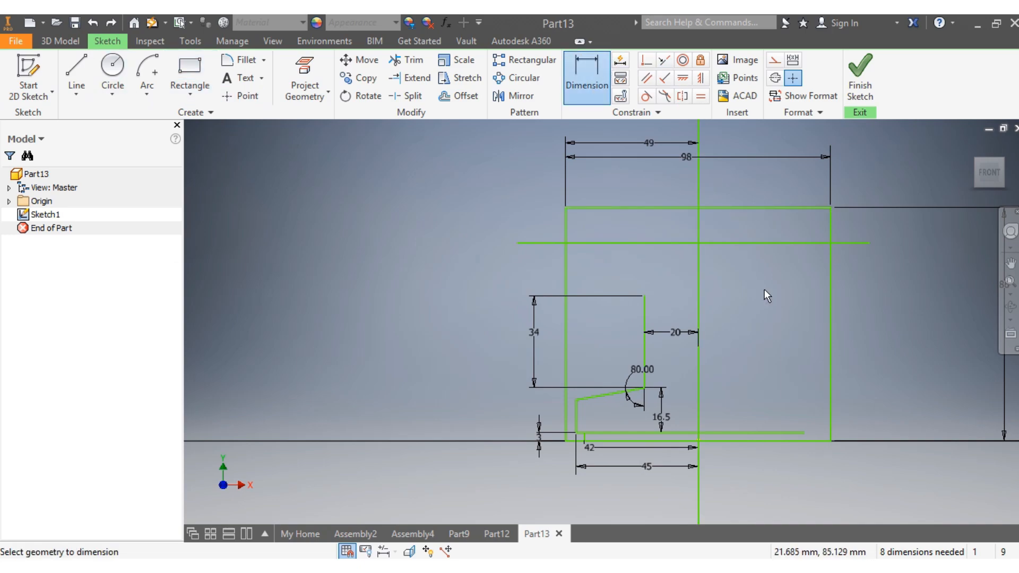
pyautogui.click(756, 244)
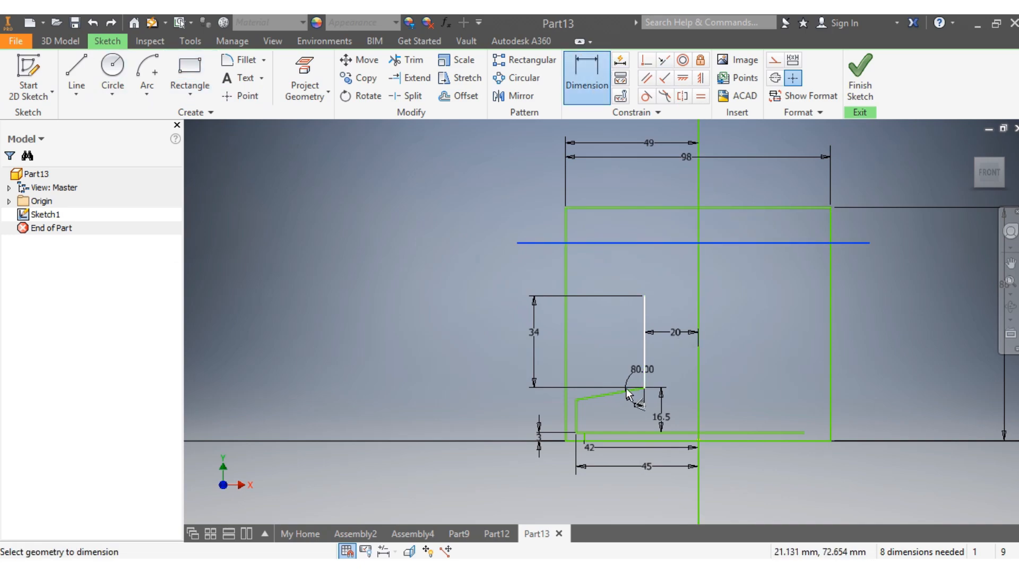
pyautogui.click(617, 442)
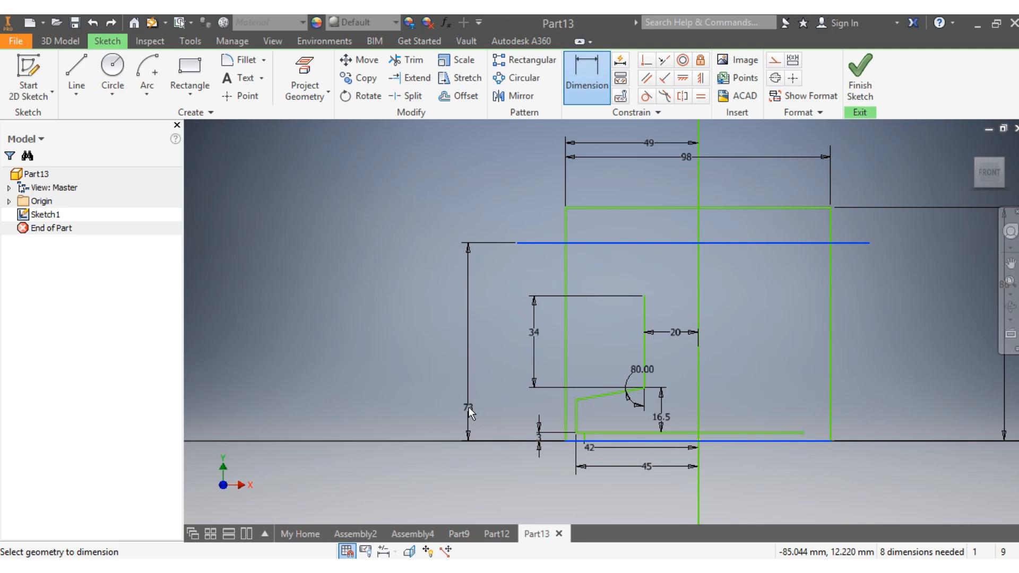
pyautogui.click(466, 394)
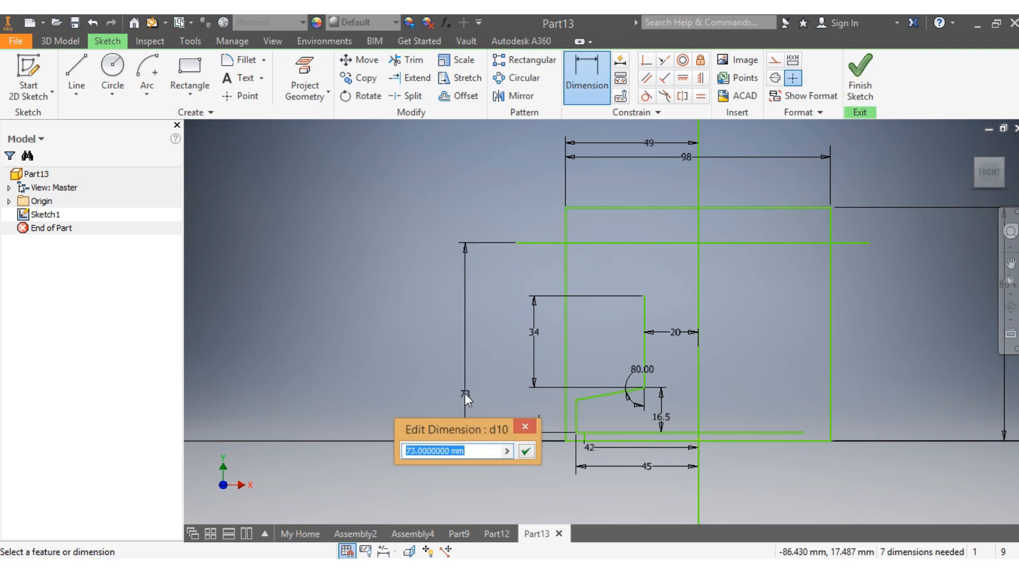
pyautogui.write('65')
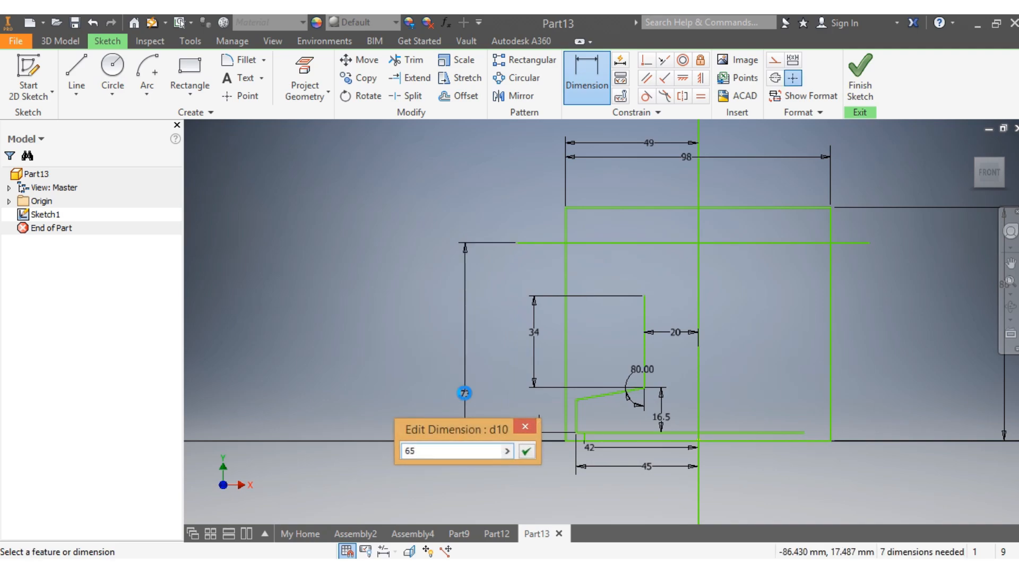
pyautogui.press('Return')
pyautogui.press('Escape')
# Sketch a horizontal line about 186 mm long across the middle of the rectangle, extending past both side edges
pyautogui.press('l')
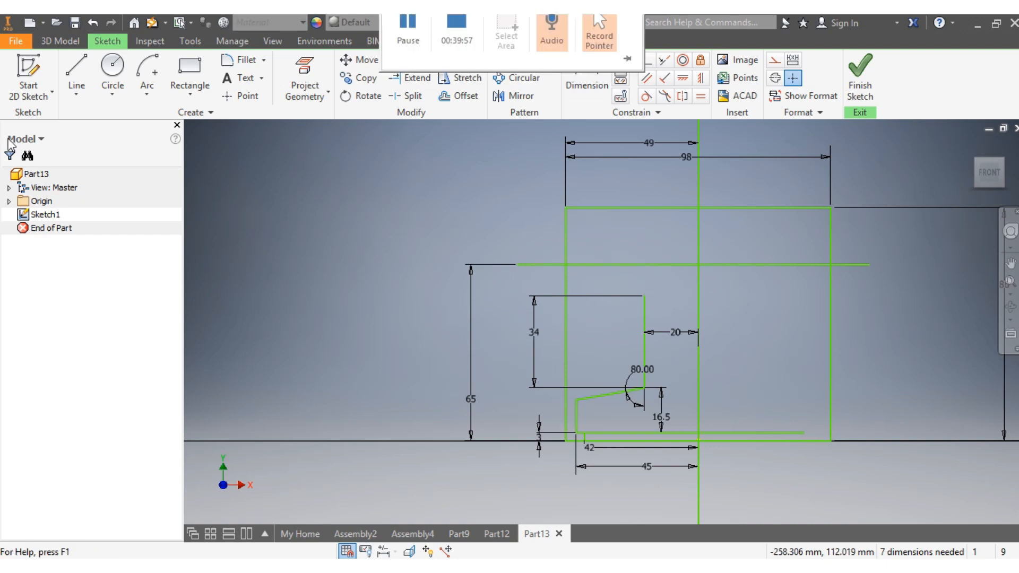
pyautogui.click(441, 358)
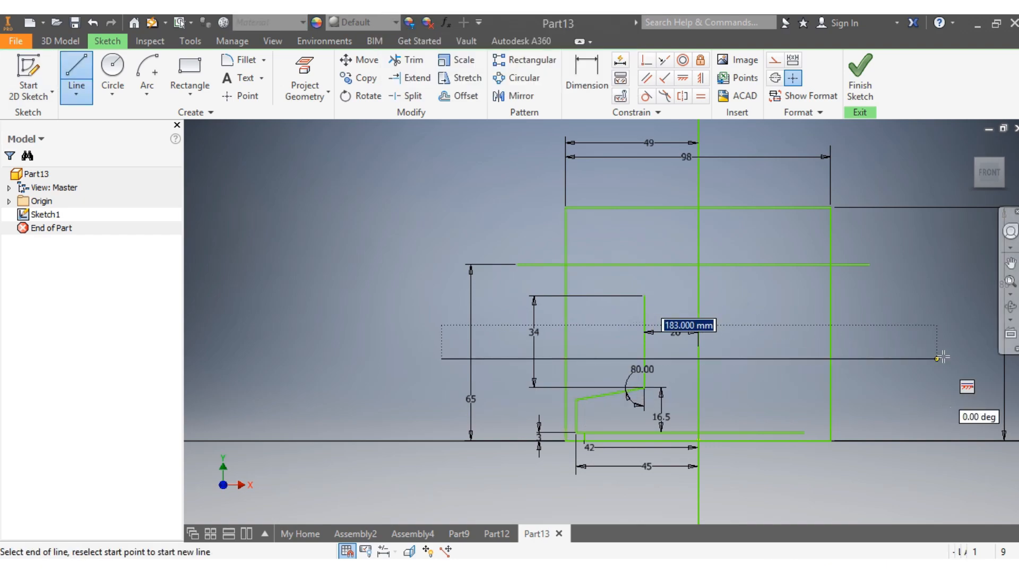
pyautogui.click(945, 358)
pyautogui.press('Escape')
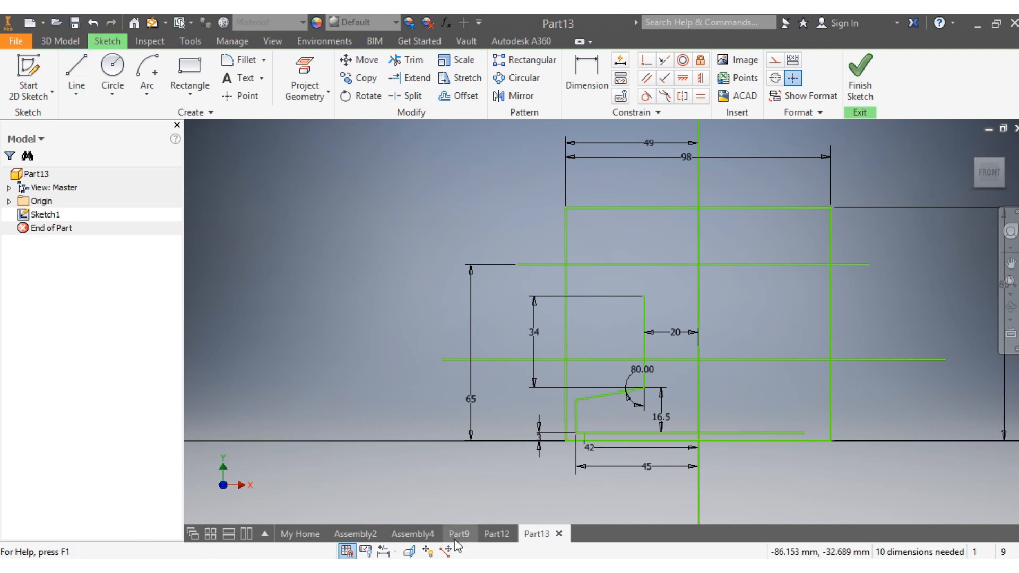
# Examine the pin hole on the finished piston in Part9, and return to the Part13 sketch
pyautogui.click(494, 534)
pyautogui.click(460, 534)
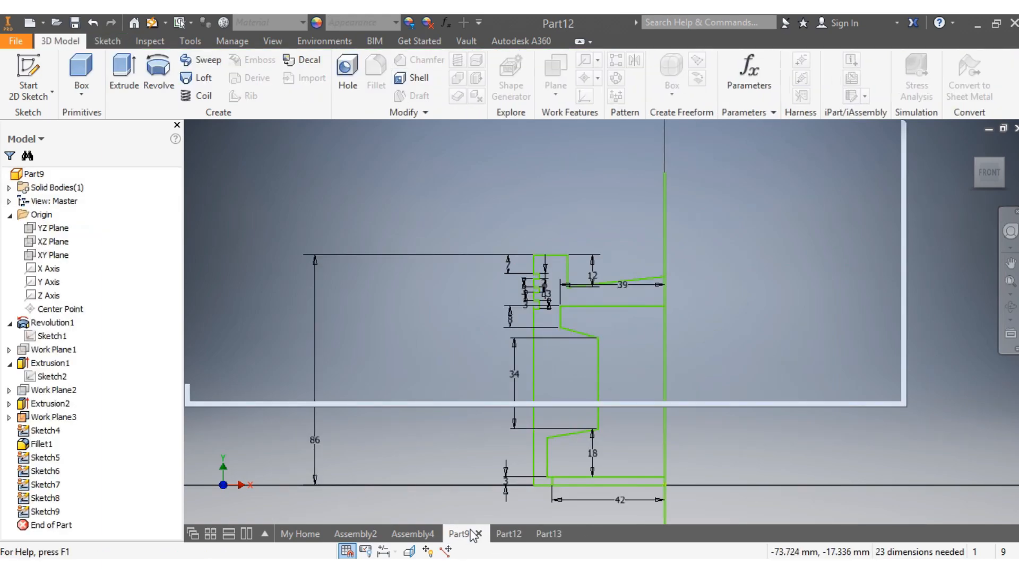
pyautogui.moveTo(992, 173); pyautogui.dragTo(1009, 178)
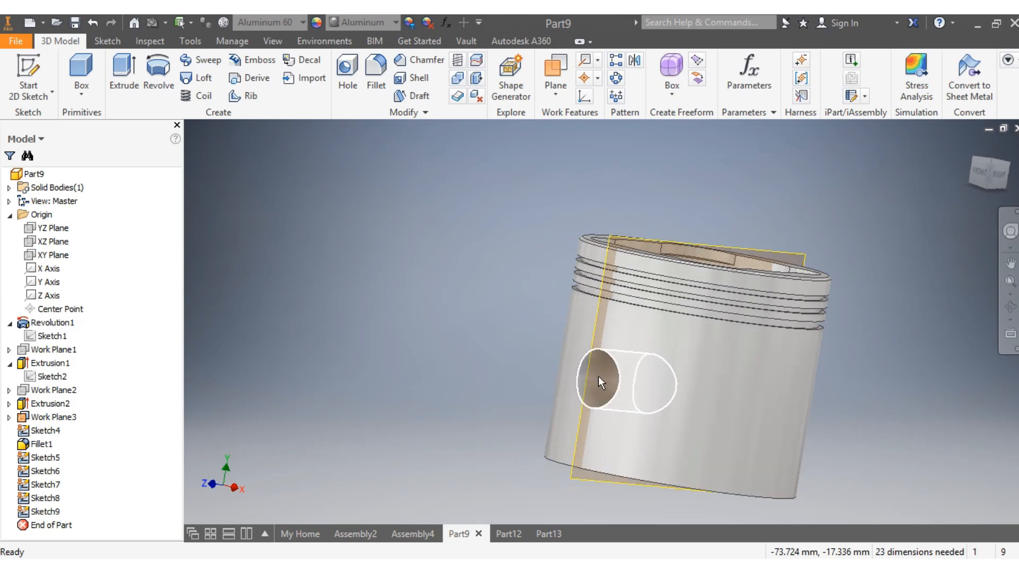
pyautogui.click(550, 534)
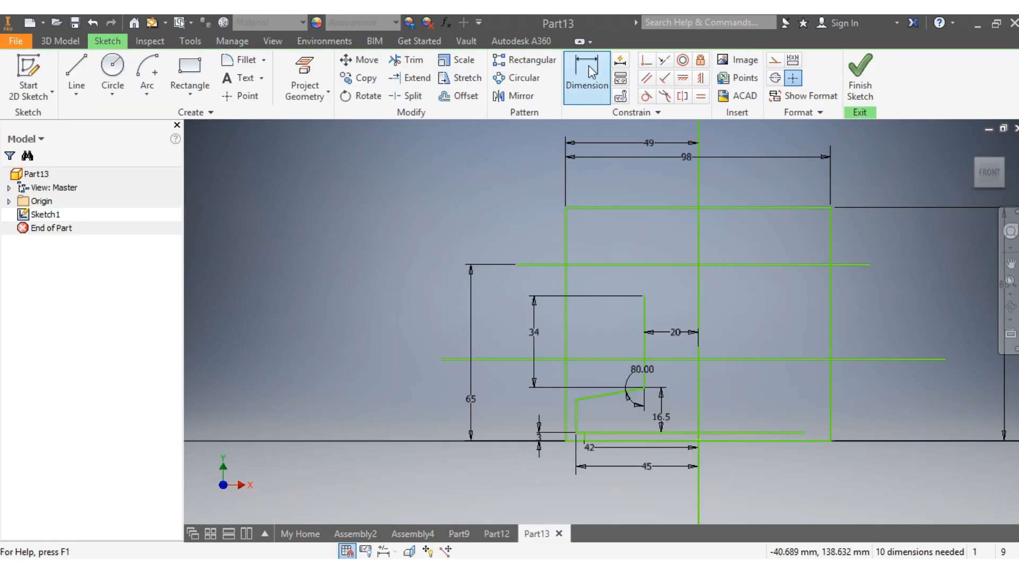
# Dimension the middle horizontal line 35 mm above the rectangle's bottom edge
pyautogui.click(589, 65)
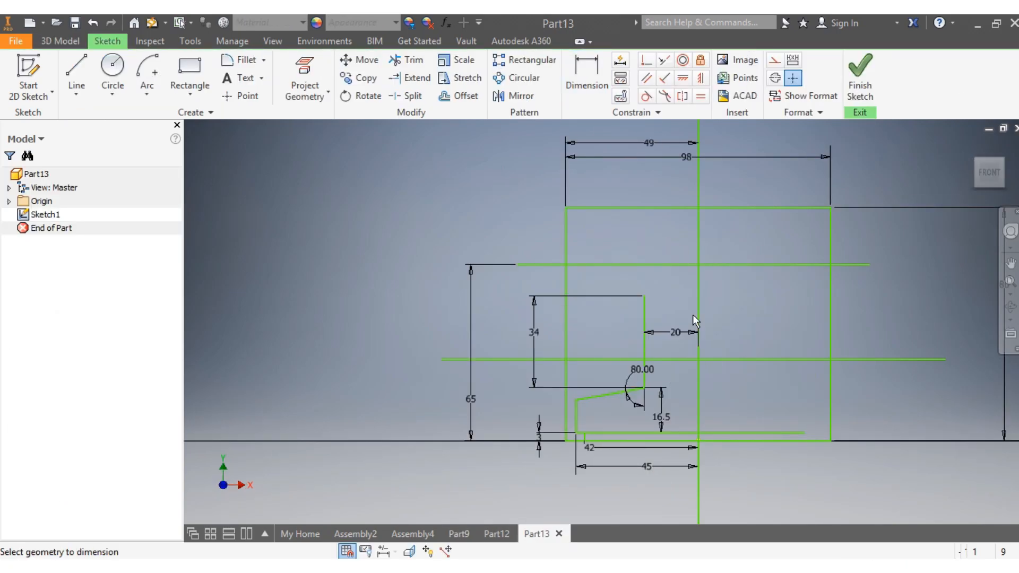
pyautogui.click(514, 359)
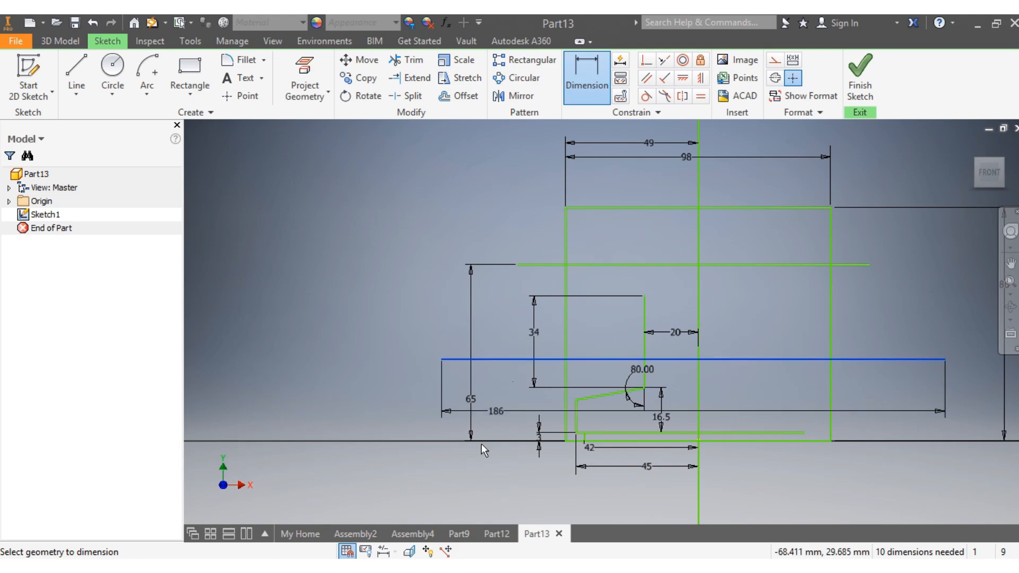
pyautogui.click(792, 443)
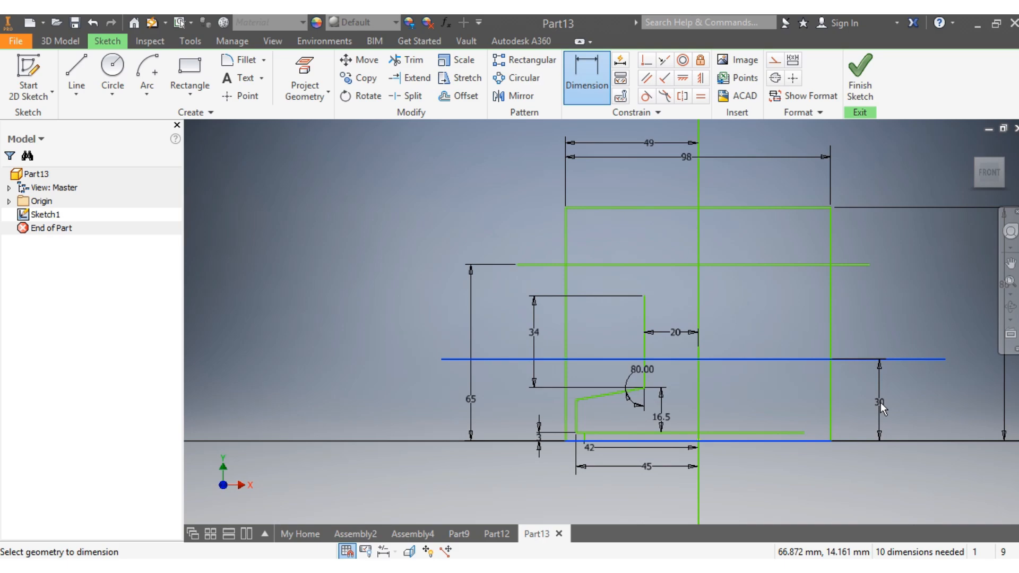
pyautogui.click(440, 406)
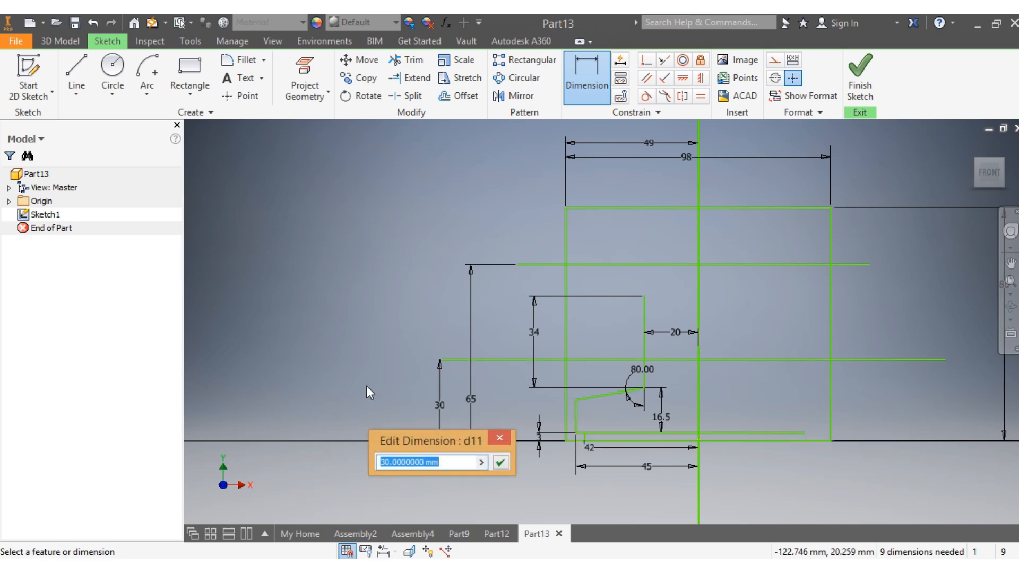
pyautogui.write('35')
pyautogui.press('Return')
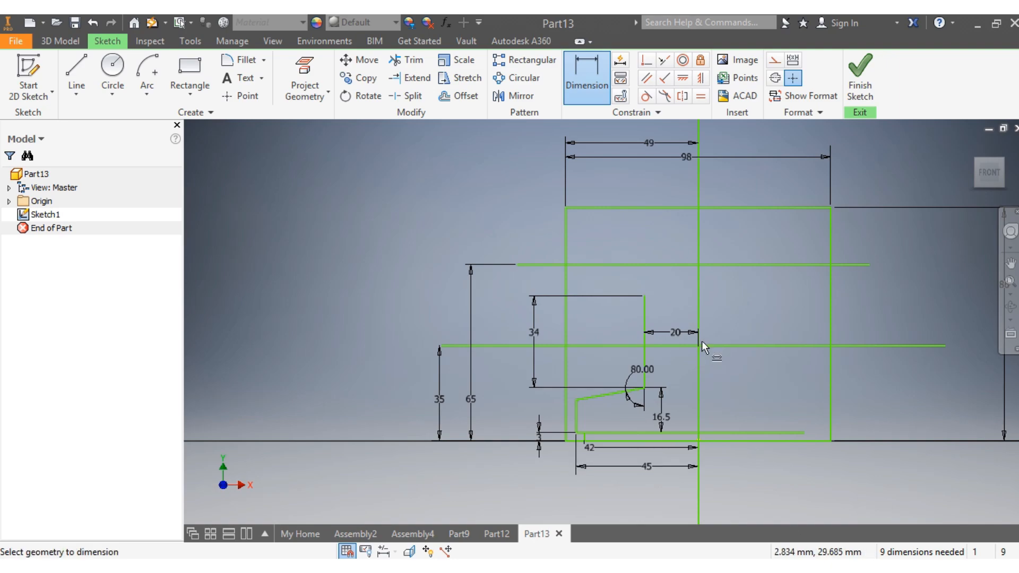
# Sketch a vertical line about 27 mm long crossing the upper horizontal line, just inside the rectangle's left edge
pyautogui.scroll(3, 613, 299)
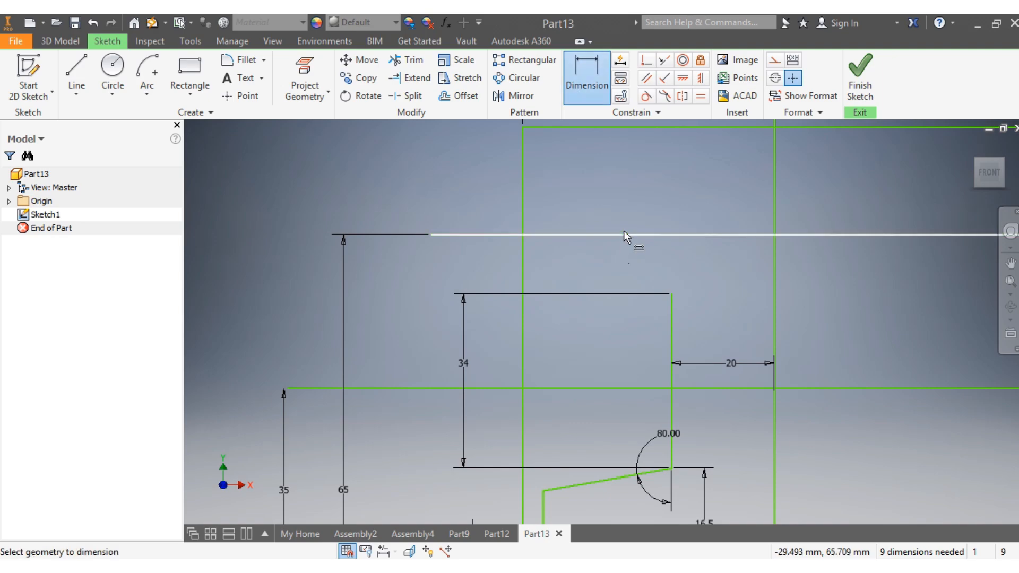
pyautogui.scroll(-2, 625, 233)
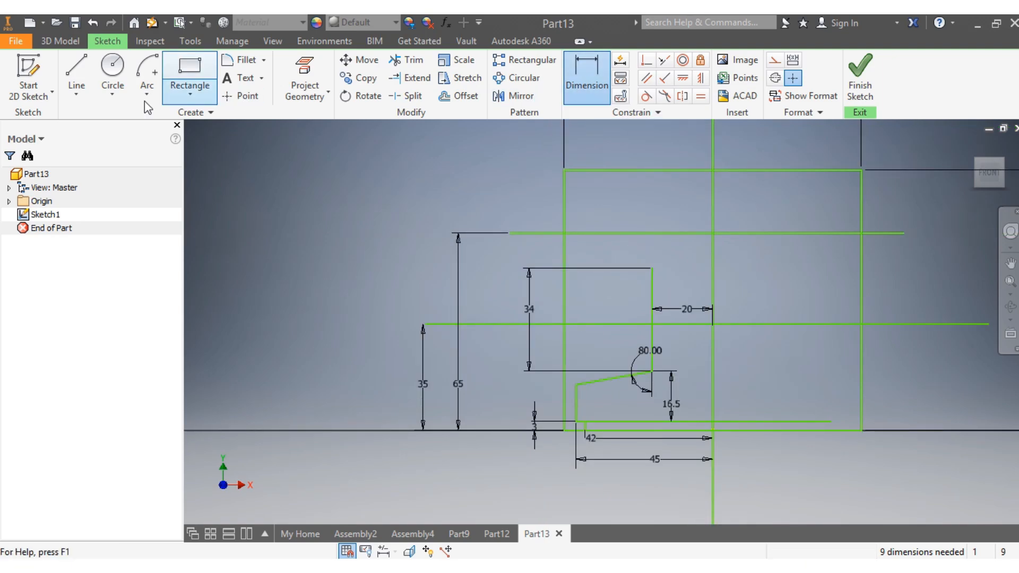
pyautogui.click(76, 75)
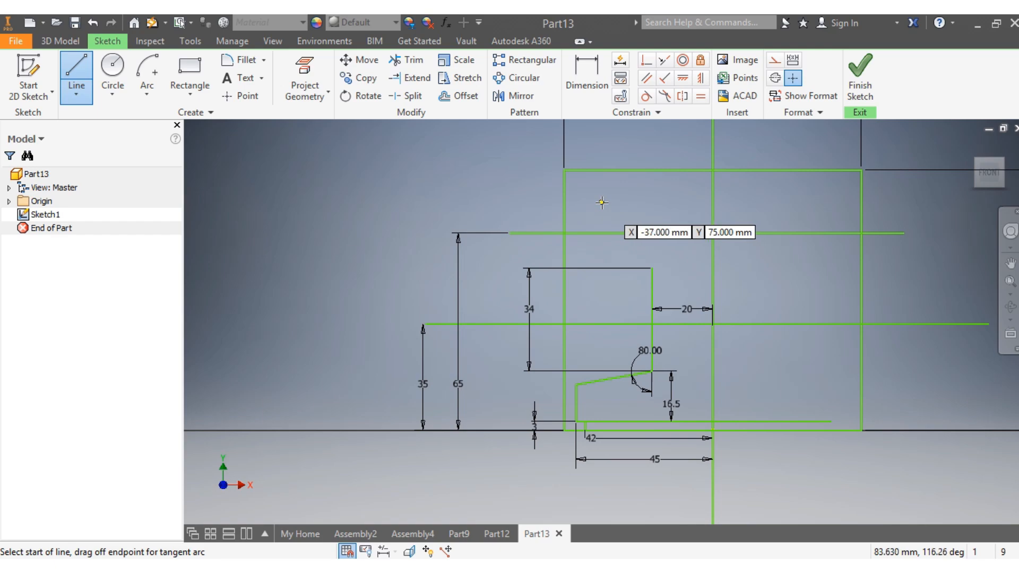
pyautogui.click(601, 202)
pyautogui.click(601, 285)
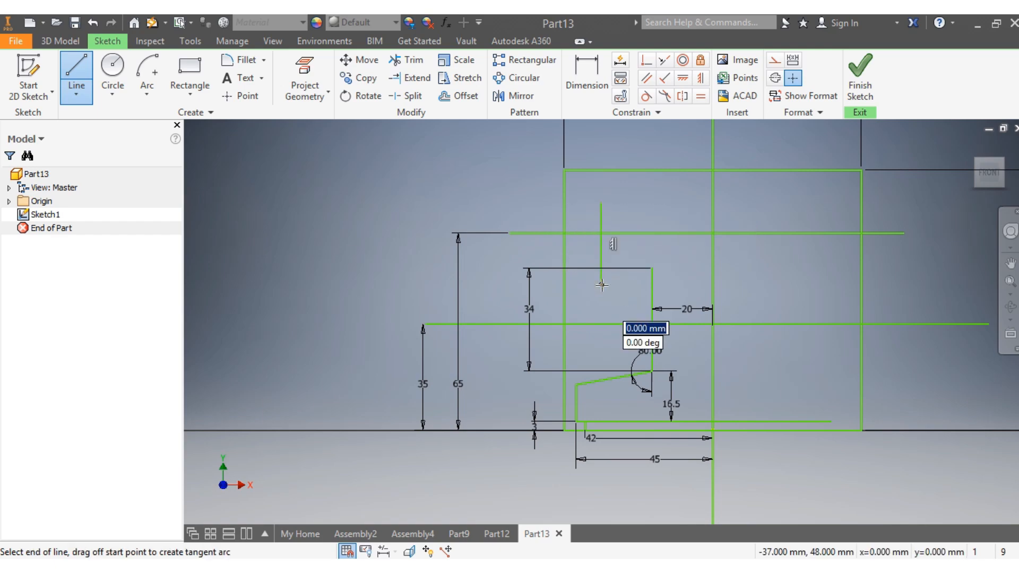
# Dimension the short vertical line 39 mm from the vertical centre line
pyautogui.press('d')
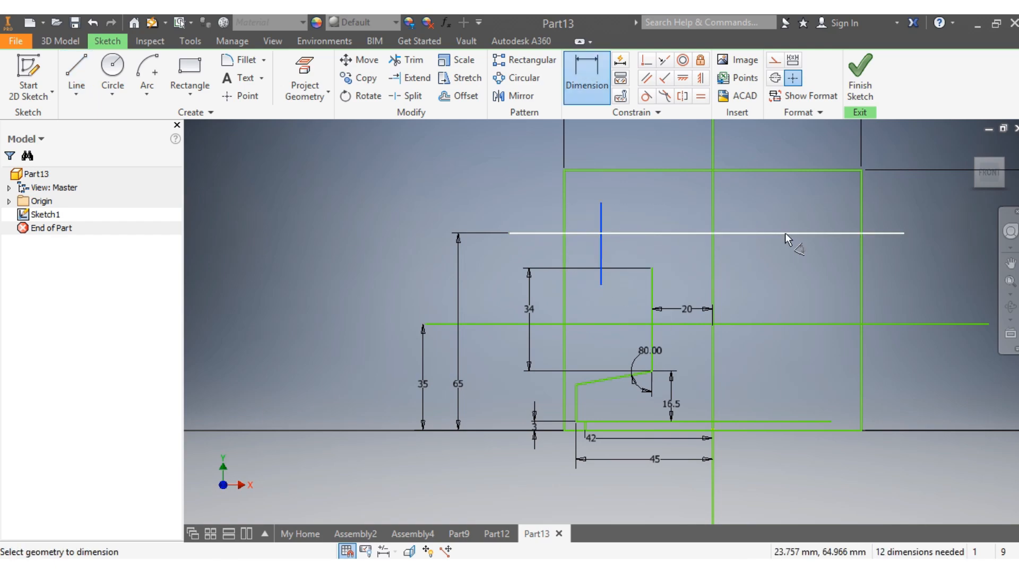
pyautogui.click(713, 225)
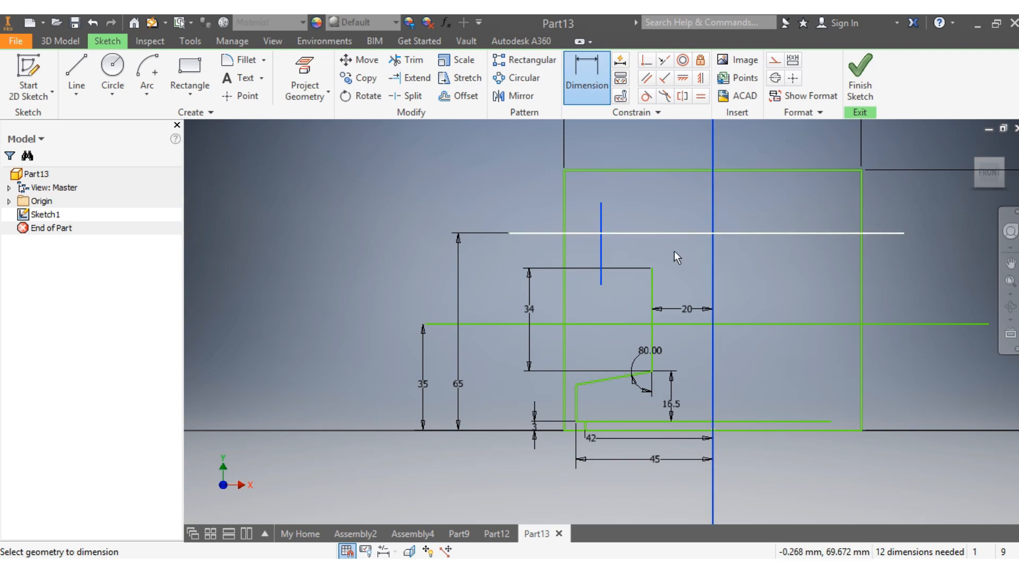
pyautogui.click(601, 255)
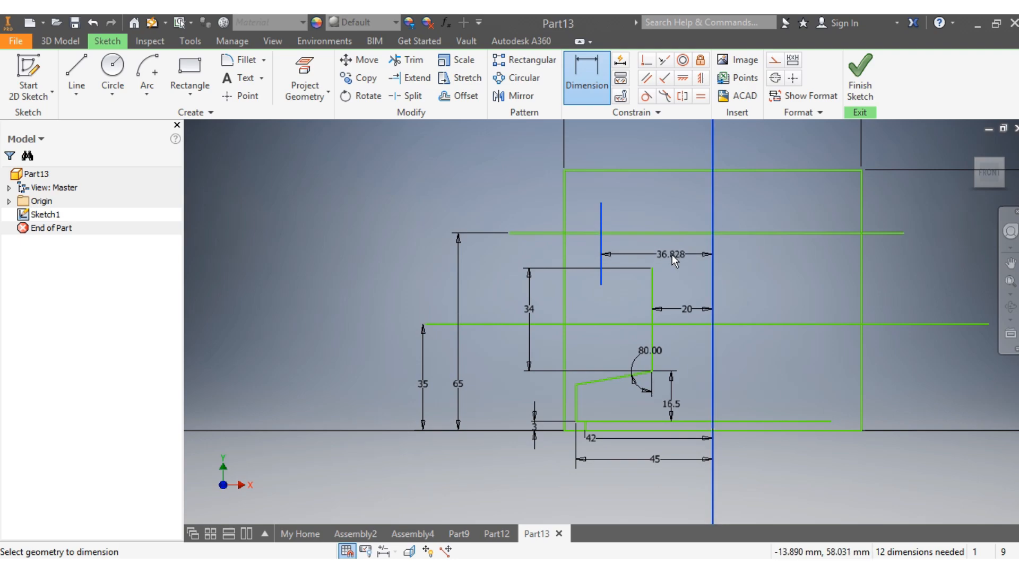
pyautogui.click(672, 258)
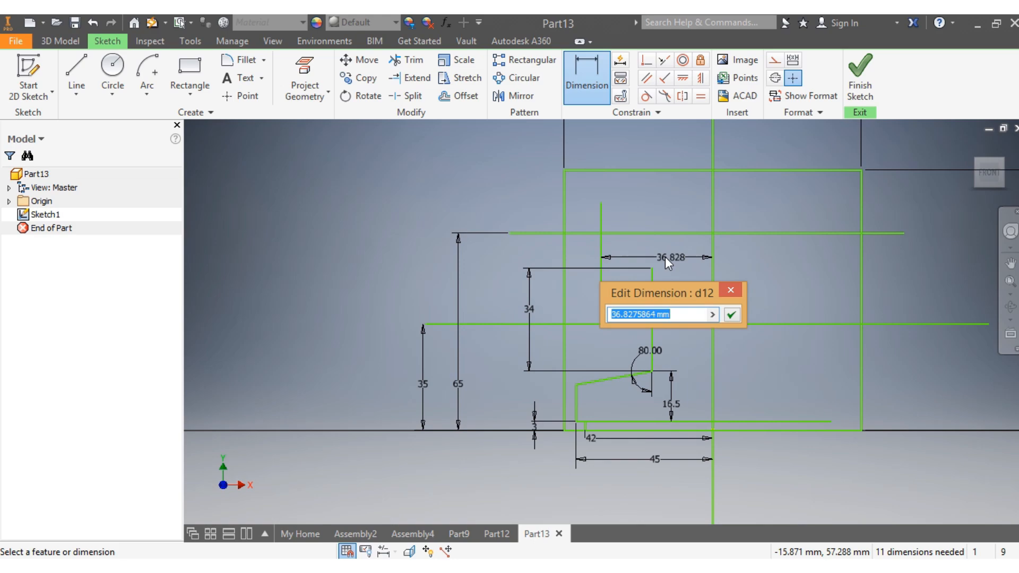
pyautogui.write('3')
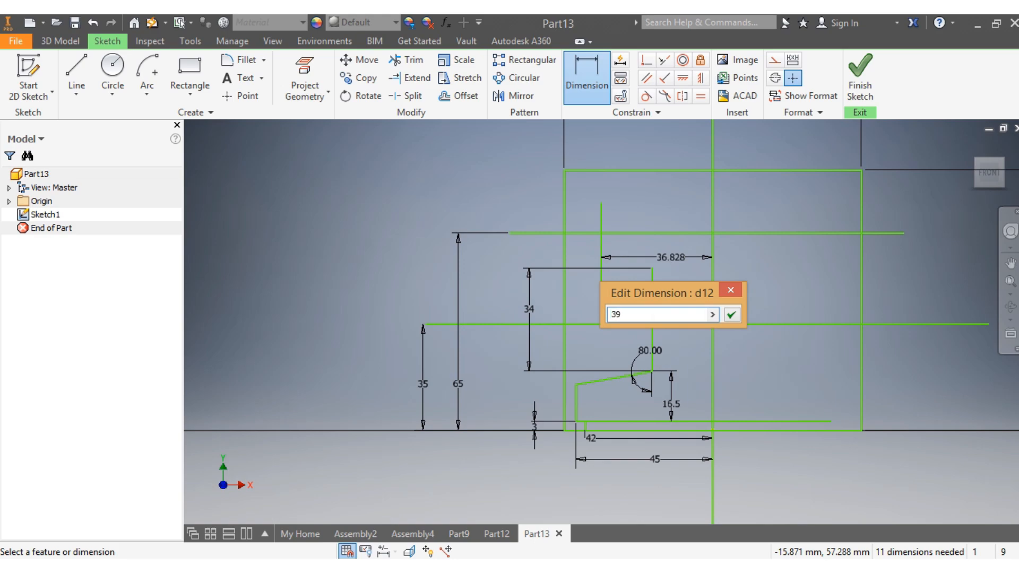
pyautogui.write('9')
pyautogui.press('Return')
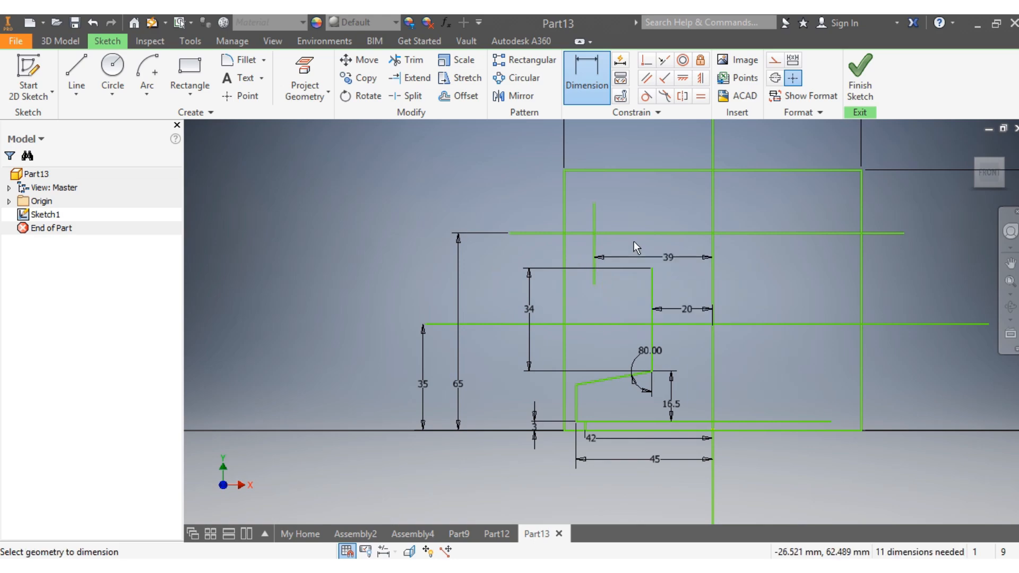
# Trim the upper horizontal line's two segments to the left of the short vertical line
pyautogui.scroll(3, 600, 237)
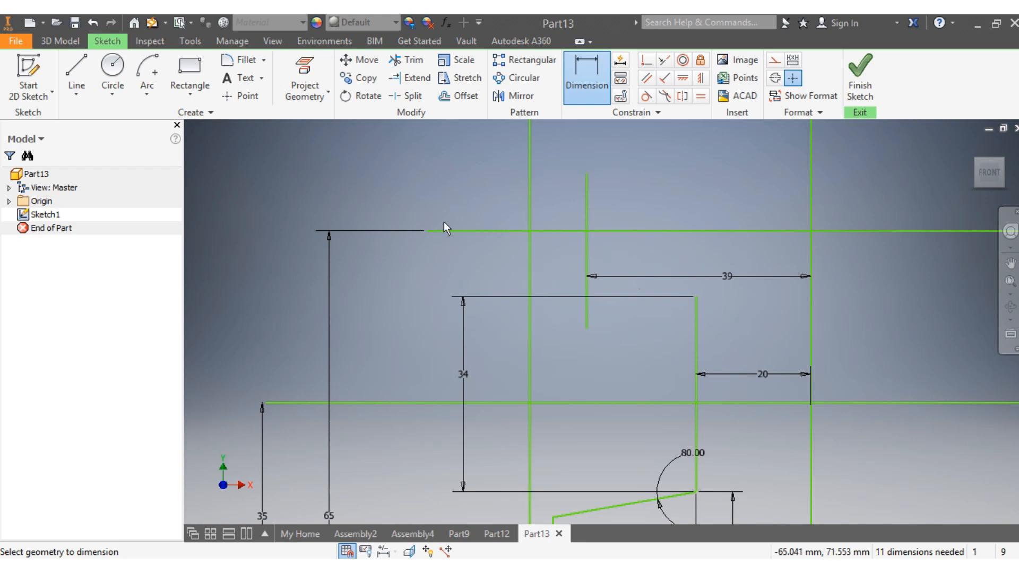
pyautogui.click(407, 60)
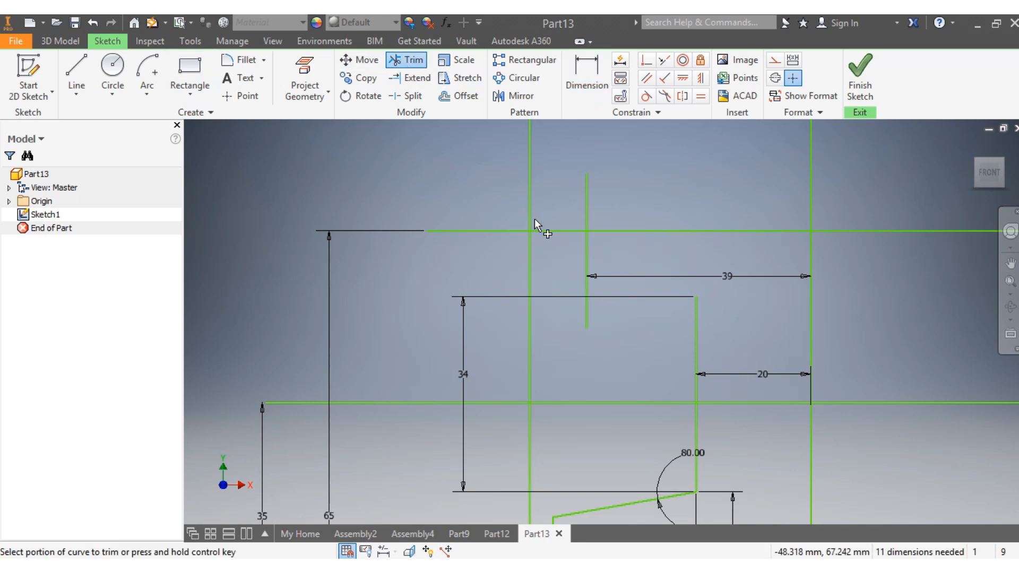
pyautogui.click(548, 231)
pyautogui.click(479, 227)
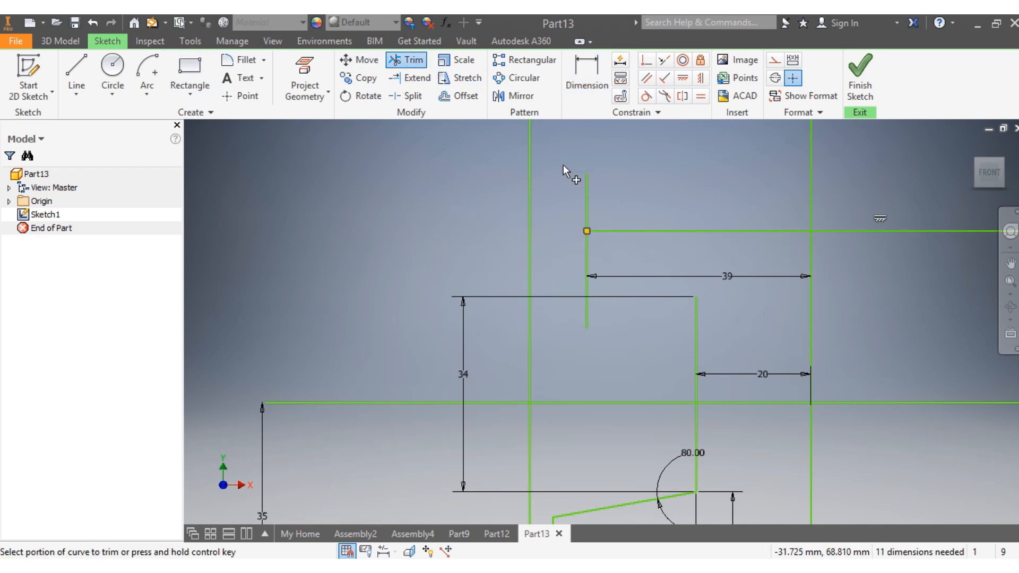
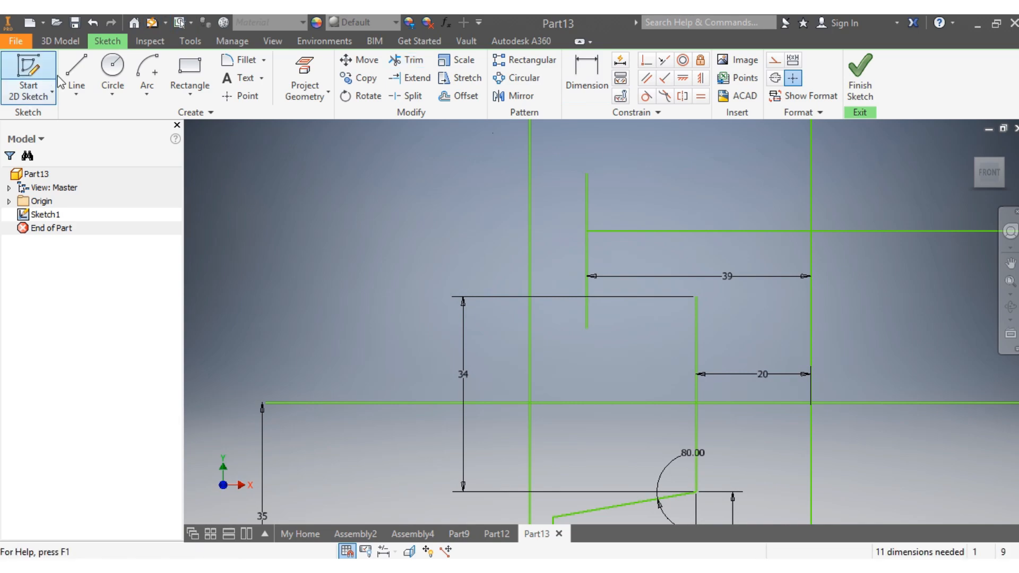
# Sketch a horizontal line about 7 mm long across the short vertical line, below the upper horizontal line
pyautogui.click(76, 75)
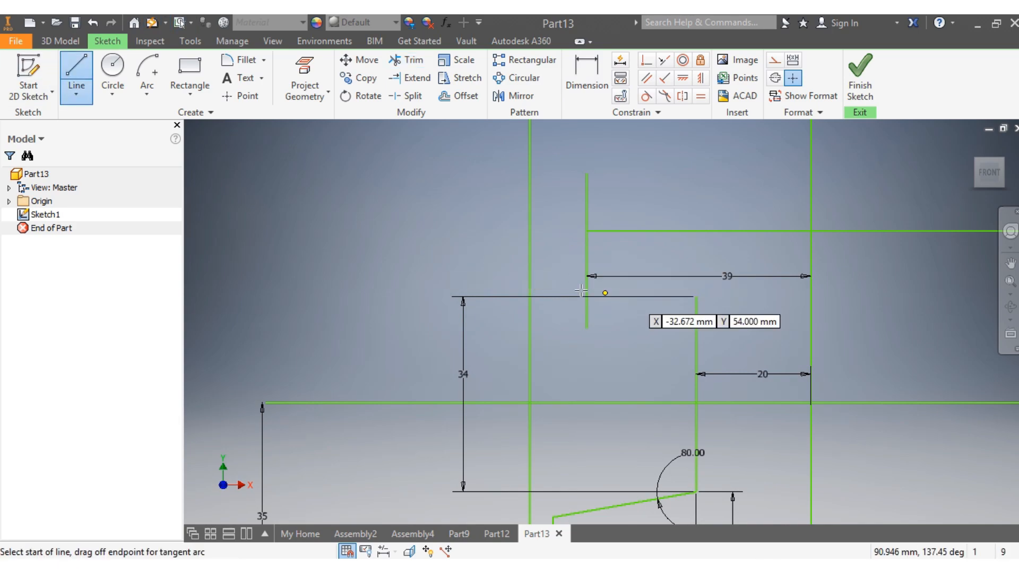
pyautogui.click(571, 269)
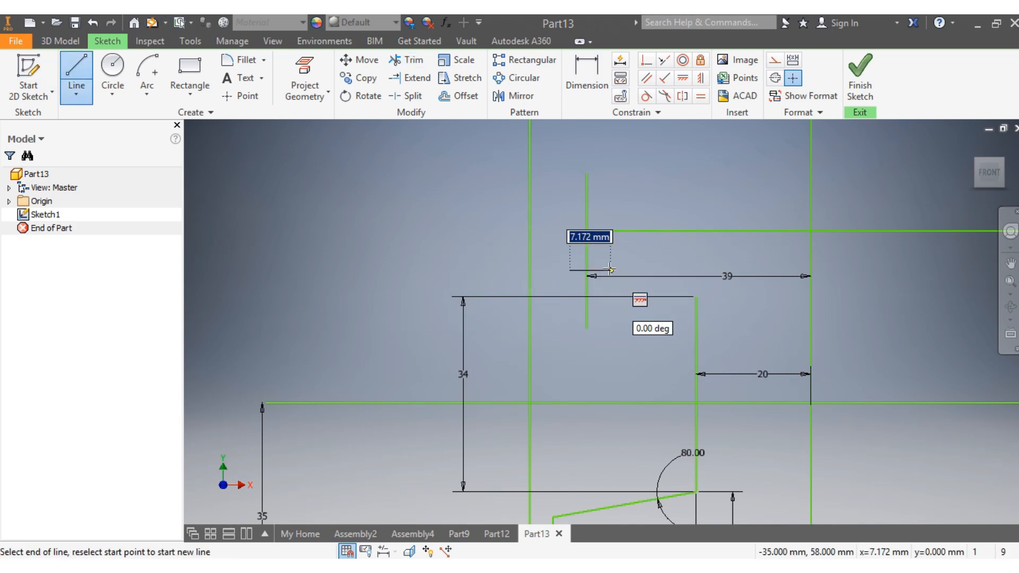
pyautogui.click(611, 270)
# Dimension the short horizontal line 8 mm below the upper horizontal line
pyautogui.click(587, 72)
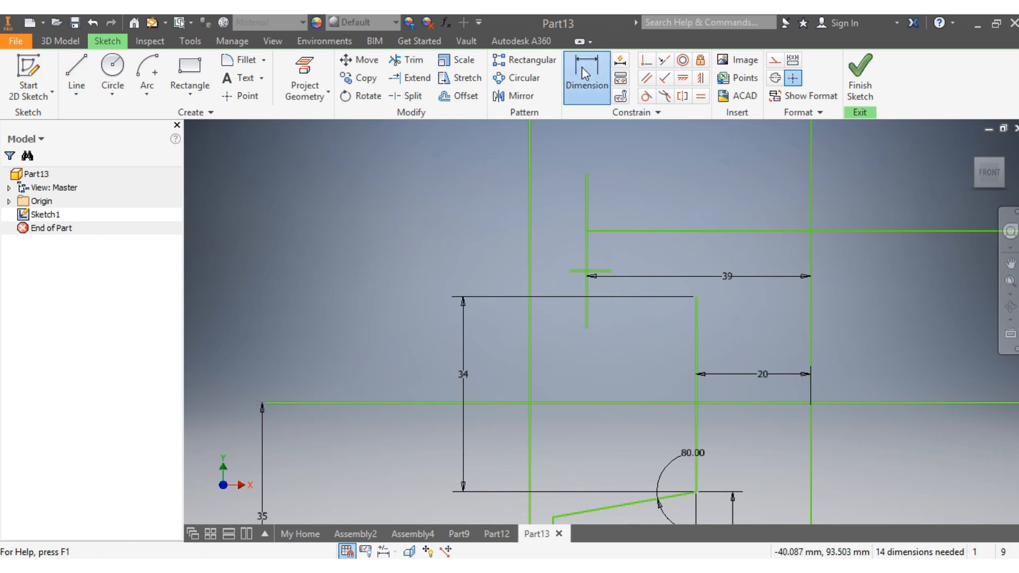
pyautogui.click(586, 271)
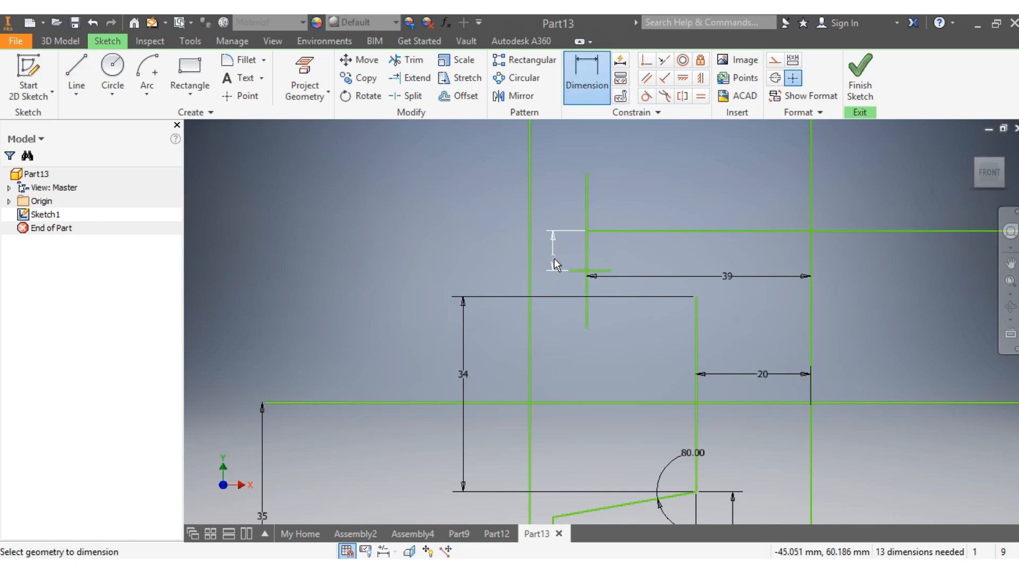
pyautogui.click(555, 265)
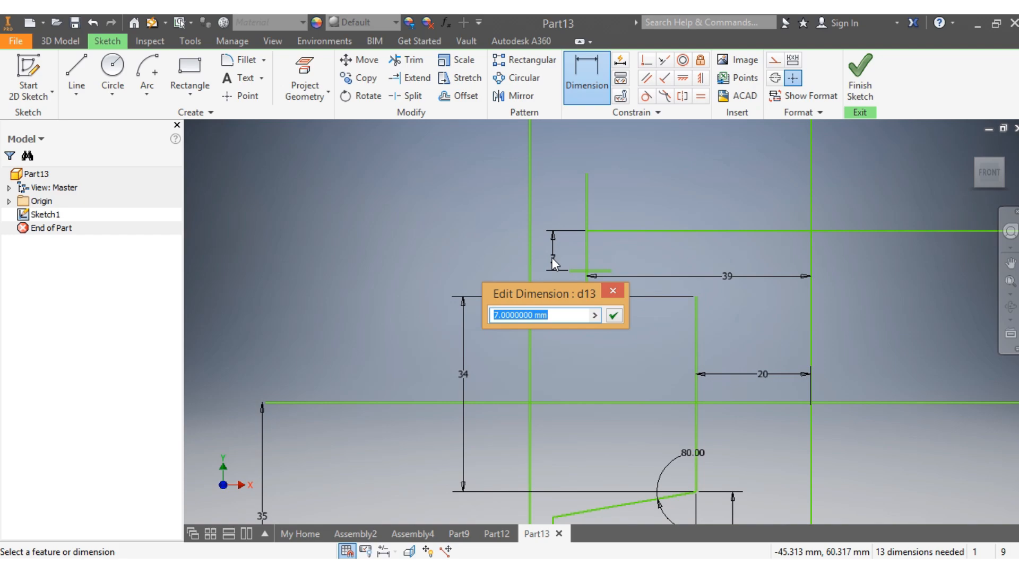
pyautogui.write('8')
pyautogui.press('Return')
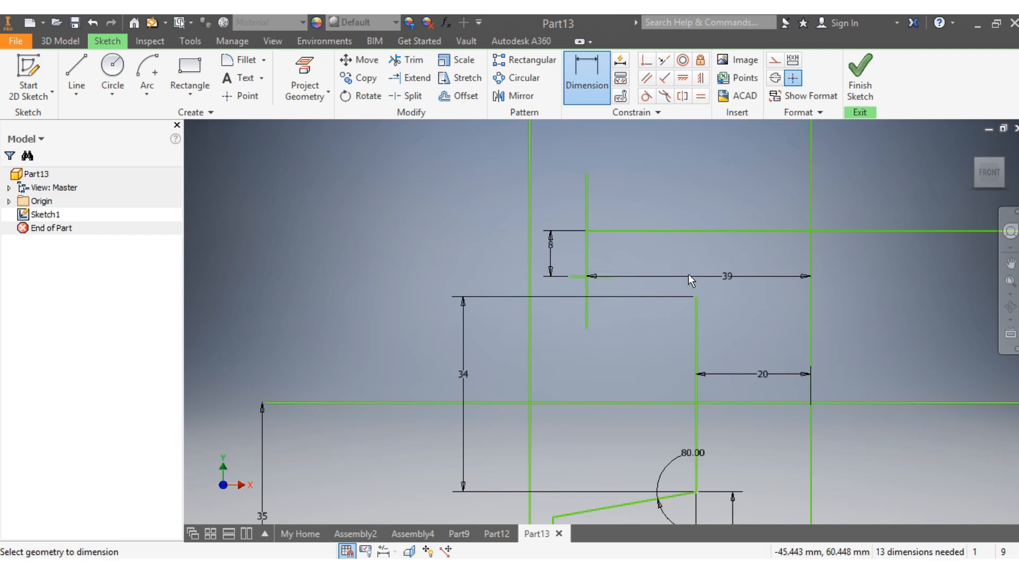
pyautogui.press('Escape')
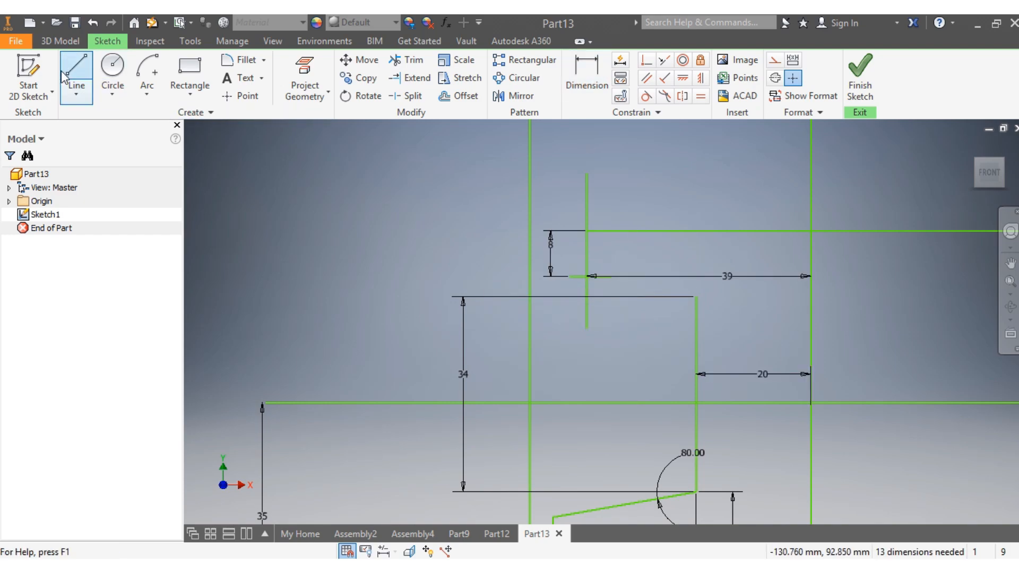
pyautogui.click(63, 77)
pyautogui.scroll(3, 637, 329)
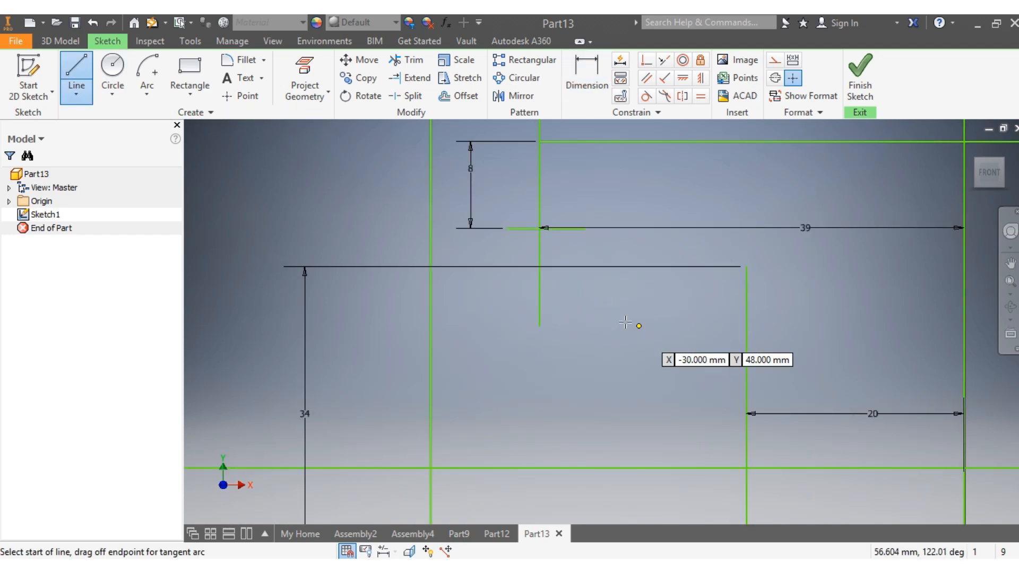
pyautogui.click(518, 217)
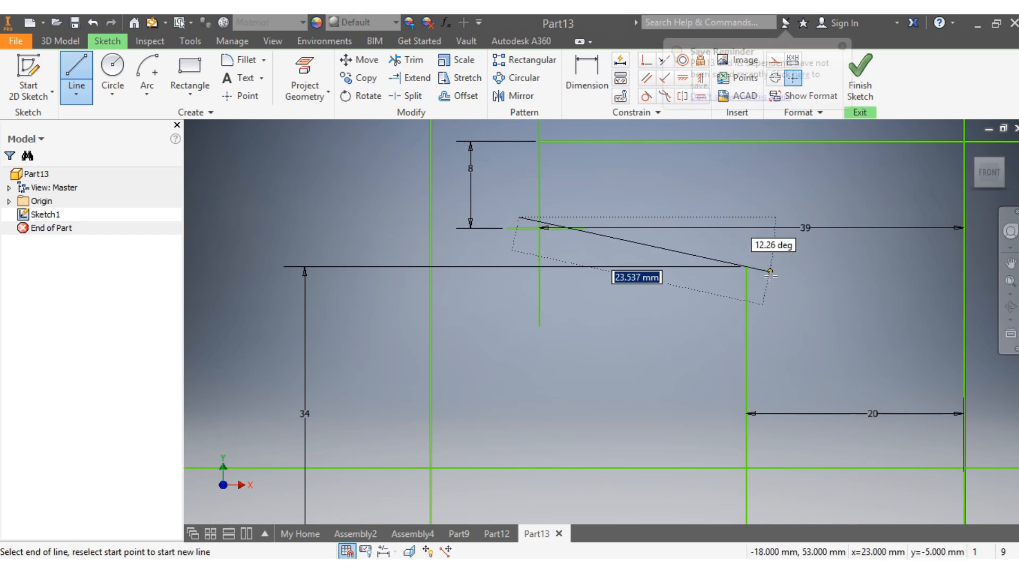
pyautogui.press('Escape')
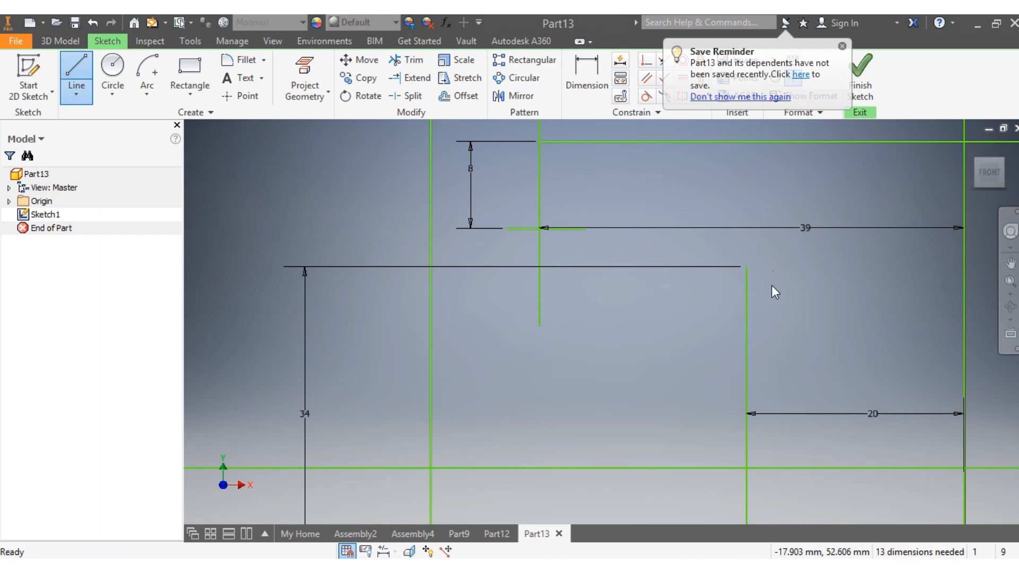
# Sketch a sloped line about 19.3 mm long from the 20 mm-offset vertical line's upper end to the crossing of the two short lines
pyautogui.click(746, 267)
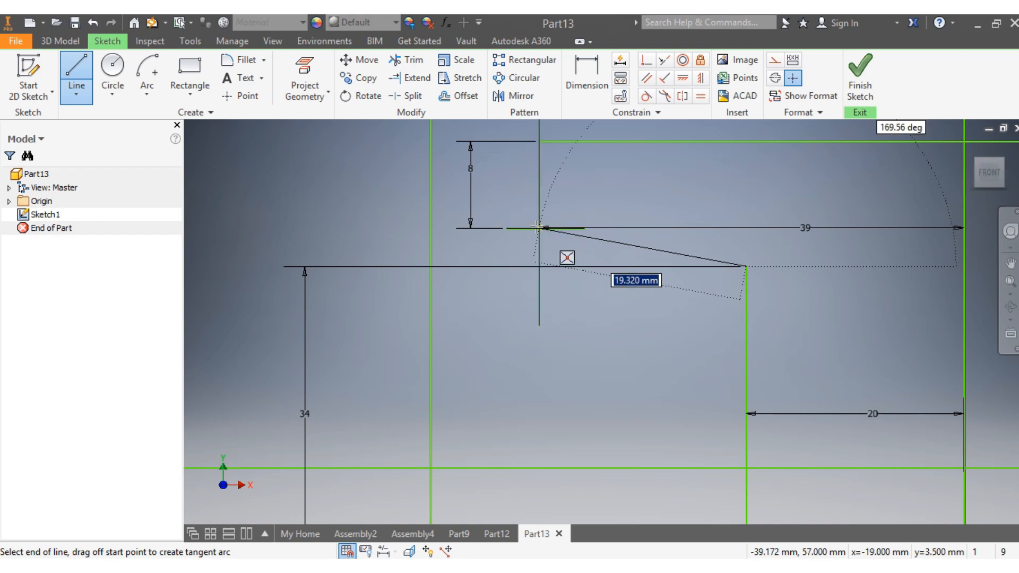
pyautogui.click(539, 228)
pyautogui.press('Escape')
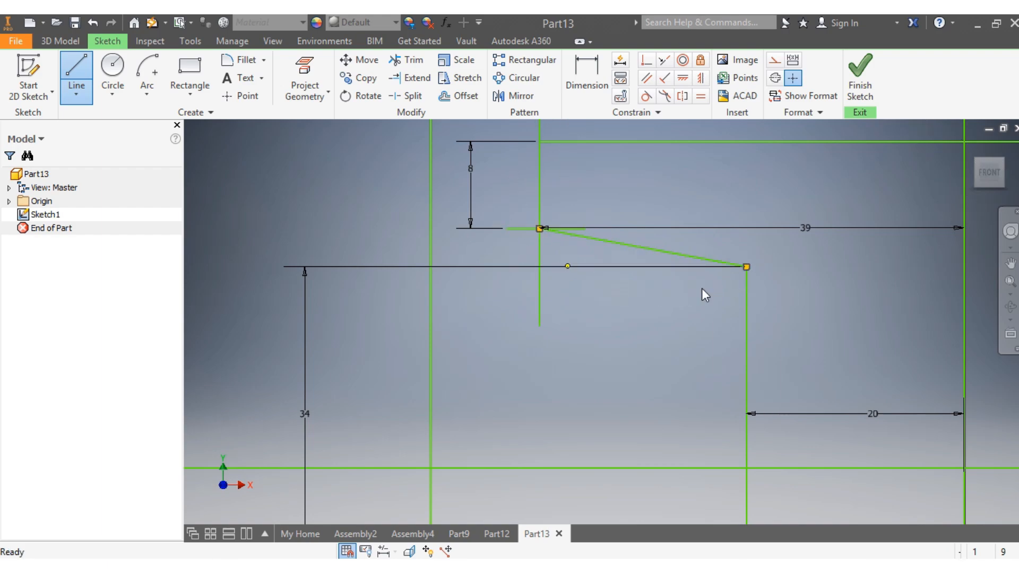
pyautogui.scroll(3, 776, 265)
pyautogui.press('Escape')
pyautogui.scroll(2, 733, 272)
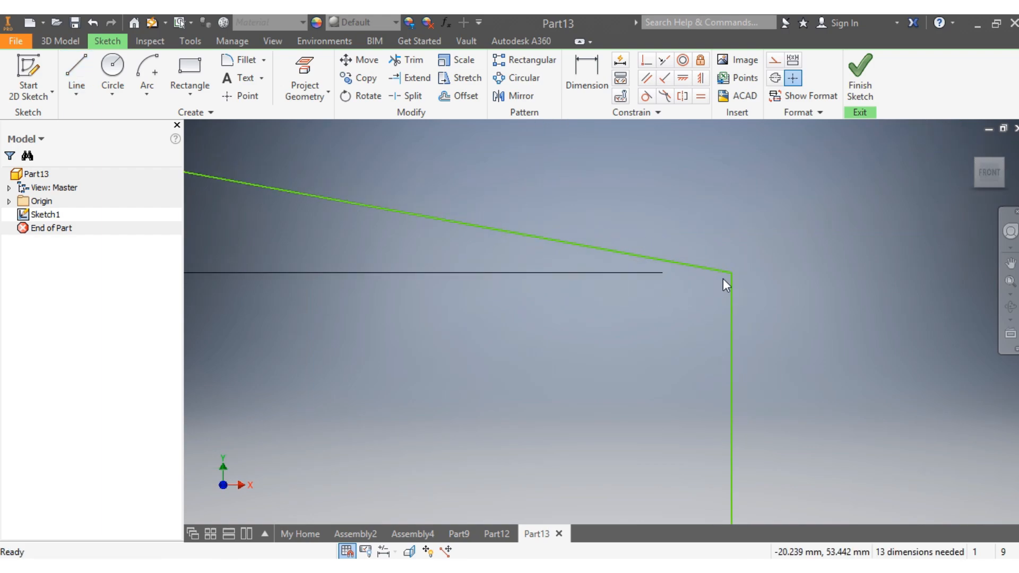
pyautogui.scroll(-5, 566, 298)
pyautogui.scroll(3, 390, 272)
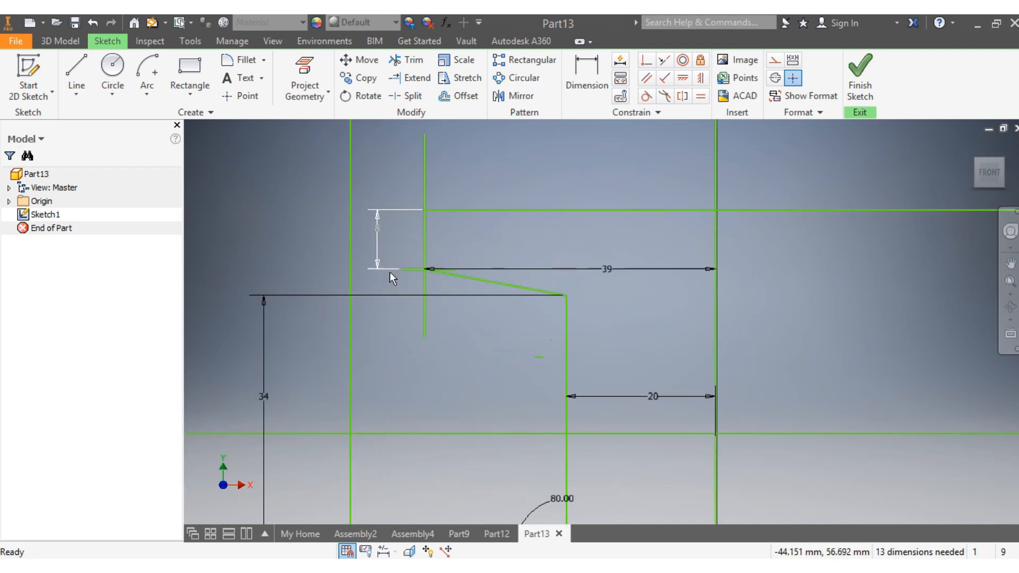
pyautogui.scroll(3, 458, 291)
pyautogui.click(77, 71)
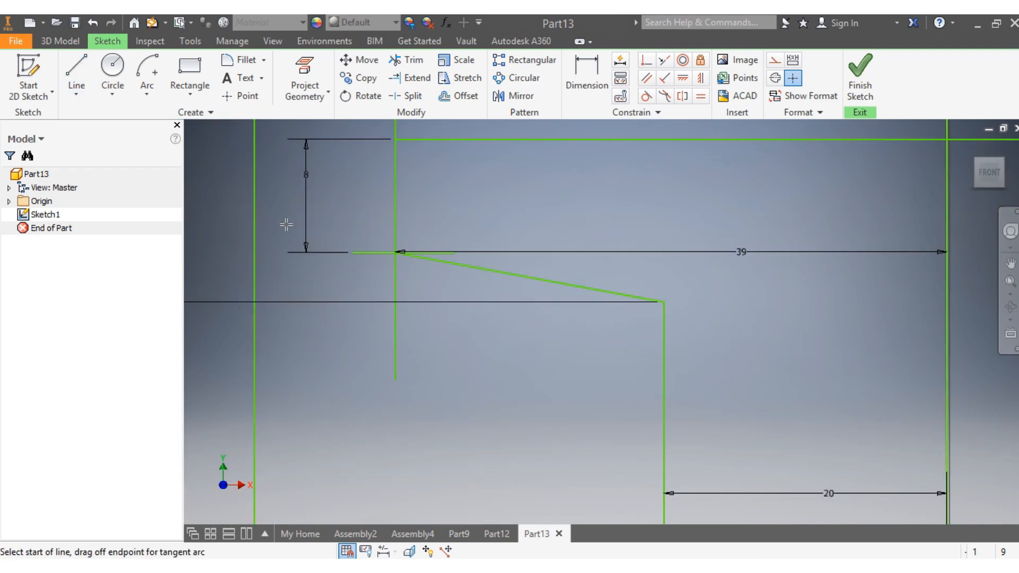
pyautogui.click(354, 238)
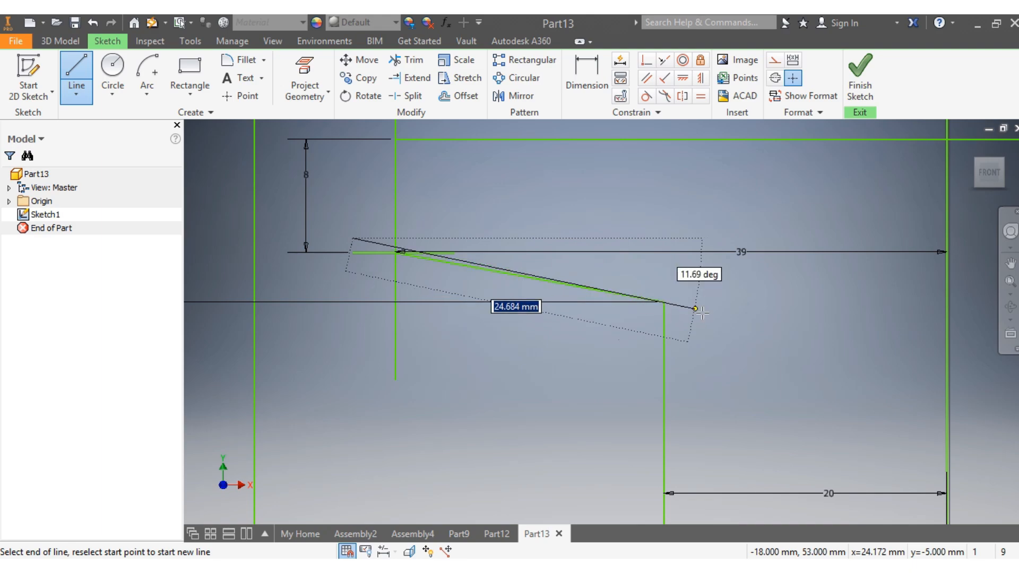
pyautogui.click(702, 309)
pyautogui.press('Escape')
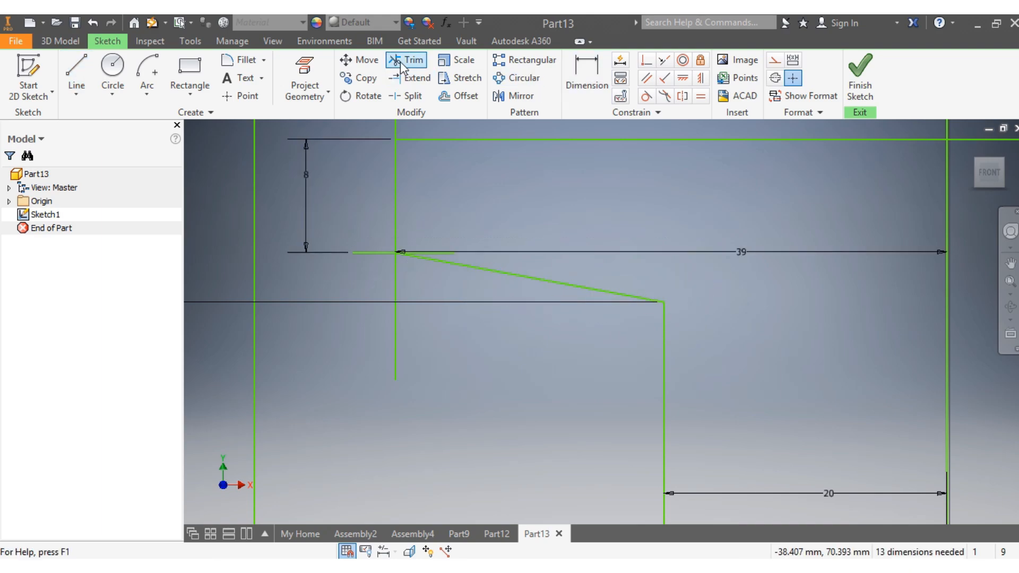
# Trim both stubs of the short horizontal line and the short vertical line's excess below the sloped line and above the upper horizontal line
pyautogui.press('x')
pyautogui.click(374, 252)
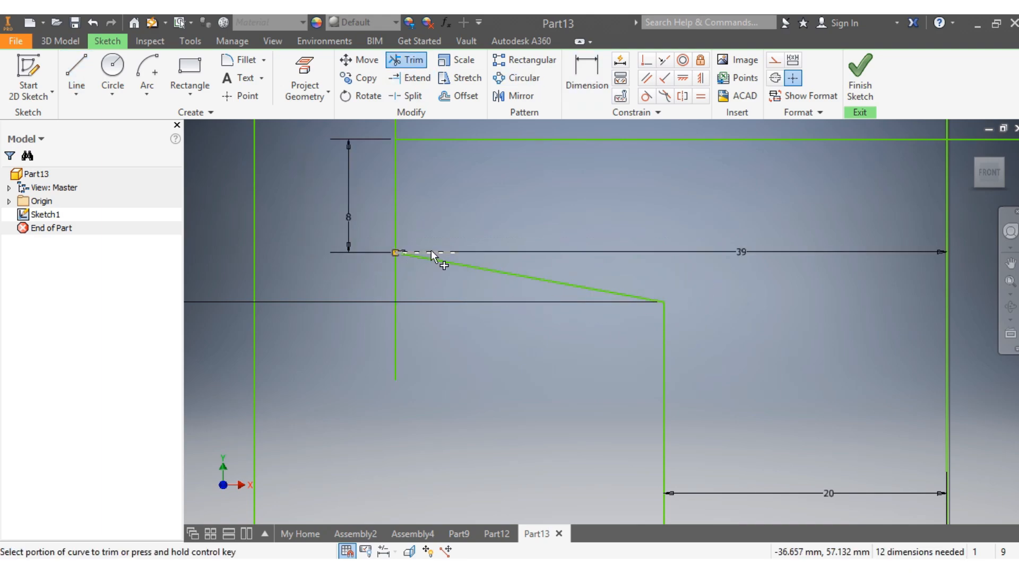
pyautogui.click(431, 252)
pyautogui.click(395, 337)
pyautogui.scroll(-5, 394, 336)
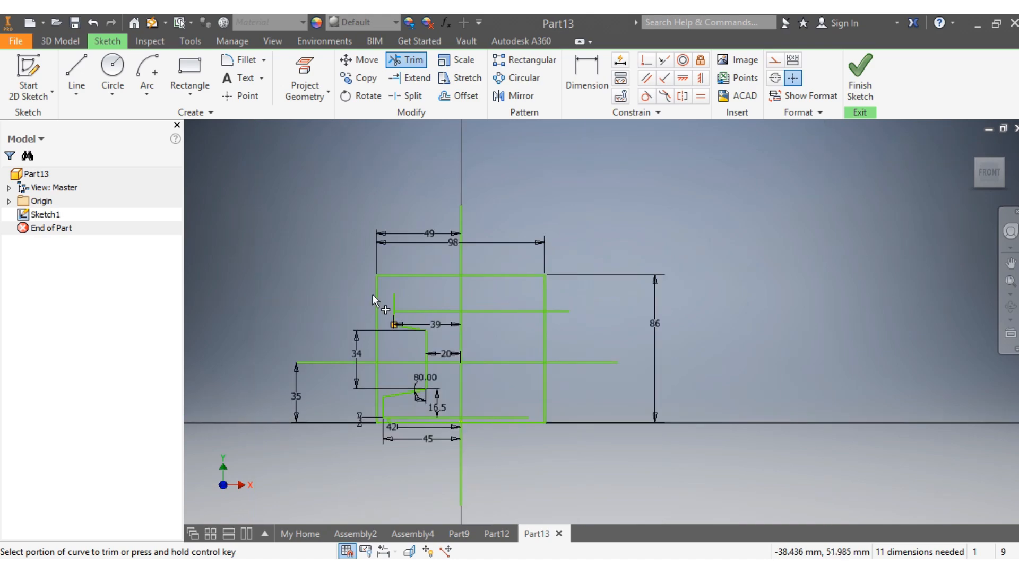
pyautogui.click(419, 310)
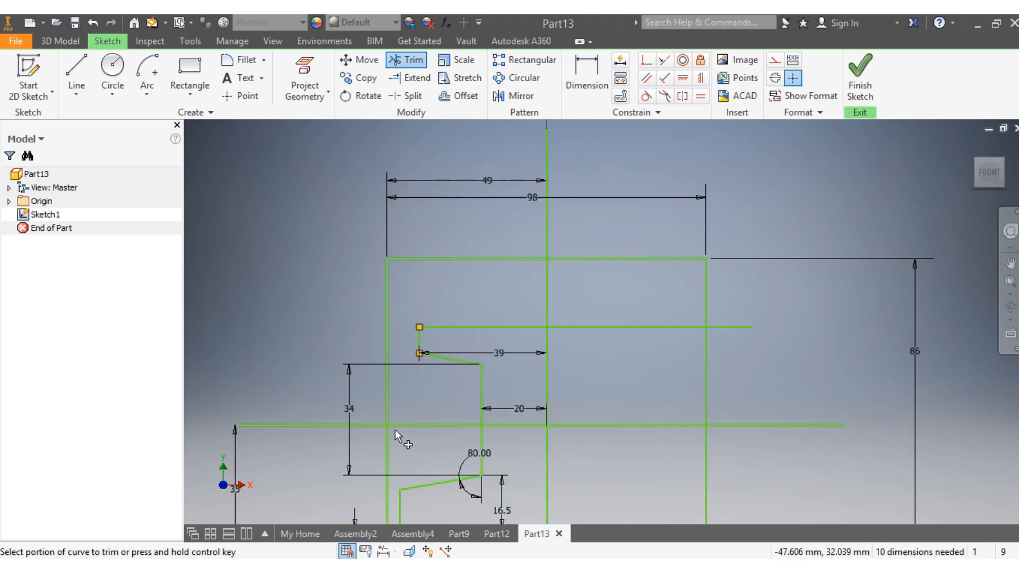
# Sketch a short vertical line crossing the rectangle's top edge, left of the centre line and ending above the upper horizontal line
pyautogui.scroll(-5, 395, 430)
pyautogui.scroll(5, 375, 425)
pyautogui.scroll(-4, 394, 180)
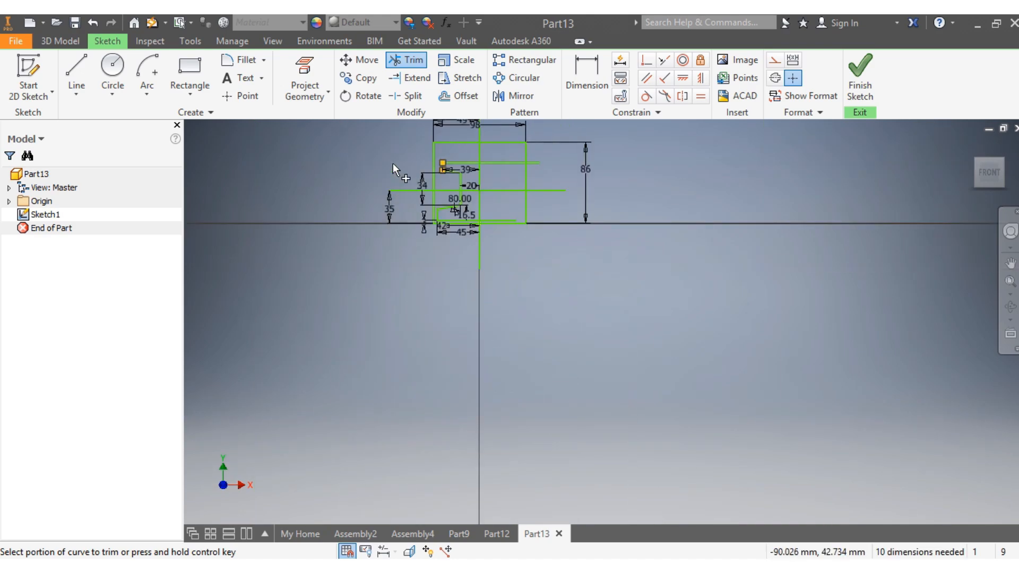
pyautogui.scroll(5, 403, 159)
pyautogui.scroll(-4, 587, 159)
pyautogui.scroll(6, 591, 148)
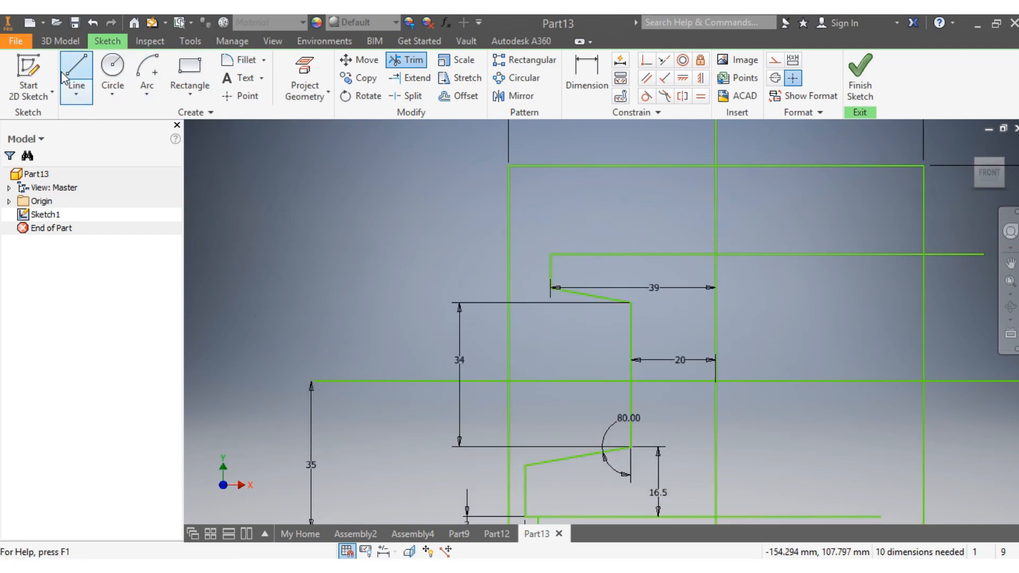
pyautogui.click(187, 68)
pyautogui.click(76, 75)
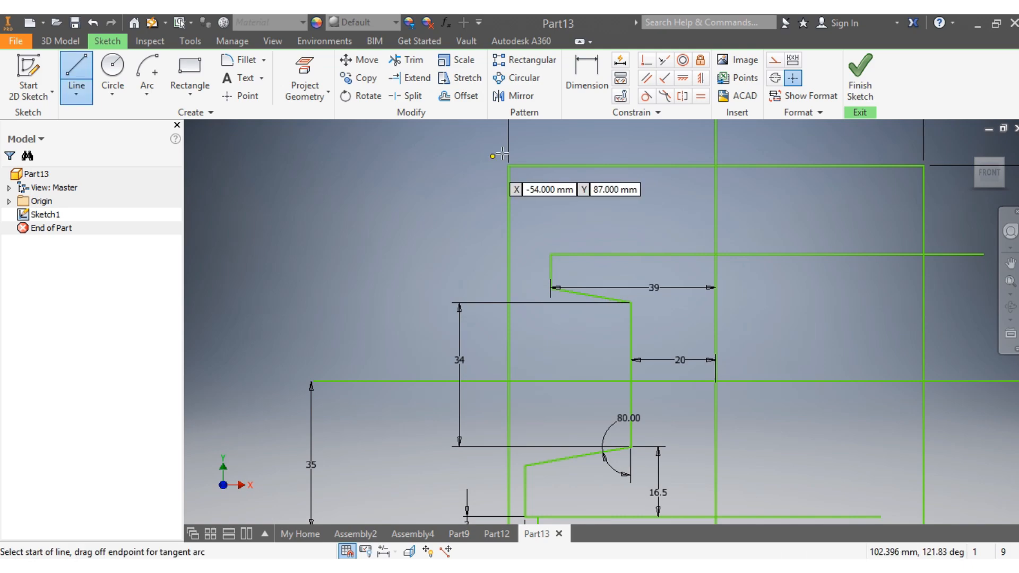
pyautogui.click(577, 141)
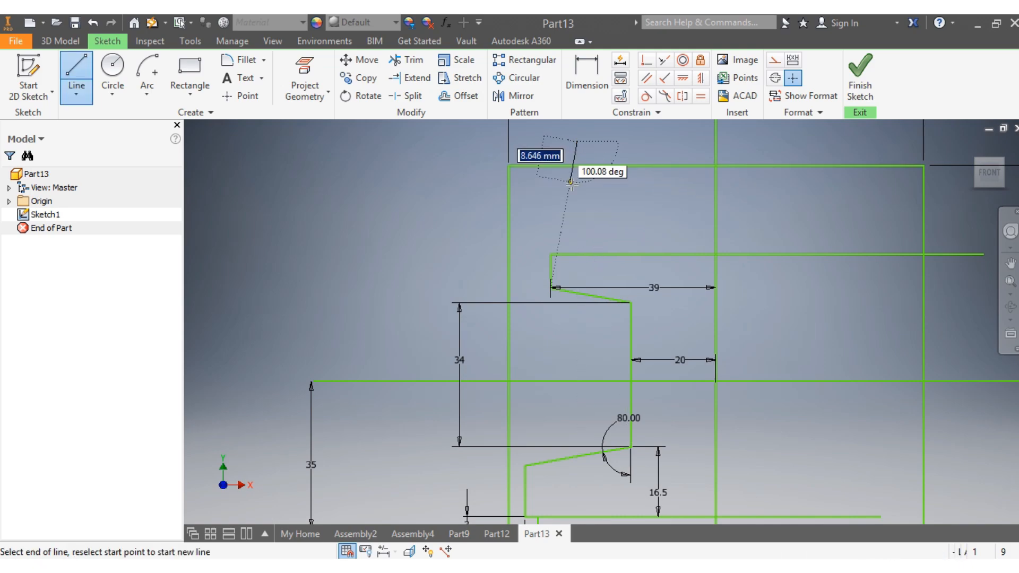
pyautogui.click(577, 215)
# Apply a parallel constraint between the new short vertical line and the vertical centre line
pyautogui.click(587, 74)
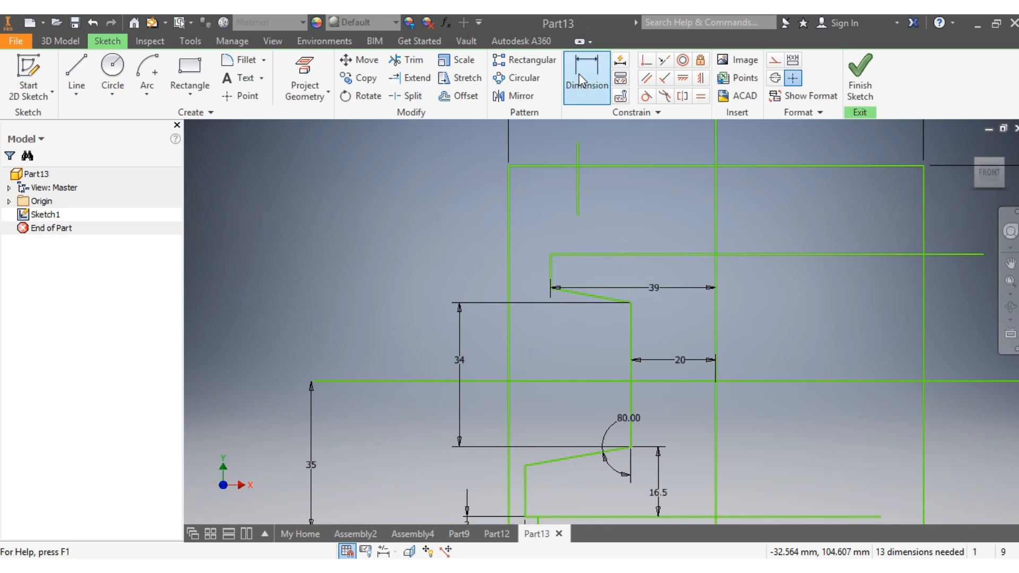
pyautogui.click(647, 78)
pyautogui.click(578, 201)
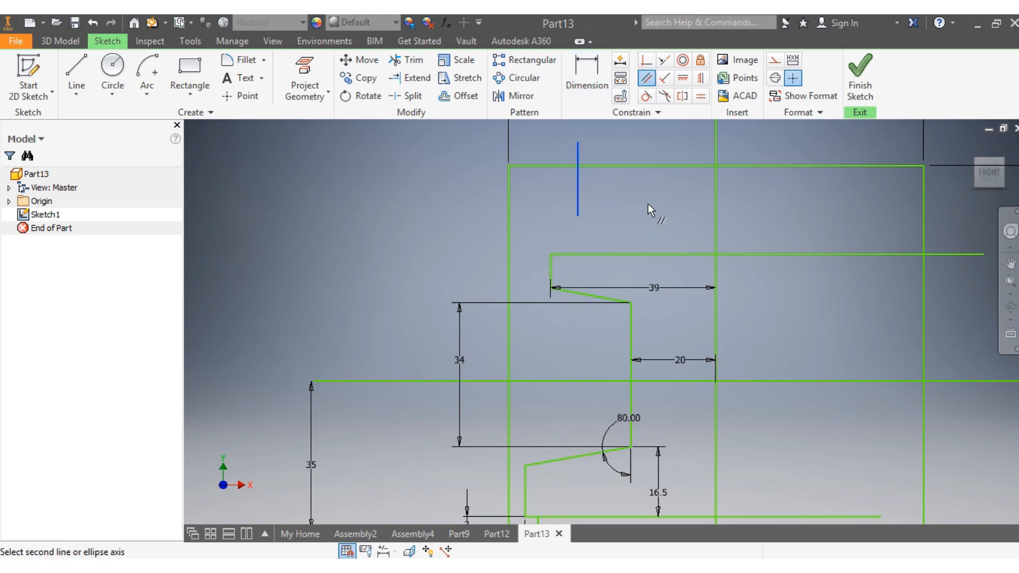
pyautogui.click(714, 208)
pyautogui.press('Escape')
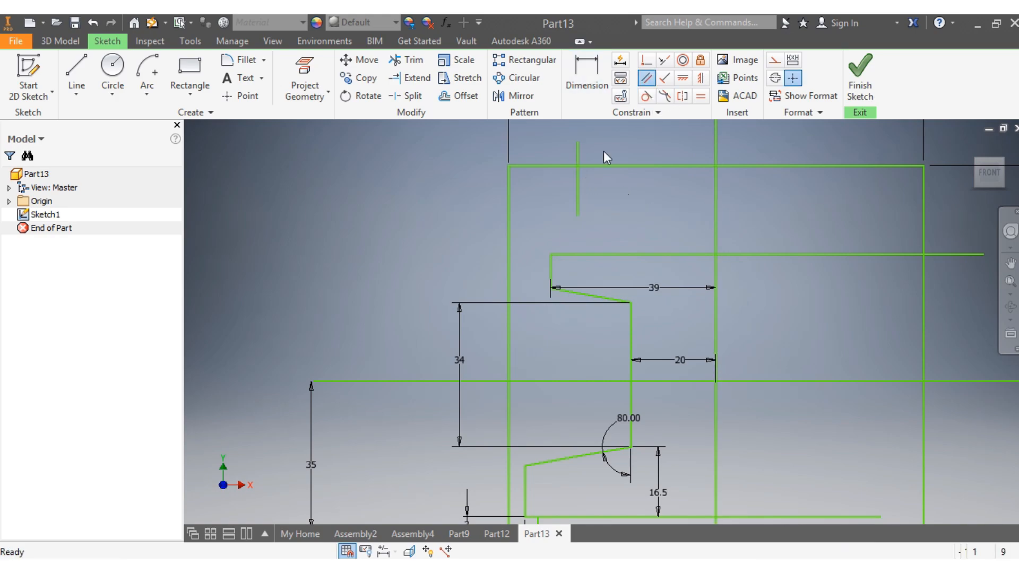
# Dimension the short vertical line at the rectangle's top edge 37 mm from the vertical centre line
pyautogui.press('d')
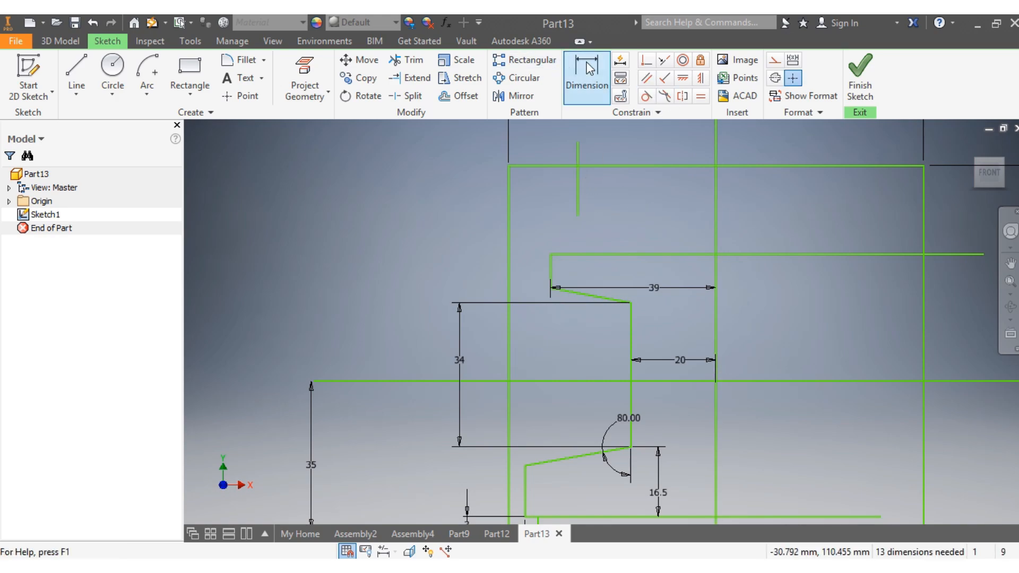
pyautogui.click(578, 197)
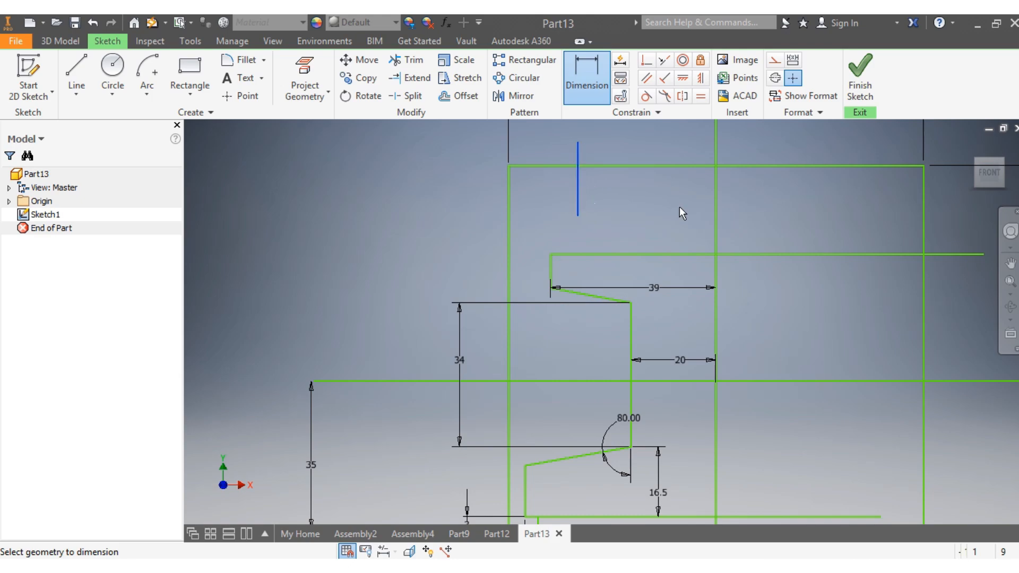
pyautogui.click(716, 215)
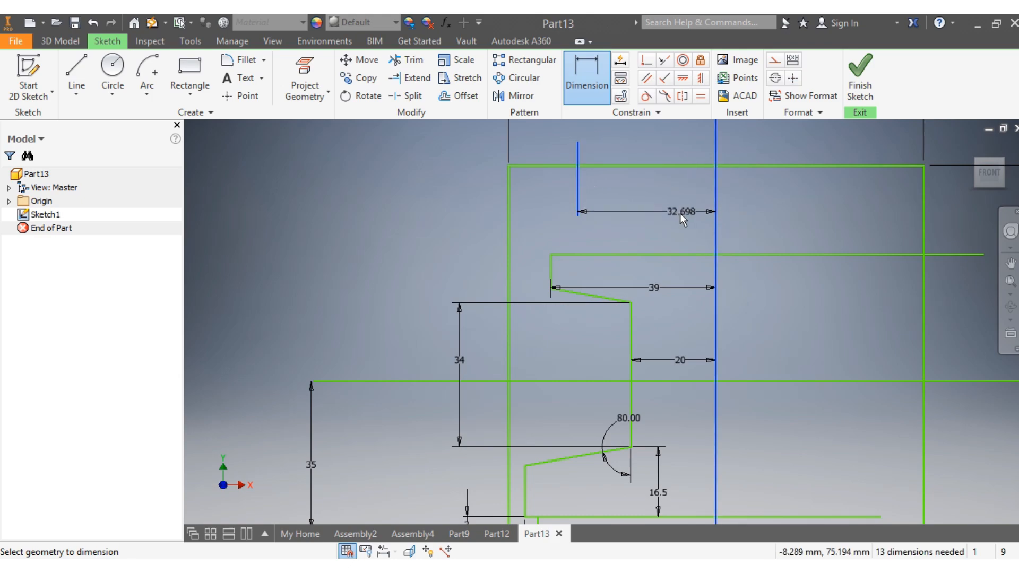
pyautogui.click(655, 149)
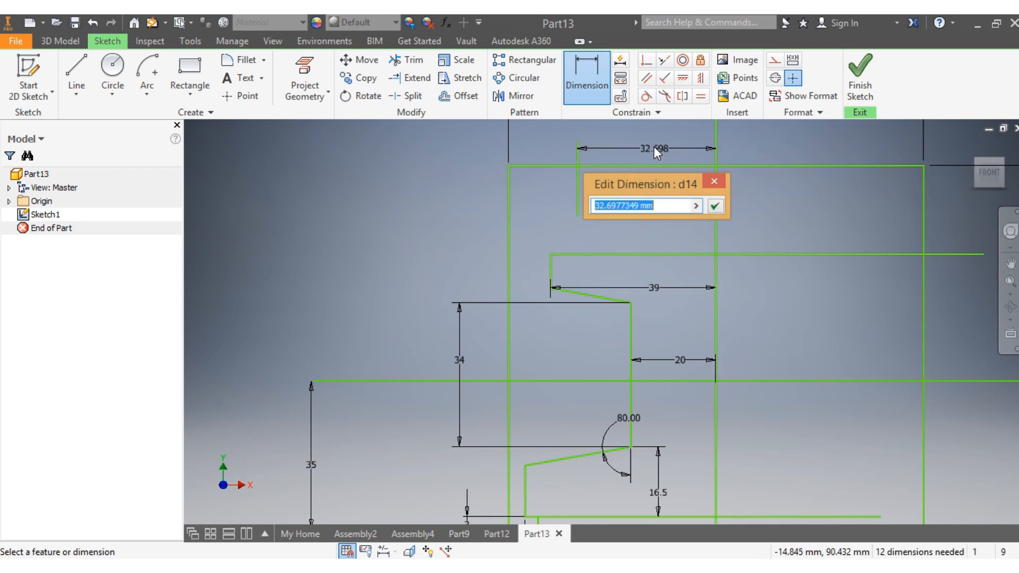
pyautogui.write('37')
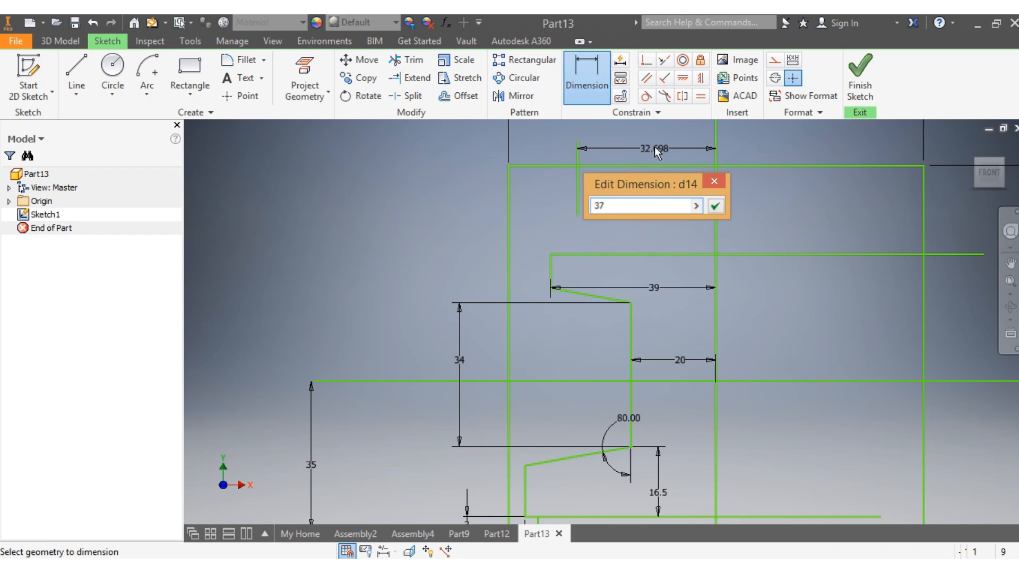
pyautogui.press('Return')
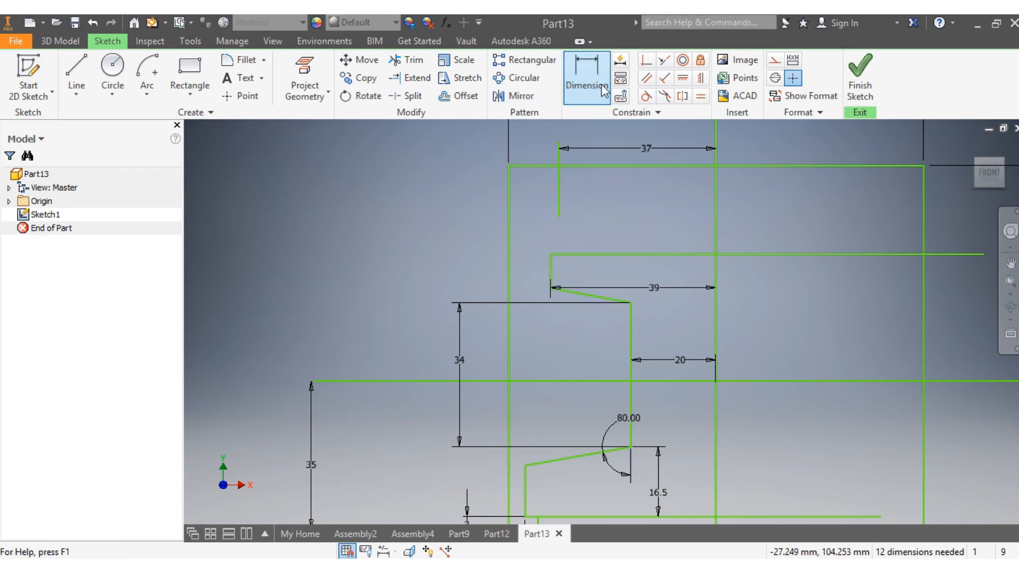
# Dimension the lower end of that short vertical line 12 mm below the rectangle's top edge
pyautogui.click(558, 165)
pyautogui.click(559, 213)
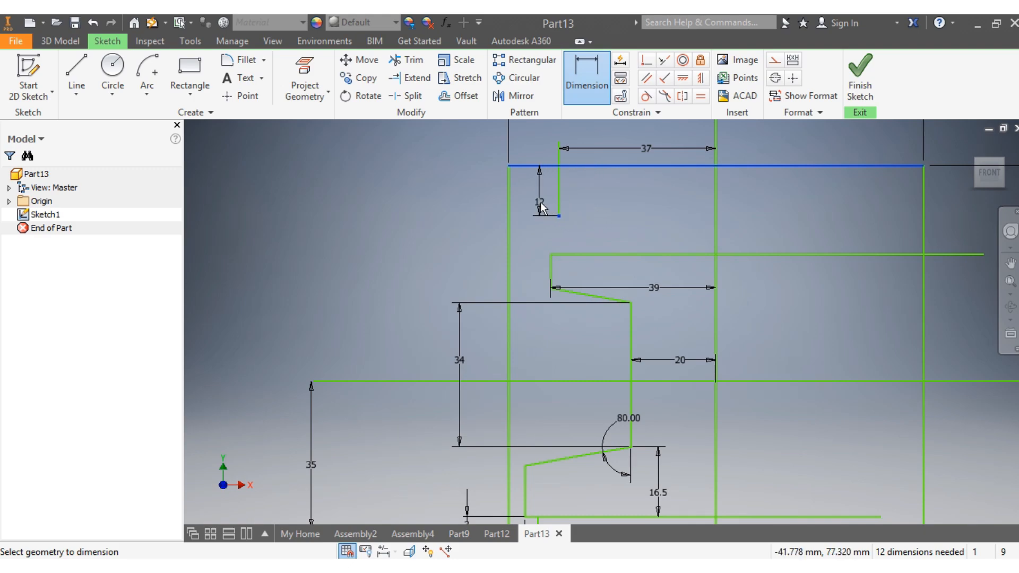
pyautogui.click(594, 205)
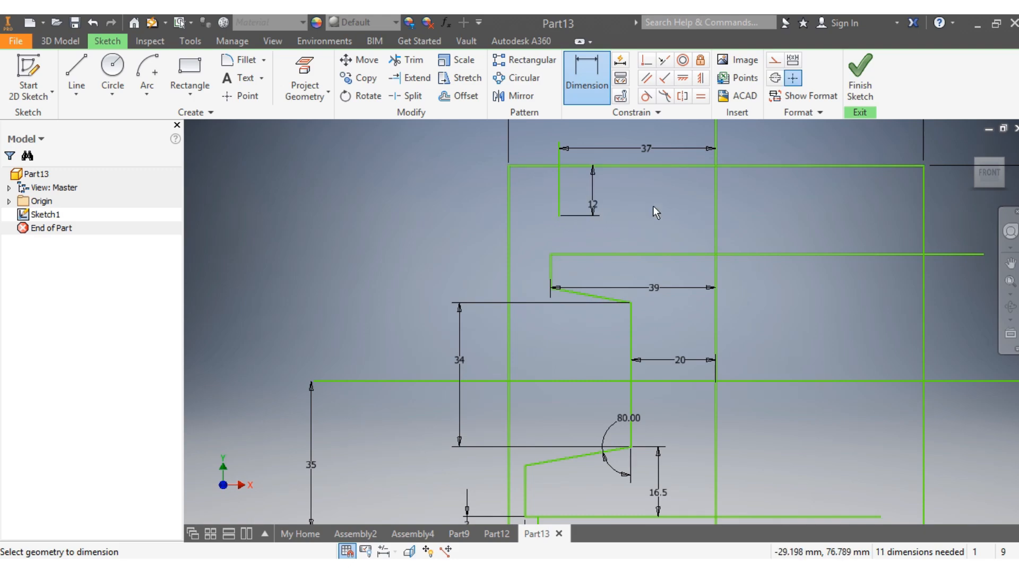
# Sketch a sloped line from the lower end of the short vertical line, rising slightly to just past the vertical centre line
pyautogui.click(77, 69)
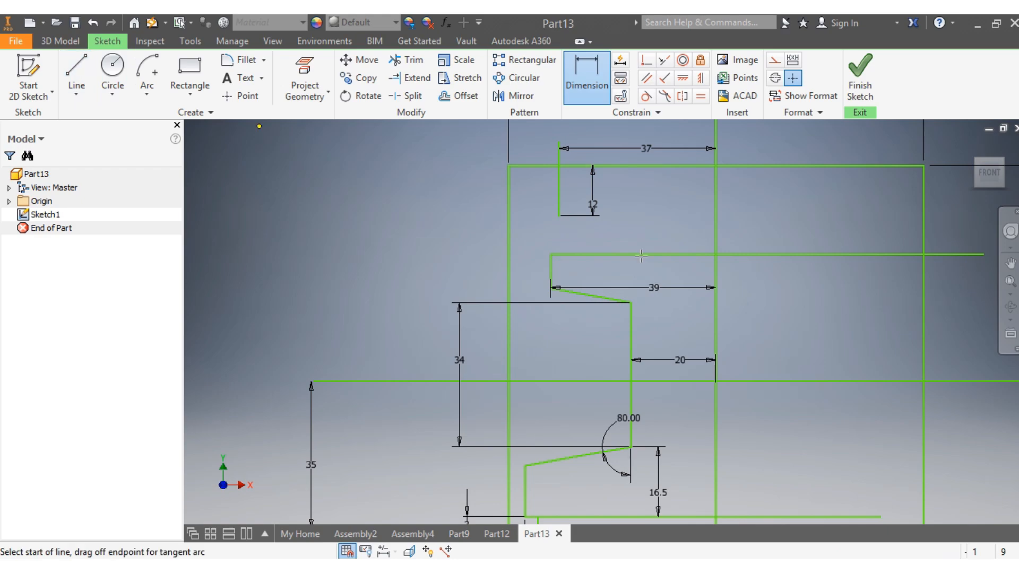
pyautogui.scroll(3, 684, 204)
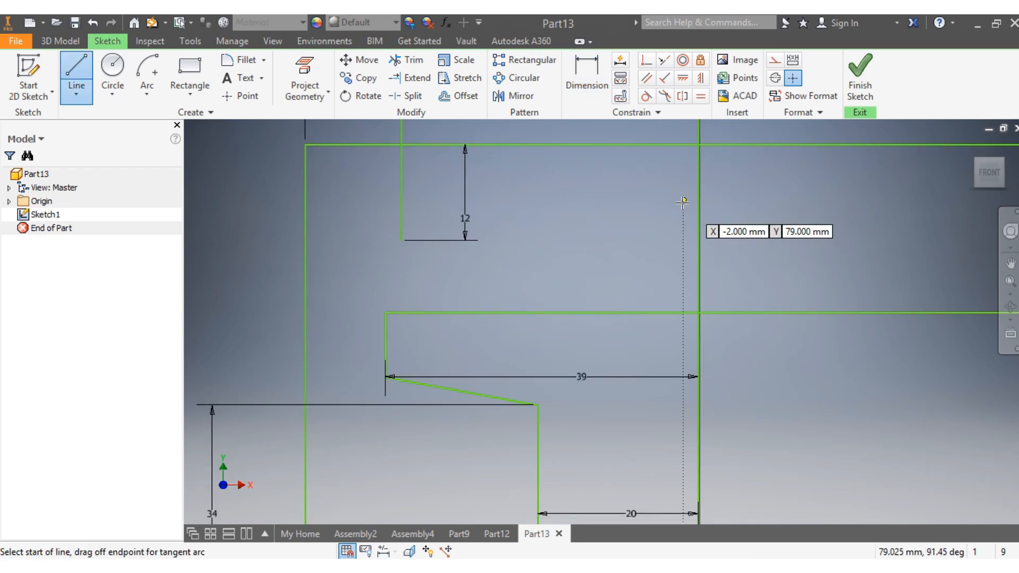
pyautogui.press('Escape')
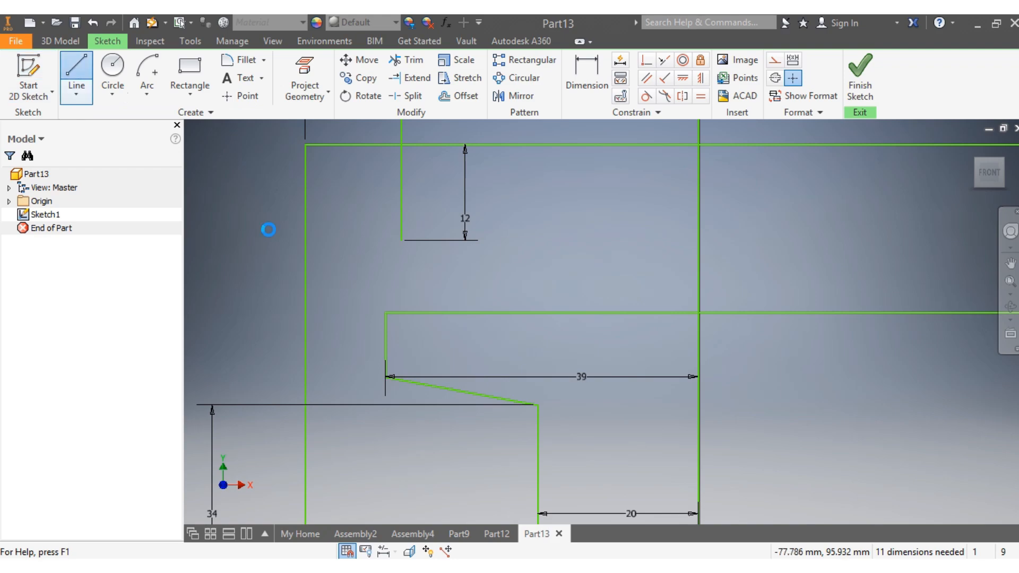
pyautogui.press('l')
pyautogui.click(402, 240)
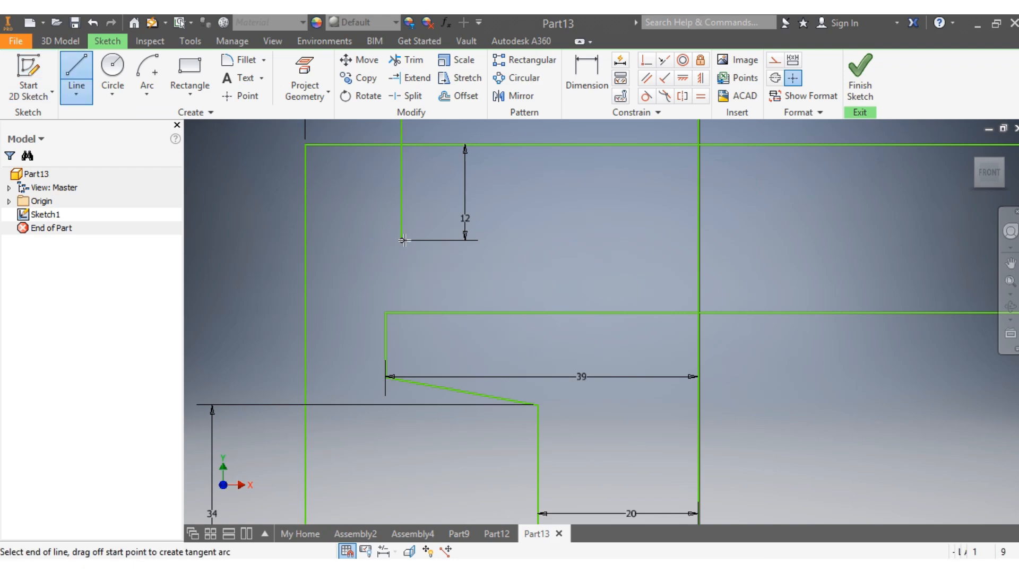
pyautogui.click(717, 208)
pyautogui.press('Escape')
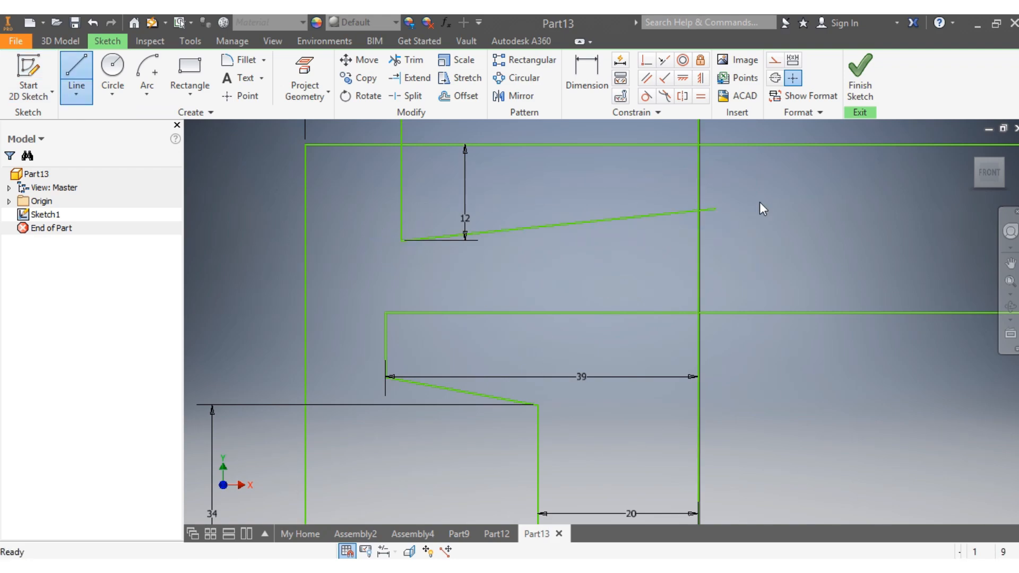
# Trim the end of the new sloped line that extends beyond the vertical centre line
pyautogui.press('d')
pyautogui.scroll(4, 693, 142)
pyautogui.click(692, 142)
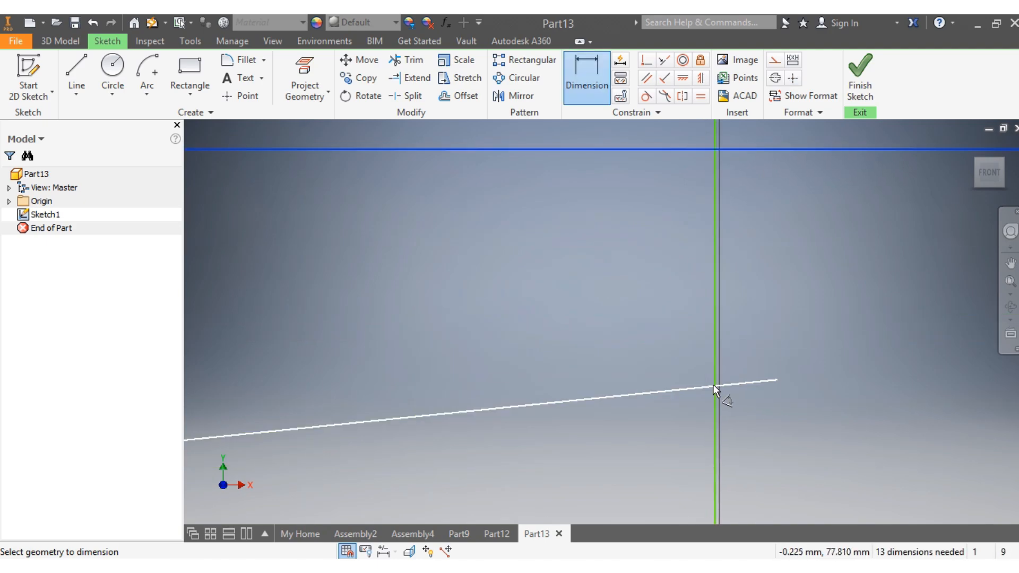
pyautogui.press('Escape')
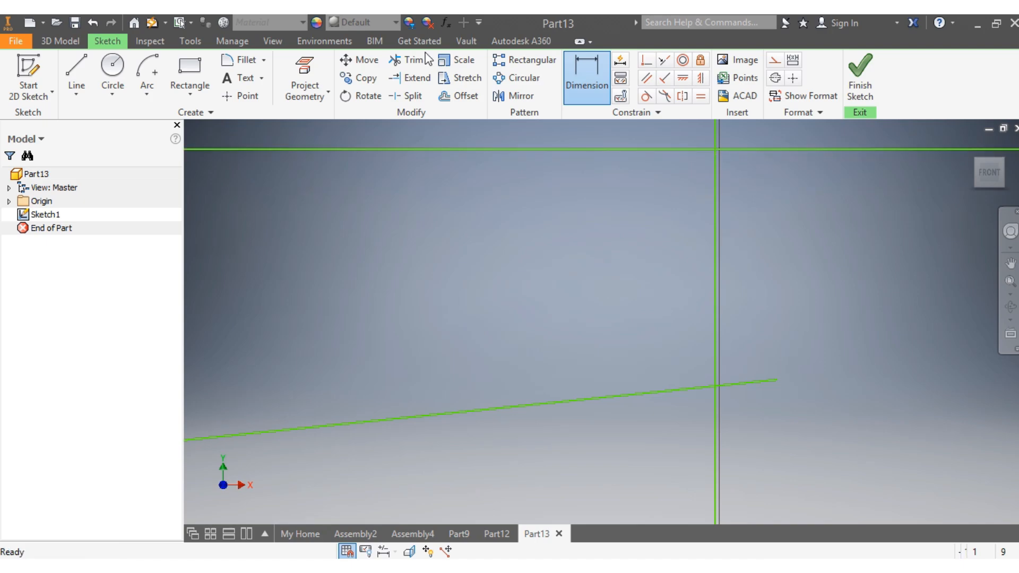
pyautogui.click(413, 61)
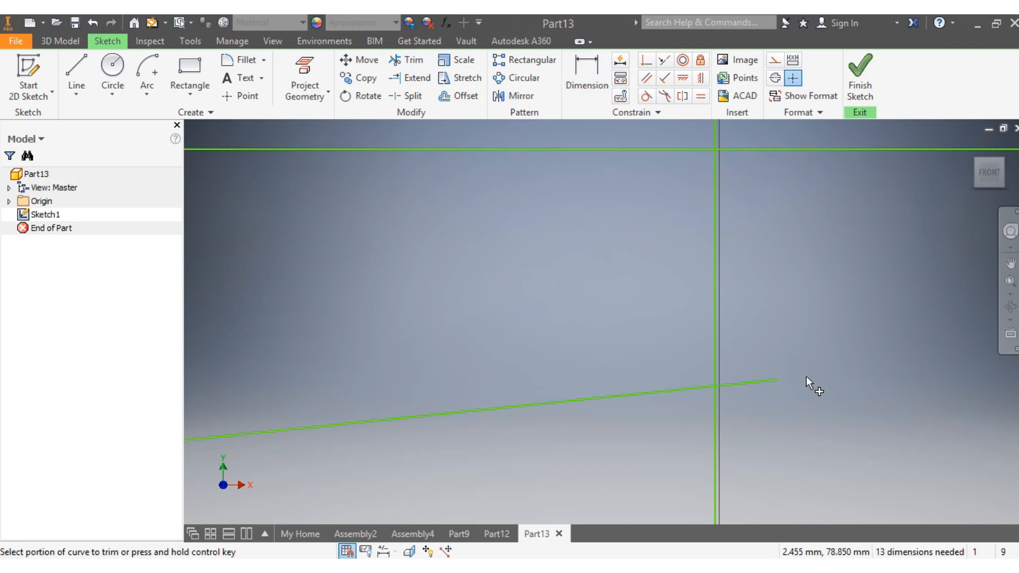
pyautogui.click(765, 382)
# Dimension the sloped line's end on the centre line 8 mm below the rectangle's top edge
pyautogui.click(588, 64)
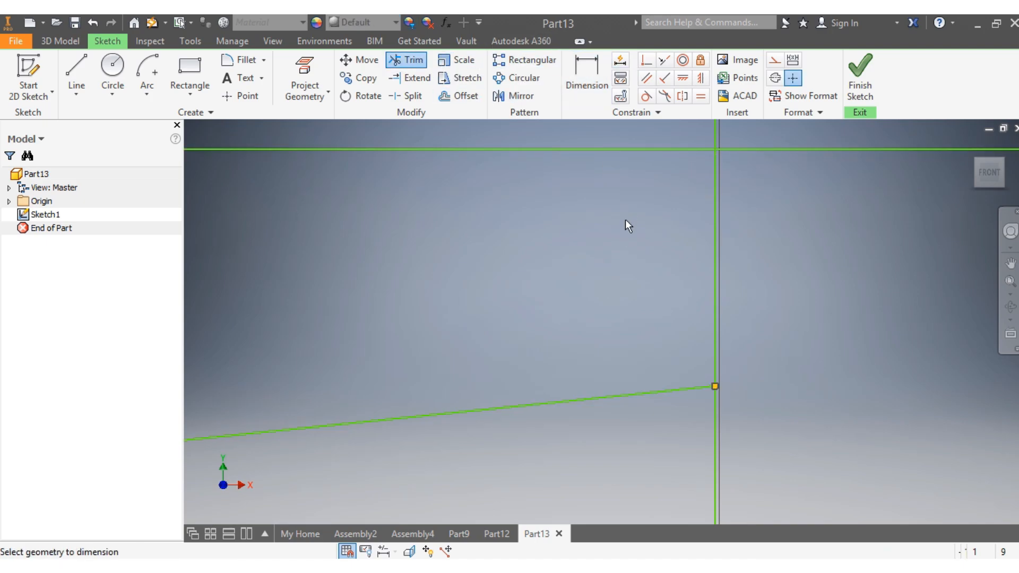
pyautogui.click(692, 149)
pyautogui.click(782, 214)
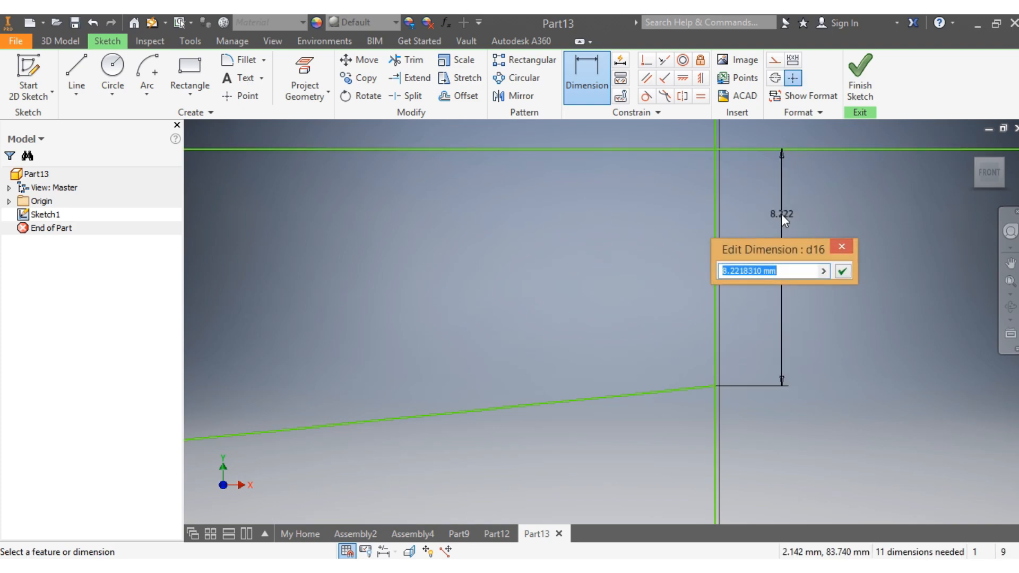
pyautogui.write('8')
pyautogui.press('Return')
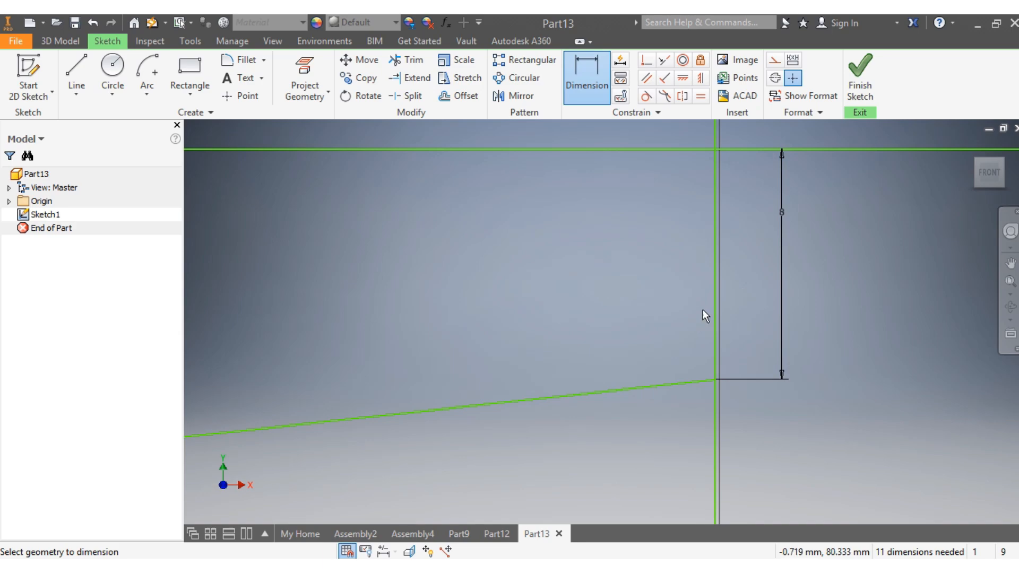
pyautogui.click(716, 306)
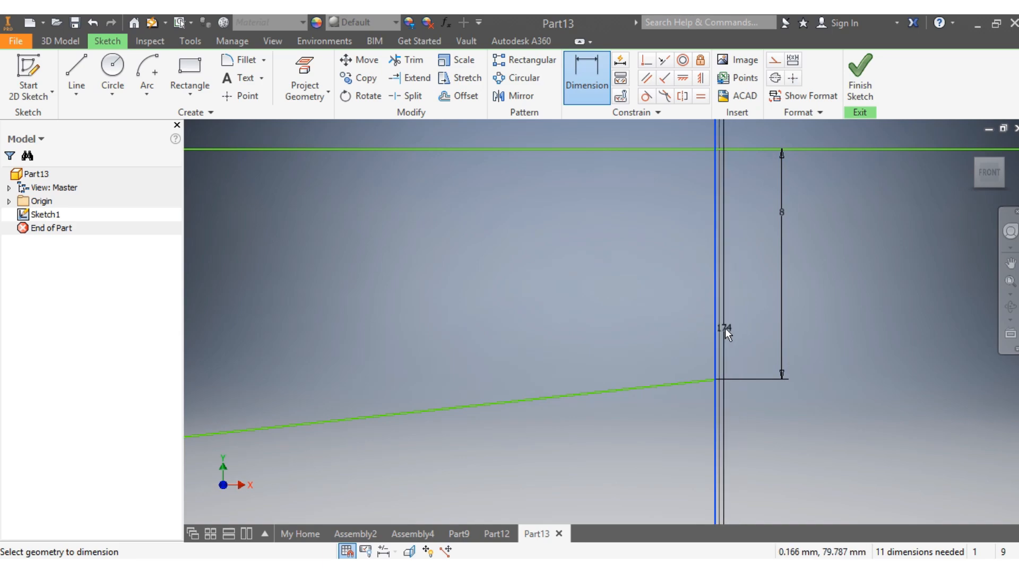
pyautogui.press('Escape')
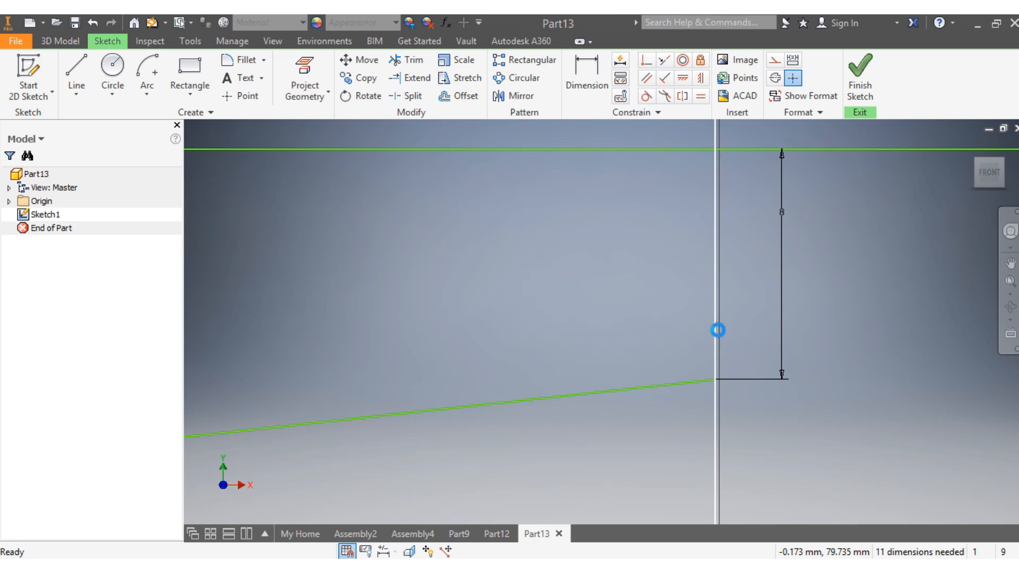
pyautogui.click(717, 330)
pyautogui.scroll(-5, 696, 346)
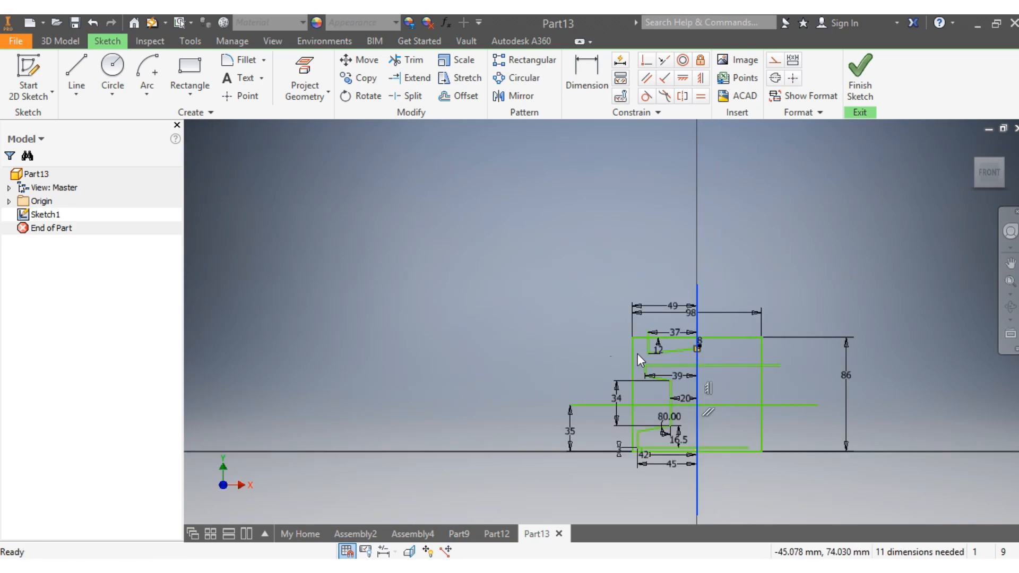
pyautogui.scroll(5, 718, 320)
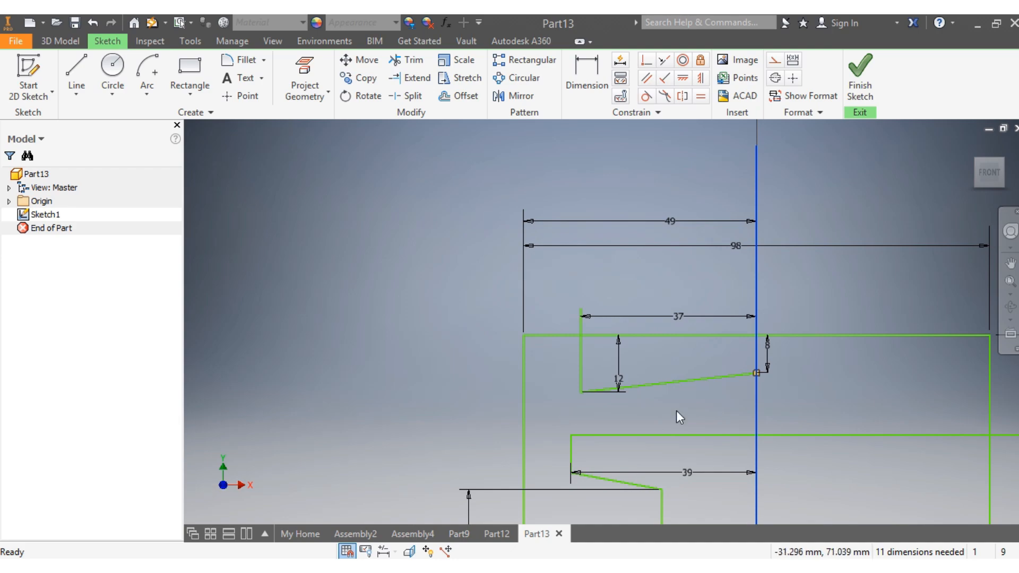
# Sketch a vertical line about 4 mm inside the rectangle's left edge, starting above the top edge and running down past the upper horizontal line
pyautogui.click(189, 69)
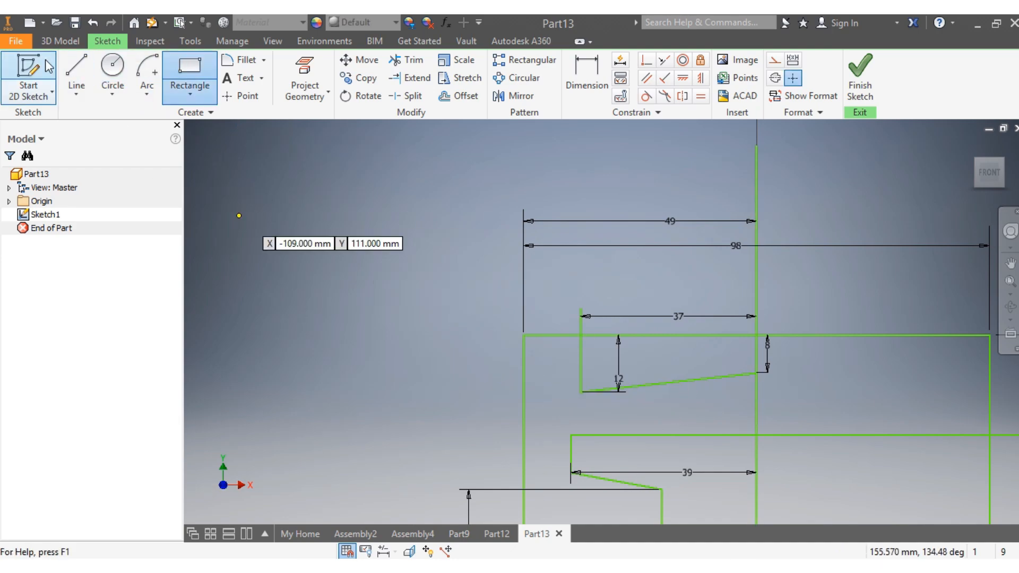
pyautogui.click(76, 94)
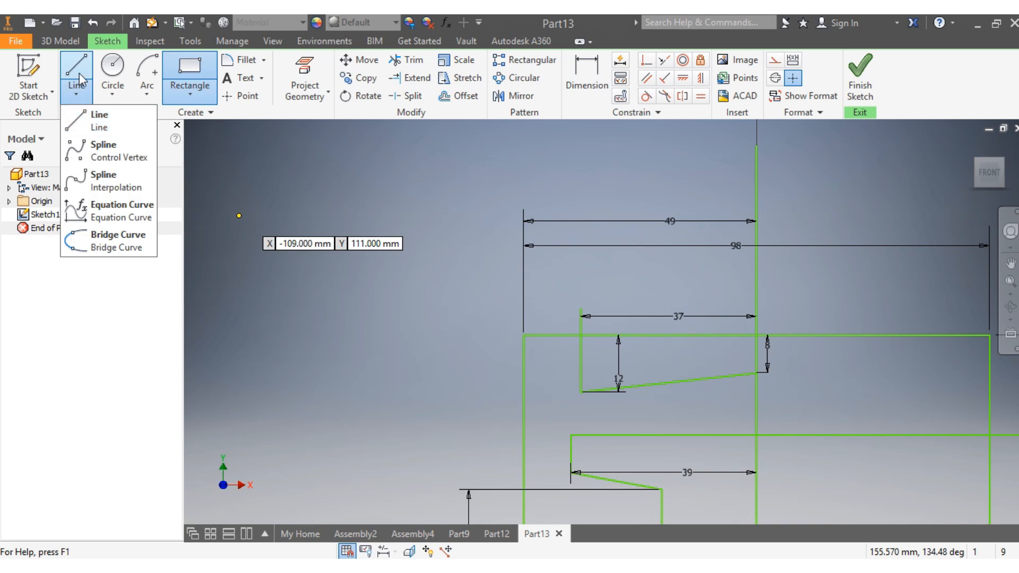
pyautogui.click(106, 121)
pyautogui.click(542, 297)
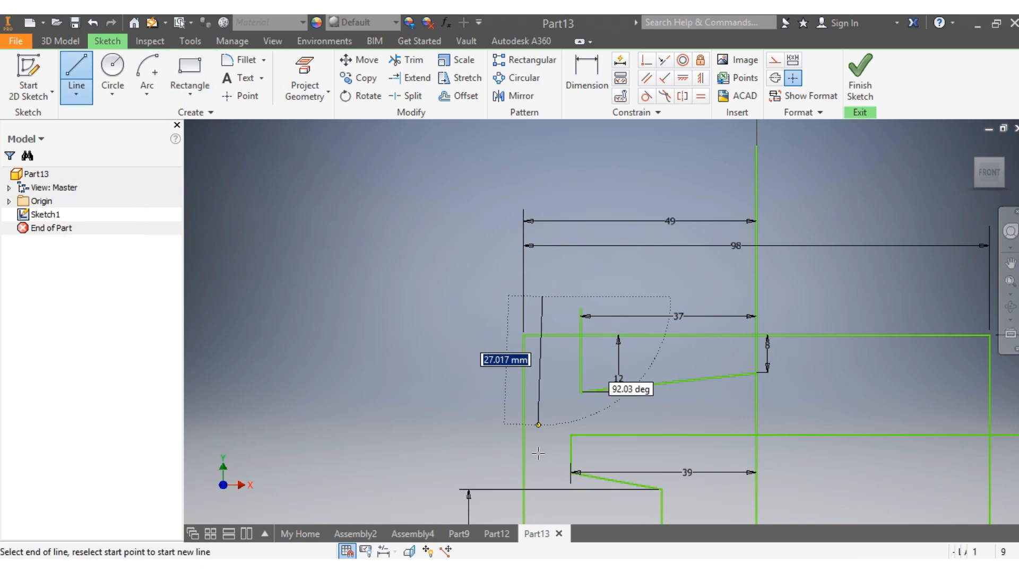
pyautogui.click(543, 500)
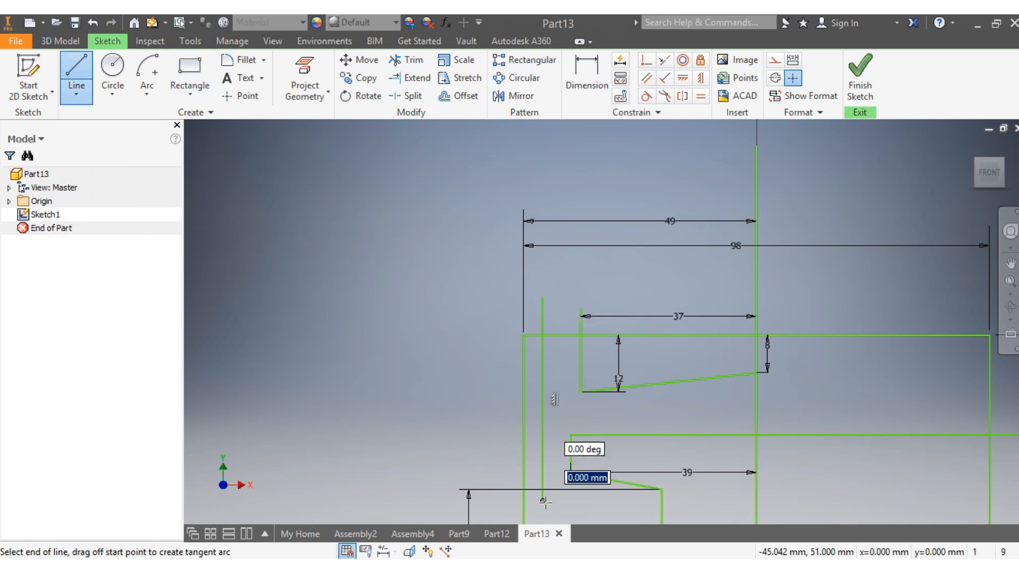
pyautogui.press('Escape')
# Dimension the new vertical line 2 mm from the rectangle's left edge
pyautogui.click(589, 100)
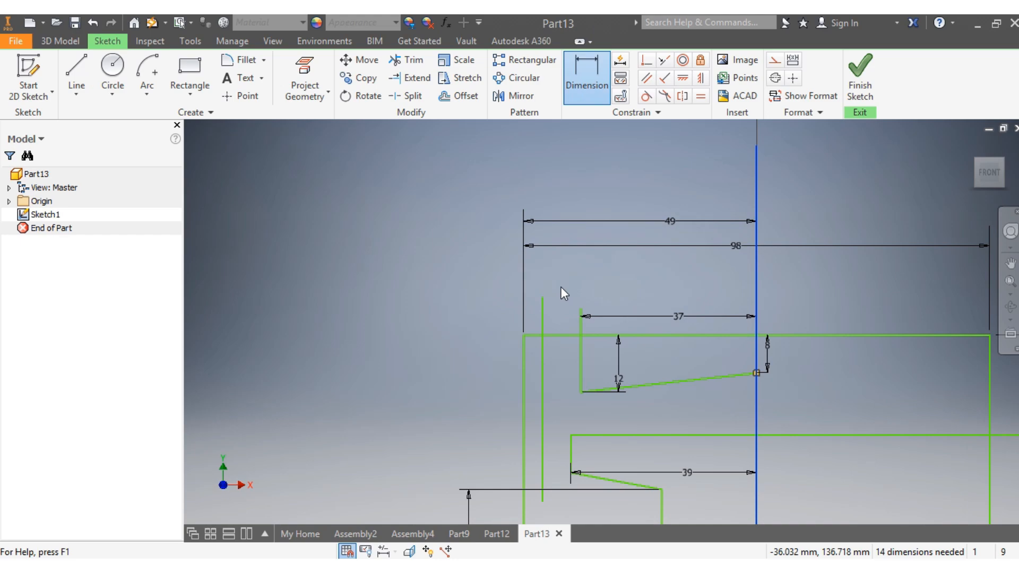
pyautogui.click(524, 361)
pyautogui.click(542, 359)
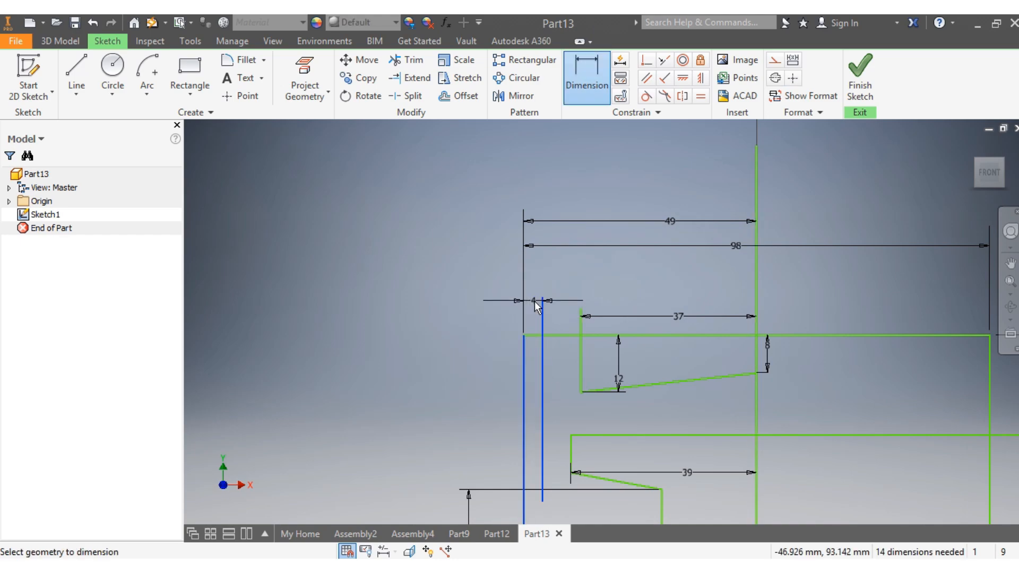
pyautogui.click(531, 301)
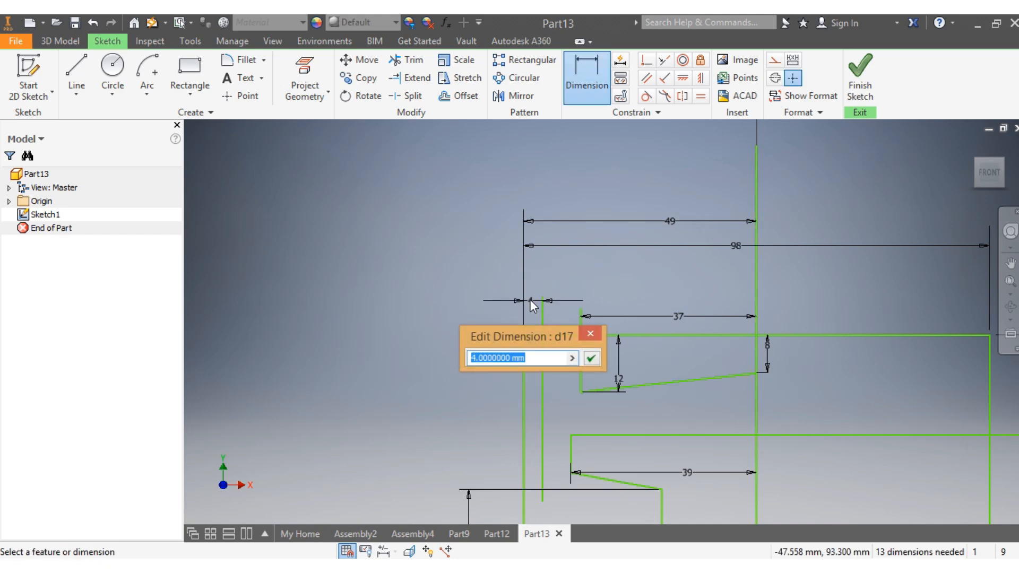
pyautogui.write('2')
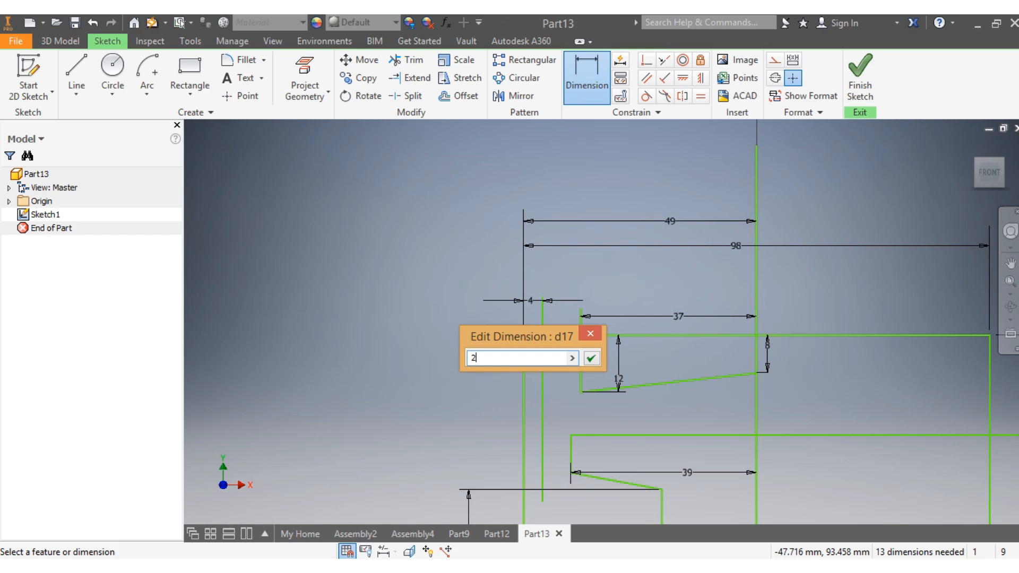
pyautogui.press('Return')
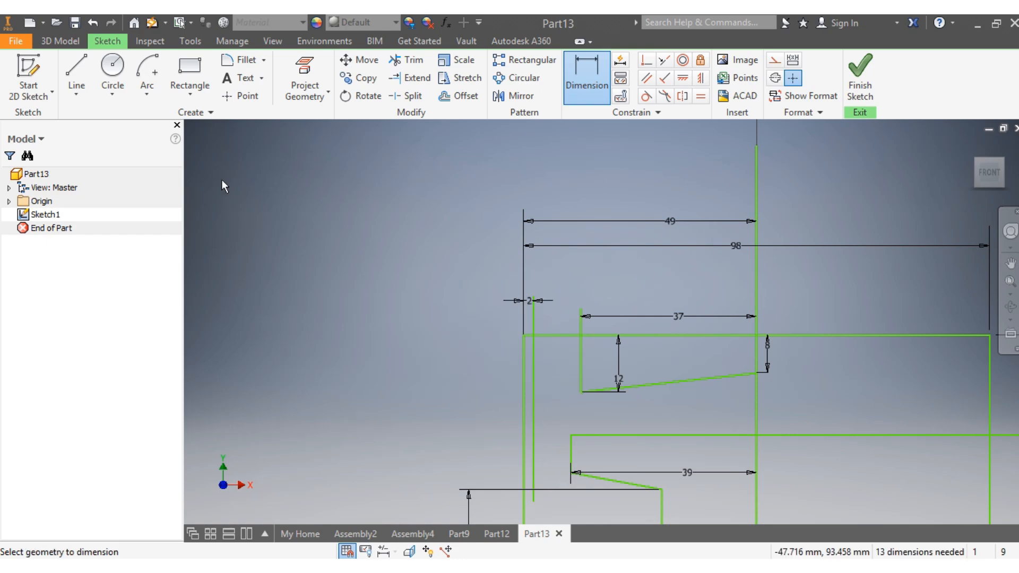
# Sketch a small rectangle spanning the 2 mm gap between the left edge and the new vertical line, about 7 mm below the top edge
pyautogui.click(189, 69)
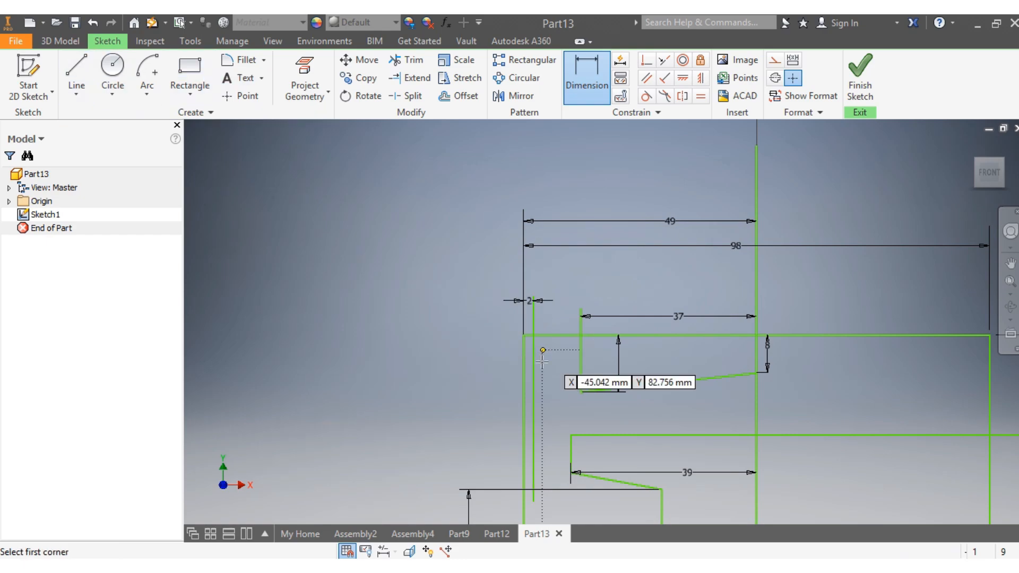
pyautogui.scroll(3, 539, 368)
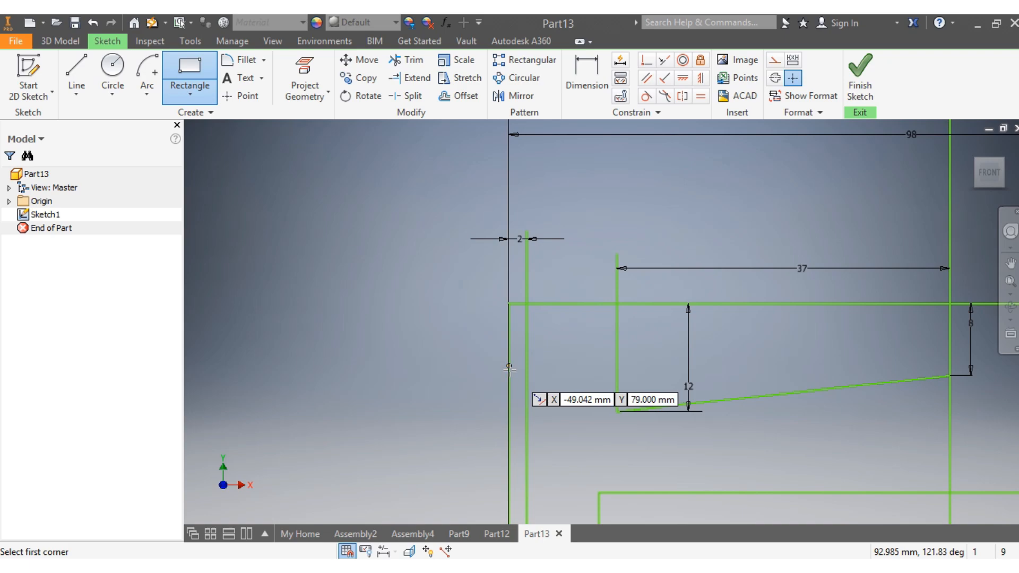
pyautogui.click(510, 367)
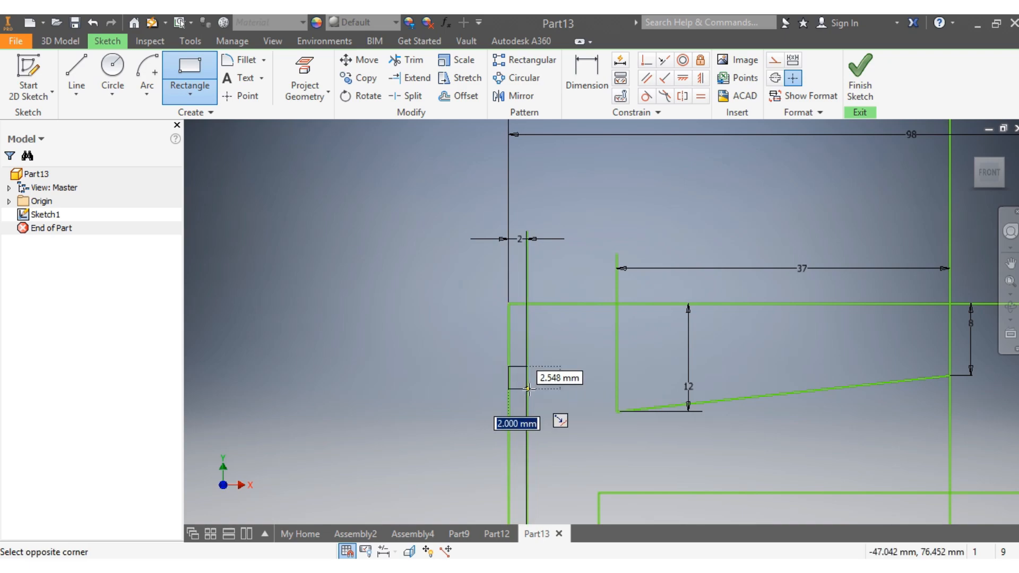
pyautogui.click(527, 385)
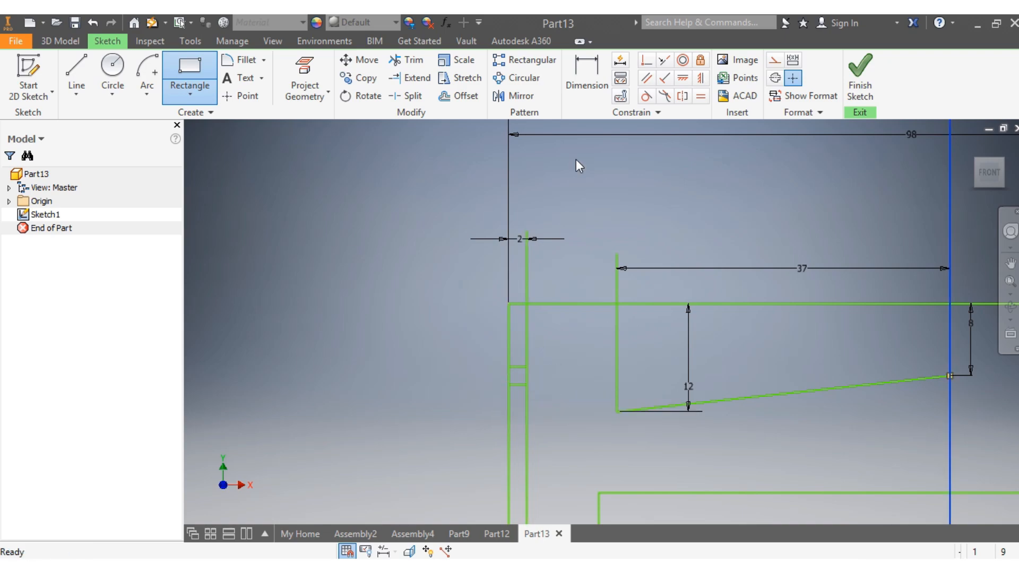
# Dimension the small groove rectangle's distance from the large rectangle's top edge
pyautogui.click(586, 74)
pyautogui.click(513, 305)
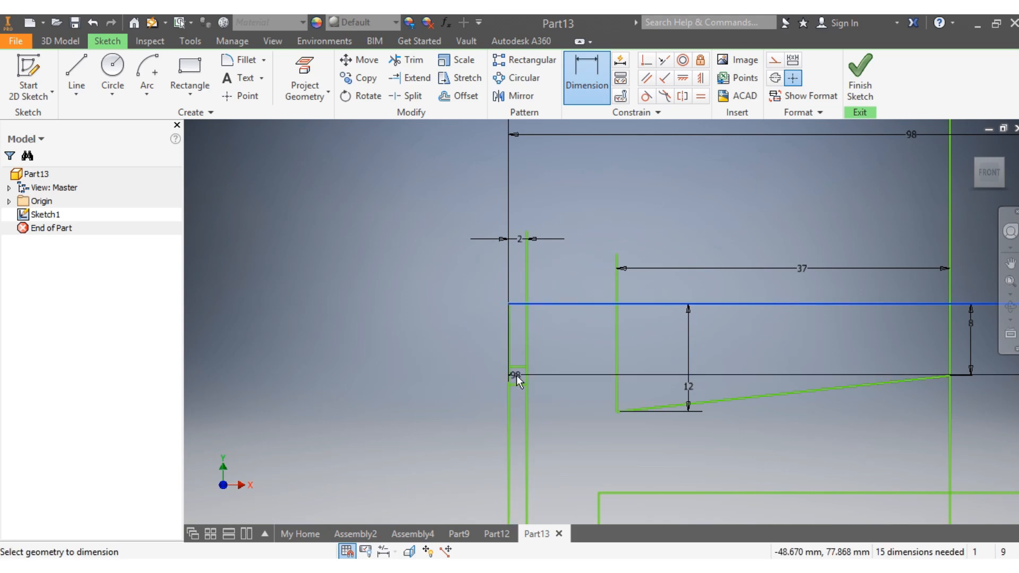
# Dimension the first ring groove's distance below the piston's top edge and its height, consulting the finished piston in Part9 in between
pyautogui.click(518, 367)
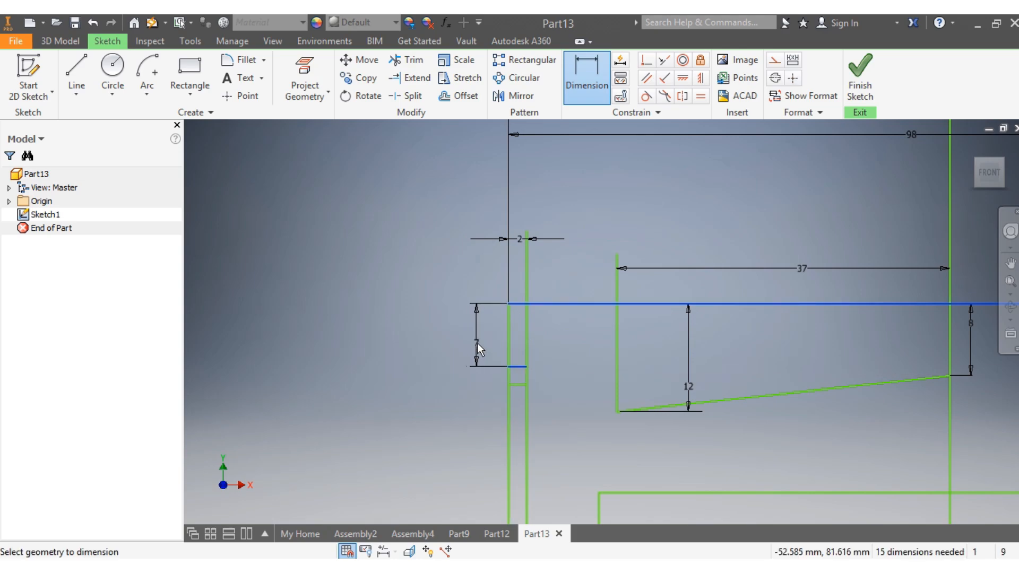
pyautogui.click(477, 343)
pyautogui.click(454, 538)
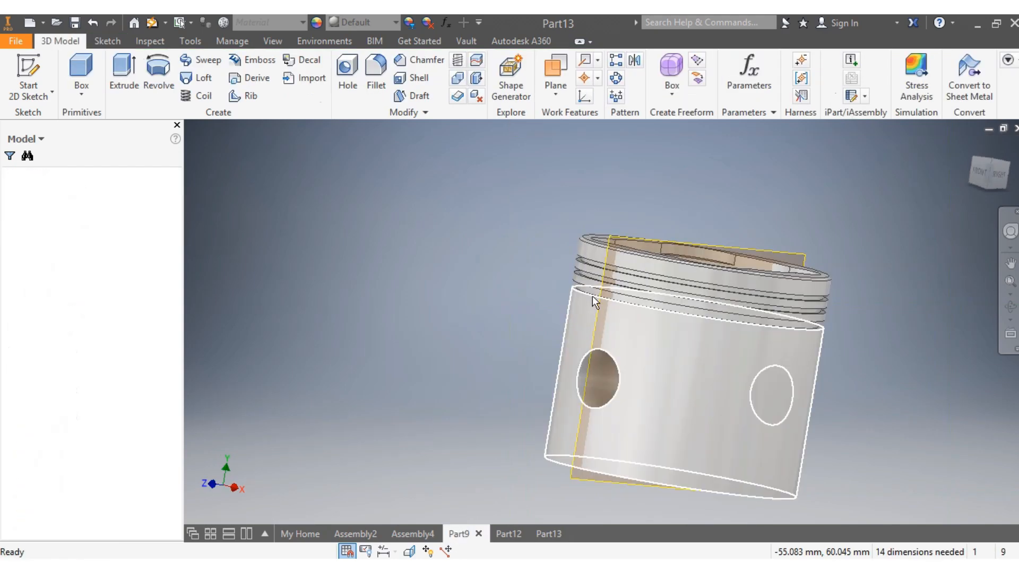
pyautogui.click(547, 534)
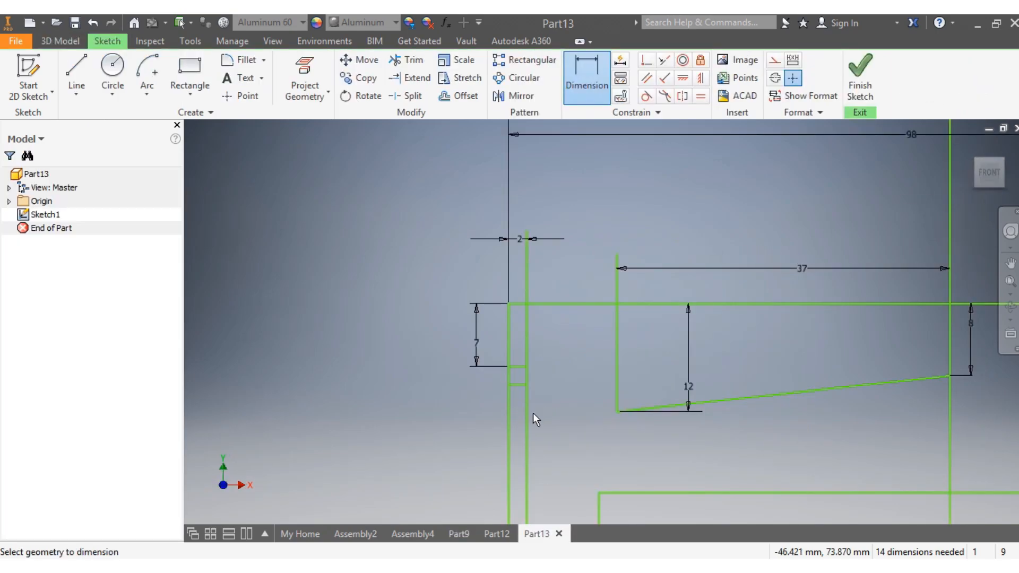
pyautogui.scroll(3, 532, 413)
pyautogui.scroll(-3, 513, 435)
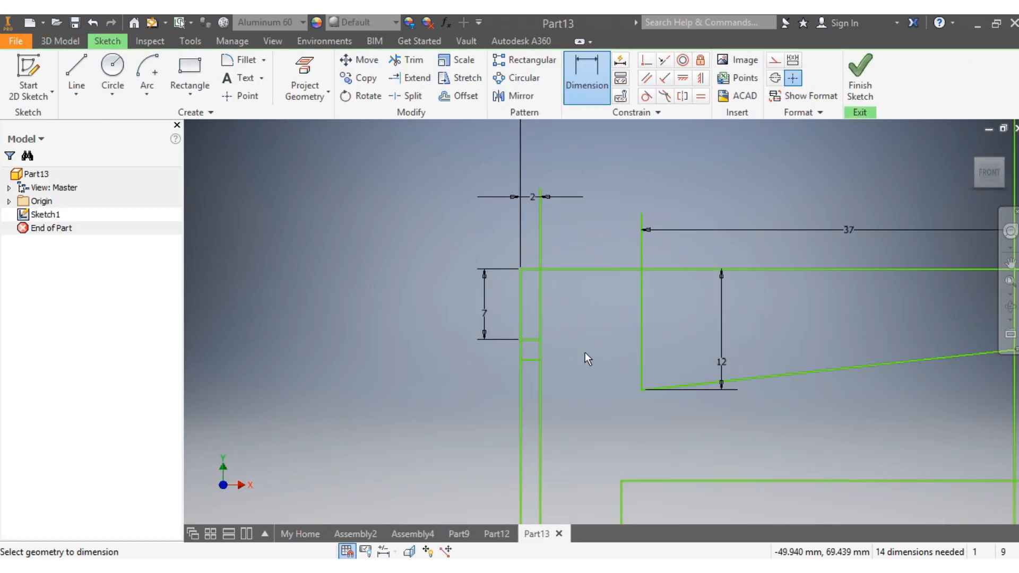
pyautogui.click(529, 340)
pyautogui.click(530, 360)
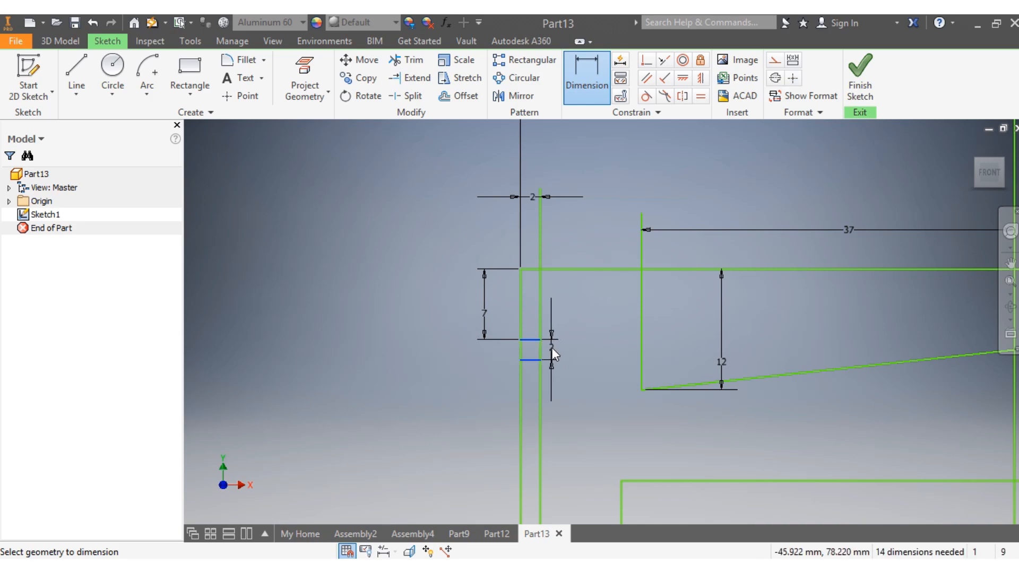
pyautogui.click(553, 355)
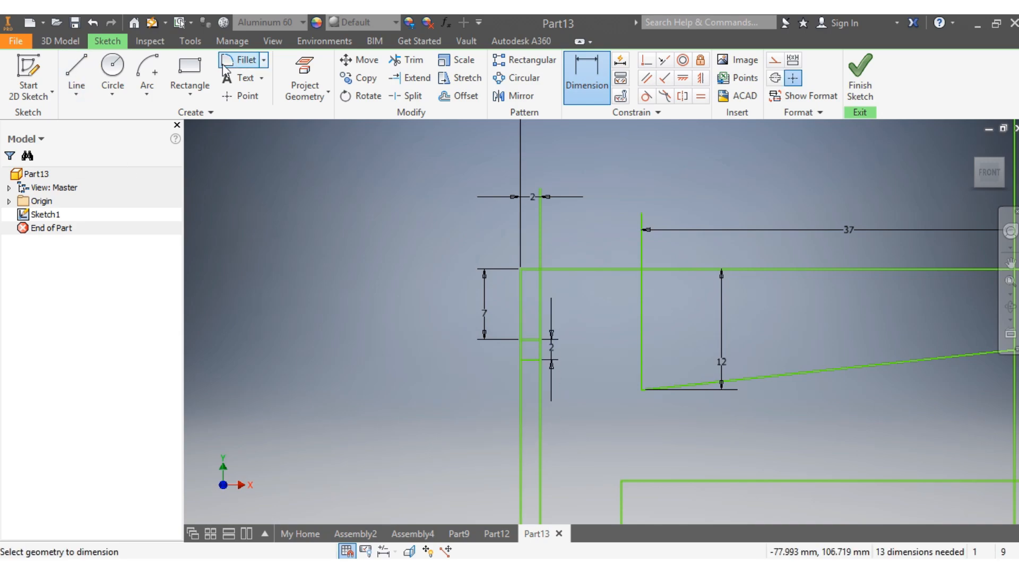
# Draw two more 2 mm wide groove rectangles on the outer edge below the first groove, the upper one about 2.55 mm high
pyautogui.click(190, 72)
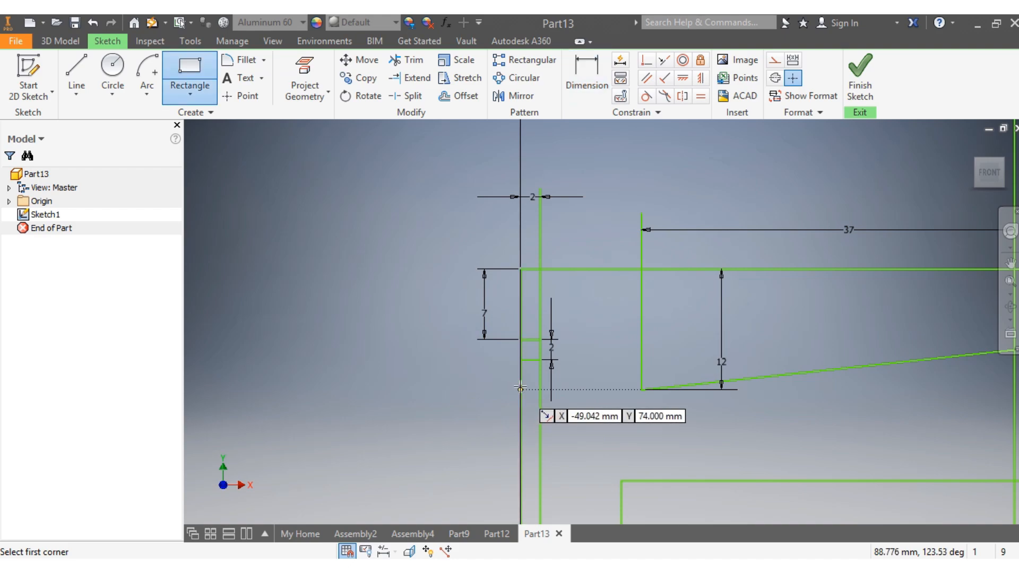
pyautogui.click(521, 410)
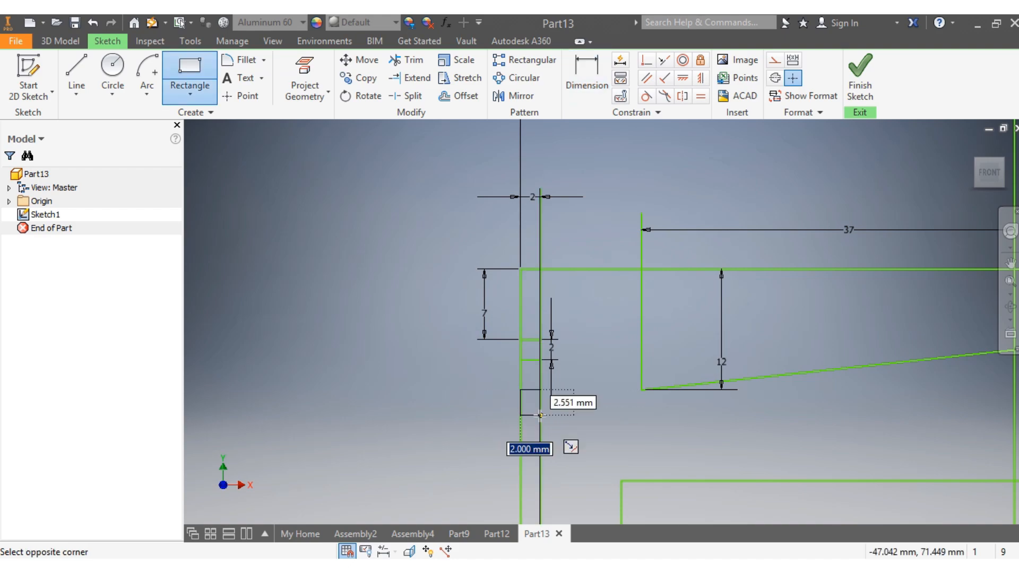
pyautogui.click(541, 390)
pyautogui.click(521, 444)
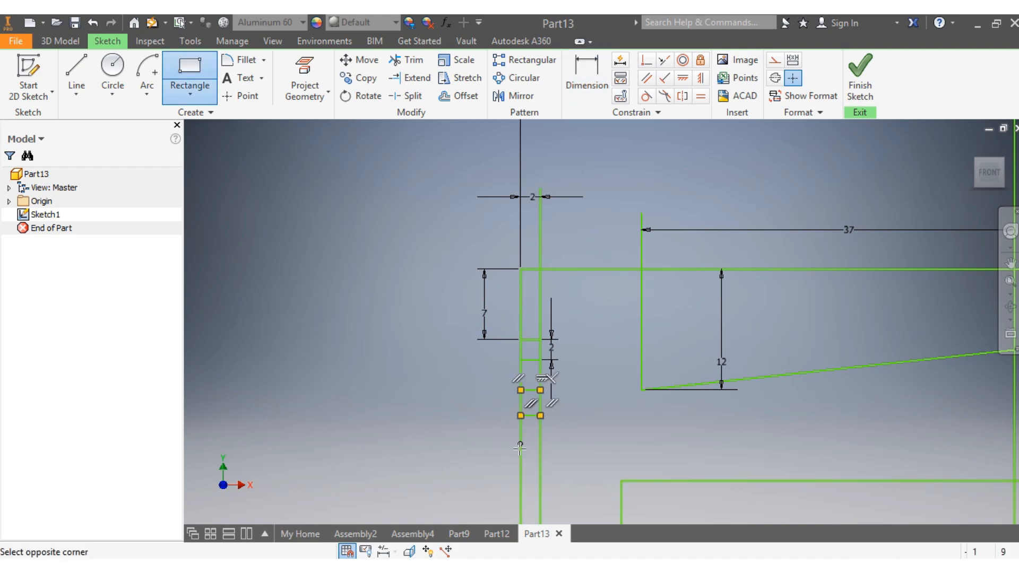
pyautogui.click(540, 471)
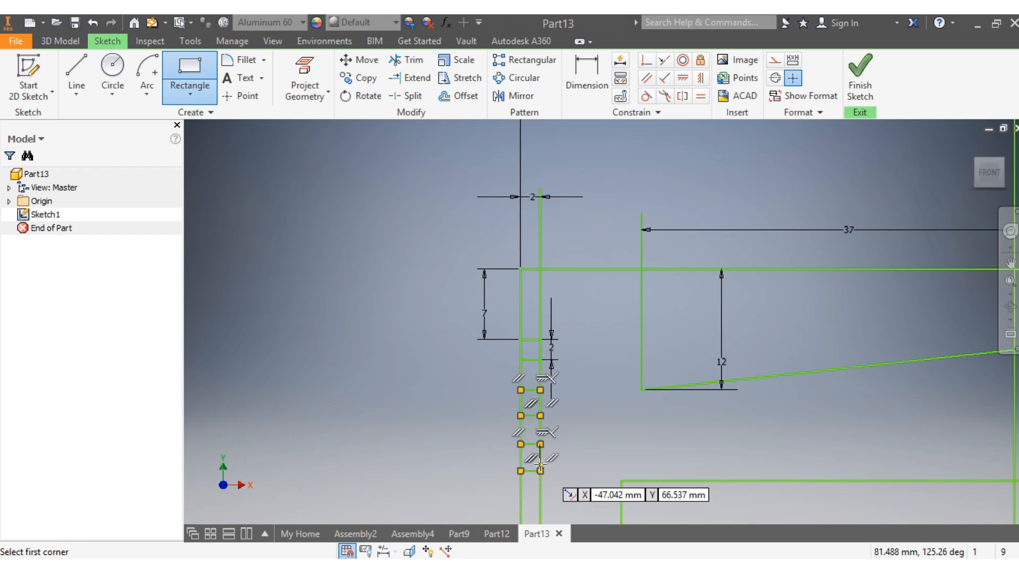
# Dimension the gap between the first and second grooves and set the second groove's height to 2 mm
pyautogui.click(579, 87)
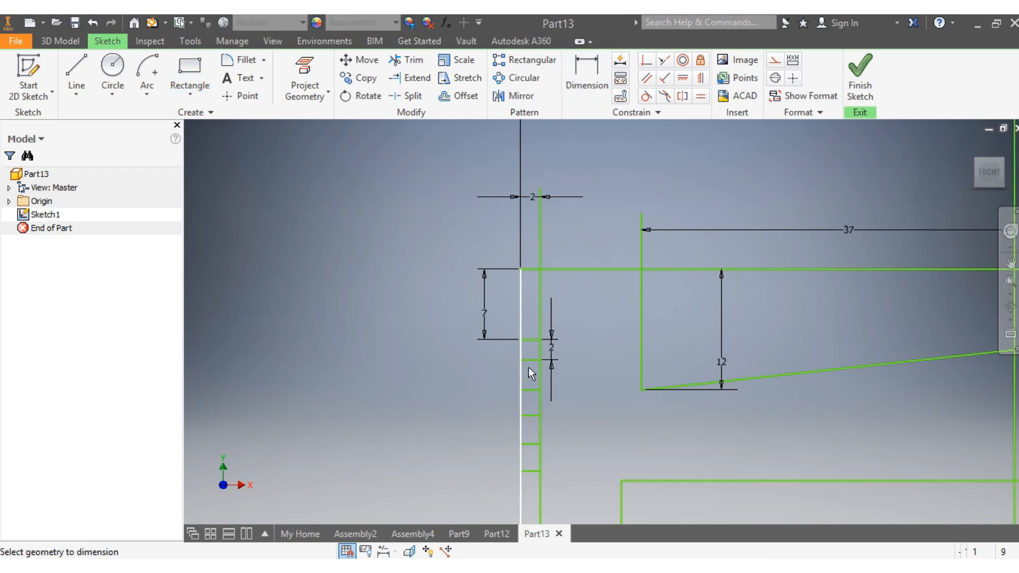
pyautogui.click(529, 361)
pyautogui.click(533, 391)
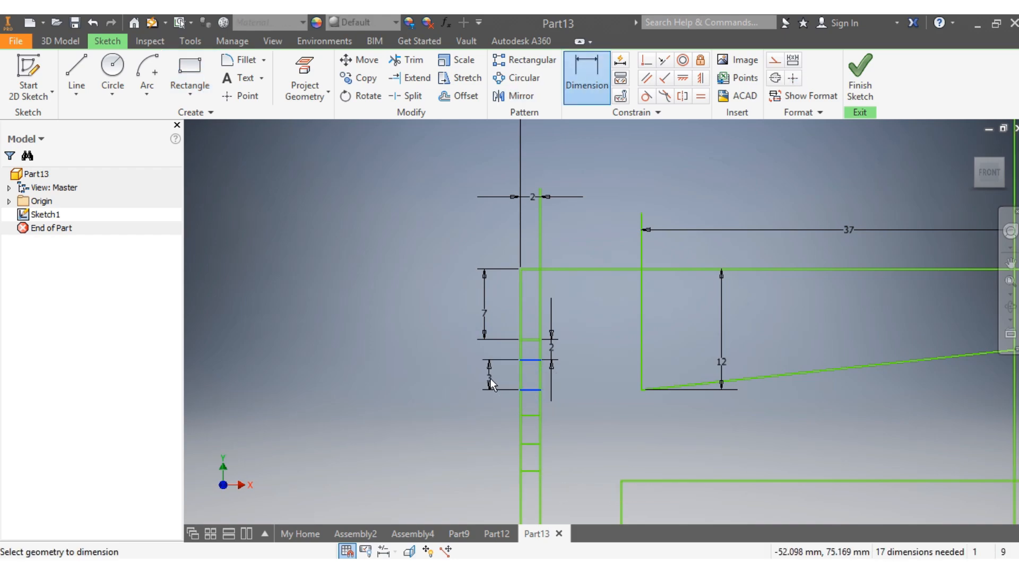
pyautogui.click(490, 378)
pyautogui.click(533, 391)
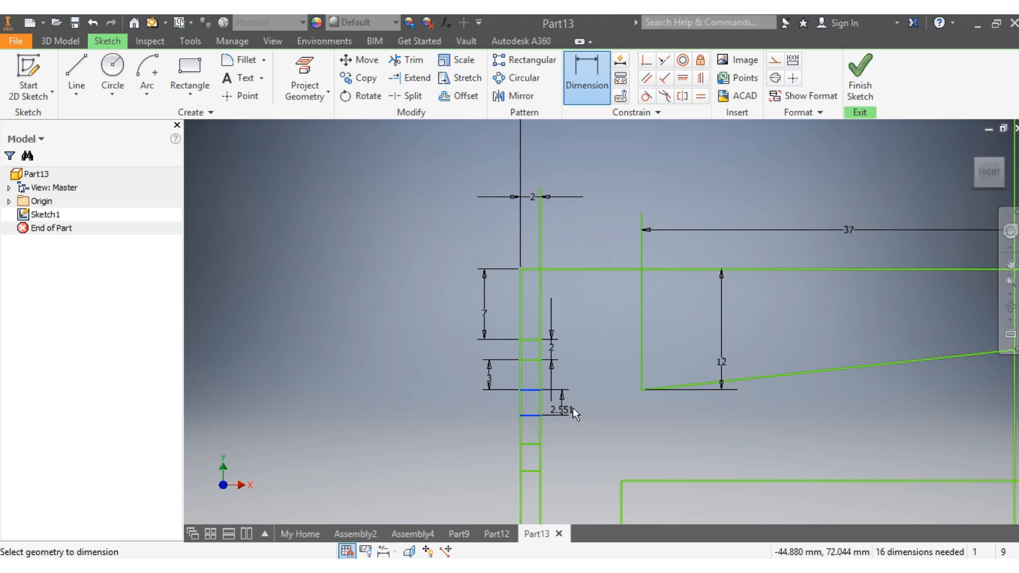
pyautogui.click(576, 409)
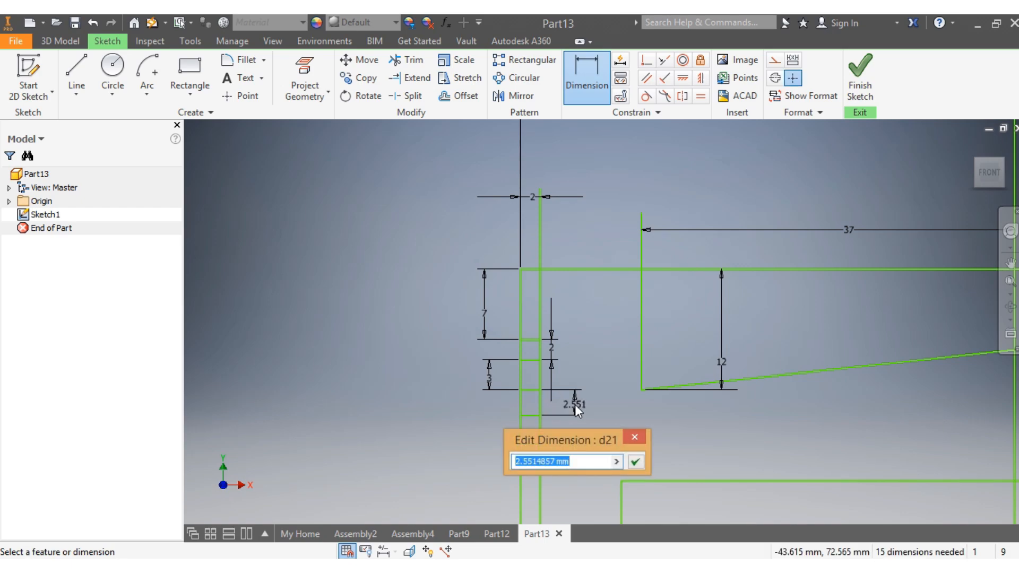
pyautogui.write('2')
pyautogui.press('Return')
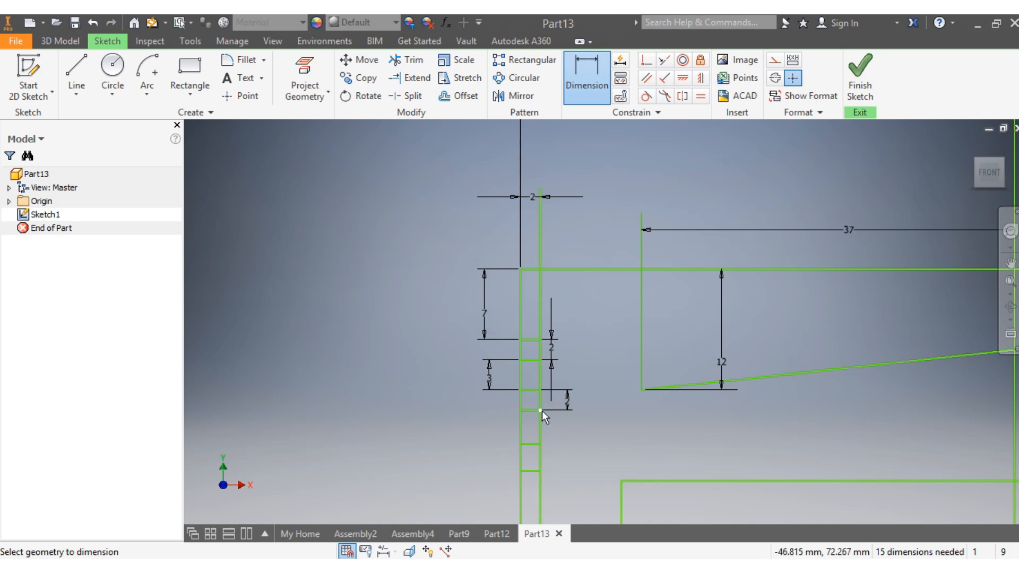
# Set the gap between the second and third grooves to 3 mm and dimension the third groove's height
pyautogui.click(531, 411)
pyautogui.click(533, 444)
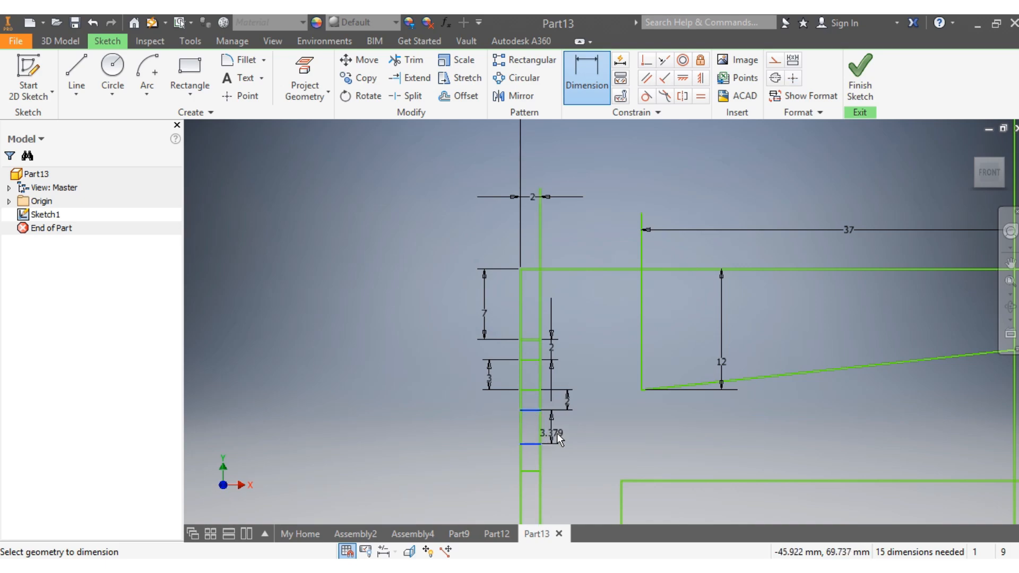
pyautogui.click(470, 427)
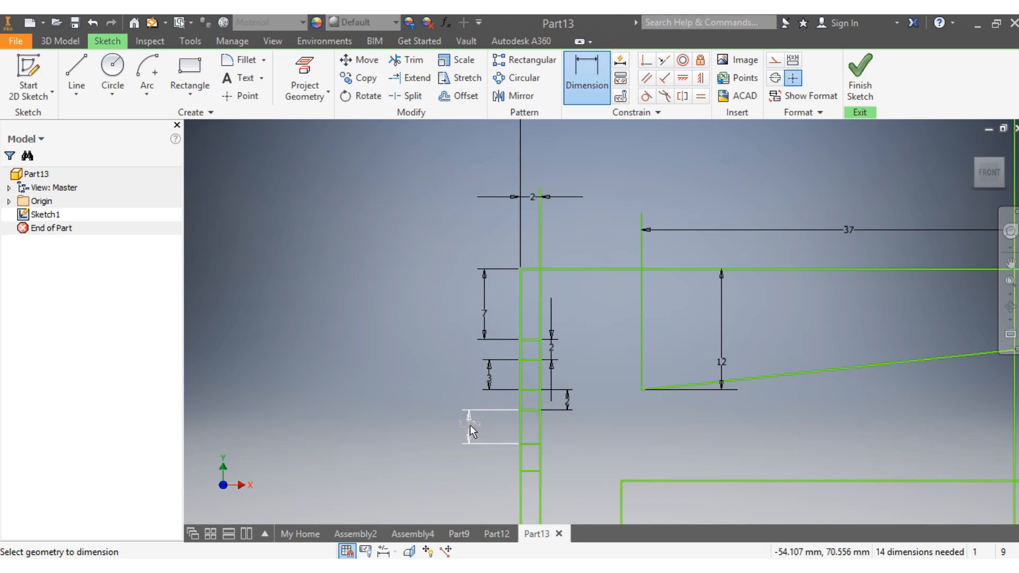
pyautogui.write('3')
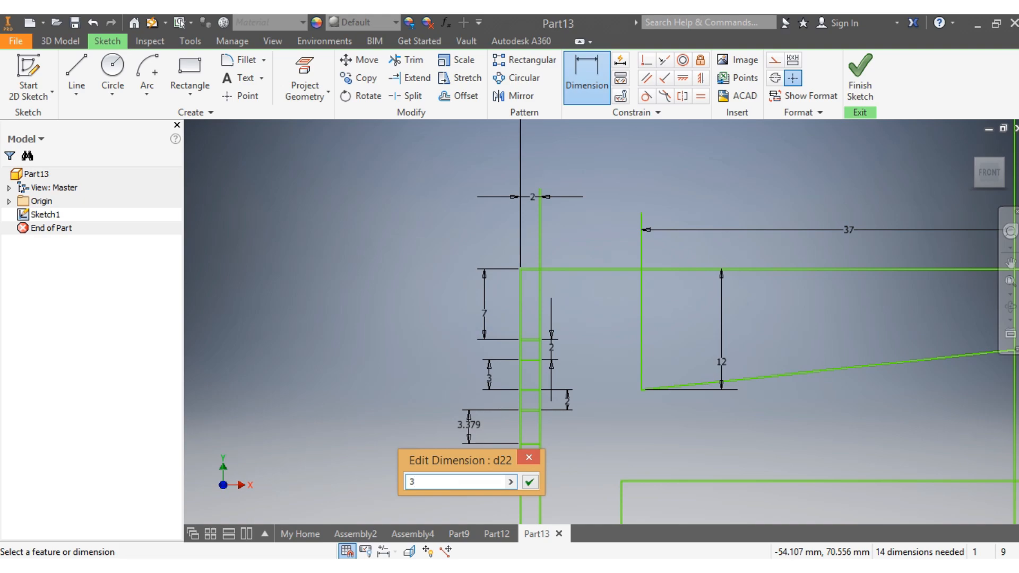
pyautogui.press('Return')
pyautogui.click(530, 441)
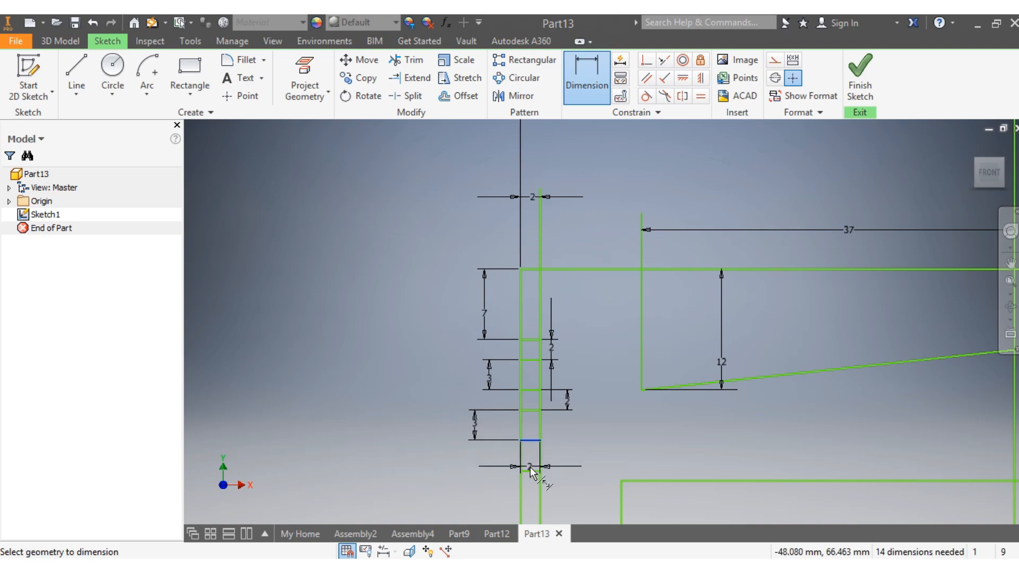
pyautogui.click(530, 469)
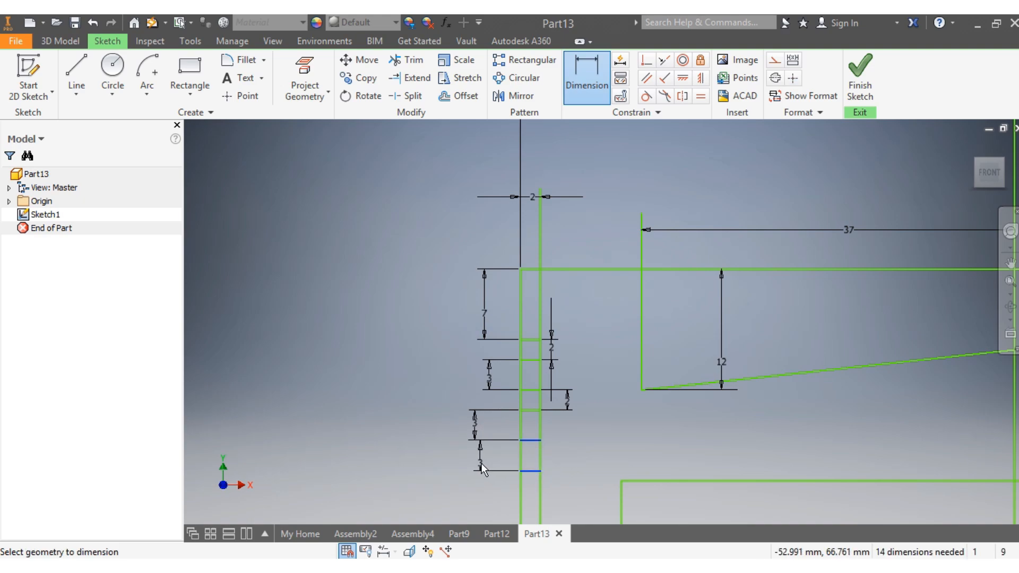
pyautogui.click(482, 463)
pyautogui.press('Escape')
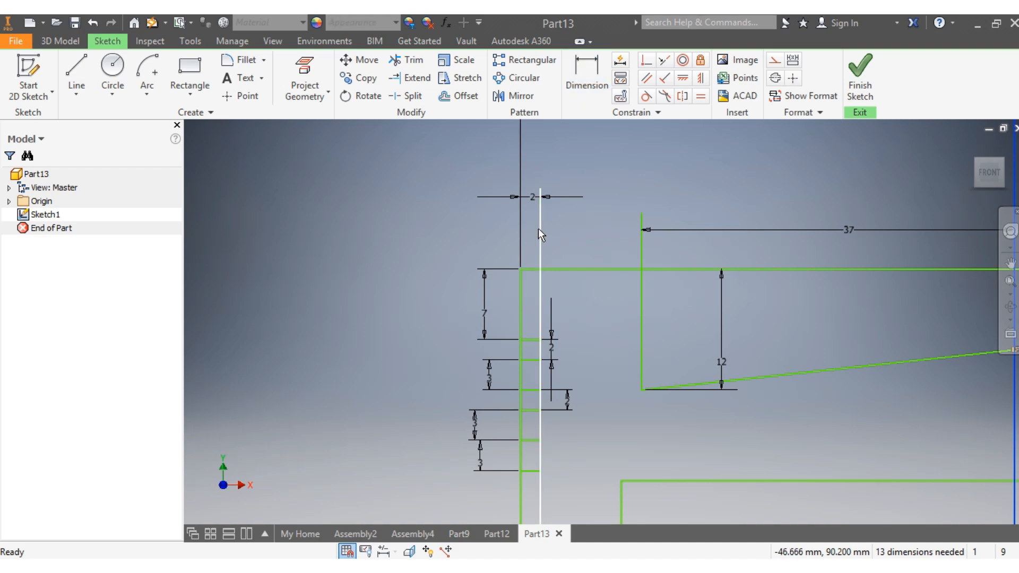
# Delete the vertical helper line along the grooves' inner ends and trim the outer edge across the three groove openings
pyautogui.click(541, 242)
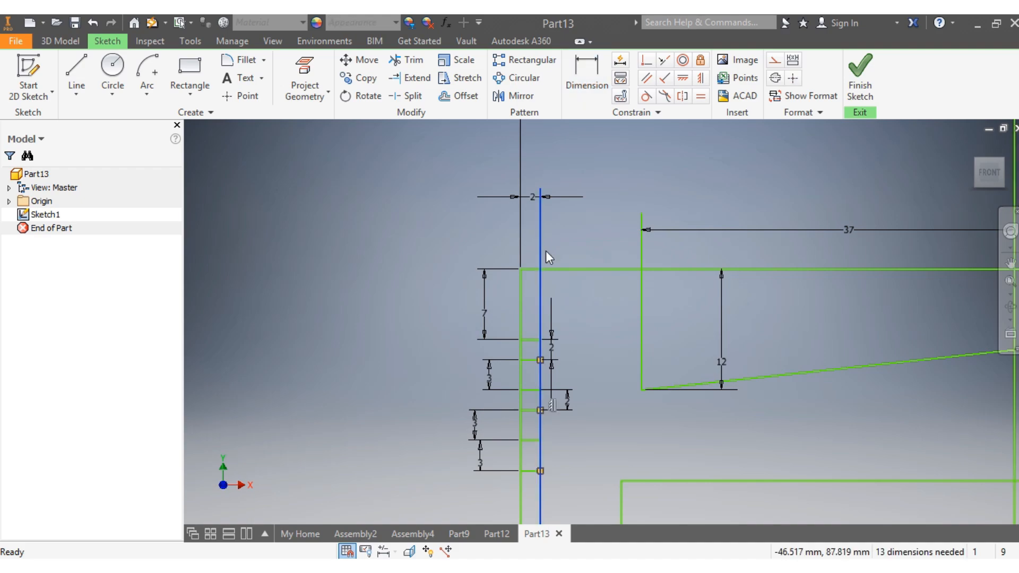
pyautogui.press('Delete')
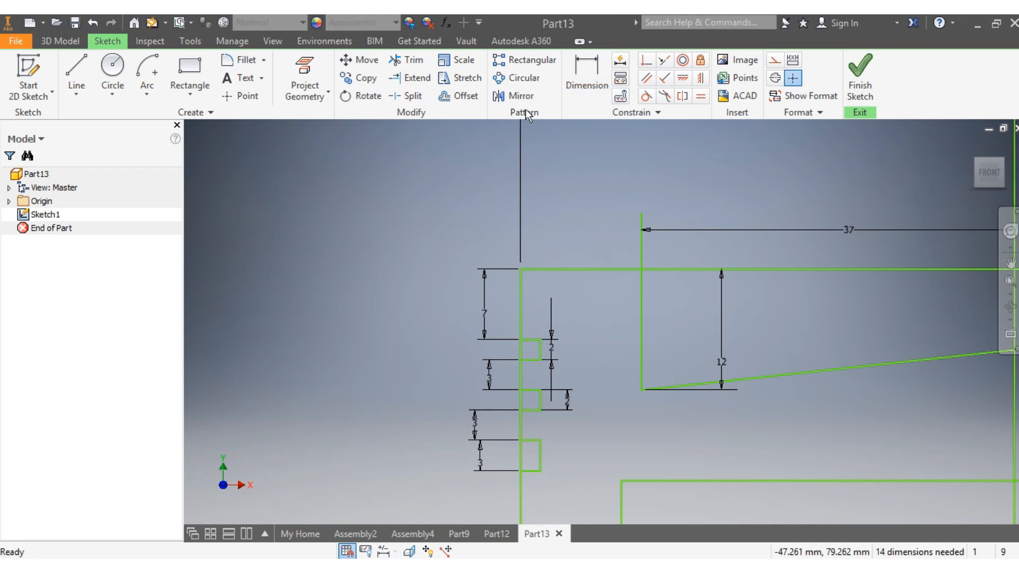
pyautogui.click(406, 59)
pyautogui.click(521, 349)
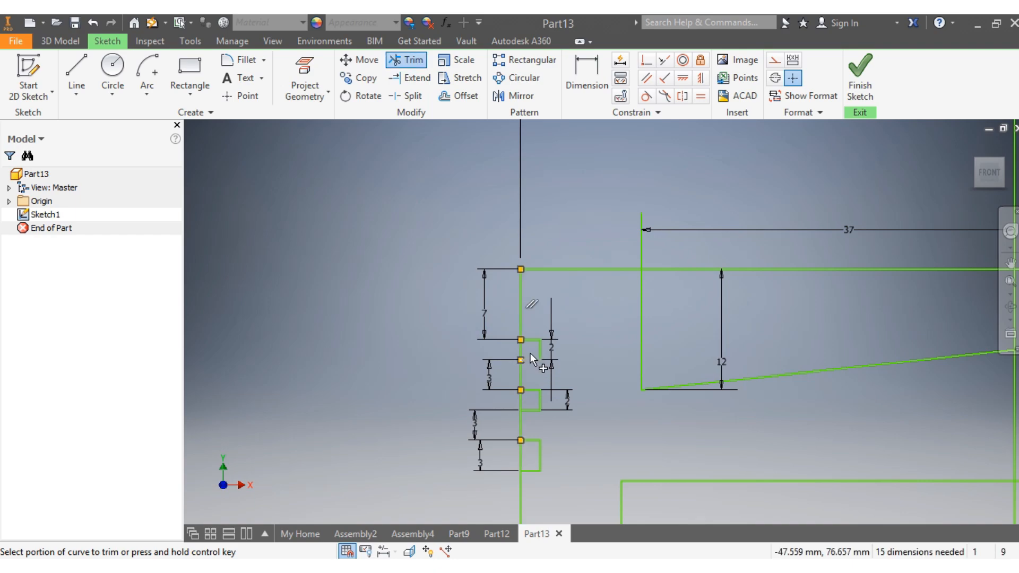
pyautogui.click(521, 409)
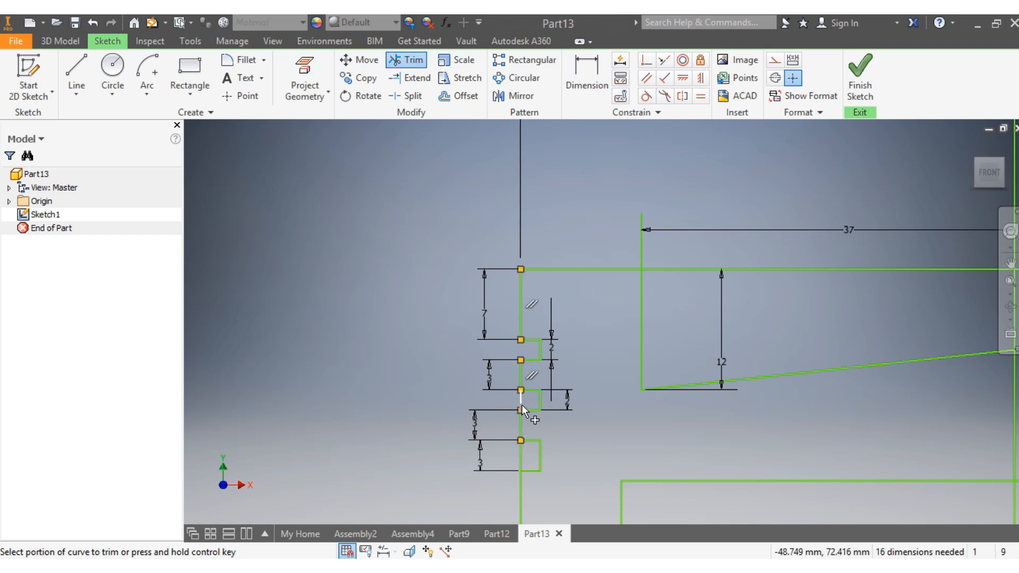
pyautogui.click(521, 457)
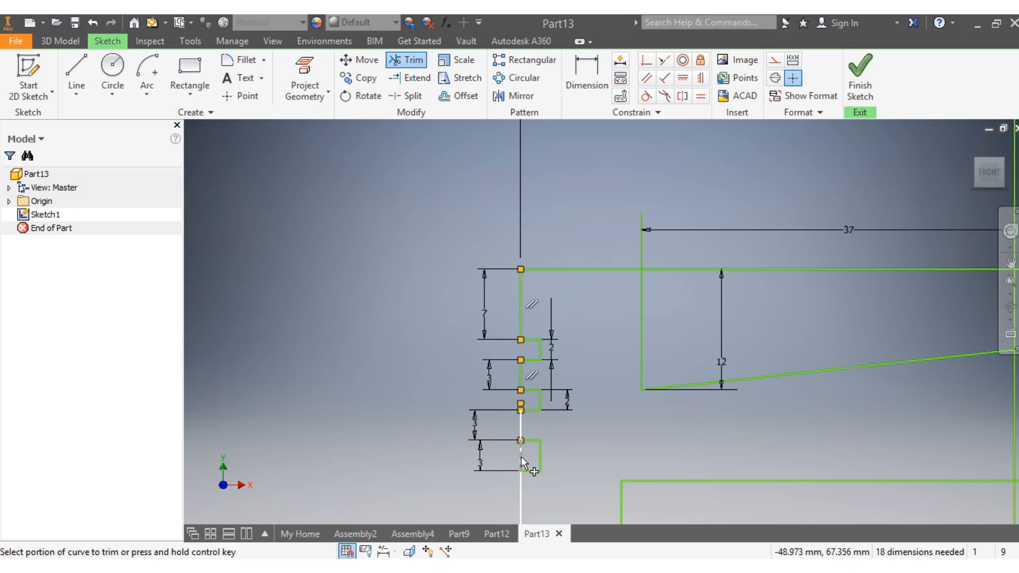
pyautogui.press('Escape')
# Trim the leftover edge stub at the second groove's opening and the vertical line's overhang above the piston's top edge
pyautogui.scroll(-3, 596, 464)
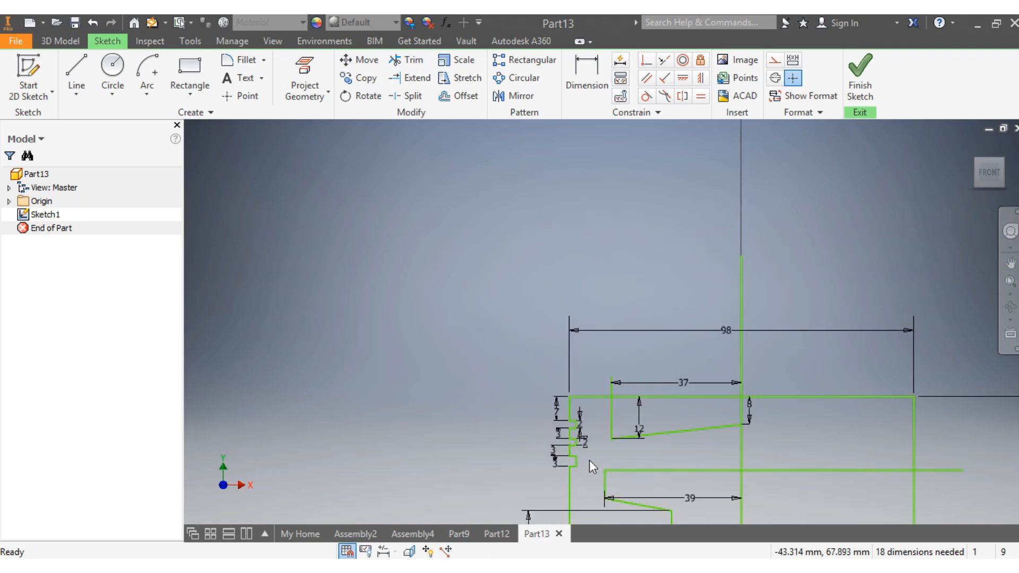
pyautogui.scroll(4, 589, 460)
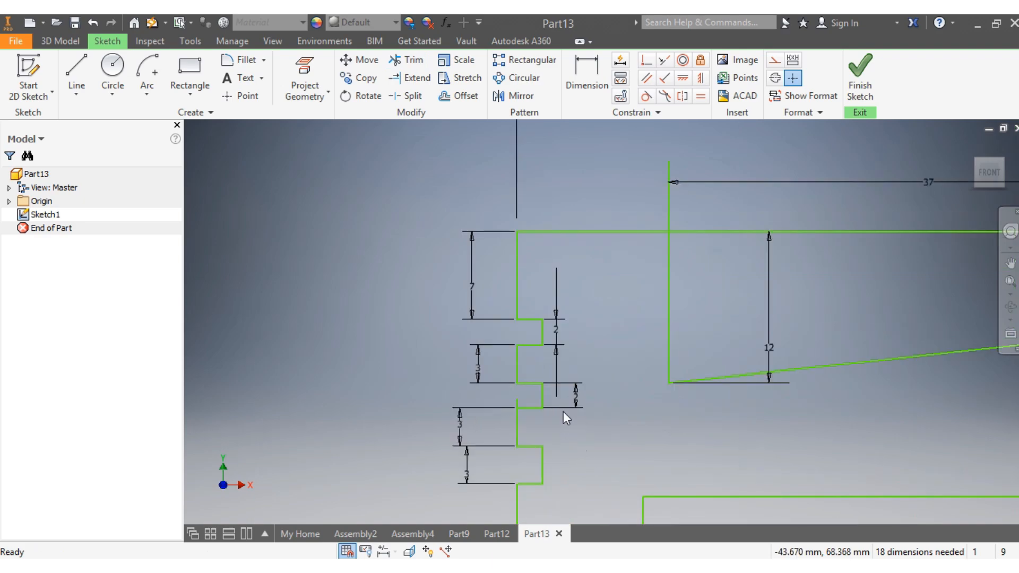
pyautogui.click(407, 60)
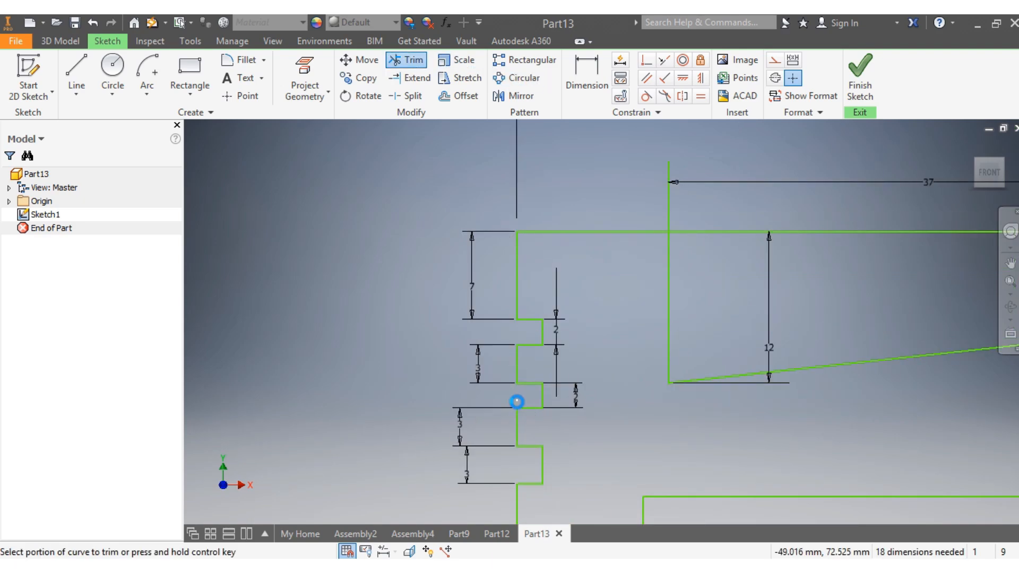
pyautogui.scroll(-5, 611, 467)
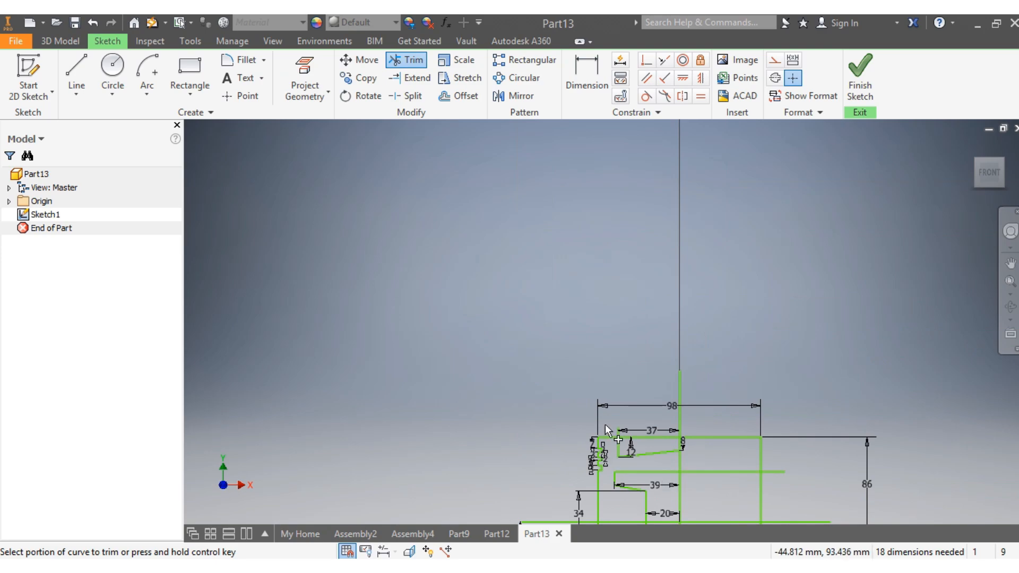
pyautogui.scroll(5, 614, 424)
pyautogui.click(624, 457)
# Delete the horizontal reference line 35 mm above the piston's base, together with its dimension
pyautogui.scroll(-6, 637, 467)
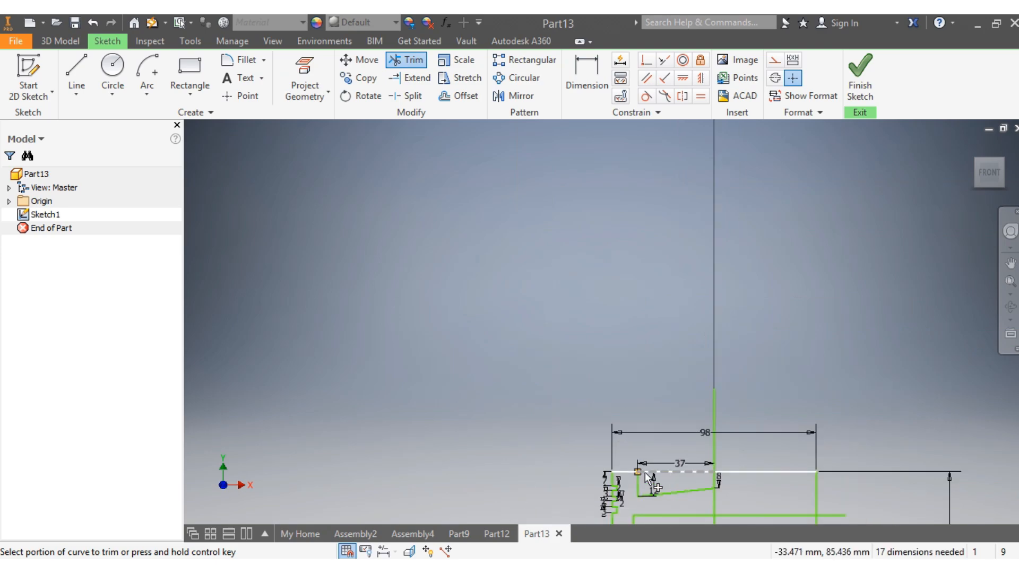
pyautogui.scroll(4, 670, 505)
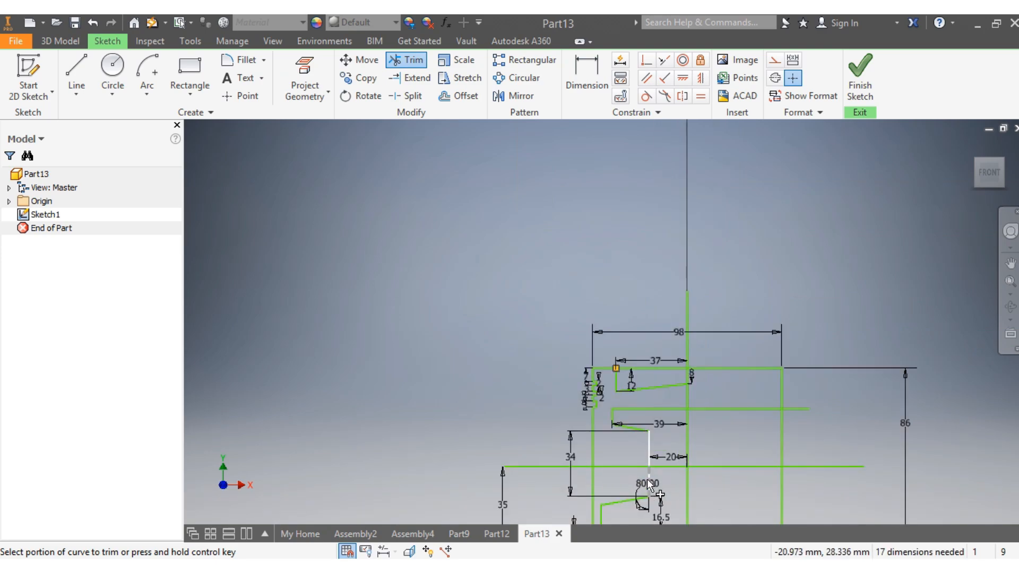
pyautogui.scroll(-4, 647, 478)
pyautogui.scroll(5, 663, 509)
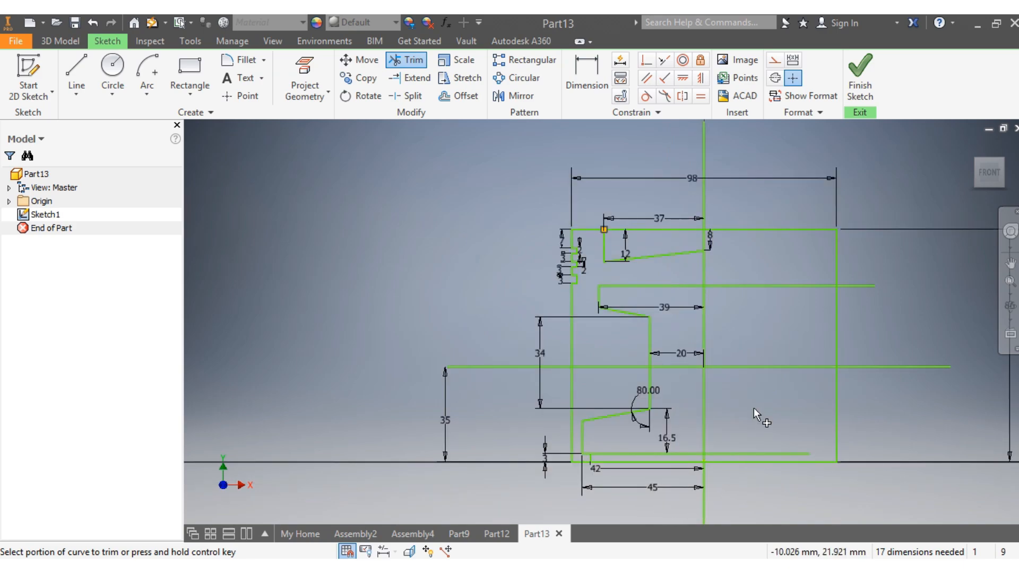
pyautogui.press('Escape')
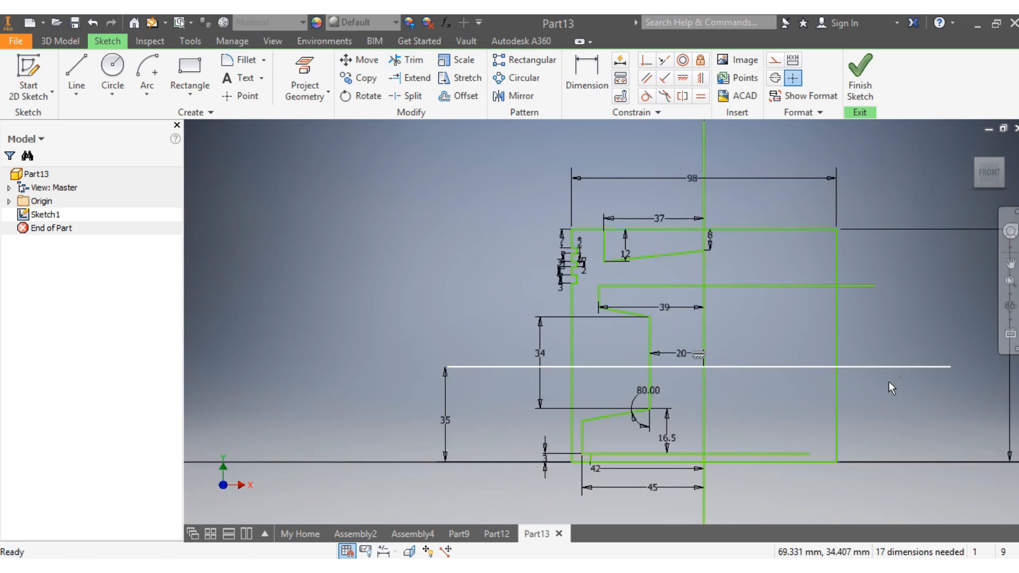
pyautogui.click(889, 372)
pyautogui.press('Delete')
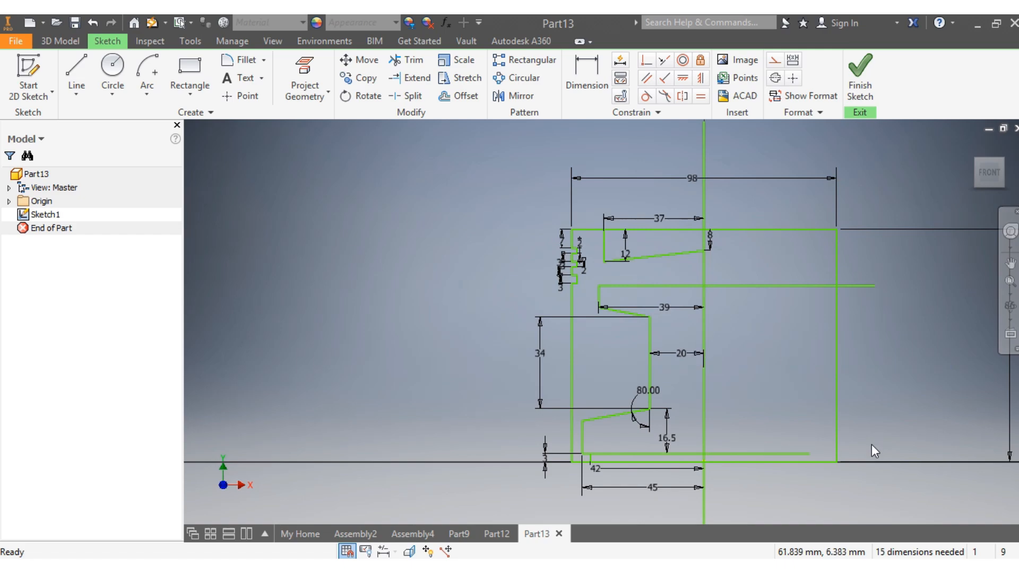
# Trim the four horizontal lines to the right of the piston's vertical centre line and delete the right-hand outer edge
pyautogui.click(406, 60)
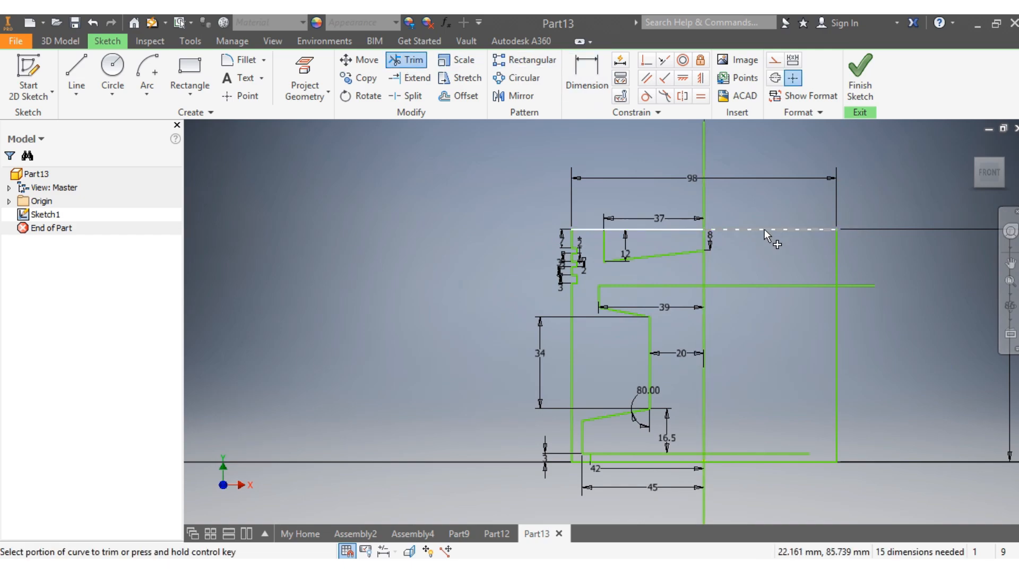
pyautogui.click(772, 260)
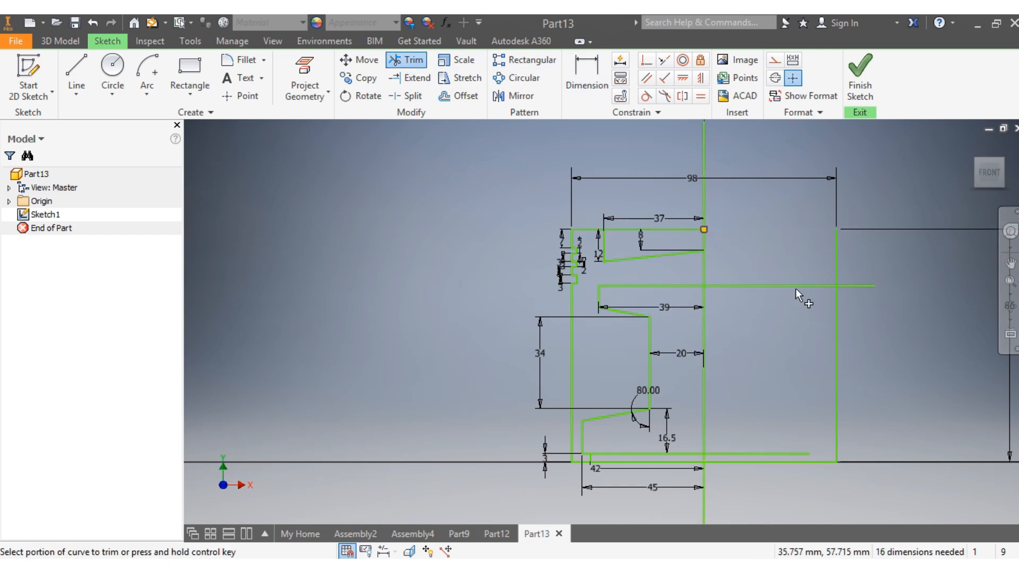
pyautogui.click(855, 286)
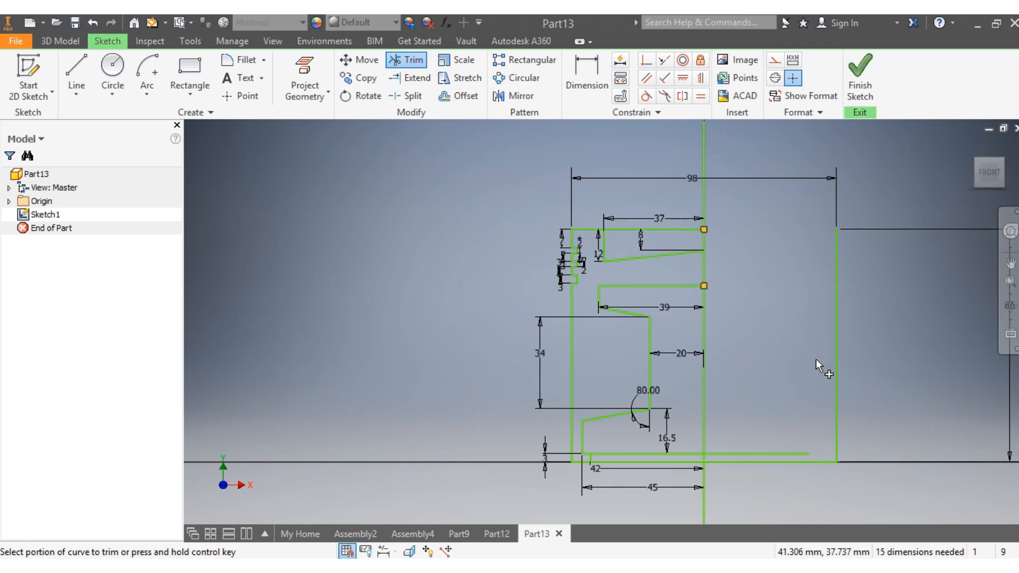
pyautogui.click(743, 453)
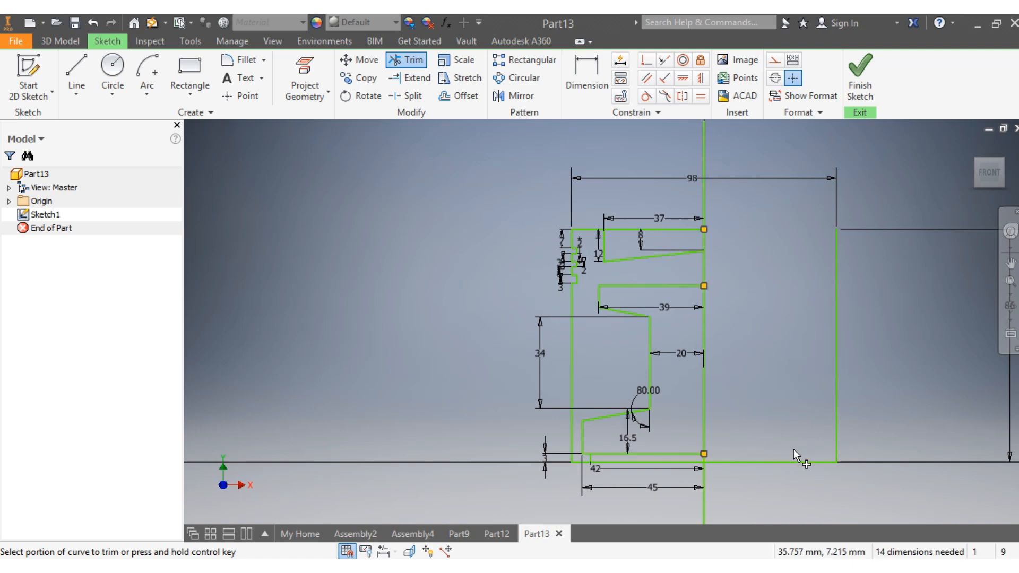
pyautogui.click(779, 461)
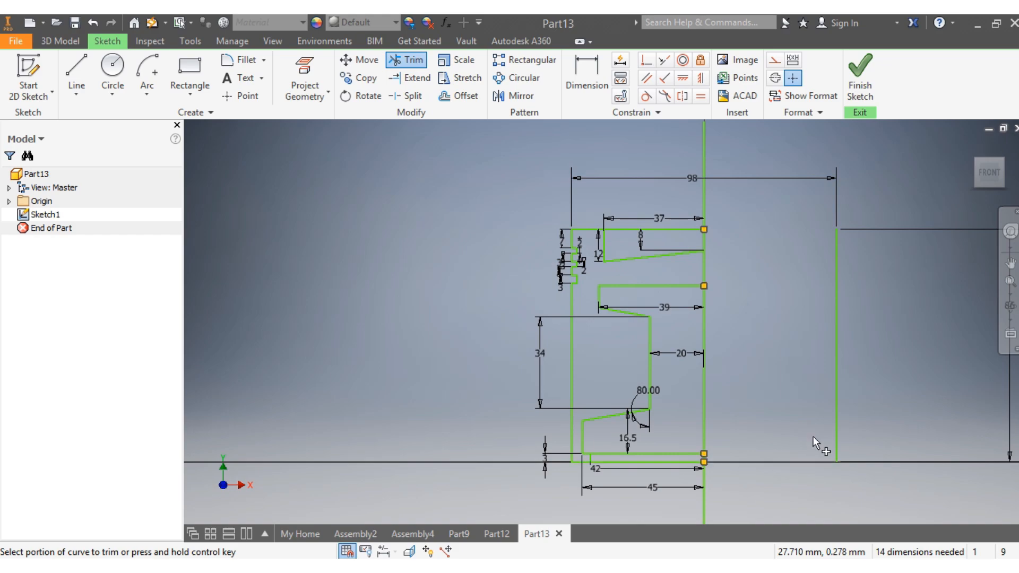
pyautogui.press('Escape')
pyautogui.click(836, 406)
pyautogui.press('Delete')
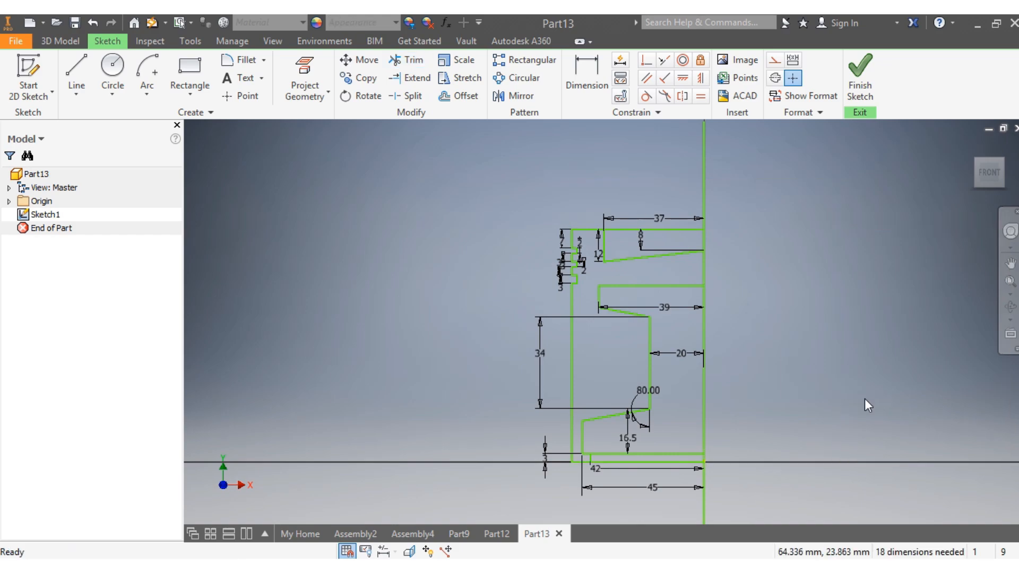
# Revolve the closed half-profile with Full extents around the vertical centre line into a solid piston
pyautogui.scroll(3, 794, 421)
pyautogui.scroll(-3, 736, 478)
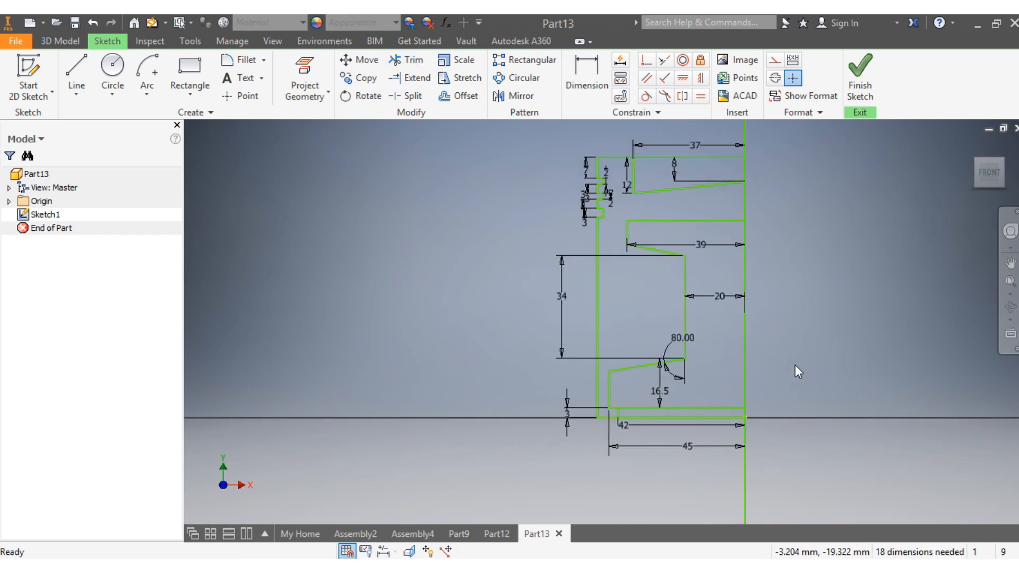
pyautogui.click(60, 40)
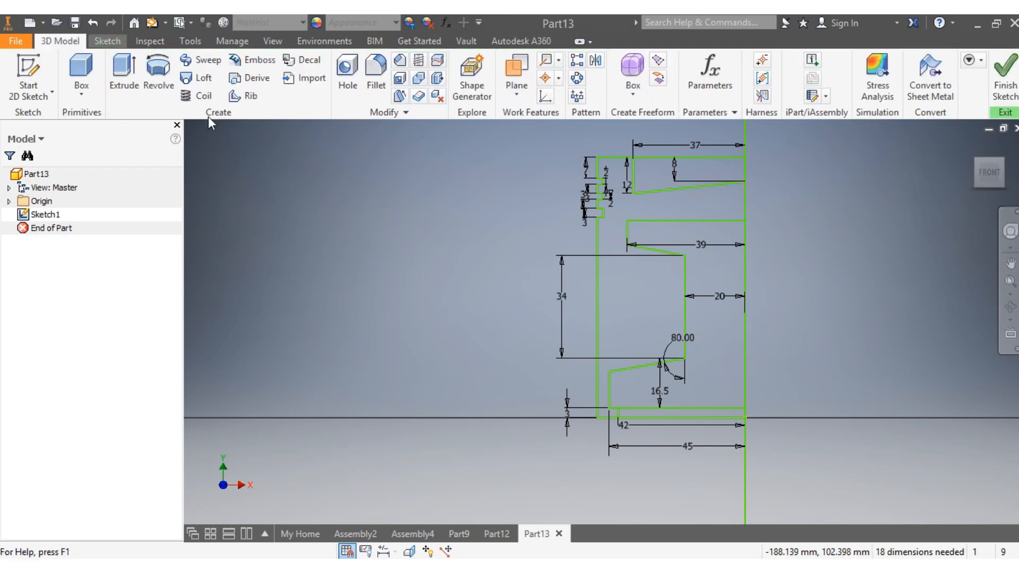
pyautogui.click(157, 85)
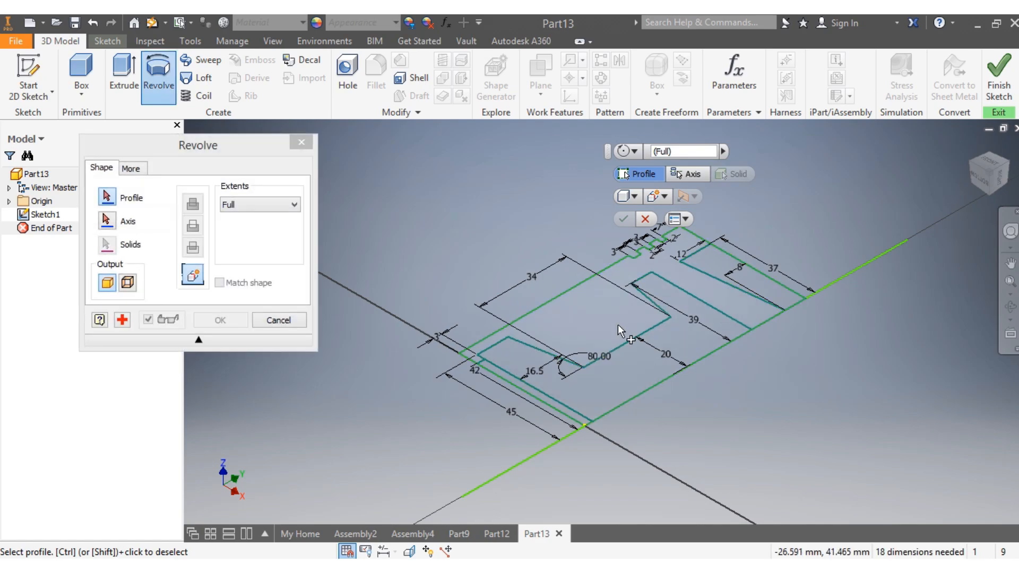
pyautogui.click(595, 286)
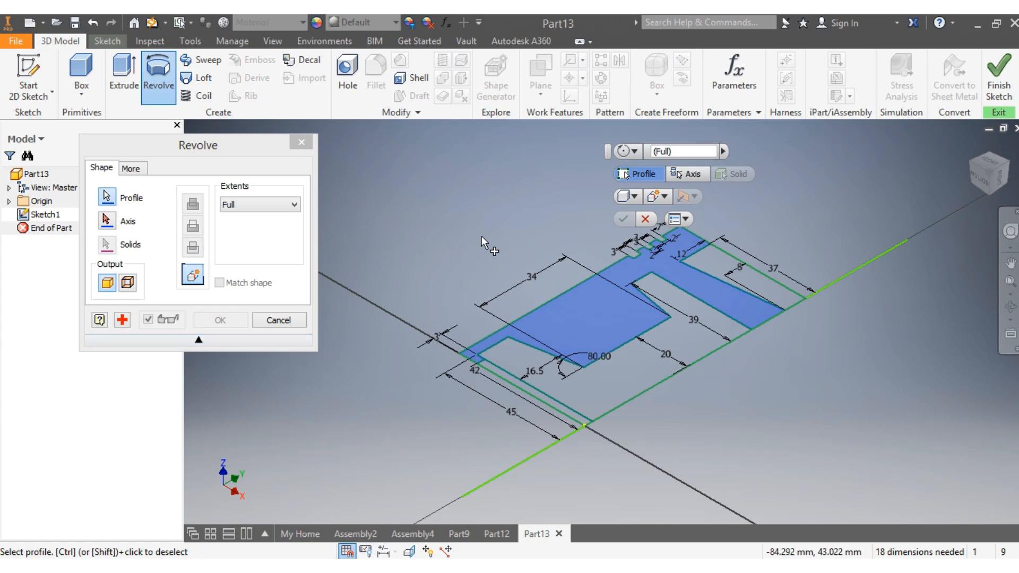
pyautogui.click(106, 220)
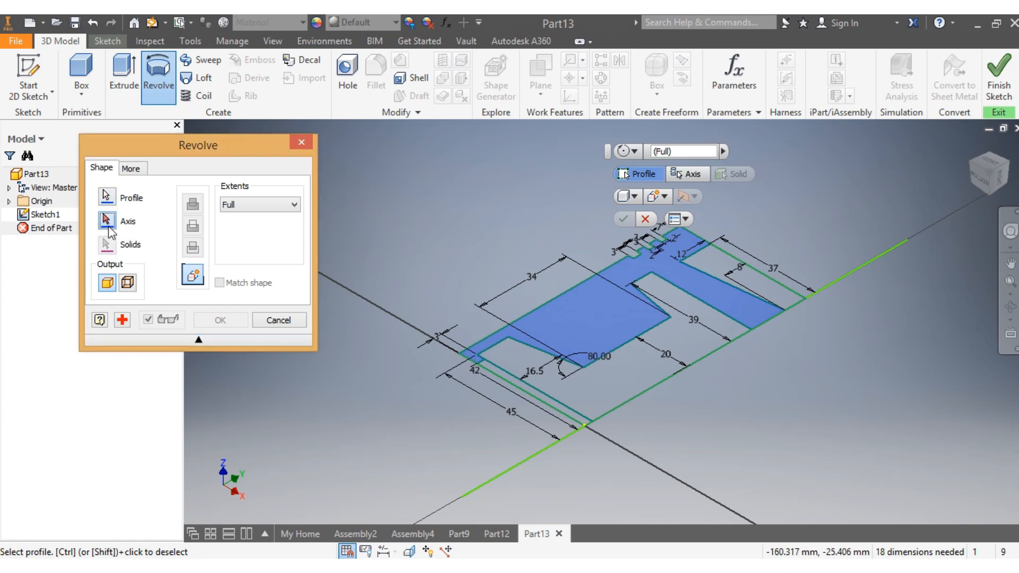
pyautogui.click(844, 279)
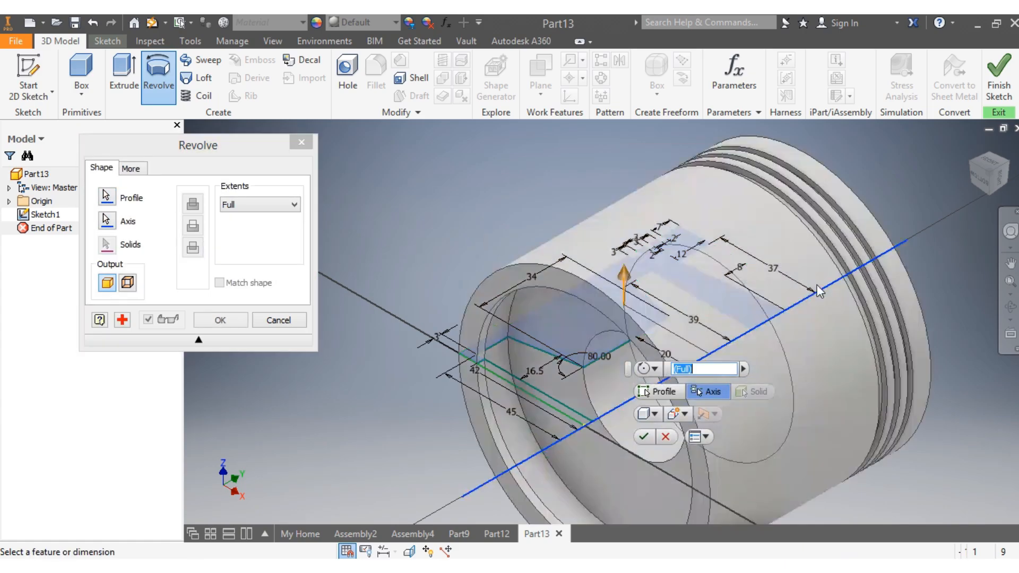
pyautogui.click(642, 436)
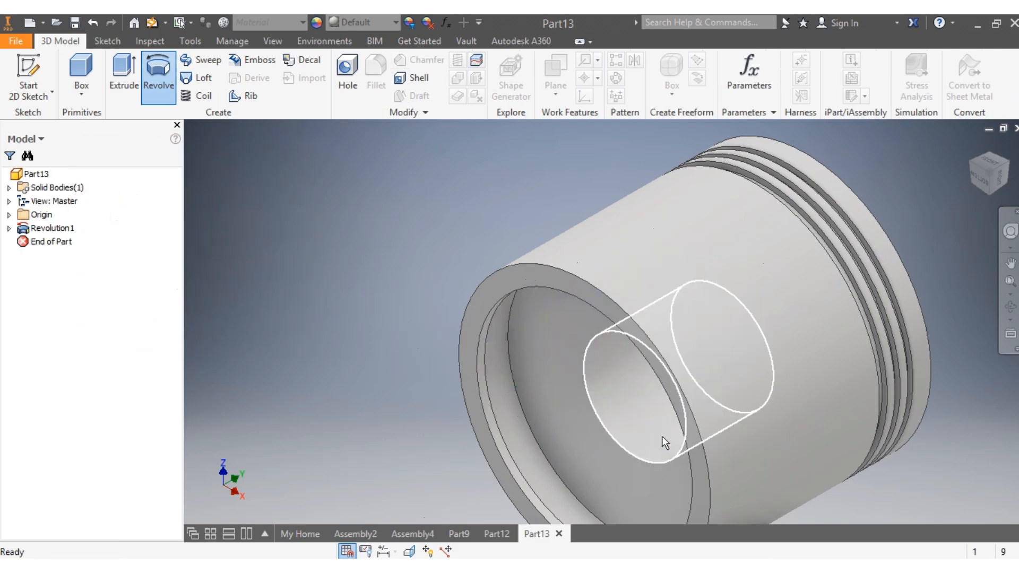
# Create a work plane from the XY origin plane with a 0 mm offset, through the middle of the piston
pyautogui.scroll(-5, 656, 380)
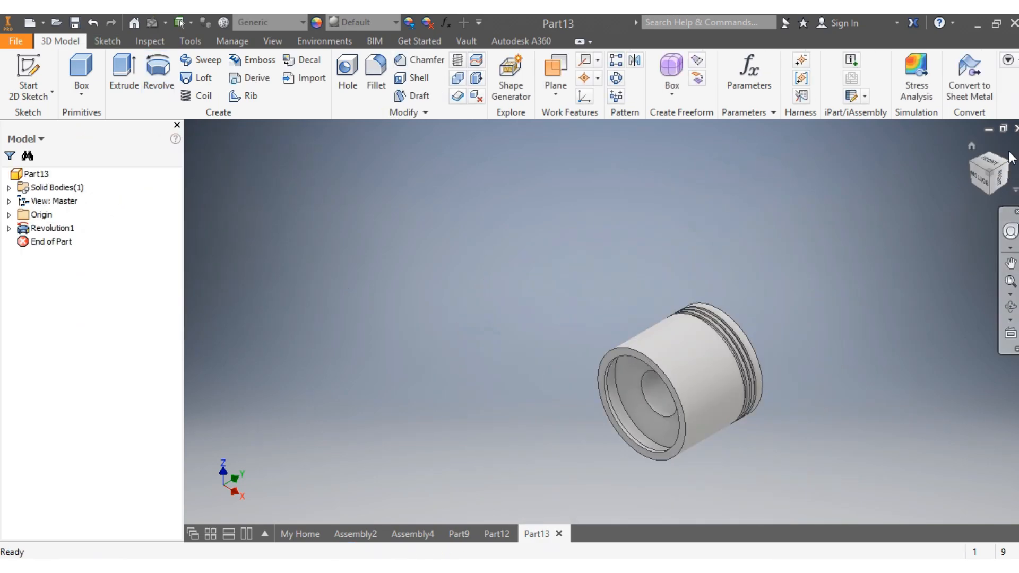
pyautogui.moveTo(1002, 181)
pyautogui.mouseDown()
pyautogui.moveTo(959, 218)
pyautogui.moveTo(956, 183)
pyautogui.moveTo(958, 199)
pyautogui.mouseUp()
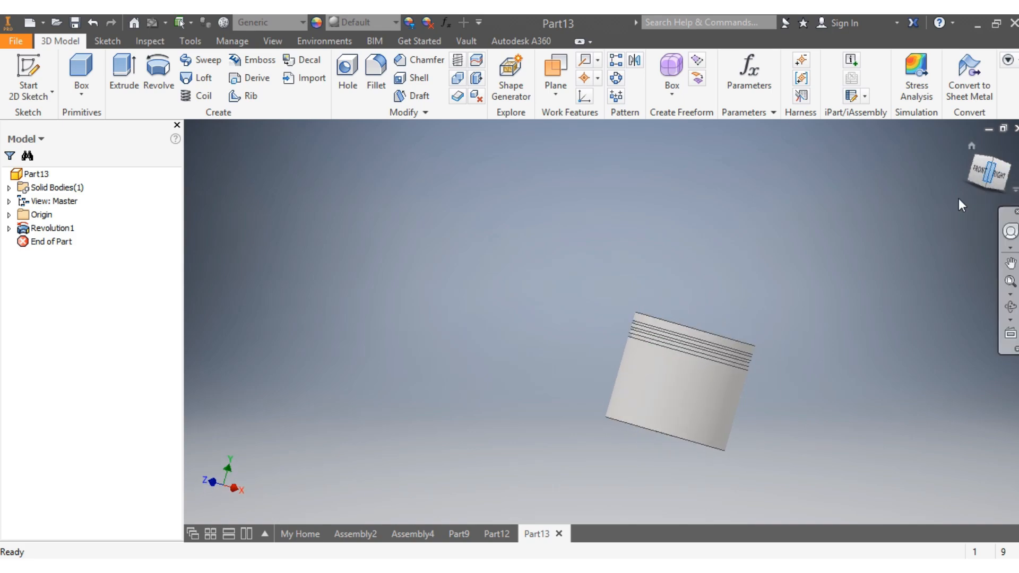
pyautogui.click(9, 214)
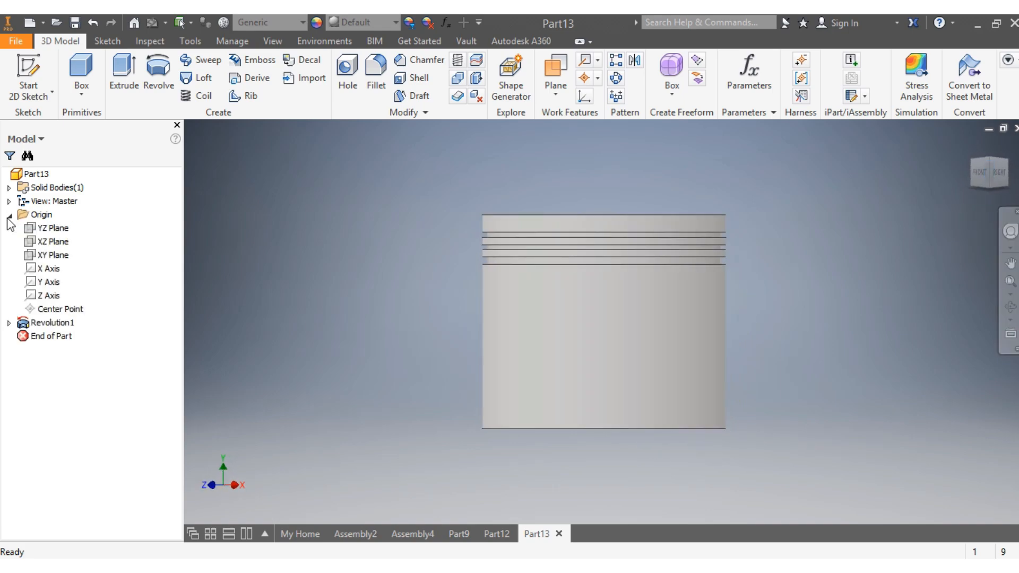
pyautogui.click(48, 257)
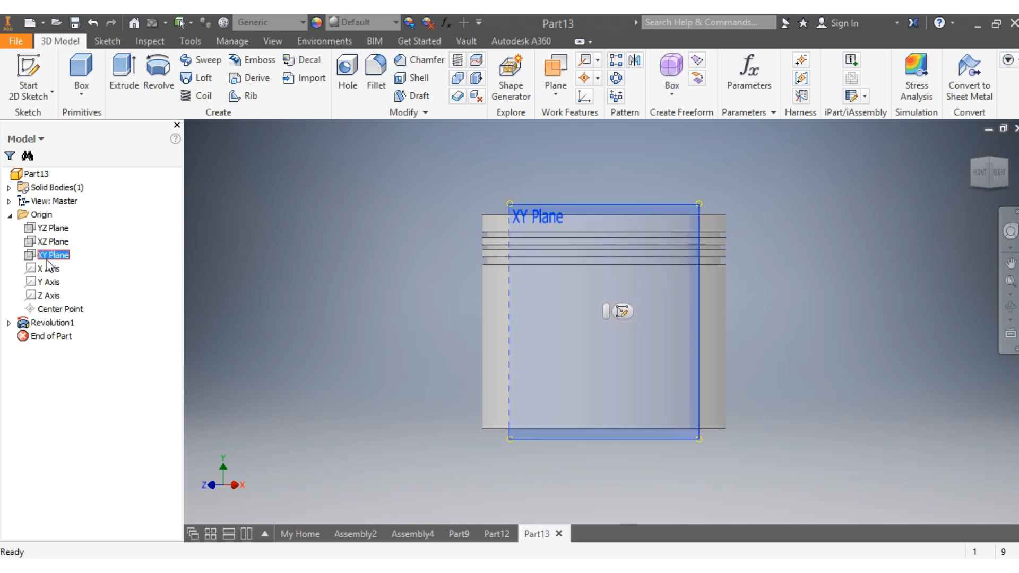
pyautogui.moveTo(977, 197)
pyautogui.mouseDown()
pyautogui.moveTo(956, 175)
pyautogui.moveTo(976, 194)
pyautogui.mouseUp()
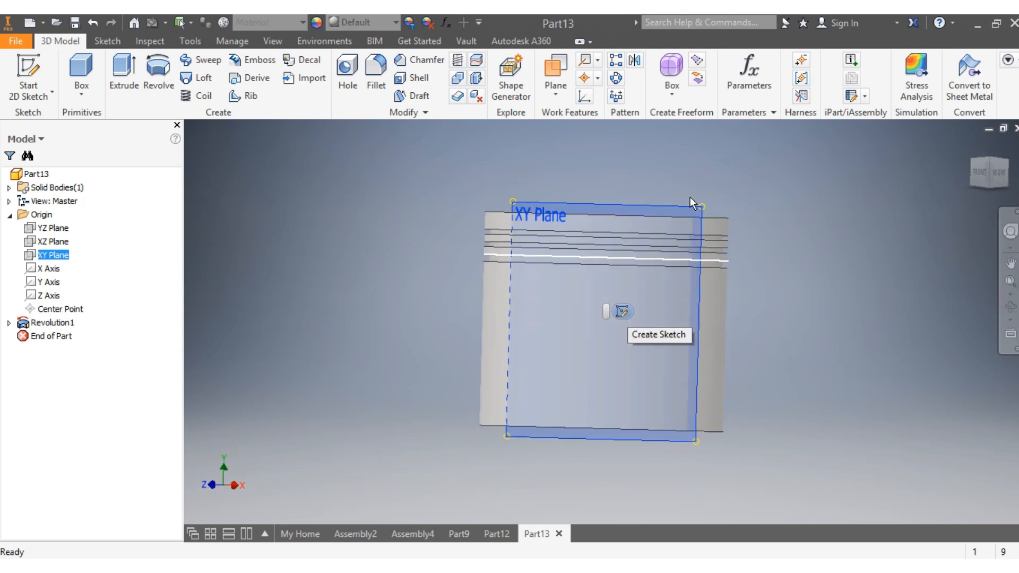
pyautogui.click(555, 96)
pyautogui.click(580, 127)
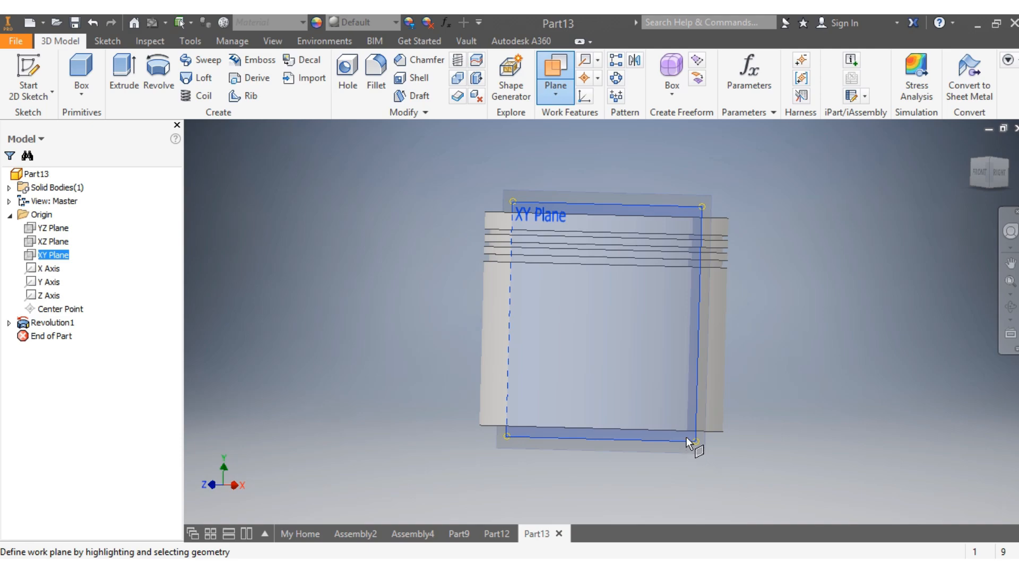
pyautogui.click(980, 172)
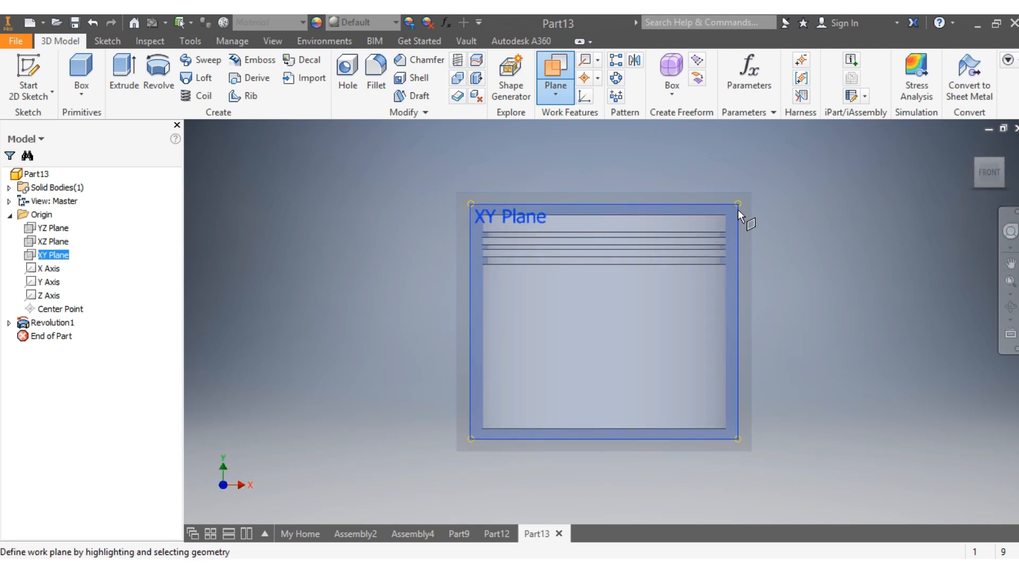
pyautogui.rightClick(738, 210)
pyautogui.click(743, 448)
pyautogui.click(731, 431)
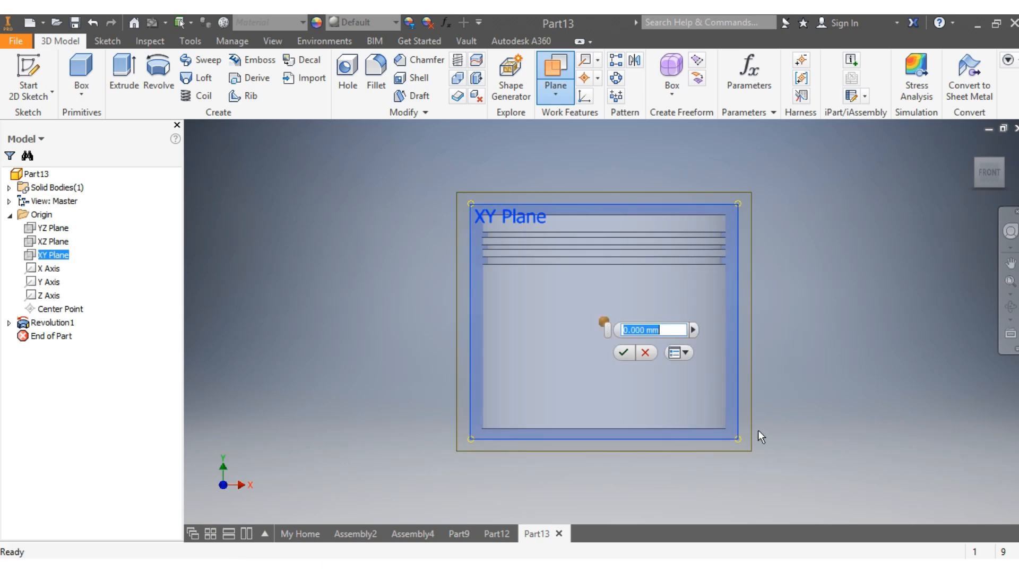
pyautogui.rightClick(732, 437)
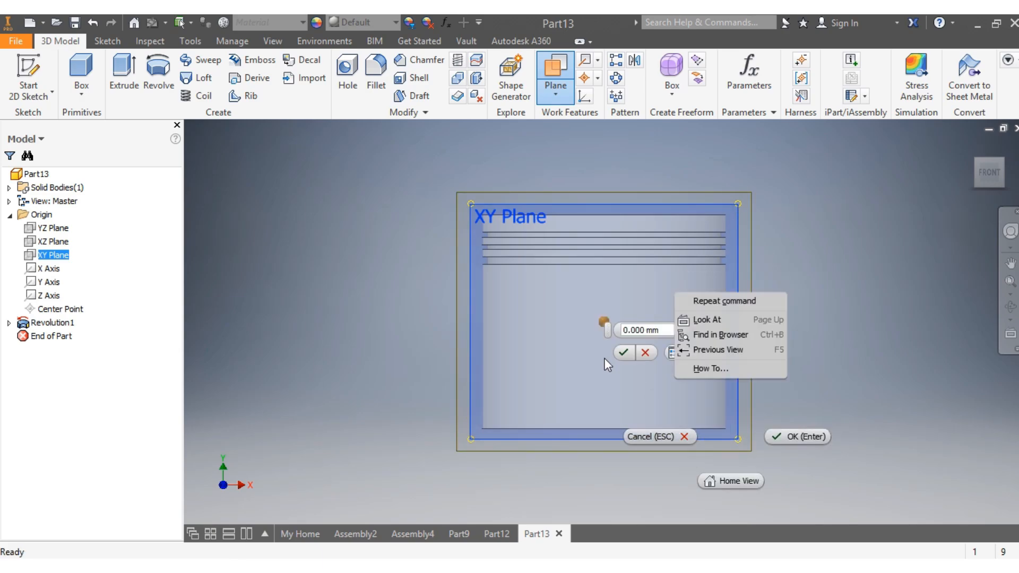
pyautogui.click(624, 355)
pyautogui.click(622, 352)
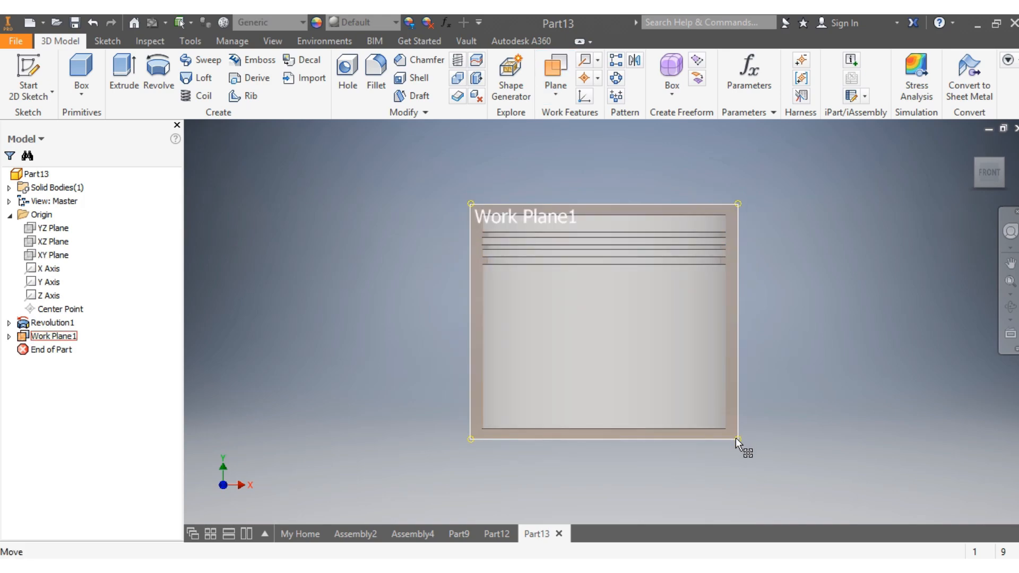
# Start a new sketch on the work plane through the piston and slice the graphics to expose the cross-section
pyautogui.click(735, 438)
pyautogui.rightClick(735, 437)
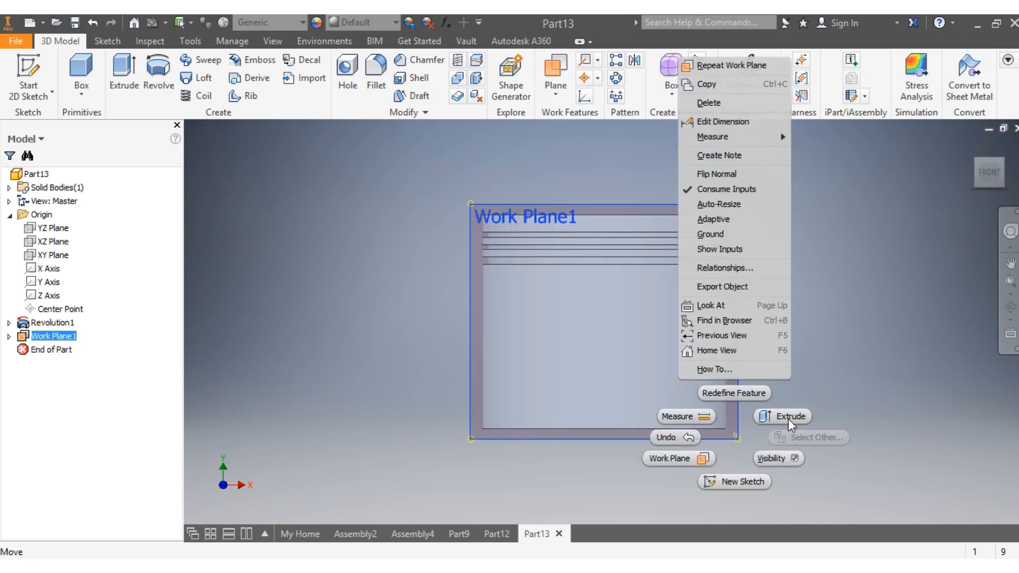
pyautogui.click(740, 482)
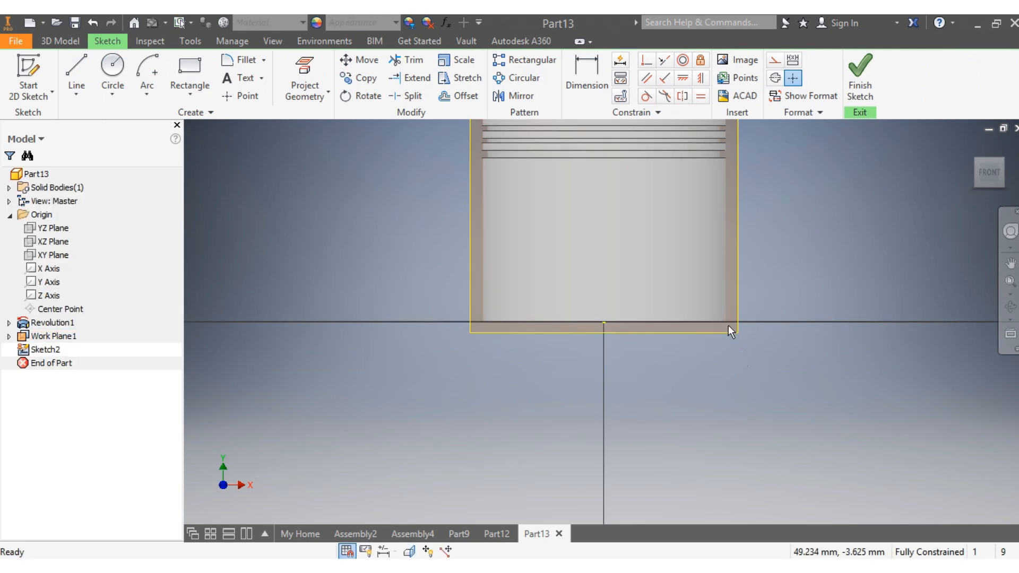
pyautogui.click(738, 327)
pyautogui.rightClick(736, 327)
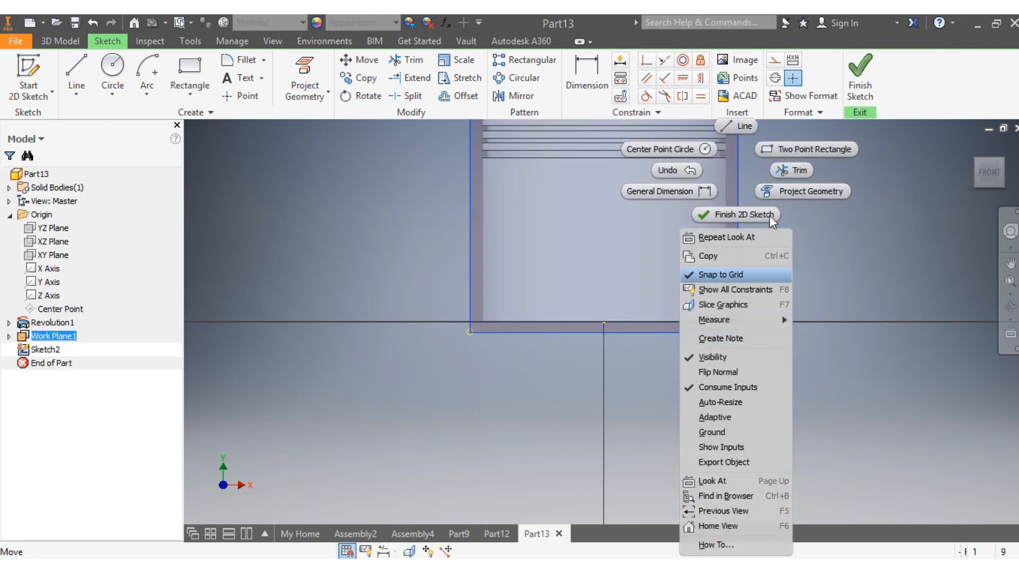
pyautogui.click(734, 307)
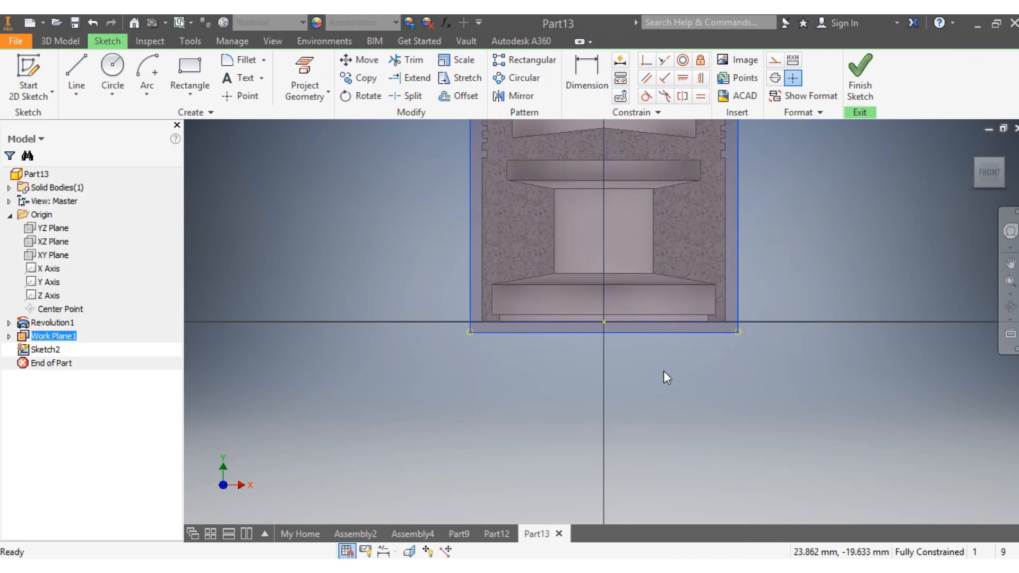
pyautogui.scroll(5, 642, 345)
pyautogui.scroll(-6, 644, 322)
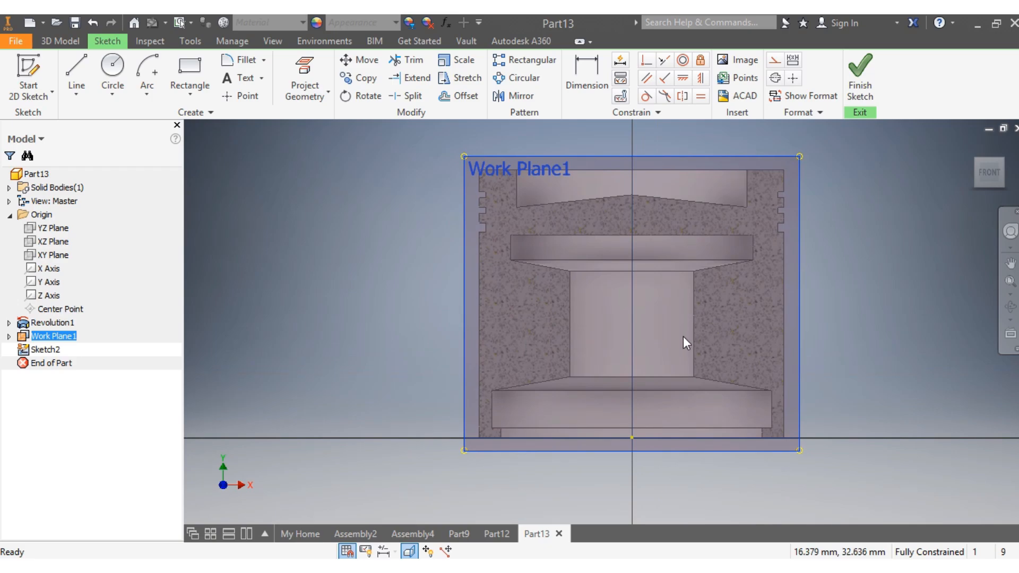
# Draw a vertical line along the piston's centre axis, from above the crown to below the base
pyautogui.click(77, 71)
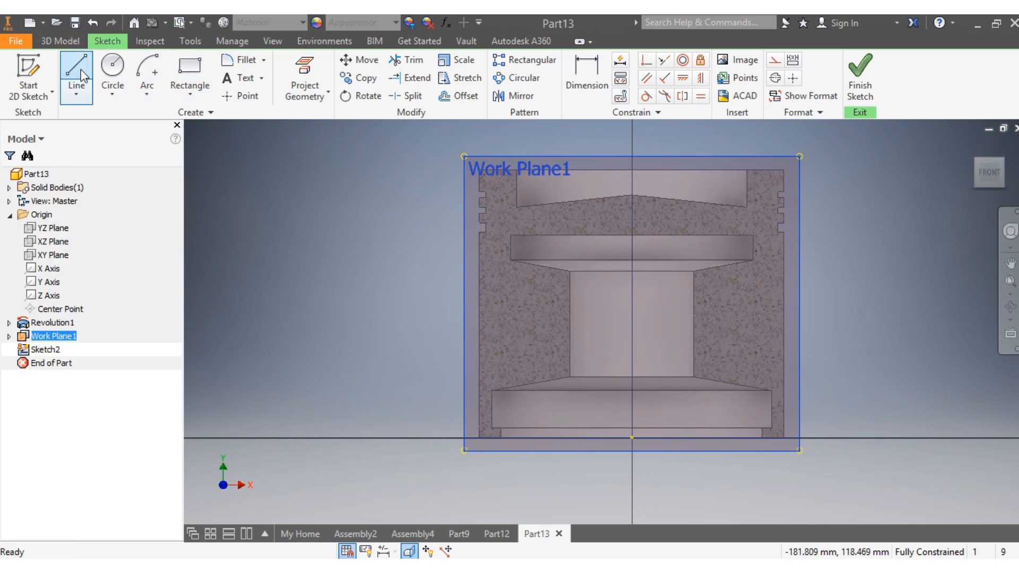
pyautogui.click(631, 127)
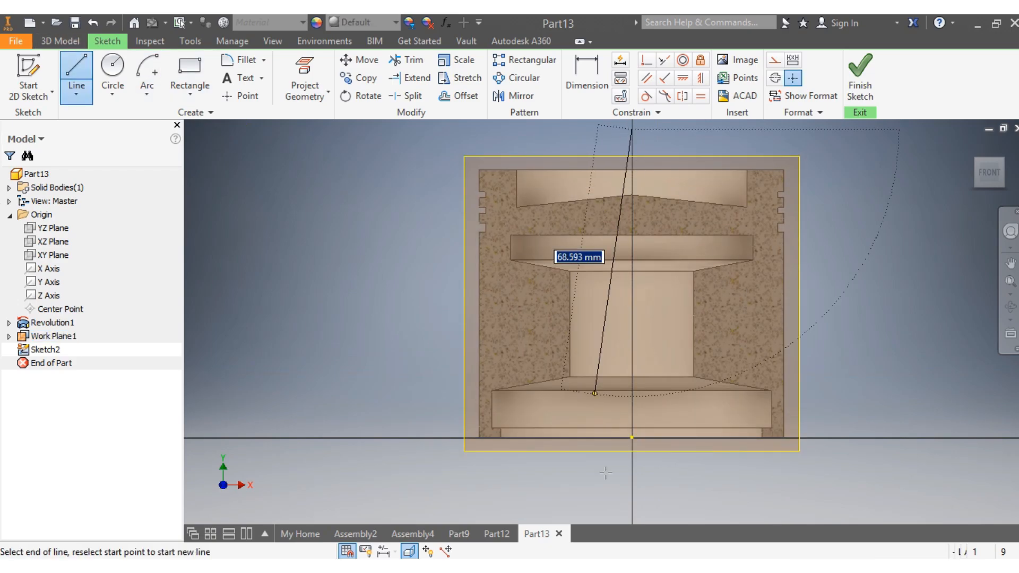
pyautogui.click(632, 508)
pyautogui.press('Escape')
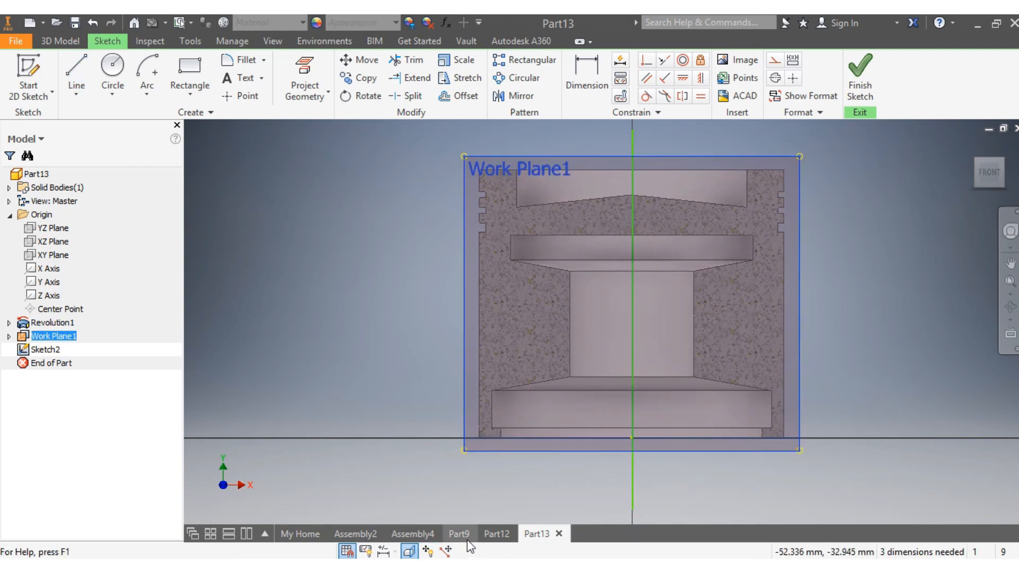
# Check the finished piston in Part9, and in Part13 draw a horizontal line along the piston's base, extending past both side walls
pyautogui.click(462, 534)
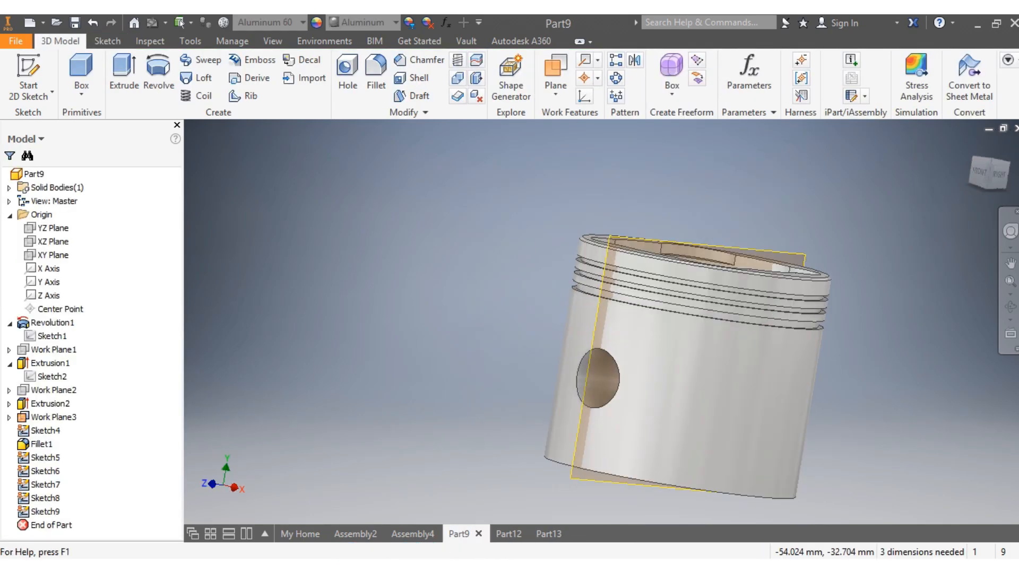
pyautogui.click(548, 534)
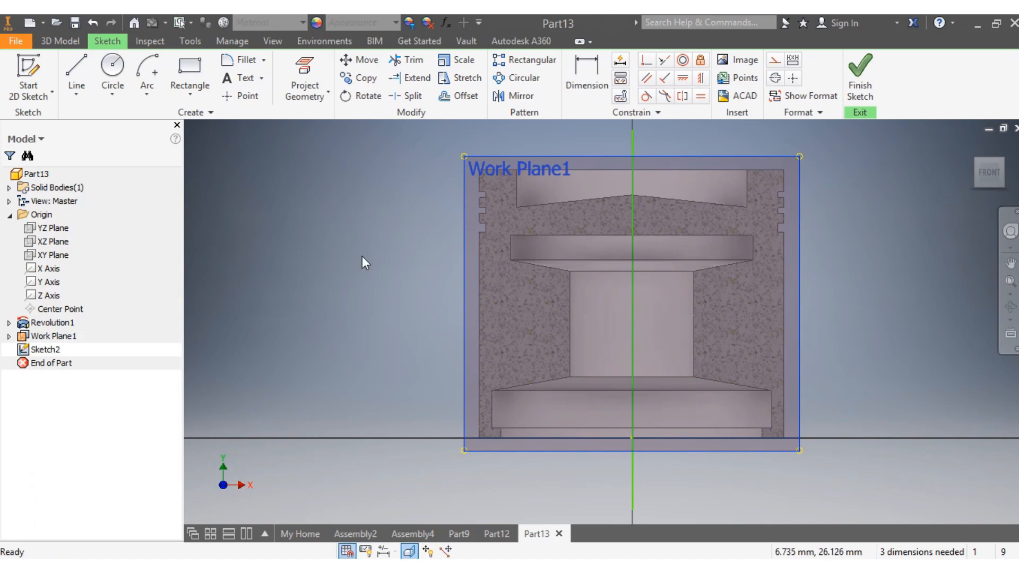
pyautogui.click(76, 80)
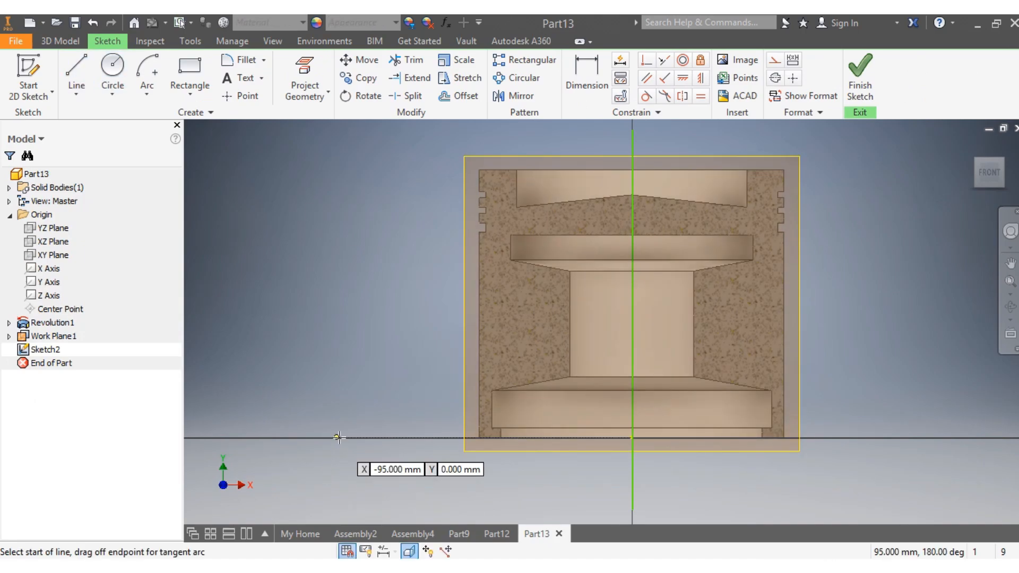
pyautogui.click(339, 438)
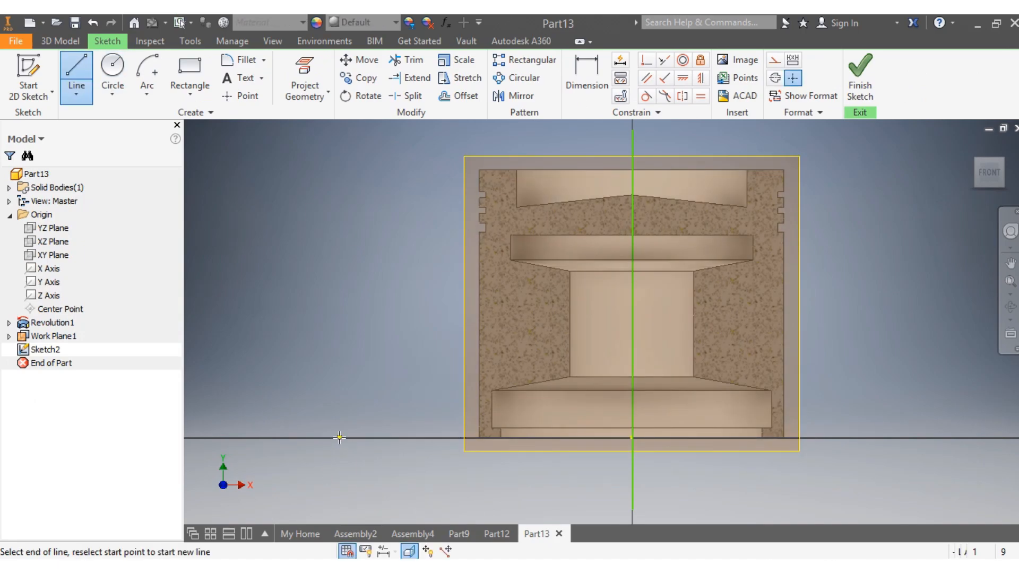
pyautogui.click(912, 436)
pyautogui.press('Escape')
# Sketch a circle centred on the vertical axis line, about 38 mm above the base
pyautogui.press('c')
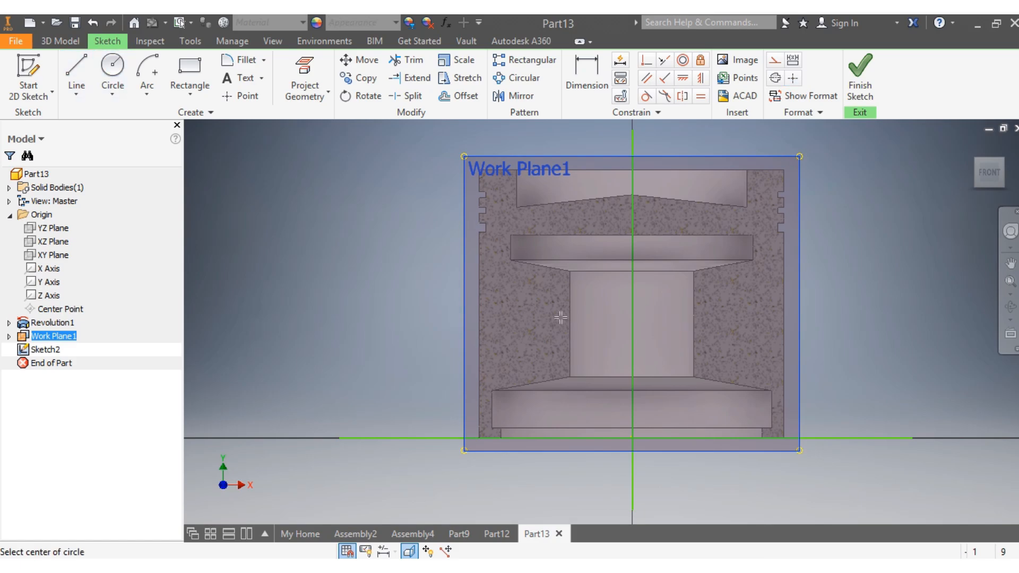
pyautogui.click(631, 319)
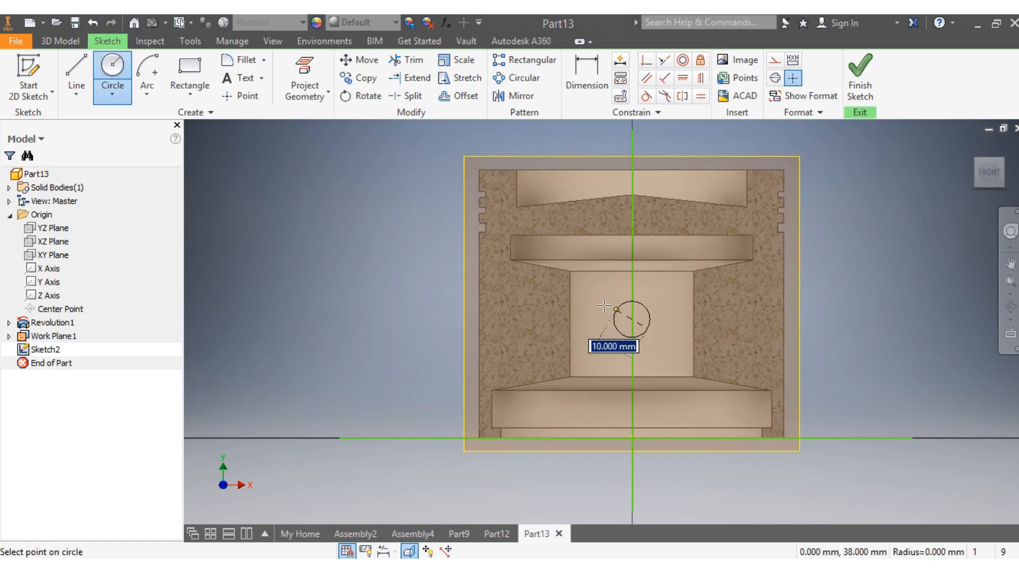
pyautogui.click(590, 299)
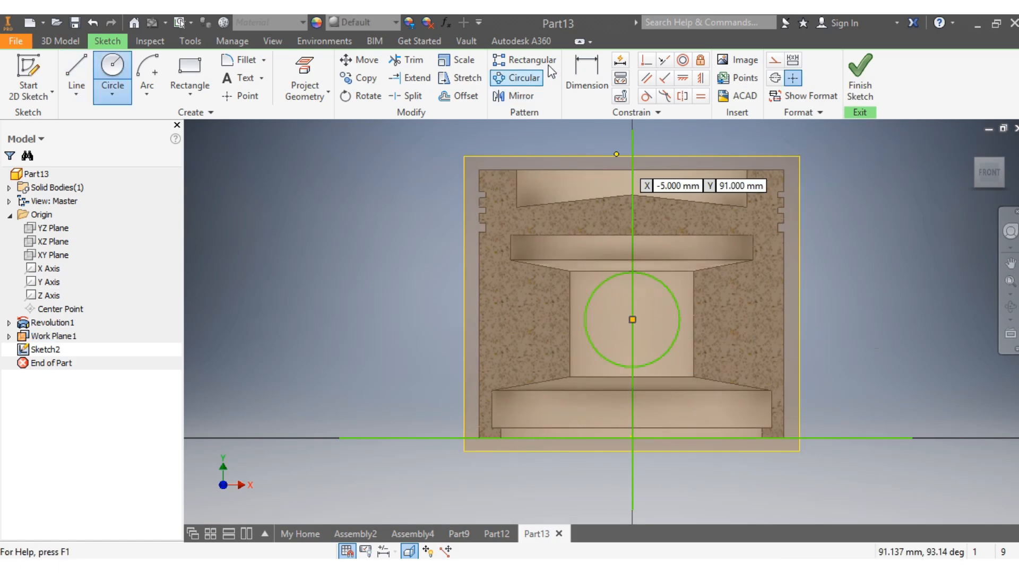
# Dimension the circle centre's height above the horizontal base line and set it to 35 mm
pyautogui.click(594, 67)
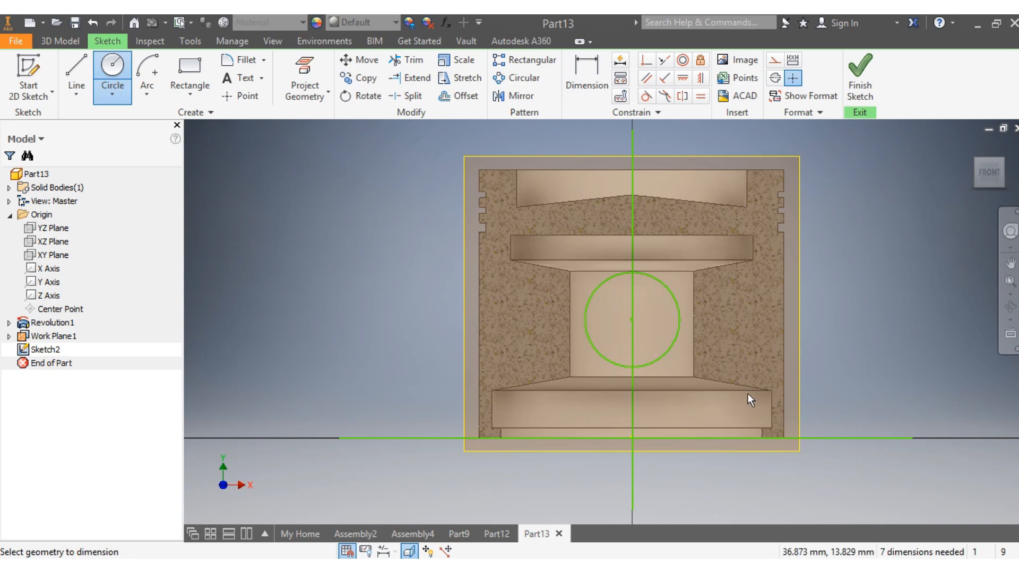
pyautogui.click(632, 320)
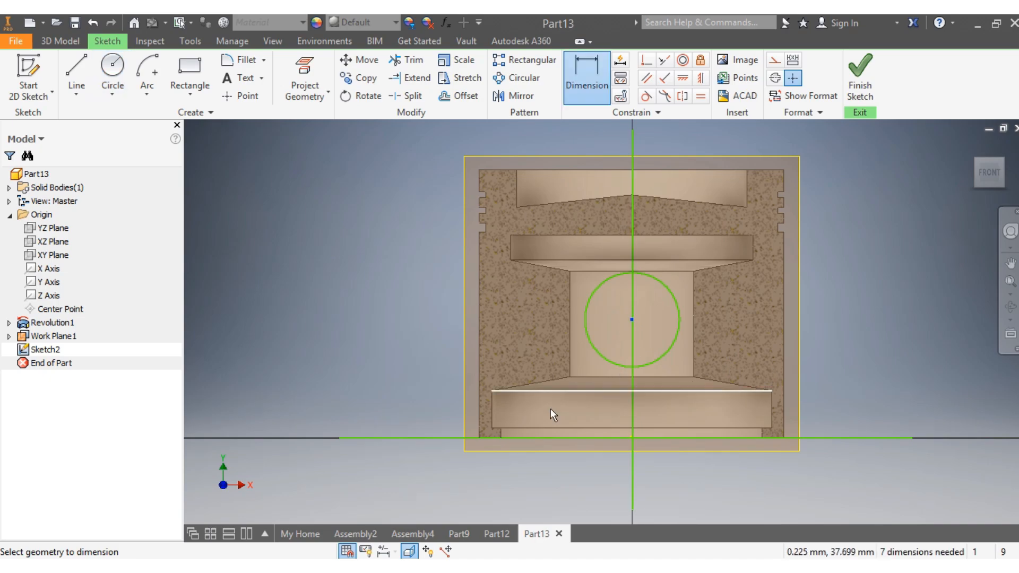
pyautogui.click(470, 438)
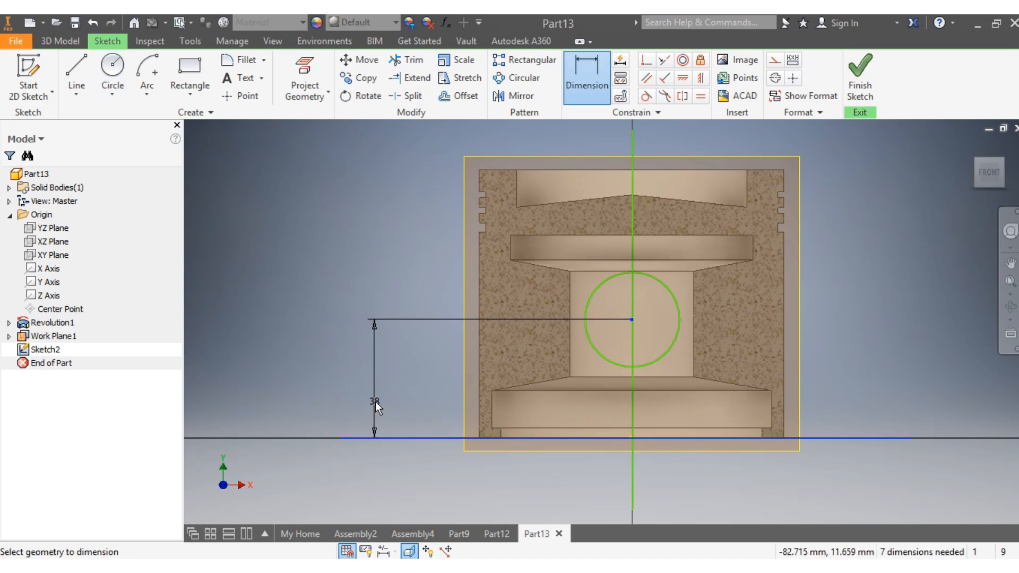
pyautogui.click(375, 401)
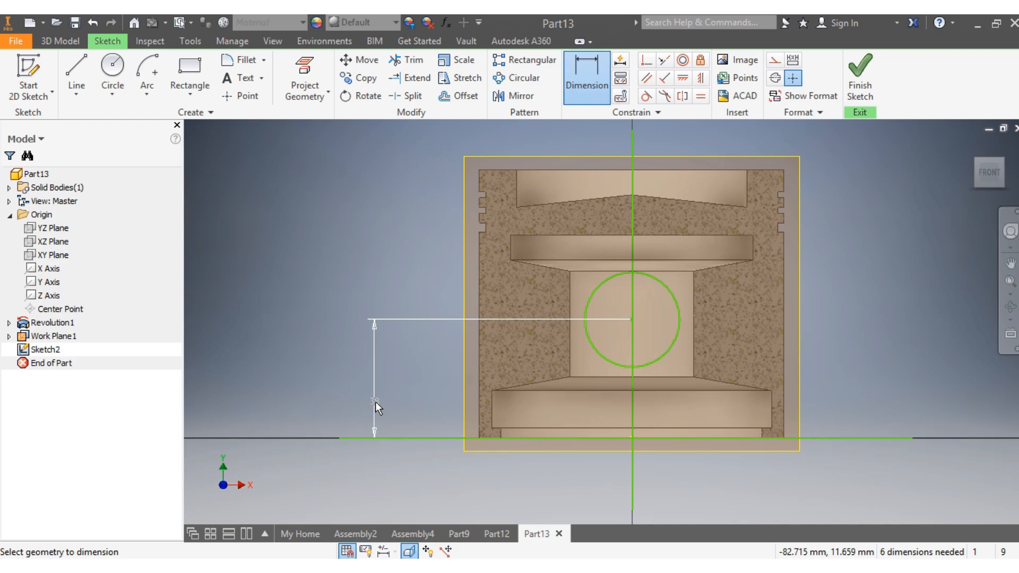
pyautogui.press('Escape')
pyautogui.doubleClick(375, 401)
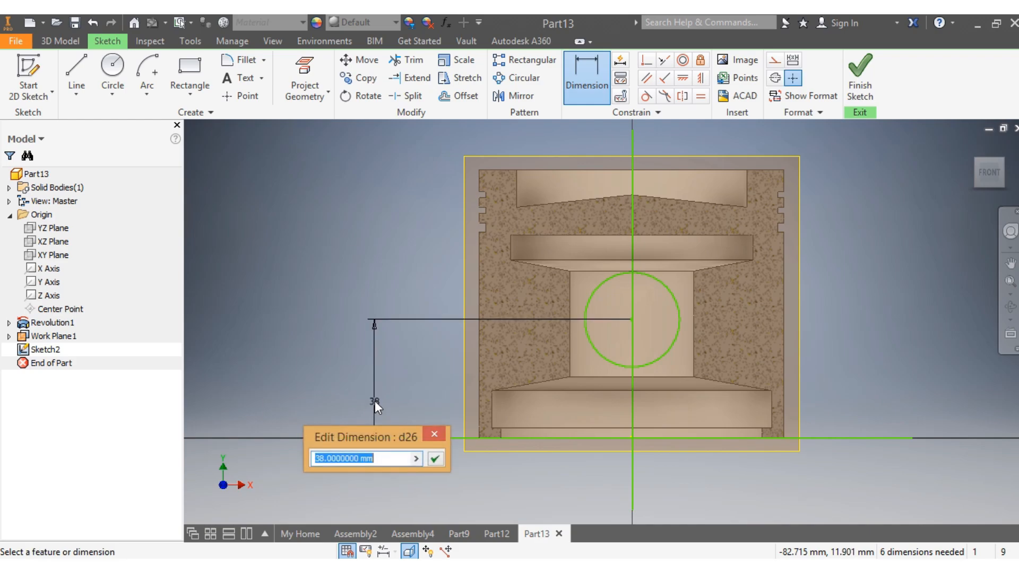
pyautogui.write('35')
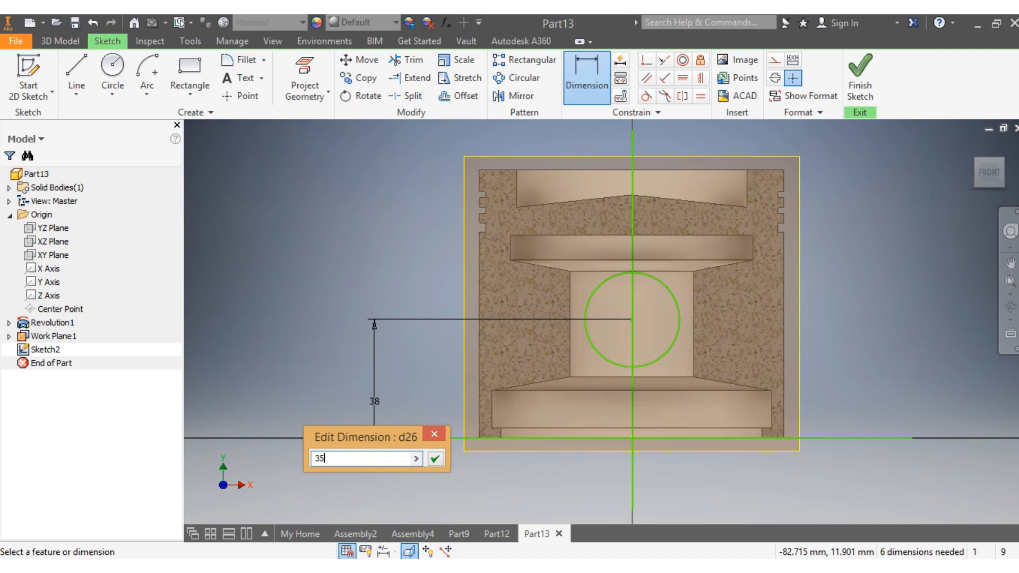
pyautogui.press('Return')
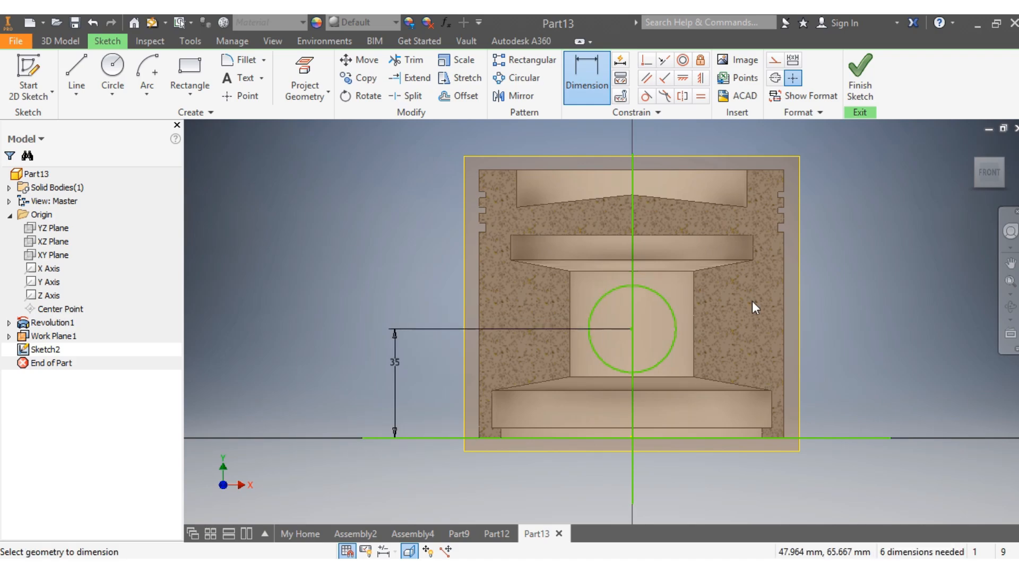
# Dimension the circle's diameter and set it to 23 mm
pyautogui.click(667, 307)
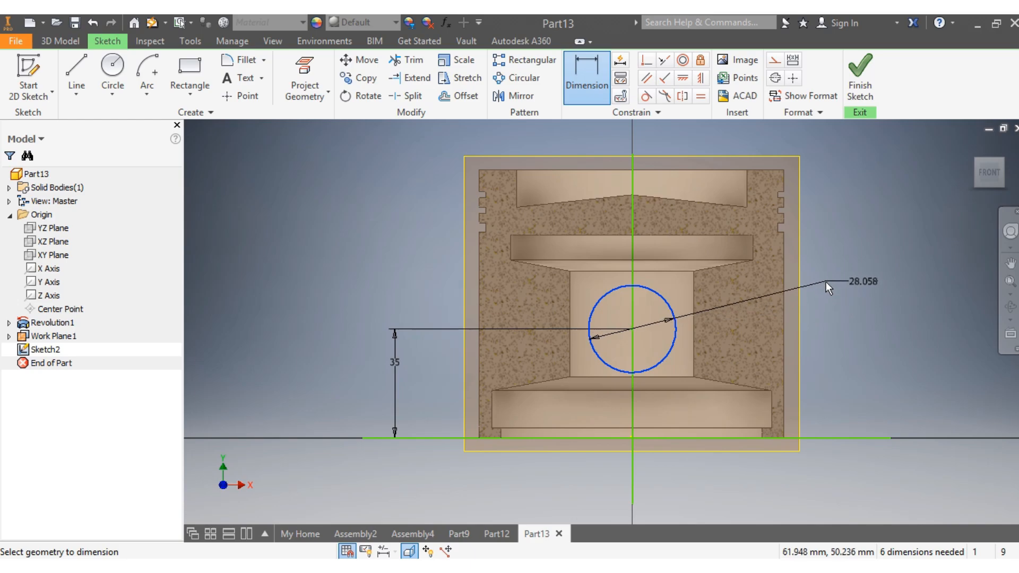
pyautogui.click(825, 282)
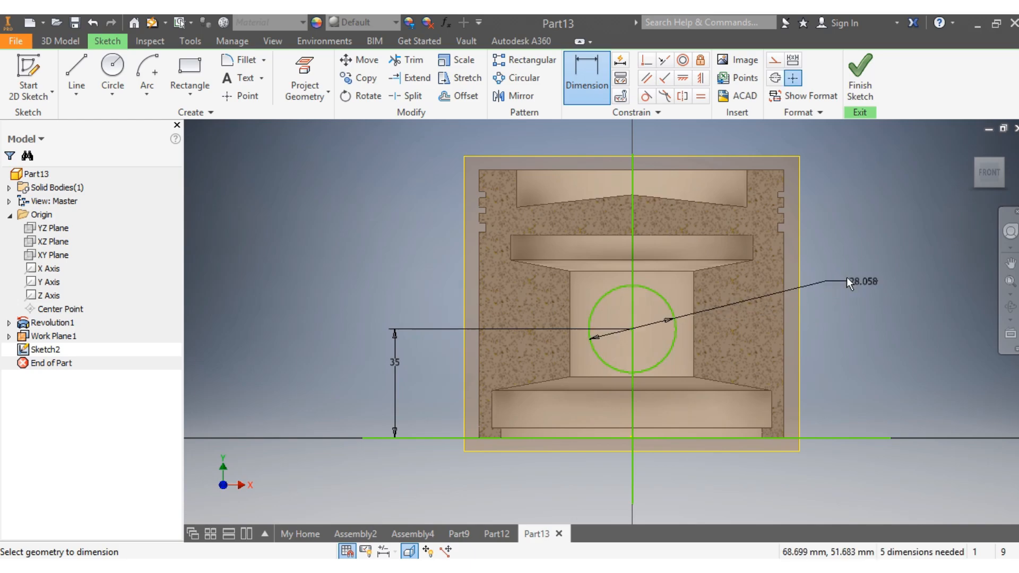
pyautogui.click(846, 277)
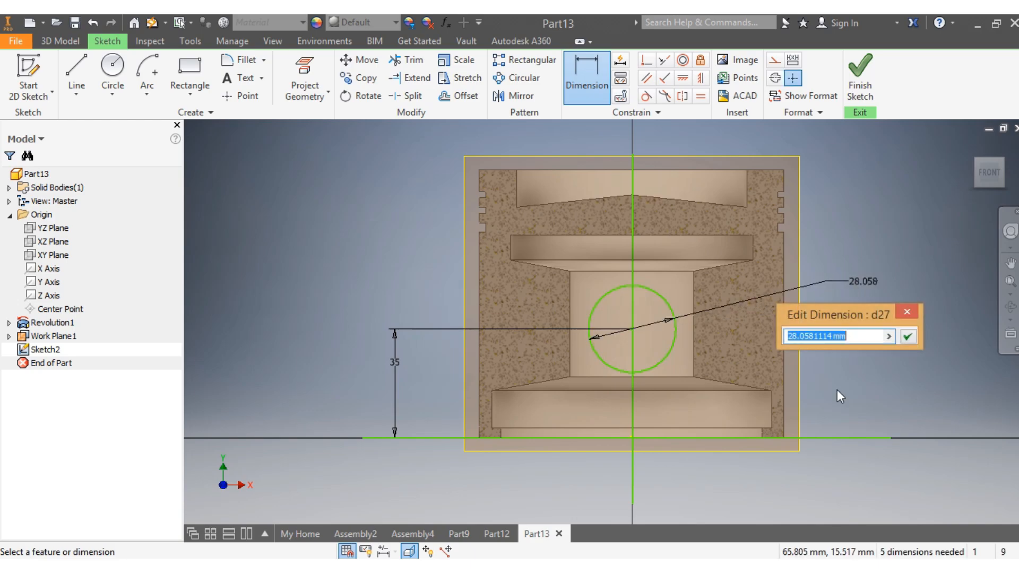
pyautogui.write('23')
pyautogui.press('Return')
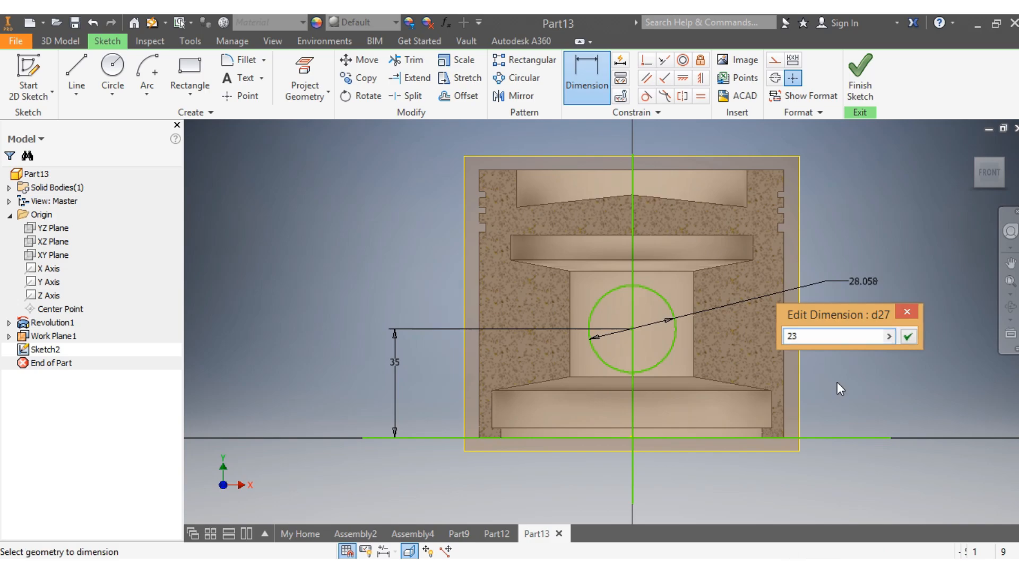
pyautogui.press('Escape')
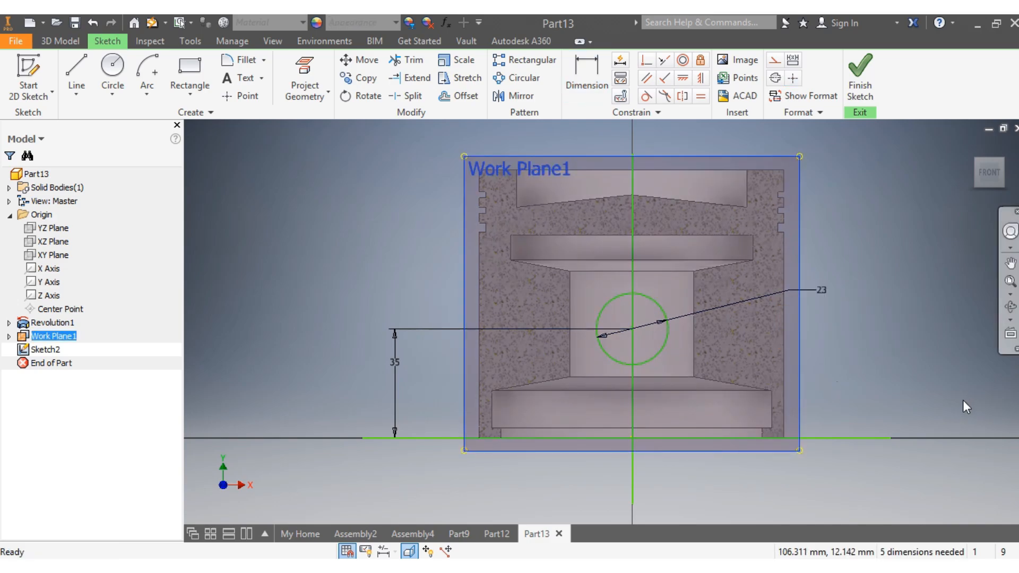
# Delete the horizontal base line and the vertical centre line from the sketch, keeping the circle
pyautogui.click(884, 439)
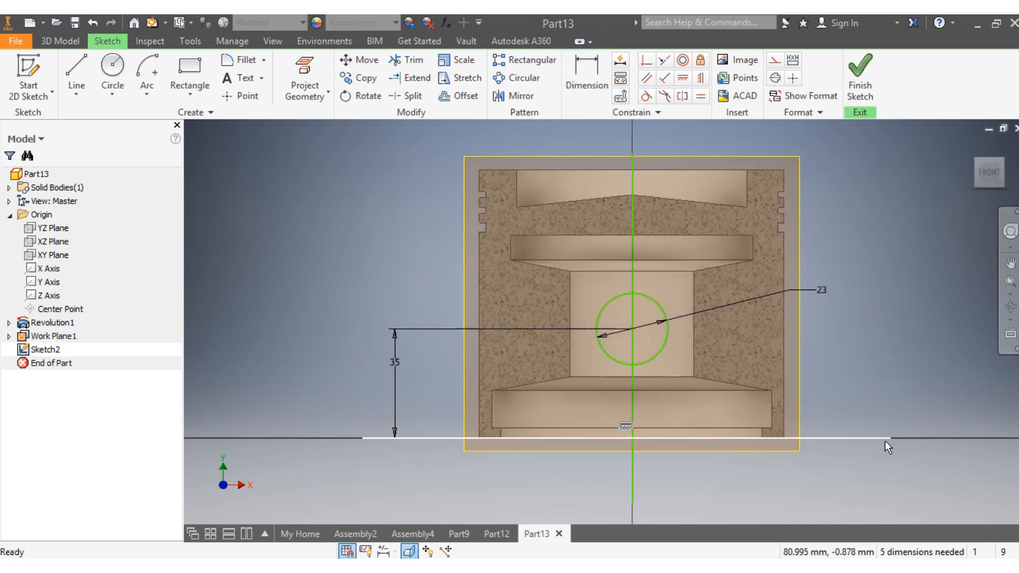
pyautogui.press('Delete')
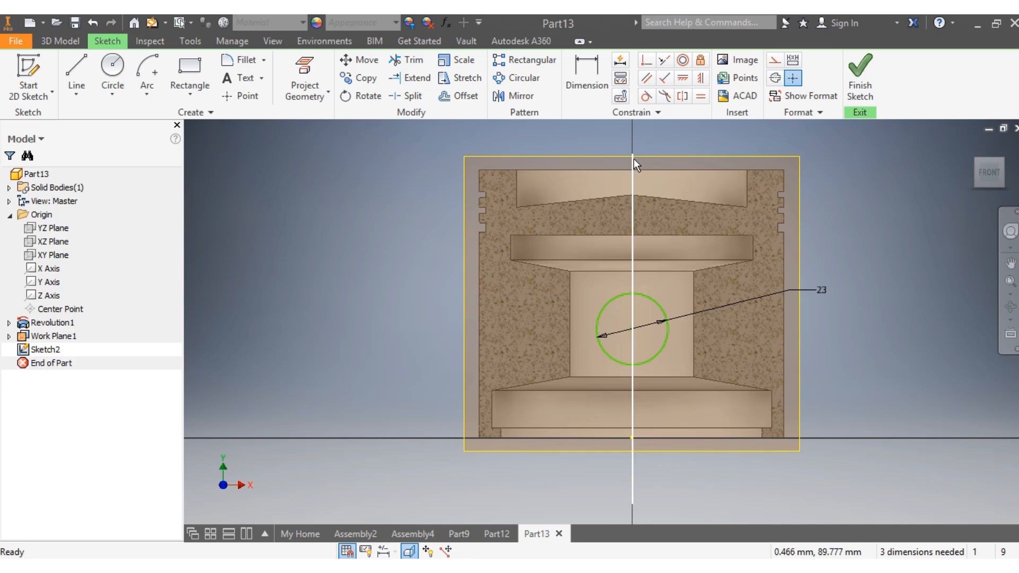
pyautogui.click(634, 159)
pyautogui.press('Delete')
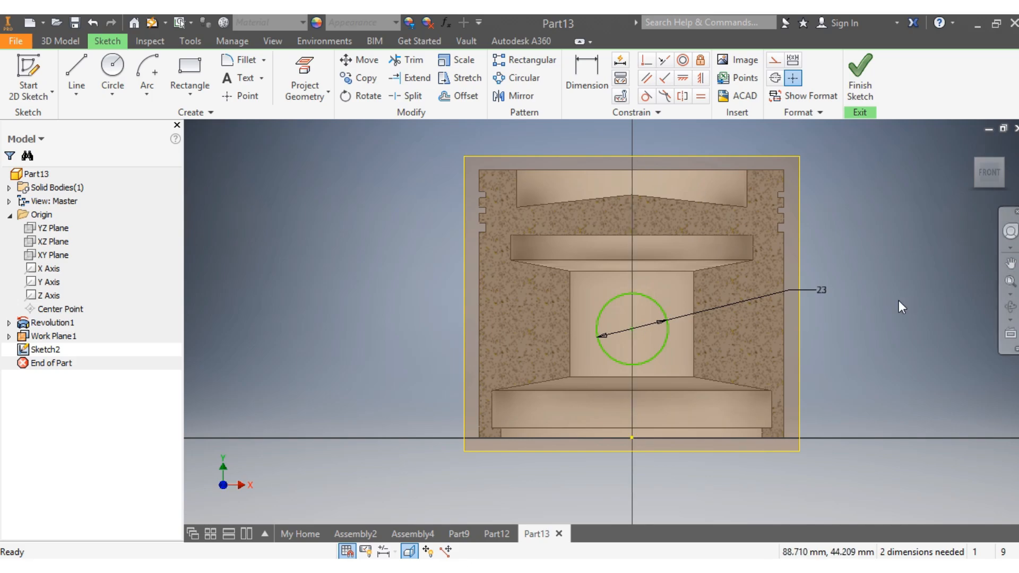
# Finish the sketch and extrude the circle as a symmetric 120 mm cut to make the pin hole through both piston walls
pyautogui.click(860, 72)
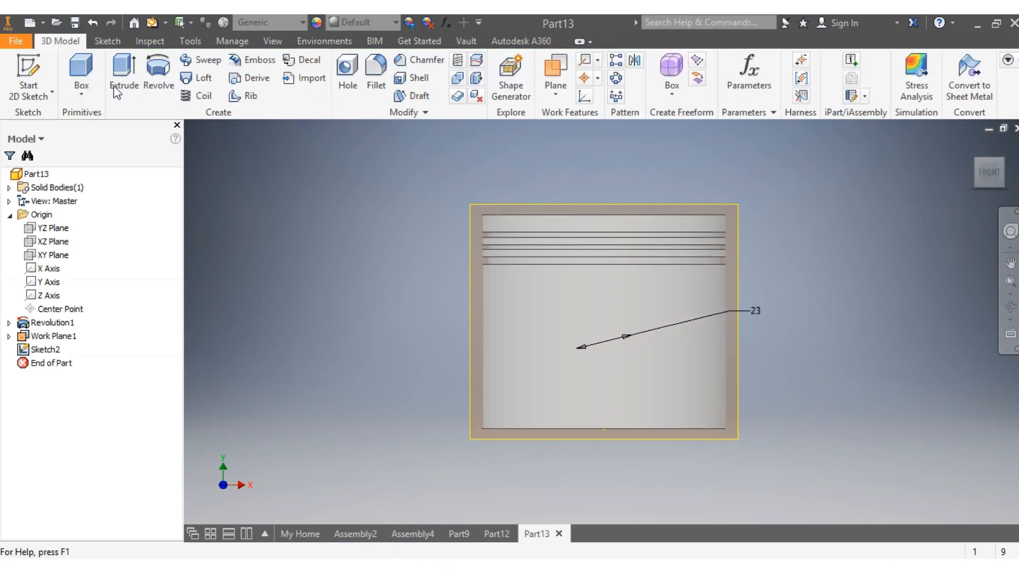
pyautogui.press('e')
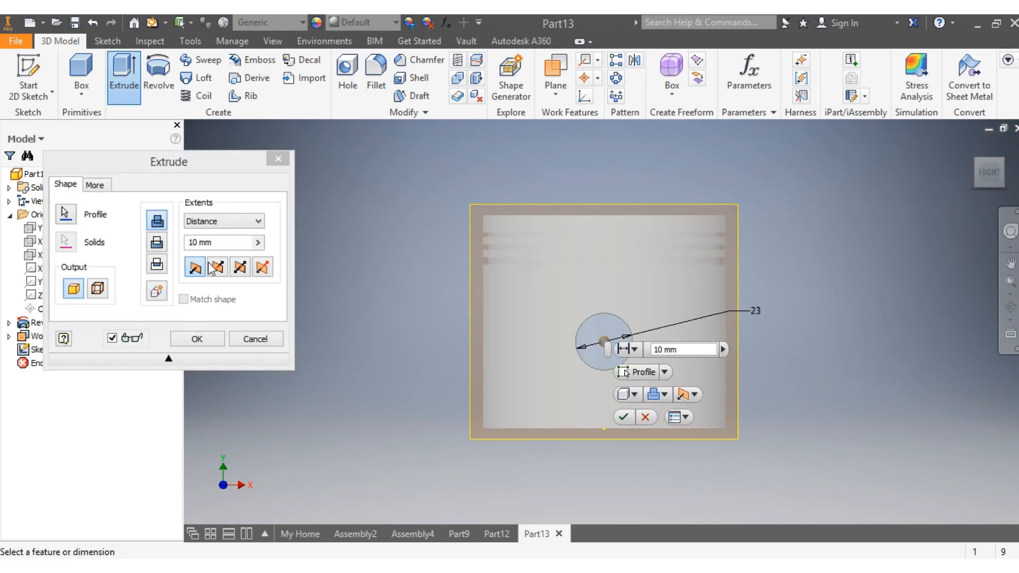
pyautogui.click(240, 268)
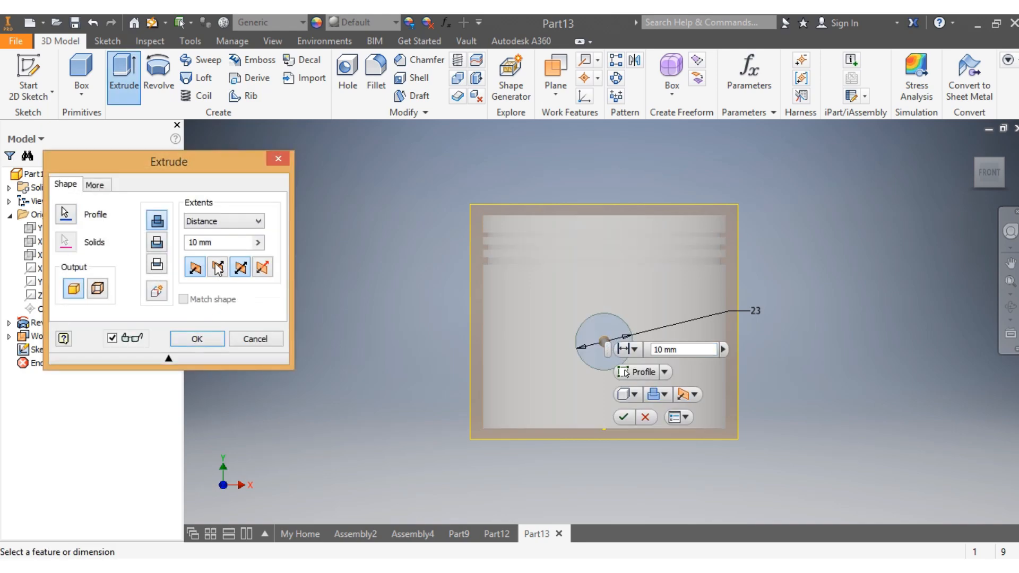
pyautogui.click(156, 242)
pyautogui.click(654, 349)
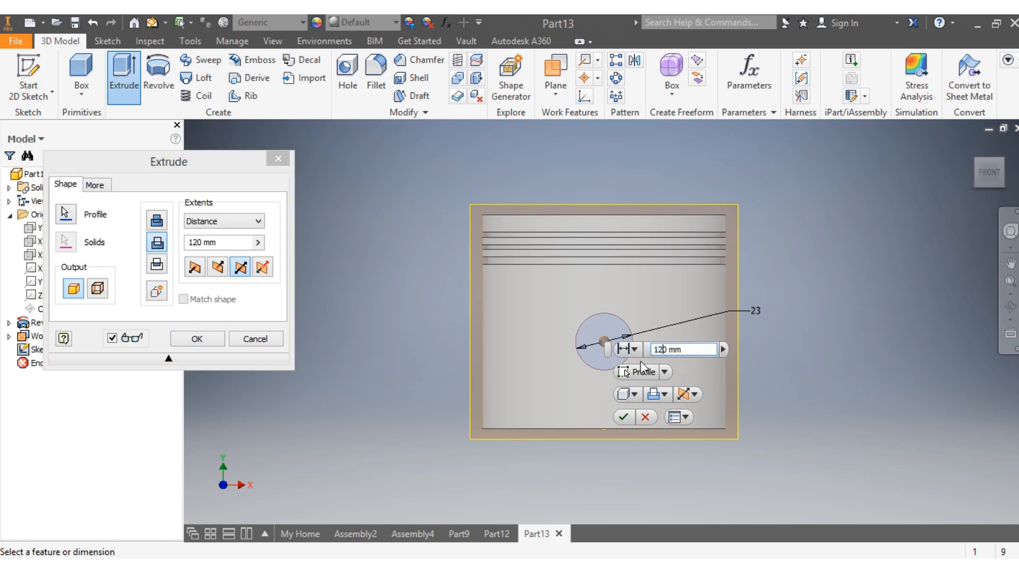
pyautogui.moveTo(993, 174); pyautogui.dragTo(909, 230)
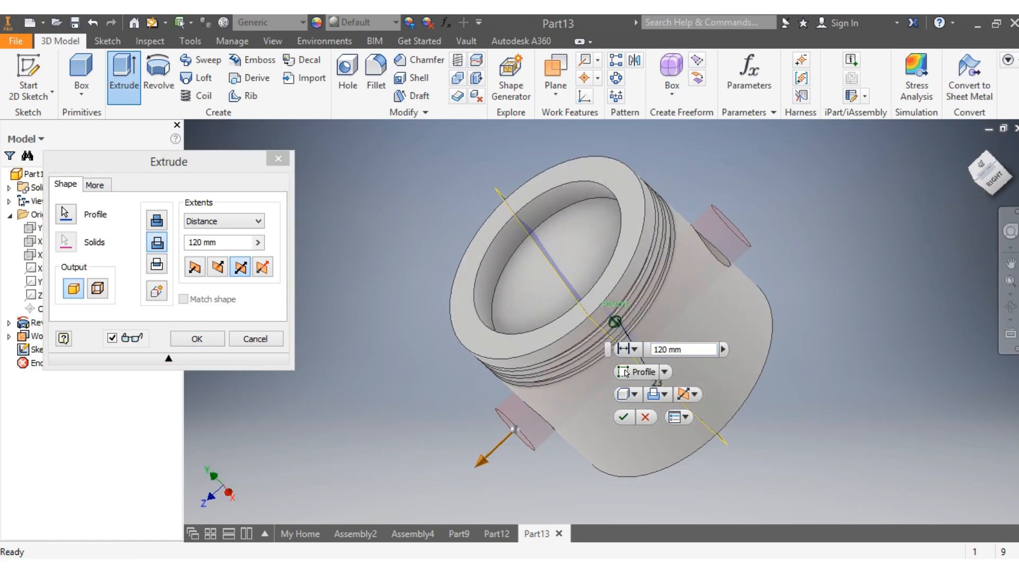
pyautogui.click(619, 417)
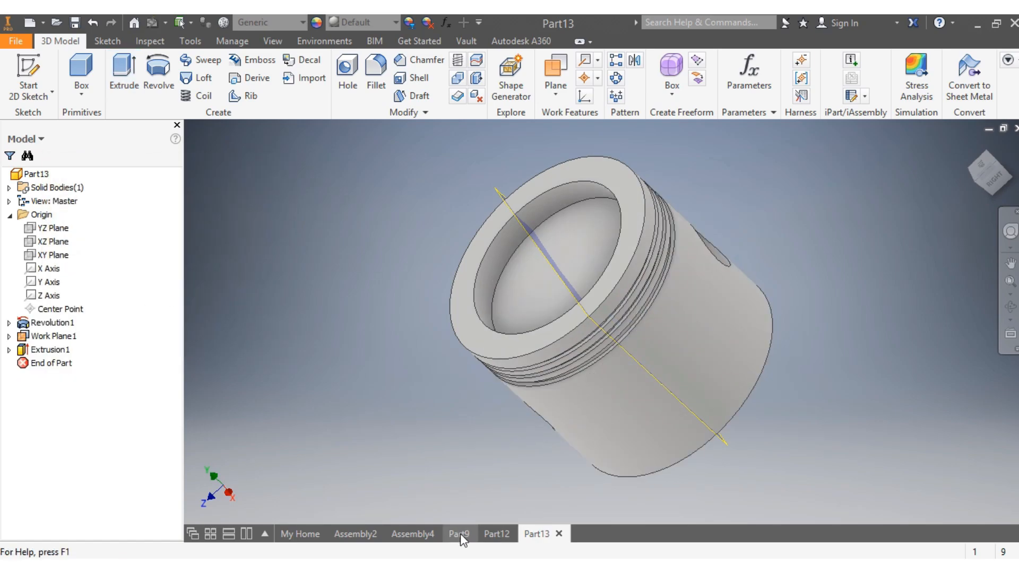
# Examine the recesses around the crown of the finished piston in Part9, and return to Part13
pyautogui.click(459, 533)
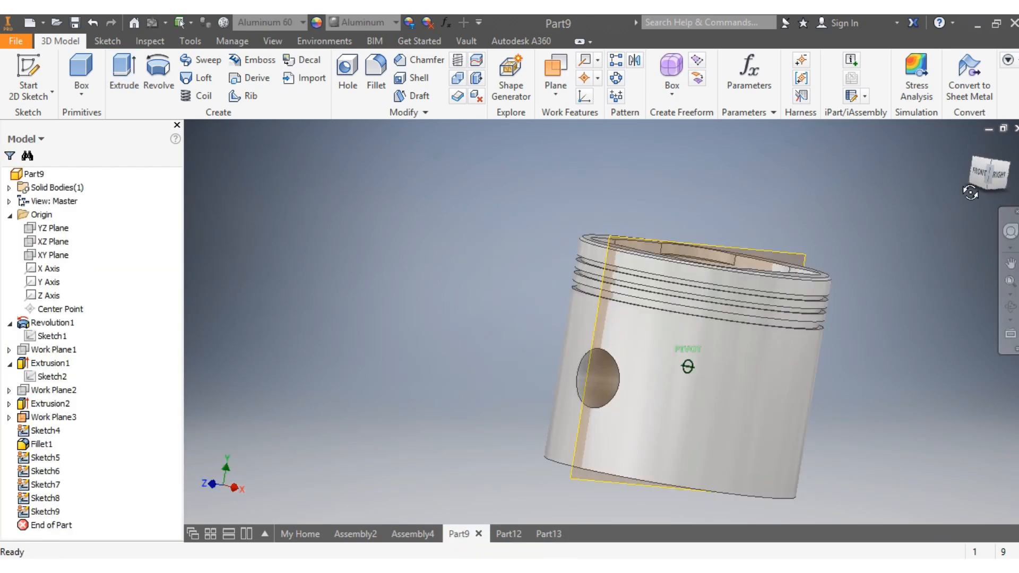
pyautogui.click(970, 192)
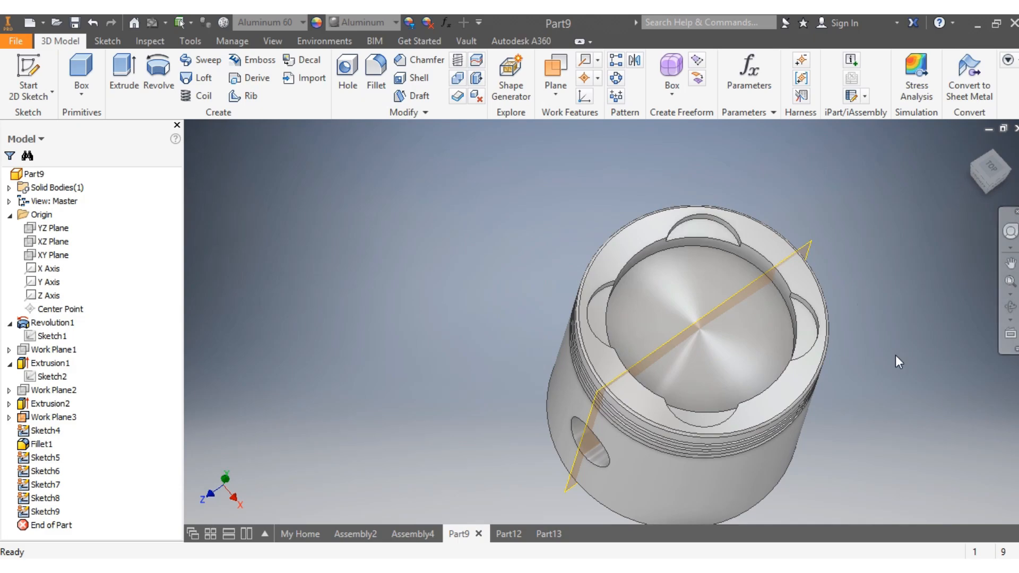
pyautogui.click(549, 533)
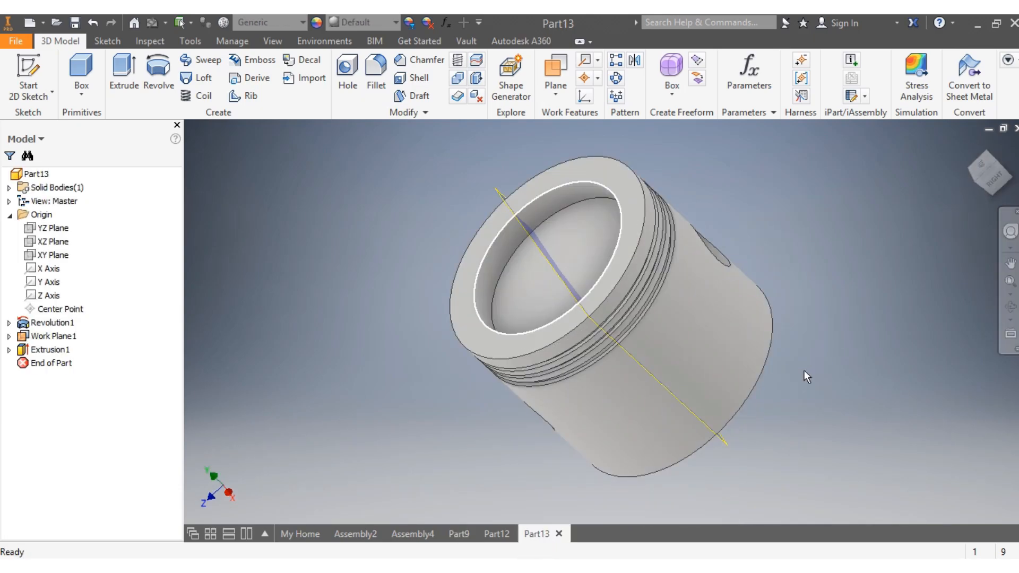
# Create a work plane offset 86 mm from the XZ plane, near the piston's crown
pyautogui.click(43, 243)
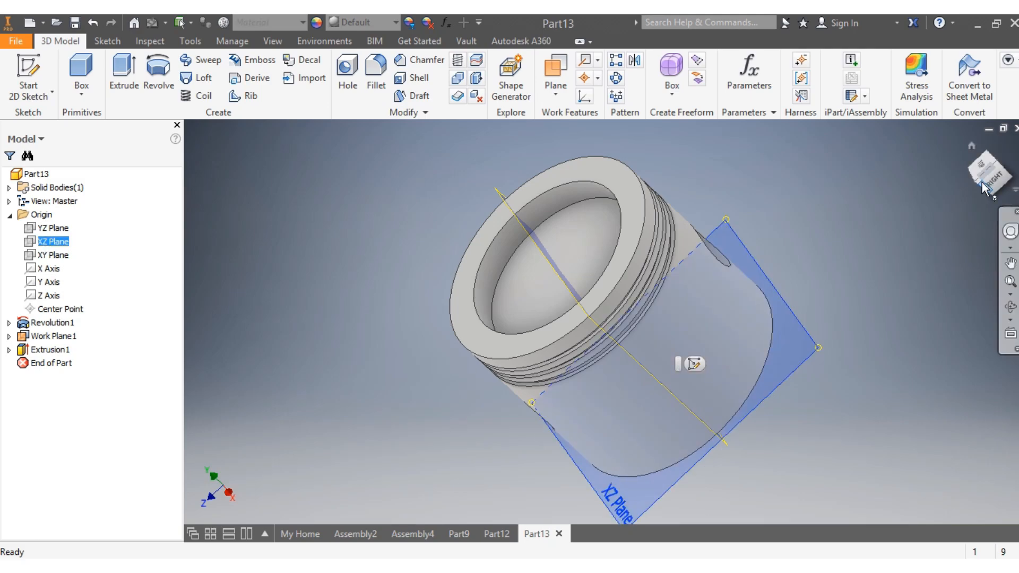
pyautogui.moveTo(983, 186)
pyautogui.mouseDown()
pyautogui.moveTo(988, 176)
pyautogui.moveTo(985, 185)
pyautogui.mouseUp()
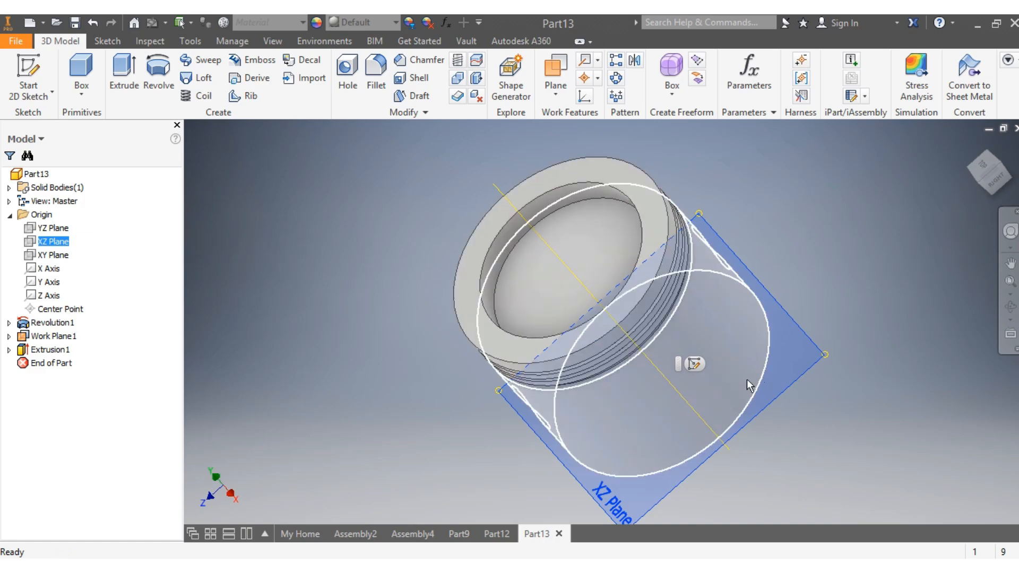
pyautogui.click(551, 87)
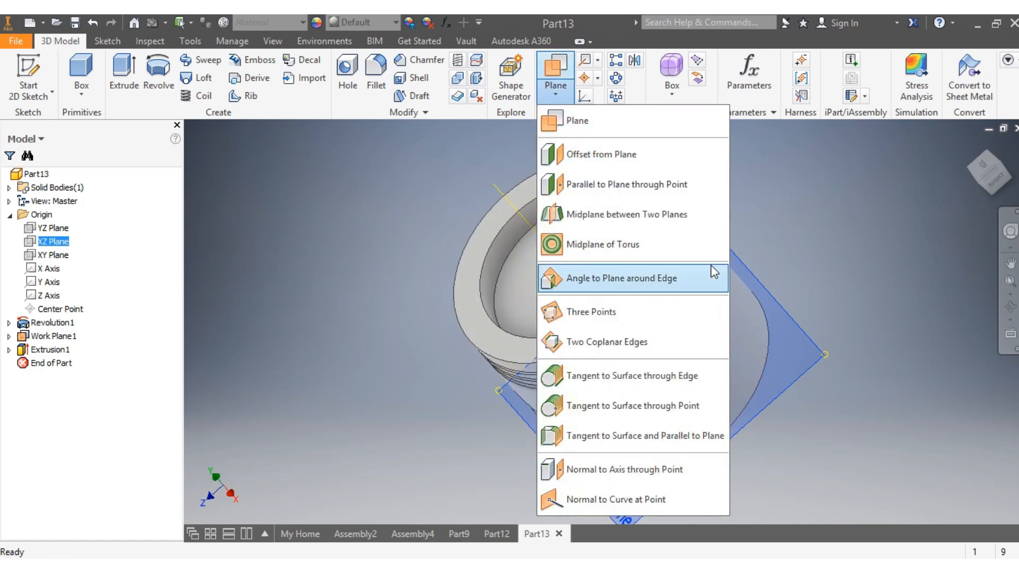
pyautogui.click(568, 128)
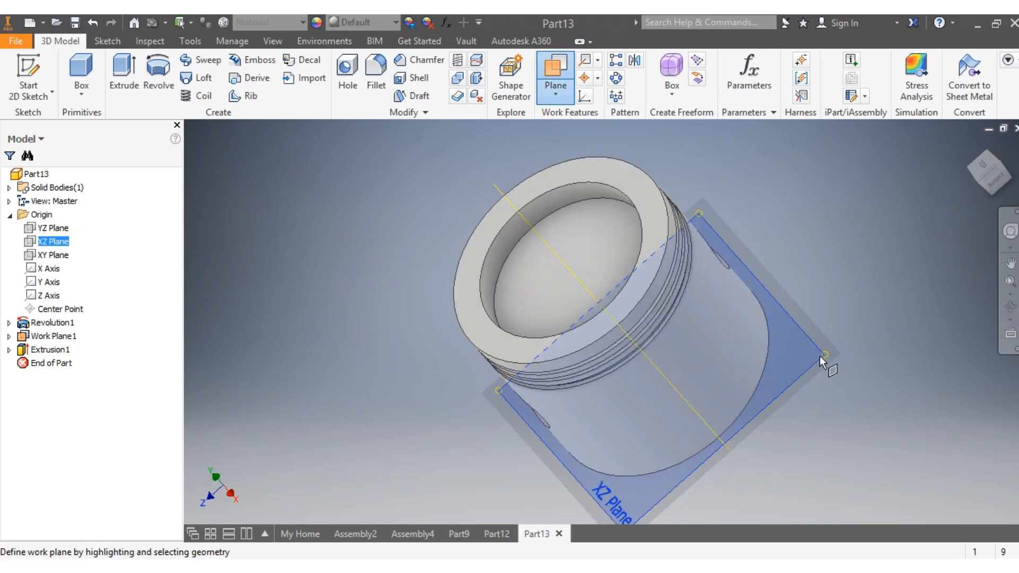
pyautogui.moveTo(823, 358); pyautogui.dragTo(696, 259)
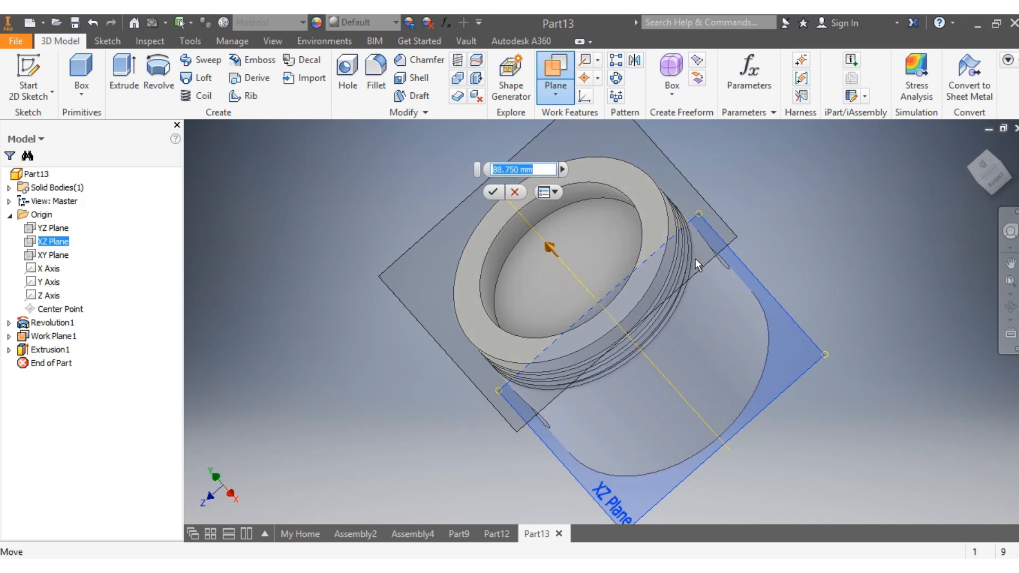
pyautogui.moveTo(696, 259); pyautogui.dragTo(696, 259)
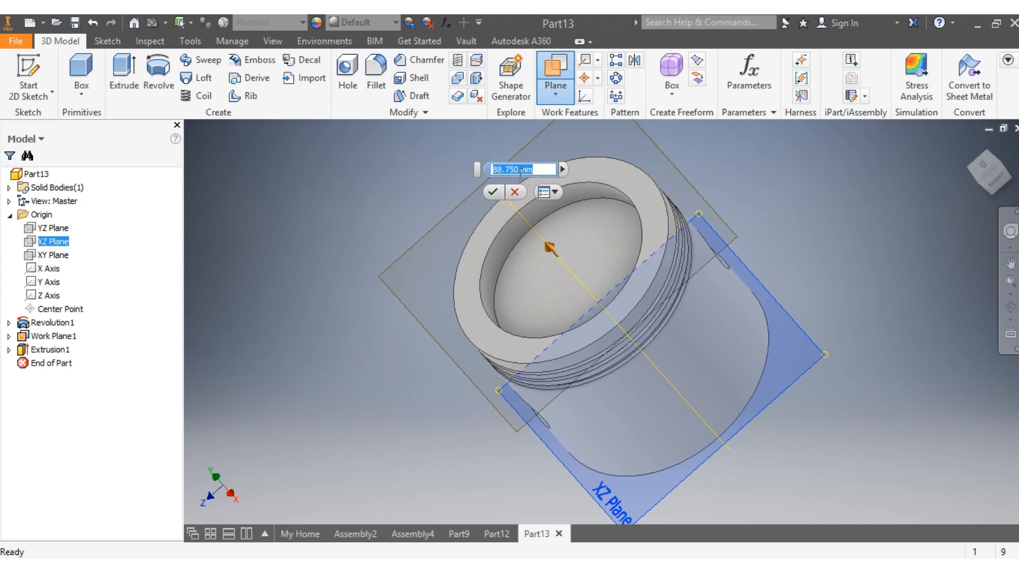
pyautogui.moveTo(519, 170); pyautogui.dragTo(506, 171)
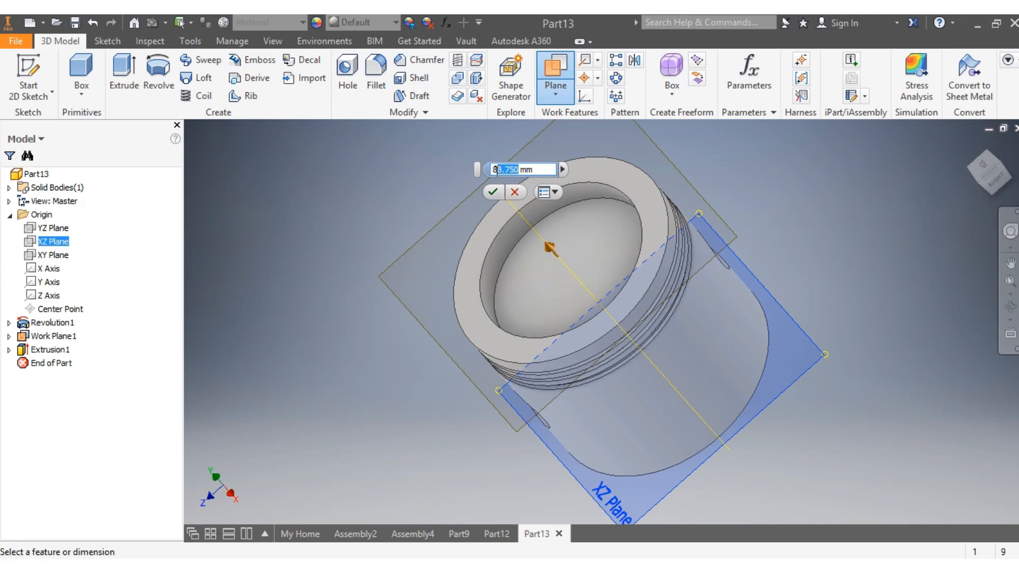
pyautogui.write('5')
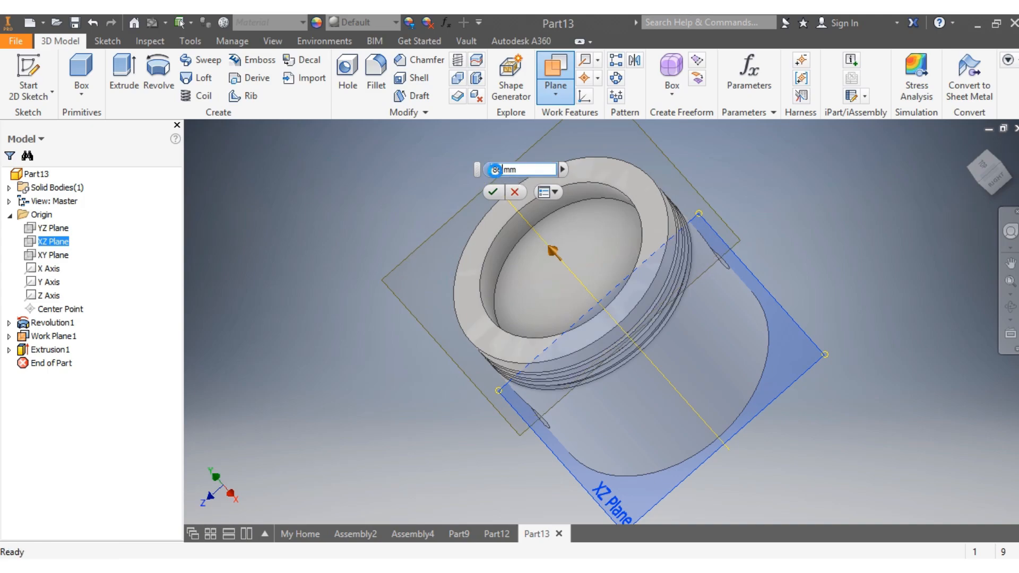
pyautogui.press('Return')
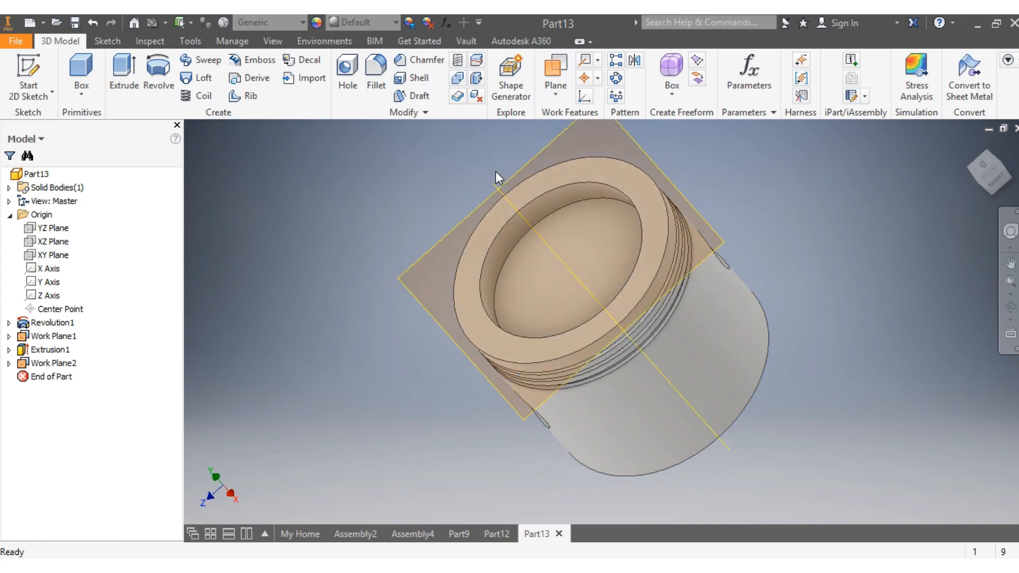
# Start a sketch on the offset work plane and draw a diagonal line about 171 mm long through the piston's centre
pyautogui.rightClick(720, 243)
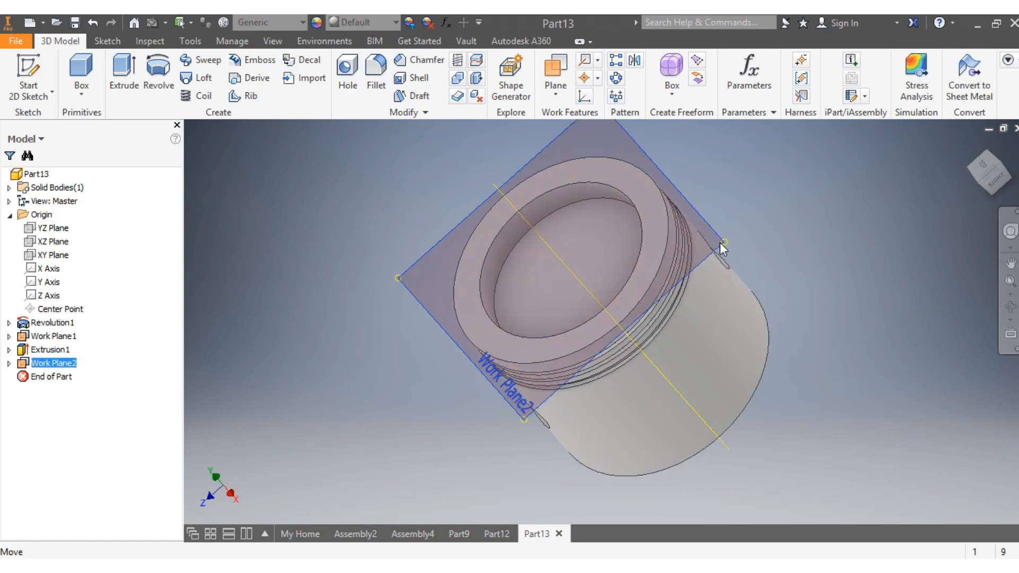
pyautogui.click(732, 218)
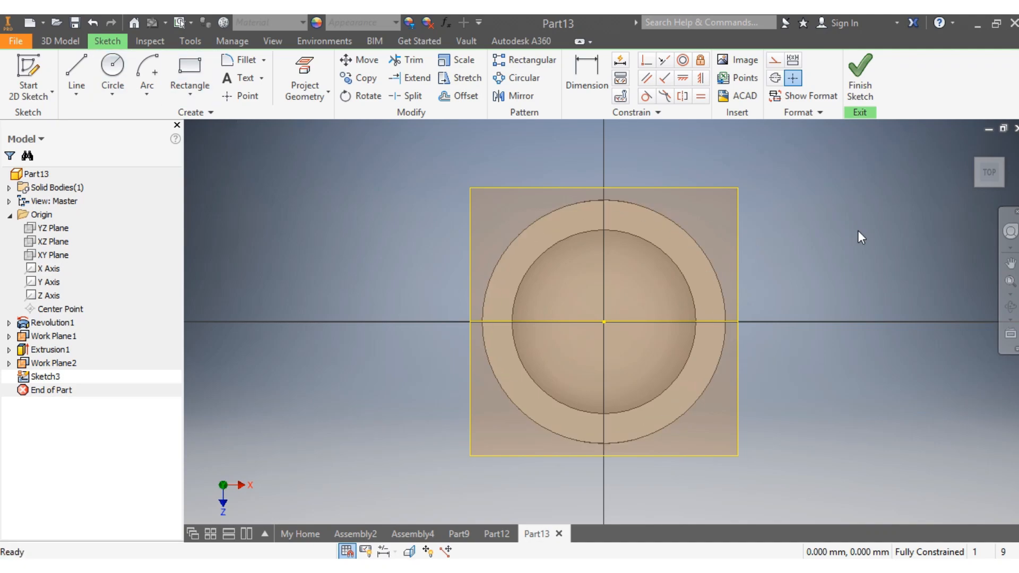
pyautogui.click(75, 68)
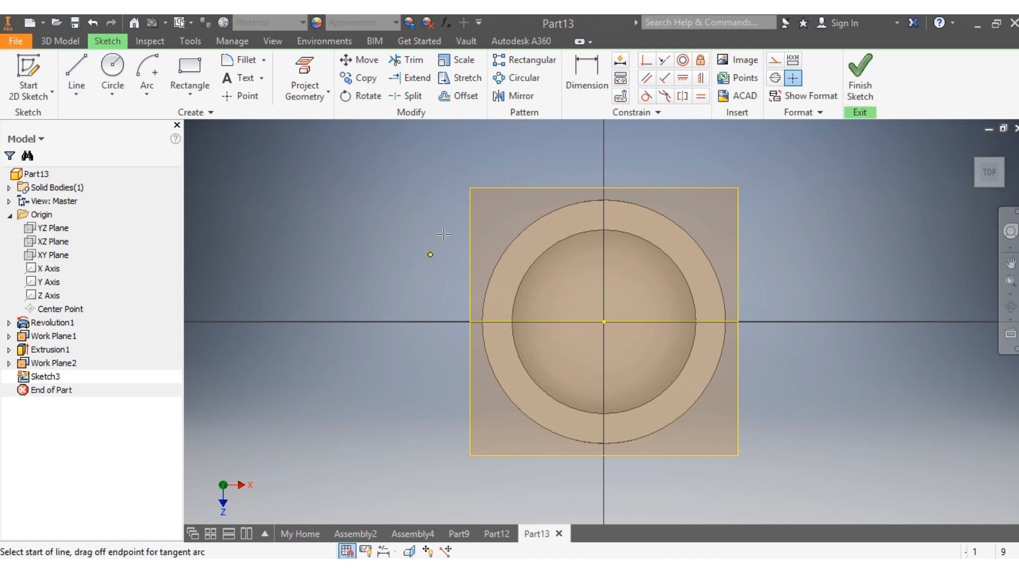
pyautogui.click(455, 175)
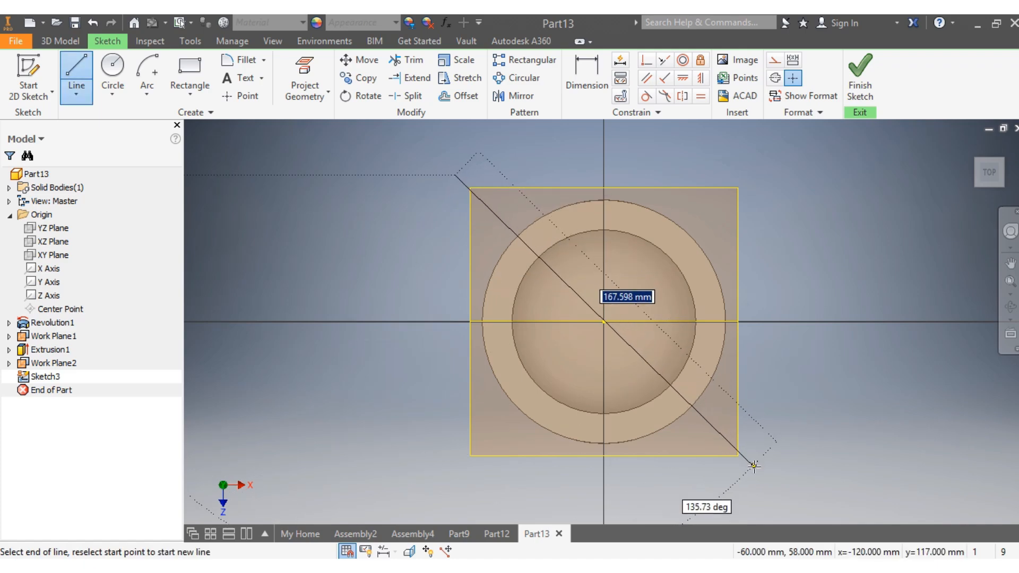
pyautogui.press('Escape')
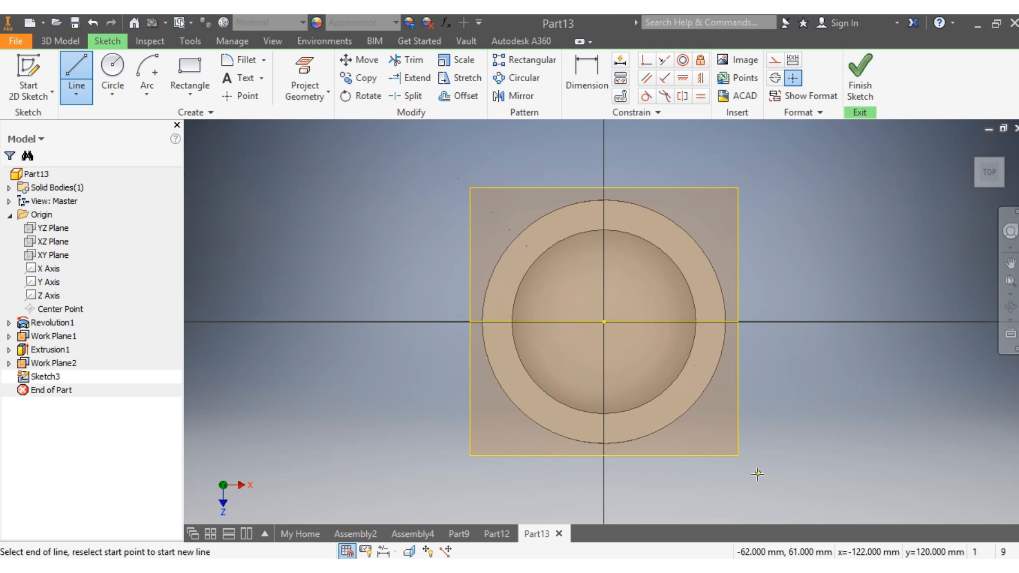
pyautogui.click(758, 474)
pyautogui.press('Escape')
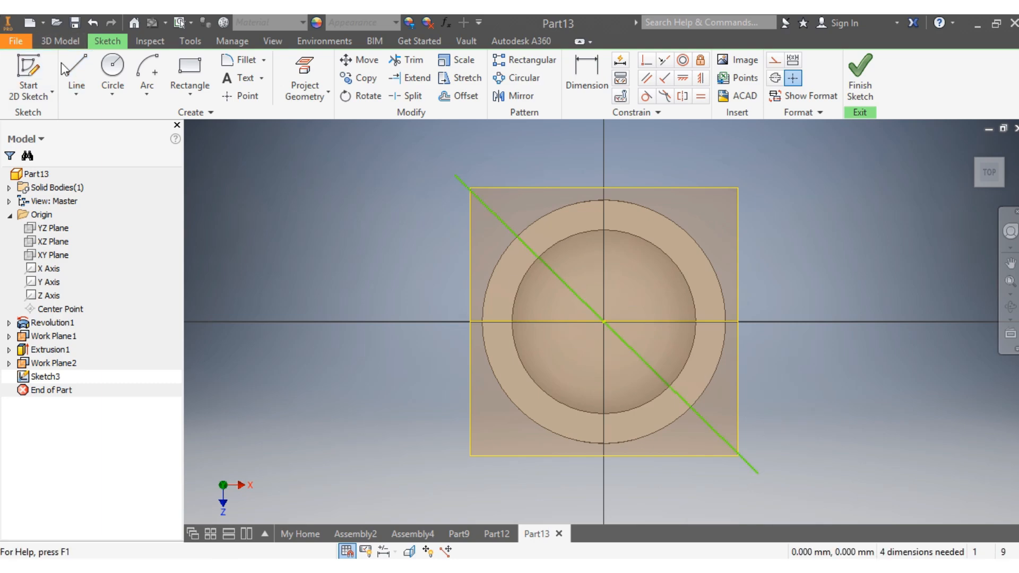
# Draw a second, opposite diagonal line about 188 mm long across the piston and move it onto the centre point
pyautogui.click(63, 69)
pyautogui.click(770, 157)
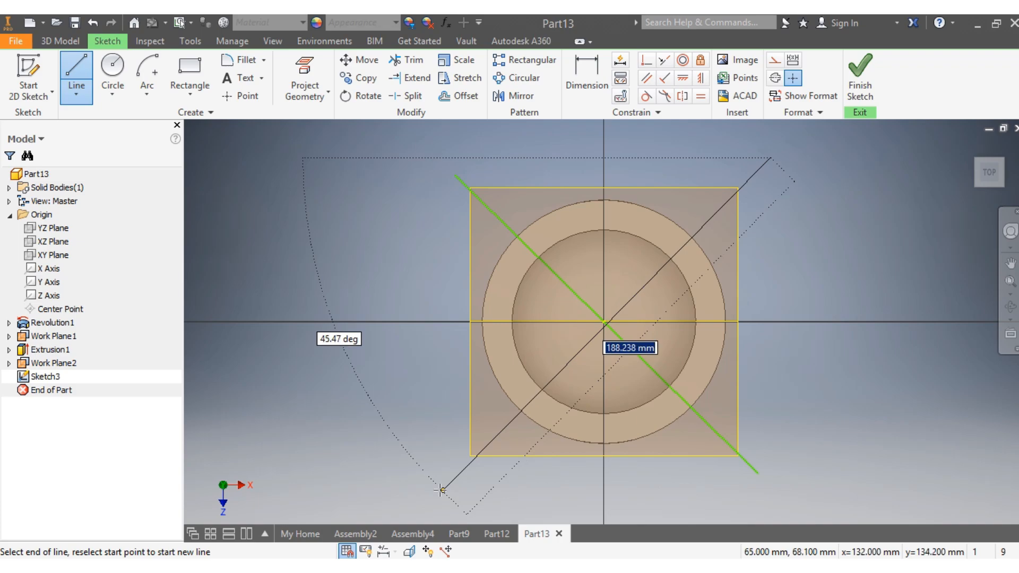
pyautogui.click(441, 490)
pyautogui.press('Escape')
pyautogui.scroll(5, 619, 325)
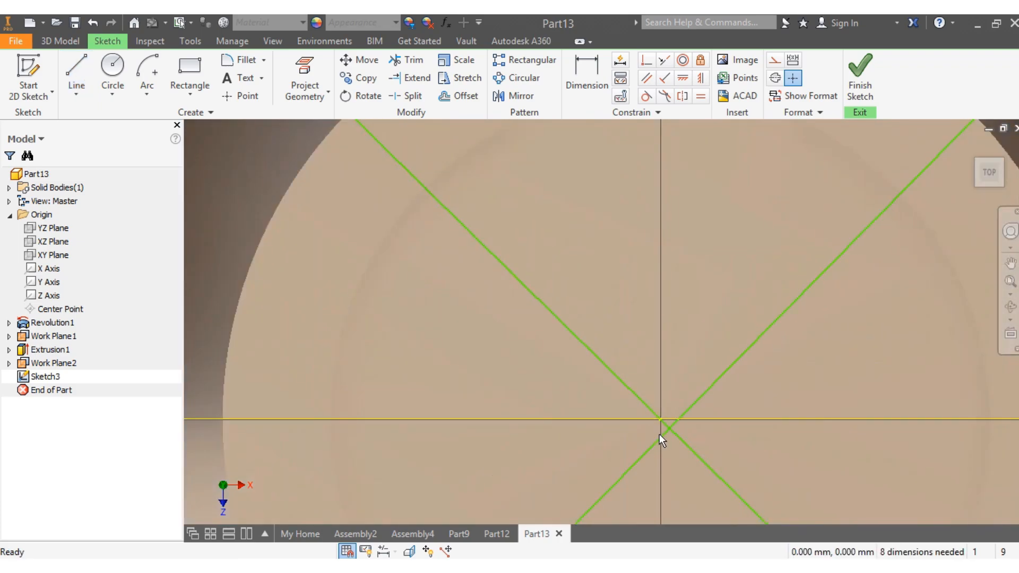
pyautogui.moveTo(669, 413); pyautogui.dragTo(666, 412)
pyautogui.scroll(-3, 667, 437)
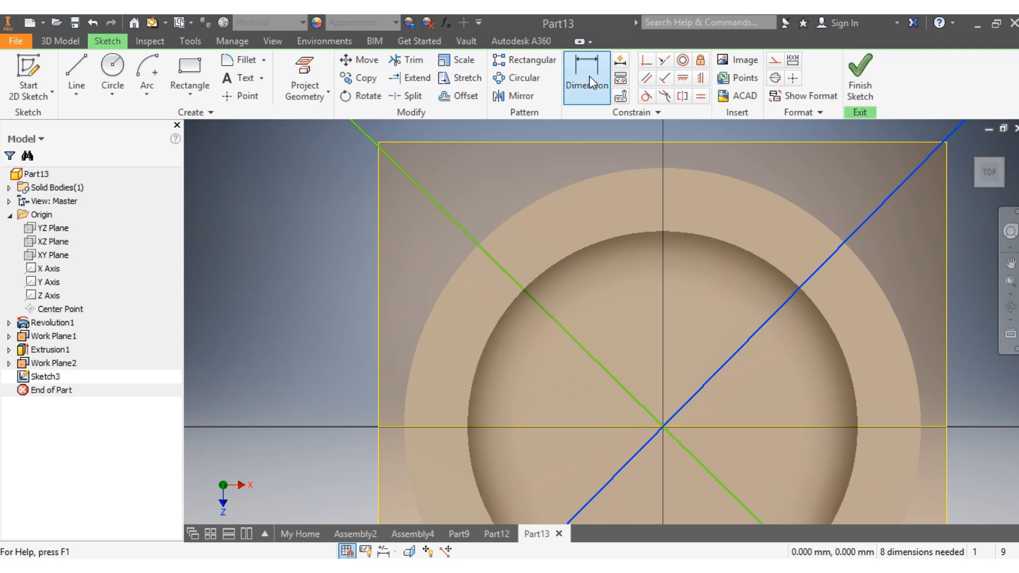
# Constrain the two diagonal lines to be perpendicular to each other
pyautogui.click(664, 78)
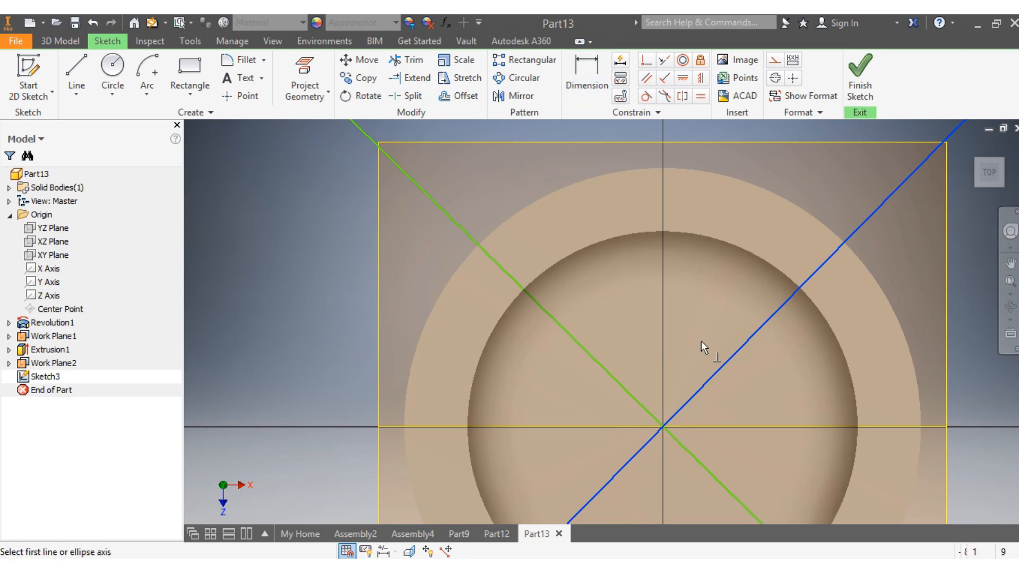
pyautogui.click(715, 373)
pyautogui.click(705, 466)
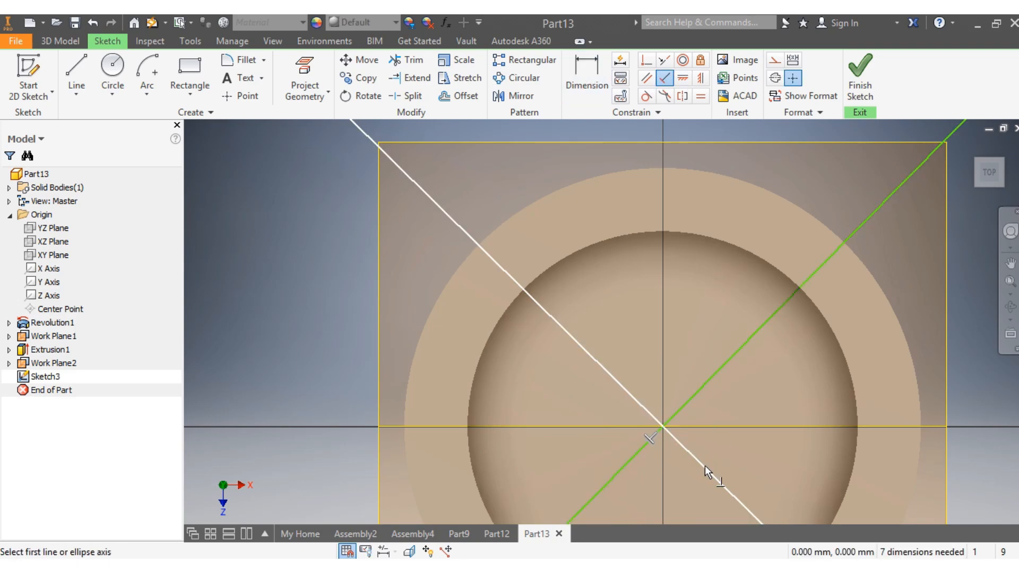
pyautogui.scroll(-5, 714, 460)
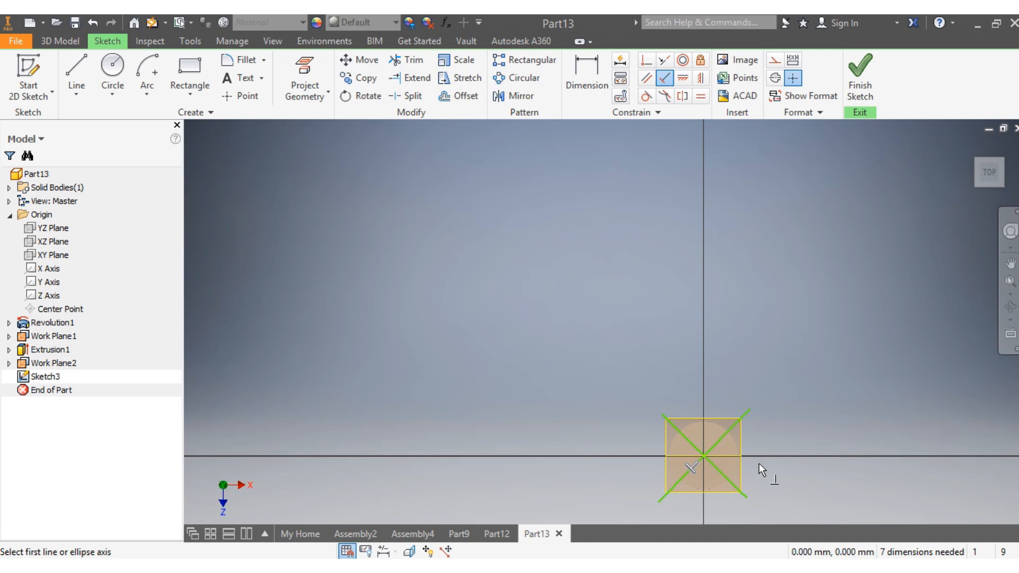
pyautogui.scroll(3, 759, 463)
pyautogui.scroll(-2, 680, 467)
pyautogui.press('Escape')
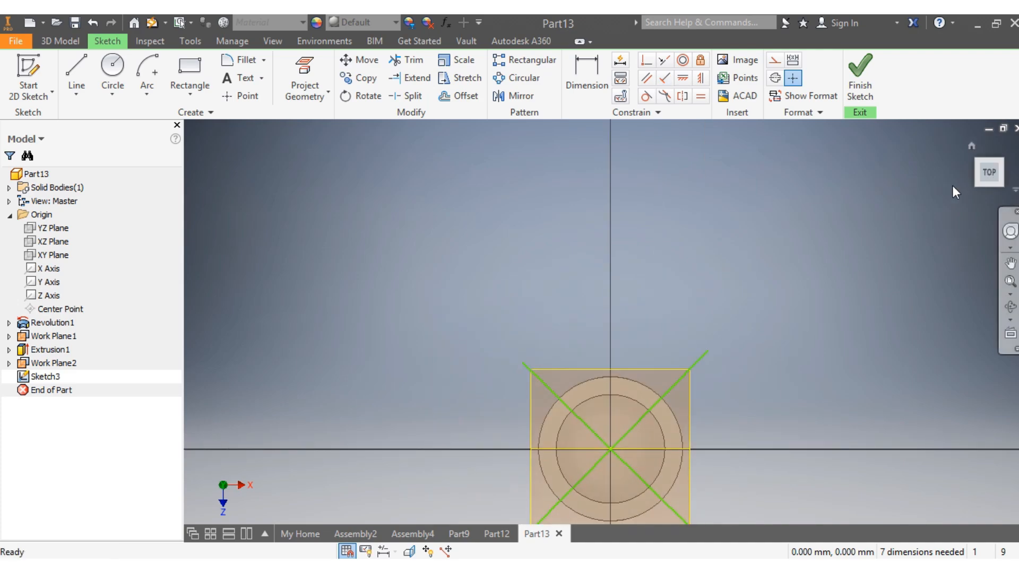
# Sketch a circle about 57 mm in diameter centred where the two diagonals cross
pyautogui.moveTo(989, 179); pyautogui.dragTo(985, 177)
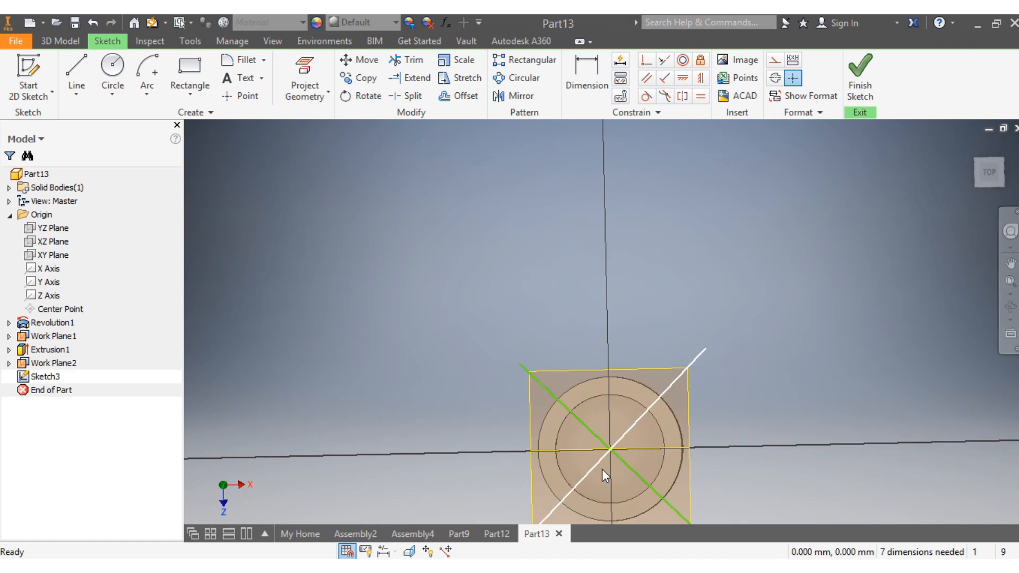
pyautogui.scroll(-2, 611, 469)
pyautogui.scroll(5, 611, 468)
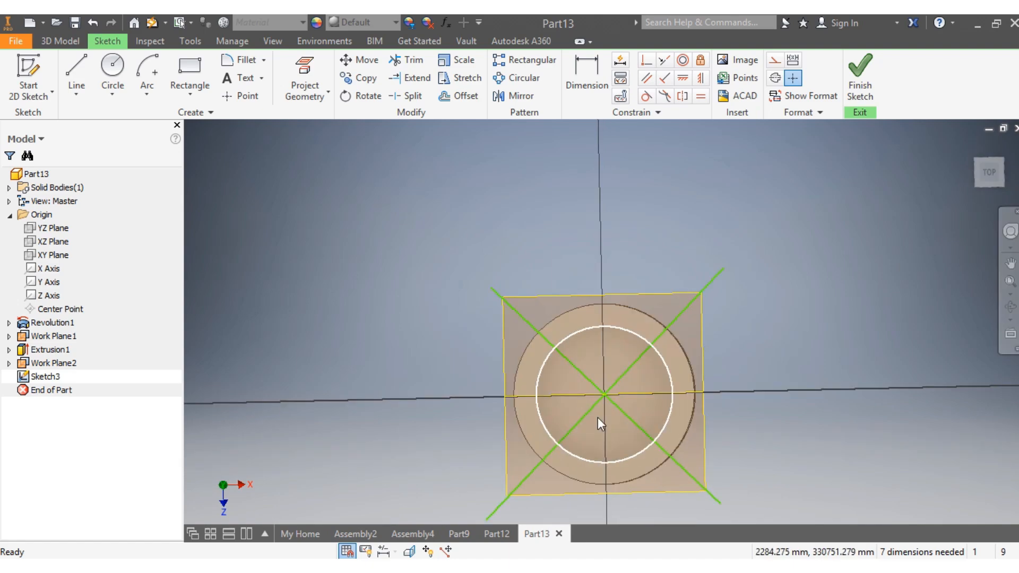
pyautogui.scroll(-2, 578, 397)
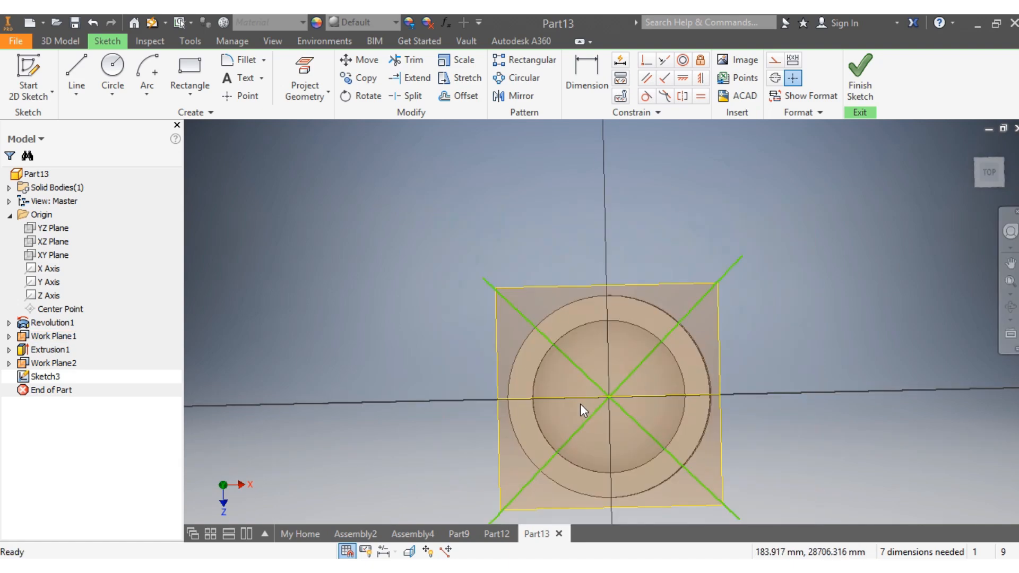
pyautogui.click(112, 69)
pyautogui.scroll(3, 566, 390)
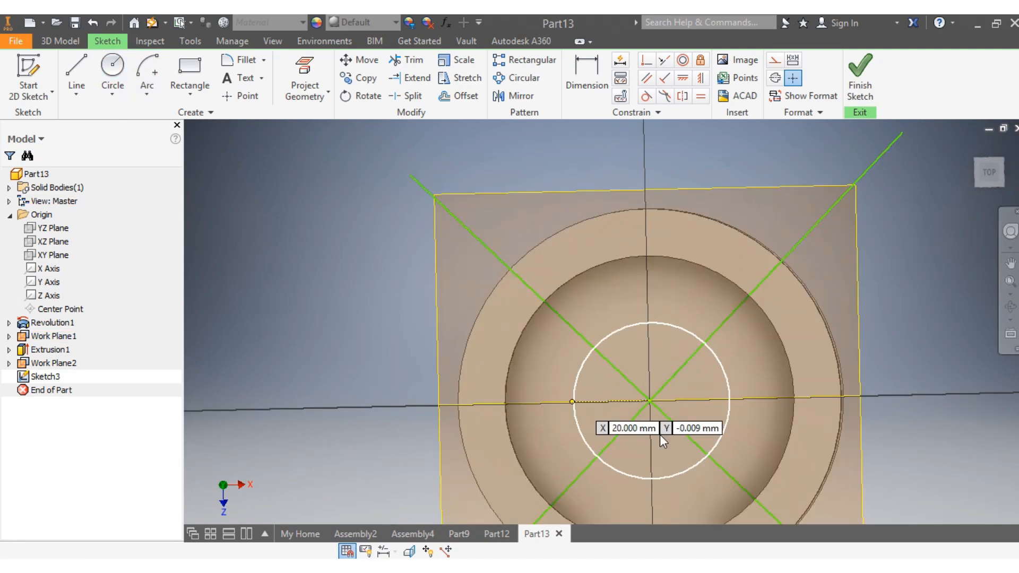
pyautogui.click(649, 400)
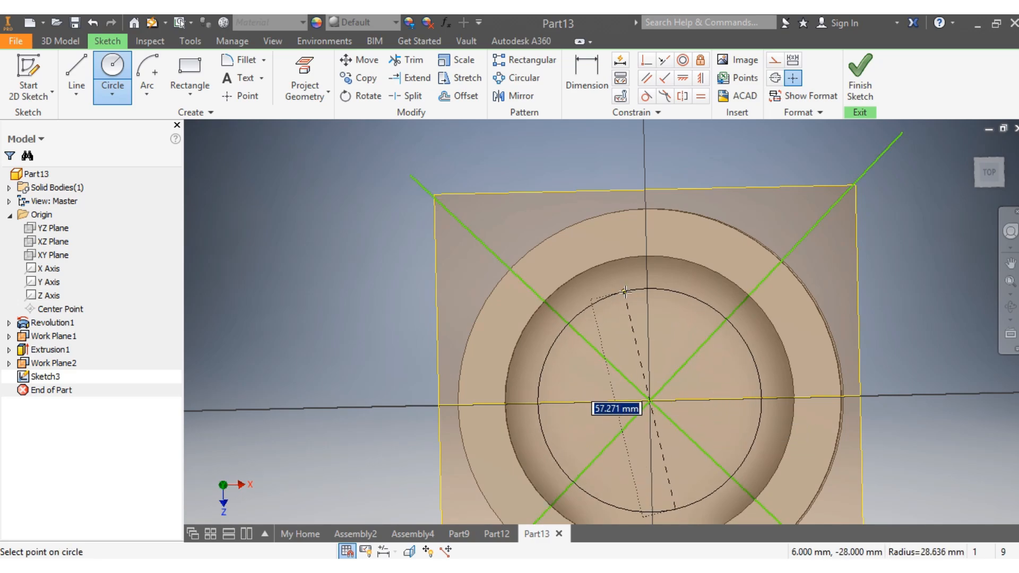
pyautogui.click(626, 291)
# Dimension the circle's diameter and set it to 60 mm
pyautogui.press('d')
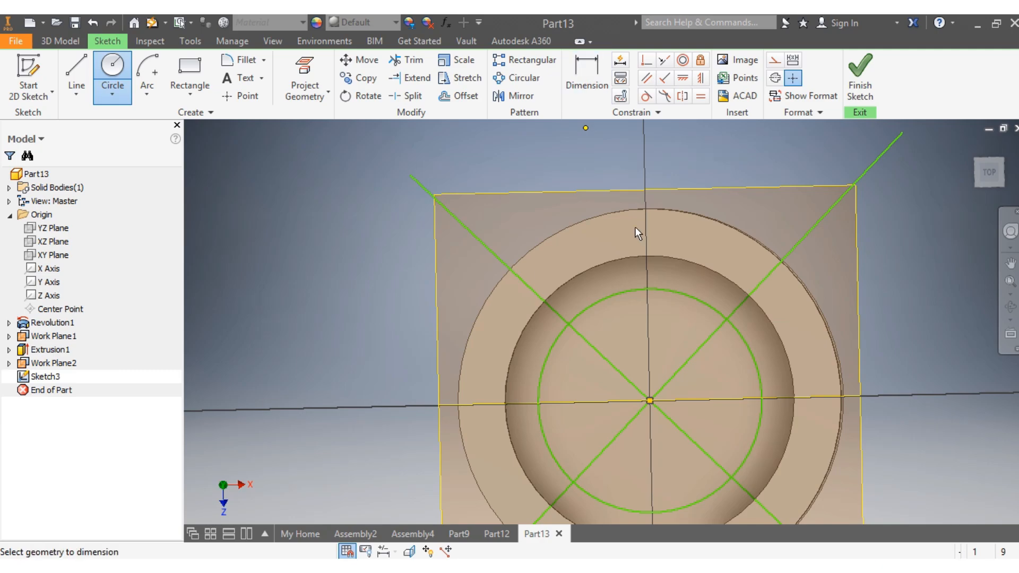
pyautogui.click(673, 292)
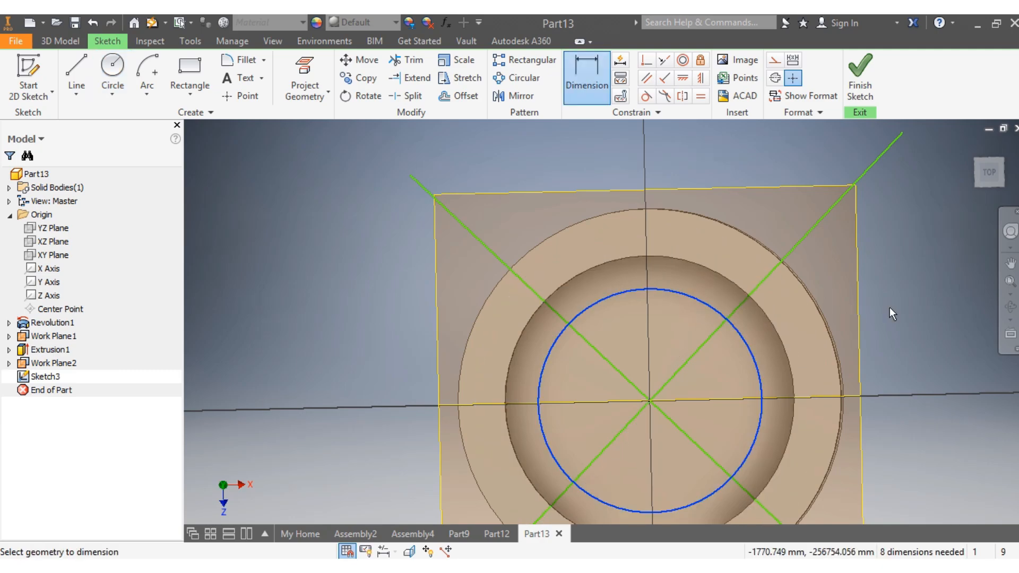
pyautogui.click(920, 270)
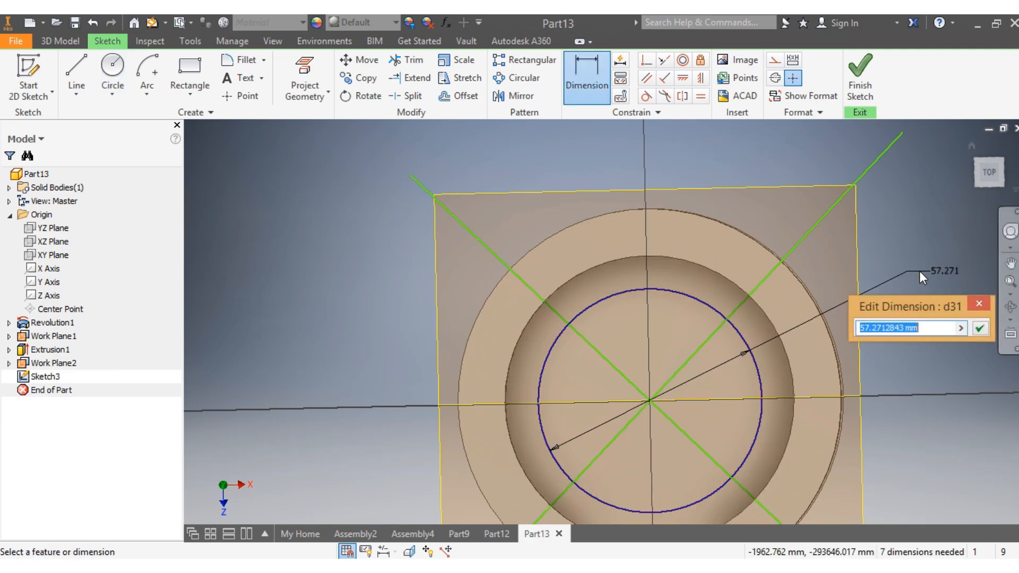
pyautogui.write('60')
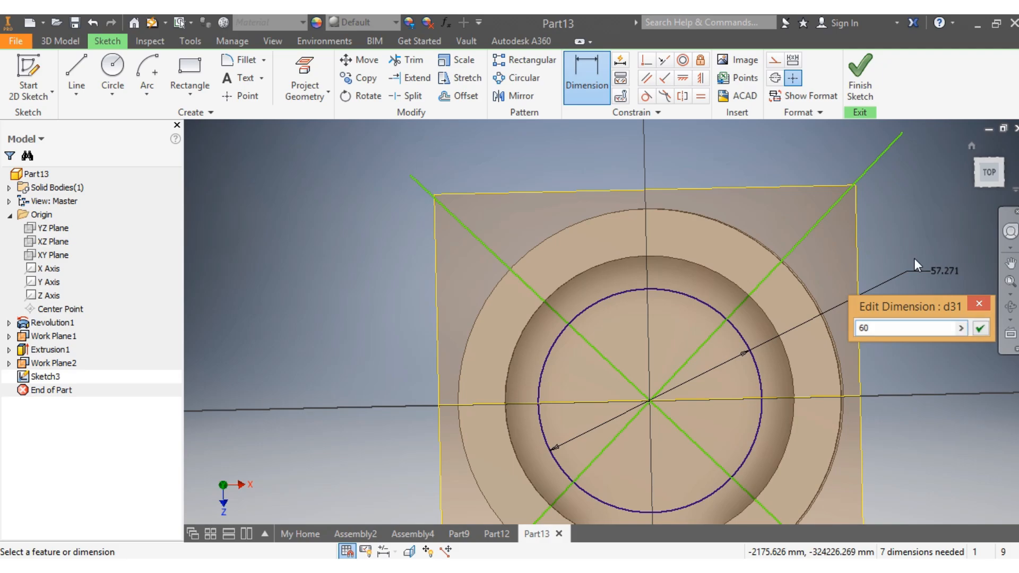
pyautogui.press('Return')
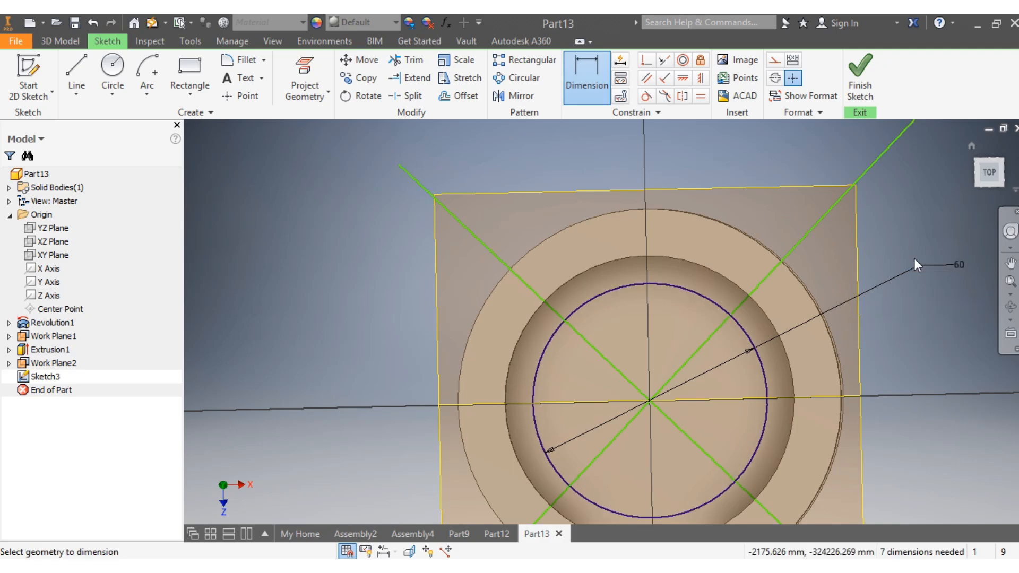
# Sketch two circles about 21 and 22 mm in diameter where the diagonals cross the upper half of the 60 mm circle
pyautogui.click(112, 66)
pyautogui.click(564, 320)
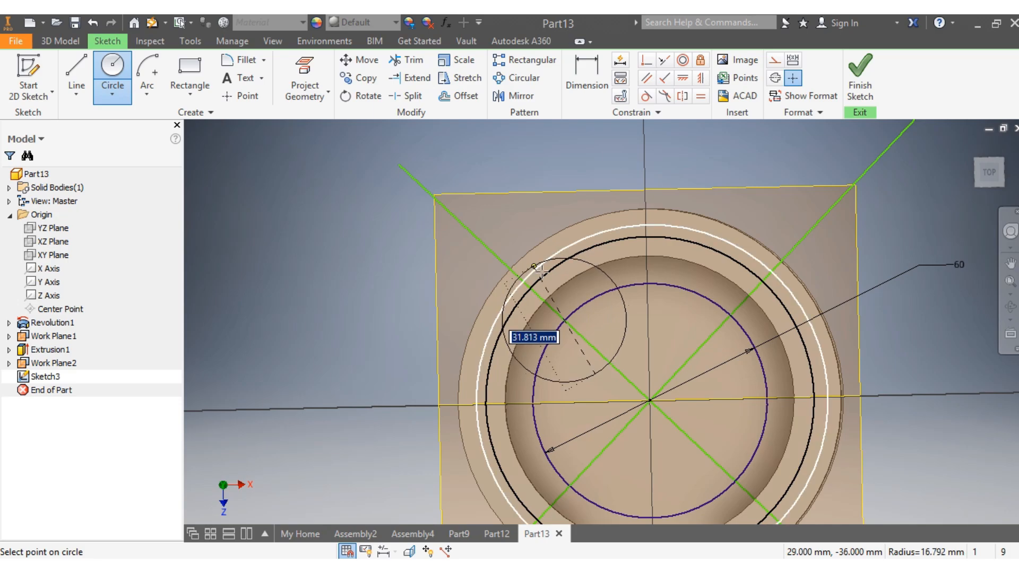
pyautogui.click(583, 283)
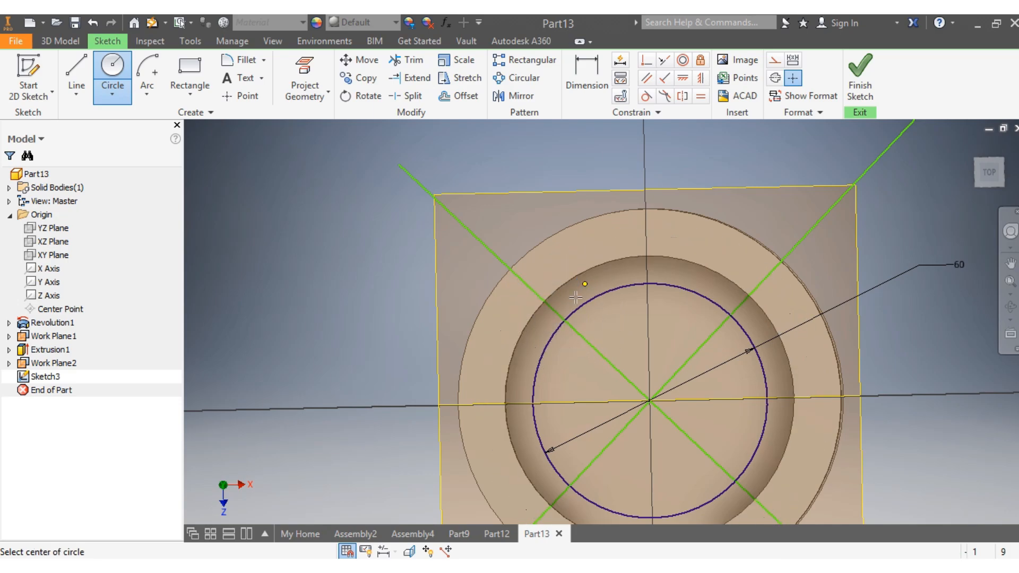
pyautogui.click(731, 317)
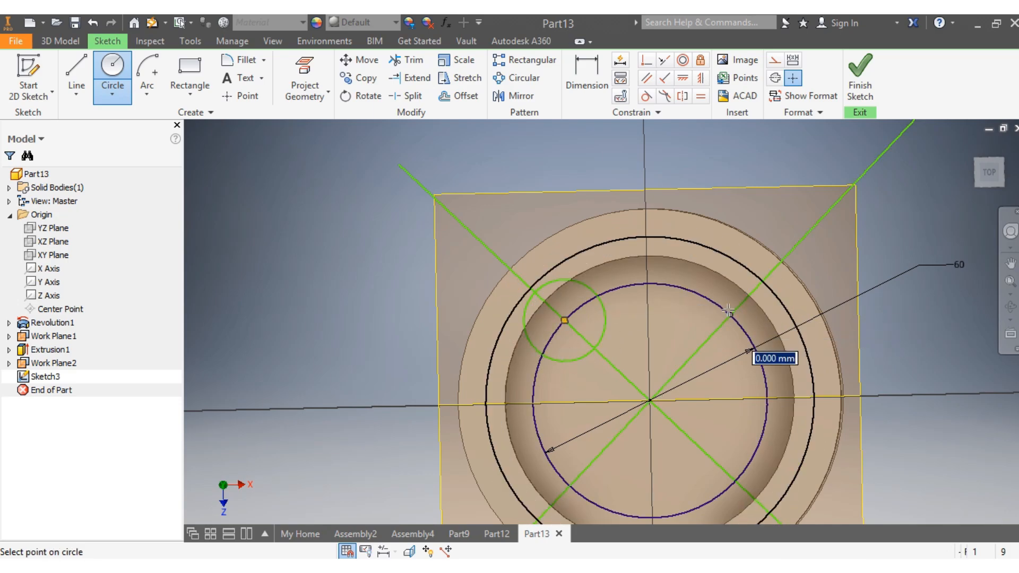
pyautogui.click(704, 285)
# Sketch two circles about 20 and 26 mm in diameter where the diagonals cross the lower half of the 60 mm circle
pyautogui.scroll(-3, 762, 387)
pyautogui.scroll(4, 756, 471)
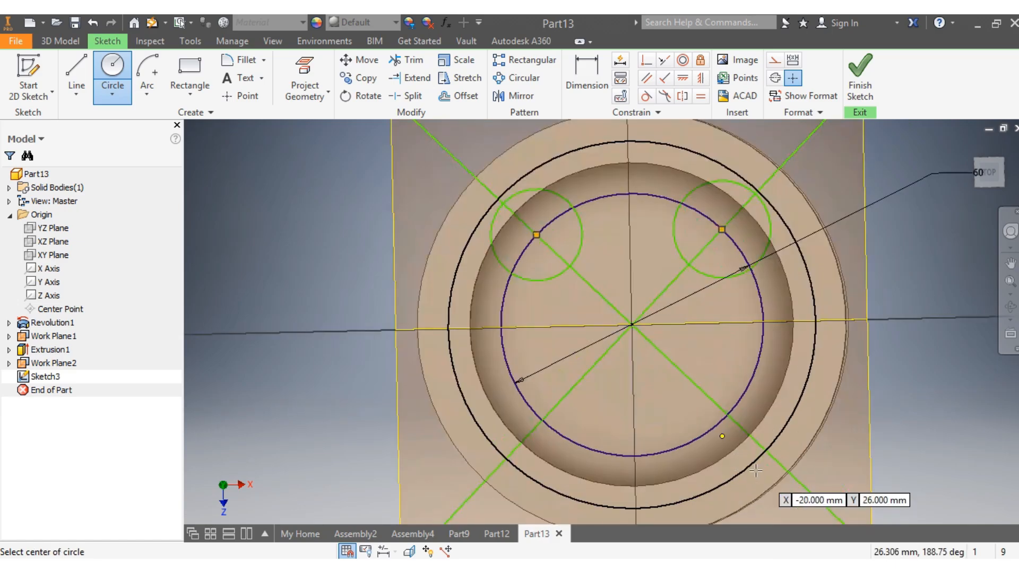
pyautogui.click(727, 413)
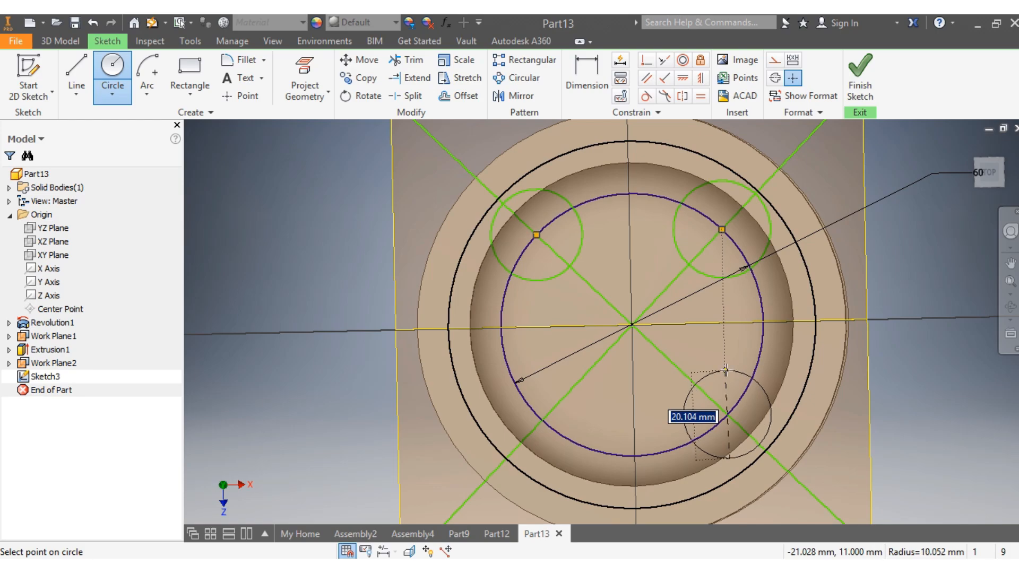
pyautogui.click(725, 371)
pyautogui.click(539, 423)
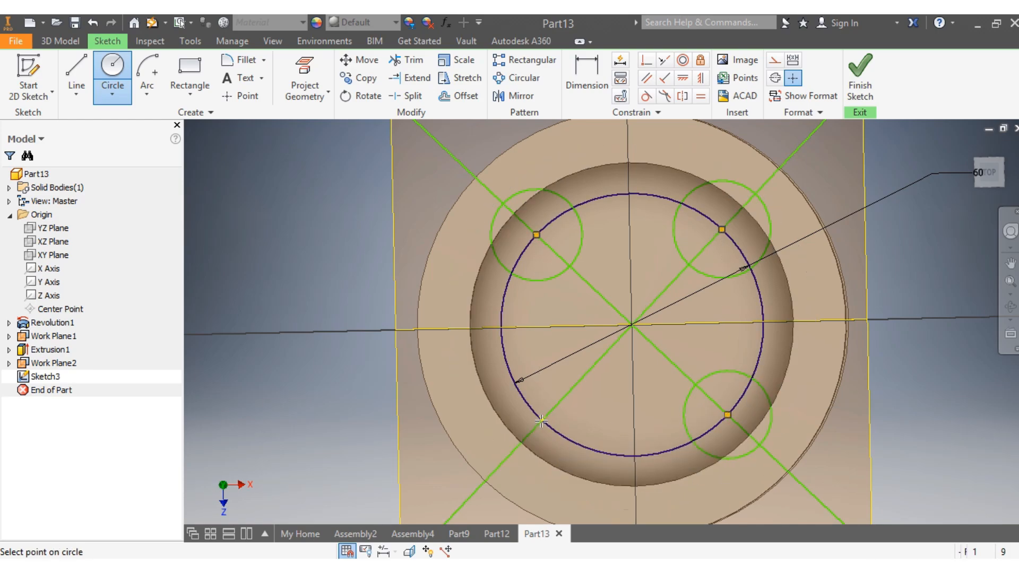
pyautogui.click(525, 366)
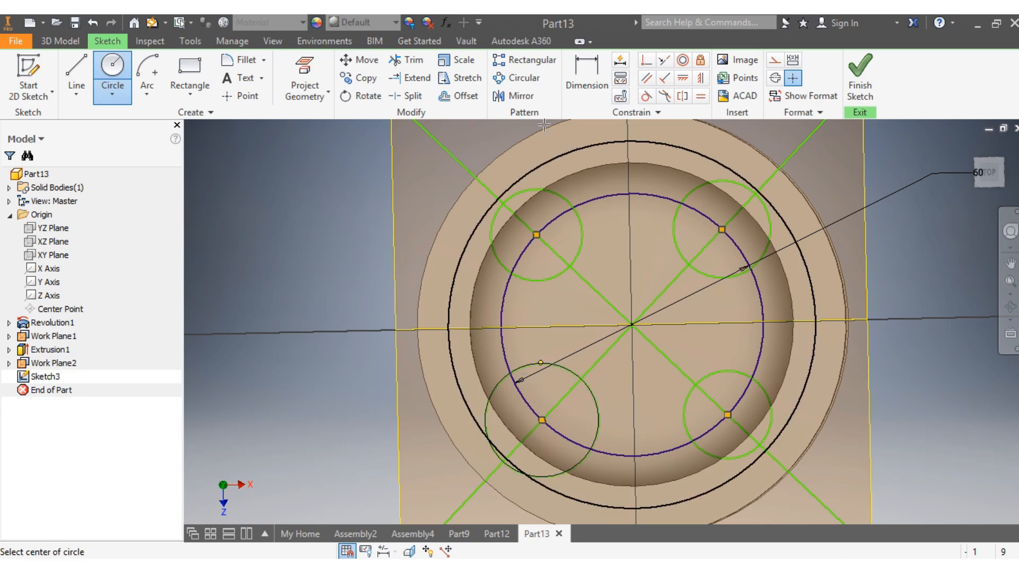
# Dimension the upper-left small circle and set its diameter to 30 mm
pyautogui.click(586, 69)
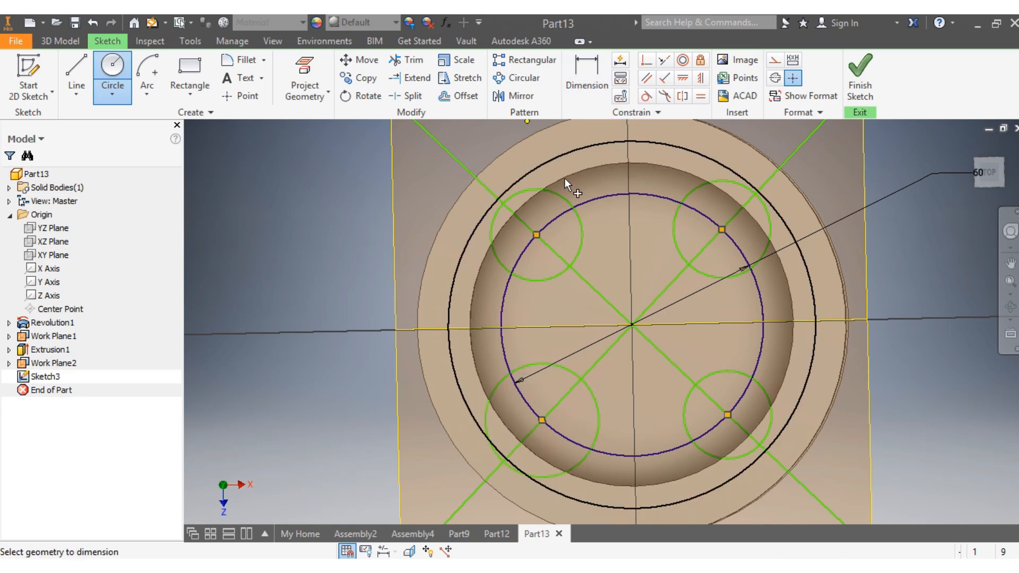
pyautogui.click(581, 234)
pyautogui.click(573, 233)
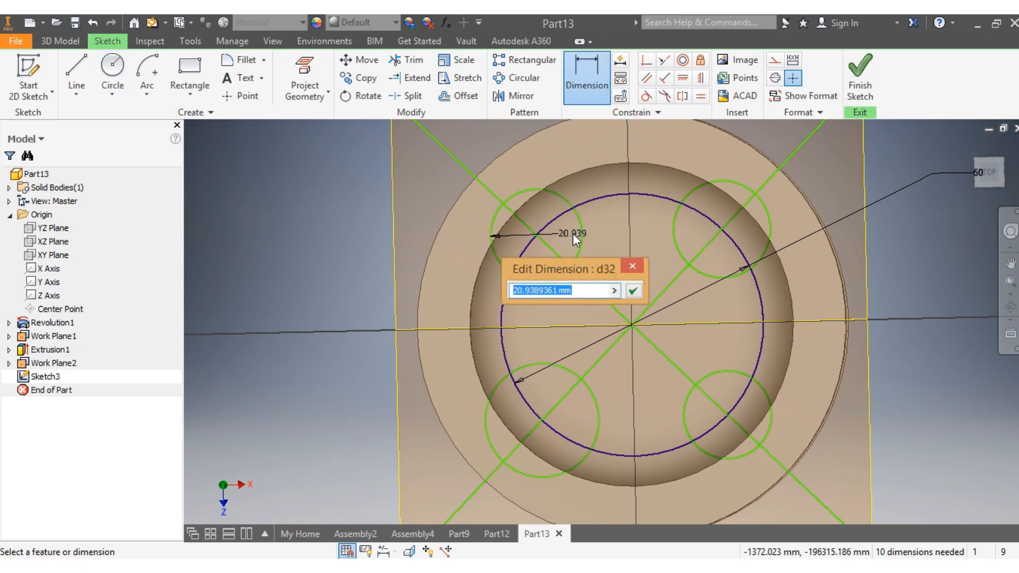
pyautogui.write('30')
pyautogui.press('Return')
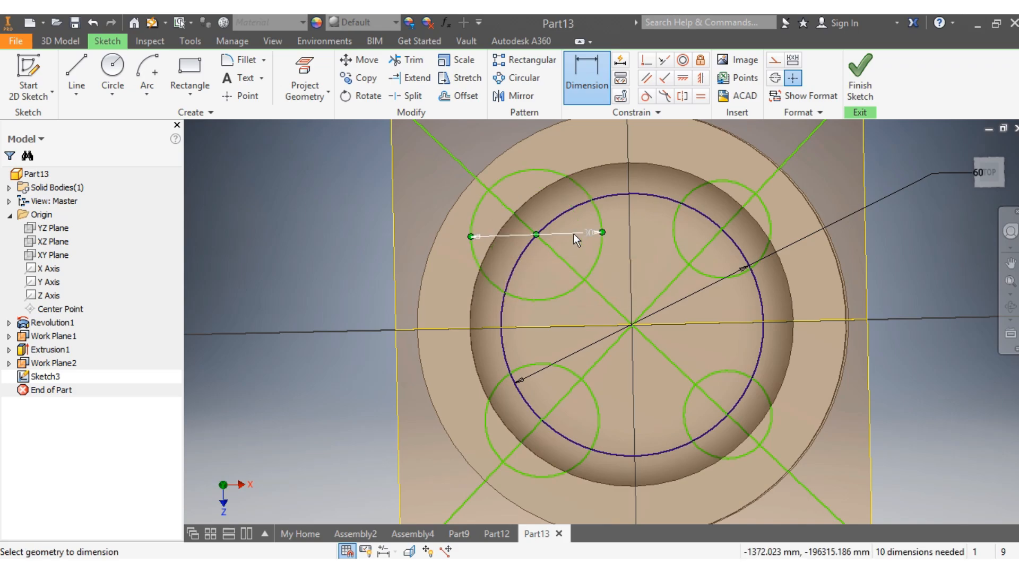
# Dimension the upper-right small circle and set its diameter to 30 mm
pyautogui.click(674, 234)
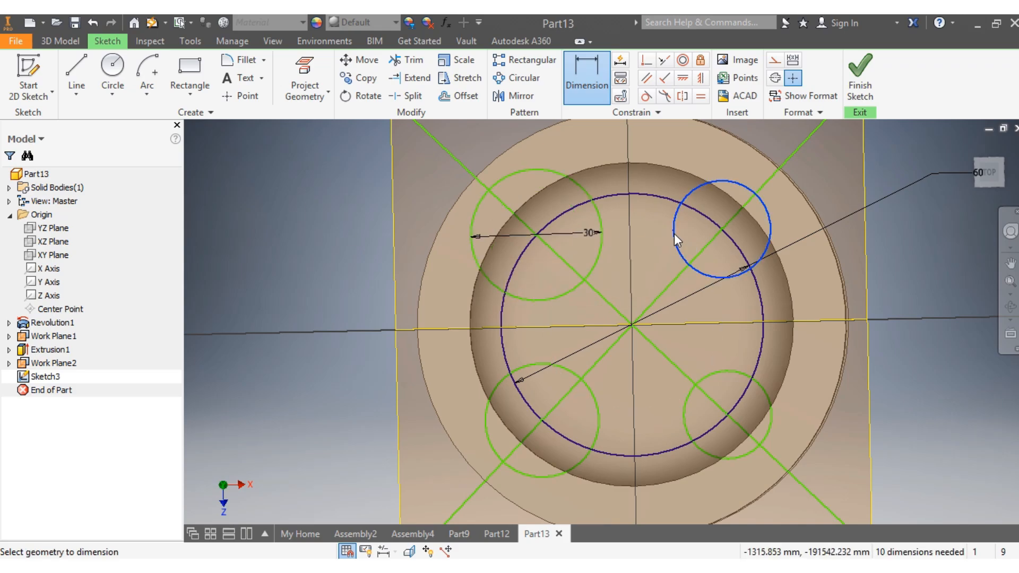
pyautogui.click(690, 223)
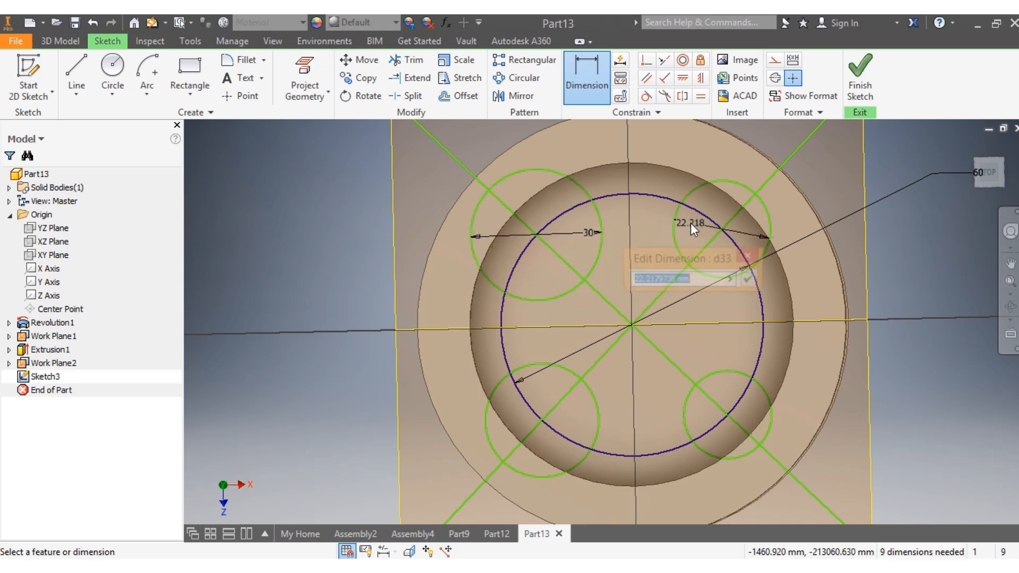
pyautogui.write('30')
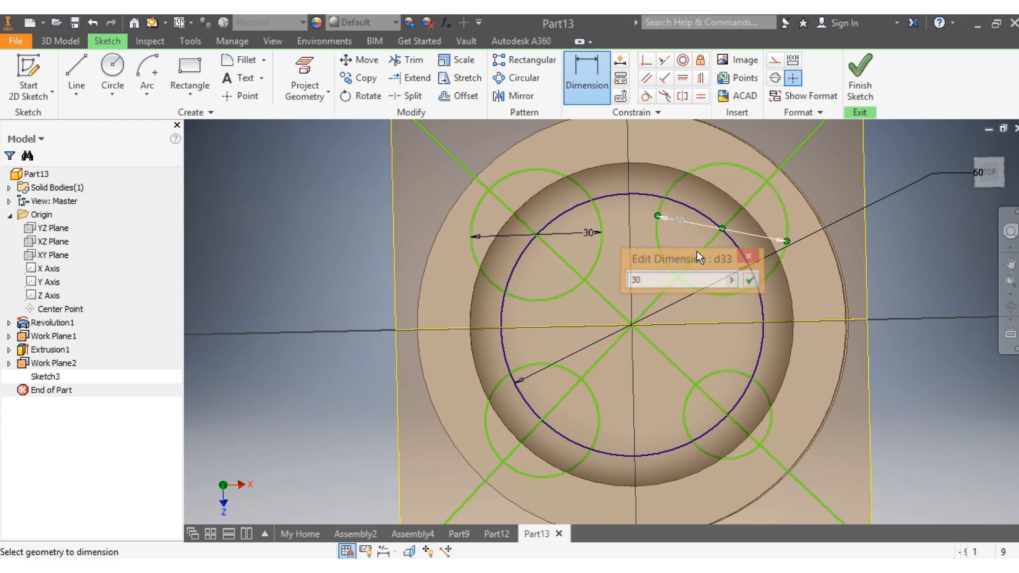
pyautogui.press('Return')
# Dimension the lower-right small circle and set its diameter to 30 mm
pyautogui.click(728, 370)
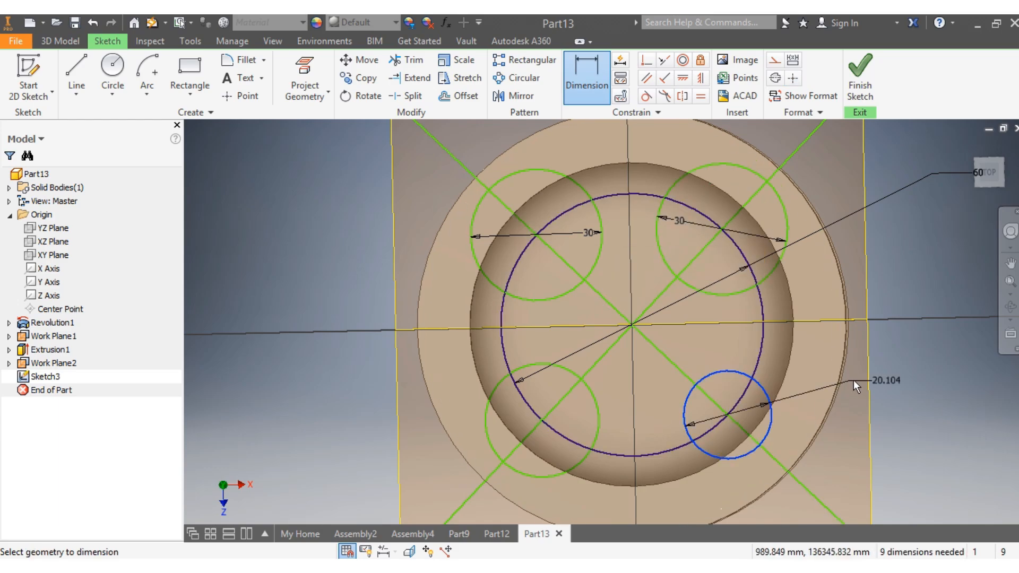
pyautogui.click(890, 367)
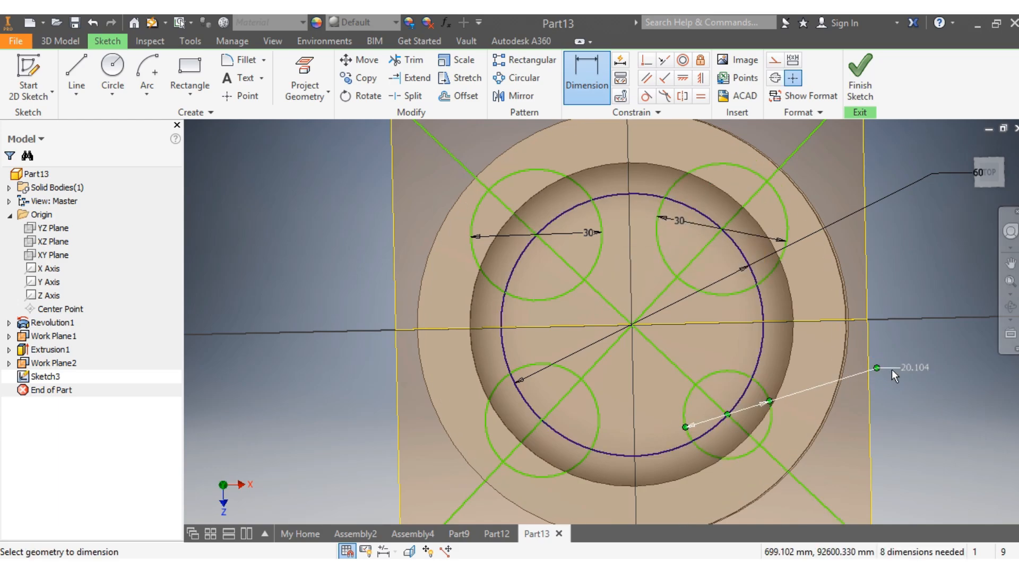
pyautogui.click(892, 368)
pyautogui.write('3')
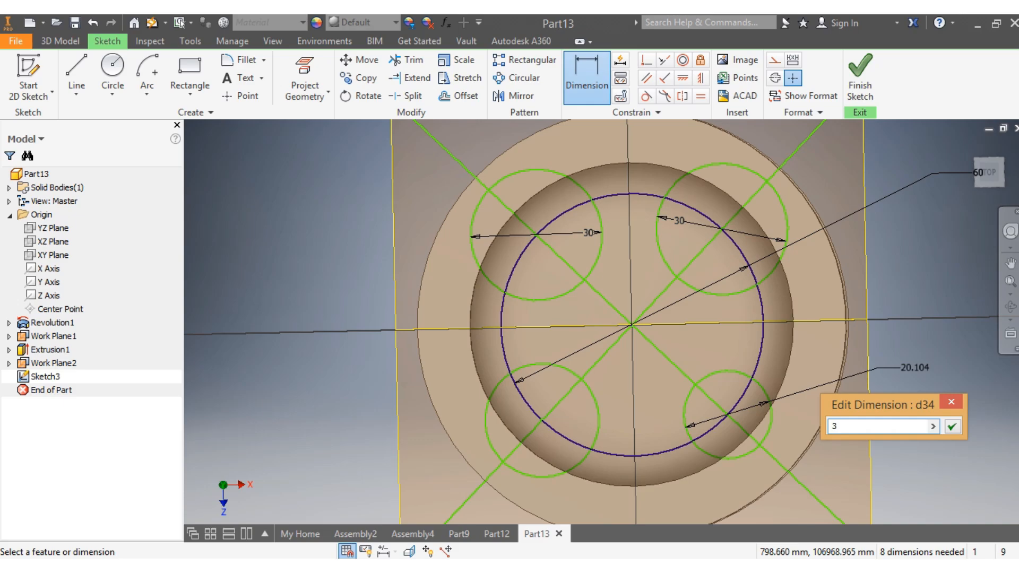
pyautogui.write('0')
pyautogui.press('Return')
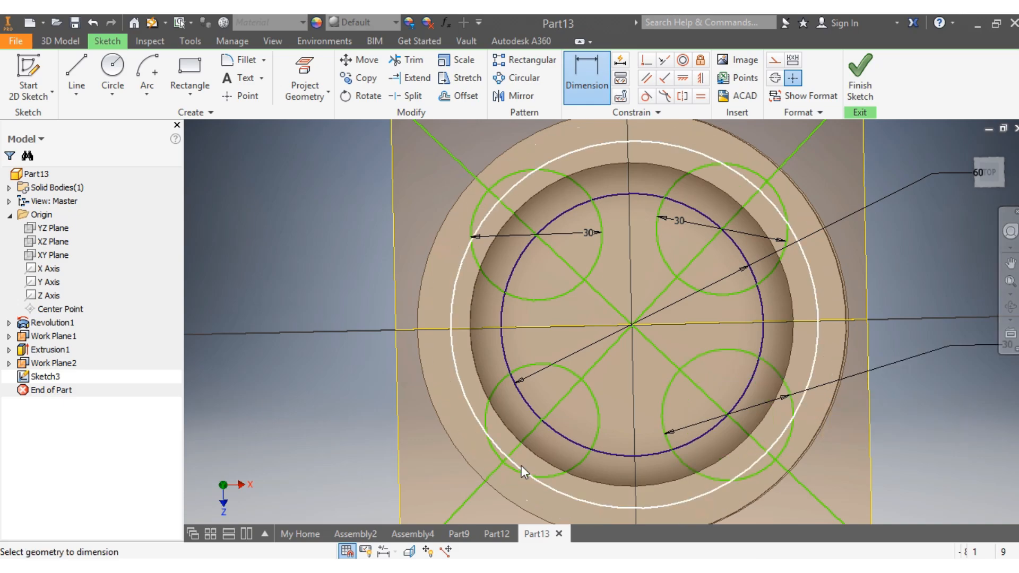
# Dimension the lower-left small circle, set its diameter to 30 mm and end dimensioning
pyautogui.click(595, 396)
pyautogui.click(316, 389)
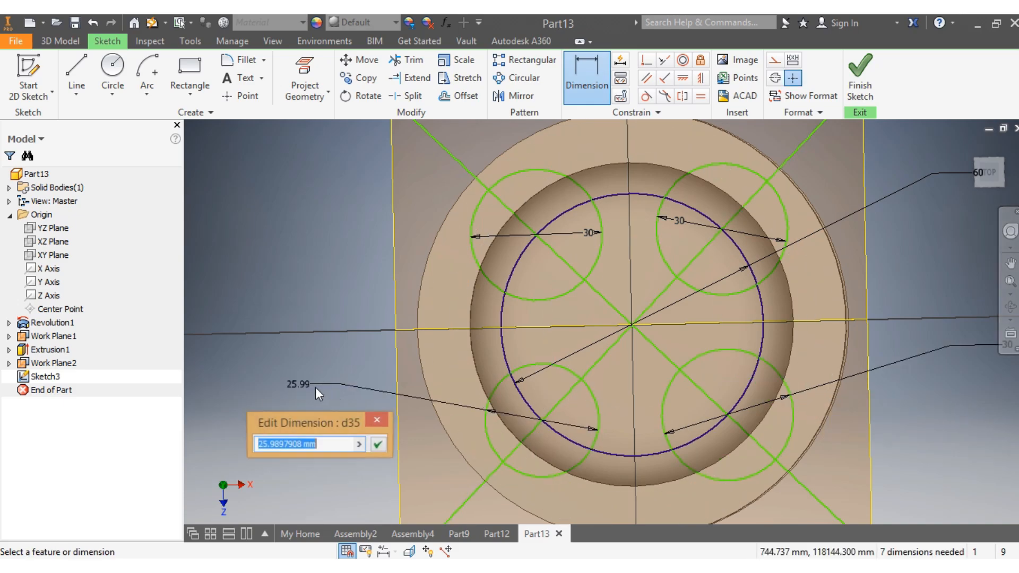
pyautogui.write('3')
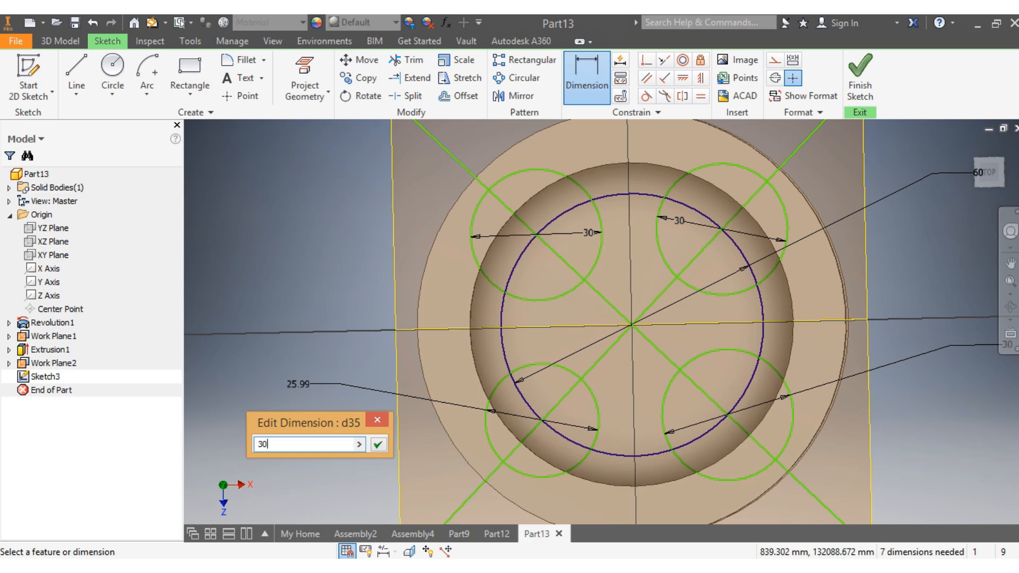
pyautogui.write('0')
pyautogui.press('Return')
pyautogui.scroll(-5, 561, 424)
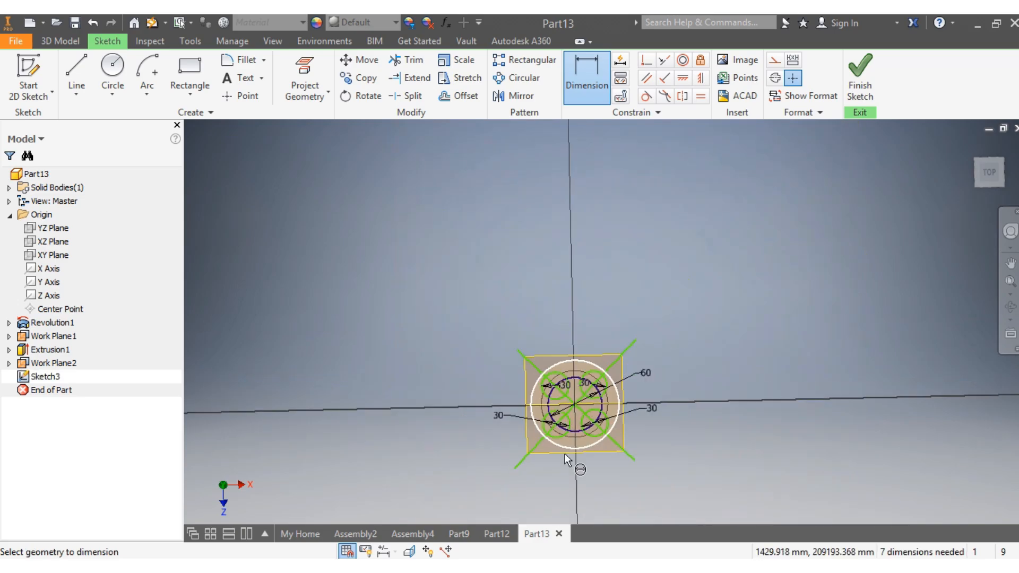
pyautogui.scroll(3, 565, 453)
pyautogui.press('Escape')
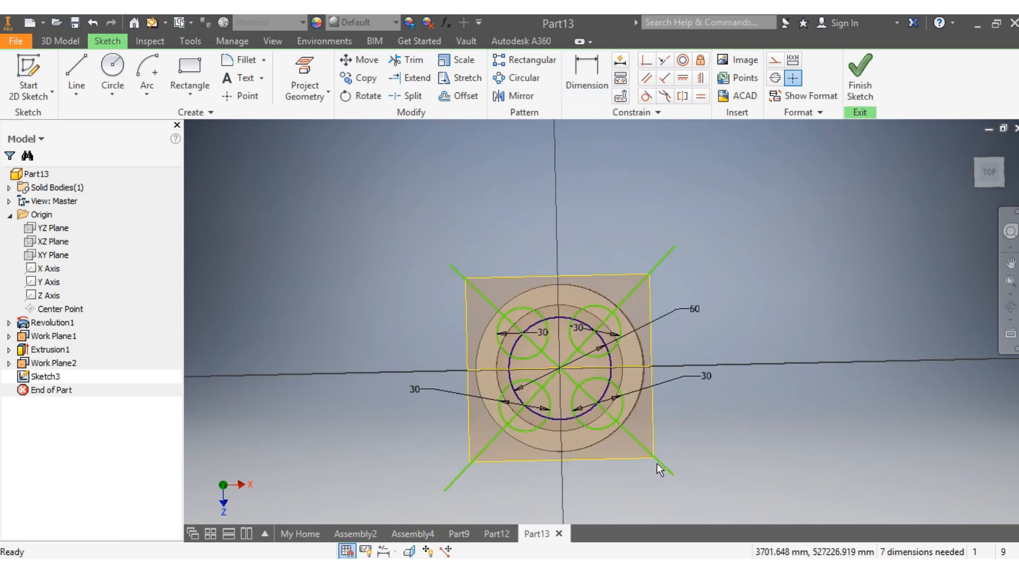
# Delete both diagonal lines from the crown sketch
pyautogui.click(661, 463)
pyautogui.press('Delete')
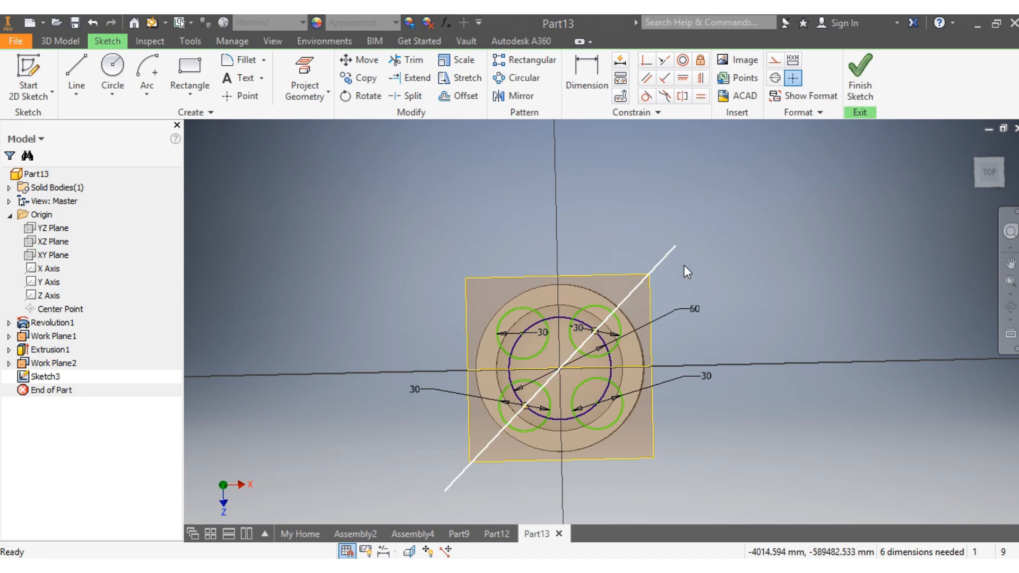
pyautogui.press('Delete')
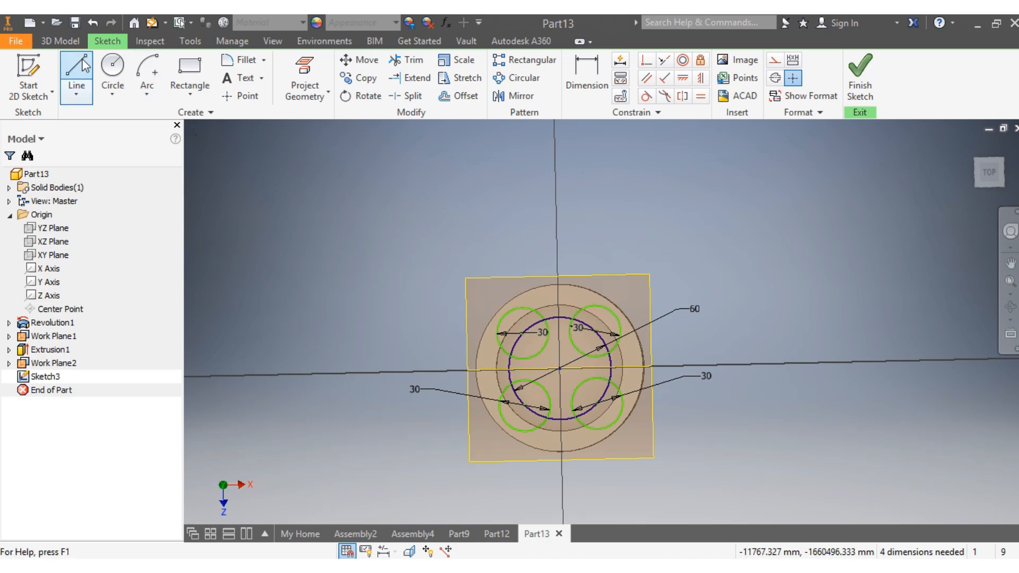
# Extrude the four 30 mm circles as a cut 4 mm deep into the piston crown
pyautogui.click(69, 45)
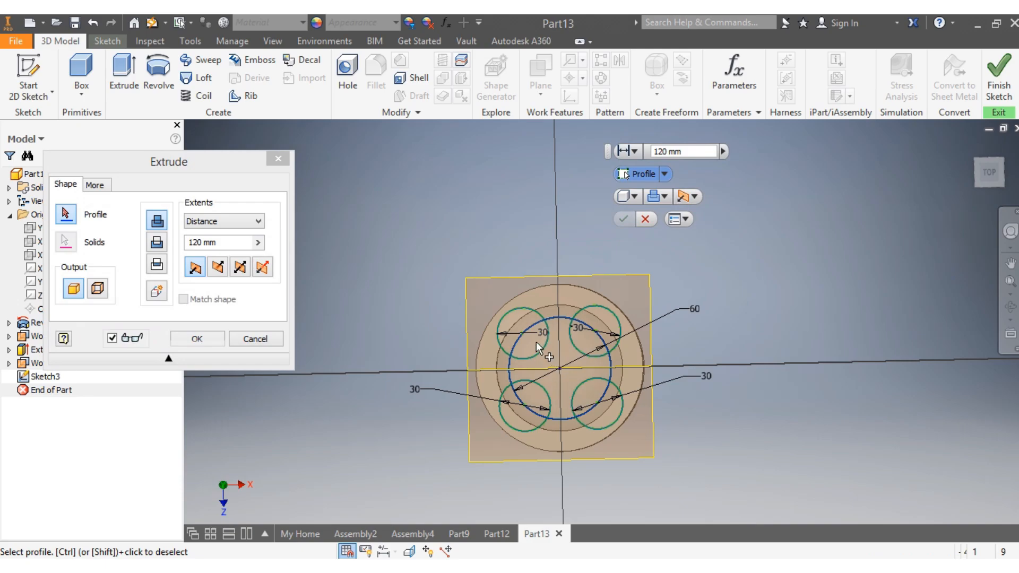
pyautogui.click(513, 311)
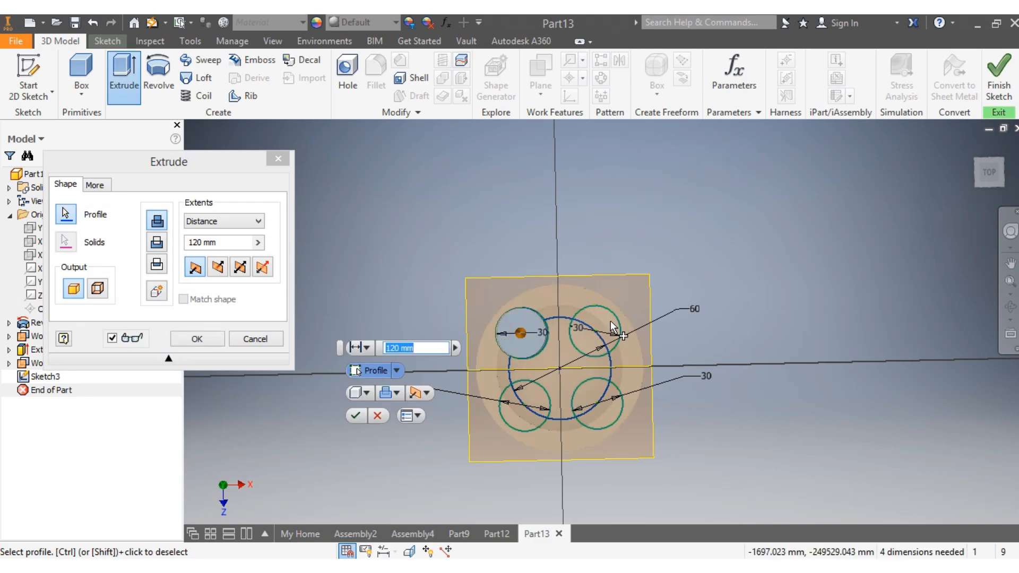
pyautogui.click(616, 322)
pyautogui.click(612, 423)
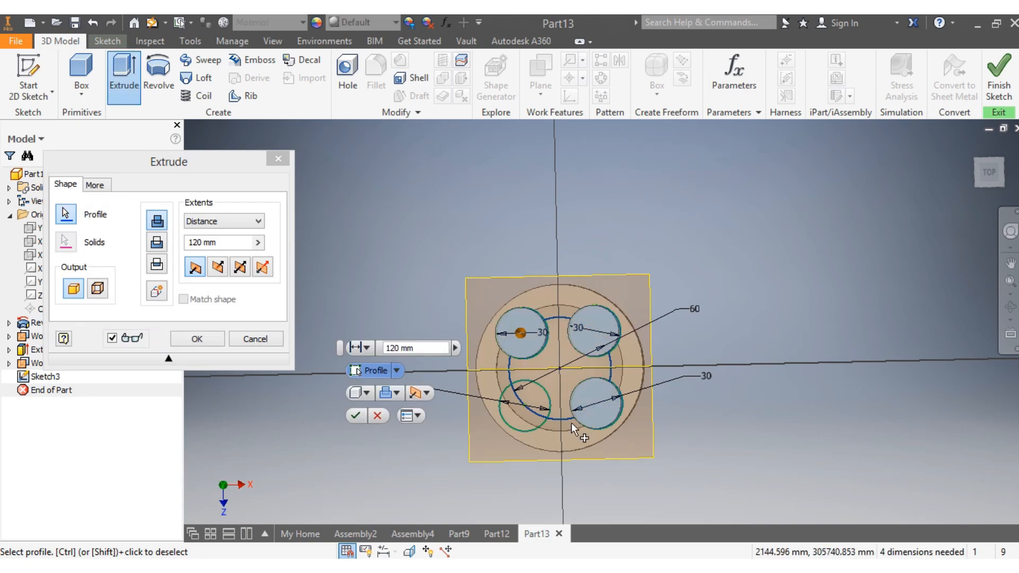
pyautogui.click(529, 428)
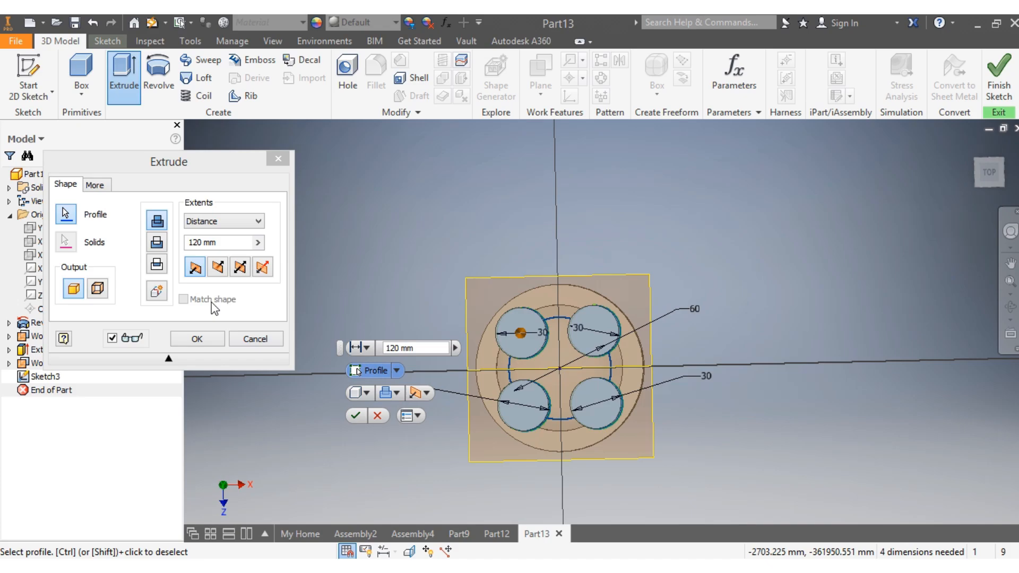
pyautogui.click(158, 244)
pyautogui.click(201, 242)
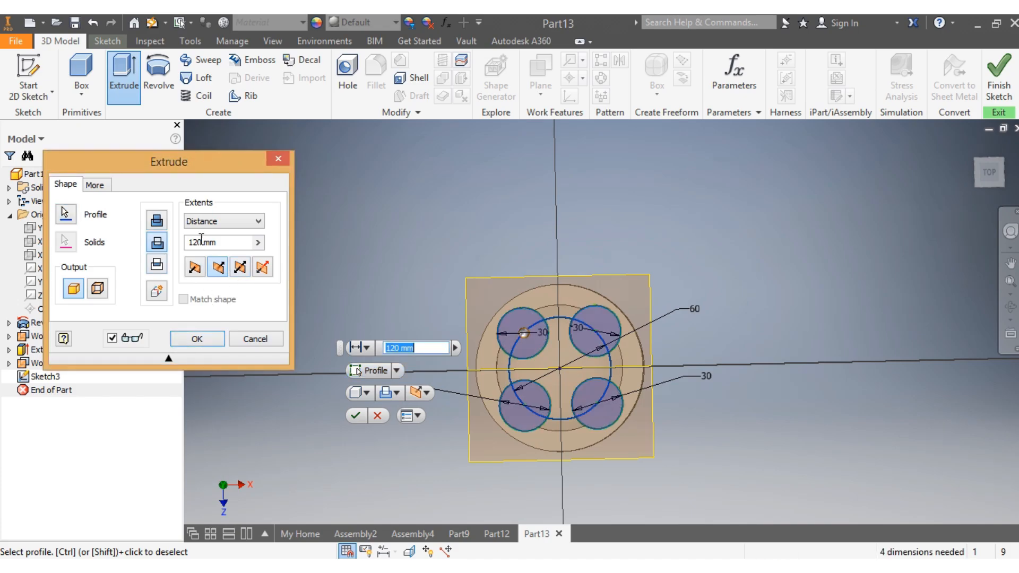
pyautogui.click(202, 243)
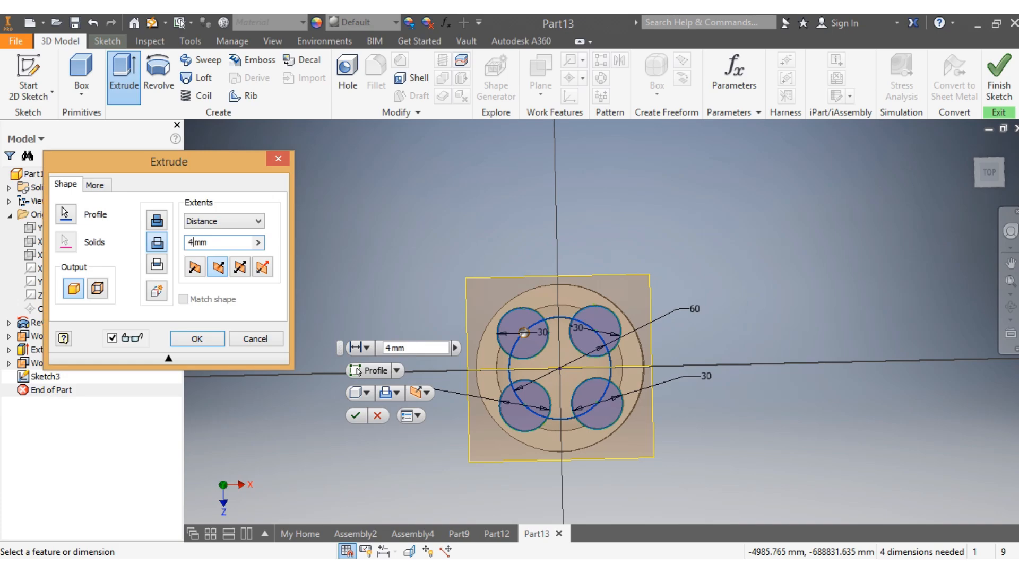
pyautogui.write('4')
pyautogui.press('Return')
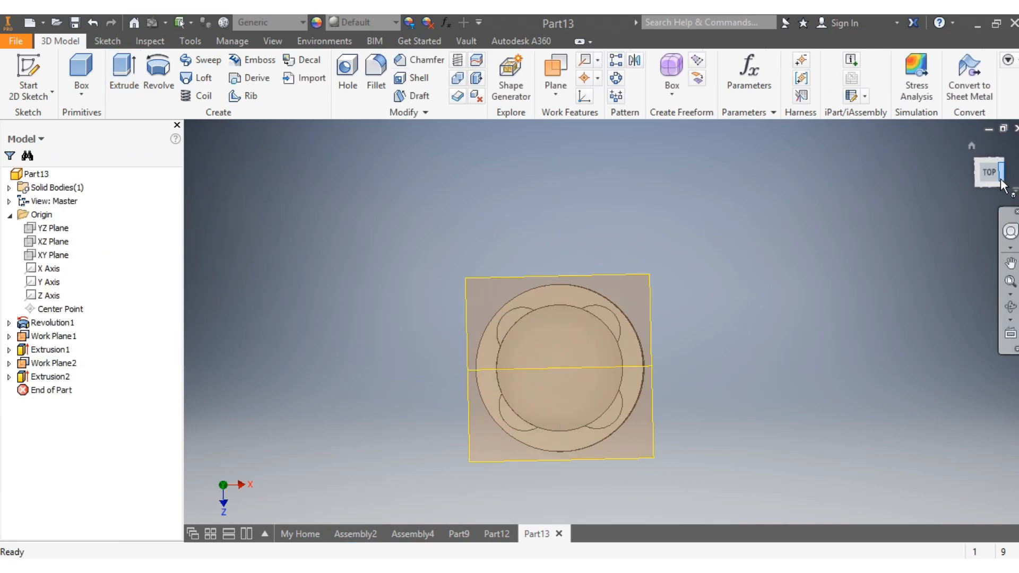
# Fillet the outer circular edge of the piston crown with a 1 mm radius
pyautogui.click(971, 146)
pyautogui.moveTo(560, 368)
pyautogui.keyDown('shift'); pyautogui.mouseDown(button='middle')
pyautogui.moveTo(570, 366)
pyautogui.moveTo(573, 313)
pyautogui.moveTo(568, 366)
pyautogui.moveTo(626, 369)
pyautogui.mouseUp(button='middle'); pyautogui.keyUp('shift')
pyautogui.moveTo(972, 185)
pyautogui.mouseDown()
pyautogui.moveTo(973, 166)
pyautogui.moveTo(993, 171)
pyautogui.moveTo(994, 189)
pyautogui.mouseUp()
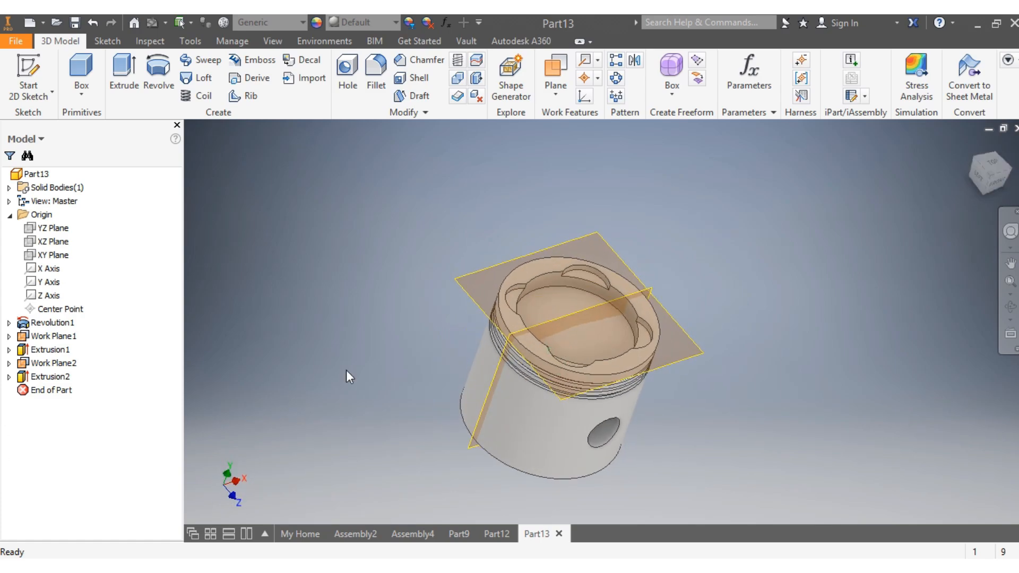
pyautogui.scroll(5, 655, 355)
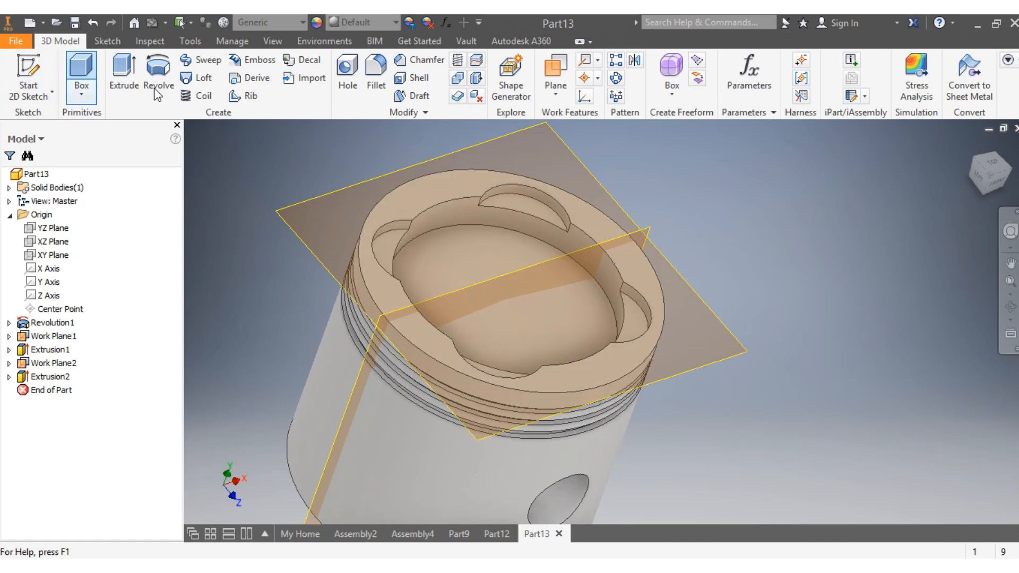
pyautogui.scroll(3, 370, 301)
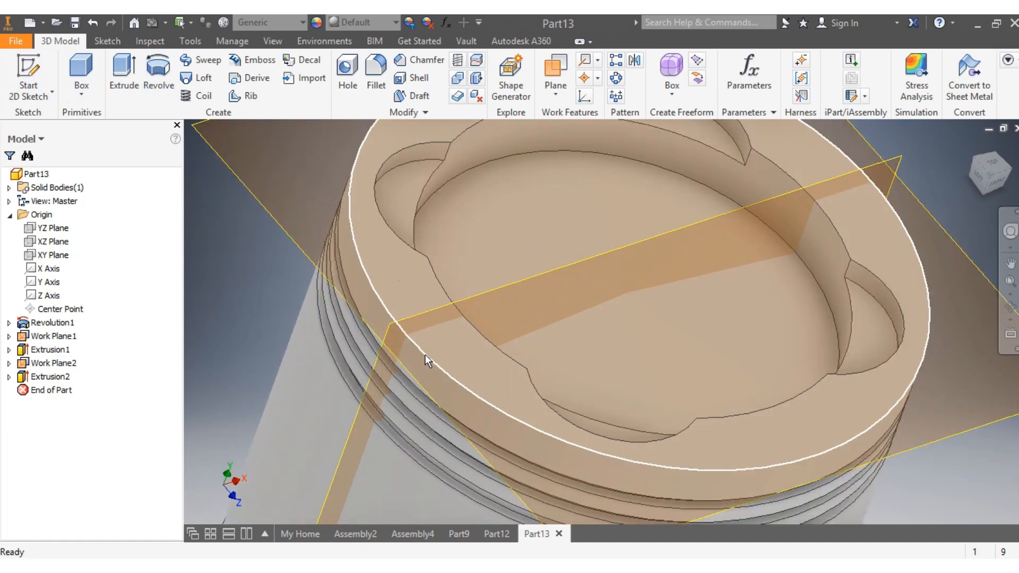
pyautogui.click(425, 354)
pyautogui.rightClick(425, 355)
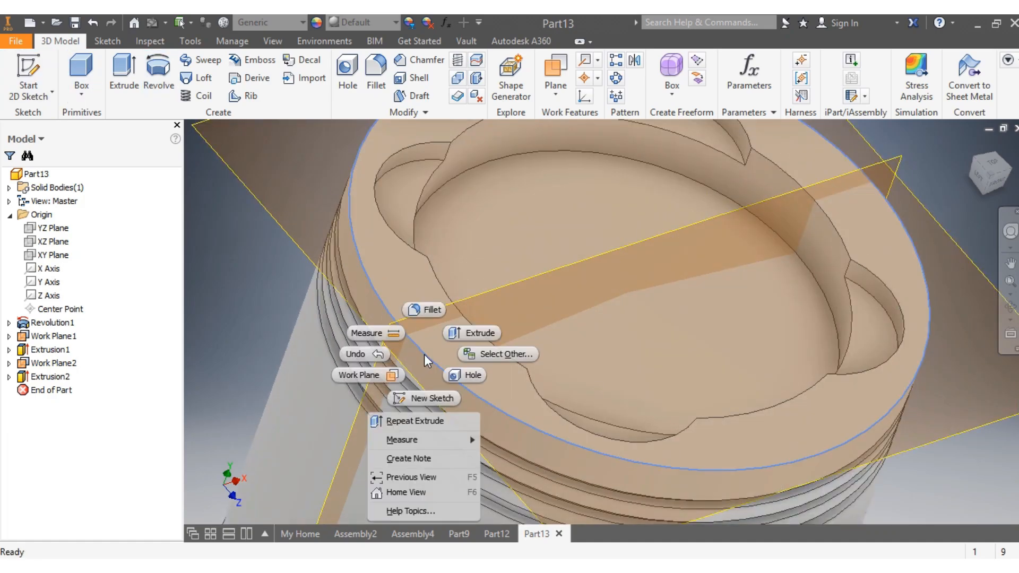
pyautogui.click(425, 312)
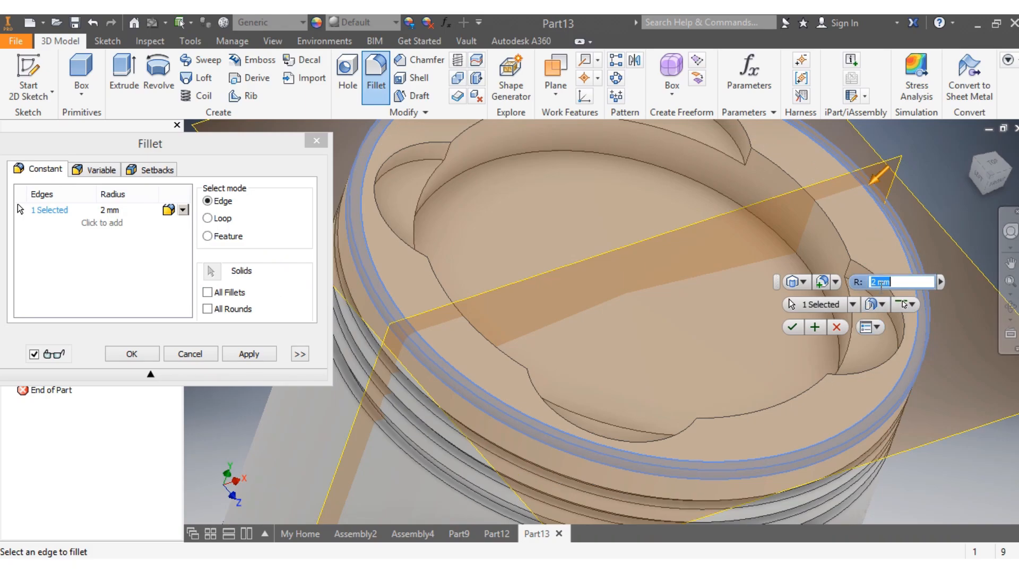
pyautogui.click(874, 282)
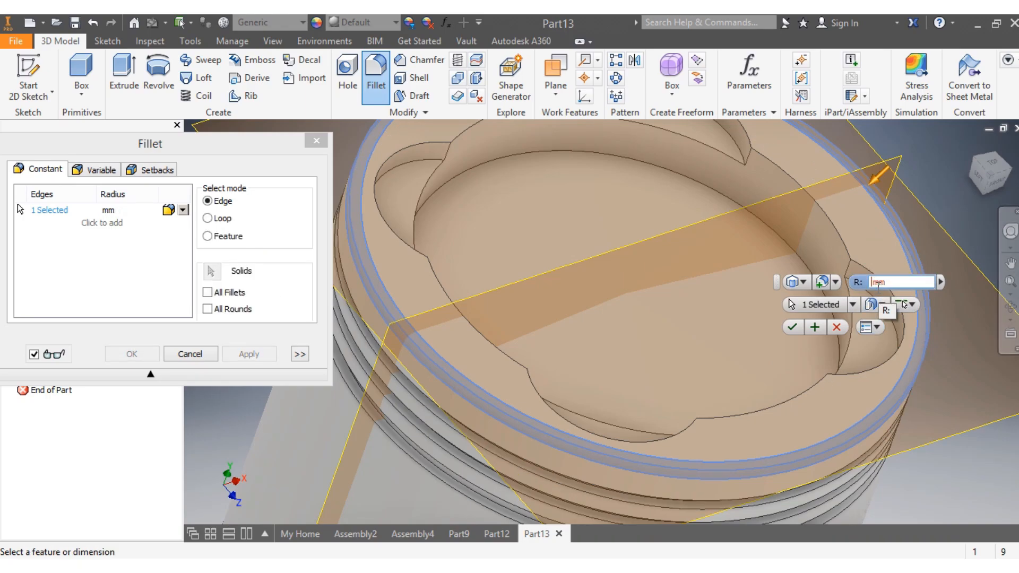
pyautogui.press('Return')
# Fillet the edge of the pin hole on the front side of the skirt with a 1 mm radius
pyautogui.scroll(-5, 878, 287)
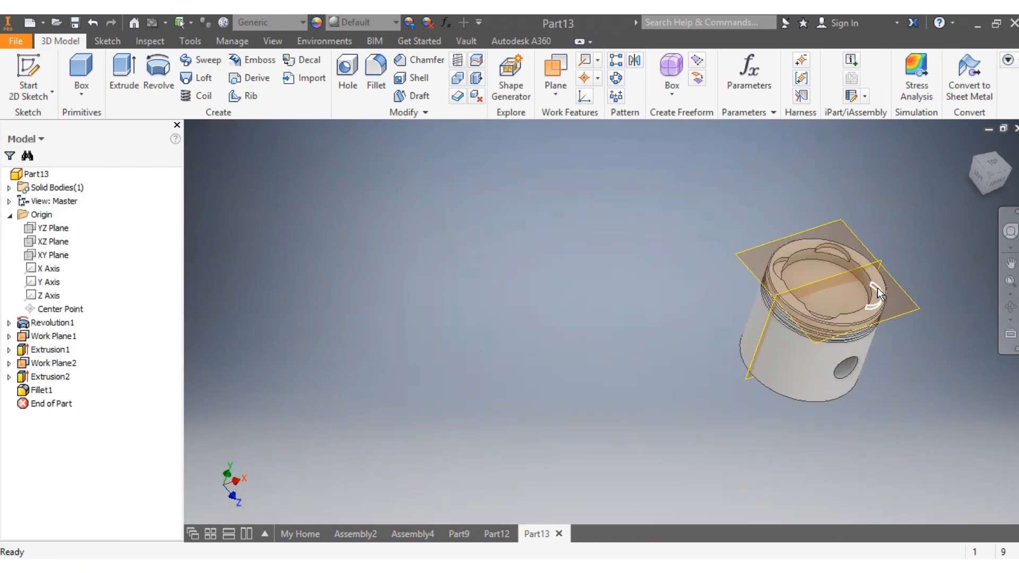
pyautogui.scroll(3, 858, 368)
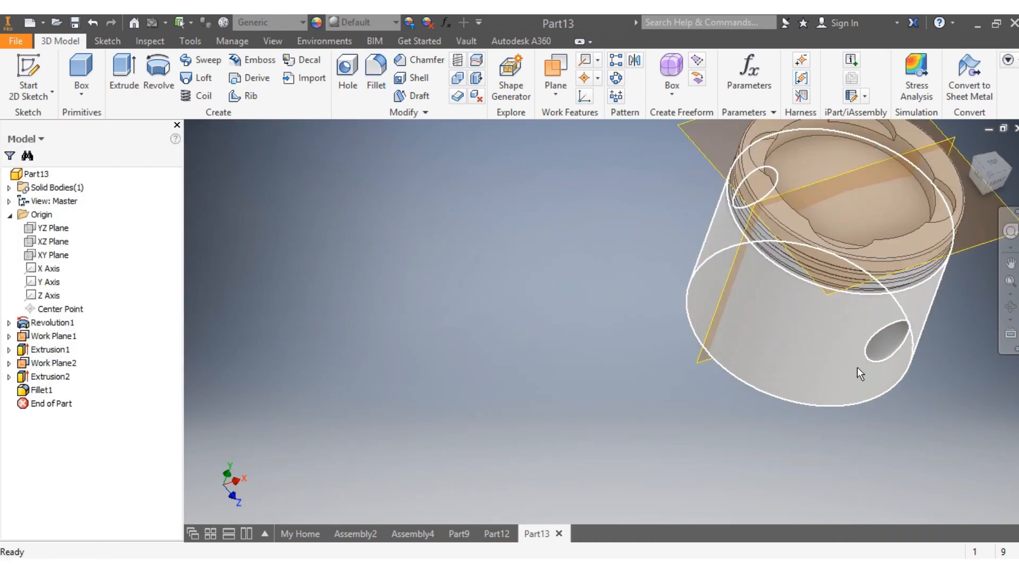
pyautogui.rightClick(888, 357)
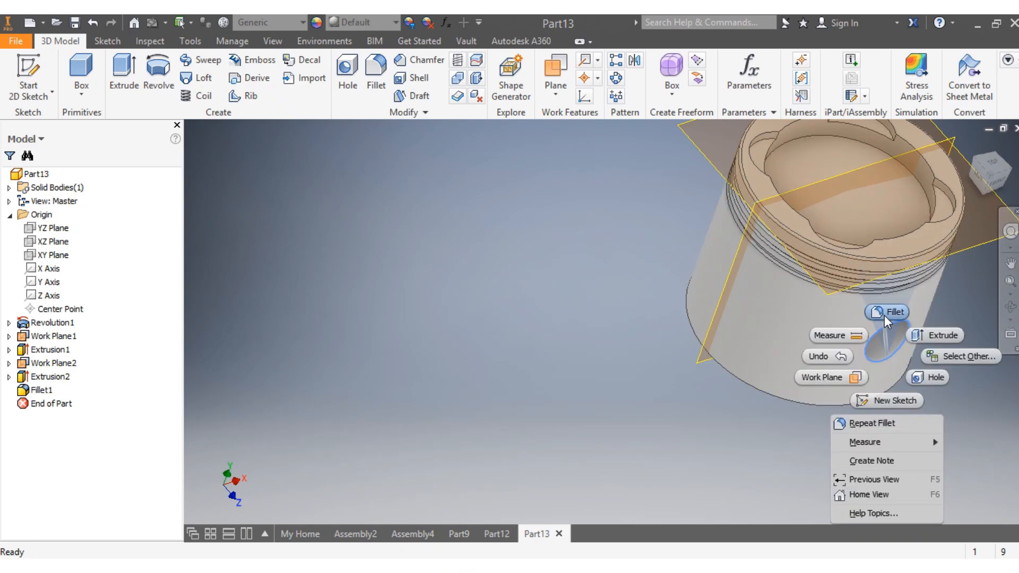
pyautogui.click(885, 313)
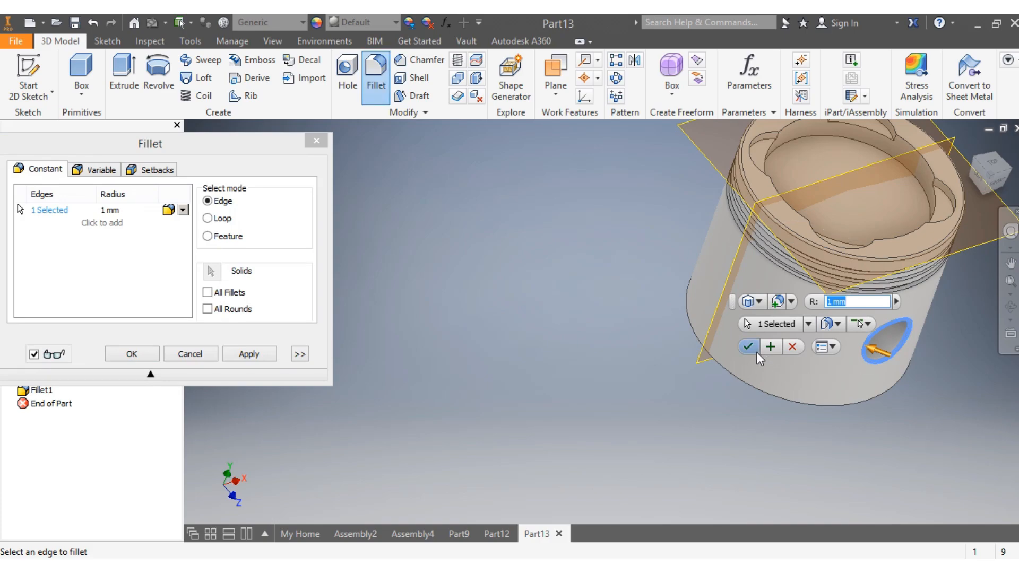
pyautogui.click(749, 348)
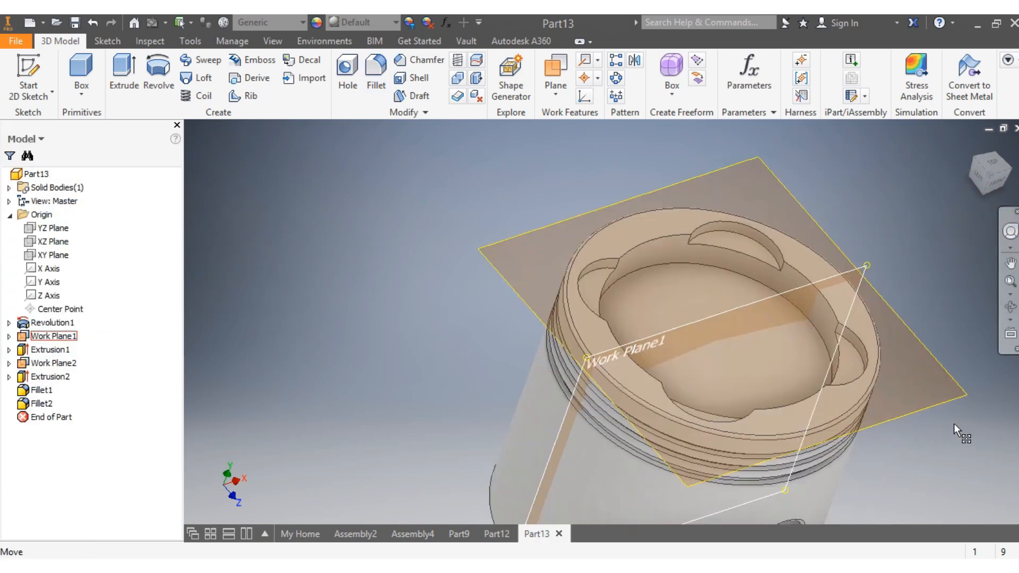
# Fillet the pin hole's opposite edge on the back of the skirt with a 1 mm radius
pyautogui.moveTo(997, 169); pyautogui.dragTo(988, 337)
pyautogui.click(655, 385)
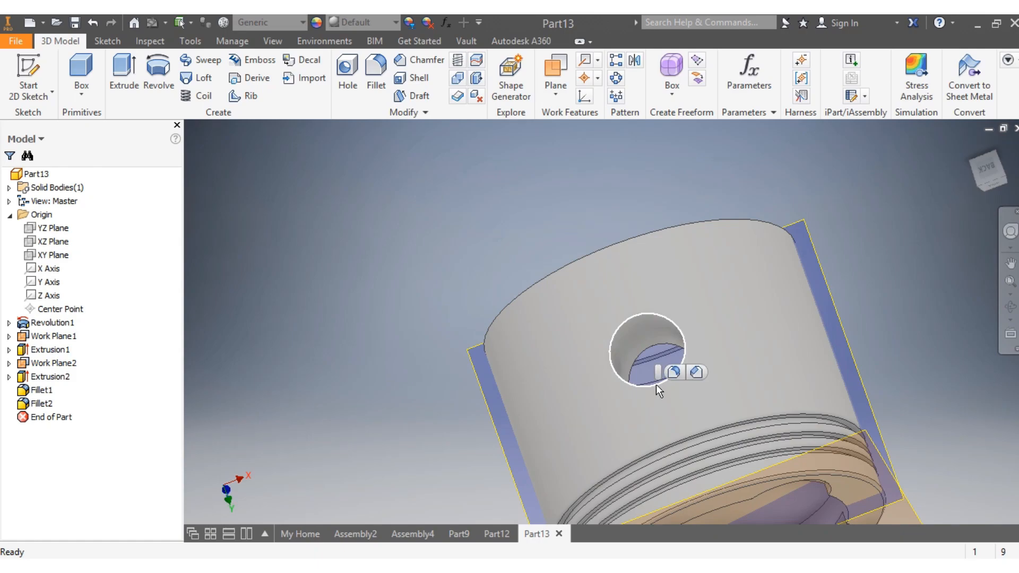
pyautogui.press('f')
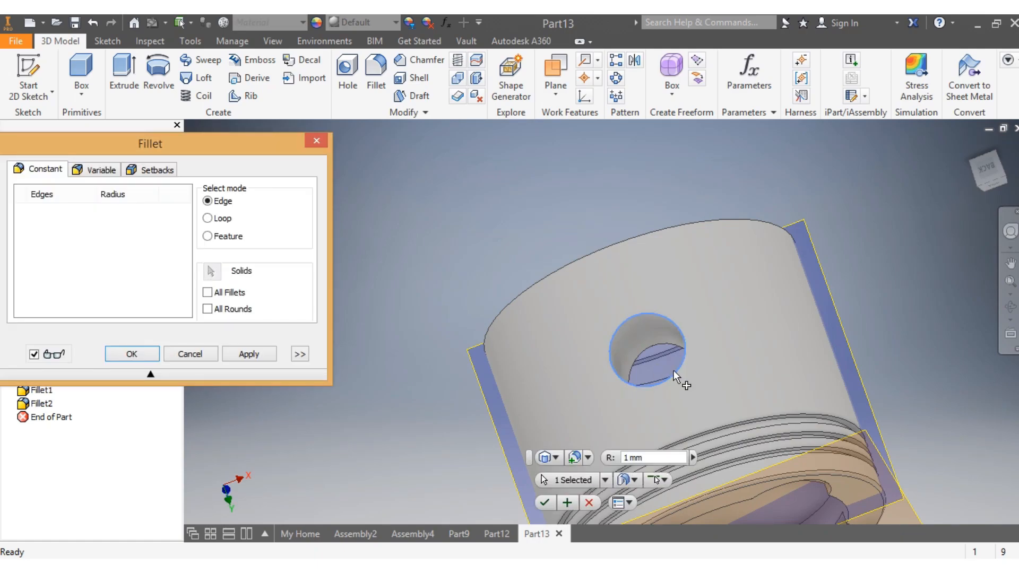
pyautogui.click(544, 503)
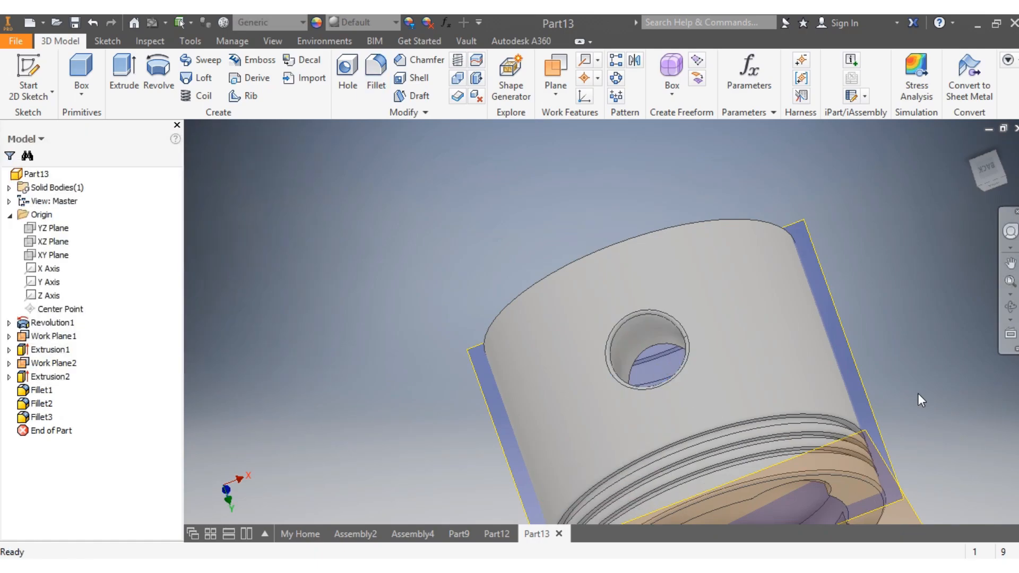
# Hide Work Plane2 and Work Plane1
pyautogui.scroll(5, 919, 393)
pyautogui.scroll(-3, 939, 464)
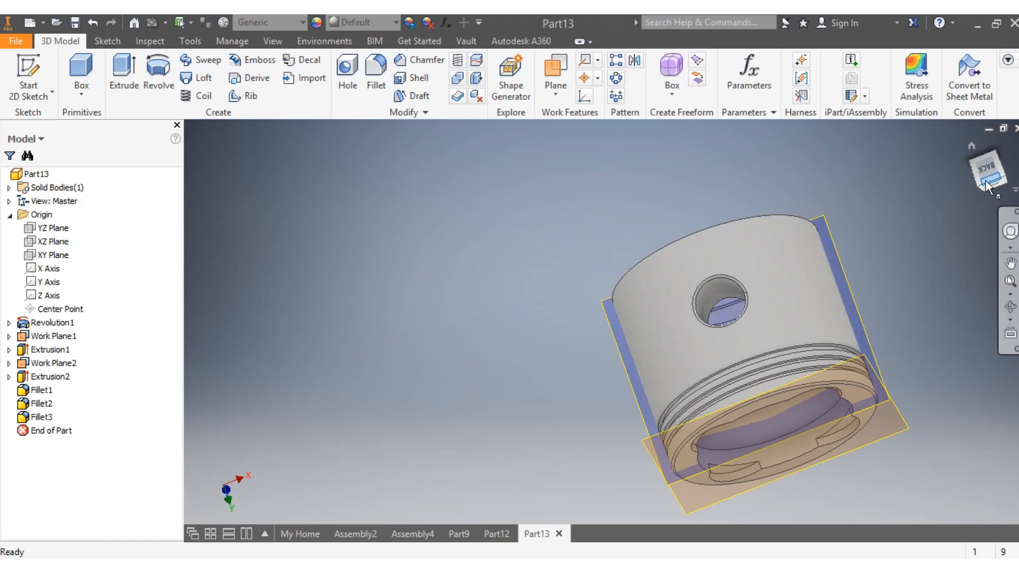
pyautogui.moveTo(988, 186)
pyautogui.mouseDown()
pyautogui.moveTo(971, 208)
pyautogui.moveTo(998, 192)
pyautogui.moveTo(991, 159)
pyautogui.moveTo(985, 196)
pyautogui.mouseUp()
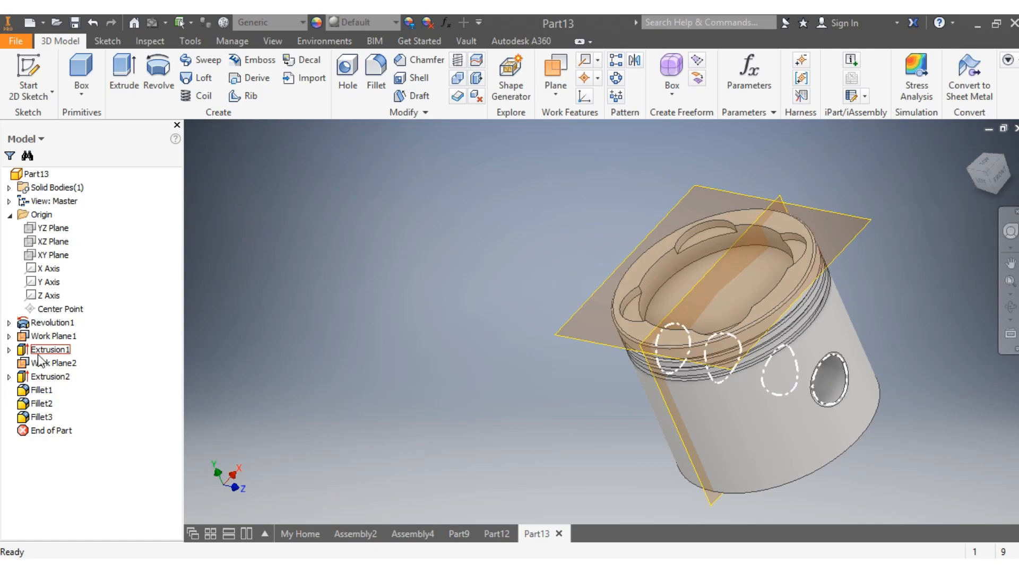
pyautogui.rightClick(41, 363)
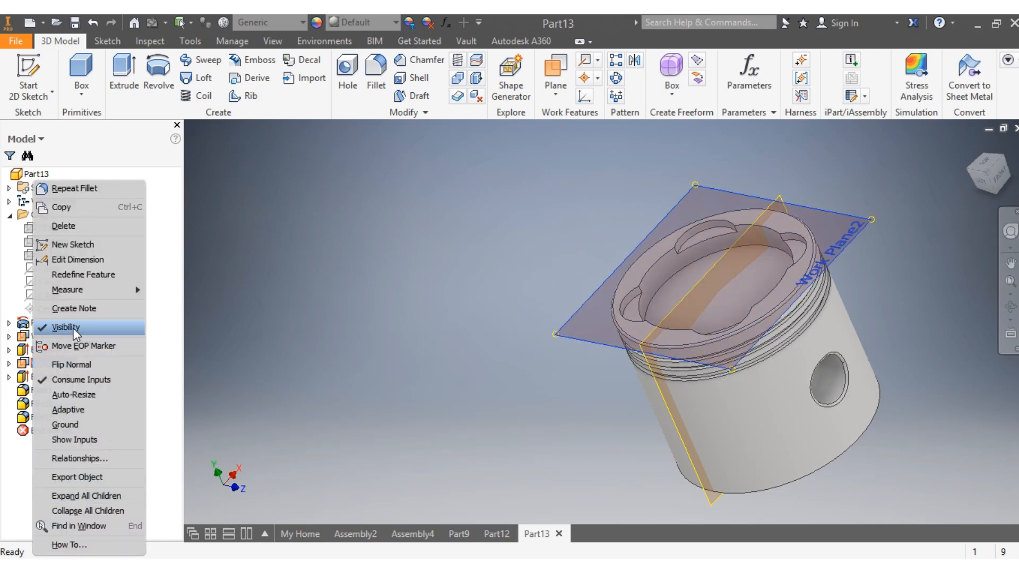
pyautogui.click(66, 328)
pyautogui.rightClick(55, 337)
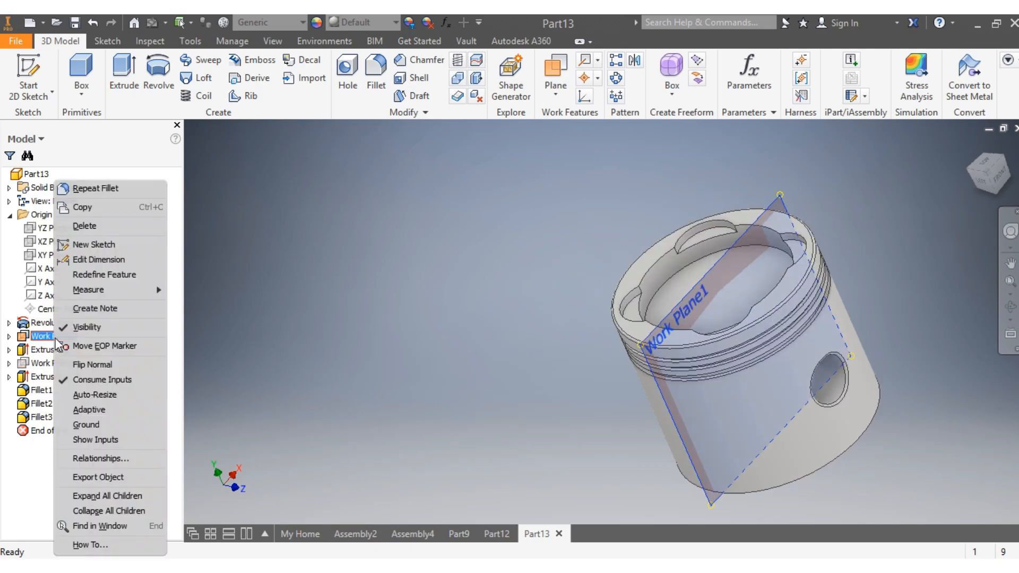
pyautogui.click(93, 326)
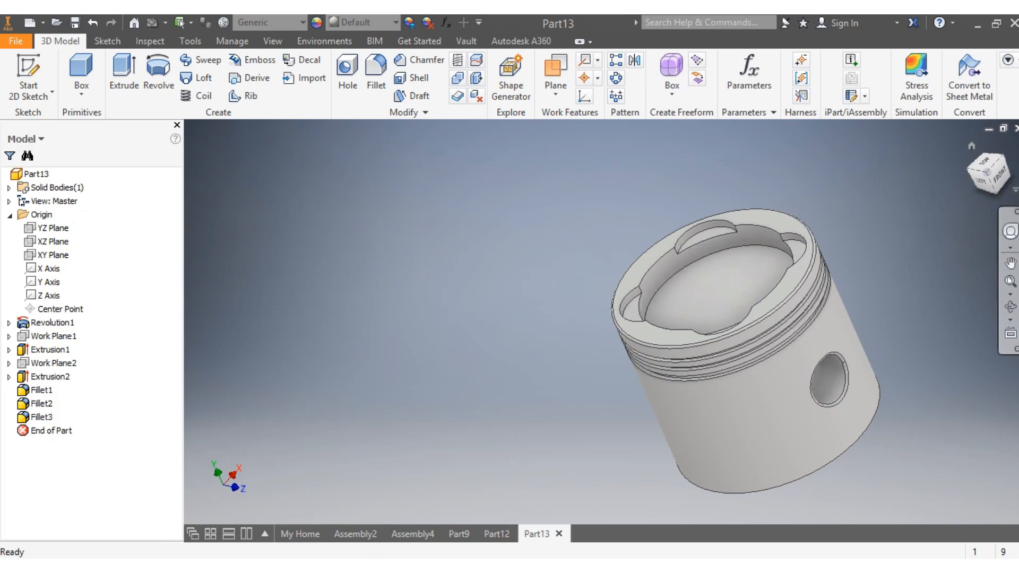
# Assign the material Aluminum 6061-AHC to the piston
pyautogui.moveTo(994, 190)
pyautogui.mouseDown()
pyautogui.moveTo(977, 208)
pyautogui.moveTo(981, 184)
pyautogui.moveTo(950, 166)
pyautogui.moveTo(954, 194)
pyautogui.moveTo(975, 196)
pyautogui.mouseUp()
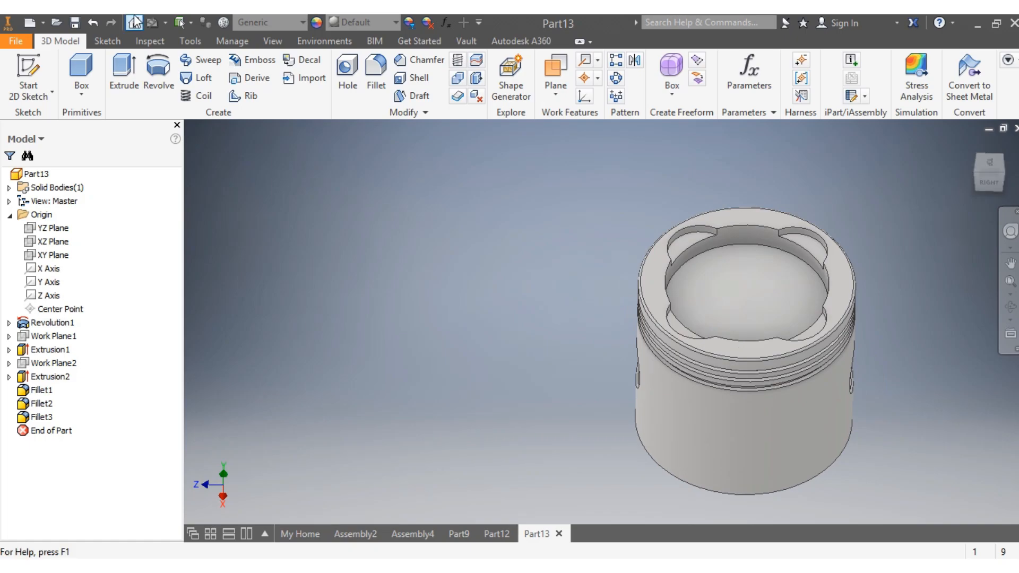
pyautogui.click(304, 22)
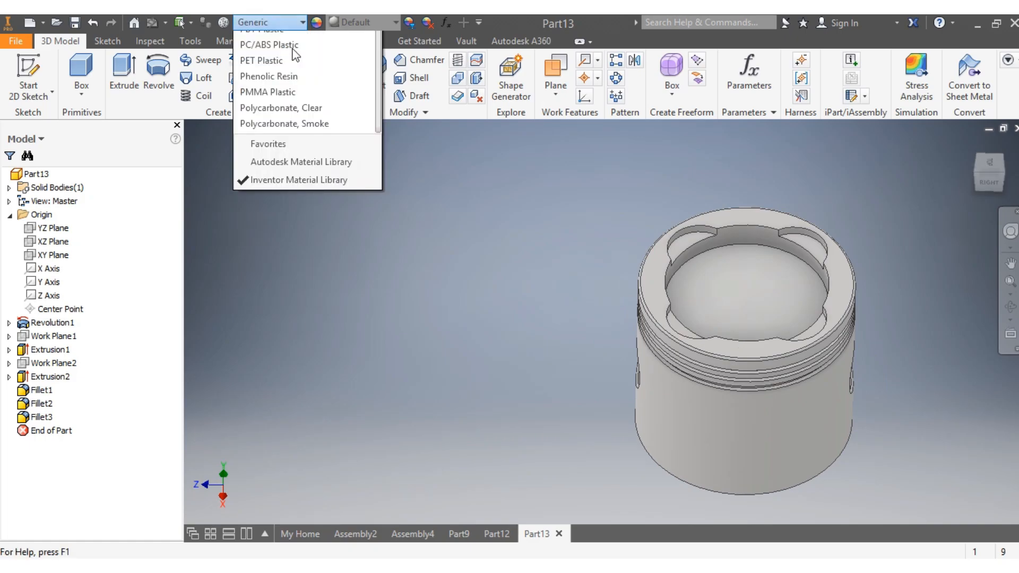
pyautogui.scroll(5, 303, 211)
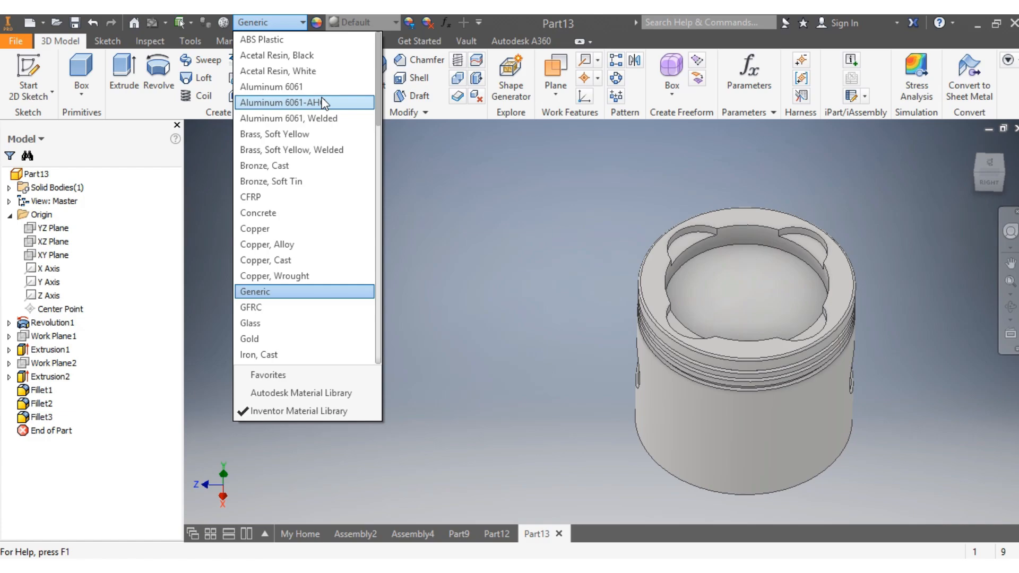
pyautogui.click(324, 102)
# Create a work plane offset 0 mm from the XY plane through the middle of the piston
pyautogui.scroll(4, 852, 454)
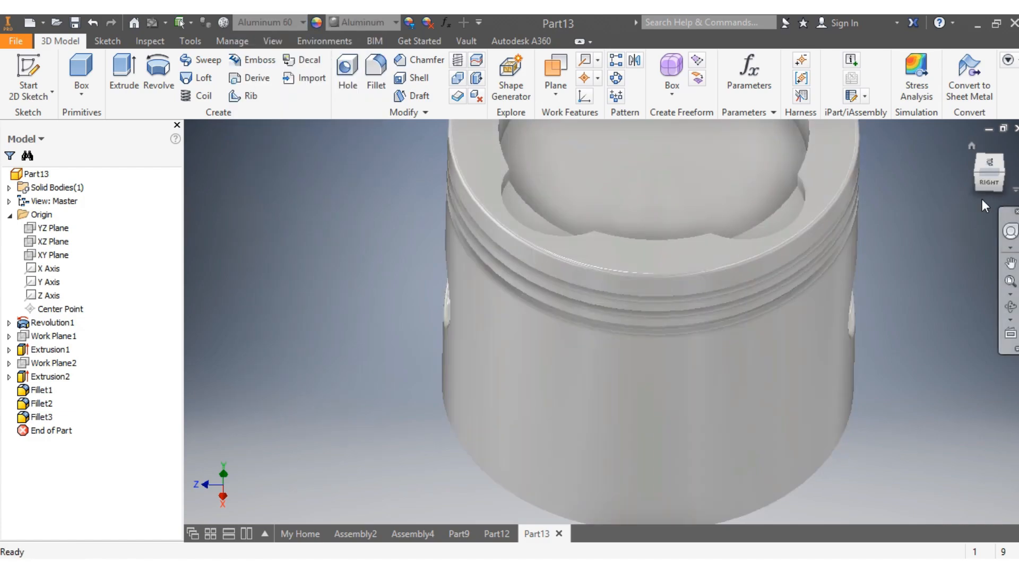
pyautogui.moveTo(983, 189)
pyautogui.mouseDown()
pyautogui.moveTo(942, 214)
pyautogui.moveTo(897, 154)
pyautogui.moveTo(955, 250)
pyautogui.moveTo(971, 202)
pyautogui.moveTo(947, 239)
pyautogui.moveTo(956, 173)
pyautogui.moveTo(926, 183)
pyautogui.moveTo(945, 225)
pyautogui.moveTo(986, 184)
pyautogui.mouseUp()
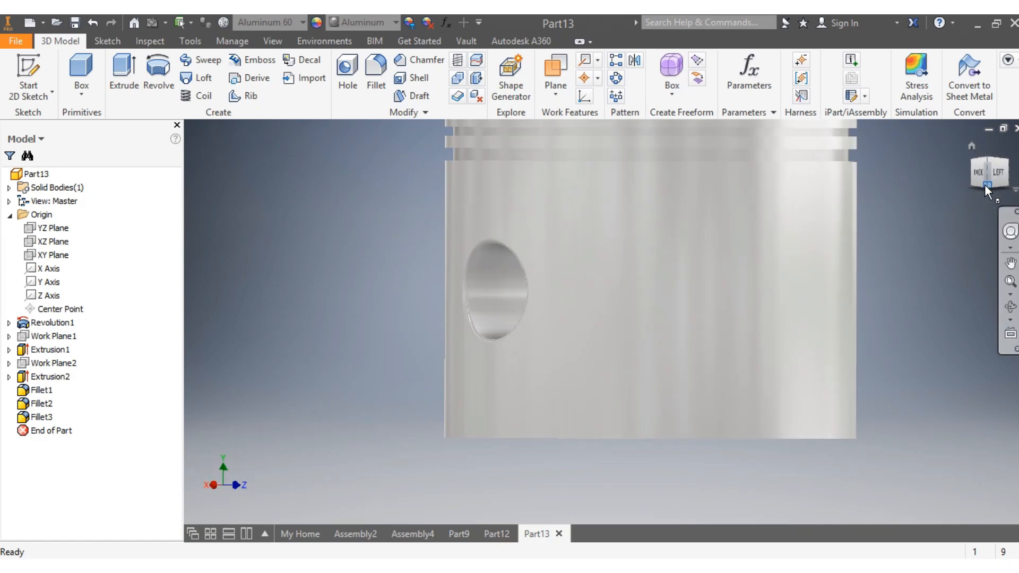
pyautogui.scroll(3, 925, 212)
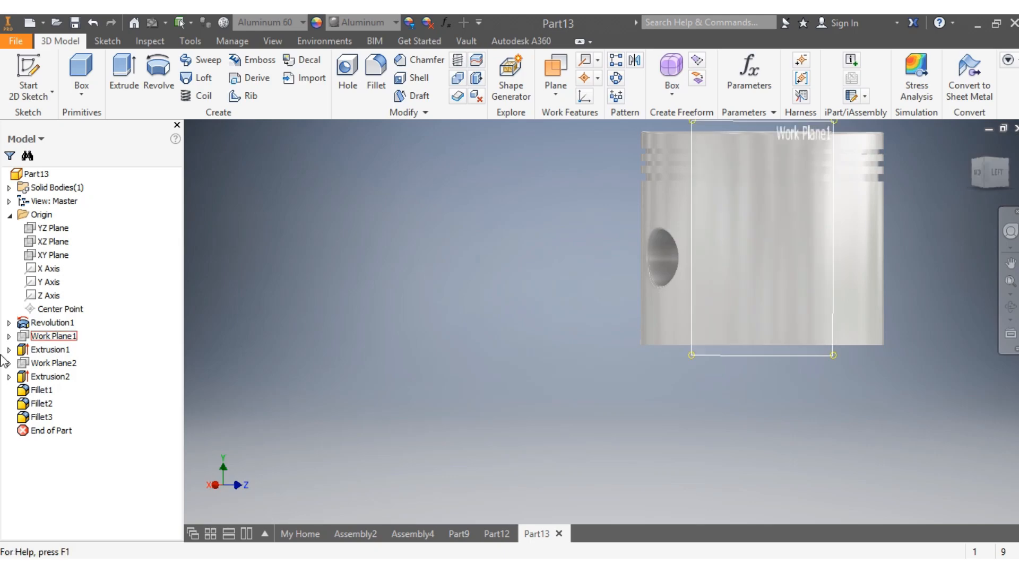
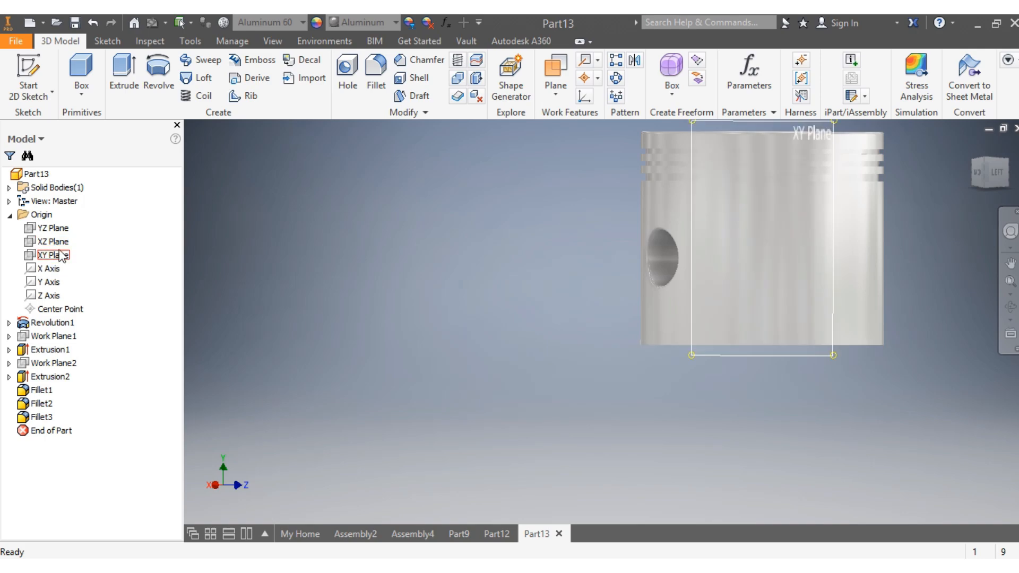
pyautogui.click(63, 257)
pyautogui.scroll(-5, 671, 412)
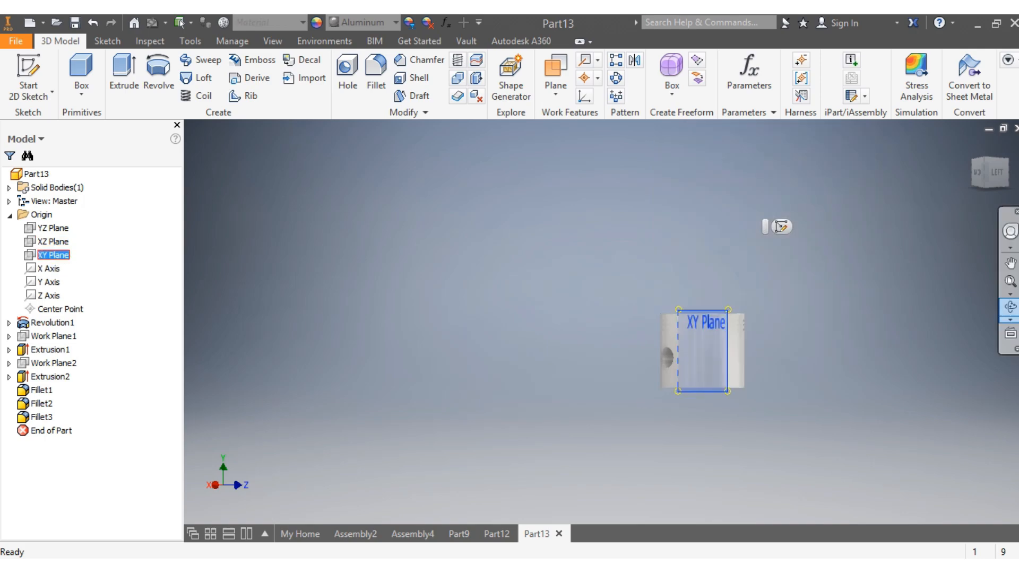
pyautogui.moveTo(977, 212)
pyautogui.mouseDown()
pyautogui.moveTo(962, 245)
pyautogui.moveTo(961, 215)
pyautogui.moveTo(932, 208)
pyautogui.mouseUp()
pyautogui.scroll(3, 693, 351)
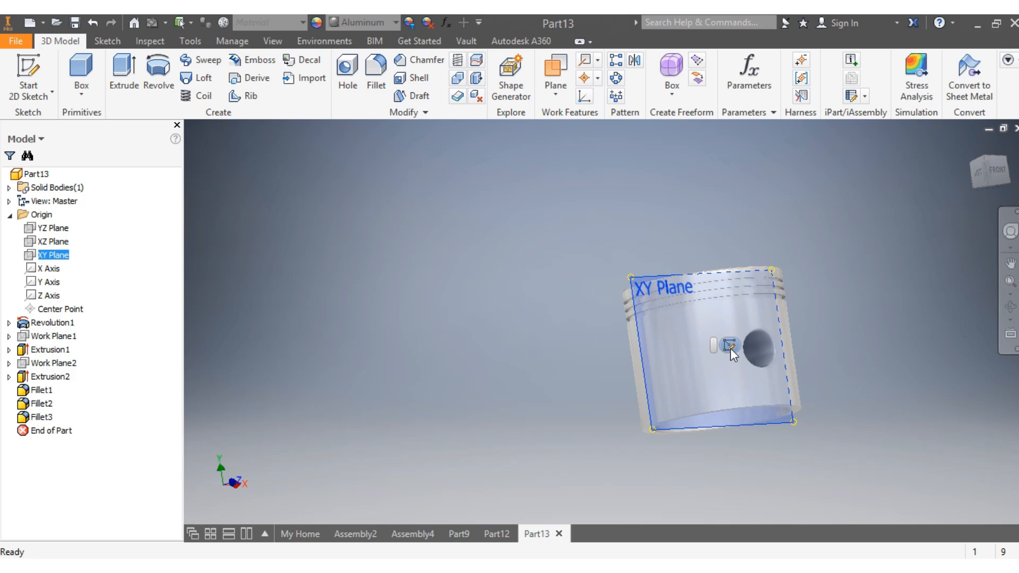
pyautogui.press(']')
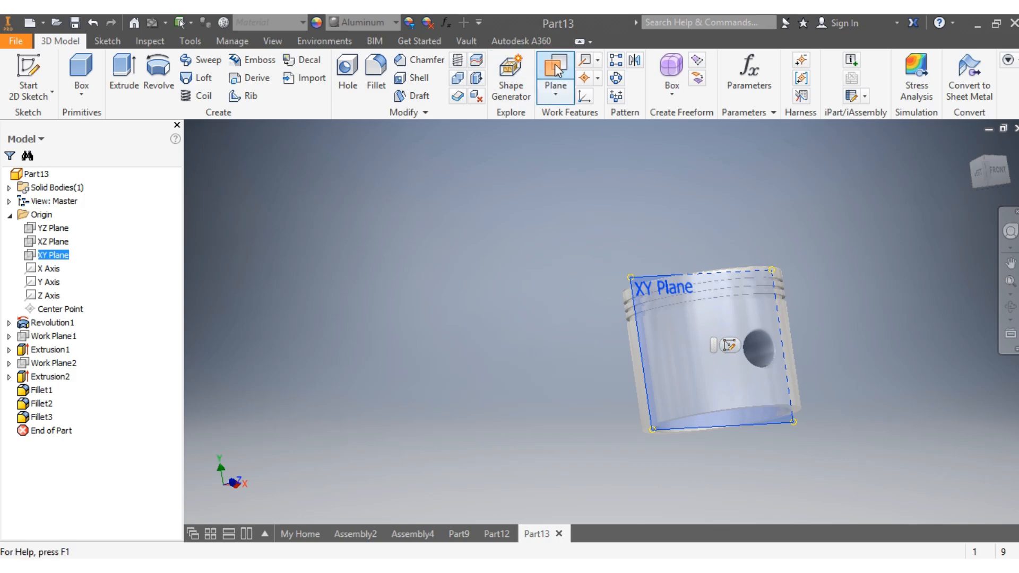
pyautogui.moveTo(792, 422); pyautogui.dragTo(799, 421)
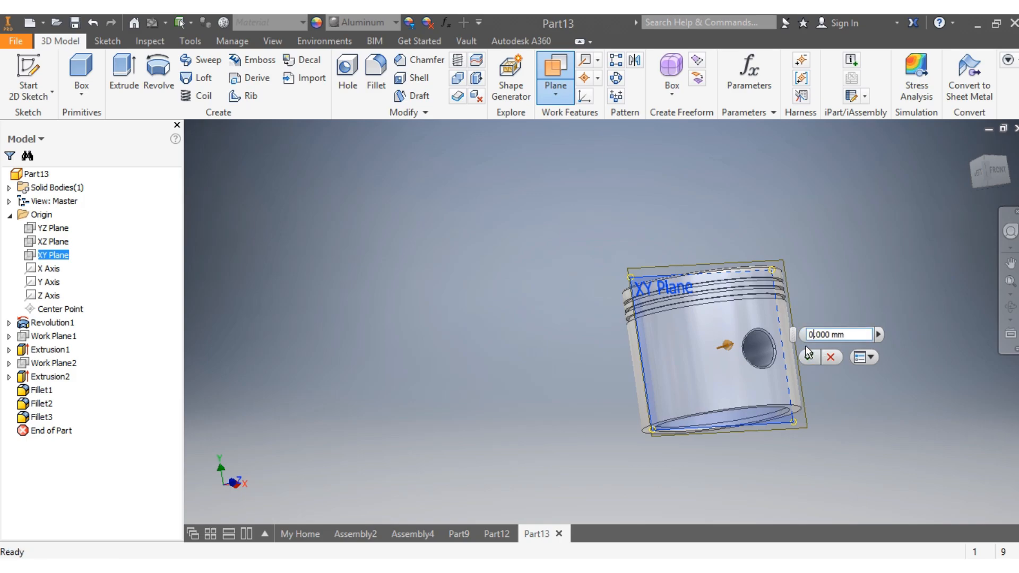
pyautogui.press('Return')
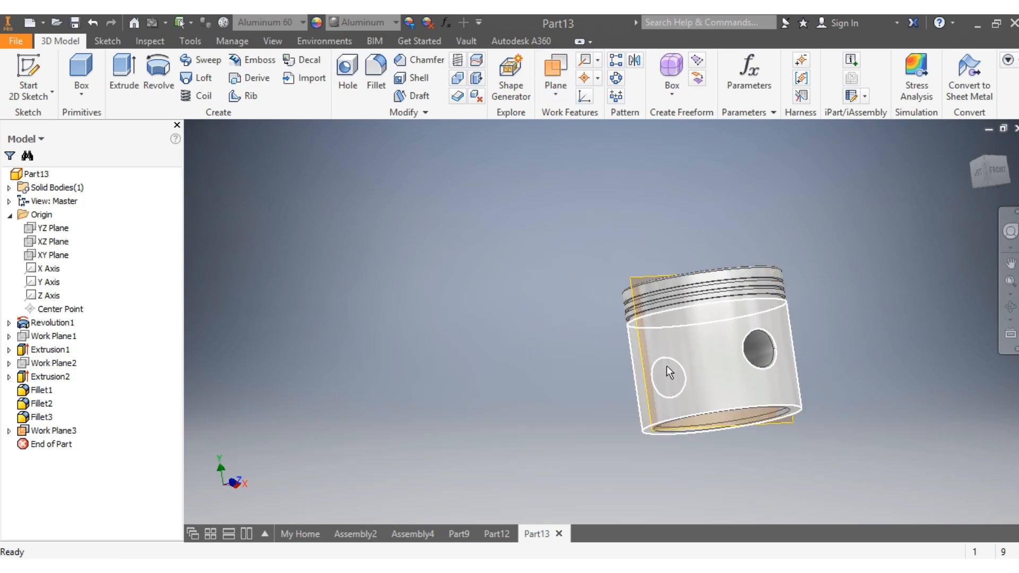
# Start a new sketch on the work plane that coincides with the XY plane
pyautogui.scroll(3, 666, 365)
pyautogui.rightClick(609, 203)
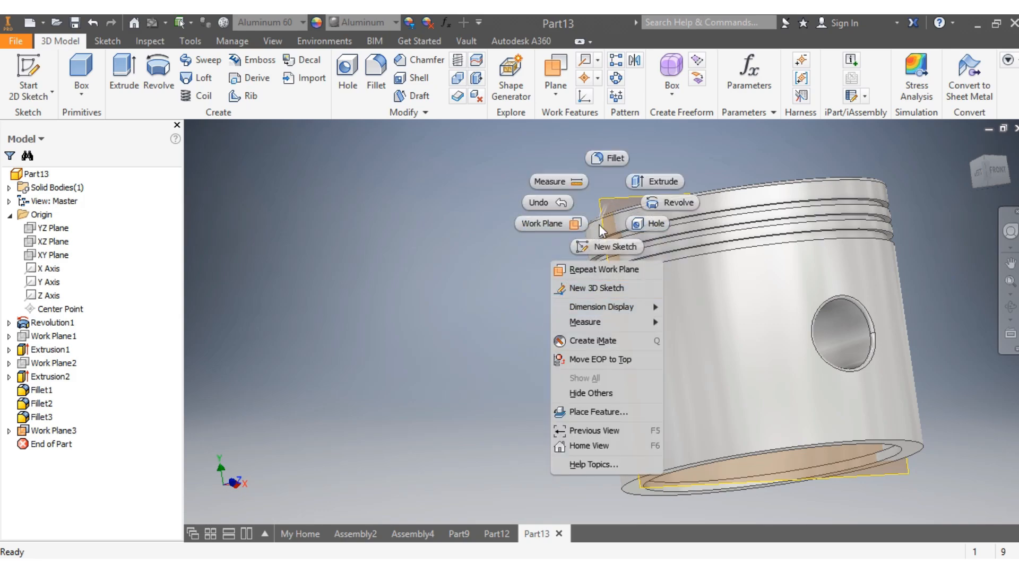
pyautogui.click(610, 213)
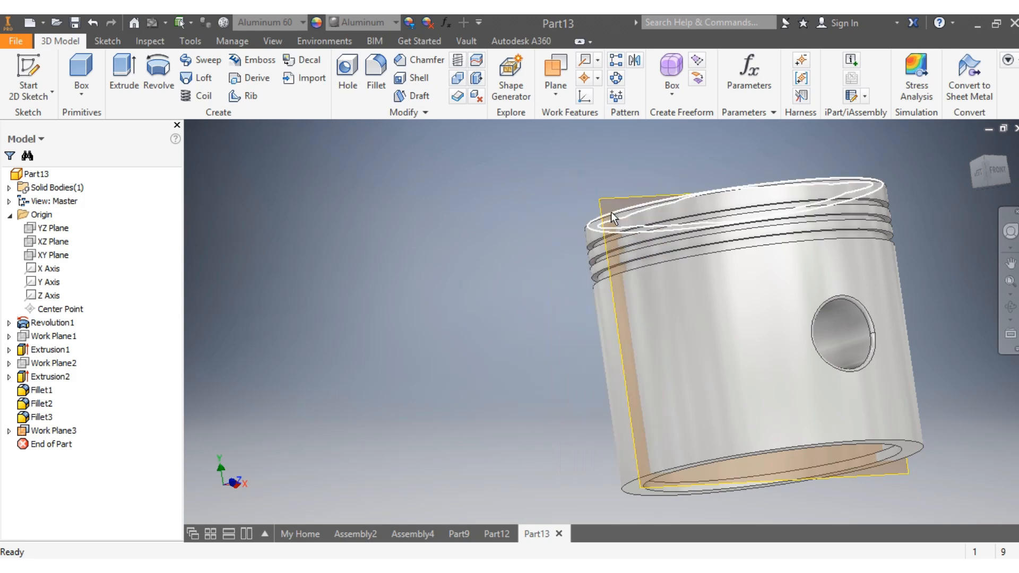
pyautogui.rightClick(613, 199)
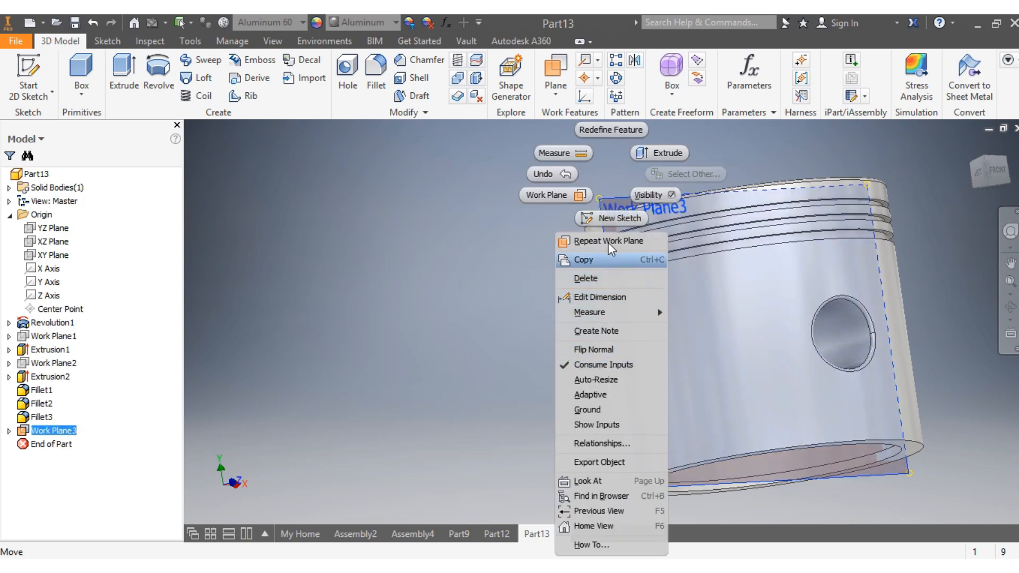
pyautogui.click(609, 219)
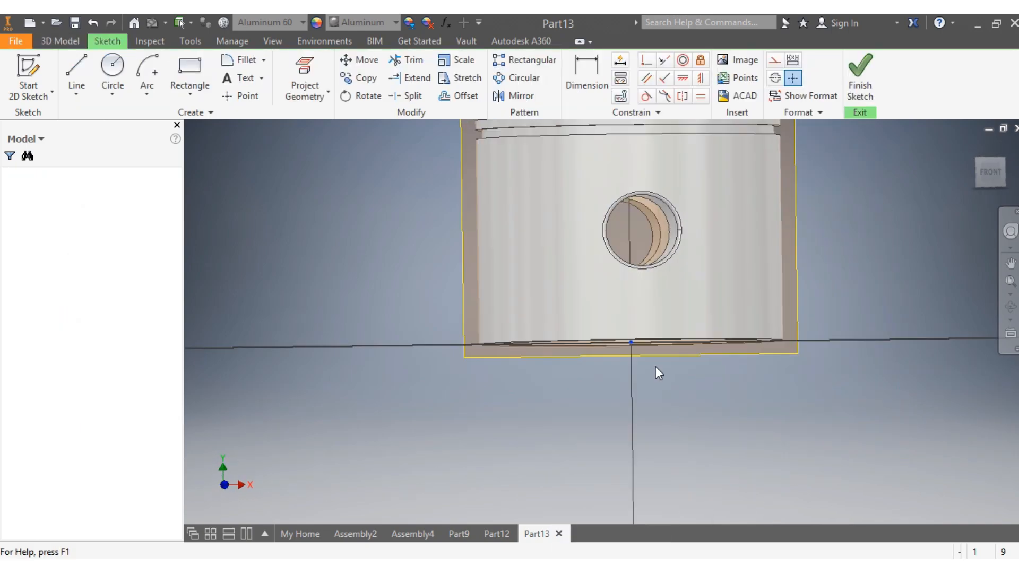
# Slice the piston along the XY work plane, examine its internal cross-section, and finish the sketch
pyautogui.rightClick(769, 331)
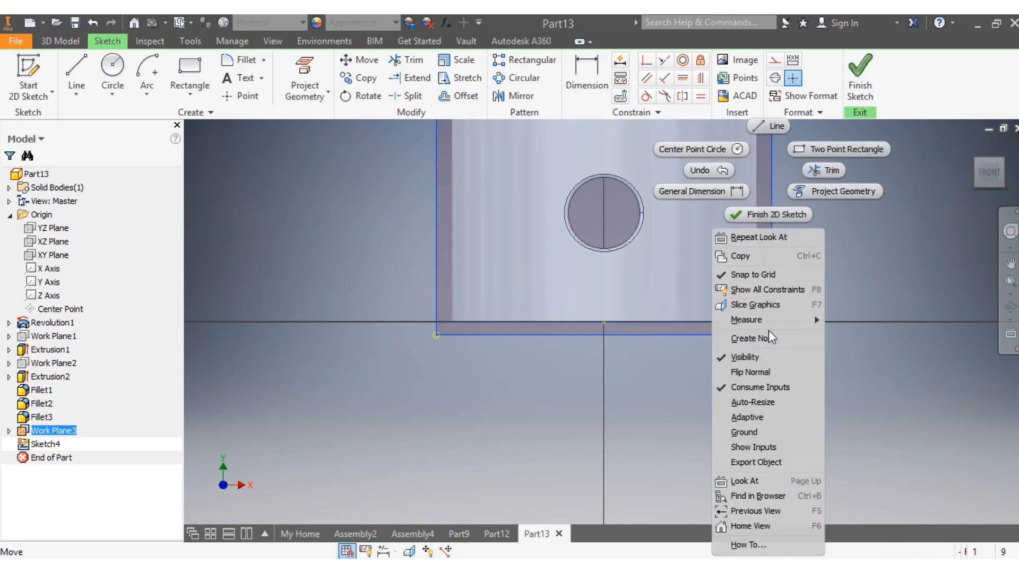
pyautogui.click(766, 304)
pyautogui.scroll(5, 761, 311)
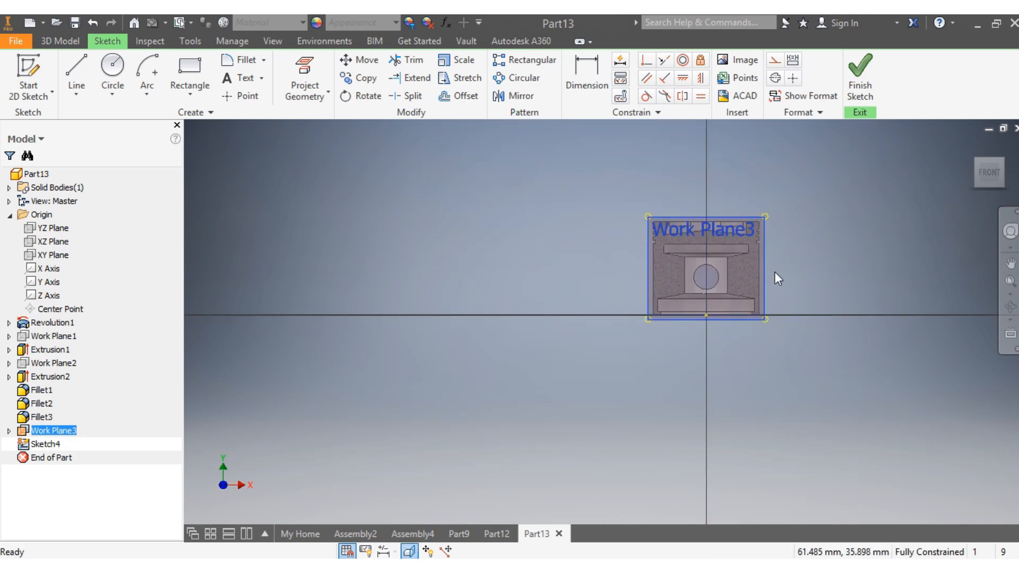
pyautogui.scroll(-3, 775, 271)
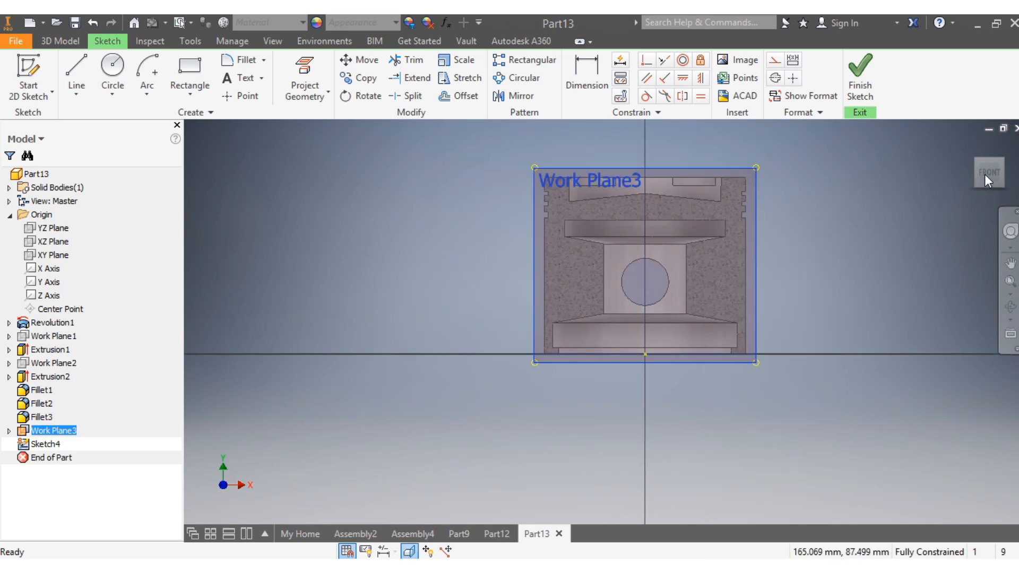
pyautogui.click(939, 242)
pyautogui.moveTo(988, 183)
pyautogui.mouseDown()
pyautogui.moveTo(982, 199)
pyautogui.moveTo(987, 170)
pyautogui.moveTo(979, 180)
pyautogui.mouseUp()
pyautogui.click(866, 90)
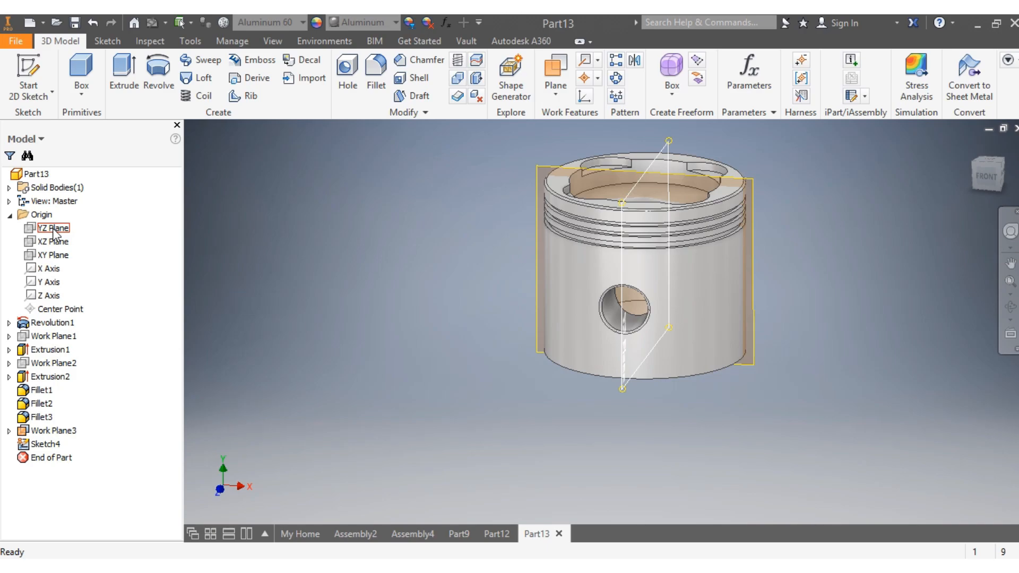
# Create a second work plane offset 0 mm from the YZ plane through the middle of the piston
pyautogui.click(54, 232)
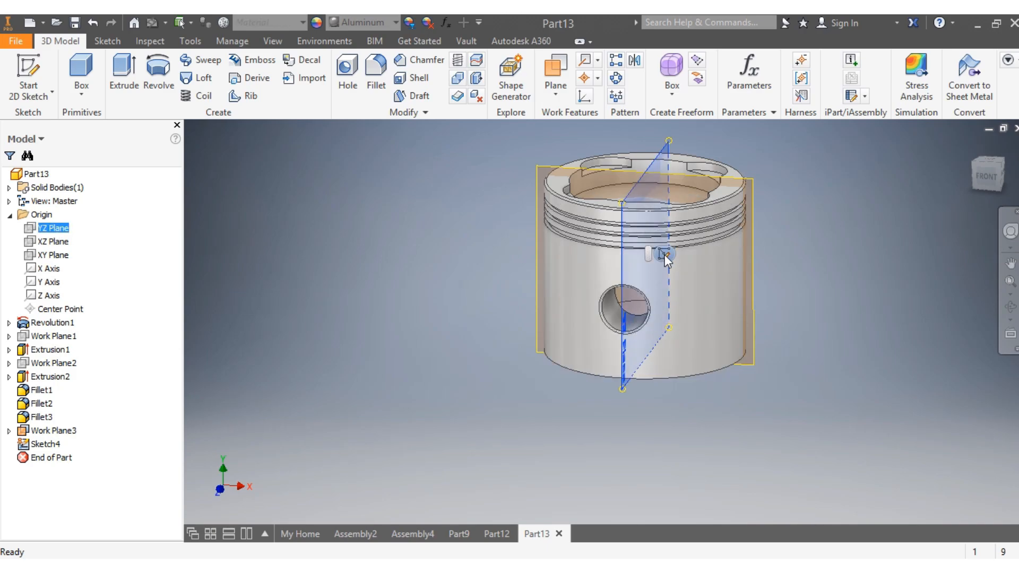
pyautogui.click(556, 68)
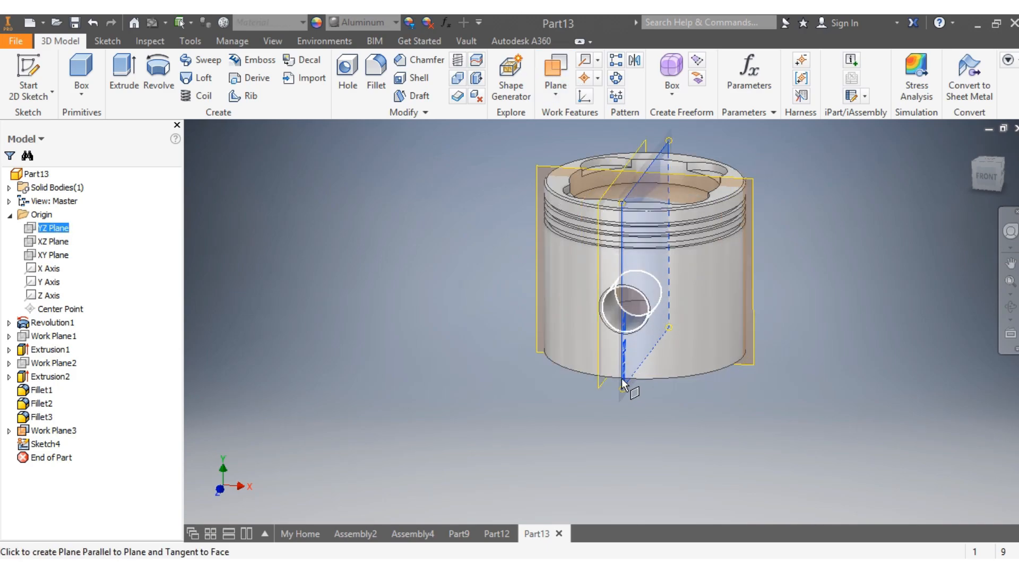
pyautogui.moveTo(622, 387); pyautogui.dragTo(621, 387)
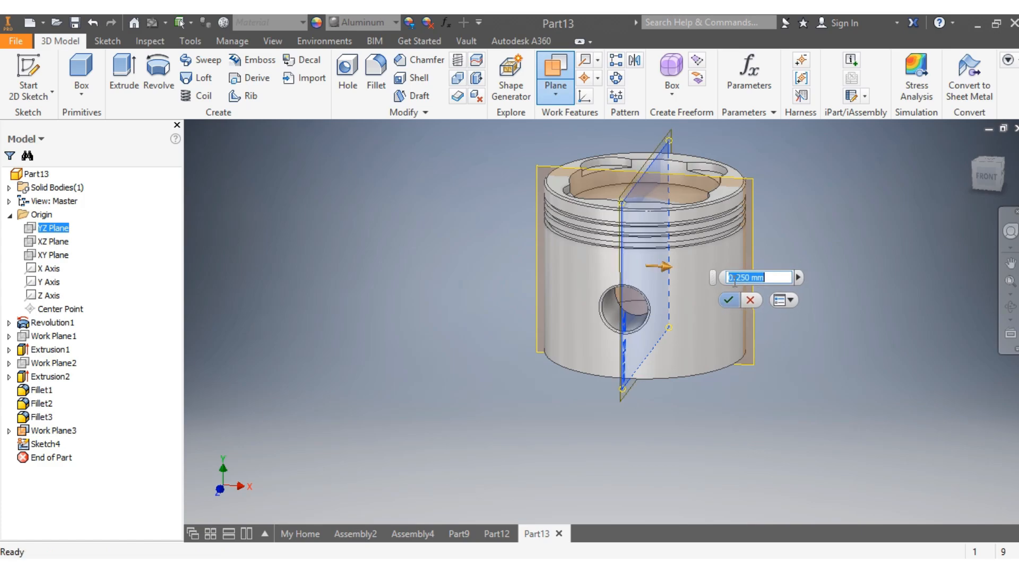
pyautogui.doubleClick(737, 279)
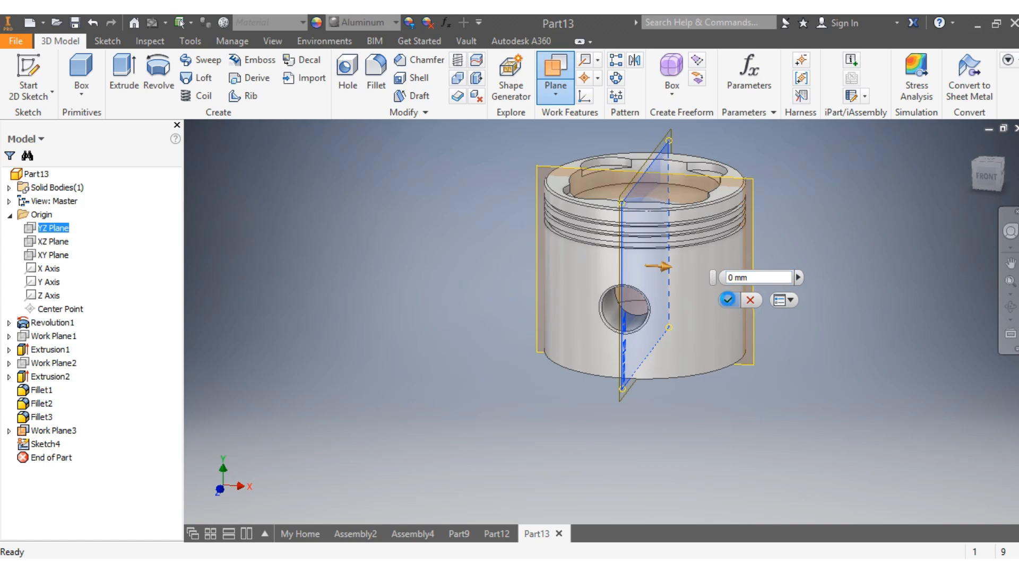
pyautogui.click(728, 300)
pyautogui.scroll(3, 632, 174)
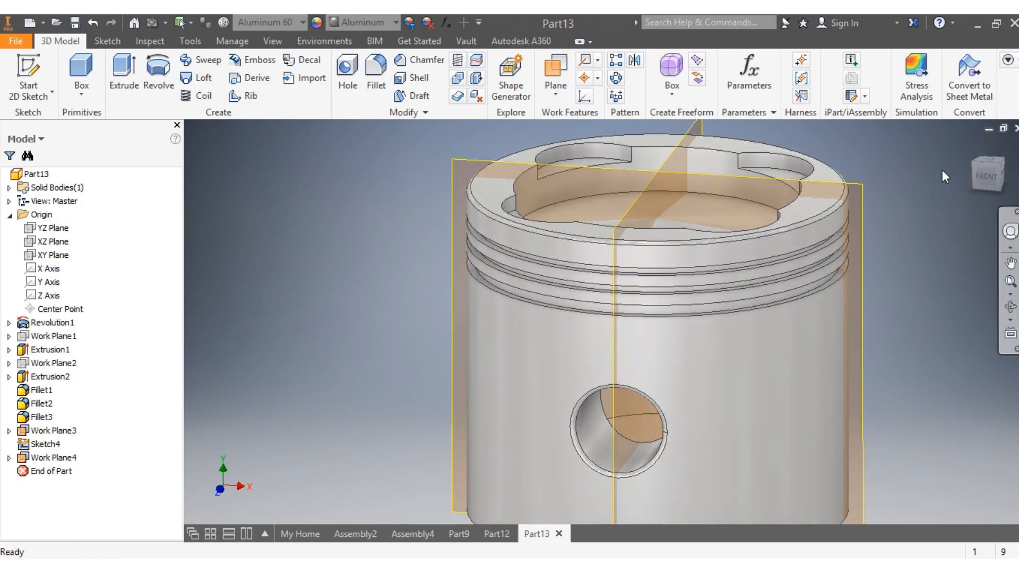
# Start a new sketch on the work plane that coincides with the YZ plane and slice the graphics to expose the section
pyautogui.moveTo(979, 187)
pyautogui.mouseDown()
pyautogui.moveTo(816, 232)
pyautogui.moveTo(756, 156)
pyautogui.moveTo(851, 199)
pyautogui.mouseUp()
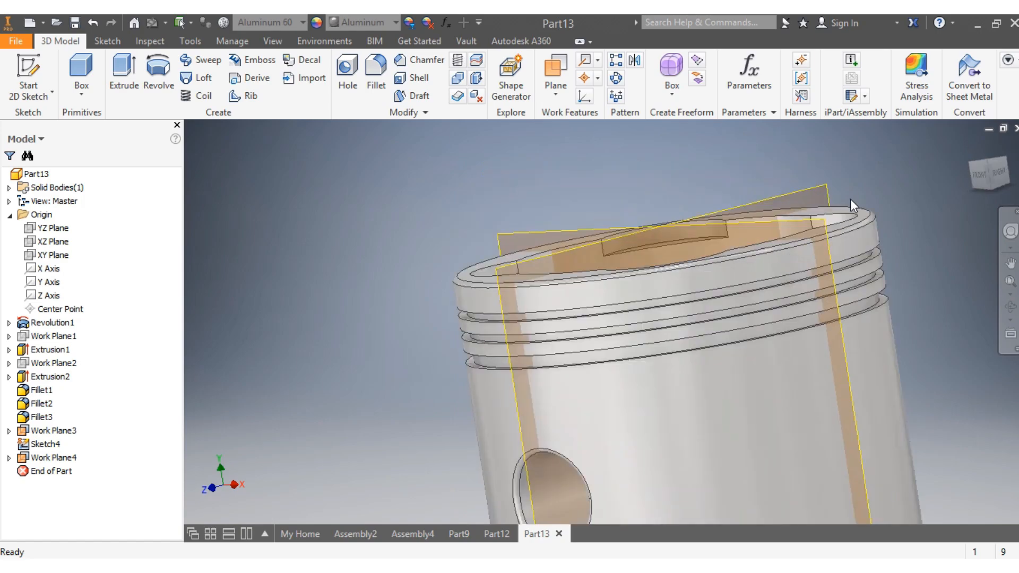
pyautogui.rightClick(822, 194)
pyautogui.click(824, 218)
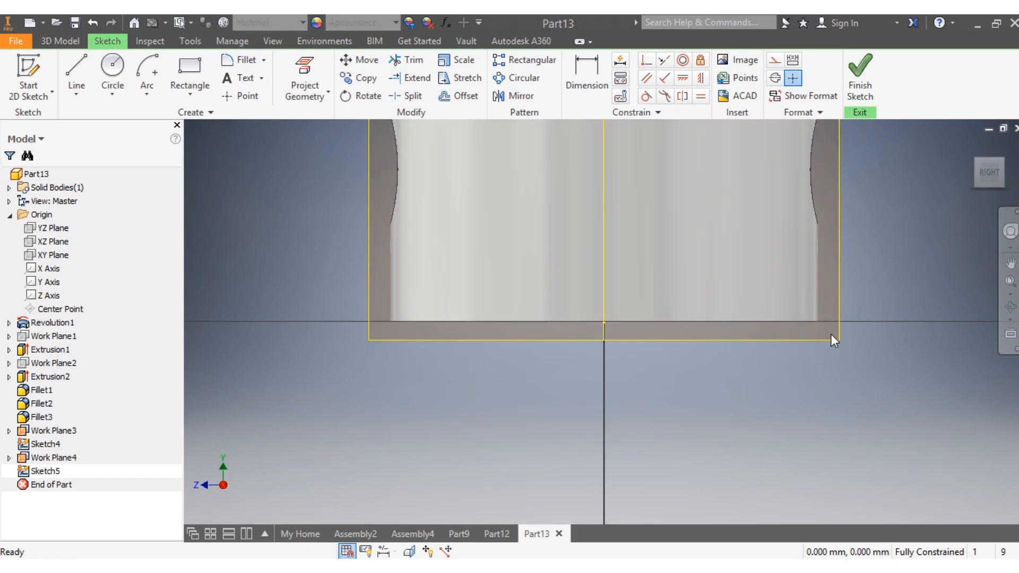
pyautogui.rightClick(839, 339)
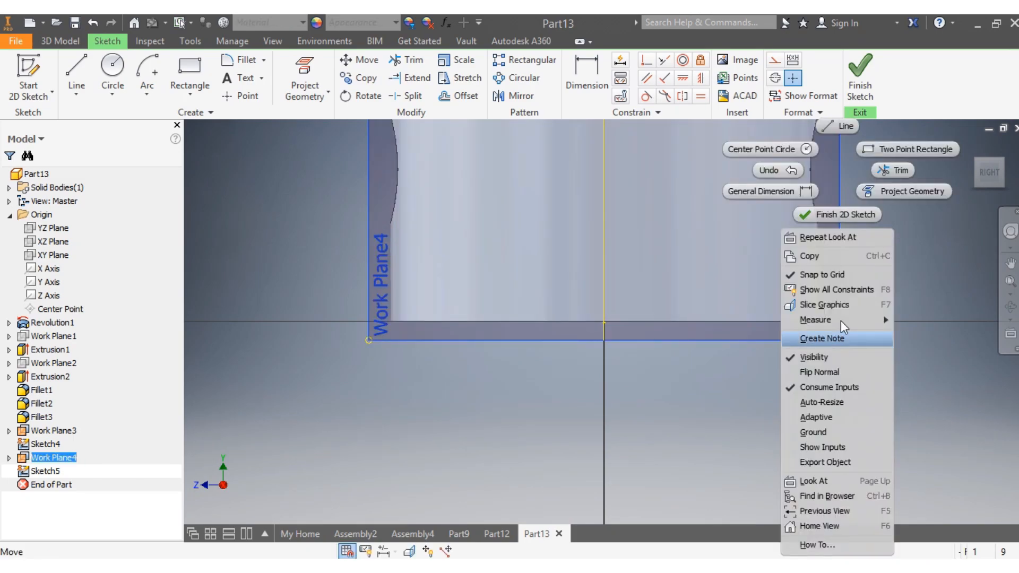
pyautogui.click(842, 305)
pyautogui.scroll(5, 783, 367)
pyautogui.scroll(-2, 820, 299)
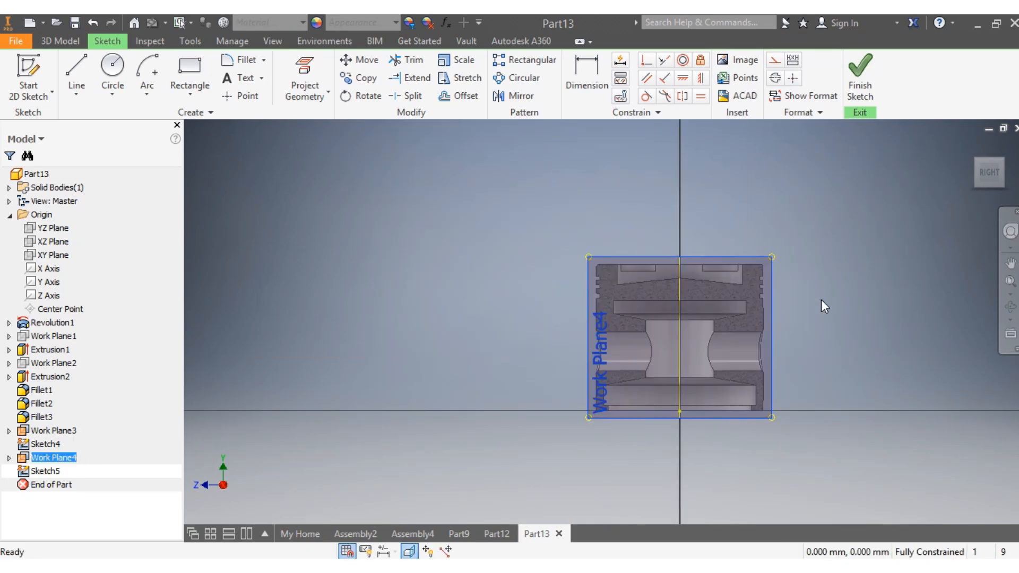
# Switch to Part9, start a new sketch on its vertical work plane, and slice the graphics there
pyautogui.click(450, 535)
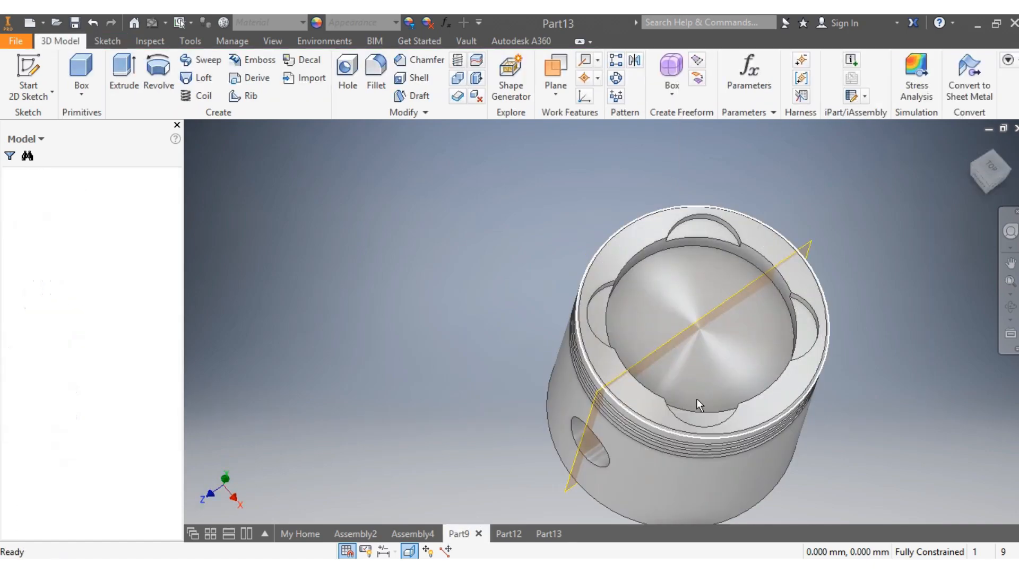
pyautogui.click(807, 247)
pyautogui.rightClick(805, 248)
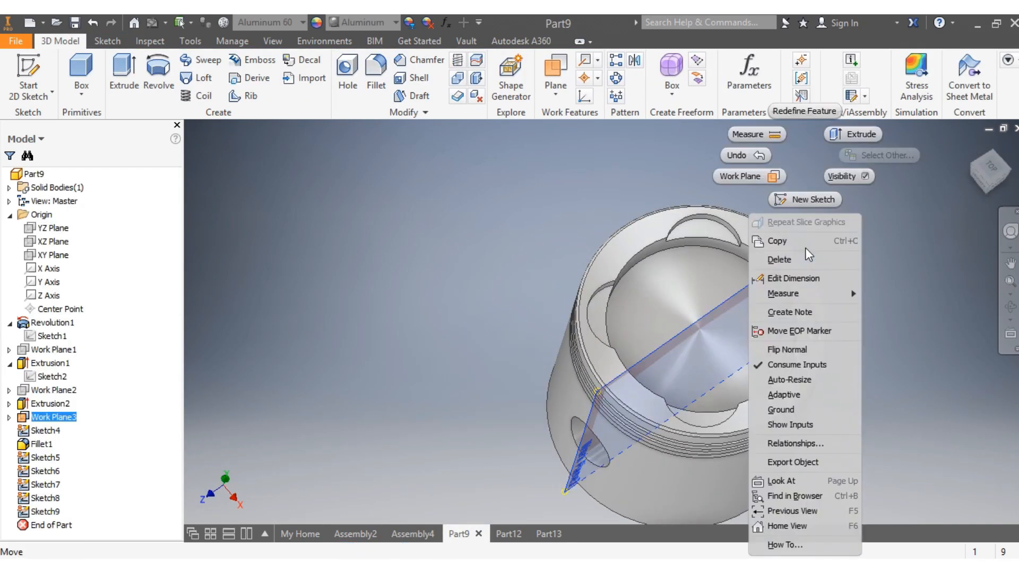
pyautogui.click(817, 198)
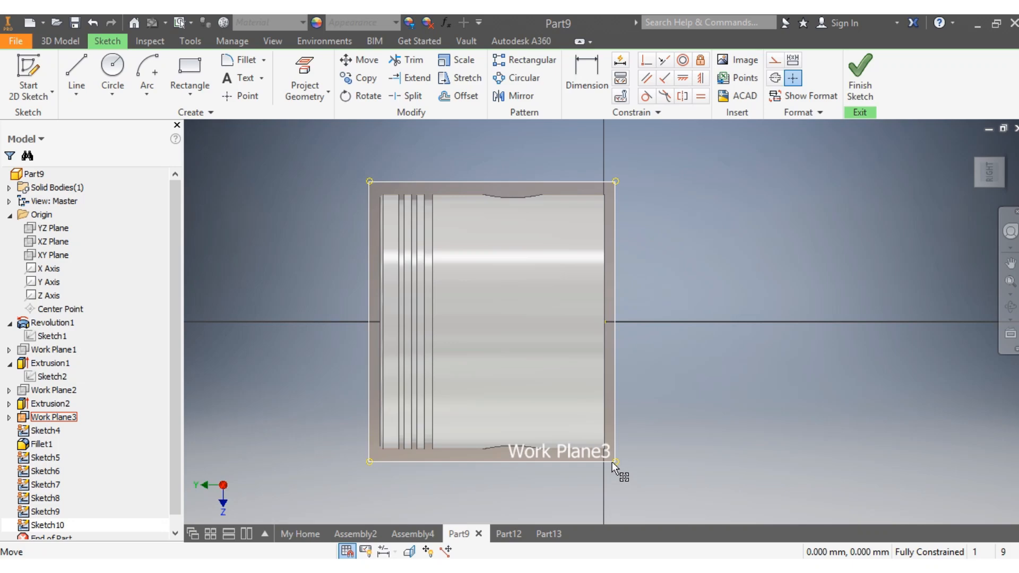
pyautogui.rightClick(613, 457)
pyautogui.click(584, 148)
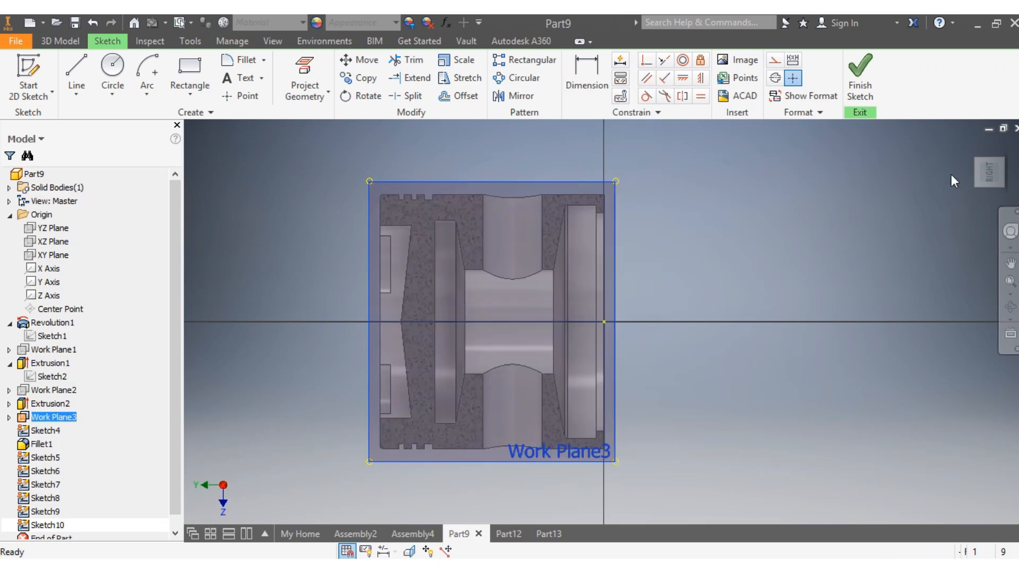
# Turn Part9's section upright, compare it with the sliced section in Part13, and finish the Part9 sketch
pyautogui.click(1008, 149)
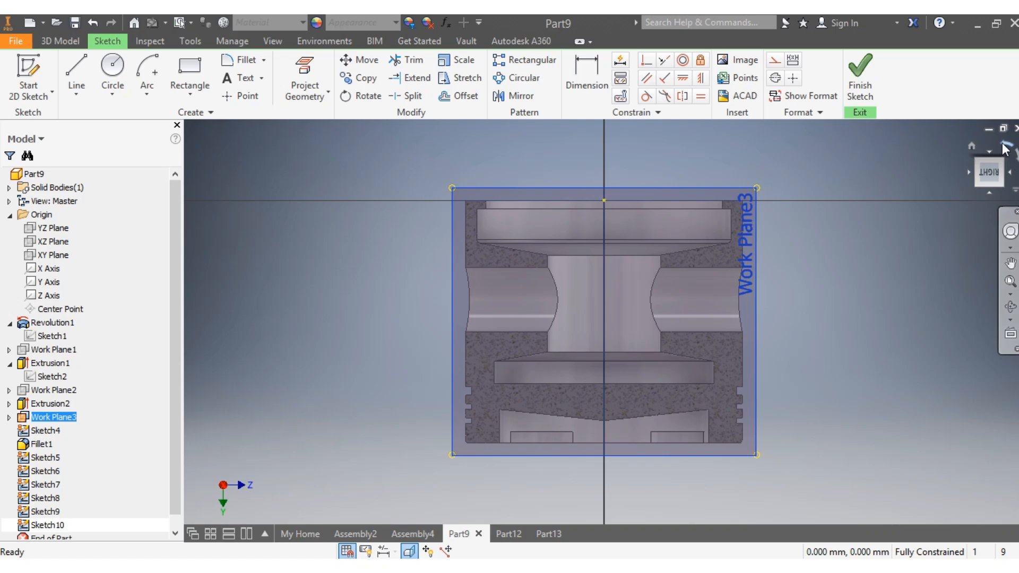
pyautogui.click(1005, 149)
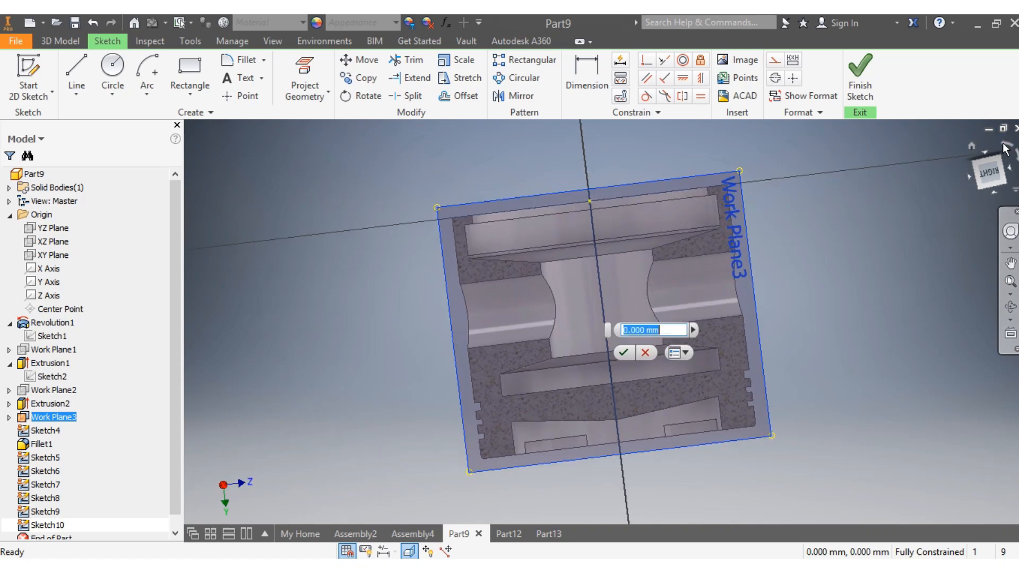
pyautogui.click(1005, 149)
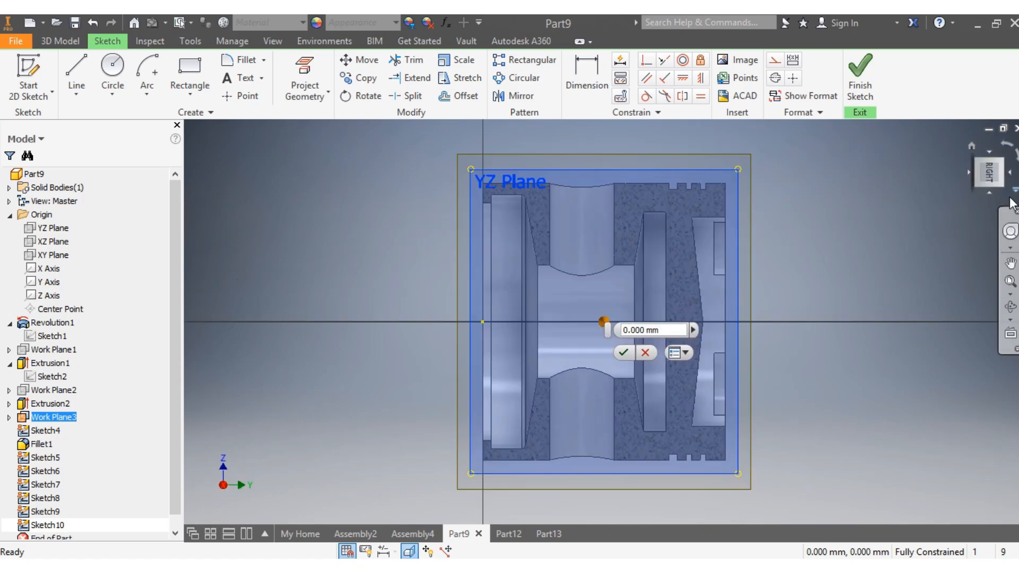
pyautogui.click(1004, 150)
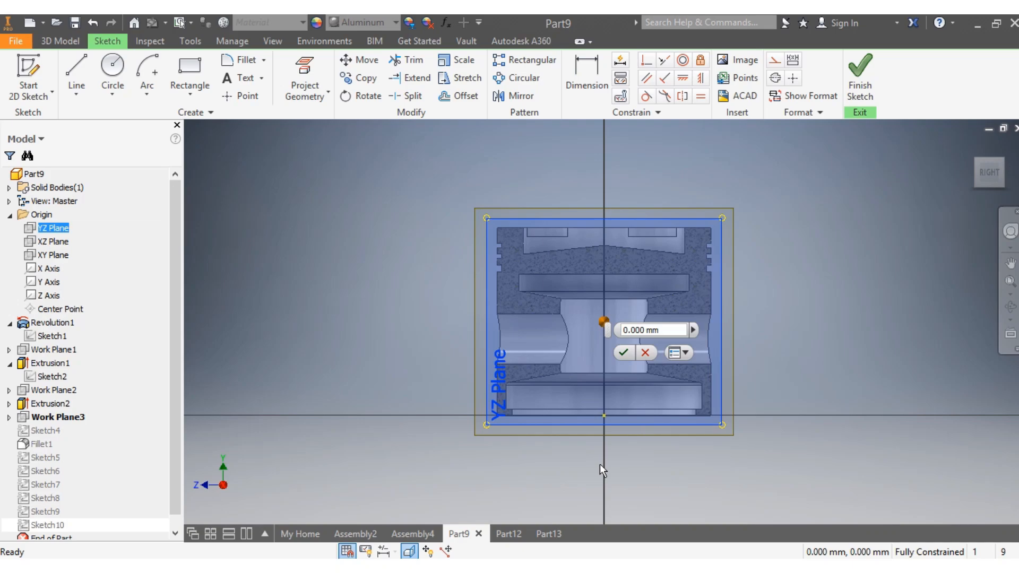
pyautogui.click(548, 533)
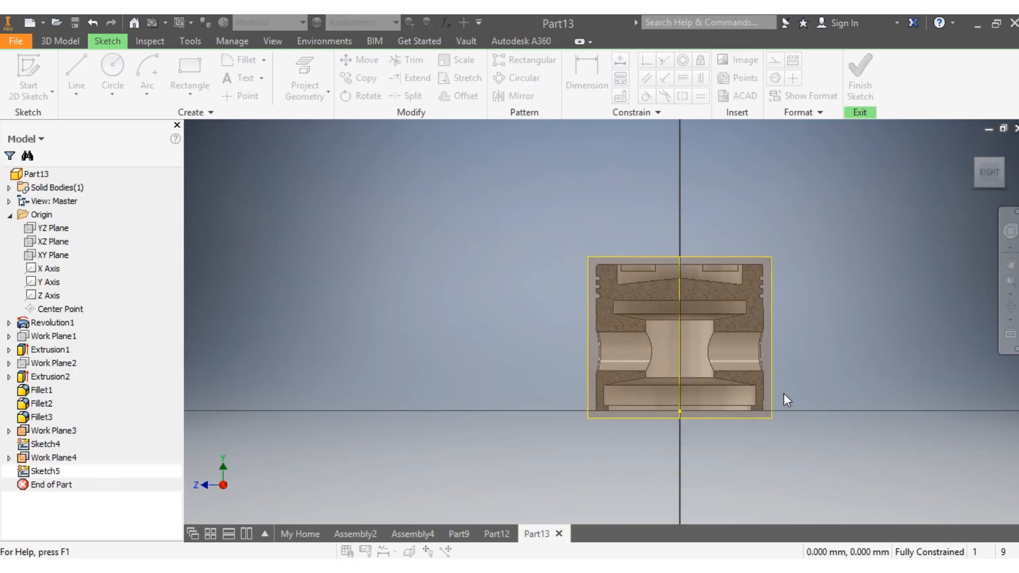
pyautogui.click(458, 533)
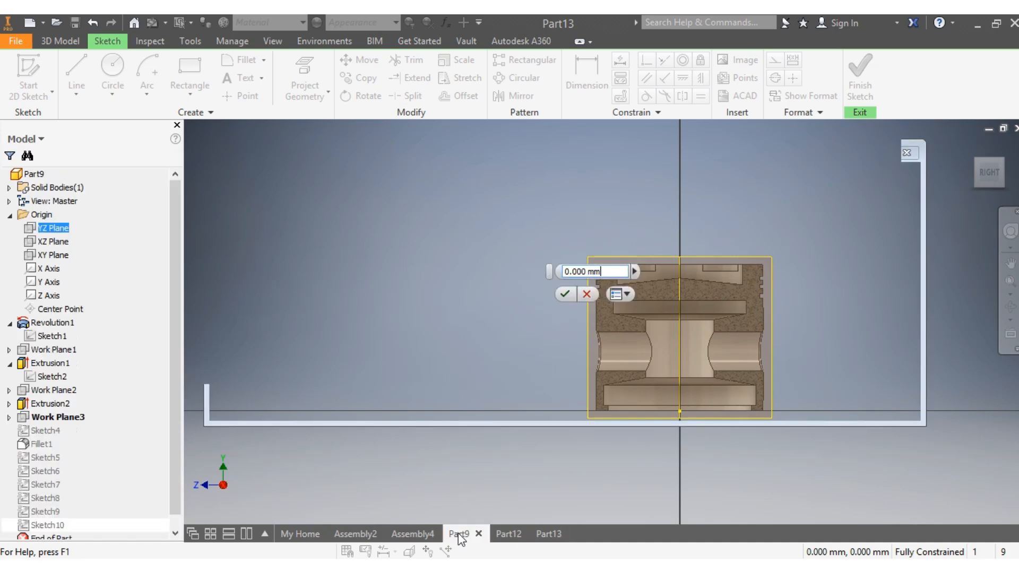
pyautogui.moveTo(992, 183)
pyautogui.mouseDown()
pyautogui.moveTo(977, 192)
pyautogui.moveTo(988, 190)
pyautogui.moveTo(979, 181)
pyautogui.moveTo(996, 191)
pyautogui.moveTo(983, 188)
pyautogui.moveTo(988, 172)
pyautogui.mouseUp()
pyautogui.click(862, 81)
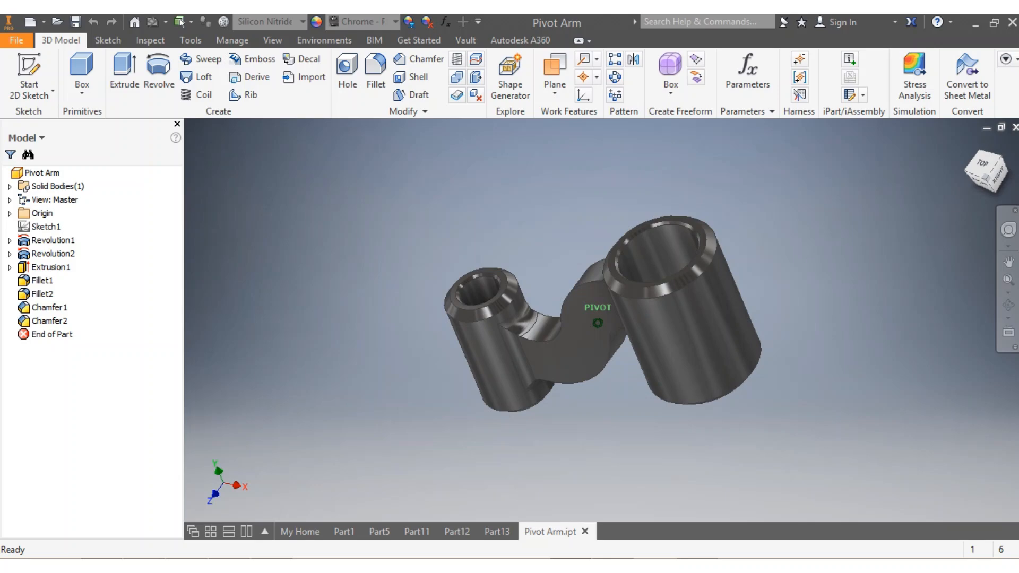
# Examine the finished Pivot Arm model from several sides and check its dimensioned drawing in Windows Photo Viewer
pyautogui.moveTo(989, 170); pyautogui.dragTo(989, 171)
pyautogui.keyDown('shift'); pyautogui.moveTo(598, 322); pyautogui.dragTo(969, 317, button='middle'); pyautogui.keyUp('shift')
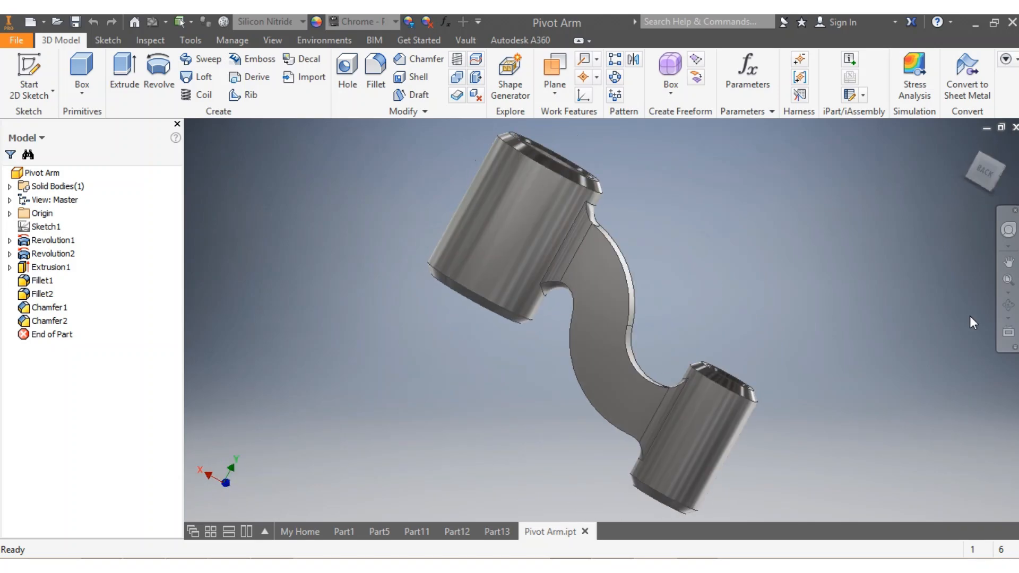
pyautogui.click(984, 171)
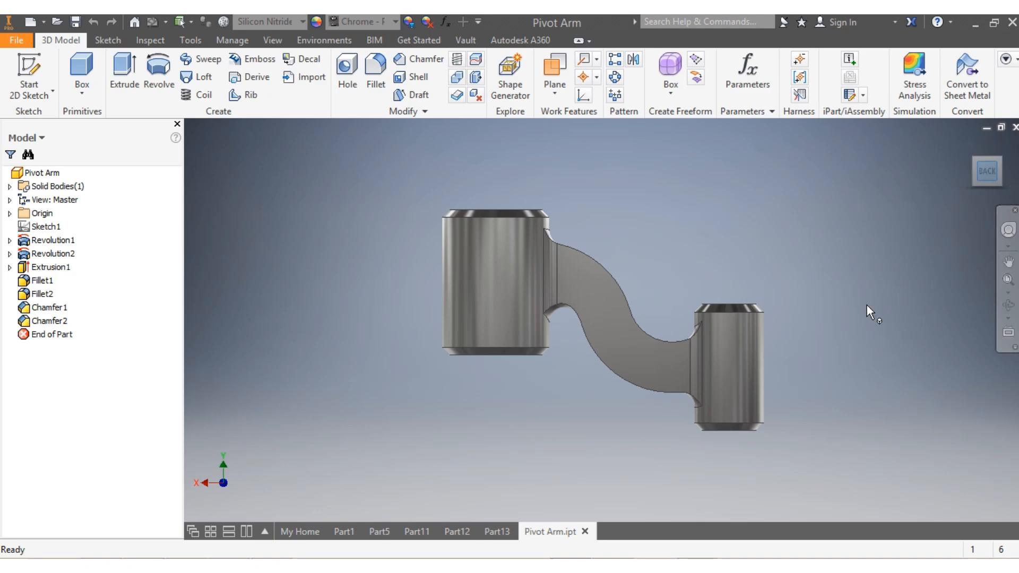
pyautogui.keyDown('shift'); pyautogui.moveTo(957, 183); pyautogui.dragTo(954, 176, button='middle'); pyautogui.keyUp('shift')
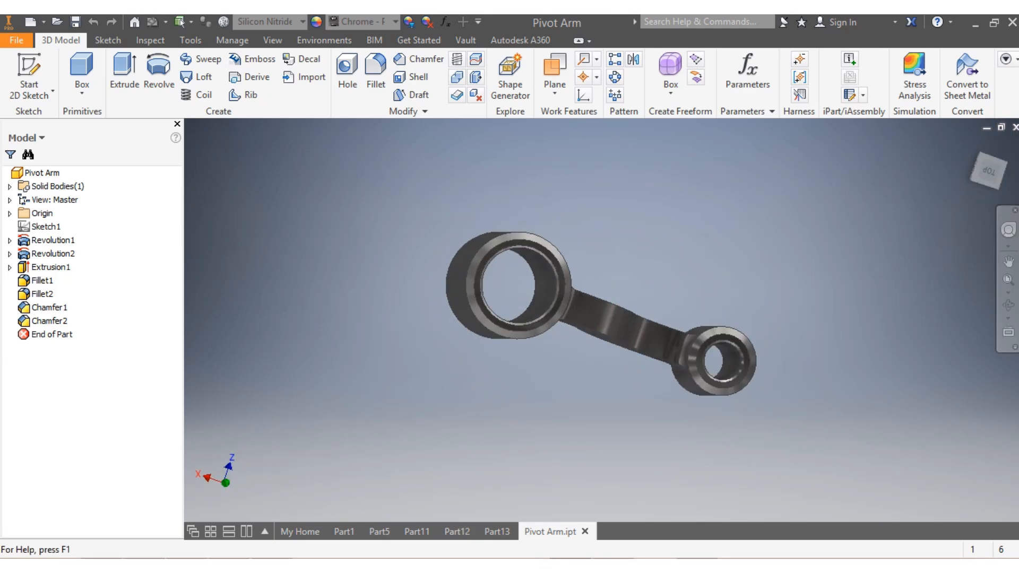
pyautogui.hotkey('alt', 'Tab')
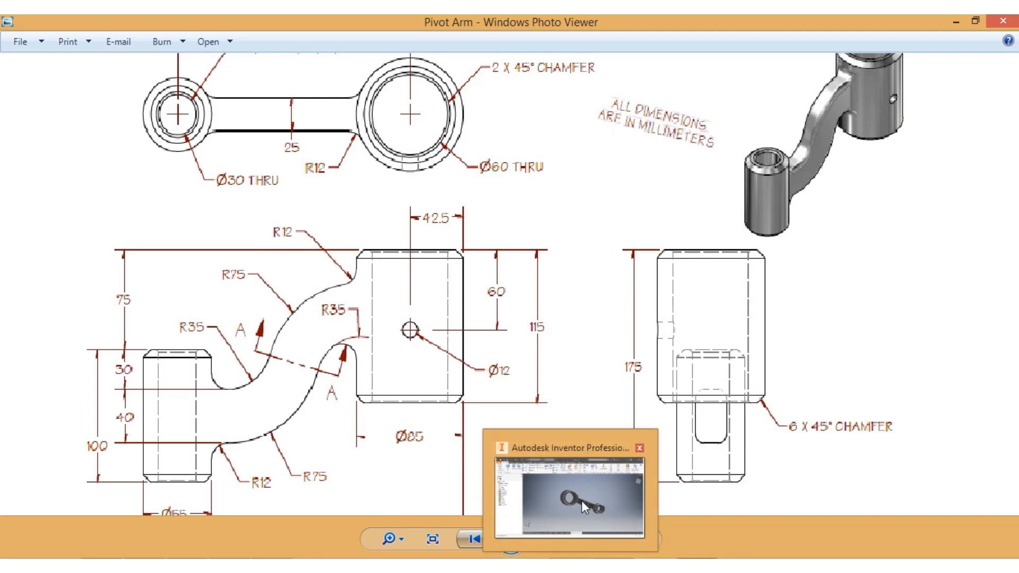
pyautogui.click(582, 496)
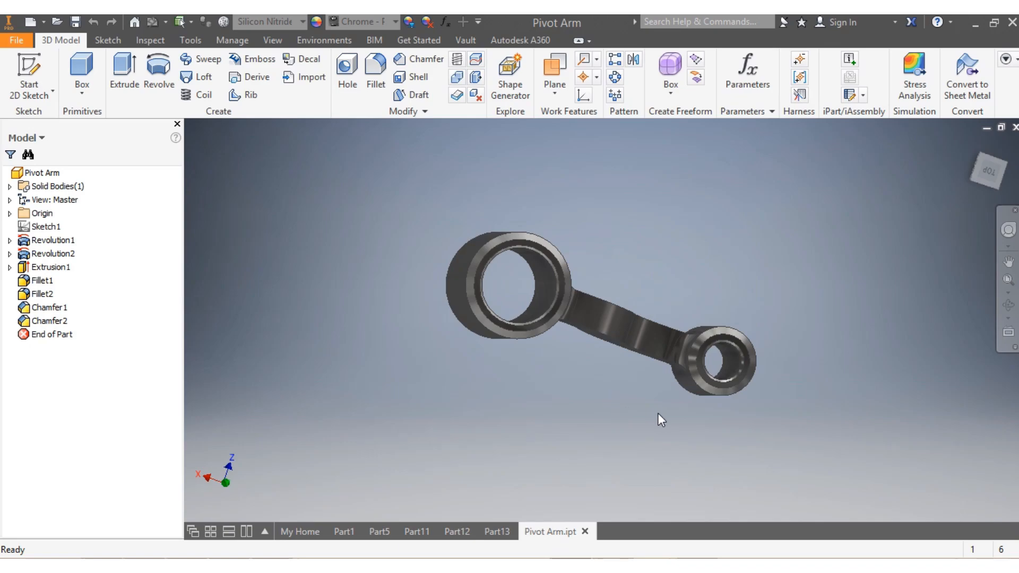
# Create a new Standard (mm).ipt part and sketch an upright rectangle about 12.6 by 20.7 mm on the XY plane, left of the origin
pyautogui.click(25, 24)
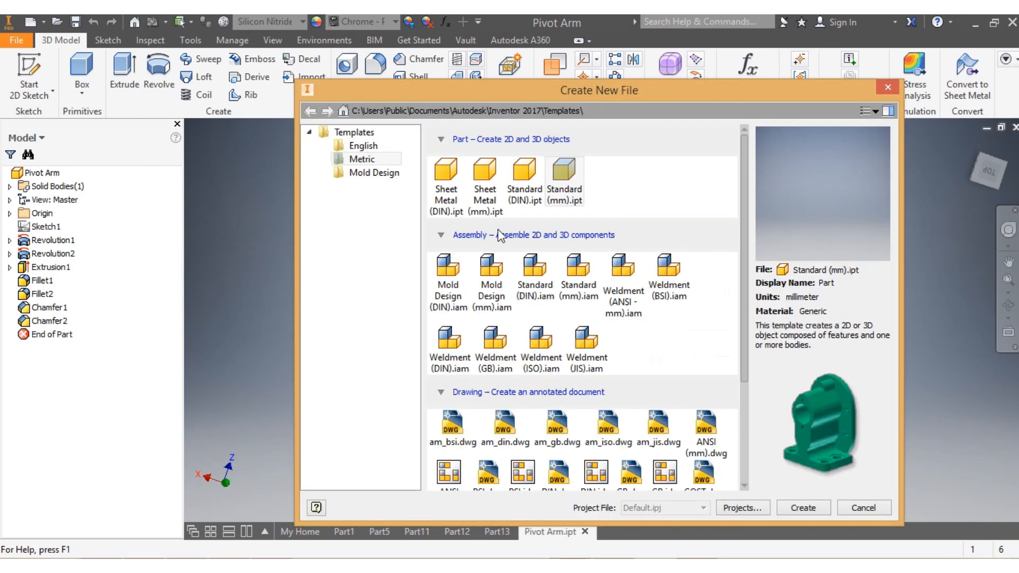
pyautogui.click(800, 508)
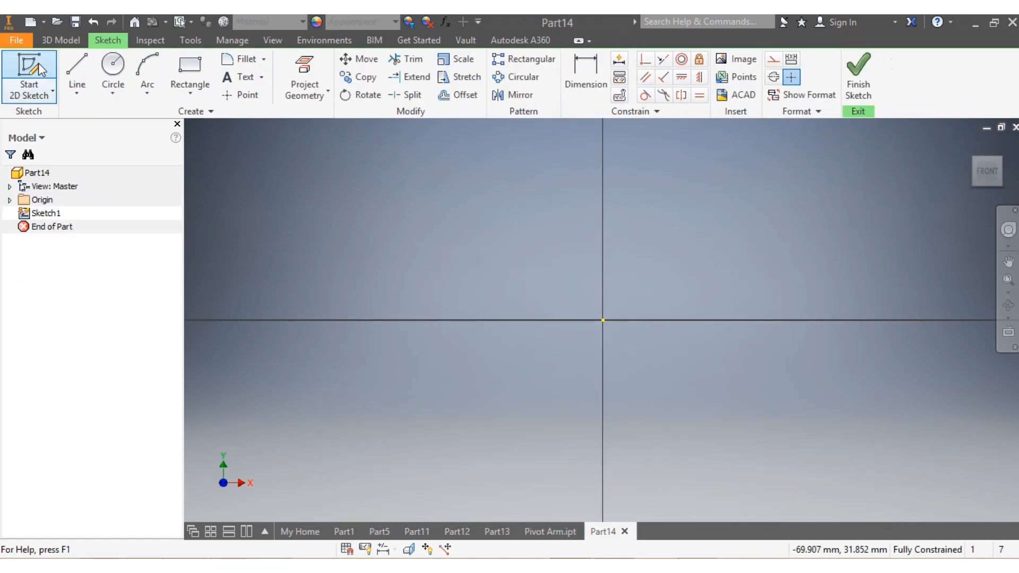
pyautogui.click(189, 74)
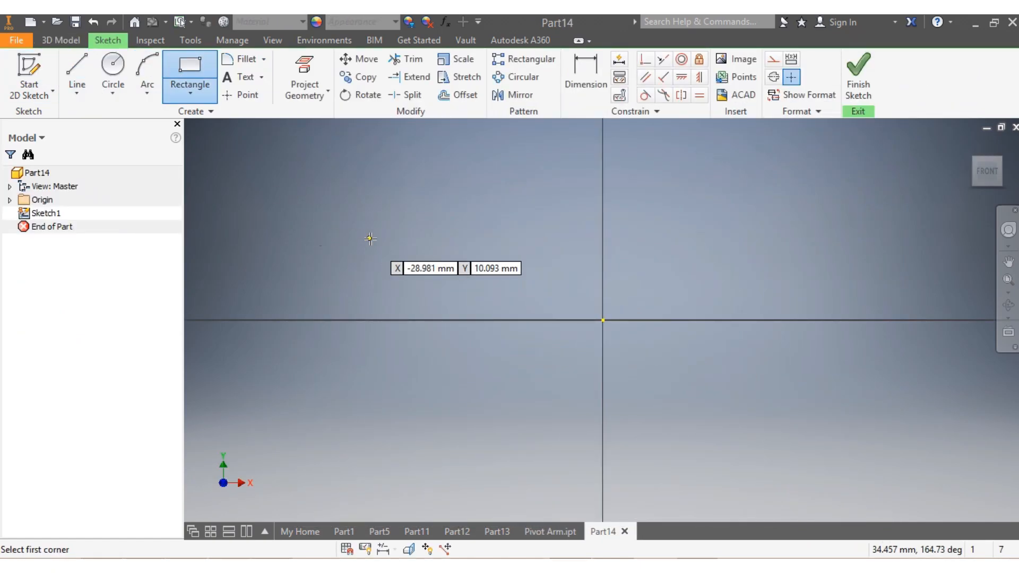
pyautogui.click(370, 239)
pyautogui.click(471, 406)
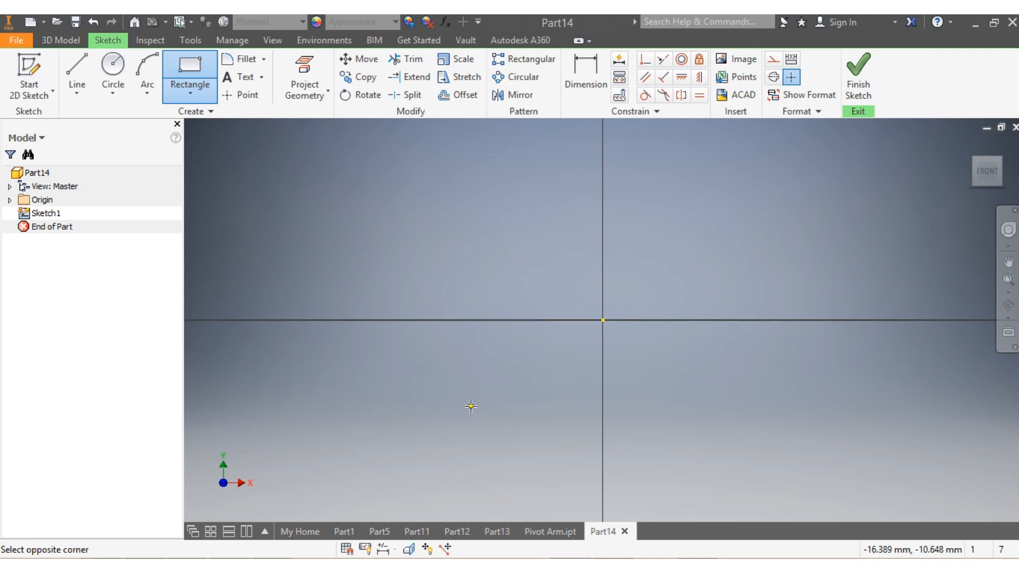
# Dimension the upright rectangle 100 mm high and 55 mm wide
pyautogui.click(594, 84)
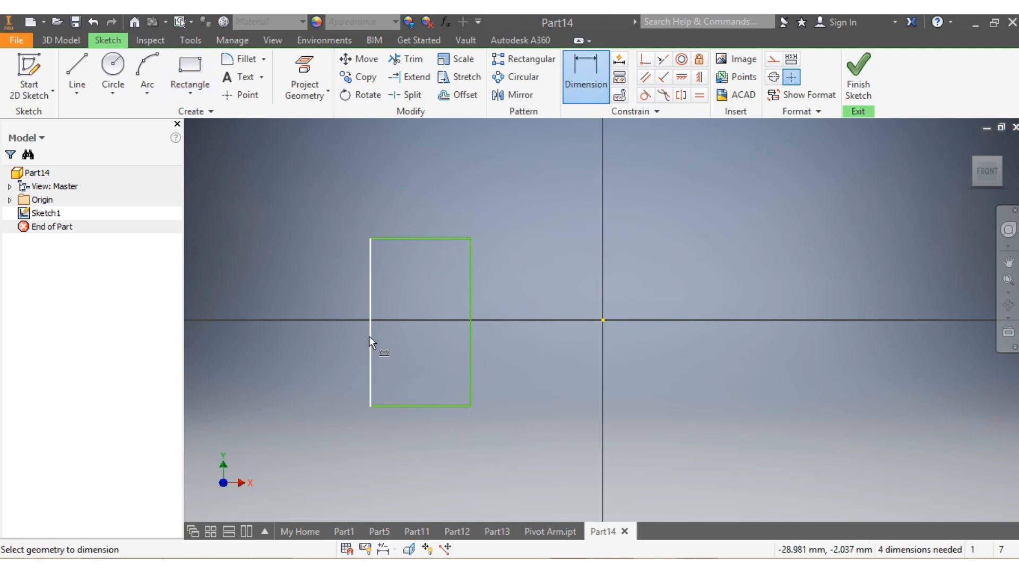
pyautogui.click(370, 336)
pyautogui.click(303, 337)
pyautogui.click(303, 338)
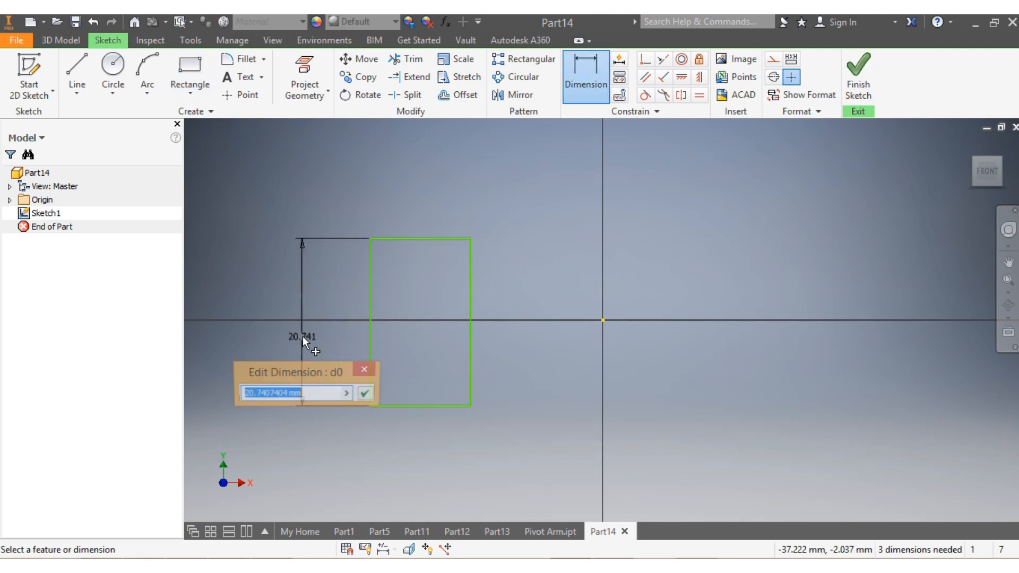
pyautogui.write('100')
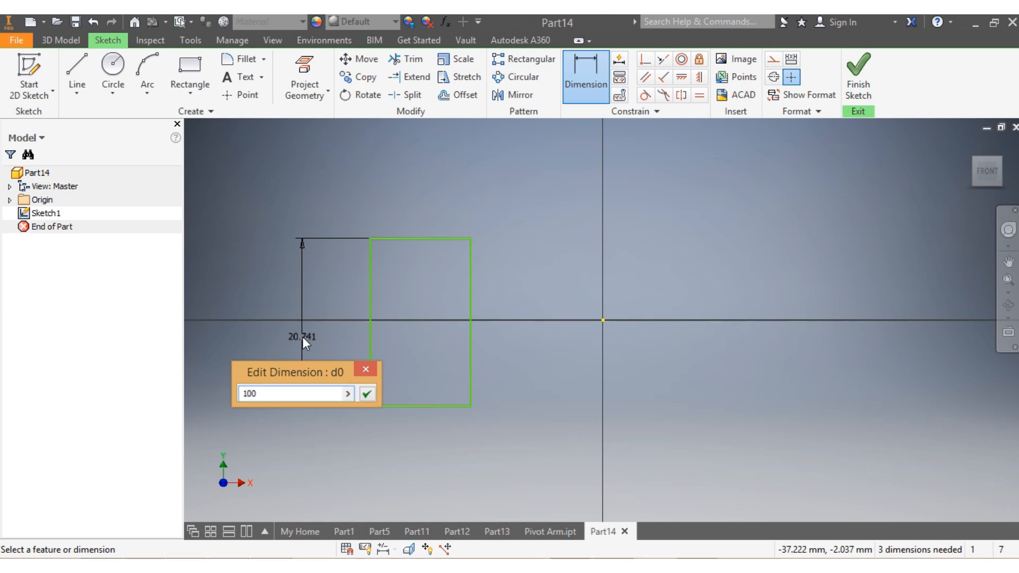
pyautogui.press('Return')
pyautogui.scroll(3, 403, 375)
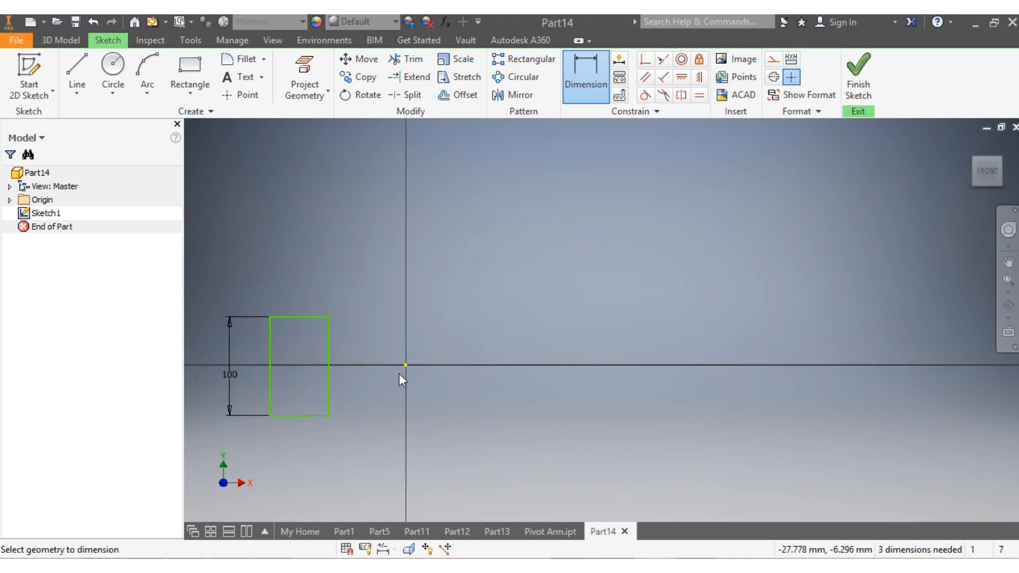
pyautogui.scroll(-2, 333, 419)
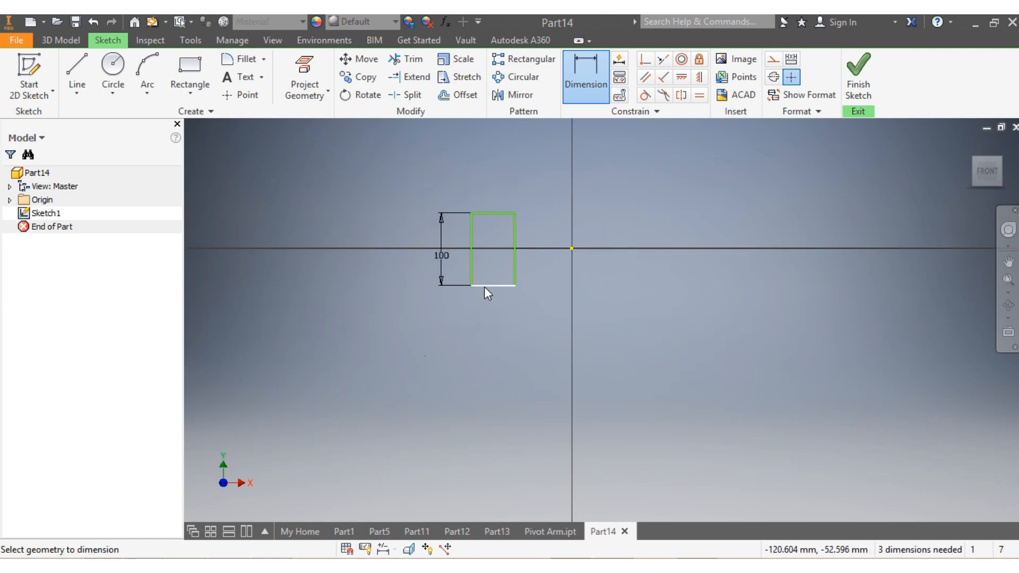
pyautogui.click(492, 314)
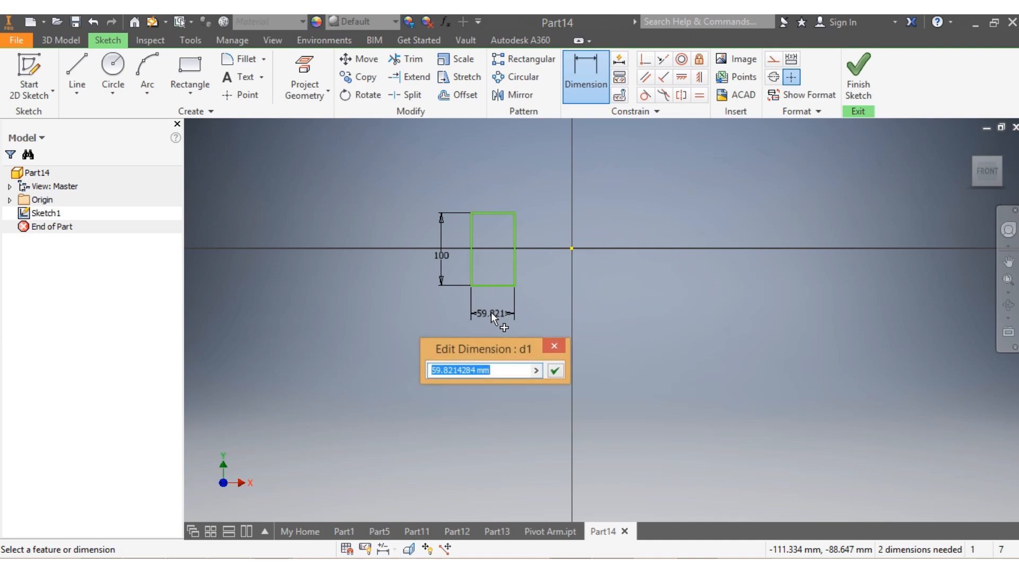
pyautogui.write('55')
pyautogui.press('Return')
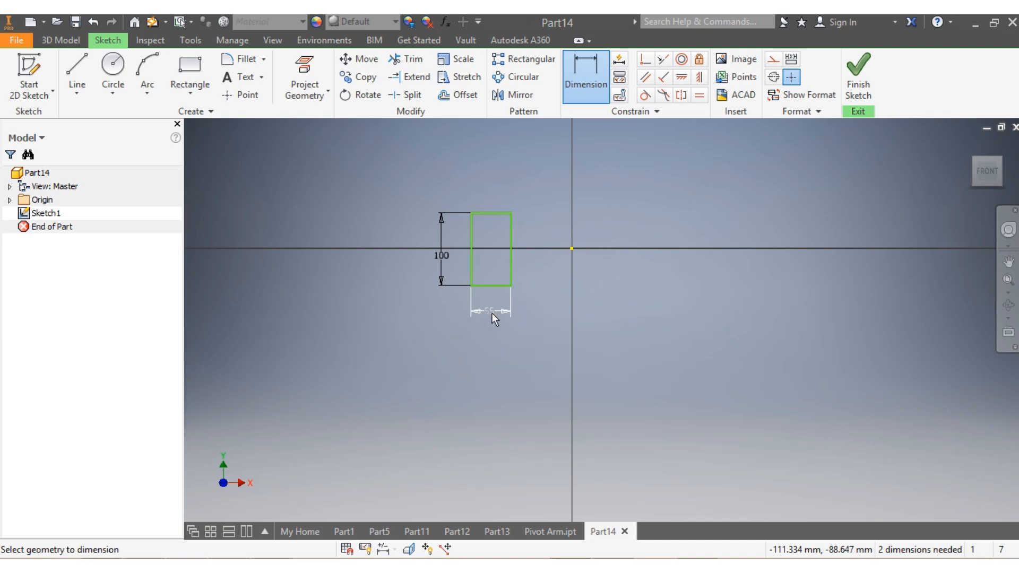
# Draw a vertical line through the interior of the rectangle, extending past both its upper and lower edges
pyautogui.scroll(-2, 491, 299)
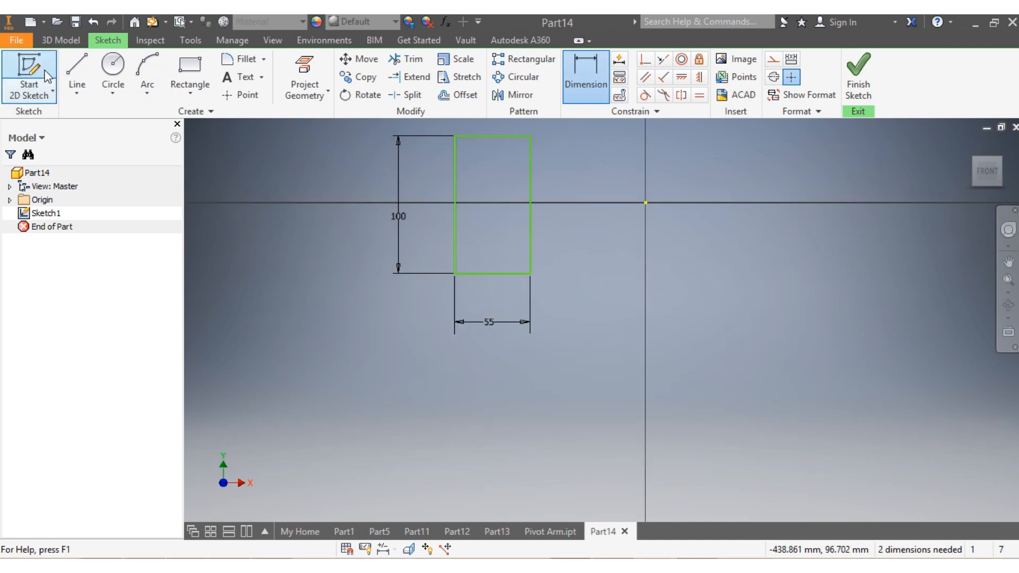
pyautogui.click(78, 75)
pyautogui.click(488, 126)
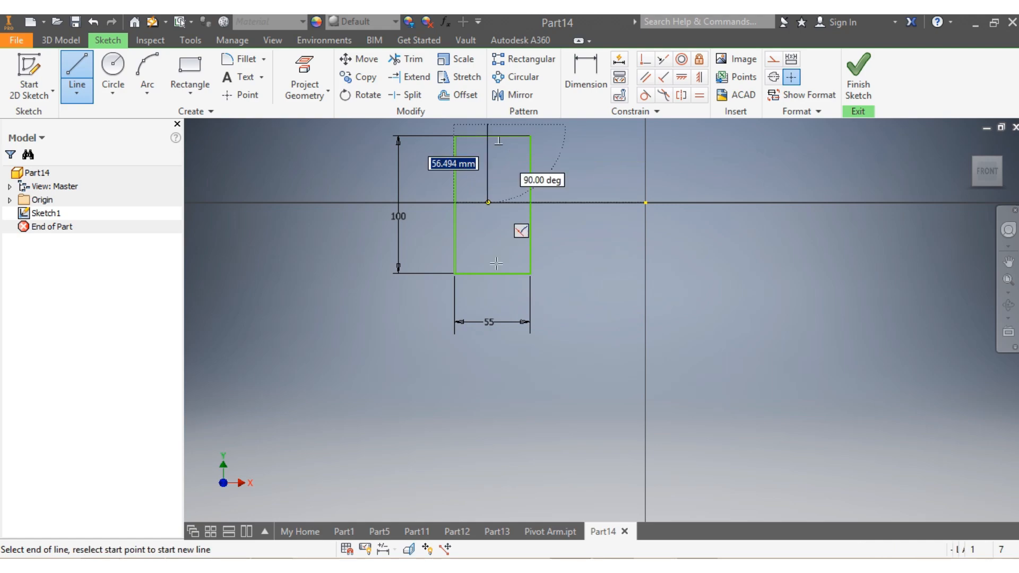
pyautogui.click(492, 304)
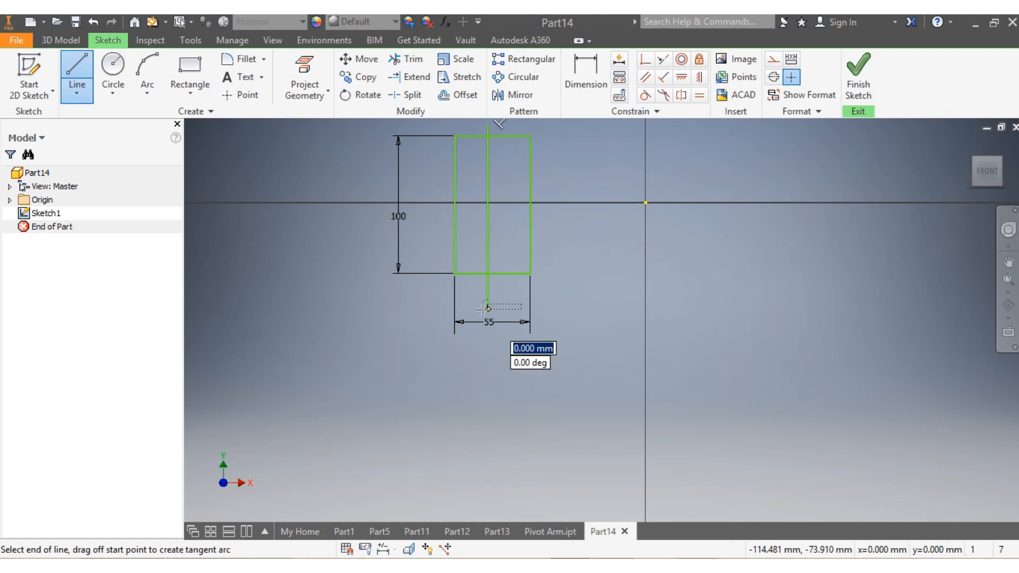
pyautogui.press('Escape')
# Try to constrain the vertical line parallel to the rectangle's right edge
pyautogui.click(645, 77)
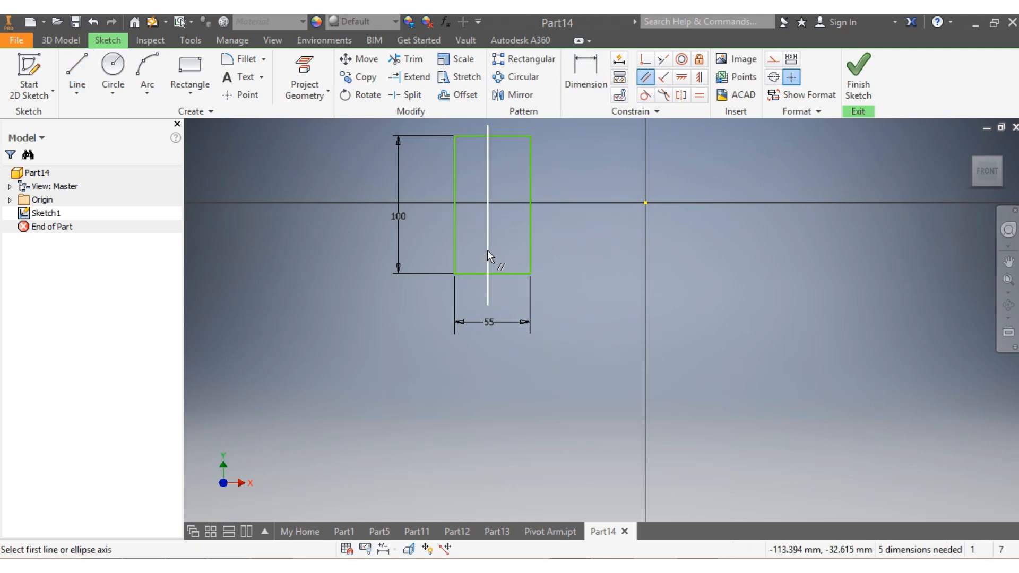
pyautogui.click(488, 250)
pyautogui.click(529, 255)
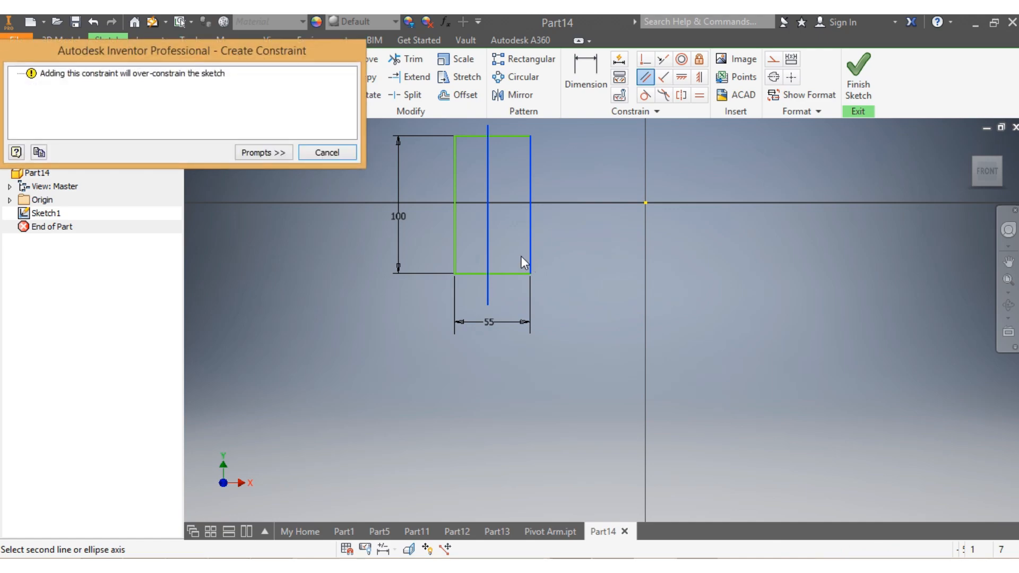
pyautogui.click(321, 158)
# Dimension the vertical line 27.5 mm from the rectangle's left edge
pyautogui.scroll(2, 403, 196)
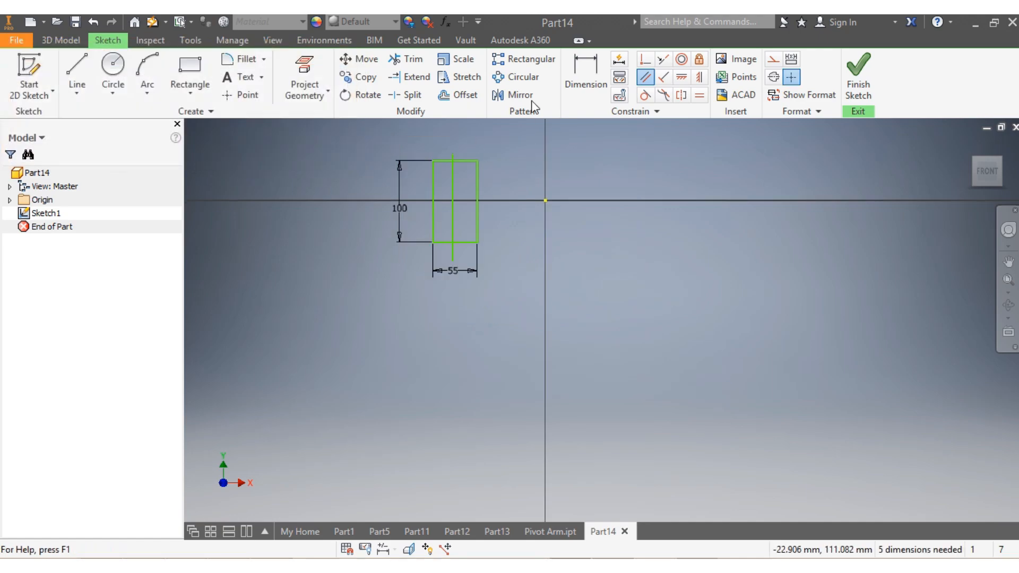
pyautogui.click(584, 69)
pyautogui.click(434, 186)
pyautogui.click(452, 187)
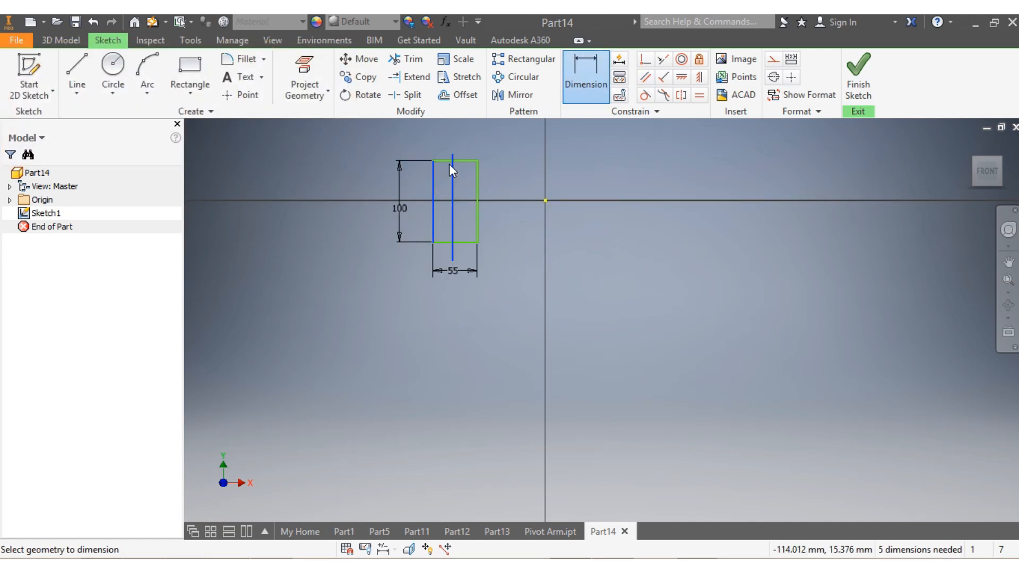
pyautogui.click(441, 145)
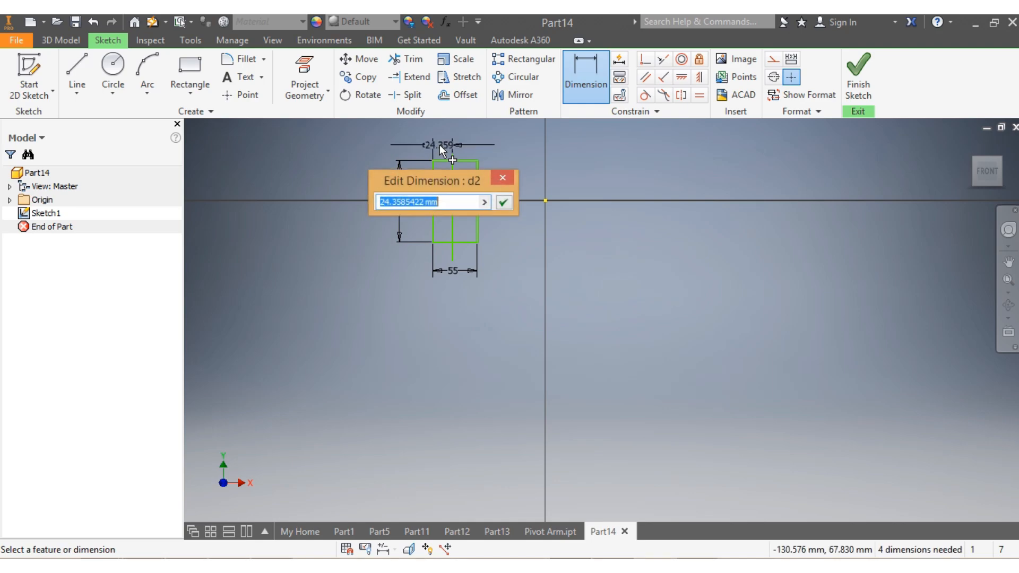
pyautogui.write('27.5')
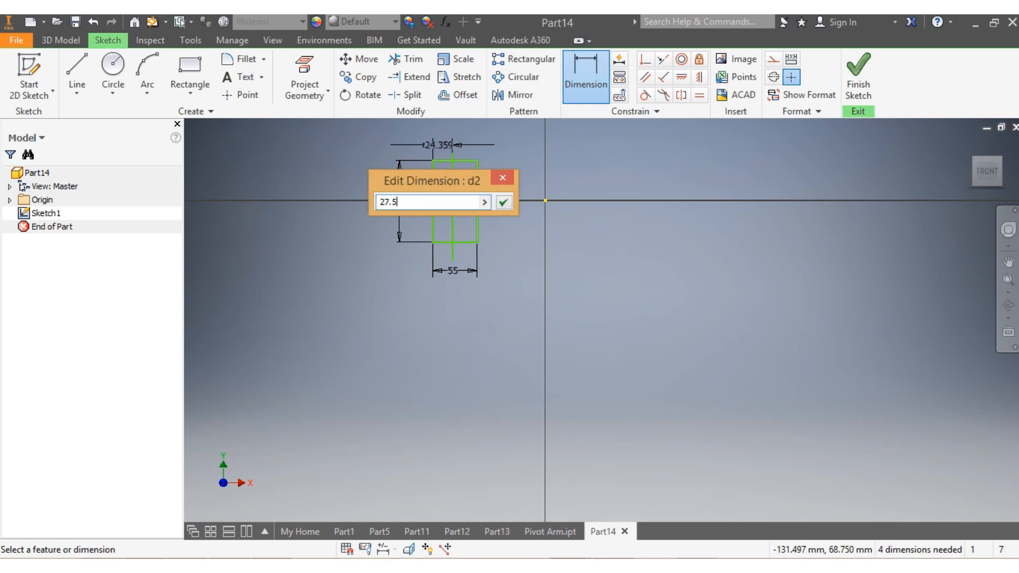
pyautogui.press('Return')
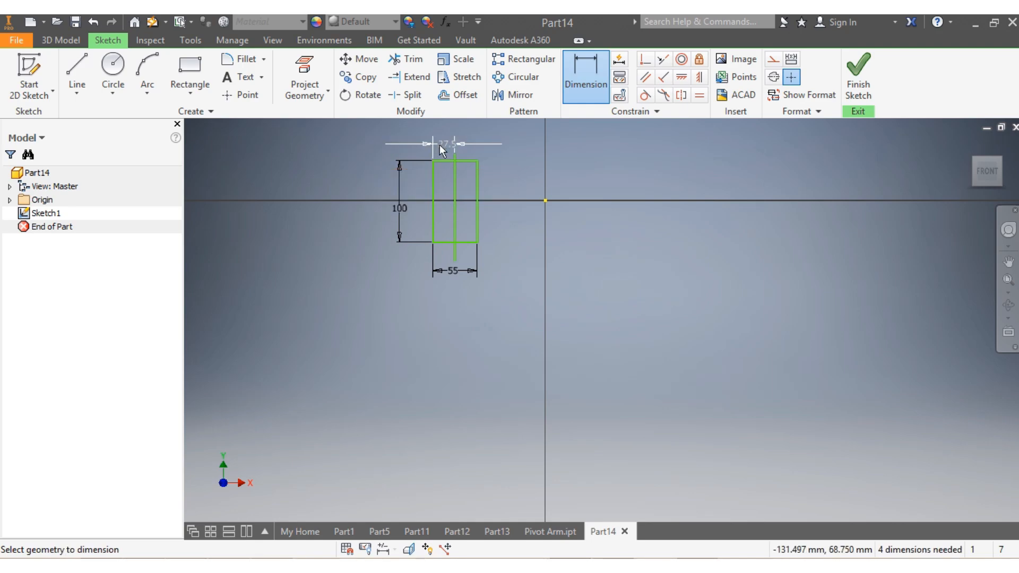
# Draw a second vertical line about 110 mm long between the left edge and the middle line, and constrain it parallel to the middle line
pyautogui.scroll(3, 428, 159)
pyautogui.click(428, 162)
pyautogui.press('l')
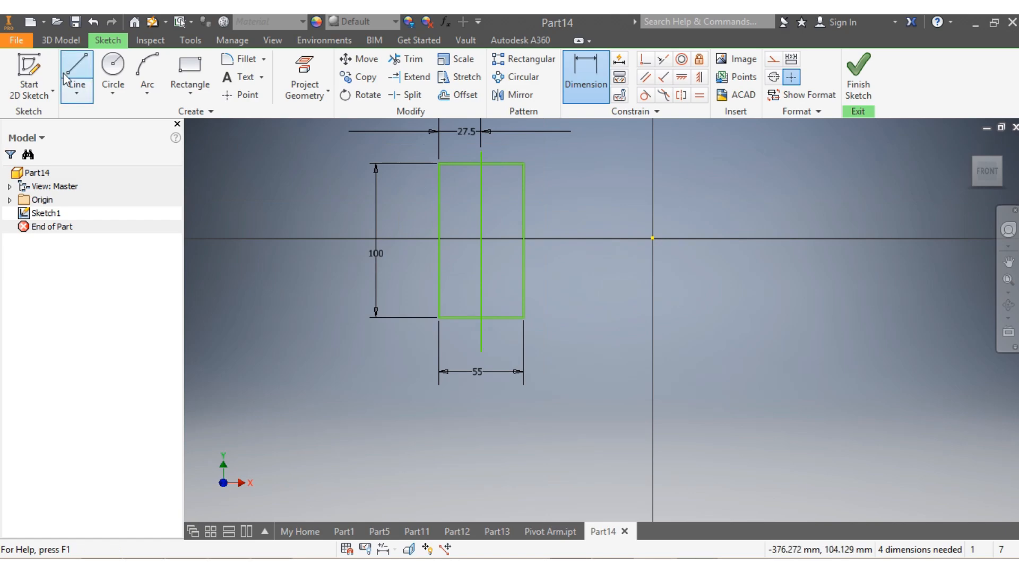
pyautogui.click(457, 158)
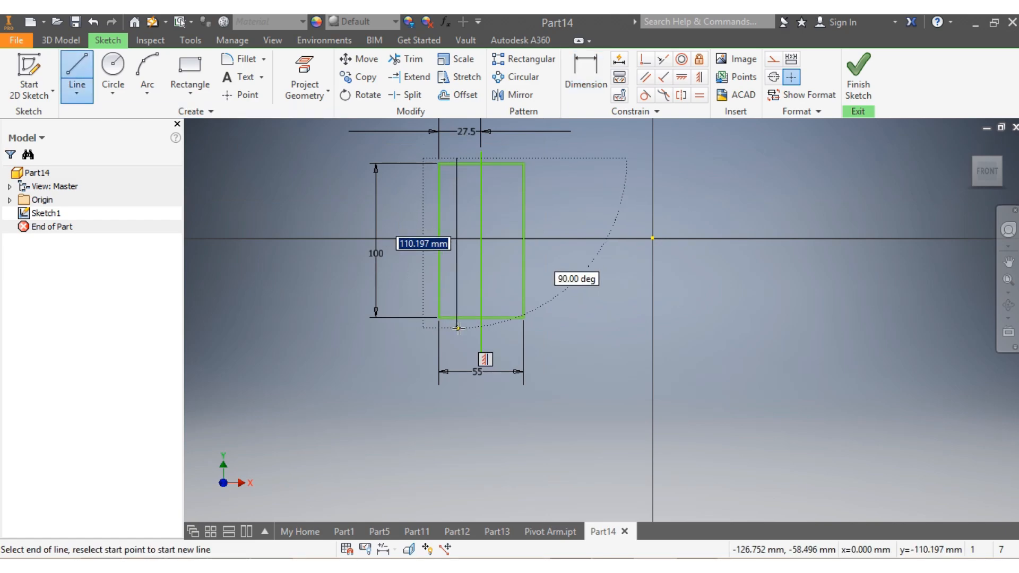
pyautogui.click(457, 327)
pyautogui.click(646, 78)
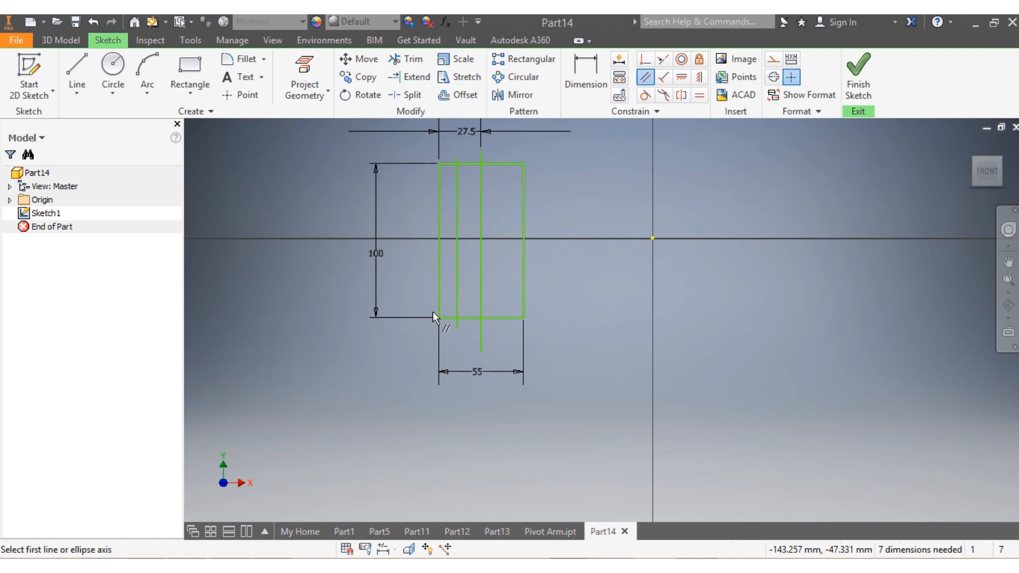
pyautogui.click(456, 297)
pyautogui.click(480, 298)
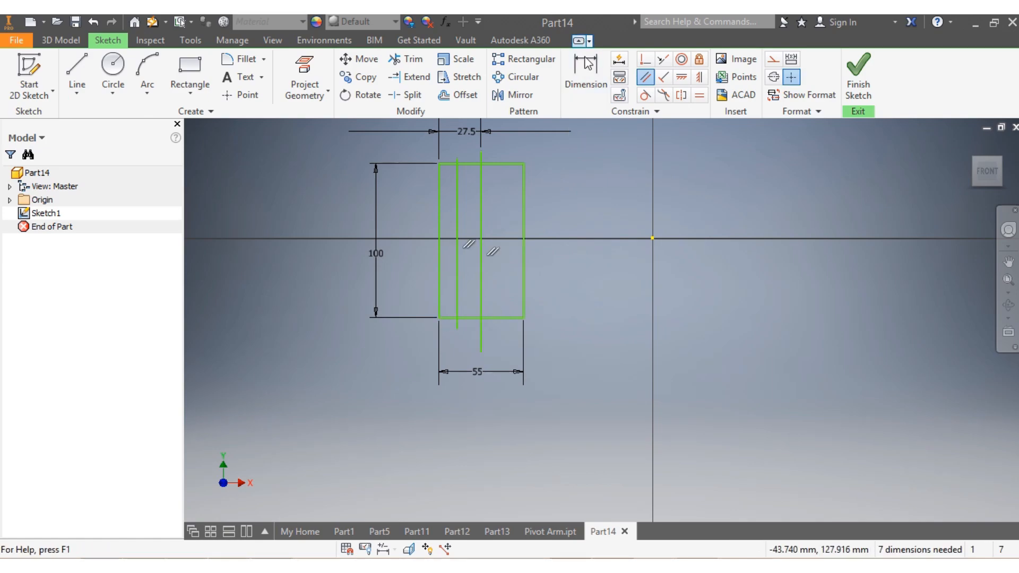
# Dimension the gap between the second vertical line and the middle line to 15 mm
pyautogui.press('d')
pyautogui.click(457, 196)
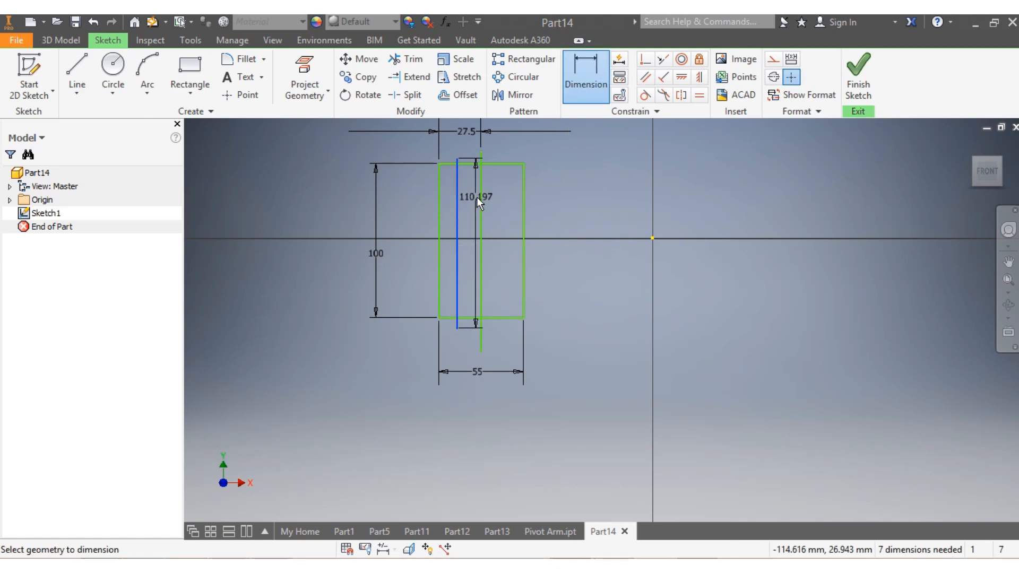
pyautogui.click(482, 201)
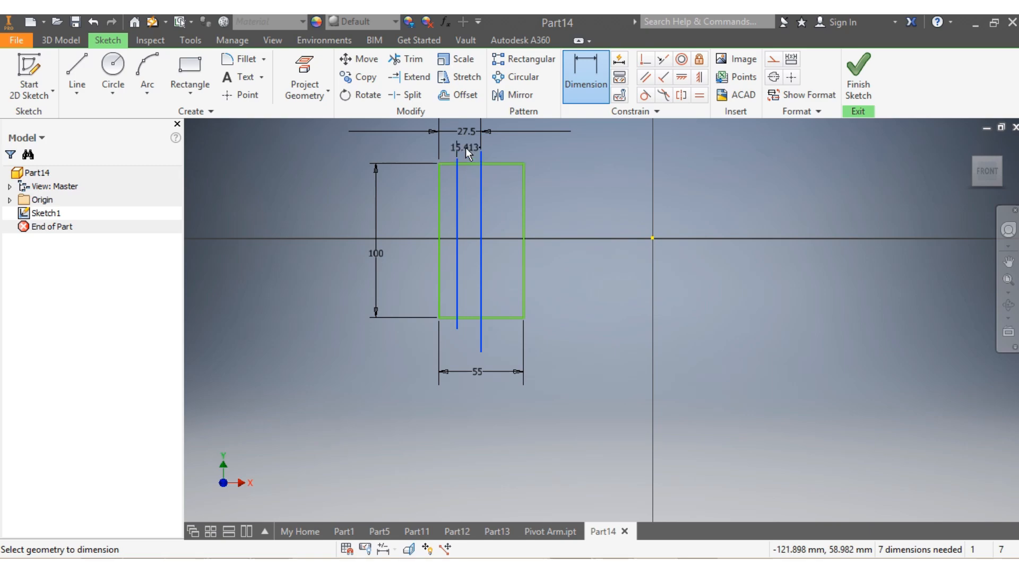
pyautogui.click(466, 148)
pyautogui.write('1')
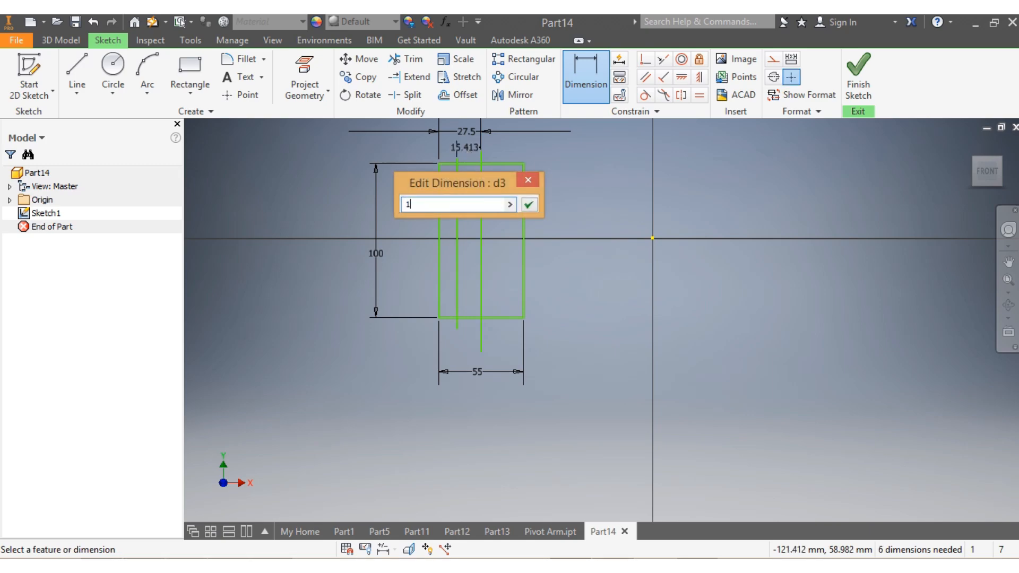
pyautogui.write('5')
pyautogui.press('Return')
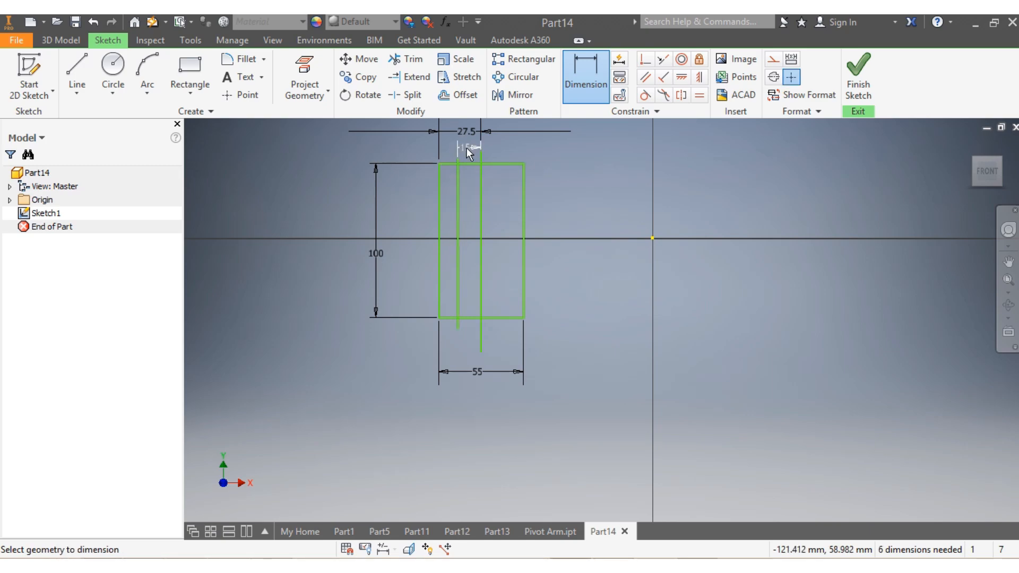
# Sketch a second upright rectangle about 121 by 167 mm to the right of the origin, crossing the horizontal axis
pyautogui.scroll(-3, 591, 247)
pyautogui.scroll(2, 625, 192)
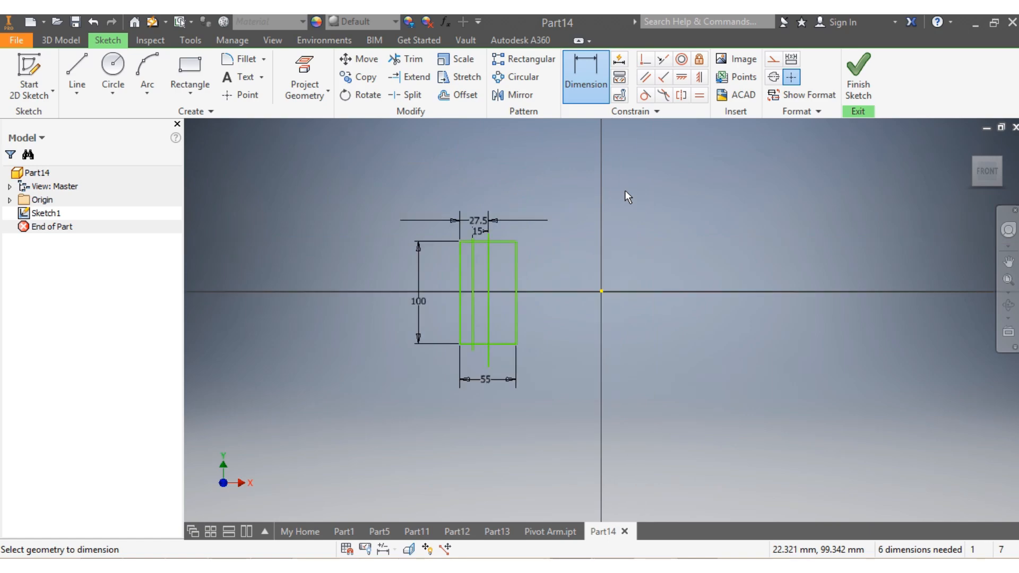
pyautogui.click(189, 69)
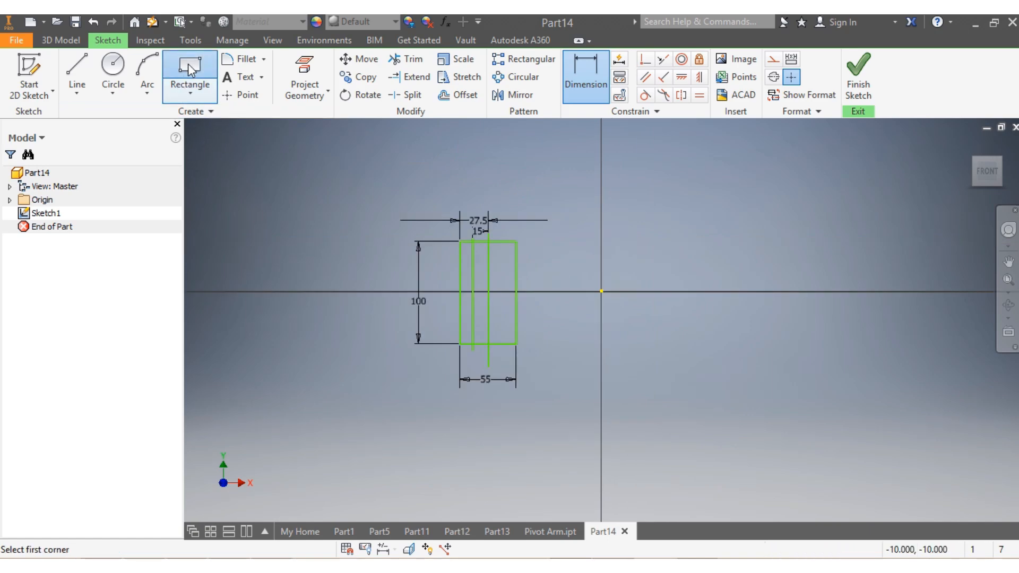
pyautogui.click(675, 190)
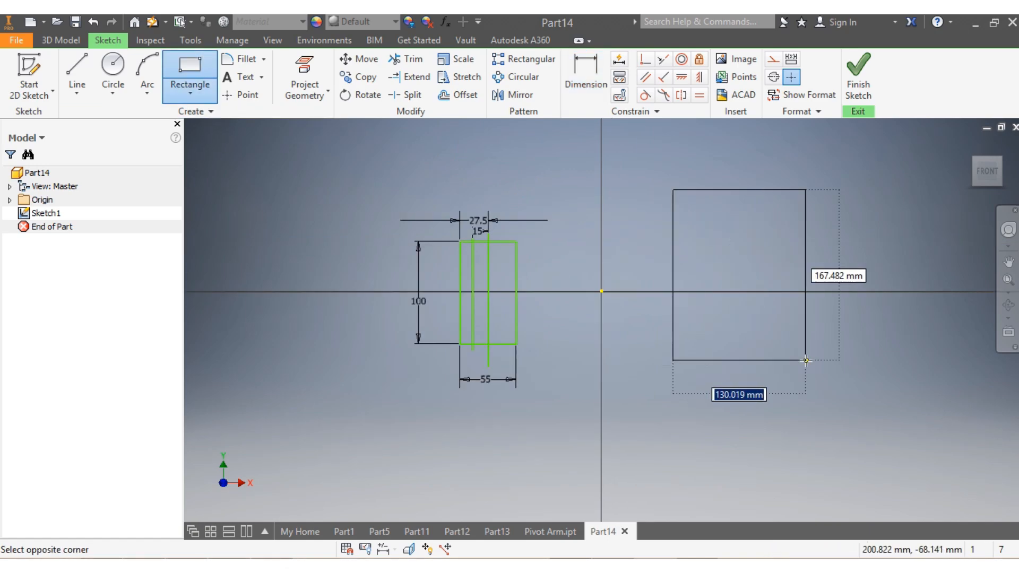
pyautogui.click(797, 359)
# Dimension the vertical distance between the two rectangles' upper edges to 75 mm
pyautogui.click(575, 85)
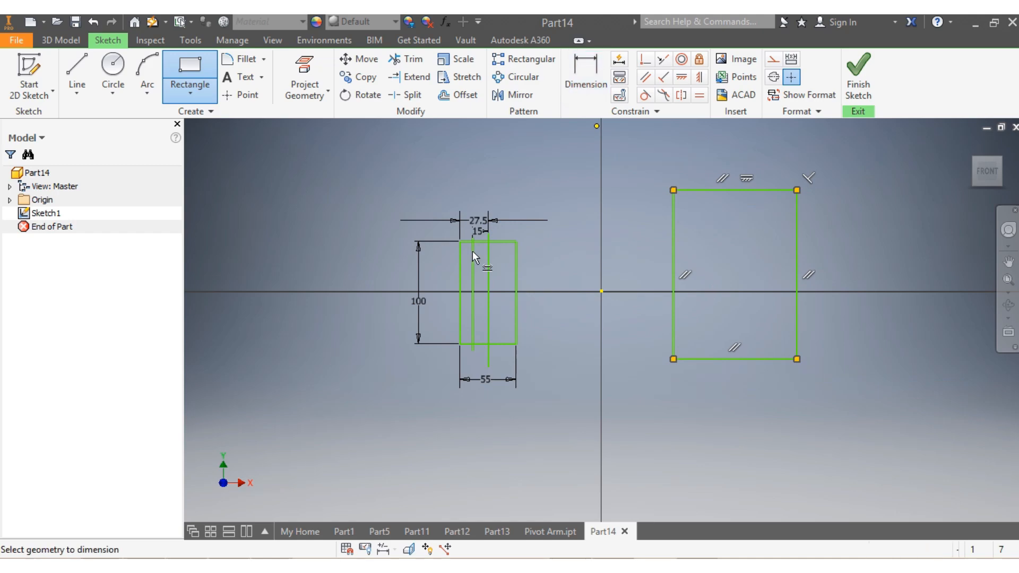
pyautogui.click(499, 243)
pyautogui.click(711, 190)
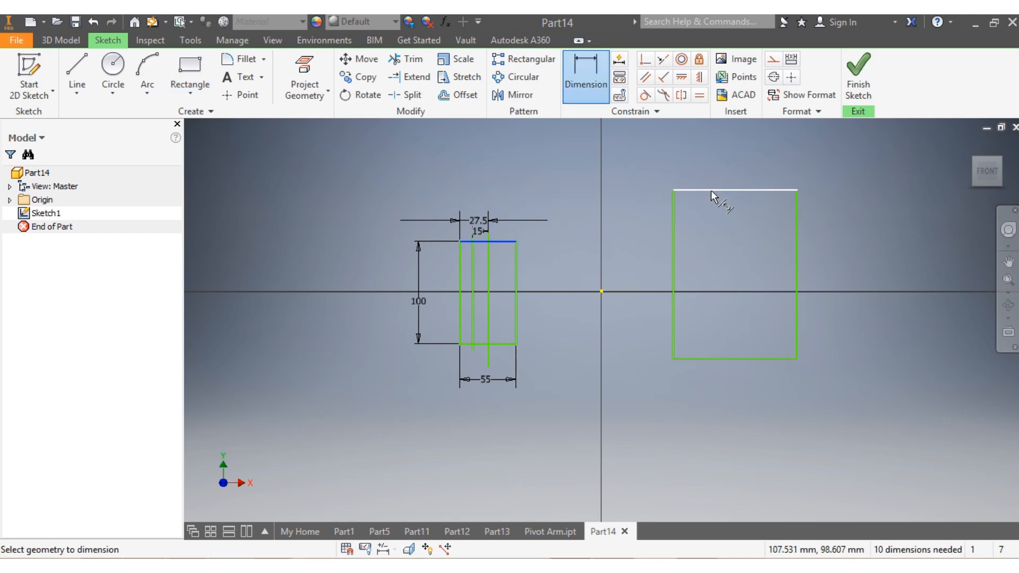
pyautogui.click(320, 186)
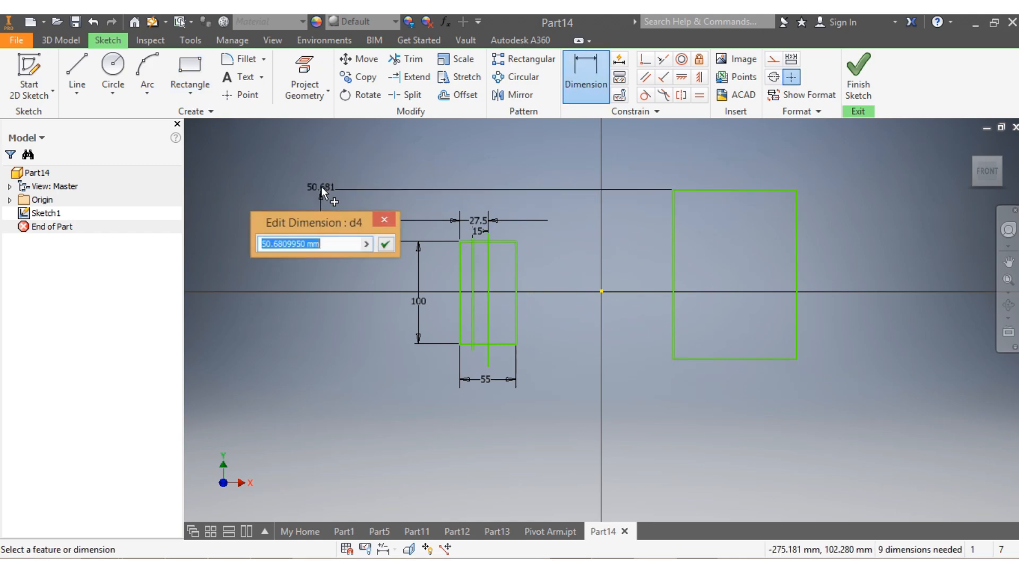
pyautogui.write('75')
pyautogui.press('Return')
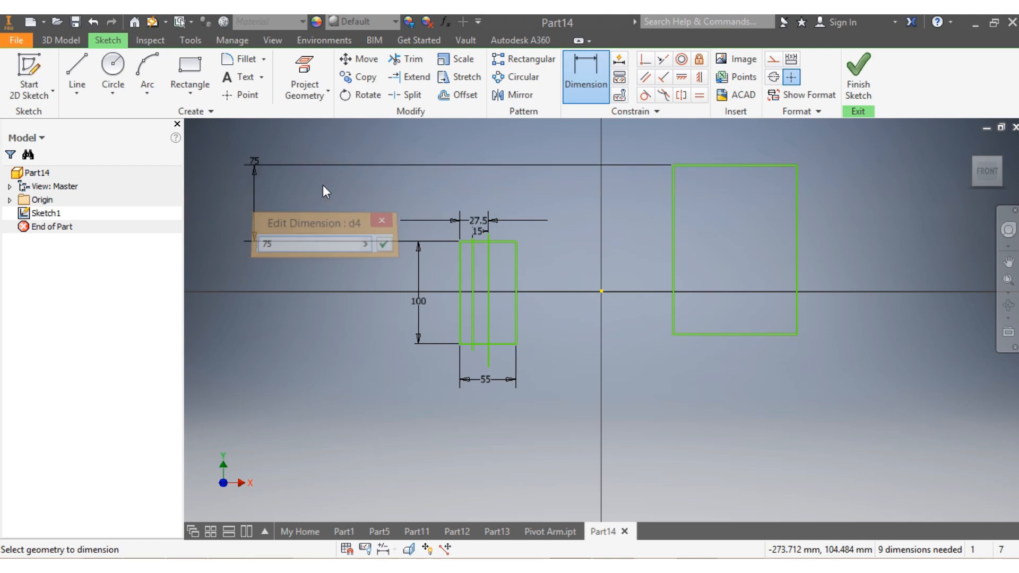
# Dimension the right-hand rectangle 85 mm wide along its lower edge
pyautogui.click(698, 333)
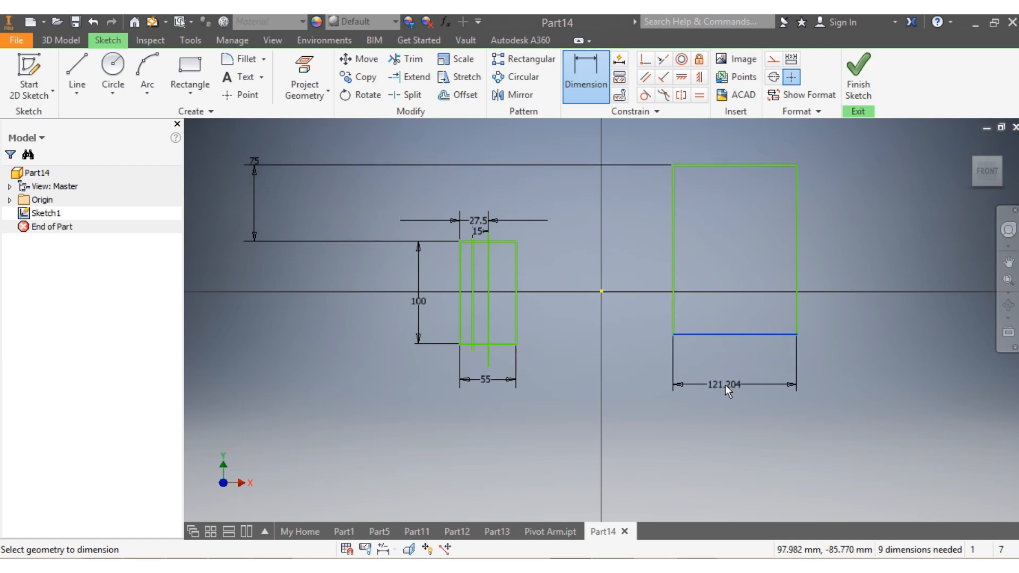
pyautogui.click(724, 384)
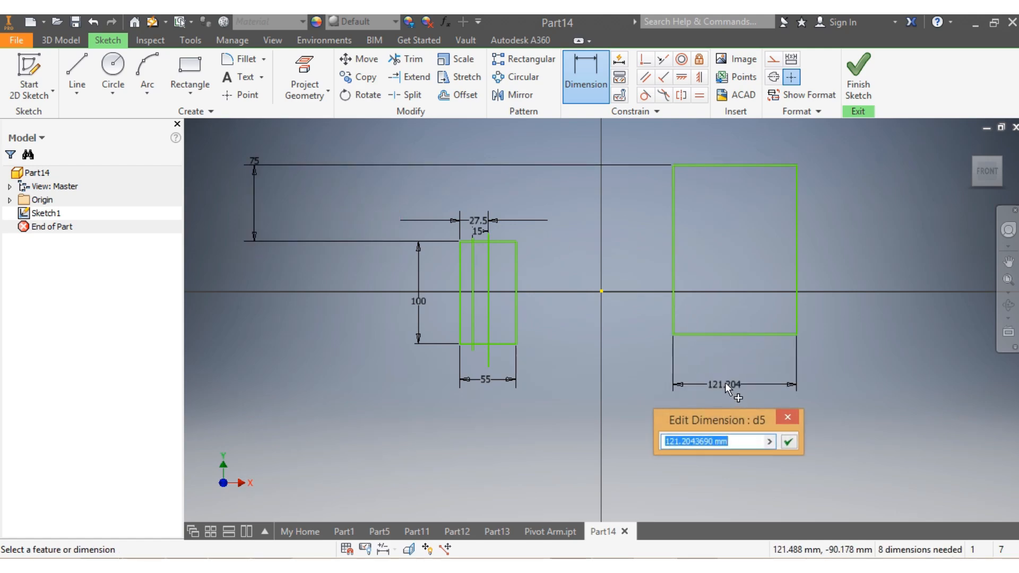
pyautogui.write('85')
pyautogui.press('Return')
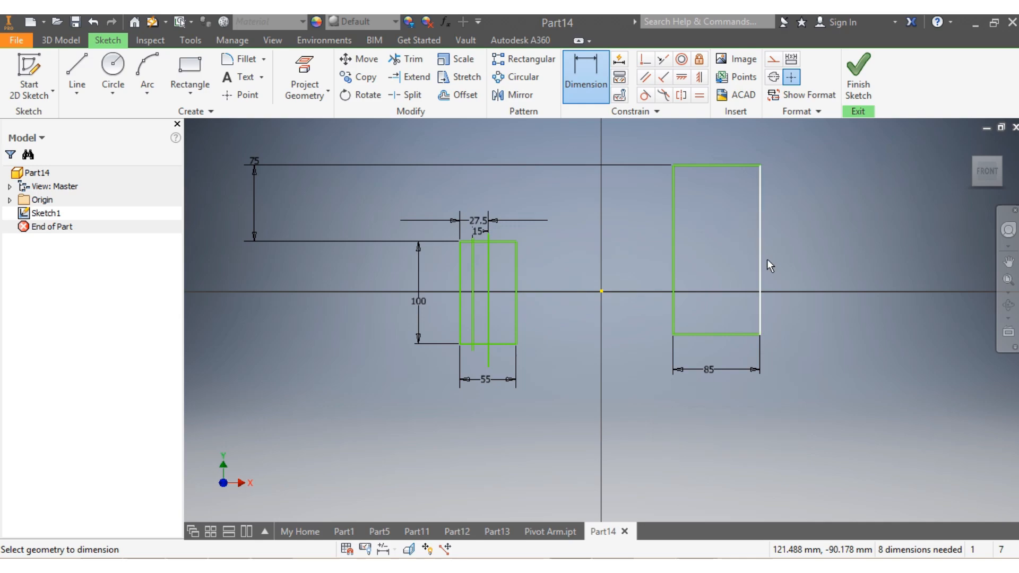
# Dimension the right-hand rectangle 115 mm high along its right edge
pyautogui.click(786, 266)
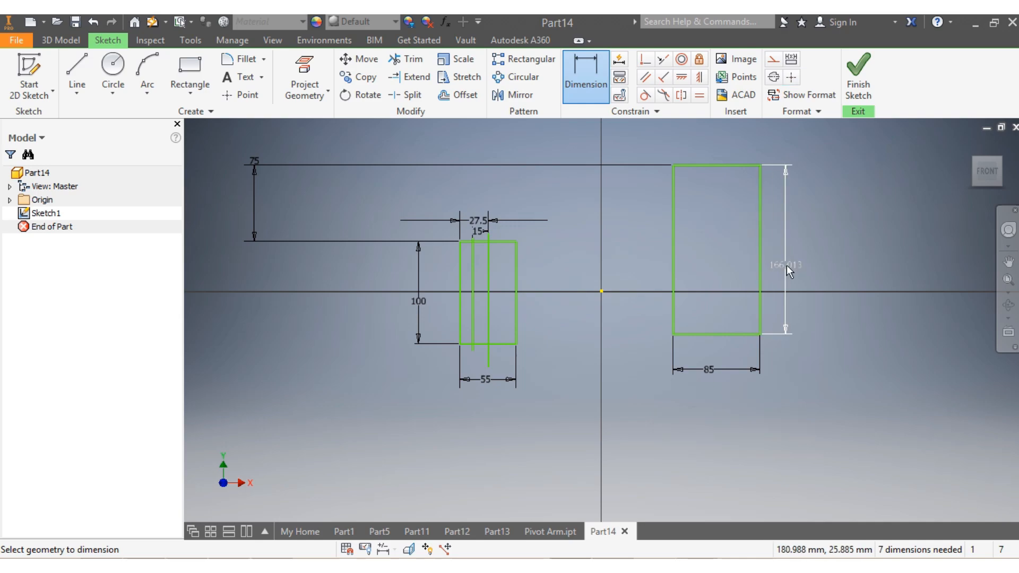
pyautogui.write('11')
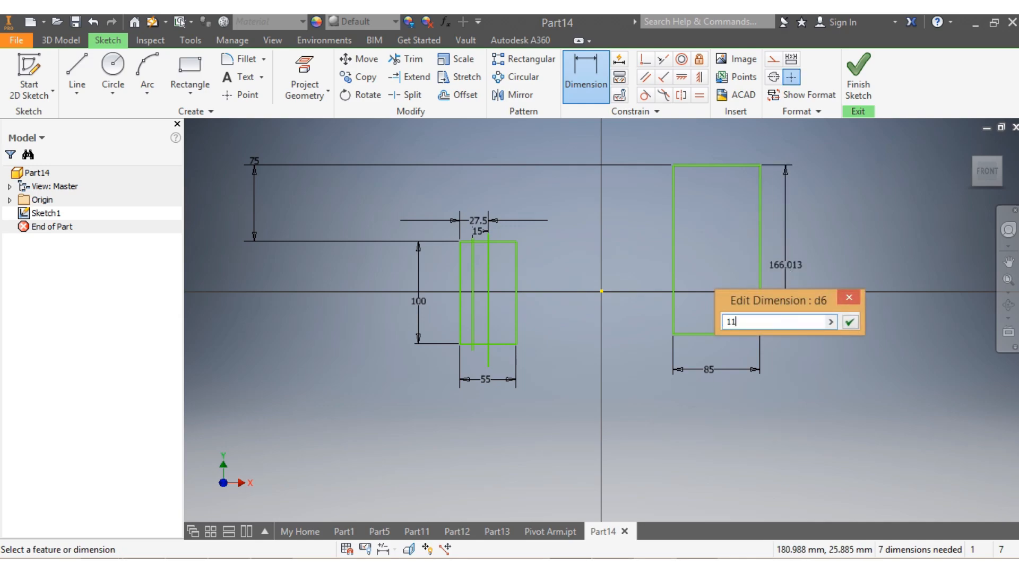
pyautogui.write('5')
pyautogui.press('Return')
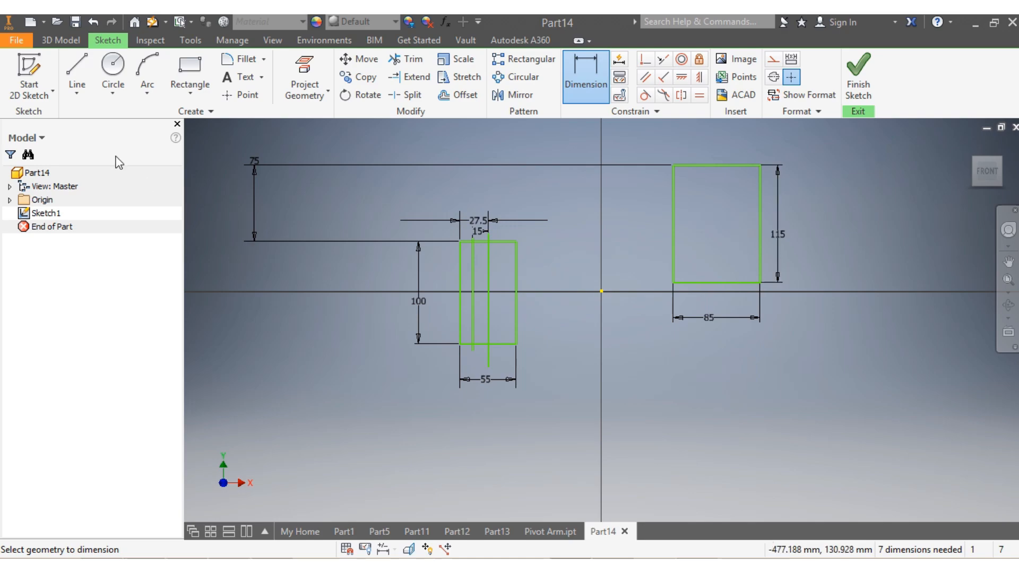
# Sketch a vertical line about 225 mm long through the right-hand rectangle and constrain it parallel to the rectangle's left edge
pyautogui.click(78, 79)
pyautogui.click(711, 137)
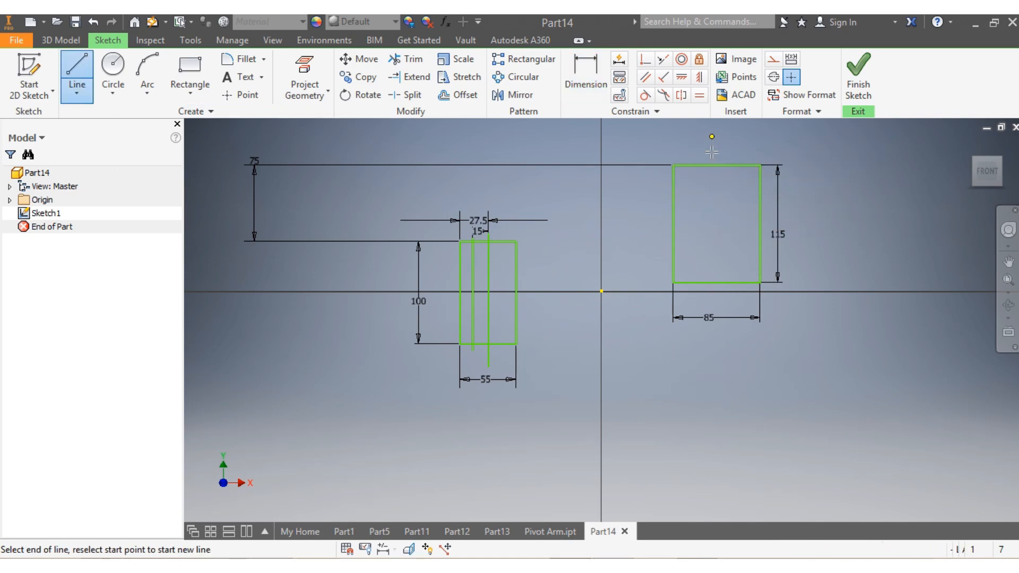
pyautogui.click(712, 367)
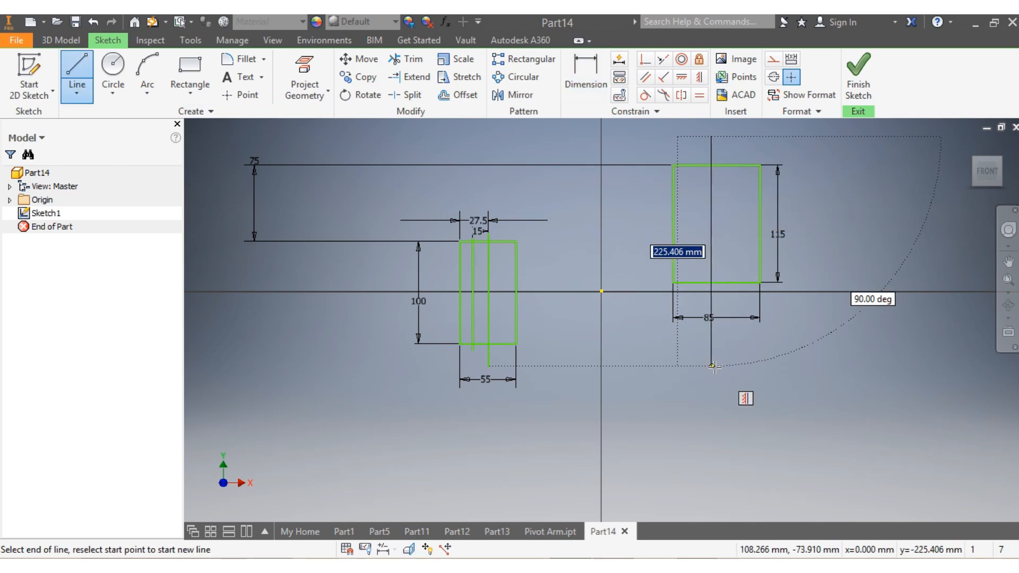
pyautogui.click(644, 78)
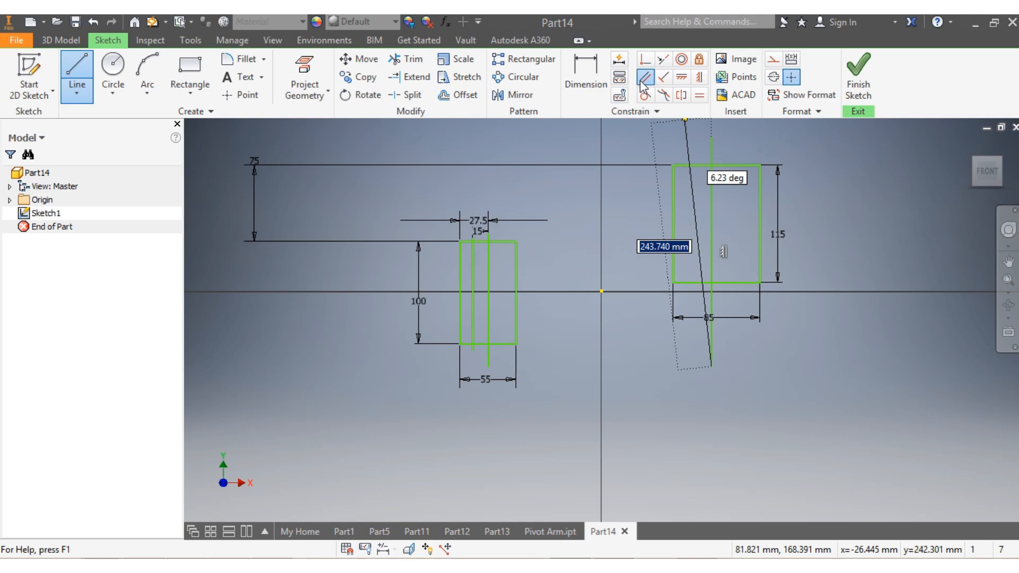
pyautogui.click(712, 223)
pyautogui.click(674, 240)
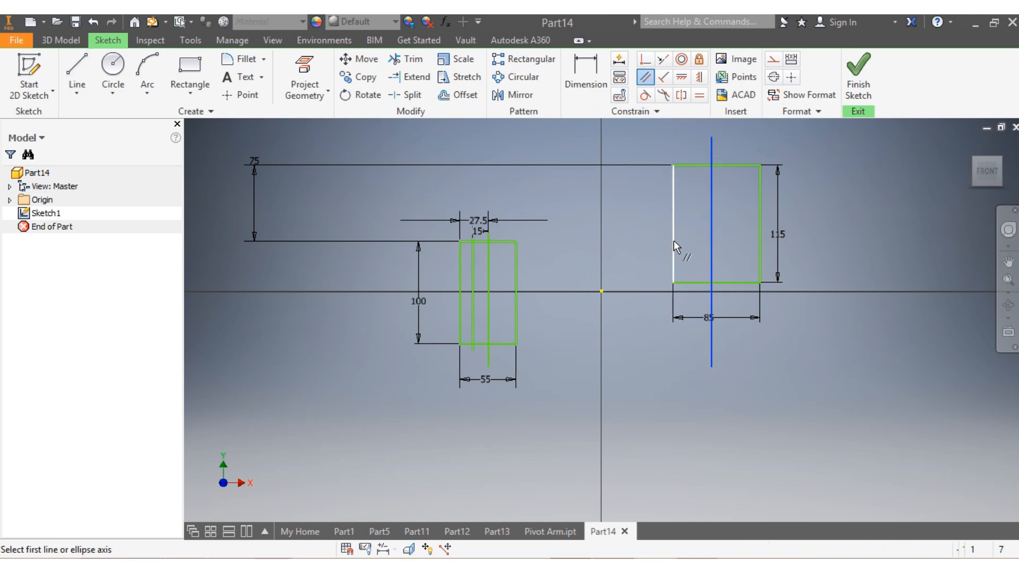
# Dimension the new vertical line 42.5 mm from the right-hand rectangle's left edge
pyautogui.click(575, 100)
pyautogui.click(676, 259)
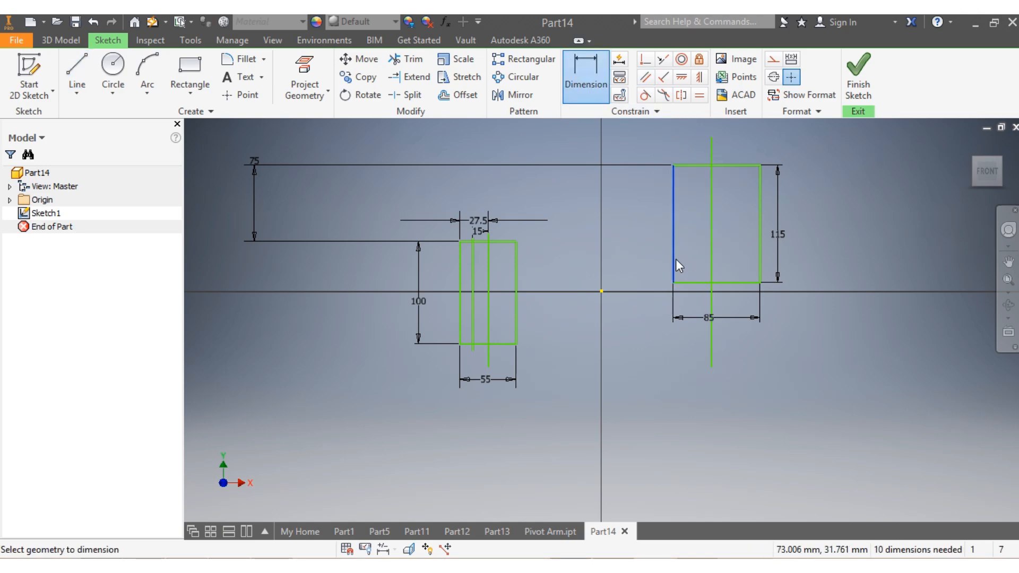
pyautogui.click(712, 272)
pyautogui.click(692, 356)
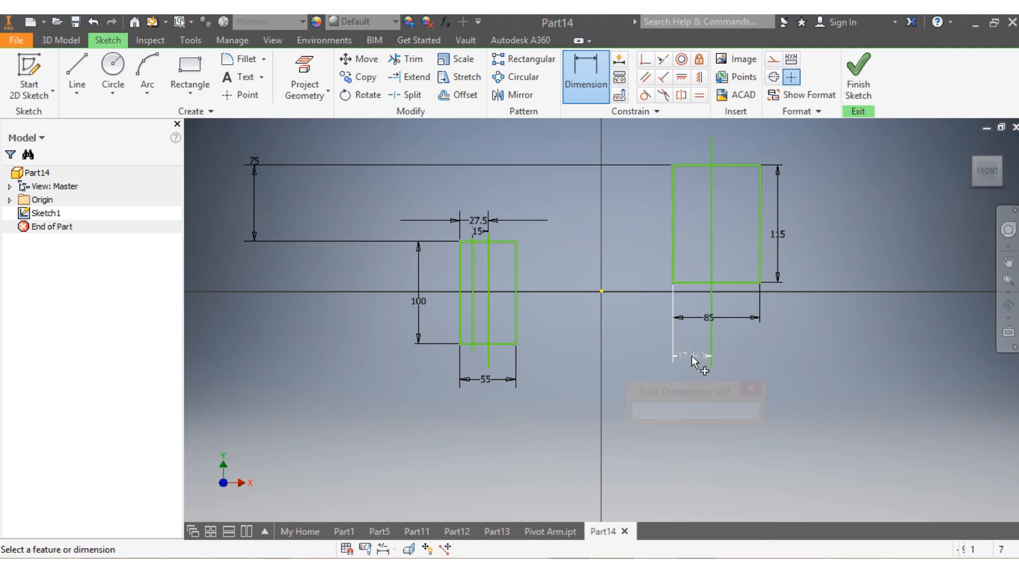
pyautogui.write('42')
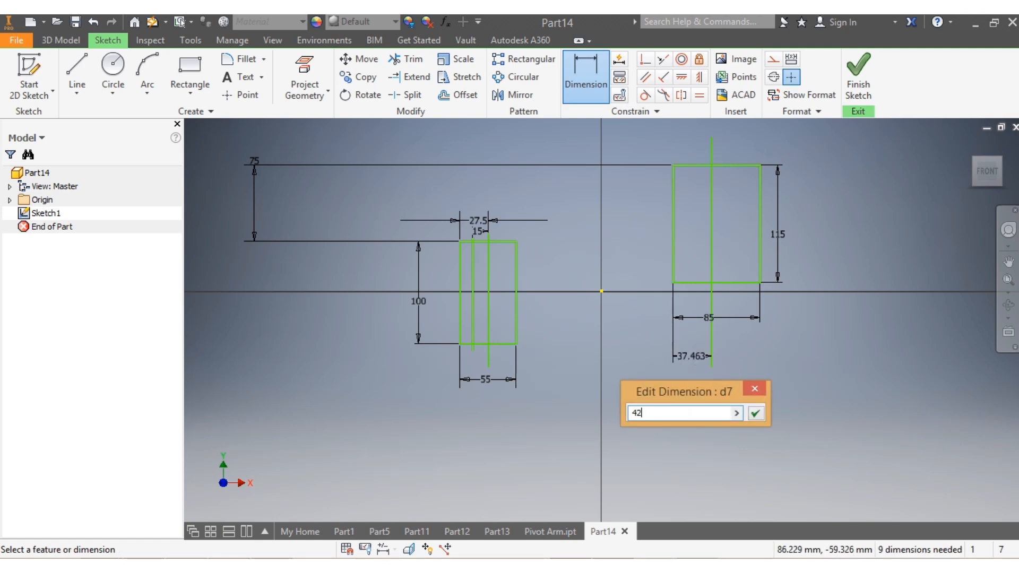
pyautogui.write('.5')
pyautogui.press('Return')
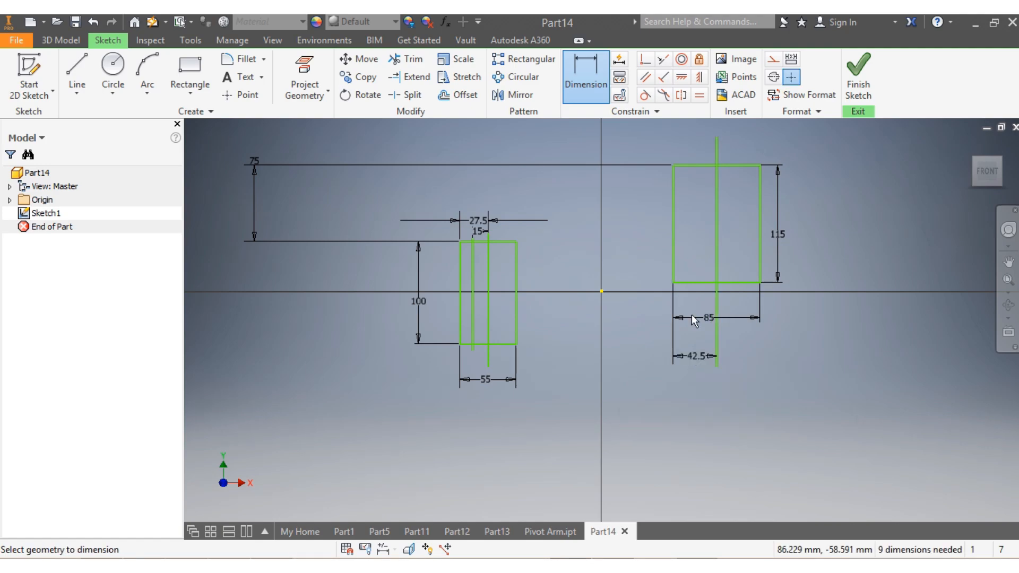
# Sketch a second vertical line about 151 mm long through the right-hand rectangle, to the right of its middle line
pyautogui.scroll(3, 664, 307)
pyautogui.scroll(-3, 661, 231)
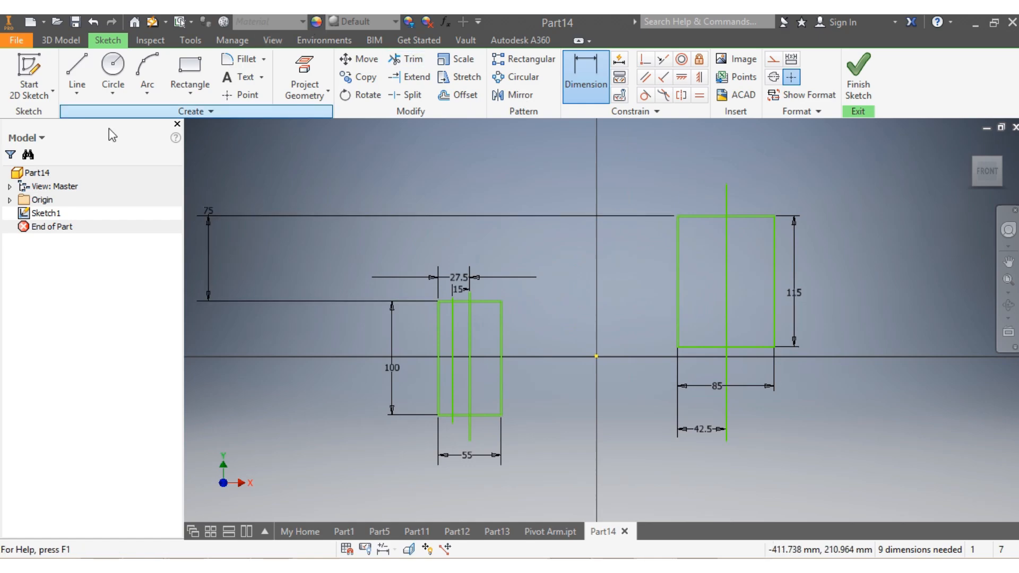
pyautogui.click(77, 71)
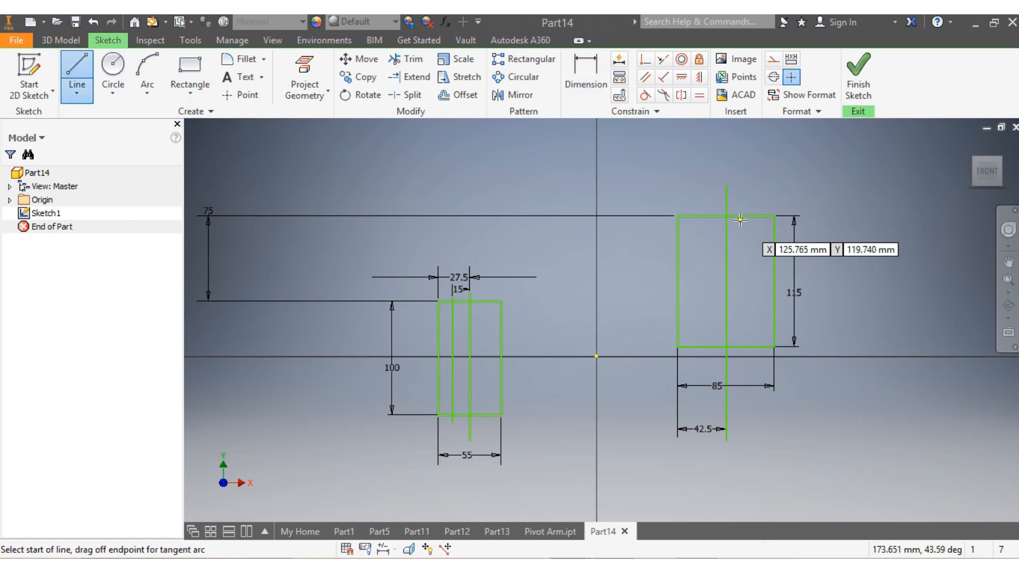
pyautogui.click(748, 199)
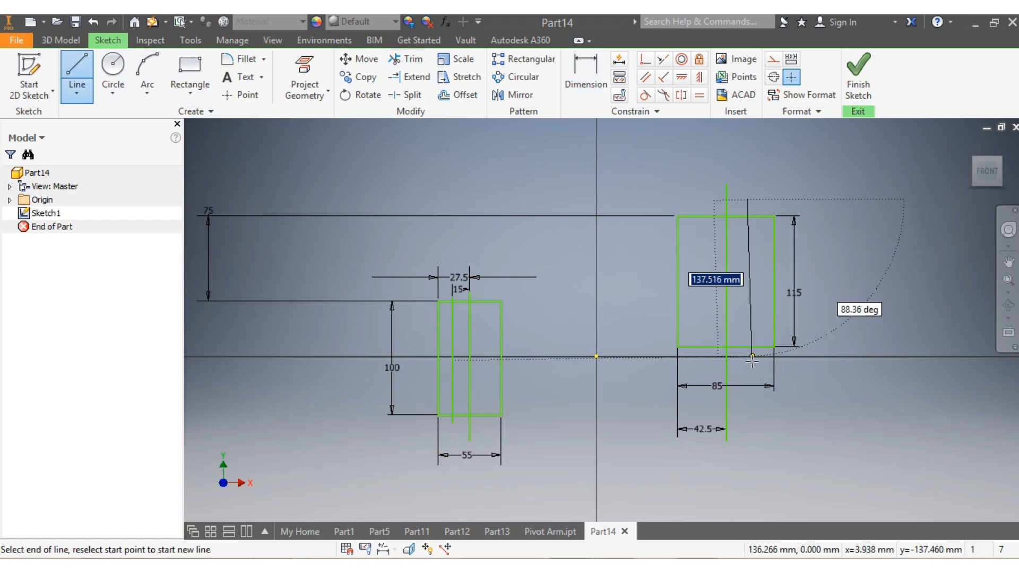
pyautogui.click(748, 373)
pyautogui.press('Escape')
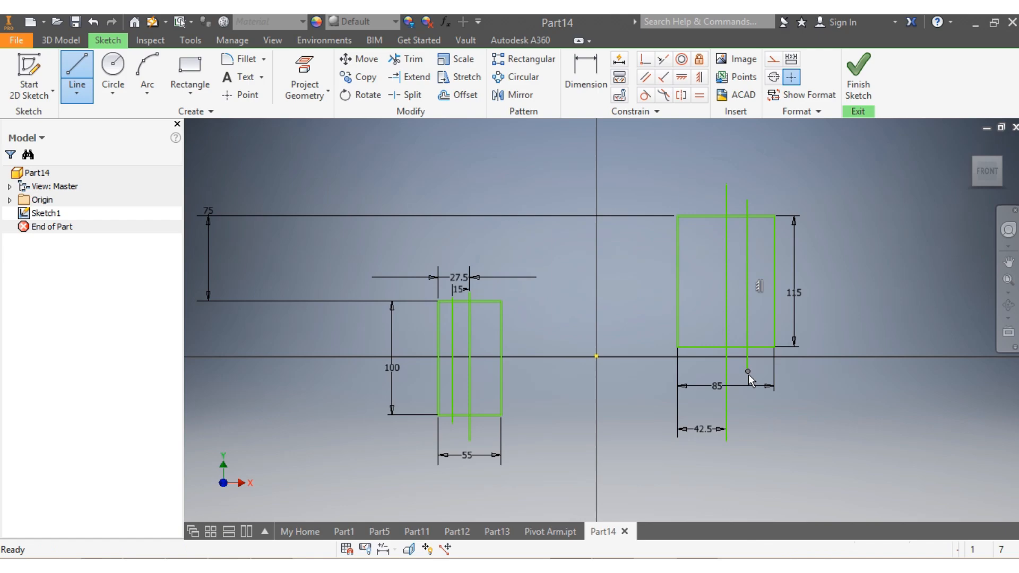
# Dimension the gap between the right-hand rectangle's middle line and the second vertical line to 30 mm
pyautogui.click(586, 72)
pyautogui.click(747, 268)
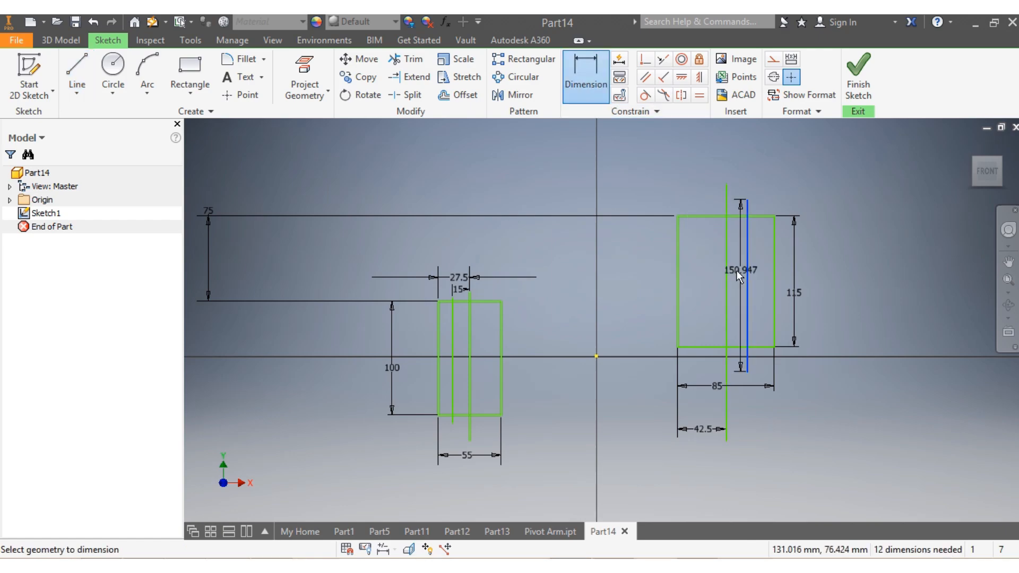
pyautogui.click(728, 275)
pyautogui.click(730, 164)
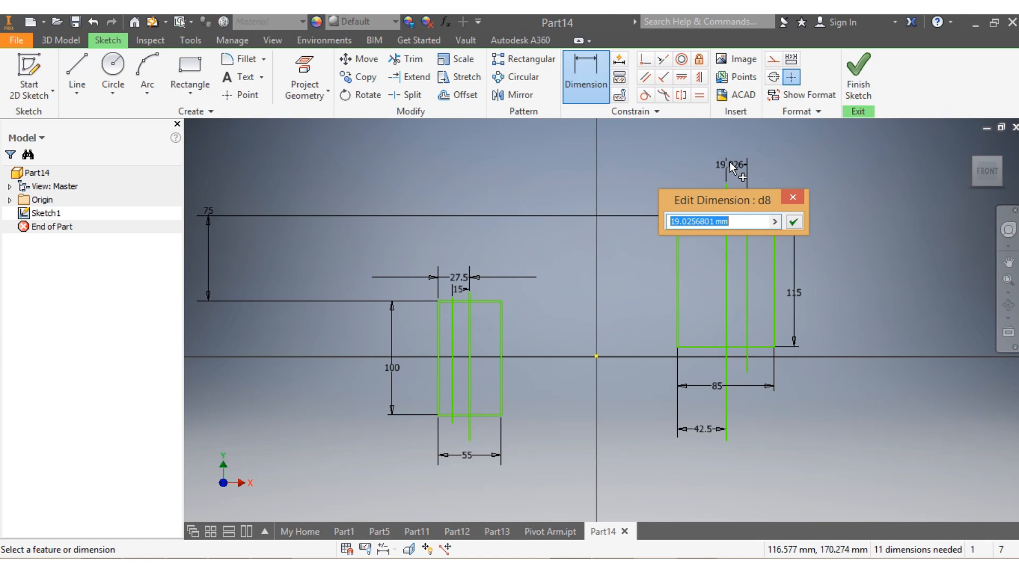
pyautogui.write('30')
pyautogui.press('Return')
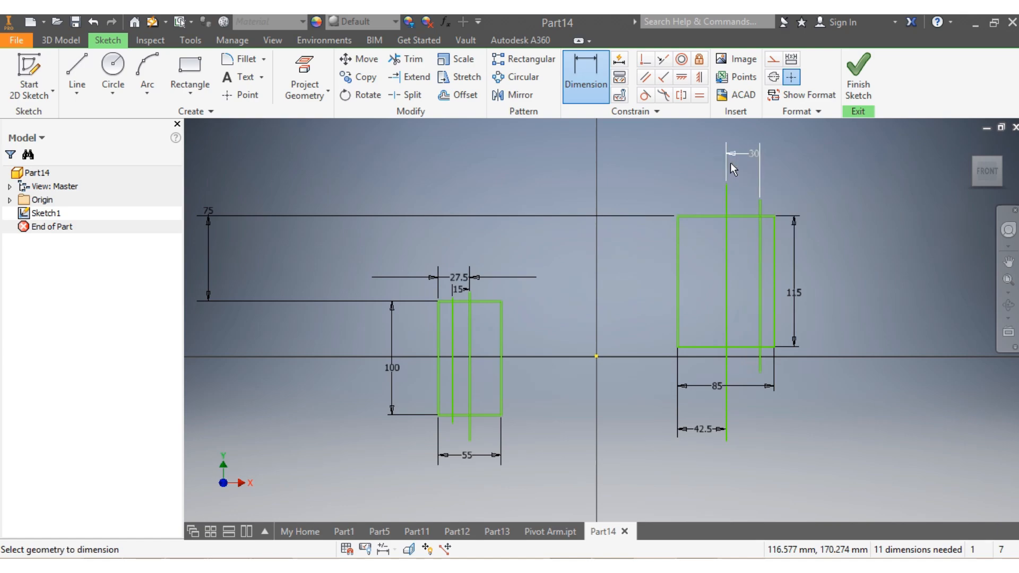
pyautogui.click(774, 234)
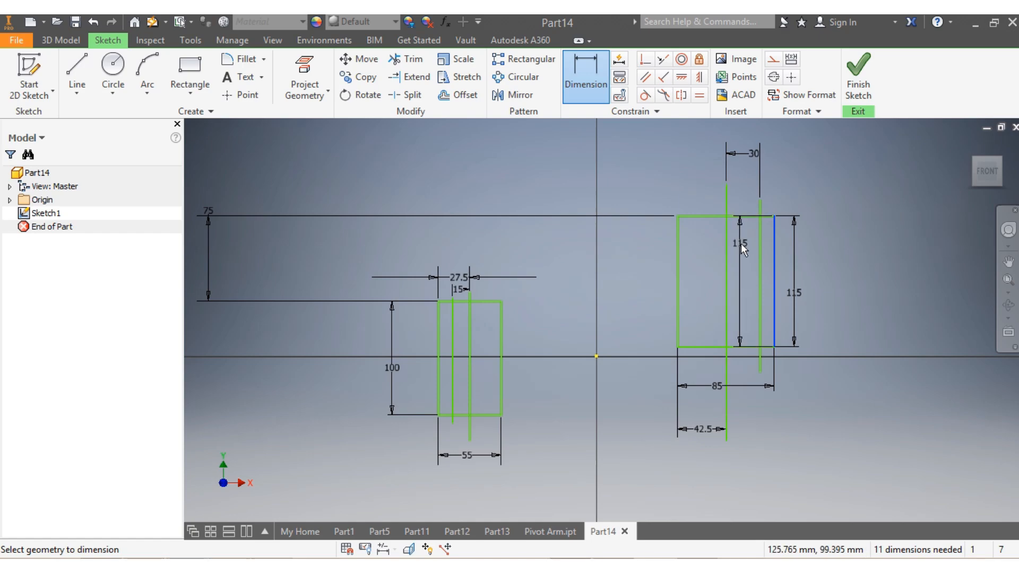
pyautogui.press('Escape')
# Trim the overhanging ends of the off-centre vertical line in each rectangle back to the rectangle's upper and lower edges
pyautogui.click(413, 59)
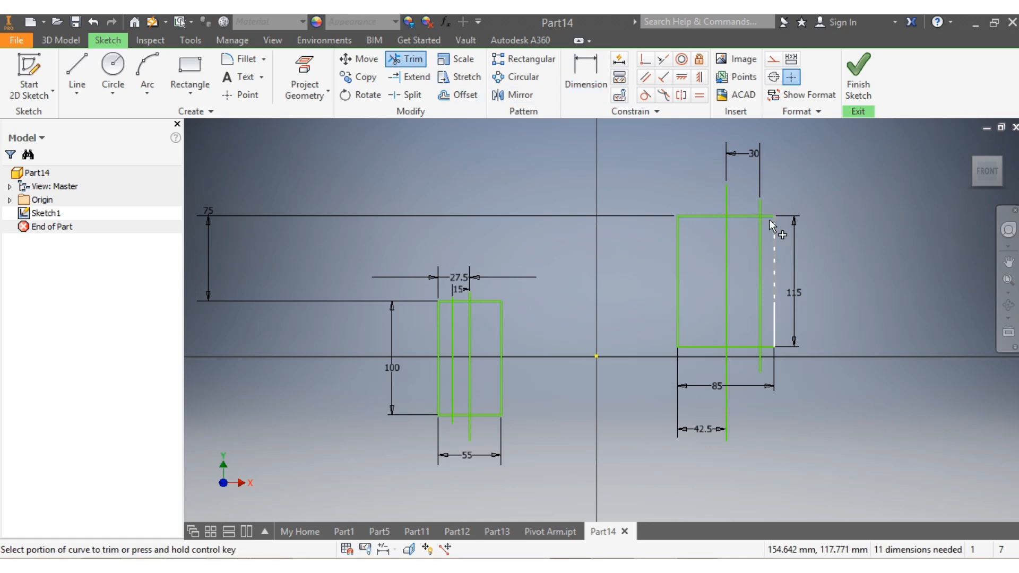
pyautogui.click(761, 208)
pyautogui.click(761, 367)
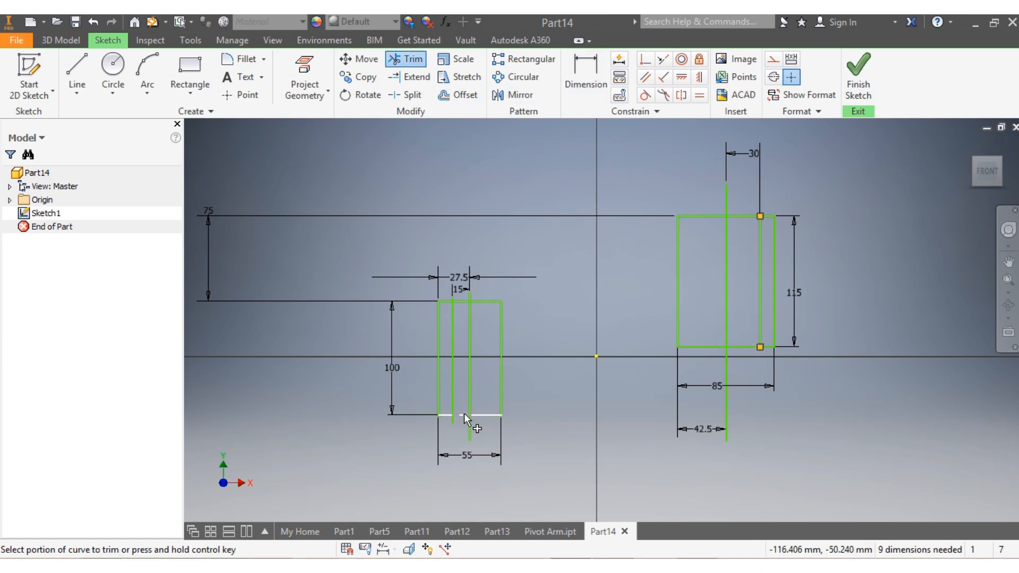
pyautogui.click(453, 420)
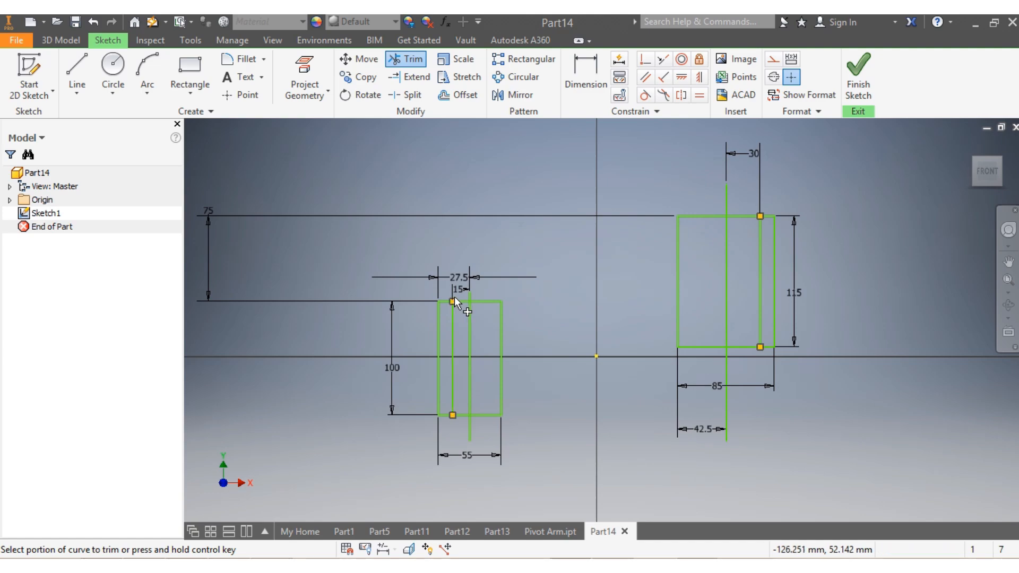
# Sketch two concentric circles above the left-hand rectangle, overlapping its upper edge, with the inner one about 79 mm in diameter
pyautogui.click(89, 63)
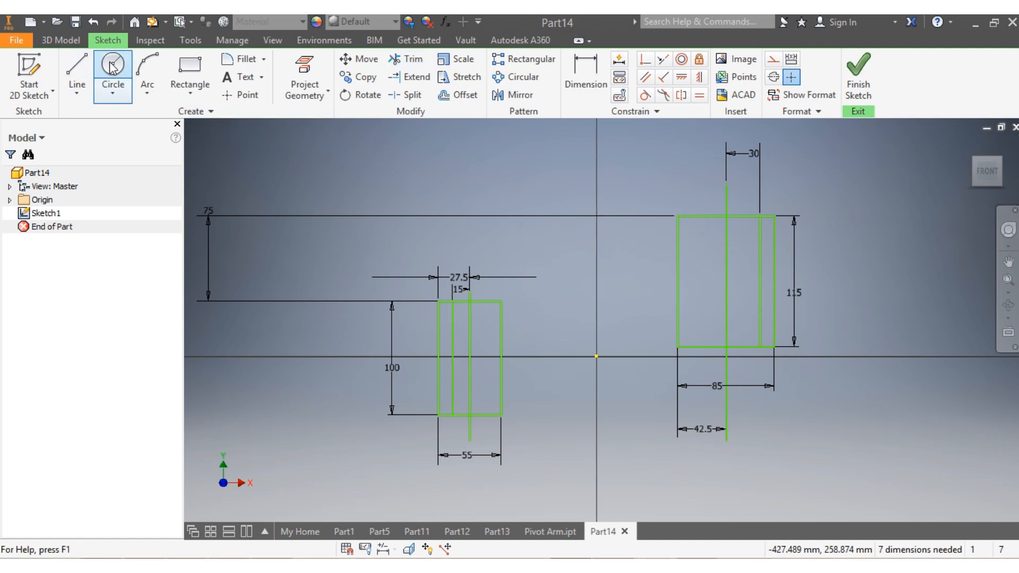
pyautogui.click(113, 65)
pyautogui.click(515, 252)
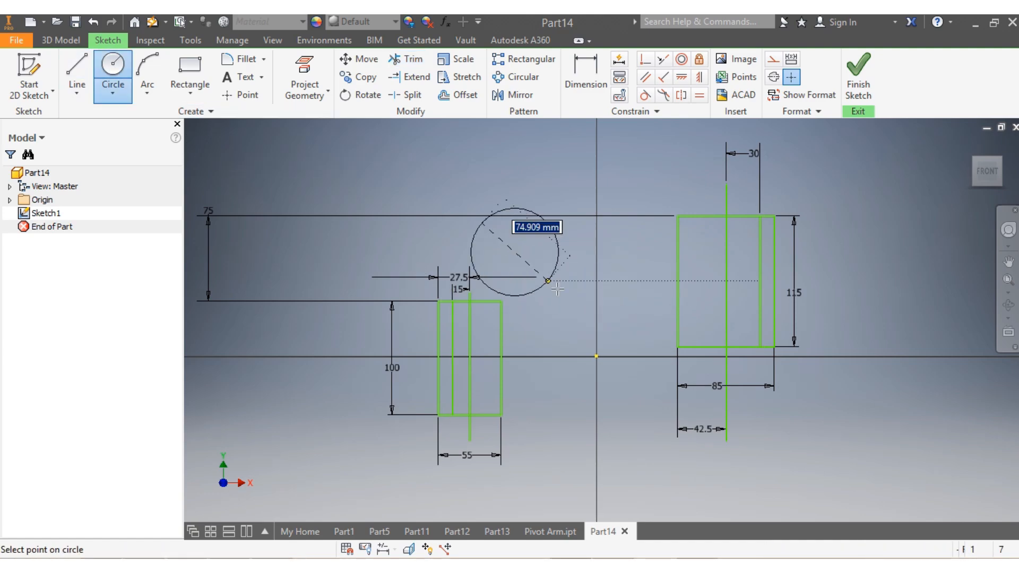
pyautogui.click(564, 311)
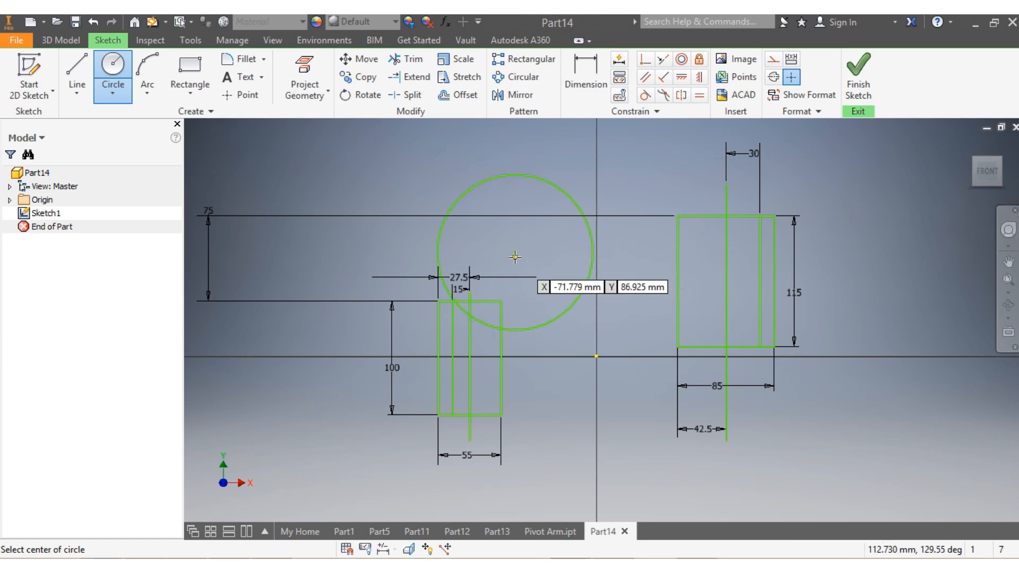
pyautogui.click(515, 252)
pyautogui.click(535, 294)
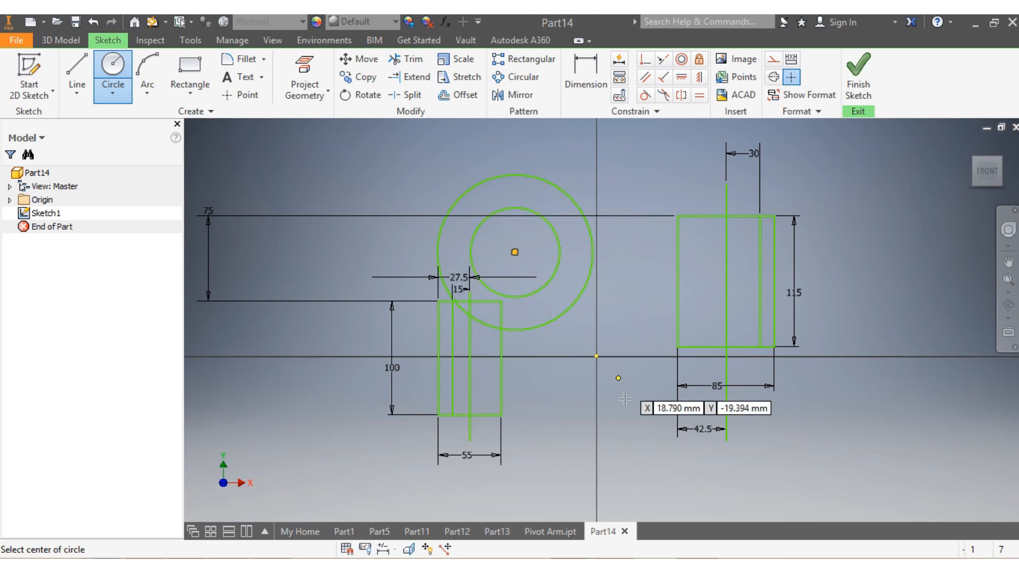
# Sketch two concentric circles centred just inside the lower edge of the right-hand rectangle, left of its middle line
pyautogui.click(696, 339)
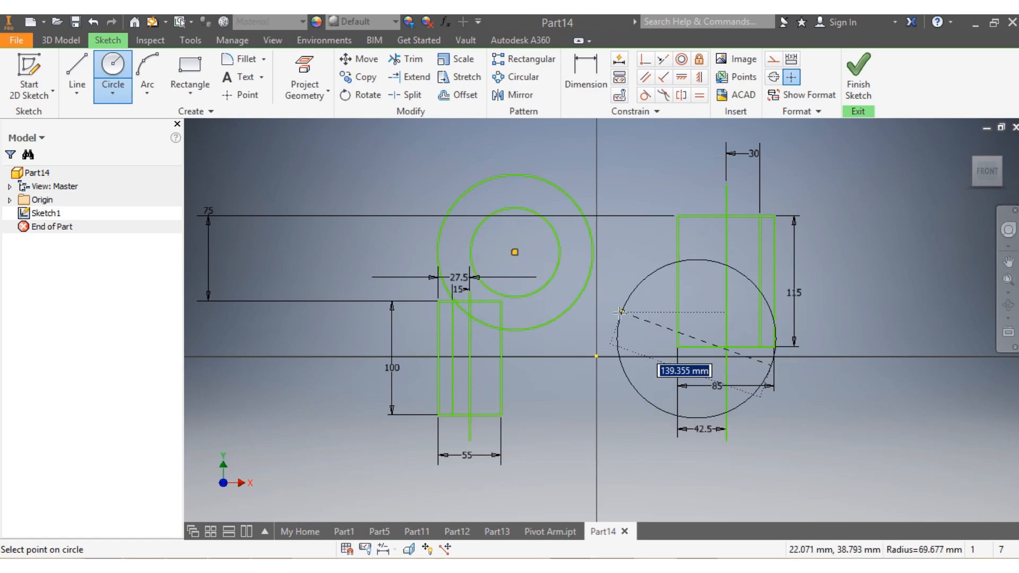
pyautogui.click(617, 311)
pyautogui.click(696, 339)
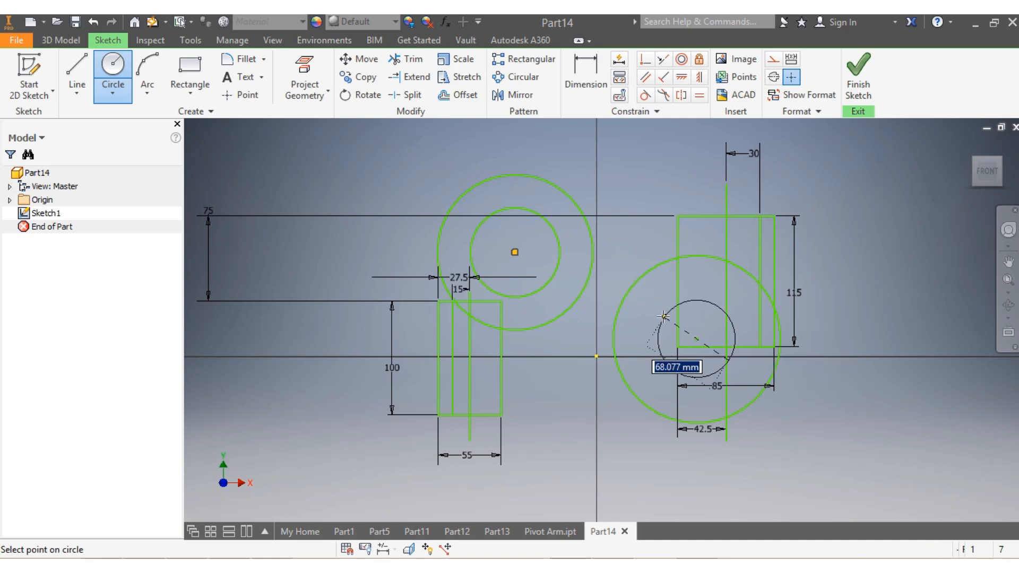
pyautogui.click(654, 375)
# Dimension the inner circle of the left-hand concentric pair to a 70 mm diameter
pyautogui.click(568, 72)
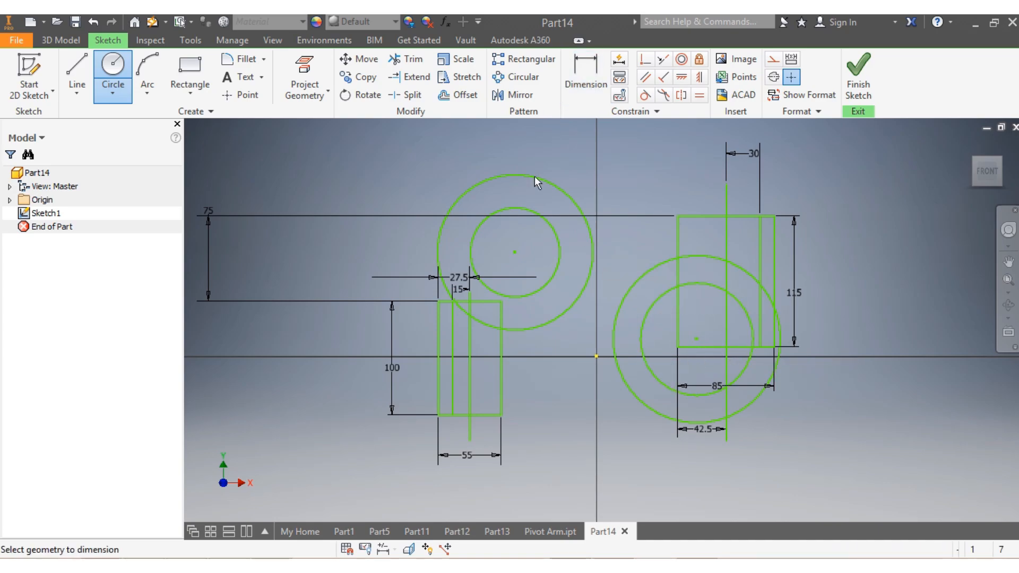
pyautogui.click(551, 231)
pyautogui.click(537, 241)
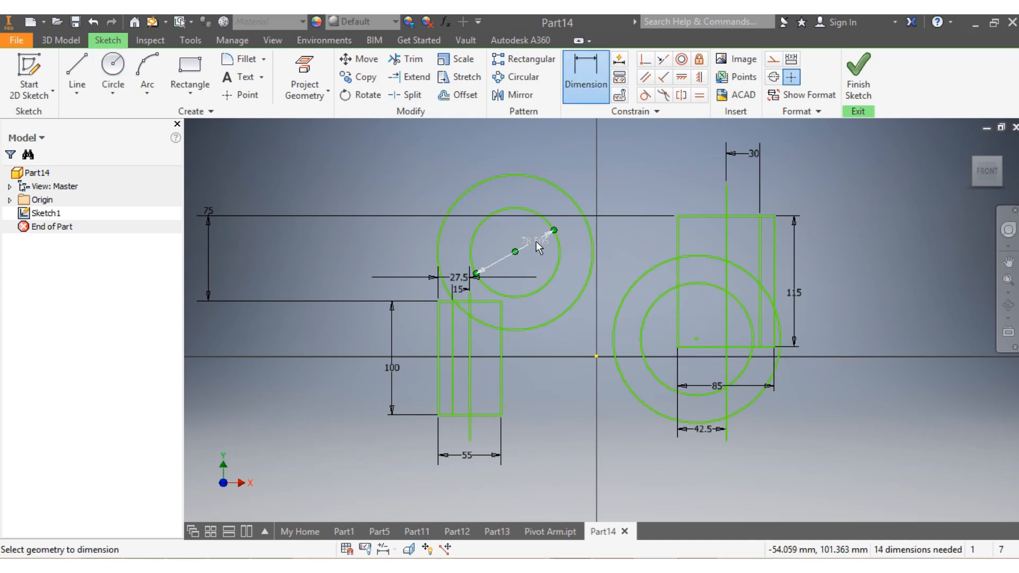
pyautogui.doubleClick(543, 295)
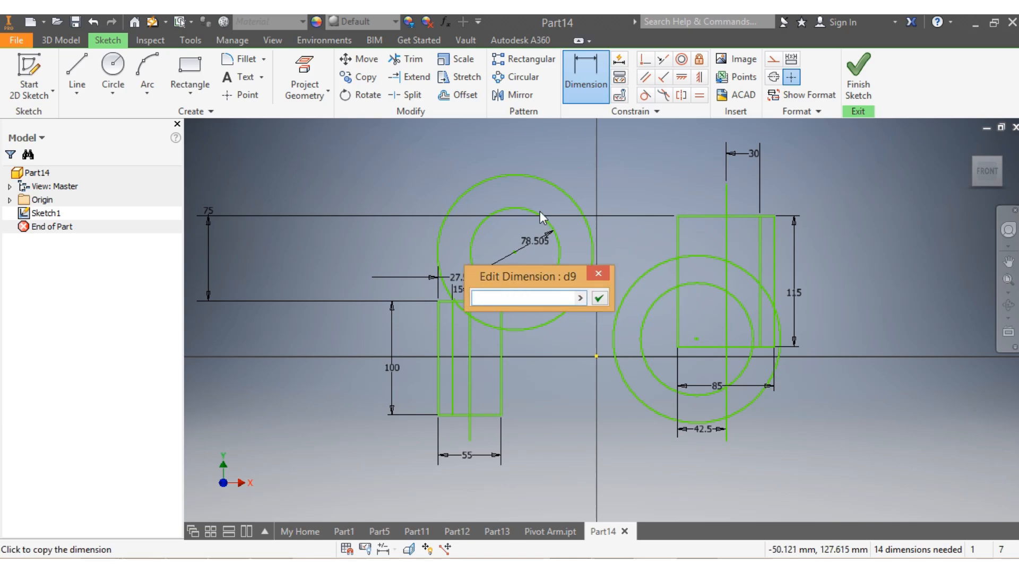
pyautogui.write('70')
pyautogui.press('Return')
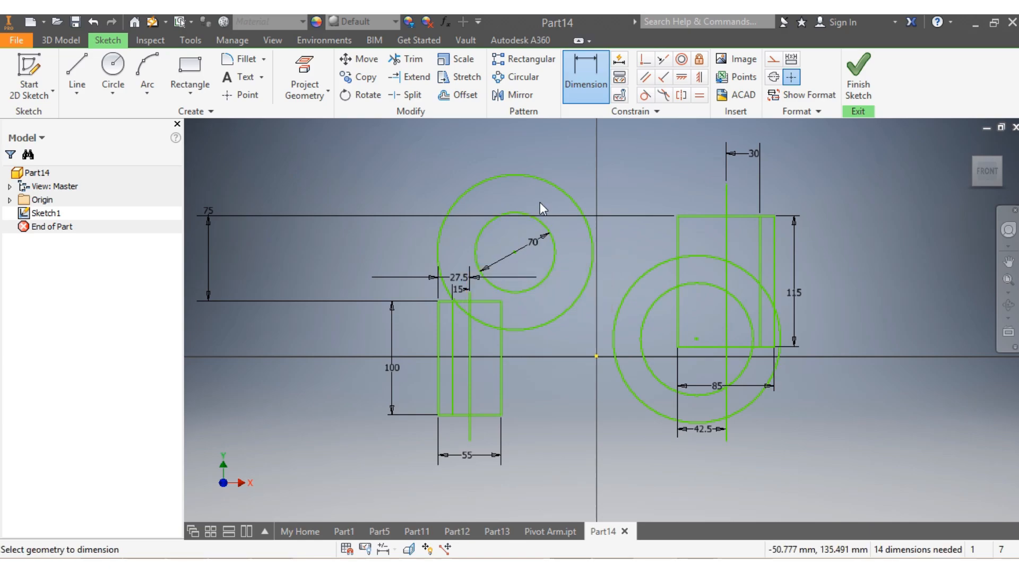
# Apply an Equal constraint between the inner circle of the right-hand pair and the 70 mm circle
pyautogui.click(645, 77)
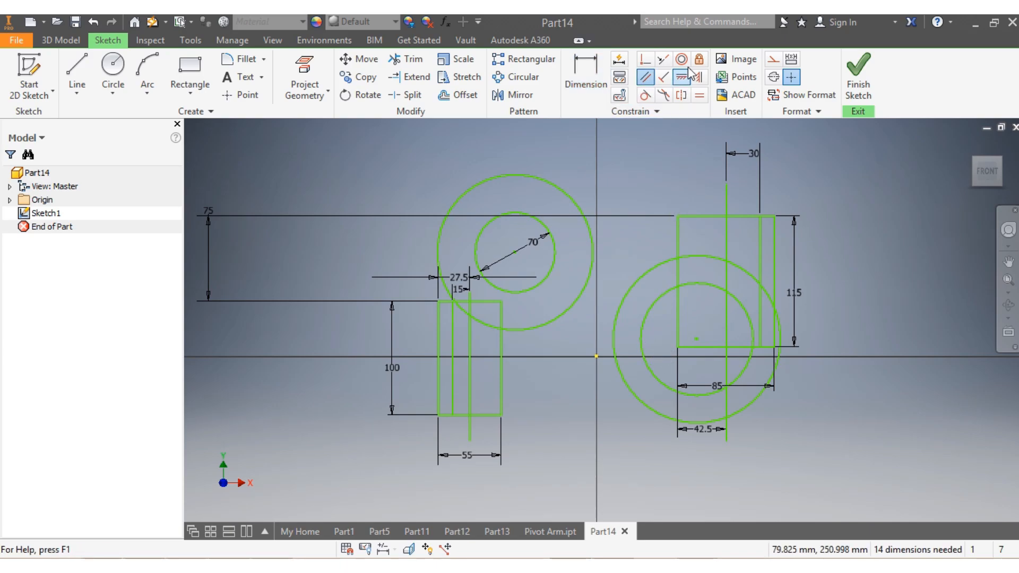
pyautogui.click(699, 95)
pyautogui.click(650, 304)
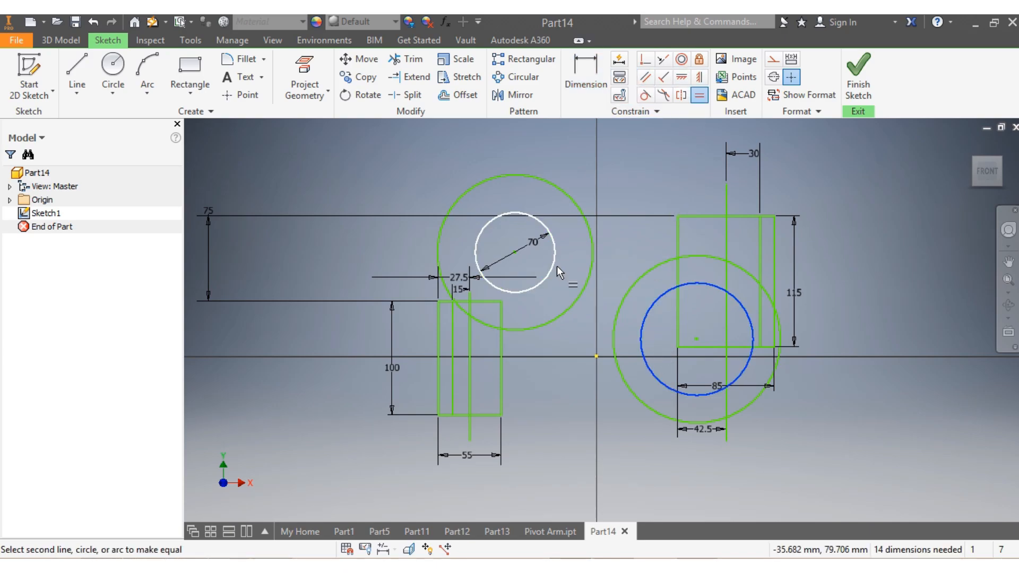
pyautogui.click(555, 264)
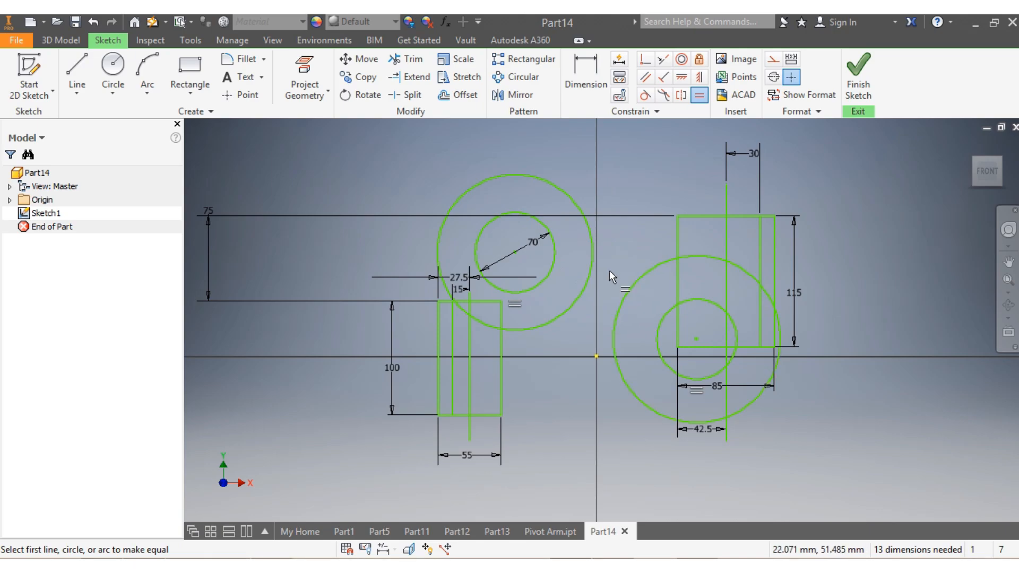
# Dimension the outer circle of the left-hand concentric pair to a 150 mm diameter
pyautogui.click(584, 76)
pyautogui.moveTo(560, 189); pyautogui.dragTo(571, 167, button='right')
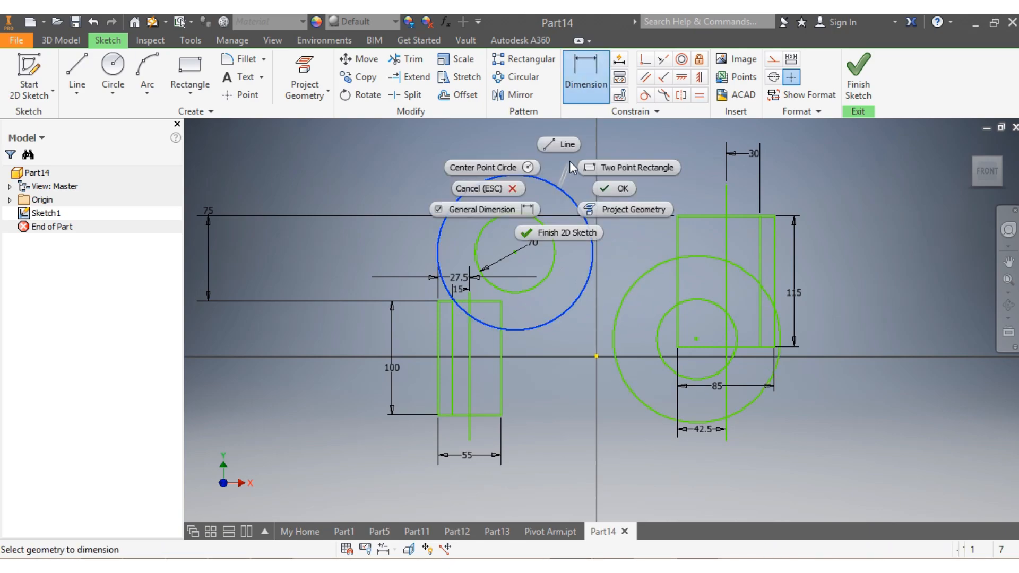
pyautogui.click(555, 182)
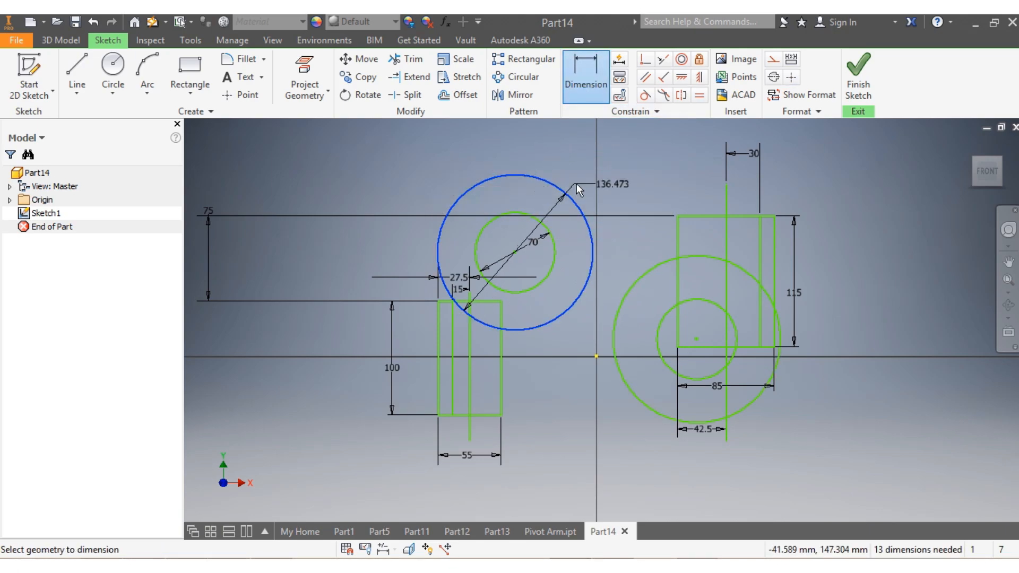
pyautogui.click(576, 182)
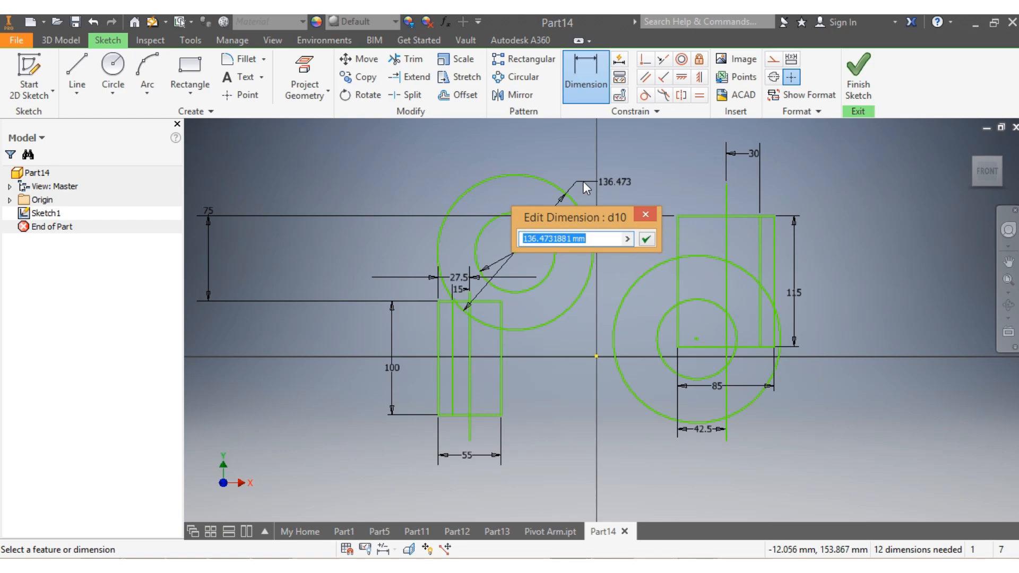
pyautogui.write('150')
pyautogui.press('Return')
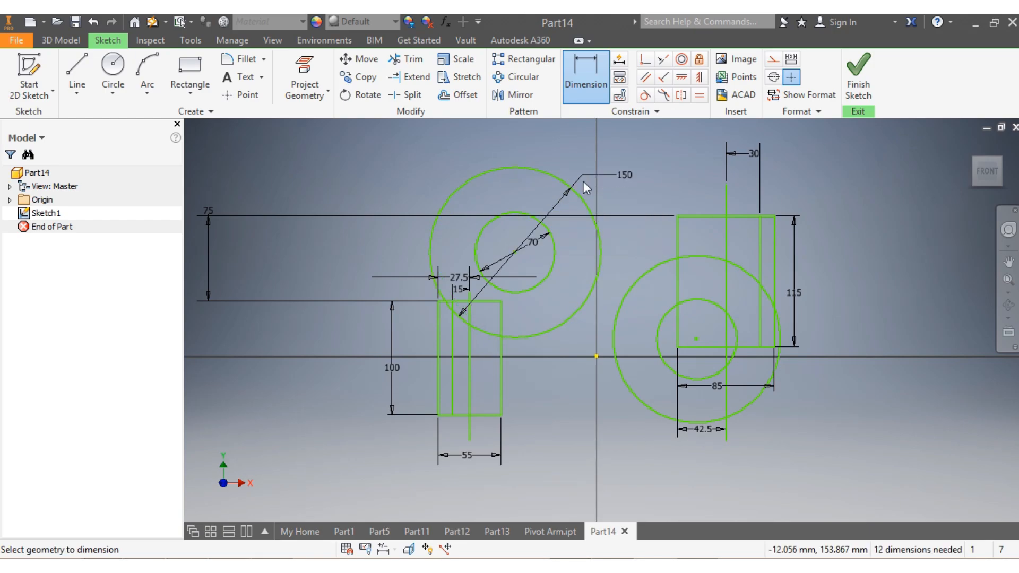
# Dimension the outer circle of the right-hand concentric pair to a 150 mm diameter
pyautogui.click(705, 259)
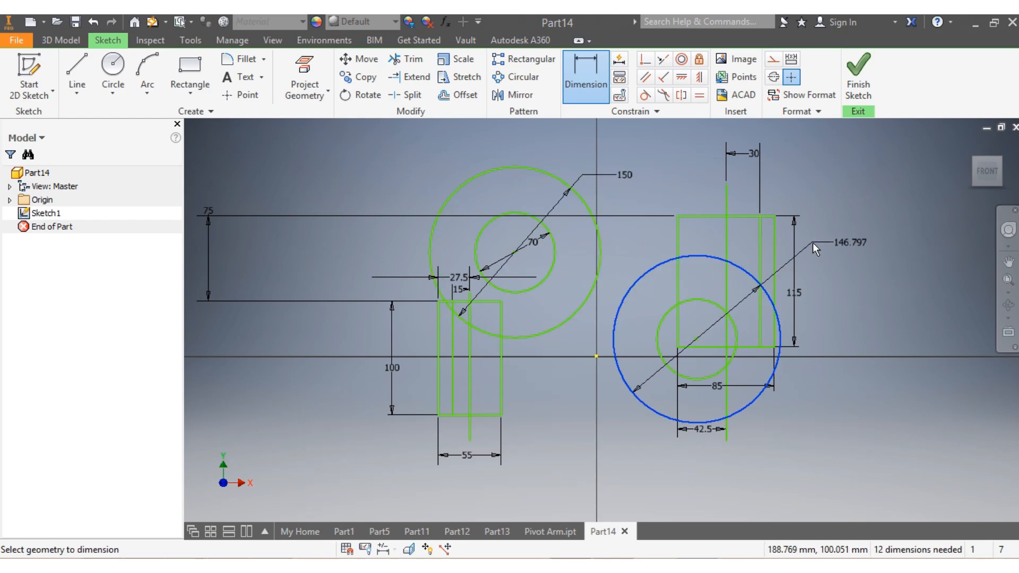
pyautogui.click(822, 243)
pyautogui.write('150')
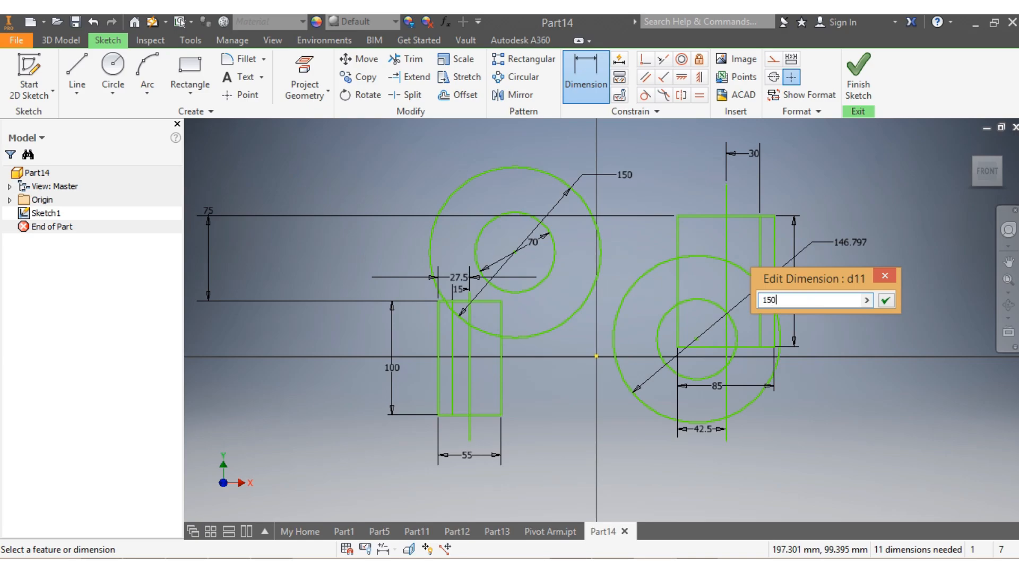
pyautogui.press('Return')
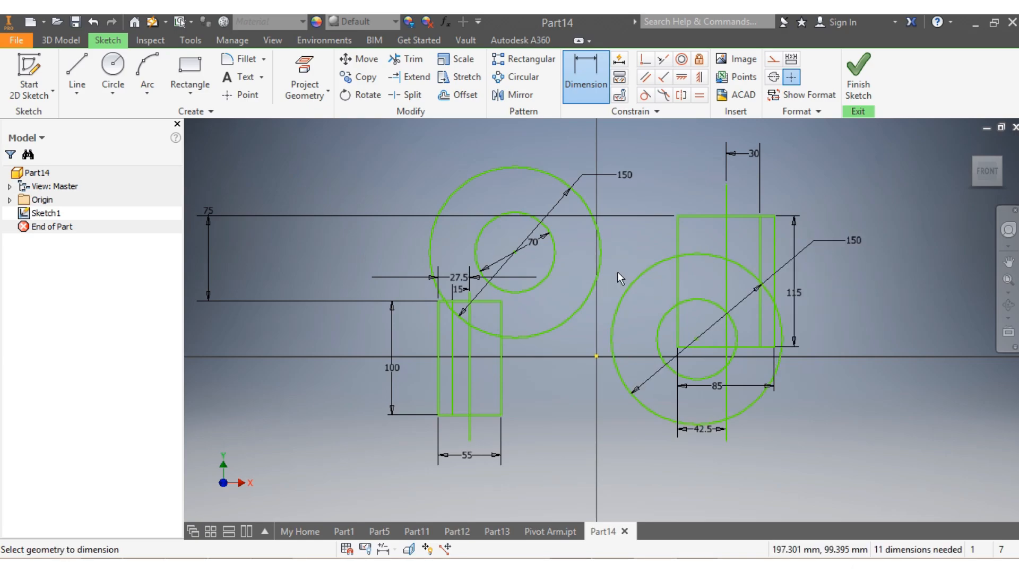
# Dimension the vertical distance from the left-hand rectangle's upper edge to the left-hand circles' centre as 5 mm
pyautogui.scroll(4, 604, 275)
pyautogui.scroll(-4, 391, 239)
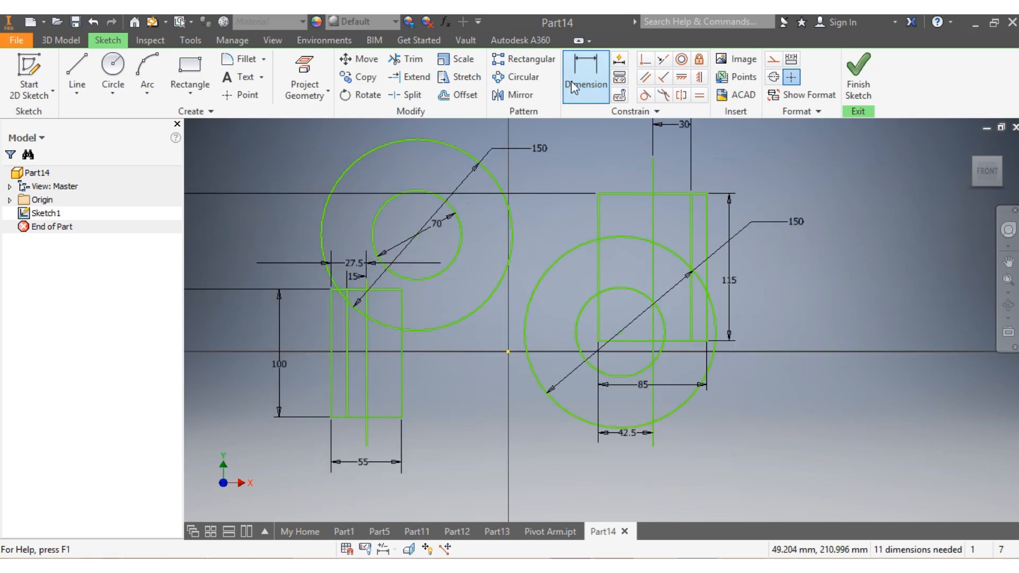
pyautogui.scroll(5, 341, 295)
pyautogui.click(409, 283)
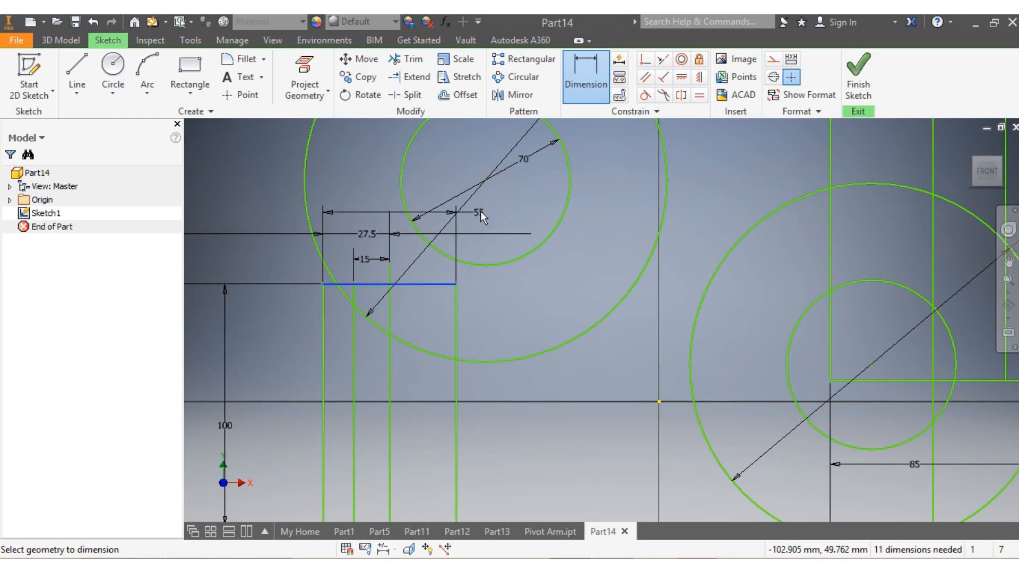
pyautogui.click(484, 181)
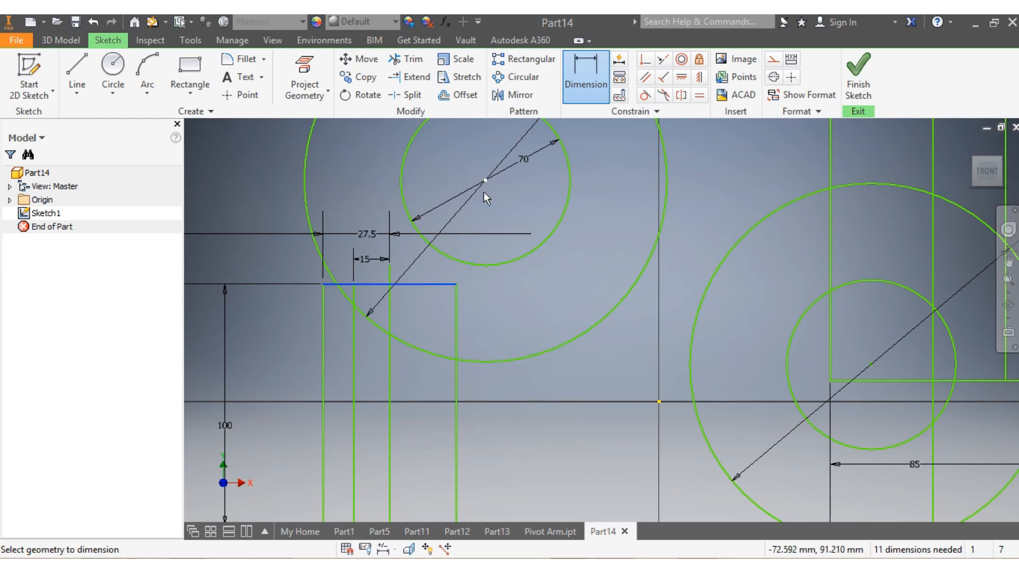
pyautogui.click(264, 224)
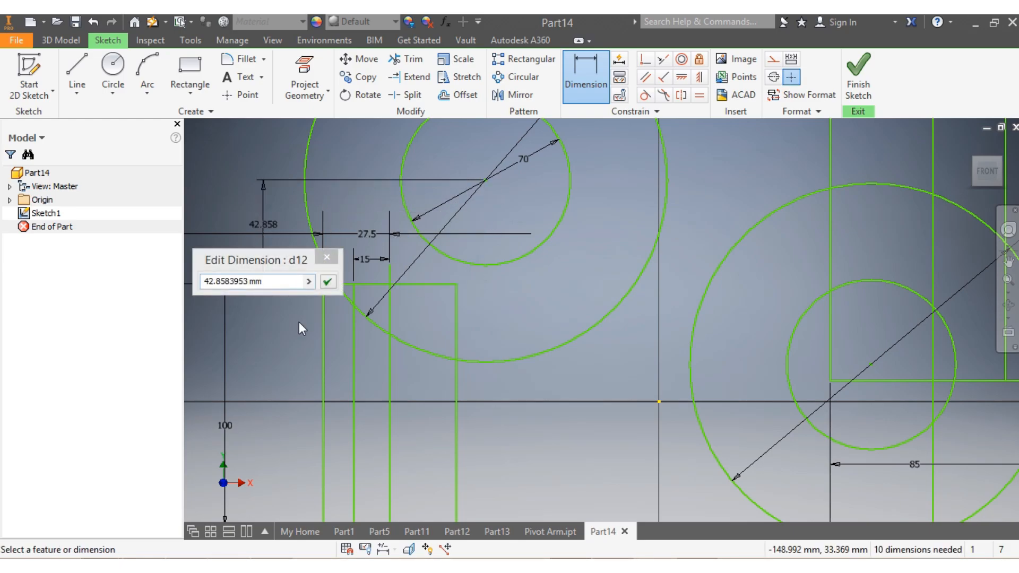
pyautogui.click(275, 286)
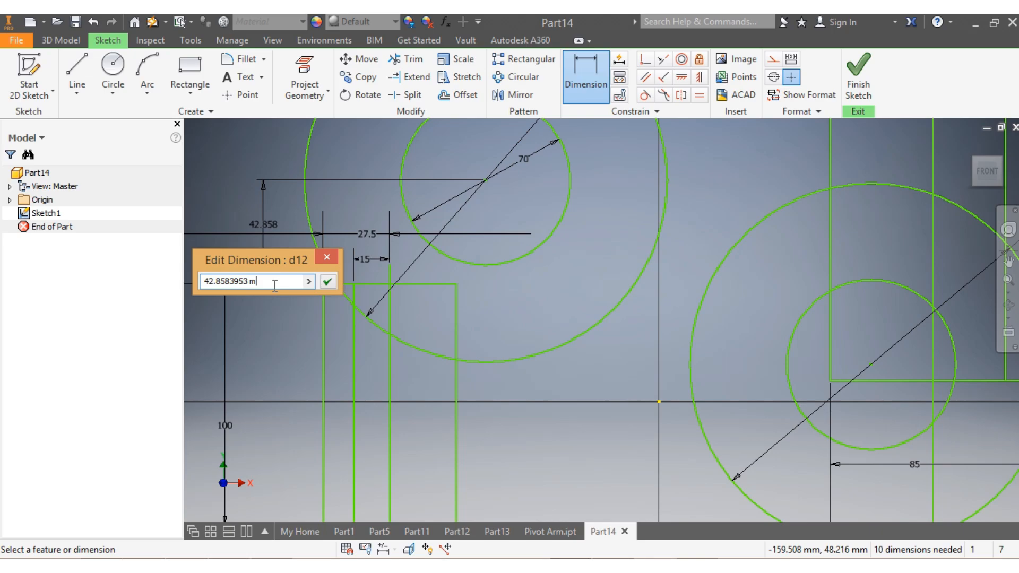
pyautogui.write('5')
pyautogui.press('Return')
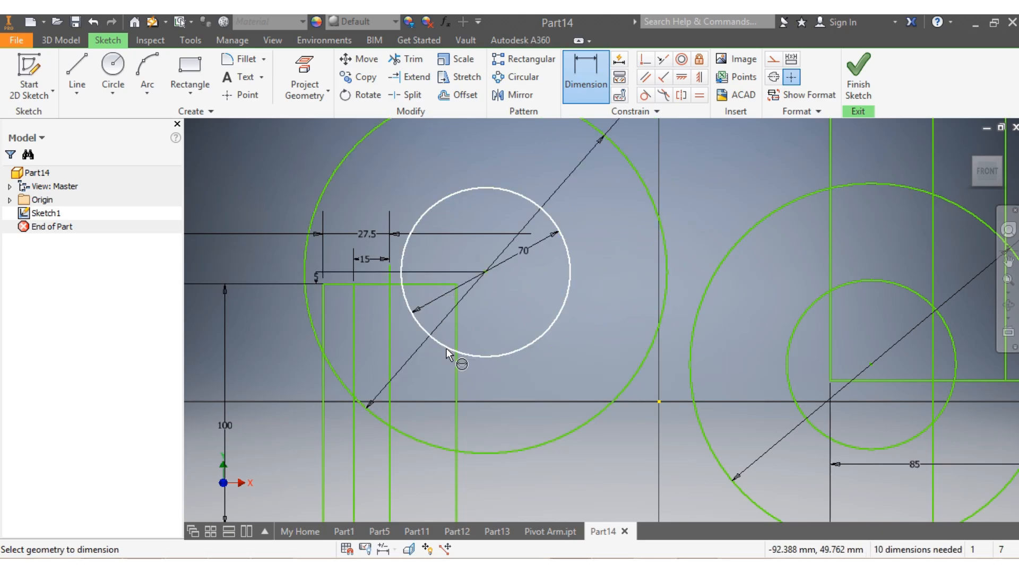
# Dimension the horizontal distance from the left-hand rectangle's middle line to the left-hand circles' centre as 44.92 mm
pyautogui.scroll(-5, 436, 365)
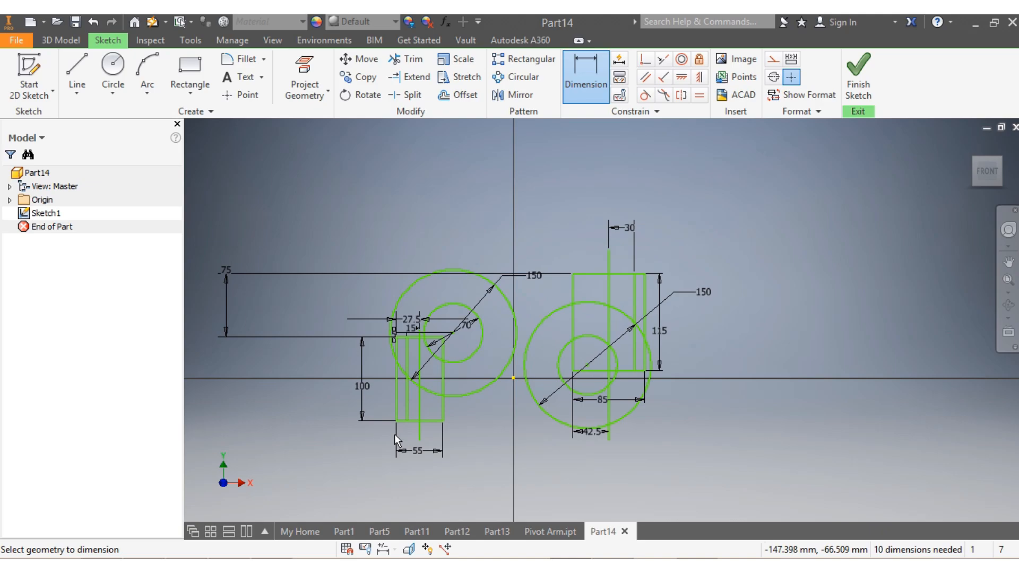
pyautogui.click(419, 408)
pyautogui.scroll(4, 418, 406)
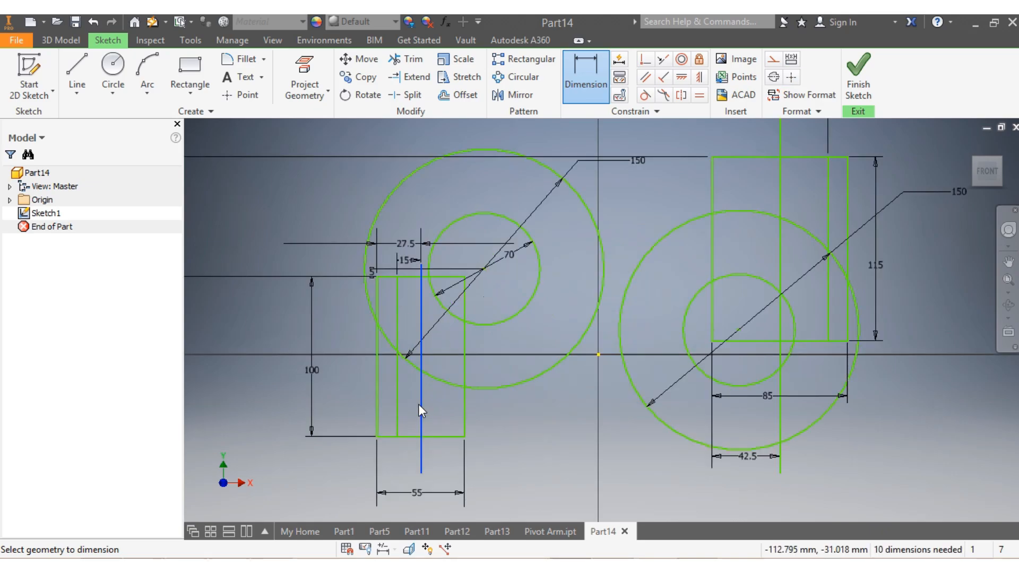
pyautogui.click(482, 268)
pyautogui.click(487, 431)
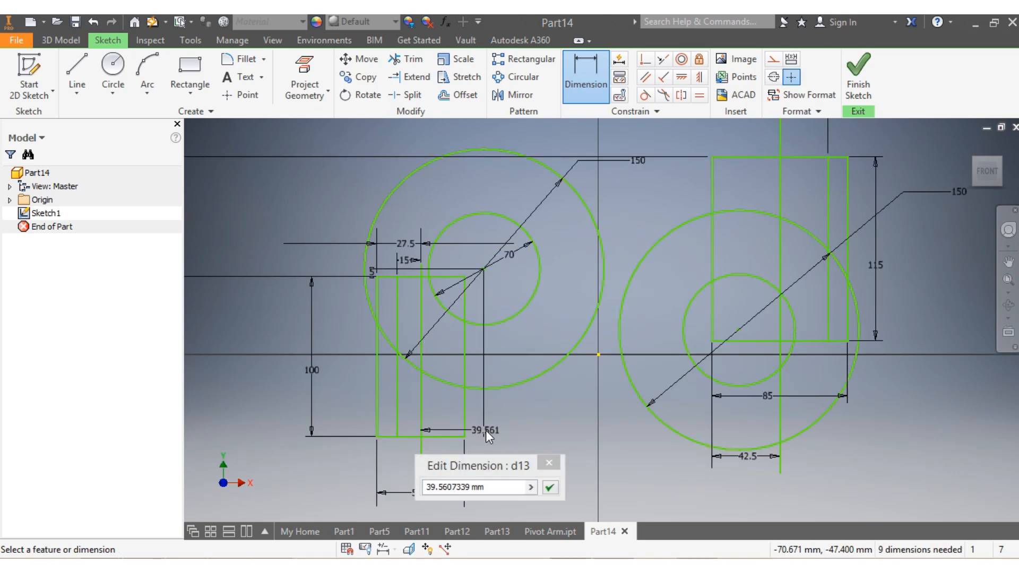
pyautogui.doubleClick(492, 485)
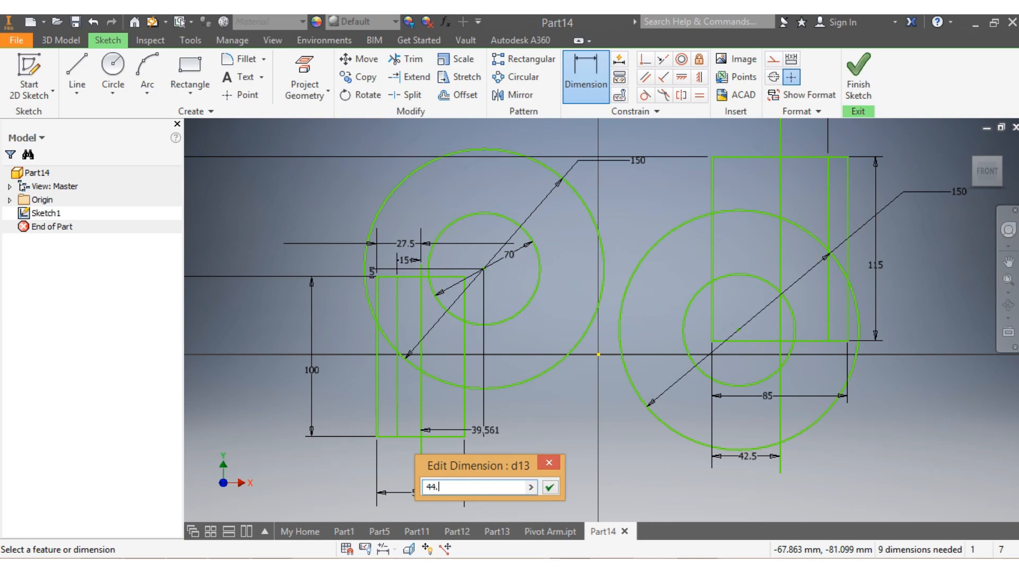
pyautogui.write('44.92')
pyautogui.press('Return')
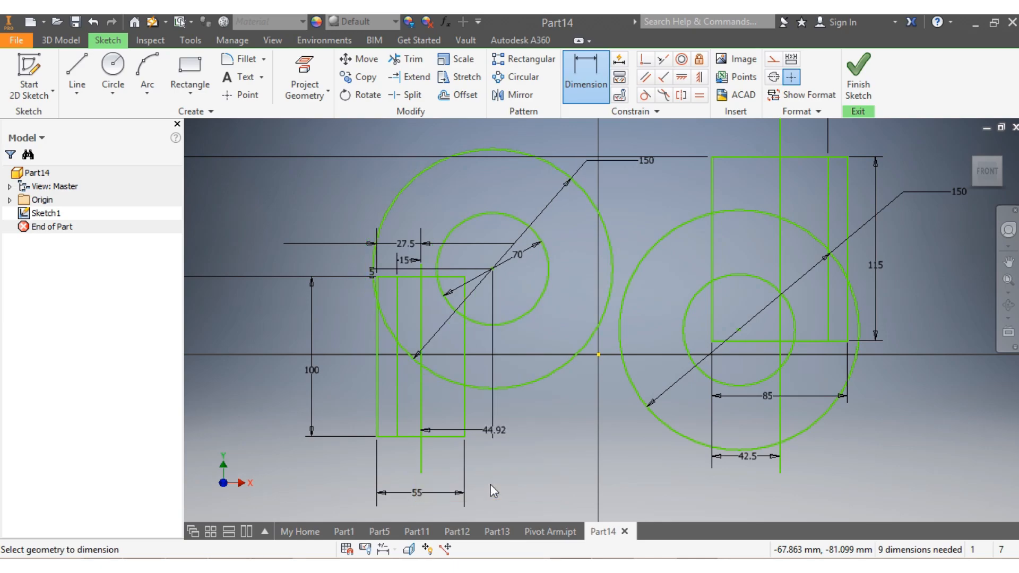
# Dimension the vertical distance from the right-hand circles' centre to the right-hand rectangle's lower edge as 14.417 mm
pyautogui.scroll(3, 681, 440)
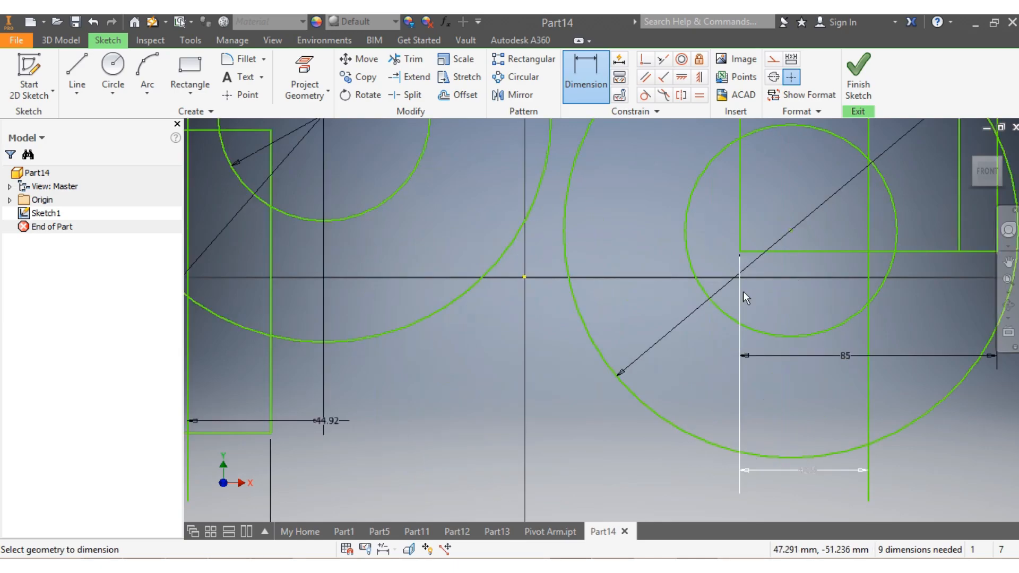
pyautogui.scroll(-3, 782, 243)
pyautogui.scroll(4, 780, 254)
pyautogui.click(791, 250)
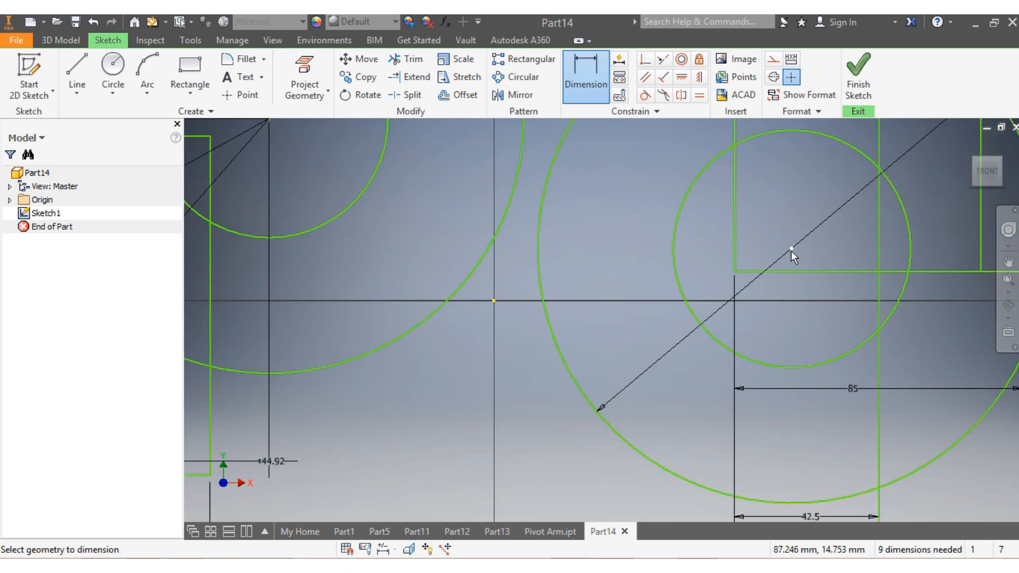
pyautogui.click(792, 270)
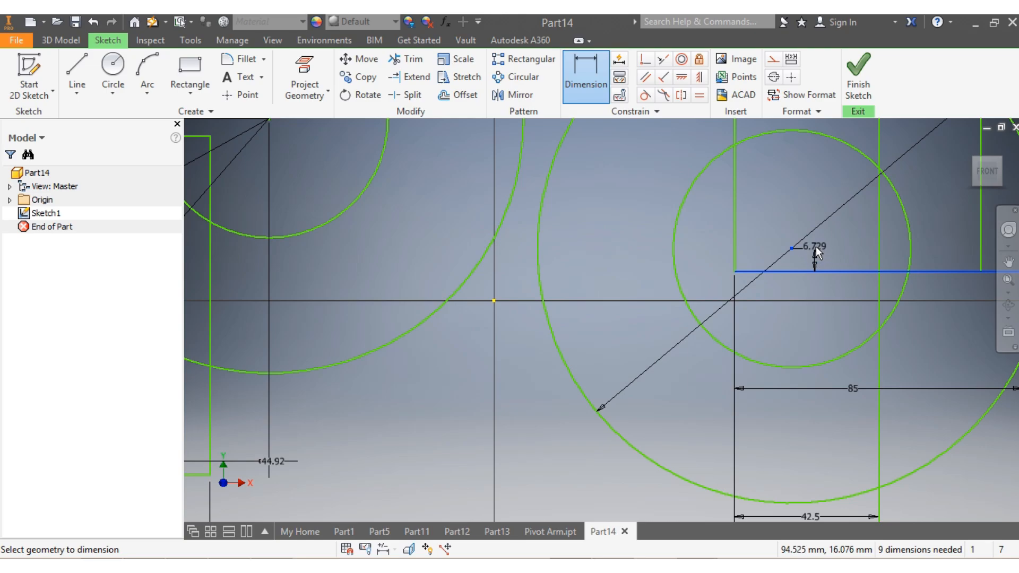
pyautogui.click(816, 246)
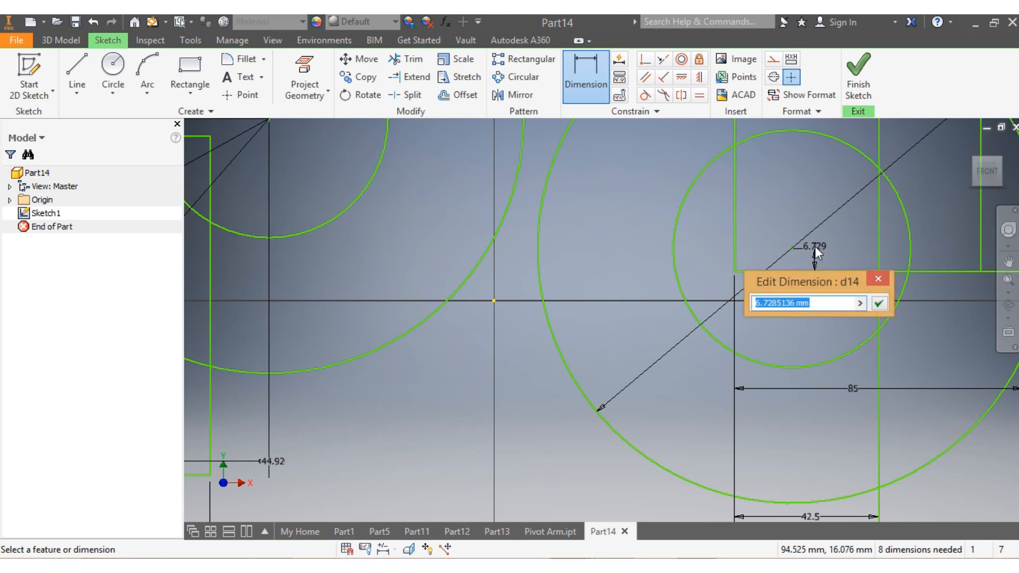
pyautogui.write('14.417')
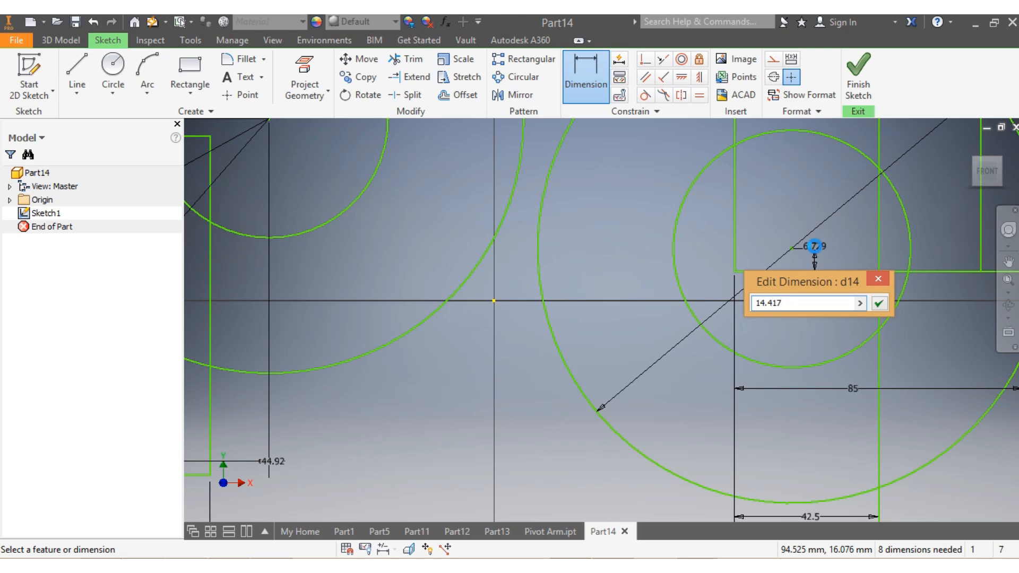
pyautogui.press('Return')
# Dimension the horizontal distance from the right-hand rectangle's left edge to the right-hand circles' centre as 8.04 mm
pyautogui.scroll(-5, 805, 244)
pyautogui.scroll(2, 873, 182)
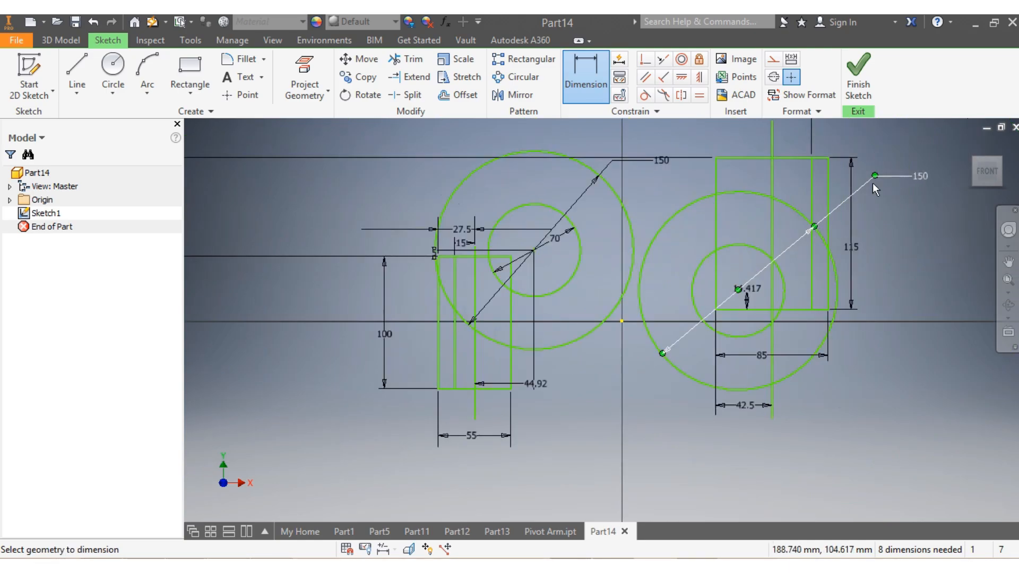
pyautogui.scroll(3, 873, 183)
pyautogui.scroll(-3, 815, 221)
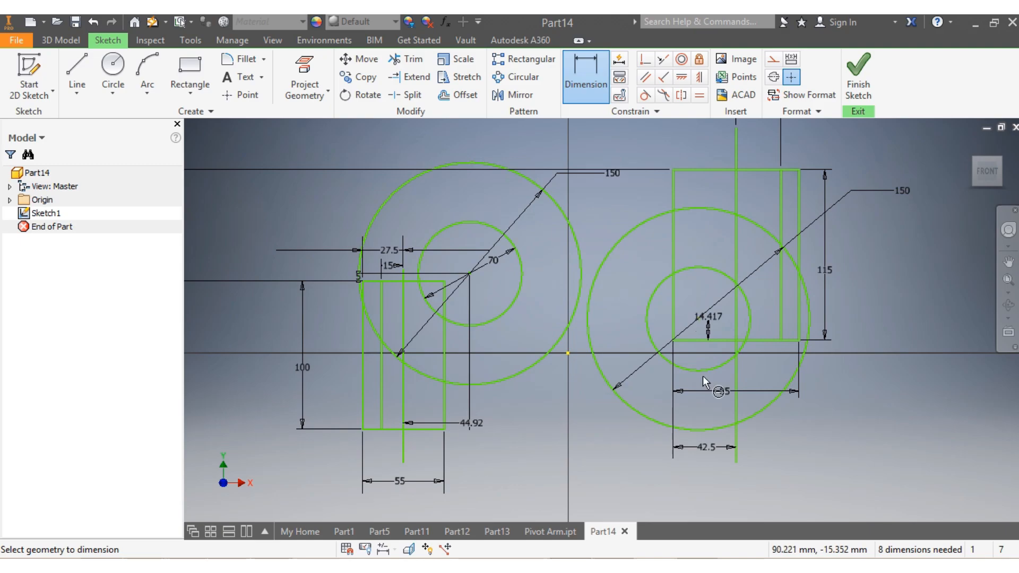
pyautogui.scroll(3, 703, 376)
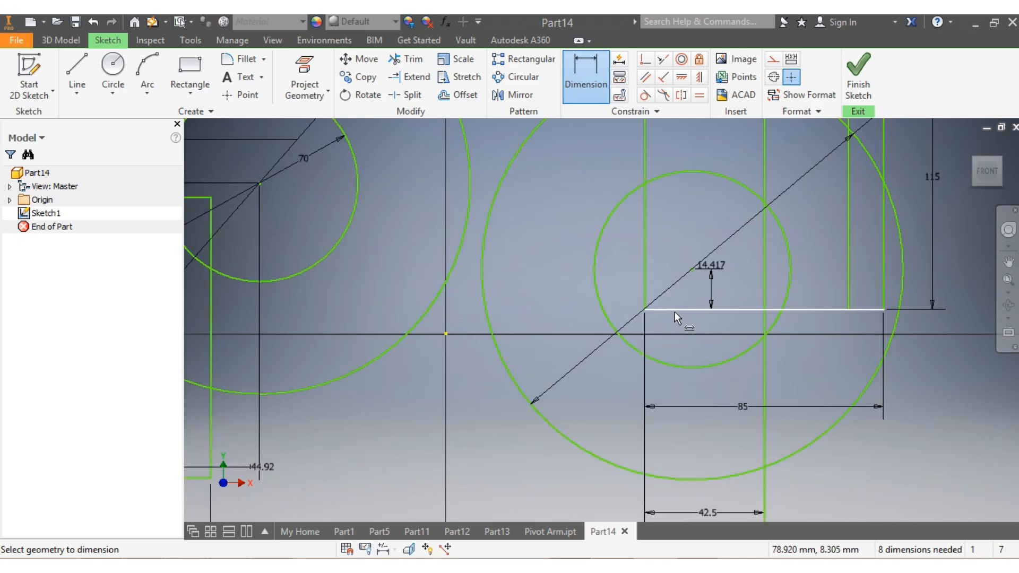
pyautogui.click(644, 274)
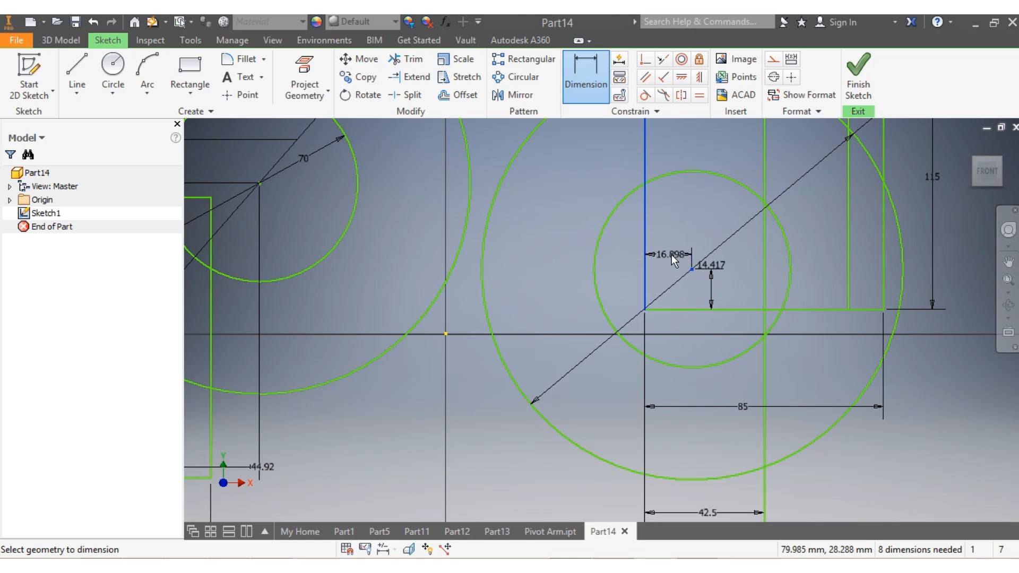
pyautogui.click(671, 255)
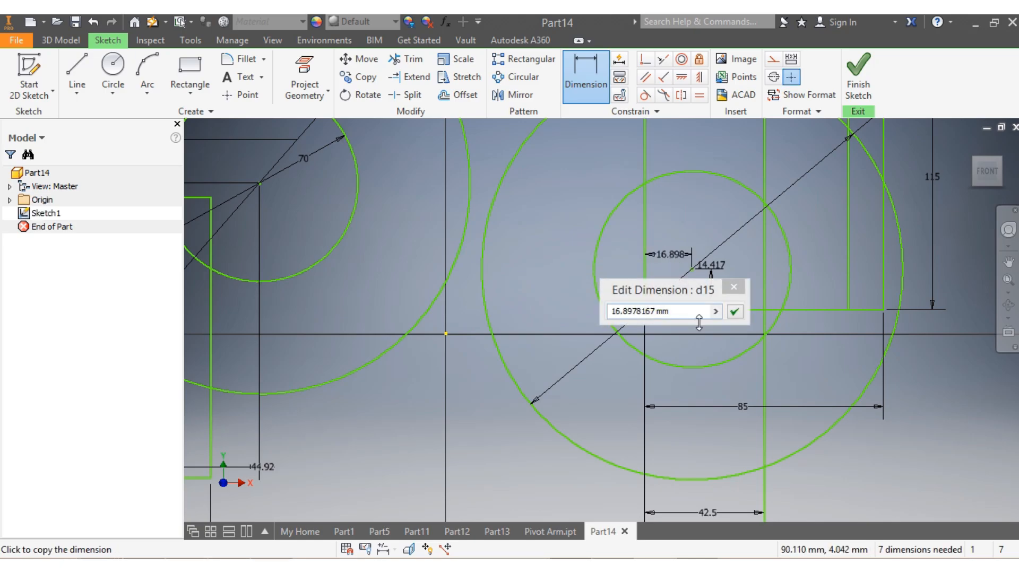
pyautogui.click(691, 312)
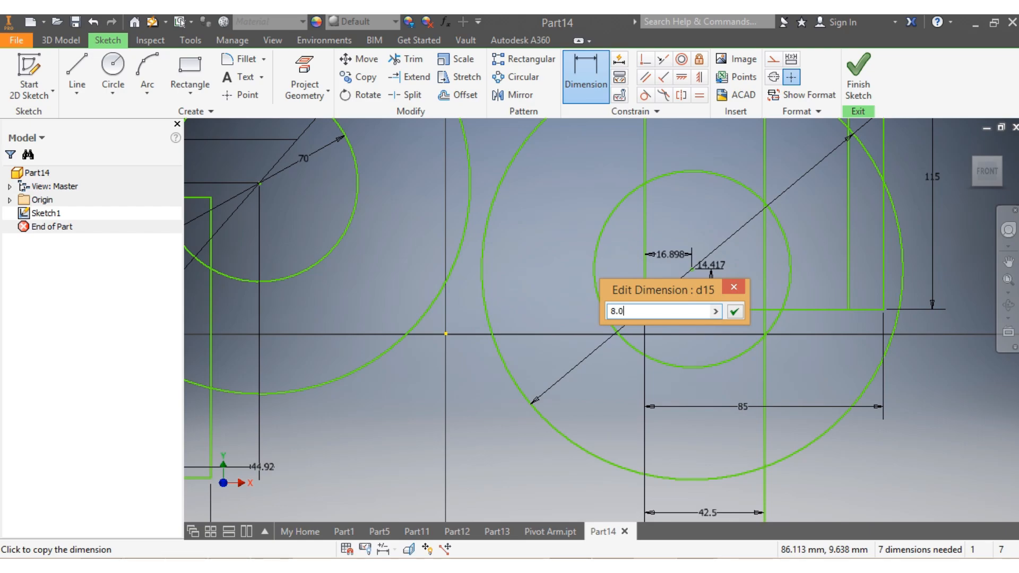
pyautogui.press('Return')
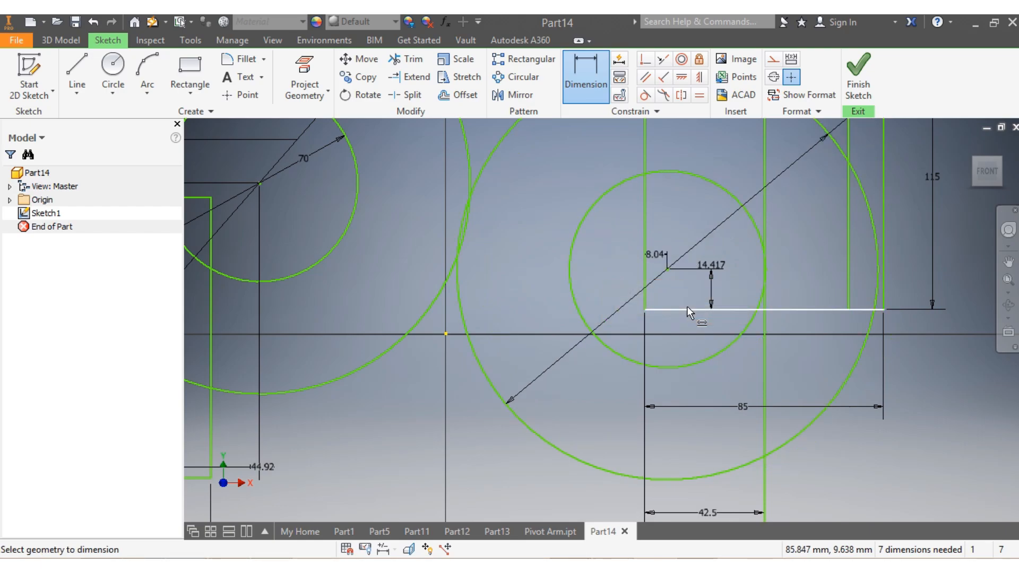
# Dimension the horizontal distance between the two rectangles' vertical middle lines as 185 mm
pyautogui.scroll(-3, 687, 307)
pyautogui.scroll(5, 636, 192)
pyautogui.scroll(-5, 594, 437)
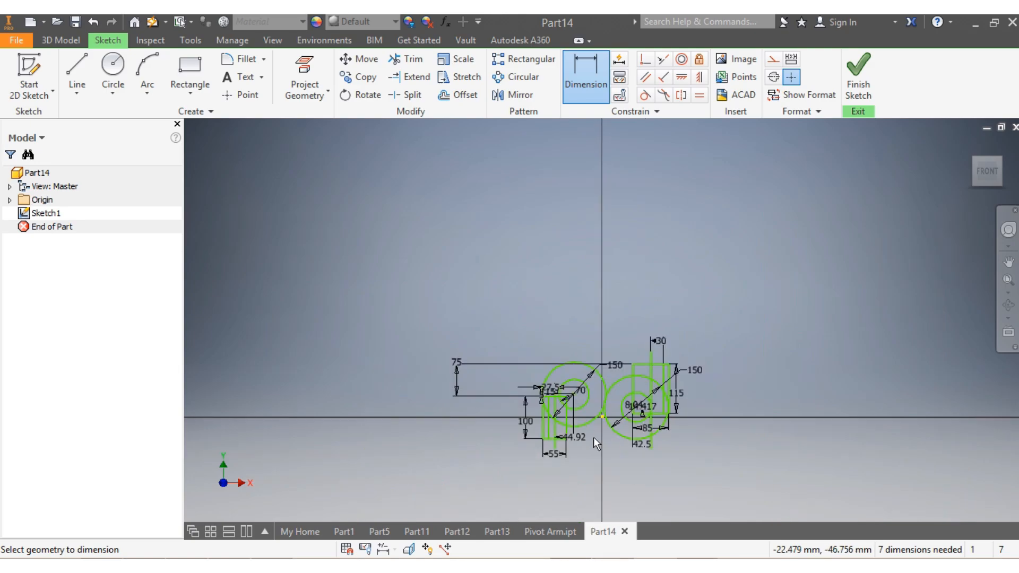
pyautogui.scroll(4, 580, 426)
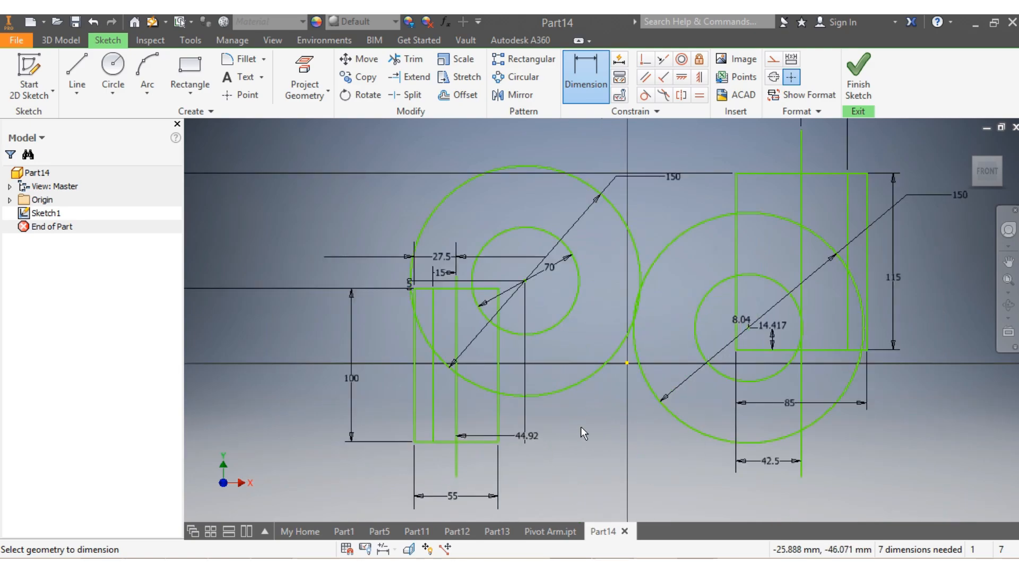
pyautogui.click(455, 316)
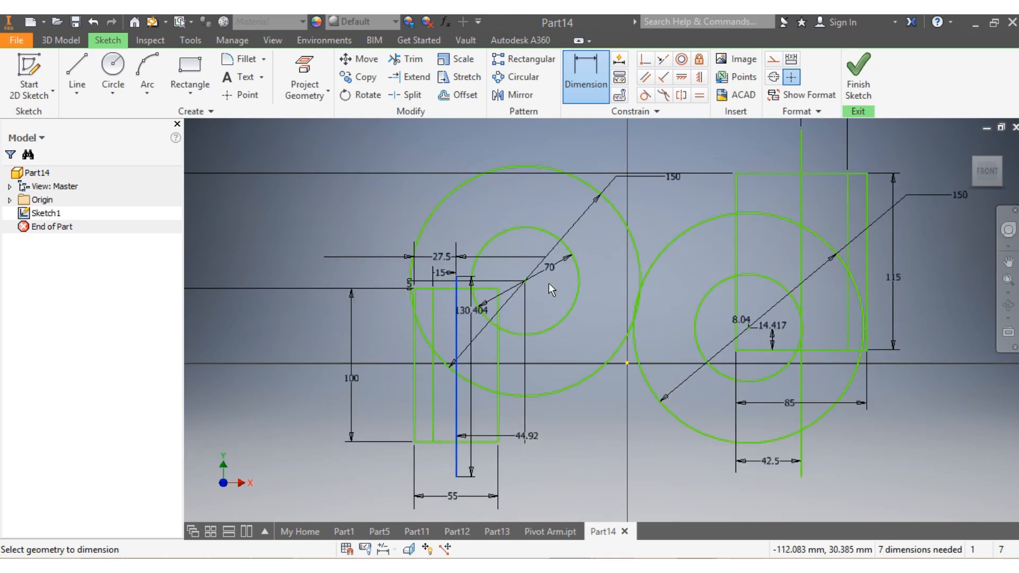
pyautogui.click(802, 190)
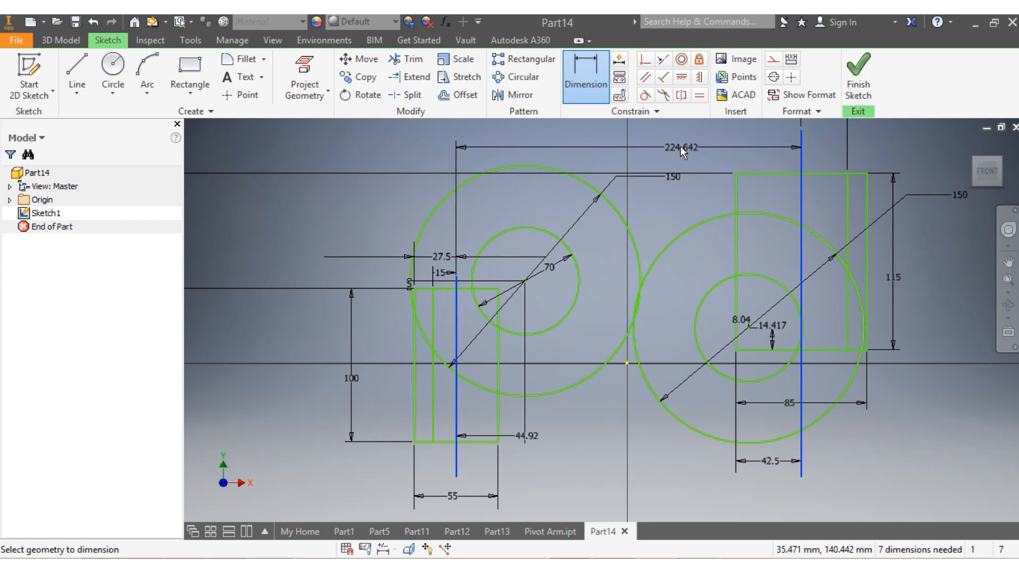
pyautogui.click(677, 144)
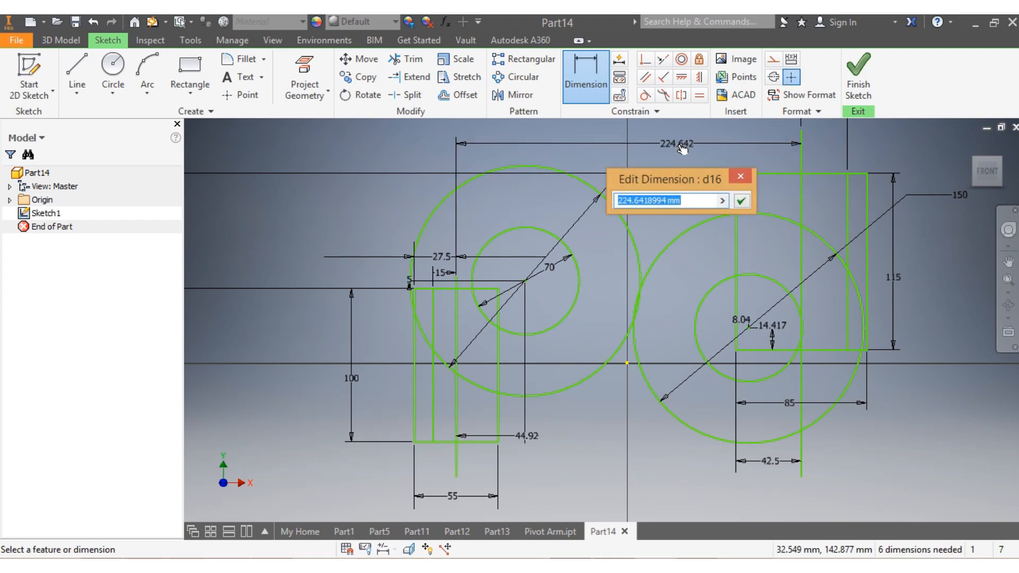
pyautogui.write('185')
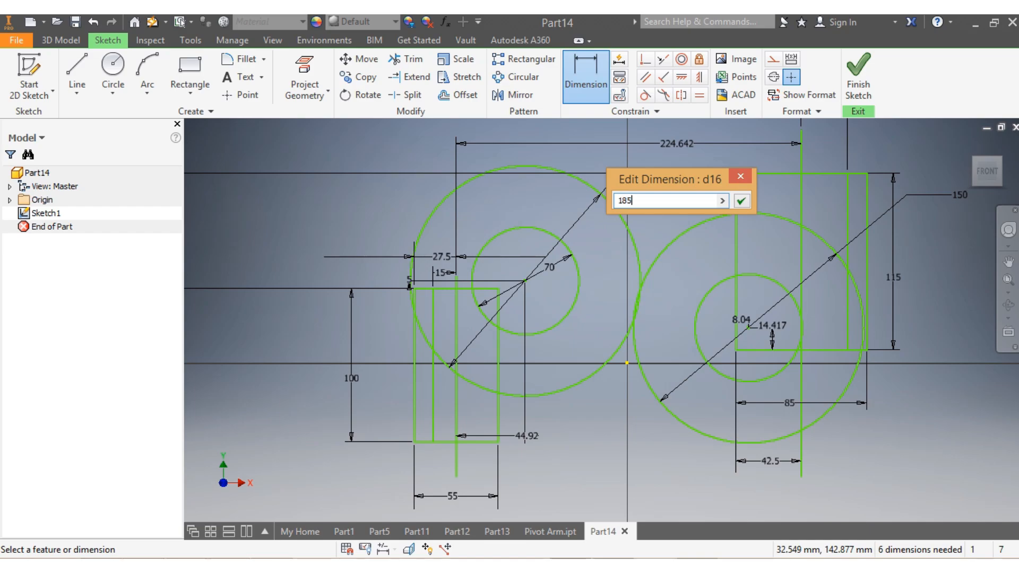
pyautogui.press('Return')
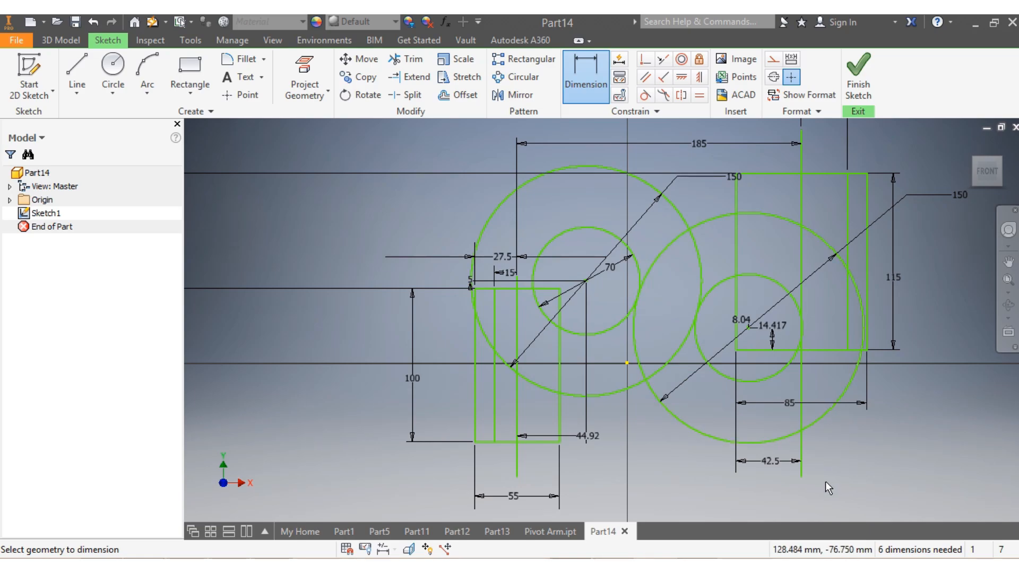
pyautogui.press('Escape')
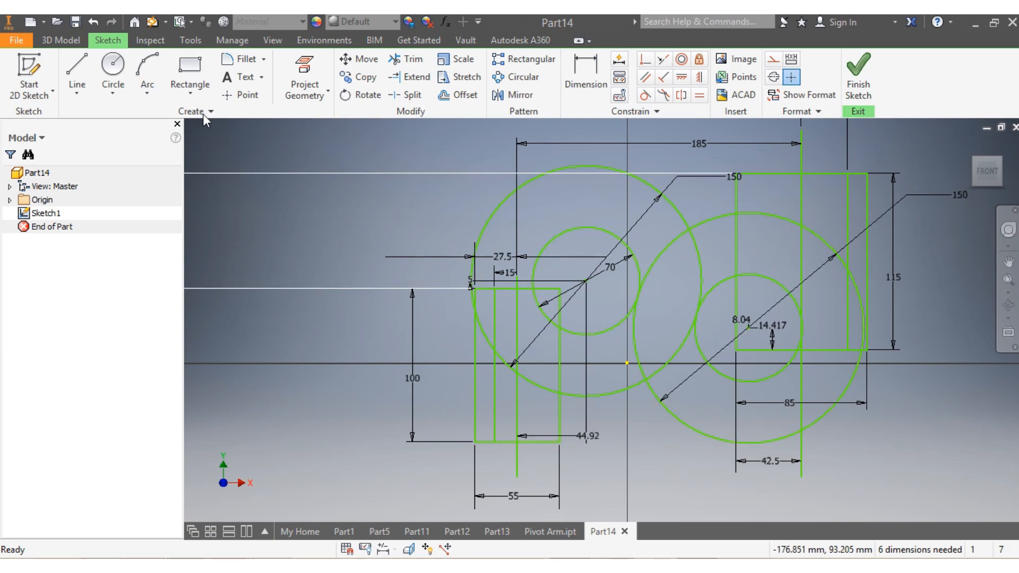
# Draw a small circle about 15 mm in diameter centred on the right-hand rectangle's vertical middle line, above the inner circle
pyautogui.click(111, 66)
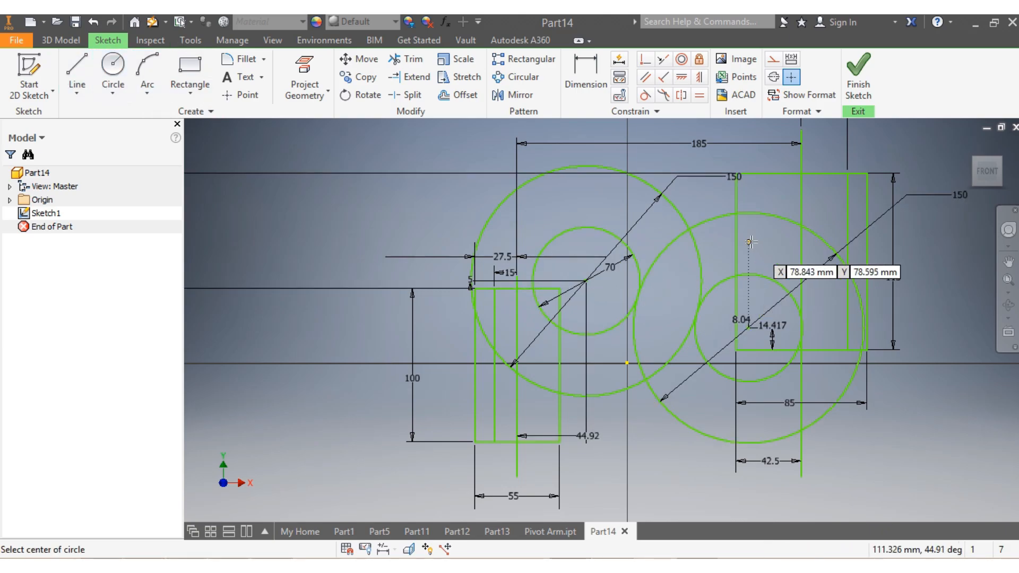
pyautogui.scroll(3, 796, 268)
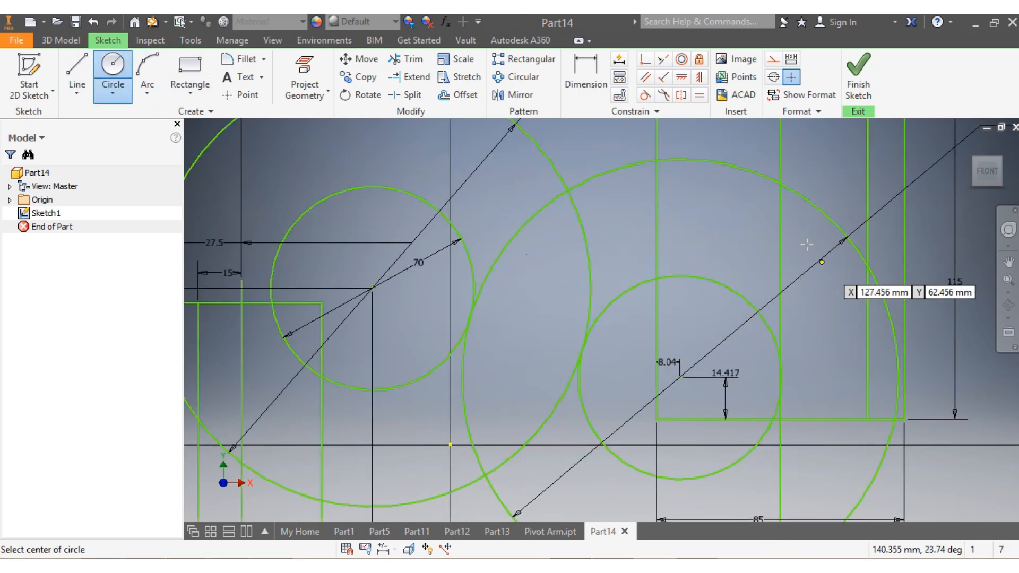
pyautogui.scroll(-3, 783, 227)
pyautogui.click(781, 224)
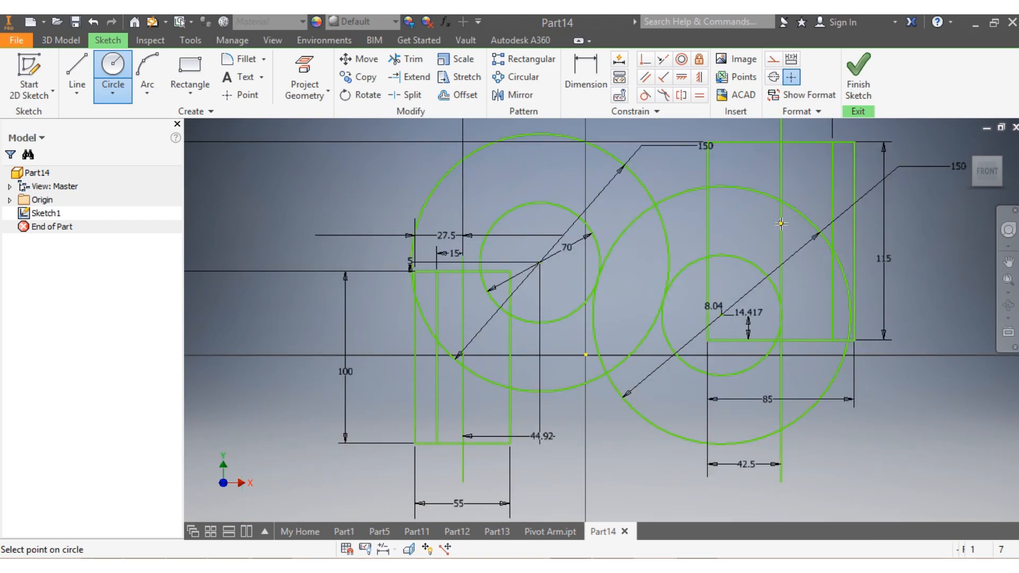
pyautogui.click(768, 223)
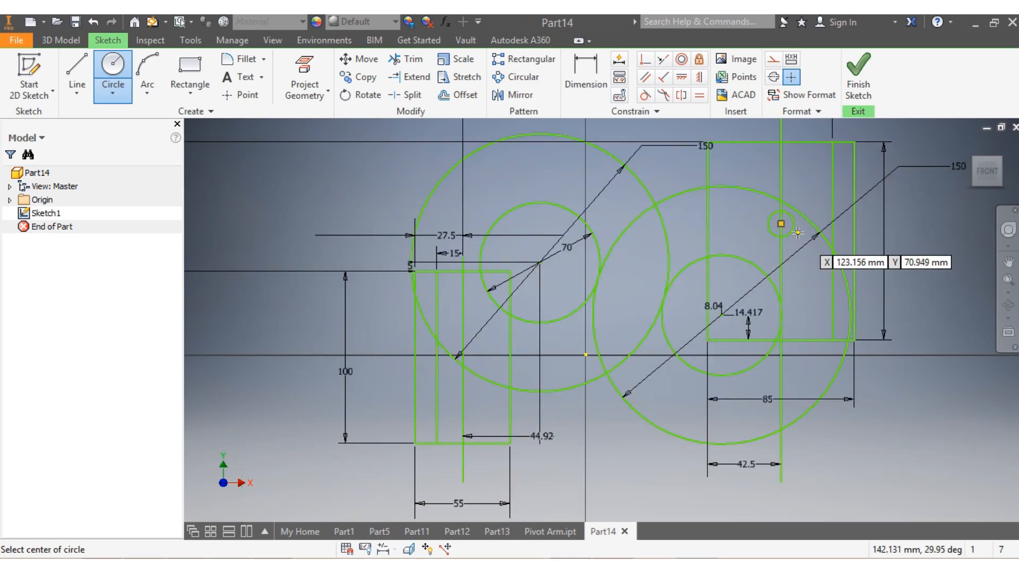
# Dimension the small circle's diameter as 12 mm
pyautogui.click(577, 84)
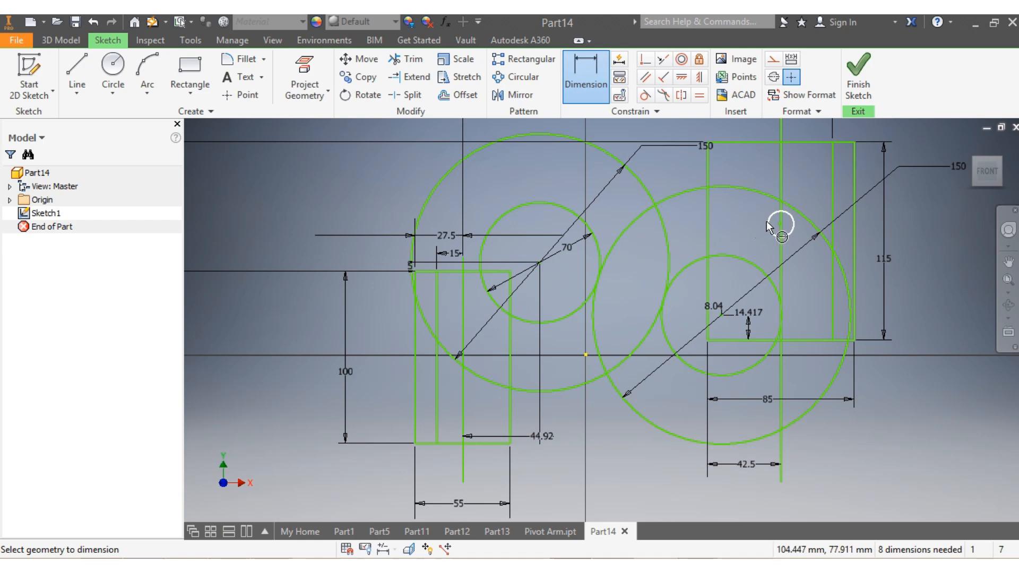
pyautogui.click(768, 223)
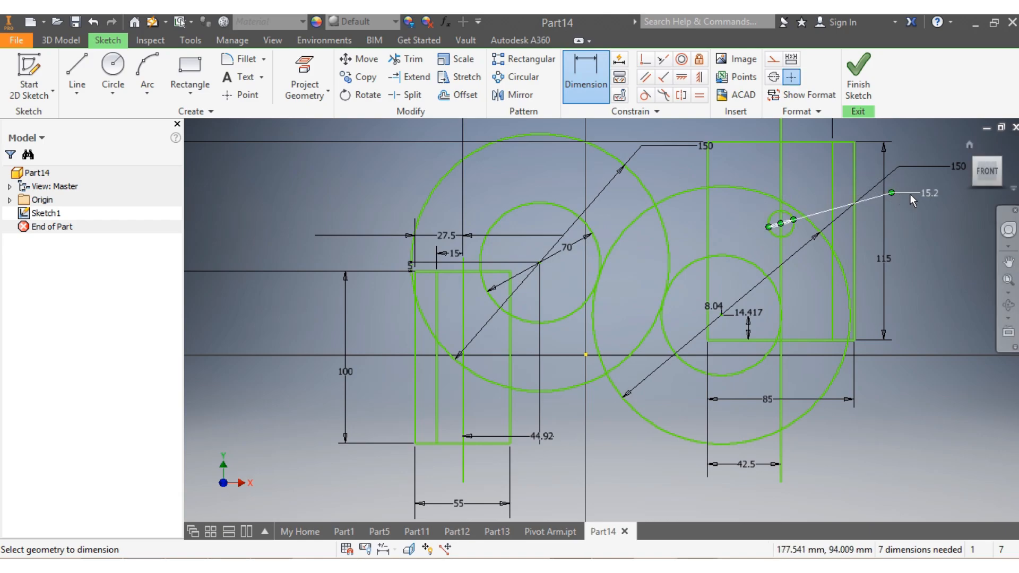
pyautogui.click(910, 193)
pyautogui.write('12')
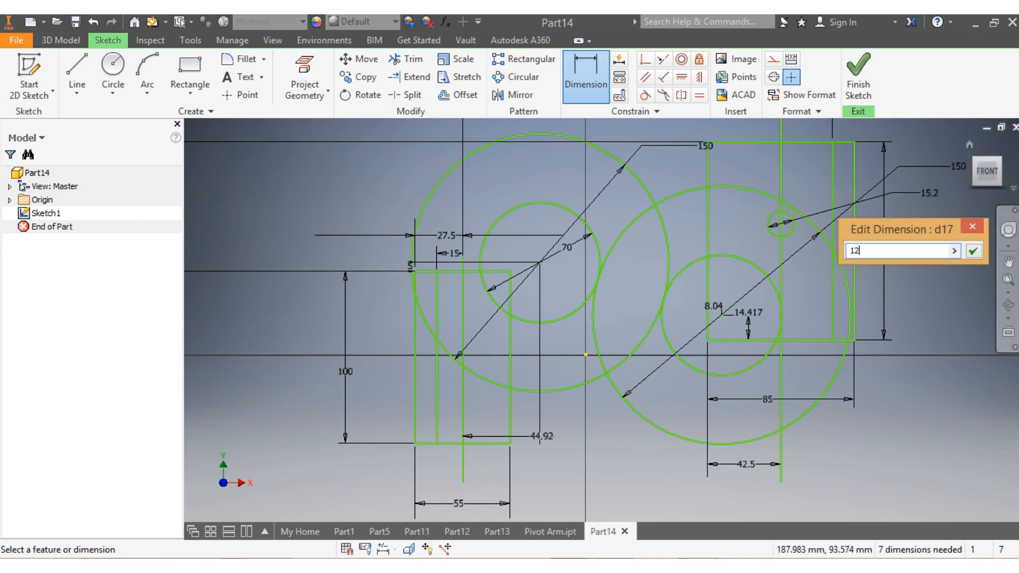
pyautogui.press('Return')
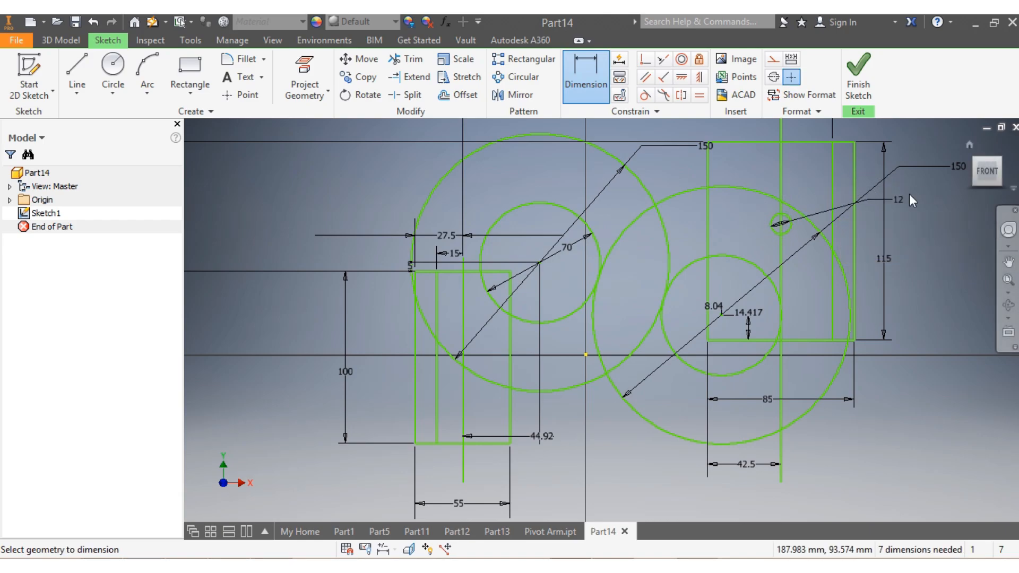
# Dimension the vertical distance from the right-hand rectangle's upper edge to the small circle's centre as 60 mm
pyautogui.click(749, 145)
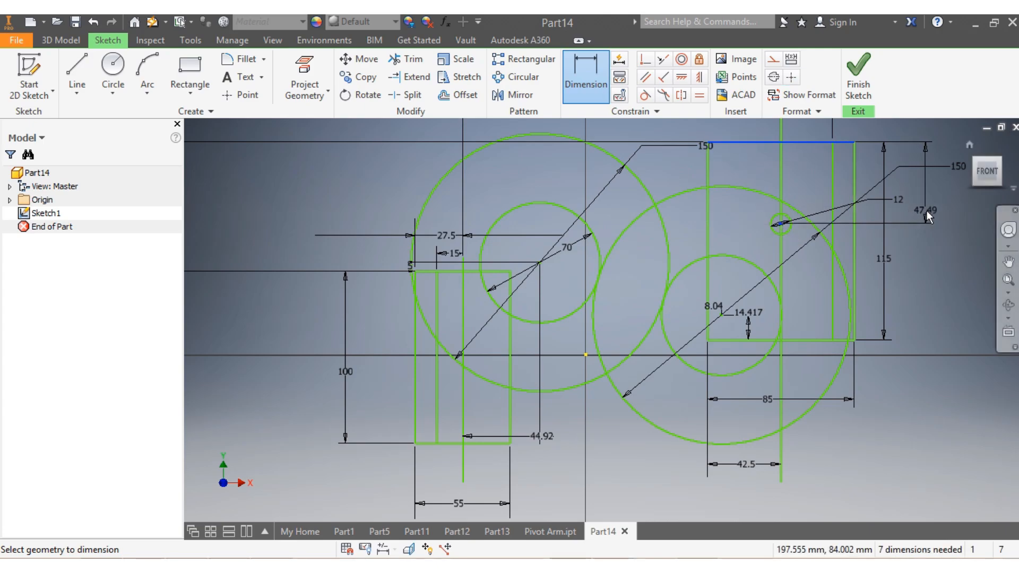
pyautogui.click(927, 210)
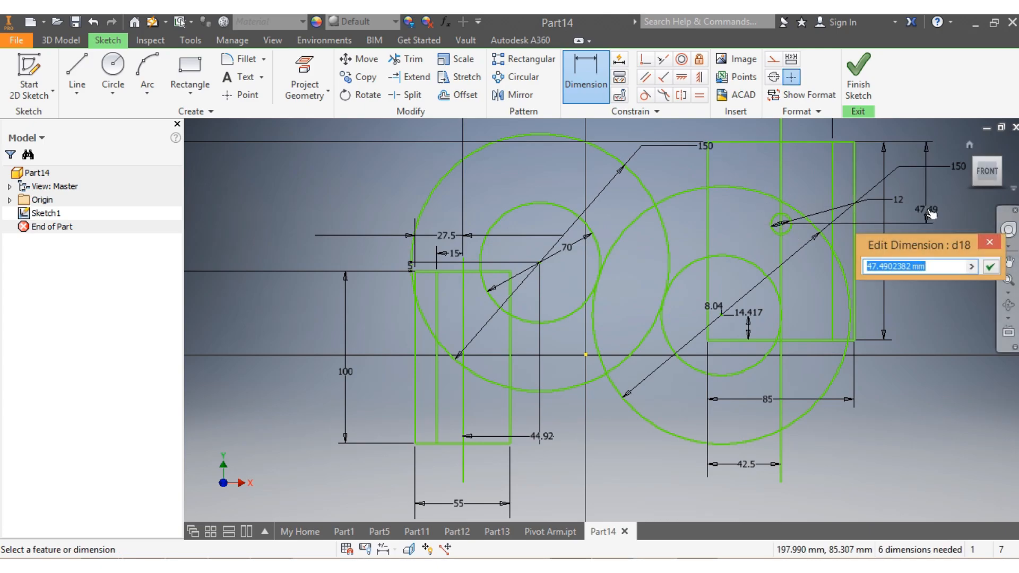
pyautogui.write('60')
pyautogui.press('Return')
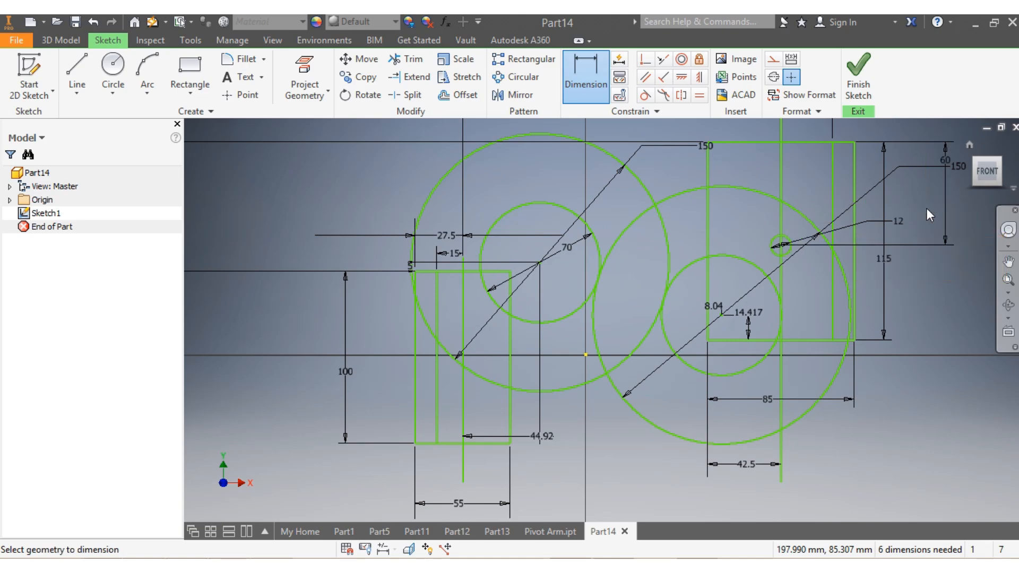
pyautogui.press('Escape')
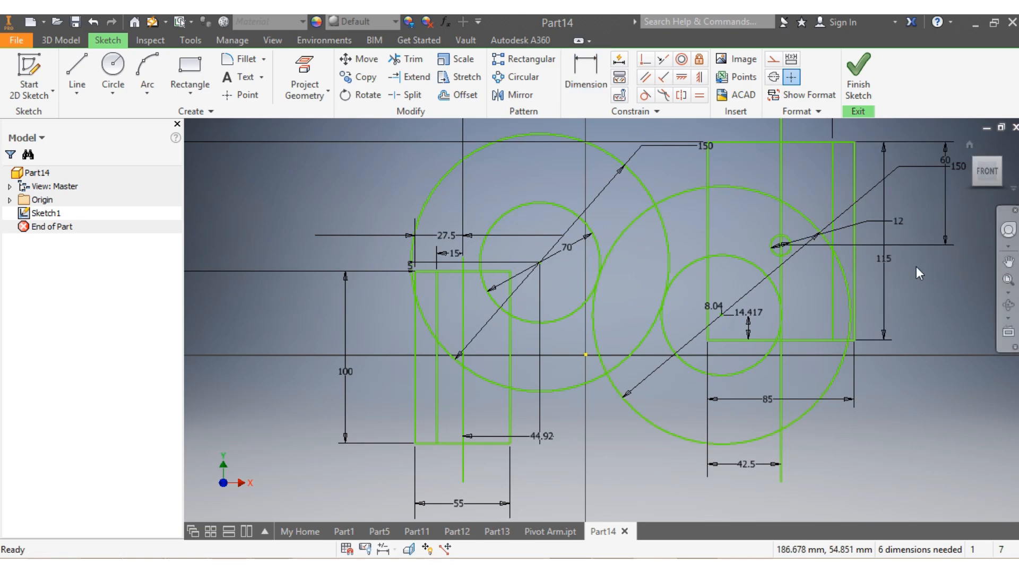
# Draw a vertical line about 63 mm long across both left-hand circles, right of the rectangle's middle line, and trim its ends to the circles
pyautogui.scroll(-3, 936, 276)
pyautogui.scroll(4, 937, 276)
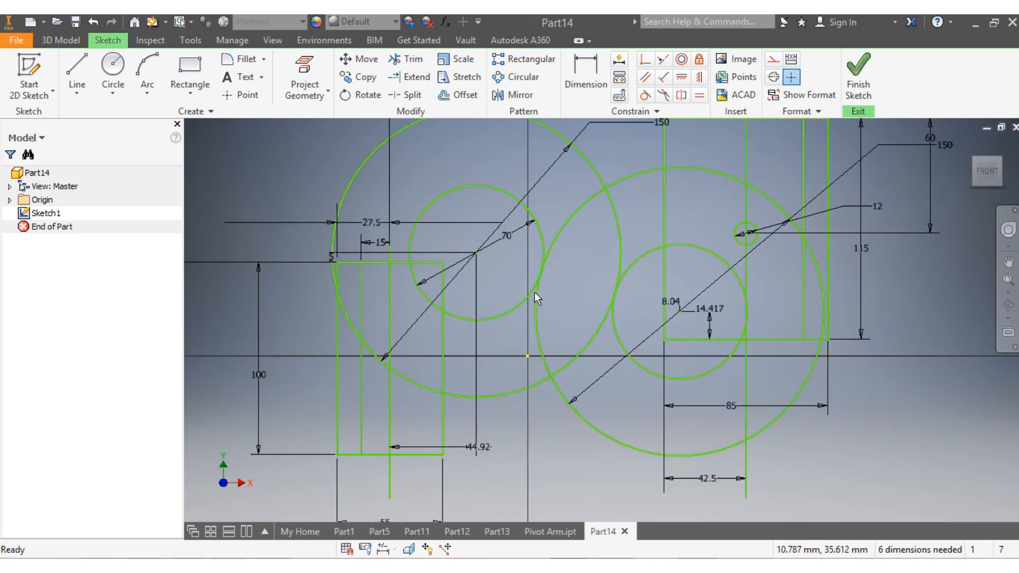
pyautogui.click(77, 74)
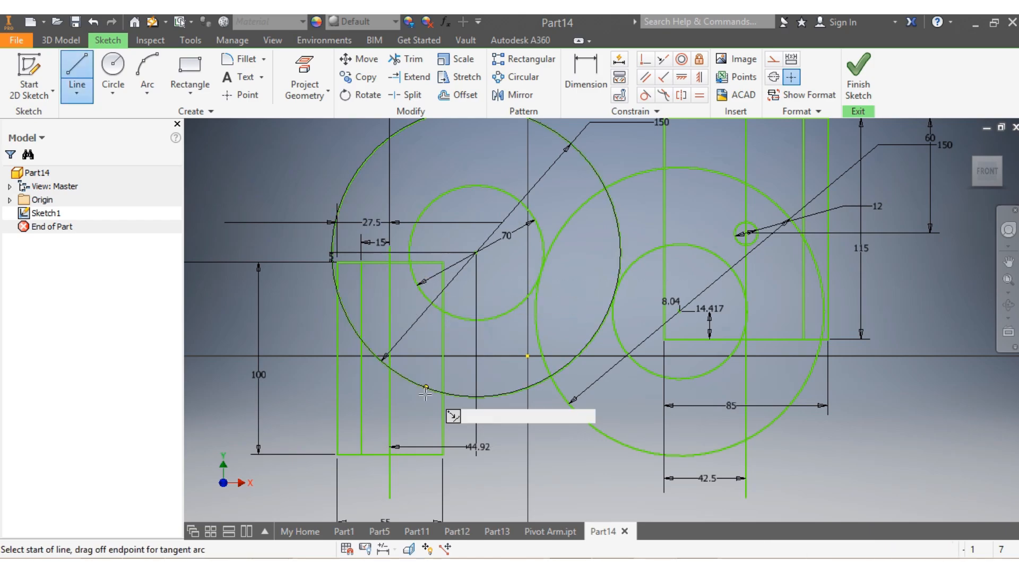
pyautogui.click(424, 396)
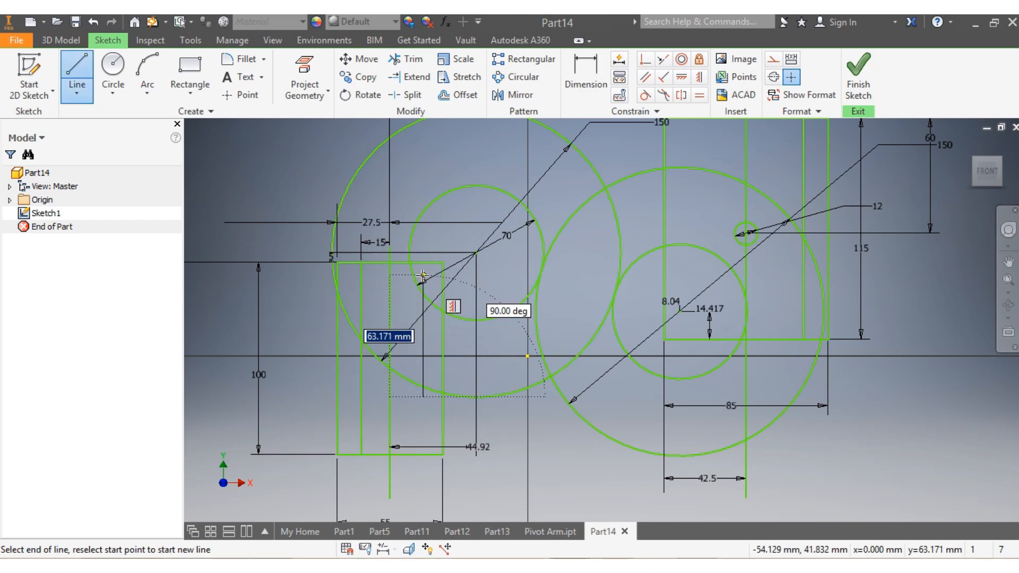
pyautogui.click(423, 275)
pyautogui.press('Escape')
pyautogui.press('Escape')
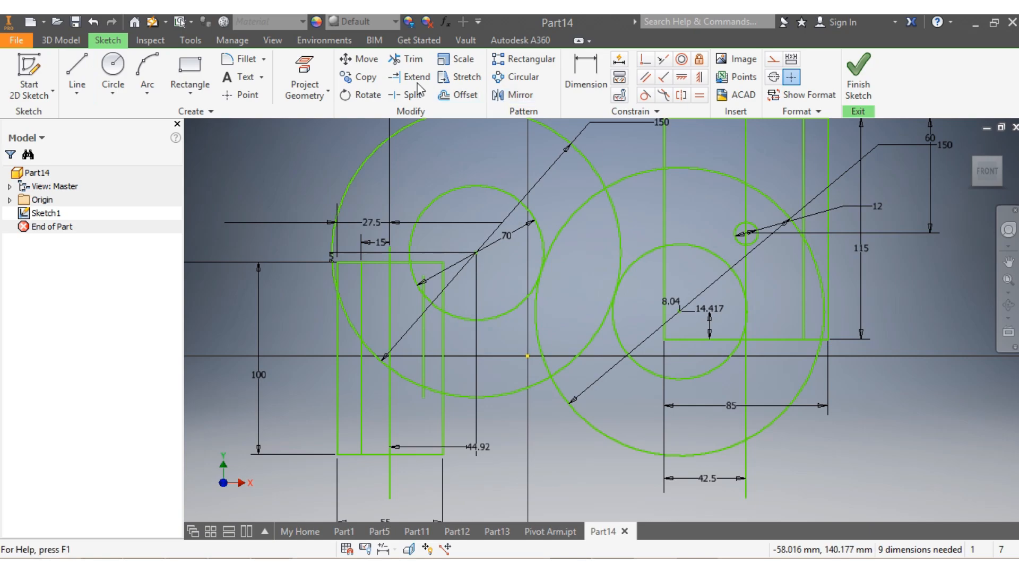
pyautogui.click(409, 59)
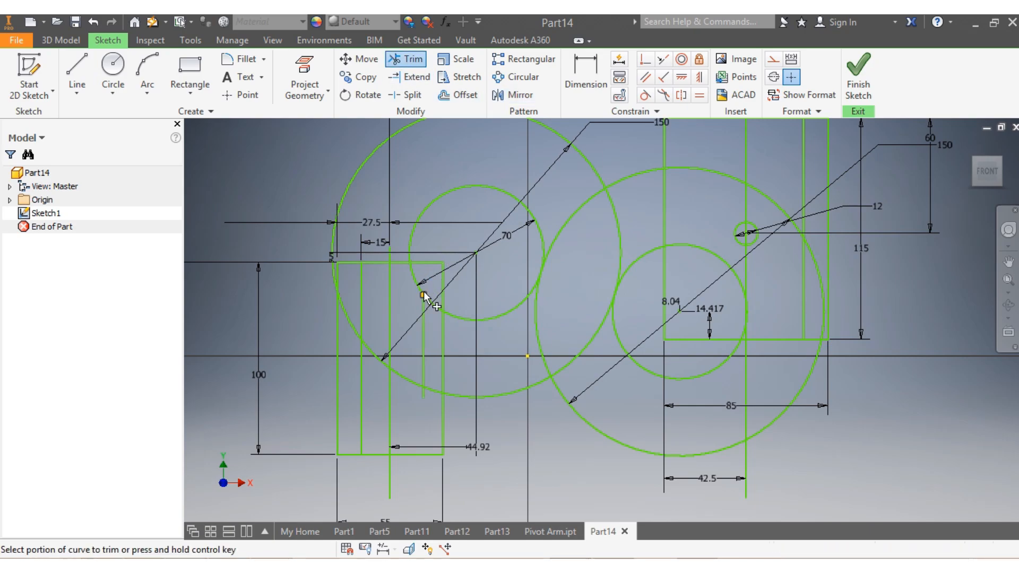
pyautogui.click(422, 399)
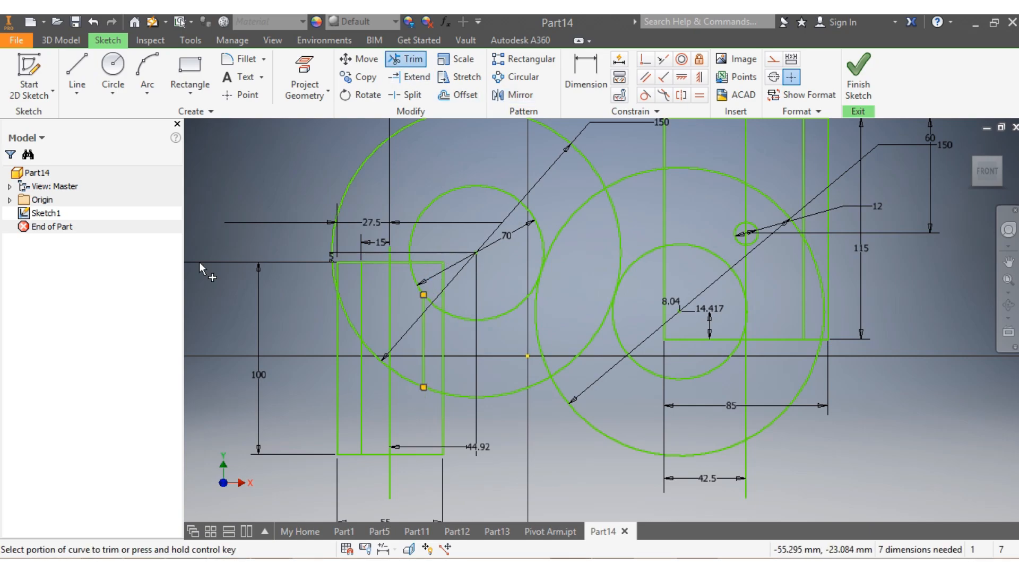
# Start drawing another line near the right-hand circles
pyautogui.click(83, 71)
pyautogui.scroll(-3, 647, 339)
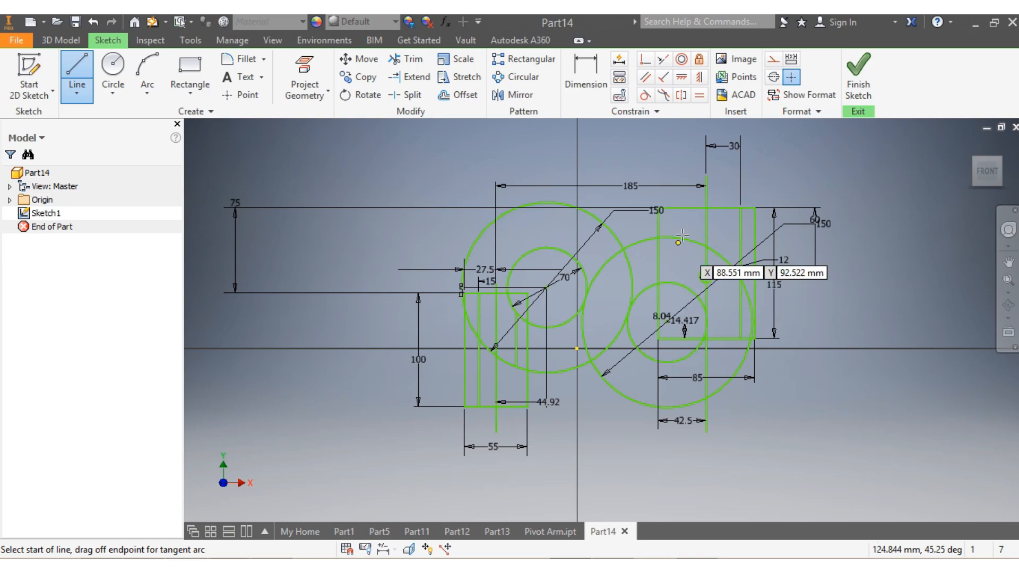
# Draw a short vertical line crossing from above the large right circle's upper arc into the small right circle
pyautogui.scroll(1, 683, 235)
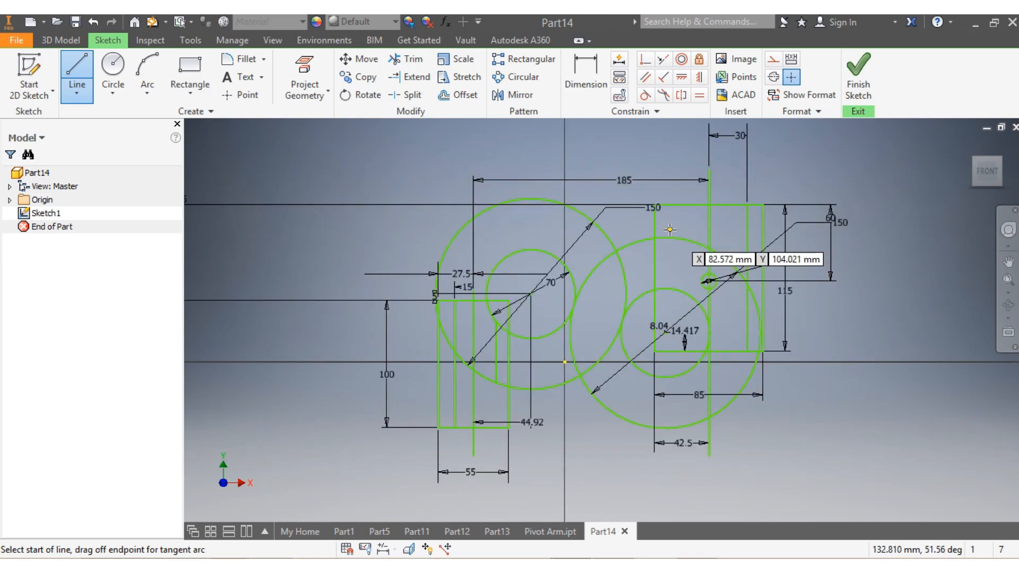
pyautogui.click(670, 230)
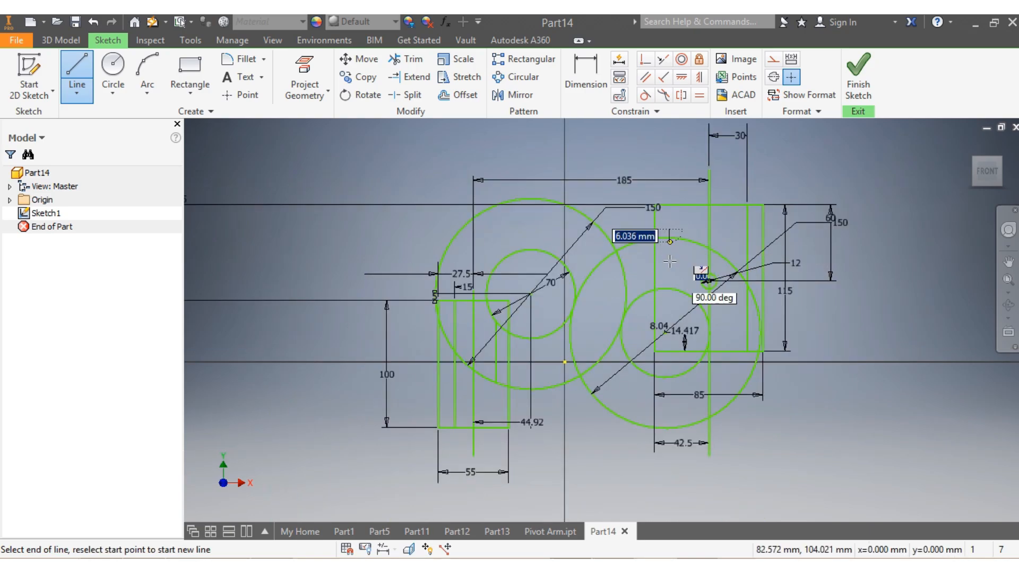
pyautogui.click(670, 306)
pyautogui.press('Escape')
pyautogui.scroll(2, 662, 306)
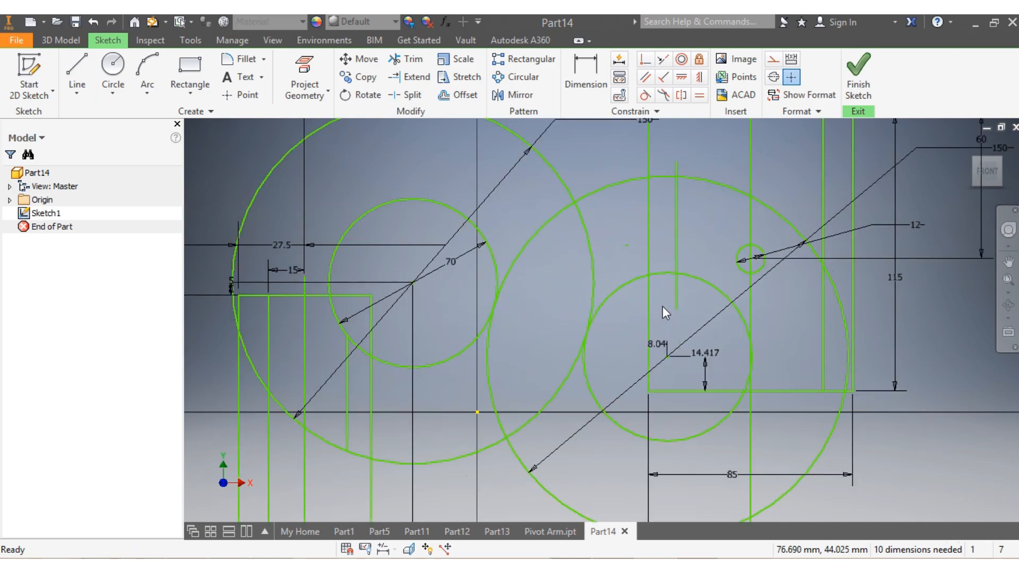
# Make the short vertical line parallel to the right rectangle's left edge and trim its ends to the two right circles
pyautogui.click(646, 77)
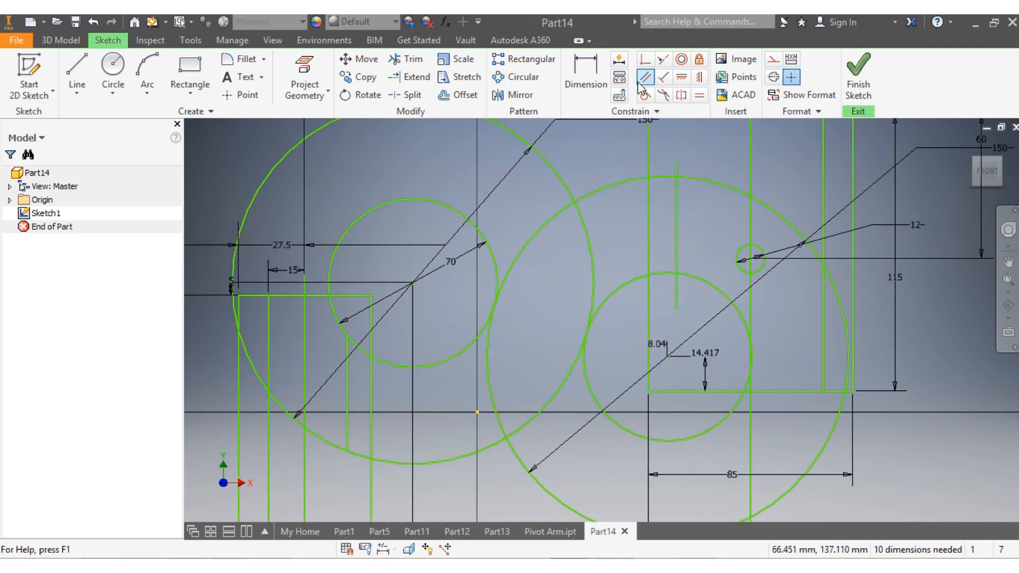
pyautogui.click(677, 244)
pyautogui.click(649, 251)
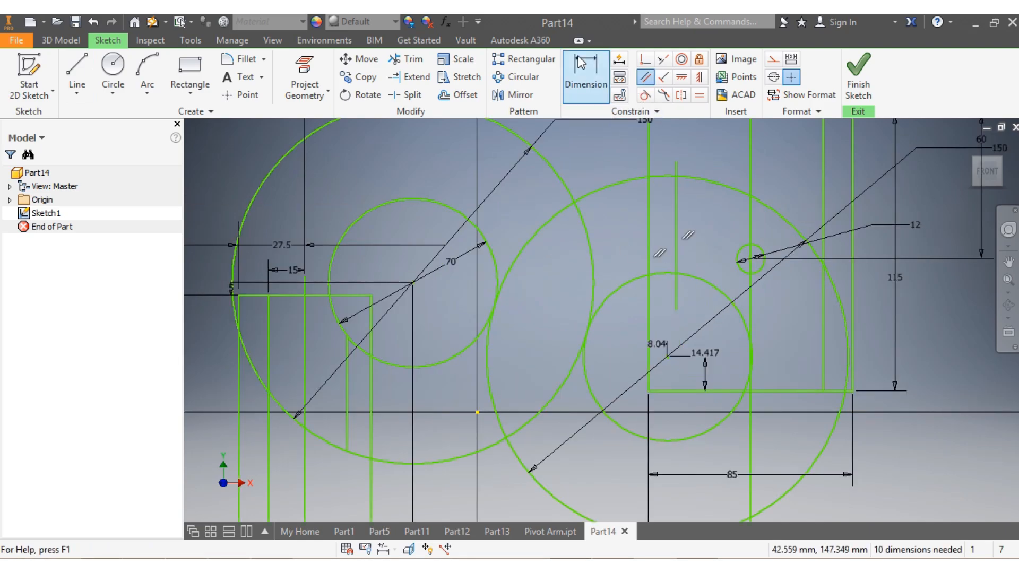
pyautogui.click(406, 59)
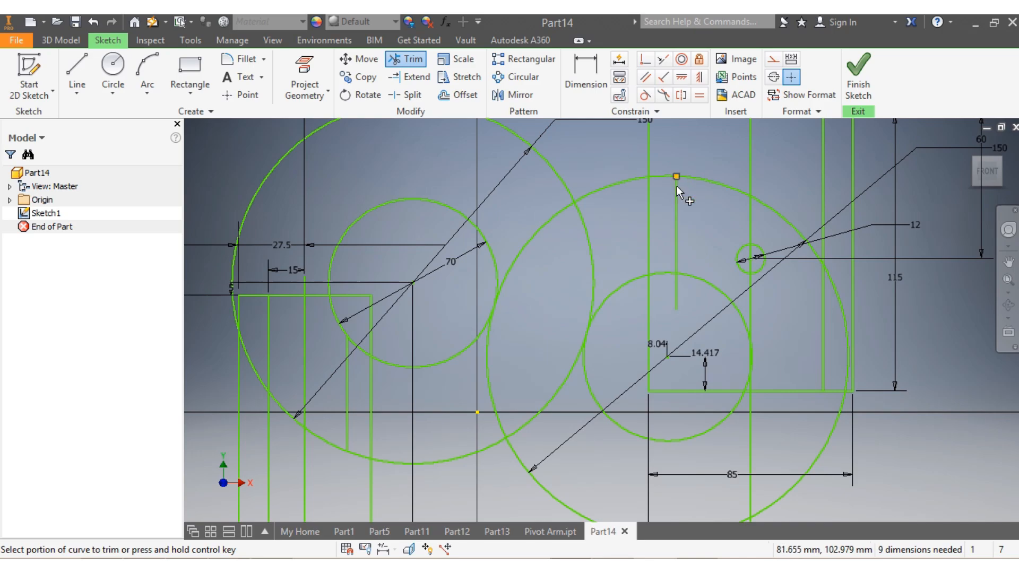
pyautogui.click(678, 296)
# Trim the left circles' upper arcs and the large circle's portions inside the left rectangle, up to the short vertical line
pyautogui.scroll(3, 654, 322)
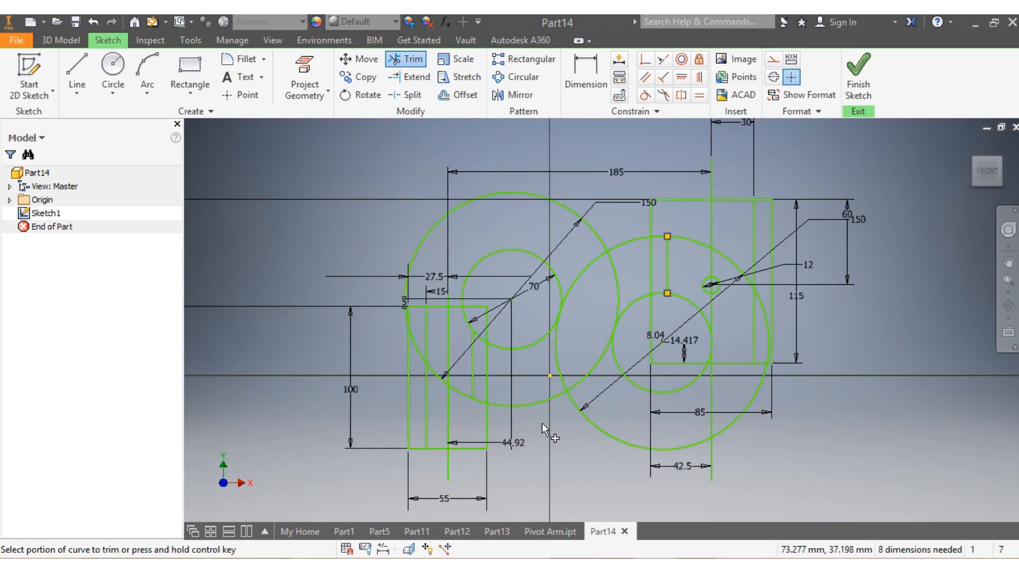
pyautogui.scroll(2, 534, 432)
pyautogui.scroll(-3, 488, 478)
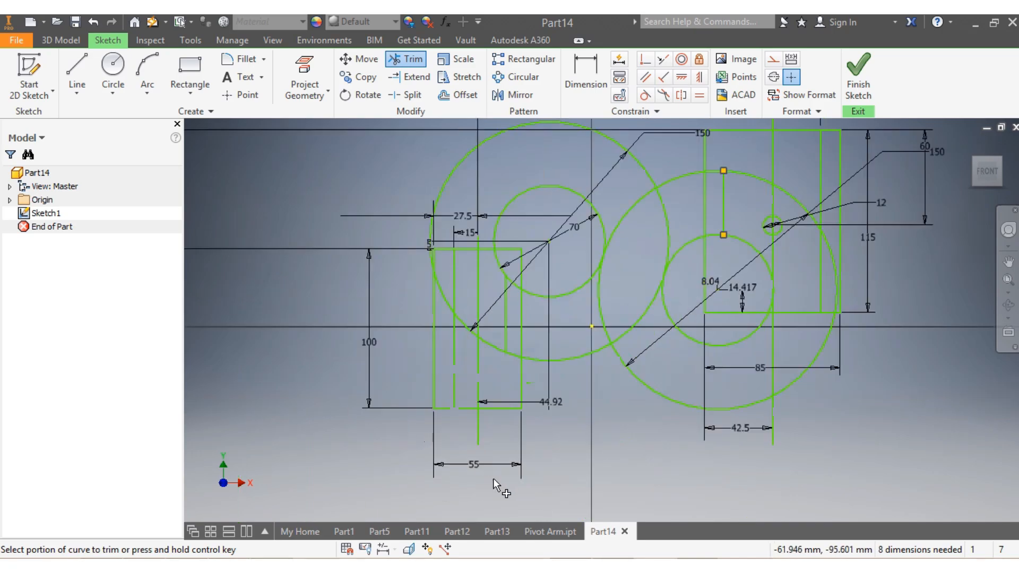
pyautogui.click(448, 175)
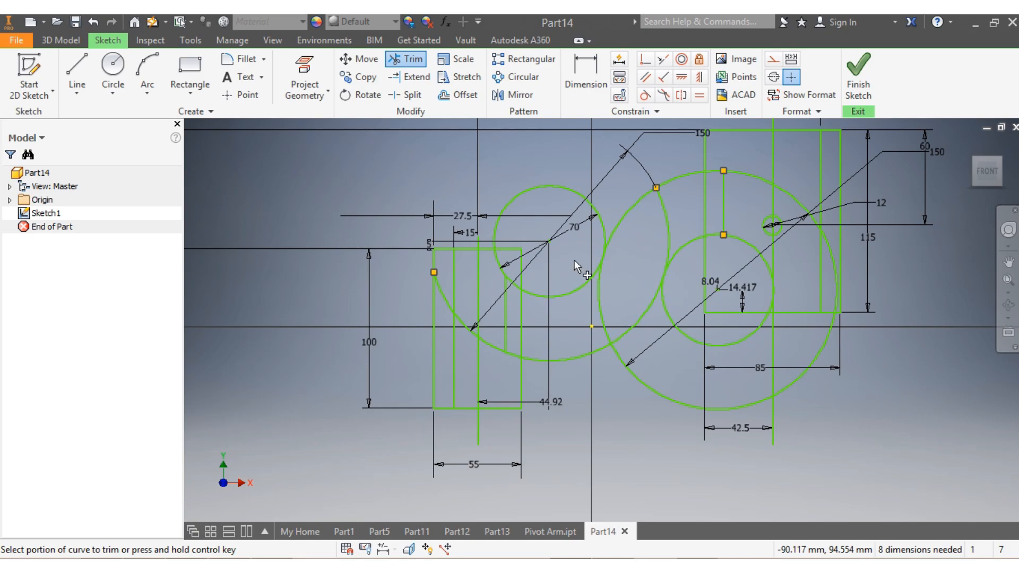
pyautogui.click(441, 291)
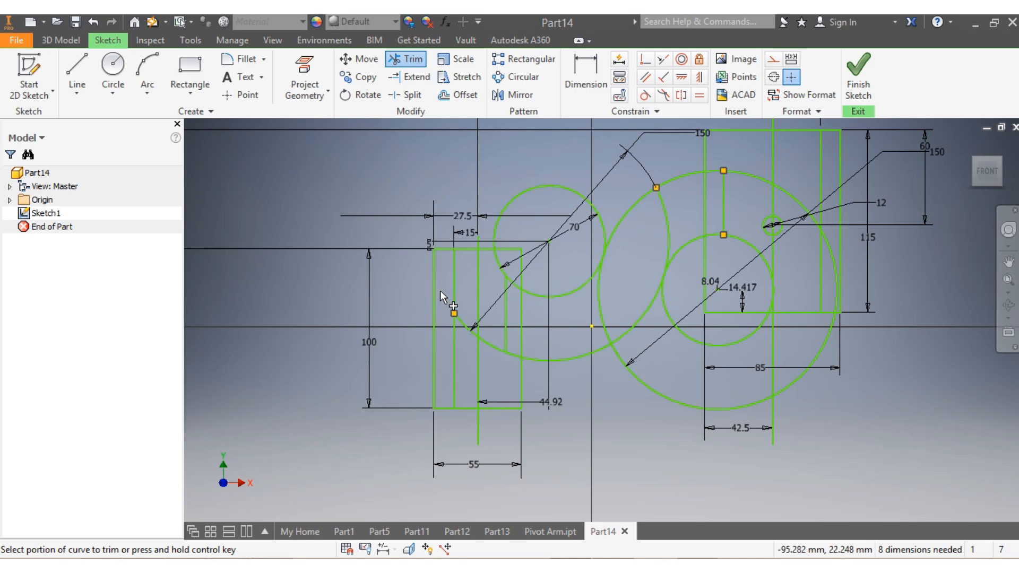
pyautogui.click(487, 341)
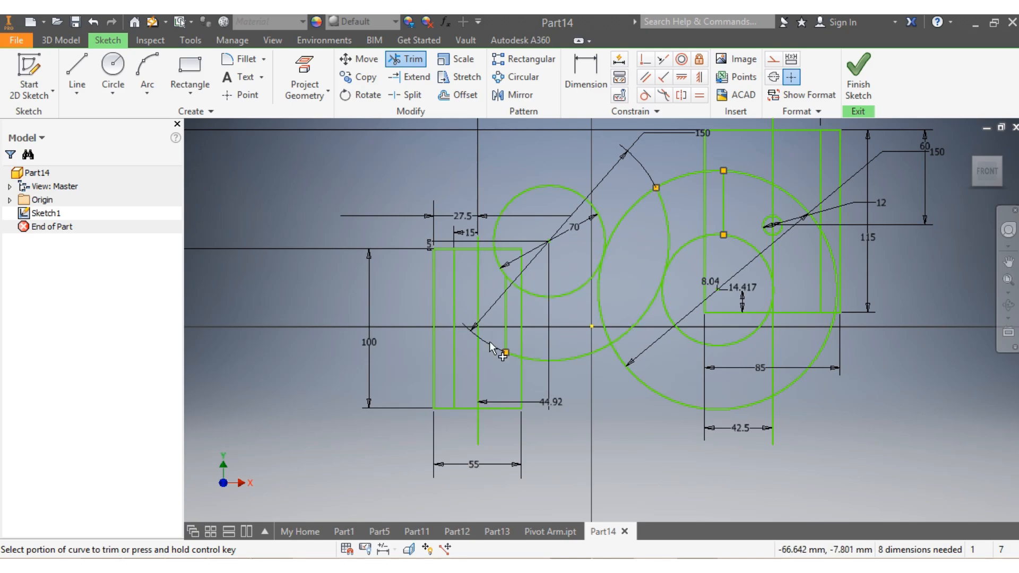
pyautogui.click(496, 226)
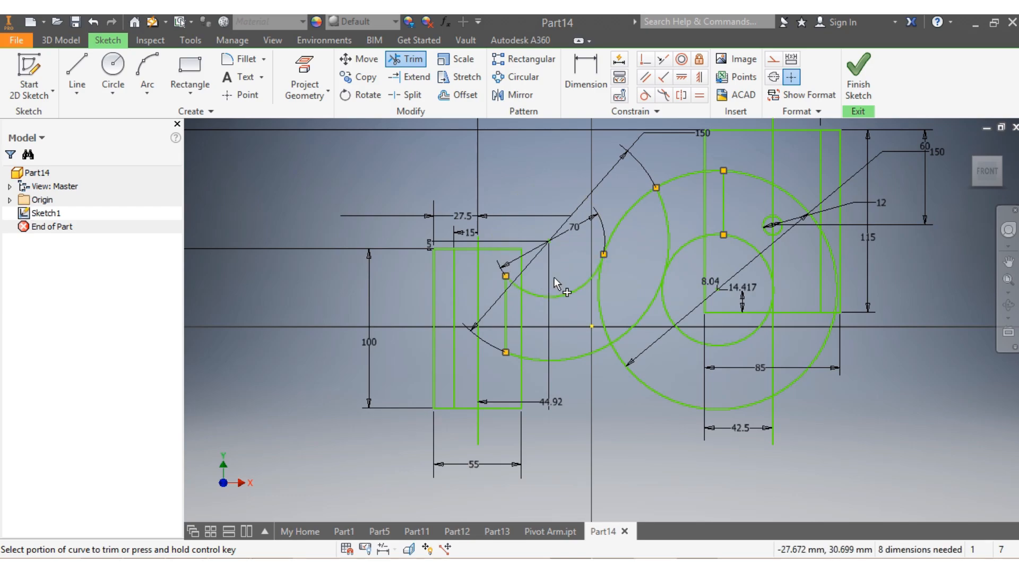
# Trim the overlapping arcs of the two large circles where they cross between the left and right circle pairs
pyautogui.scroll(-4, 603, 240)
pyautogui.click(591, 317)
pyautogui.scroll(3, 622, 359)
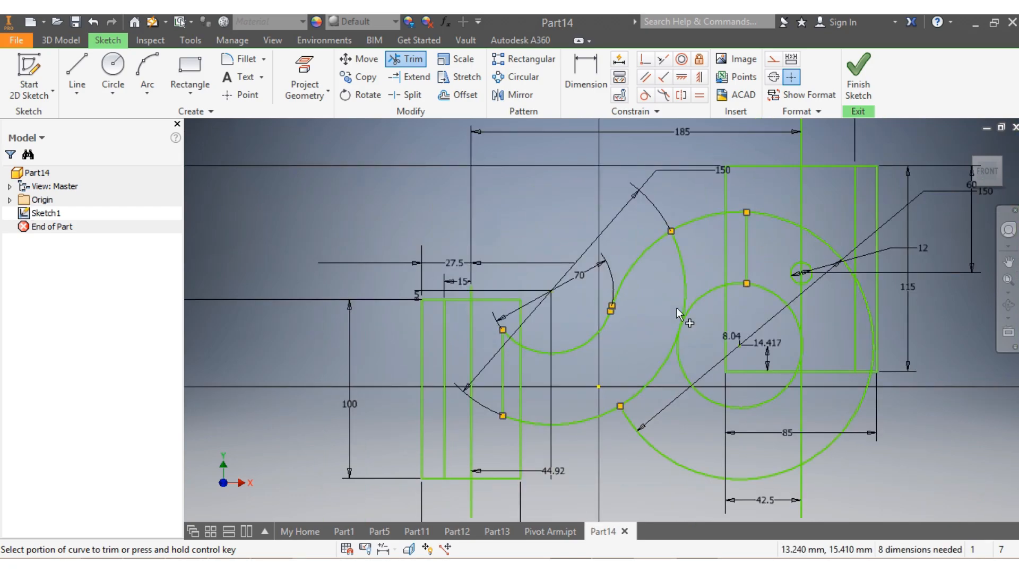
pyautogui.click(685, 286)
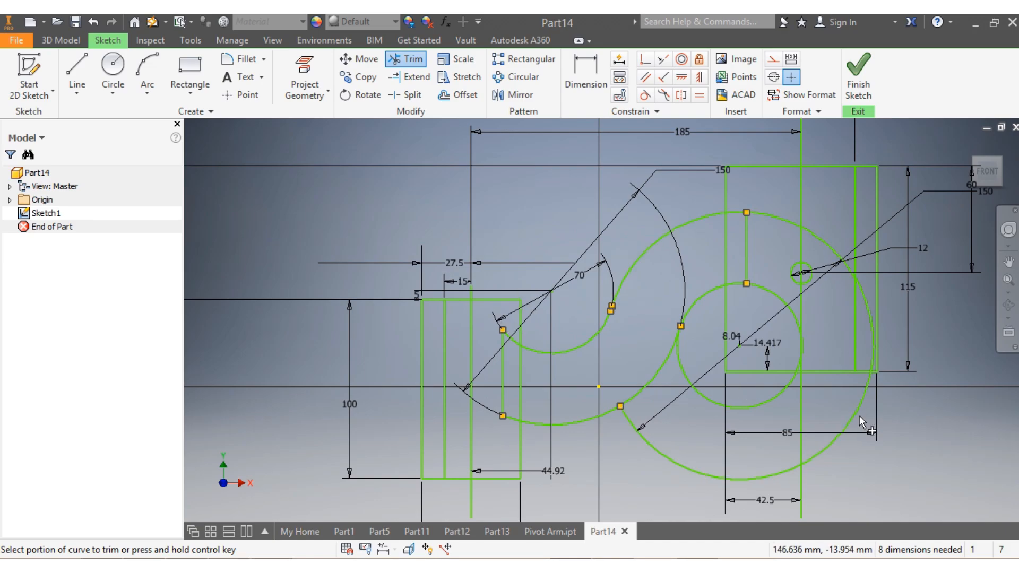
pyautogui.press('Escape')
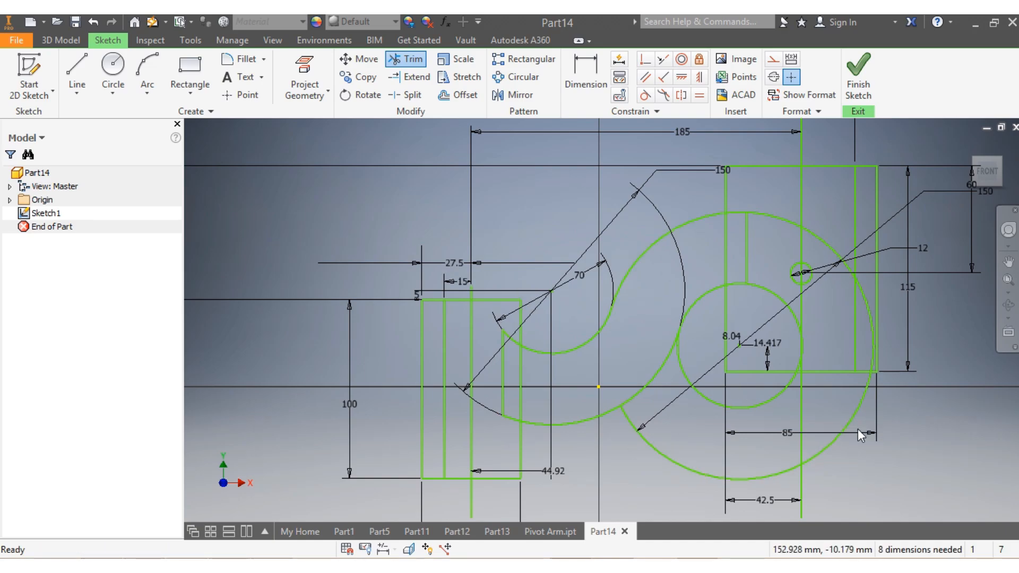
# Delete the 115 mm height and 85 mm width dimensions of the right rectangle
pyautogui.click(909, 348)
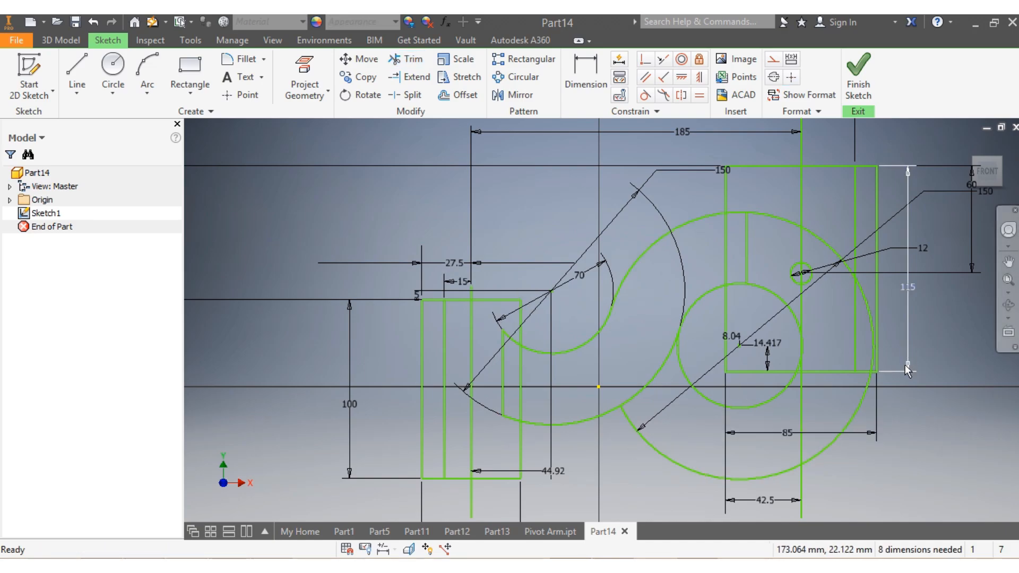
pyautogui.press('Delete')
pyautogui.click(860, 433)
pyautogui.press('Delete')
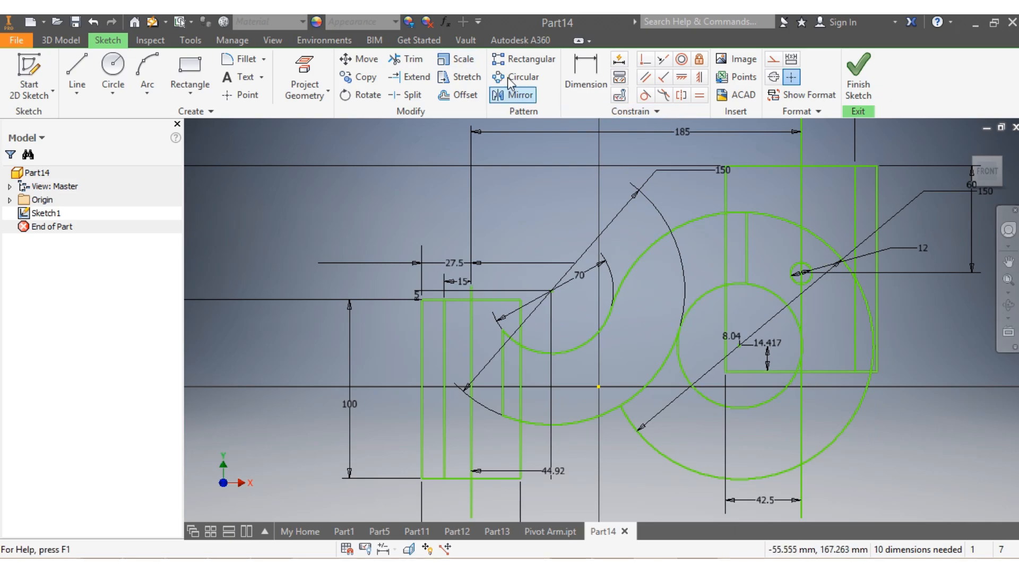
# Trim the large right circle, keeping its upper-left arc that ends at the short vertical line
pyautogui.click(830, 248)
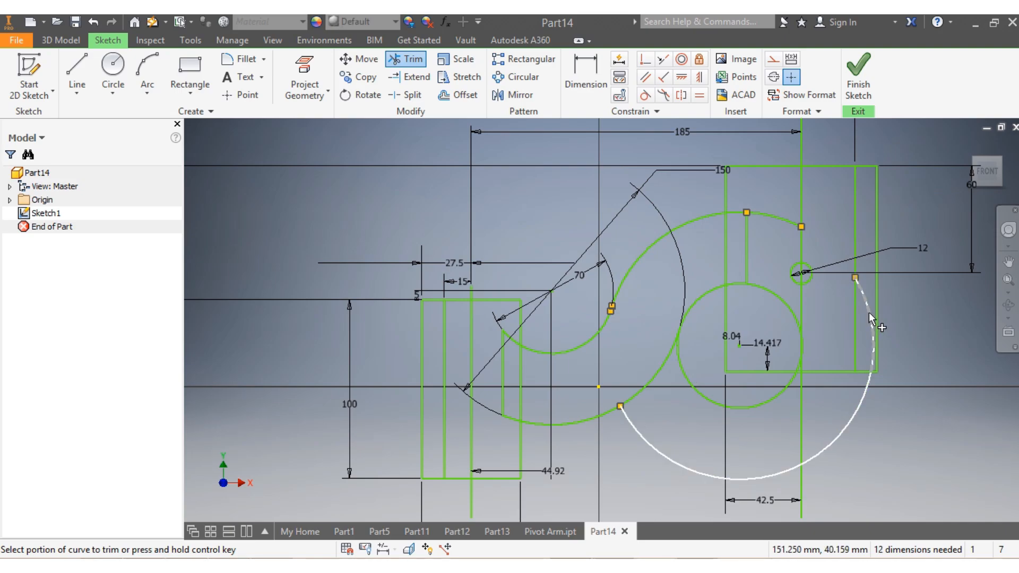
pyautogui.click(865, 388)
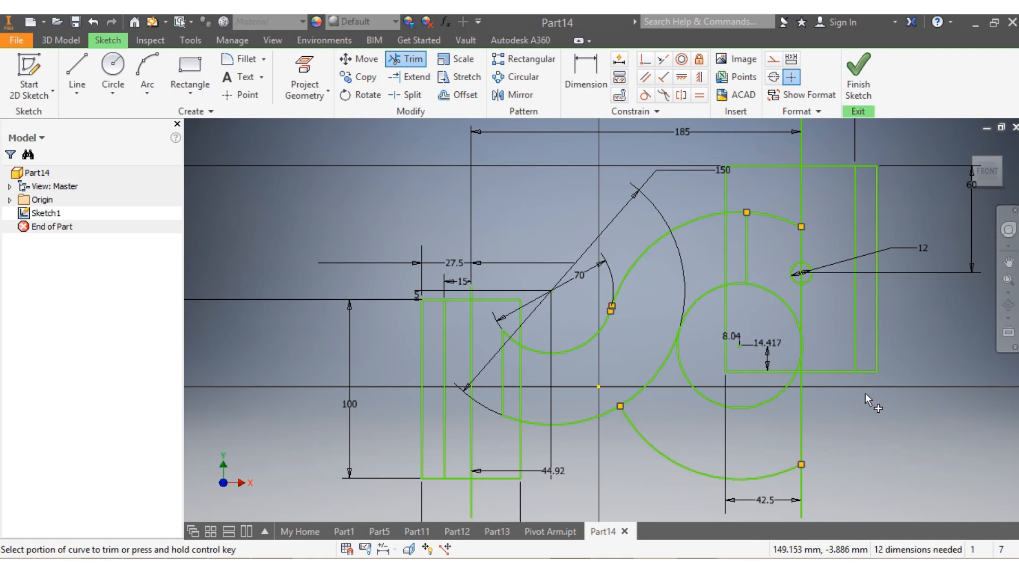
pyautogui.click(671, 457)
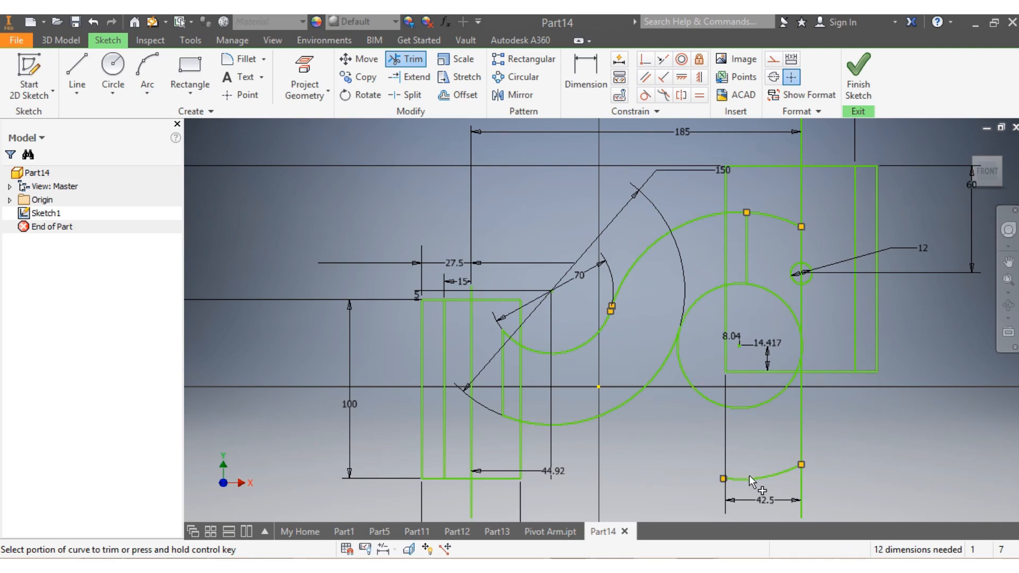
pyautogui.click(776, 219)
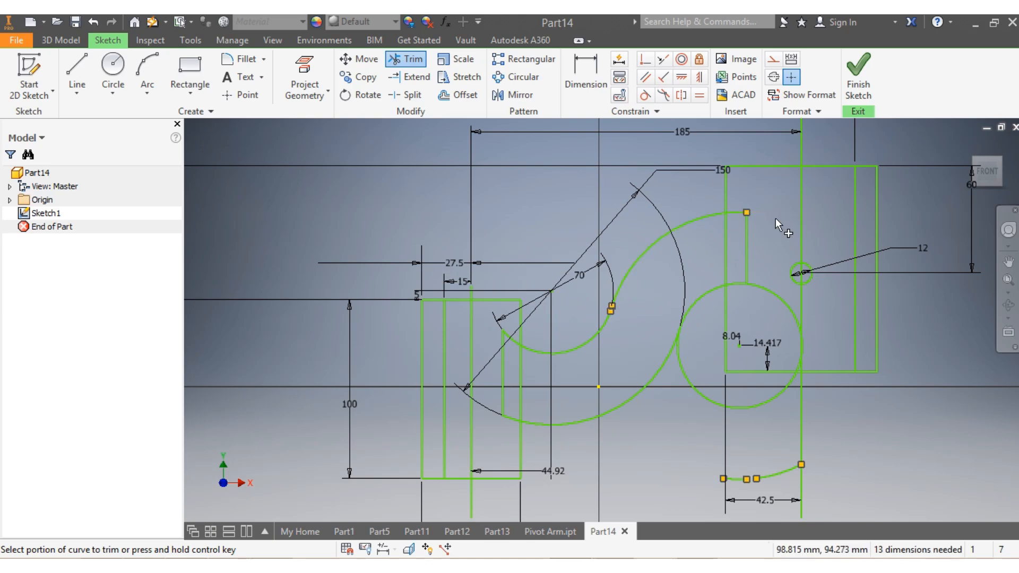
# Trim the small right circle, keeping only its upper-left arc that ends at the short vertical line
pyautogui.click(767, 399)
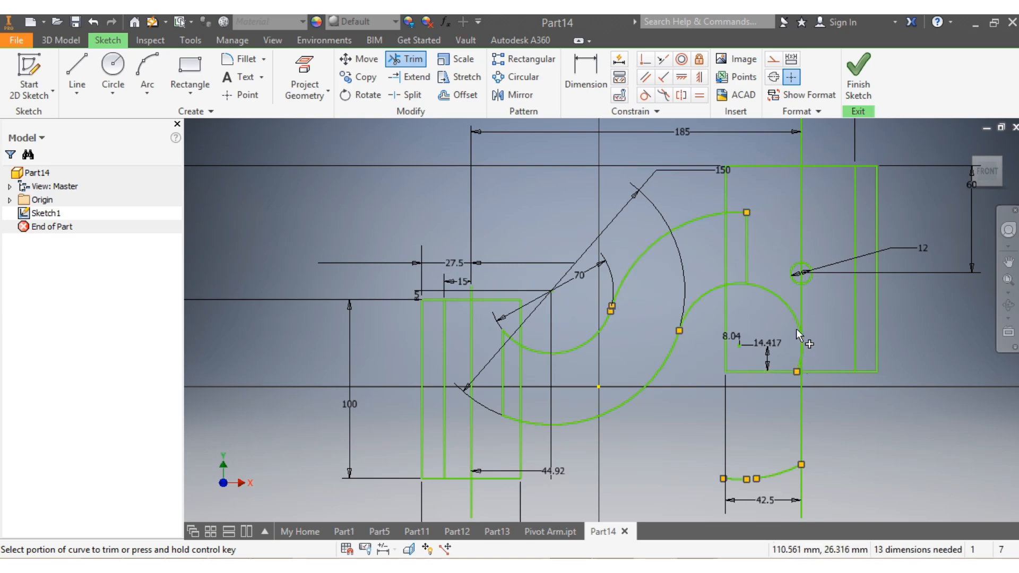
pyautogui.scroll(3, 795, 369)
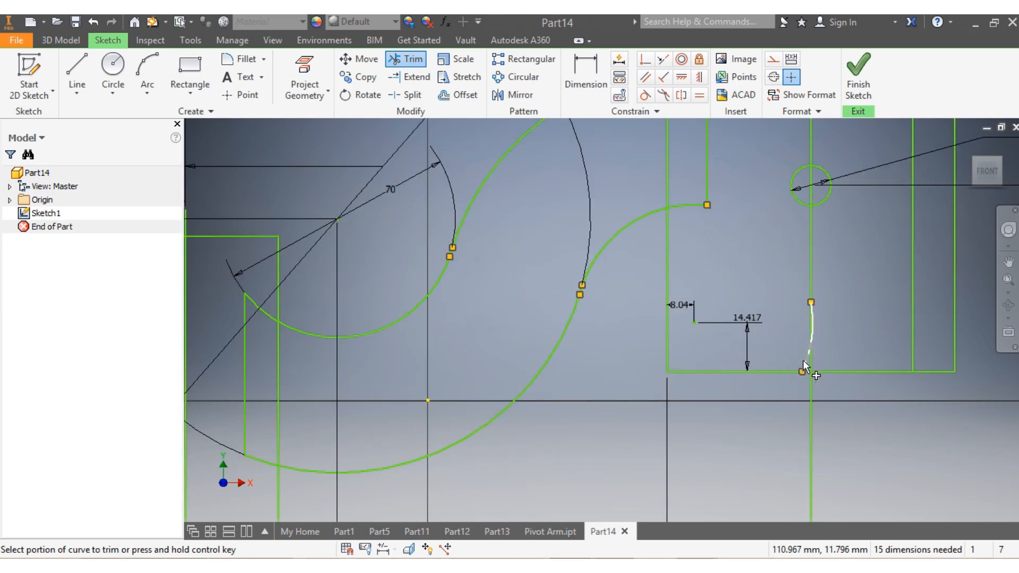
pyautogui.scroll(3, 814, 330)
pyautogui.click(812, 326)
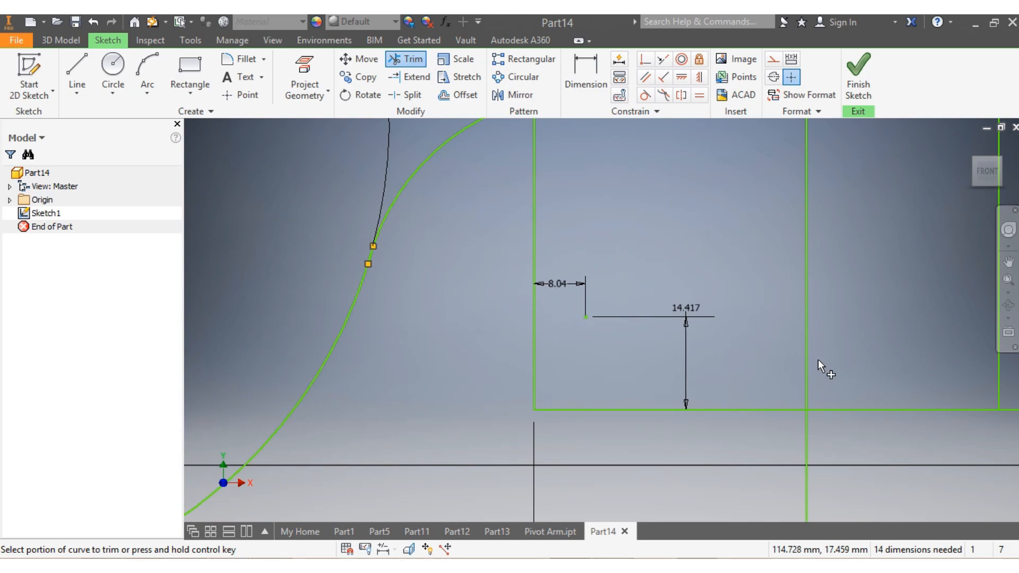
# Trim the right rectangle's horizontal edges back to its vertical centreline and remove its left edge
pyautogui.scroll(-3, 818, 359)
pyautogui.click(758, 378)
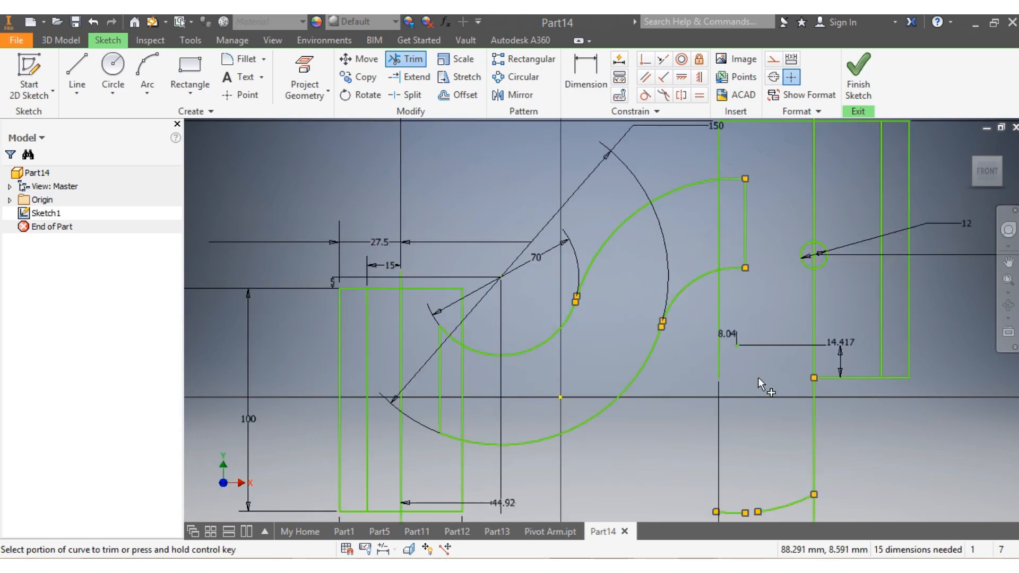
pyautogui.scroll(-3, 758, 377)
pyautogui.click(767, 291)
pyautogui.scroll(3, 767, 291)
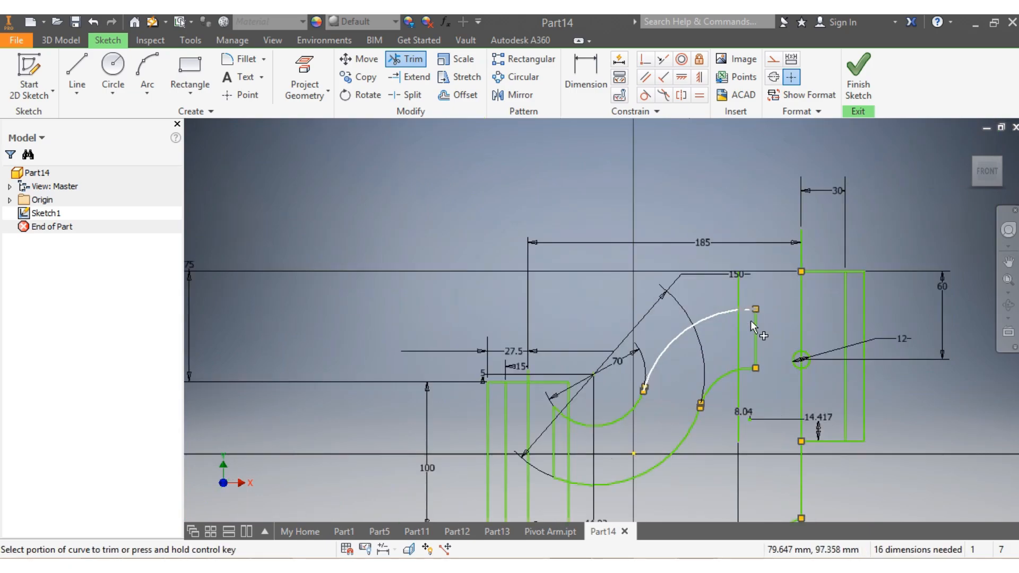
pyautogui.click(740, 294)
pyautogui.press('Escape')
# Delete the right vertical edge of the left rectangle
pyautogui.scroll(3, 638, 422)
pyautogui.scroll(-8, 638, 425)
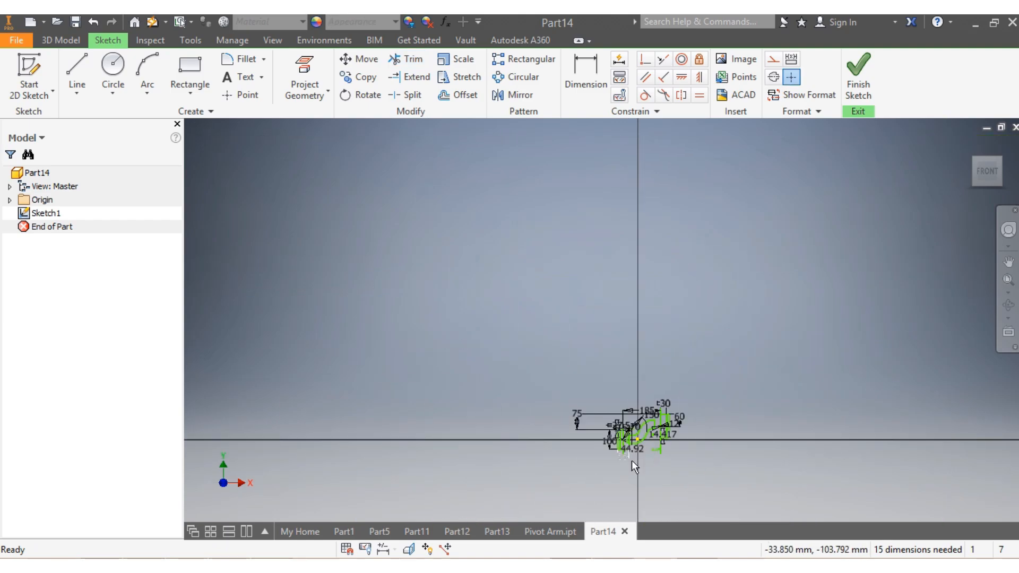
pyautogui.scroll(8, 632, 460)
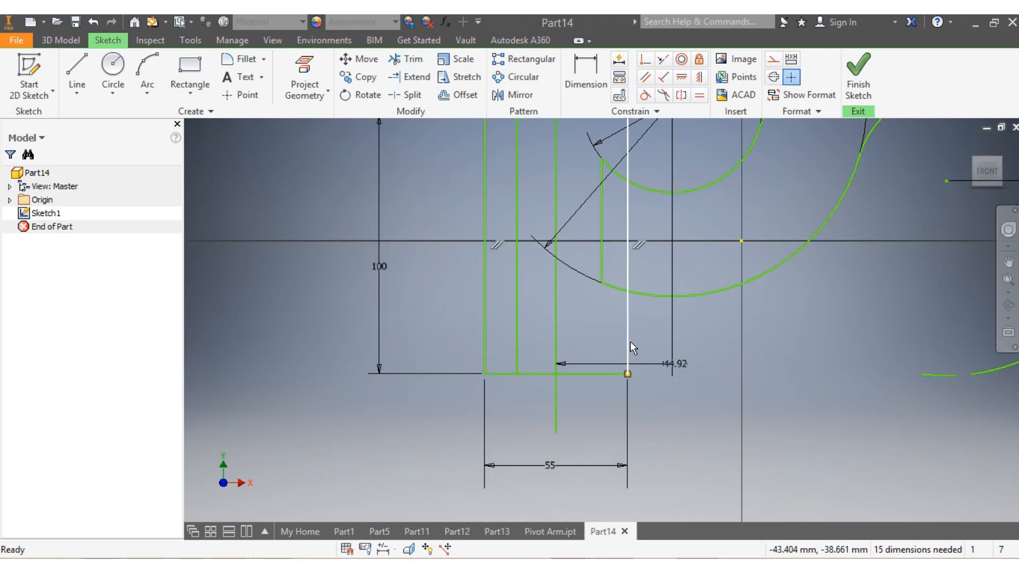
pyautogui.click(629, 342)
pyautogui.press('Delete')
# Trim the left rectangle's top edge back to its vertical centreline
pyautogui.scroll(-5, 661, 410)
pyautogui.scroll(3, 678, 384)
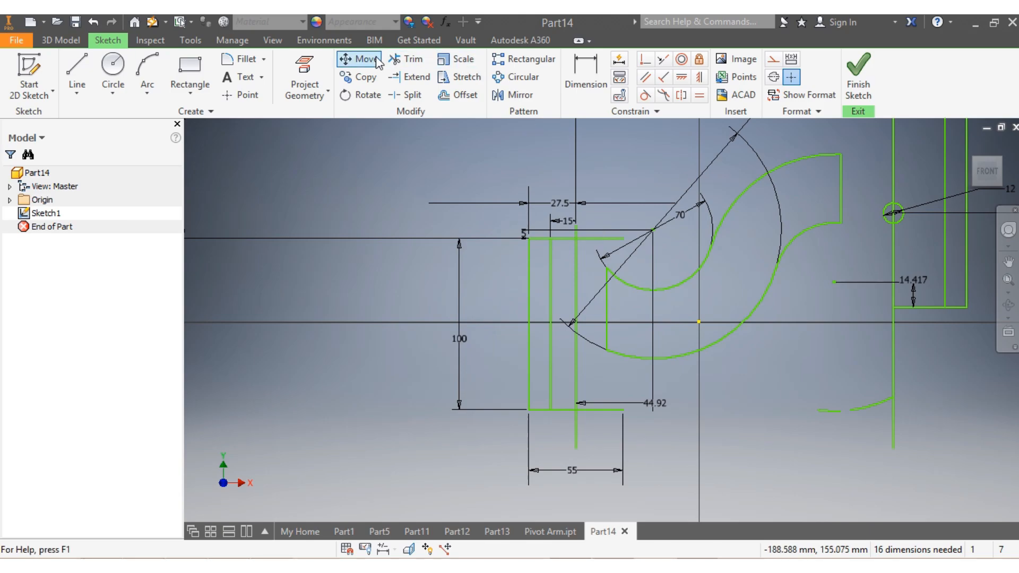
pyautogui.click(406, 59)
pyautogui.click(593, 237)
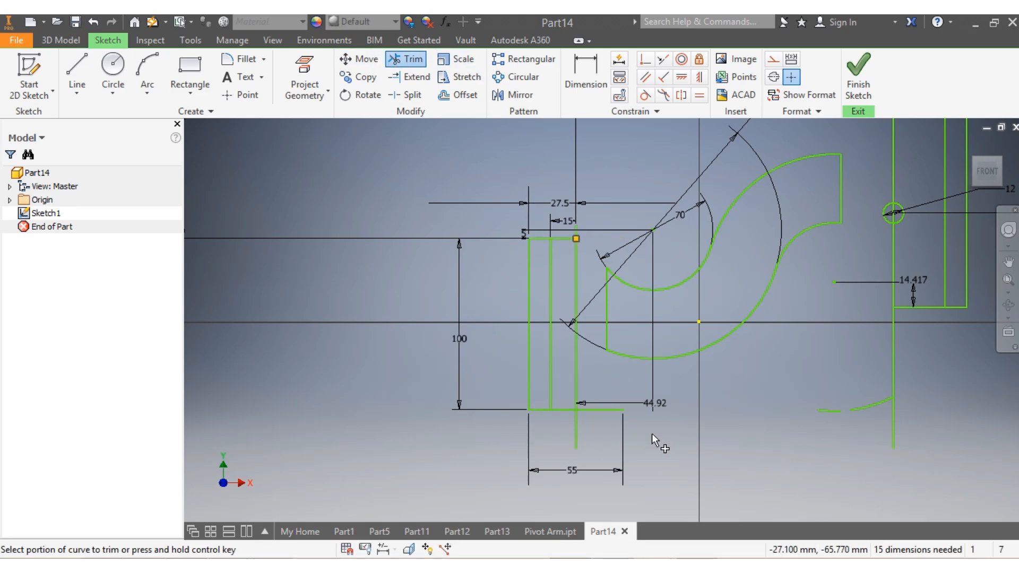
pyautogui.press('Escape')
pyautogui.click(606, 412)
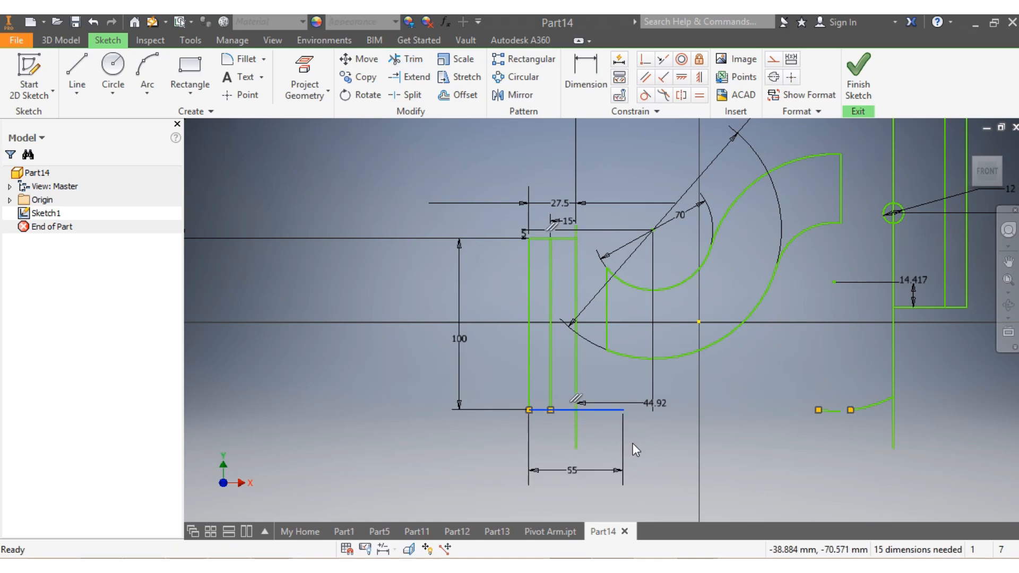
pyautogui.press('Delete')
pyautogui.click(77, 74)
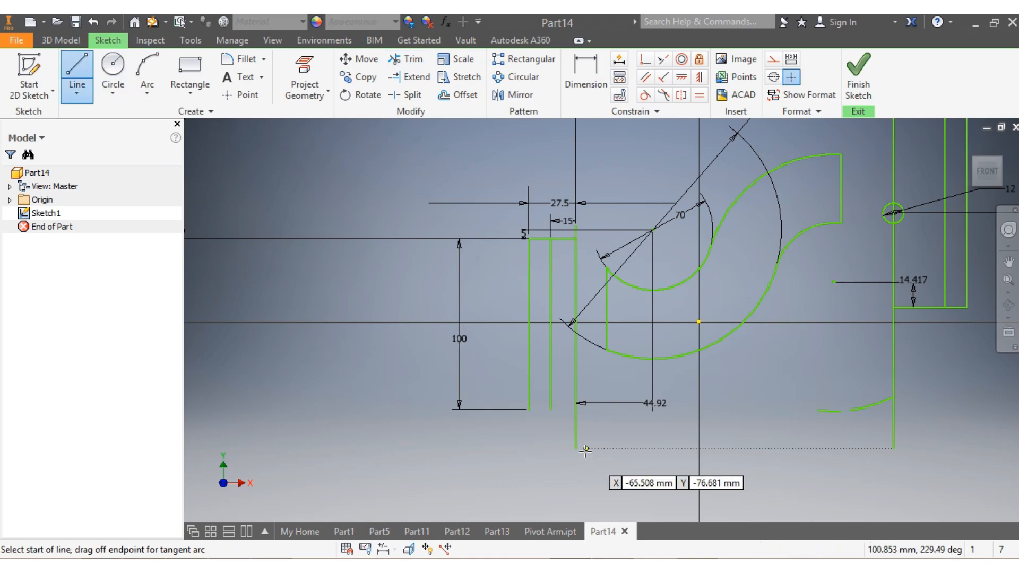
pyautogui.hotkey('ctrl', 'z')
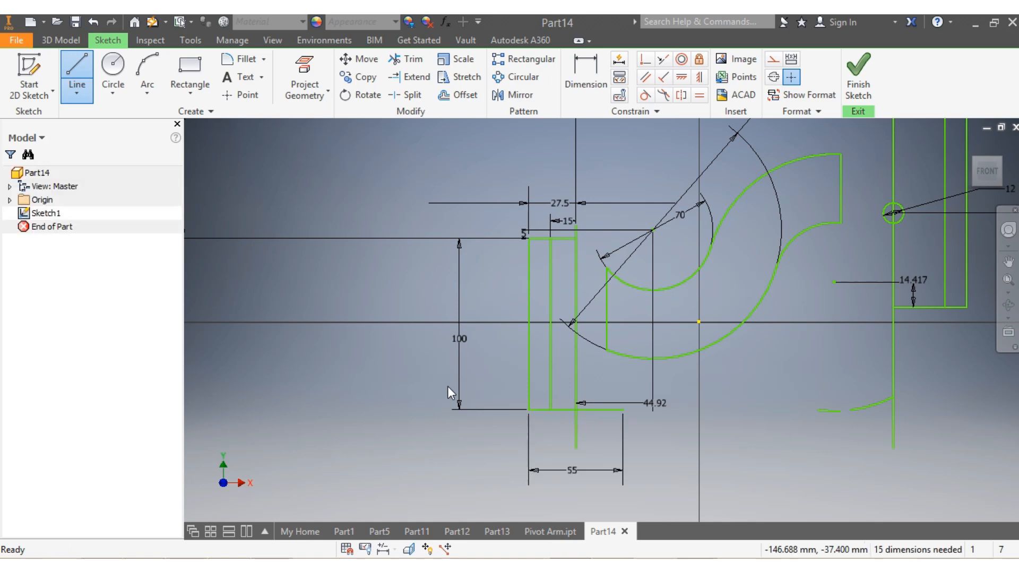
# Delete the left rectangle's 100 mm height dimension
pyautogui.click(464, 417)
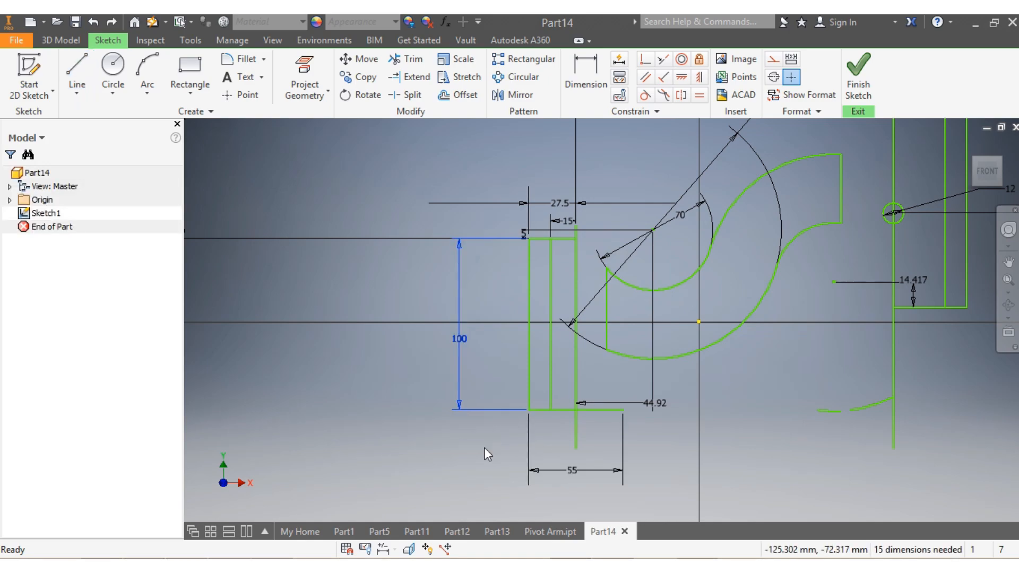
pyautogui.press('Delete')
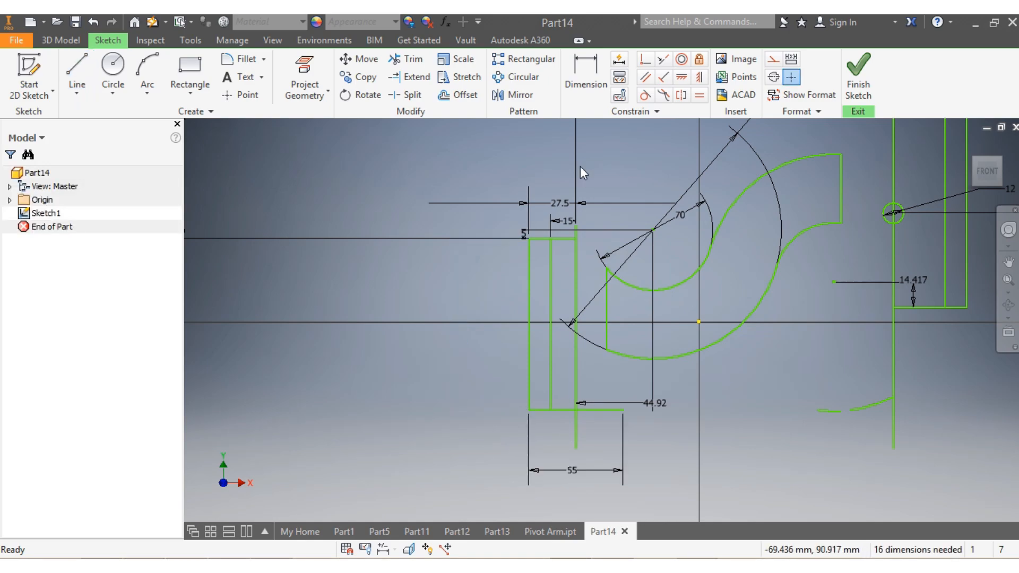
# Delete the bottom edge of the left rectangle
pyautogui.click(406, 59)
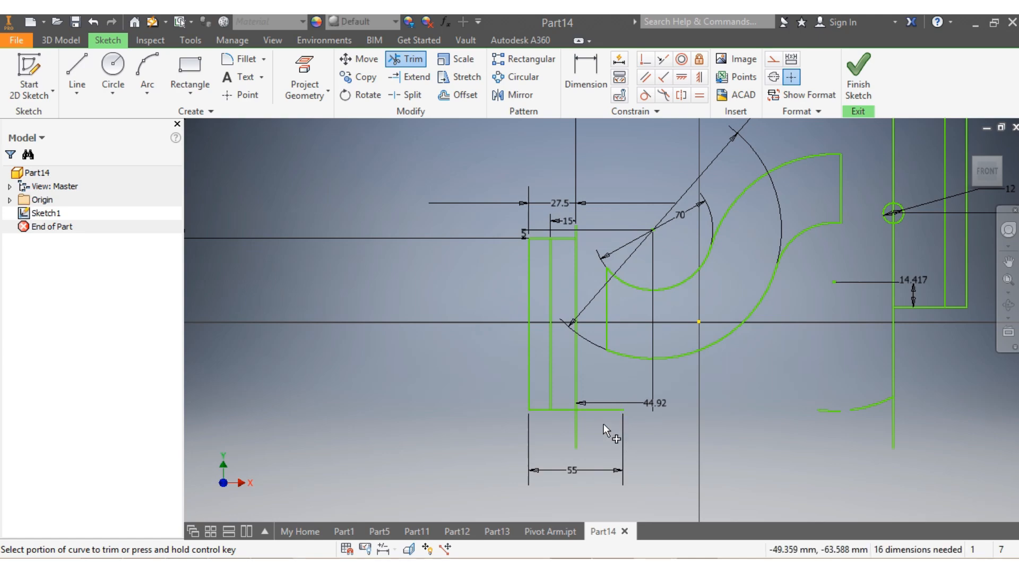
pyautogui.press('Escape')
pyautogui.click(604, 410)
pyautogui.press('Delete')
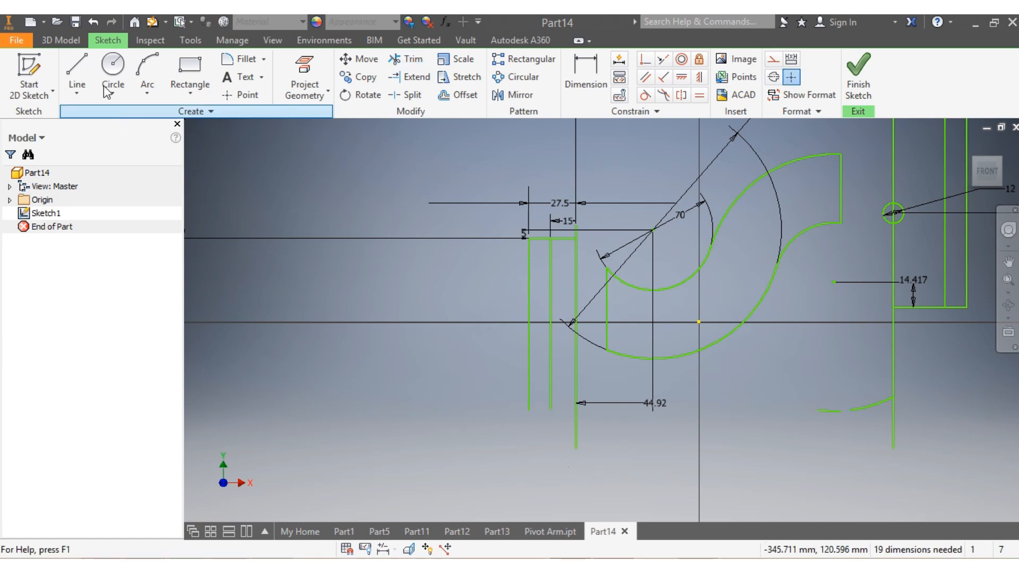
# Draw a horizontal line across the lower ends of the left rectangle's two leftmost verticals and trim its overhangs to close the narrow strip
pyautogui.press('l')
pyautogui.scroll(3, 584, 459)
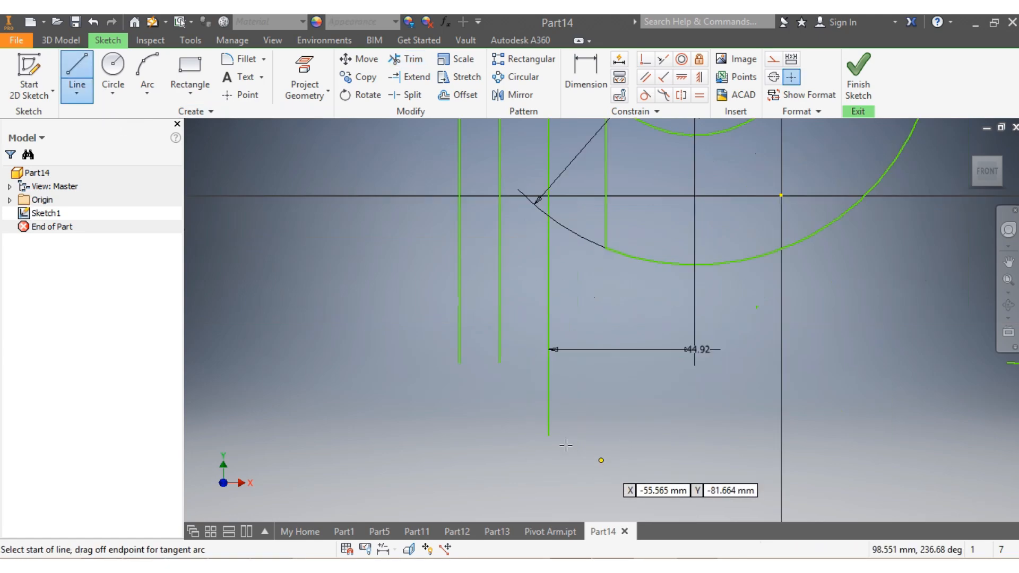
pyautogui.click(447, 363)
pyautogui.doubleClick(515, 363)
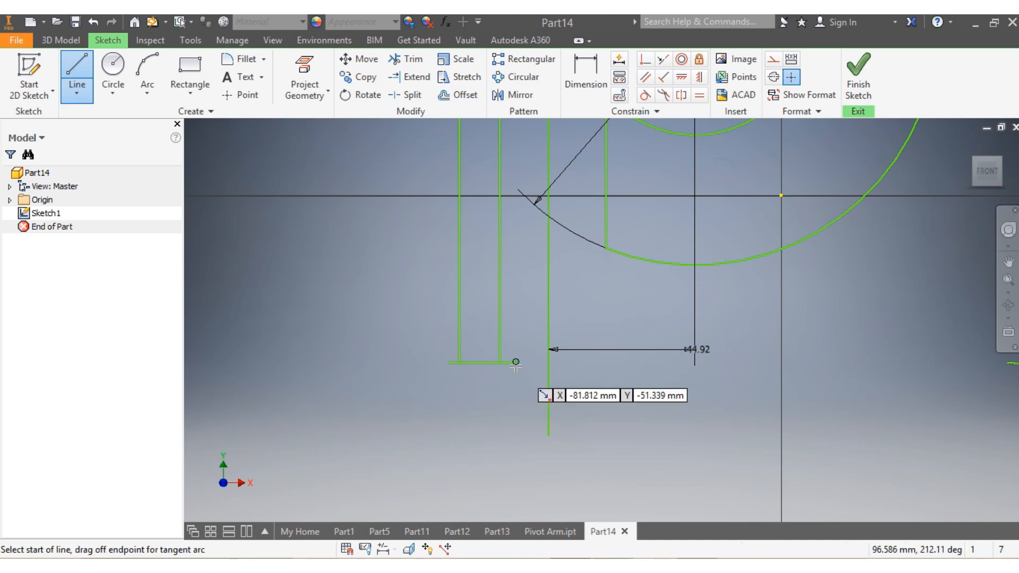
pyautogui.press('Escape')
pyautogui.press('x')
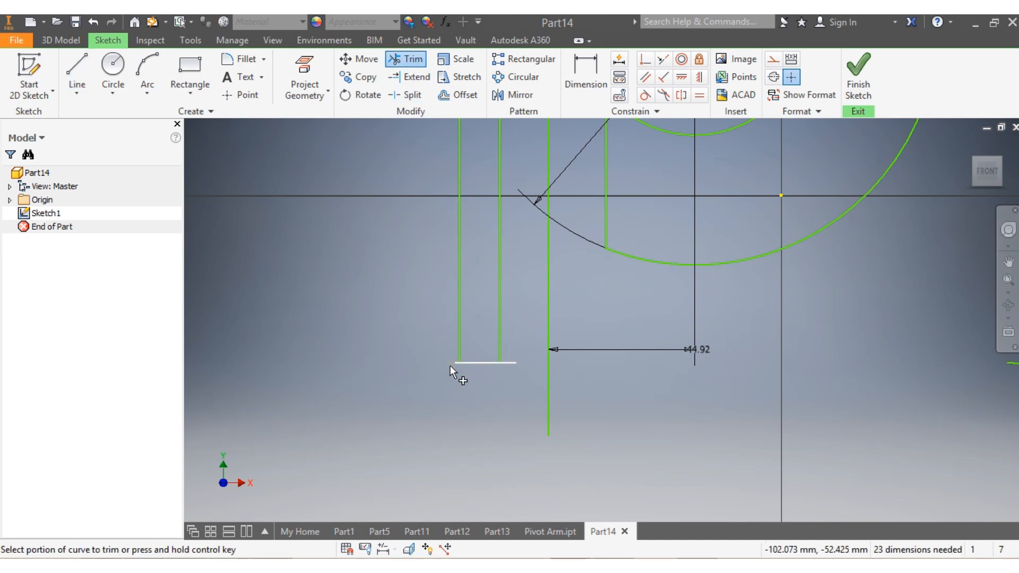
pyautogui.click(451, 366)
pyautogui.click(513, 362)
# Trim away the leftover arc fragments beside the lower part of the right centreline
pyautogui.scroll(-5, 627, 416)
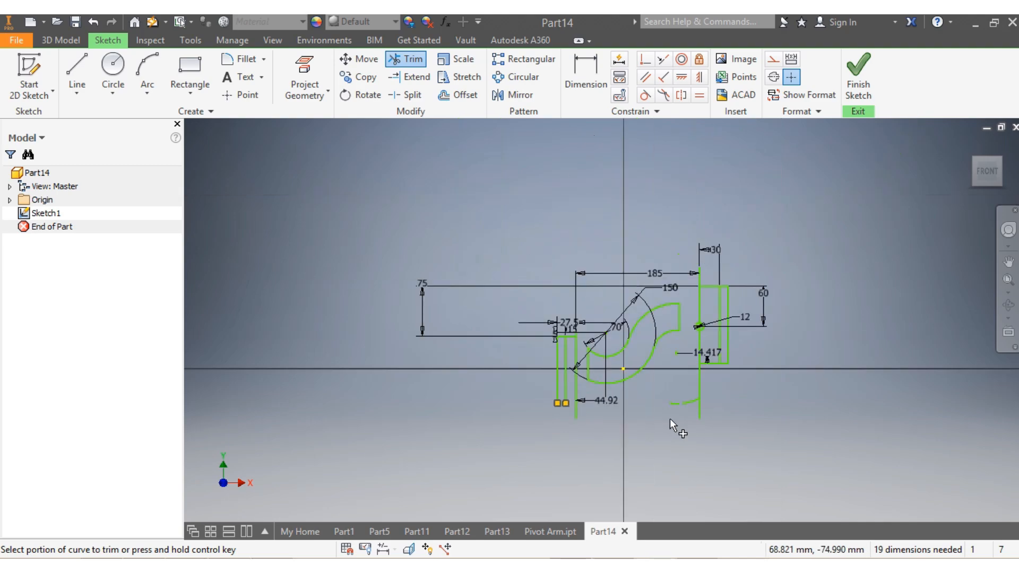
pyautogui.scroll(3, 677, 406)
pyautogui.click(695, 394)
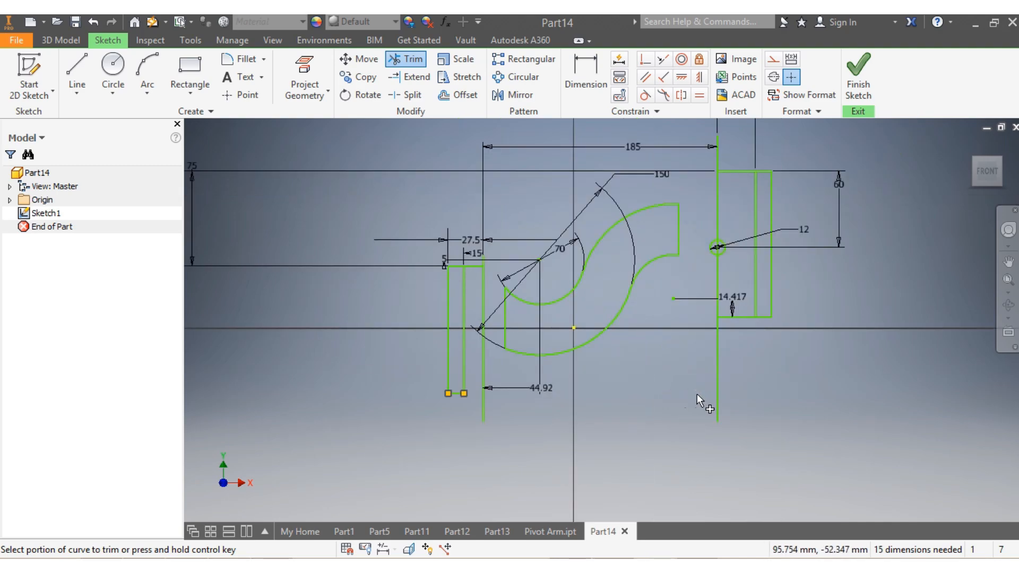
# Try to trim the right centreline inside the 12 mm circle, and undo the trim
pyautogui.scroll(-3, 761, 400)
pyautogui.scroll(3, 822, 331)
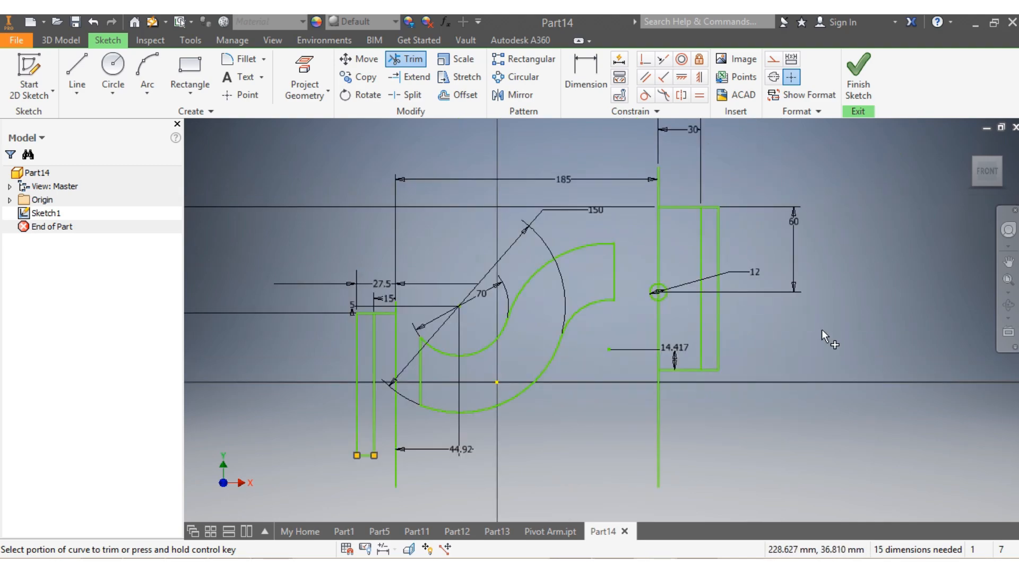
pyautogui.scroll(3, 601, 273)
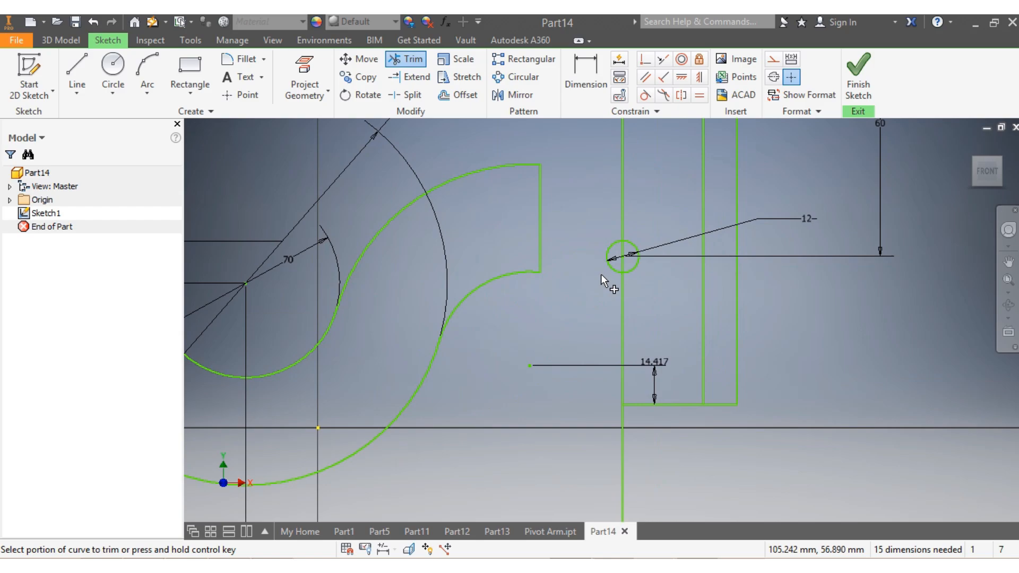
pyautogui.click(622, 256)
pyautogui.scroll(-3, 697, 392)
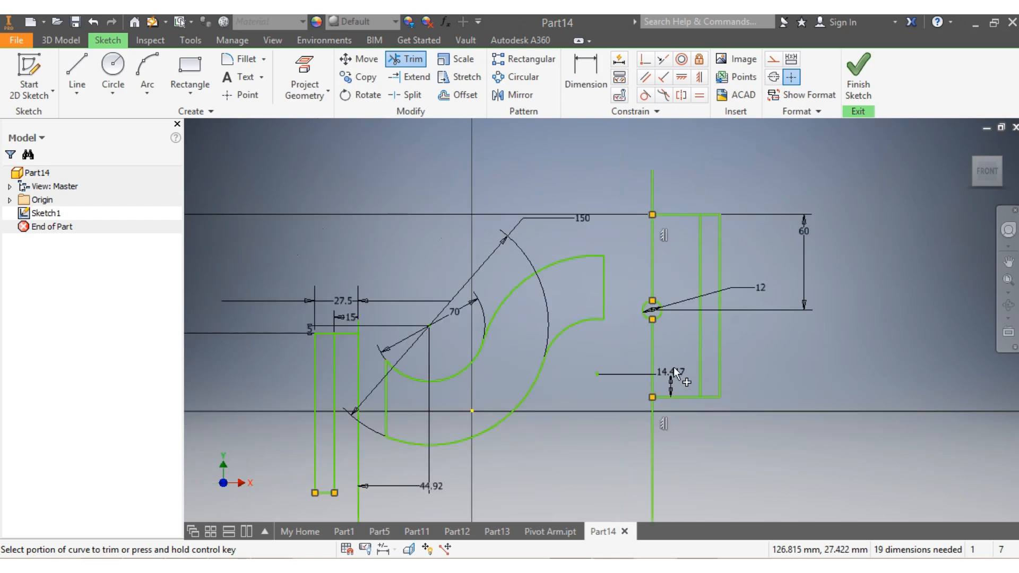
pyautogui.click(93, 22)
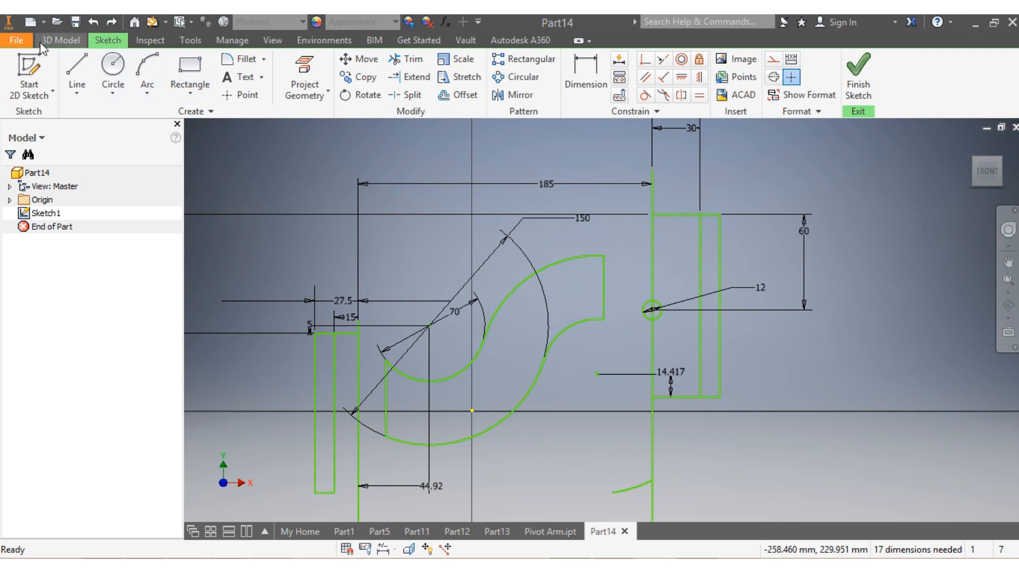
# Revolve the outer narrow strip of the right rectangle a full turn about the right centreline as a new solid
pyautogui.click(60, 40)
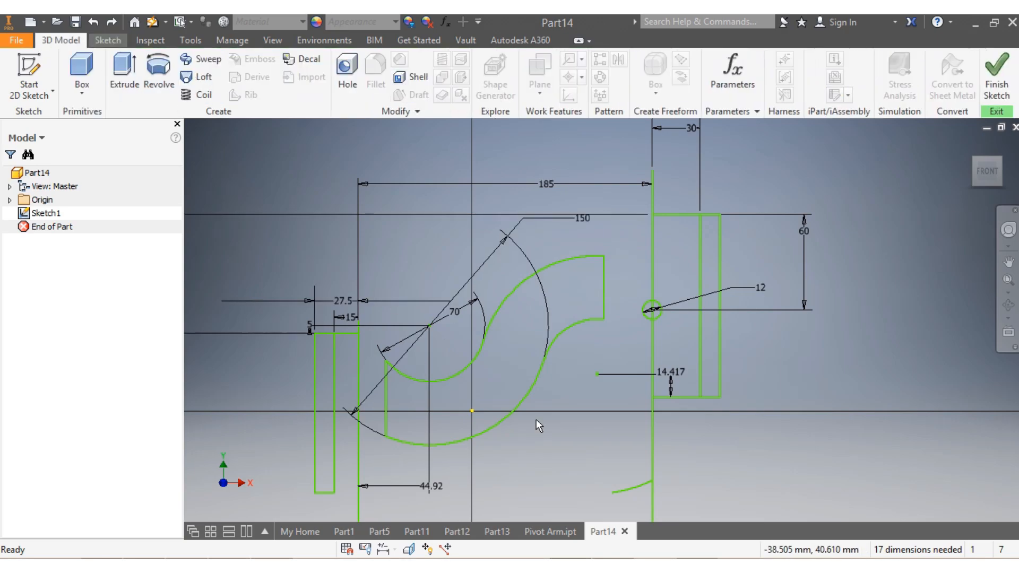
pyautogui.click(158, 88)
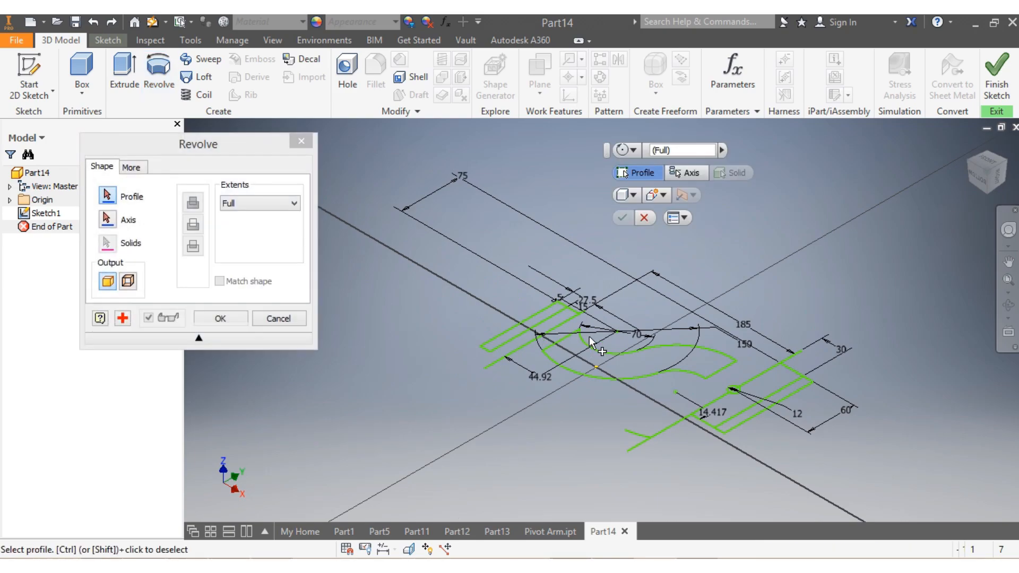
pyautogui.click(745, 418)
pyautogui.click(108, 220)
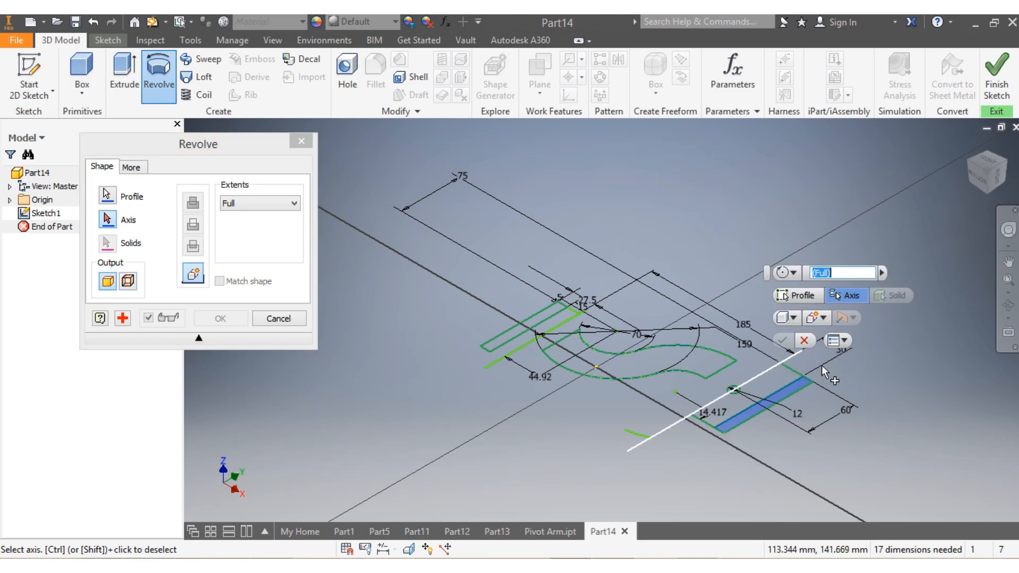
pyautogui.click(799, 353)
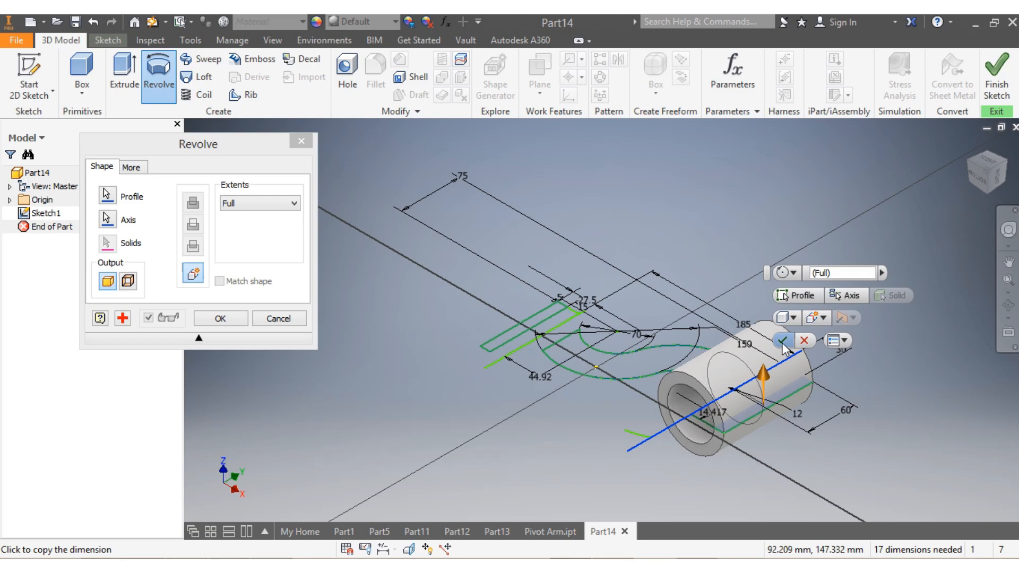
pyautogui.click(783, 341)
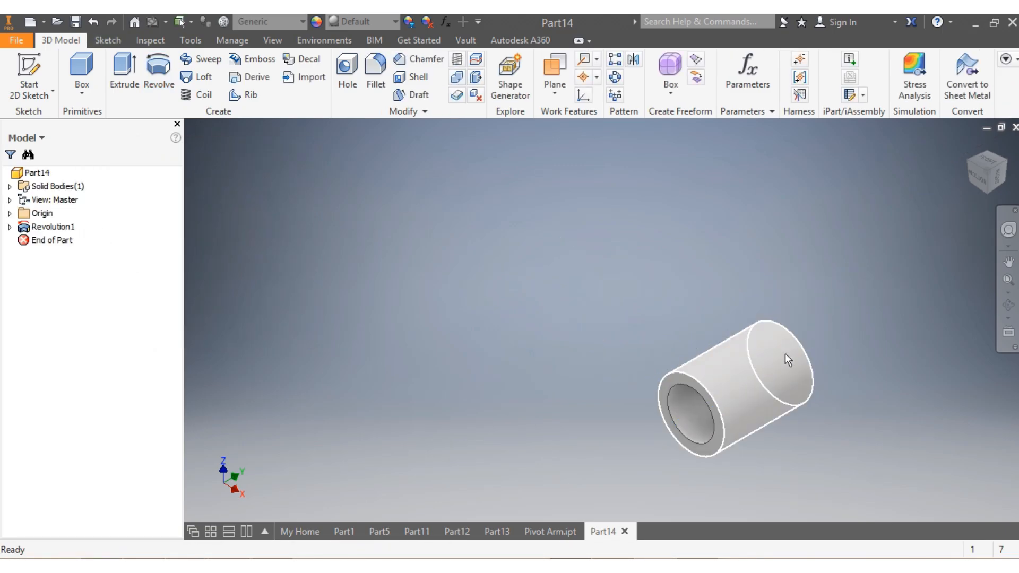
# Make Sketch1 under the revolved feature visible for reuse
pyautogui.click(10, 214)
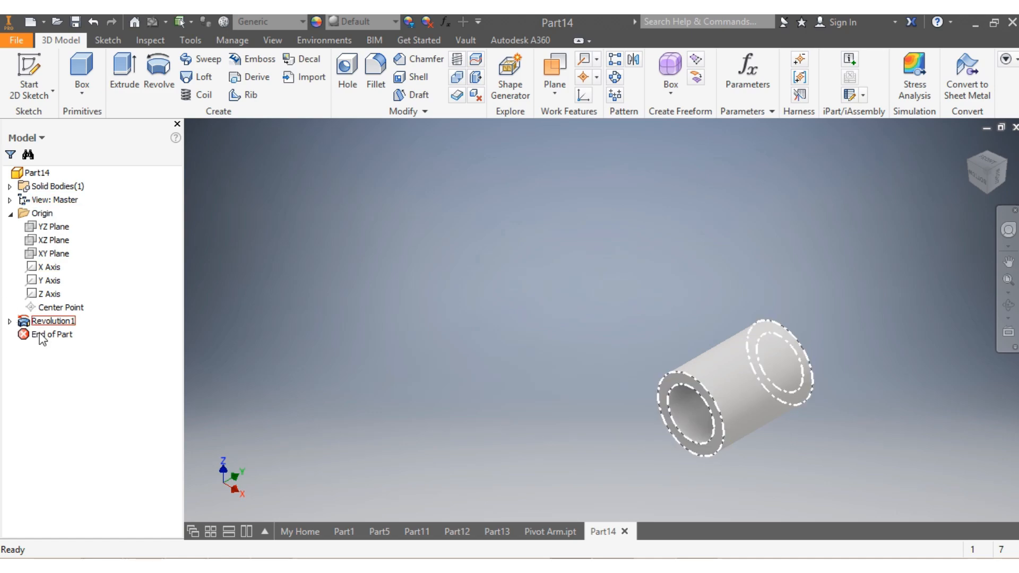
pyautogui.click(10, 321)
pyautogui.rightClick(35, 336)
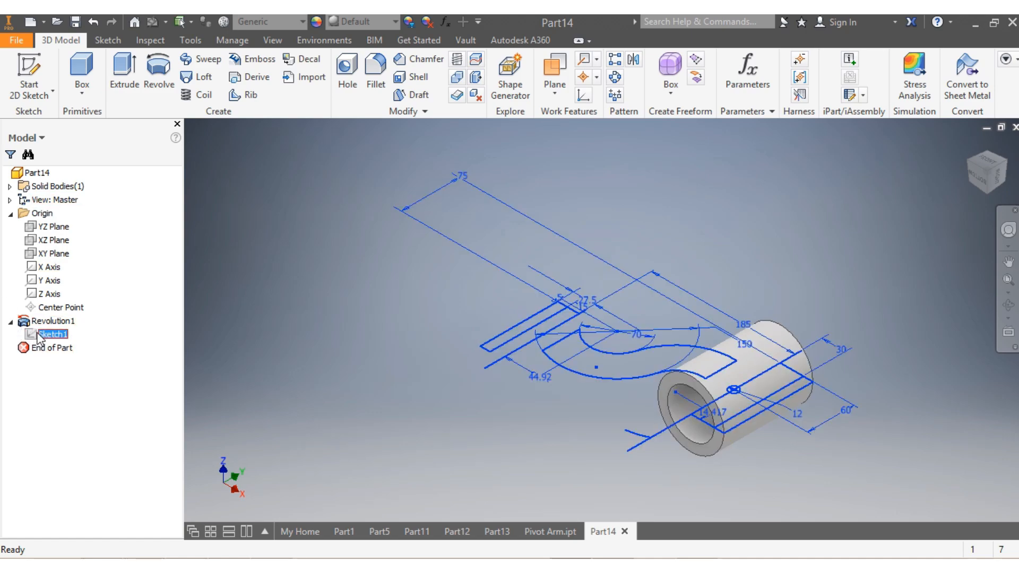
pyautogui.click(62, 455)
# Extrude-cut the 12 mm circle 50 mm upward through the upper wall of the right cylinder
pyautogui.click(125, 87)
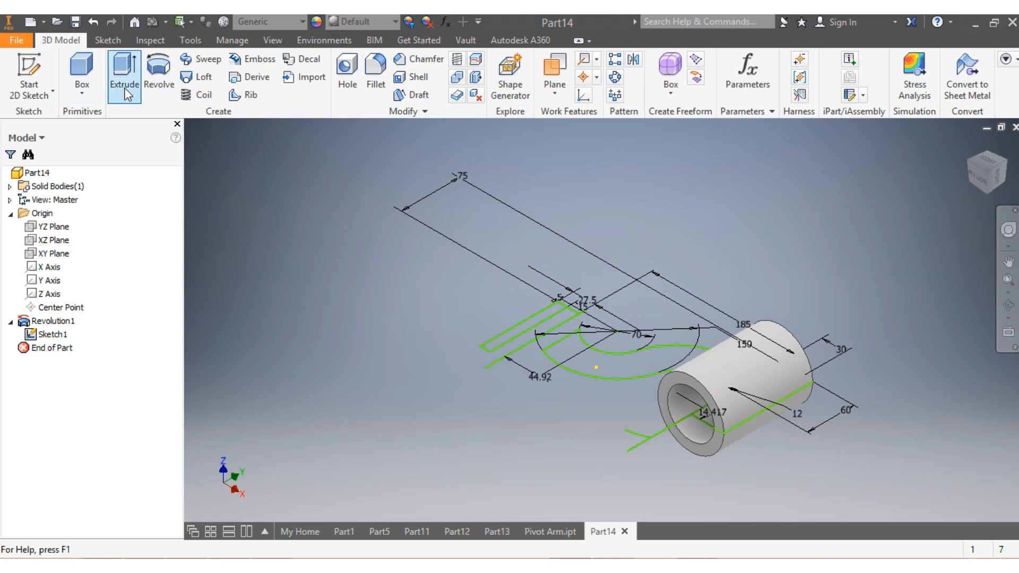
pyautogui.scroll(2, 734, 391)
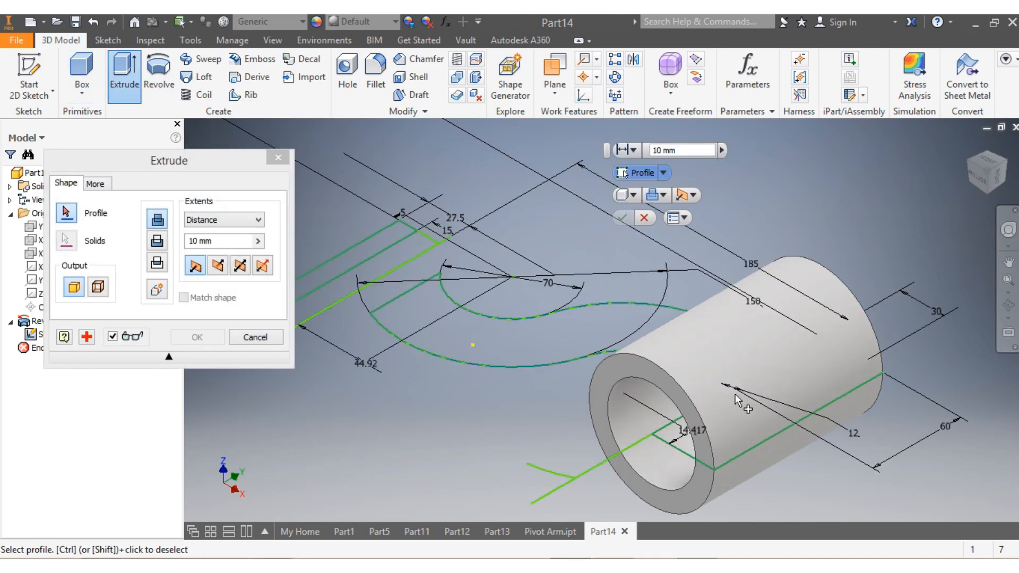
pyautogui.scroll(3, 735, 393)
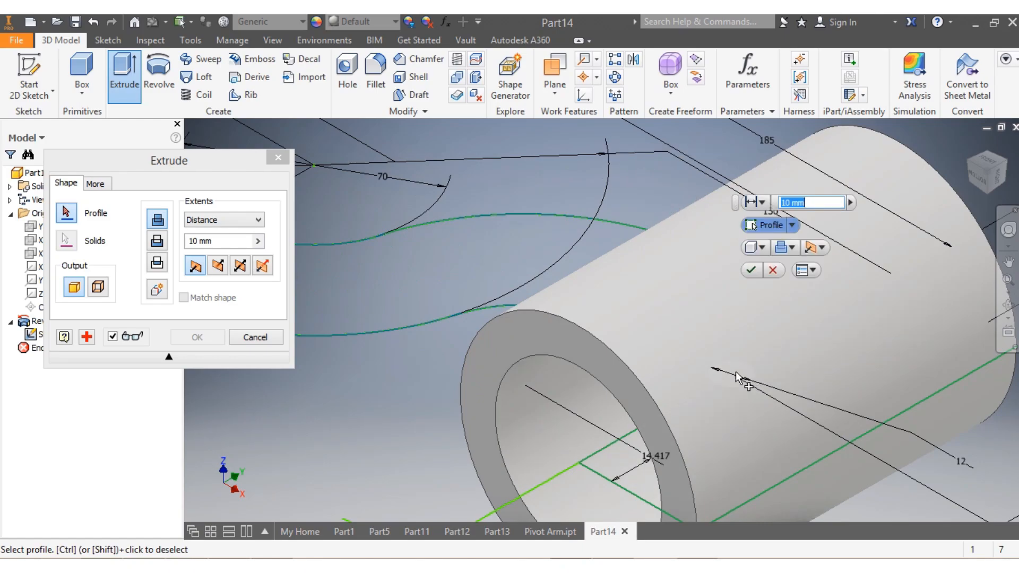
pyautogui.click(736, 371)
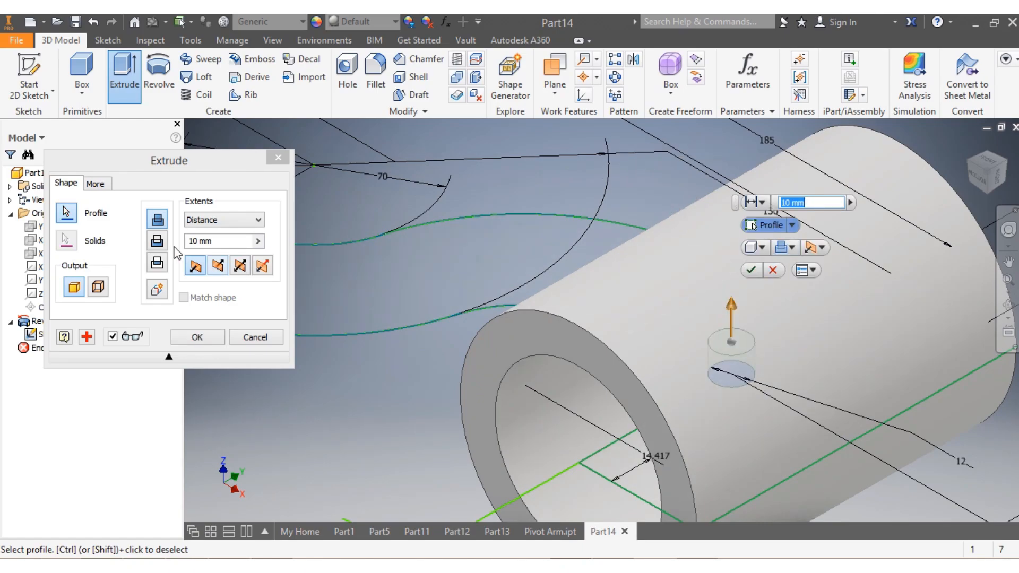
pyautogui.click(157, 240)
pyautogui.click(199, 244)
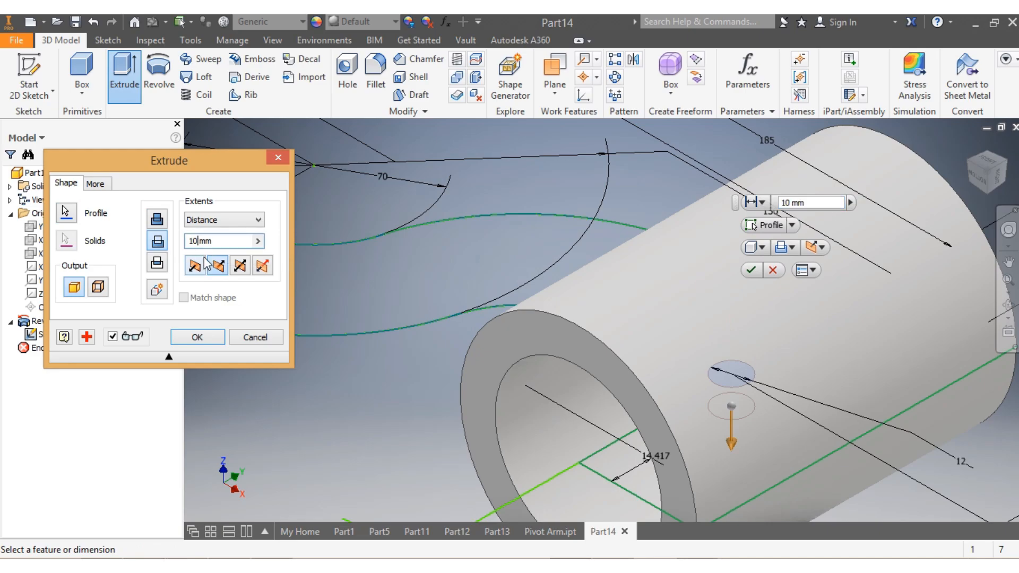
pyautogui.press('BackSpace')
pyautogui.press('BackSpace')
pyautogui.write('50')
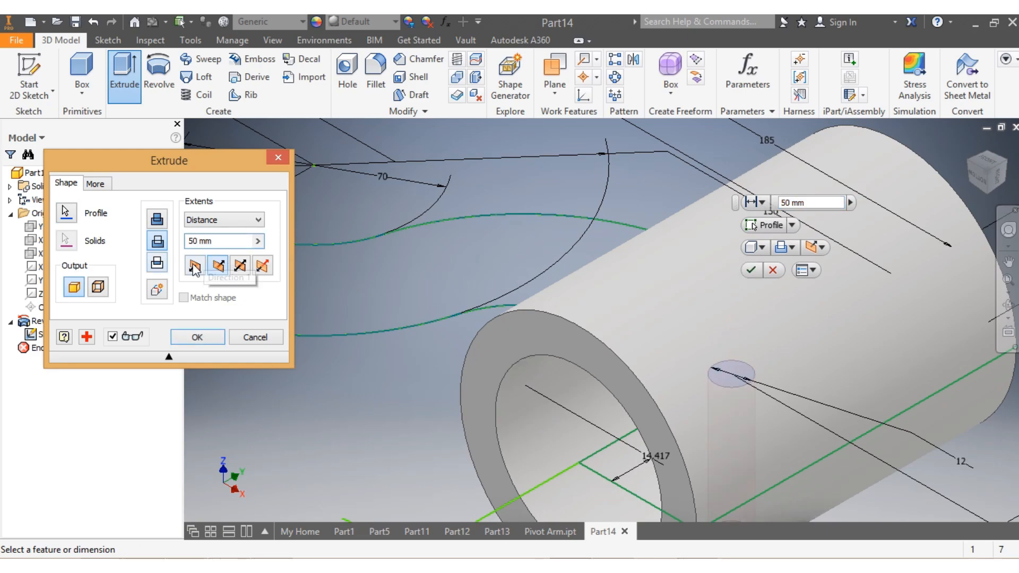
pyautogui.click(196, 266)
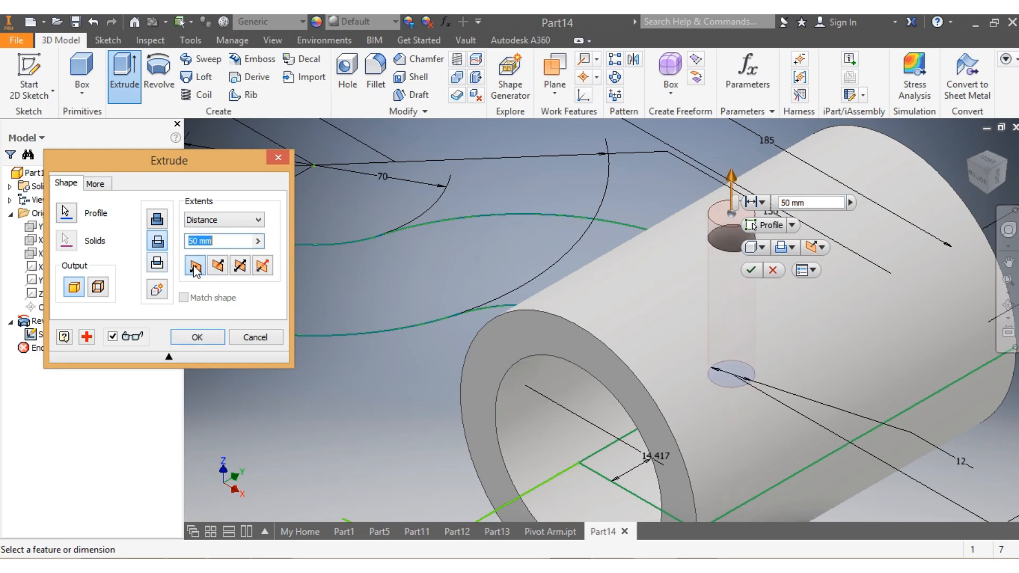
pyautogui.click(746, 273)
# Revolve the narrow strip of the left rectangle a full turn about the left centreline, joining it to the part
pyautogui.scroll(-3, 676, 334)
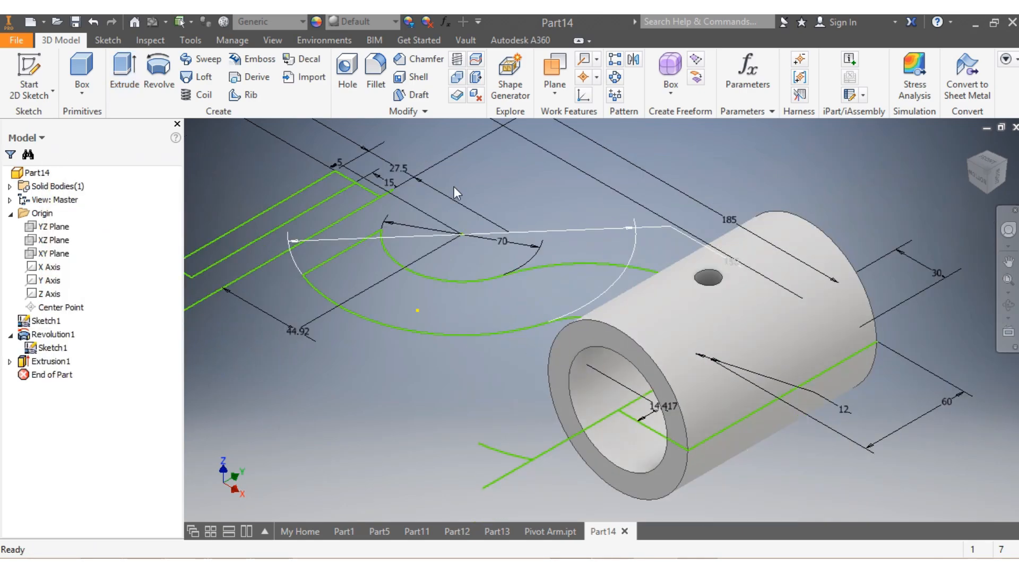
pyautogui.scroll(-3, 462, 212)
pyautogui.click(159, 75)
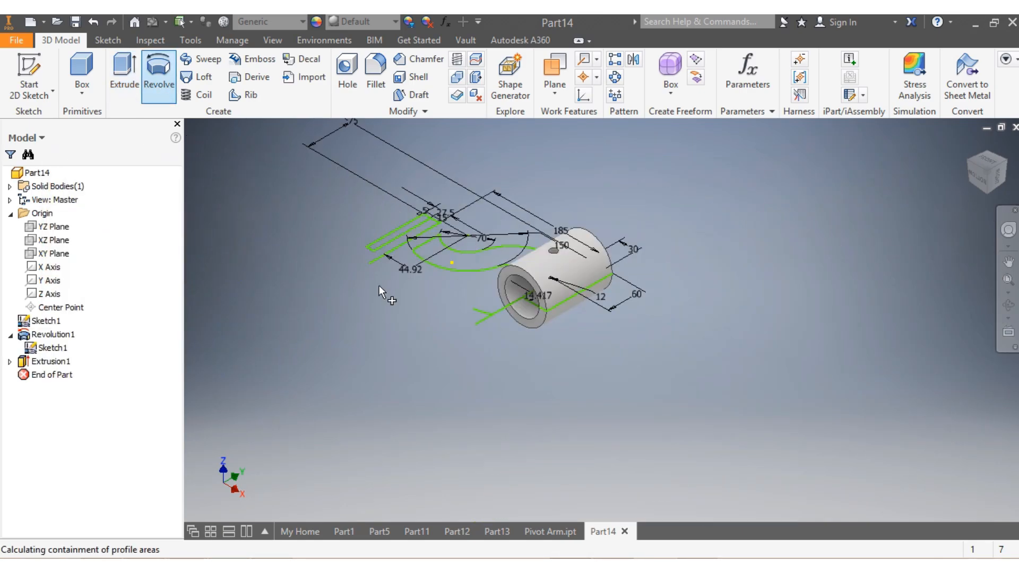
pyautogui.scroll(3, 361, 258)
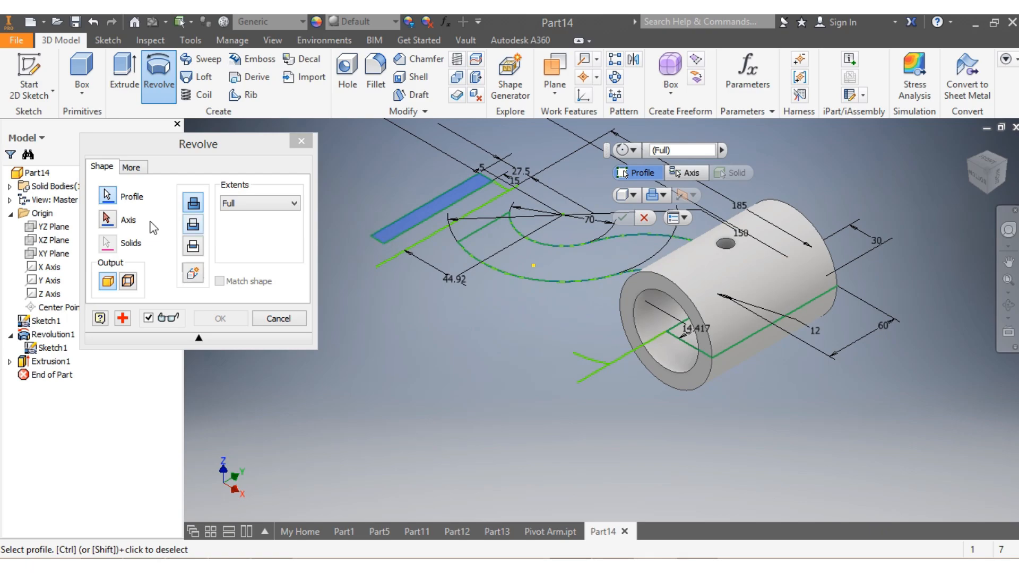
pyautogui.click(388, 262)
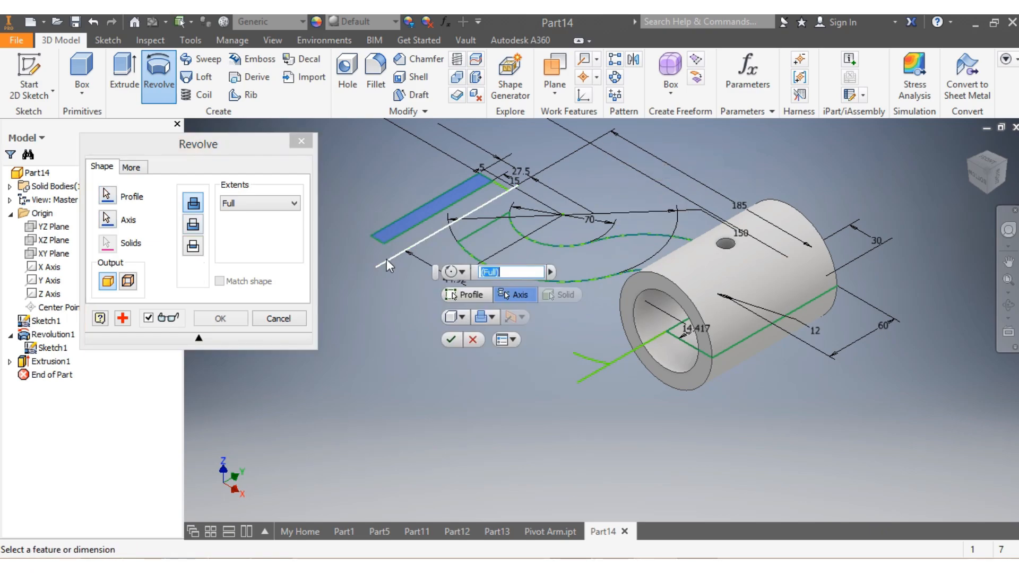
pyautogui.click(450, 341)
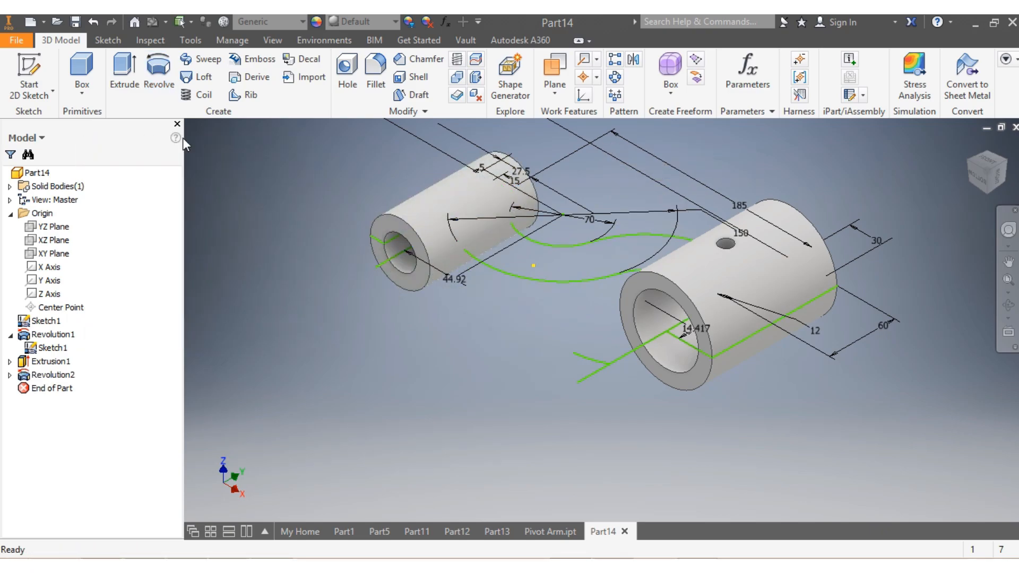
# Extrude the curved arm profile 25 mm symmetrically about the sketch plane, joining it to both cylinders
pyautogui.click(129, 87)
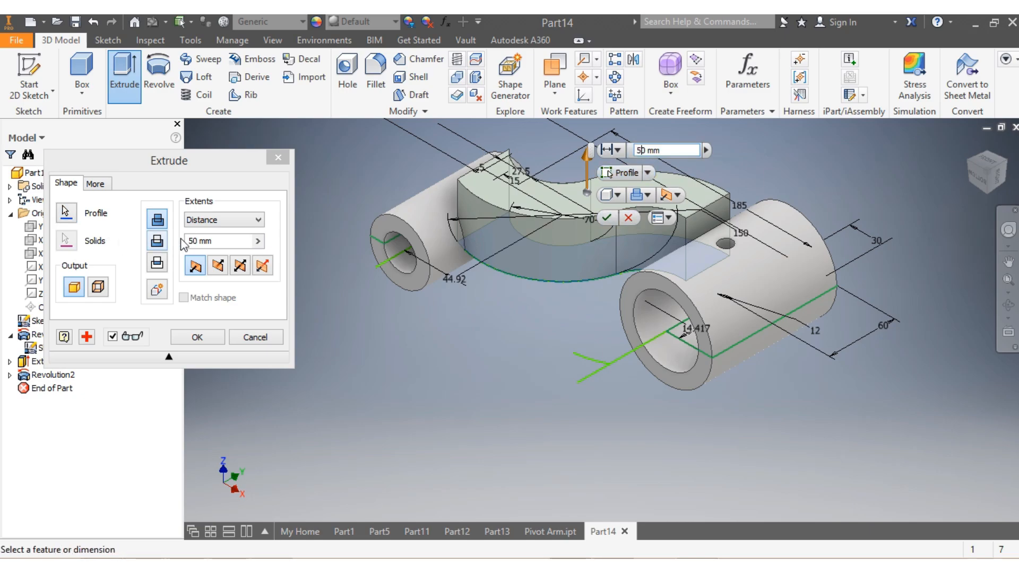
pyautogui.click(197, 240)
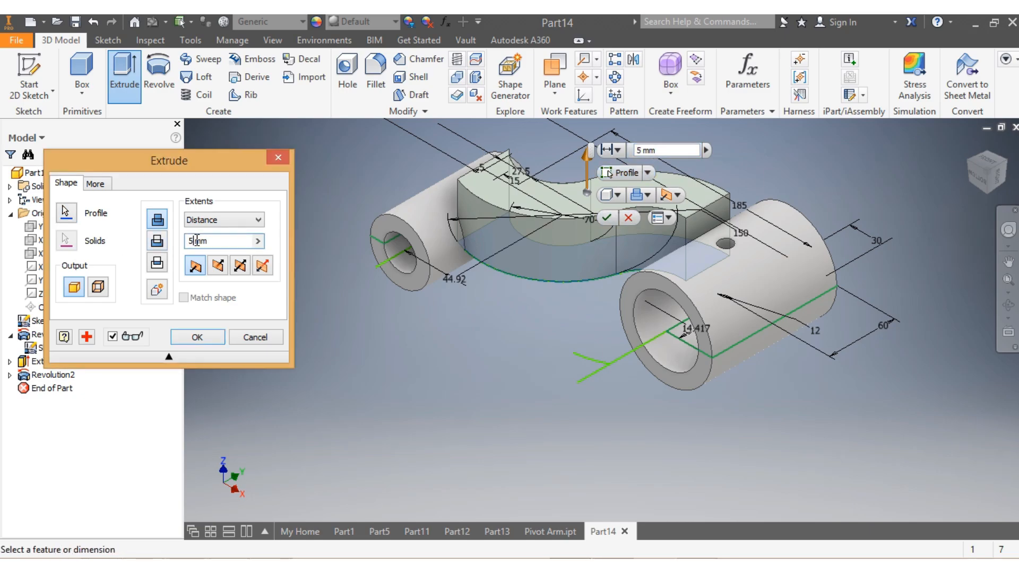
pyautogui.press('BackSpace')
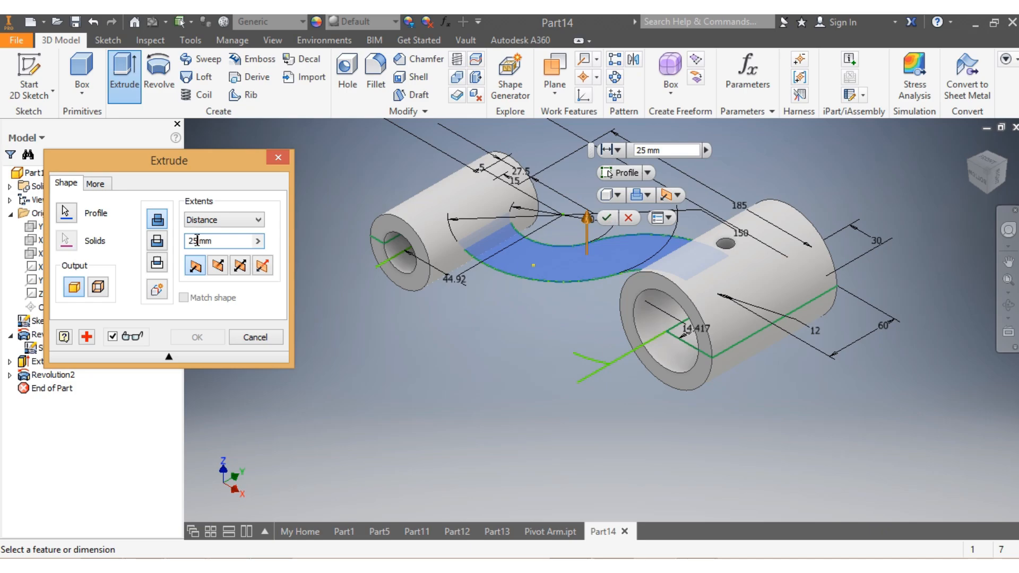
pyautogui.click(242, 266)
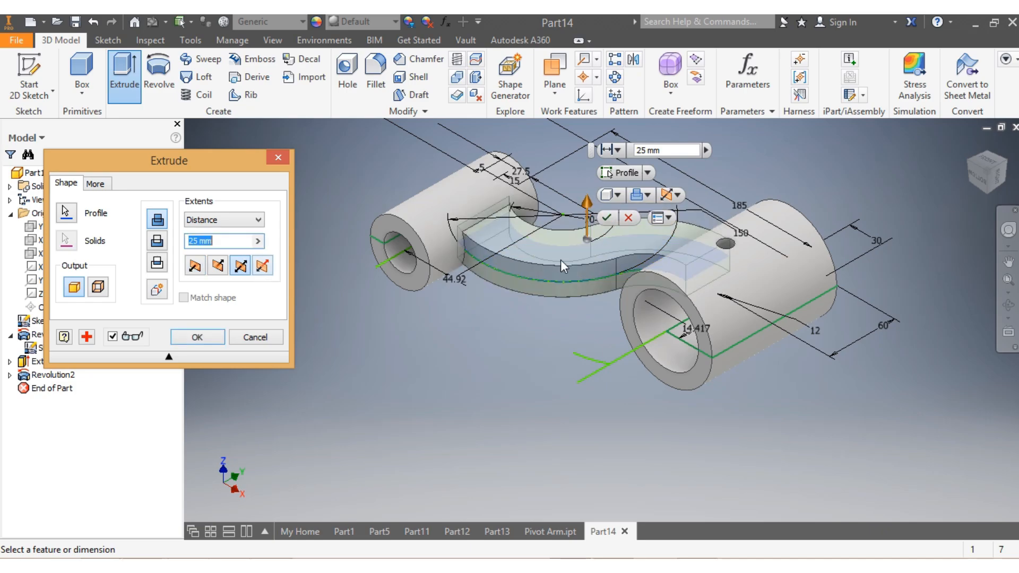
pyautogui.click(606, 218)
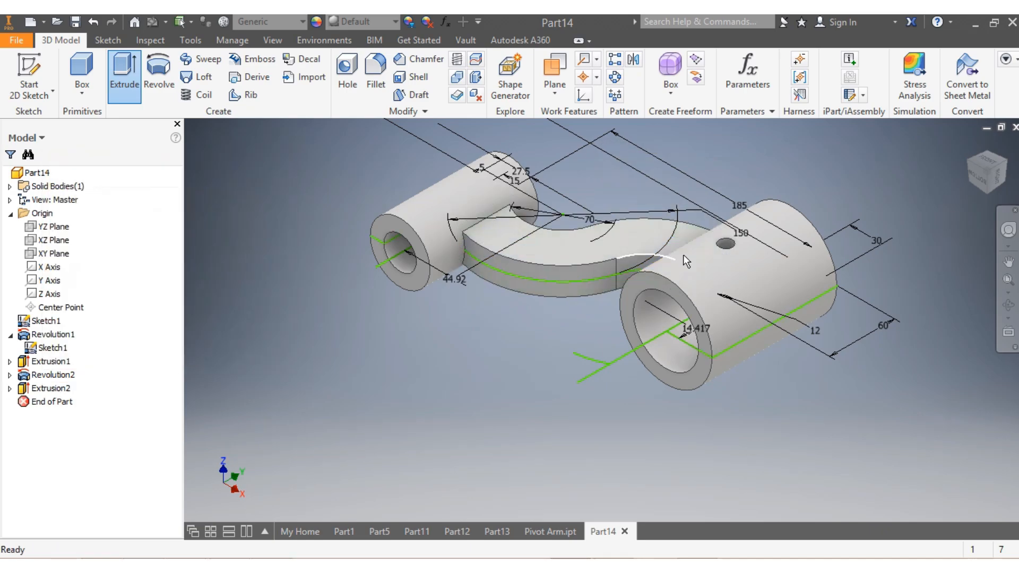
# Fillet the four outer end rims of both cylinders with a 6 mm radius
pyautogui.click(990, 168)
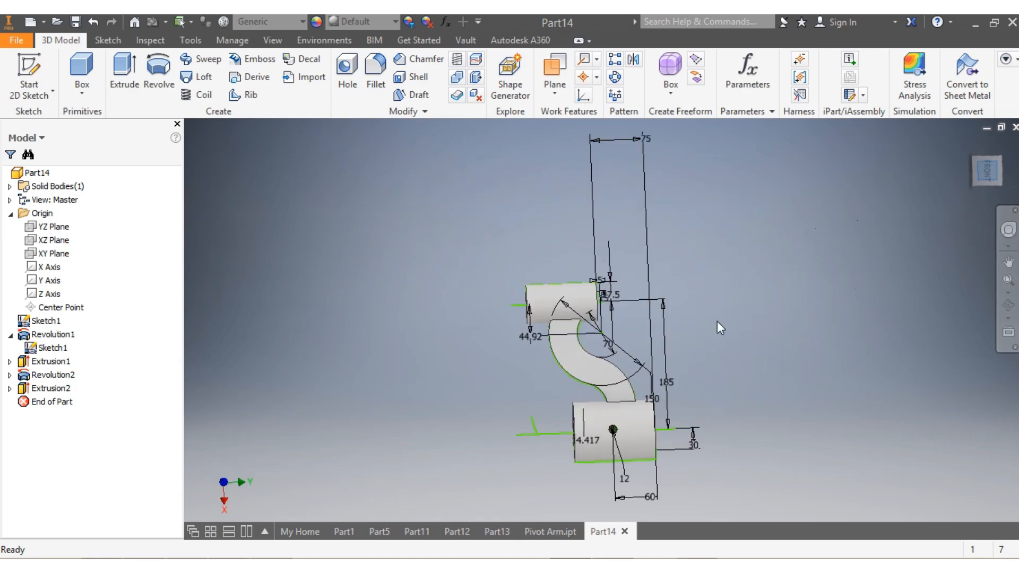
pyautogui.click(1003, 146)
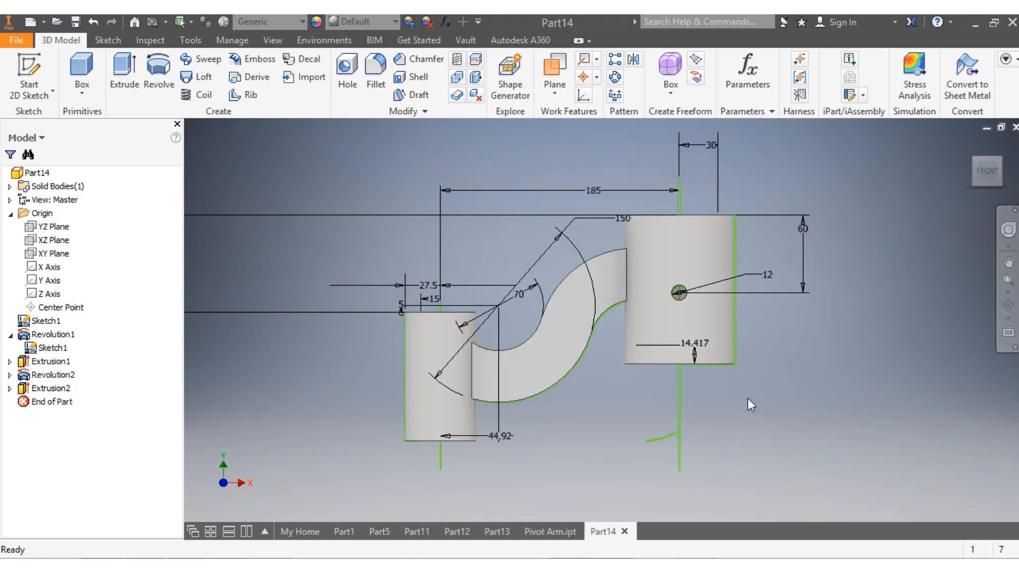
pyautogui.moveTo(984, 185); pyautogui.dragTo(984, 210)
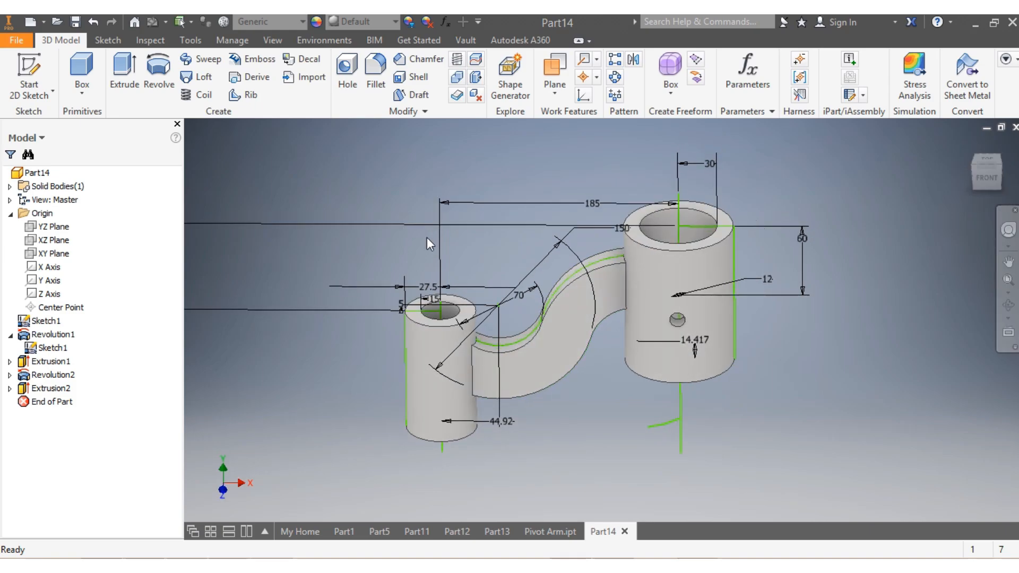
pyautogui.click(670, 248)
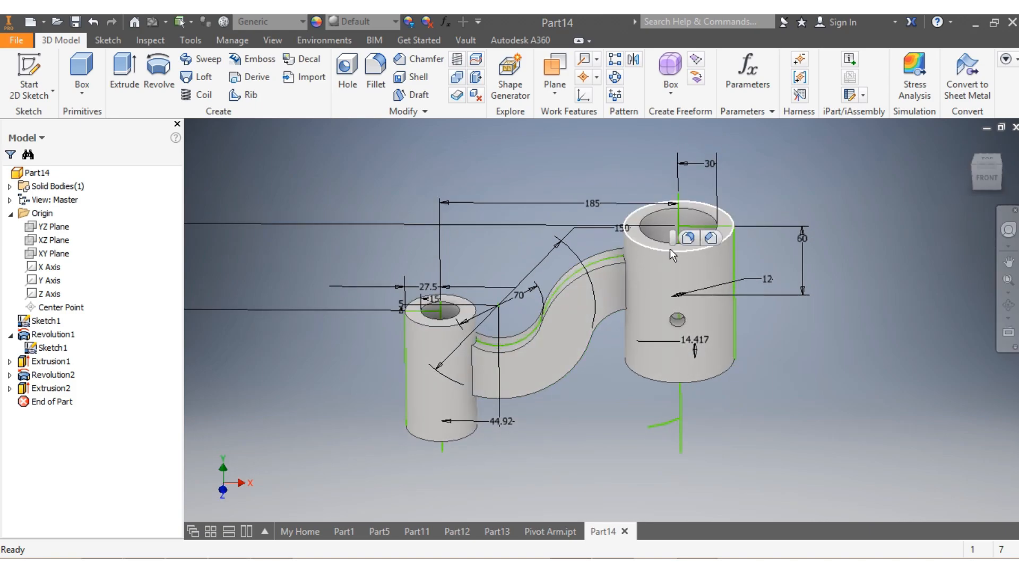
pyautogui.keyDown('ctrl'); pyautogui.click(427, 325); pyautogui.keyUp('ctrl')
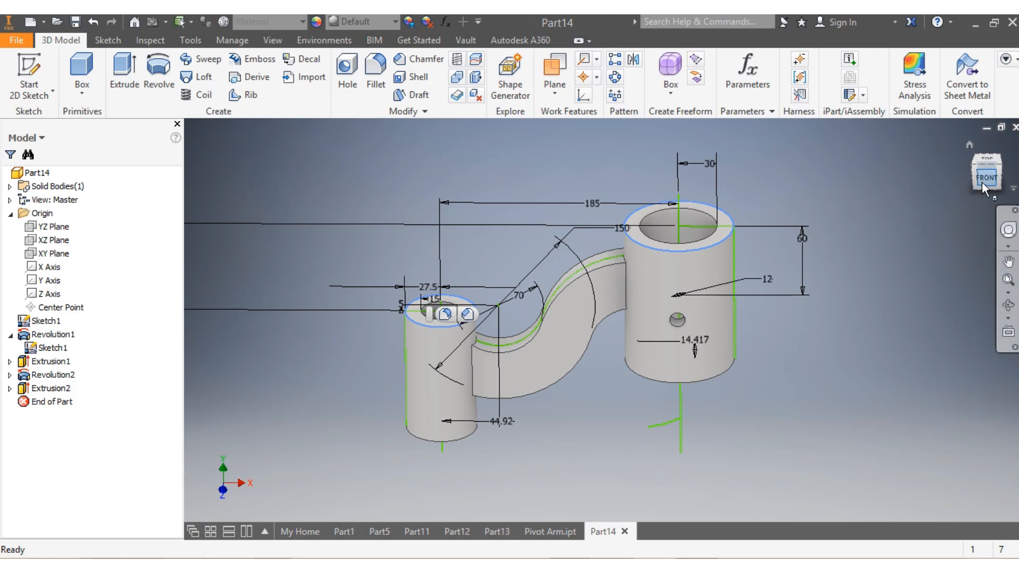
pyautogui.moveTo(982, 183); pyautogui.dragTo(977, 145)
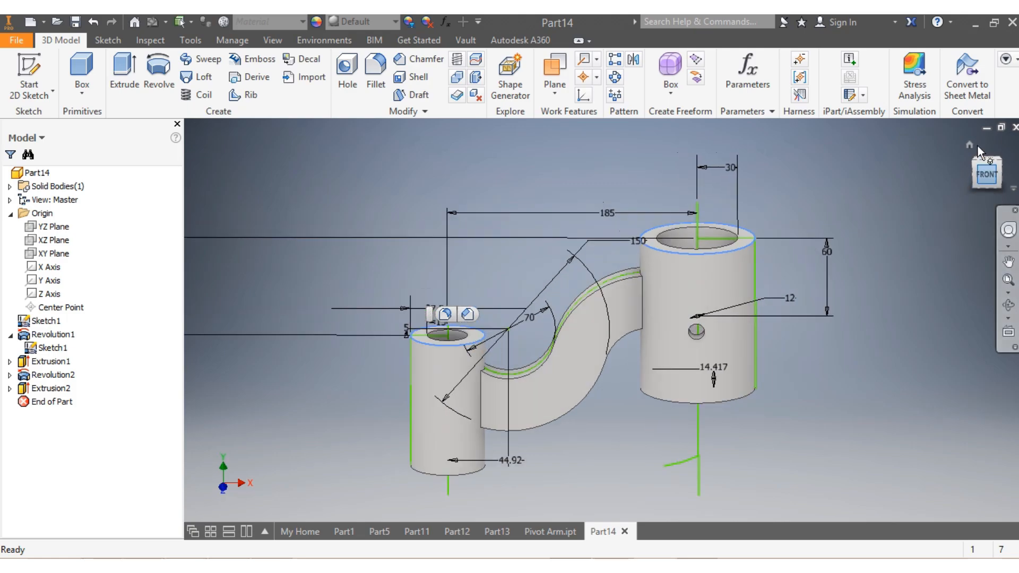
pyautogui.click(987, 180)
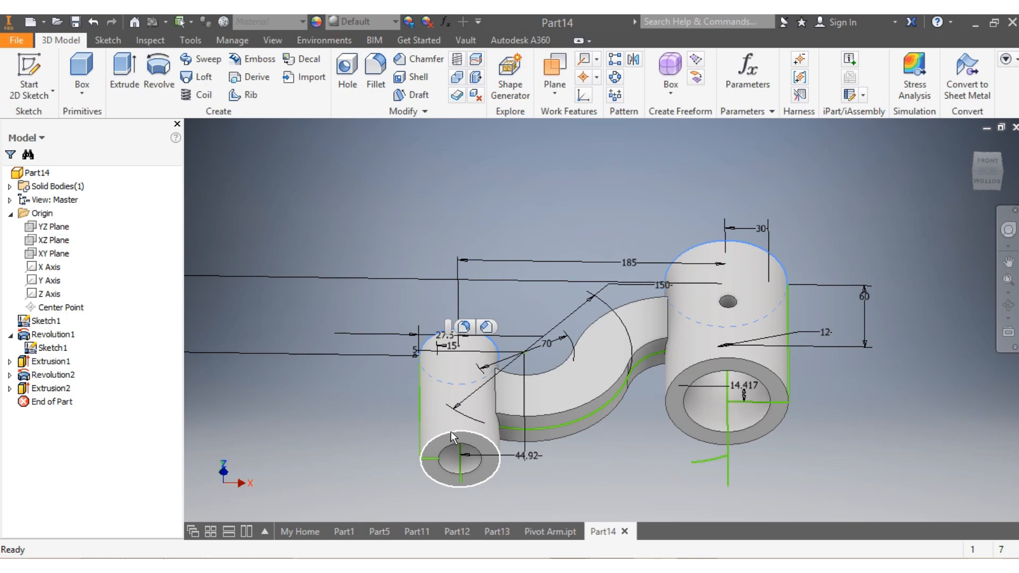
pyautogui.keyDown('ctrl'); pyautogui.click(451, 432); pyautogui.keyUp('ctrl')
pyautogui.keyDown('ctrl'); pyautogui.click(683, 371); pyautogui.keyUp('ctrl')
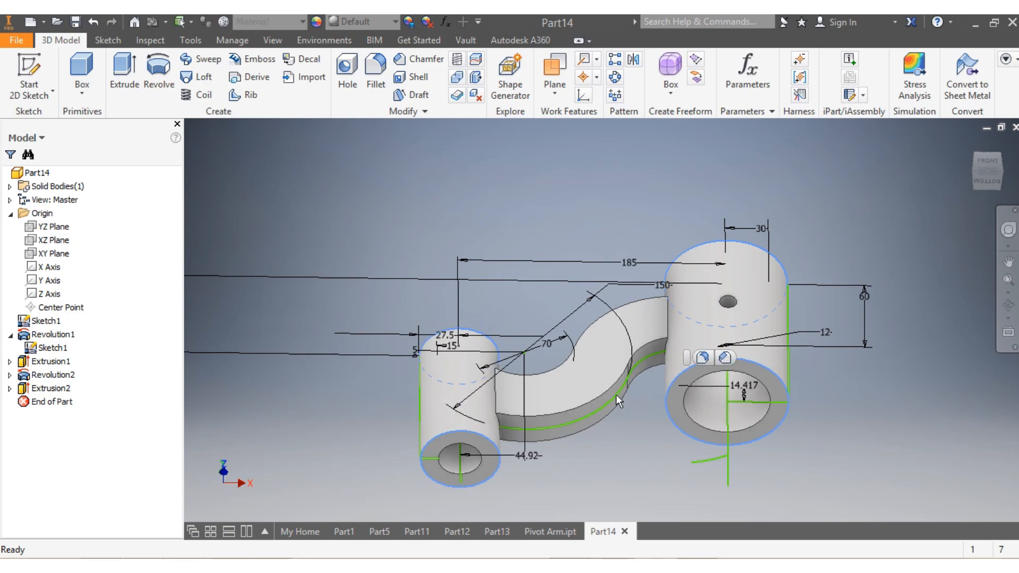
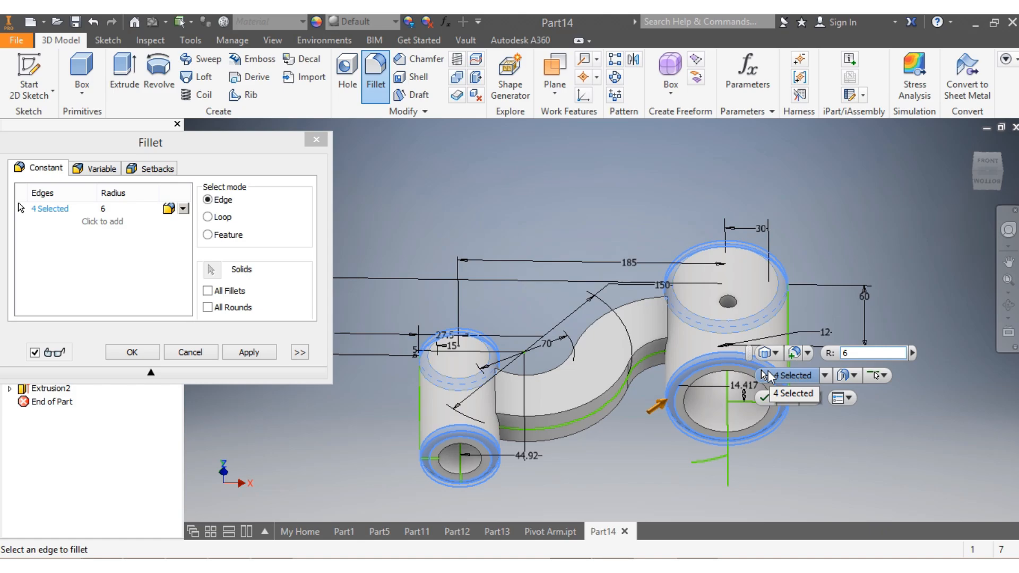
pyautogui.press('Return')
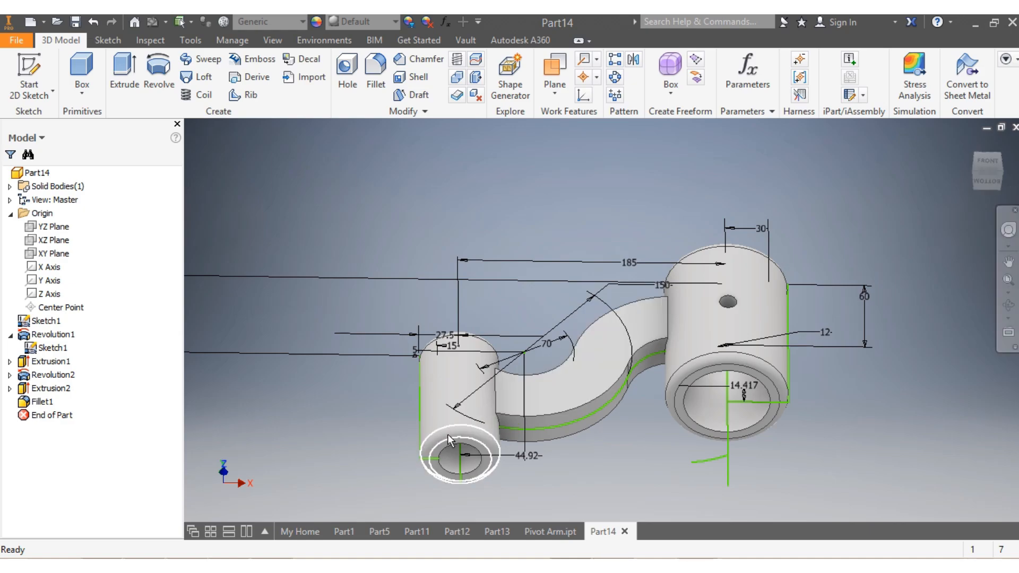
# Fillet the four bore edges at the ends of both cylinders with a 2 mm radius
pyautogui.scroll(3, 701, 401)
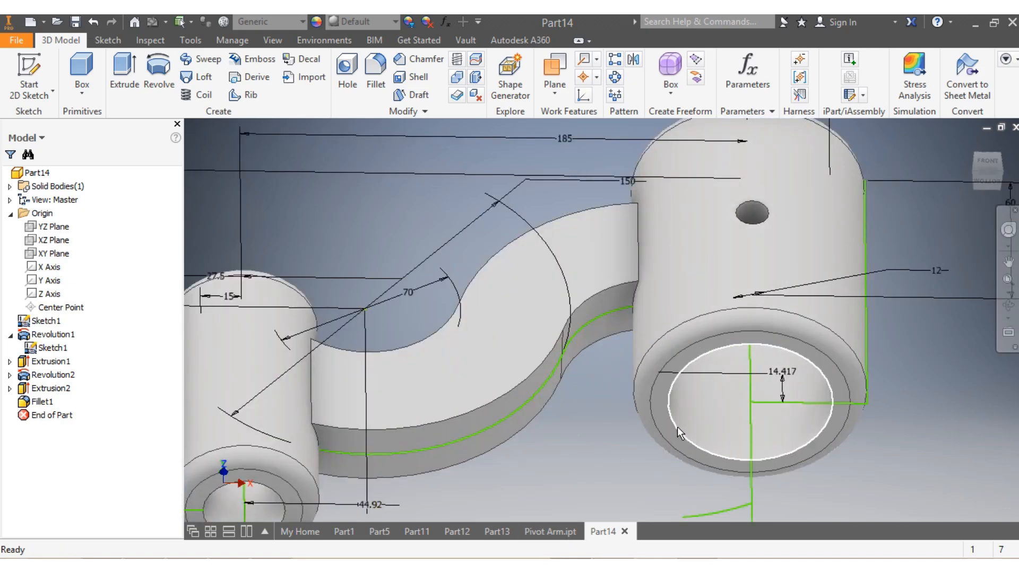
pyautogui.click(677, 426)
pyautogui.scroll(-3, 637, 448)
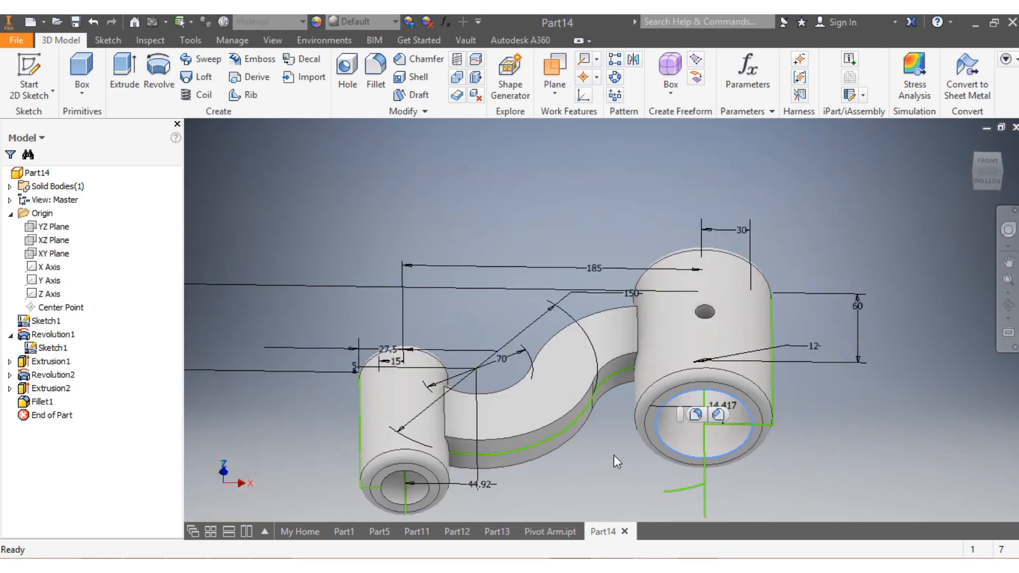
pyautogui.keyDown('ctrl'); pyautogui.click(394, 474); pyautogui.keyUp('ctrl')
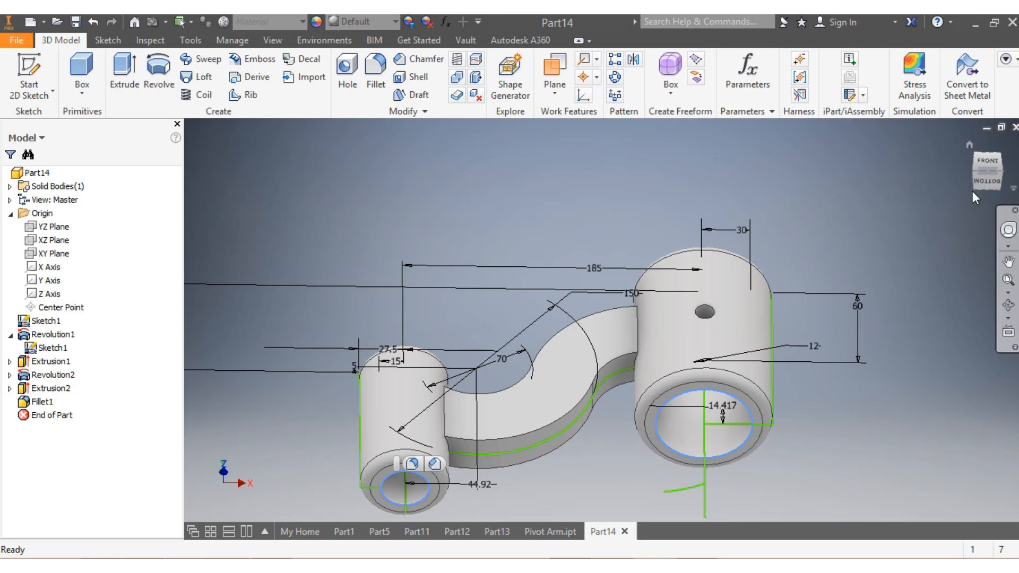
pyautogui.click(989, 174)
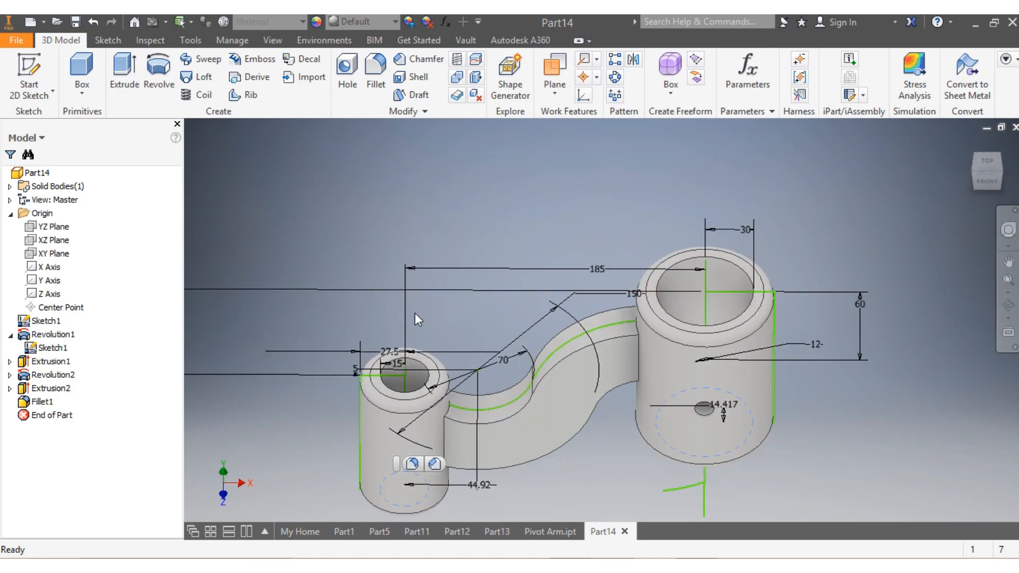
pyautogui.click(390, 386)
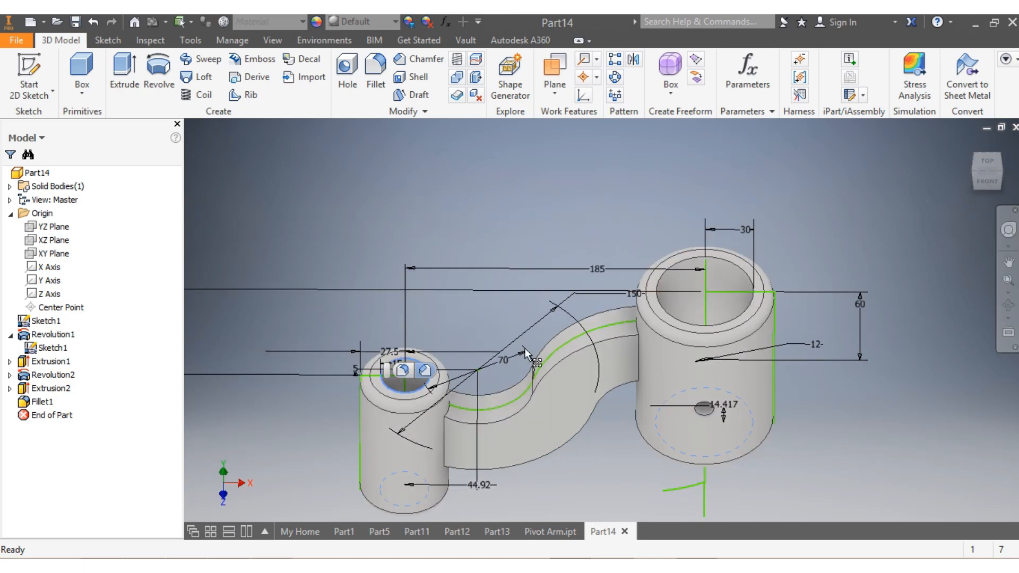
pyautogui.click(664, 278)
pyautogui.press('f')
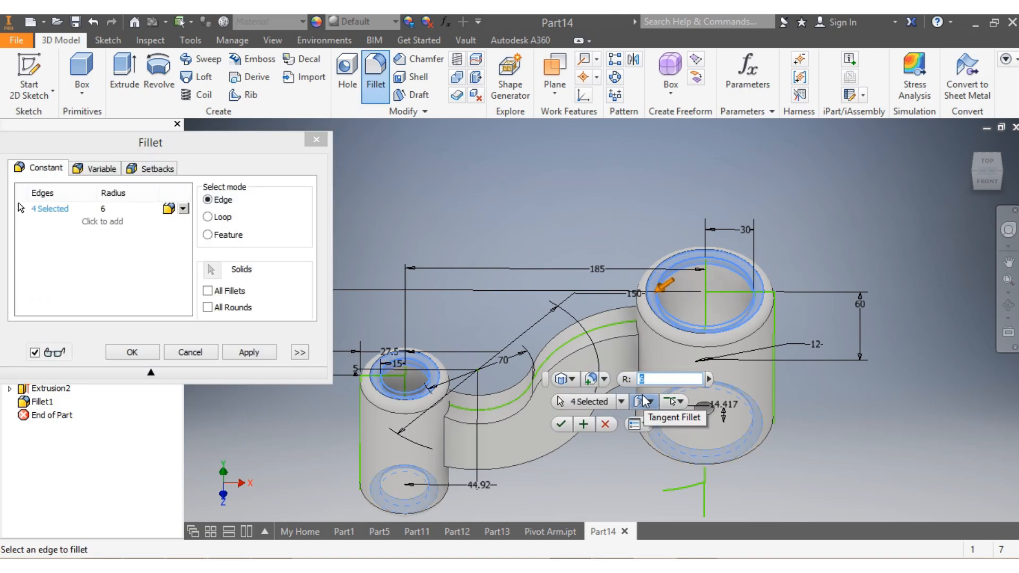
pyautogui.press('Return')
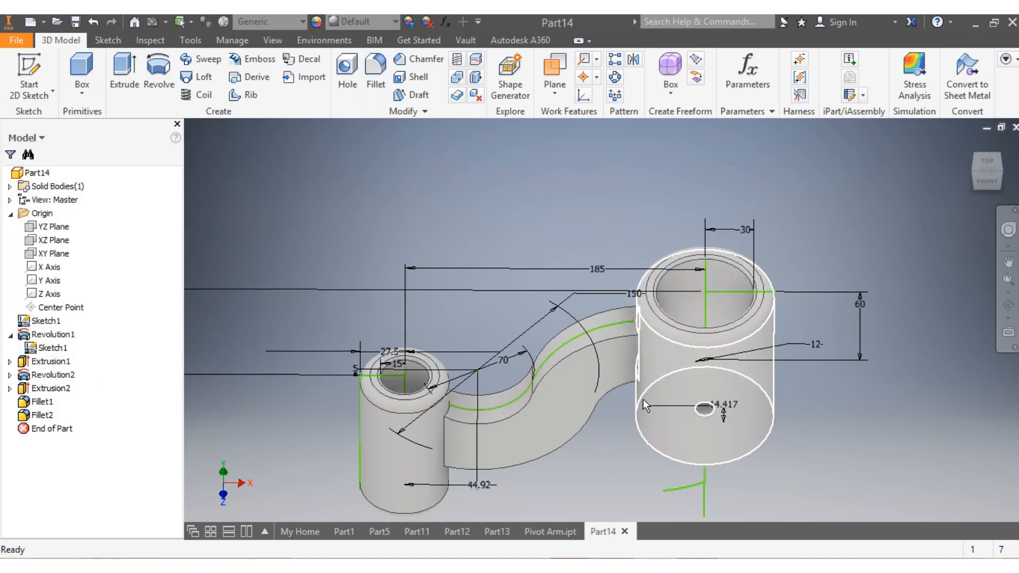
# Fillet the back-face and side edges where the curved arm meets both cylinders with a 12 mm radius
pyautogui.click(987, 164)
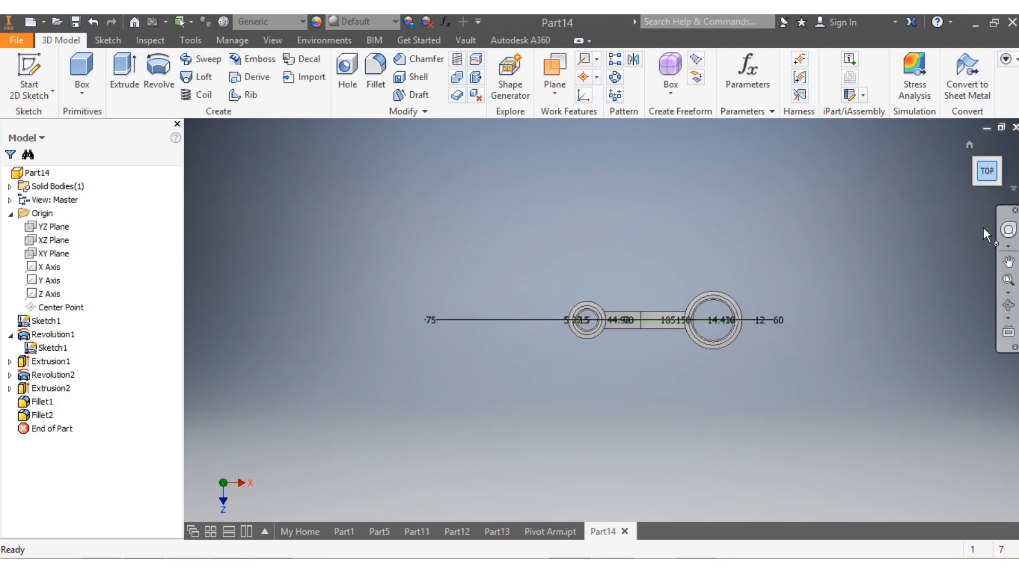
pyautogui.click(989, 179)
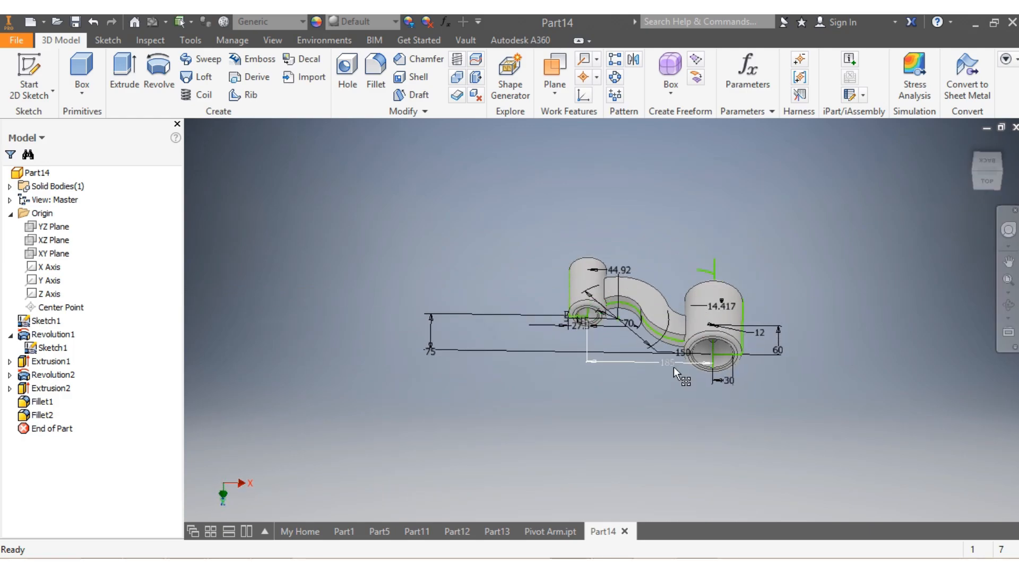
pyautogui.scroll(-3, 628, 371)
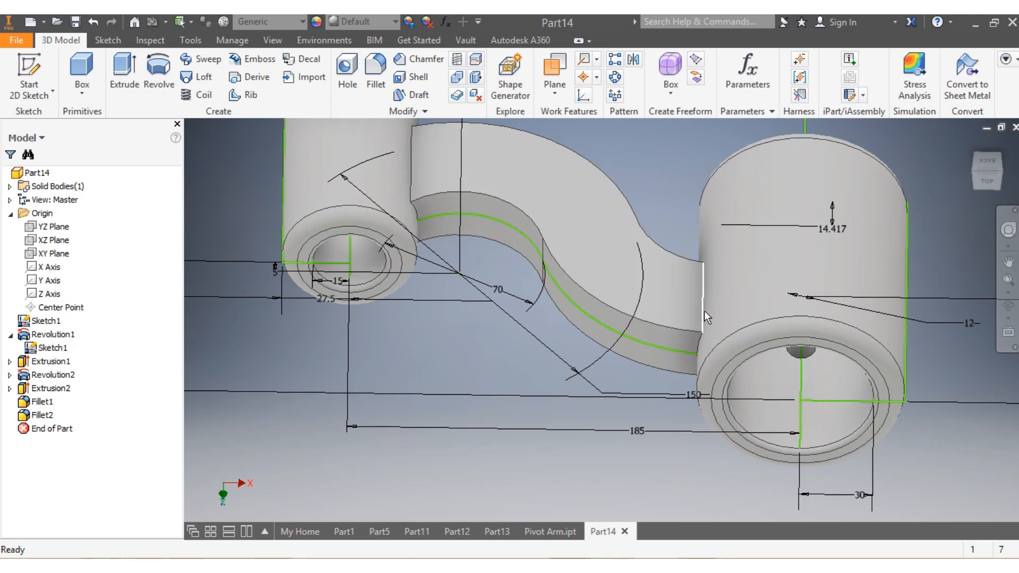
pyautogui.click(691, 342)
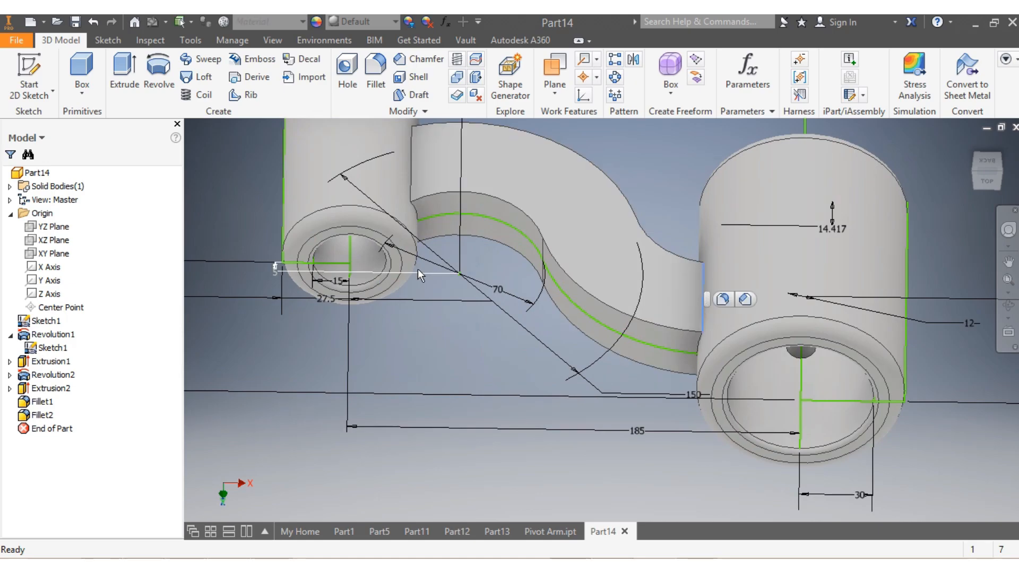
pyautogui.click(413, 173)
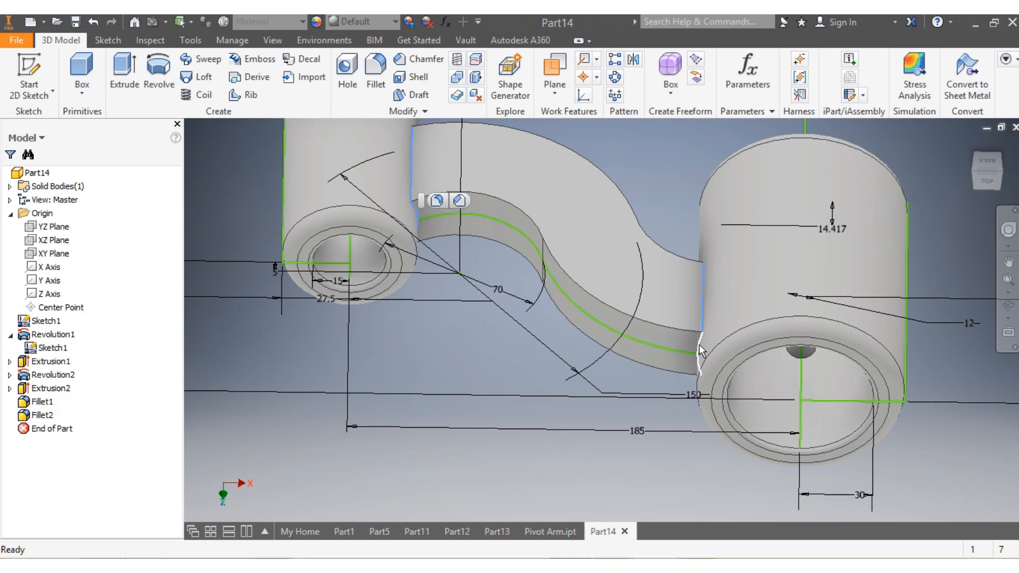
pyautogui.click(988, 175)
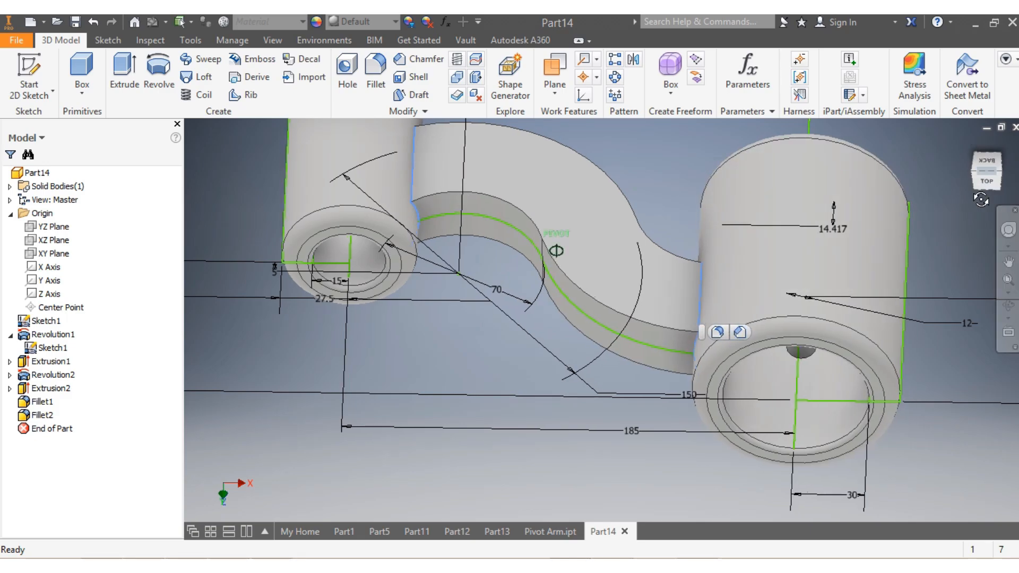
pyautogui.moveTo(985, 167); pyautogui.dragTo(984, 208)
pyautogui.click(467, 233)
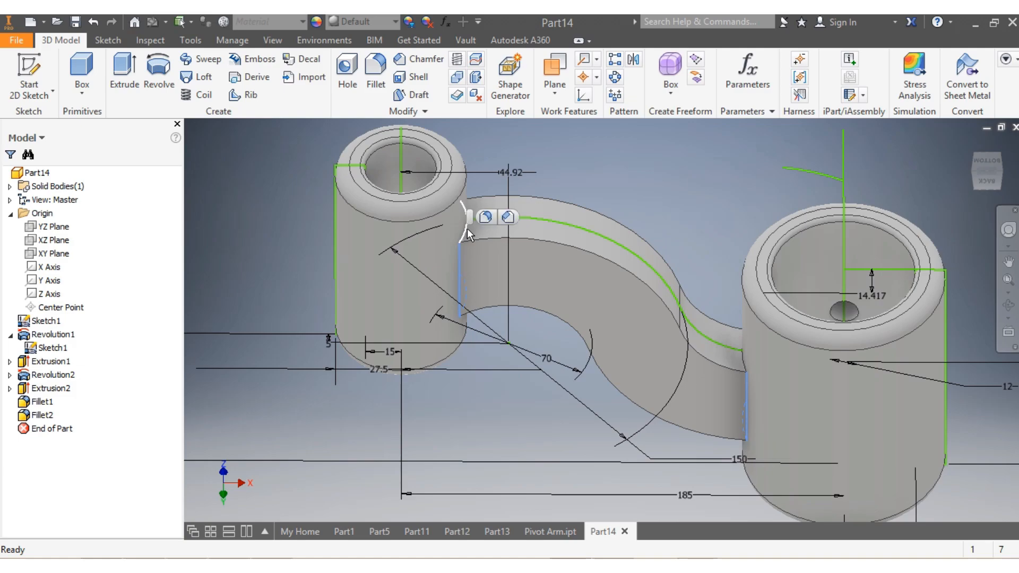
pyautogui.click(743, 367)
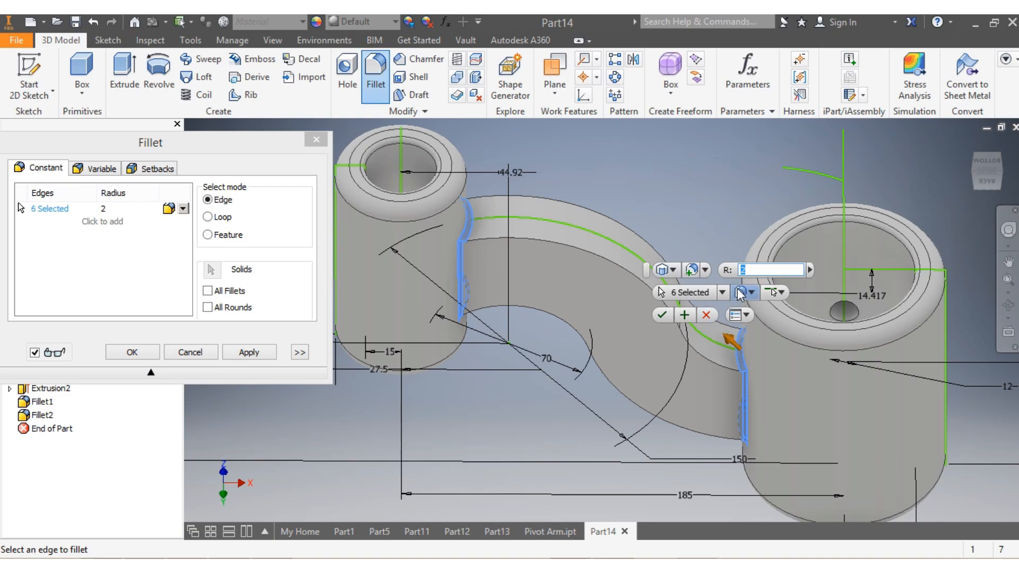
pyautogui.write('12')
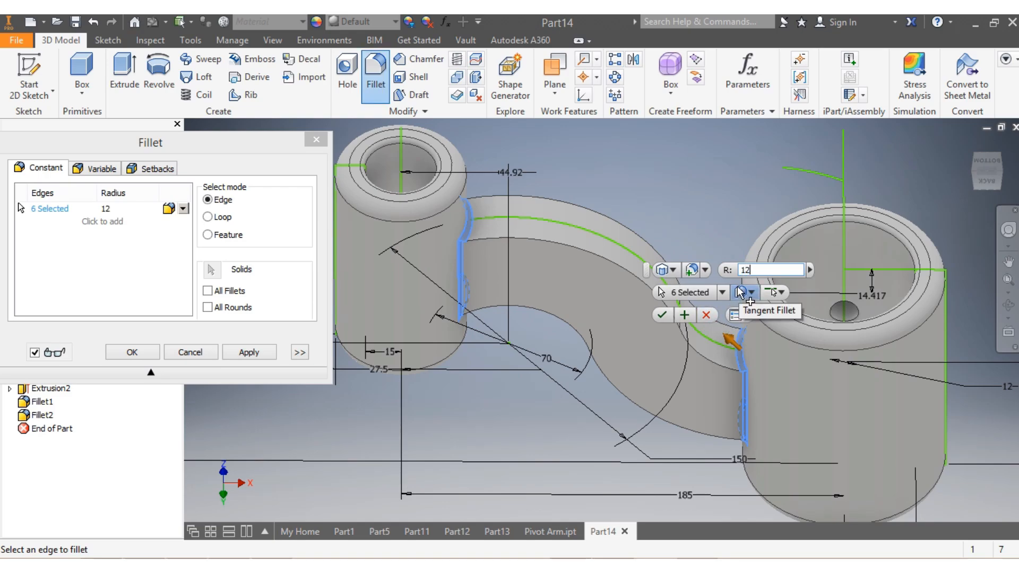
pyautogui.press('Return')
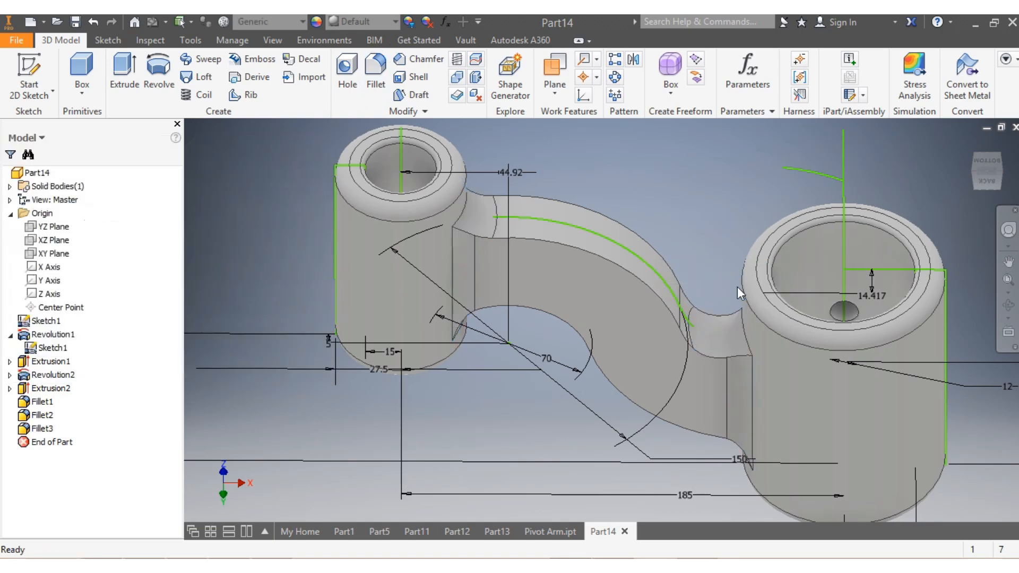
# Fillet the two remaining front-face edges where the curved arm meets the cylinders with a 12 mm radius
pyautogui.click(988, 177)
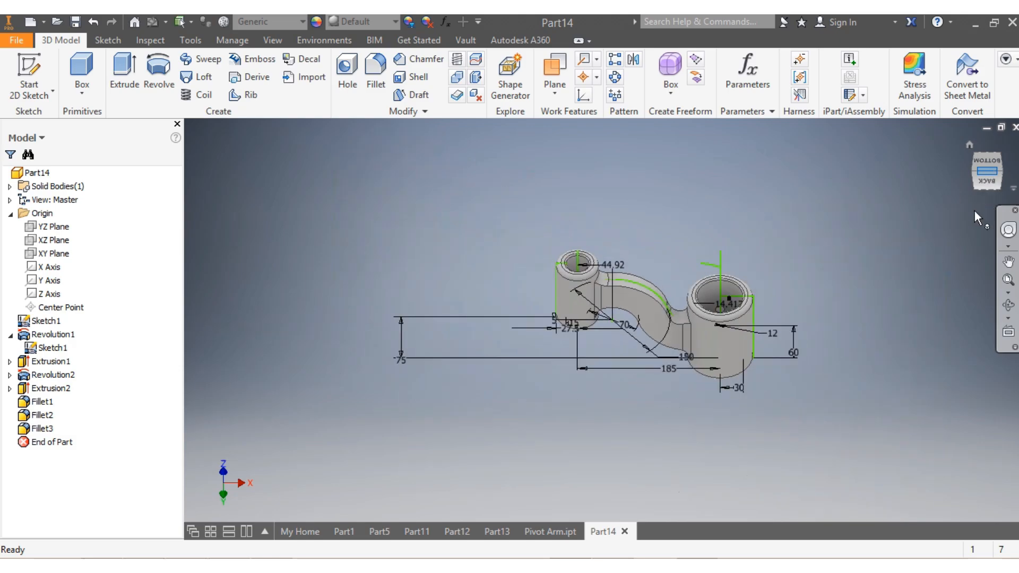
pyautogui.click(989, 169)
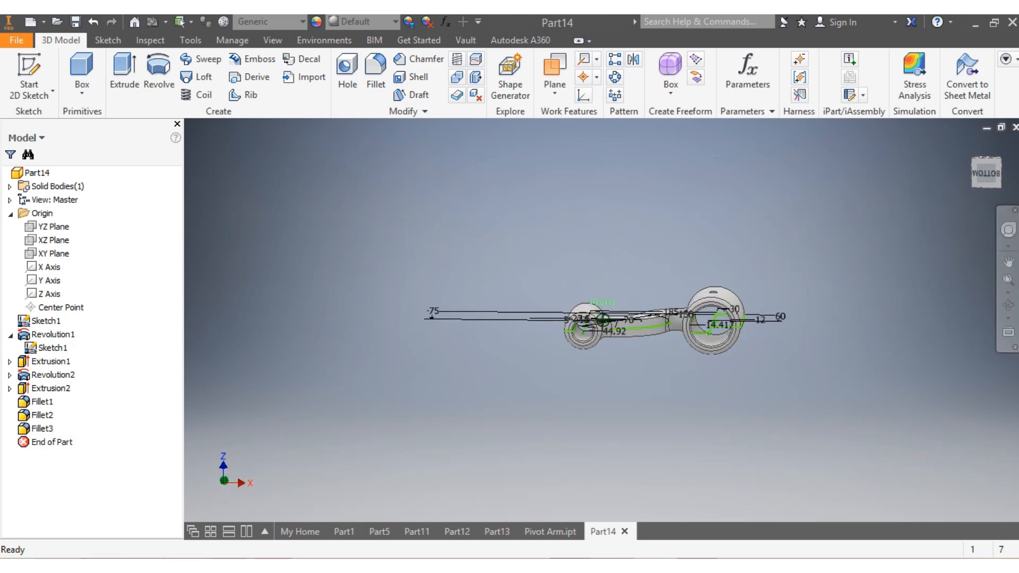
pyautogui.rightClick(987, 171)
pyautogui.click(903, 230)
pyautogui.scroll(-3, 662, 340)
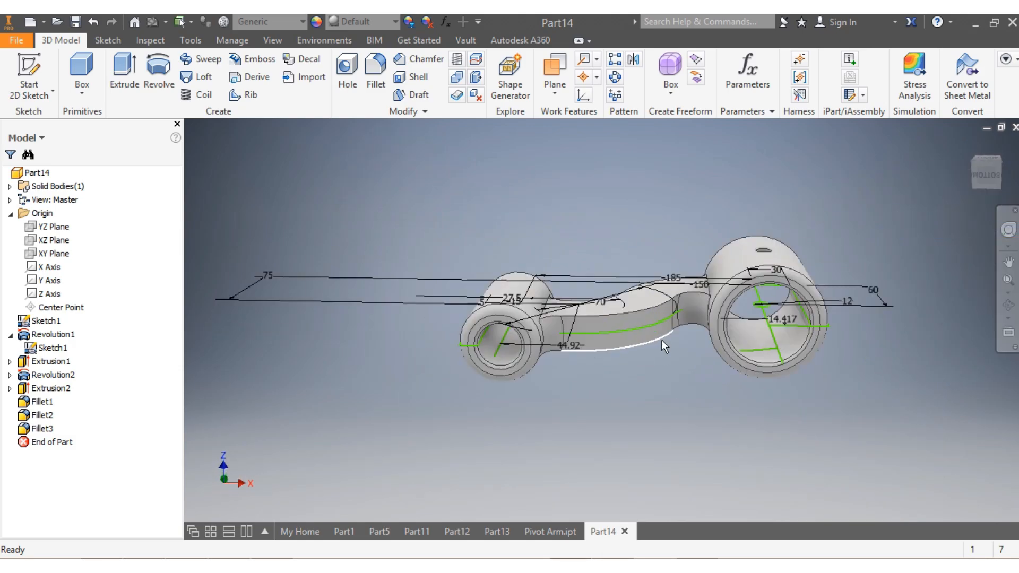
pyautogui.click(983, 168)
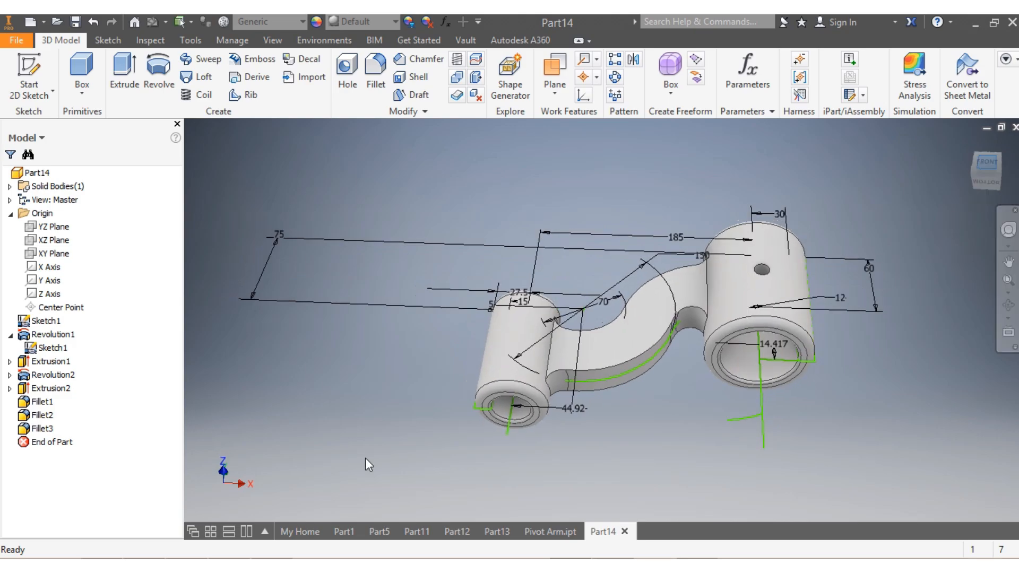
pyautogui.scroll(-3, 606, 374)
pyautogui.click(610, 355)
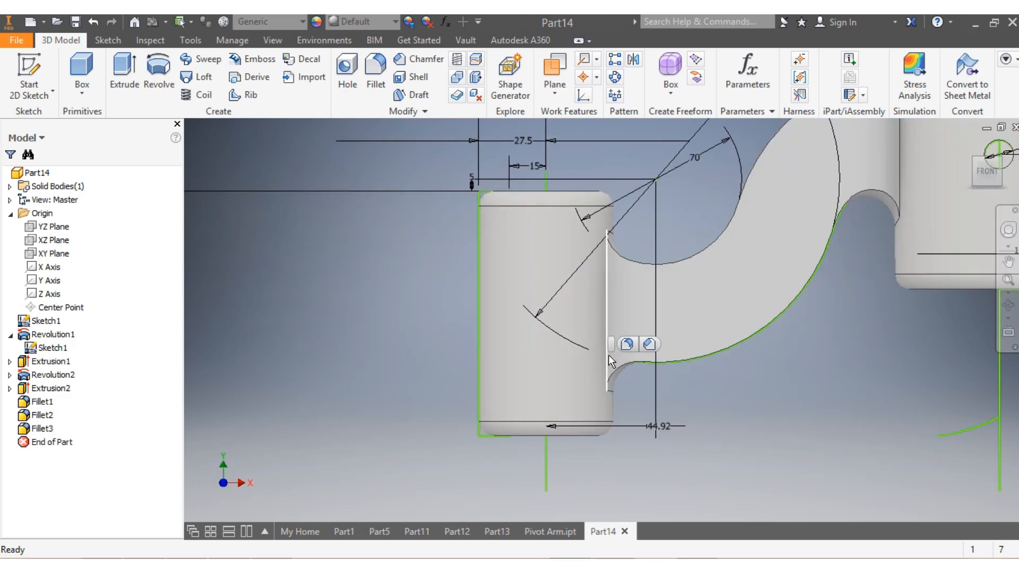
pyautogui.click(898, 185)
pyautogui.click(987, 161)
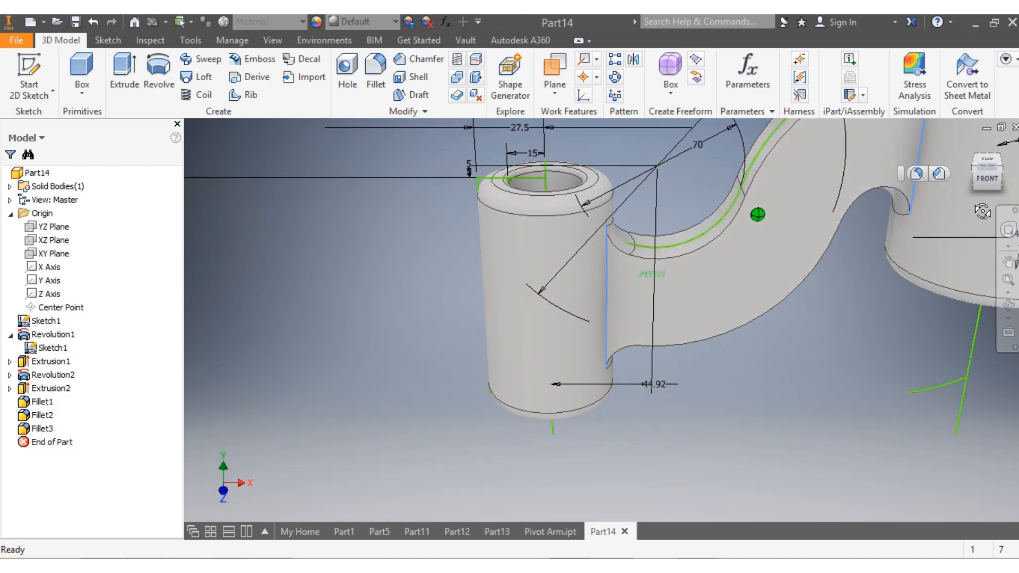
pyautogui.click(914, 172)
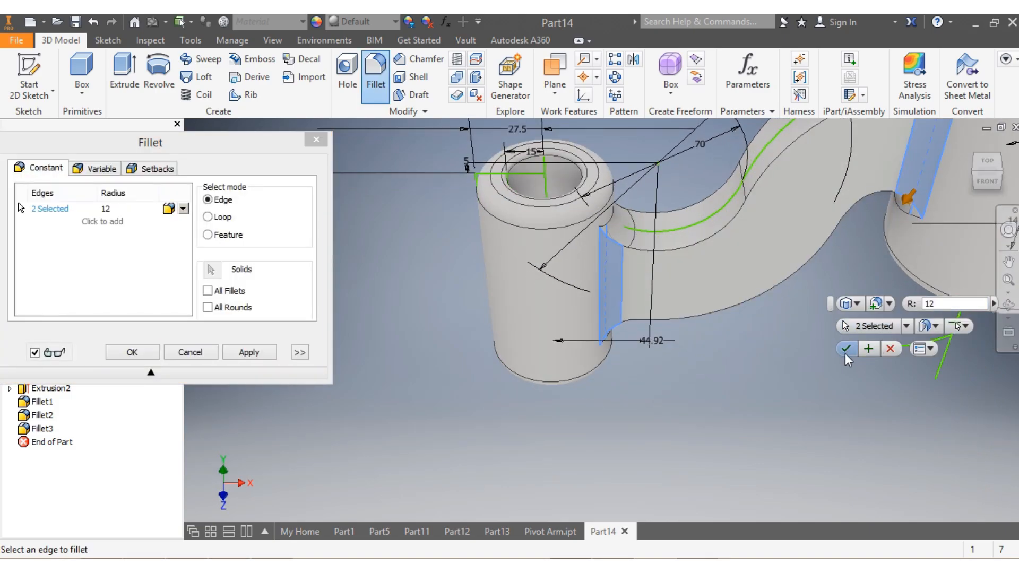
pyautogui.click(846, 350)
pyautogui.scroll(-5, 871, 382)
pyautogui.scroll(4, 950, 332)
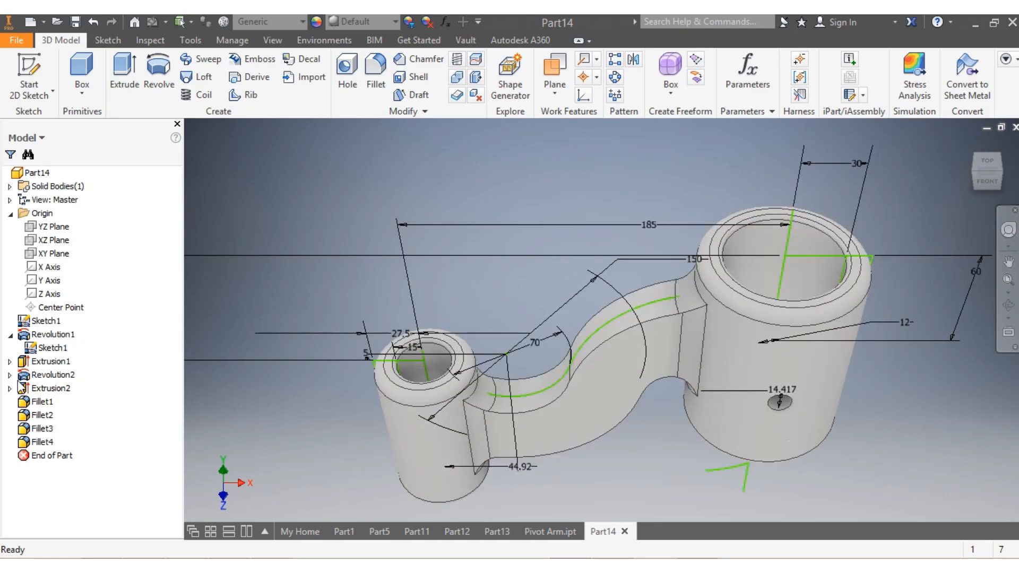
# Hide the shared sketch used by the first revolution
pyautogui.click(51, 349)
pyautogui.rightClick(49, 351)
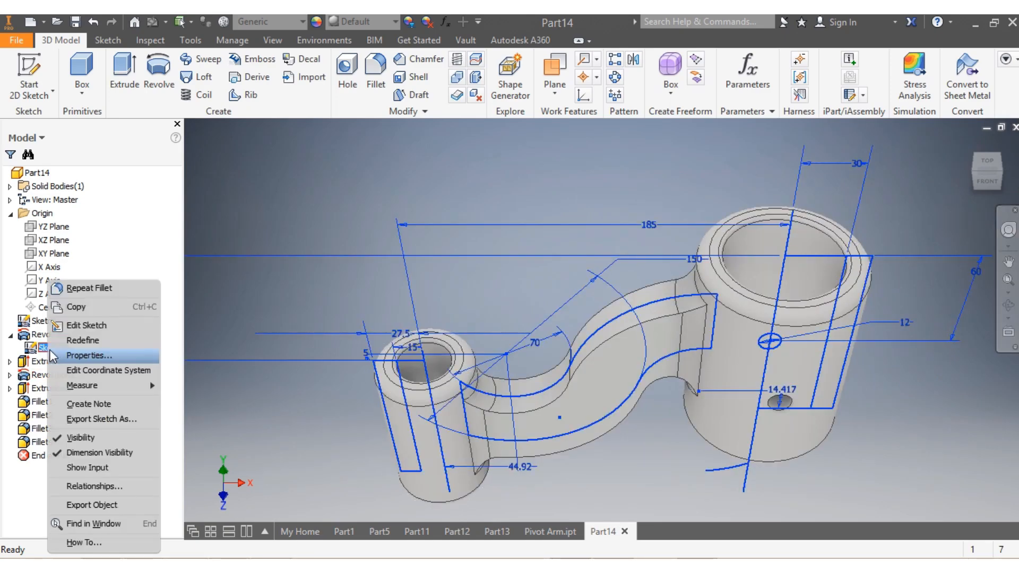
pyautogui.click(63, 436)
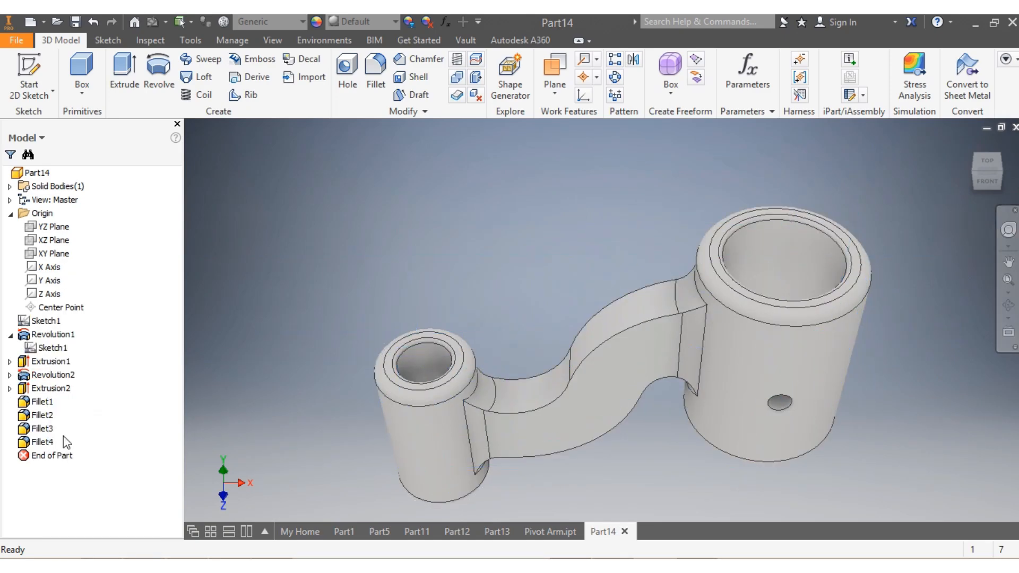
# Examine the pivot arm from several sides and compare it with the Pivot Arm reference drawing
pyautogui.moveTo(990, 181); pyautogui.dragTo(719, 178)
pyautogui.click(986, 169)
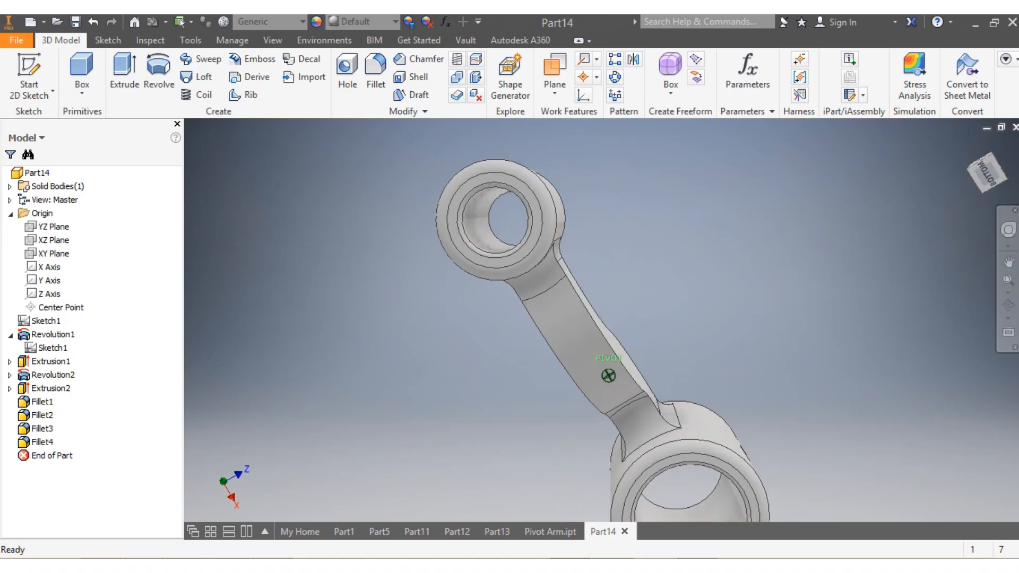
pyautogui.moveTo(780, 403)
pyautogui.mouseDown()
pyautogui.moveTo(765, 319)
pyautogui.moveTo(736, 357)
pyautogui.mouseUp()
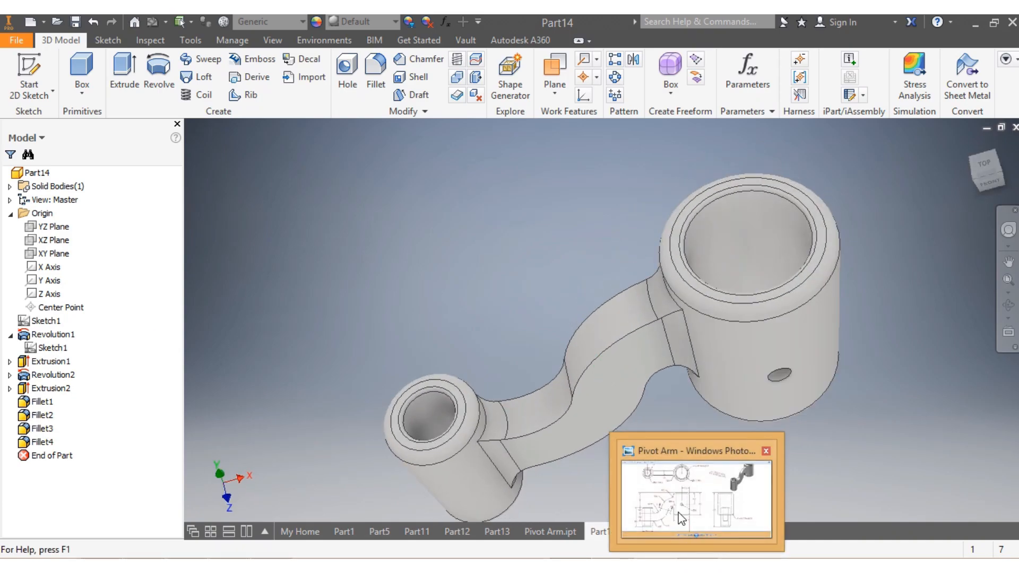
pyautogui.click(681, 514)
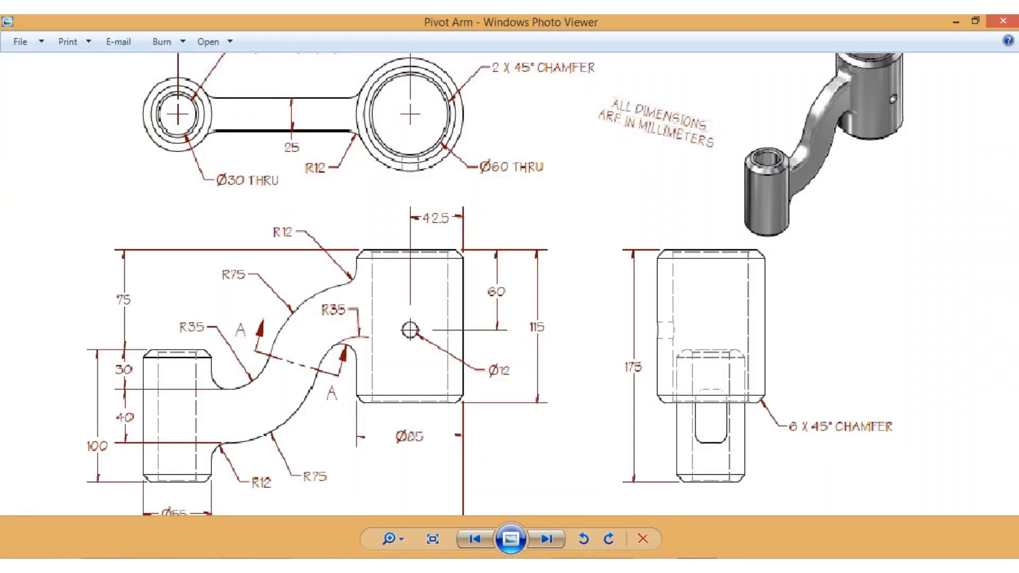
pyautogui.moveTo(569, 566)
pyautogui.click(558, 507)
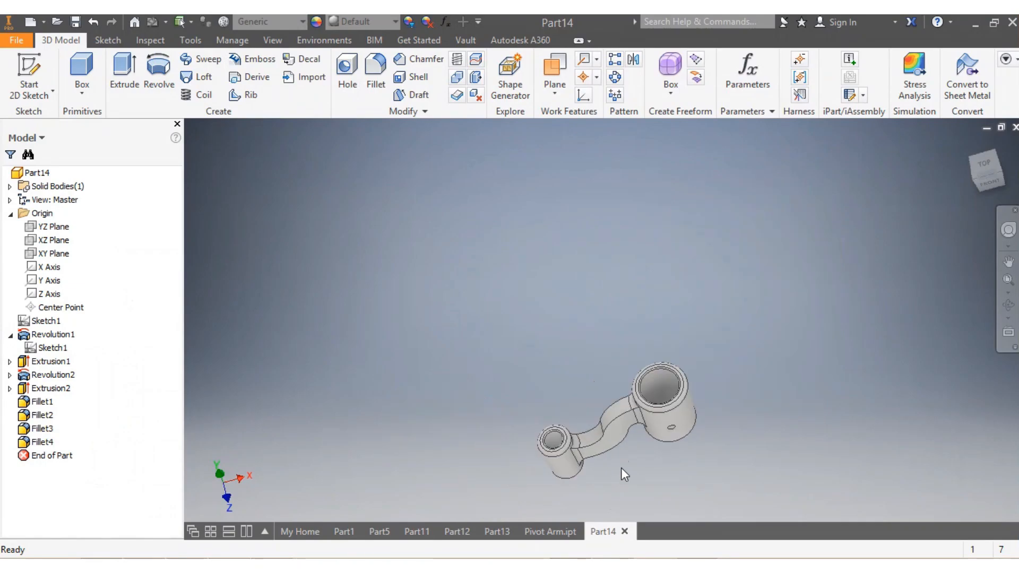
pyautogui.scroll(4, 619, 475)
pyautogui.scroll(-2, 617, 483)
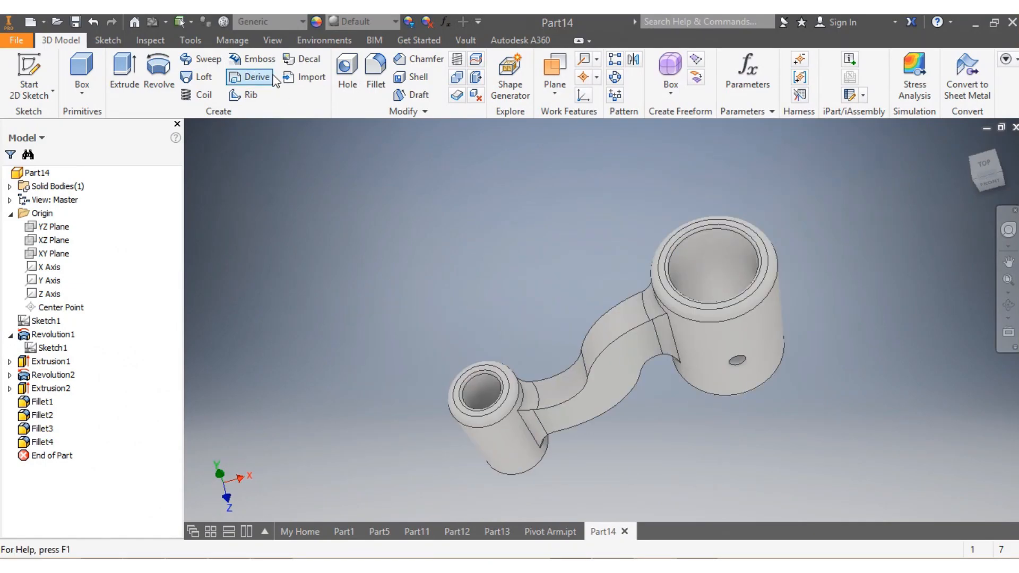
# Assign the Stainless Steel material from the Inventor Material Library to the pivot arm
pyautogui.click(302, 21)
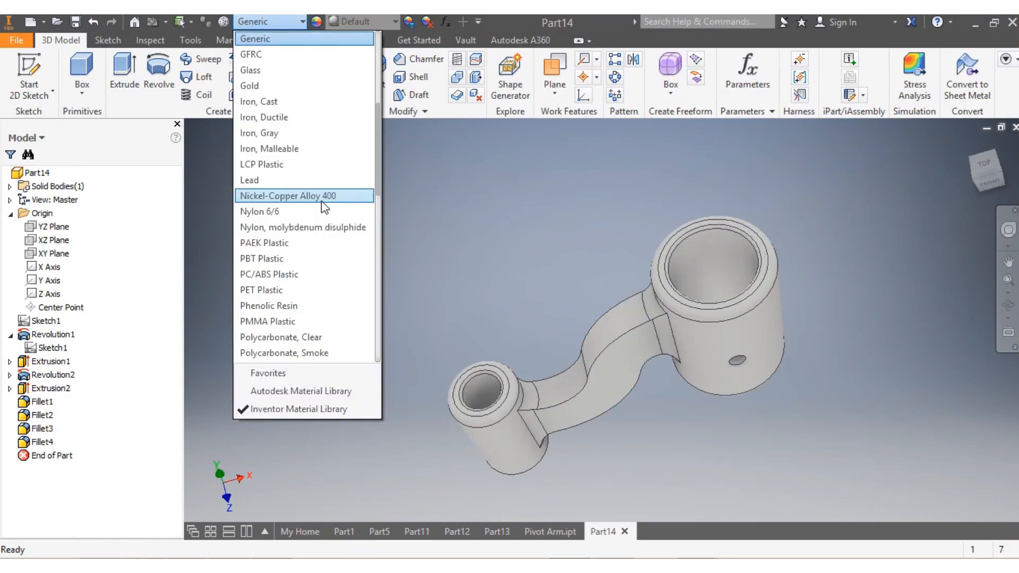
pyautogui.scroll(-1, 286, 313)
pyautogui.scroll(-7, 285, 313)
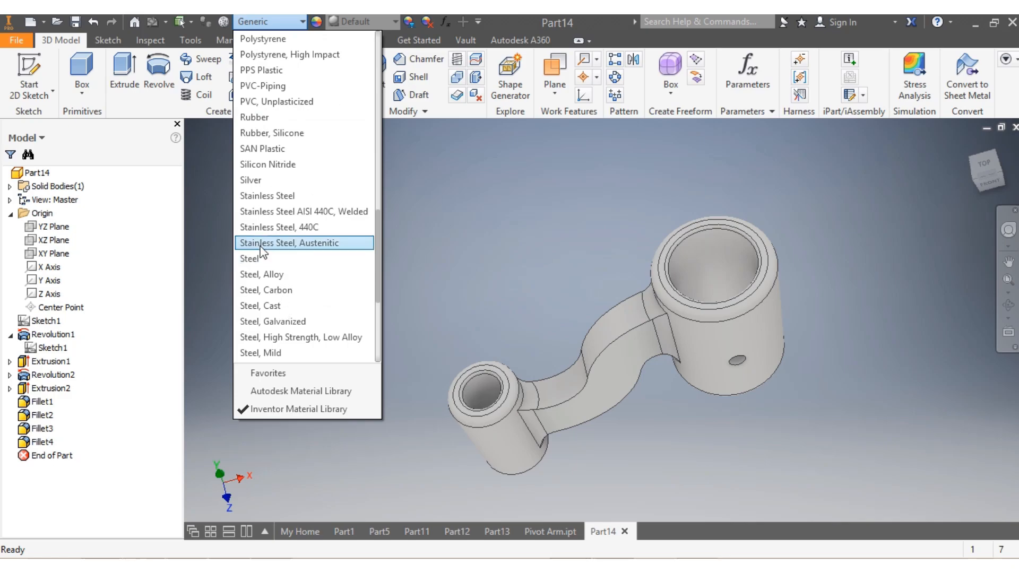
pyautogui.click(279, 196)
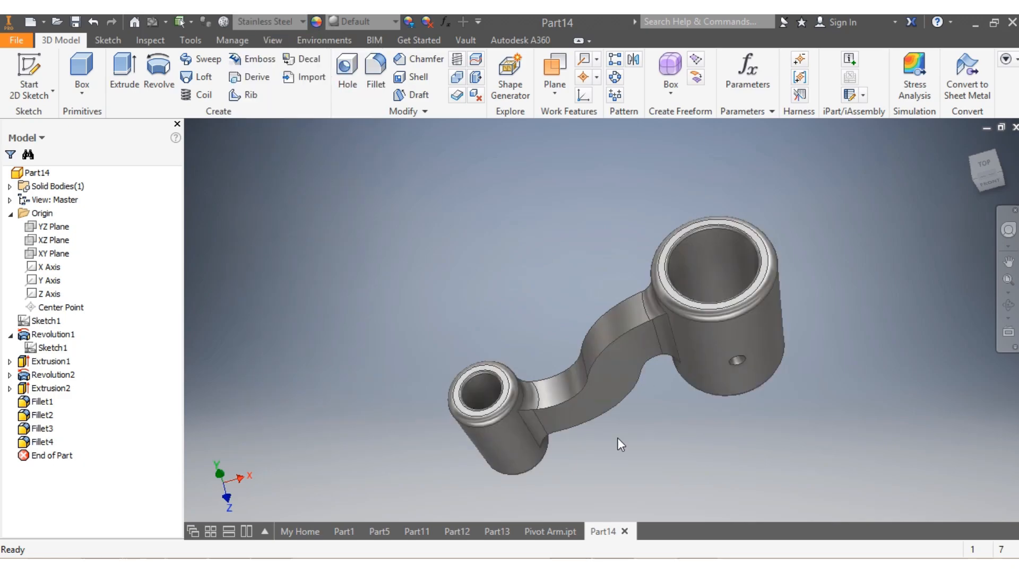
# Change the pivot arm's material to Silicon Nitride
pyautogui.scroll(-3, 620, 441)
pyautogui.scroll(2, 620, 440)
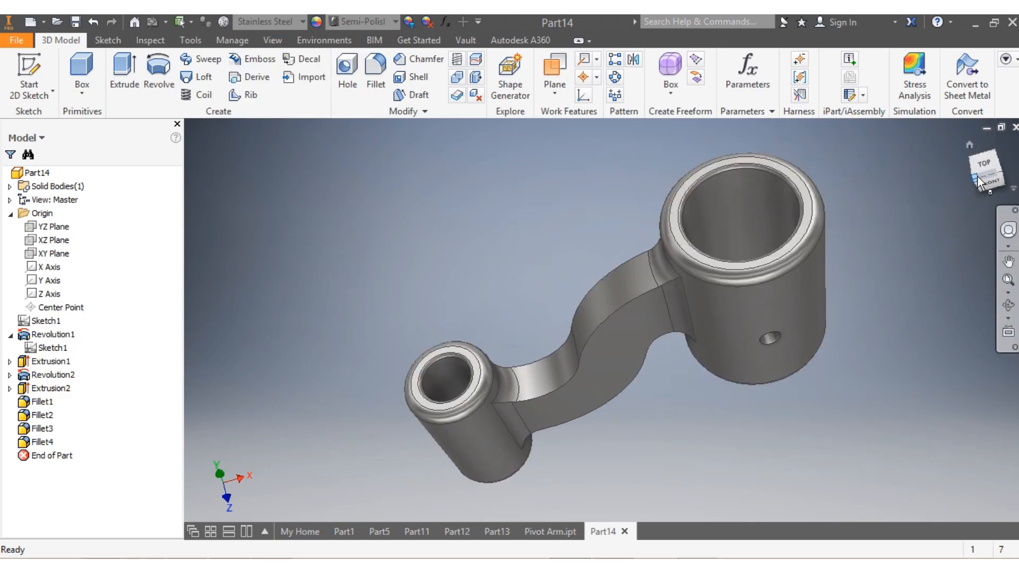
pyautogui.moveTo(982, 177)
pyautogui.mouseDown()
pyautogui.moveTo(884, 217)
pyautogui.moveTo(847, 208)
pyautogui.moveTo(863, 247)
pyautogui.moveTo(903, 233)
pyautogui.moveTo(913, 266)
pyautogui.moveTo(876, 233)
pyautogui.moveTo(921, 222)
pyautogui.moveTo(923, 255)
pyautogui.moveTo(902, 271)
pyautogui.moveTo(892, 217)
pyautogui.moveTo(913, 239)
pyautogui.moveTo(902, 265)
pyautogui.moveTo(881, 244)
pyautogui.moveTo(903, 223)
pyautogui.moveTo(919, 254)
pyautogui.moveTo(891, 266)
pyautogui.moveTo(876, 228)
pyautogui.mouseUp()
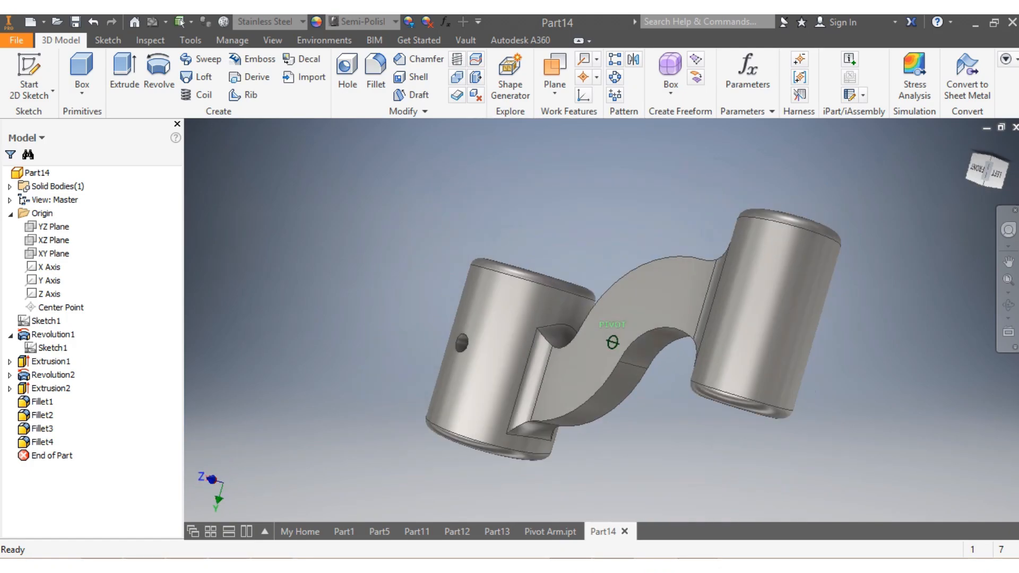
pyautogui.moveTo(612, 342)
pyautogui.keyDown('shift'); pyautogui.mouseDown(button='middle')
pyautogui.moveTo(664, 297)
pyautogui.moveTo(610, 255)
pyautogui.moveTo(574, 287)
pyautogui.moveTo(613, 343)
pyautogui.mouseUp(button='middle'); pyautogui.keyUp('shift')
pyautogui.keyDown('shift'); pyautogui.moveTo(510, 133); pyautogui.dragTo(459, 212, button='middle'); pyautogui.keyUp('shift')
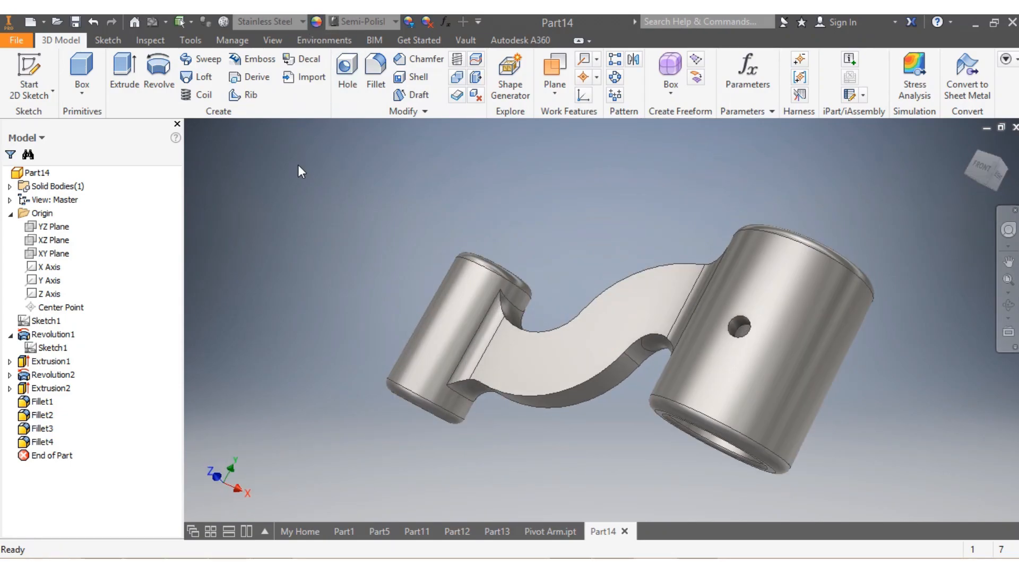
pyautogui.click(301, 26)
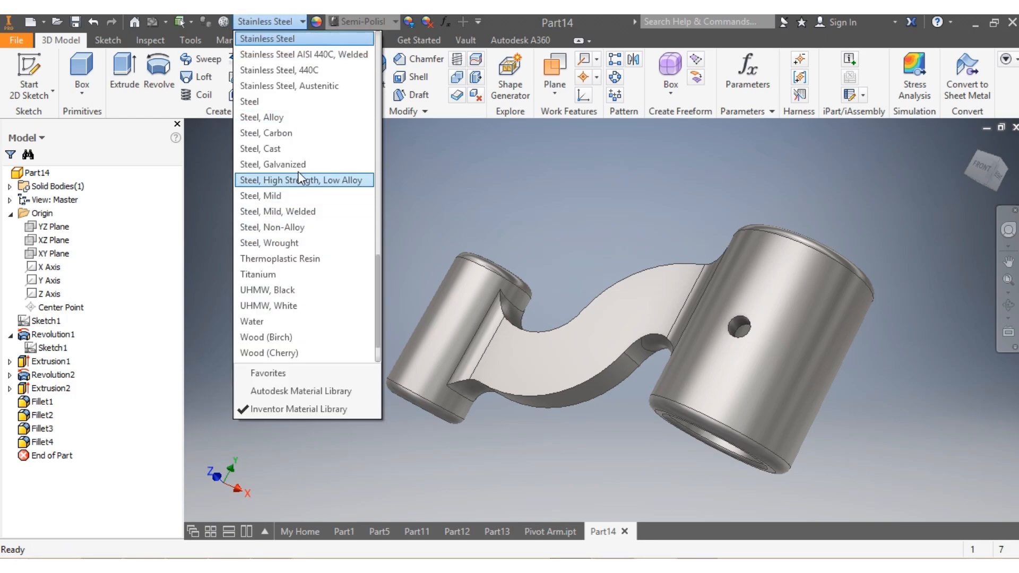
pyautogui.scroll(2, 300, 175)
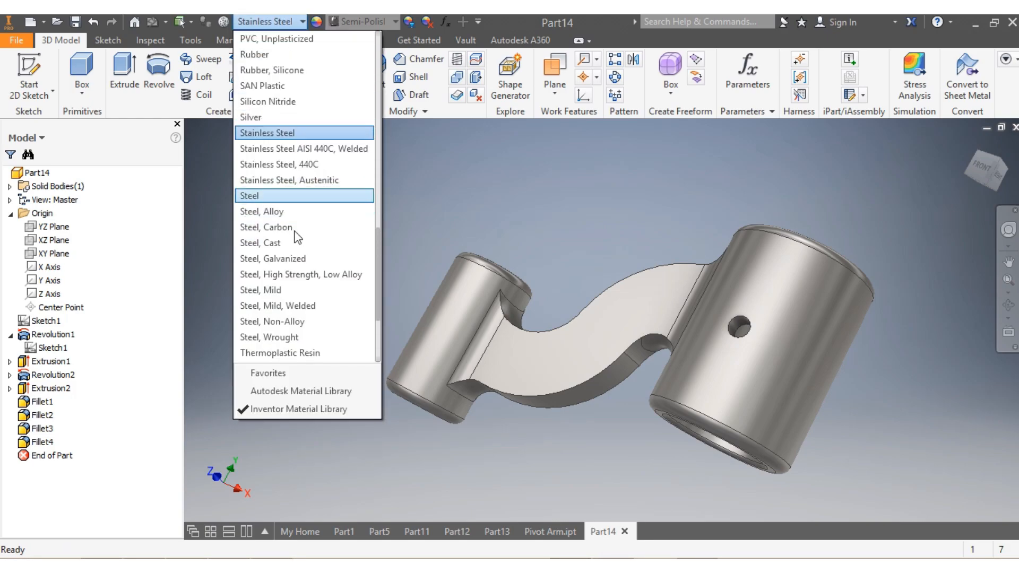
pyautogui.scroll(1, 277, 134)
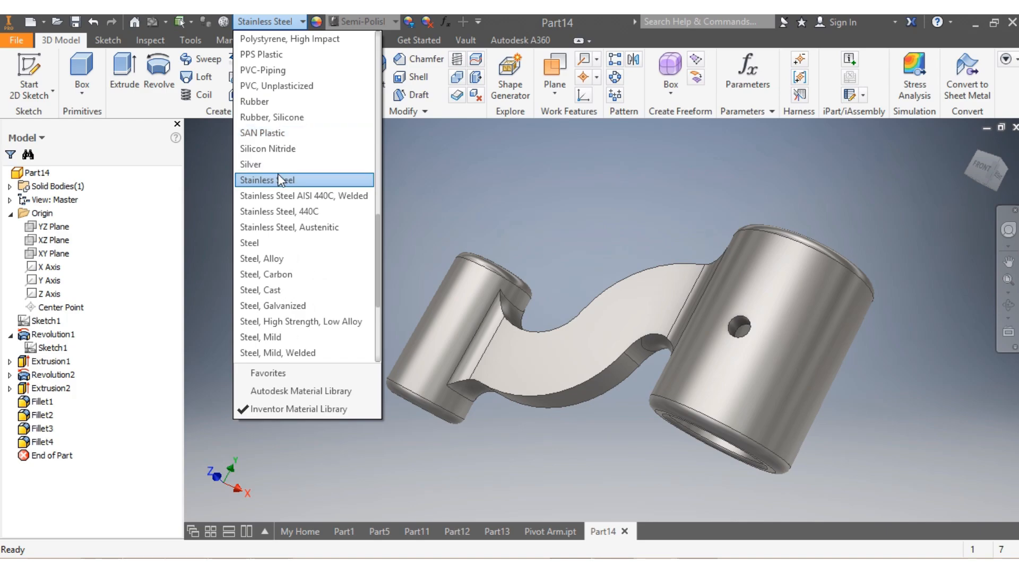
pyautogui.click(281, 150)
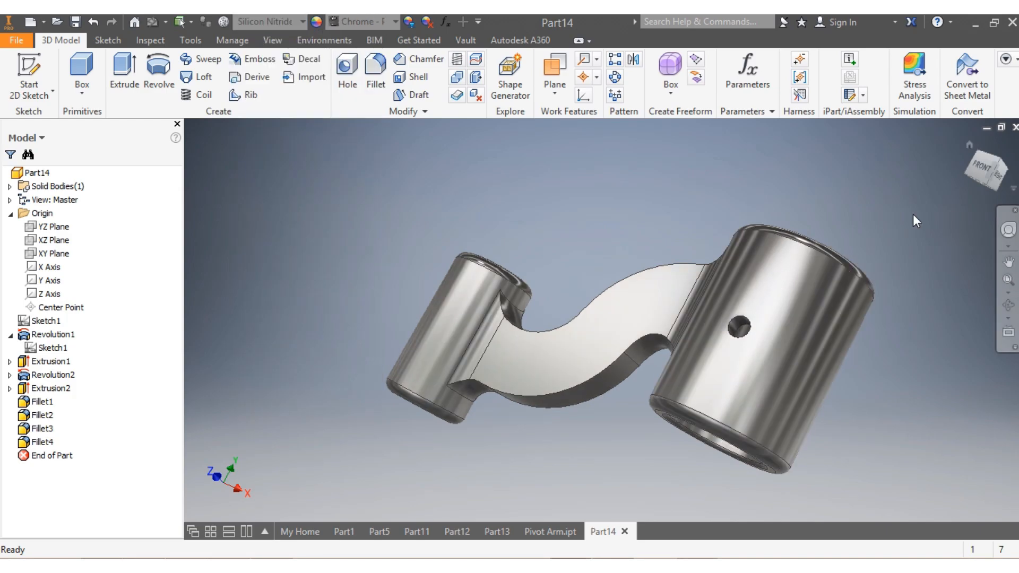
pyautogui.click(985, 176)
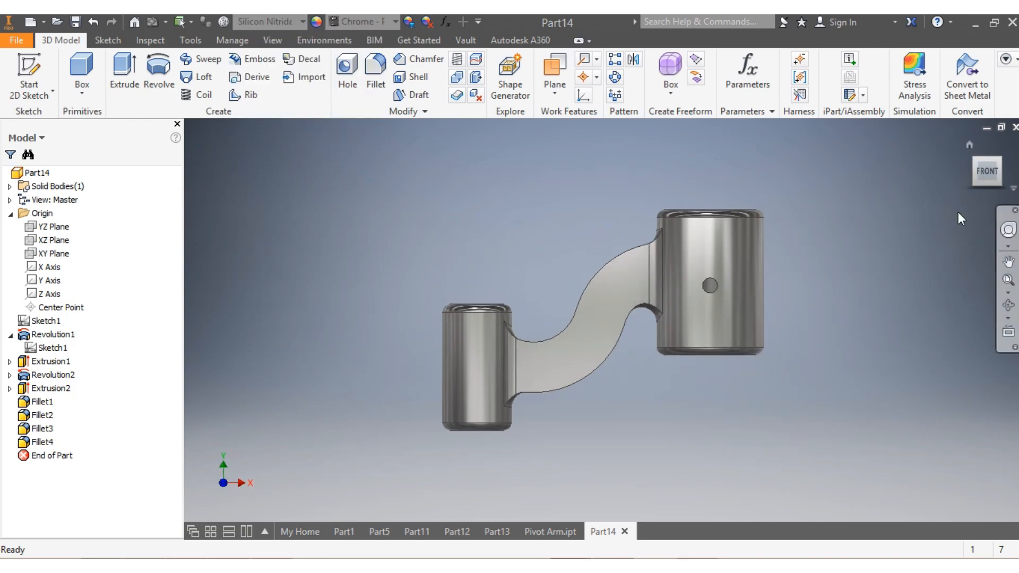
pyautogui.moveTo(979, 174)
pyautogui.mouseDown()
pyautogui.moveTo(938, 202)
pyautogui.moveTo(959, 214)
pyautogui.moveTo(999, 164)
pyautogui.moveTo(1004, 184)
pyautogui.moveTo(989, 192)
pyautogui.moveTo(994, 175)
pyautogui.moveTo(981, 177)
pyautogui.mouseUp()
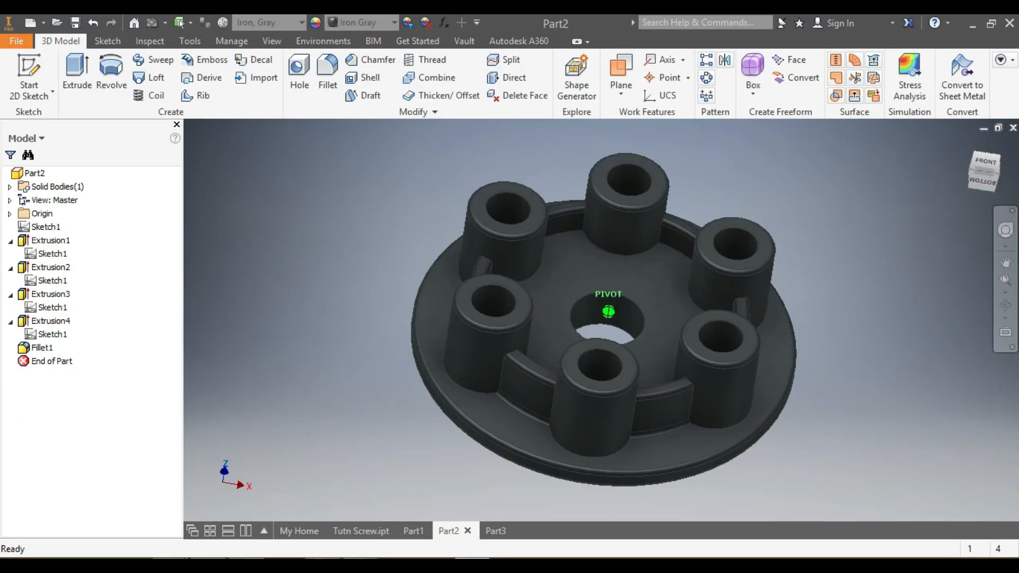
pyautogui.moveTo(984, 172); pyautogui.dragTo(983, 183)
pyautogui.keyDown('shift'); pyautogui.moveTo(608, 311); pyautogui.dragTo(557, 286, button='middle'); pyautogui.keyUp('shift')
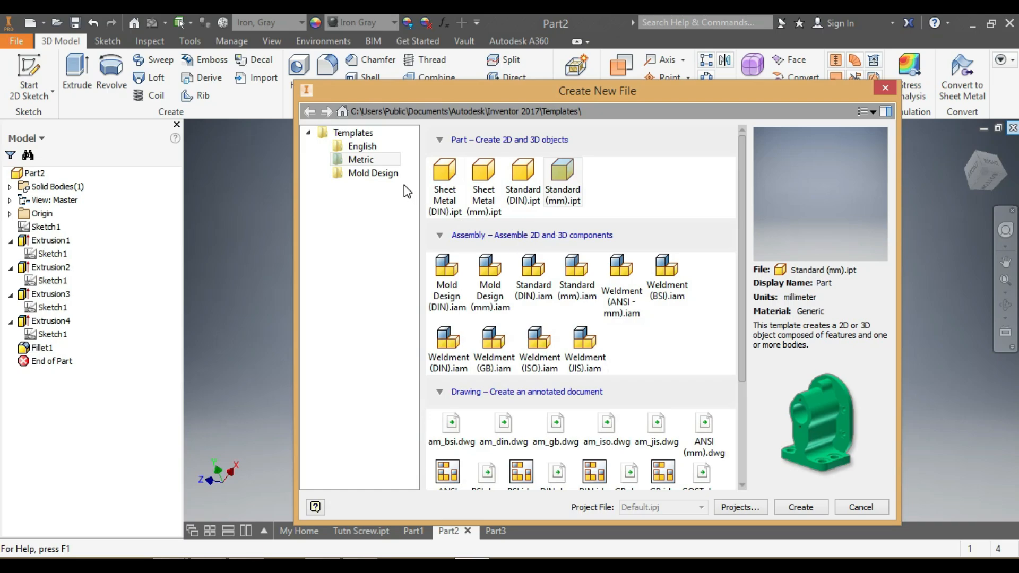
# In a new Standard (mm).ipt part, sketch three concentric circles centred on the origin, the outer about 42 mm and the inner about 19 mm in diameter
pyautogui.click(800, 507)
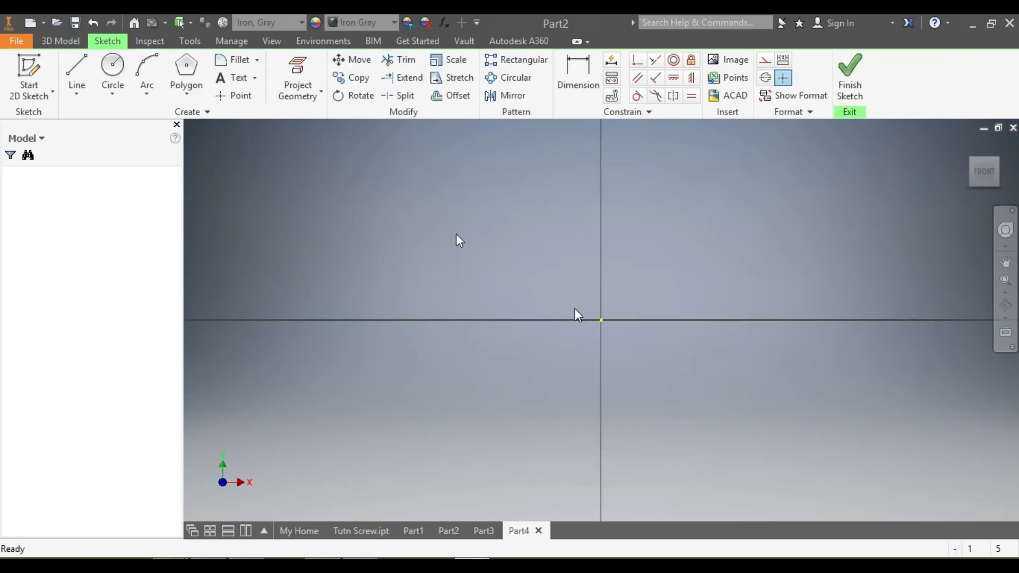
pyautogui.press('c')
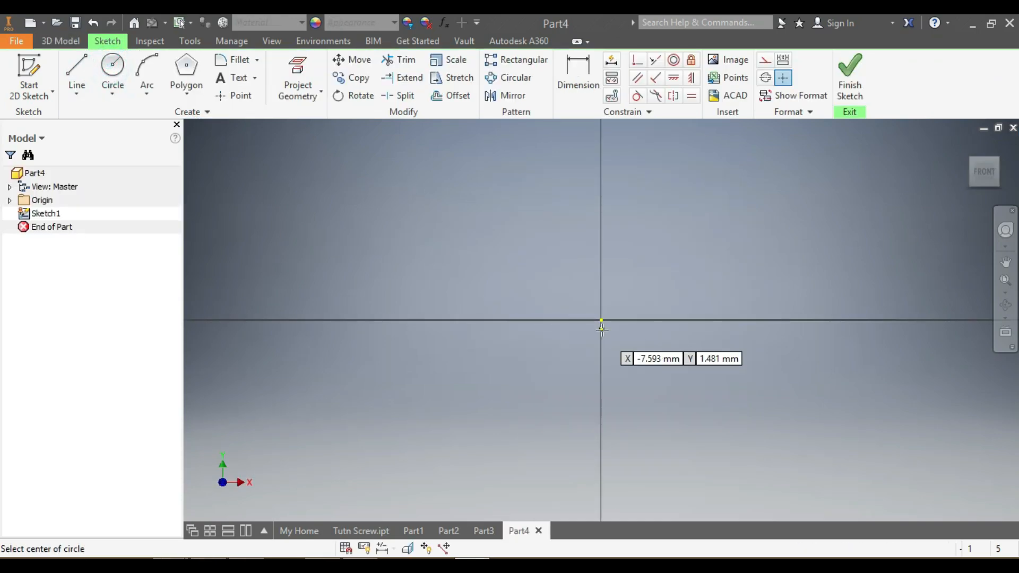
pyautogui.click(601, 320)
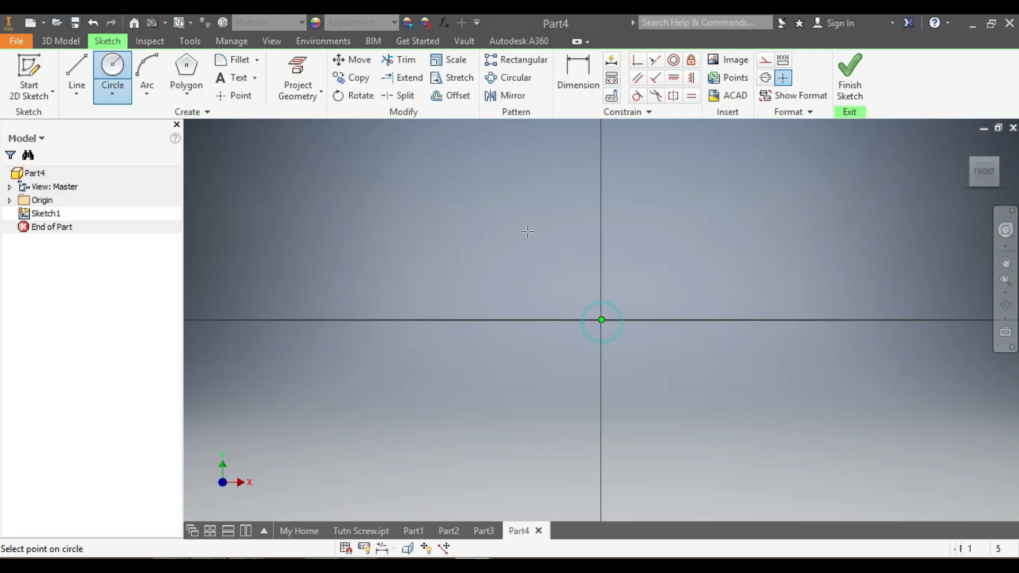
pyautogui.click(466, 220)
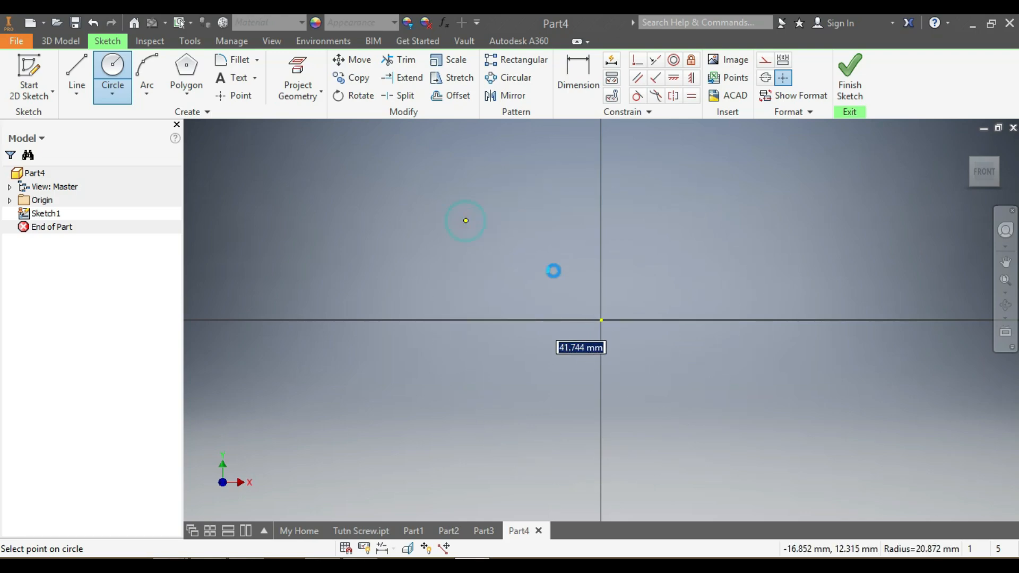
pyautogui.click(601, 320)
pyautogui.click(511, 229)
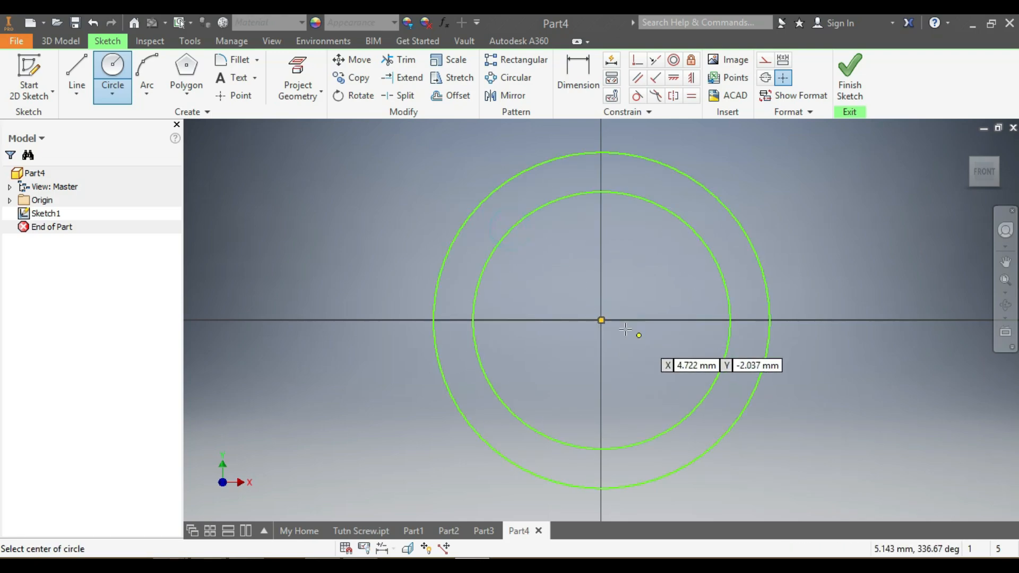
pyautogui.click(601, 320)
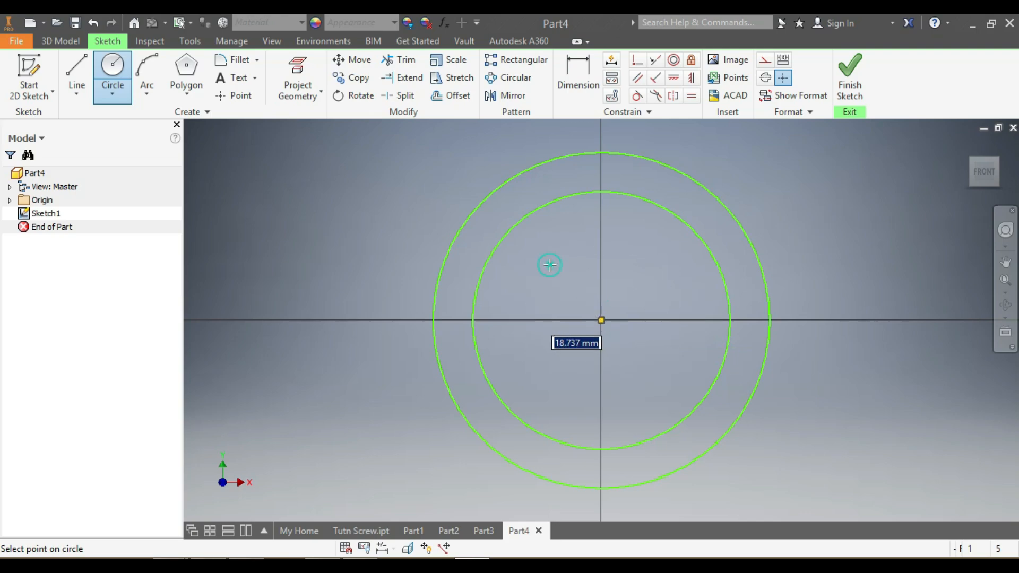
pyautogui.click(549, 267)
# Dimension the outermost circle with a diameter of 128 mm
pyautogui.click(574, 74)
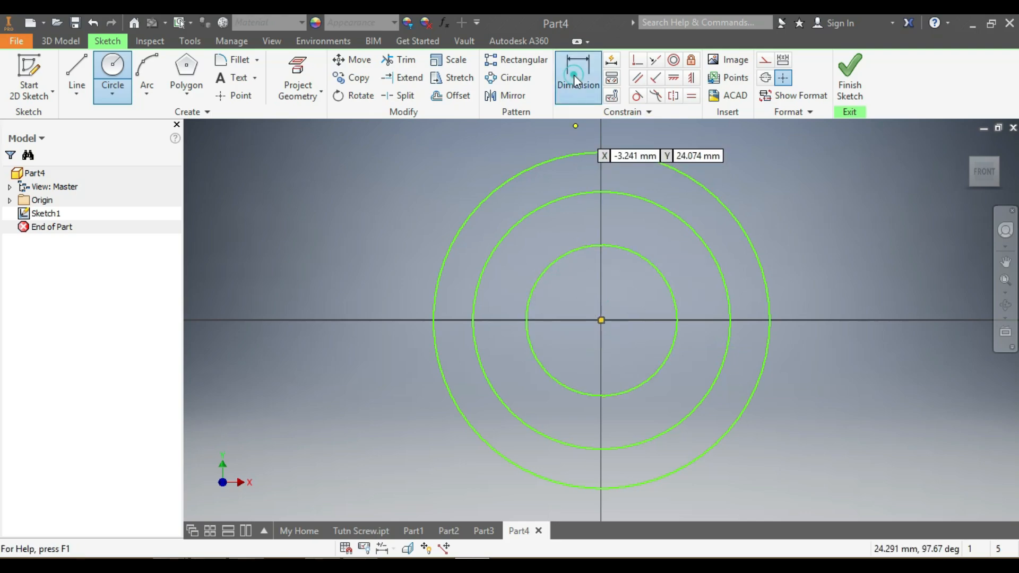
pyautogui.click(725, 209)
pyautogui.click(795, 205)
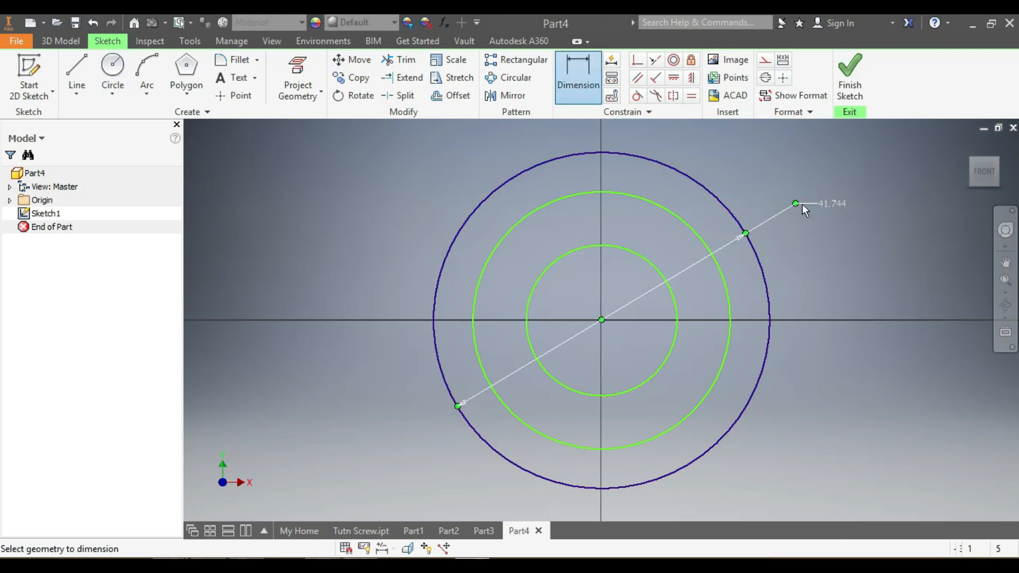
pyautogui.write('12')
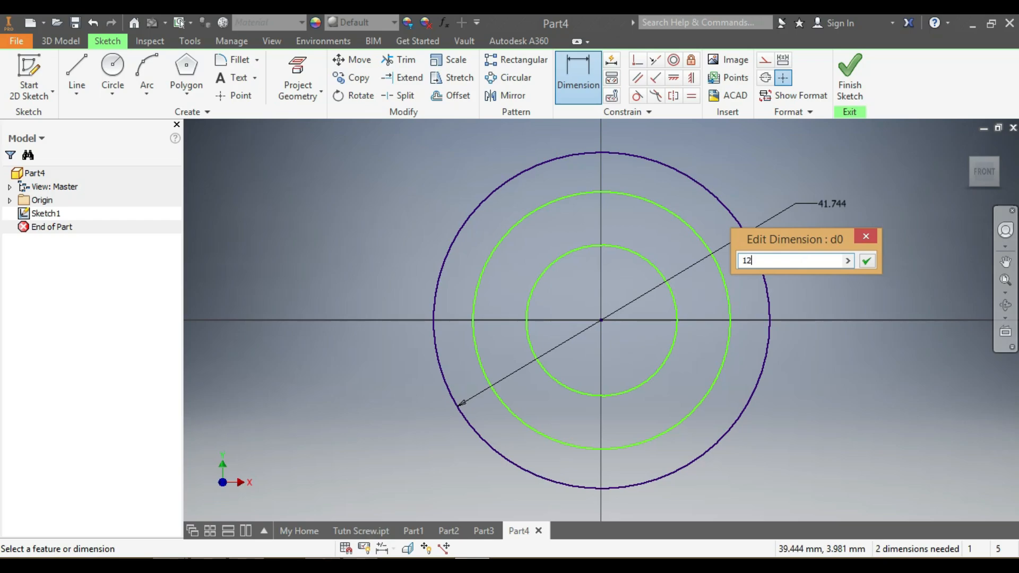
pyautogui.write('0')
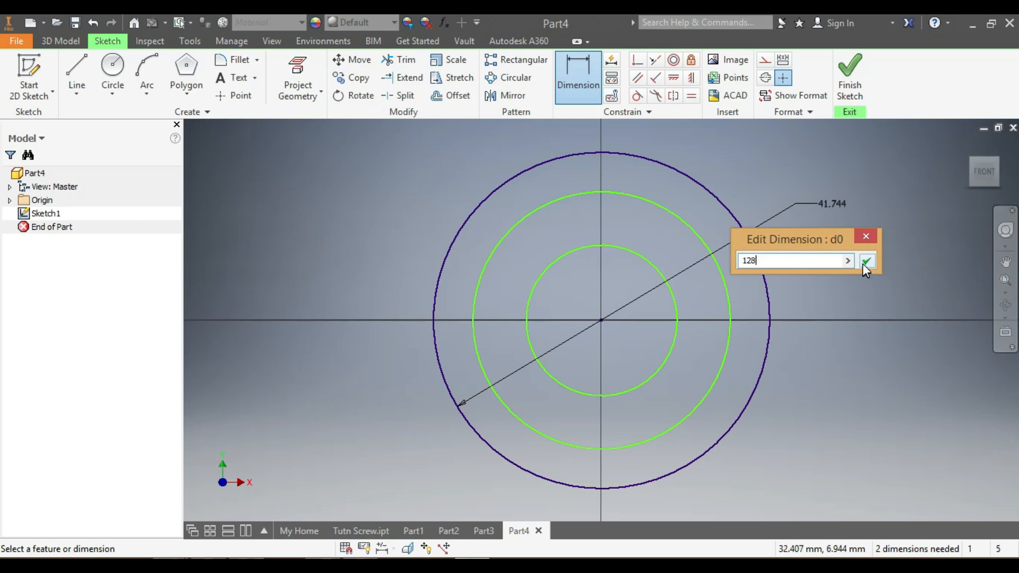
pyautogui.click(865, 261)
# Dimension the innermost of the three concentric circles with a diameter of 25 mm
pyautogui.scroll(3, 752, 279)
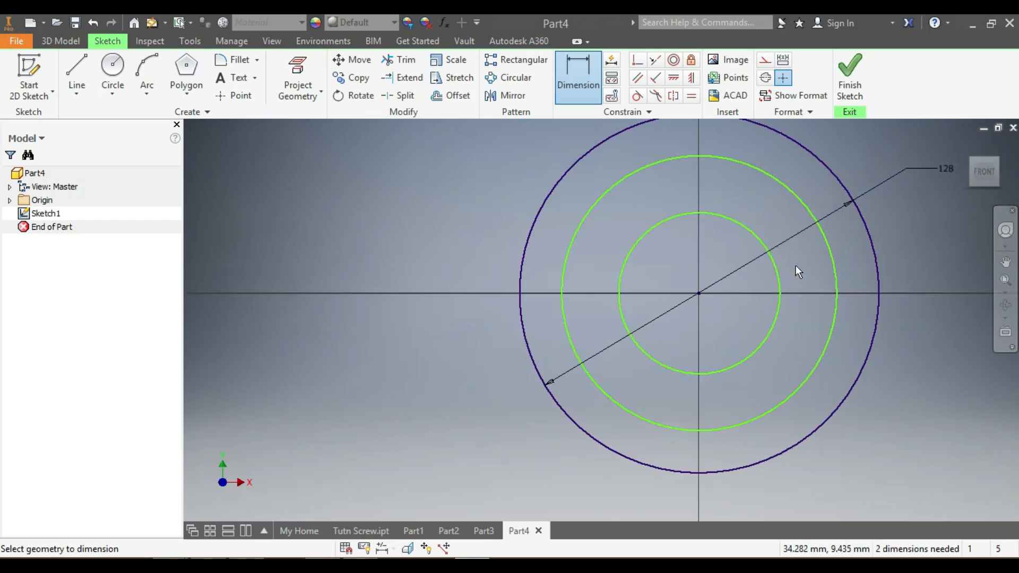
pyautogui.scroll(-2, 792, 265)
pyautogui.scroll(4, 759, 266)
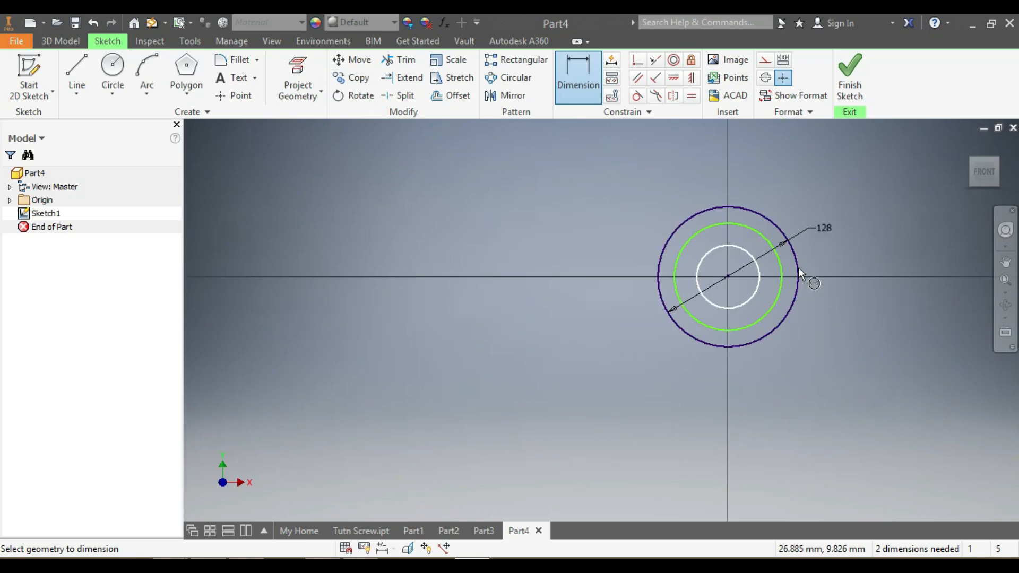
pyautogui.scroll(-2, 798, 267)
pyautogui.click(717, 275)
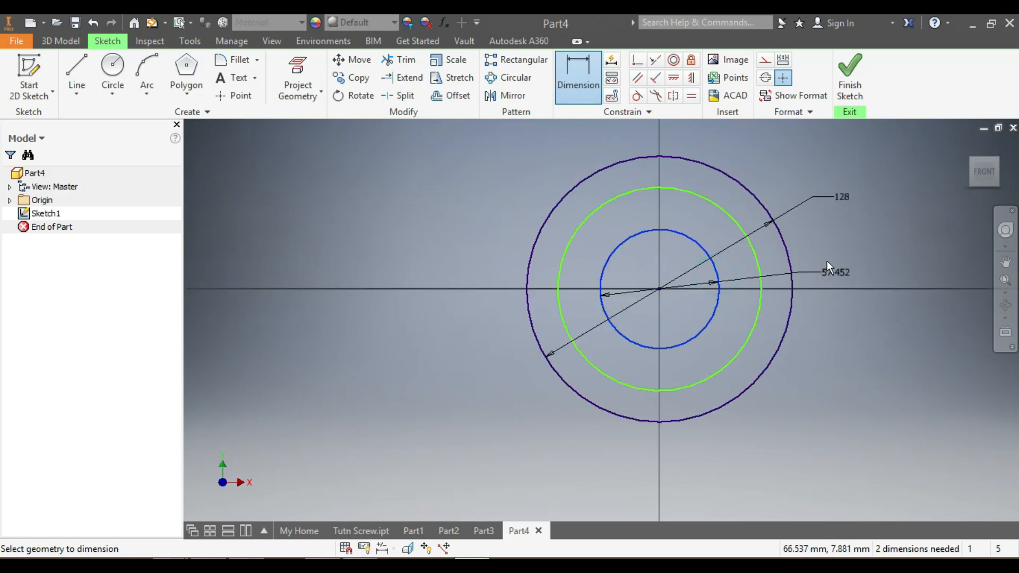
pyautogui.click(834, 255)
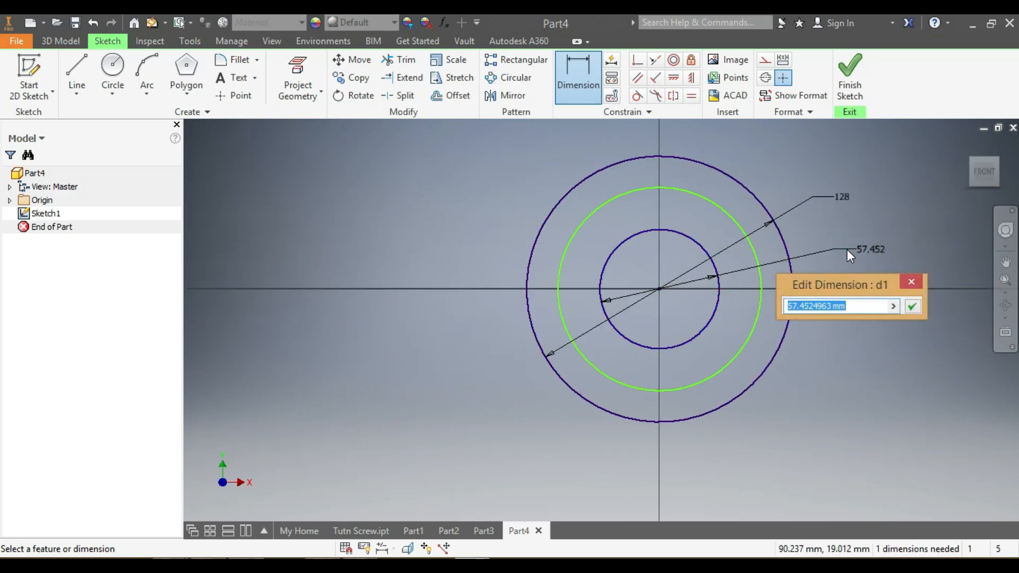
pyautogui.write('25')
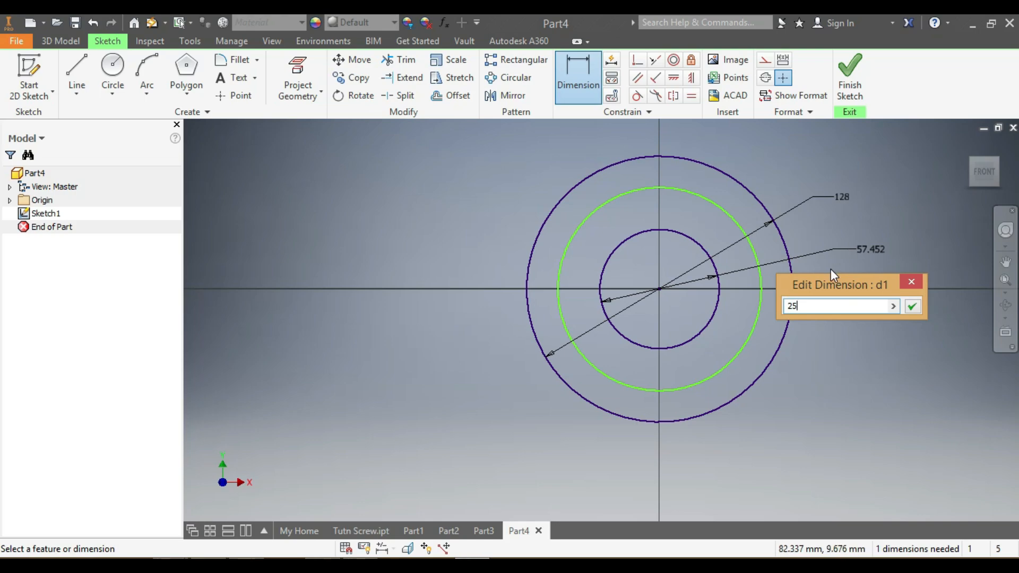
pyautogui.press('Return')
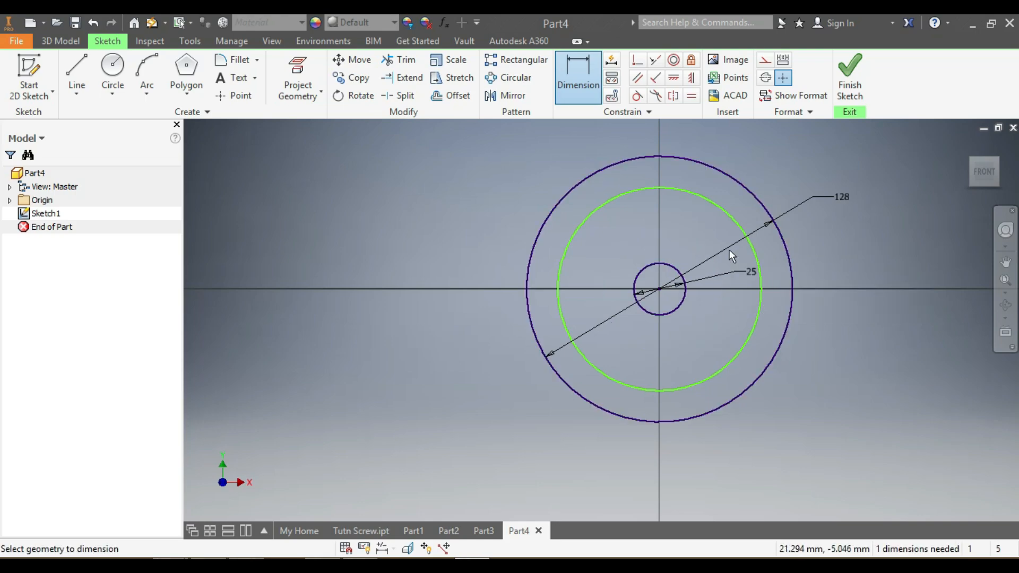
# Dimension the middle concentric circle with a diameter of 78 mm
pyautogui.click(732, 212)
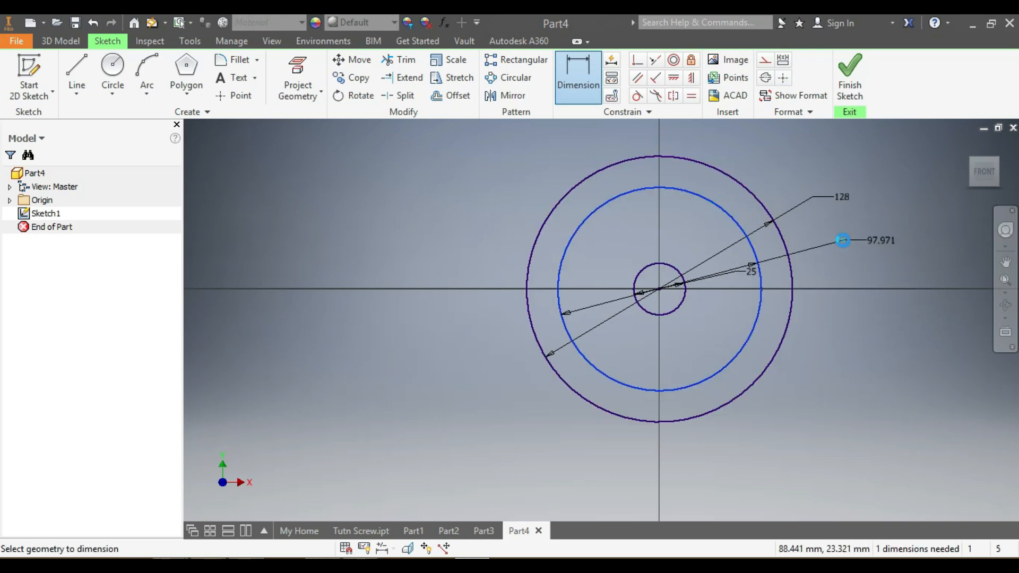
pyautogui.click(855, 239)
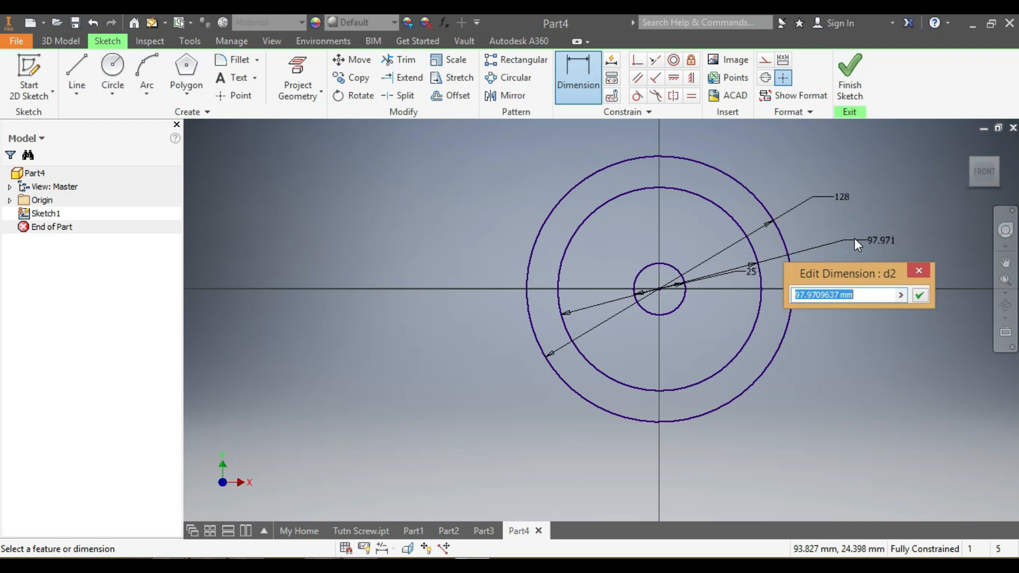
pyautogui.write('78')
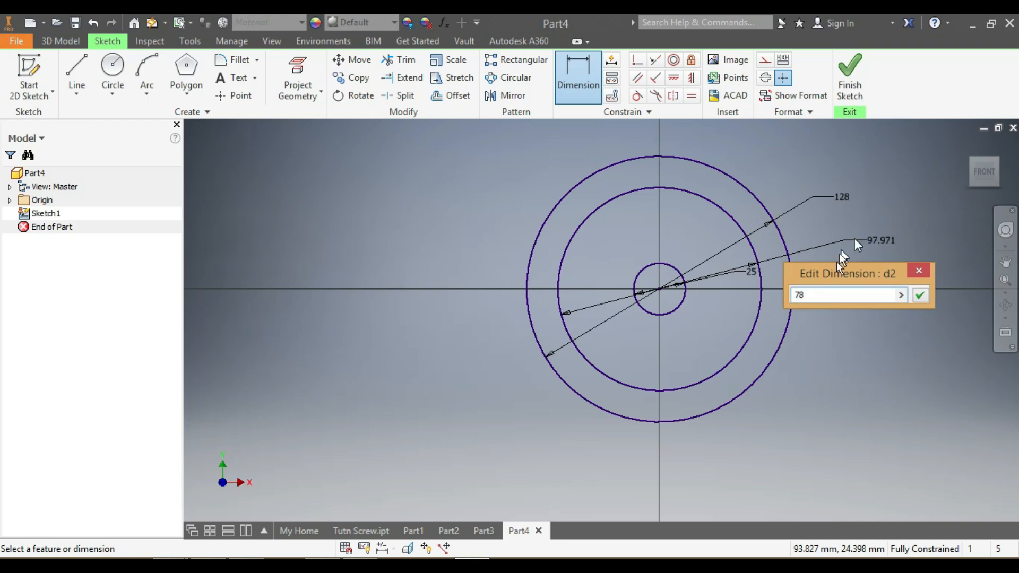
pyautogui.press('Return')
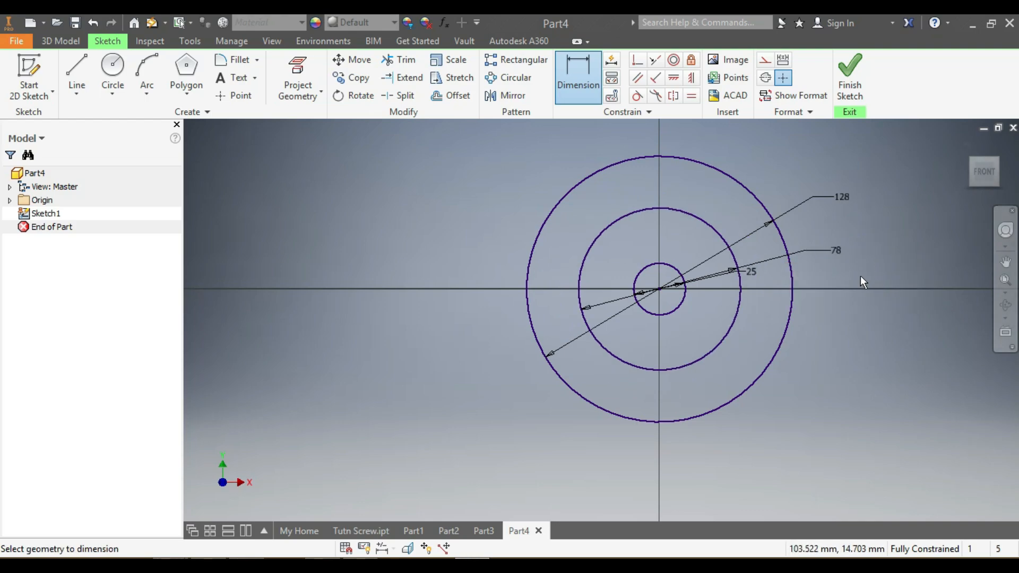
# Draw a six-sided inscribed polygon centred on the origin, with one vertex at the top of the 78 mm circle
pyautogui.click(187, 72)
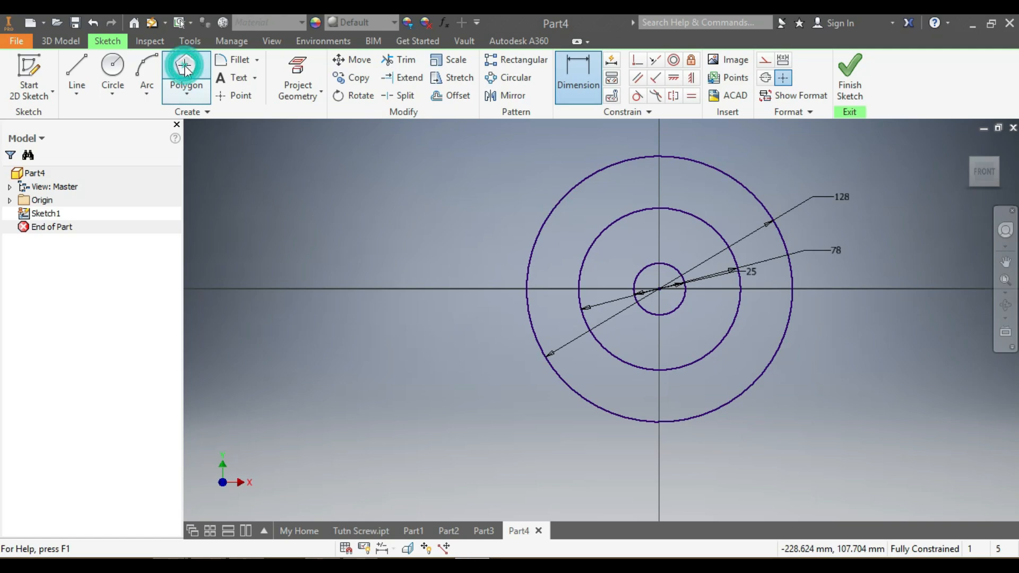
pyautogui.click(660, 289)
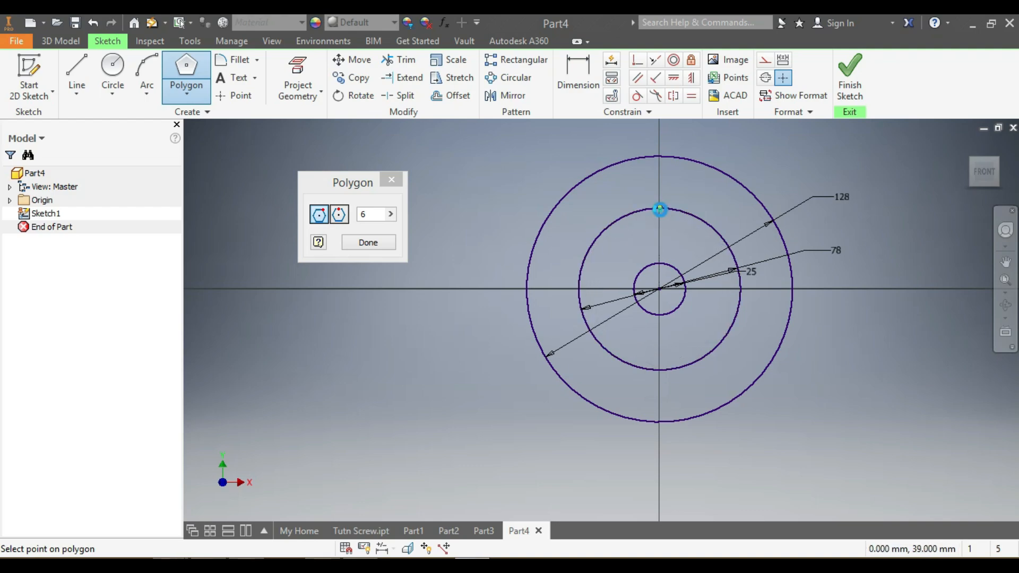
pyautogui.click(659, 208)
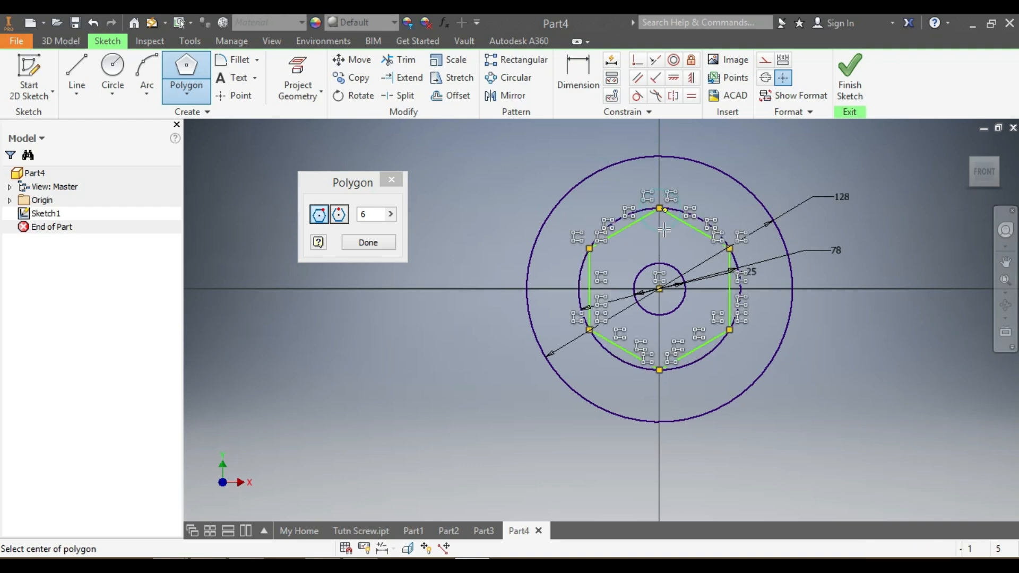
pyautogui.click(372, 243)
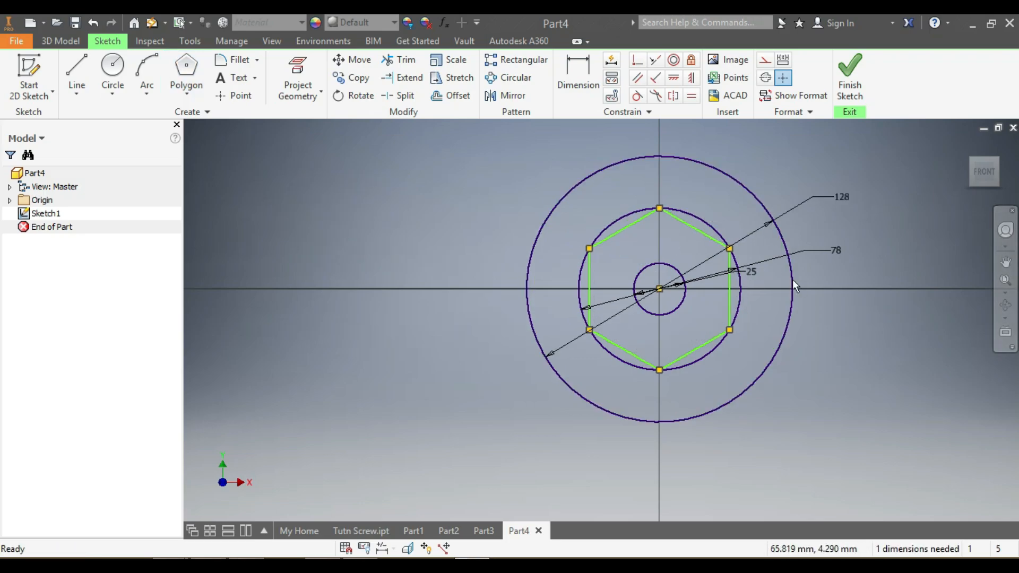
# Sketch two concentric circles, a larger and a smaller one, centred on the hexagon's top vertex
pyautogui.click(113, 67)
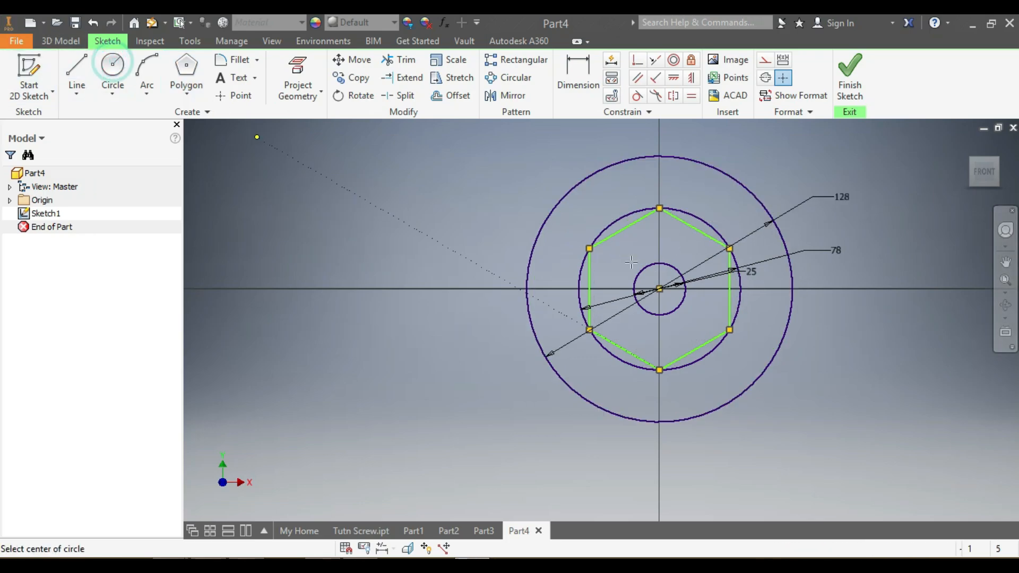
pyautogui.scroll(-3, 658, 207)
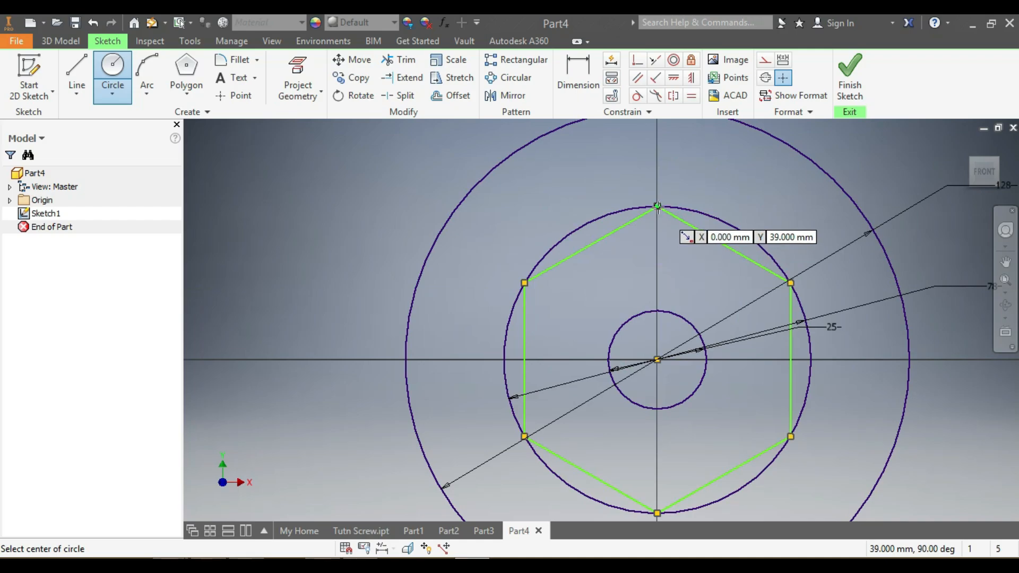
pyautogui.click(658, 206)
pyautogui.click(637, 186)
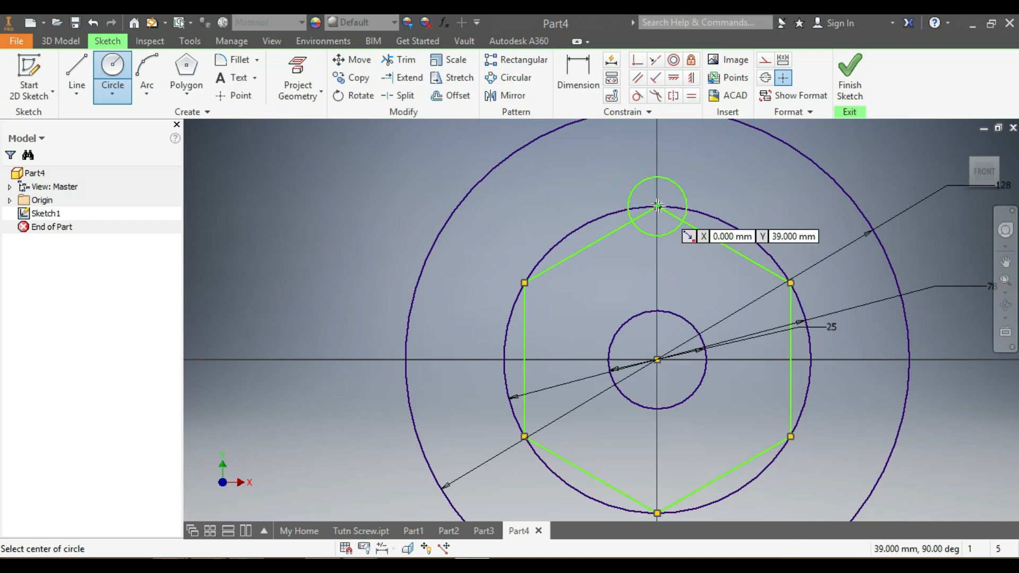
pyautogui.click(657, 206)
pyautogui.click(650, 193)
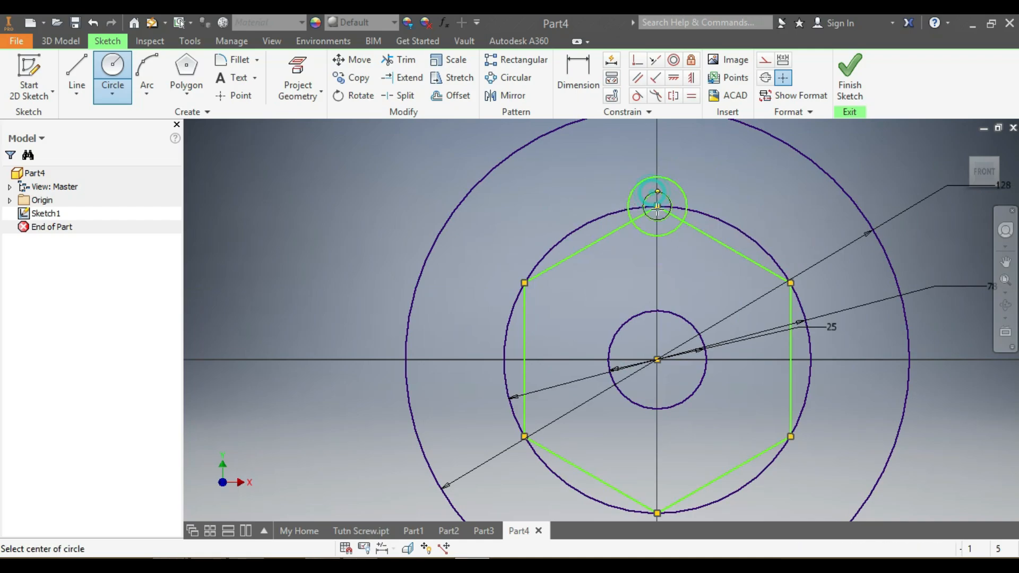
# Sketch a pair of concentric circles on each of the hexagon's two right-hand vertices
pyautogui.click(791, 284)
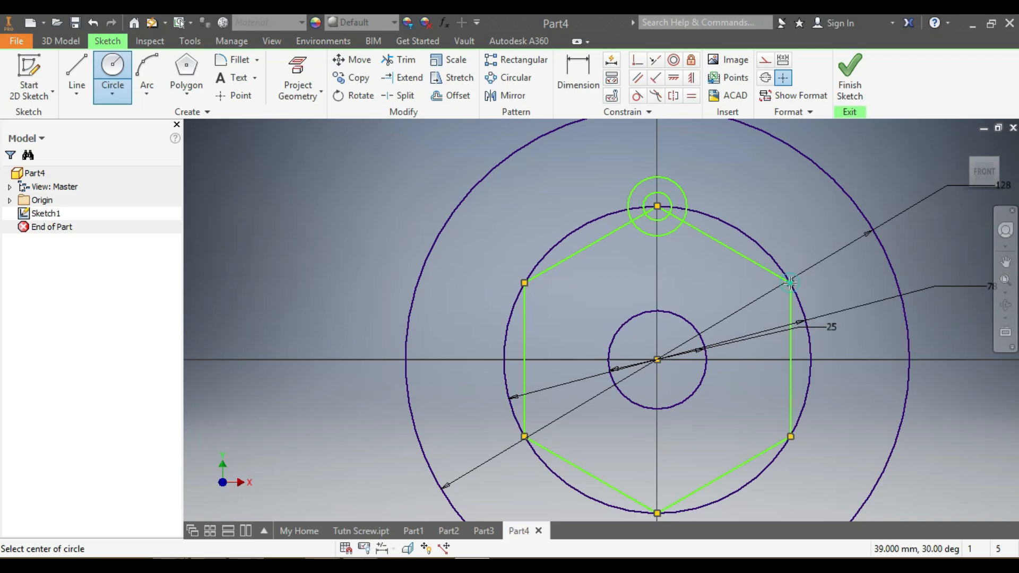
pyautogui.click(790, 253)
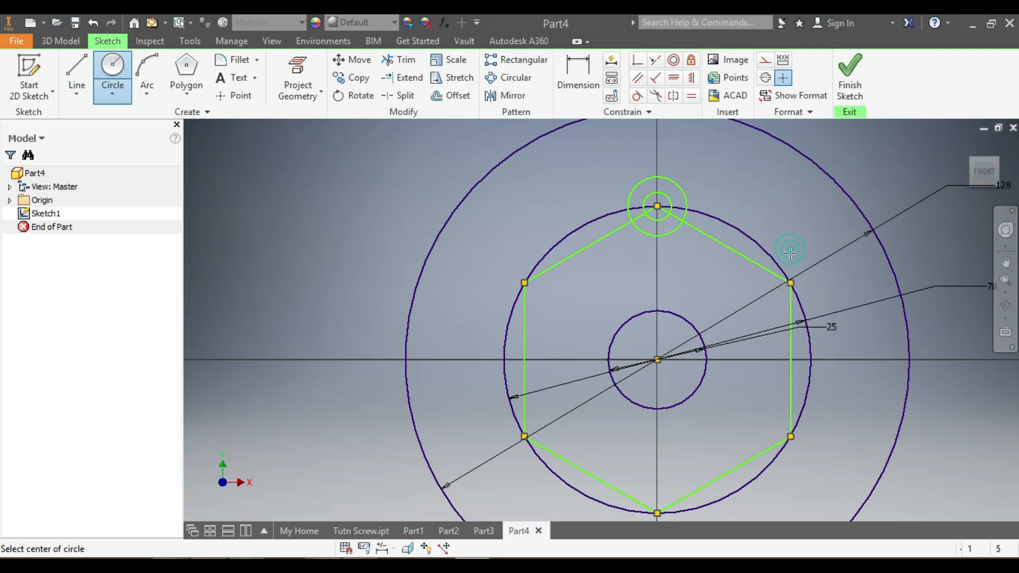
pyautogui.click(791, 283)
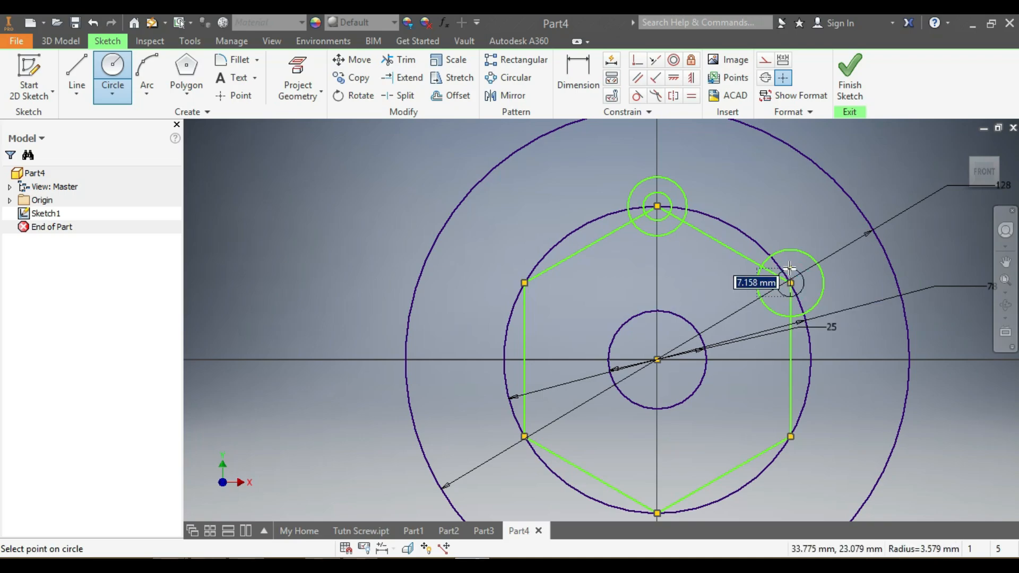
pyautogui.click(803, 271)
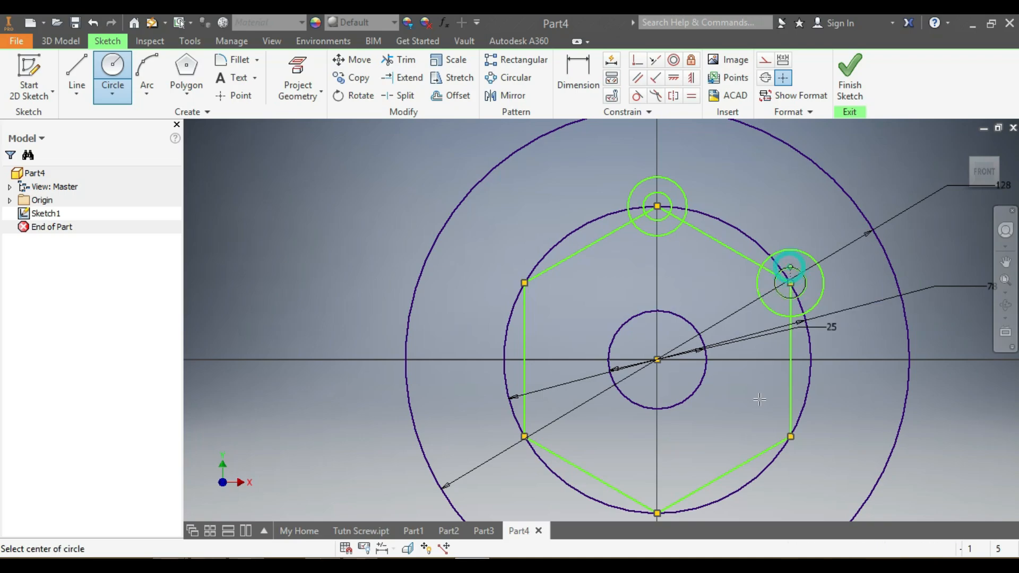
pyautogui.click(791, 437)
pyautogui.click(775, 409)
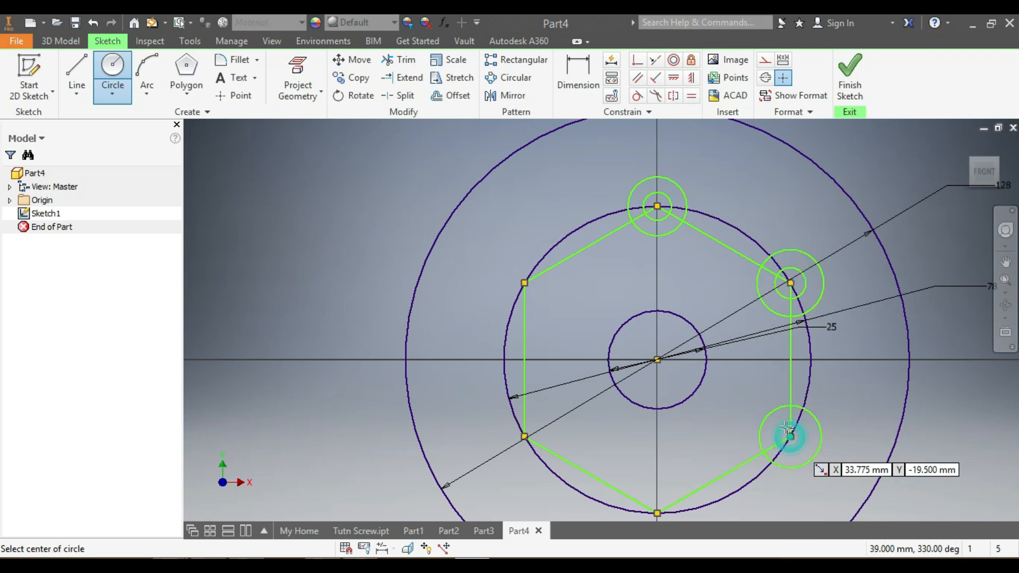
pyautogui.click(791, 436)
pyautogui.click(780, 425)
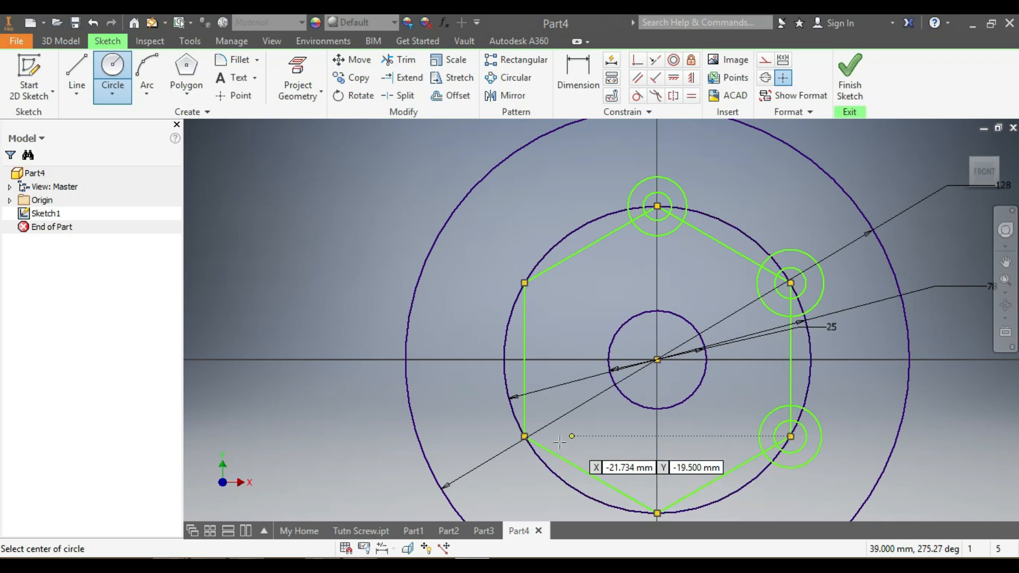
# Sketch a pair of concentric circles on each of the hexagon's two left-hand vertices
pyautogui.click(523, 436)
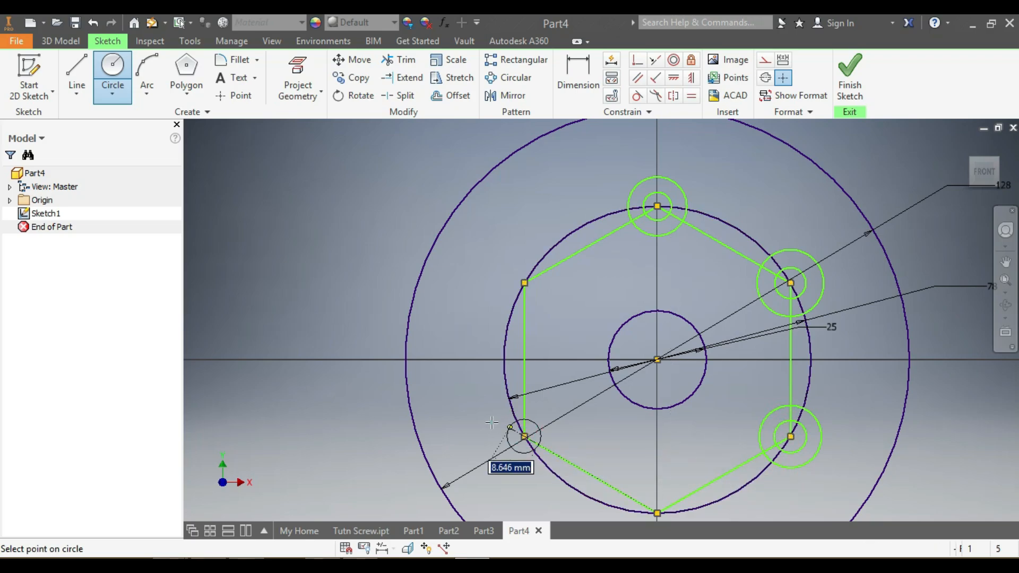
pyautogui.click(501, 414)
pyautogui.click(523, 436)
pyautogui.click(511, 428)
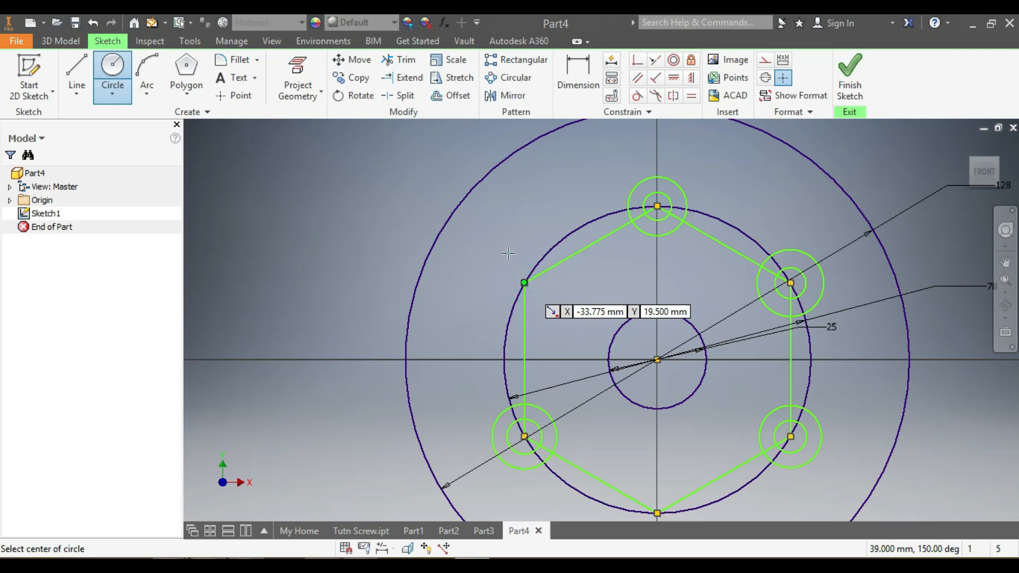
pyautogui.click(508, 253)
pyautogui.click(525, 282)
pyautogui.click(512, 271)
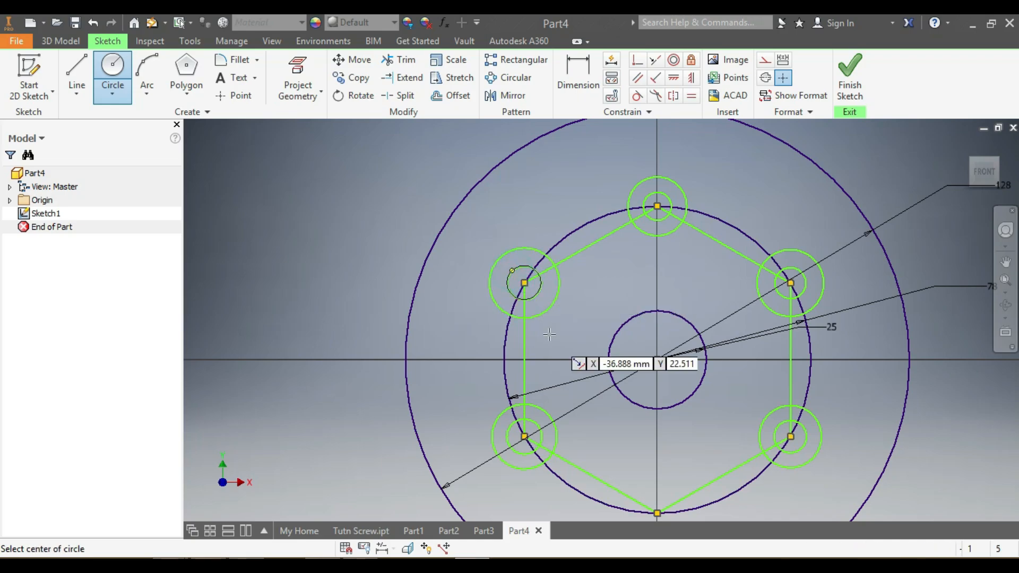
# Sketch two concentric circles of about 21 mm and 14 mm diameter on the hexagon's bottom vertex
pyautogui.scroll(5, 549, 335)
pyautogui.scroll(-4, 564, 388)
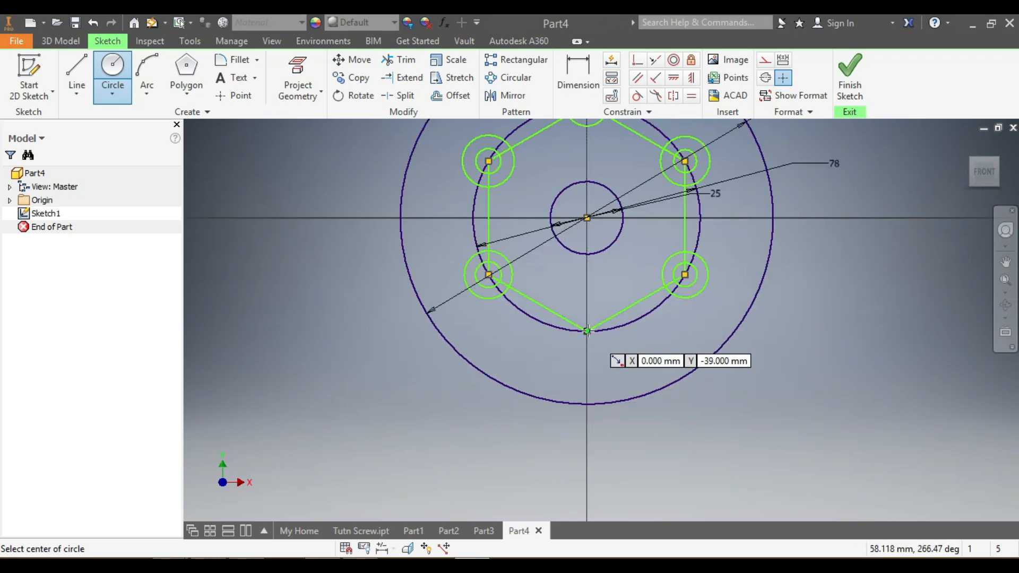
pyautogui.click(587, 332)
pyautogui.click(566, 310)
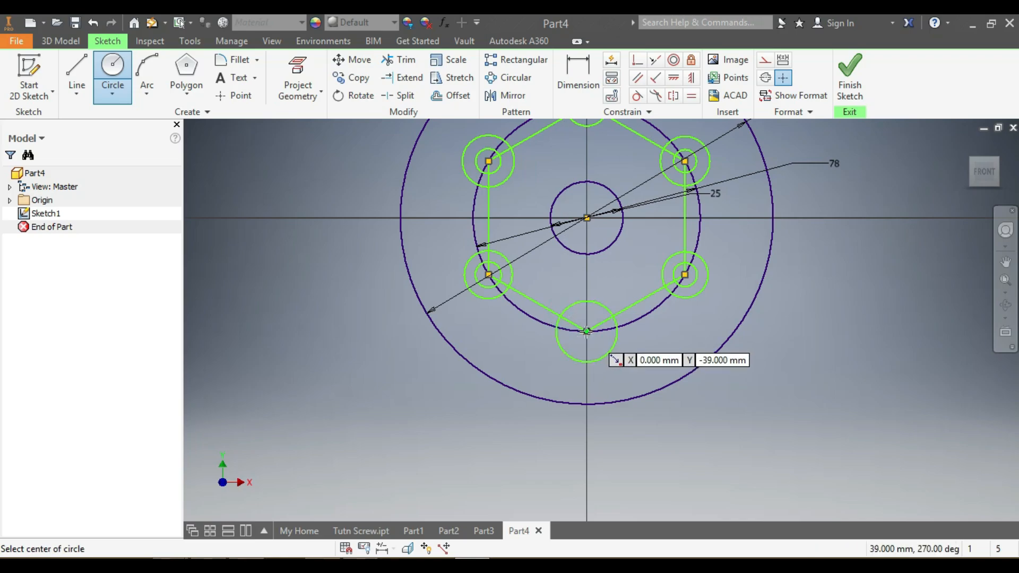
pyautogui.click(586, 329)
pyautogui.click(579, 313)
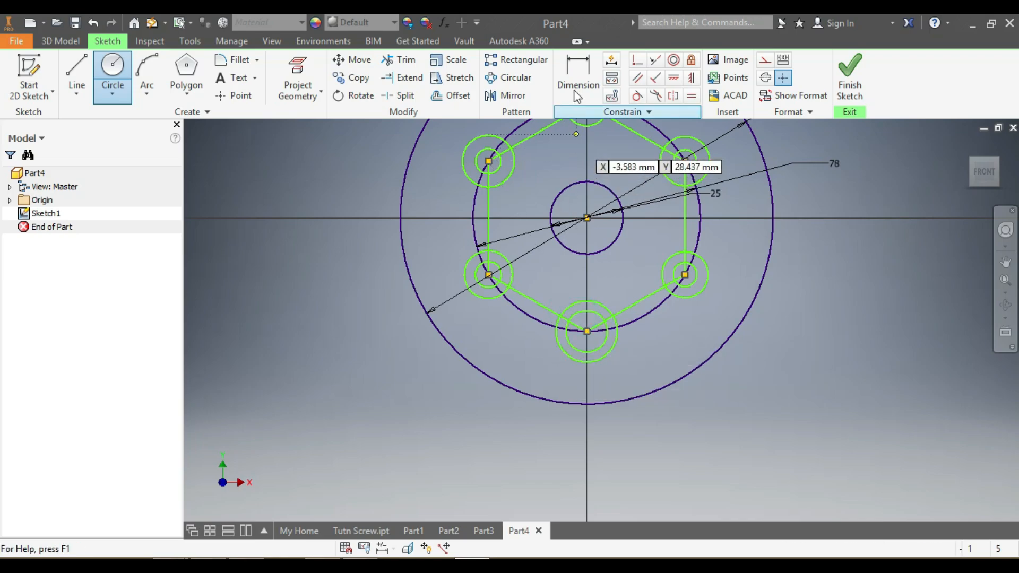
# Dimension the outer circle at the hexagon's bottom vertex with a diameter of 27 mm
pyautogui.click(578, 75)
pyautogui.click(613, 345)
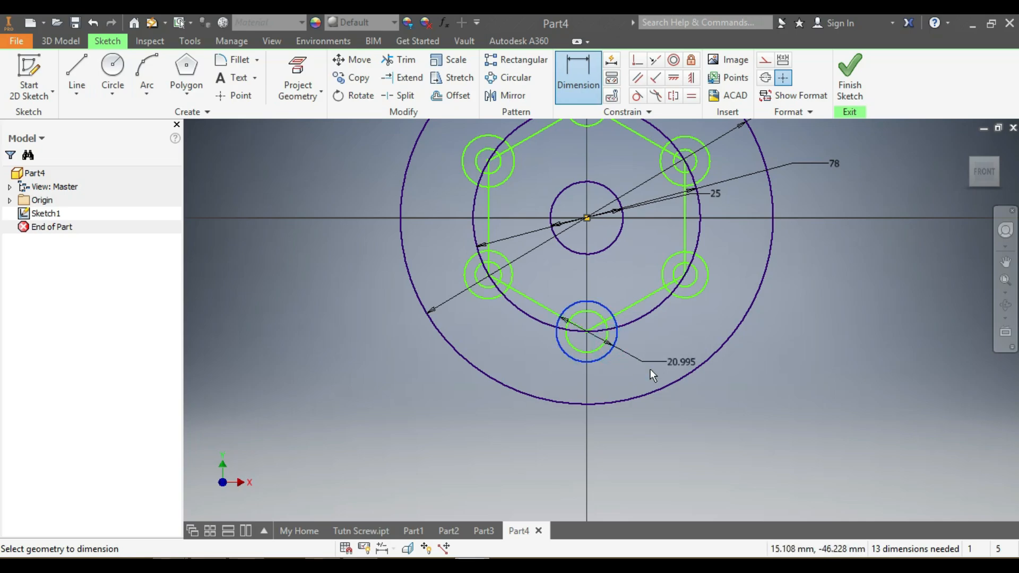
pyautogui.click(740, 380)
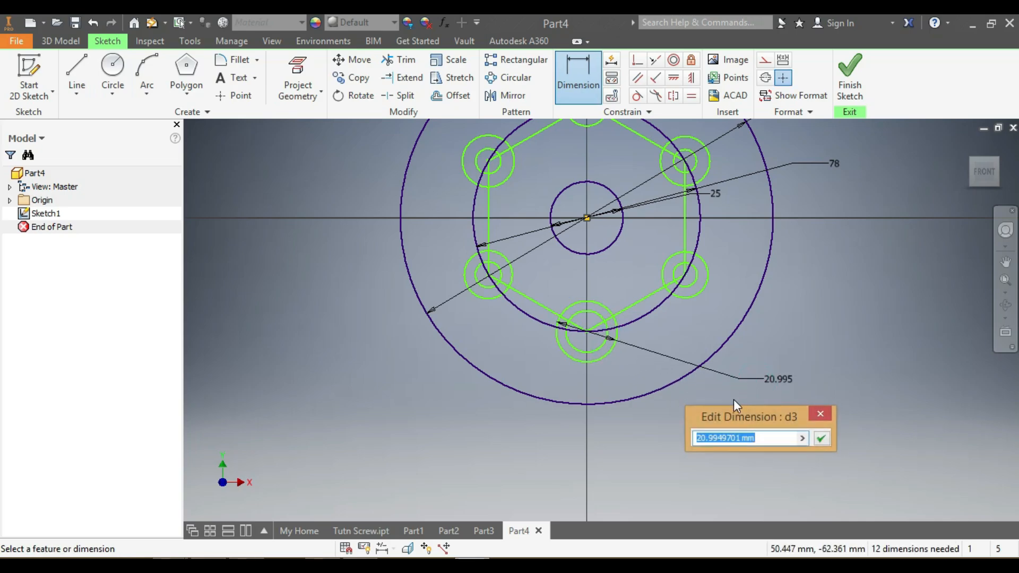
pyautogui.write('21')
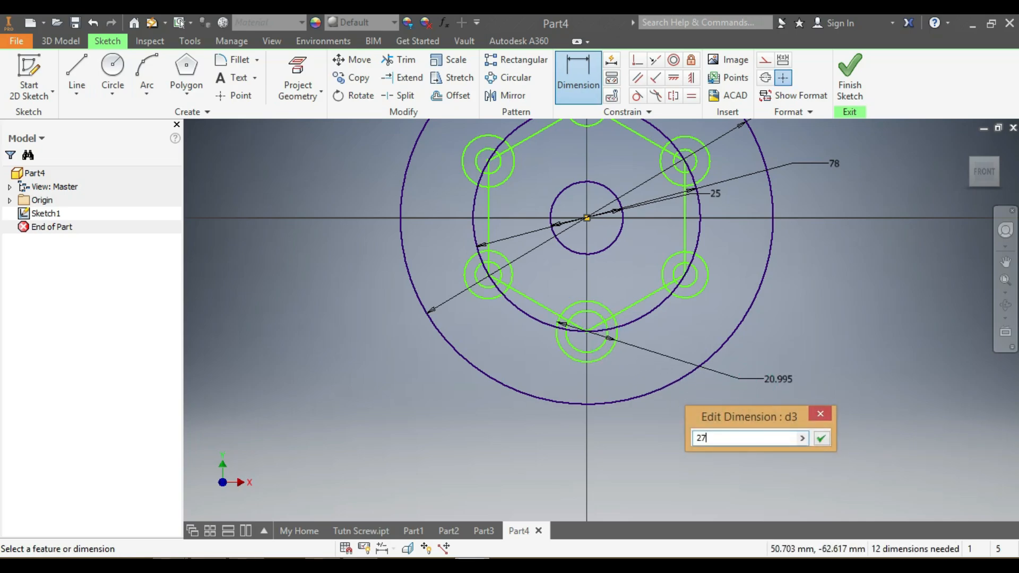
pyautogui.press('Return')
# Dimension the inner circle at the bottom vertex of the hexagon with a diameter of 15 mm
pyautogui.click(593, 349)
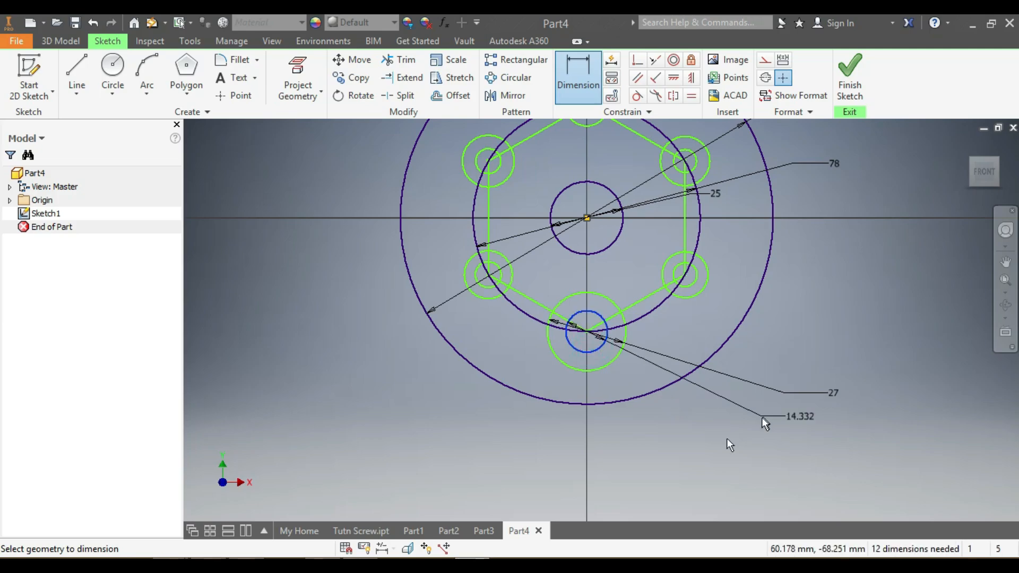
pyautogui.click(759, 429)
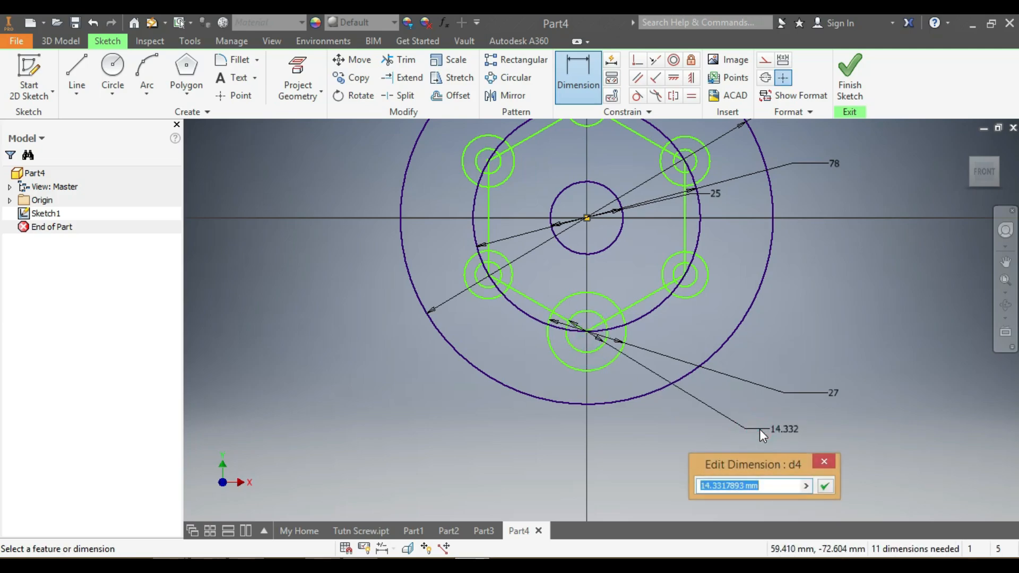
pyautogui.write('15')
pyautogui.press('Return')
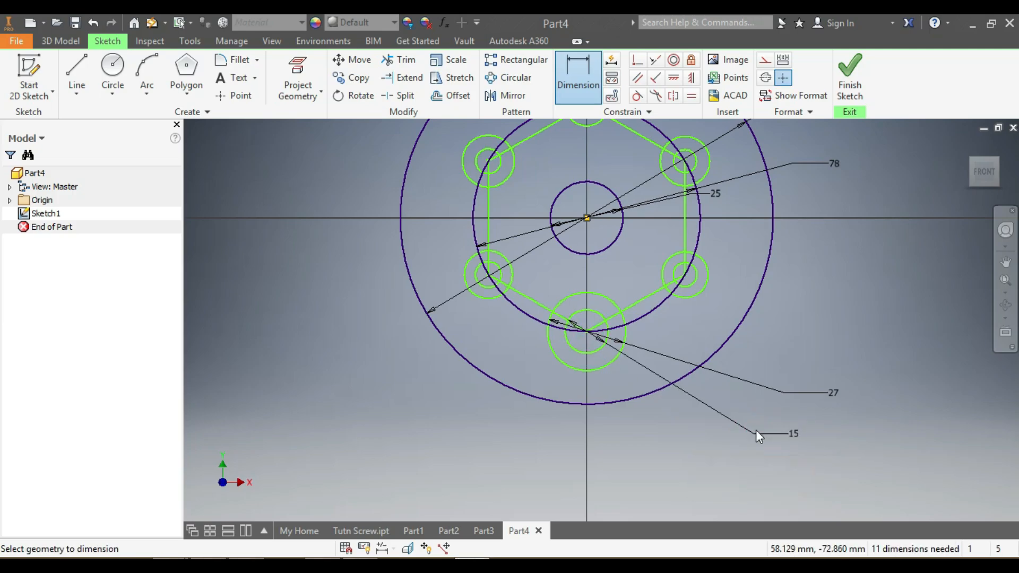
# Make the outer circles at the hexagon's two right-hand vertices equal in size to the 27 mm circle at the bottom vertex
pyautogui.scroll(-5, 756, 430)
pyautogui.scroll(3, 759, 373)
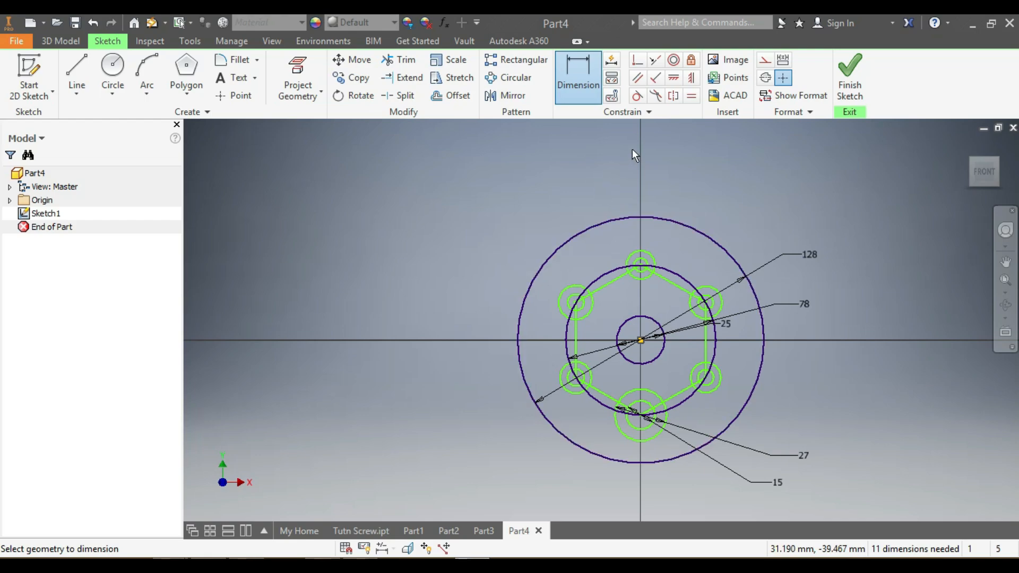
pyautogui.click(692, 96)
pyautogui.click(709, 392)
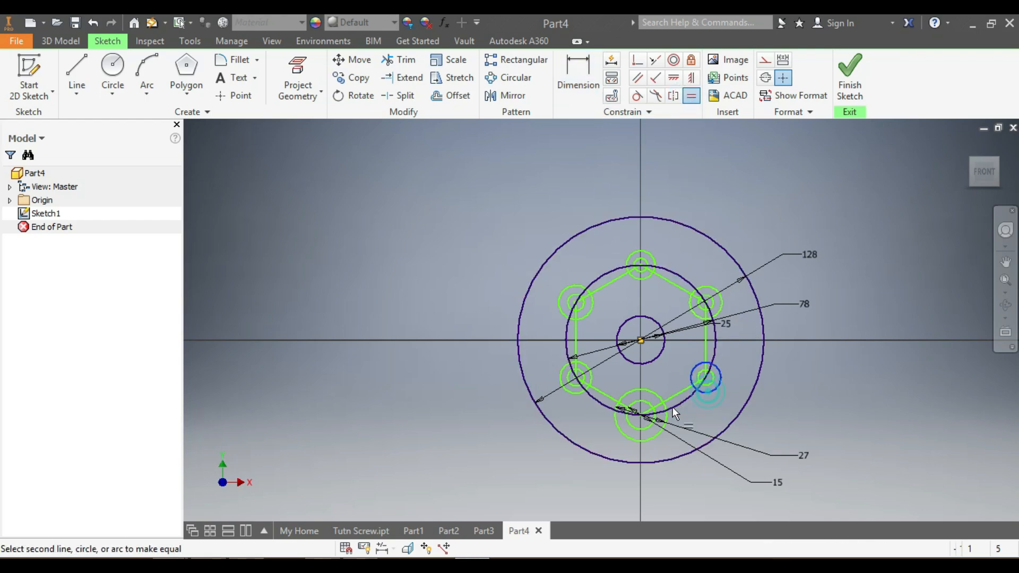
pyautogui.click(656, 435)
pyautogui.click(723, 302)
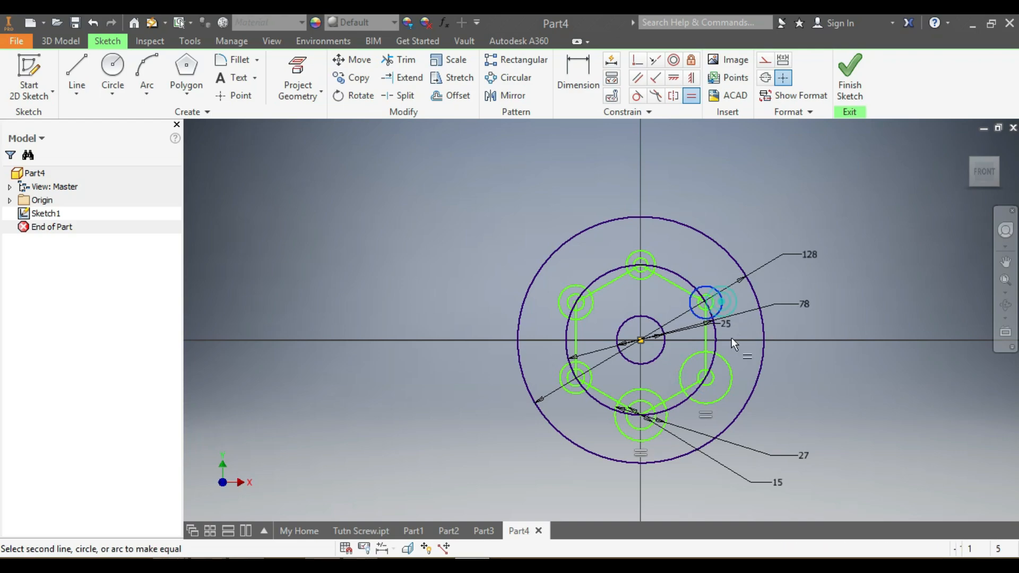
pyautogui.click(731, 364)
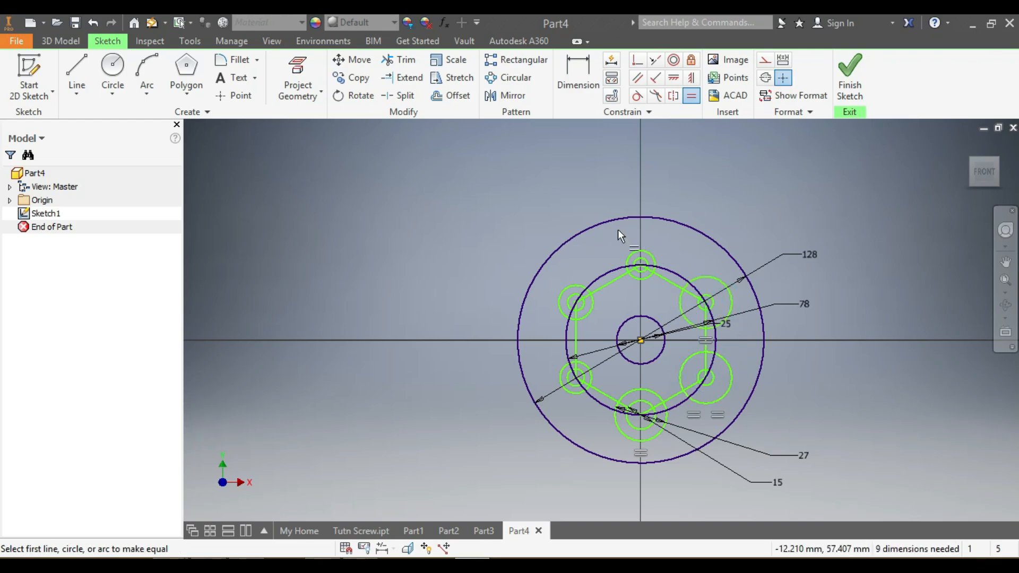
# Apply Equal constraints so the outer circles at the top and two left-hand vertices match the resized outer circles
pyautogui.click(651, 253)
pyautogui.click(699, 275)
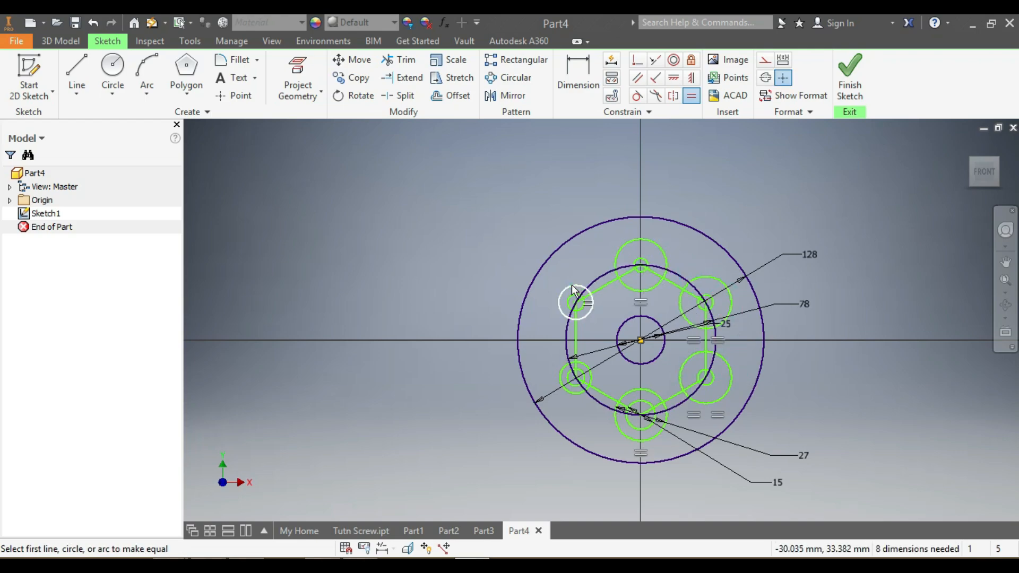
pyautogui.click(574, 291)
pyautogui.click(616, 254)
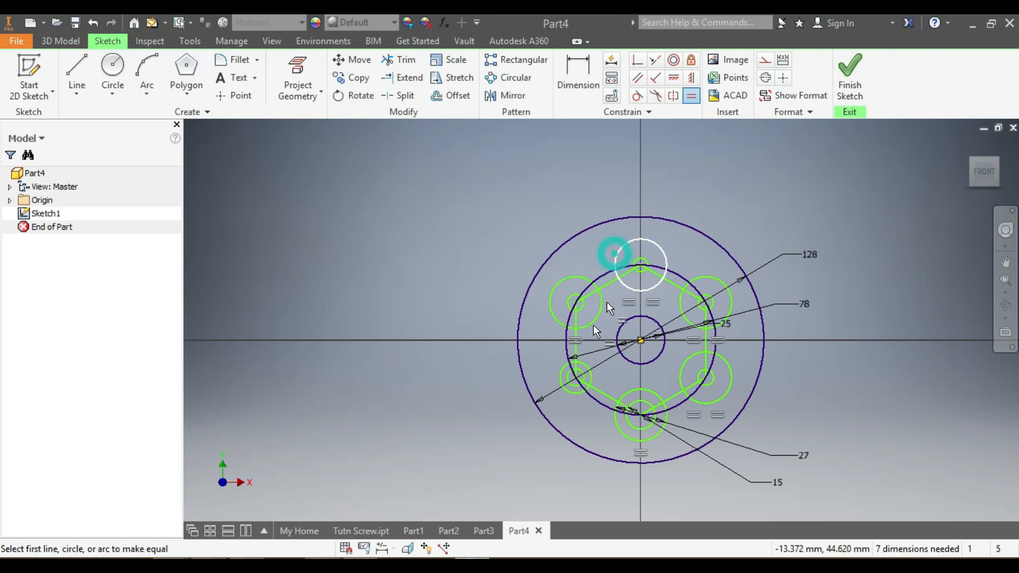
pyautogui.click(574, 376)
pyautogui.click(560, 325)
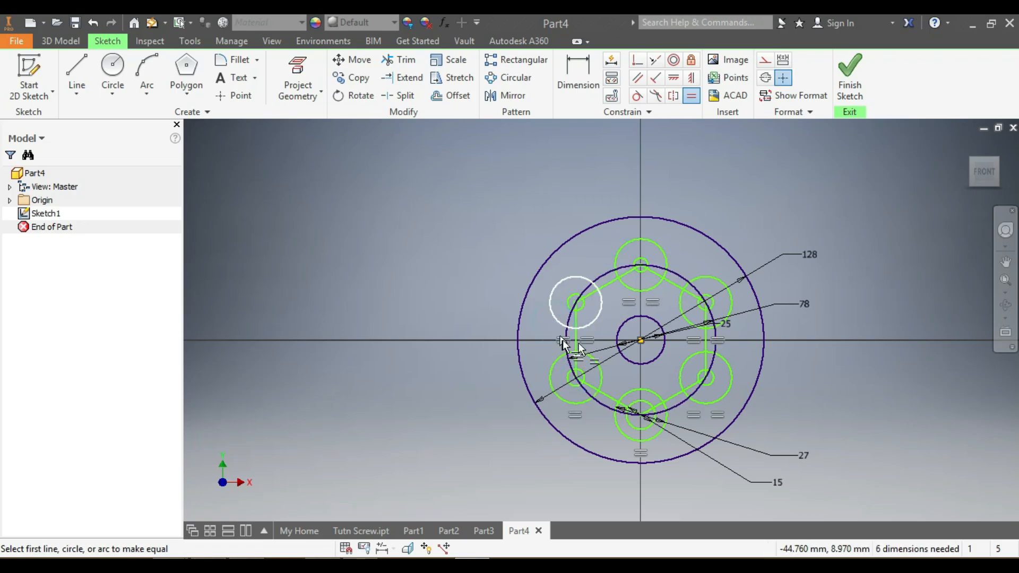
pyautogui.click(637, 406)
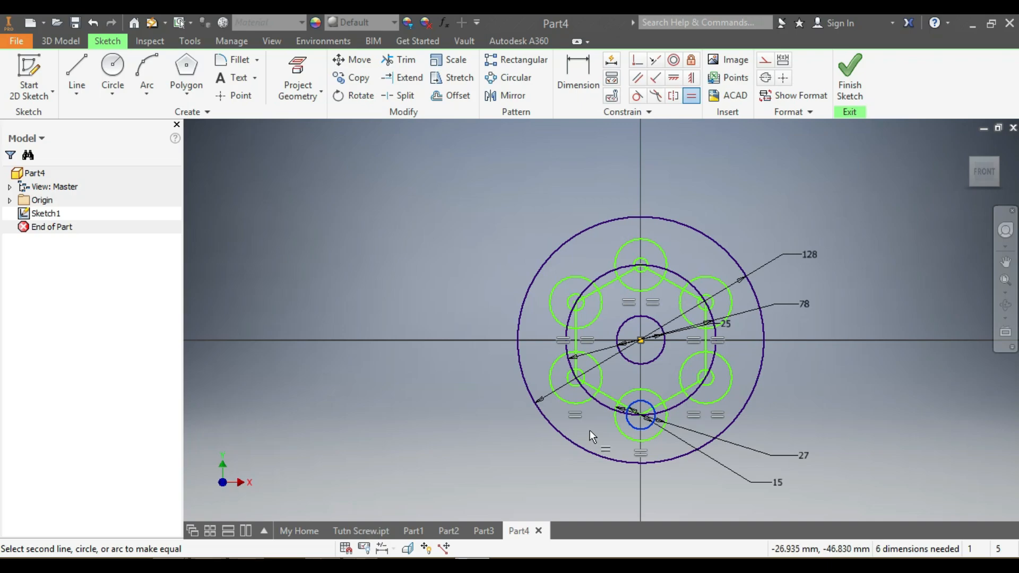
pyautogui.press('Escape')
pyautogui.click(688, 99)
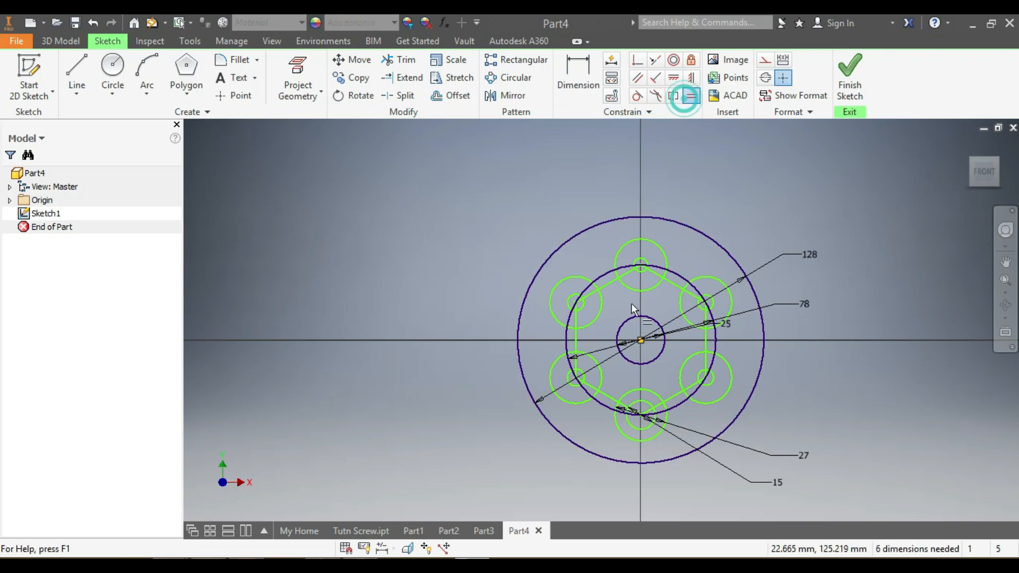
pyautogui.click(575, 381)
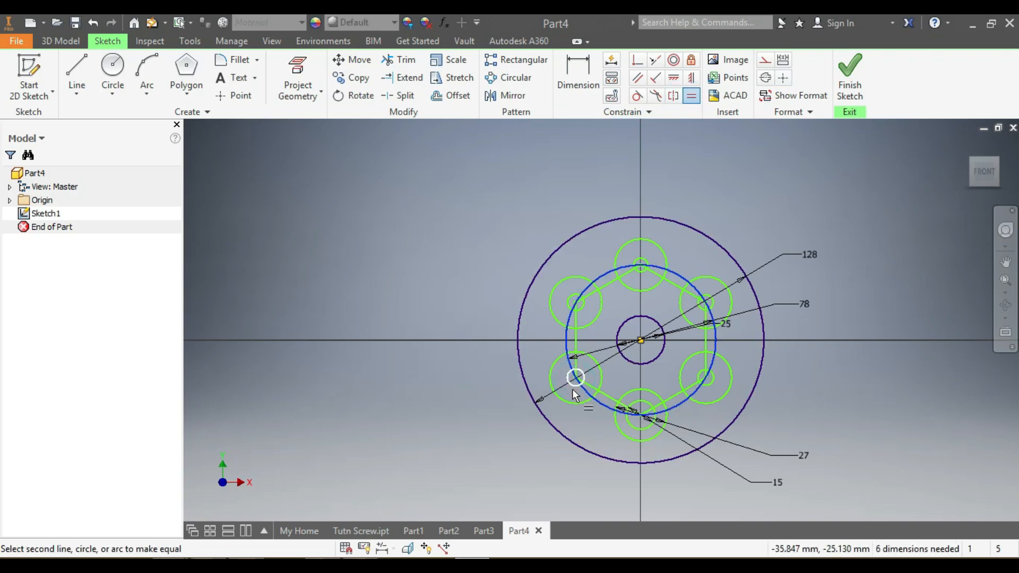
pyautogui.press('Escape')
# Make the inner circles at the hexagon's two left-hand vertices equal in size to the 15 mm circle at the bottom vertex
pyautogui.click(692, 97)
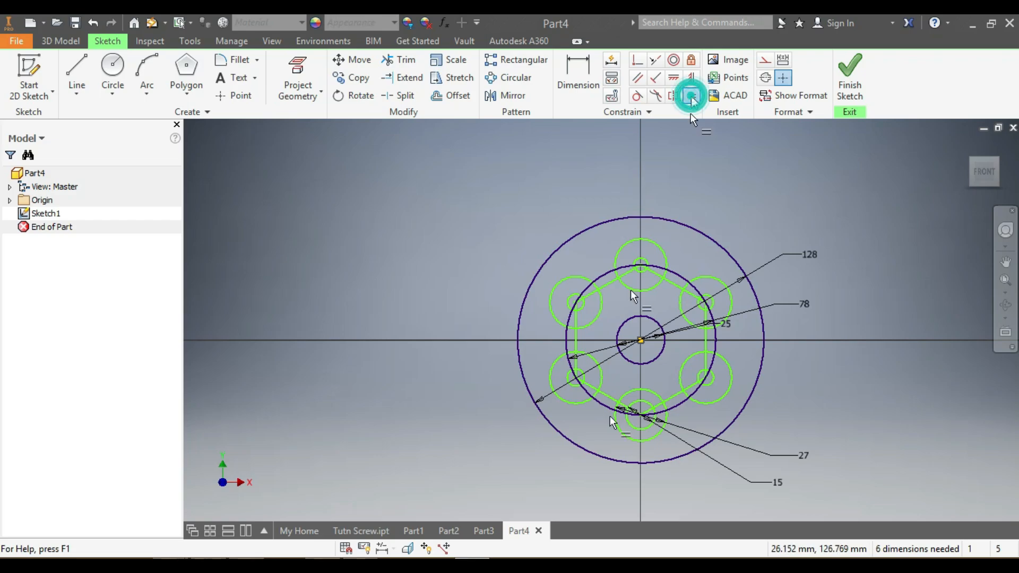
pyautogui.click(572, 387)
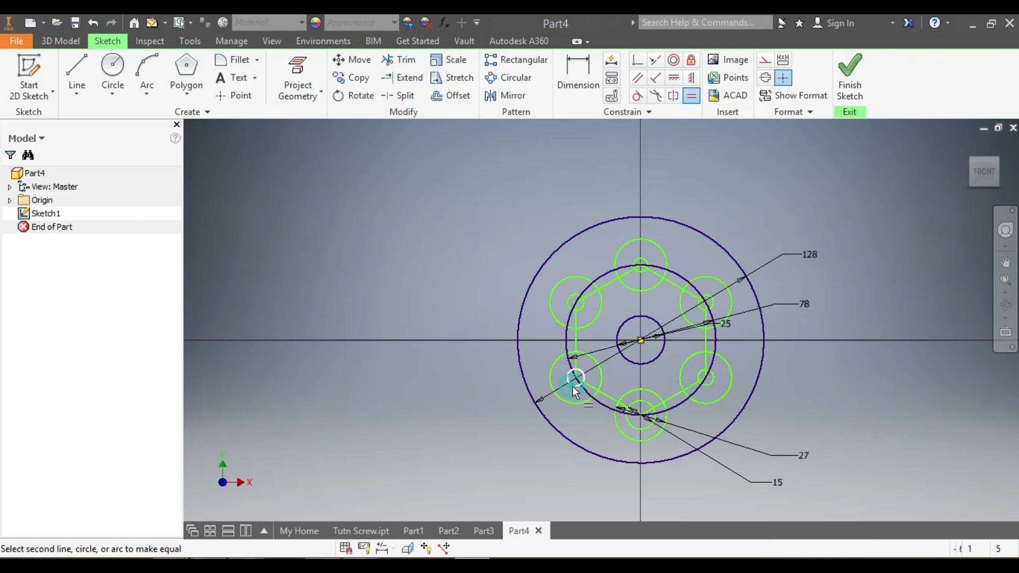
pyautogui.click(629, 425)
pyautogui.click(582, 307)
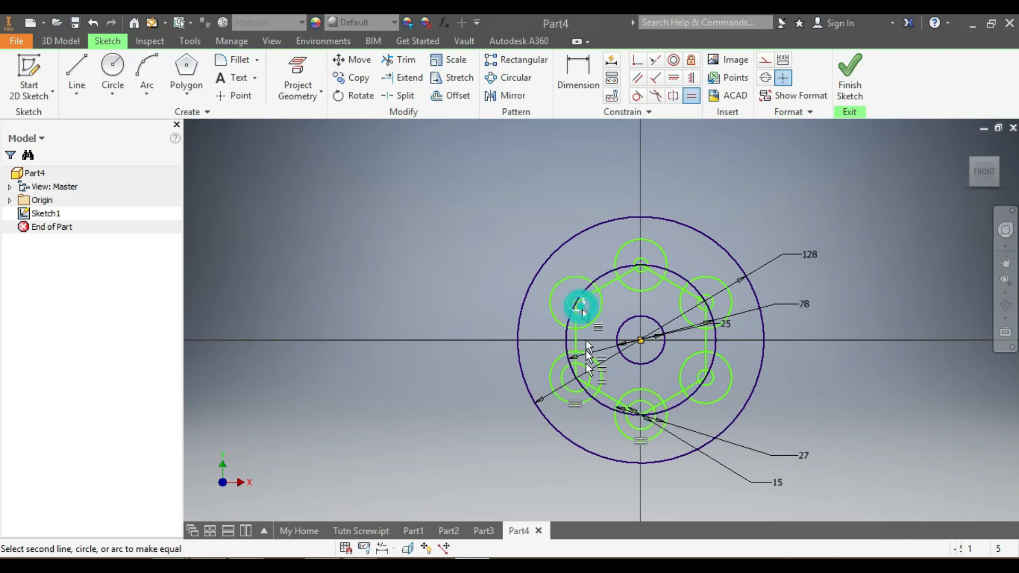
pyautogui.click(586, 365)
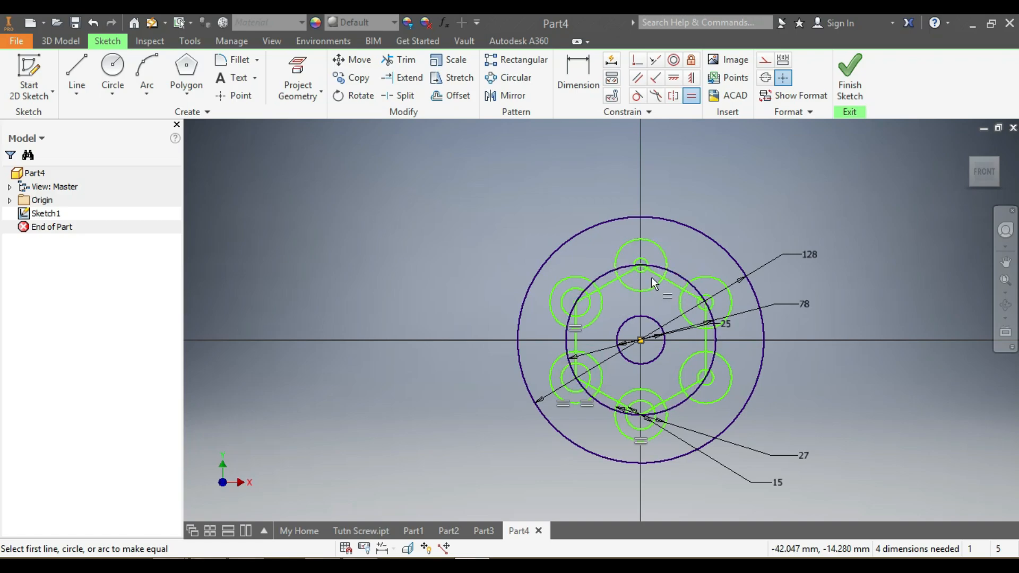
# Apply Equal constraints so the inner circles at the top and two right-hand vertices match the left-hand inner circles
pyautogui.click(638, 270)
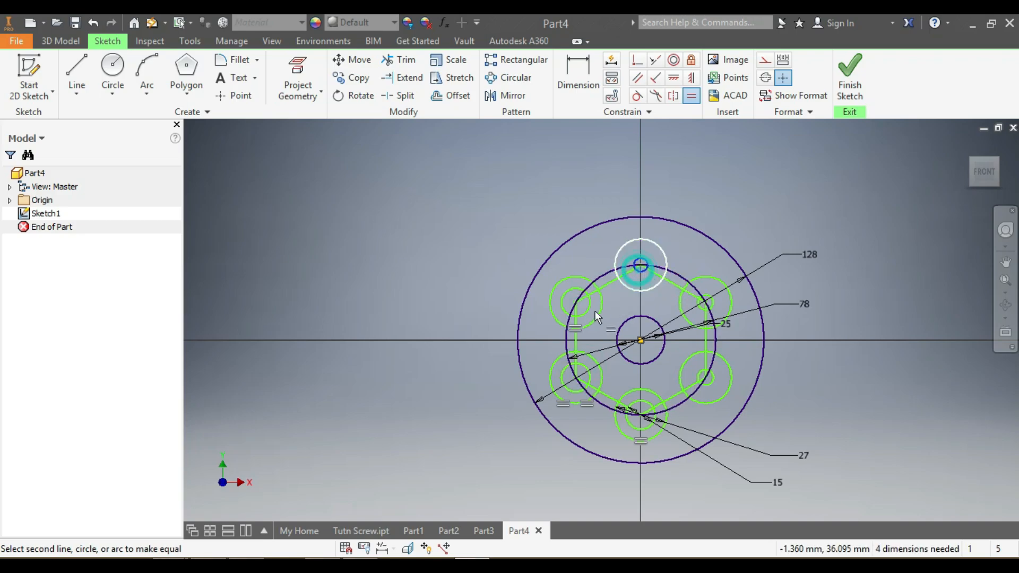
pyautogui.click(587, 311)
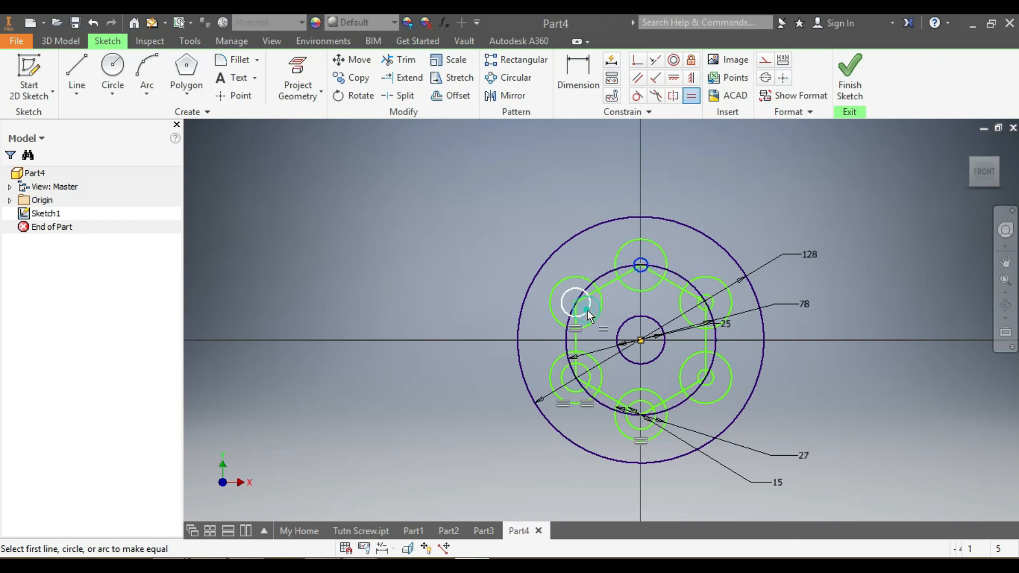
pyautogui.click(698, 308)
pyautogui.click(648, 276)
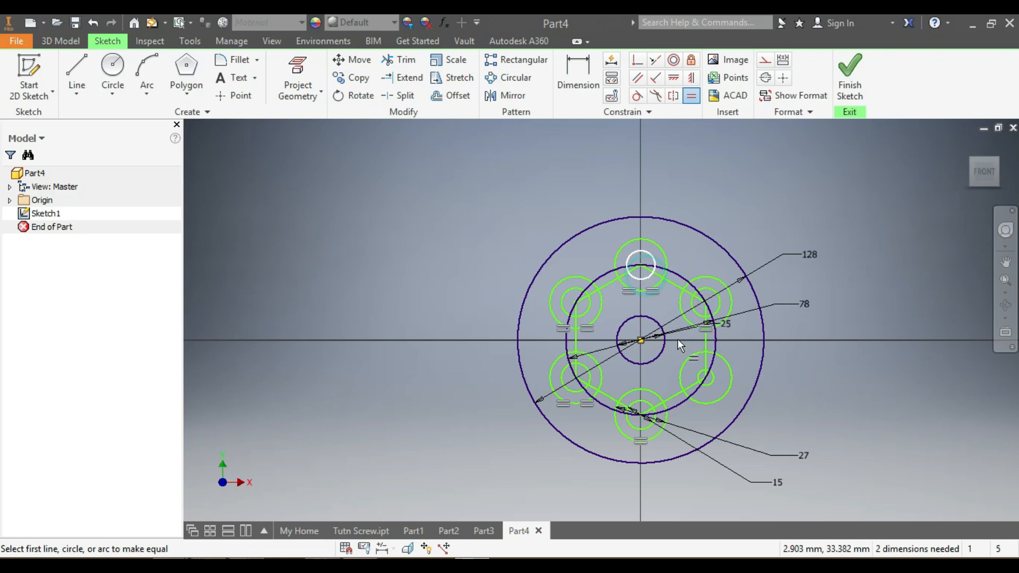
pyautogui.click(699, 373)
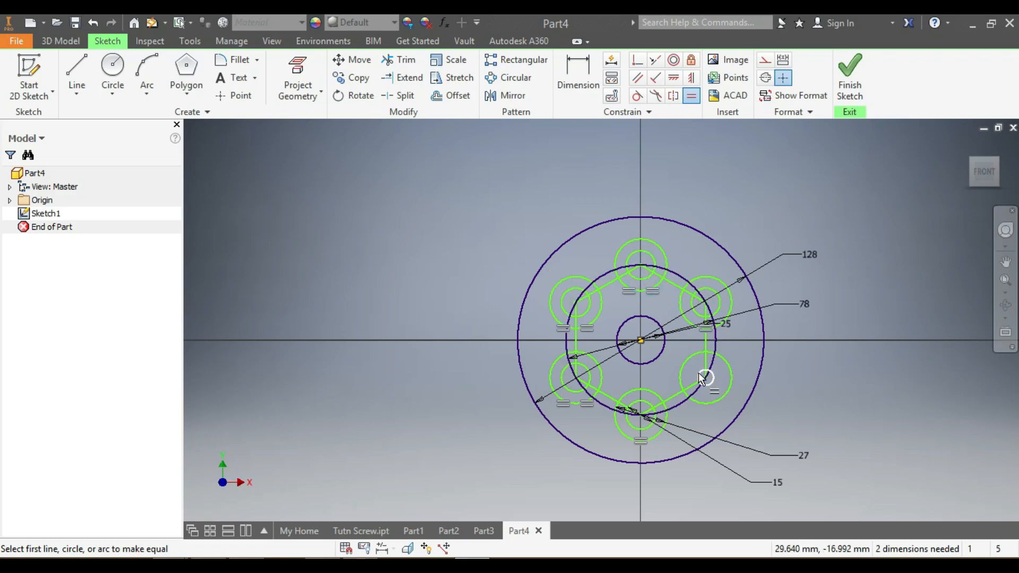
pyautogui.click(638, 278)
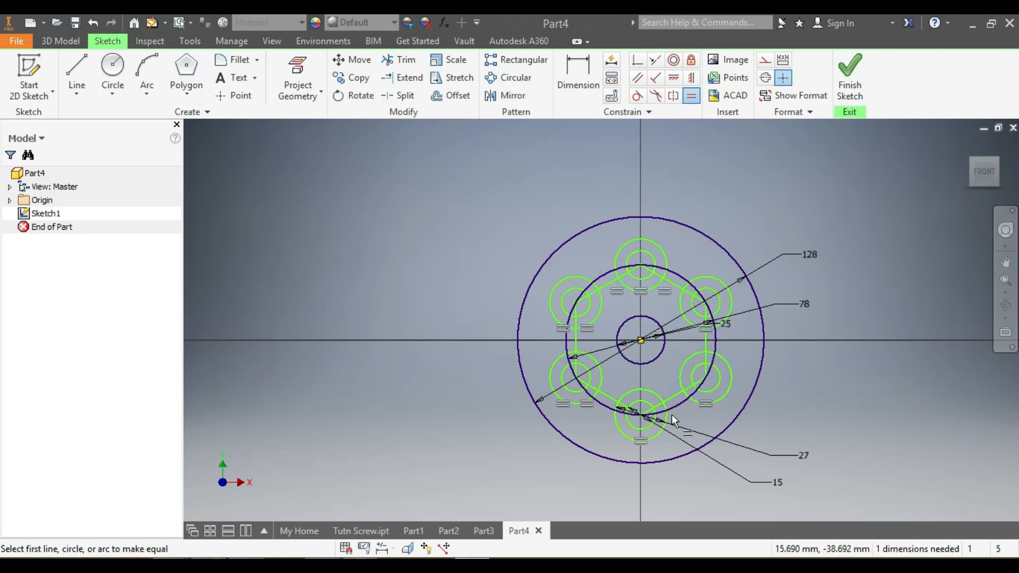
pyautogui.press('Escape')
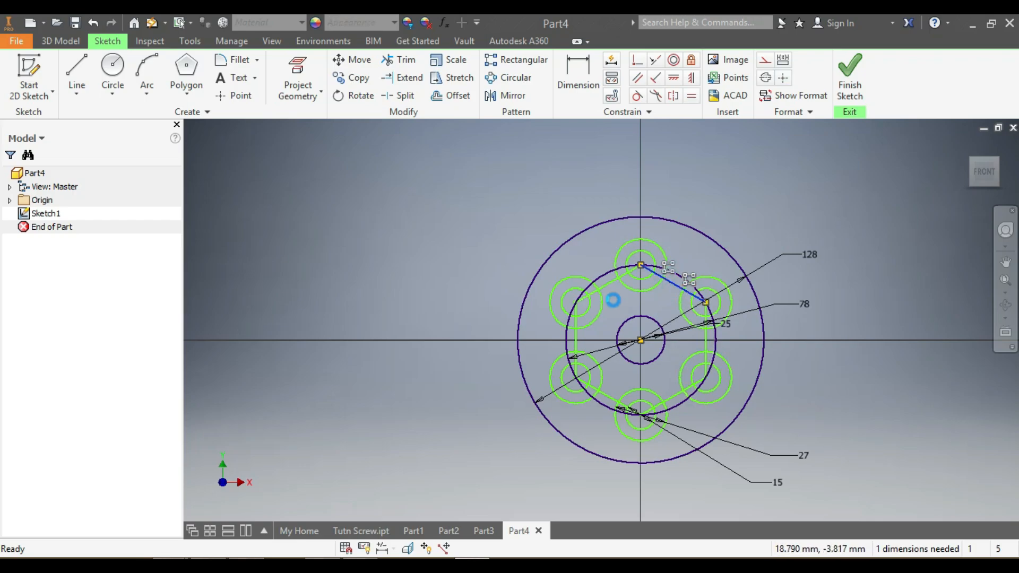
# Delete the straight sides of the hexagon, keeping the circle pairs at its vertices
pyautogui.click(613, 281)
pyautogui.press('Delete')
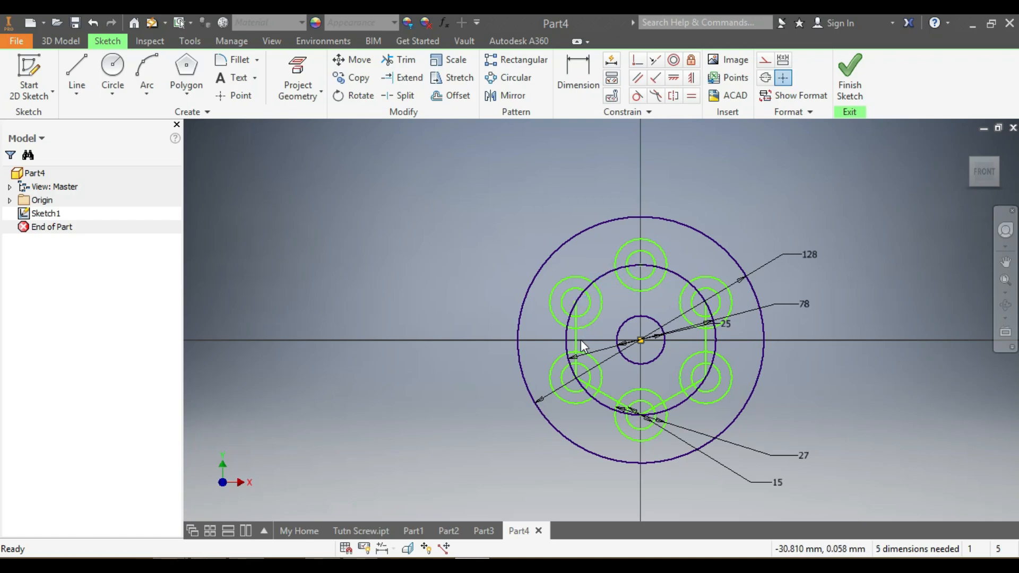
pyautogui.click(576, 342)
pyautogui.press('Delete')
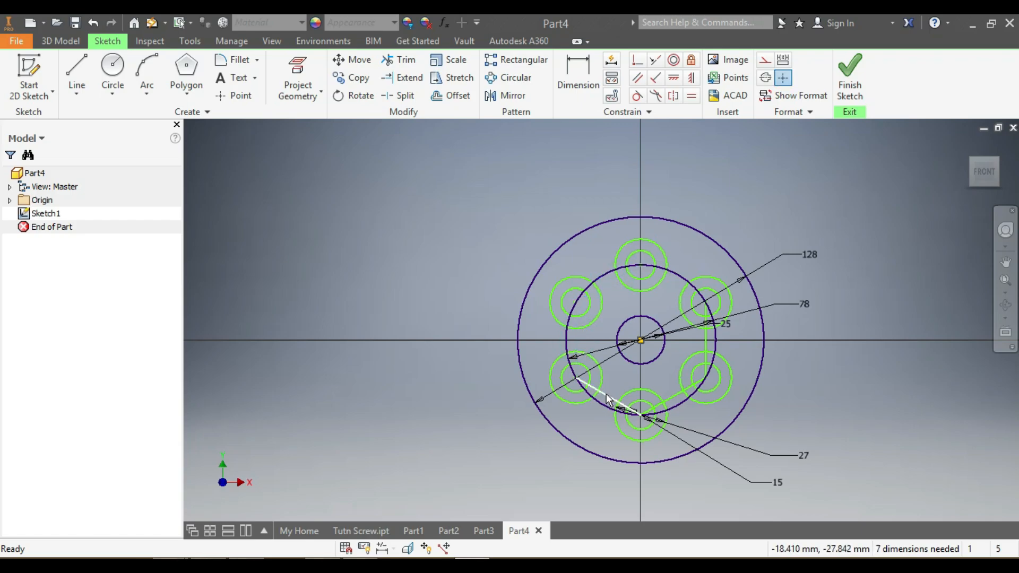
pyautogui.click(606, 394)
pyautogui.press('Delete')
pyautogui.click(671, 398)
pyautogui.press('Delete')
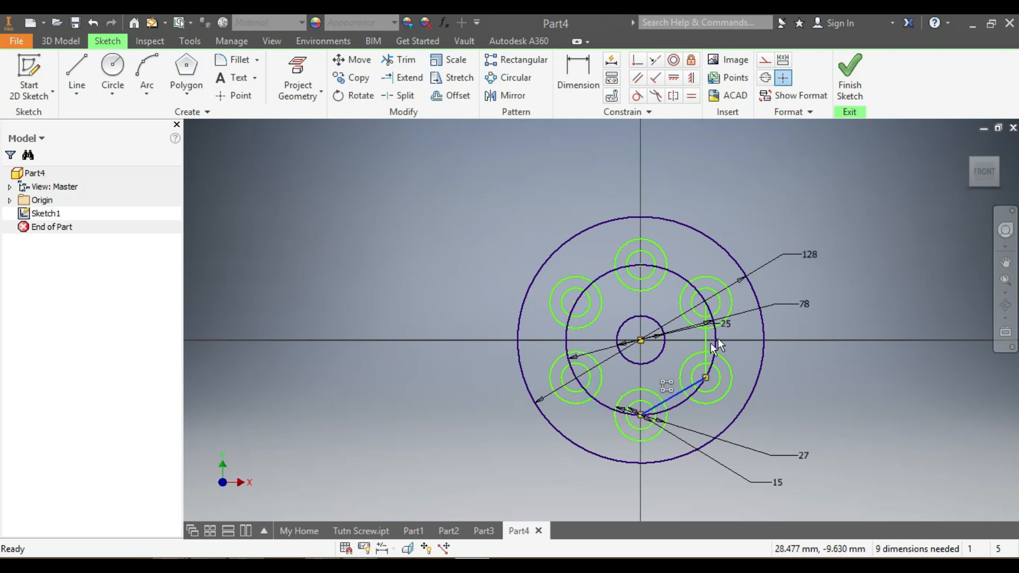
pyautogui.click(707, 350)
pyautogui.press('Delete')
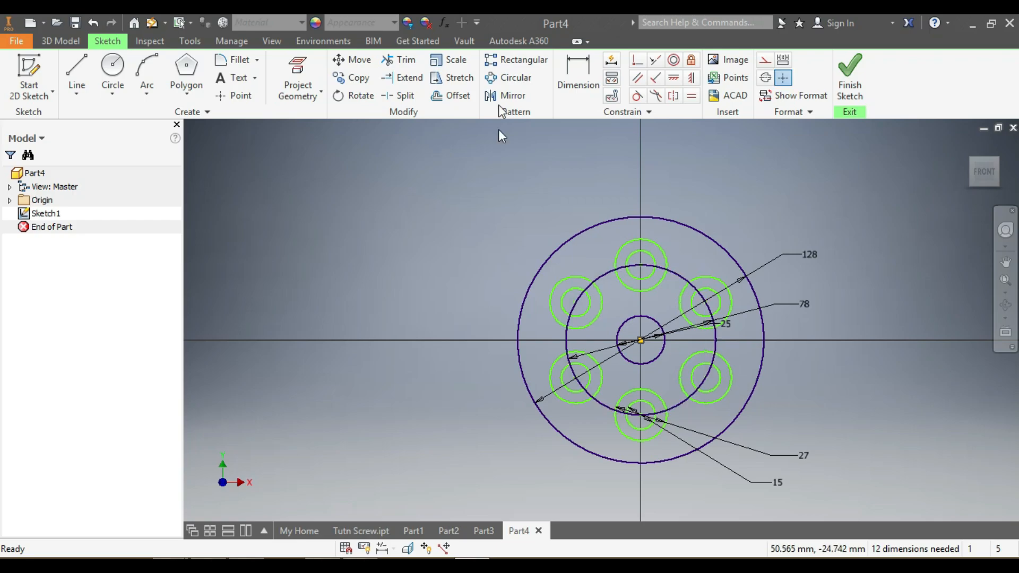
# Sketch two circles centred on the origin, one about 91 mm in diameter and one about 6.8 mm inside the 78 mm circle
pyautogui.click(113, 71)
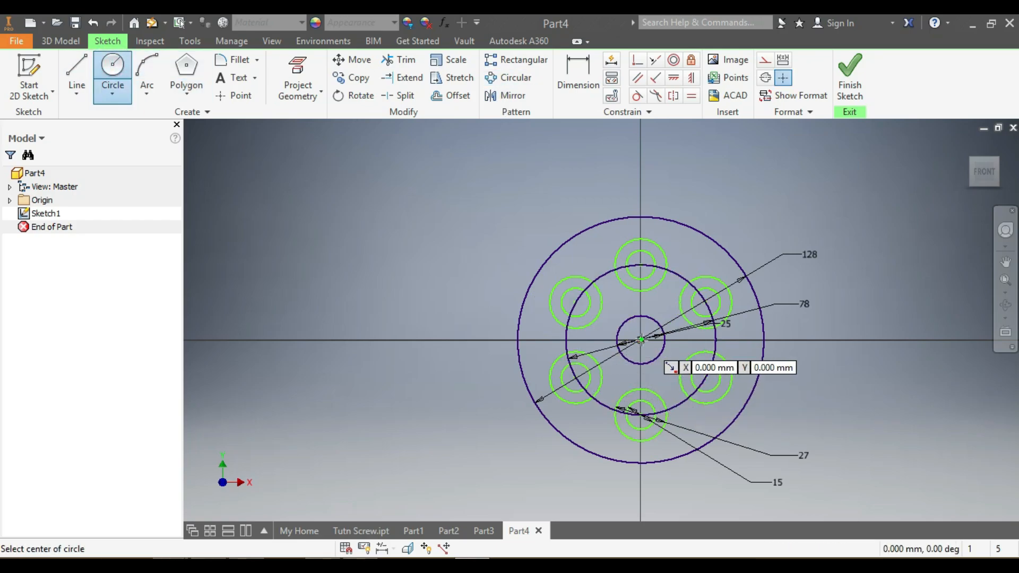
pyautogui.click(641, 339)
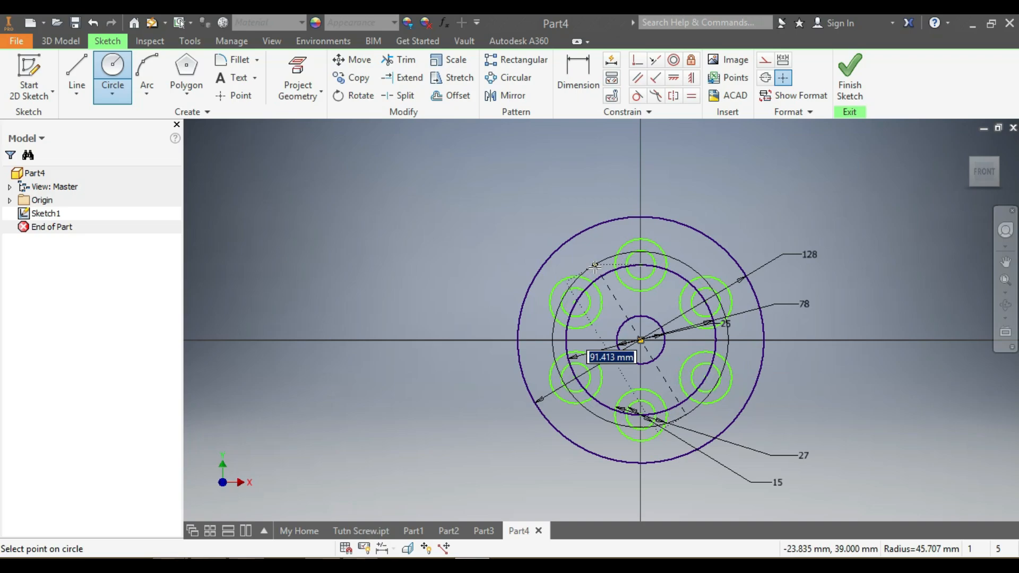
pyautogui.click(591, 261)
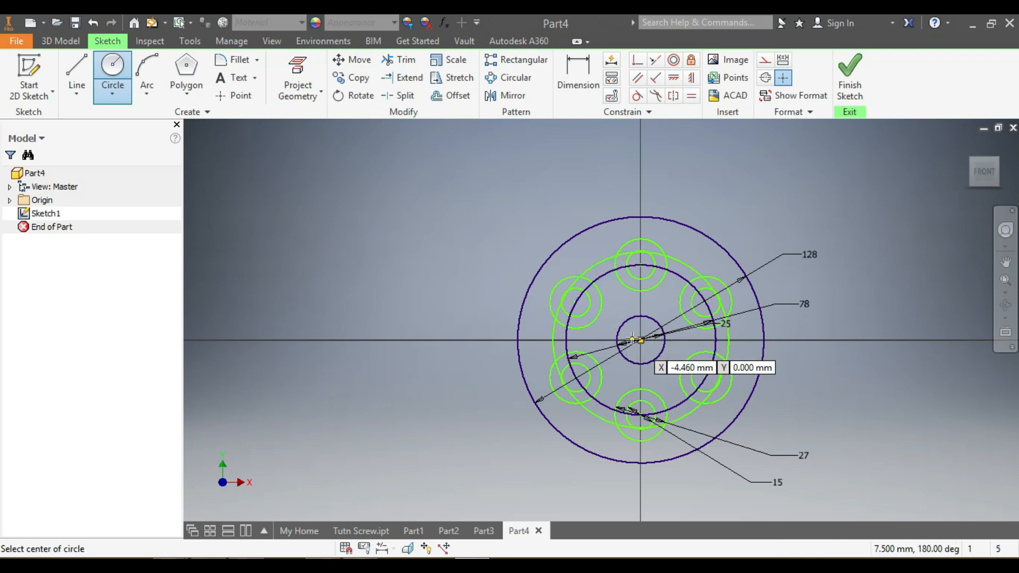
pyautogui.click(641, 340)
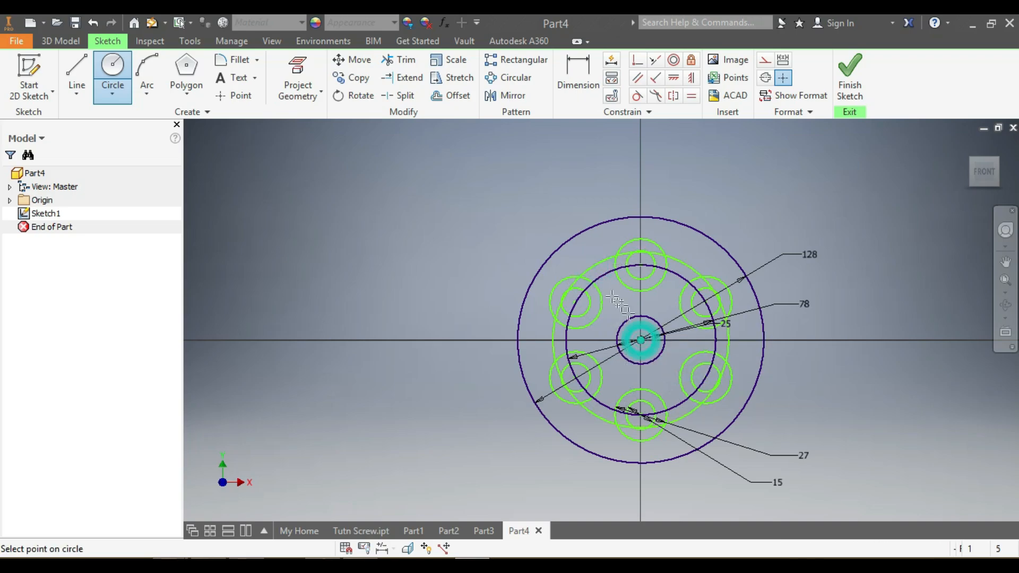
pyautogui.click(607, 290)
# Dimension the gap between the 78 mm circle and the concentric circle just inside it to 2.5 mm
pyautogui.scroll(-3, 624, 259)
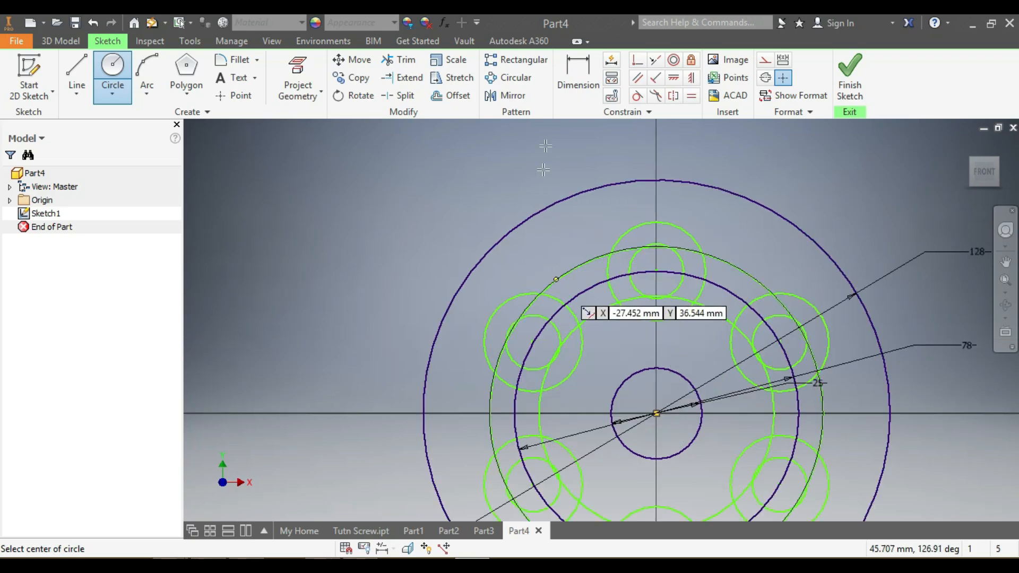
pyautogui.click(578, 71)
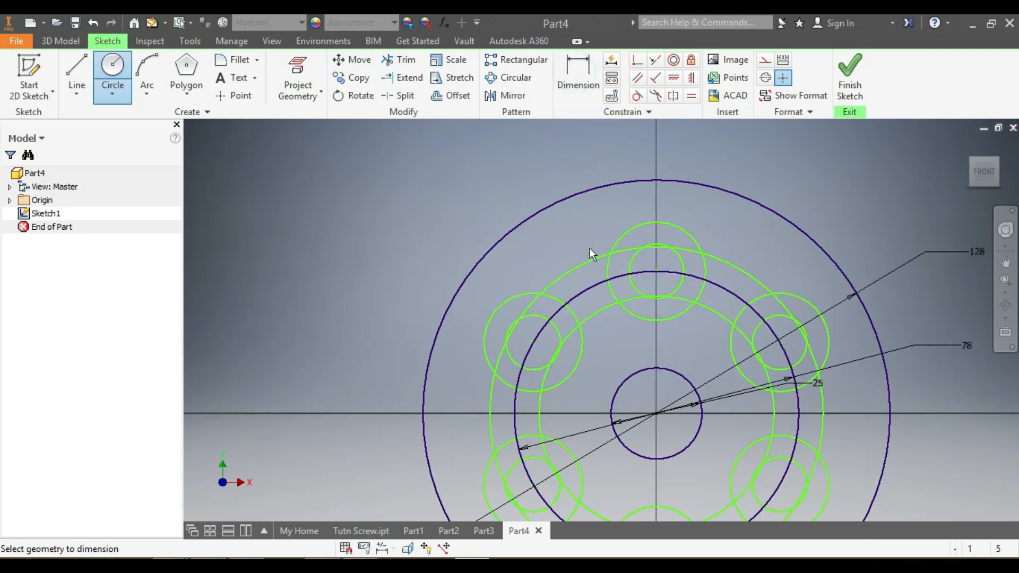
pyautogui.click(584, 289)
pyautogui.click(598, 310)
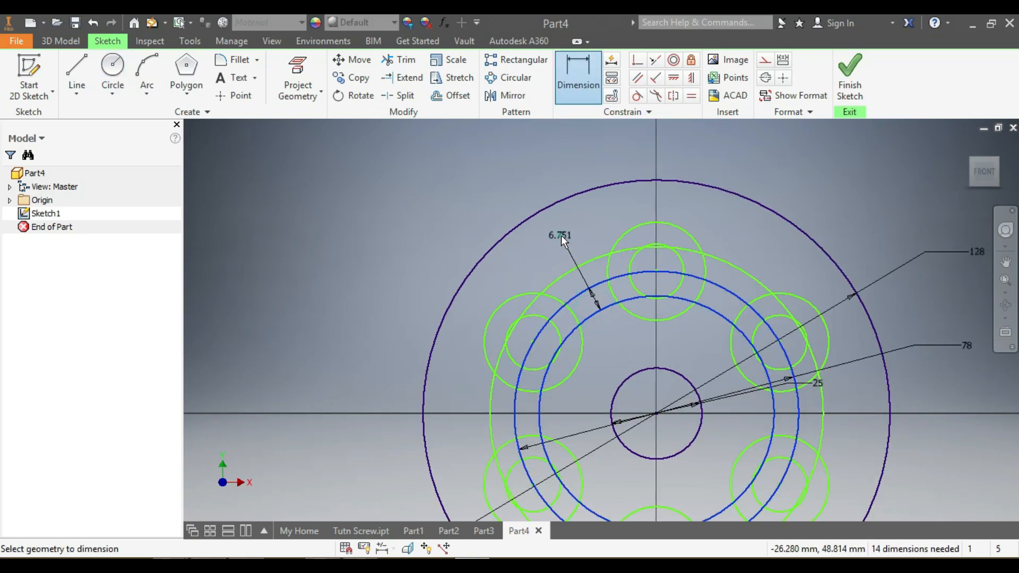
pyautogui.click(560, 235)
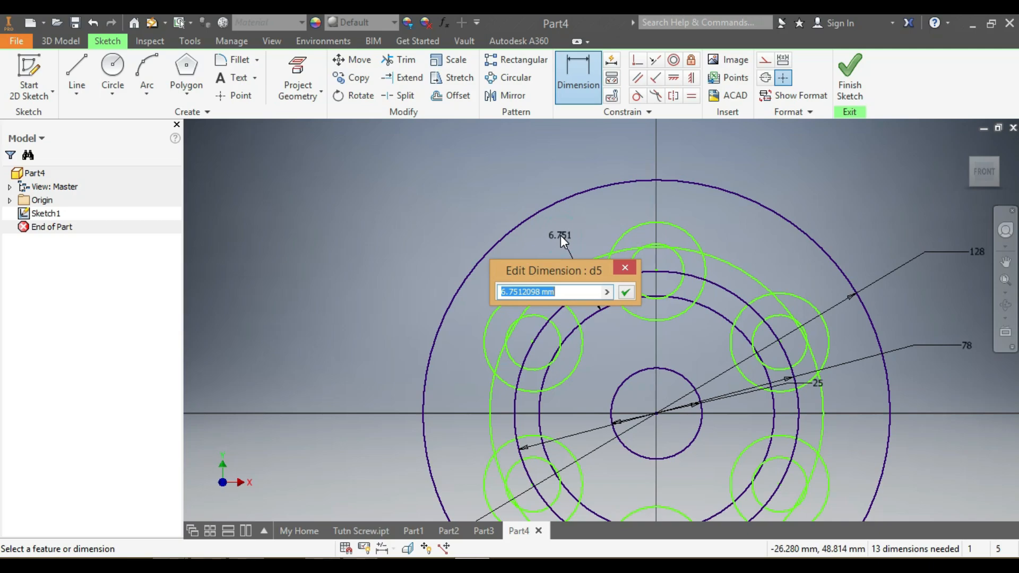
pyautogui.write('2.5')
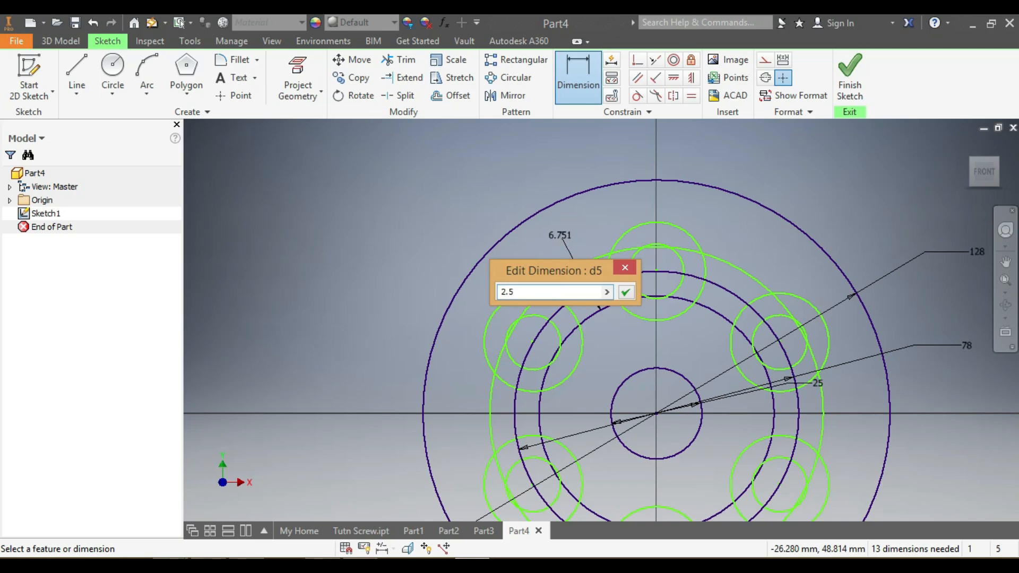
pyautogui.press('Return')
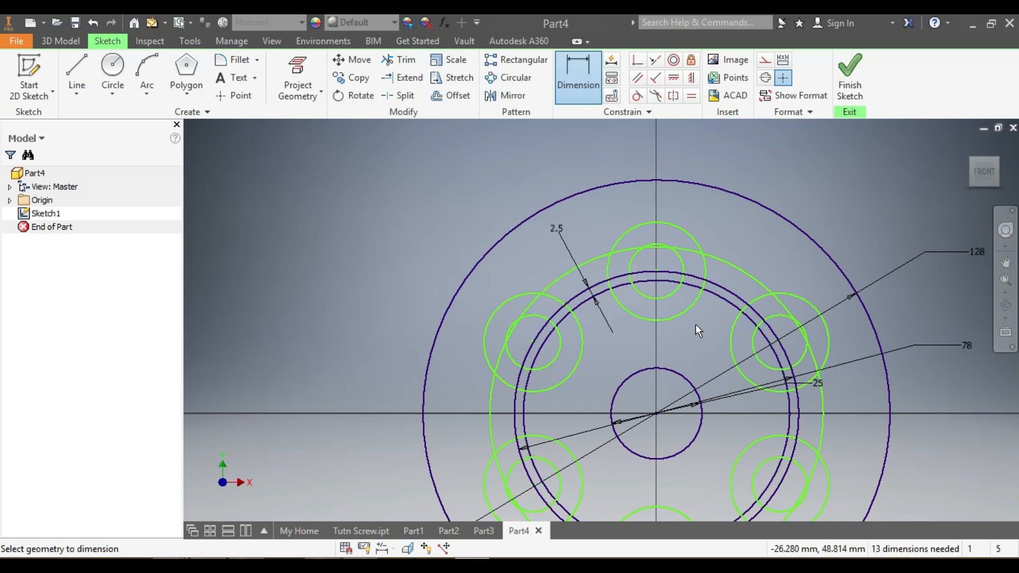
# Dimension the gap between the concentric circles either side of the 78 mm circle to 5 mm, and delete the 78 mm circle
pyautogui.click(717, 300)
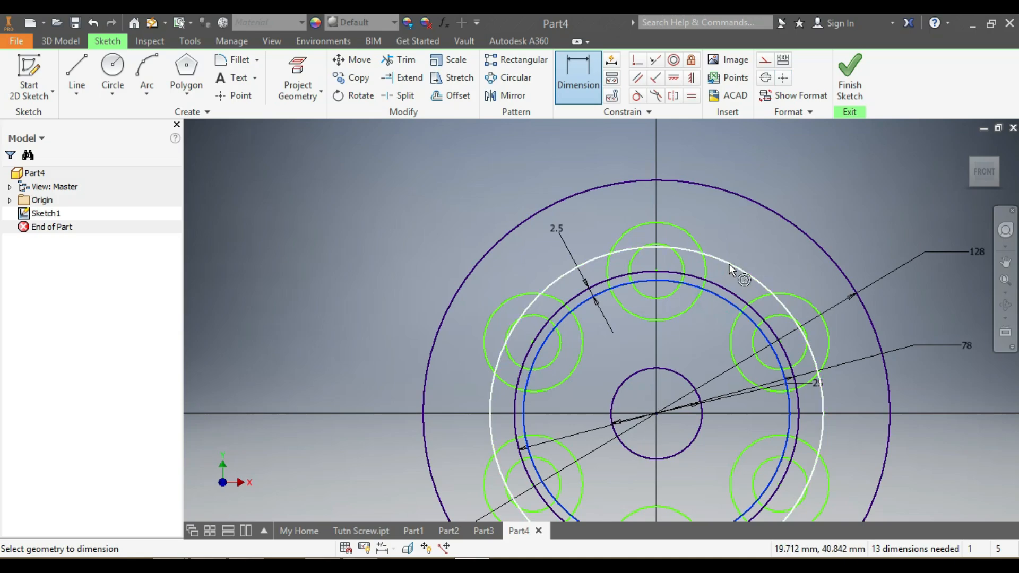
pyautogui.click(735, 271)
pyautogui.click(817, 189)
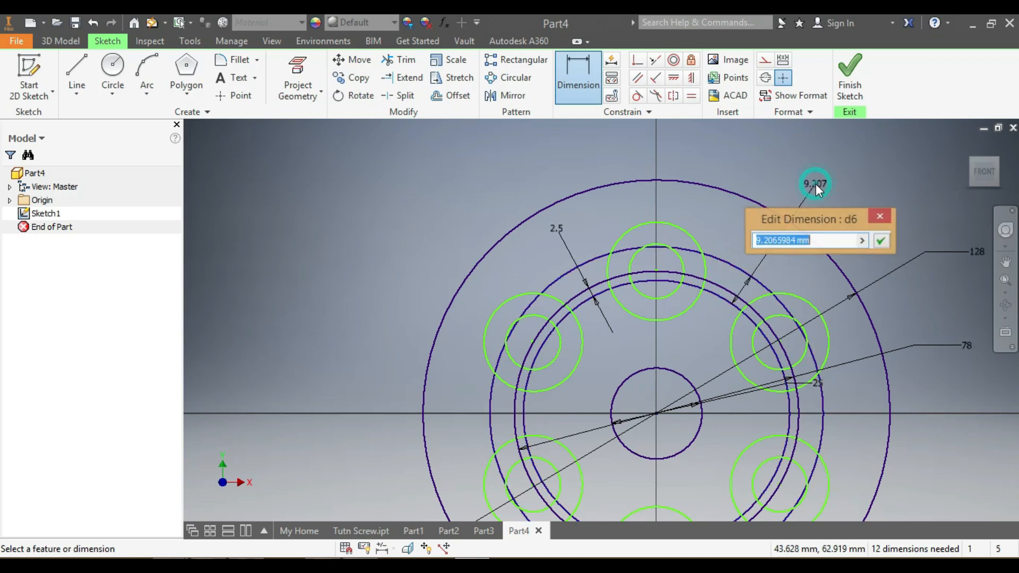
pyautogui.write('5')
pyautogui.press('Return')
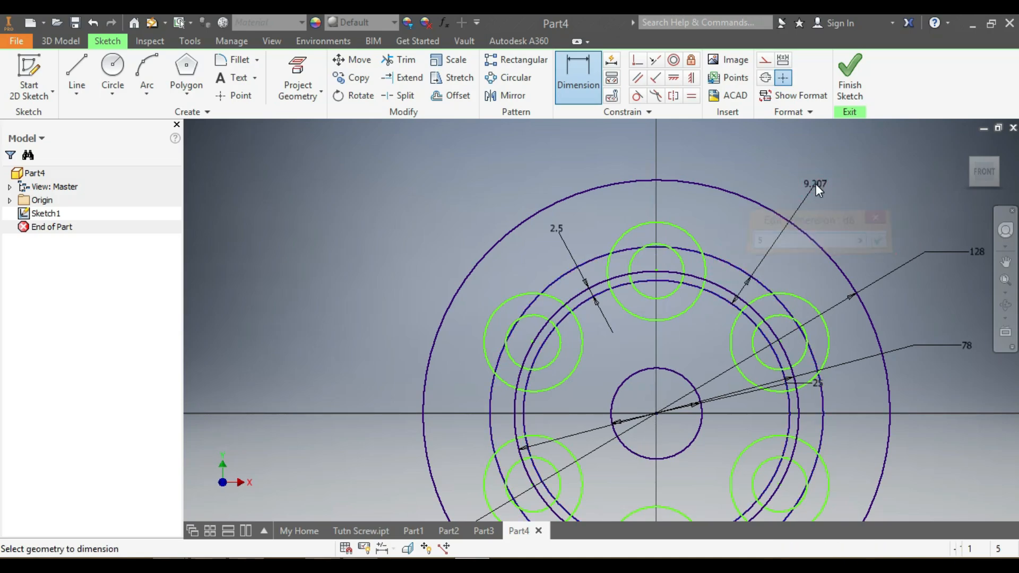
pyautogui.scroll(-6, 767, 403)
pyautogui.scroll(6, 770, 430)
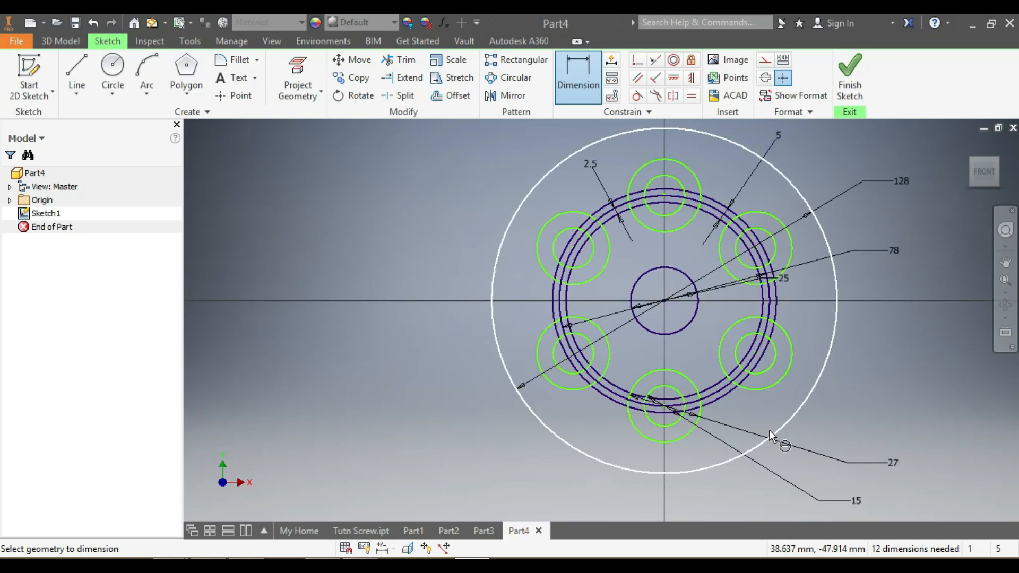
pyautogui.press('Escape')
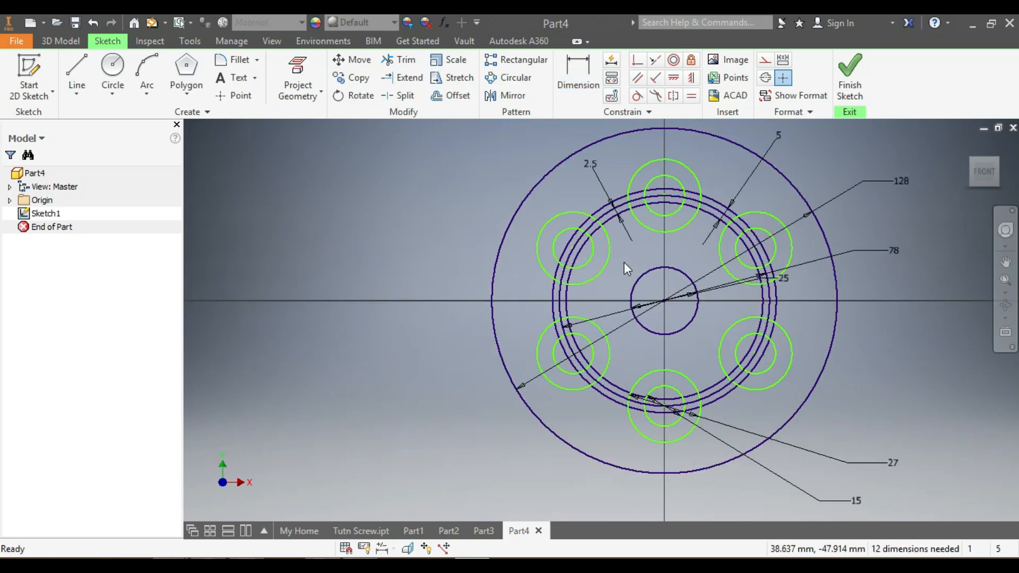
pyautogui.click(608, 213)
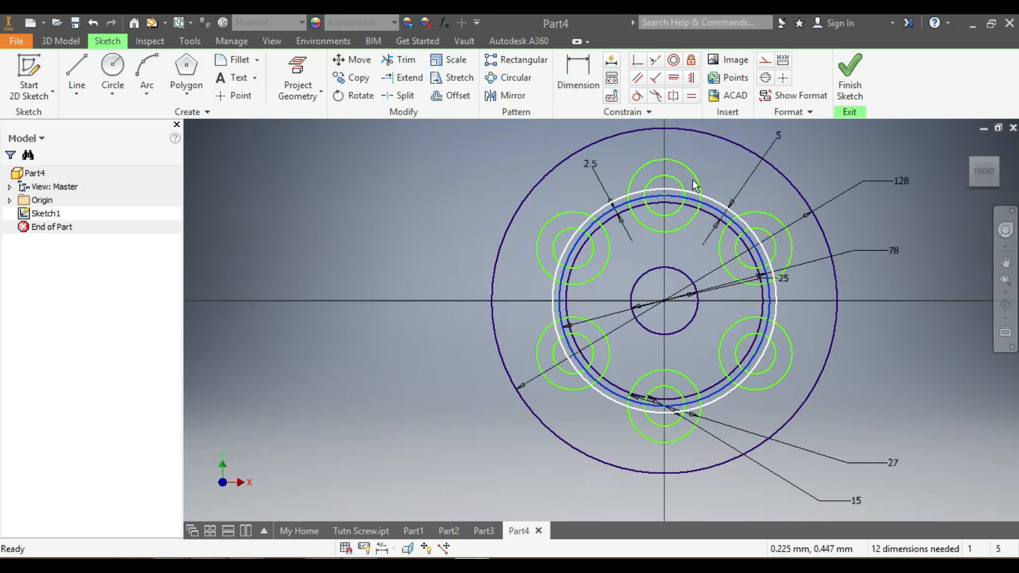
pyautogui.press('Delete')
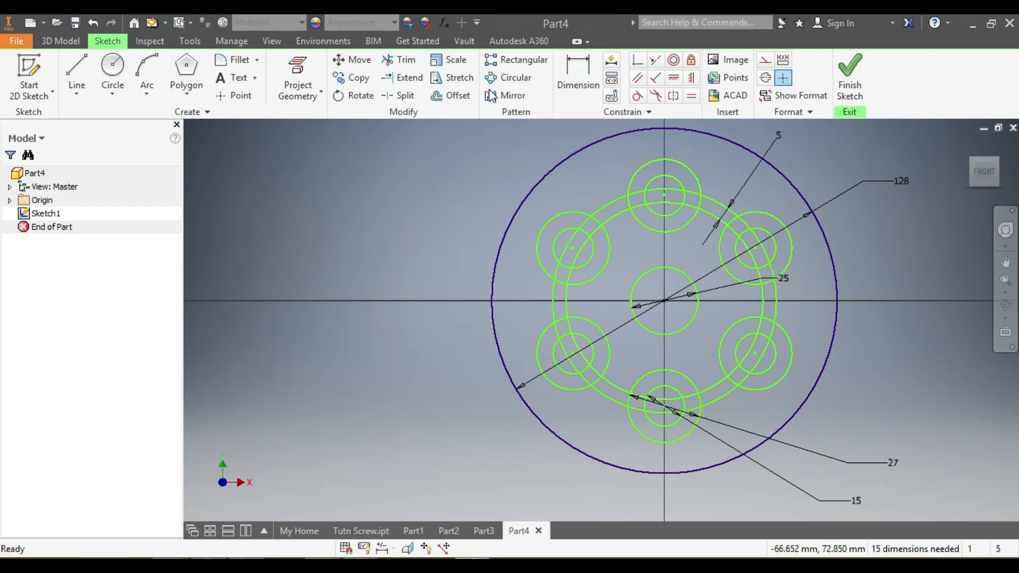
# Trim away the parts of the two concentric ring circles that pass through the upper-left boss circles
pyautogui.click(400, 60)
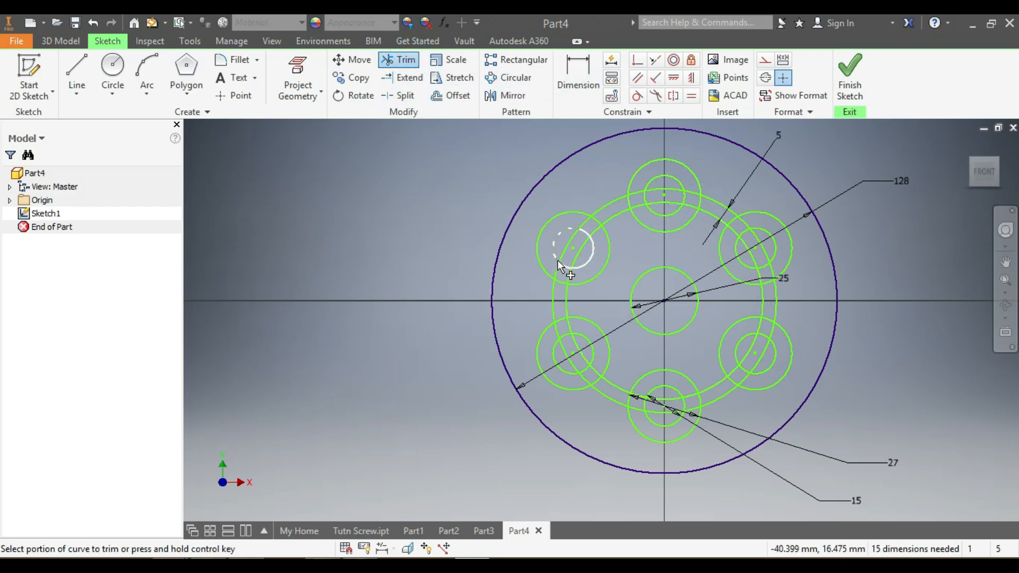
pyautogui.scroll(-3, 557, 260)
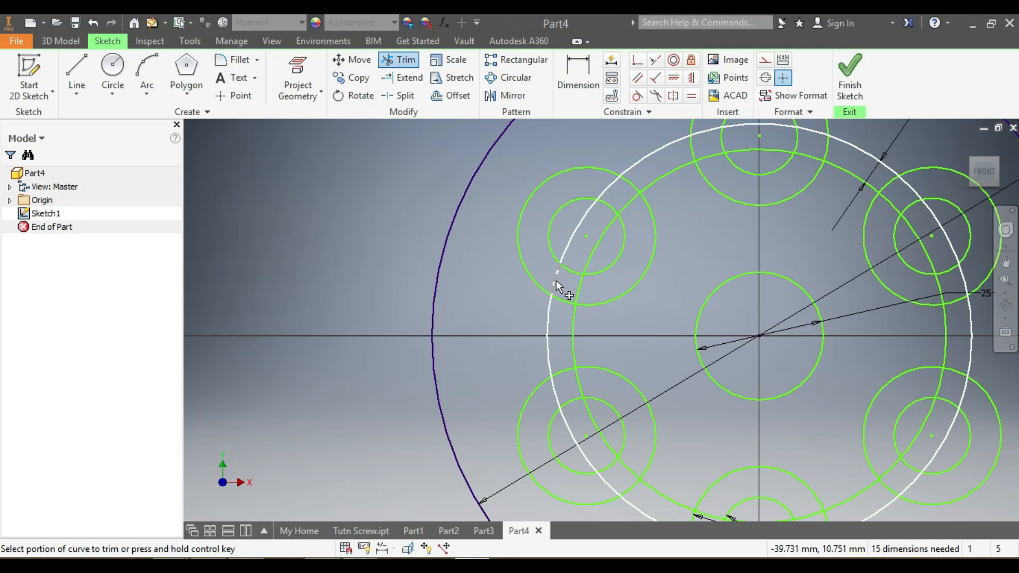
pyautogui.click(556, 279)
pyautogui.click(581, 296)
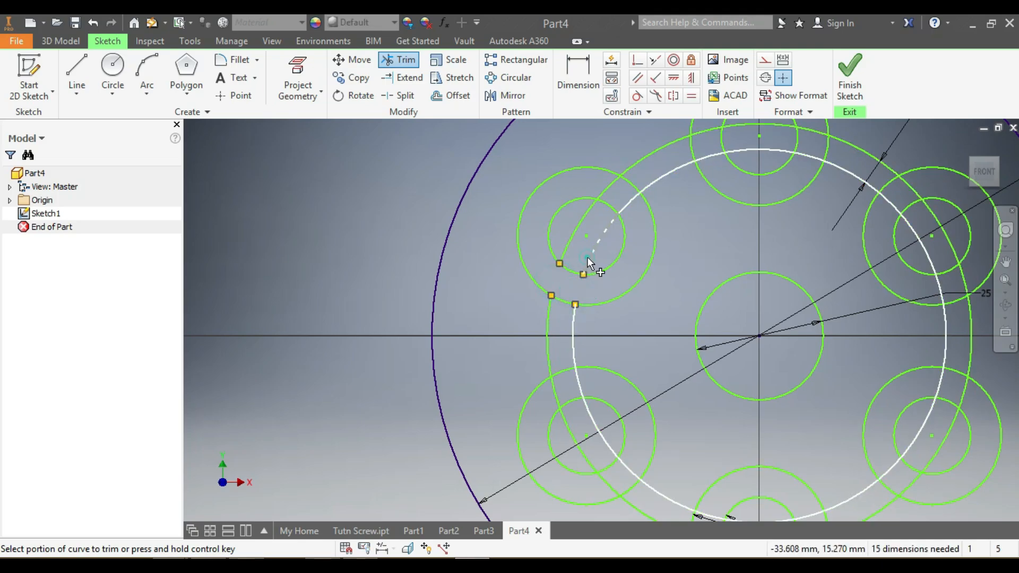
pyautogui.click(589, 259)
pyautogui.click(576, 242)
pyautogui.click(610, 184)
pyautogui.click(628, 202)
# Trim both ring circles where they cross the top boss, leaving its two circles whole
pyautogui.scroll(5, 666, 224)
pyautogui.scroll(-4, 678, 194)
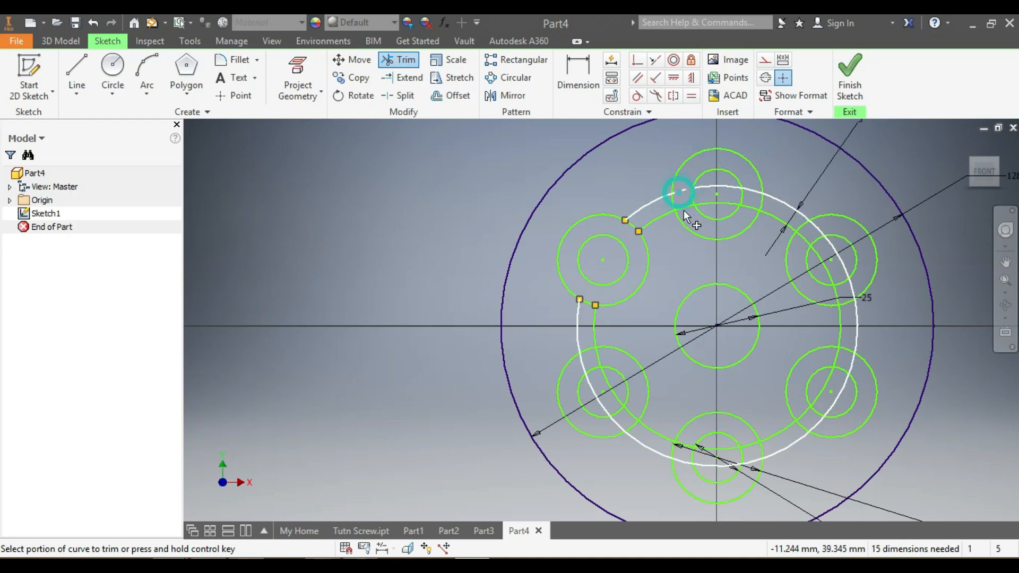
pyautogui.click(685, 215)
pyautogui.click(711, 187)
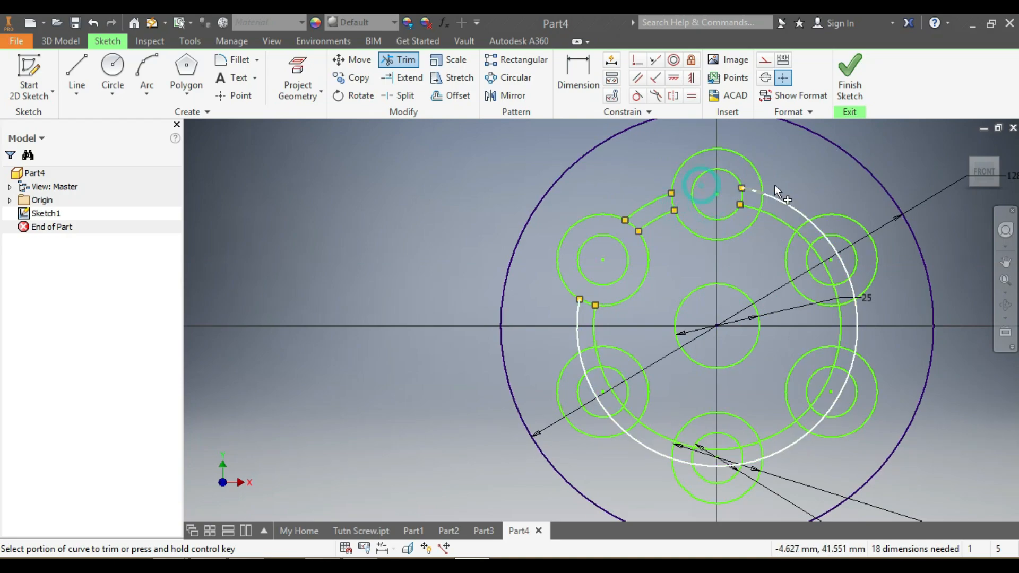
pyautogui.click(753, 191)
pyautogui.click(749, 208)
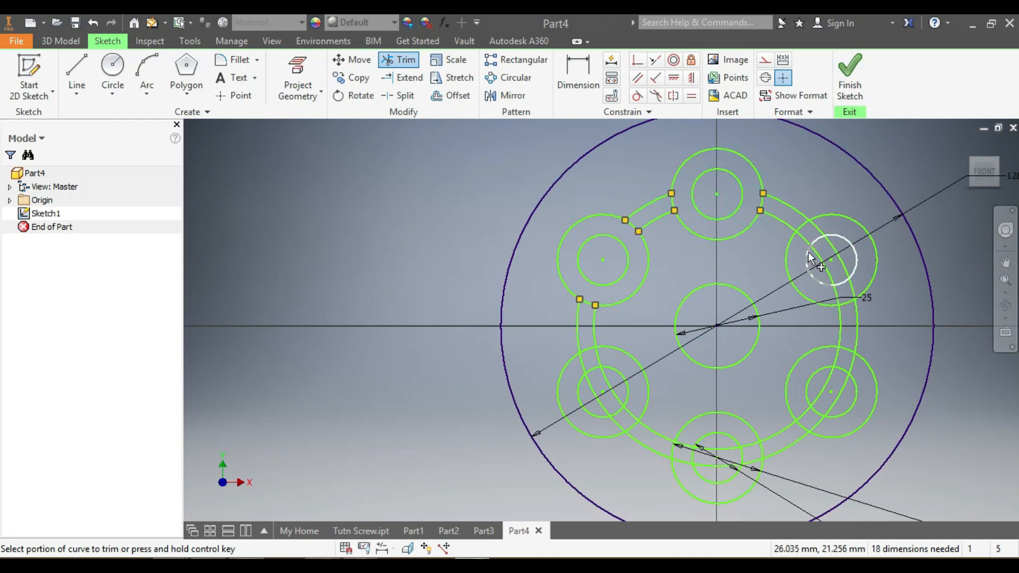
# Trim away the ring segments inside the upper-right boss up to its outer circle
pyautogui.click(808, 255)
pyautogui.click(832, 248)
pyautogui.click(815, 226)
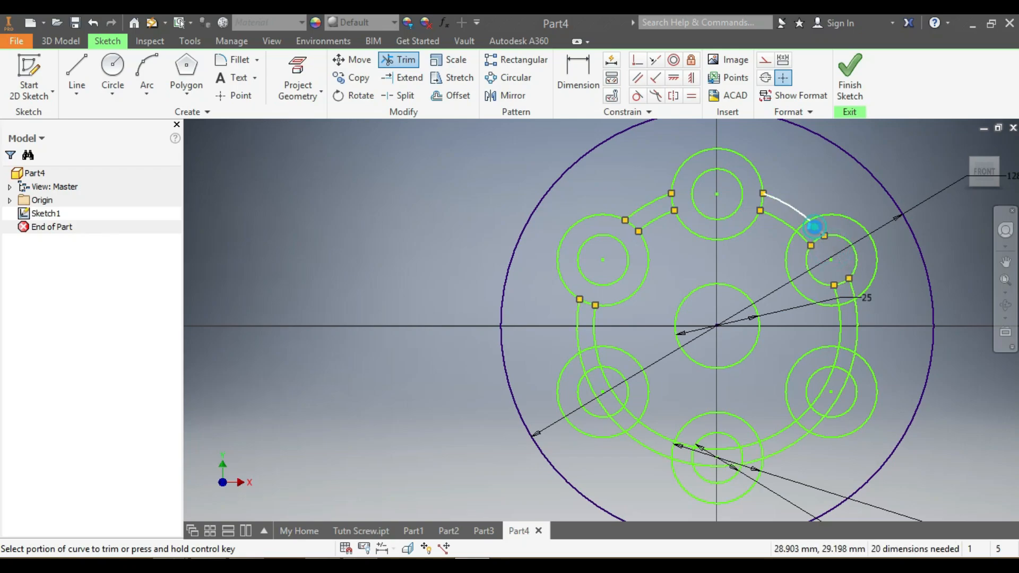
pyautogui.click(805, 239)
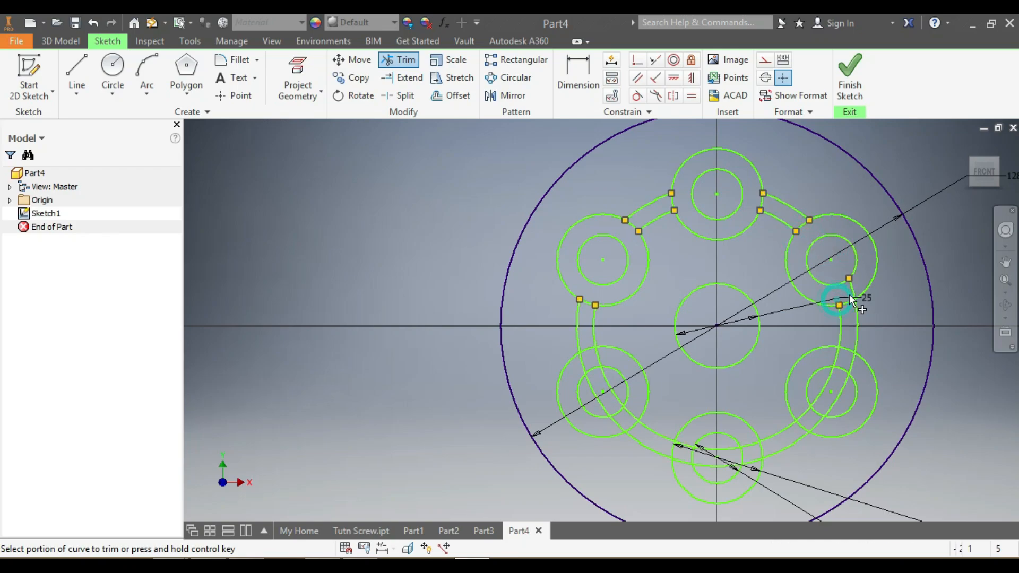
# Trim the ring segments inside the lower-right boss so the arcs stop at its outer circle
pyautogui.scroll(4, 843, 430)
pyautogui.scroll(-4, 864, 438)
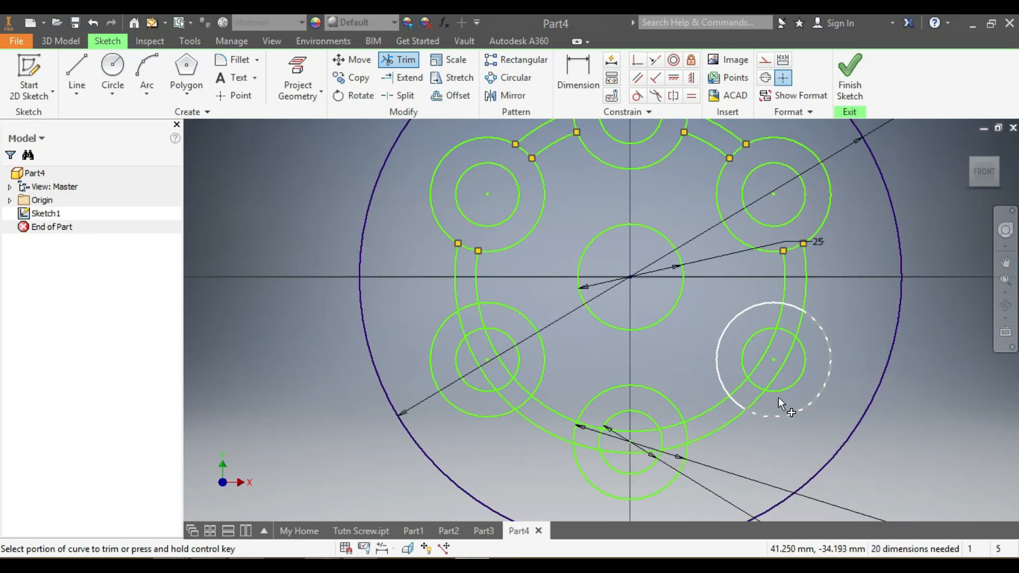
pyautogui.click(779, 363)
pyautogui.click(763, 364)
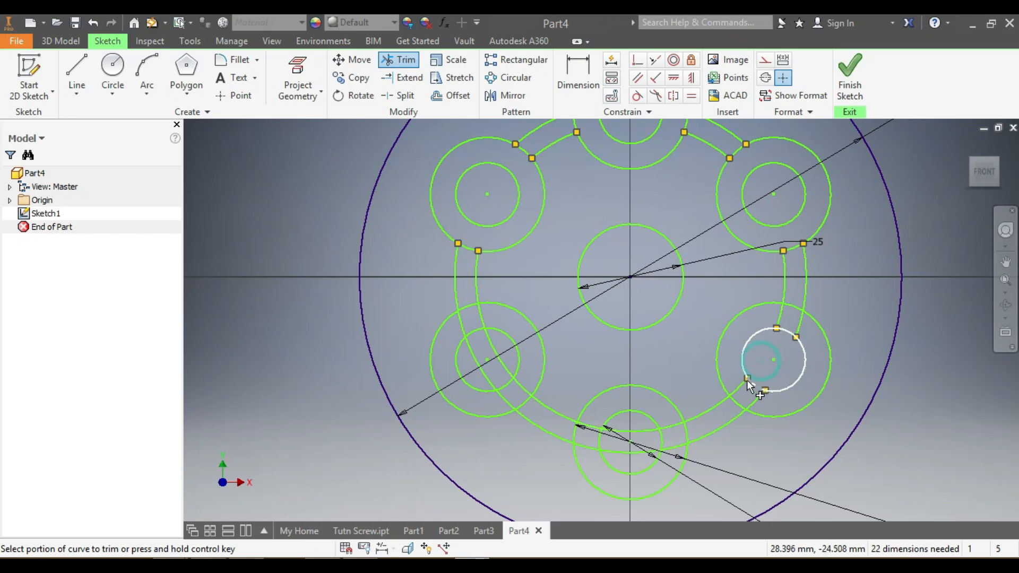
pyautogui.click(740, 386)
pyautogui.click(754, 402)
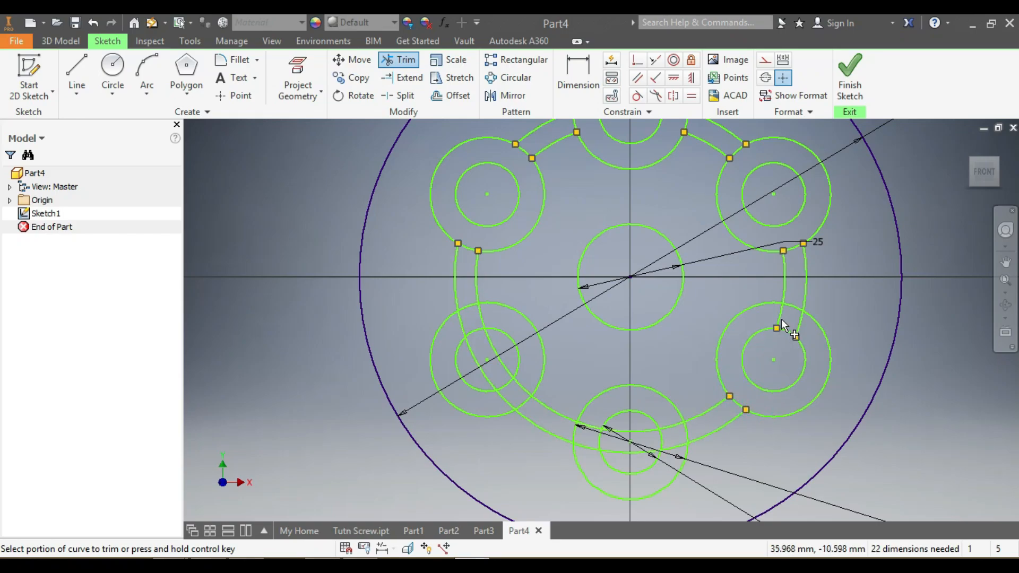
pyautogui.click(780, 316)
pyautogui.click(797, 324)
# Remove the ring segments crossing the bottom boss with Trim, keeping its 27 mm and 15 mm circles
pyautogui.scroll(4, 776, 409)
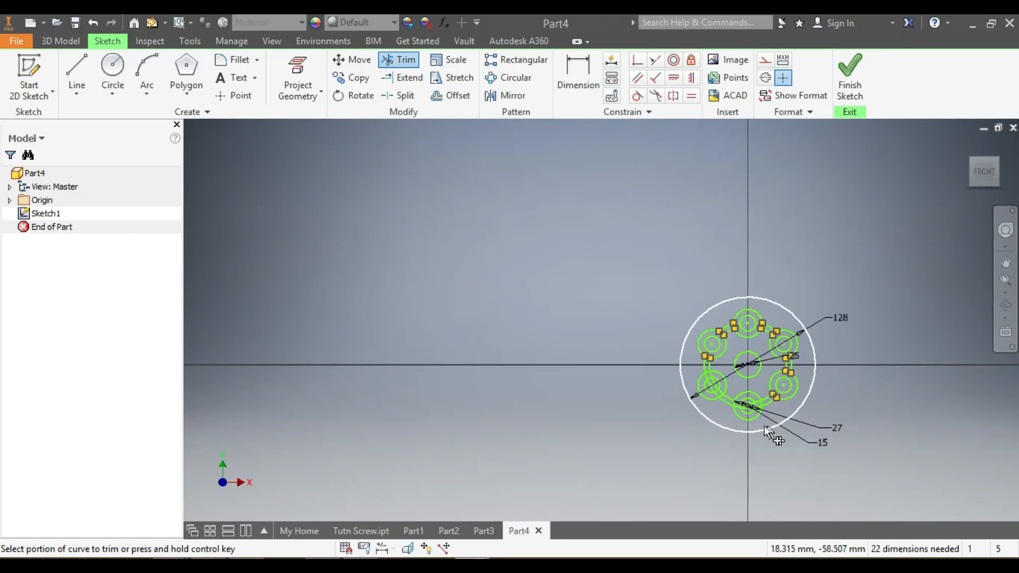
pyautogui.scroll(-2, 712, 385)
pyautogui.scroll(-2, 709, 389)
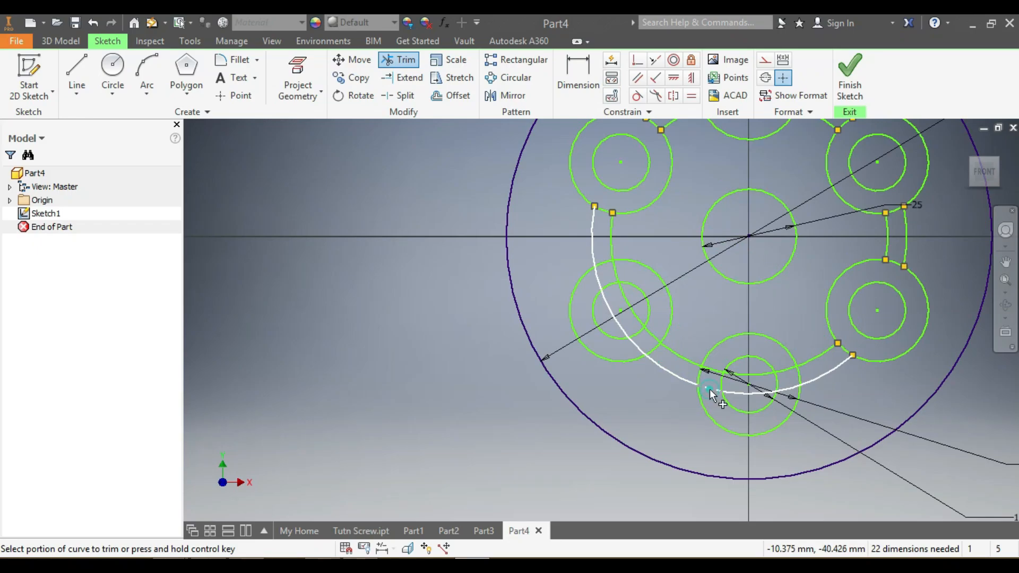
pyautogui.click(709, 390)
pyautogui.click(712, 368)
pyautogui.click(744, 383)
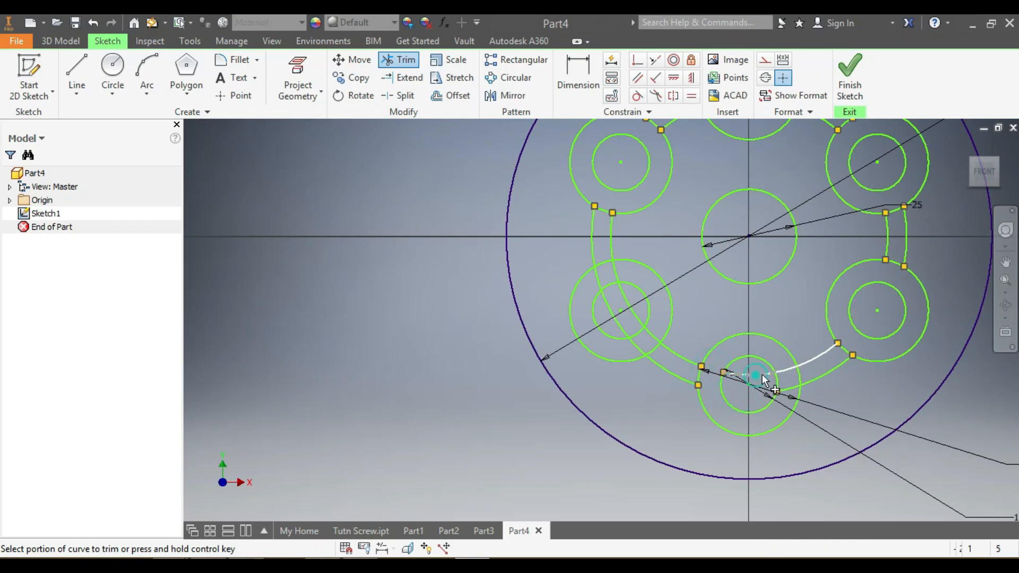
pyautogui.click(762, 373)
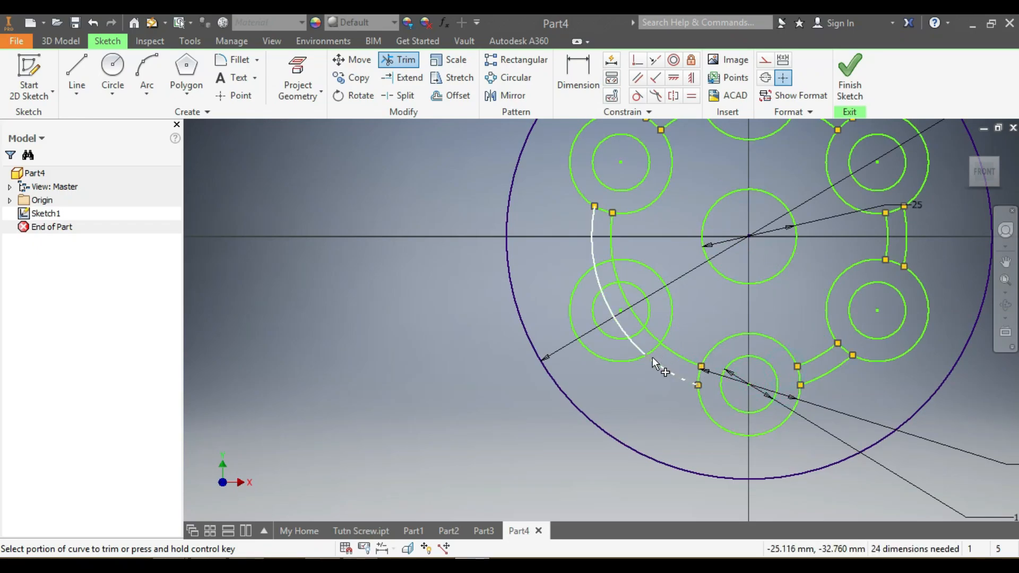
# Trim the remaining ring segments inside the lower-left boss, leaving only short connecting arcs between the six bosses
pyautogui.click(635, 346)
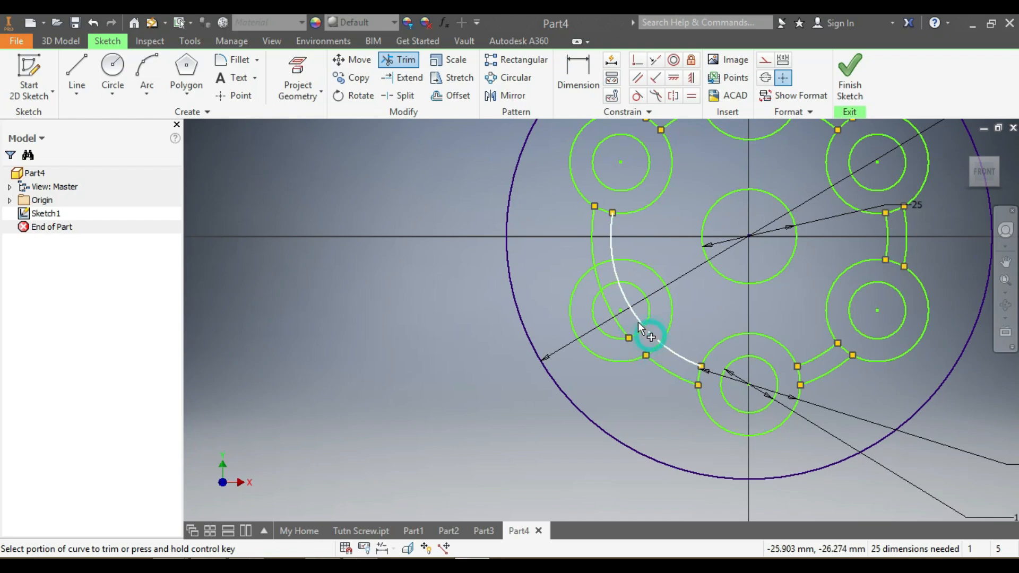
pyautogui.click(611, 313)
pyautogui.click(611, 309)
pyautogui.click(600, 279)
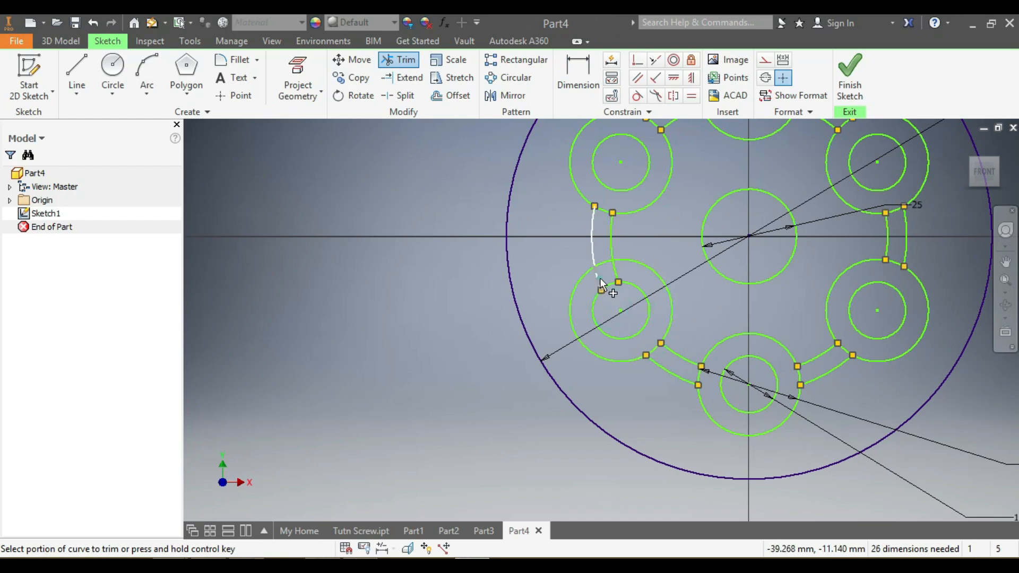
pyautogui.click(612, 270)
pyautogui.scroll(-5, 630, 294)
pyautogui.scroll(3, 696, 275)
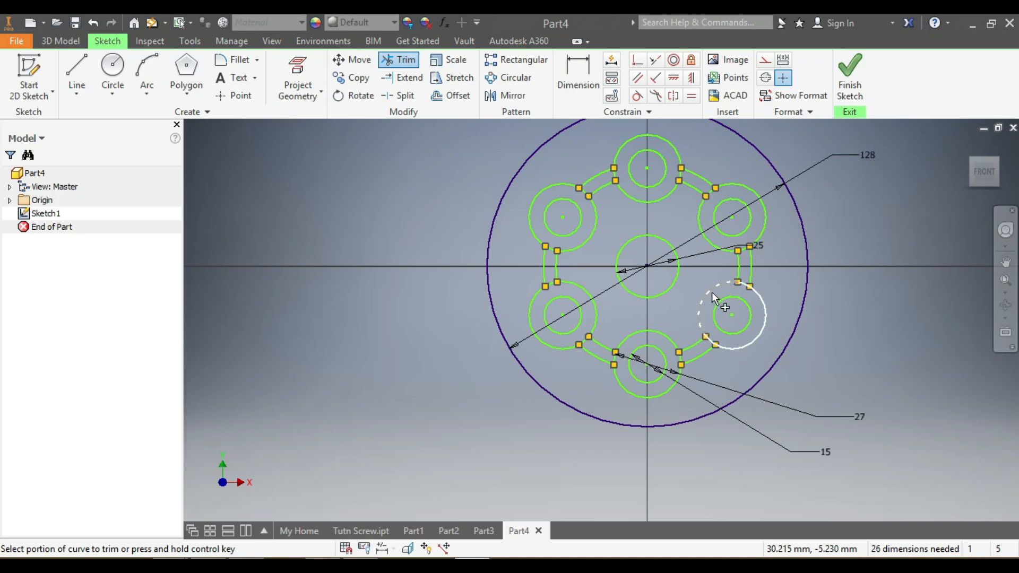
pyautogui.press('Escape')
pyautogui.click(630, 358)
pyautogui.press('Escape')
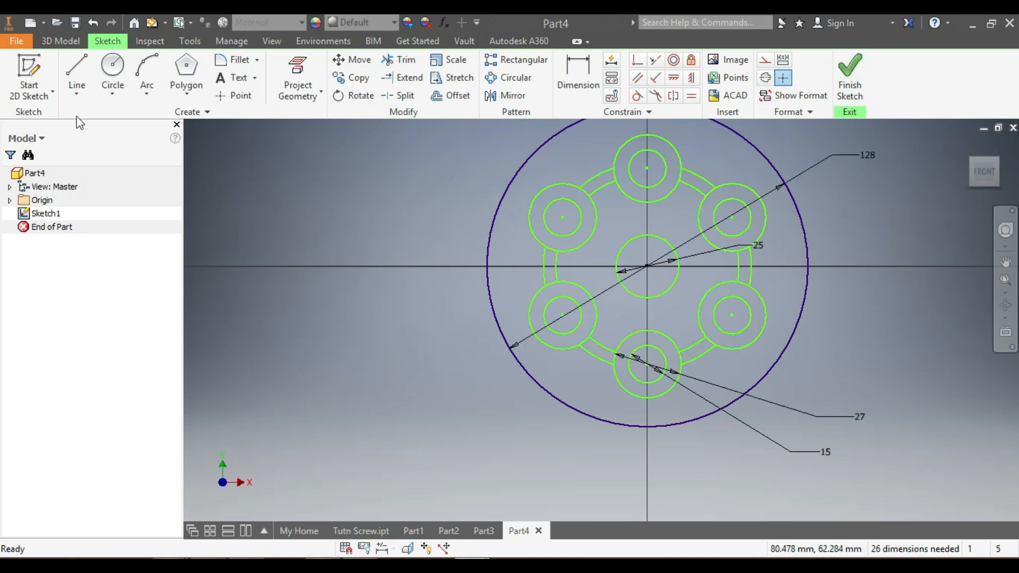
# Extrude the outer flange area and the inner area around the central hole 7 mm, leaving out the boss and rib profiles
pyautogui.click(60, 42)
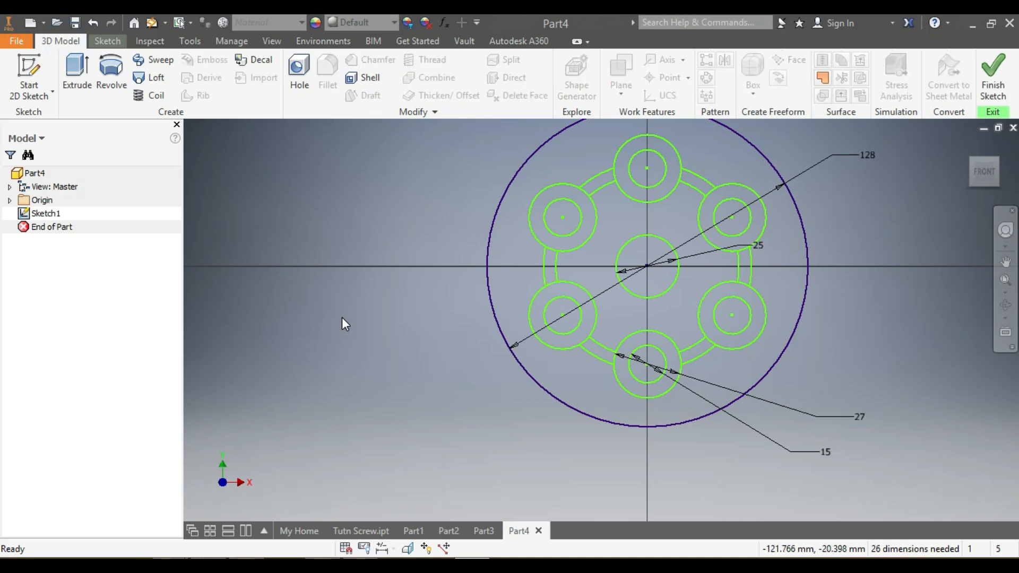
pyautogui.click(77, 74)
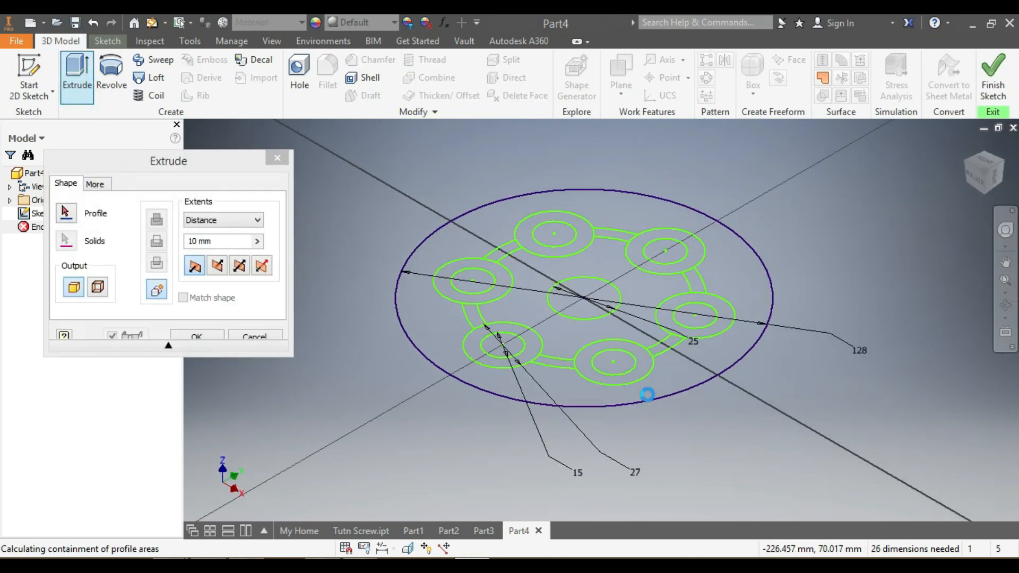
pyautogui.scroll(3, 683, 377)
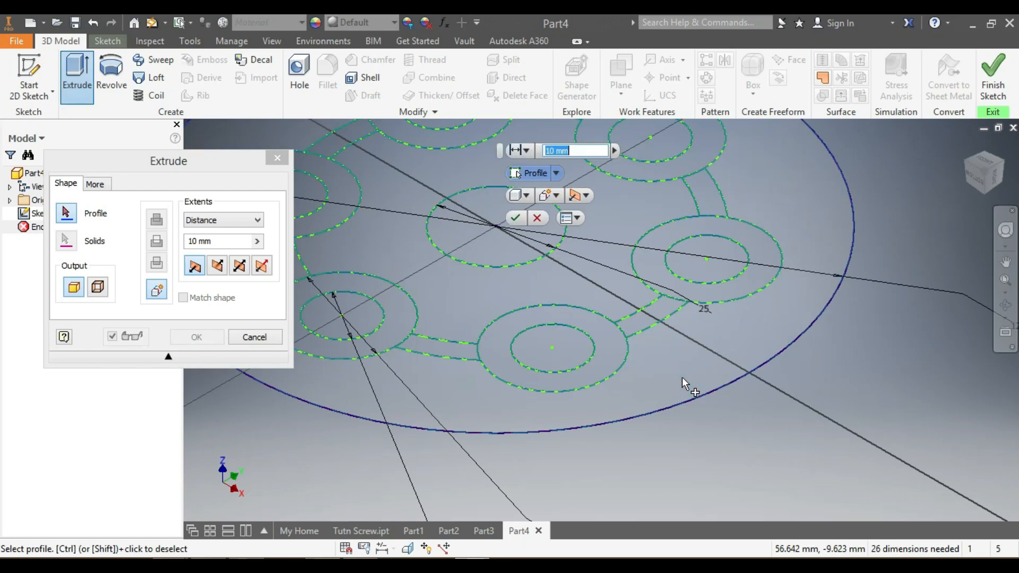
pyautogui.click(682, 376)
pyautogui.scroll(-5, 682, 377)
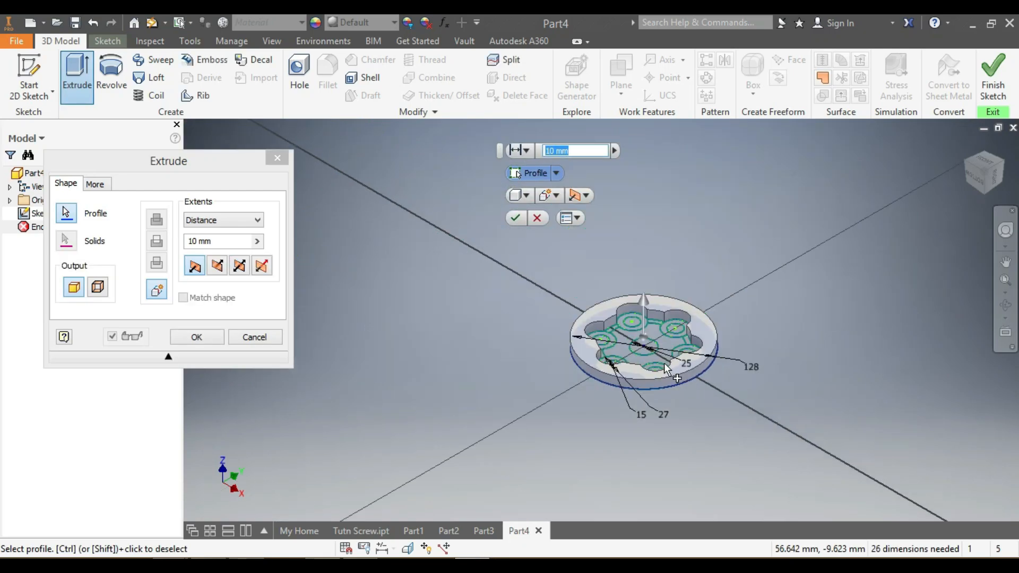
pyautogui.scroll(4, 652, 357)
pyautogui.click(657, 411)
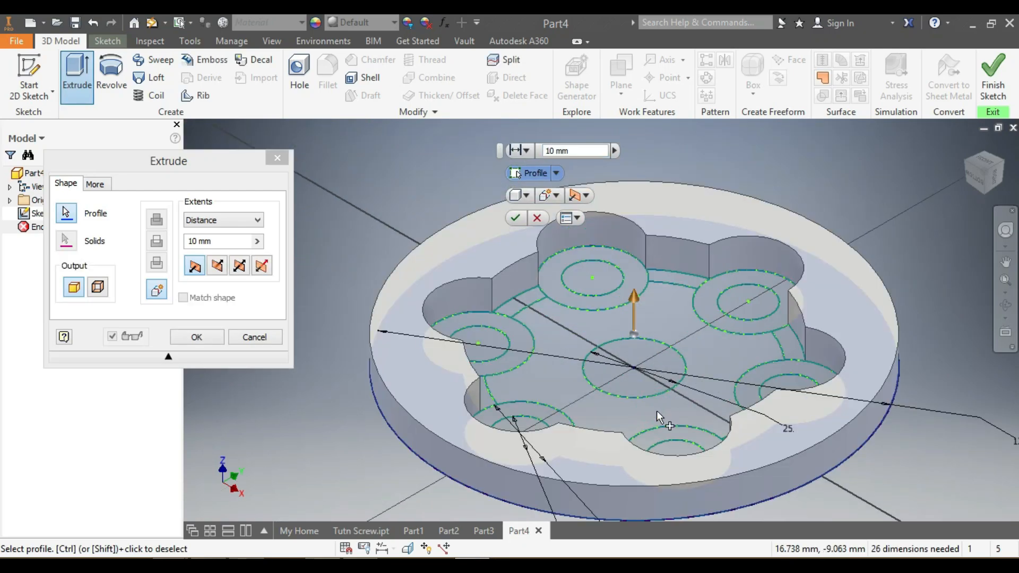
pyautogui.click(553, 153)
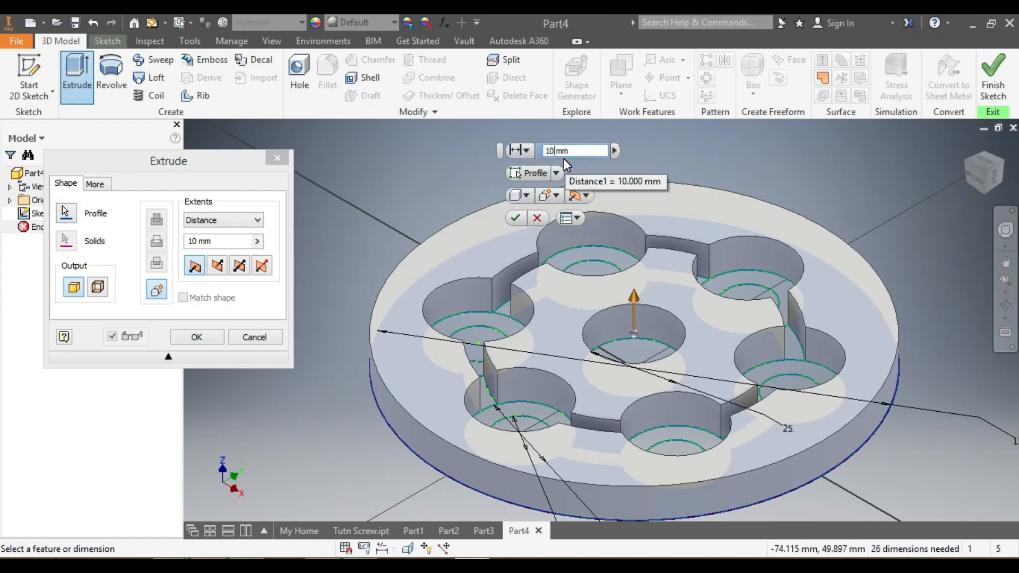
pyautogui.press('BackSpace')
pyautogui.press('BackSpace')
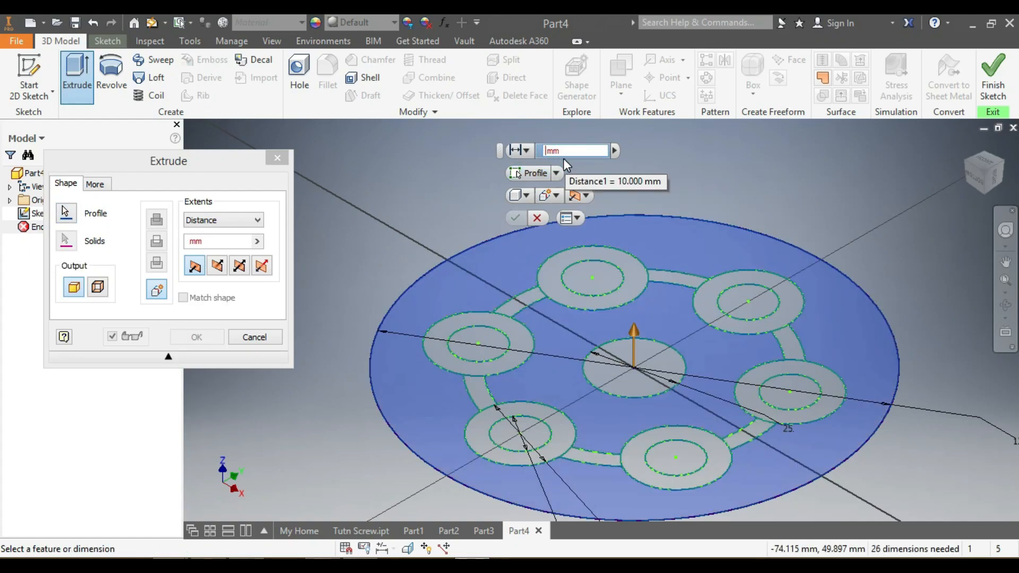
pyautogui.write('7')
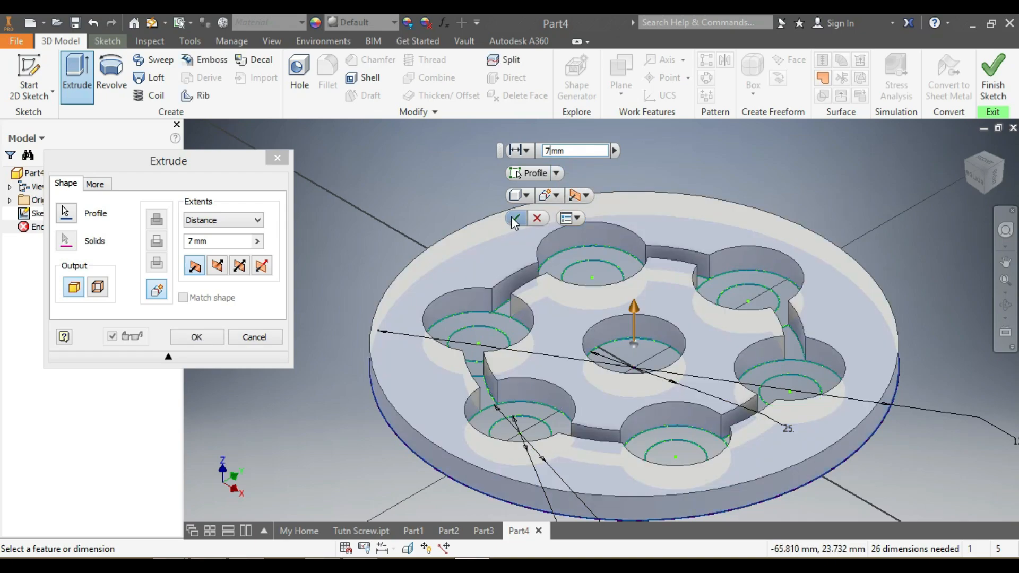
pyautogui.click(513, 217)
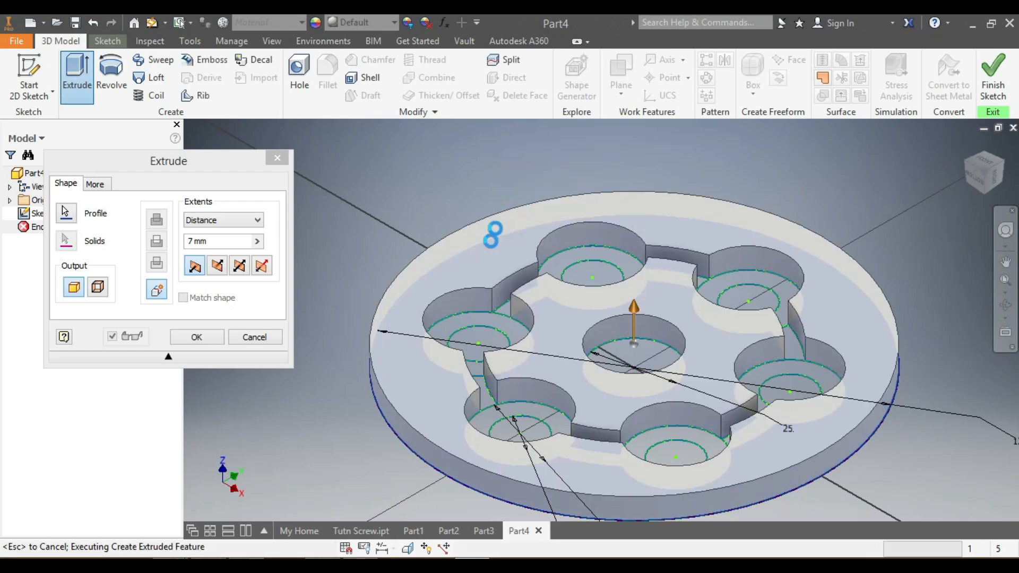
pyautogui.scroll(-4, 385, 393)
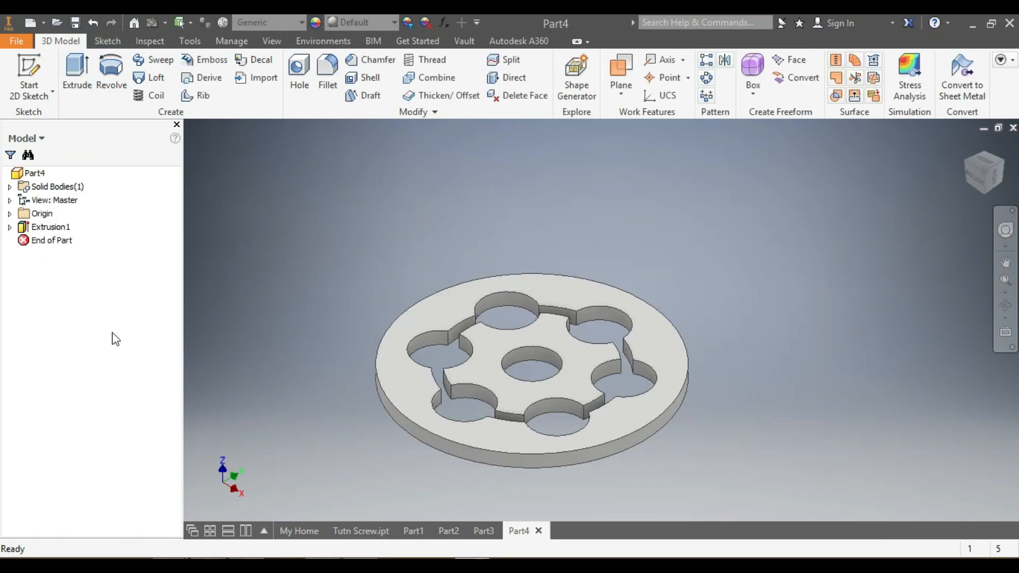
# Make the flange extrusion's Sketch1 visible again so its remaining profiles can be reused
pyautogui.click(9, 227)
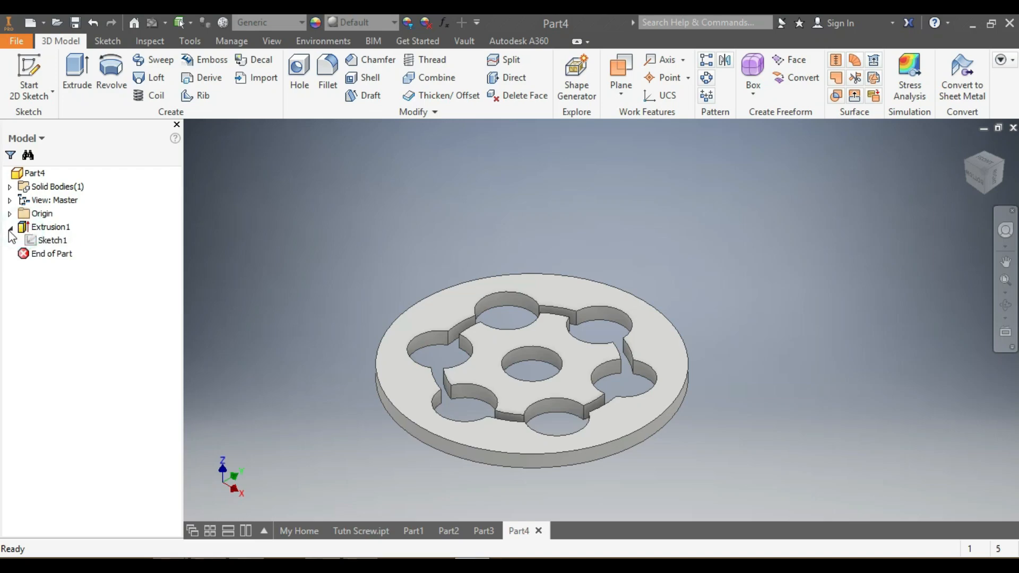
pyautogui.click(52, 241)
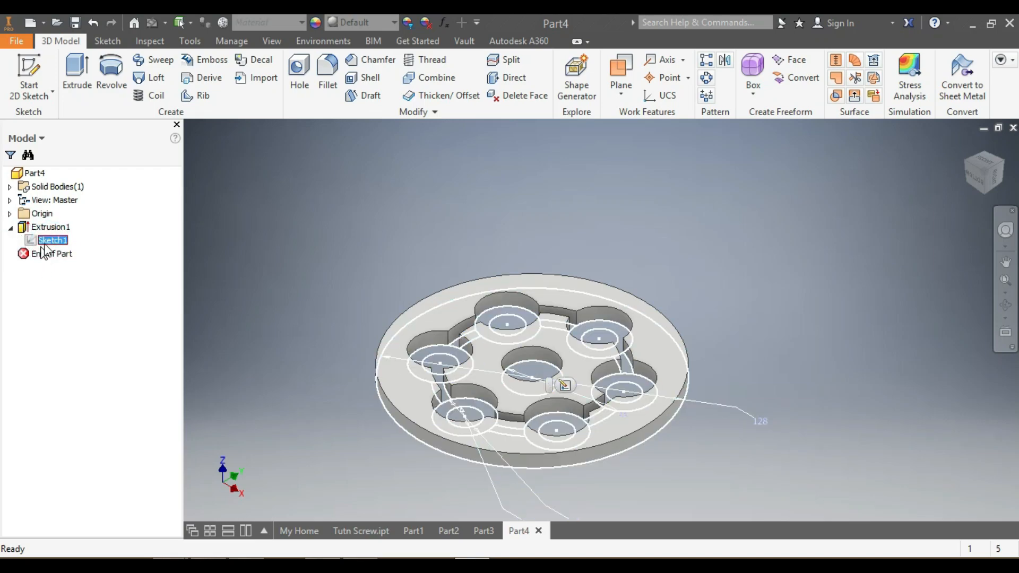
pyautogui.rightClick(55, 244)
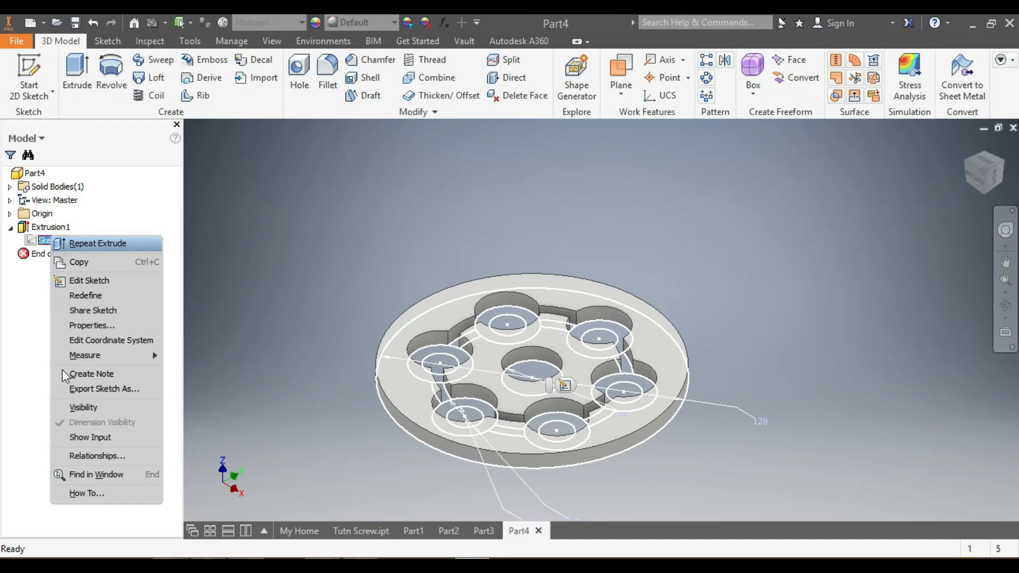
pyautogui.click(85, 408)
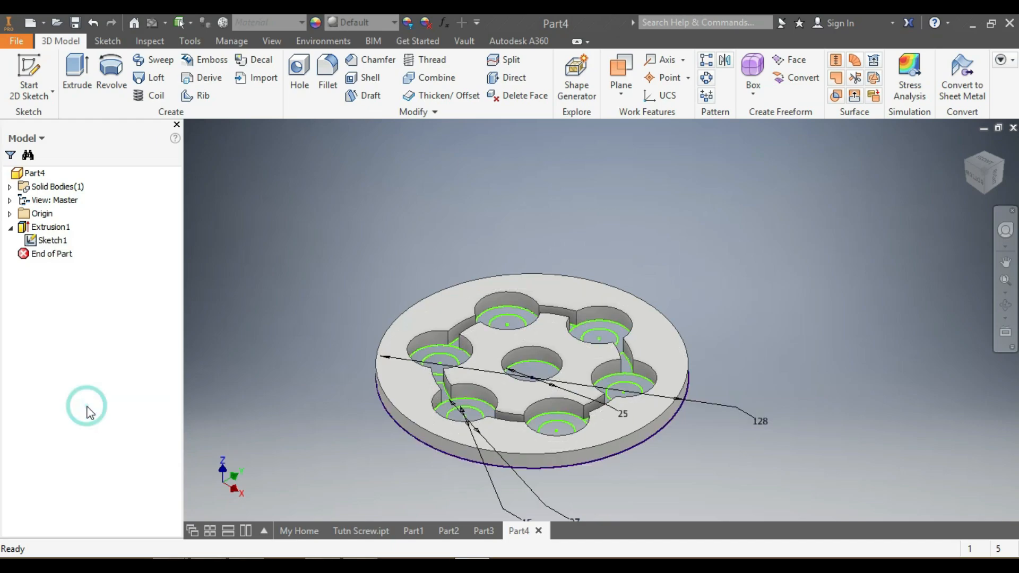
# Start a new extrusion and select the six boss ring profiles between the 27 mm and 15 mm circles
pyautogui.click(982, 181)
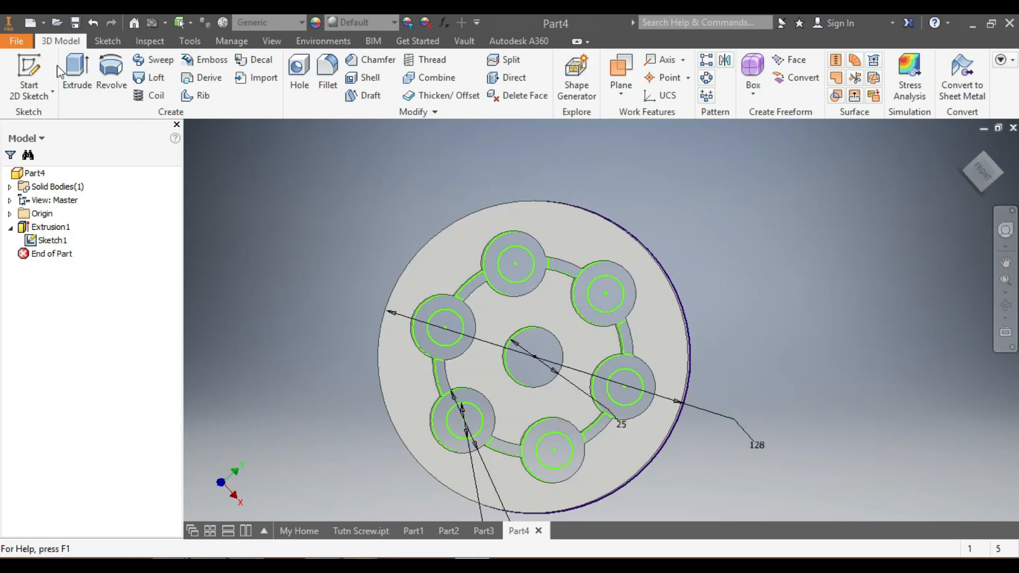
pyautogui.click(77, 80)
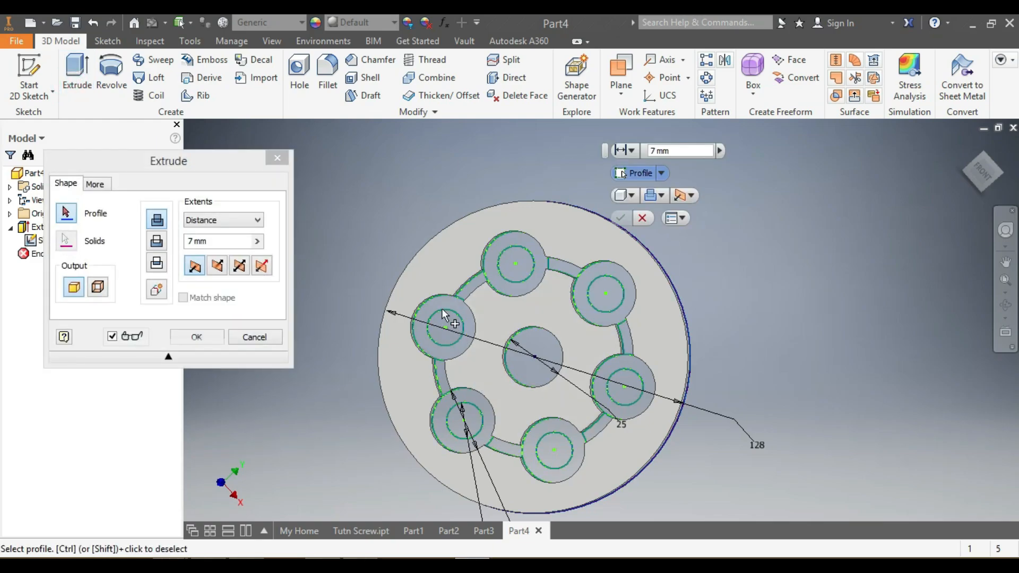
pyautogui.click(432, 342)
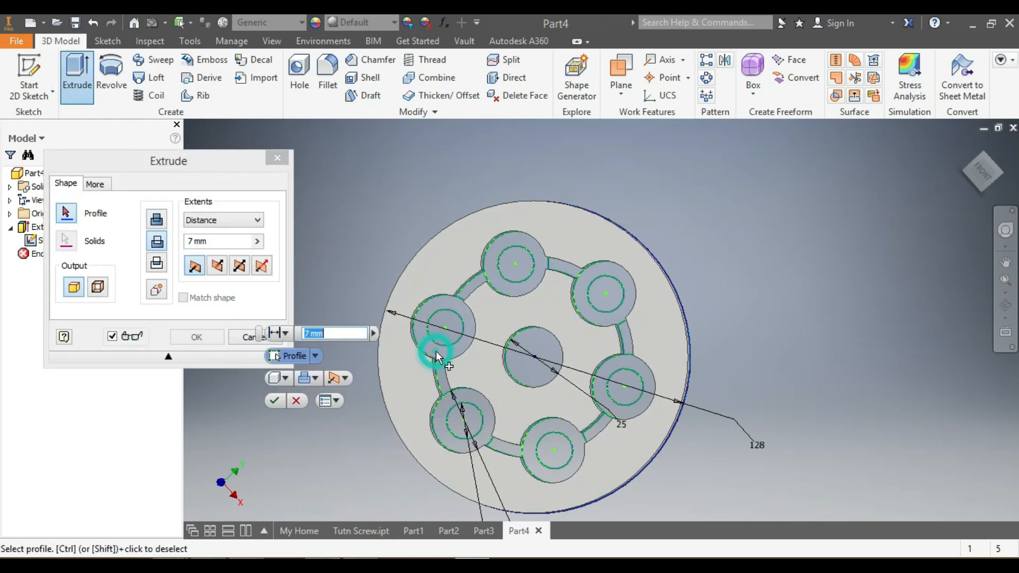
pyautogui.click(519, 293)
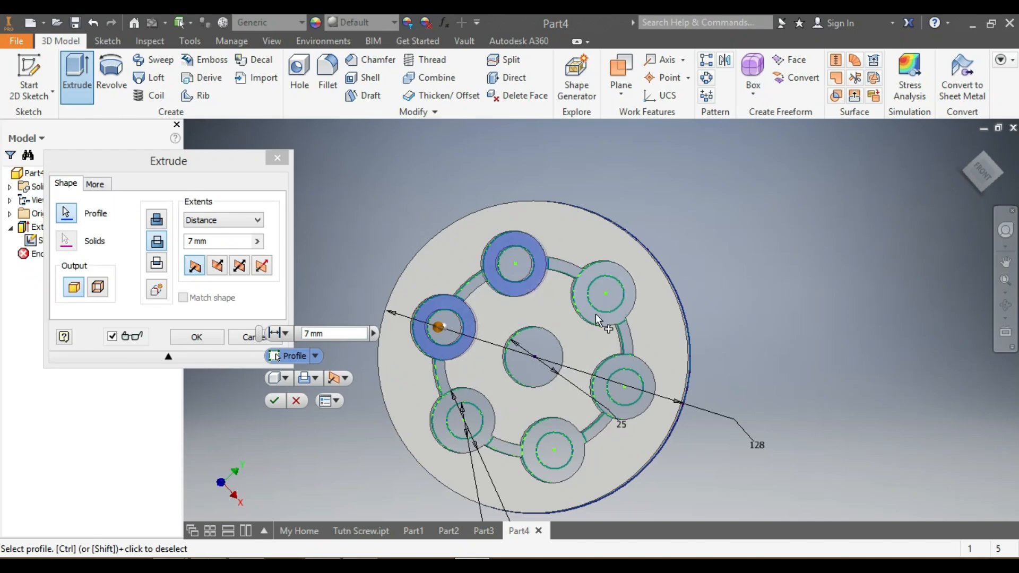
pyautogui.click(596, 314)
pyautogui.click(603, 374)
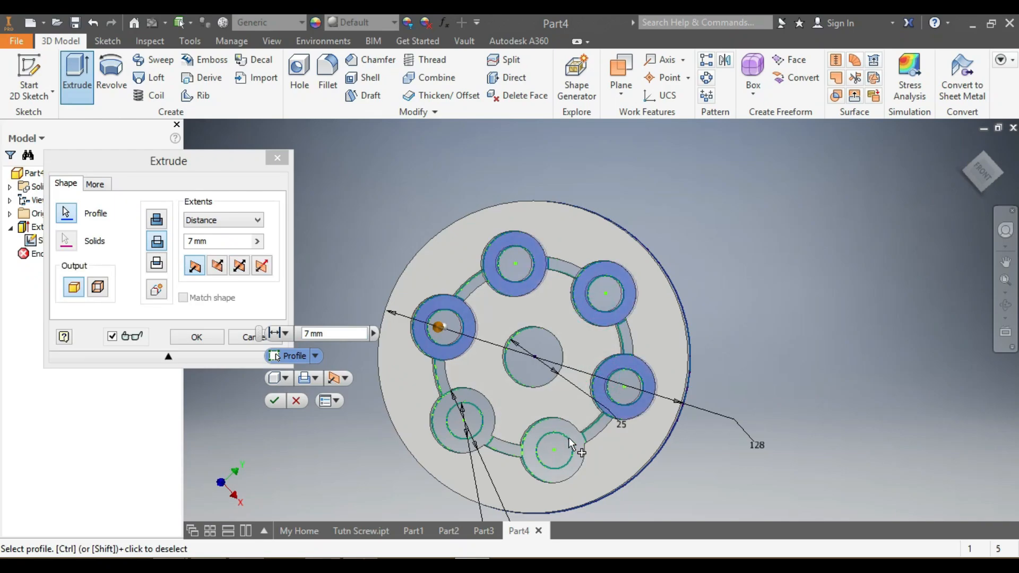
pyautogui.click(573, 443)
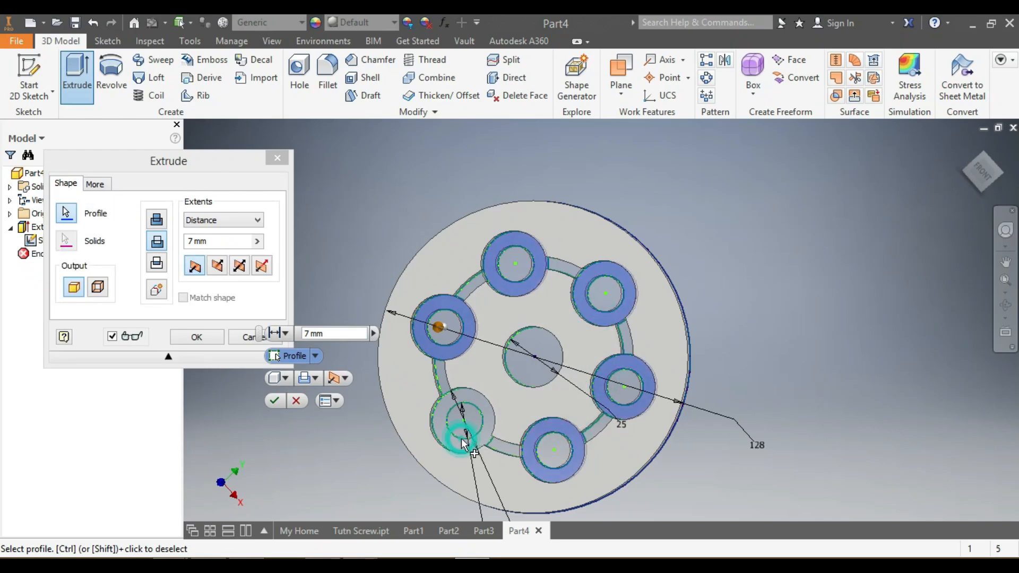
pyautogui.click(472, 441)
# Set the boss extrusion to 37 mm with the Join operation and create it
pyautogui.click(303, 335)
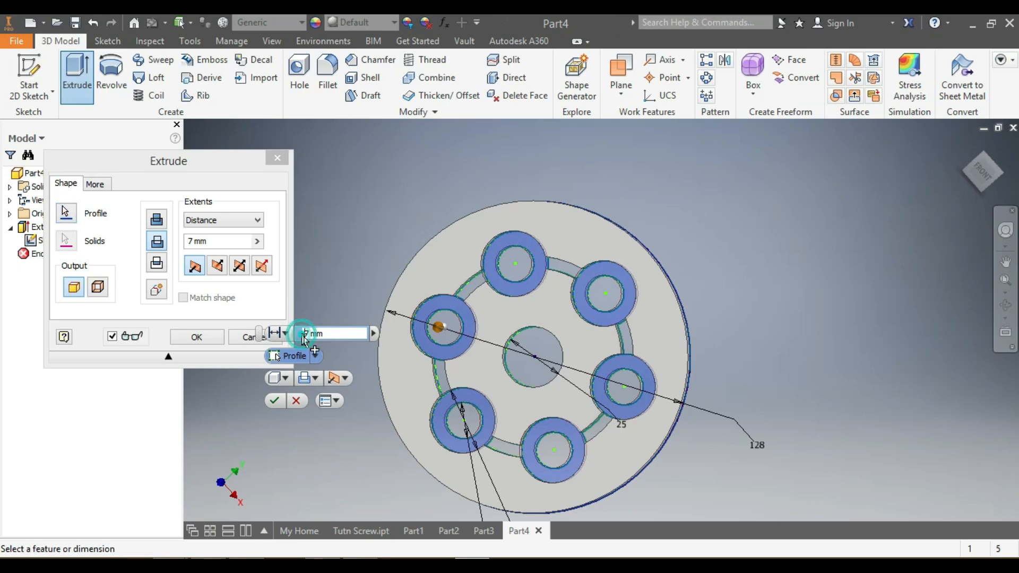
pyautogui.write('3')
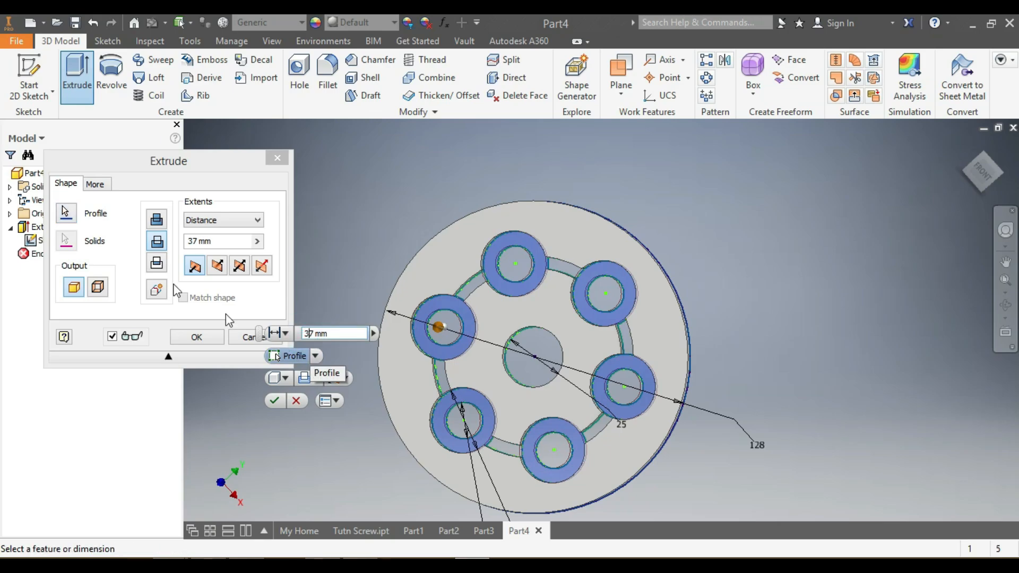
pyautogui.click(156, 221)
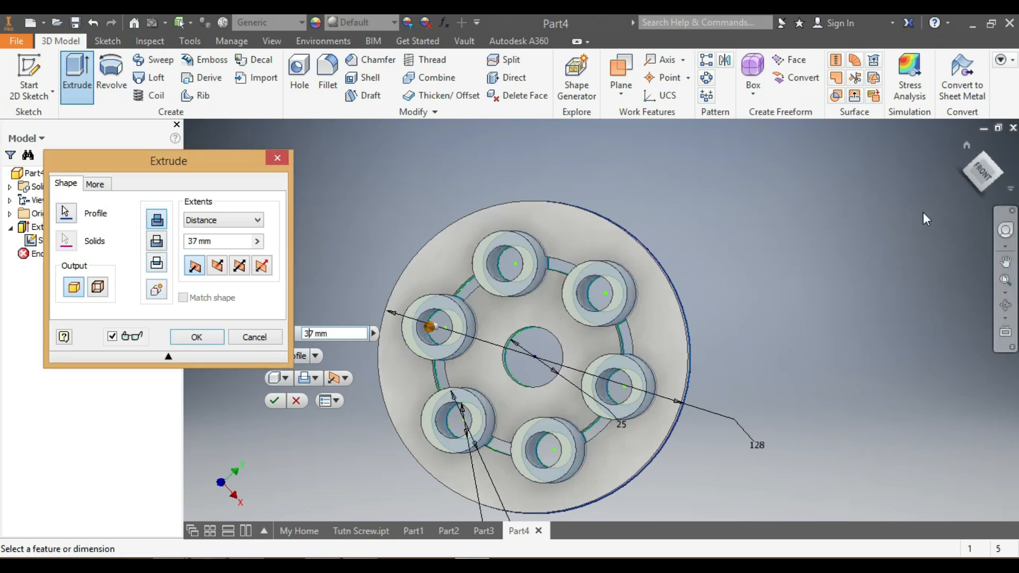
pyautogui.moveTo(983, 171); pyautogui.dragTo(972, 170)
pyautogui.moveTo(541, 388)
pyautogui.keyDown('shift'); pyautogui.mouseDown(button='middle')
pyautogui.moveTo(472, 406)
pyautogui.moveTo(467, 419)
pyautogui.moveTo(504, 412)
pyautogui.mouseUp(button='middle'); pyautogui.keyUp('shift')
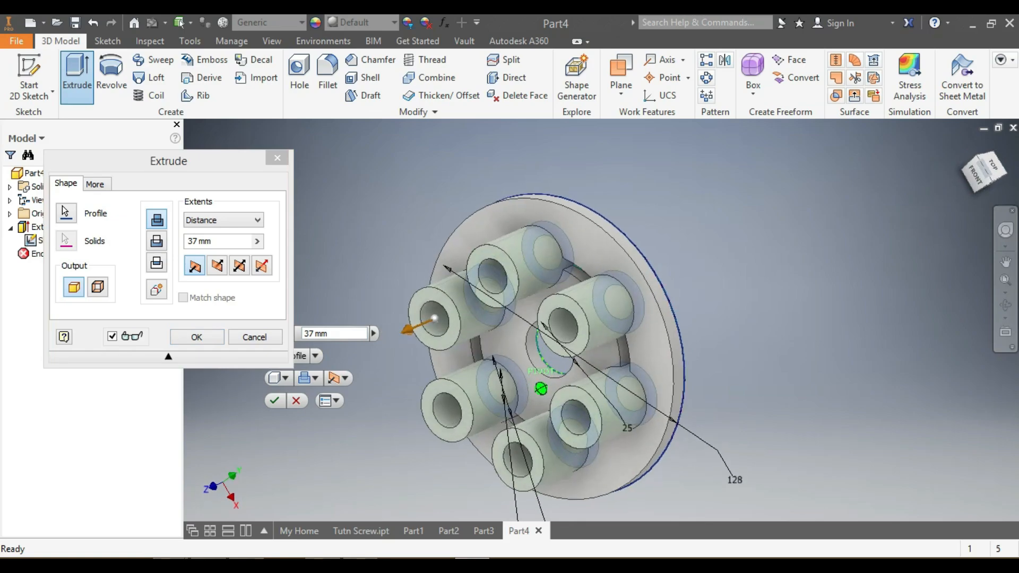
pyautogui.click(275, 402)
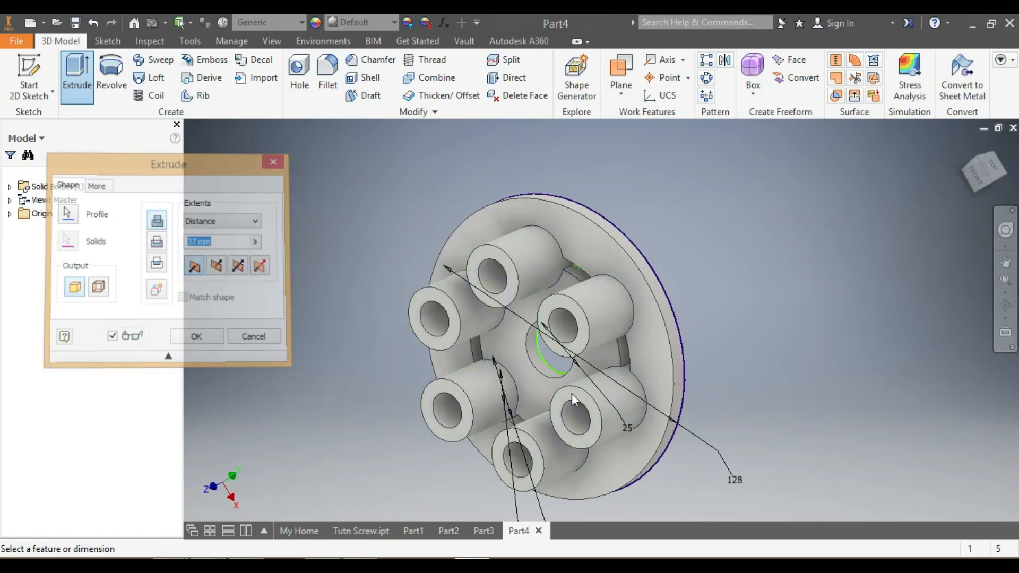
# Start a new extrusion and select the six curved rib profiles between neighbouring bosses
pyautogui.keyDown('shift'); pyautogui.moveTo(535, 285); pyautogui.dragTo(533, 290, button='middle'); pyautogui.keyUp('shift')
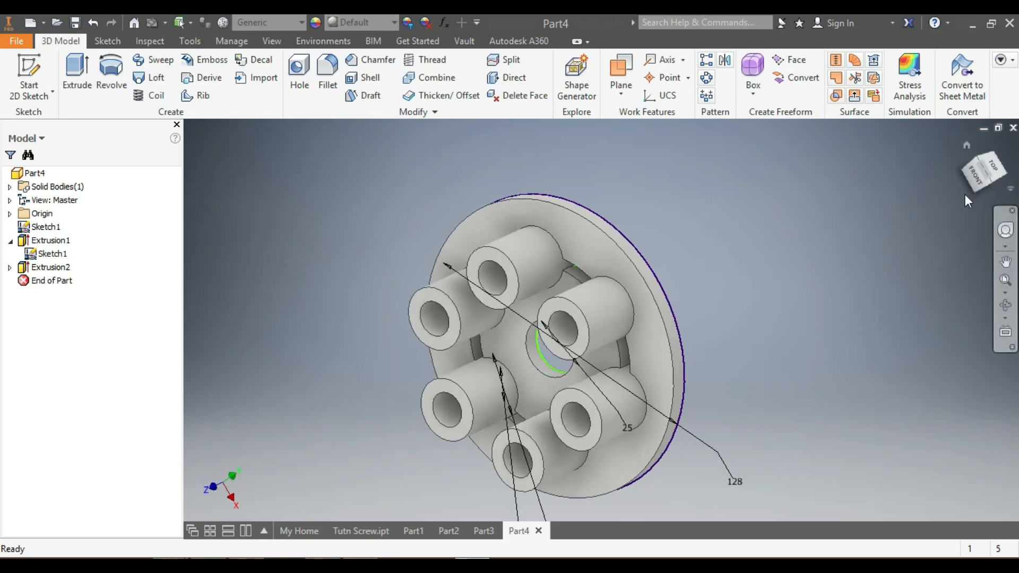
pyautogui.keyDown('shift'); pyautogui.moveTo(540, 387); pyautogui.dragTo(554, 380, button='middle'); pyautogui.keyUp('shift')
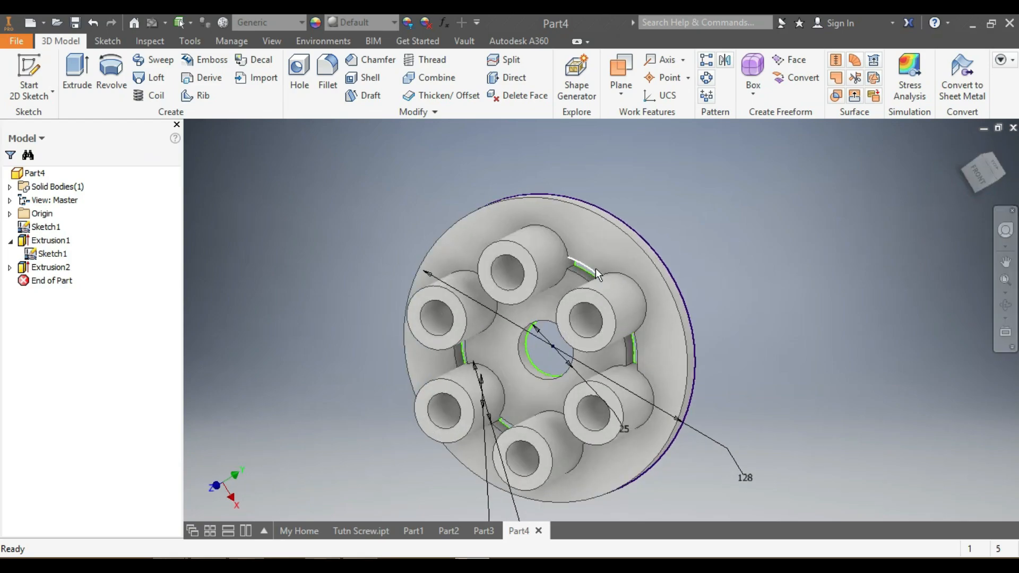
pyautogui.click(70, 86)
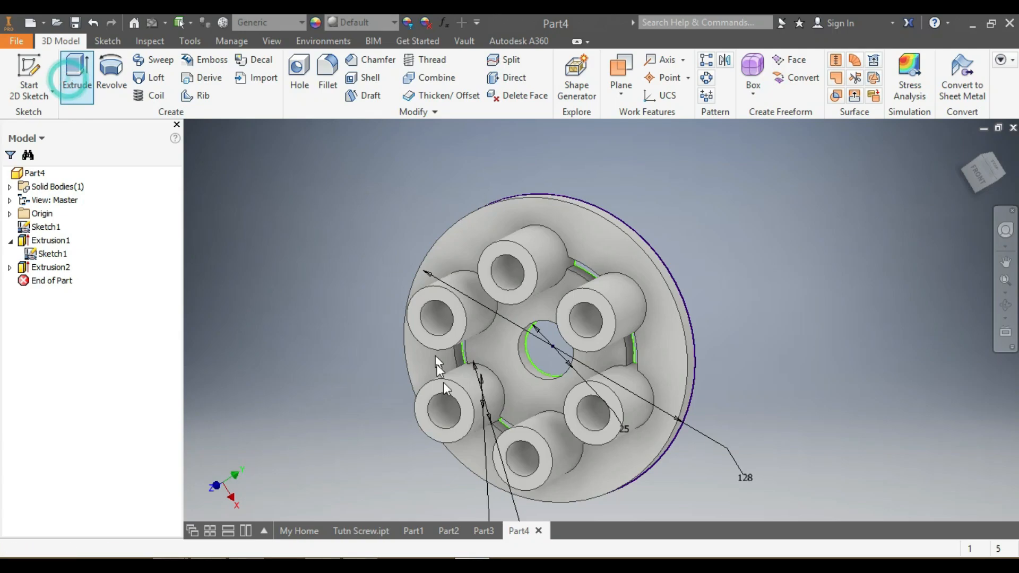
pyautogui.scroll(3, 463, 209)
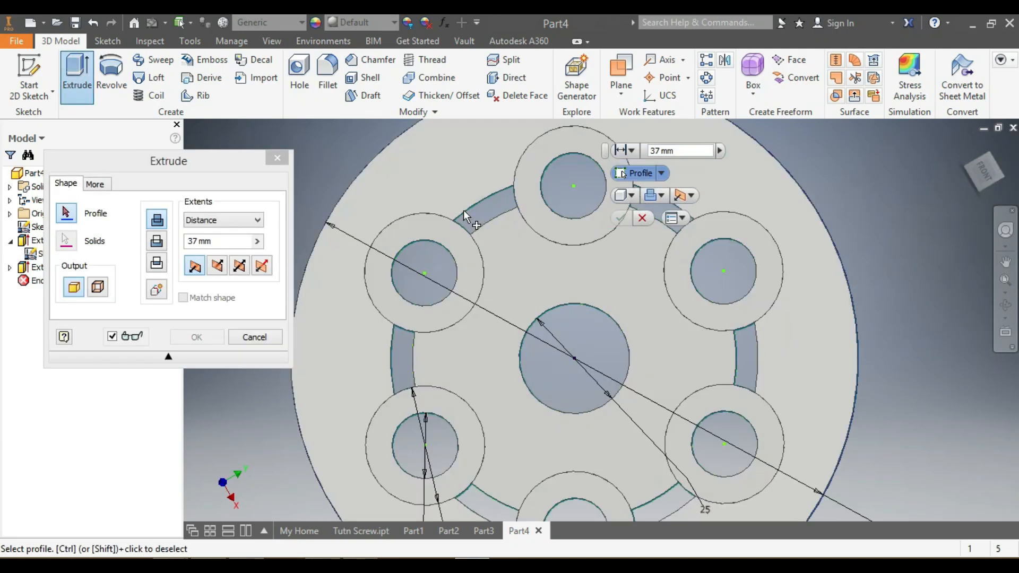
pyautogui.scroll(3, 487, 211)
pyautogui.click(487, 211)
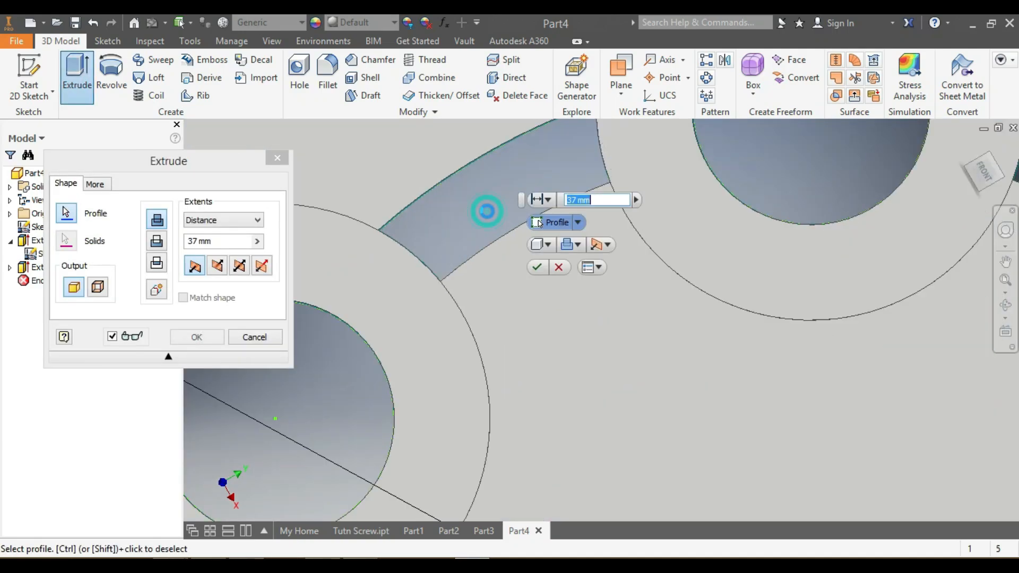
pyautogui.scroll(-5, 487, 212)
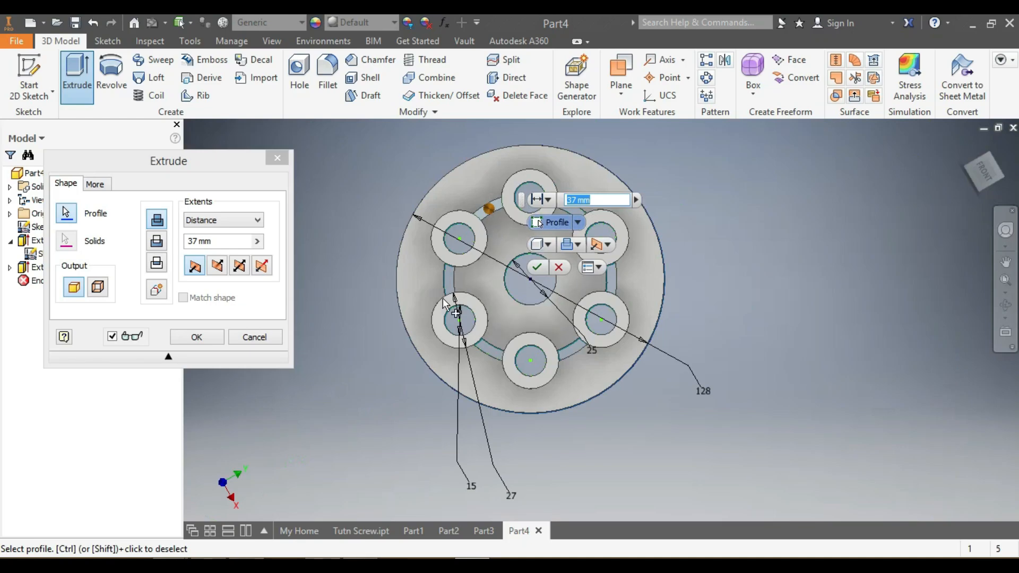
pyautogui.scroll(5, 458, 282)
pyautogui.scroll(-5, 384, 295)
pyautogui.scroll(3, 380, 294)
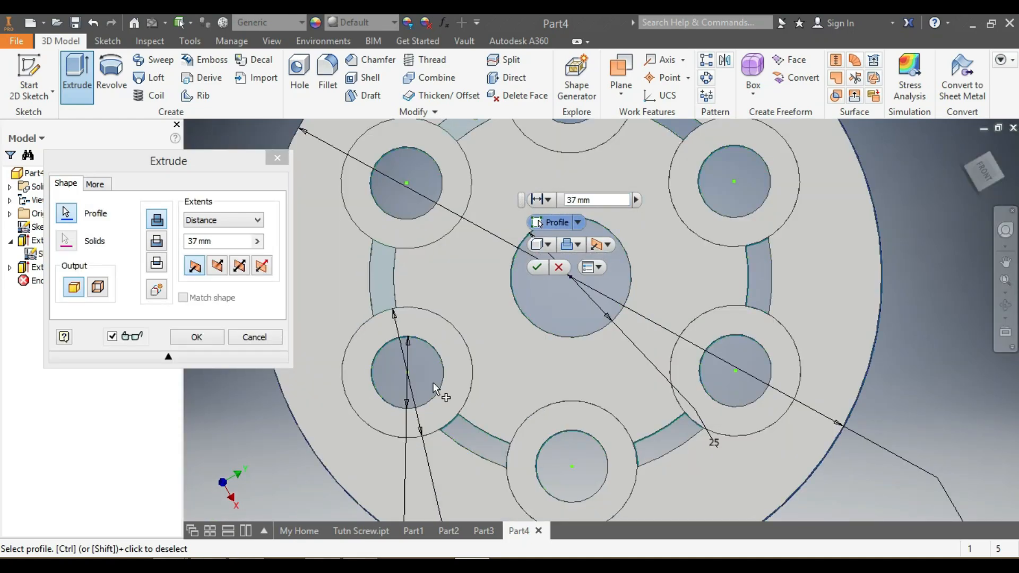
pyautogui.scroll(-5, 433, 394)
pyautogui.scroll(5, 445, 404)
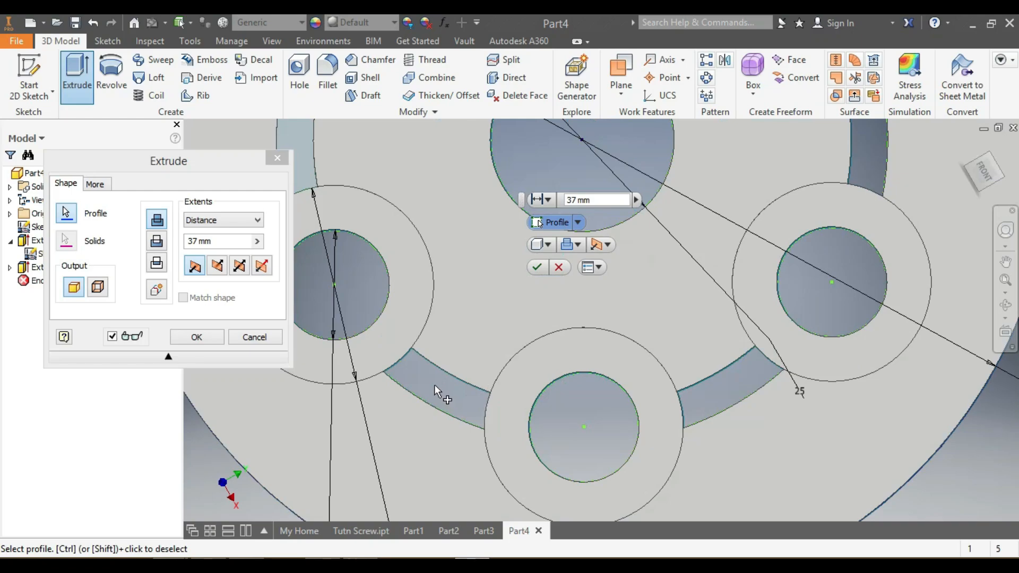
pyautogui.scroll(-5, 435, 391)
pyautogui.scroll(6, 476, 378)
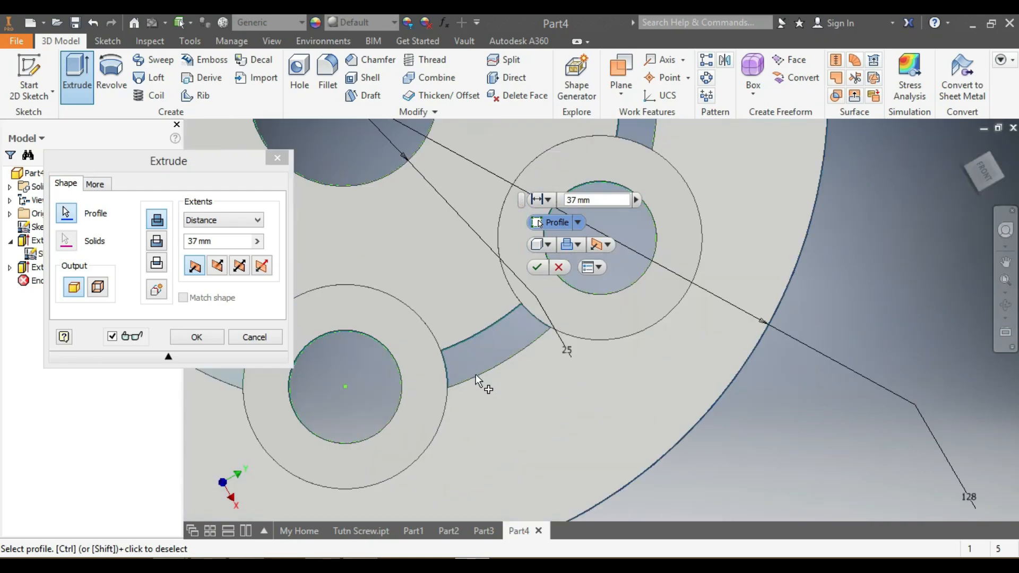
pyautogui.click(476, 357)
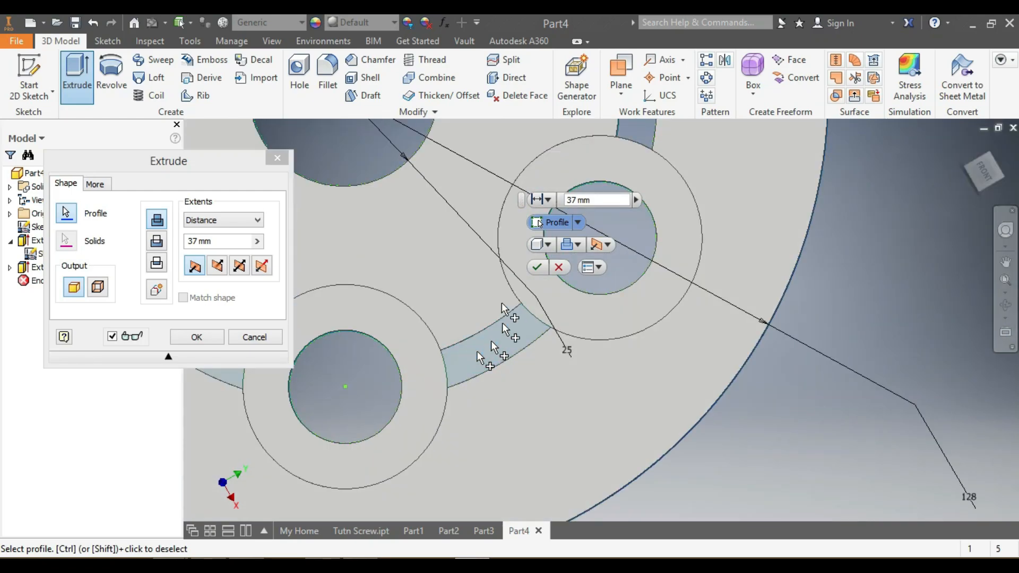
pyautogui.scroll(-5, 504, 324)
pyautogui.scroll(2, 495, 319)
pyautogui.scroll(3, 534, 303)
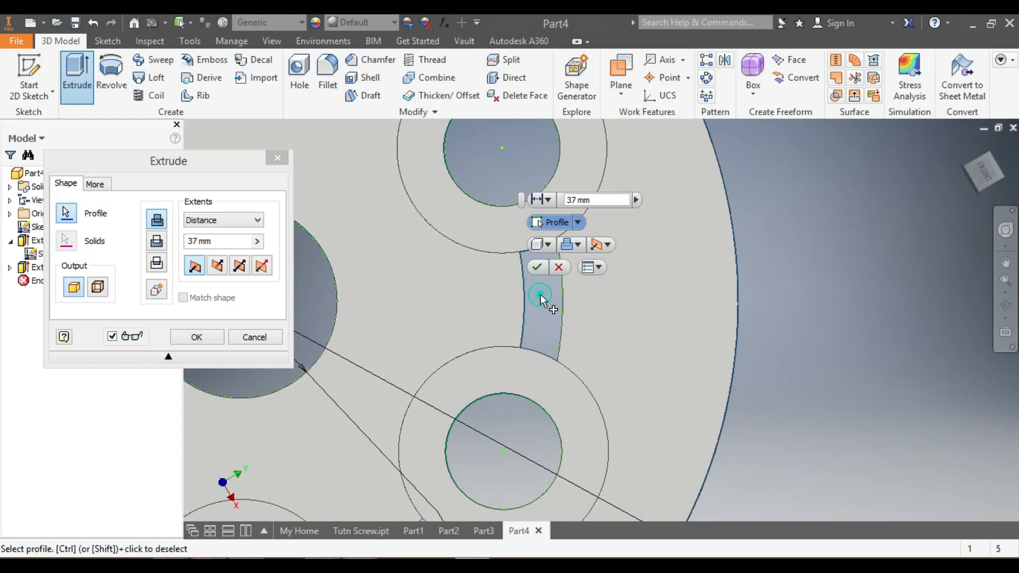
pyautogui.scroll(-6, 534, 296)
pyautogui.scroll(5, 523, 263)
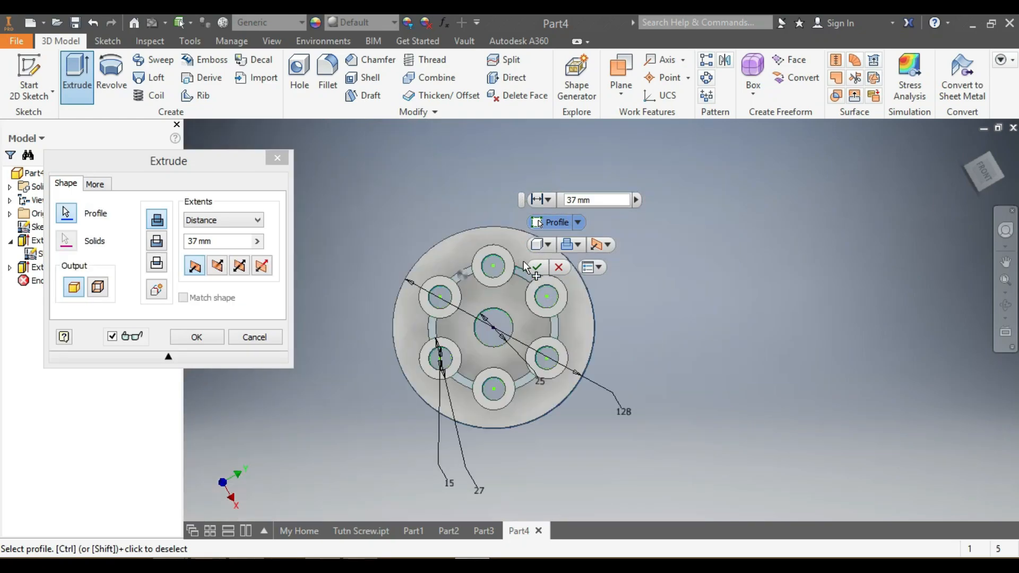
pyautogui.scroll(2, 510, 300)
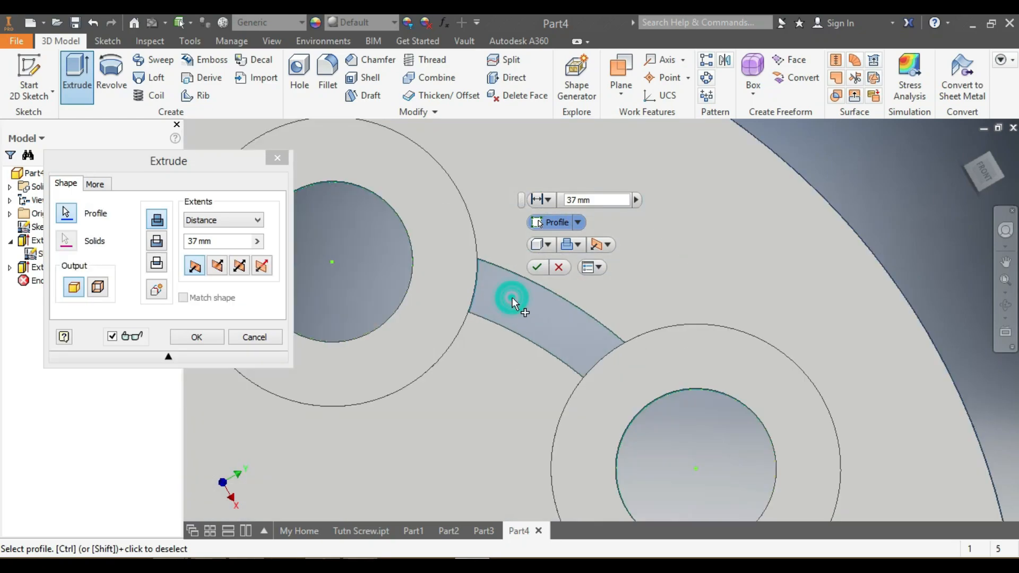
pyautogui.click(512, 303)
pyautogui.scroll(-5, 512, 300)
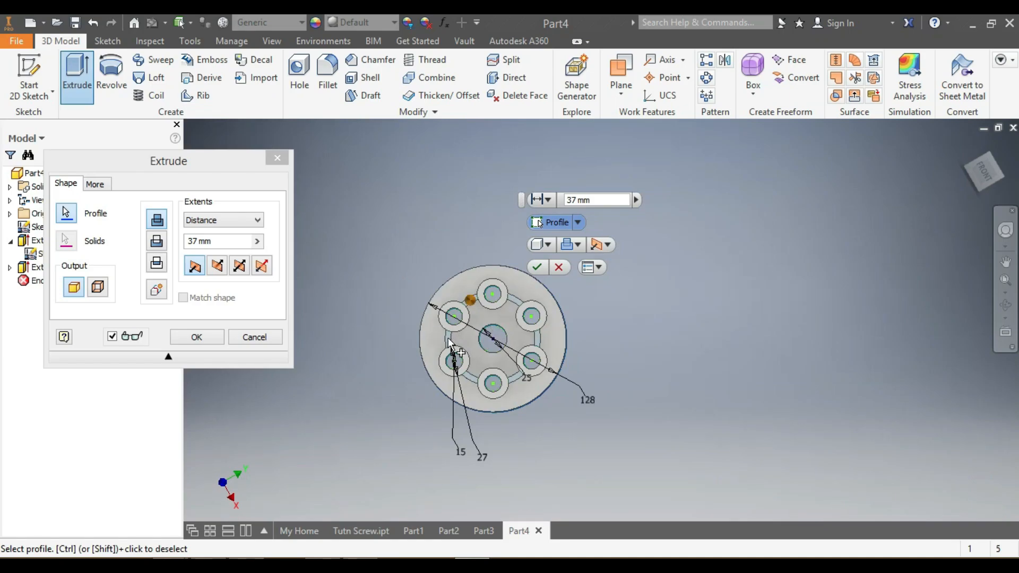
pyautogui.scroll(2, 448, 338)
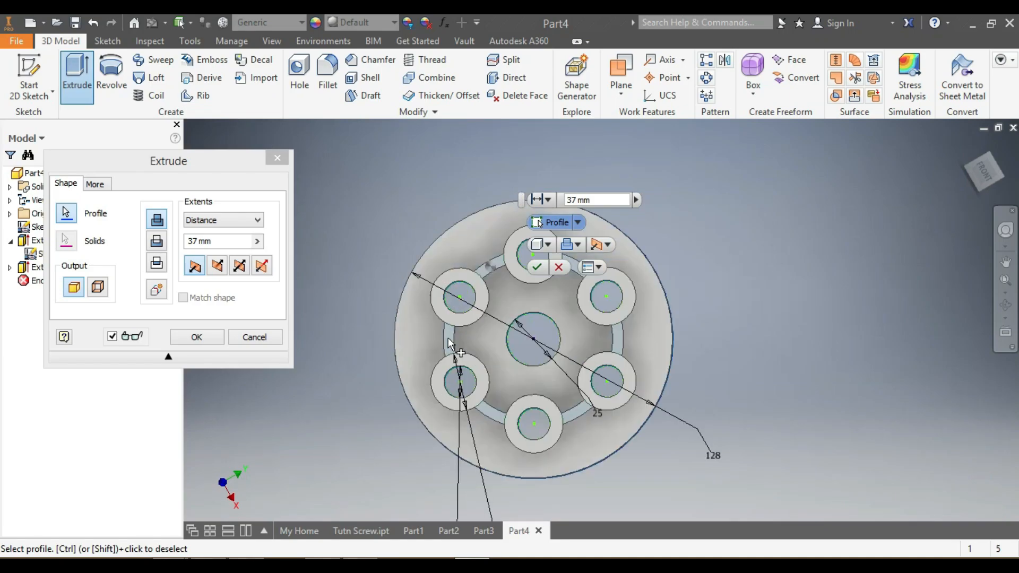
# Set the rib extrusion's distance to 25 mm with the Join operation and create it
pyautogui.doubleClick(573, 201)
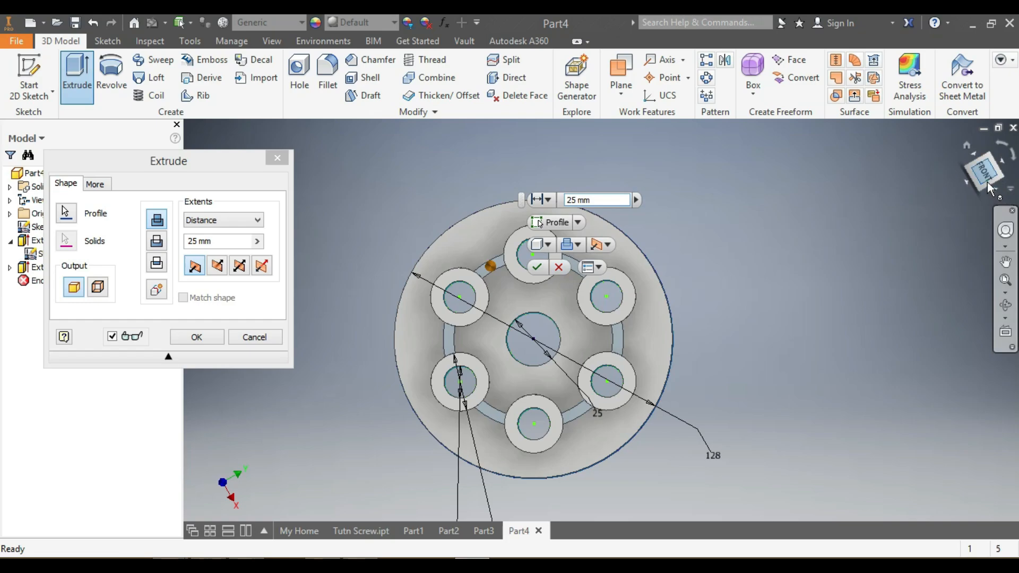
pyautogui.moveTo(987, 172)
pyautogui.mouseDown()
pyautogui.moveTo(956, 191)
pyautogui.moveTo(700, 257)
pyautogui.mouseUp()
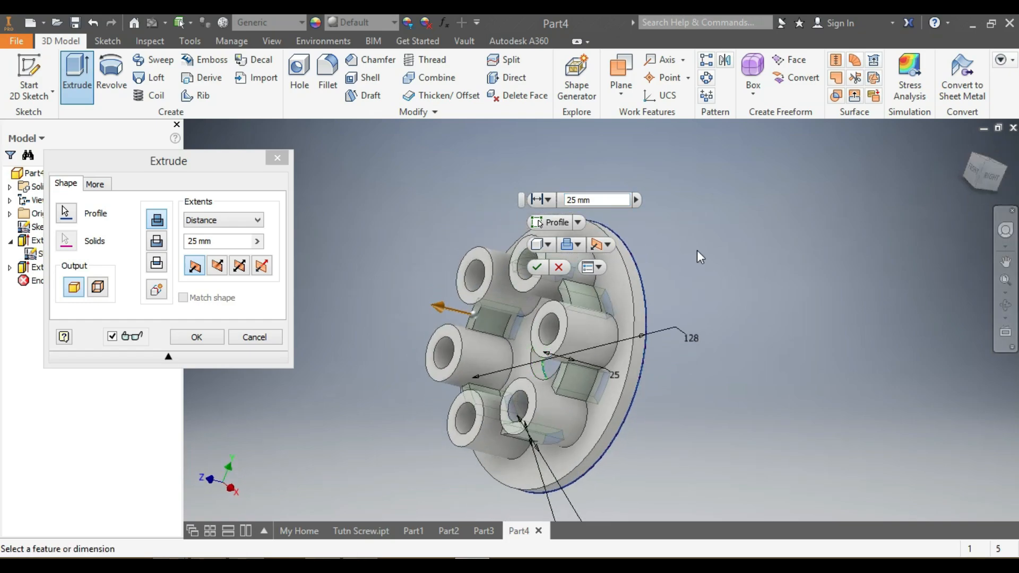
pyautogui.click(558, 267)
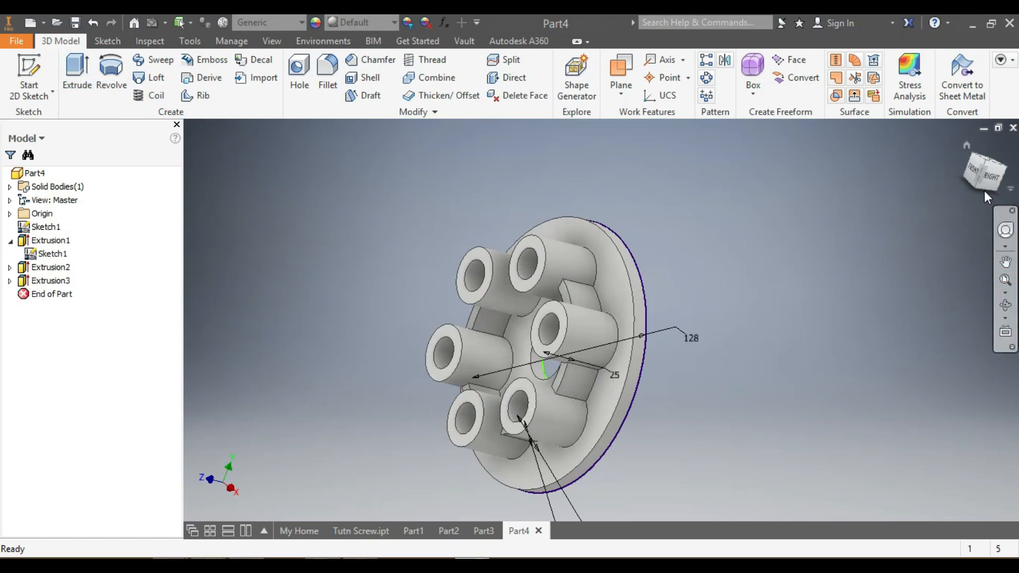
# Extrude the inner sketch area around the 25 mm central hole 15 mm with the Join operation
pyautogui.click(985, 175)
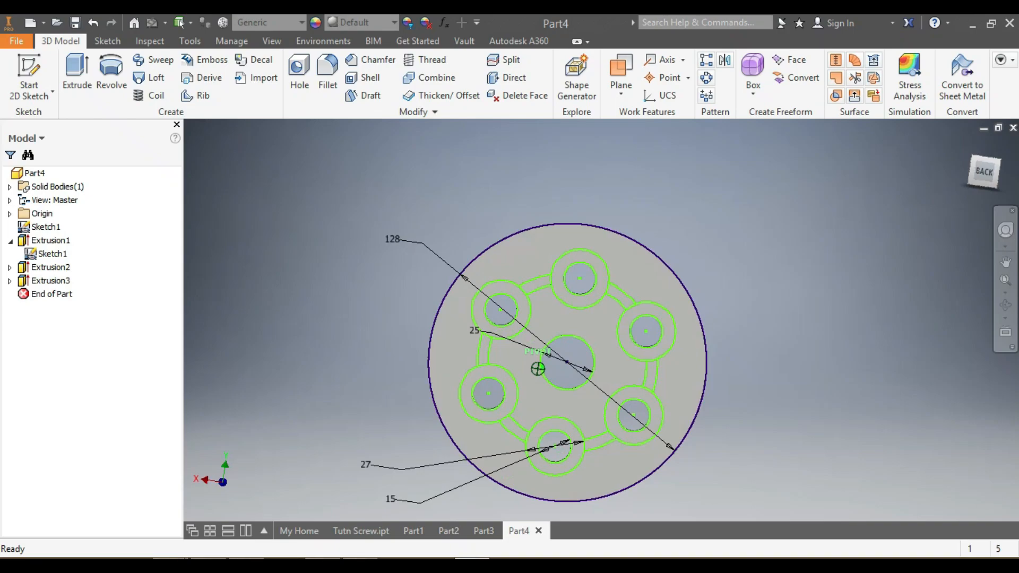
pyautogui.click(73, 88)
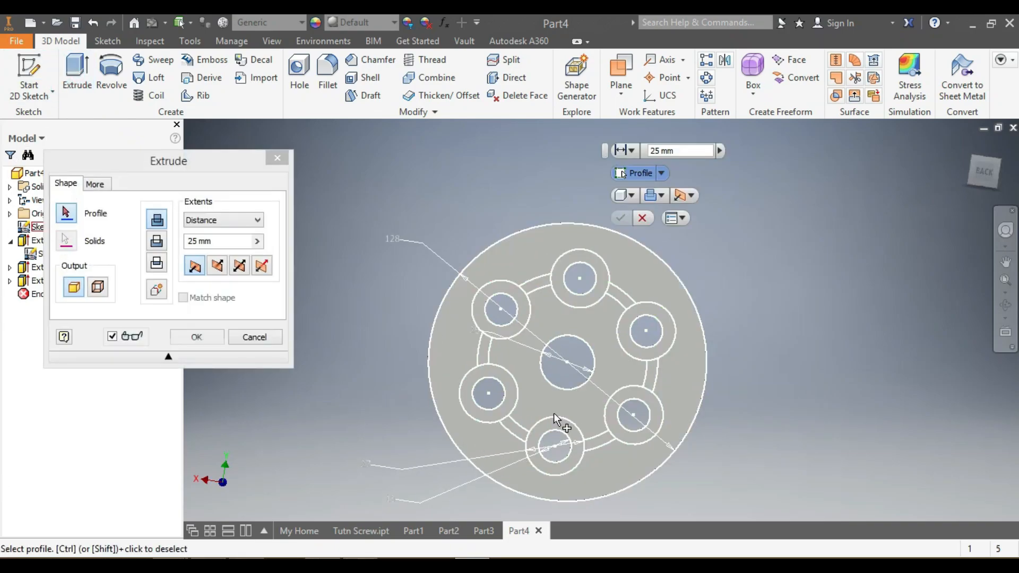
pyautogui.scroll(3, 540, 381)
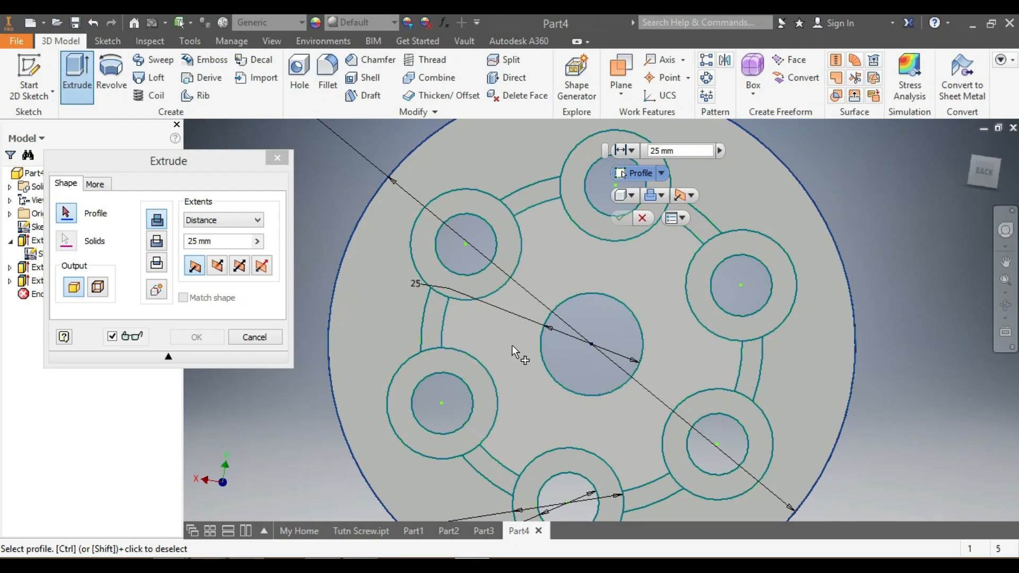
pyautogui.click(512, 345)
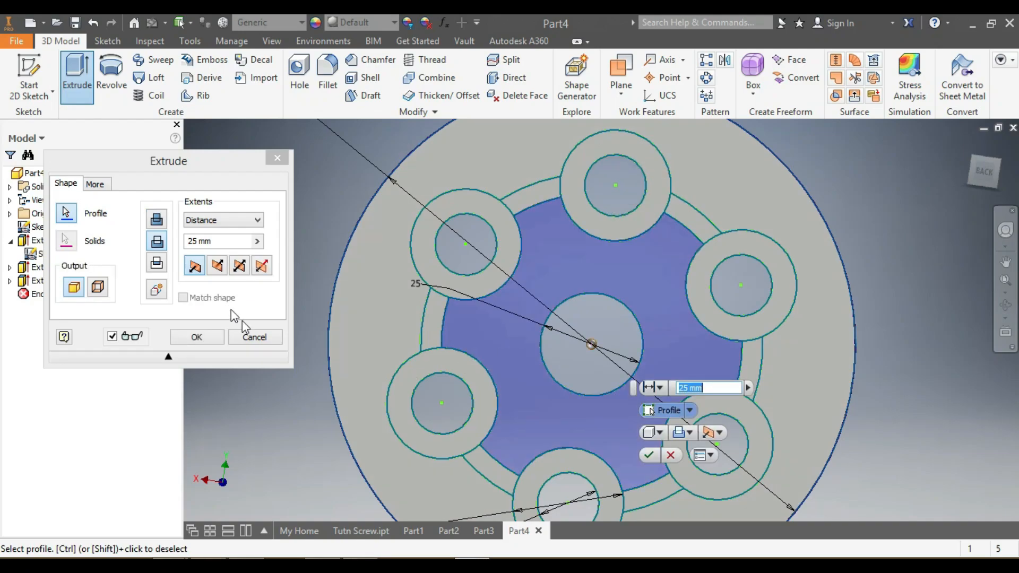
pyautogui.click(157, 225)
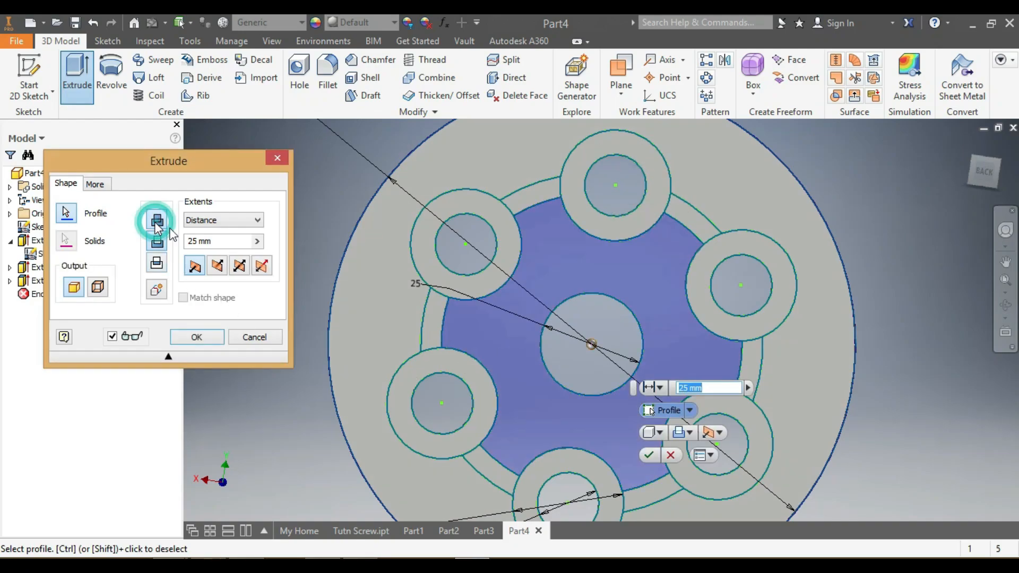
pyautogui.click(192, 242)
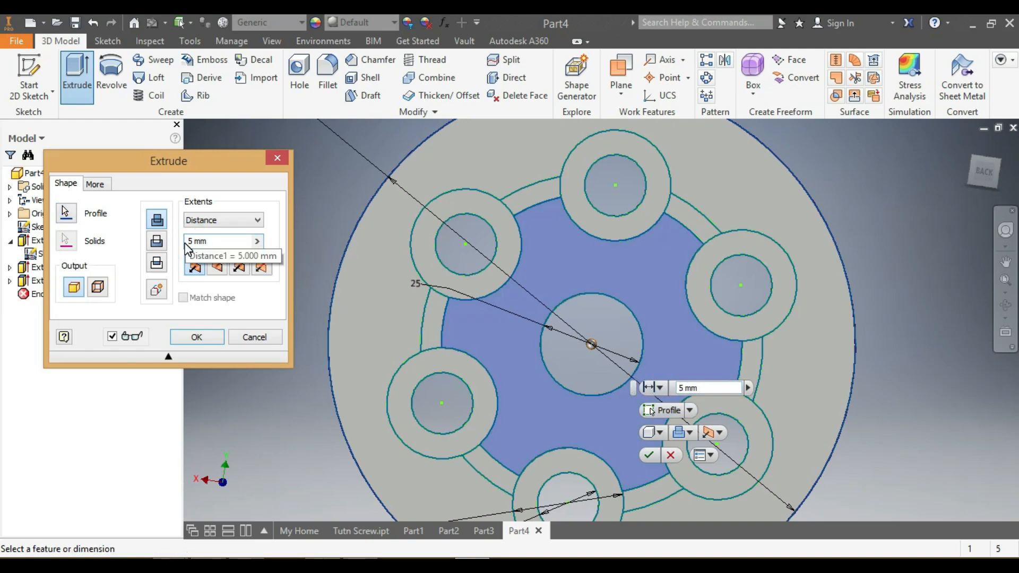
pyautogui.write('1')
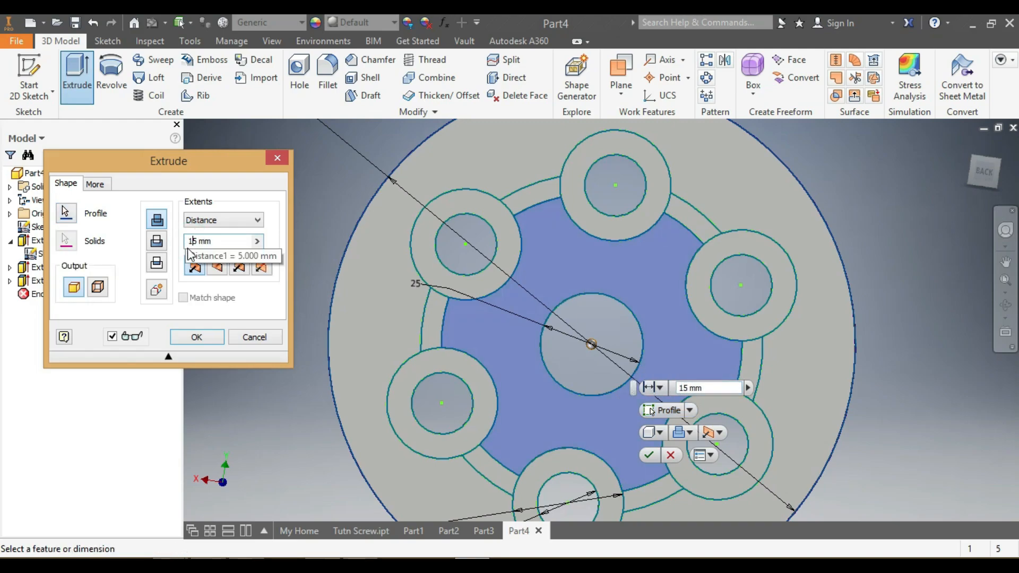
pyautogui.click(197, 338)
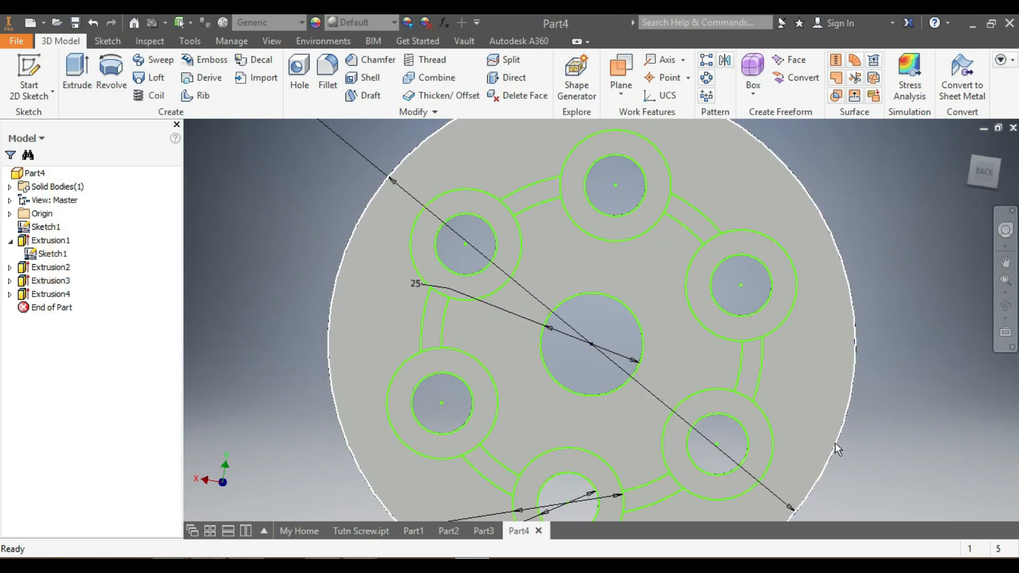
# Hide Sketch1 under the flange extrusion so its curves and dimensions no longer cover the model
pyautogui.scroll(-5, 835, 443)
pyautogui.click(977, 181)
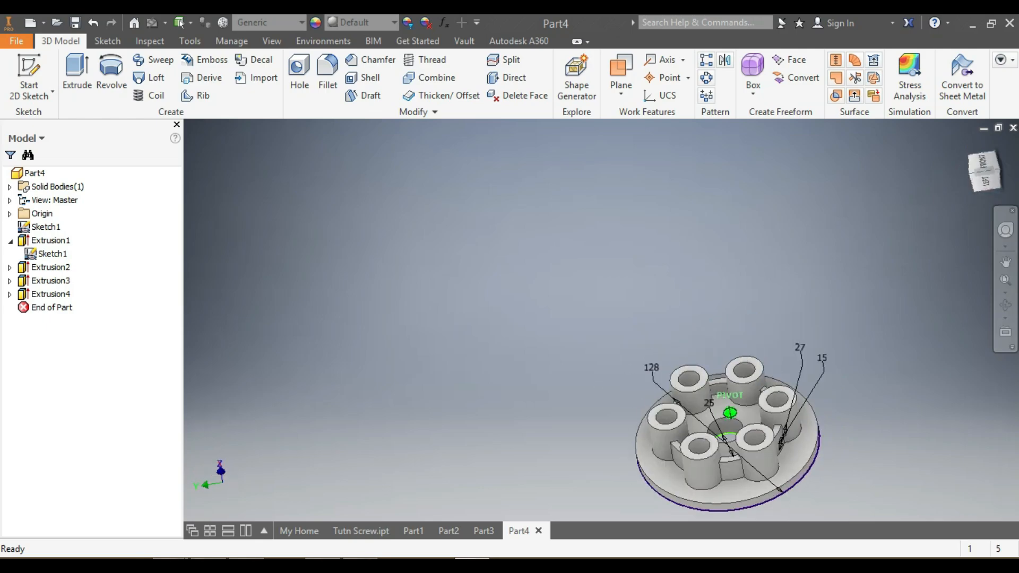
pyautogui.scroll(3, 791, 466)
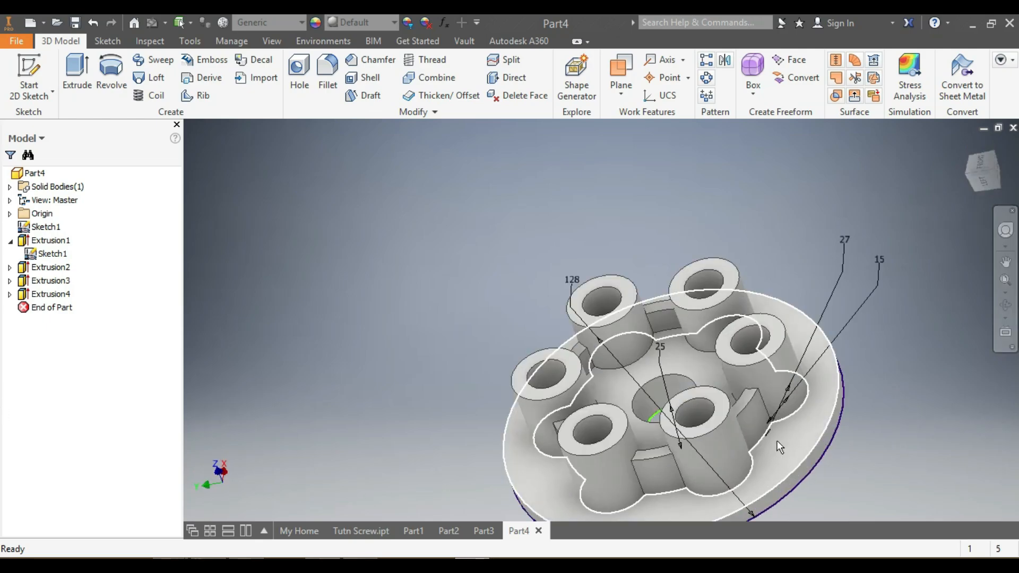
pyautogui.scroll(-5, 754, 435)
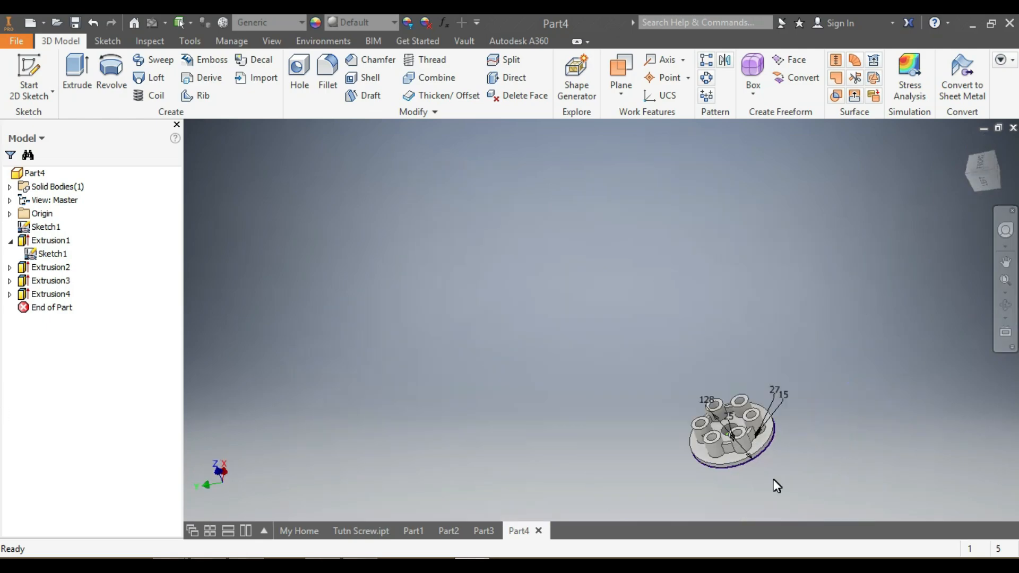
pyautogui.scroll(2, 757, 434)
pyautogui.scroll(3, 755, 416)
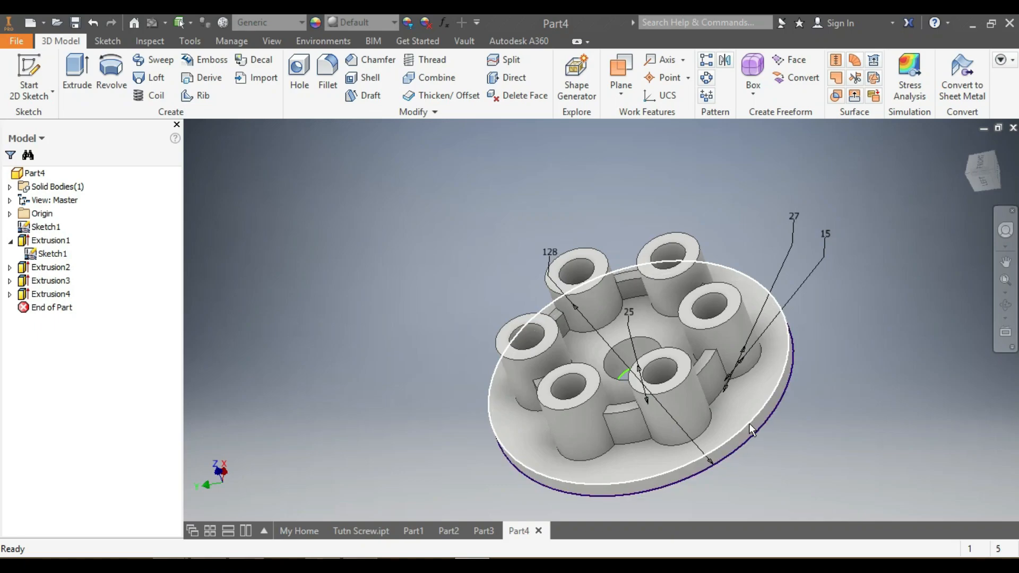
pyautogui.rightClick(60, 258)
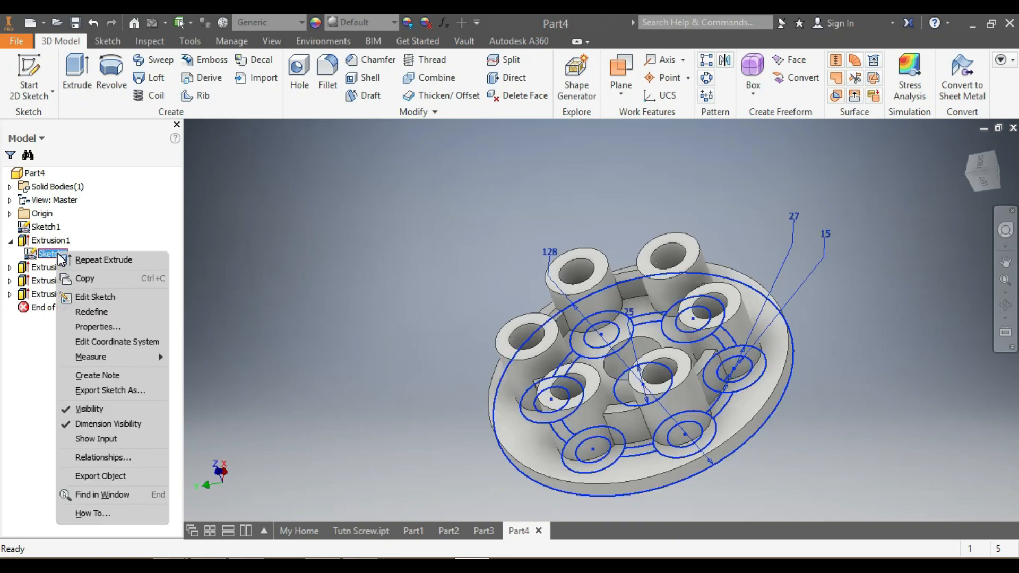
# Start a Fillet with a 2 mm radius and select the flange disc's front and back outer rim edges
pyautogui.scroll(4, 724, 438)
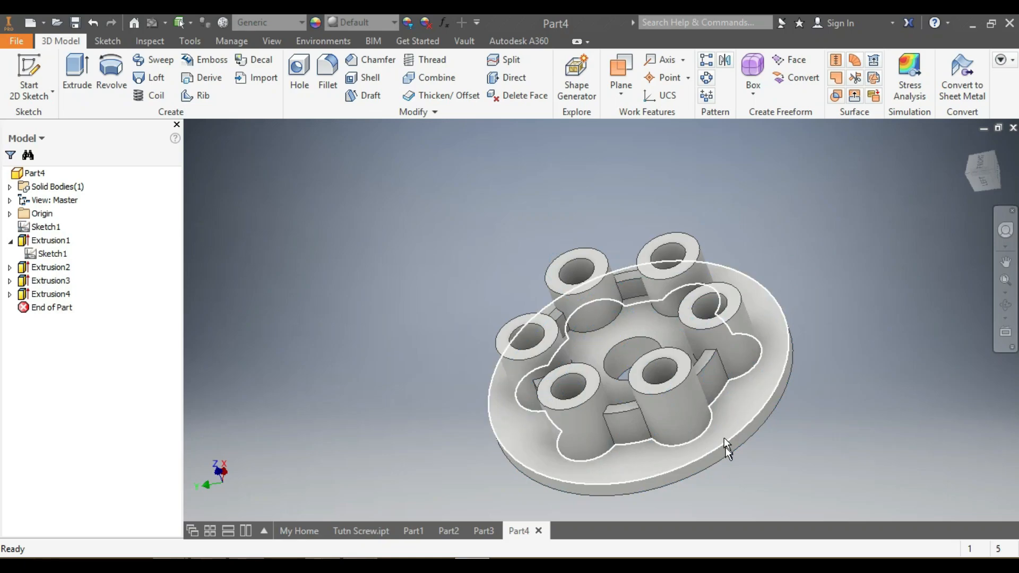
pyautogui.click(729, 445)
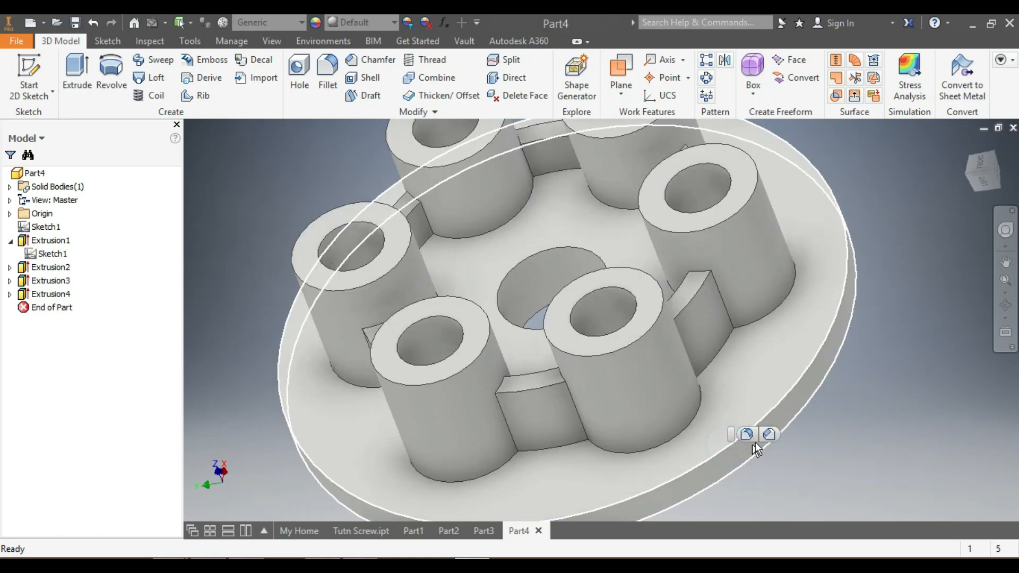
pyautogui.press('f')
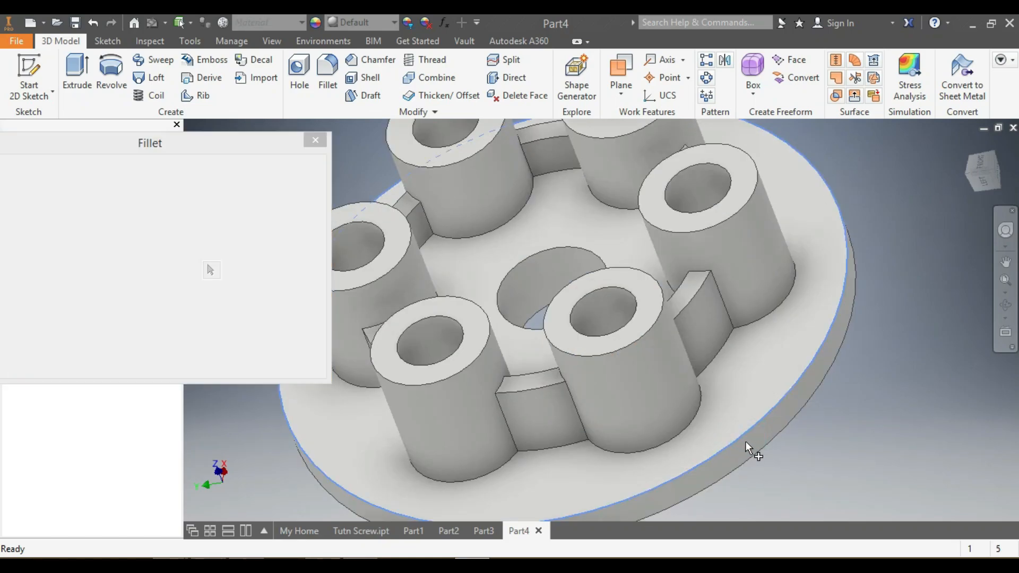
pyautogui.scroll(-5, 764, 420)
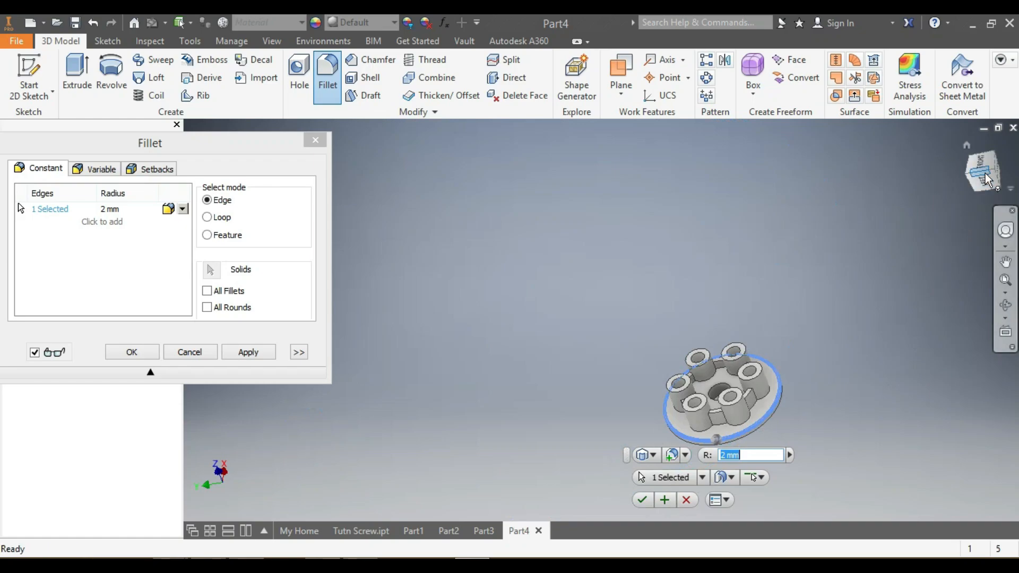
pyautogui.moveTo(981, 173); pyautogui.dragTo(1001, 176)
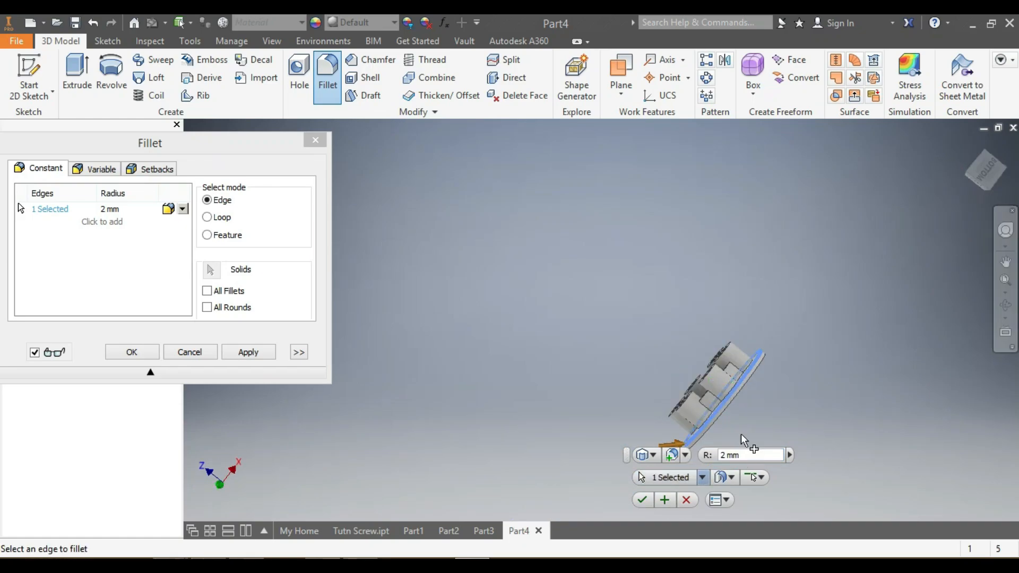
pyautogui.scroll(5, 744, 440)
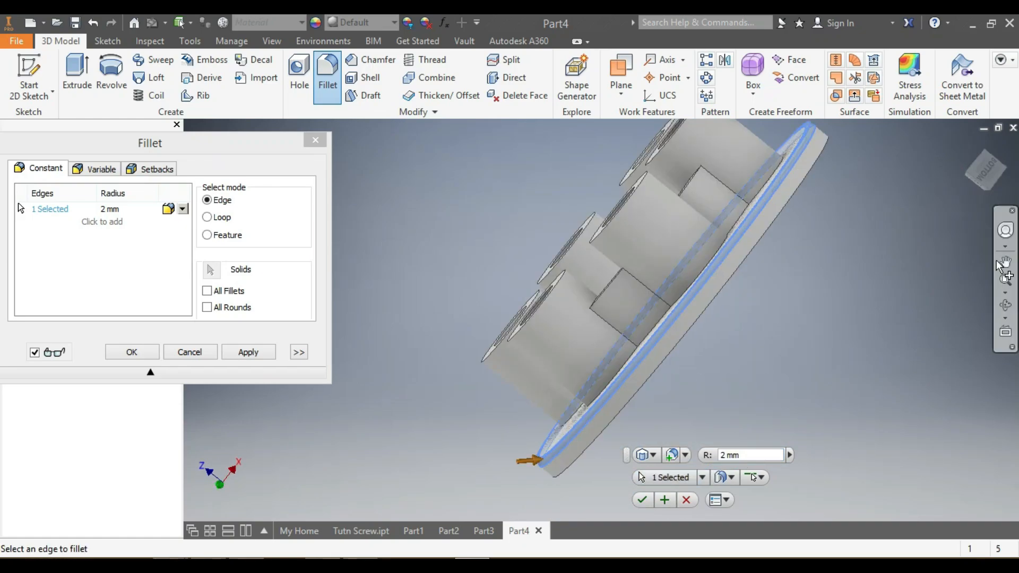
pyautogui.moveTo(982, 170)
pyautogui.mouseDown()
pyautogui.moveTo(970, 157)
pyautogui.moveTo(988, 188)
pyautogui.mouseUp()
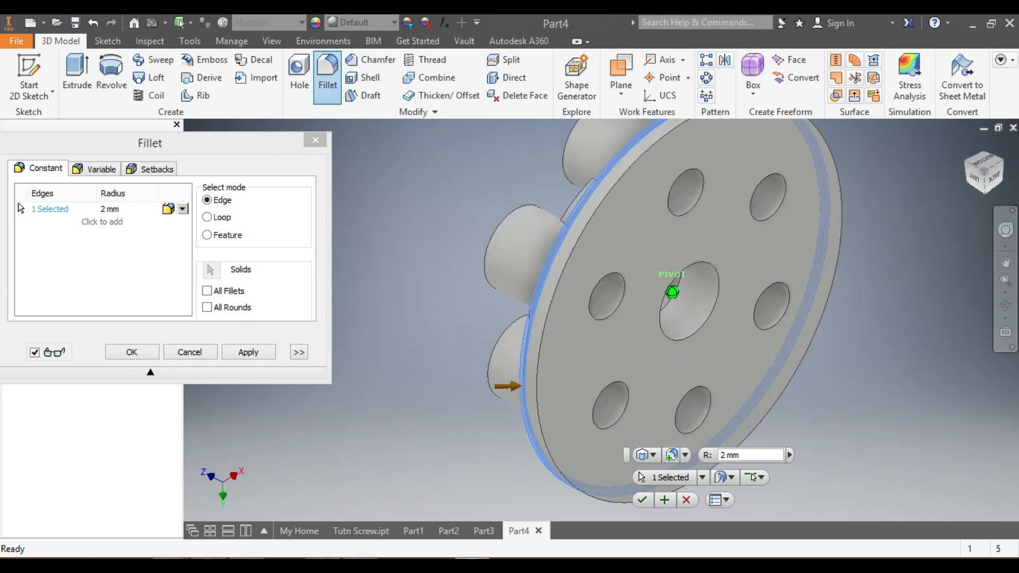
pyautogui.click(548, 313)
pyautogui.scroll(-5, 548, 313)
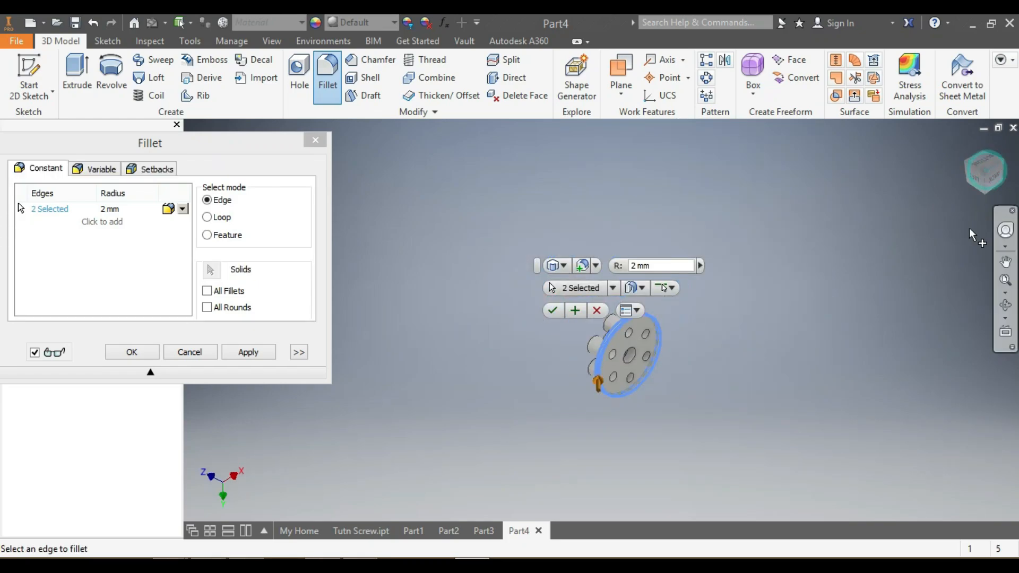
# Add the outer top edges of all six bosses to the 2 mm fillet selection
pyautogui.click(983, 192)
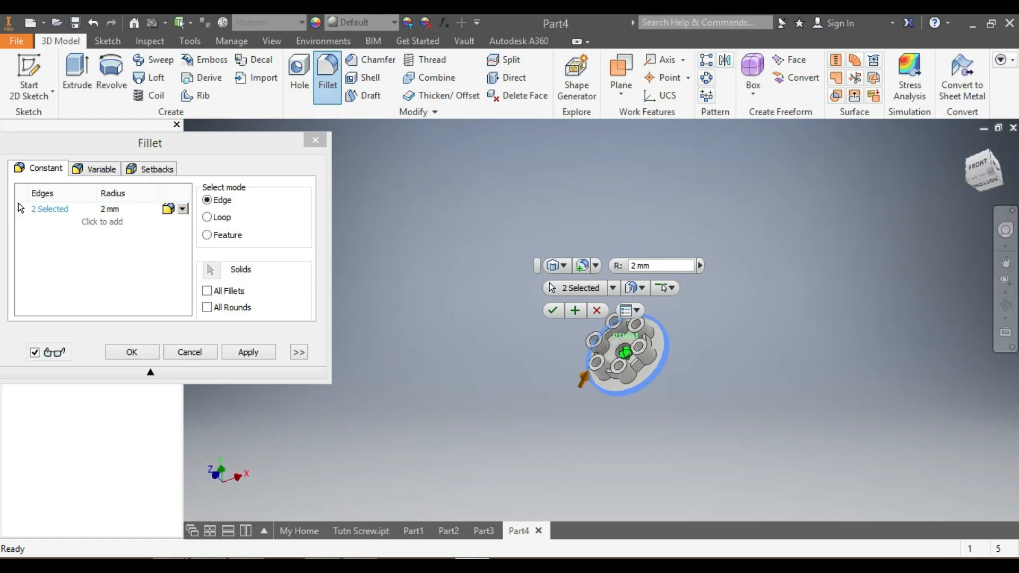
pyautogui.scroll(5, 618, 361)
pyautogui.scroll(-5, 616, 356)
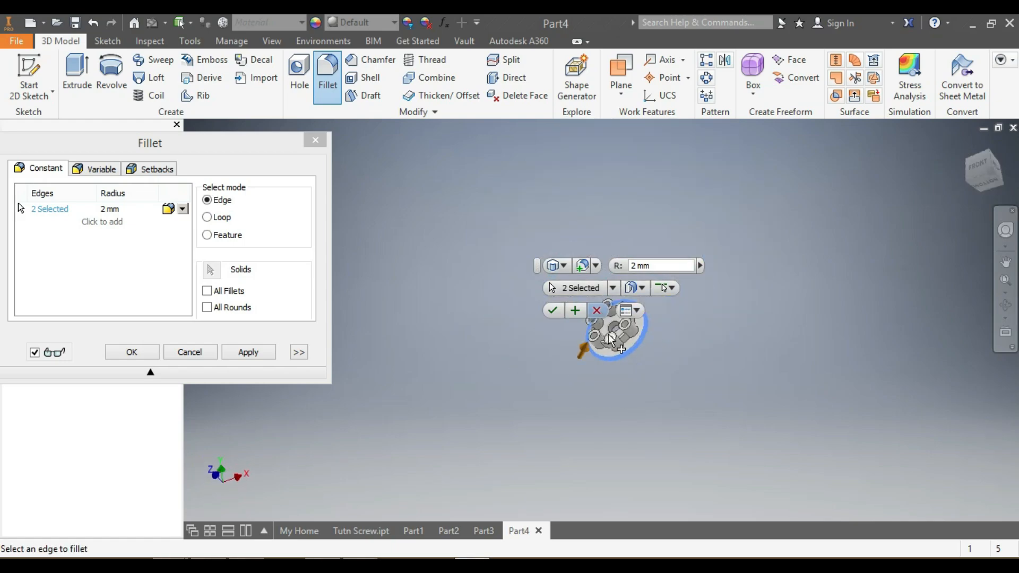
pyautogui.scroll(6, 611, 339)
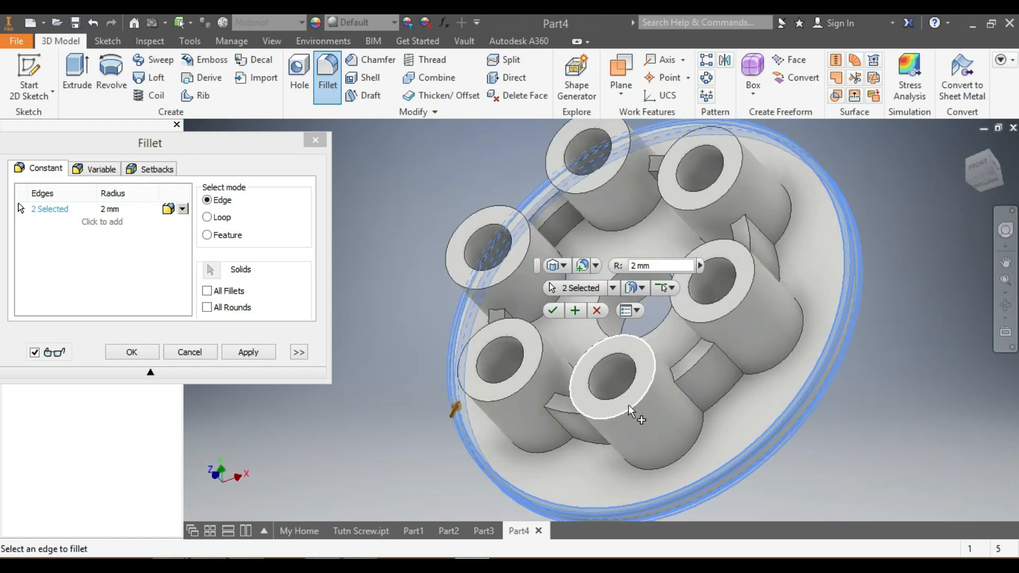
pyautogui.click(629, 411)
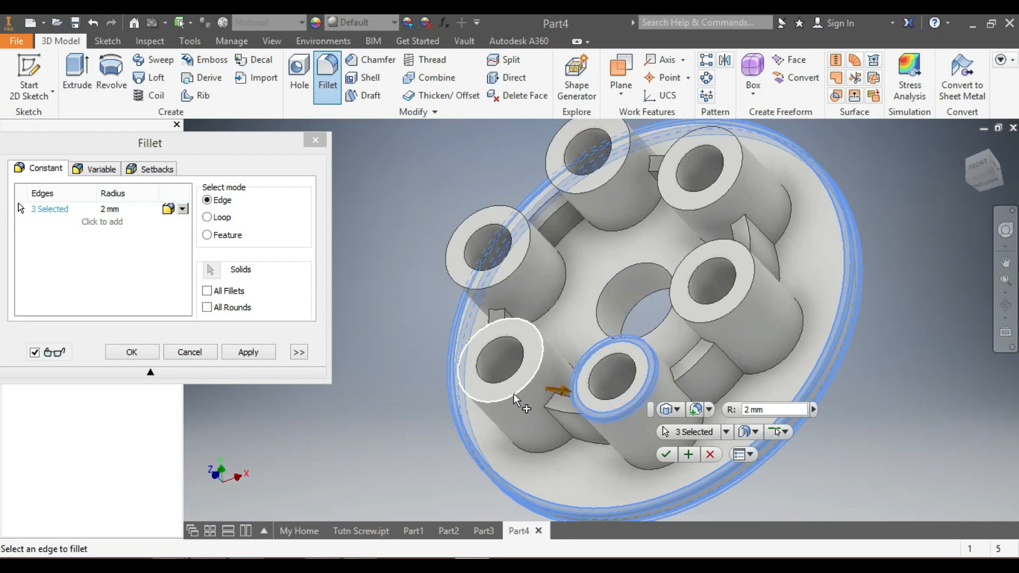
pyautogui.click(511, 398)
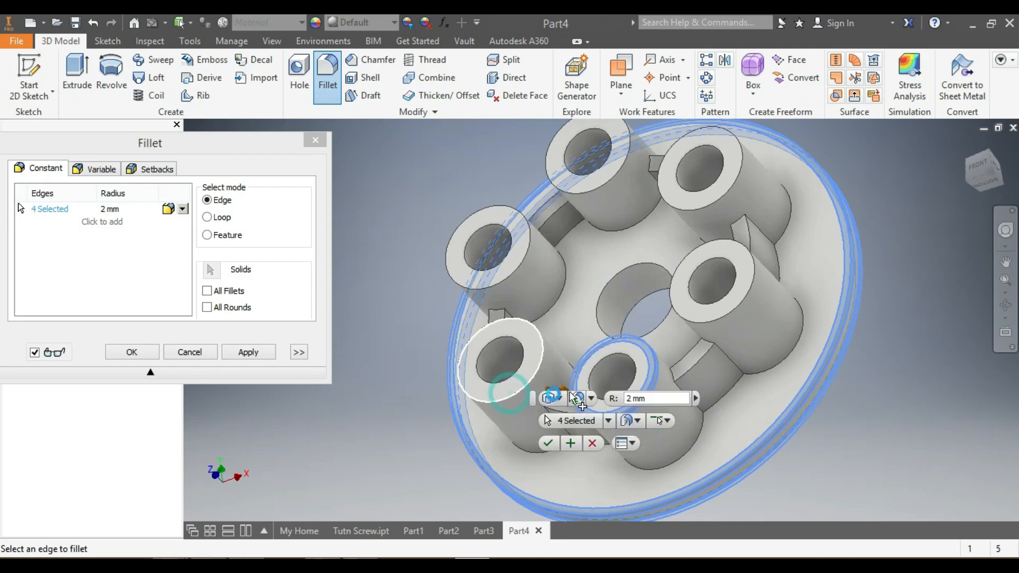
pyautogui.click(734, 319)
pyautogui.click(719, 206)
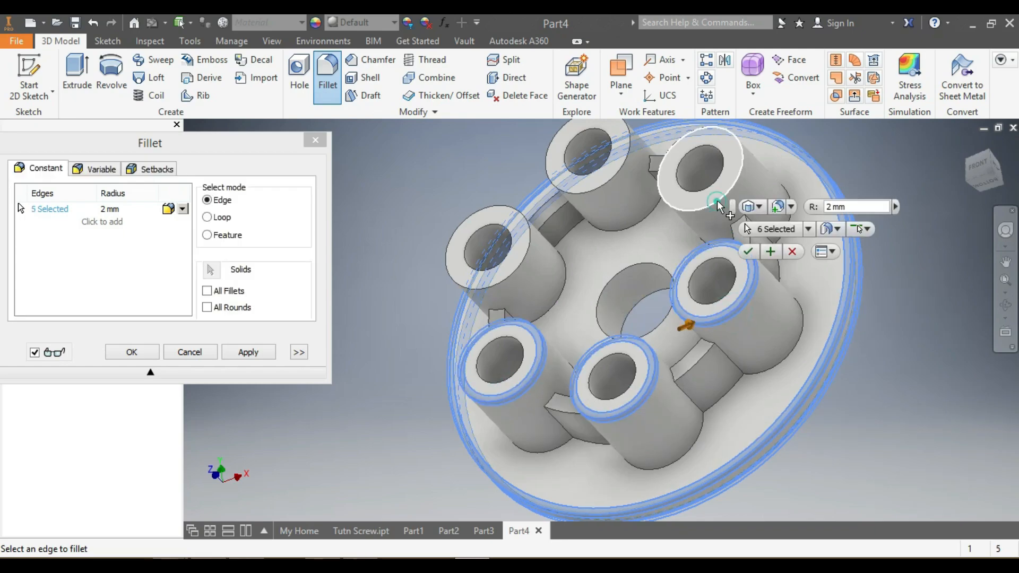
pyautogui.click(605, 193)
pyautogui.click(515, 271)
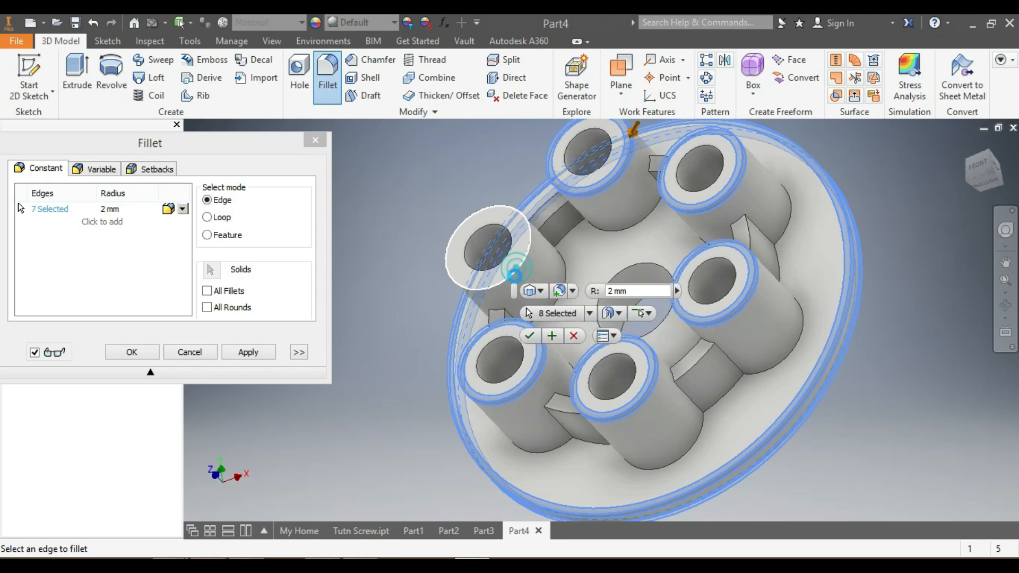
# Add the hole edges on the top faces of all six bosses to the 2 mm fillet
pyautogui.click(480, 359)
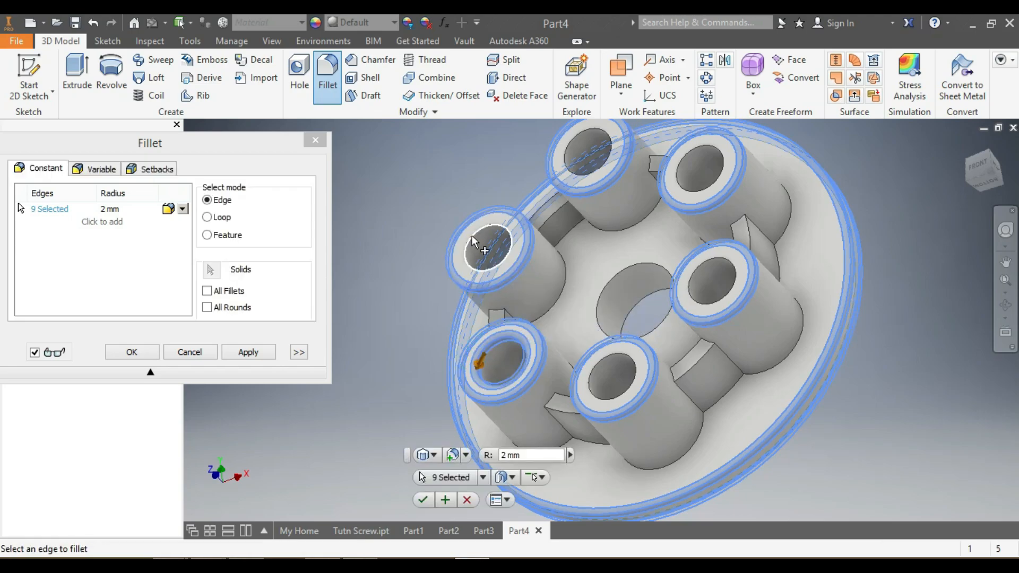
pyautogui.click(477, 235)
pyautogui.click(584, 151)
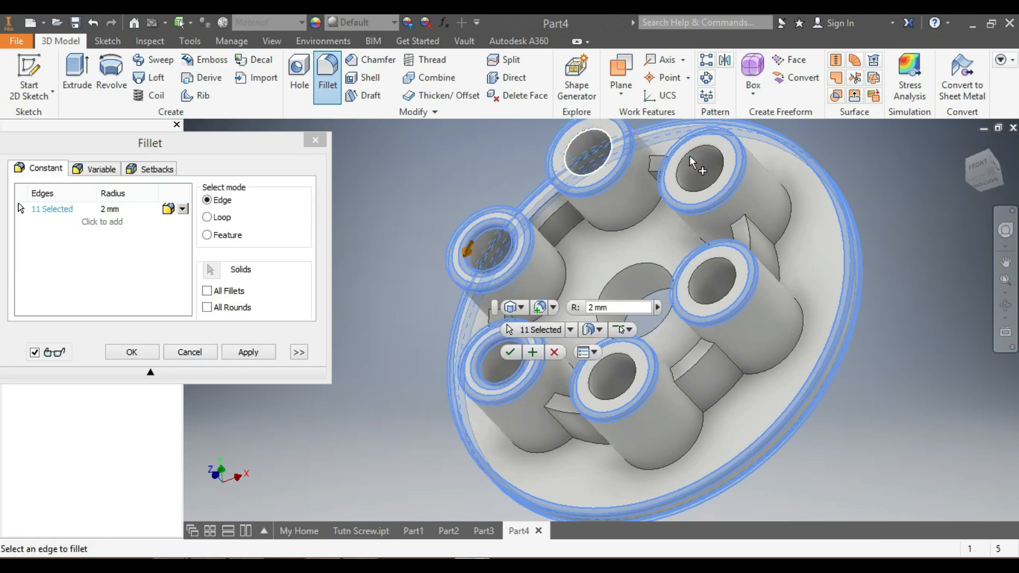
pyautogui.click(691, 177)
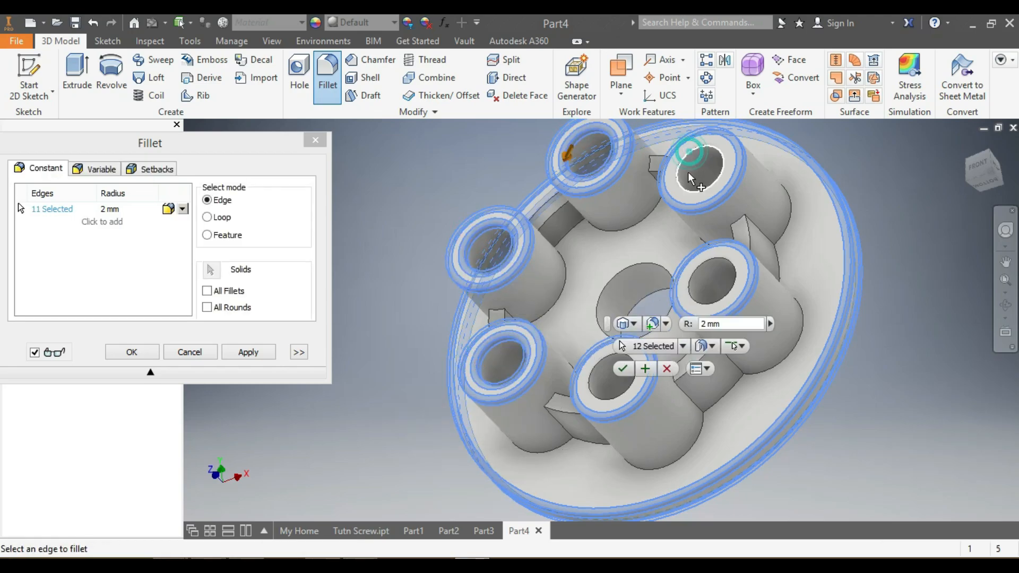
pyautogui.click(698, 270)
pyautogui.click(599, 366)
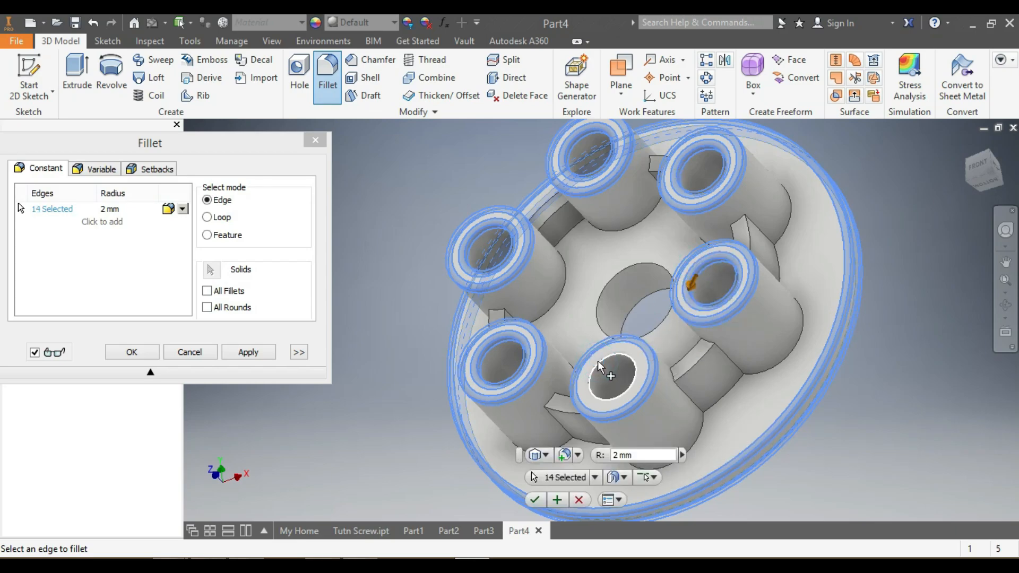
# Add the outer top edges and outer base edges of four neighbouring curved ribs to the 2 mm fillet
pyautogui.click(691, 372)
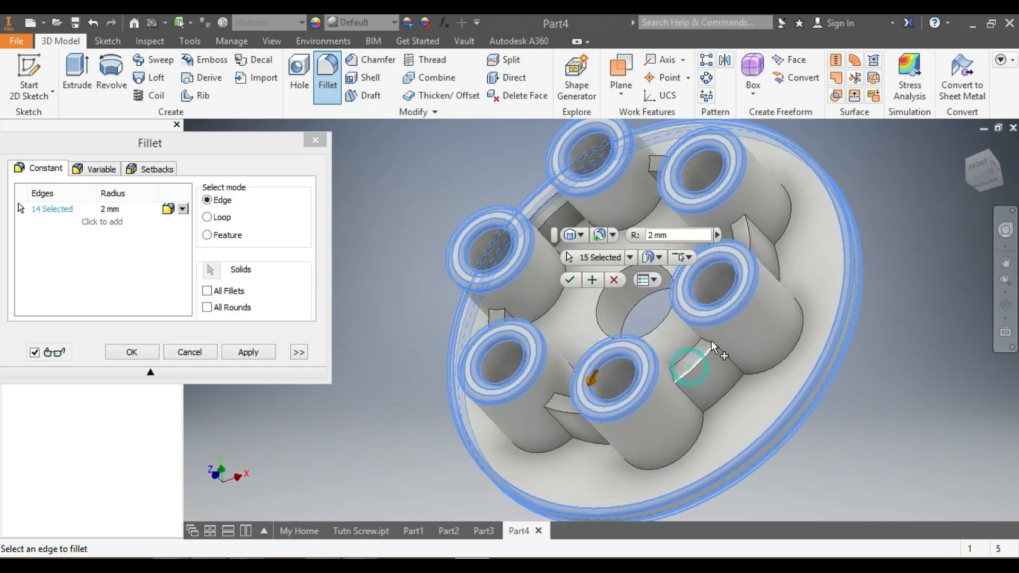
pyautogui.click(752, 244)
pyautogui.click(584, 436)
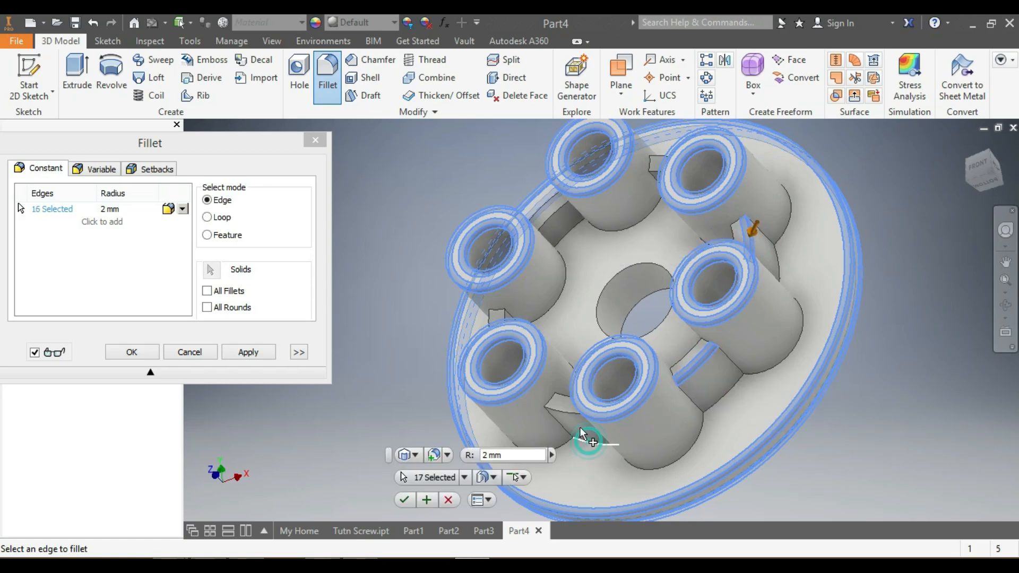
pyautogui.click(559, 412)
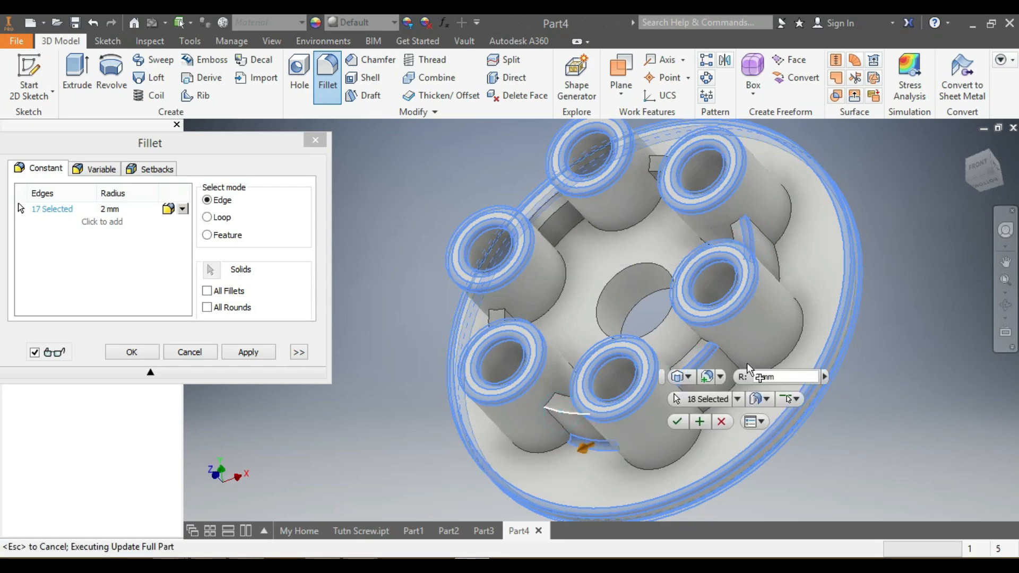
pyautogui.click(782, 270)
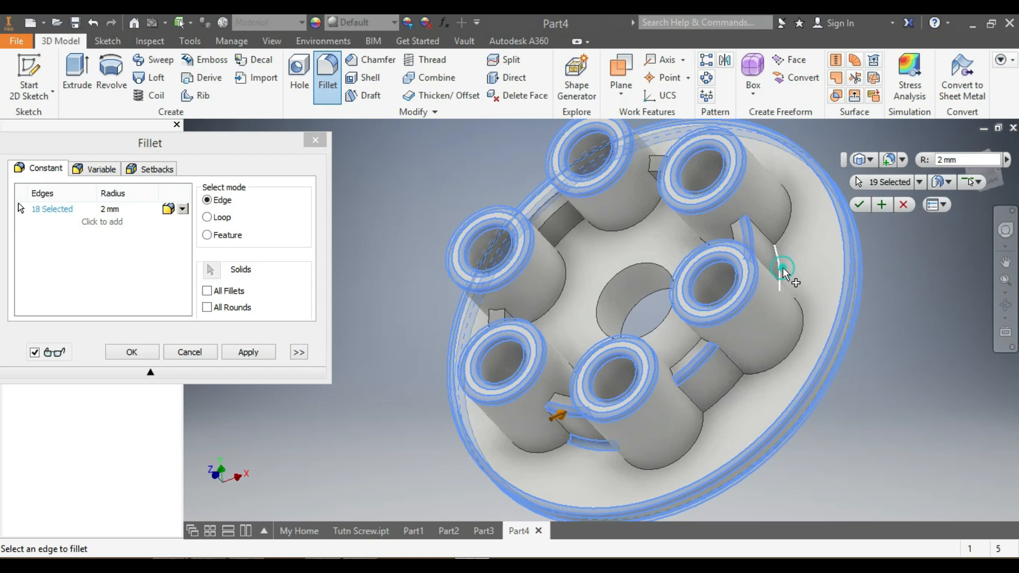
pyautogui.click(726, 397)
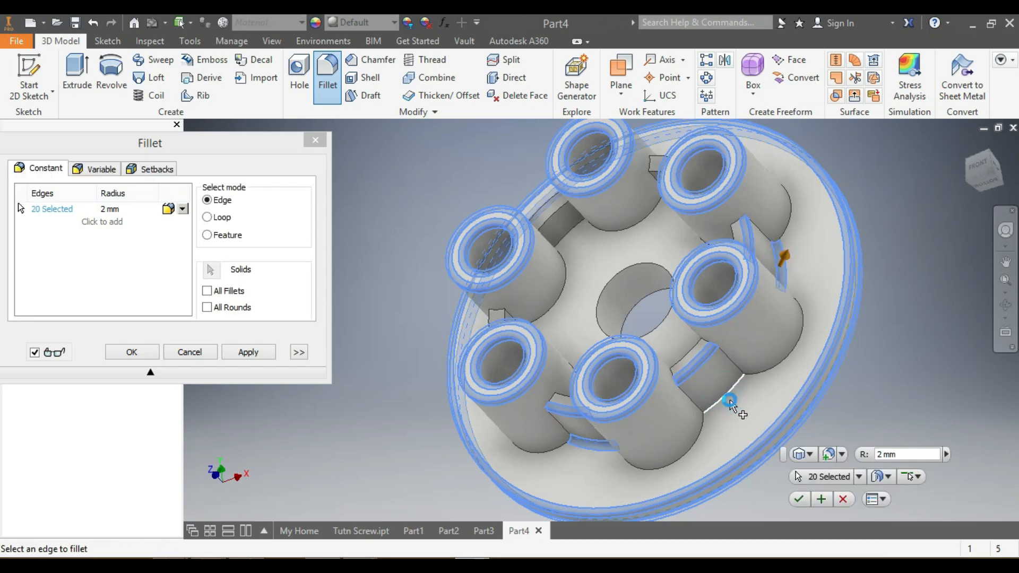
pyautogui.click(986, 185)
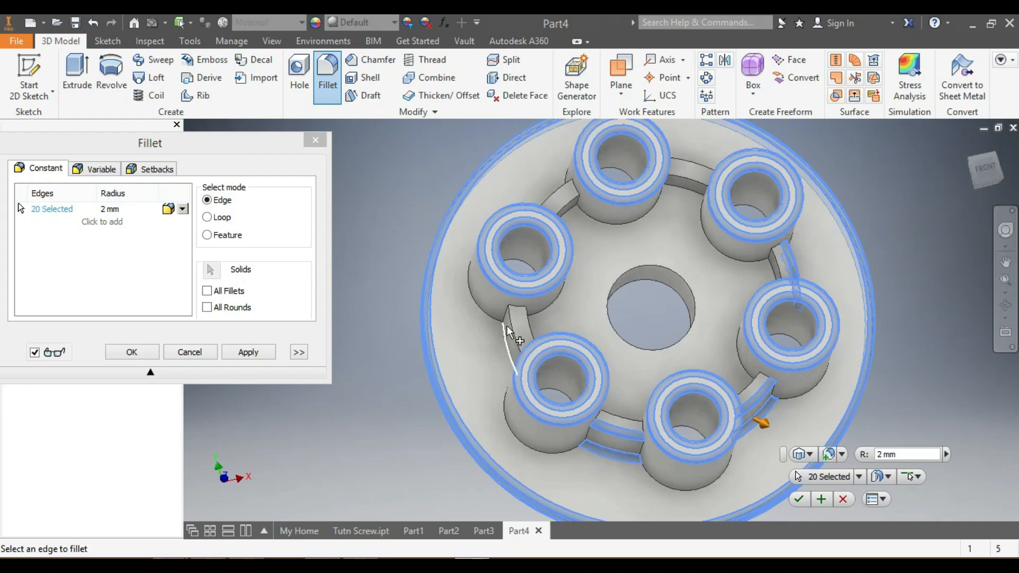
pyautogui.click(511, 338)
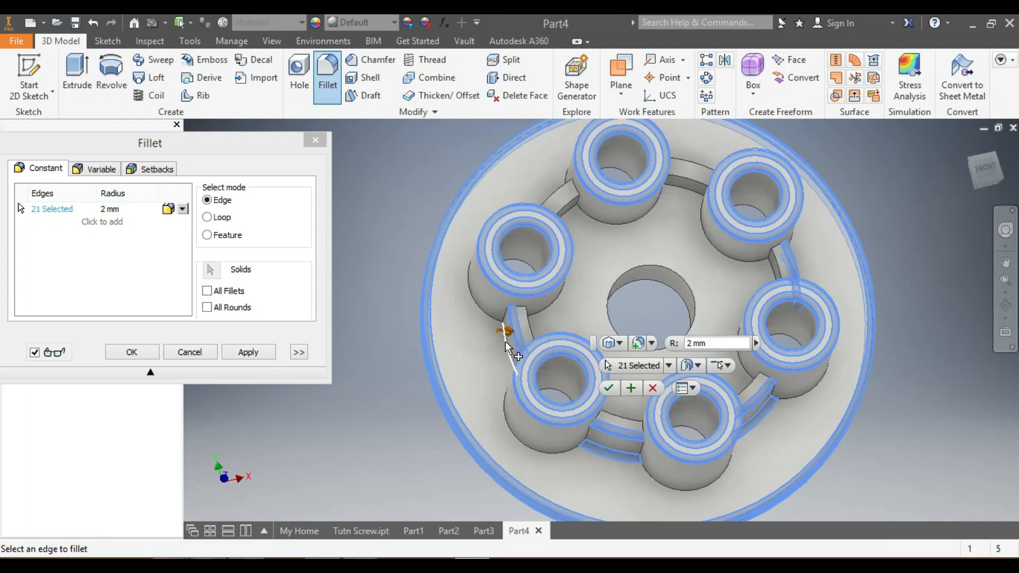
pyautogui.click(507, 346)
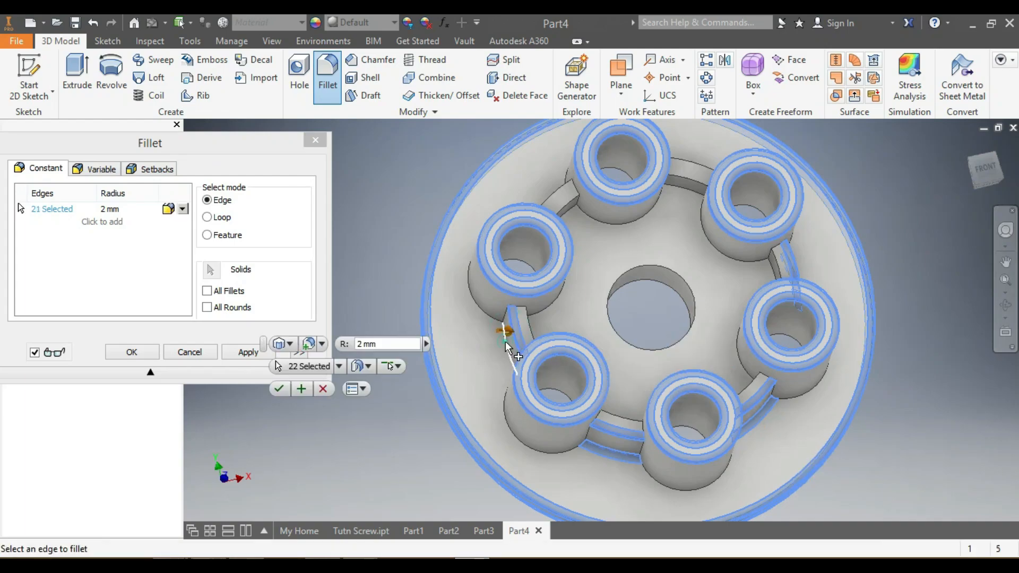
# Add the inner top edges of four curved ribs, facing the central hole, to the 2 mm fillet
pyautogui.click(618, 421)
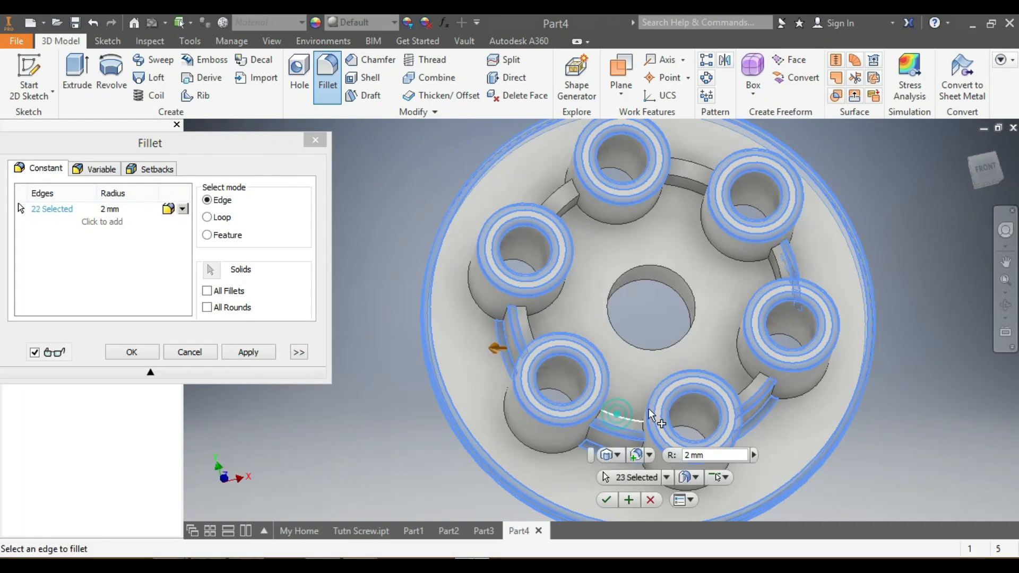
pyautogui.click(780, 268)
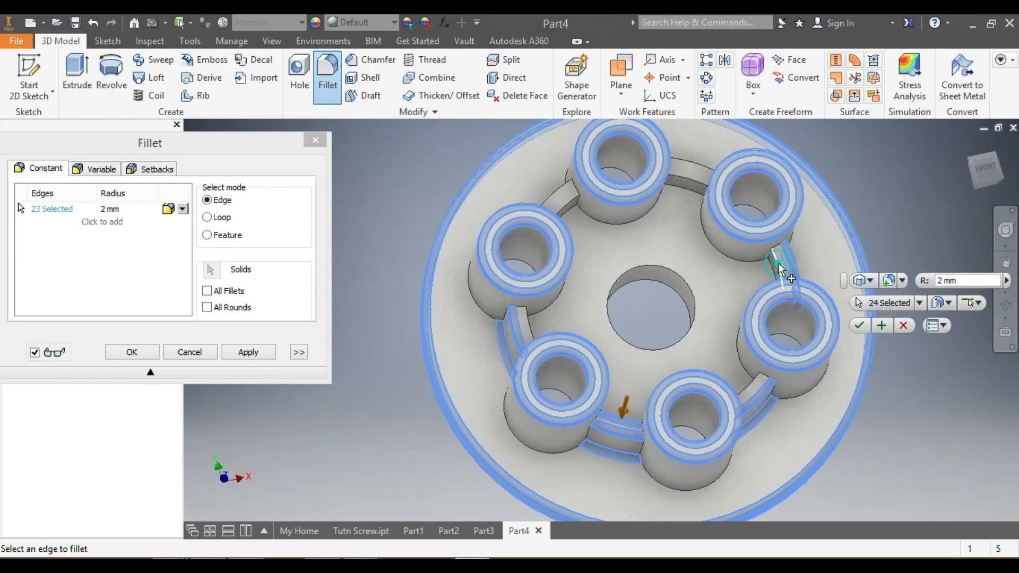
pyautogui.click(563, 208)
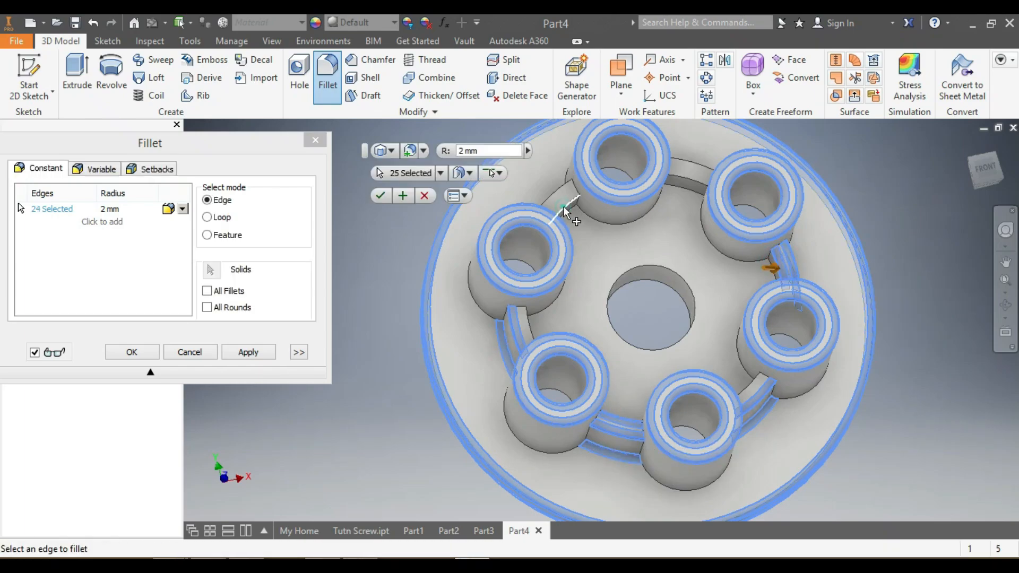
pyautogui.click(682, 182)
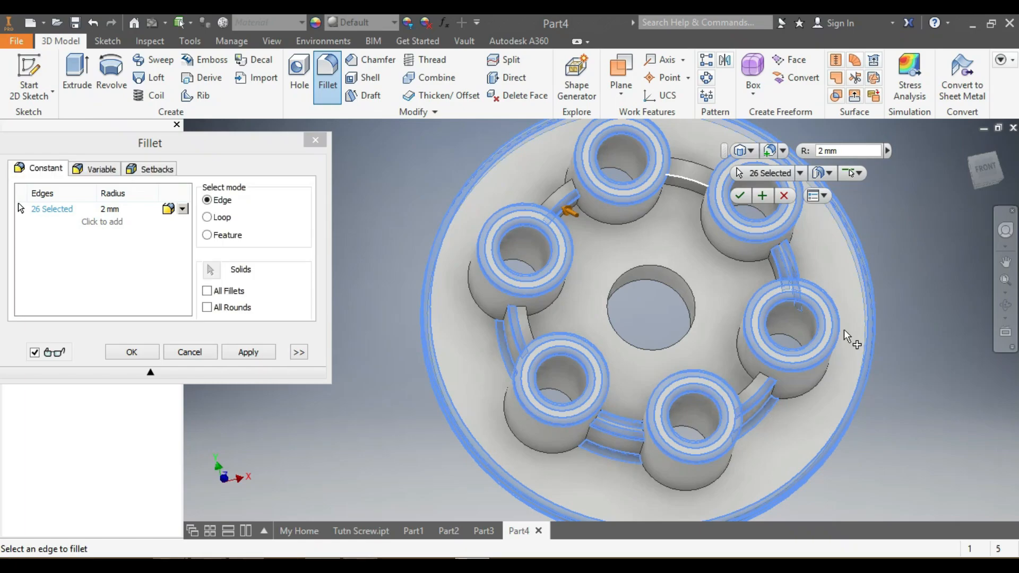
# Add the outer top and outer base edges of the two remaining ribs to the 2 mm fillet
pyautogui.moveTo(995, 177); pyautogui.dragTo(977, 224)
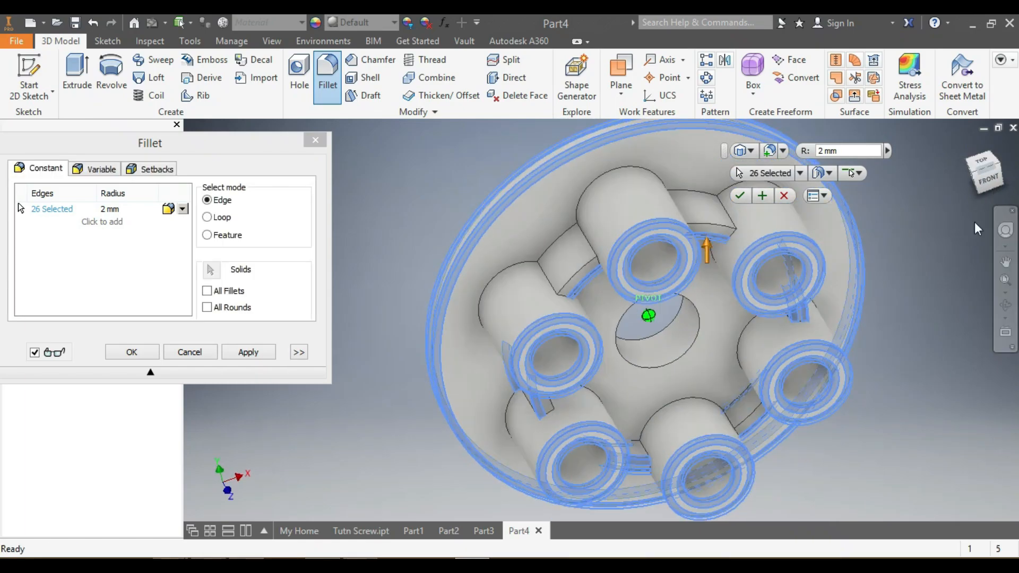
pyautogui.click(569, 287)
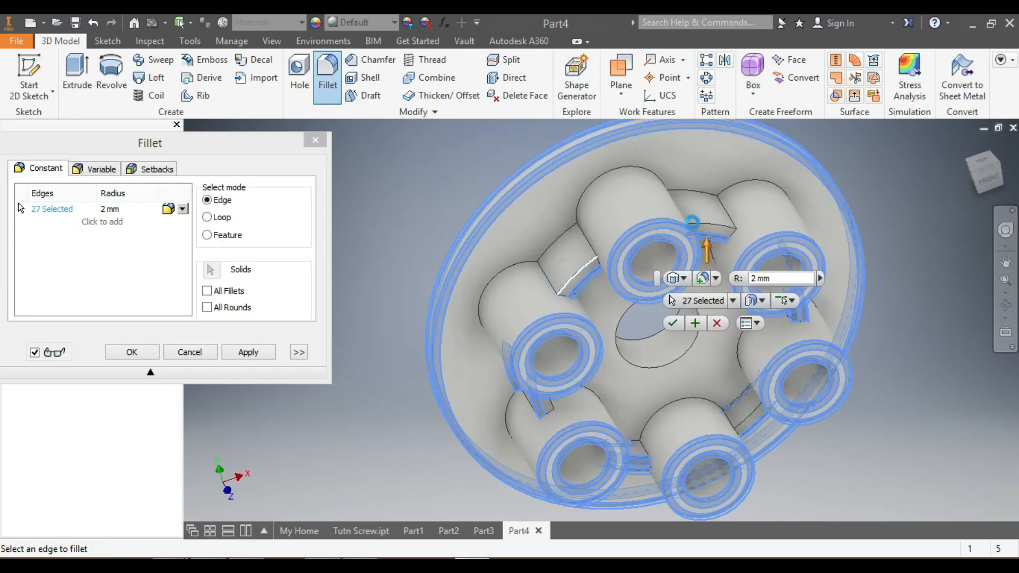
pyautogui.click(700, 223)
pyautogui.click(696, 199)
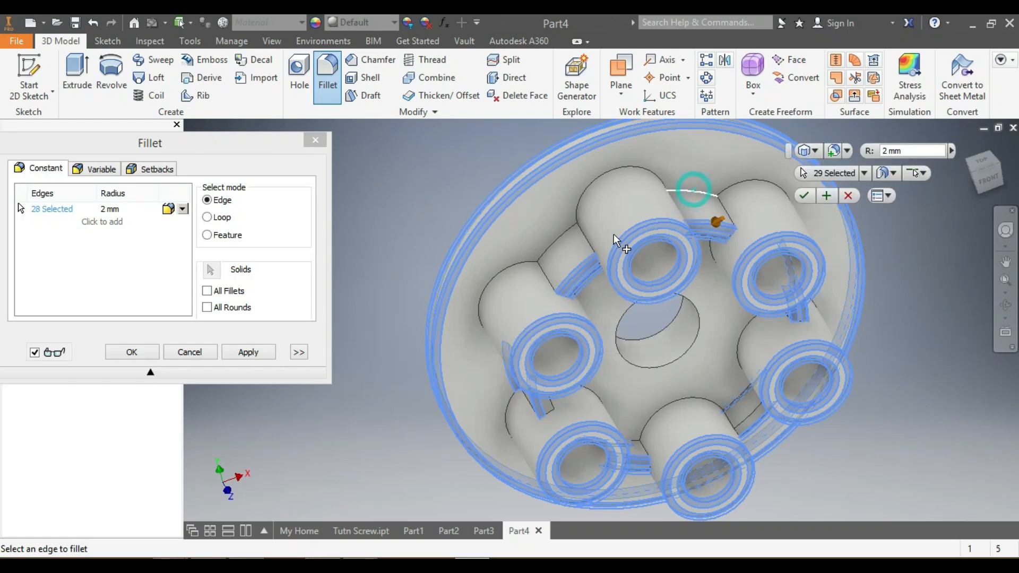
pyautogui.click(557, 240)
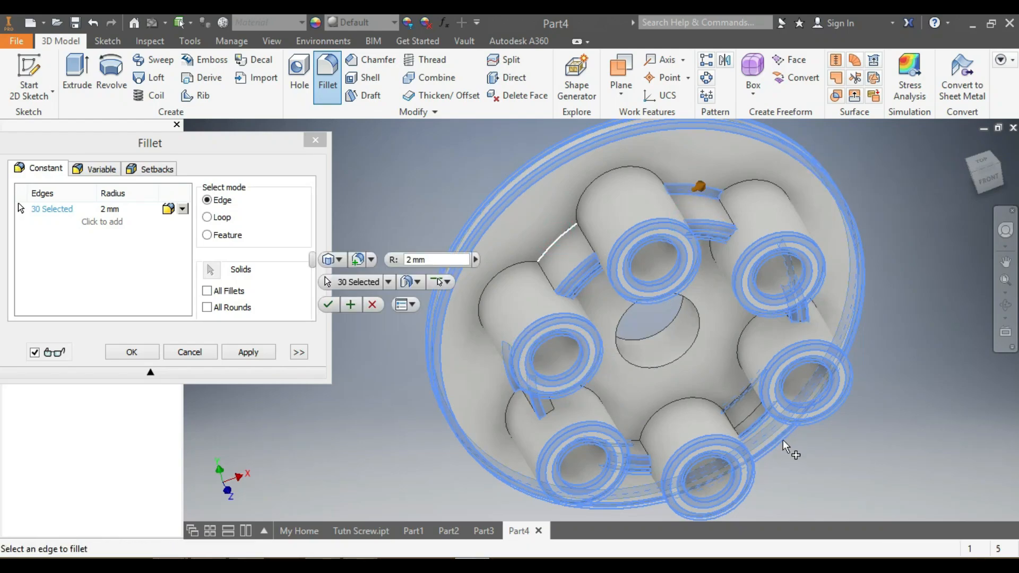
# Add the inner top edges of the two remaining curved ribs, facing the central hole, to the fillet selection
pyautogui.scroll(-5, 785, 446)
pyautogui.scroll(5, 742, 429)
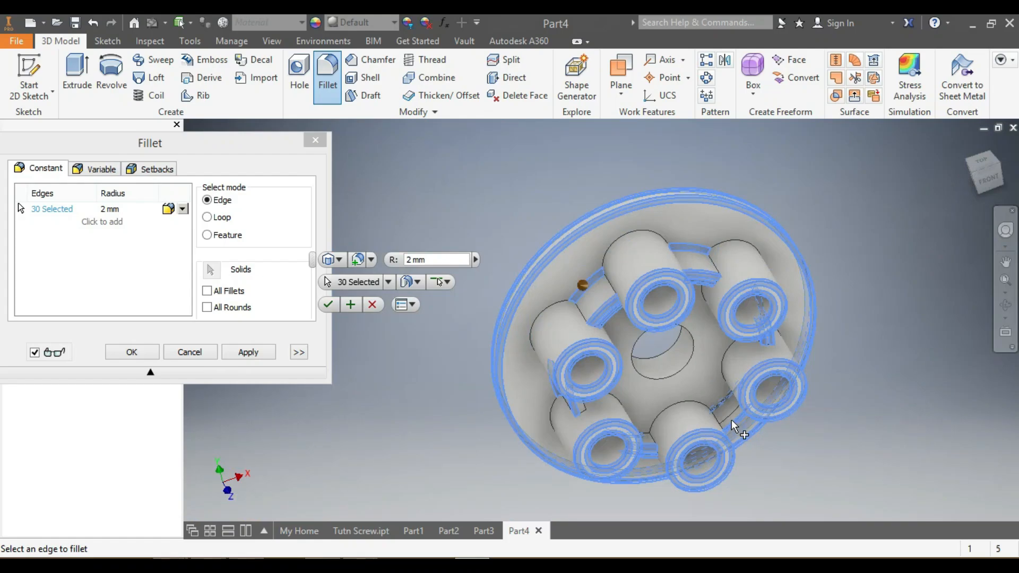
pyautogui.click(731, 420)
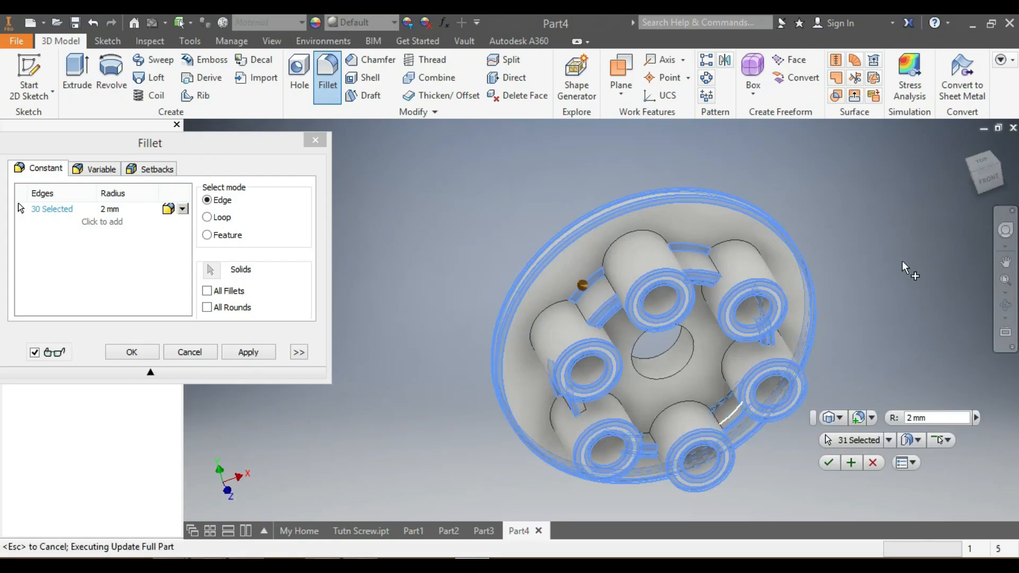
pyautogui.scroll(-4, 594, 422)
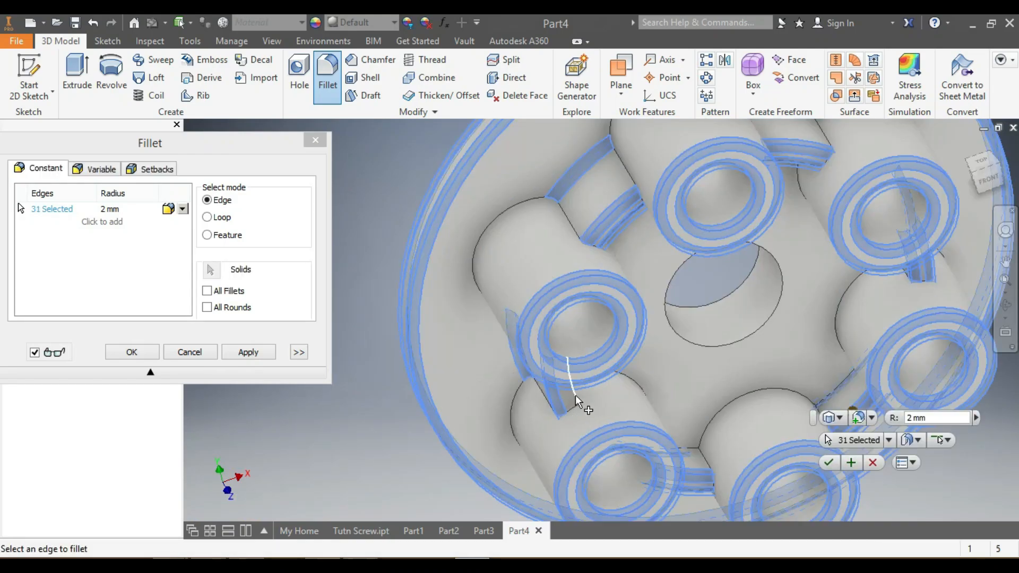
pyautogui.click(577, 402)
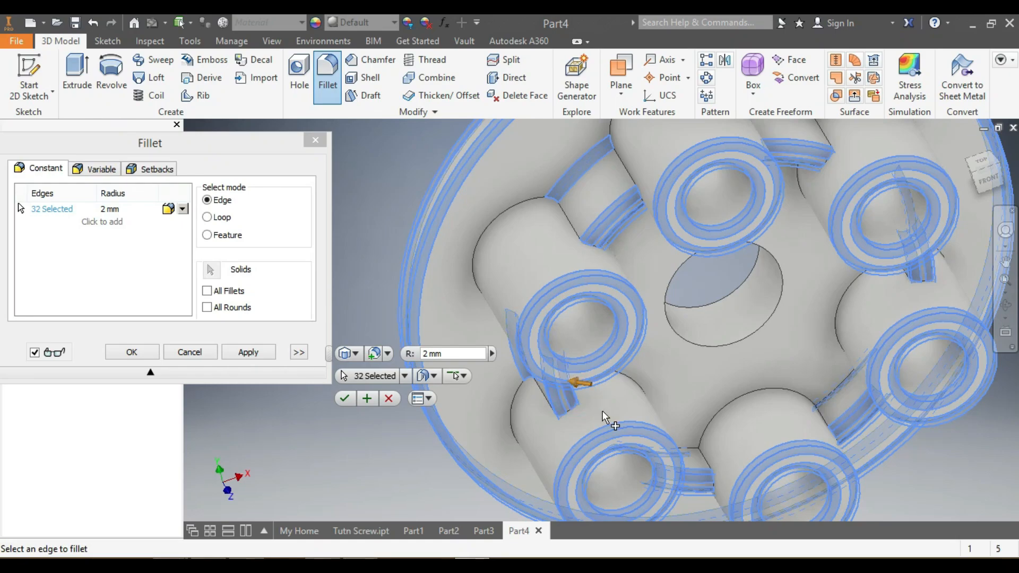
# Set the fillet radius to 1.5 mm for all selected edges and apply the fillet
pyautogui.scroll(6, 608, 417)
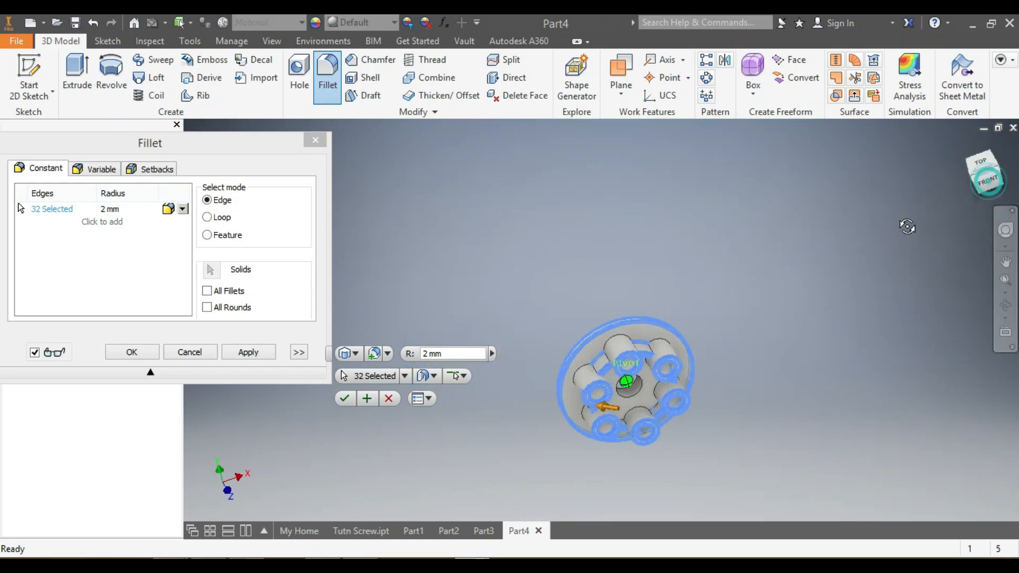
pyautogui.moveTo(907, 227)
pyautogui.mouseDown()
pyautogui.moveTo(902, 276)
pyautogui.moveTo(871, 281)
pyautogui.moveTo(847, 271)
pyautogui.moveTo(830, 230)
pyautogui.mouseUp()
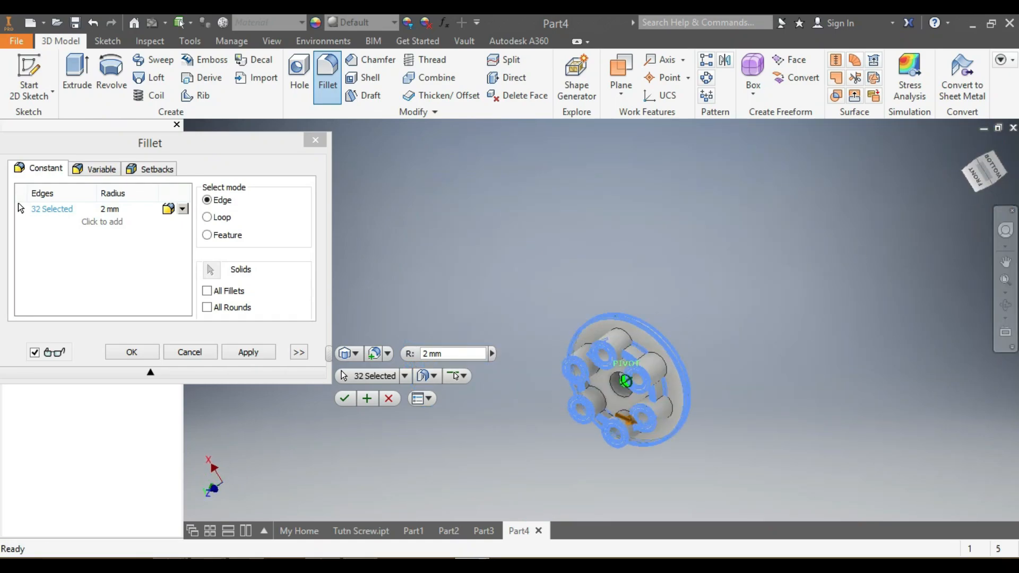
pyautogui.moveTo(831, 231)
pyautogui.keyDown('shift'); pyautogui.mouseDown(button='middle')
pyautogui.moveTo(847, 222)
pyautogui.moveTo(852, 186)
pyautogui.moveTo(908, 206)
pyautogui.mouseUp(button='middle'); pyautogui.keyUp('shift')
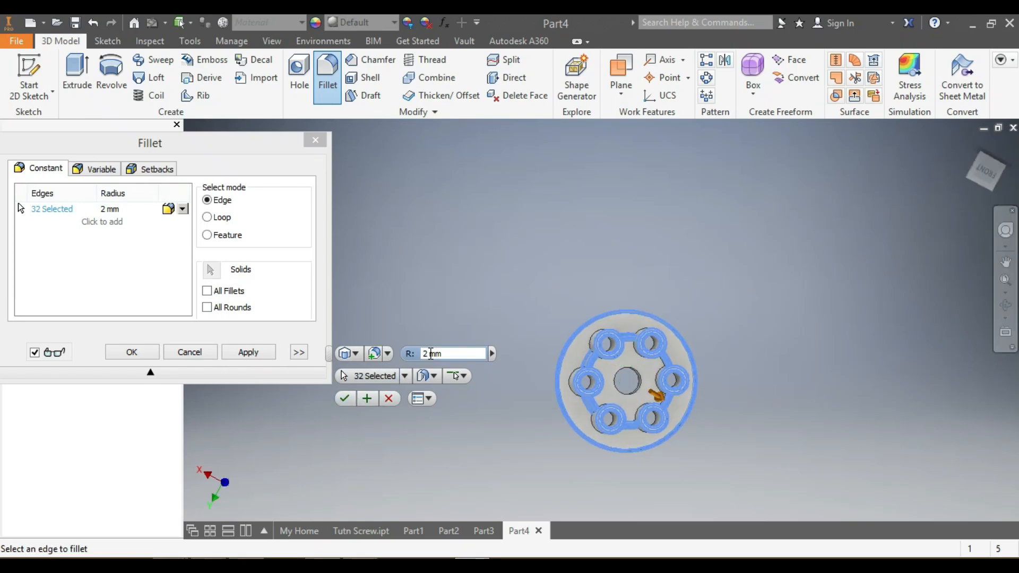
pyautogui.doubleClick(429, 353)
pyautogui.press('BackSpace')
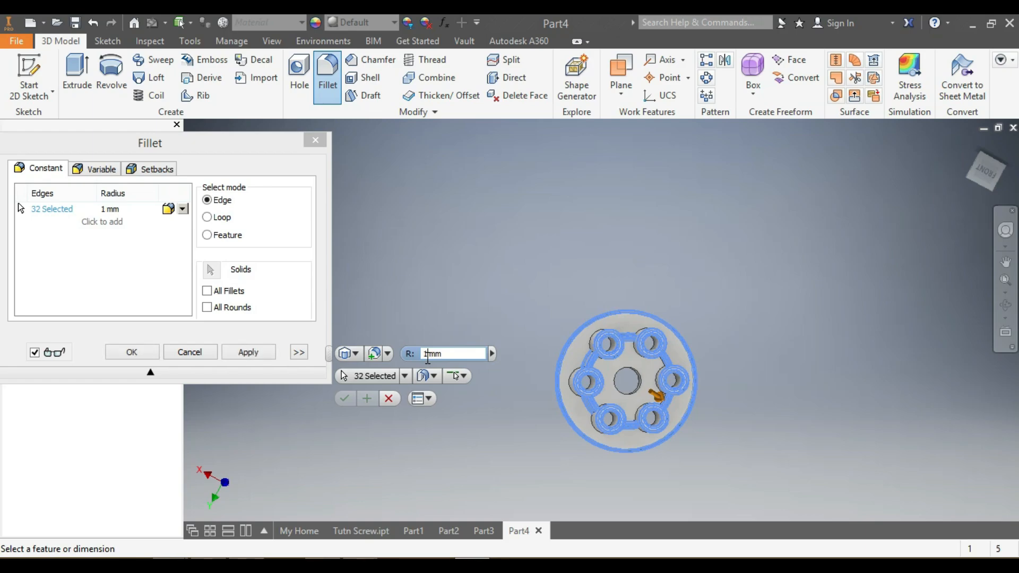
pyautogui.write('1')
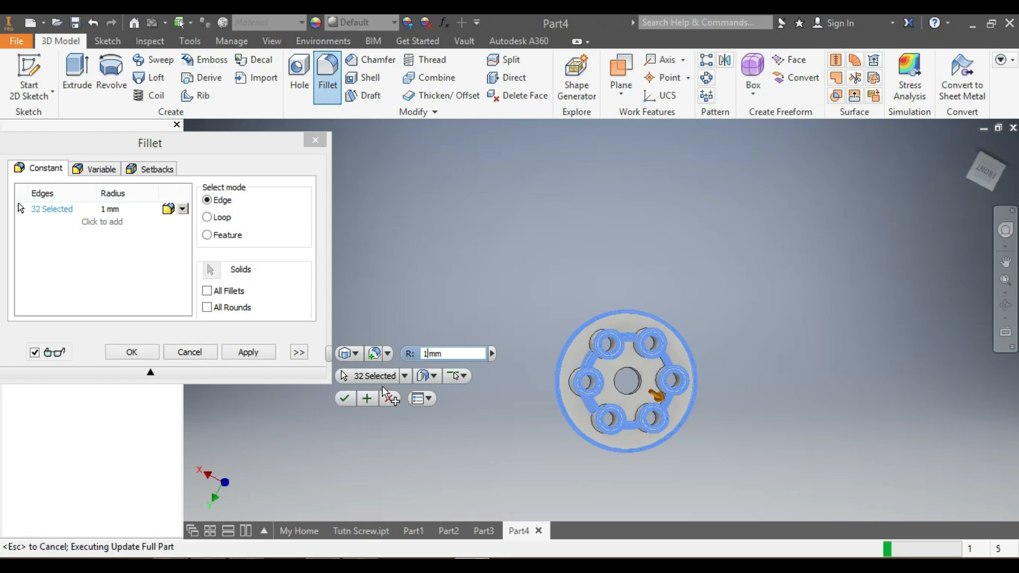
pyautogui.write('.5')
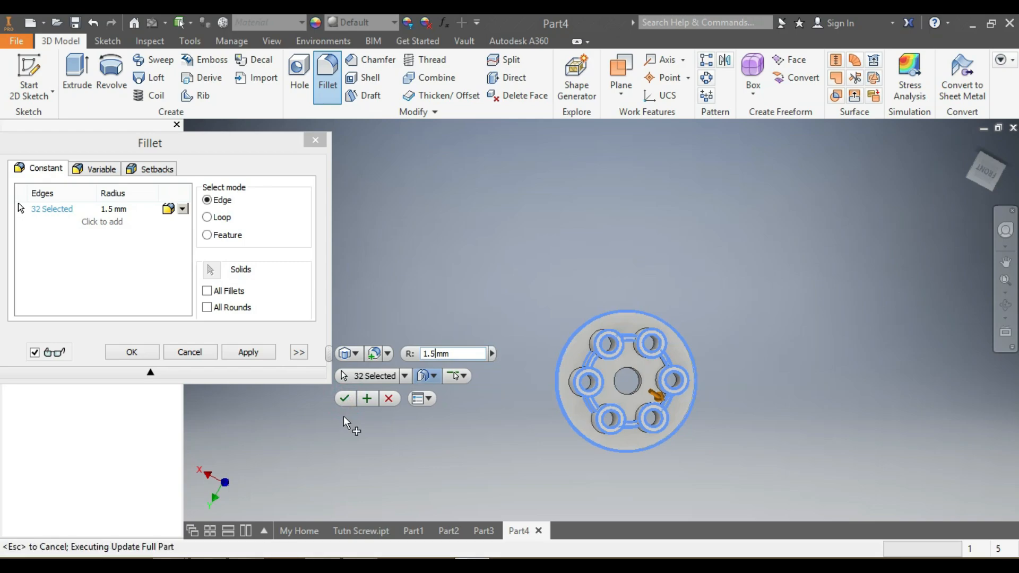
pyautogui.click(342, 401)
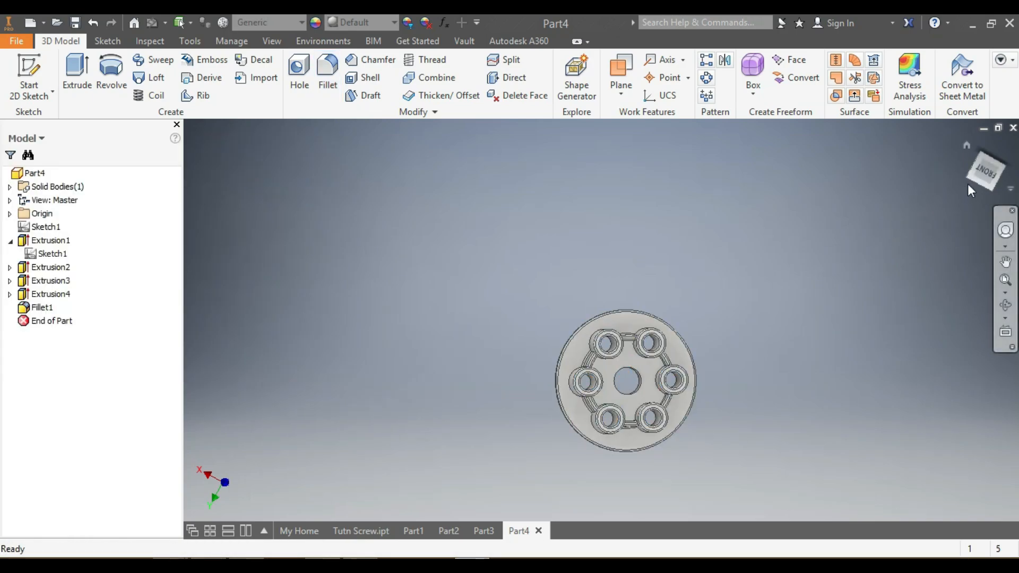
# Assign the Iron, Gray material to the flange and view the part from several angles
pyautogui.moveTo(979, 175)
pyautogui.mouseDown()
pyautogui.moveTo(945, 298)
pyautogui.moveTo(955, 345)
pyautogui.moveTo(667, 388)
pyautogui.mouseUp()
pyautogui.scroll(-3, 667, 388)
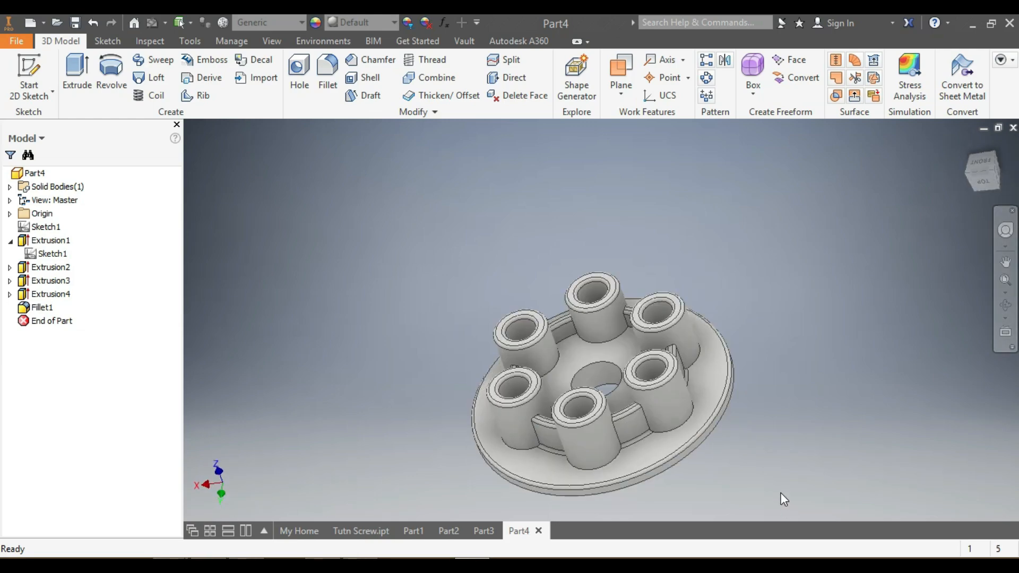
pyautogui.click(988, 166)
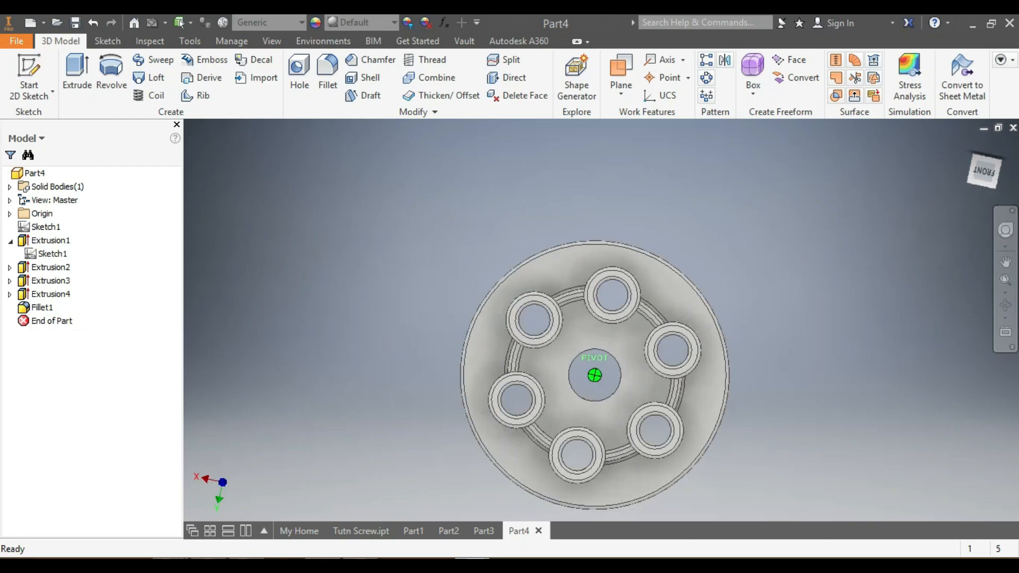
pyautogui.click(299, 23)
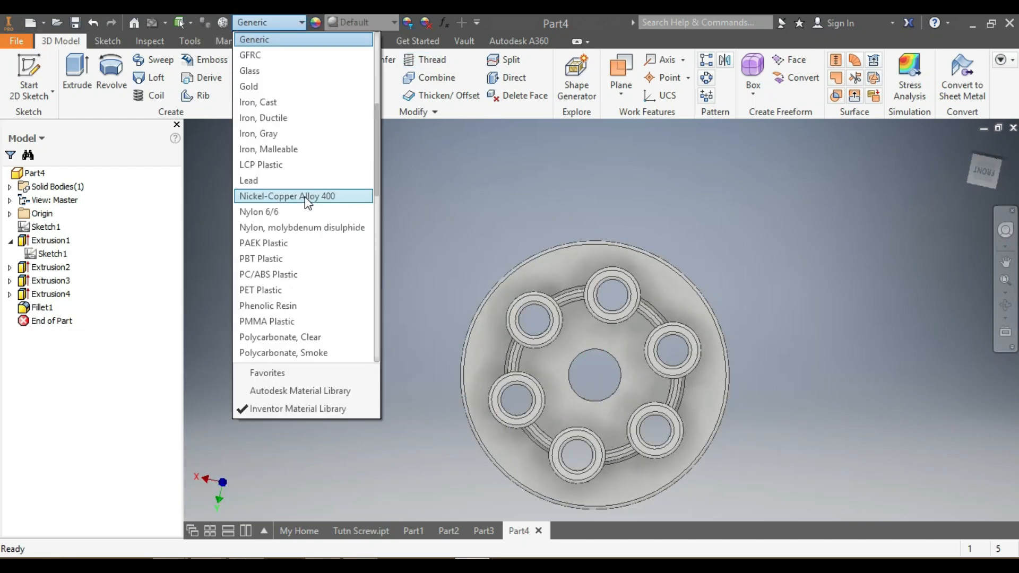
pyautogui.click(265, 145)
pyautogui.scroll(3, 662, 470)
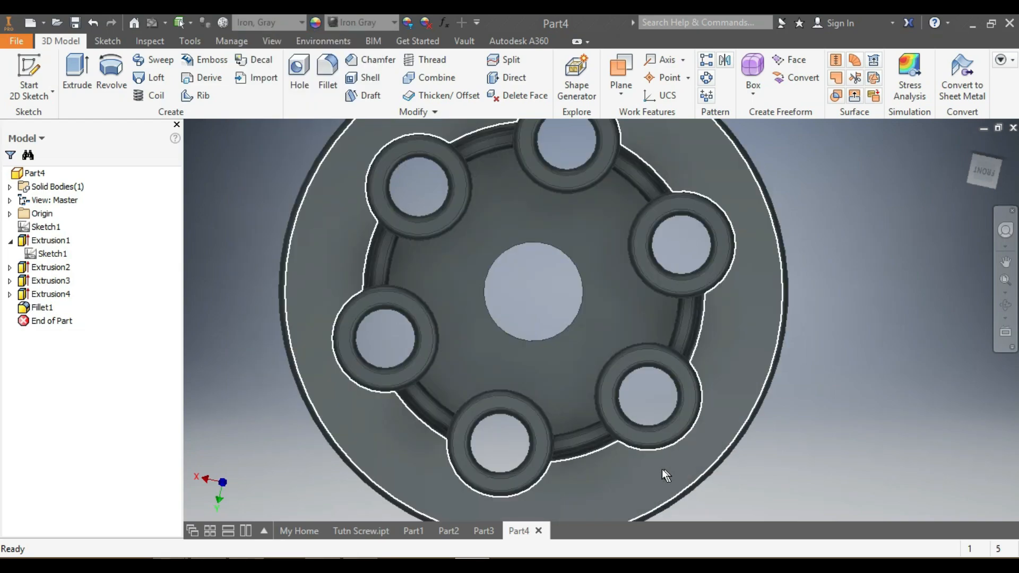
pyautogui.moveTo(979, 172)
pyautogui.mouseDown()
pyautogui.moveTo(888, 174)
pyautogui.moveTo(937, 205)
pyautogui.moveTo(850, 228)
pyautogui.moveTo(871, 329)
pyautogui.moveTo(850, 266)
pyautogui.moveTo(818, 329)
pyautogui.moveTo(860, 213)
pyautogui.moveTo(828, 266)
pyautogui.moveTo(871, 223)
pyautogui.moveTo(828, 287)
pyautogui.moveTo(865, 223)
pyautogui.moveTo(828, 276)
pyautogui.moveTo(881, 228)
pyautogui.moveTo(849, 286)
pyautogui.moveTo(865, 218)
pyautogui.moveTo(838, 281)
pyautogui.moveTo(854, 287)
pyautogui.moveTo(796, 250)
pyautogui.moveTo(859, 223)
pyautogui.moveTo(850, 281)
pyautogui.moveTo(818, 239)
pyautogui.moveTo(854, 270)
pyautogui.moveTo(849, 238)
pyautogui.moveTo(860, 212)
pyautogui.moveTo(823, 228)
pyautogui.moveTo(860, 297)
pyautogui.moveTo(839, 361)
pyautogui.moveTo(935, 405)
pyautogui.mouseUp()
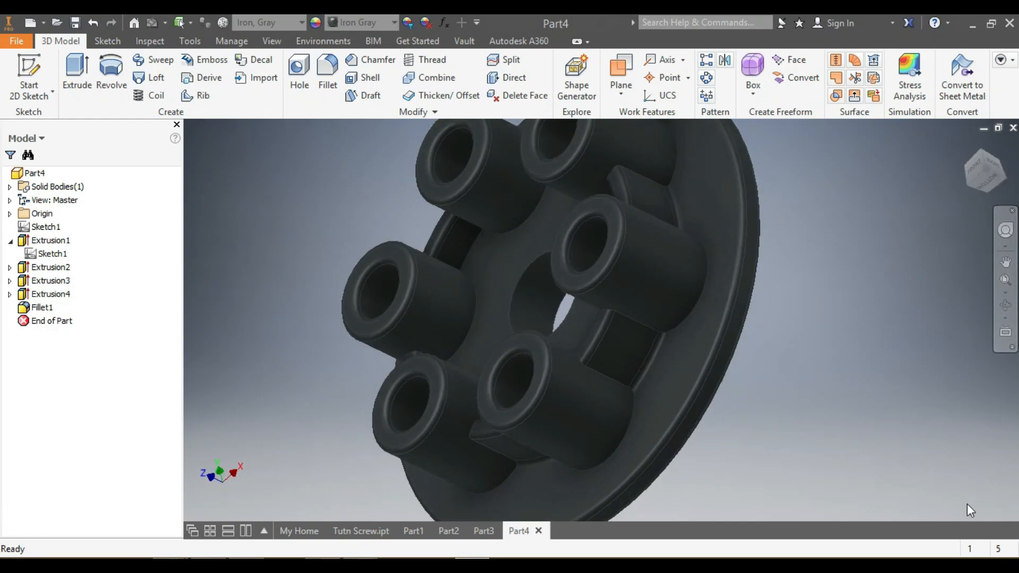
pyautogui.moveTo(978, 166)
pyautogui.mouseDown()
pyautogui.moveTo(765, 318)
pyautogui.moveTo(796, 372)
pyautogui.moveTo(828, 266)
pyautogui.moveTo(786, 201)
pyautogui.moveTo(828, 255)
pyautogui.moveTo(850, 202)
pyautogui.moveTo(817, 340)
pyautogui.mouseUp()
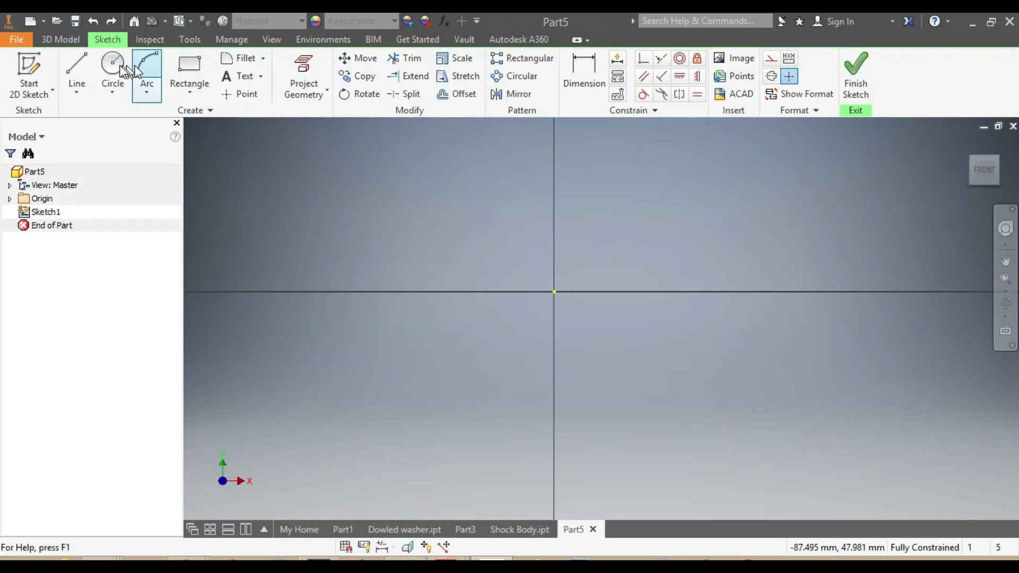
# Sketch a vertical line through the origin, extending above and below the horizontal axis
pyautogui.click(76, 67)
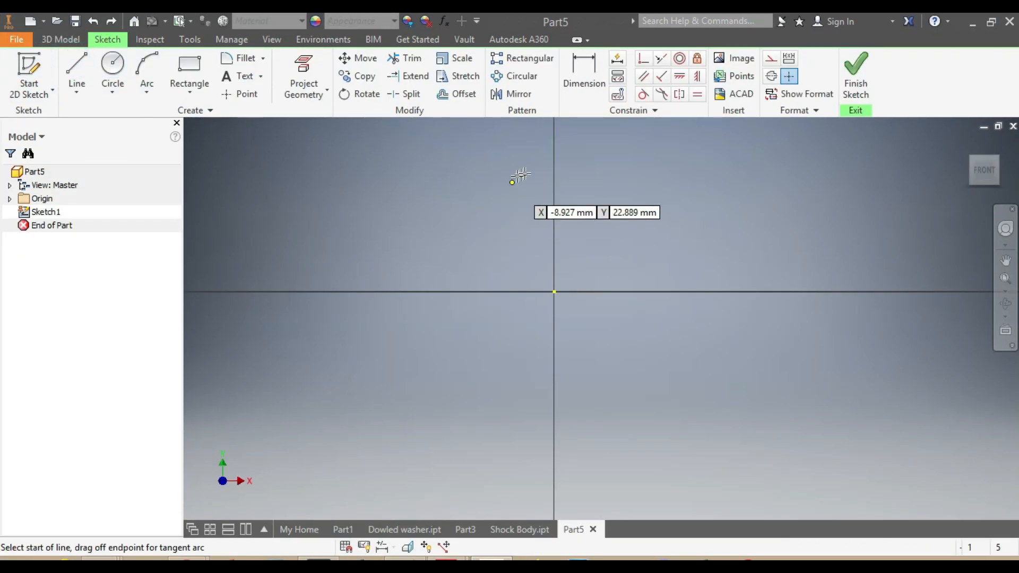
pyautogui.click(554, 166)
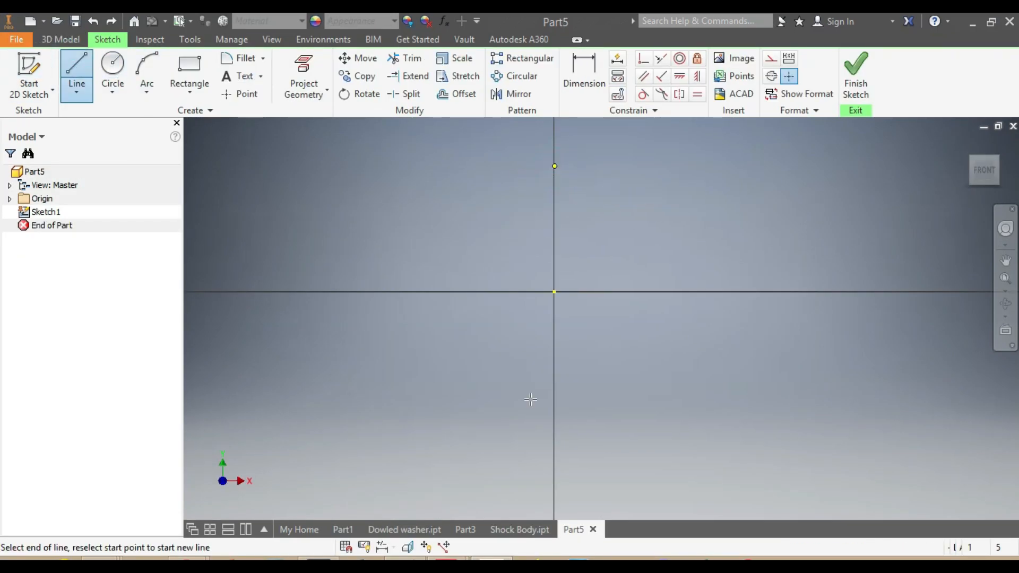
pyautogui.click(554, 428)
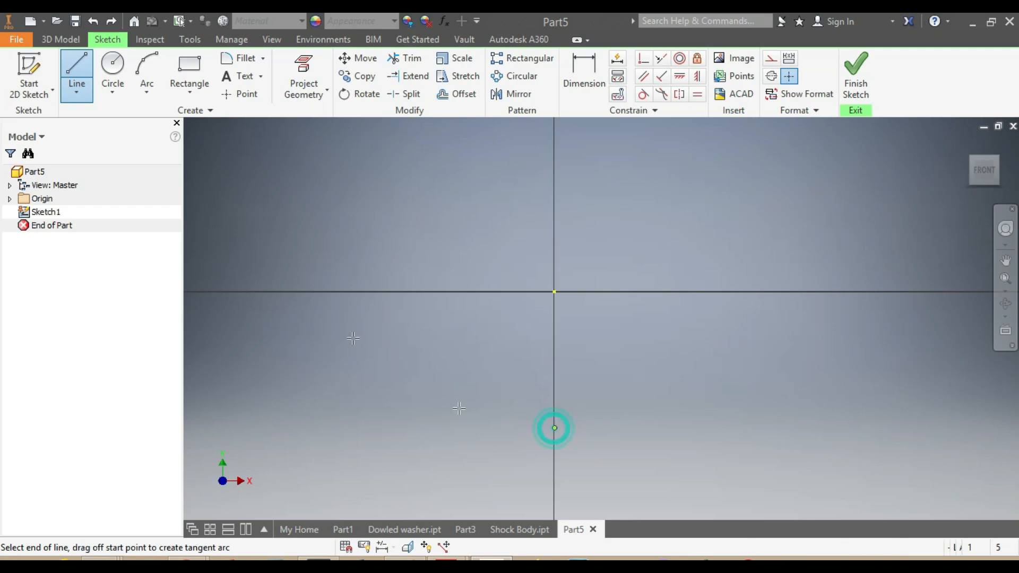
# Sketch a circle about 43 mm in diameter centred on the origin and trim away its half right of the vertical line
pyautogui.press('c')
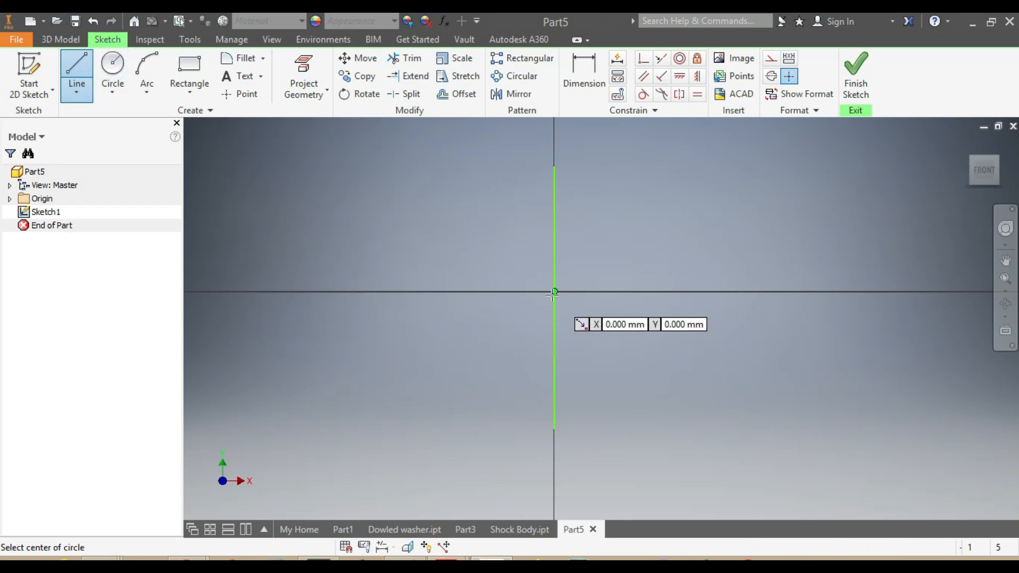
pyautogui.click(553, 292)
pyautogui.click(454, 265)
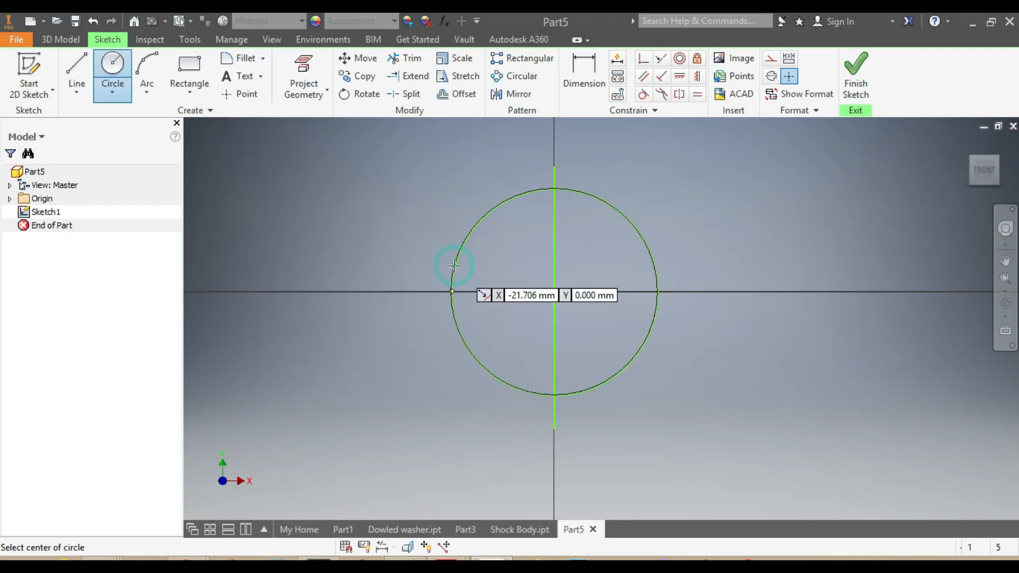
pyautogui.click(405, 58)
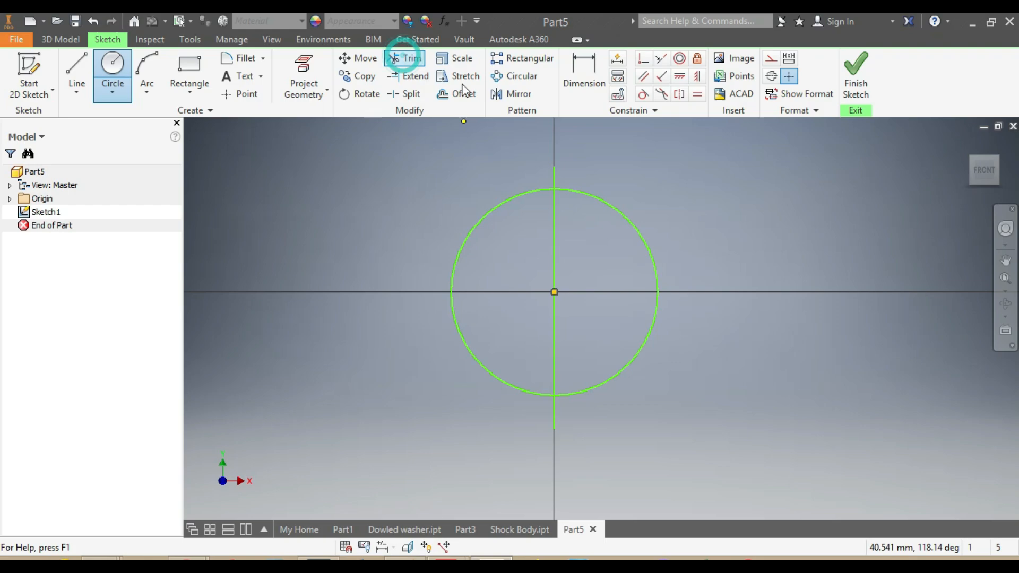
pyautogui.click(590, 193)
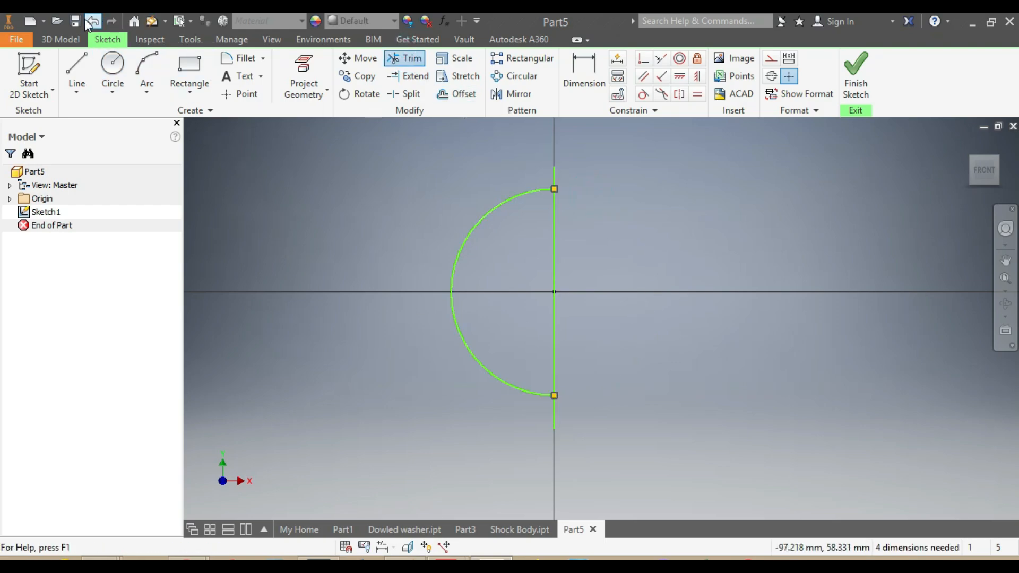
# Revolve the half-circle profile fully around the straight line to form a solid sphere
pyautogui.click(62, 41)
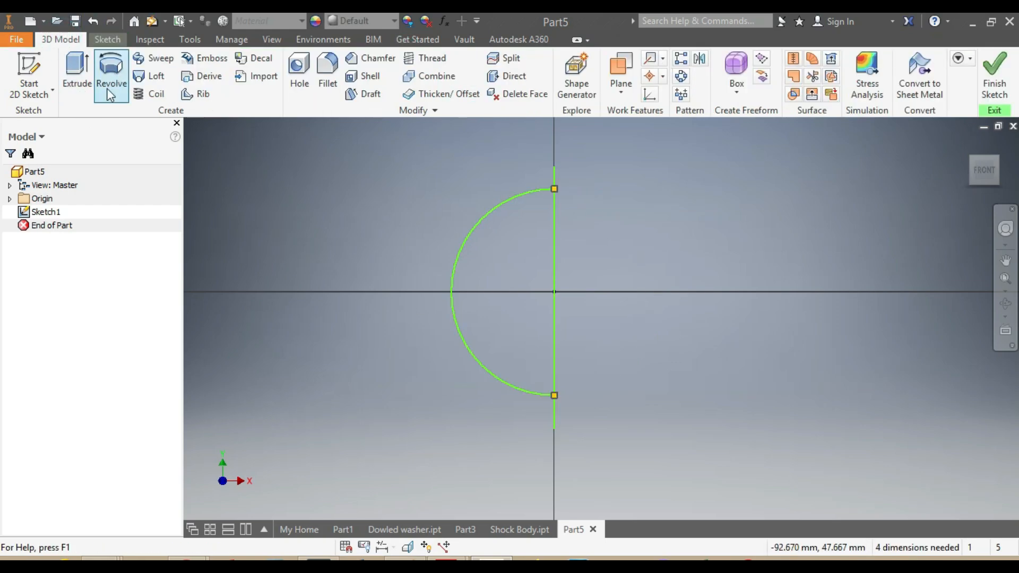
pyautogui.click(104, 72)
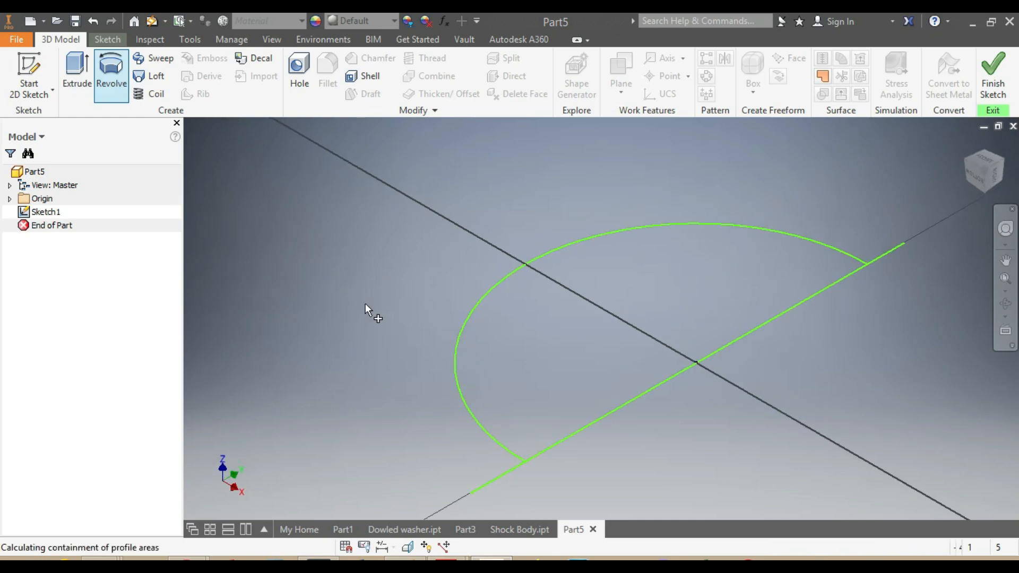
pyautogui.click(510, 383)
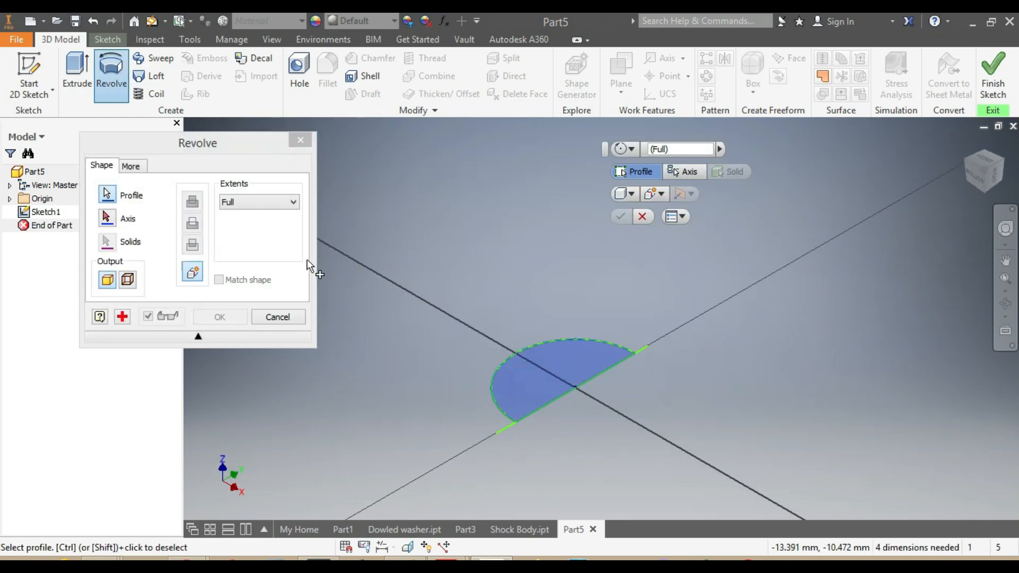
pyautogui.click(107, 218)
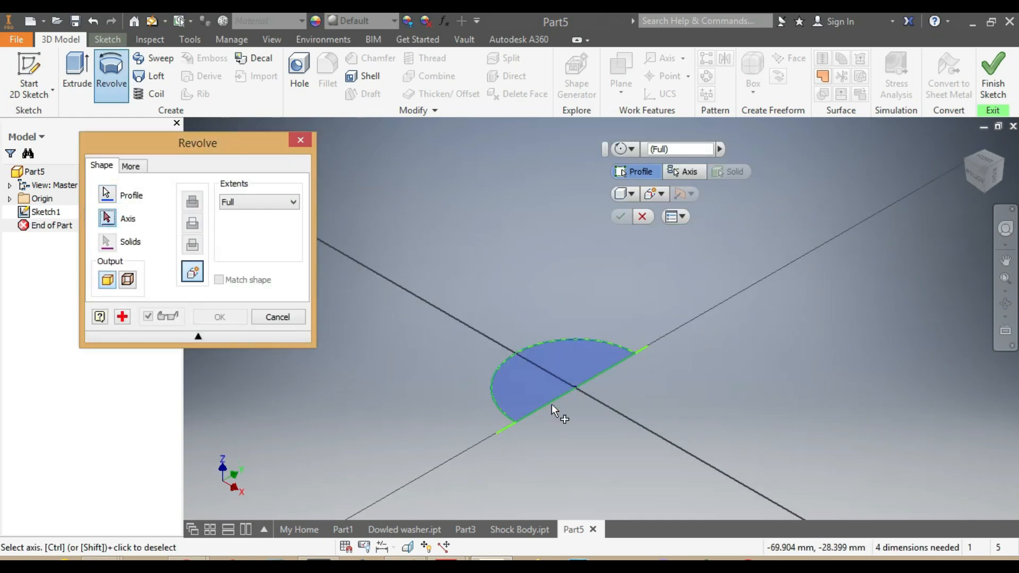
pyautogui.click(644, 348)
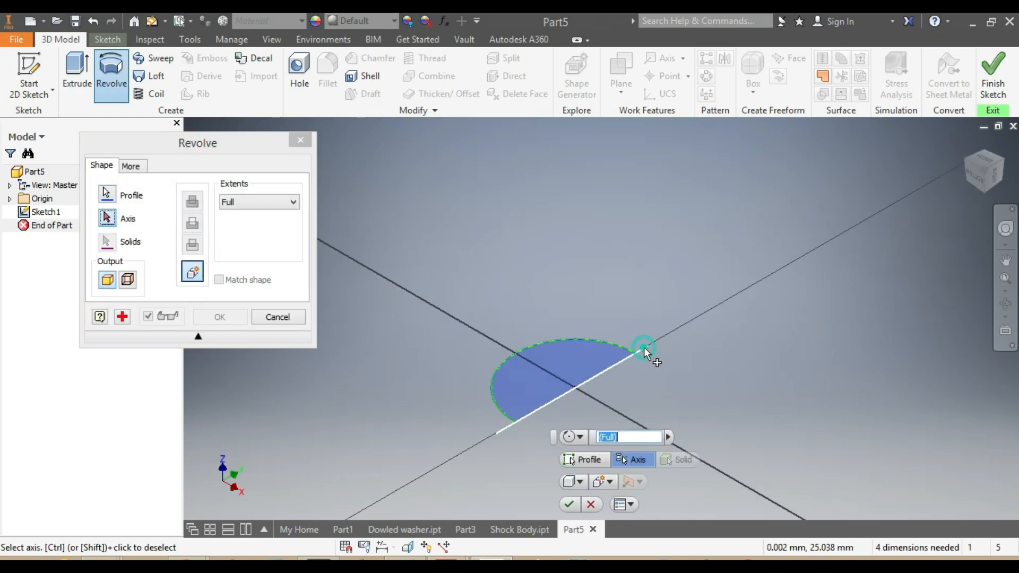
pyautogui.click(568, 505)
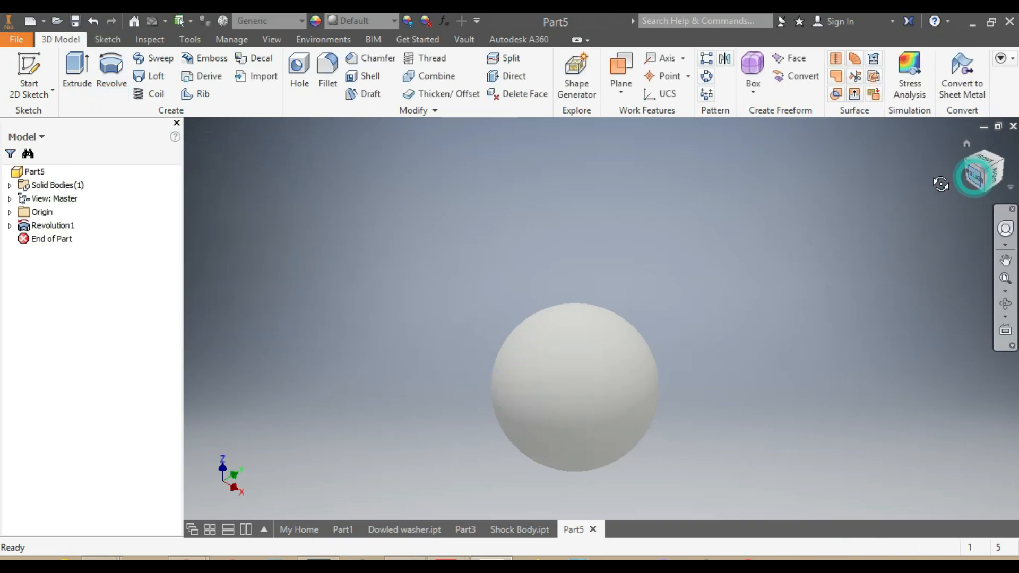
pyautogui.moveTo(941, 184)
pyautogui.mouseDown()
pyautogui.moveTo(897, 223)
pyautogui.moveTo(950, 185)
pyautogui.moveTo(902, 212)
pyautogui.mouseUp()
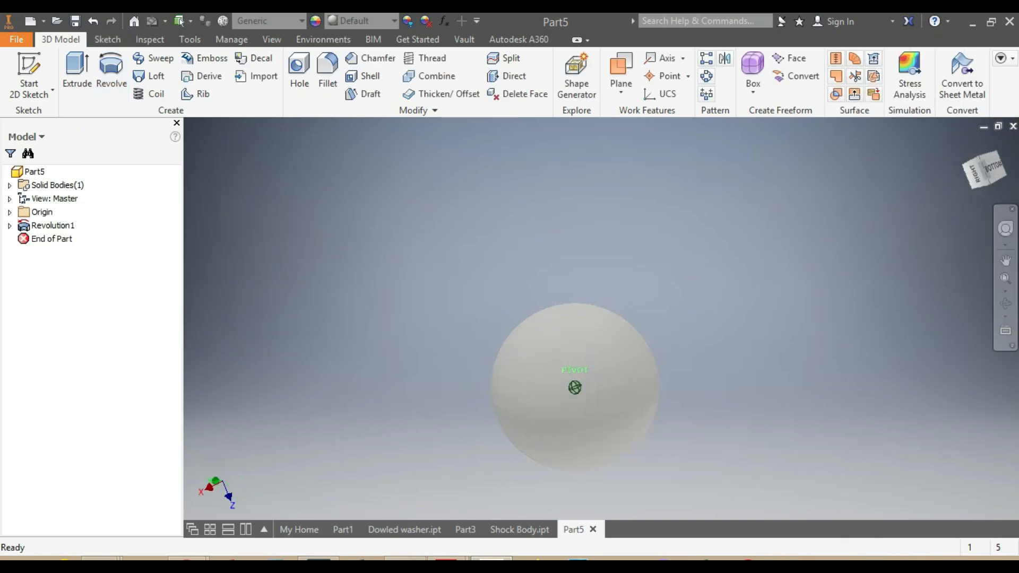
pyautogui.moveTo(575, 388)
pyautogui.keyDown('shift'); pyautogui.mouseDown(button='middle')
pyautogui.moveTo(610, 366)
pyautogui.moveTo(653, 388)
pyautogui.moveTo(674, 414)
pyautogui.moveTo(665, 426)
pyautogui.mouseUp(button='middle'); pyautogui.keyUp('shift')
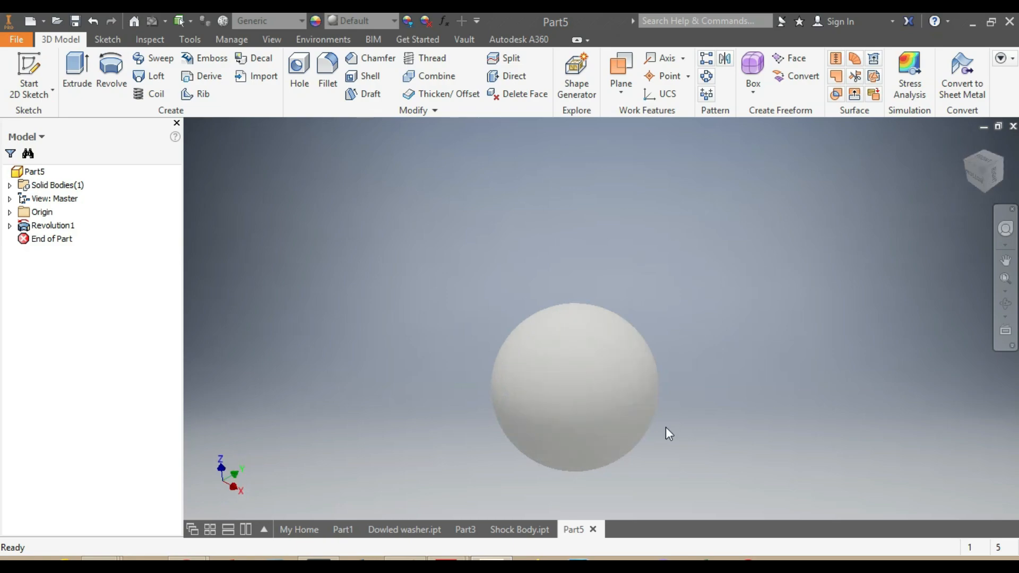
# Assign Steel from the Inventor Material Library to the sphere and inspect it from another angle
pyautogui.scroll(-5, 665, 428)
pyautogui.scroll(6, 632, 441)
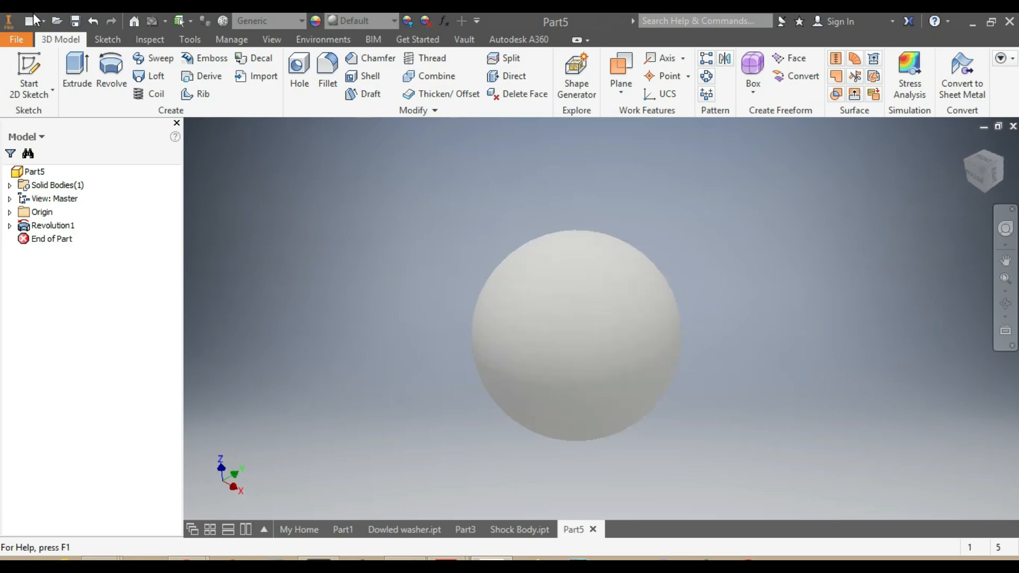
pyautogui.click(301, 23)
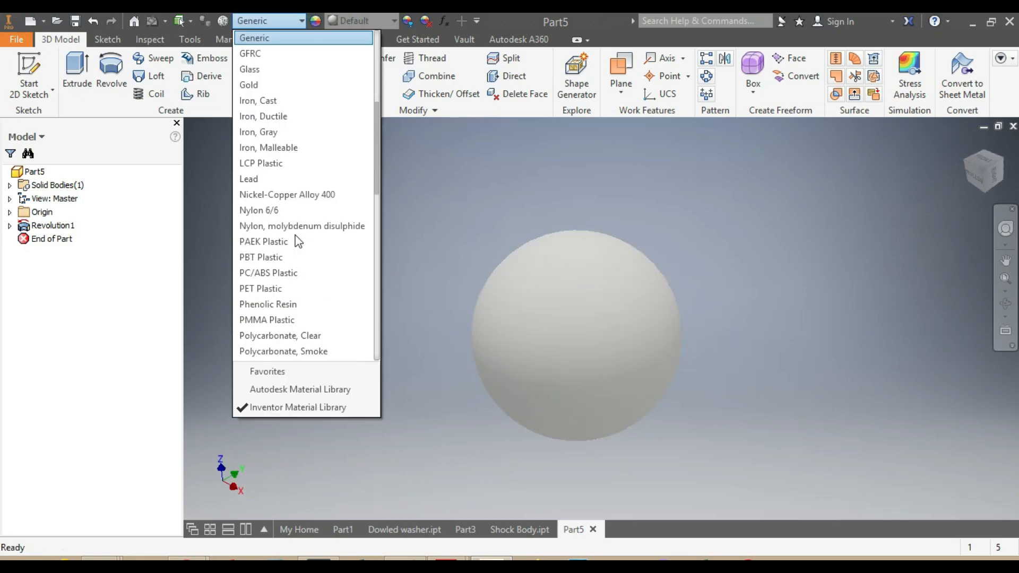
pyautogui.scroll(-8, 289, 239)
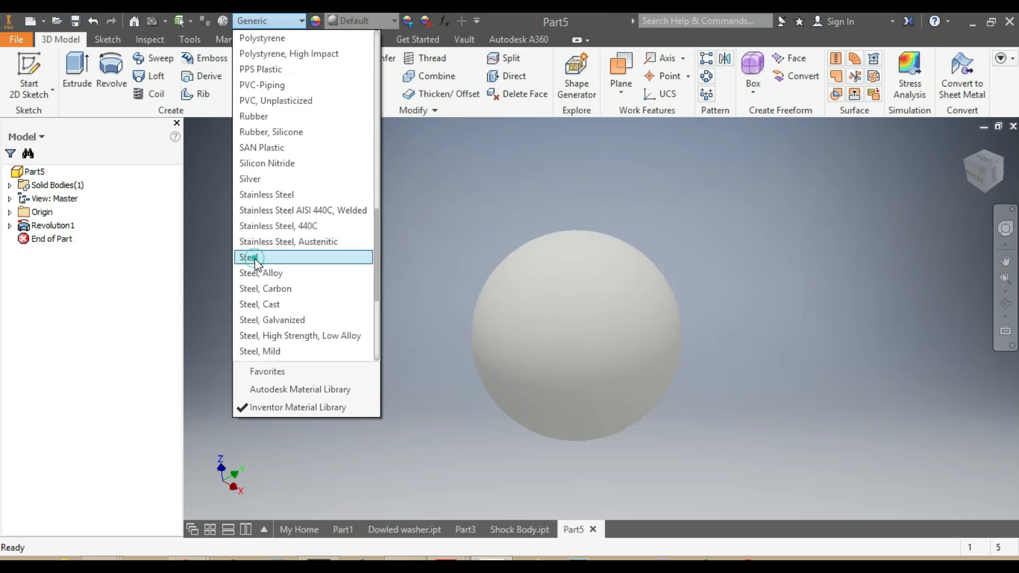
pyautogui.click(262, 258)
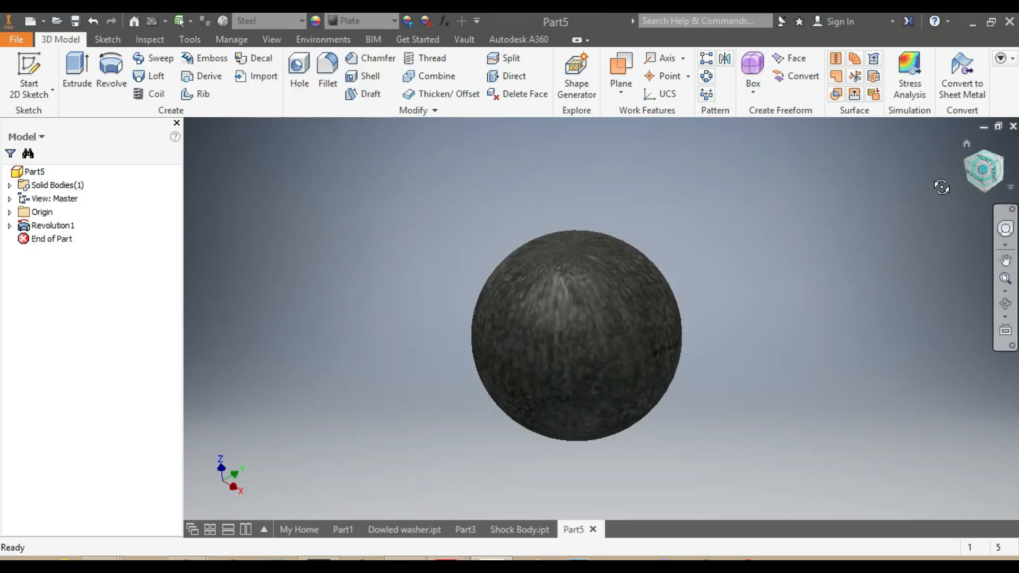
pyautogui.moveTo(941, 187); pyautogui.dragTo(892, 207)
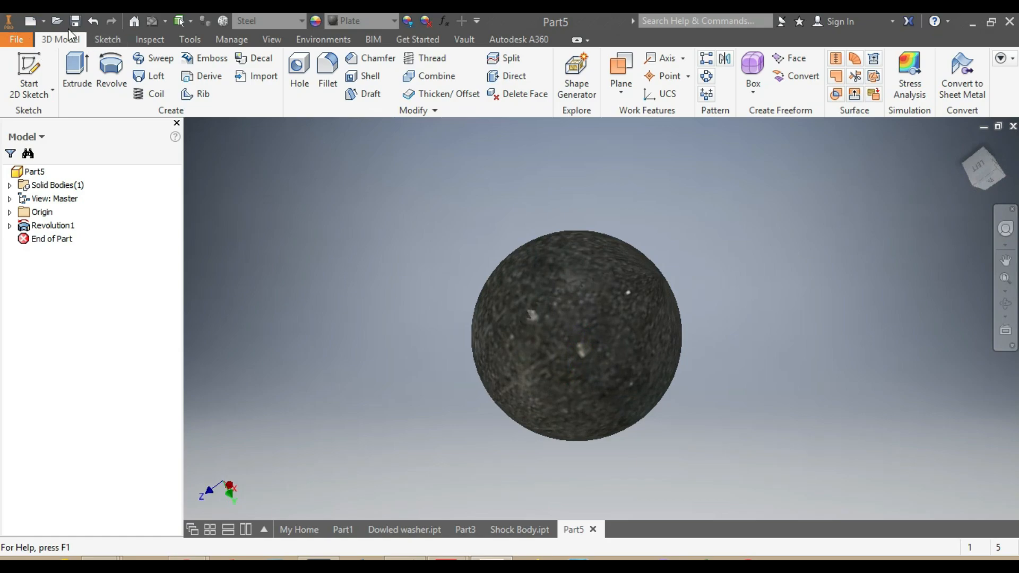
# In a new Standard (mm).ipt part, sketch a rectangle about 18.6 mm tall cornered on the origin, with a narrower equal-height rectangle inside it
pyautogui.click(29, 23)
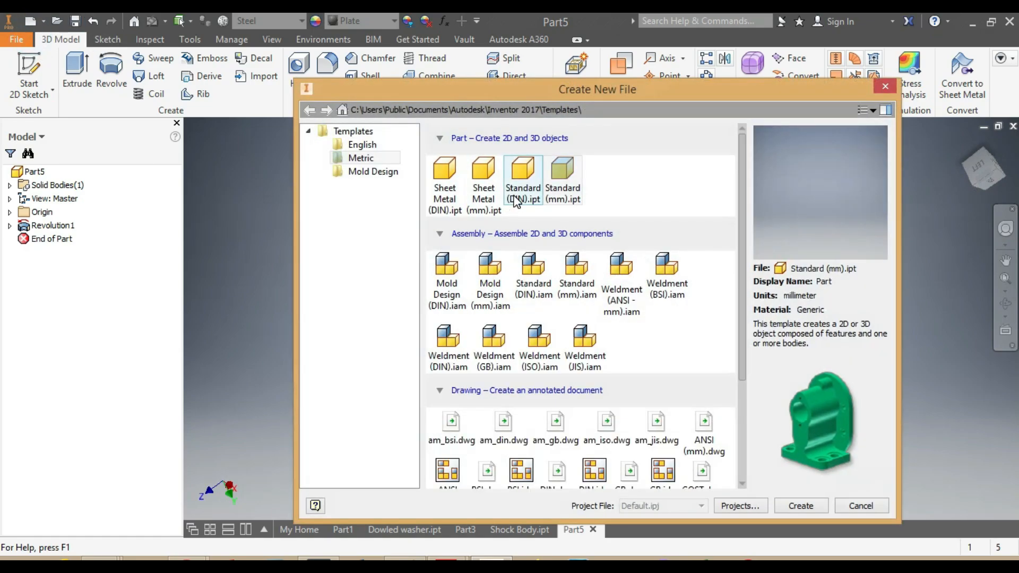
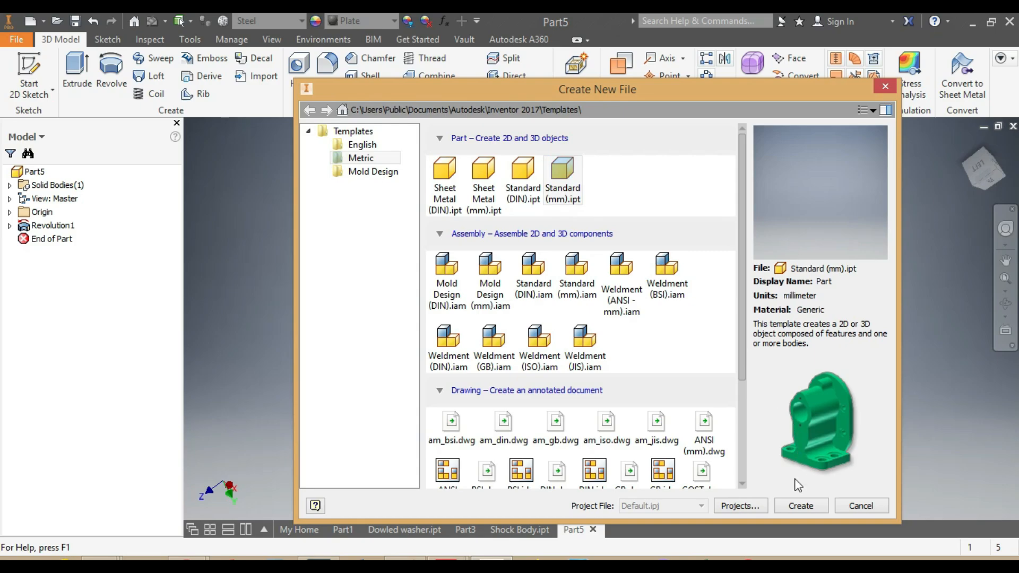
pyautogui.click(796, 507)
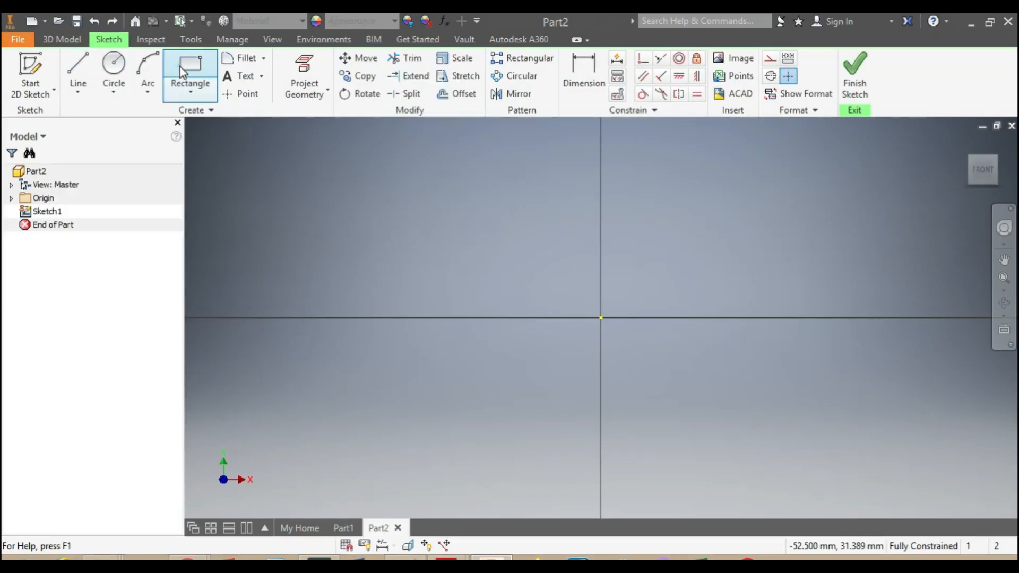
pyautogui.click(183, 72)
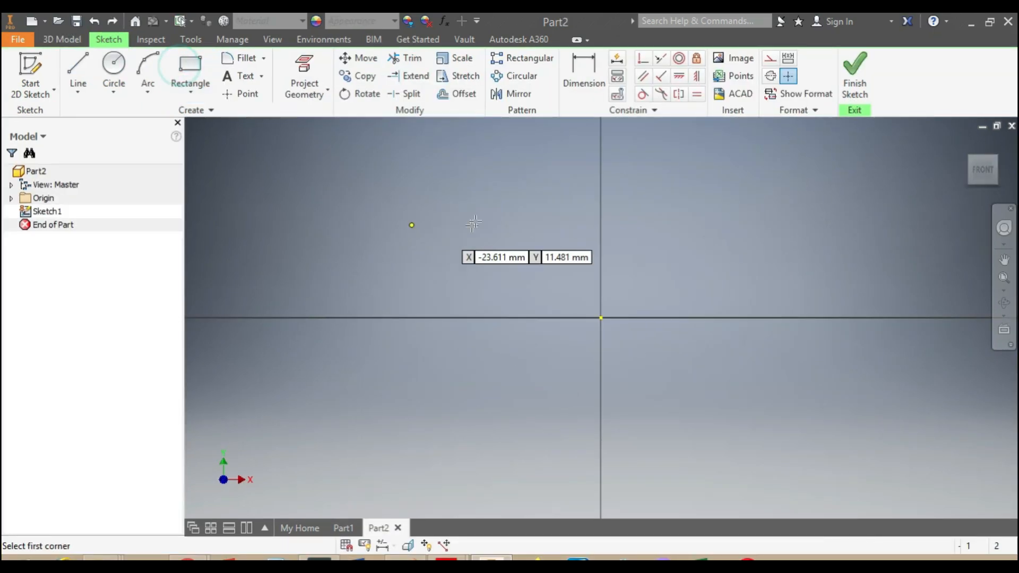
pyautogui.click(540, 168)
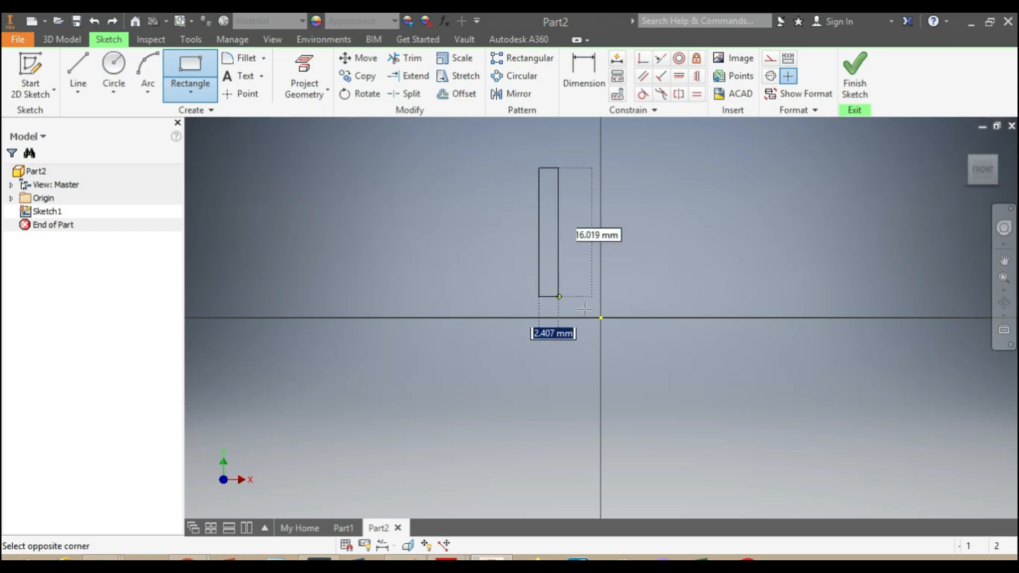
pyautogui.click(600, 318)
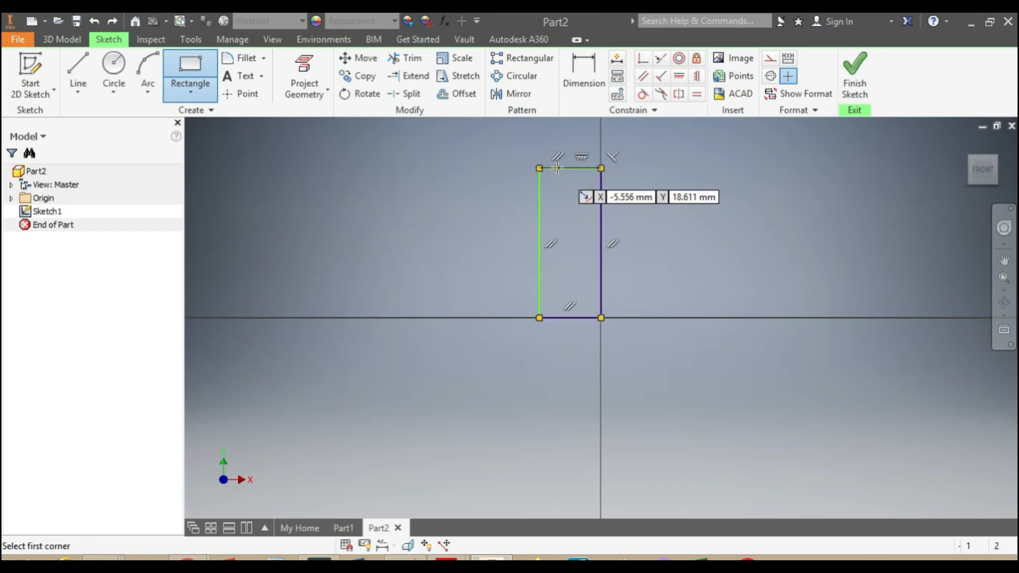
pyautogui.click(559, 169)
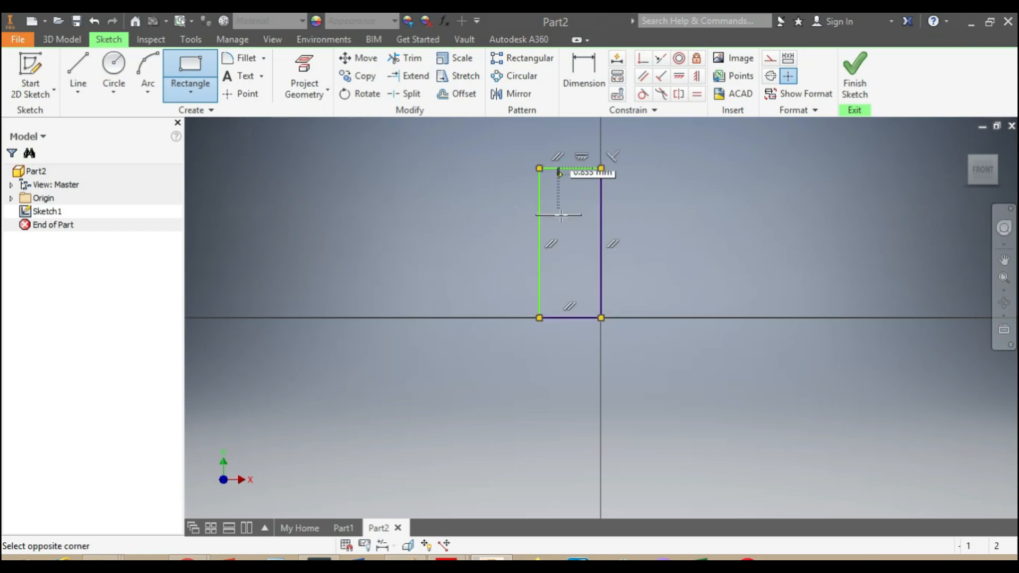
pyautogui.click(601, 318)
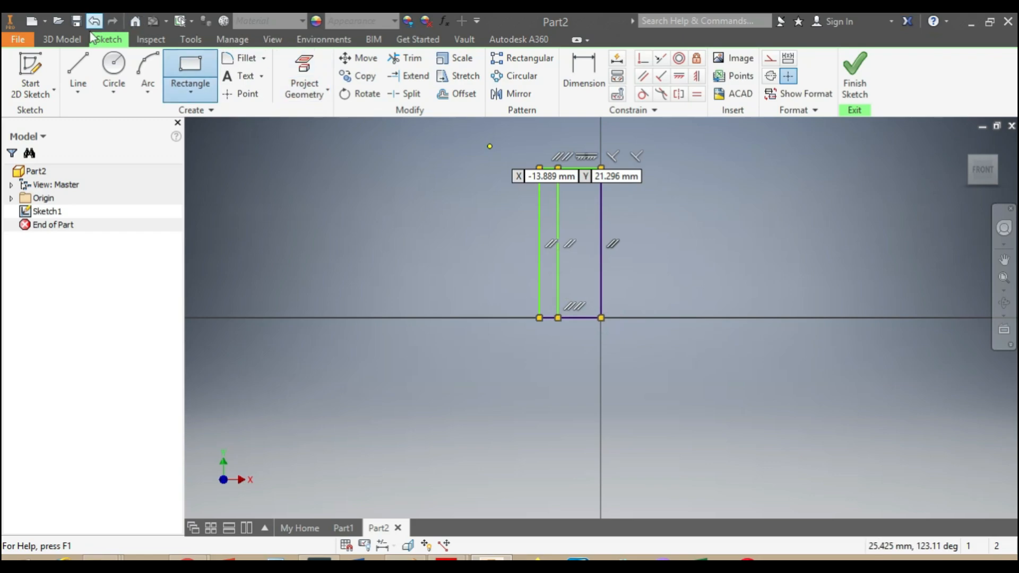
# Revolve the narrow outer strip between the rectangles fully around the Y axis to form a hollow cylinder, and inspect it
pyautogui.click(68, 41)
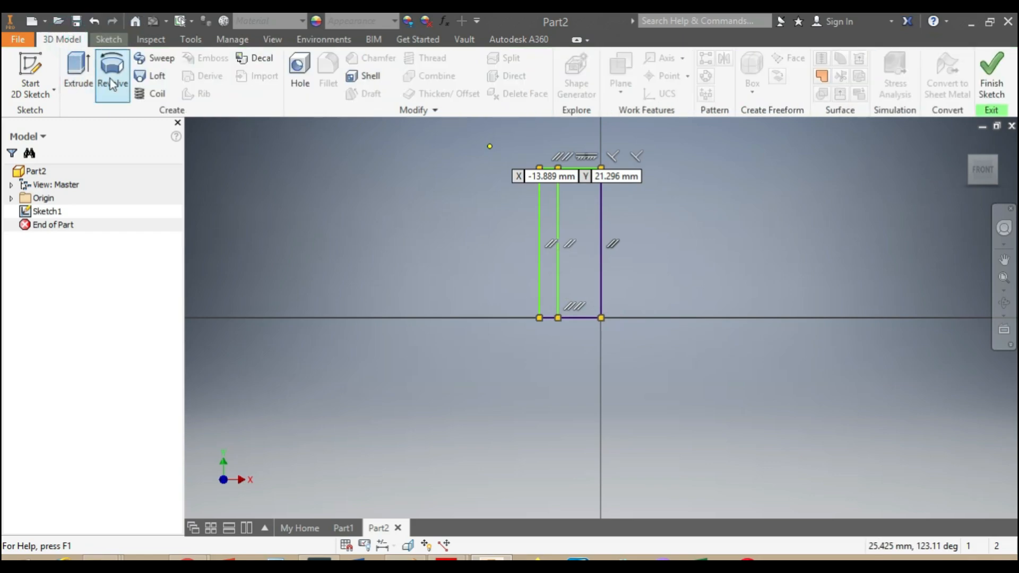
pyautogui.click(110, 79)
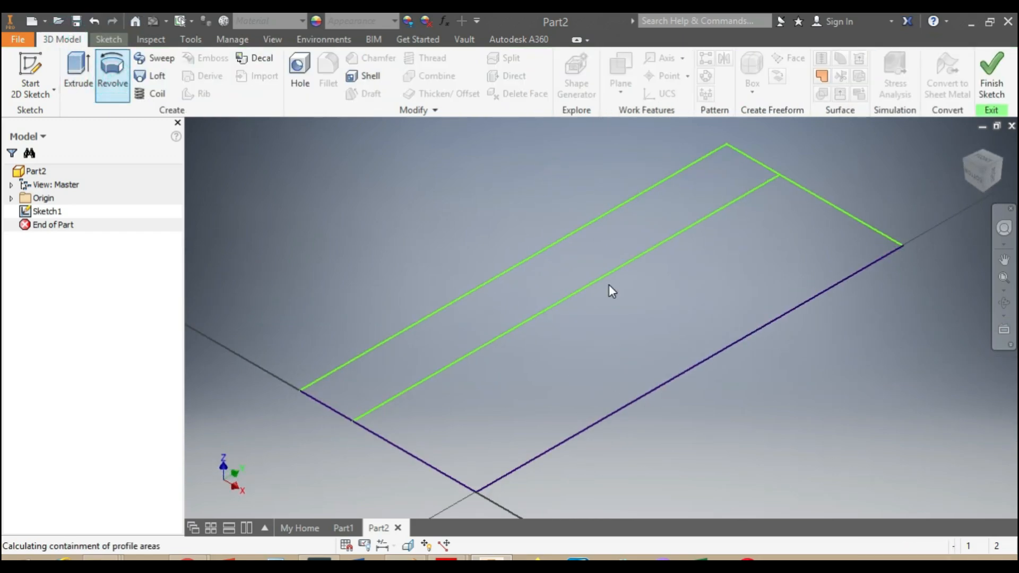
pyautogui.scroll(5, 609, 284)
pyautogui.scroll(-5, 606, 283)
pyautogui.click(606, 283)
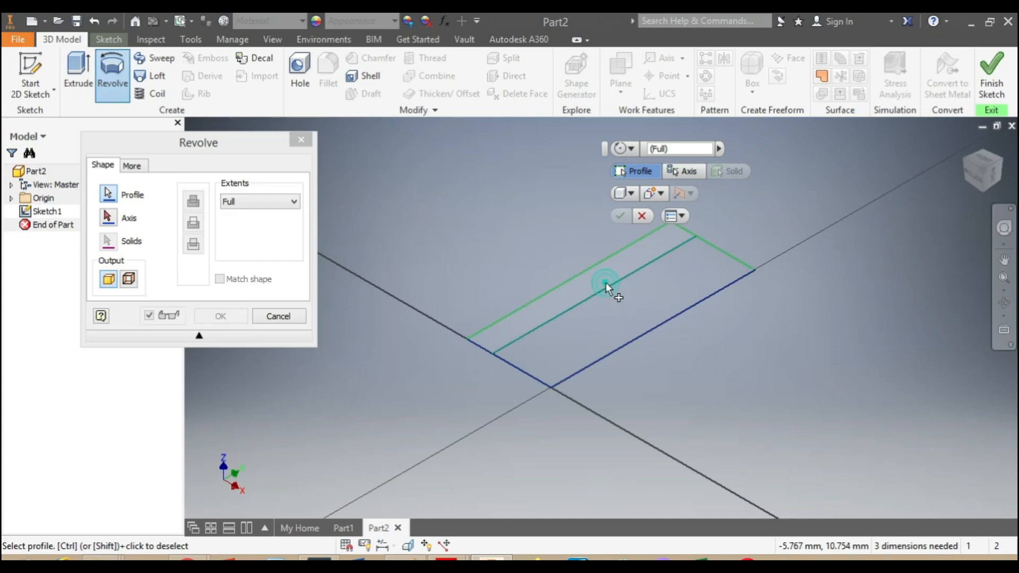
pyautogui.click(109, 220)
pyautogui.click(13, 199)
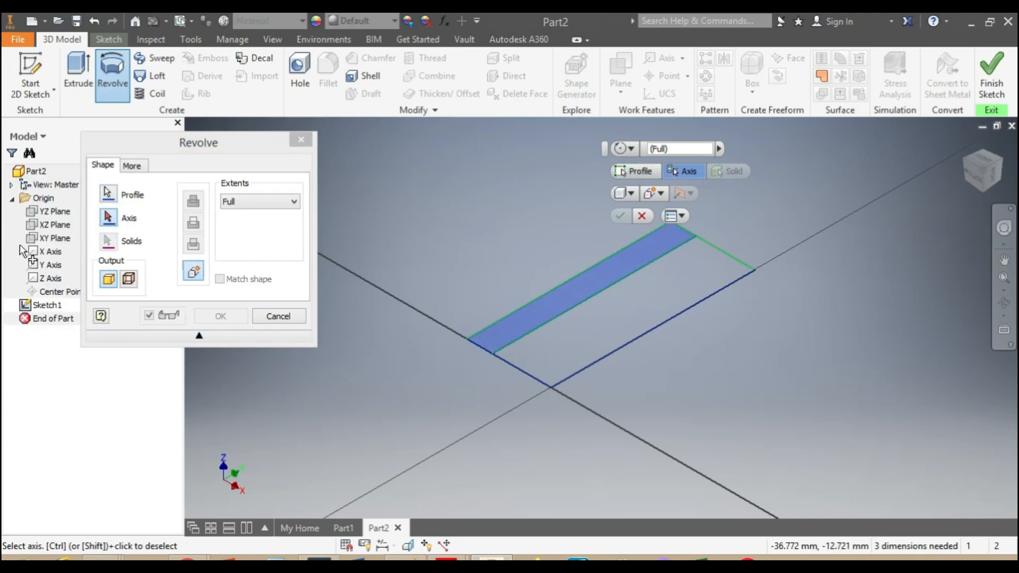
pyautogui.click(49, 265)
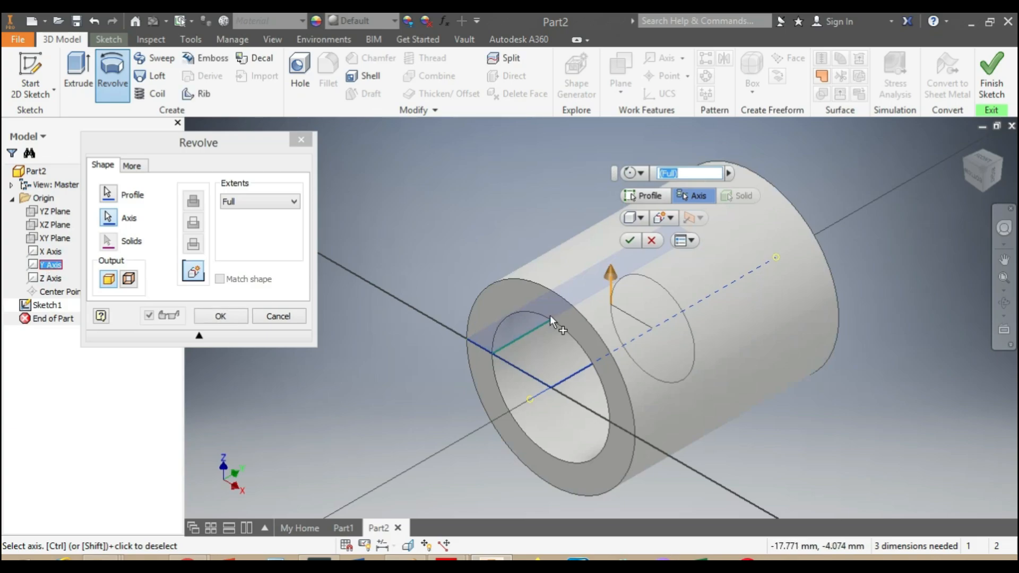
pyautogui.click(628, 241)
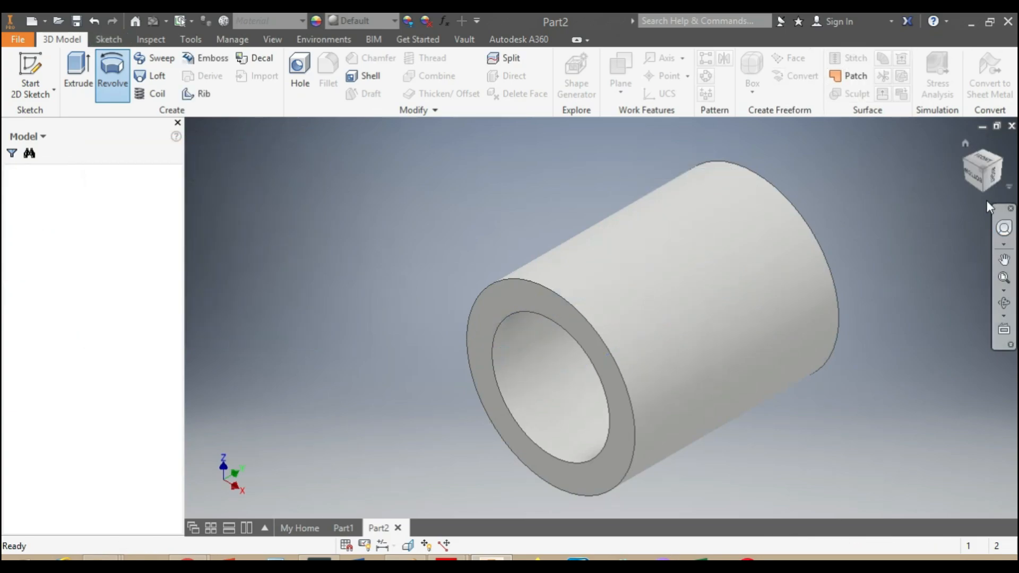
pyautogui.moveTo(984, 182); pyautogui.dragTo(956, 202)
pyautogui.moveTo(653, 340)
pyautogui.keyDown('shift'); pyautogui.mouseDown(button='middle')
pyautogui.moveTo(661, 223)
pyautogui.moveTo(658, 297)
pyautogui.moveTo(701, 361)
pyautogui.moveTo(753, 324)
pyautogui.moveTo(725, 260)
pyautogui.mouseUp(button='middle'); pyautogui.keyUp('shift')
pyautogui.moveTo(977, 467); pyautogui.dragTo(1016, 402)
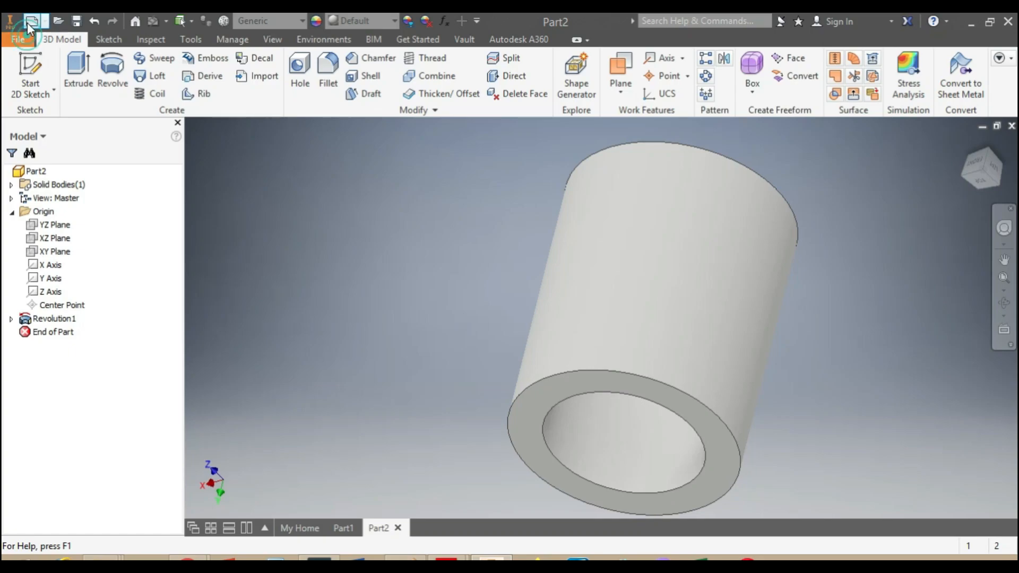
# Create another Standard (mm).ipt part and sketch a vertical line through the origin, extending above and below it
pyautogui.click(30, 23)
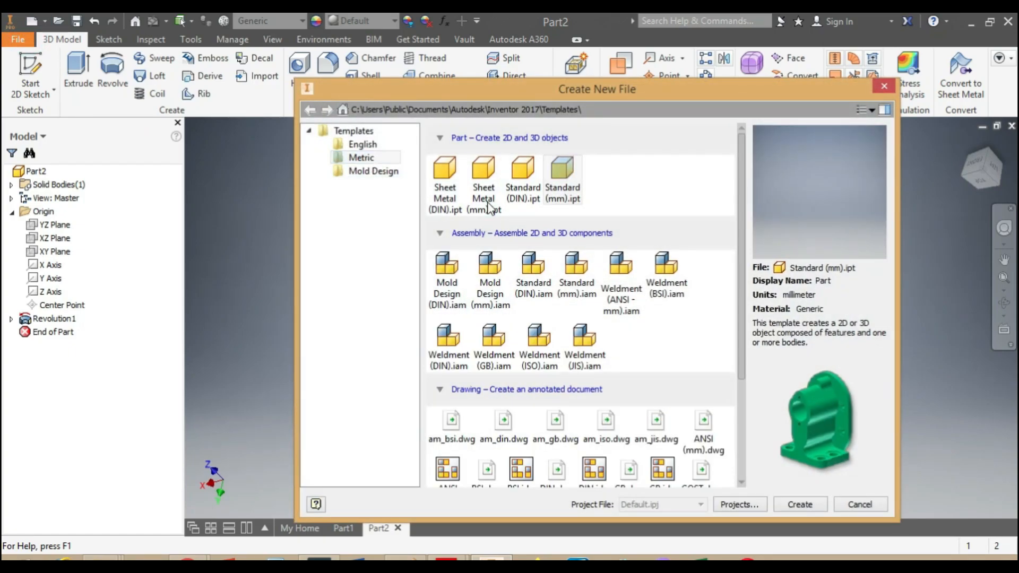
pyautogui.click(802, 507)
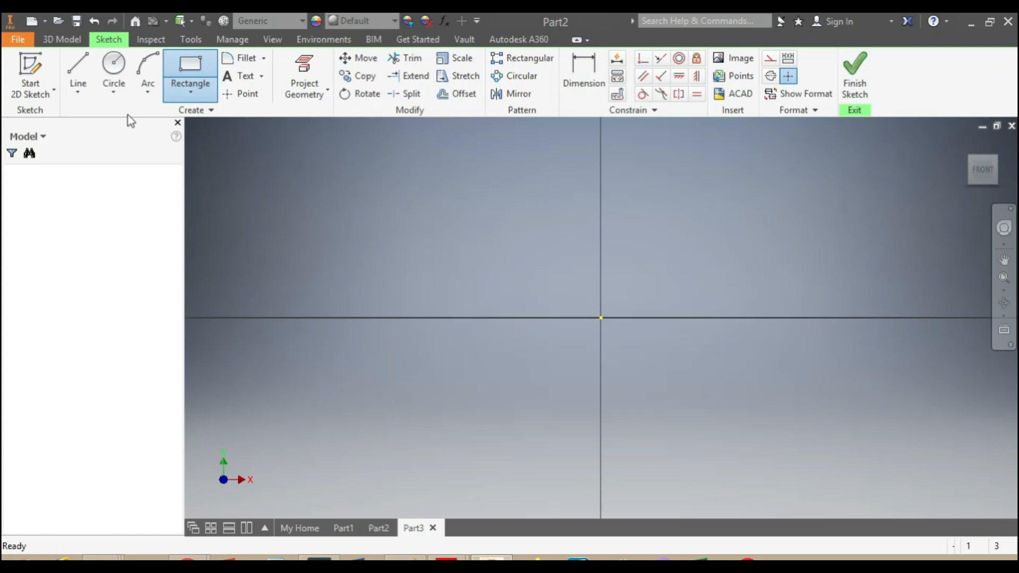
pyautogui.click(72, 69)
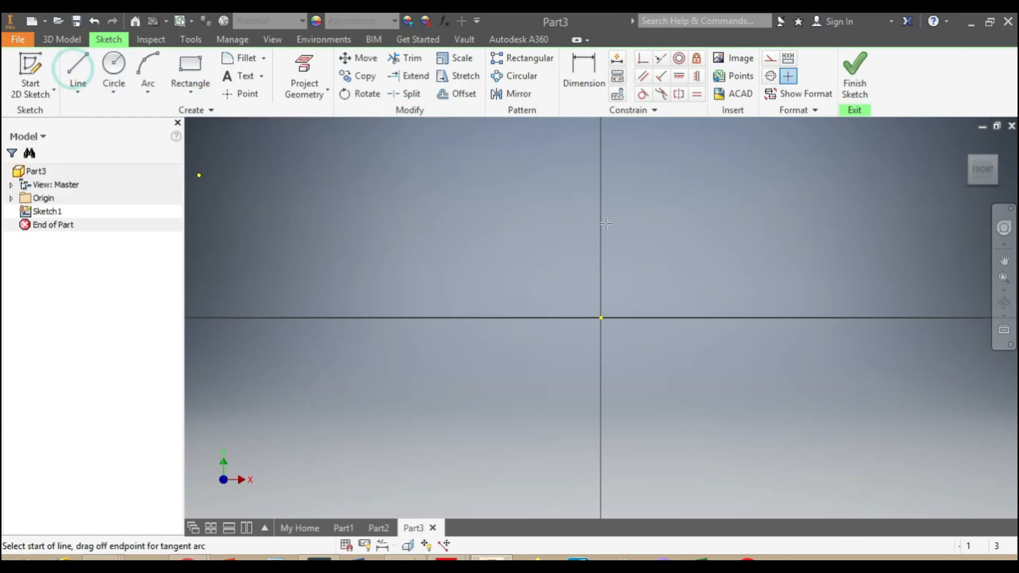
pyautogui.click(600, 138)
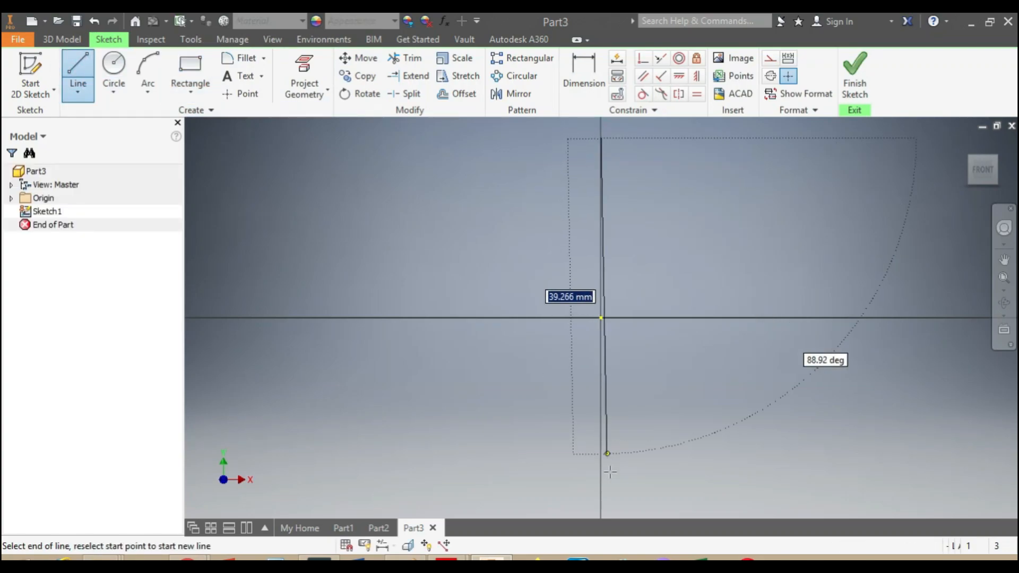
pyautogui.click(602, 492)
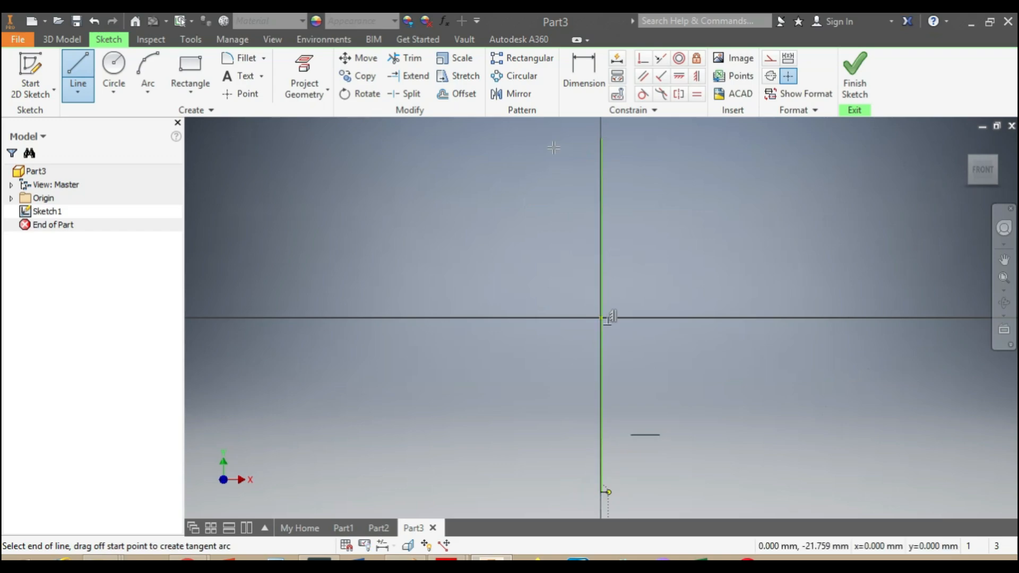
pyautogui.click(73, 62)
# Sketch a rectangle about 18 mm tall on the negative X side, with one edge on the vertical line
pyautogui.click(190, 63)
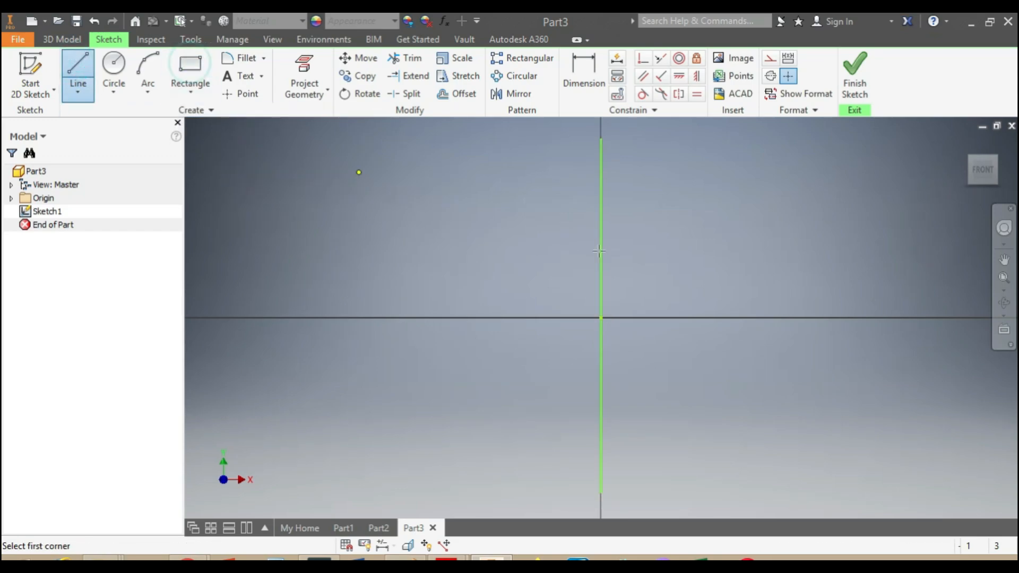
pyautogui.click(598, 172)
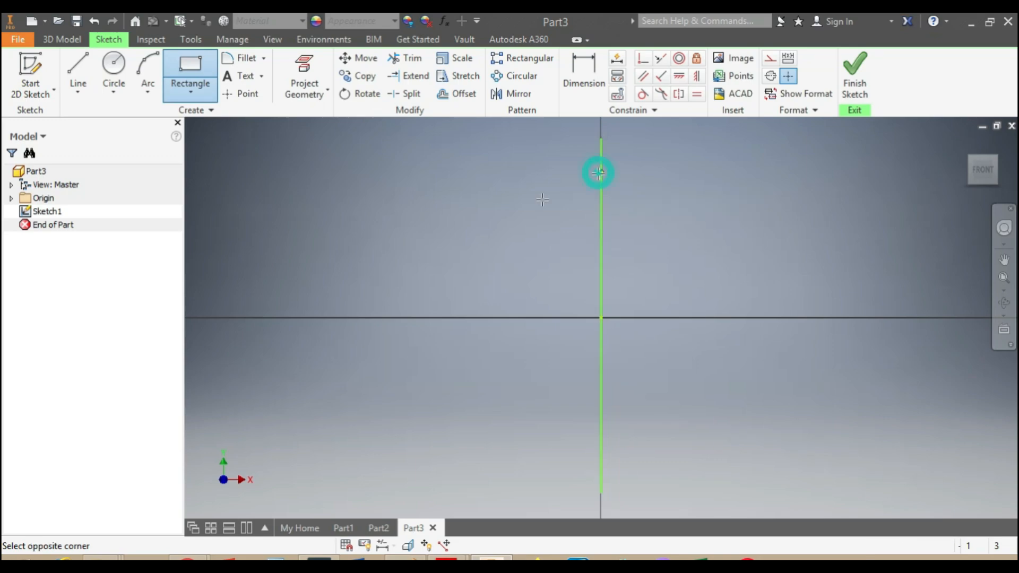
pyautogui.click(504, 315)
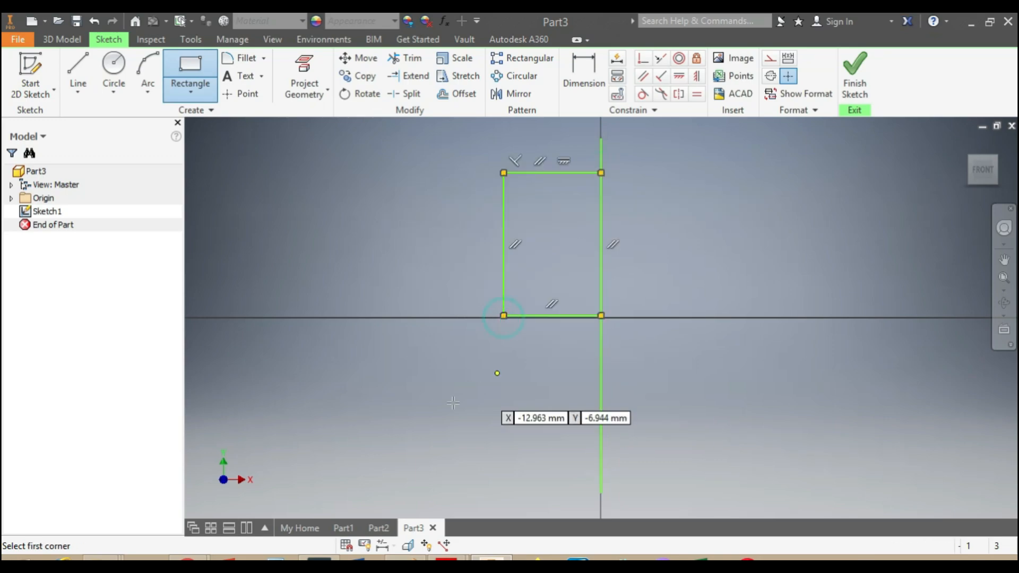
# Draw a diagonal from the rectangle's upper corner on the vertical line past its opposite corner, and trim the excess to leave a triangle
pyautogui.click(78, 72)
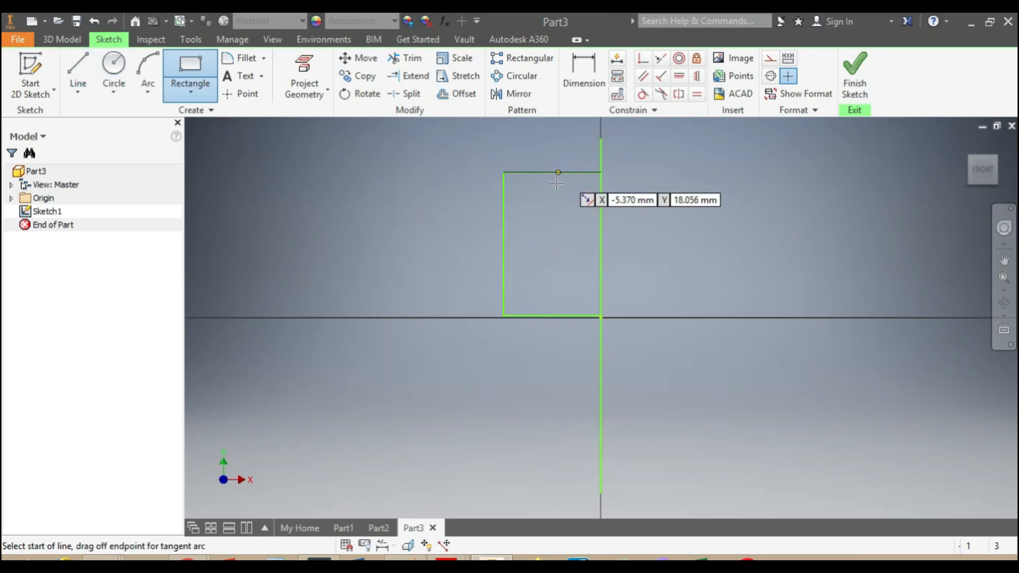
pyautogui.click(601, 173)
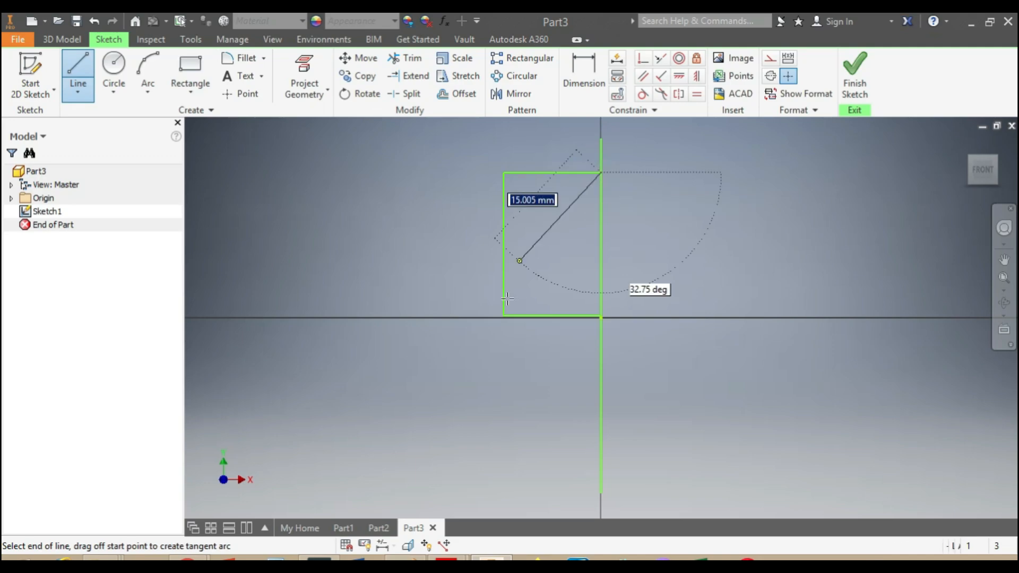
pyautogui.click(471, 366)
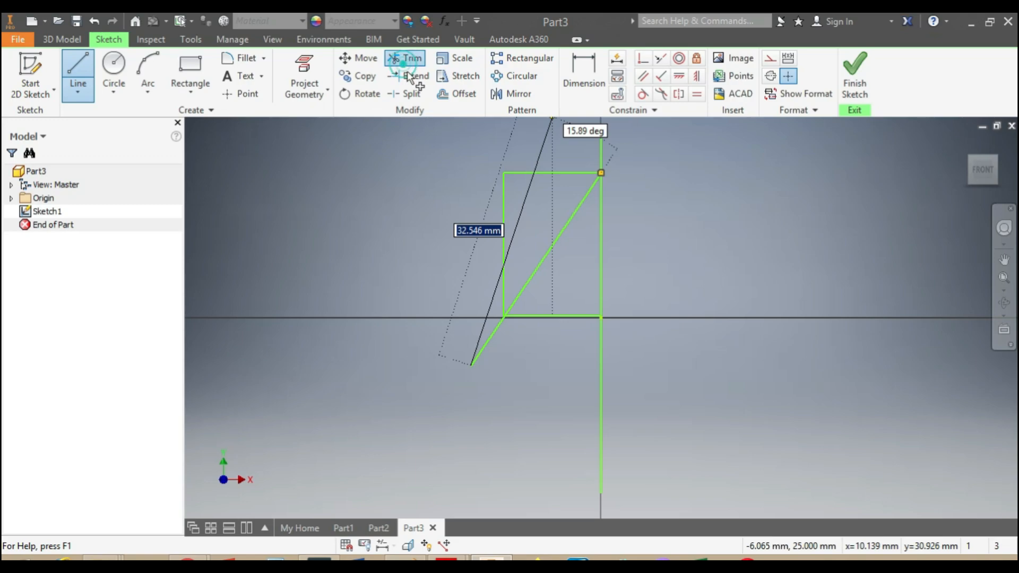
pyautogui.click(404, 61)
pyautogui.click(479, 354)
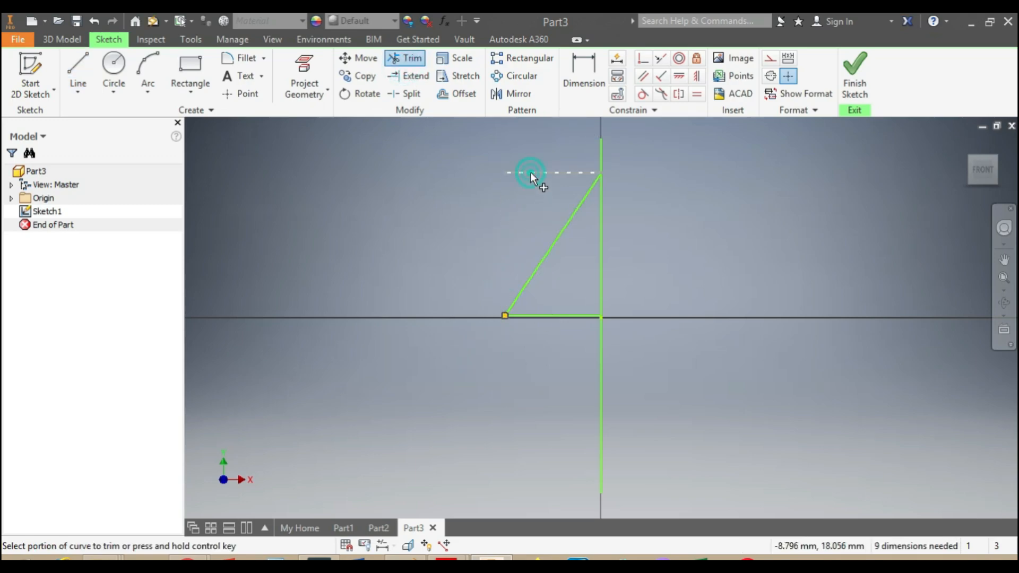
# Revolve the triangle fully around the vertical line to form a solid cone, and inspect it from above
pyautogui.click(66, 40)
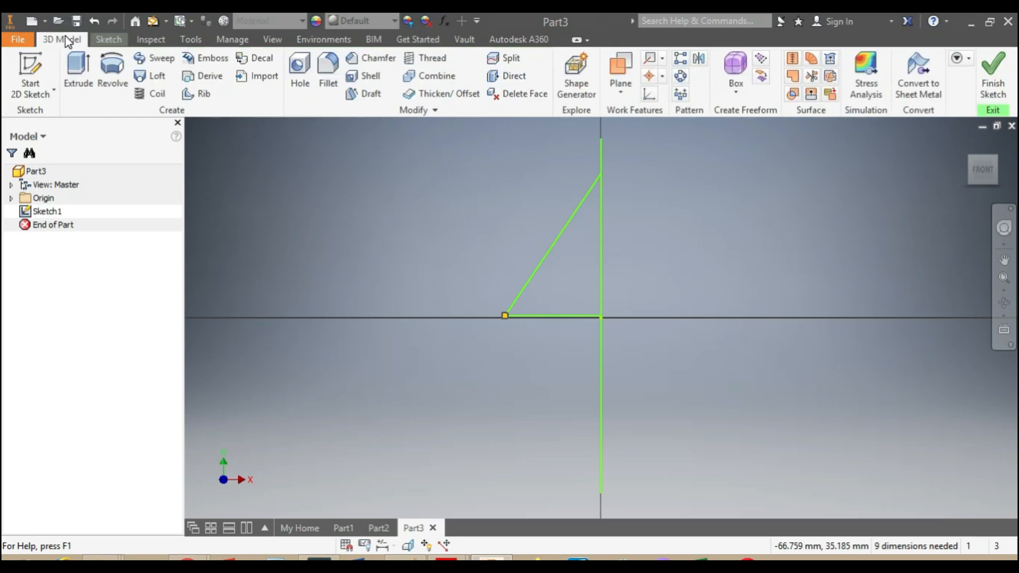
pyautogui.click(109, 80)
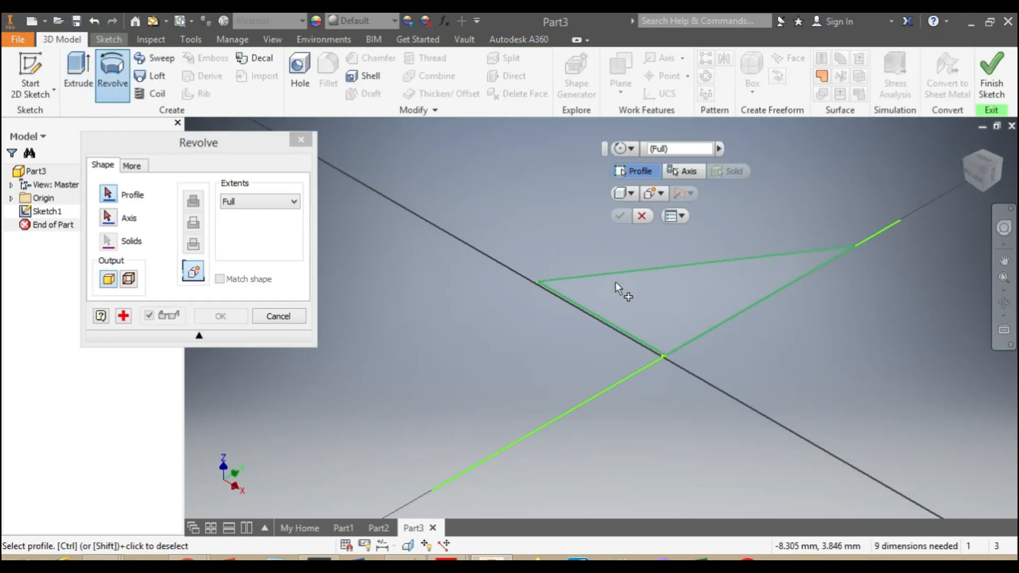
pyautogui.click(616, 281)
pyautogui.click(108, 217)
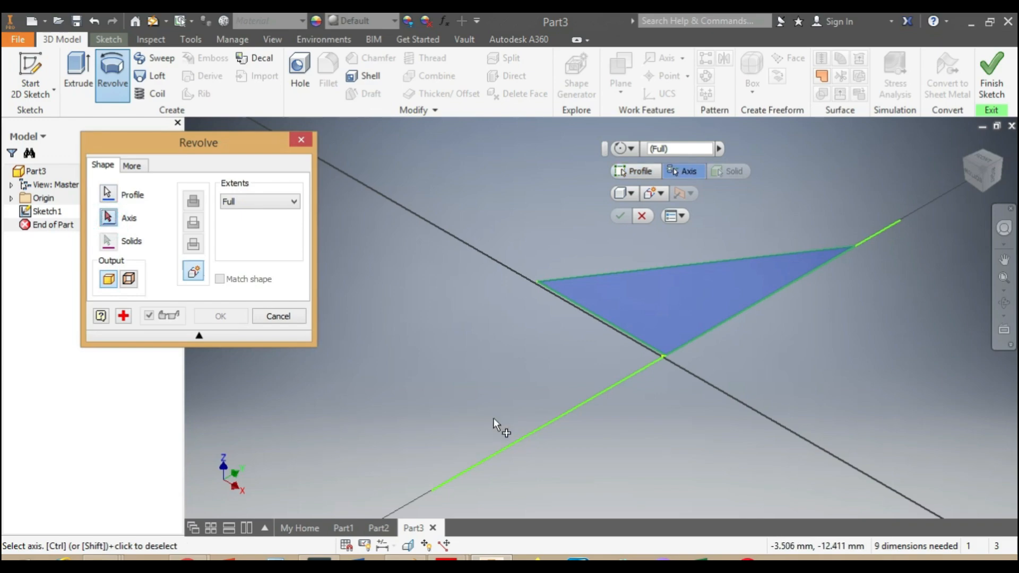
pyautogui.click(505, 447)
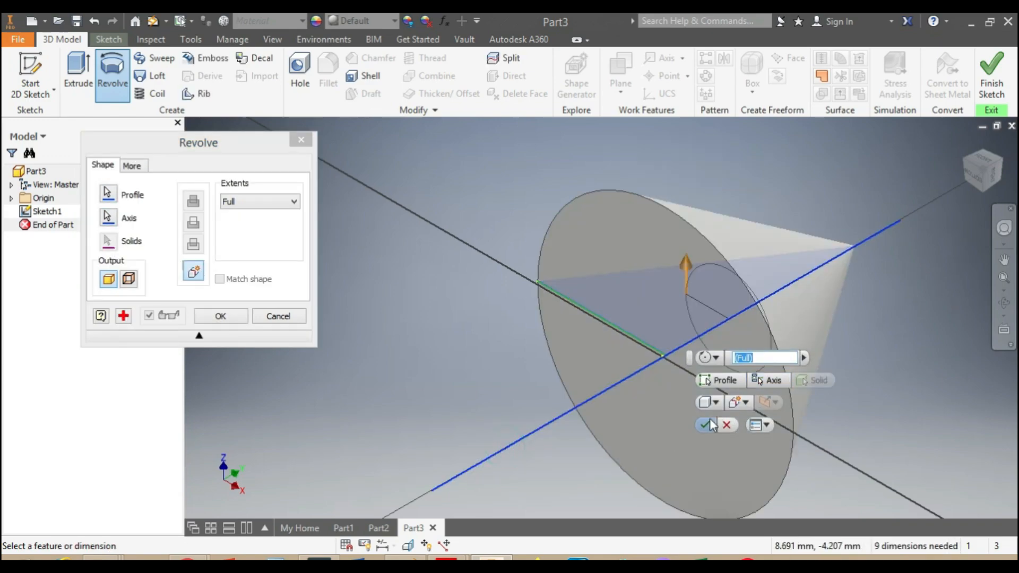
pyautogui.click(708, 425)
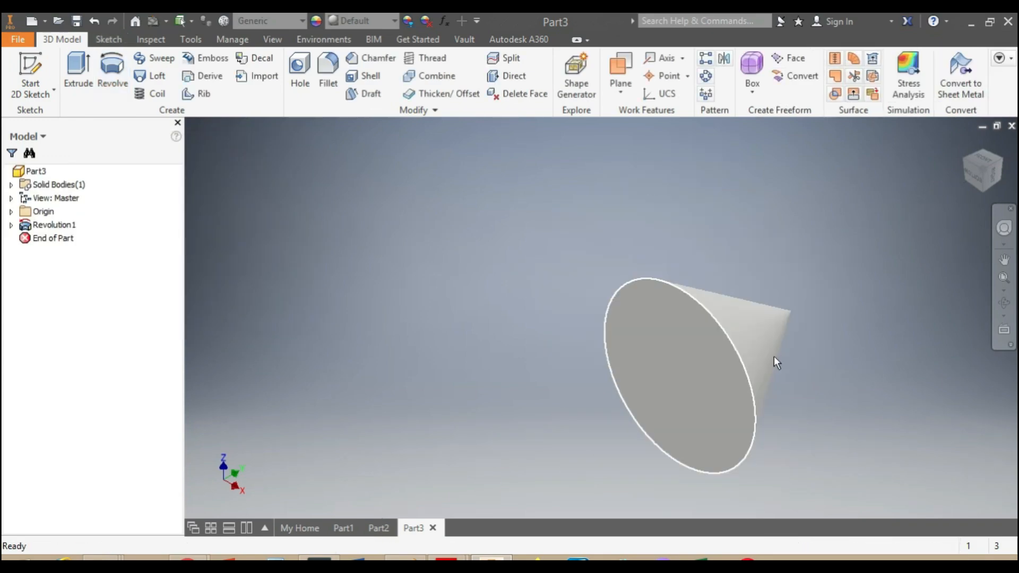
pyautogui.moveTo(982, 169)
pyautogui.mouseDown()
pyautogui.moveTo(959, 177)
pyautogui.moveTo(910, 226)
pyautogui.moveTo(897, 191)
pyautogui.moveTo(926, 170)
pyautogui.moveTo(940, 199)
pyautogui.moveTo(942, 175)
pyautogui.moveTo(937, 201)
pyautogui.moveTo(969, 194)
pyautogui.moveTo(982, 170)
pyautogui.moveTo(974, 197)
pyautogui.moveTo(961, 164)
pyautogui.moveTo(945, 178)
pyautogui.moveTo(980, 221)
pyautogui.mouseUp()
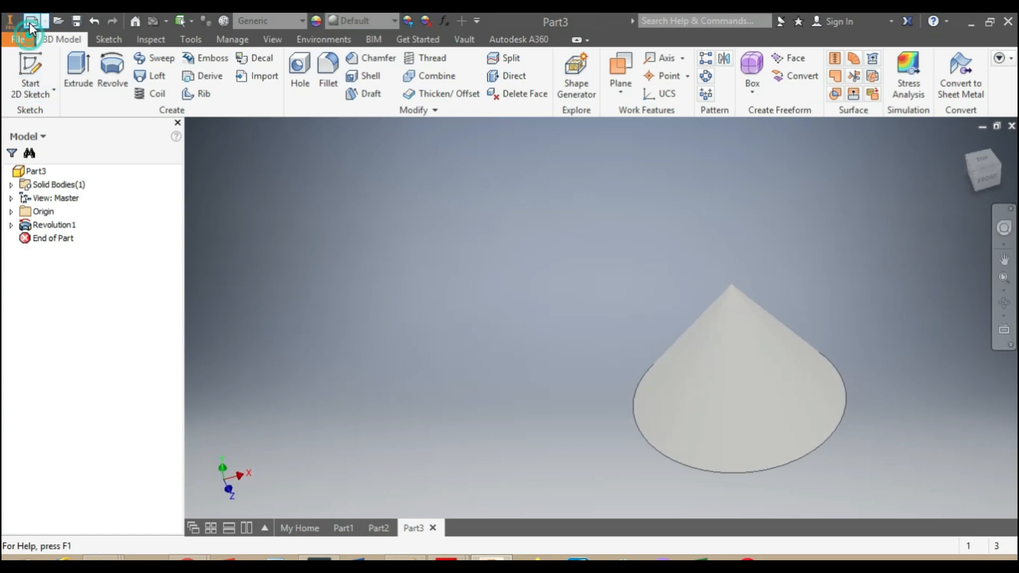
# Create a fourth part from the metric Standard (mm).ipt template and sketch a vertical line running through the origin
pyautogui.click(30, 22)
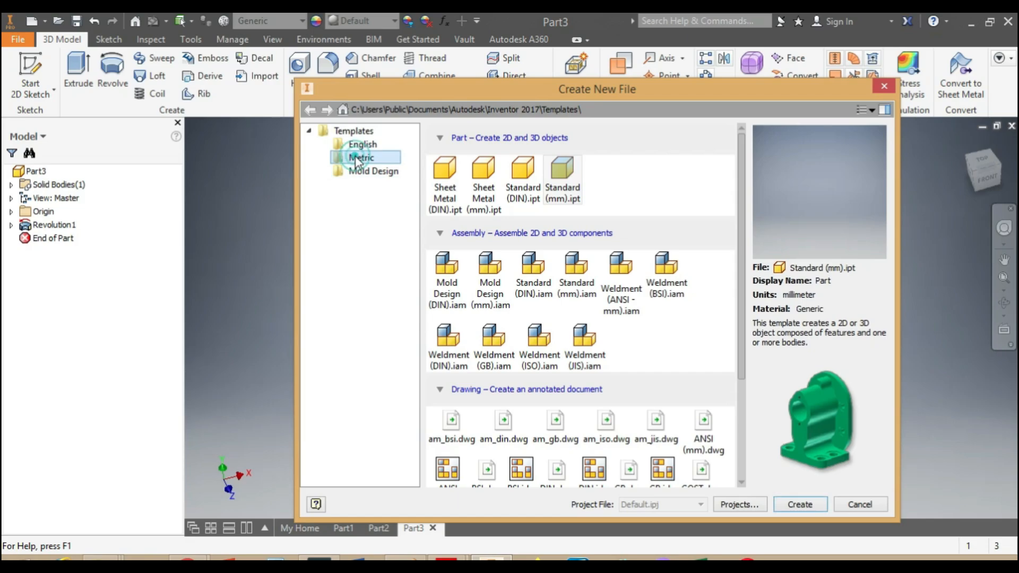
pyautogui.click(577, 195)
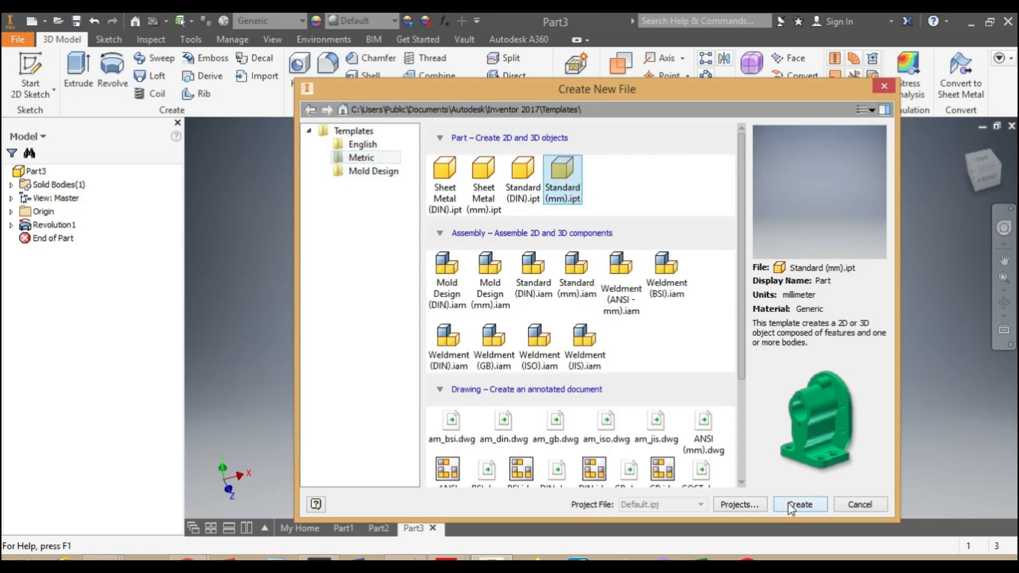
pyautogui.click(791, 505)
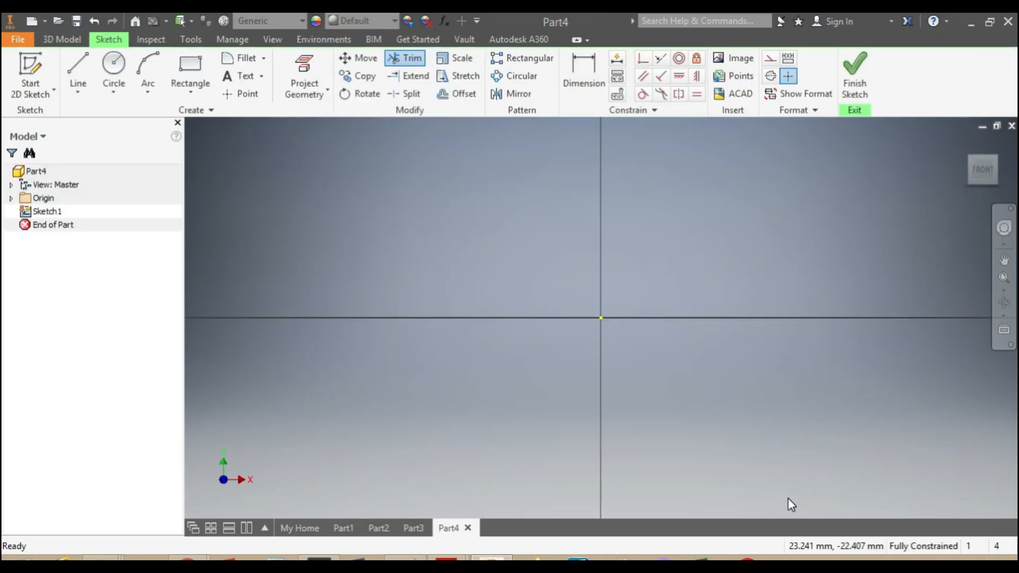
pyautogui.click(78, 67)
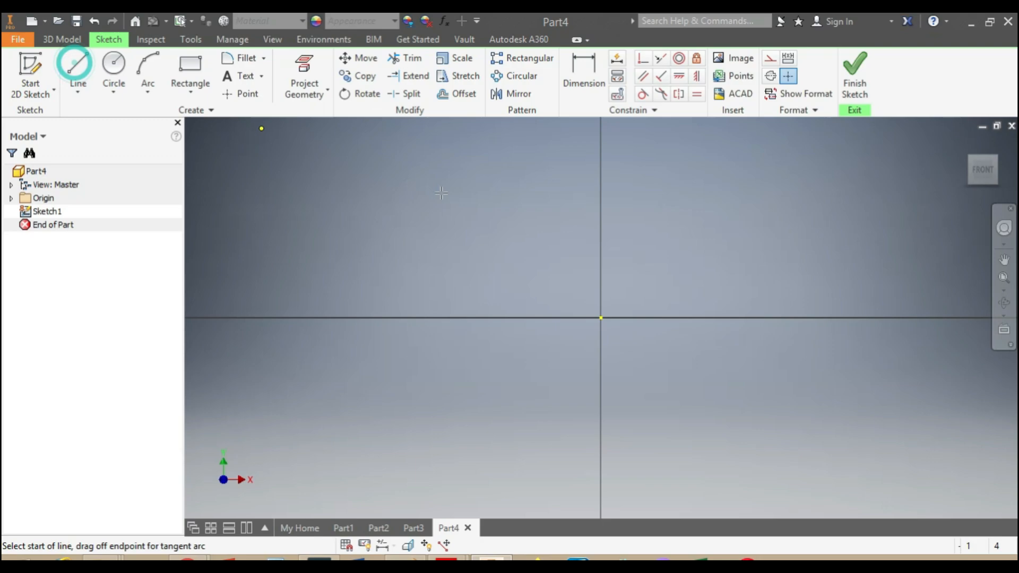
pyautogui.click(601, 141)
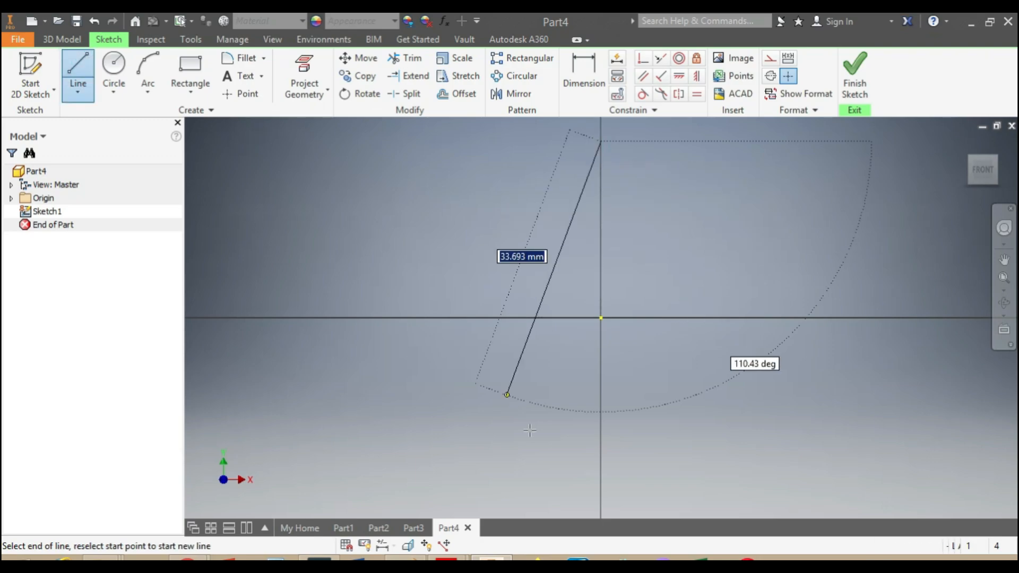
pyautogui.click(602, 476)
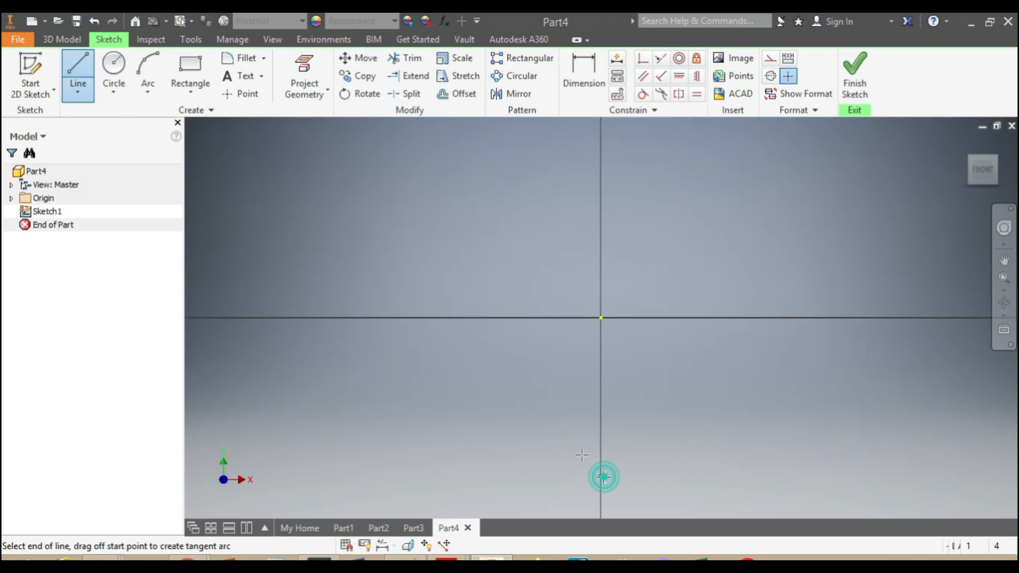
# Sketch a rectangle about 5.6 mm wide against the line above the origin, and a circle centred lower on the line through the rectangle's lower outer corner
pyautogui.click(191, 63)
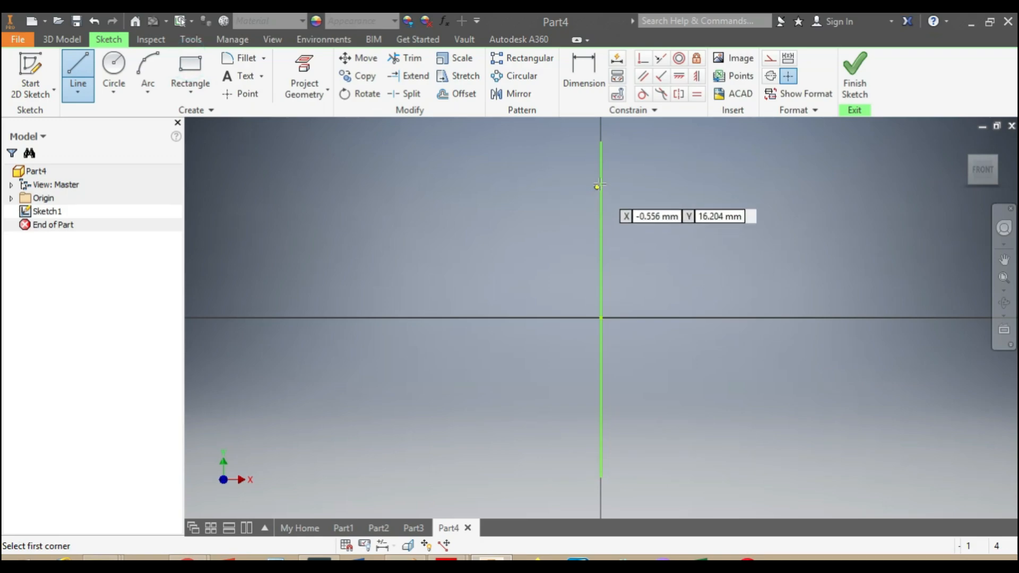
pyautogui.click(556, 302)
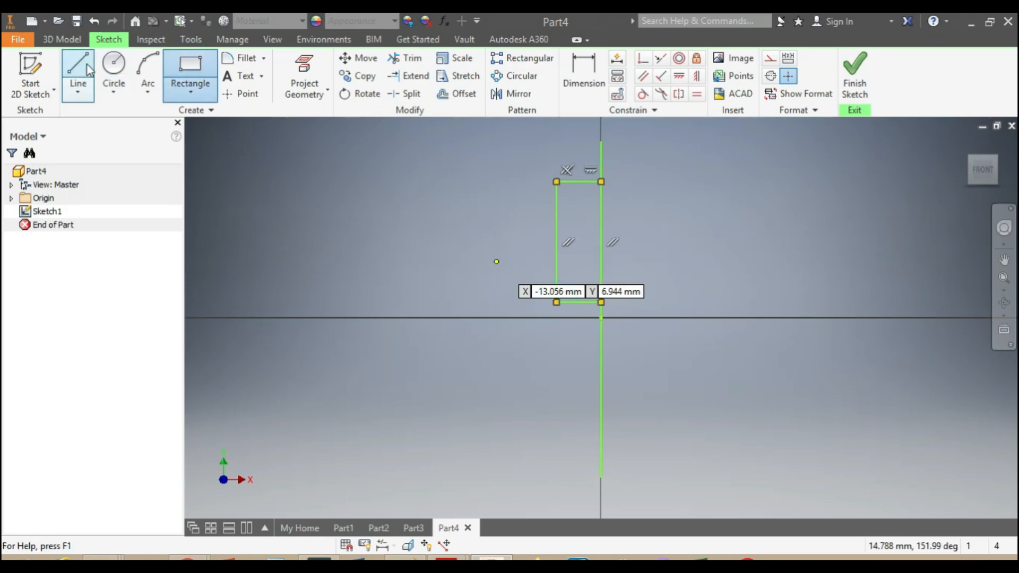
pyautogui.click(113, 67)
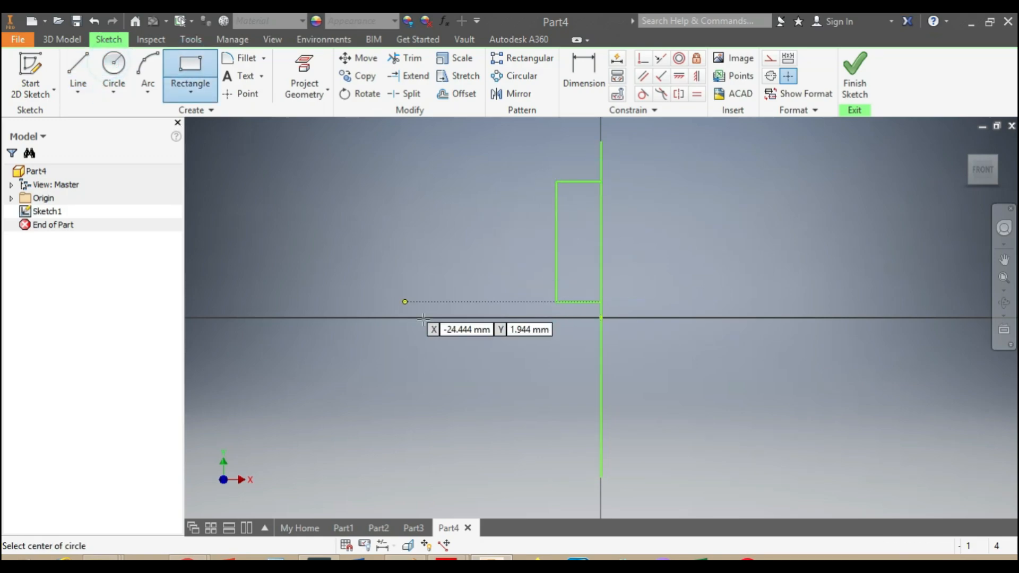
pyautogui.click(601, 364)
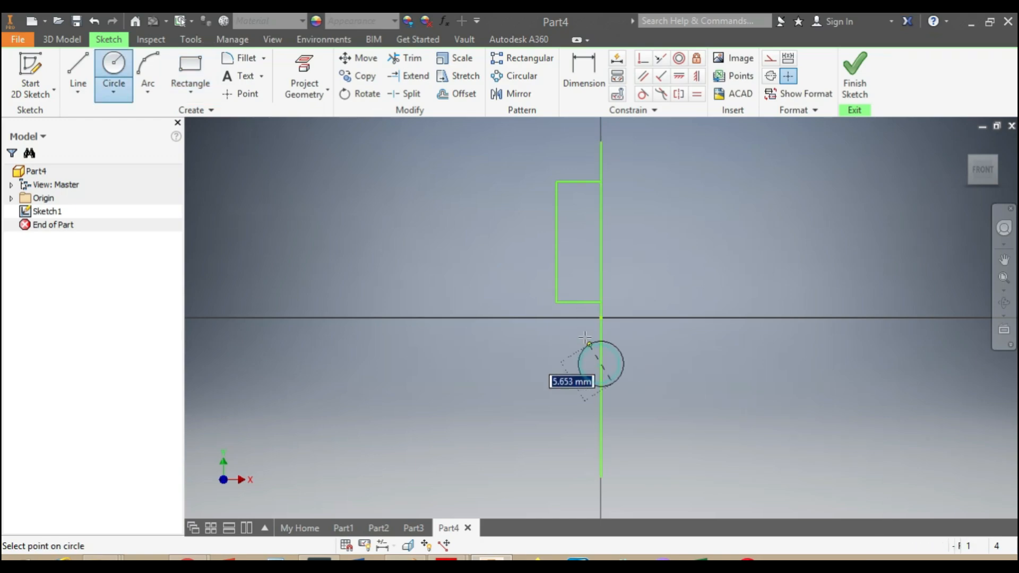
pyautogui.click(558, 302)
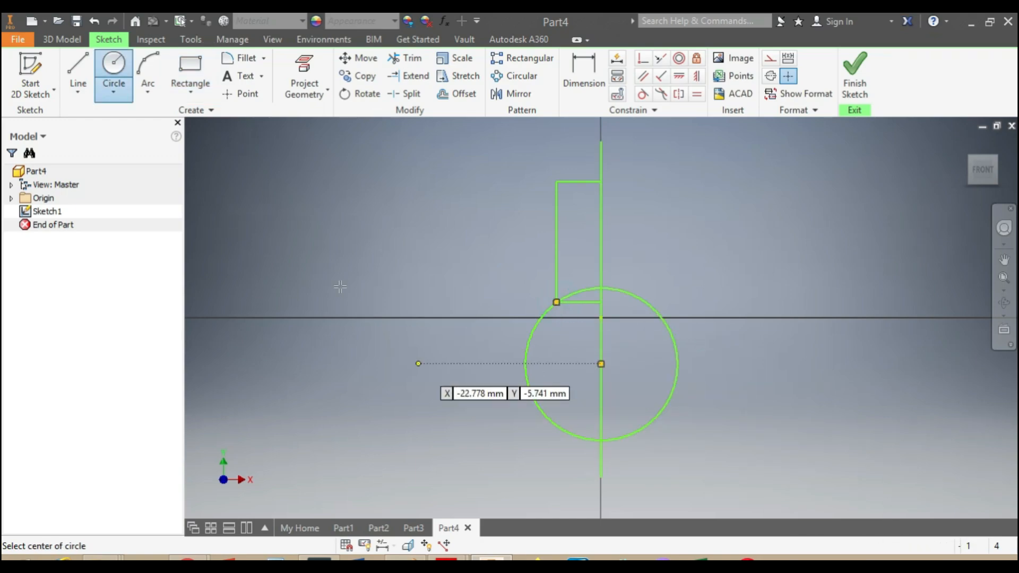
# Draw a second, slightly smaller overlapping circle centred on the vertical line just below the first circle's centre
pyautogui.click(113, 68)
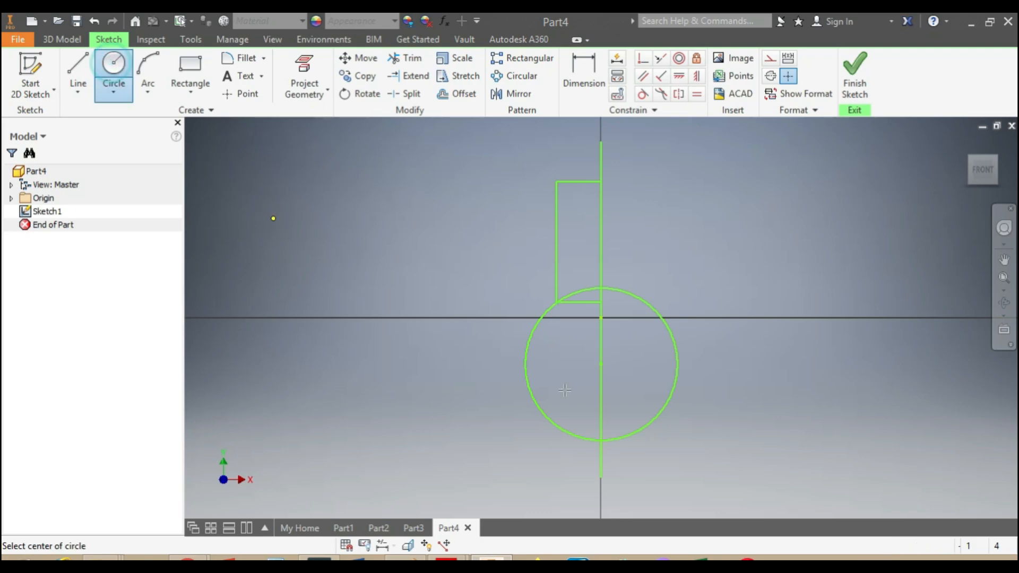
pyautogui.scroll(-2, 561, 462)
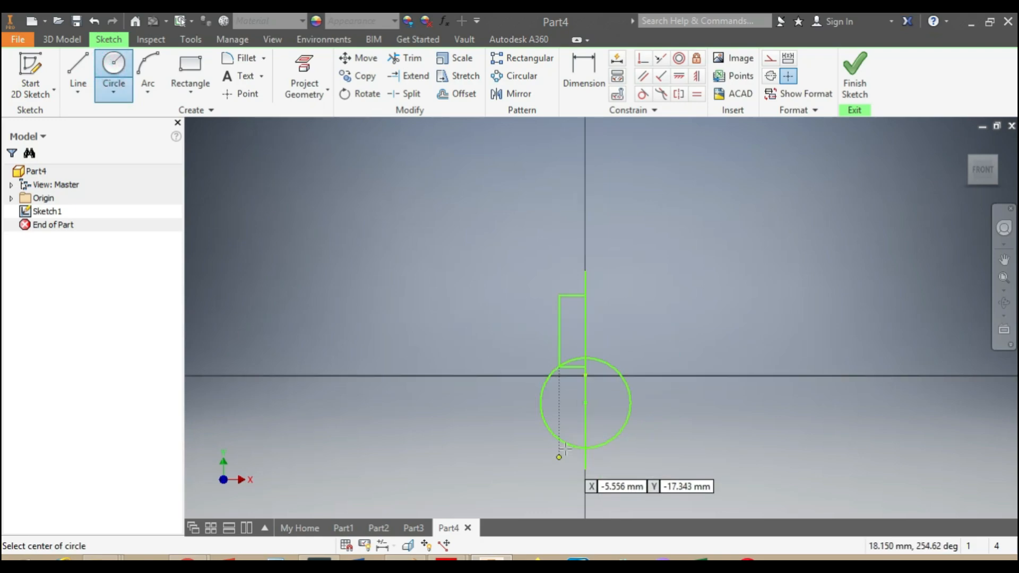
pyautogui.click(585, 416)
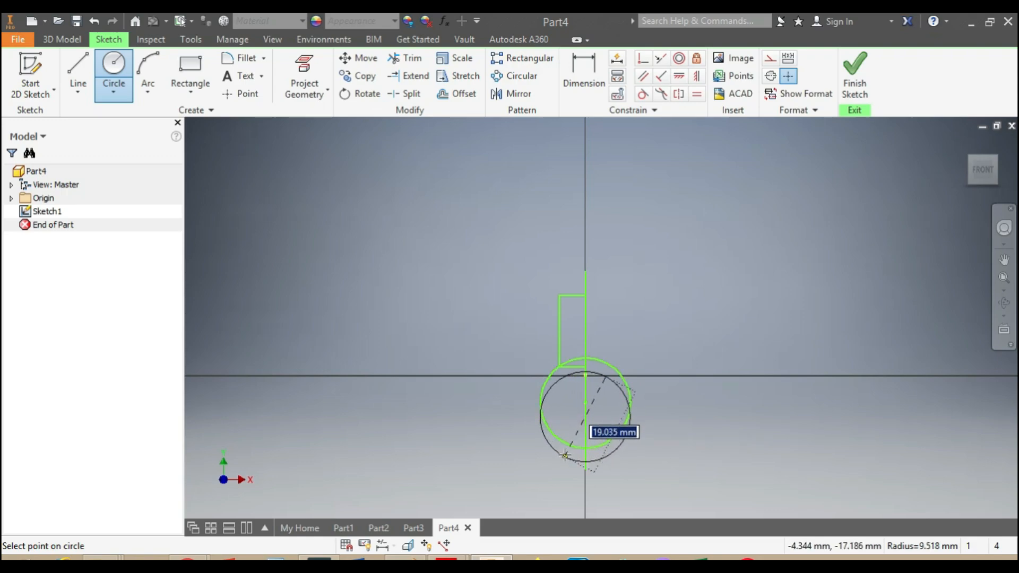
pyautogui.click(566, 453)
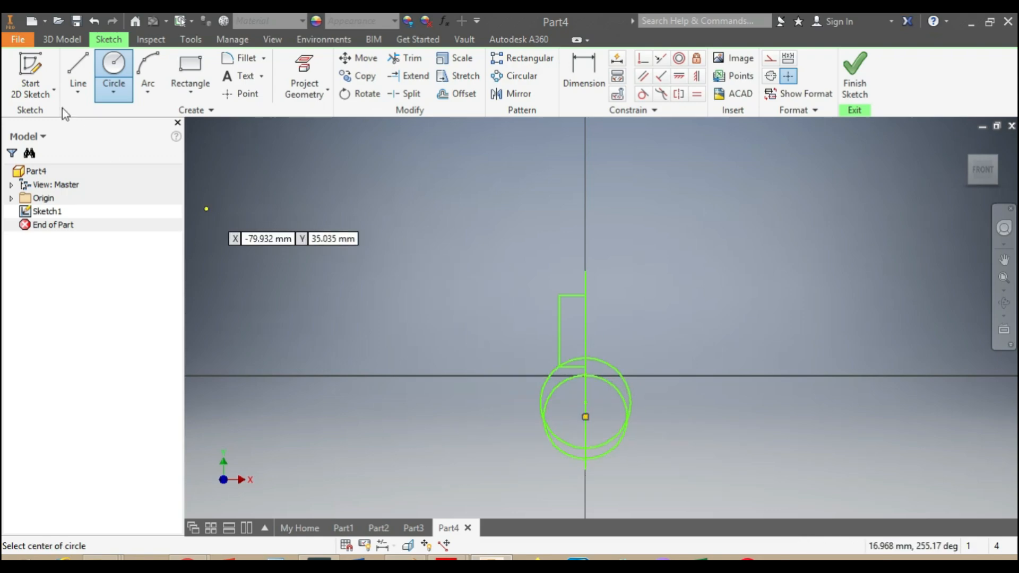
pyautogui.scroll(4, 610, 480)
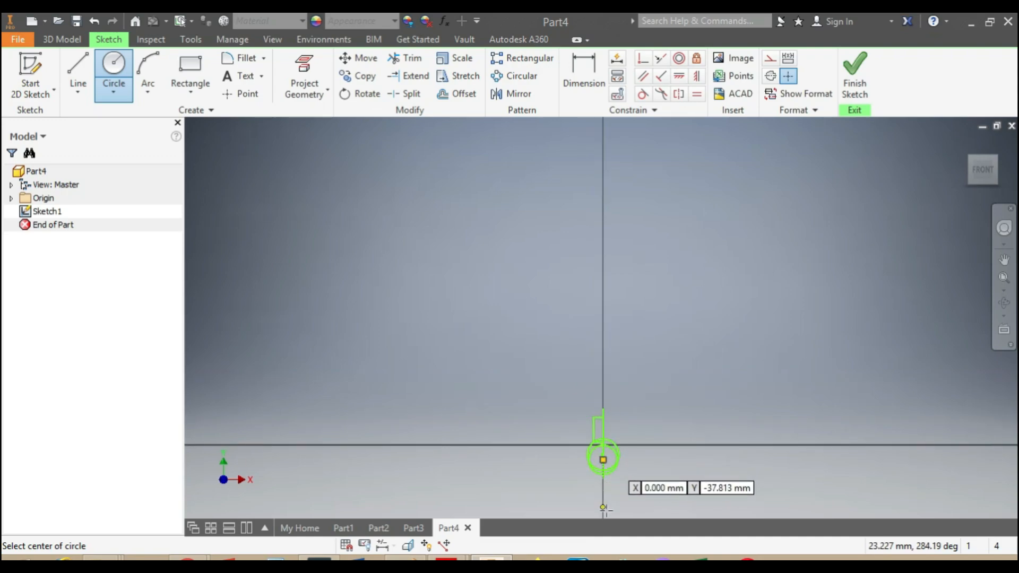
pyautogui.scroll(-4, 609, 512)
# Sketch a rectangle about 2.8 mm wide on the negative X side, hanging from the lower circle's bottom point on the vertical line
pyautogui.click(190, 66)
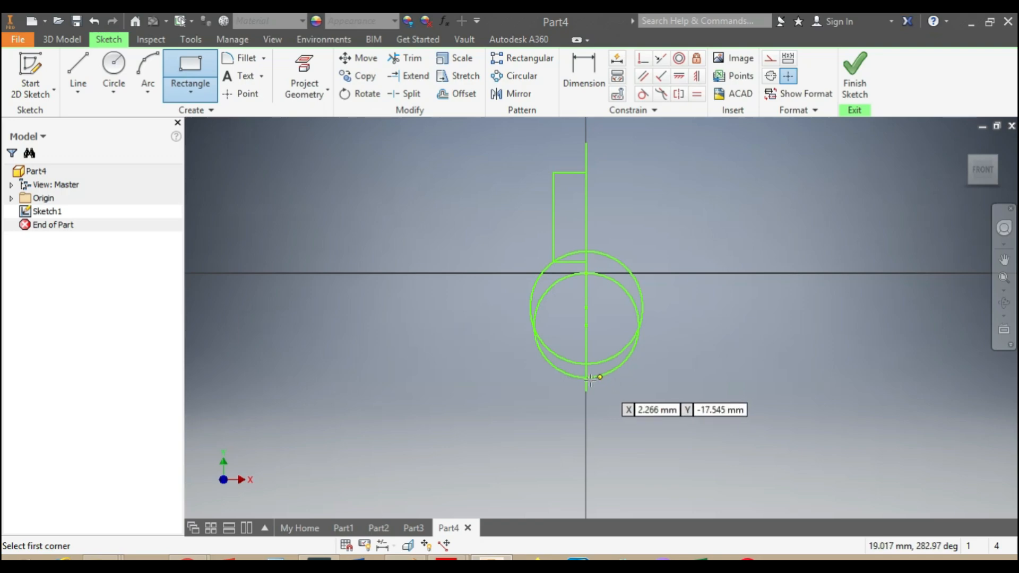
pyautogui.click(586, 377)
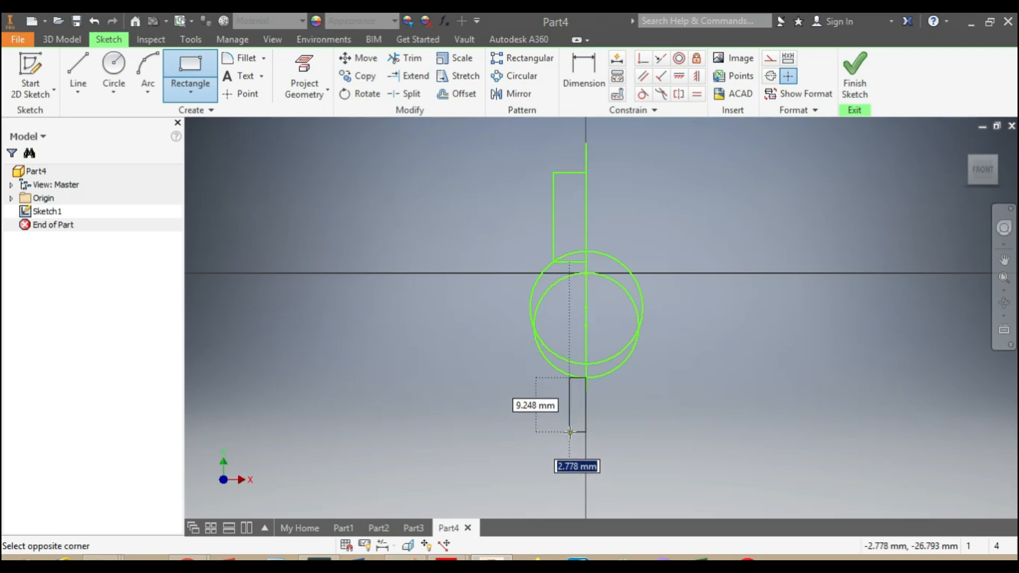
pyautogui.click(572, 437)
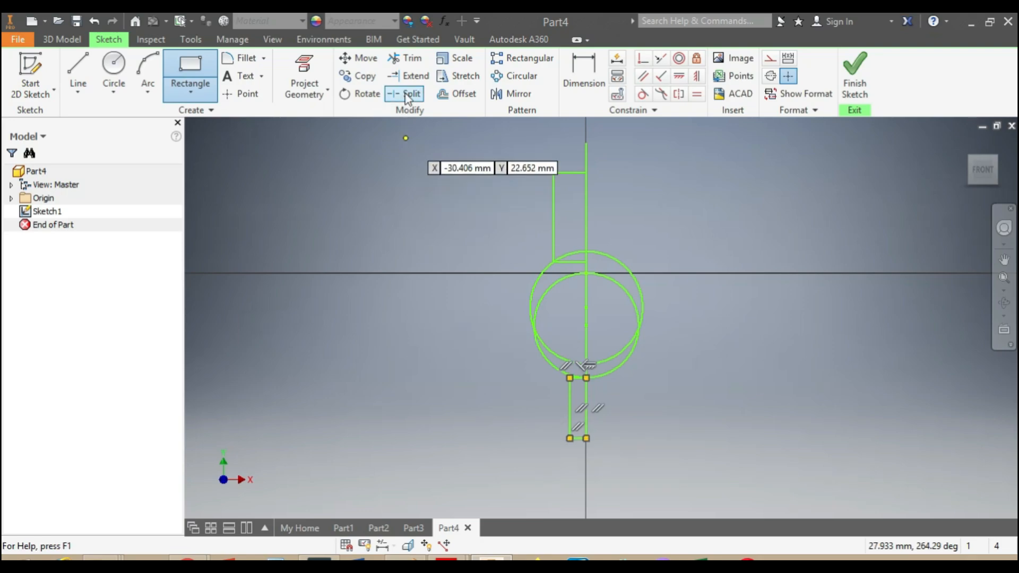
# Trim the upper rectangle's bottom edge, the inner arcs and the positive X halves of the circles to leave one outer contour
pyautogui.click(409, 59)
pyautogui.scroll(3, 541, 348)
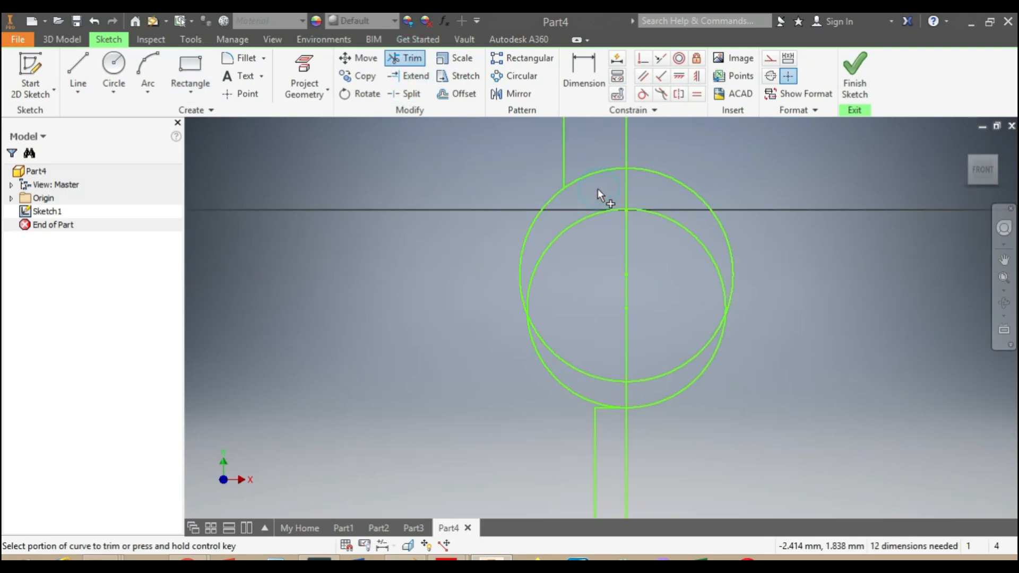
pyautogui.scroll(-3, 598, 189)
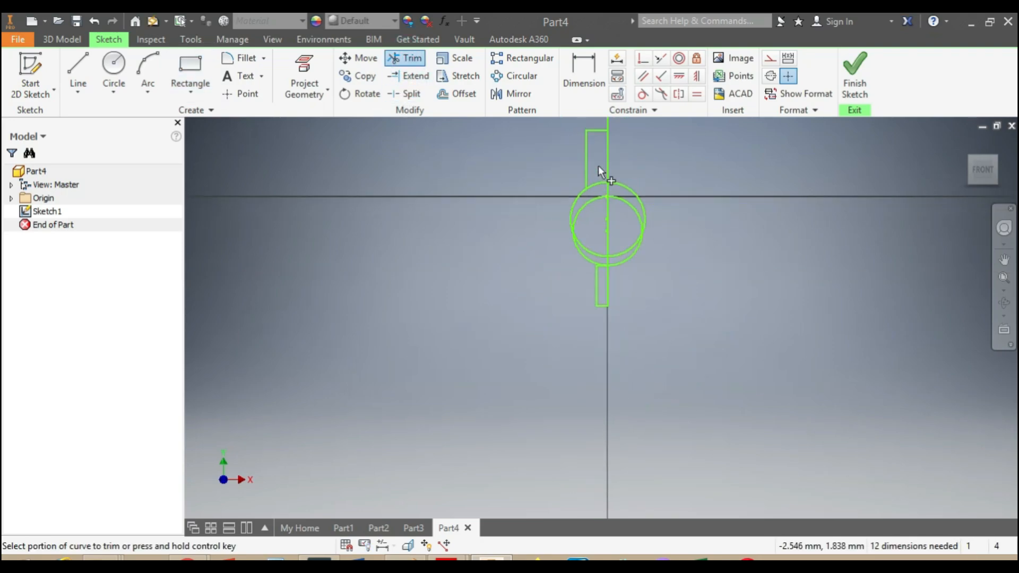
pyautogui.click(581, 210)
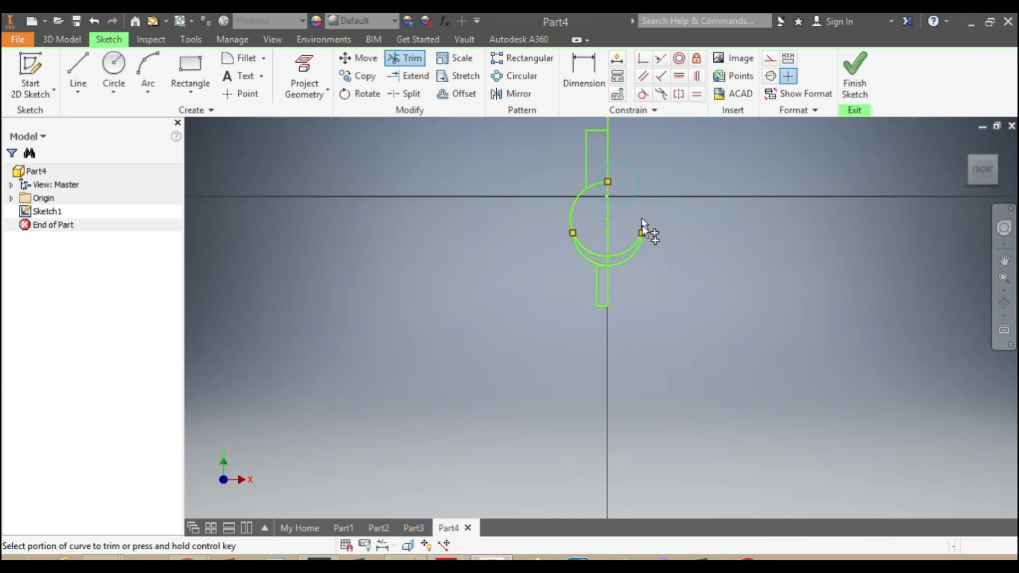
pyautogui.click(630, 248)
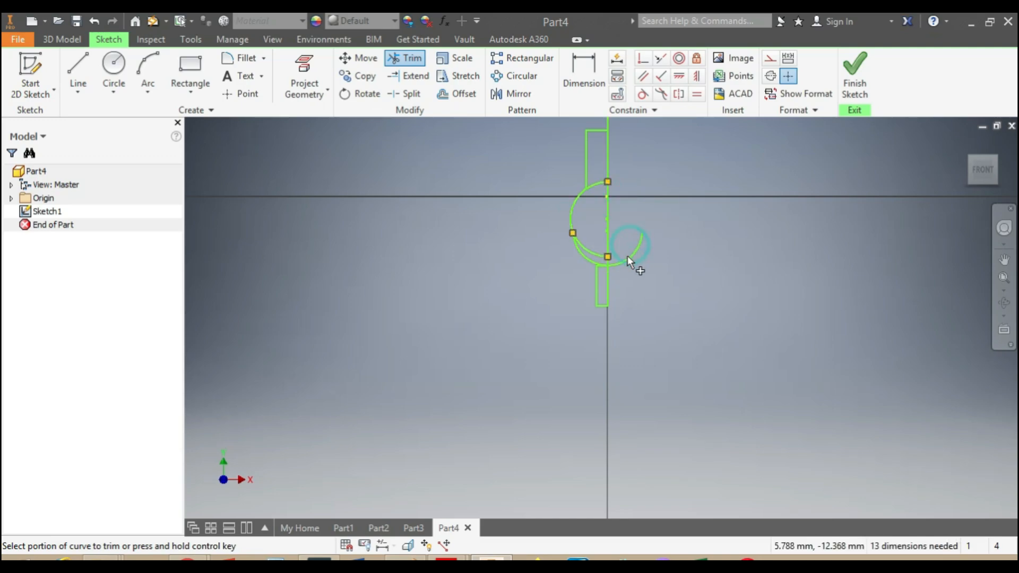
pyautogui.click(591, 253)
# Trim away the top edge of the lower rectangle beneath the arc
pyautogui.scroll(3, 604, 251)
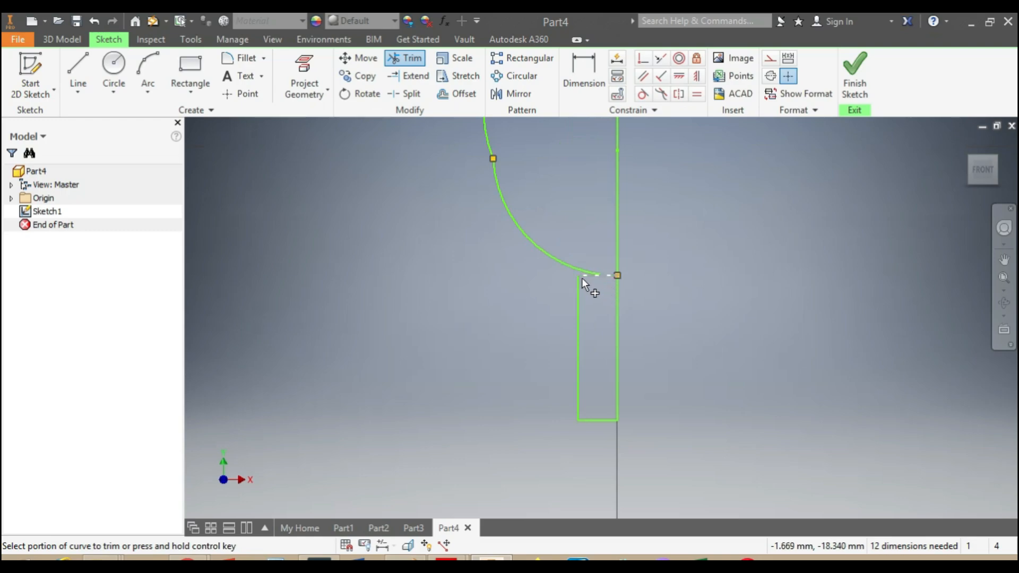
pyautogui.scroll(5, 589, 277)
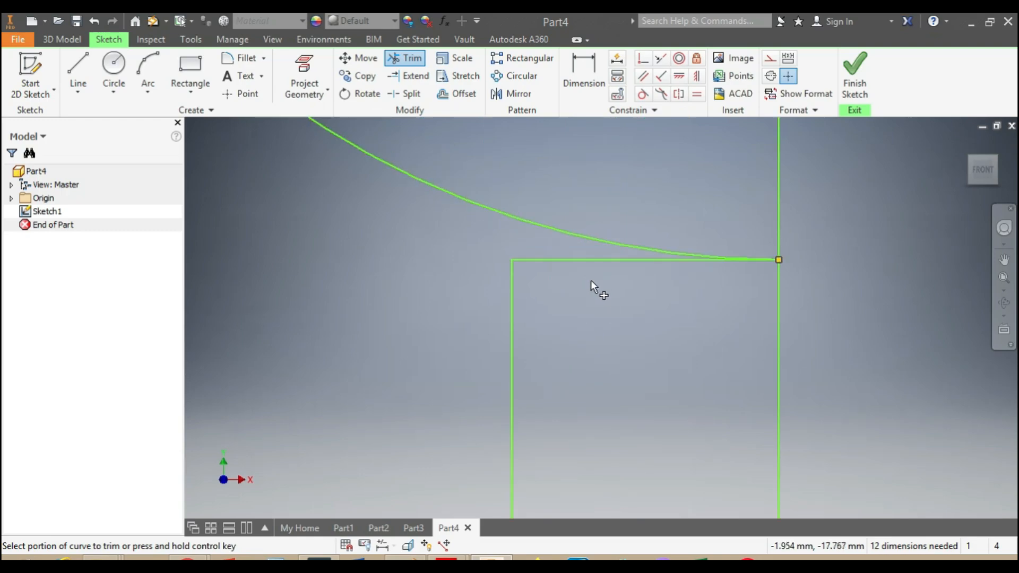
pyautogui.click(667, 262)
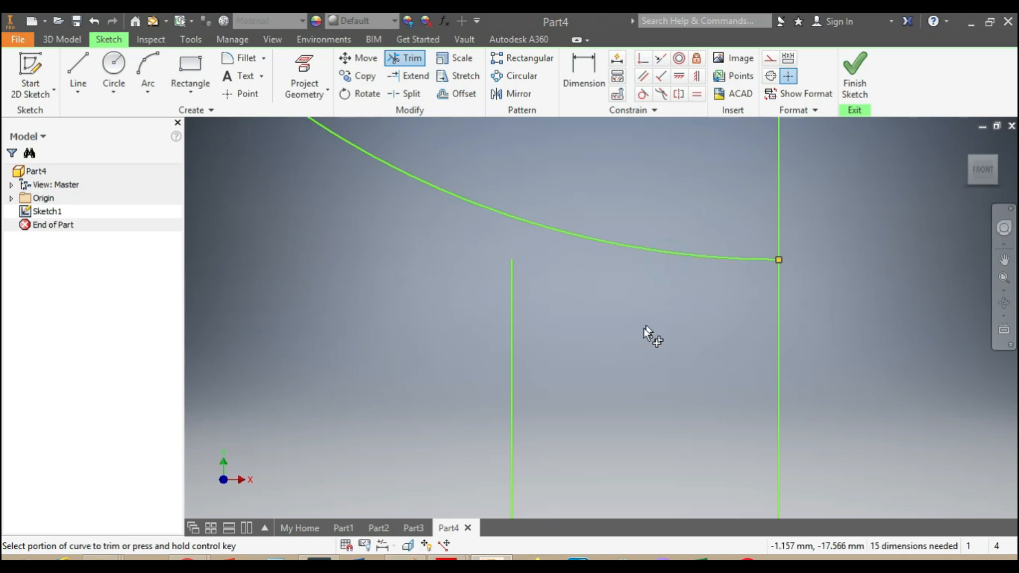
# Draw a vertical line along the lower rectangle's outer edge, extending it upward past the arc
pyautogui.scroll(-2, 642, 331)
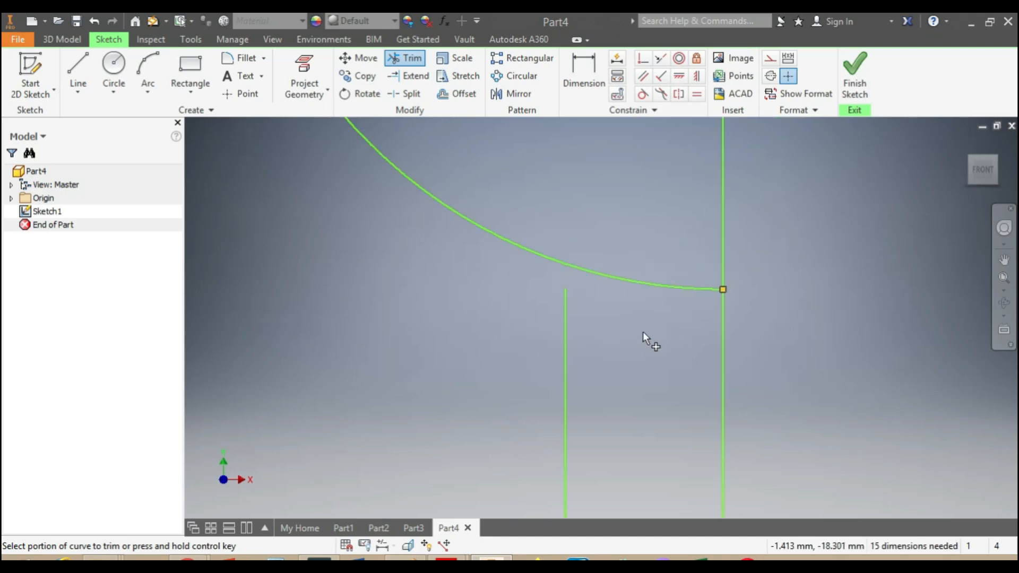
pyautogui.click(77, 78)
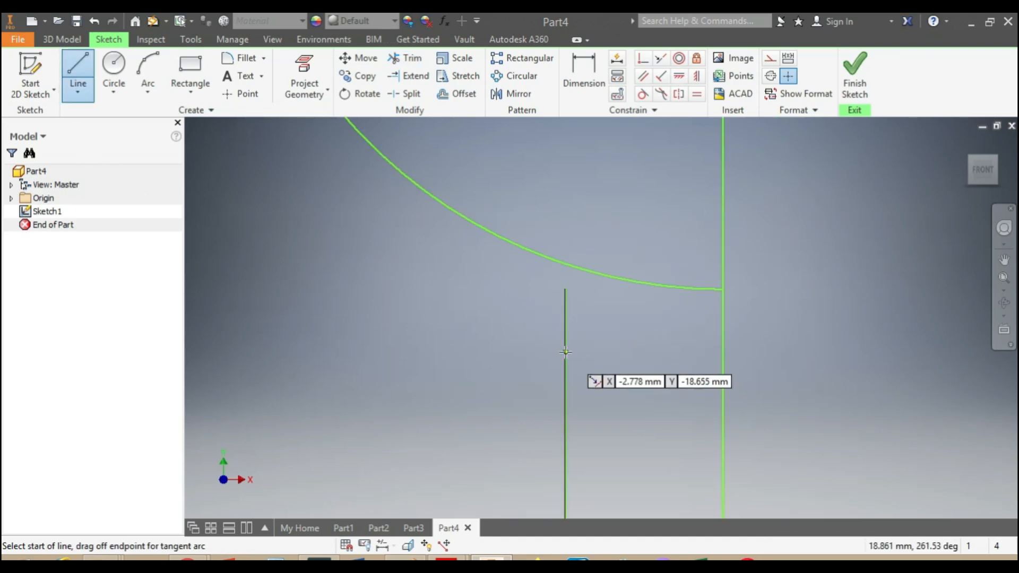
pyautogui.click(565, 352)
pyautogui.click(566, 241)
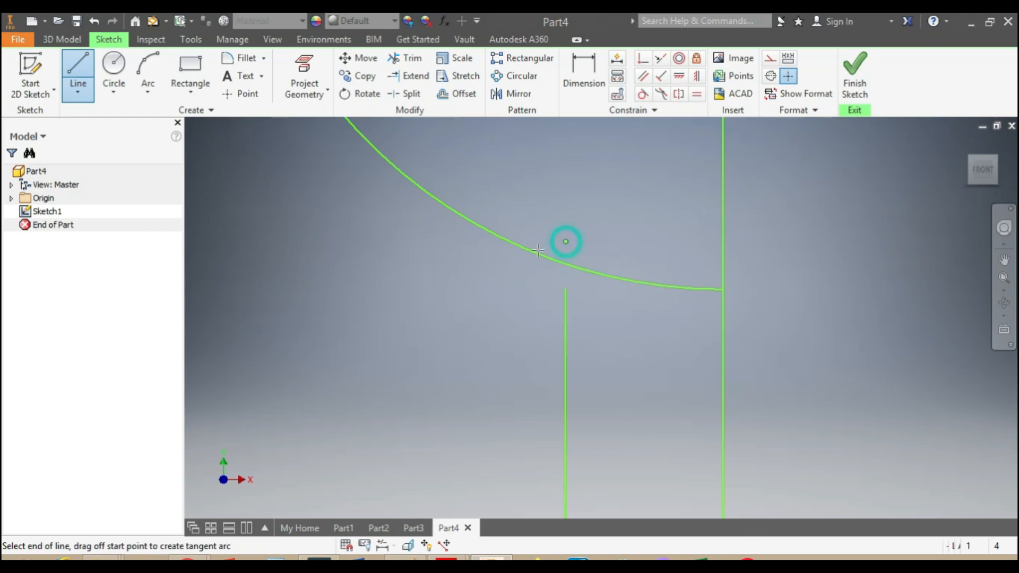
# Trim the vertical line's overhang above the arc and the arc segment between that line and the central line to close the profile
pyautogui.click(405, 59)
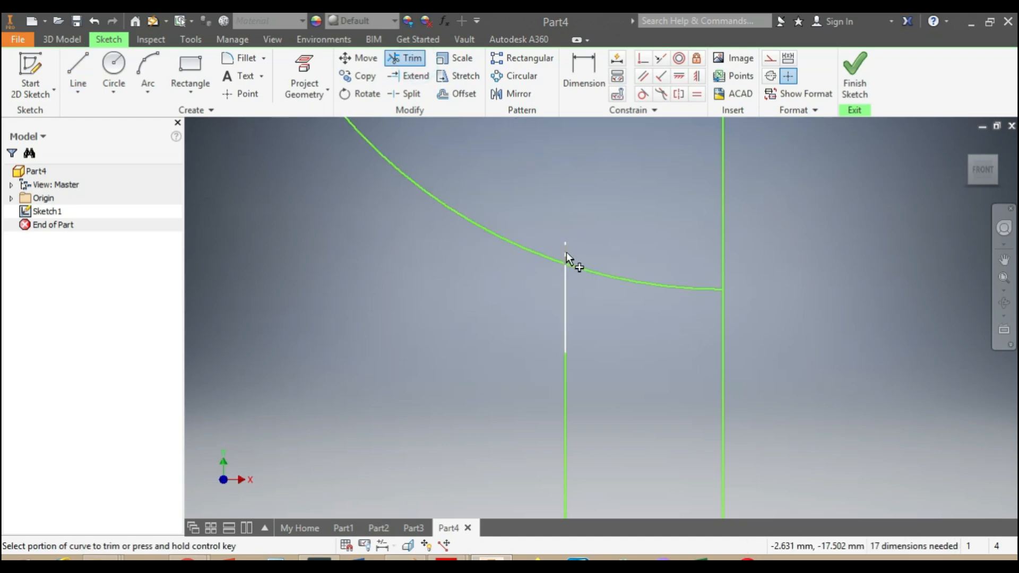
pyautogui.click(566, 251)
pyautogui.click(592, 271)
pyautogui.scroll(6, 615, 348)
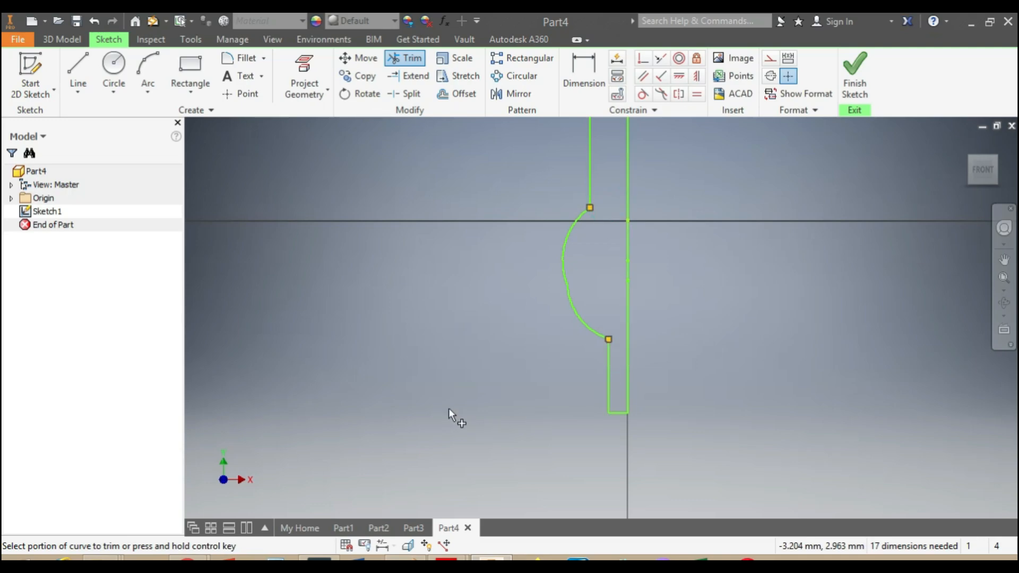
# Revolve the closed profile a full turn about the central vertical line as a new solid
pyautogui.click(62, 39)
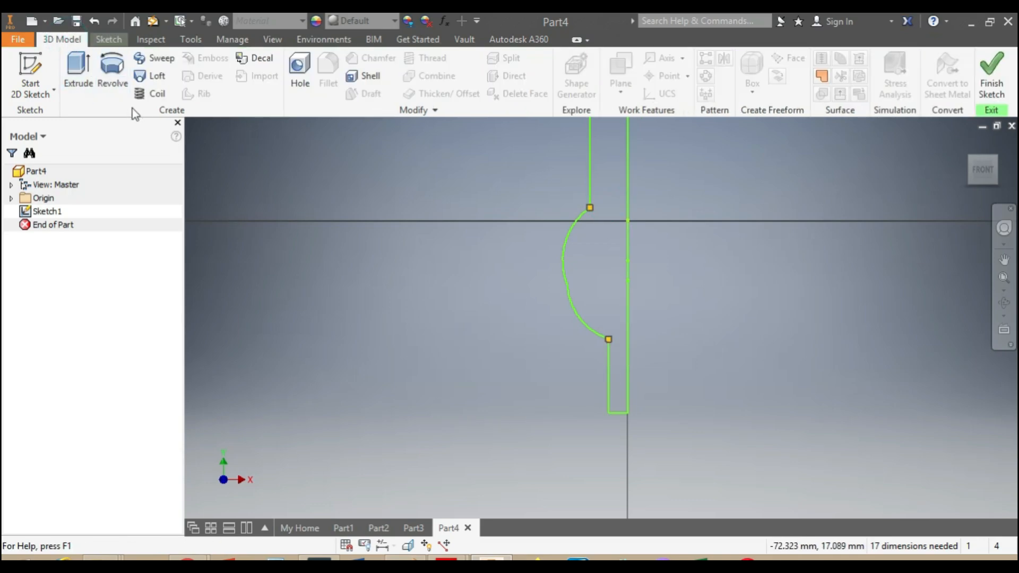
pyautogui.click(106, 67)
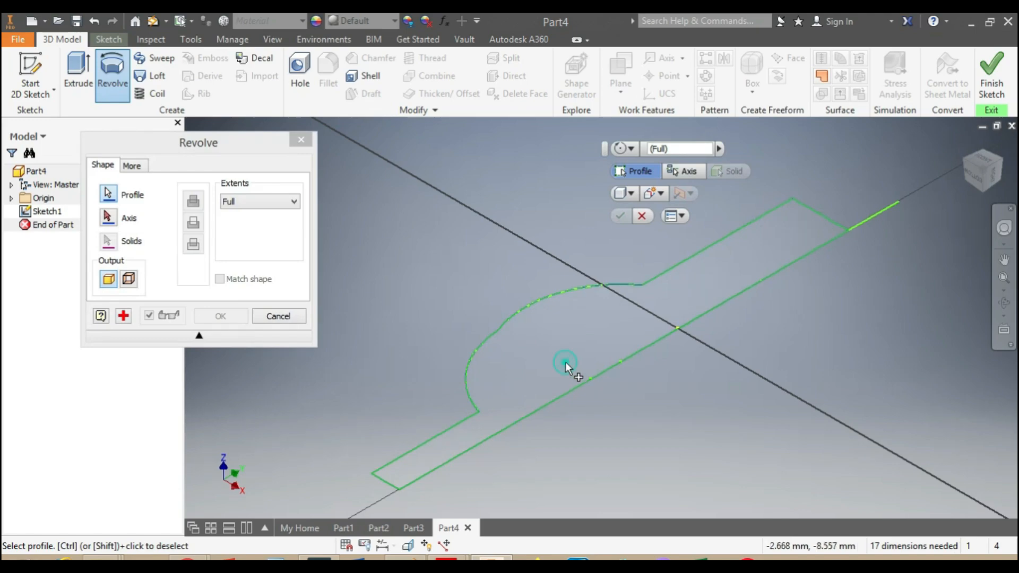
pyautogui.click(566, 365)
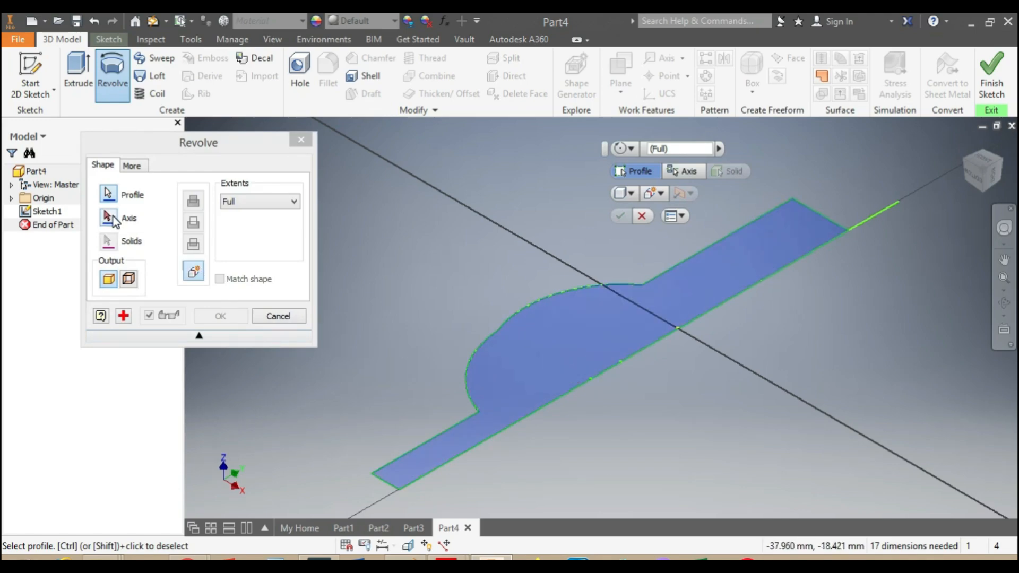
pyautogui.click(110, 216)
pyautogui.click(871, 217)
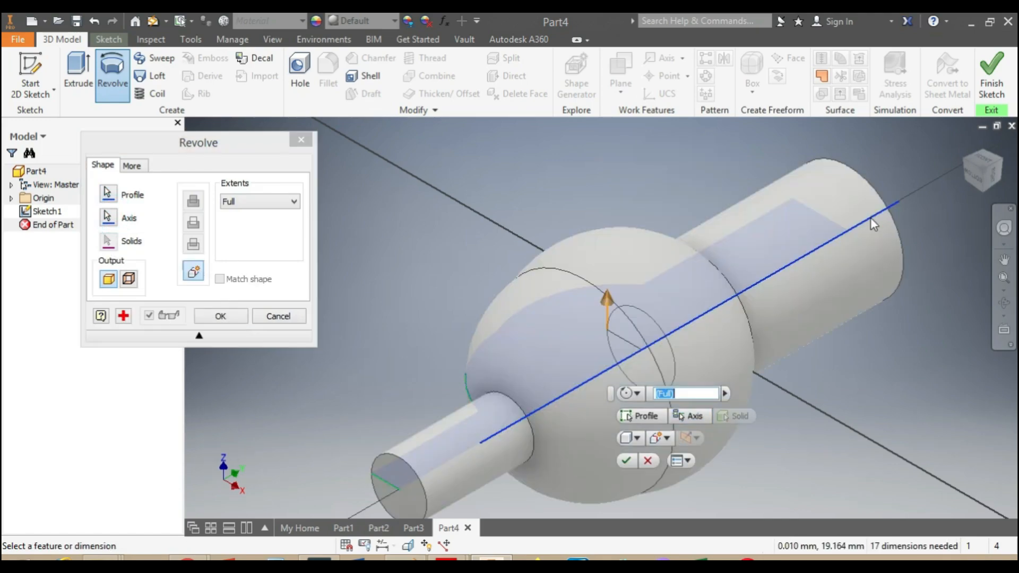
pyautogui.click(626, 460)
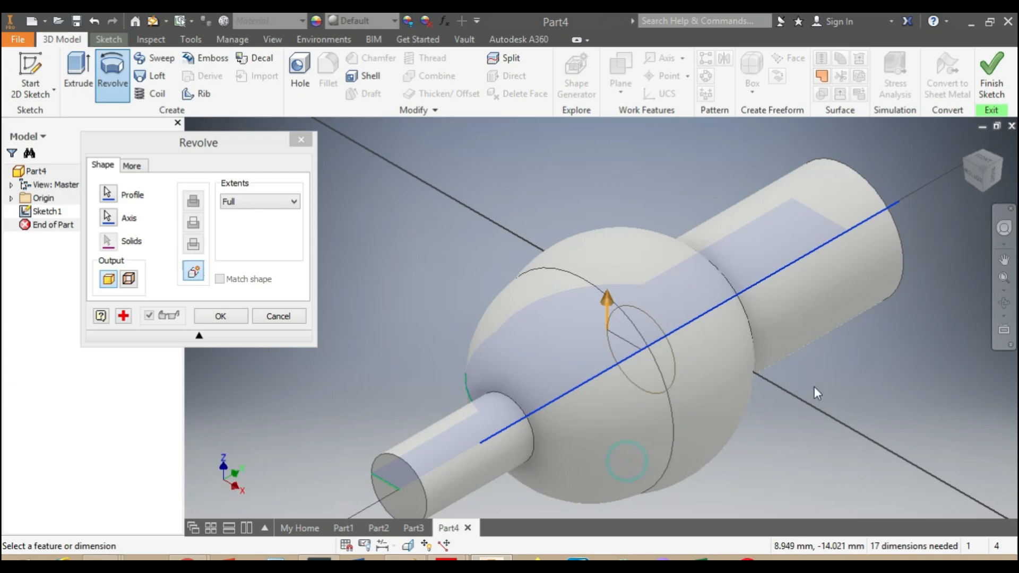
pyautogui.moveTo(983, 183)
pyautogui.mouseDown()
pyautogui.moveTo(959, 188)
pyautogui.moveTo(937, 173)
pyautogui.moveTo(903, 183)
pyautogui.moveTo(926, 190)
pyautogui.moveTo(908, 178)
pyautogui.moveTo(943, 181)
pyautogui.moveTo(918, 252)
pyautogui.moveTo(945, 234)
pyautogui.moveTo(927, 226)
pyautogui.moveTo(937, 186)
pyautogui.moveTo(961, 204)
pyautogui.moveTo(950, 192)
pyautogui.moveTo(876, 250)
pyautogui.mouseUp()
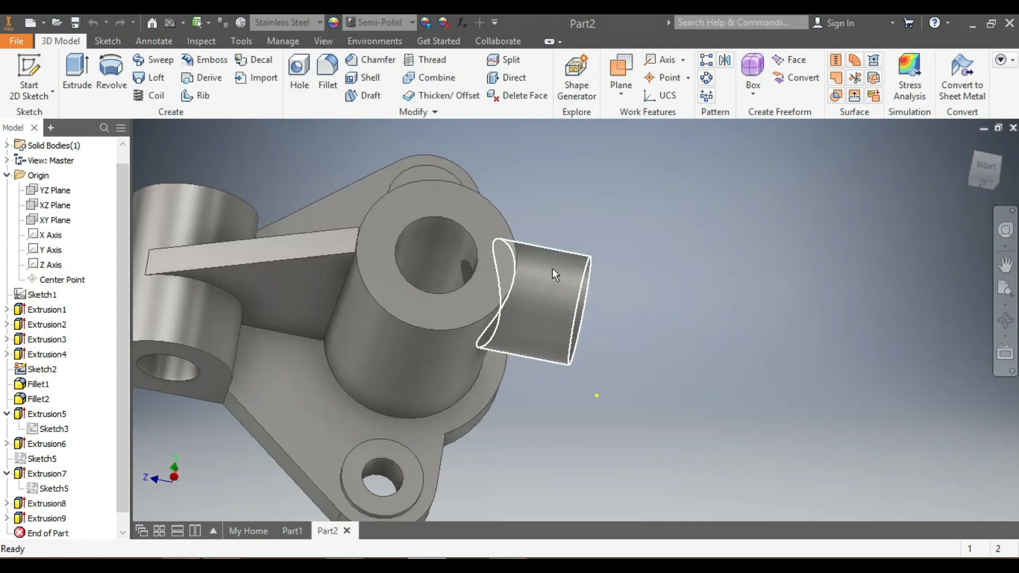
pyautogui.scroll(5, 552, 268)
pyautogui.scroll(-3, 530, 270)
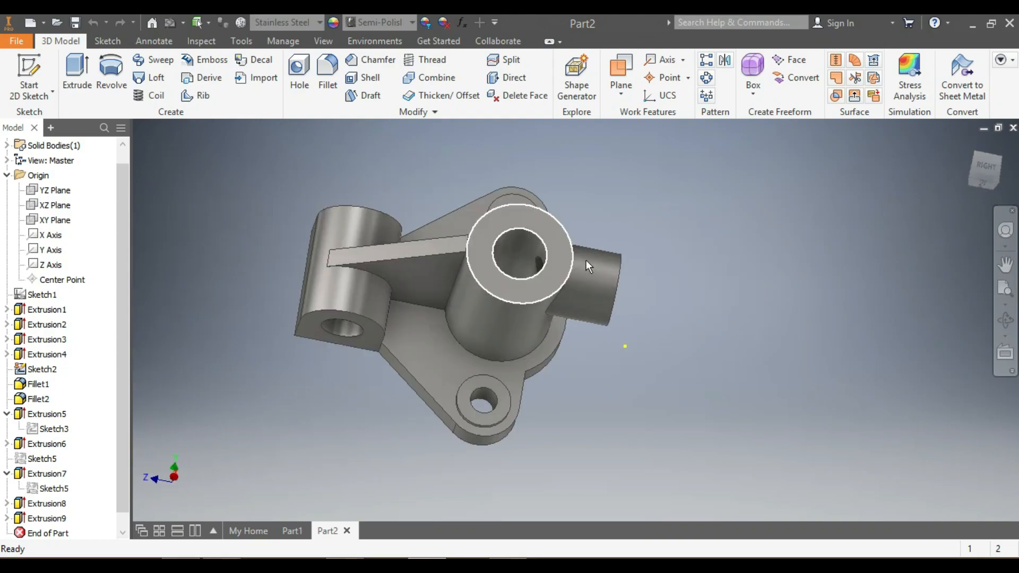
pyautogui.moveTo(978, 174)
pyautogui.mouseDown()
pyautogui.moveTo(839, 130)
pyautogui.moveTo(902, 146)
pyautogui.moveTo(909, 196)
pyautogui.mouseUp()
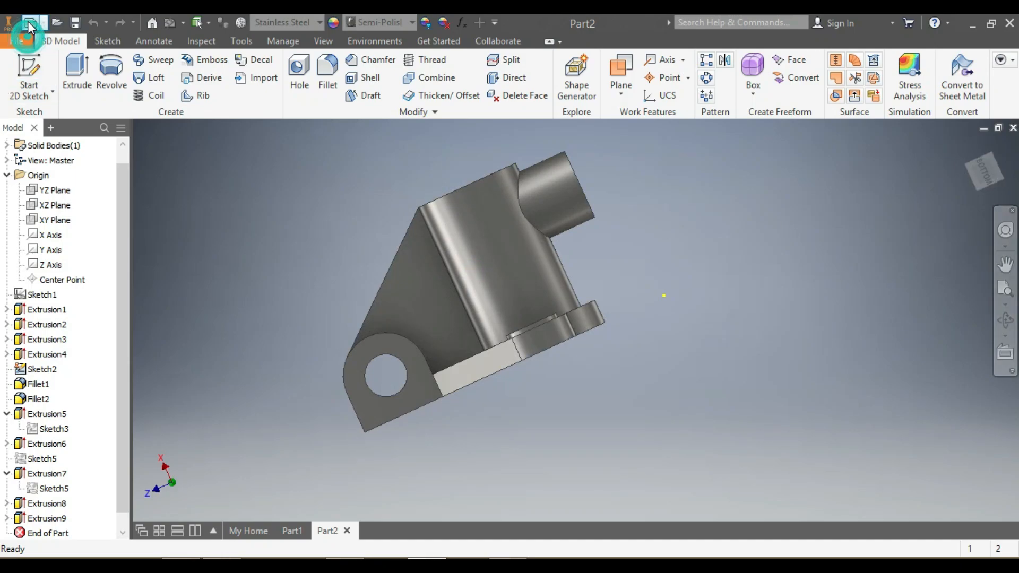
# Create a new part from the metric Standard (mm).ipt template
pyautogui.click(30, 22)
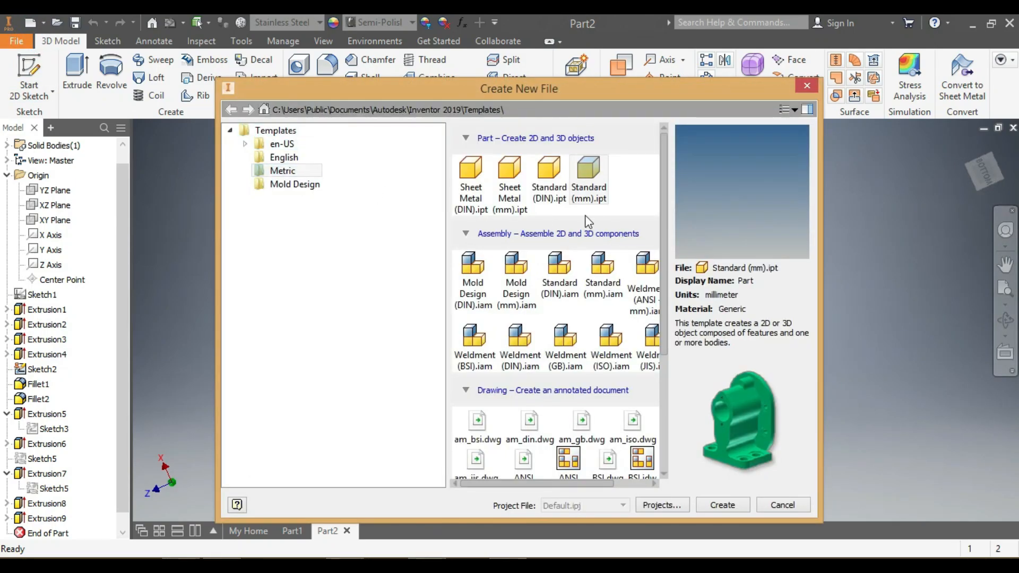
pyautogui.click(726, 506)
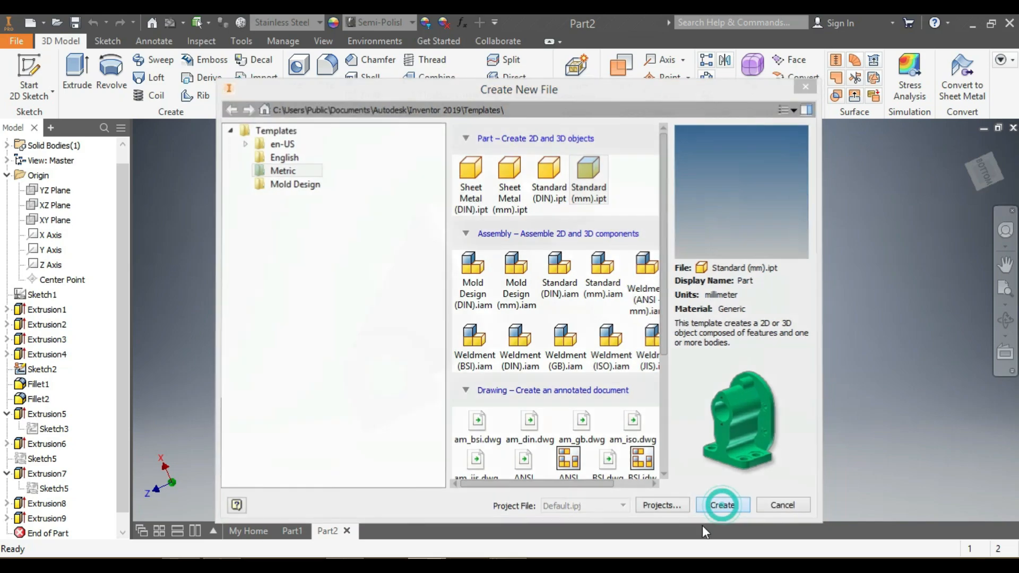
pyautogui.click(466, 340)
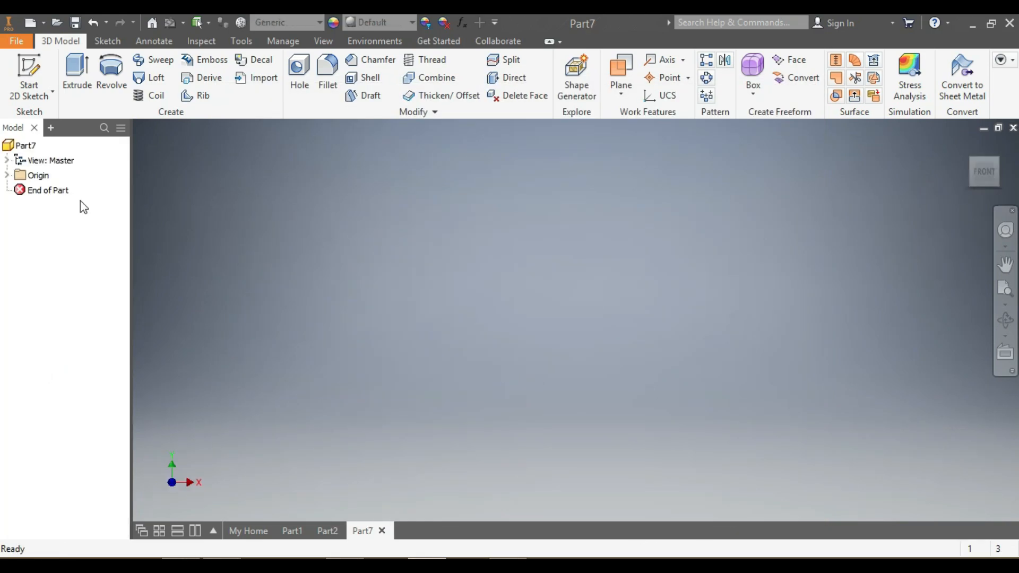
# Sketch a rectangle about 70 mm wide and 78 mm high on the YZ plane, on the positive Z side, crossing the horizontal axis
pyautogui.click(101, 41)
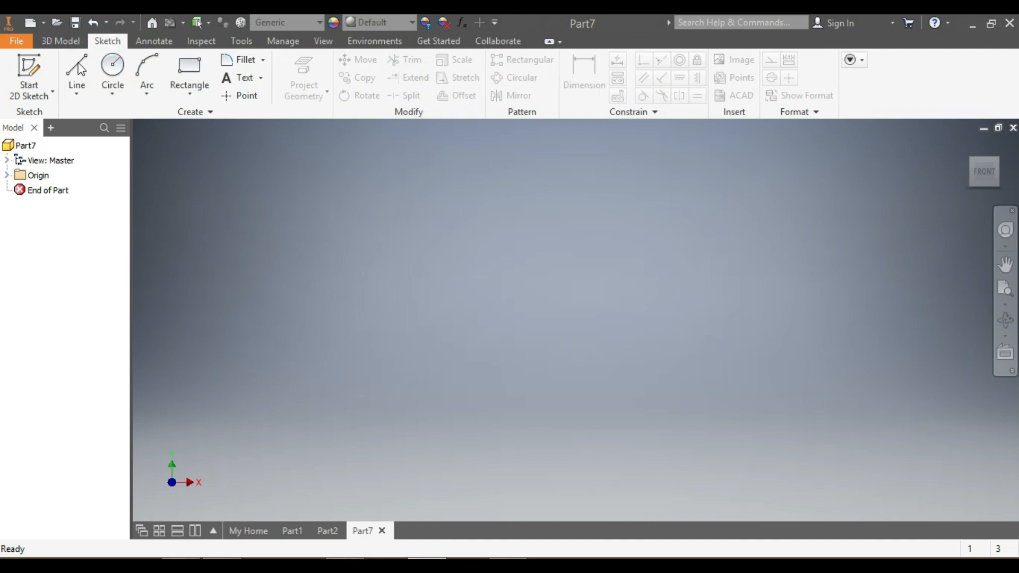
pyautogui.click(188, 72)
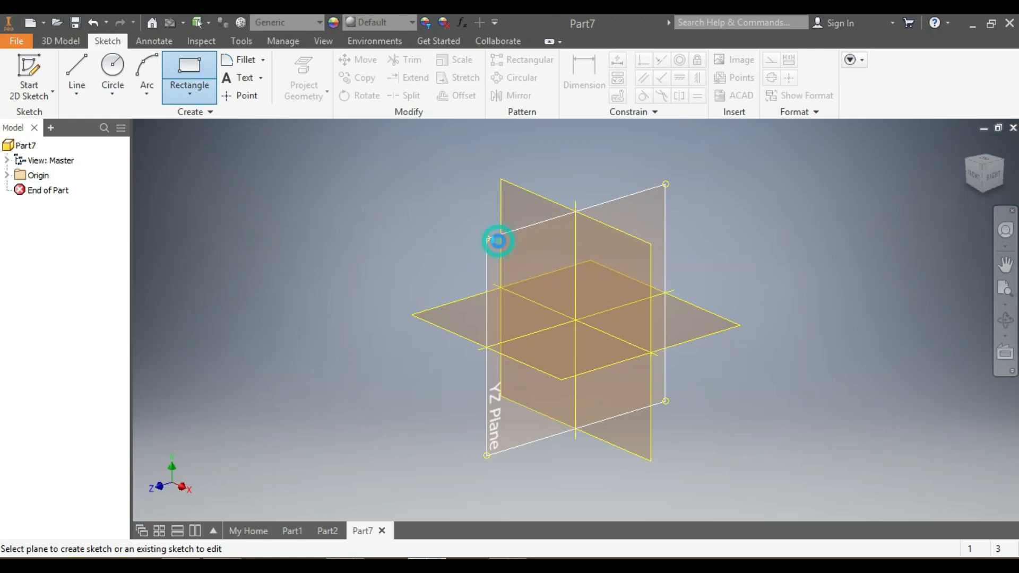
pyautogui.click(497, 241)
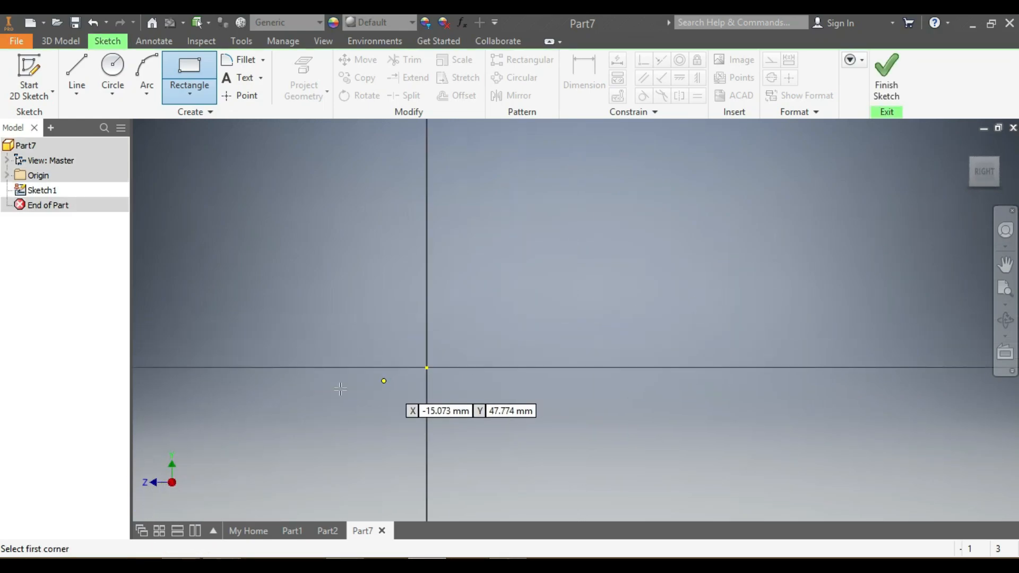
pyautogui.click(227, 271)
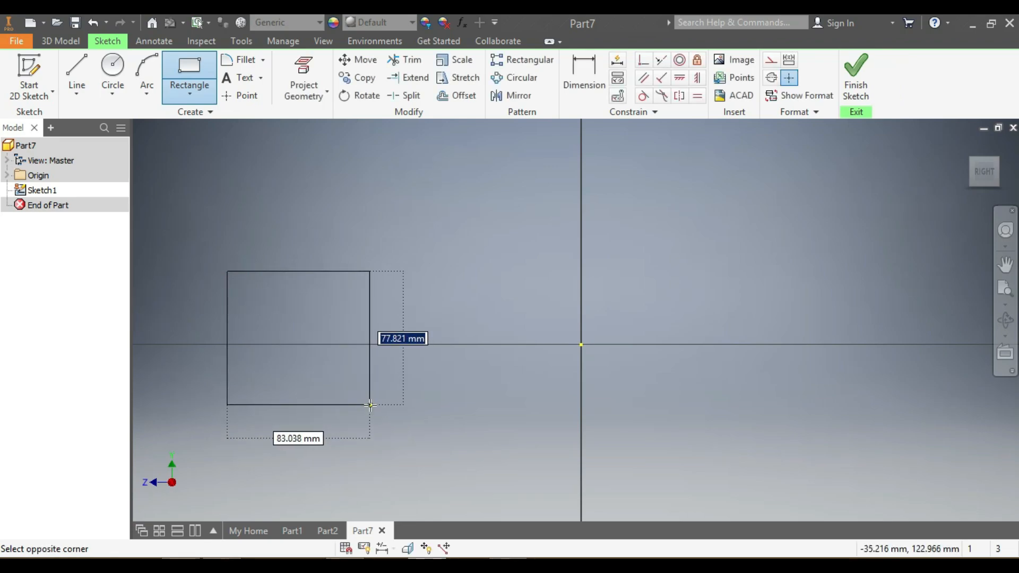
pyautogui.click(347, 405)
# Dimension the rectangle's bottom edge to 56 mm and its outer vertical edge to 75 mm
pyautogui.click(570, 68)
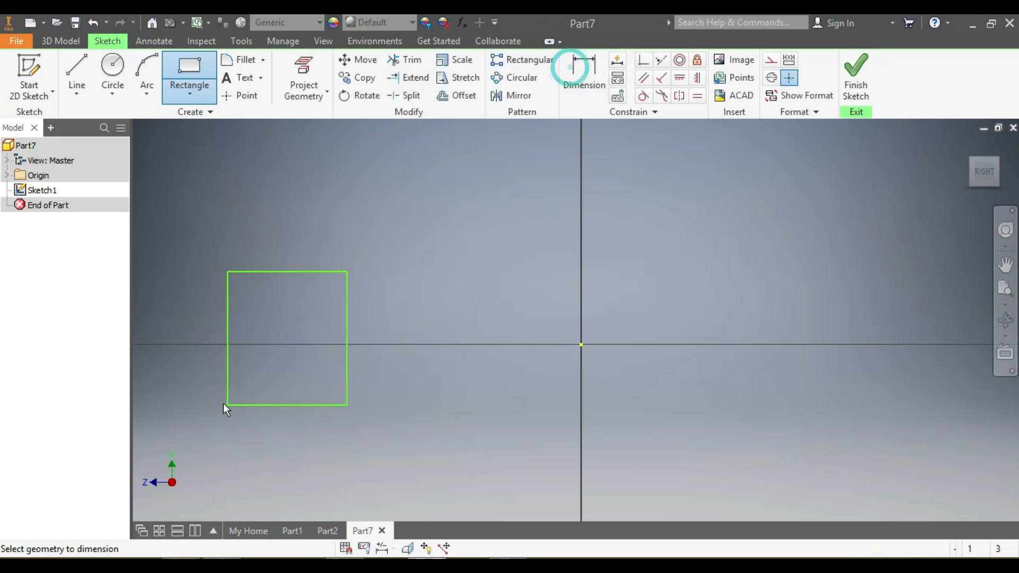
pyautogui.click(279, 406)
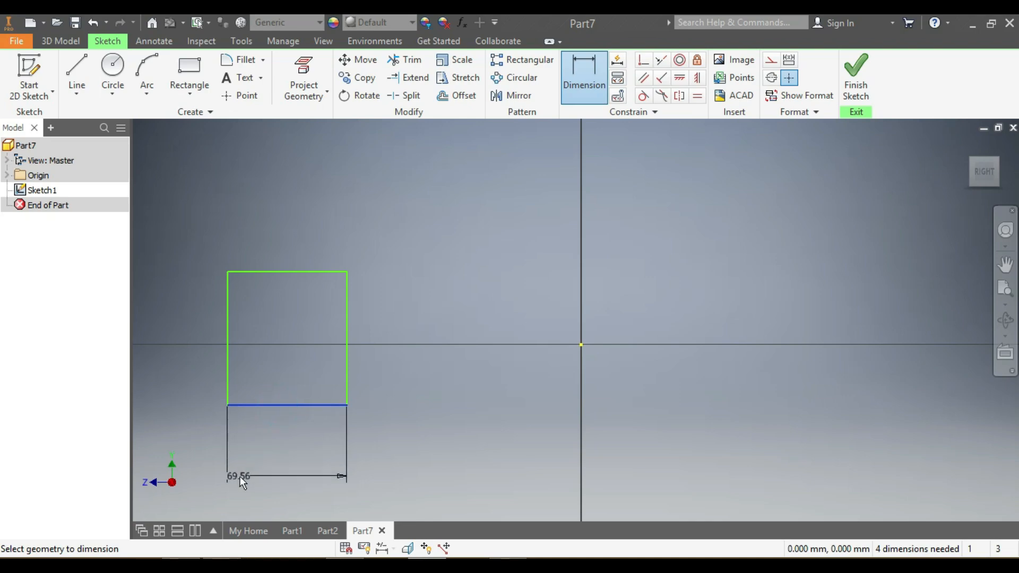
pyautogui.click(240, 476)
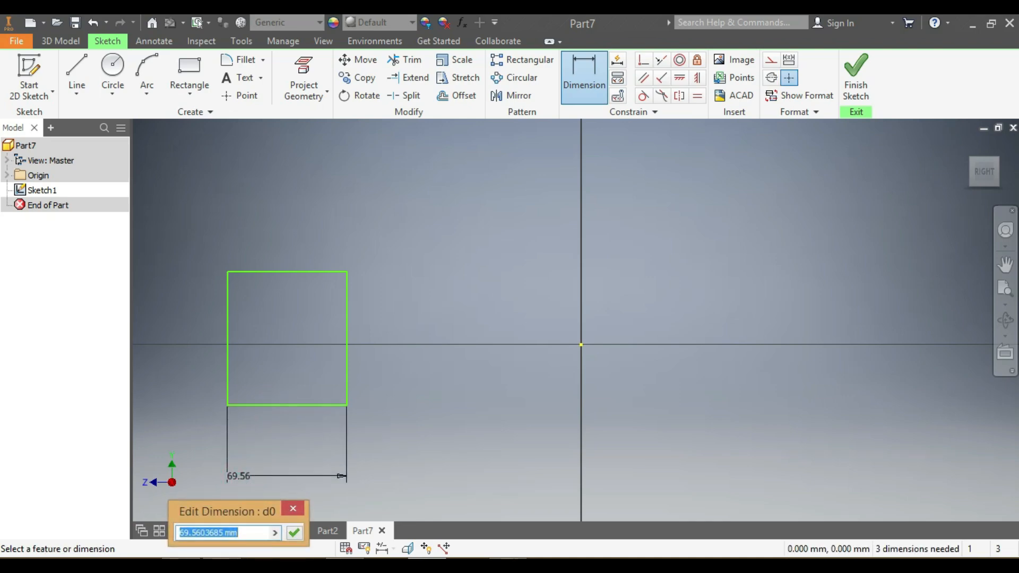
pyautogui.write('56')
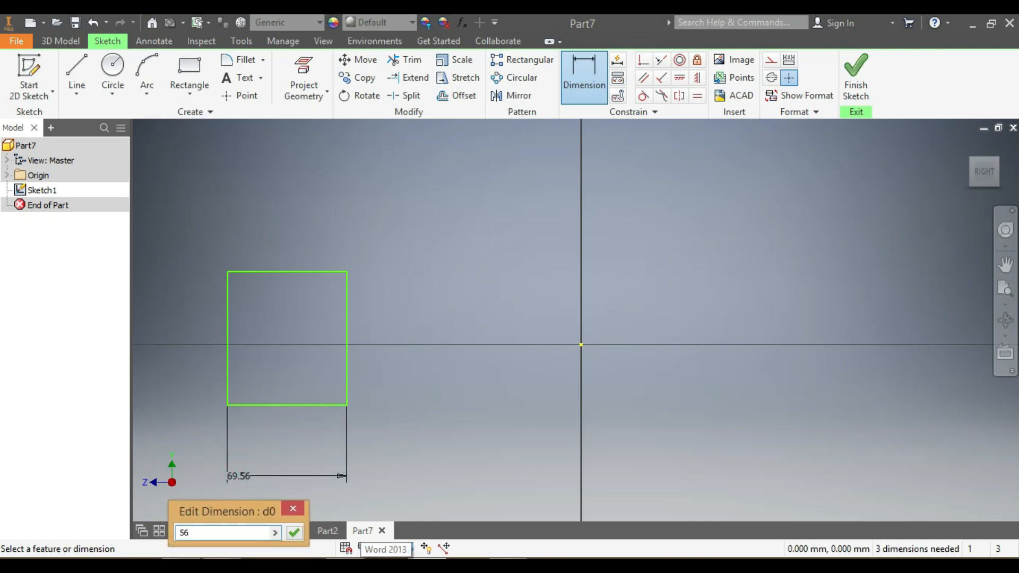
pyautogui.press('Return')
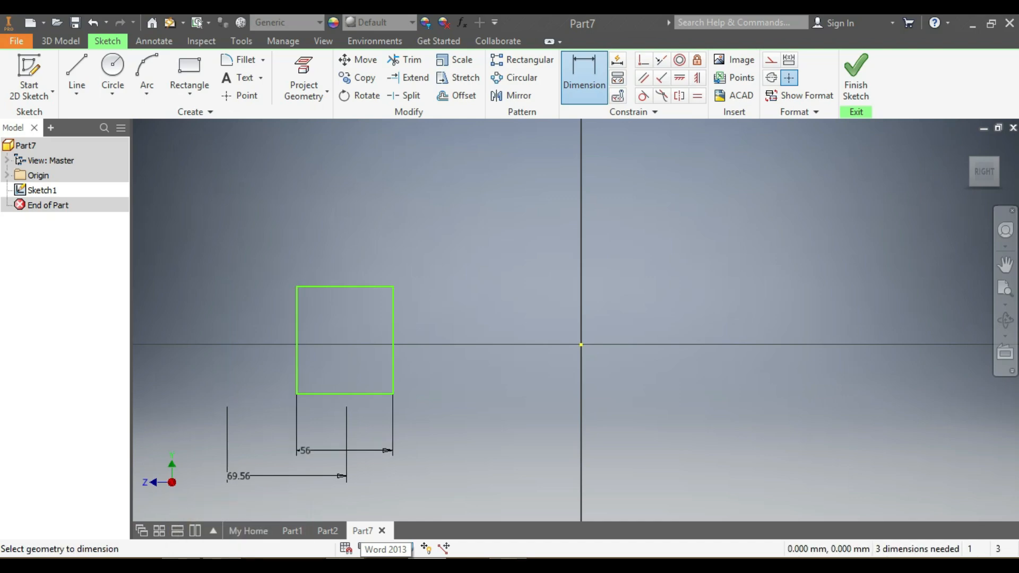
pyautogui.click(297, 372)
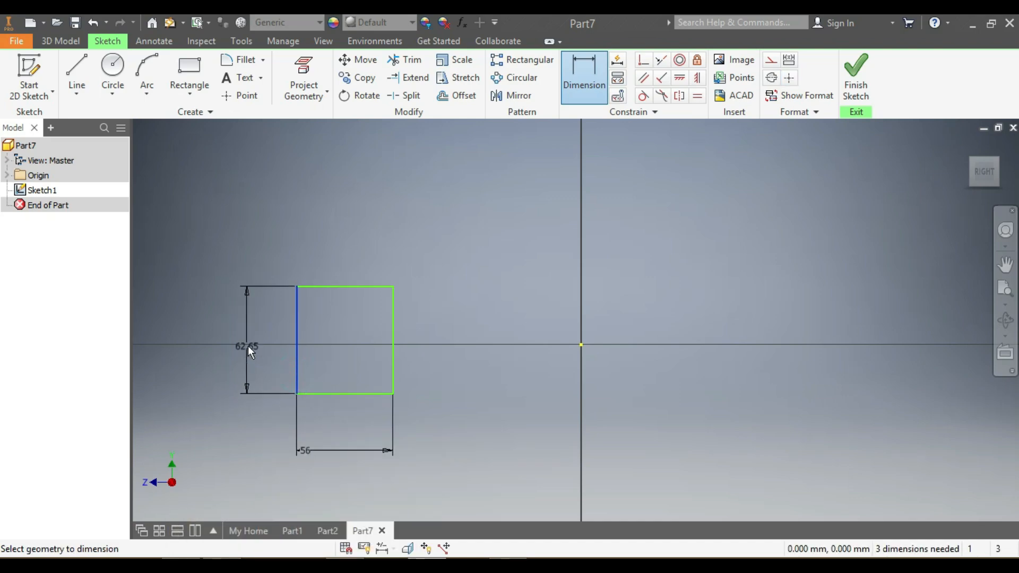
pyautogui.click(248, 346)
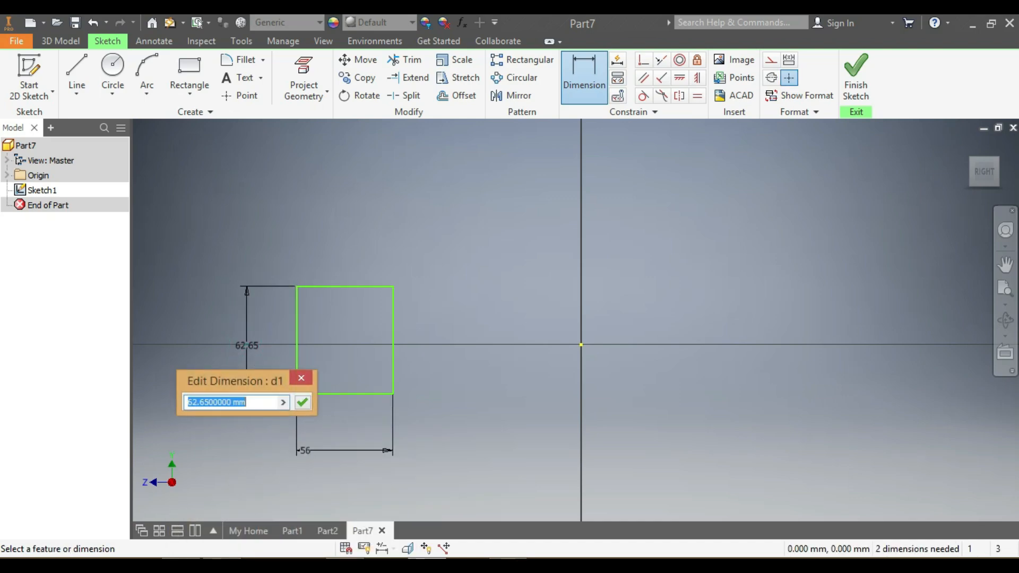
pyautogui.write('75')
pyautogui.press('Return')
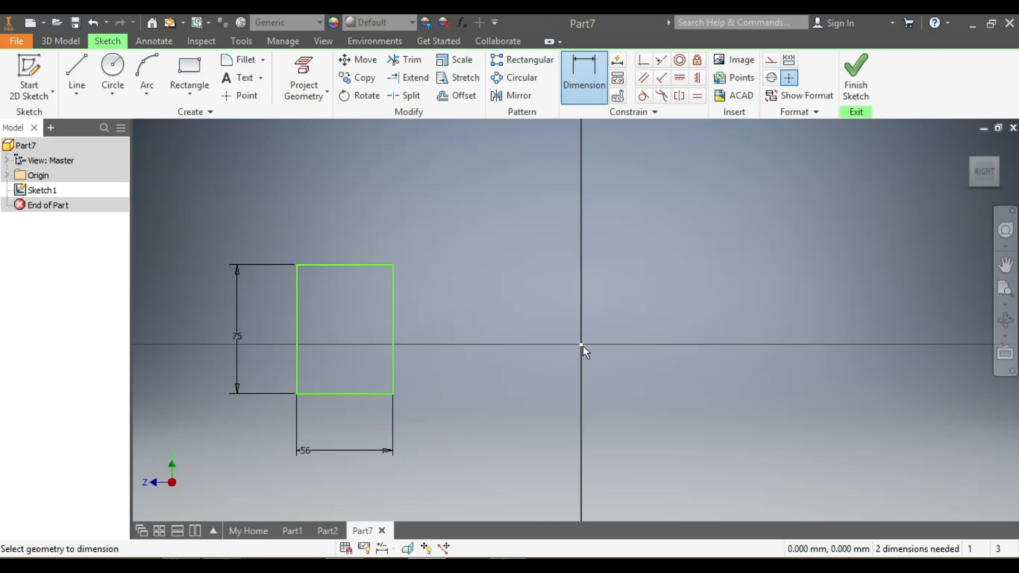
# Dimension the vertical distance from the rectangle's top edge to the origin point as 37.5 mm
pyautogui.click(336, 266)
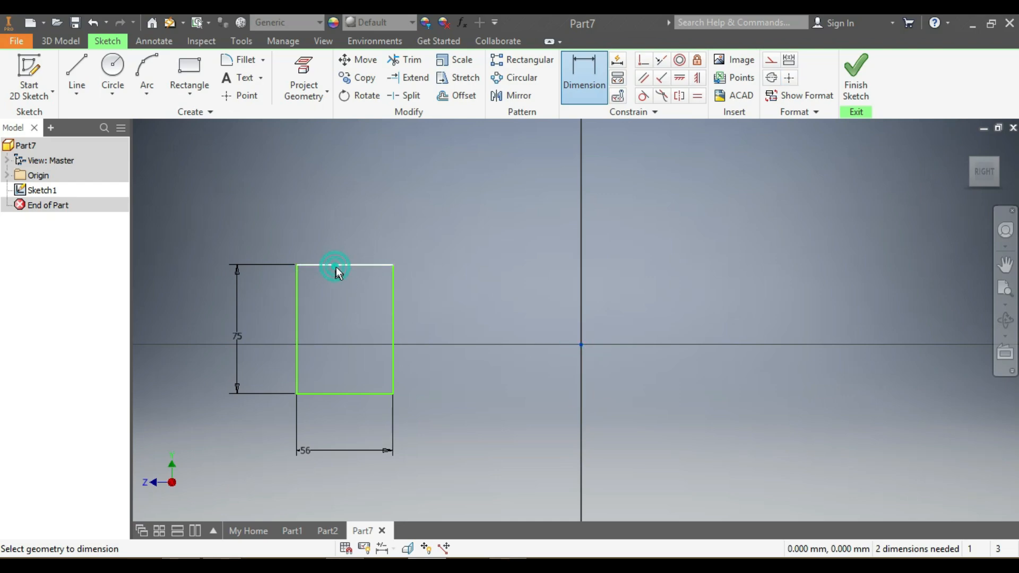
pyautogui.click(689, 285)
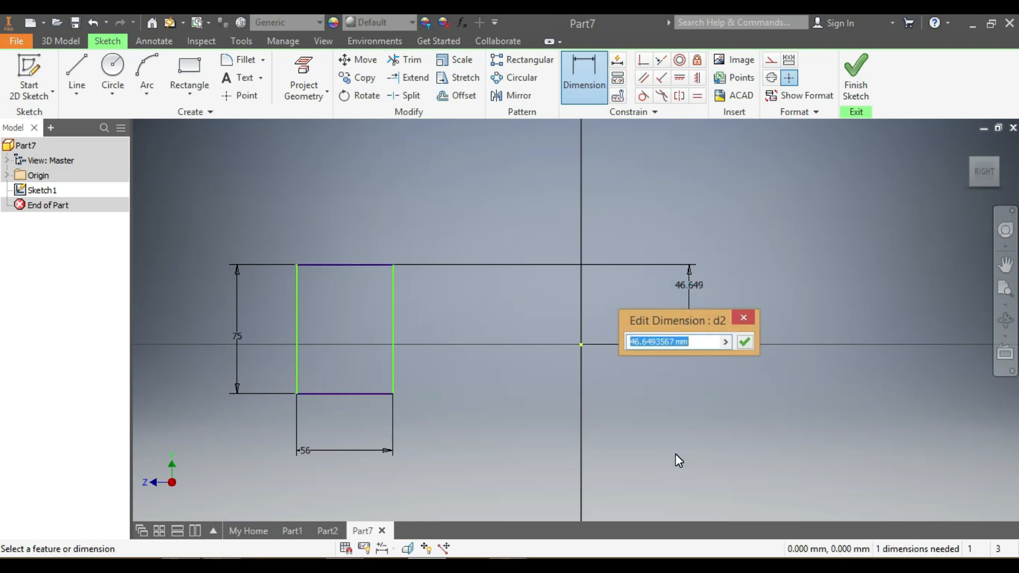
pyautogui.write('36')
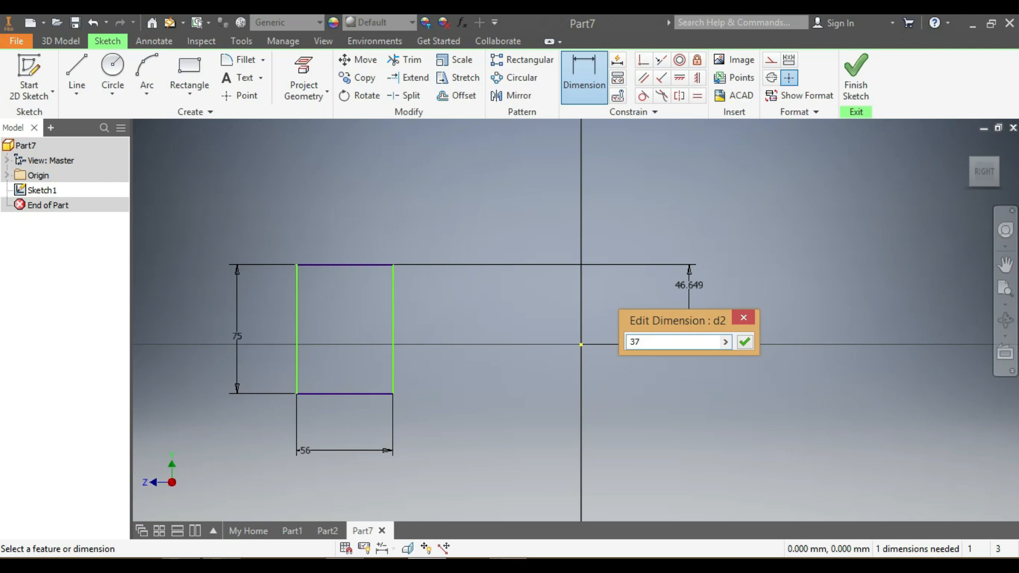
pyautogui.press('Return')
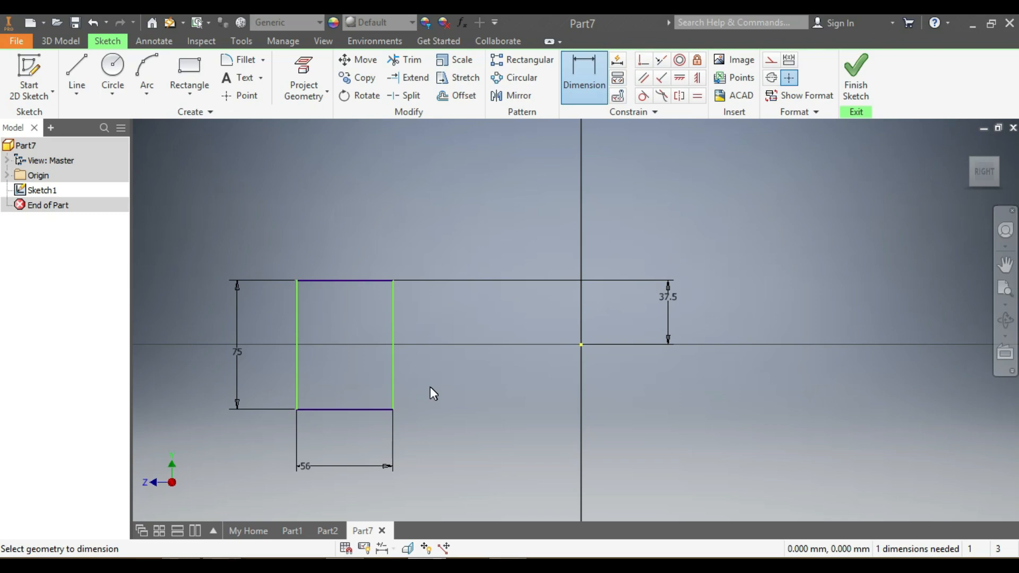
pyautogui.press('Escape')
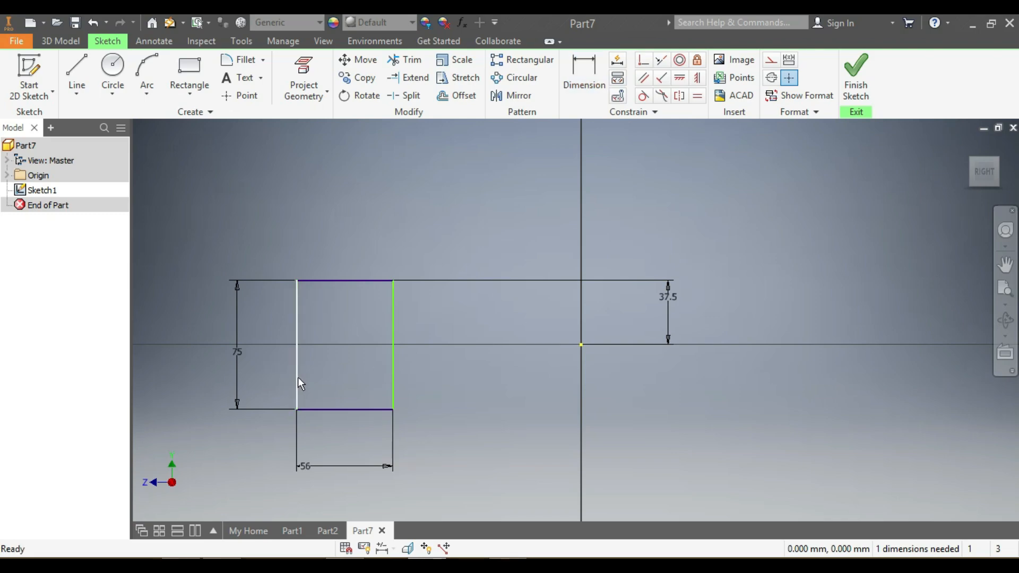
# Move the rectangle farther from the origin in the positive Z direction by about one rectangle width
pyautogui.moveTo(298, 377); pyautogui.dragTo(202, 377)
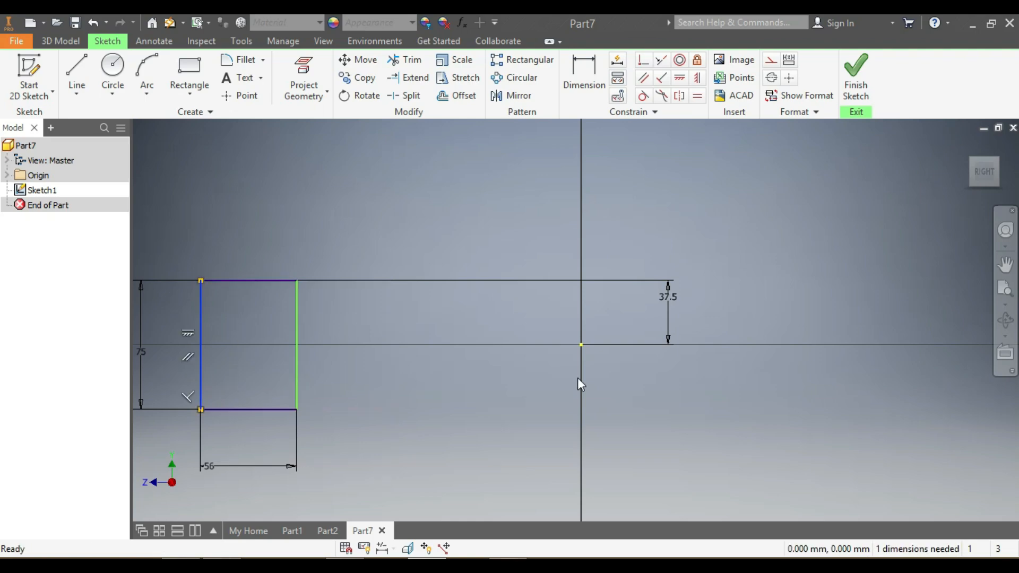
pyautogui.scroll(5, 488, 462)
pyautogui.scroll(-5, 401, 497)
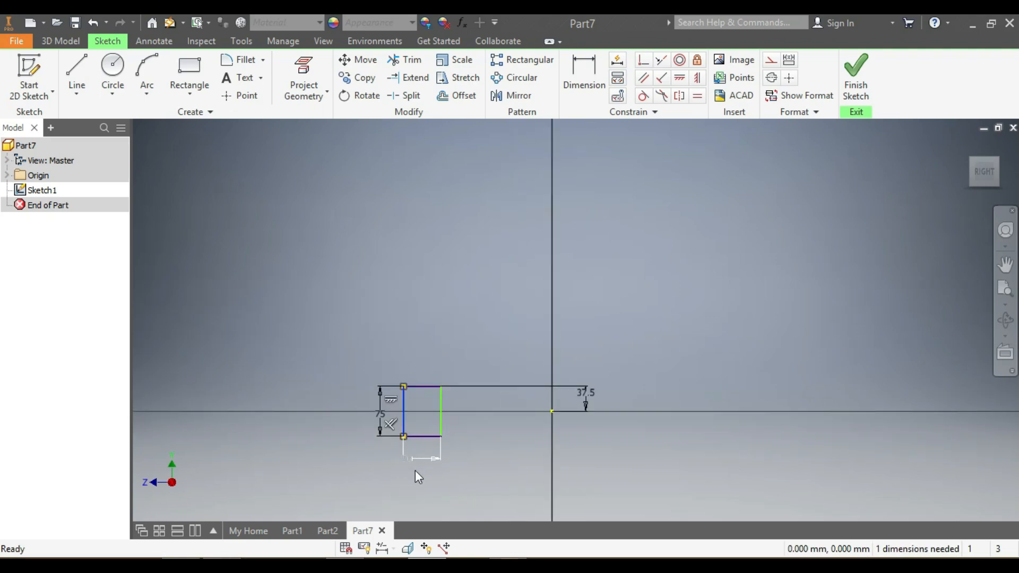
# Draw a long vertical line between the rectangle and the vertical axis, extending well above and below the rectangle
pyautogui.click(77, 75)
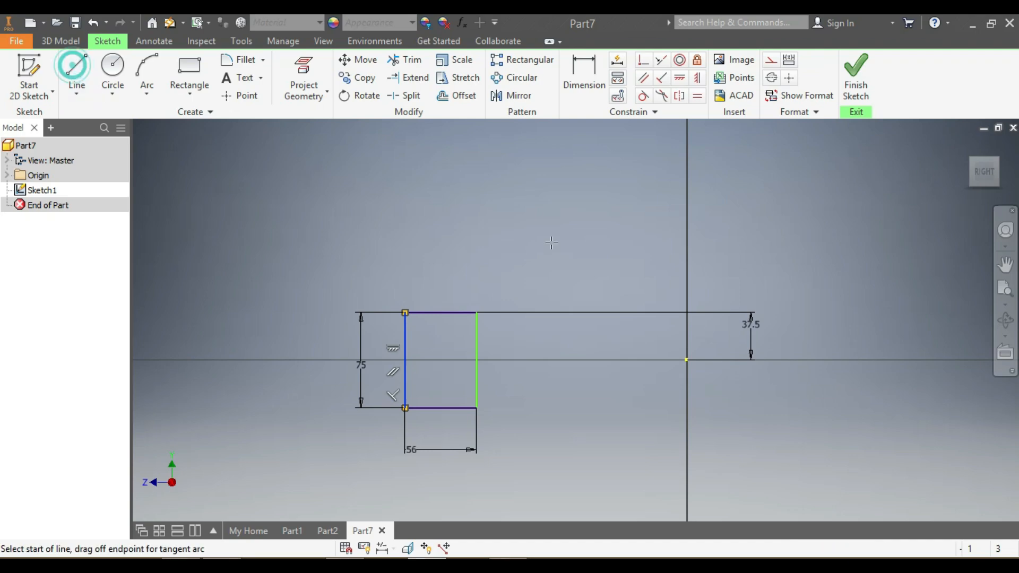
pyautogui.click(635, 156)
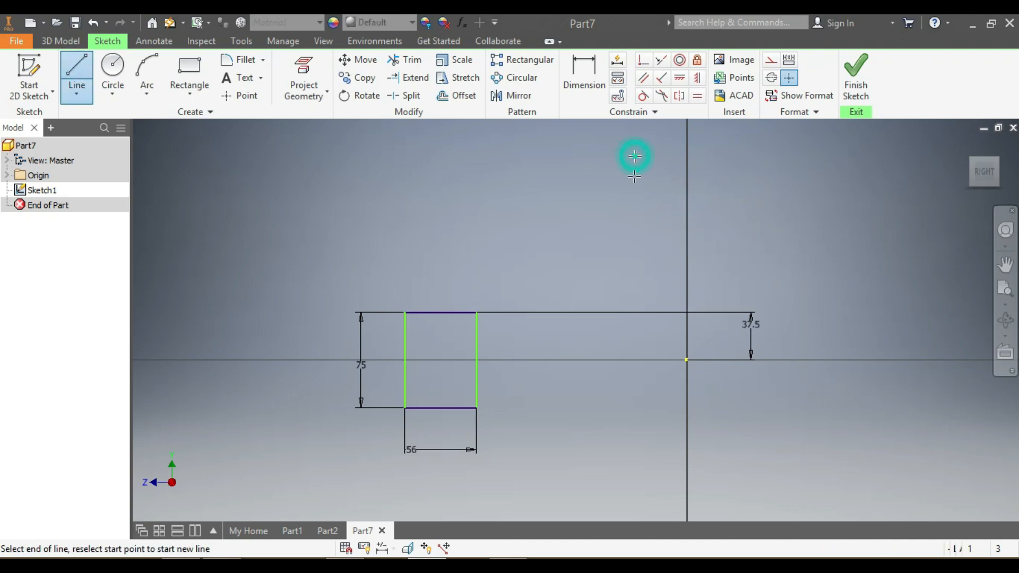
pyautogui.click(635, 512)
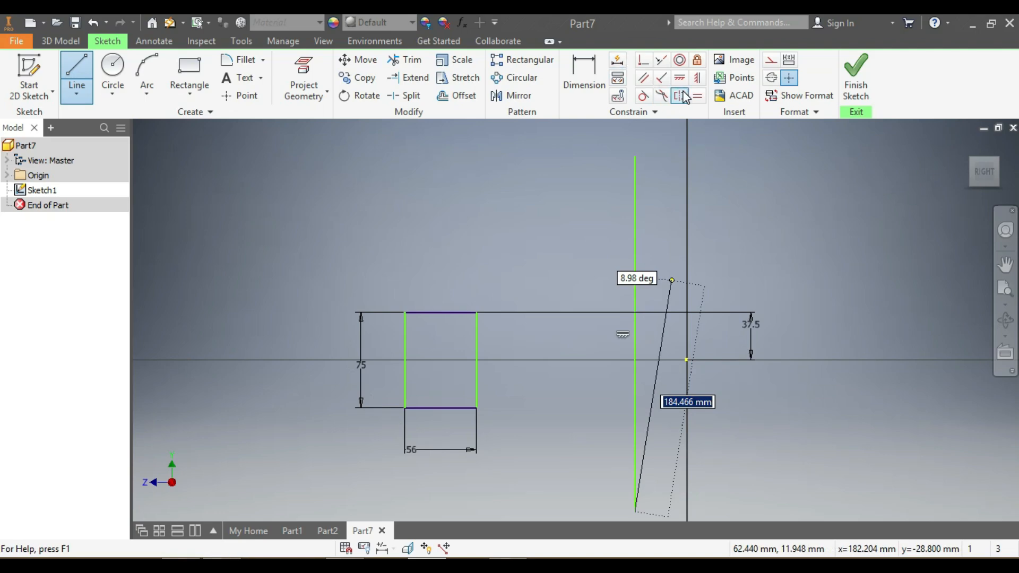
# Constrain the long vertical line parallel to the rectangle's outer vertical edge
pyautogui.click(649, 81)
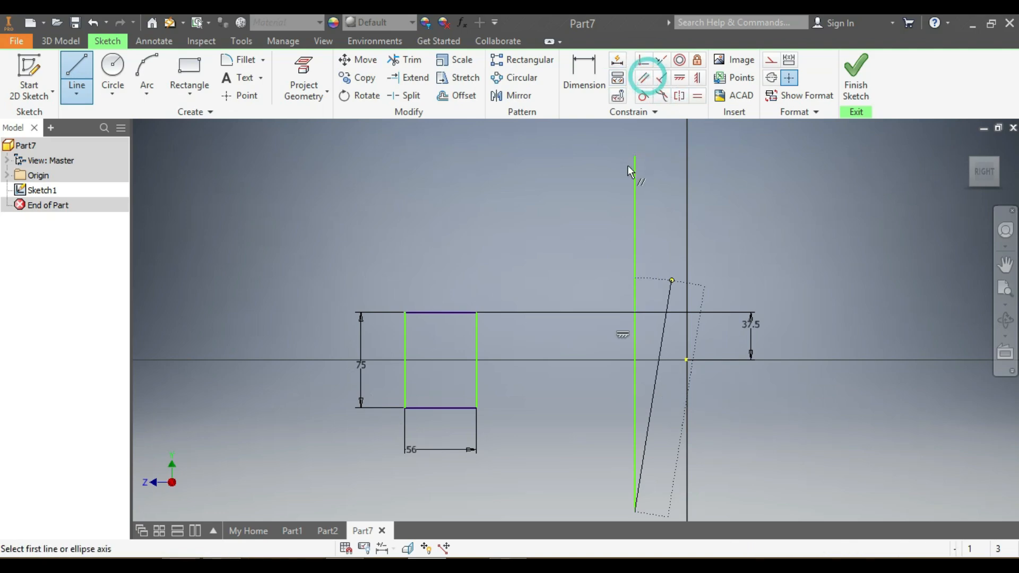
pyautogui.click(635, 172)
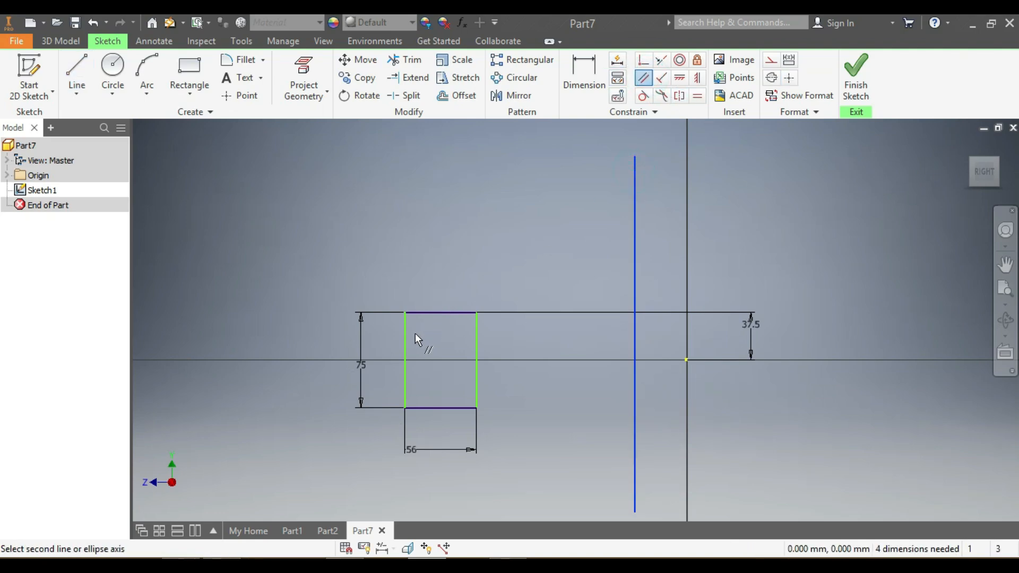
pyautogui.click(405, 342)
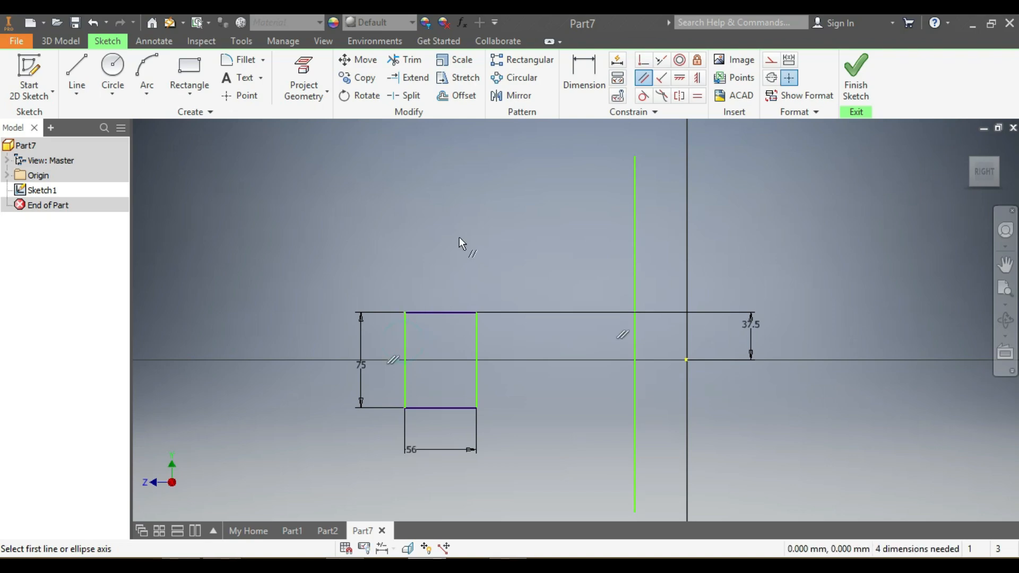
# Draw three concentric circles of decreasing size centred where the long vertical line crosses the horizontal axis
pyautogui.click(113, 68)
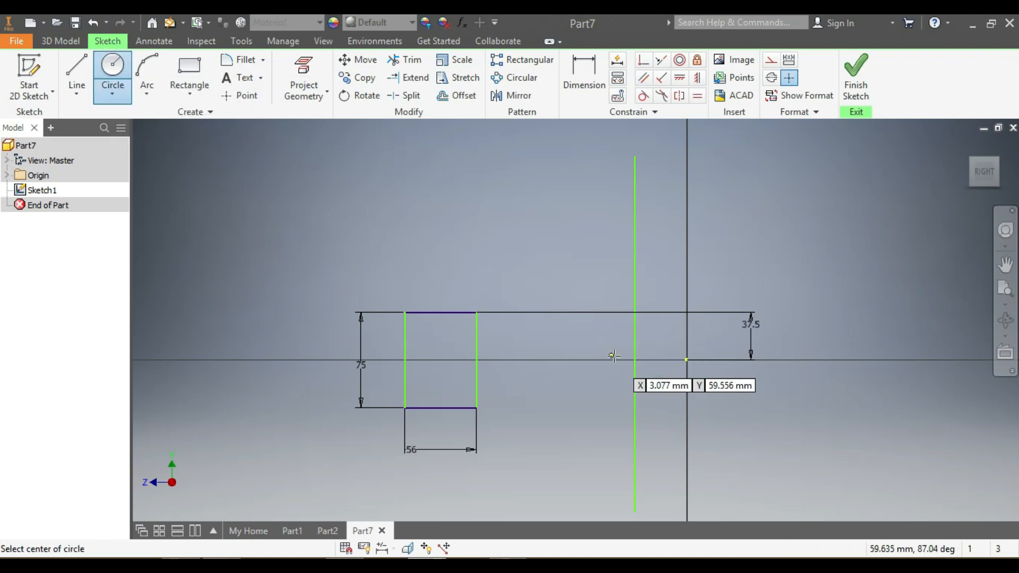
pyautogui.click(634, 360)
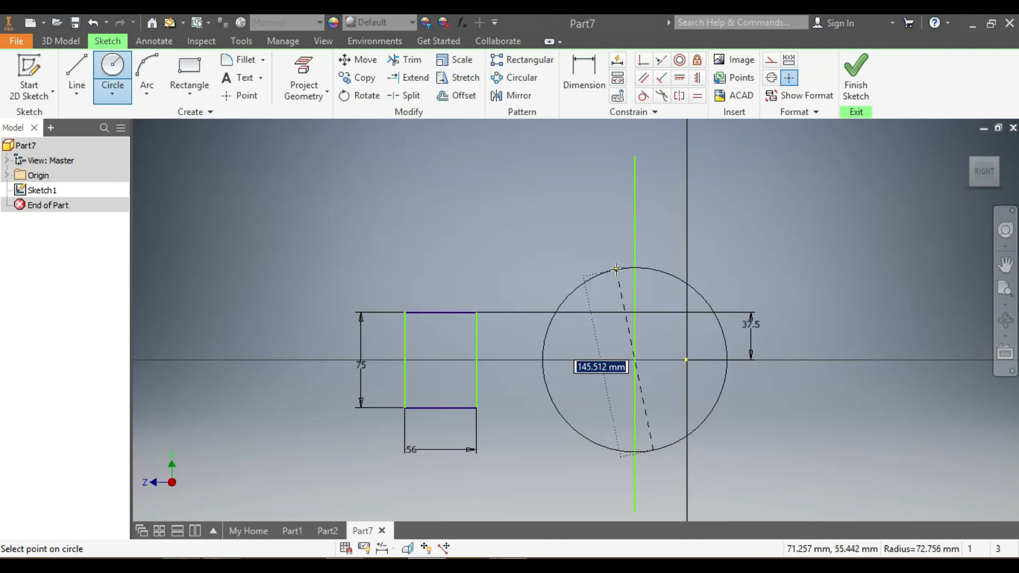
pyautogui.click(614, 288)
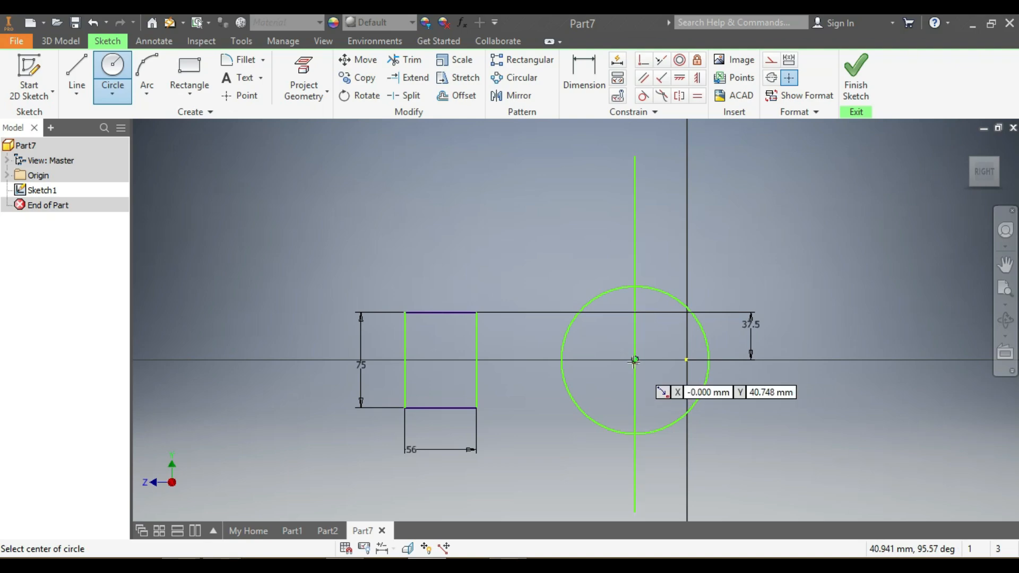
pyautogui.click(634, 361)
pyautogui.click(602, 336)
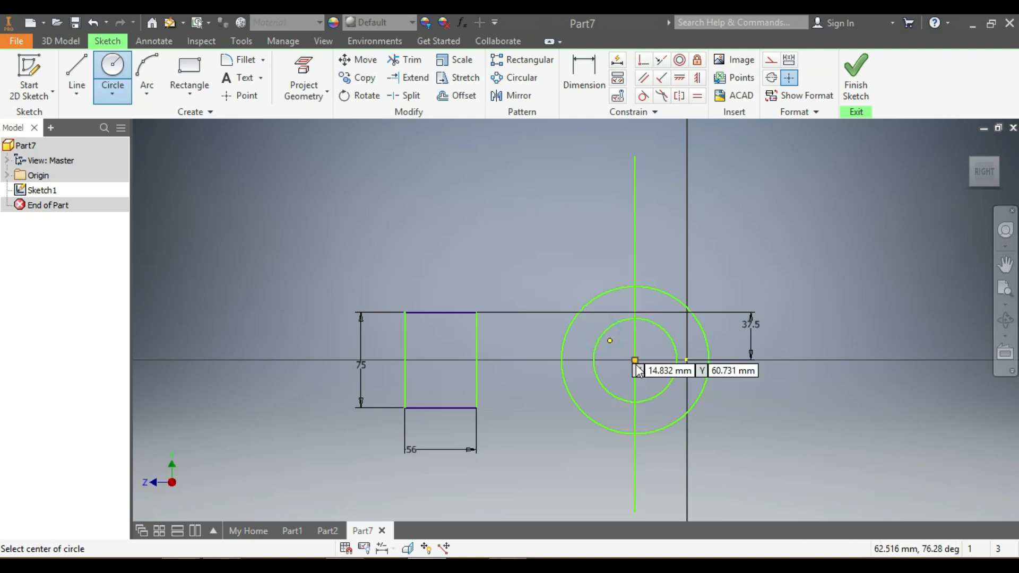
pyautogui.click(635, 360)
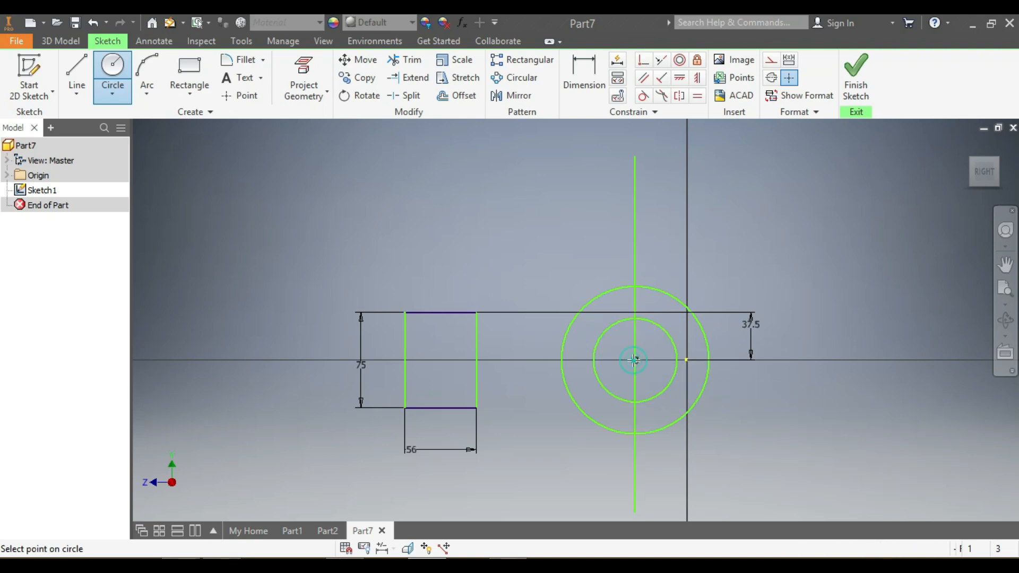
pyautogui.click(655, 359)
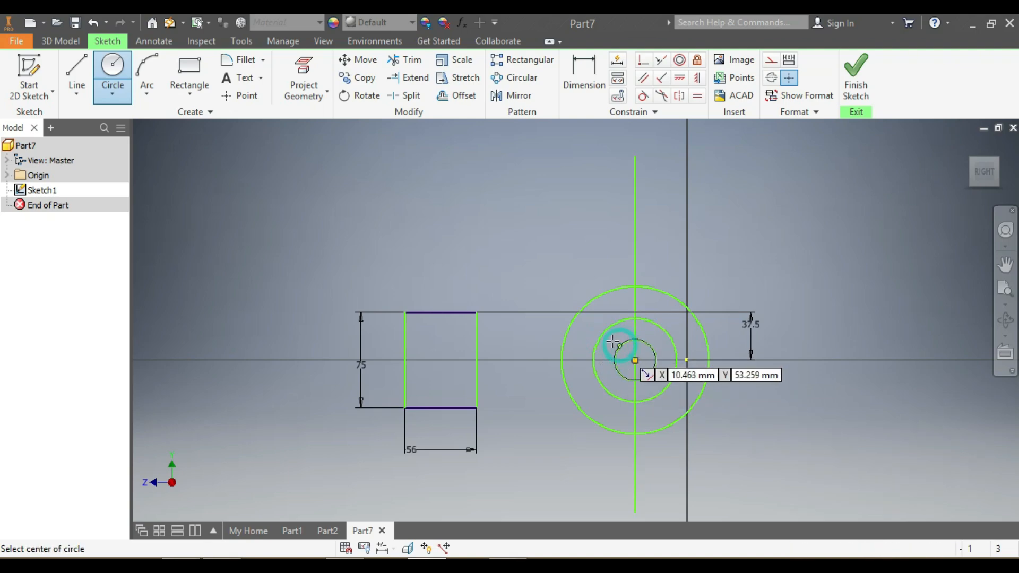
# Draw three concentric circles centred on the vertical line above the middle set, the outermost about 66 mm in diameter
pyautogui.click(633, 218)
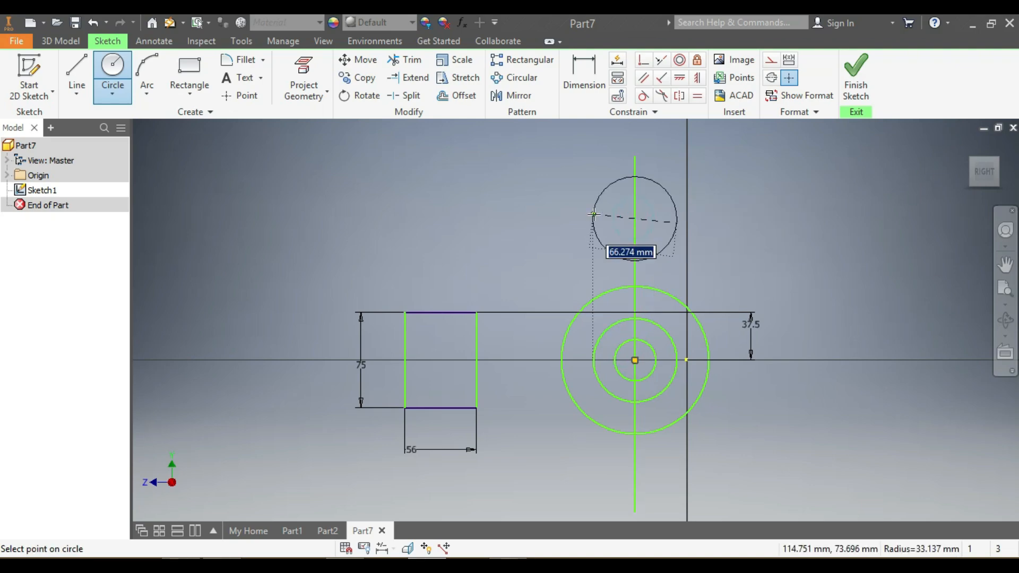
pyautogui.click(631, 260)
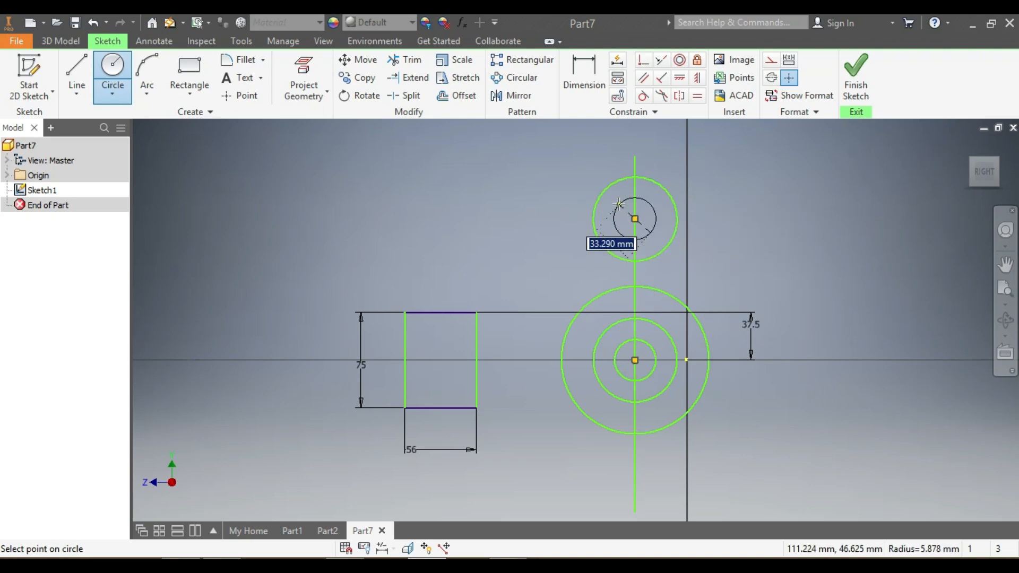
pyautogui.click(614, 240)
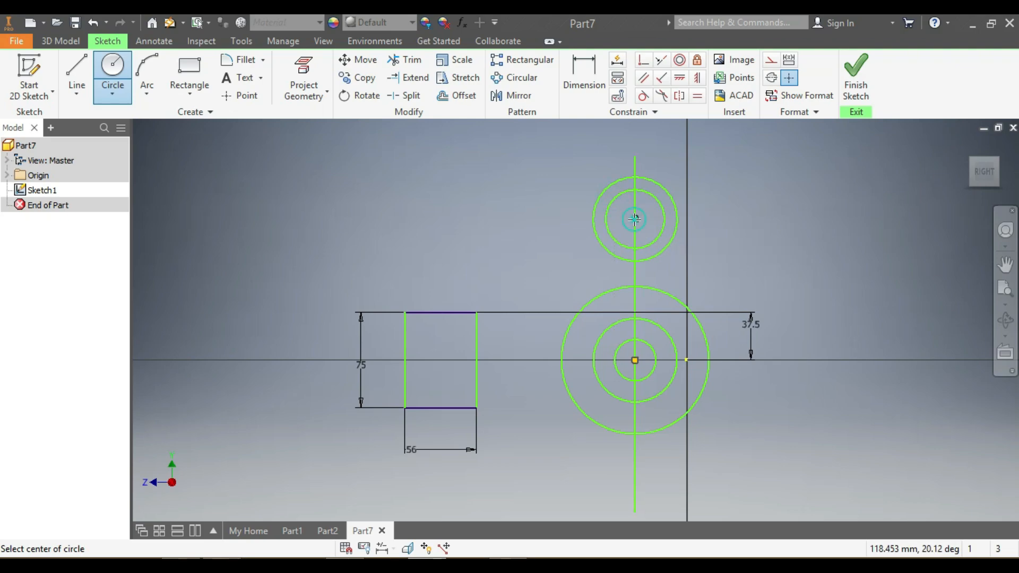
pyautogui.click(634, 219)
pyautogui.click(629, 206)
# Draw three concentric circles near the vertical line's lower end, the inner two about 24 mm and 12 mm in diameter
pyautogui.click(651, 430)
pyautogui.scroll(-5, 650, 424)
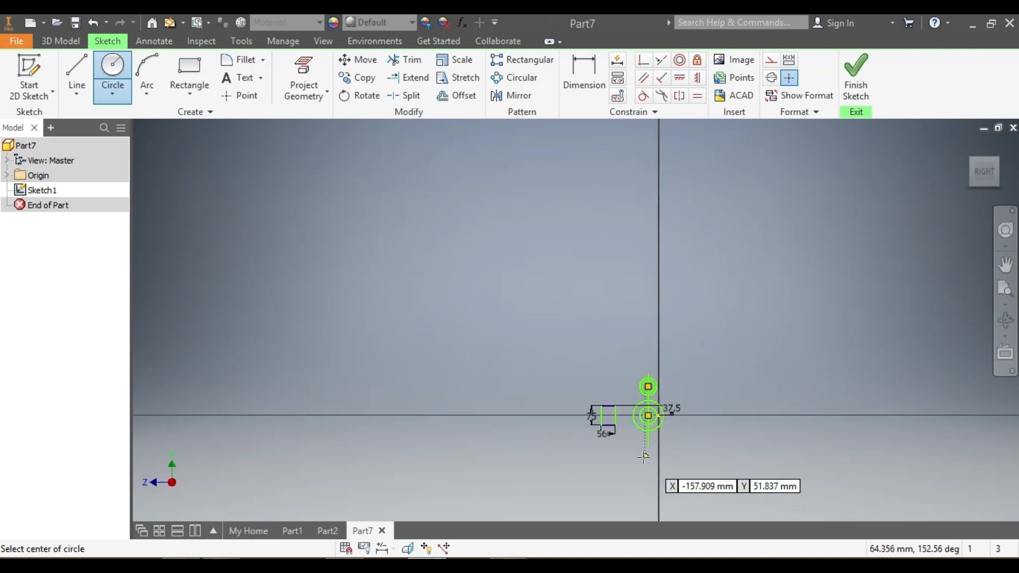
pyautogui.scroll(4, 656, 411)
pyautogui.click(660, 403)
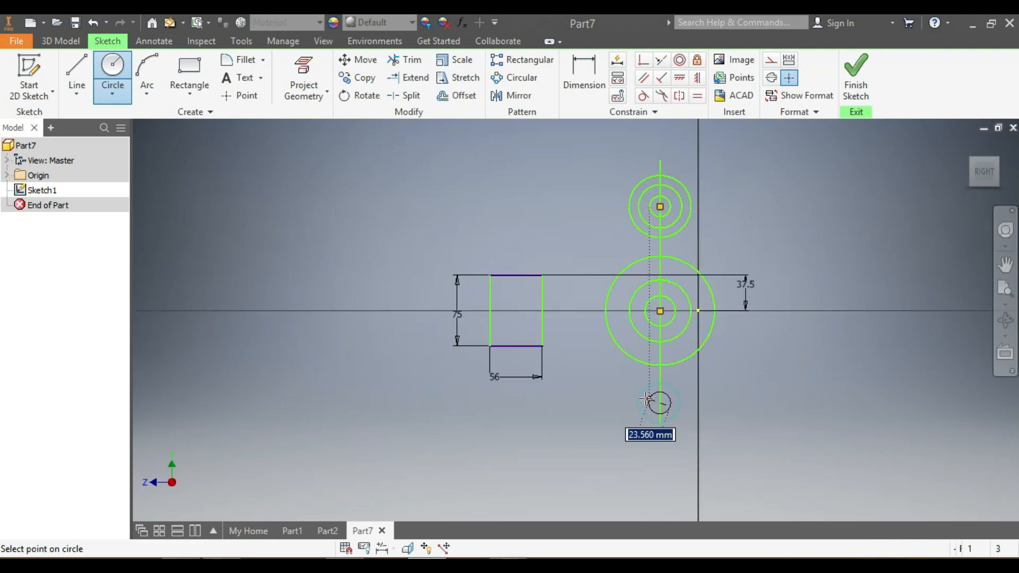
pyautogui.click(639, 396)
pyautogui.scroll(3, 653, 407)
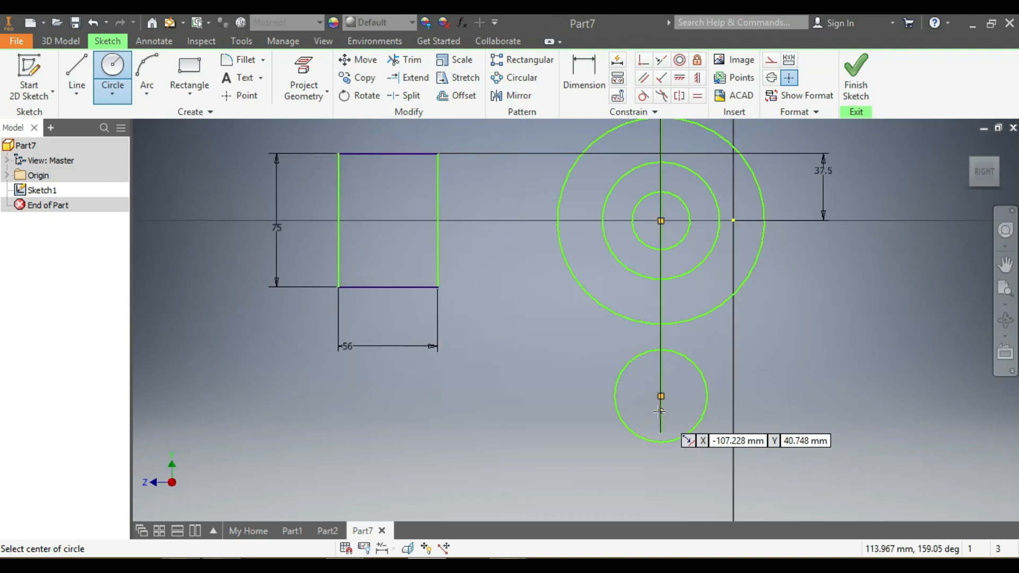
pyautogui.click(660, 396)
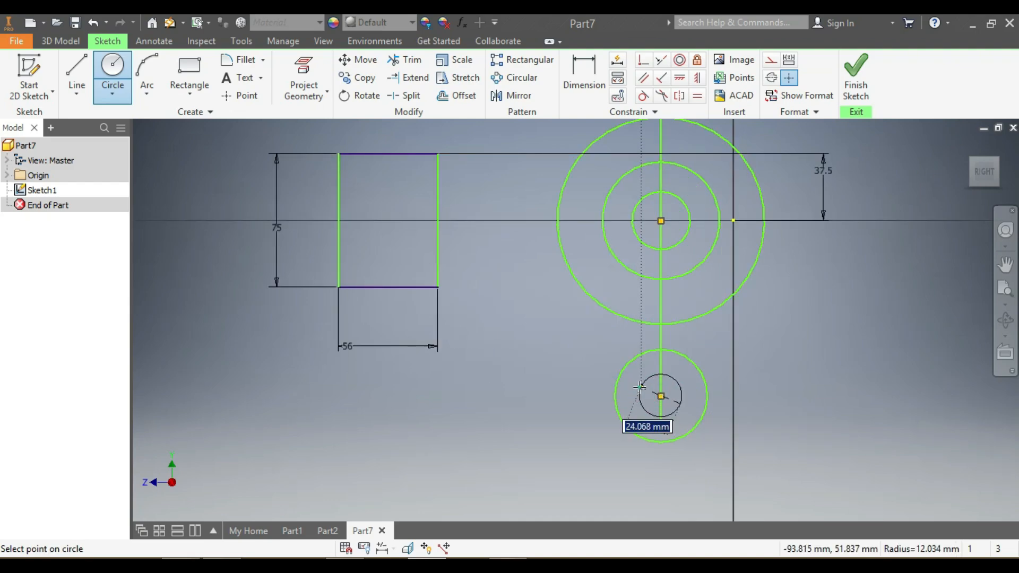
pyautogui.click(641, 395)
pyautogui.click(661, 396)
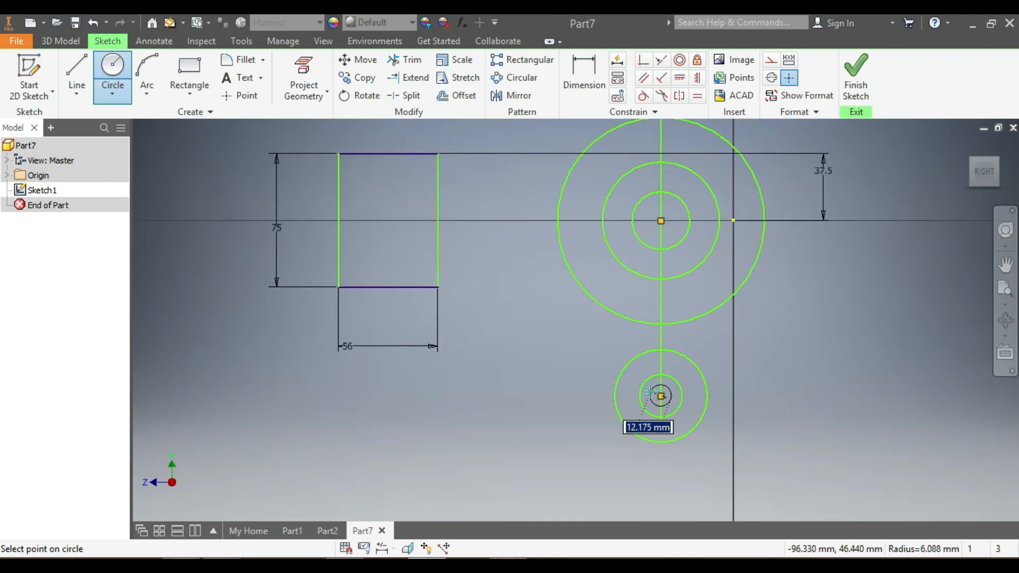
pyautogui.click(654, 394)
# Dimension the horizontal distance from the rectangle's outer vertical edge to the middle circles' centre as 128 mm
pyautogui.scroll(-2, 674, 398)
pyautogui.scroll(3, 716, 384)
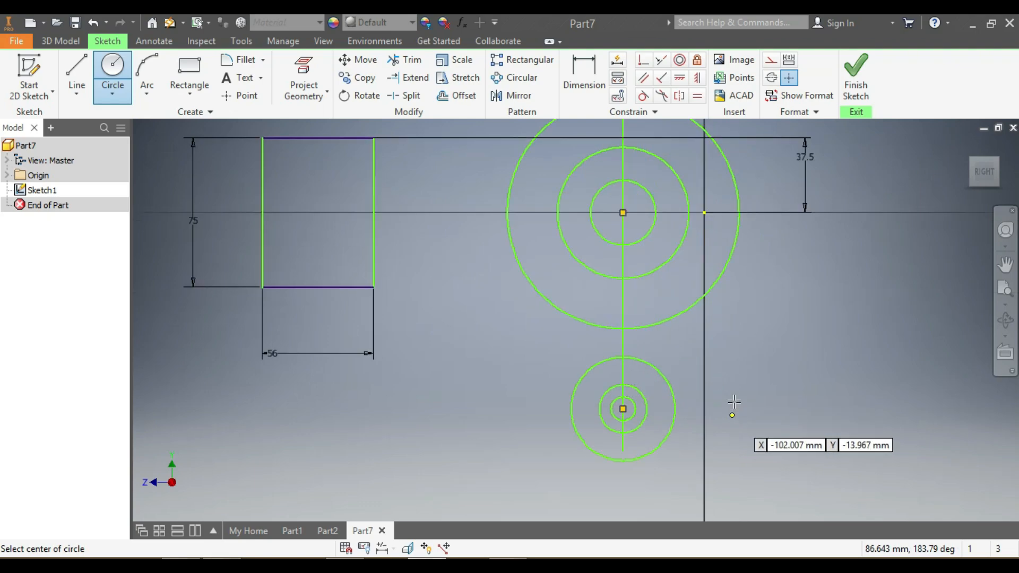
pyautogui.scroll(-3, 636, 300)
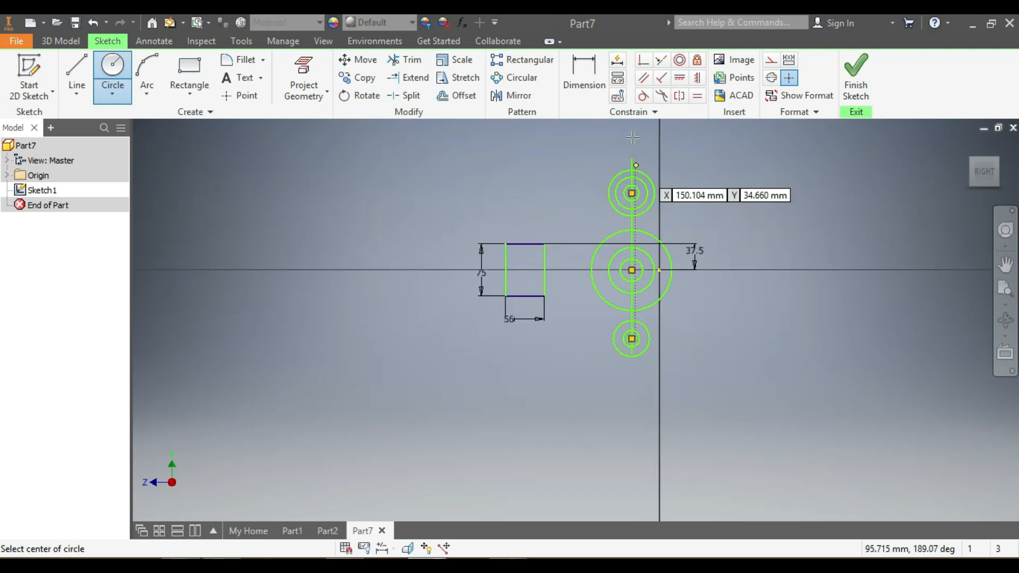
pyautogui.click(587, 72)
pyautogui.scroll(3, 624, 308)
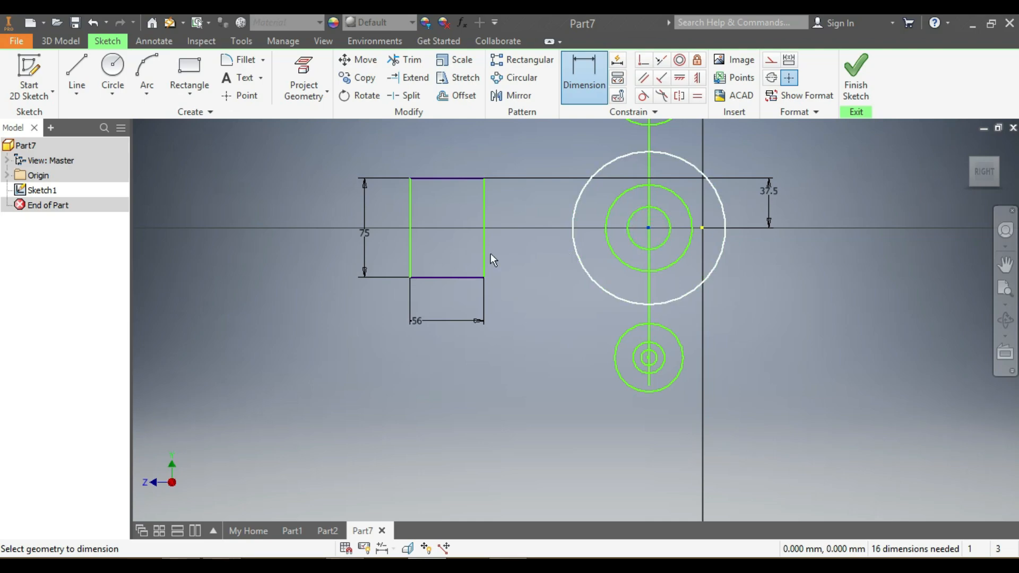
pyautogui.click(412, 256)
pyautogui.click(396, 377)
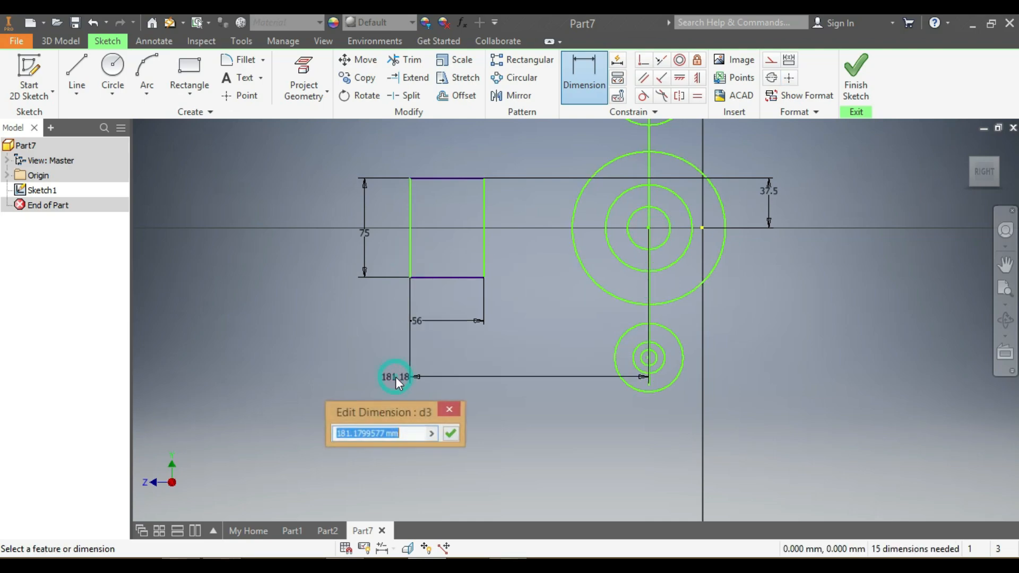
pyautogui.write('128')
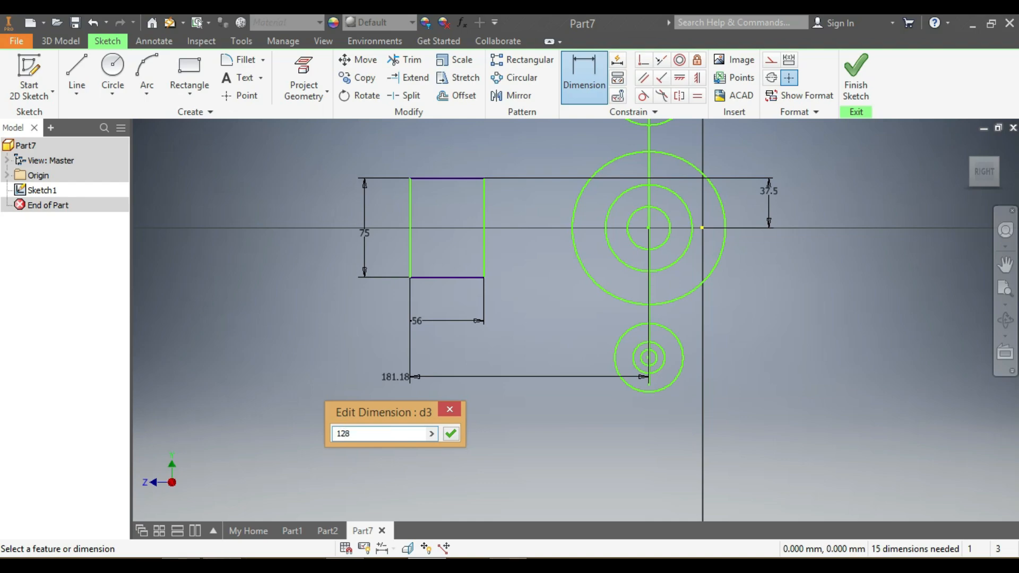
pyautogui.press('Return')
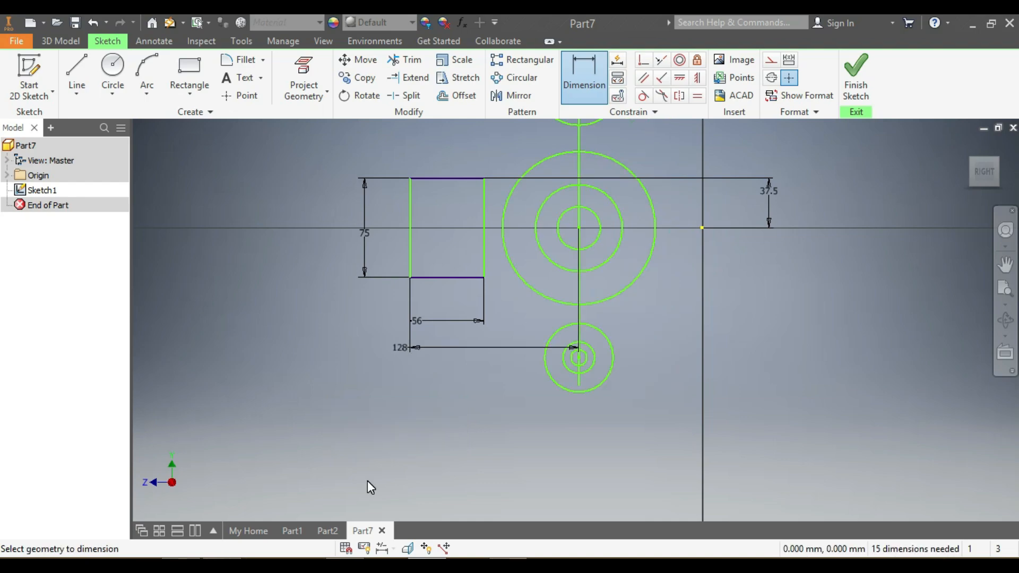
# Dimension the vertical distance between the upper and lower circle centres as 130 mm
pyautogui.scroll(-3, 581, 358)
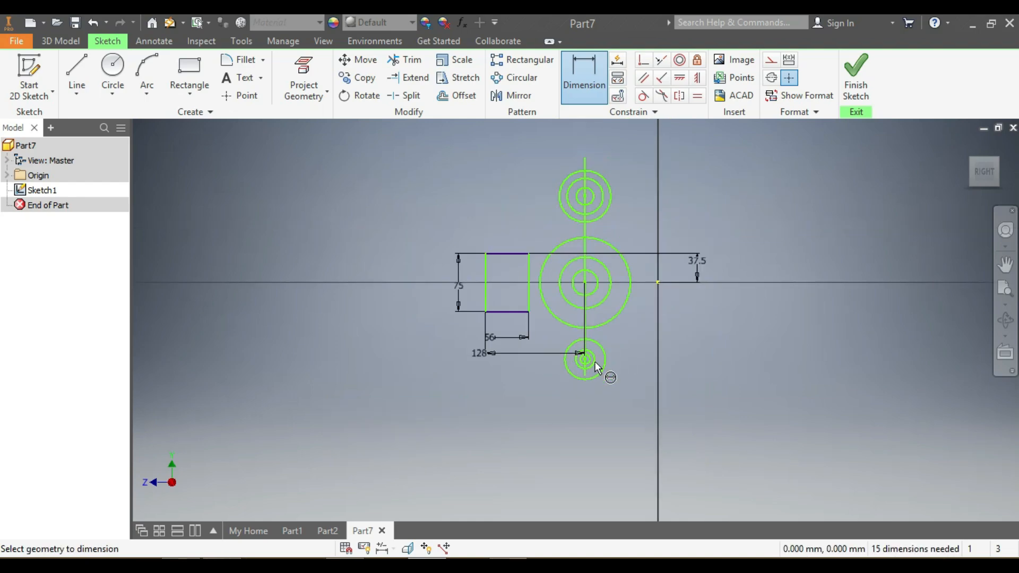
pyautogui.click(586, 197)
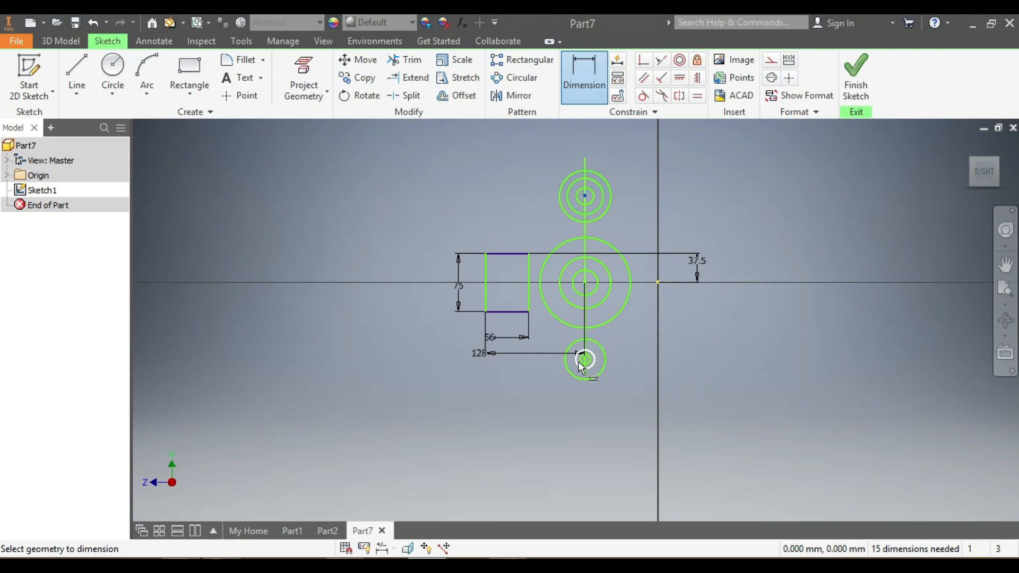
pyautogui.click(584, 361)
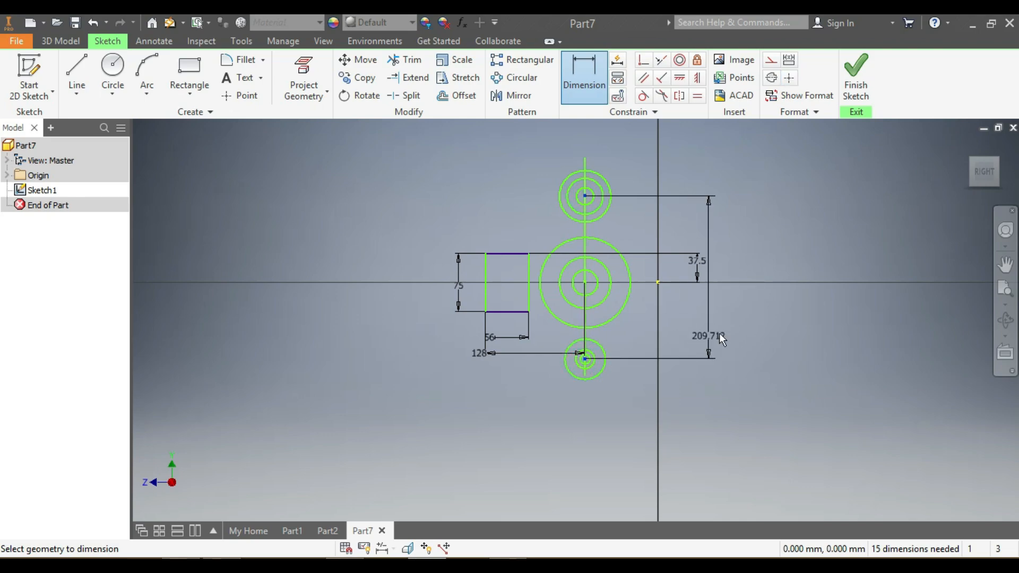
pyautogui.click(724, 315)
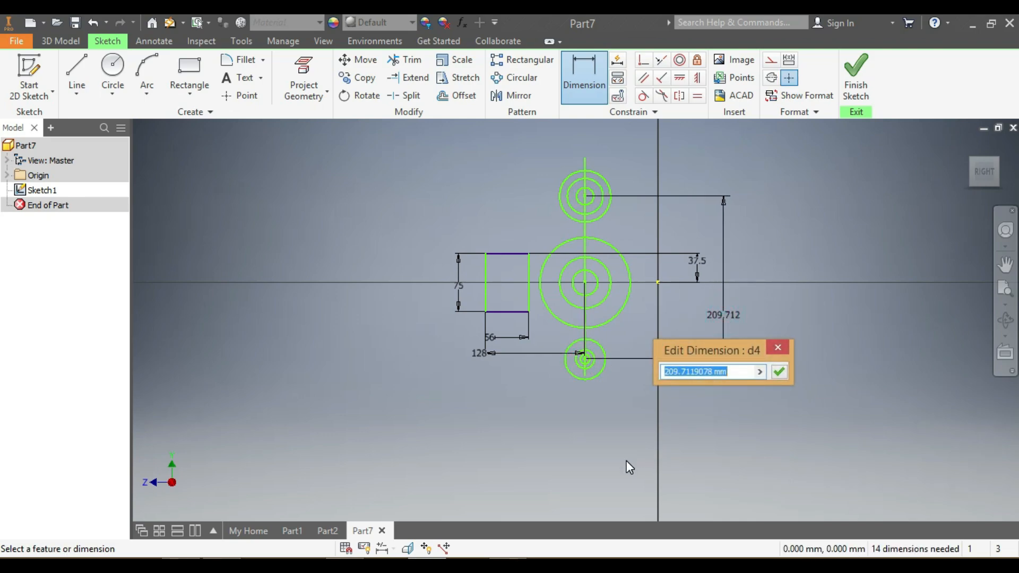
pyautogui.write('13')
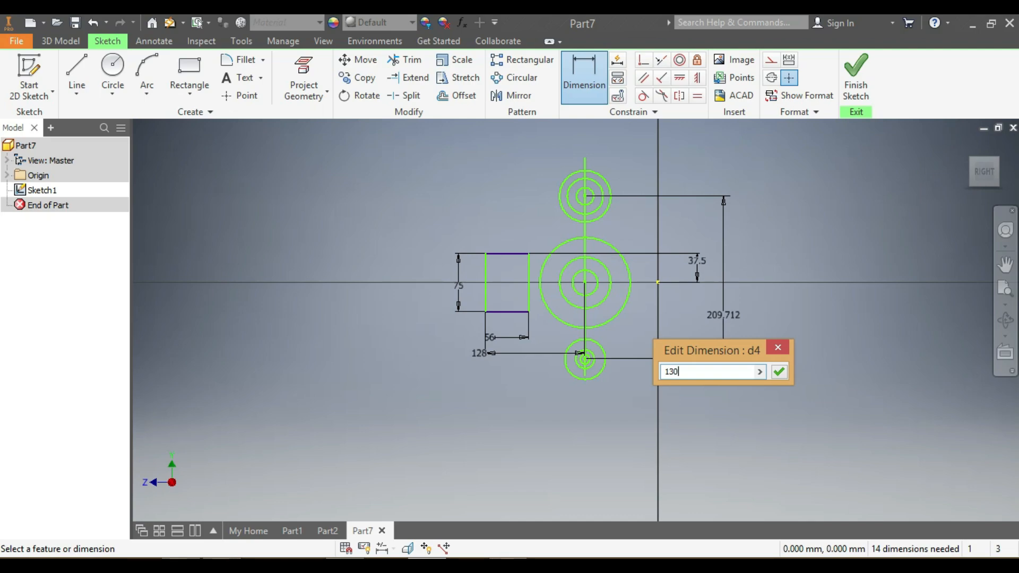
pyautogui.write('0')
pyautogui.press('Return')
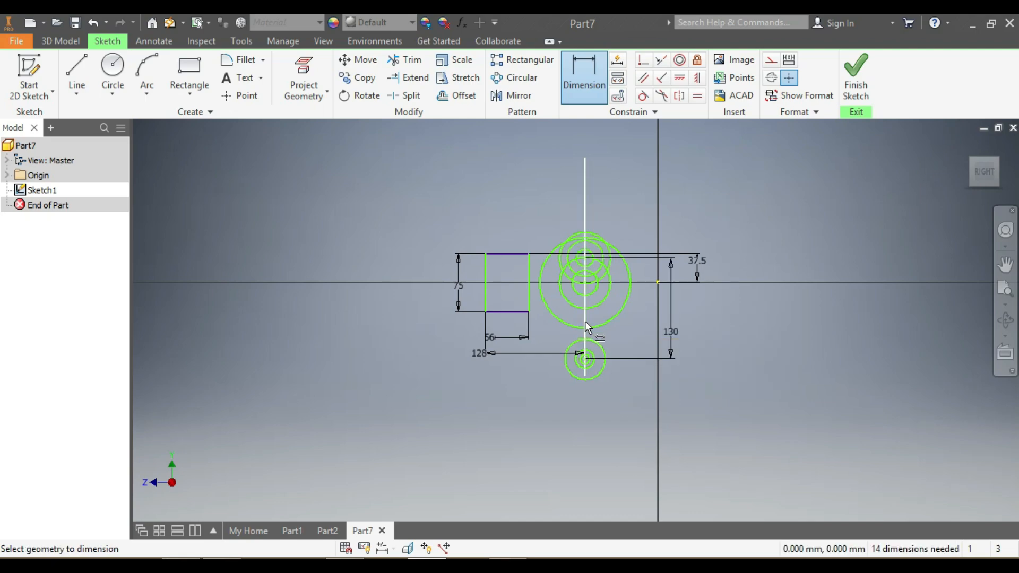
# Dimension the vertical distance between the middle and lower circle sets' centres as 65 mm
pyautogui.scroll(3, 590, 316)
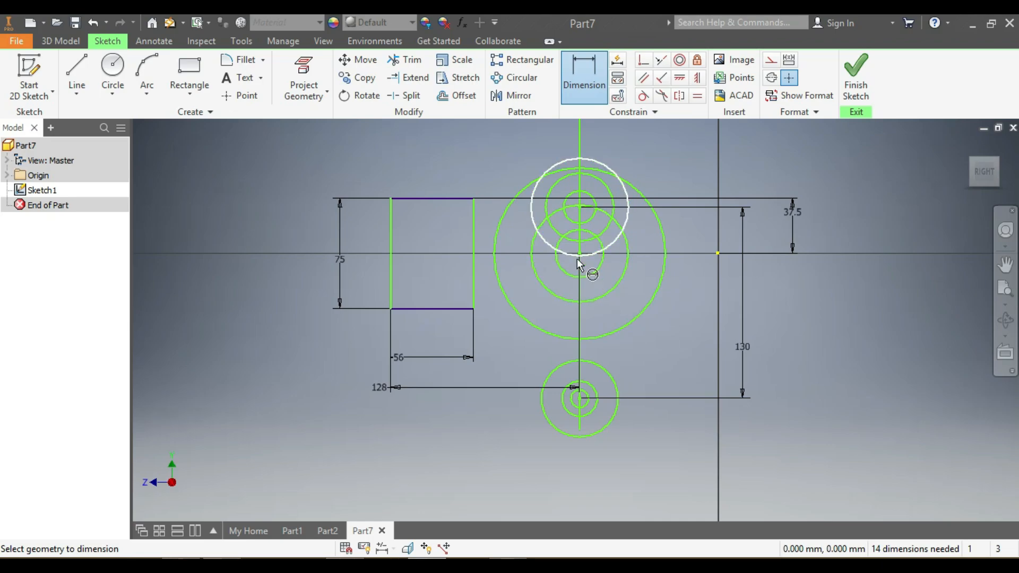
pyautogui.scroll(3, 575, 259)
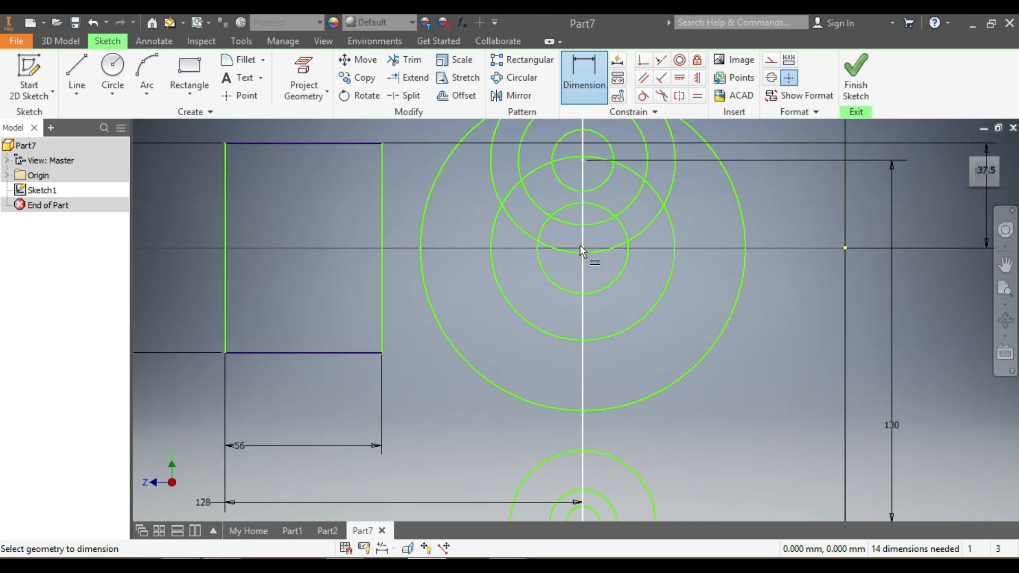
pyautogui.click(583, 248)
pyautogui.scroll(-2, 585, 324)
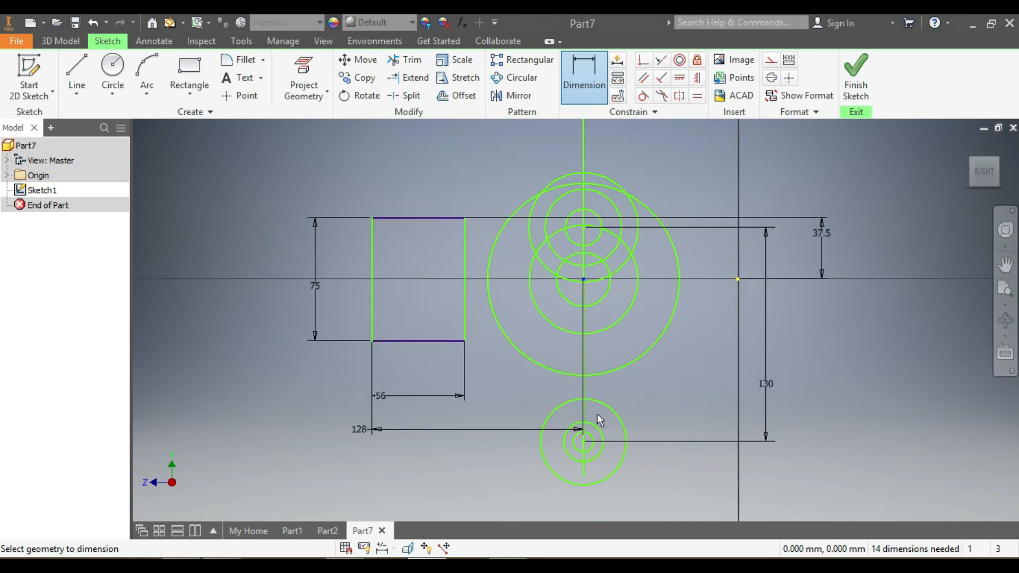
pyautogui.click(583, 444)
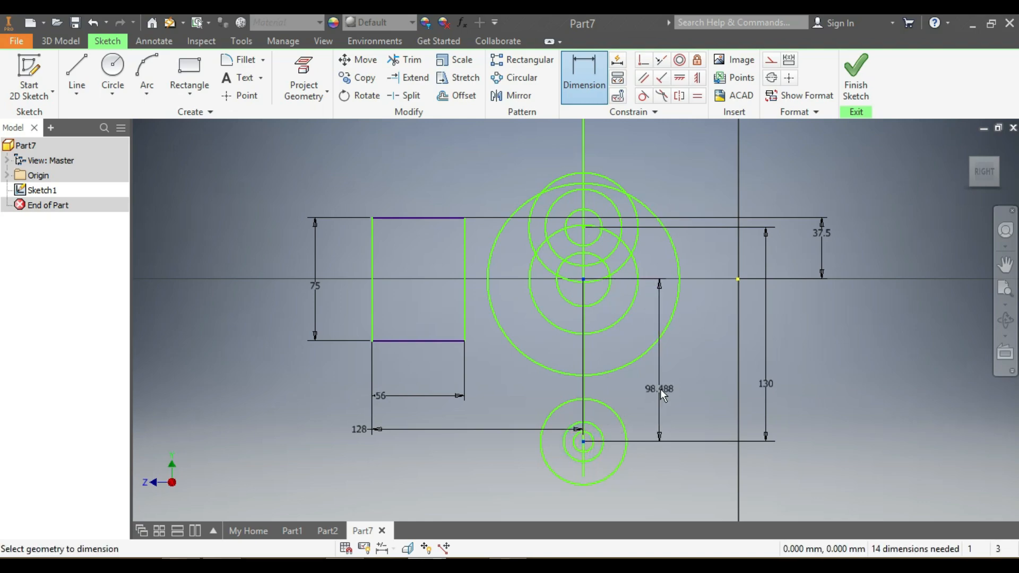
pyautogui.click(660, 389)
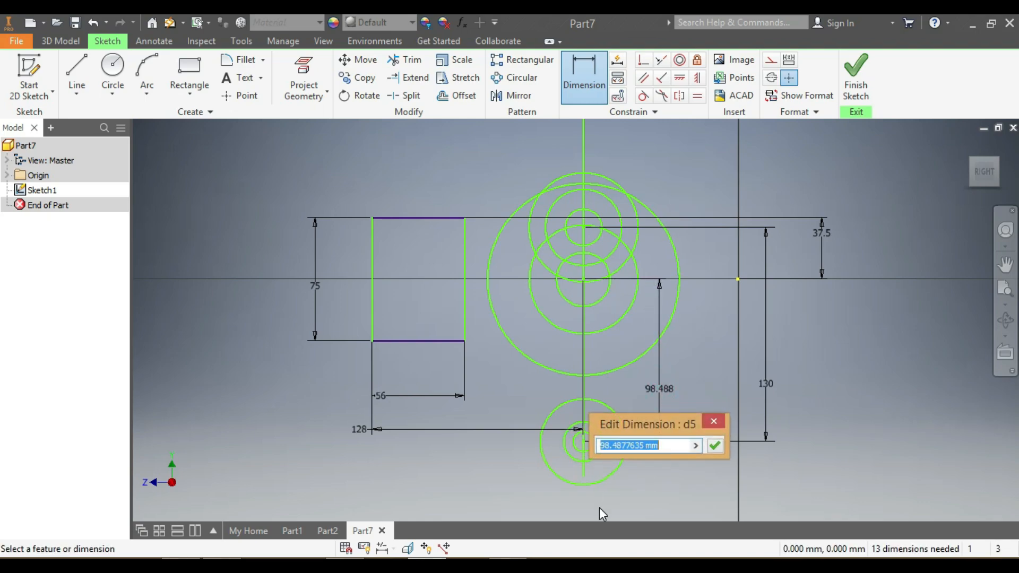
pyautogui.write('65')
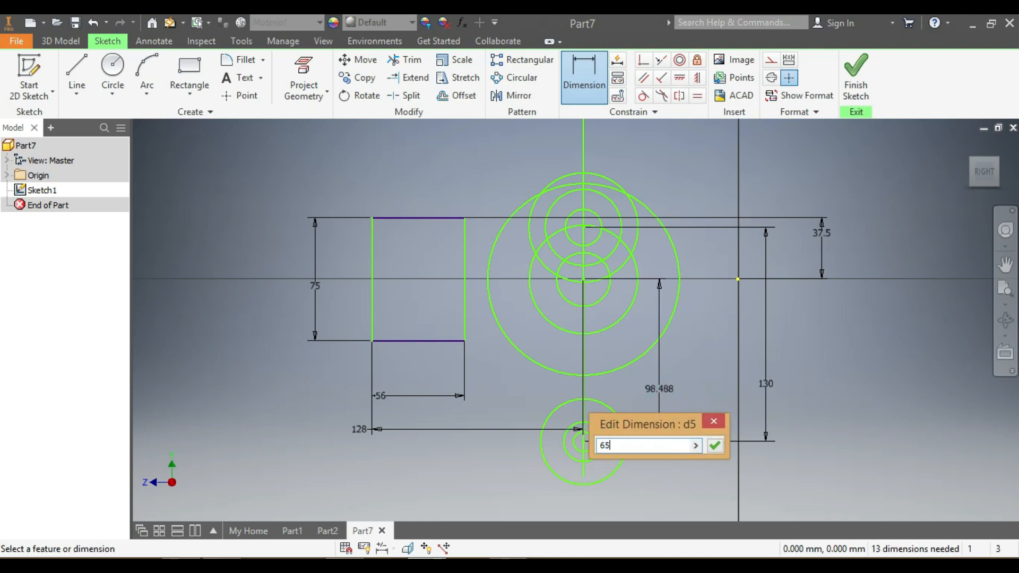
pyautogui.press('Return')
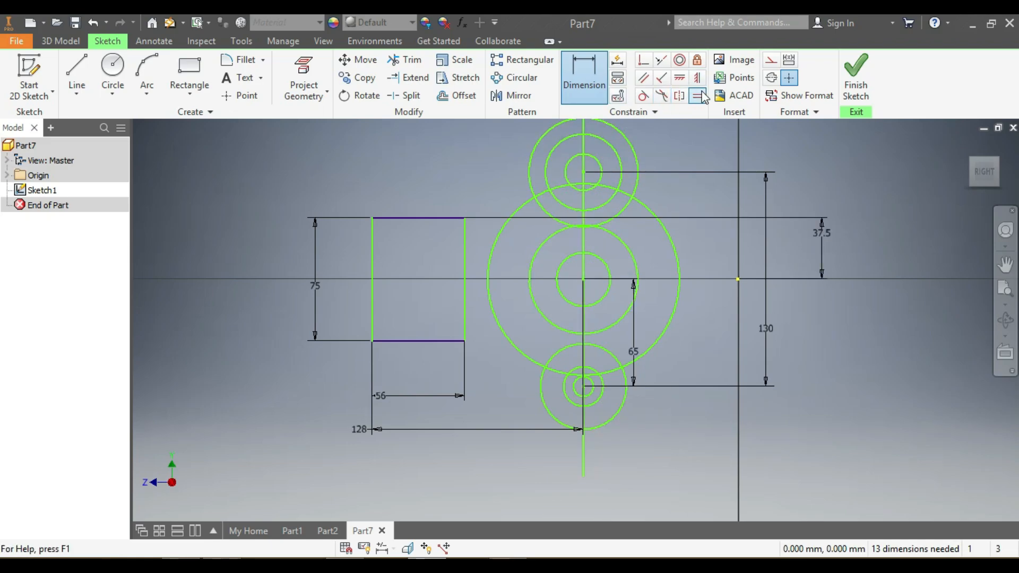
# Dimension the lower set's outermost circle with a 48 mm diameter and its intermediate circle with 36 mm
pyautogui.click(586, 100)
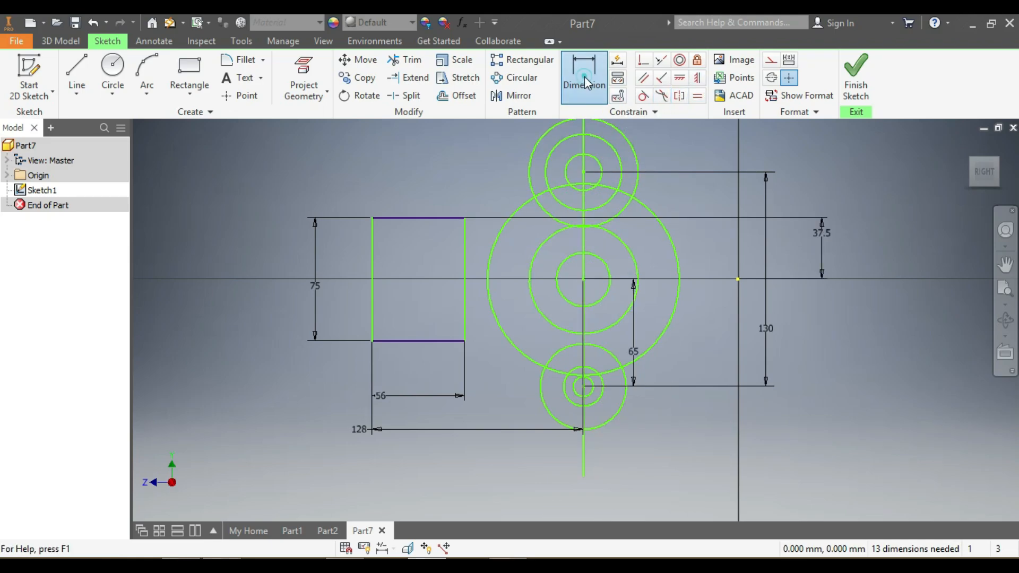
pyautogui.click(617, 410)
pyautogui.click(696, 410)
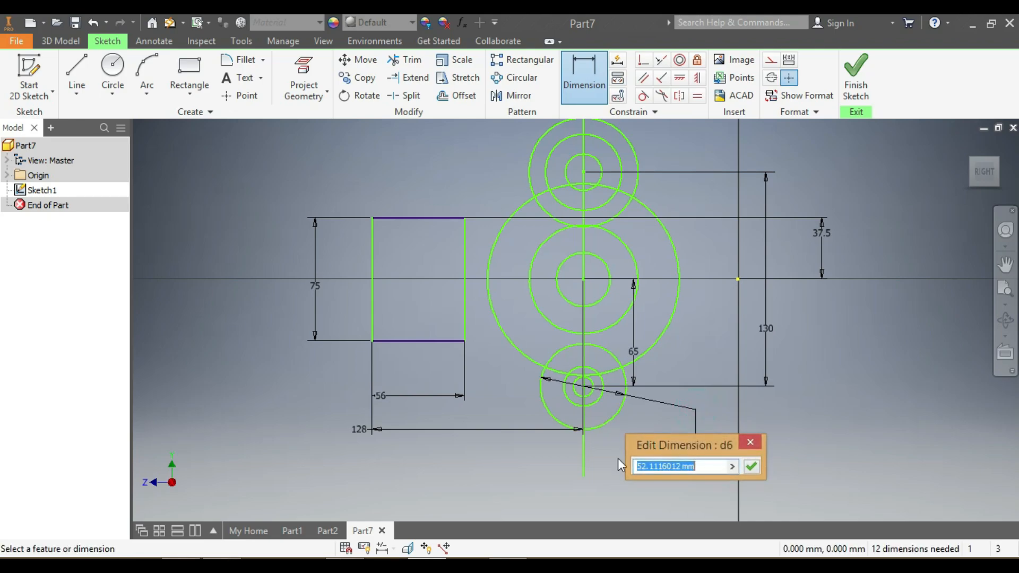
pyautogui.write('48')
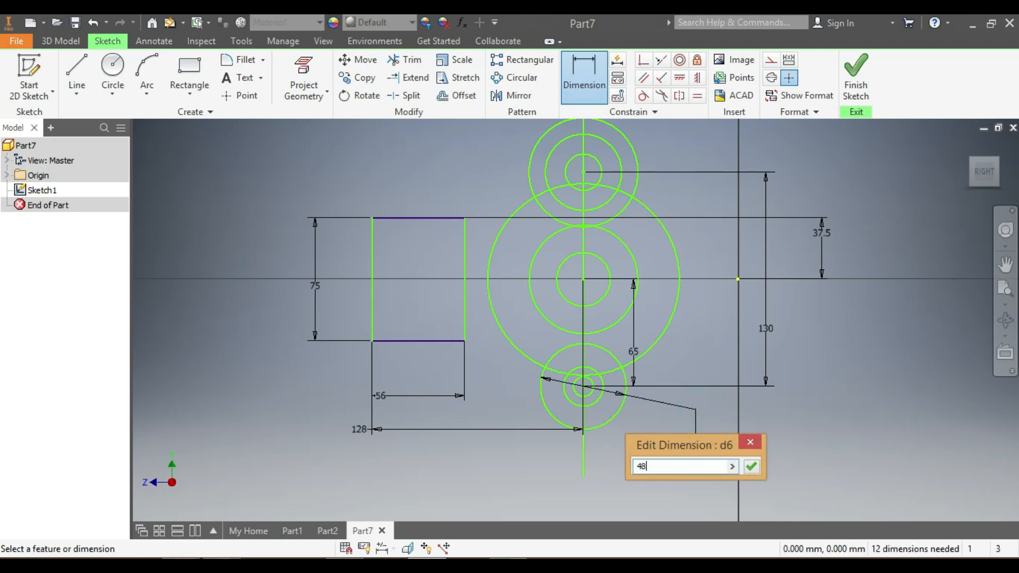
pyautogui.press('Return')
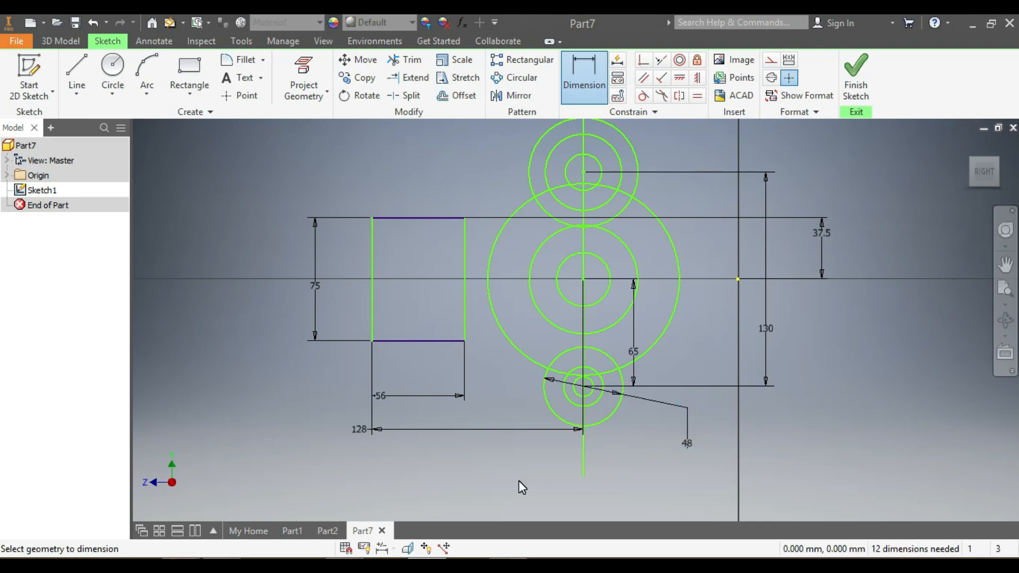
pyautogui.click(595, 411)
pyautogui.click(643, 436)
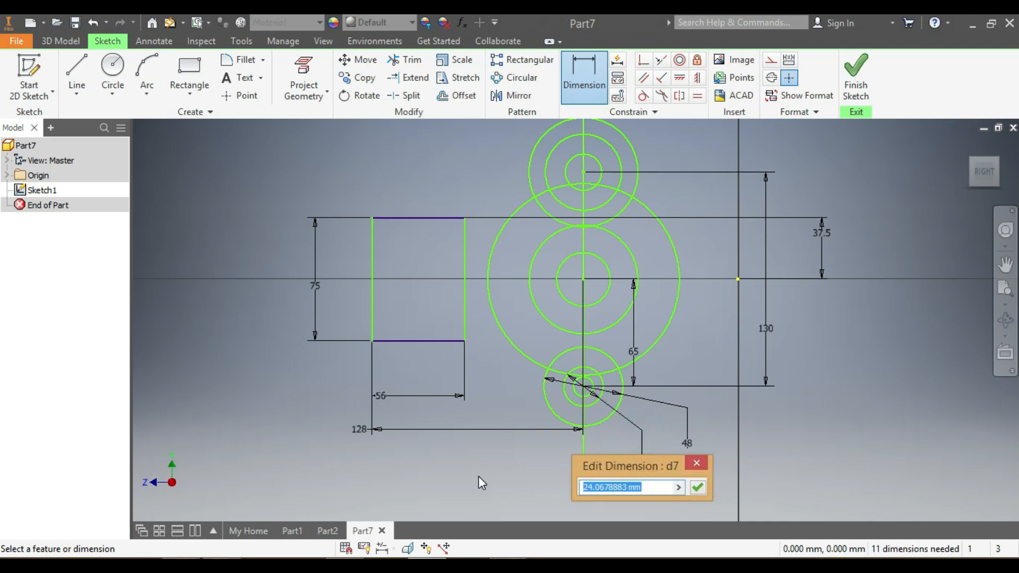
pyautogui.write('36')
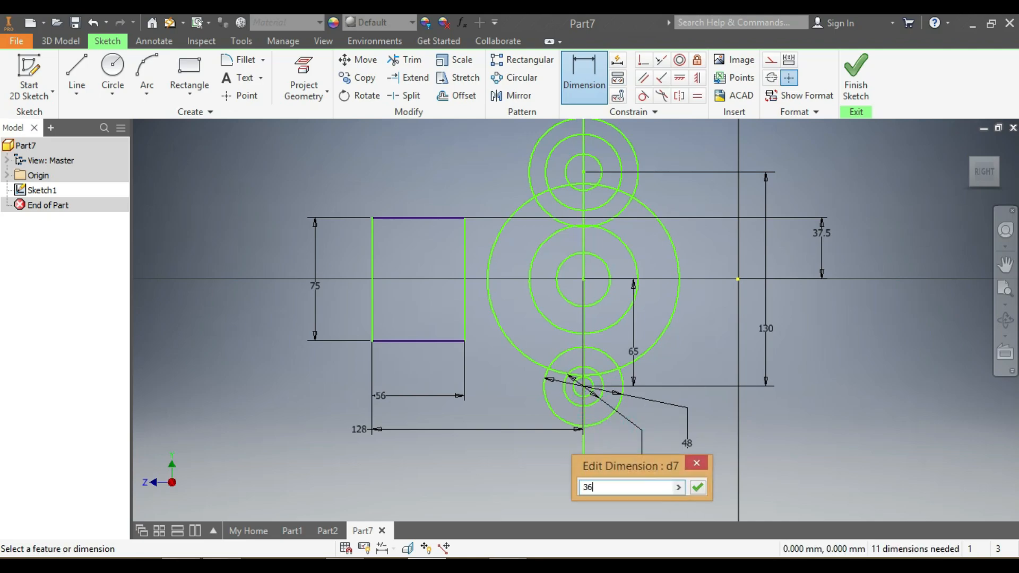
pyautogui.press('Return')
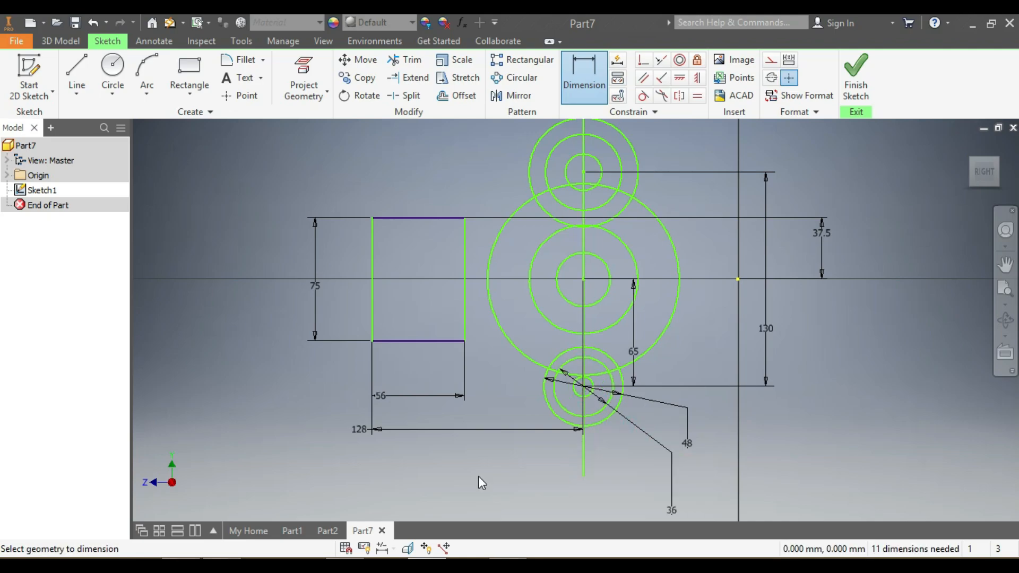
# Dimension the lower set's innermost circle with an 18 mm diameter
pyautogui.click(572, 389)
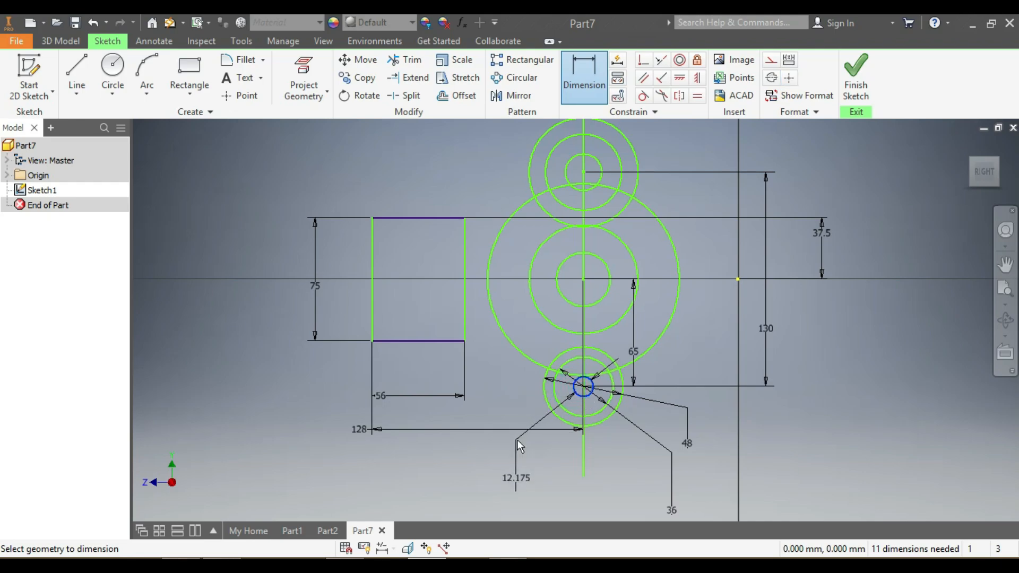
pyautogui.write('18')
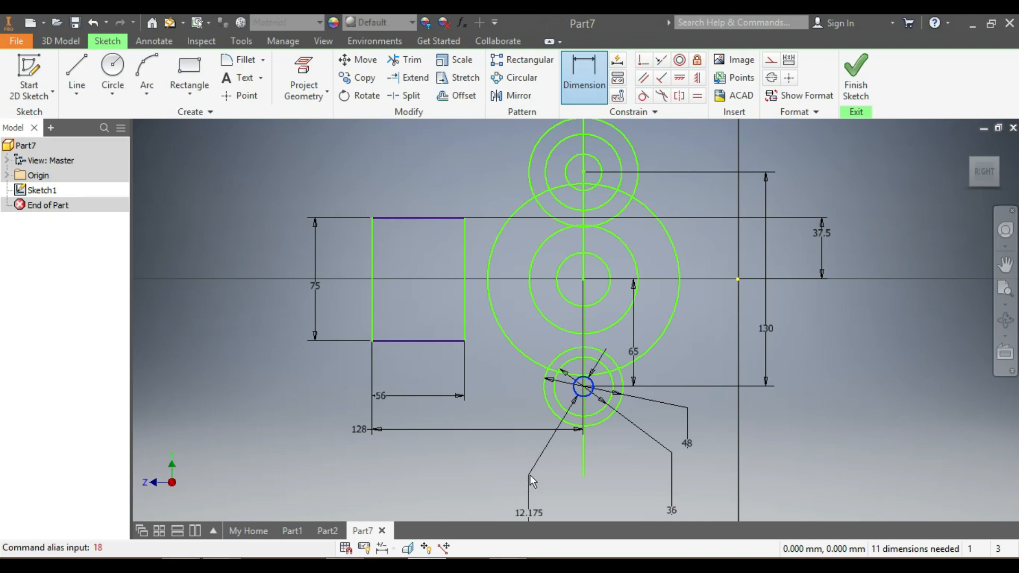
pyautogui.click(522, 455)
pyautogui.write('1')
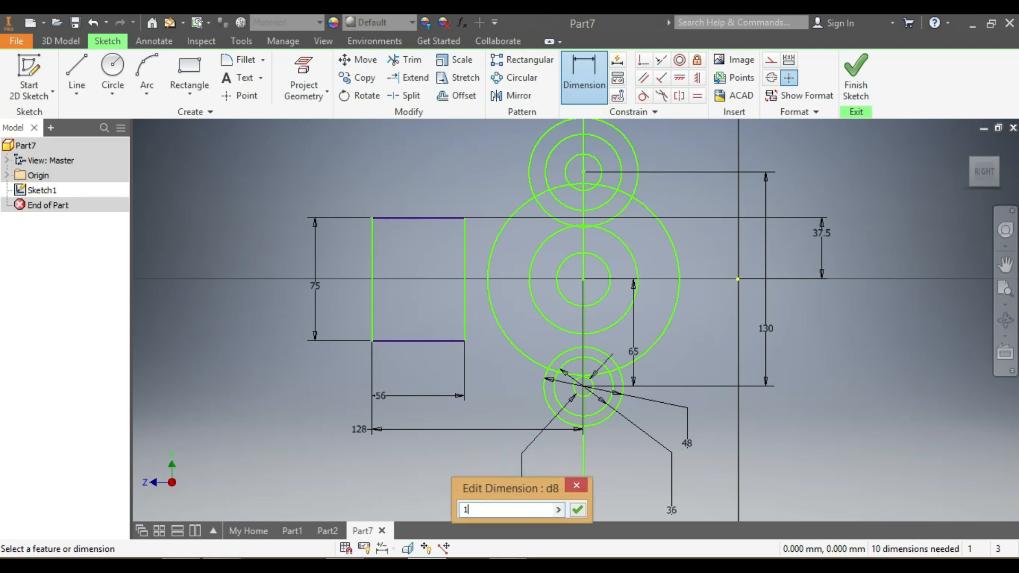
pyautogui.write('28')
pyautogui.press('Return')
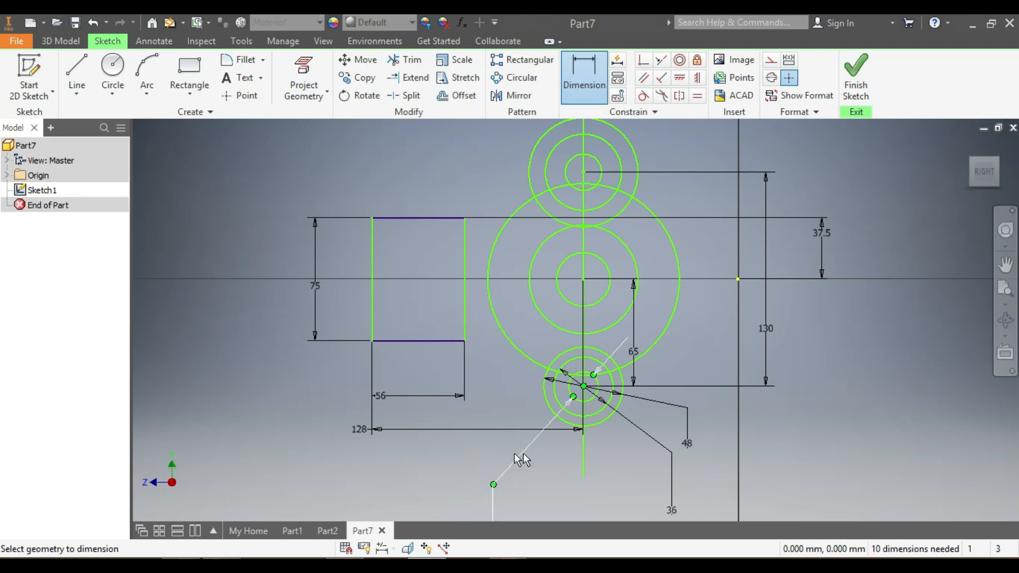
# Dimension the middle set's outermost circle with a 90 mm diameter and its intermediate circle with 70 mm
pyautogui.click(672, 251)
pyautogui.click(855, 331)
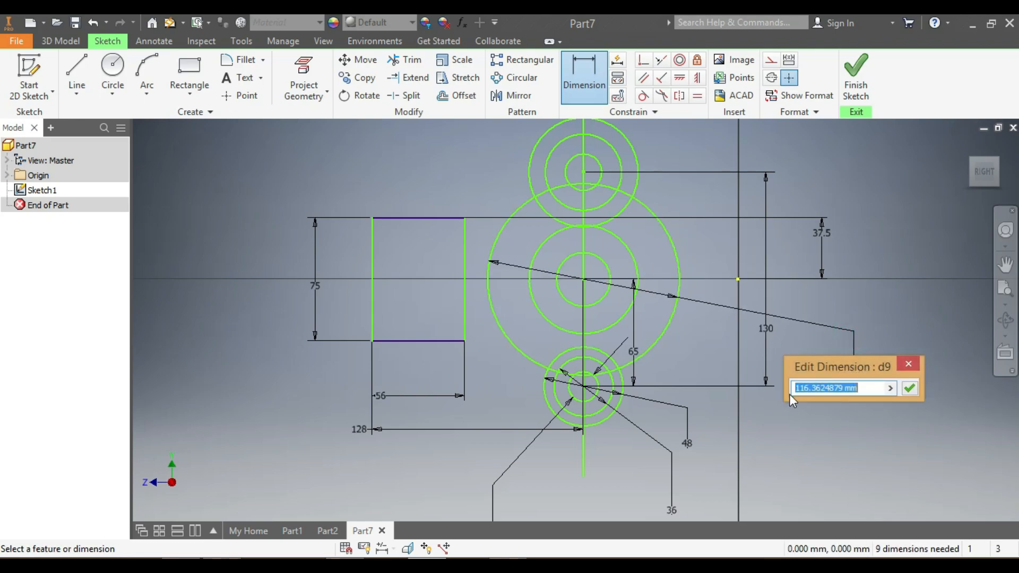
pyautogui.write('90')
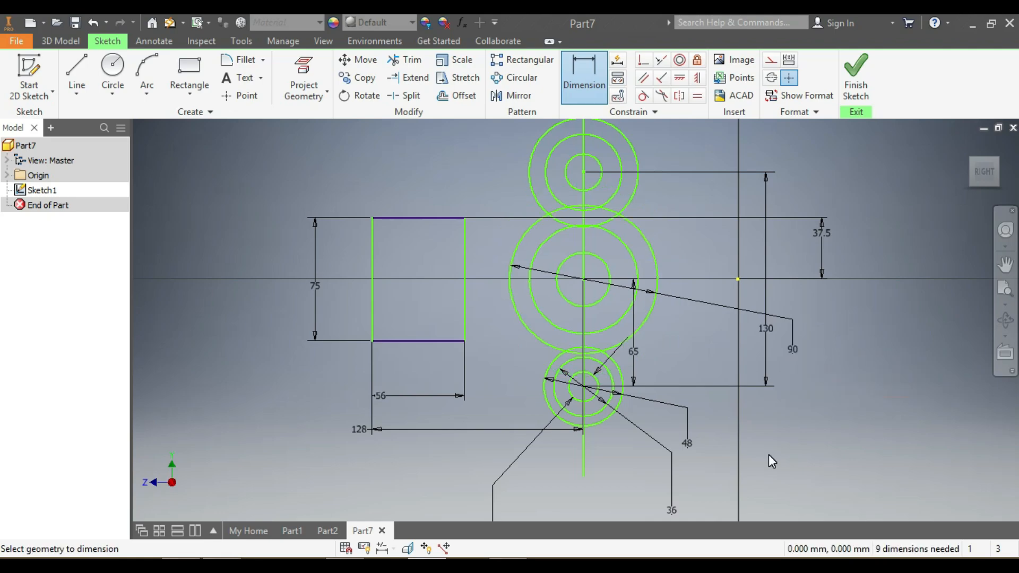
pyautogui.click(632, 255)
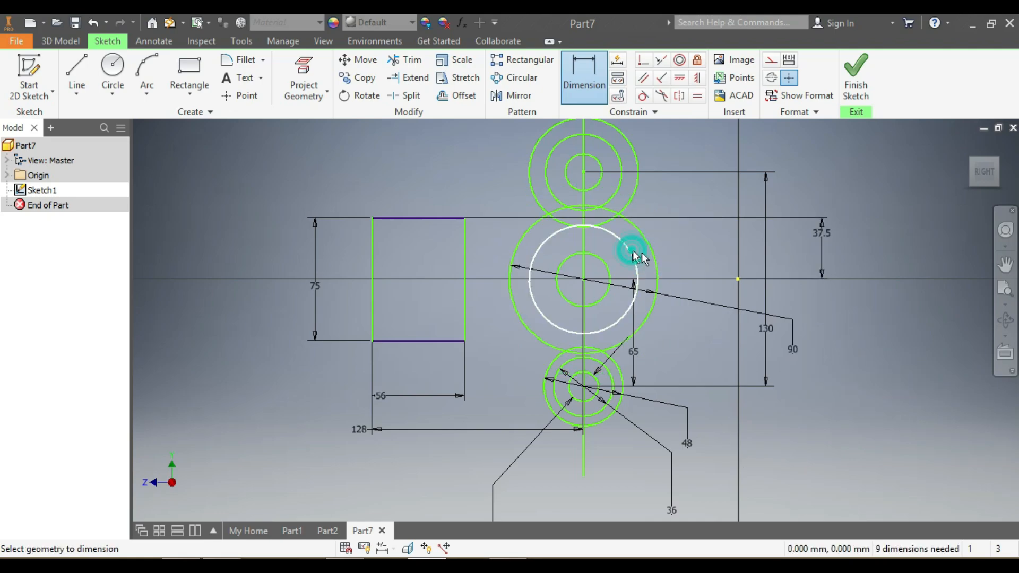
pyautogui.click(871, 313)
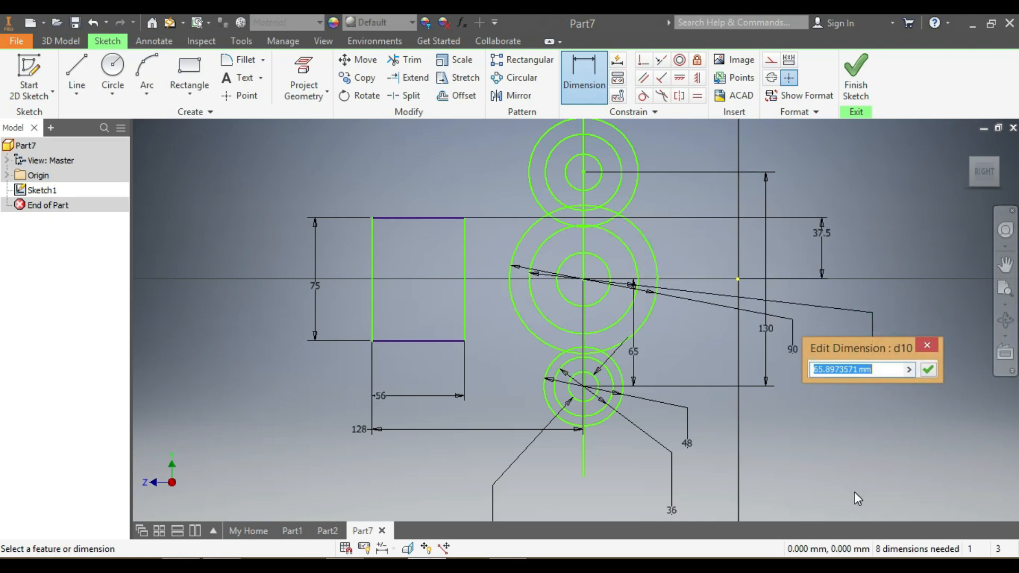
pyautogui.write('70')
pyautogui.press('Return')
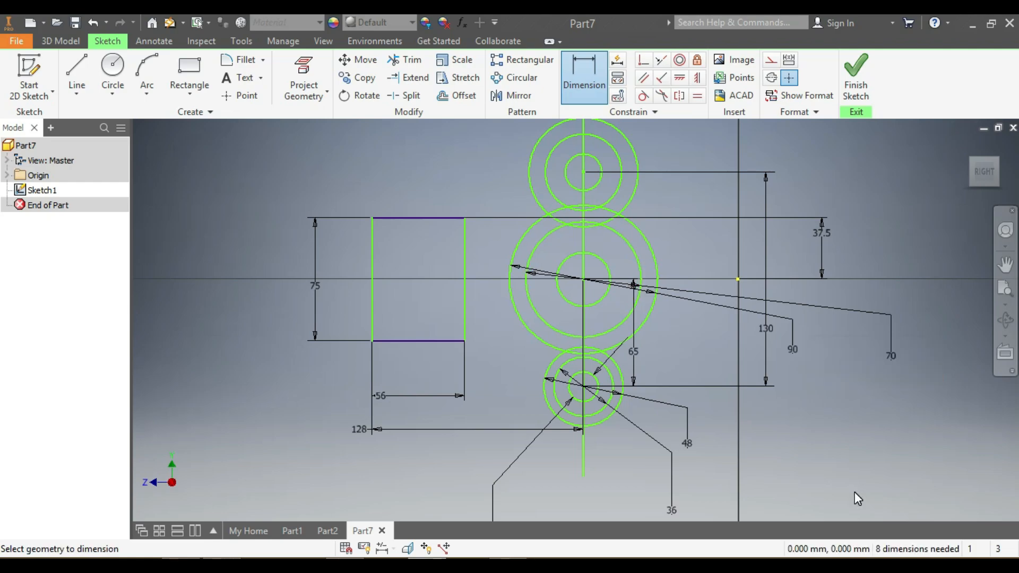
# Dimension the middle set's innermost circle with a 36 mm diameter
pyautogui.click(600, 297)
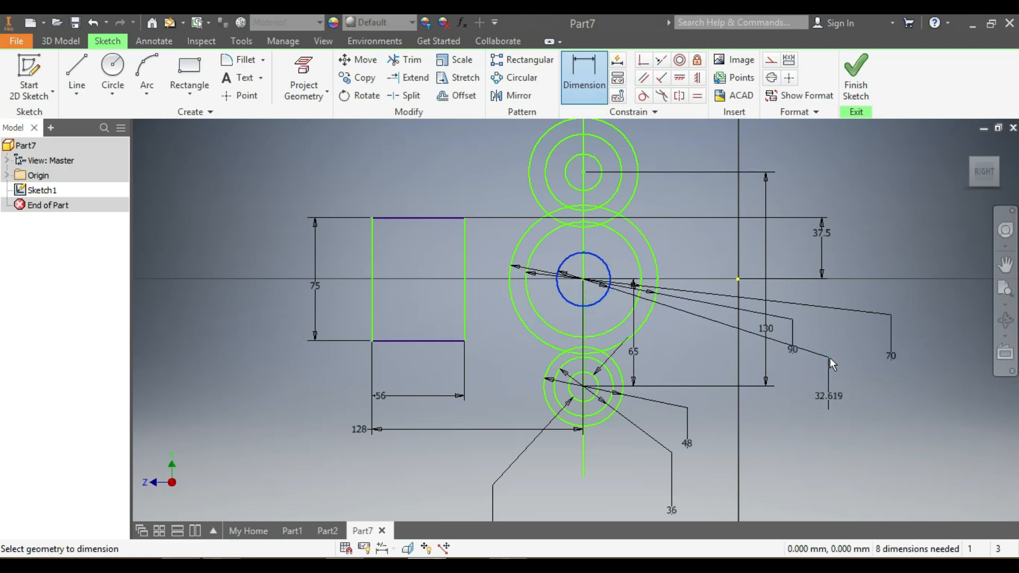
pyautogui.click(829, 358)
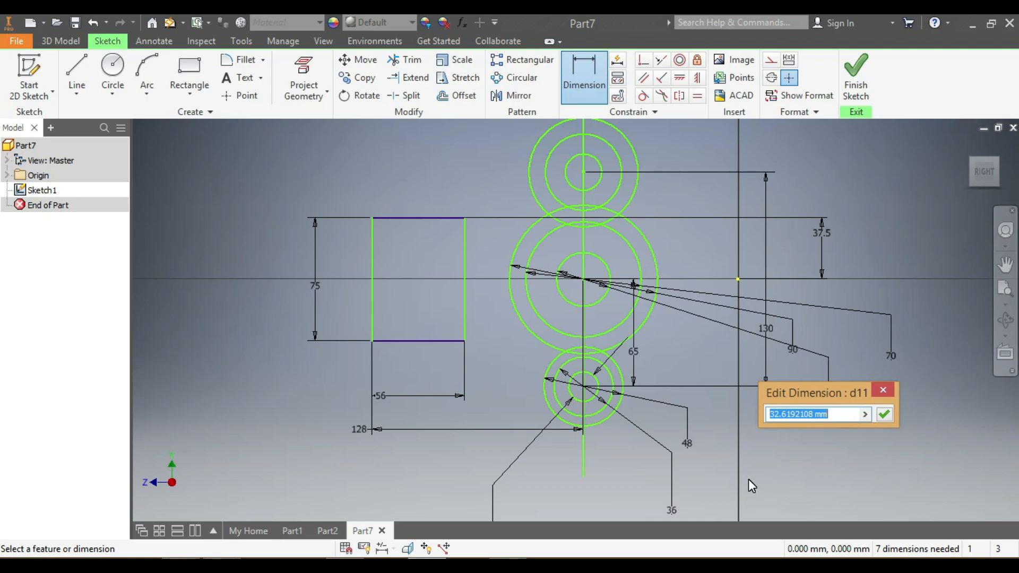
pyautogui.write('36')
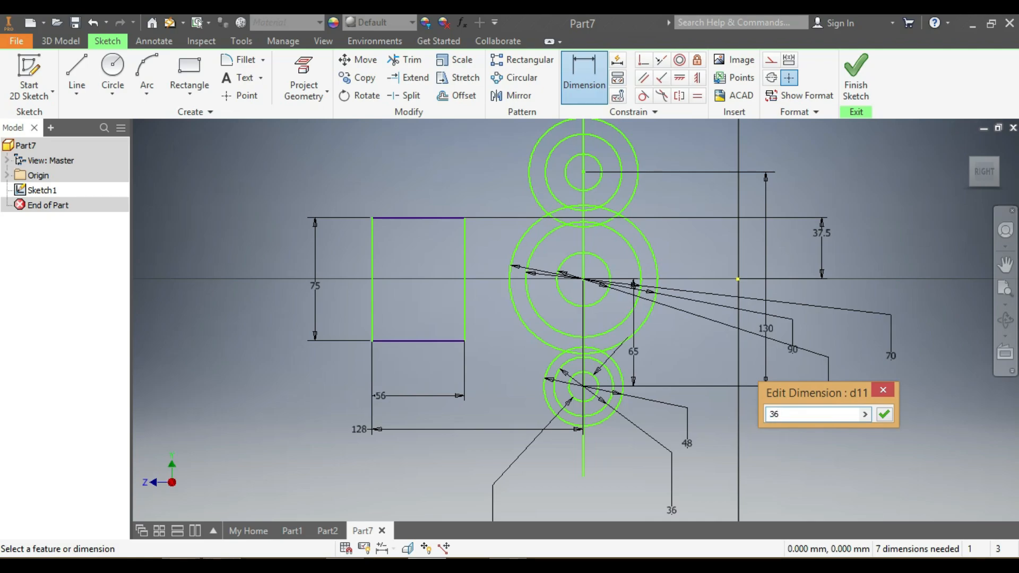
pyautogui.press('Return')
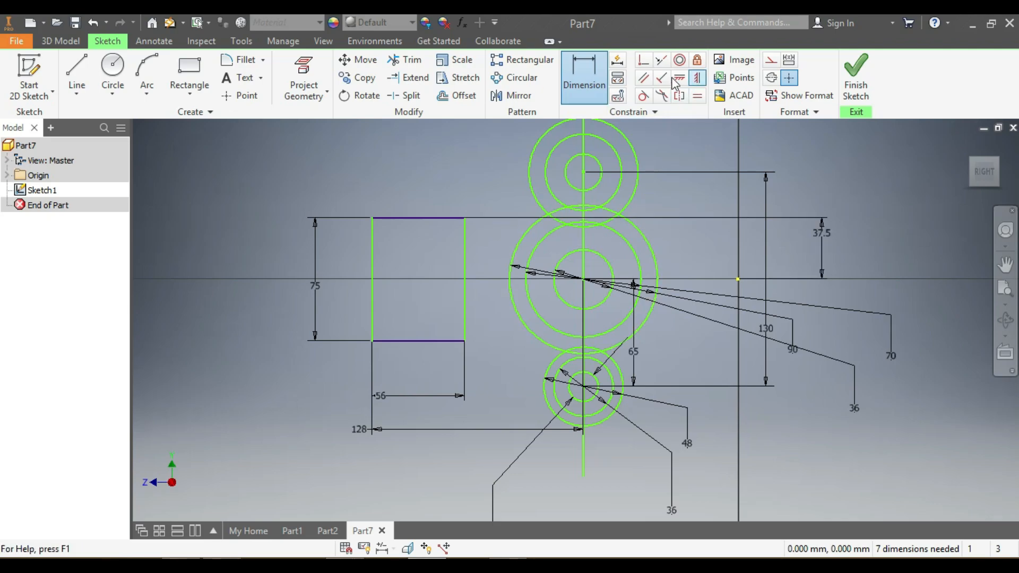
# Apply an Equal constraint between the outermost circles of the upper and lower sets
pyautogui.click(697, 95)
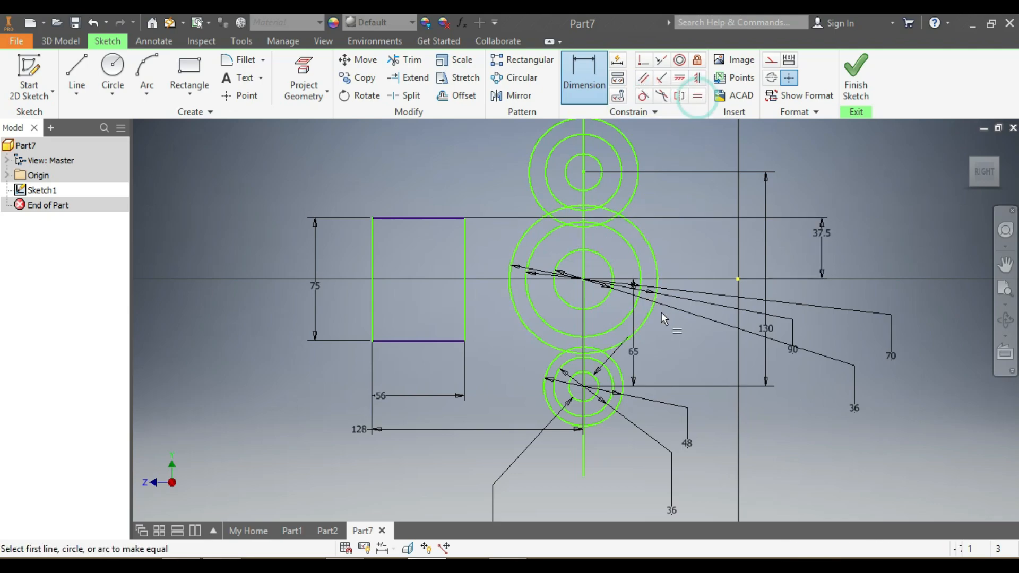
pyautogui.click(639, 190)
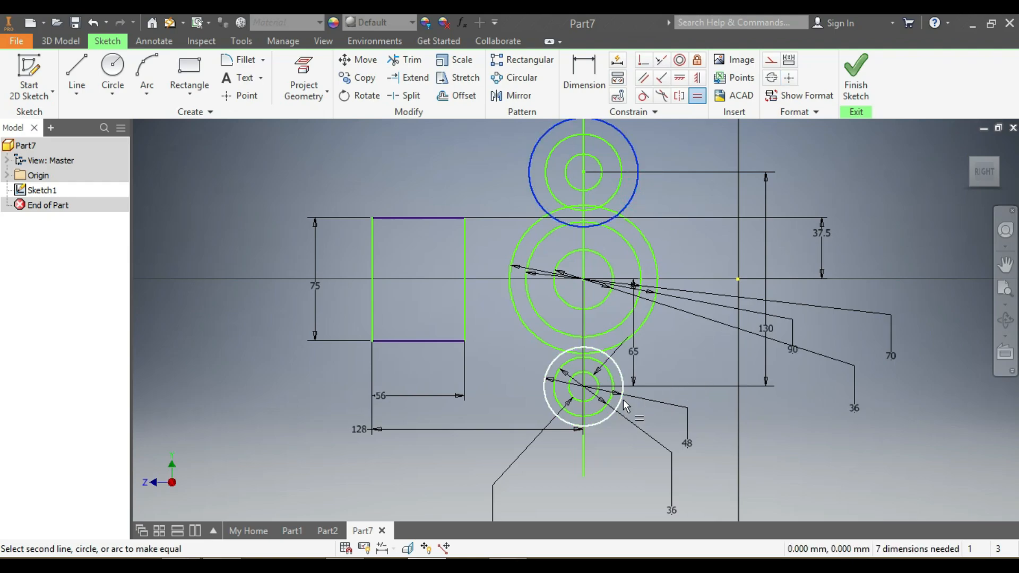
pyautogui.click(625, 406)
# Make the upper set's innermost circle equal to the lower set's innermost circle
pyautogui.scroll(5, 622, 189)
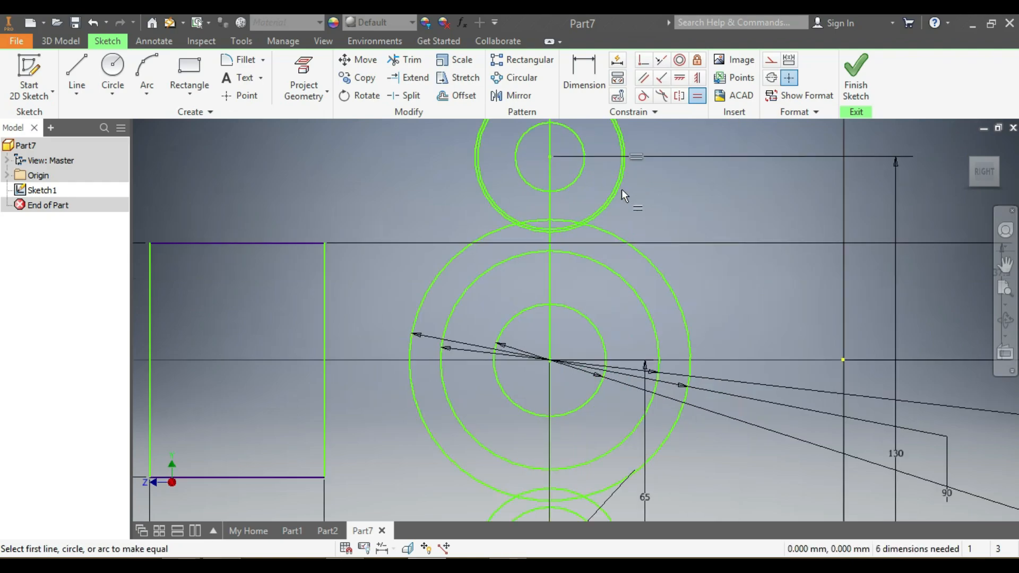
pyautogui.scroll(-3, 611, 189)
pyautogui.click(564, 184)
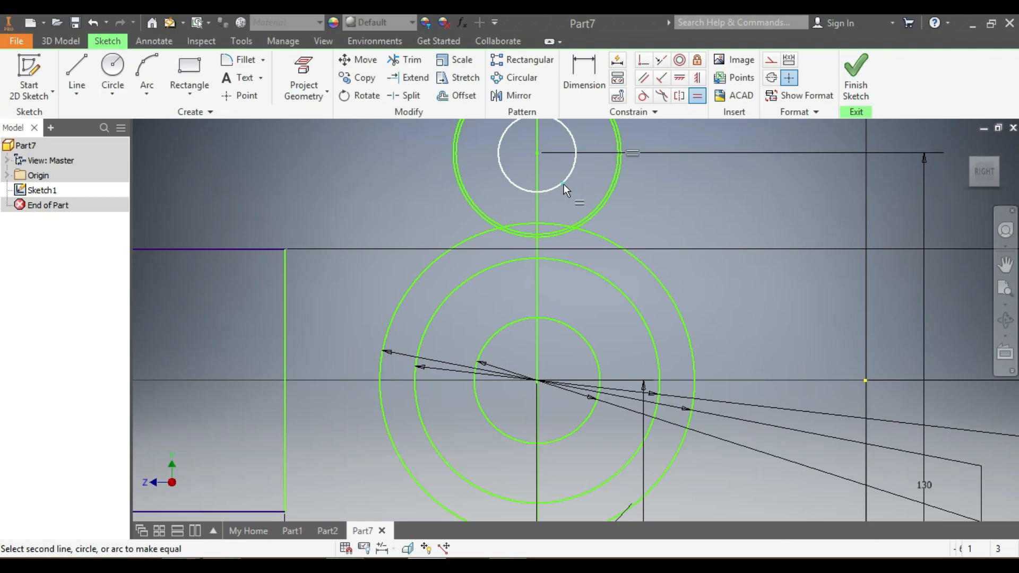
pyautogui.scroll(-4, 574, 213)
pyautogui.scroll(3, 553, 360)
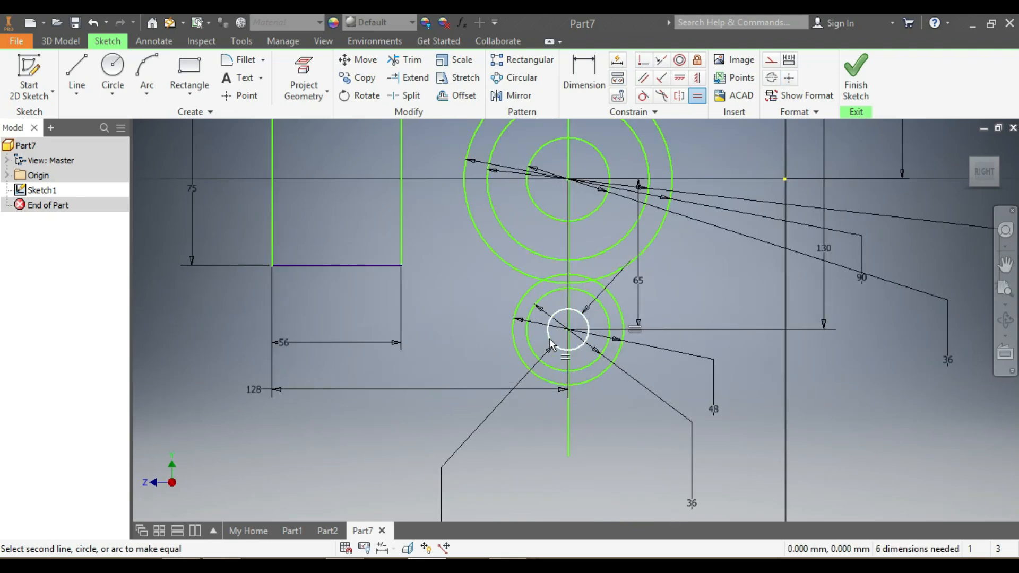
pyautogui.click(549, 339)
# Apply an Equal constraint between the intermediate circles of the upper and lower sets
pyautogui.scroll(-3, 550, 339)
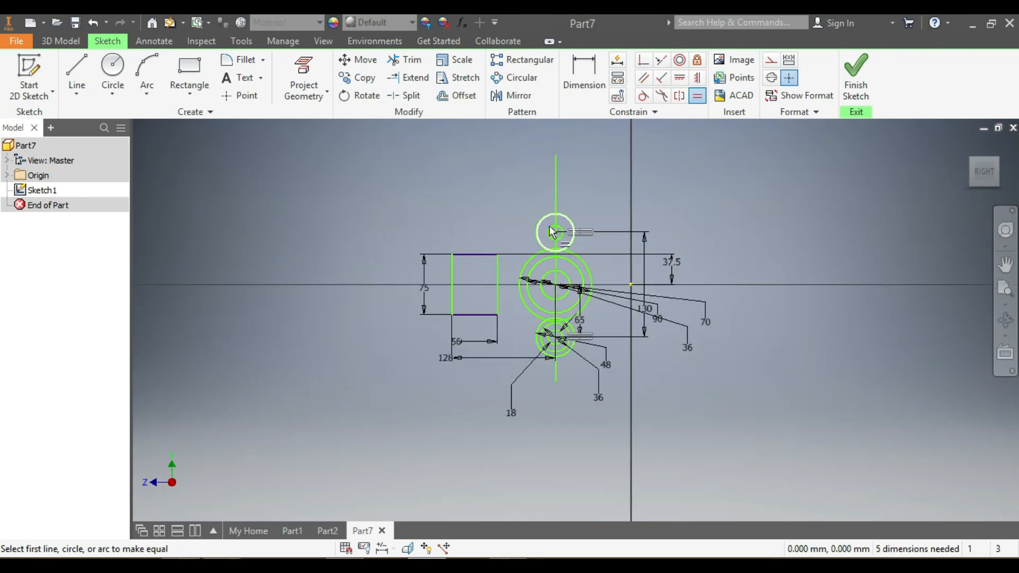
pyautogui.scroll(5, 549, 220)
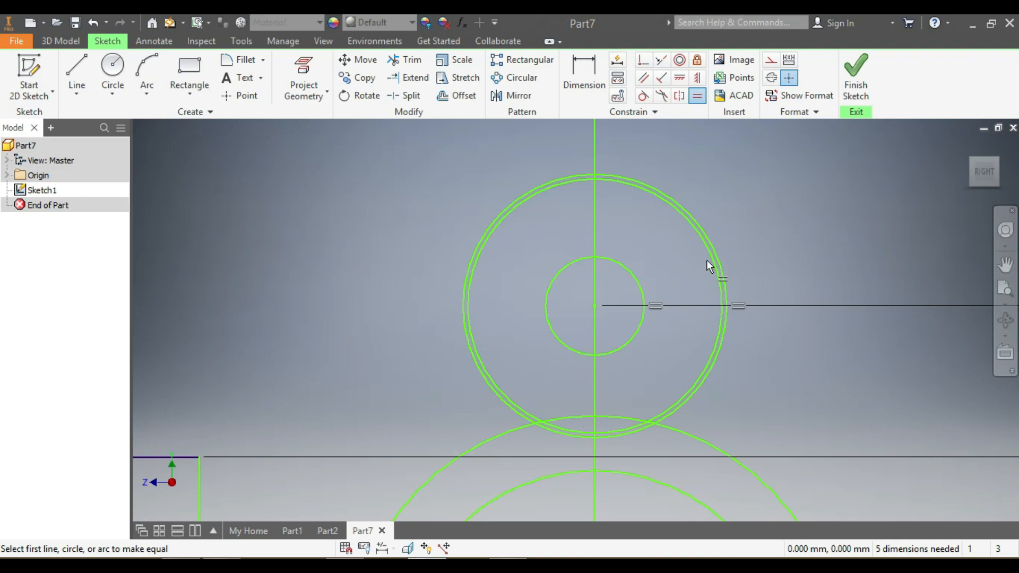
pyautogui.click(483, 252)
pyautogui.scroll(-4, 508, 342)
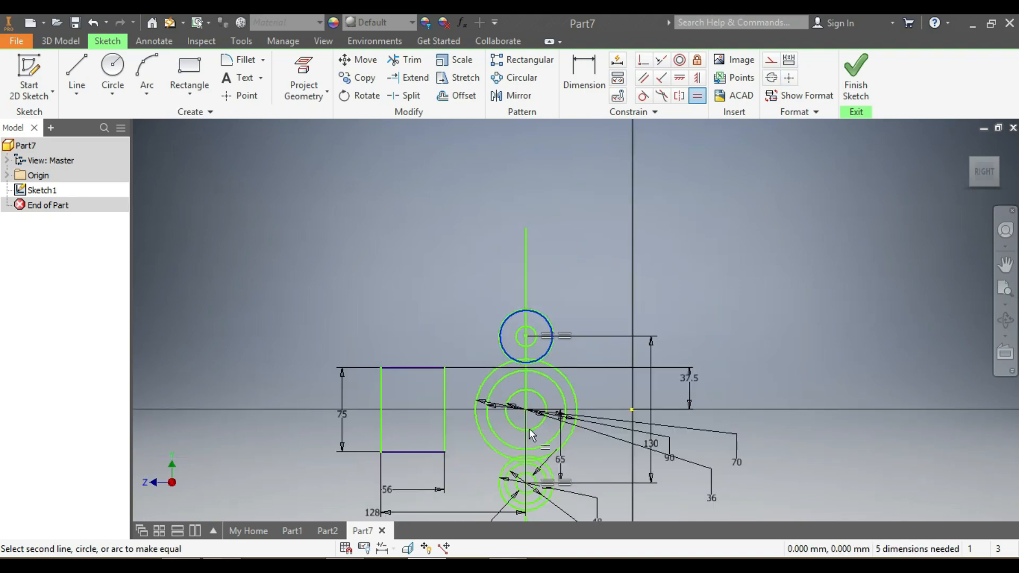
pyautogui.click(510, 491)
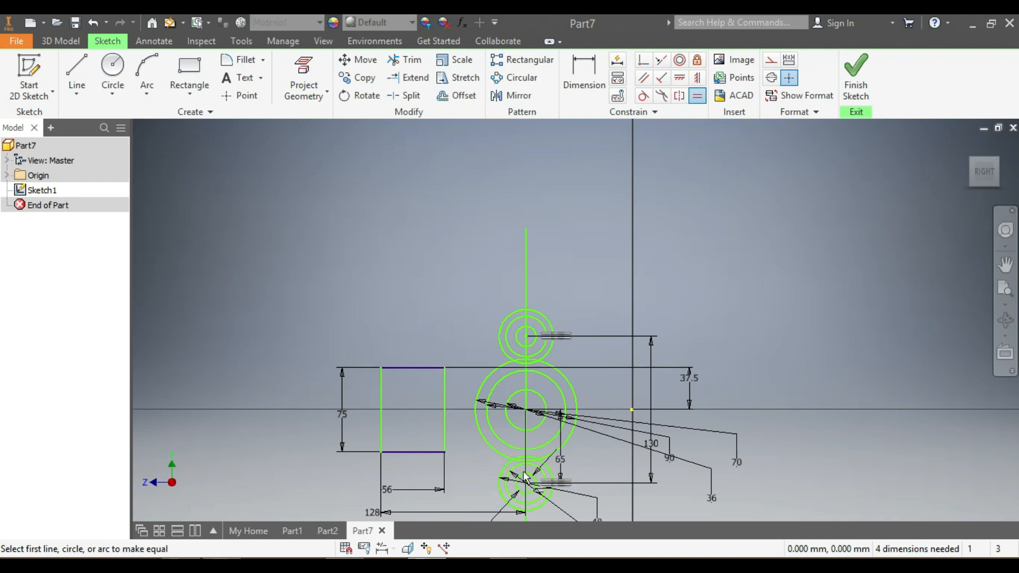
# Draw a 130 mm vertical line joining the right-hand quadrant points of the upper and lower sets' outermost circles
pyautogui.scroll(-5, 584, 507)
pyautogui.scroll(7, 577, 507)
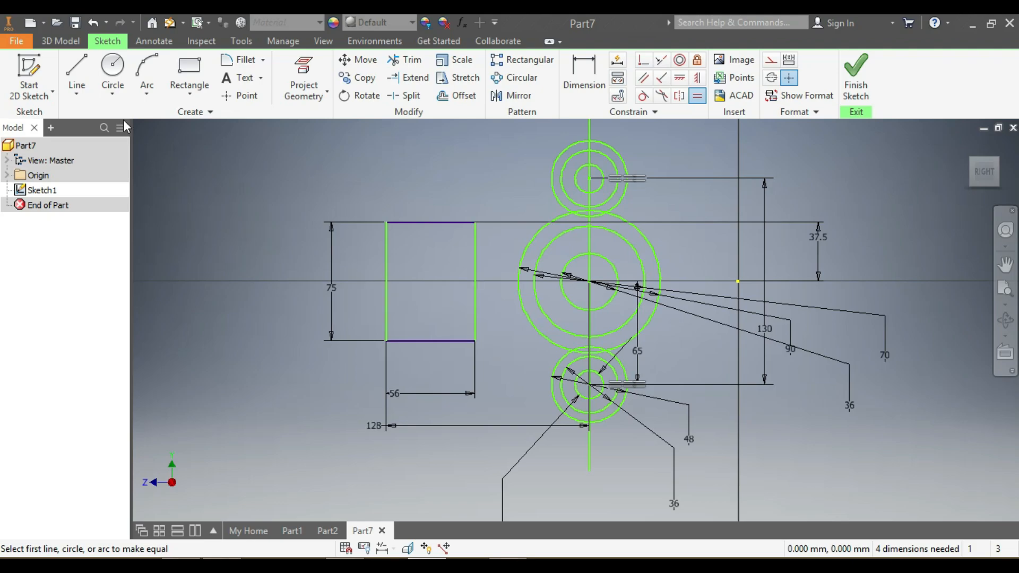
pyautogui.click(77, 74)
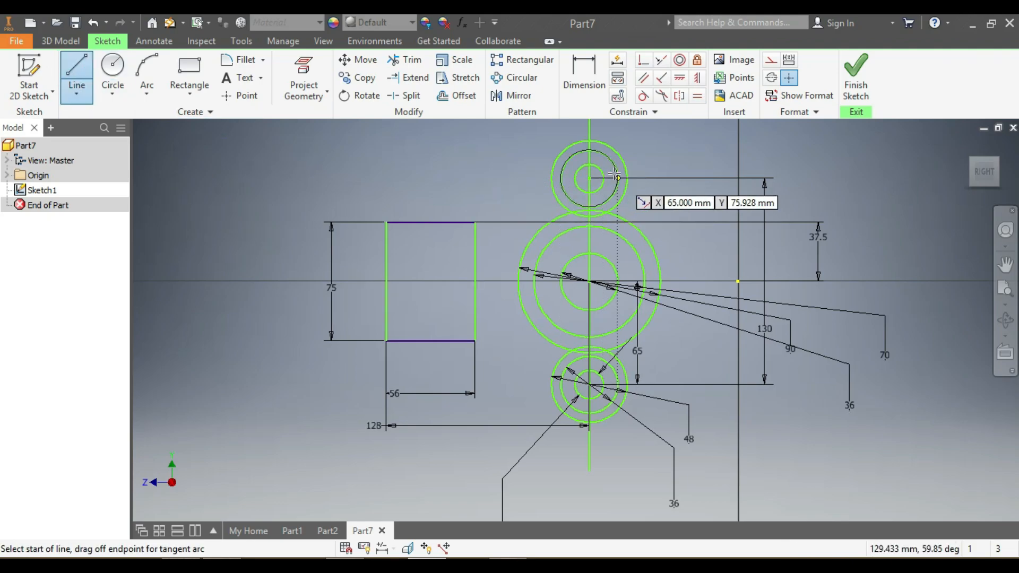
pyautogui.click(627, 178)
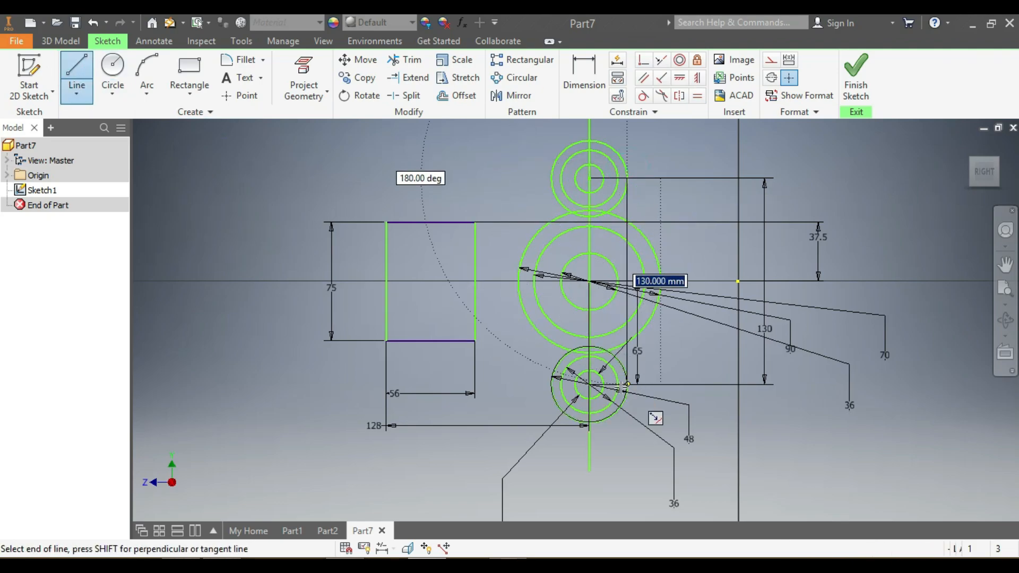
pyautogui.doubleClick(627, 384)
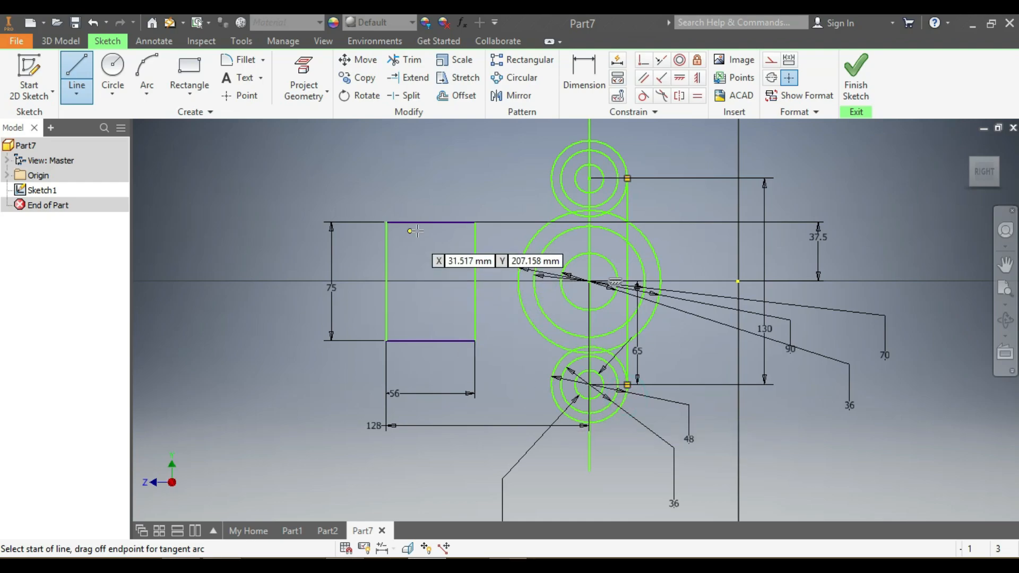
# Draw tangent lines from the rectangle's two right corners to the outermost circles of the upper and lower sets
pyautogui.click(477, 222)
pyautogui.doubleClick(565, 149)
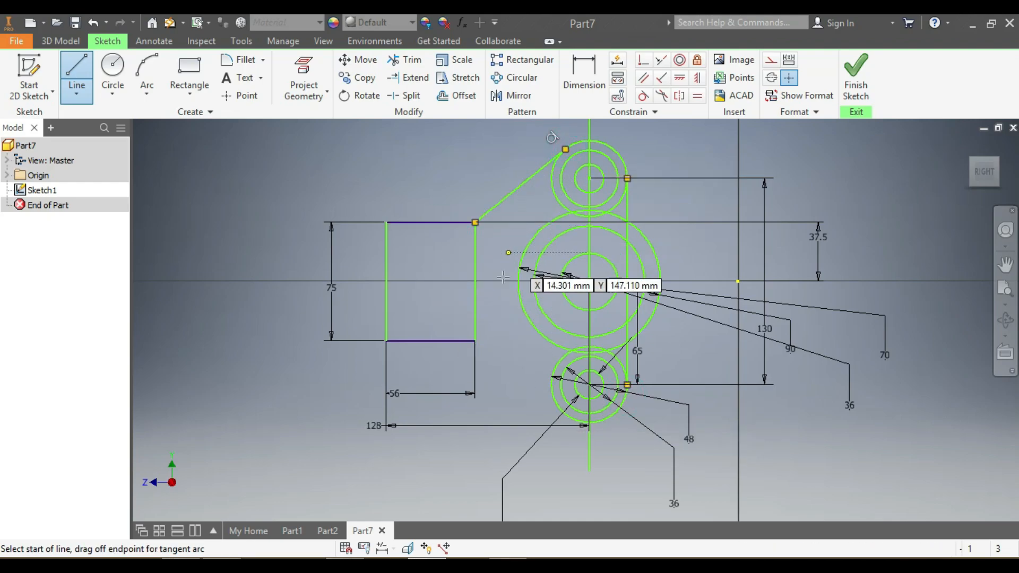
pyautogui.click(475, 341)
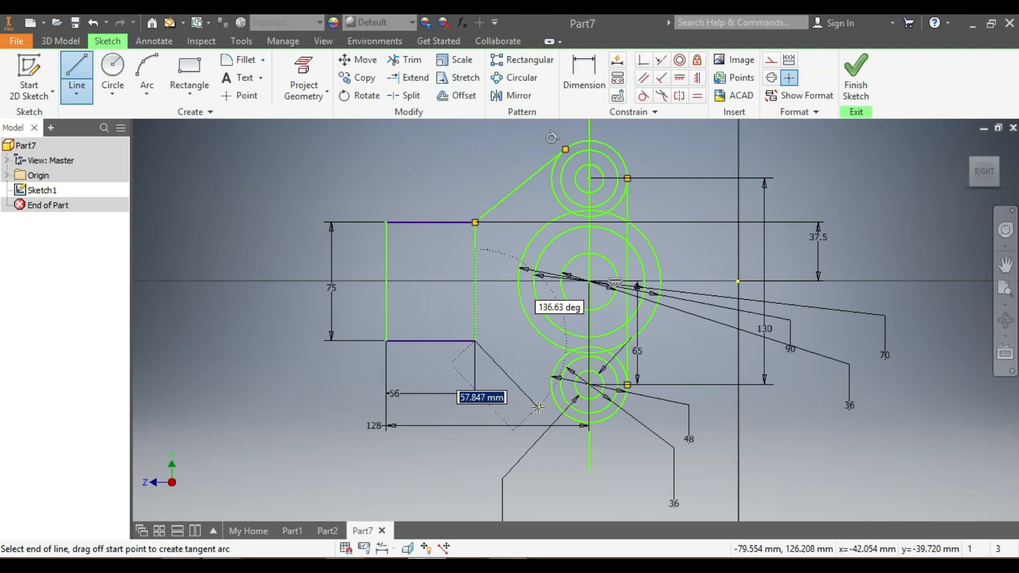
pyautogui.doubleClick(558, 412)
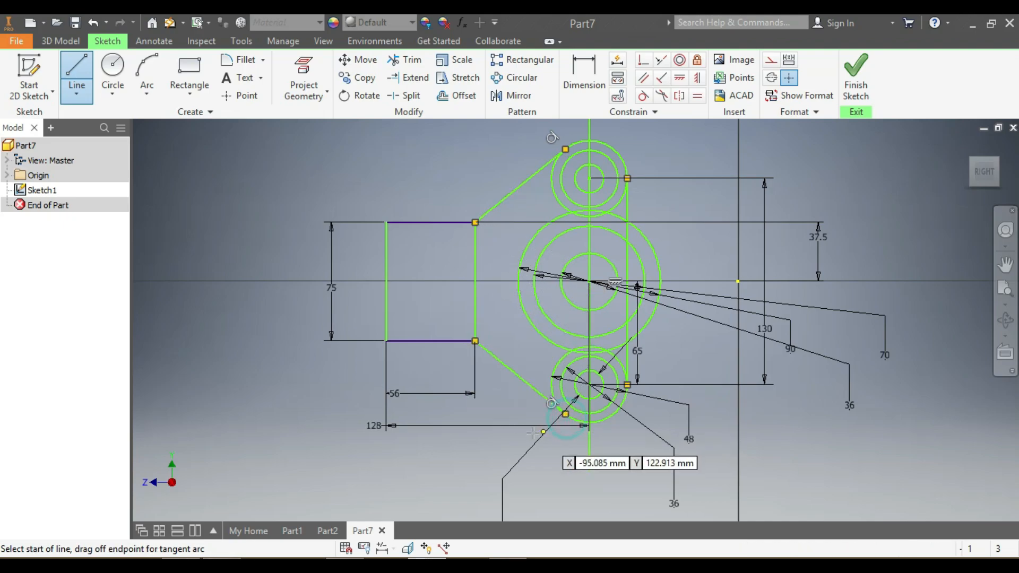
# Try to apply Tangent constraints between the two sloping lines and the outermost circles of the upper and lower sets
pyautogui.click(642, 97)
pyautogui.click(525, 189)
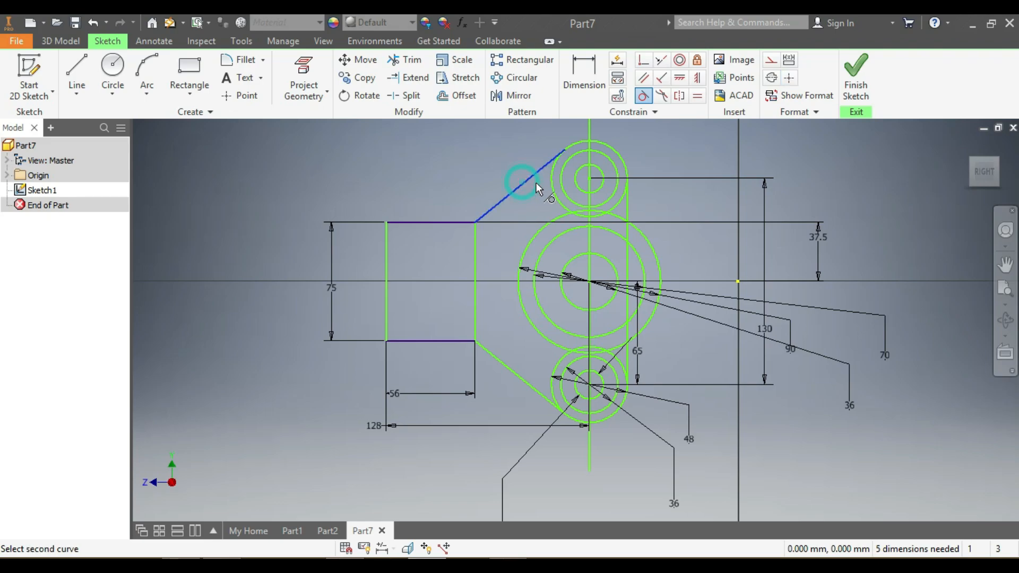
pyautogui.click(554, 181)
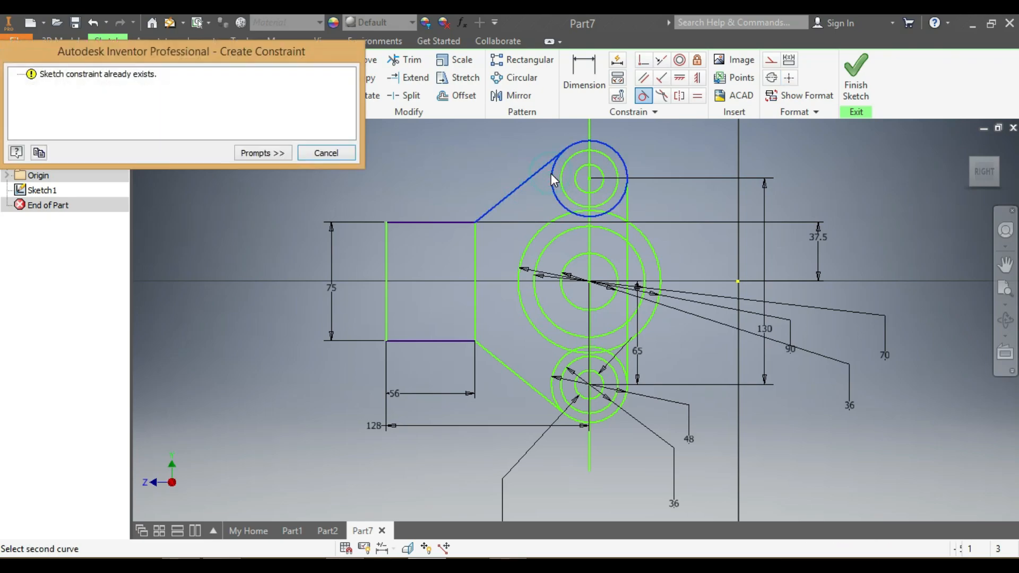
pyautogui.click(326, 153)
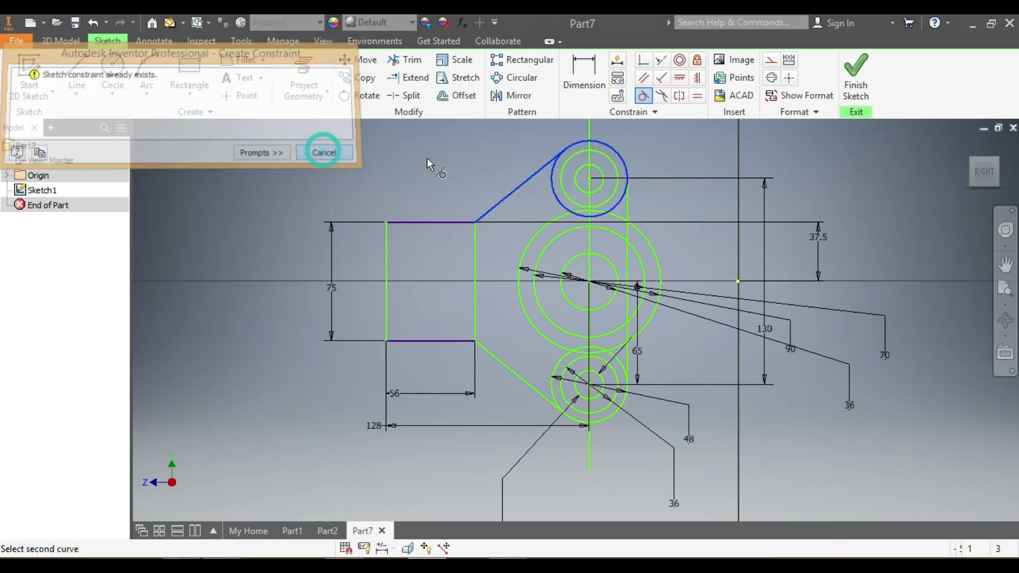
pyautogui.scroll(5, 533, 154)
pyautogui.scroll(-5, 619, 186)
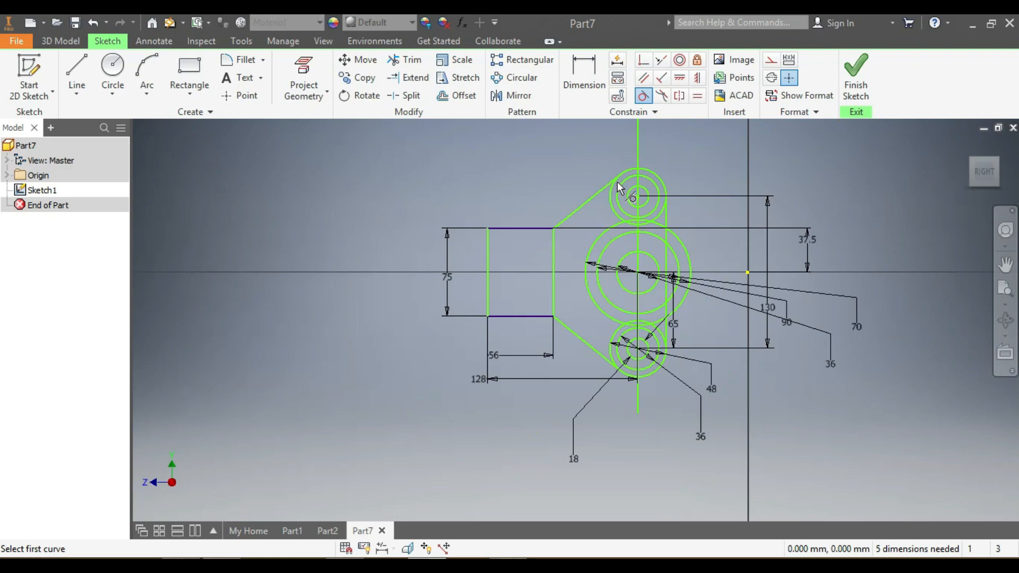
pyautogui.click(580, 343)
pyautogui.scroll(3, 628, 383)
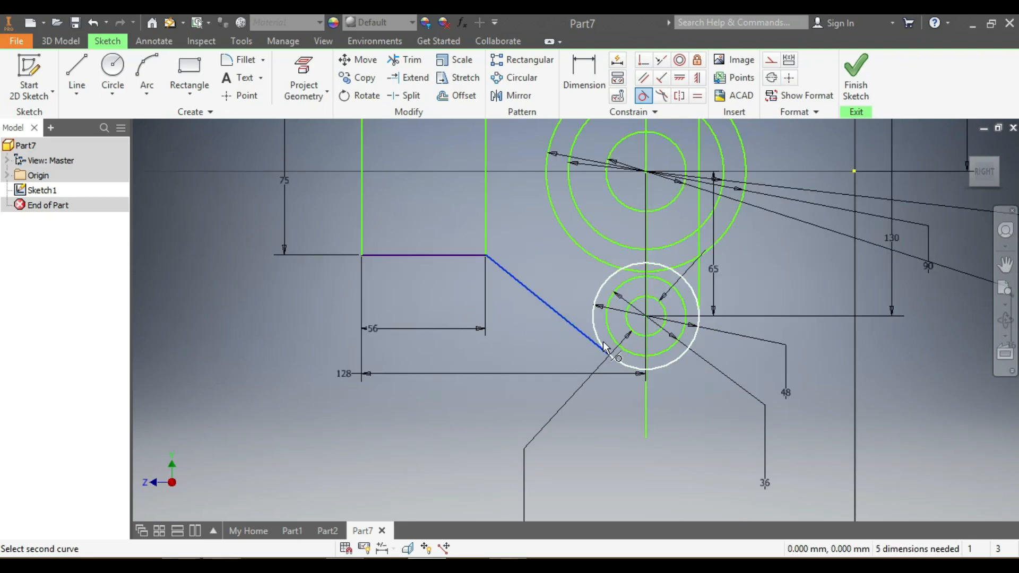
pyautogui.click(599, 334)
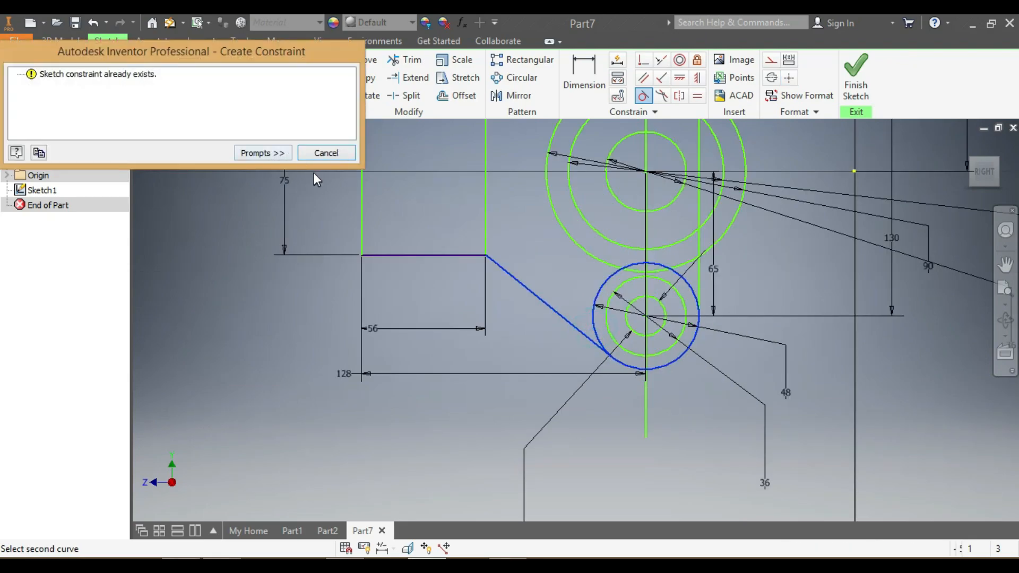
pyautogui.click(326, 153)
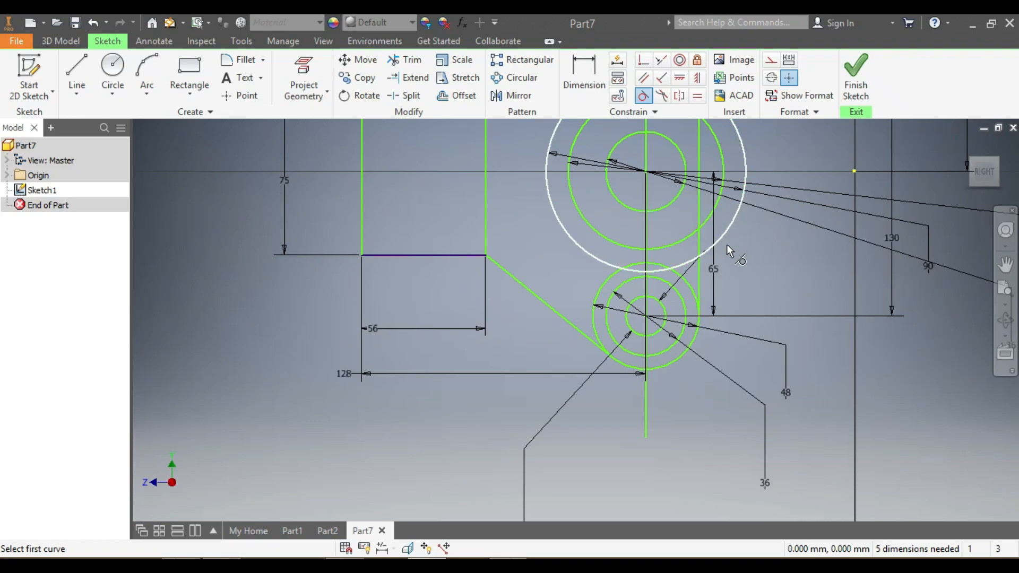
# Apply a Tangent constraint between the vertical connecting line and the lower set's outermost circle
pyautogui.click(701, 279)
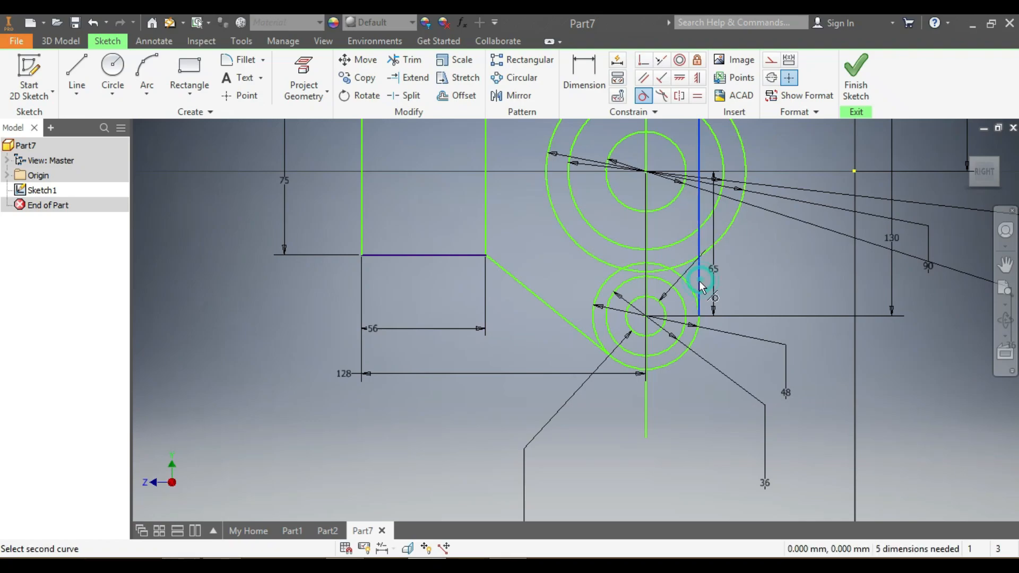
pyautogui.click(689, 291)
# Try to make the vertical connecting line tangent to the upper set's outermost circle
pyautogui.scroll(5, 726, 300)
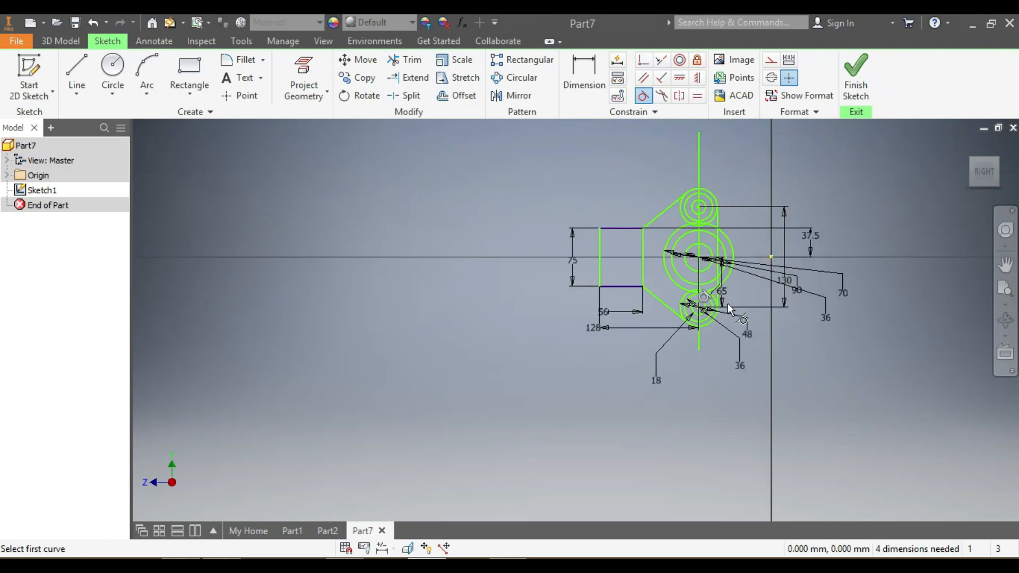
pyautogui.scroll(-3, 720, 203)
pyautogui.click(715, 239)
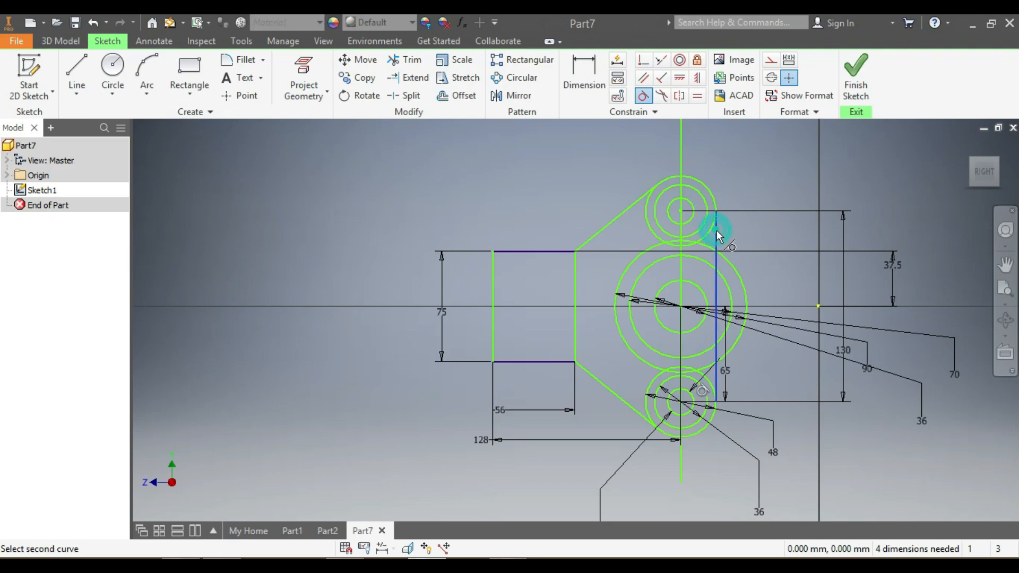
pyautogui.click(711, 237)
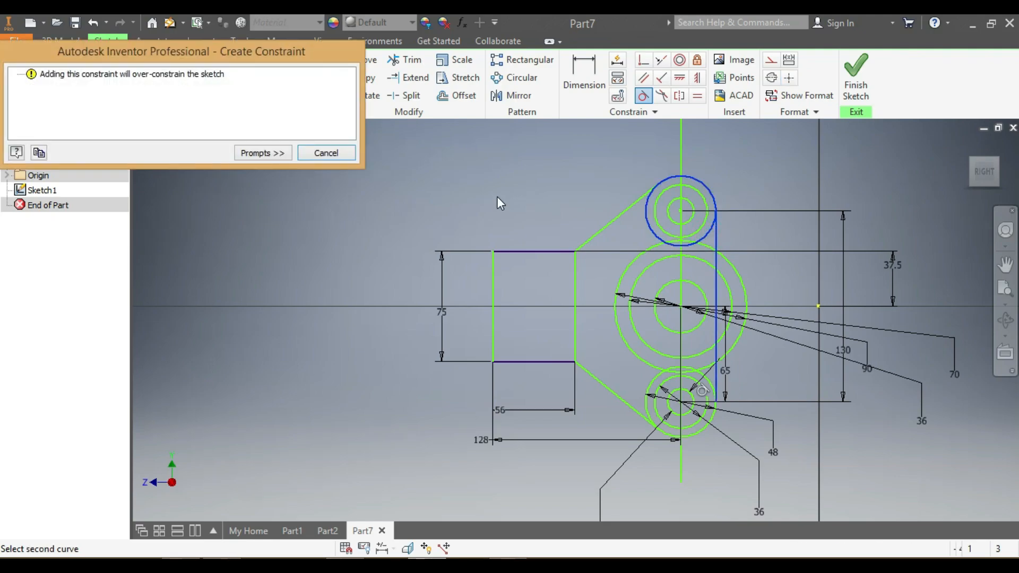
pyautogui.click(310, 153)
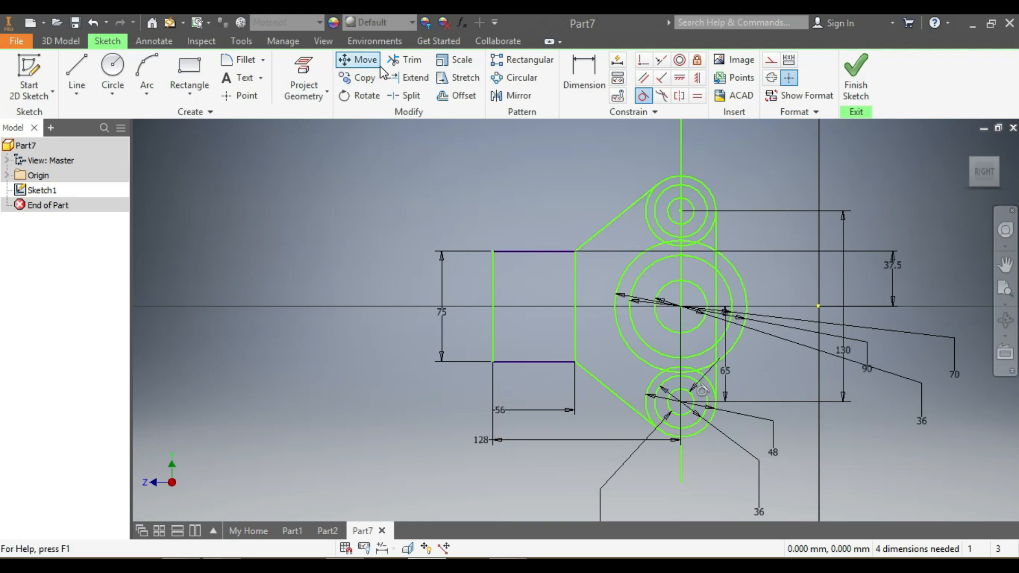
# Trim the inner part of the upper set's outermost circle between the sloping line and the vertical line
pyautogui.click(413, 62)
pyautogui.scroll(3, 655, 246)
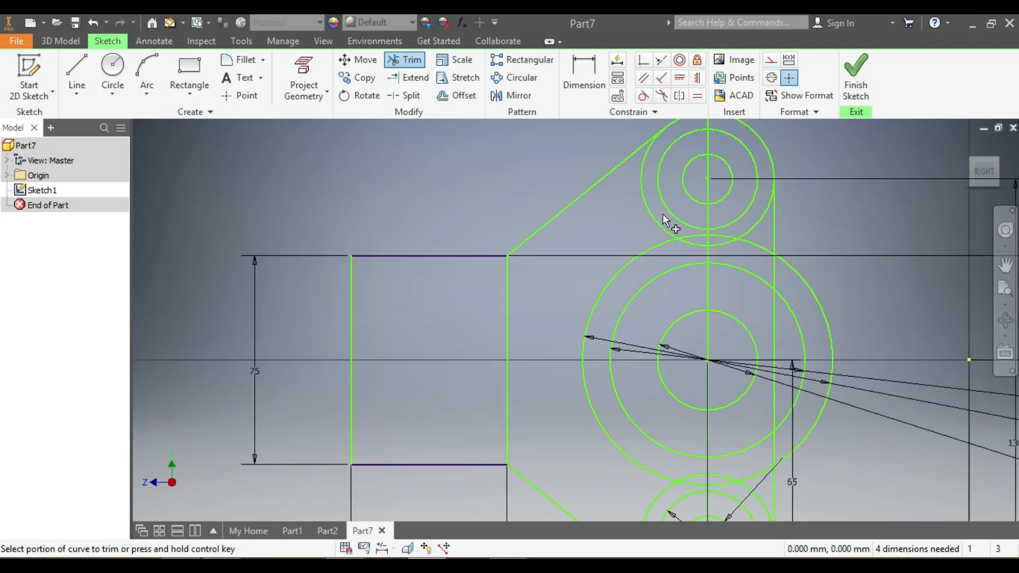
pyautogui.click(647, 208)
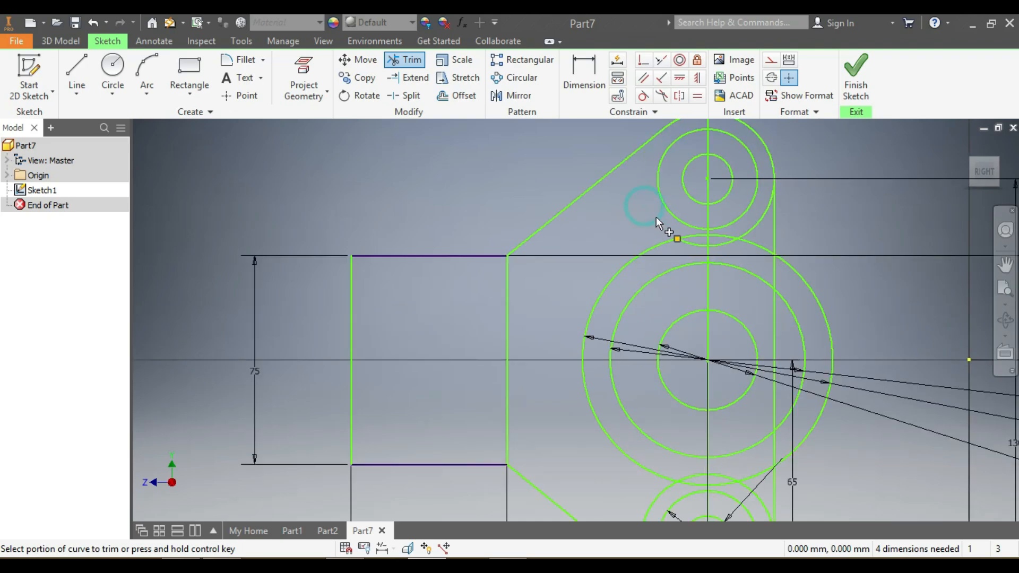
pyautogui.click(691, 240)
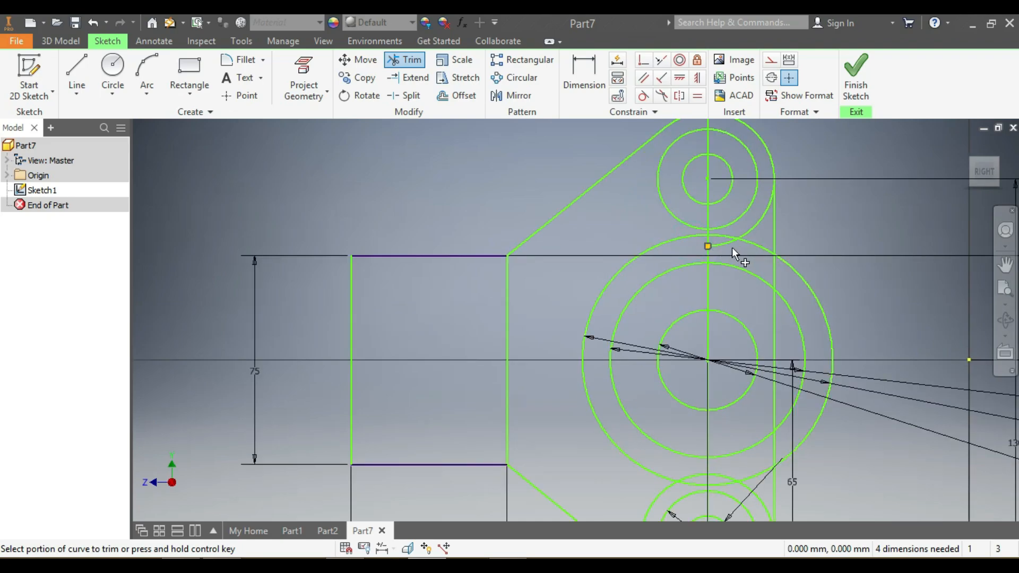
pyautogui.click(717, 245)
pyautogui.scroll(-5, 761, 396)
pyautogui.scroll(3, 748, 358)
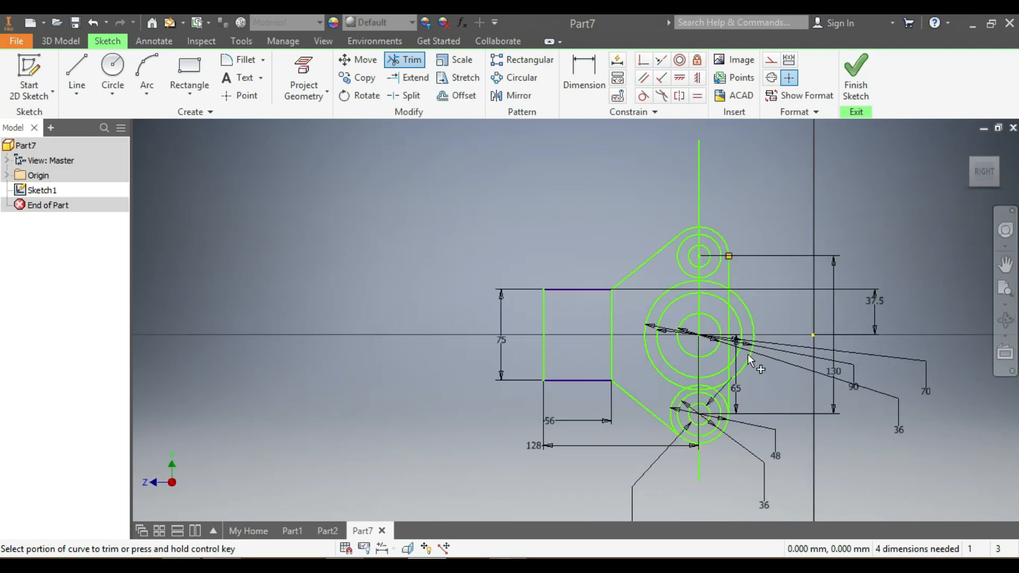
# Trim the inner part of the lower set's outermost circle between the sloping line and the vertical line
pyautogui.scroll(4, 737, 459)
pyautogui.click(508, 315)
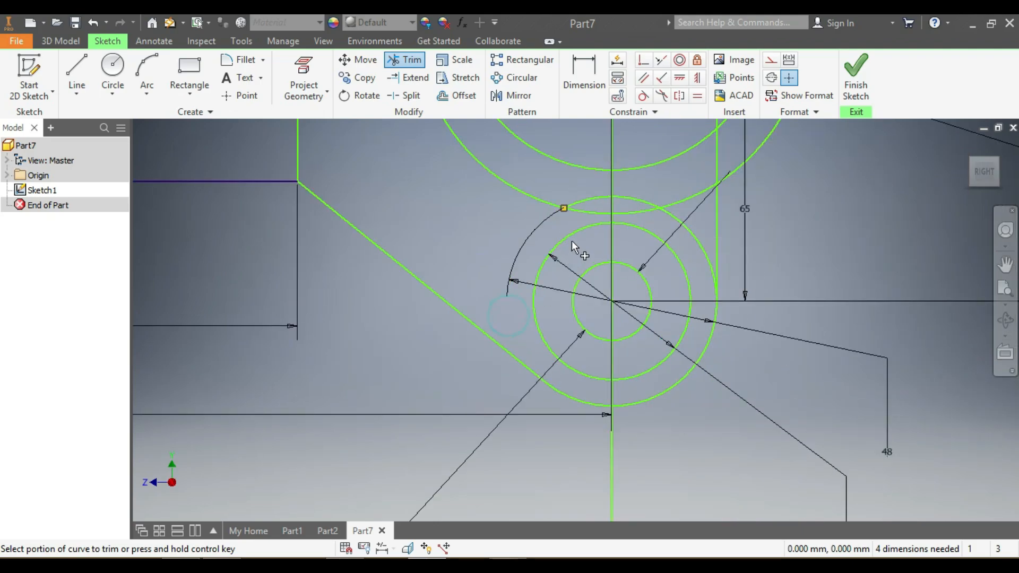
pyautogui.click(593, 199)
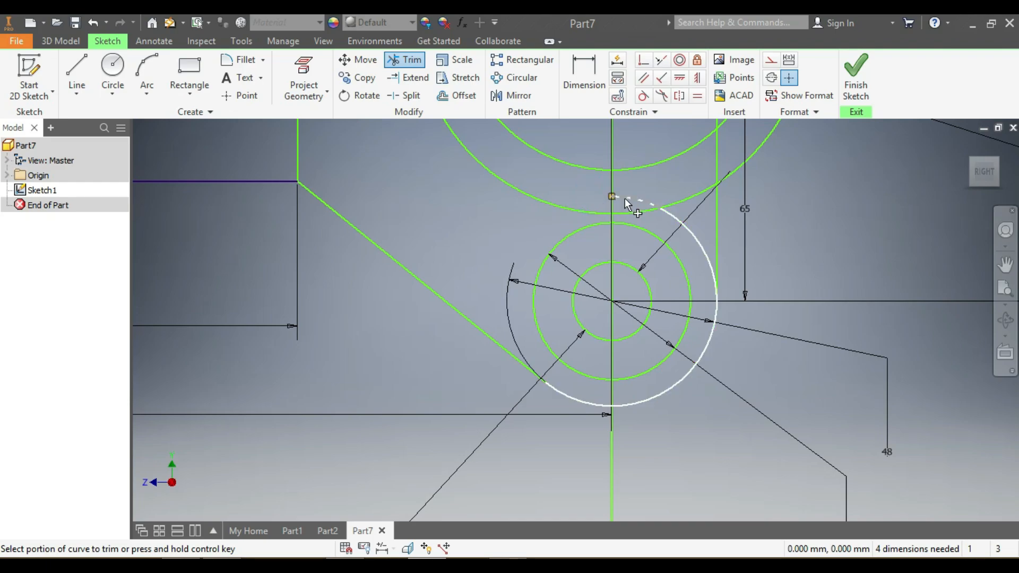
pyautogui.click(626, 201)
pyautogui.click(671, 214)
pyautogui.scroll(-4, 734, 260)
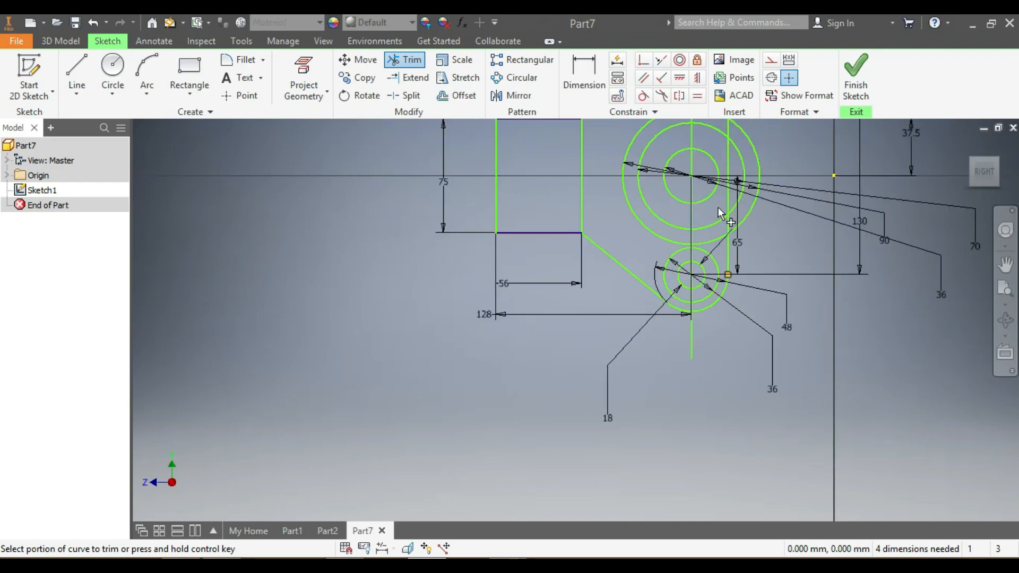
# Trim the middle set's outermost circle to leave only the arc bulging outside the vertical connecting line
pyautogui.click(645, 227)
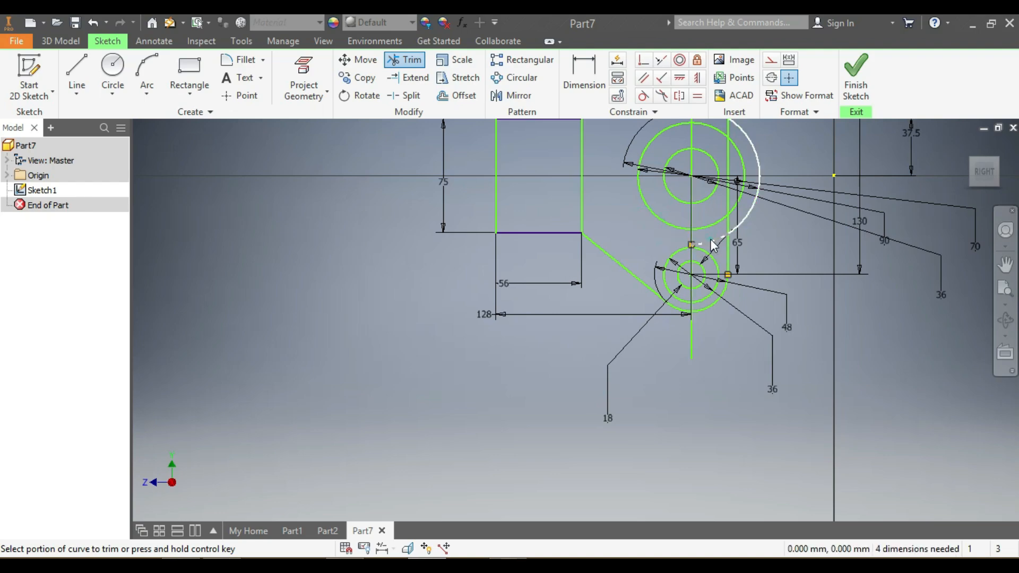
pyautogui.click(711, 240)
pyautogui.scroll(-4, 711, 240)
pyautogui.scroll(6, 713, 244)
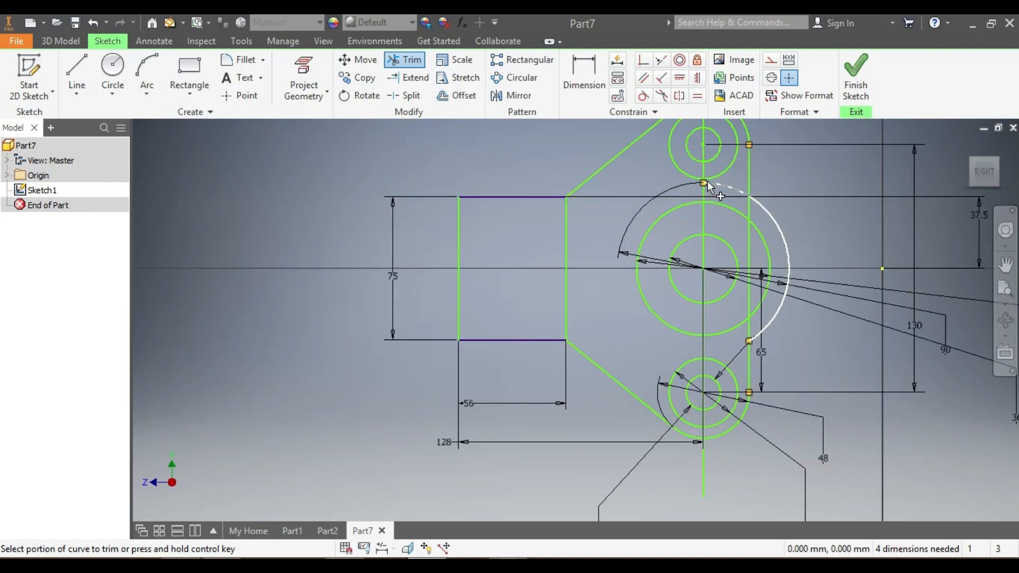
pyautogui.click(715, 184)
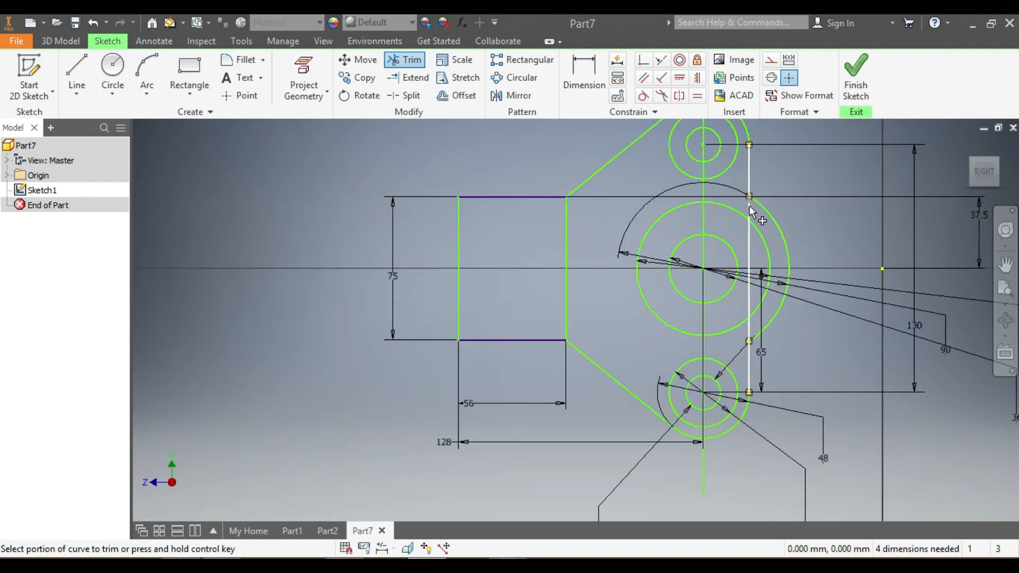
# Trim the vertical connecting line between its two intersections with the middle set's outer arc
pyautogui.click(750, 206)
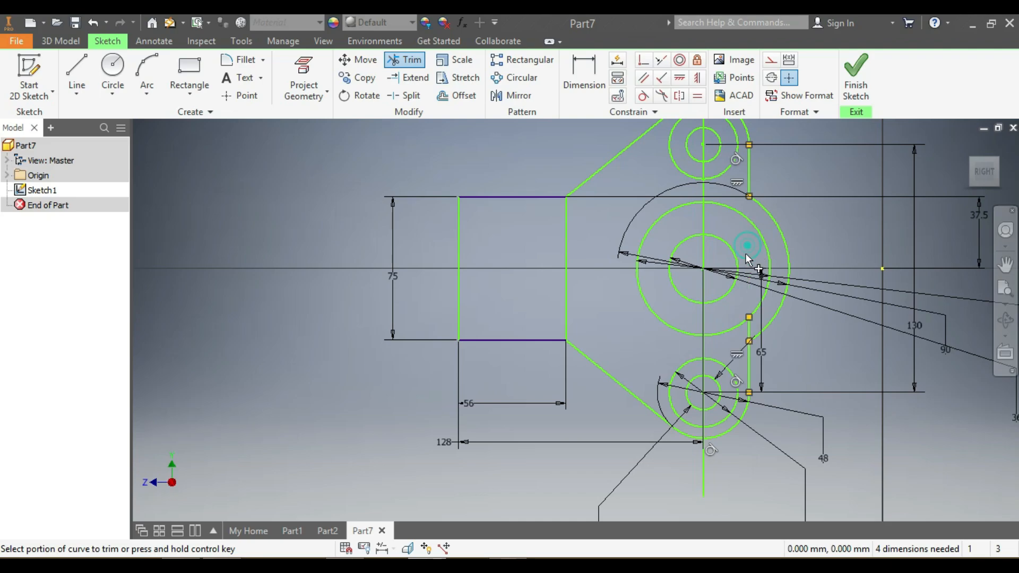
pyautogui.click(749, 335)
pyautogui.scroll(-4, 807, 425)
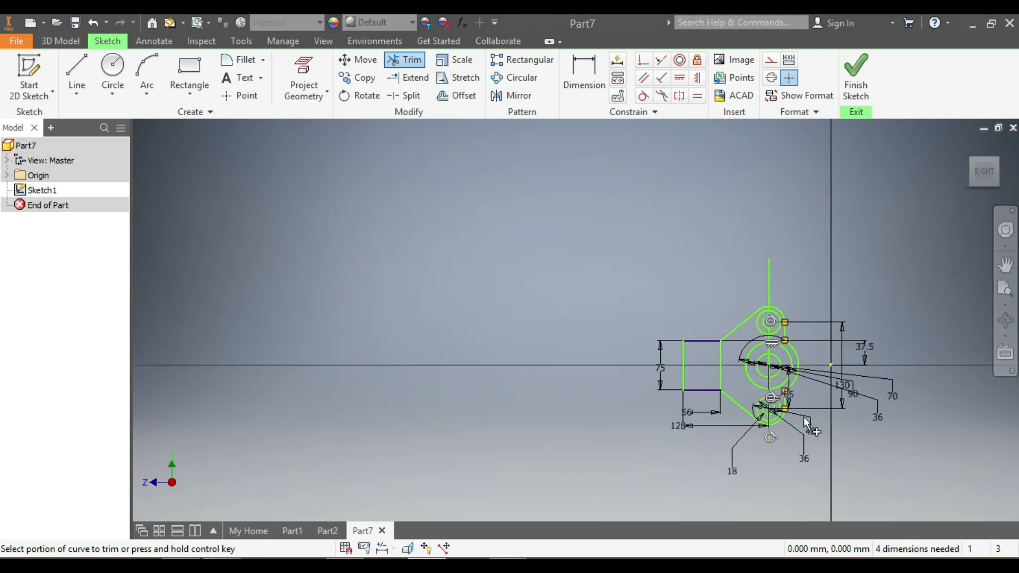
# End the Trim command and delete the long vertical line running through the centres of the three circle sets
pyautogui.scroll(3, 873, 434)
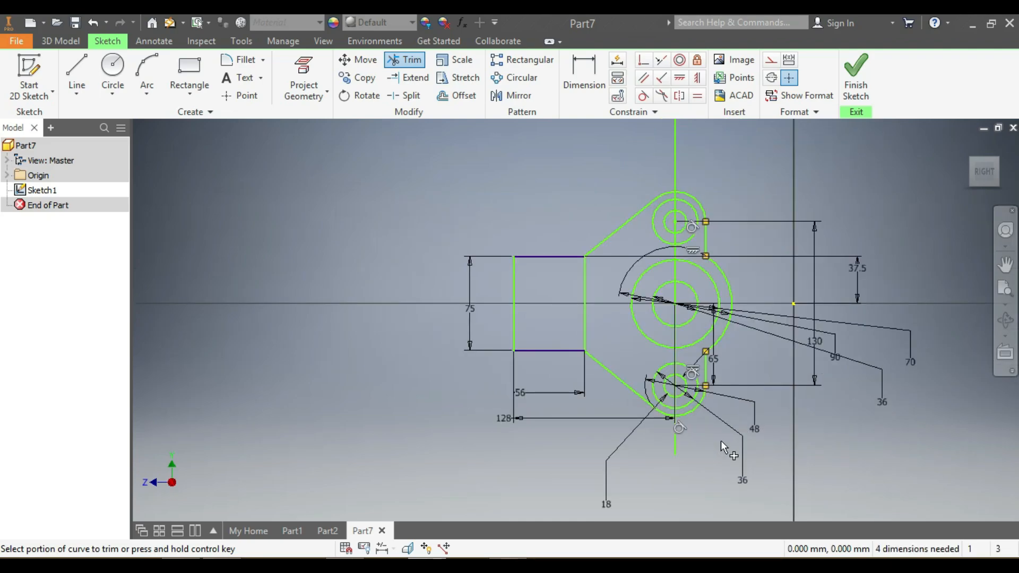
pyautogui.press('Escape')
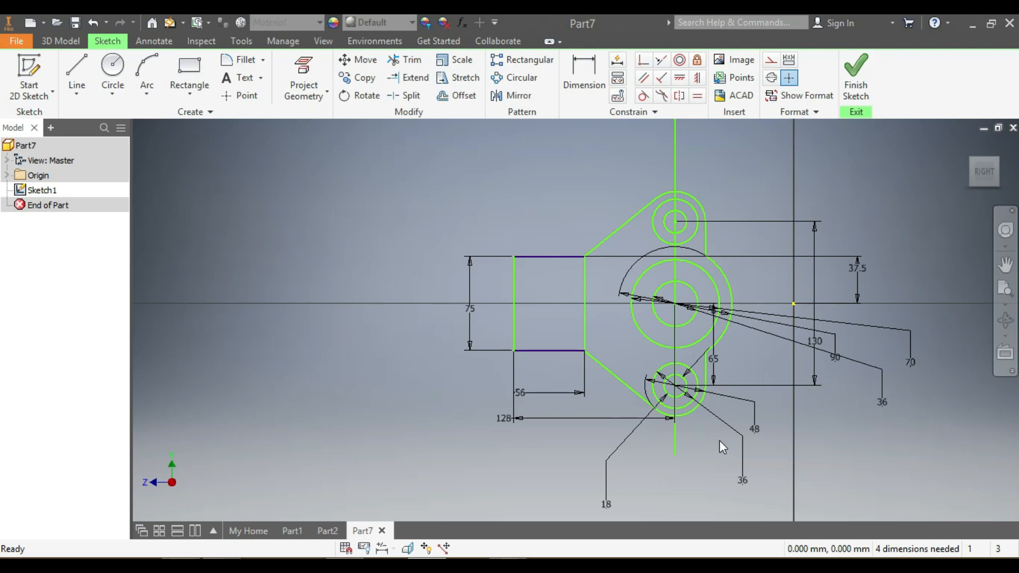
pyautogui.click(678, 162)
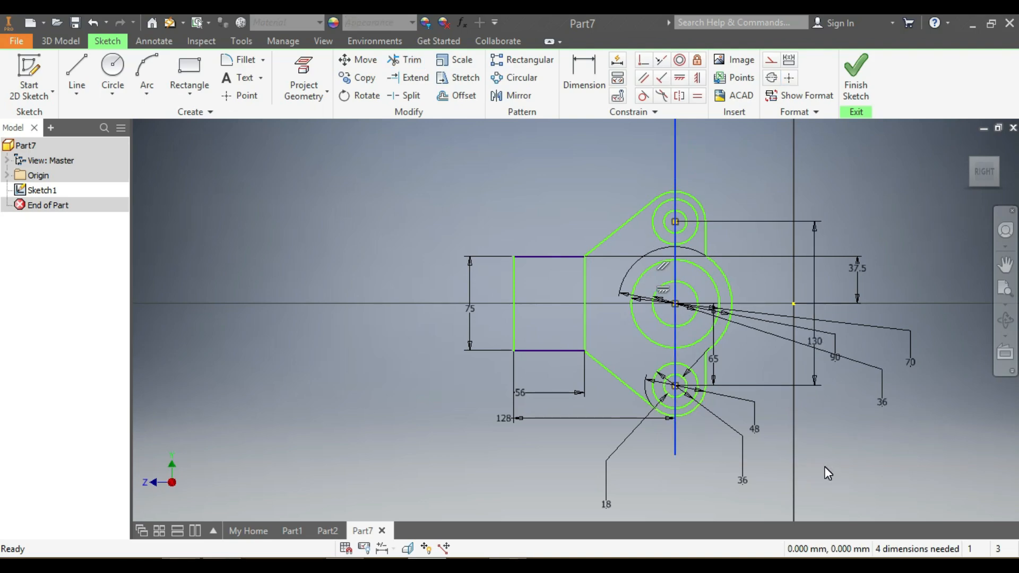
pyautogui.press('Escape')
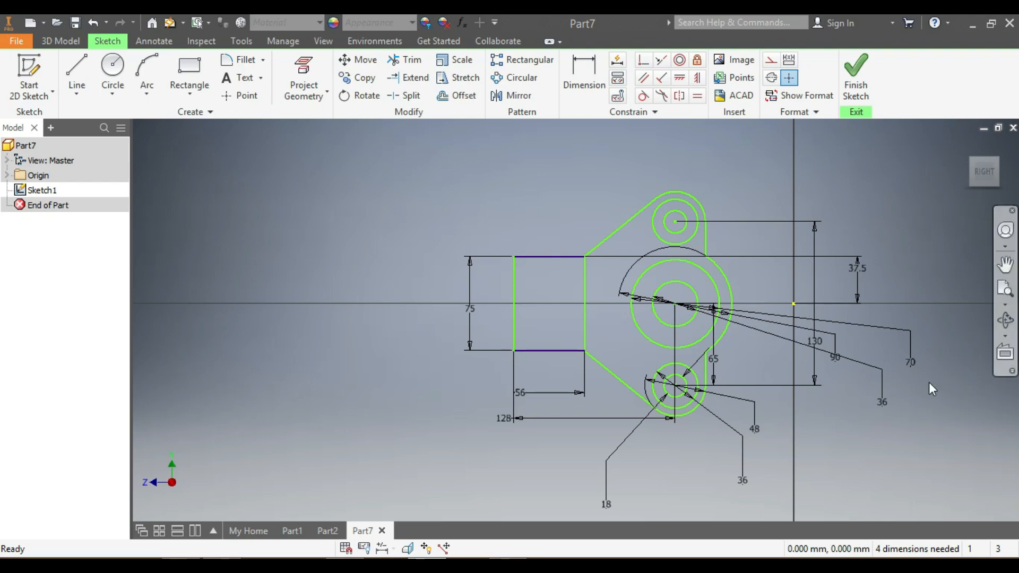
# Extrude the plate outline around the three circle sets 16 mm, leaving the circle areas and the rectangle out
pyautogui.click(67, 46)
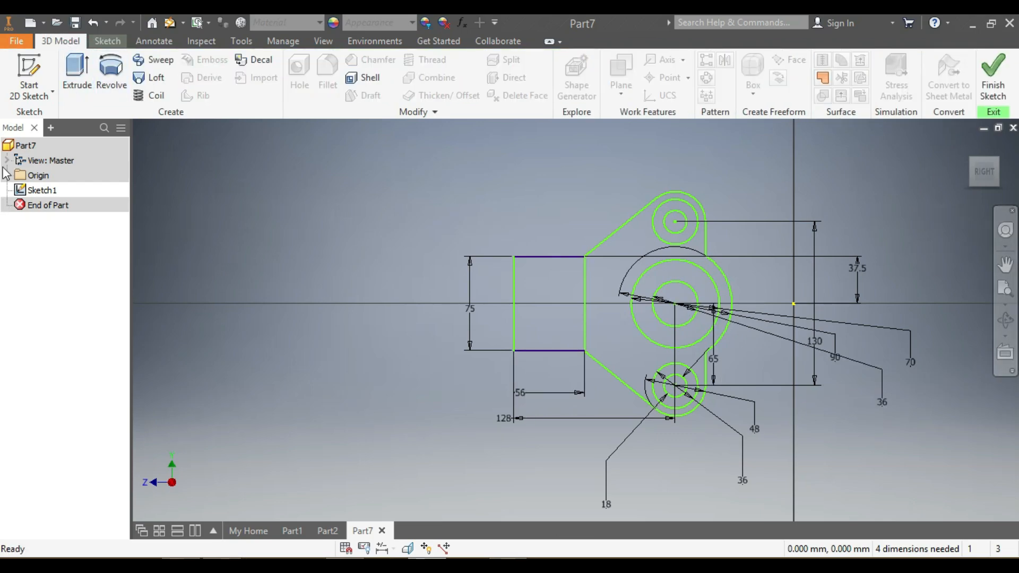
pyautogui.click(75, 74)
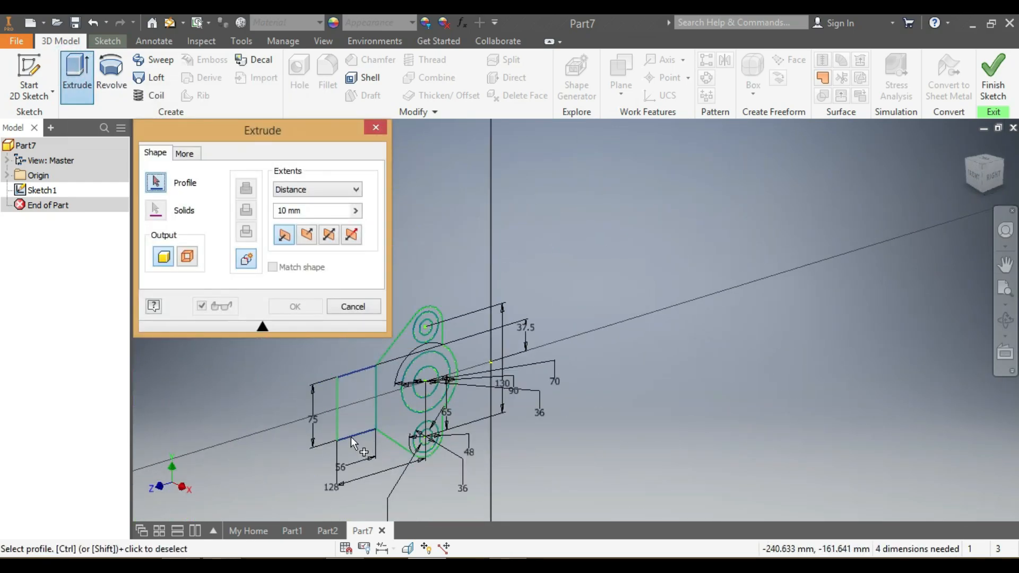
pyautogui.click(404, 346)
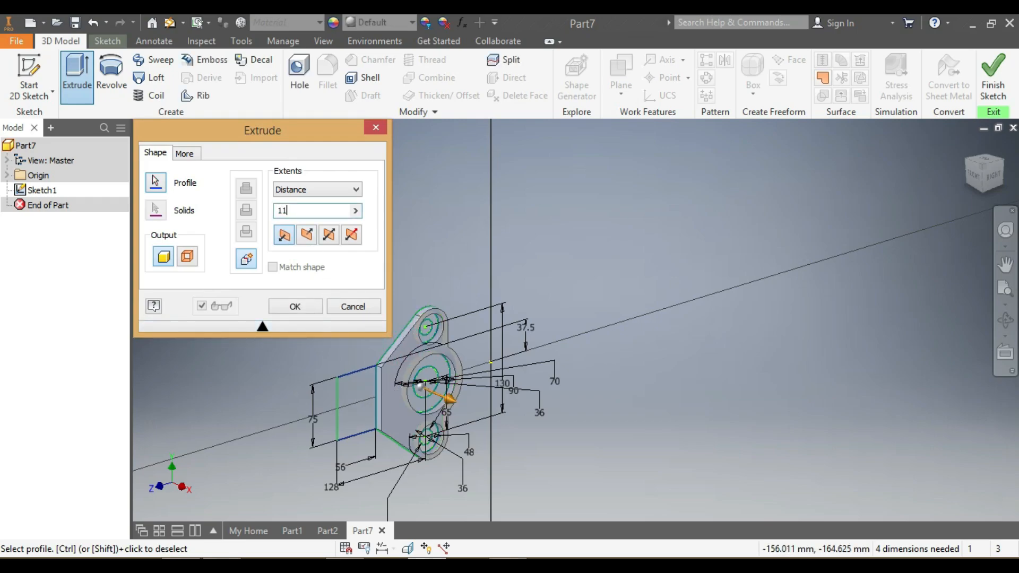
pyautogui.write('11')
pyautogui.press('BackSpace')
pyautogui.write('6')
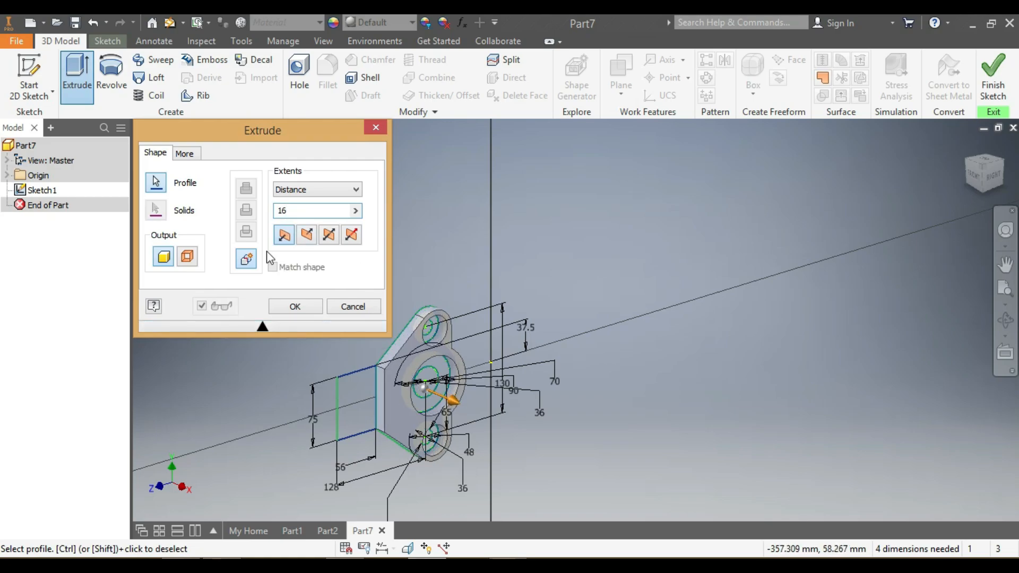
pyautogui.click(288, 306)
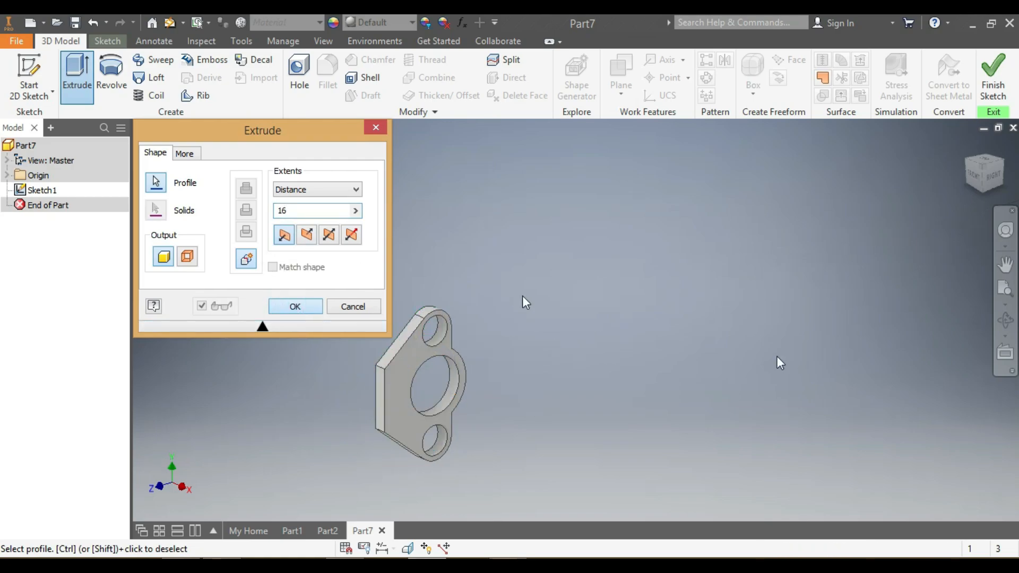
# Make the sketch used by the plate extrusion visible again
pyautogui.click(6, 205)
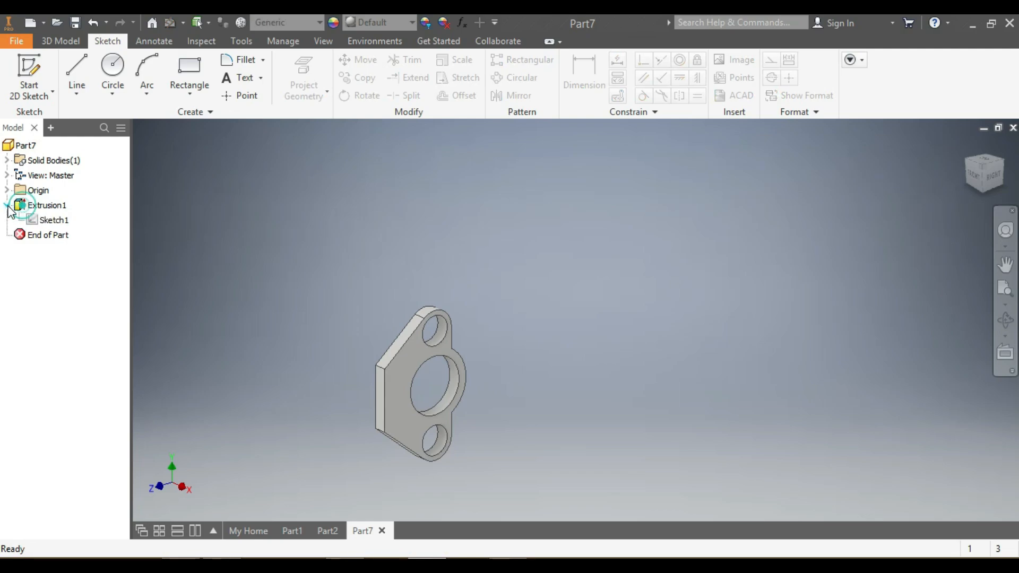
pyautogui.rightClick(46, 227)
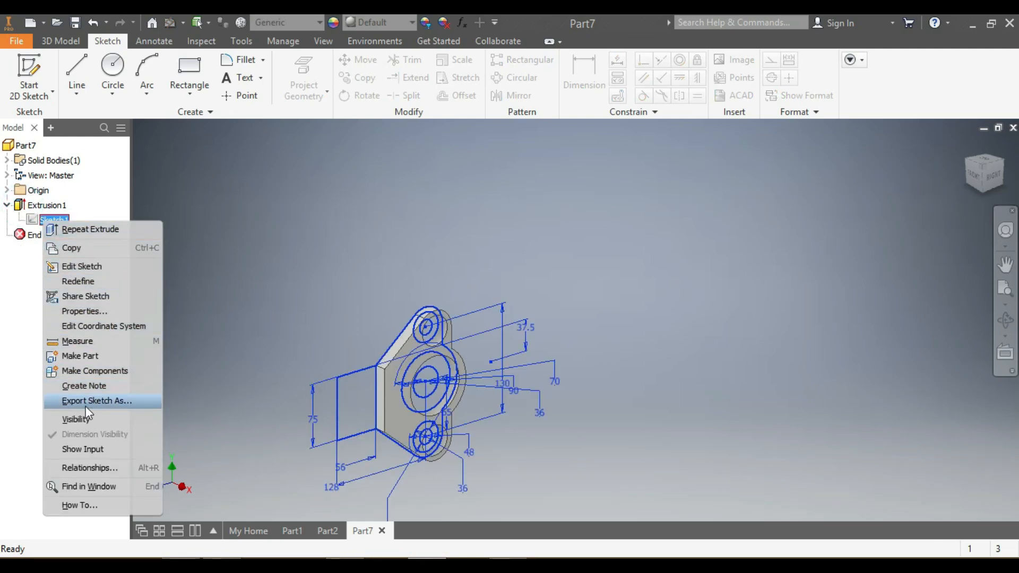
pyautogui.click(66, 419)
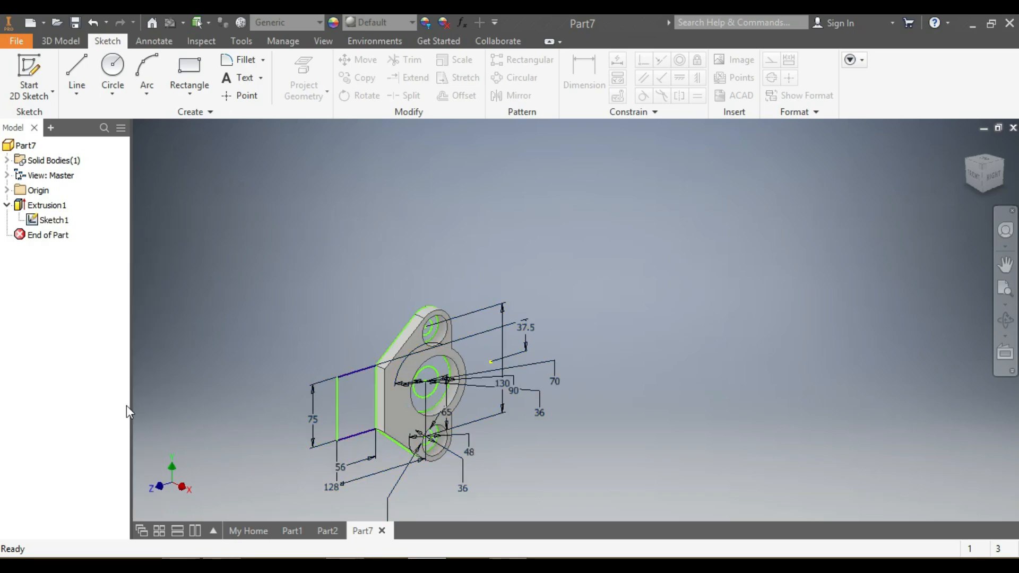
# Extrude the rings between the 18 mm and 36 mm circles of both end sets 19 mm as a join, checking Part2's bosses for reference
pyautogui.click(61, 40)
pyautogui.click(77, 72)
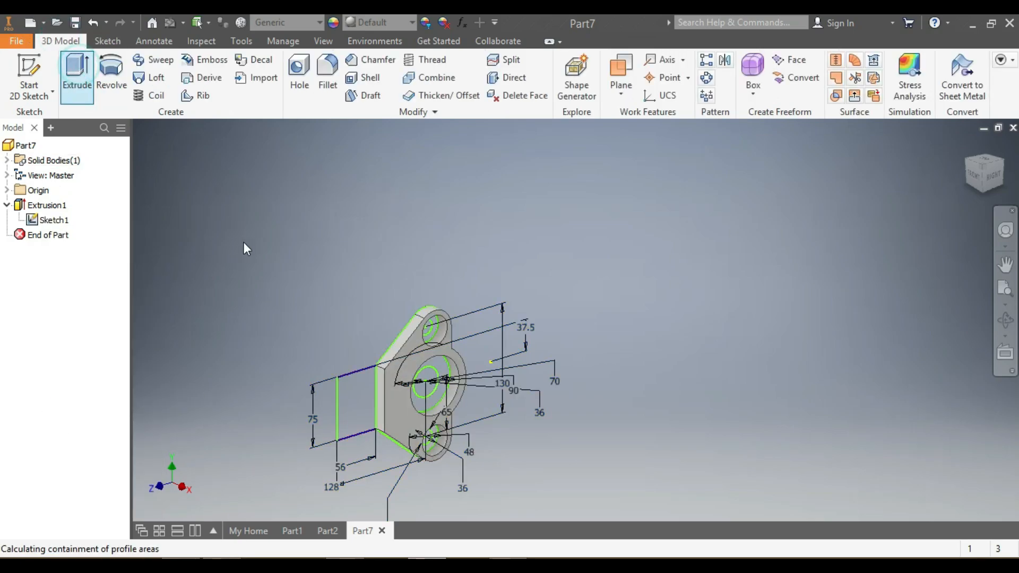
pyautogui.scroll(3, 399, 450)
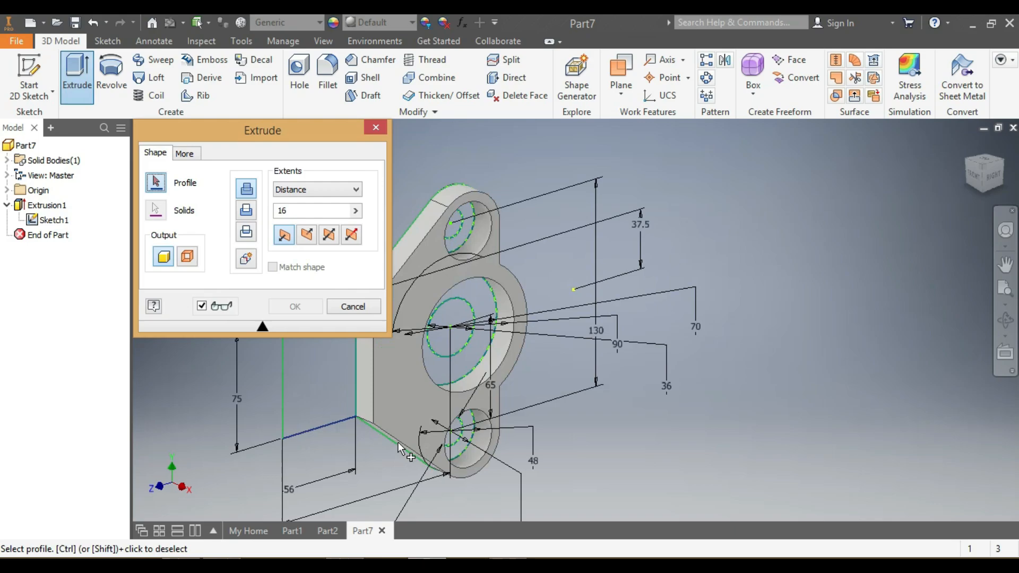
pyautogui.click(466, 231)
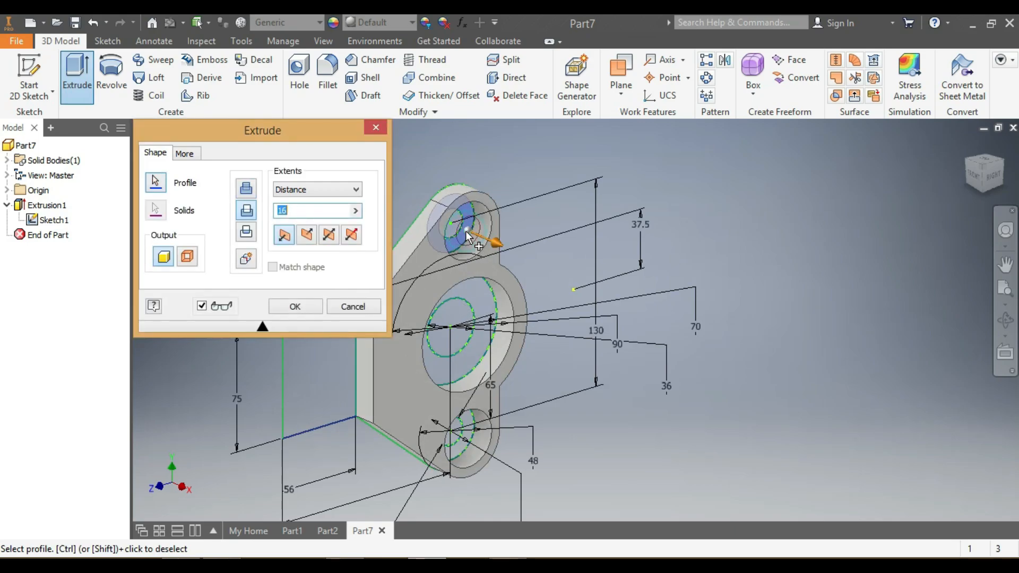
pyautogui.click(465, 439)
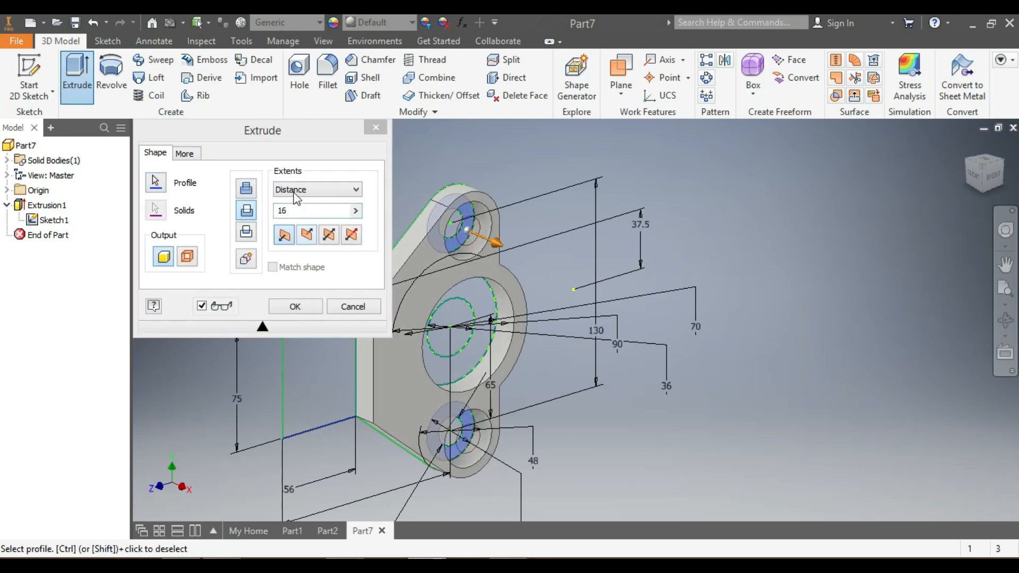
pyautogui.click(286, 210)
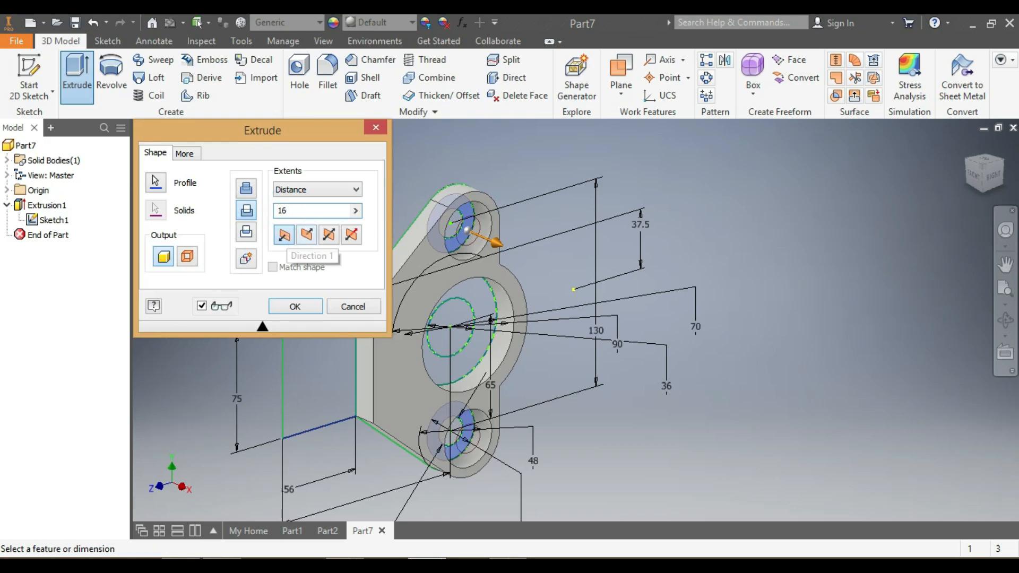
pyautogui.press('BackSpace')
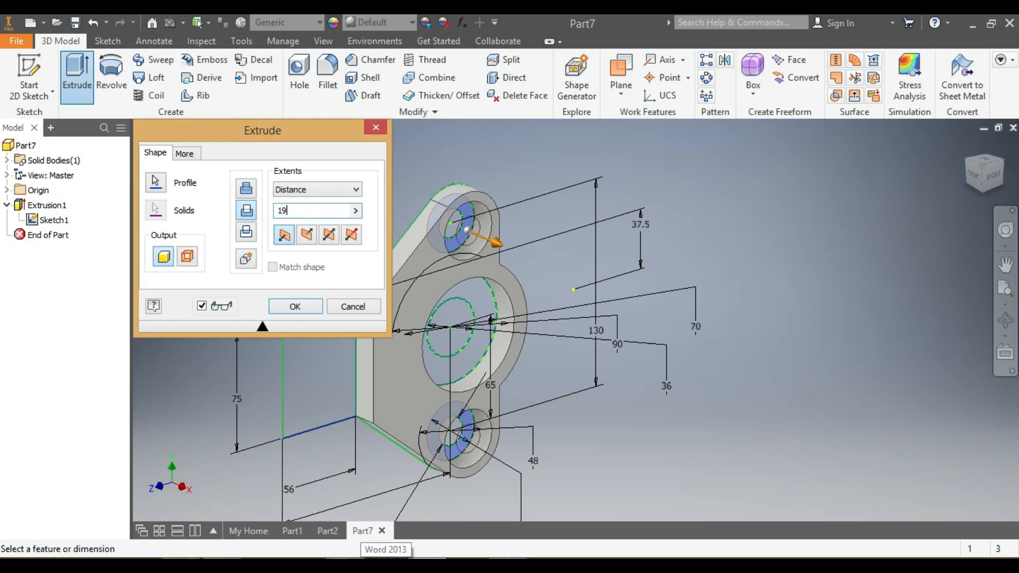
pyautogui.click(314, 531)
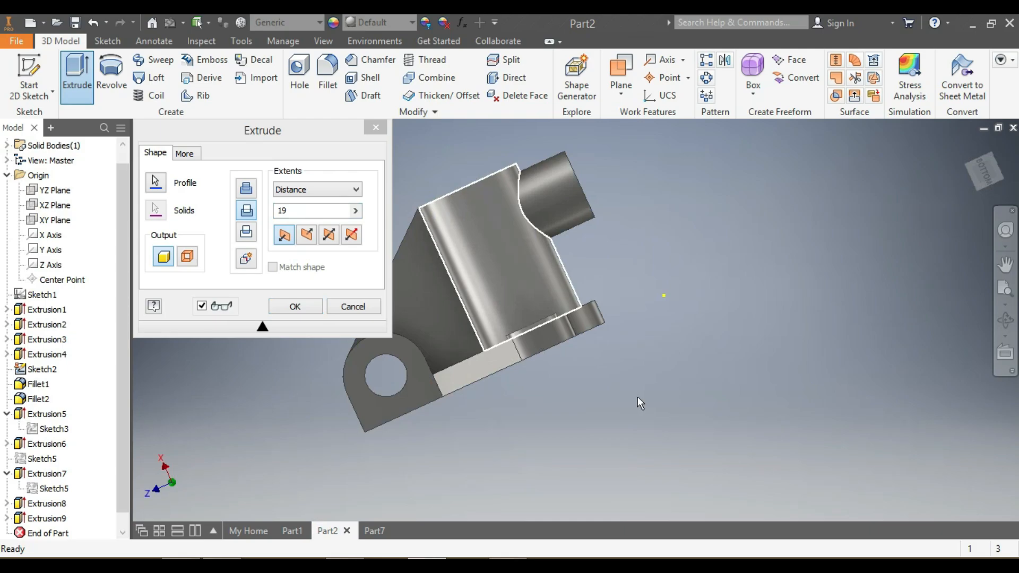
pyautogui.moveTo(981, 184); pyautogui.dragTo(977, 260)
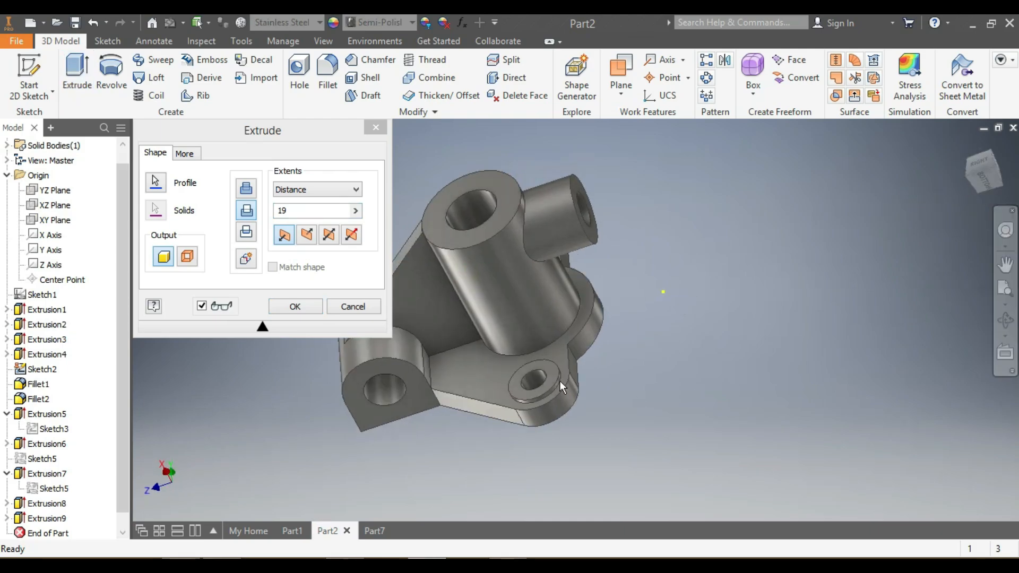
pyautogui.click(374, 531)
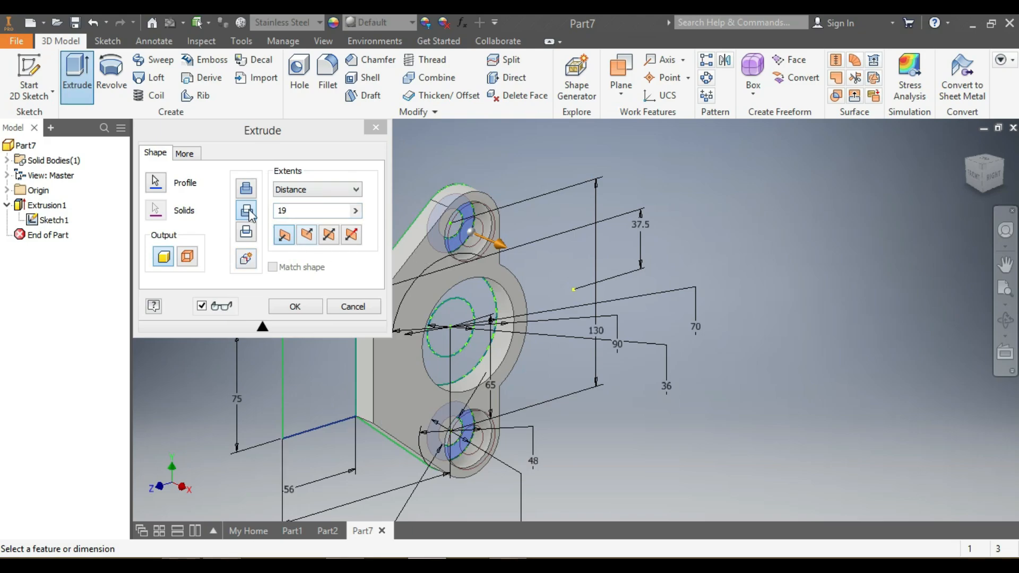
pyautogui.click(299, 308)
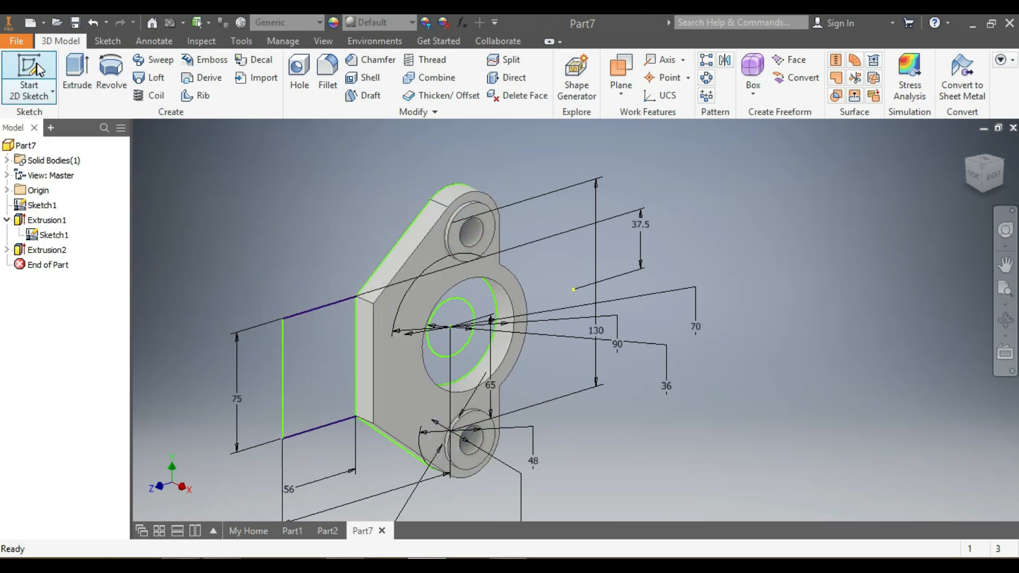
pyautogui.click(77, 71)
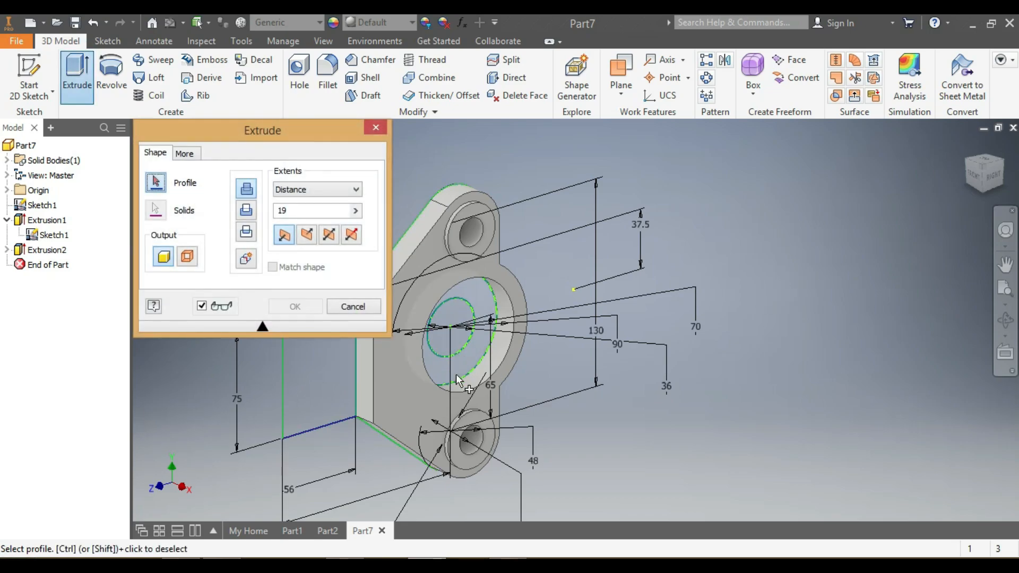
pyautogui.click(484, 364)
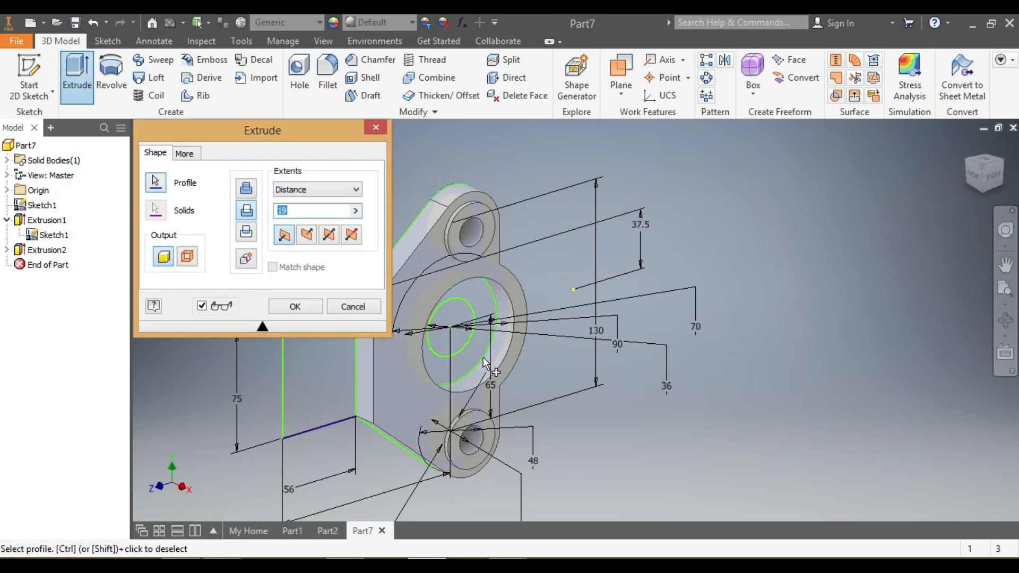
pyautogui.click(295, 306)
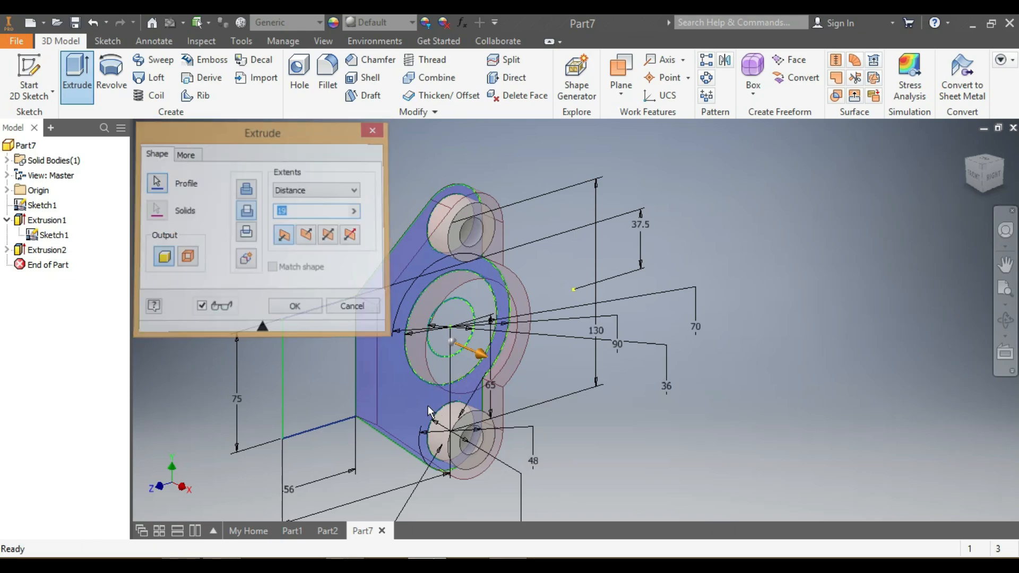
# Extrude the ring between the middle set's 36 mm and 70 mm circles 119 mm, joined to the plate, as a central tube
pyautogui.click(74, 77)
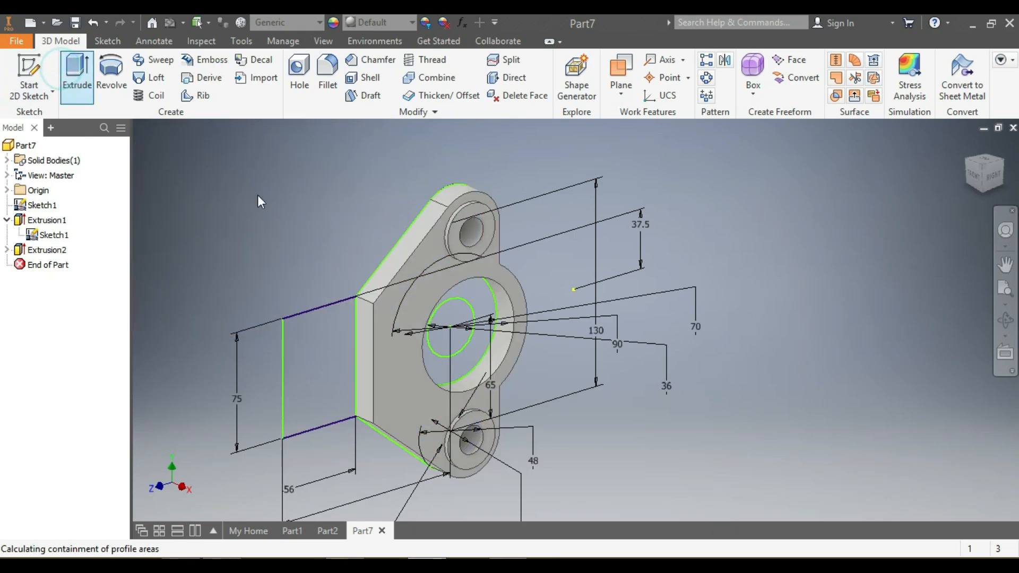
pyautogui.click(490, 311)
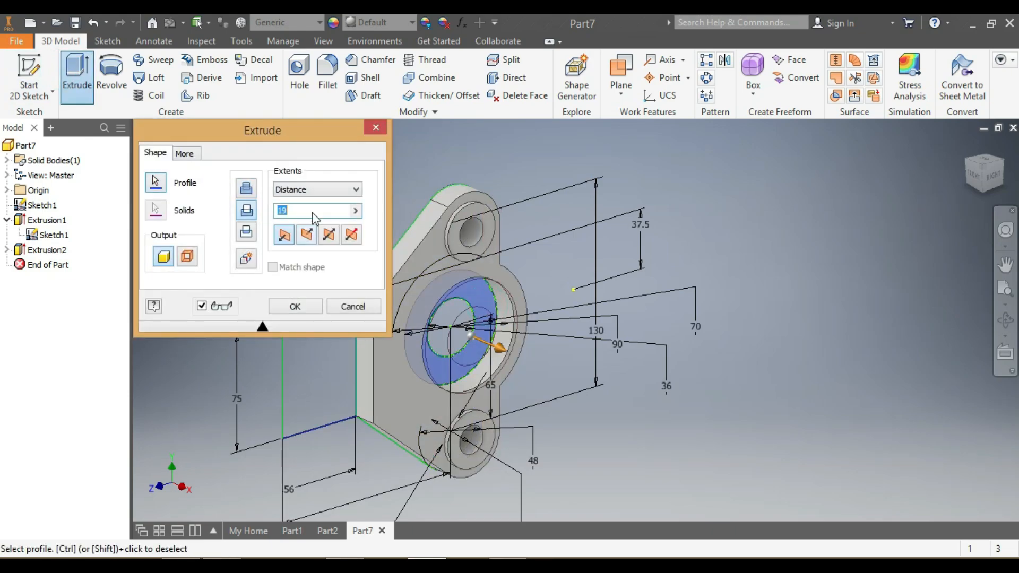
pyautogui.click(287, 210)
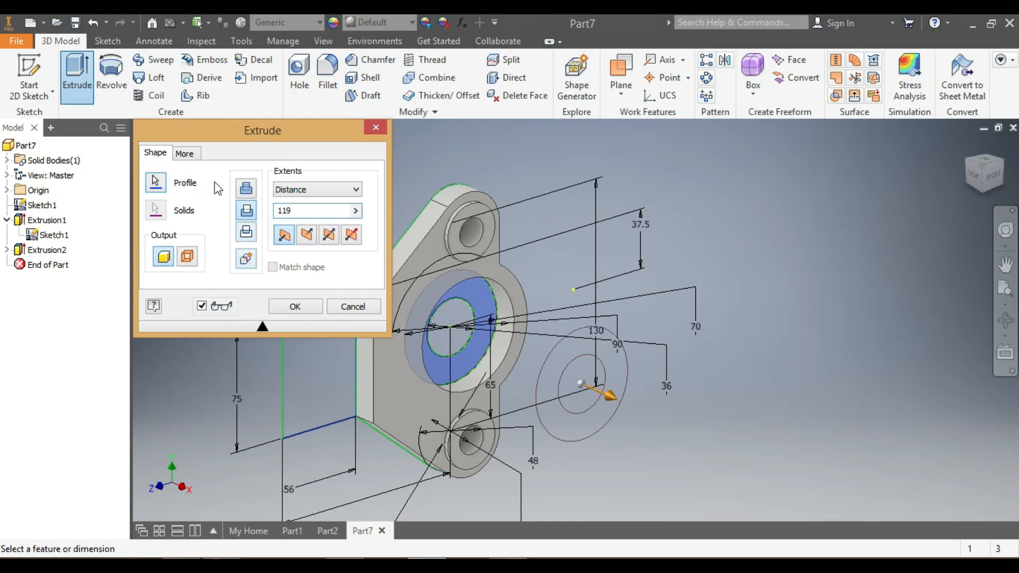
pyautogui.scroll(5, 600, 302)
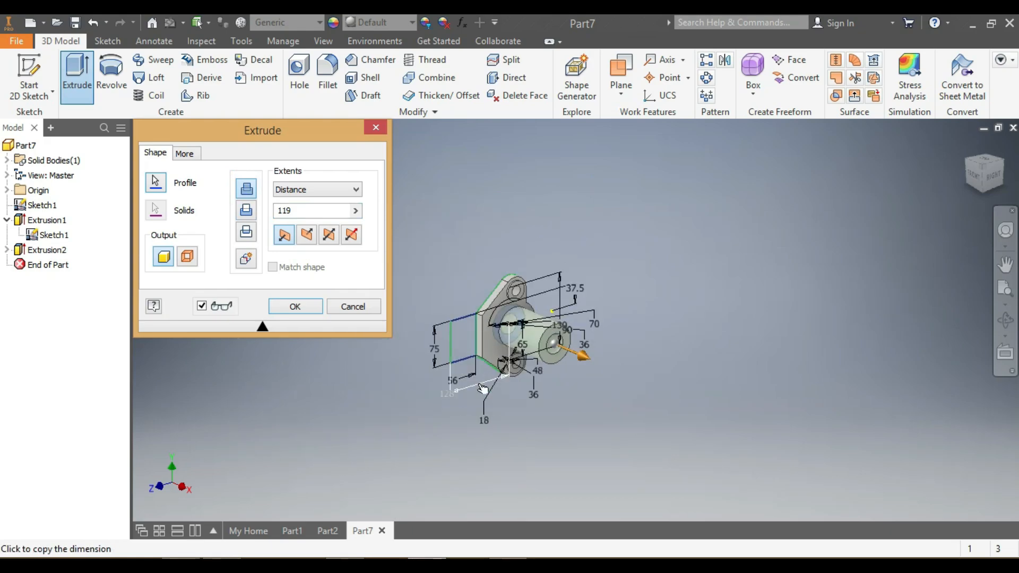
pyautogui.scroll(-3, 688, 238)
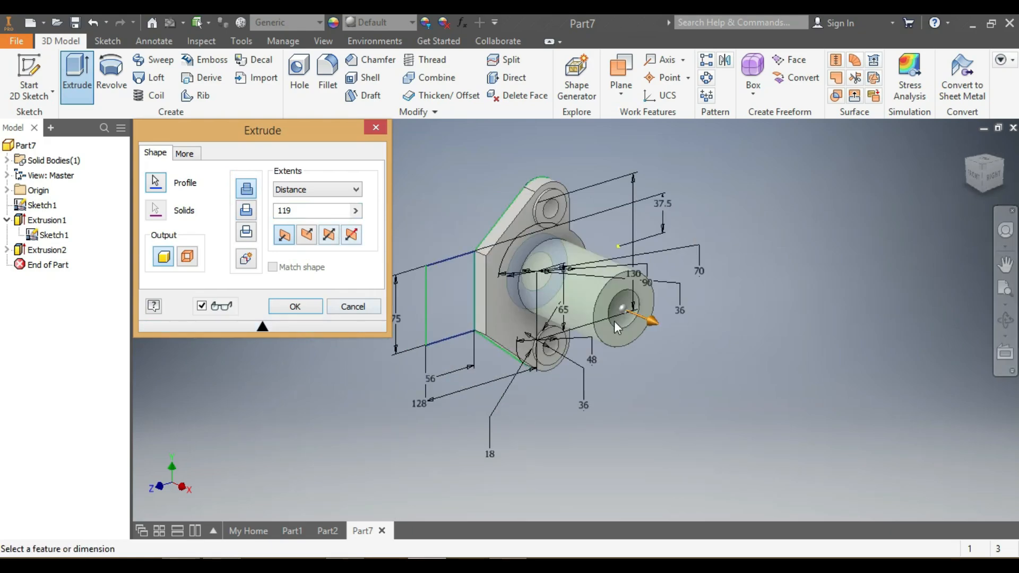
pyautogui.click(294, 308)
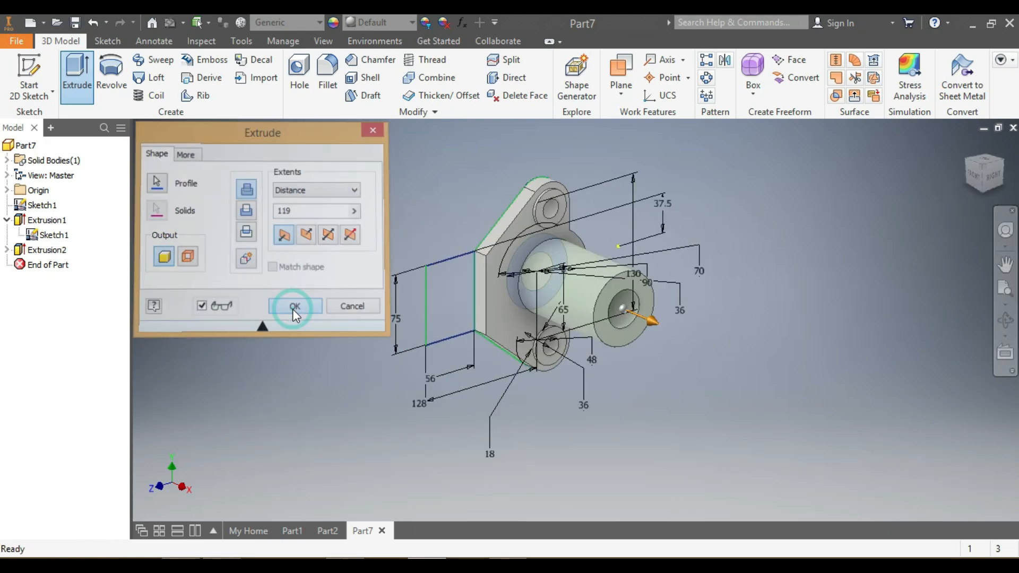
# Extrude the rectangle beside the plate as a joined block, about half as deep as the central tube
pyautogui.click(68, 76)
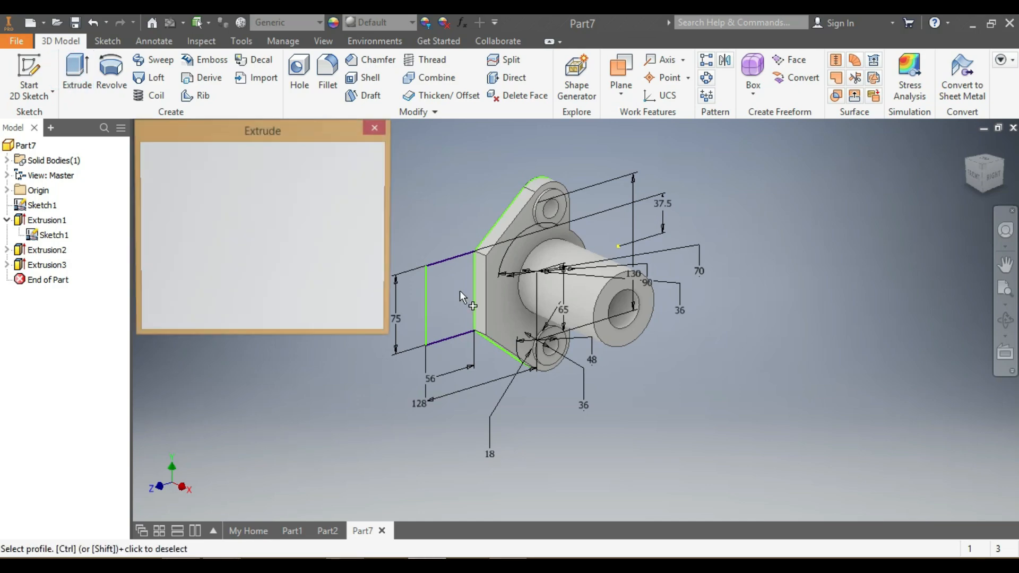
pyautogui.click(441, 275)
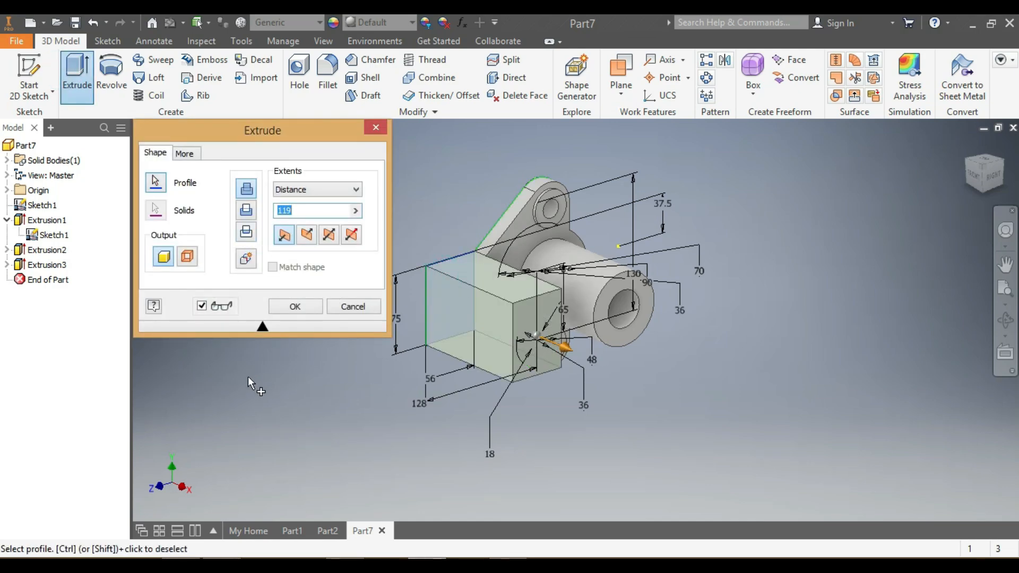
pyautogui.click(296, 307)
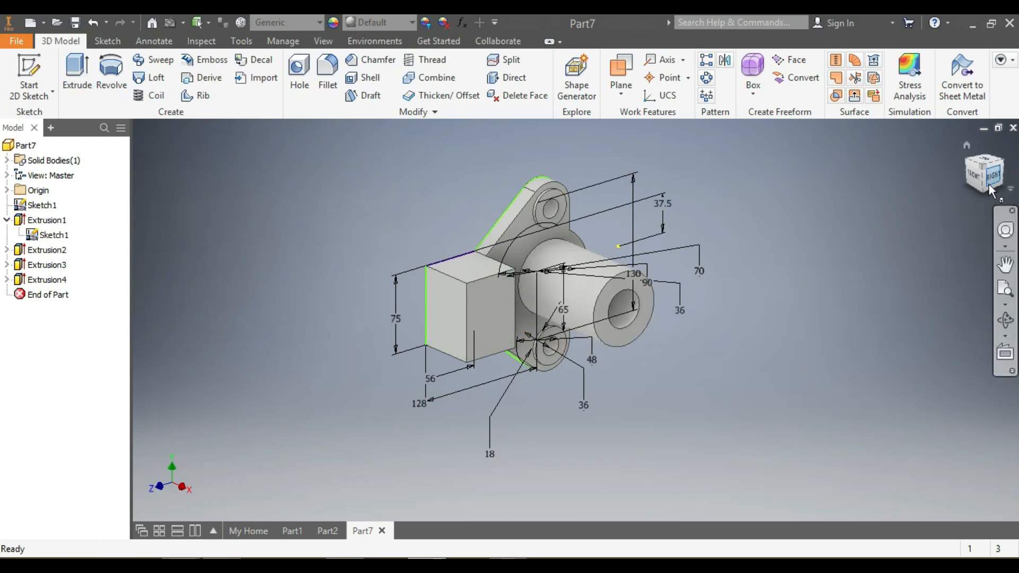
pyautogui.moveTo(971, 149)
pyautogui.mouseDown()
pyautogui.moveTo(959, 87)
pyautogui.moveTo(974, 80)
pyautogui.moveTo(950, 109)
pyautogui.moveTo(959, 165)
pyautogui.mouseUp()
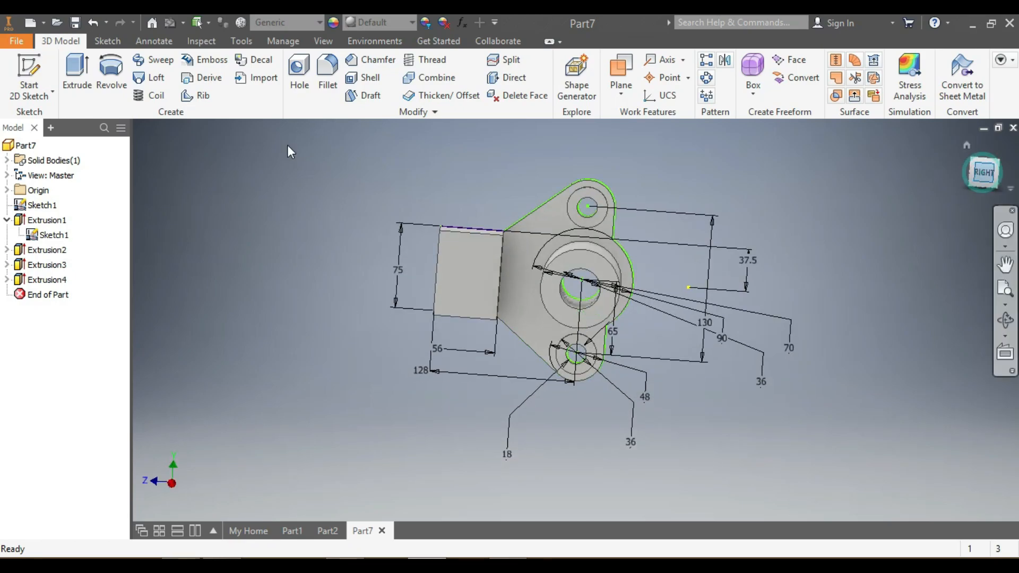
# Fillet the side block's upper long edge farthest from the central tube with a 28 mm radius
pyautogui.click(96, 42)
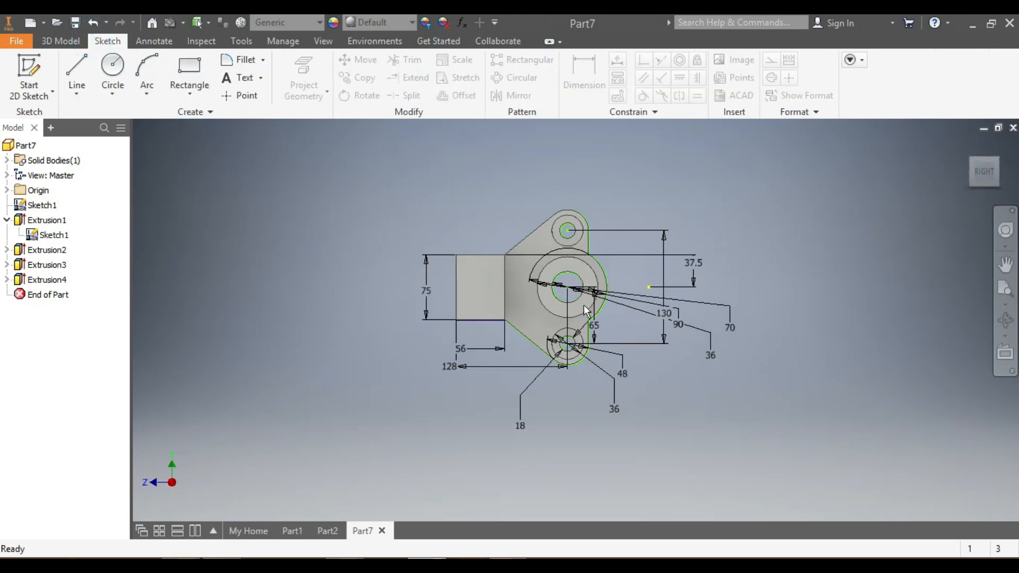
pyautogui.scroll(3, 556, 294)
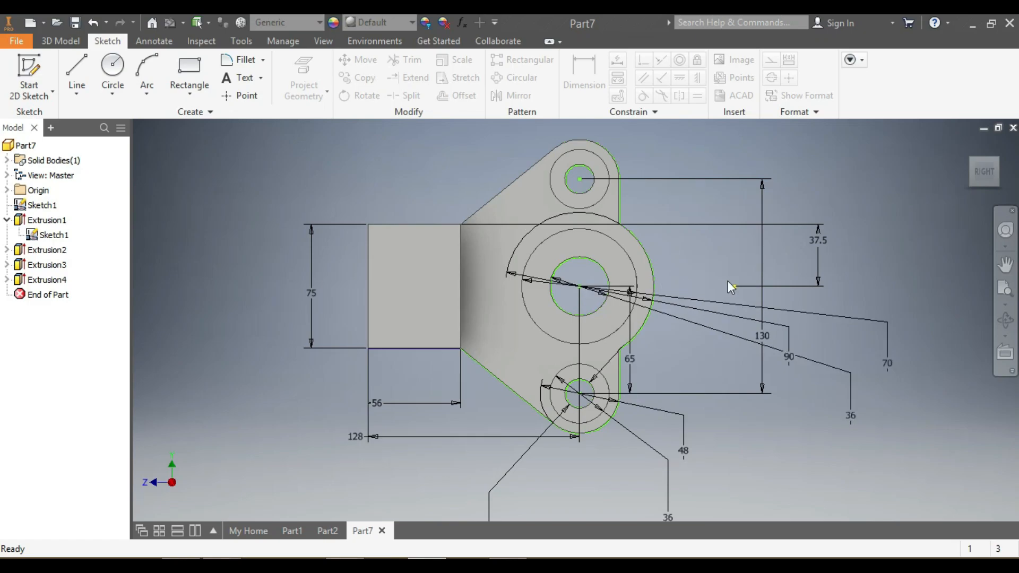
pyautogui.click(990, 189)
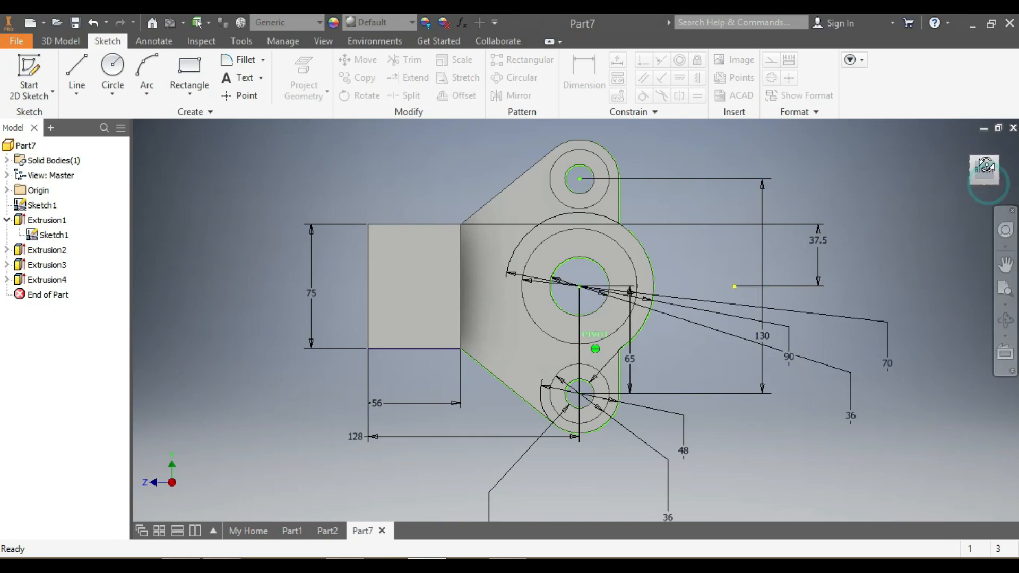
pyautogui.click(986, 187)
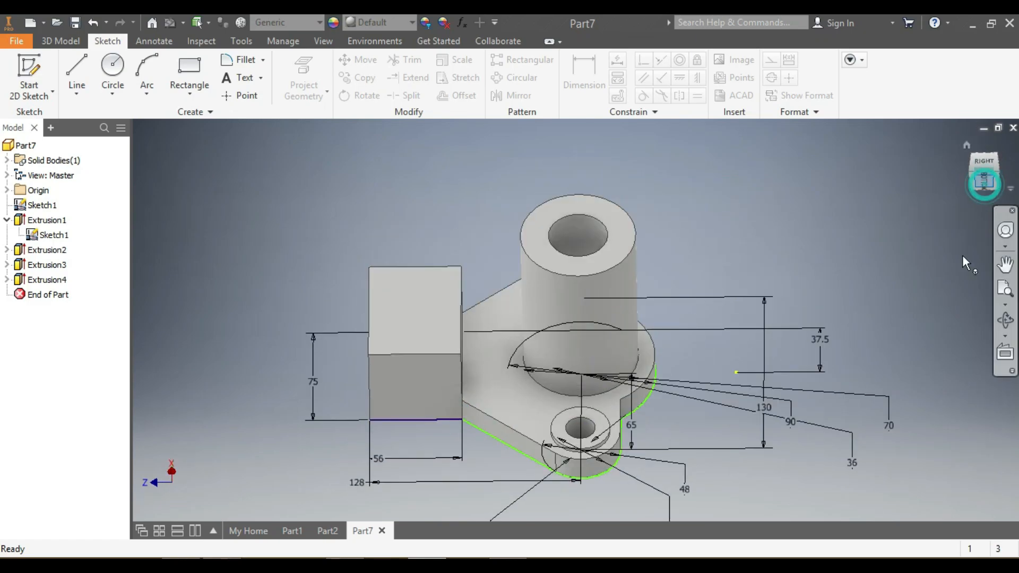
pyautogui.click(985, 179)
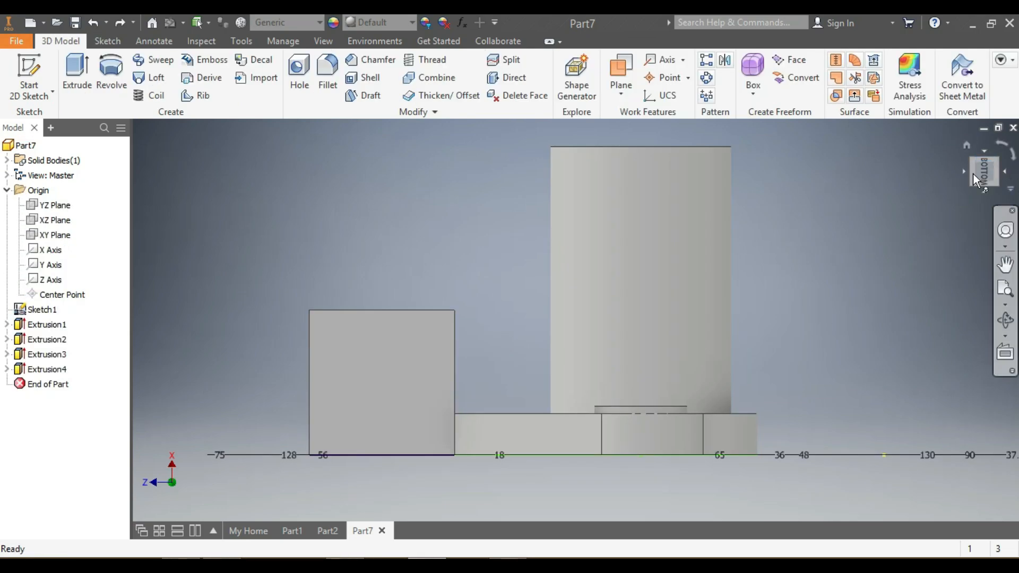
pyautogui.moveTo(985, 171); pyautogui.dragTo(979, 189)
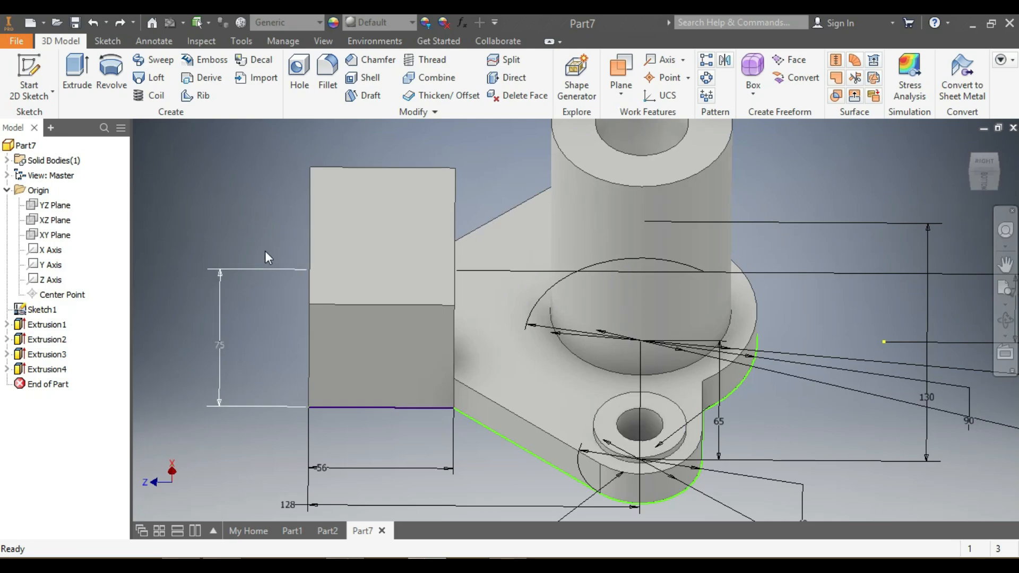
pyautogui.click(309, 224)
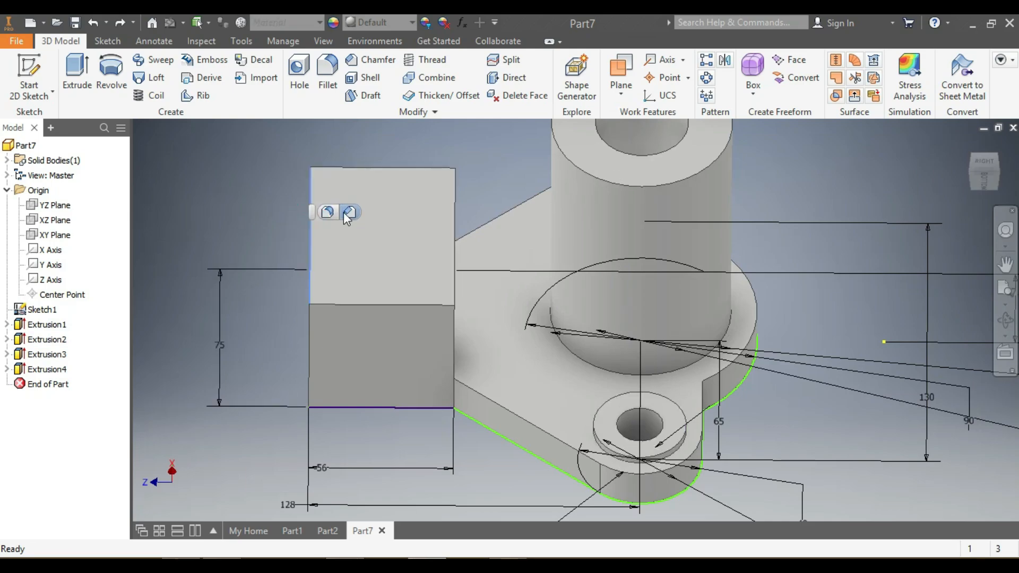
pyautogui.click(328, 213)
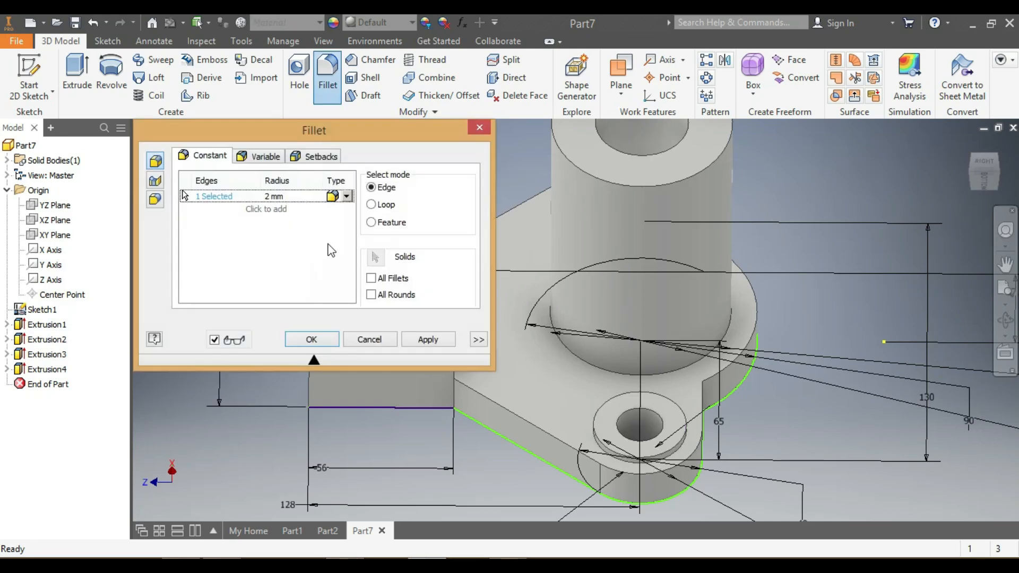
pyautogui.click(272, 198)
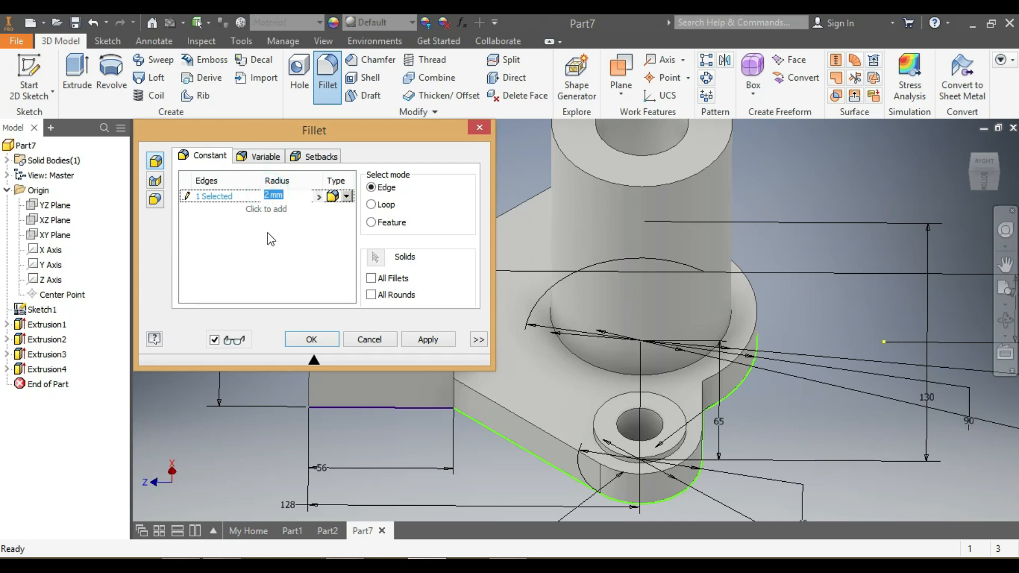
pyautogui.write('28')
pyautogui.click(313, 340)
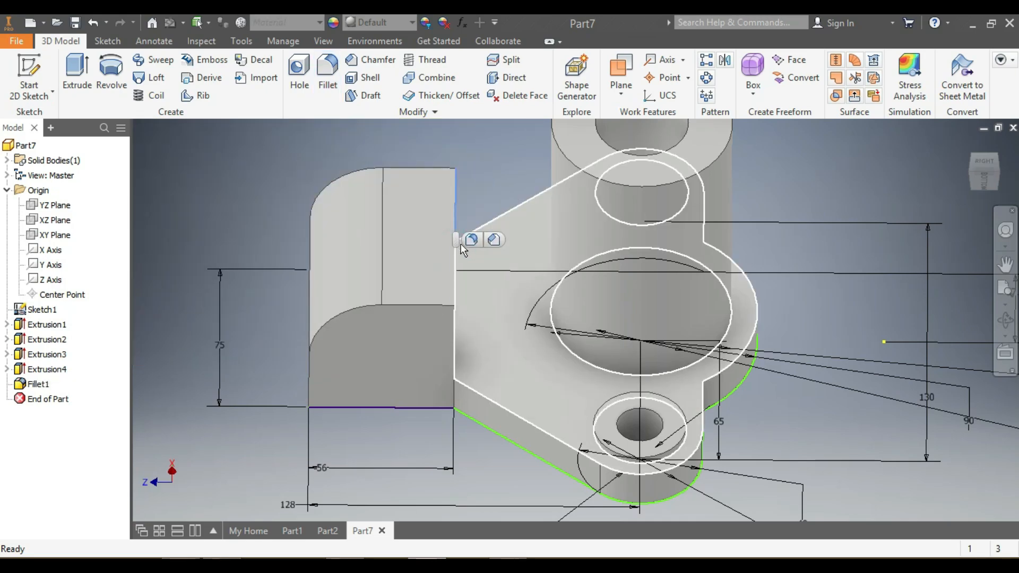
# Fillet the side block's upper long edge facing the tube with a 28 mm radius to complete its rounded top
pyautogui.press('f')
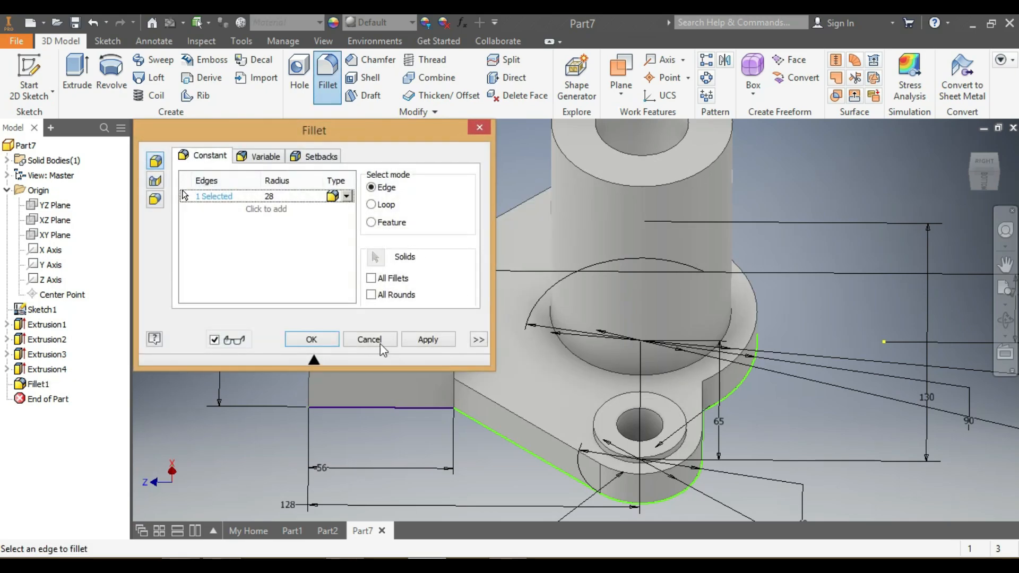
pyautogui.click(412, 341)
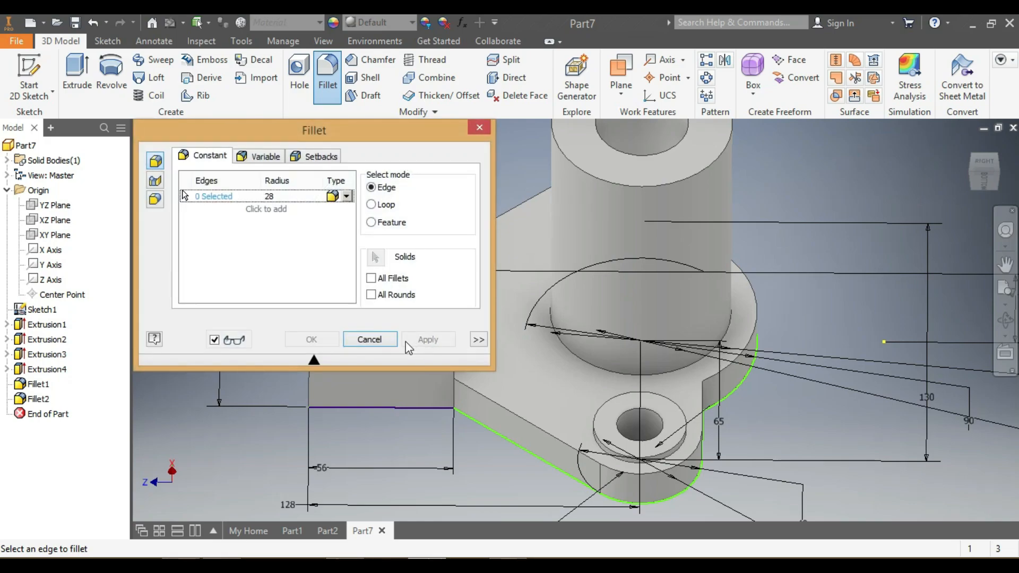
pyautogui.click(478, 128)
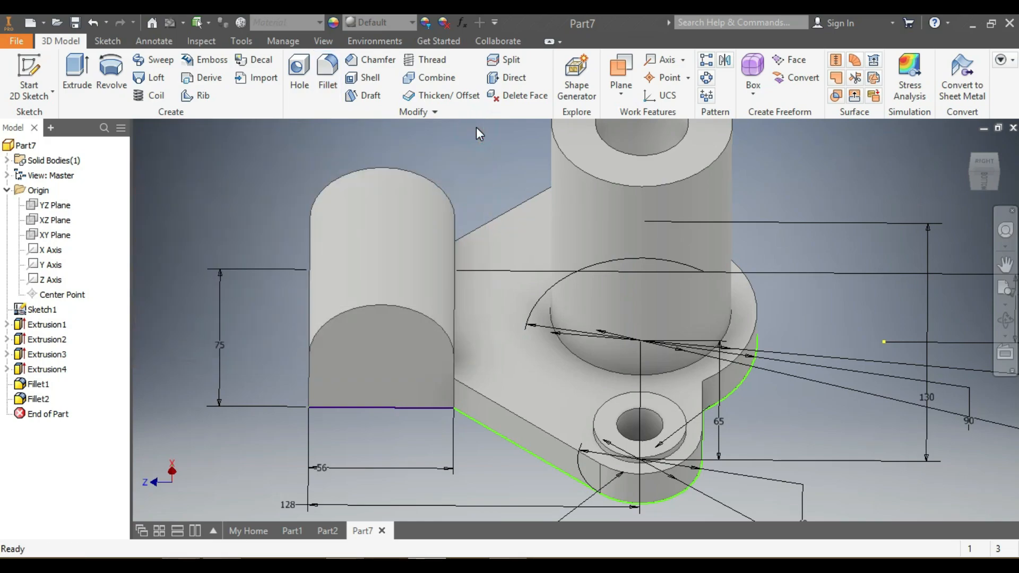
# On the XZ plane, sketch a horizontal line outward from the tube's top corner and a vertical line down along the block's outer side
pyautogui.moveTo(980, 182)
pyautogui.mouseDown()
pyautogui.moveTo(981, 156)
pyautogui.moveTo(981, 172)
pyautogui.moveTo(937, 204)
pyautogui.mouseUp()
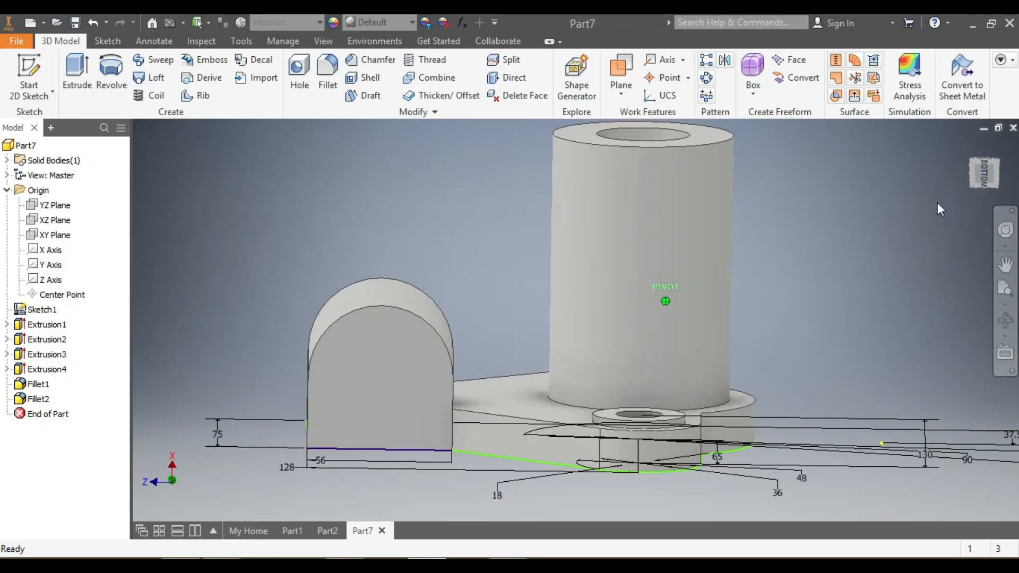
pyautogui.scroll(-4, 639, 240)
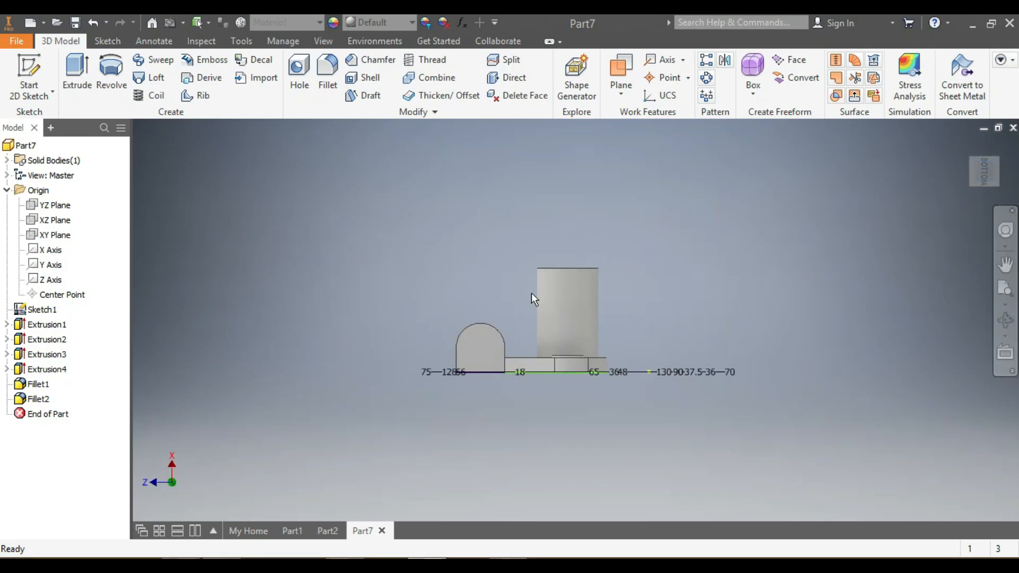
pyautogui.click(53, 220)
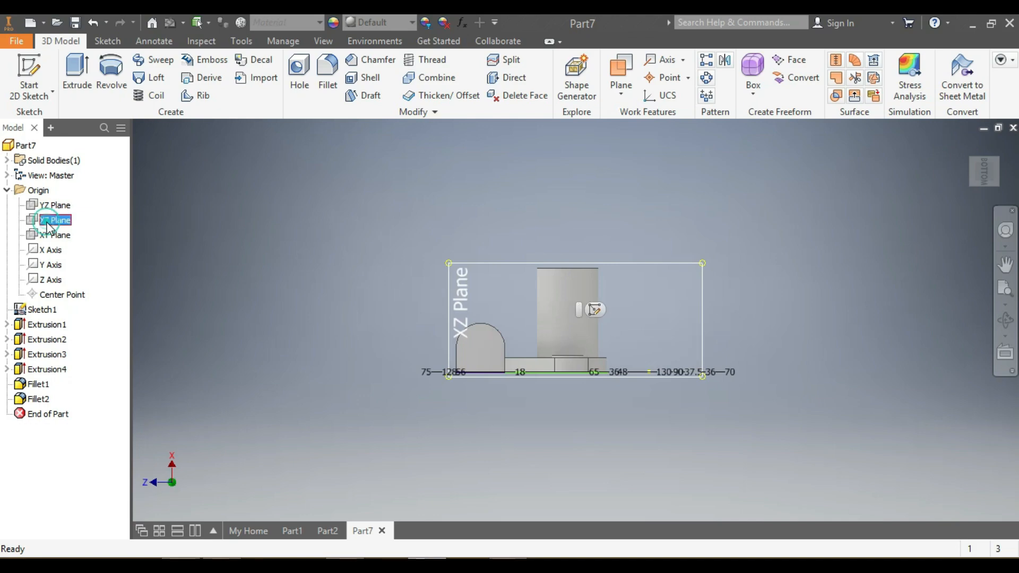
pyautogui.click(596, 310)
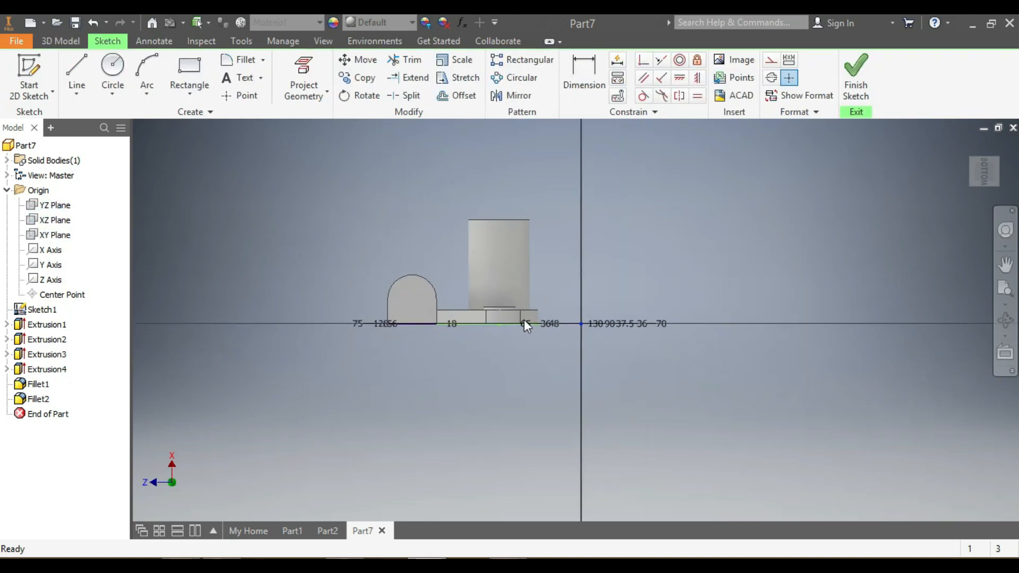
pyautogui.click(187, 69)
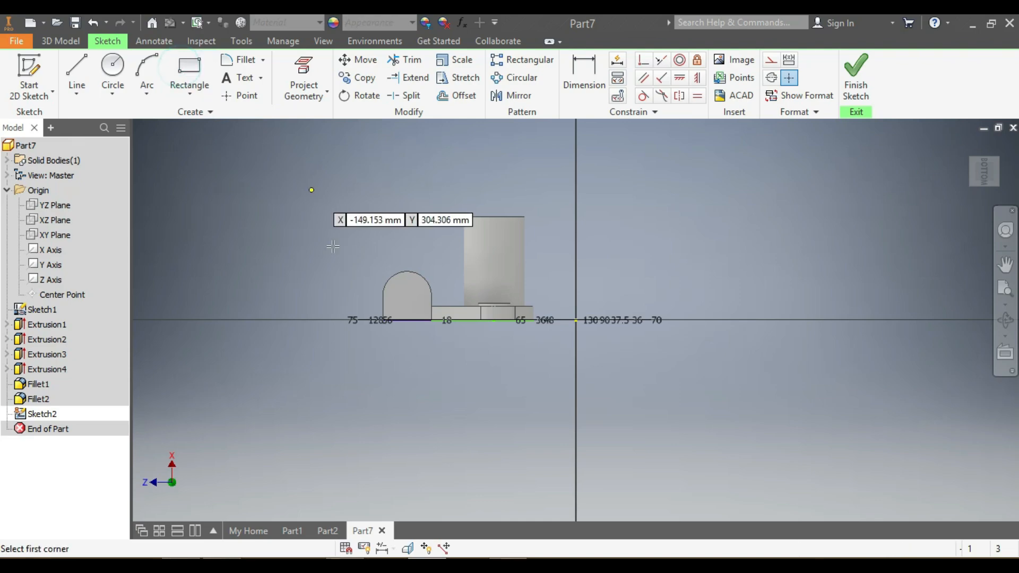
pyautogui.scroll(-3, 413, 247)
pyautogui.scroll(-3, 413, 248)
pyautogui.scroll(2, 413, 247)
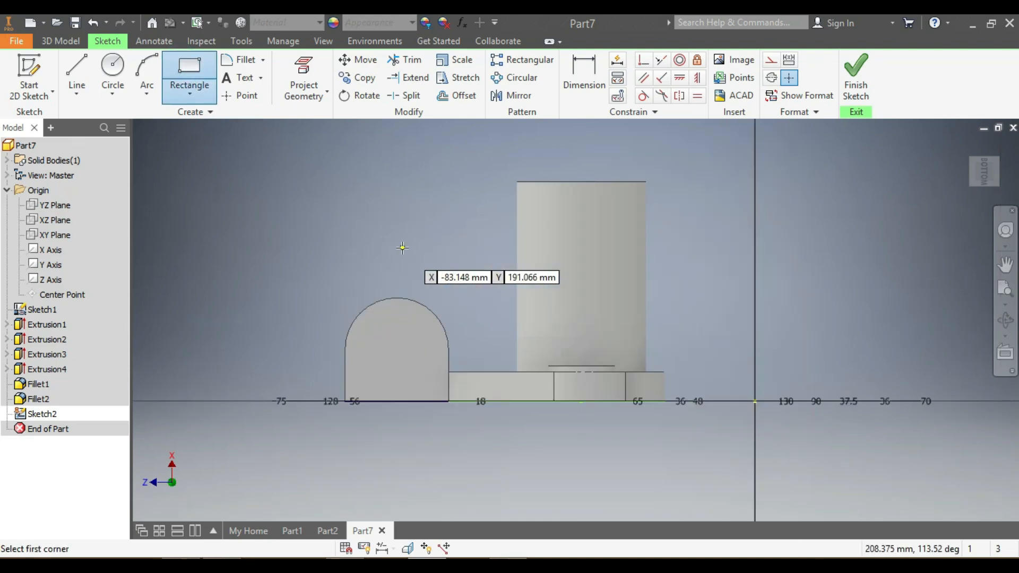
pyautogui.click(530, 183)
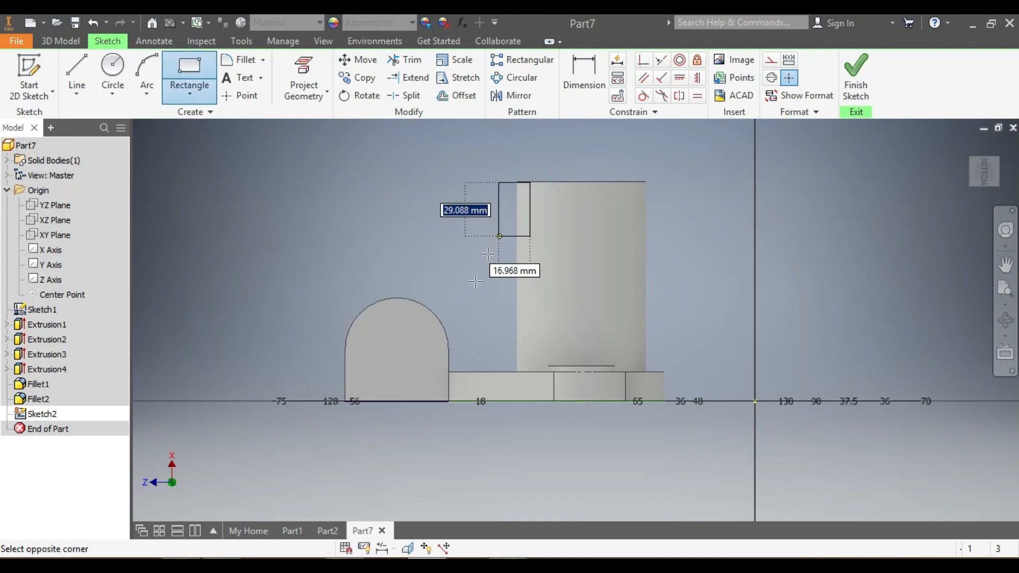
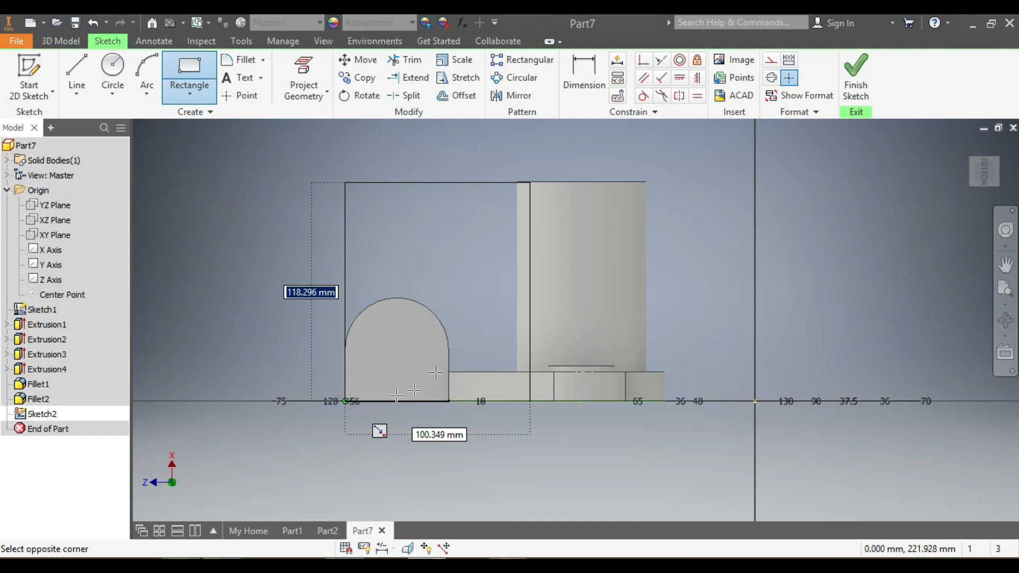
pyautogui.press('Escape')
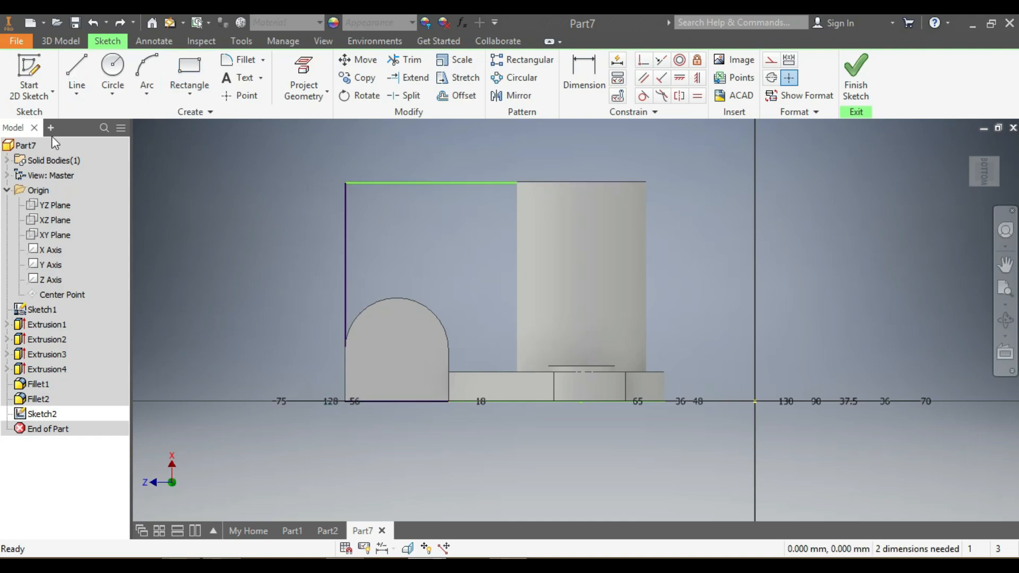
# Draw a sloping line from the tube's top corner to the block's rounded top and make it tangent to the arc
pyautogui.click(74, 79)
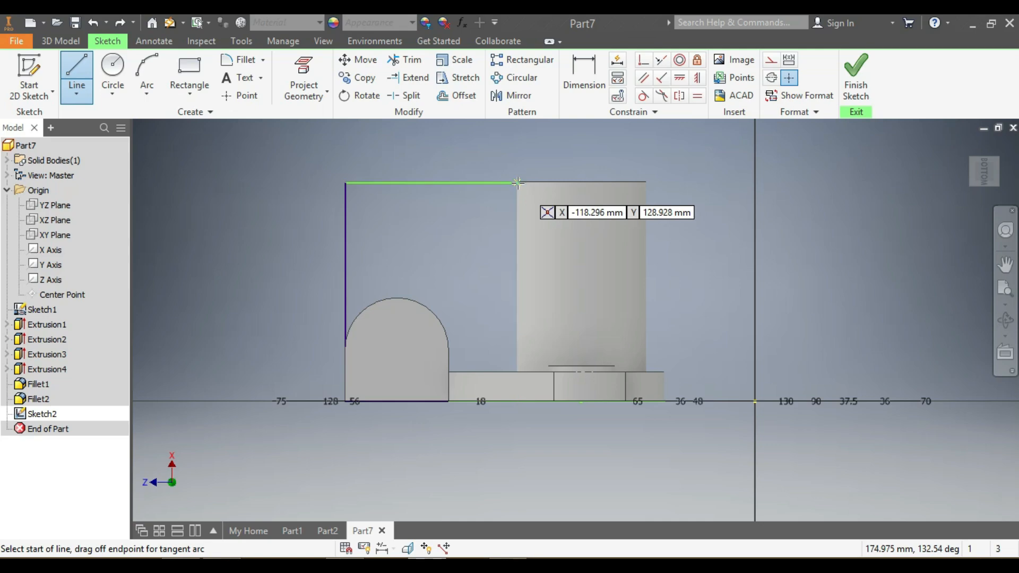
pyautogui.click(518, 183)
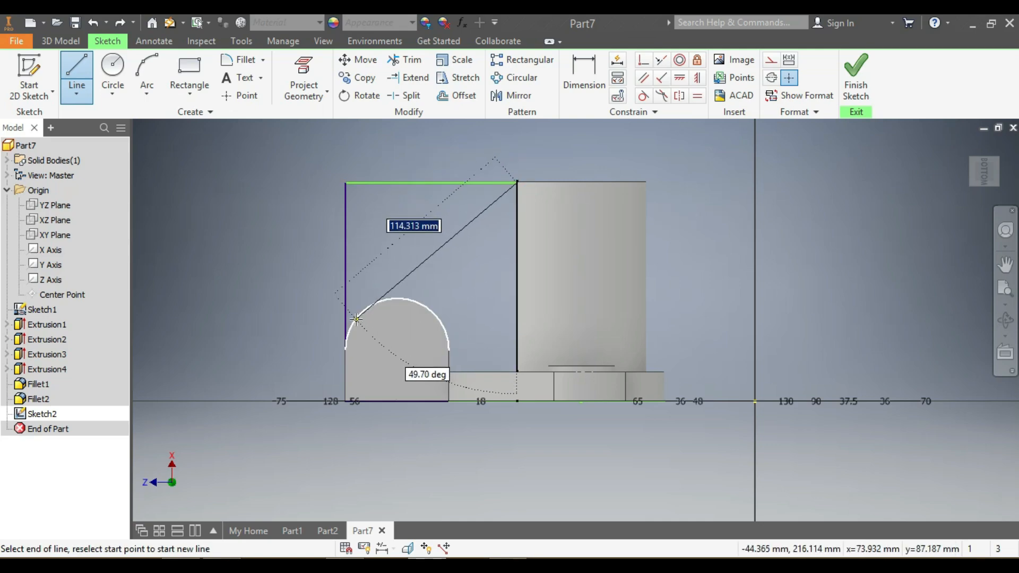
pyautogui.click(373, 303)
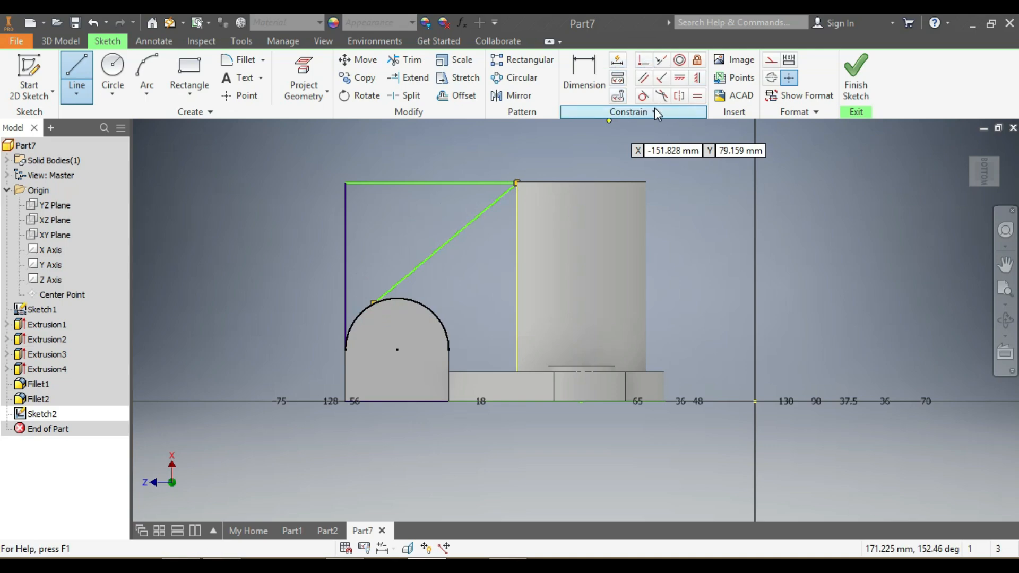
pyautogui.click(643, 95)
pyautogui.click(391, 289)
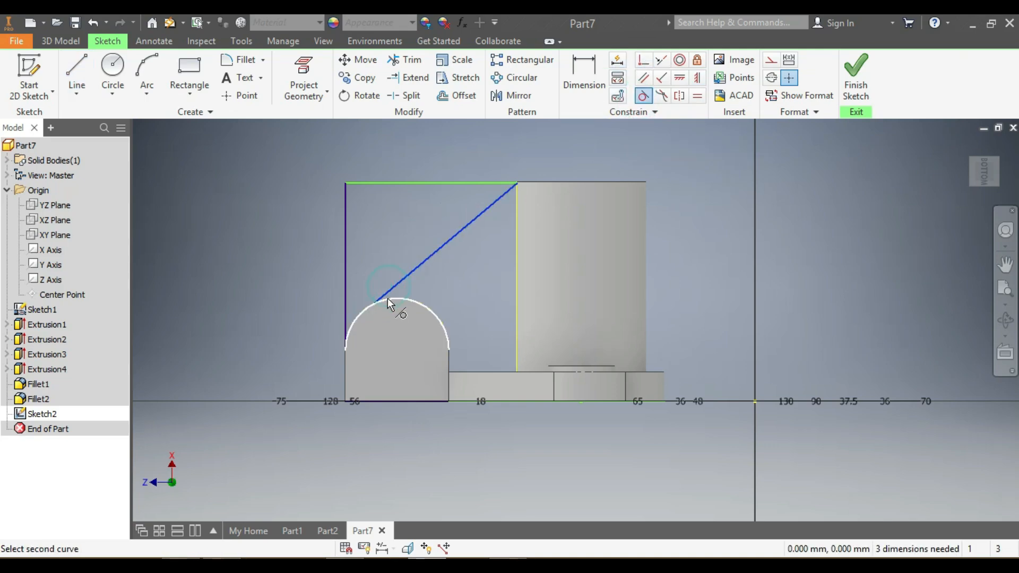
pyautogui.click(390, 303)
pyautogui.scroll(3, 454, 262)
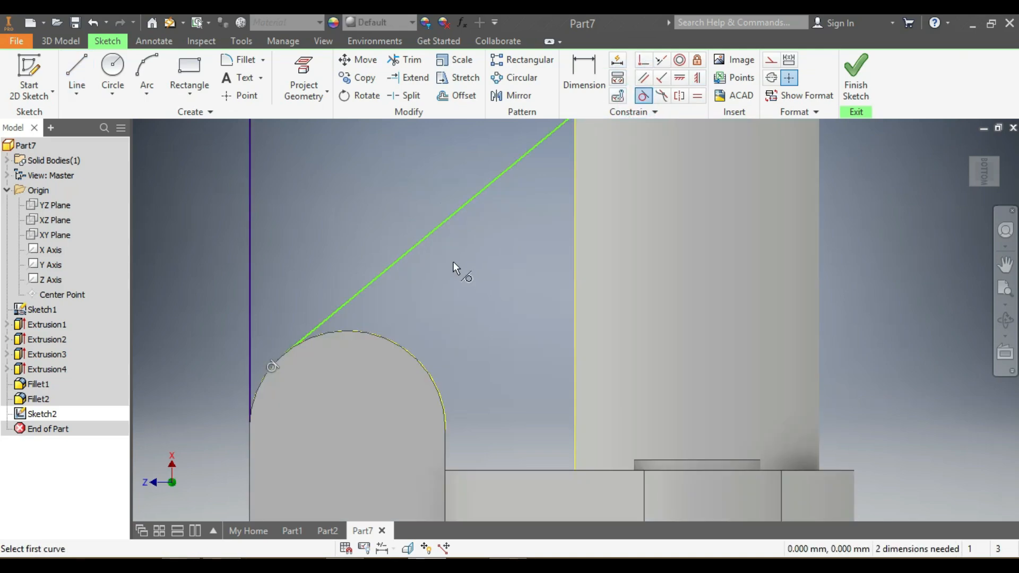
pyautogui.scroll(-2, 454, 262)
# Extrude the region enclosed by the sloping line, block, plate and tube 12 mm symmetrically as a joined rib
pyautogui.click(61, 41)
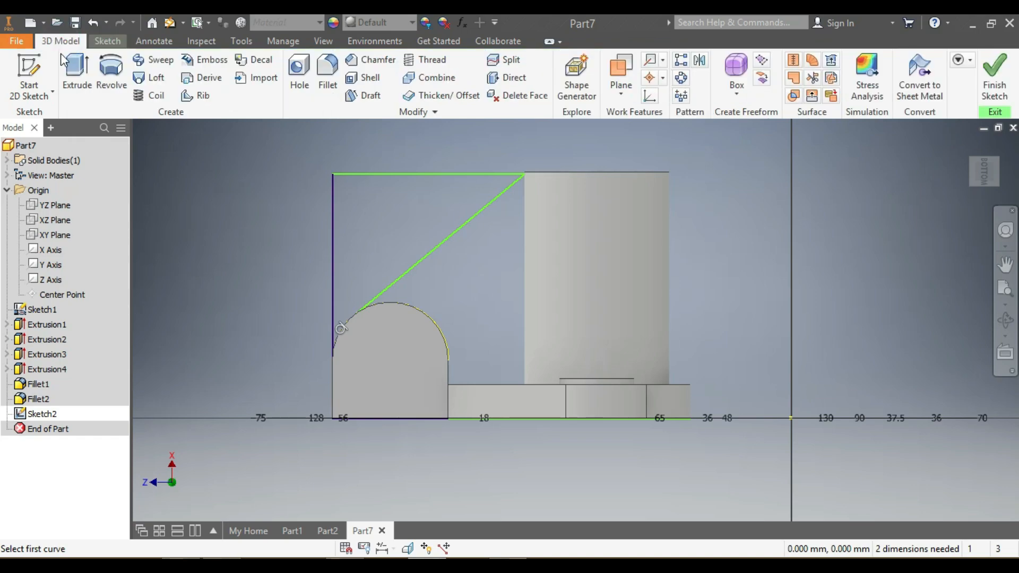
pyautogui.click(69, 75)
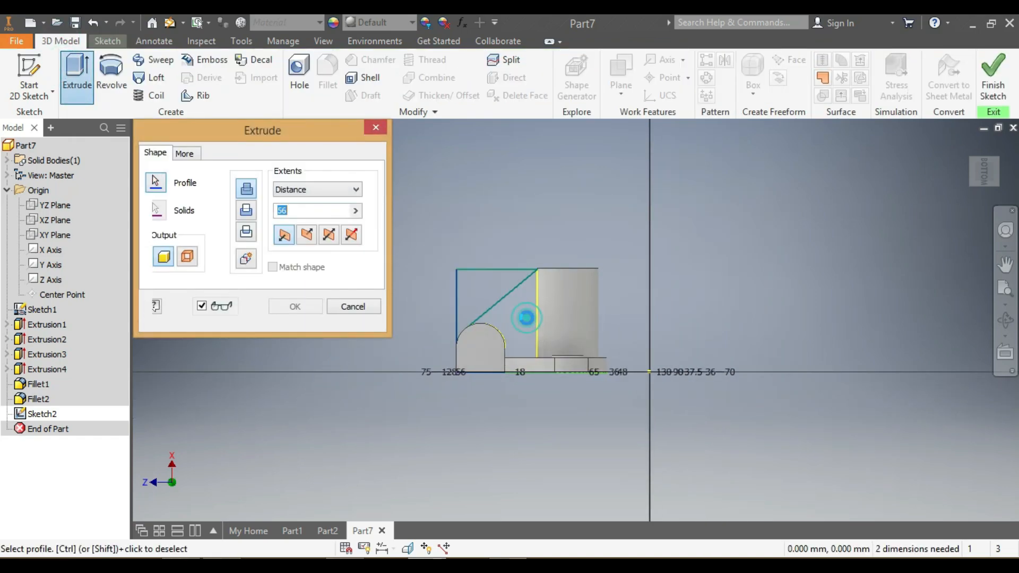
pyautogui.click(530, 322)
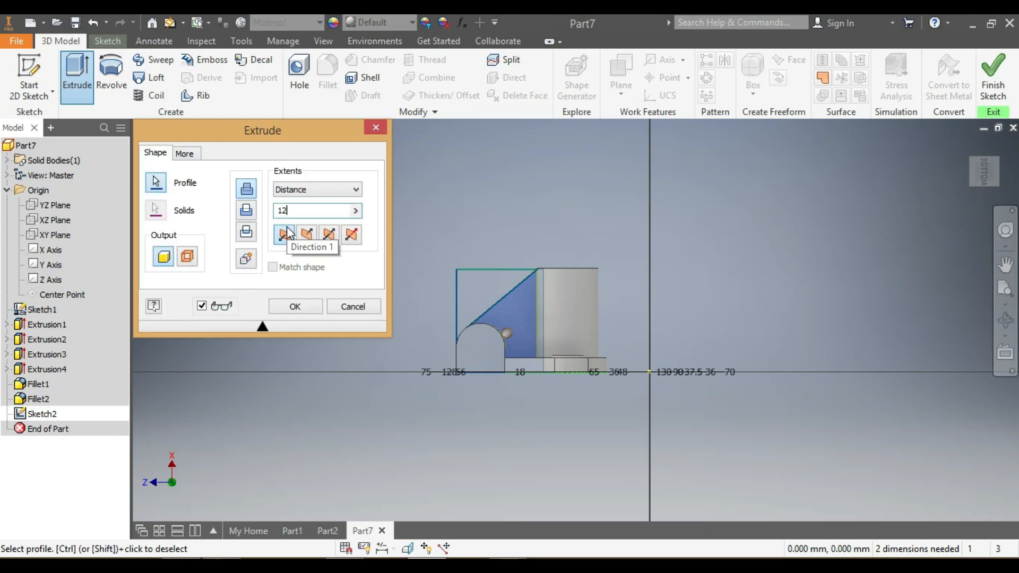
pyautogui.moveTo(985, 172); pyautogui.dragTo(988, 199)
pyautogui.click(328, 235)
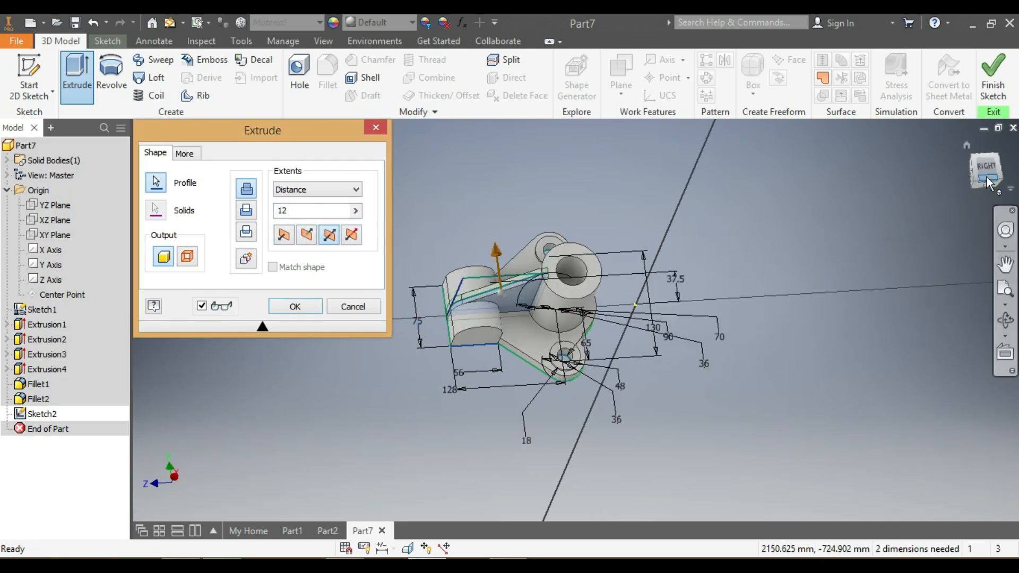
pyautogui.moveTo(988, 173)
pyautogui.mouseDown()
pyautogui.moveTo(982, 125)
pyautogui.moveTo(939, 519)
pyautogui.mouseUp()
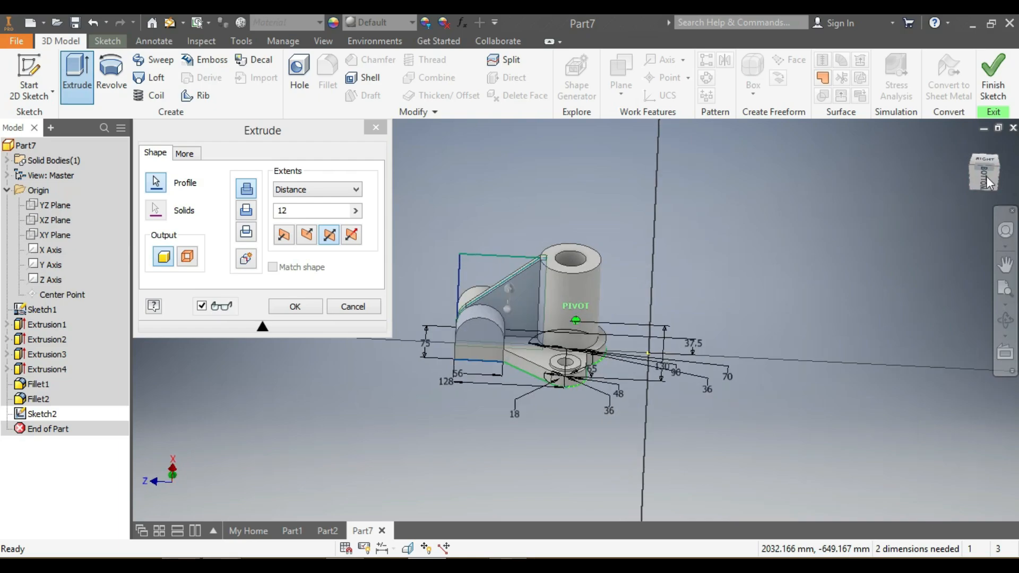
pyautogui.click(313, 306)
pyautogui.click(313, 307)
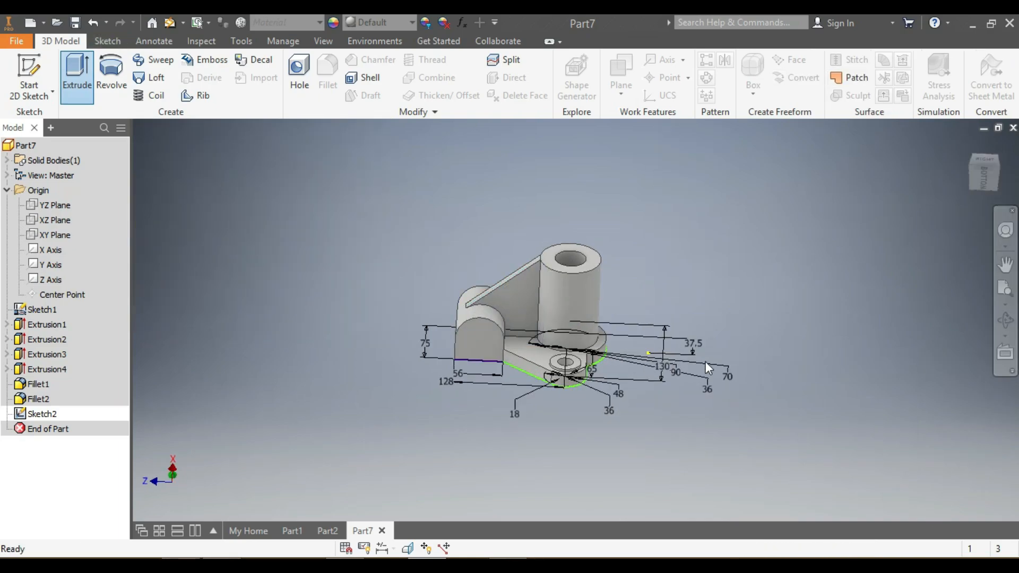
pyautogui.moveTo(985, 171)
pyautogui.mouseDown()
pyautogui.moveTo(994, 149)
pyautogui.moveTo(982, 177)
pyautogui.mouseUp()
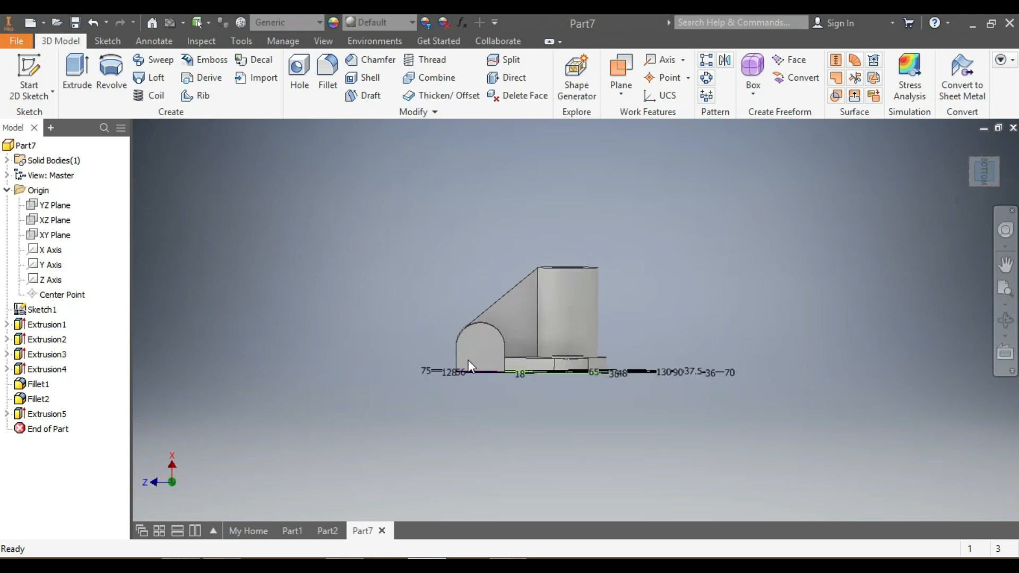
pyautogui.scroll(-3, 469, 361)
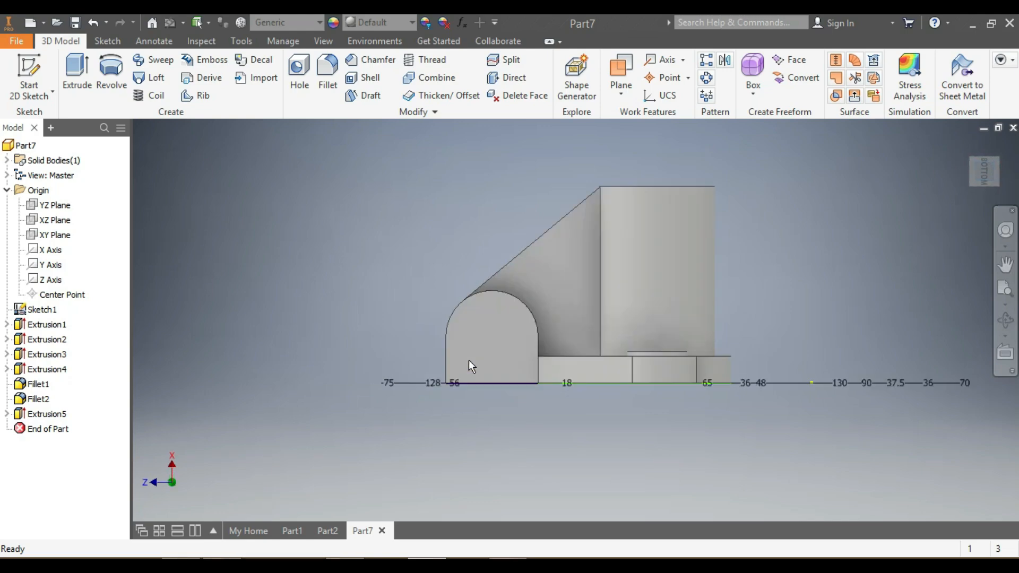
# On the side block's arched end face, start a sketch and draw a circle about 34.6 mm in diameter near the arc's centre
pyautogui.rightClick(496, 348)
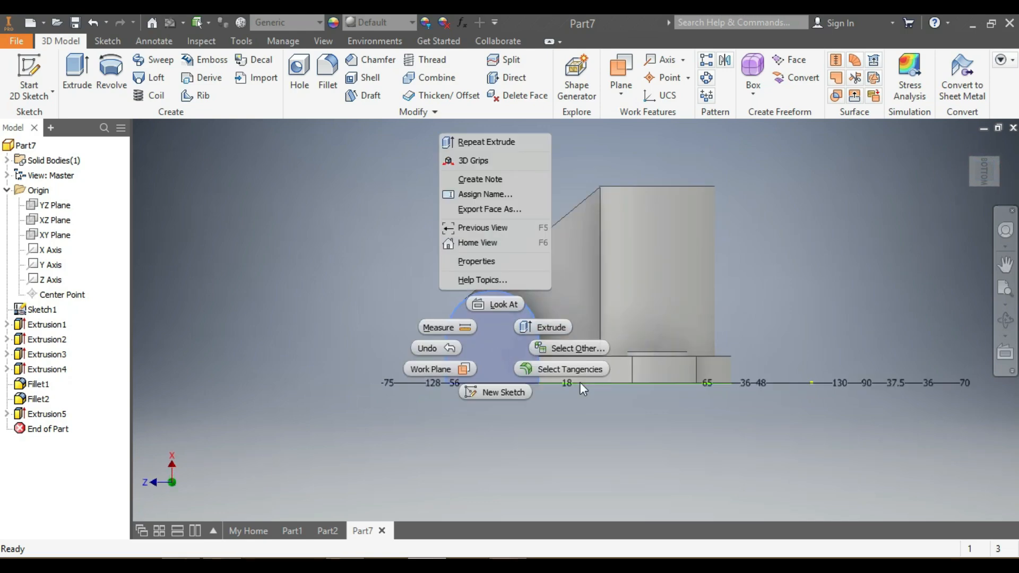
pyautogui.click(496, 393)
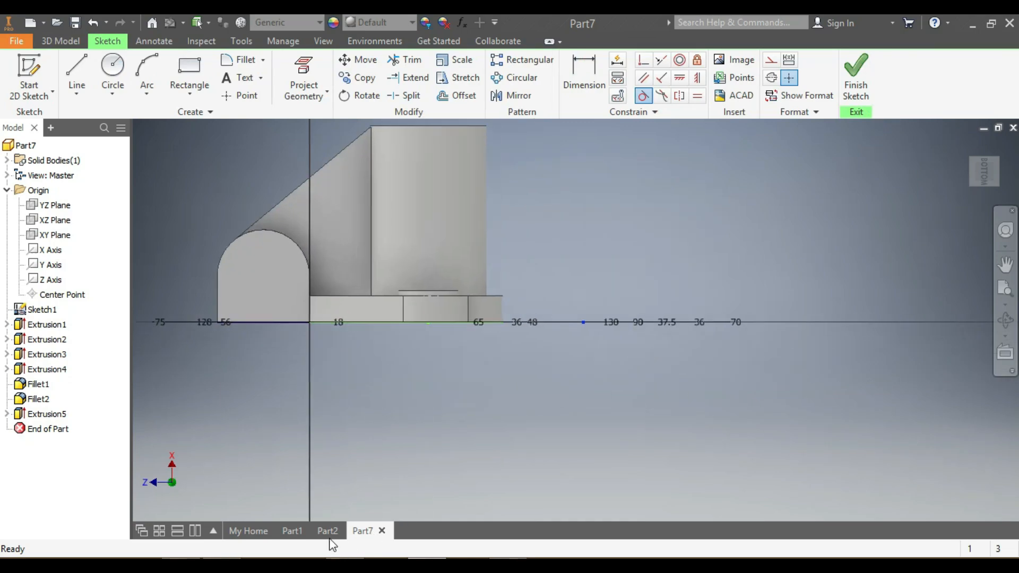
pyautogui.click(327, 530)
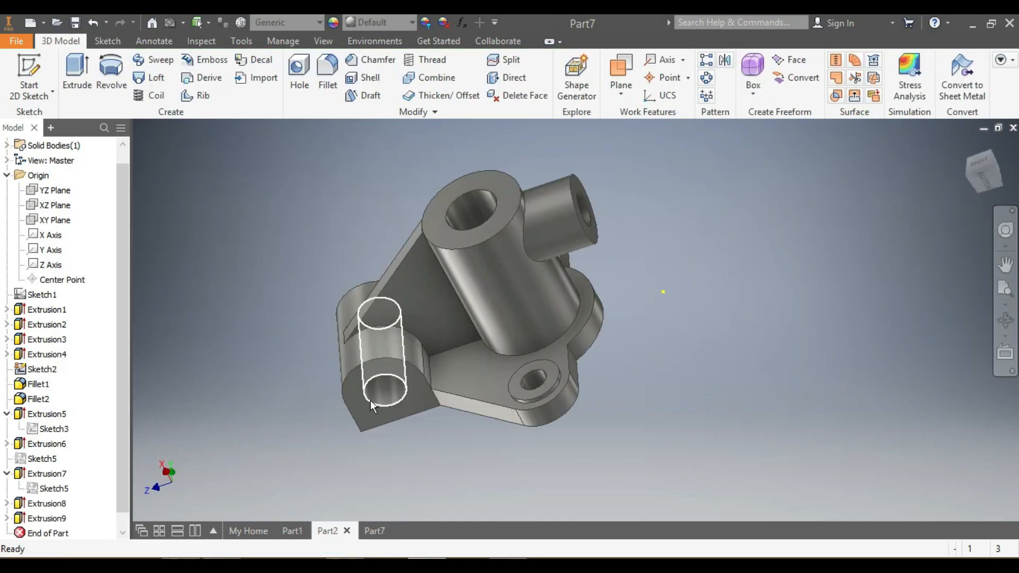
pyautogui.click(373, 531)
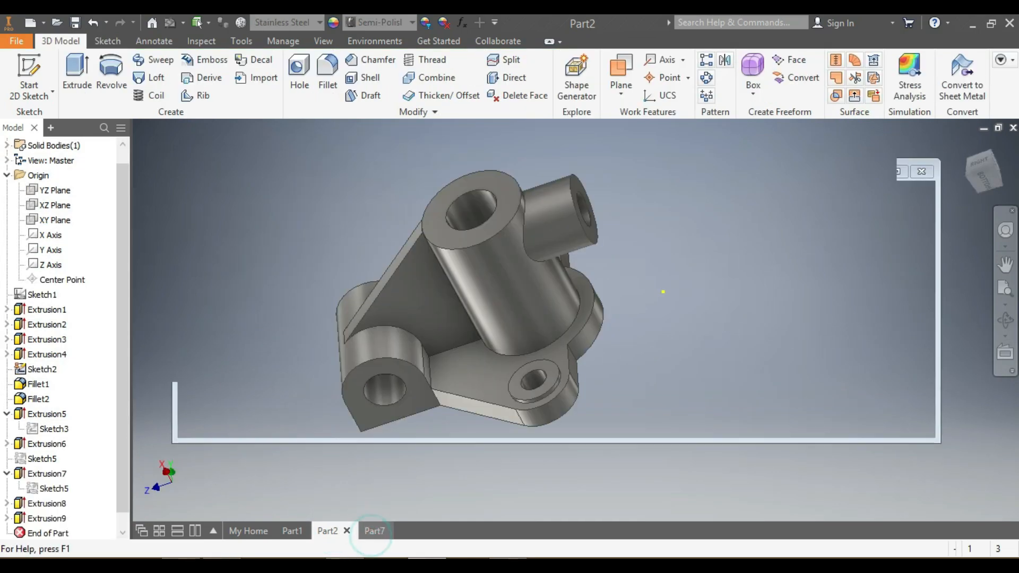
pyautogui.scroll(-5, 194, 249)
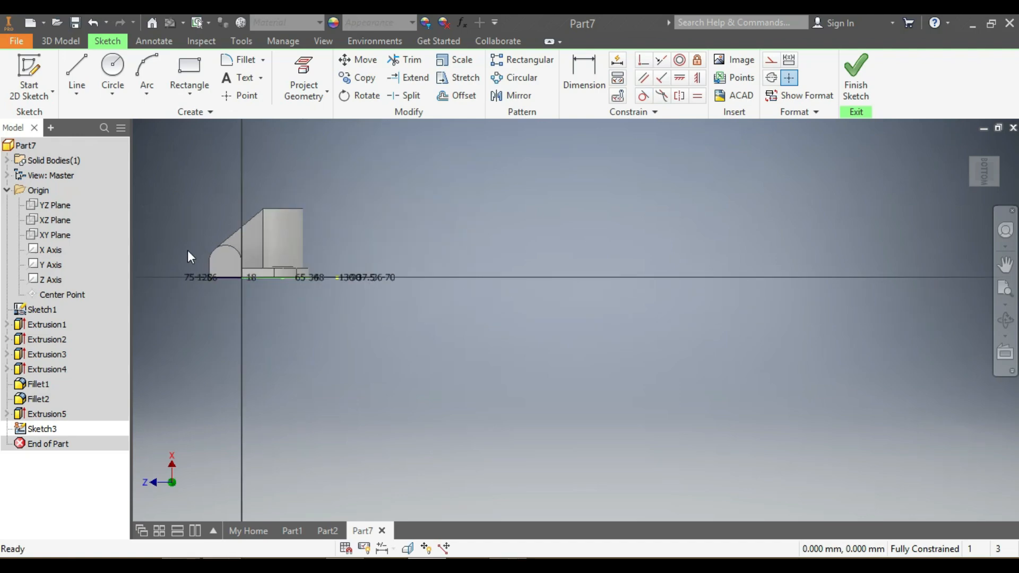
pyautogui.scroll(6, 183, 249)
pyautogui.scroll(3, 181, 247)
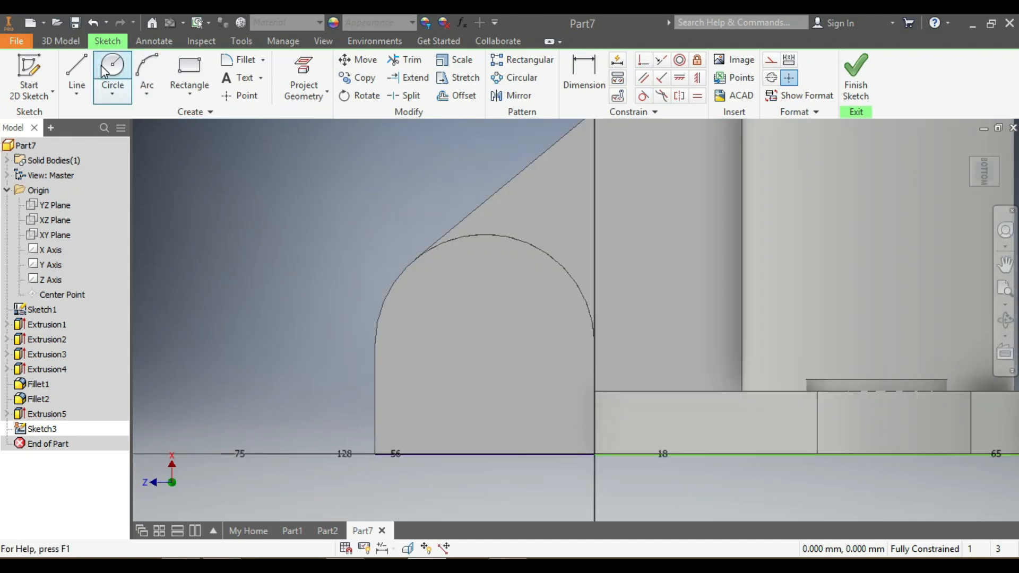
pyautogui.click(131, 95)
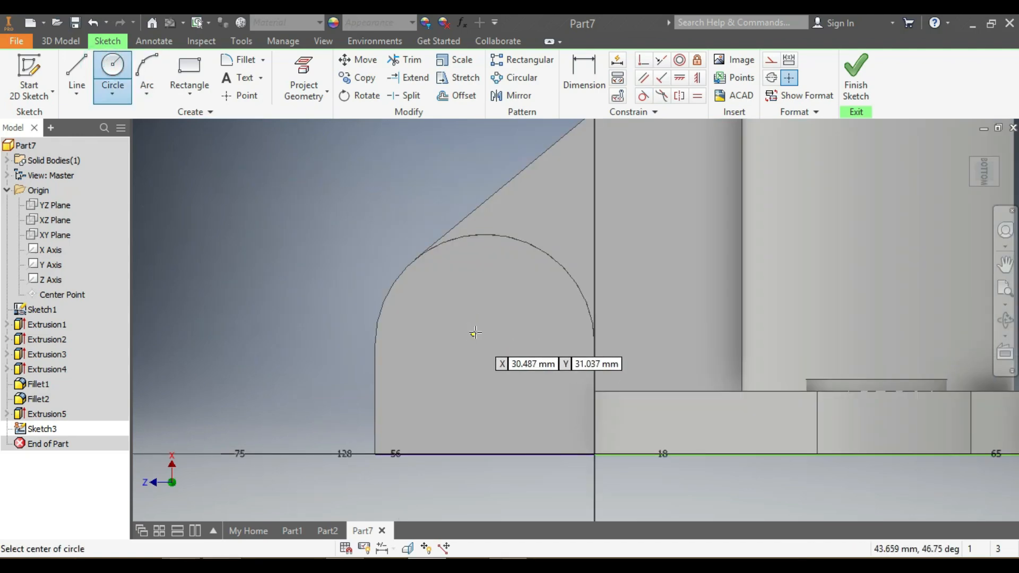
pyautogui.click(477, 328)
pyautogui.click(446, 266)
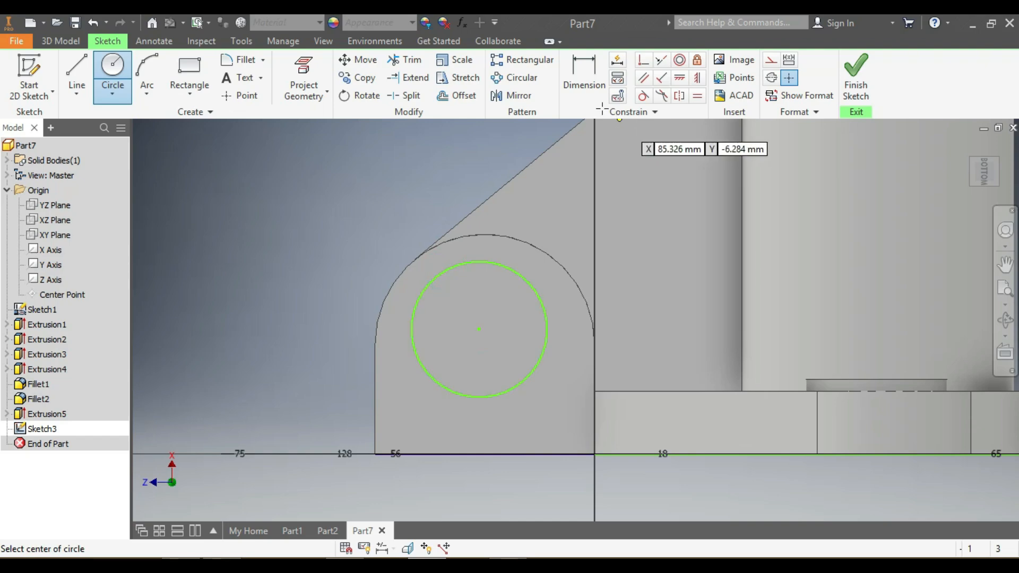
# Dimension the circle on the side block's end face to a 28 mm diameter
pyautogui.click(590, 69)
pyautogui.click(432, 281)
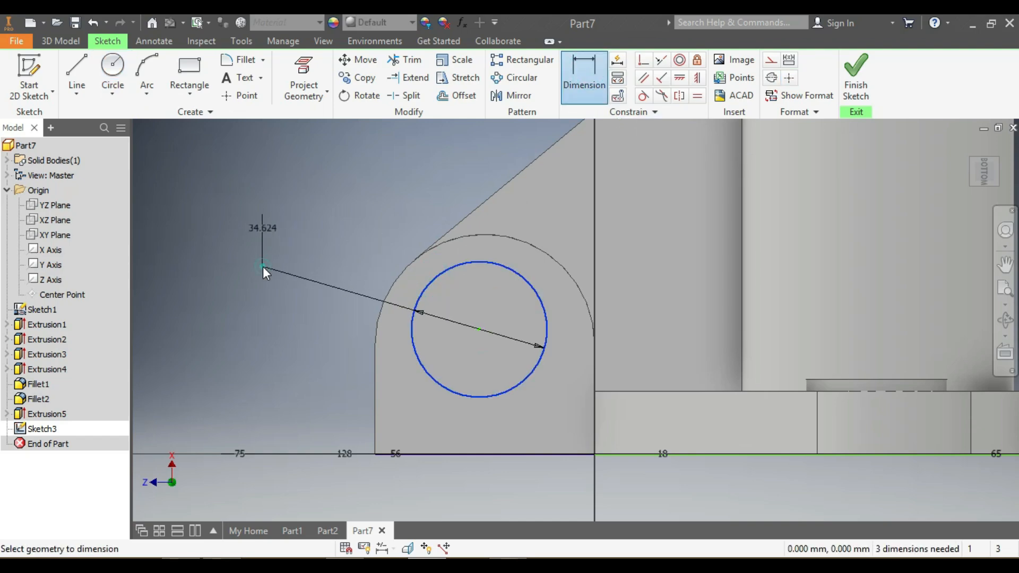
pyautogui.click(263, 268)
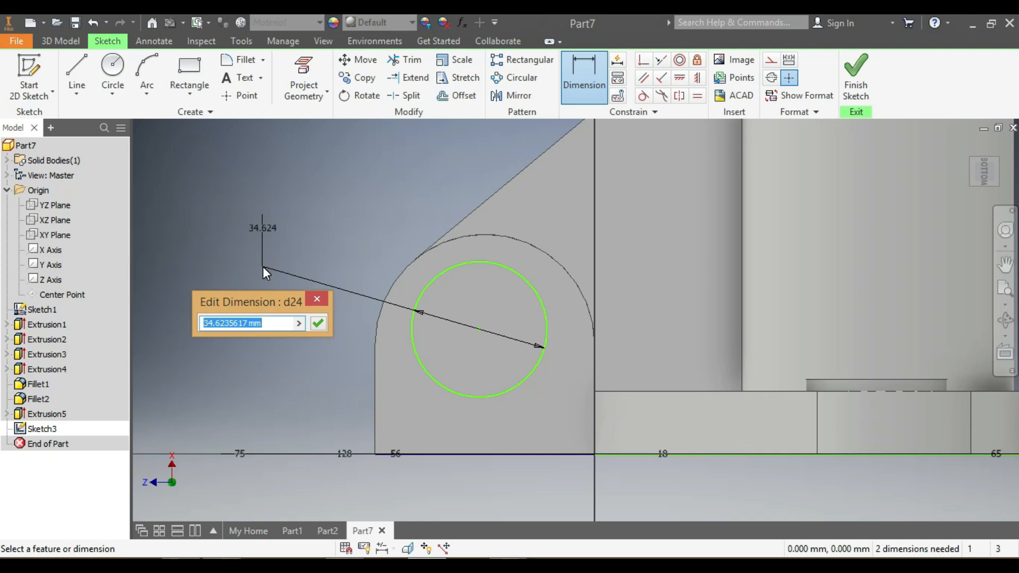
pyautogui.write('28')
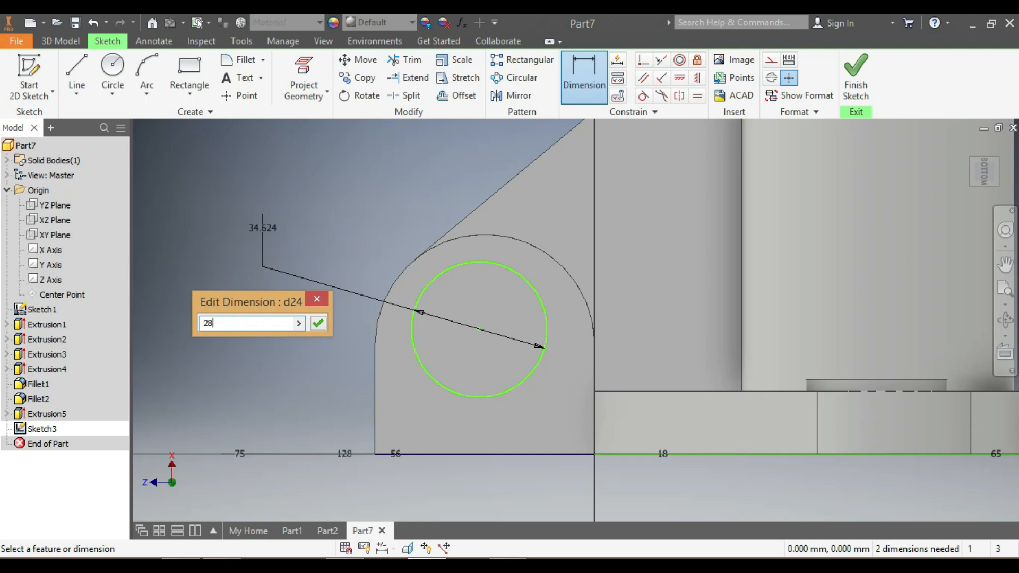
pyautogui.press('Return')
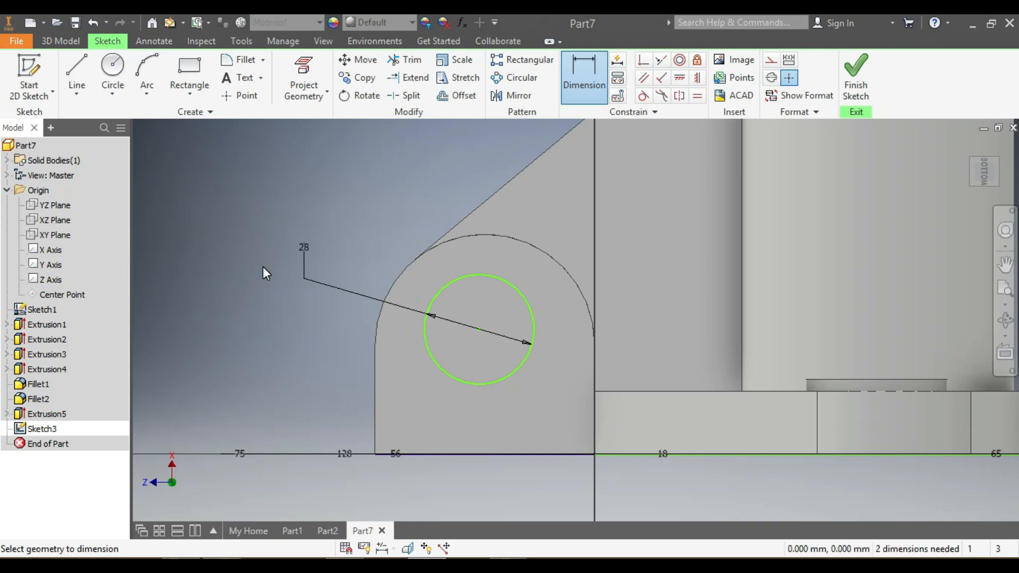
# Dimension the circle's centre 28 mm above the block's bottom edge and 28 mm from its outer vertical edge
pyautogui.click(479, 329)
pyautogui.click(423, 452)
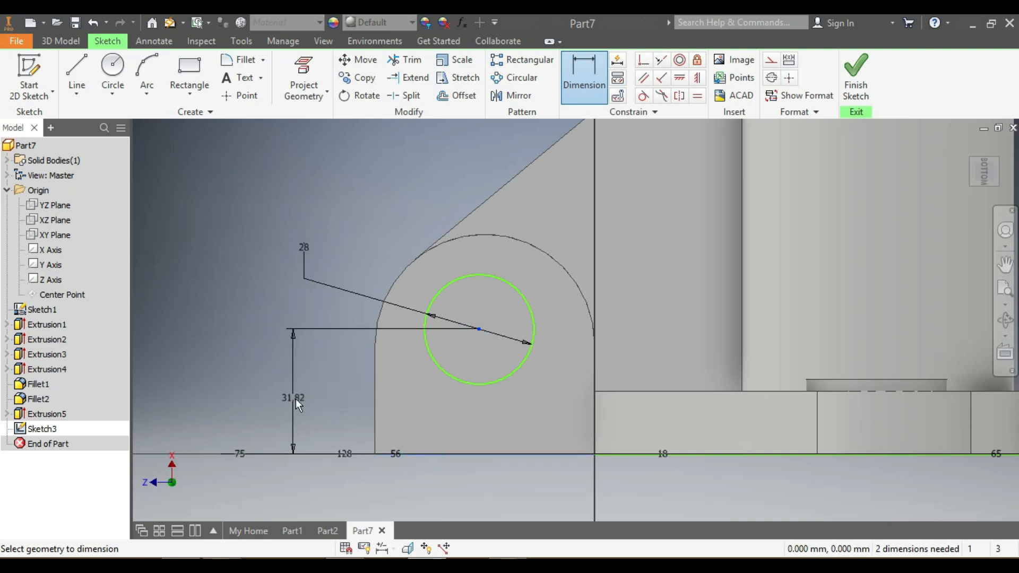
pyautogui.click(295, 399)
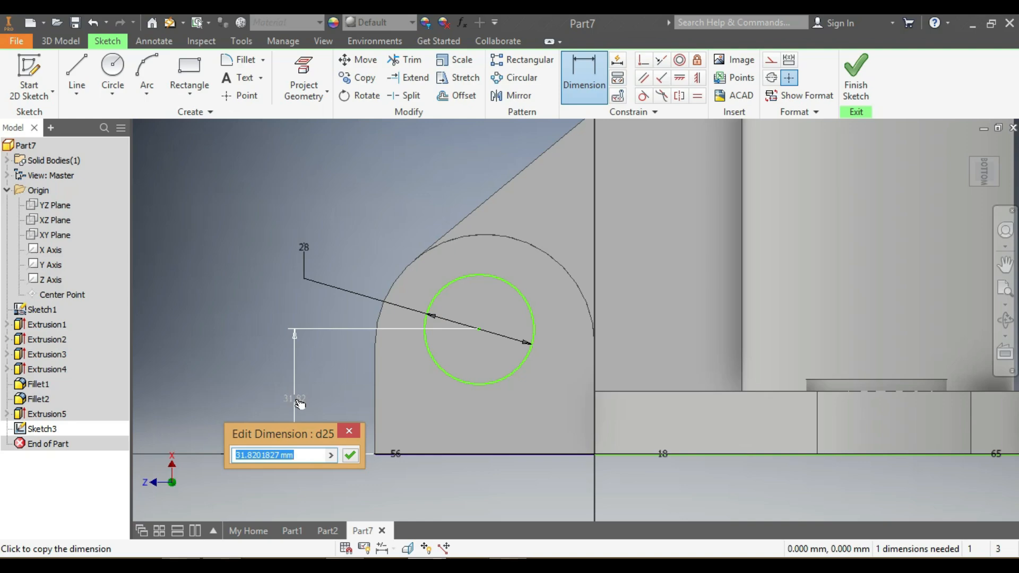
pyautogui.write('28')
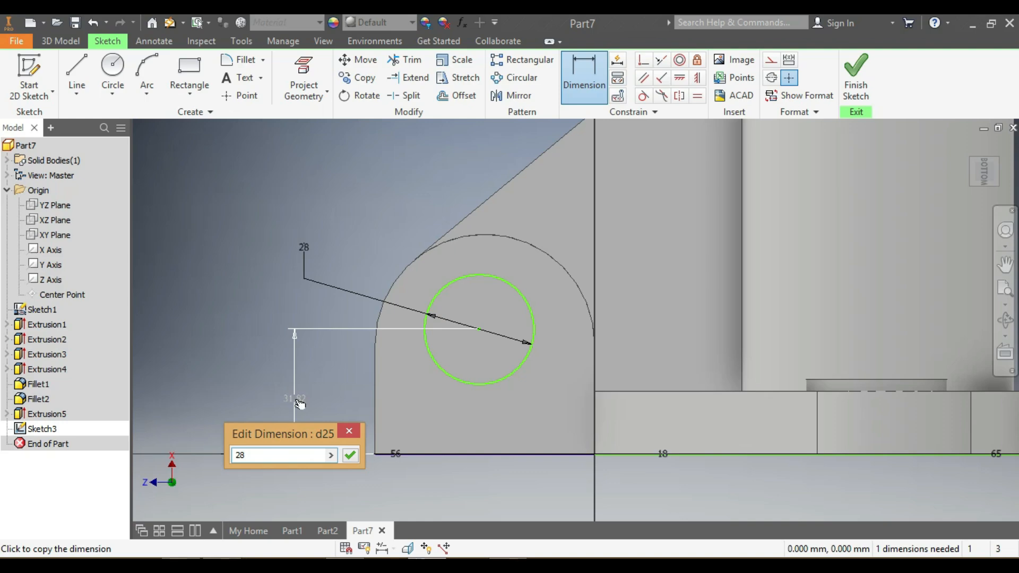
pyautogui.press('Return')
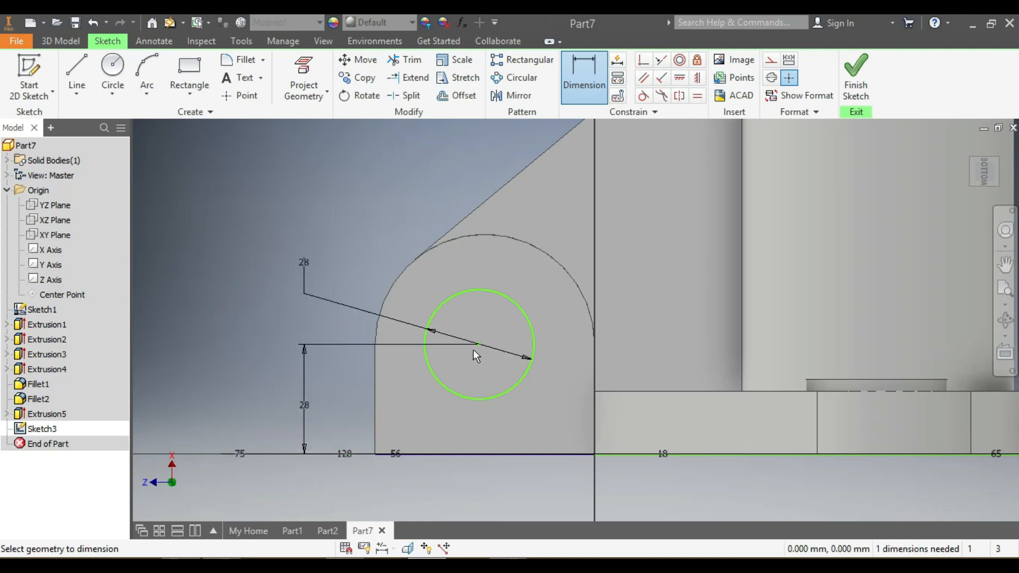
pyautogui.click(374, 421)
pyautogui.click(355, 486)
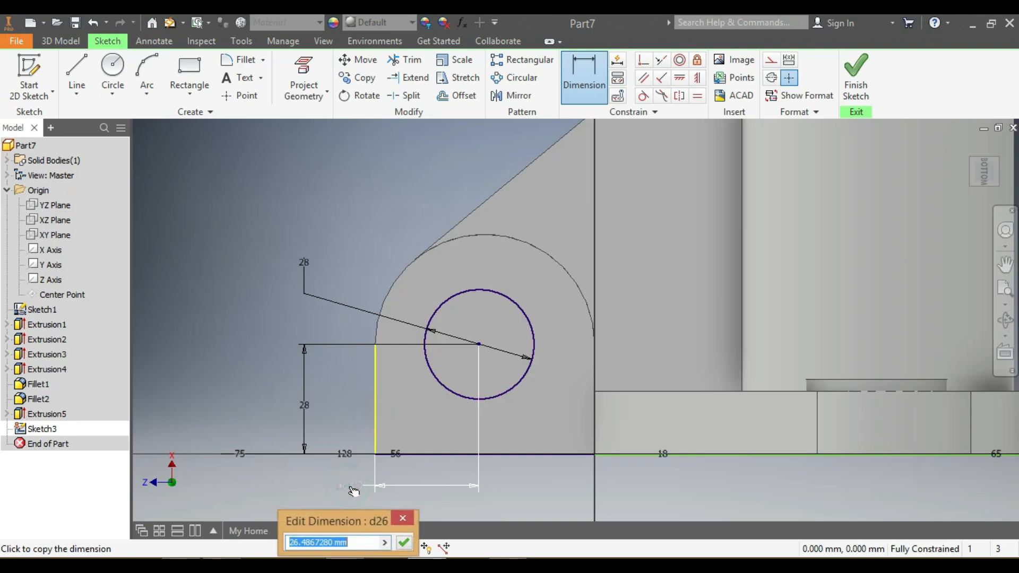
pyautogui.write('28')
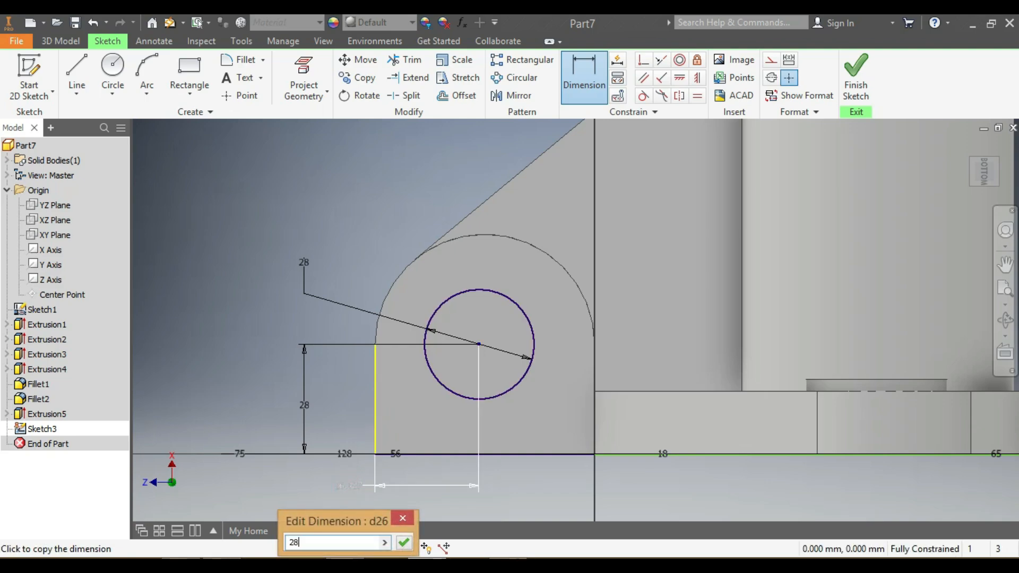
pyautogui.press('Return')
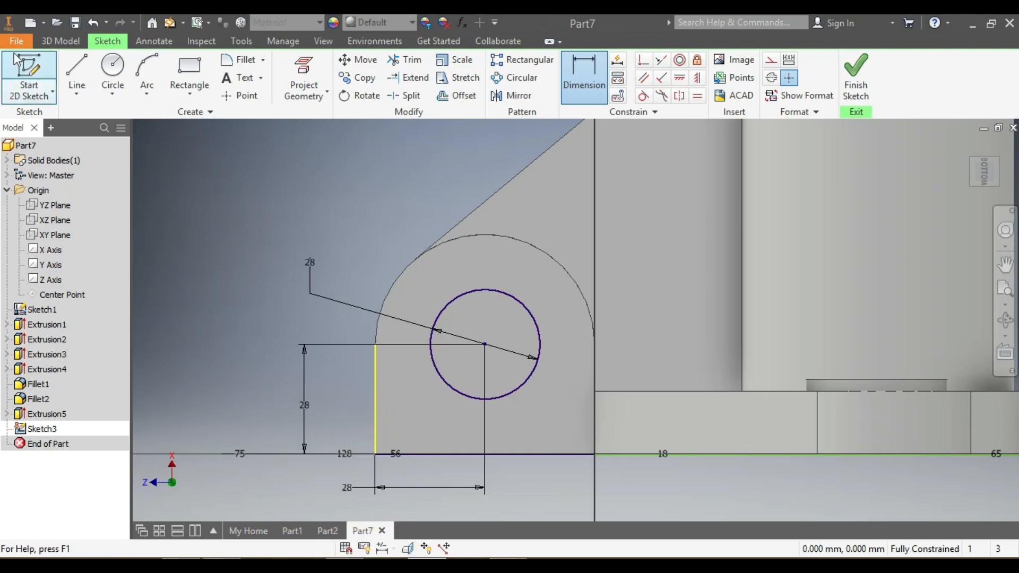
# Extrude the 28 mm circle as a symmetric 900 mm cut to make a through hole along the side block
pyautogui.click(60, 41)
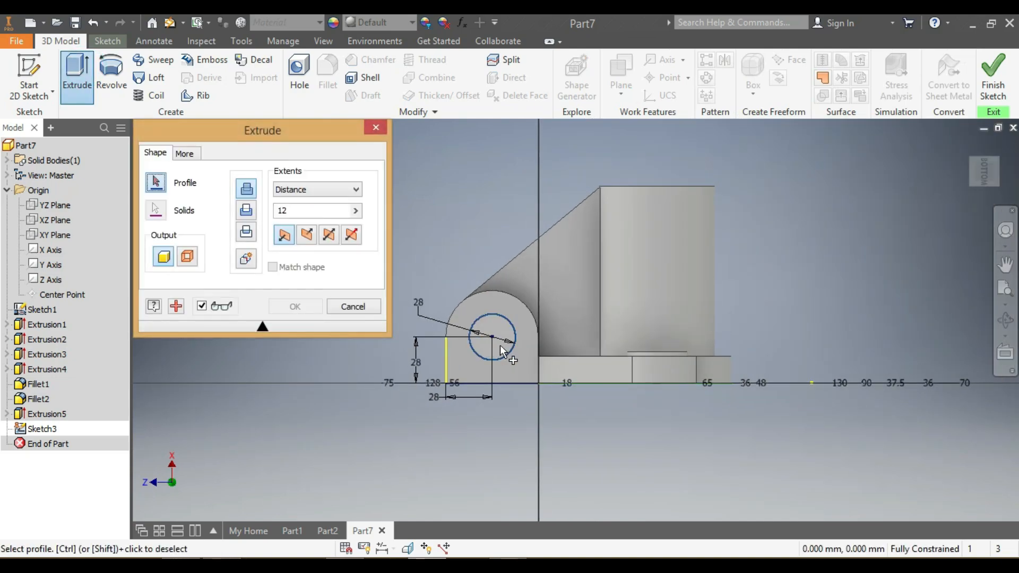
pyautogui.click(501, 351)
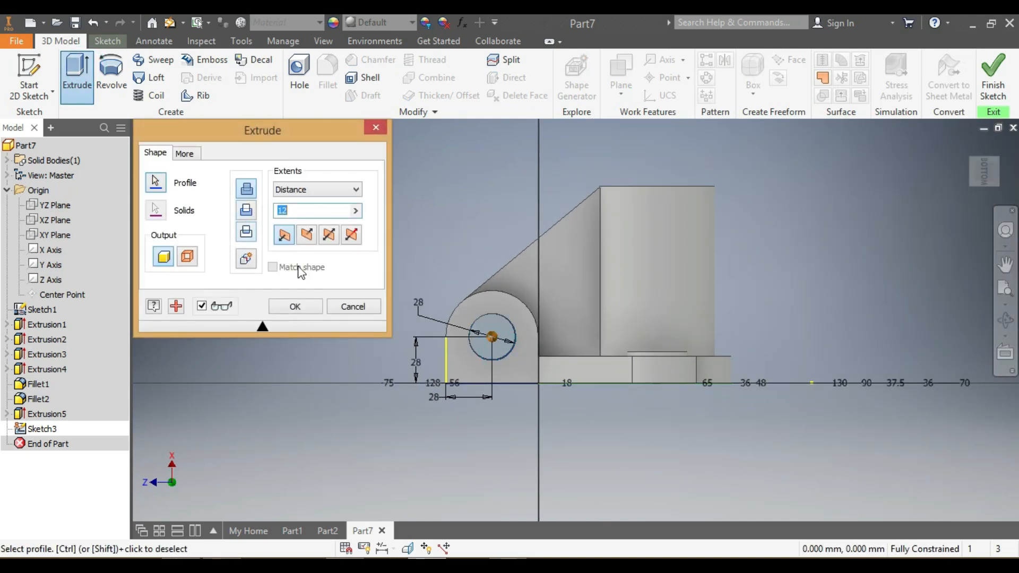
pyautogui.click(994, 184)
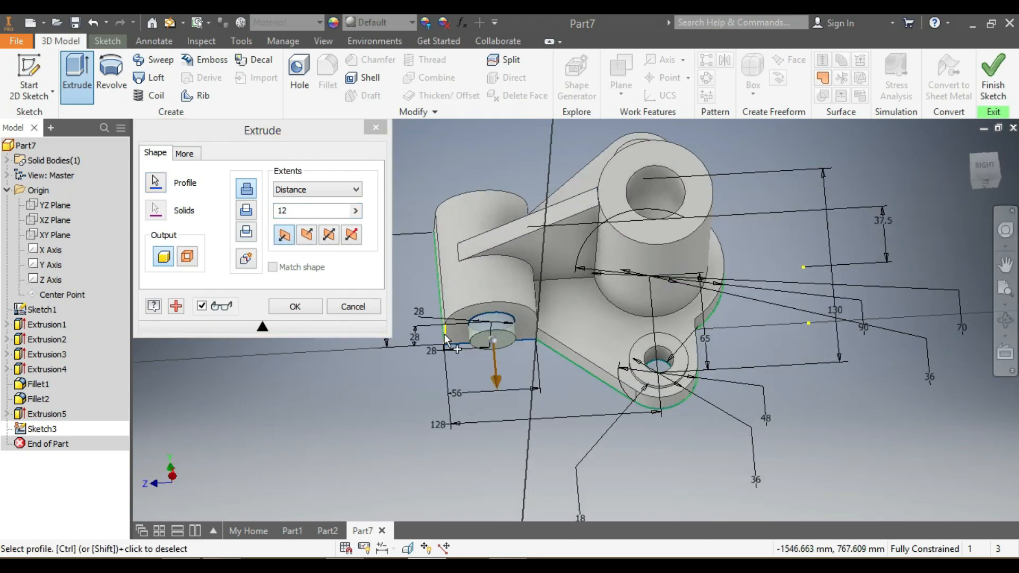
pyautogui.moveTo(295, 209); pyautogui.dragTo(274, 217)
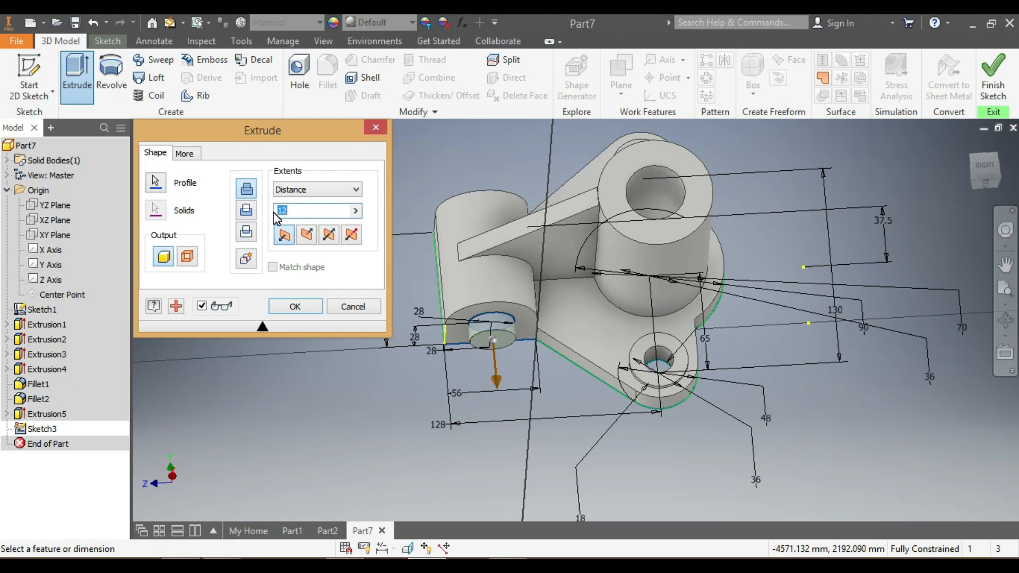
pyautogui.write('100')
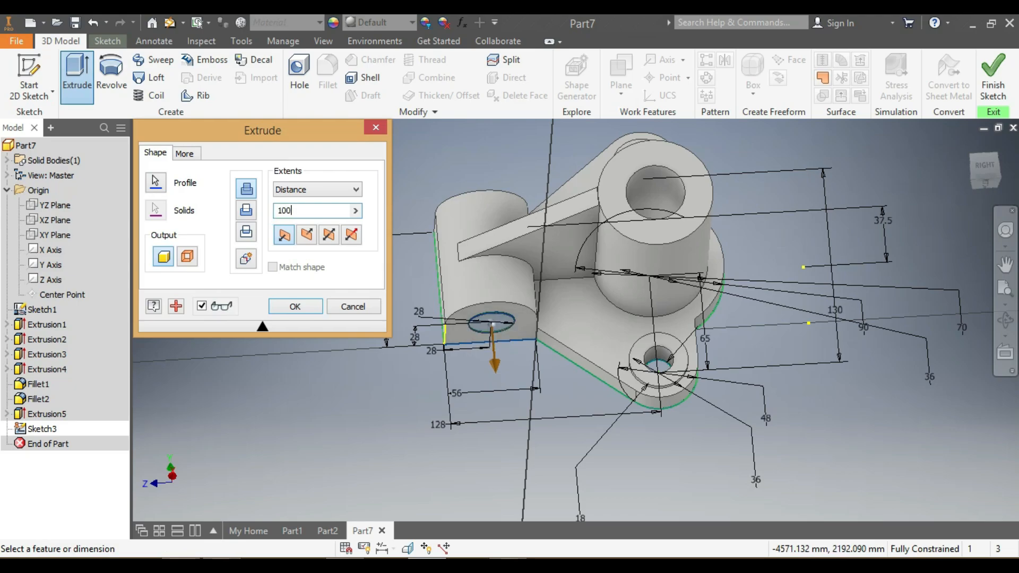
pyautogui.click(328, 234)
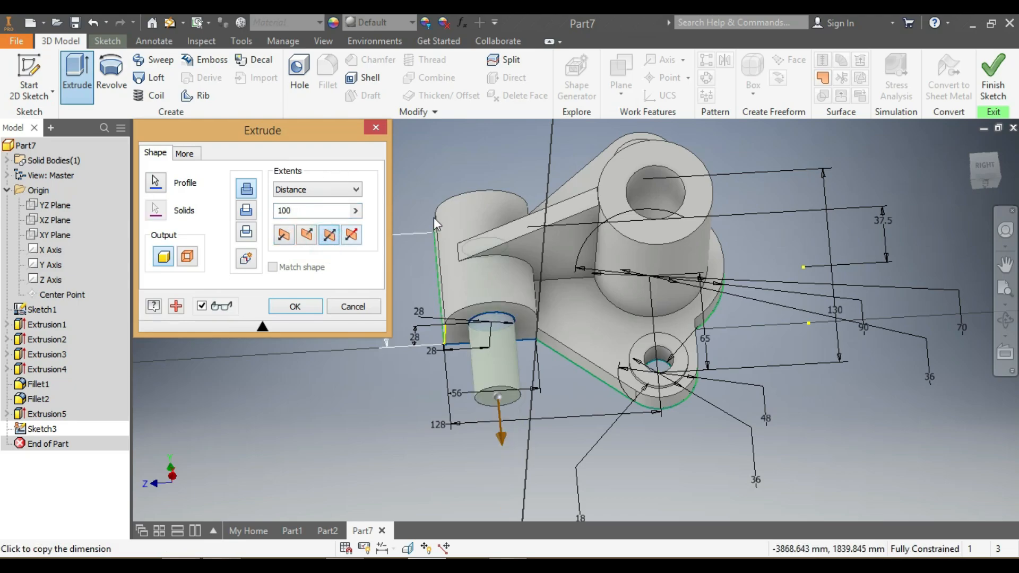
pyautogui.doubleClick(295, 210)
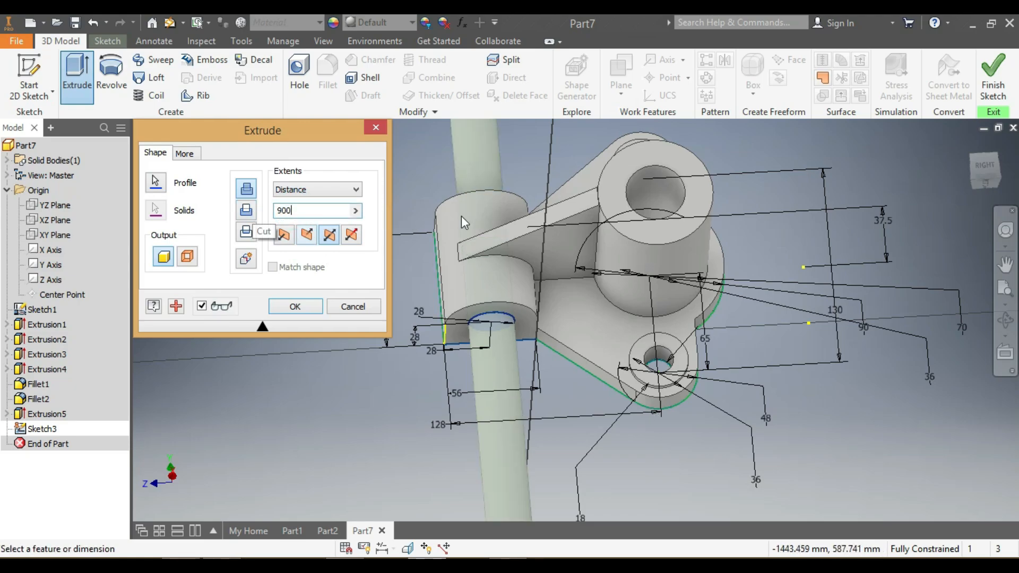
pyautogui.click(247, 214)
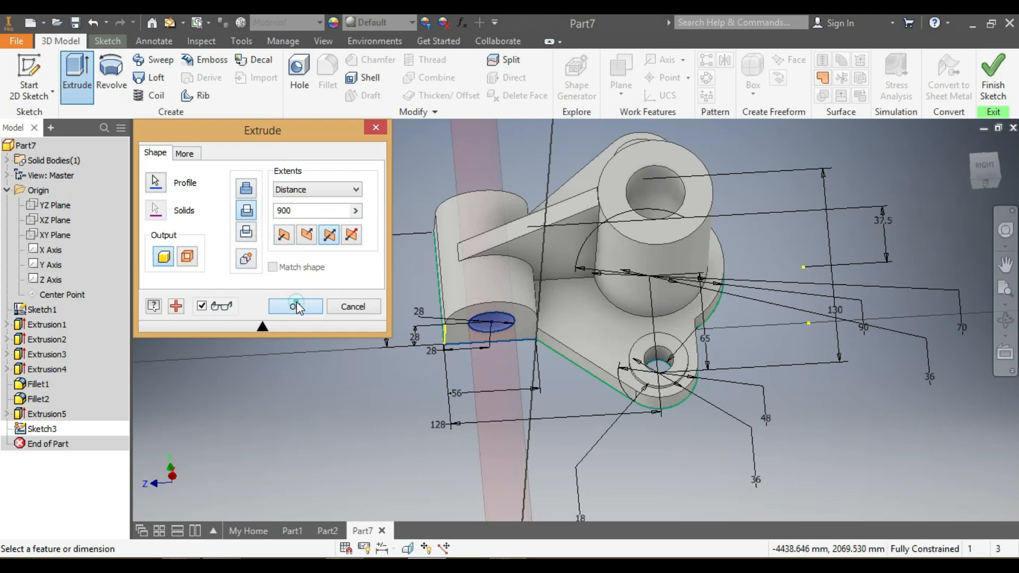
# Start a new sketch on the XY origin plane
pyautogui.moveTo(977, 183)
pyautogui.mouseDown()
pyautogui.moveTo(980, 121)
pyautogui.moveTo(990, 488)
pyautogui.moveTo(955, 398)
pyautogui.moveTo(820, 216)
pyautogui.mouseUp()
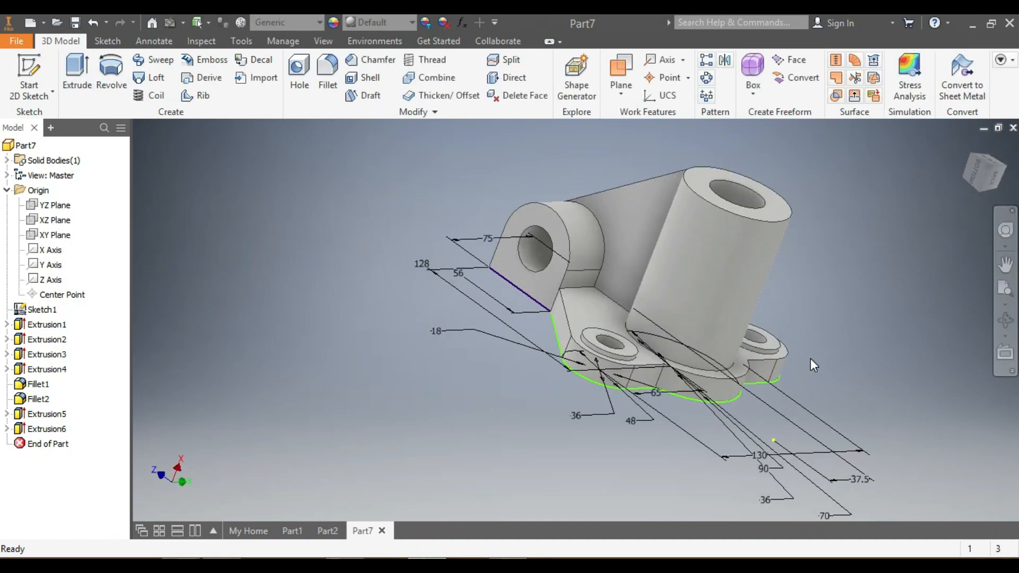
pyautogui.click(989, 184)
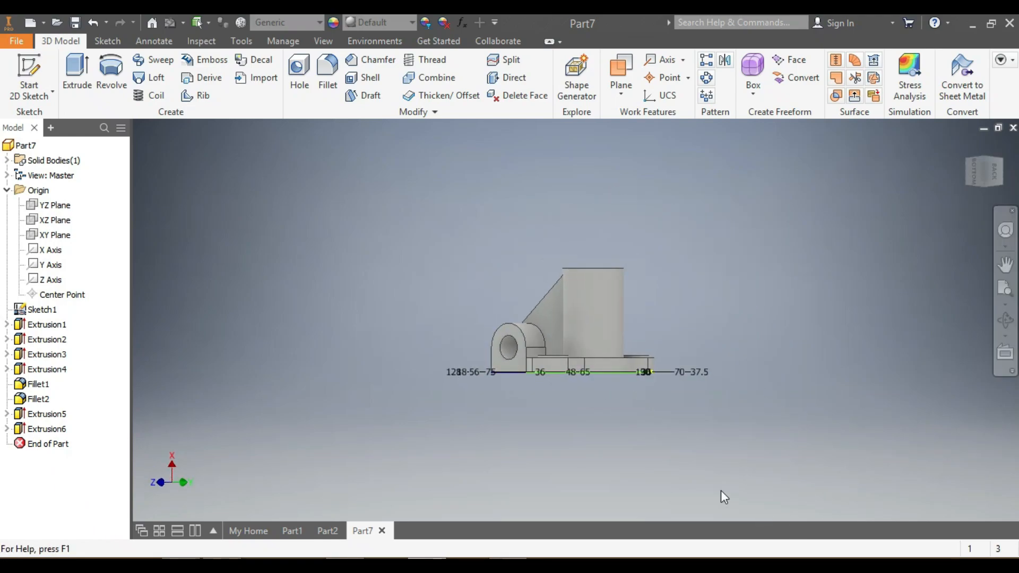
pyautogui.click(42, 226)
pyautogui.moveTo(981, 170)
pyautogui.mouseDown()
pyautogui.moveTo(970, 220)
pyautogui.moveTo(955, 222)
pyautogui.mouseUp()
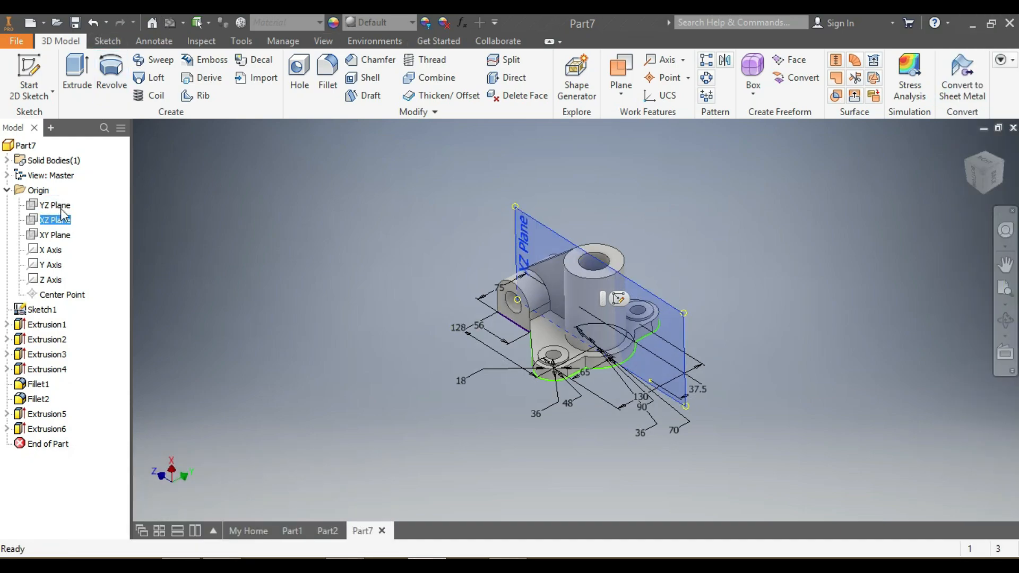
pyautogui.click(55, 237)
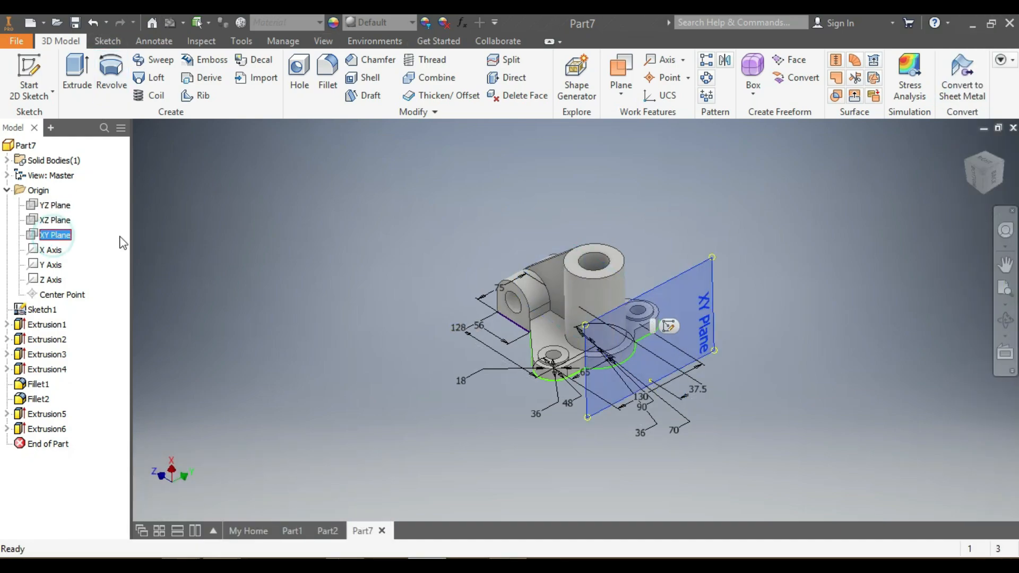
pyautogui.click(668, 329)
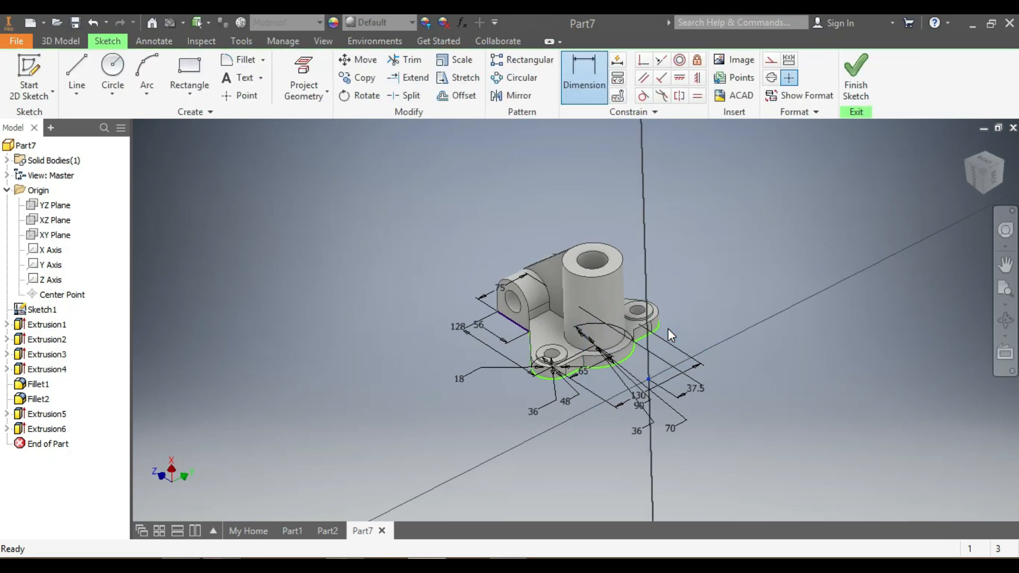
# Draw a circle about 55 mm in diameter on the vertical axis near the central tube's upper end, with a smaller concentric circle inside it
pyautogui.click(122, 73)
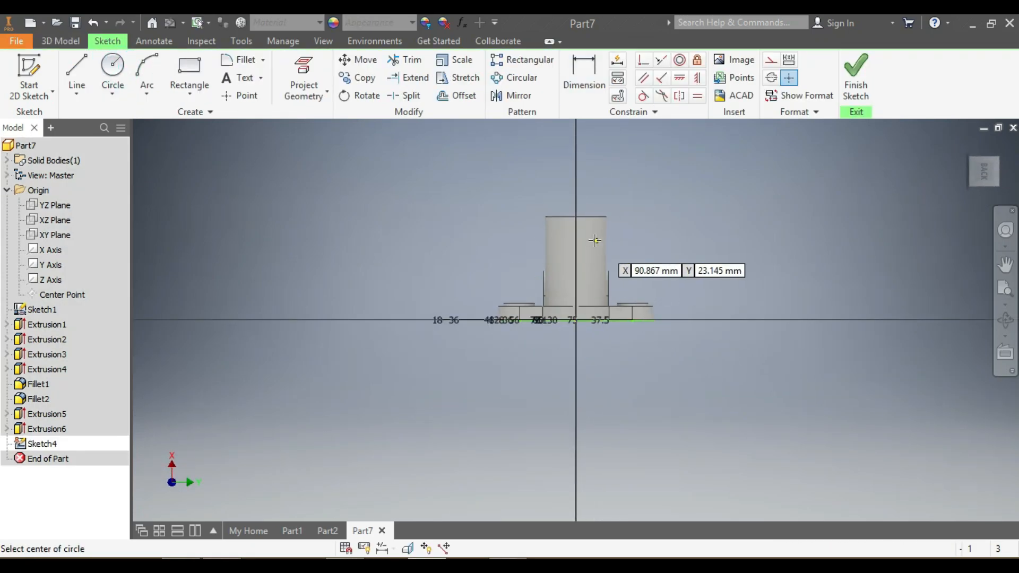
pyautogui.scroll(4, 574, 244)
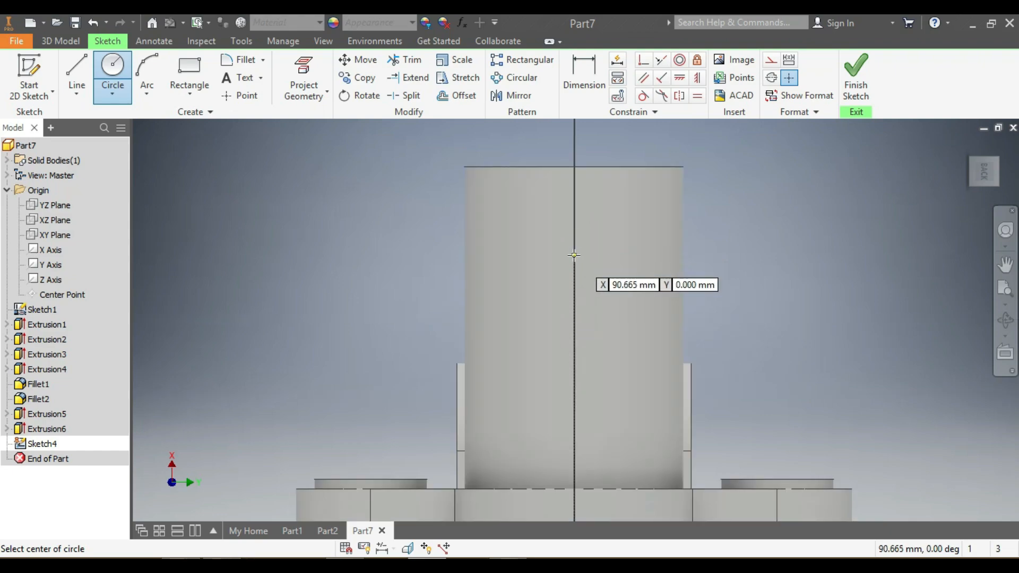
pyautogui.click(573, 252)
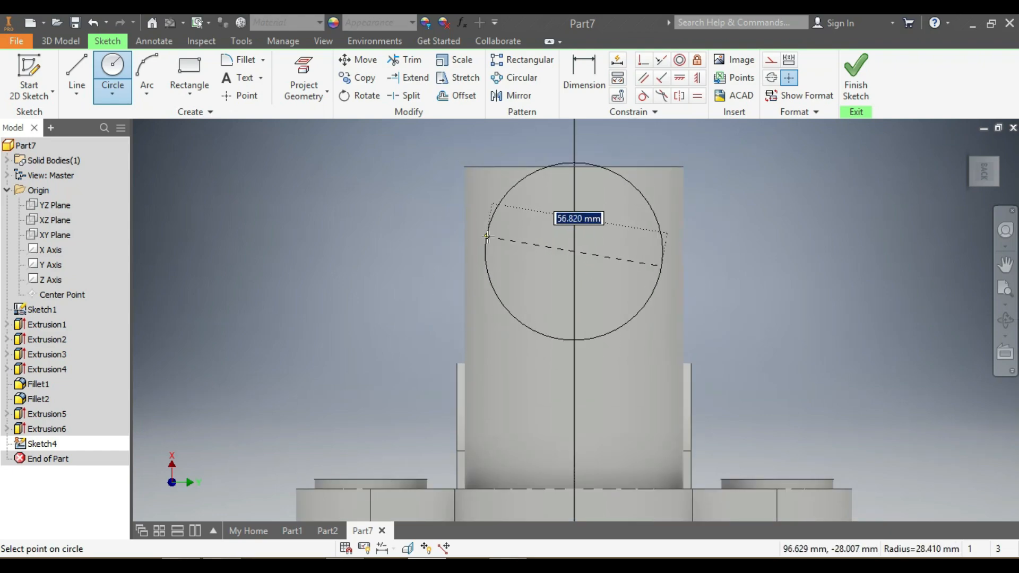
pyautogui.click(489, 237)
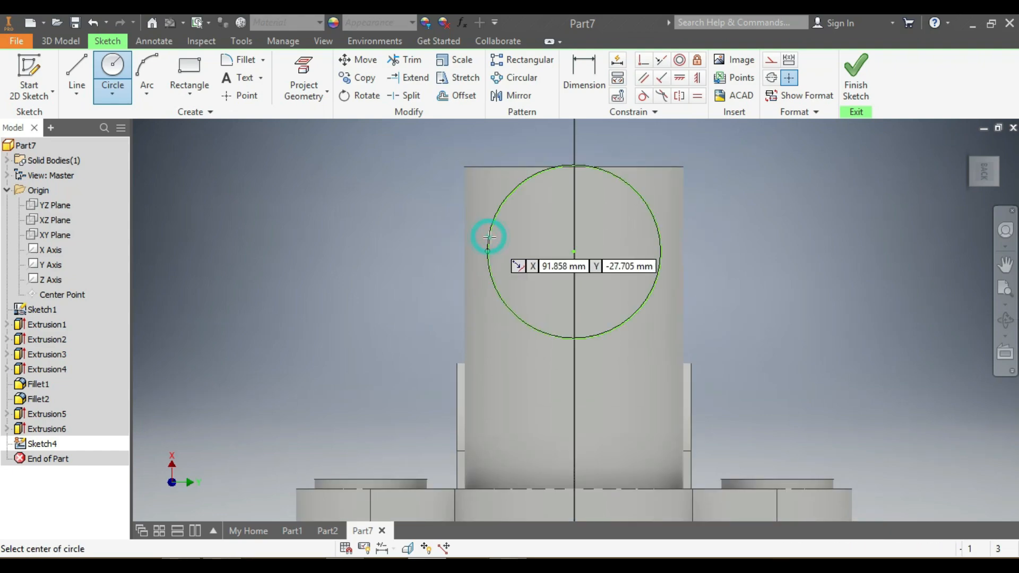
pyautogui.click(574, 252)
pyautogui.click(527, 235)
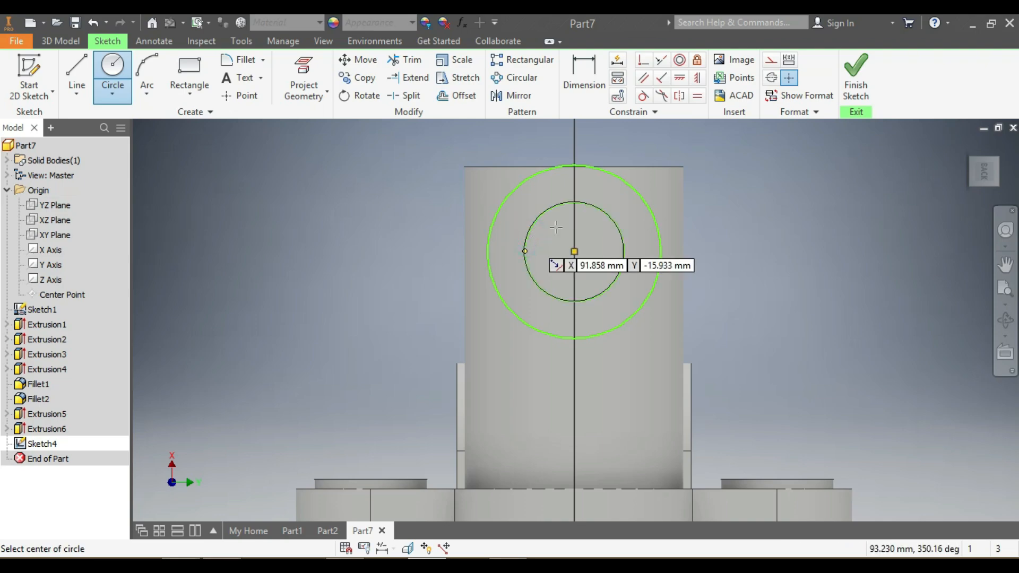
pyautogui.scroll(-2, 558, 227)
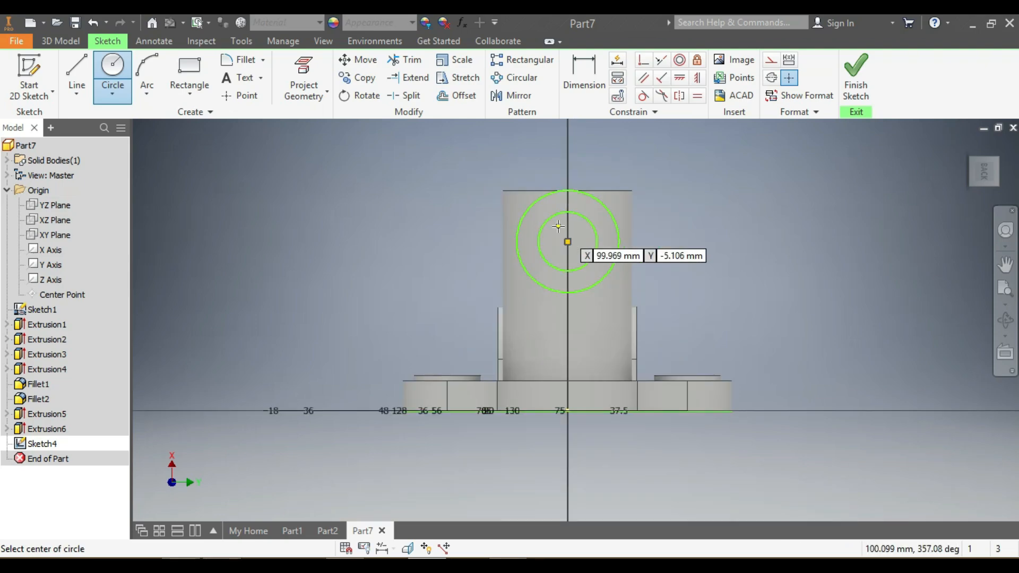
# Dimension the outer circle to a 48 mm diameter and the inner circle to 25 mm
pyautogui.click(594, 68)
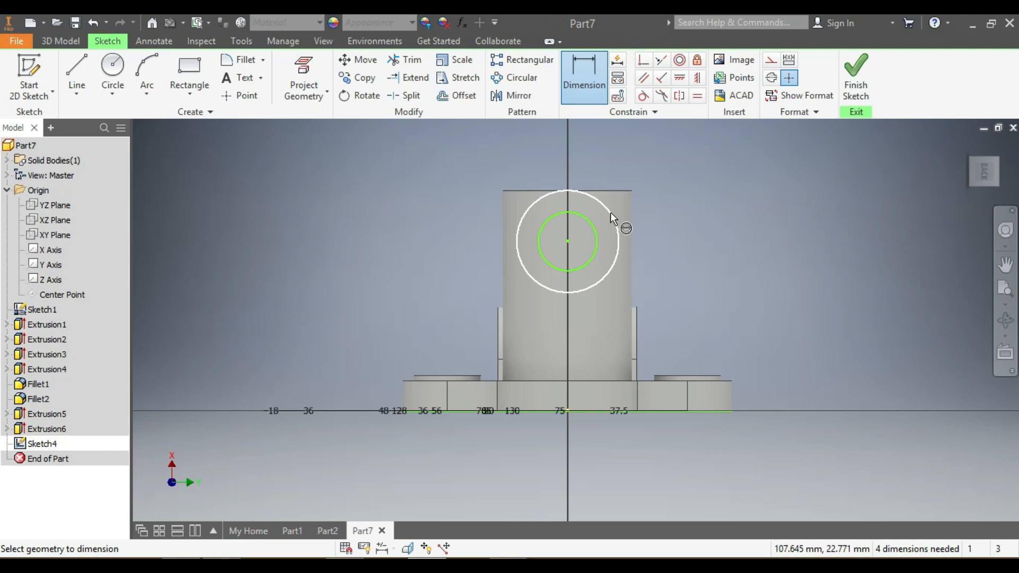
pyautogui.click(610, 212)
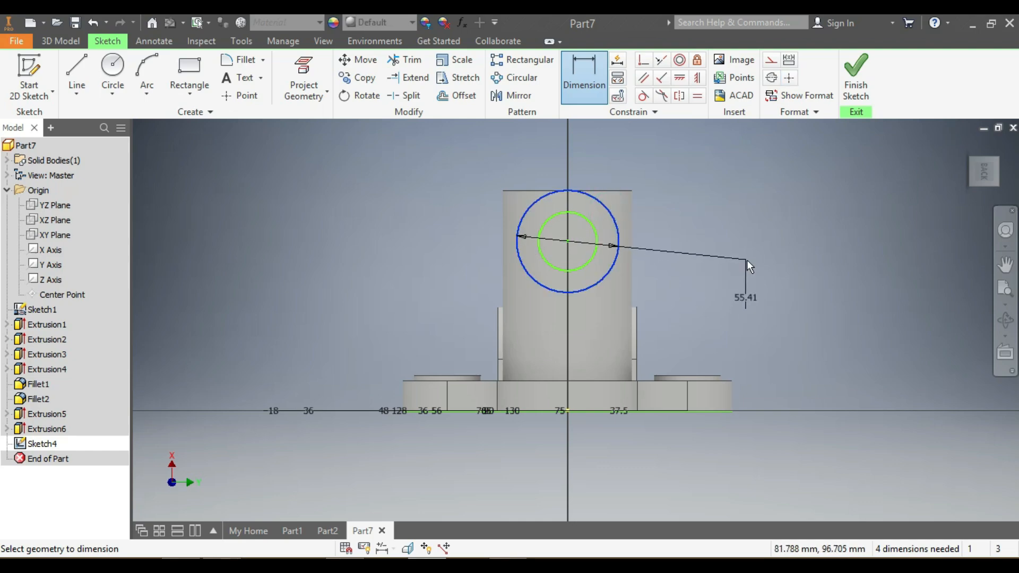
pyautogui.click(748, 265)
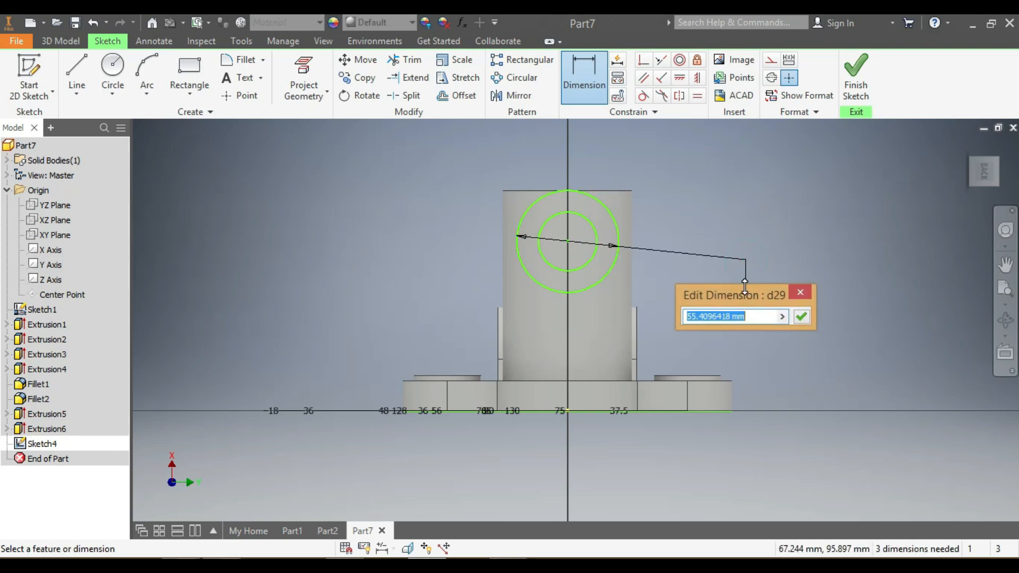
pyautogui.write('48')
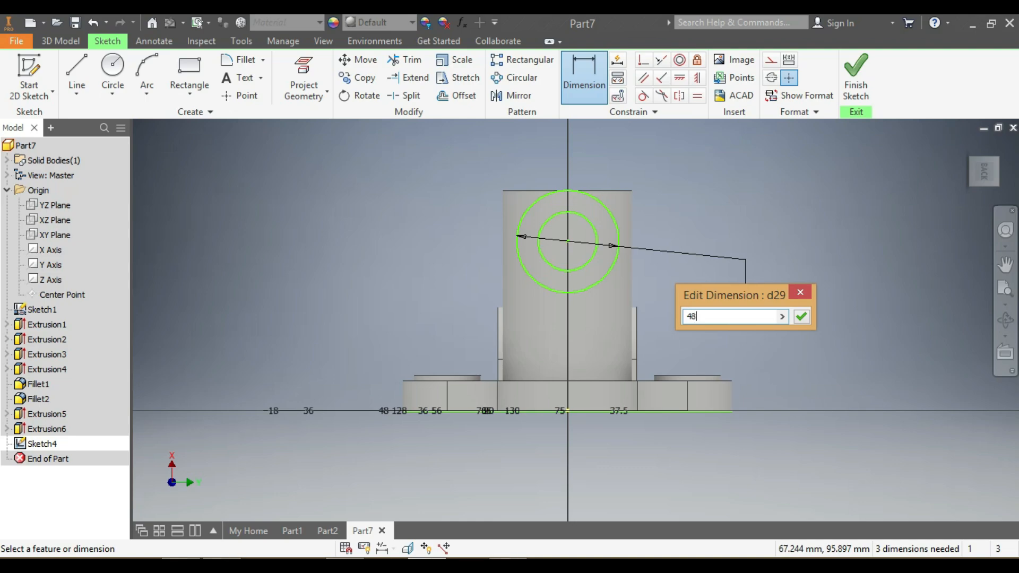
pyautogui.press('Return')
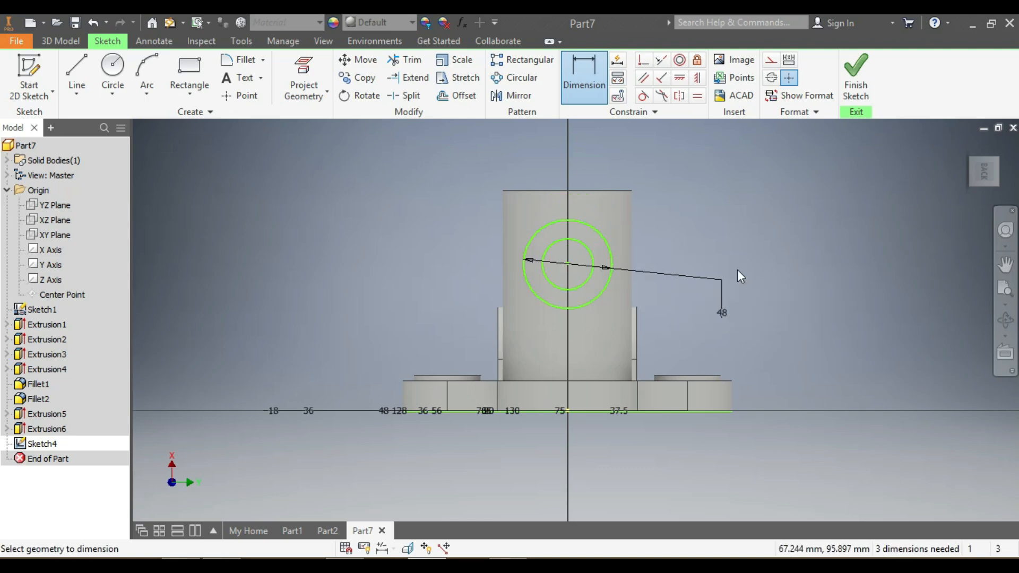
pyautogui.click(585, 246)
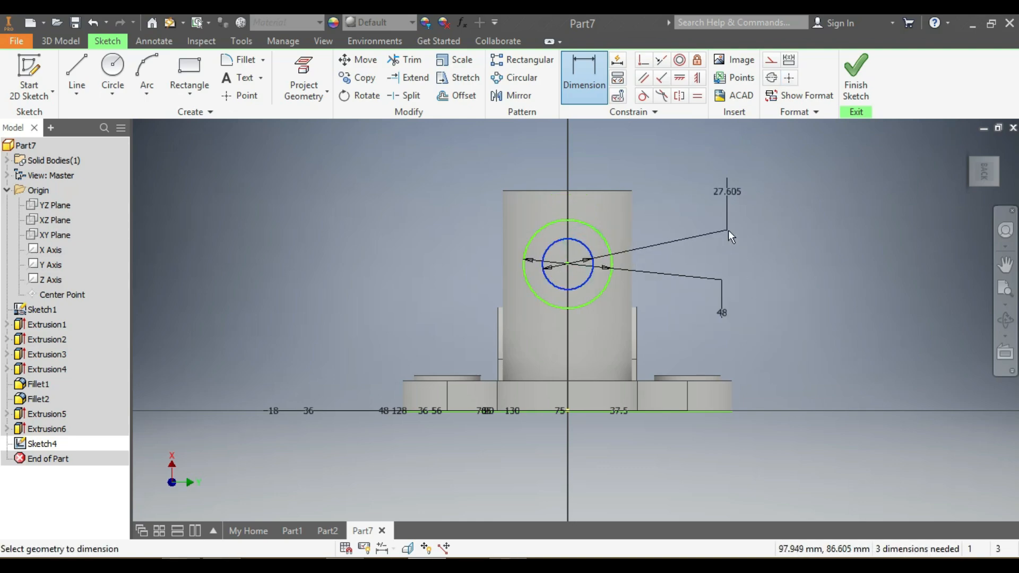
pyautogui.click(709, 230)
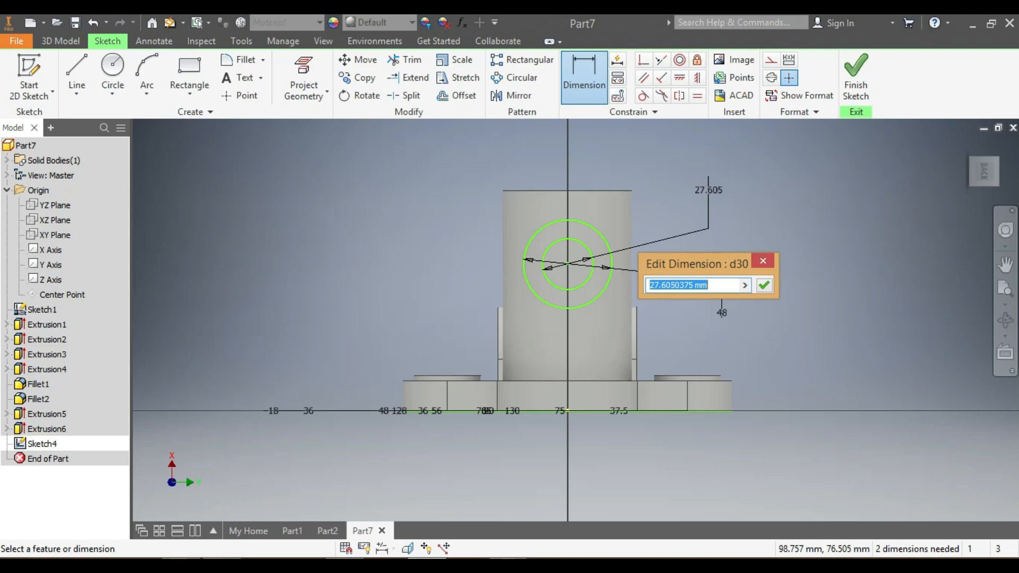
pyautogui.write('25')
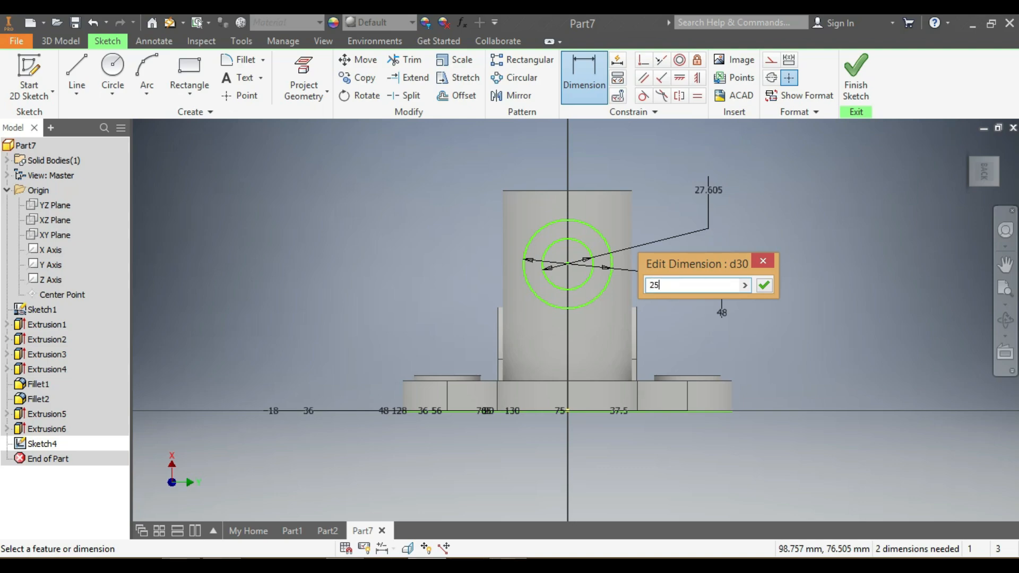
pyautogui.press('Return')
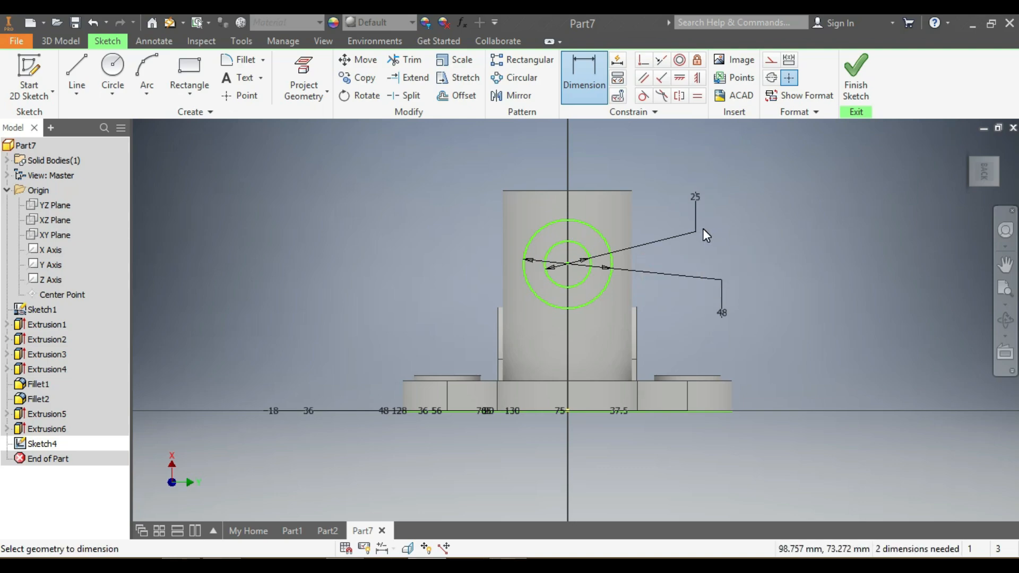
# Dimension the circles' common centre 89 mm above the sketch origin
pyautogui.click(569, 408)
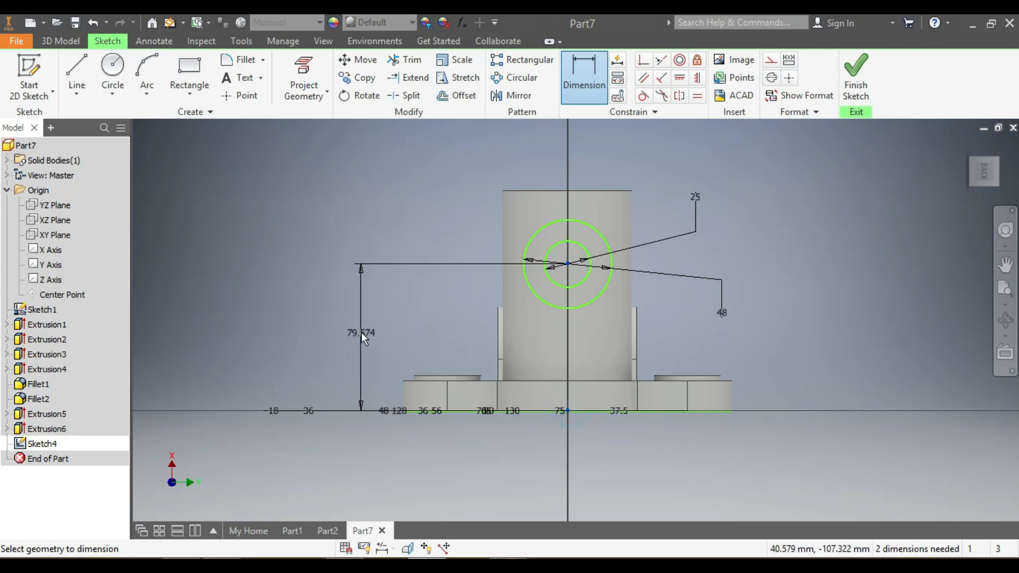
pyautogui.click(350, 336)
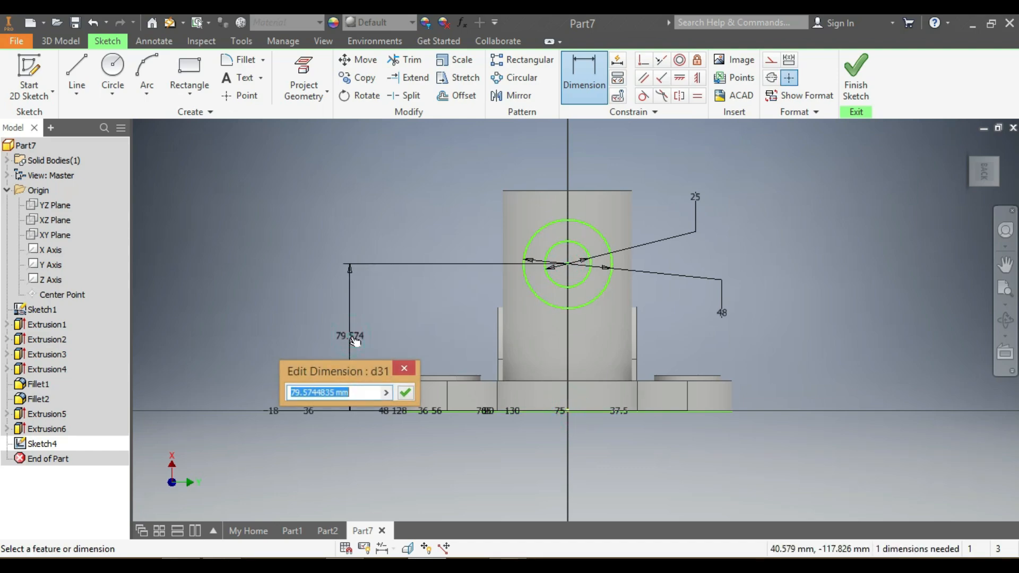
pyautogui.write('89')
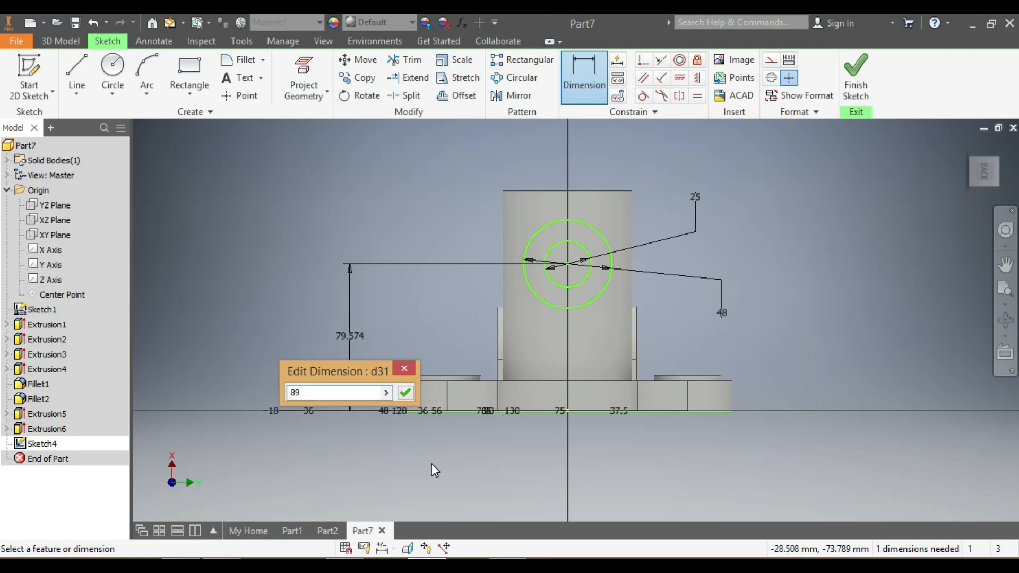
pyautogui.press('Return')
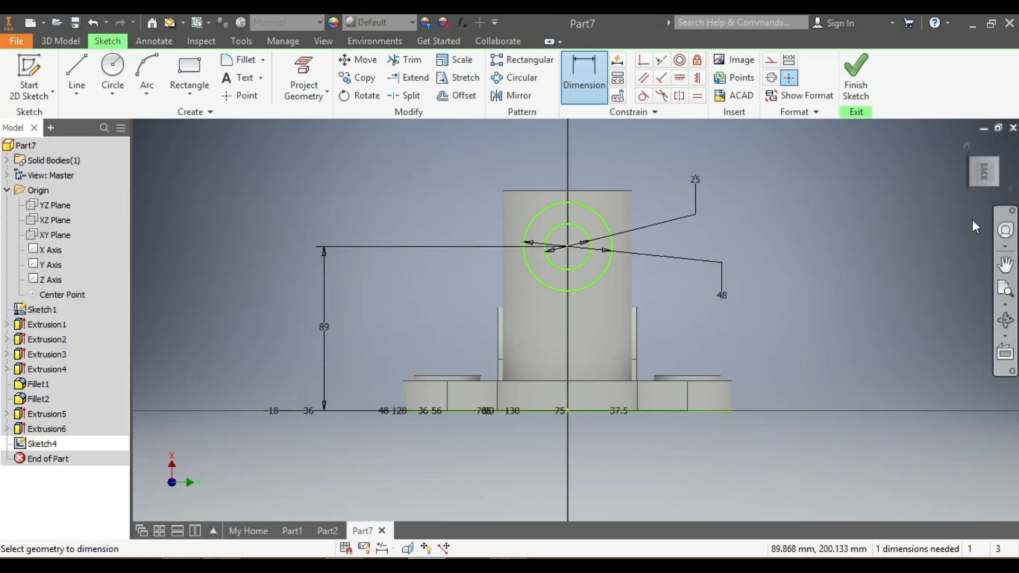
# Set up a joined extrusion of the ring between the 48 mm and 25 mm circles, 100 mm toward the central tube
pyautogui.moveTo(980, 173); pyautogui.dragTo(1011, 183)
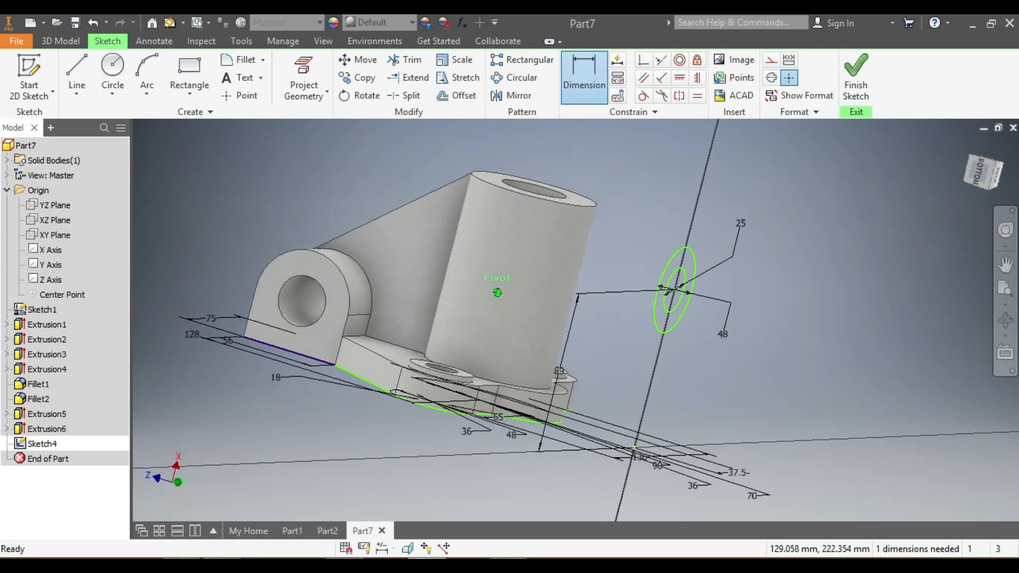
pyautogui.click(60, 41)
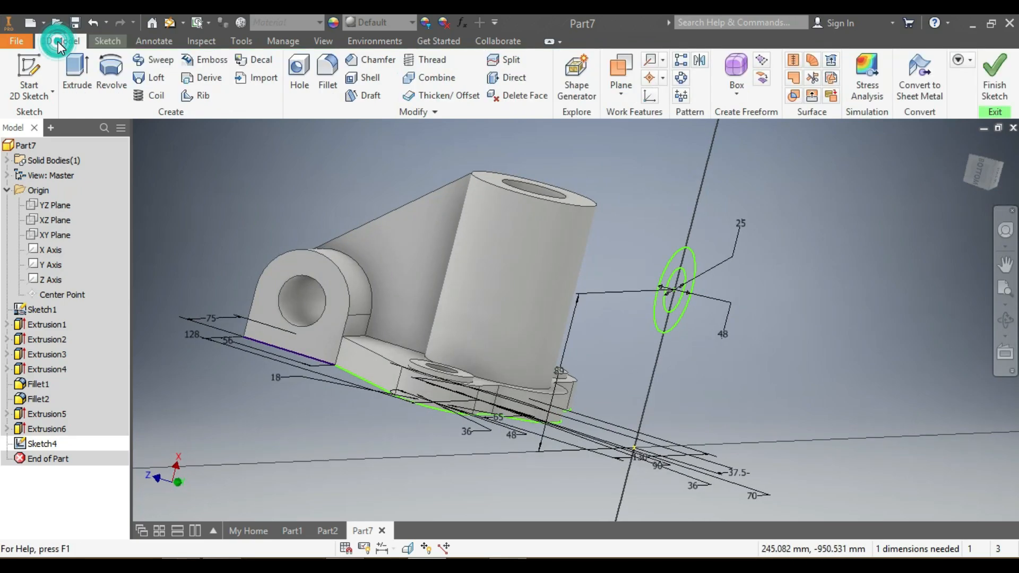
pyautogui.click(75, 66)
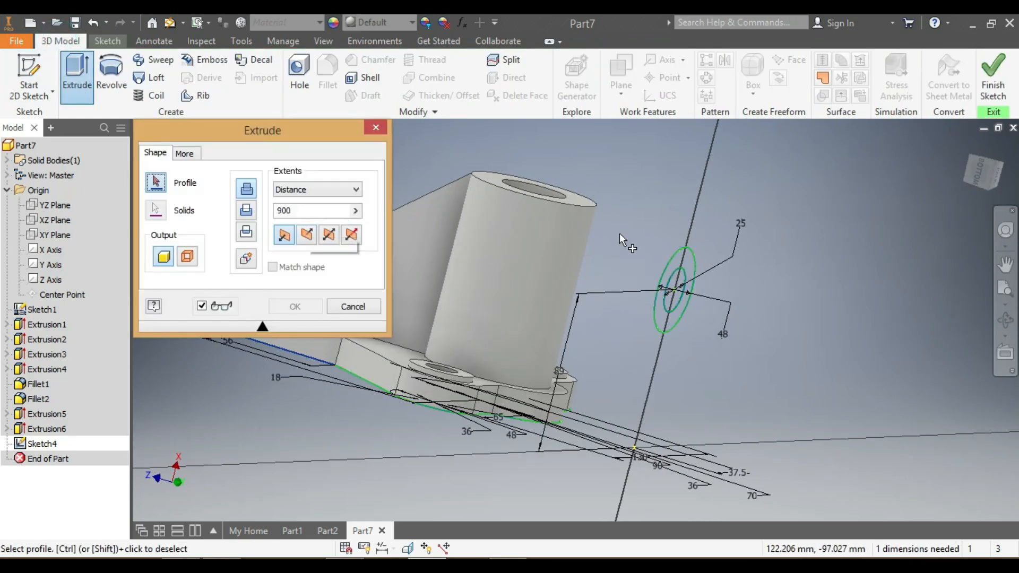
pyautogui.click(673, 263)
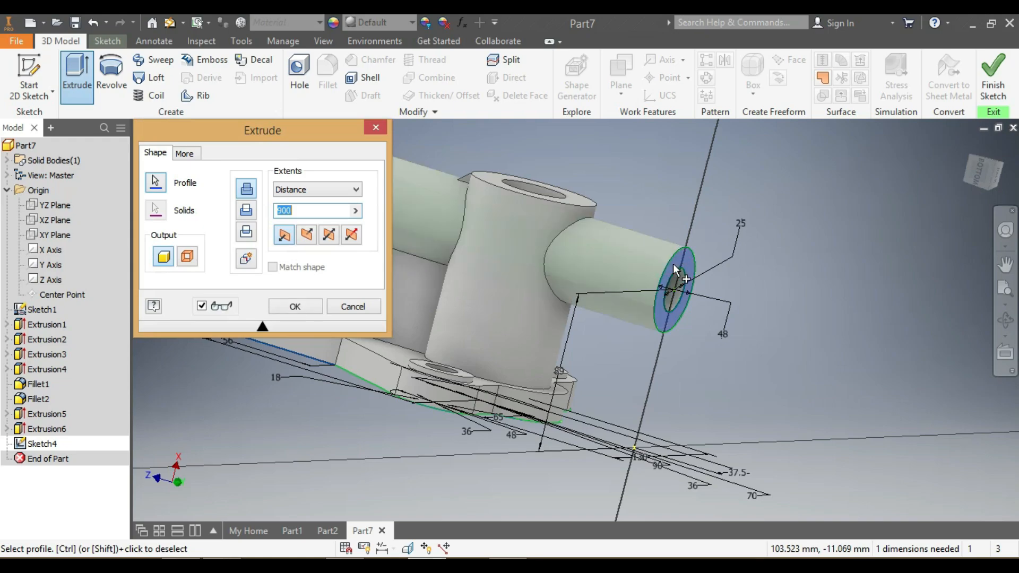
pyautogui.scroll(-3, 887, 254)
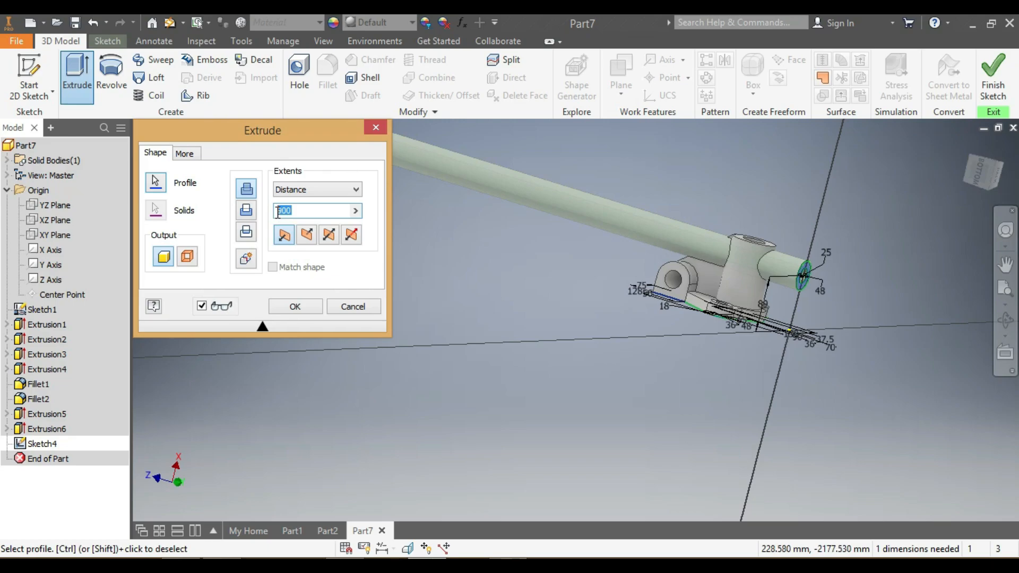
pyautogui.write('00')
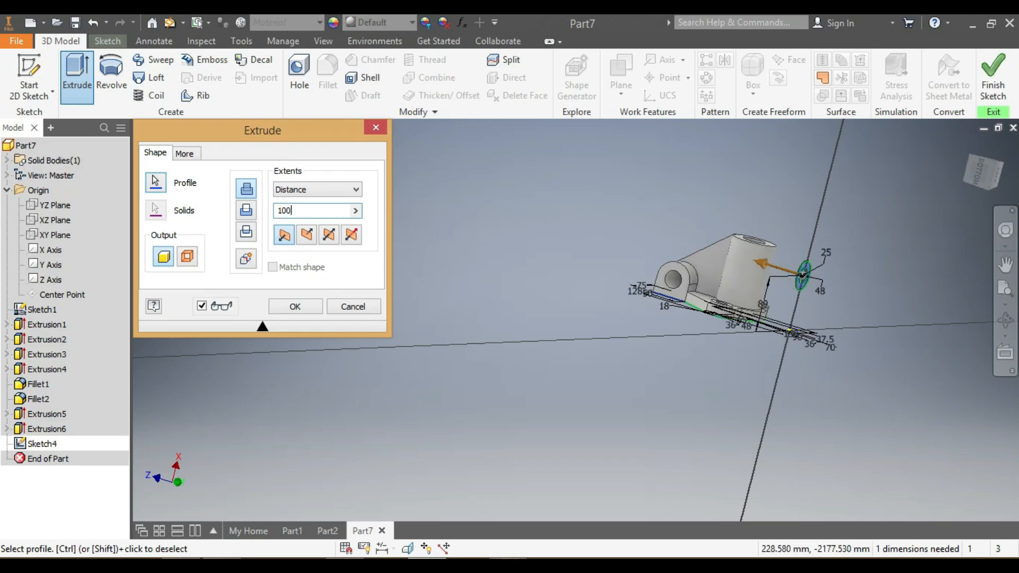
# Set the ring's extrusion distance to 70 mm and create the hollow branch on the central tube
pyautogui.click(993, 177)
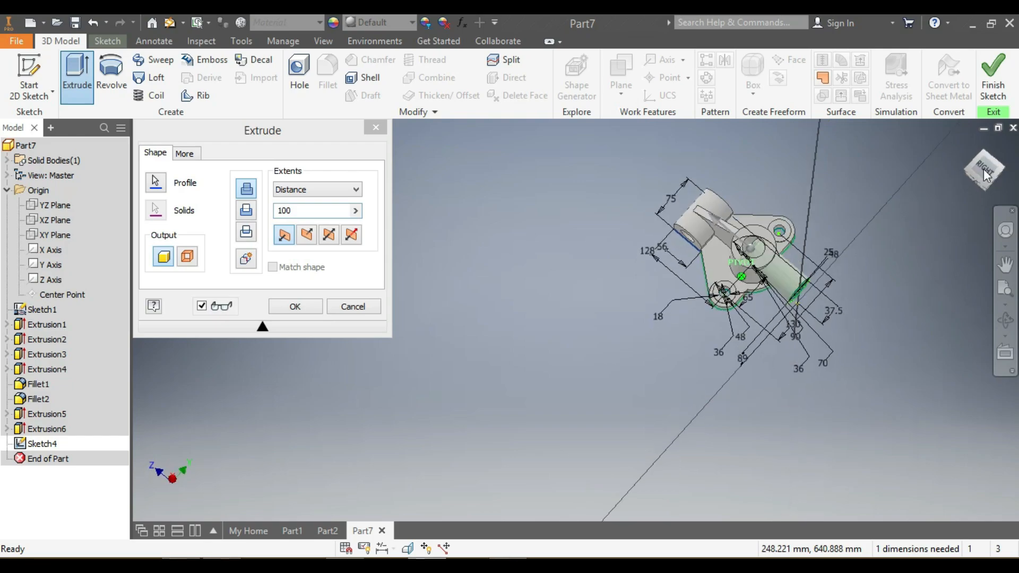
pyautogui.click(303, 211)
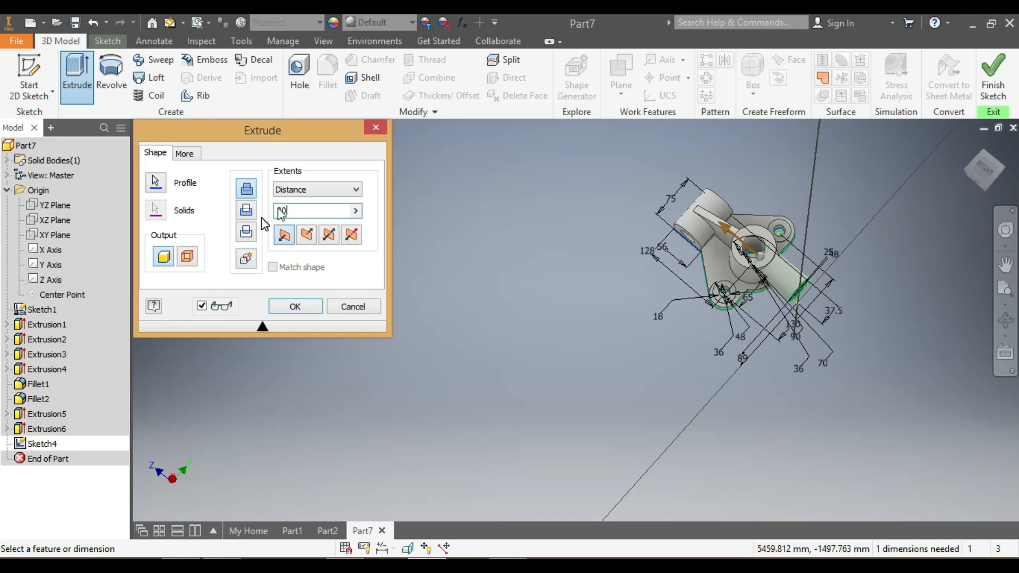
pyautogui.scroll(3, 732, 274)
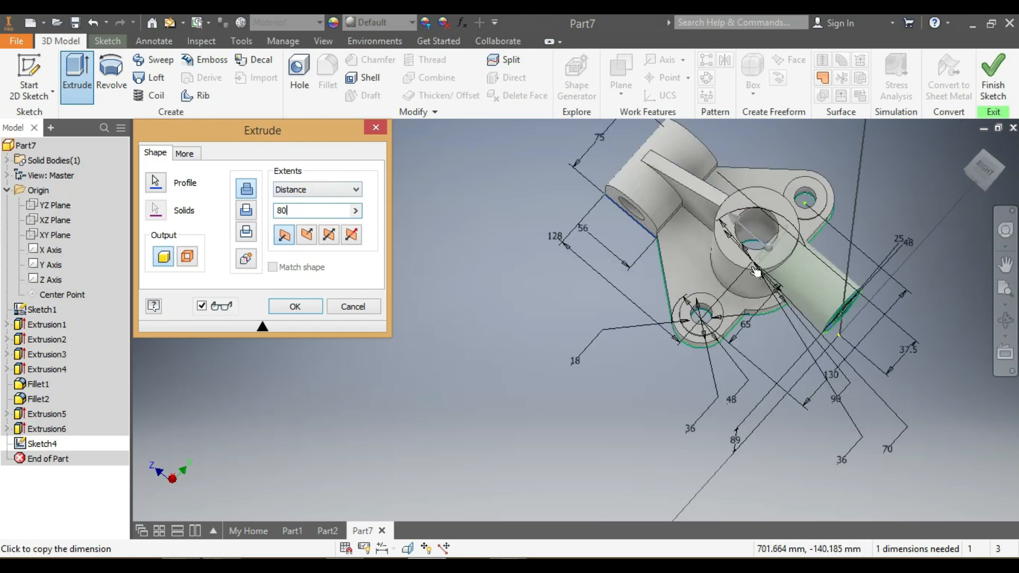
pyautogui.click(969, 167)
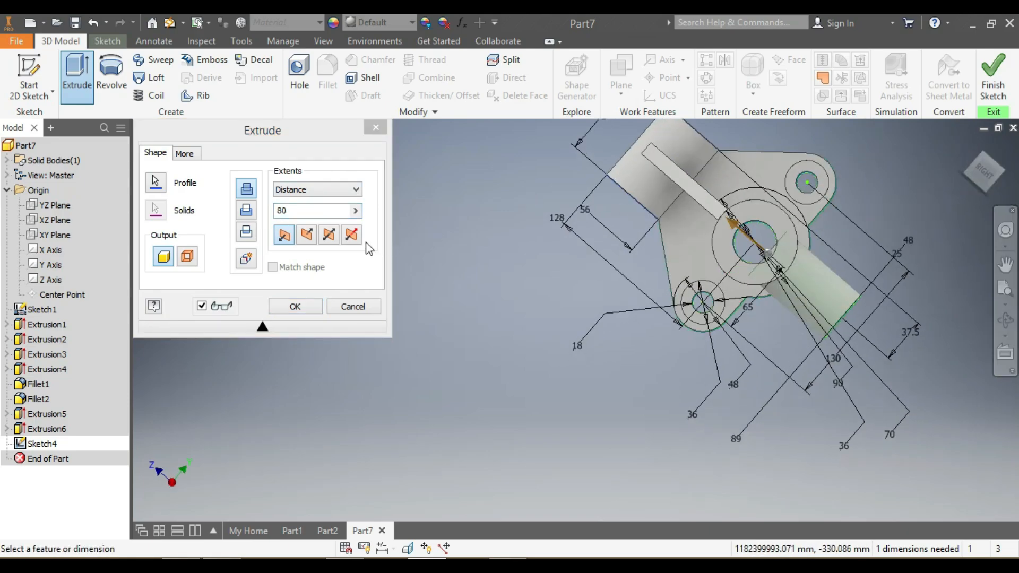
pyautogui.click(289, 210)
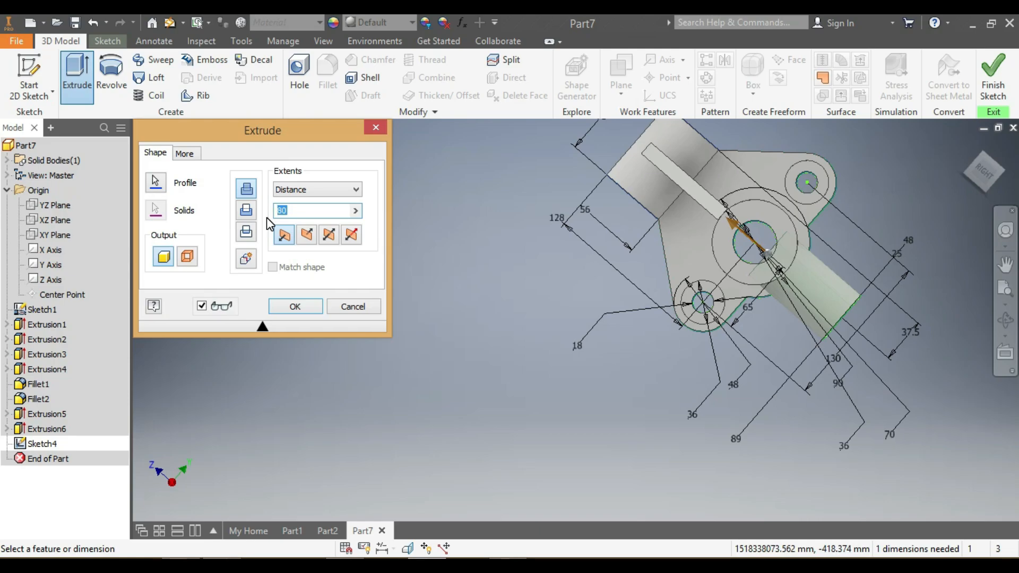
pyautogui.write('70')
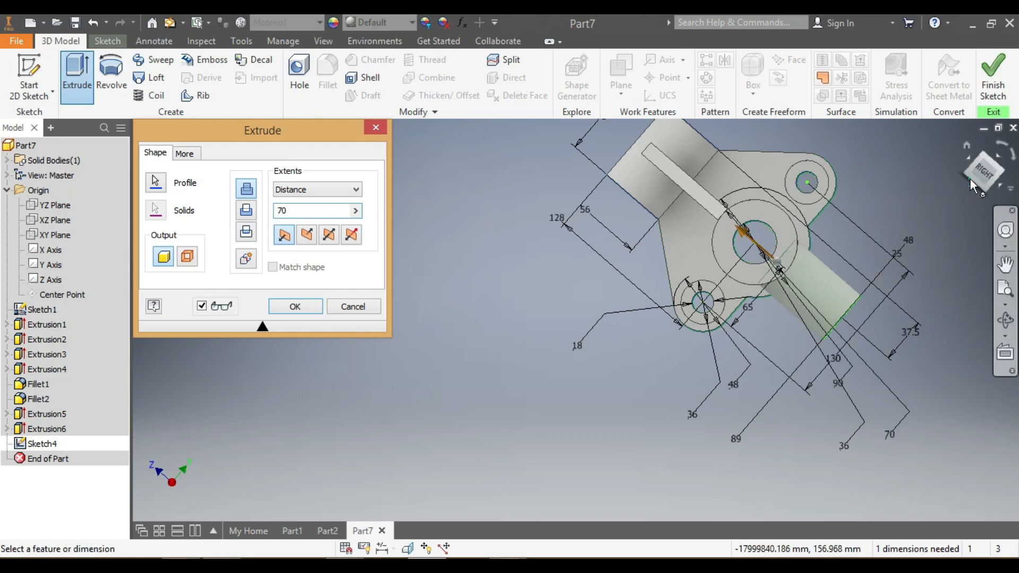
pyautogui.moveTo(970, 180)
pyautogui.mouseDown()
pyautogui.moveTo(992, 122)
pyautogui.moveTo(988, 160)
pyautogui.moveTo(976, 169)
pyautogui.mouseUp()
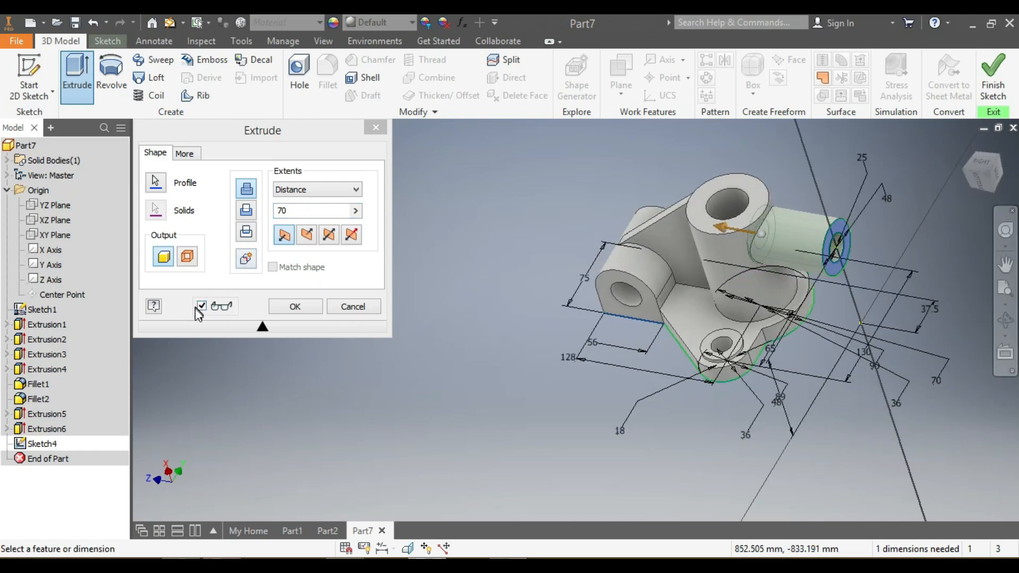
pyautogui.click(295, 310)
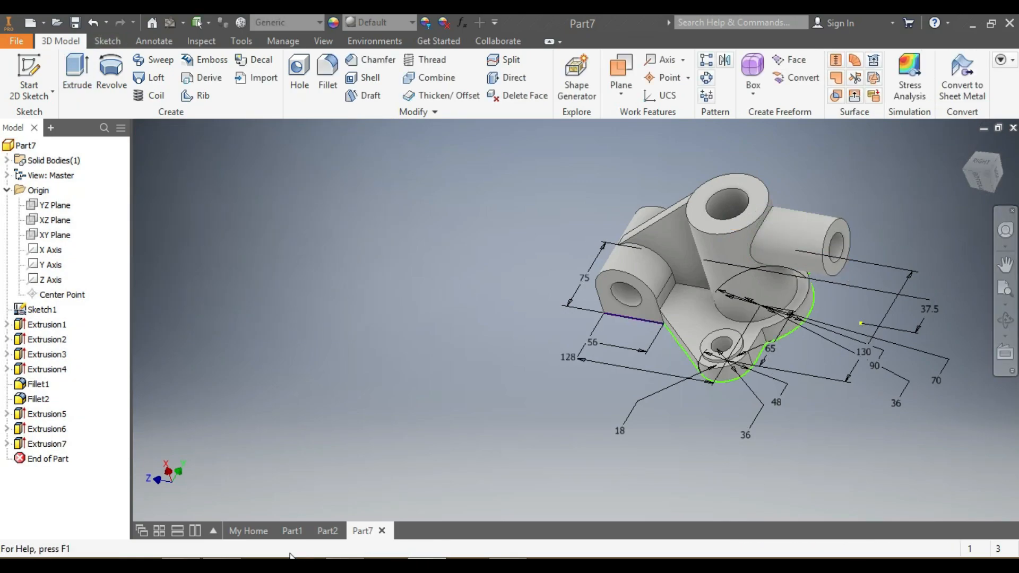
# Compare the new branch with the matching one in Part2 and inspect it from the side in Part7
pyautogui.click(317, 532)
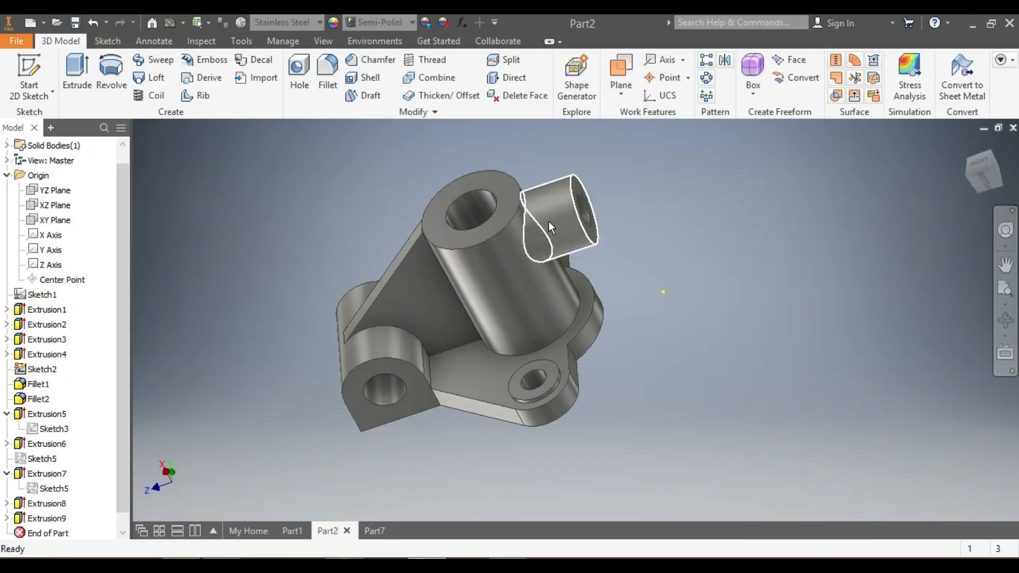
pyautogui.click(374, 531)
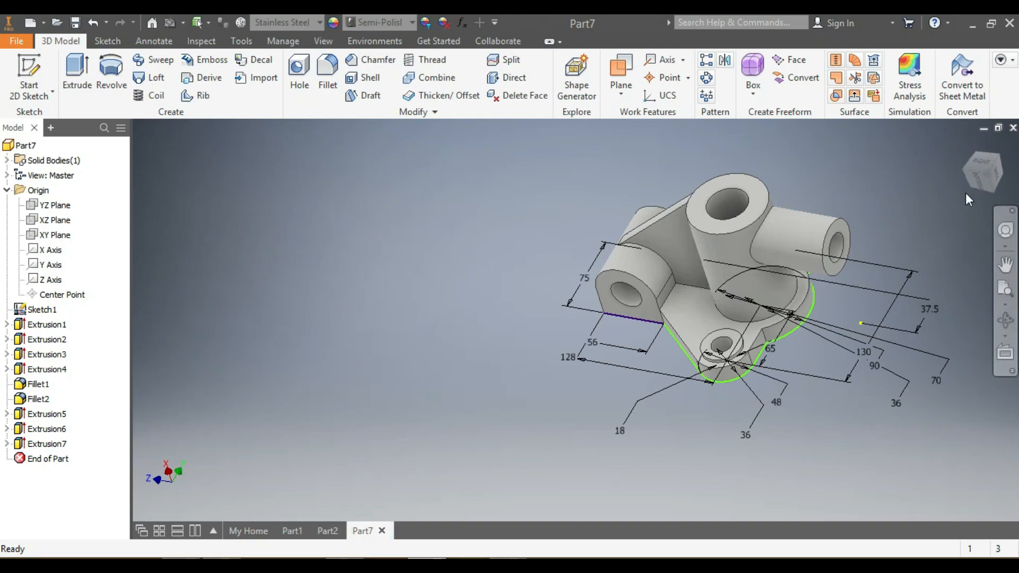
pyautogui.click(976, 181)
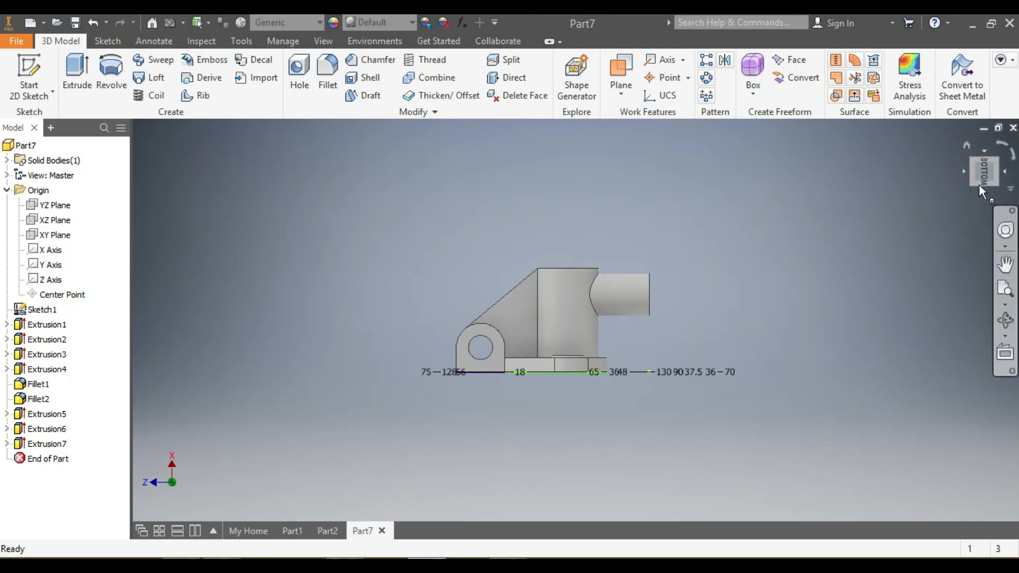
pyautogui.moveTo(979, 180); pyautogui.dragTo(963, 197)
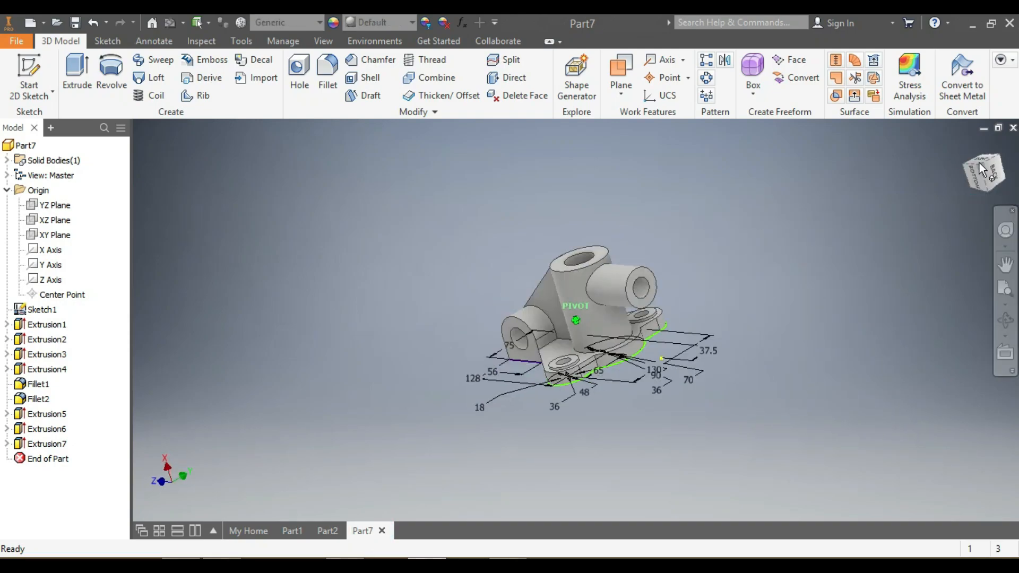
pyautogui.click(77, 67)
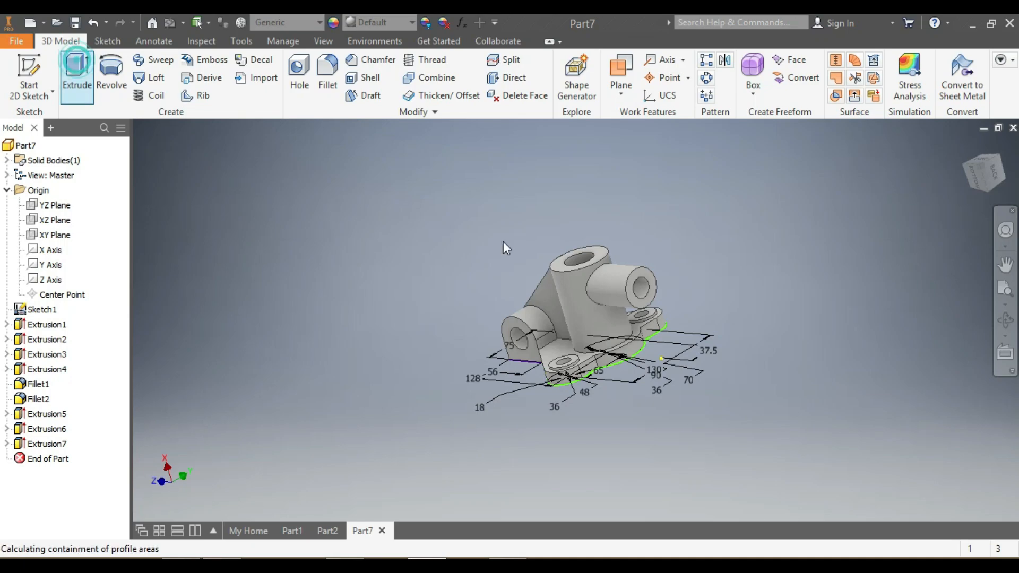
pyautogui.scroll(-2, 656, 290)
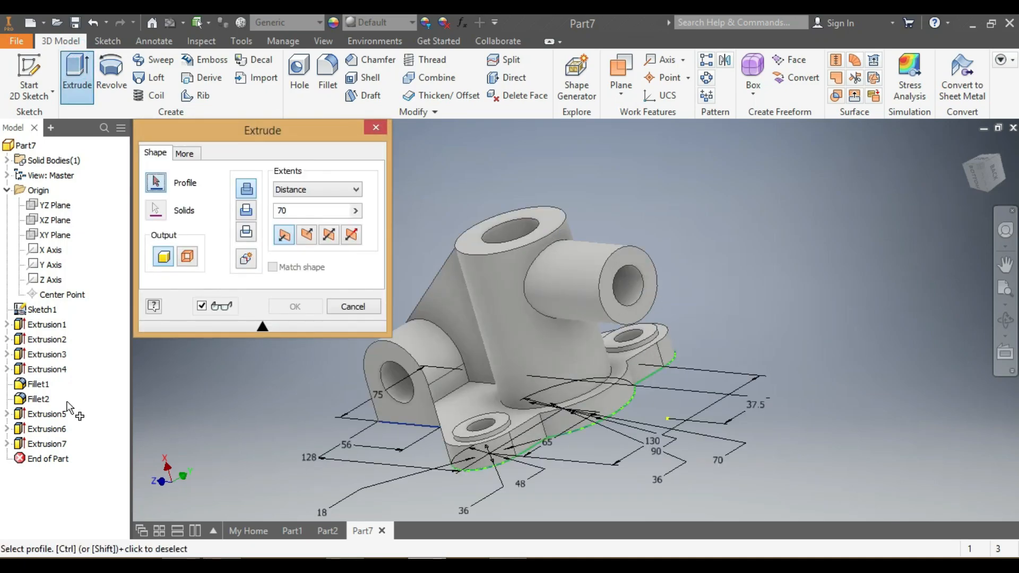
pyautogui.click(375, 129)
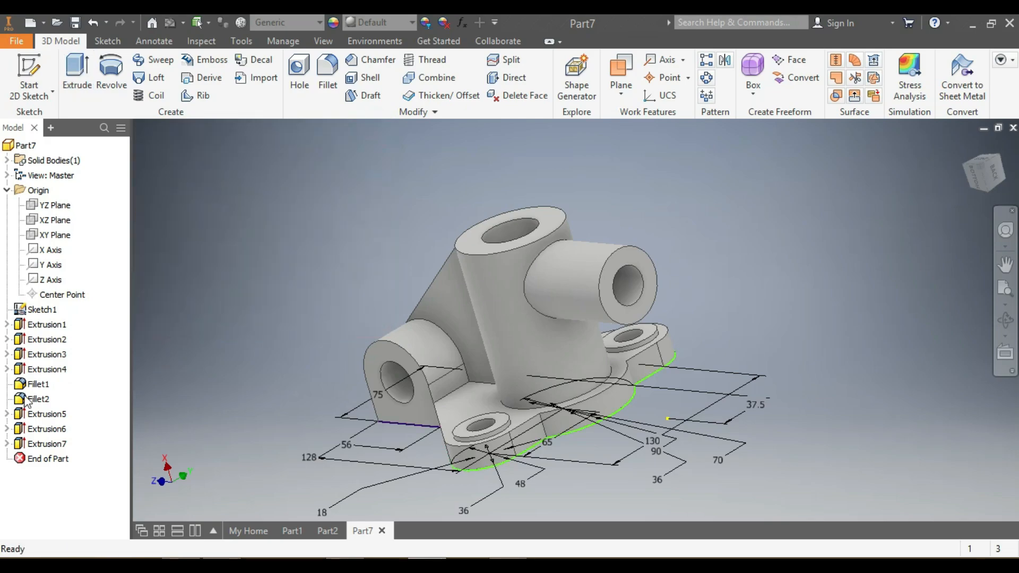
# Make the branch extrusion's two-circle sketch visible for reuse
pyautogui.click(7, 443)
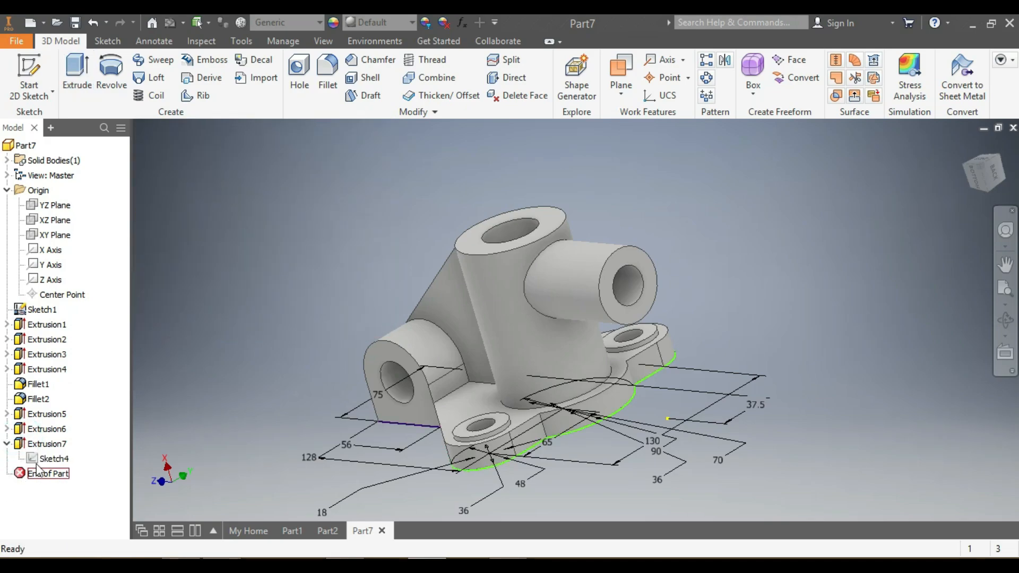
pyautogui.rightClick(37, 459)
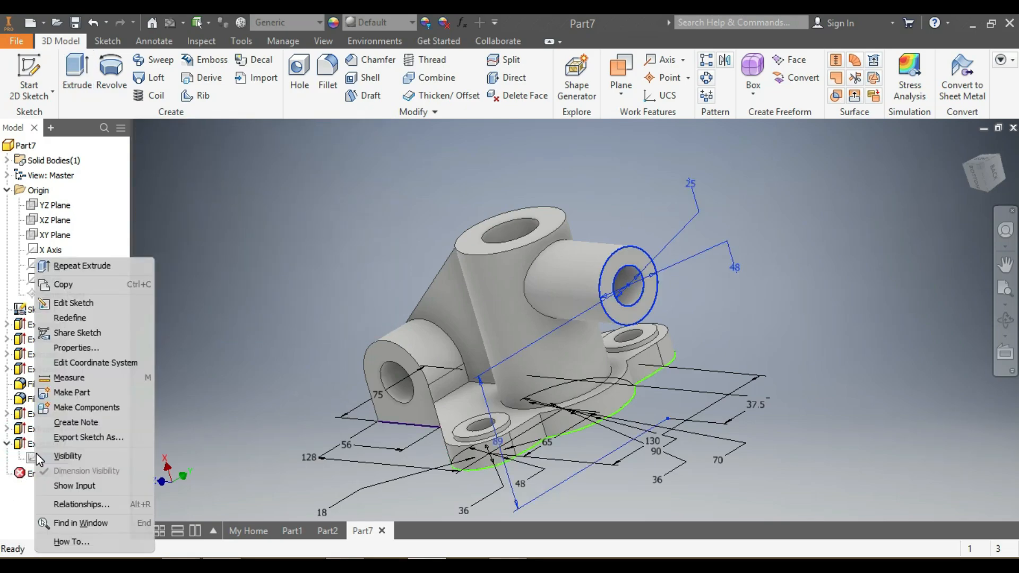
pyautogui.click(65, 457)
# Shorten the branch's free end by cut-extruding the ring between the 48 mm and 25 mm circles 25 mm toward the tube
pyautogui.click(77, 70)
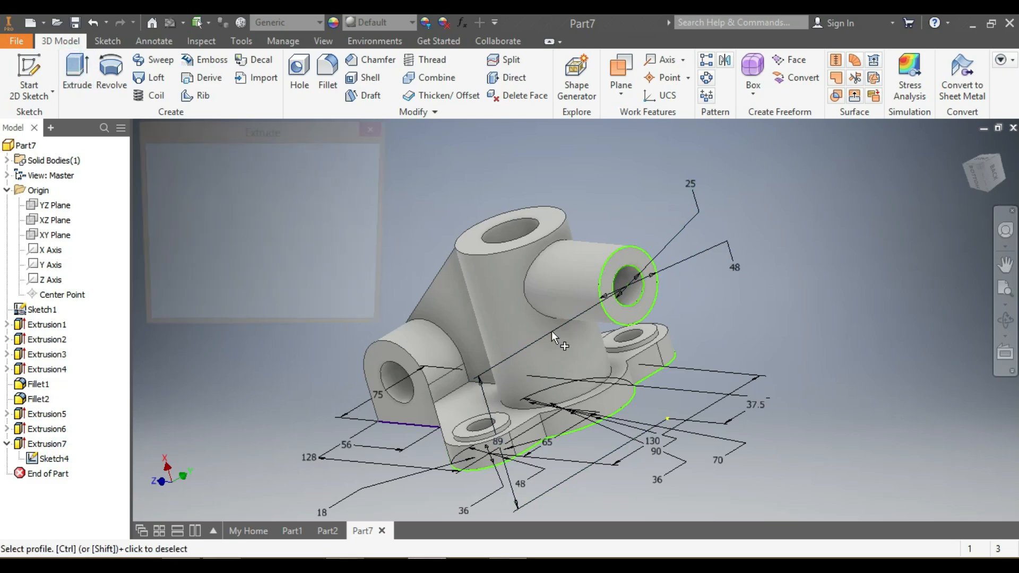
pyautogui.click(617, 266)
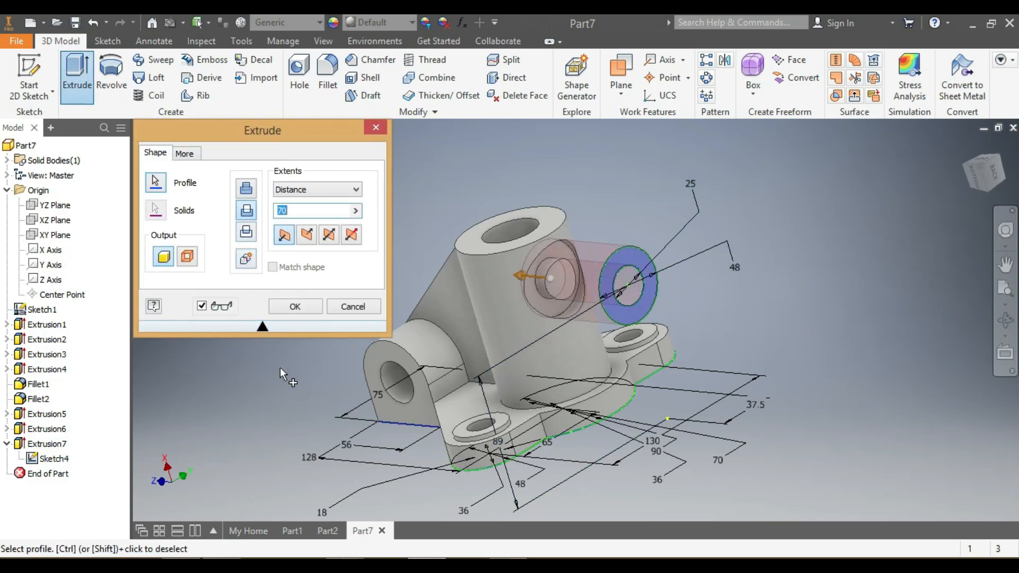
pyautogui.write('20')
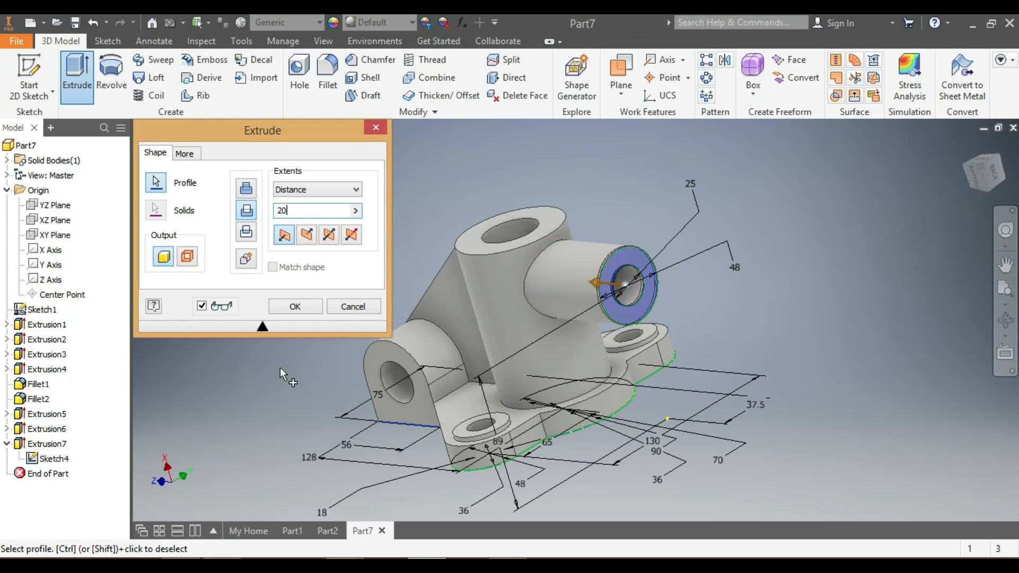
pyautogui.moveTo(987, 179); pyautogui.dragTo(998, 183)
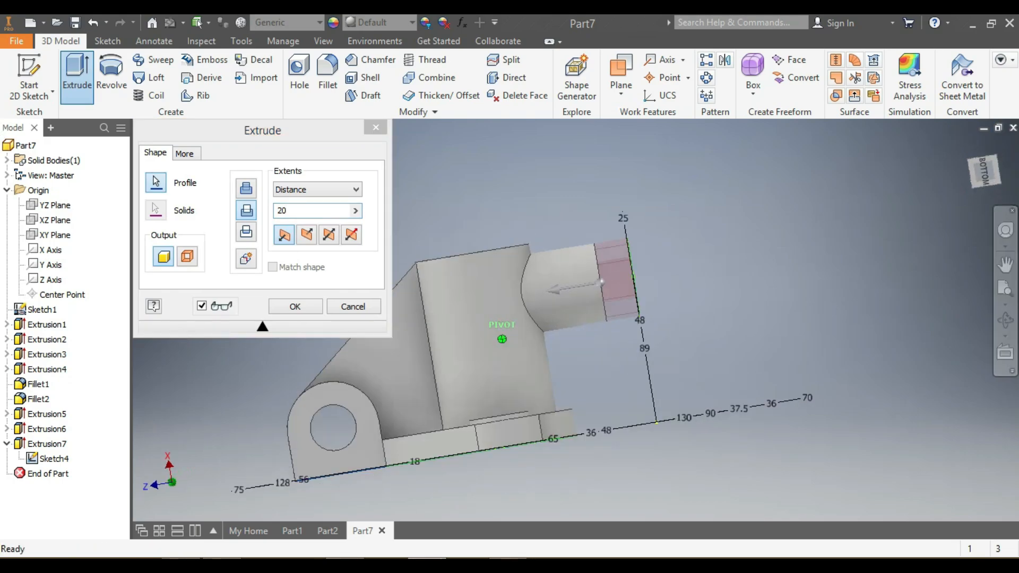
pyautogui.click(289, 212)
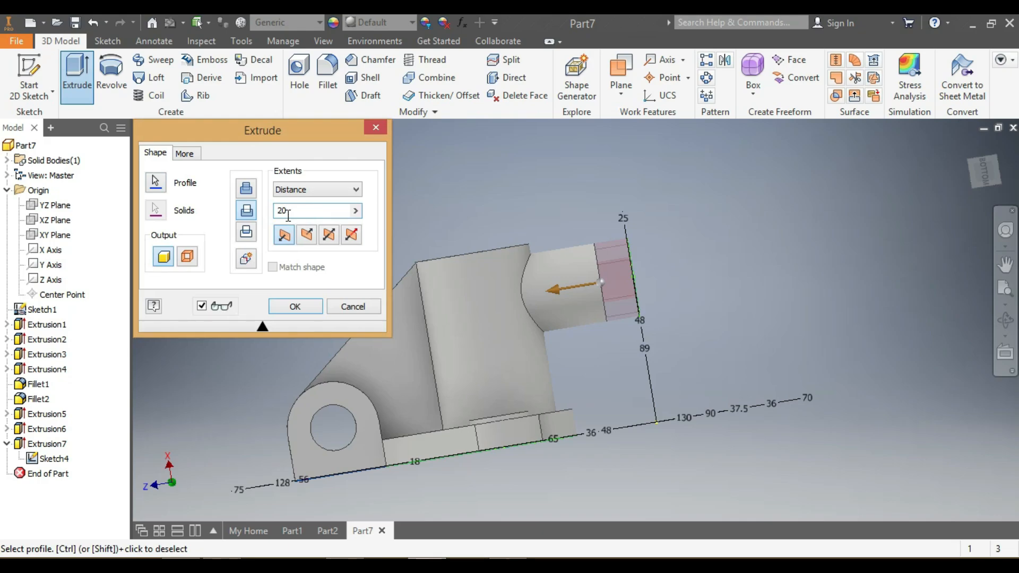
pyautogui.write('5')
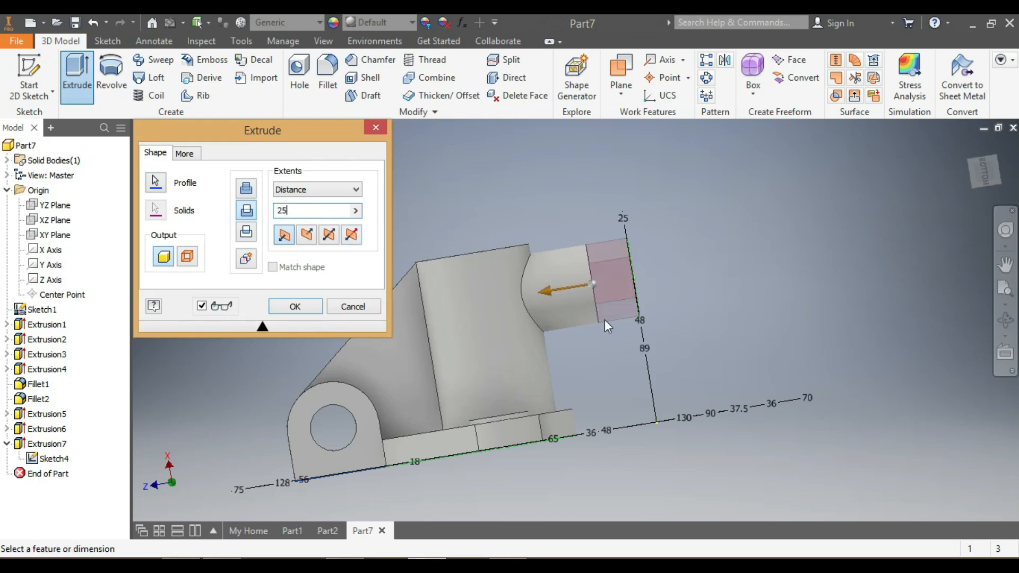
pyautogui.click(294, 308)
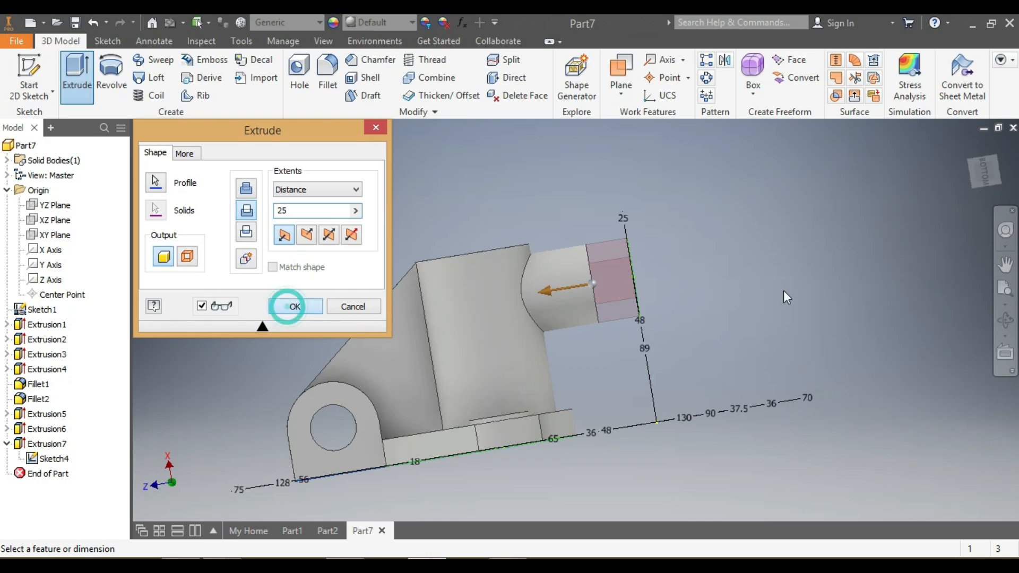
# Set up a cut extrusion of the branch sketch's inner 25 mm circle with a distance of 80 mm
pyautogui.click(75, 66)
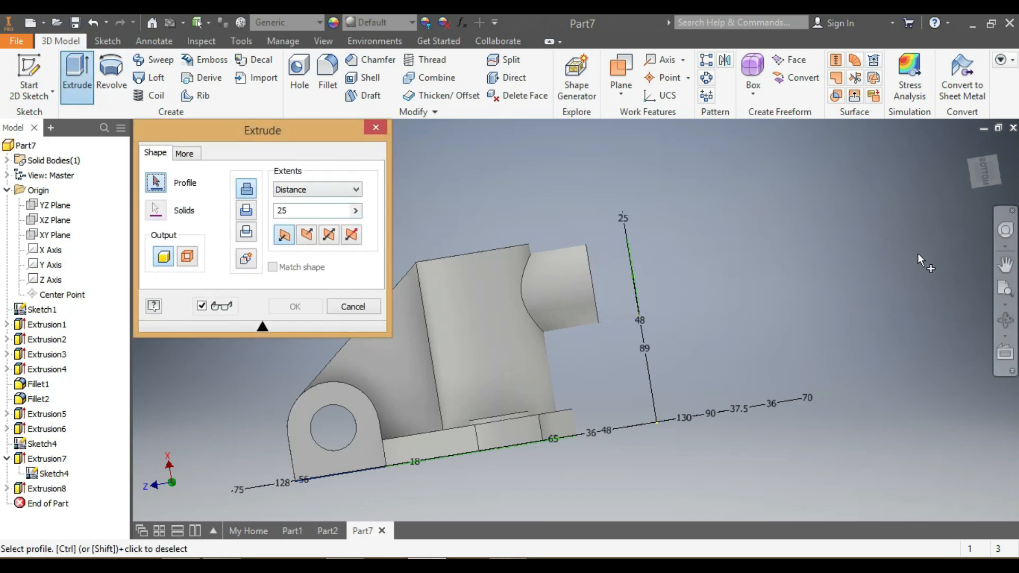
pyautogui.click(979, 181)
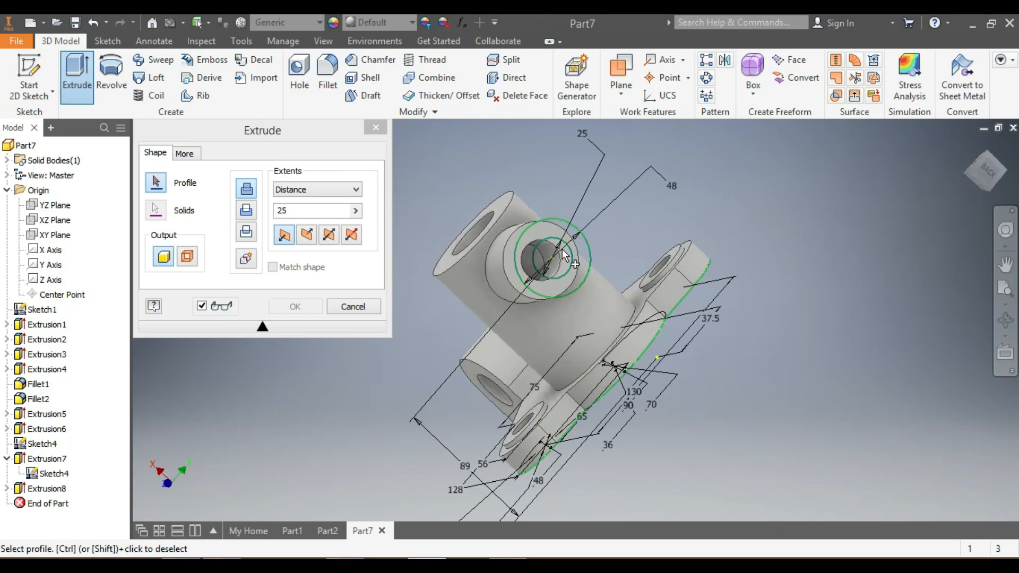
pyautogui.click(564, 252)
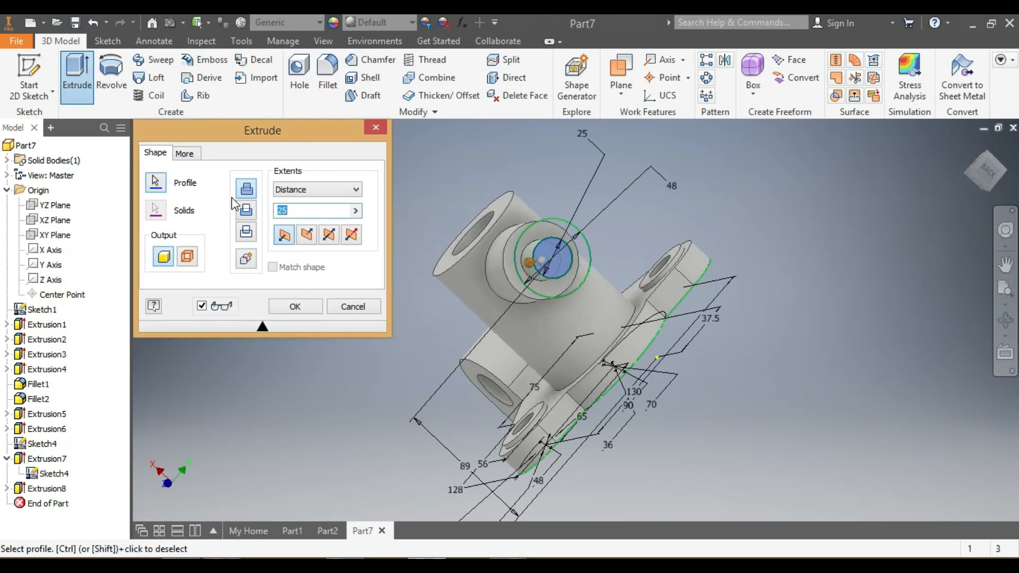
pyautogui.click(245, 210)
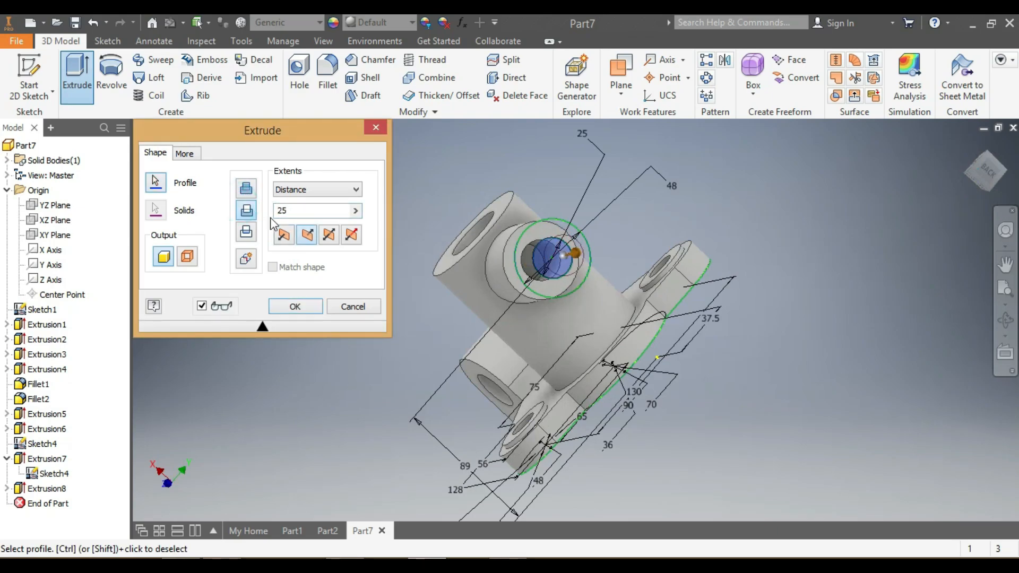
pyautogui.click(284, 212)
pyautogui.moveTo(355, 559)
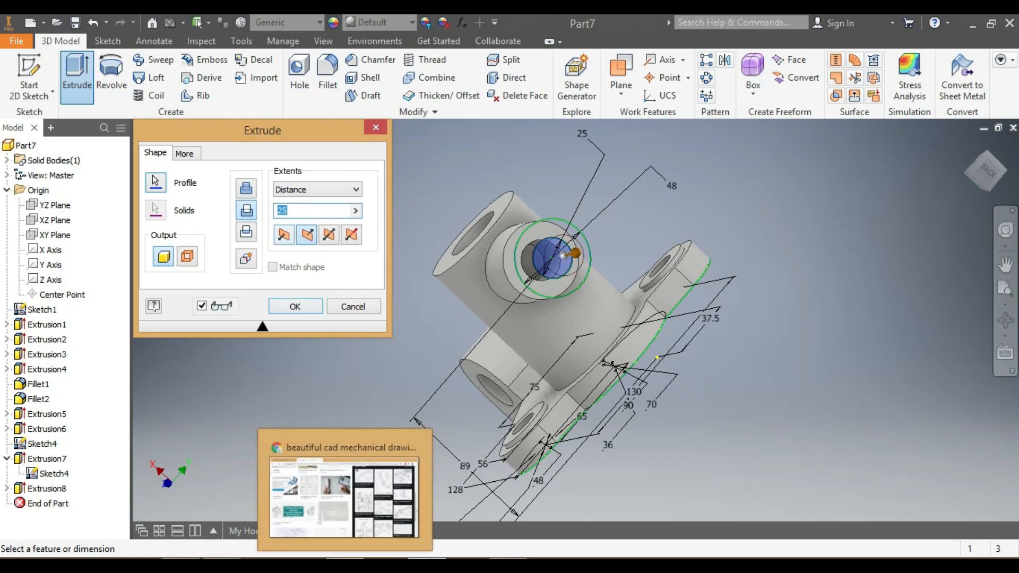
pyautogui.write('80')
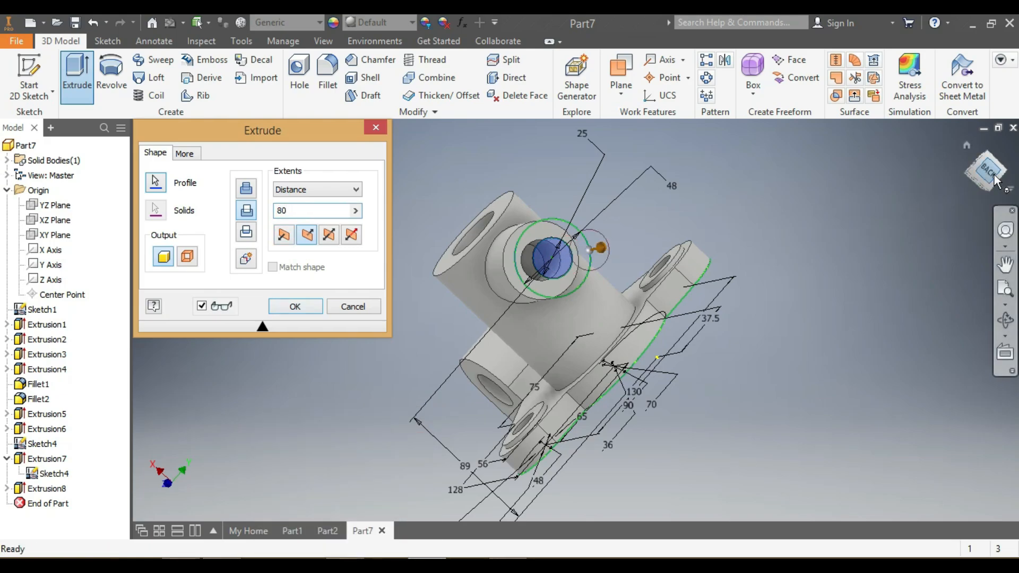
# Cut-extrude the 25 mm circle 88 mm into the side boss, with the direction flipped towards the part
pyautogui.moveTo(995, 182); pyautogui.dragTo(732, 378)
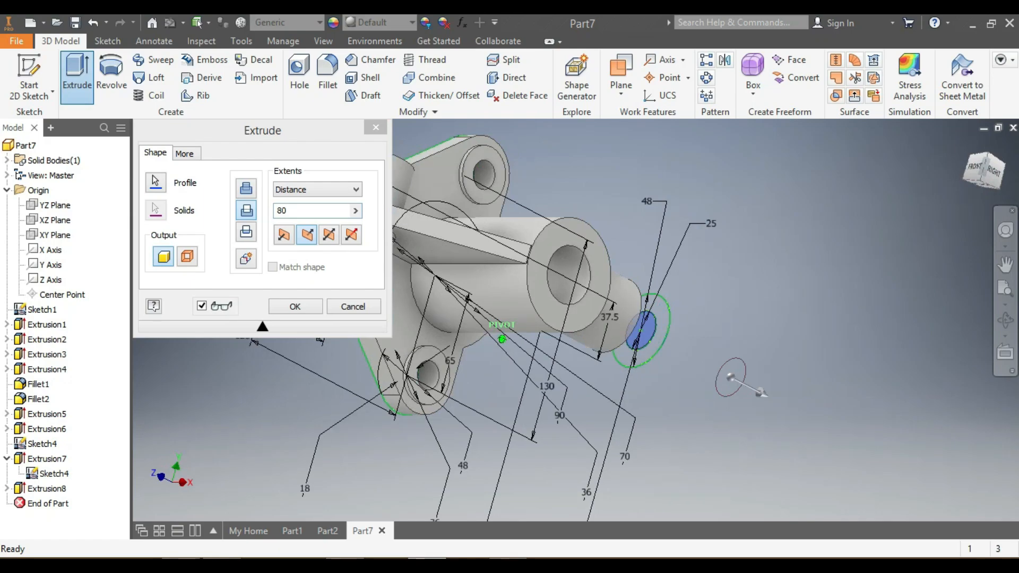
pyautogui.click(289, 237)
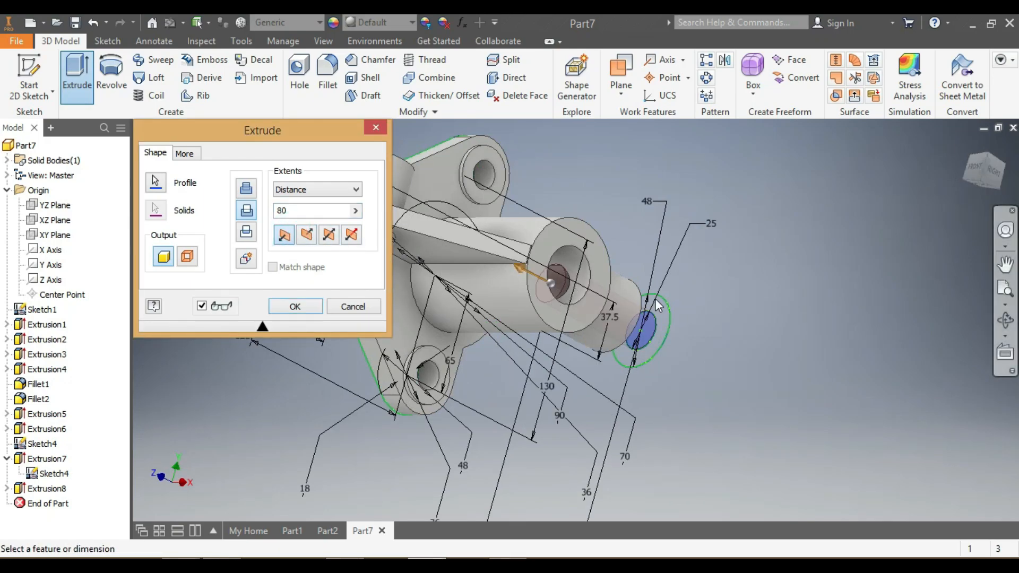
pyautogui.scroll(-3, 544, 322)
pyautogui.scroll(5, 591, 311)
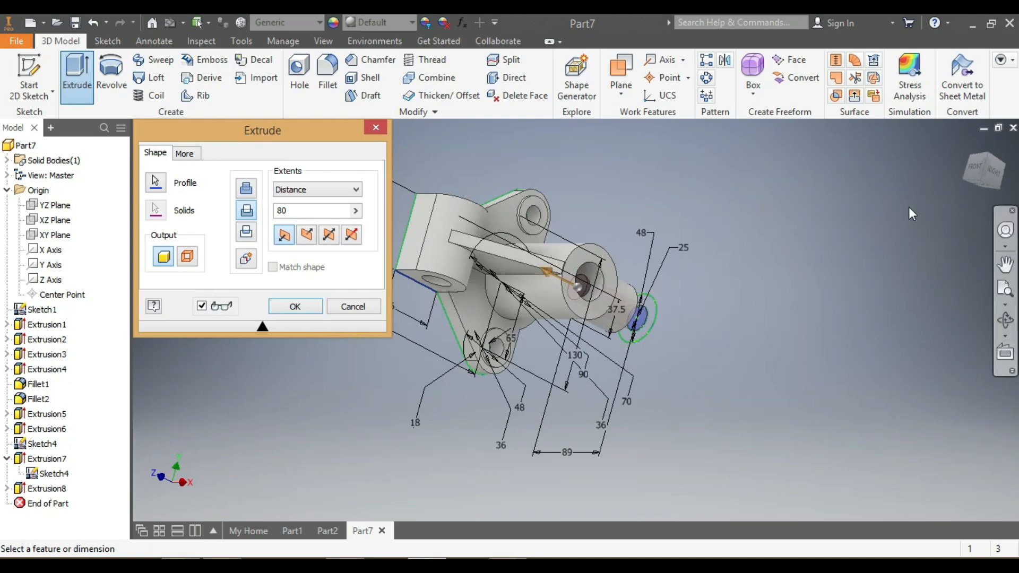
pyautogui.moveTo(986, 175); pyautogui.dragTo(954, 199)
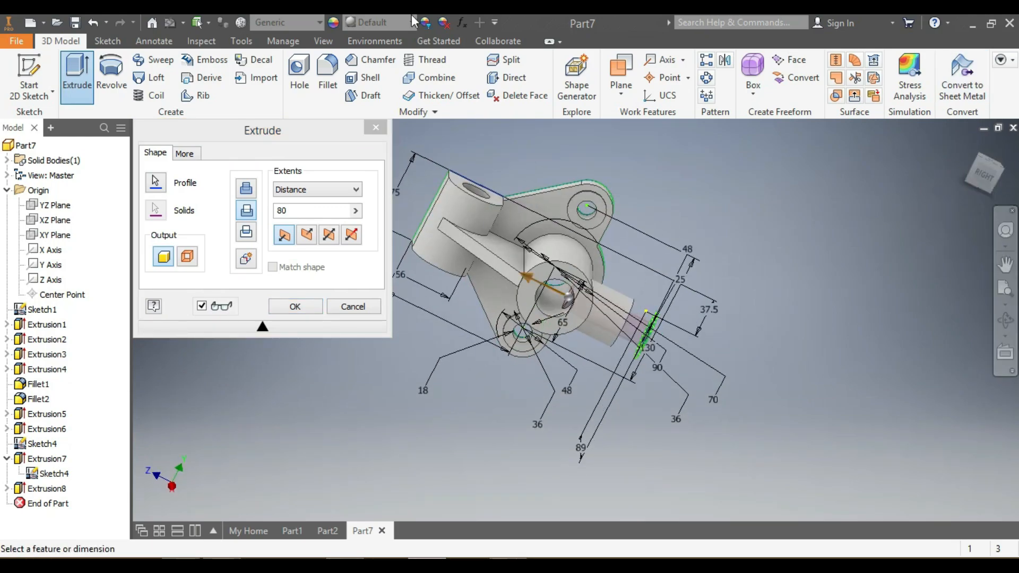
pyautogui.click(292, 209)
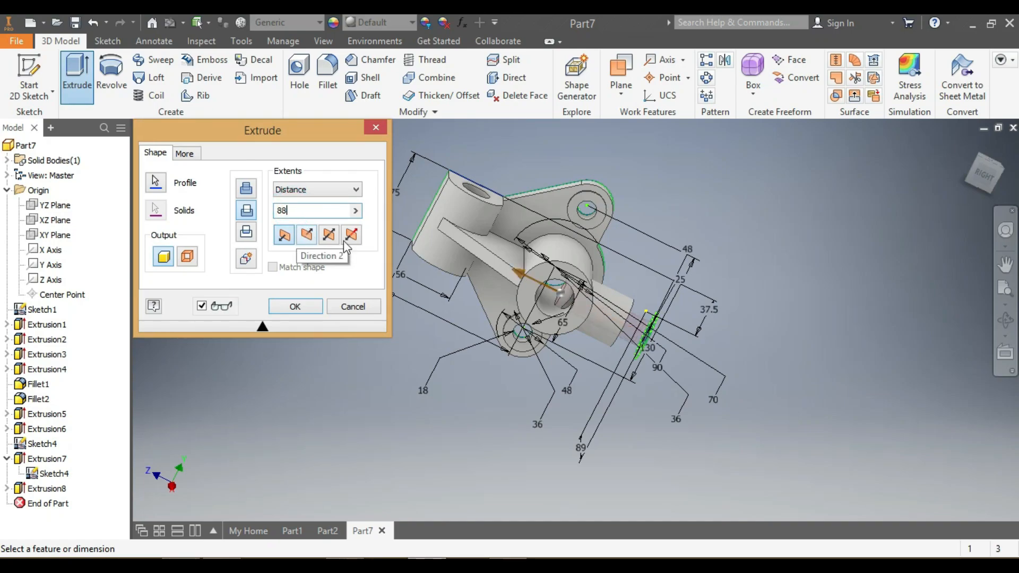
pyautogui.click(277, 302)
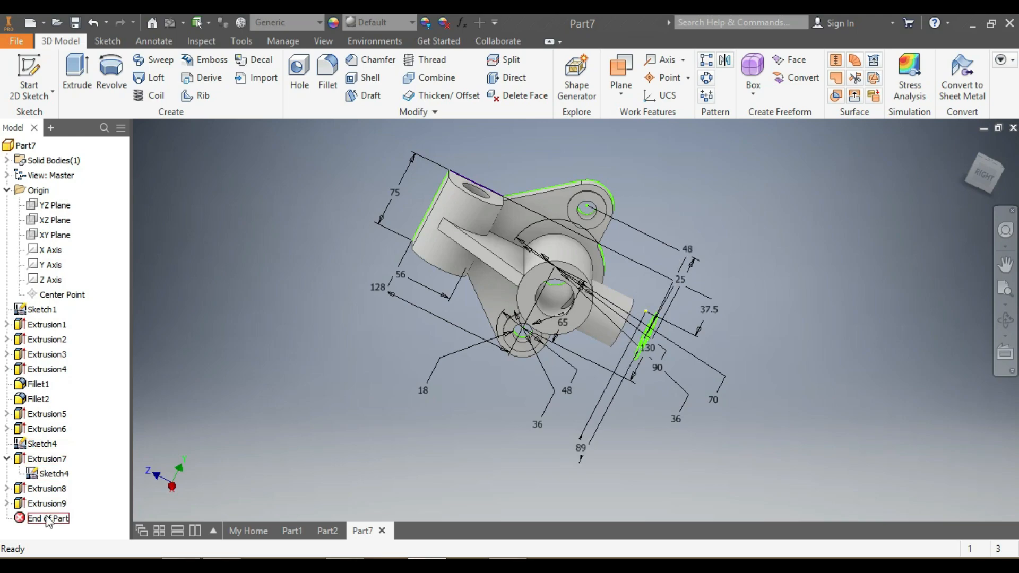
# Hide Sketch4 under the latest extrusion and hide Sketch1 so their geometry and dimensions no longer show on the bracket
pyautogui.rightClick(48, 519)
pyautogui.click(39, 507)
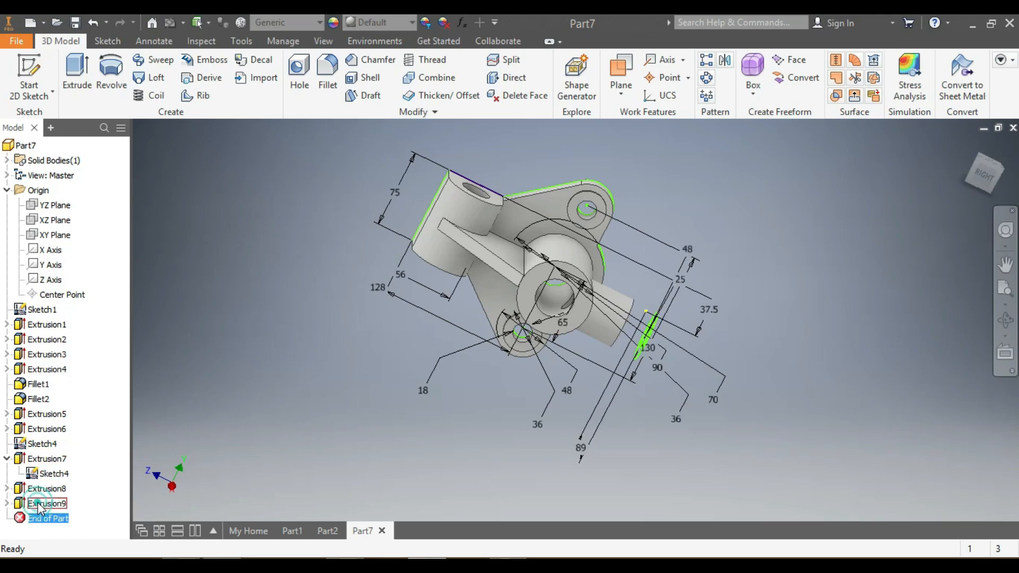
pyautogui.rightClick(38, 508)
pyautogui.click(9, 508)
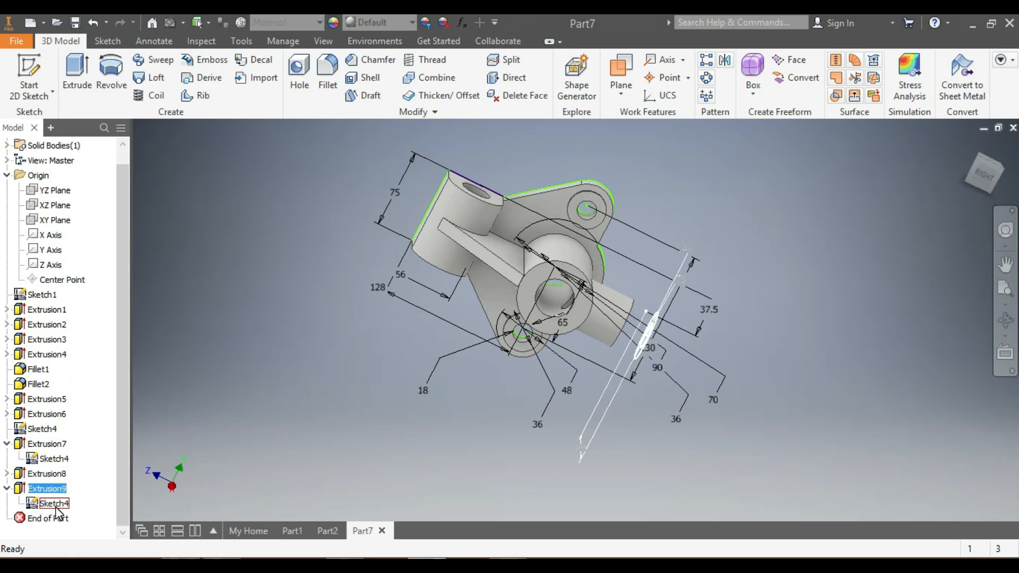
pyautogui.rightClick(56, 507)
pyautogui.click(86, 438)
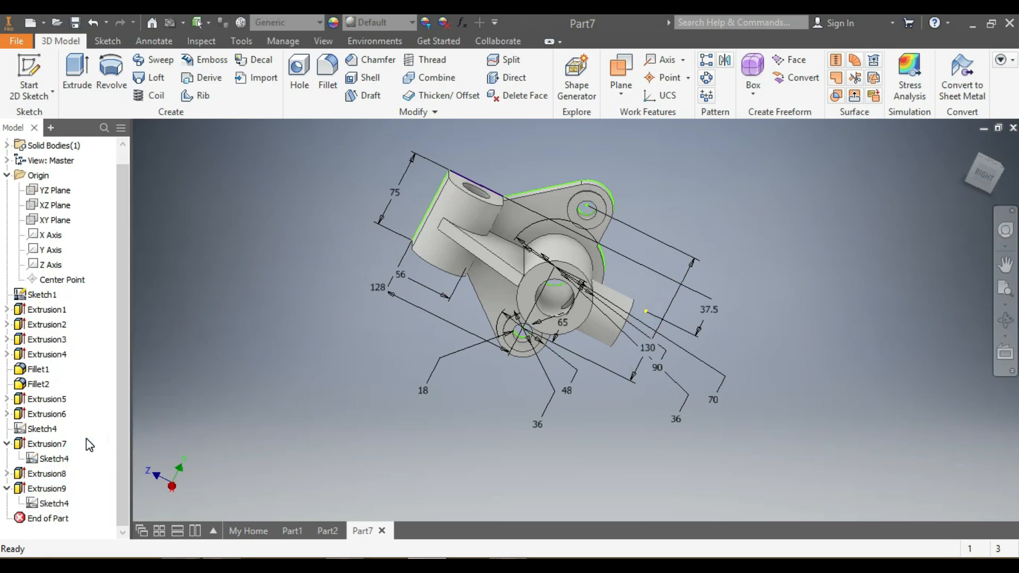
pyautogui.rightClick(35, 298)
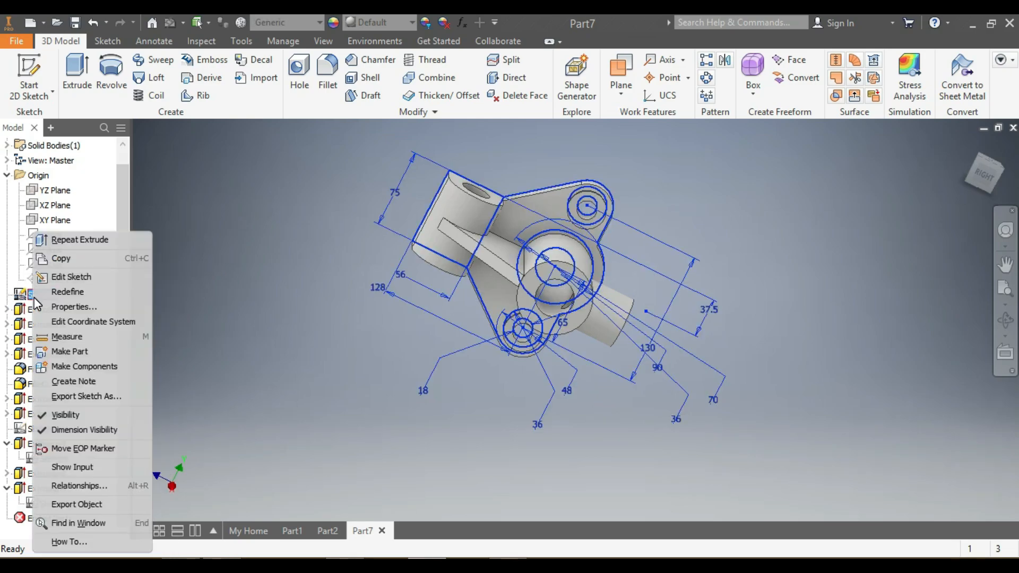
pyautogui.click(53, 419)
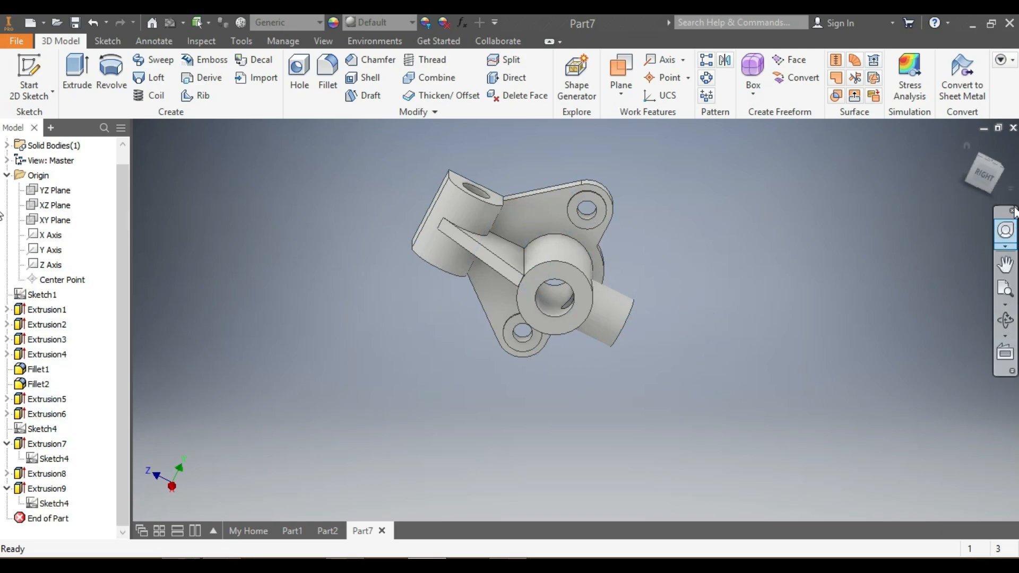
# Assign the Stainless Steel material from the Inventor Material Library to the bracket
pyautogui.moveTo(985, 175)
pyautogui.mouseDown()
pyautogui.moveTo(985, 130)
pyautogui.moveTo(981, 205)
pyautogui.moveTo(963, 201)
pyautogui.moveTo(961, 175)
pyautogui.moveTo(968, 183)
pyautogui.moveTo(982, 170)
pyautogui.moveTo(986, 183)
pyautogui.moveTo(975, 172)
pyautogui.moveTo(982, 164)
pyautogui.moveTo(982, 183)
pyautogui.moveTo(975, 175)
pyautogui.moveTo(984, 178)
pyautogui.mouseUp()
pyautogui.moveTo(552, 298)
pyautogui.keyDown('shift'); pyautogui.mouseDown(button='middle')
pyautogui.moveTo(542, 305)
pyautogui.moveTo(562, 311)
pyautogui.mouseUp(button='middle'); pyautogui.keyUp('shift')
pyautogui.scroll(3, 562, 311)
pyautogui.scroll(-3, 562, 311)
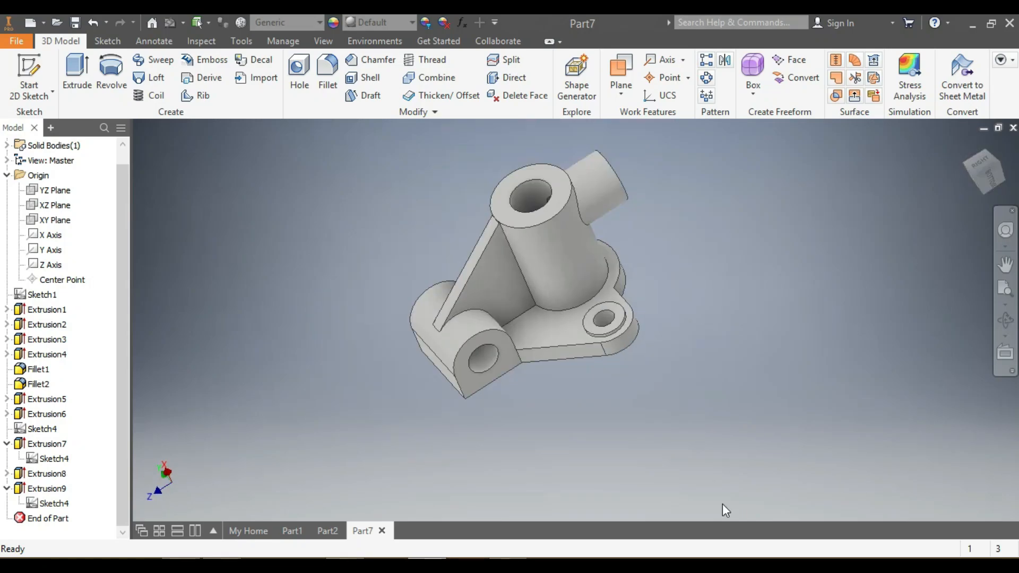
pyautogui.click(317, 21)
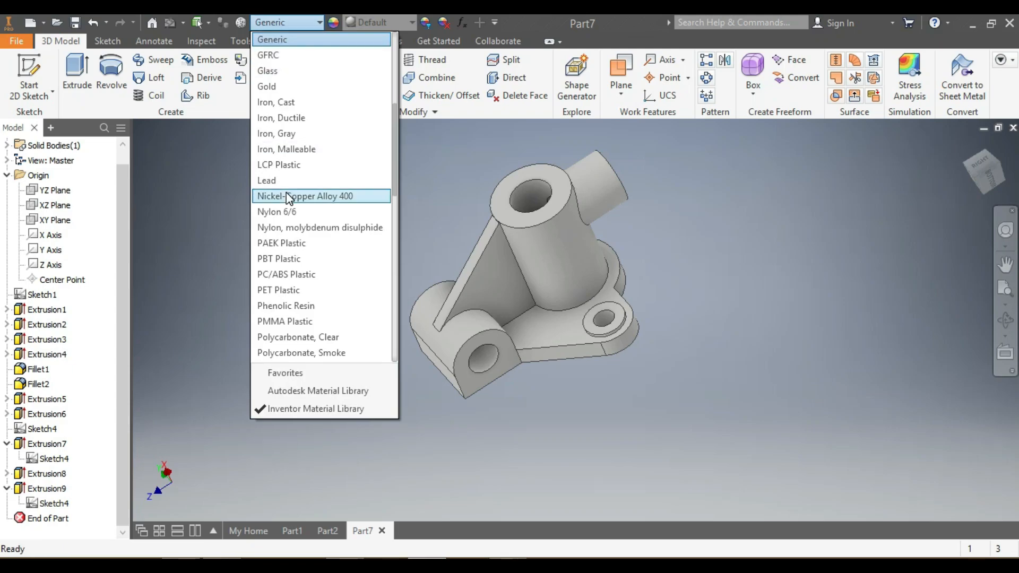
pyautogui.scroll(-3, 287, 198)
pyautogui.scroll(-10, 287, 197)
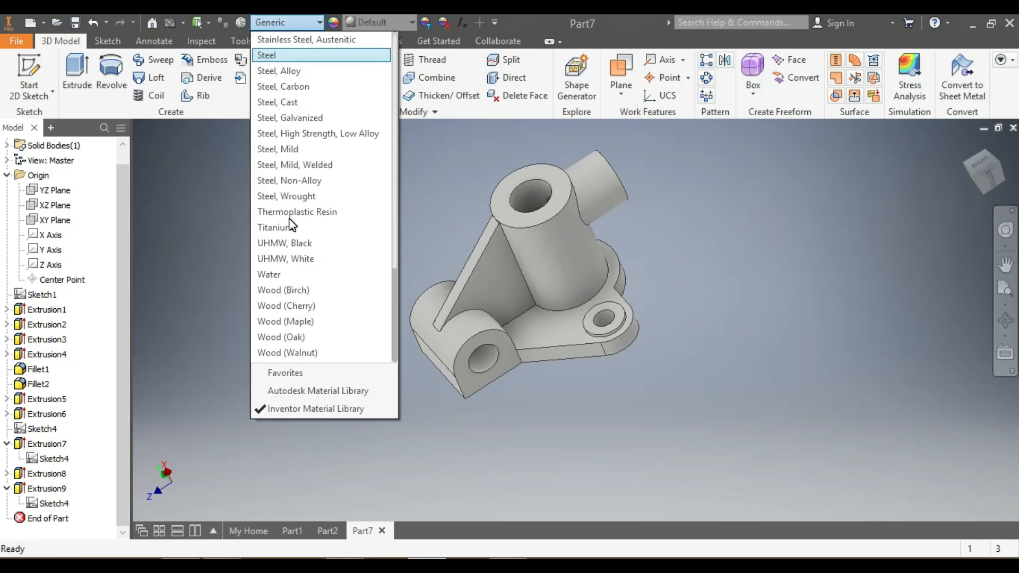
pyautogui.scroll(1, 291, 229)
pyautogui.scroll(2, 292, 141)
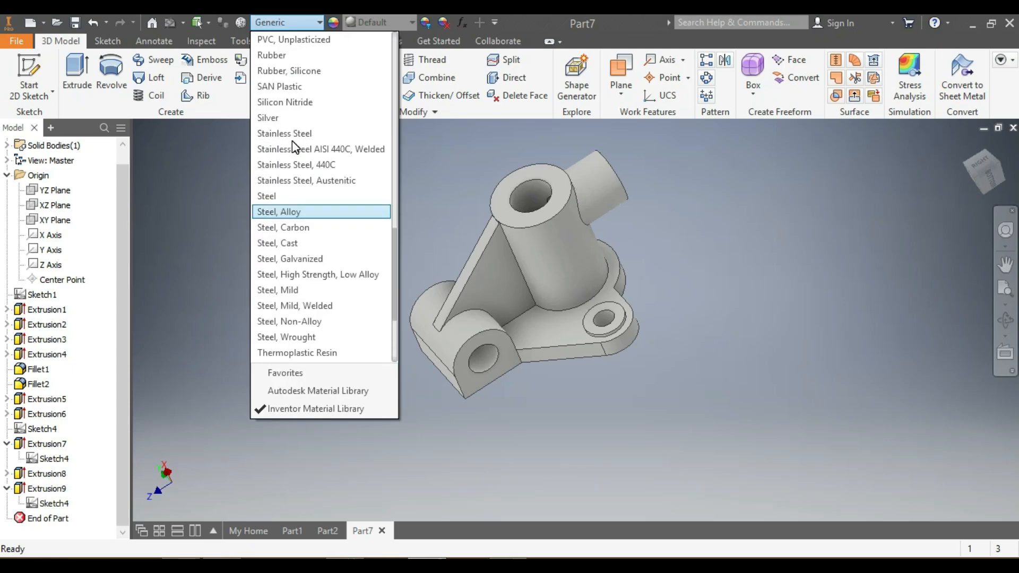
pyautogui.click(293, 136)
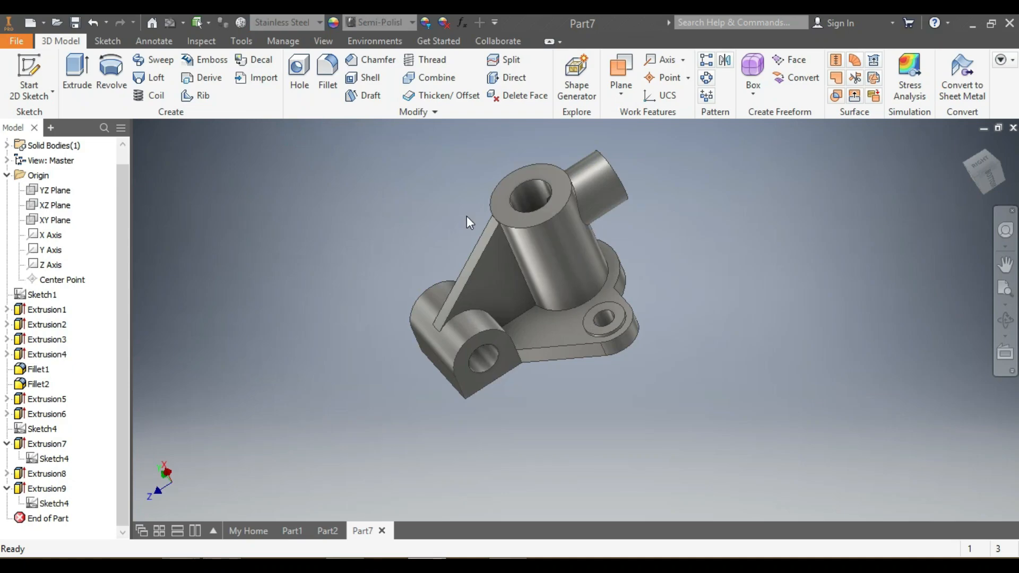
pyautogui.scroll(4, 467, 216)
pyautogui.scroll(-5, 454, 190)
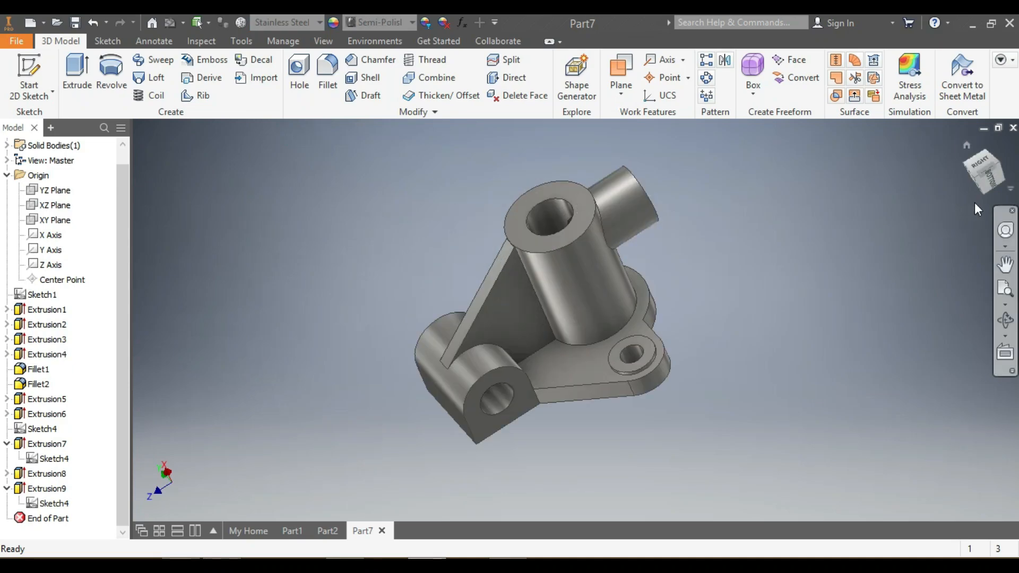
pyautogui.click(982, 184)
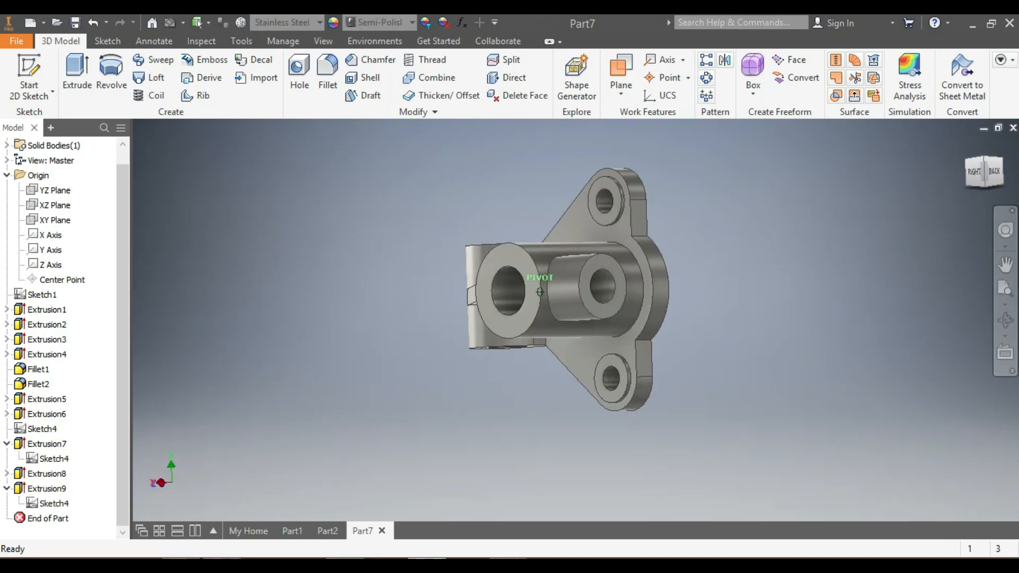
pyautogui.moveTo(981, 184)
pyautogui.mouseDown()
pyautogui.moveTo(942, 192)
pyautogui.moveTo(942, 217)
pyautogui.moveTo(902, 223)
pyautogui.moveTo(969, 207)
pyautogui.moveTo(998, 191)
pyautogui.moveTo(955, 207)
pyautogui.moveTo(987, 183)
pyautogui.moveTo(974, 225)
pyautogui.moveTo(980, 194)
pyautogui.moveTo(1009, 197)
pyautogui.moveTo(969, 210)
pyautogui.moveTo(952, 196)
pyautogui.moveTo(977, 223)
pyautogui.moveTo(998, 173)
pyautogui.moveTo(958, 186)
pyautogui.moveTo(982, 207)
pyautogui.moveTo(992, 181)
pyautogui.moveTo(972, 196)
pyautogui.moveTo(993, 181)
pyautogui.moveTo(982, 170)
pyautogui.moveTo(995, 177)
pyautogui.moveTo(982, 186)
pyautogui.moveTo(990, 173)
pyautogui.moveTo(980, 175)
pyautogui.mouseUp()
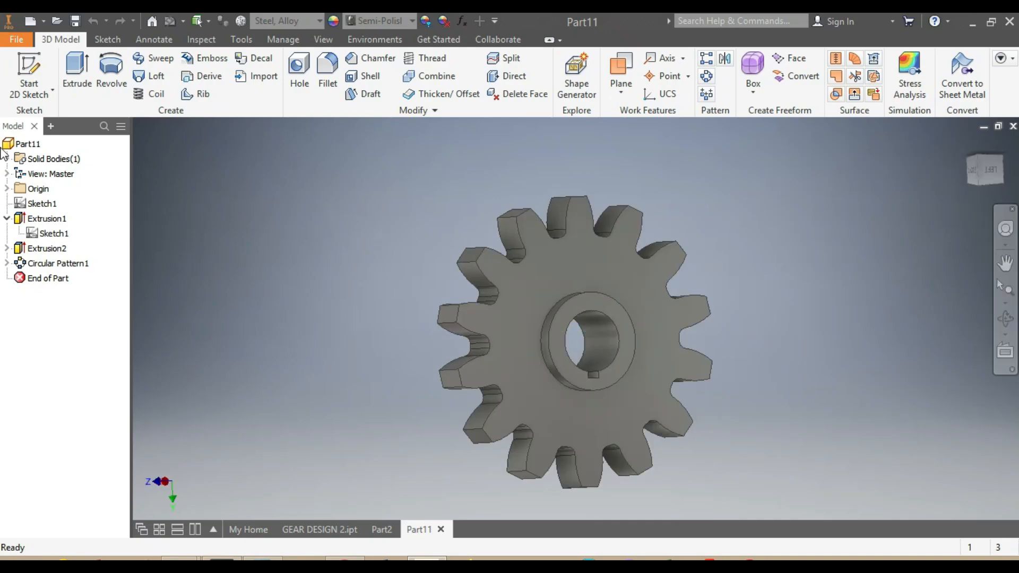
# Create a new part from the metric Standard (mm).ipt template and accept the library style definitions
pyautogui.click(29, 20)
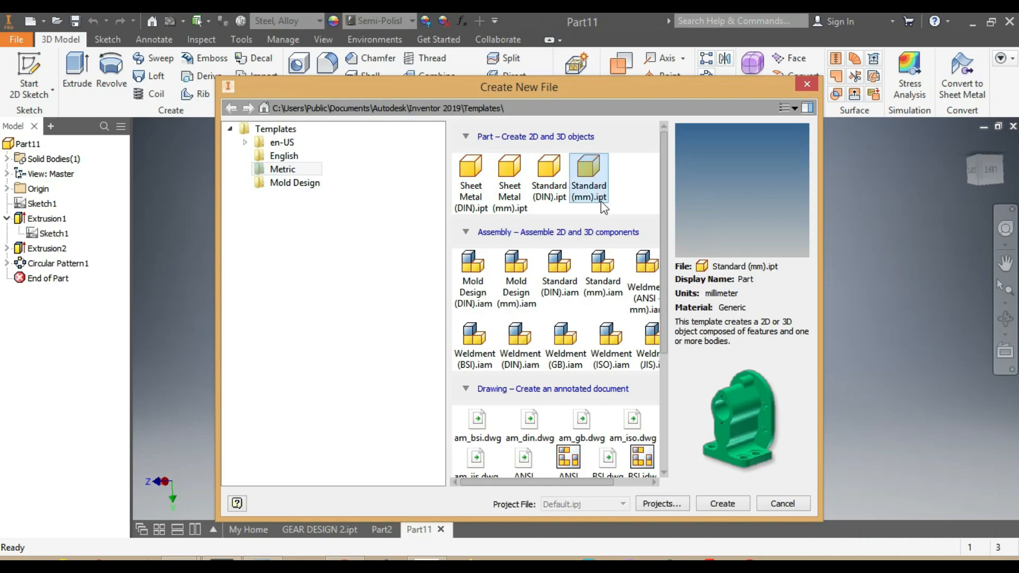
pyautogui.click(722, 504)
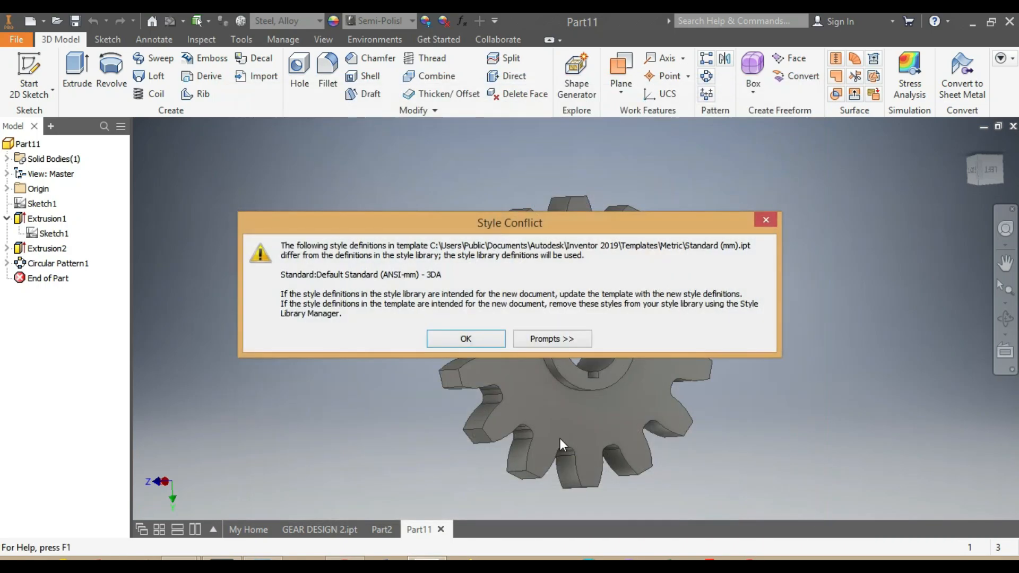
pyautogui.click(463, 339)
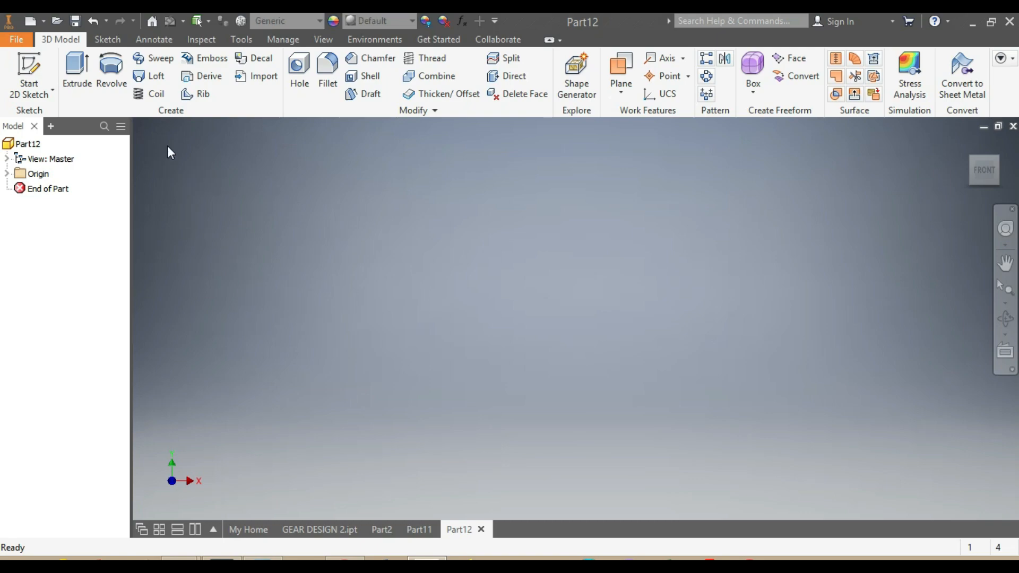
# Sketch four concentric circles centred on the origin on the YZ plane, the outermost about 31 mm in diameter
pyautogui.click(108, 41)
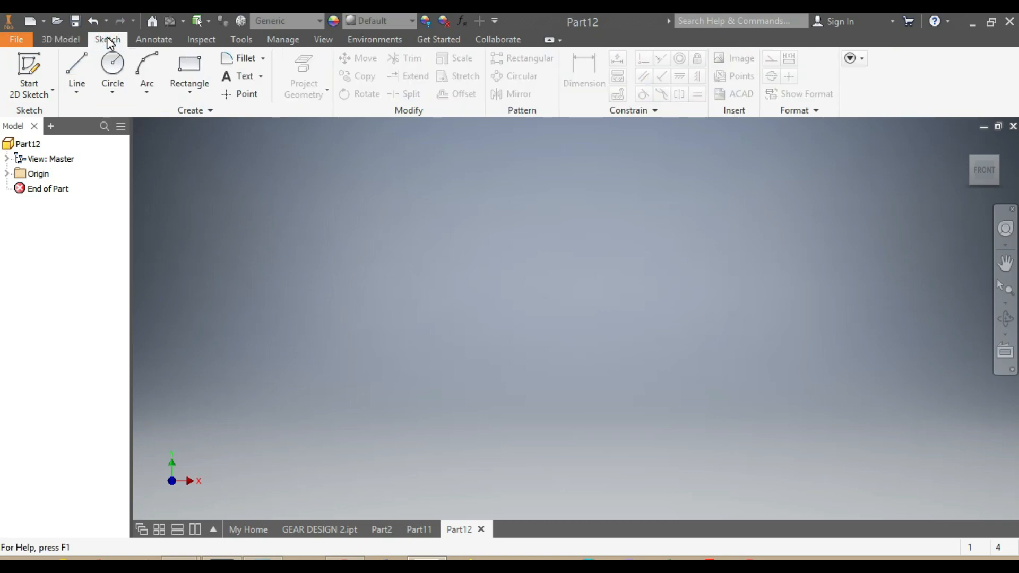
pyautogui.click(112, 65)
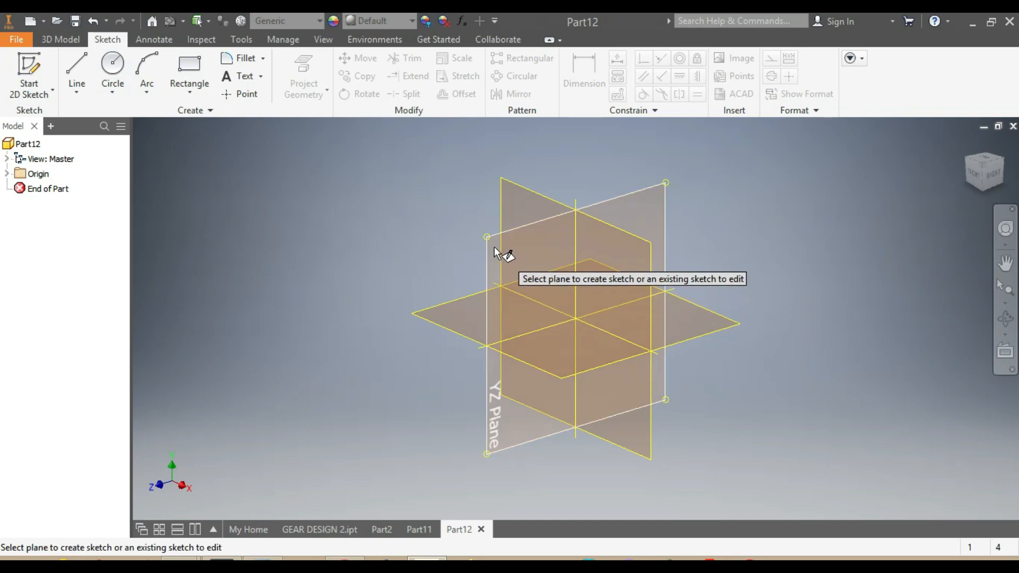
pyautogui.click(494, 245)
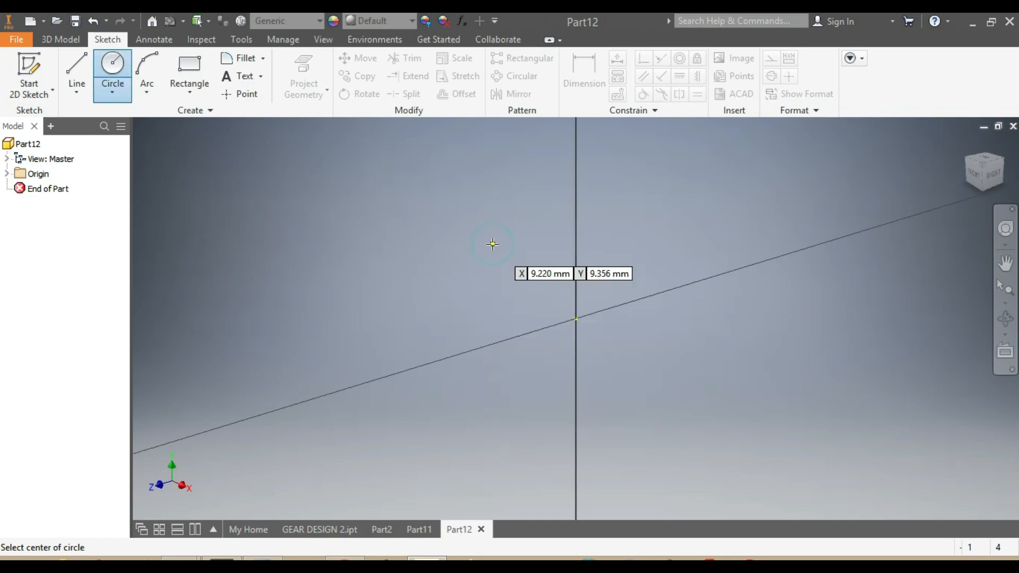
pyautogui.click(576, 318)
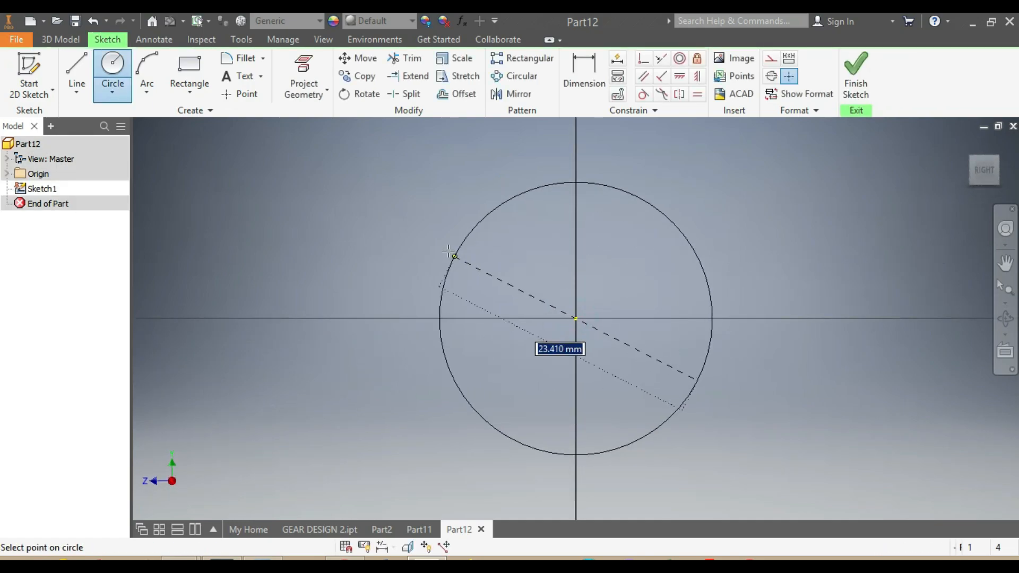
pyautogui.click(416, 234)
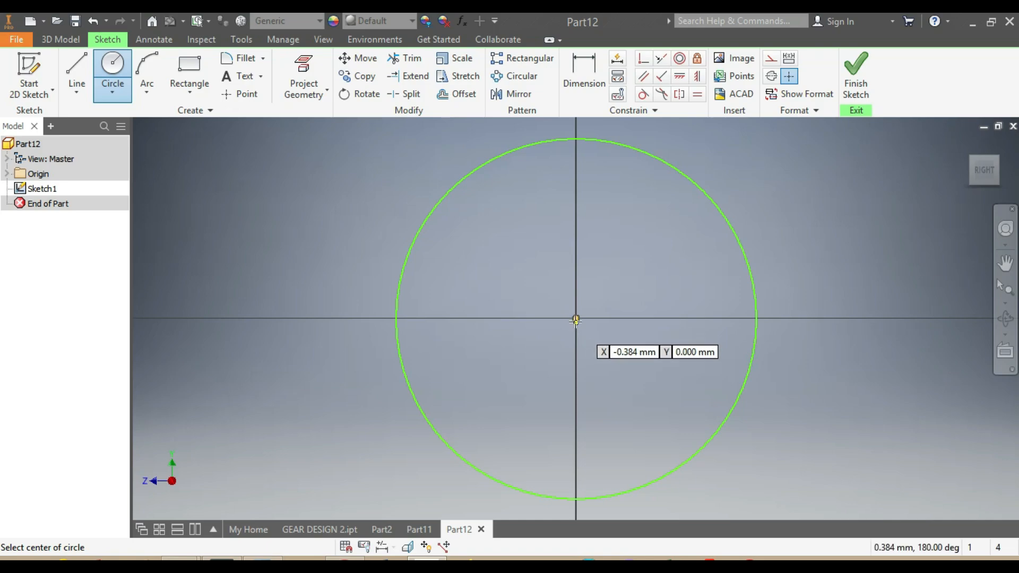
pyautogui.click(576, 318)
pyautogui.click(472, 231)
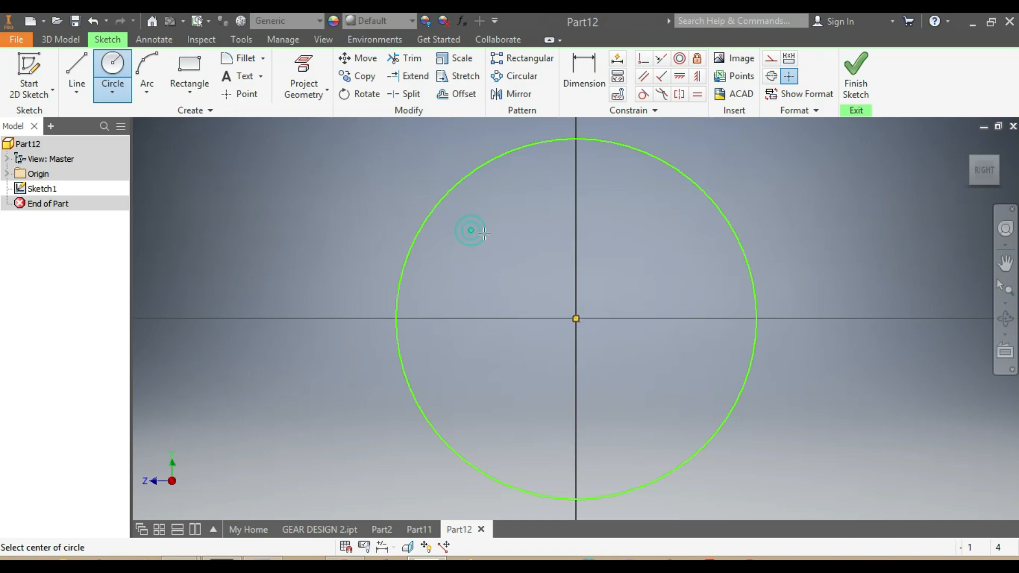
pyautogui.click(576, 318)
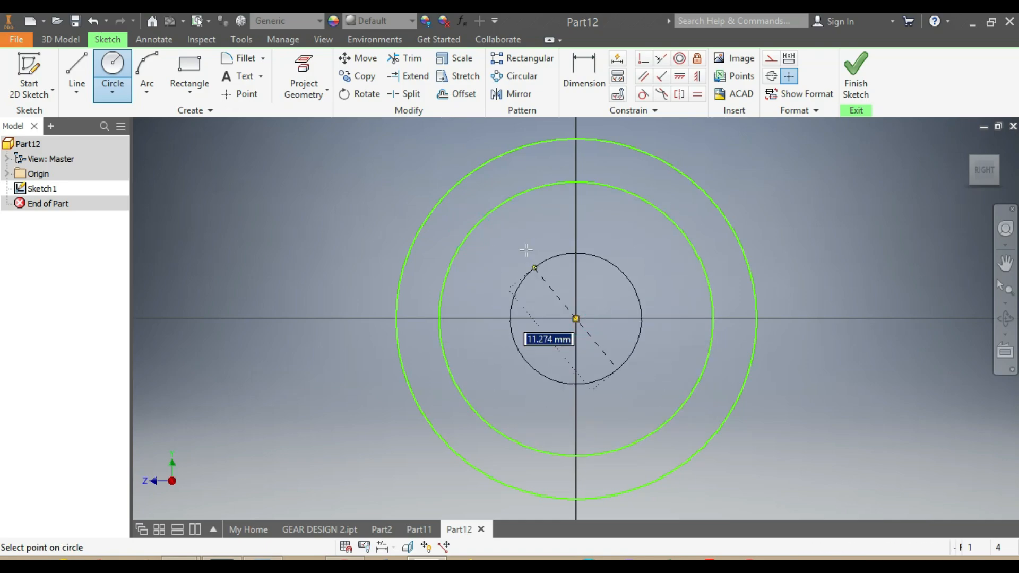
pyautogui.click(517, 234)
pyautogui.click(575, 318)
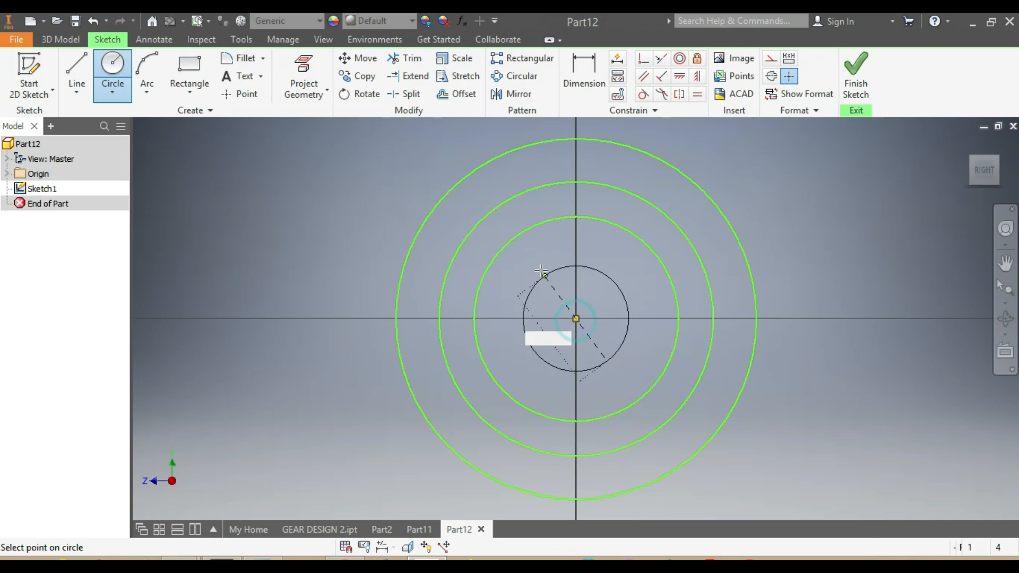
pyautogui.click(539, 269)
# Dimension the outermost circle's diameter and set it to 261 mm
pyautogui.click(571, 72)
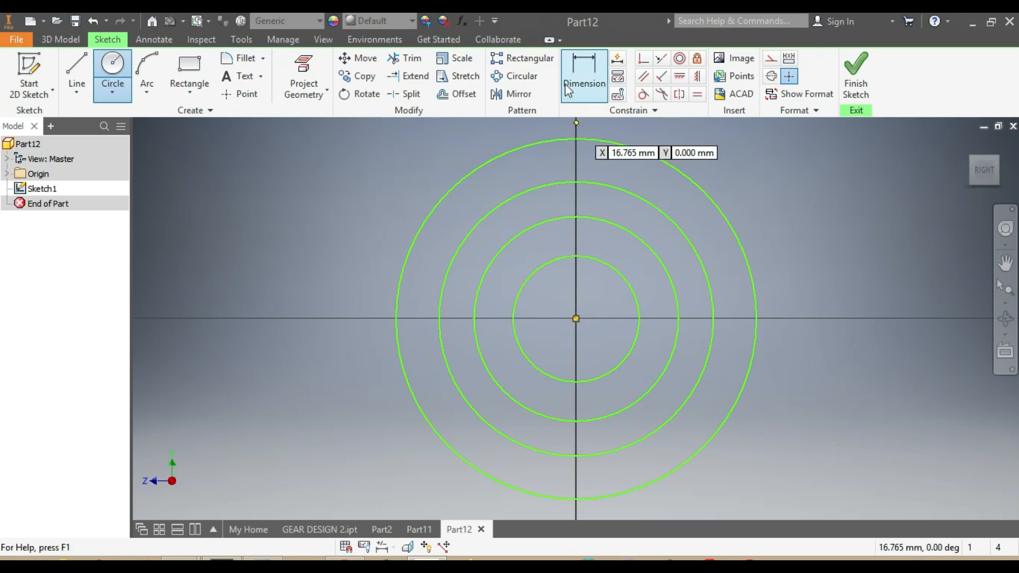
pyautogui.click(716, 208)
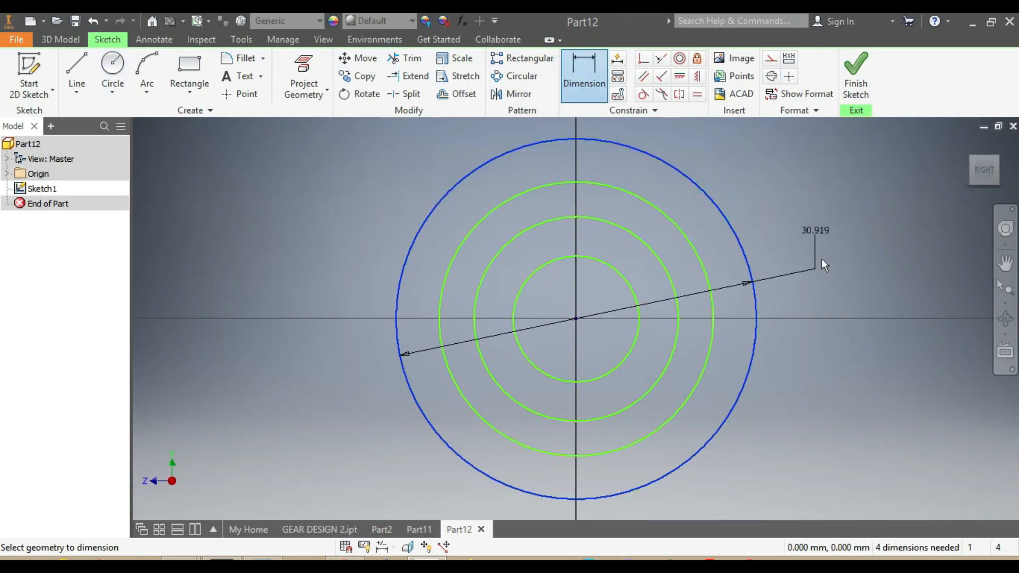
pyautogui.click(821, 247)
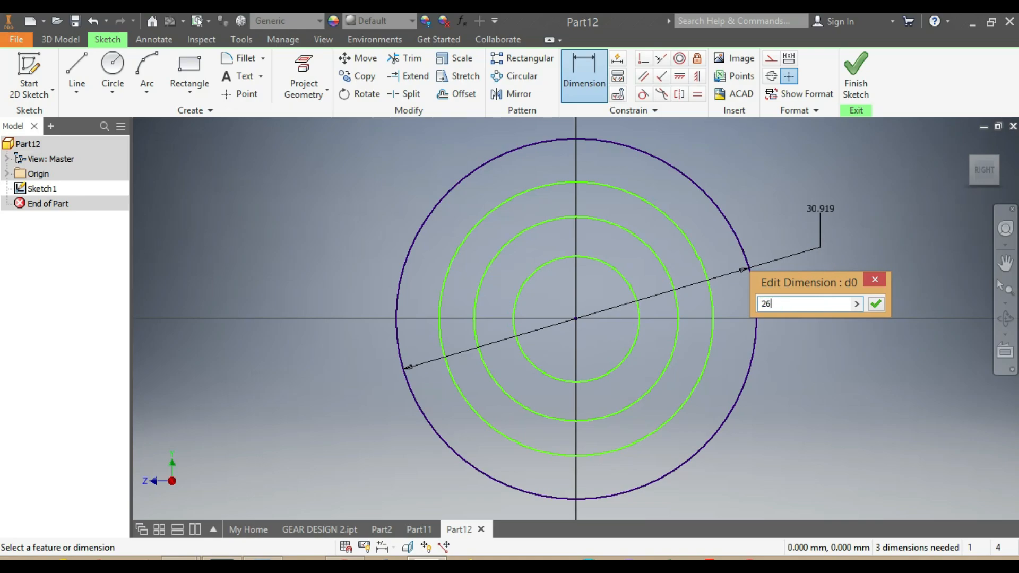
pyautogui.write('261')
pyautogui.press('Return')
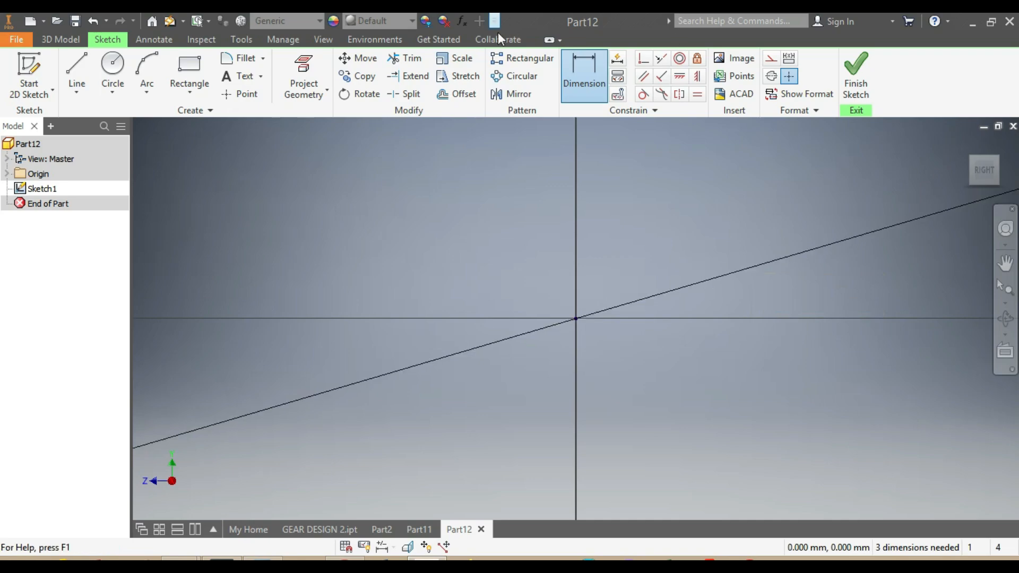
pyautogui.scroll(-5, 616, 215)
pyautogui.scroll(3, 668, 159)
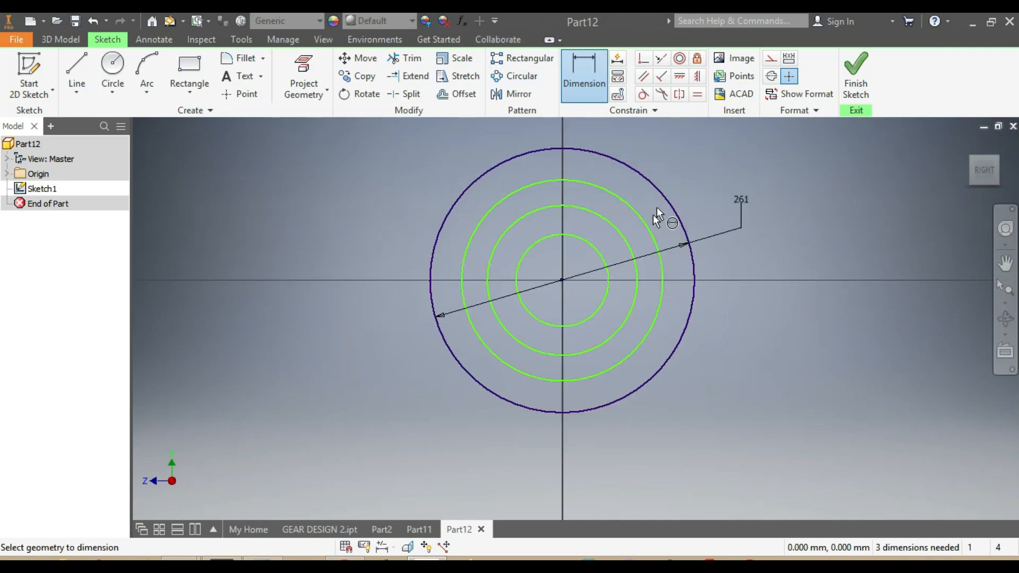
# Dimension the diameter of the second-largest circle and set it to 300 mm
pyautogui.click(649, 229)
pyautogui.click(792, 246)
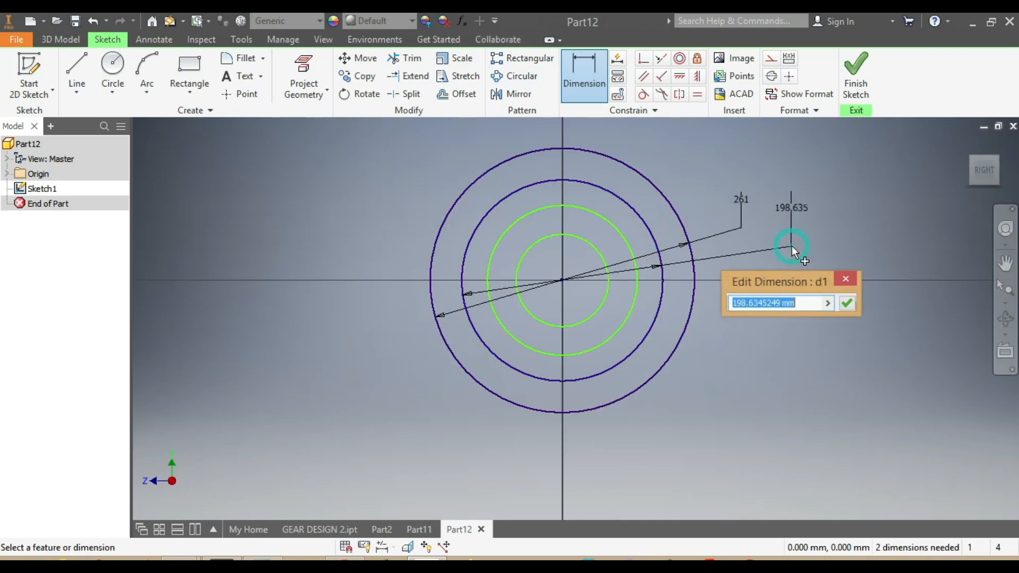
pyautogui.write('300')
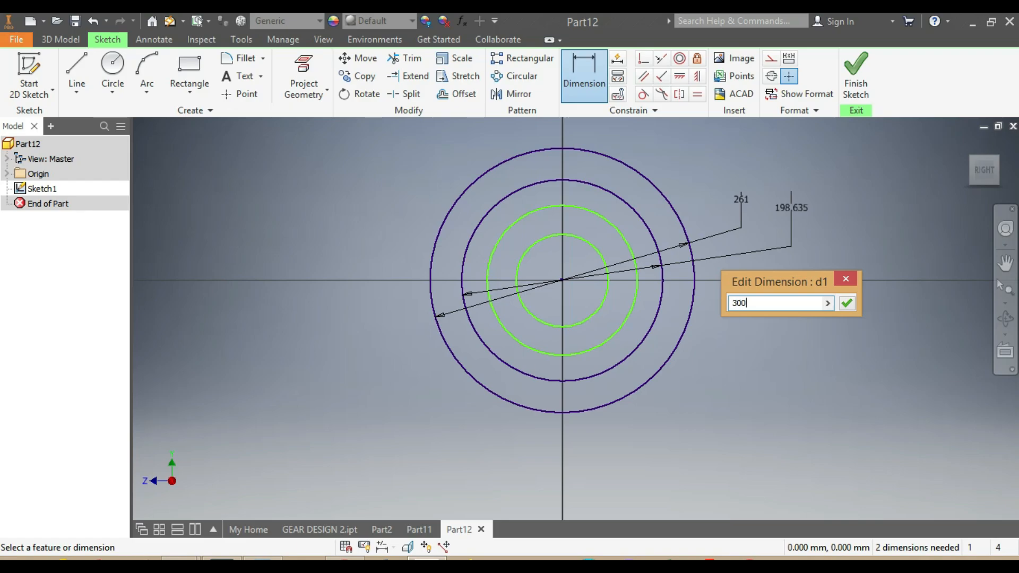
pyautogui.press('Return')
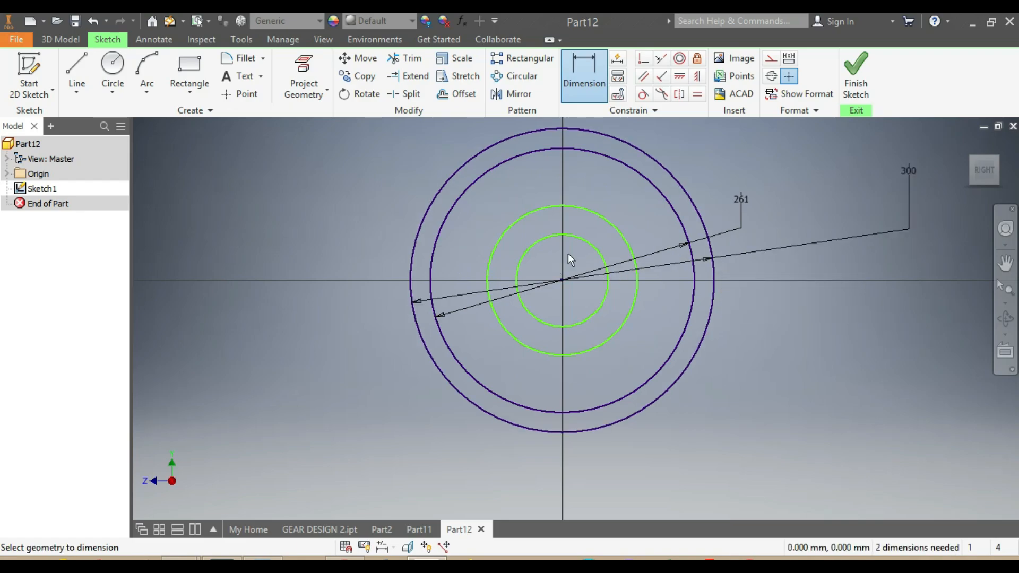
# Dimension the diameters of the two remaining inner circles, setting the larger to 120 mm and the smallest to 75 mm
pyautogui.click(597, 211)
pyautogui.click(813, 314)
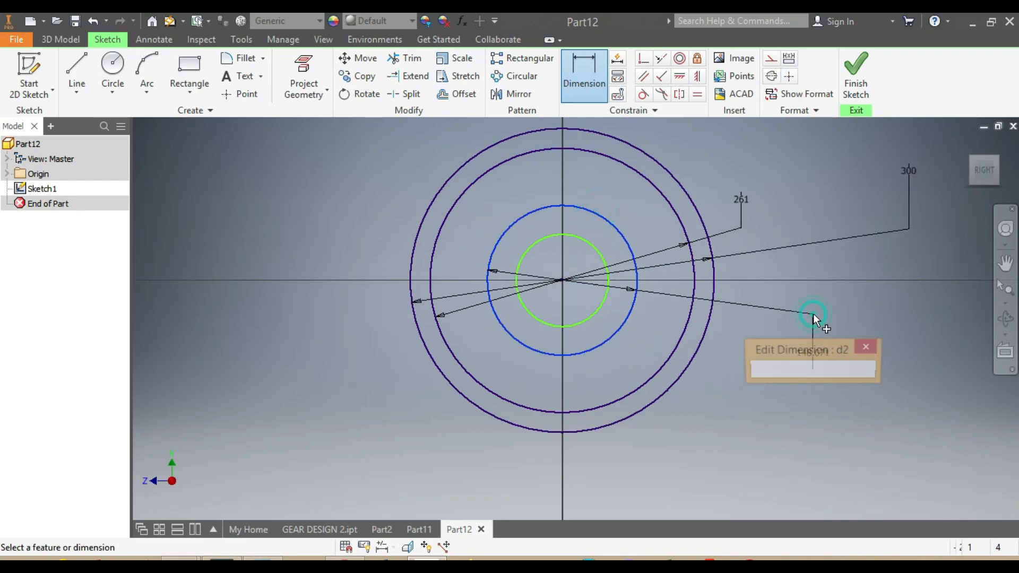
pyautogui.write('120')
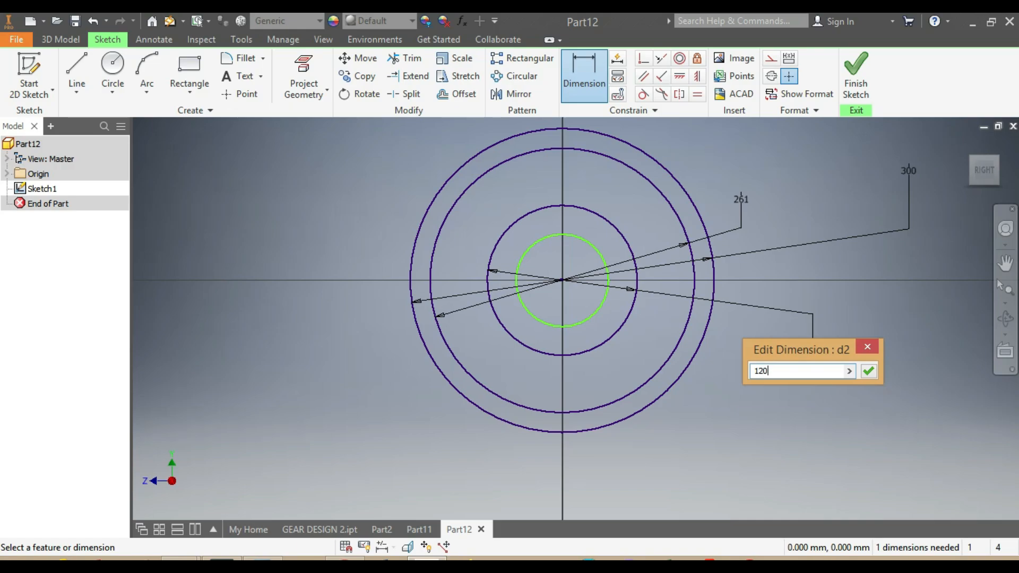
pyautogui.press('Return')
pyautogui.click(590, 314)
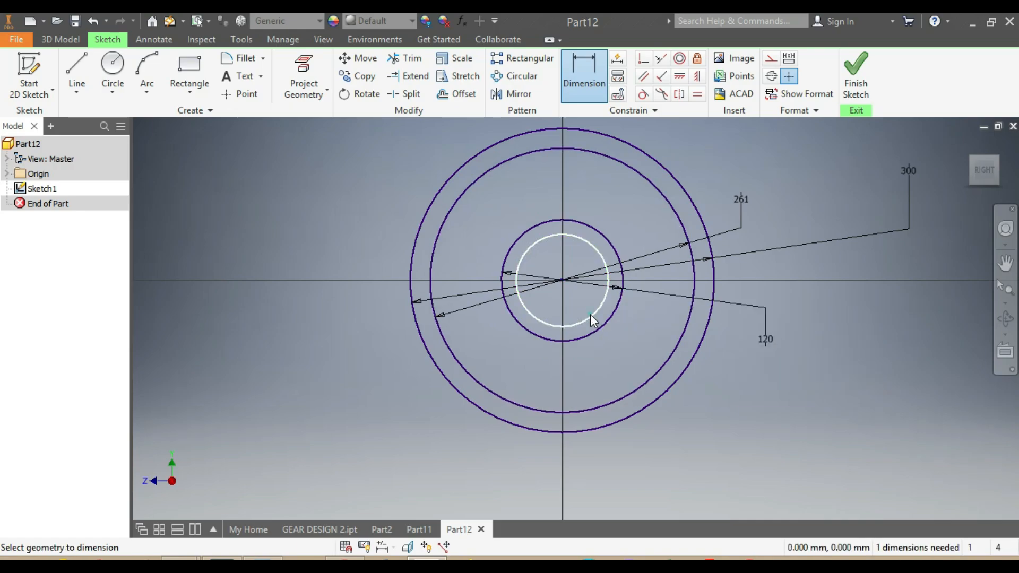
pyautogui.click(824, 325)
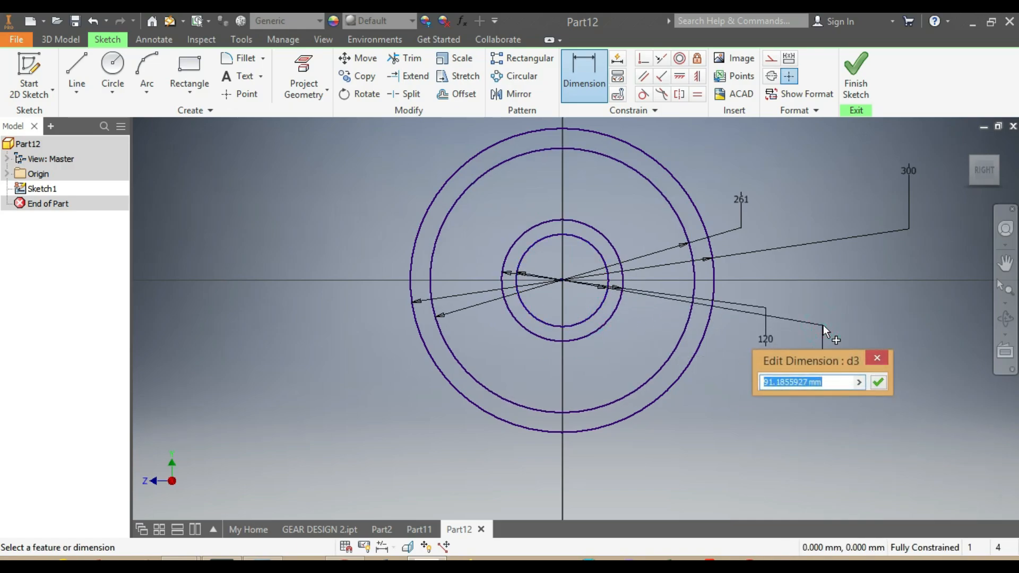
pyautogui.write('75')
pyautogui.press('Return')
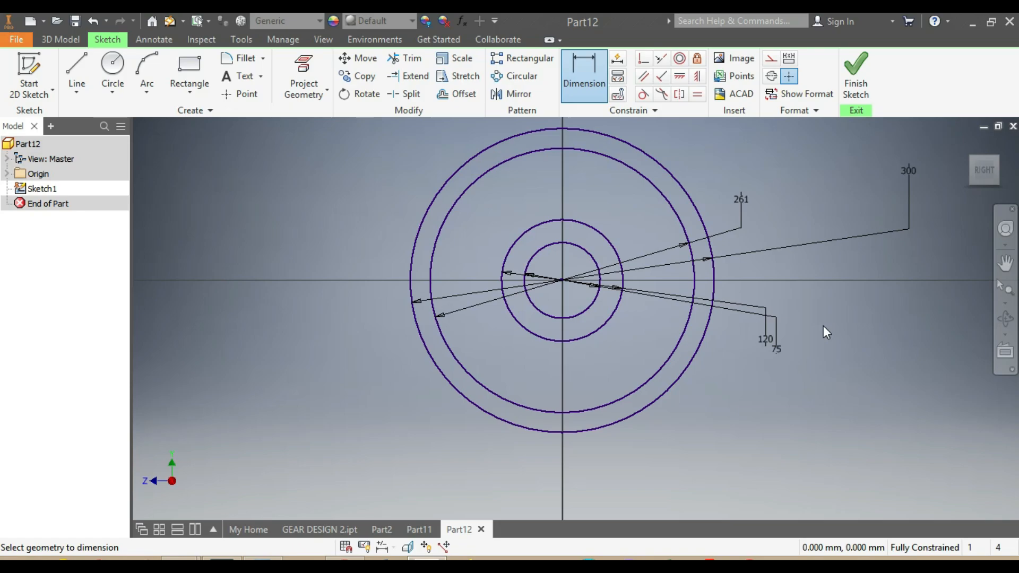
# Sketch a vertical line about 520 mm long through the circles' centre, extending beyond the outermost circle at both ends
pyautogui.scroll(-3, 823, 326)
pyautogui.scroll(2, 823, 320)
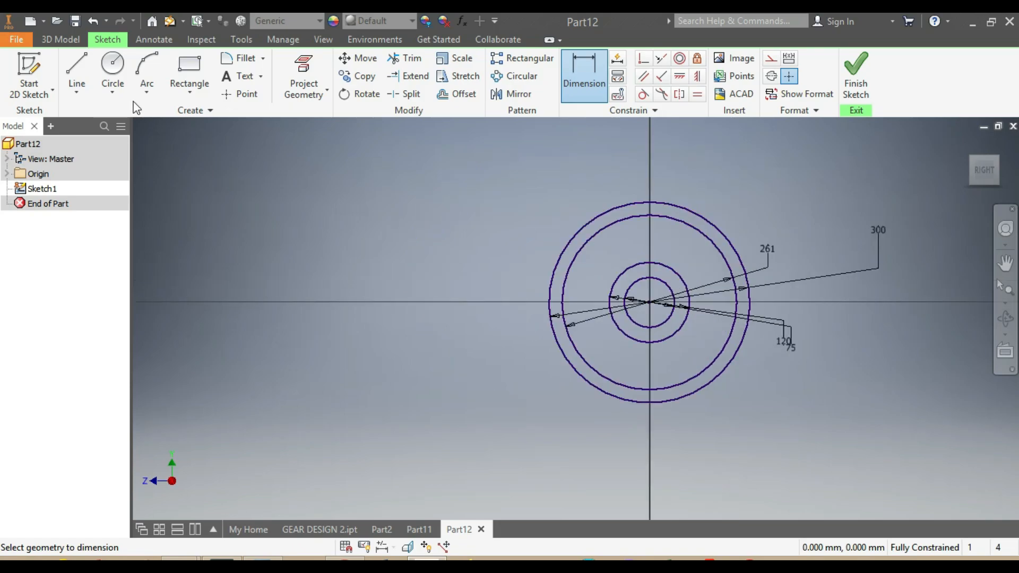
pyautogui.click(77, 69)
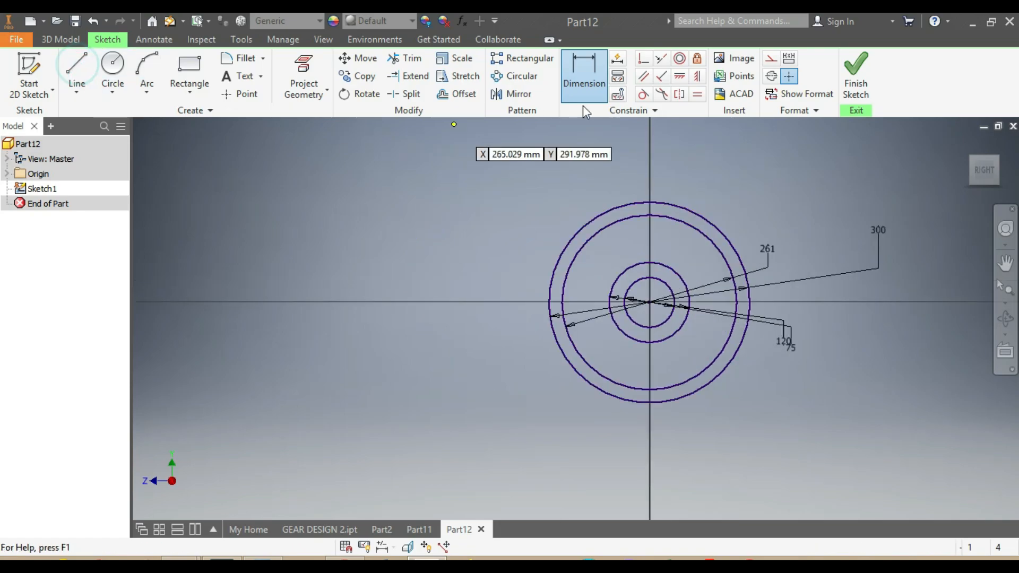
pyautogui.click(649, 130)
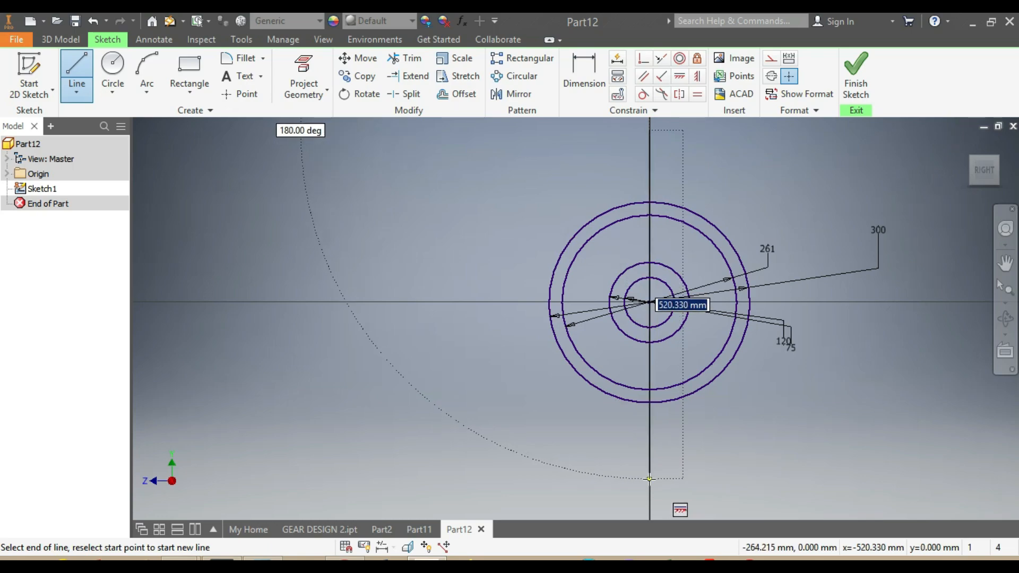
pyautogui.click(649, 479)
pyautogui.scroll(2, 710, 205)
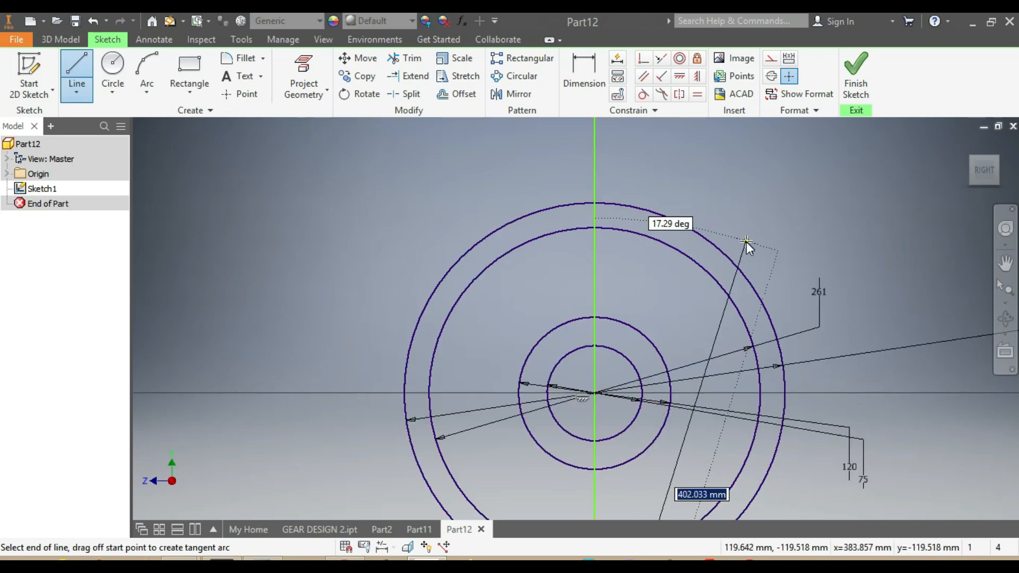
pyautogui.press('Escape')
# Sketch a short horizontal line across the vertical line between the 120 mm and 261 mm circles and set its length to 37 mm
pyautogui.click(77, 68)
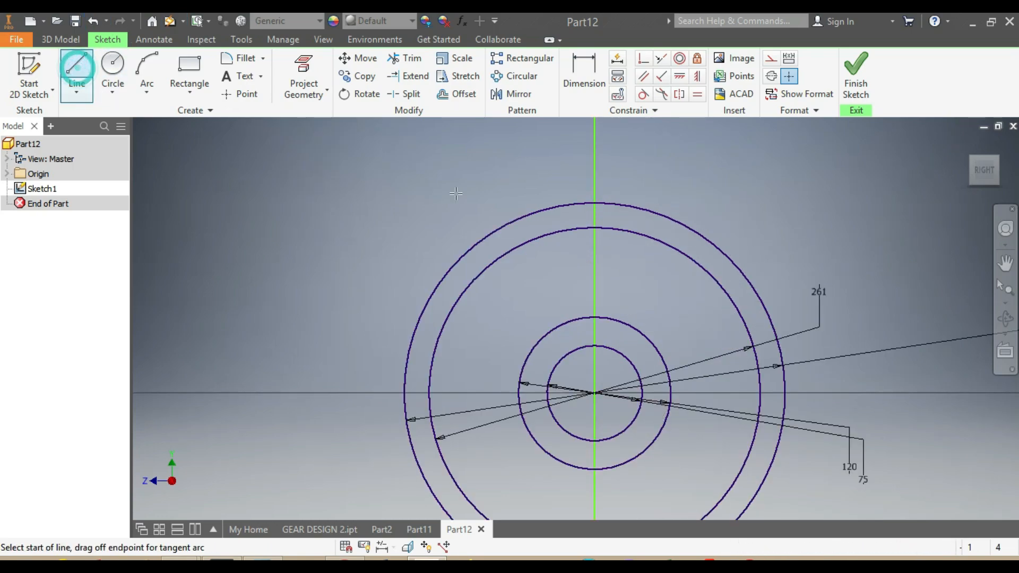
pyautogui.click(580, 253)
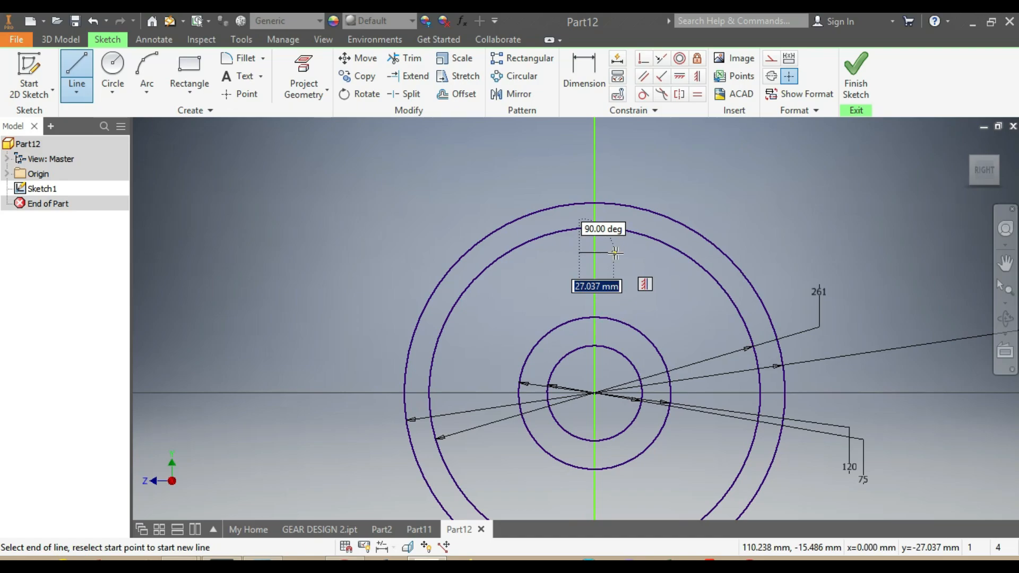
pyautogui.click(615, 252)
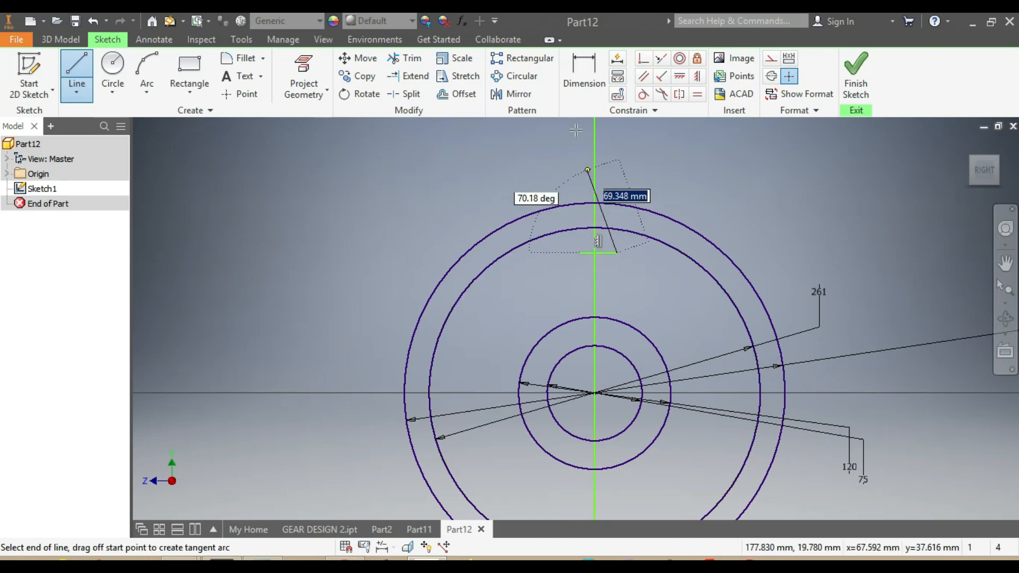
pyautogui.press('Escape')
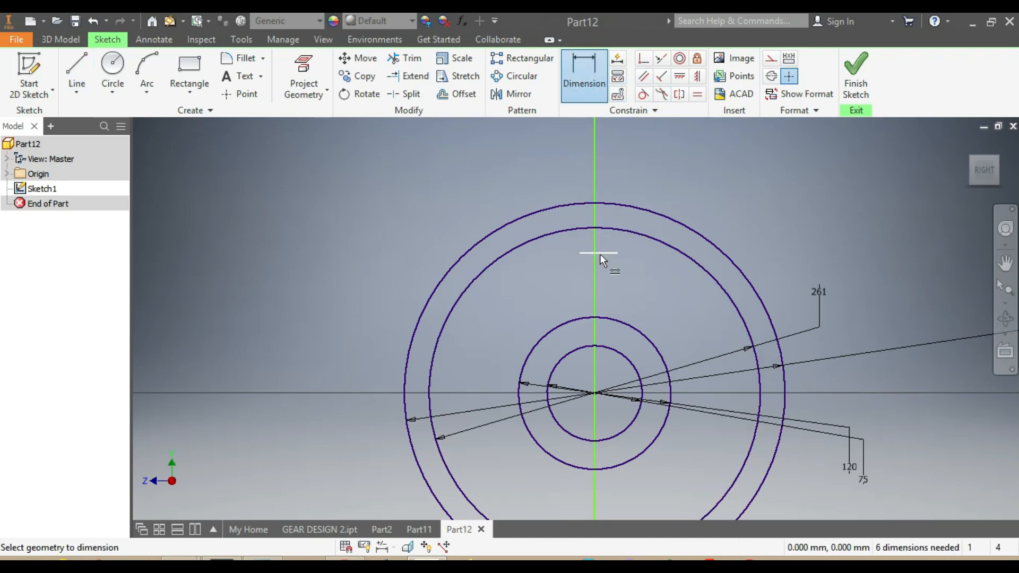
pyautogui.click(605, 282)
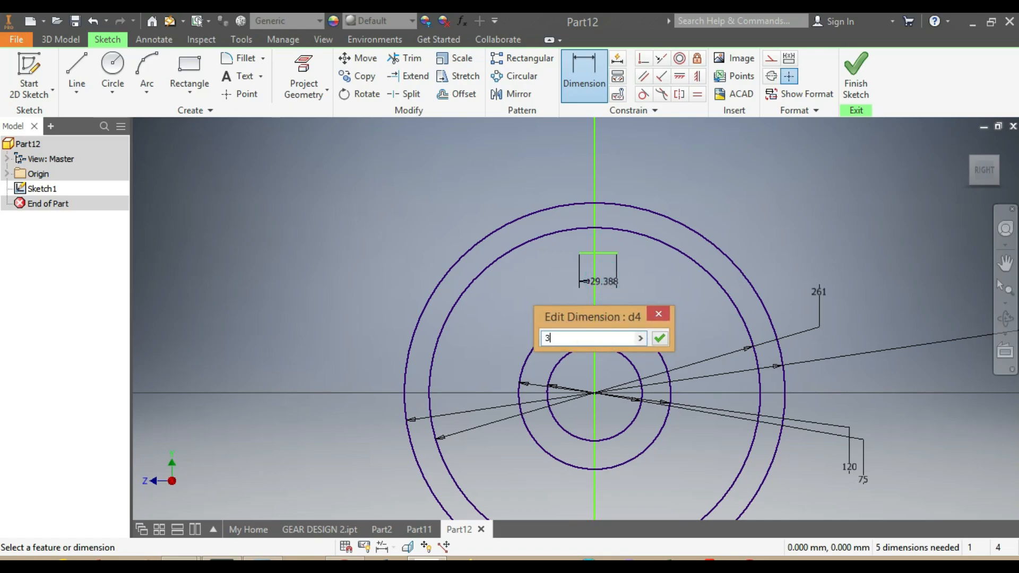
pyautogui.write('37')
pyautogui.press('Return')
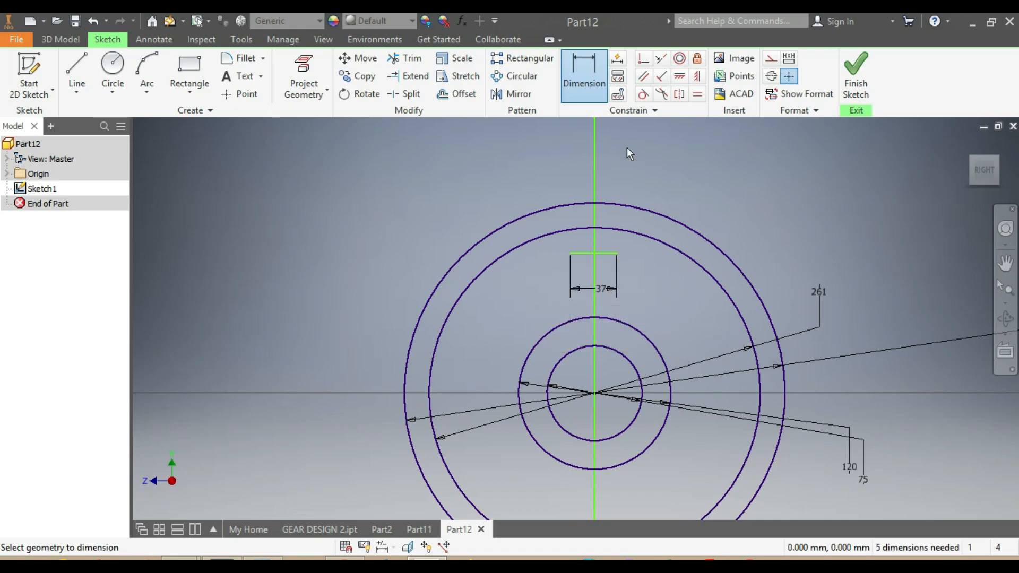
# Constrain the 37 mm line perpendicular to the vertical line
pyautogui.click(663, 78)
pyautogui.click(605, 253)
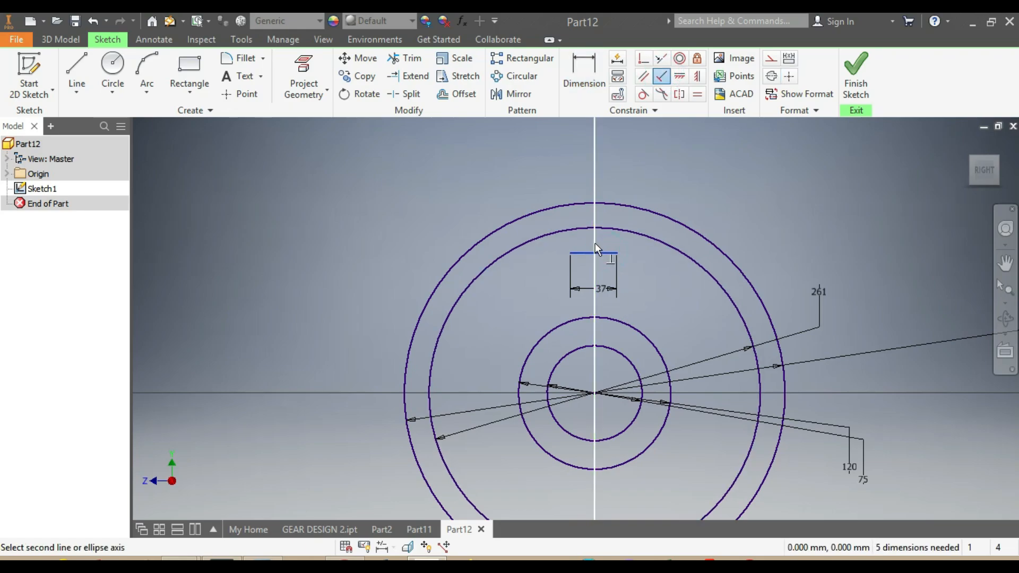
pyautogui.click(595, 243)
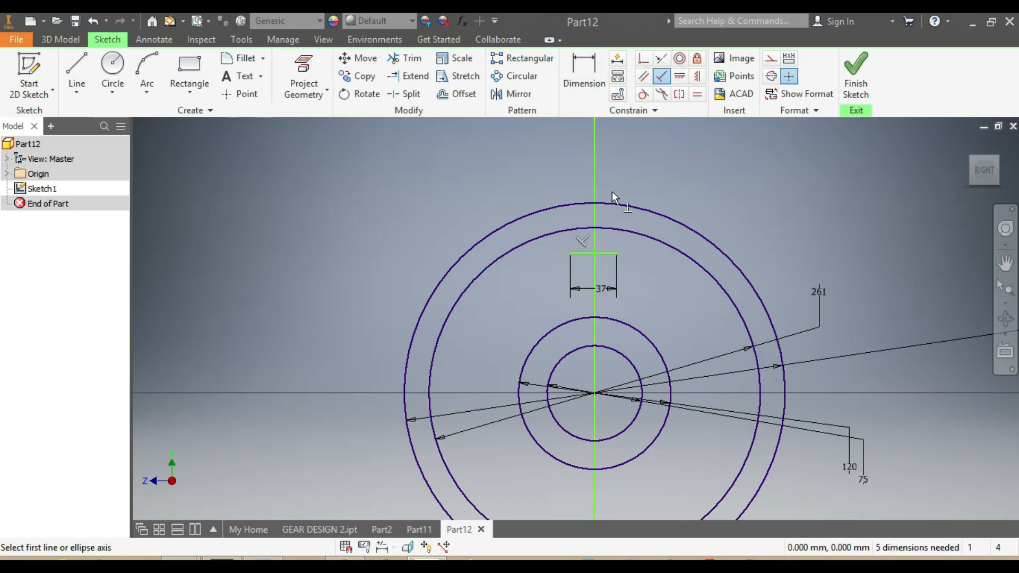
# Dimension the distance from the 37 mm line's left endpoint to the vertical line and set it to 18.5 mm
pyautogui.click(584, 69)
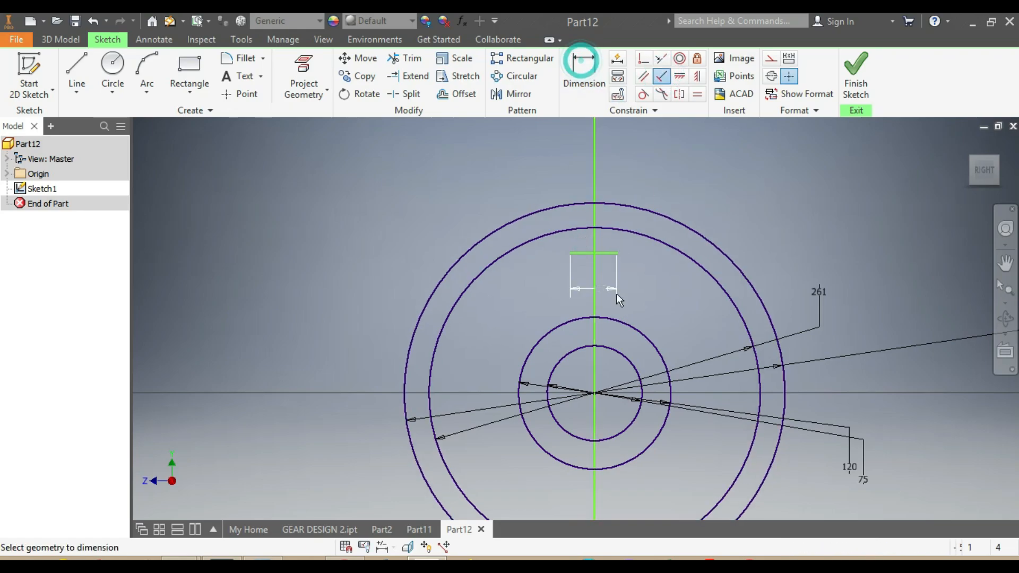
pyautogui.click(572, 253)
pyautogui.click(595, 272)
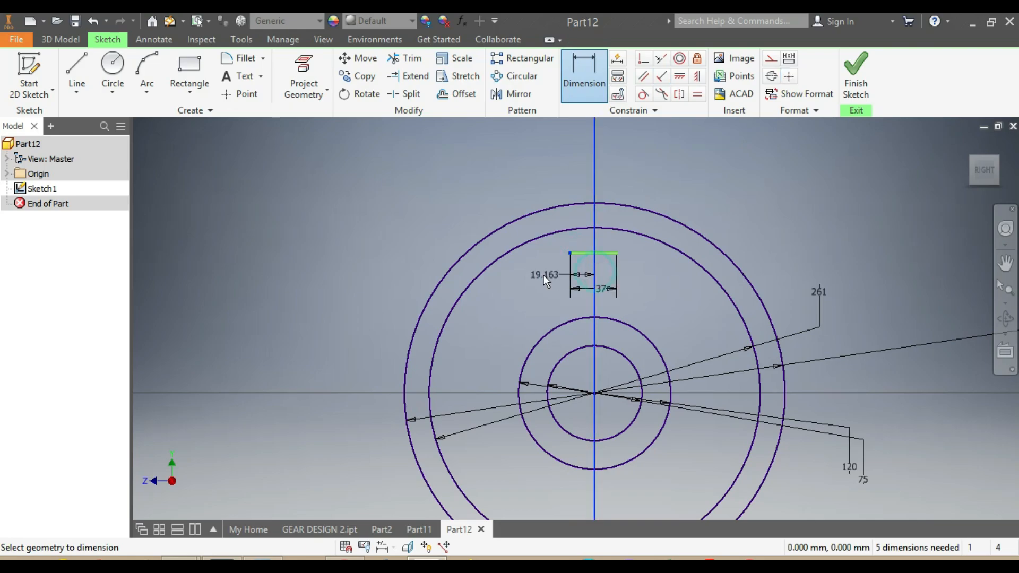
pyautogui.click(541, 276)
pyautogui.write('18.5')
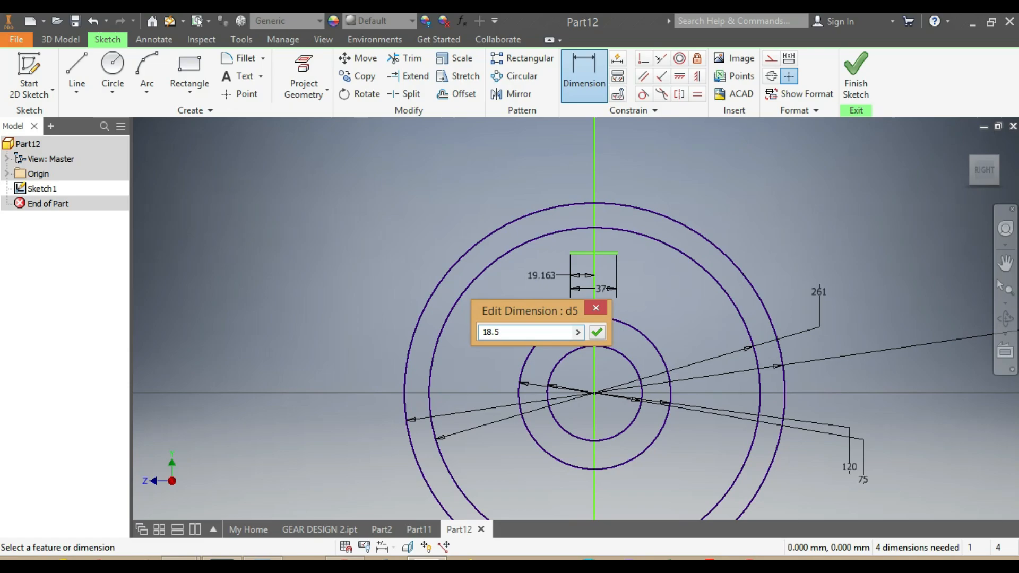
pyautogui.press('Return')
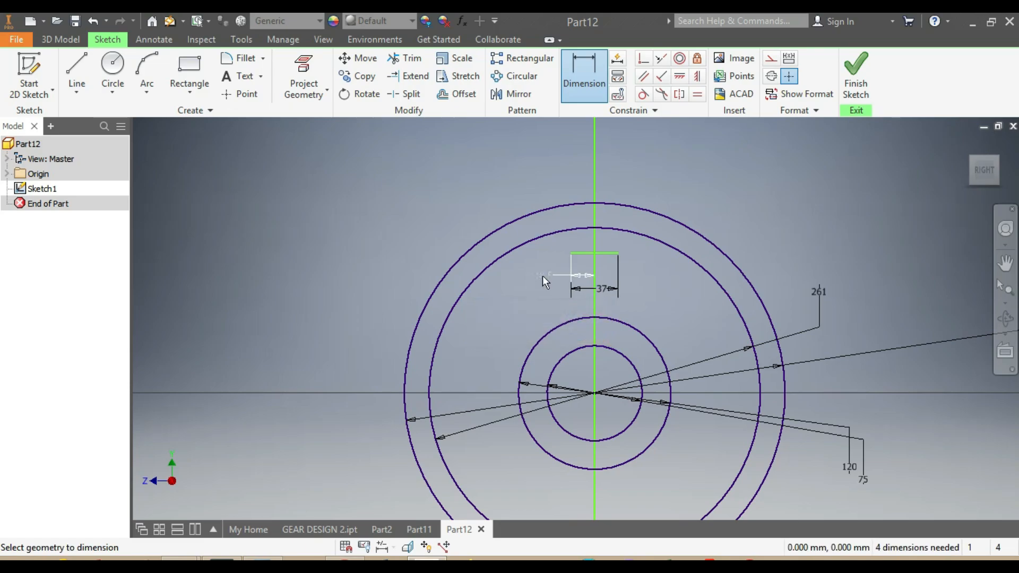
# Sketch two short horizontal lines across the vertical line above the outermost circle, the upper one about 27 mm long
pyautogui.scroll(3, 612, 253)
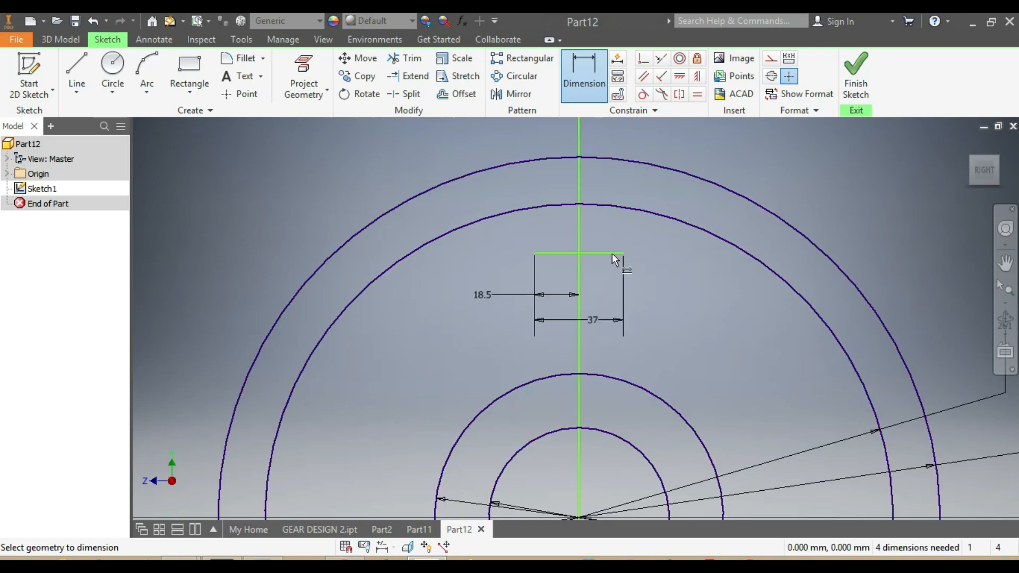
pyautogui.scroll(-2, 615, 256)
pyautogui.click(77, 67)
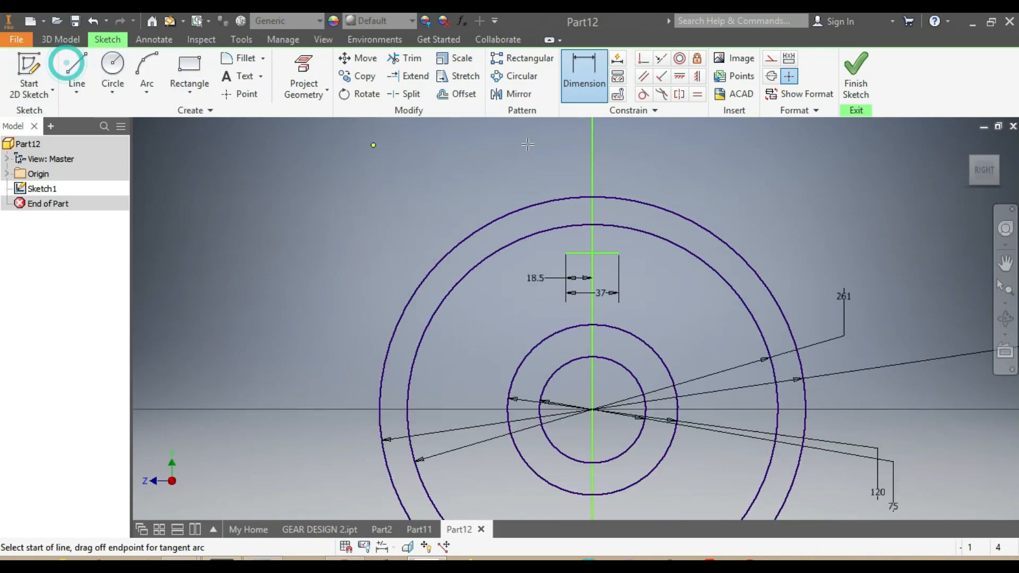
pyautogui.click(576, 149)
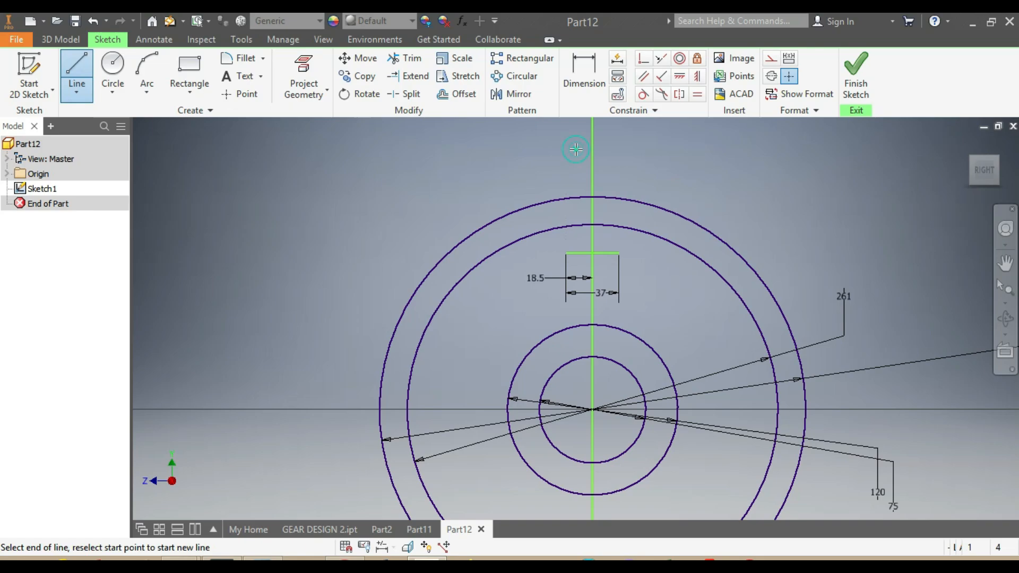
pyautogui.click(614, 149)
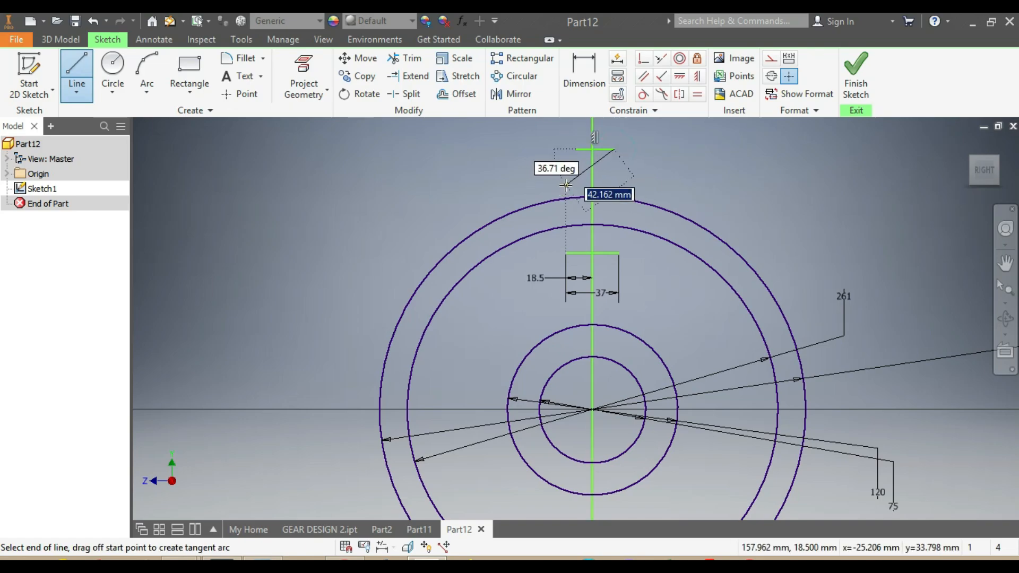
pyautogui.press('Escape')
pyautogui.click(77, 66)
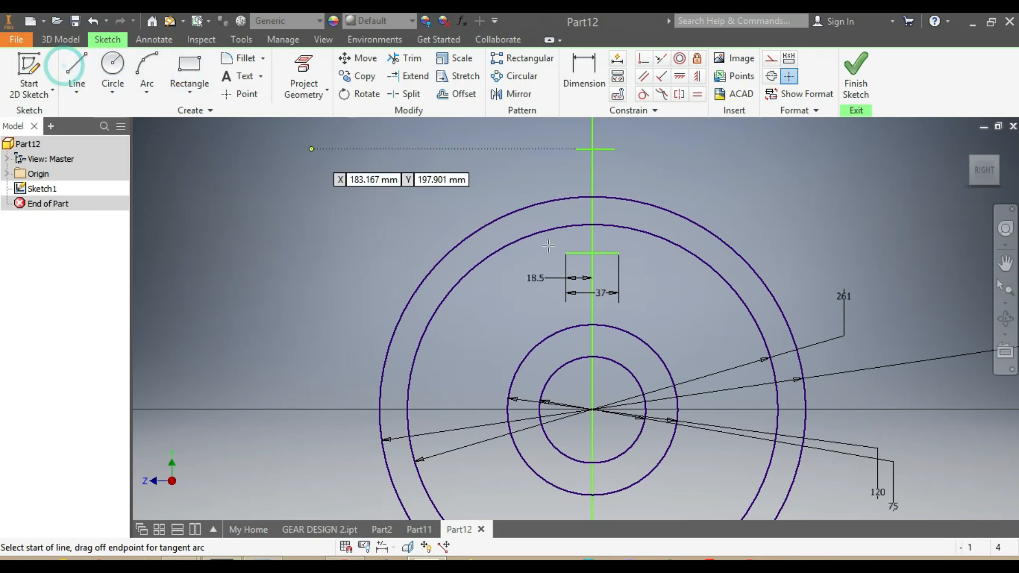
pyautogui.click(579, 181)
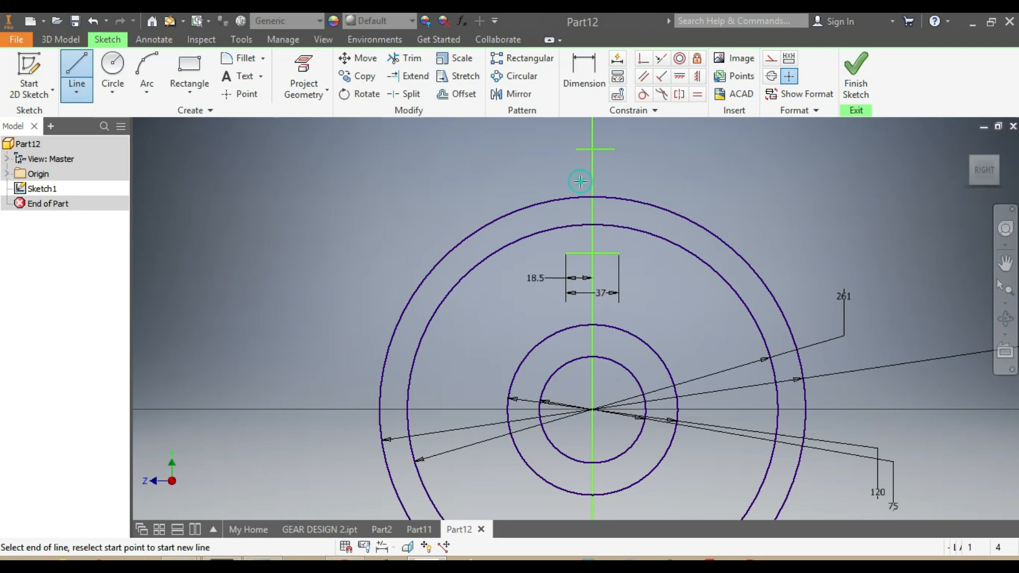
pyautogui.click(608, 181)
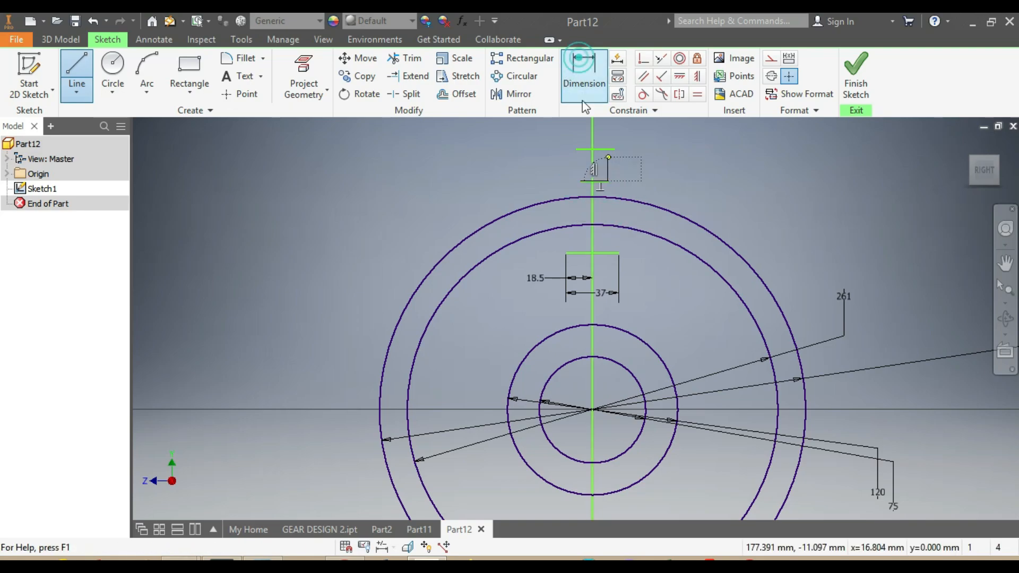
# Dimension the length of the topmost short line and set it to 22 mm
pyautogui.click(582, 63)
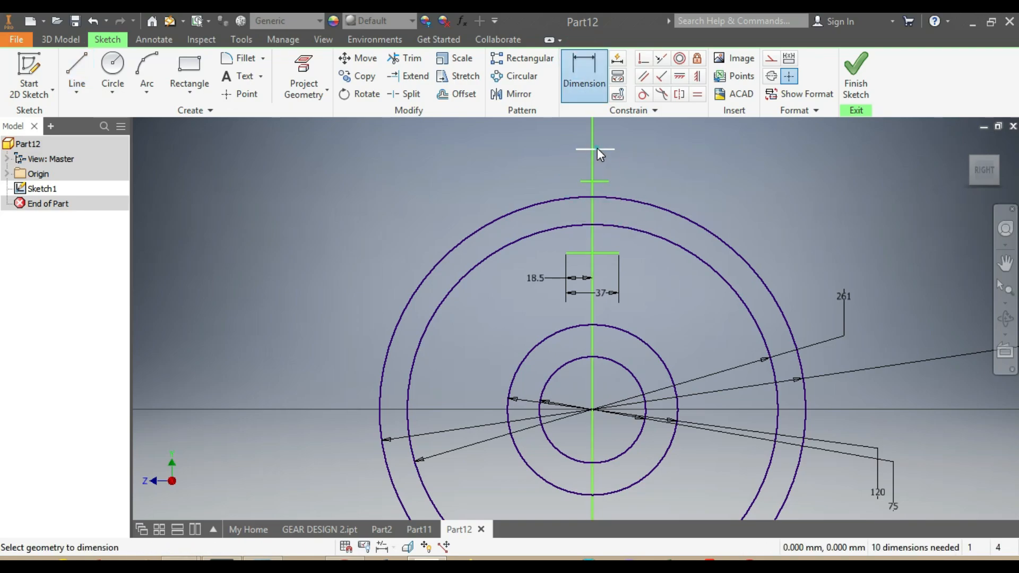
pyautogui.click(597, 149)
pyautogui.click(603, 139)
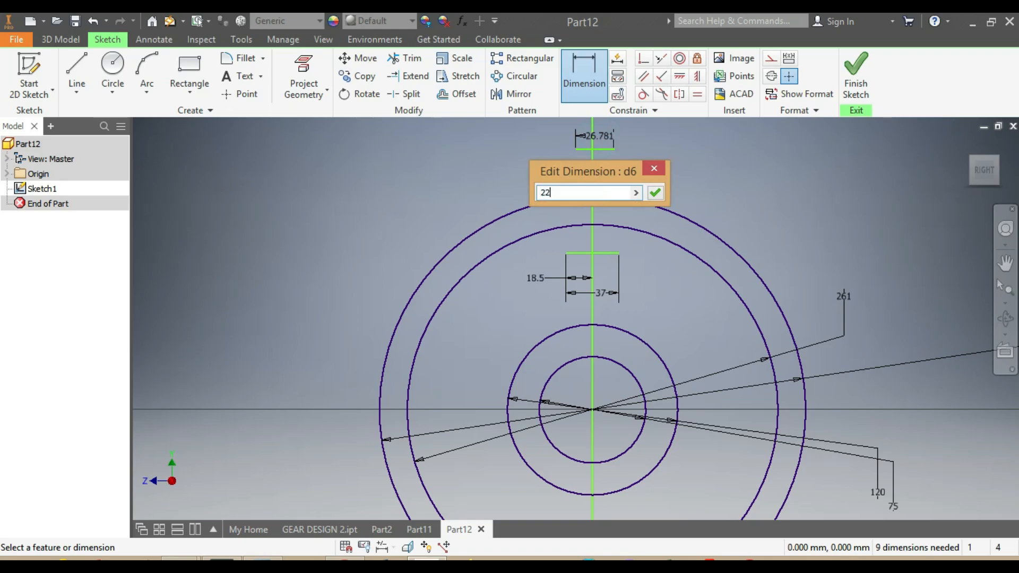
pyautogui.press('Return')
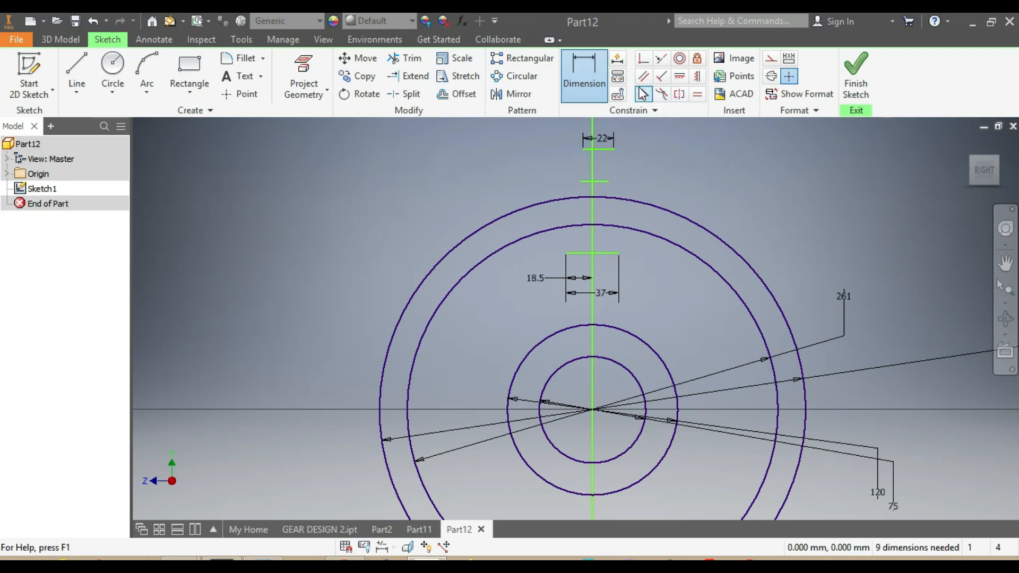
# Make the topmost short line parallel to the 37 mm line and dimension its left endpoint 11 mm from the vertical line
pyautogui.click(605, 149)
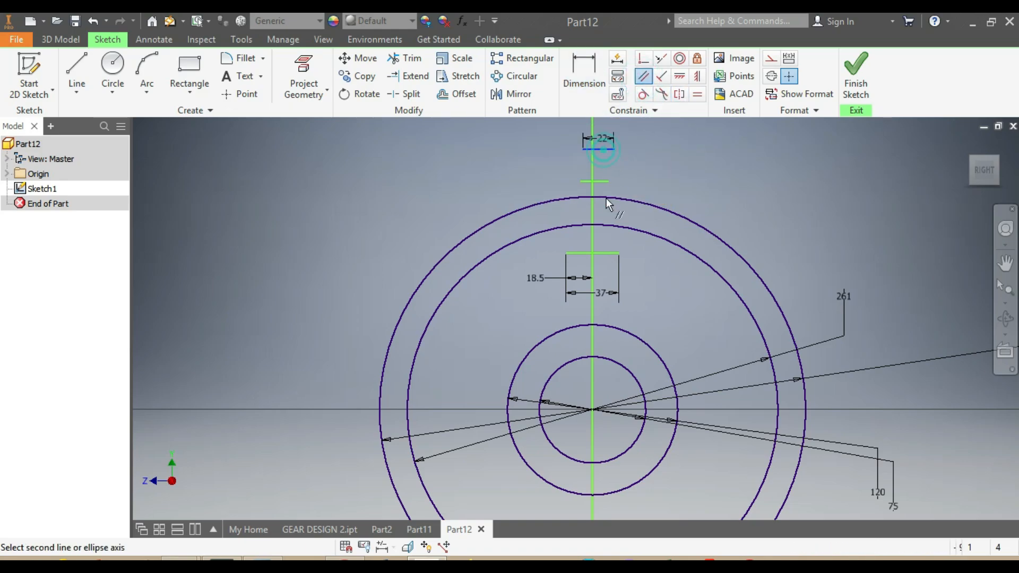
pyautogui.click(603, 251)
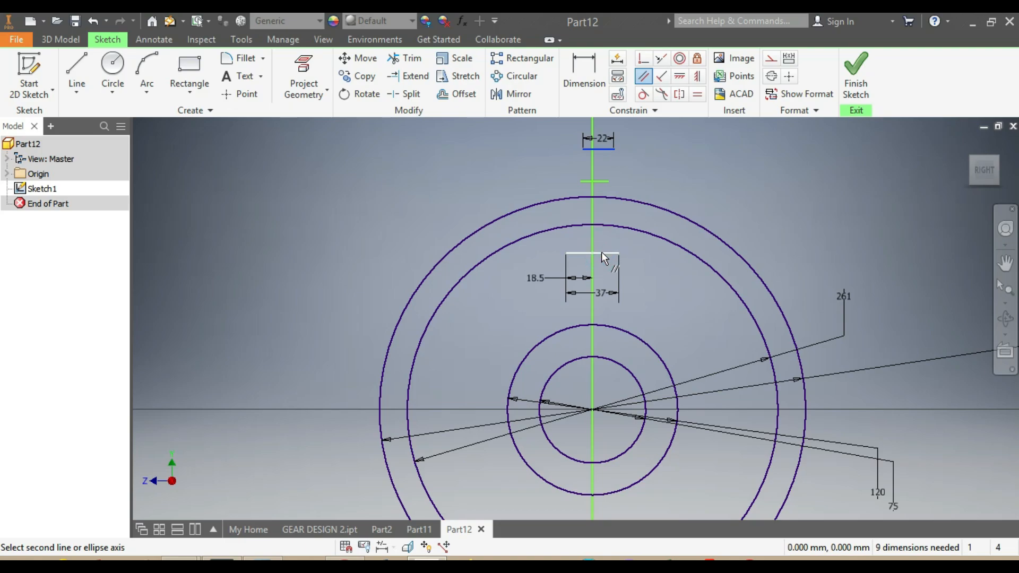
pyautogui.click(591, 88)
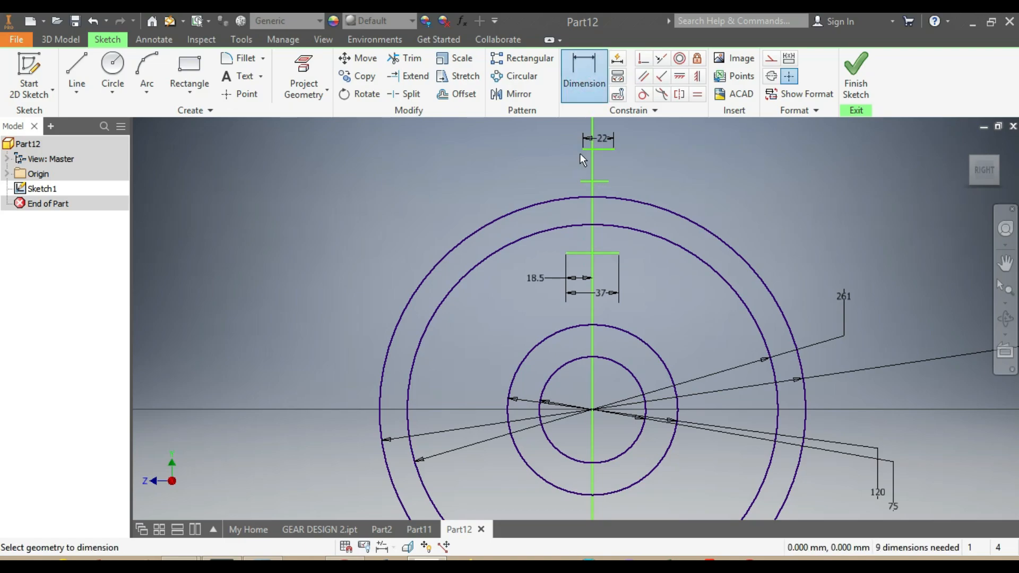
pyautogui.click(588, 154)
pyautogui.click(594, 158)
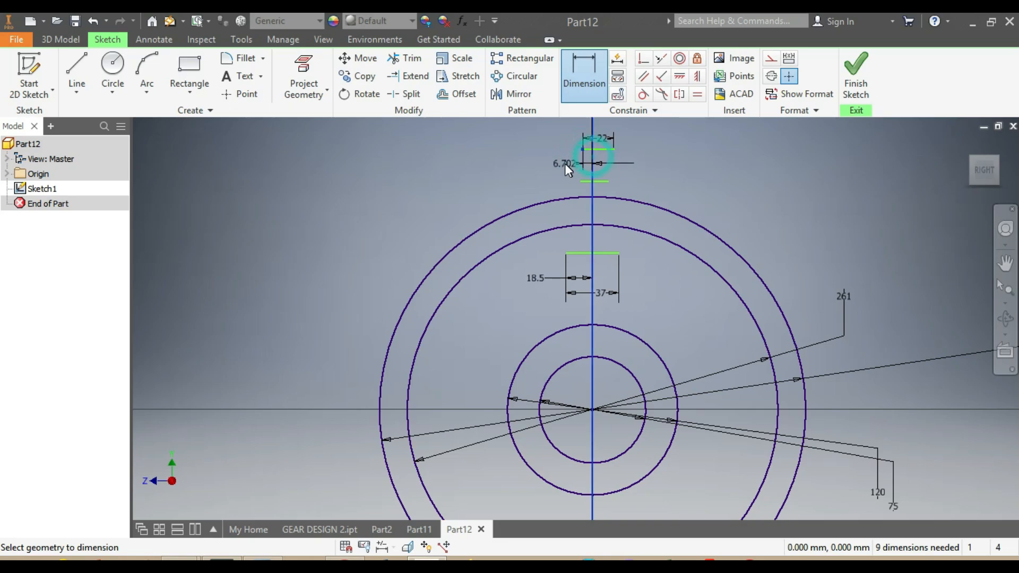
pyautogui.click(564, 164)
pyautogui.write('11')
pyautogui.press('Return')
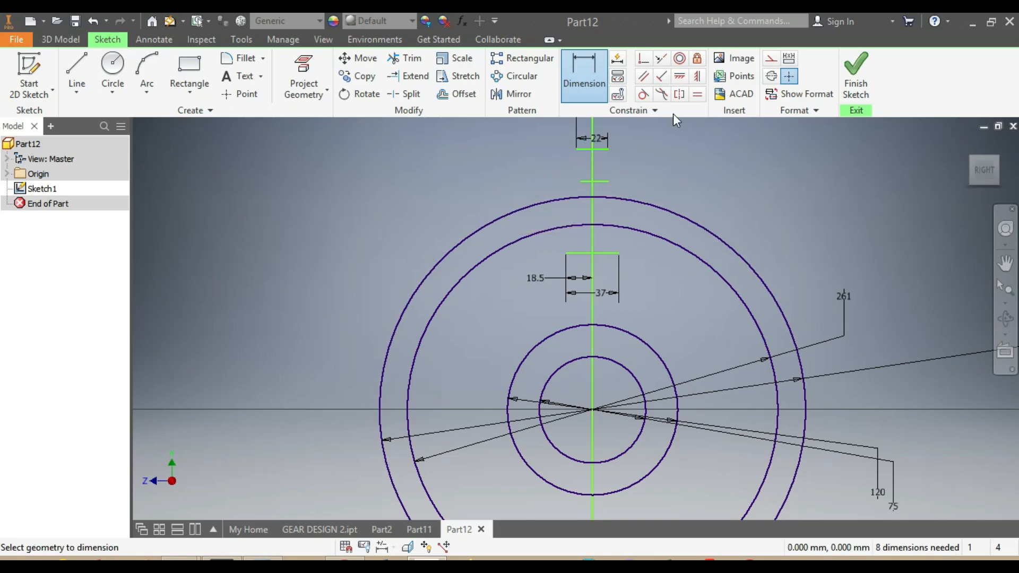
# Make the middle short line equal in length to the 37 mm line and dimension its left endpoint 18.5 mm from the vertical line
pyautogui.click(696, 95)
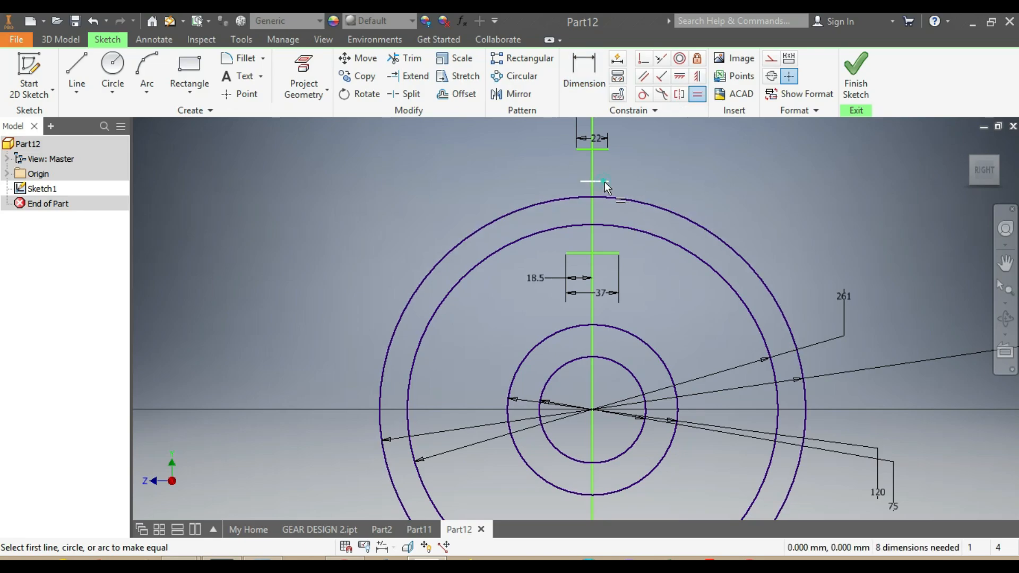
pyautogui.click(608, 254)
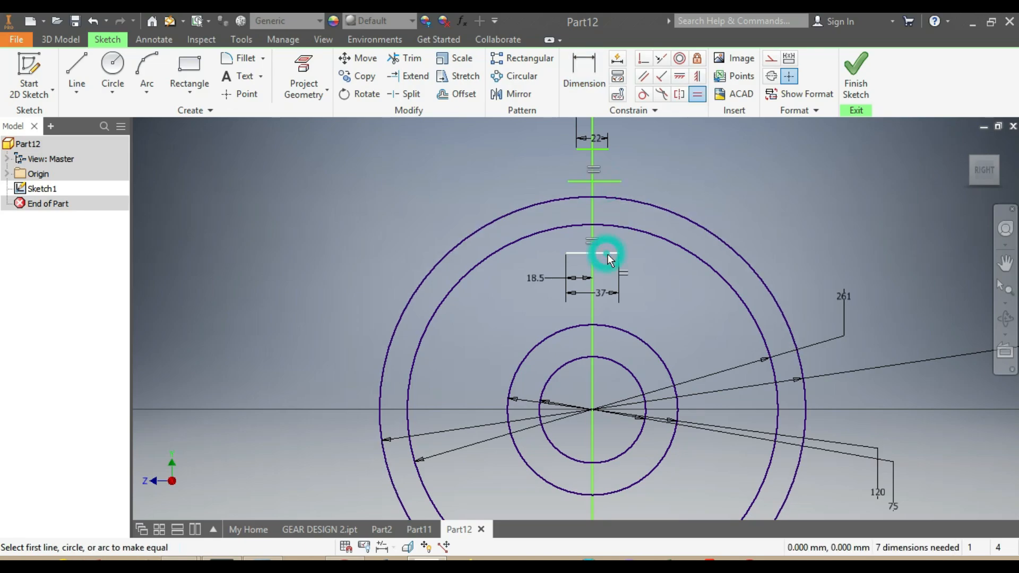
pyautogui.click(583, 69)
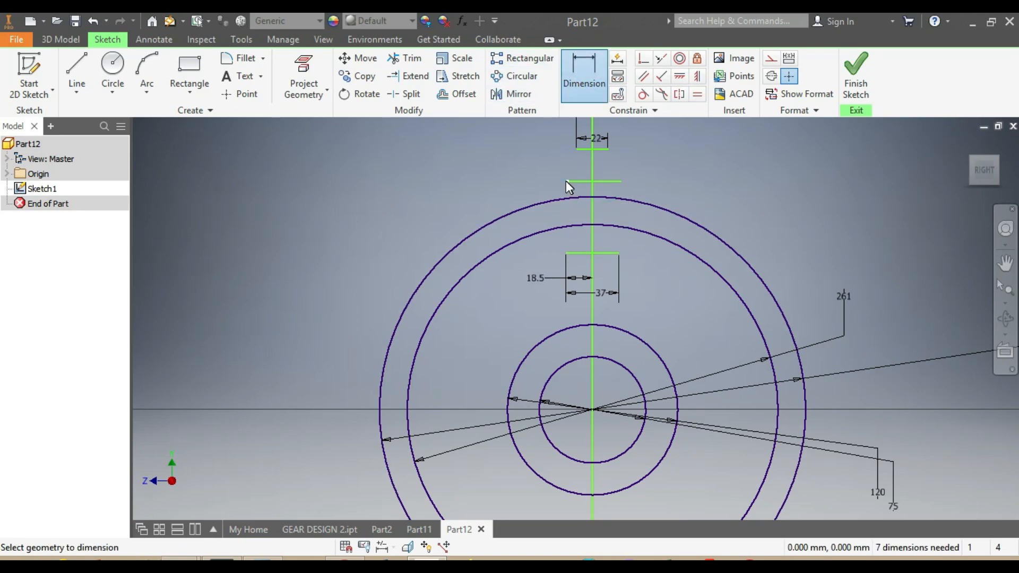
pyautogui.click(591, 167)
pyautogui.click(530, 171)
pyautogui.write('18.5')
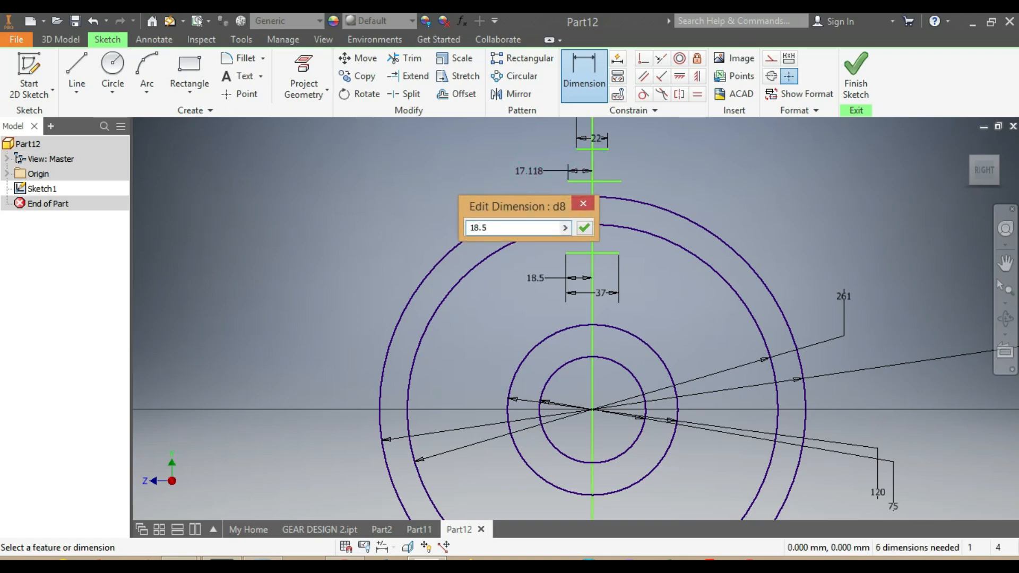
pyautogui.press('Return')
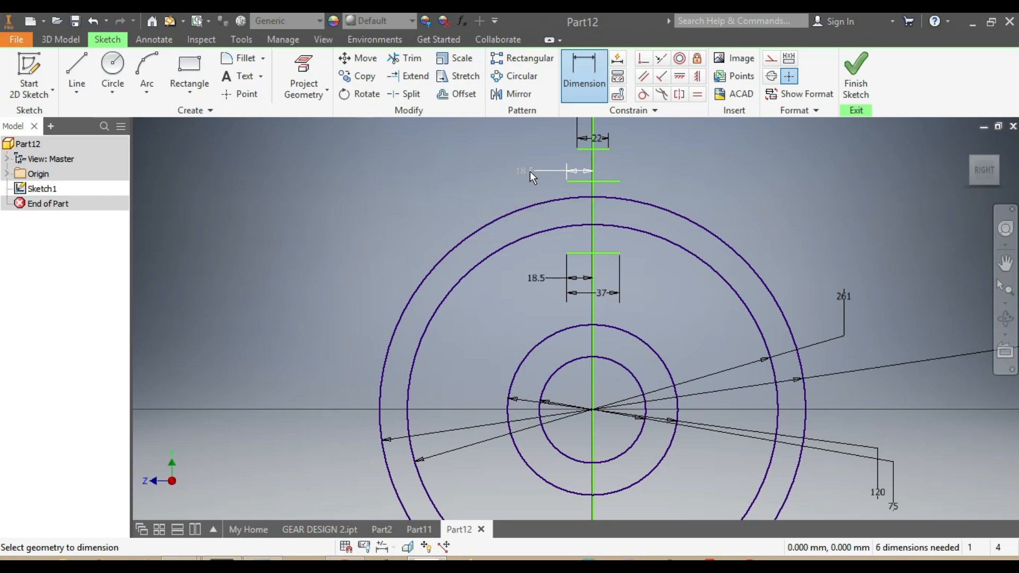
# Move the sketched vertical line sideways so it lies on the vertical axis through the circles' centre
pyautogui.scroll(-5, 629, 197)
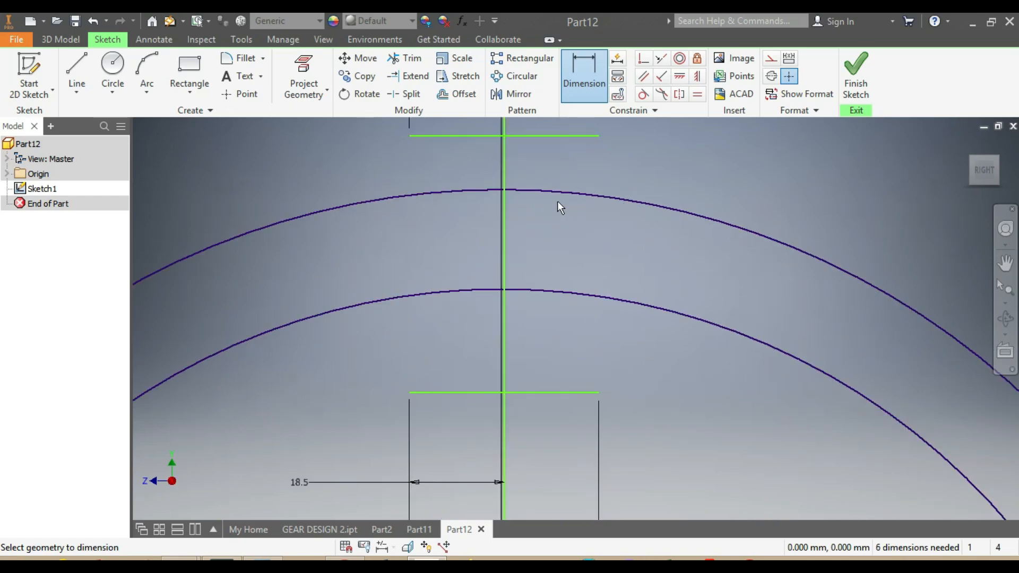
pyautogui.scroll(-3, 498, 238)
pyautogui.press('Escape')
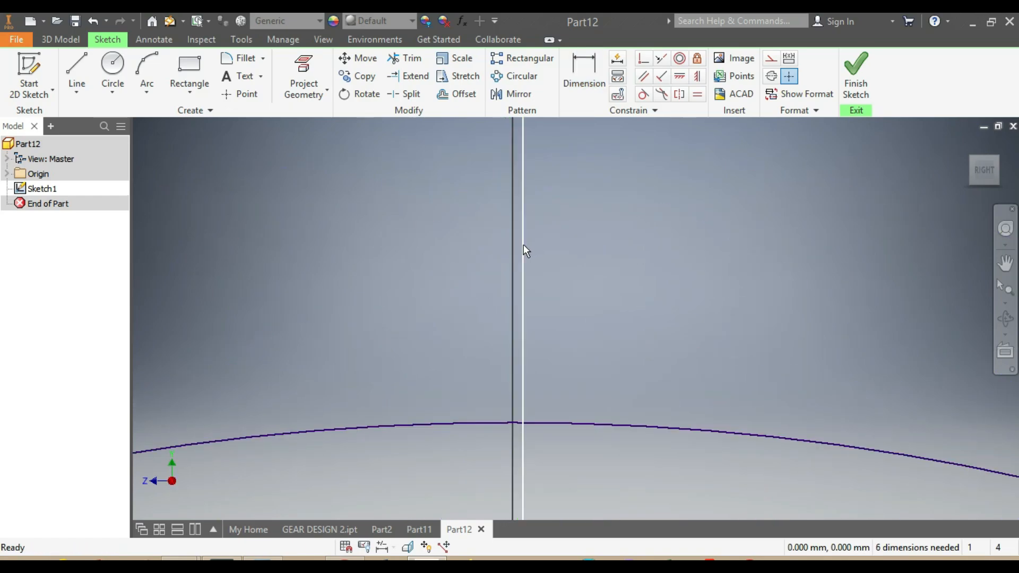
pyautogui.moveTo(520, 244); pyautogui.dragTo(516, 247)
pyautogui.scroll(6, 515, 248)
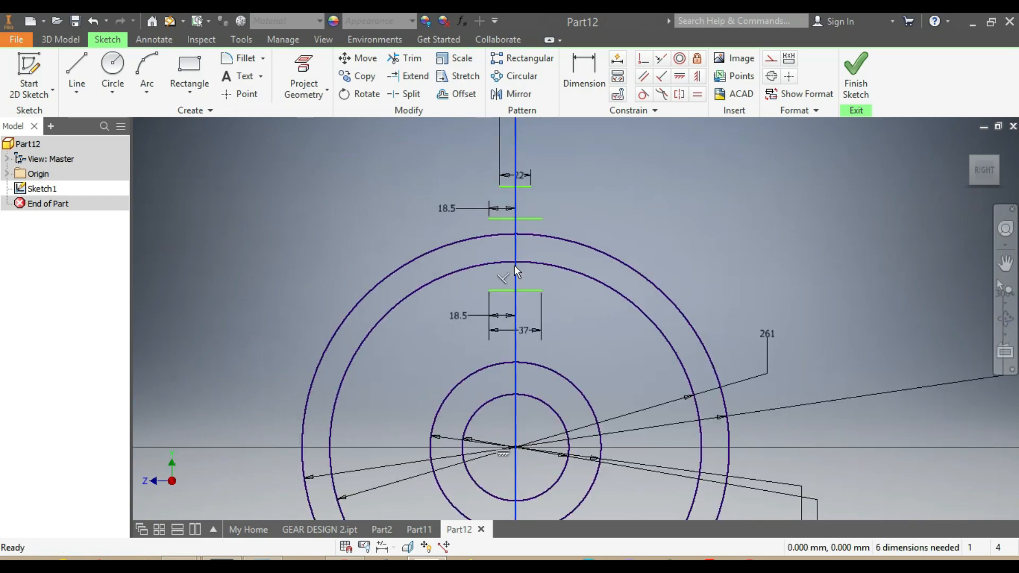
# Move the lowest 37 mm line up until both its endpoints meet the 261 mm circle
pyautogui.moveTo(521, 290); pyautogui.dragTo(524, 263)
pyautogui.scroll(5, 506, 263)
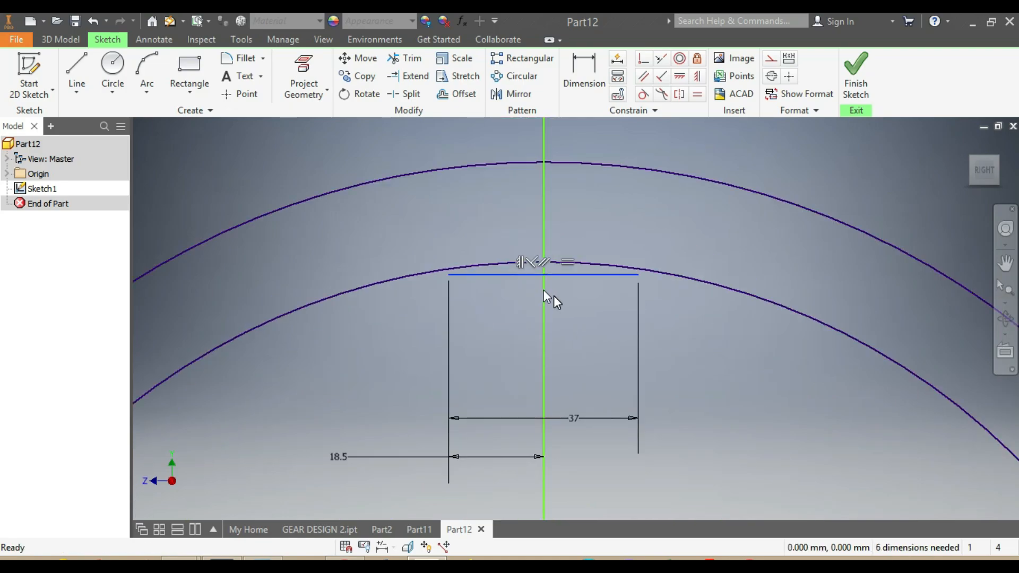
pyautogui.scroll(3, 555, 275)
pyautogui.moveTo(553, 274); pyautogui.dragTo(557, 256)
pyautogui.scroll(-3, 555, 295)
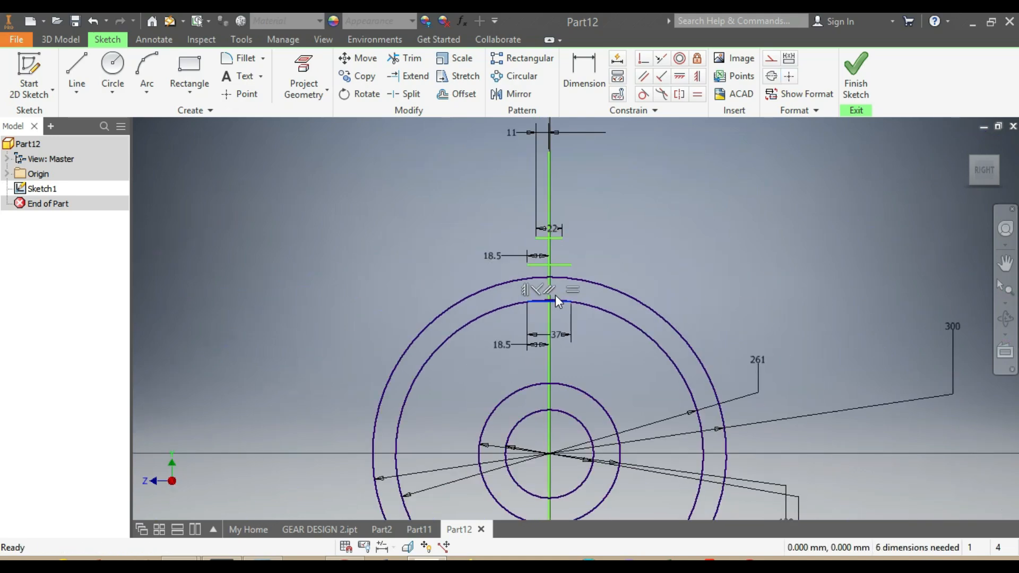
pyautogui.scroll(4, 557, 285)
pyautogui.scroll(-3, 595, 152)
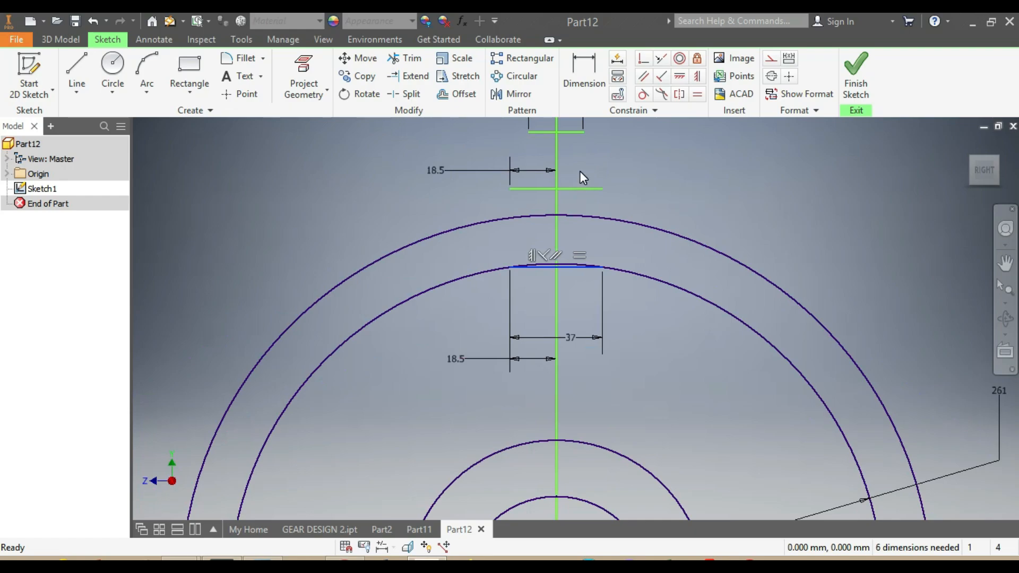
# Move the middle short line down onto the top of the outermost 300 mm circle
pyautogui.scroll(3, 578, 175)
pyautogui.moveTo(555, 199)
pyautogui.mouseDown()
pyautogui.moveTo(553, 251)
pyautogui.moveTo(545, 233)
pyautogui.mouseUp()
pyautogui.scroll(4, 547, 250)
pyautogui.scroll(-5, 582, 234)
pyautogui.scroll(-2, 583, 236)
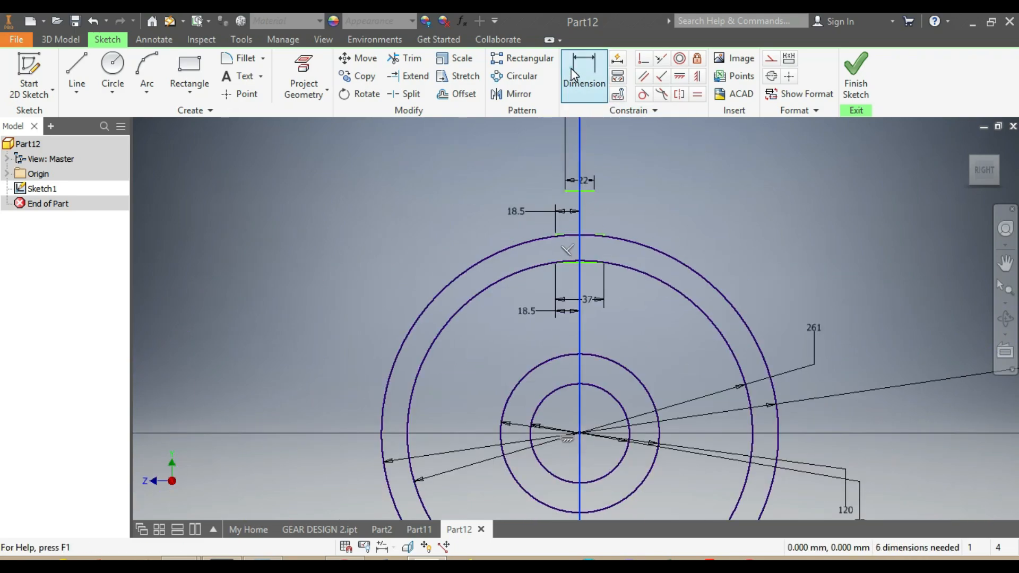
# Dimension the vertical distance between the topmost short line and the lowest 37 mm line and set it to 48 mm
pyautogui.click(584, 74)
pyautogui.click(588, 191)
pyautogui.click(595, 262)
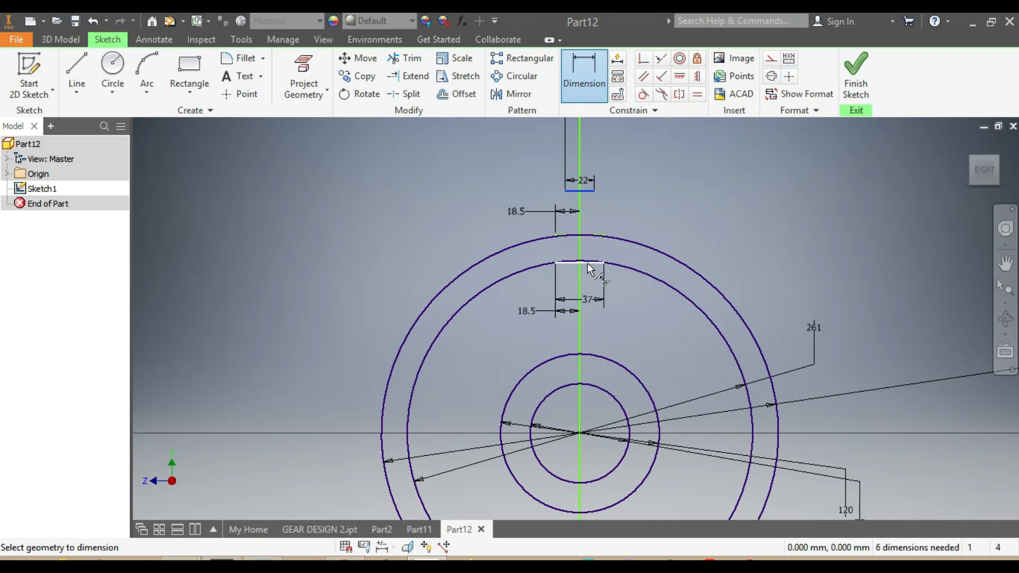
pyautogui.click(657, 228)
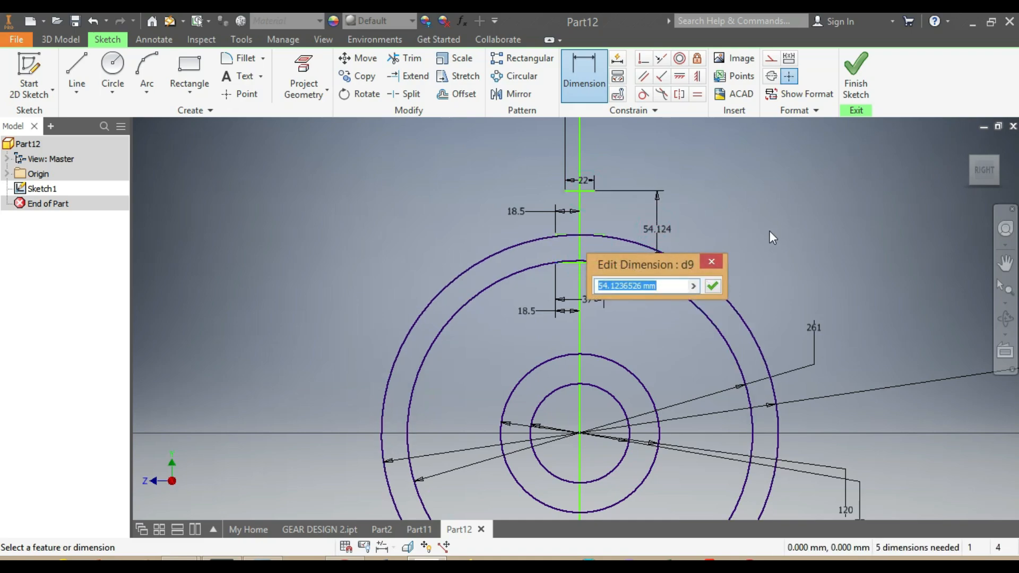
pyautogui.write('4')
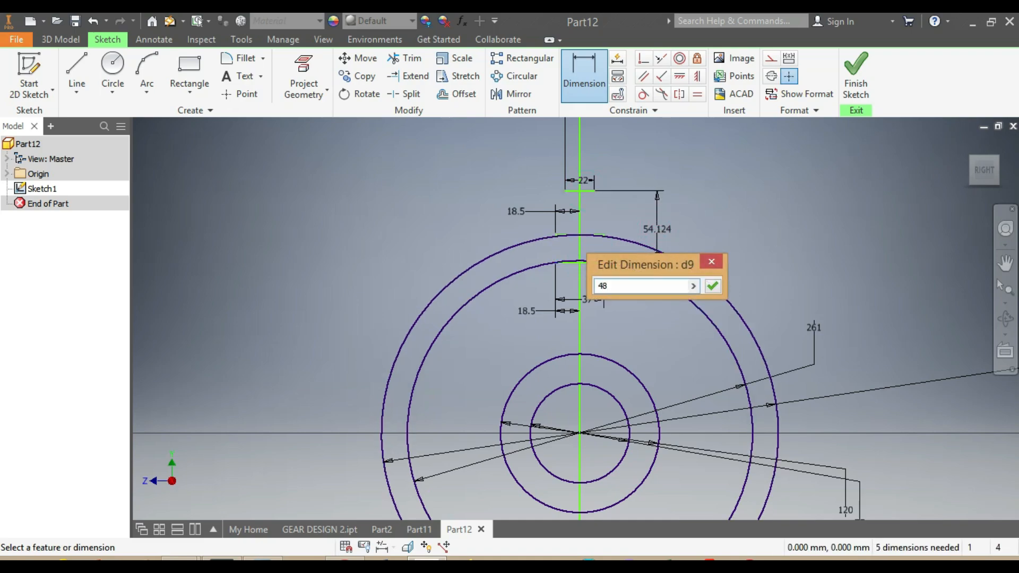
pyautogui.write('8')
pyautogui.press('Return')
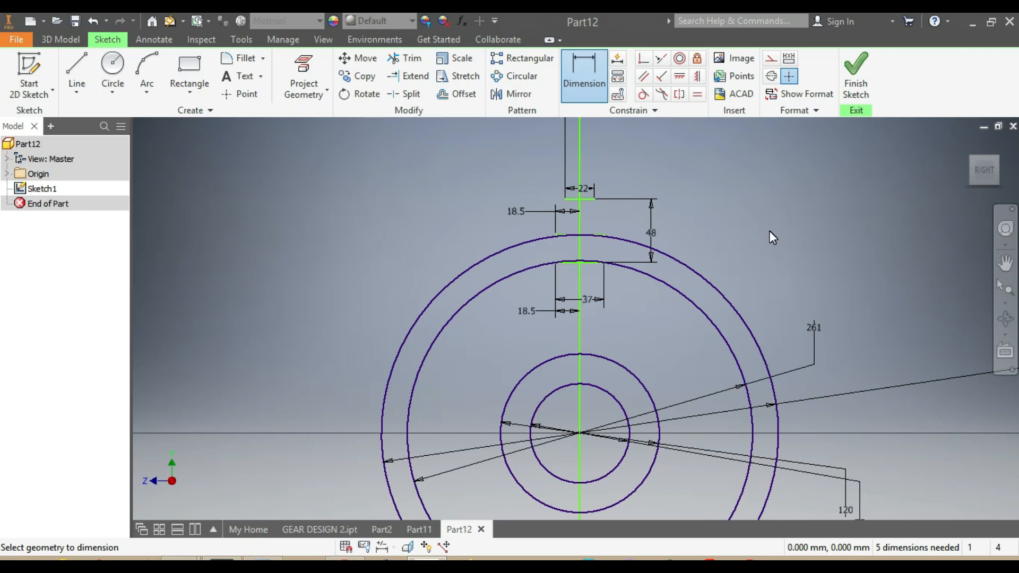
# Sketch a three-point arc of about 75 mm radius ending at the 22 mm line's left endpoint, forming the tooth's left flank
pyautogui.click(144, 90)
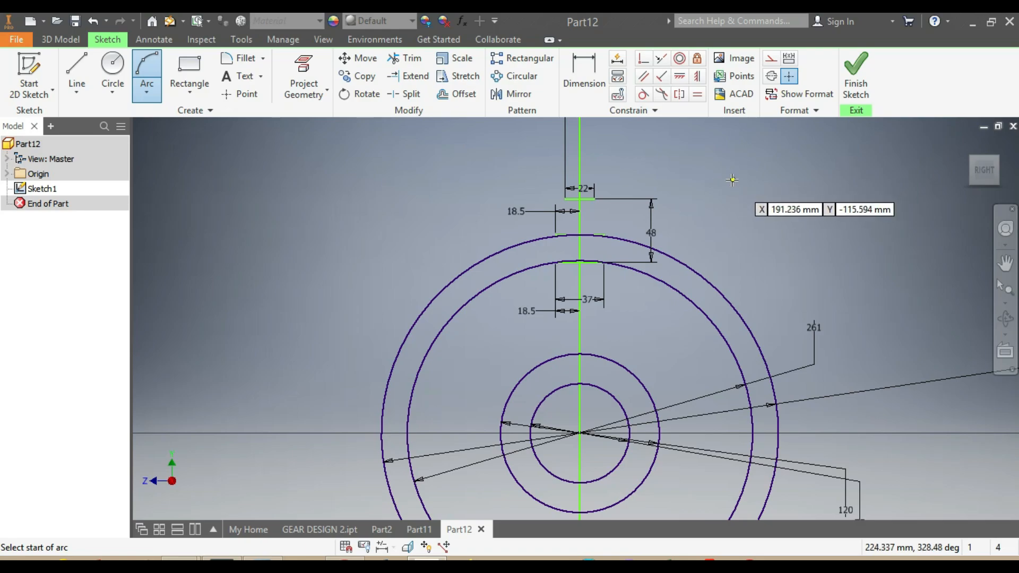
pyautogui.click(732, 180)
pyautogui.scroll(2, 575, 211)
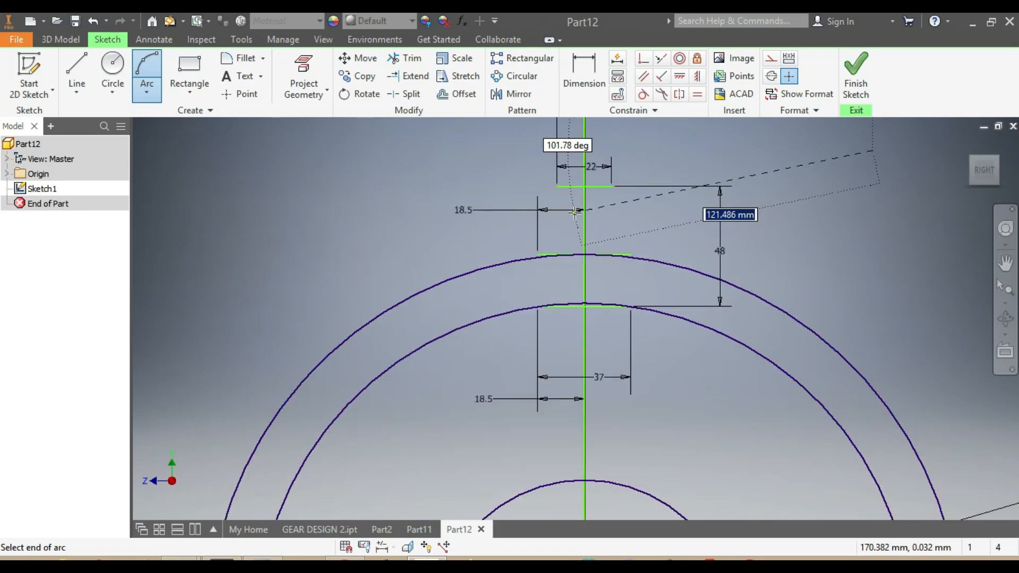
pyautogui.scroll(3, 575, 212)
pyautogui.click(541, 162)
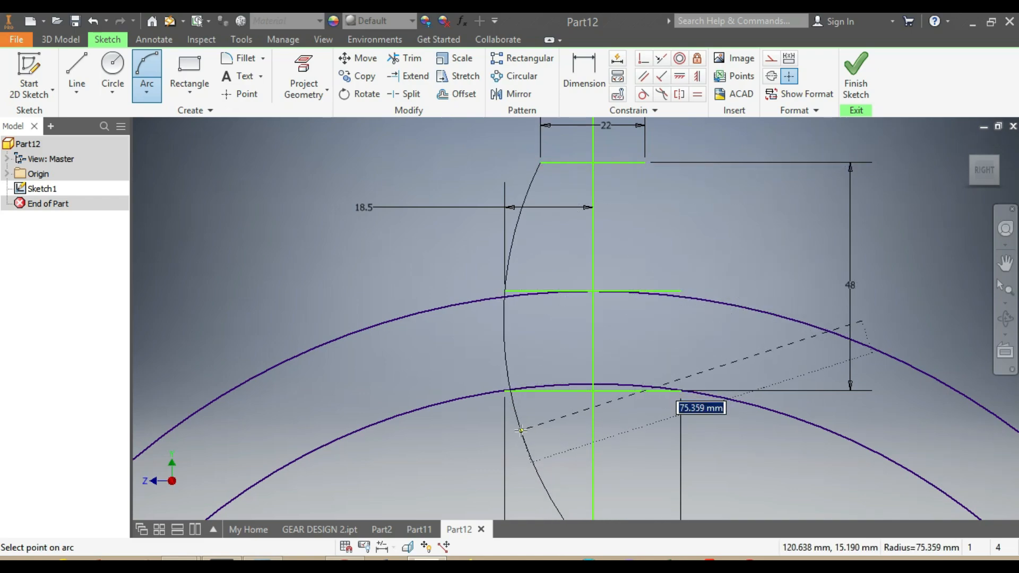
pyautogui.click(520, 430)
pyautogui.scroll(-3, 520, 430)
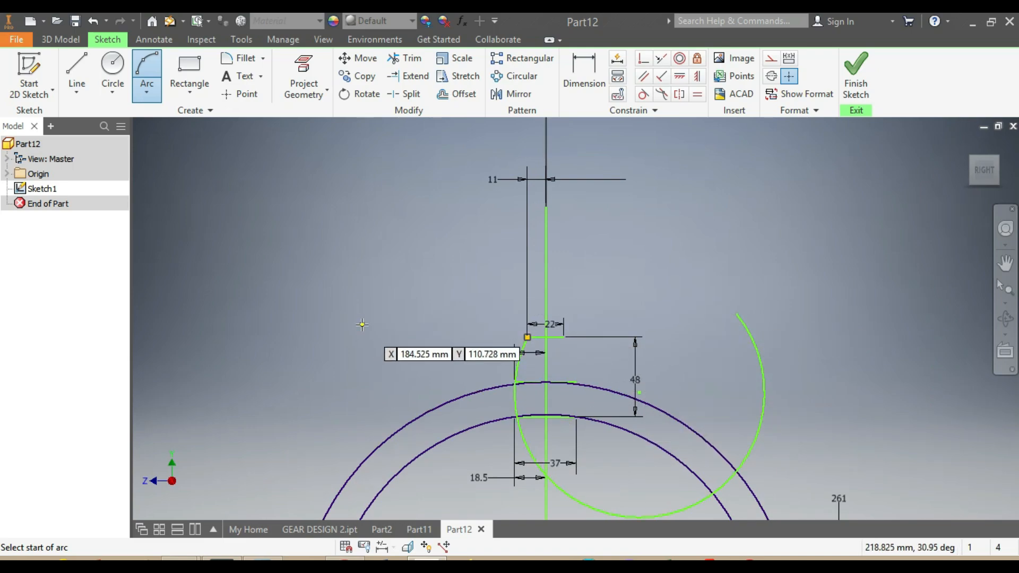
# Sketch a three-point arc of about 81 mm radius ending at the 22 mm line's right endpoint, forming the tooth's right flank
pyautogui.click(330, 316)
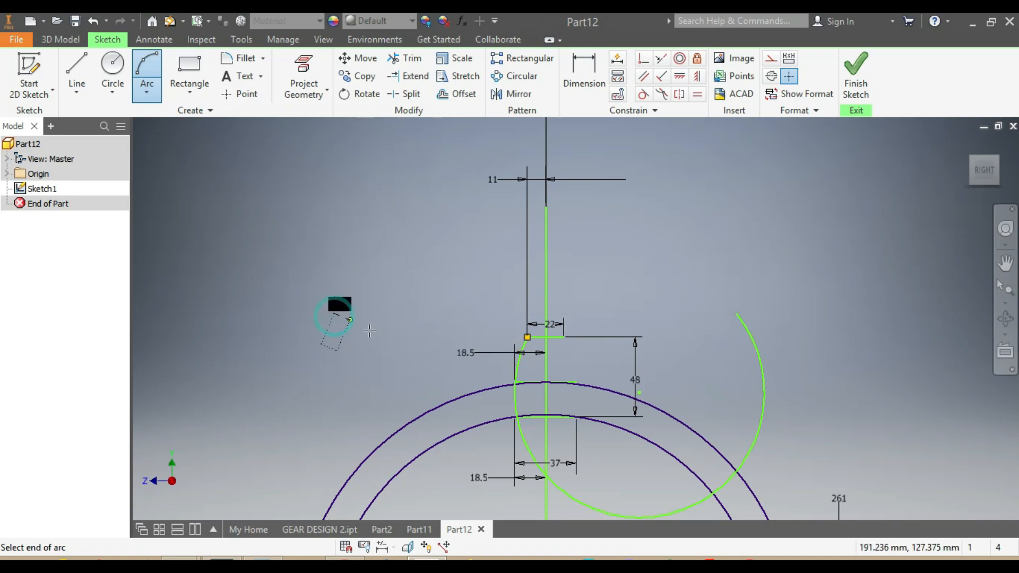
pyautogui.click(563, 337)
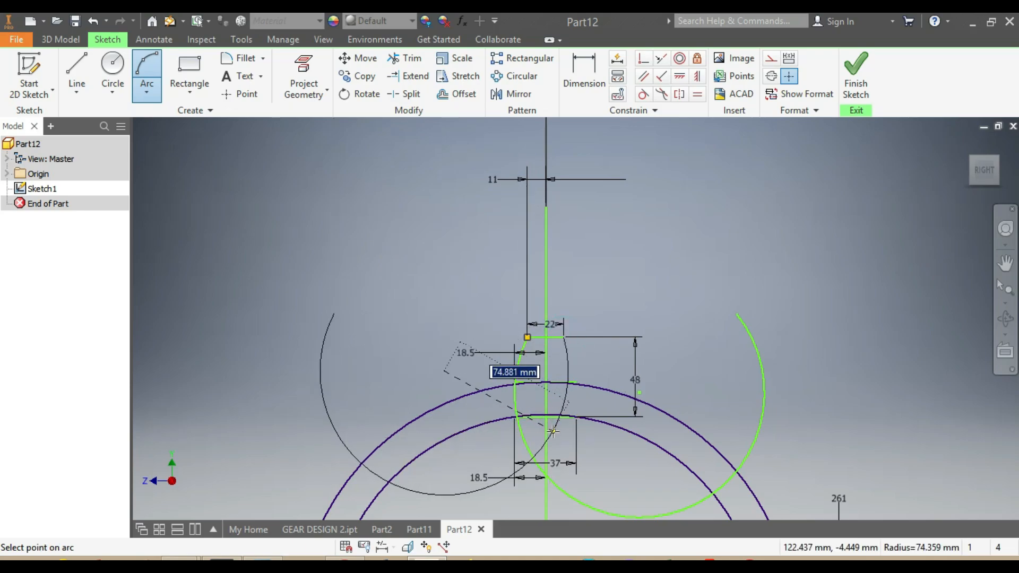
pyautogui.scroll(5, 554, 431)
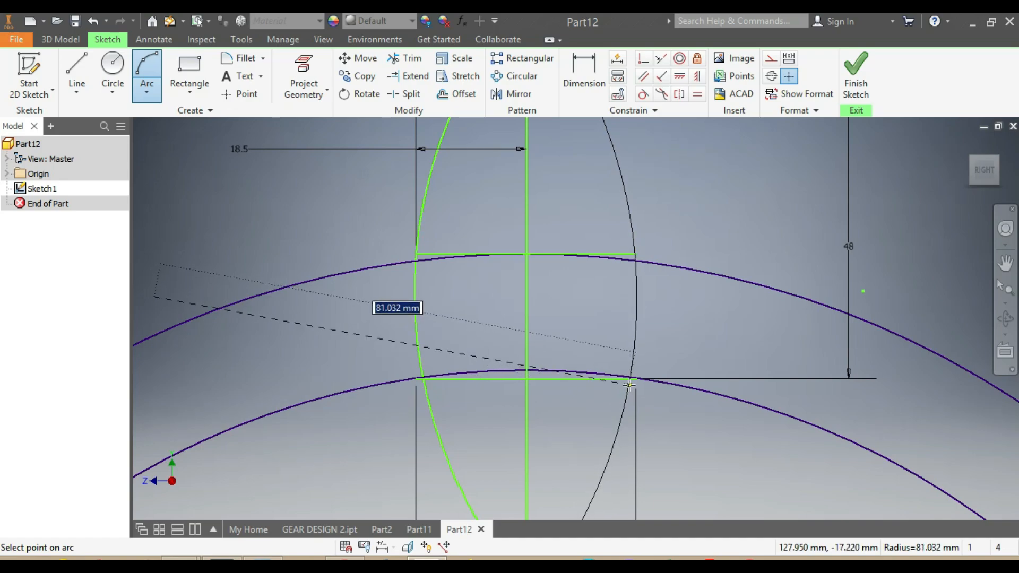
pyautogui.click(629, 384)
pyautogui.scroll(-5, 623, 364)
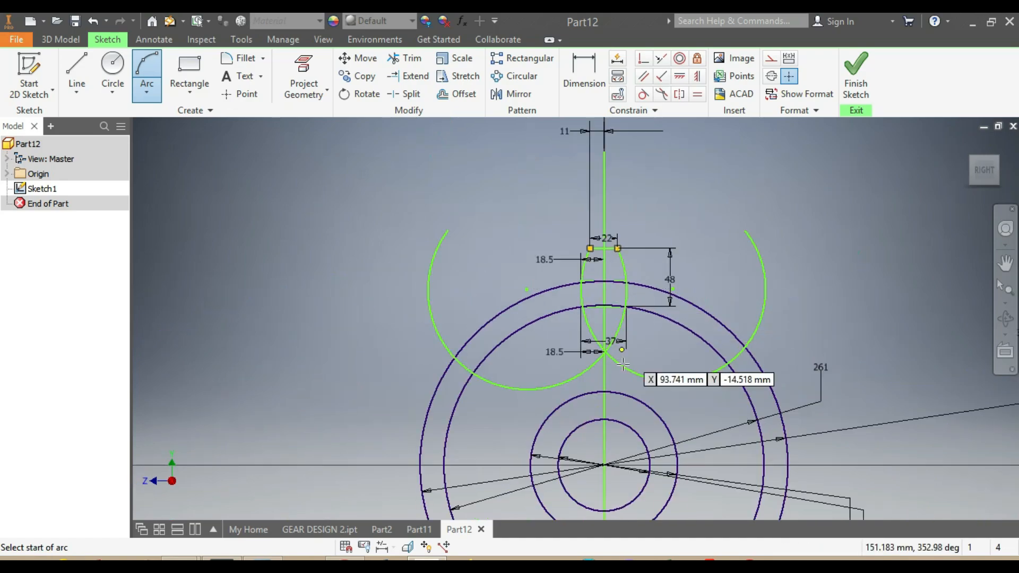
# Sketch a circle about 13 mm in diameter between the two outer circles, just left of the tooth's left flank
pyautogui.scroll(-3, 650, 361)
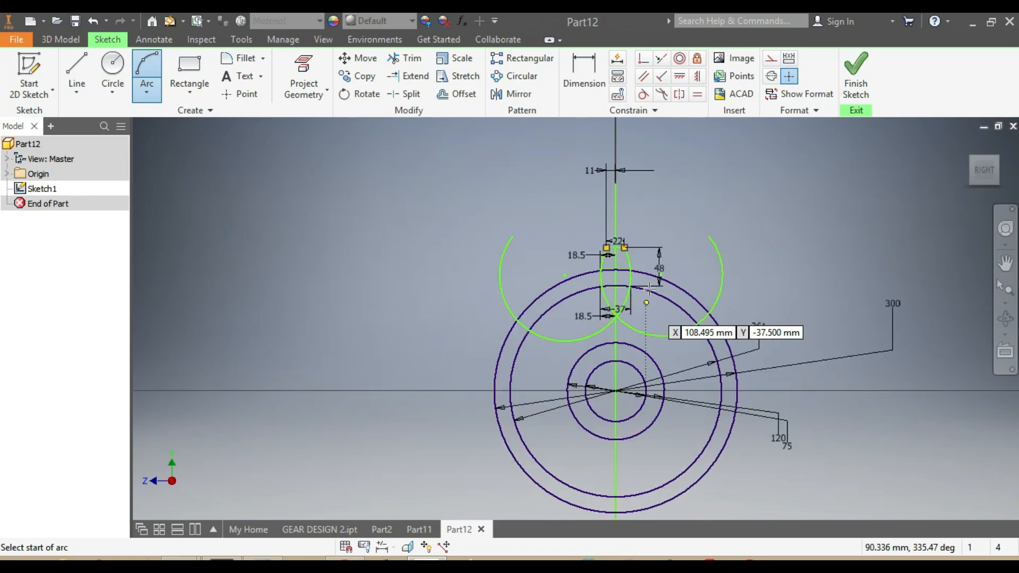
pyautogui.scroll(4, 649, 289)
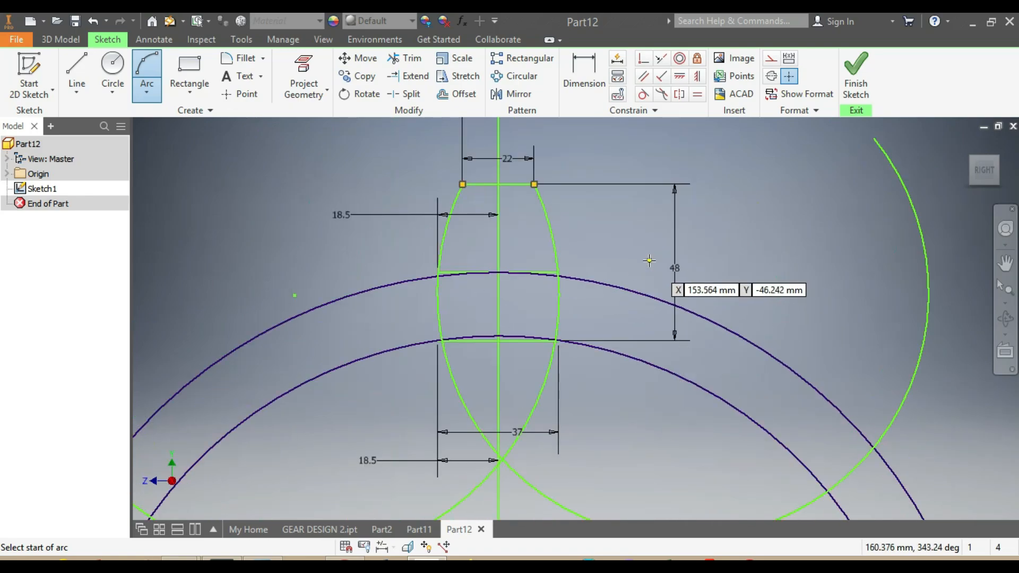
pyautogui.click(108, 63)
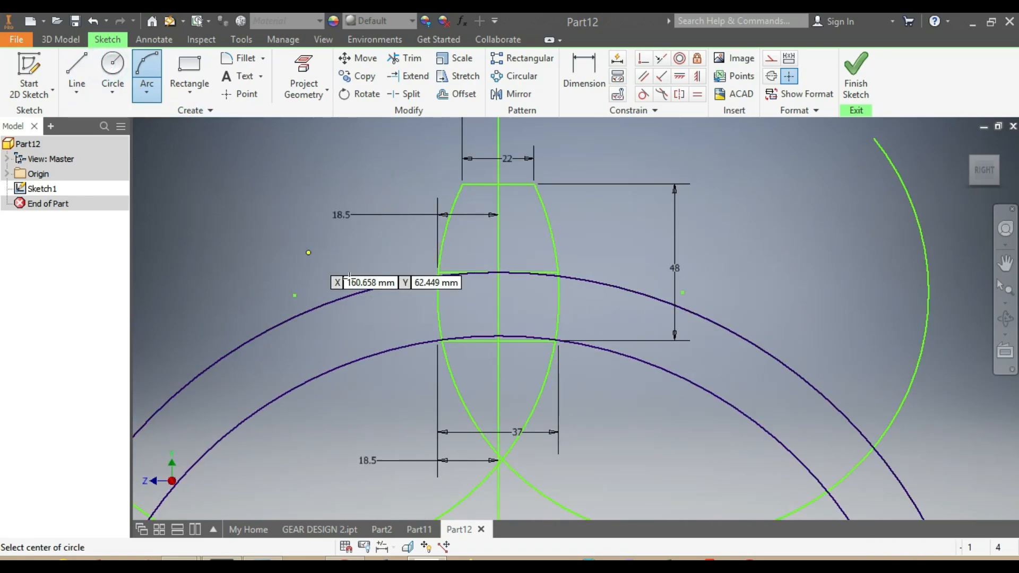
pyautogui.click(407, 310)
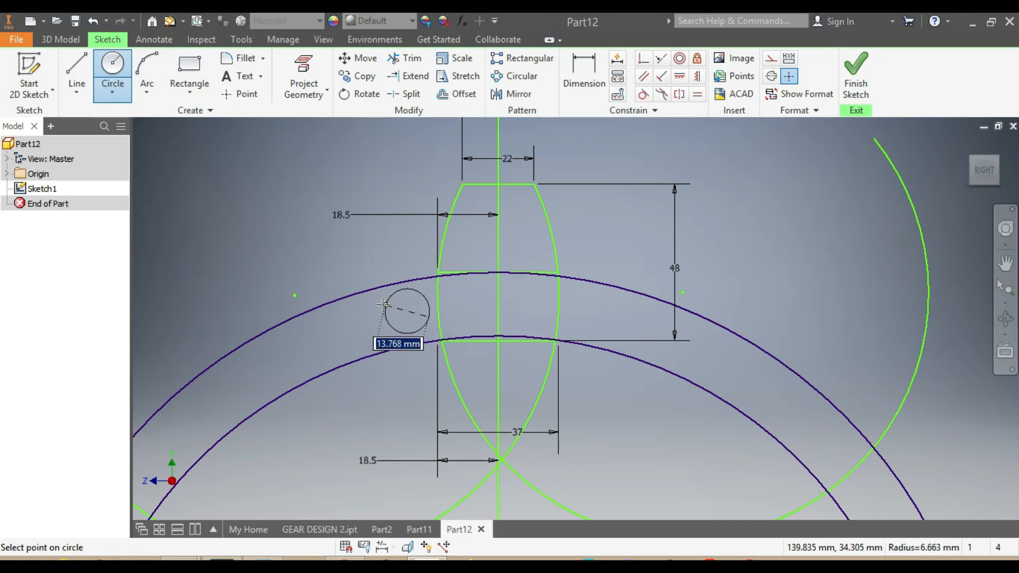
pyautogui.click(385, 305)
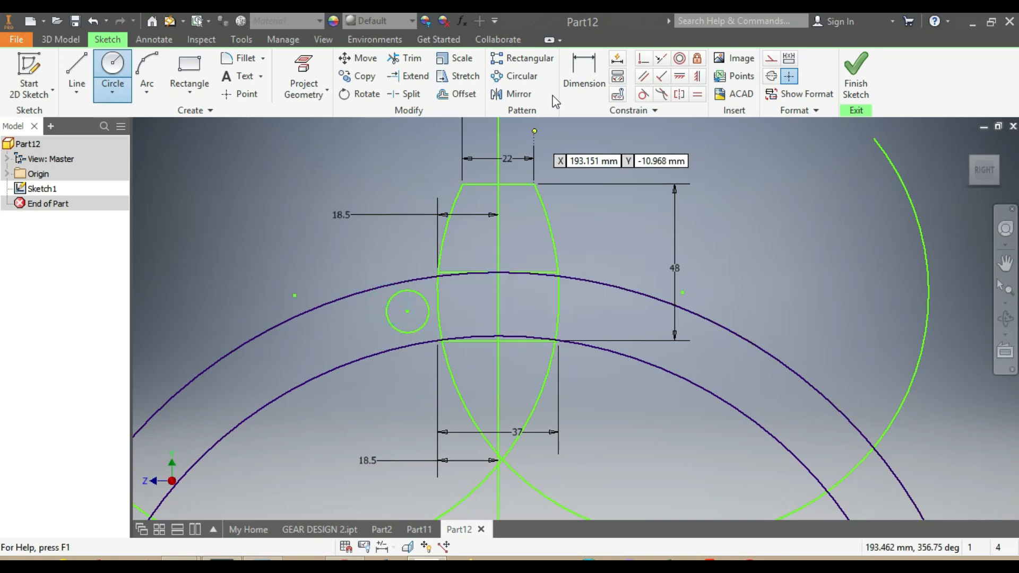
# Dimension the diameter of the small circle beside the tooth's left flank and set it to 11 mm
pyautogui.click(575, 64)
pyautogui.click(409, 291)
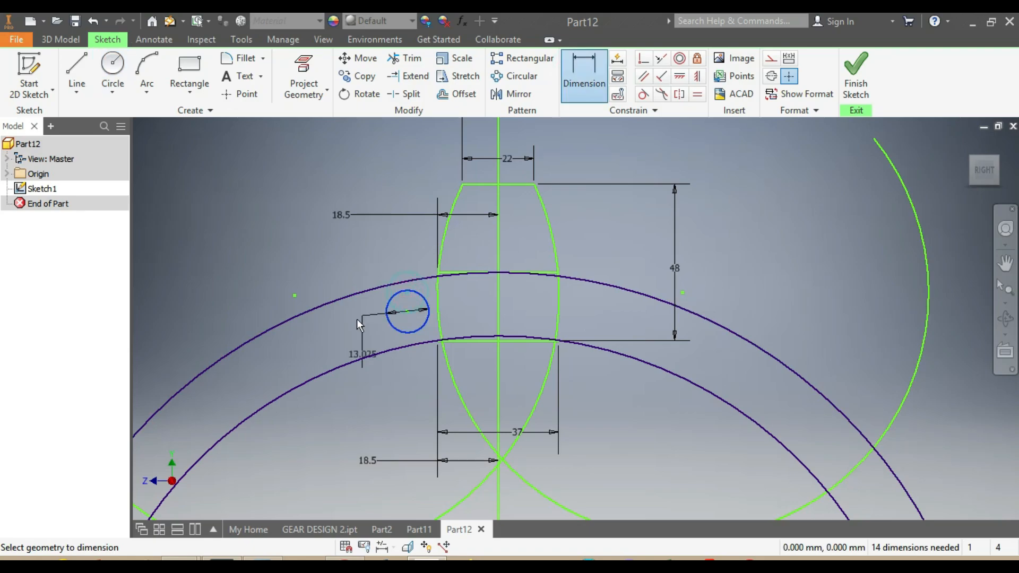
pyautogui.click(346, 310)
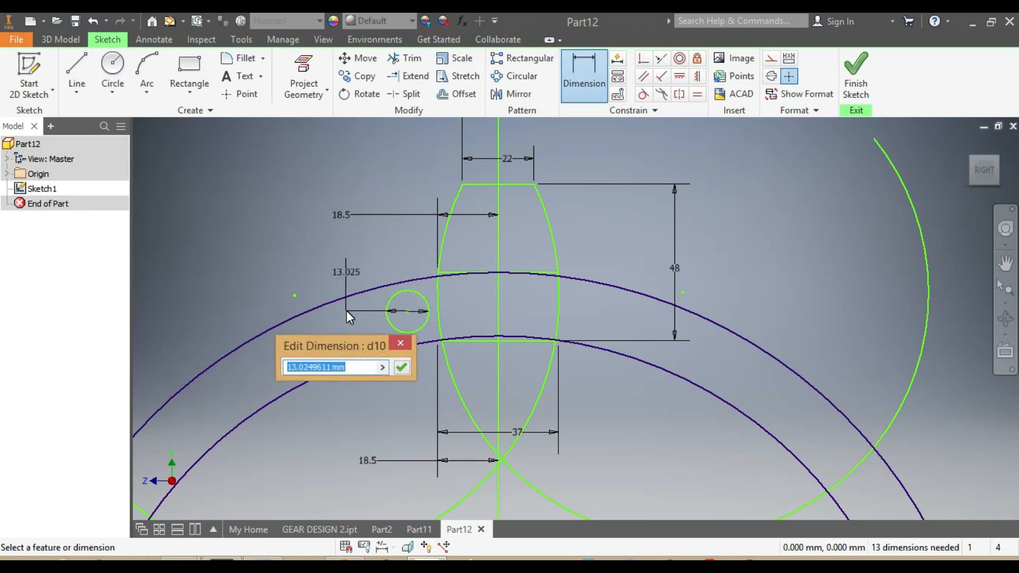
pyautogui.write('11')
pyautogui.press('Return')
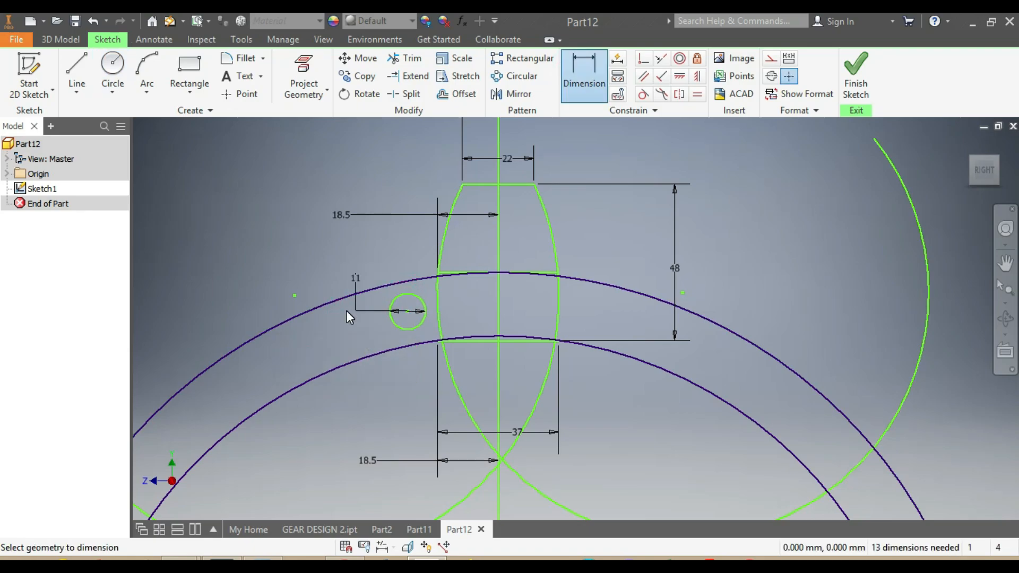
# Move the 11 mm circle into the left root corner and make it tangent to the left flank arc and the 261 mm circle
pyautogui.scroll(4, 406, 316)
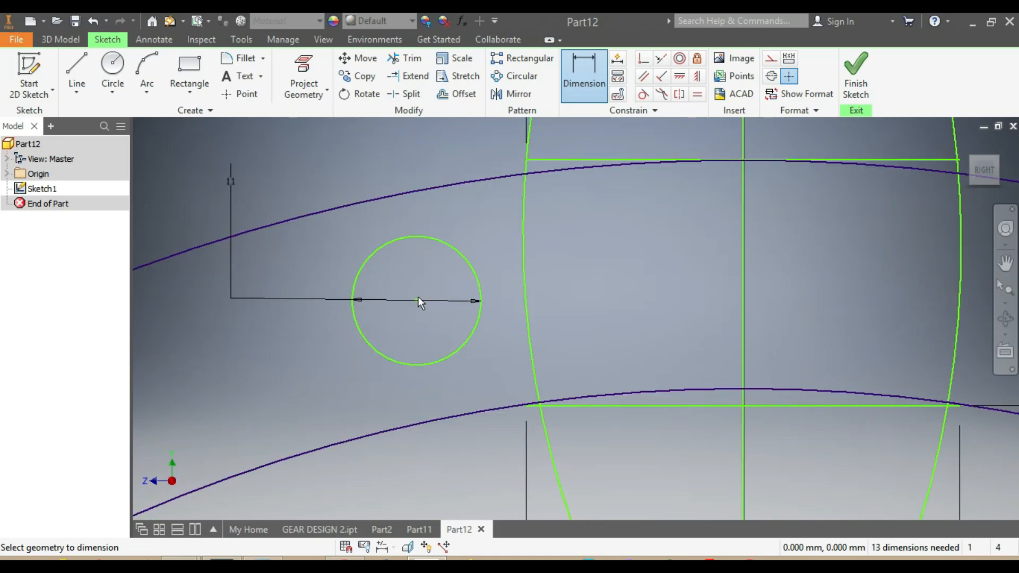
pyautogui.press('Escape')
pyautogui.moveTo(416, 299); pyautogui.dragTo(465, 347)
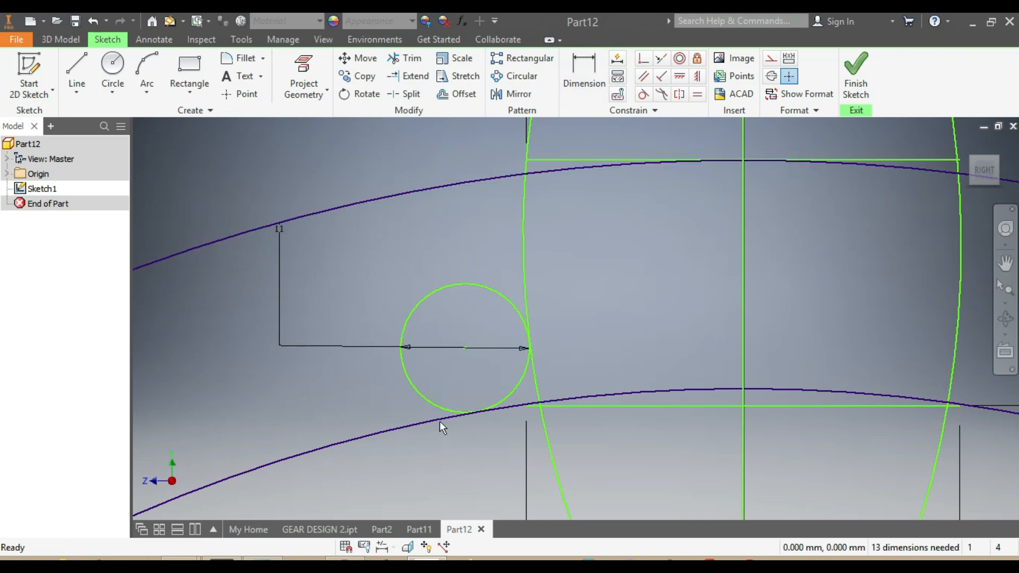
pyautogui.click(643, 94)
pyautogui.click(508, 306)
pyautogui.click(526, 292)
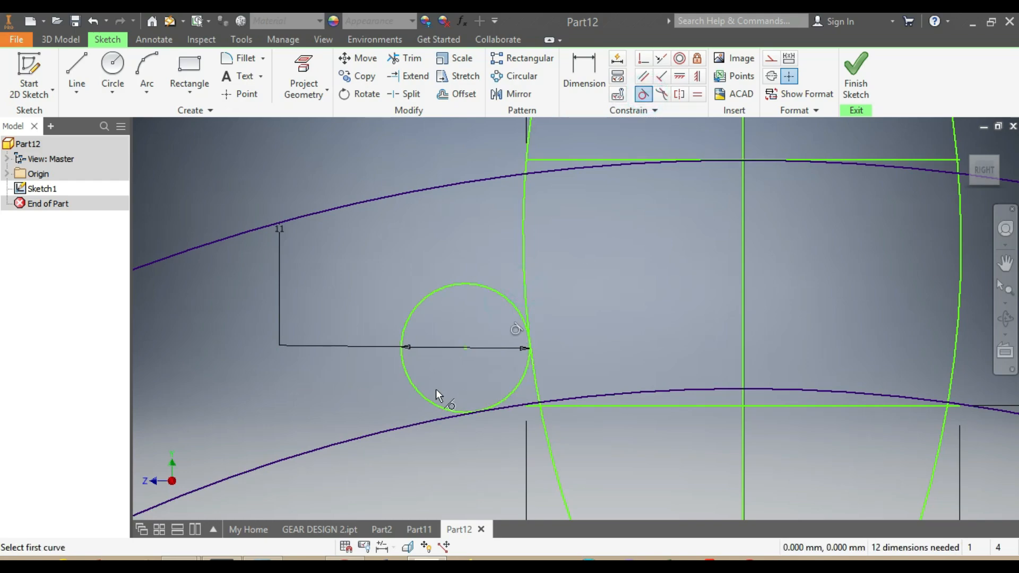
pyautogui.click(425, 396)
pyautogui.click(425, 422)
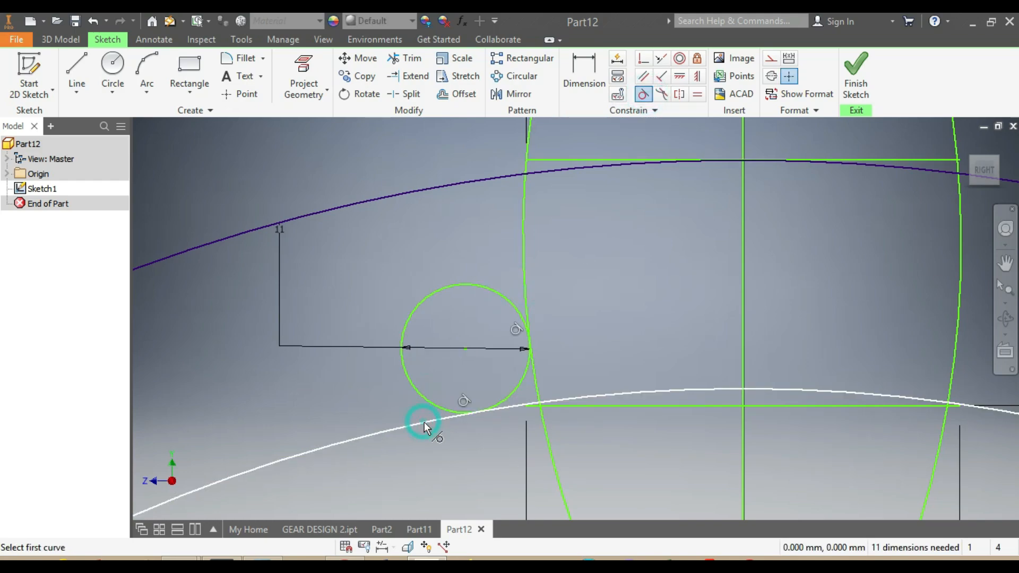
pyautogui.scroll(5, 425, 422)
pyautogui.scroll(-3, 472, 460)
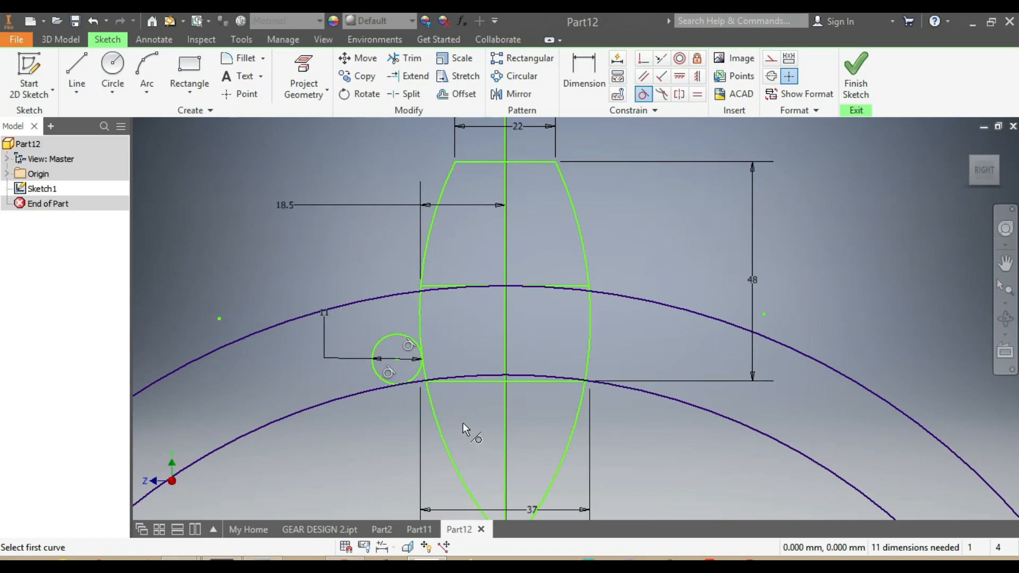
pyautogui.press('Escape')
# Sketch a circle between the two outer circles, right of the tooth's right flank, and make it equal to the 11 mm circle
pyautogui.click(112, 67)
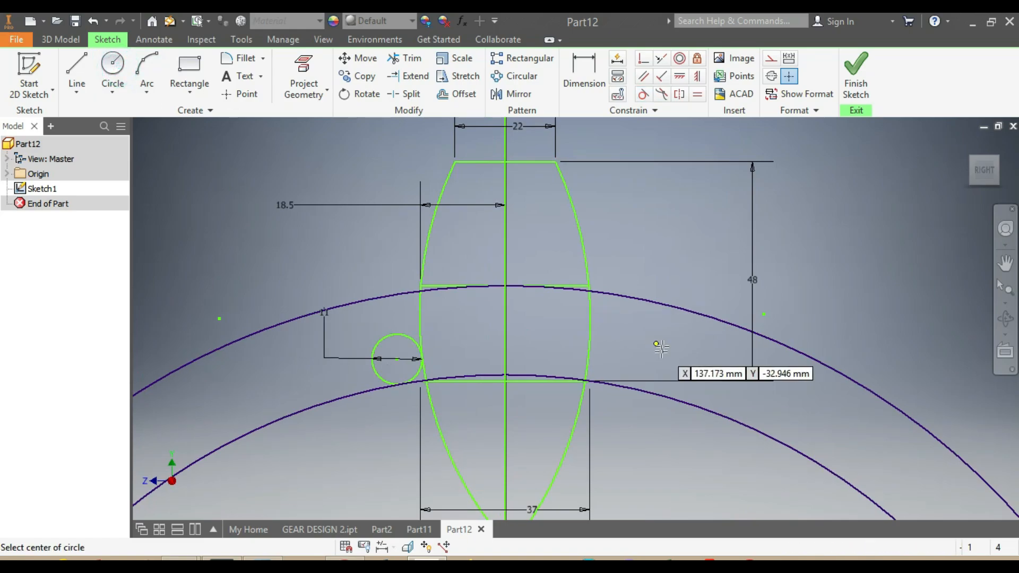
pyautogui.click(645, 357)
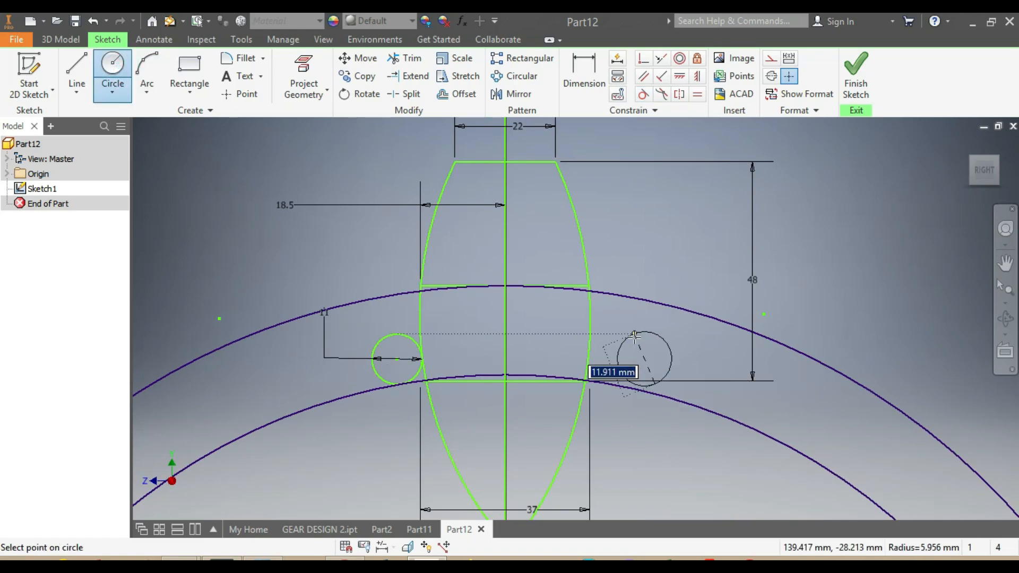
pyautogui.click(666, 380)
pyautogui.click(698, 94)
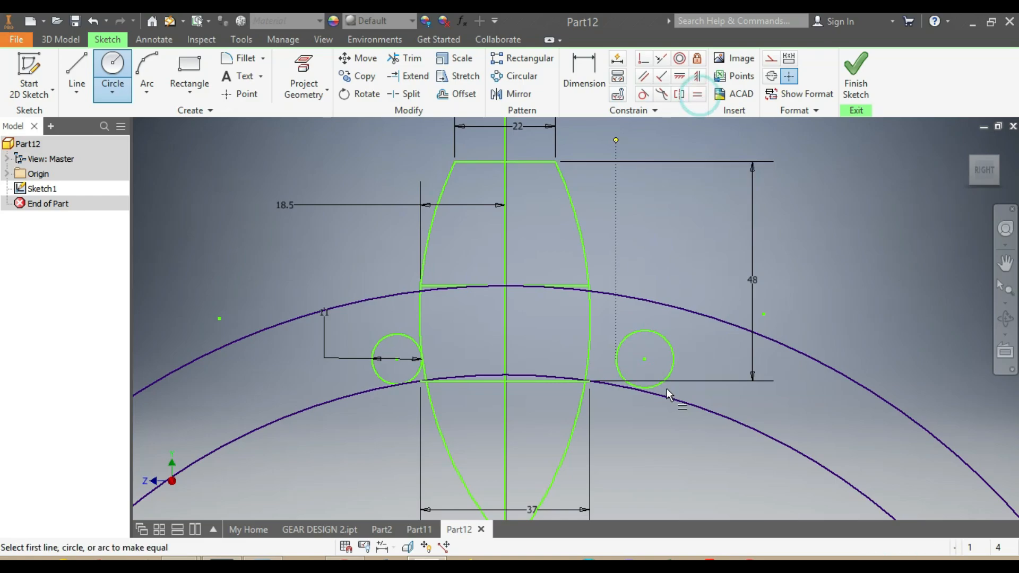
pyautogui.click(657, 334)
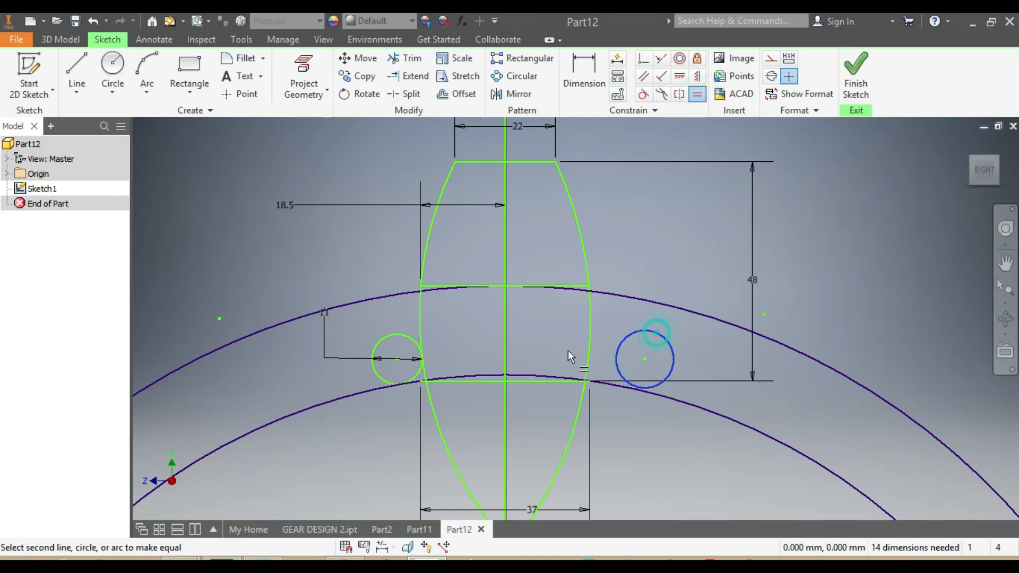
pyautogui.click(381, 347)
pyautogui.press('Escape')
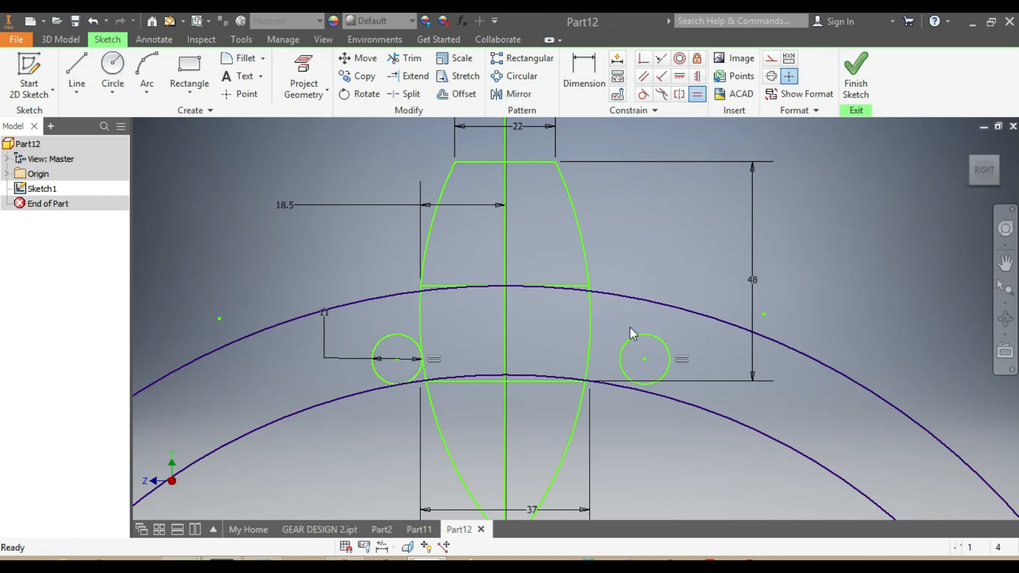
# Move the new circle into the right root corner and make it tangent to the right flank arc and the 261 mm circle
pyautogui.scroll(3, 670, 370)
pyautogui.scroll(3, 617, 353)
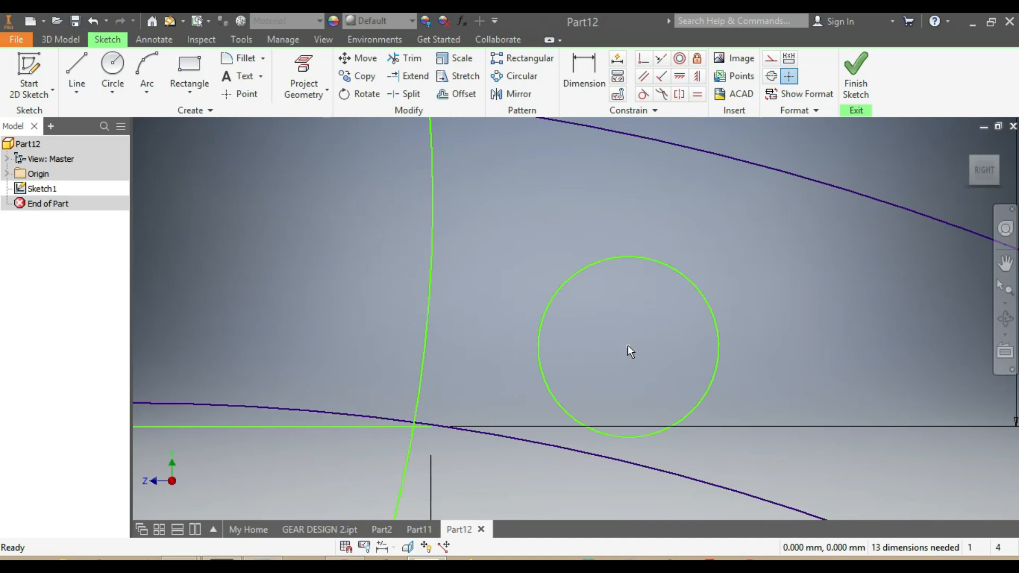
pyautogui.moveTo(628, 346); pyautogui.dragTo(520, 339)
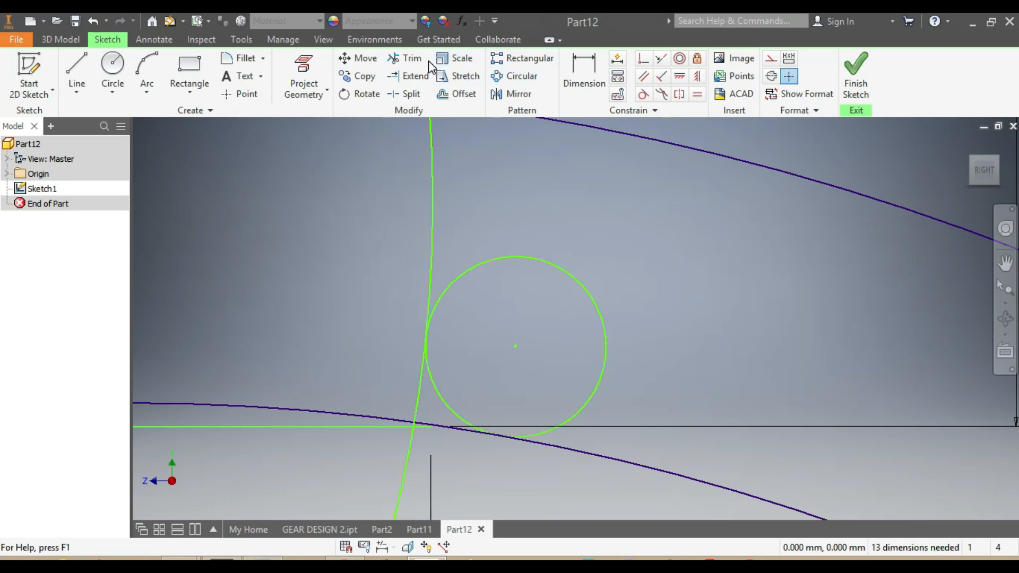
pyautogui.click(449, 282)
pyautogui.click(431, 278)
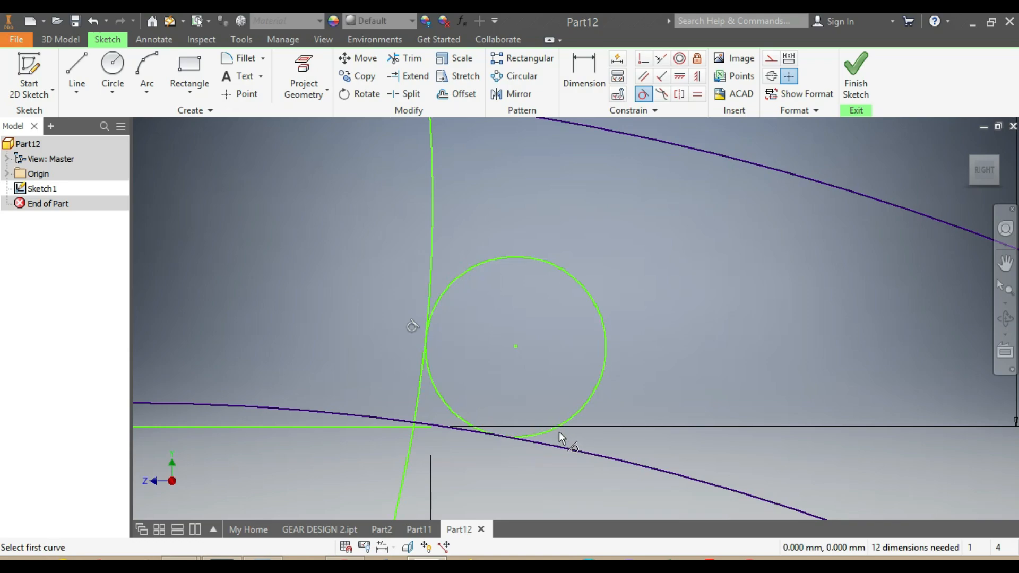
pyautogui.click(547, 433)
pyautogui.click(542, 440)
# Sketch a keyway rectangle about 10 mm wide and 11 mm high across the top of the 75 mm circle, straddling the vertical centerline
pyautogui.scroll(-8, 531, 470)
pyautogui.scroll(4, 523, 488)
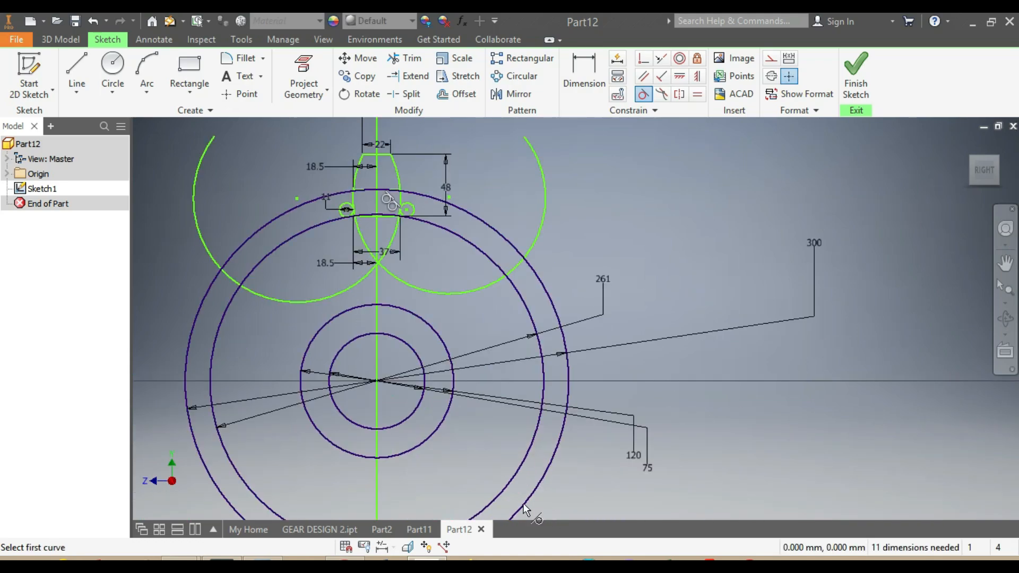
pyautogui.scroll(-3, 380, 409)
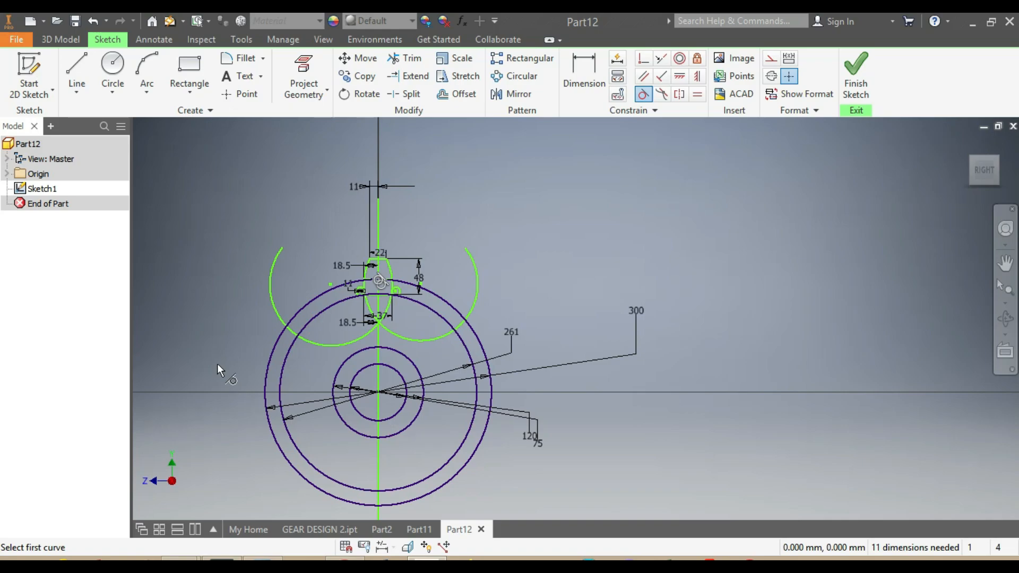
pyautogui.scroll(3, 219, 364)
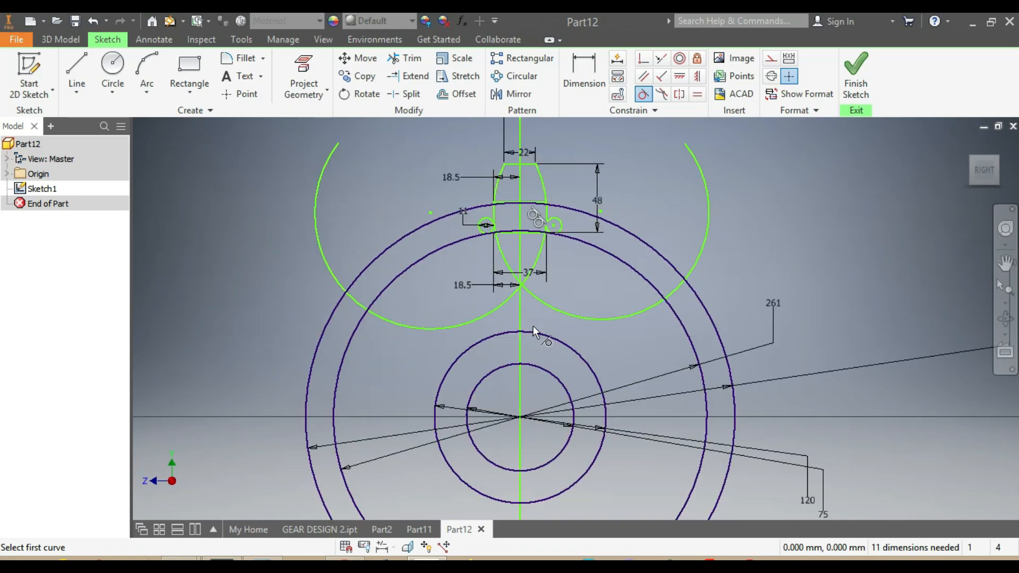
pyautogui.click(186, 71)
pyautogui.scroll(-3, 523, 365)
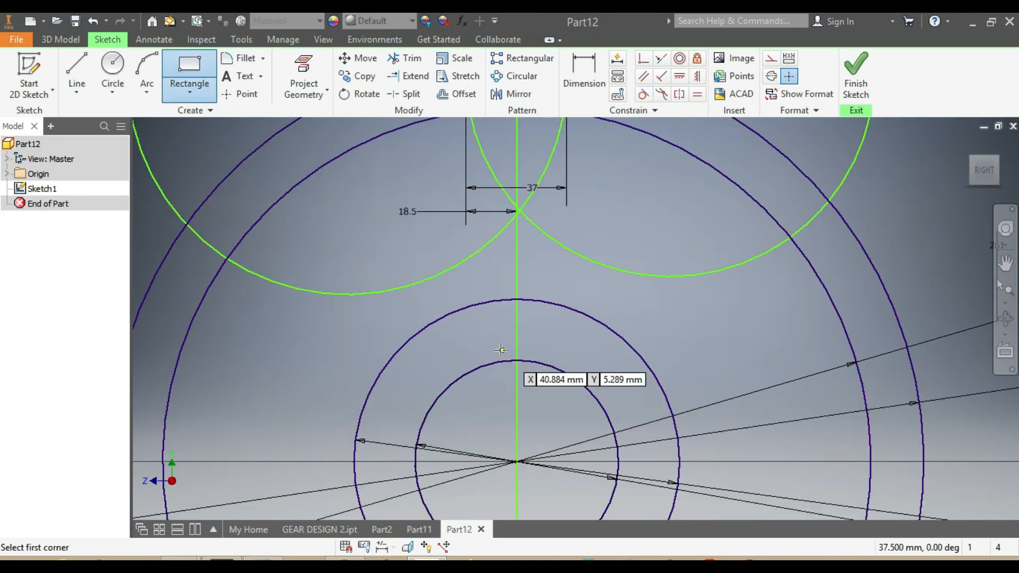
pyautogui.scroll(-2, 501, 350)
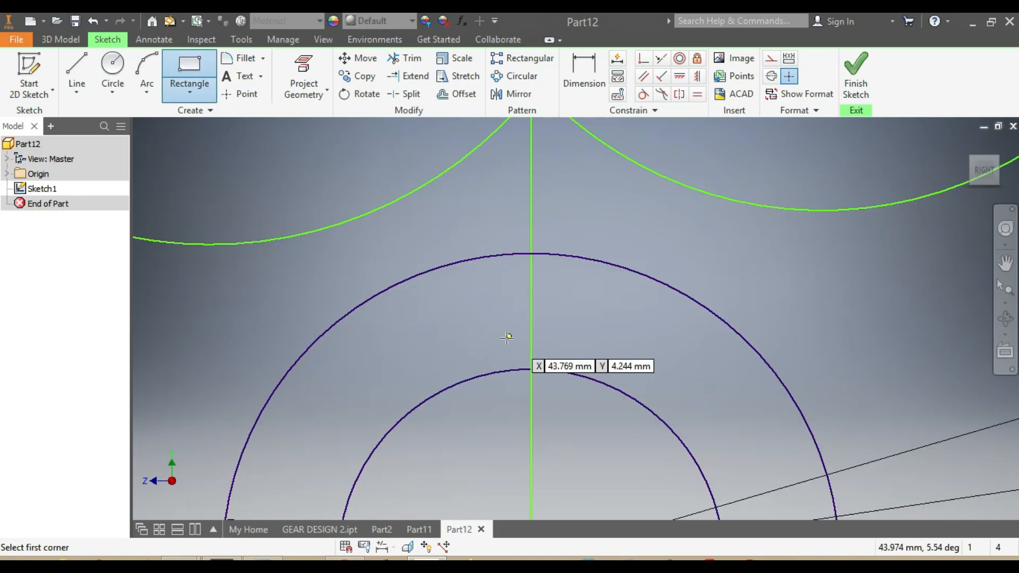
pyautogui.click(505, 339)
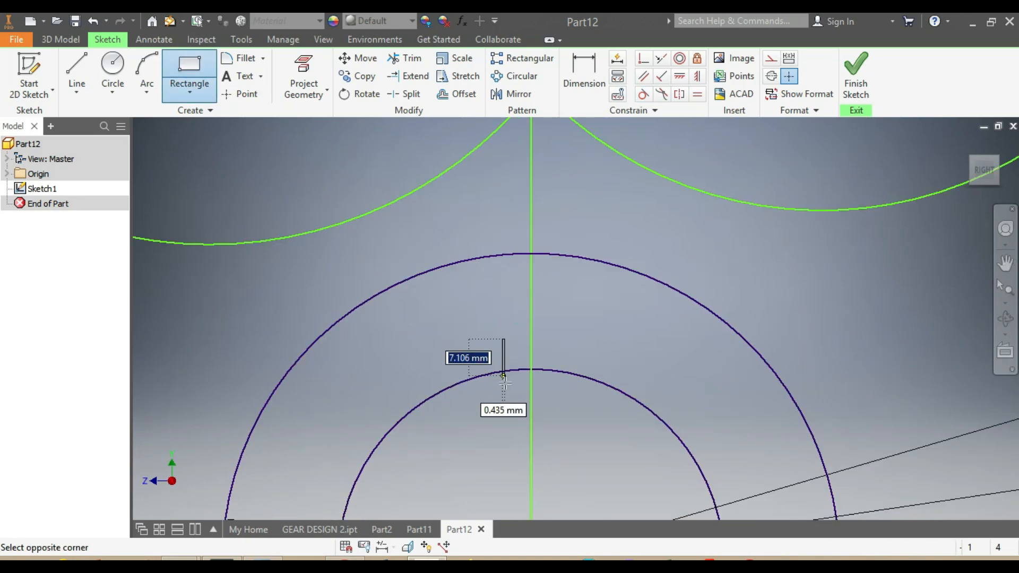
pyautogui.click(558, 395)
# Dimension the keyway rectangle's width and set it to 14 mm
pyautogui.click(579, 80)
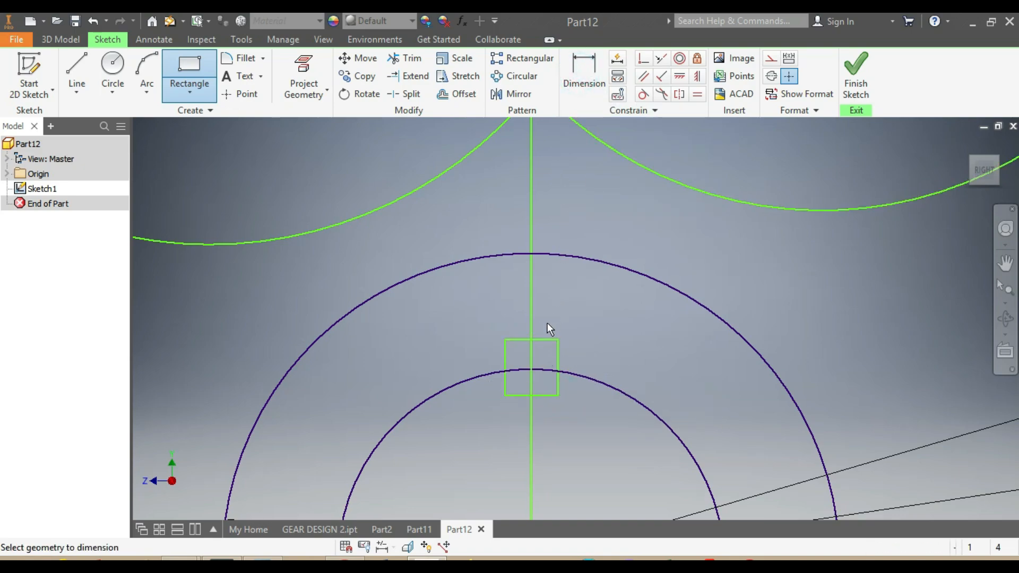
pyautogui.click(540, 338)
pyautogui.click(559, 301)
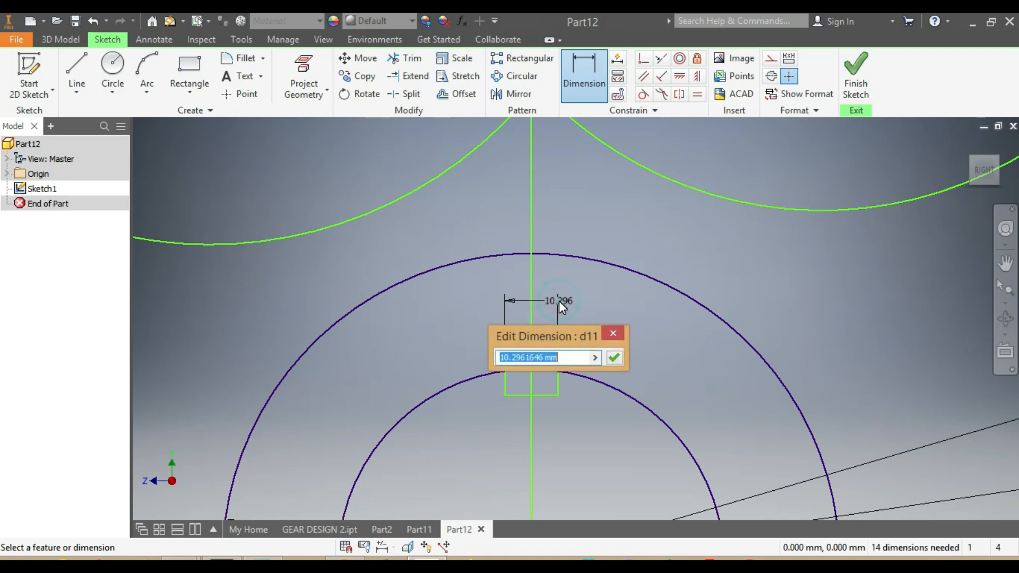
pyautogui.write('14')
pyautogui.press('Return')
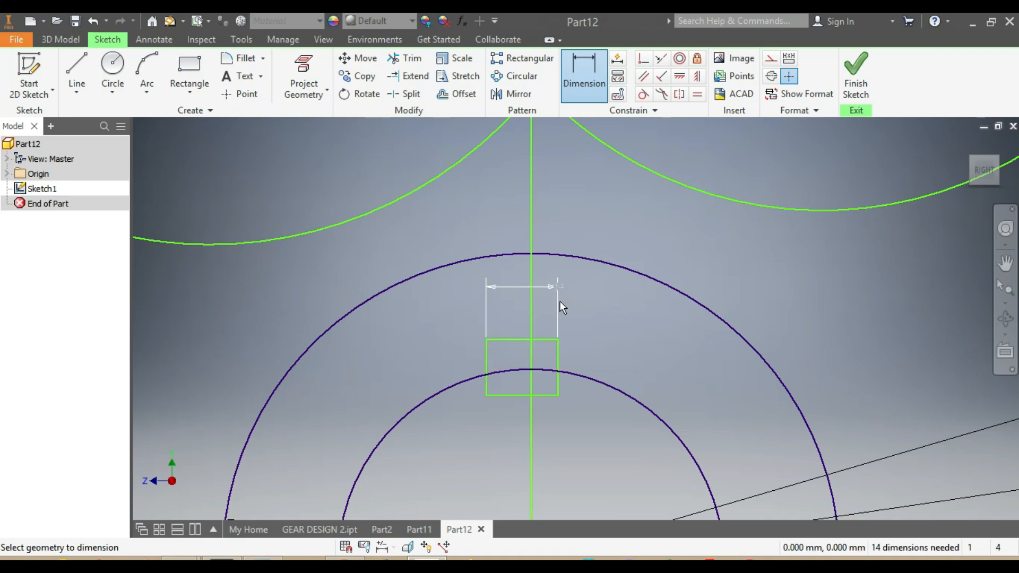
# Dimension the distance from the vertical centerline to the keyway rectangle's left side and set it to 7 mm
pyautogui.click(531, 354)
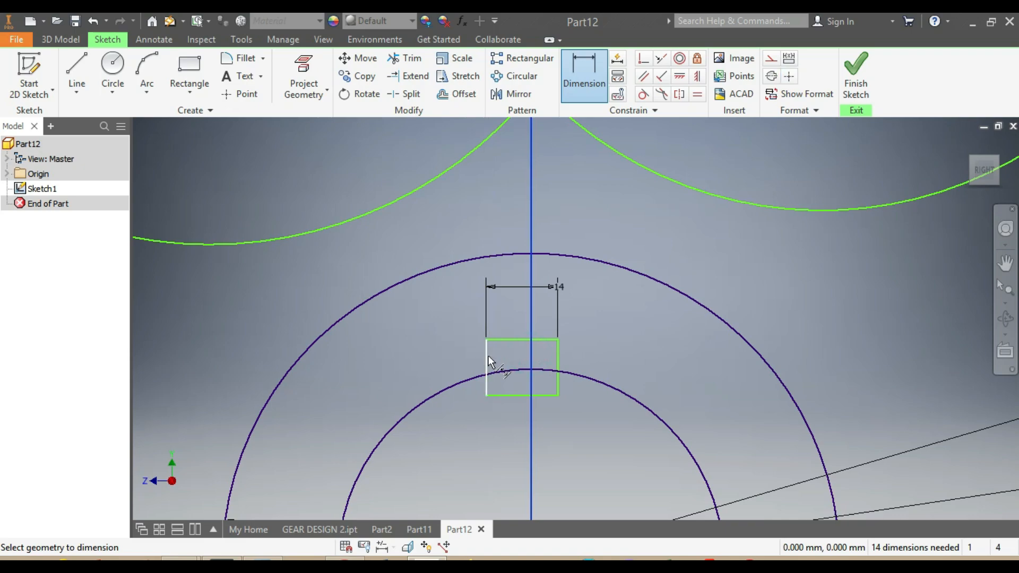
pyautogui.click(489, 354)
pyautogui.click(472, 438)
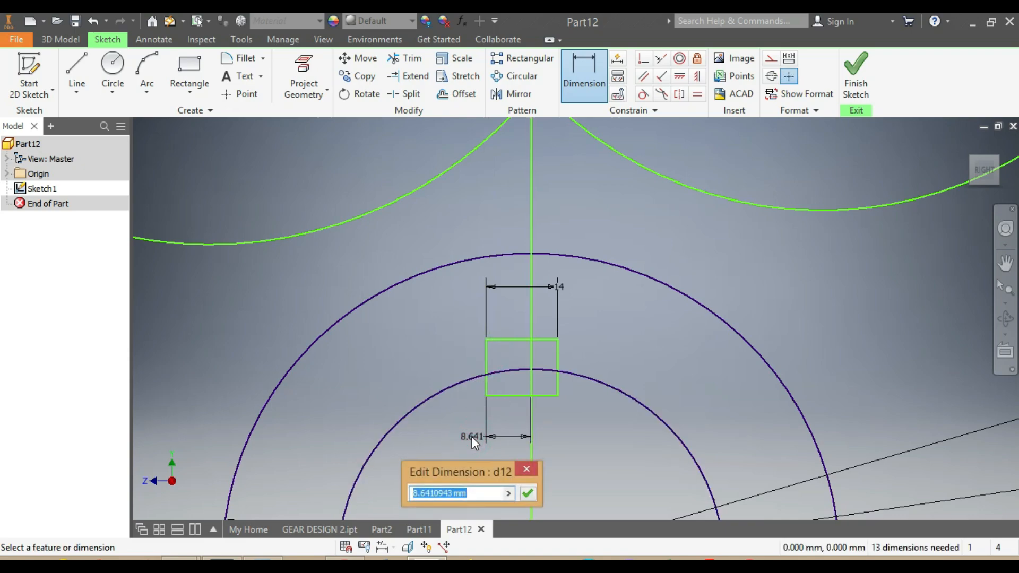
pyautogui.write('8')
pyautogui.press('BackSpace')
pyautogui.write('7')
pyautogui.press('Return')
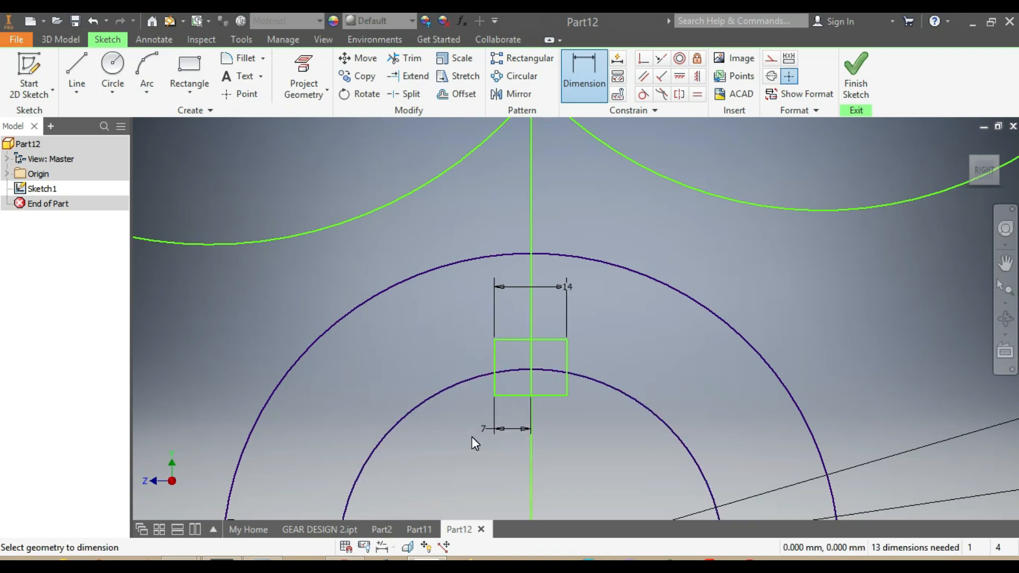
# Dimension the keyway rectangle's height and set it to 15 mm
pyautogui.click(566, 360)
pyautogui.click(639, 356)
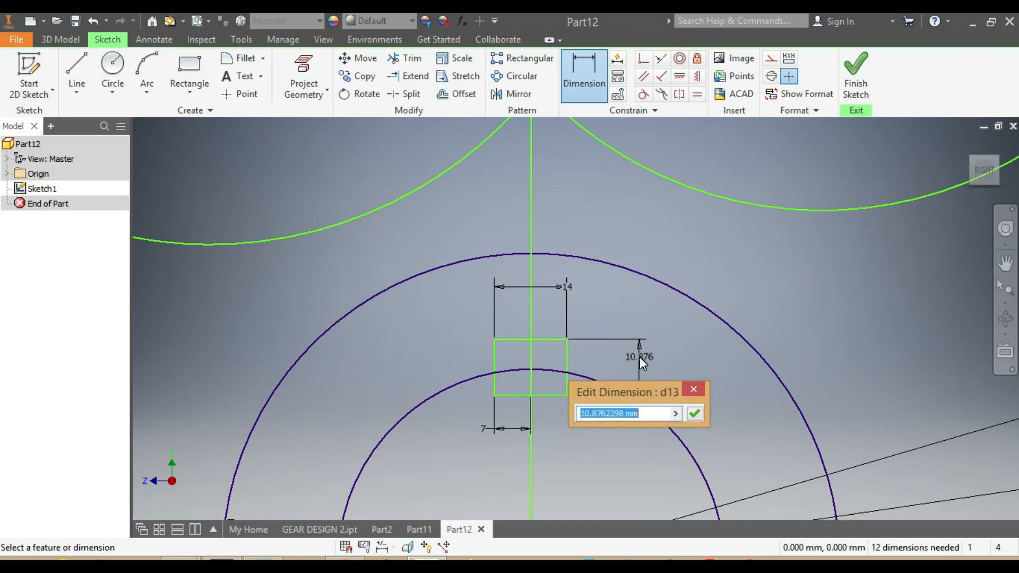
pyautogui.write('15')
pyautogui.press('Return')
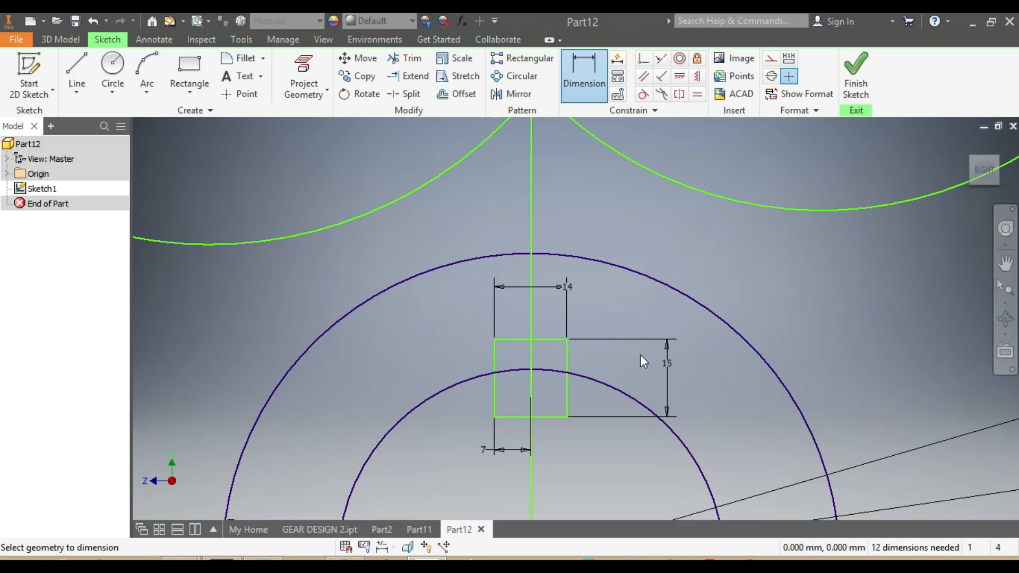
# Dimension the vertical distance from the circles' center to the keyway rectangle's lower edge and set it to 32 mm
pyautogui.scroll(-5, 641, 354)
pyautogui.scroll(3, 641, 393)
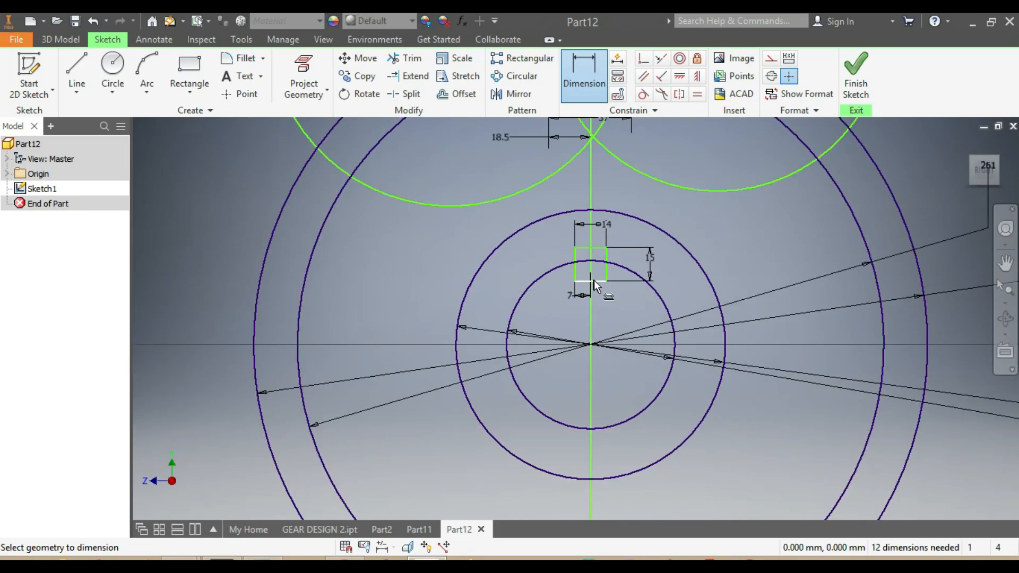
pyautogui.click(594, 281)
pyautogui.click(591, 345)
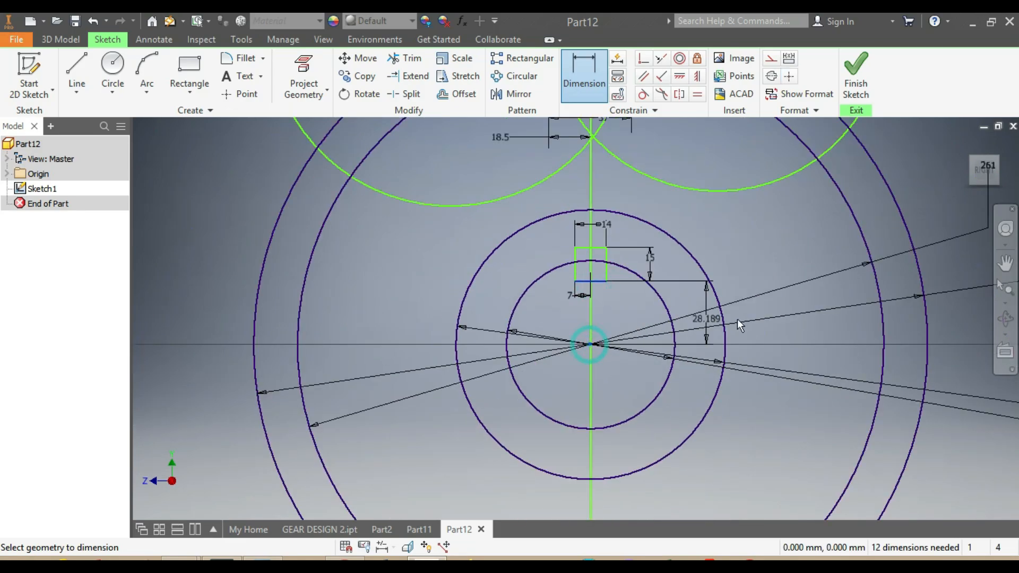
pyautogui.click(800, 320)
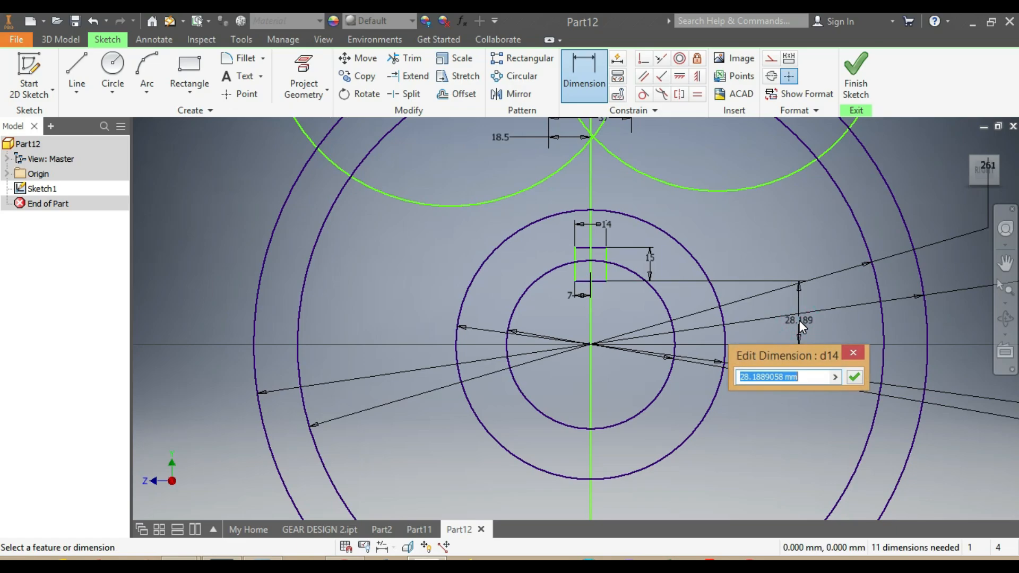
pyautogui.write('32')
pyautogui.press('Return')
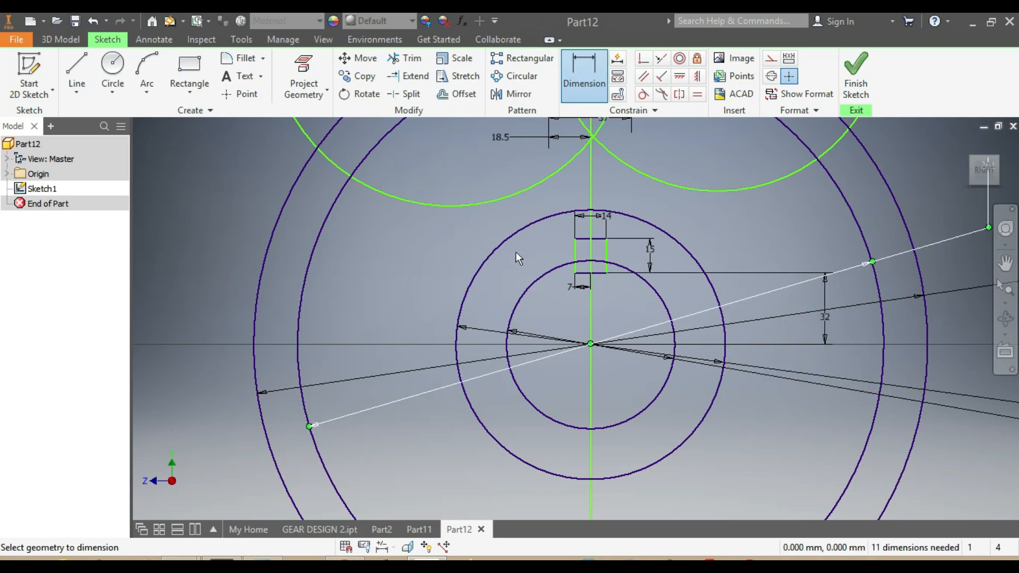
pyautogui.scroll(5, 584, 290)
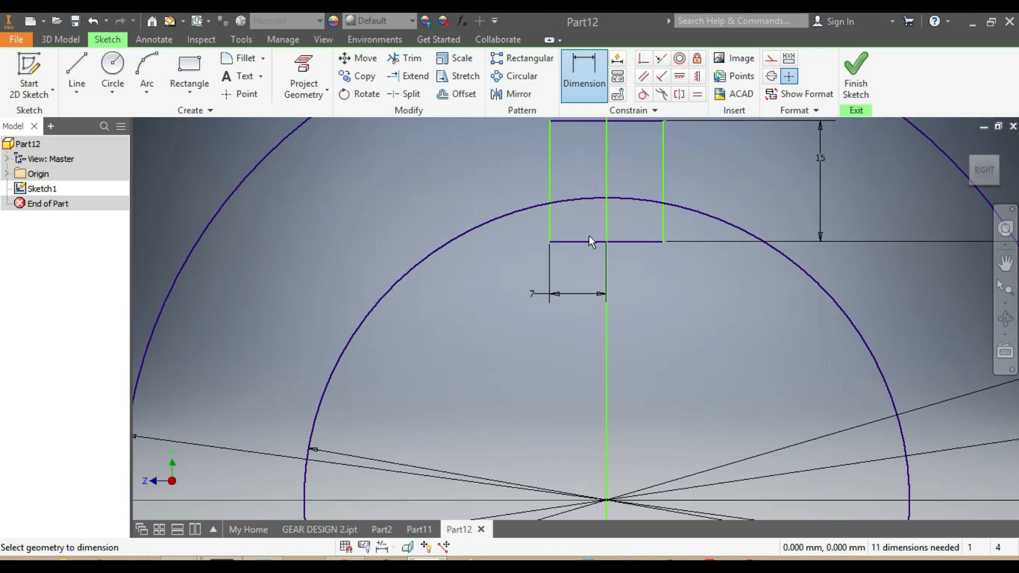
# Delete the outermost 300 mm circle from the gear sketch
pyautogui.scroll(-6, 594, 223)
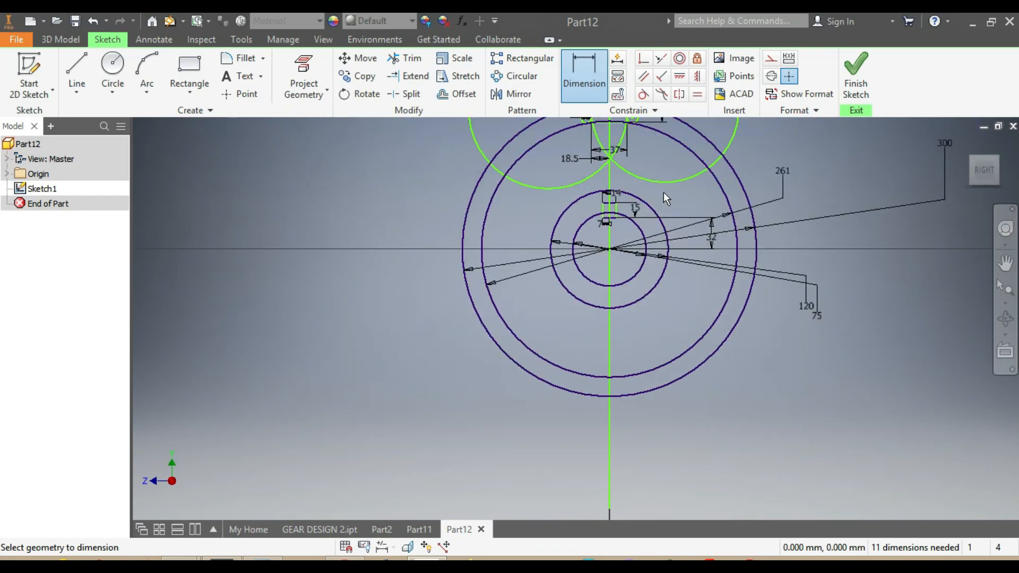
pyautogui.scroll(-5, 663, 192)
pyautogui.scroll(5, 662, 166)
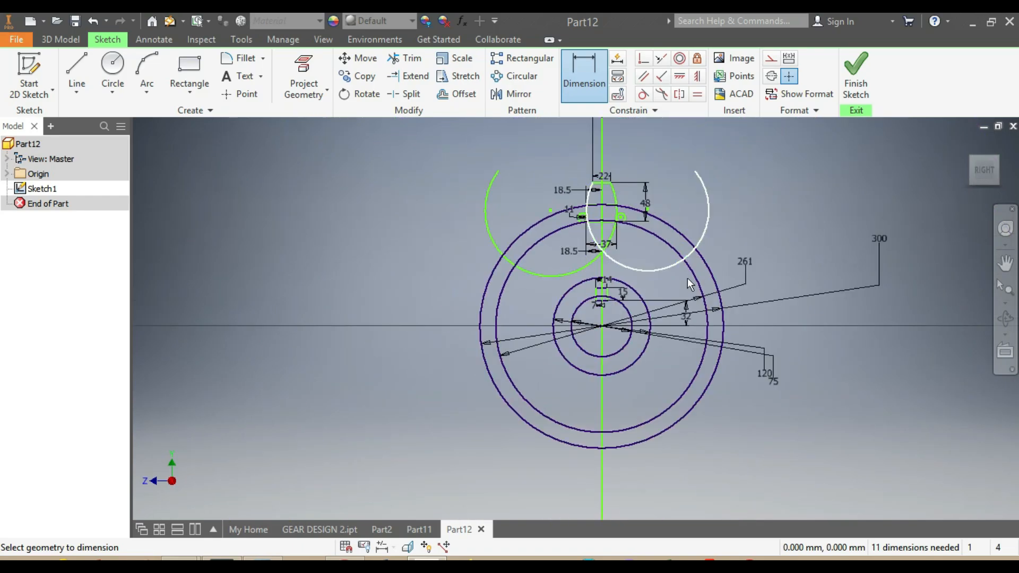
pyautogui.scroll(3, 668, 272)
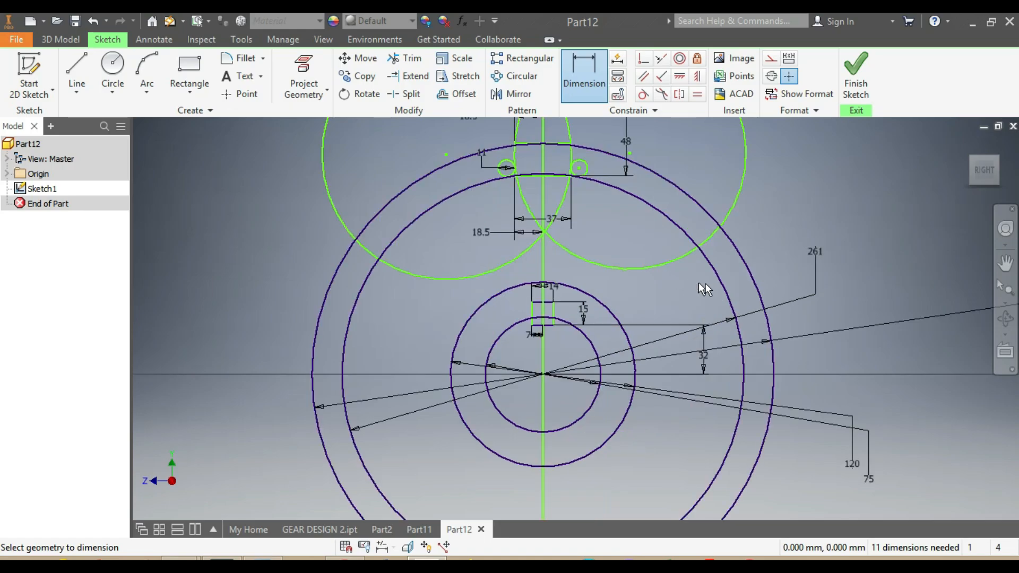
pyautogui.press('Escape')
pyautogui.click(742, 258)
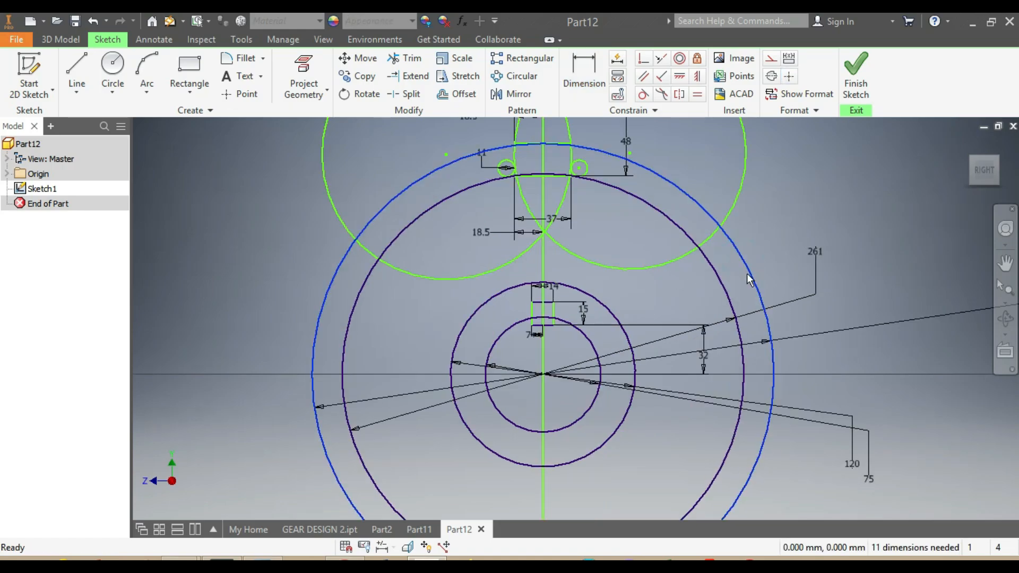
pyautogui.press('Delete')
# Trim the part of the 75 mm bore circle that lies inside the keyway rectangle
pyautogui.scroll(-3, 587, 291)
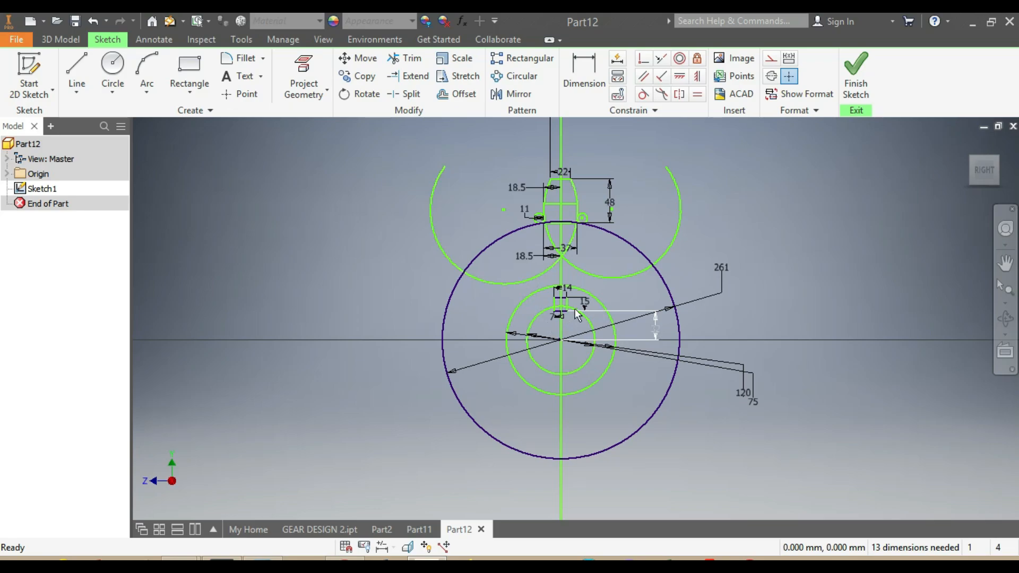
pyautogui.scroll(4, 558, 317)
pyautogui.press('x')
pyautogui.scroll(3, 558, 281)
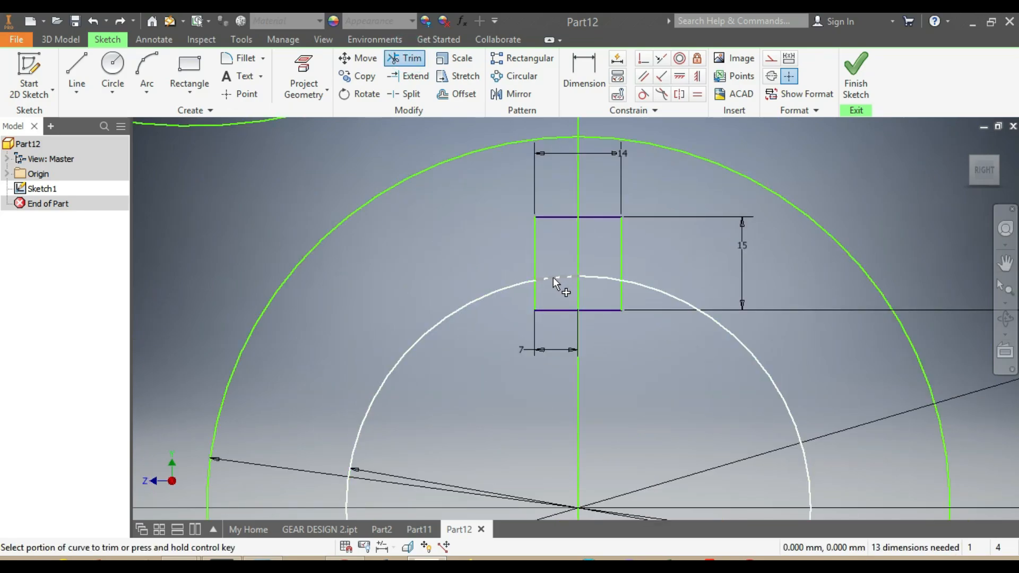
pyautogui.click(553, 277)
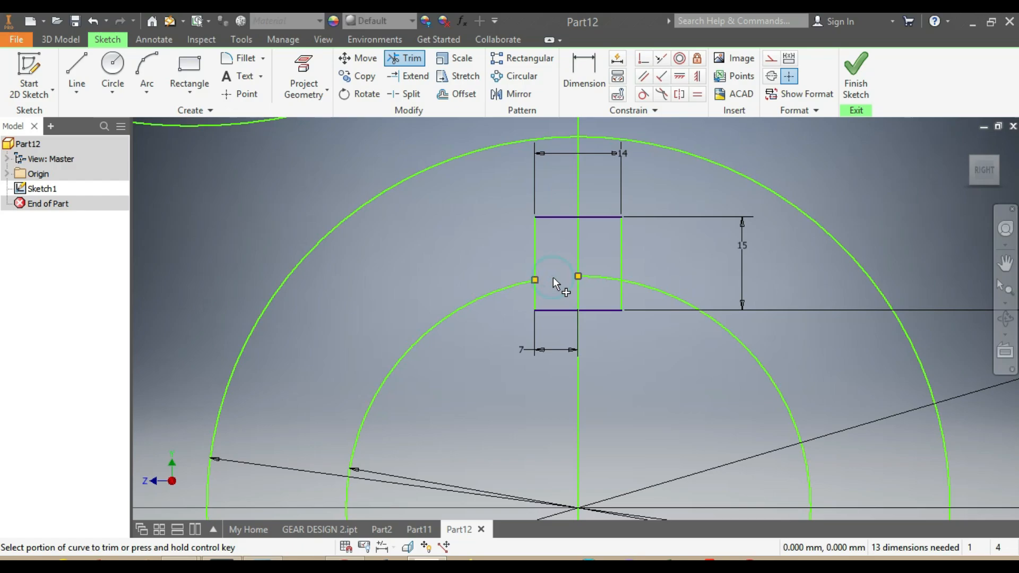
pyautogui.click(591, 275)
# Trim the outer portions of the two large flank arcs that extend beyond the tooth profile
pyautogui.scroll(-5, 637, 356)
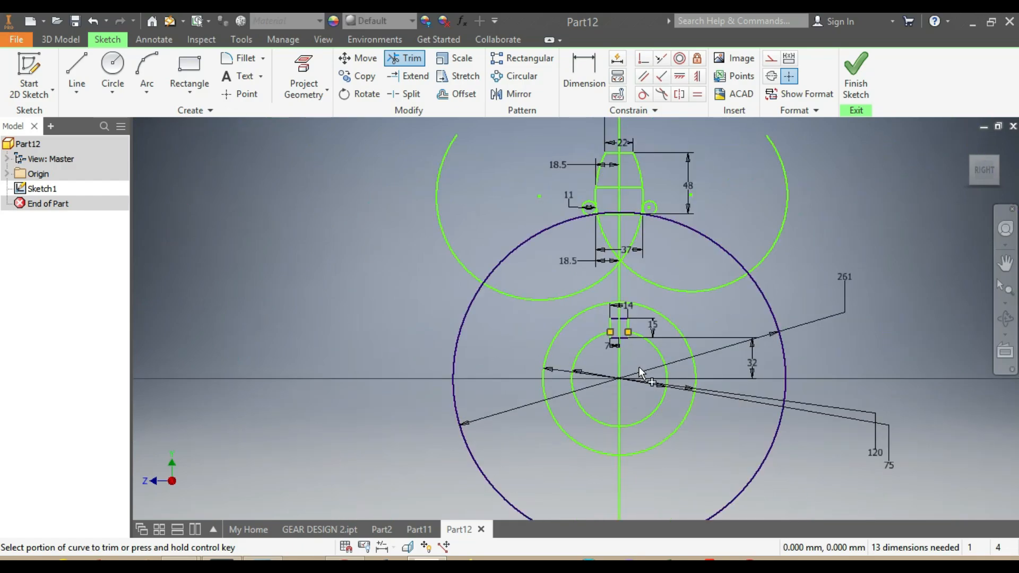
pyautogui.click(687, 291)
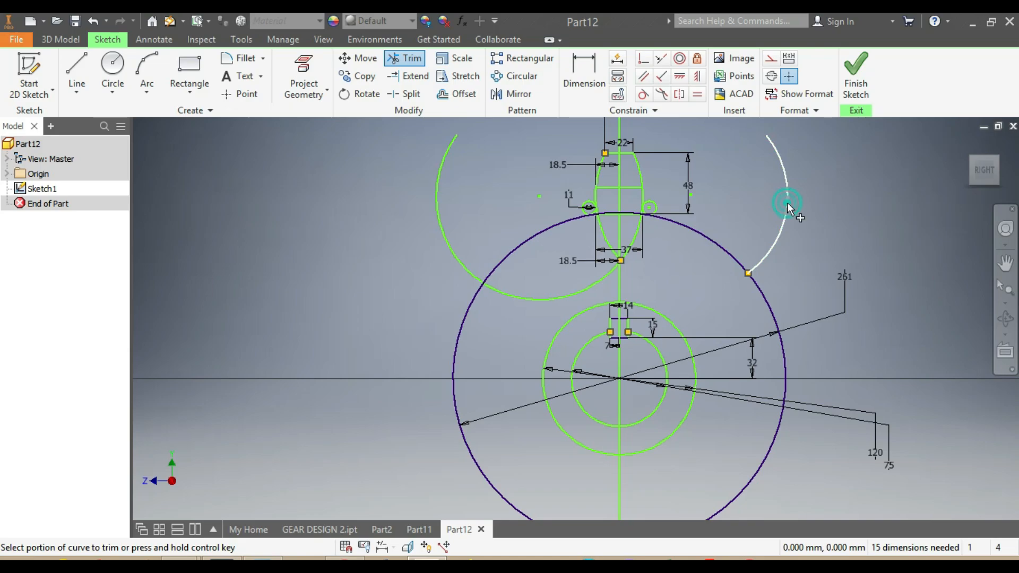
pyautogui.click(766, 254)
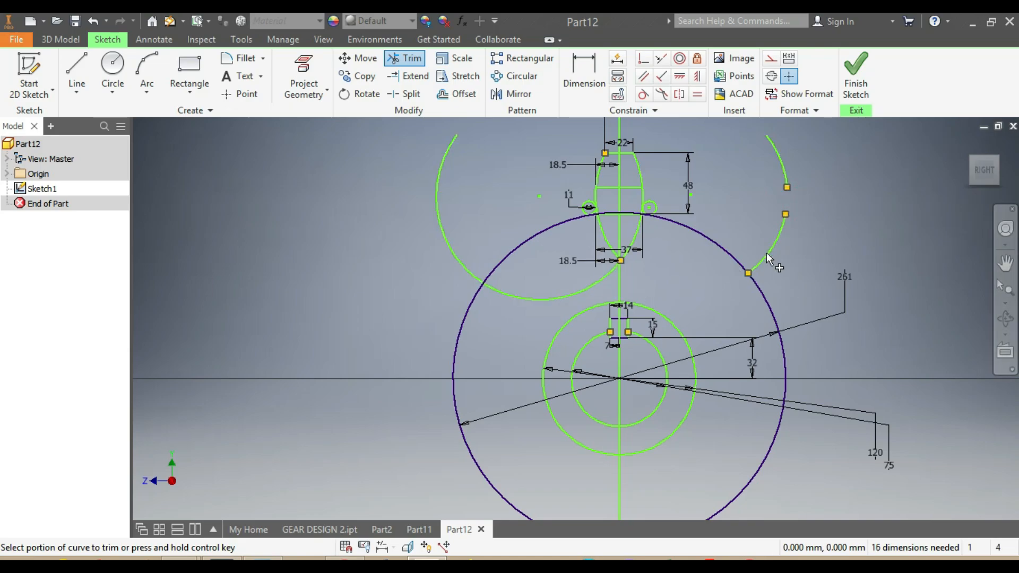
pyautogui.click(785, 173)
pyautogui.click(439, 215)
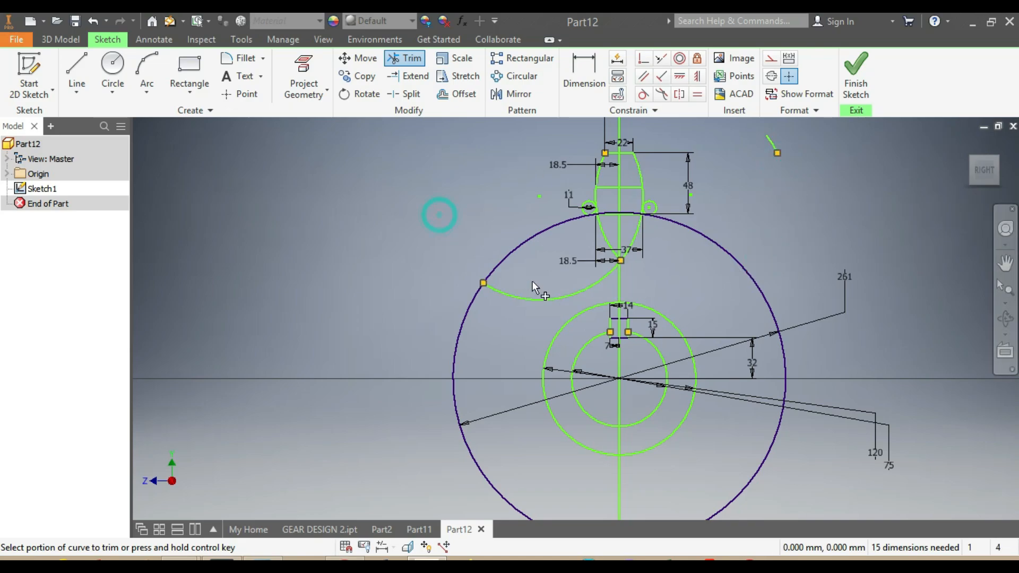
pyautogui.click(537, 296)
# Trim the flank arcs below the tooth base, the tooth's base line and the 261 mm circle segment between the flanks
pyautogui.scroll(5, 616, 223)
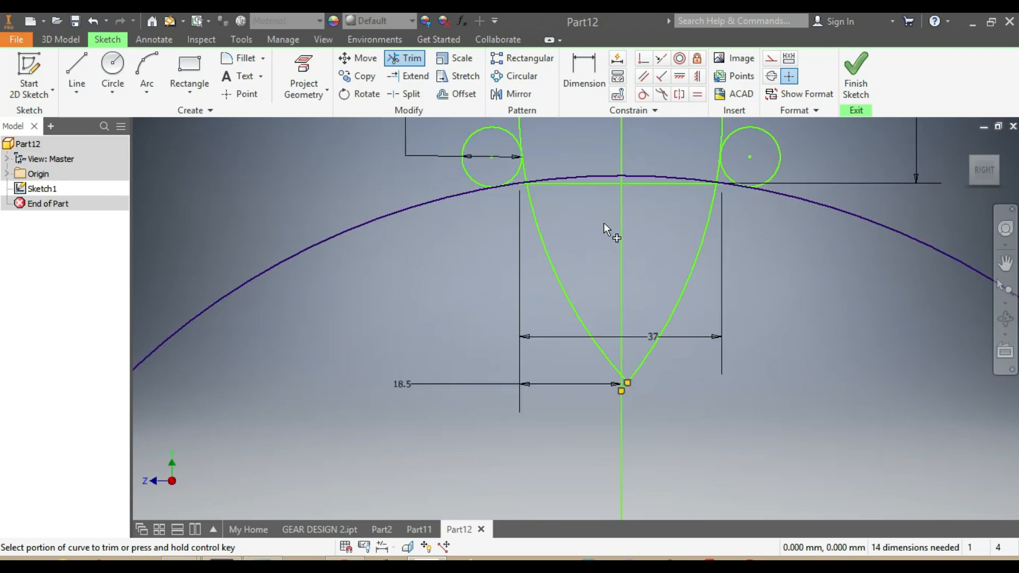
pyautogui.click(542, 237)
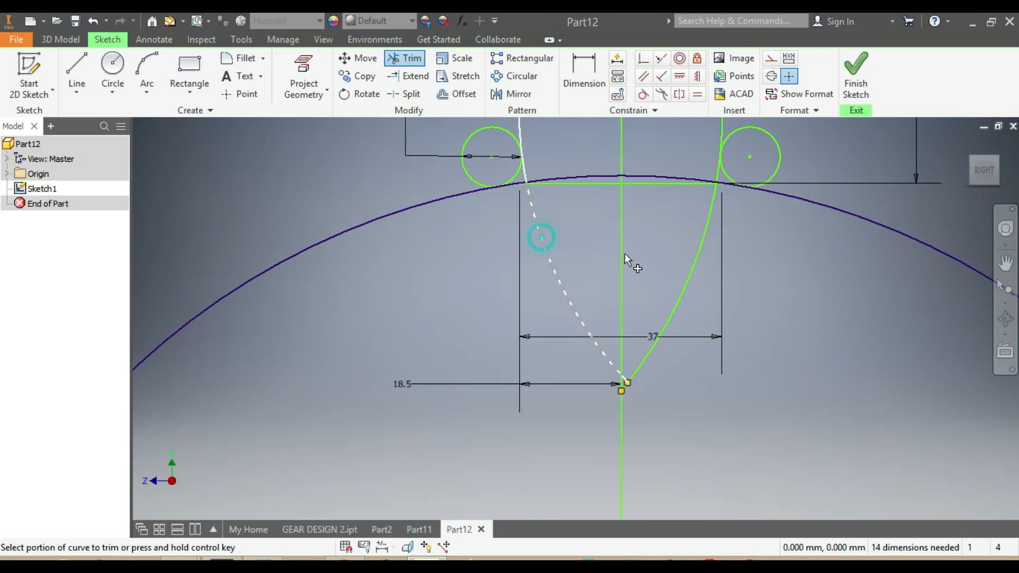
pyautogui.click(680, 293)
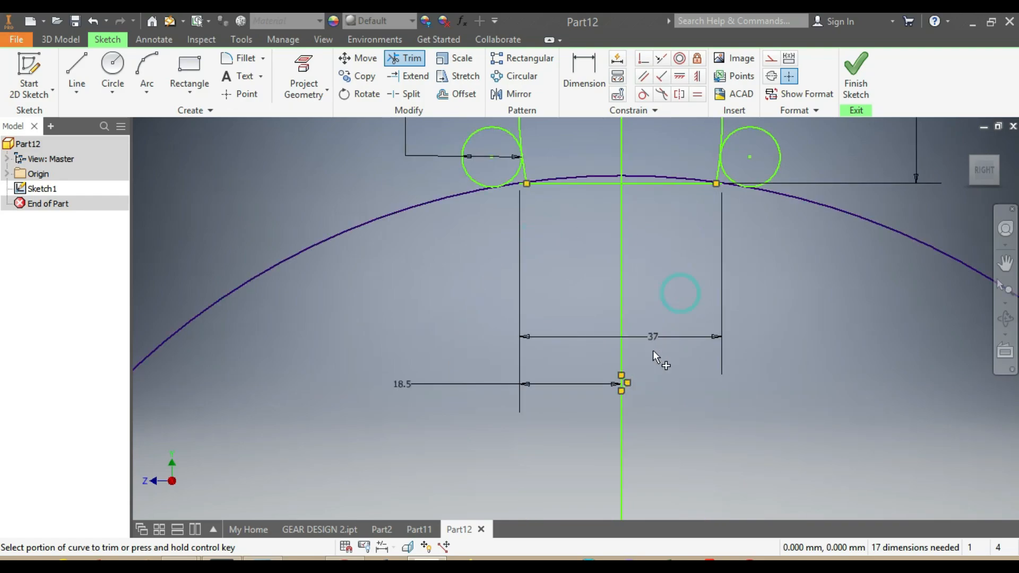
pyautogui.click(655, 183)
pyautogui.click(581, 185)
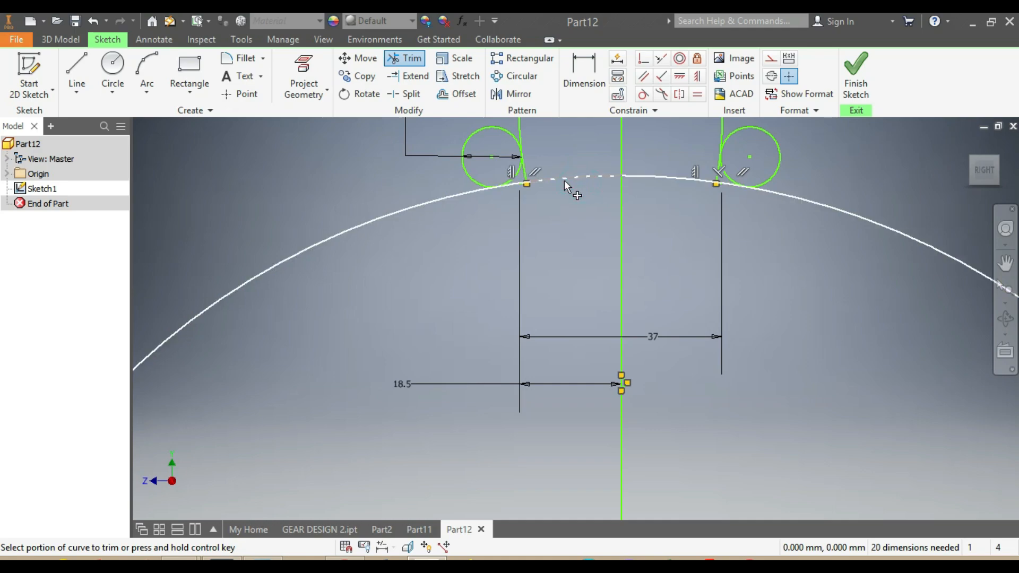
pyautogui.click(584, 177)
pyautogui.click(649, 177)
# Trim the right root circle to a fillet arc joining the 261 mm circle and the tooth flank, and remove the base line stub
pyautogui.scroll(-5, 712, 175)
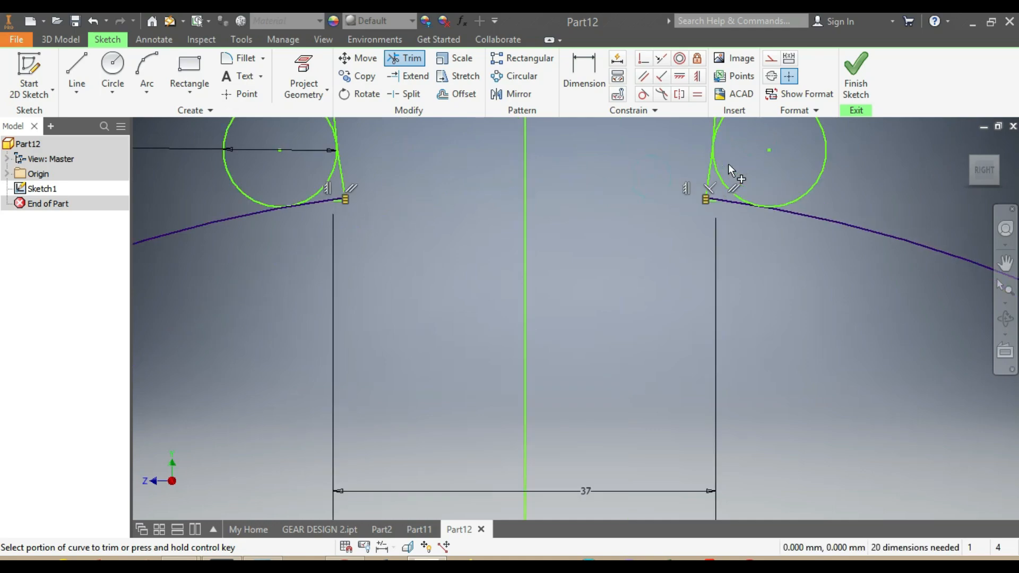
pyautogui.click(718, 232)
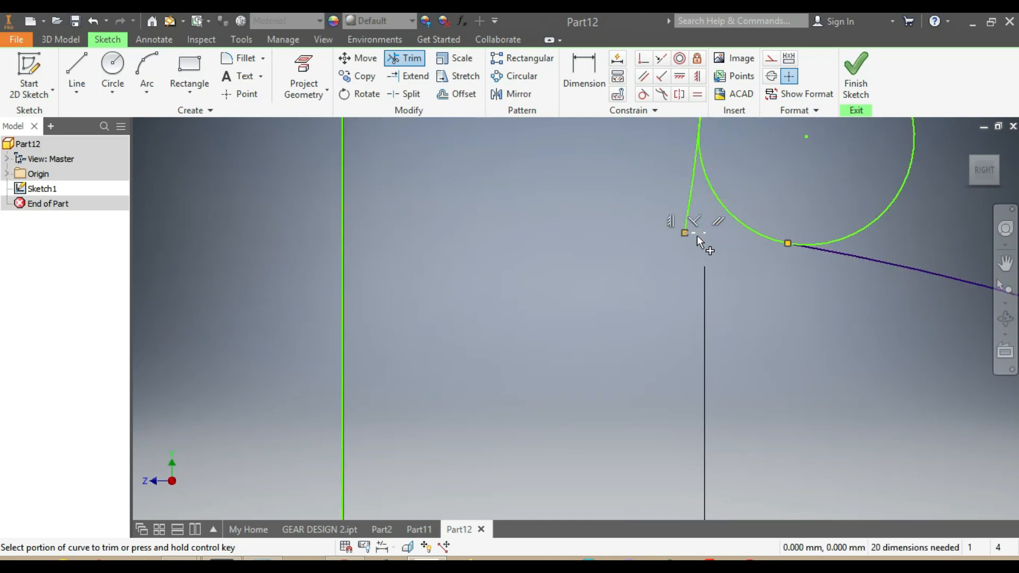
pyautogui.click(697, 236)
pyautogui.click(347, 153)
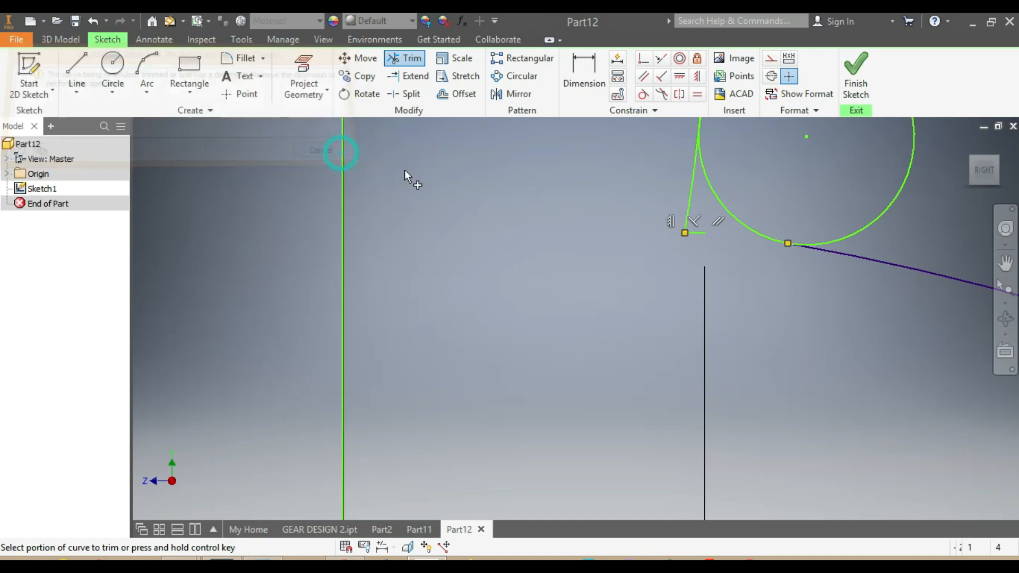
pyautogui.click(858, 235)
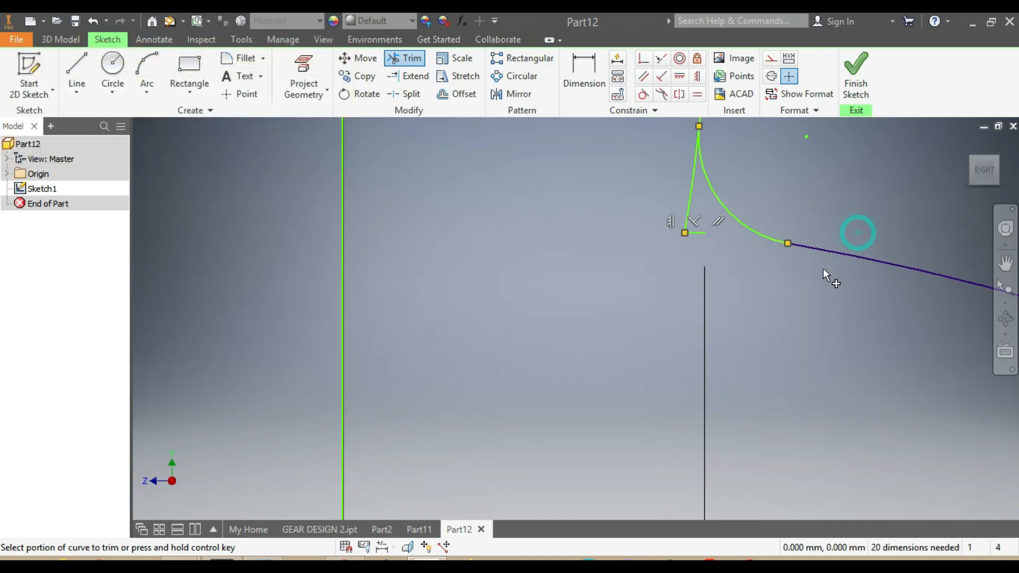
pyautogui.scroll(4, 820, 255)
pyautogui.scroll(-3, 789, 256)
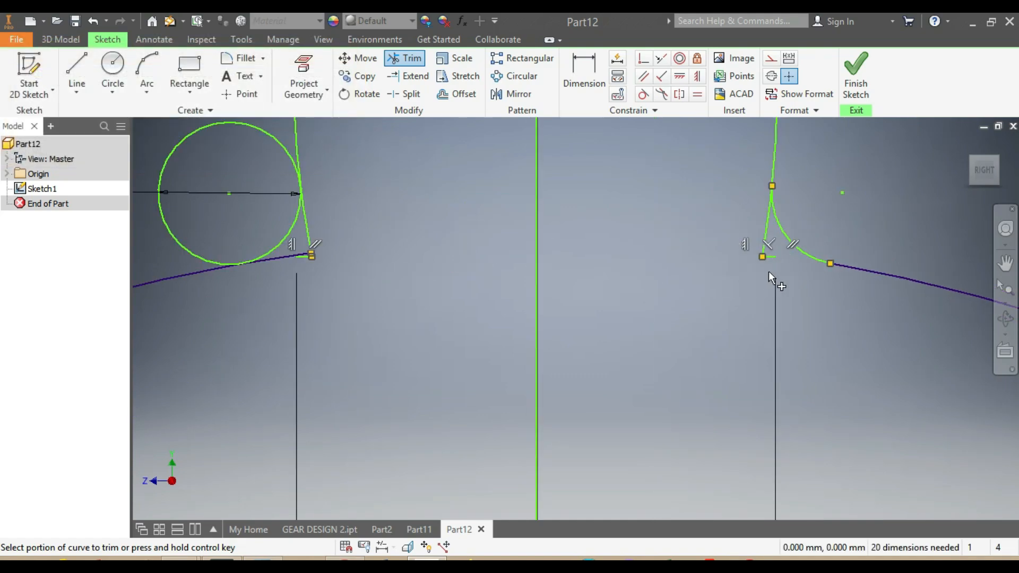
pyautogui.press('Escape')
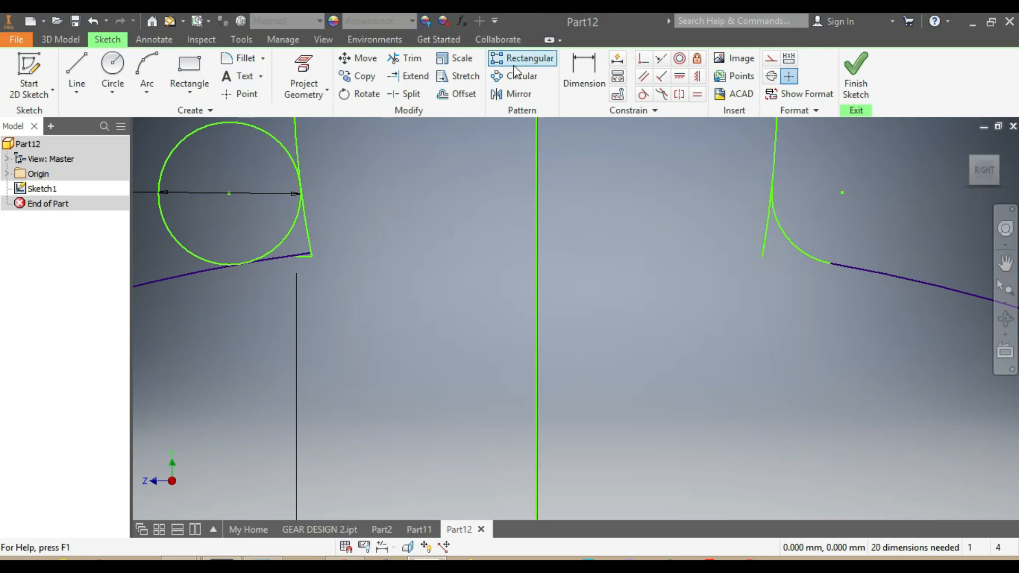
# Remove the left base line stub, trim the left root circle to a fillet arc, and trim the leftover flank ends
pyautogui.click(303, 256)
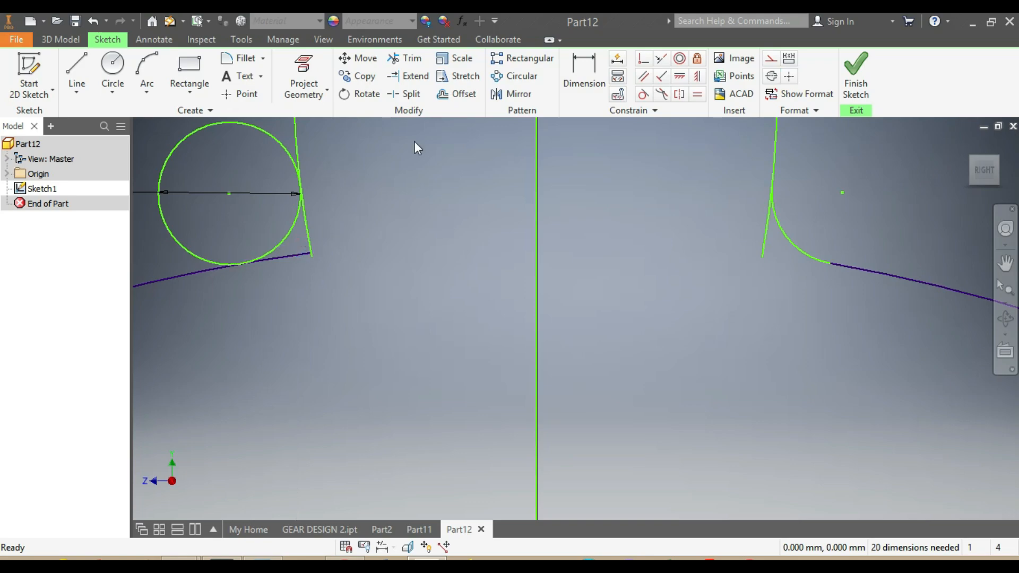
pyautogui.click(412, 58)
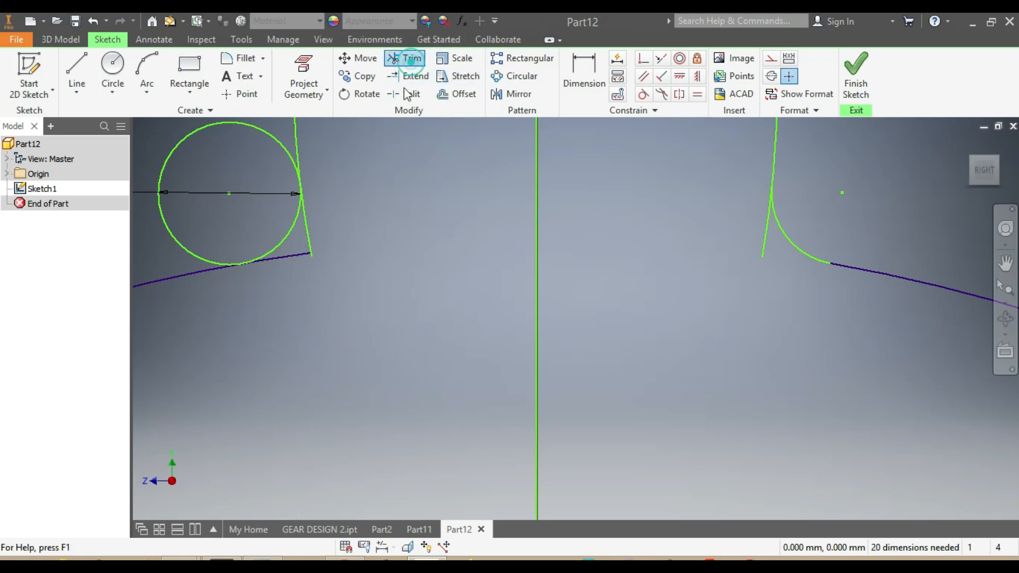
pyautogui.click(288, 257)
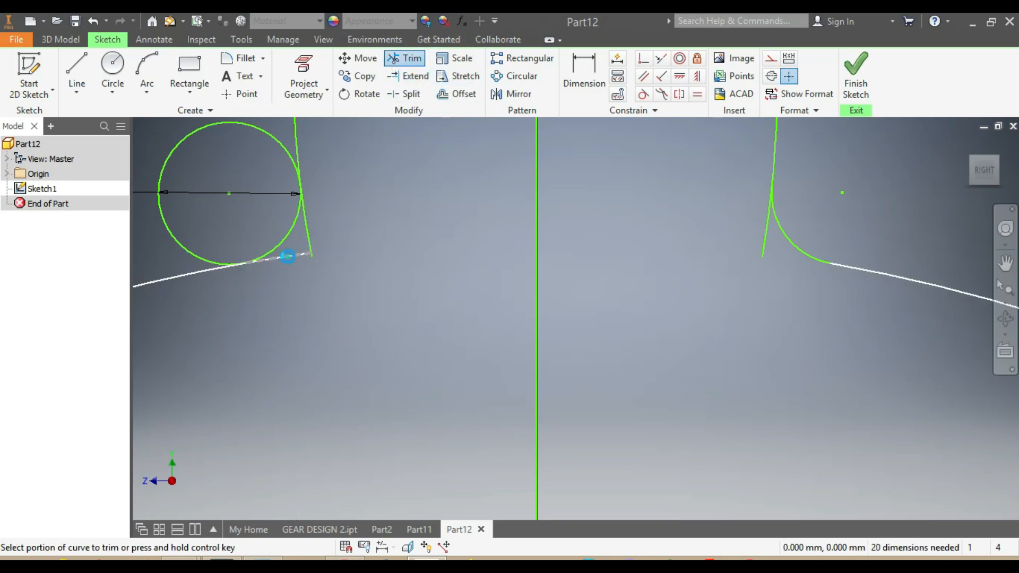
pyautogui.click(309, 240)
pyautogui.click(246, 126)
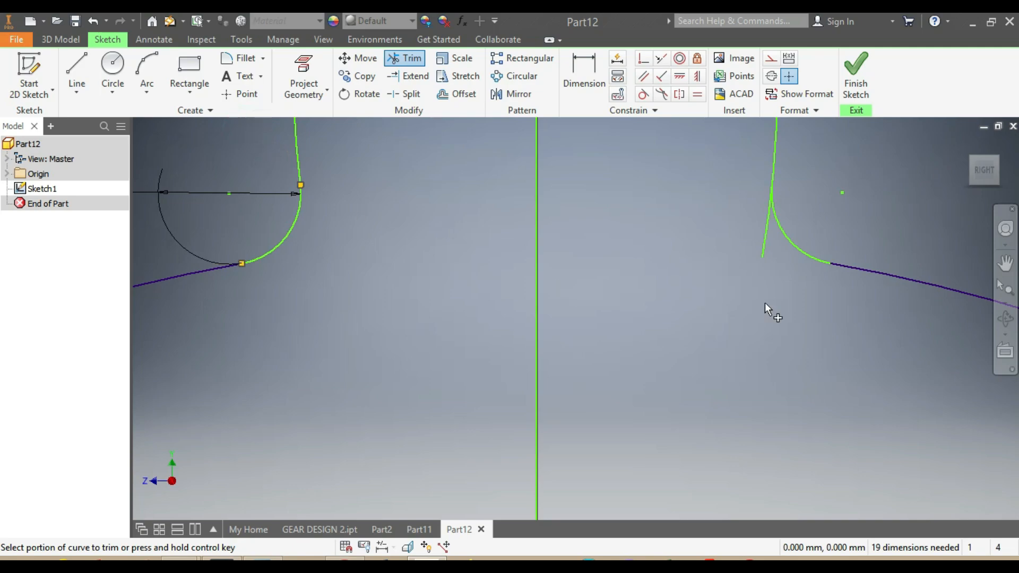
pyautogui.click(763, 242)
# Trim away the stray arc remnant beside the tooth and delete the horizontal line across the middle of the tooth
pyautogui.scroll(-8, 738, 297)
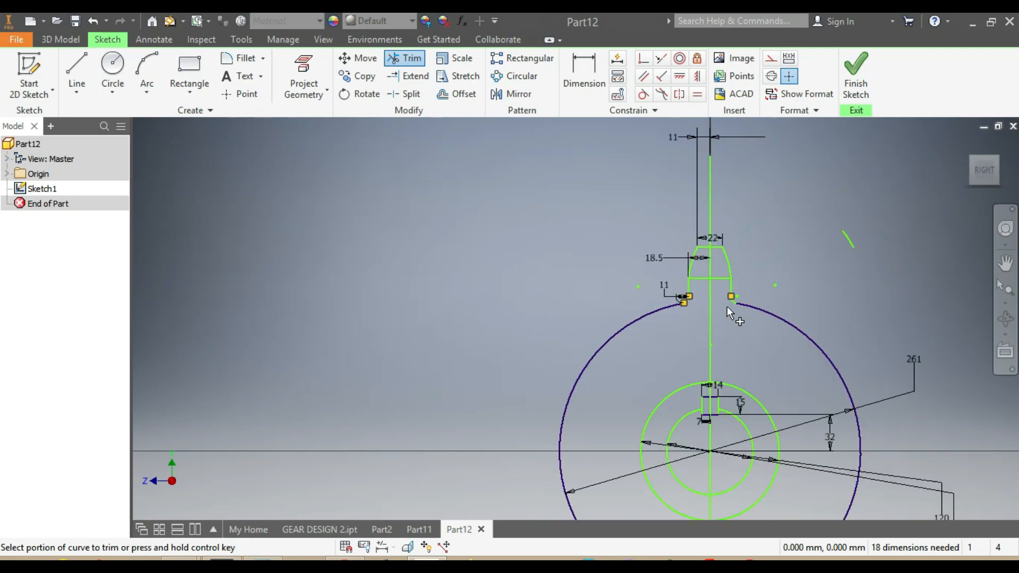
pyautogui.click(845, 240)
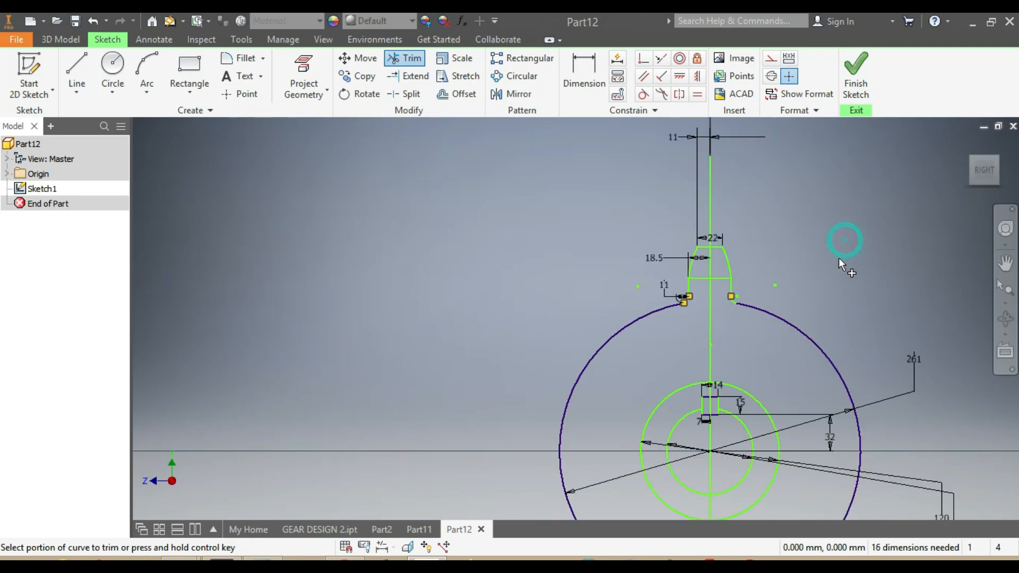
pyautogui.scroll(5, 708, 295)
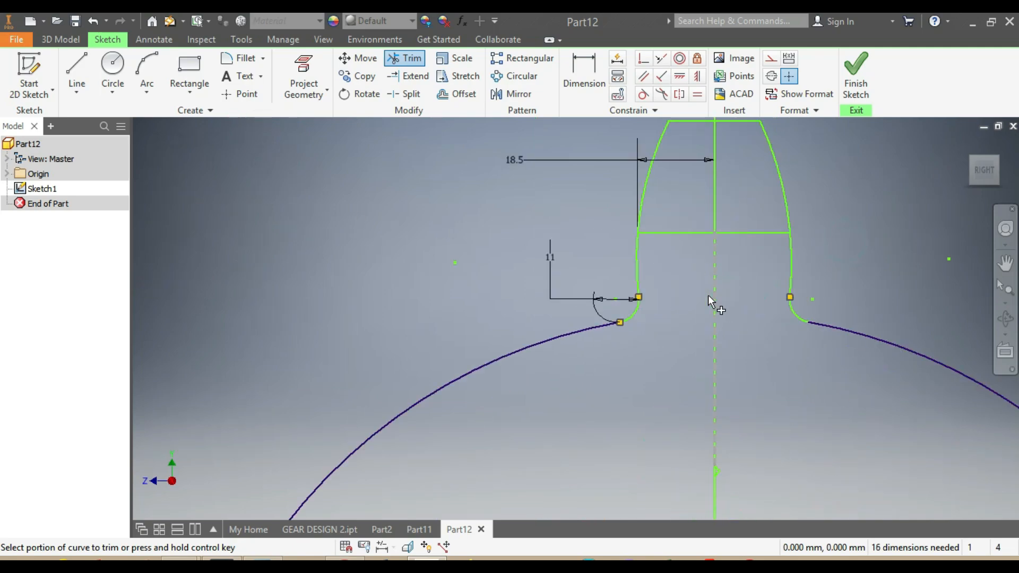
pyautogui.press('Escape')
pyautogui.click(752, 234)
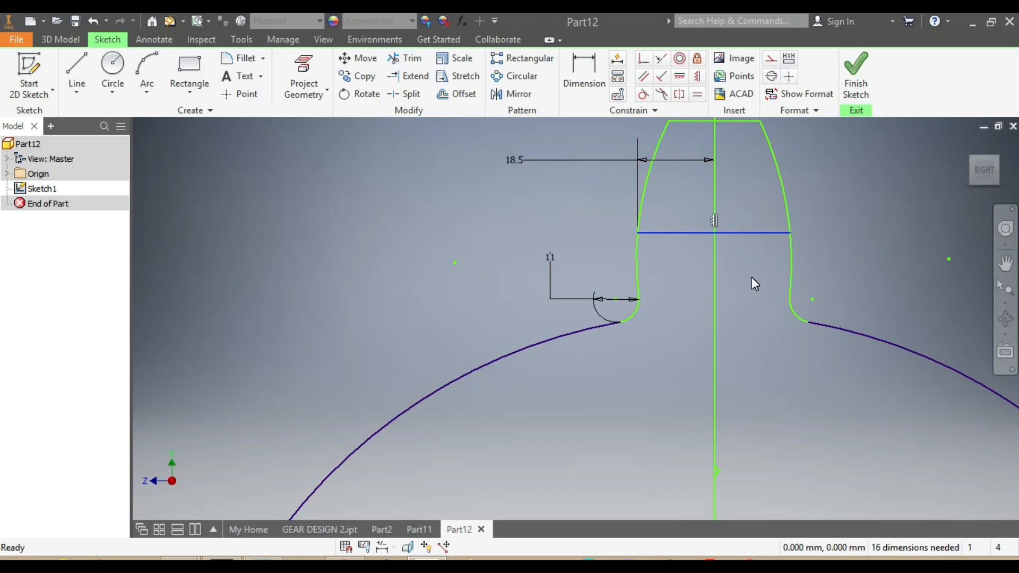
pyautogui.press('Delete')
# Extrude the 261 mm gear body with its tooth 50 mm symmetrically about the sketch plane, leaving the 120 mm hub area open
pyautogui.scroll(-6, 754, 318)
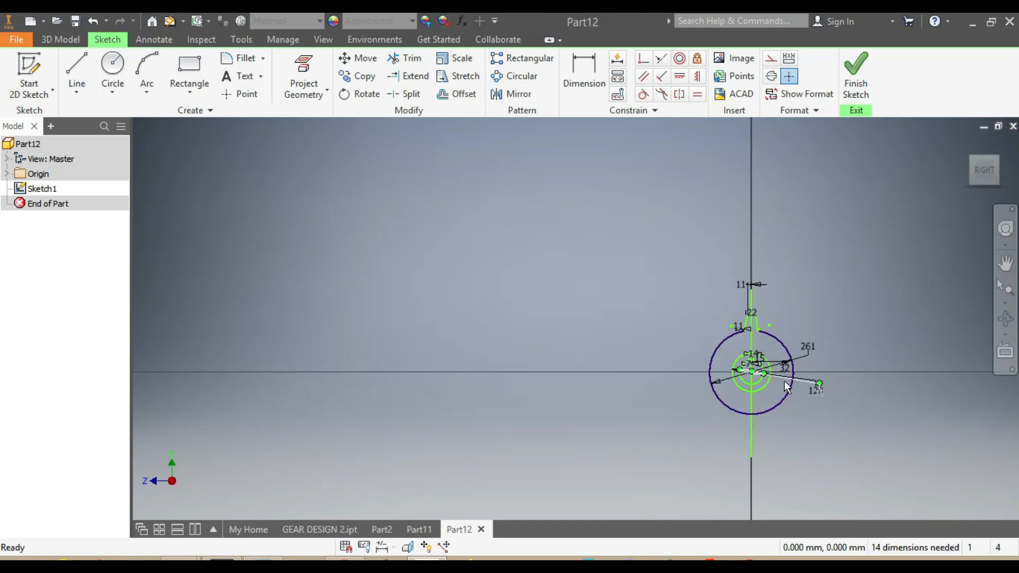
pyautogui.scroll(5, 784, 381)
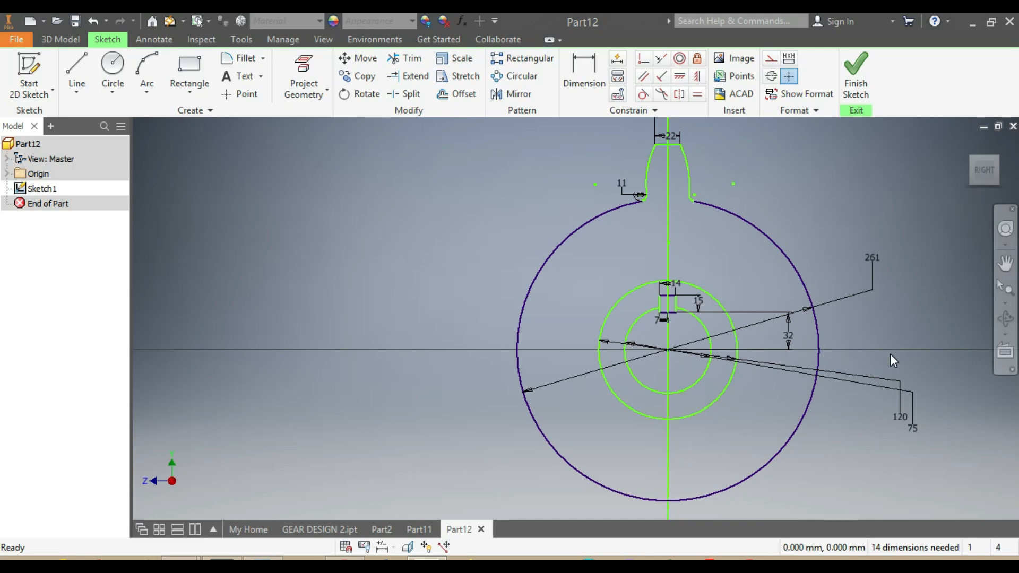
pyautogui.scroll(2, 890, 355)
pyautogui.scroll(-5, 804, 385)
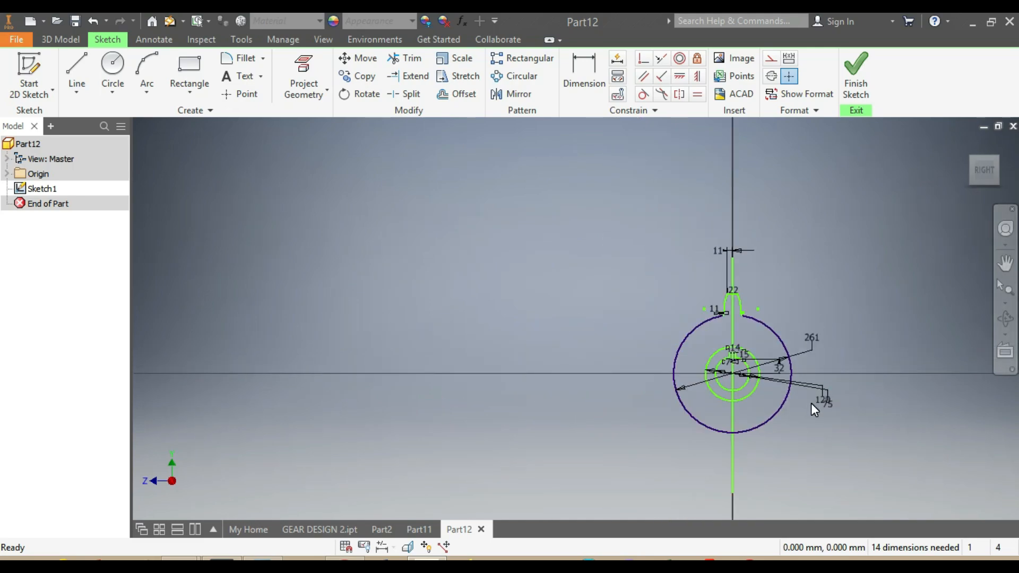
pyautogui.scroll(2, 811, 404)
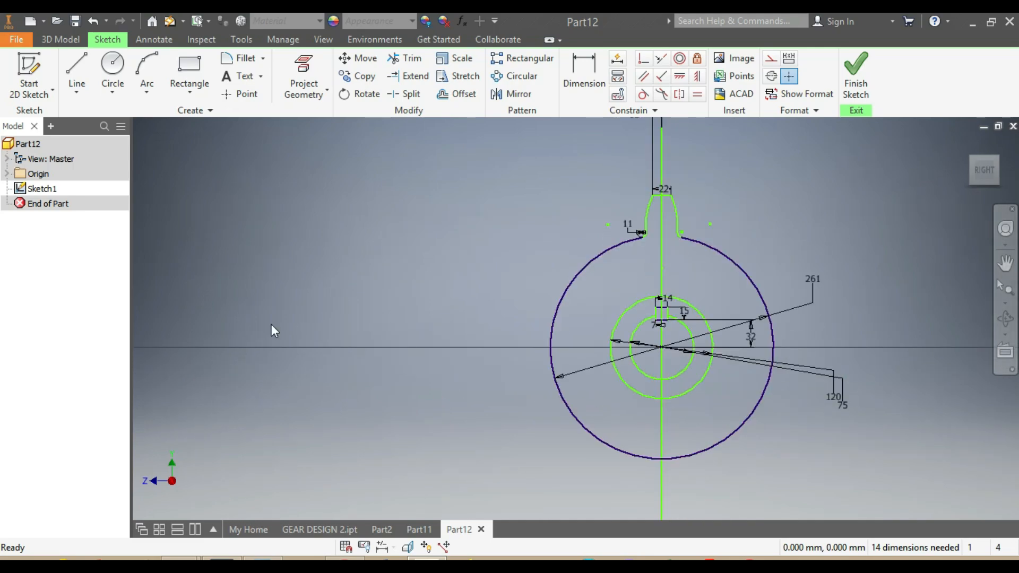
pyautogui.click(60, 39)
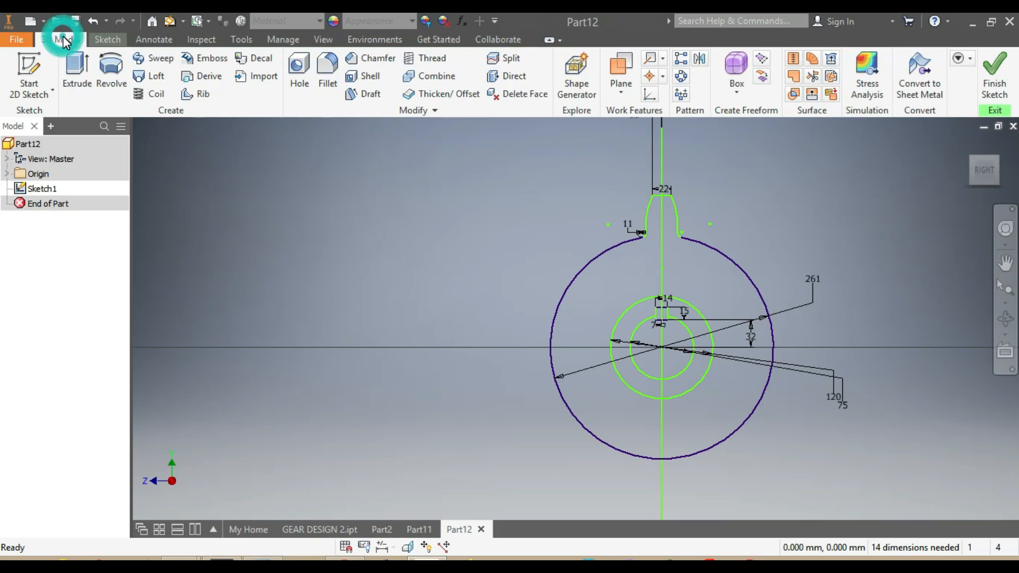
pyautogui.click(85, 78)
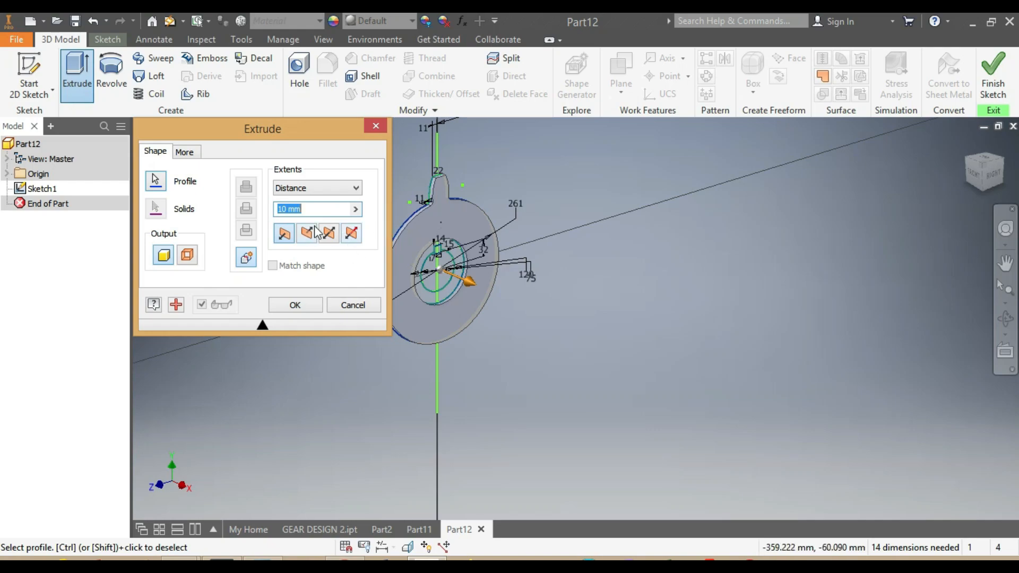
pyautogui.write('50')
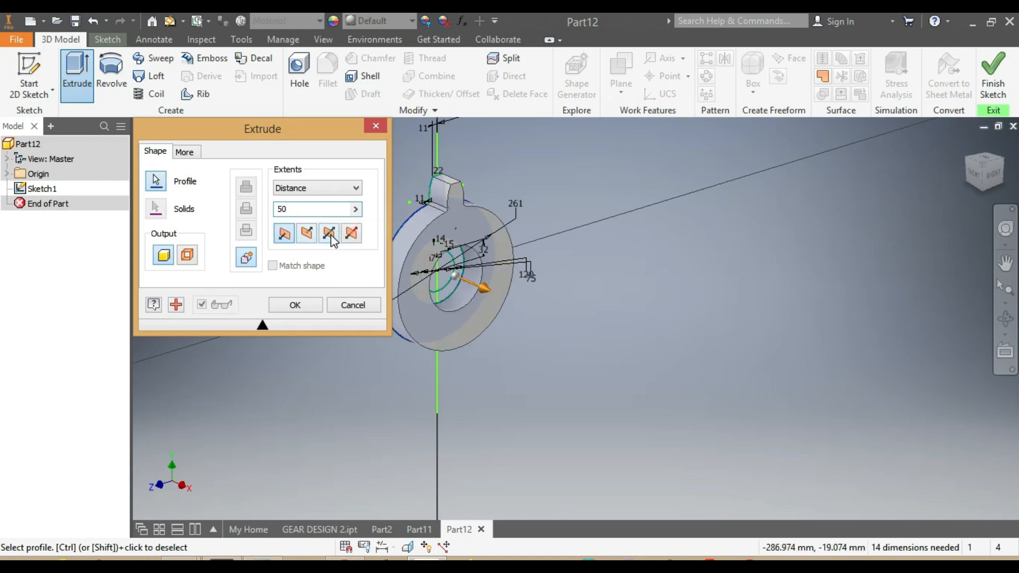
pyautogui.click(329, 234)
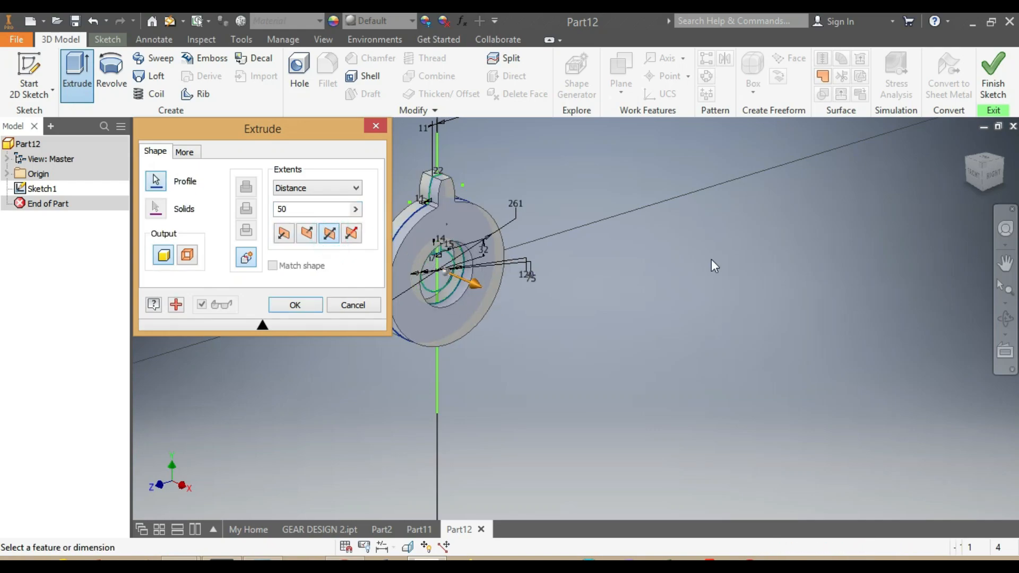
pyautogui.click(296, 308)
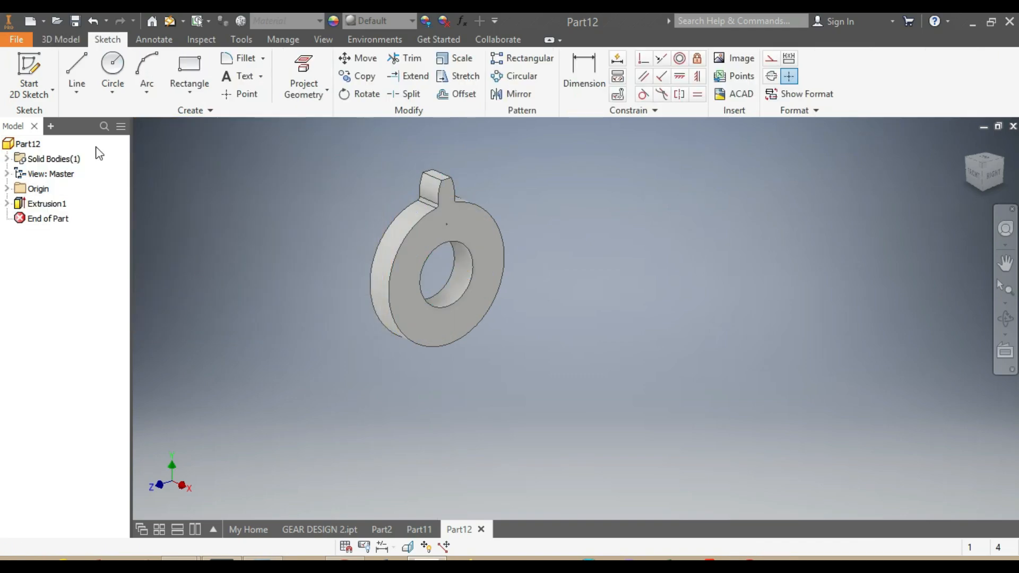
# Turn on the visibility of the gear sketch used by the first extrusion
pyautogui.click(62, 39)
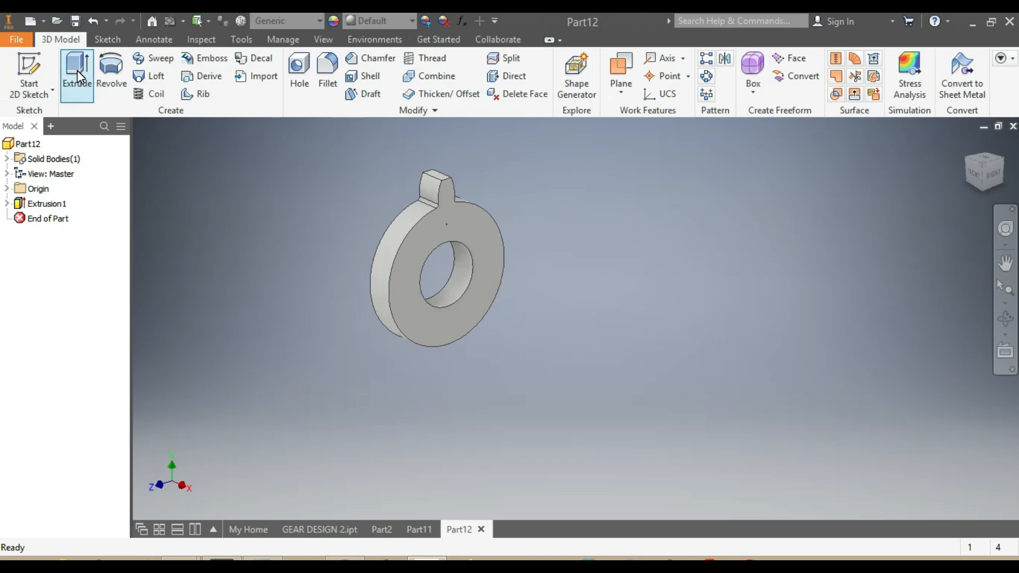
pyautogui.click(7, 203)
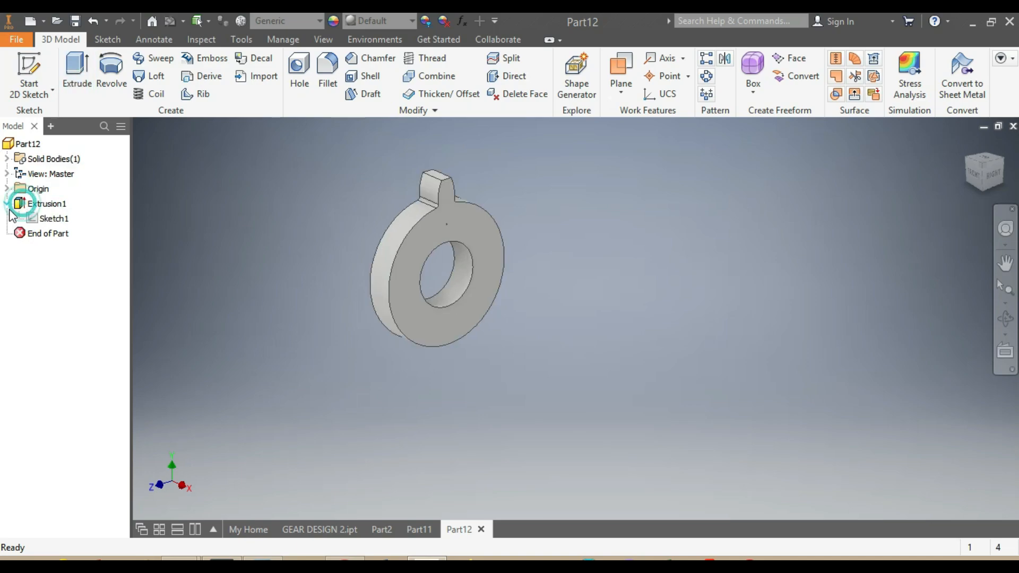
pyautogui.rightClick(51, 220)
pyautogui.click(80, 412)
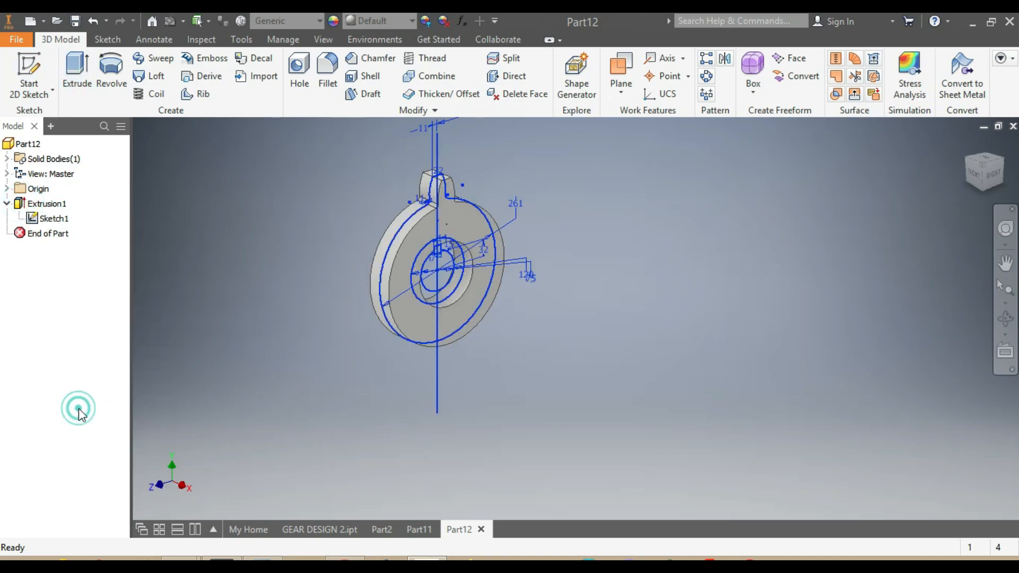
# Extrude the hub ring between the 75 mm and 120 mm circles, excluding the keyway, 90 mm symmetrically and joined to the gear body
pyautogui.click(991, 173)
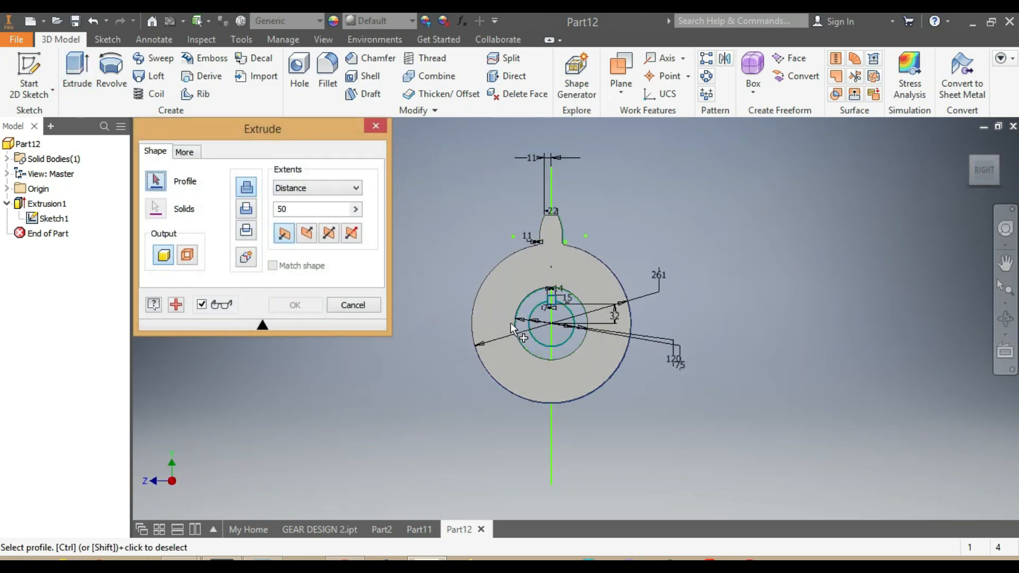
pyautogui.scroll(5, 510, 323)
pyautogui.click(582, 259)
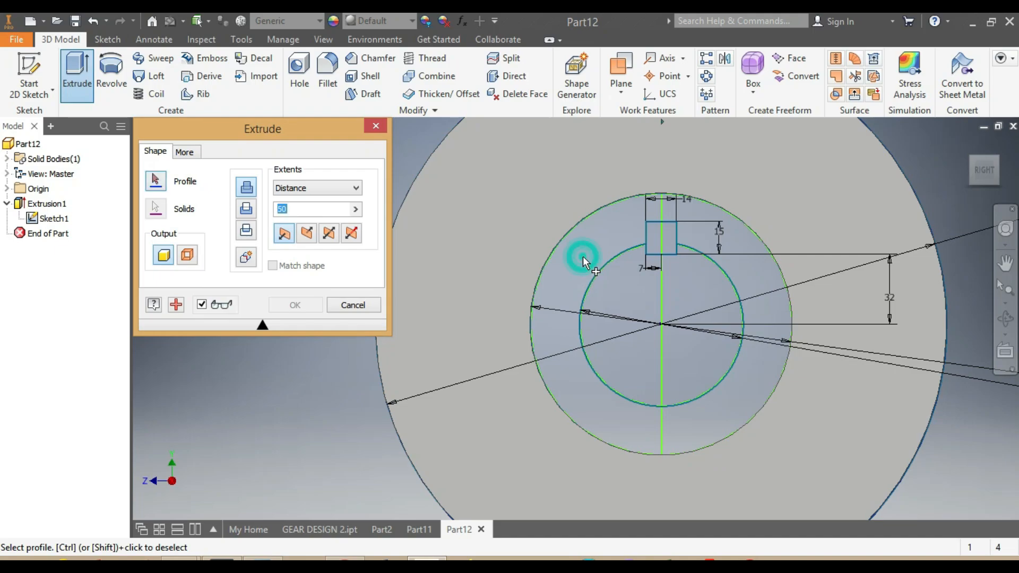
pyautogui.scroll(-4, 753, 318)
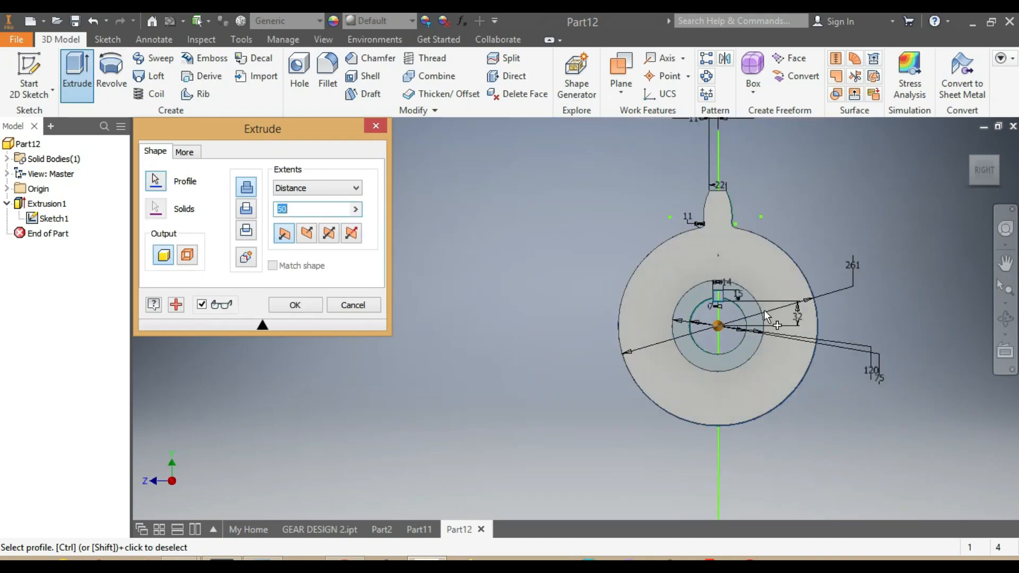
pyautogui.scroll(2, 764, 310)
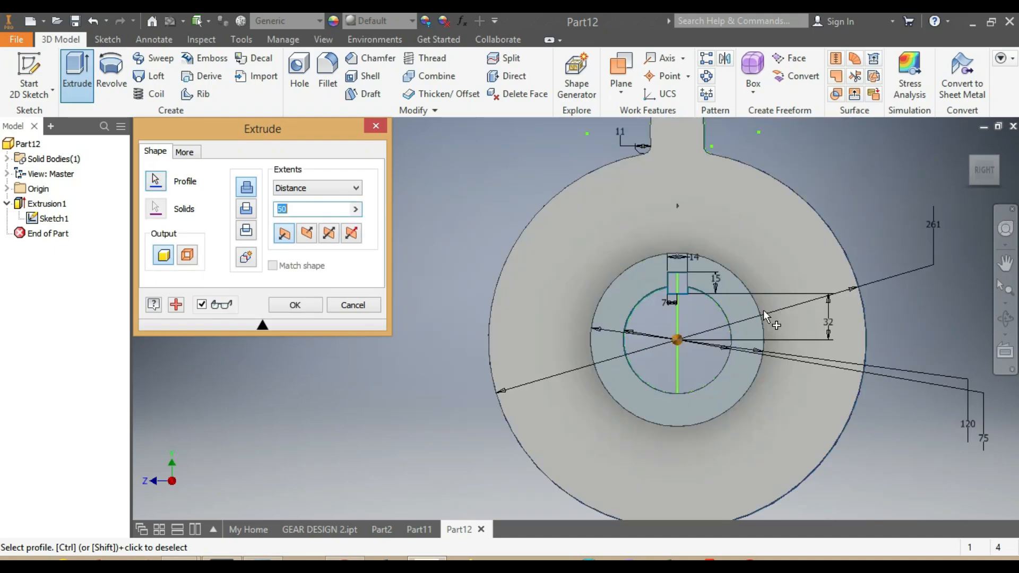
pyautogui.click(332, 235)
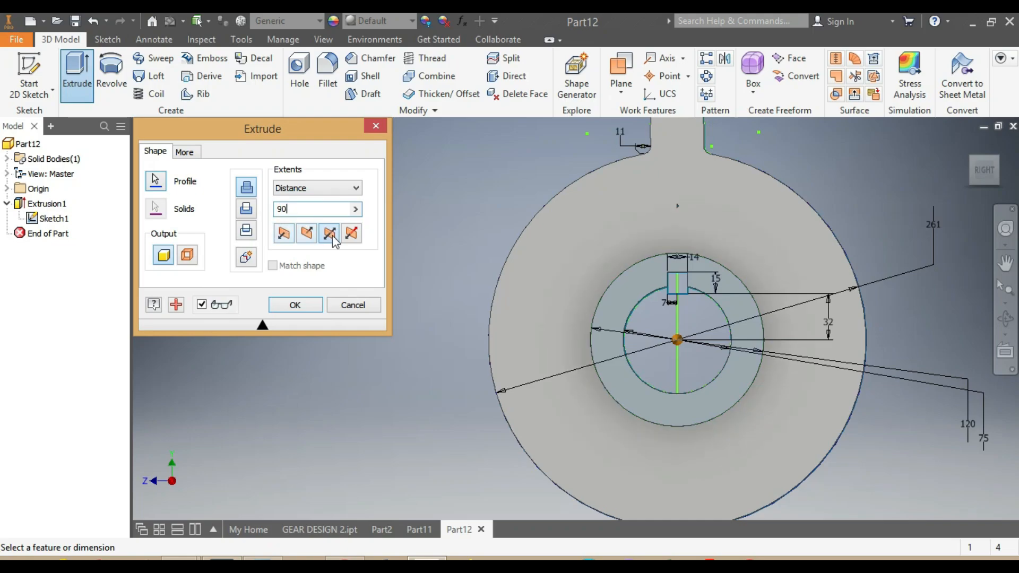
pyautogui.click(998, 157)
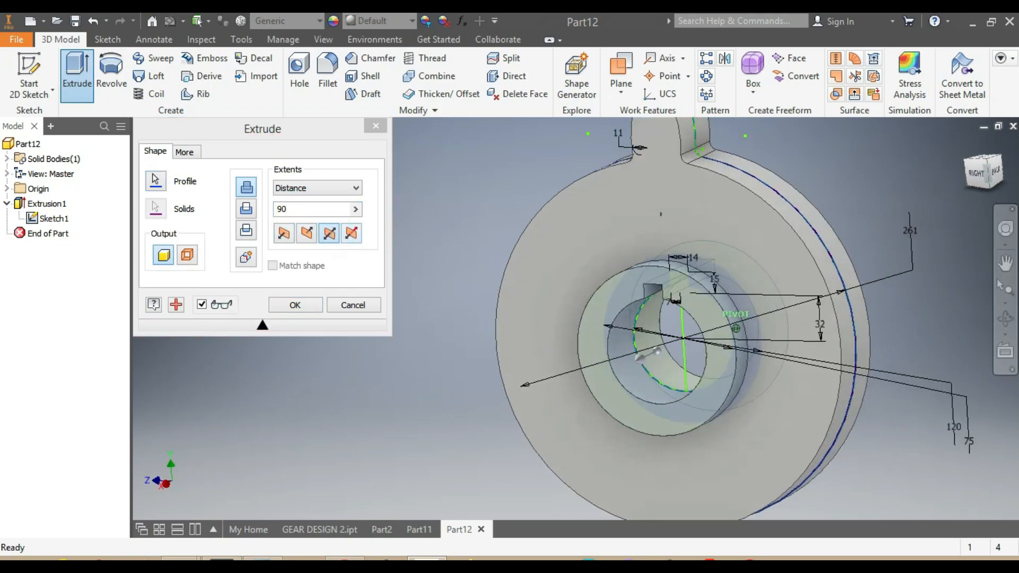
pyautogui.keyDown('shift'); pyautogui.moveTo(736, 329); pyautogui.dragTo(562, 414, button='middle'); pyautogui.keyUp('shift')
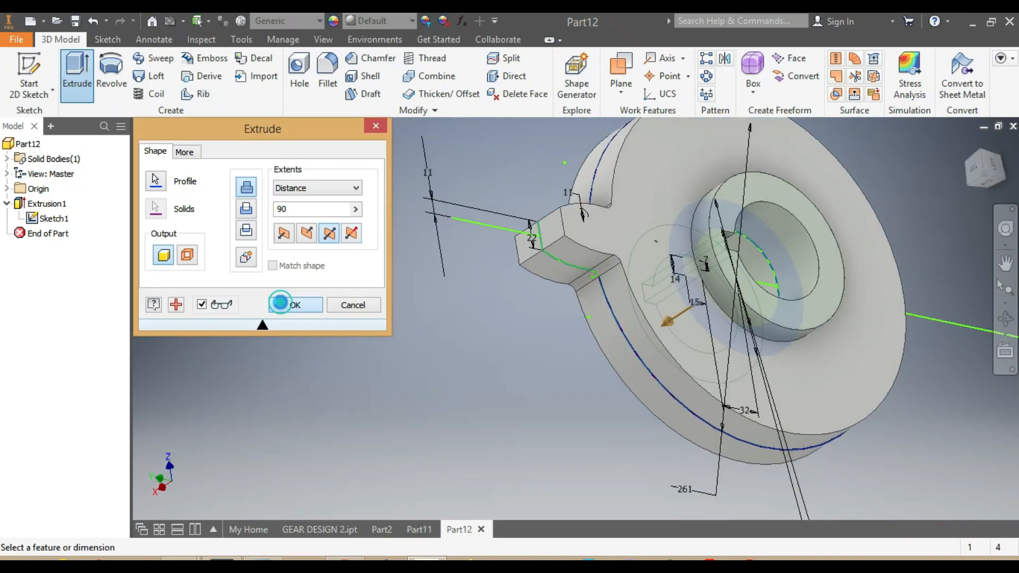
pyautogui.click(282, 305)
# Turn off the visibility of the gear sketch under the first extrusion
pyautogui.scroll(5, 874, 320)
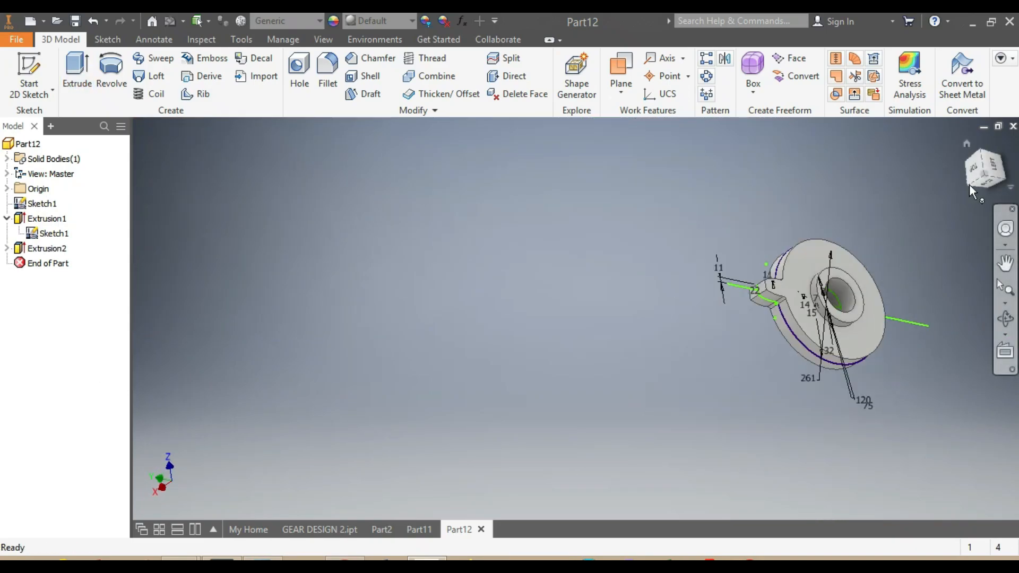
pyautogui.moveTo(981, 178)
pyautogui.mouseDown()
pyautogui.moveTo(948, 186)
pyautogui.moveTo(934, 218)
pyautogui.moveTo(870, 276)
pyautogui.moveTo(786, 239)
pyautogui.moveTo(743, 239)
pyautogui.mouseUp()
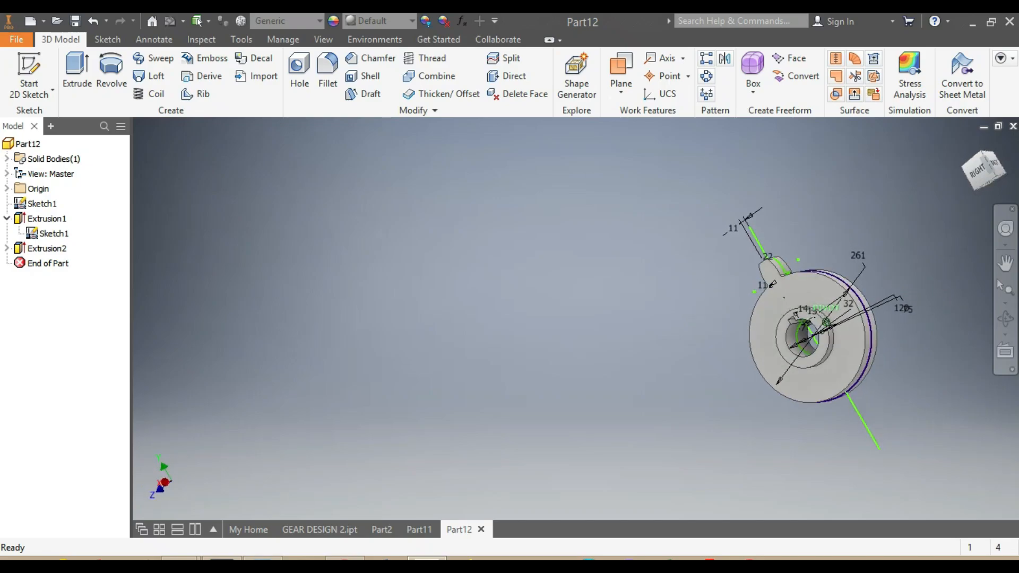
pyautogui.click(50, 233)
pyautogui.rightClick(47, 234)
pyautogui.click(101, 419)
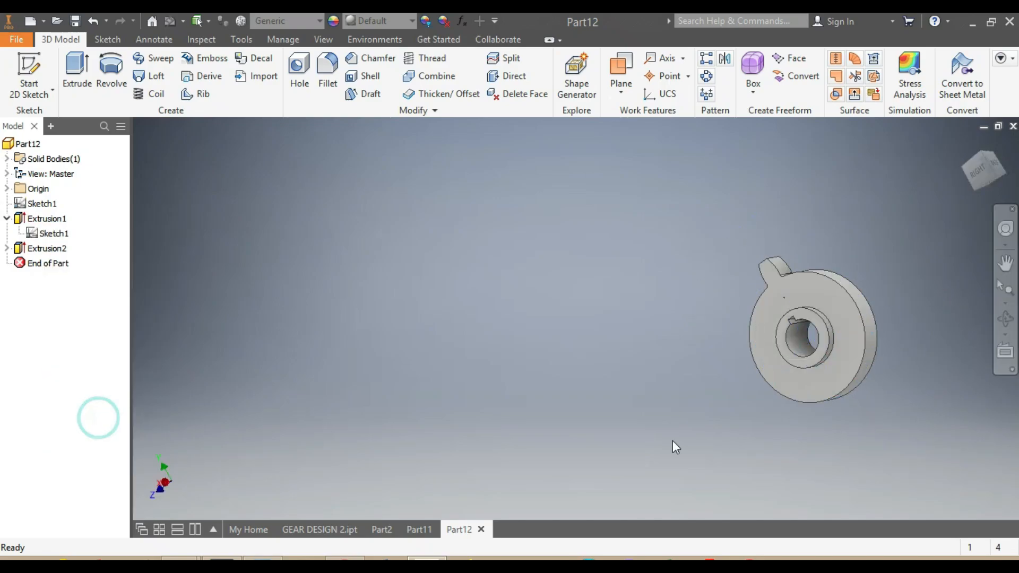
# Create a circular pattern of the gear body and tooth extrusion around the hub axis with 14 occurrences over 360 degrees
pyautogui.scroll(3, 908, 384)
pyautogui.click(977, 175)
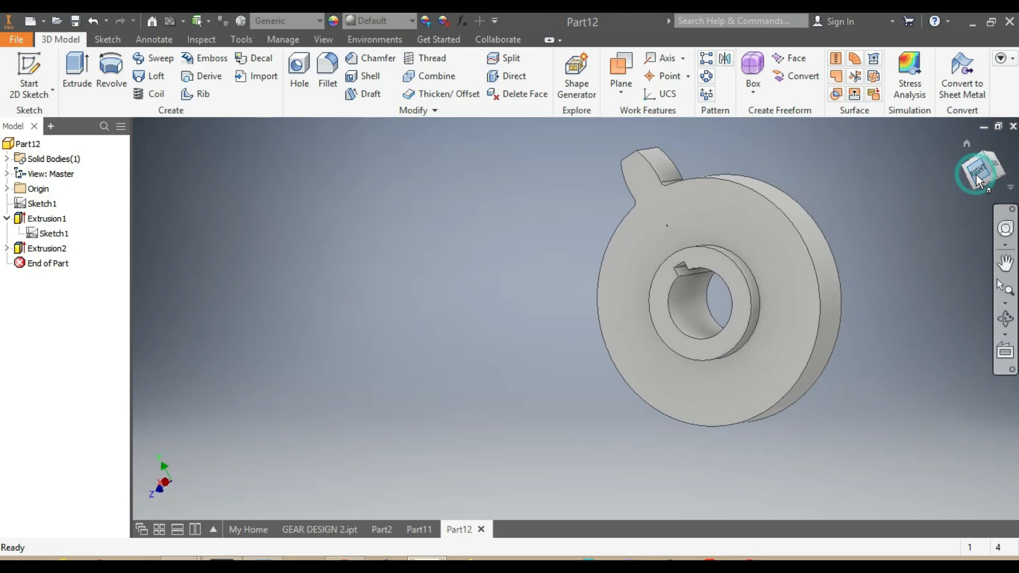
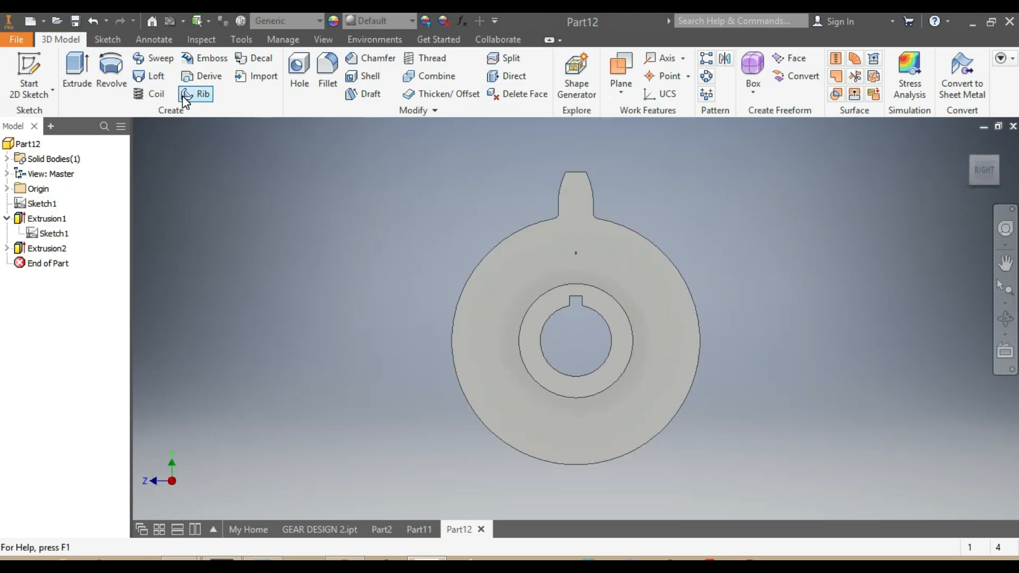
pyautogui.click(708, 77)
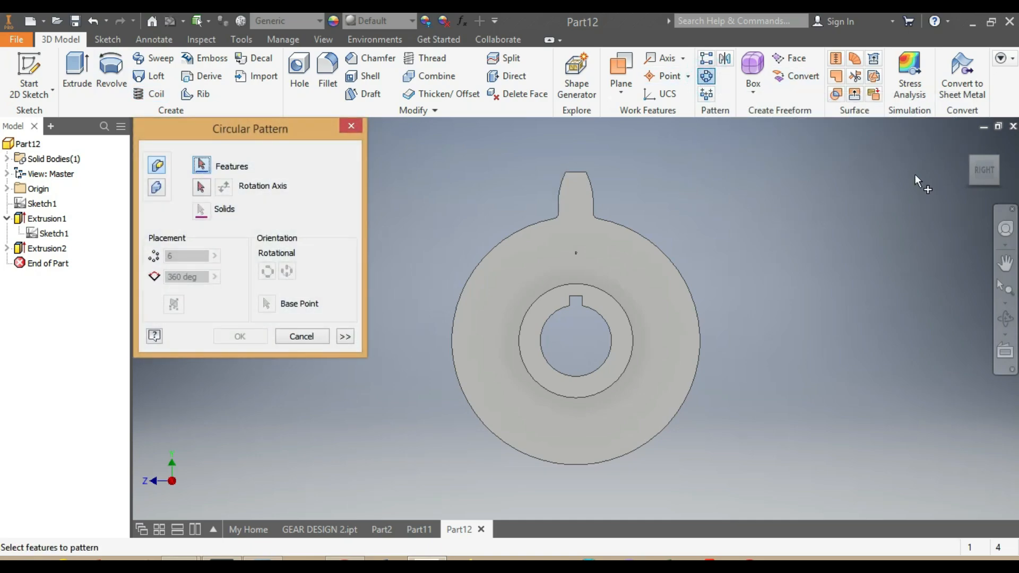
pyautogui.click(974, 171)
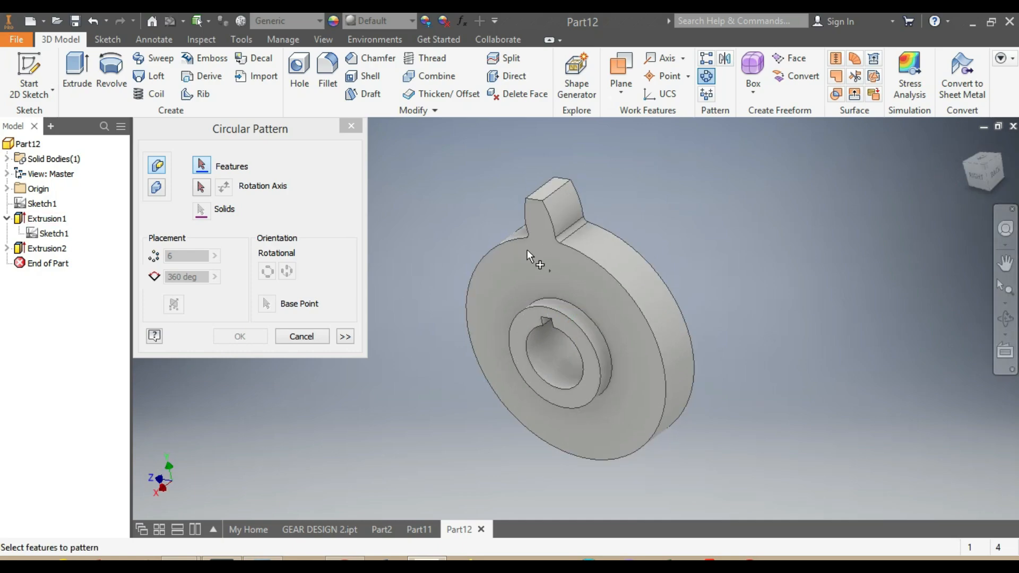
pyautogui.click(527, 233)
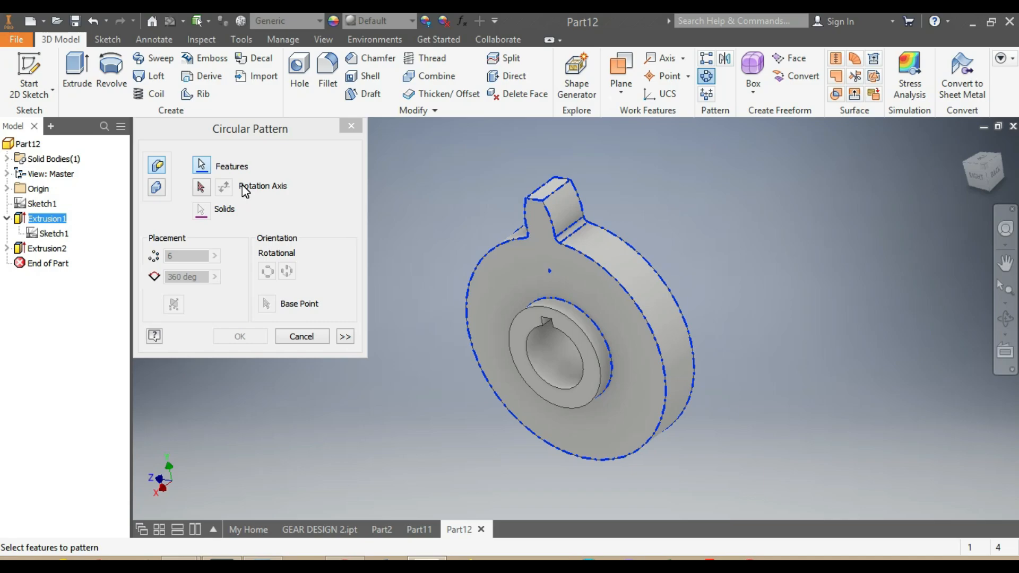
pyautogui.click(201, 187)
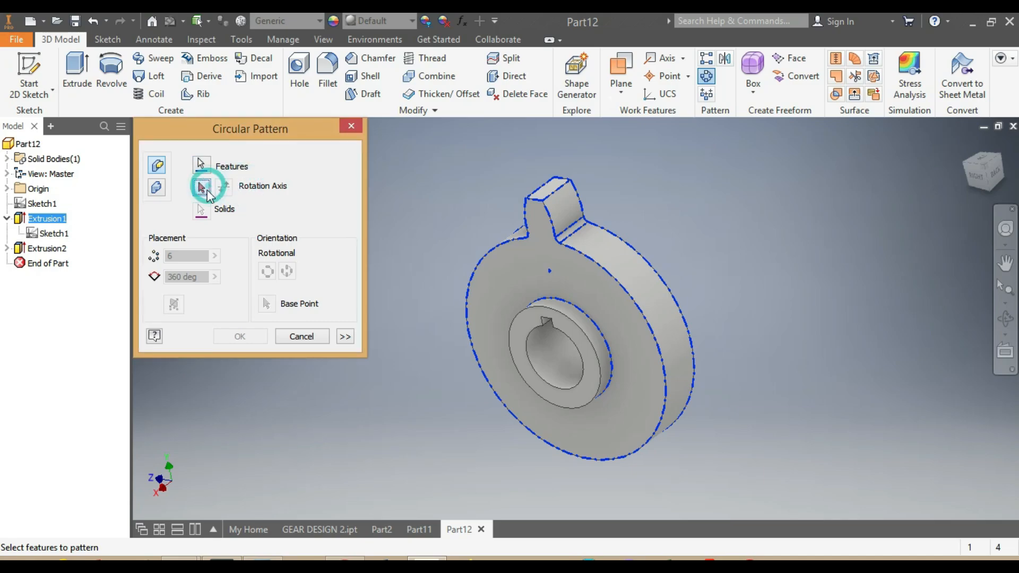
pyautogui.click(604, 321)
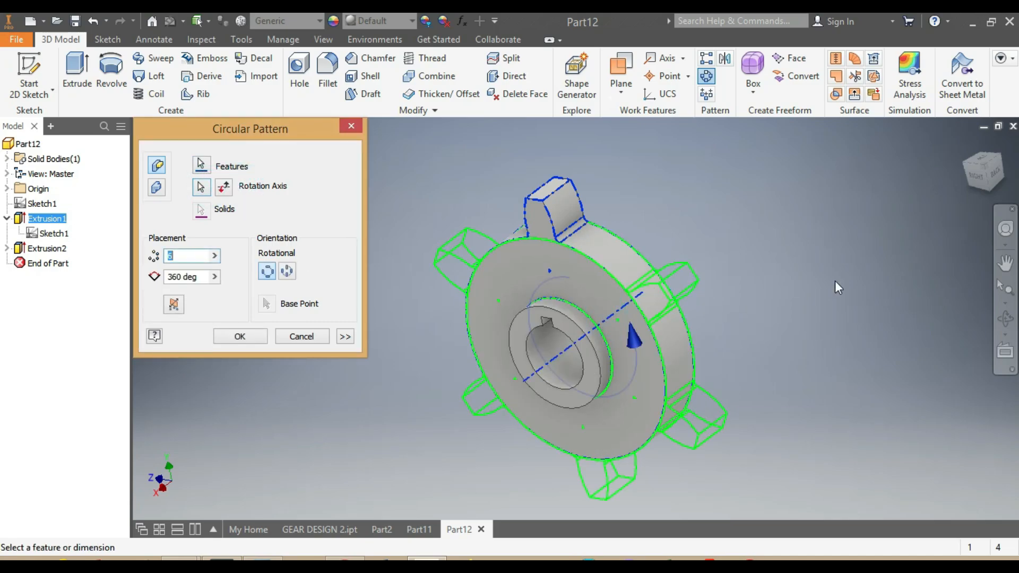
pyautogui.click(976, 175)
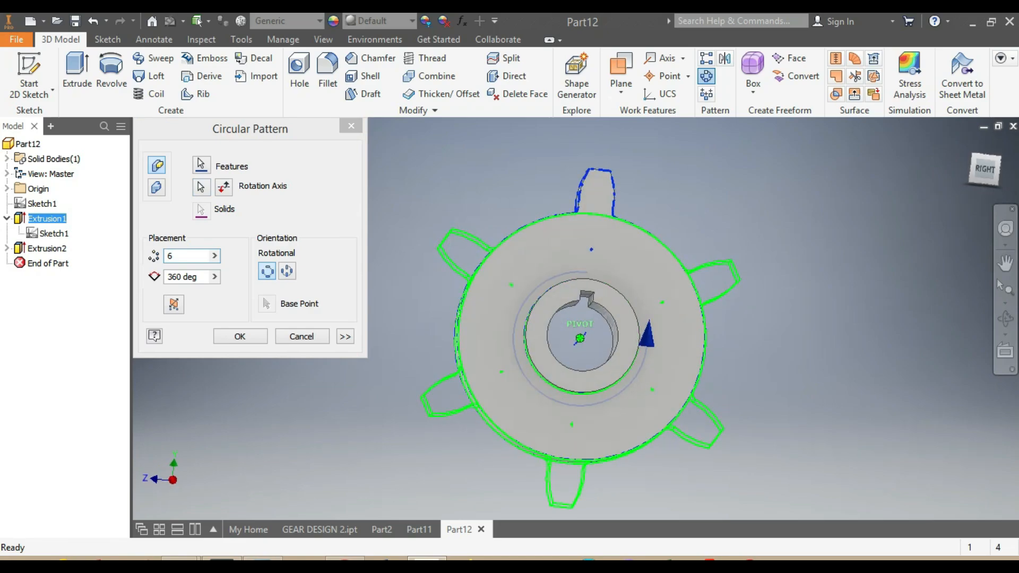
pyautogui.doubleClick(183, 256)
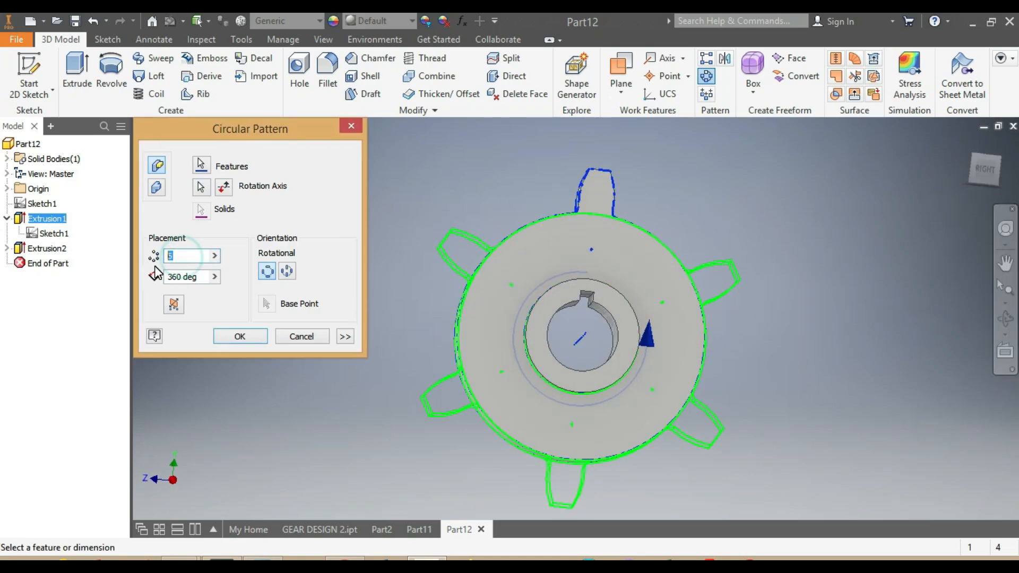
pyautogui.write('14')
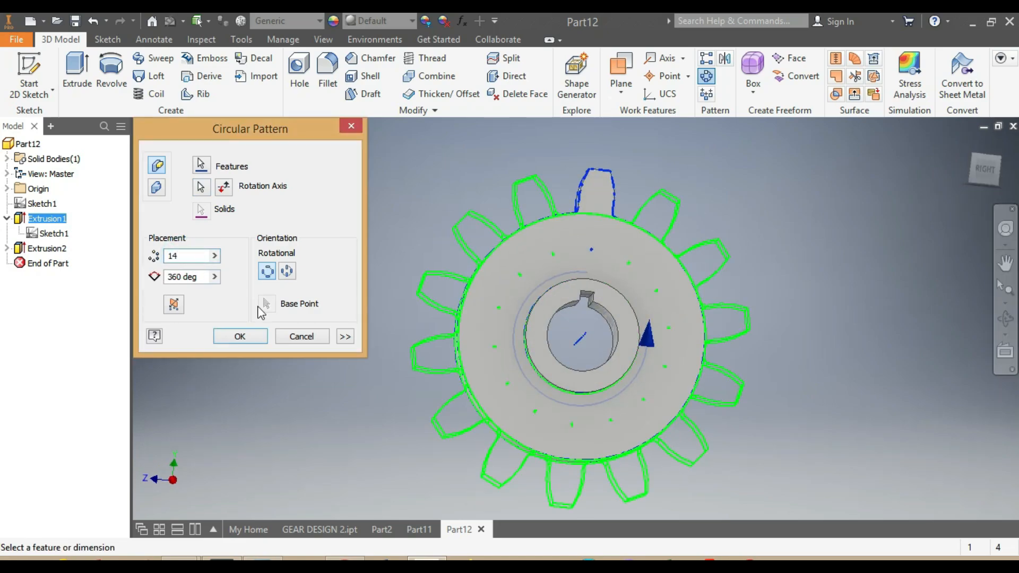
pyautogui.click(240, 344)
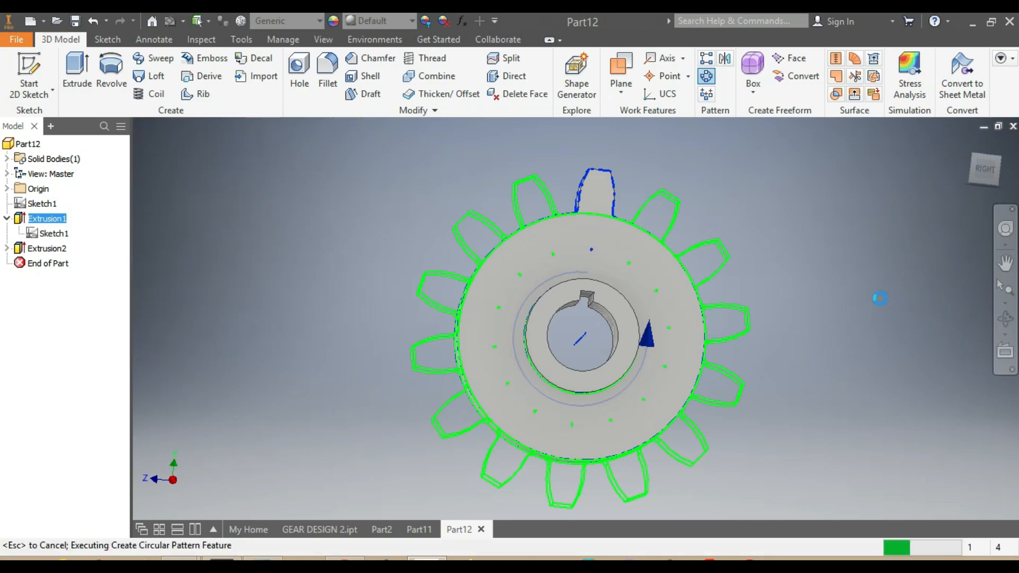
# Assign the Steel, Alloy material to the patterned gear part
pyautogui.moveTo(983, 174); pyautogui.dragTo(986, 175)
pyautogui.moveTo(979, 168); pyautogui.dragTo(973, 160)
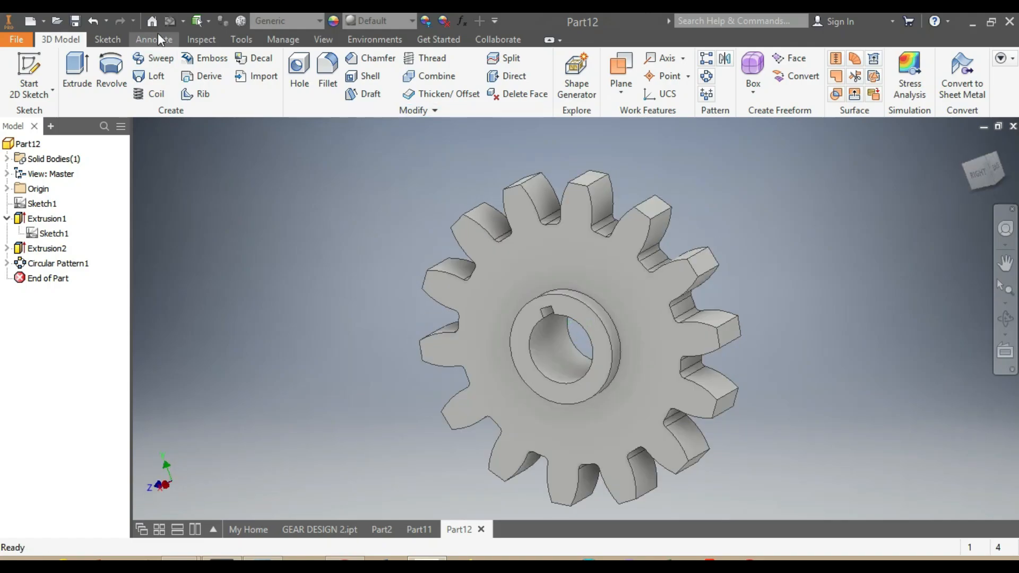
pyautogui.click(318, 22)
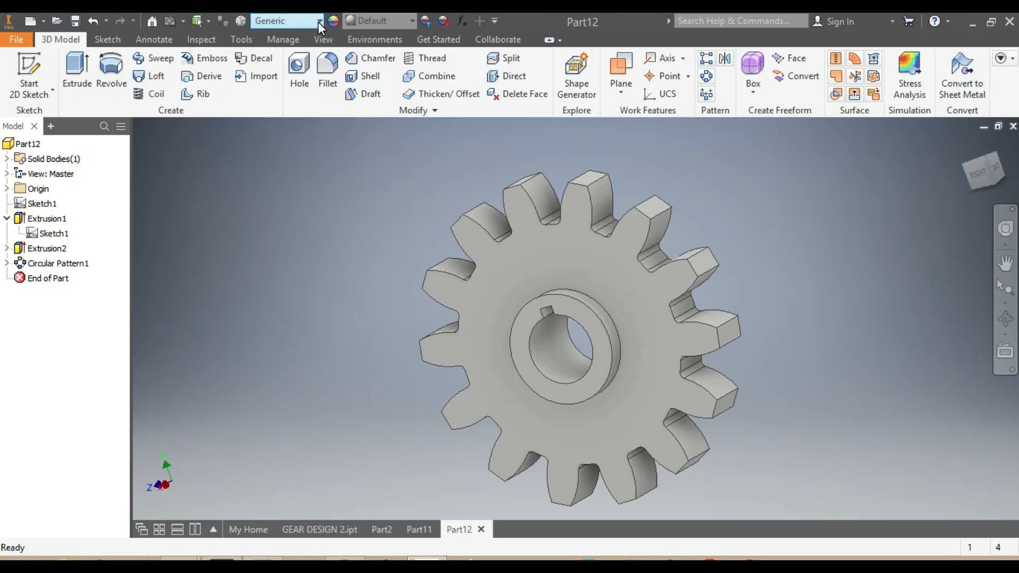
pyautogui.scroll(-10, 292, 259)
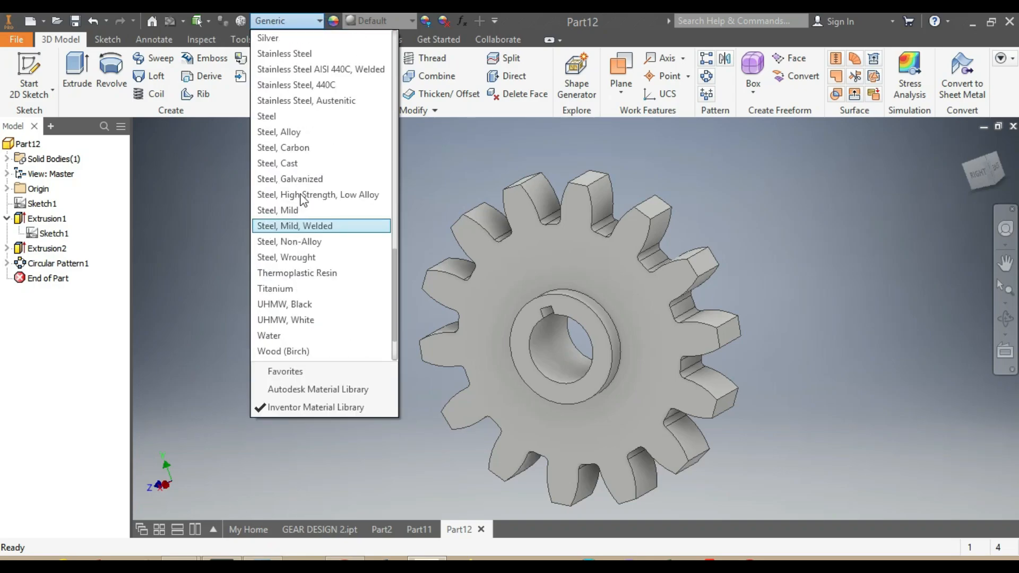
pyautogui.click(304, 132)
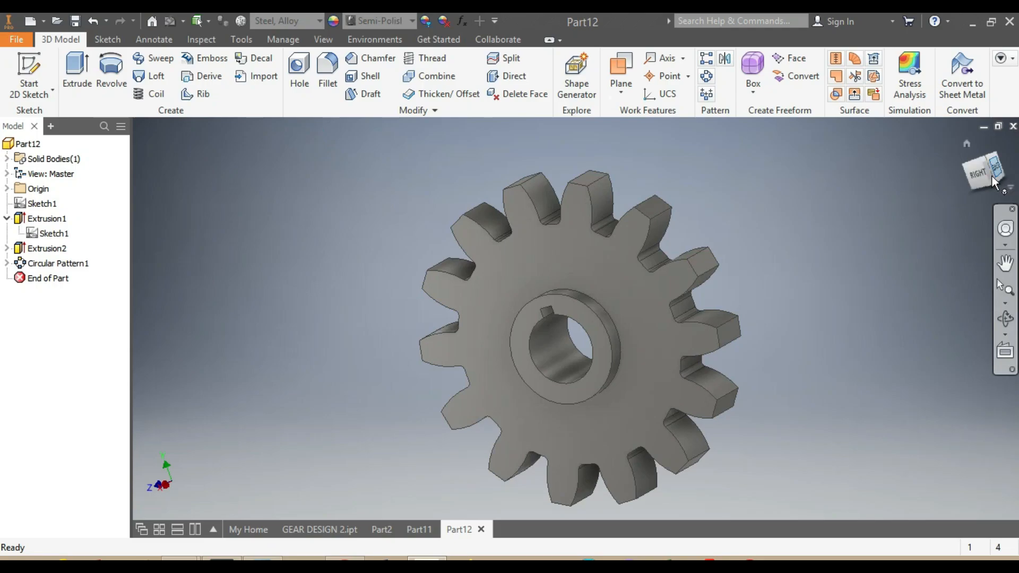
# Inspect the gear and the finished dovetail guide model from several sides, and check the Dovetail Guide drawing in Windows Photo Viewer
pyautogui.moveTo(983, 180)
pyautogui.mouseDown()
pyautogui.moveTo(953, 223)
pyautogui.moveTo(987, 175)
pyautogui.moveTo(963, 209)
pyautogui.moveTo(956, 196)
pyautogui.moveTo(990, 204)
pyautogui.moveTo(958, 202)
pyautogui.moveTo(974, 172)
pyautogui.moveTo(985, 183)
pyautogui.moveTo(966, 199)
pyautogui.moveTo(987, 188)
pyautogui.moveTo(979, 176)
pyautogui.moveTo(992, 183)
pyautogui.moveTo(1000, 172)
pyautogui.moveTo(979, 183)
pyautogui.moveTo(997, 165)
pyautogui.moveTo(979, 167)
pyautogui.moveTo(984, 178)
pyautogui.moveTo(992, 164)
pyautogui.moveTo(982, 177)
pyautogui.moveTo(985, 151)
pyautogui.moveTo(982, 183)
pyautogui.moveTo(984, 172)
pyautogui.moveTo(991, 180)
pyautogui.moveTo(982, 170)
pyautogui.mouseUp()
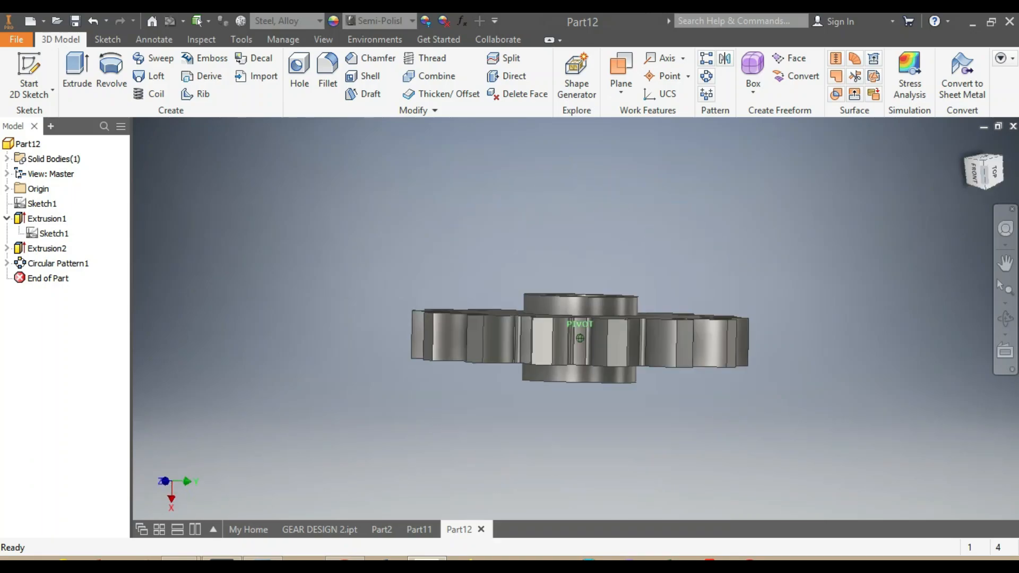
pyautogui.moveTo(982, 169)
pyautogui.mouseDown()
pyautogui.moveTo(988, 178)
pyautogui.moveTo(985, 162)
pyautogui.moveTo(988, 186)
pyautogui.moveTo(986, 169)
pyautogui.mouseUp()
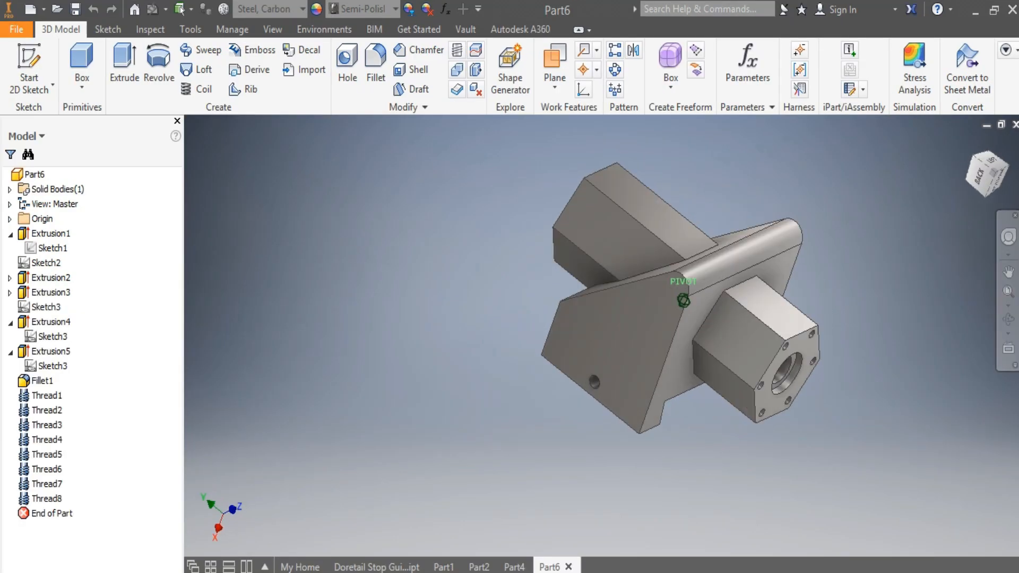
pyautogui.moveTo(982, 170)
pyautogui.mouseDown()
pyautogui.moveTo(981, 183)
pyautogui.moveTo(988, 176)
pyautogui.mouseUp()
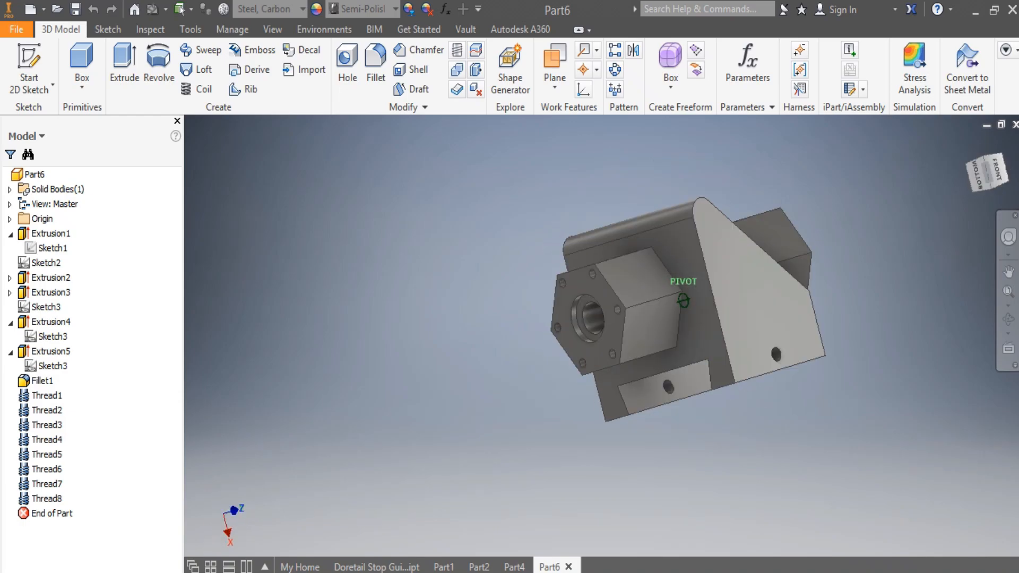
pyautogui.hotkey('alt', 'Tab')
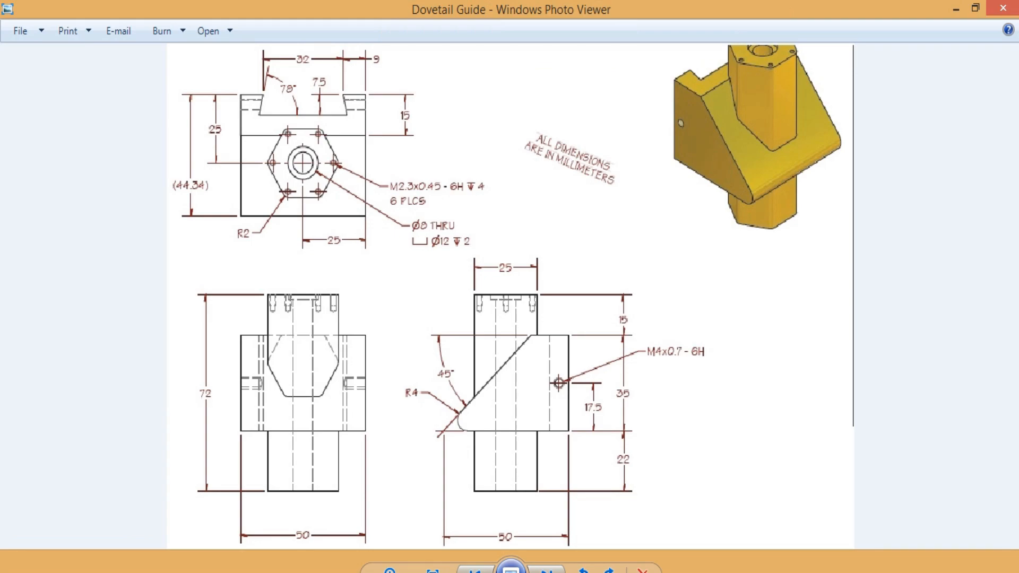
pyautogui.click(579, 552)
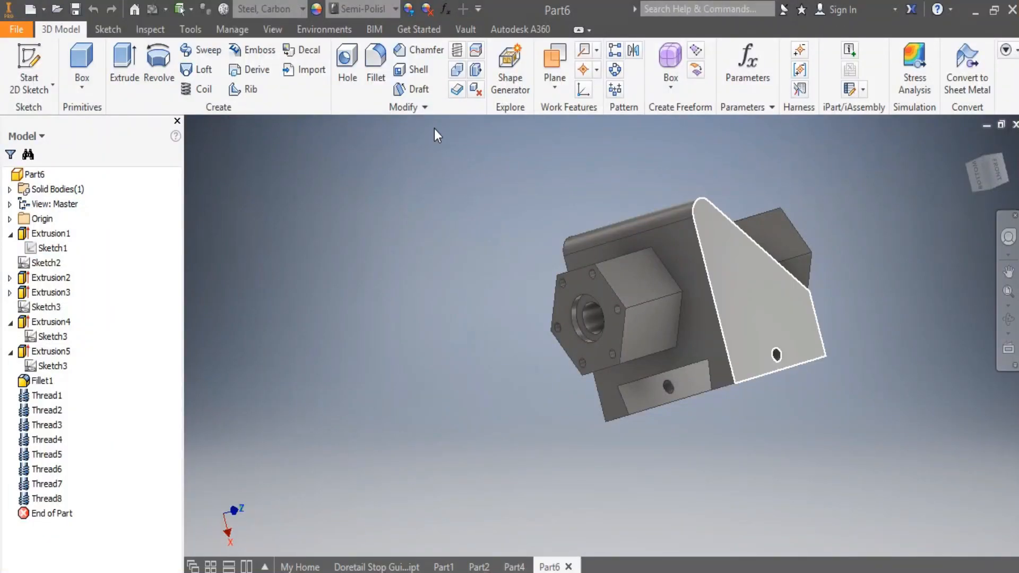
# Create a metric Standard (mm) part and sketch a rectangle about 36 by 19 mm with its lower-right corner on the origin
pyautogui.click(29, 9)
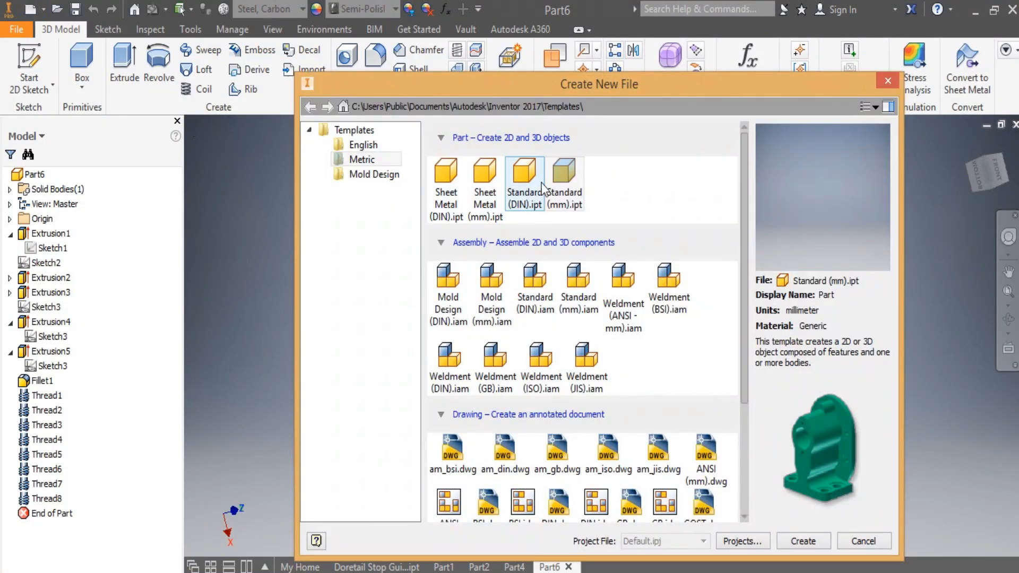
pyautogui.click(791, 541)
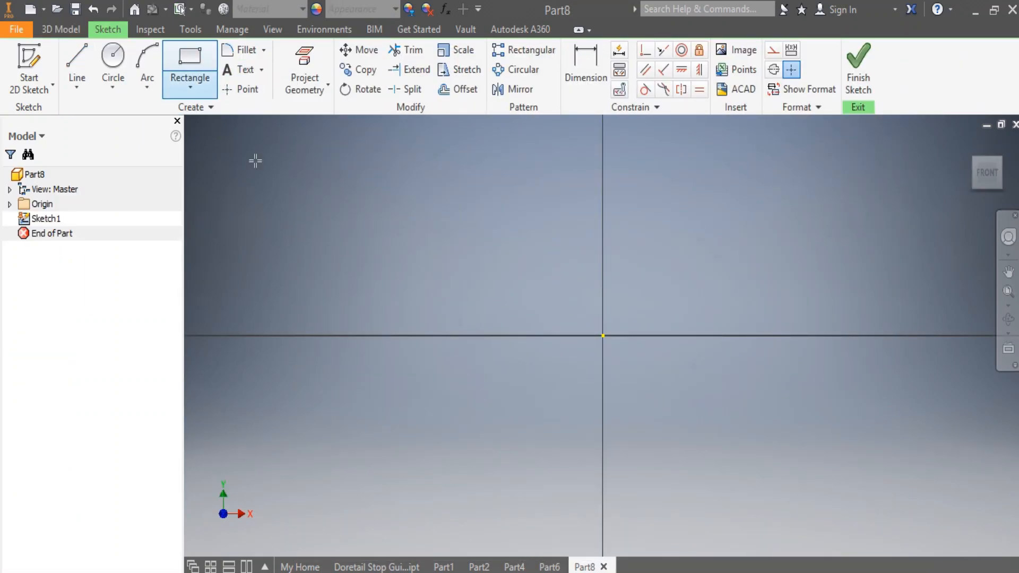
pyautogui.click(308, 163)
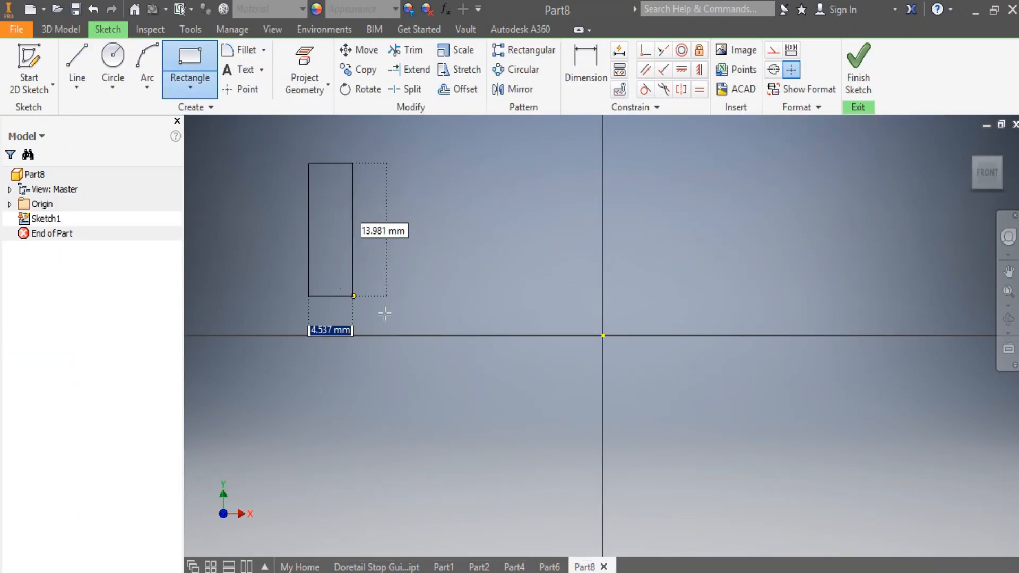
pyautogui.click(603, 335)
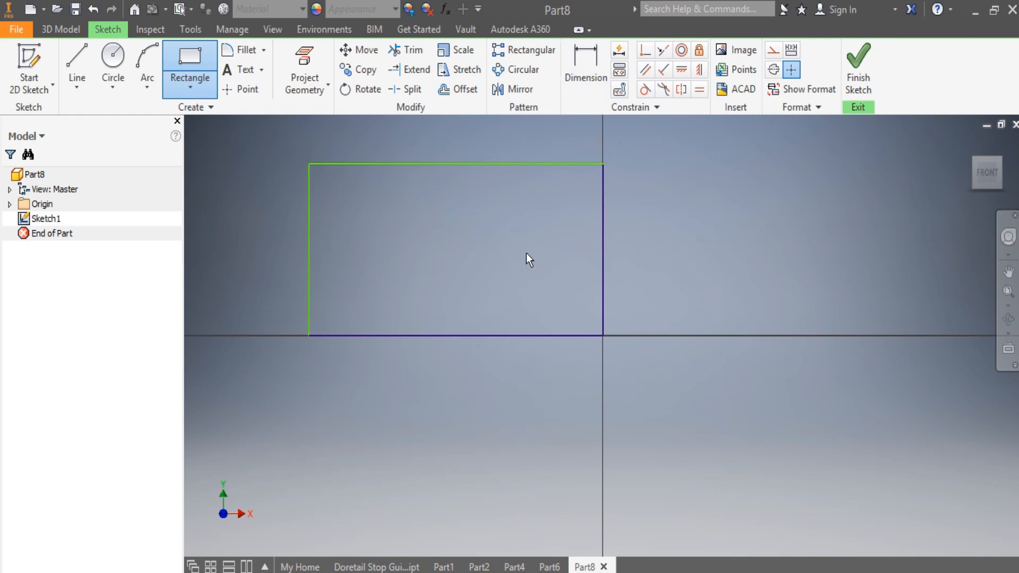
# Dimension the rectangle to 100 mm wide and 35 mm high
pyautogui.press('d')
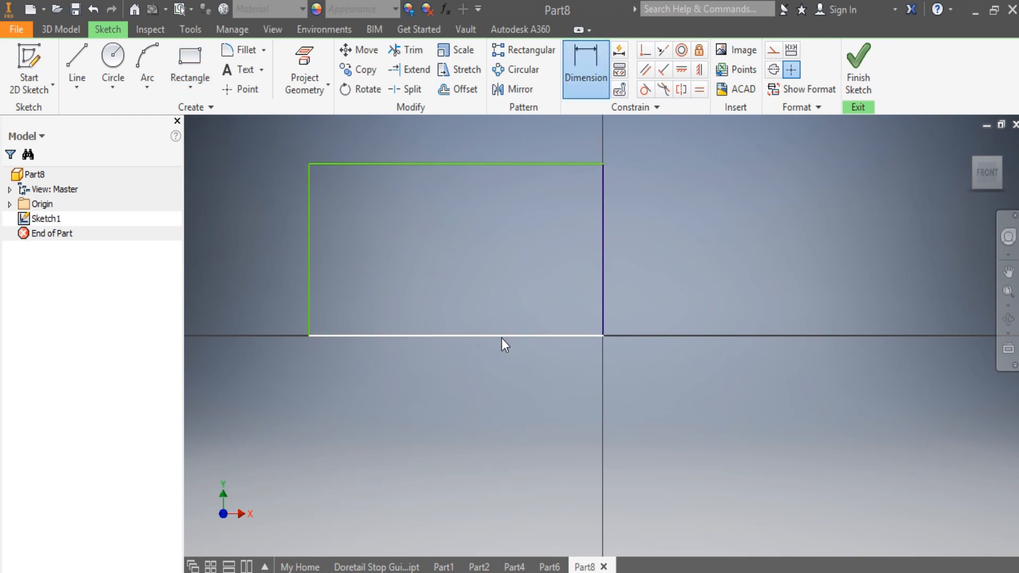
pyautogui.click(502, 339)
pyautogui.click(491, 393)
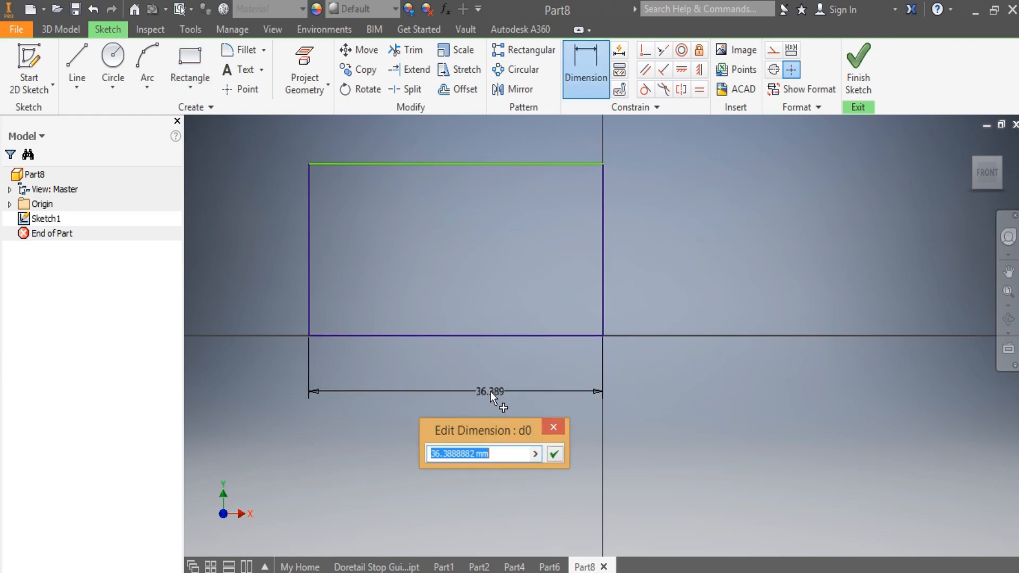
pyautogui.write('100')
pyautogui.press('Return')
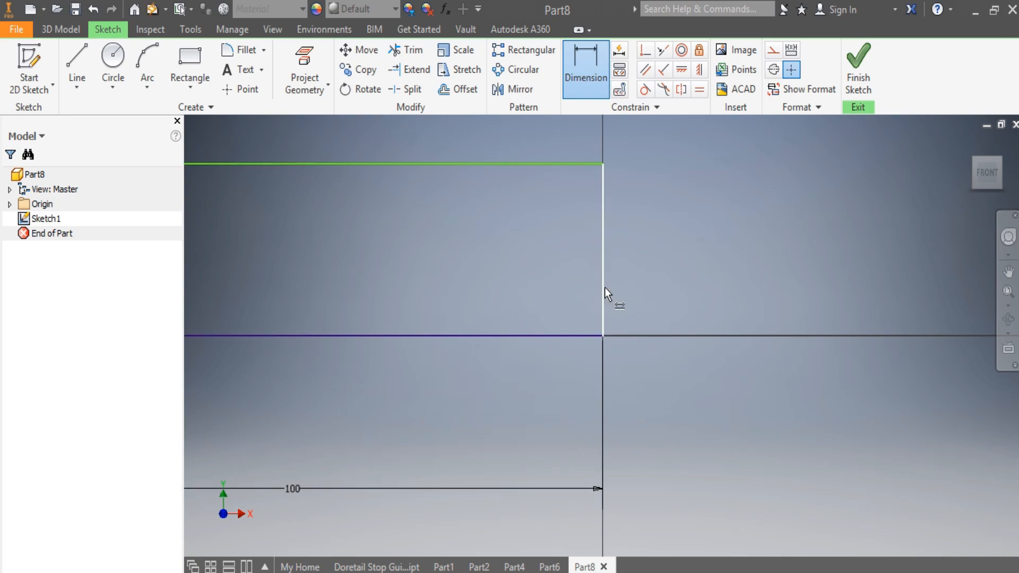
pyautogui.click(603, 287)
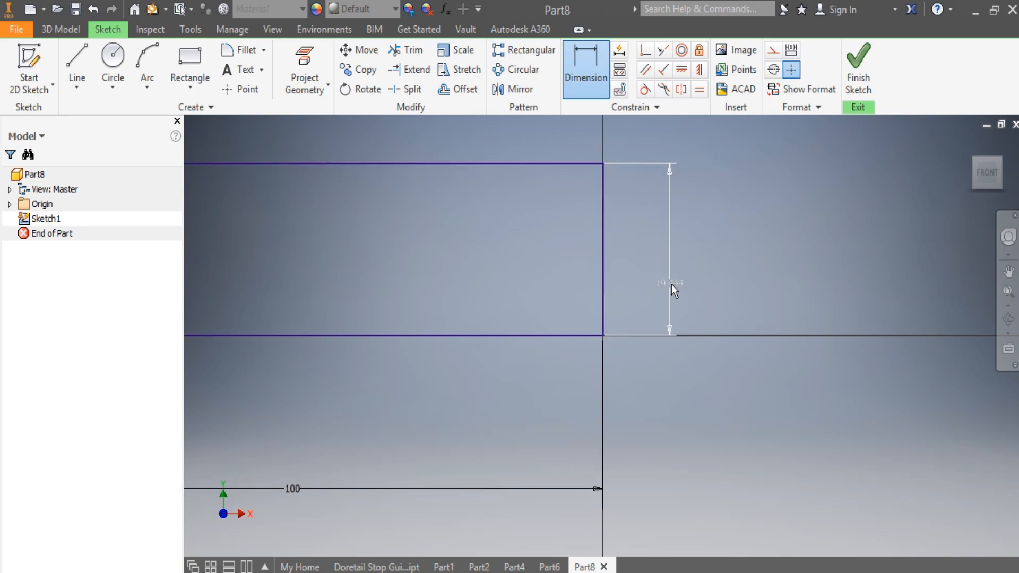
pyautogui.click(670, 284)
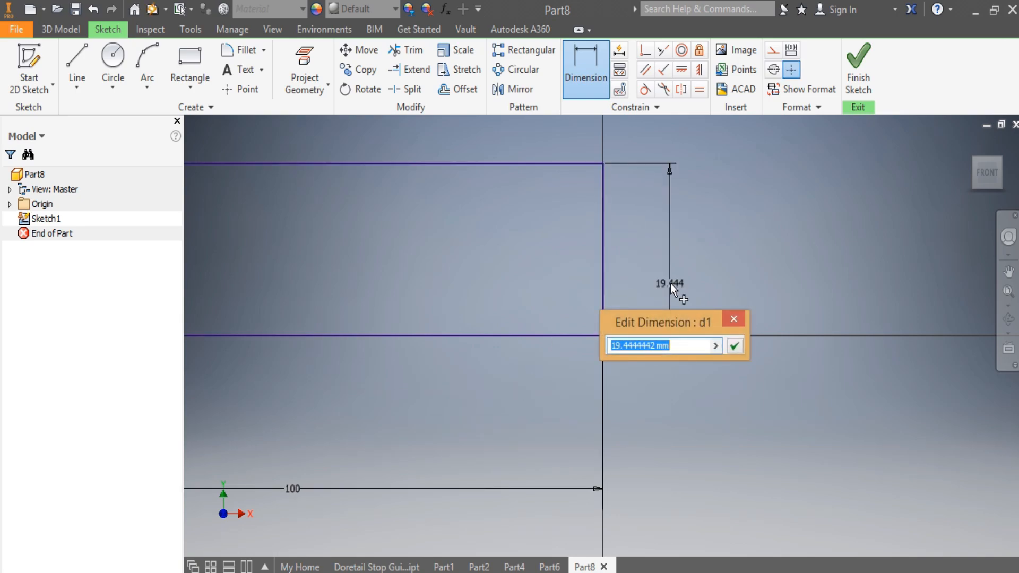
pyautogui.write('35')
pyautogui.press('Return')
pyautogui.scroll(3, 357, 376)
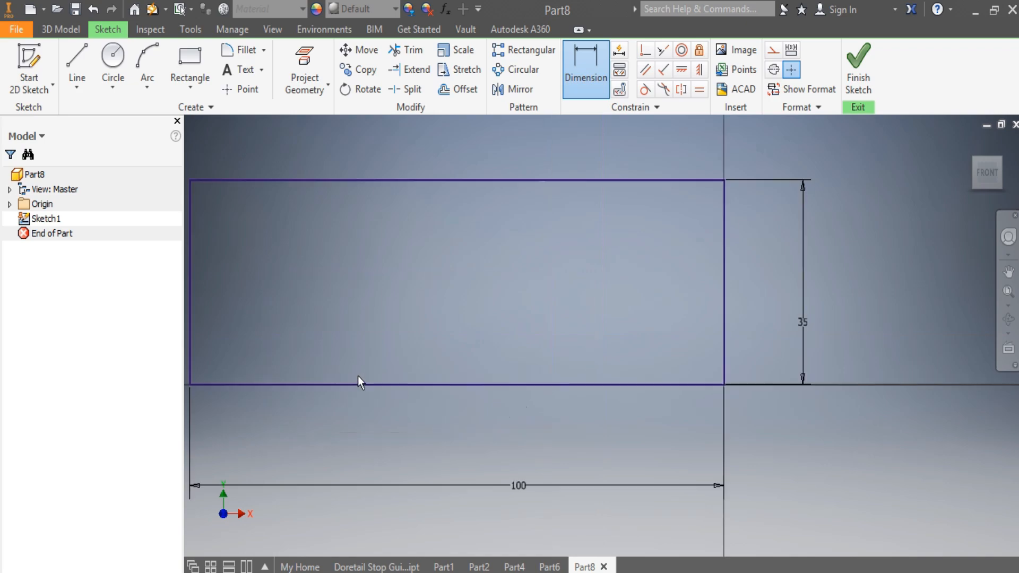
# Sketch a diagonal line across the rectangle at about 37 degrees, running from below its bottom edge to above its top edge
pyautogui.scroll(-8, 307, 377)
pyautogui.scroll(3, 268, 361)
pyautogui.press('l')
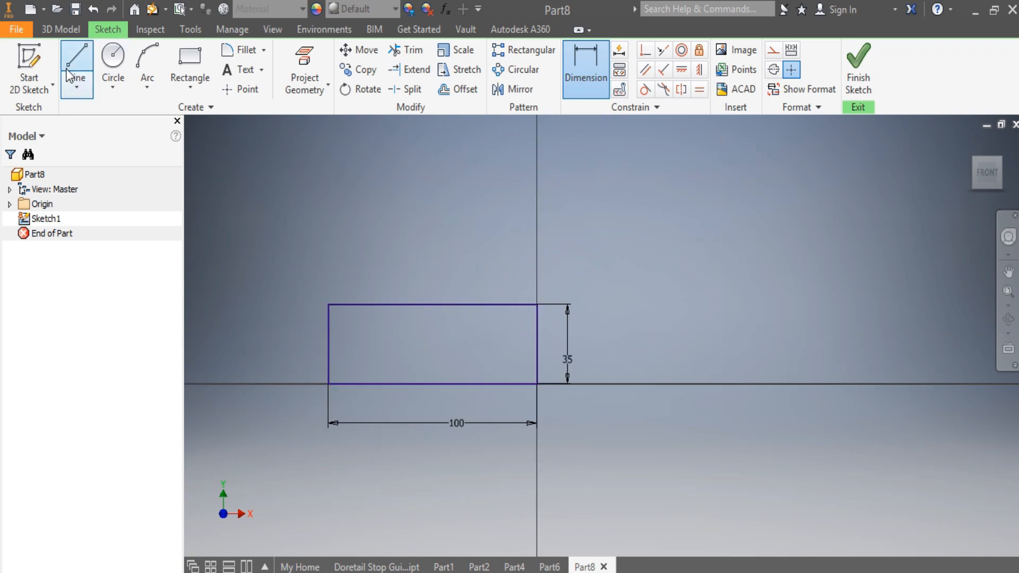
pyautogui.click(366, 397)
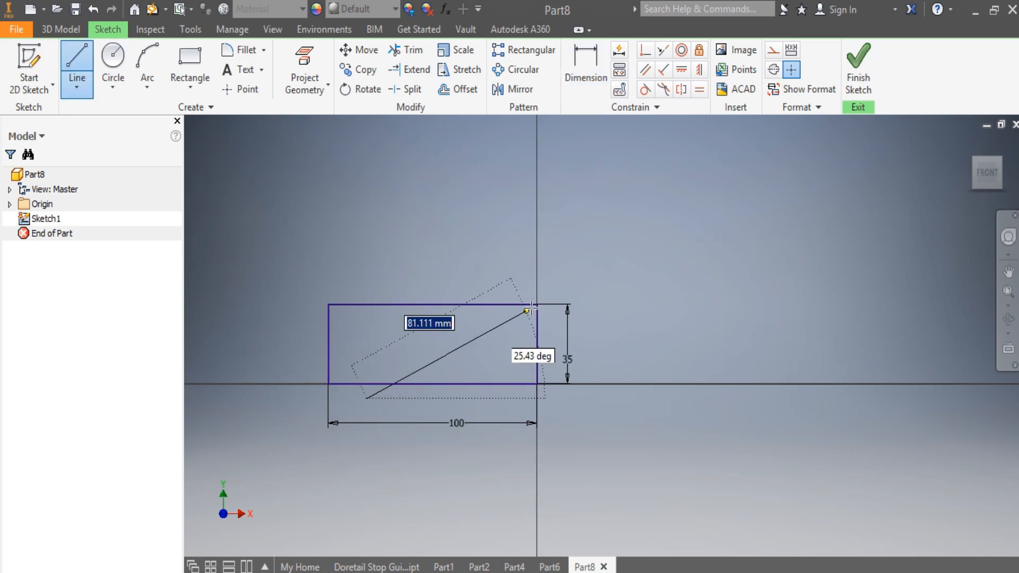
pyautogui.click(528, 268)
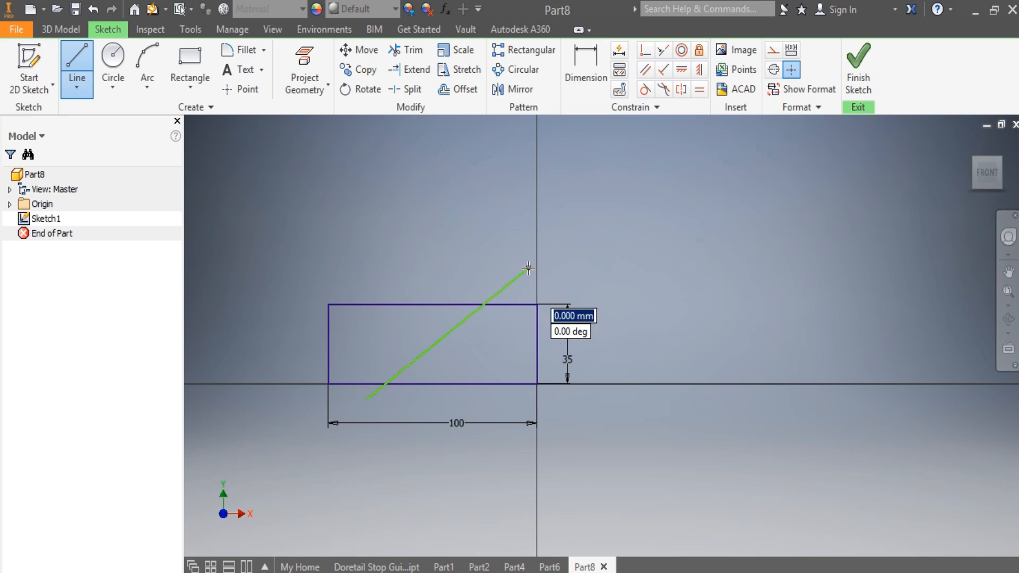
pyautogui.press('Escape')
# Dimension the angle between the diagonal line and the rectangle's bottom edge to 45 degrees
pyautogui.scroll(3, 414, 397)
pyautogui.click(599, 73)
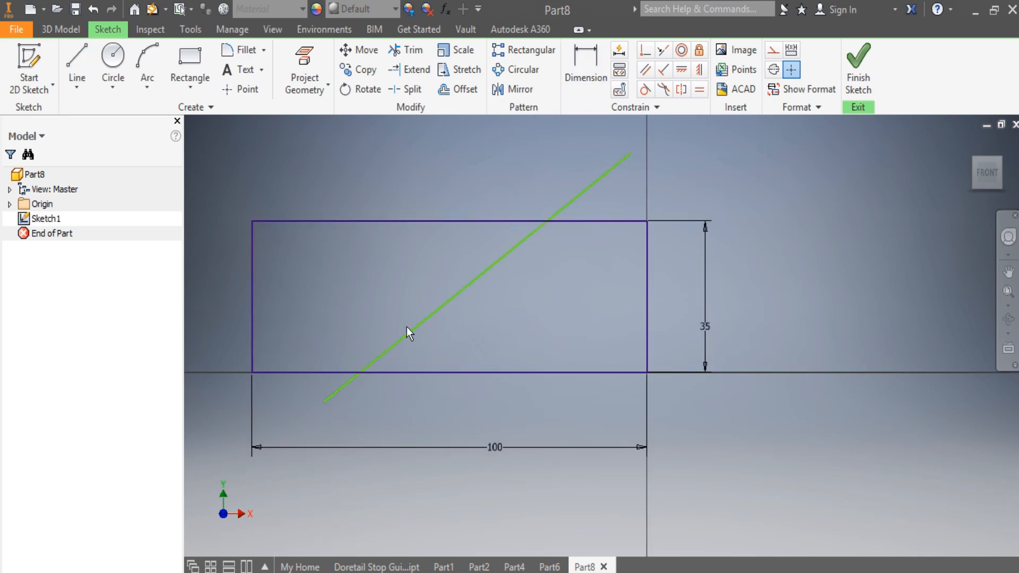
pyautogui.click(436, 372)
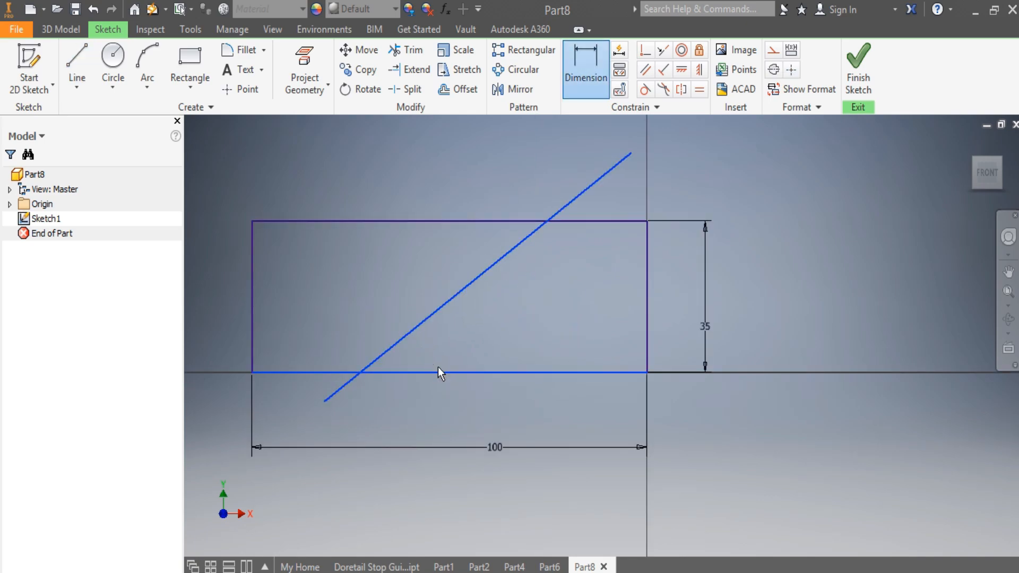
pyautogui.click(455, 345)
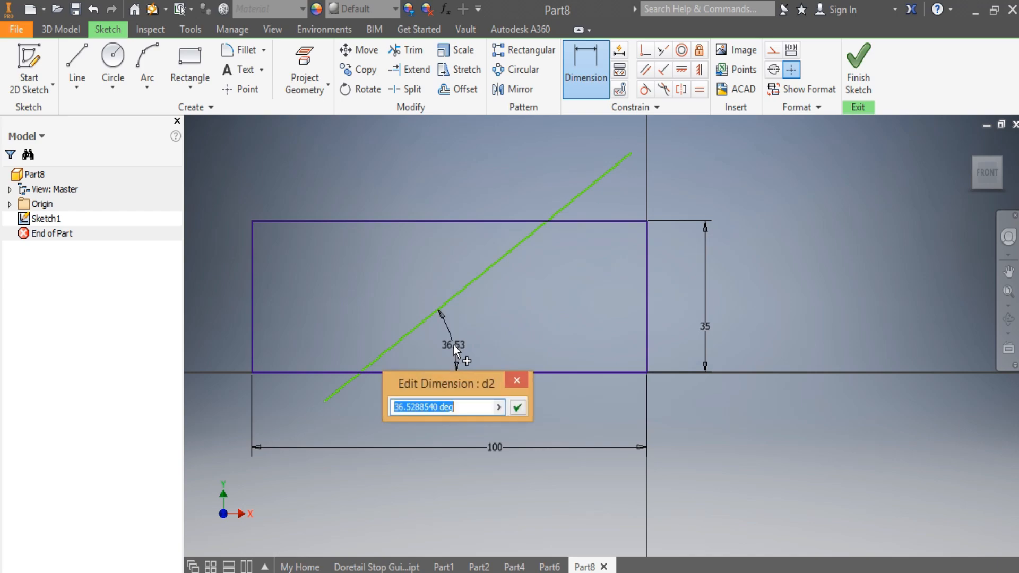
pyautogui.write('45')
pyautogui.press('Return')
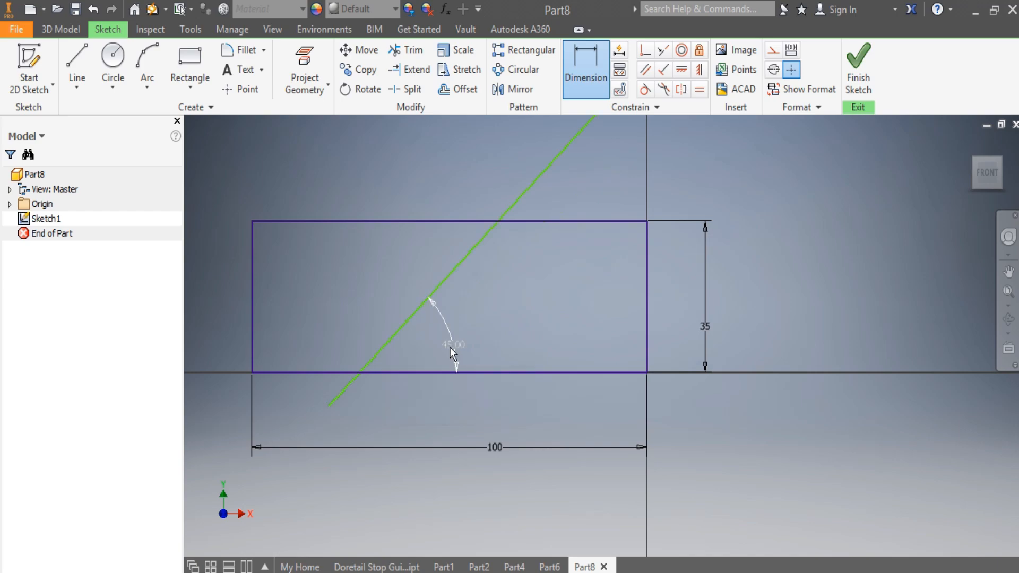
# Trim the diagonal's overhang below the rectangle and the part of the bottom edge left of the diagonal
pyautogui.scroll(-2, 431, 381)
pyautogui.scroll(3, 367, 357)
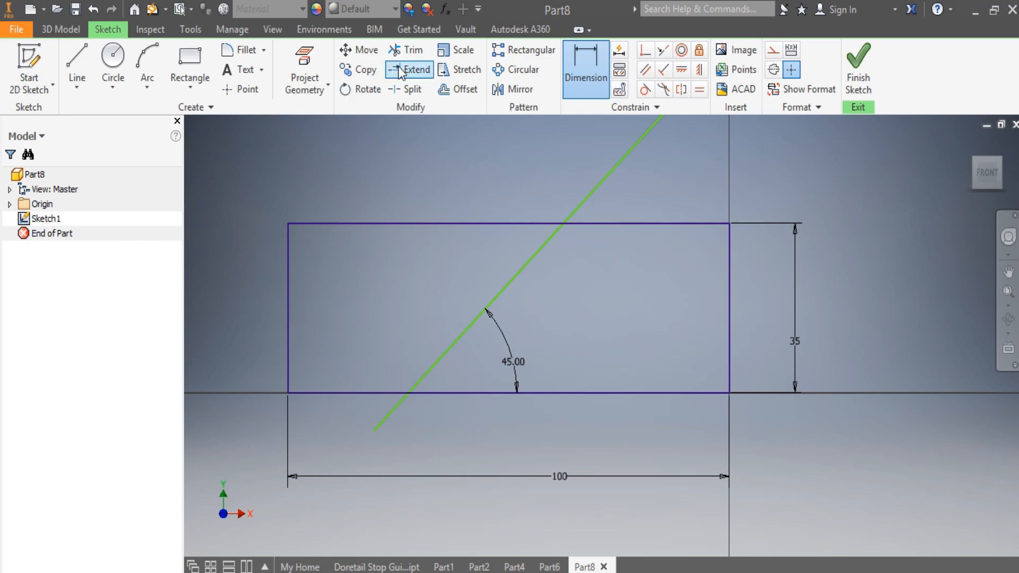
pyautogui.press('x')
pyautogui.click(387, 419)
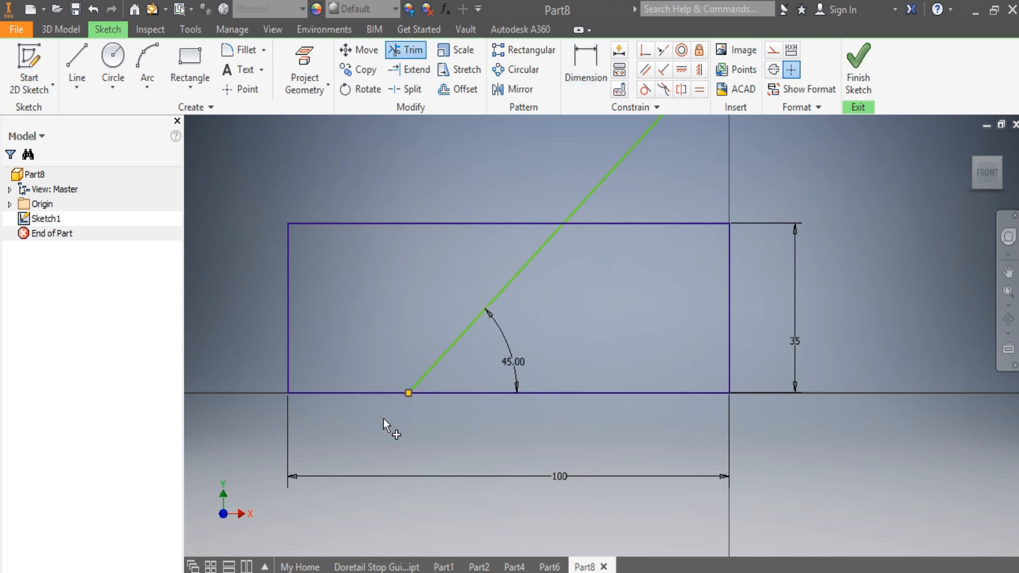
pyautogui.click(346, 391)
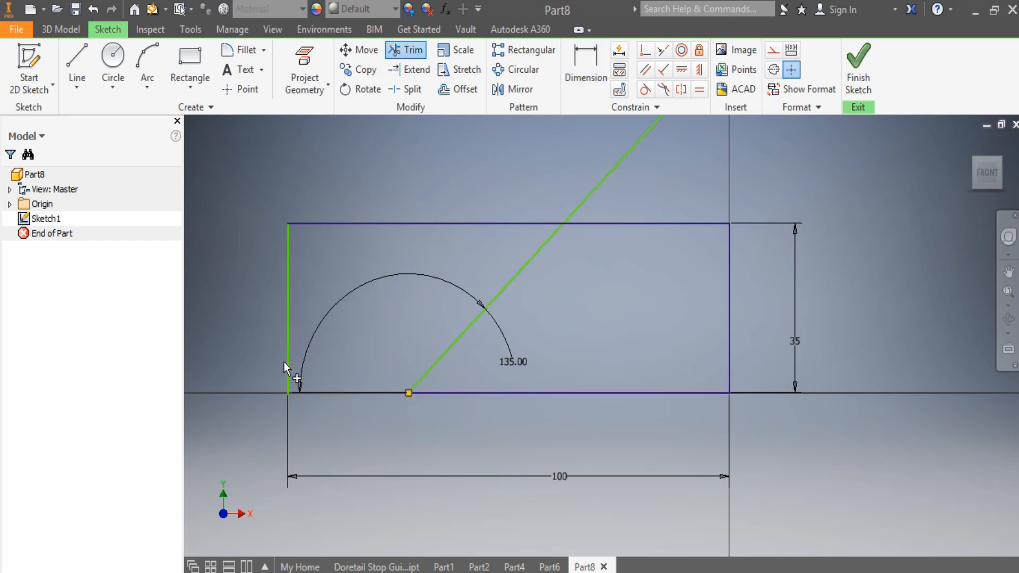
# Delete the rectangle's left edge and trim the part of the top edge left of the diagonal
pyautogui.click(290, 357)
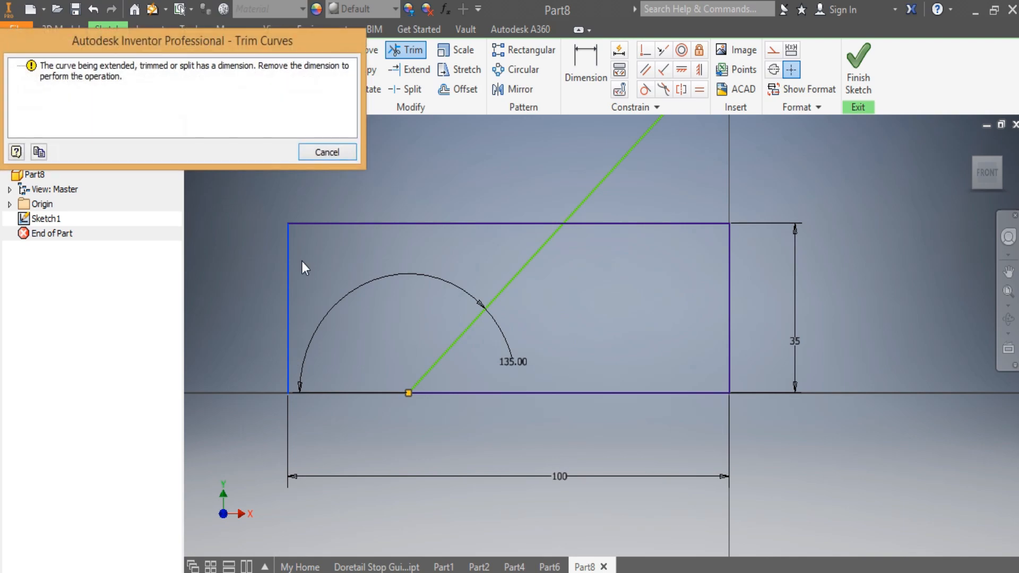
pyautogui.click(327, 152)
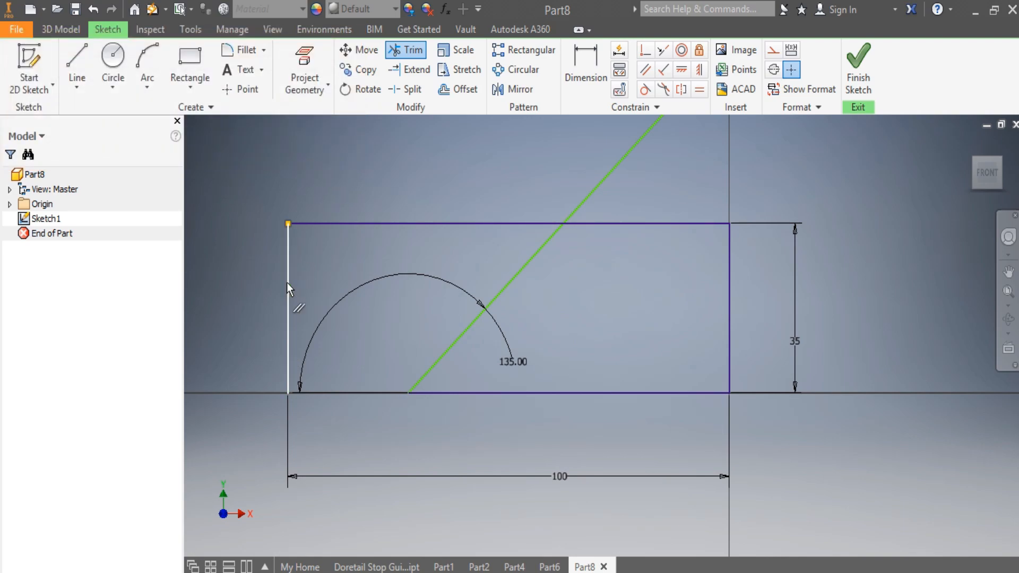
pyautogui.click(299, 283)
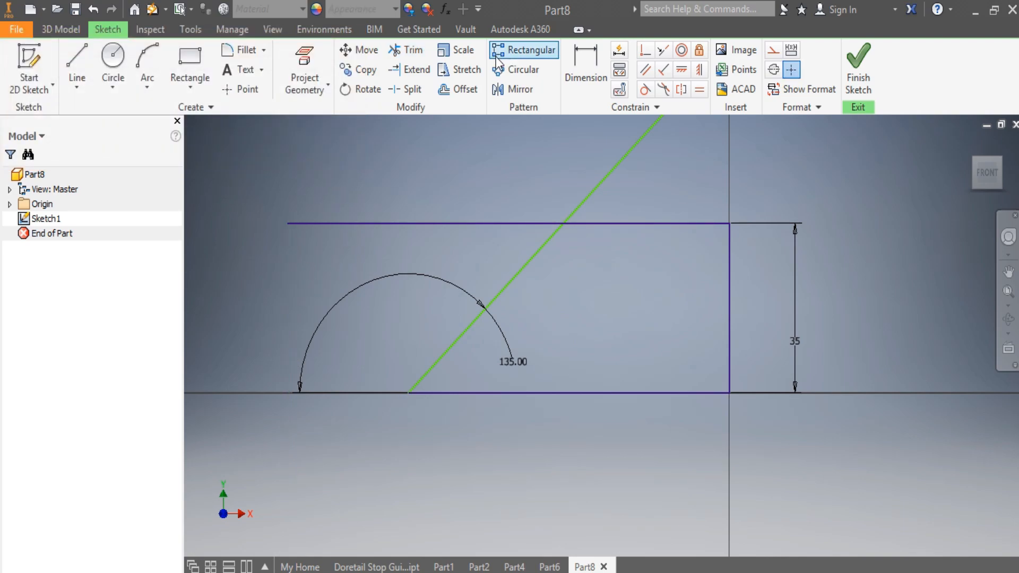
pyautogui.click(416, 225)
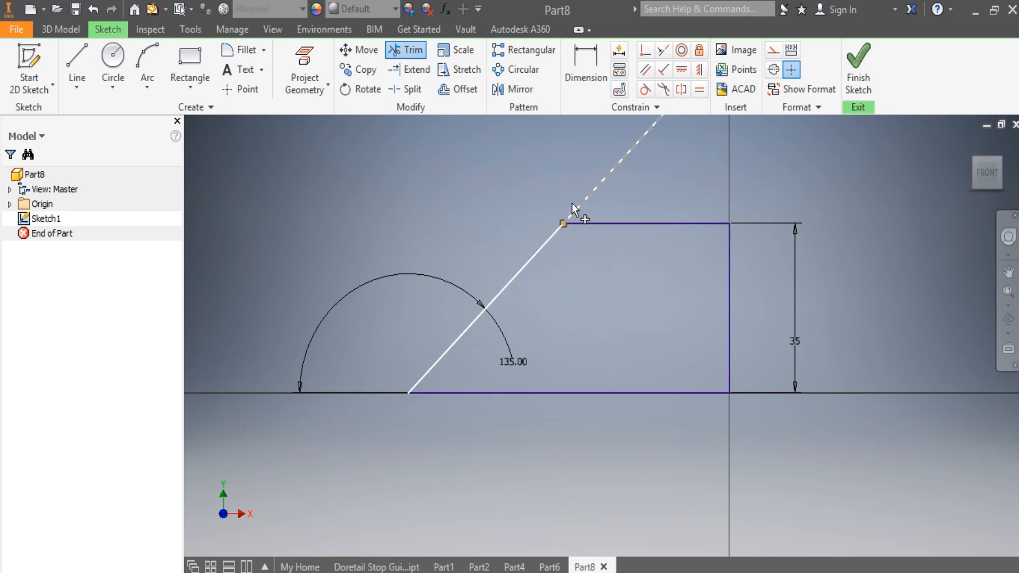
# Dimension the profile's bottom edge to 50 mm
pyautogui.press('d')
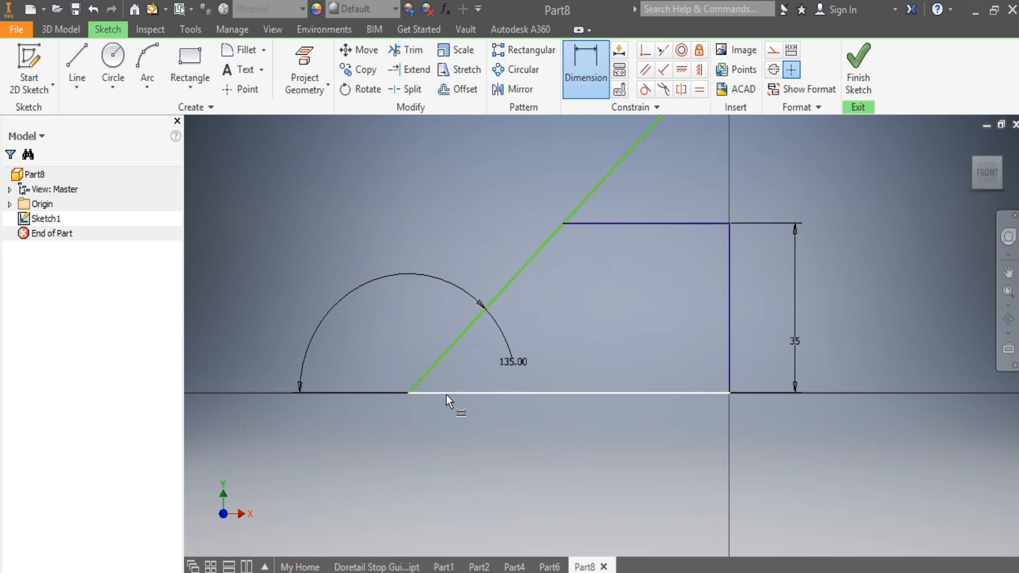
pyautogui.click(447, 394)
pyautogui.click(500, 442)
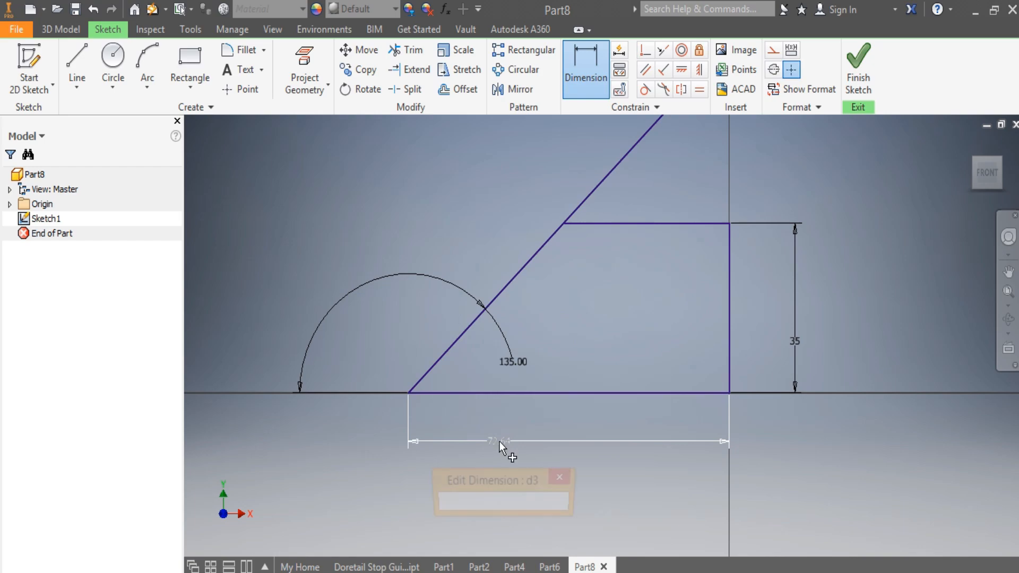
pyautogui.write('50')
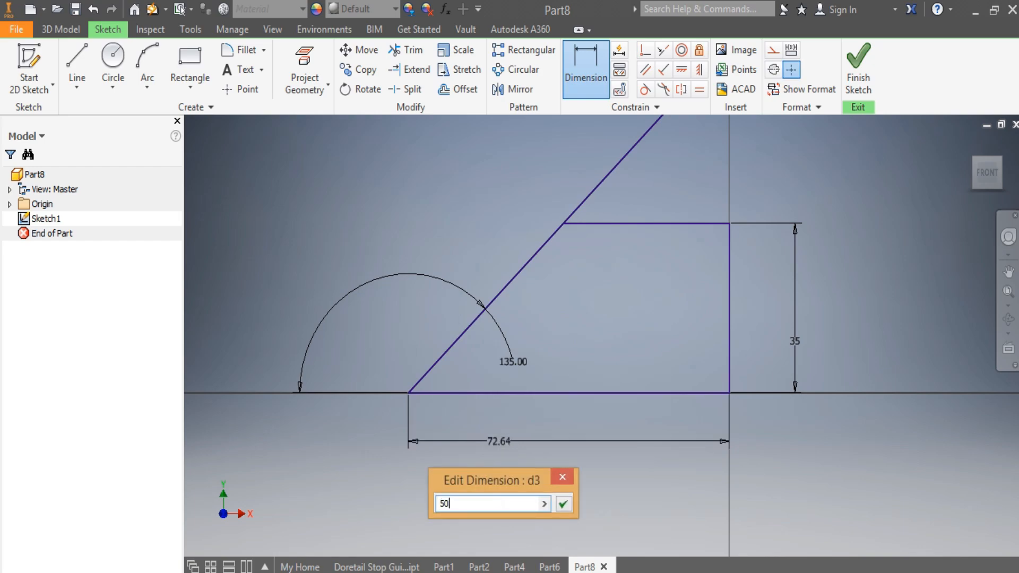
pyautogui.press('Return')
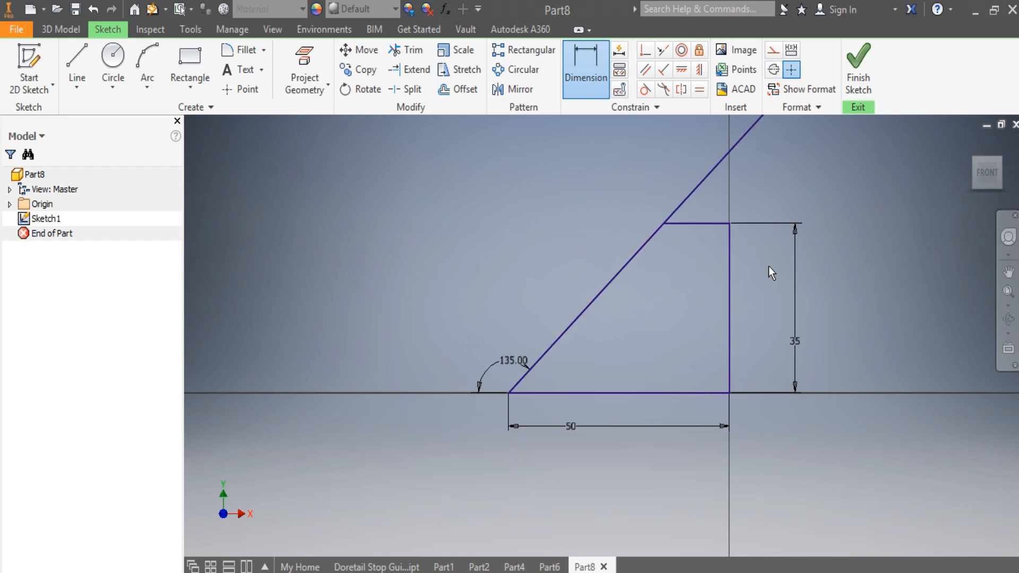
# Trim the diagonal line's overhang above the profile's top edge
pyautogui.scroll(3, 768, 266)
pyautogui.scroll(-2, 779, 196)
pyautogui.click(407, 49)
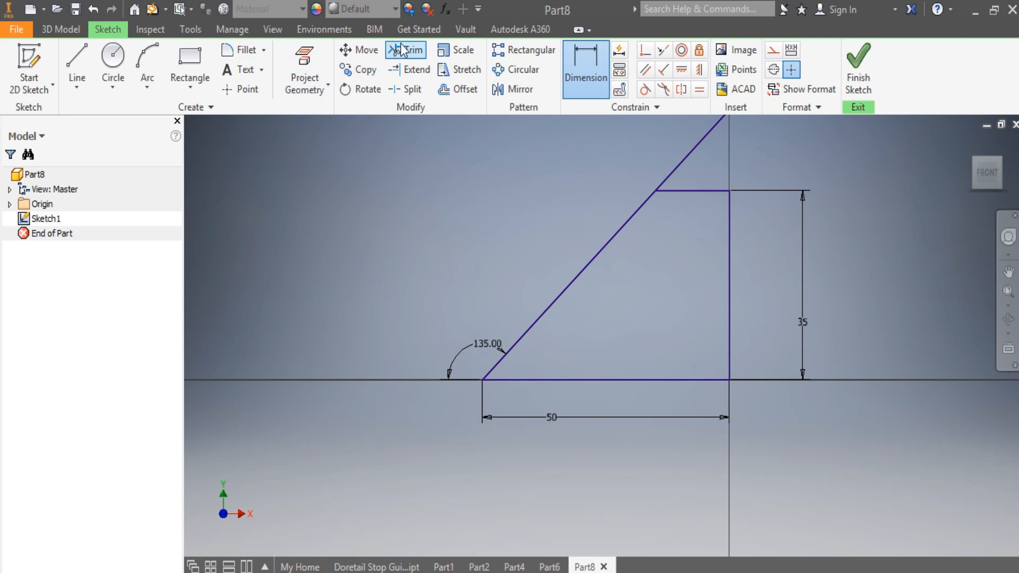
pyautogui.click(688, 157)
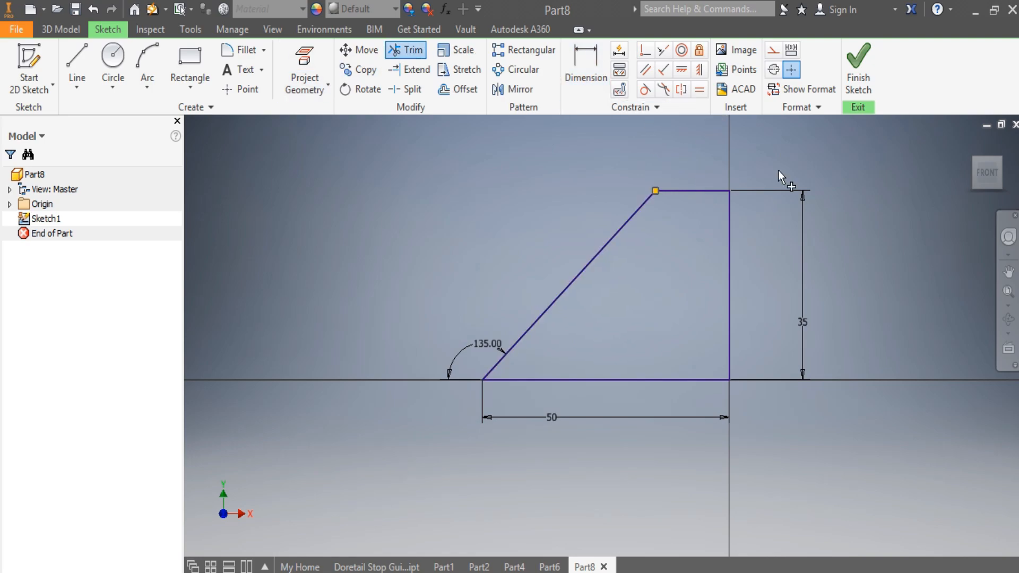
# Sketch a small circle inside the profile, centred about 3 mm from the vertical edge and 17.5 mm above the bottom edge
pyautogui.click(112, 63)
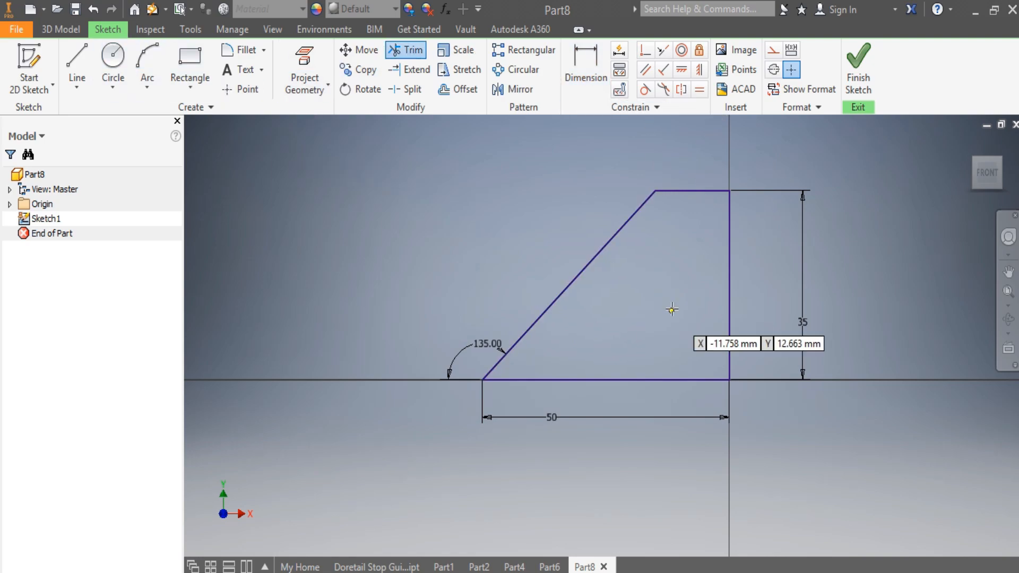
pyautogui.click(714, 284)
pyautogui.click(713, 274)
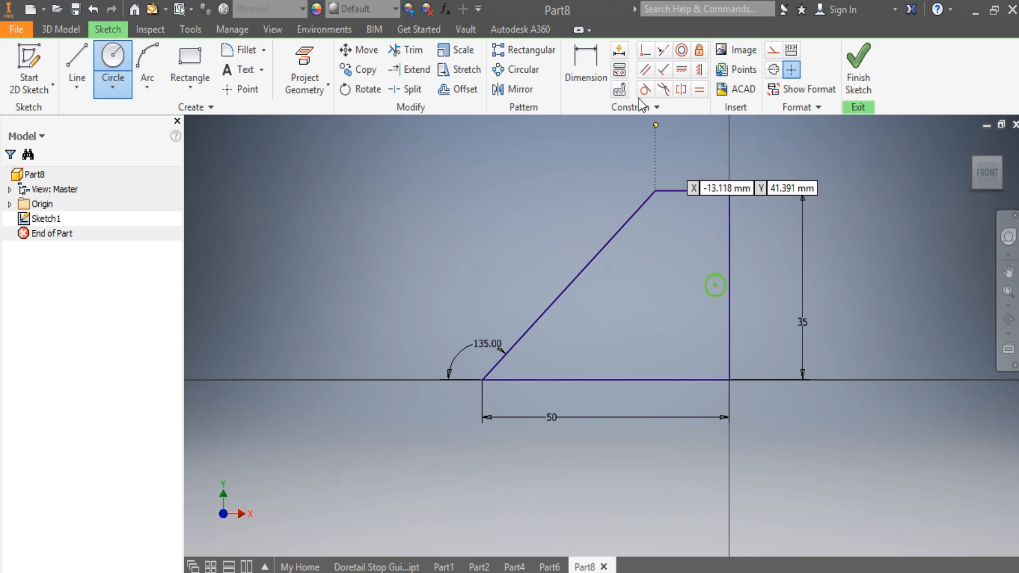
# Dimension the circle centre's height above the bottom edge and set its distance from the vertical edge to 3.75 mm
pyautogui.click(578, 68)
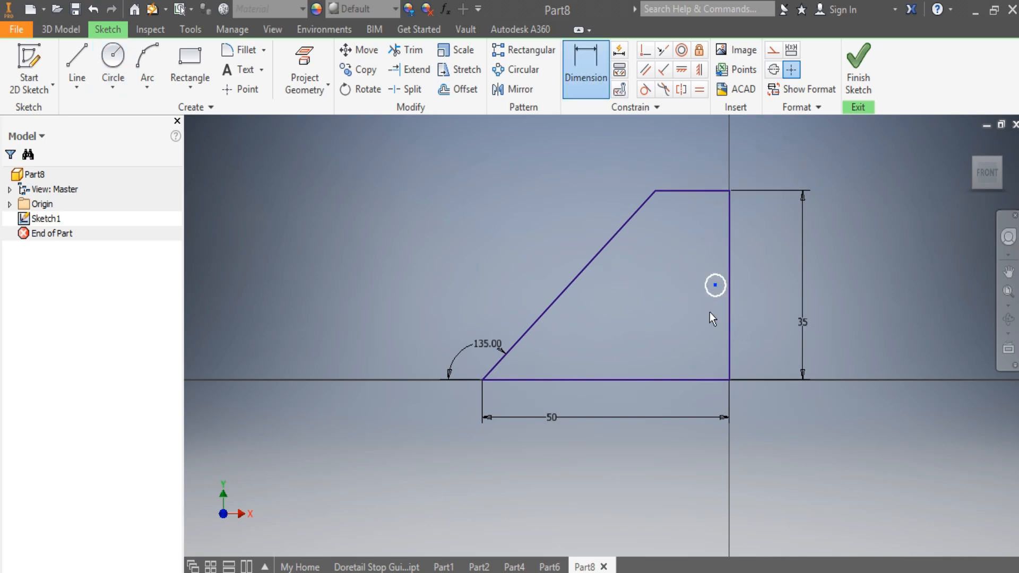
pyautogui.click(711, 377)
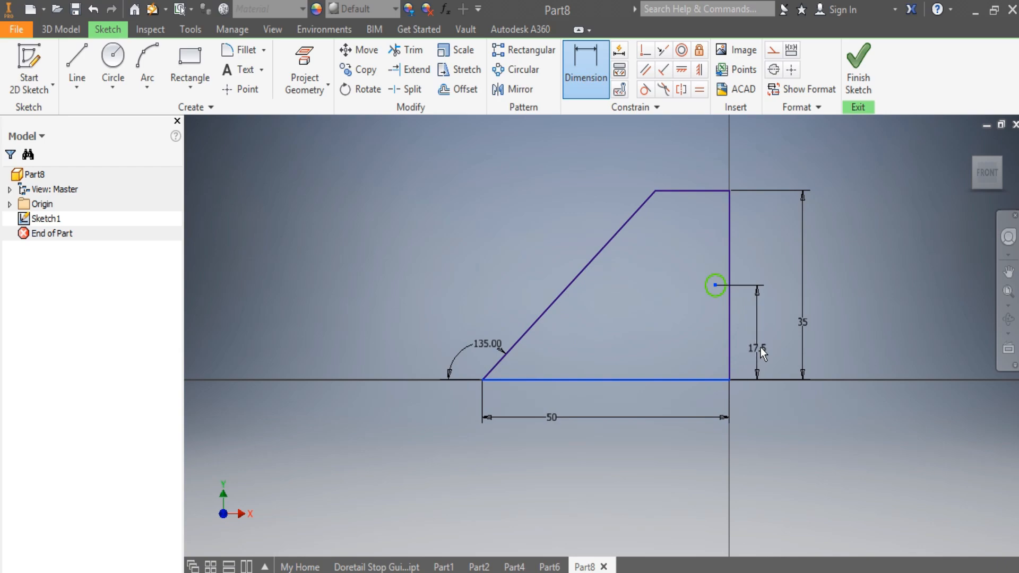
pyautogui.click(765, 346)
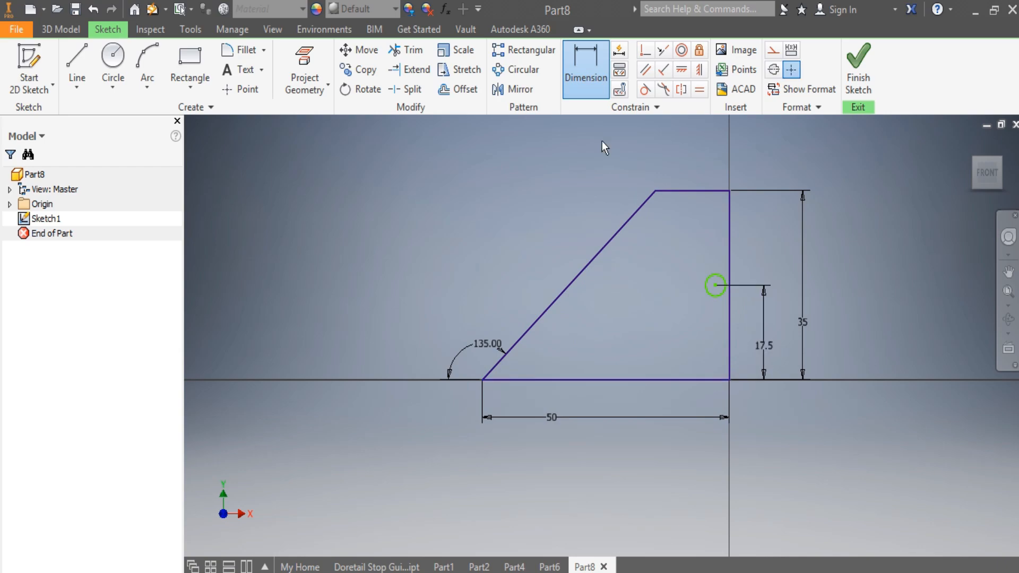
pyautogui.click(728, 279)
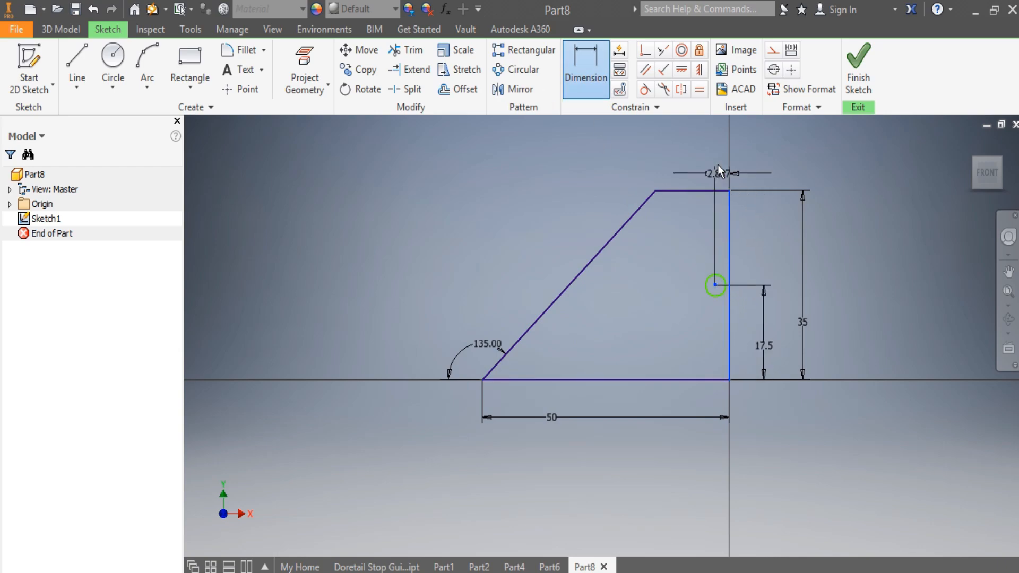
pyautogui.click(719, 160)
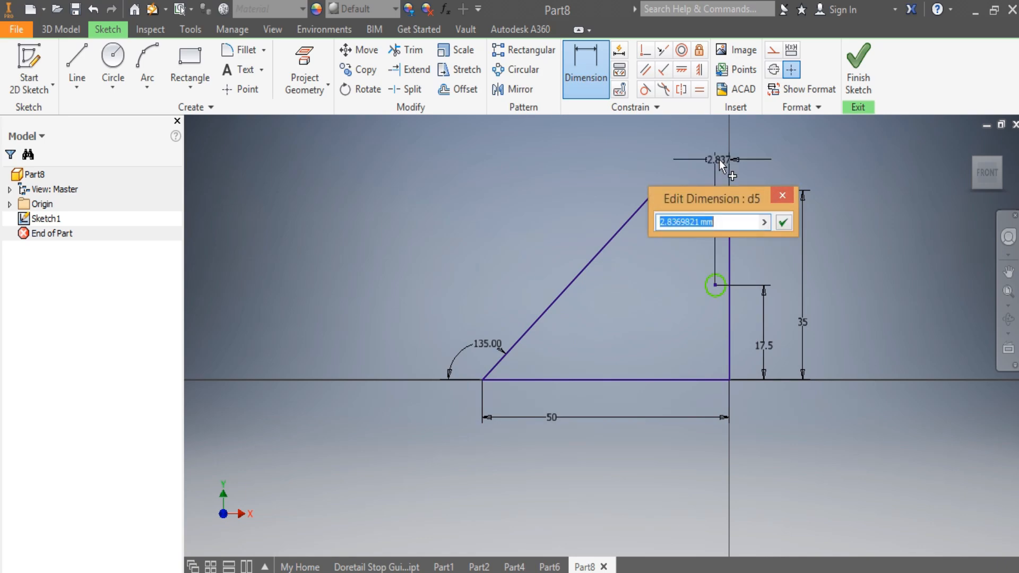
pyautogui.write('3.75')
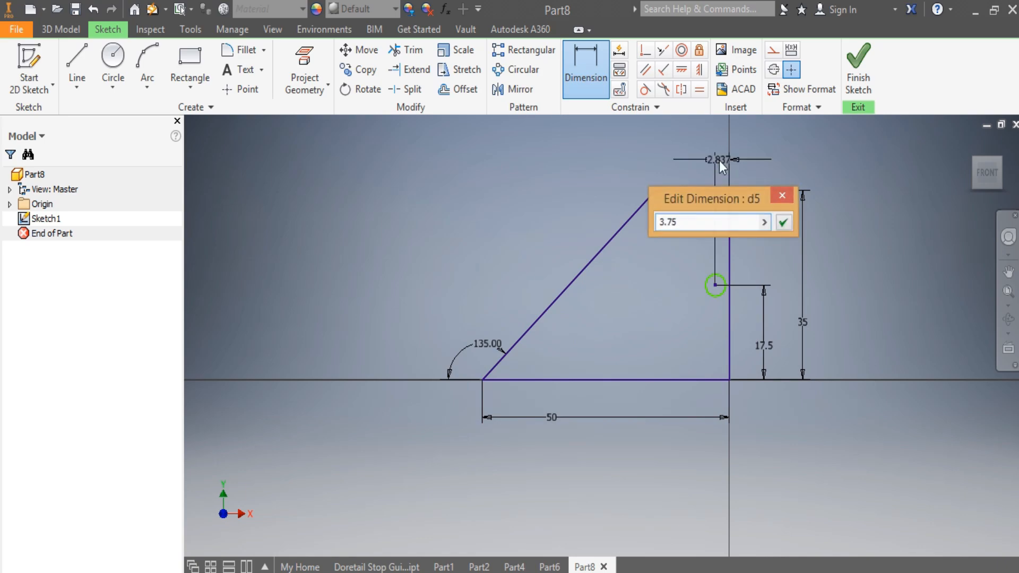
pyautogui.press('Return')
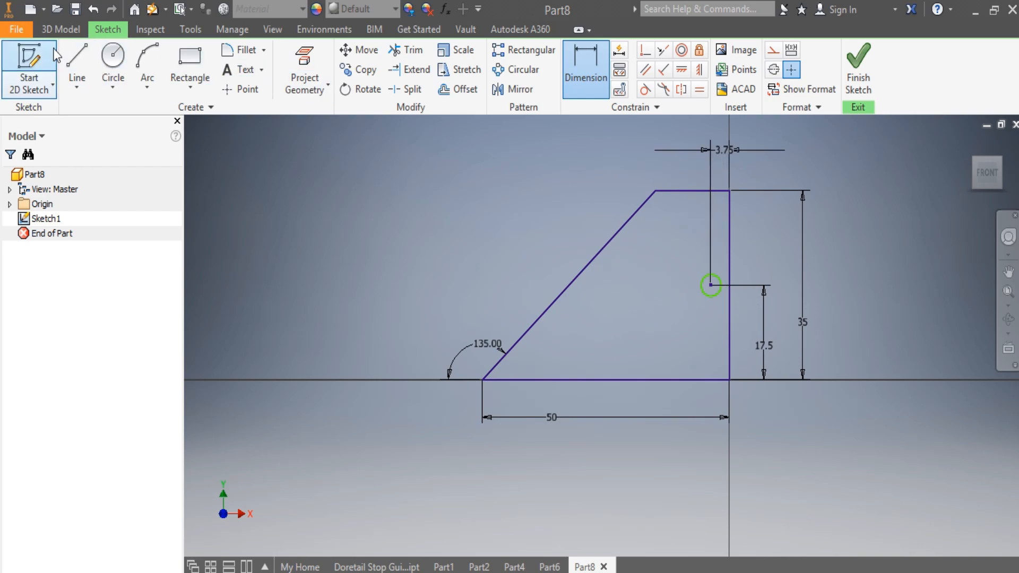
# Extrude the angled profile 50 mm as a solid, leaving out the small circle as a hole
pyautogui.click(61, 31)
pyautogui.click(125, 62)
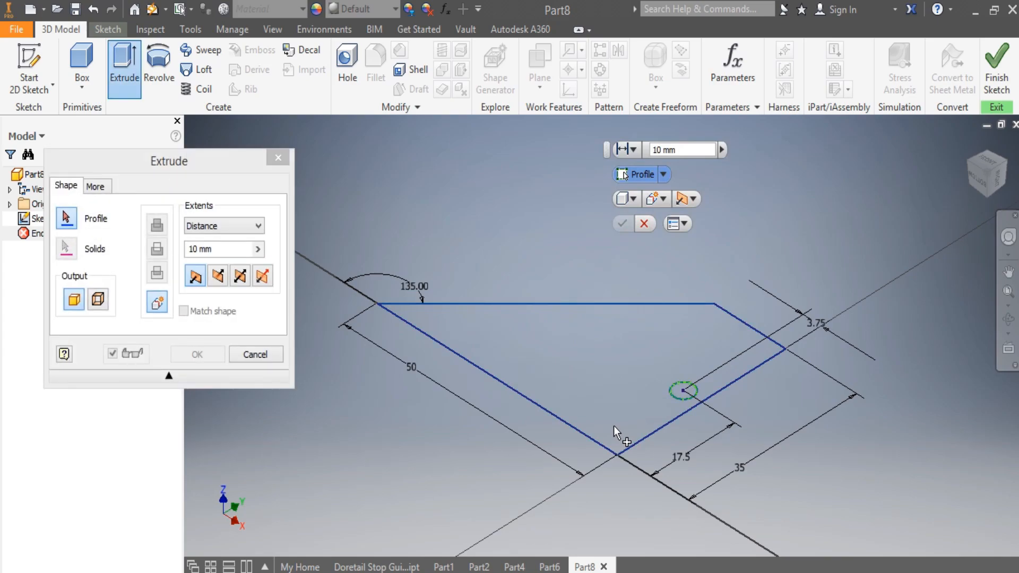
pyautogui.click(612, 427)
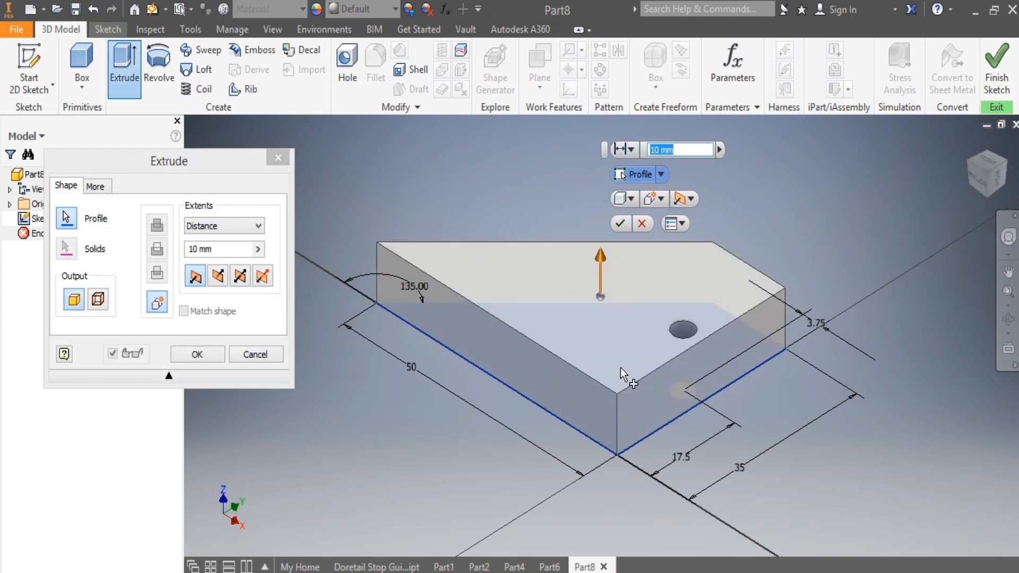
pyautogui.write('50')
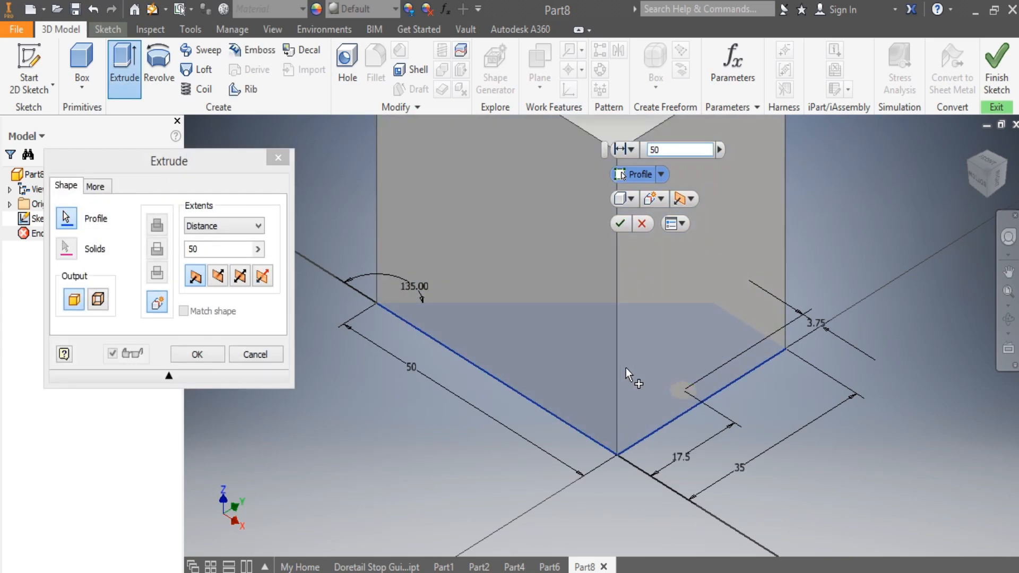
pyautogui.press('Return')
# Start a sketch on the solid's 50 mm square face and draw a vertical line about 90 mm long, about 21 mm from its left edge
pyautogui.scroll(-5, 602, 436)
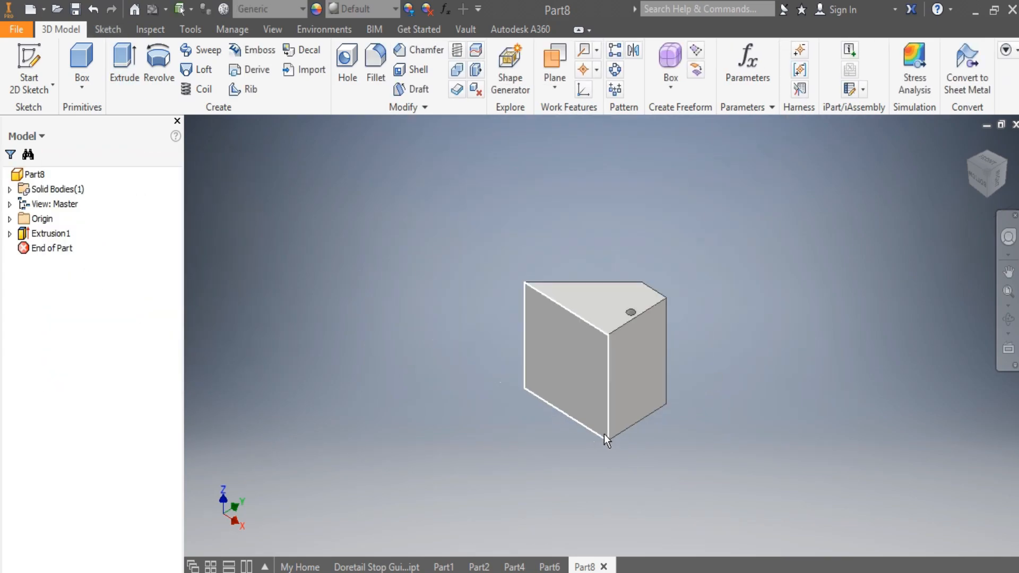
pyautogui.rightClick(574, 347)
pyautogui.click(578, 400)
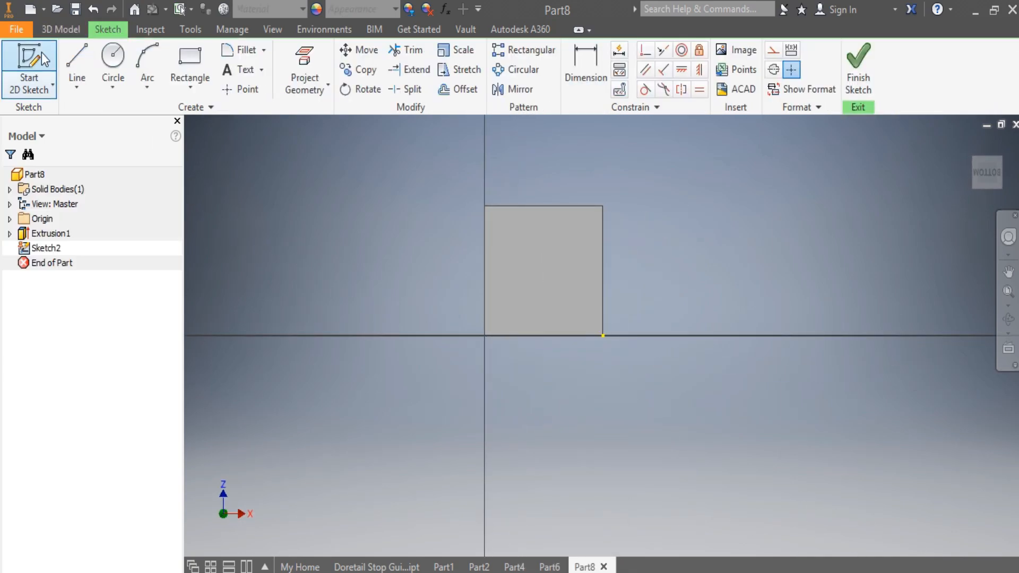
pyautogui.click(76, 55)
pyautogui.click(533, 155)
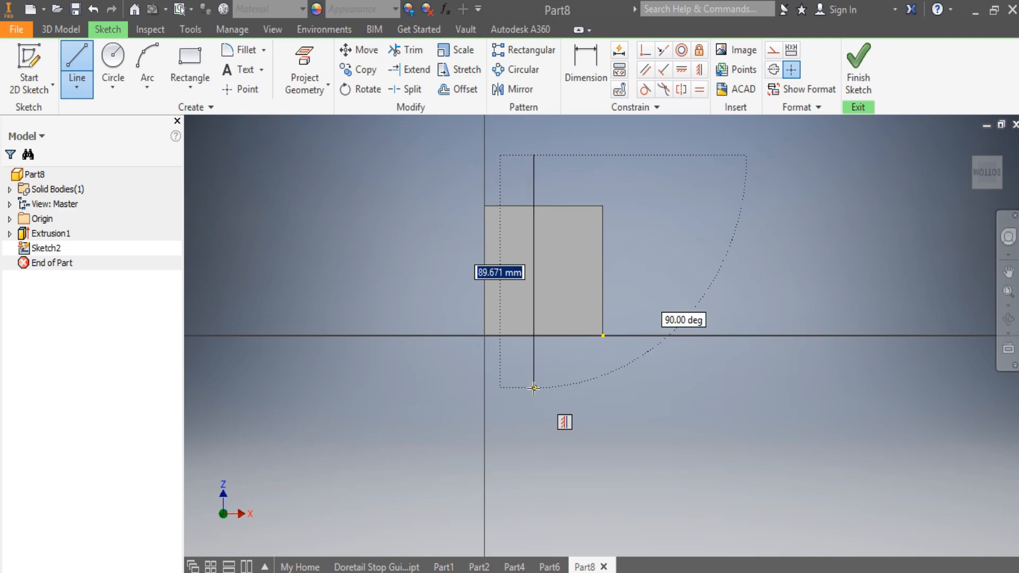
pyautogui.click(533, 395)
pyautogui.press('Escape')
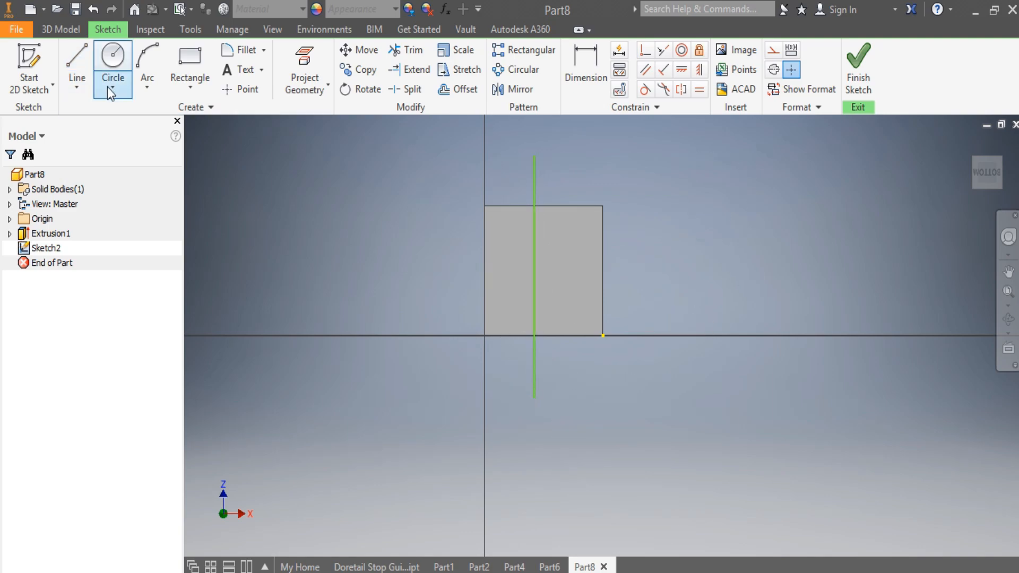
# Sketch a horizontal line across the square face and beyond both sides, about 23 mm above its bottom edge
pyautogui.click(72, 63)
pyautogui.click(377, 277)
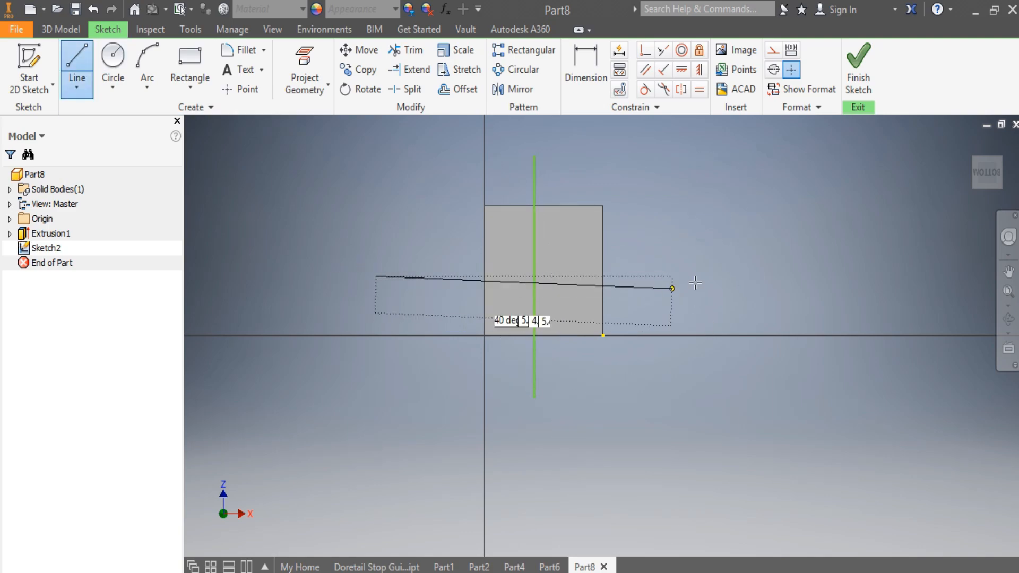
pyautogui.click(728, 277)
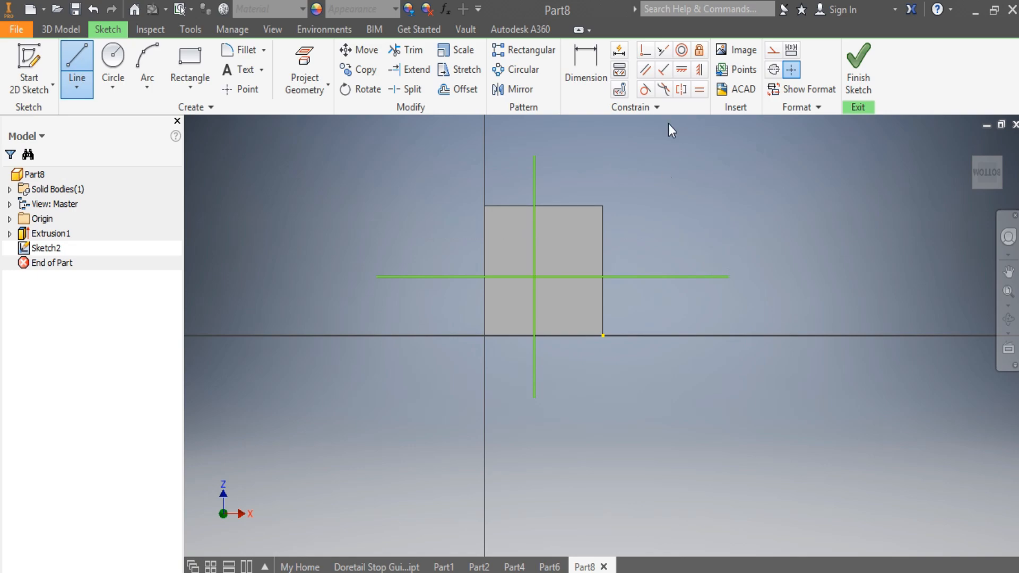
pyautogui.press('Escape')
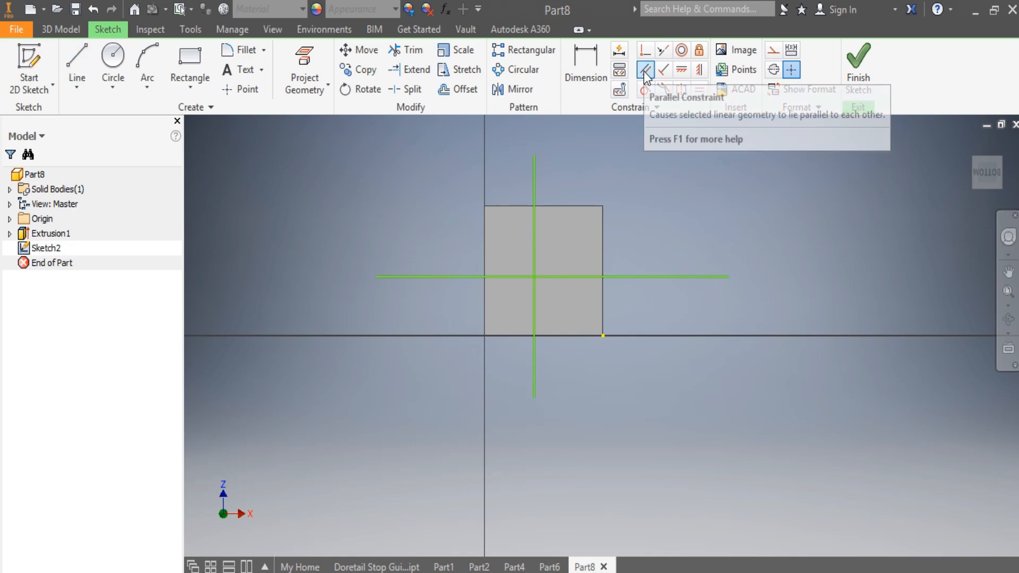
# Constrain the vertical line parallel to the face's left edge and the horizontal line parallel to its bottom edge
pyautogui.click(644, 71)
pyautogui.click(538, 187)
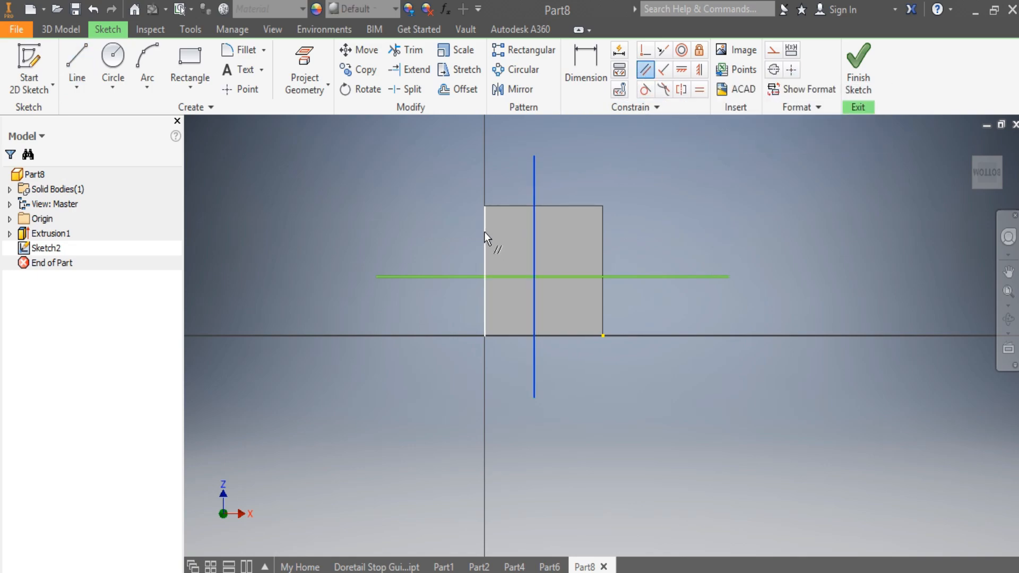
pyautogui.click(485, 231)
pyautogui.click(520, 279)
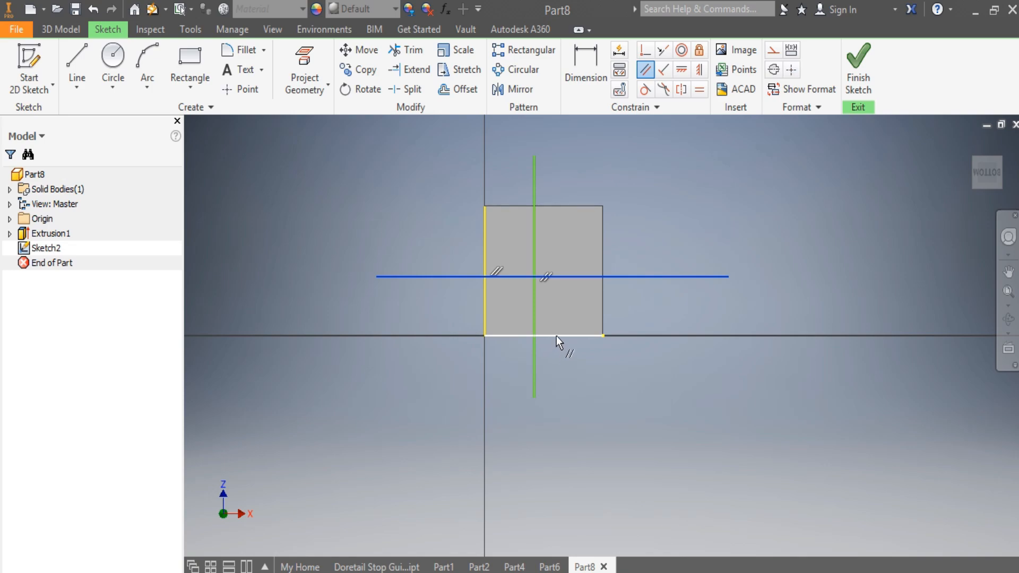
pyautogui.click(556, 336)
# Dimension the horizontal line 25 mm above the face's bottom edge
pyautogui.scroll(3, 479, 356)
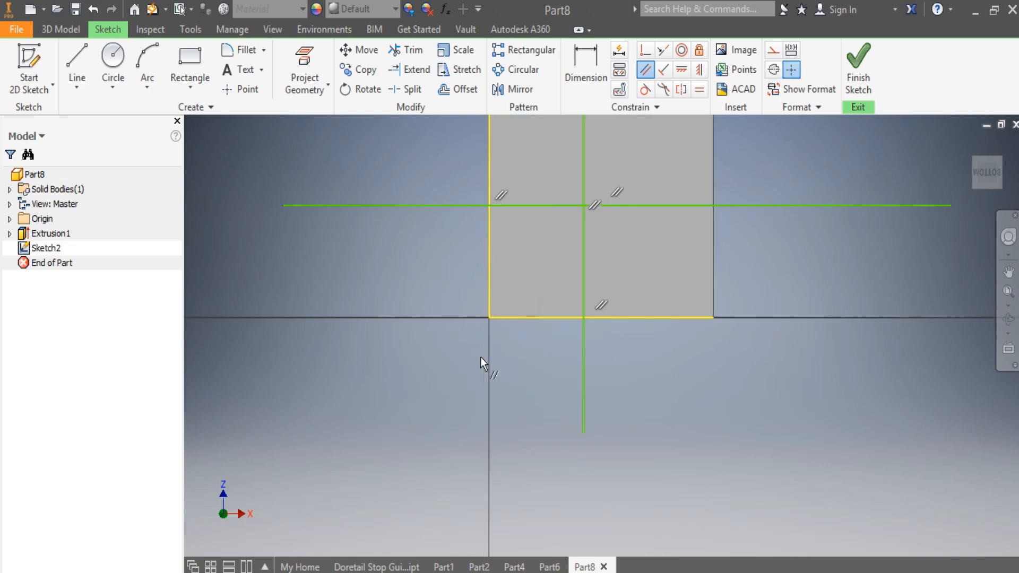
pyautogui.click(587, 61)
pyautogui.click(594, 205)
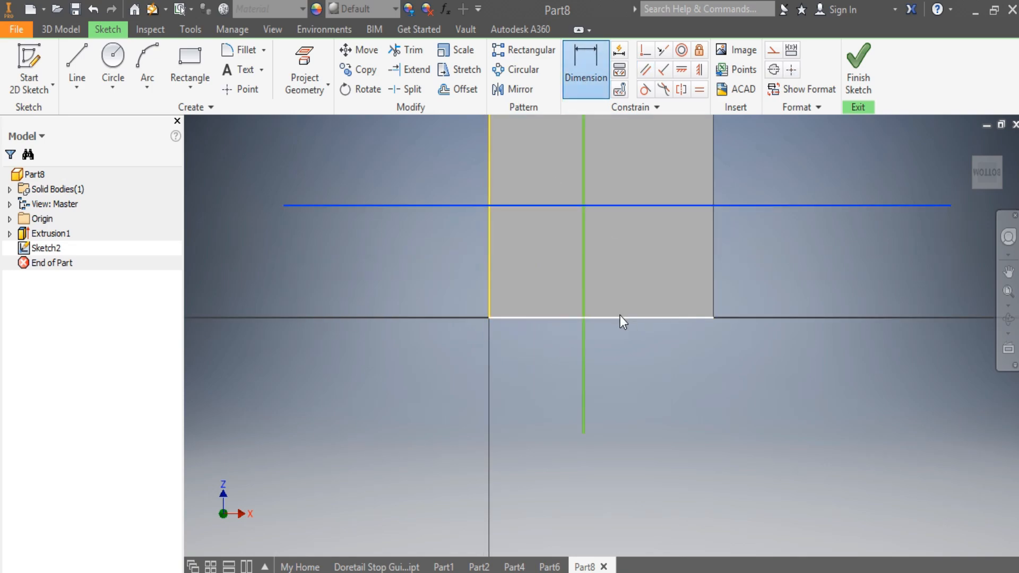
pyautogui.click(620, 315)
pyautogui.click(778, 287)
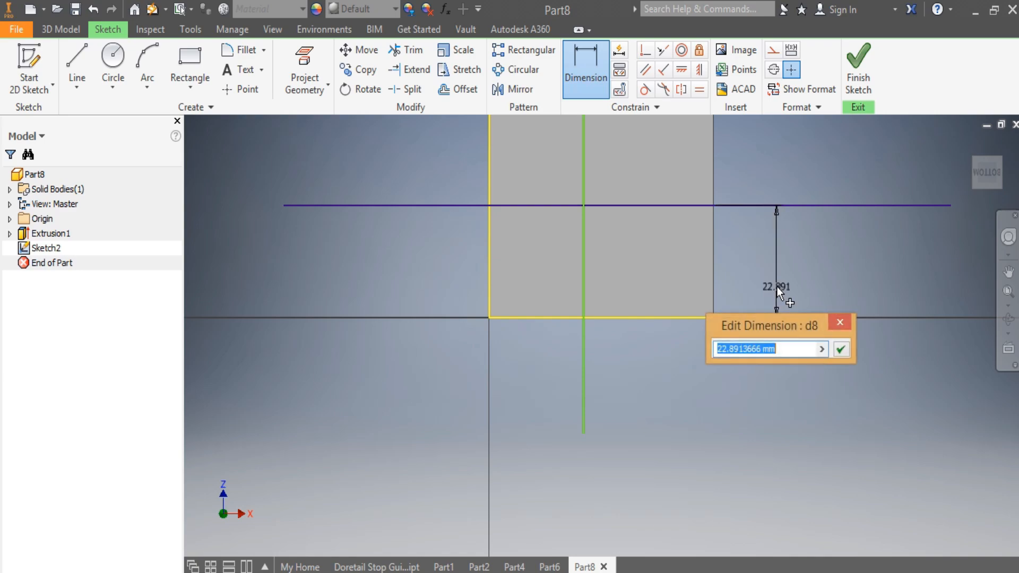
pyautogui.write('25')
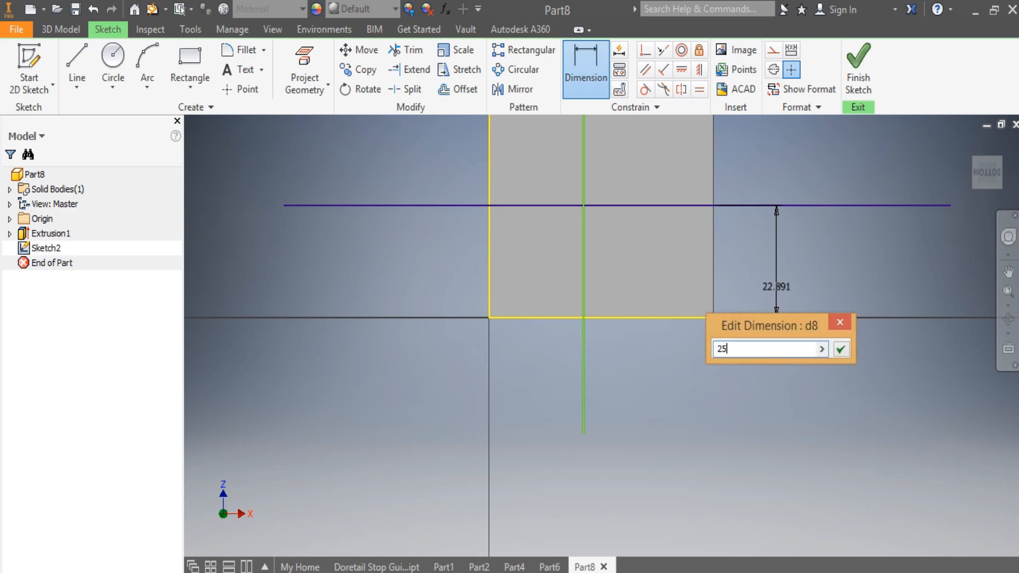
pyautogui.press('Return')
# Dimension the vertical line 25 mm from the face's left edge
pyautogui.click(489, 239)
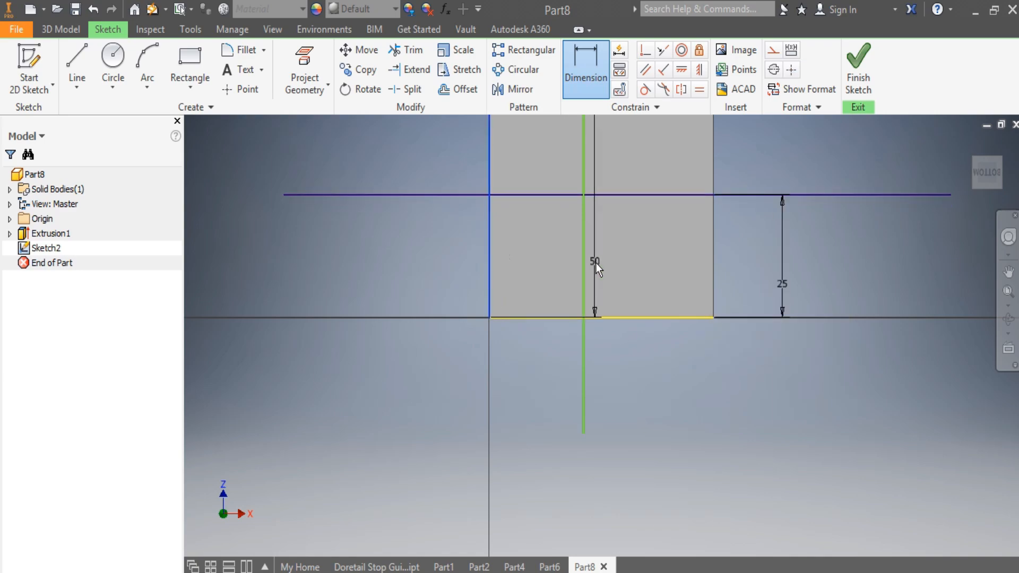
pyautogui.click(584, 267)
pyautogui.click(551, 368)
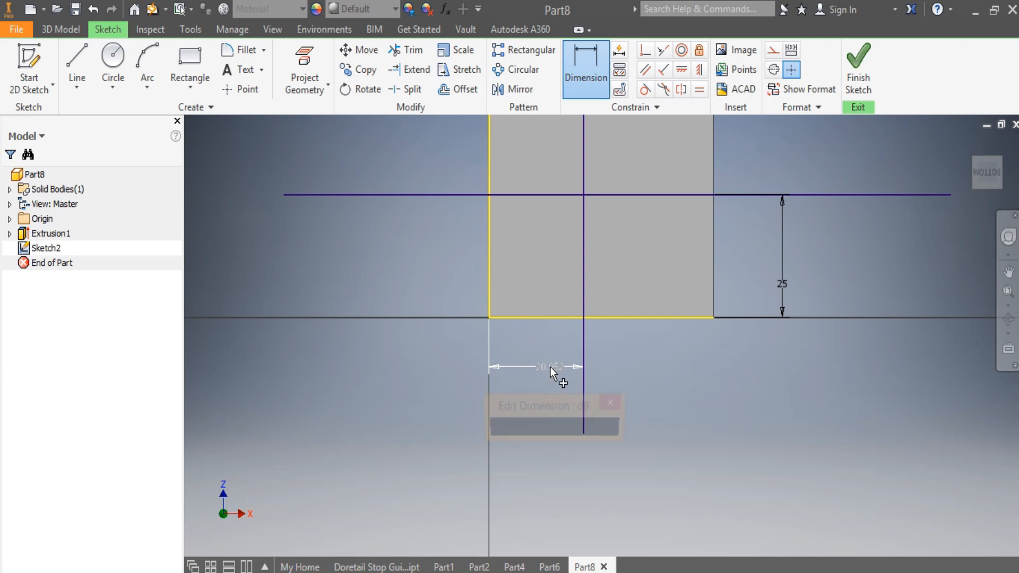
pyautogui.write('2')
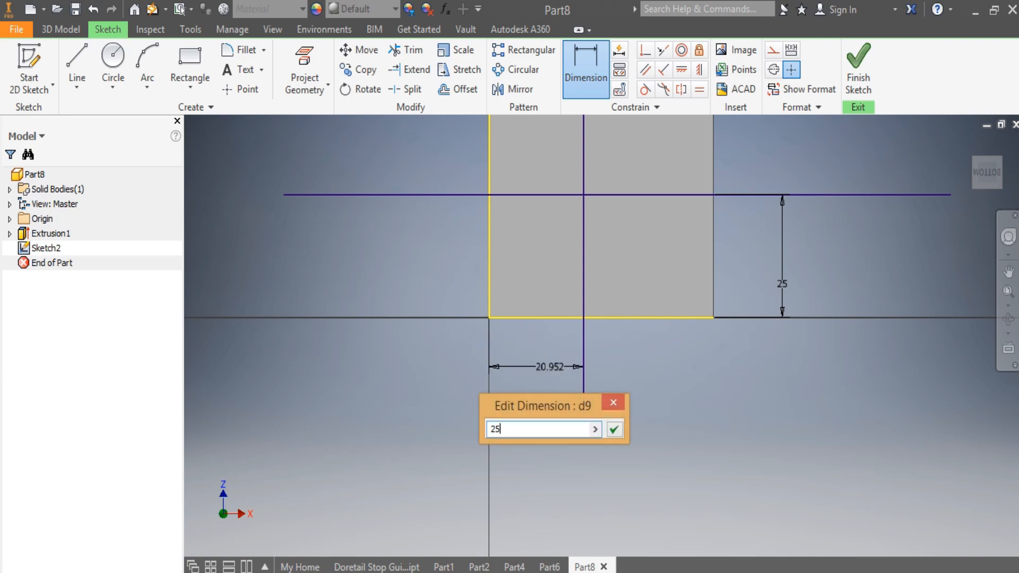
pyautogui.write('5')
pyautogui.press('Return')
pyautogui.scroll(-3, 503, 379)
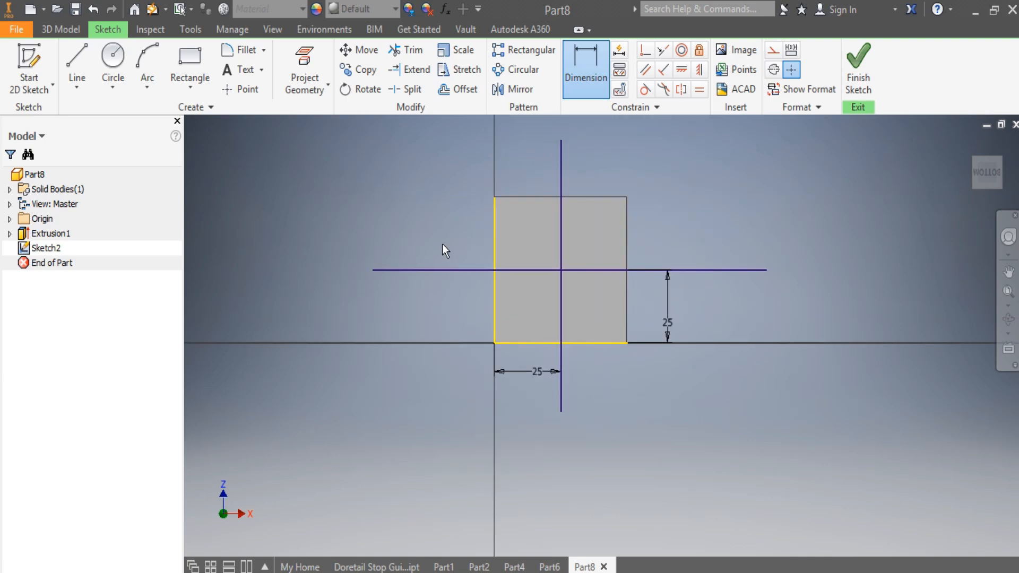
# Sketch a six-sided inscribed polygon about 20 mm across flats, centred on the crossing lines with one vertex on the vertical line
pyautogui.click(189, 88)
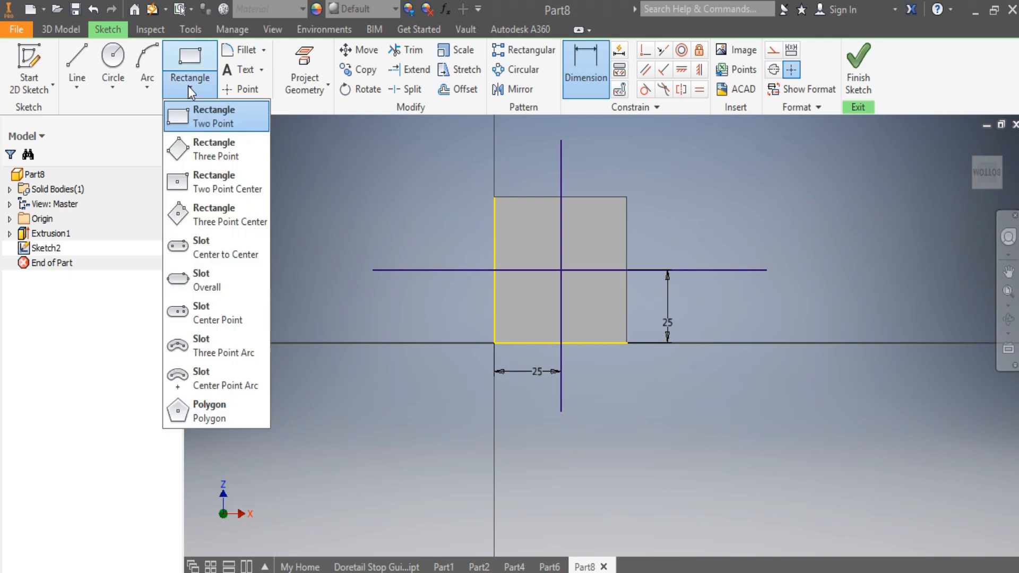
pyautogui.click(203, 409)
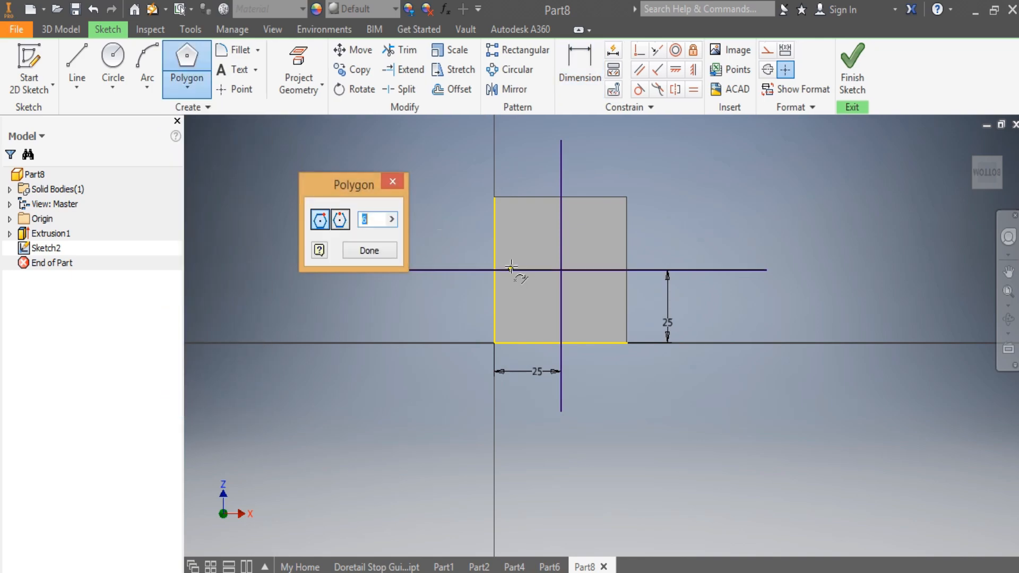
pyautogui.scroll(3, 550, 267)
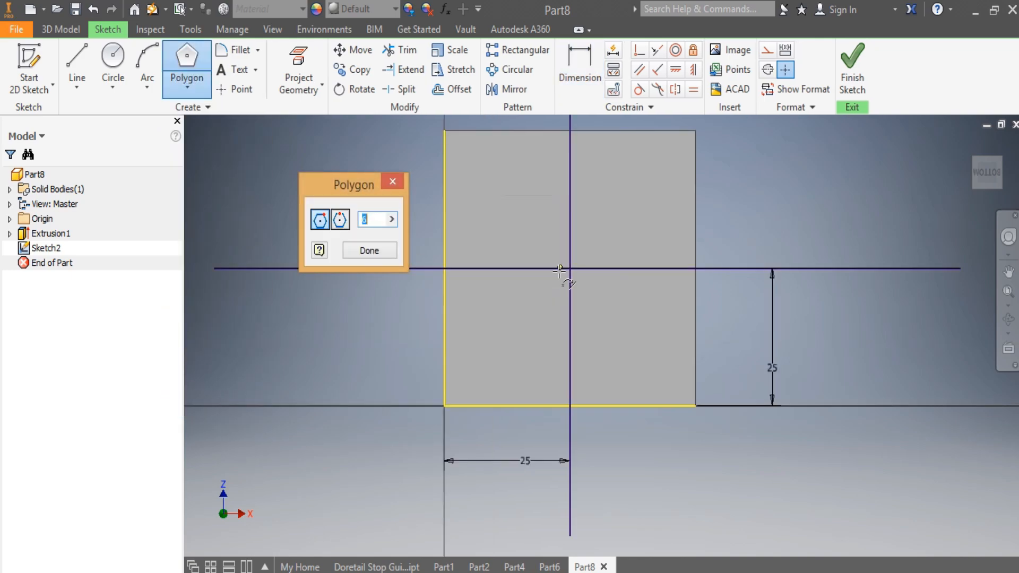
pyautogui.write('6')
pyautogui.click(580, 264)
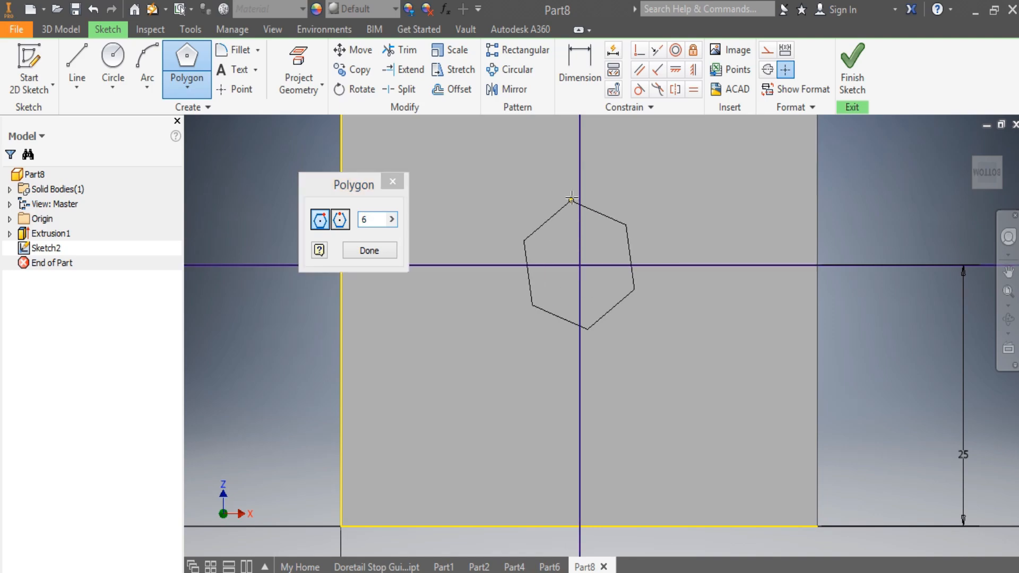
pyautogui.click(580, 143)
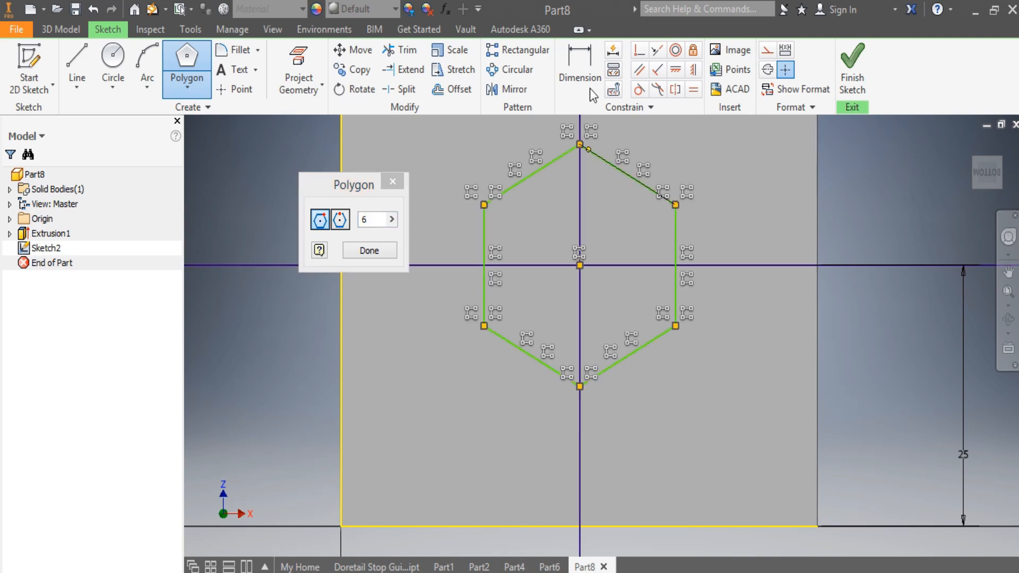
# Dimension the hexagon 25 mm across its two vertical sides
pyautogui.click(579, 69)
pyautogui.click(485, 234)
pyautogui.click(539, 251)
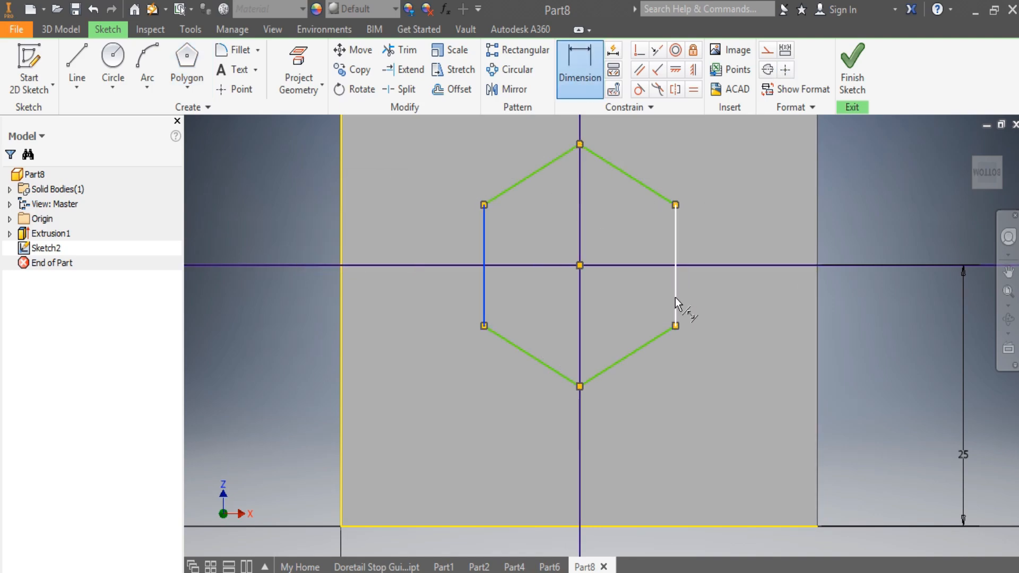
pyautogui.click(675, 297)
pyautogui.click(609, 433)
pyautogui.click(610, 433)
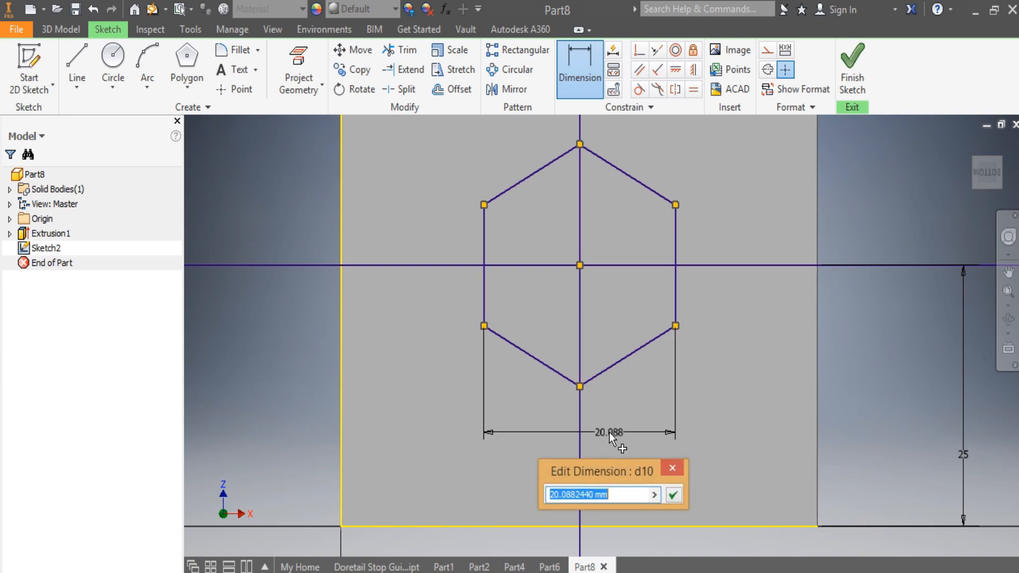
pyautogui.write('25')
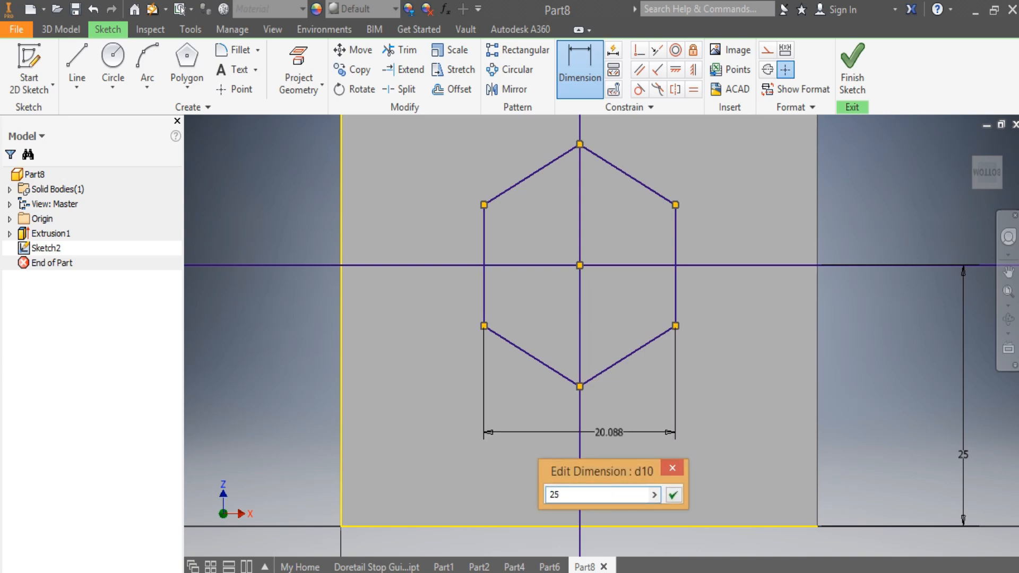
pyautogui.press('Return')
pyautogui.scroll(-4, 566, 431)
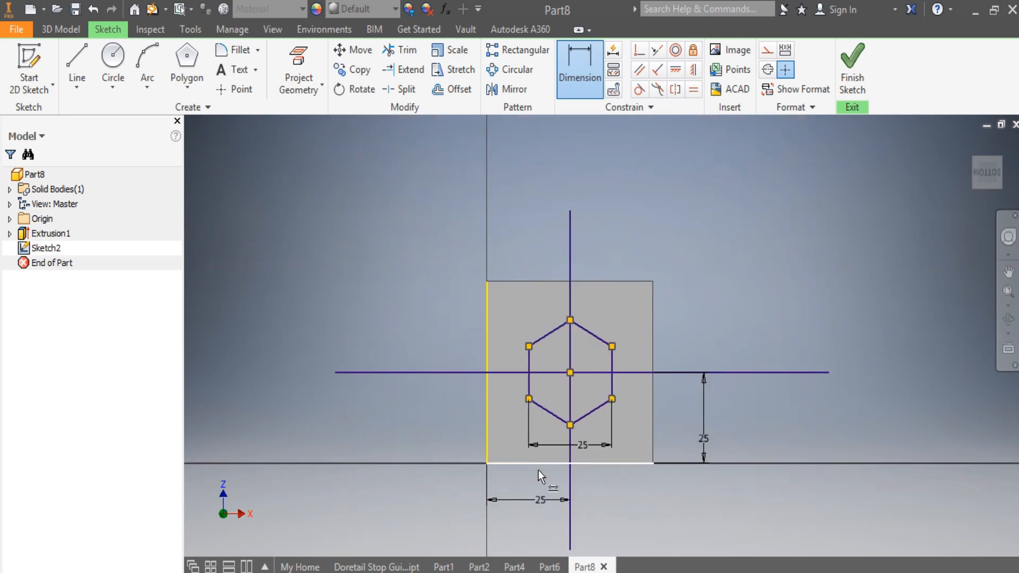
pyautogui.scroll(3, 540, 482)
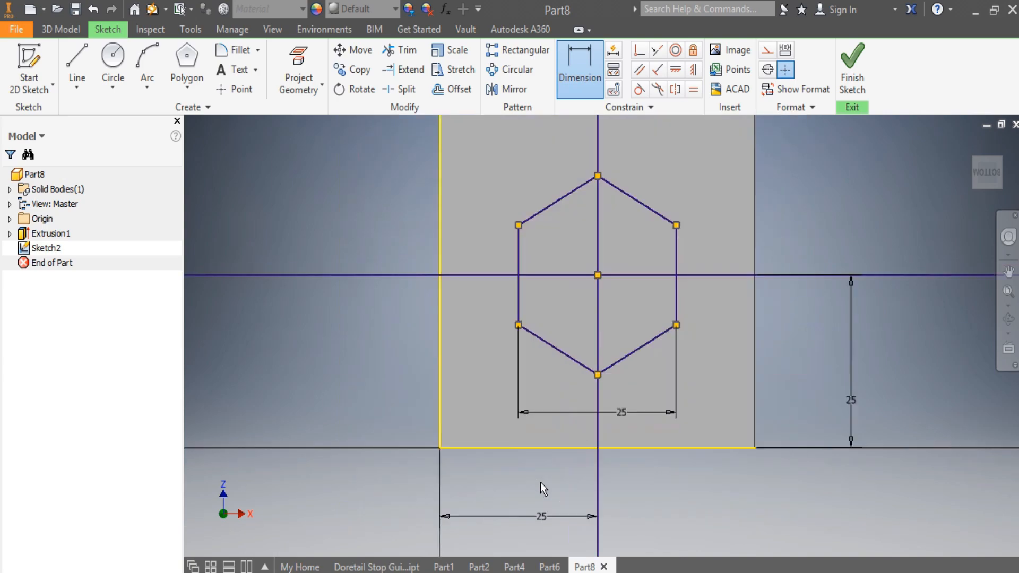
# Sketch a vertical line about 36 mm long between the hexagon and the face's right edge, constrained parallel to that edge
pyautogui.click(78, 70)
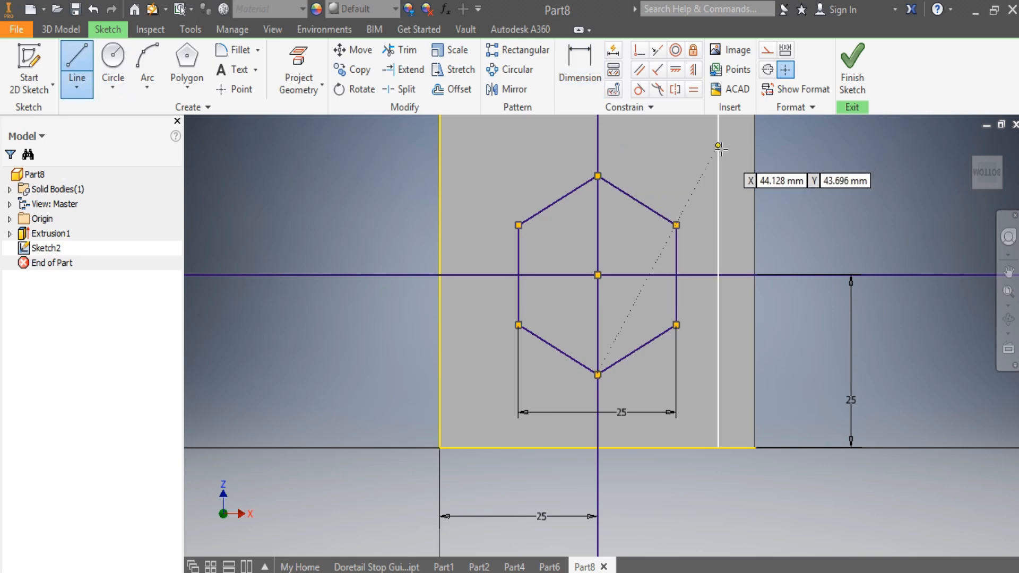
pyautogui.click(708, 133)
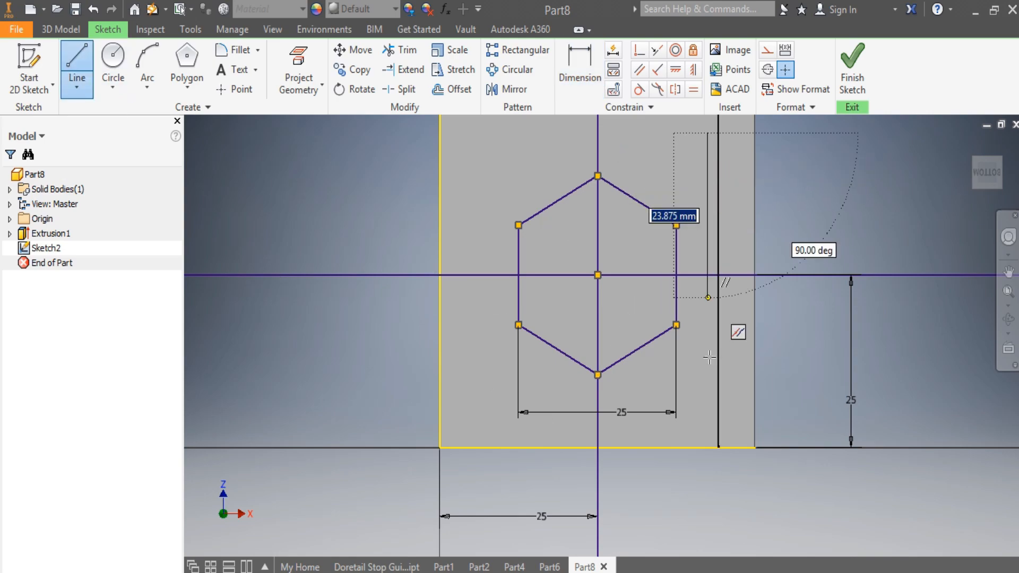
pyautogui.click(706, 383)
pyautogui.scroll(4, 706, 383)
pyautogui.scroll(-2, 710, 316)
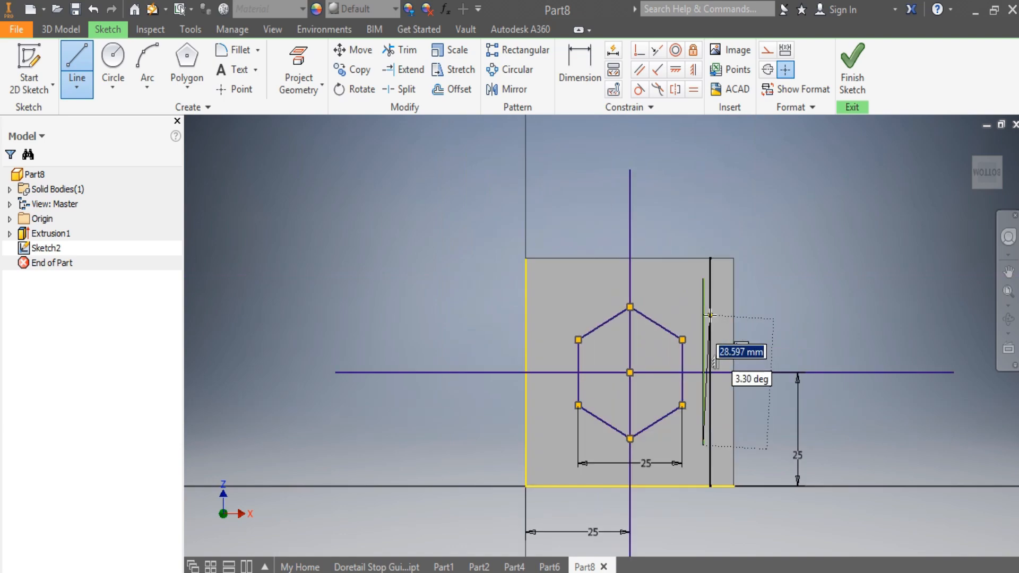
pyautogui.click(639, 70)
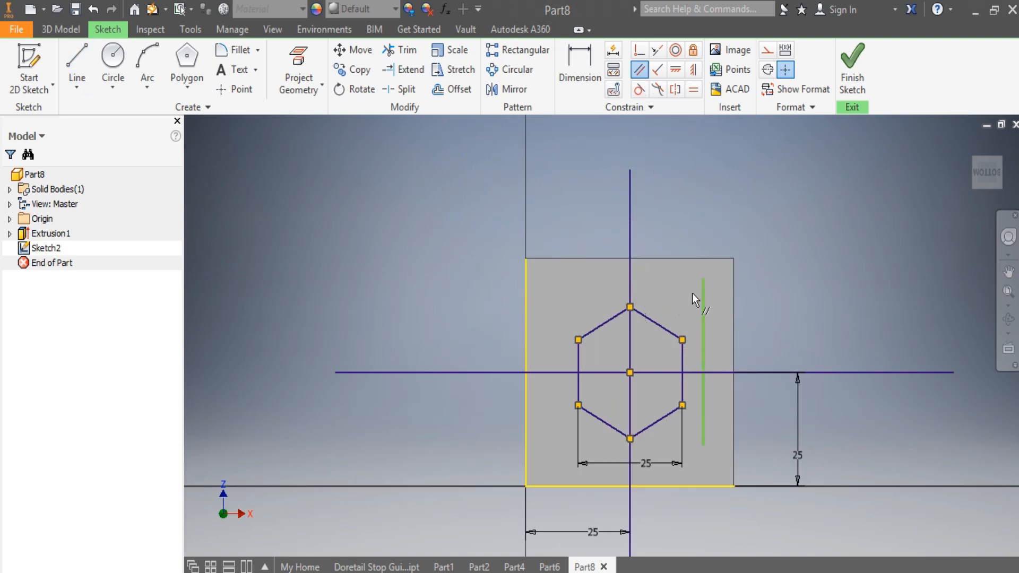
pyautogui.click(703, 336)
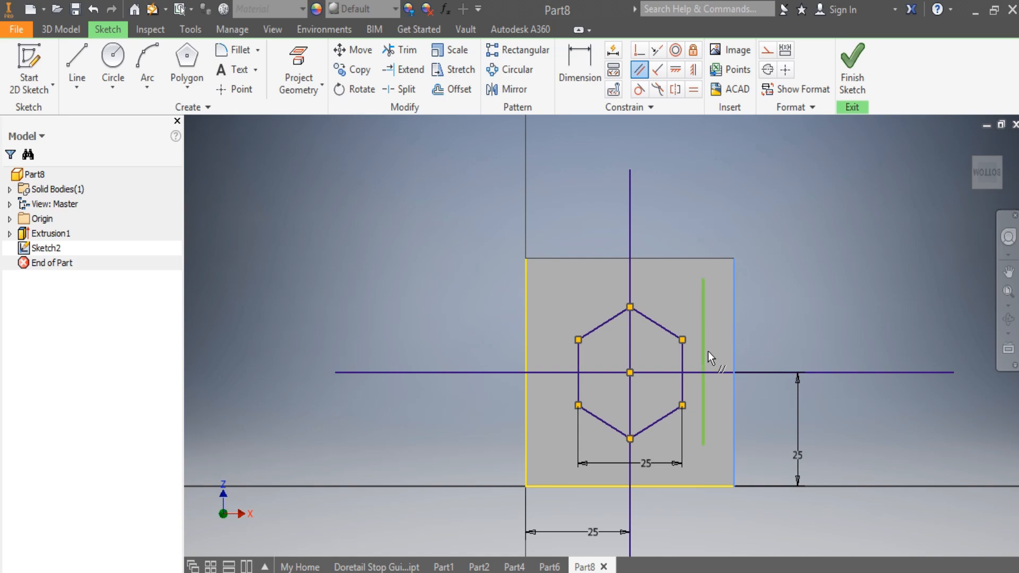
pyautogui.click(734, 406)
# Dimension the length of the vertical line beside the hexagon as 35.188 mm
pyautogui.click(569, 75)
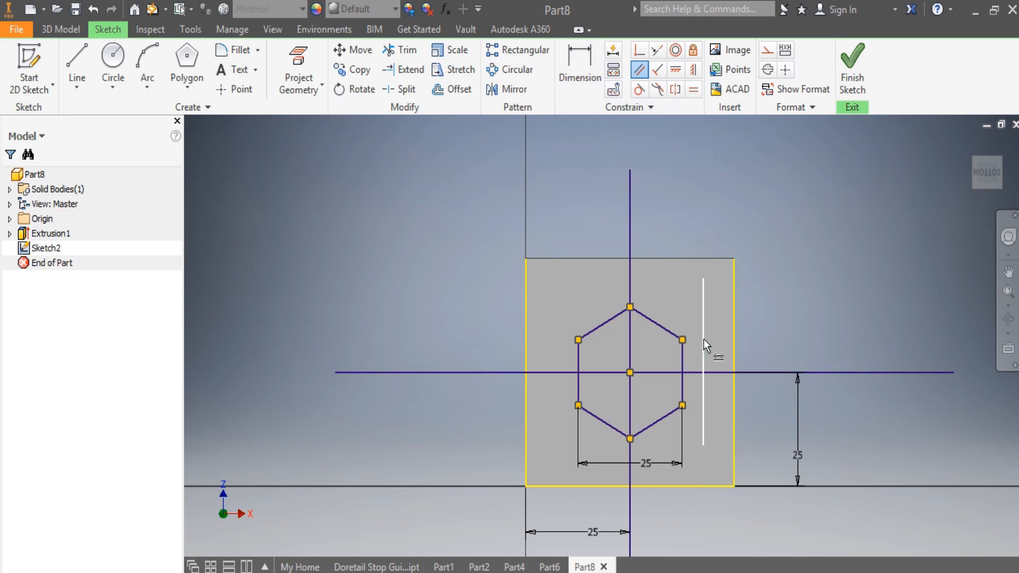
pyautogui.click(704, 339)
pyautogui.click(776, 343)
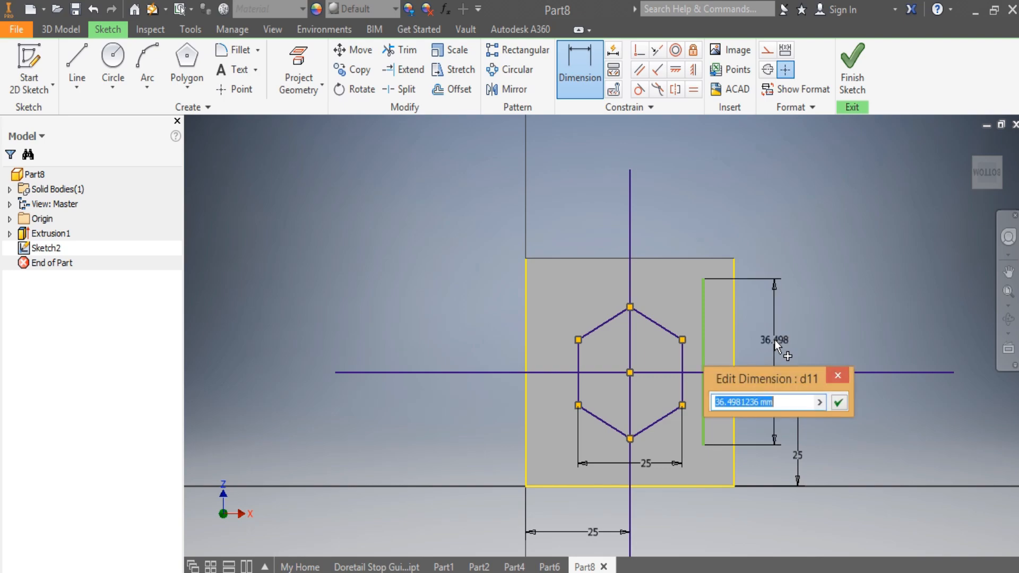
pyautogui.write('5')
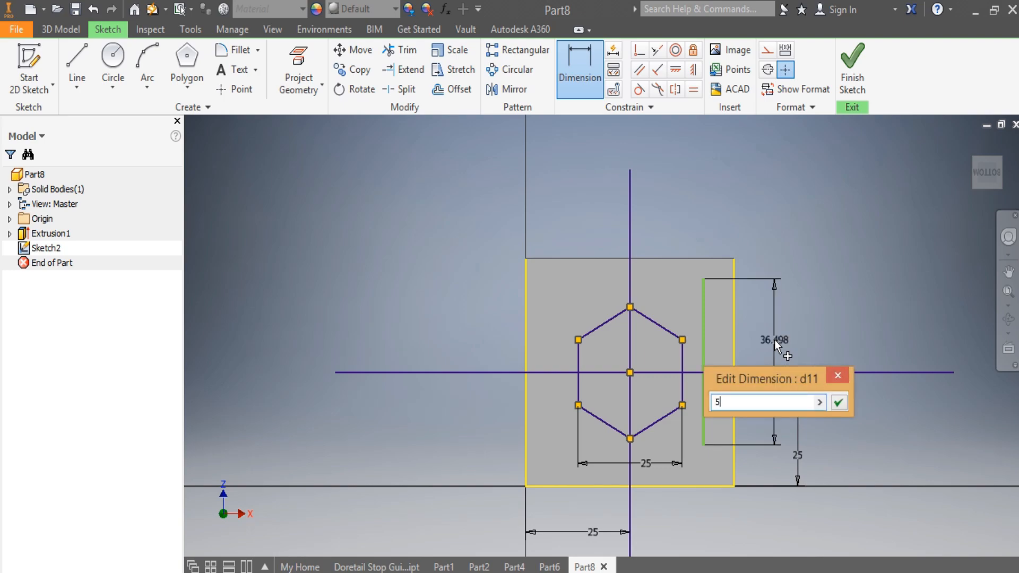
pyautogui.press('BackSpace')
pyautogui.write('35.188')
pyautogui.press('Return')
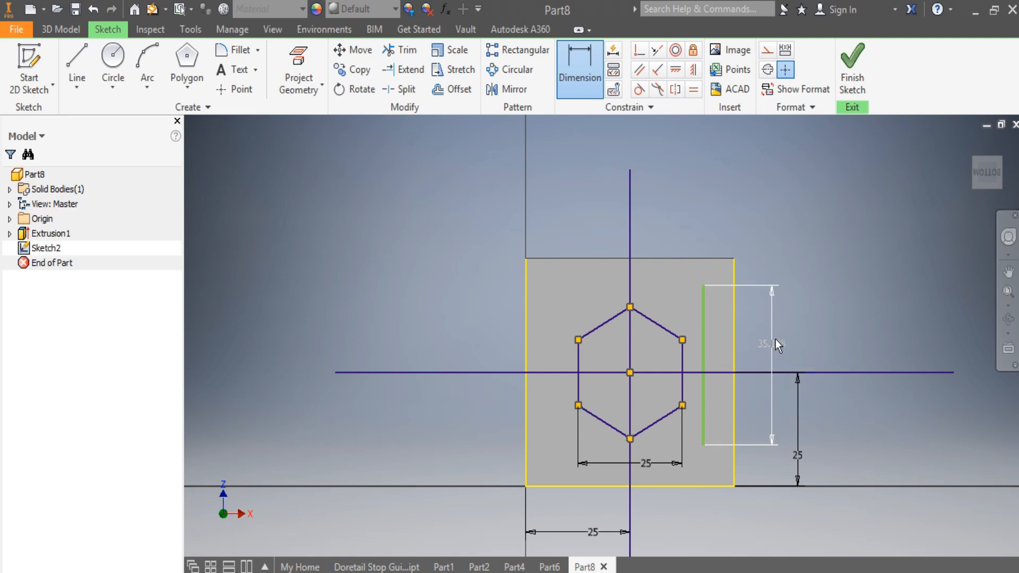
# Dimension the lower endpoint of the 35.188 mm line 7.406 mm above the face's bottom edge
pyautogui.scroll(3, 711, 482)
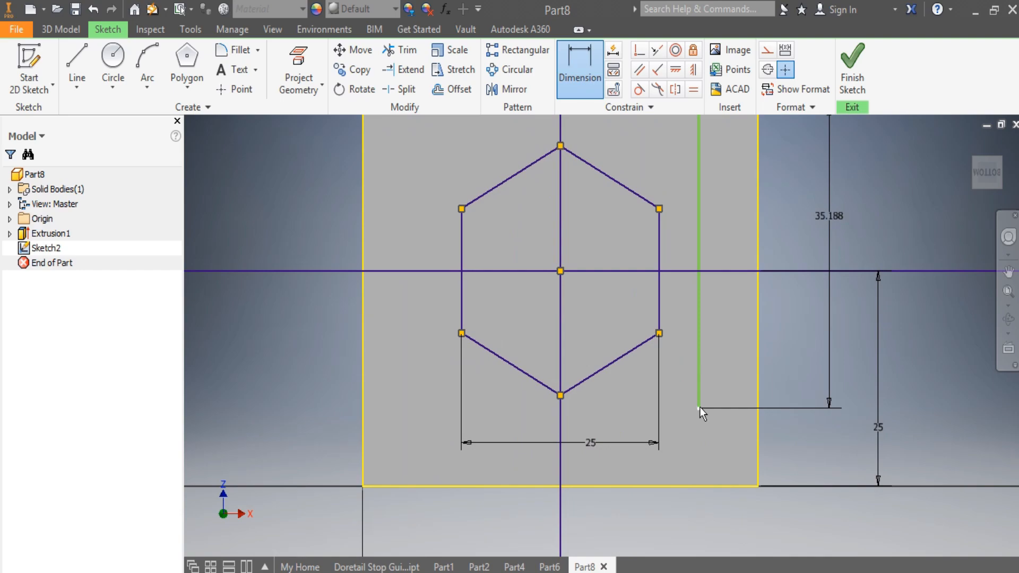
pyautogui.click(699, 408)
pyautogui.click(692, 485)
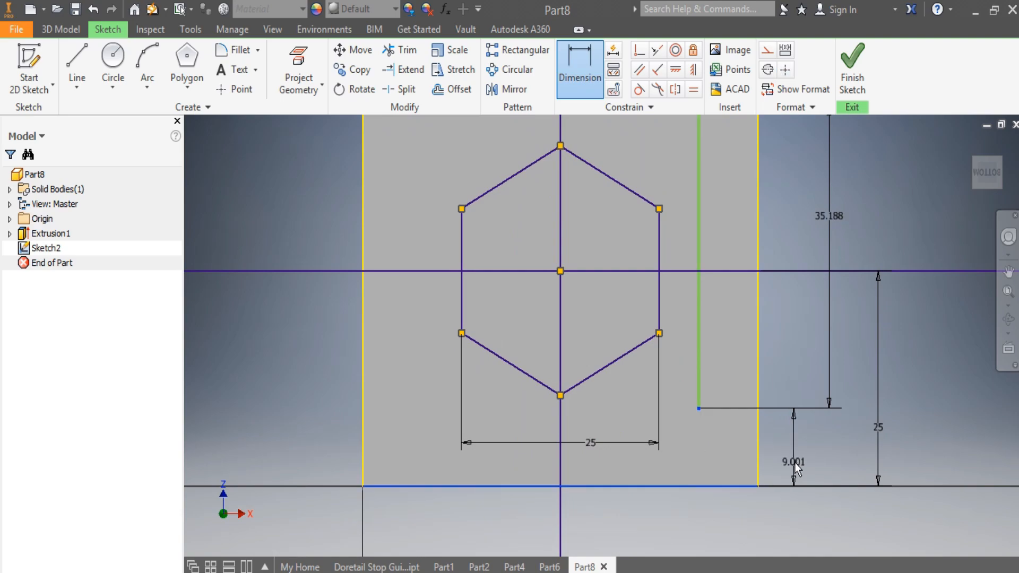
pyautogui.click(795, 463)
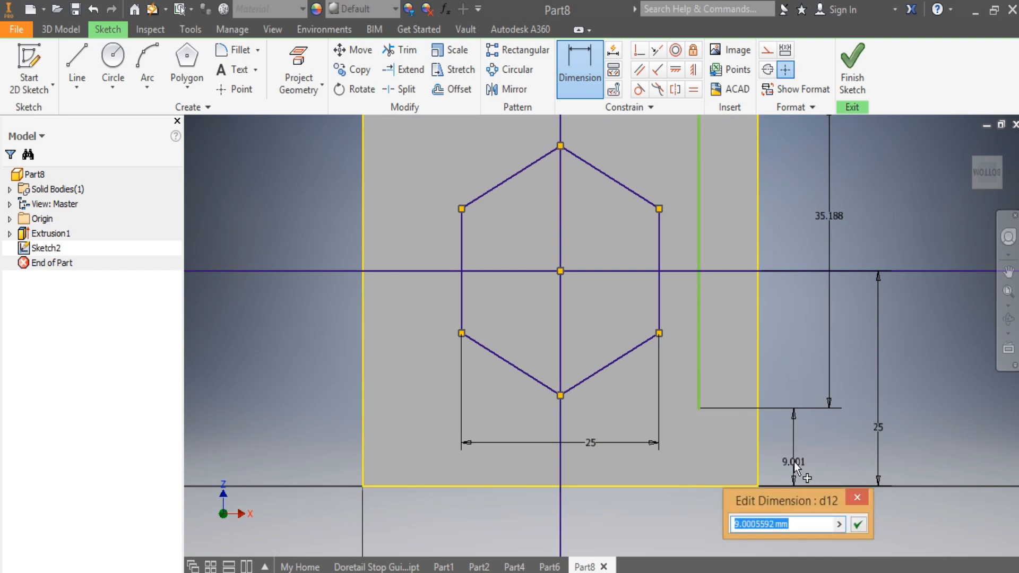
pyautogui.write('7.406')
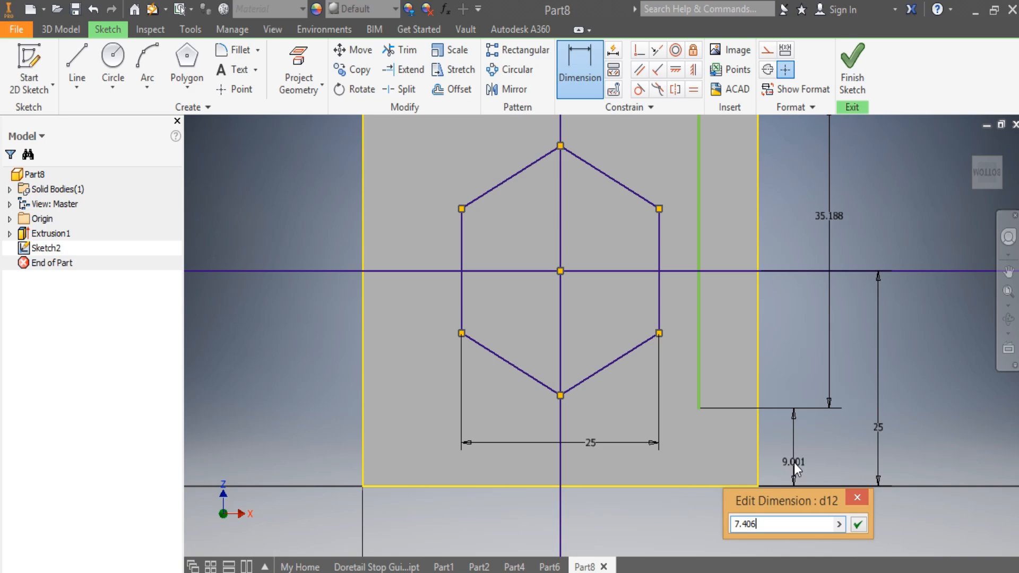
pyautogui.press('Return')
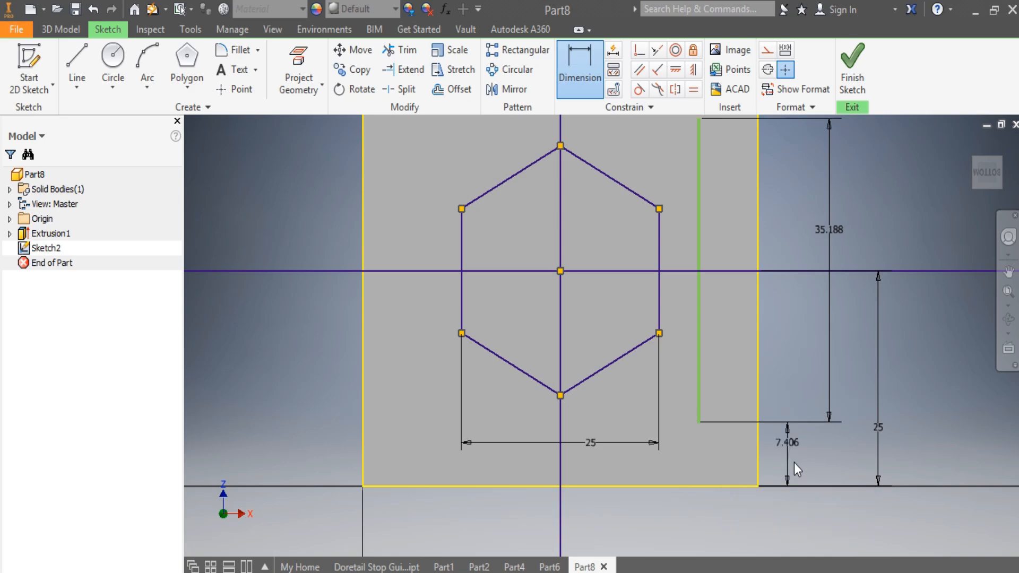
# Try to dimension the 35.188 mm line's lower endpoint from the horizontal centre line
pyautogui.click(706, 274)
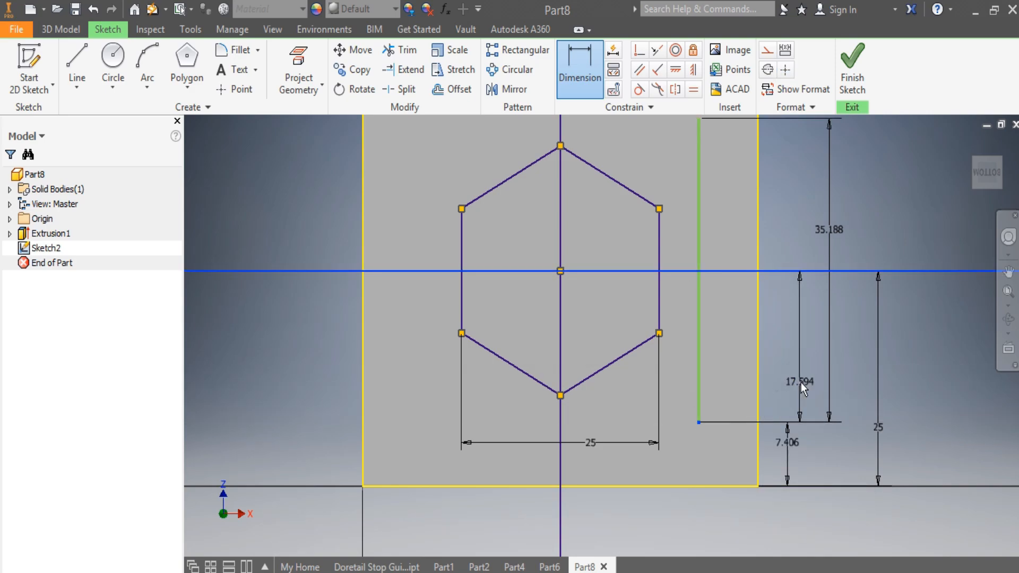
pyautogui.click(799, 380)
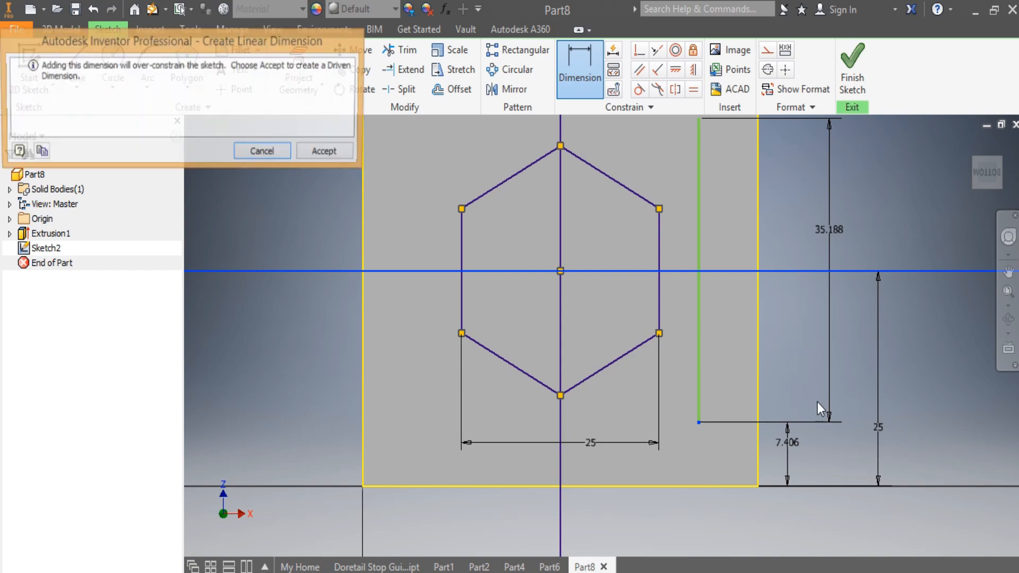
pyautogui.click(264, 154)
# Sketch a vertical line about 22 mm long on the face's right edge, extending above and below the horizontal centre line
pyautogui.scroll(-3, 779, 373)
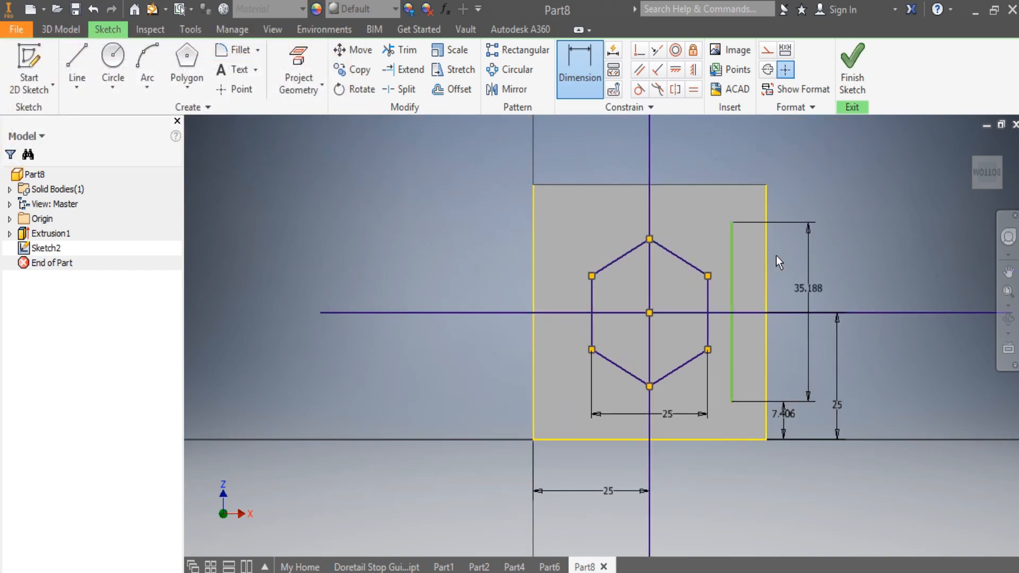
pyautogui.click(77, 61)
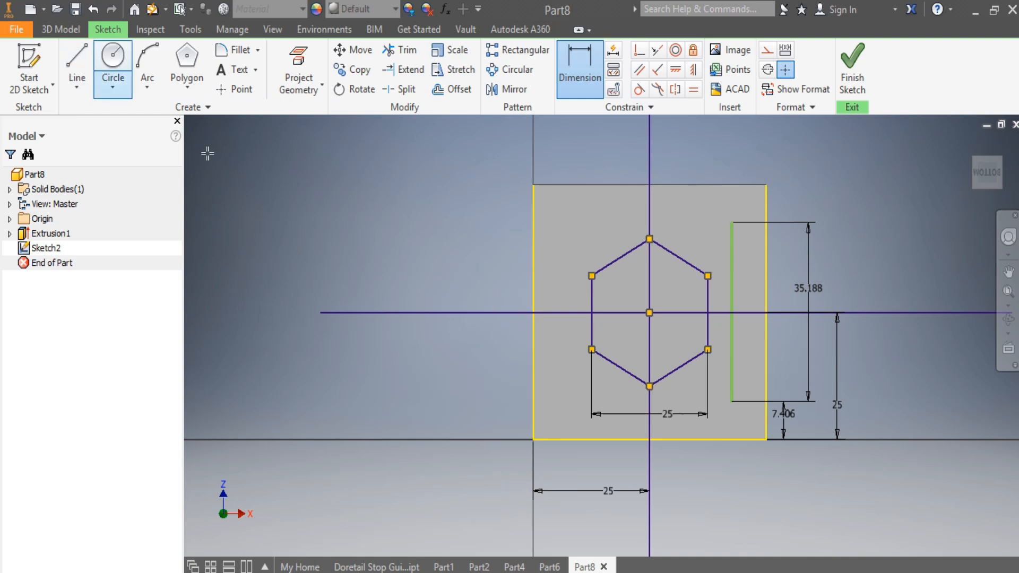
pyautogui.scroll(3, 756, 281)
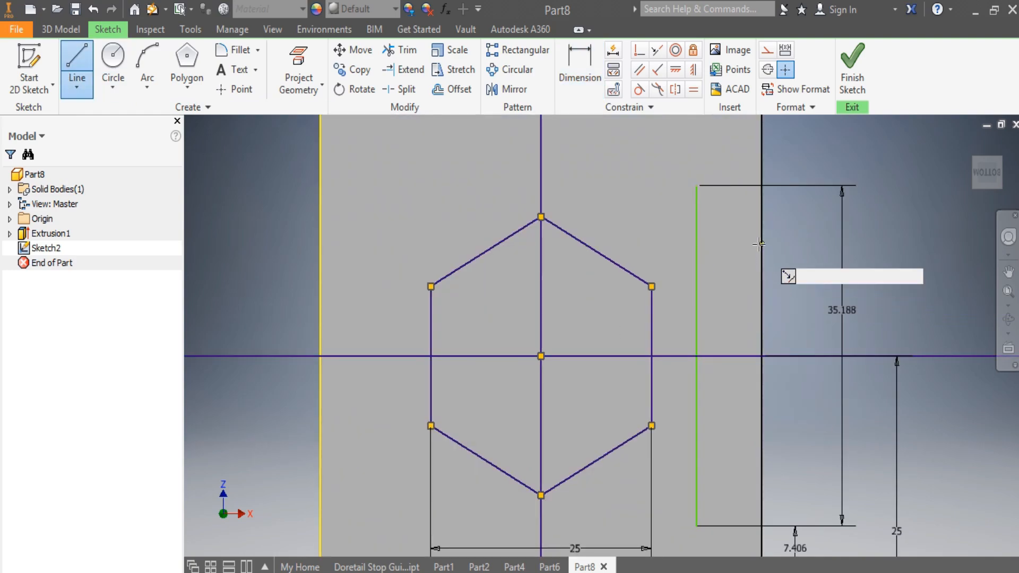
pyautogui.click(761, 241)
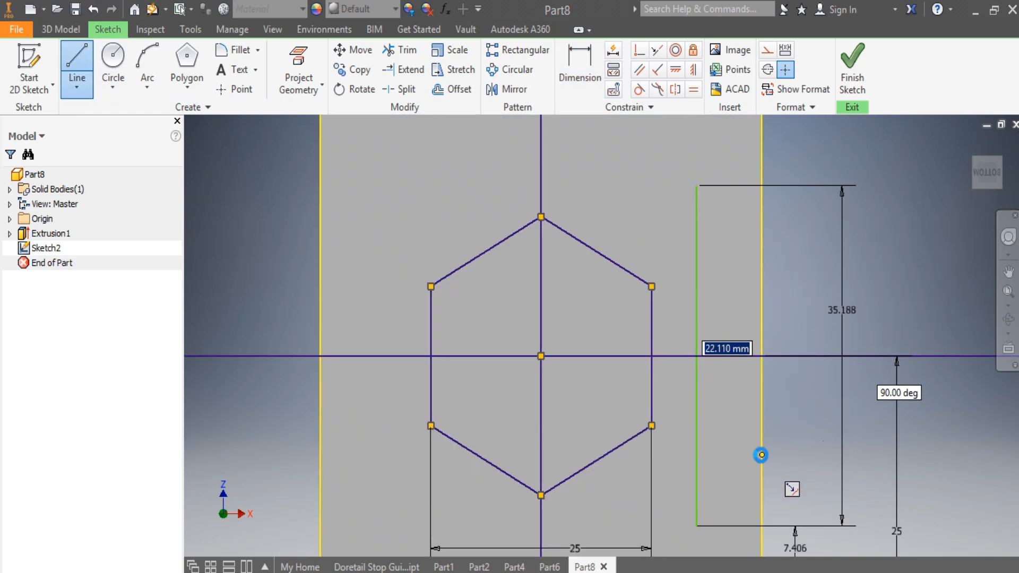
pyautogui.scroll(-3, 761, 456)
pyautogui.click(761, 455)
pyautogui.scroll(-3, 785, 439)
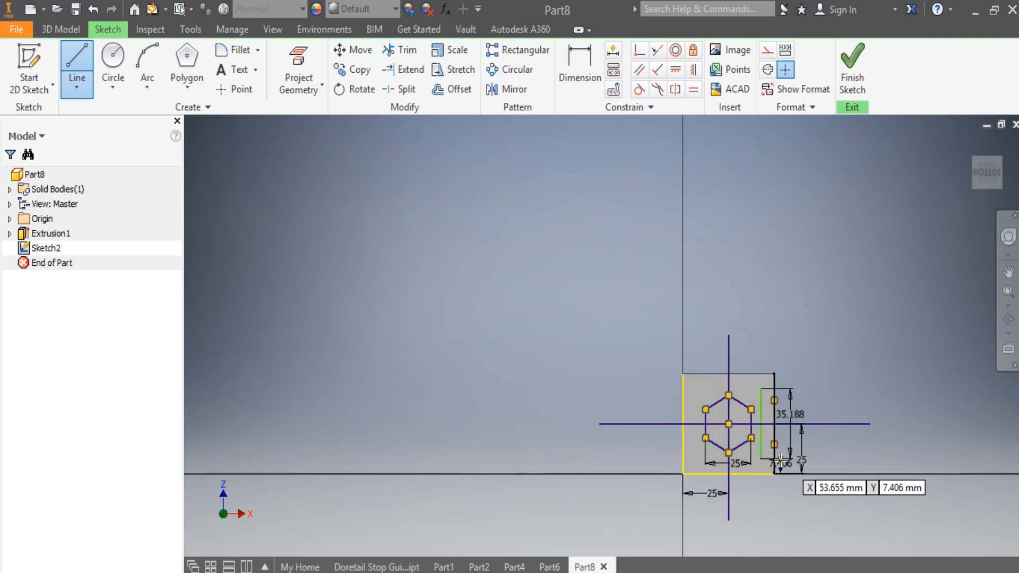
# Dimension the lower endpoint of the line on the right edge 16 mm below the horizontal centre line
pyautogui.scroll(2, 785, 450)
pyautogui.click(580, 69)
pyautogui.scroll(3, 778, 409)
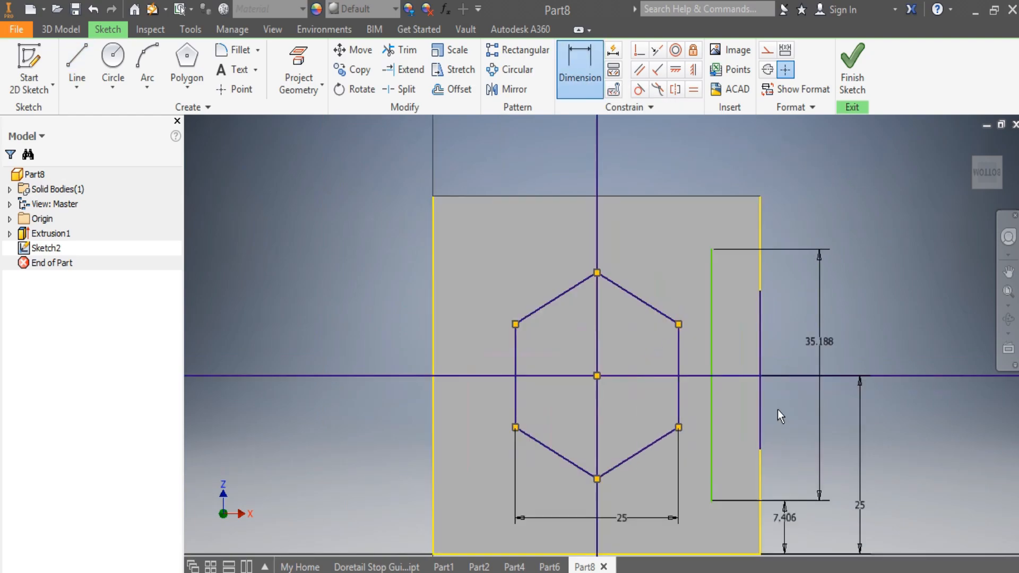
pyautogui.click(763, 375)
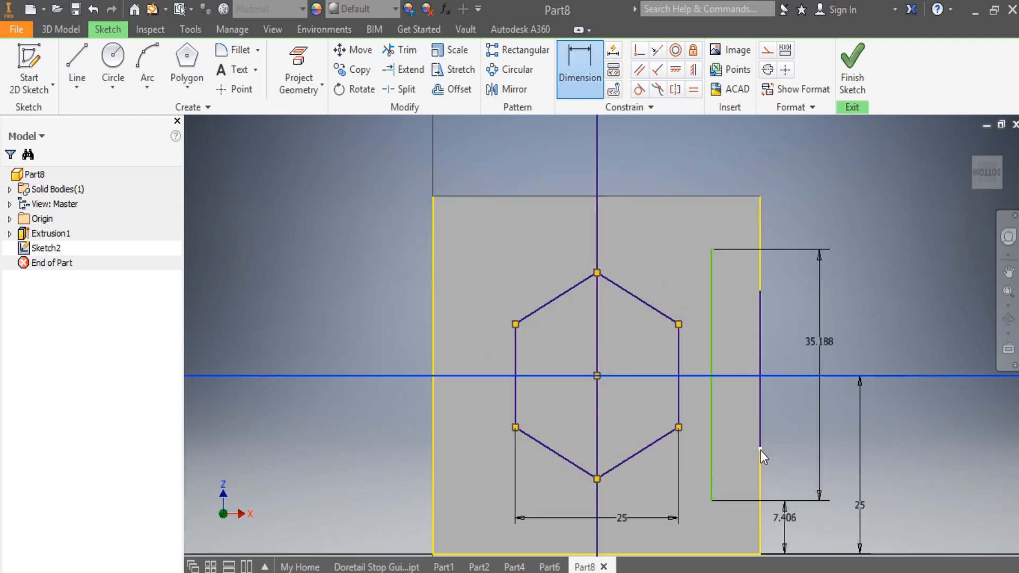
pyautogui.click(760, 449)
pyautogui.click(788, 428)
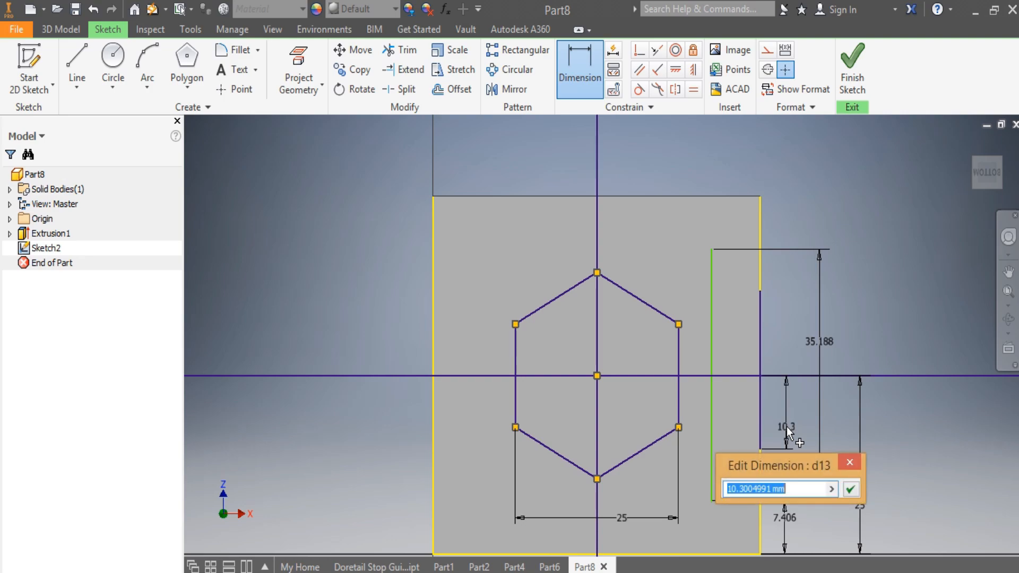
pyautogui.write('16')
pyautogui.press('Return')
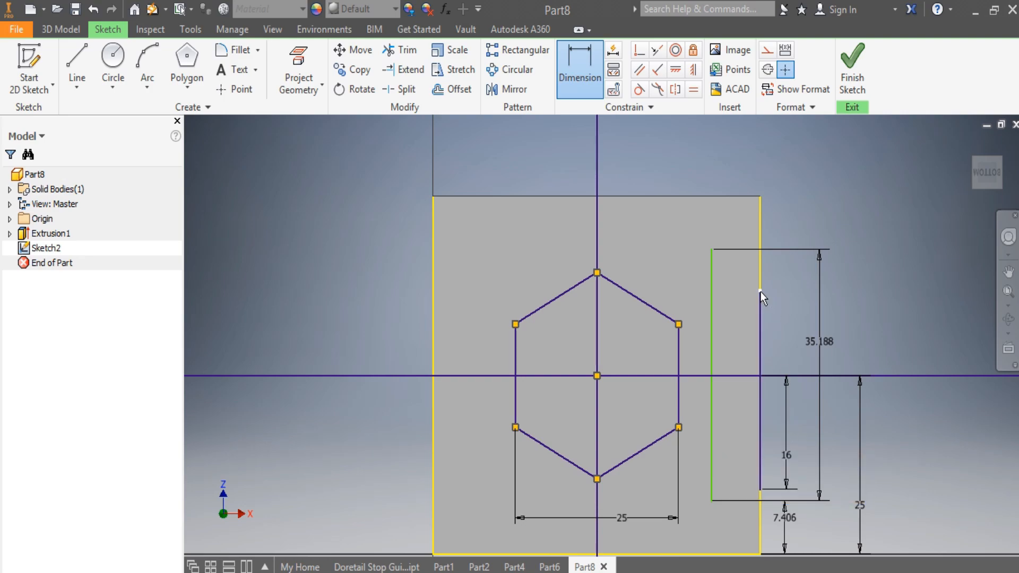
# Dimension the upper endpoint of the line on the face's right edge 16 mm above the horizontal centre line
pyautogui.click(760, 291)
pyautogui.click(773, 375)
pyautogui.click(788, 347)
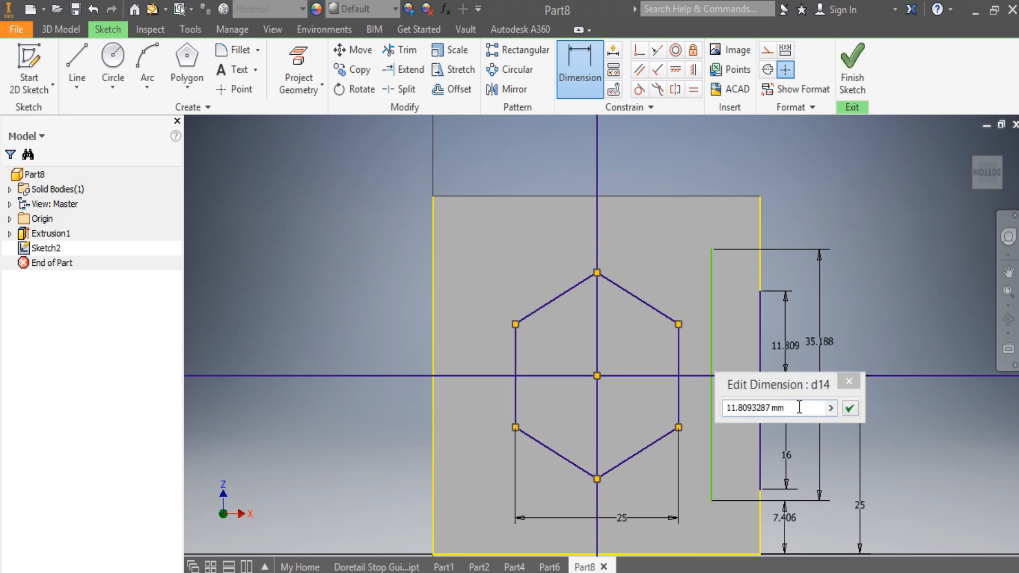
pyautogui.click(797, 404)
pyautogui.write('16')
pyautogui.press('Return')
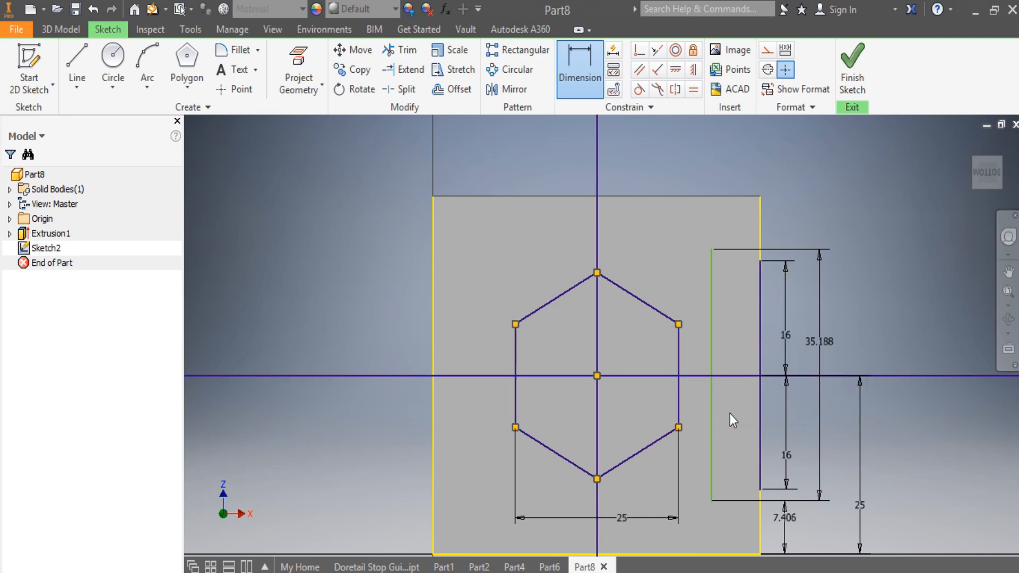
# Close the dovetail profile with two slanted lines joining the upper and lower endpoints of its two vertical lines
pyautogui.click(77, 67)
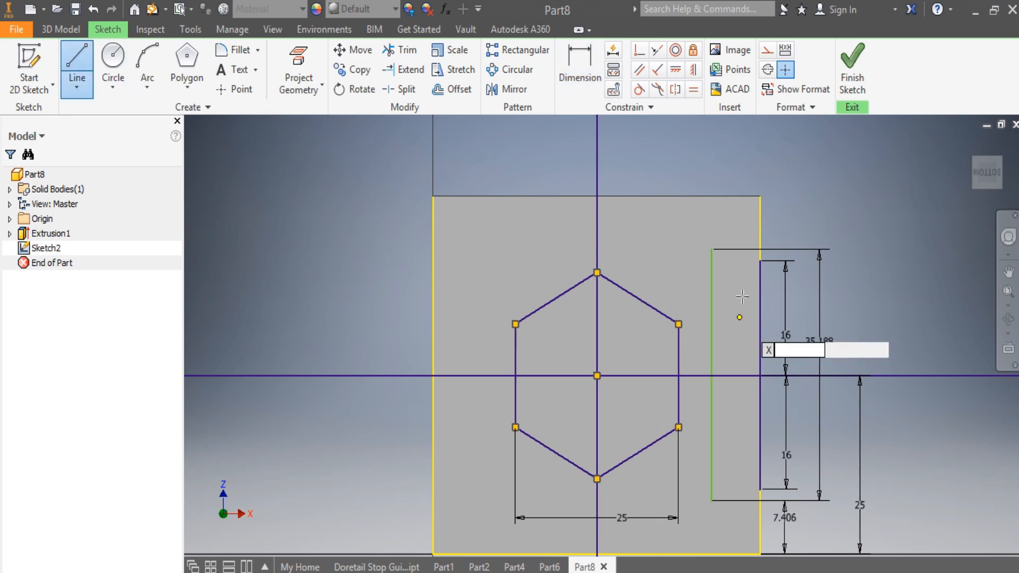
pyautogui.click(712, 249)
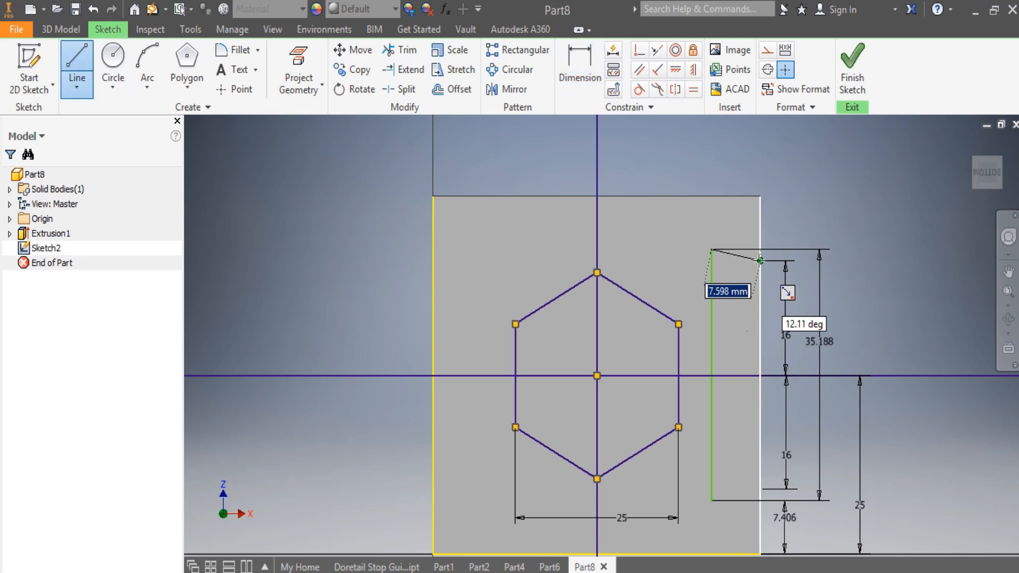
pyautogui.click(760, 260)
pyautogui.scroll(-5, 779, 369)
pyautogui.scroll(5, 767, 425)
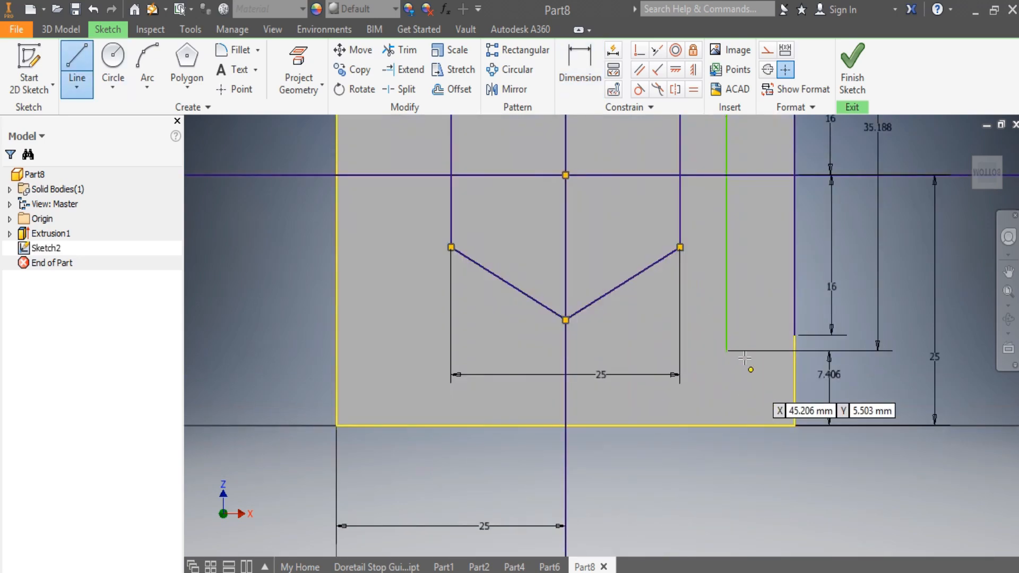
pyautogui.click(727, 351)
pyautogui.click(794, 337)
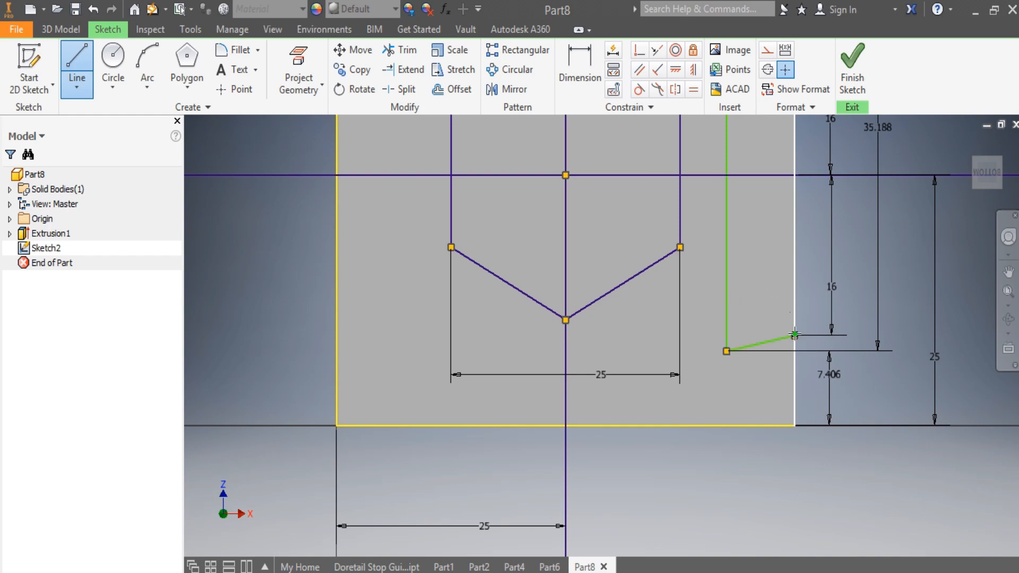
pyautogui.scroll(-5, 794, 335)
pyautogui.scroll(4, 813, 309)
pyautogui.scroll(-3, 814, 309)
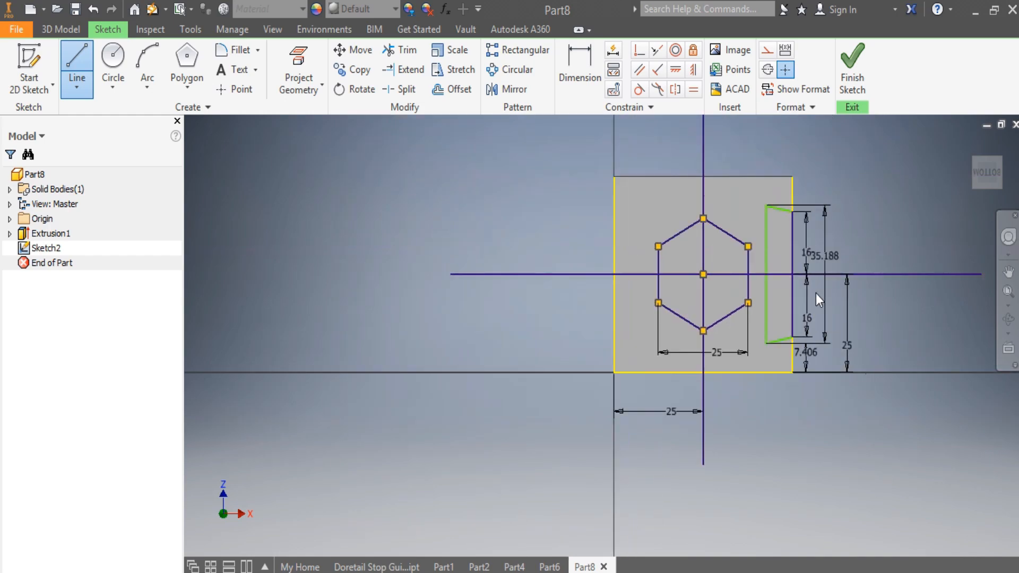
pyautogui.press('Escape')
# Cut the dovetail profile through the base with a symmetric 100 mm extrusion
pyautogui.click(61, 29)
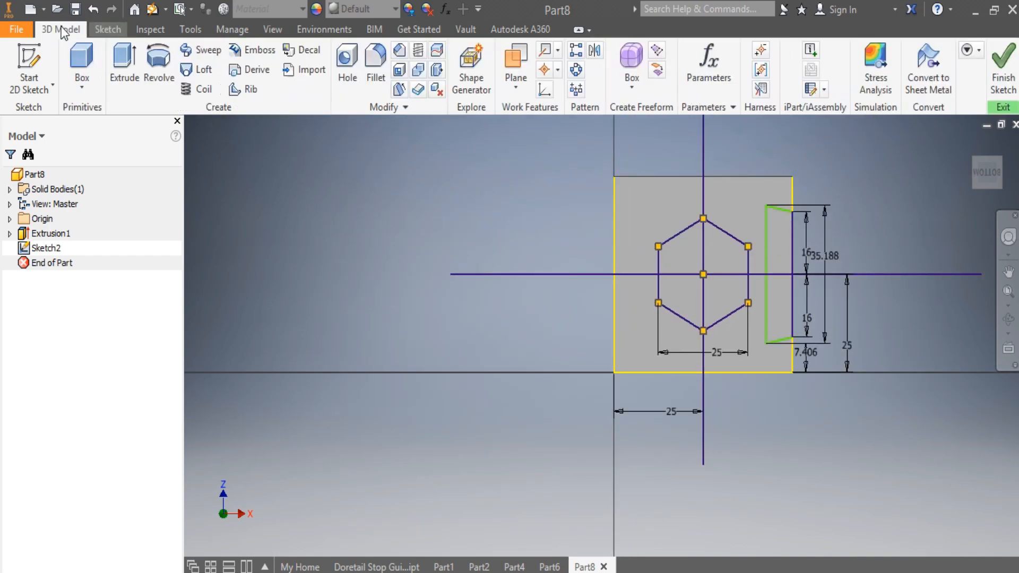
pyautogui.click(133, 80)
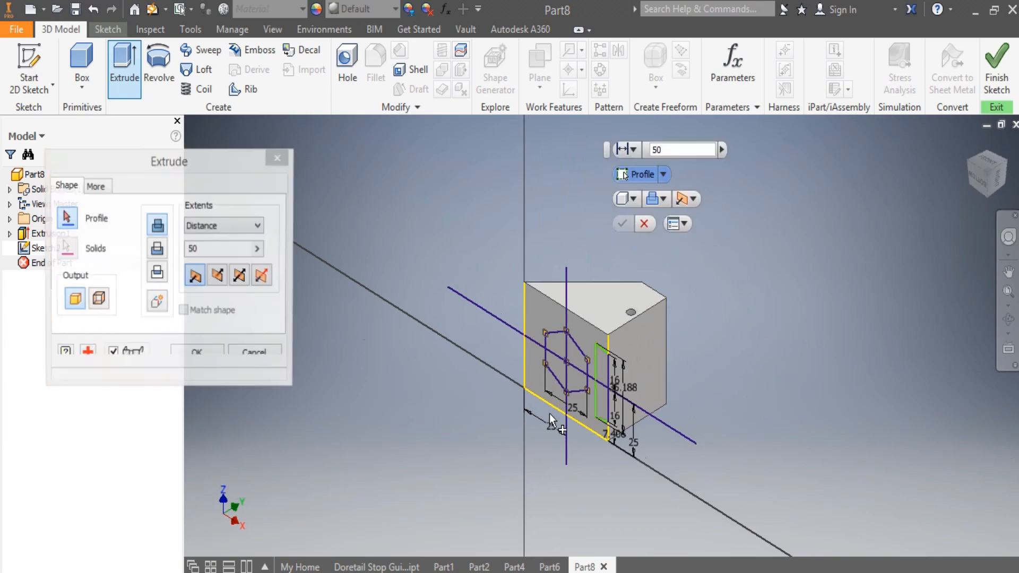
pyautogui.scroll(3, 558, 415)
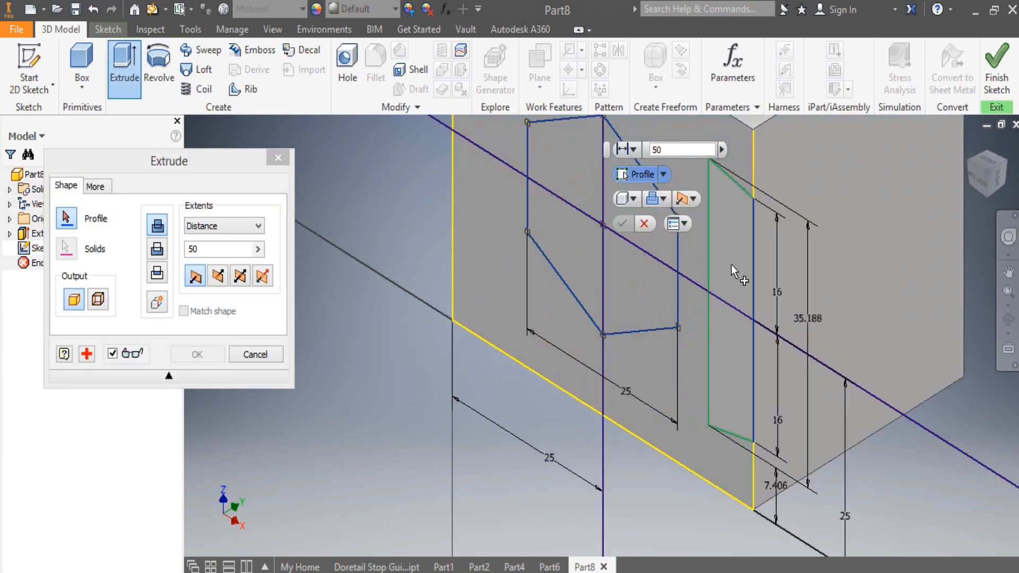
pyautogui.click(731, 263)
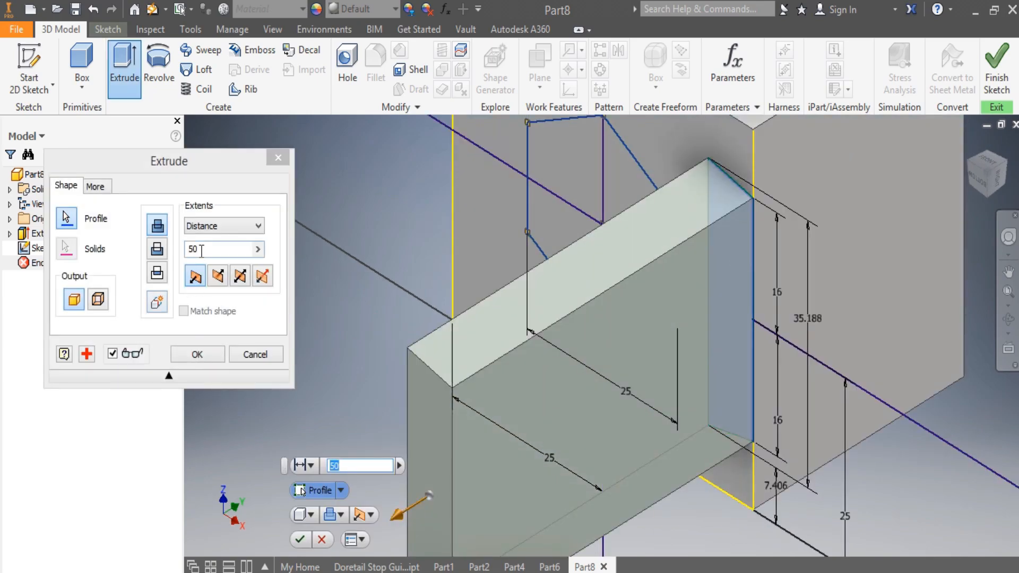
pyautogui.moveTo(201, 251); pyautogui.dragTo(180, 257)
pyautogui.write('10')
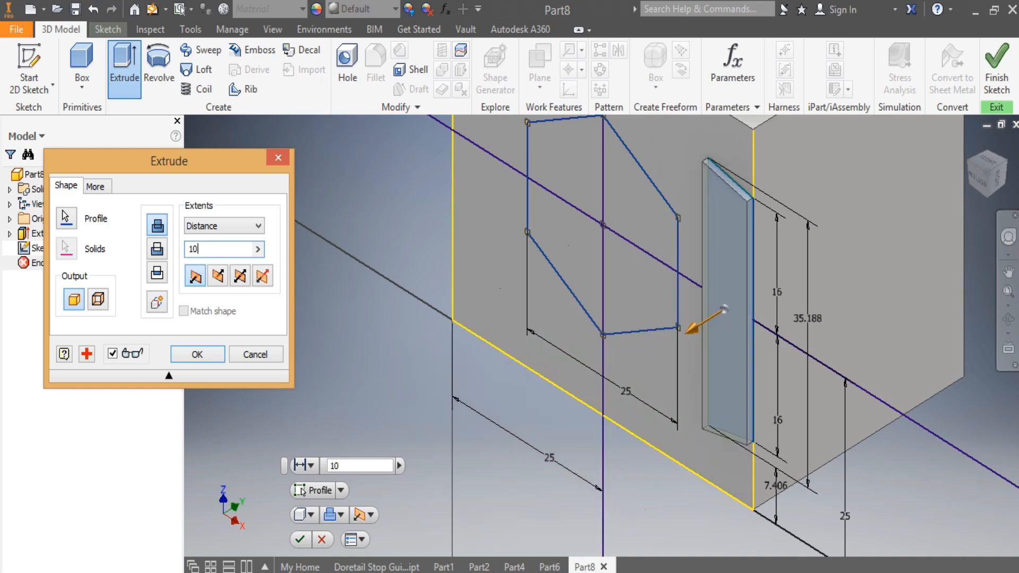
pyautogui.write('0')
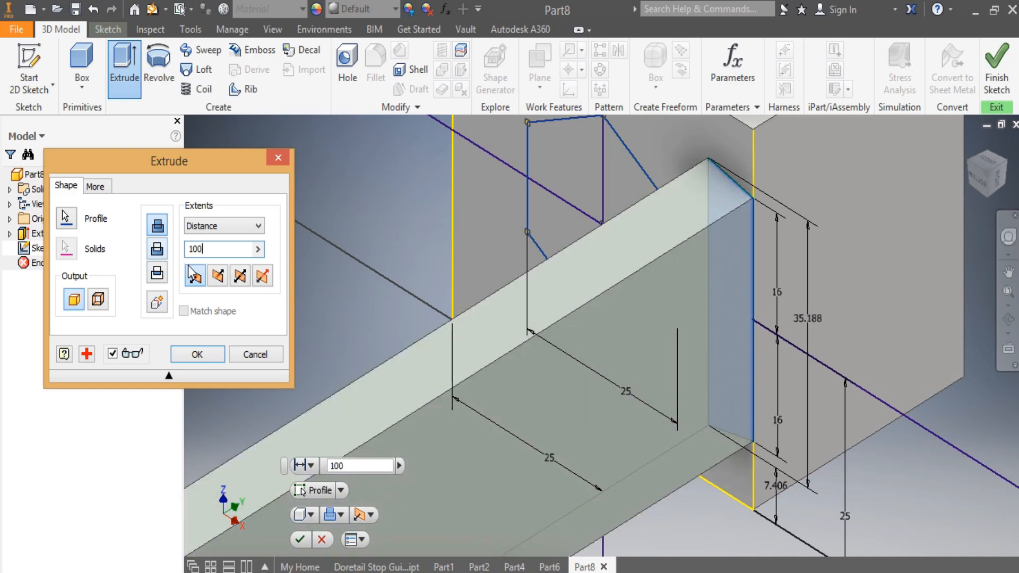
pyautogui.click(241, 277)
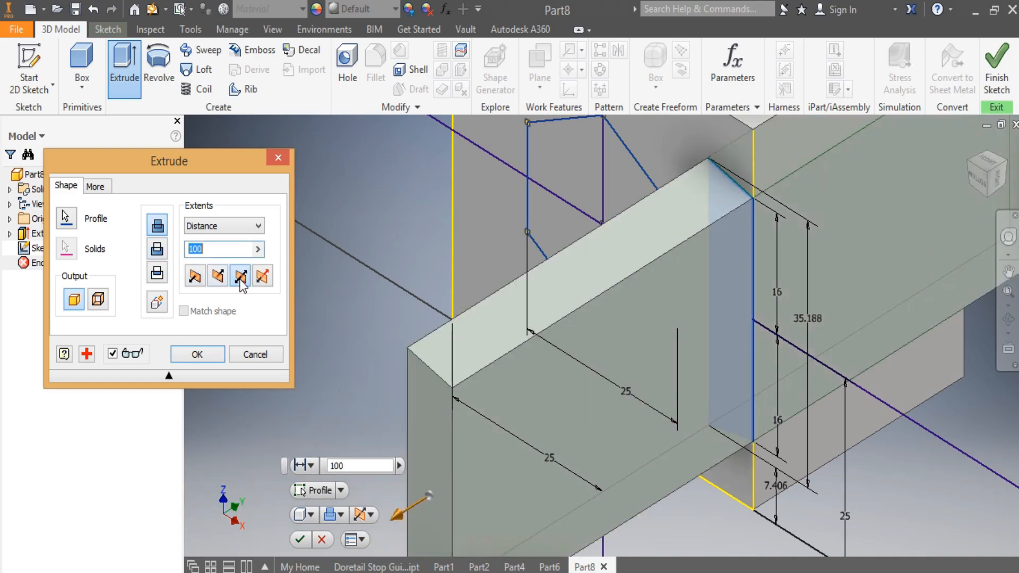
pyautogui.click(158, 254)
pyautogui.click(198, 355)
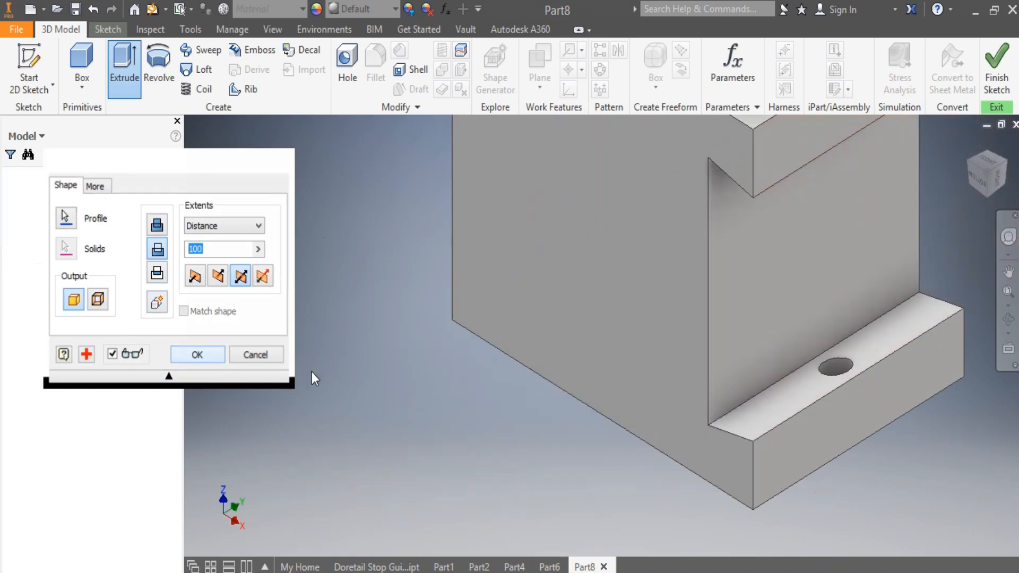
# Make the consumed sketch of the dovetail cut visible in the model again
pyautogui.click(10, 247)
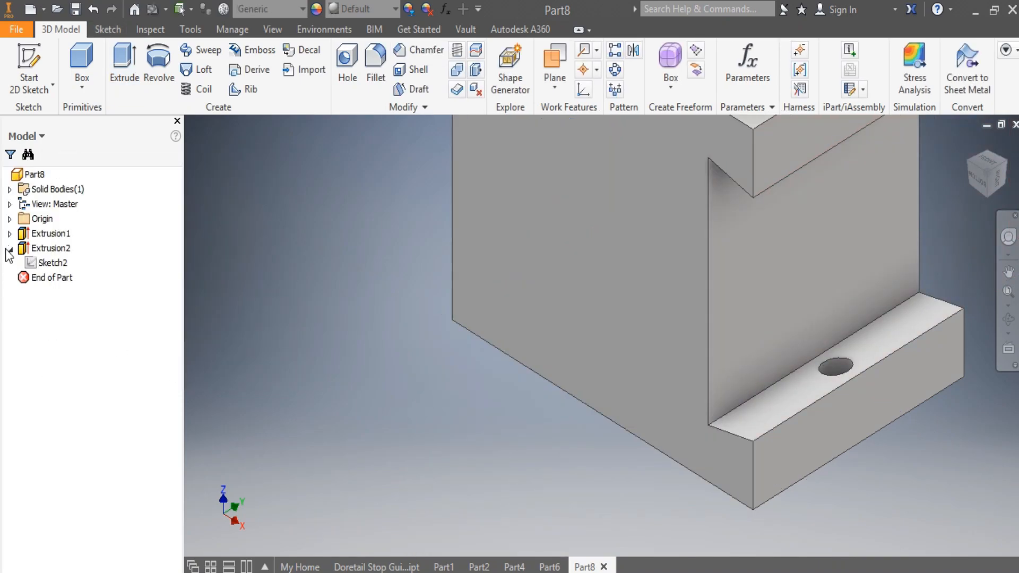
pyautogui.rightClick(52, 262)
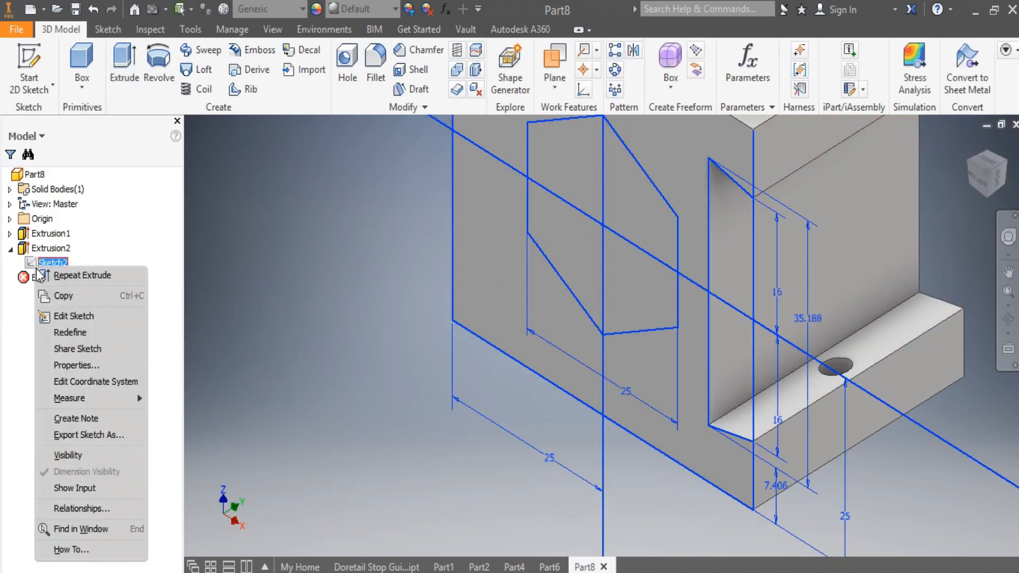
pyautogui.click(62, 456)
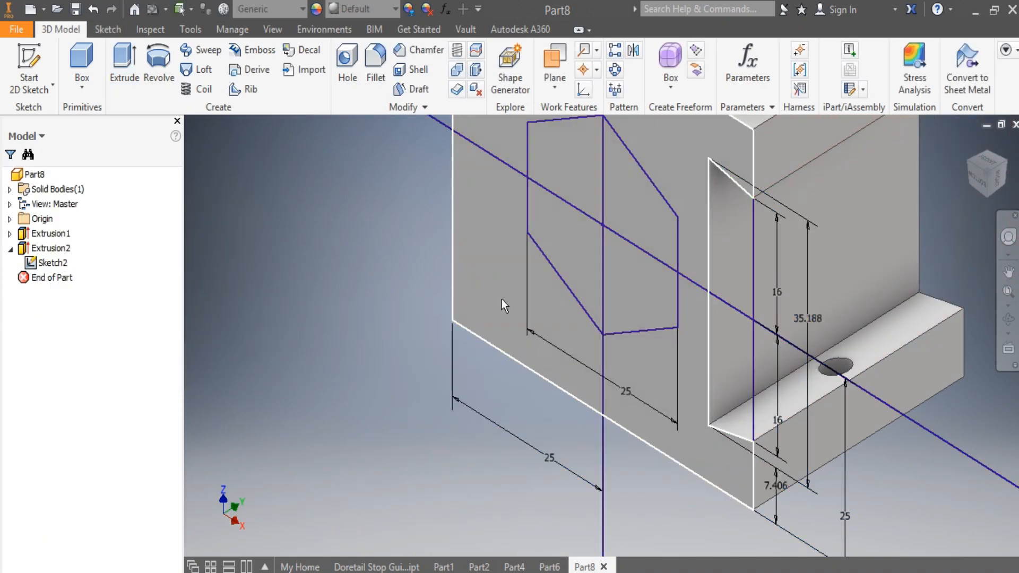
# Extrude the hexagon as a joined asymmetric extrusion, 22 mm outward from the face and 50 mm into the base
pyautogui.click(121, 69)
pyautogui.click(636, 283)
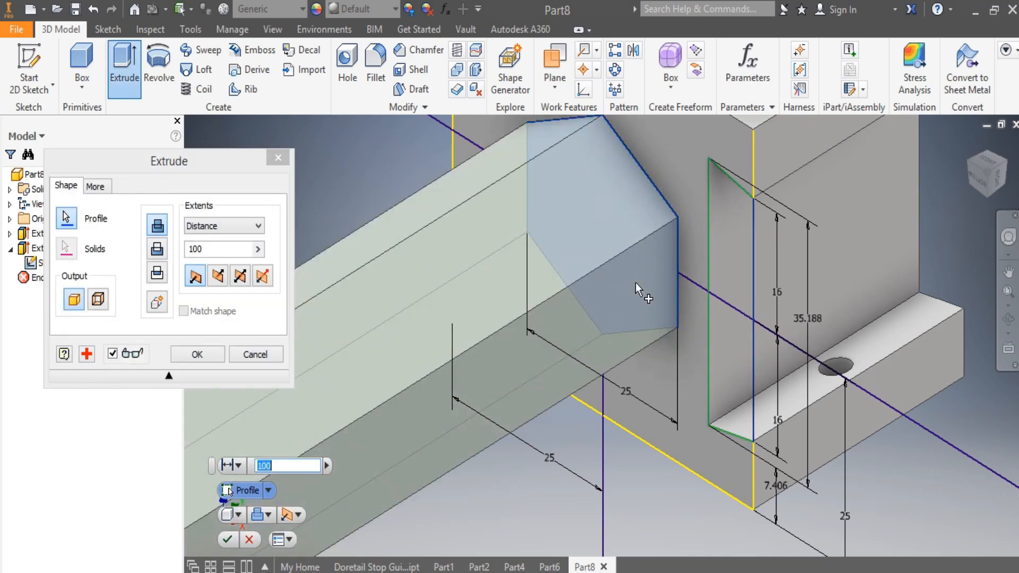
pyautogui.click(264, 281)
pyautogui.doubleClick(214, 252)
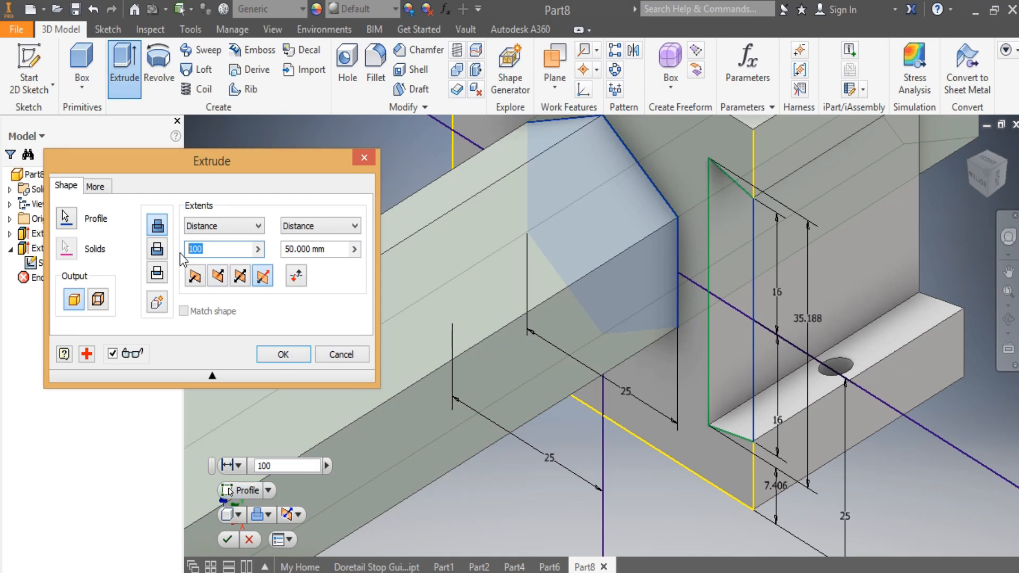
pyautogui.write('22')
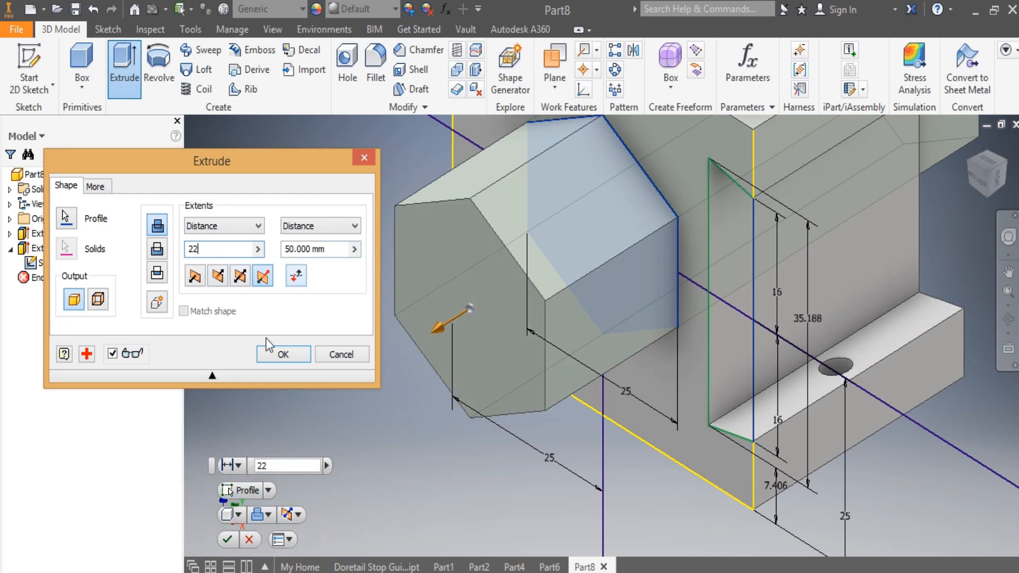
pyautogui.click(284, 360)
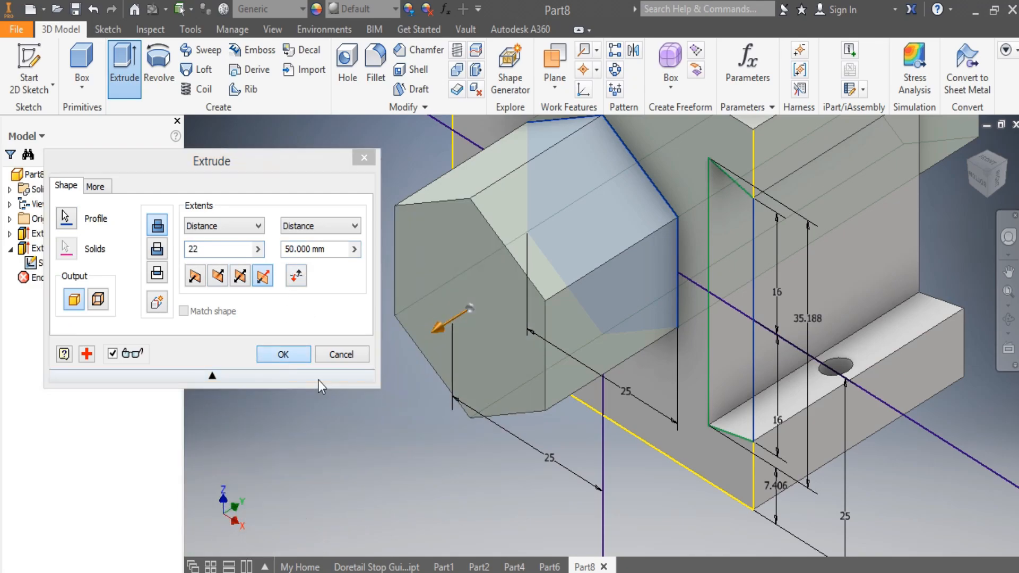
pyautogui.scroll(3, 460, 442)
pyautogui.scroll(-4, 461, 391)
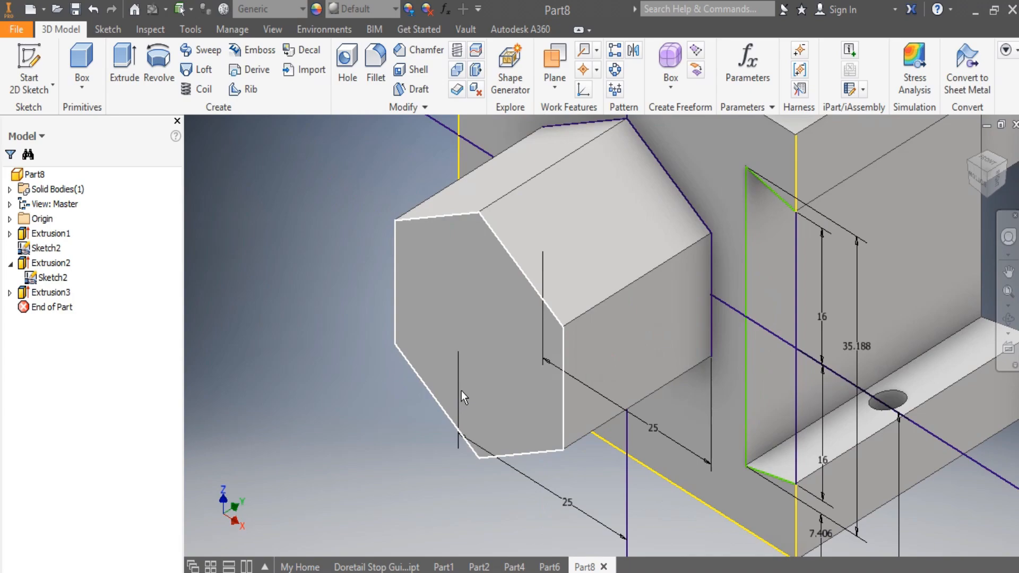
# Start a new 2D sketch on the end face of the hexagonal boss
pyautogui.rightClick(499, 304)
pyautogui.click(504, 346)
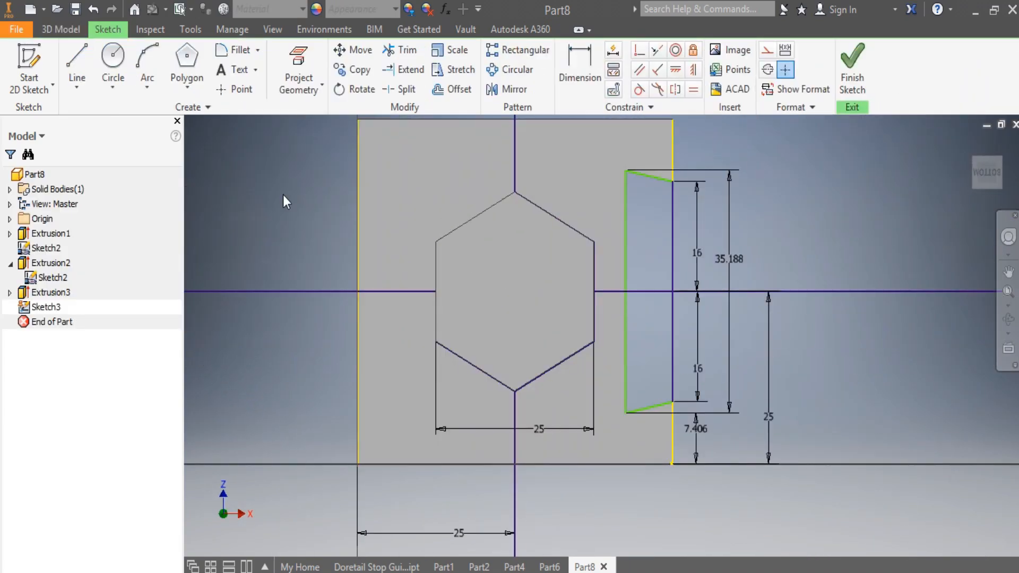
pyautogui.click(186, 67)
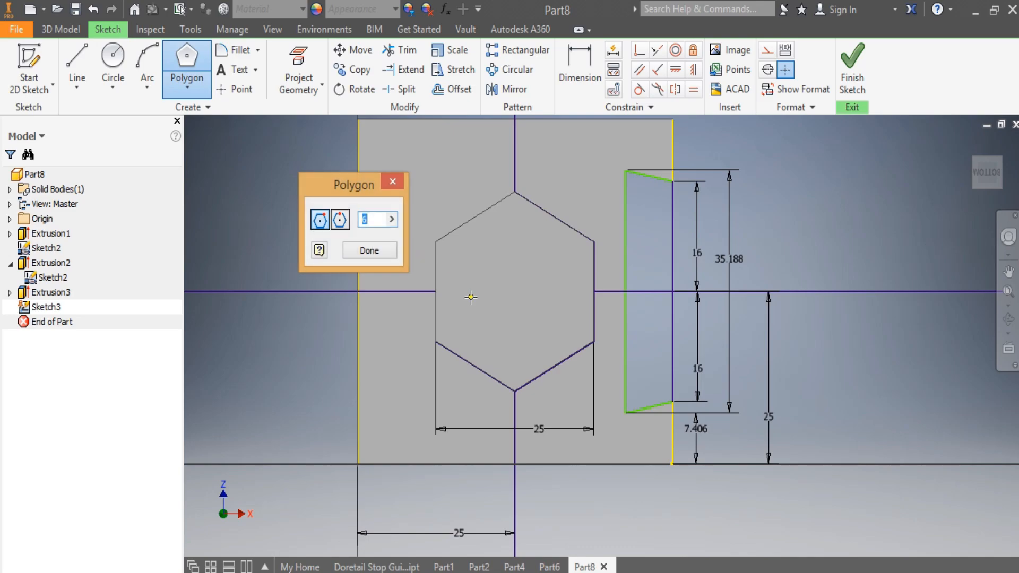
pyautogui.press('Escape')
# Sketch a vertical and a horizontal line crossing at the hexagon's centre, both extending beyond the hexagon
pyautogui.click(76, 66)
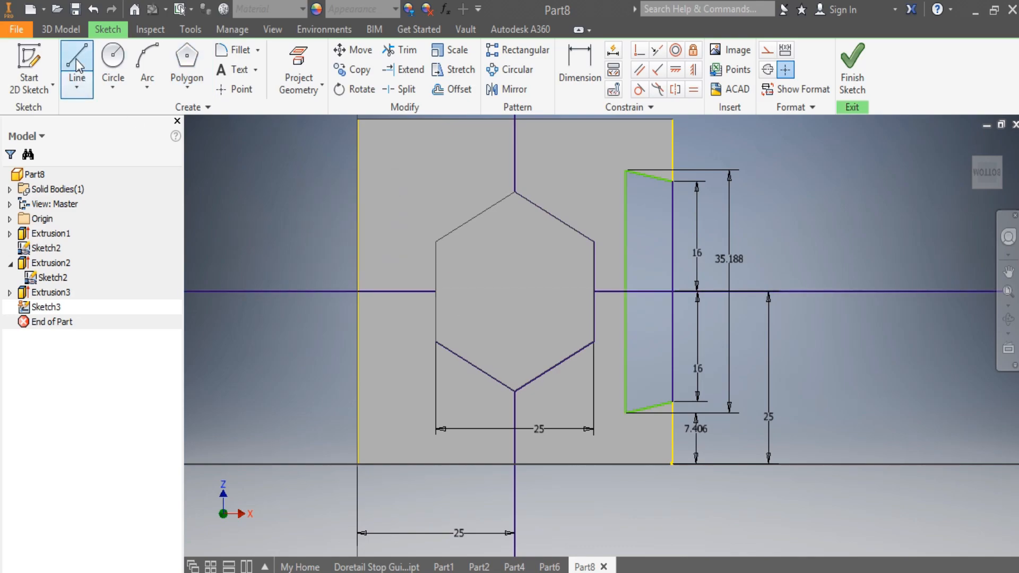
pyautogui.click(515, 172)
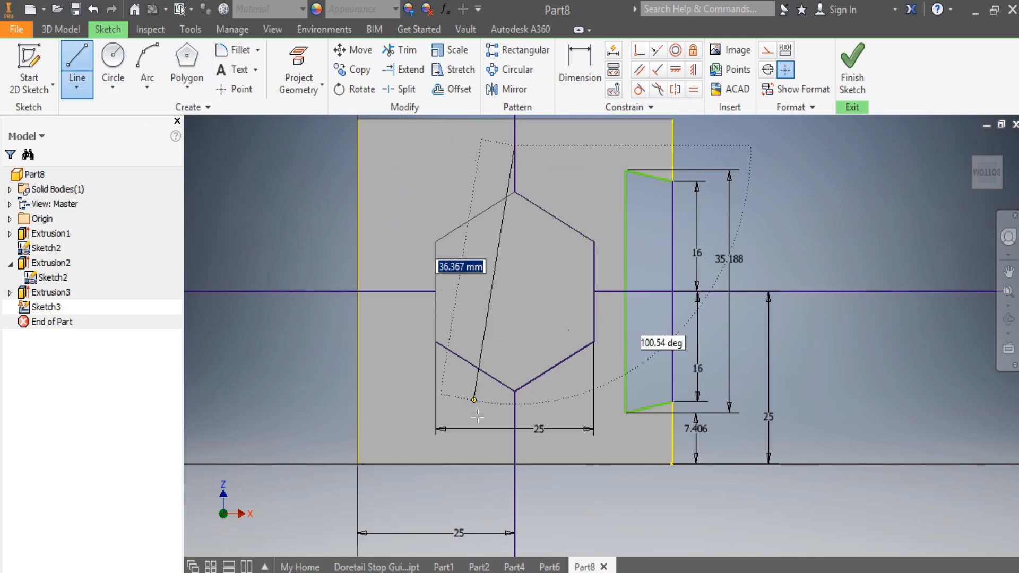
pyautogui.click(515, 448)
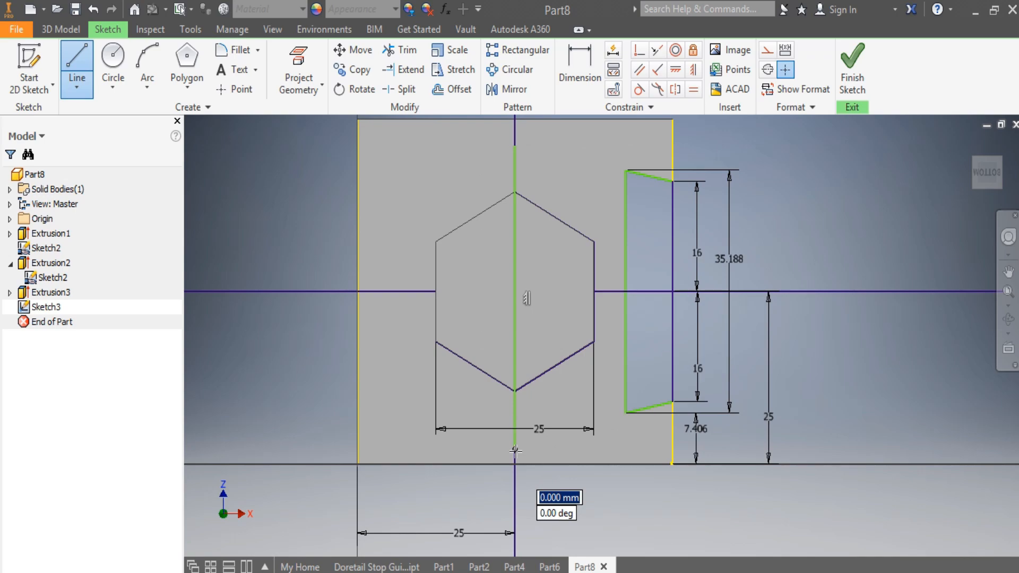
pyautogui.click(77, 66)
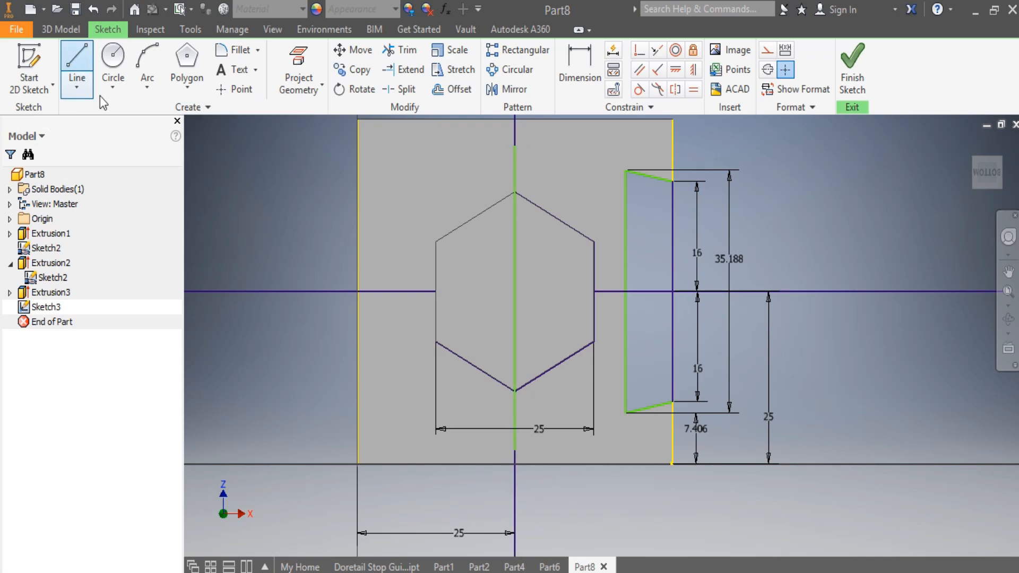
pyautogui.click(302, 291)
pyautogui.click(784, 291)
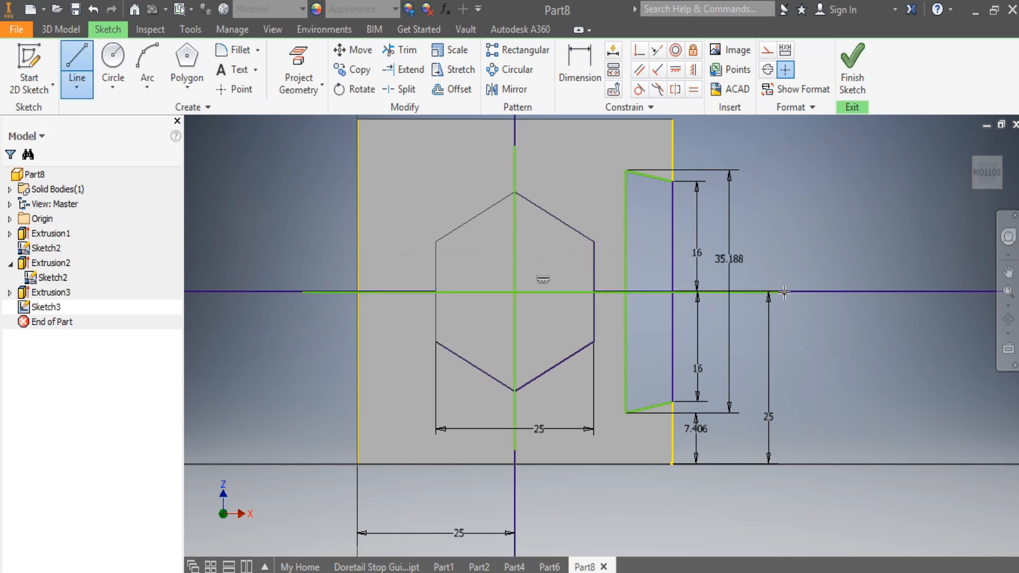
pyautogui.press('Escape')
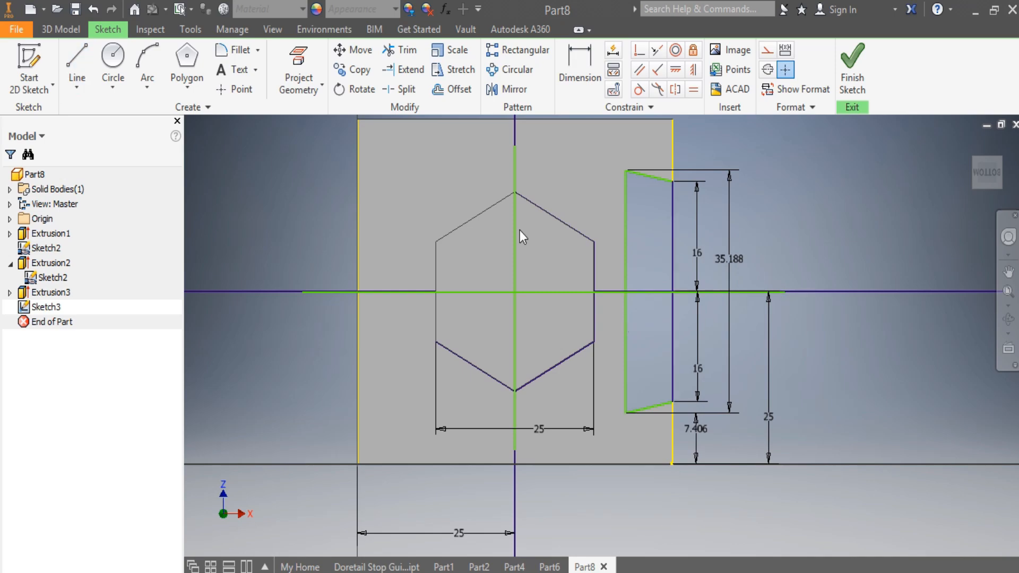
# Dimension the new horizontal line 25 mm above the base face's bottom edge
pyautogui.press('d')
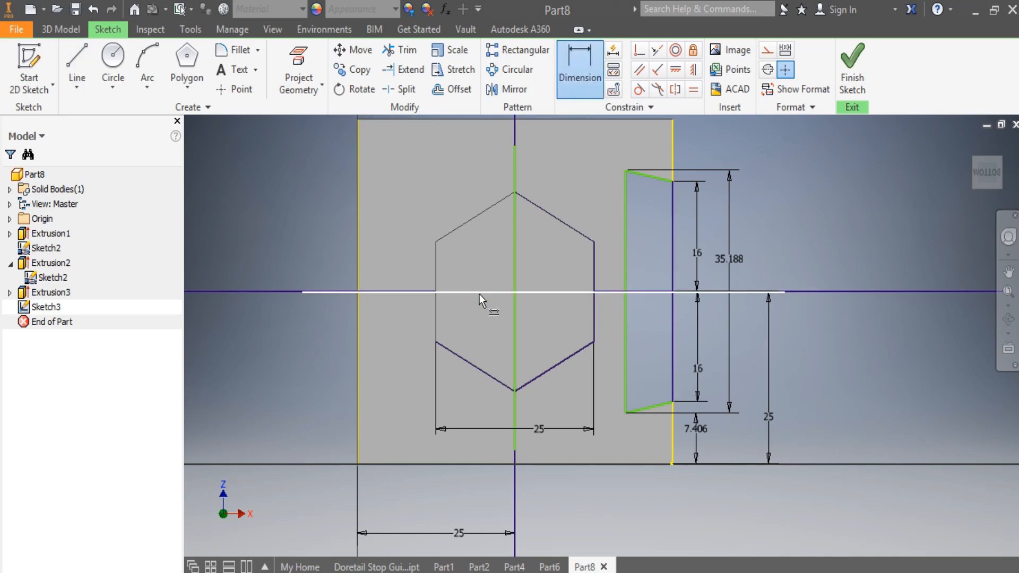
pyautogui.click(480, 295)
pyautogui.click(553, 463)
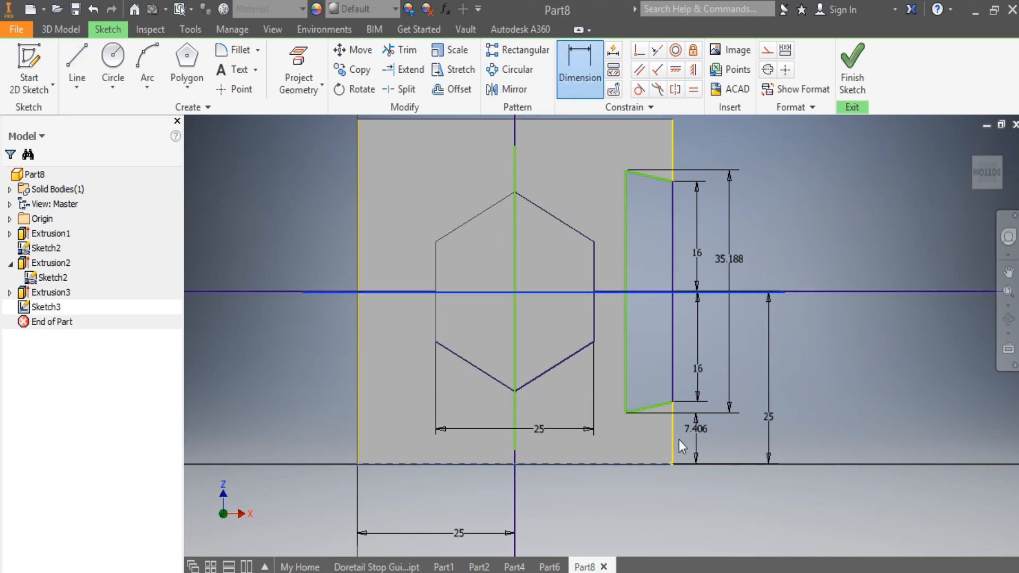
pyautogui.click(843, 438)
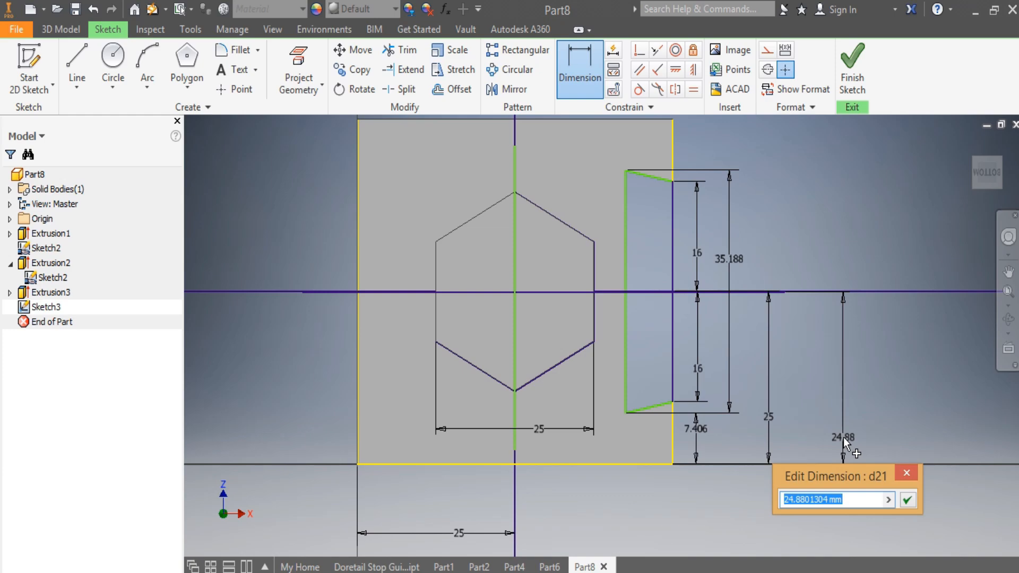
pyautogui.write('25')
pyautogui.press('Return')
pyautogui.scroll(2, 650, 371)
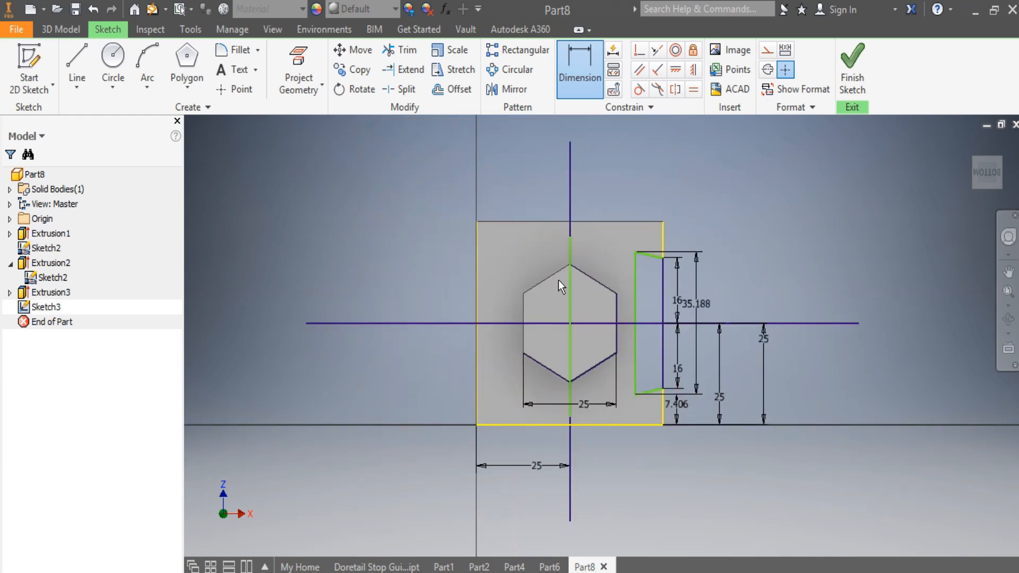
# Dimension the vertical centre line 25 mm from the base face's left edge
pyautogui.scroll(-3, 568, 249)
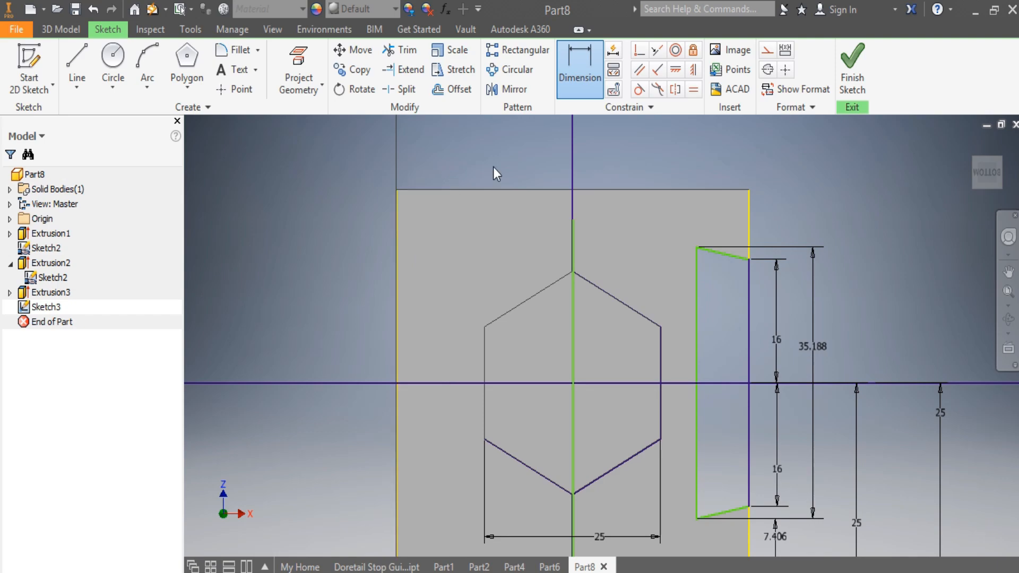
pyautogui.click(572, 320)
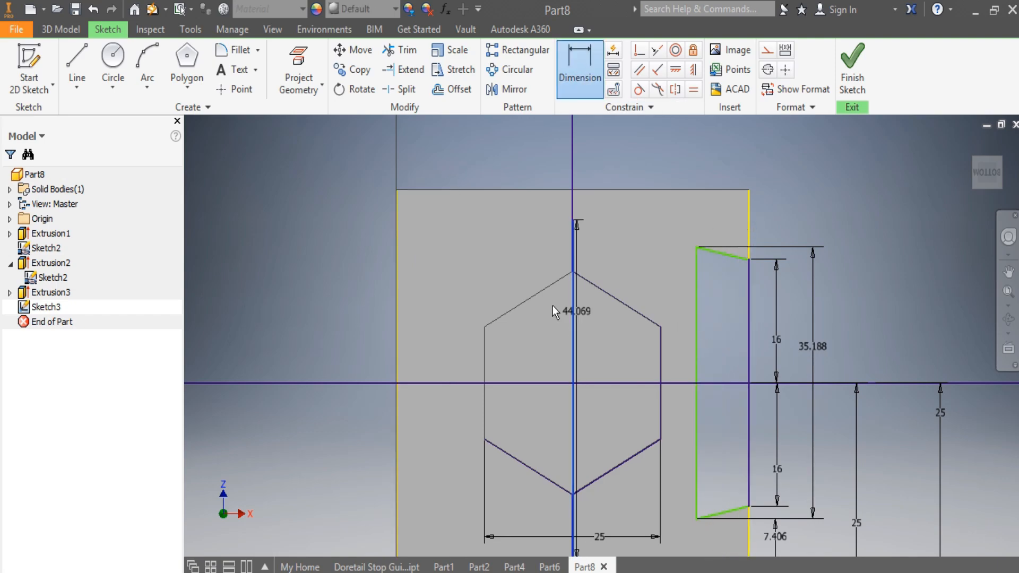
pyautogui.click(396, 297)
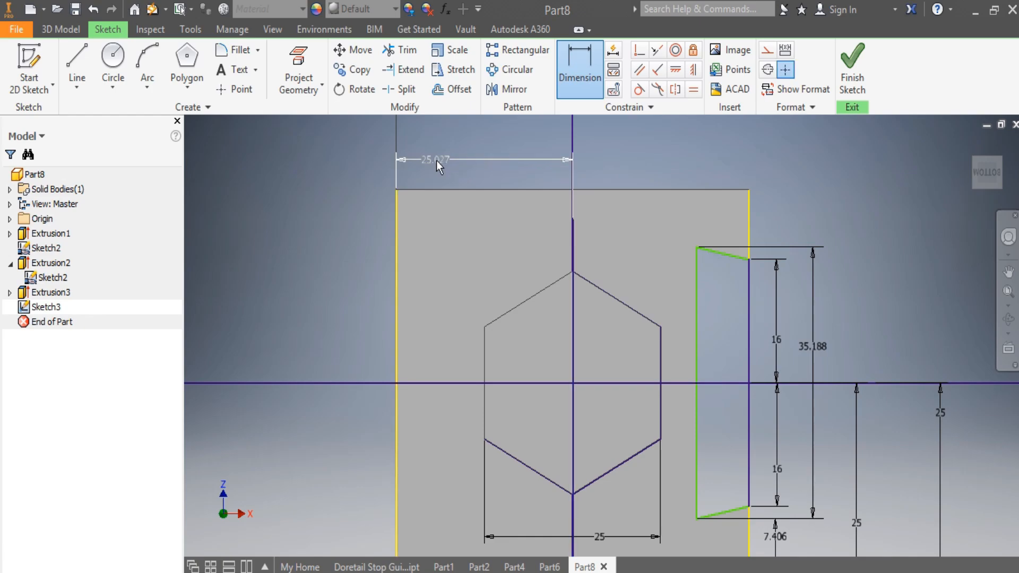
pyautogui.click(436, 160)
pyautogui.write('25')
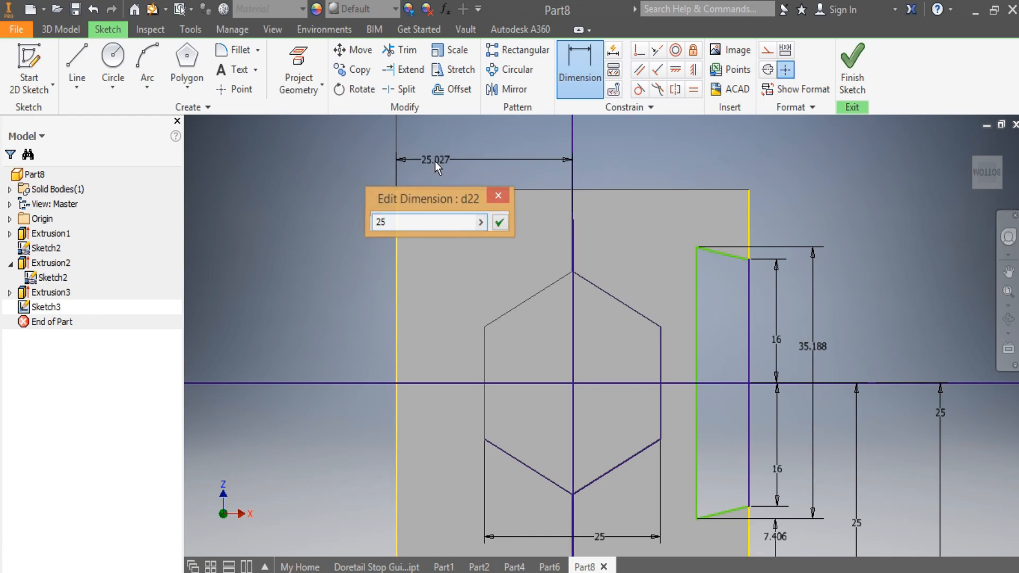
pyautogui.press('Return')
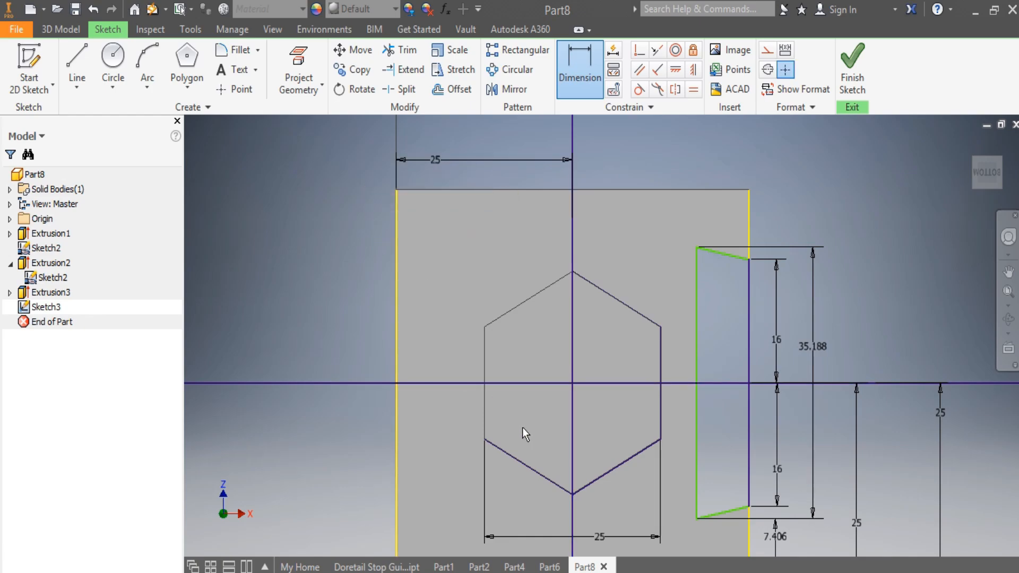
# Sketch a smaller six-sided polygon about 17.9 mm across flats, centred on the crossing lines with a vertex on the vertical line
pyautogui.click(186, 61)
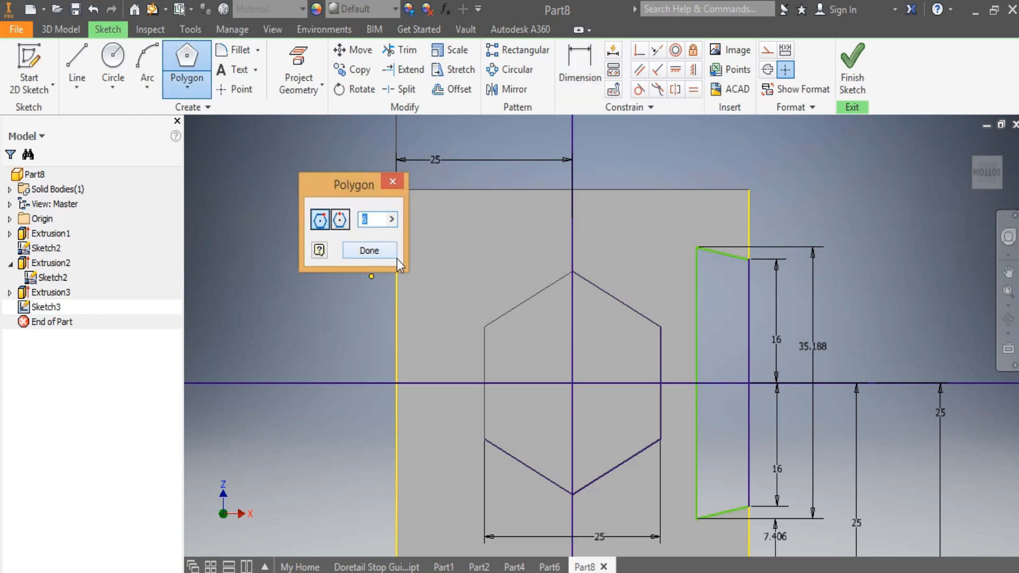
pyautogui.click(572, 383)
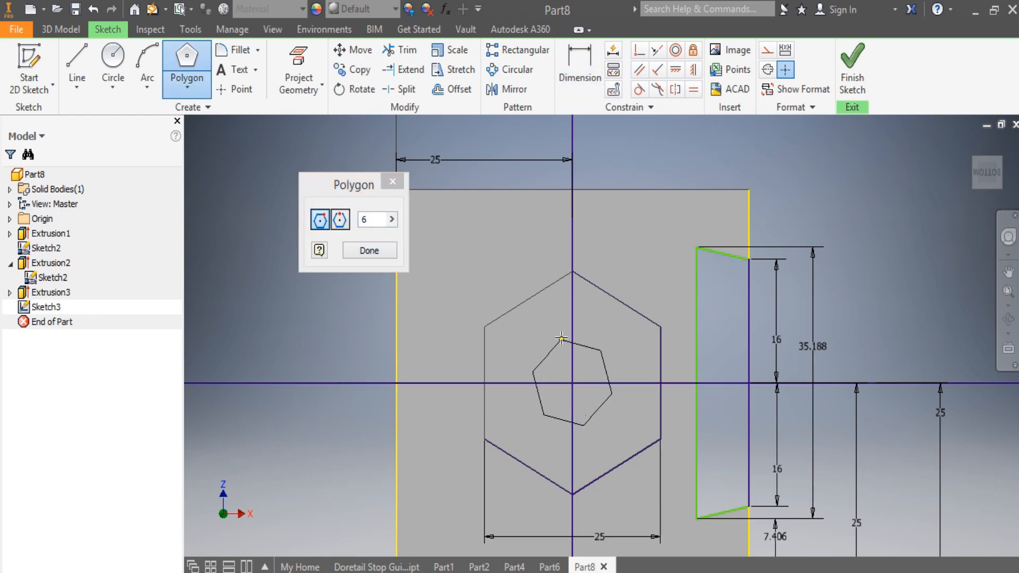
pyautogui.click(572, 304)
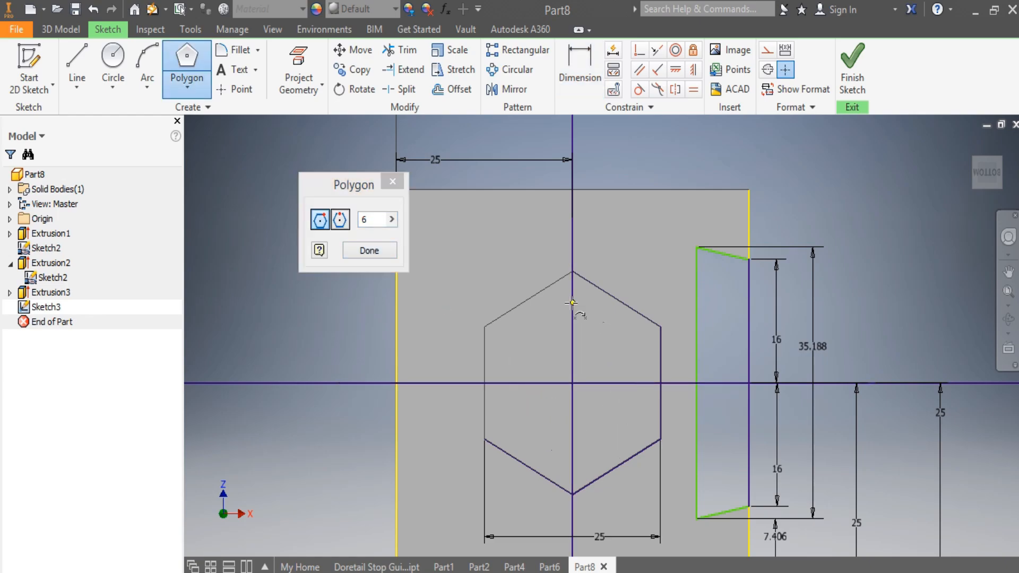
# Dimension the inner hexagon 20 mm across two opposite flats
pyautogui.click(580, 69)
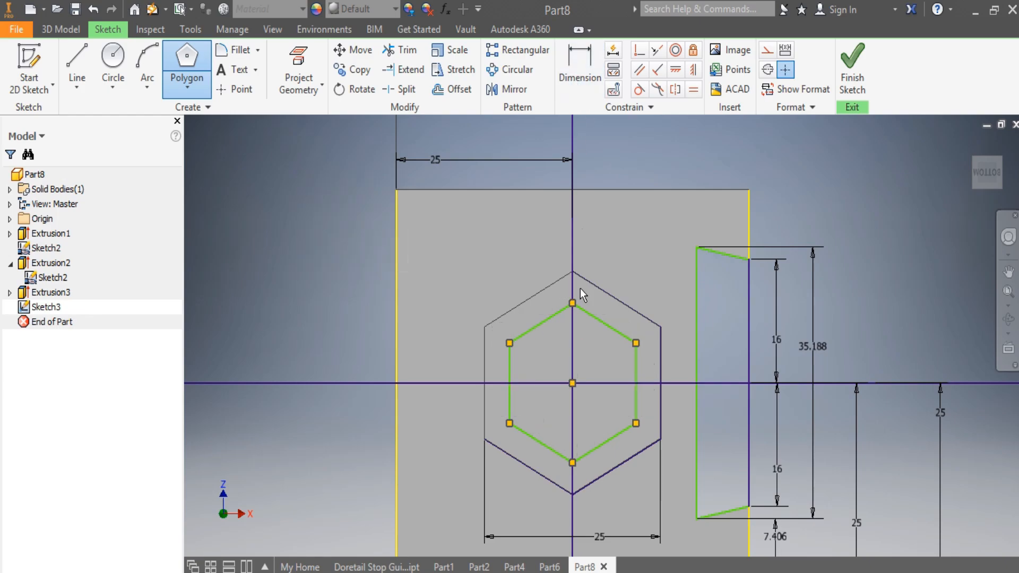
pyautogui.click(601, 444)
pyautogui.click(789, 201)
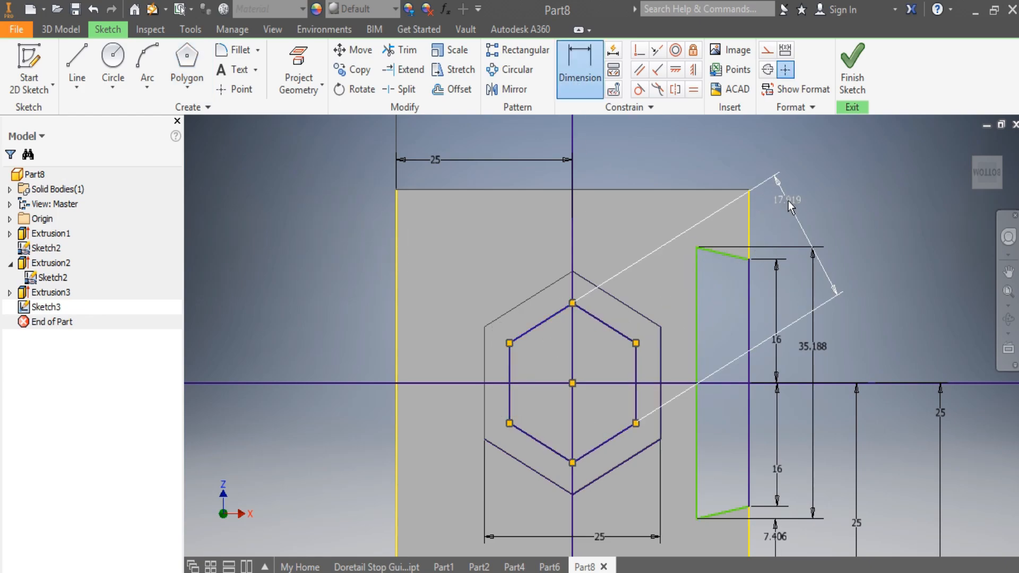
pyautogui.write('2')
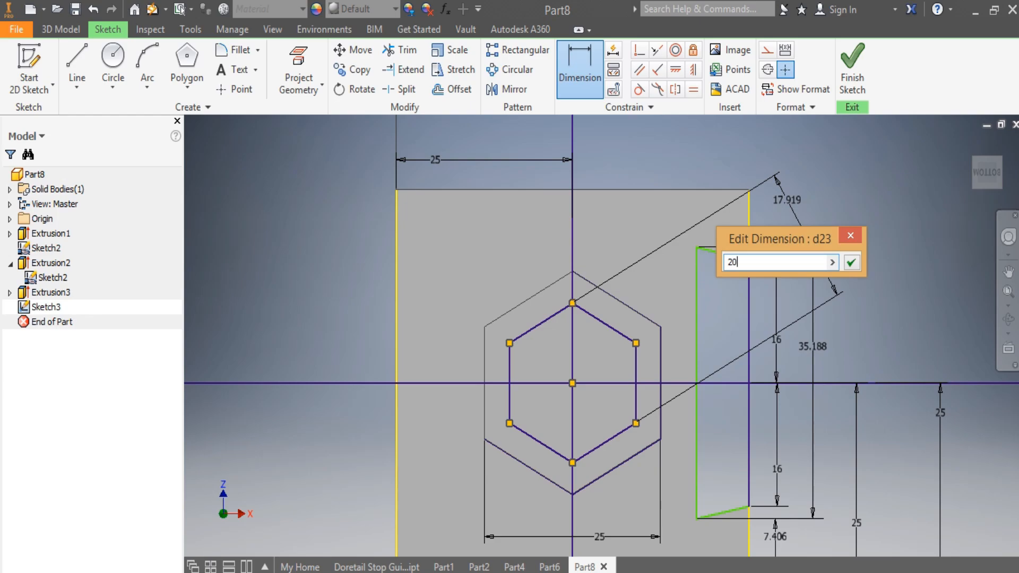
pyautogui.write('0')
pyautogui.press('Return')
# Sketch two concentric circles of different sizes inside the inner hexagon, both centred on the crossing of the centre lines
pyautogui.click(113, 59)
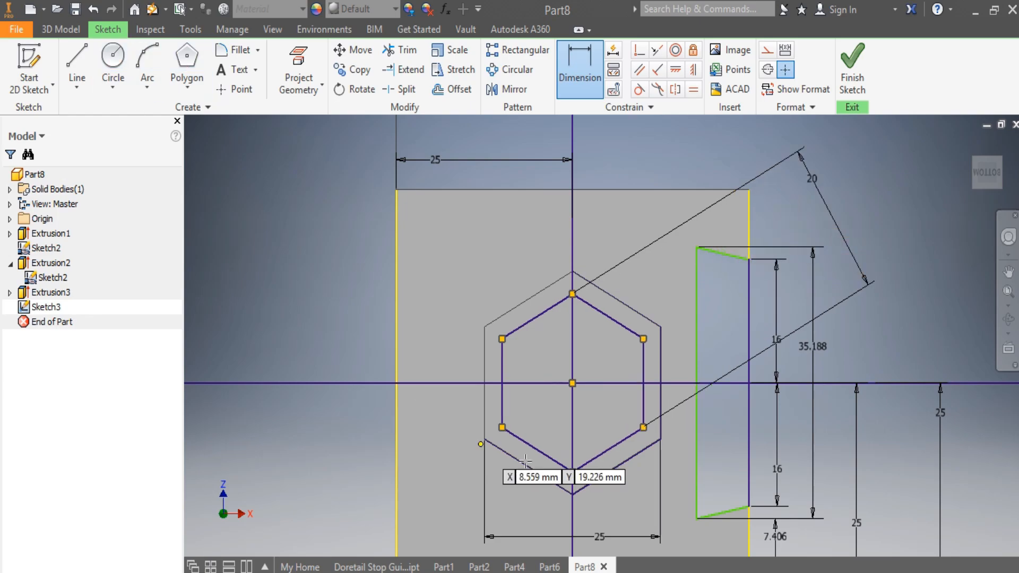
pyautogui.click(572, 382)
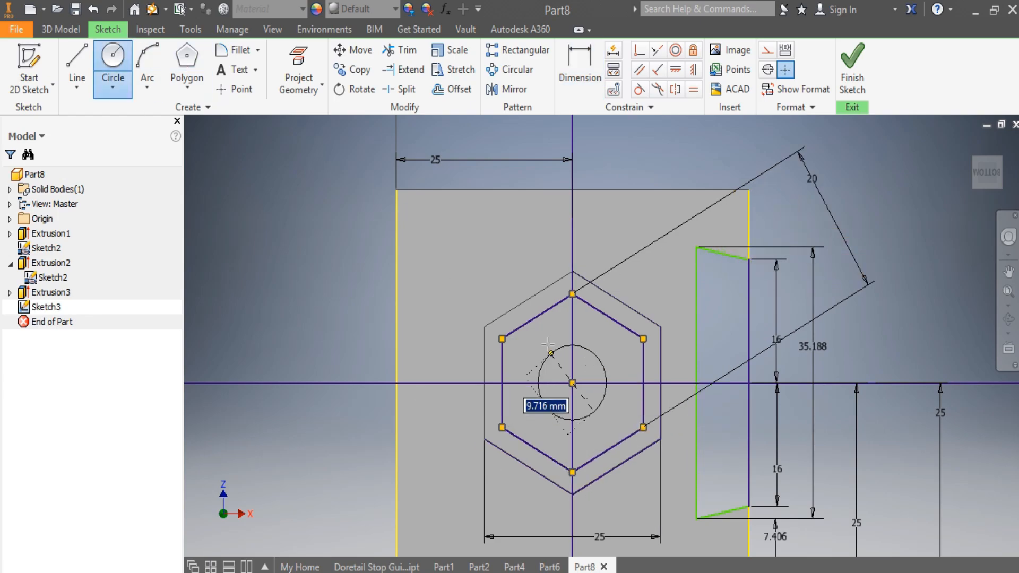
pyautogui.click(547, 344)
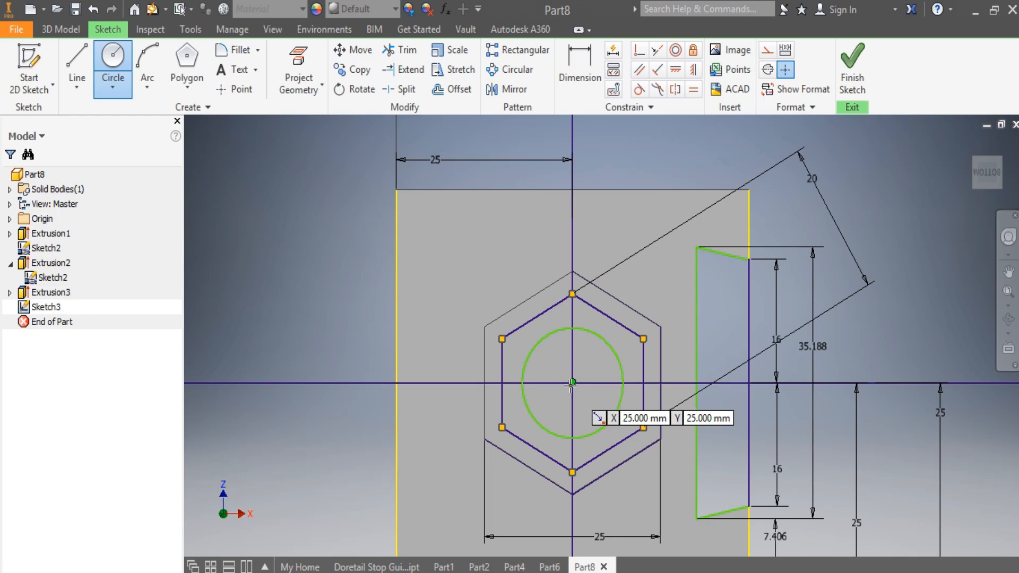
pyautogui.click(572, 382)
pyautogui.click(557, 352)
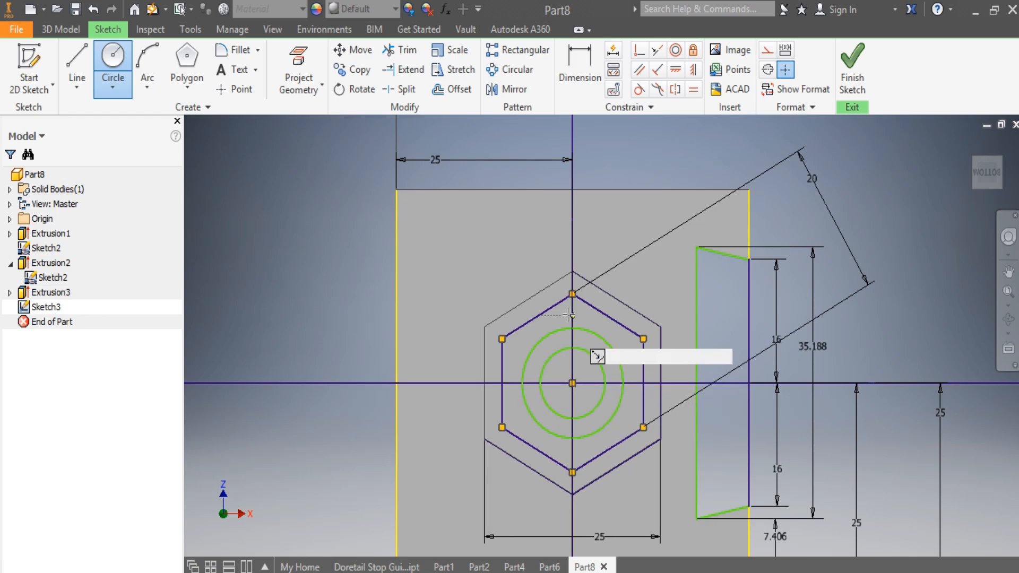
pyautogui.click(579, 302)
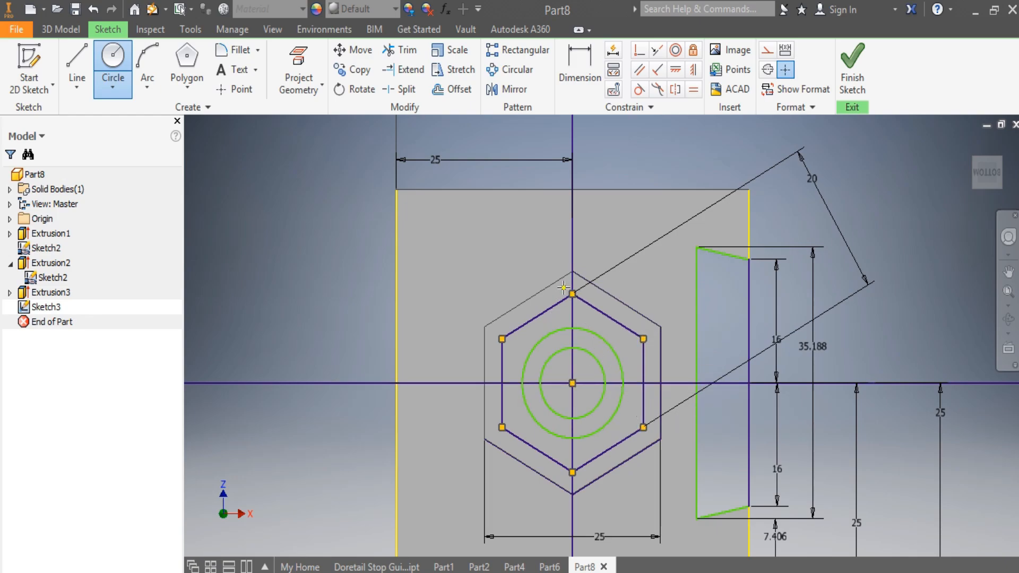